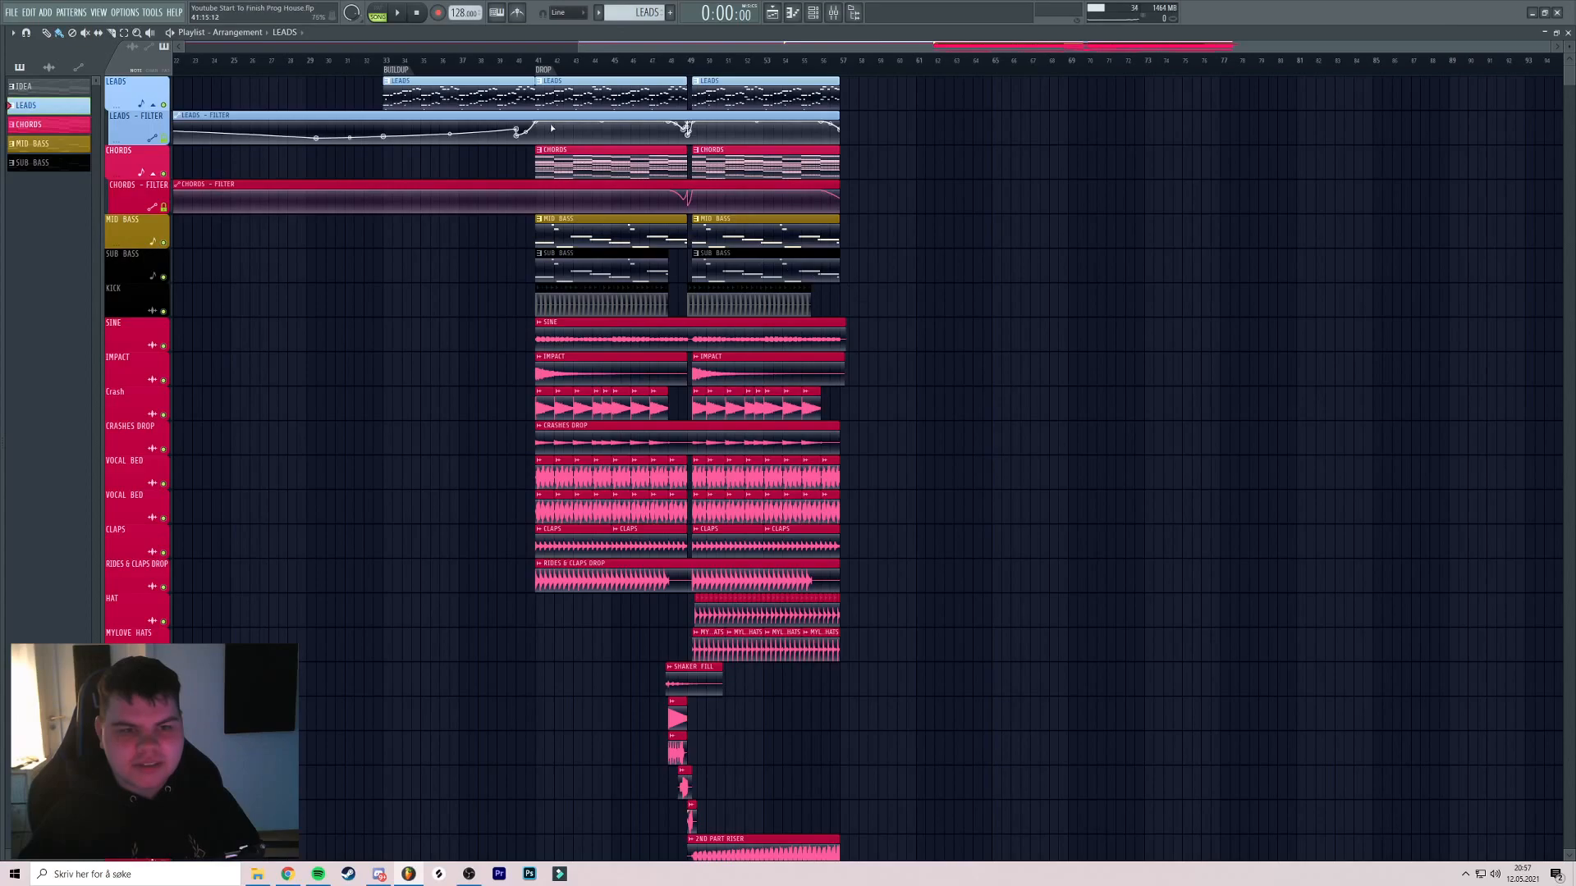
Scroll the playlist to bring the drop section at bar 41 into view
scroll(1003, 225, "right", 1)
left_click_drag(799, 138, 696, 149)
left_click_drag(912, 122, 1080, 176)
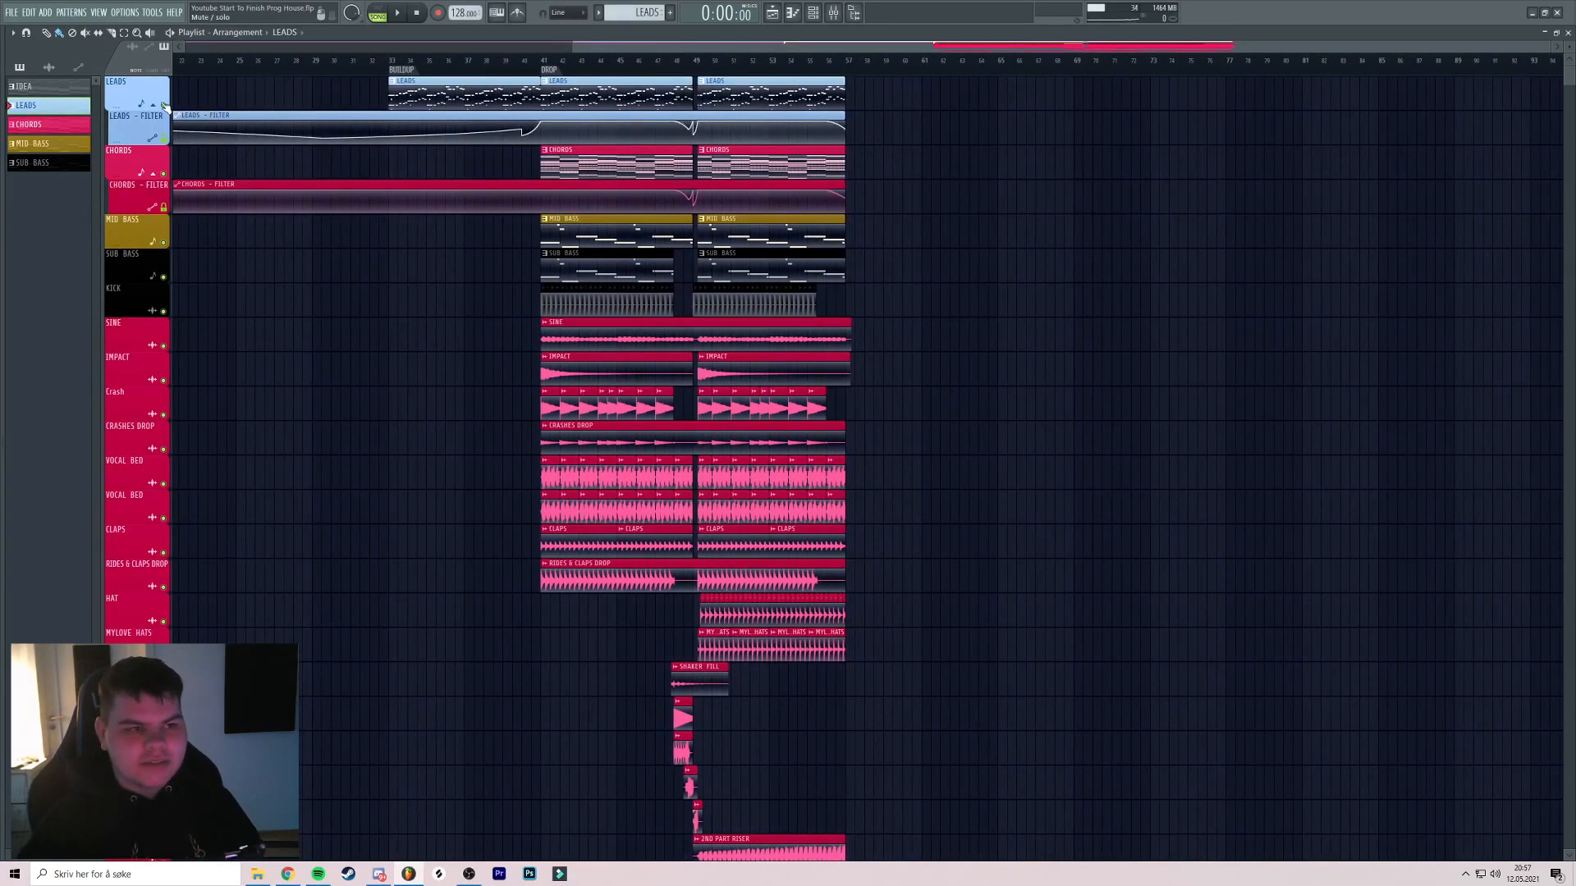
left_click_drag(1001, 93, 528, 579)
left_click(922, 187, "ctrl")
left_click_drag(998, 137, 650, 130)
scroll(1008, 128, "up", 2)
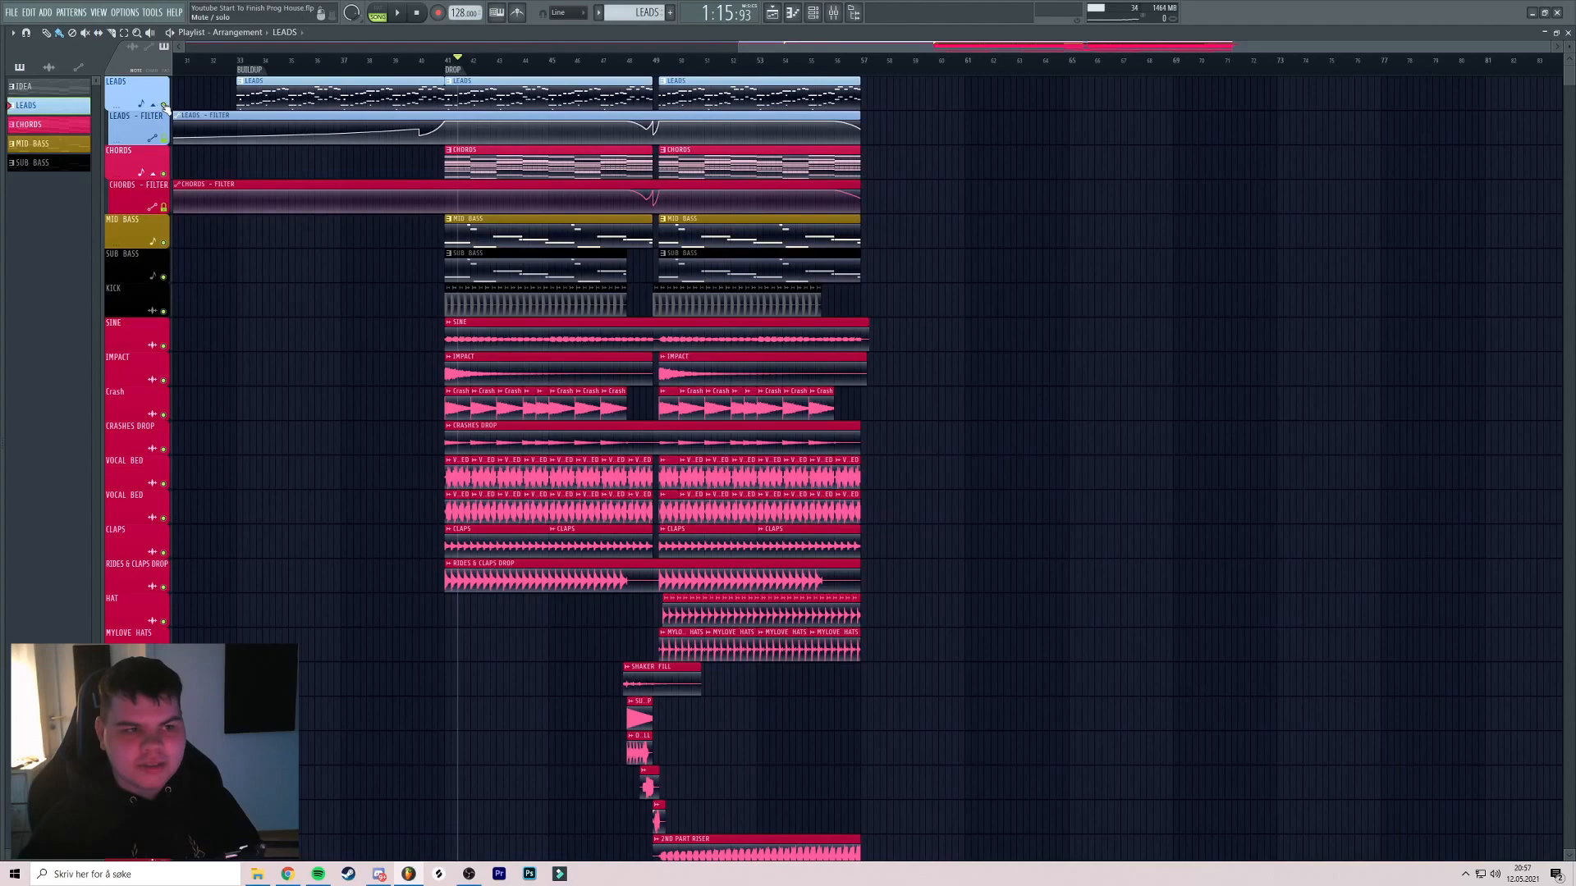
Solo the LEADS track and audition the lead channels in the Mixer
right_click(163, 106)
key("F9")
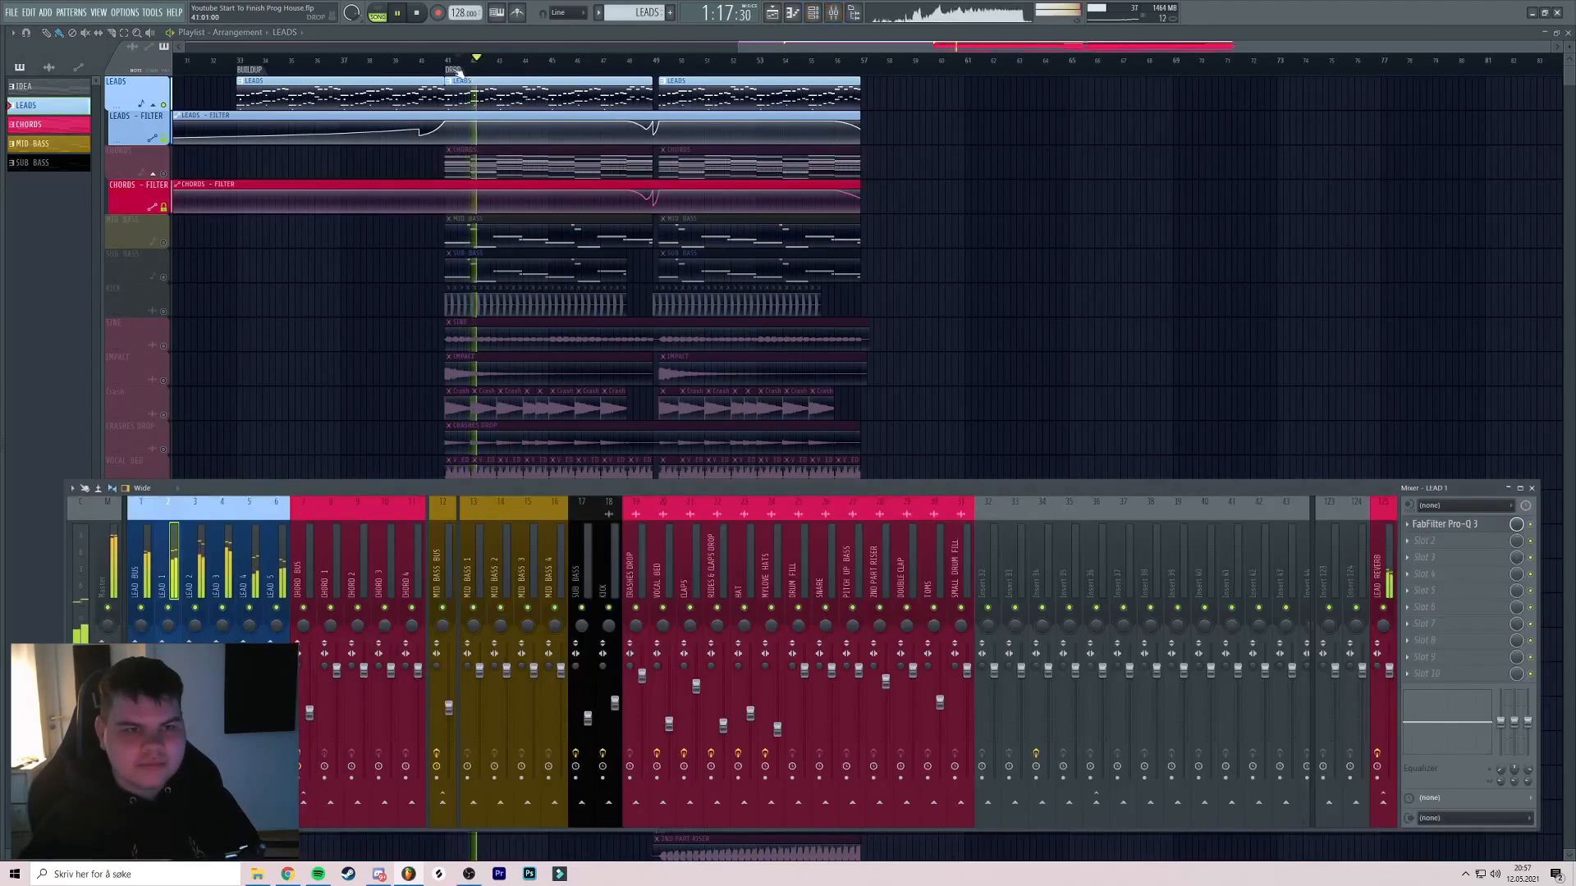
left_click(447, 62)
key("F9")
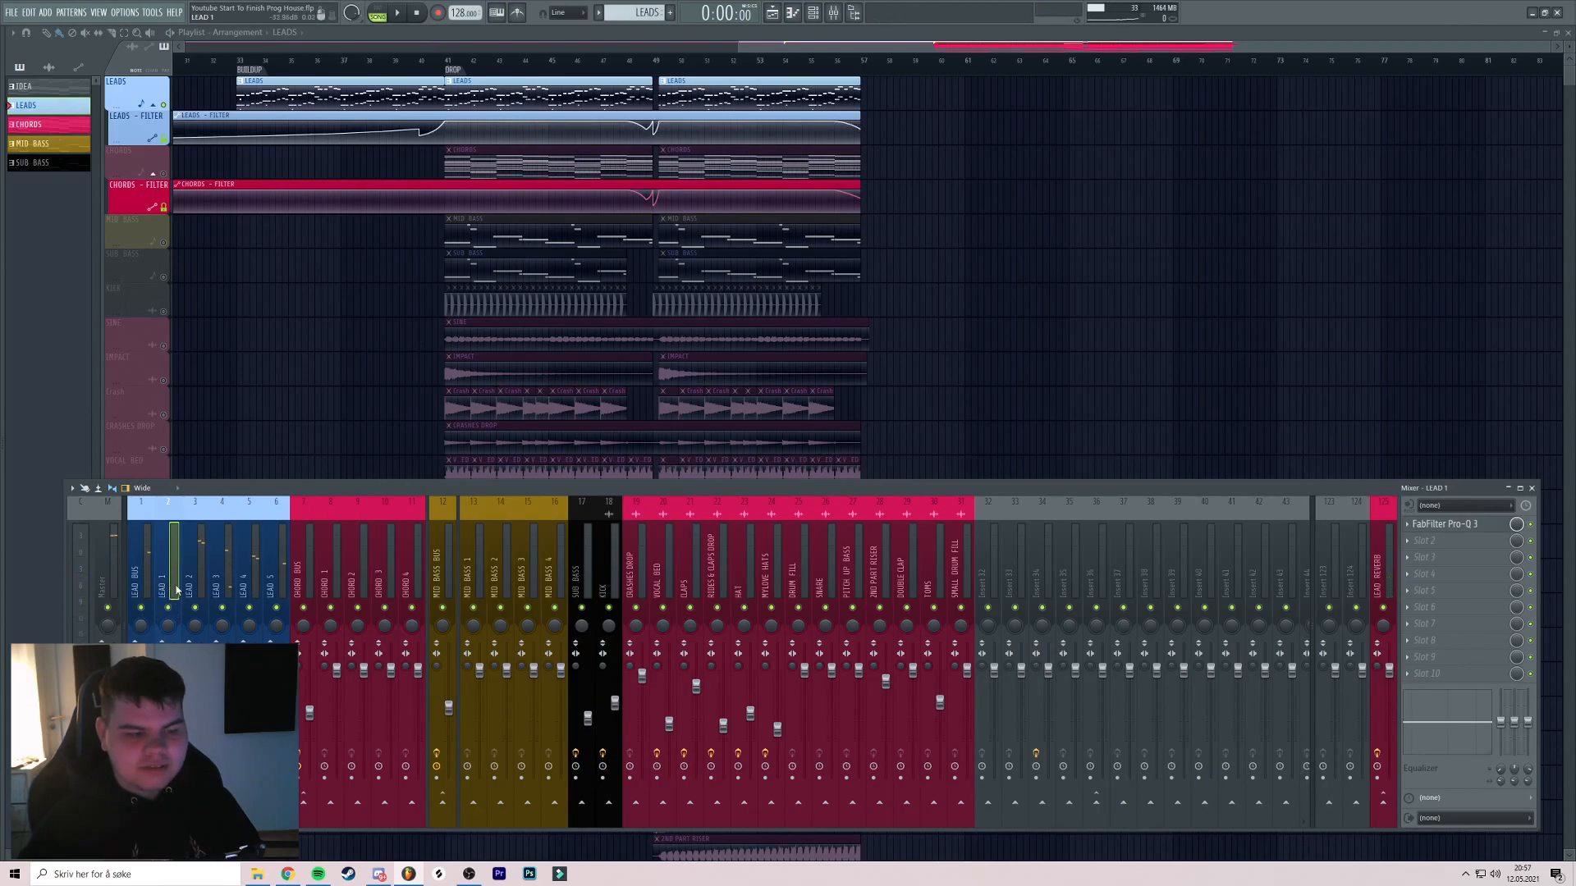
right_click(212, 610)
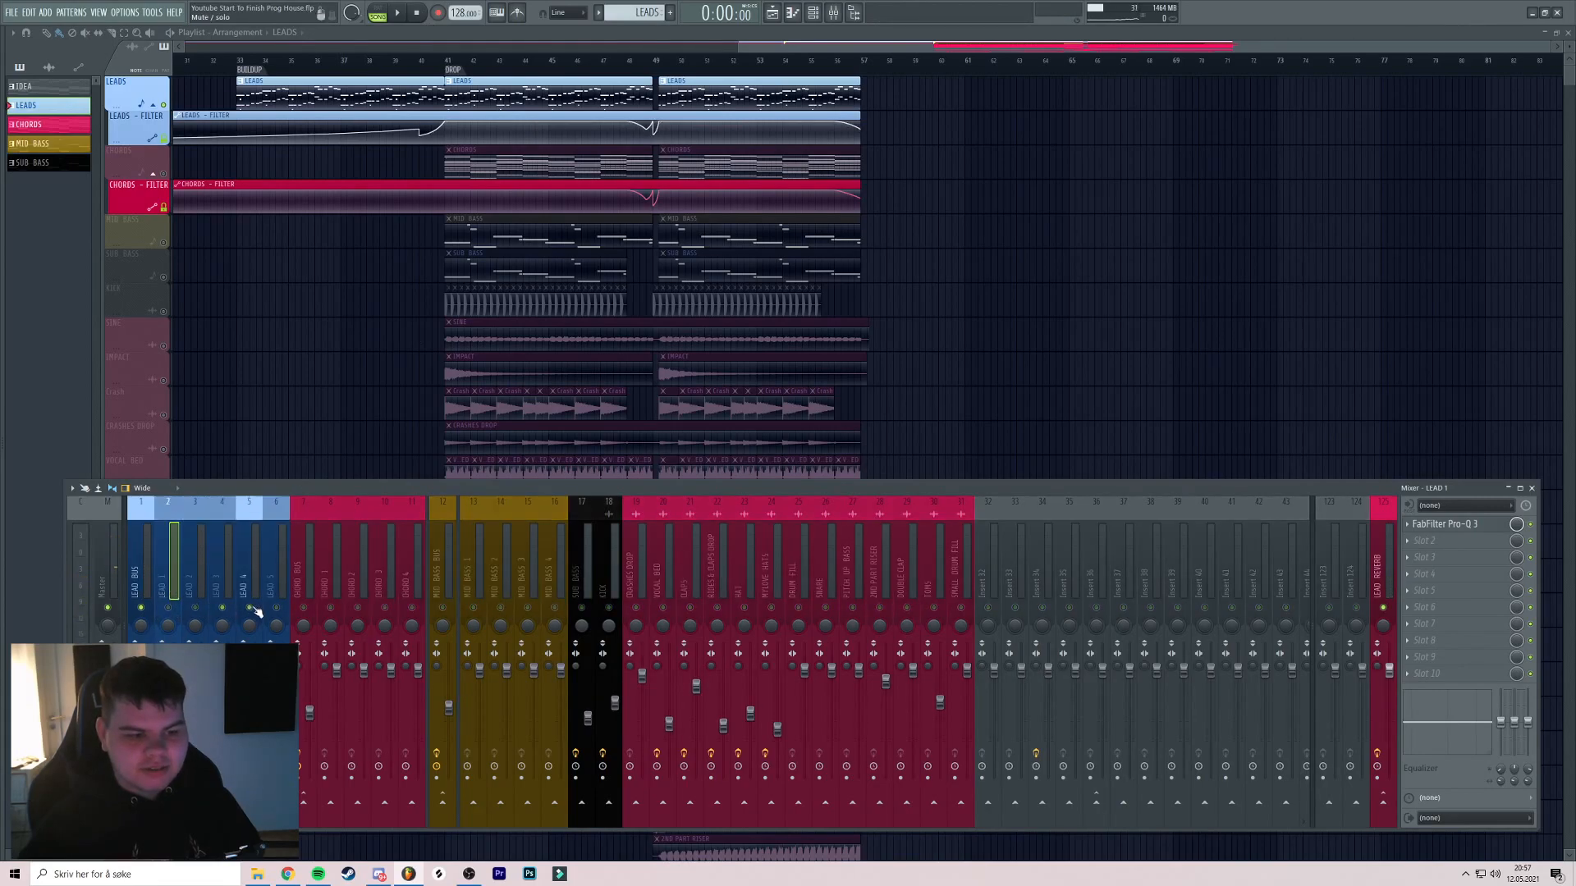
right_click(169, 609)
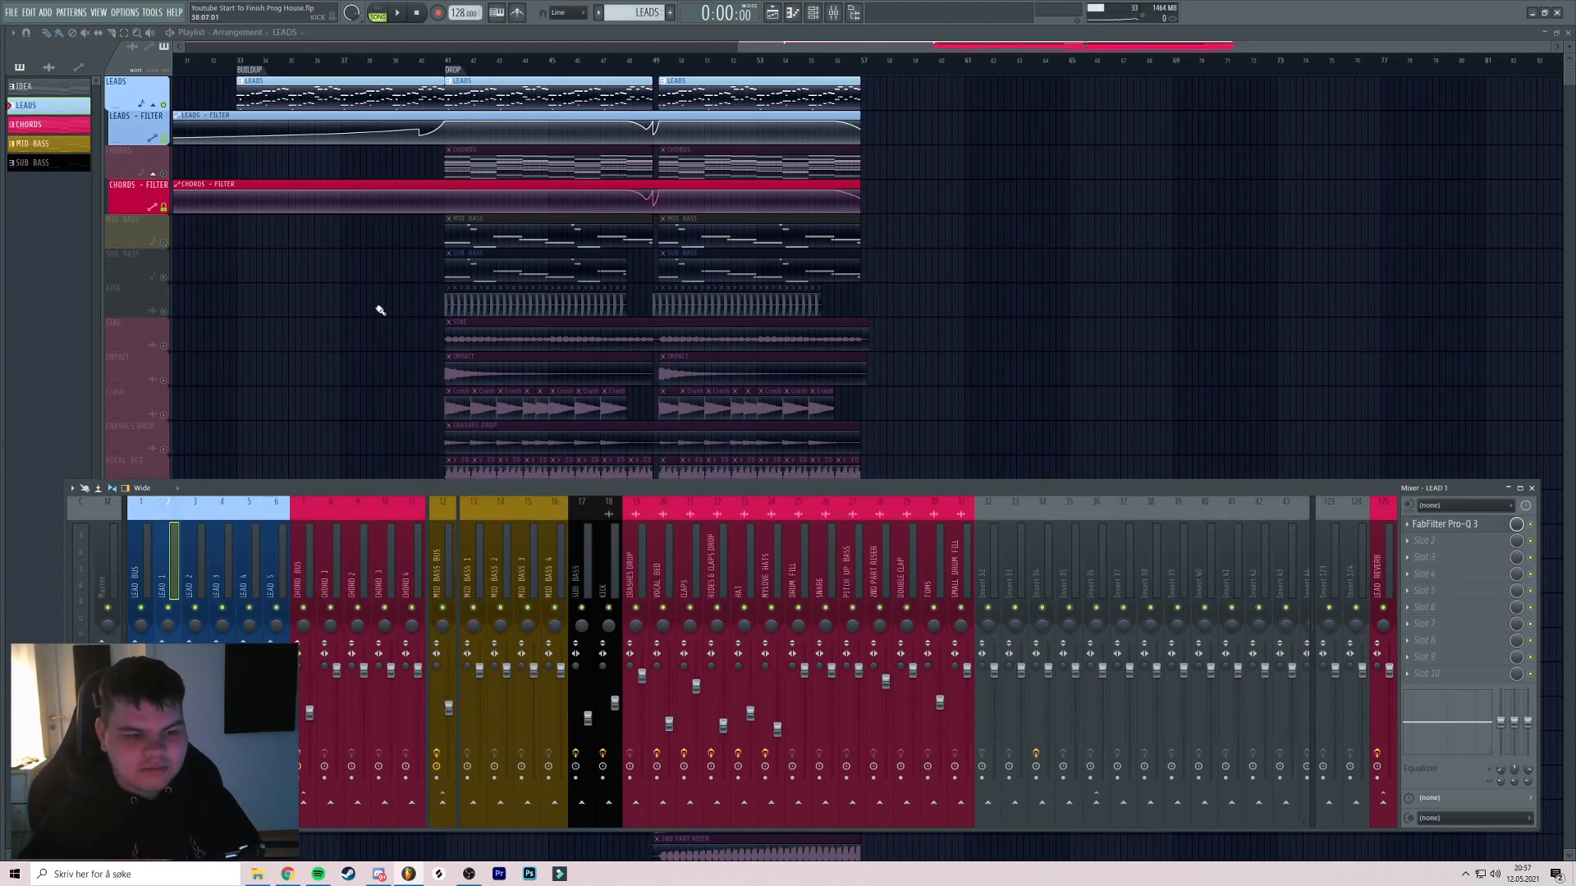
key("F9")
Play the soloed leads from the drop at bar 41
left_click_drag(416, 354, 457, 366)
key("space")
left_click_drag(473, 60, 490, 59)
left_click_drag(620, 125, 602, 136)
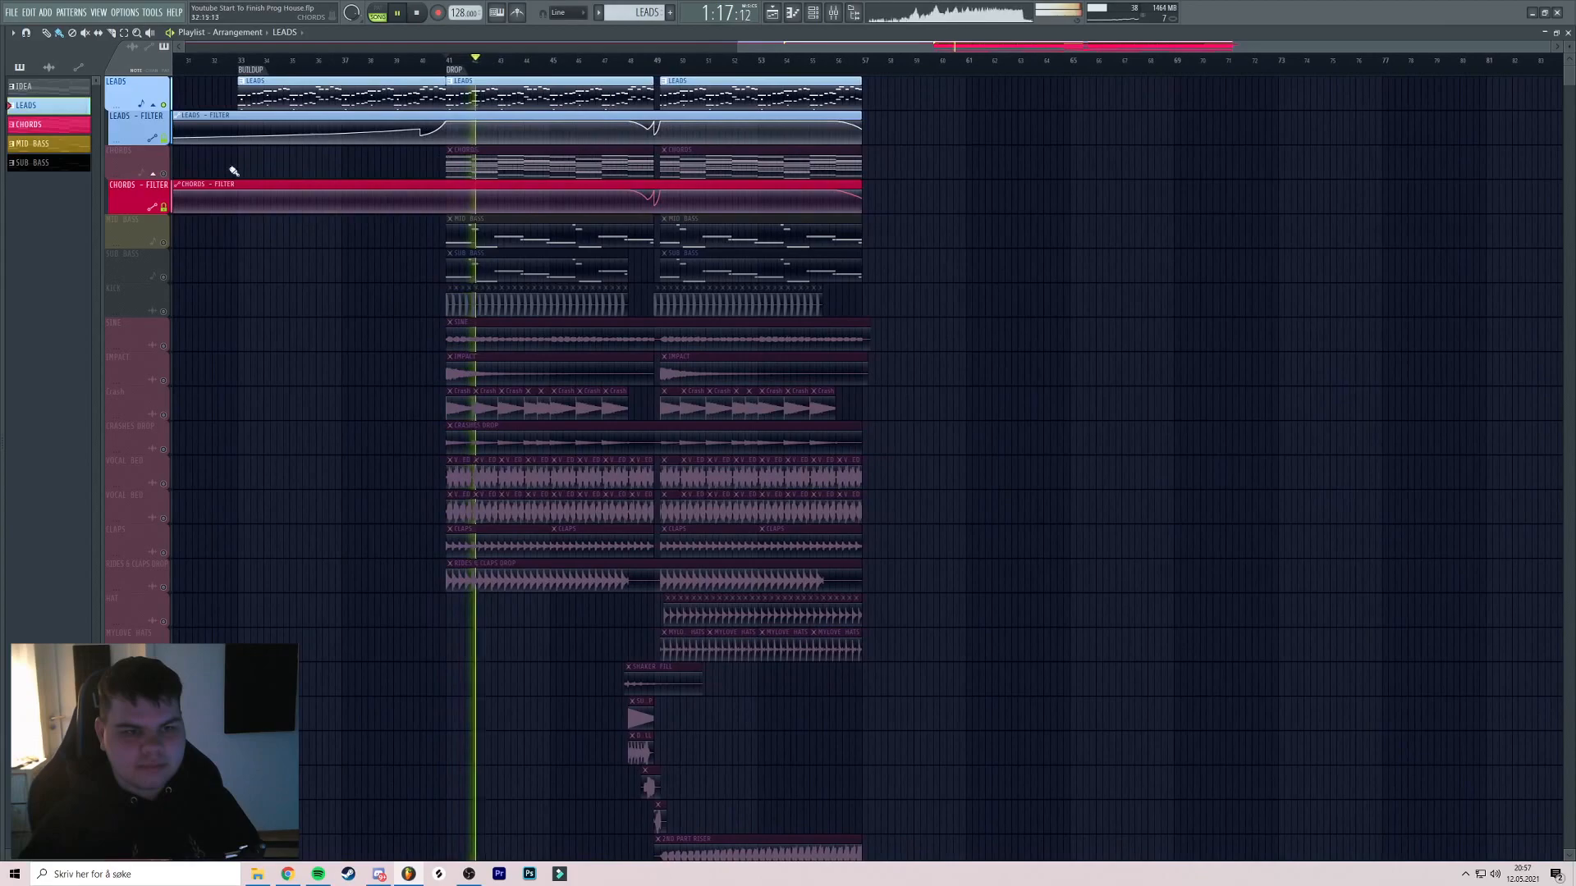
Unmute CHORDS and check the CHORD BUS mixer channel while playing from bar 41
key("space")
left_click(164, 174)
key("space")
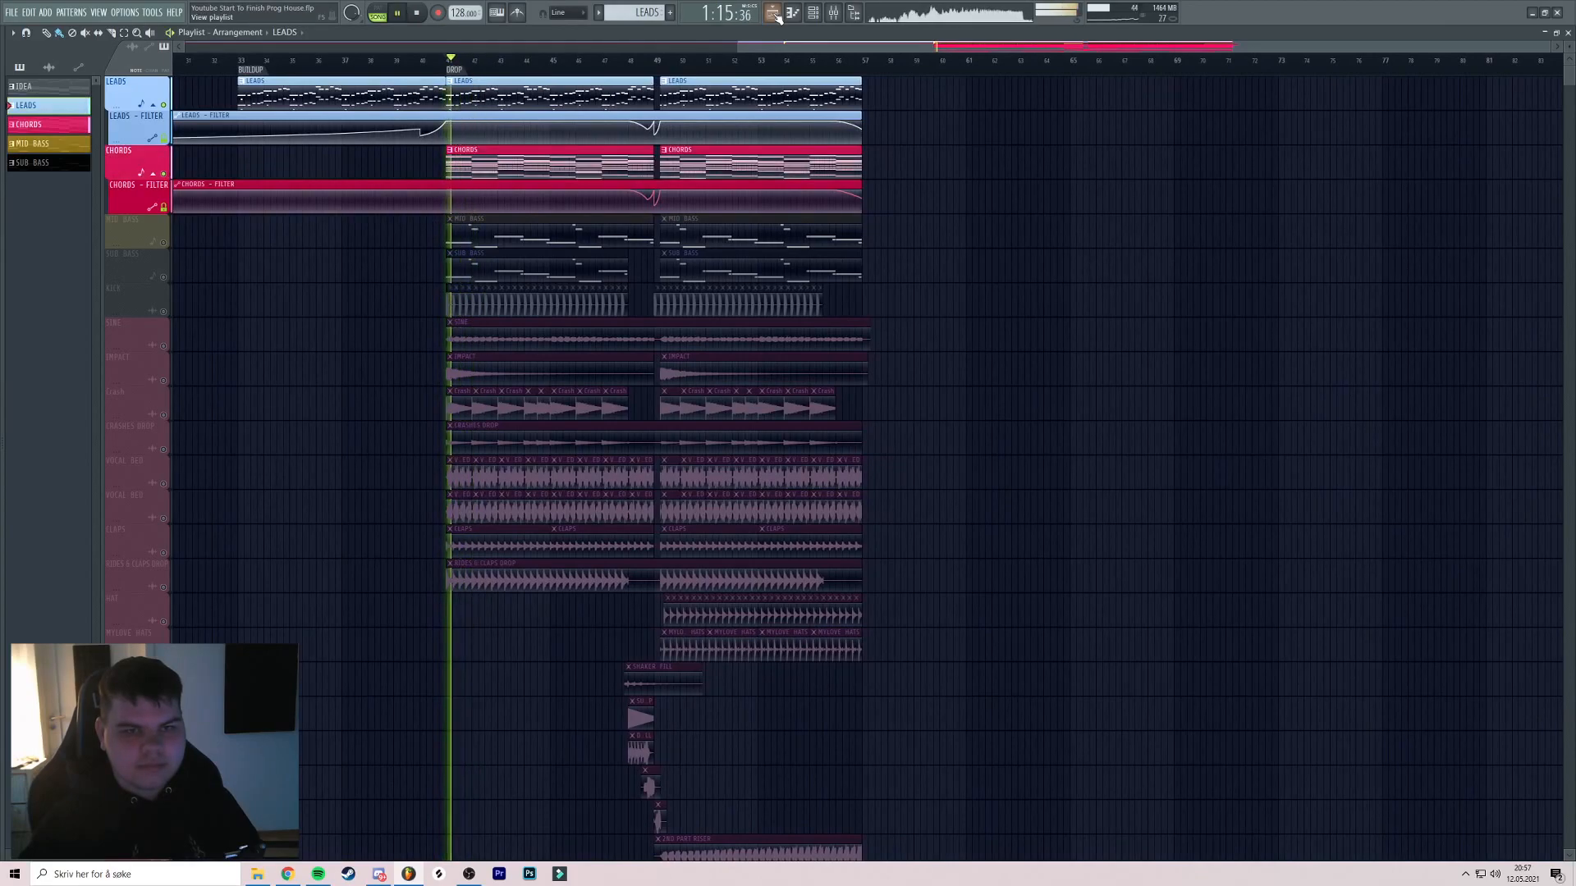
left_click(846, 14)
left_click(312, 579)
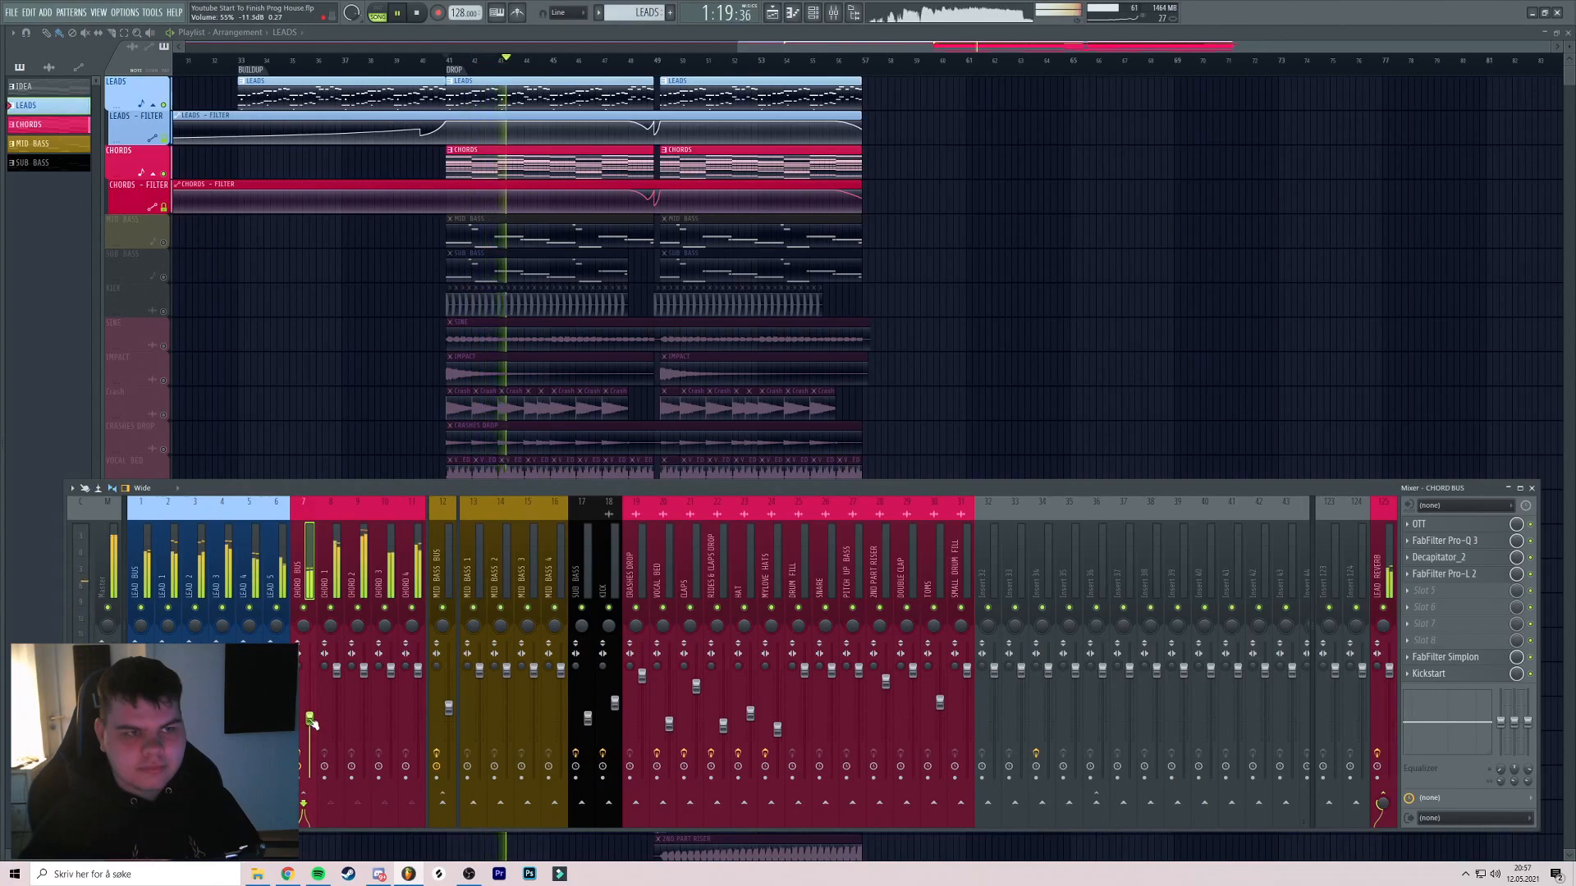
key("F9")
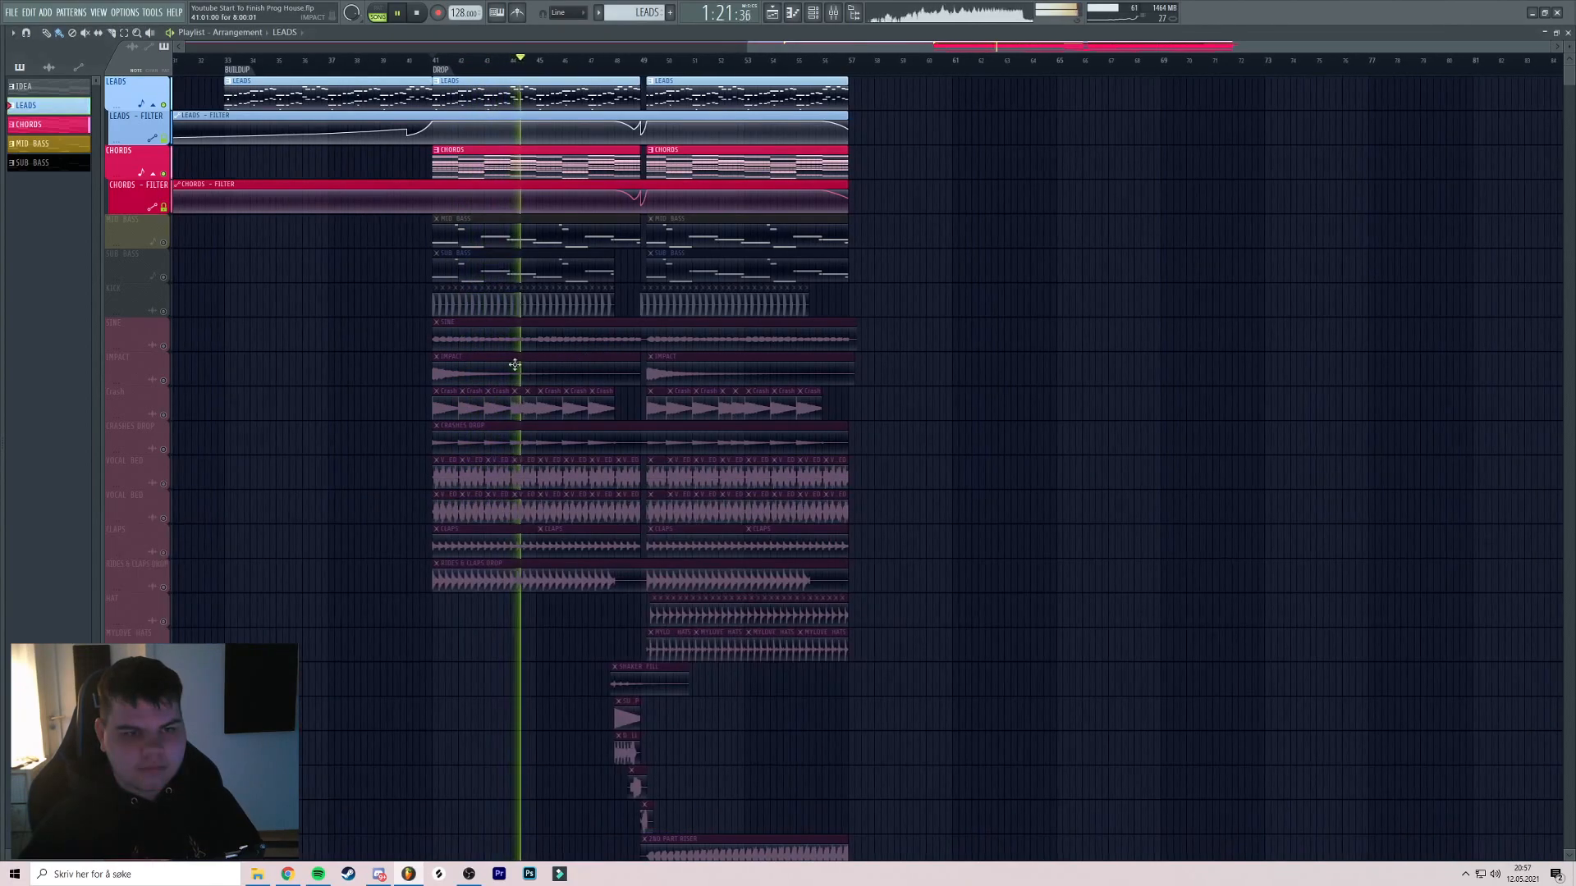
Unmute MID BASS and check it in the Mixer during the drop
left_click(163, 244)
key("space")
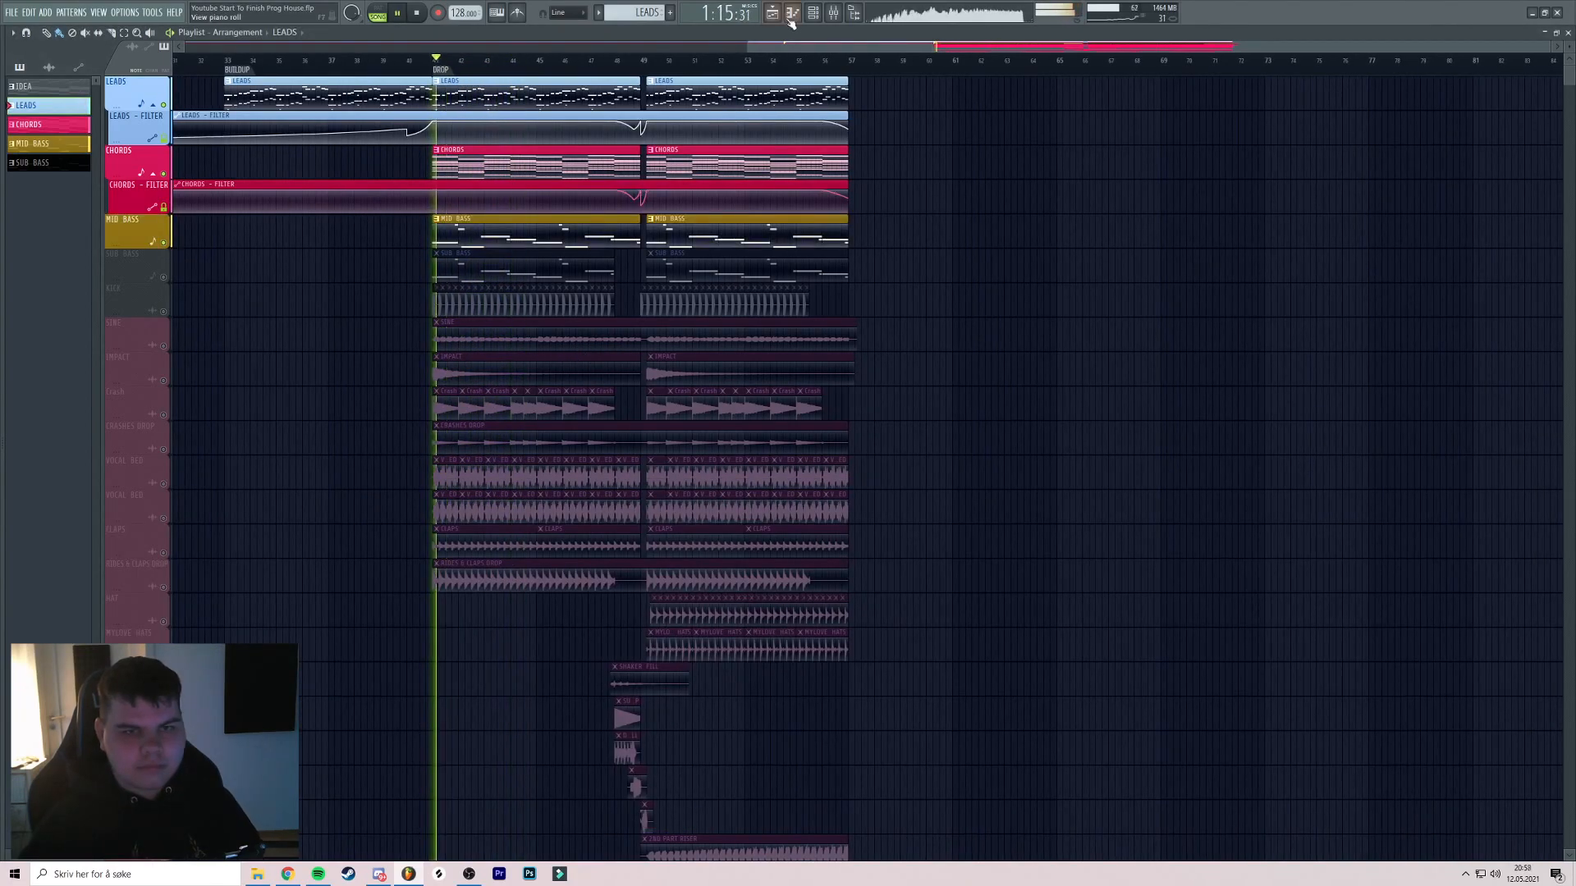
left_click(833, 12)
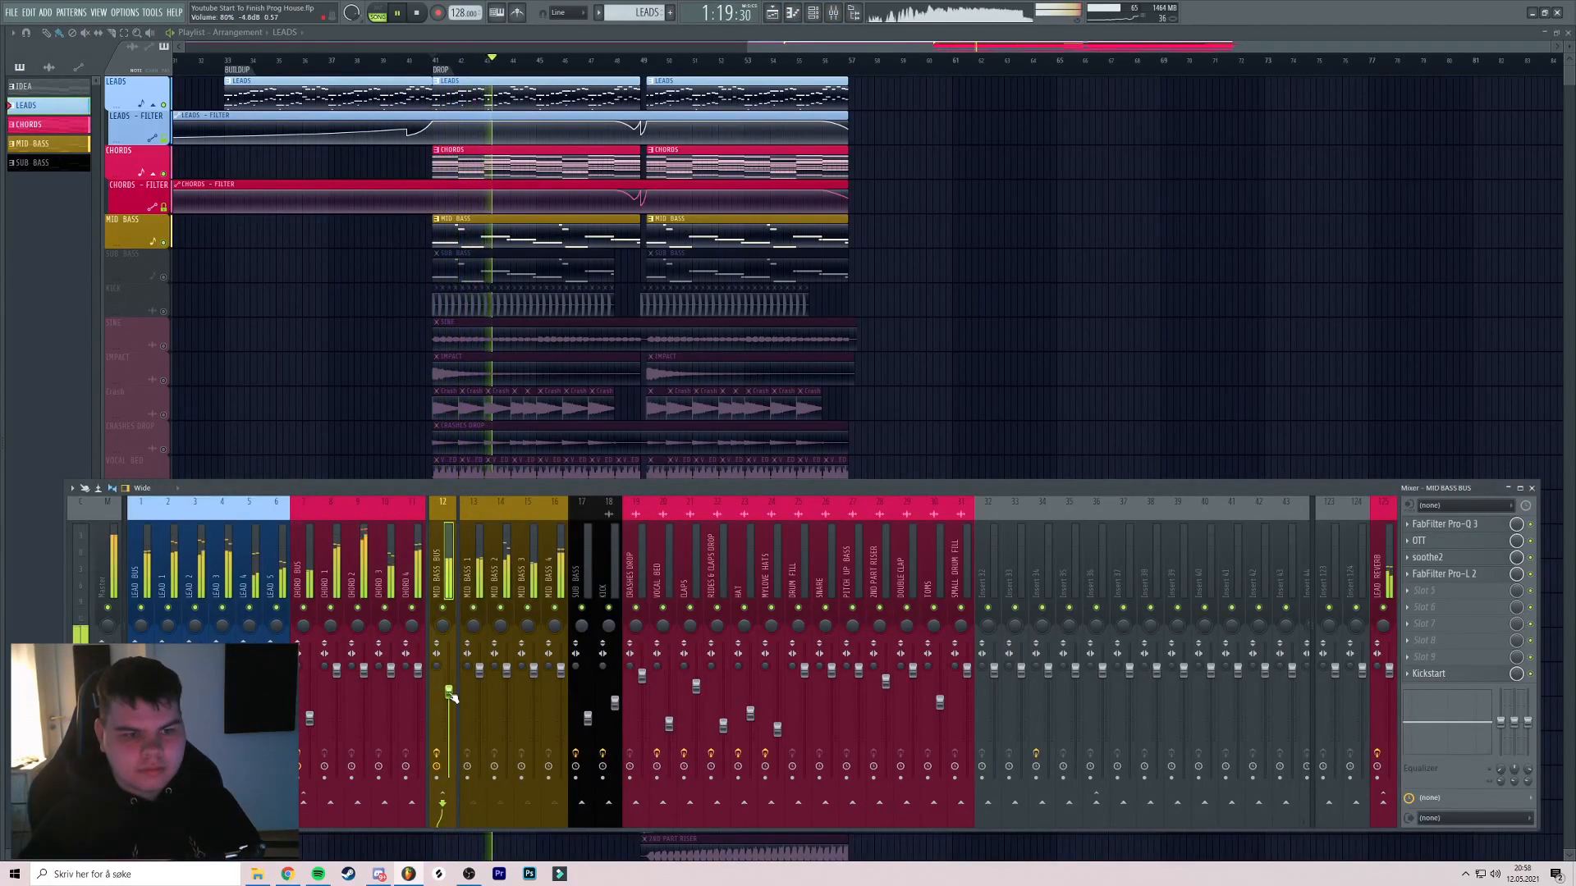
key("F9")
Unmute SUB BASS and check its mixer channel over the drop
left_click(163, 278)
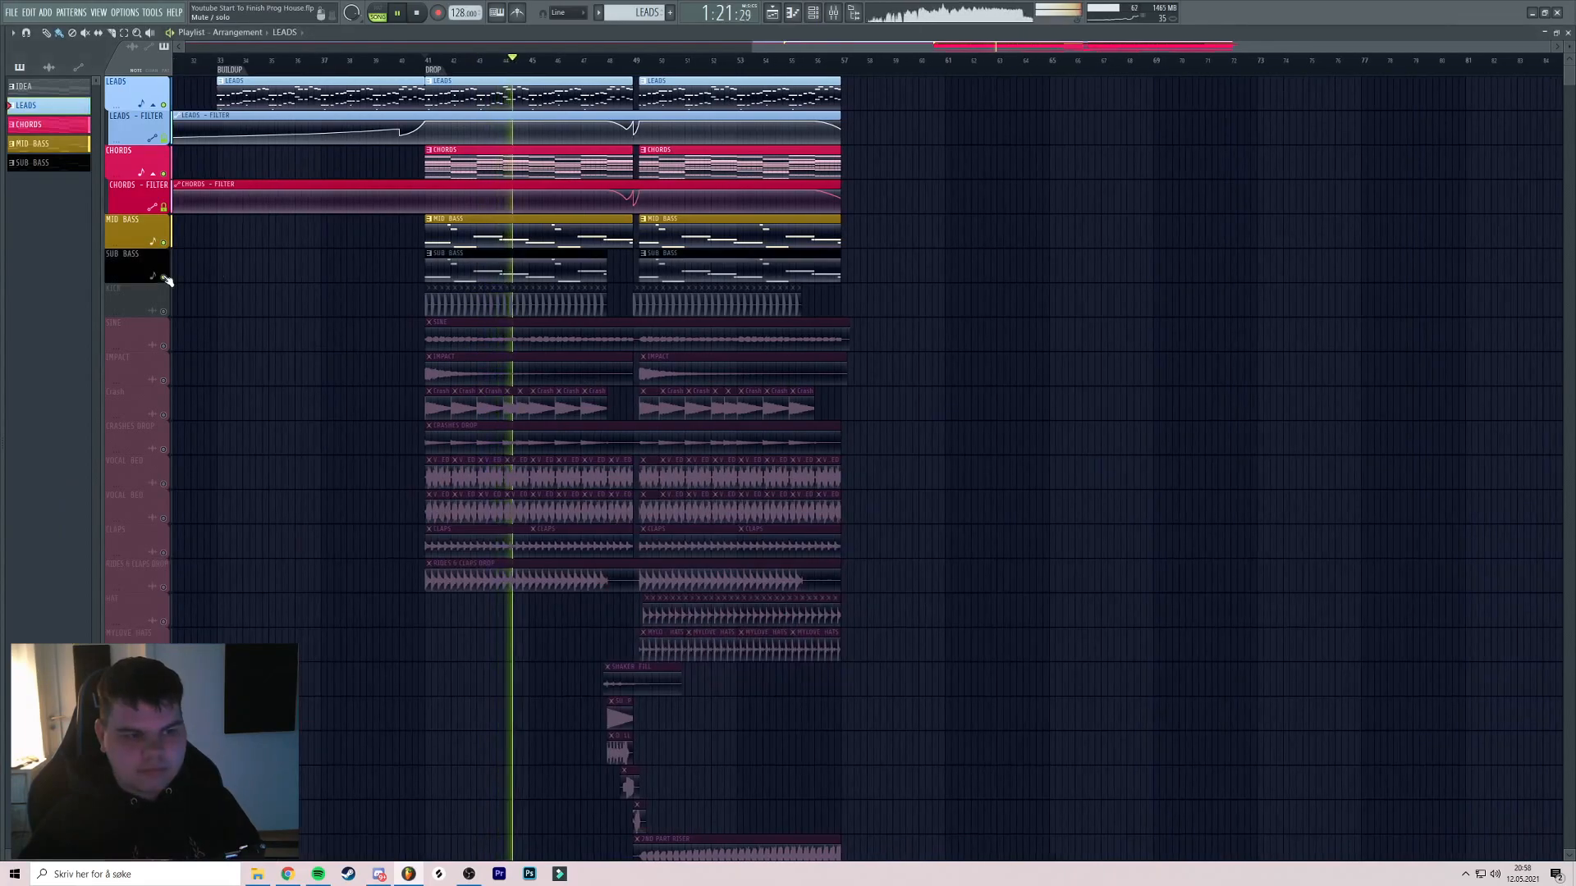
left_click(412, 60)
scroll(581, 190, "up", 4)
scroll(580, 190, "right", 3)
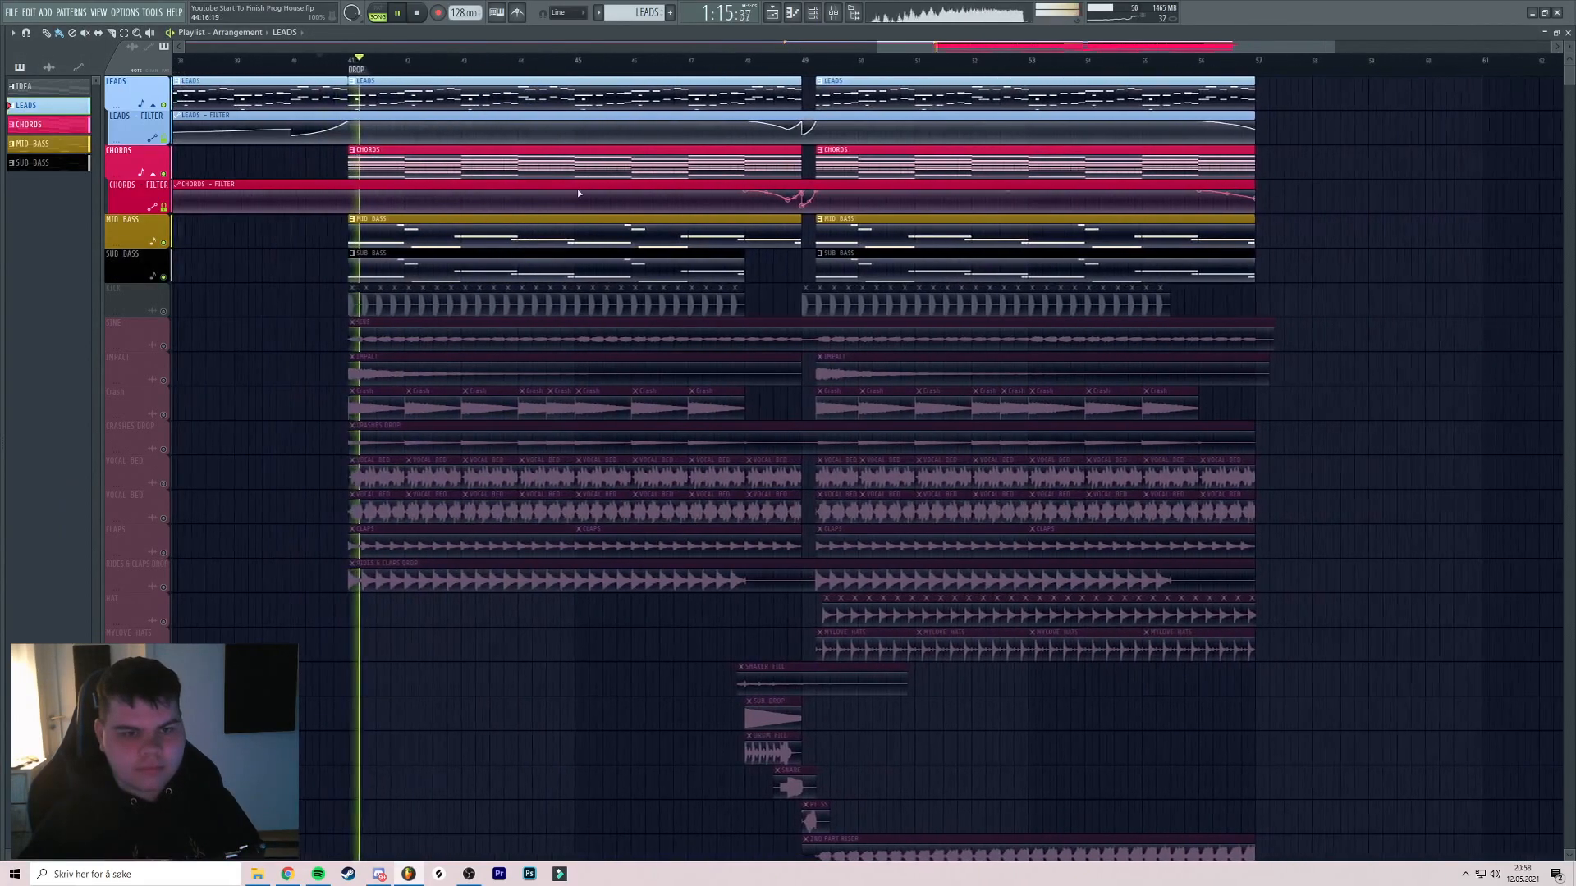
key("F9")
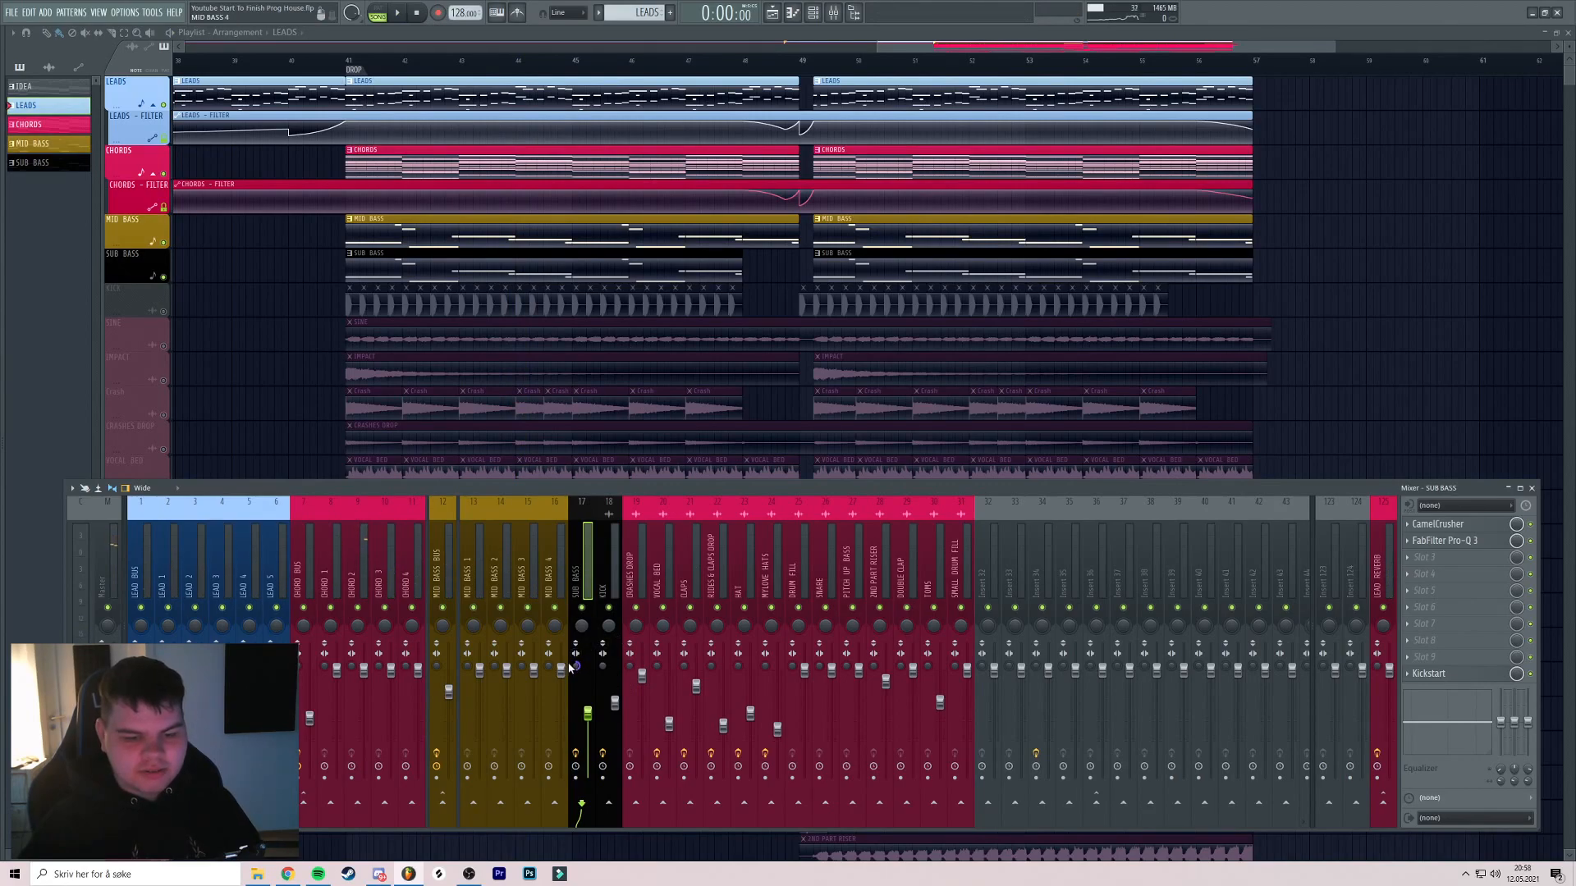
key("F9")
left_click(352, 62)
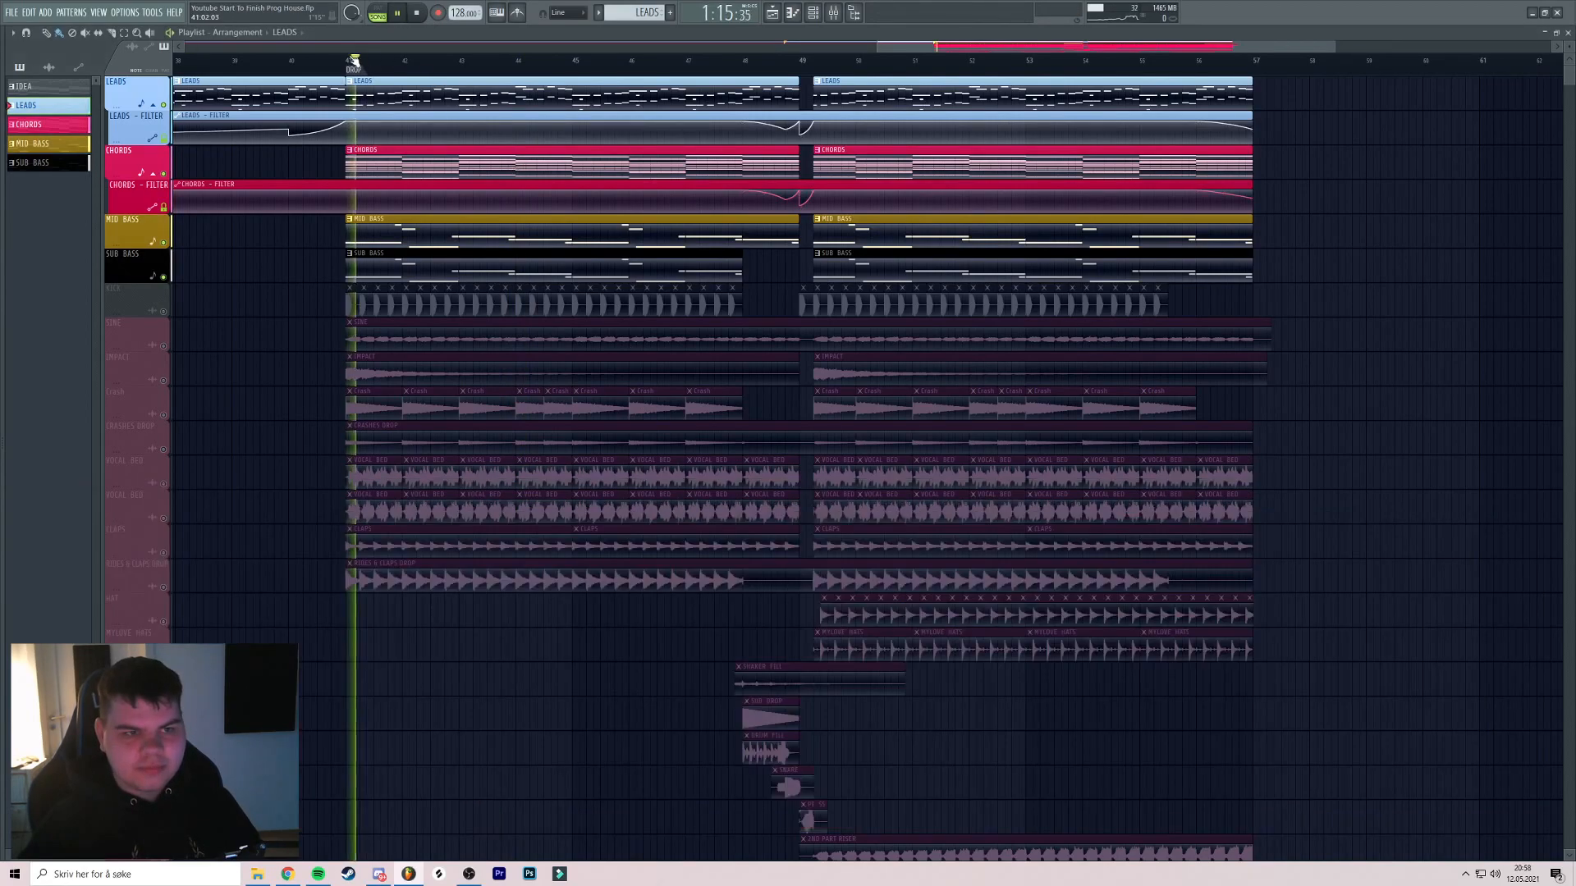
key("space")
Unmute KICK and check the KICK mixer channel during playback
scroll(362, 69, "right", 1)
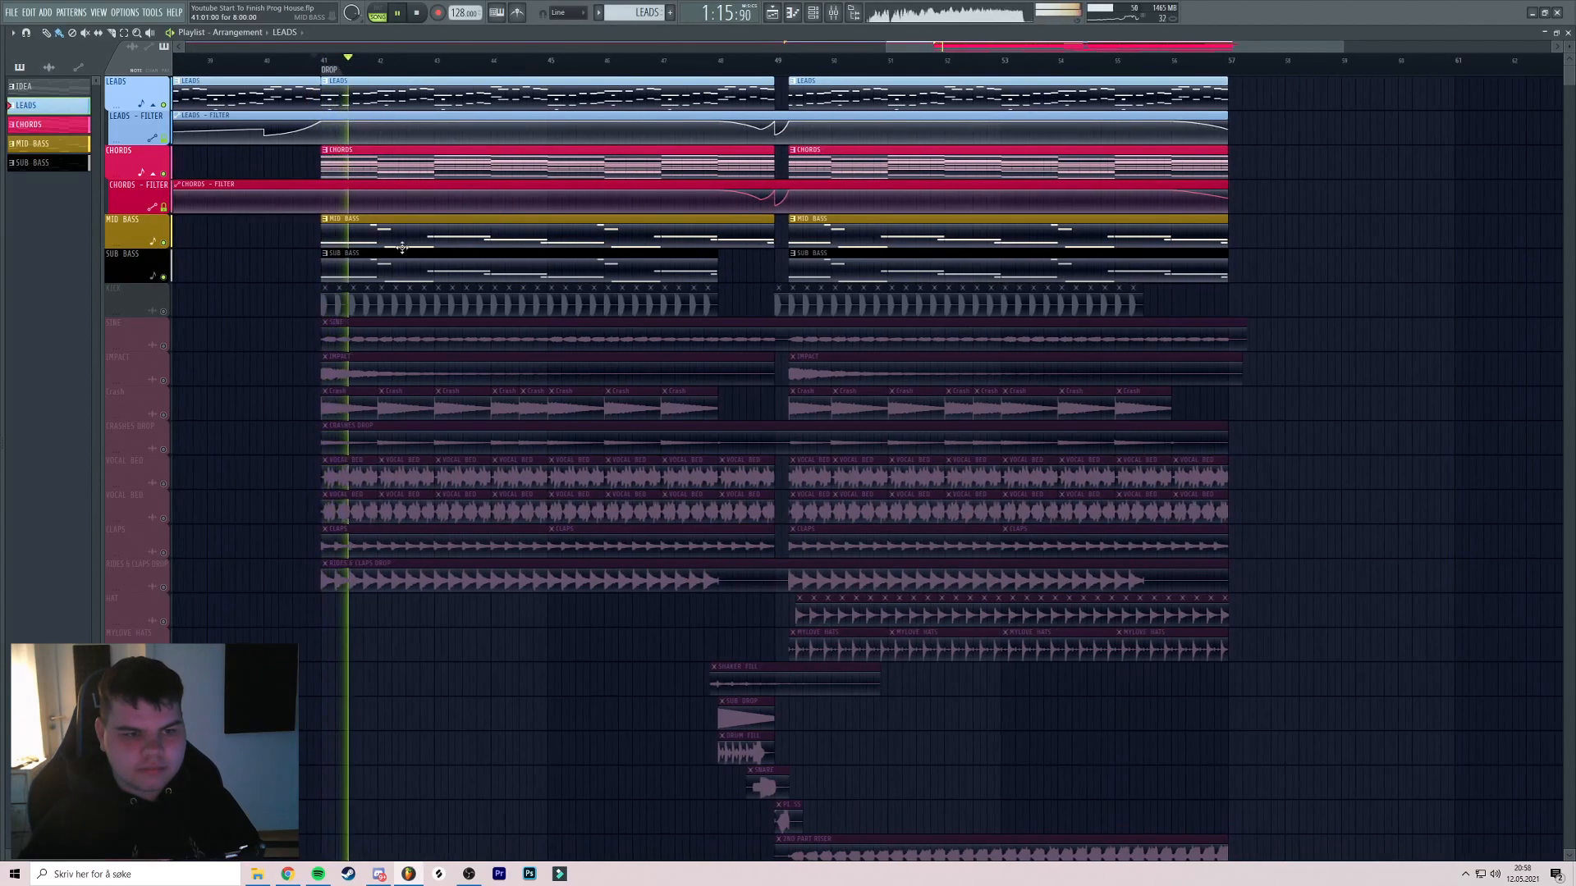
left_click(164, 312)
left_click(313, 61)
scroll(322, 78, "left", 1)
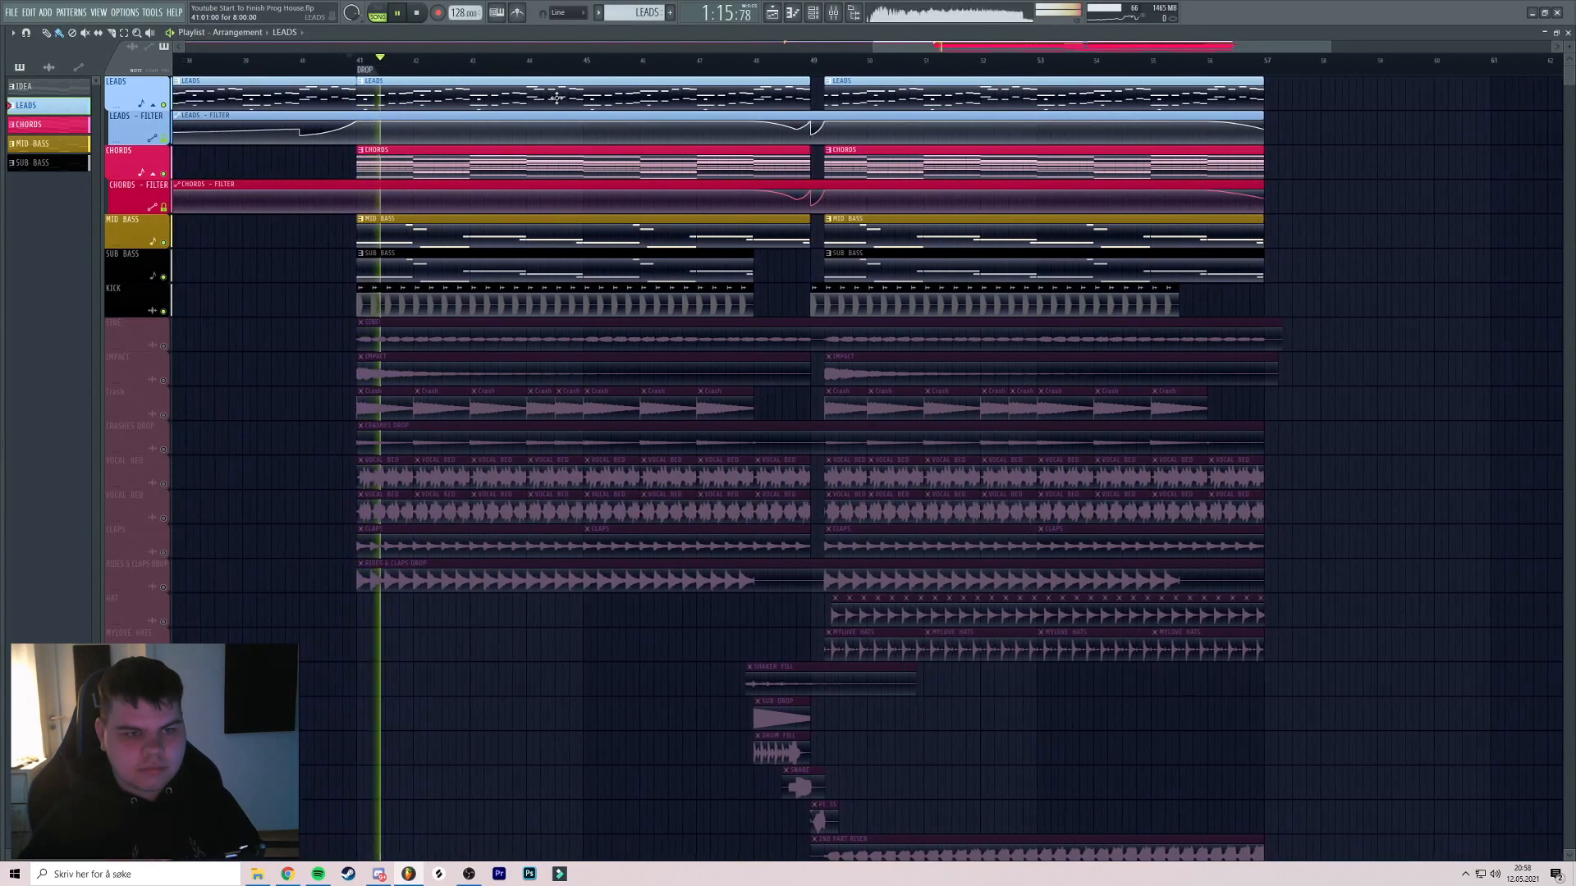
key("F9")
left_click(621, 565)
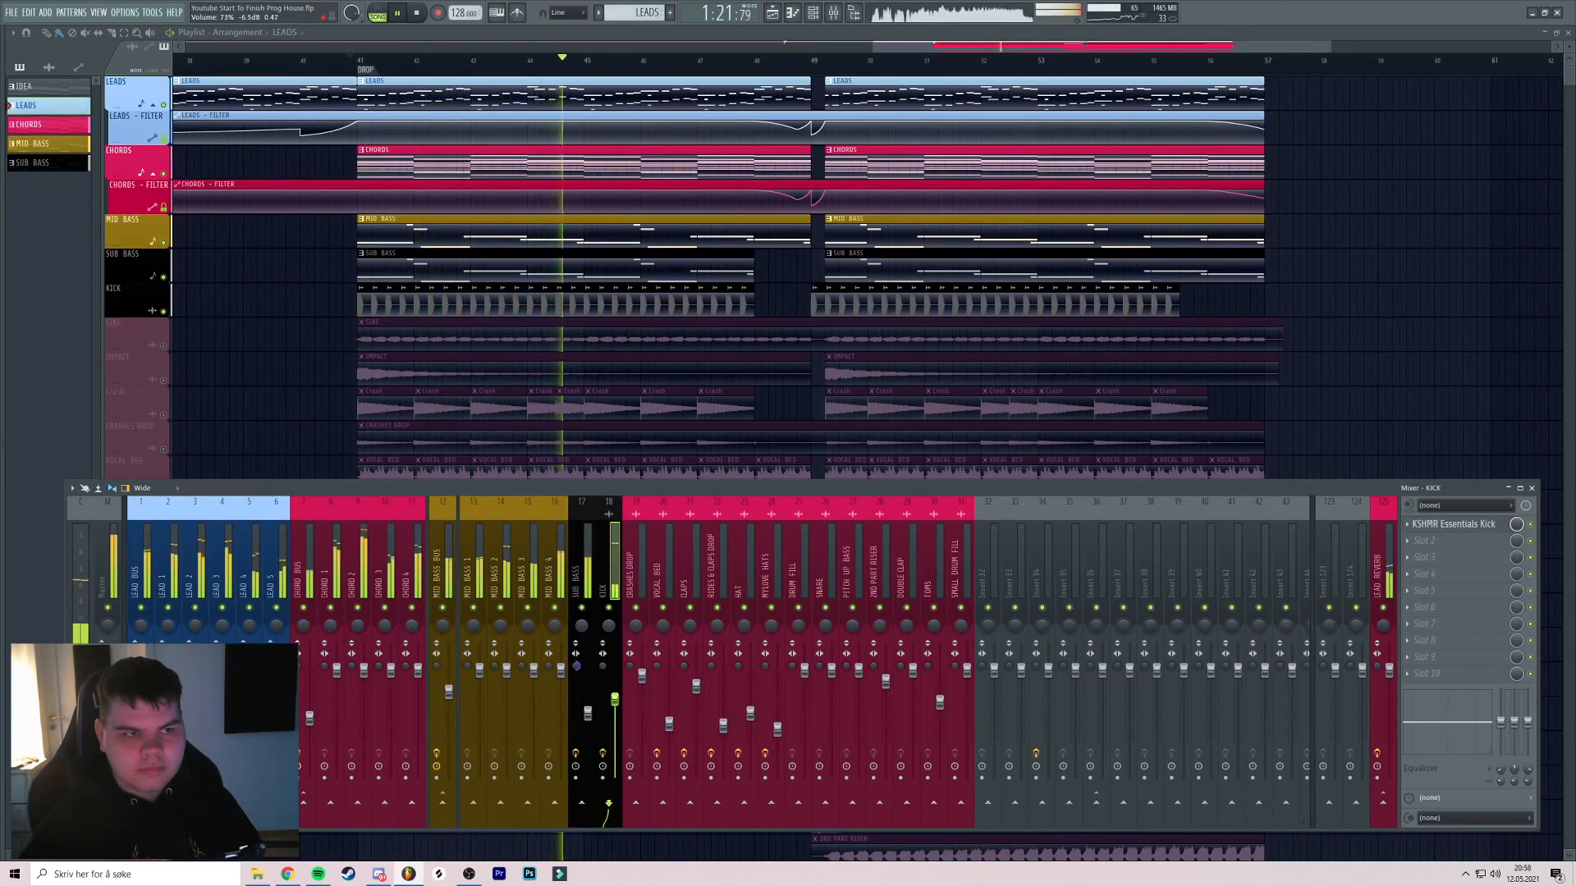
key("F9")
Unmute SINE and set its channel volume to about 60%
scroll(624, 385, "right", 1)
left_click(164, 345)
left_click(319, 61)
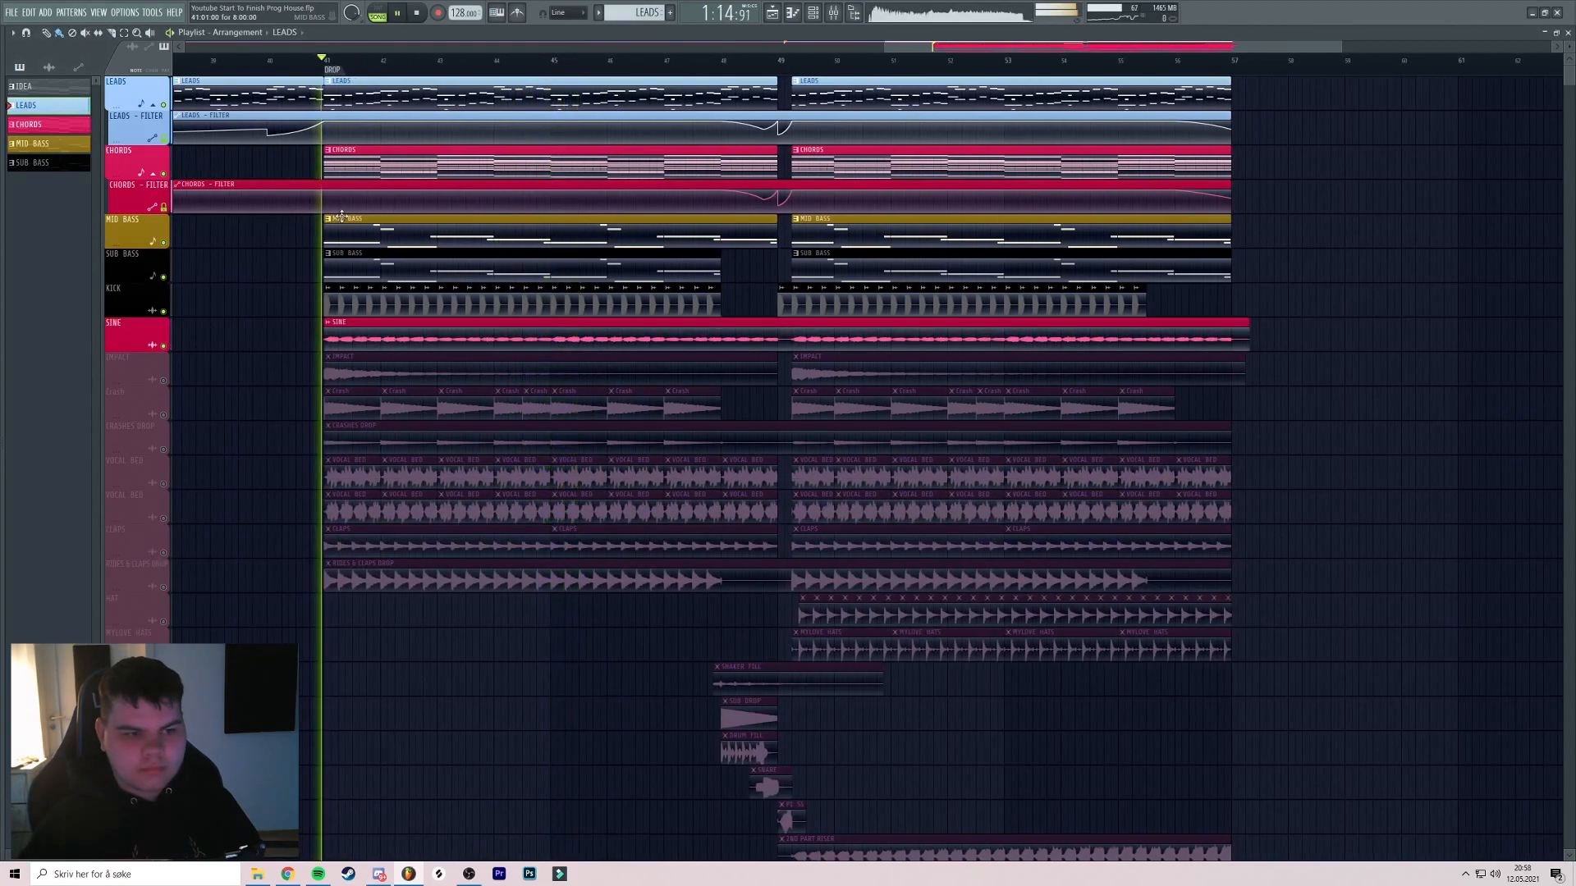
left_click_drag(386, 238, 453, 226)
double_click(471, 327)
left_click_drag(313, 158, 312, 153)
Route the SINE channel to mixer insert 32
left_click(399, 137)
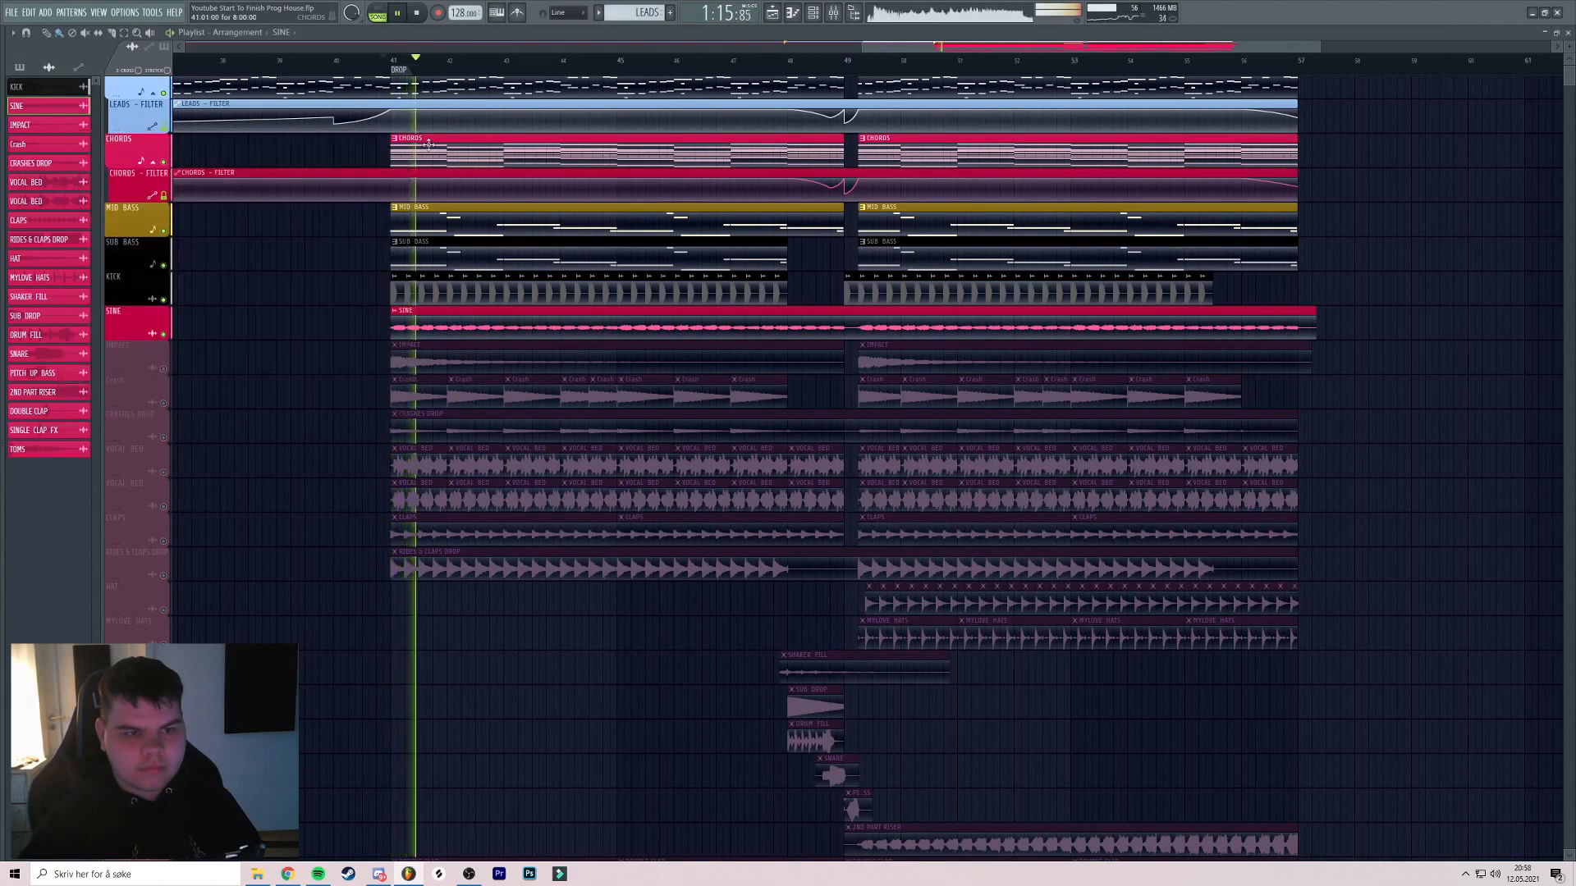
left_click_drag(493, 242, 500, 225)
double_click(460, 312)
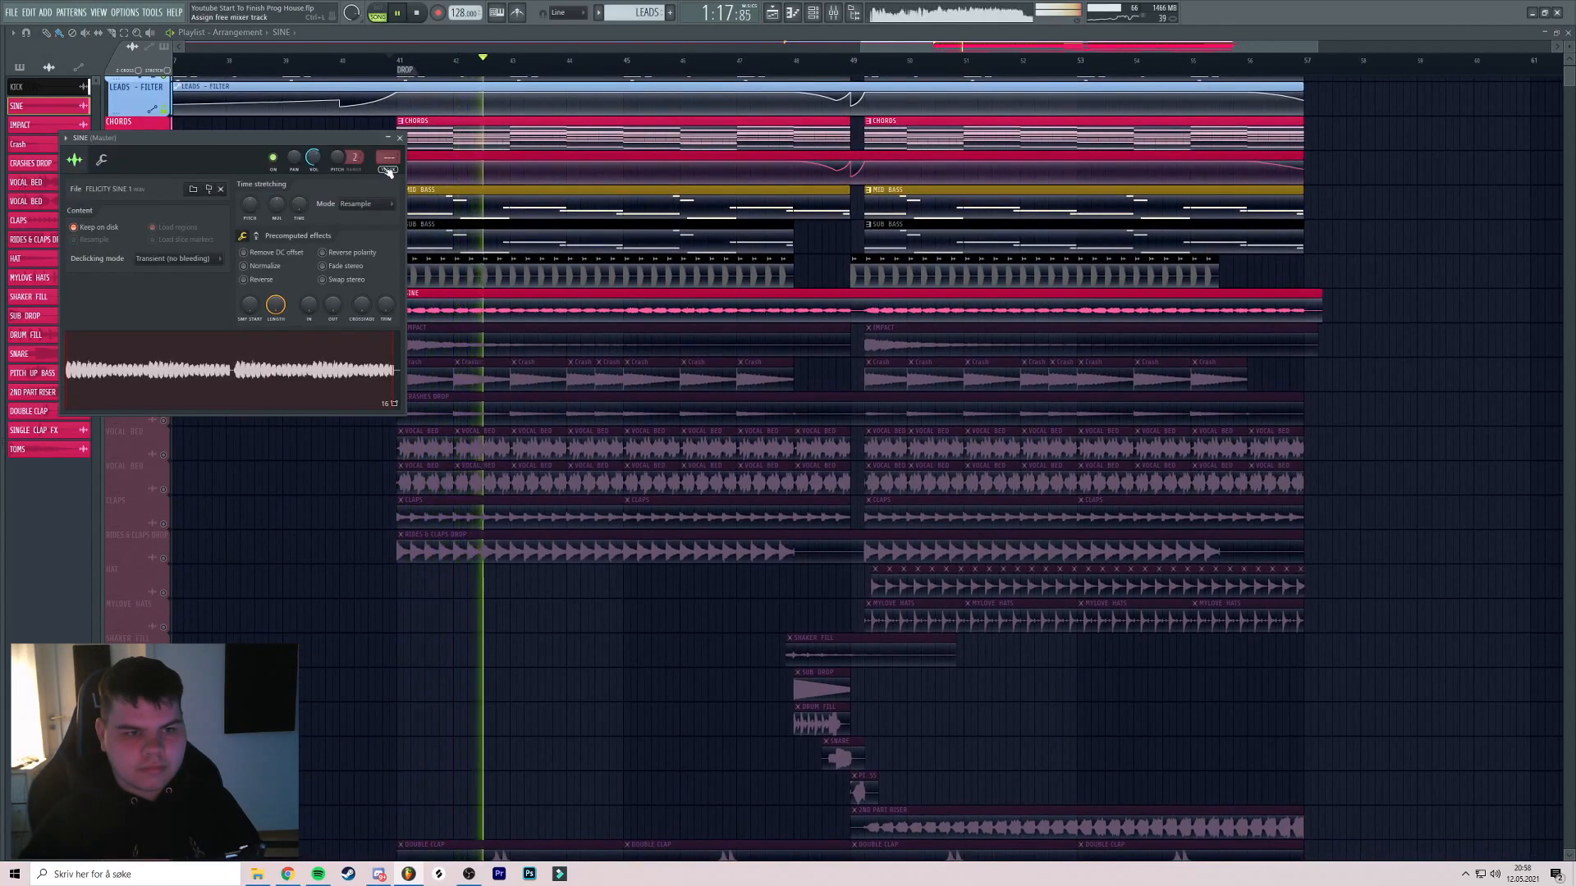
key("ctrl+l")
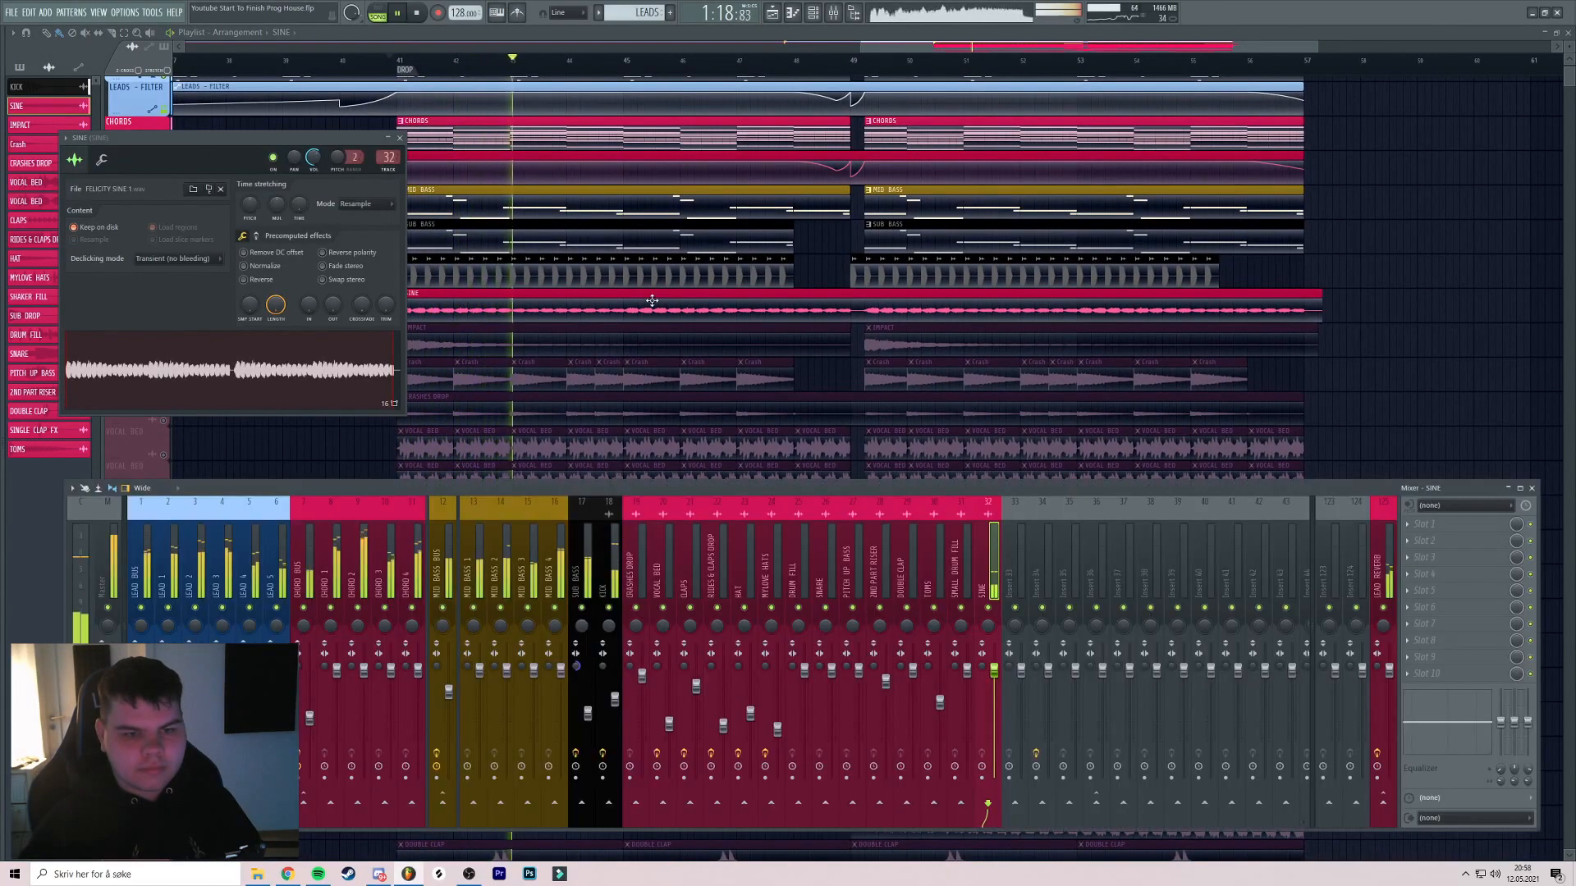
middle_click(794, 303)
Unmute the IMPACT track and check its sample settings from bar 41
key("space")
left_click(163, 352)
key("space")
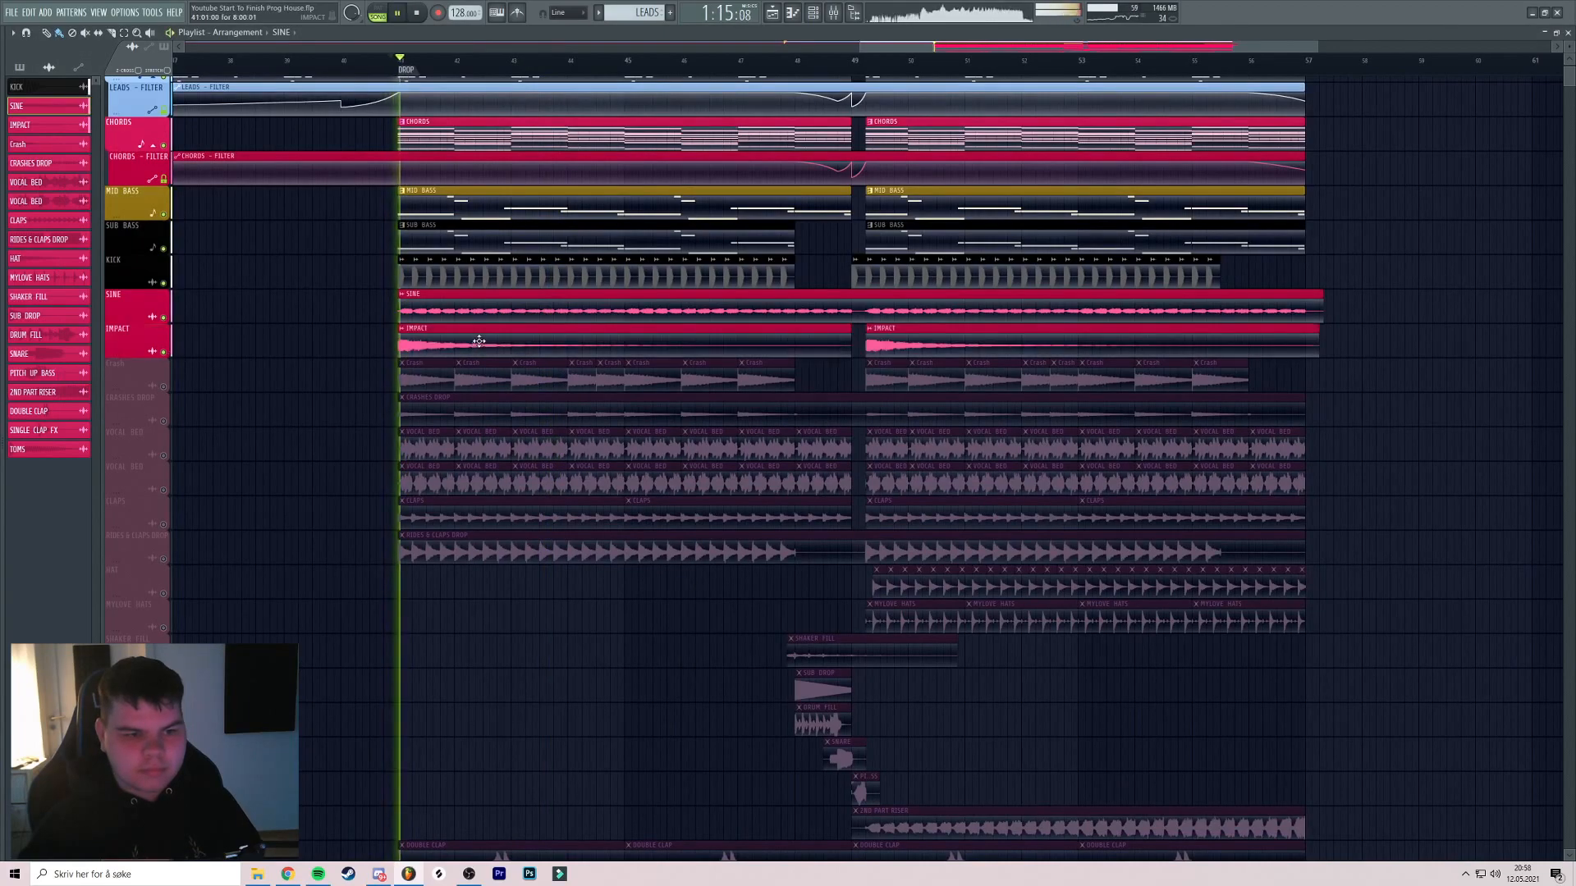
double_click(479, 342)
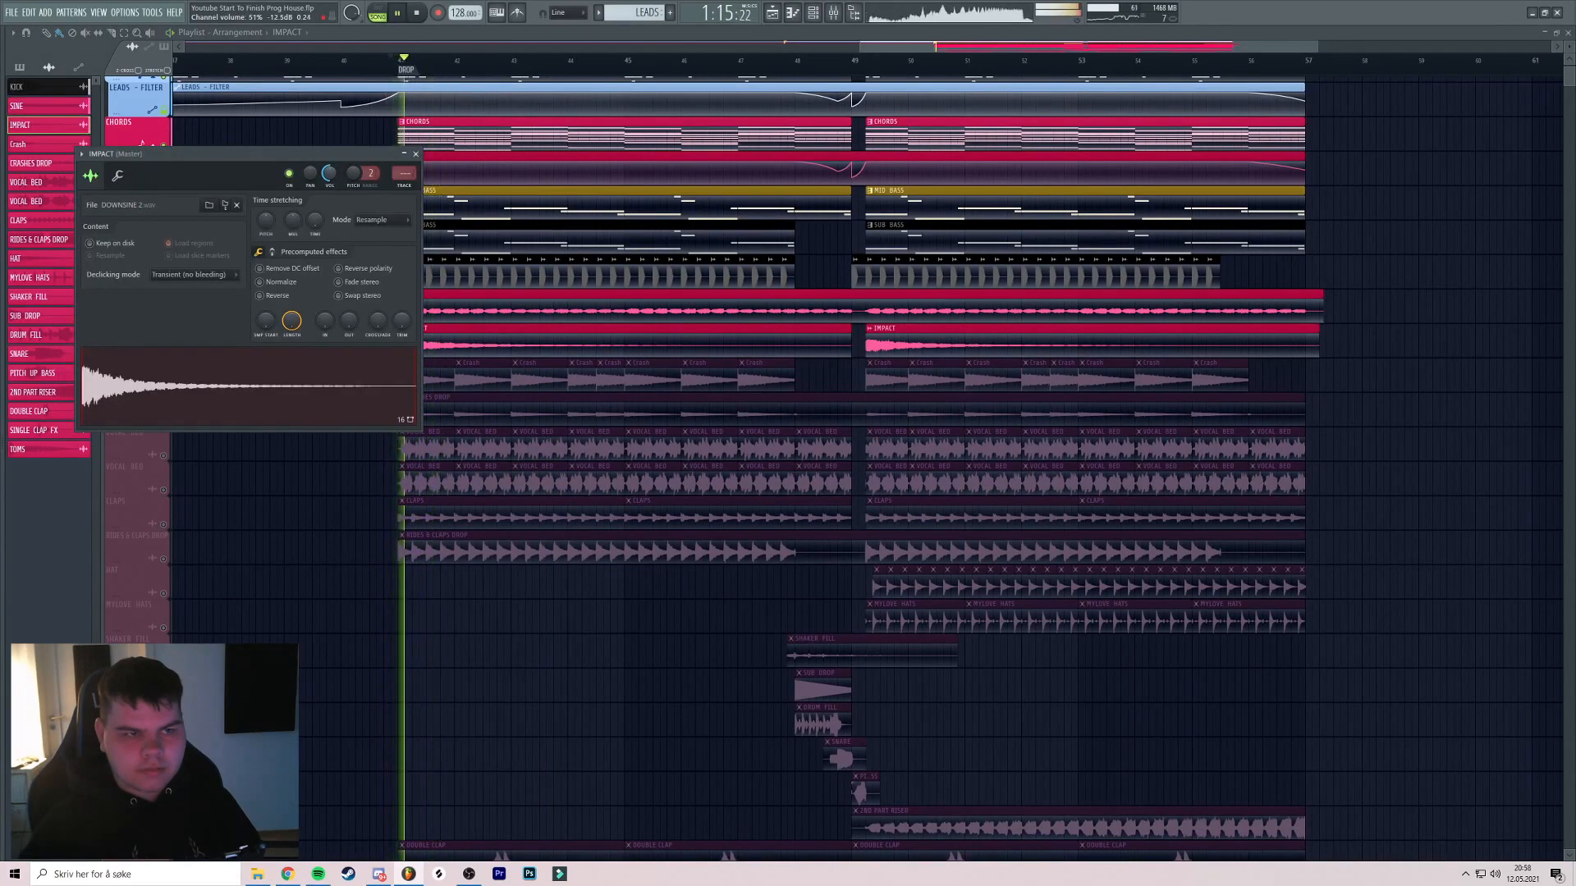
middle_click(742, 254)
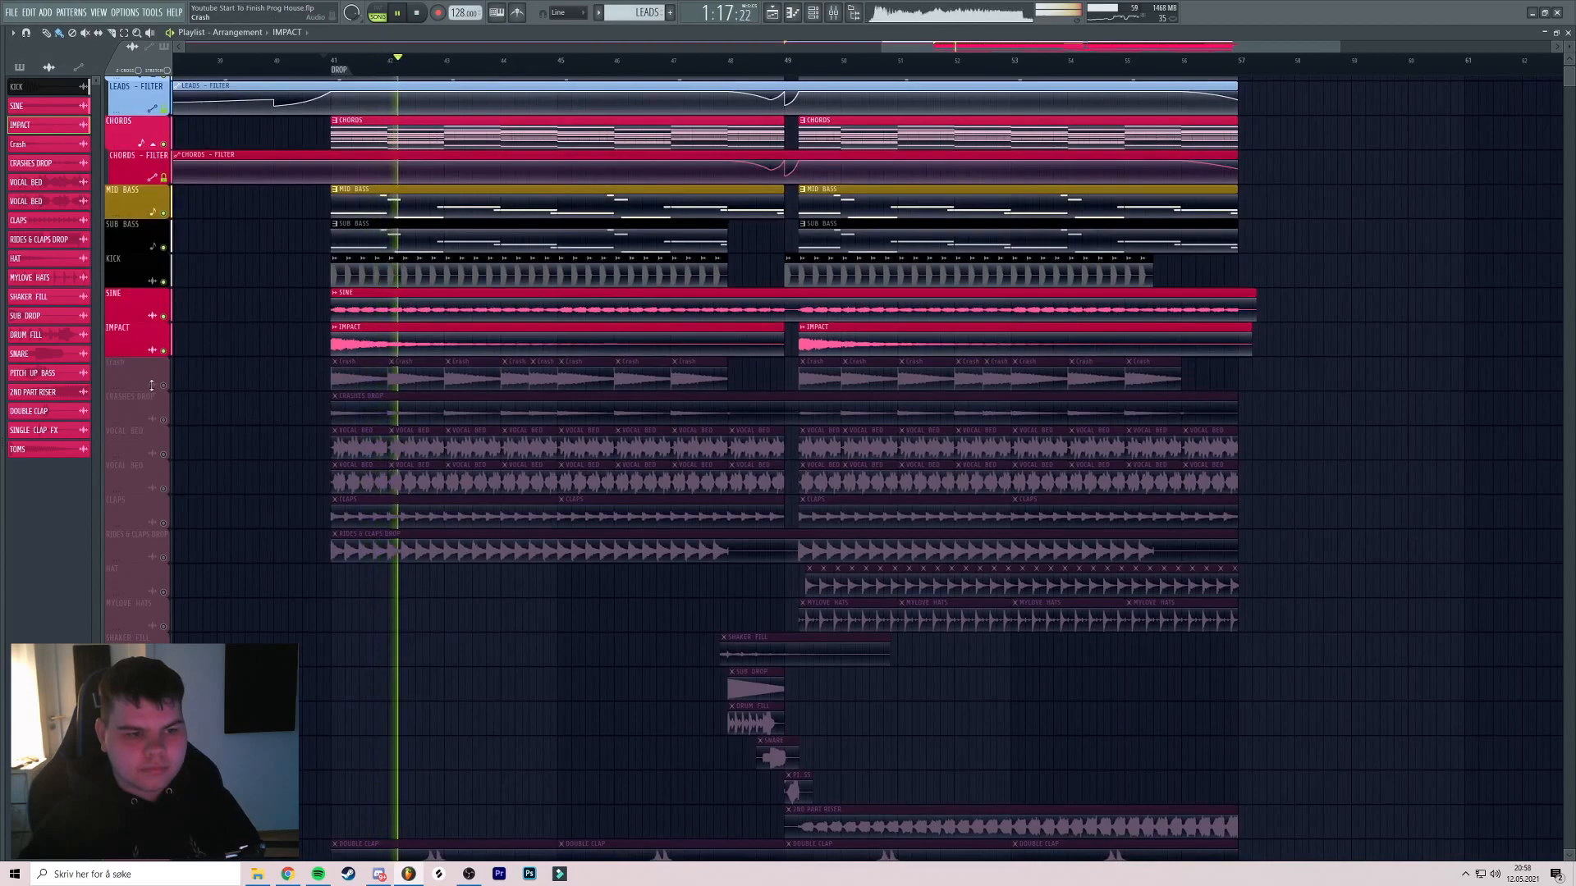
Unmute the Crash track and review its sample settings
left_click(164, 386)
key("space")
key("space")
double_click(361, 378)
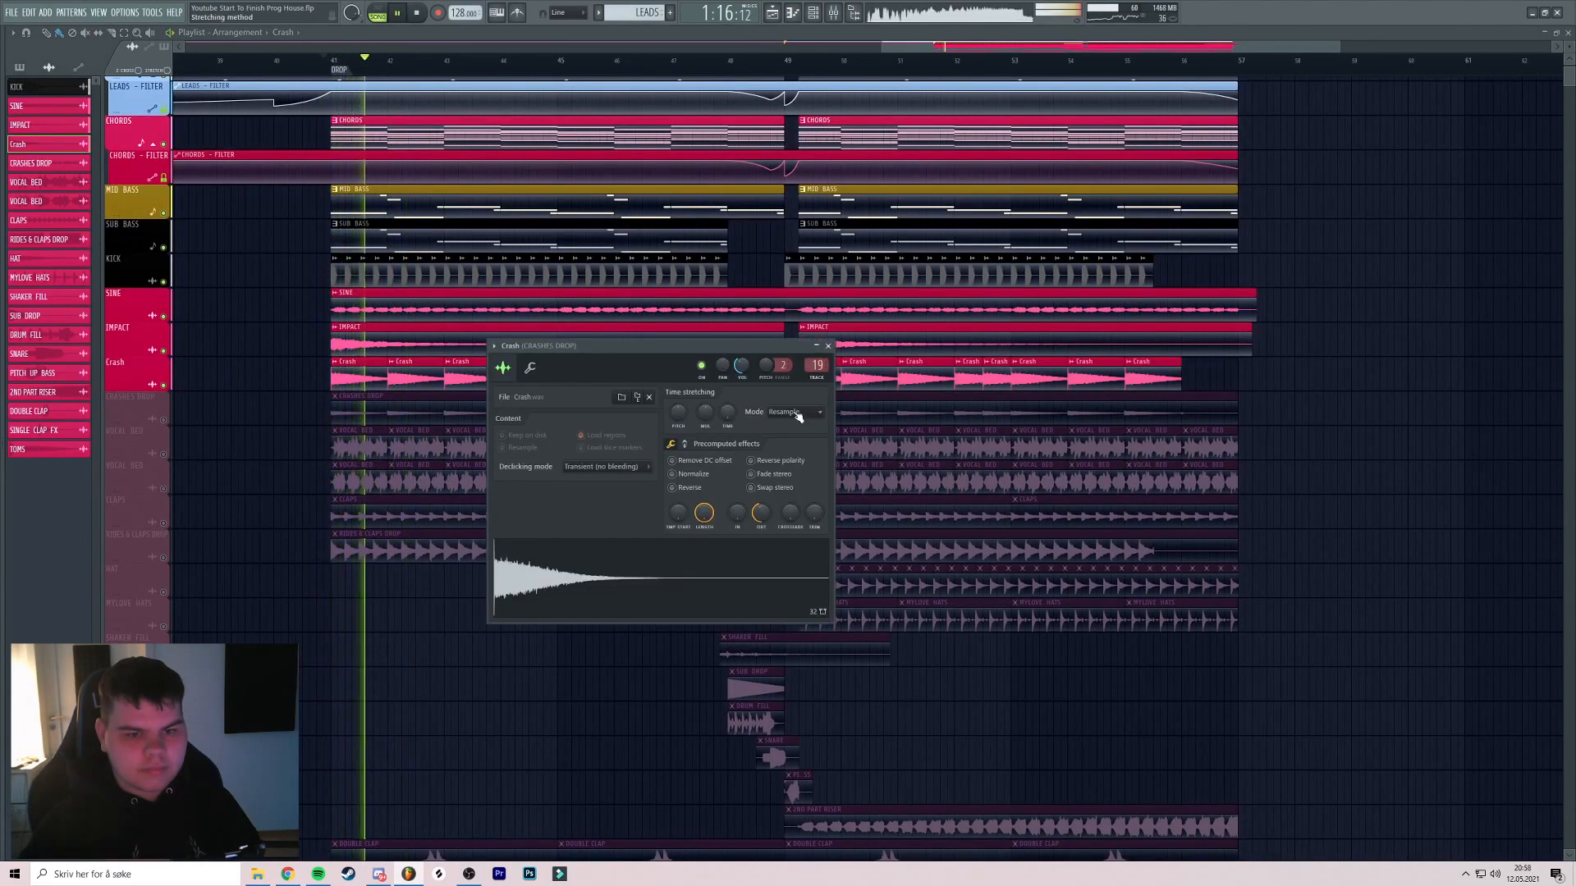
left_click(828, 346)
middle_click(786, 351)
middle_click(450, 346)
key("space")
key("space")
Unmute CRASHES DROP and inspect its channel in the Mixer
left_click(164, 392)
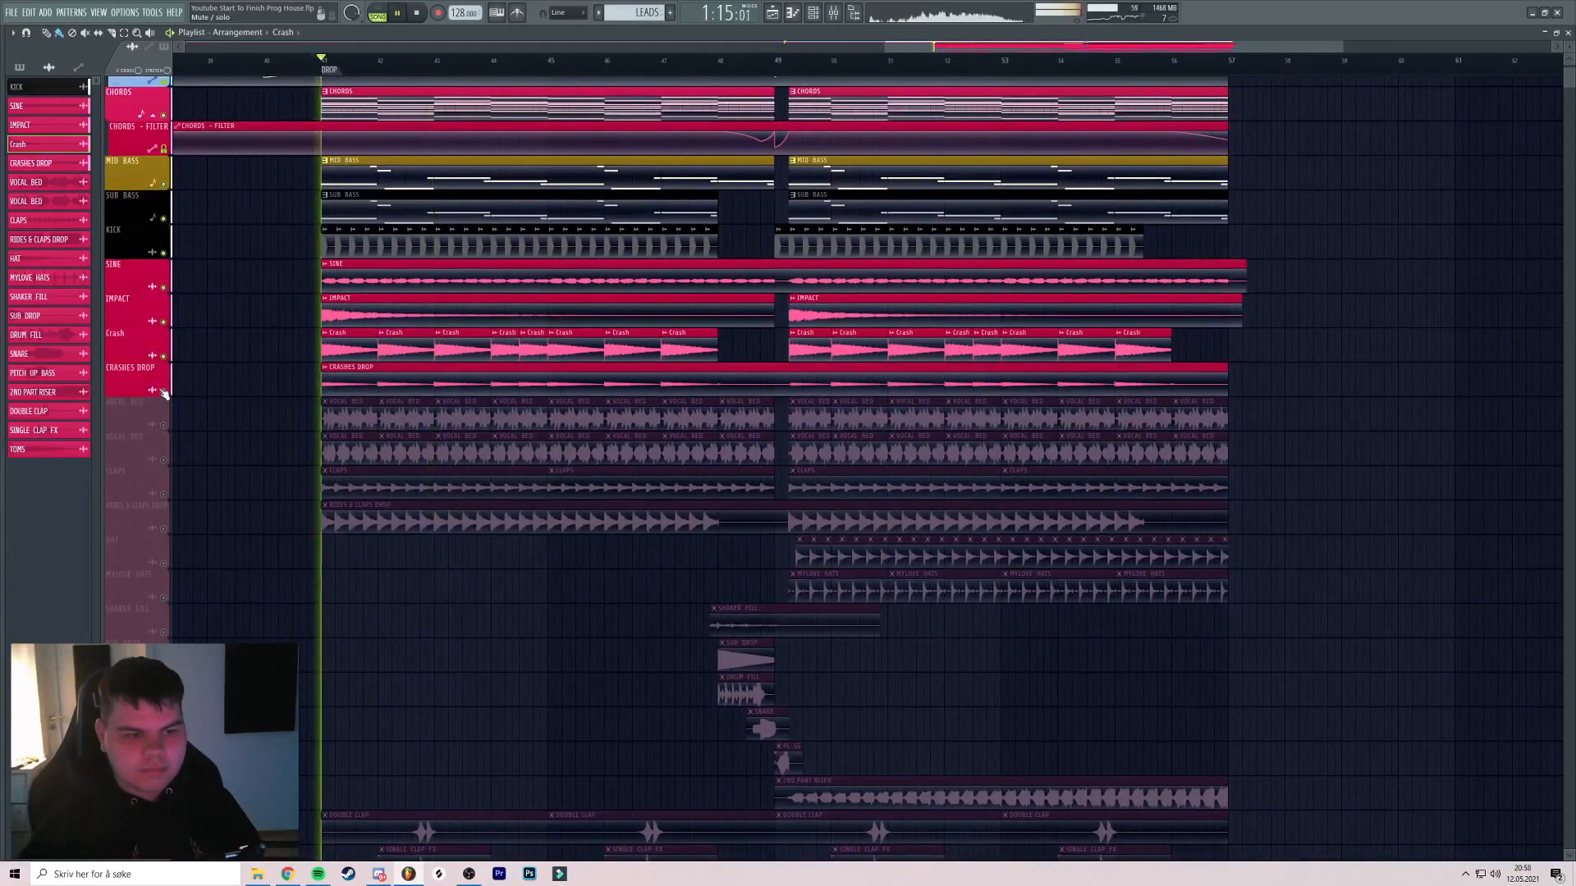
double_click(333, 375)
double_click(817, 368)
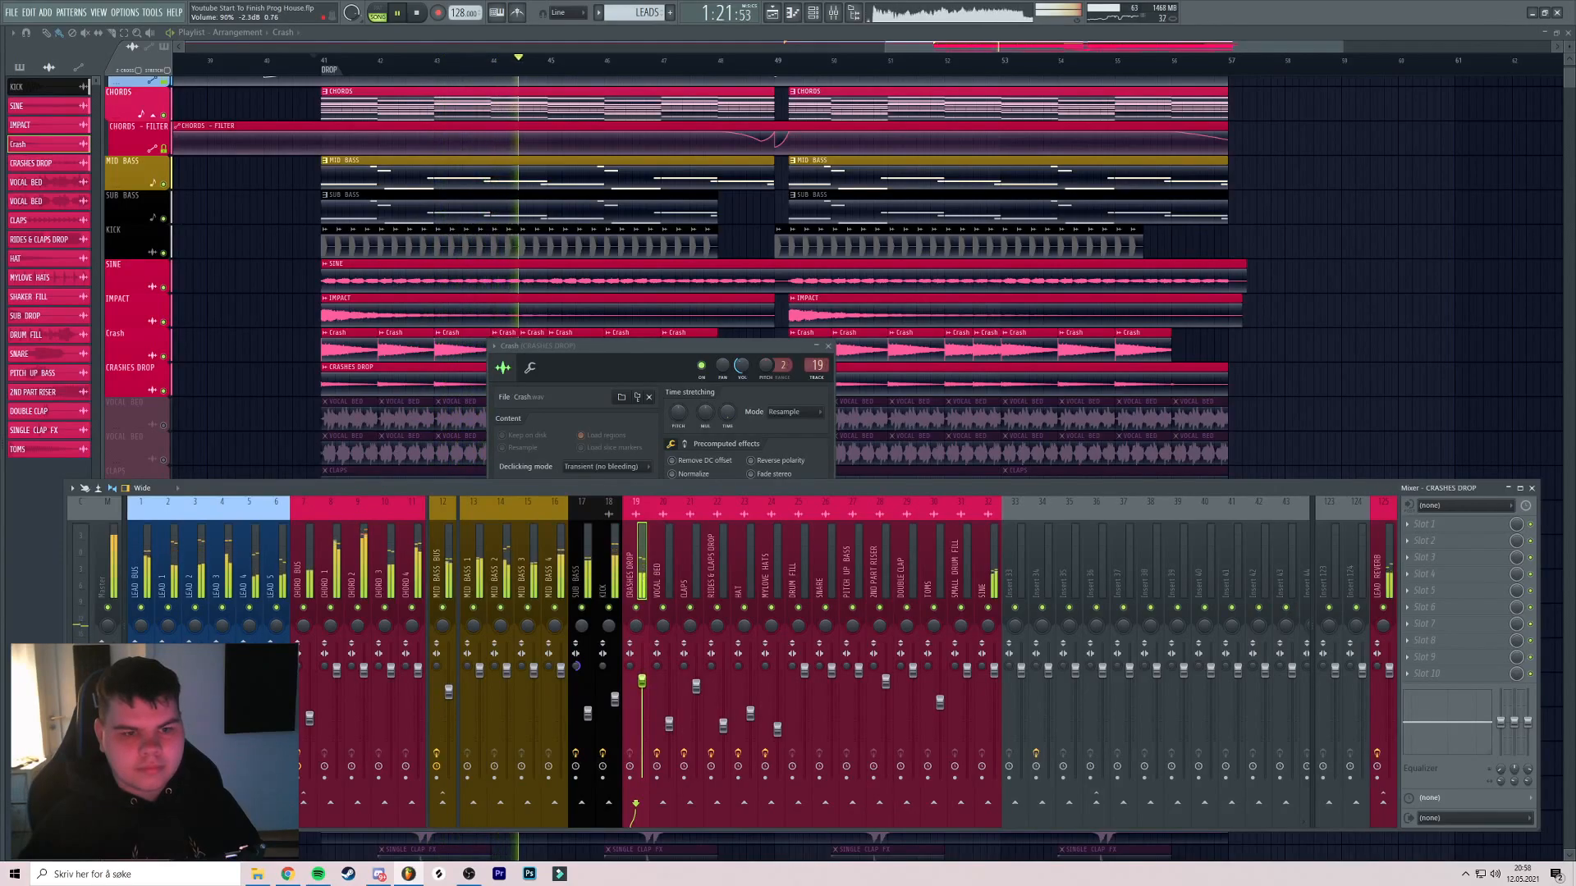
middle_click(376, 367)
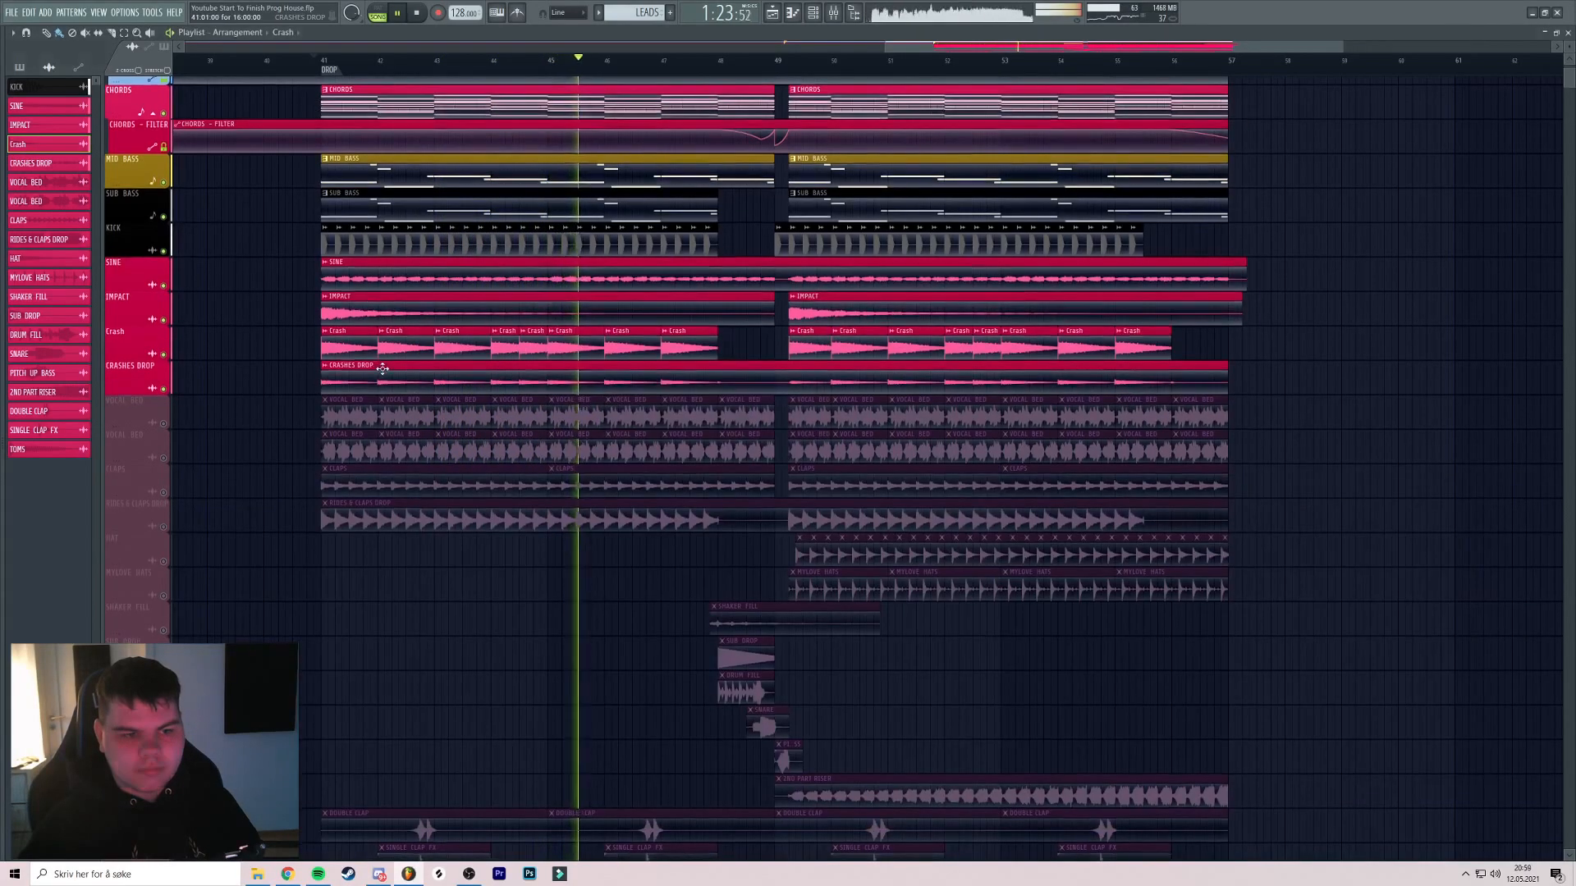
Unmute the first VOCAL BED track and check its sample settings
left_click(163, 412)
left_click(311, 61)
double_click(359, 405)
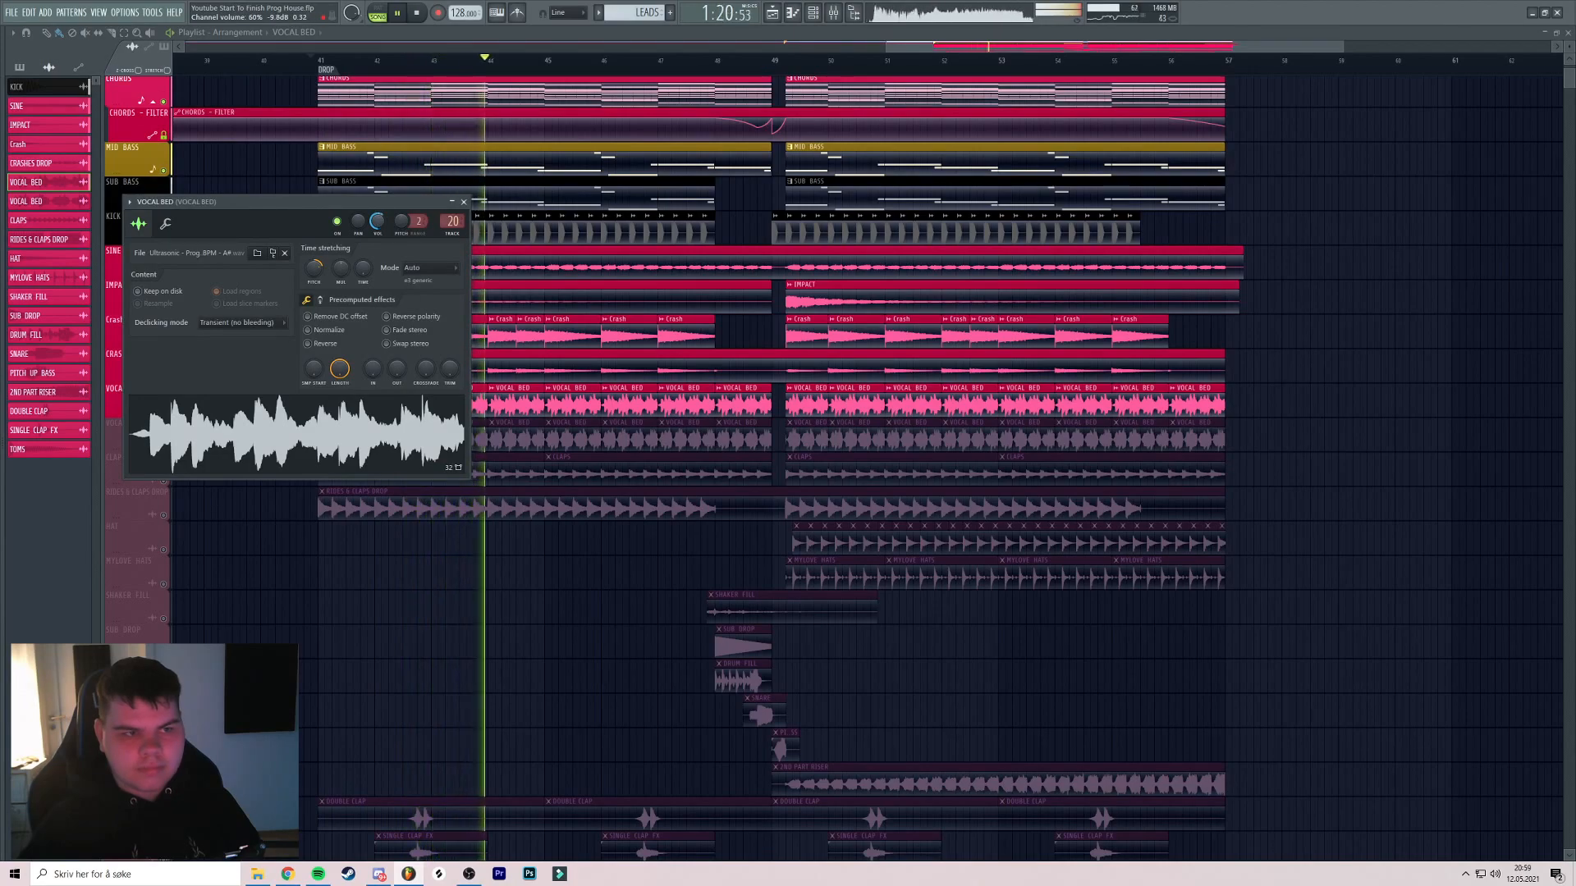
key("Escape")
key("space")
Unmute the second VOCAL BED, check its mixer insert, then hide all windows
left_click(163, 445)
key("space")
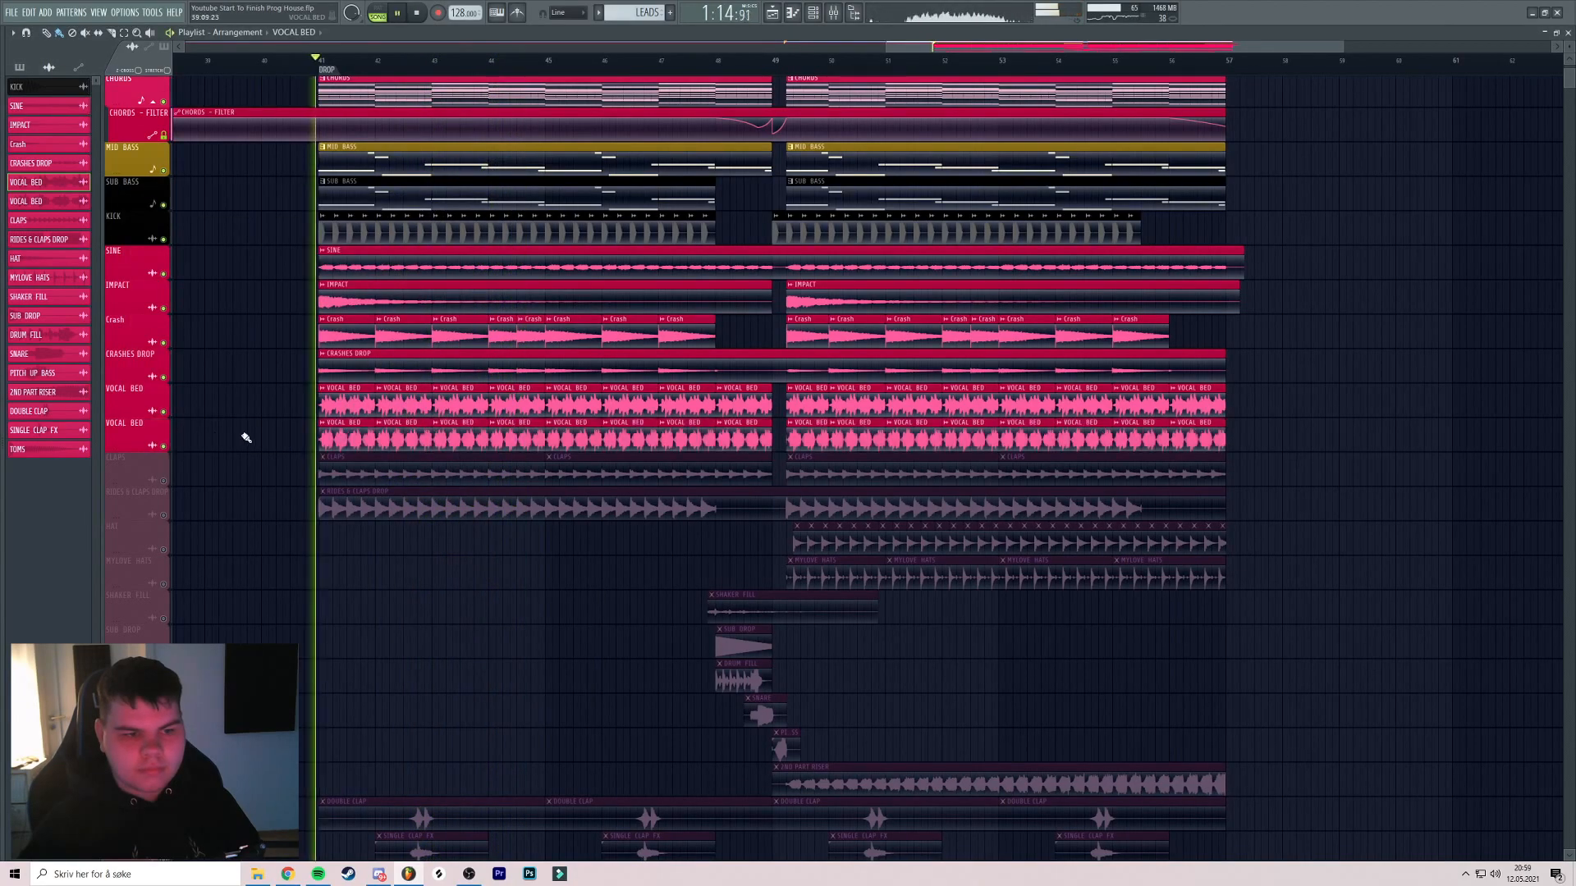
double_click(352, 431)
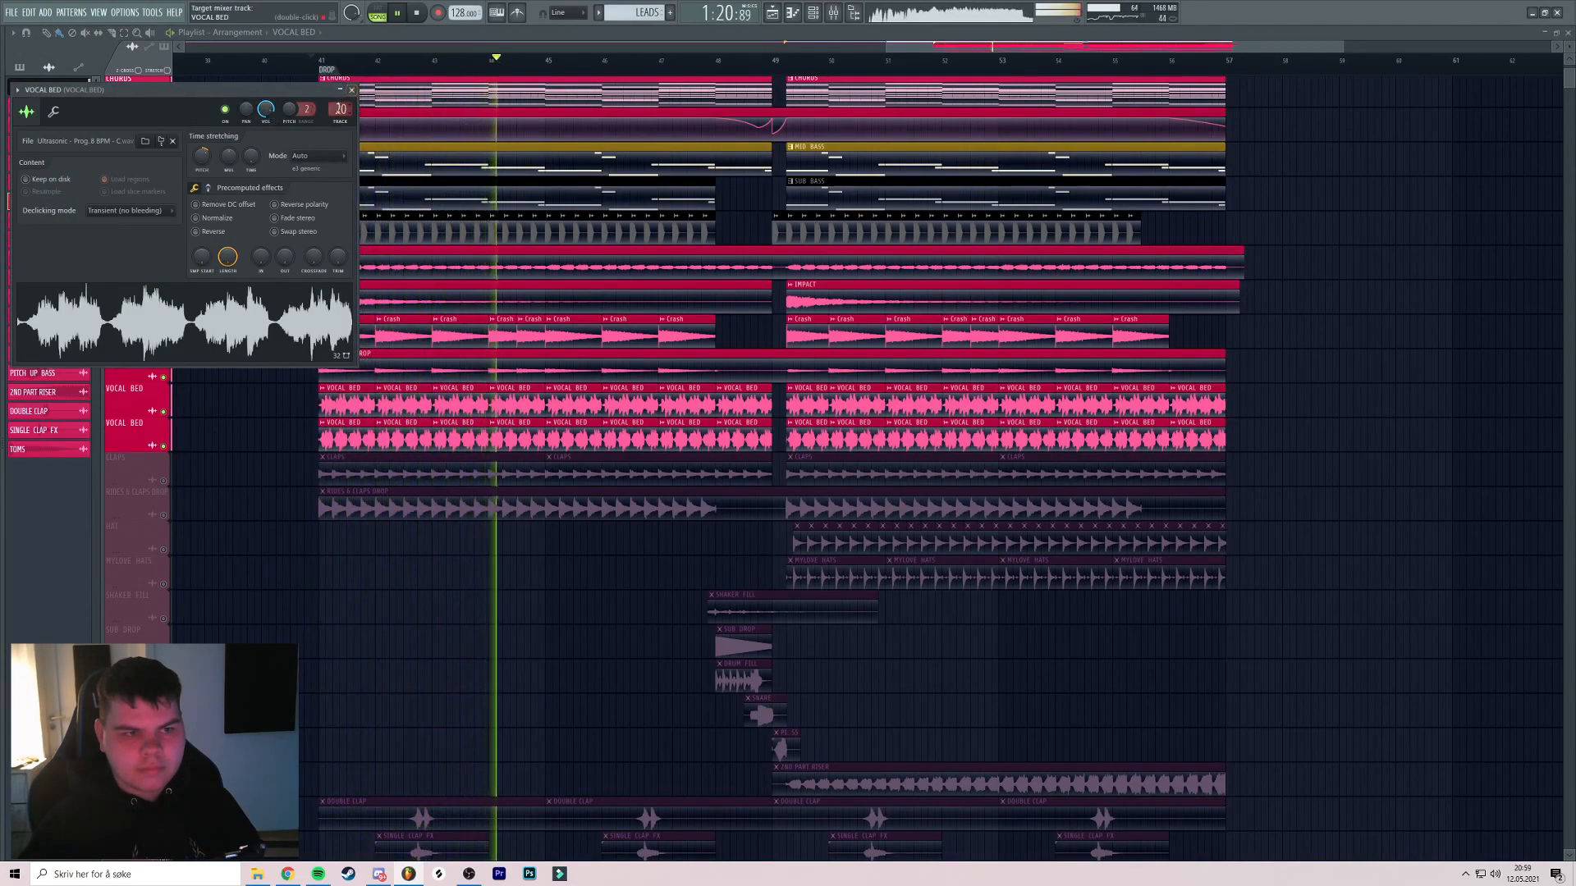
key("F9")
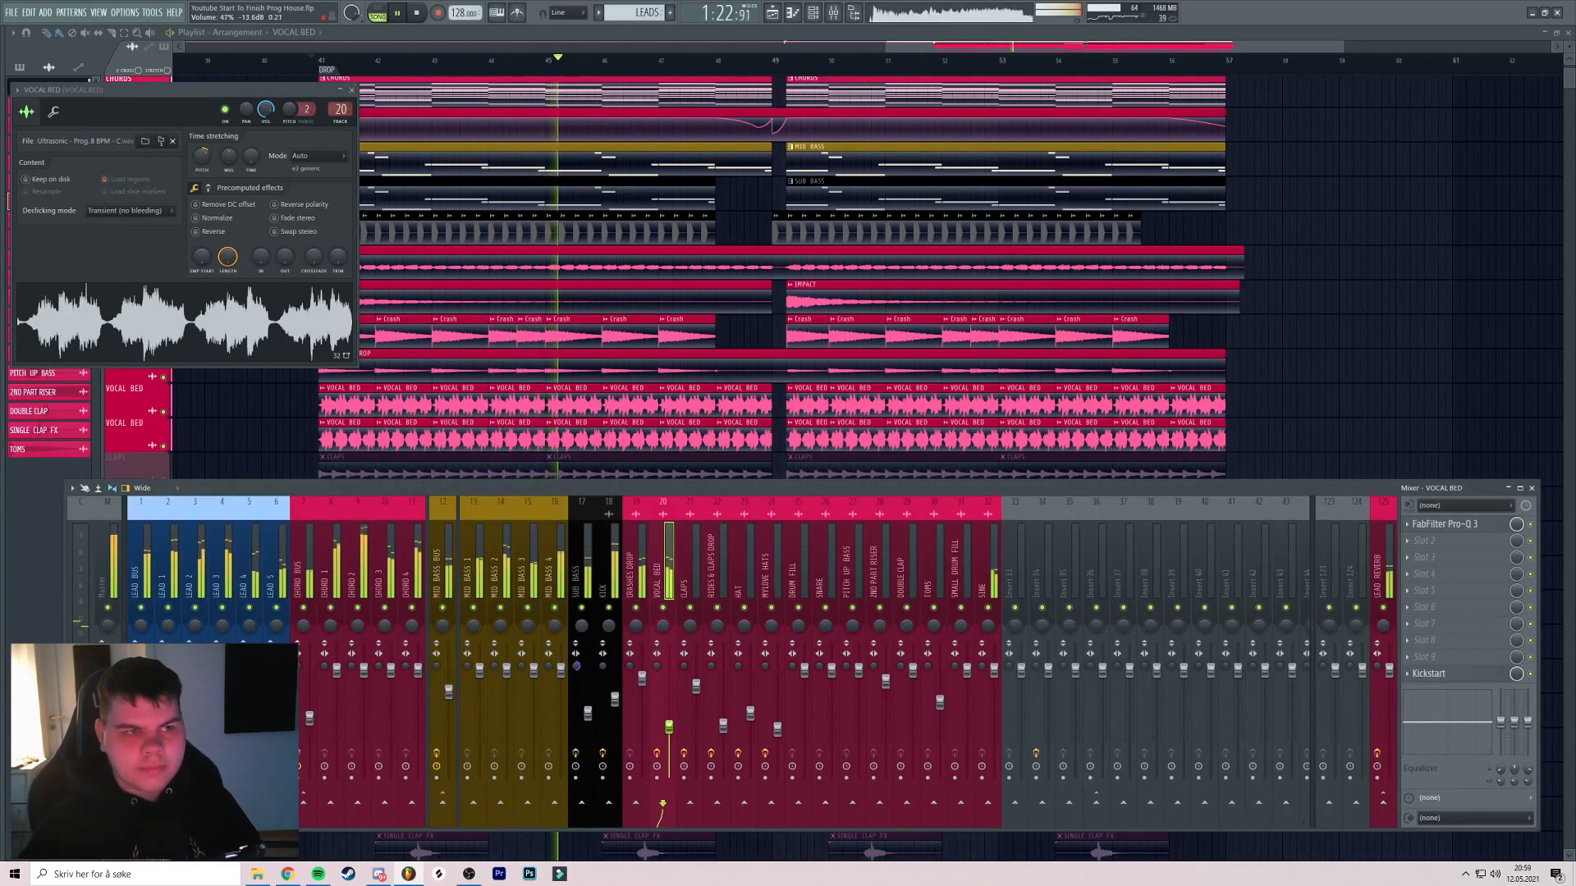
key("F12")
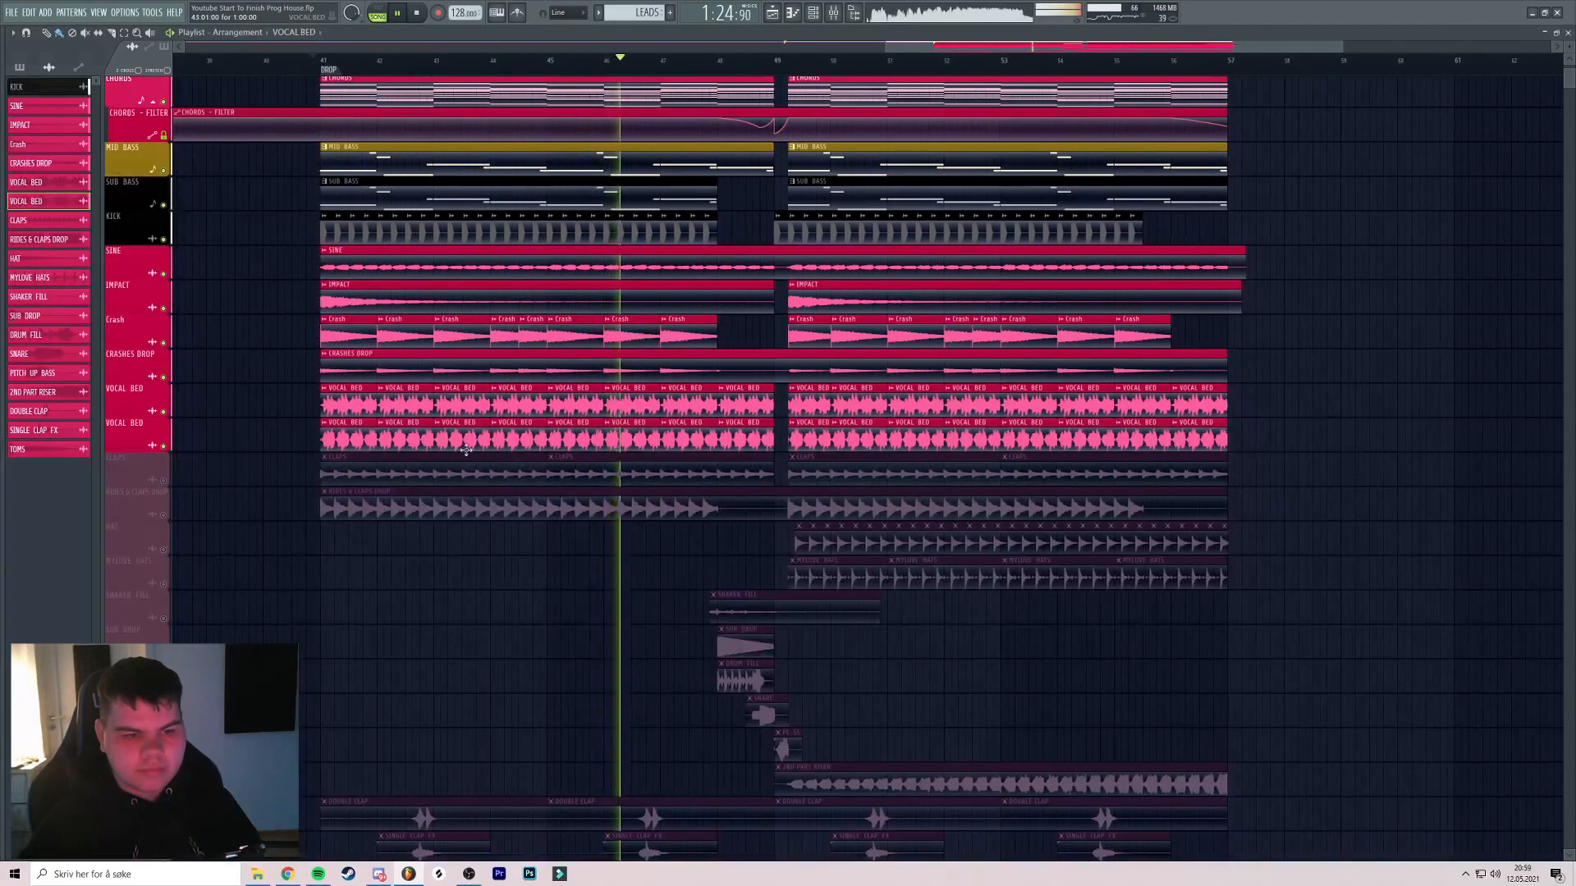
Unmute the CLAPS and RIDES & CLAPS DROP tracks while auditioning around bar 48.8
left_click(166, 483)
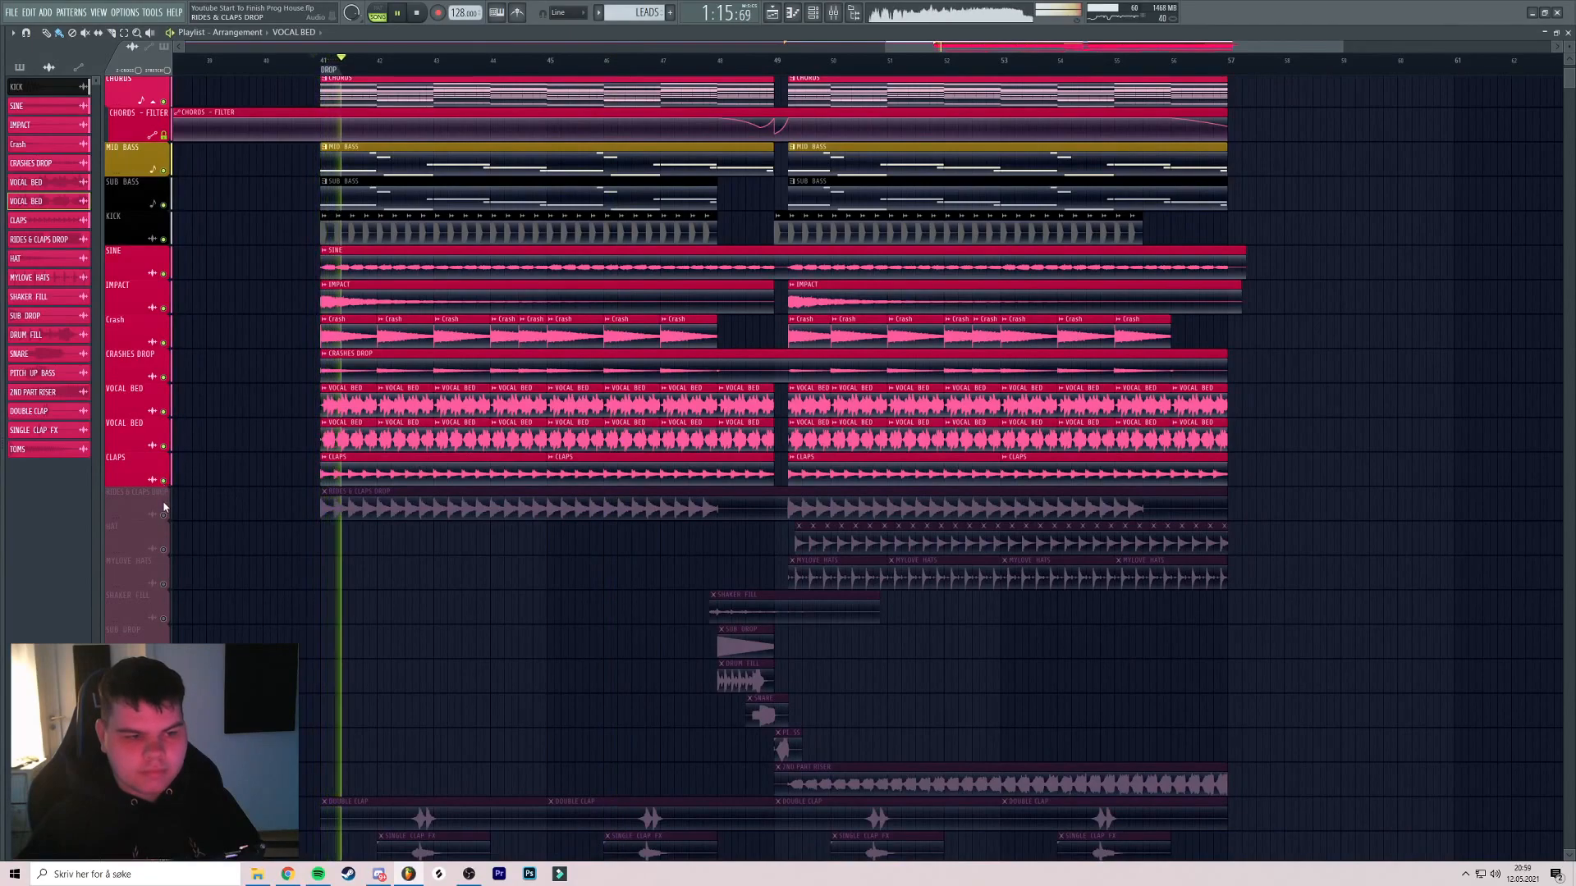
left_click(164, 516)
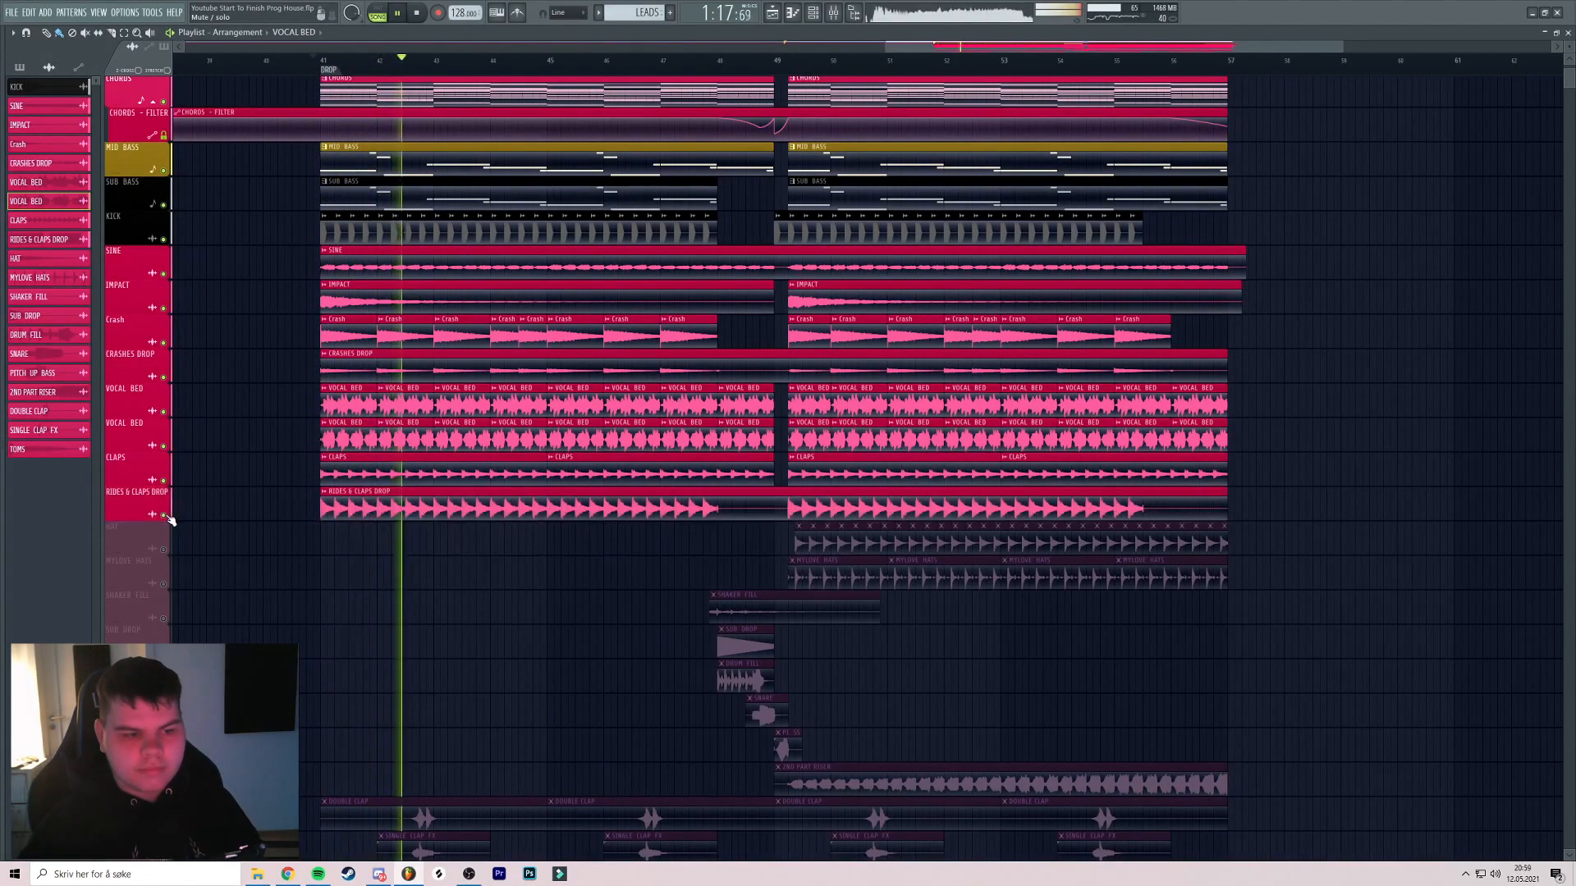
left_click_drag(353, 481, 316, 341)
scroll(426, 341, "down", 2)
left_click(622, 61)
scroll(626, 66, "up", 2)
Unmute the HAT and MYLOVE HATS tracks, toggling them on and off to compare
left_click(164, 398)
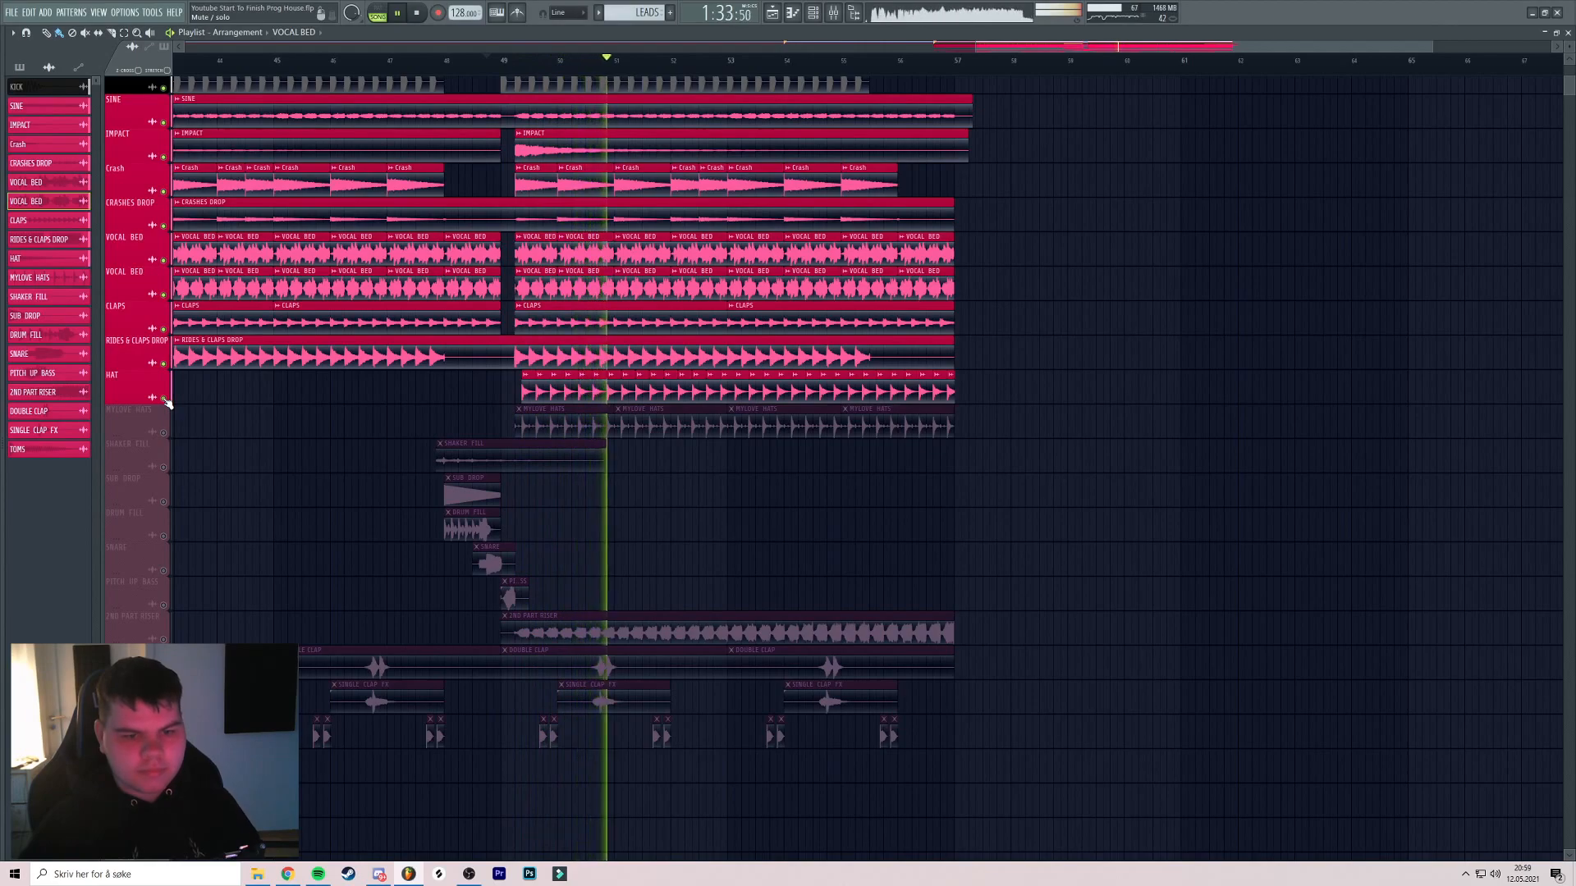
left_click(164, 399)
key("space")
left_click(164, 432)
left_click(163, 398)
key("space")
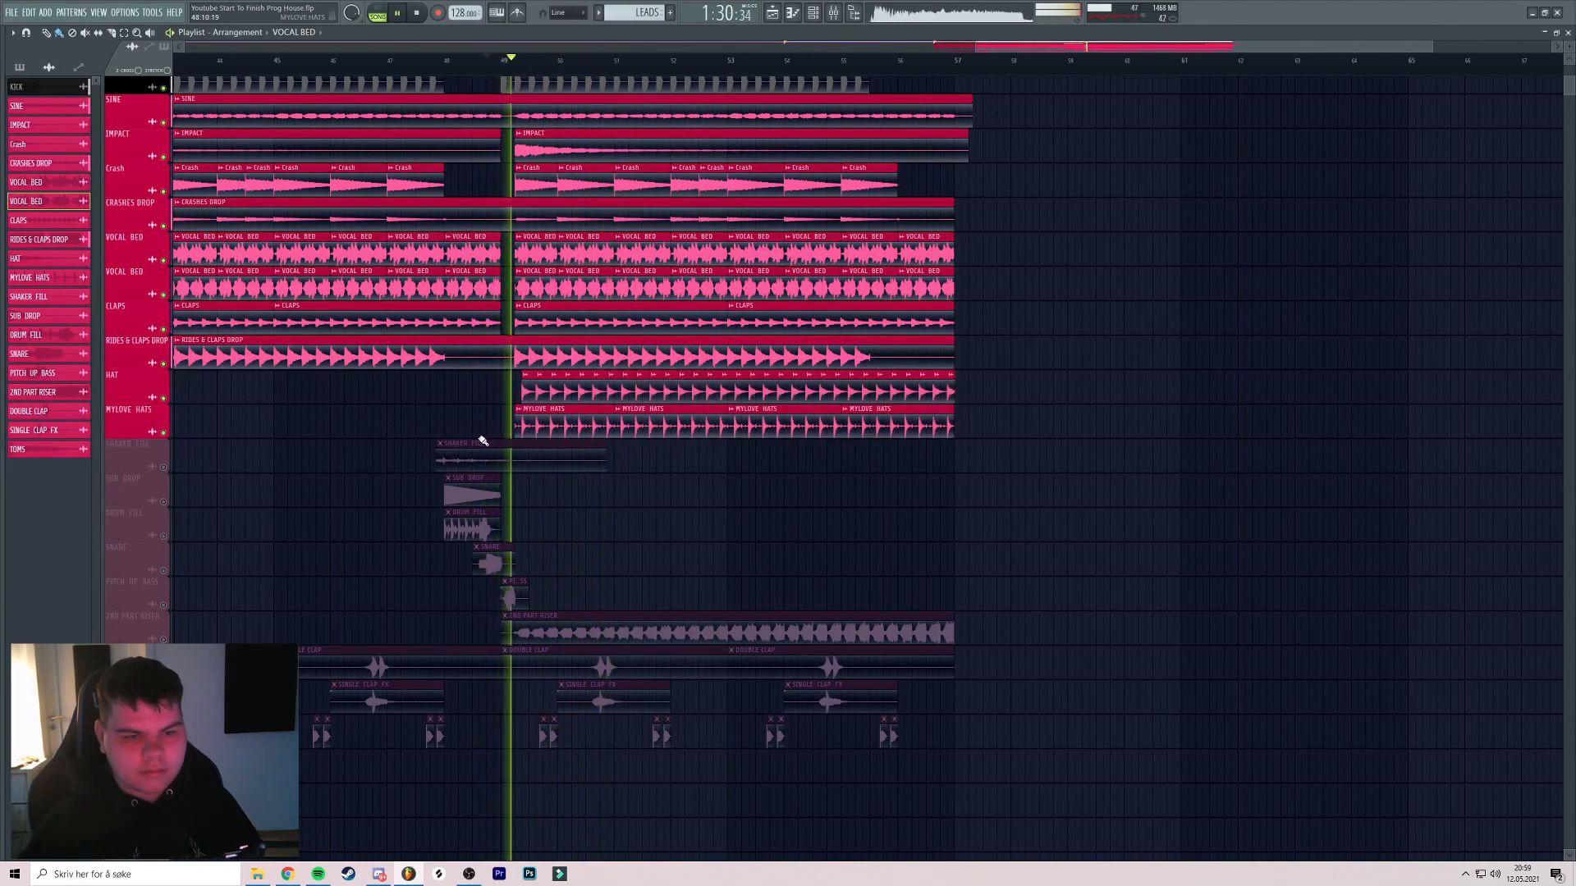
left_click(163, 433)
left_click(163, 432)
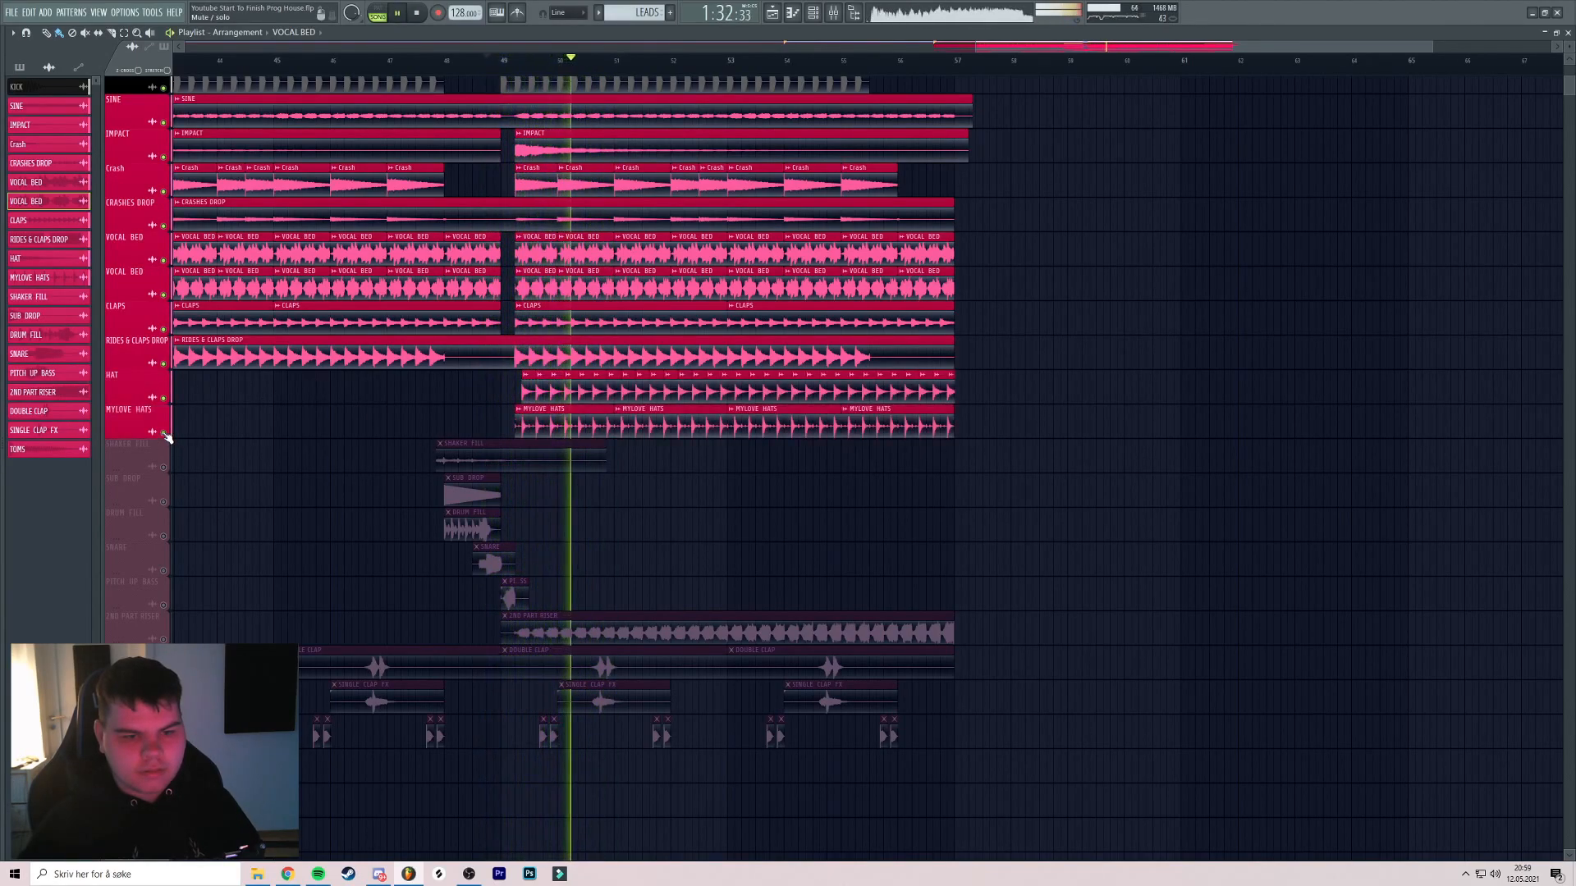
Unmute the SHAKER FILL, SUB DROP, DRUM FILL and SNARE tracks and replay the section
left_click(163, 467)
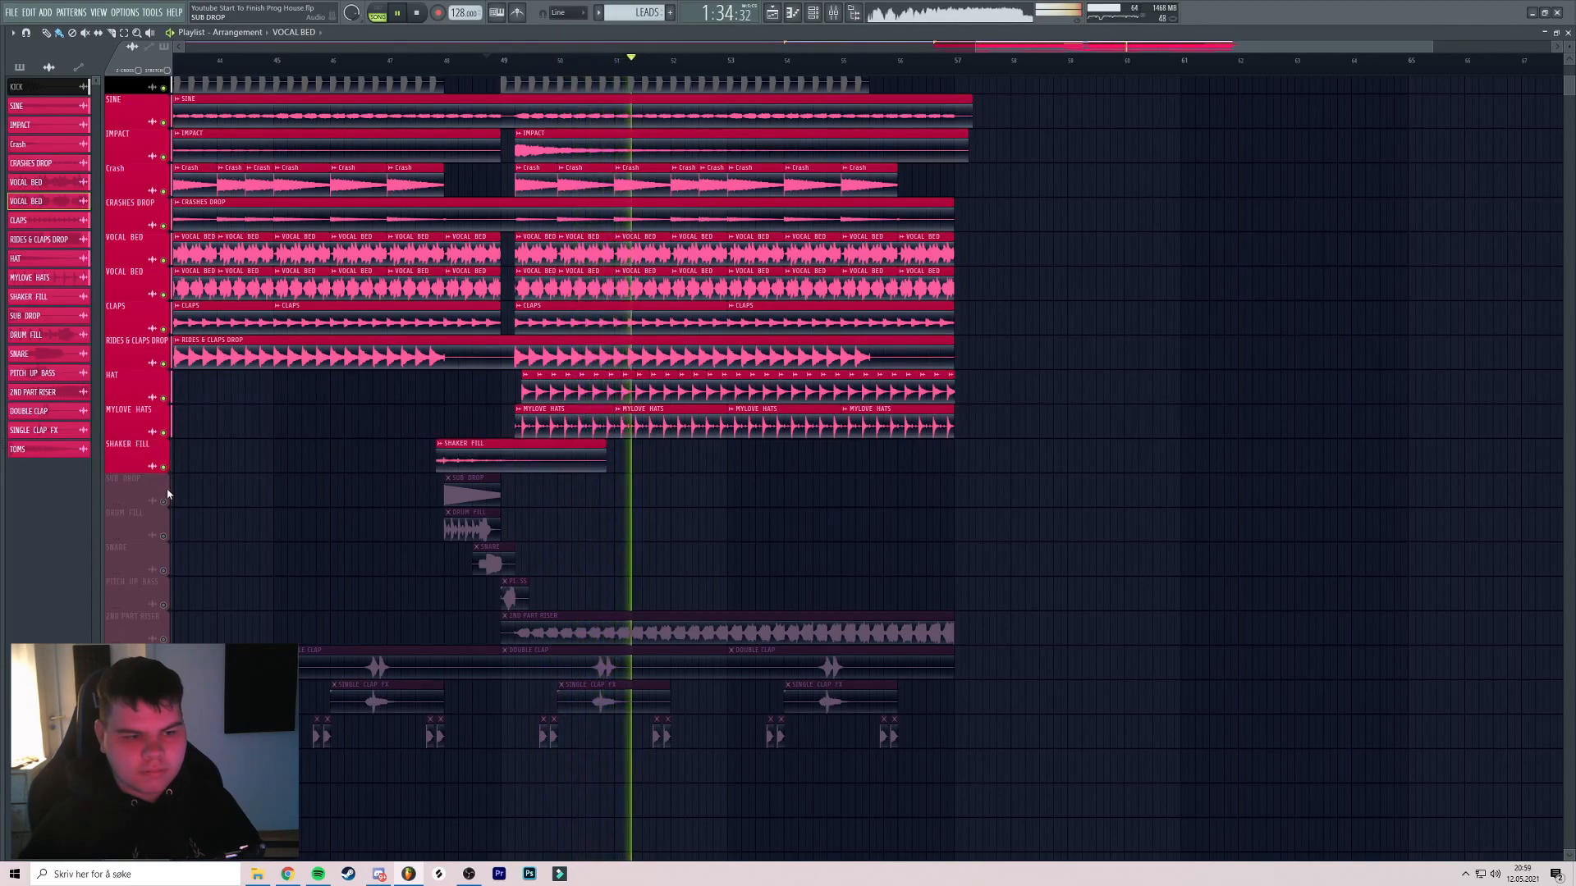
left_click(163, 501)
left_click(164, 536)
left_click(163, 570)
key("space")
key("space")
left_click_drag(522, 421, 550, 424)
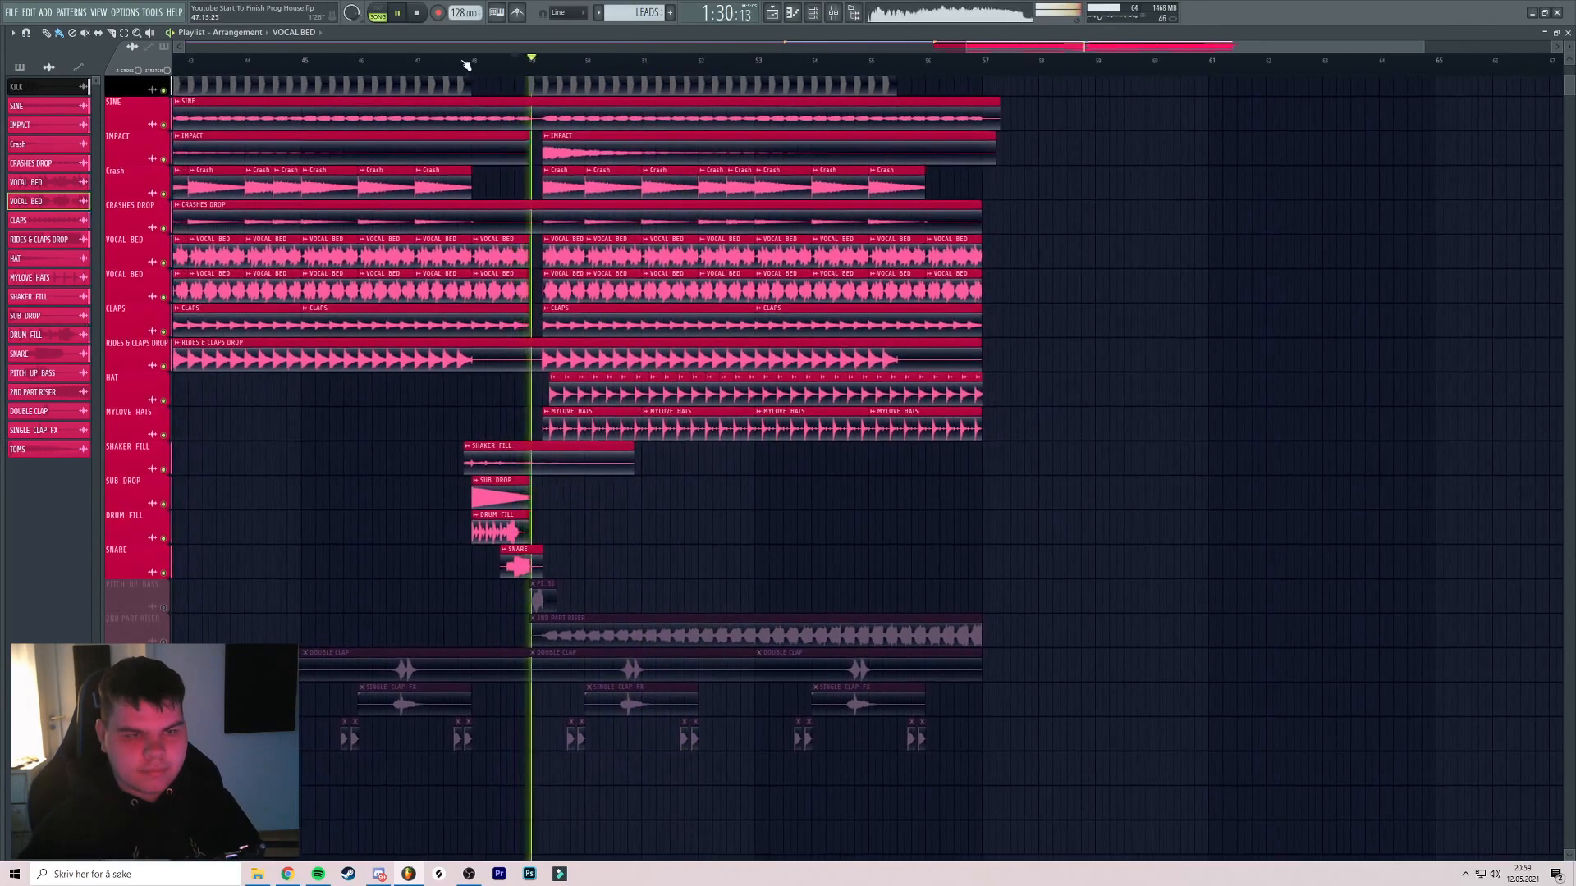
left_click(462, 62)
scroll(492, 238, "up", 3)
scroll(538, 279, "down", 2)
left_click_drag(573, 314, 627, 312)
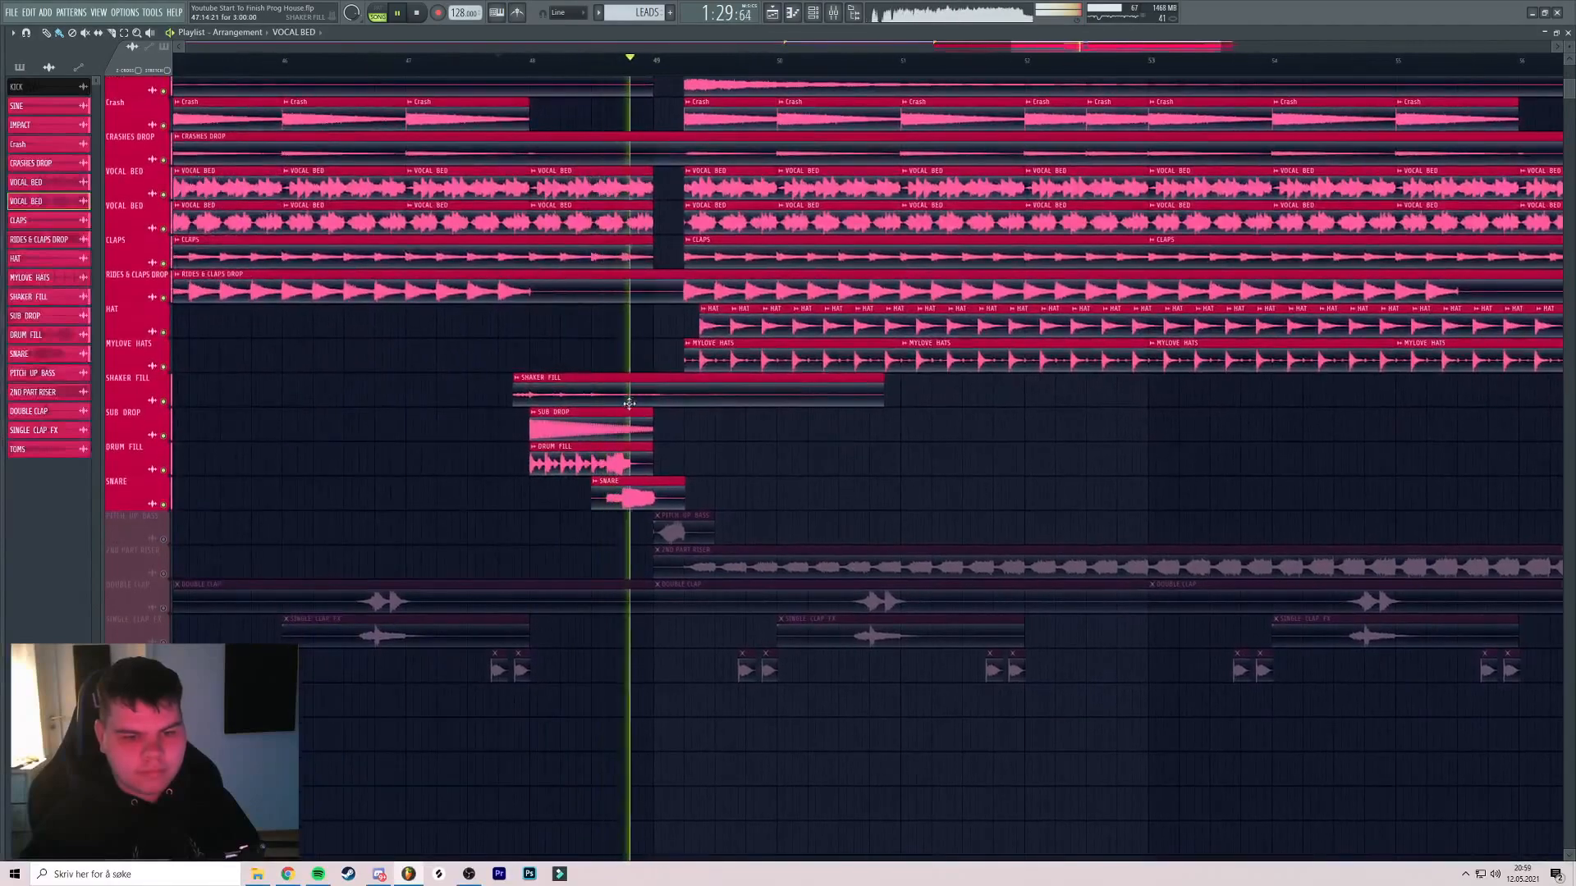
key("space")
key("space")
Unmute PITCH UP BASS and 2ND PART RISER from bar 49, checking the riser clip's sample settings
left_click(163, 539)
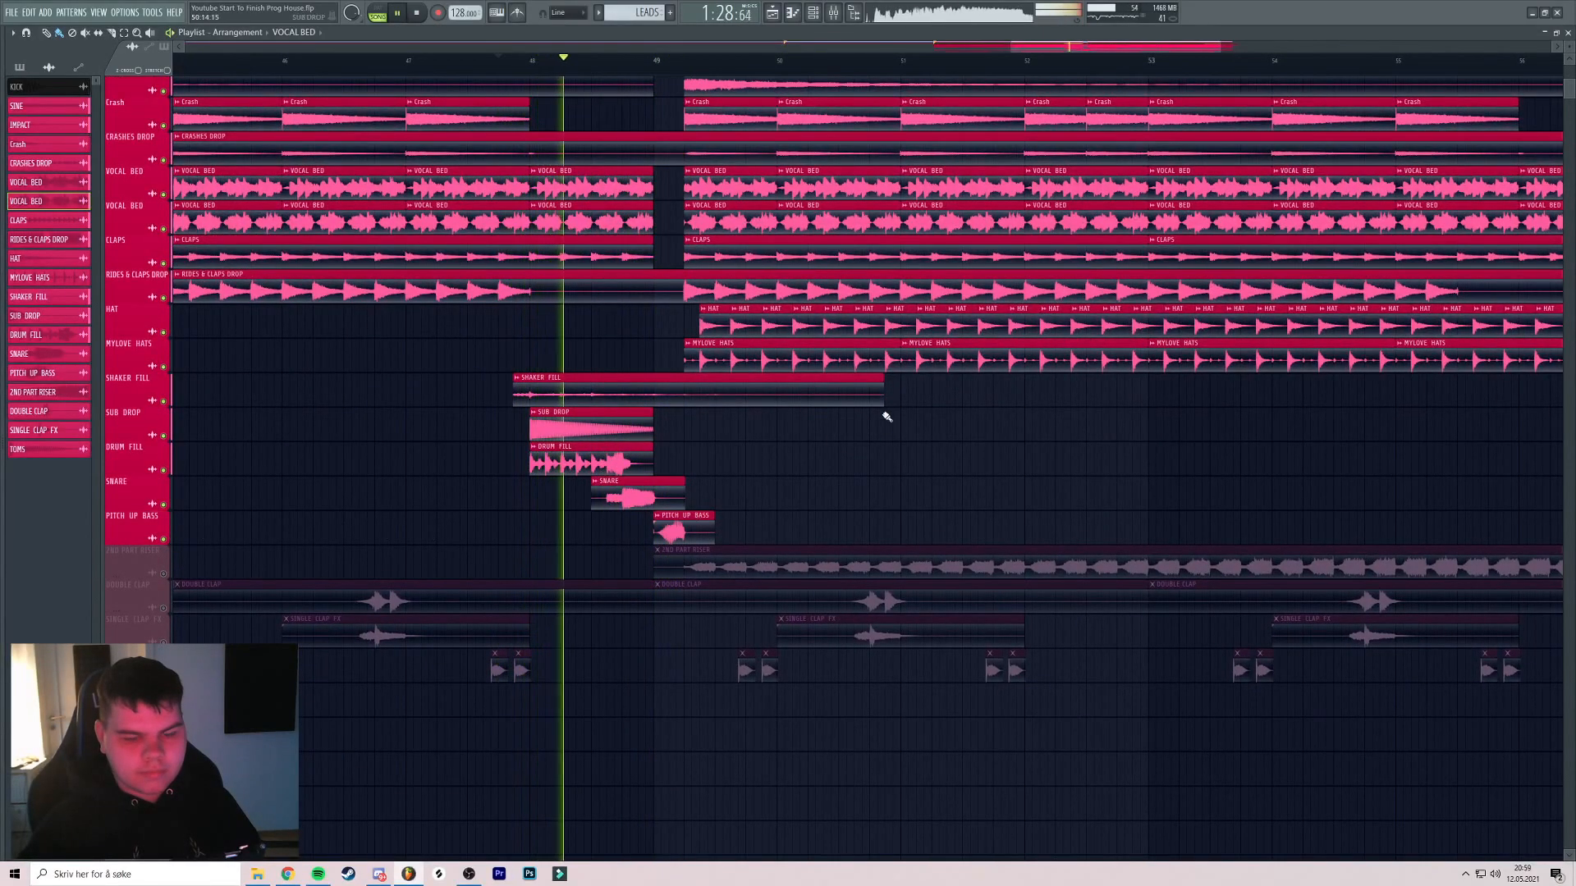
left_click(659, 63)
left_click_drag(665, 345, 571, 307)
key("space")
key("space")
left_click(163, 537)
left_click_drag(1089, 390, 799, 381)
left_click(1131, 61)
left_click_drag(1223, 461, 918, 415)
left_click(854, 460)
double_click(853, 459)
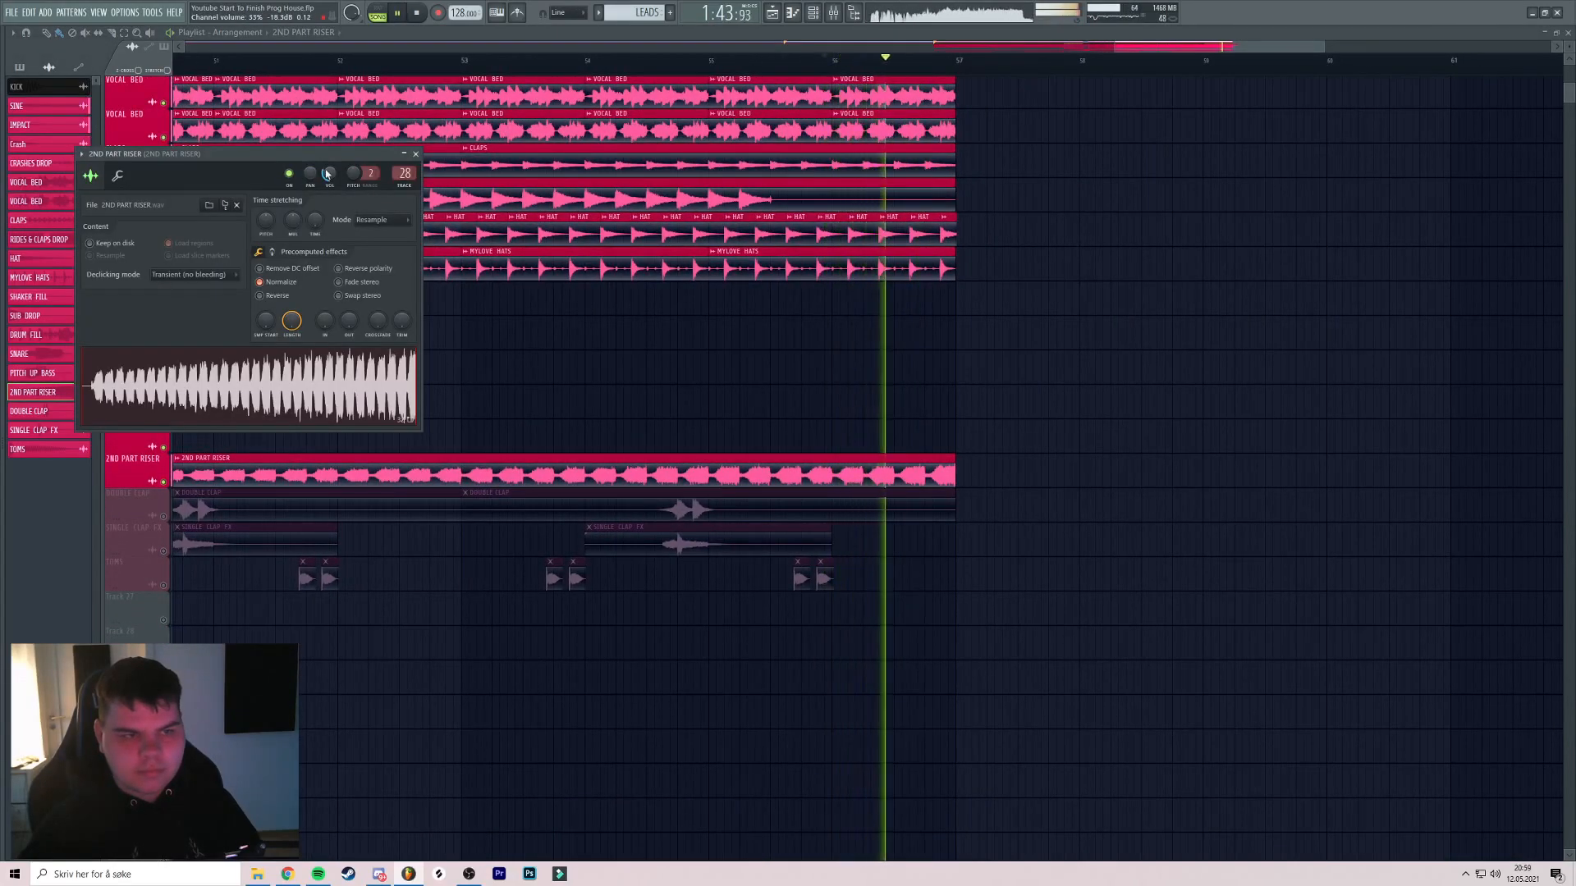
left_click(415, 153)
key("space")
Unmute the DOUBLE CLAP, SINGLE CLAP FX and TOMS tracks, checking the TOMS sample settings
left_click_drag(353, 312, 571, 280)
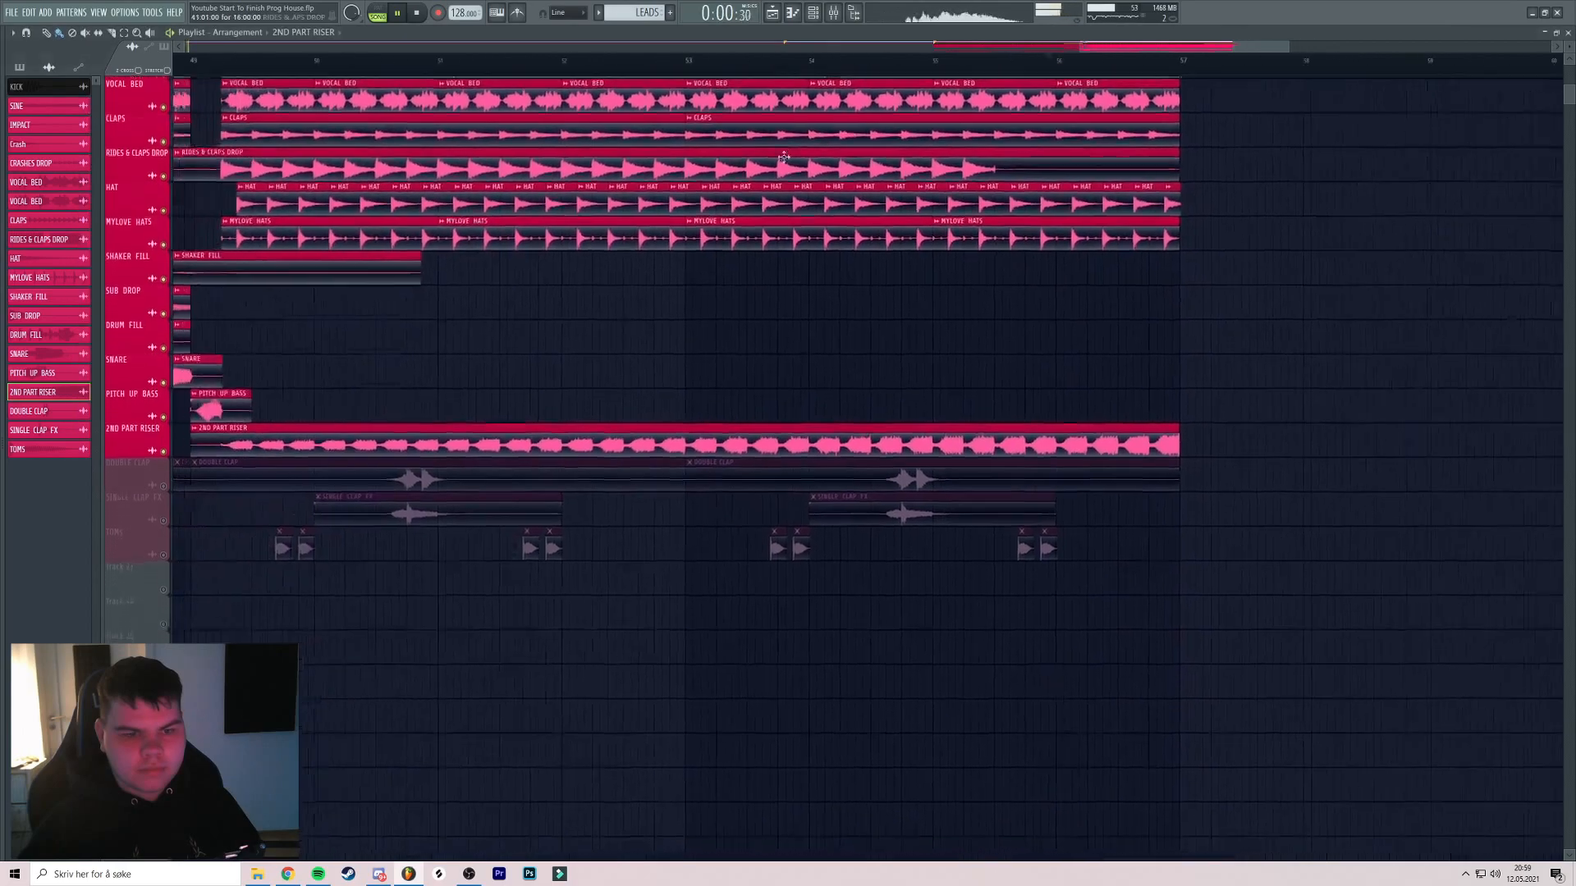
scroll(492, 280, "down", 2)
left_click_drag(361, 280, 567, 234)
key("space")
scroll(377, 249, "down", 2)
left_click_drag(378, 250, 761, 217)
left_click(163, 404)
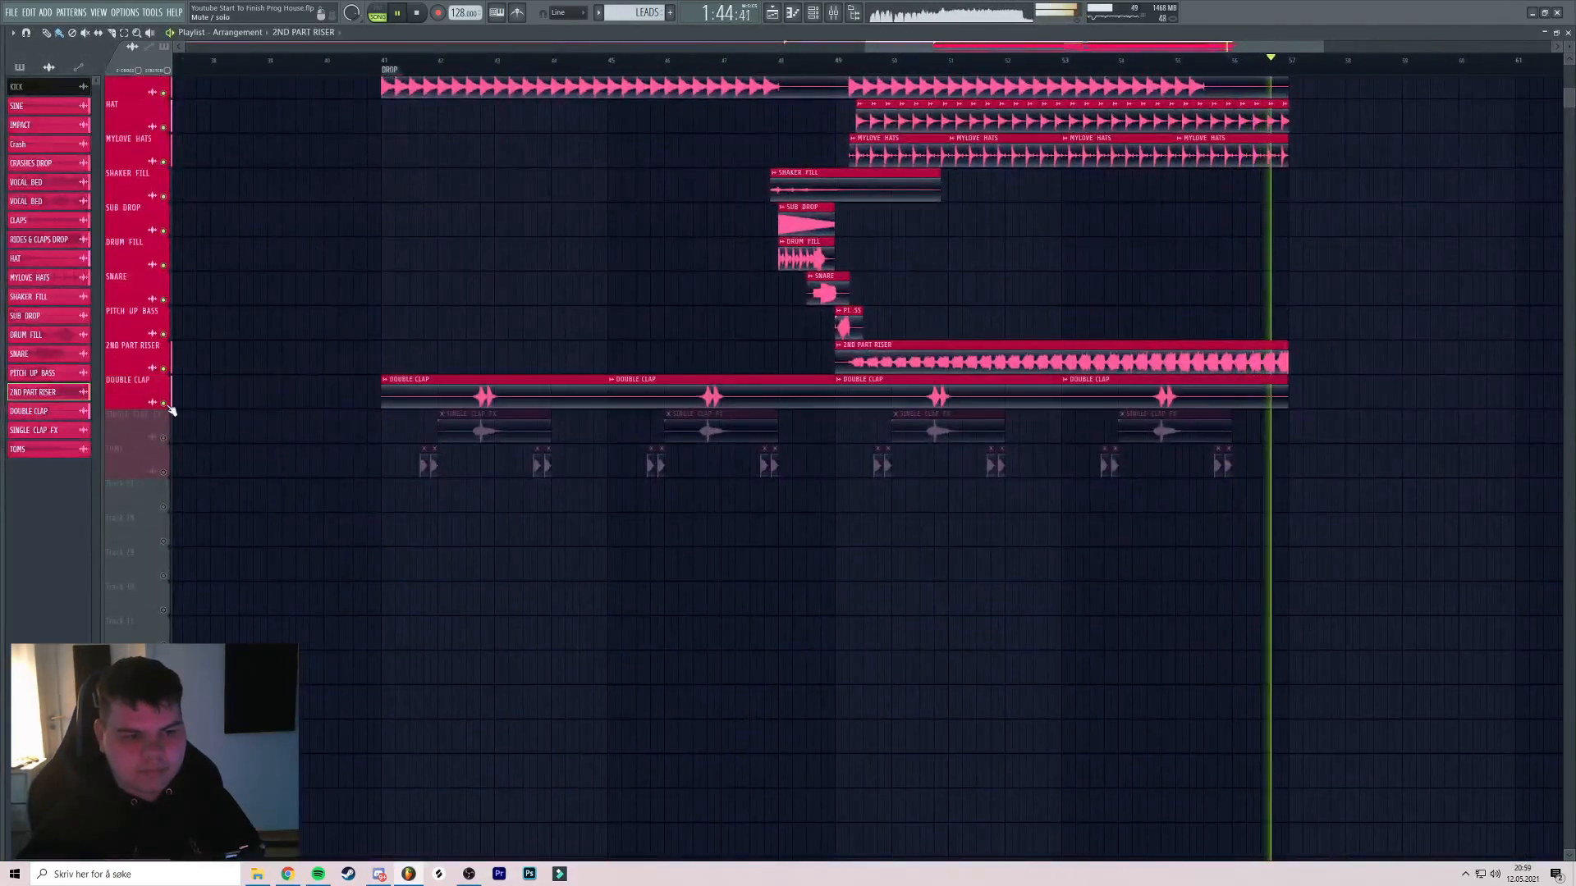
left_click(164, 438)
left_click(163, 471)
scroll(427, 64, "up", 3)
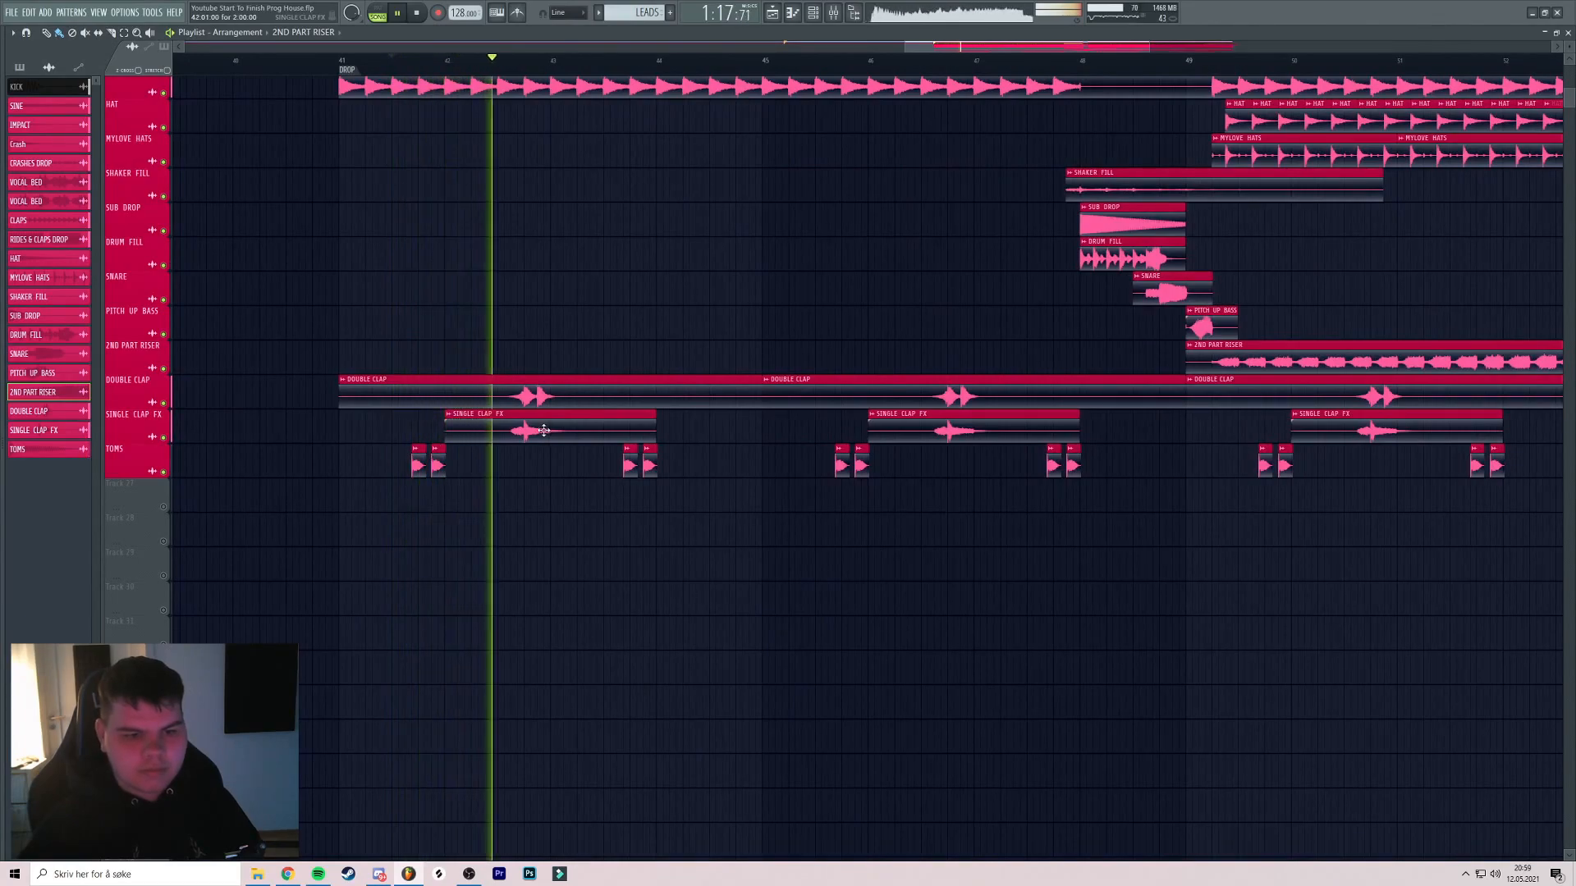
left_click(439, 458)
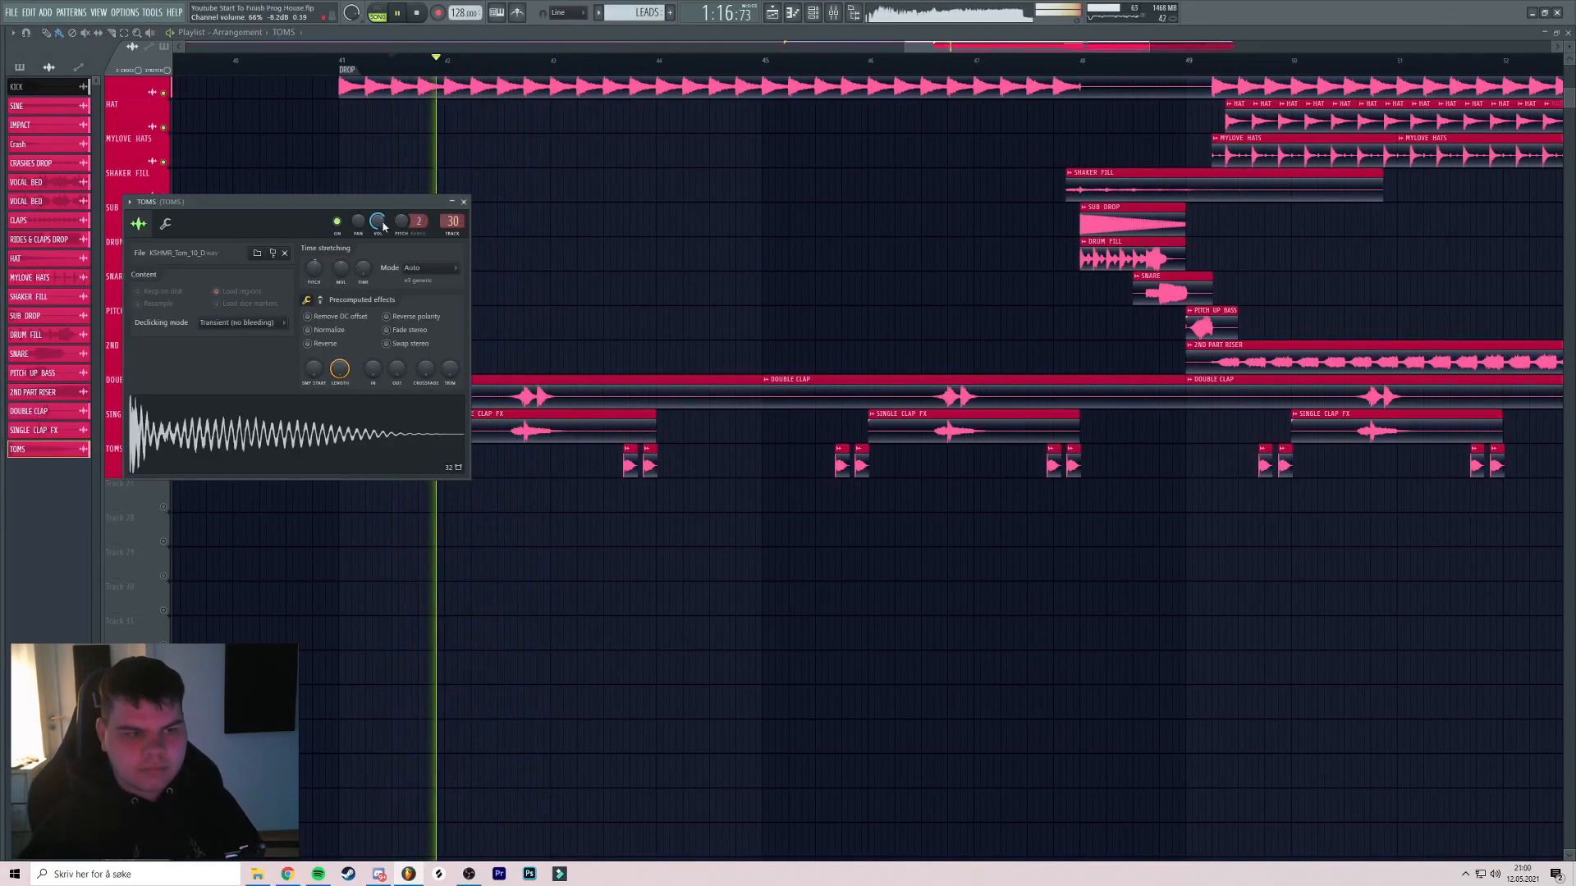
key("space")
key("space")
left_click(463, 202)
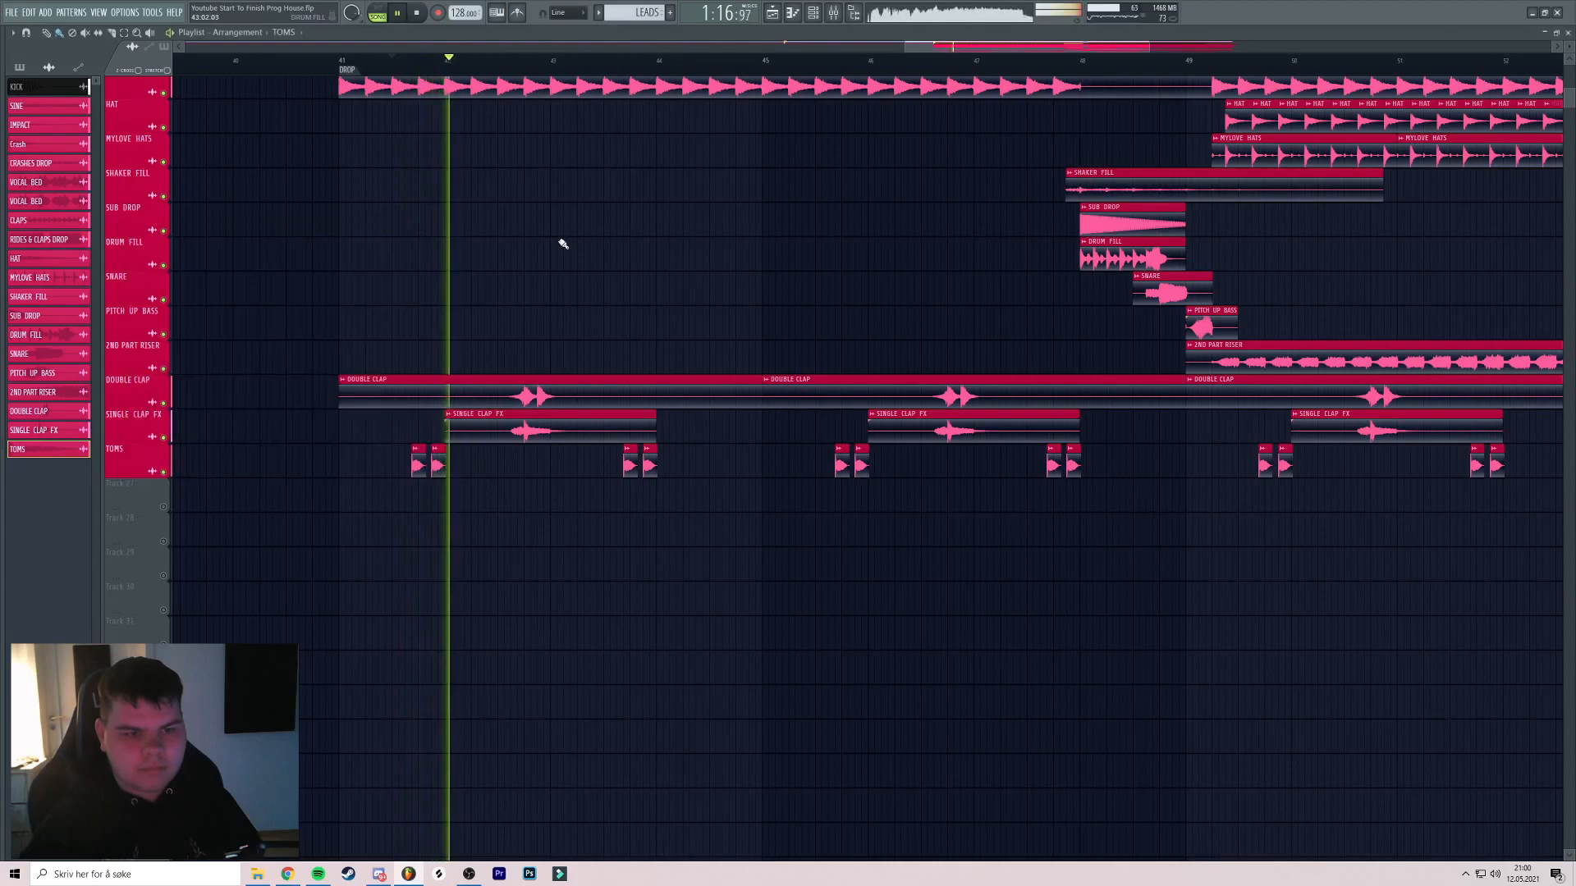
Audition the unmuted arrangement from about bar 45.5
scroll(575, 243, "up", 3)
scroll(505, 356, "down", 5)
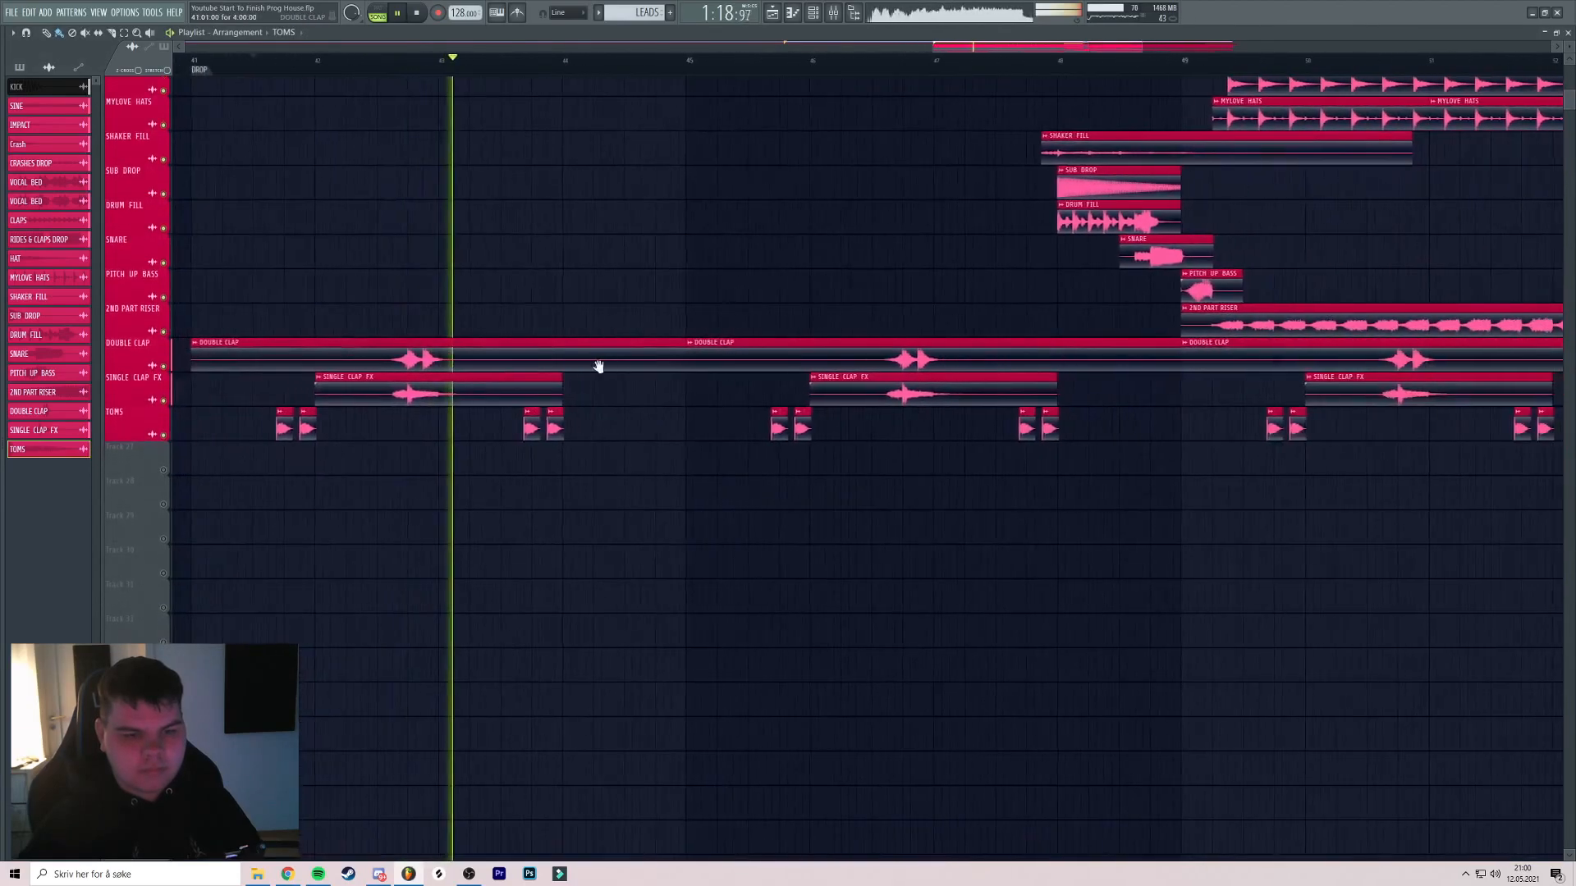
left_click(516, 60)
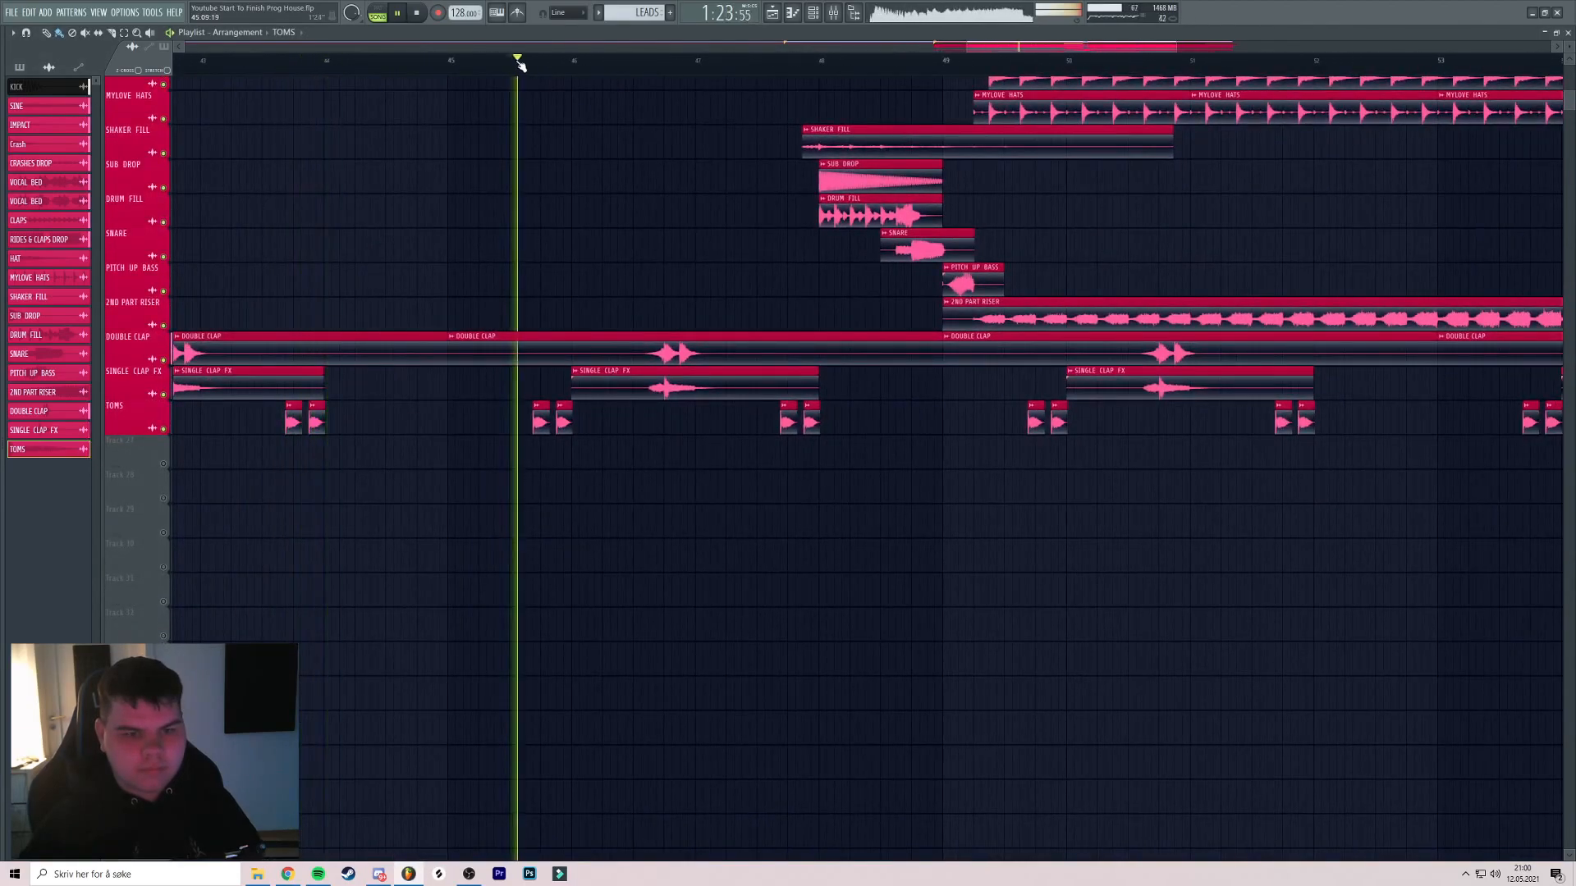
scroll(679, 99, "down", 3)
scroll(620, 159, "up", 5)
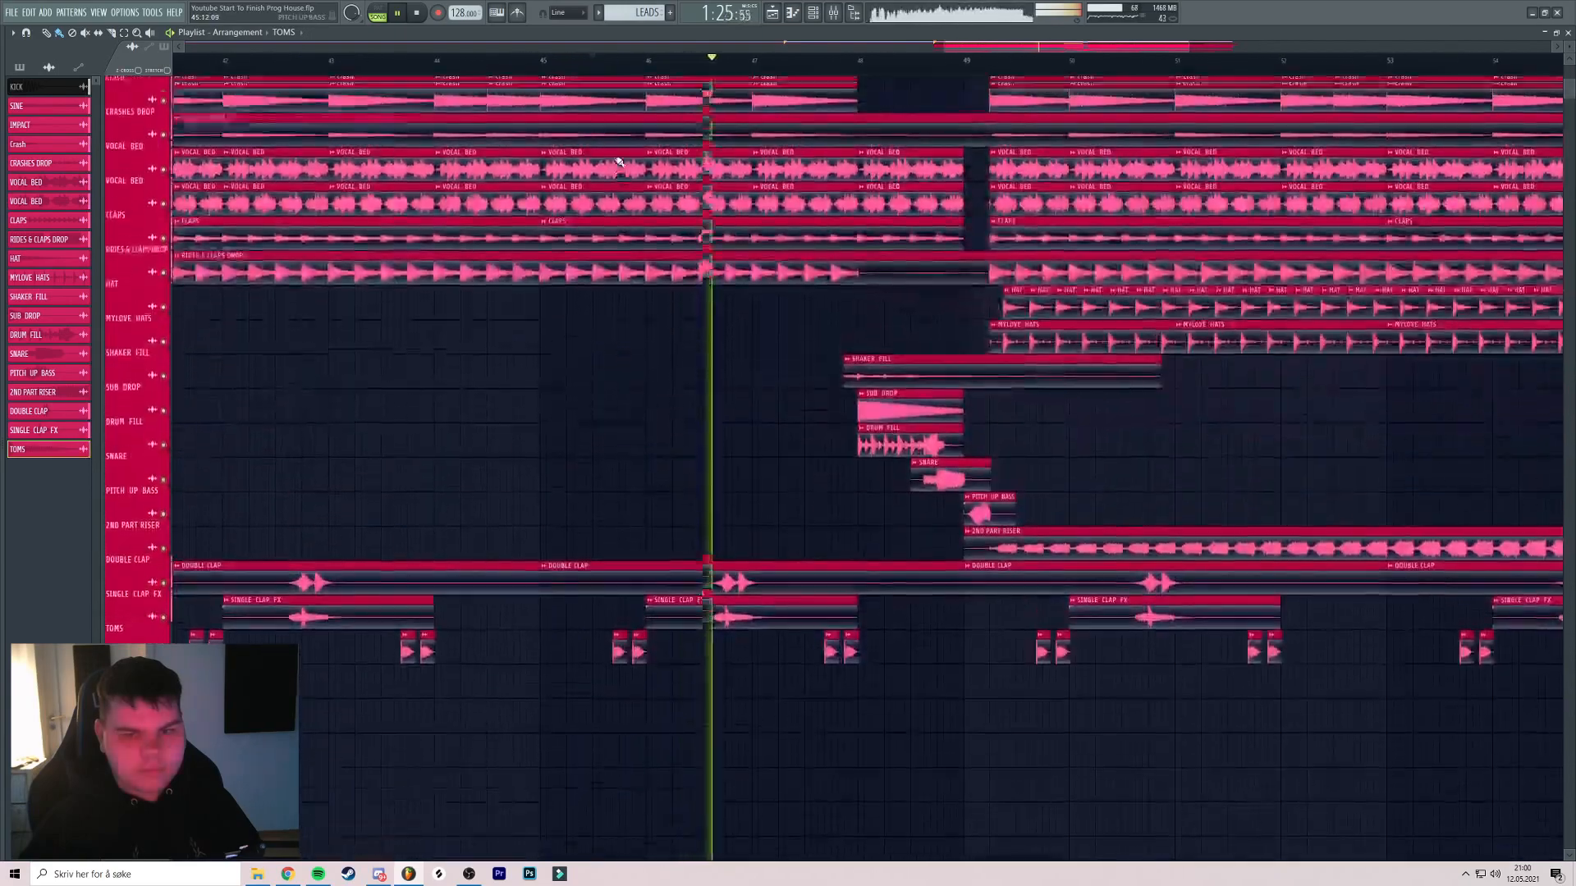
scroll(617, 160, "down", 3)
scroll(615, 160, "down", 1)
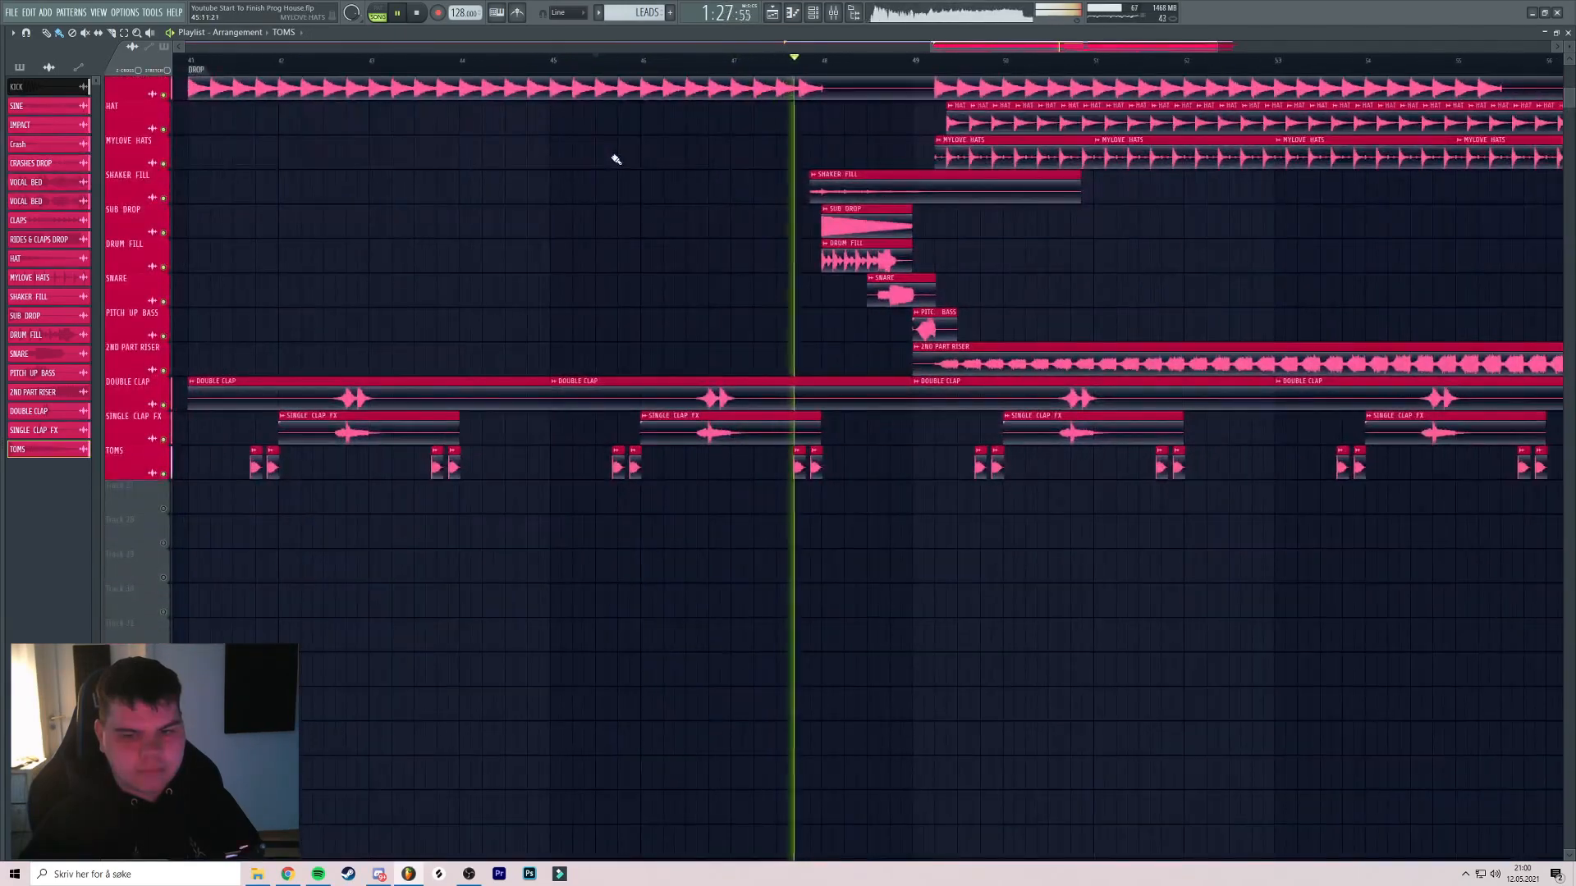
scroll(721, 169, "down", 2)
scroll(953, 205, "down", 3)
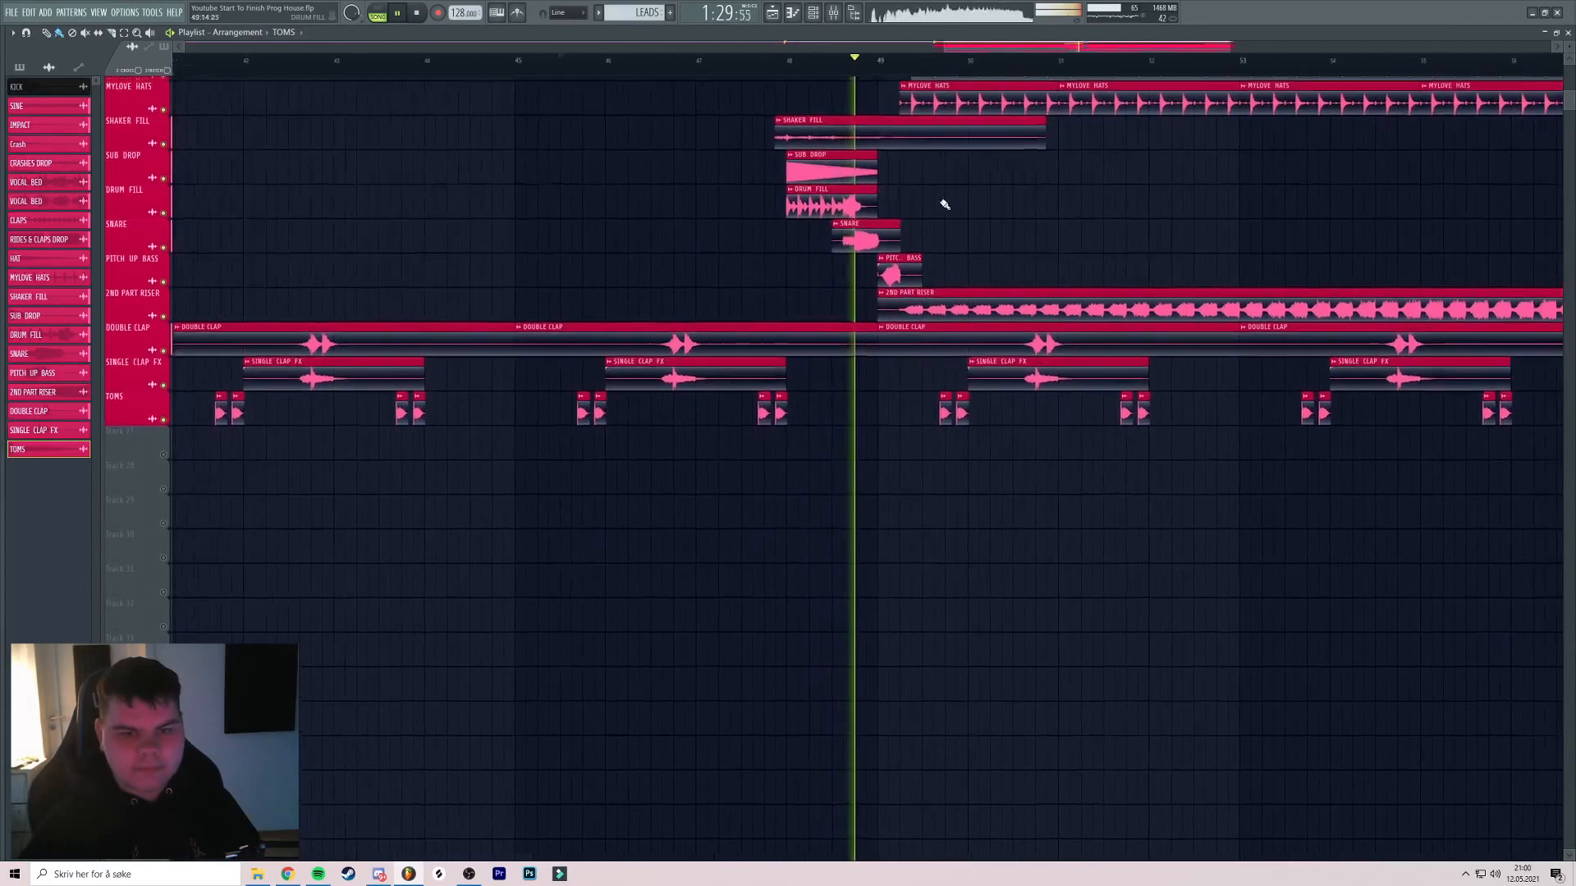
scroll(954, 215, "up", 5)
scroll(954, 217, "down", 2)
key("space")
scroll(577, 239, "up", 1)
scroll(577, 239, "down", 2)
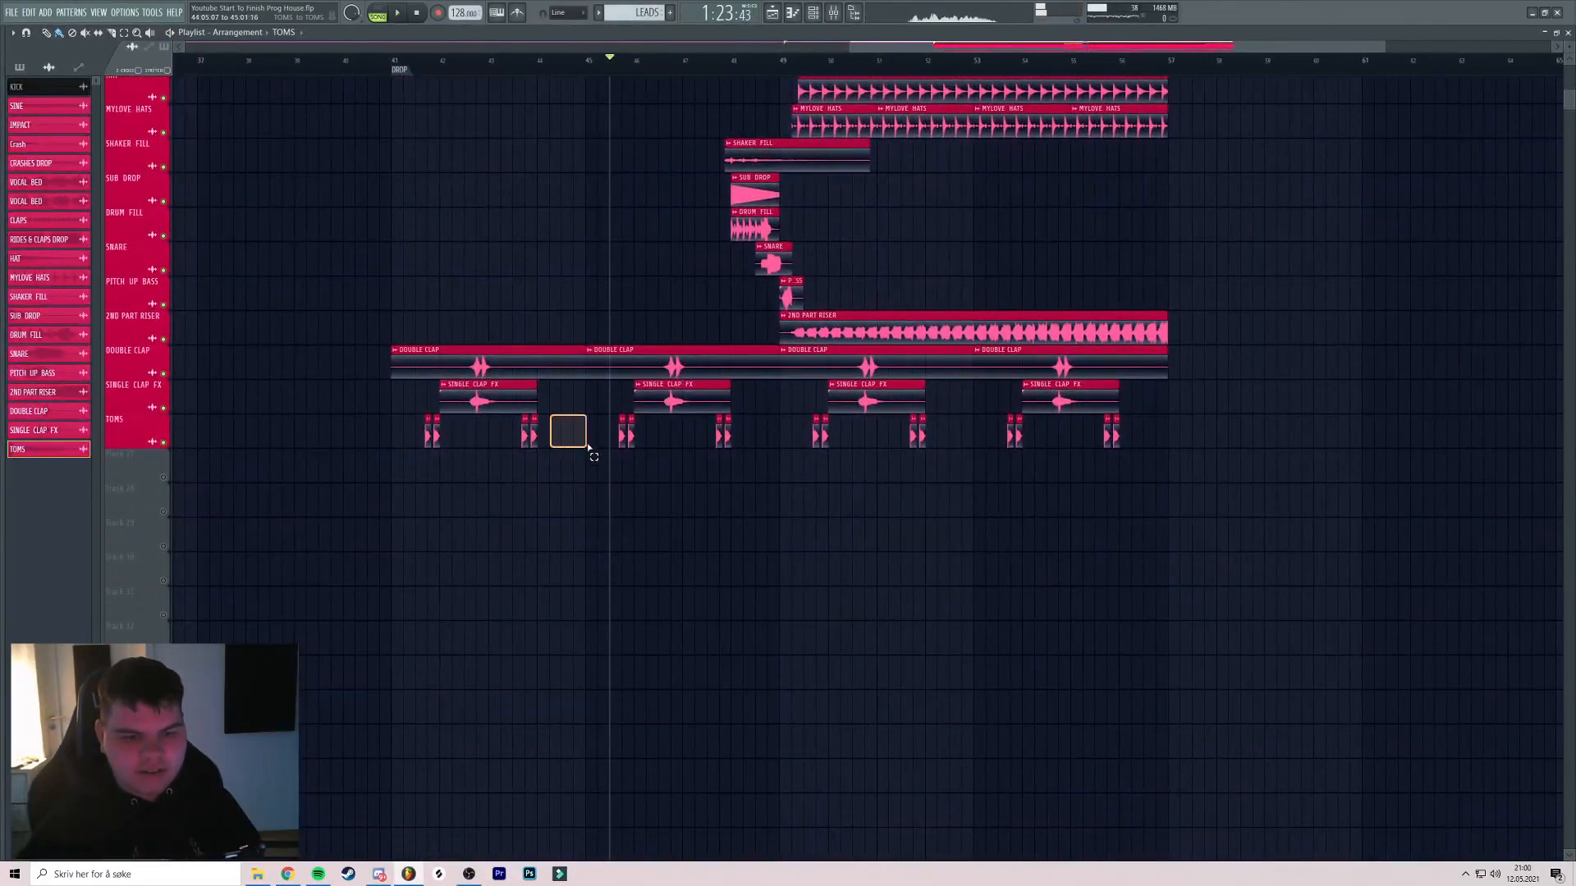
left_click_drag(567, 406, 573, 412)
key("space")
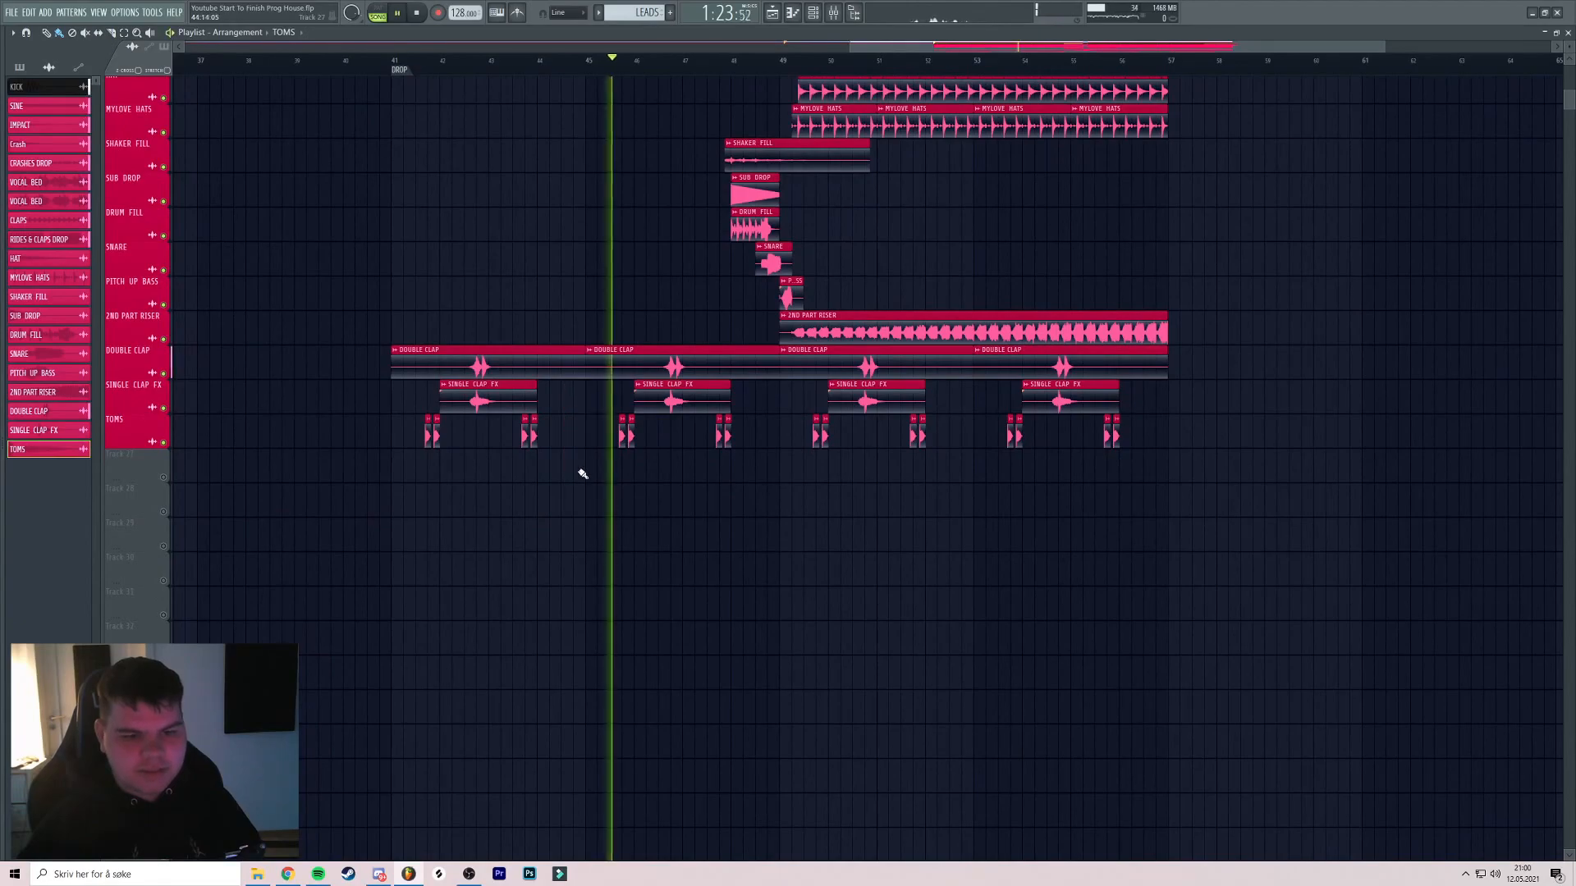
Show the sample browser and scroll to the Tom & Jame sample pack folders
key("space")
scroll(619, 440, "down", 1)
mouse_move(30, 472)
scroll(44, 447, "down", 6)
scroll(44, 447, "down", 15)
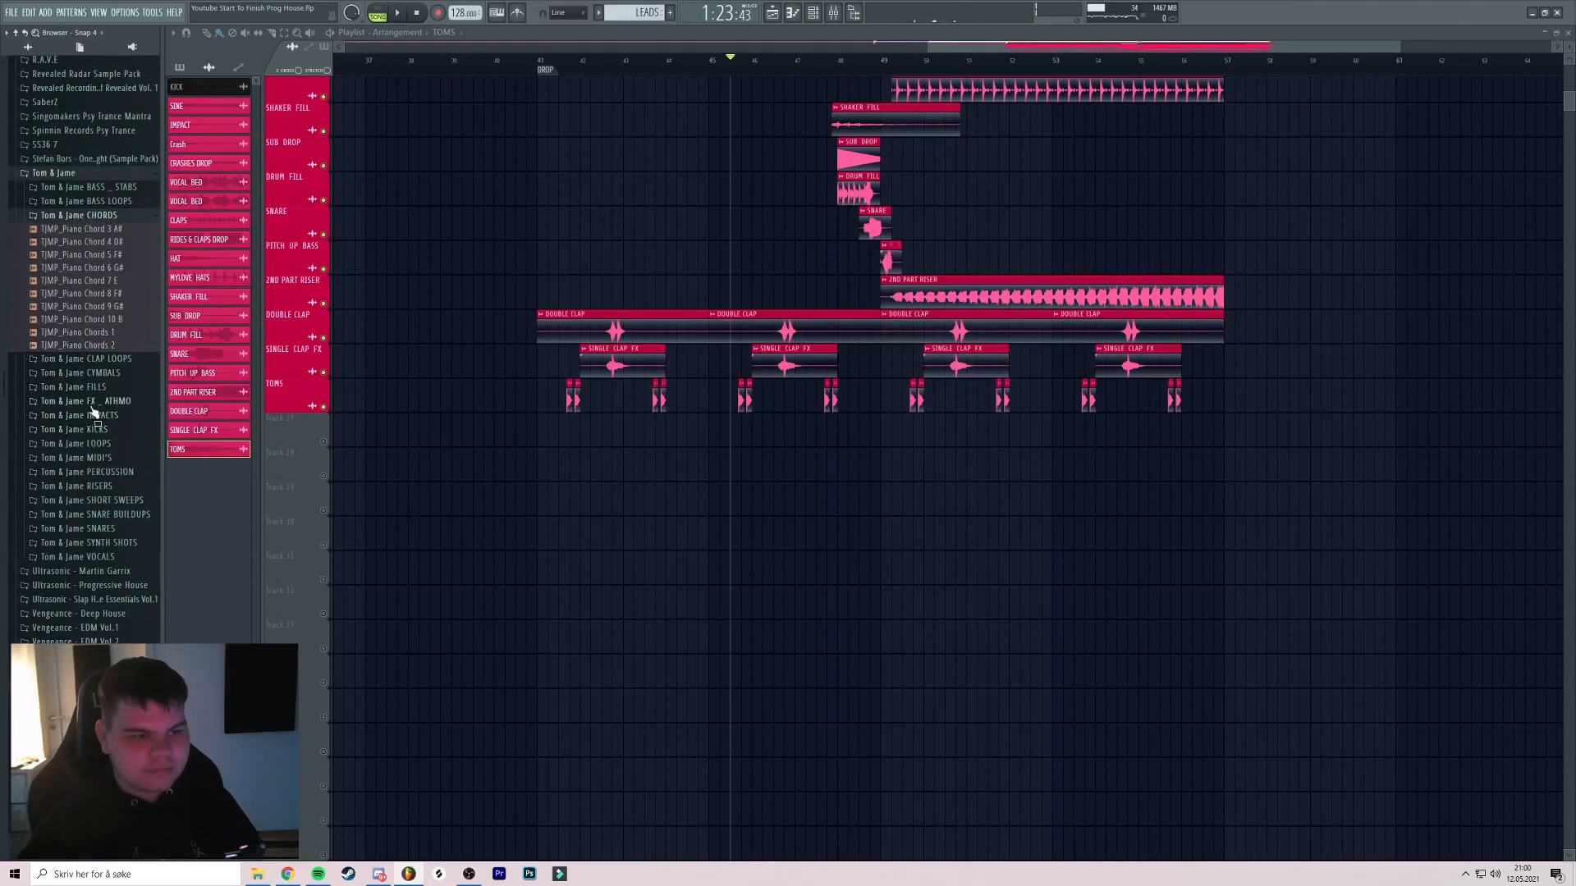
Place TJMP_Drum Fill 11 in the drop, plus a second copy ending at bar 53
left_click(109, 387)
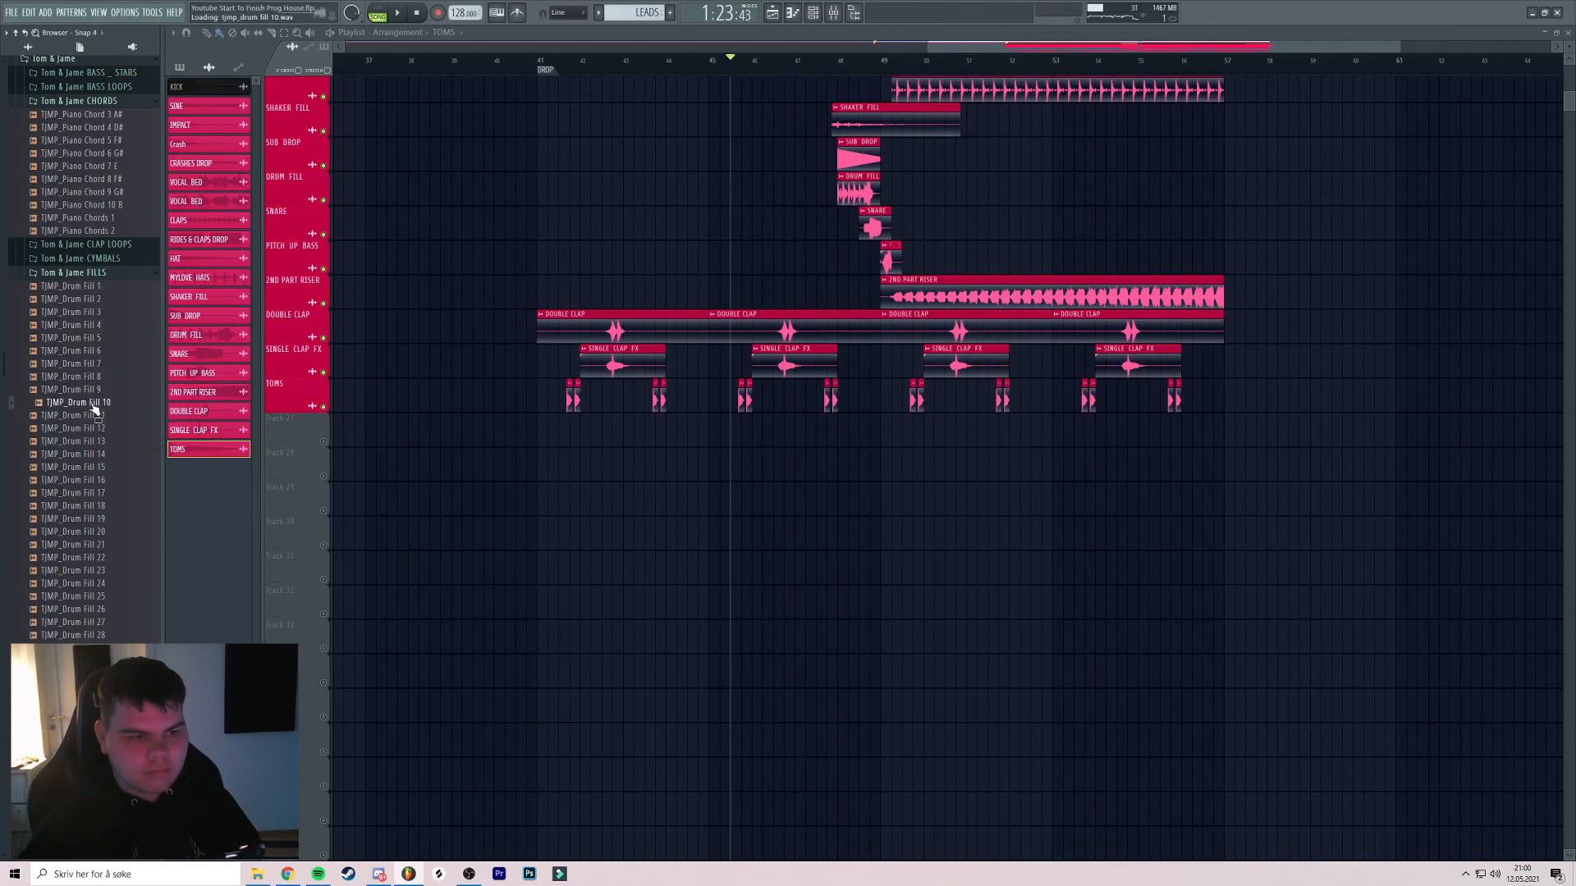
mouse_move(642, 527)
left_mouse_down()
mouse_move(657, 532)
mouse_move(507, 440)
mouse_move(718, 468)
left_mouse_up()
scroll(657, 531, "up", 5)
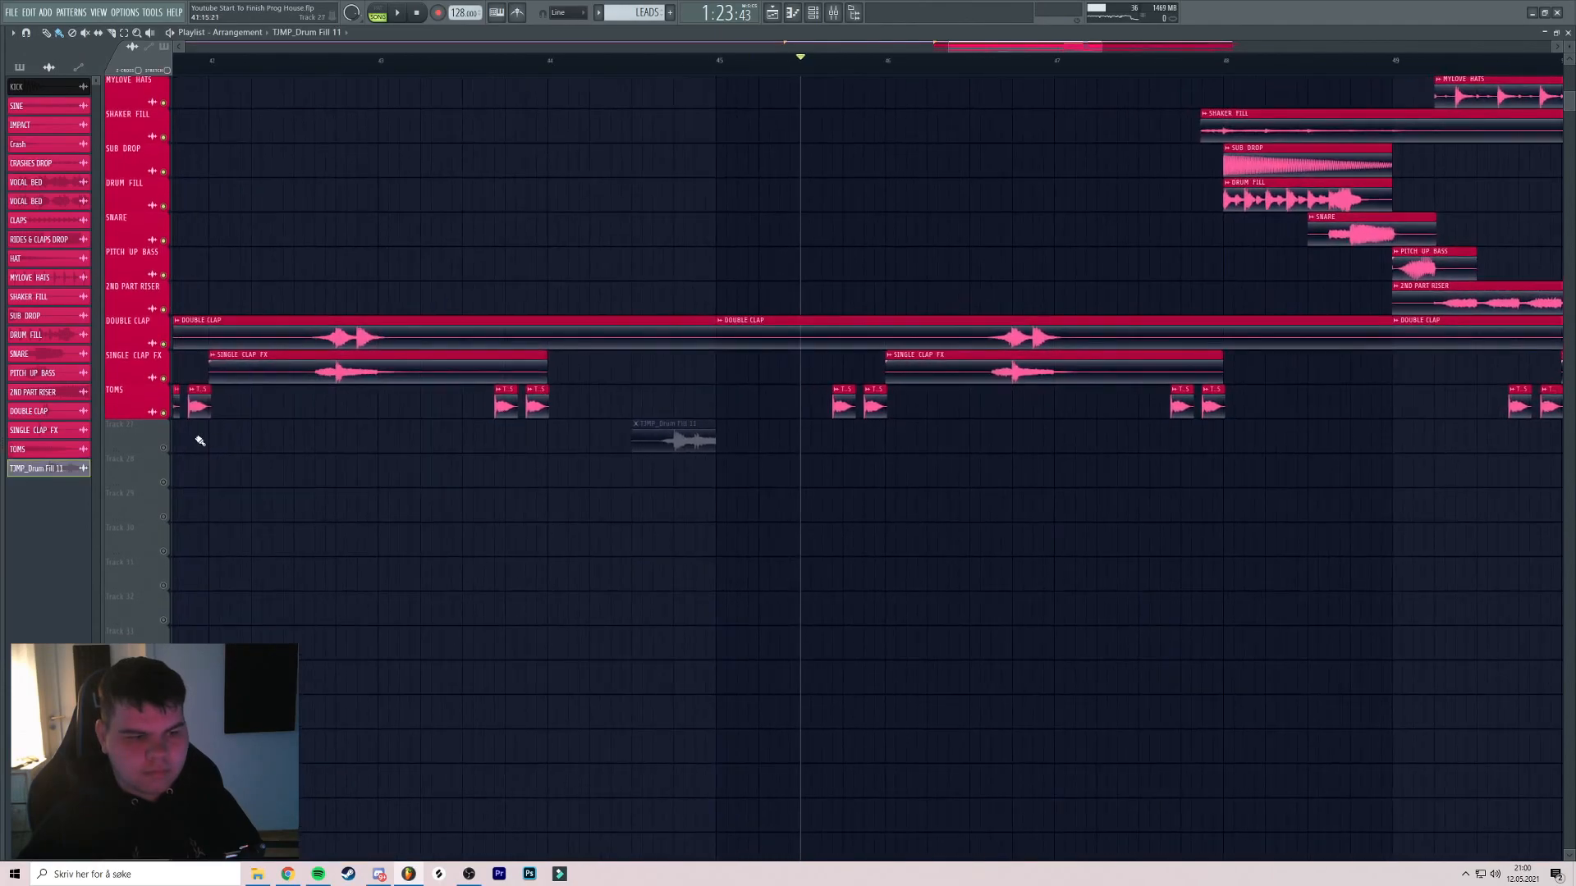
left_click(655, 62)
key("space")
left_click_drag(837, 370, 752, 317)
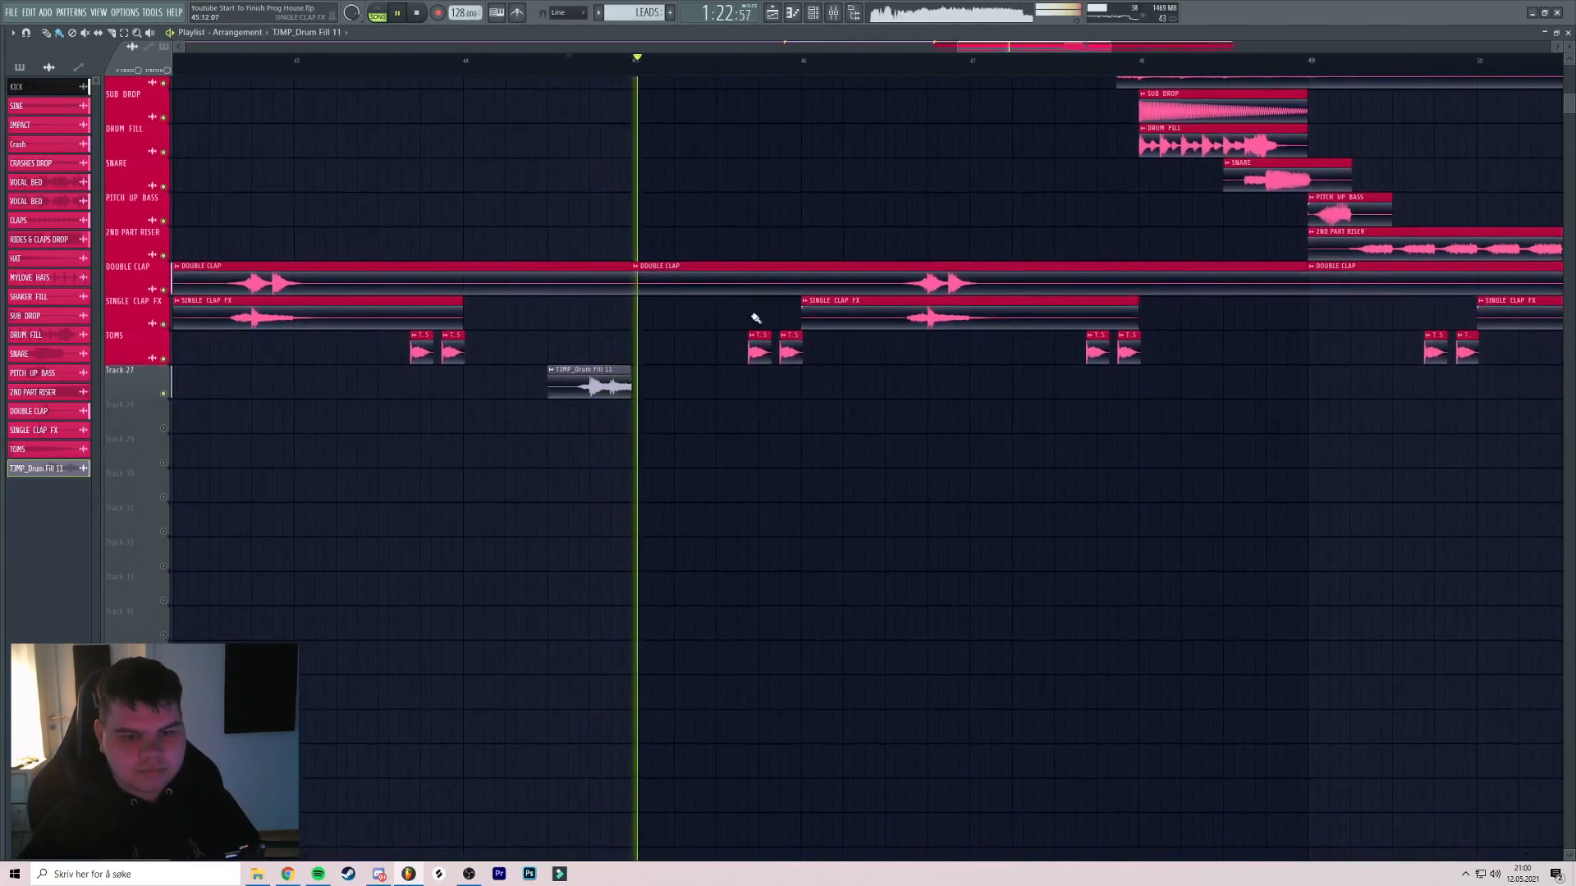
scroll(602, 388, "down", 4)
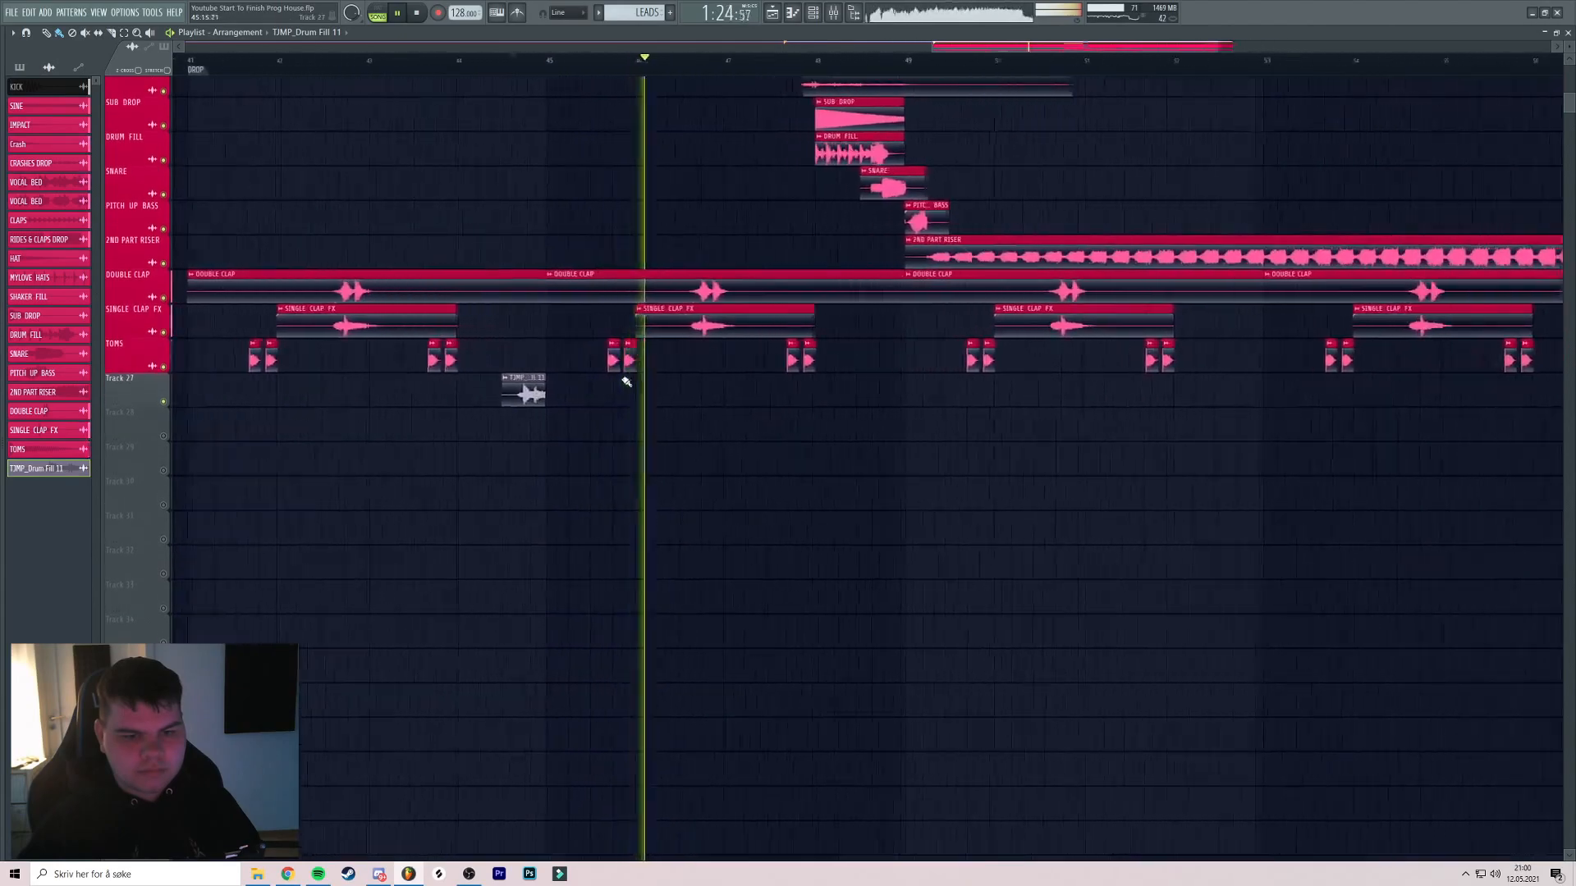
left_click_drag(795, 423, 1116, 424)
scroll(897, 379, "up", 5)
scroll(830, 374, "down", 6)
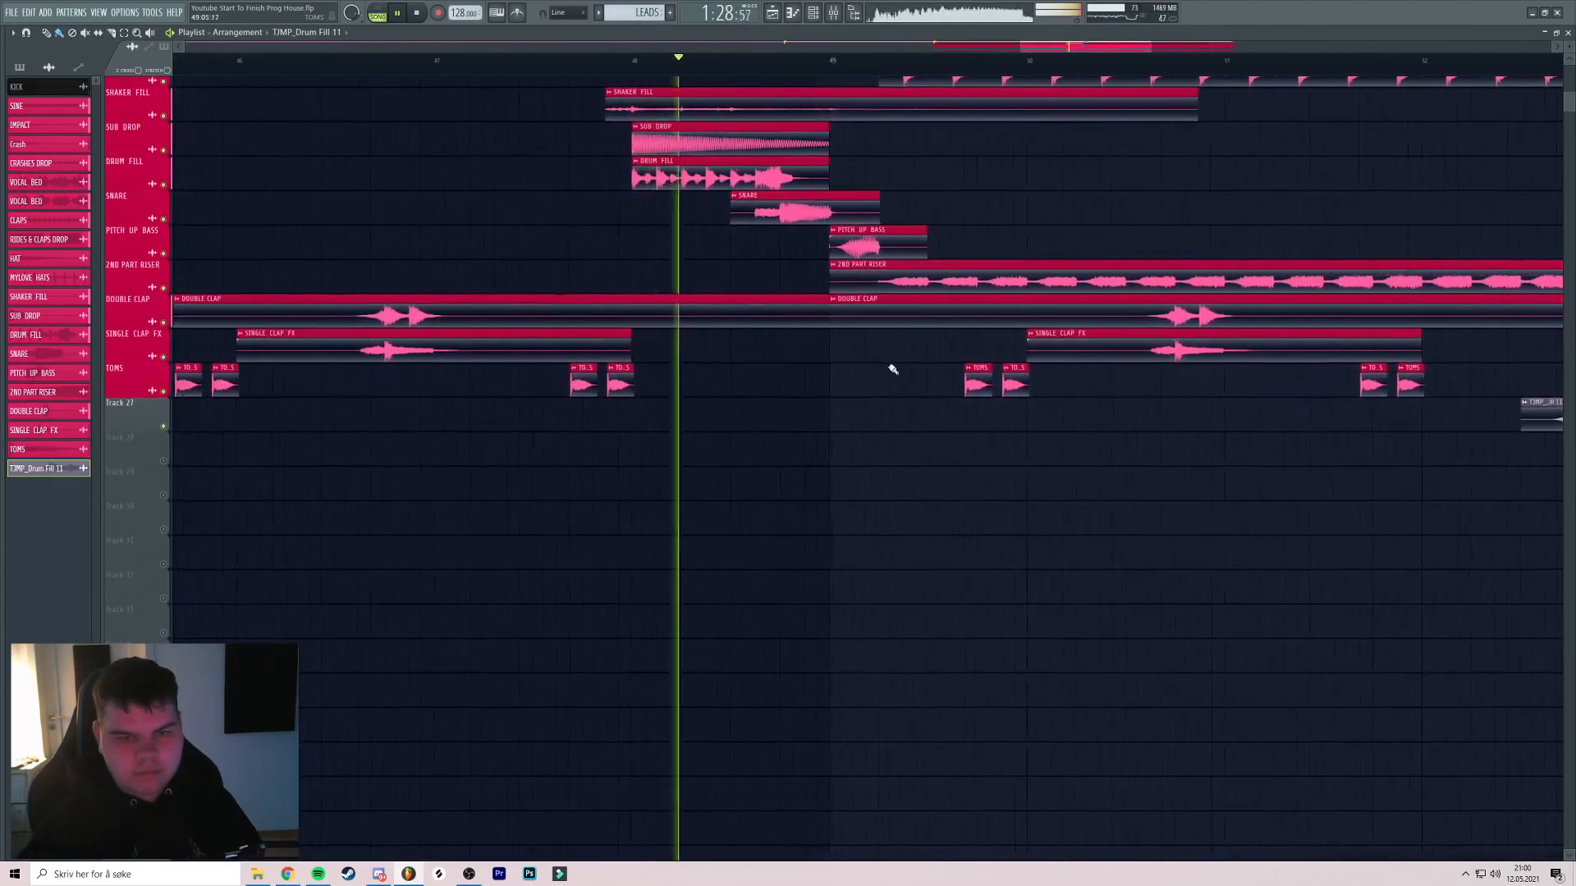
Rename the fill clip to 'DRUM FILL', colour it pink, and name the track after it
left_click(587, 382)
left_click(607, 429)
type("DRUM FILL")
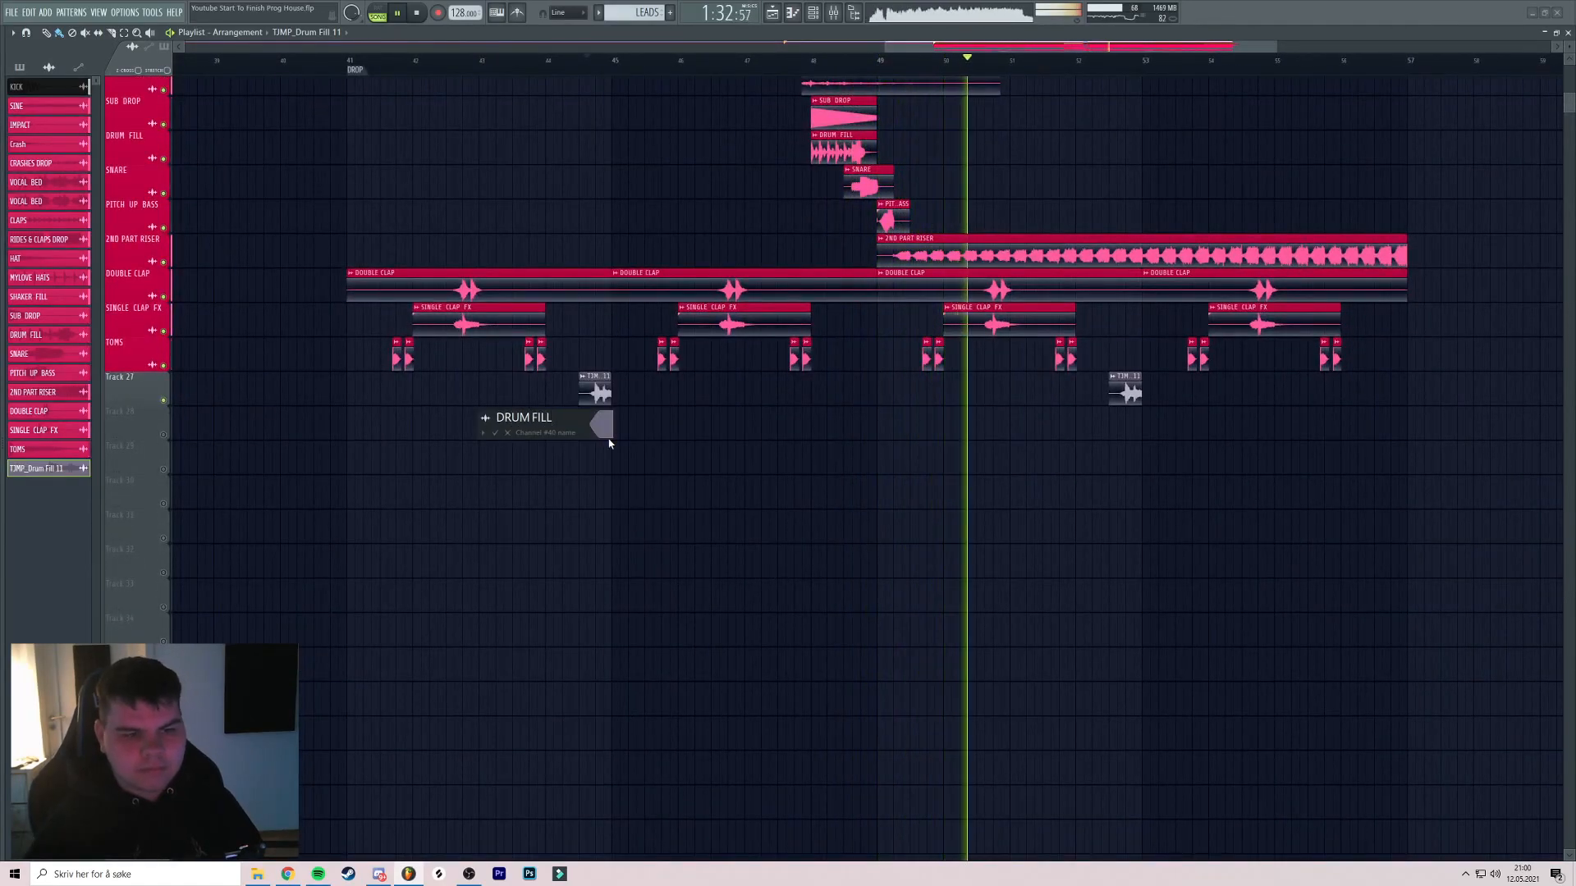
left_click(605, 427)
left_click(664, 624)
key("Return")
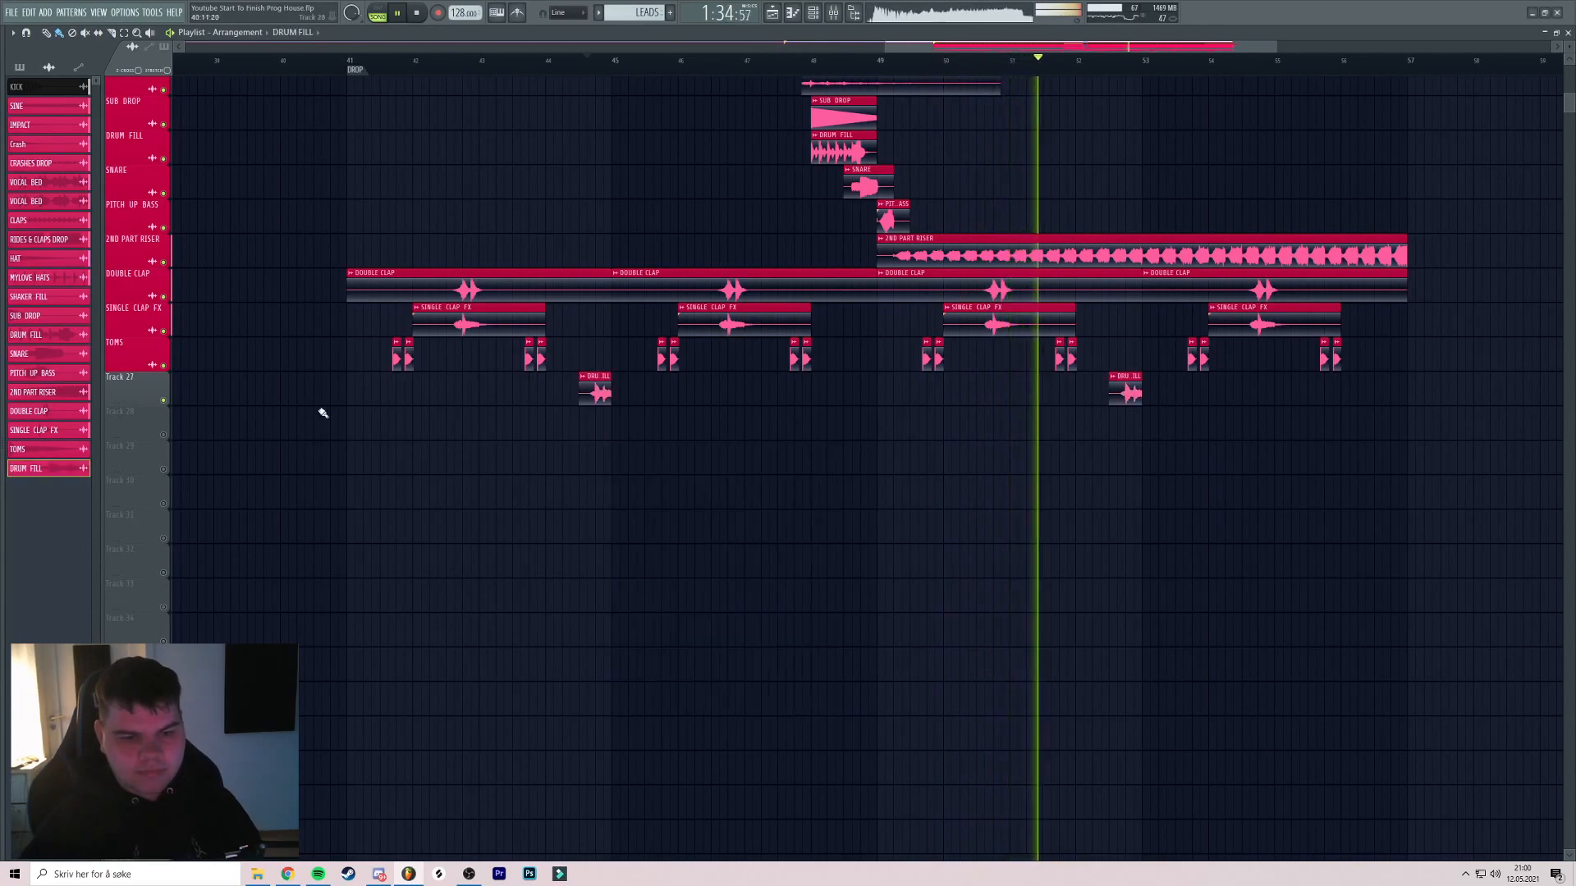
left_click(138, 376)
left_click(174, 420)
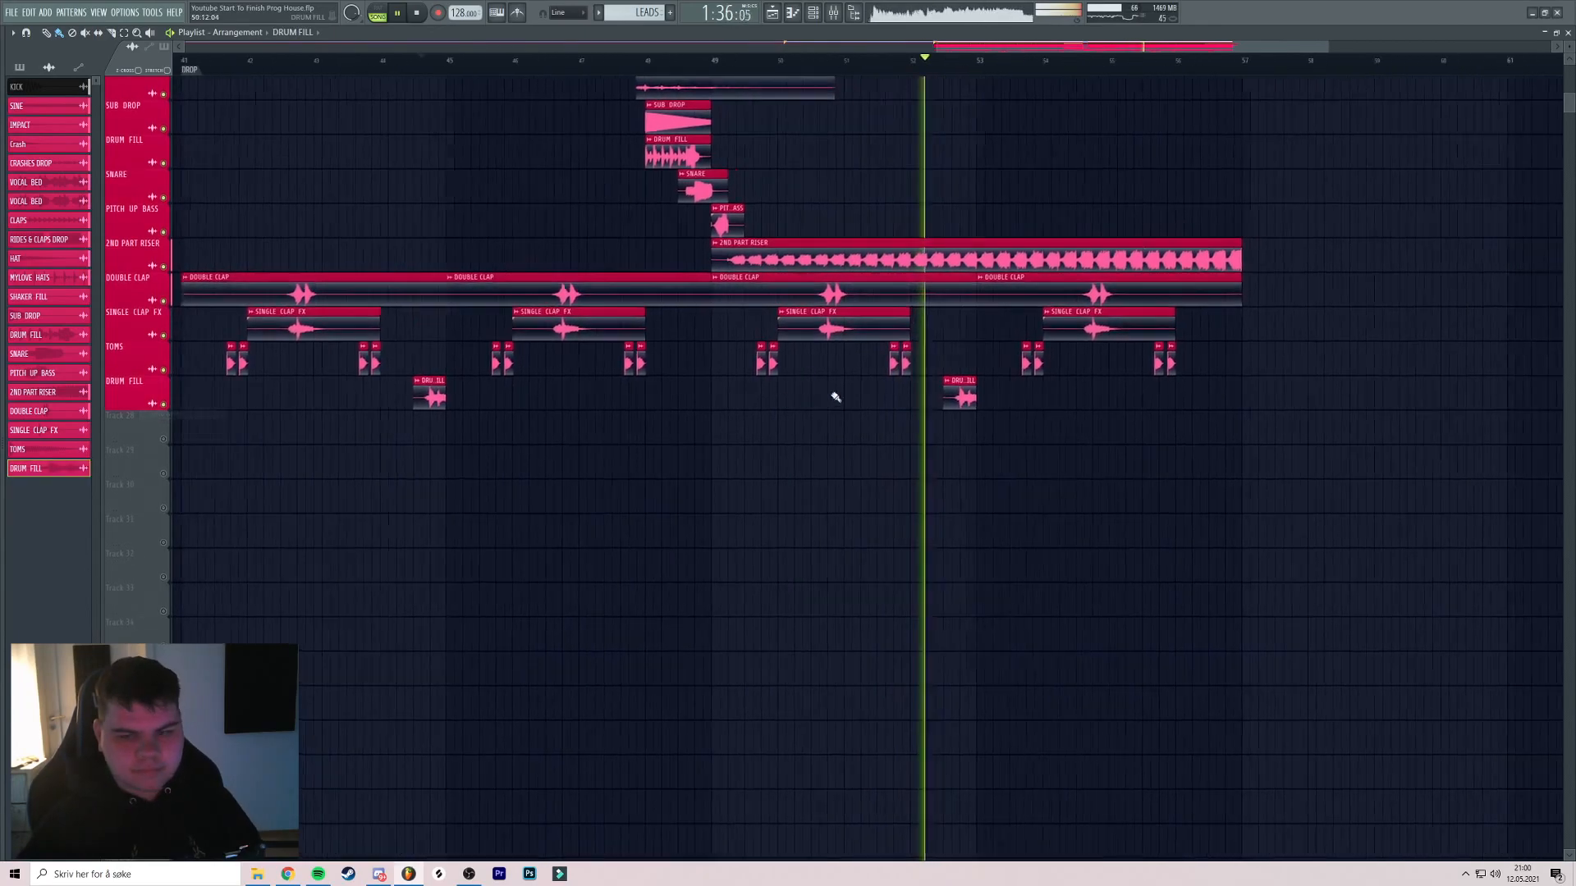
Play back both drum fills while checking the DRUM FILL channel settings
double_click(944, 395)
key("space")
key("space")
left_click(351, 90)
left_click(379, 57)
scroll(418, 448, "up", 3)
left_click_drag(447, 332, 637, 346)
double_click(612, 409)
key("space")
key("space")
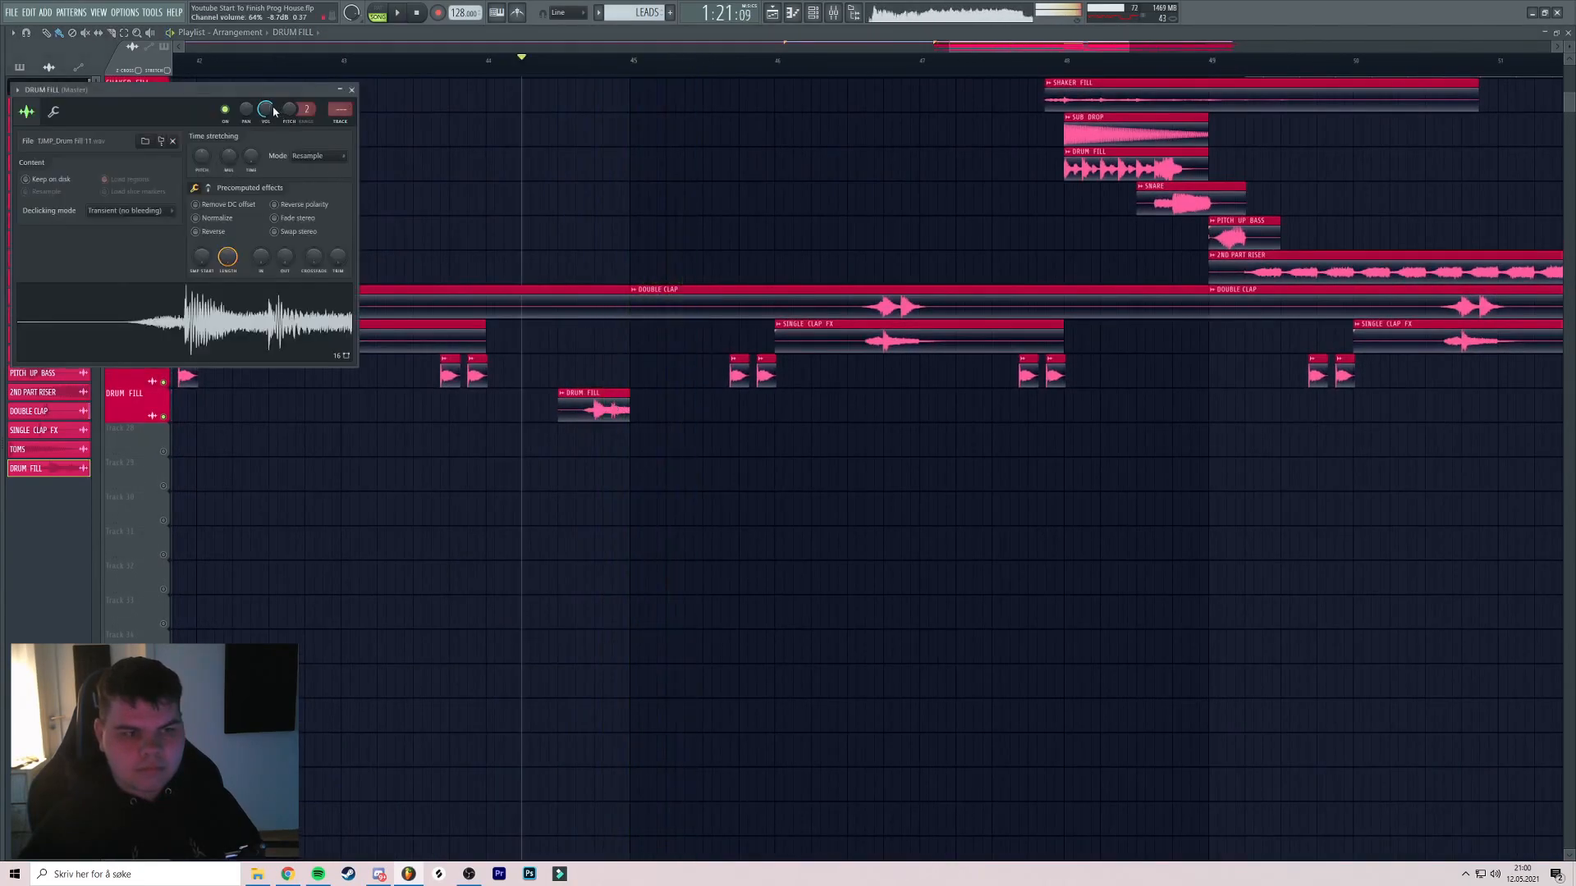
left_click(352, 90)
Review the arrangement around the new fills, then return to the start of the song
left_click_drag(696, 165, 623, 183)
scroll(901, 274, "down", 1)
scroll(902, 274, "down", 2)
left_click_drag(835, 239, 640, 239)
left_click_drag(1041, 200, 711, 356)
scroll(731, 230, "down", 3)
scroll(685, 271, "up", 5)
scroll(678, 246, "down", 4)
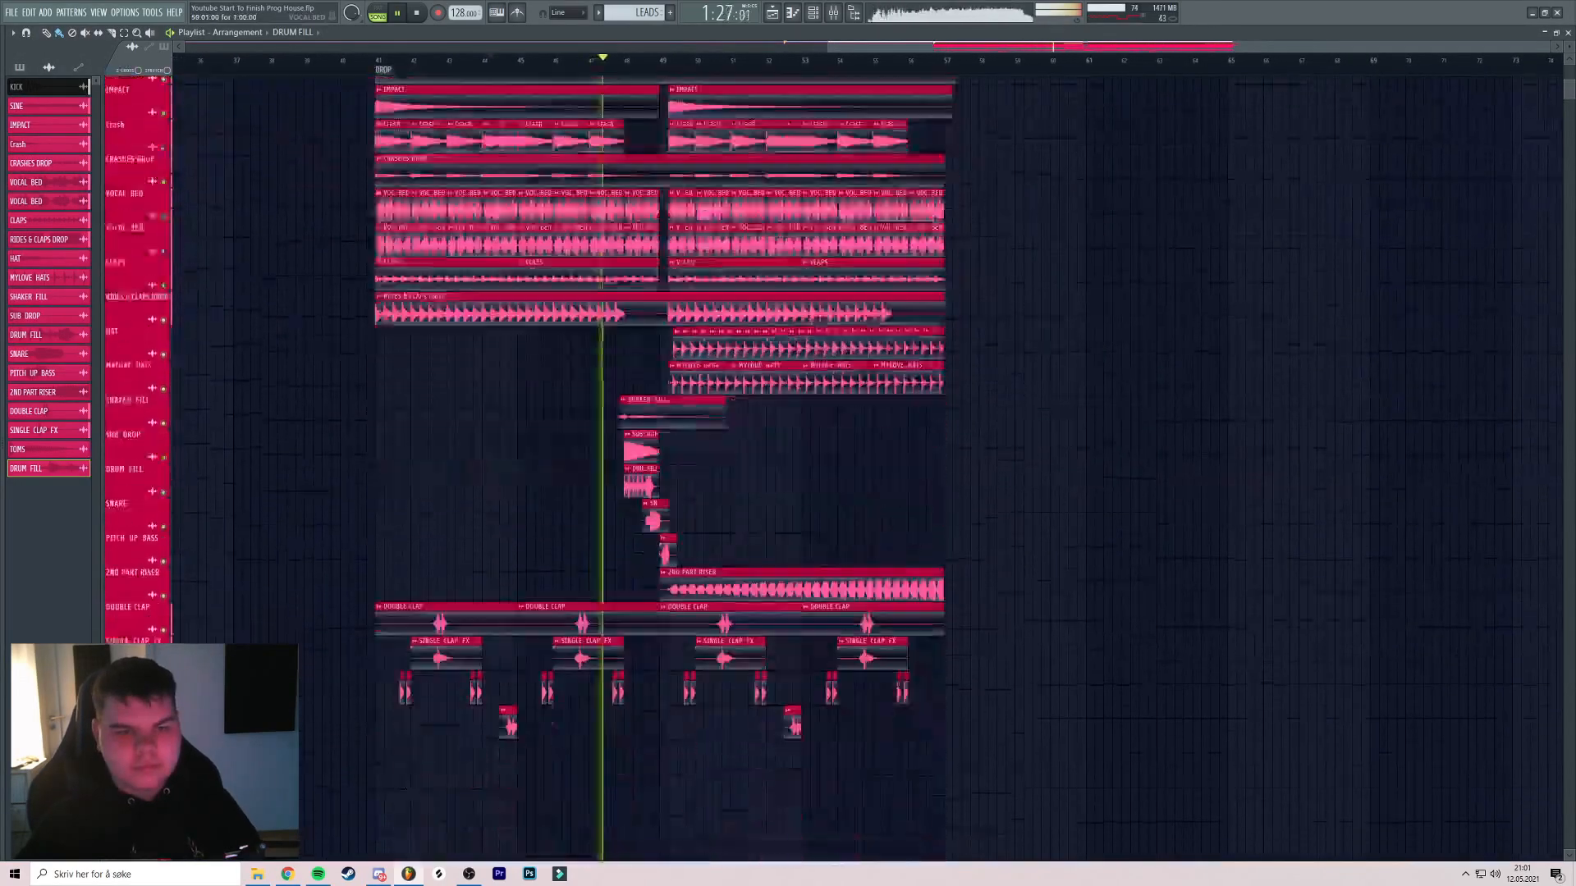
left_click_drag(644, 131, 688, 235)
scroll(688, 234, "up", 4)
scroll(687, 234, "down", 5)
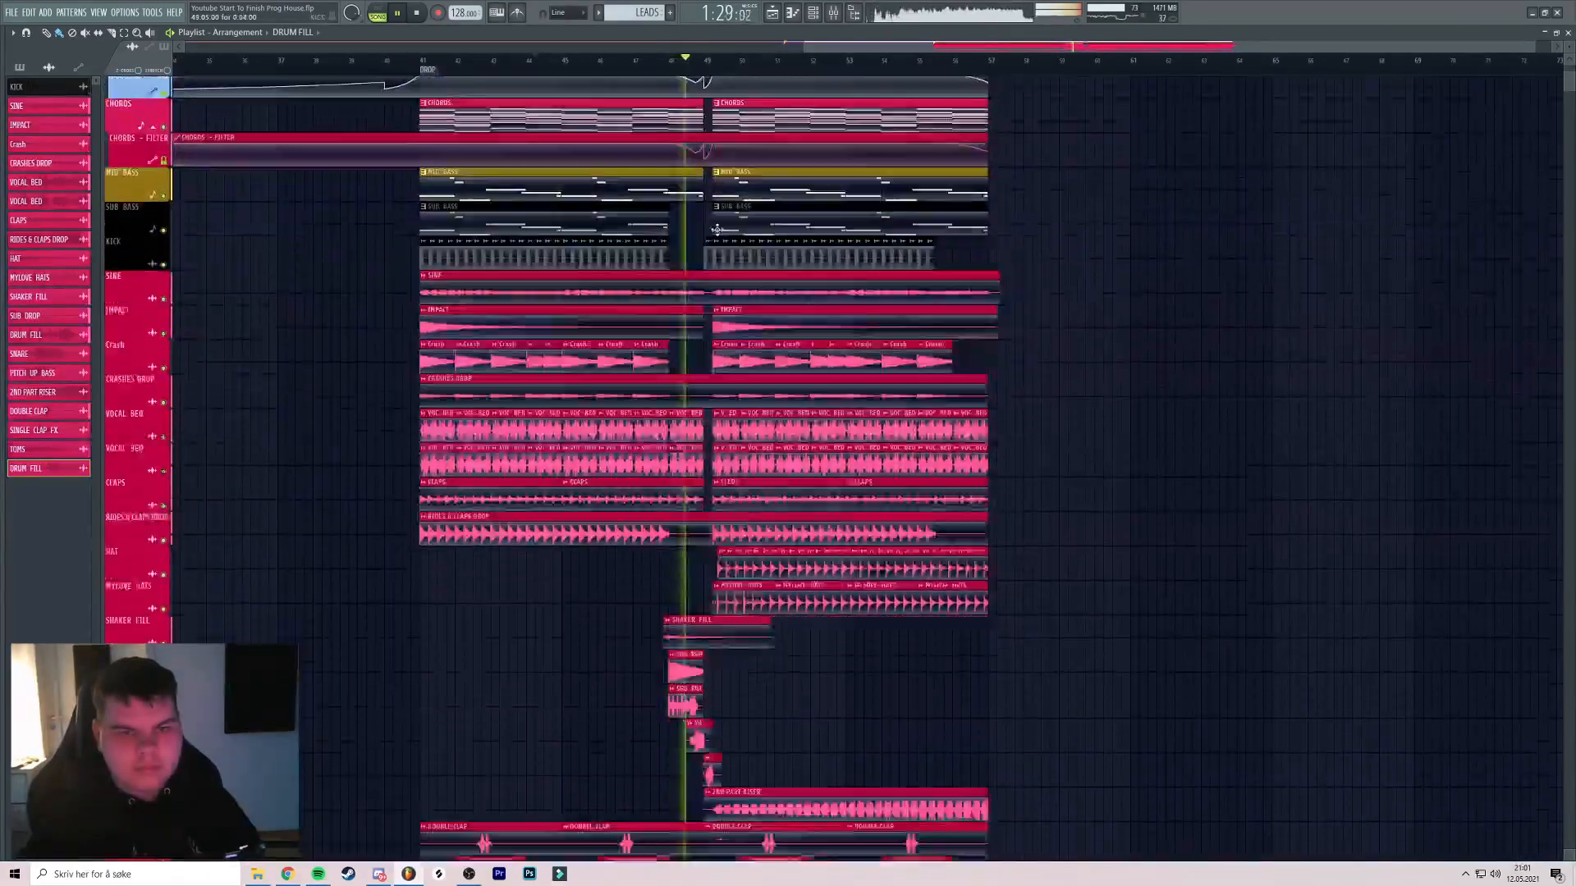
scroll(679, 110, "up", 1)
left_click(424, 13)
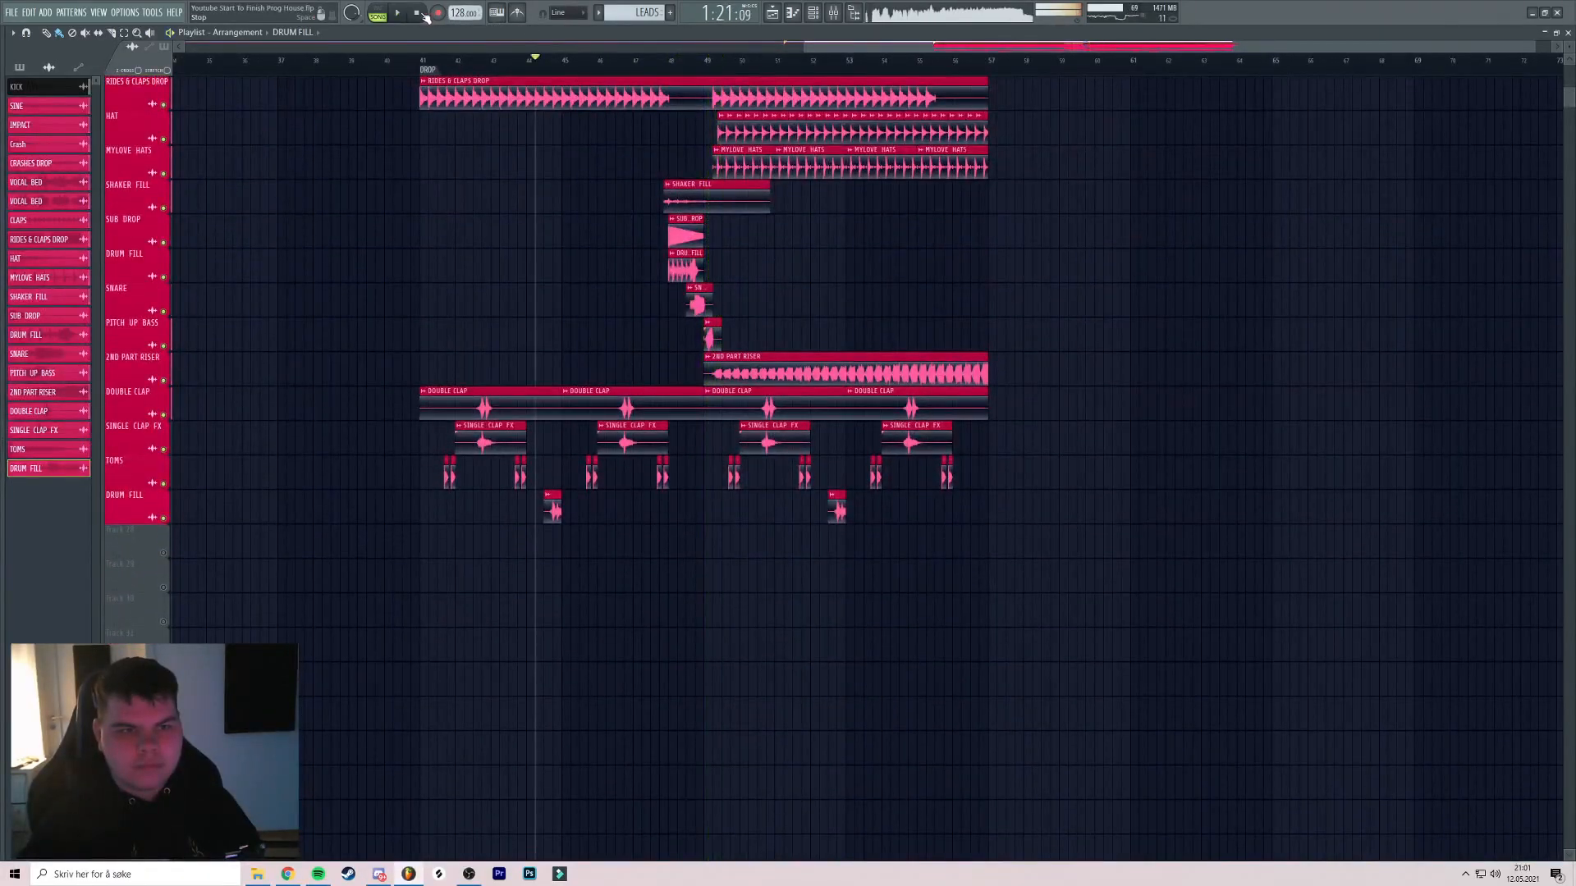
left_click_drag(592, 416, 574, 460)
scroll(623, 397, "up", 4)
scroll(661, 338, "down", 1)
scroll(662, 361, "down", 2)
left_click_drag(657, 410, 890, 423)
left_click_drag(570, 331, 703, 328)
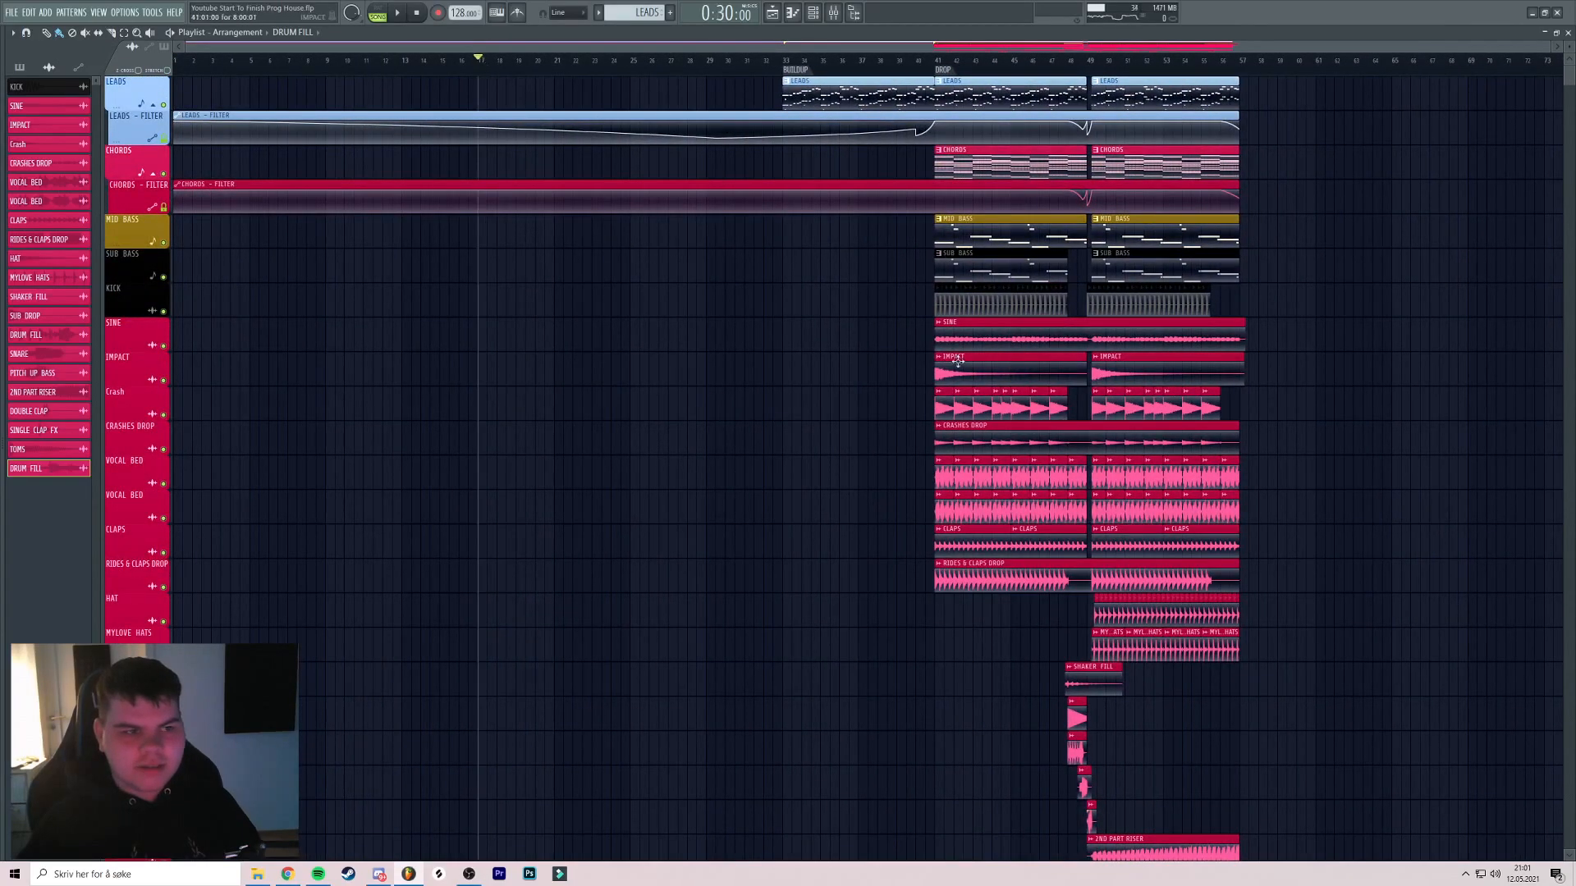
left_click(4, 430)
Drop the Verse_1 vocal sample into the arrangement around bar 16 and audition it
scroll(72, 376, "up", 10)
scroll(74, 377, "down", 5)
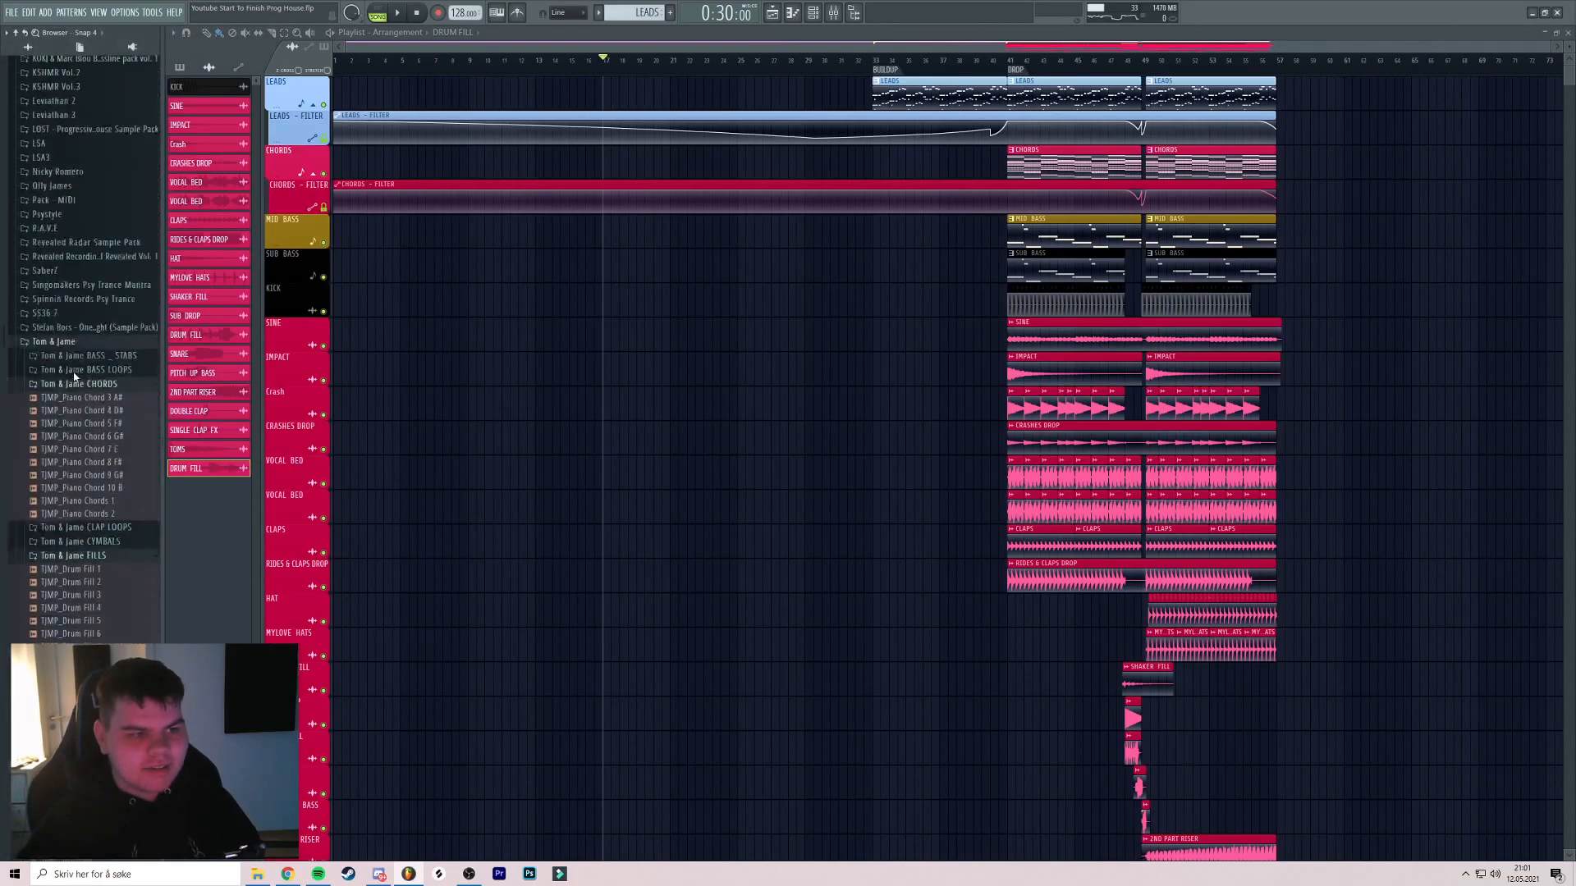
scroll(74, 376, "down", 10)
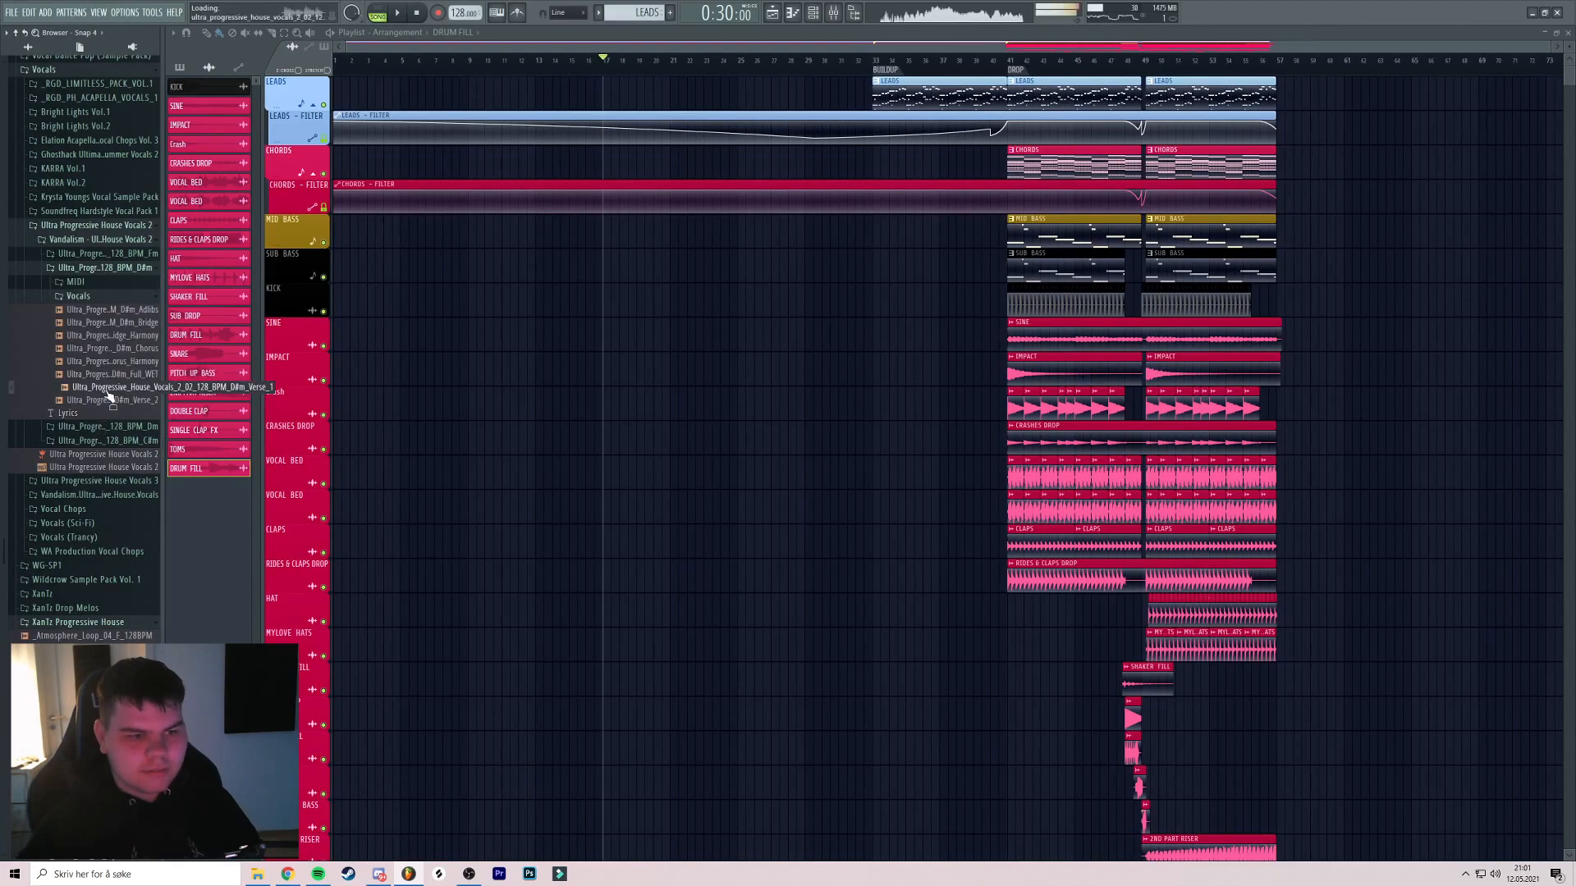
left_click_drag(105, 393, 276, 250)
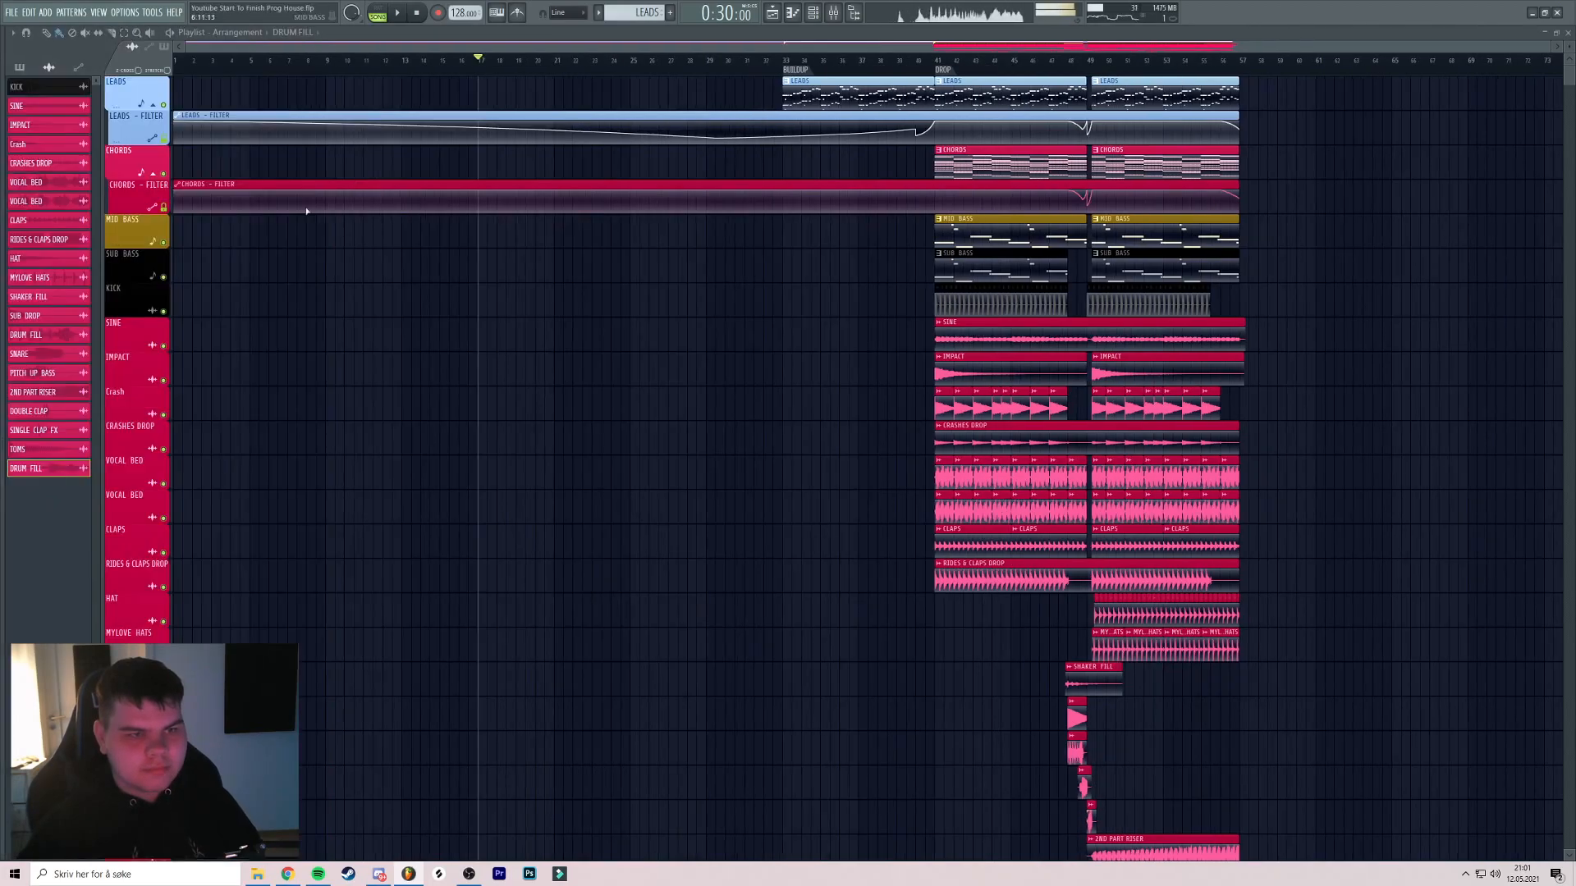
left_click(417, 14)
mouse_move(49, 593)
left_click_drag(141, 386, 588, 380)
scroll(600, 361, "down", 3)
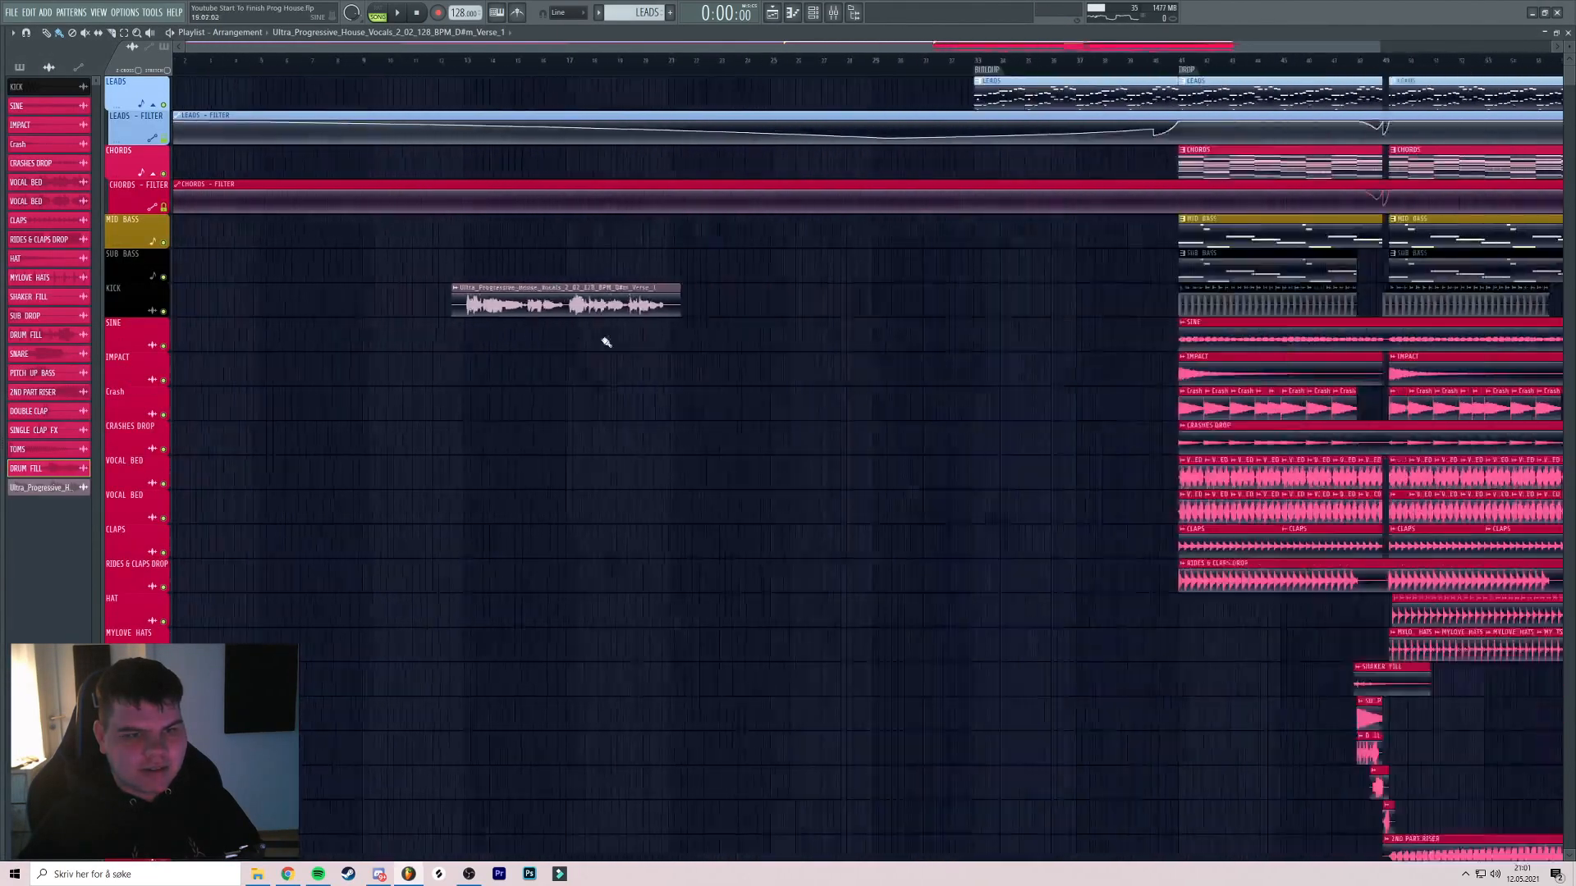
left_click_drag(467, 297, 567, 264)
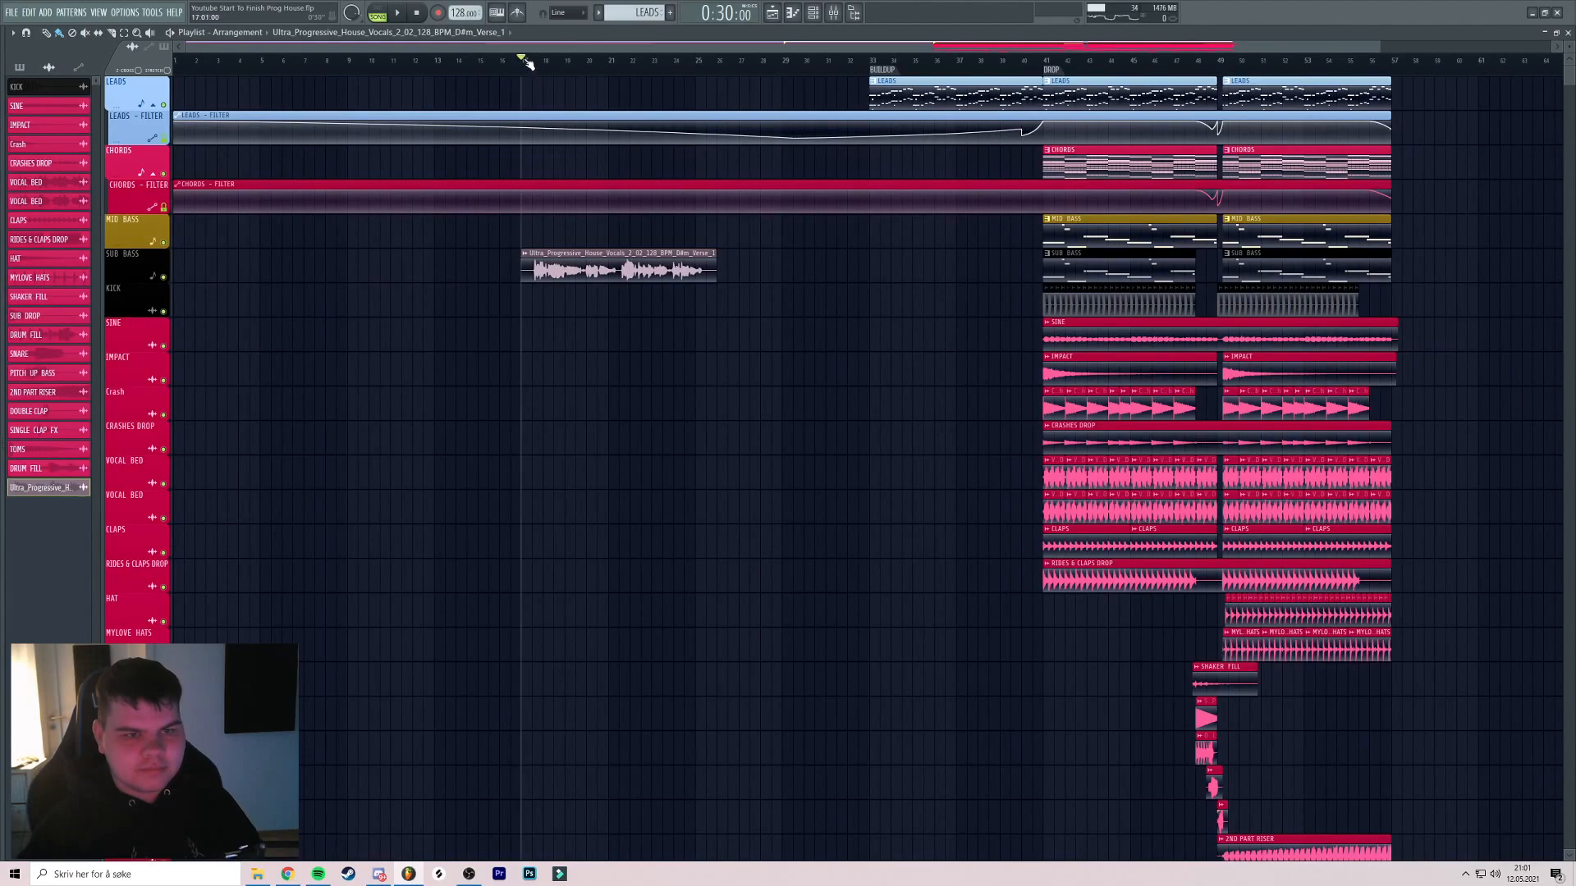
key("space")
scroll(528, 64, "up", 4)
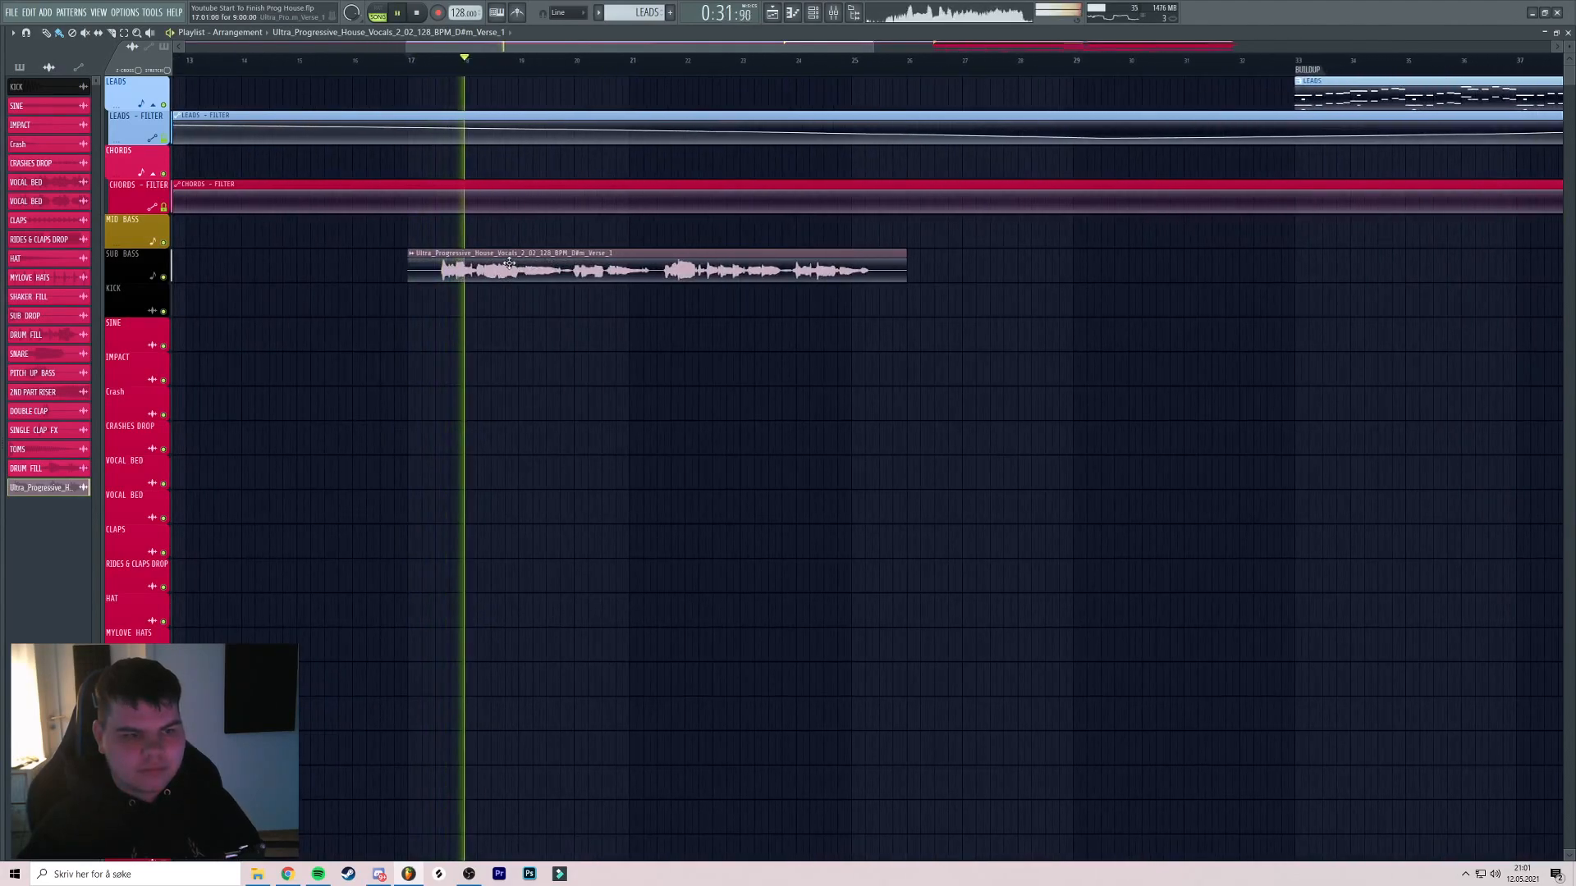
scroll(509, 263, "down", 4)
Insert a new empty track above LEADS and move the Verse_1 clip onto it
right_click(145, 78)
left_click(174, 303)
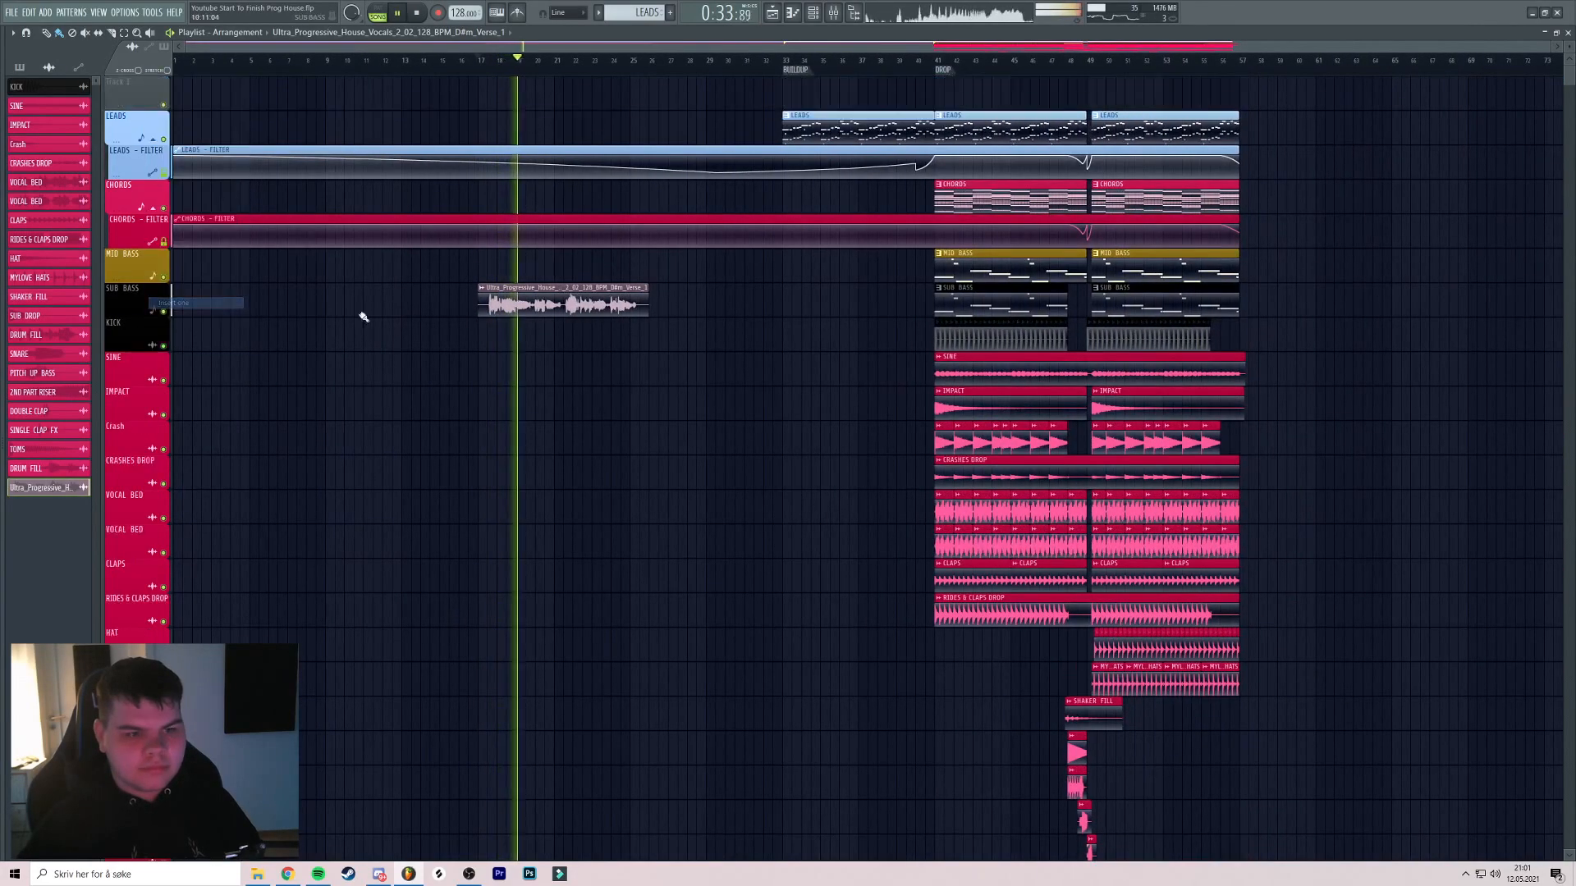
left_click_drag(545, 305, 545, 98)
left_click(648, 125, "ctrl")
Rename the Verse_1 clip VOCALS in red and name the top track after it
scroll(648, 136, "up", 3)
scroll(648, 140, "down", 2)
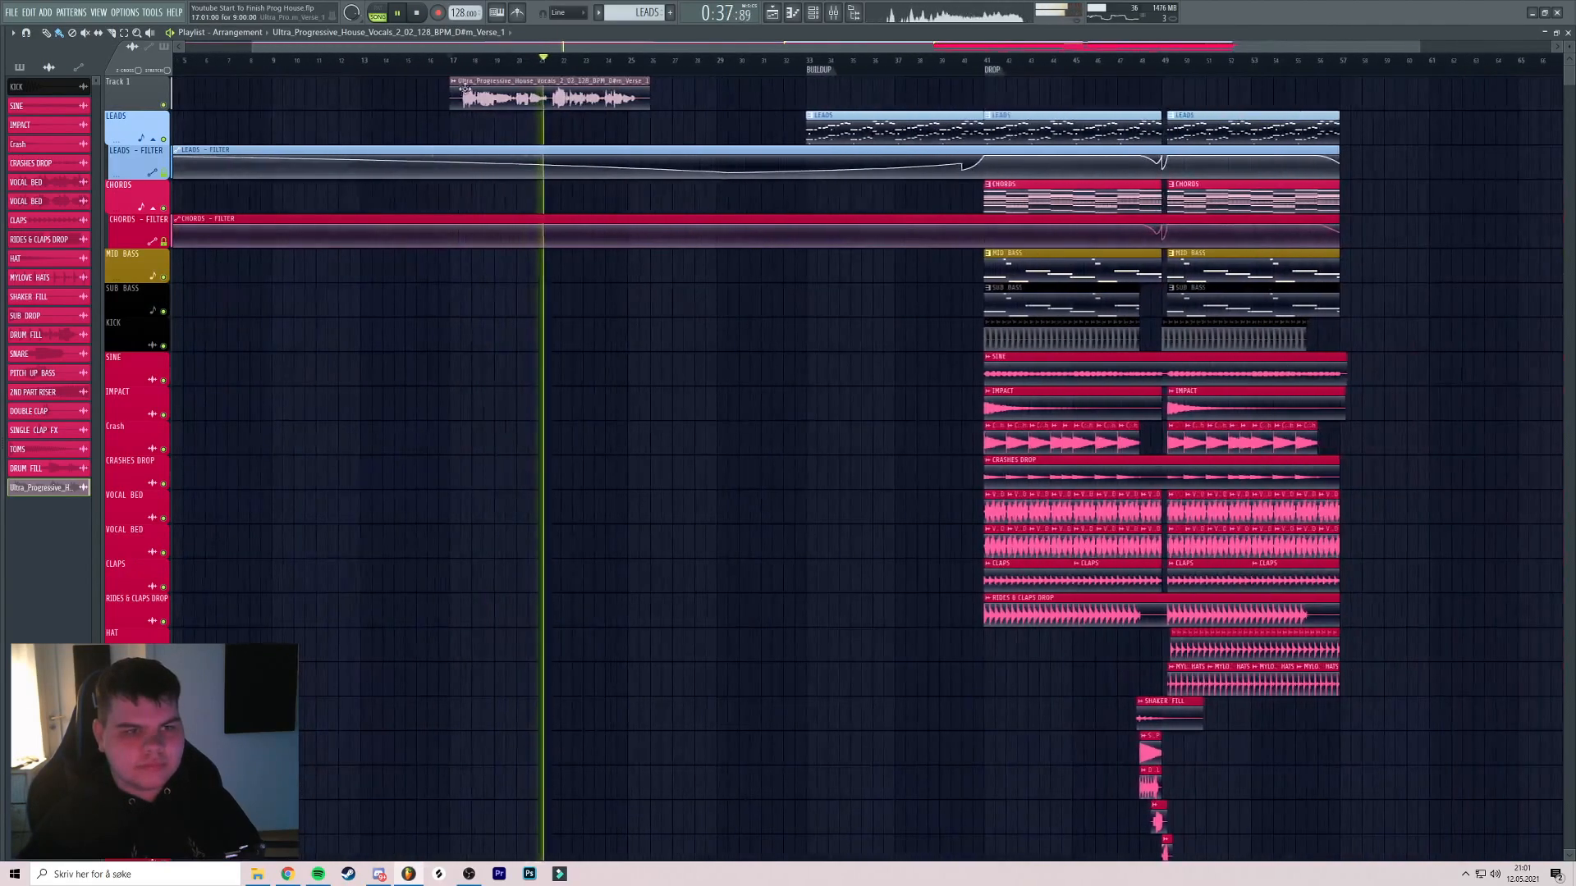
key("space")
left_click(454, 82)
left_click(484, 139)
type("VOCA")
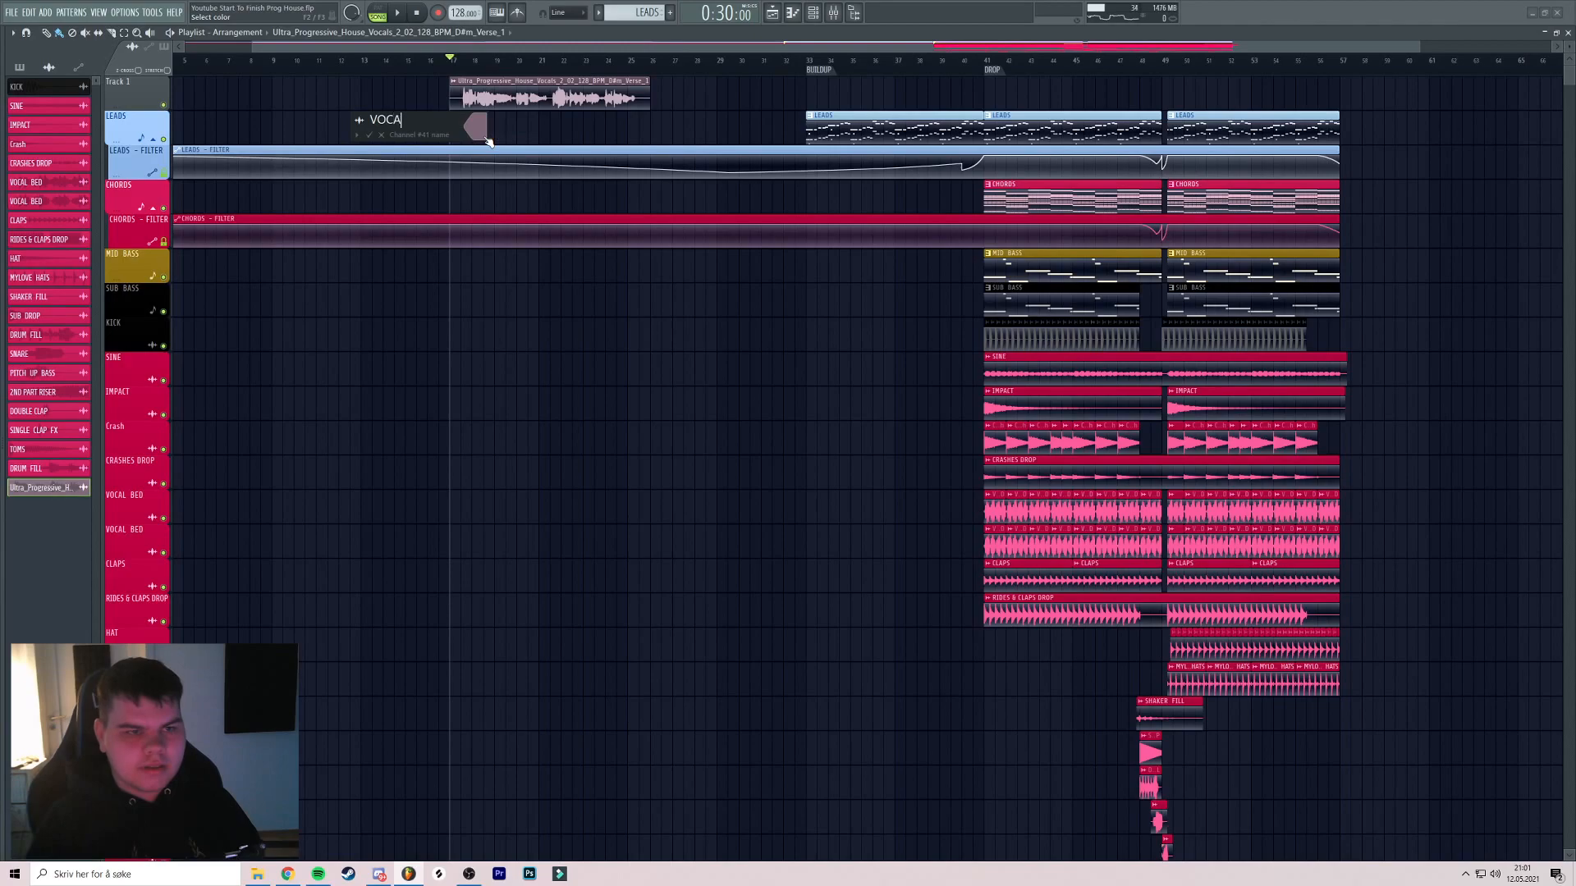
type("LS")
left_click(482, 133)
left_click(523, 326)
key("Return")
right_click(146, 78)
left_click(184, 118)
Place the Bridge vocal sample from the browser on the top track and audition it
scroll(532, 126, "right", 2)
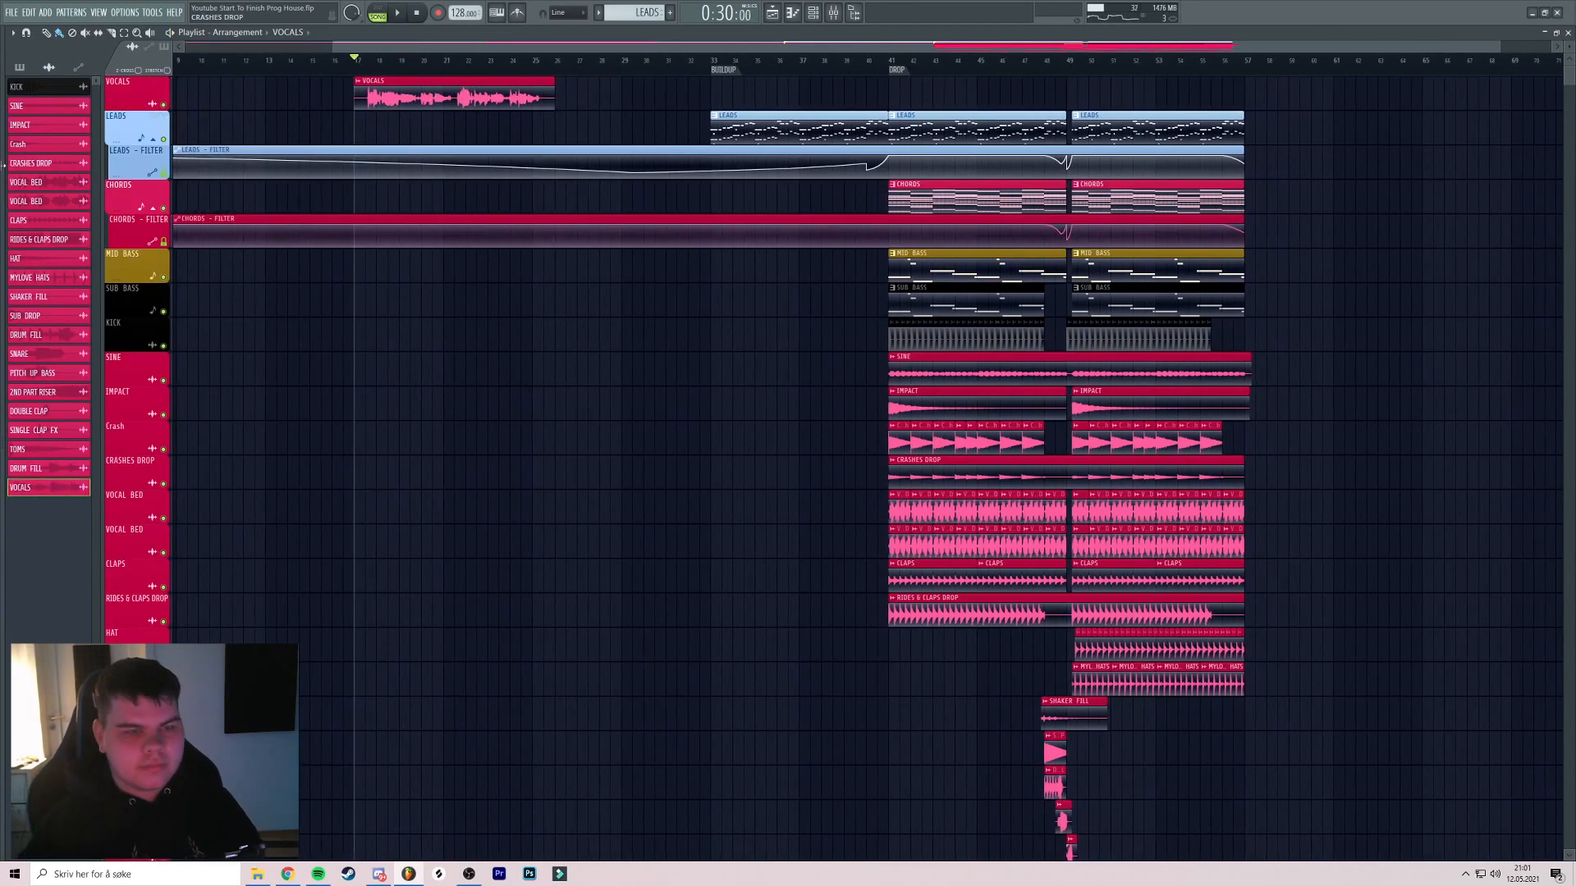
key("alt+F8")
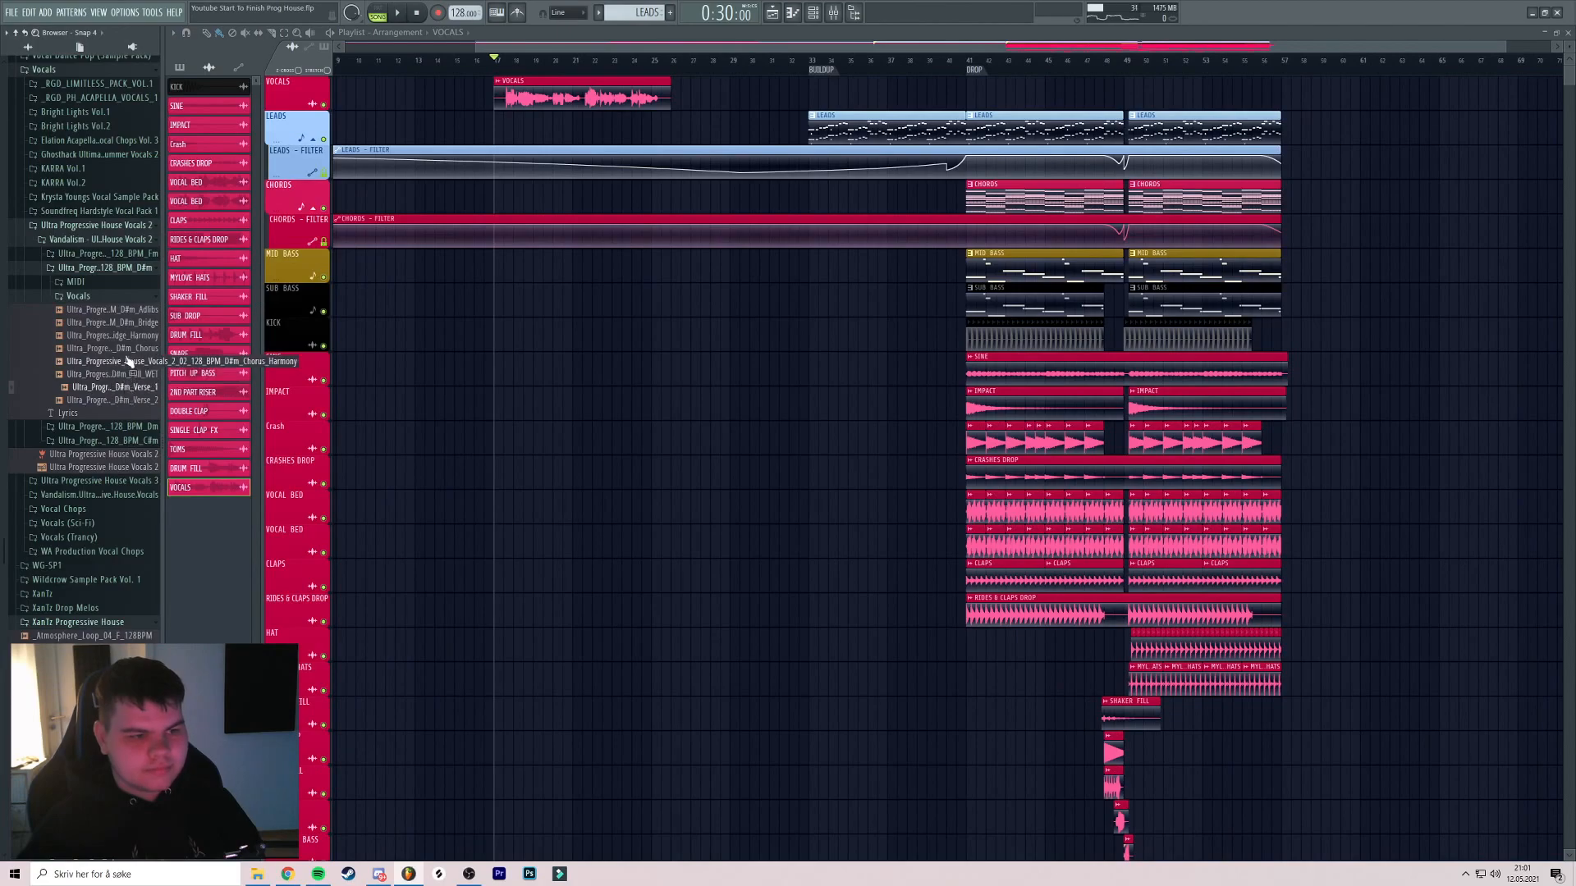
left_click(131, 323)
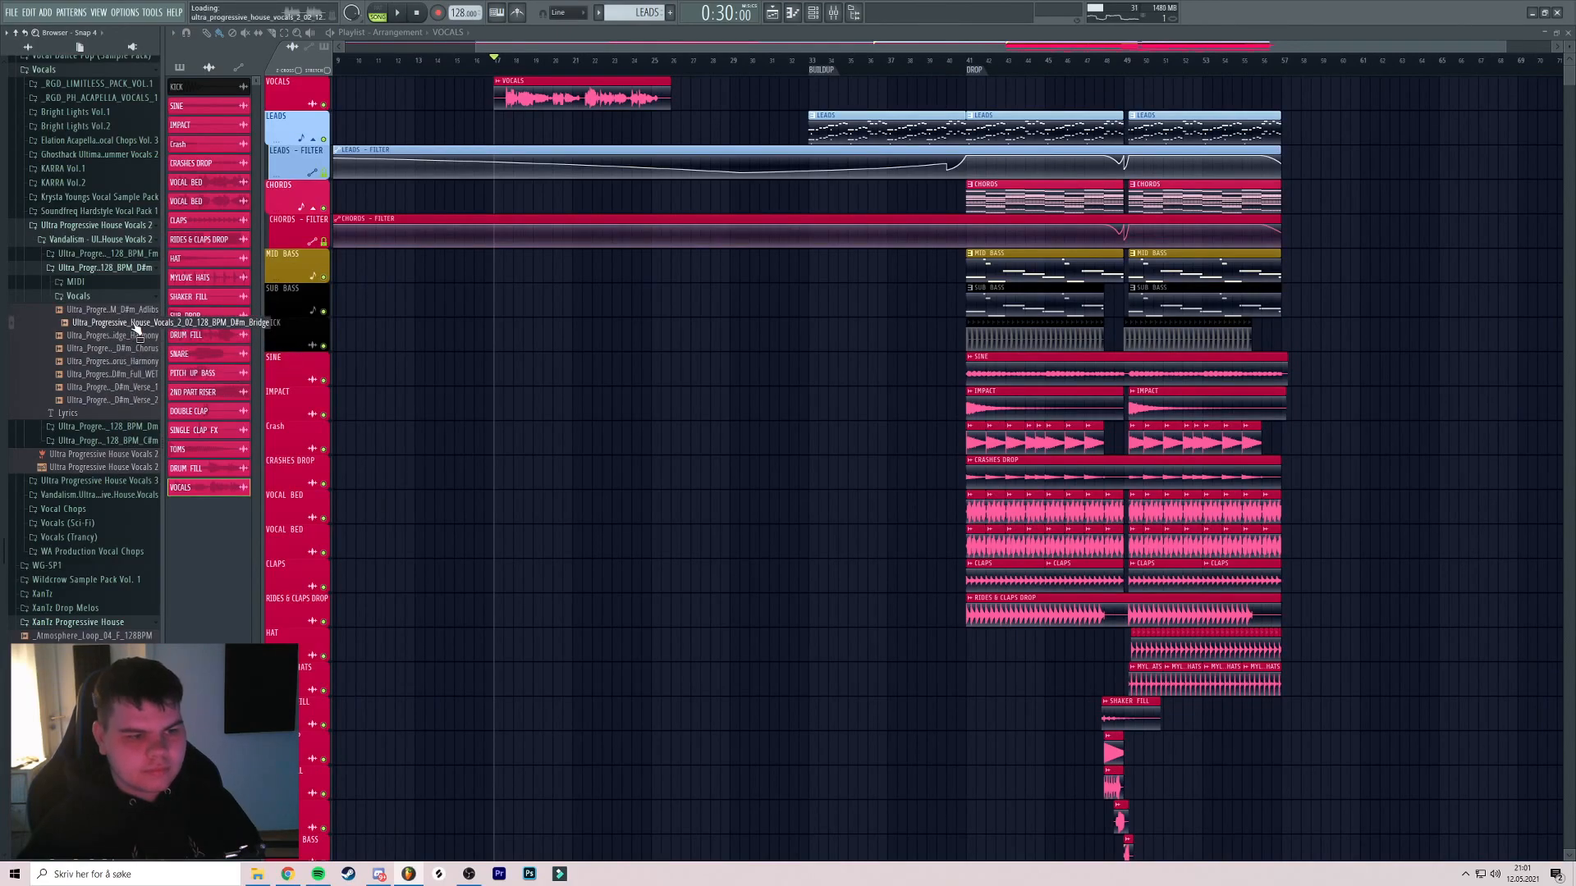
left_click_drag(135, 326, 540, 100)
key("space")
left_click(520, 61)
scroll(526, 99, "up", 5)
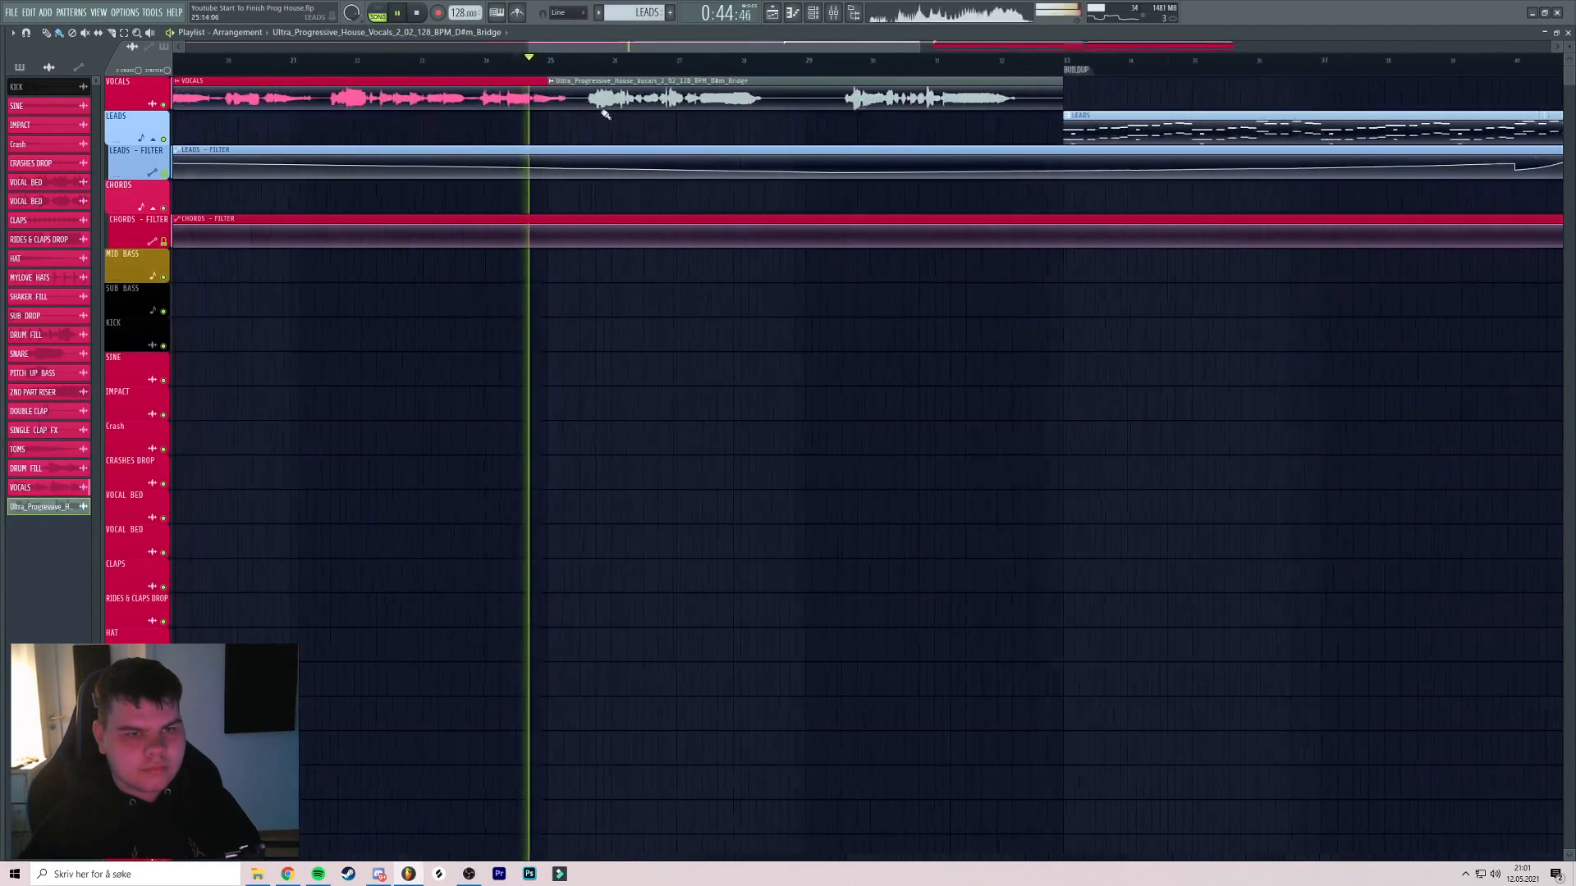
scroll(567, 132, "down", 5)
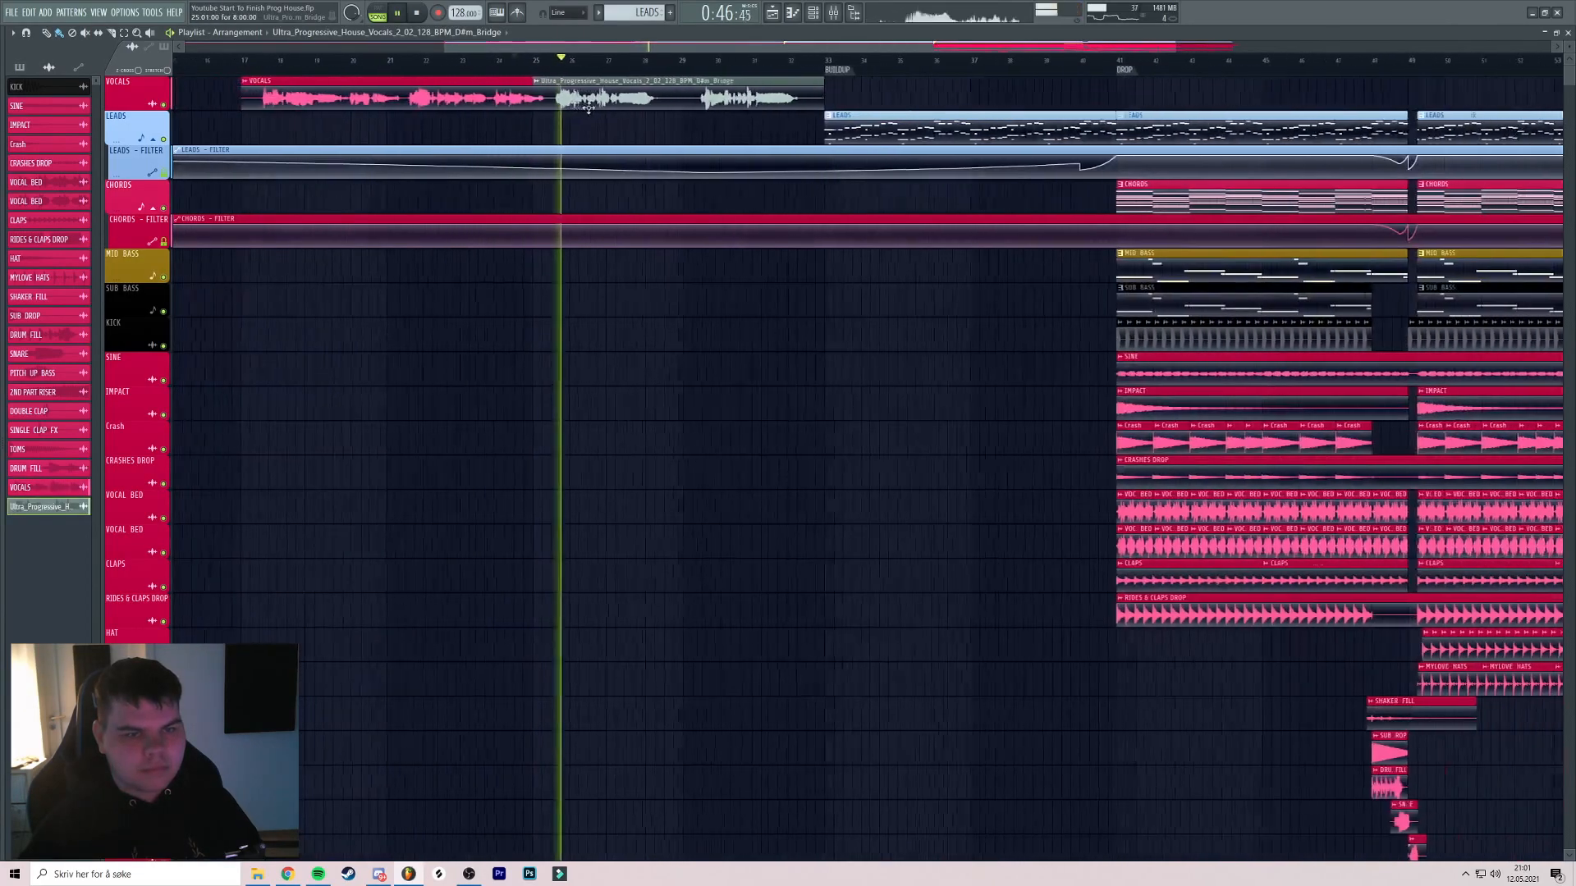
scroll(579, 136, "down", 3)
scroll(685, 123, "up", 3)
scroll(697, 123, "down", 4)
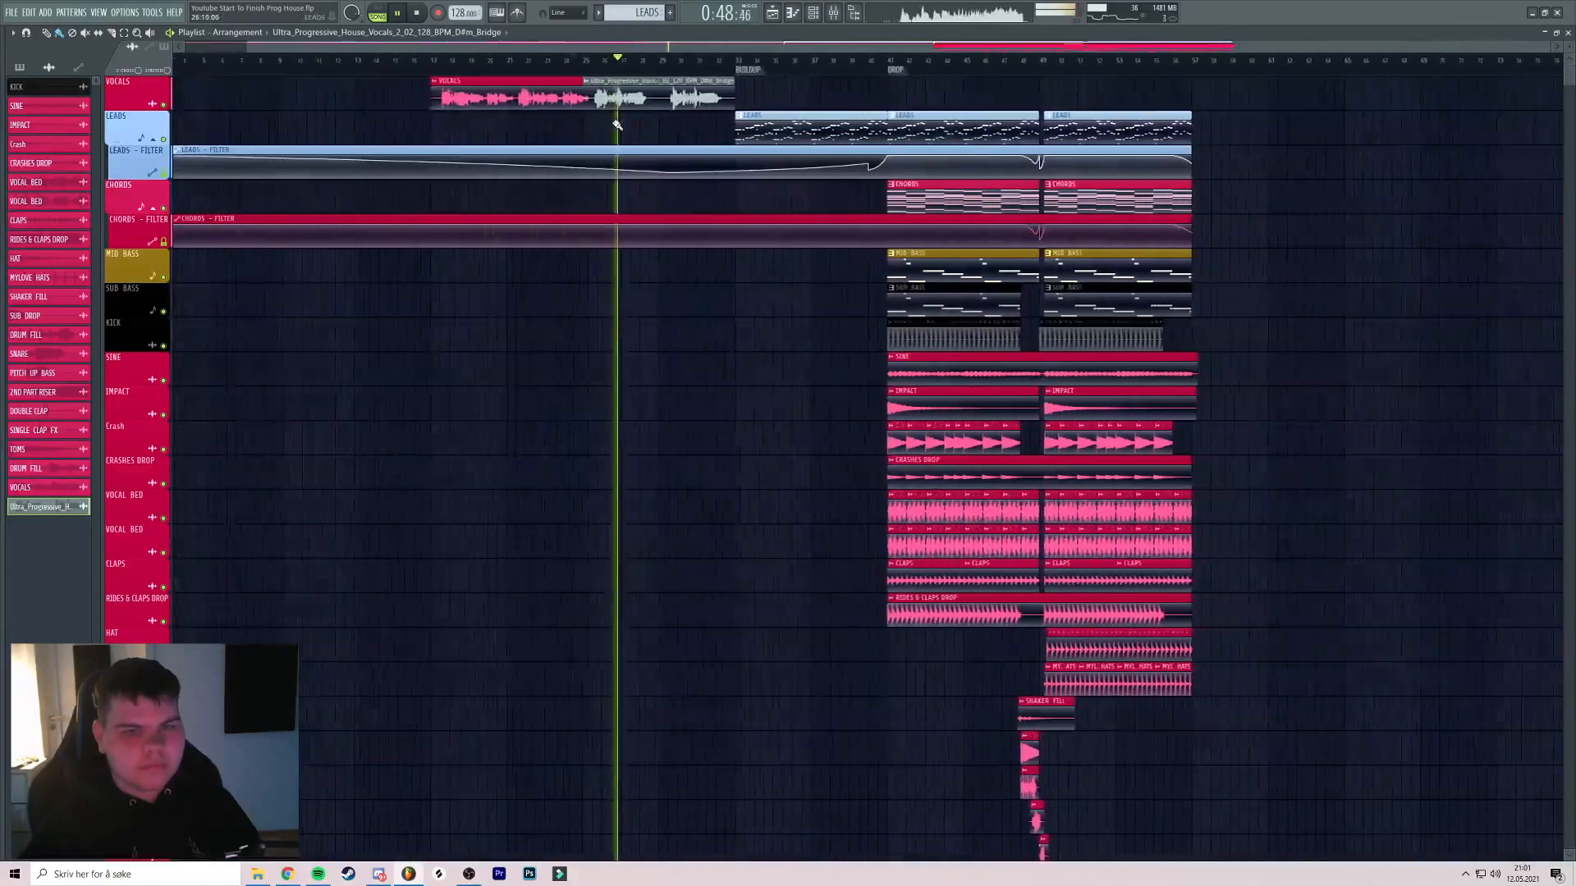
mouse_move(8, 375)
key("space")
Rename the bridge vocal clip VOCALS and colour it red
left_click(579, 84)
left_click(605, 146)
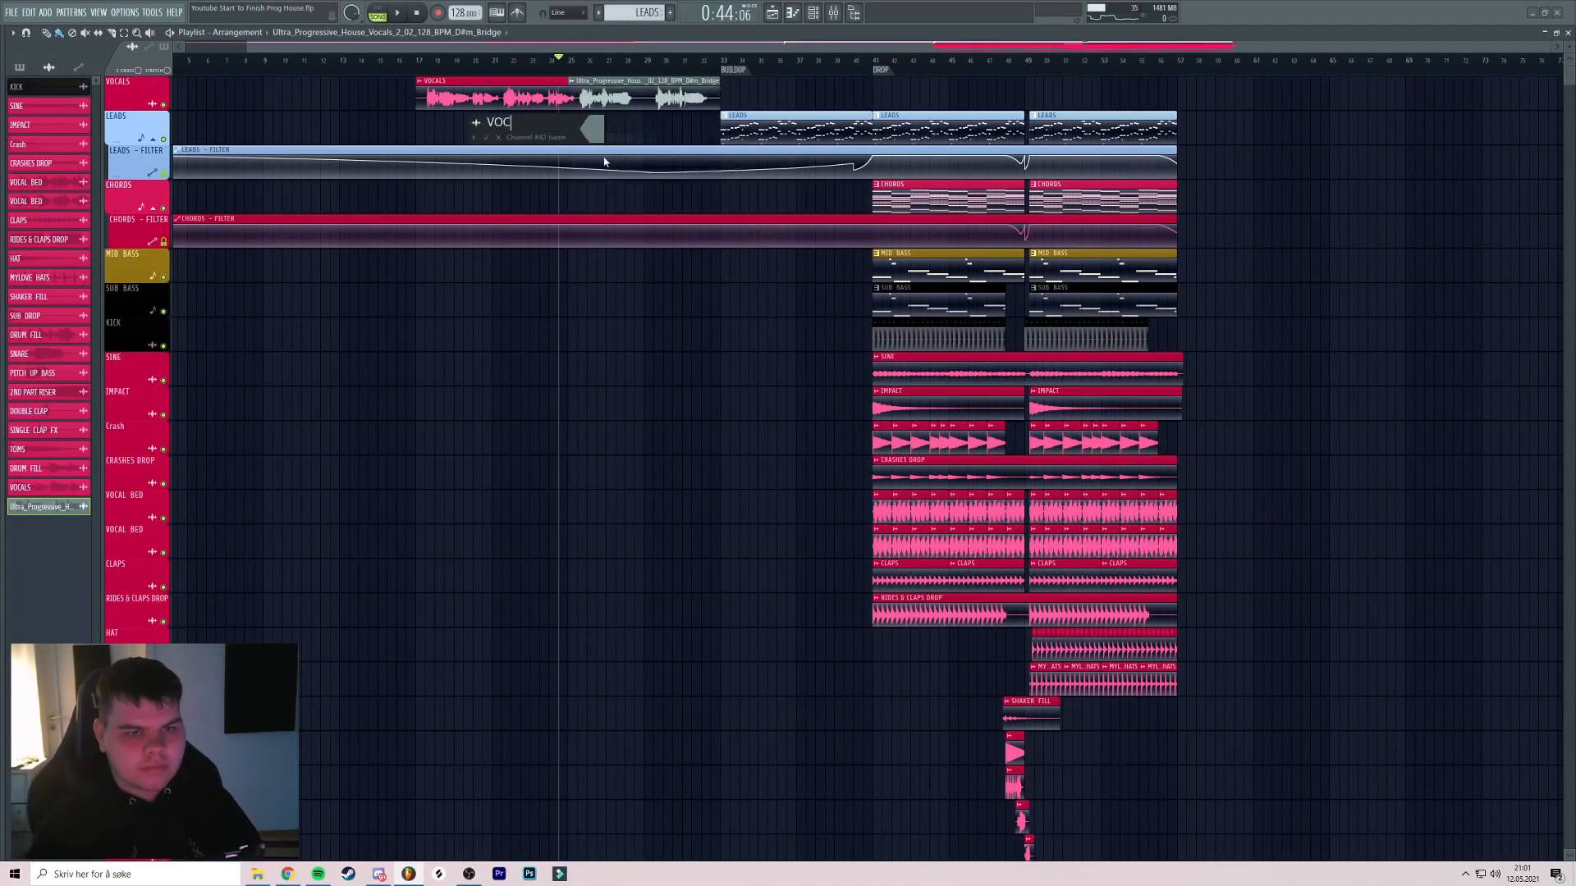
left_click(591, 136)
left_click(633, 325)
key("Return")
key("Return")
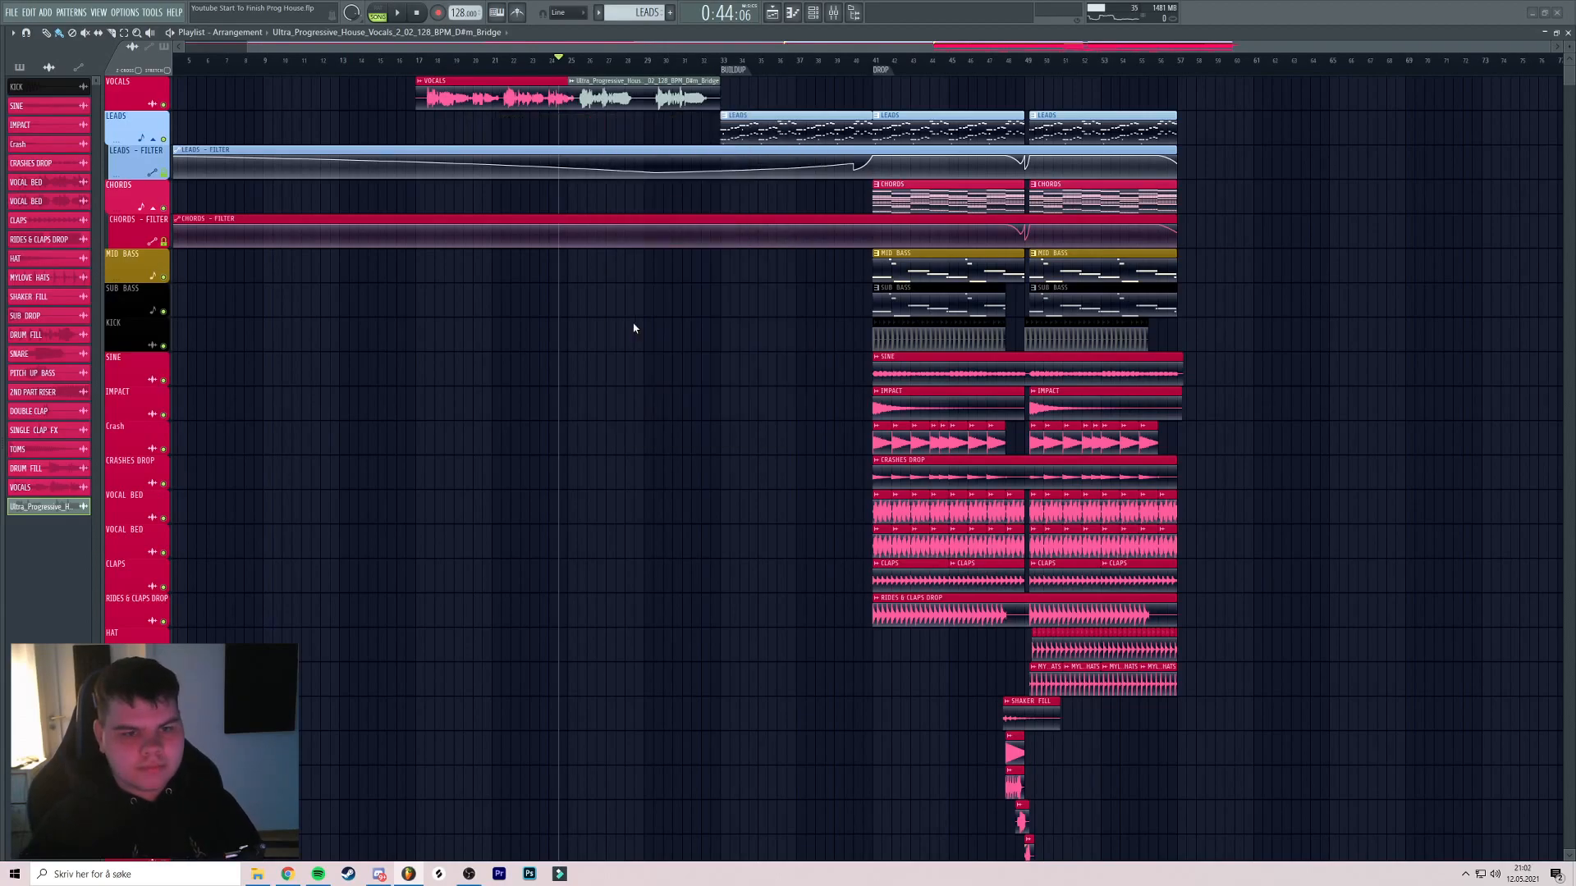
Place the chorus vocal sample on the vocal track at bar 33 and audition it
mouse_move(8, 389)
left_click_drag(115, 348, 731, 90)
key("space")
left_click(722, 60)
scroll(733, 94, "up", 5)
key("space")
key("space")
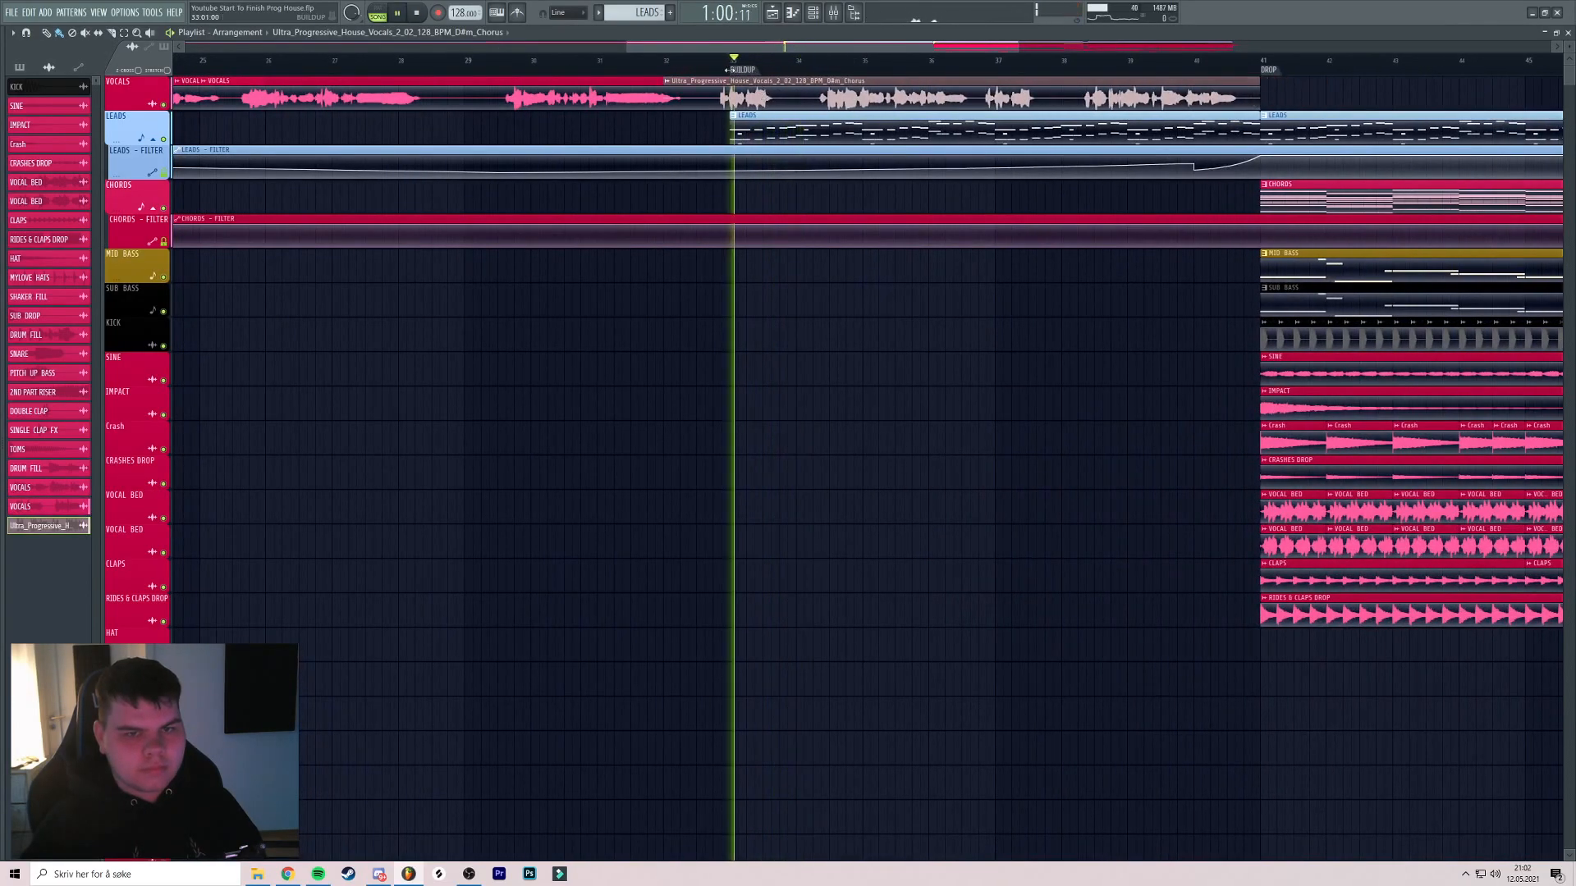
Rename the chorus vocal clip VOCALS and colour it red
right_click(629, 88)
left_click(669, 140)
type("V")
left_click(661, 131)
left_click(693, 318)
key("Return")
scroll(911, 94, "down", 5)
left_click(893, 59)
scroll(1041, 107, "down", 3)
scroll(1038, 103, "up", 4)
scroll(920, 113, "down", 3)
scroll(895, 121, "up", 5)
scroll(944, 124, "down", 4)
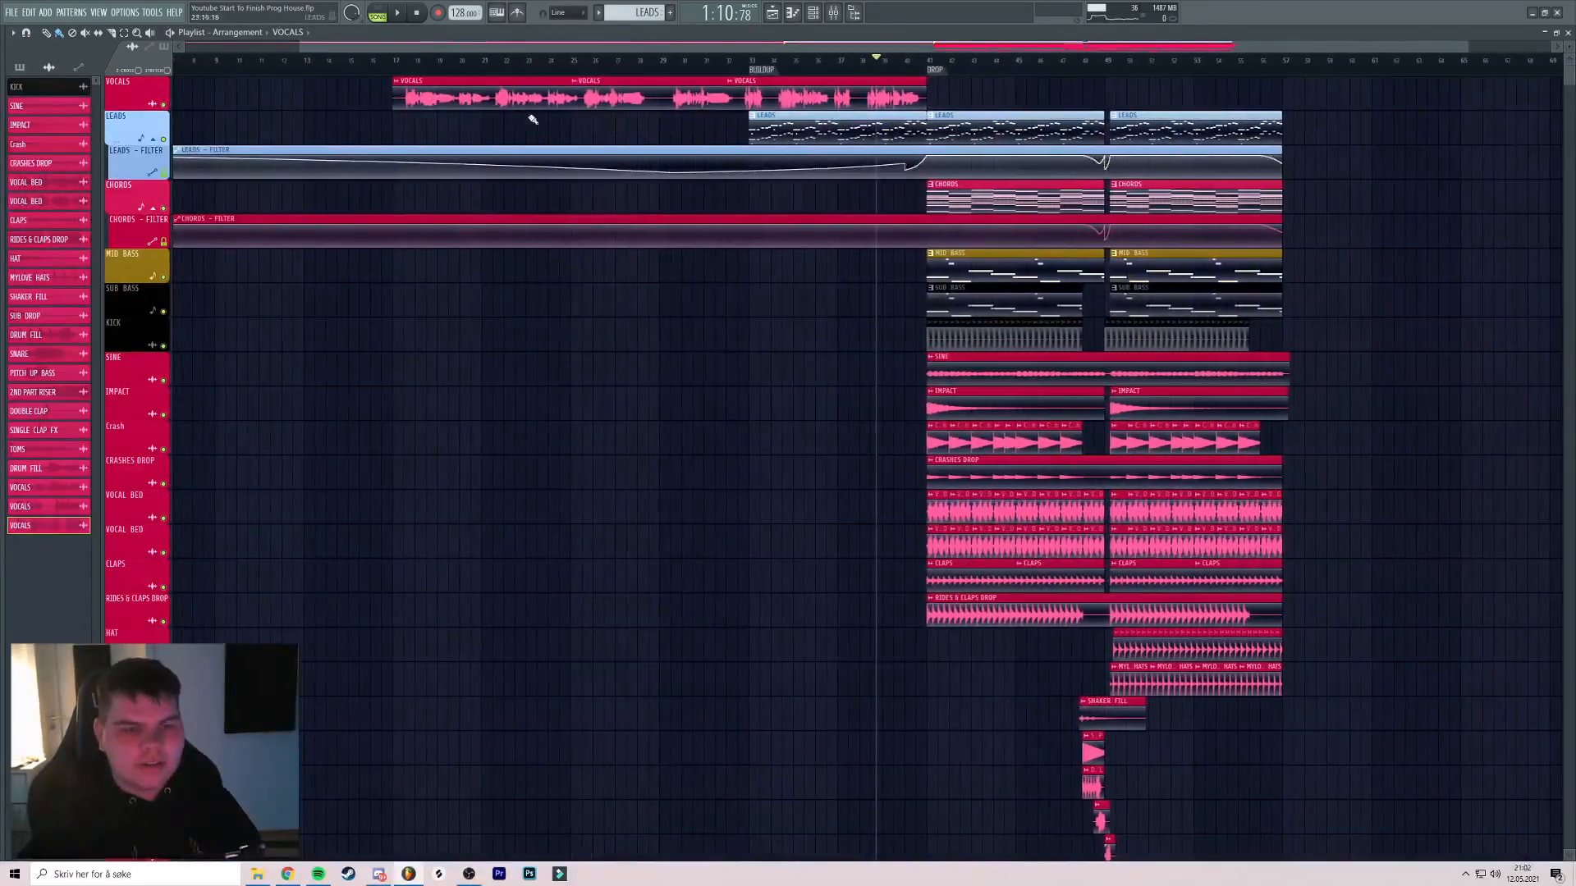
Route the VOCALS channel to mixer insert 33
double_click(463, 99)
left_click(354, 142)
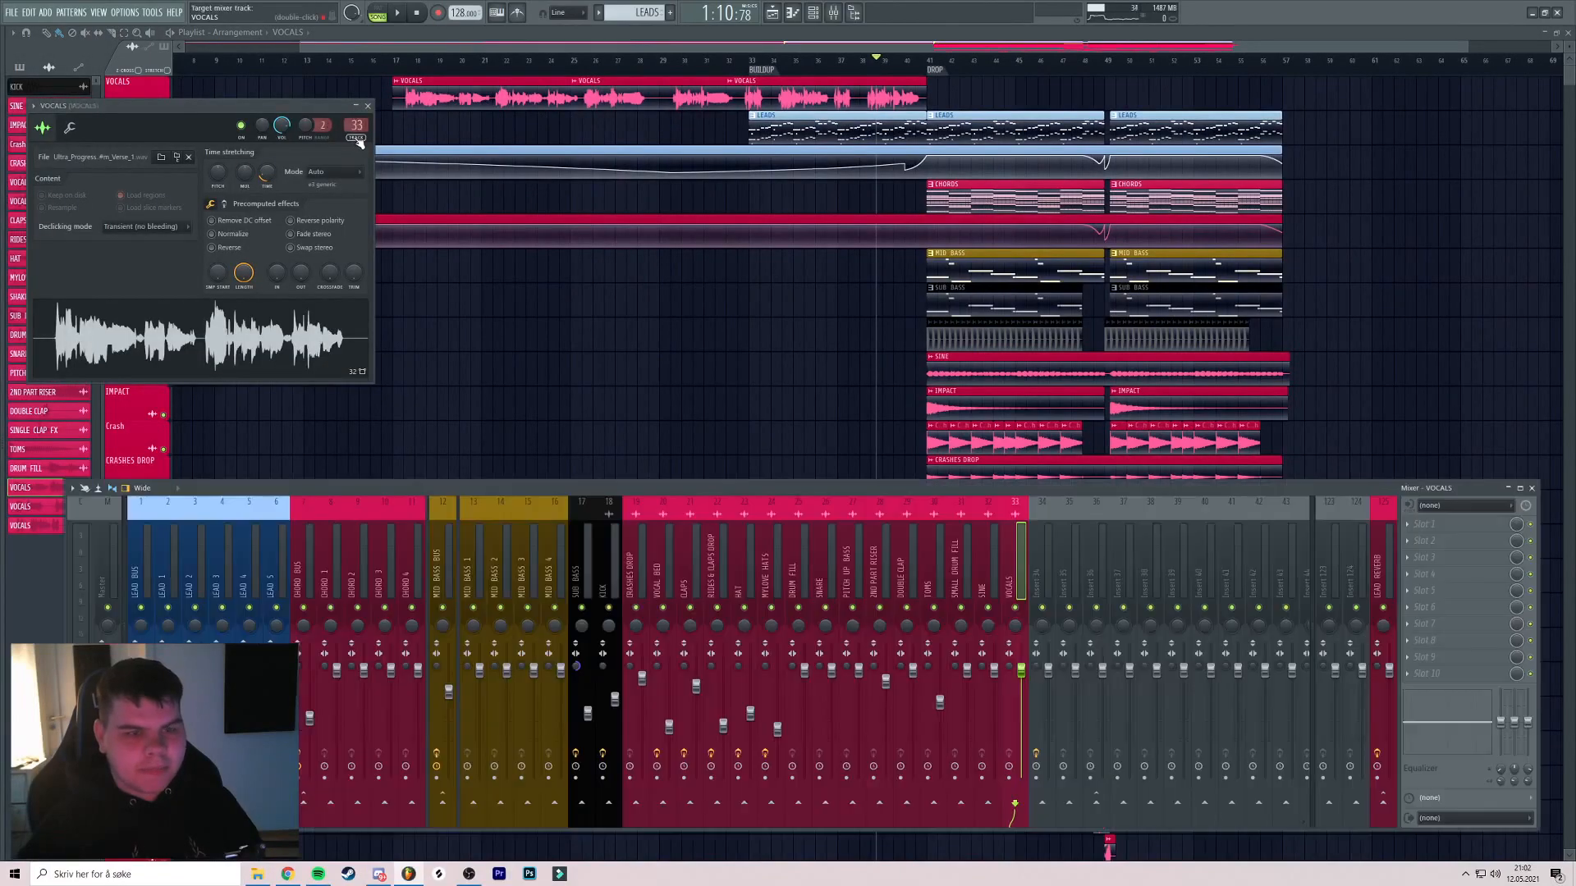
scroll(829, 512, "right", 4)
Name inserts 34 and 35 HALL and PLATE, both coloured pink
left_click(721, 577)
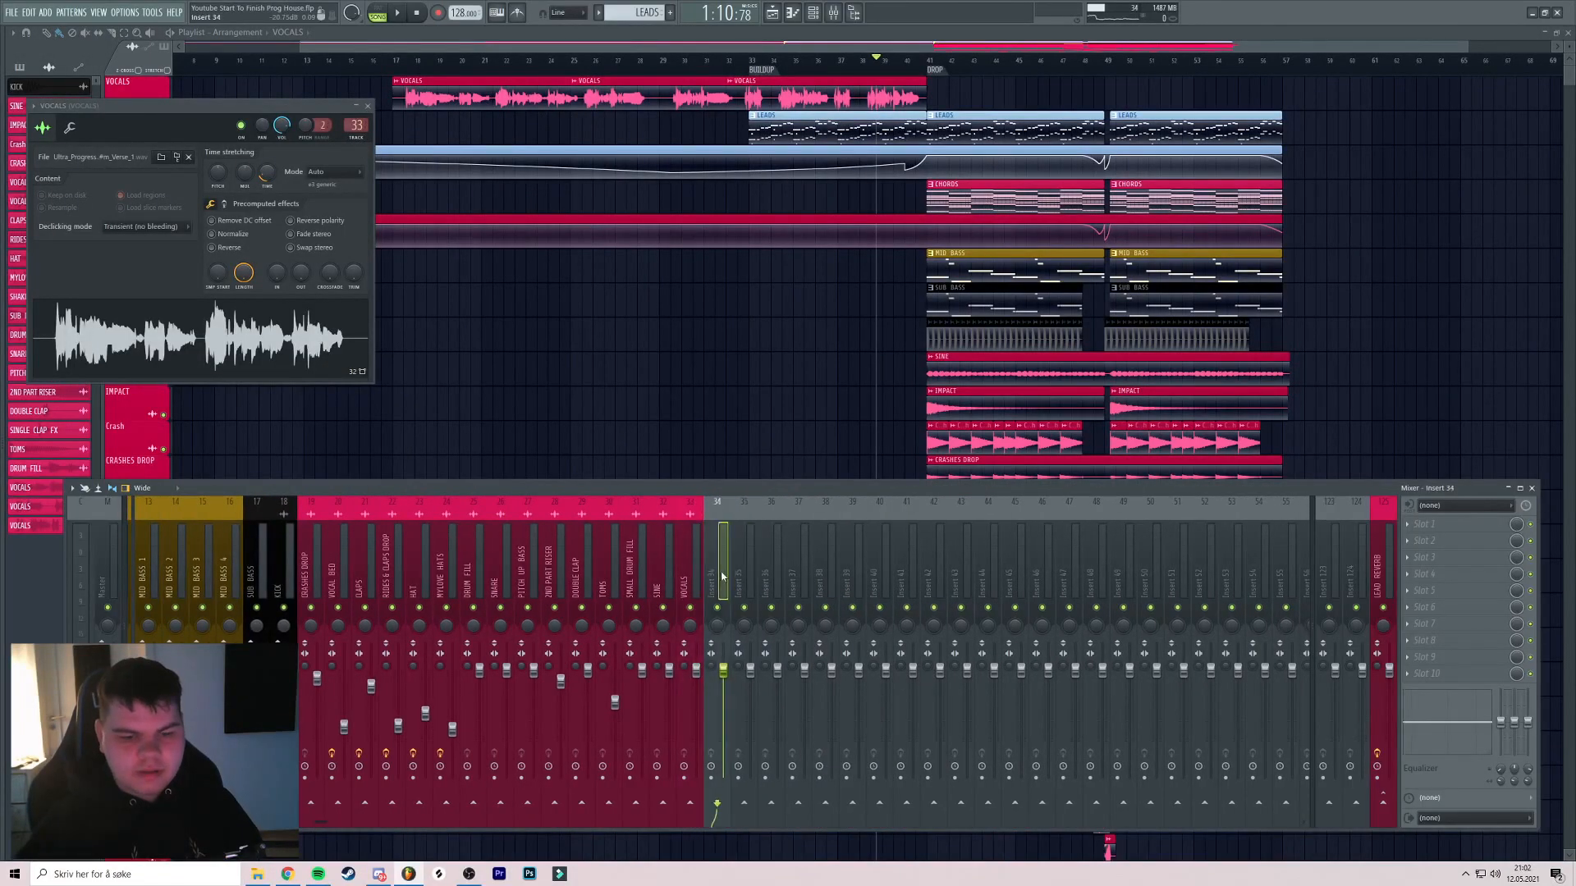
right_click(721, 575)
left_click(779, 520)
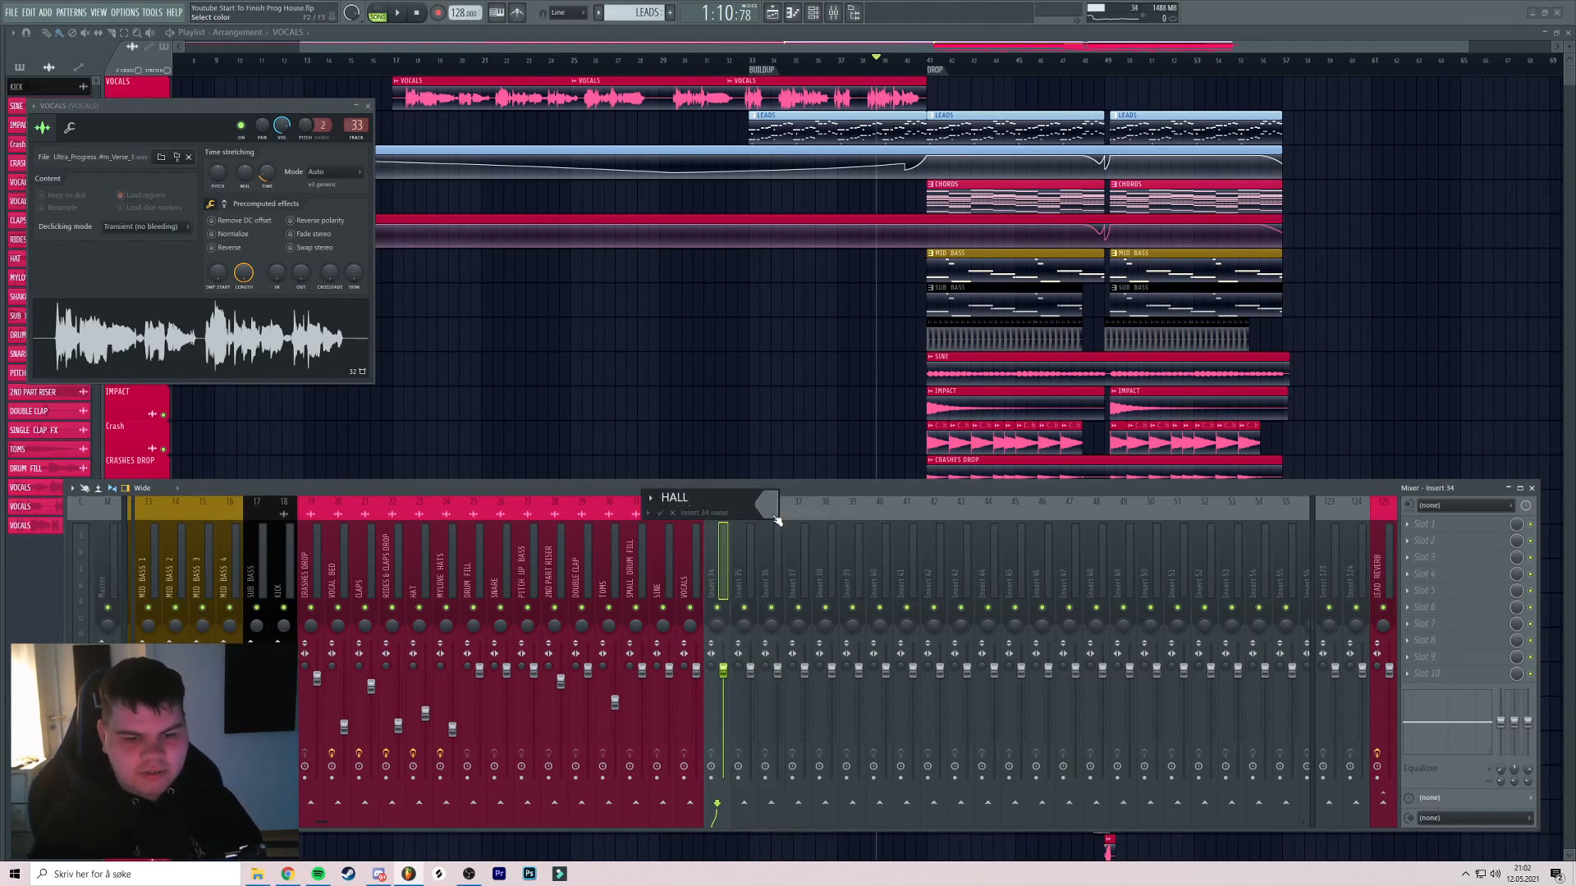
left_click(776, 520)
left_click(807, 702)
key("Return")
key("Return")
right_click(760, 567)
left_click(786, 517)
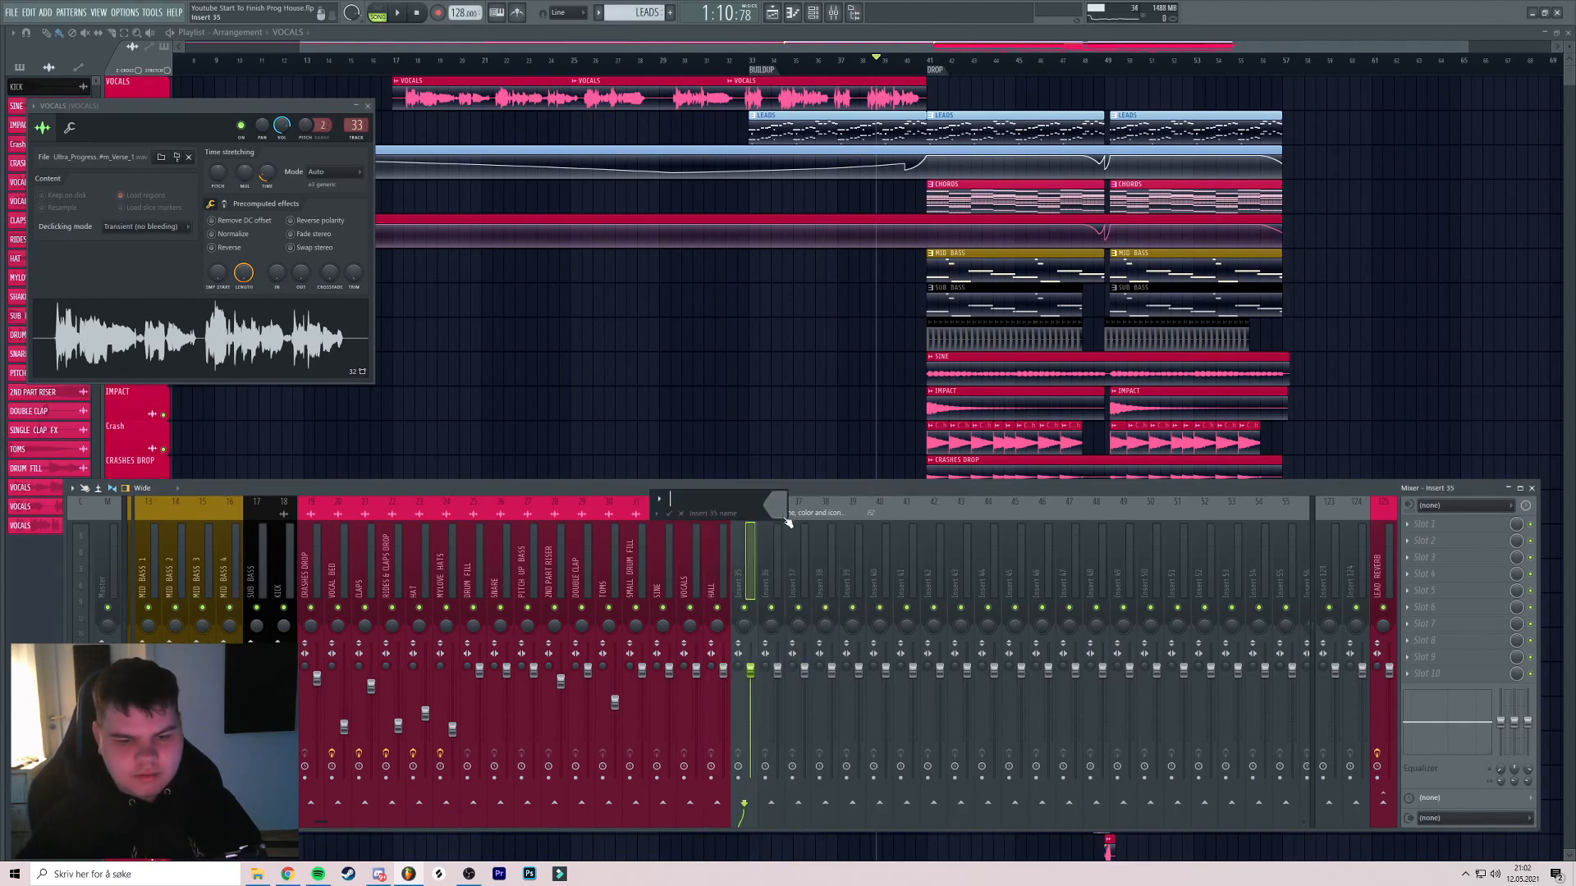
left_click(781, 520)
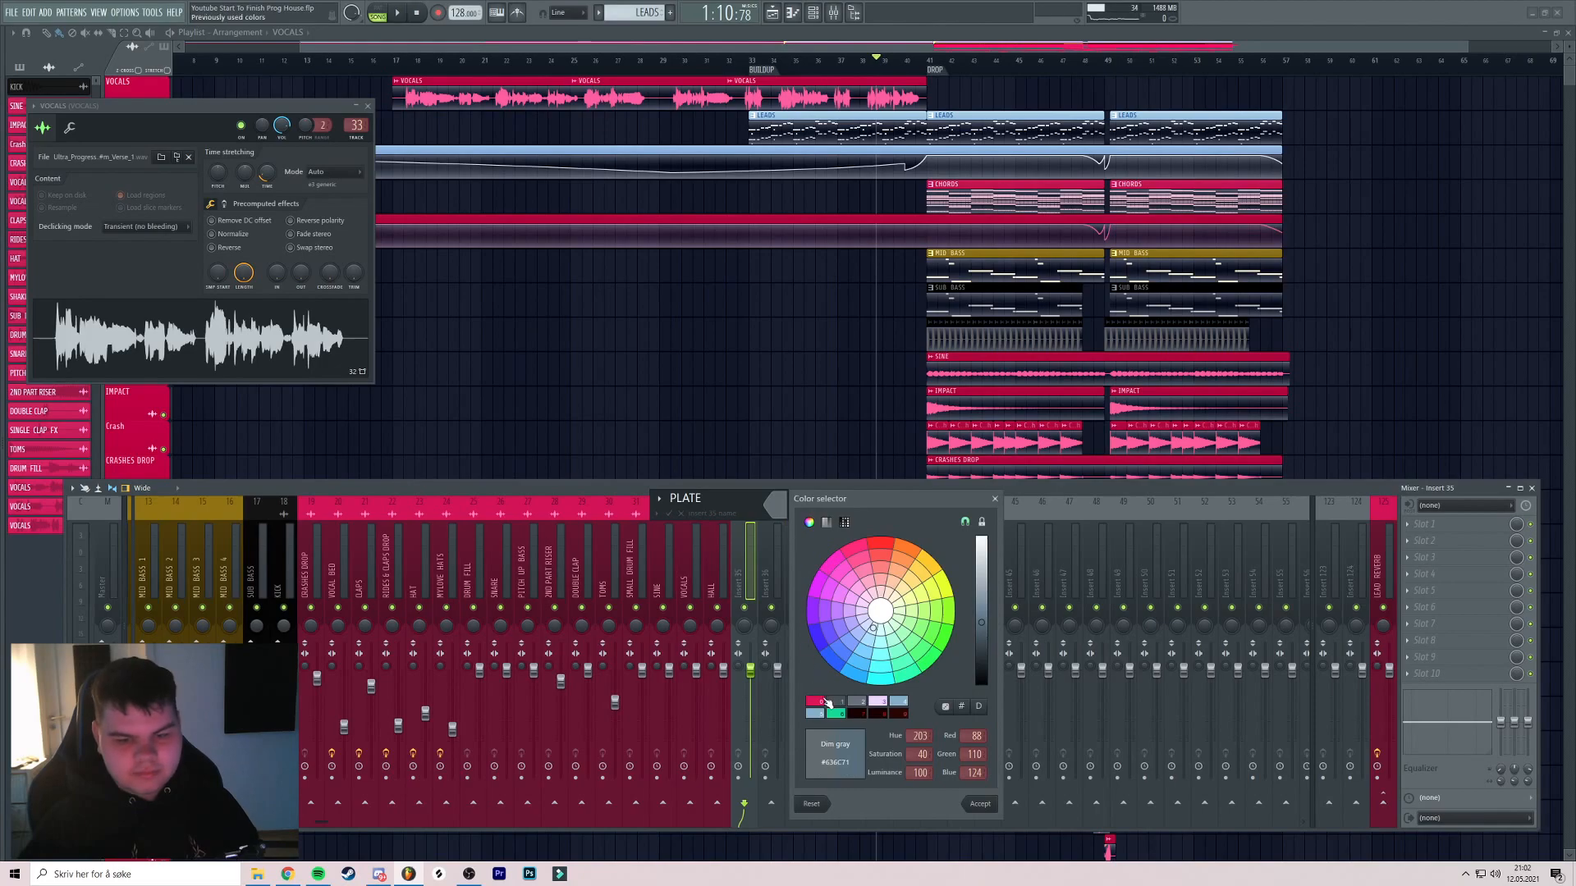
left_click(829, 703)
key("Return")
key("Return")
Name inserts 36 and 37 DELAY and SLAP DELAY, both coloured pink
right_click(773, 577)
left_click(813, 514)
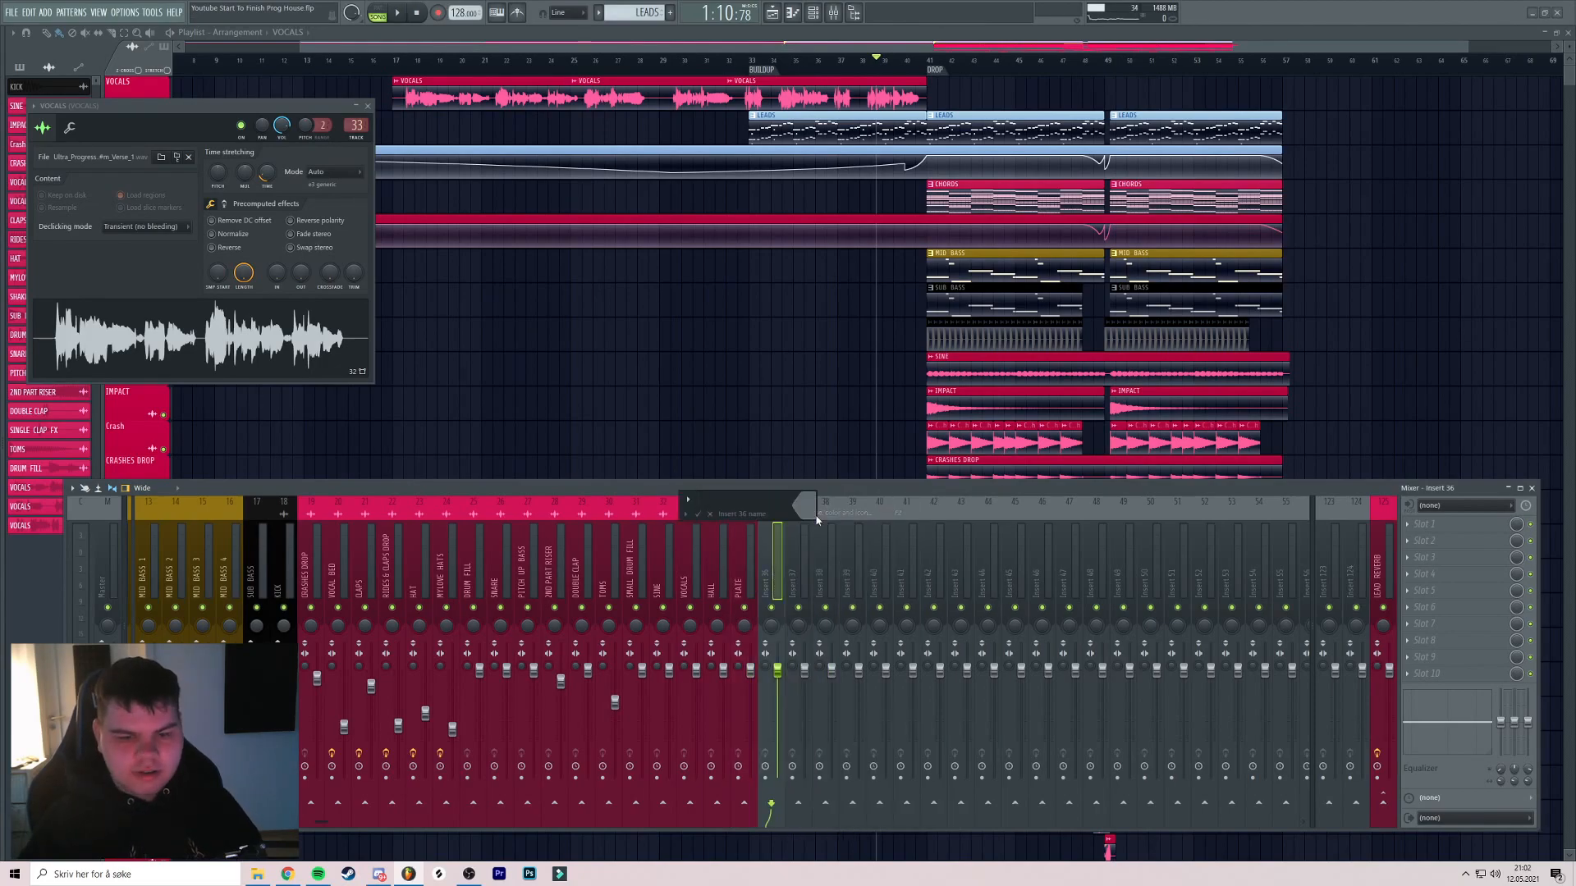
left_click(816, 517)
left_click(850, 700)
key("Return")
key("Return")
right_click(801, 573)
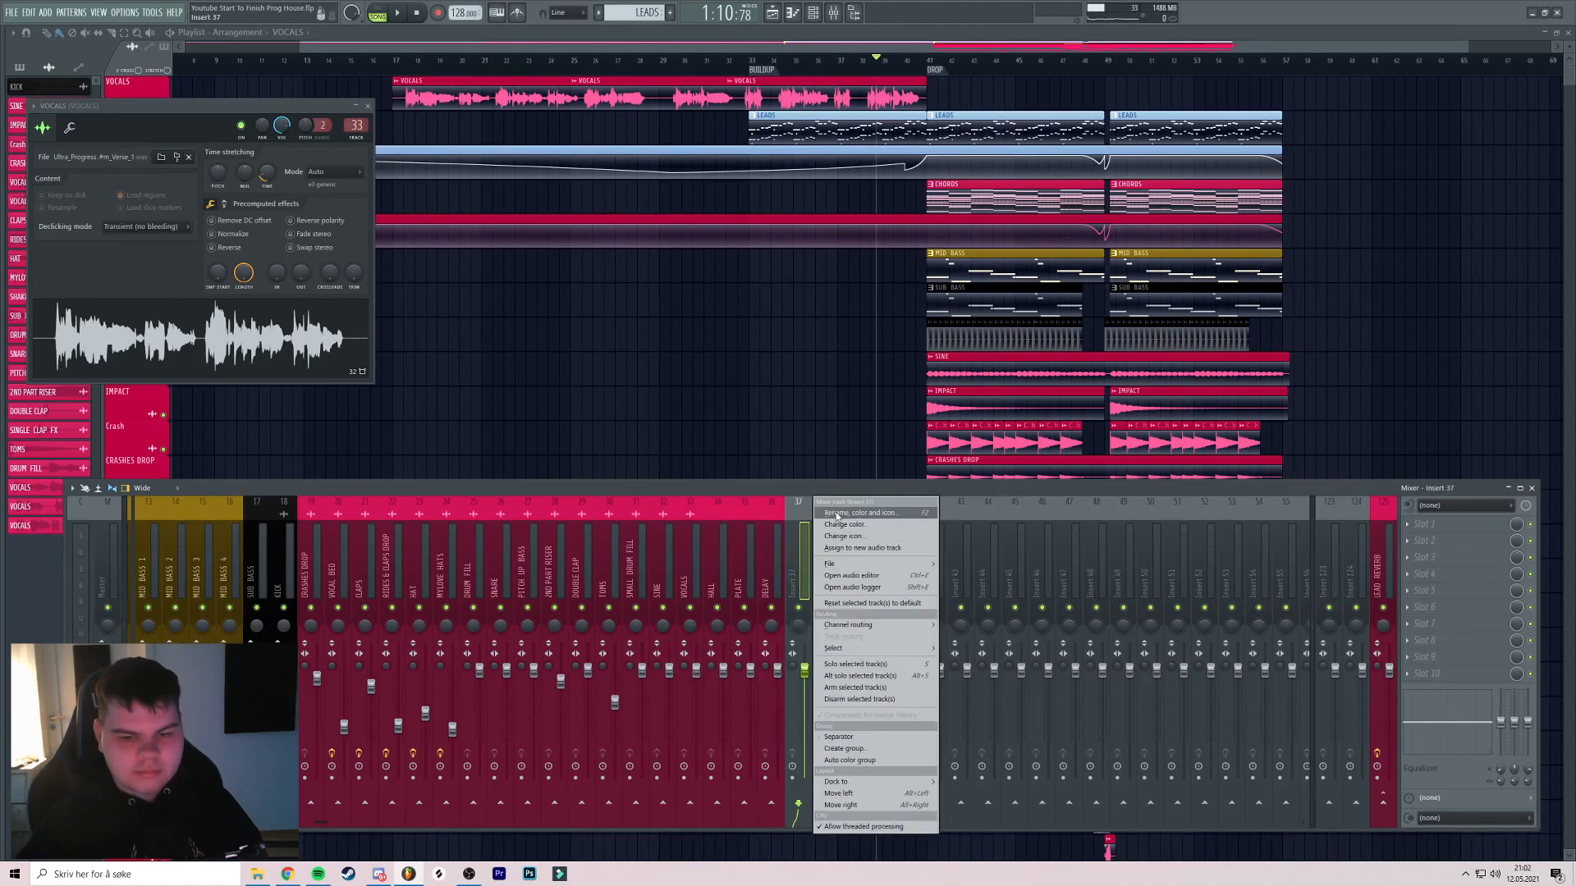
left_click(837, 514)
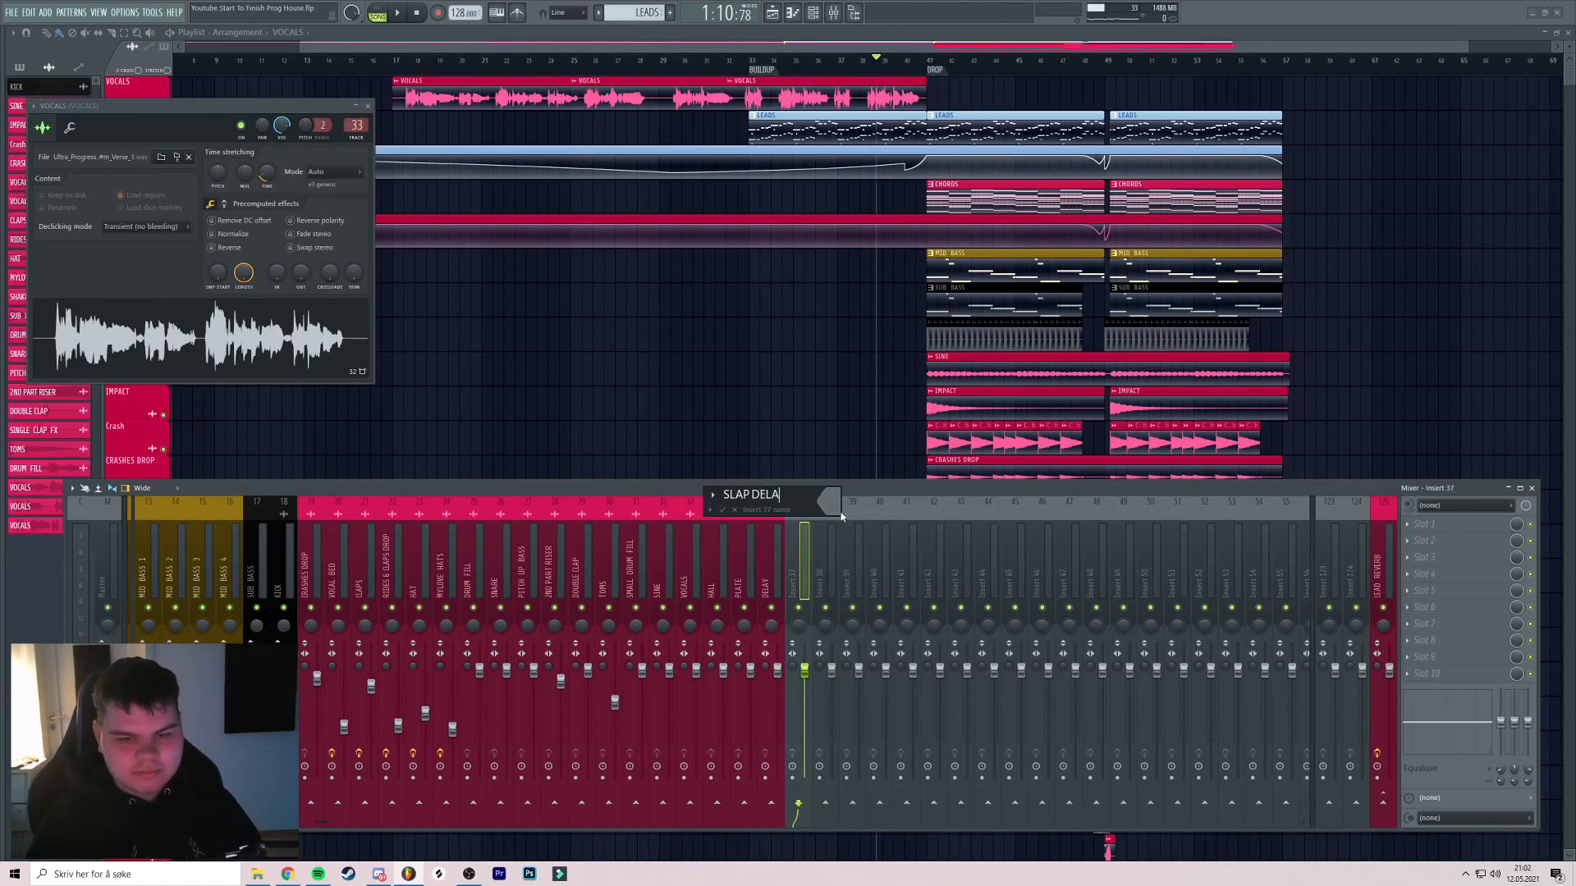
left_click(838, 512)
left_click(875, 699)
key("Return")
key("Return")
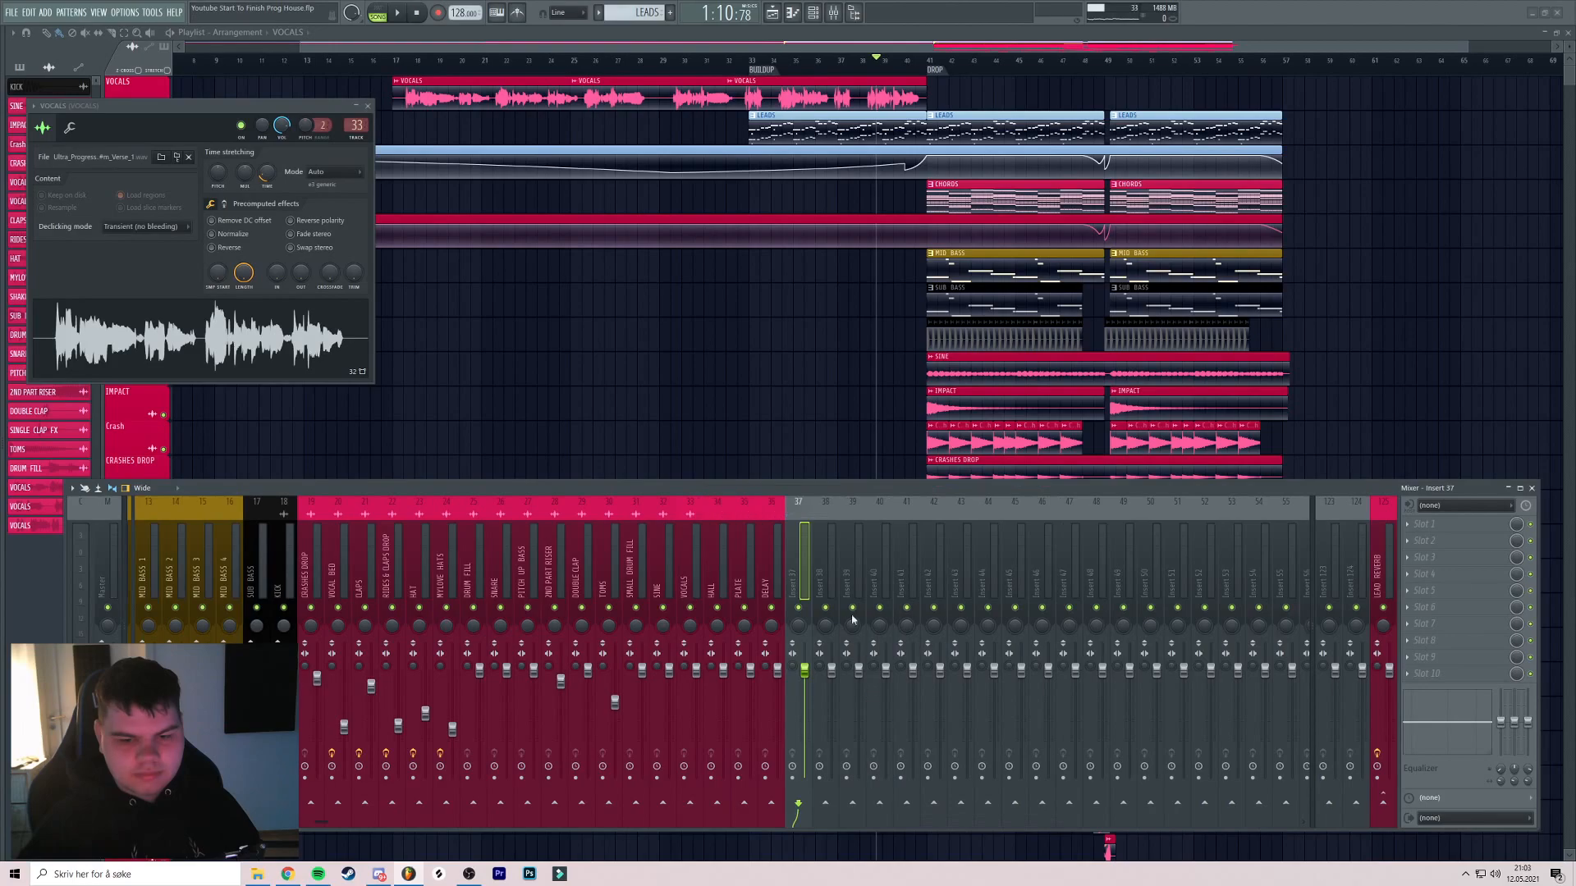
Name inserts 38 and 39 PARALEL and CHORUS, both coloured pink
right_click(829, 573)
left_click(867, 514)
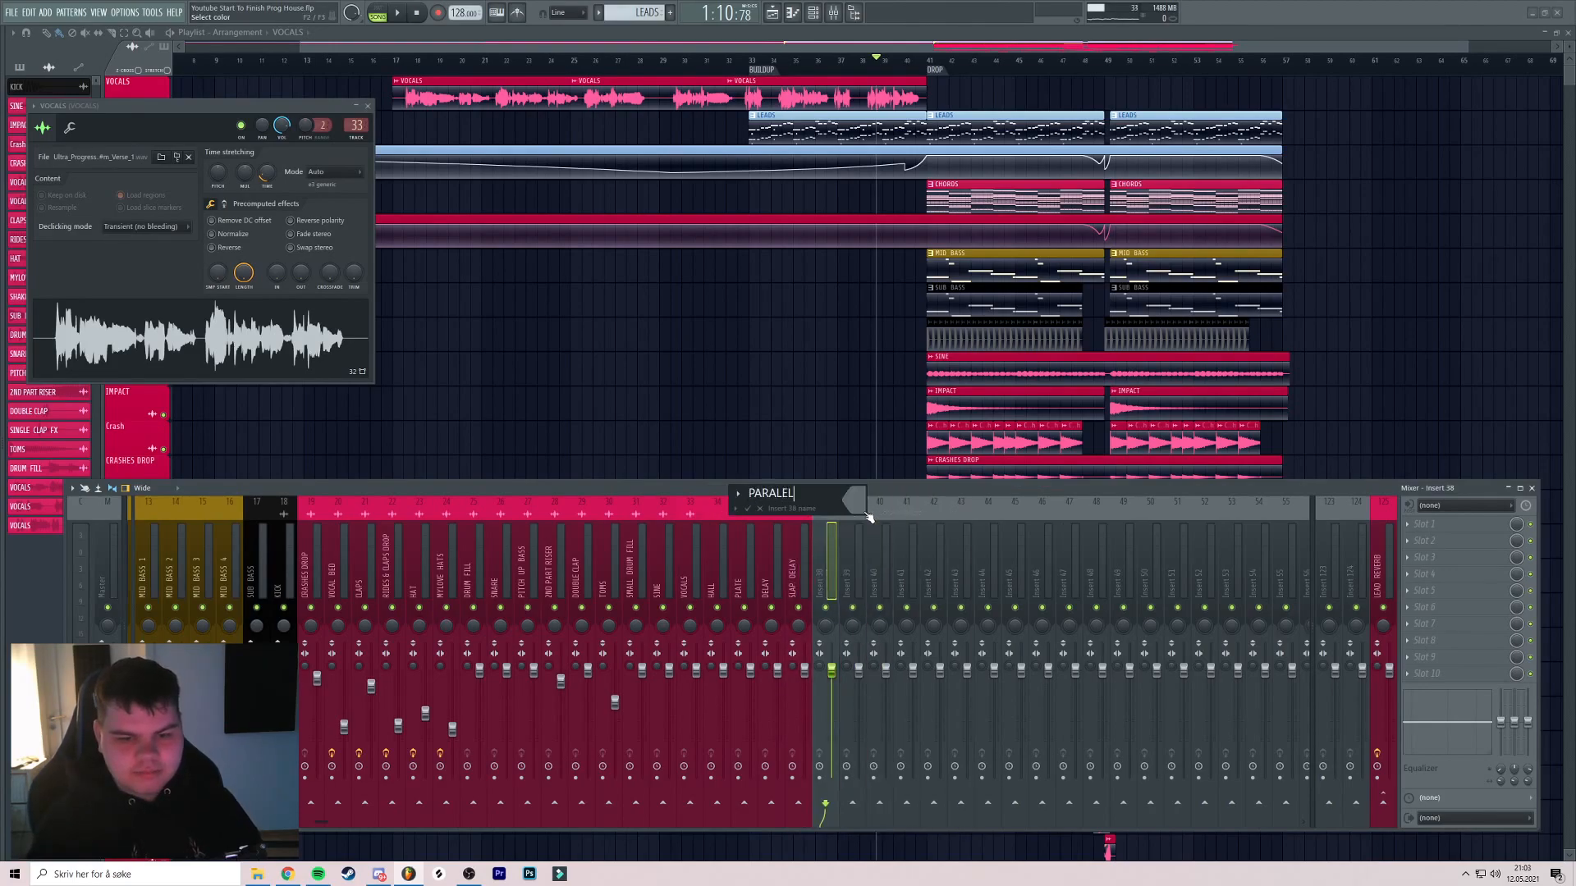
left_click(865, 512)
left_click(886, 695)
key("Return")
key("Return")
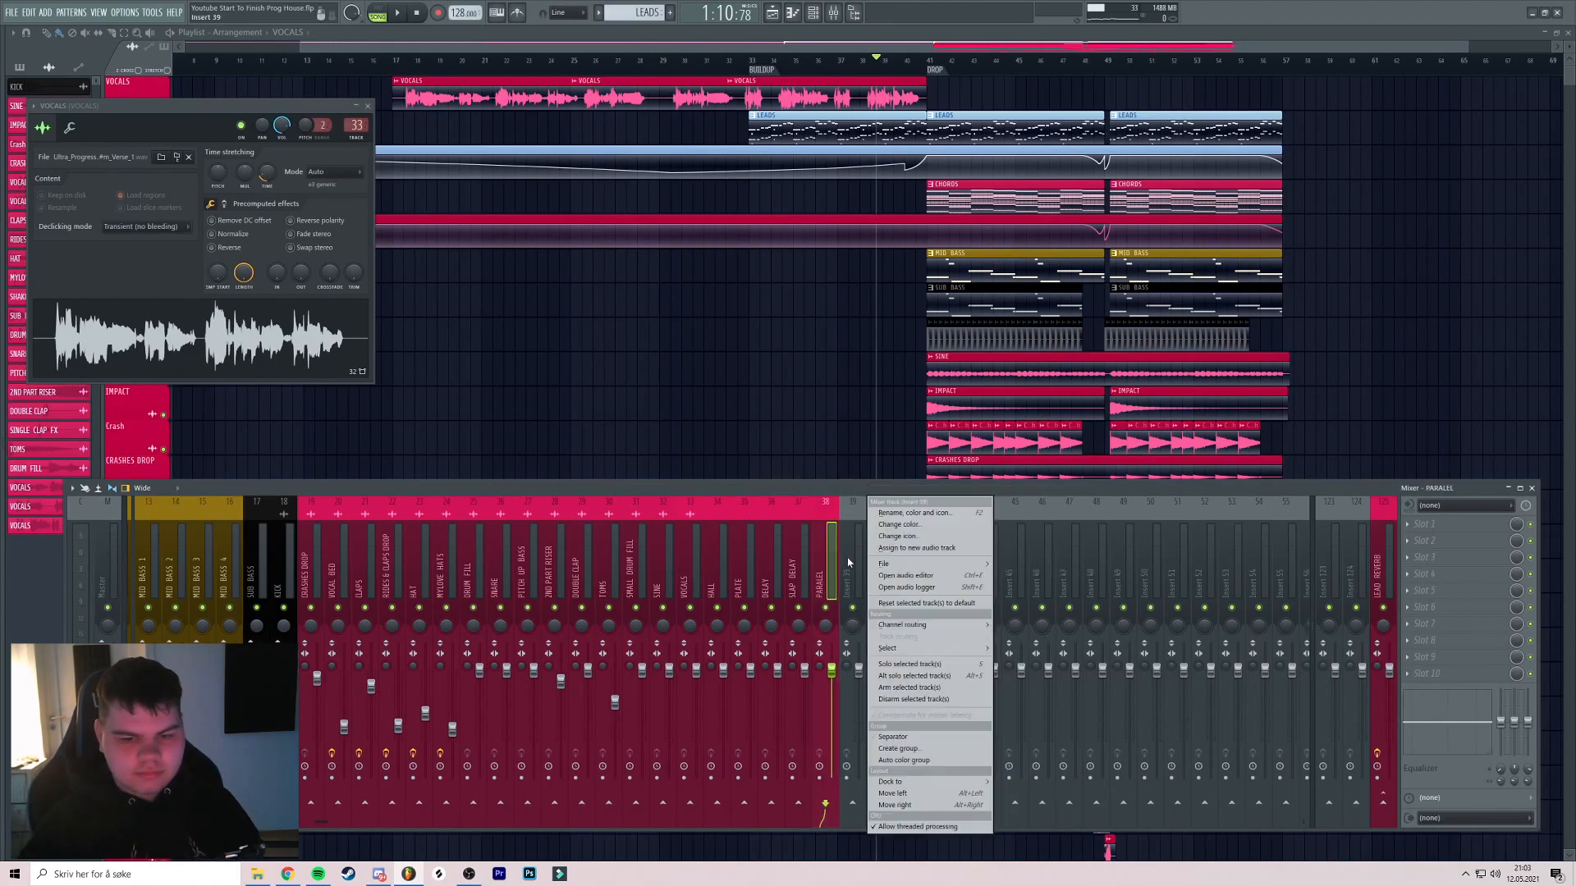
right_click(848, 563)
left_click(894, 515)
type("CHORUS")
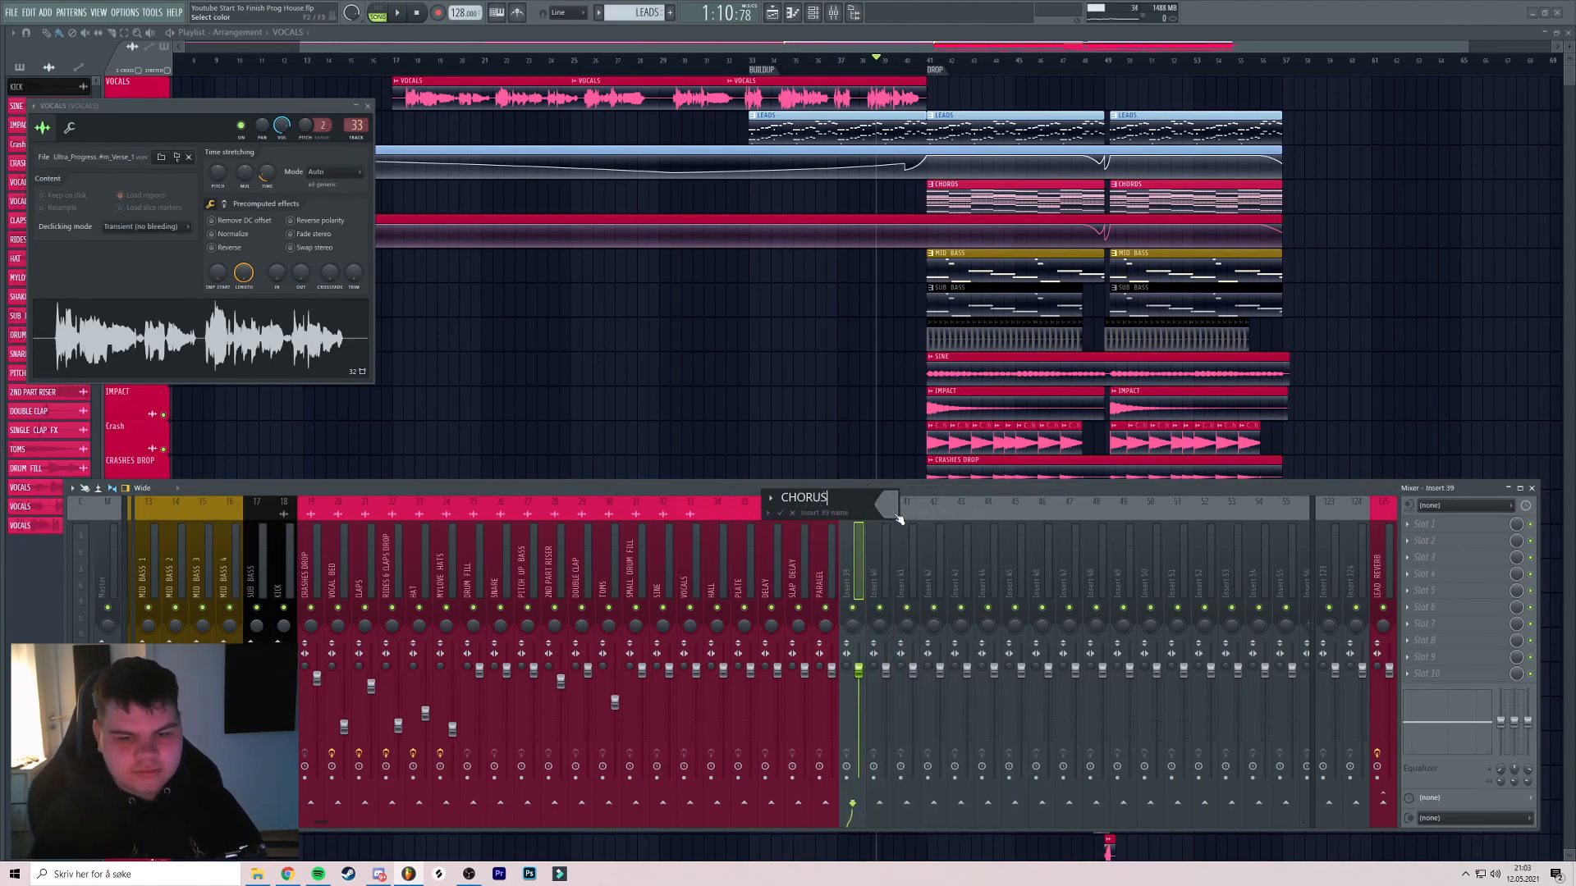
left_click(897, 517)
left_click(923, 702)
key("Return")
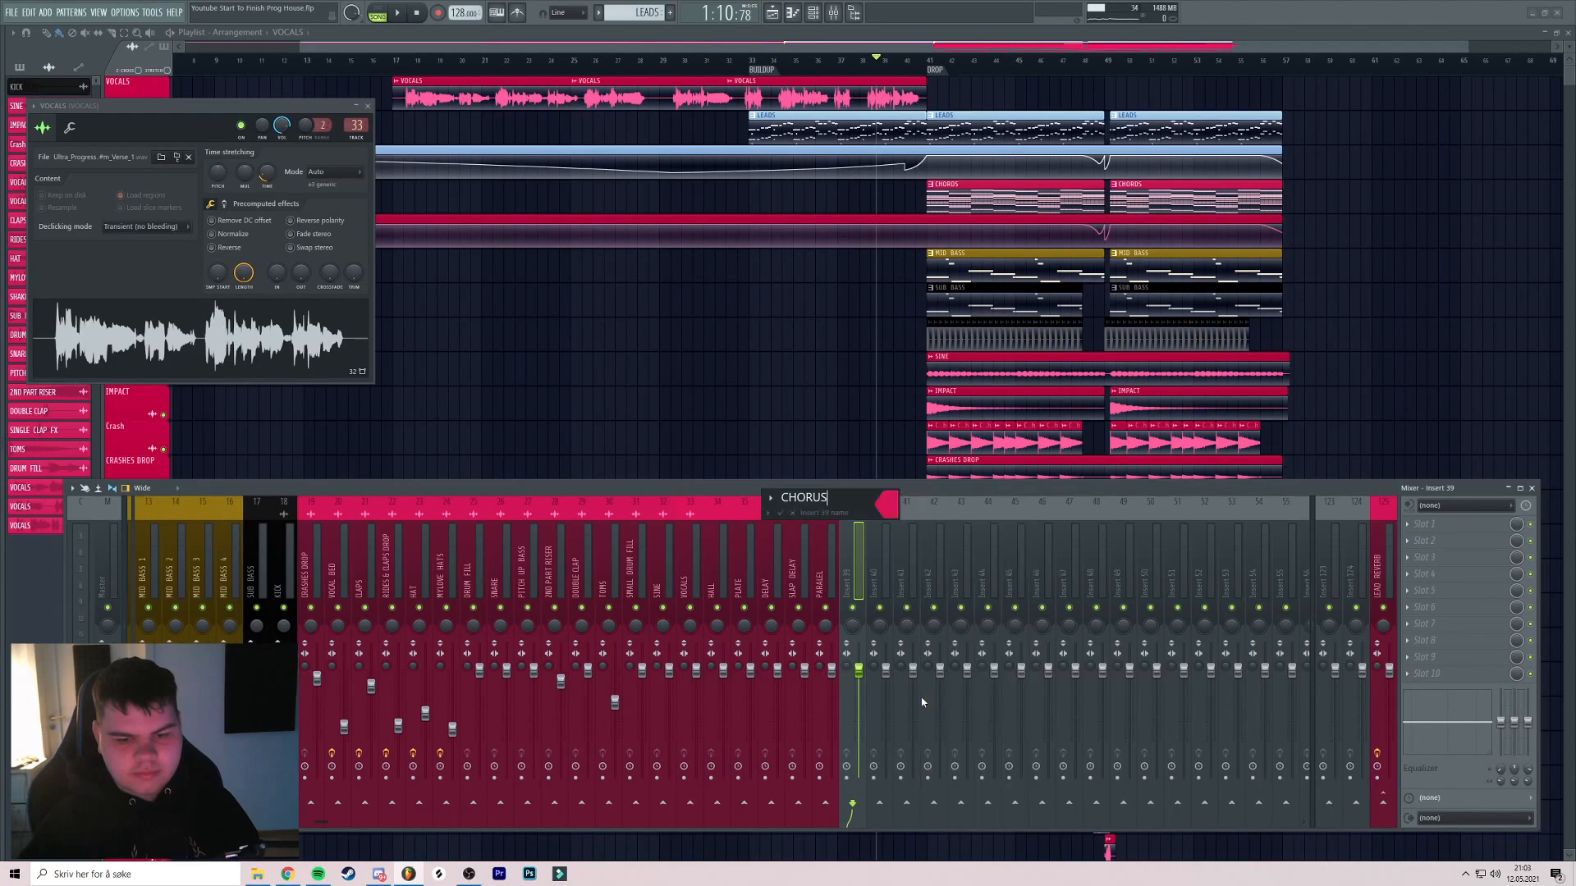
key("Return")
left_click(727, 579)
Add separators to set the HALL-onward effect inserts and the VOCALS insert apart
left_click_drag(727, 579, 841, 583)
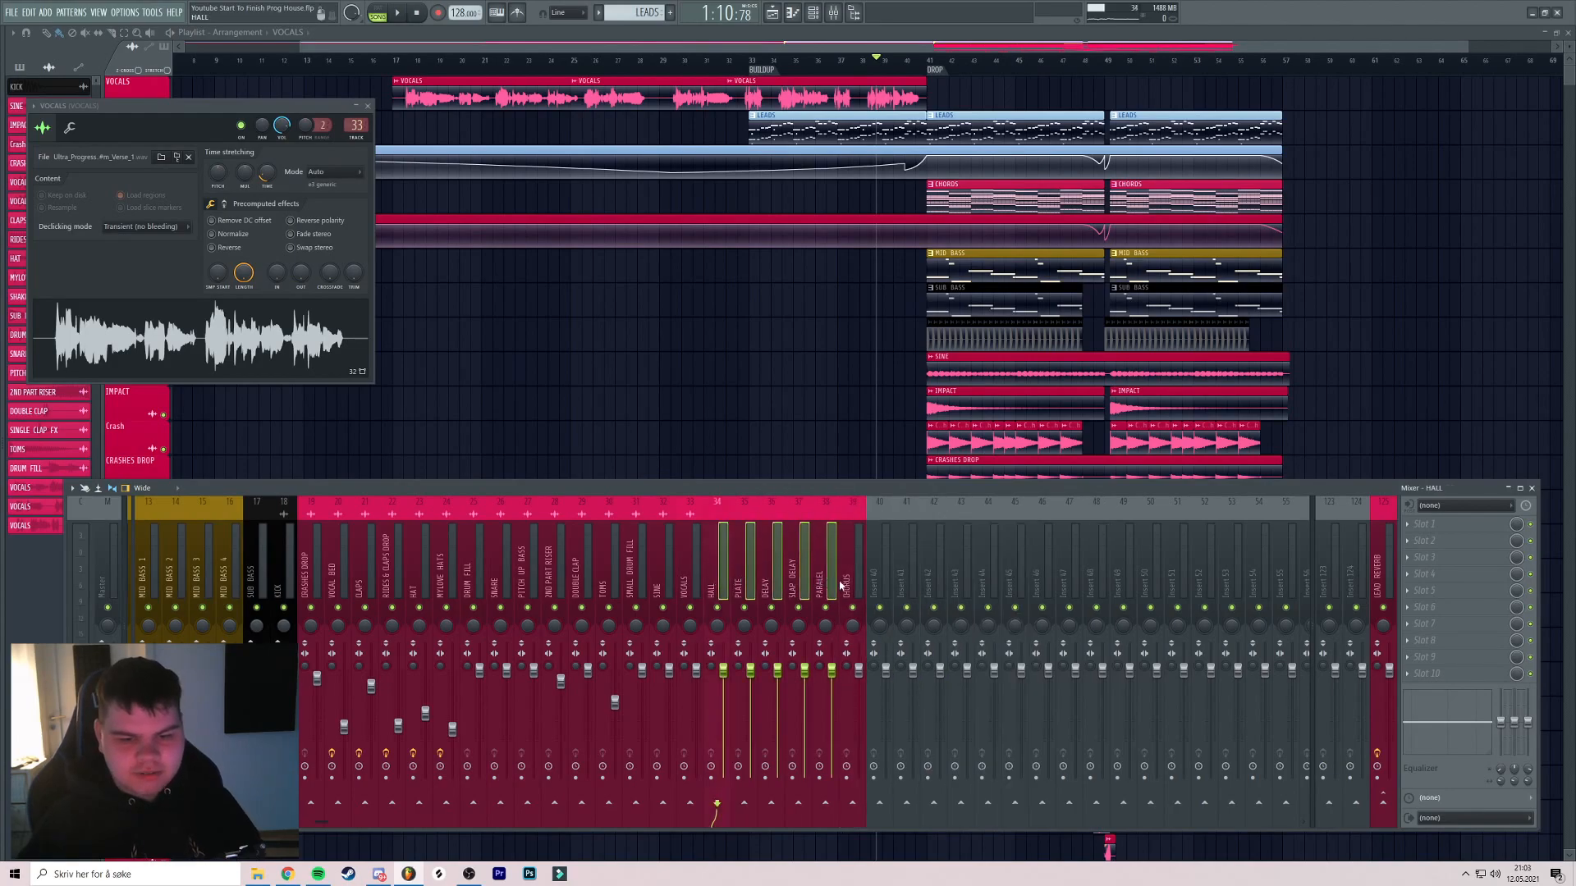
right_click(722, 580)
left_click(757, 737)
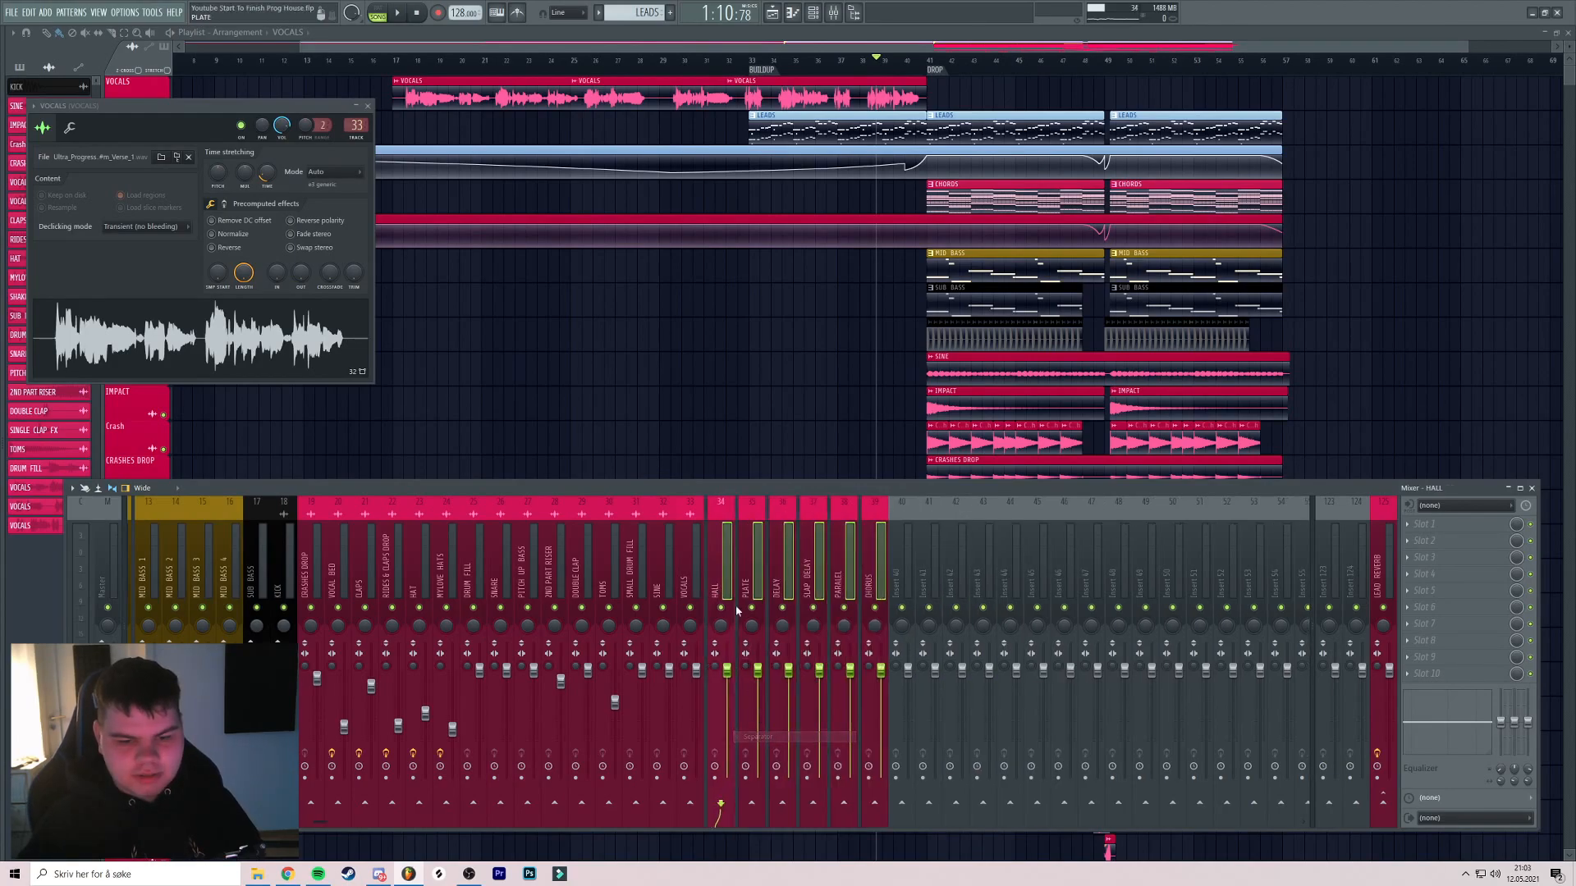
right_click(699, 646)
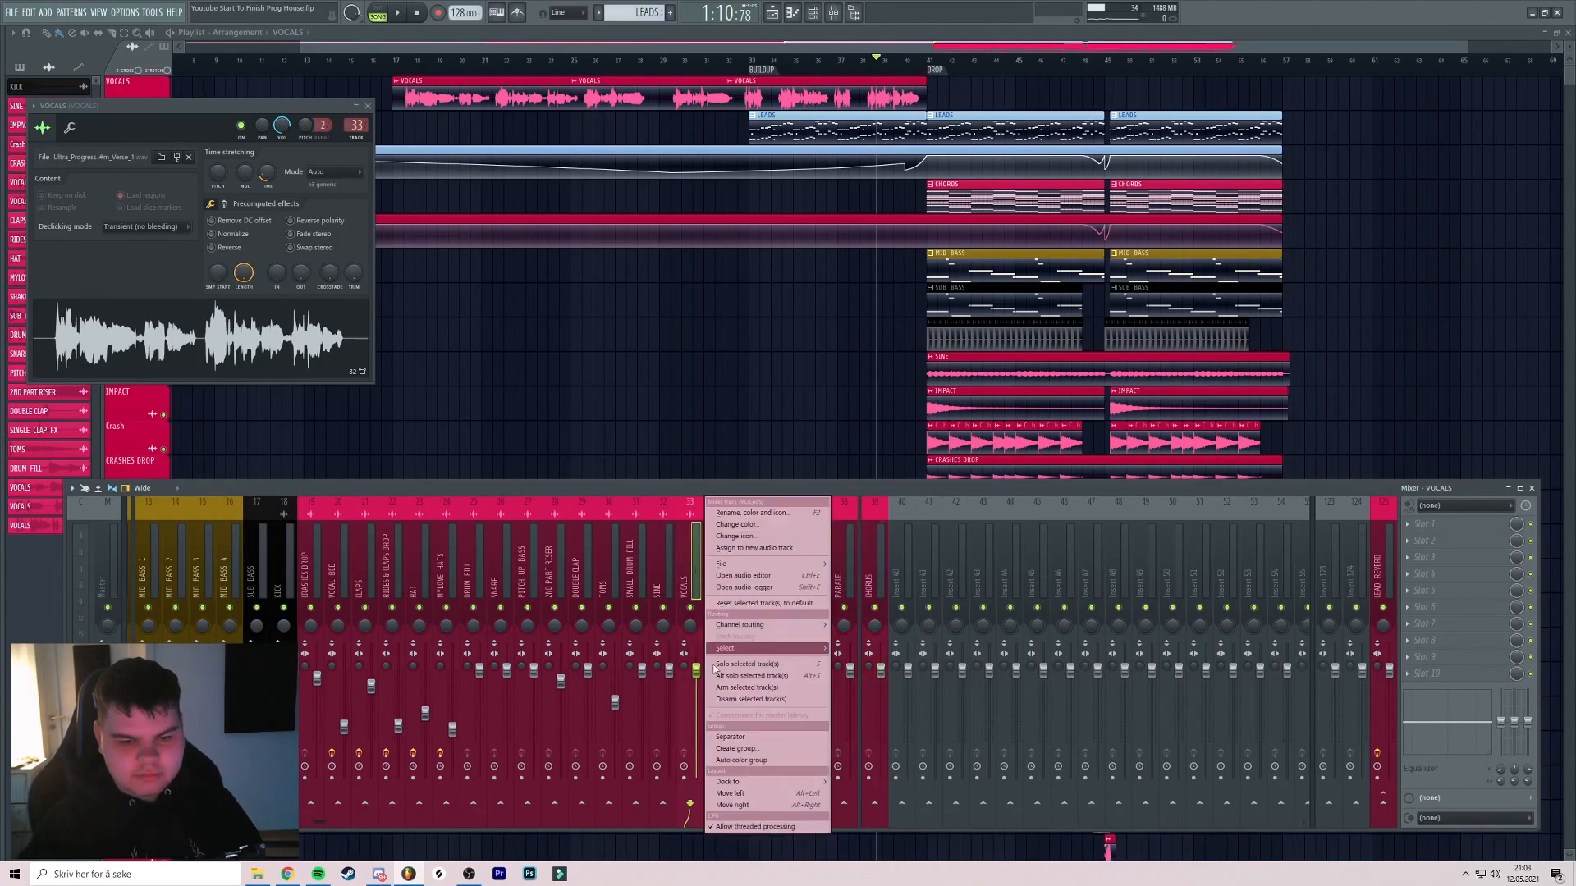
left_click(733, 738)
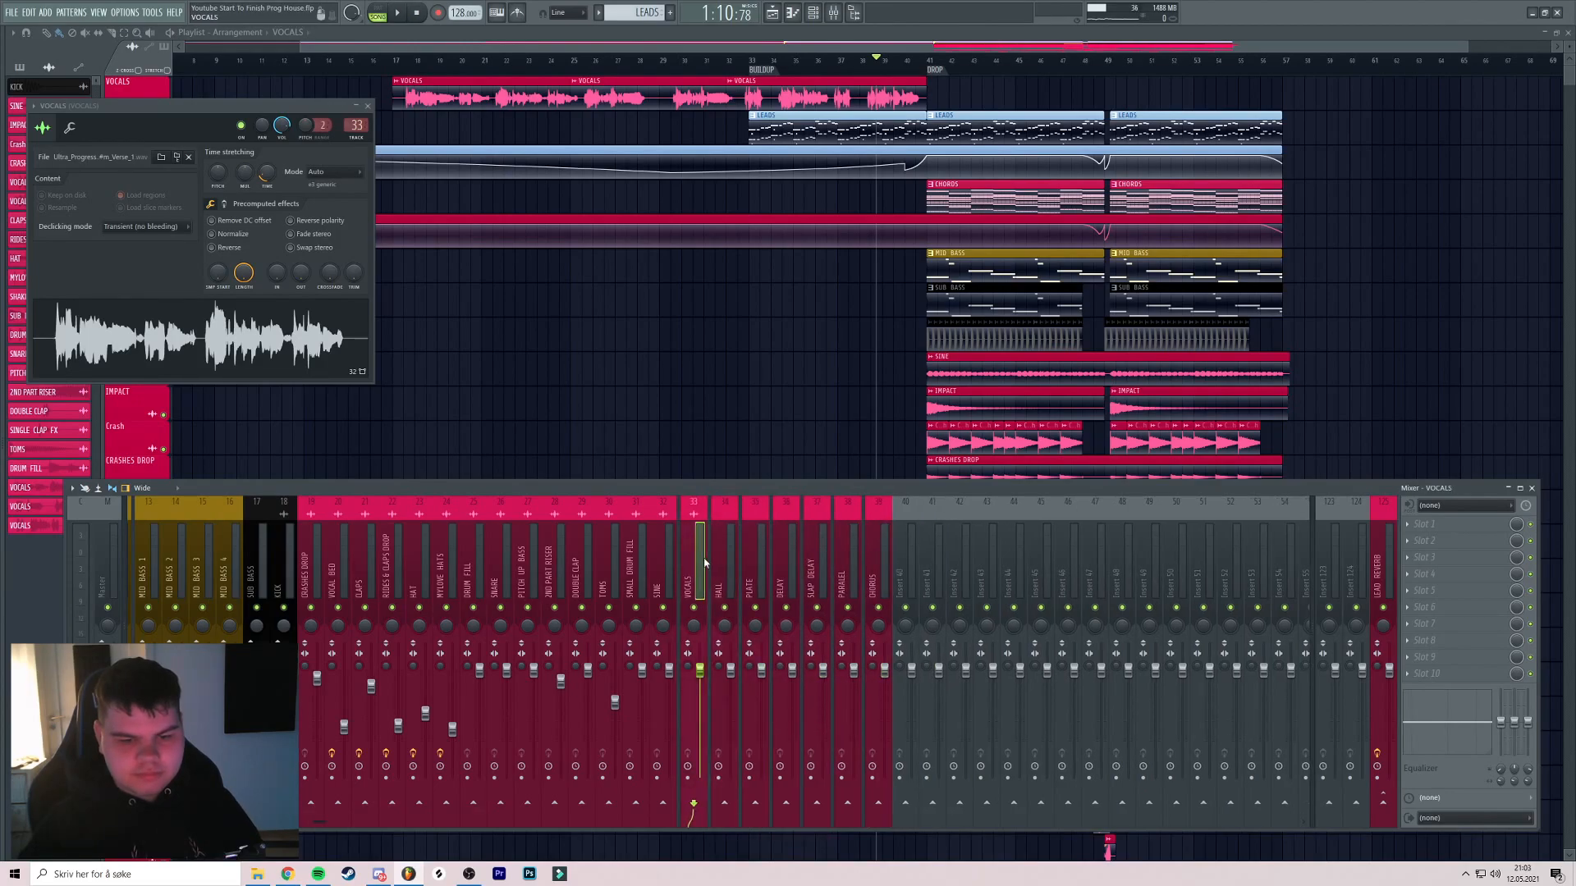
Insert a new insert 33 before VOCALS, named VOCALS FINAL in pink
key("alt+Left")
key("alt+Left")
key("alt+Left")
key("alt+Left")
key("alt+Left")
key("alt+Left")
key("alt+Left")
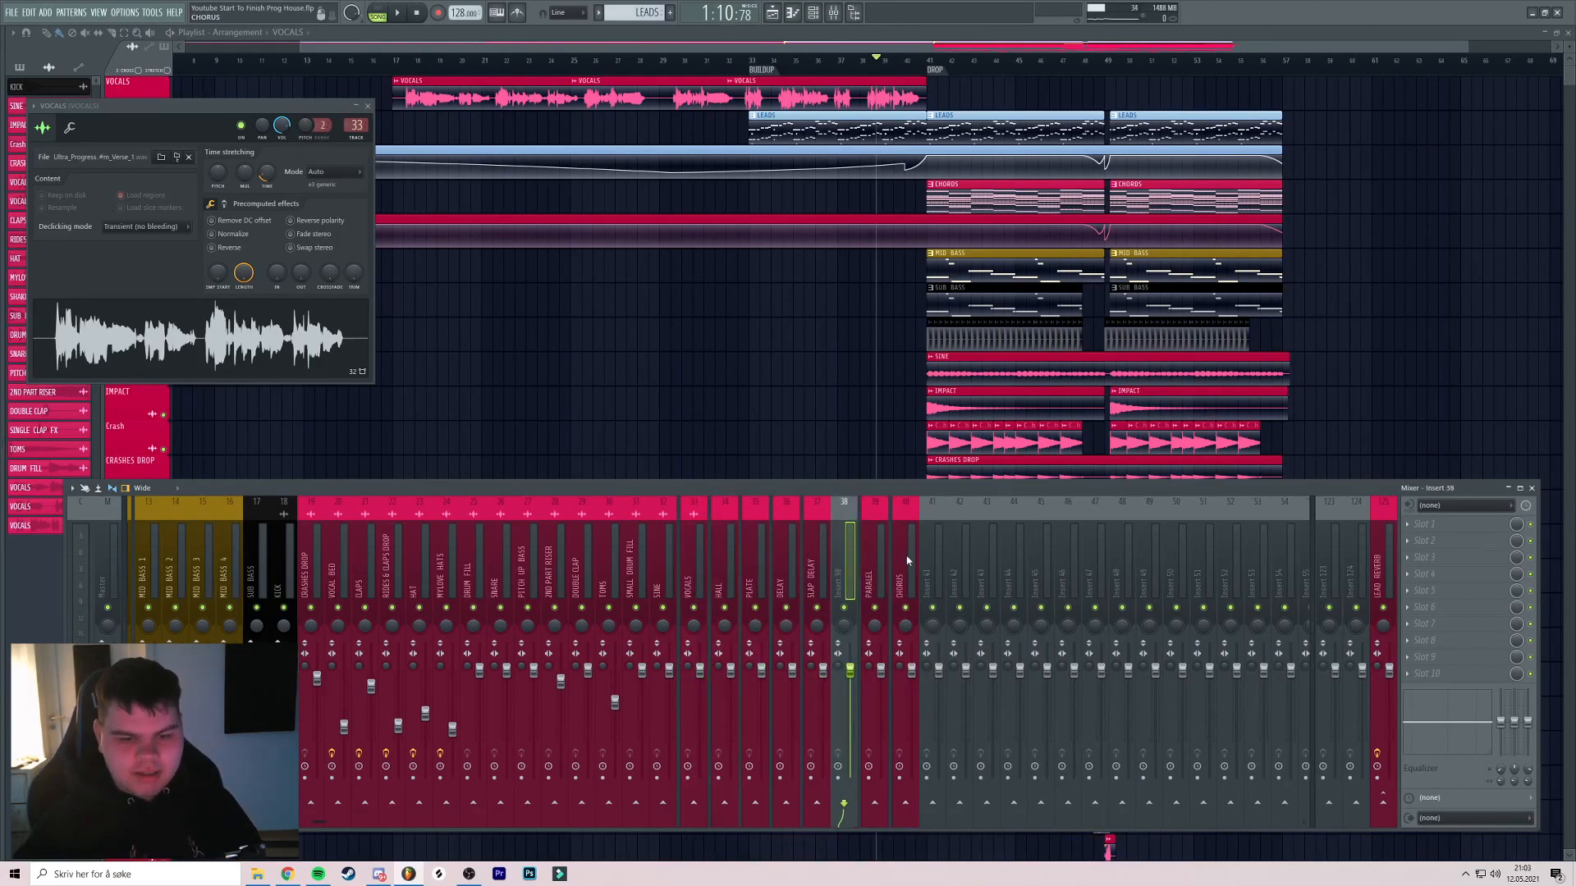
right_click(688, 597)
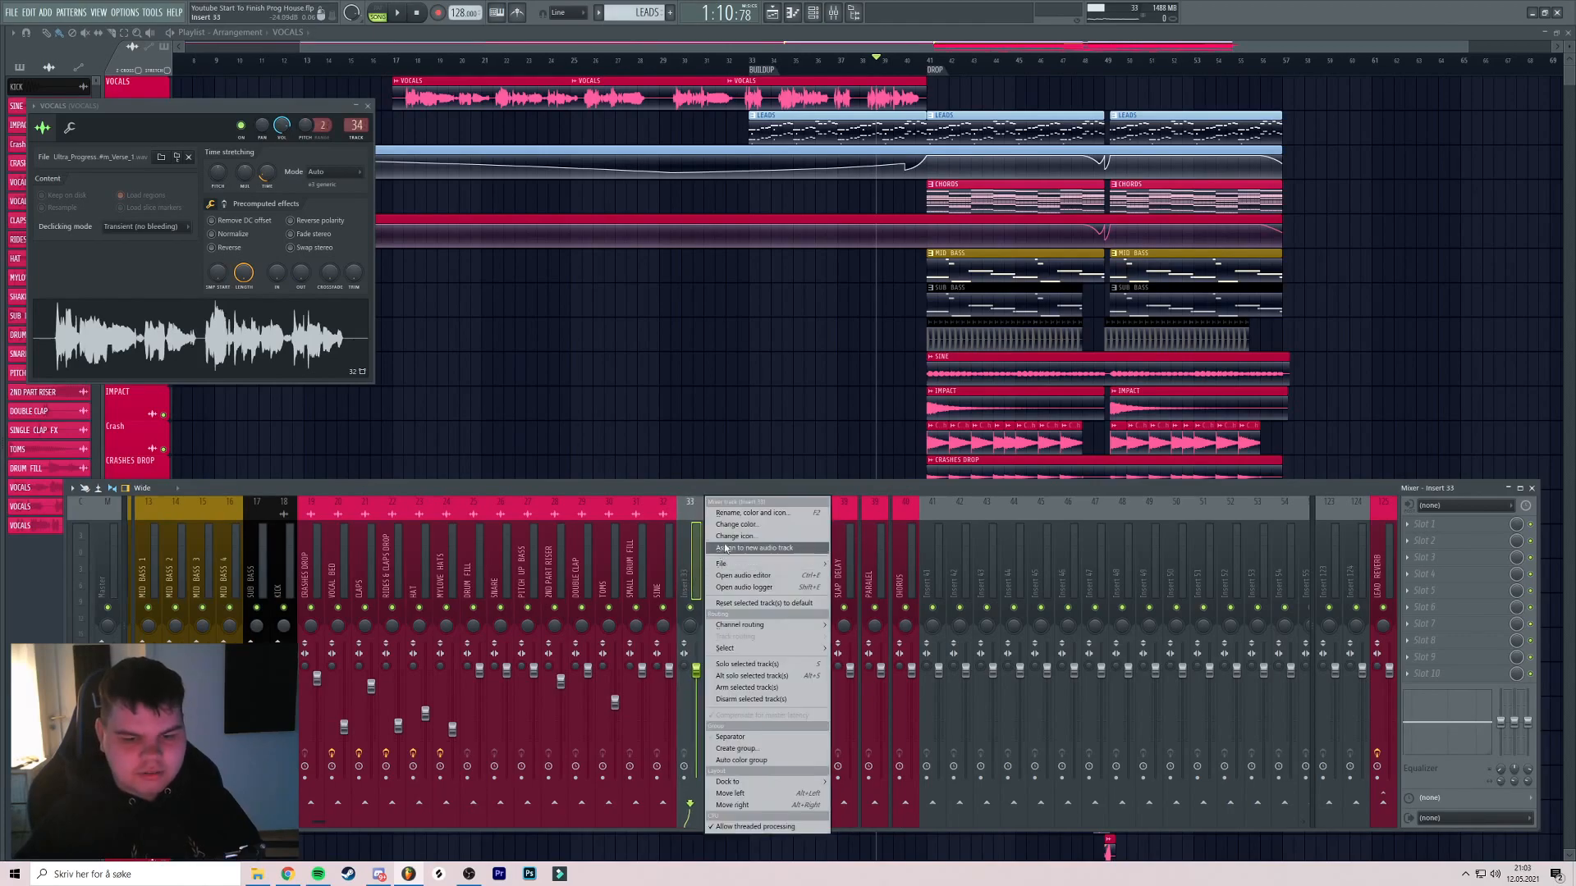
left_click(745, 515)
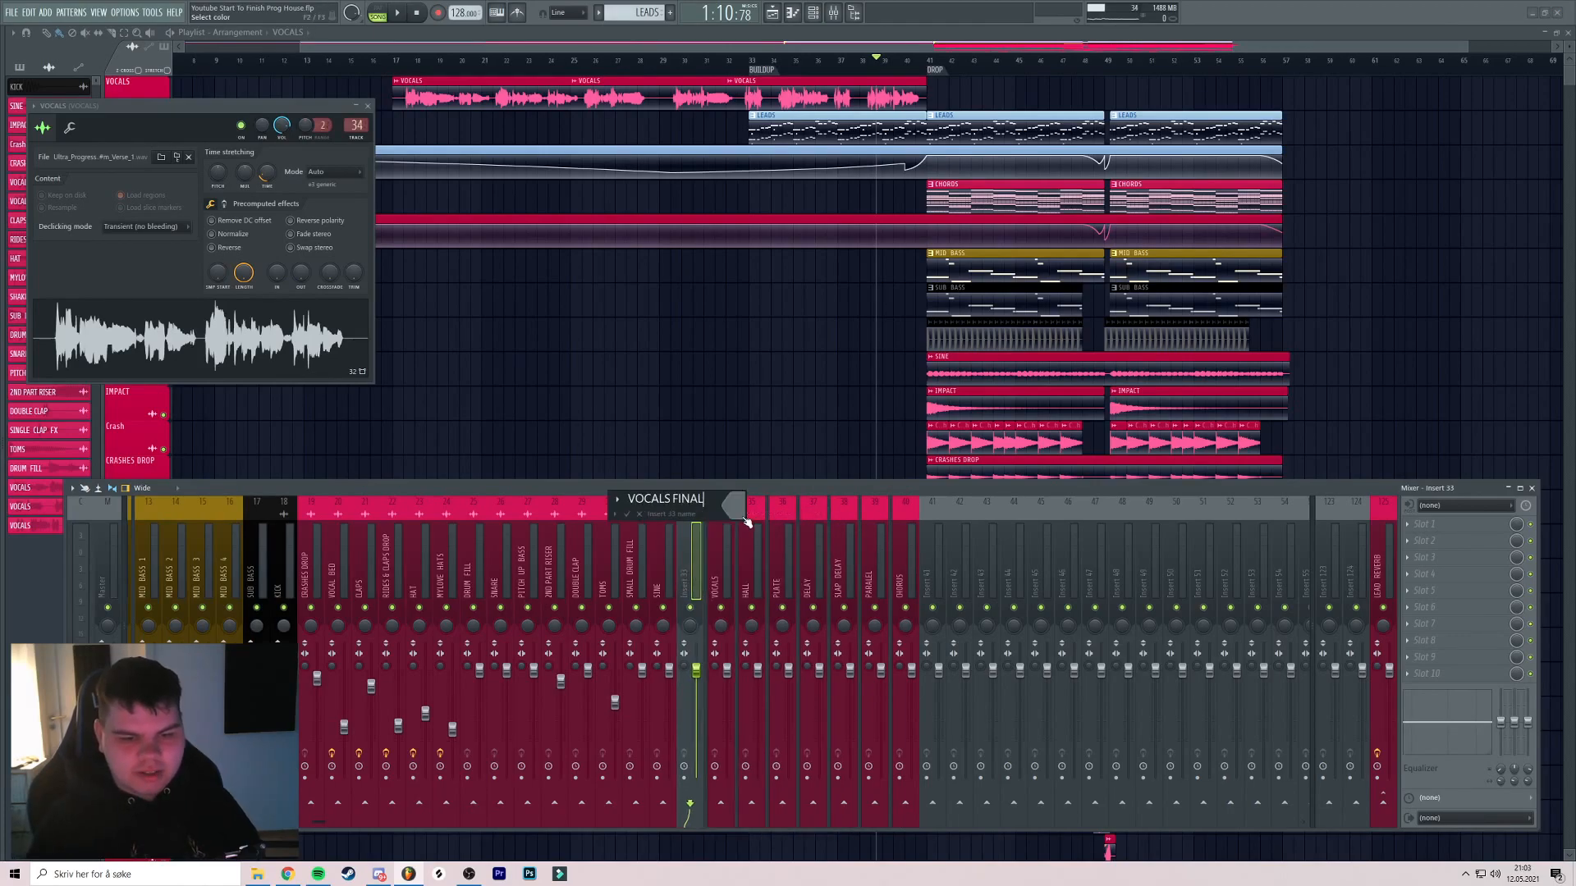
left_click(737, 518)
left_click(777, 697)
key("Return")
key("Return")
left_click(721, 572)
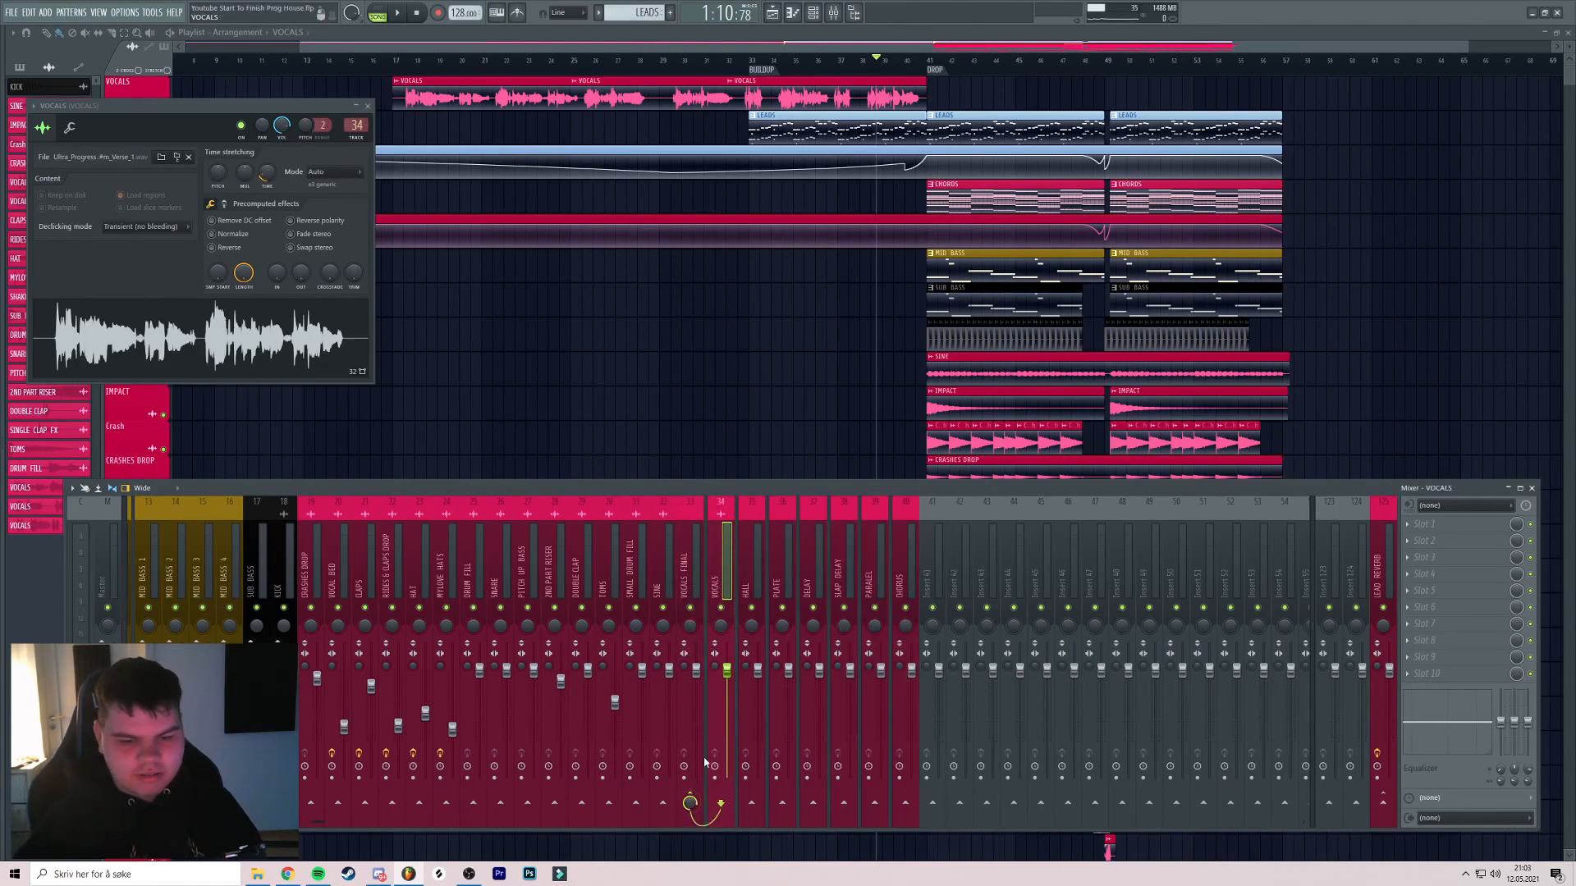
left_click(765, 560)
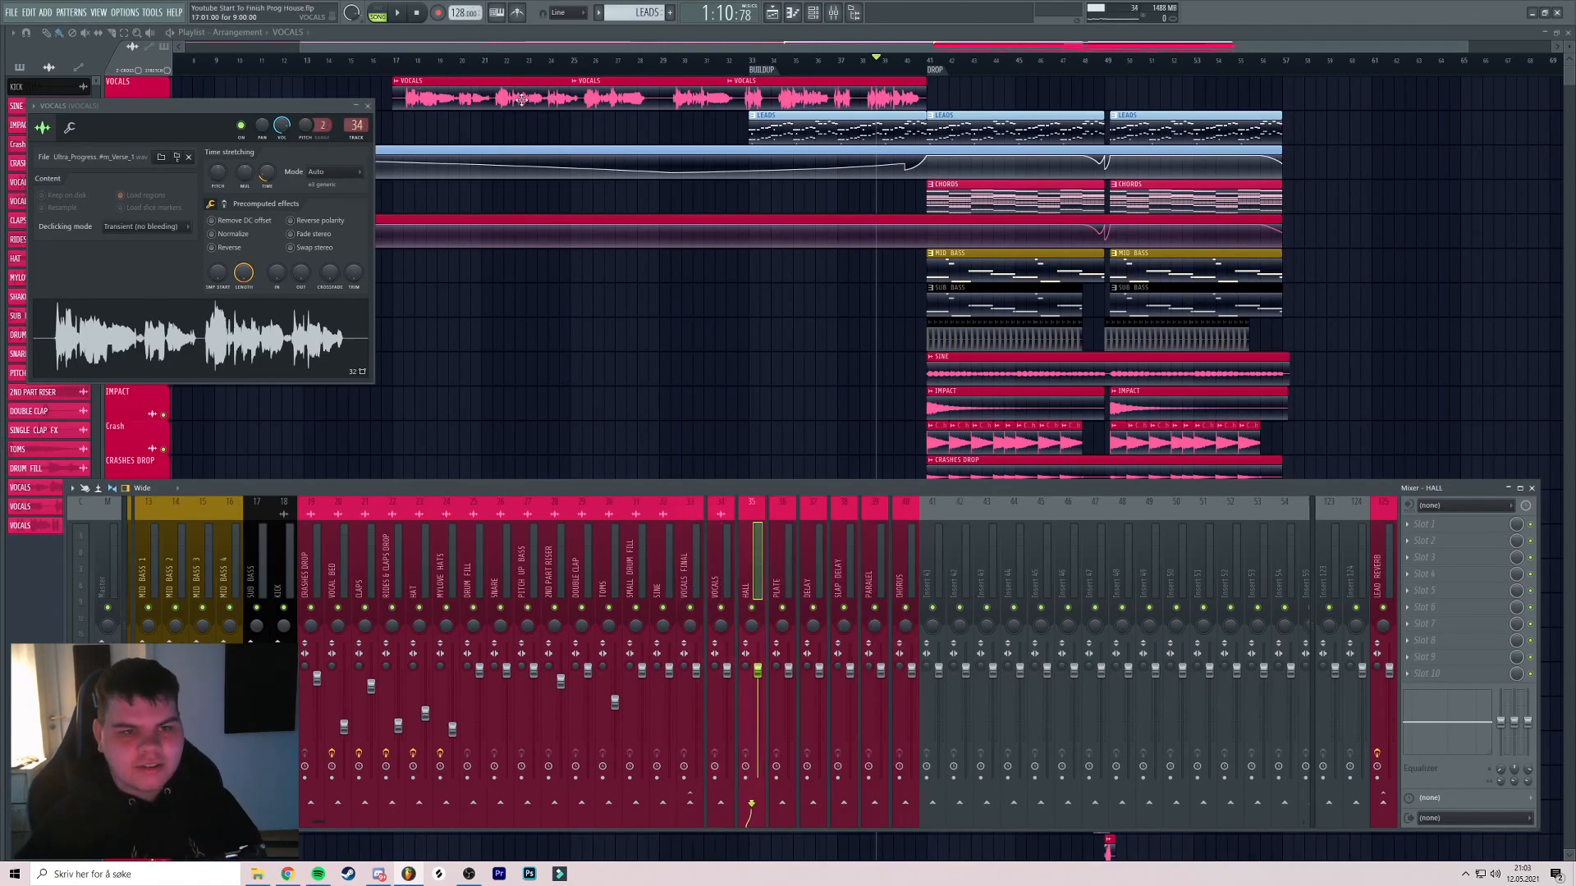
Check the mixer routing of the bridge and chorus vocal channels
key("F9")
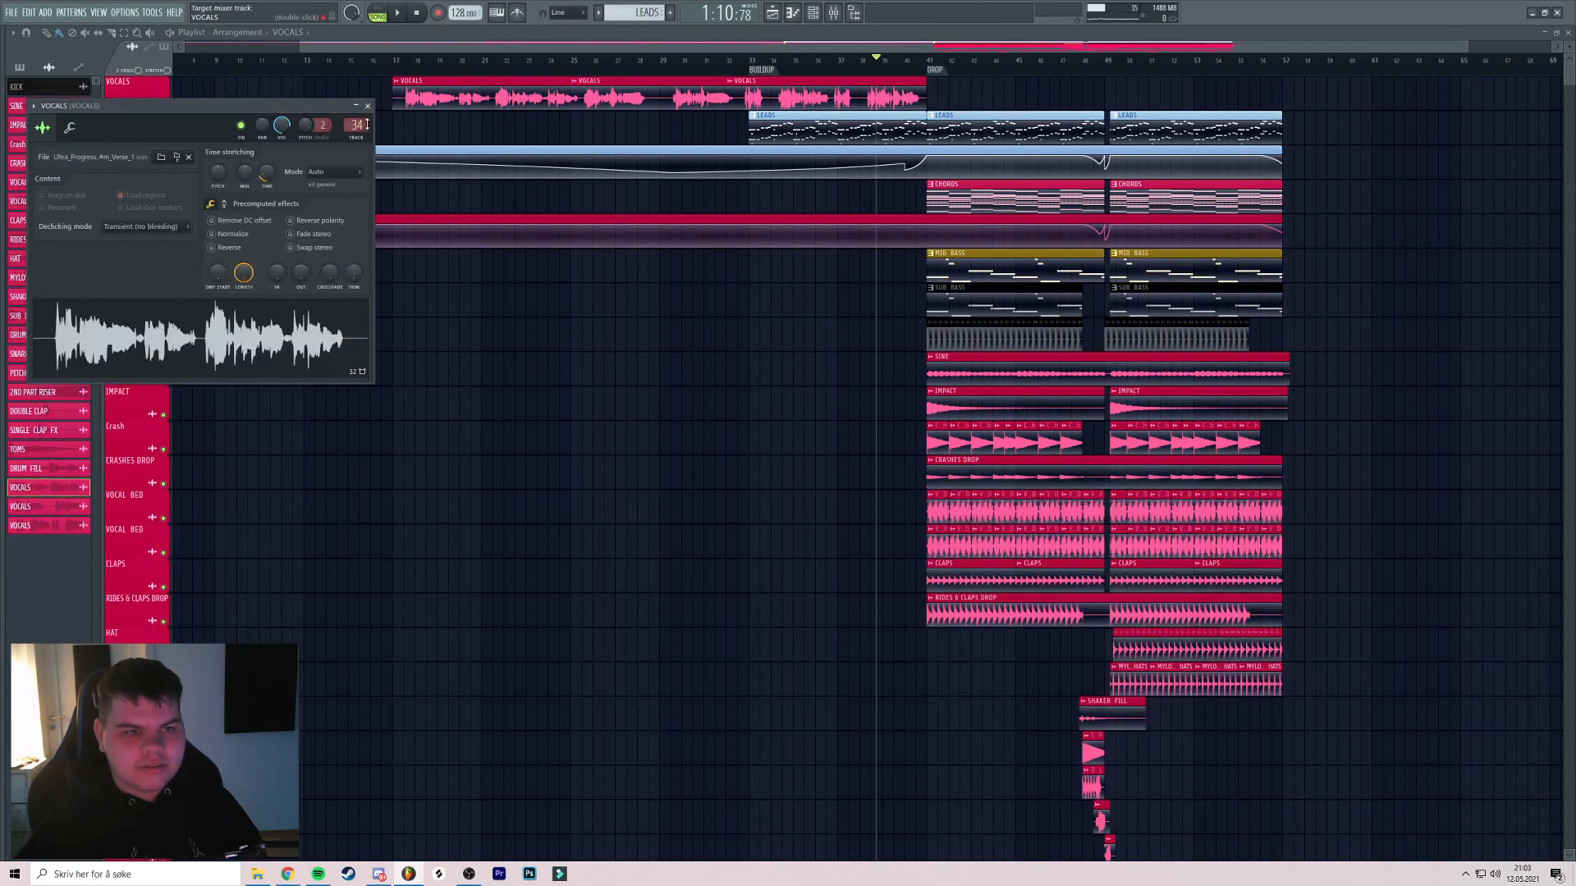
double_click(613, 106)
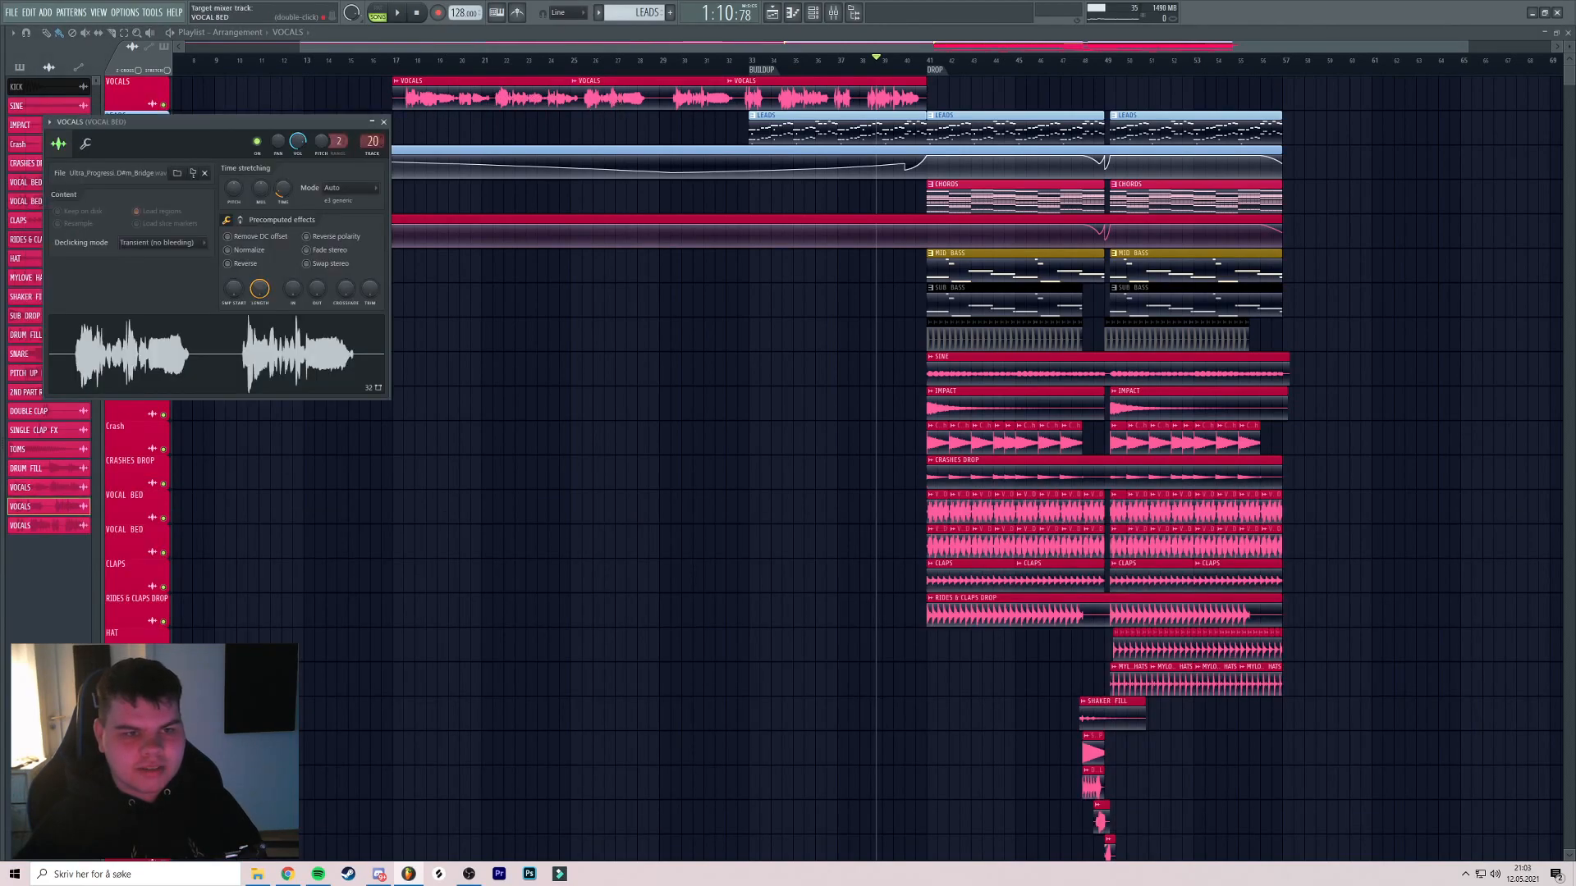
double_click(785, 97)
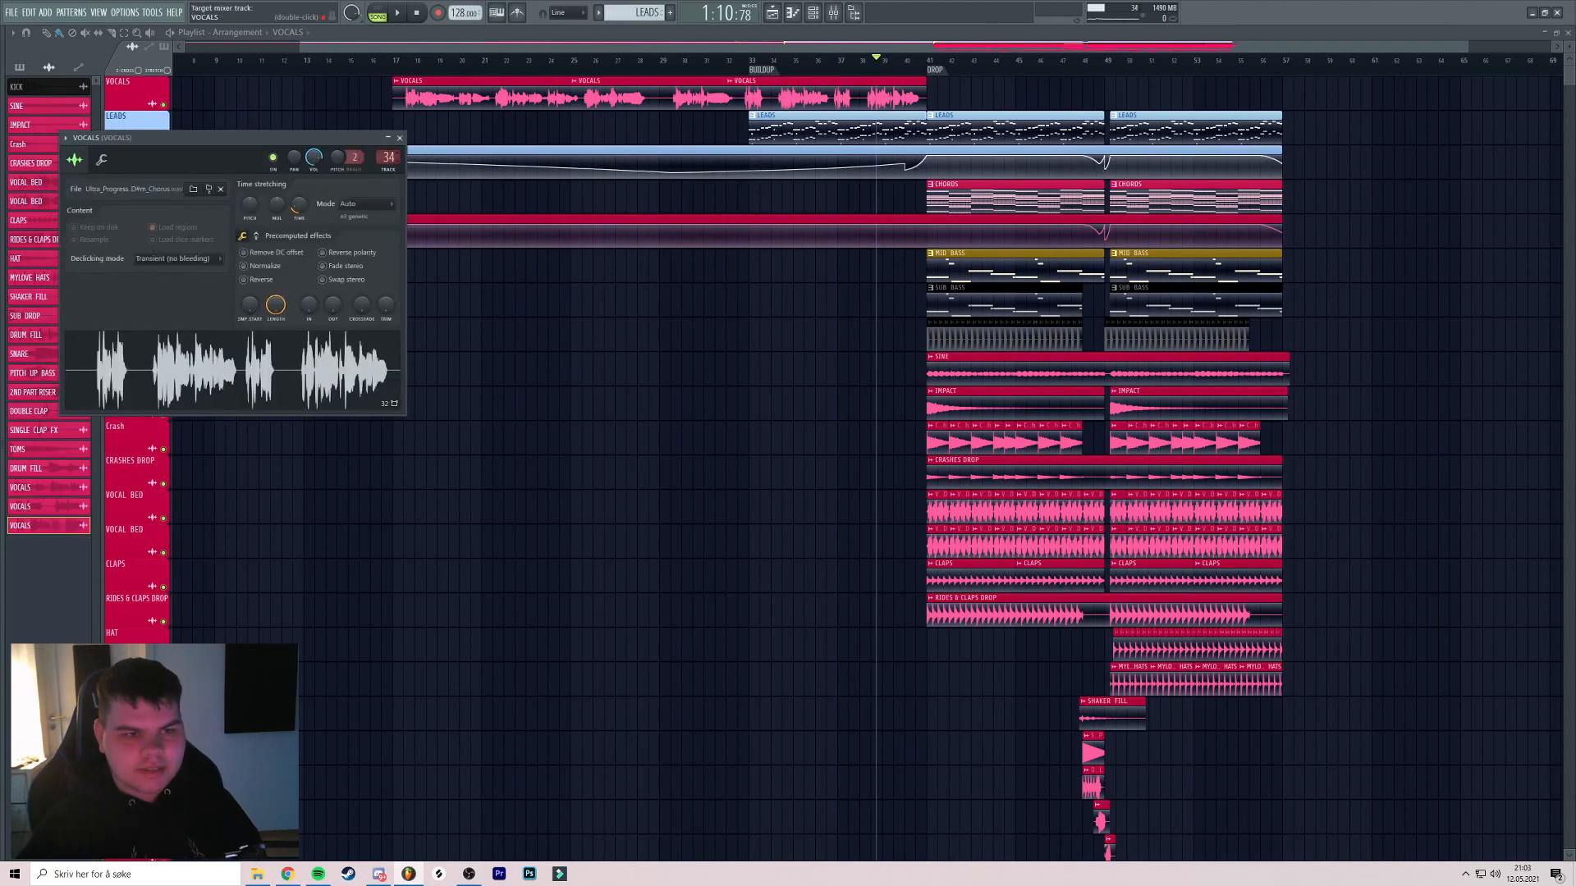
key("F9")
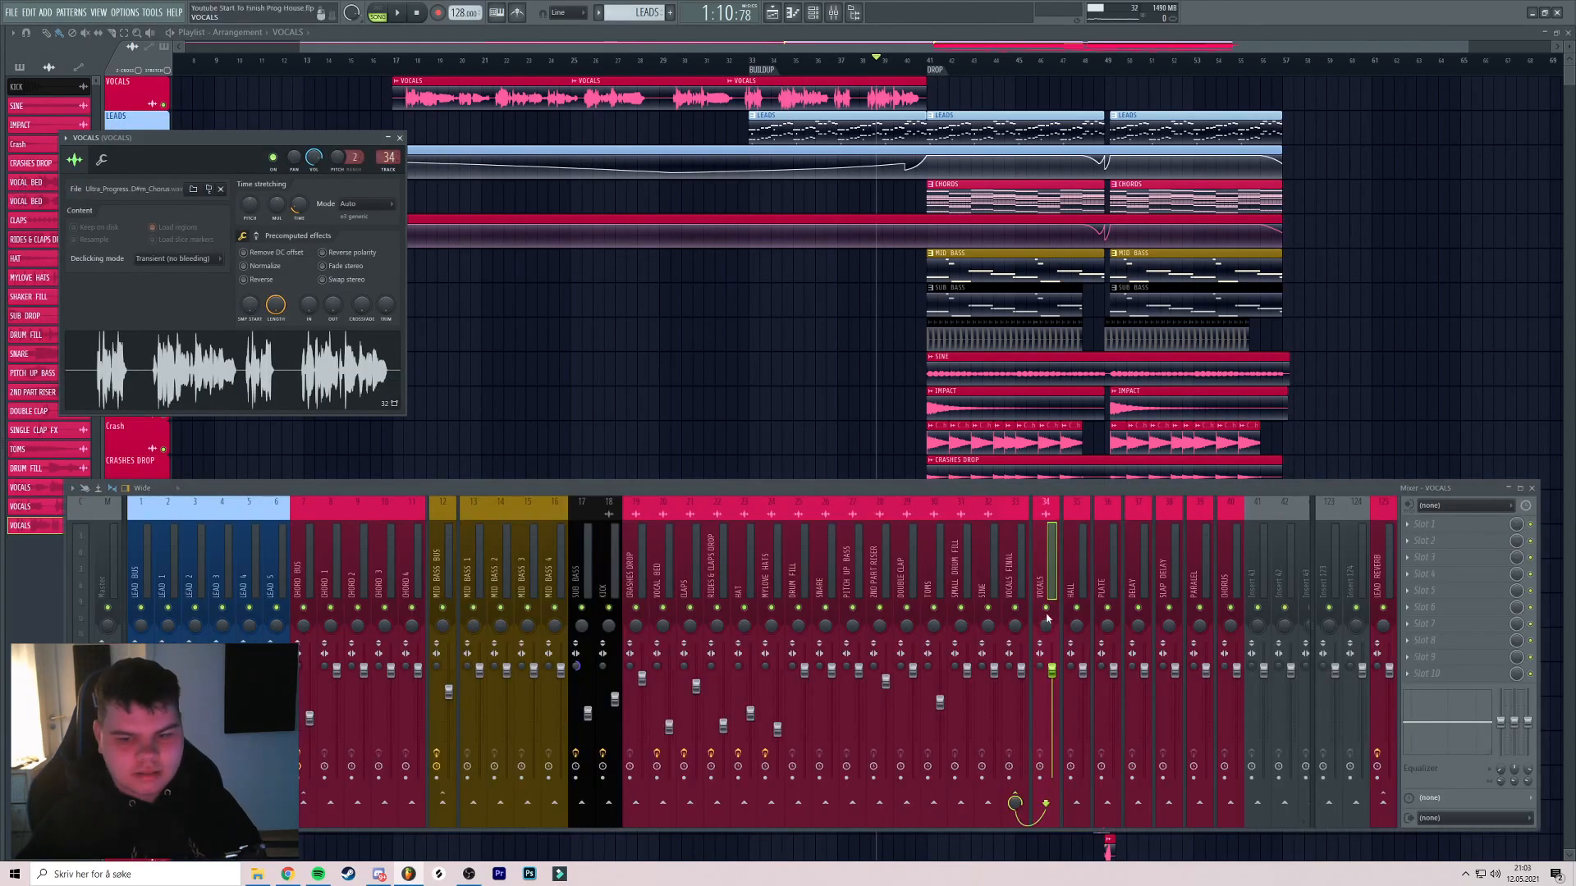
scroll(870, 575, "down", 4)
Add a separator before the VOCALS FINAL insert
right_click(698, 570)
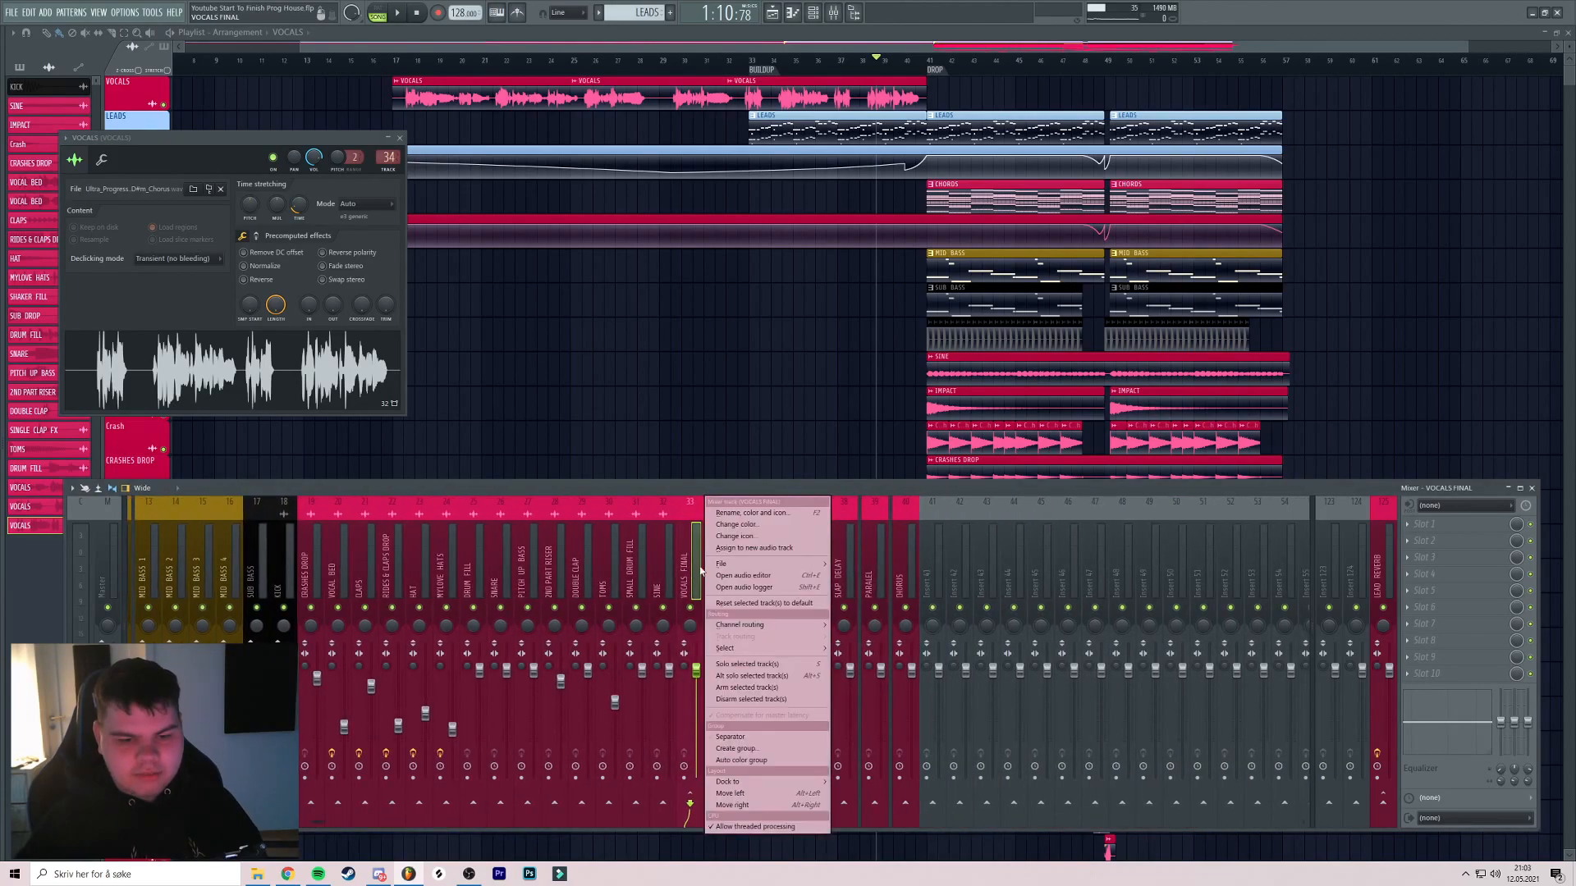
left_click(731, 737)
left_click(904, 574)
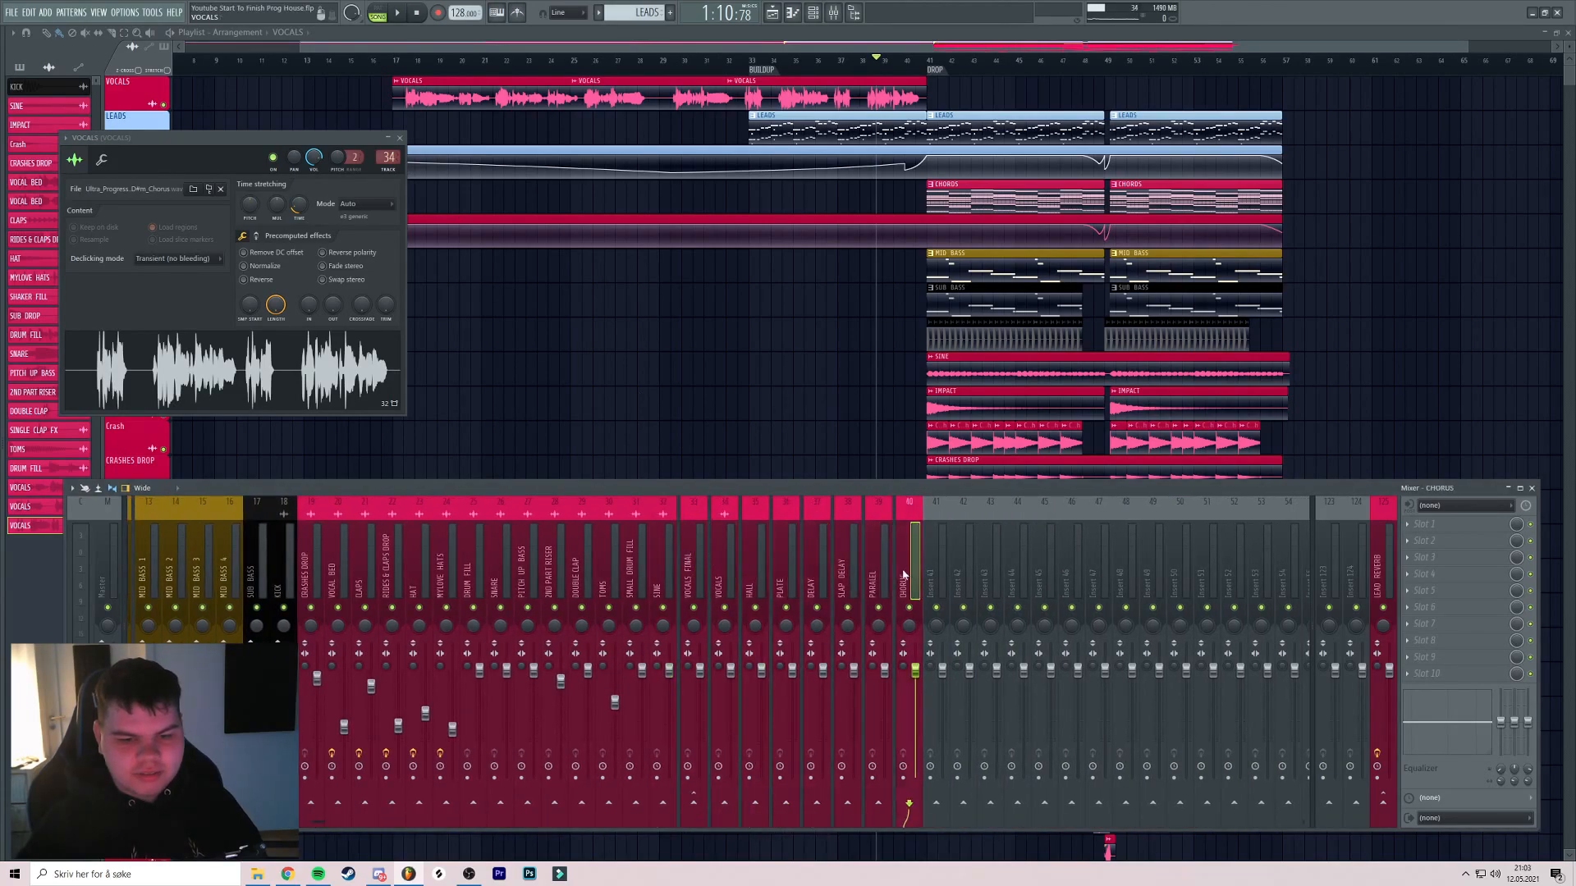
Load ValhallaVintageVerb on the PLATE insert with the Vox Plate preset
left_click(1431, 528)
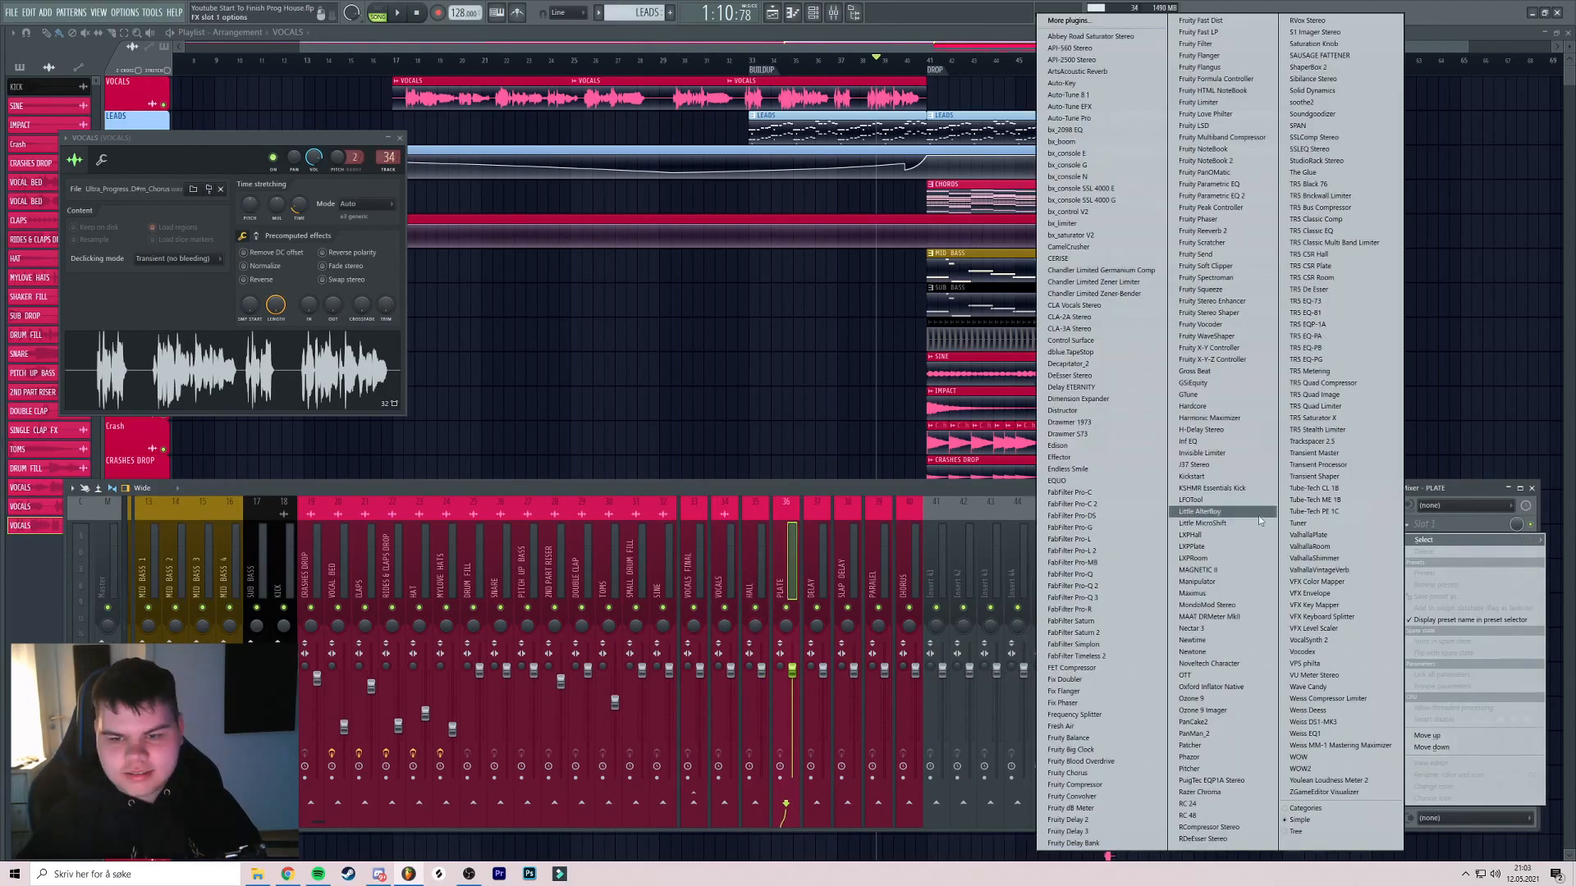
left_click(1326, 573)
left_click_drag(588, 129, 606, 129)
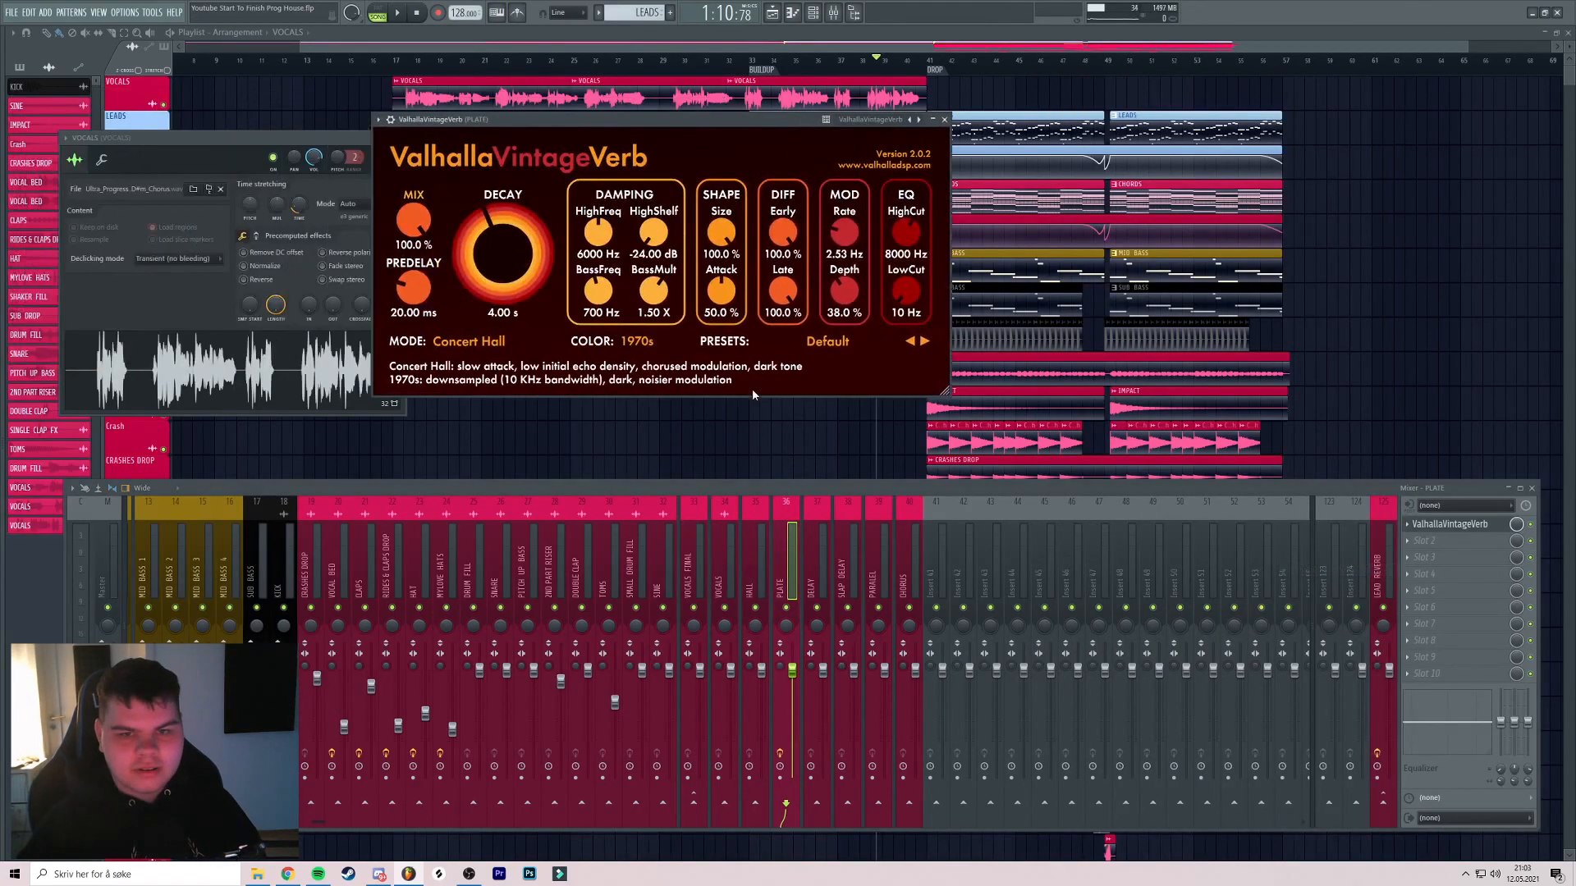
left_click(827, 341)
mouse_move(830, 585)
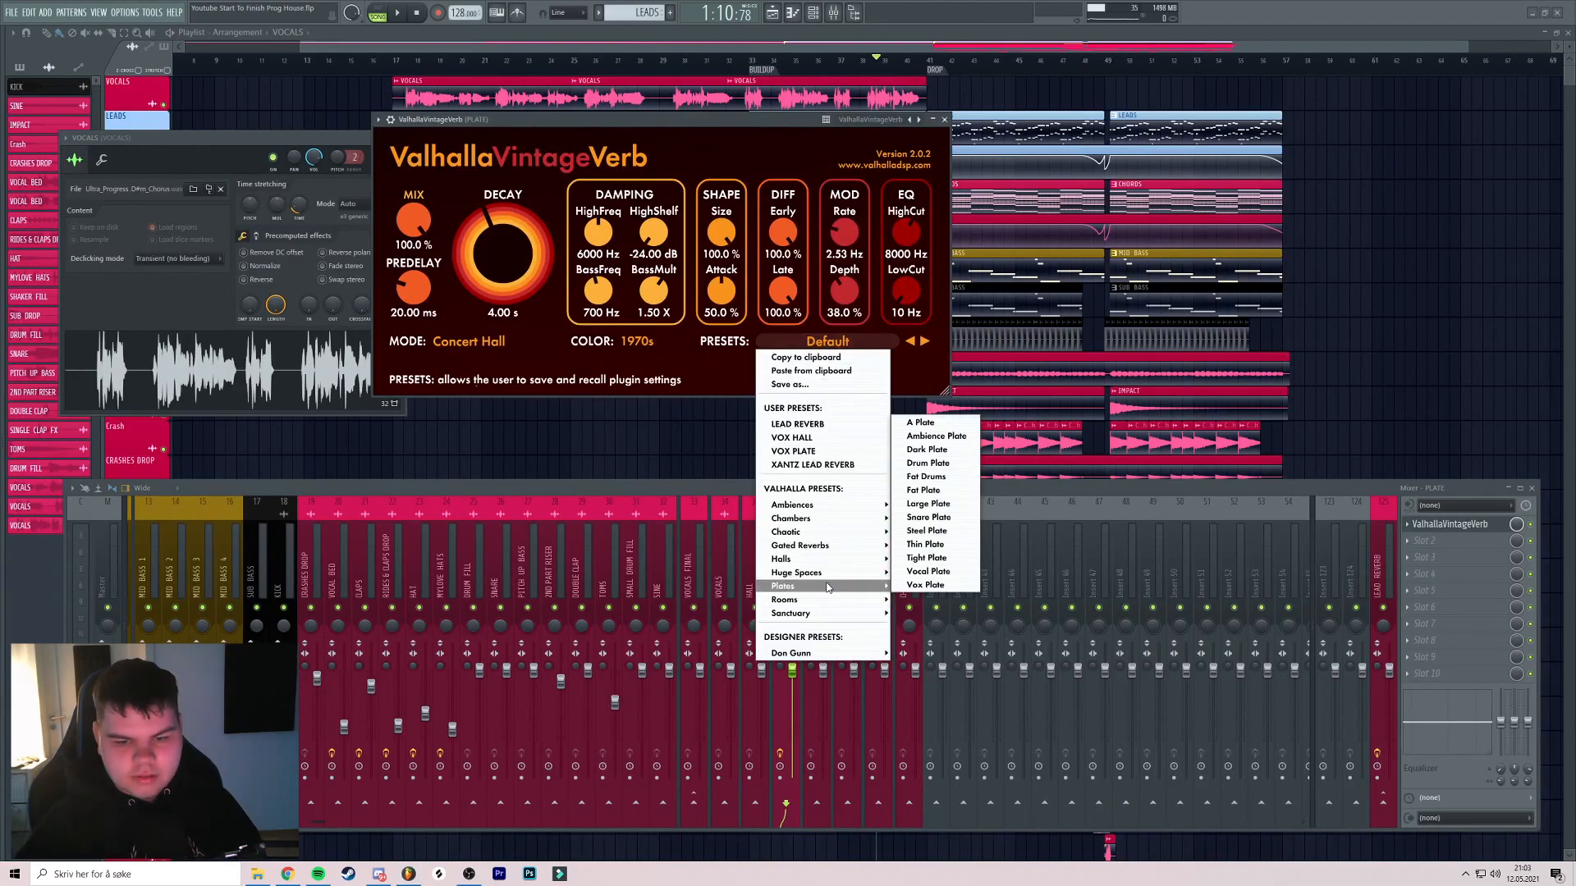
left_click(926, 585)
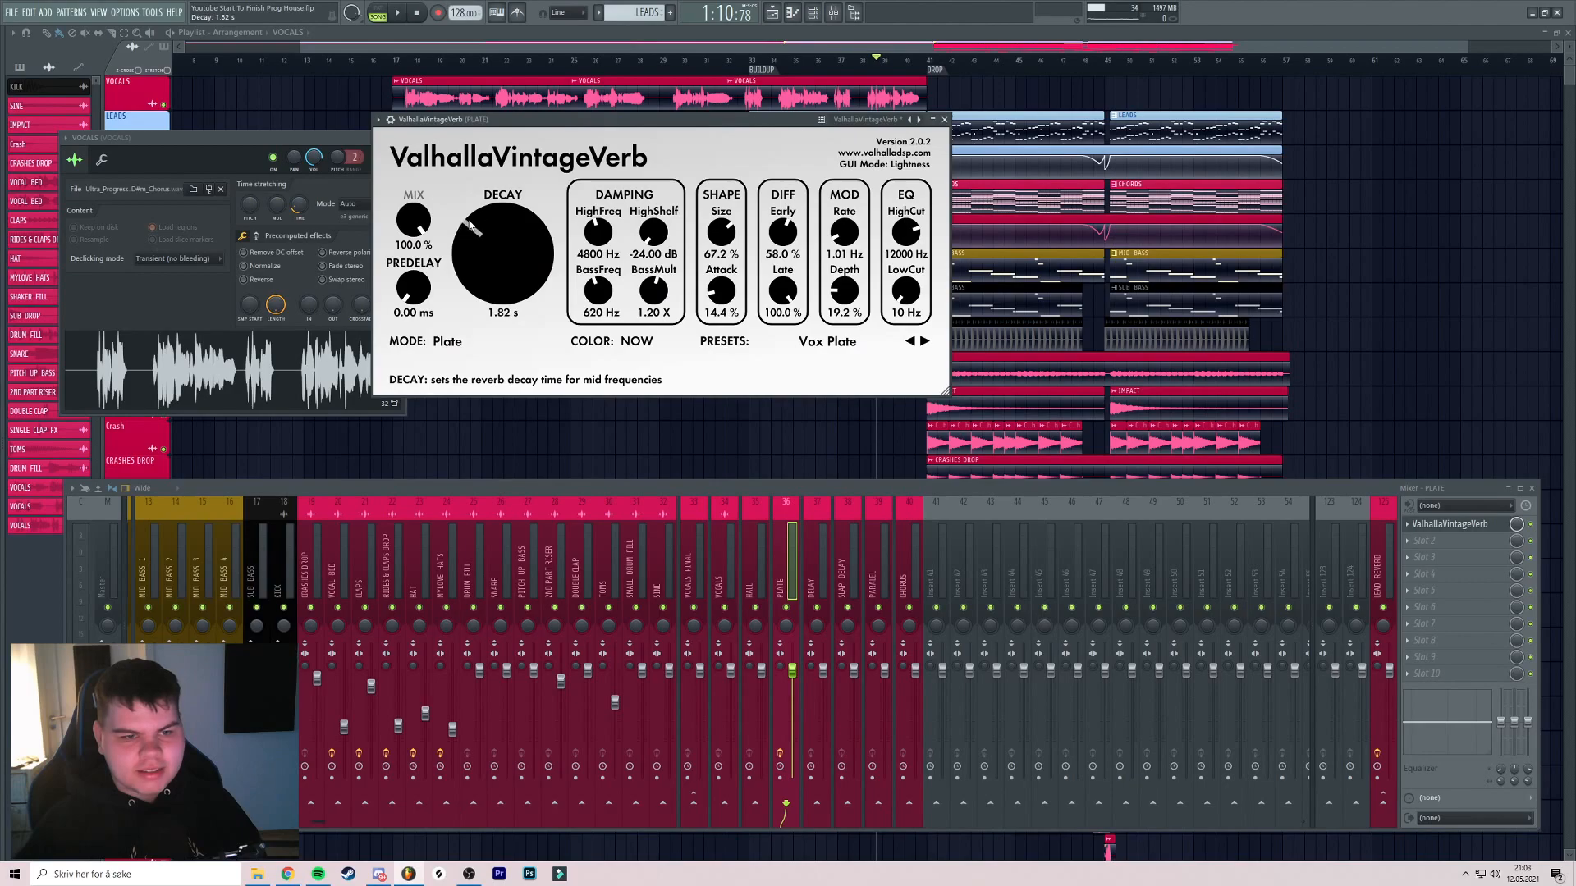
left_click(944, 119)
Load ValhallaVintageVerb on the HALL insert with the Vocal Hall preset
left_click(757, 581)
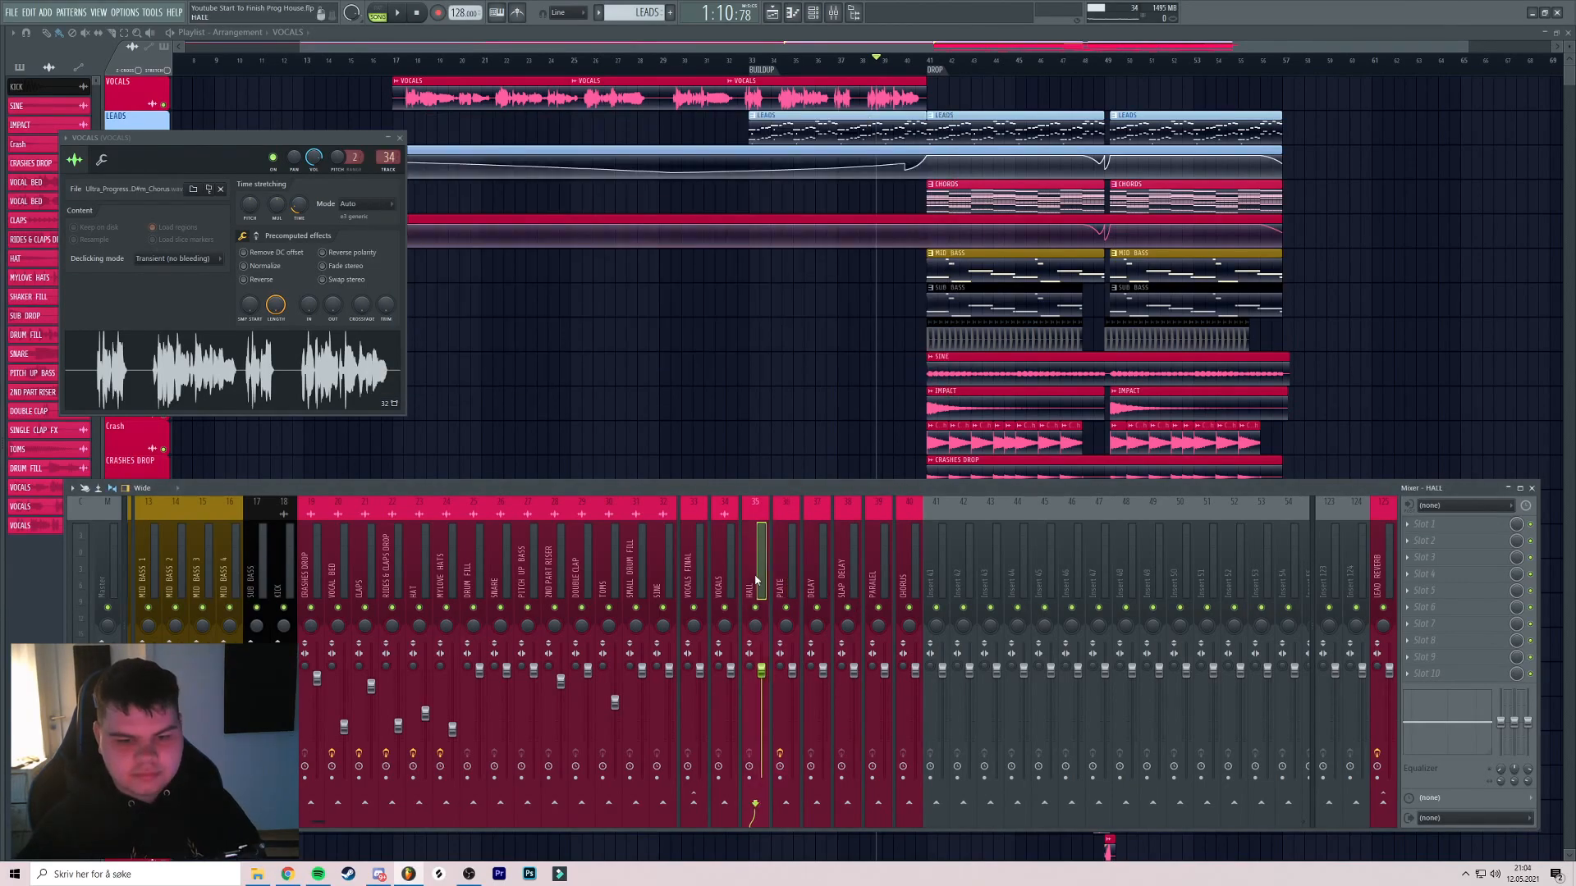
left_click(1431, 544)
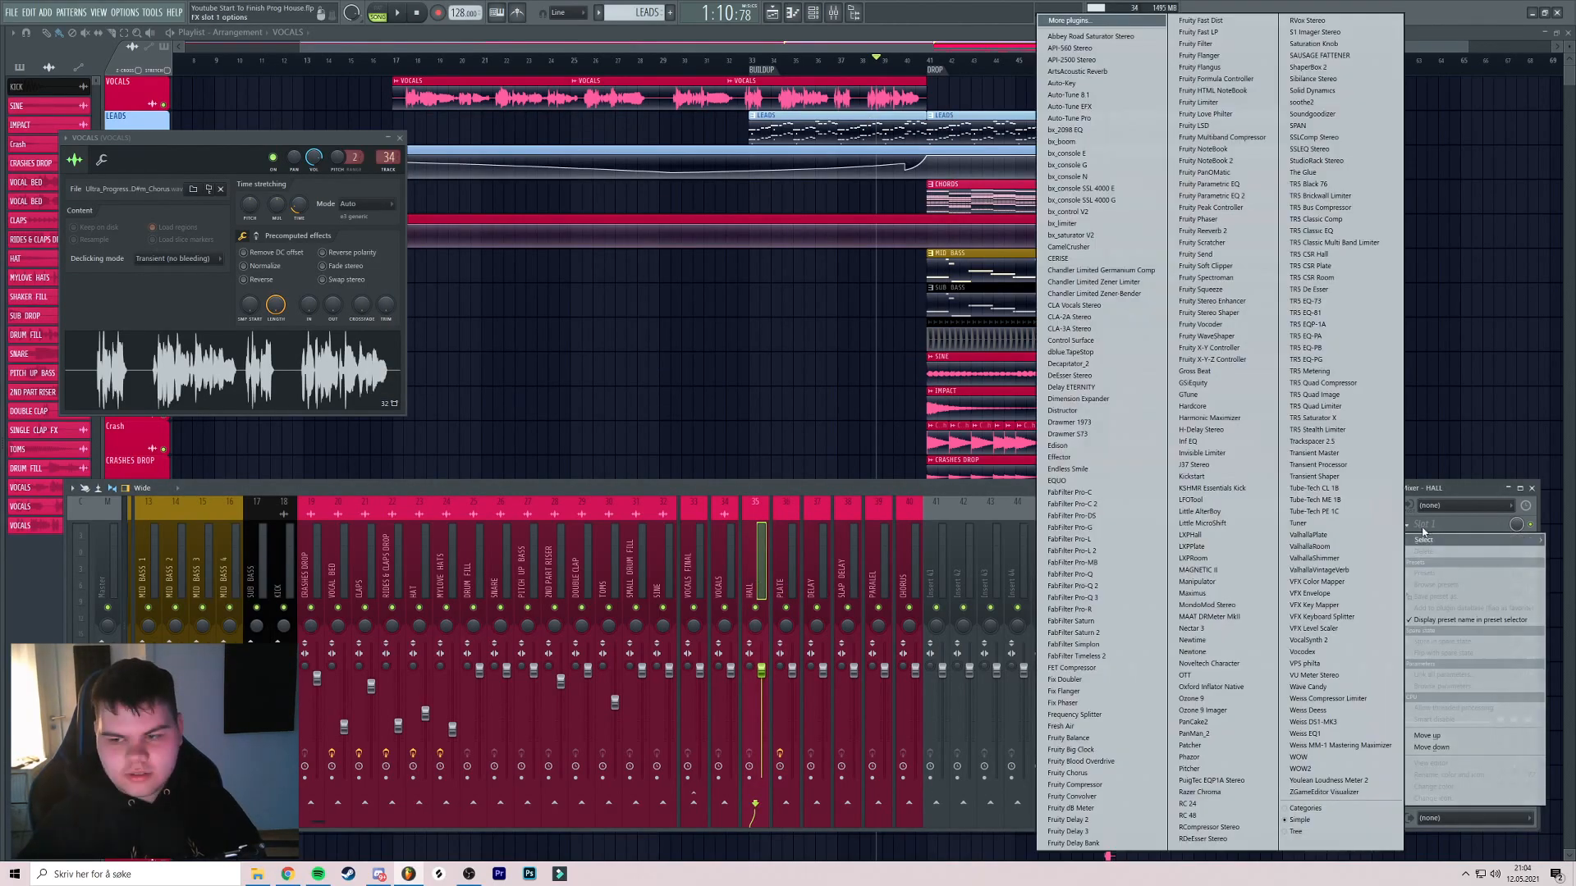
left_click(1336, 570)
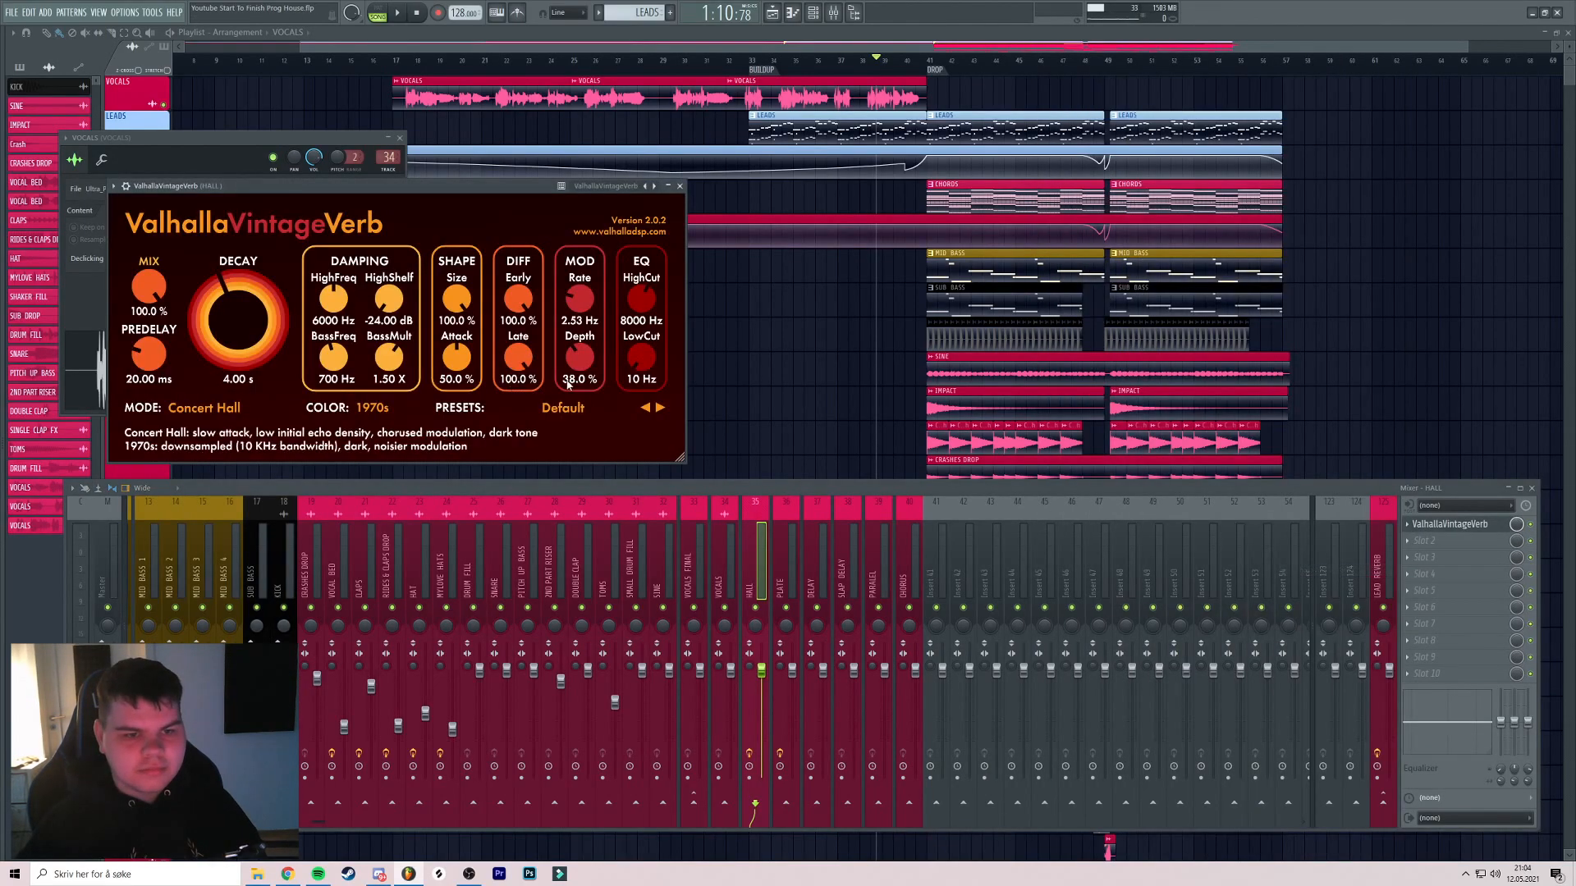
left_click(572, 407)
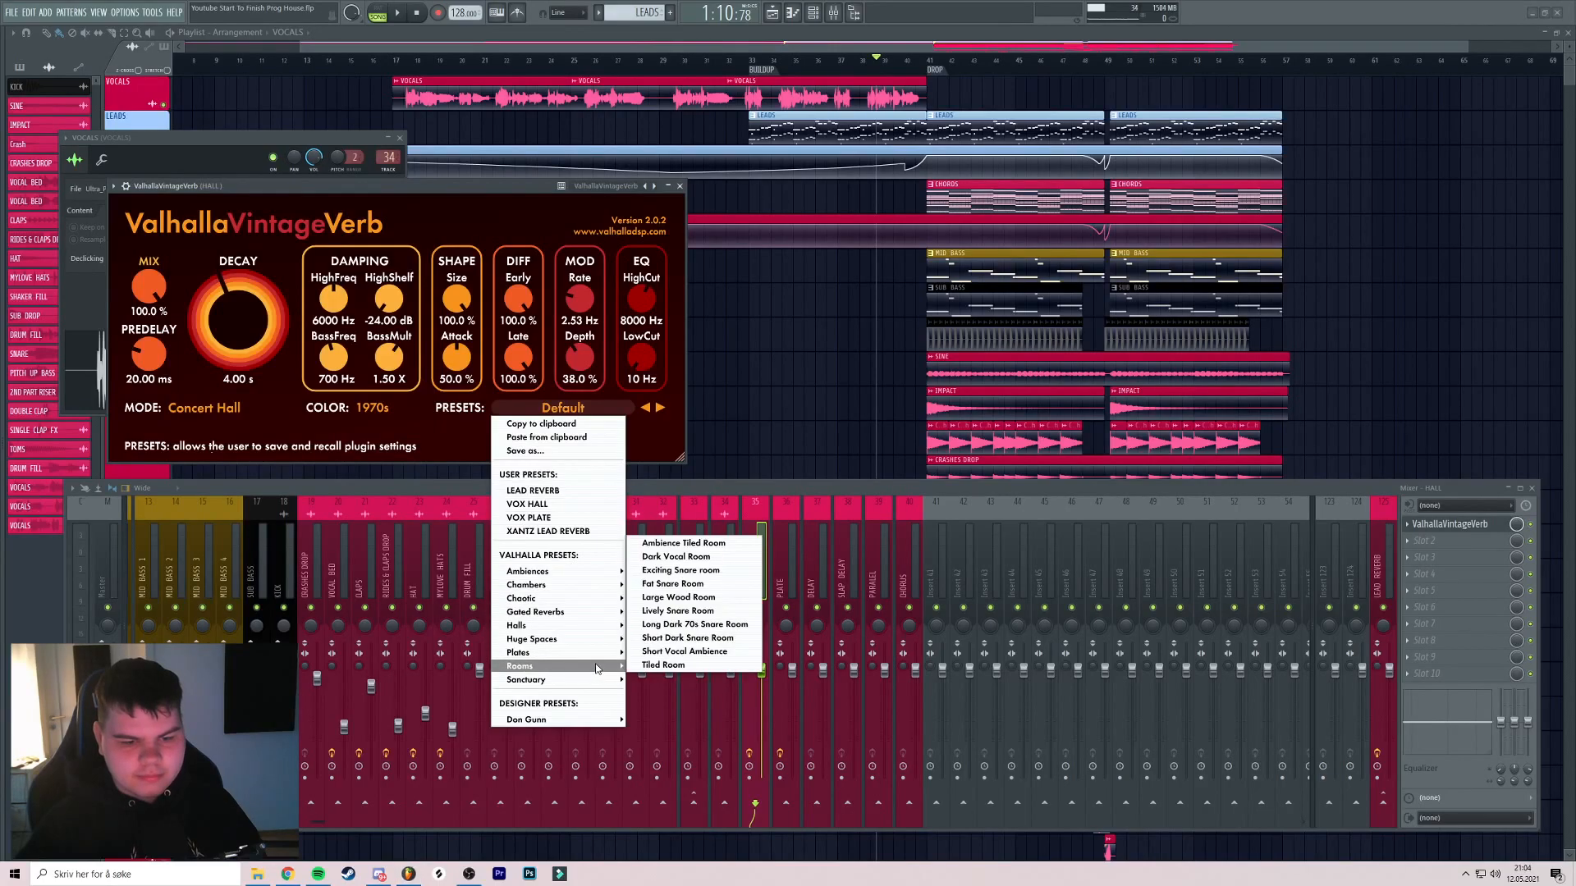
left_click(657, 627)
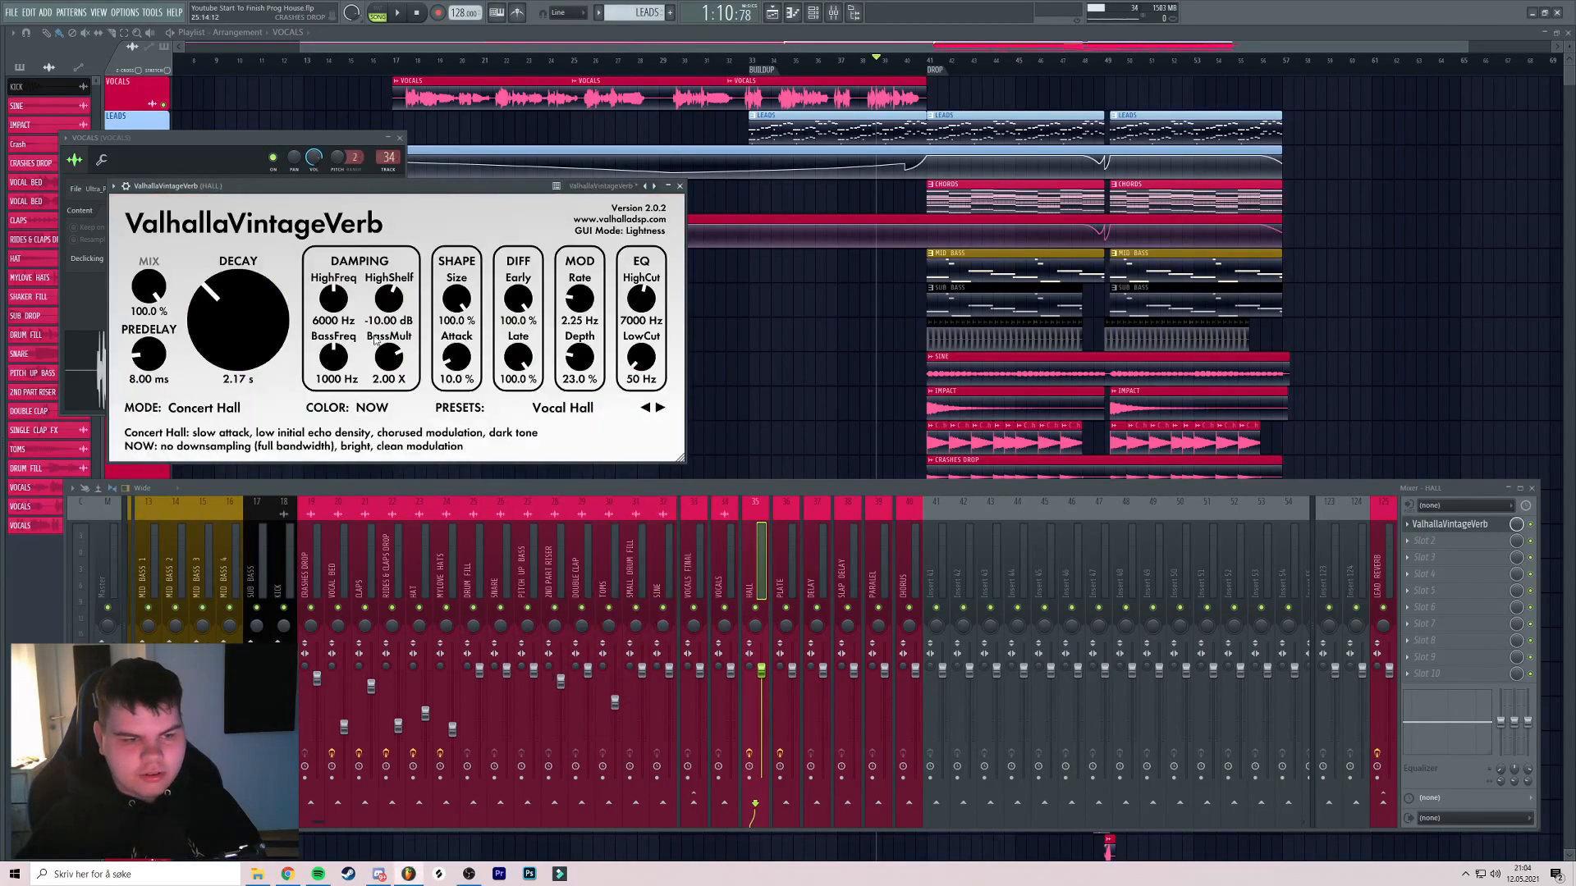
left_click(679, 187)
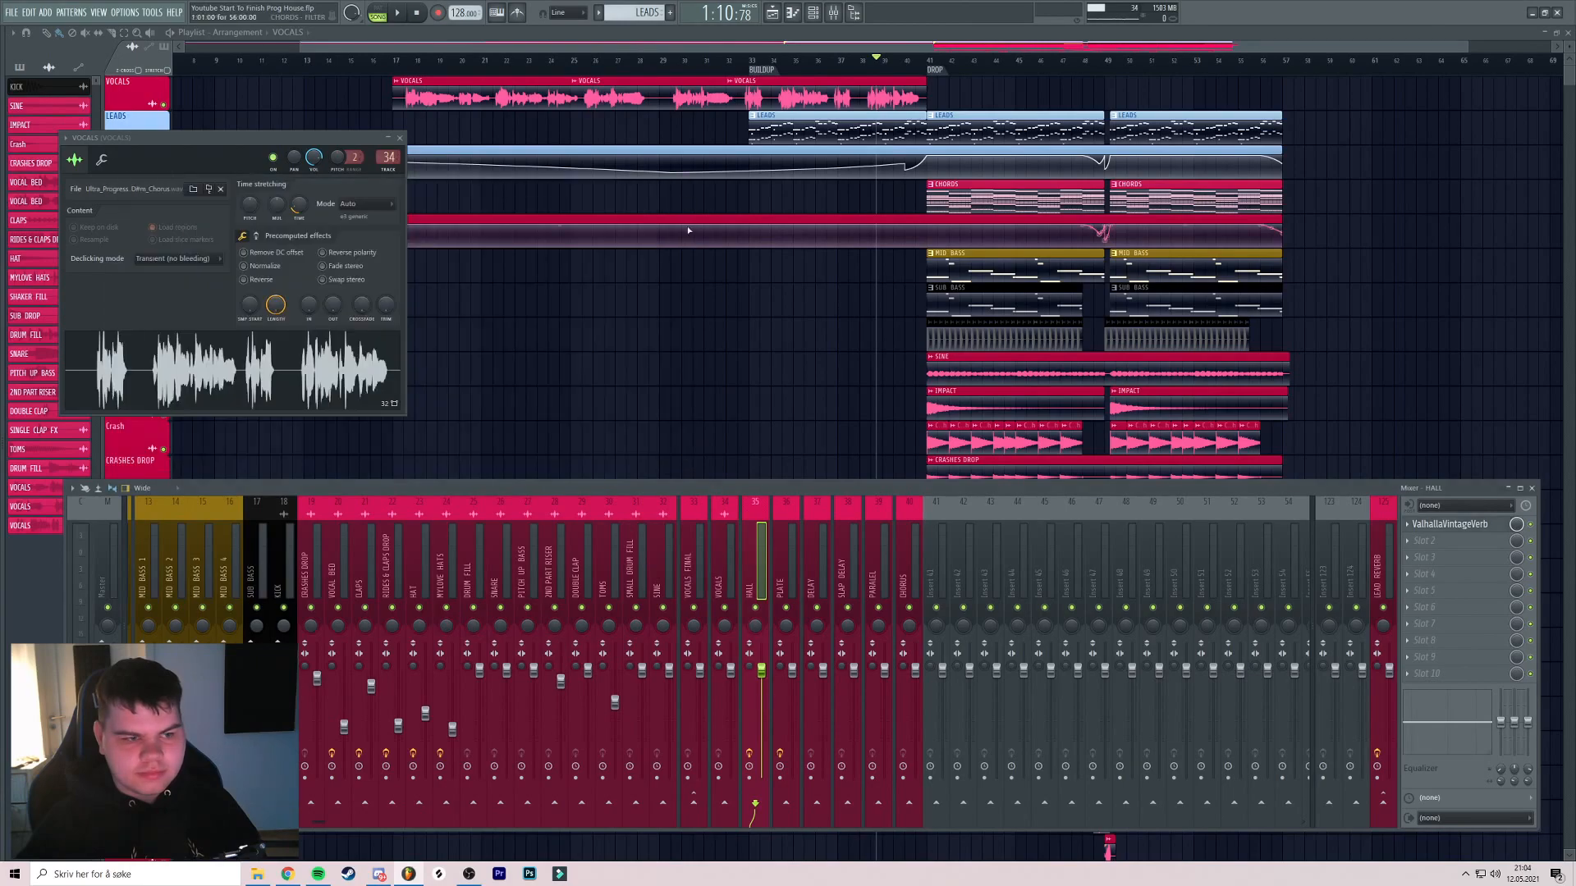
left_click(805, 581)
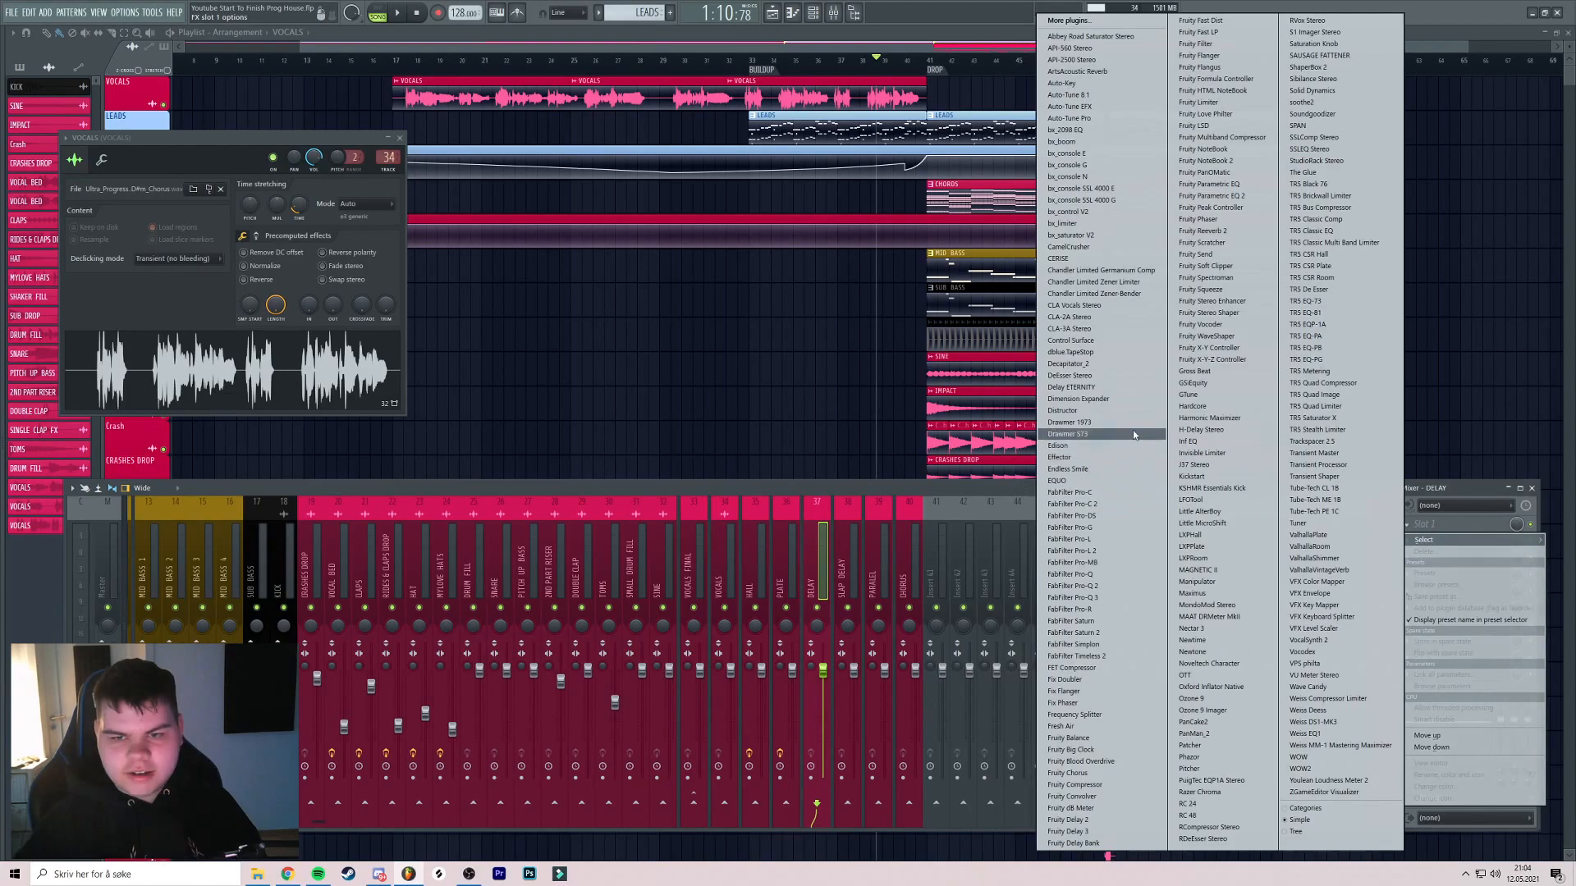
Load Delay ETERNITY with the VOCAL DELAY preset on the DELAY insert
left_click(1116, 389)
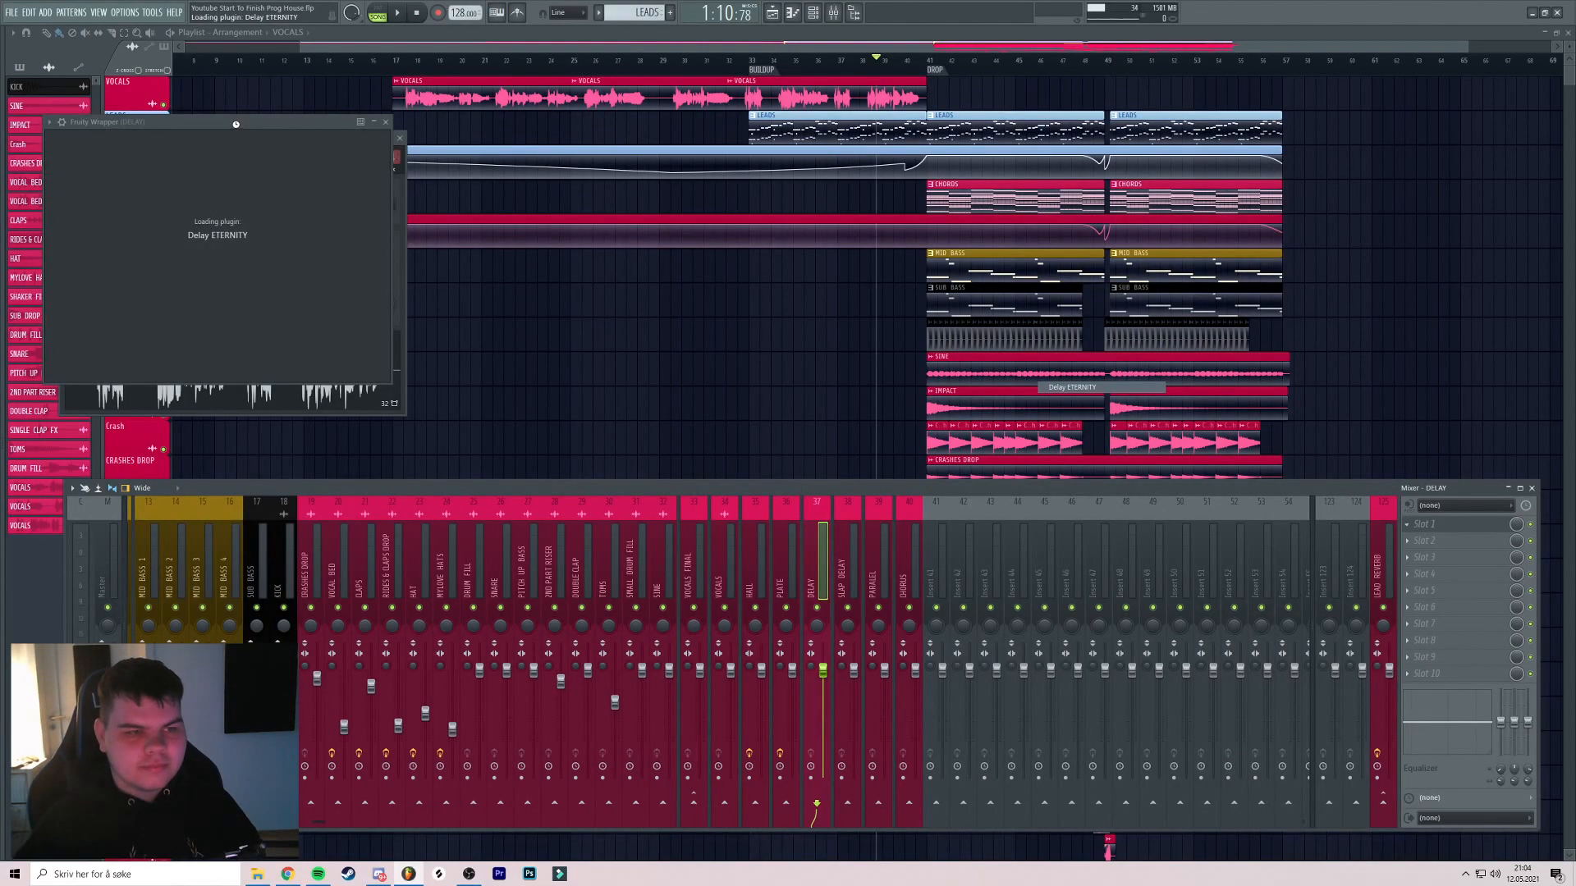
left_click(858, 133)
left_click(879, 141)
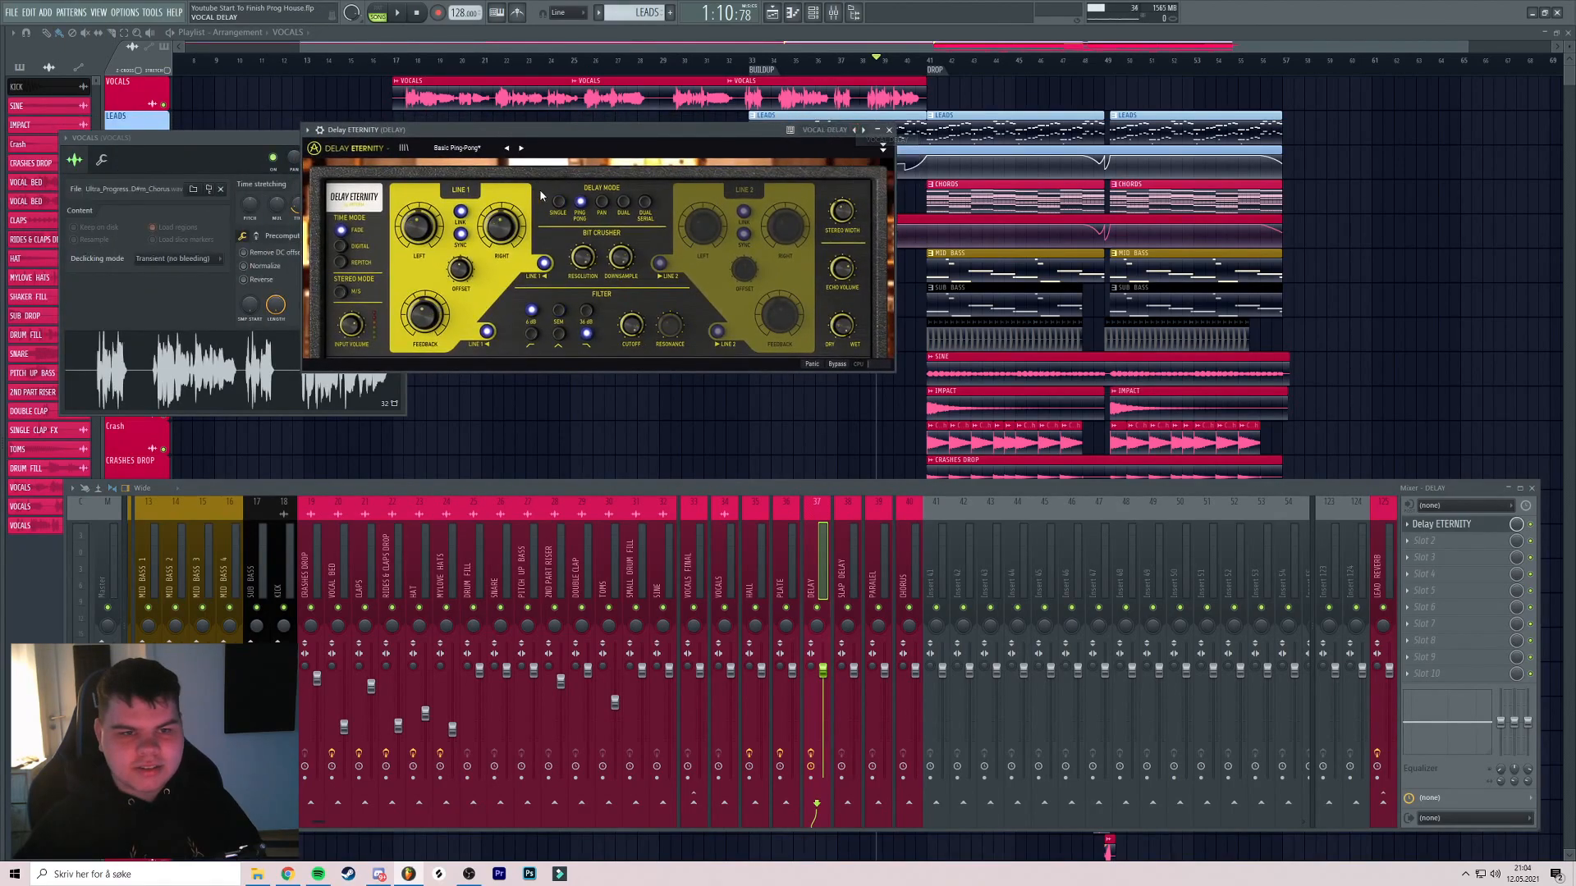
left_click(889, 131)
Load H-Delay Stereo with the VOCAL SLAP preset on the SLAP DELAY insert
left_click(1465, 525)
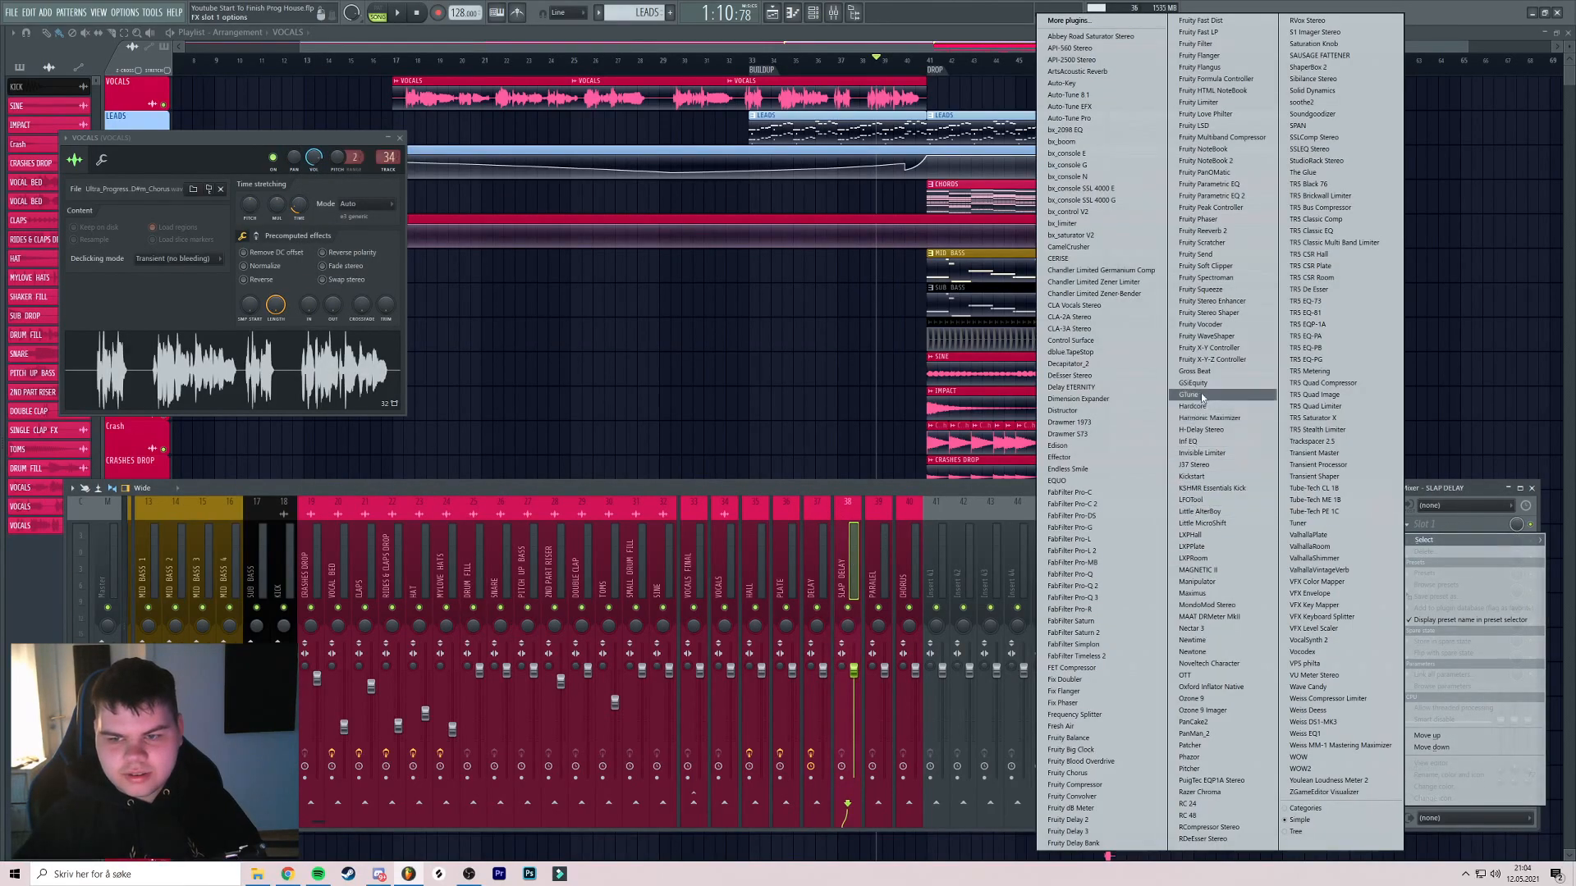
left_click(1203, 430)
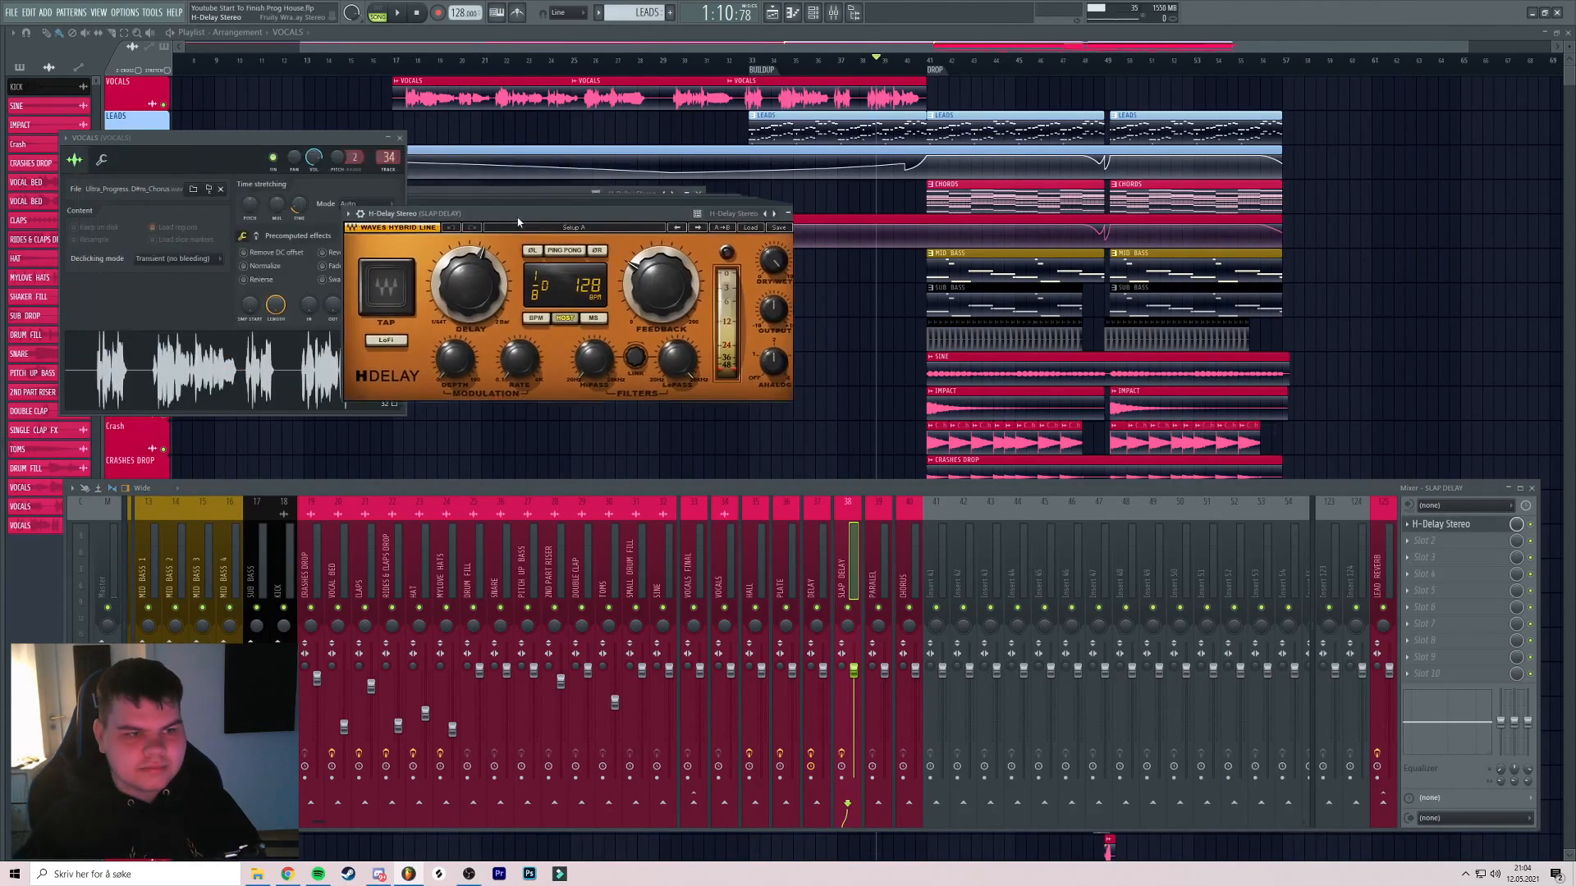
right_click(813, 219)
left_click(955, 224)
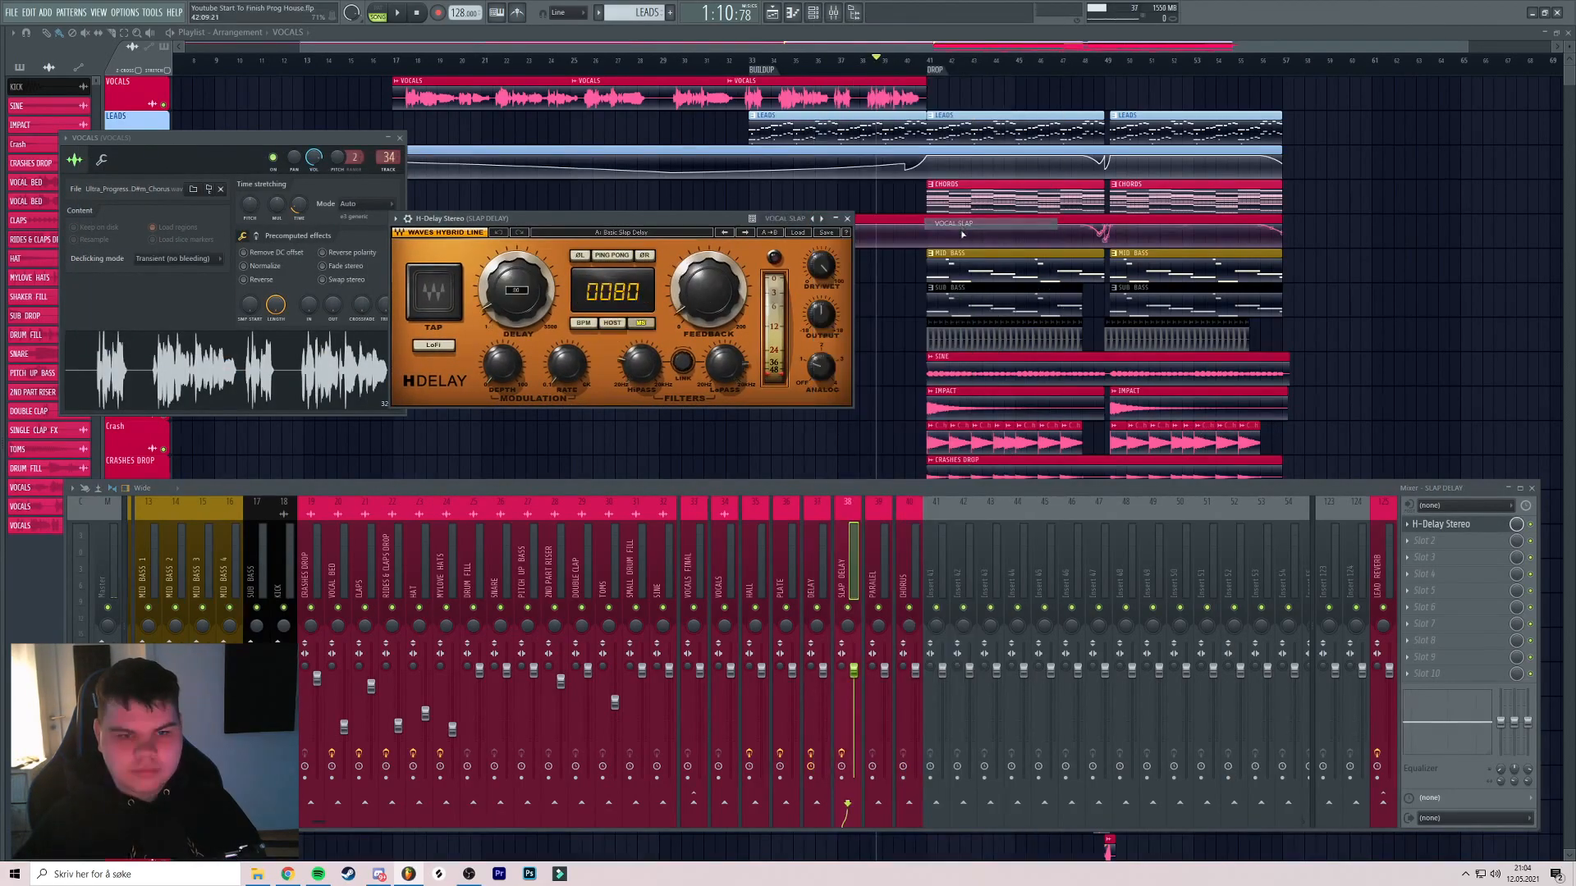
left_click(848, 220)
Put Decapitator_2 on the PARALEL insert and close the VOCALS channel settings
left_click(881, 579)
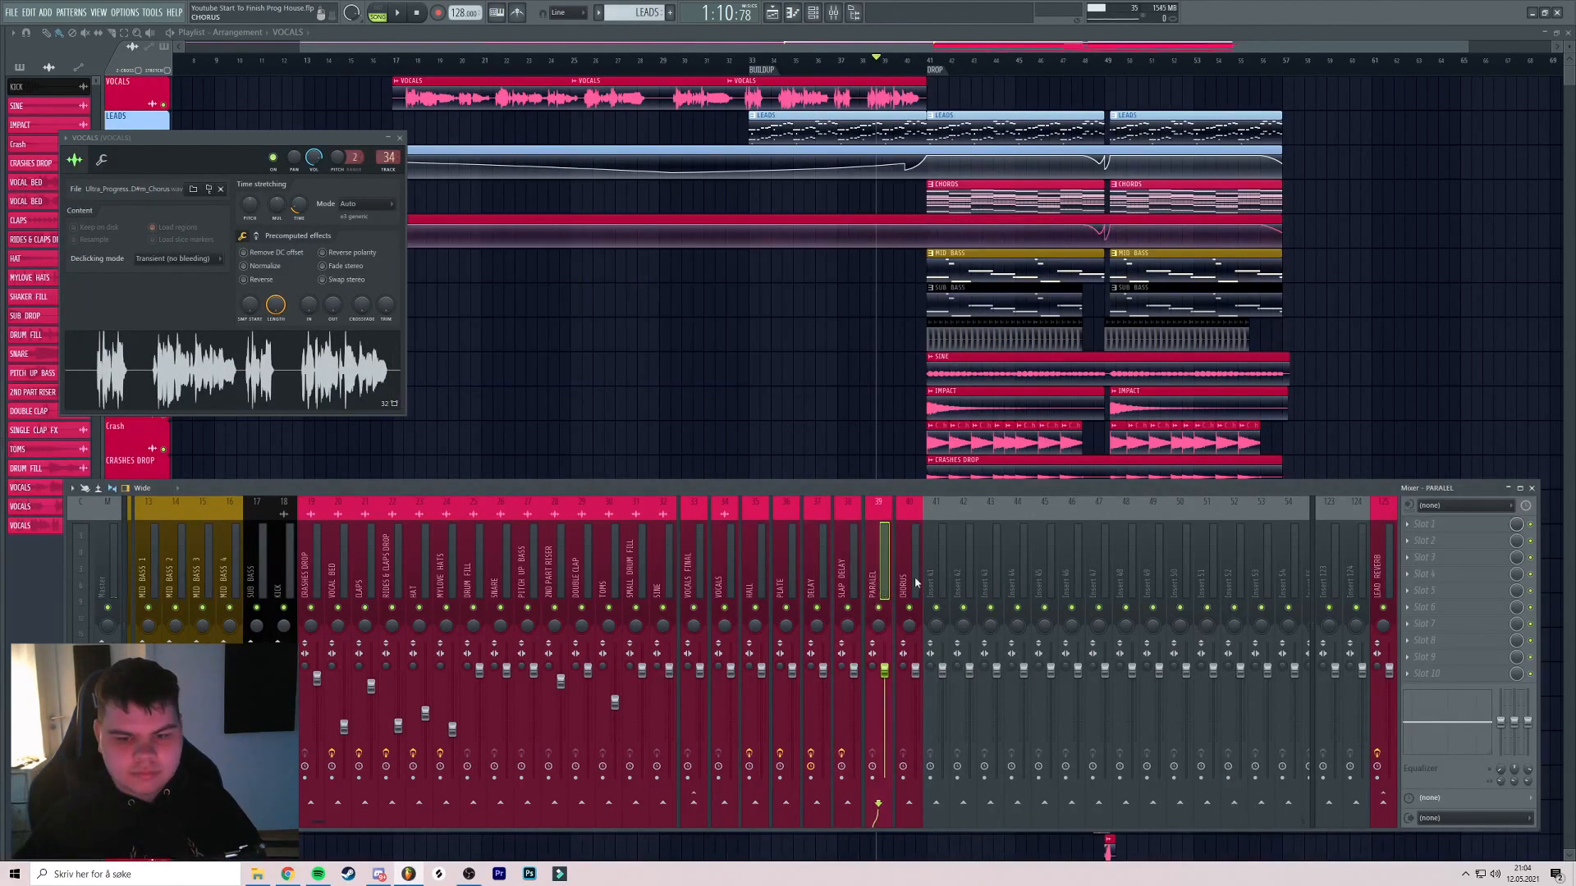
left_click(1446, 532)
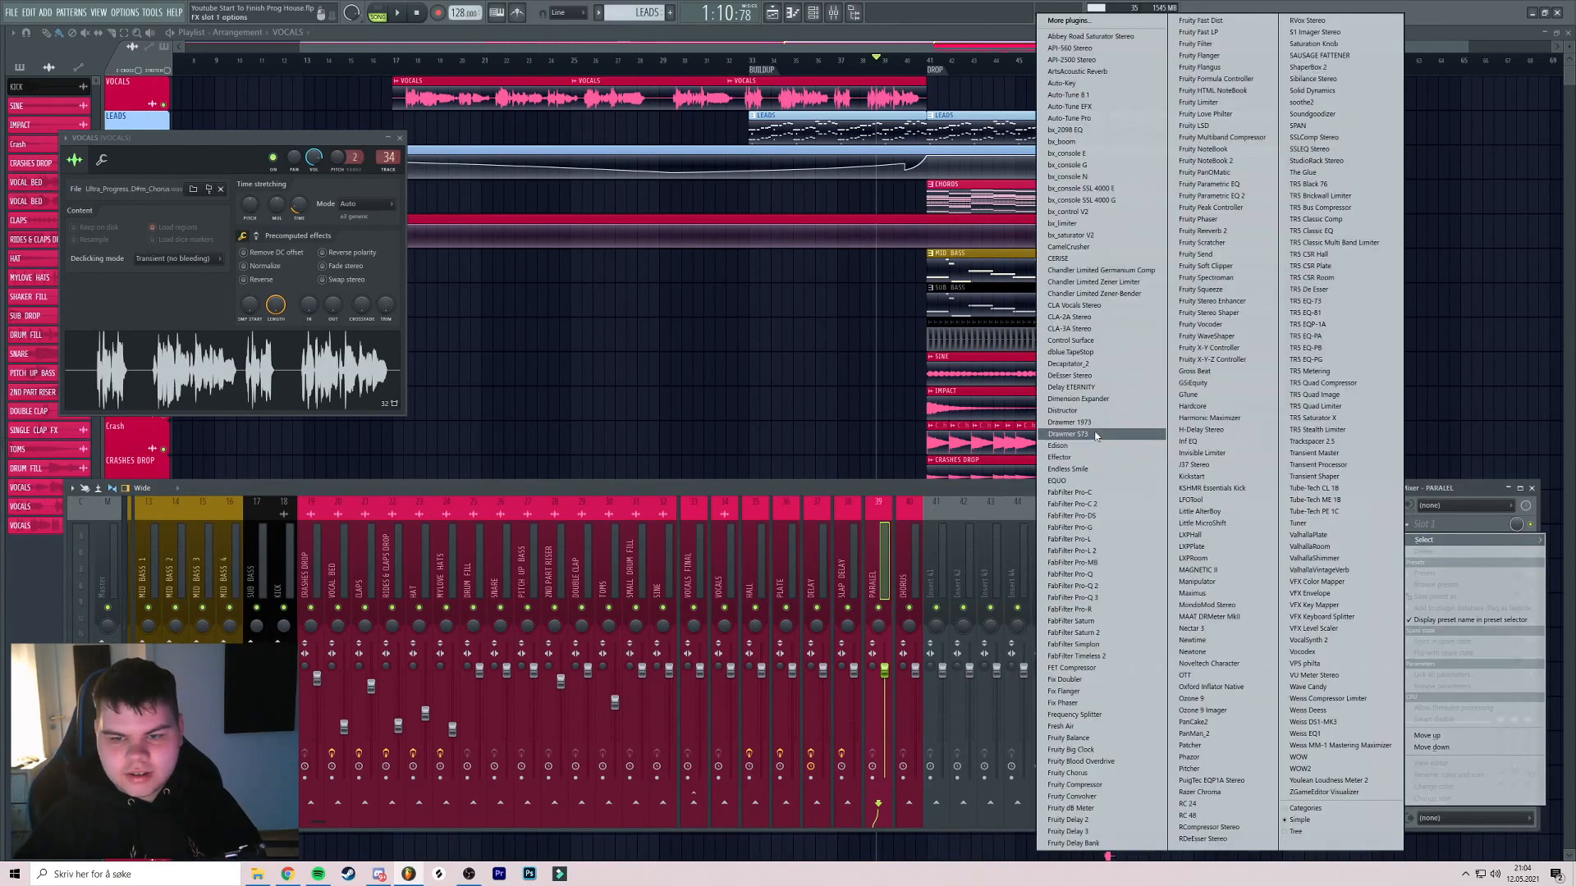
left_click(1089, 364)
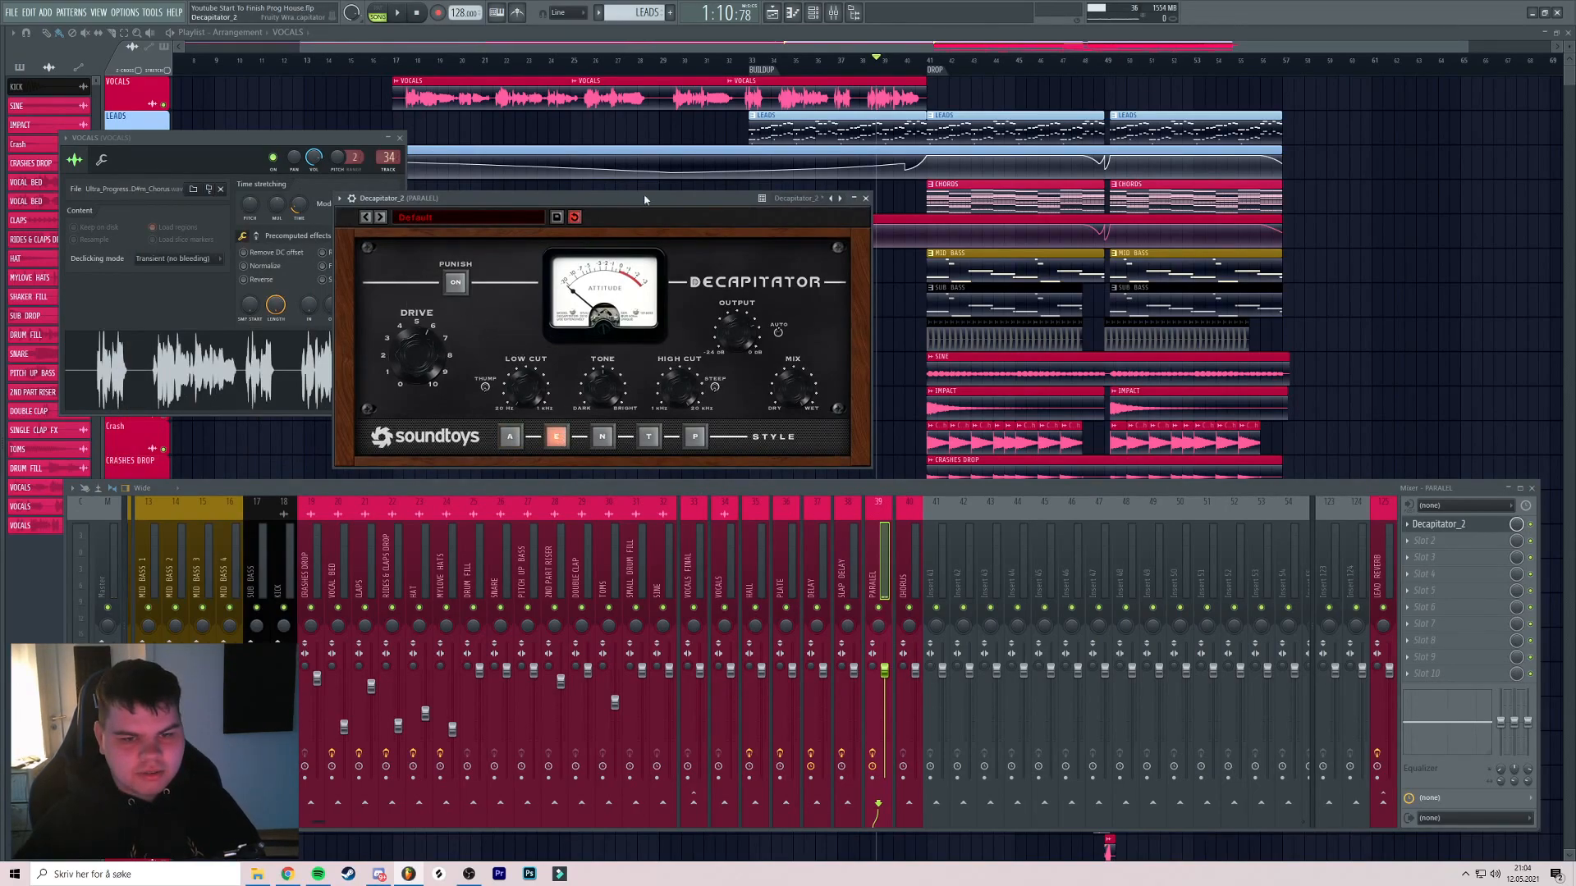
left_click_drag(645, 203, 796, 213)
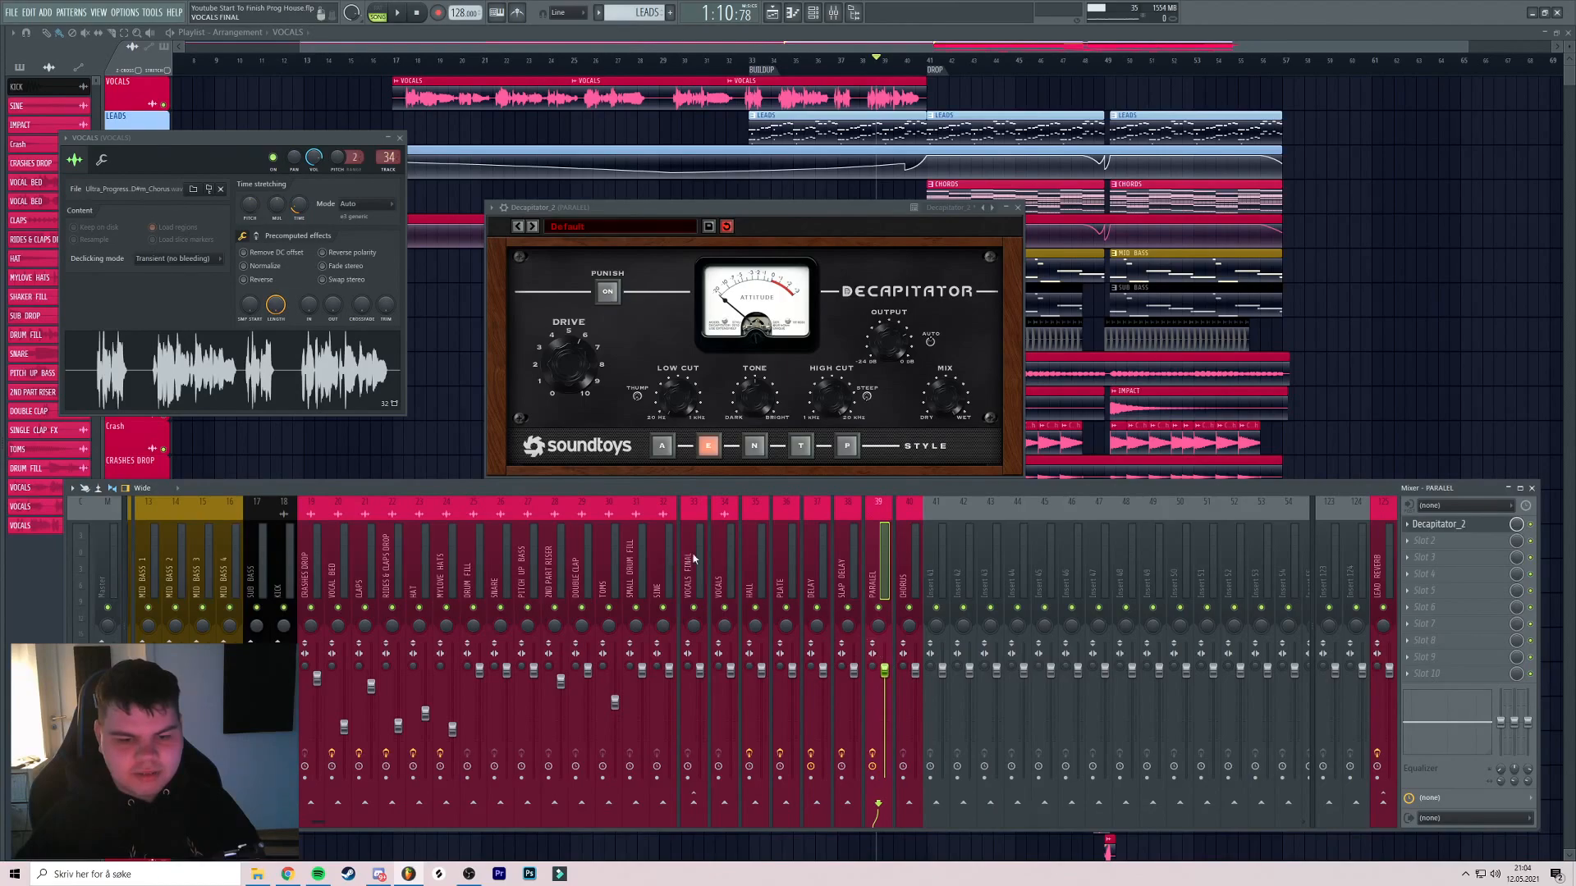
left_click(854, 690)
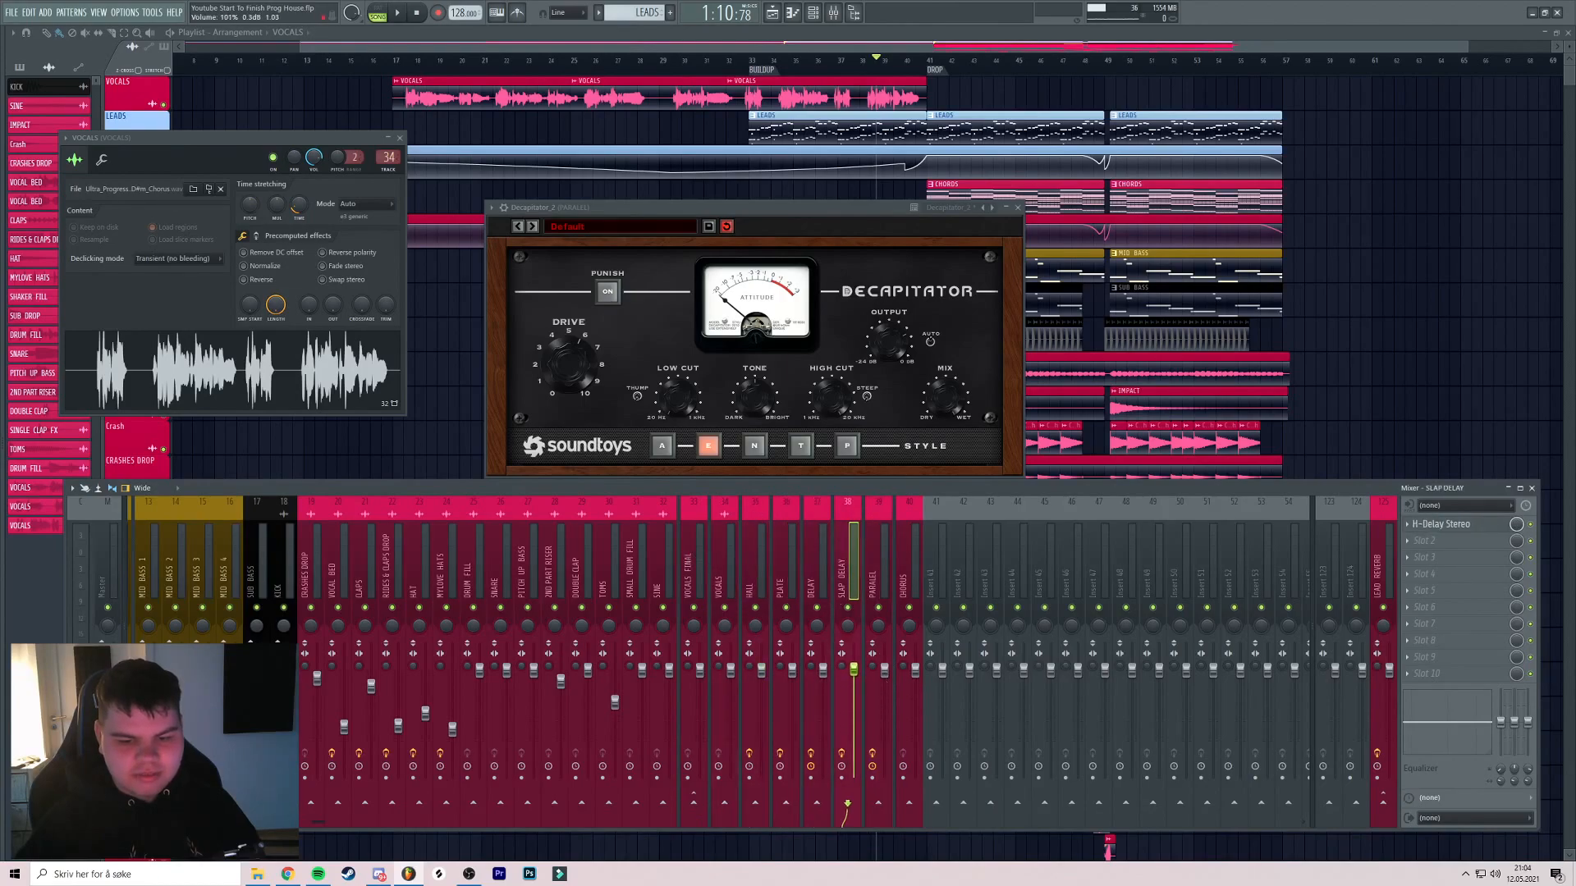
left_click(1018, 206)
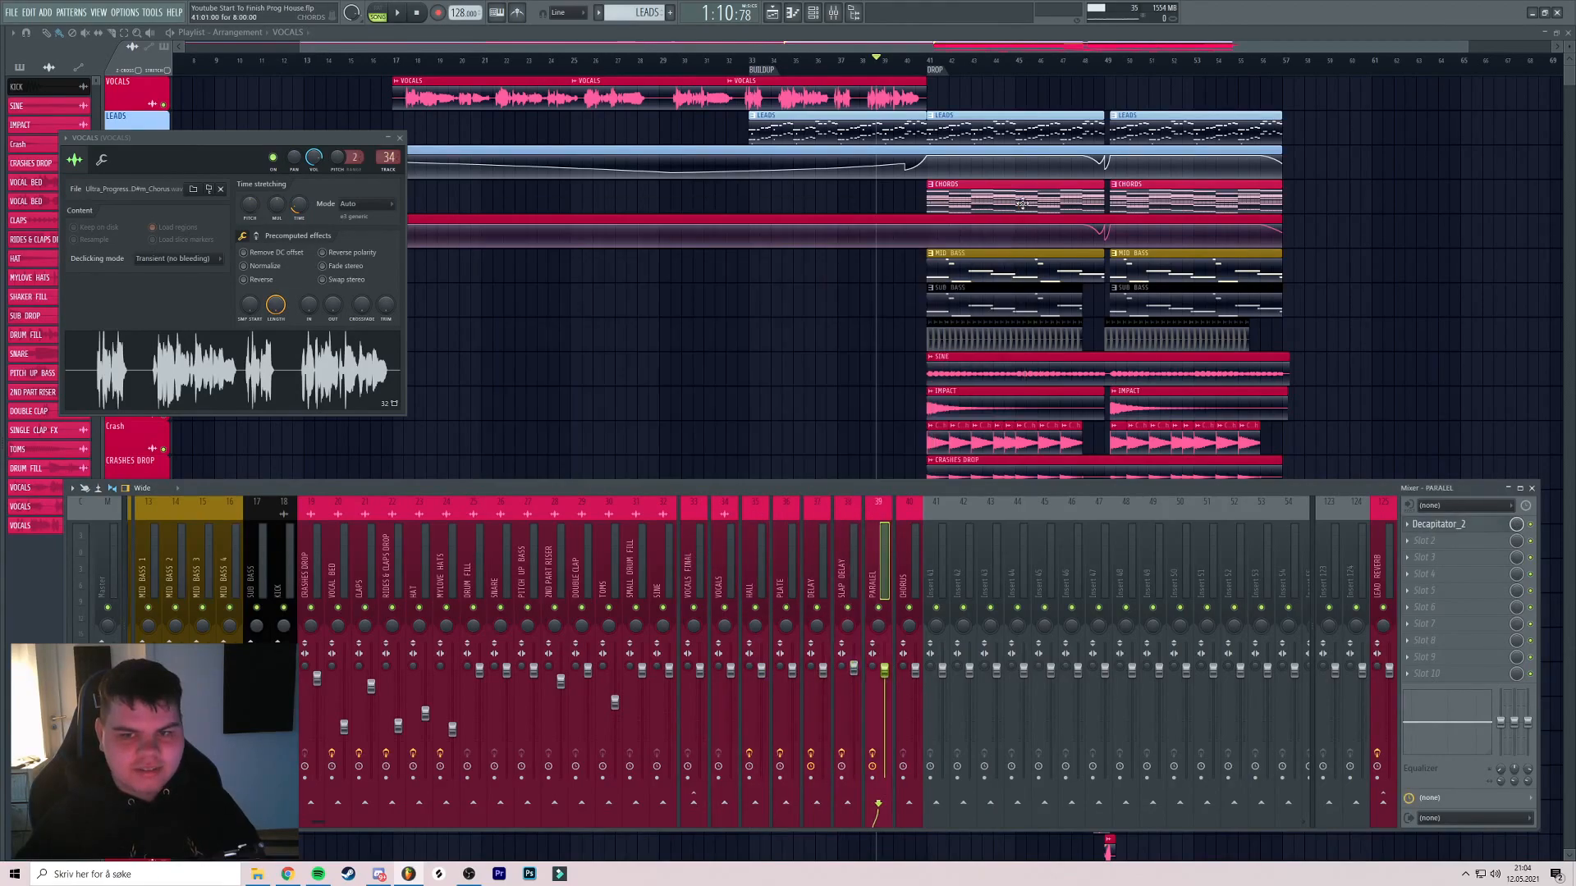
left_click(399, 139)
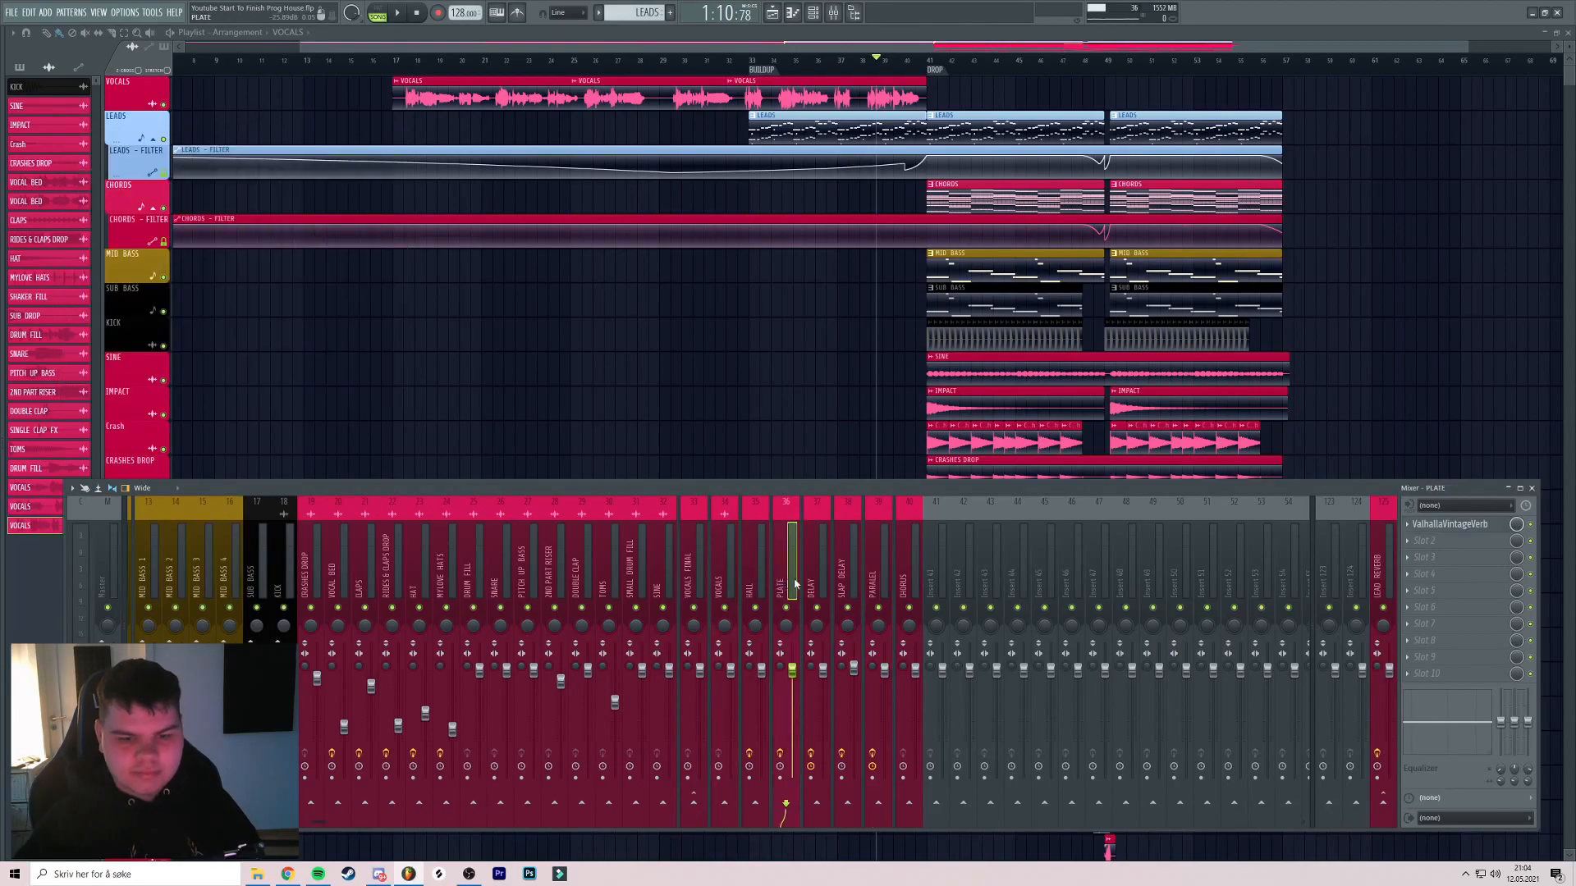
Load Soundtoys Little MicroShift into slot 1 of the CHORUS insert
left_click(1452, 526)
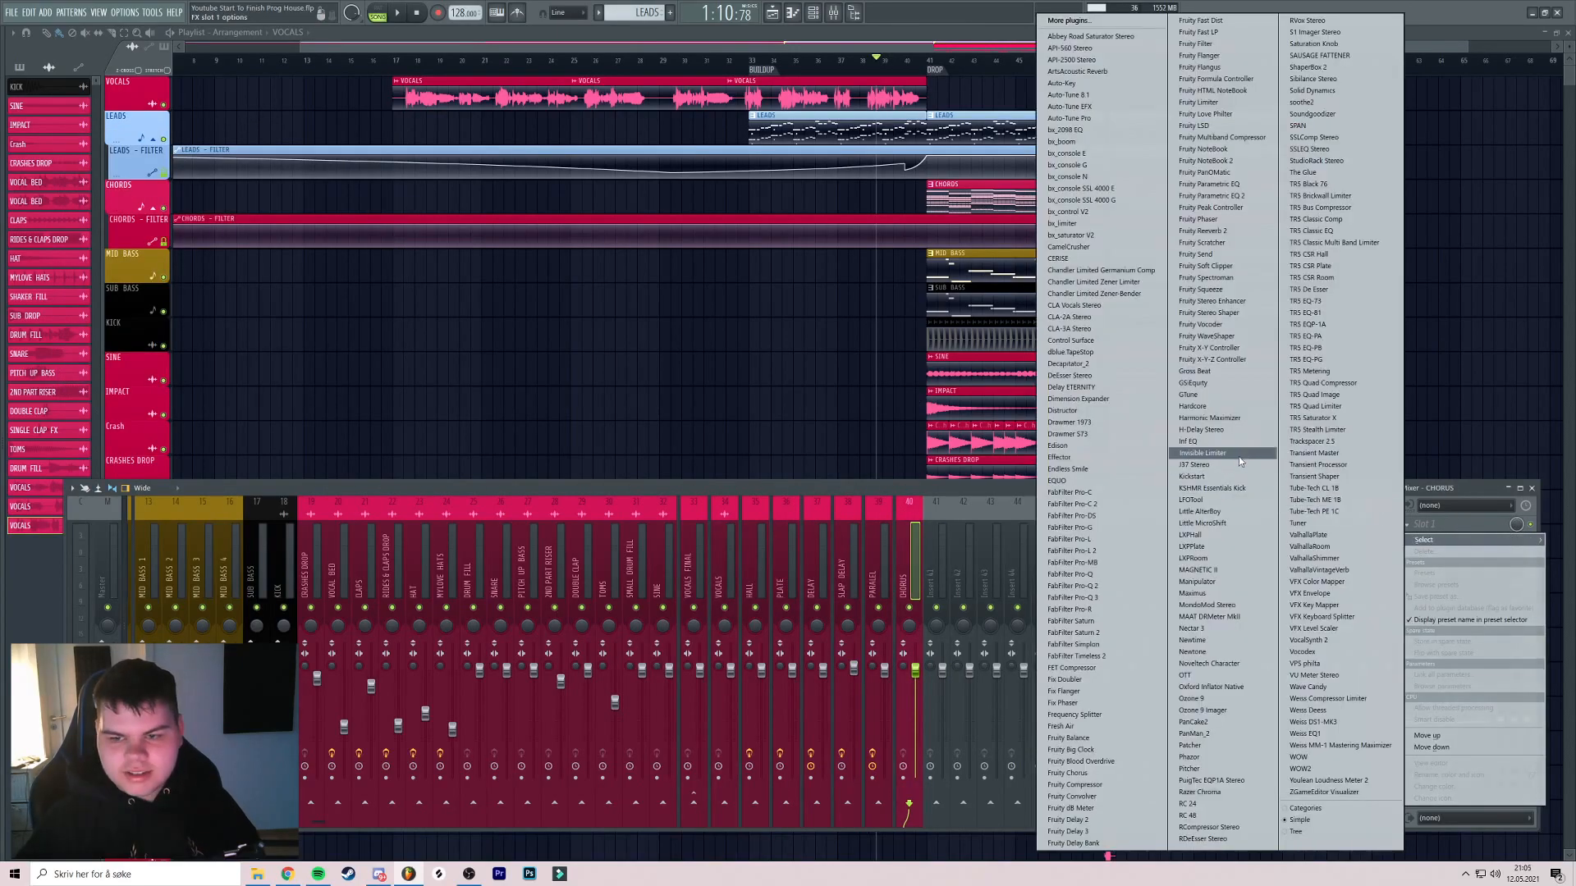
left_click(1205, 524)
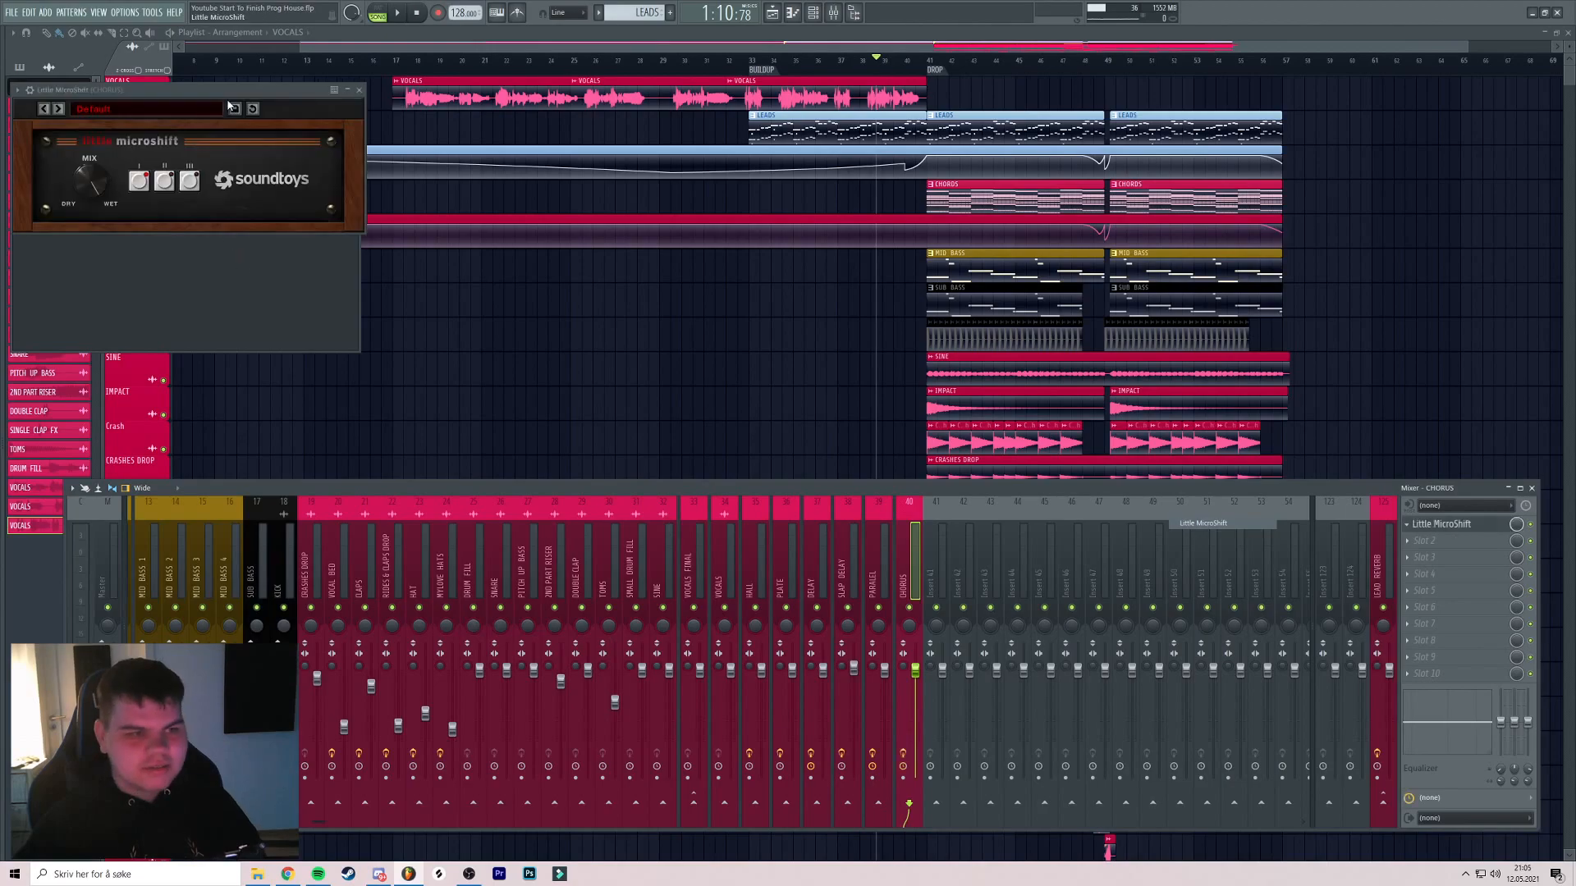
left_click_drag(265, 114, 416, 138)
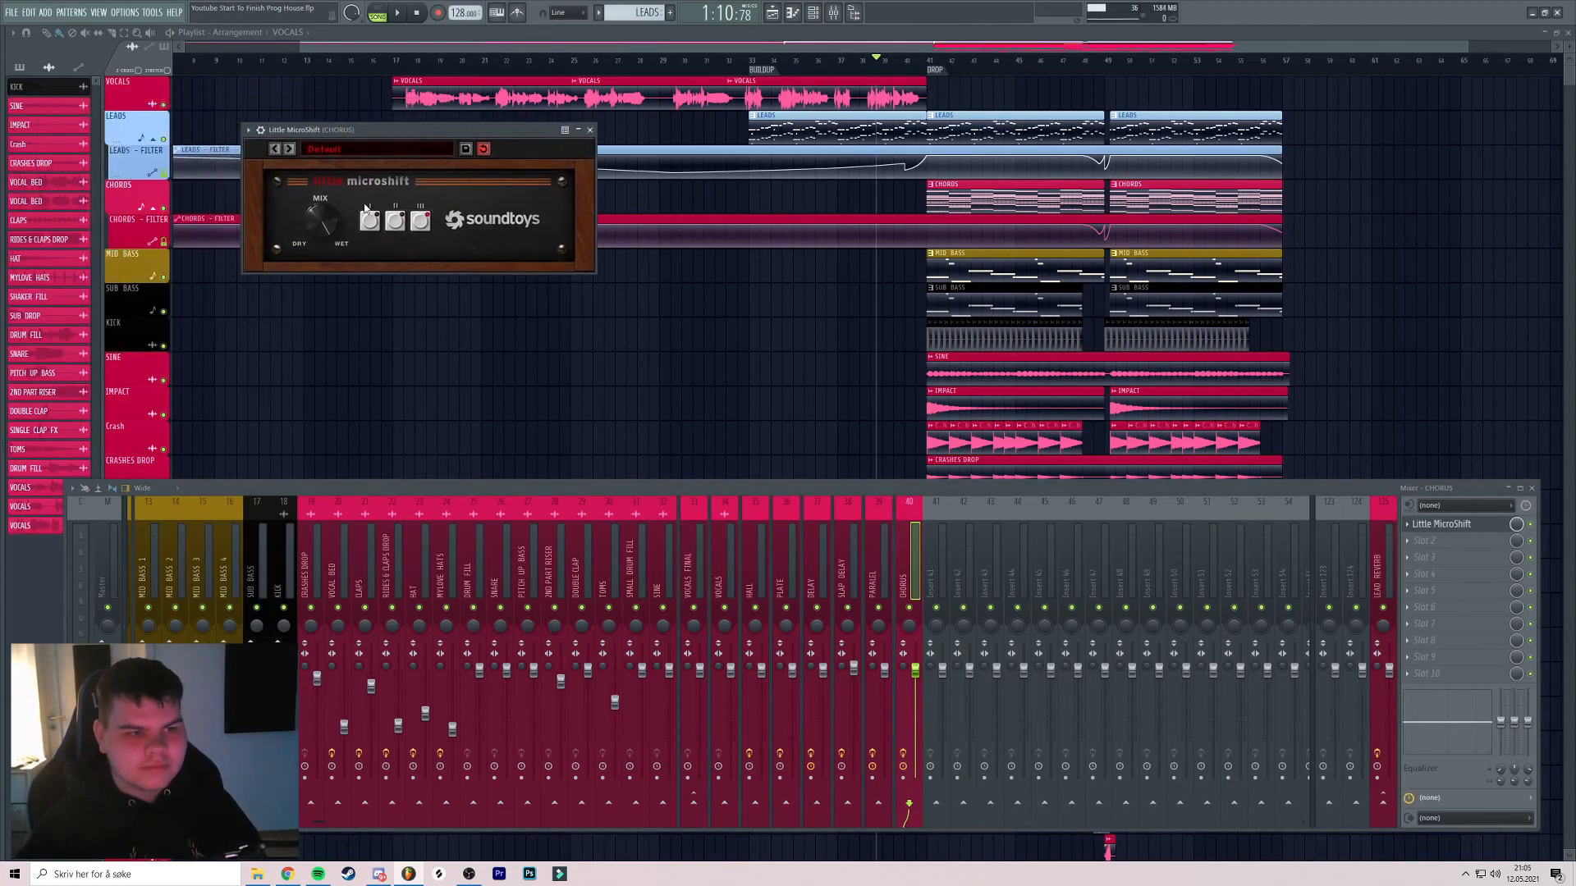
left_click(590, 130)
Load FabFilter Pro-Q 3 into the VOCALS mixer track's first slot
left_click(714, 539)
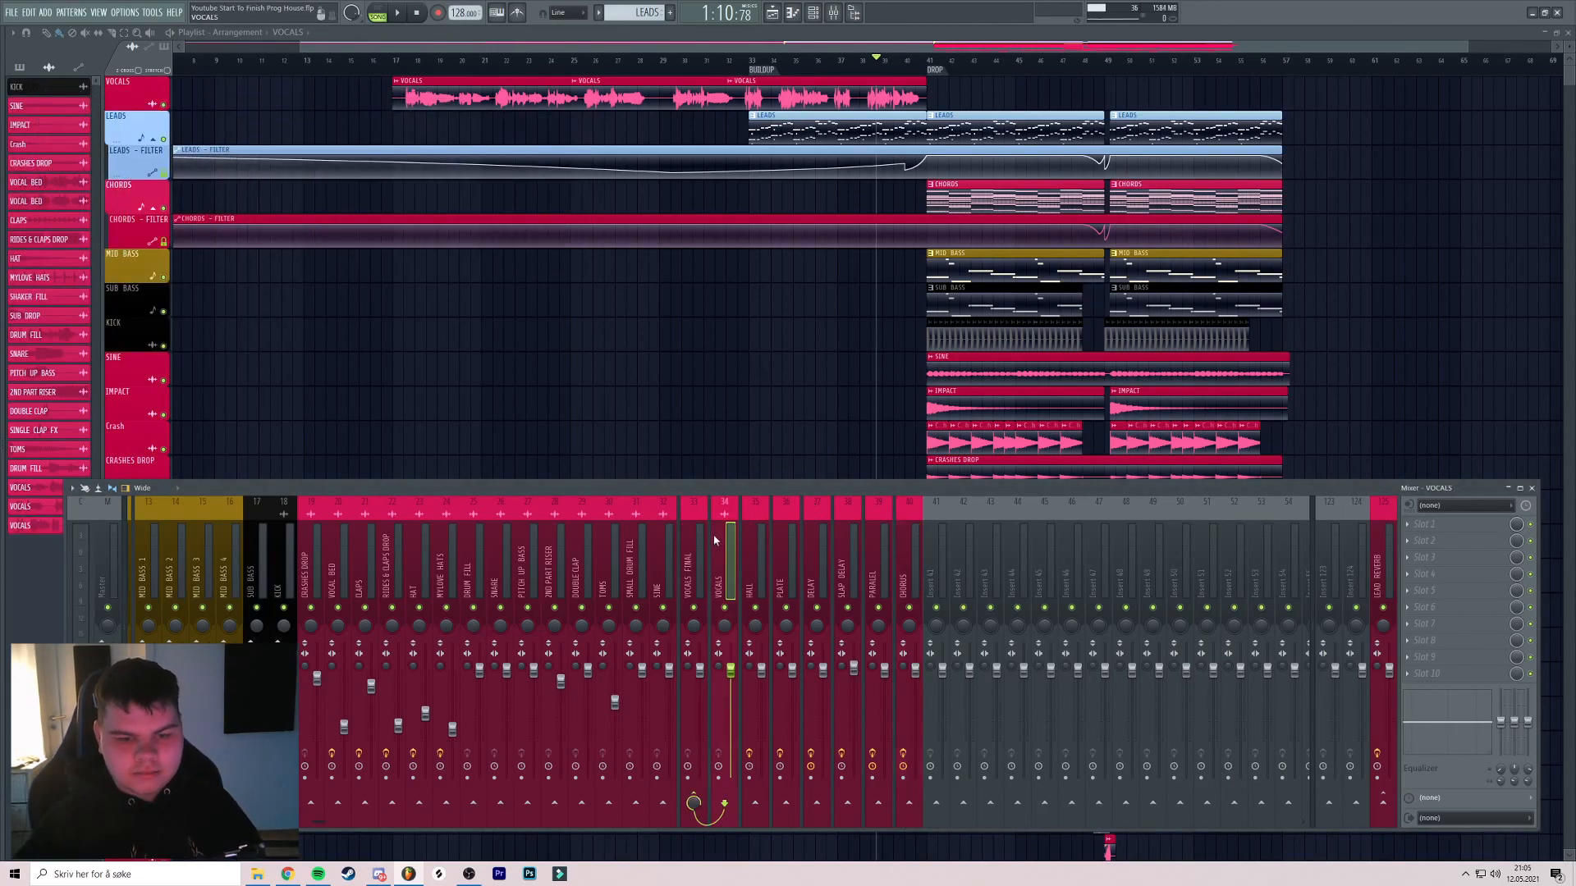
left_click(715, 551)
left_click(696, 555)
left_click(1438, 527)
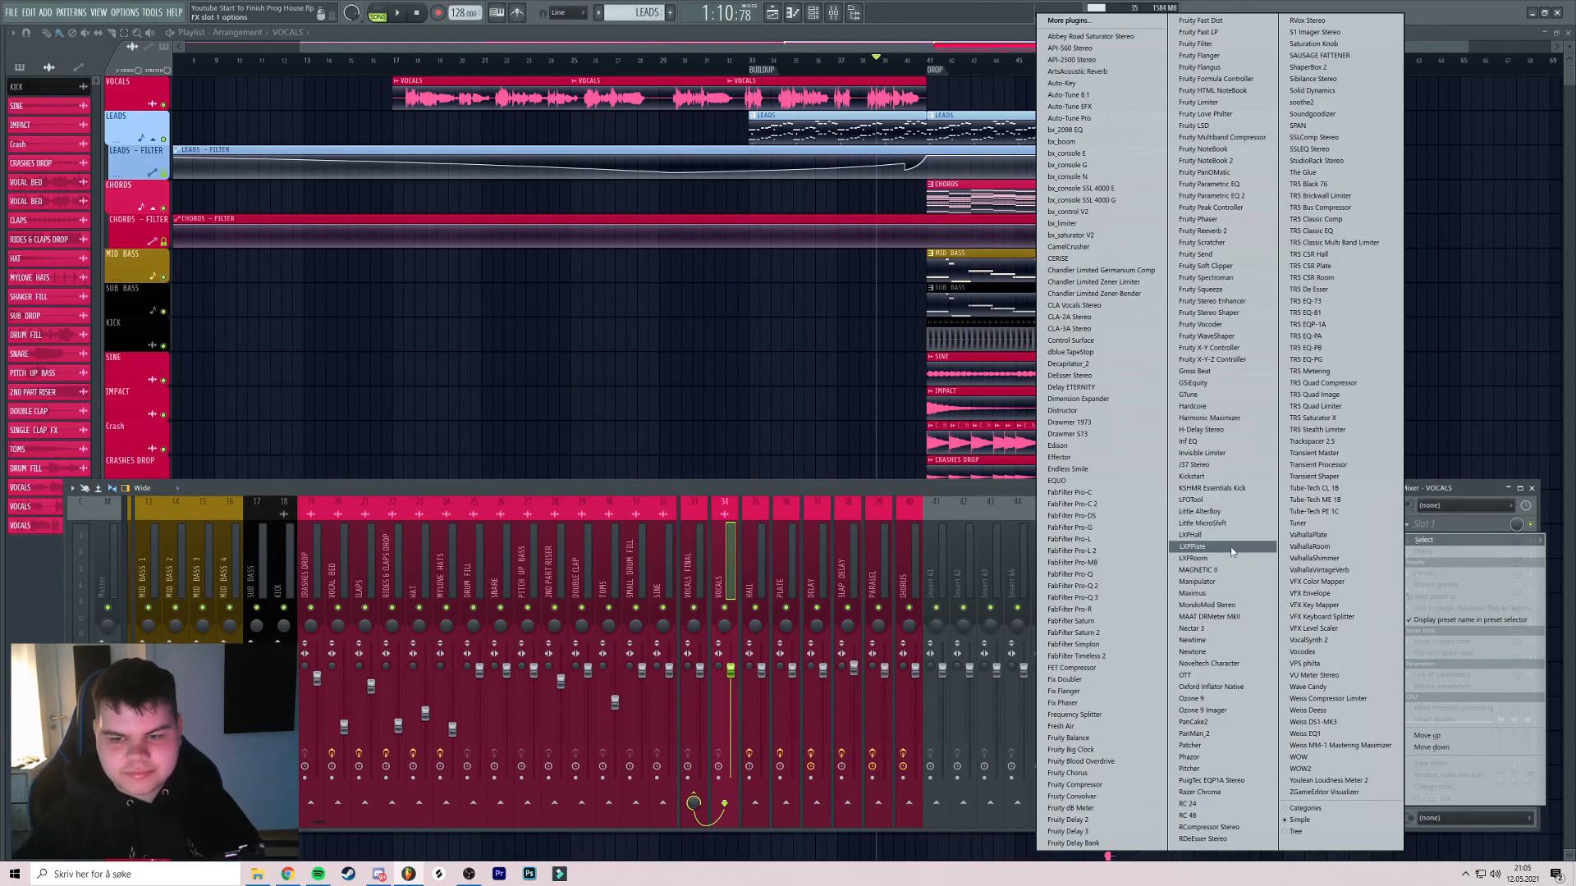
left_click(1071, 597)
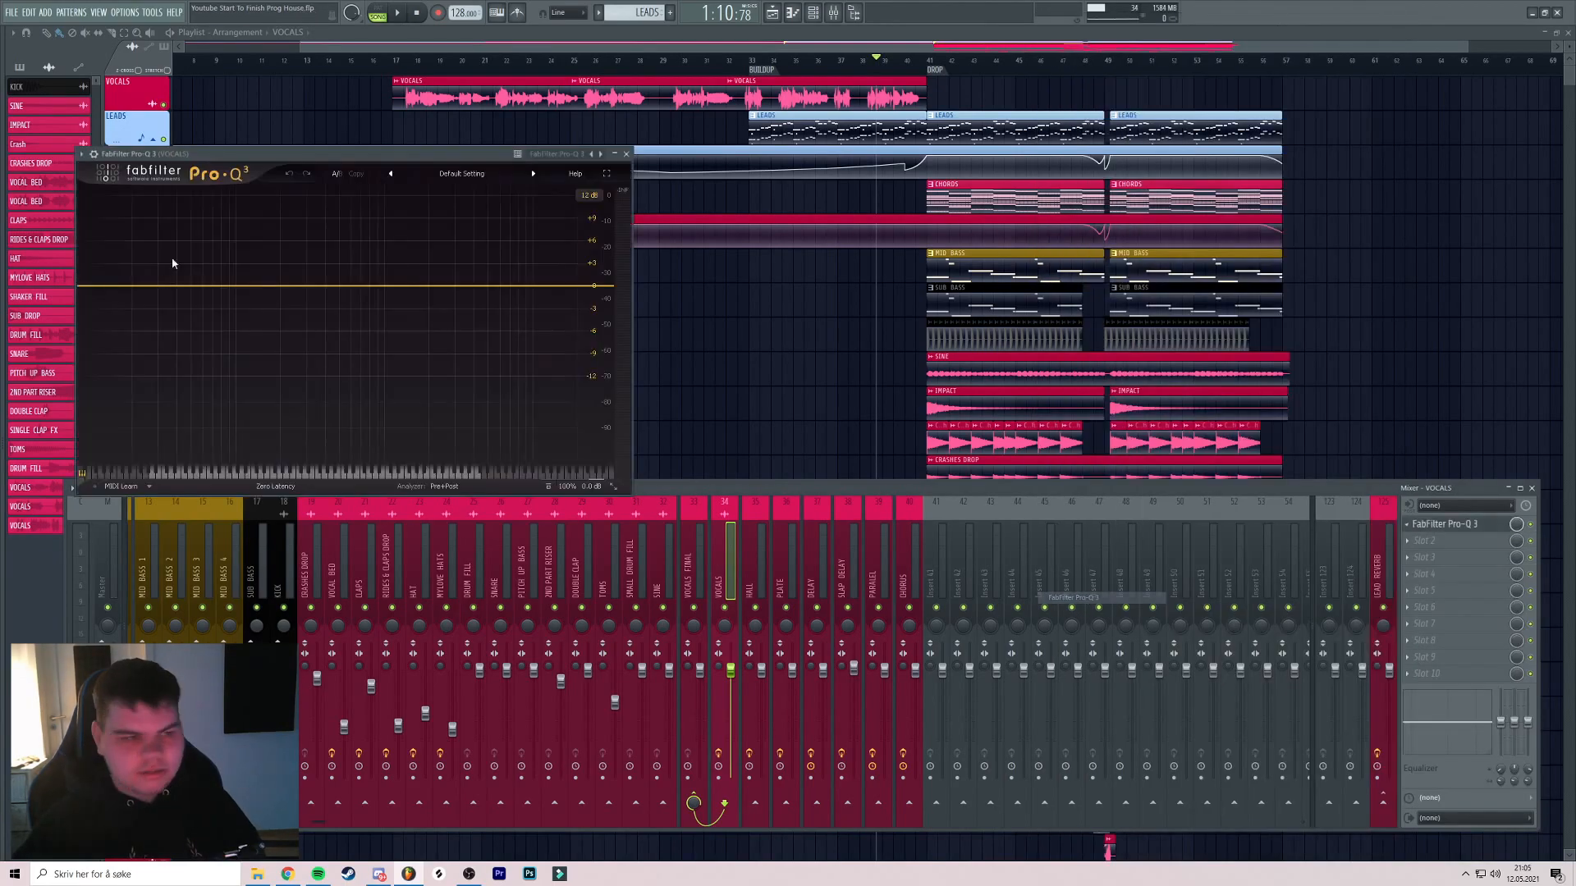
left_click_drag(239, 160, 405, 158)
Add a low cut and settle it around 124 Hz while playing the vocals at bar 17
left_click_drag(261, 285, 438, 293)
key("space")
left_click(397, 58)
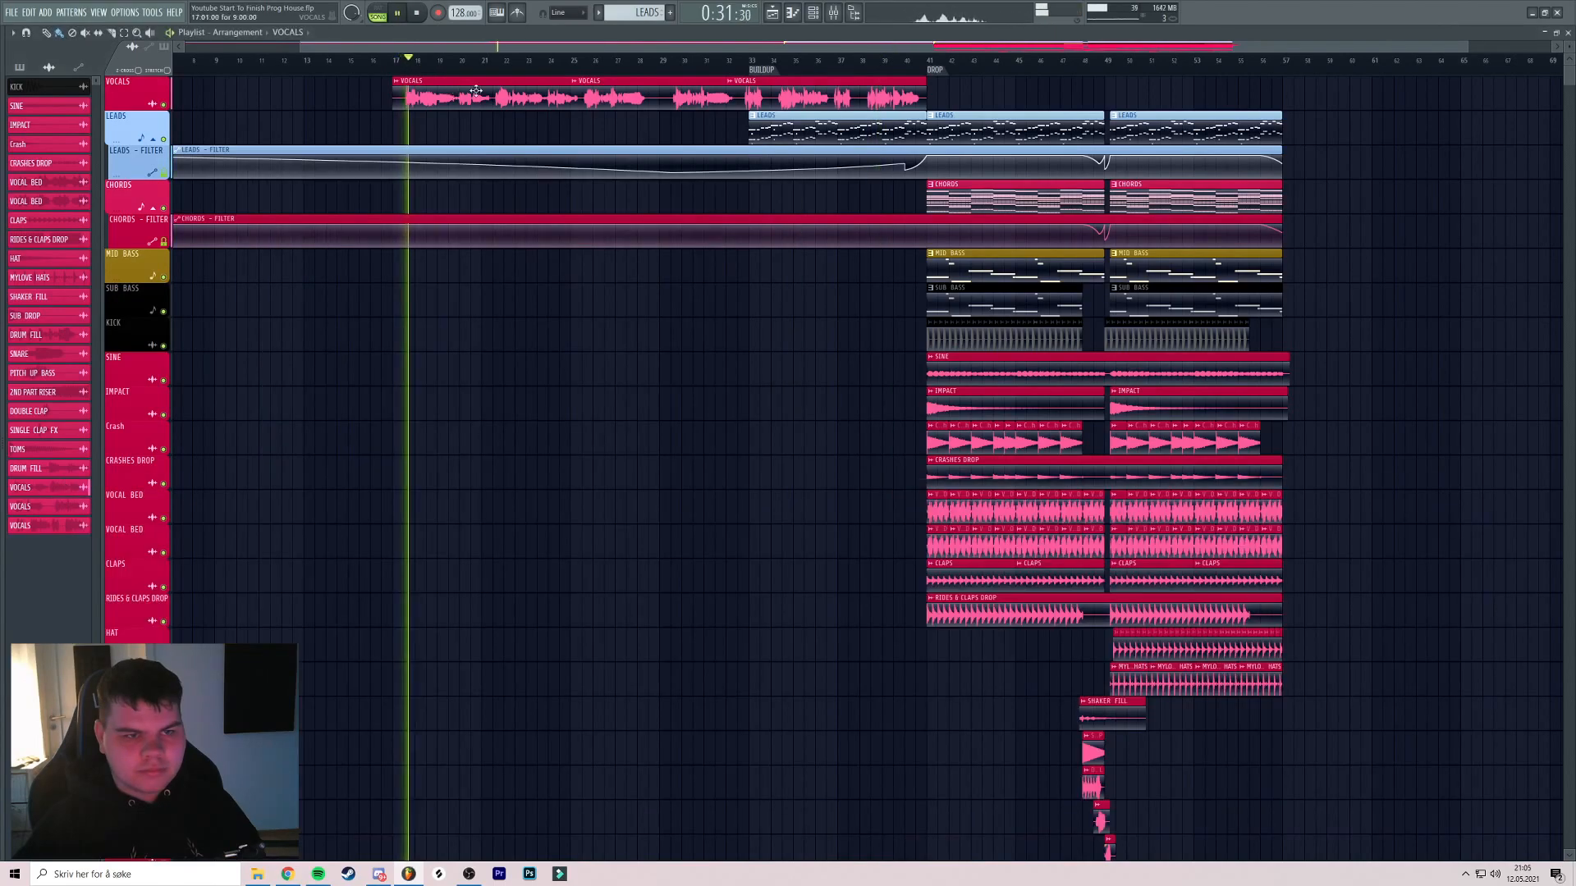
left_click(834, 13)
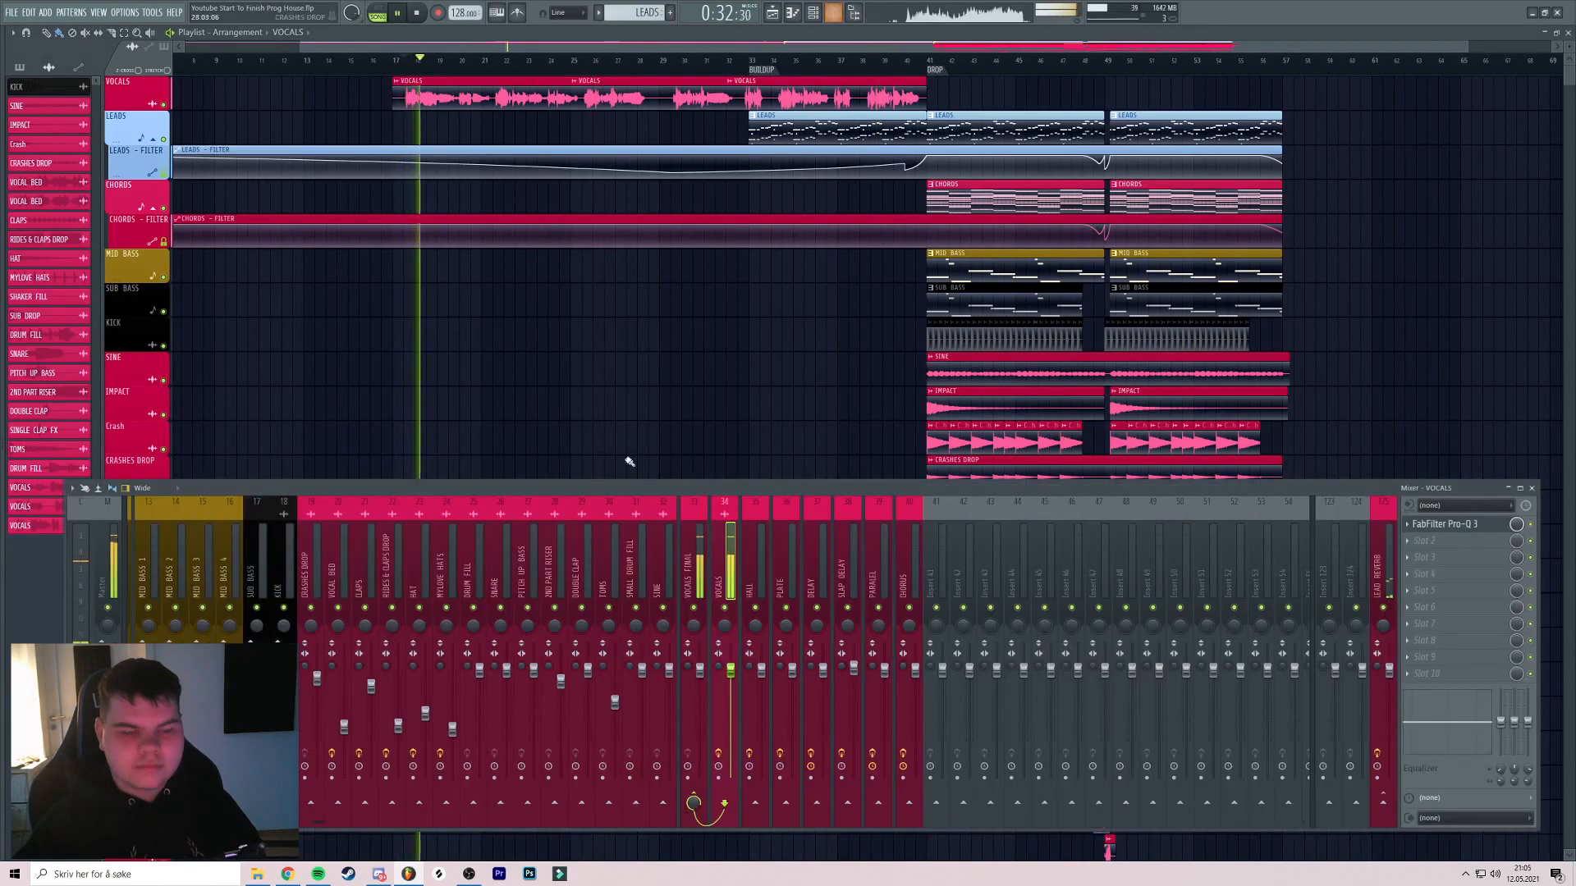
left_click(1432, 526)
mouse_move(435, 293)
left_mouse_down()
mouse_move(394, 293)
mouse_move(417, 300)
left_mouse_up()
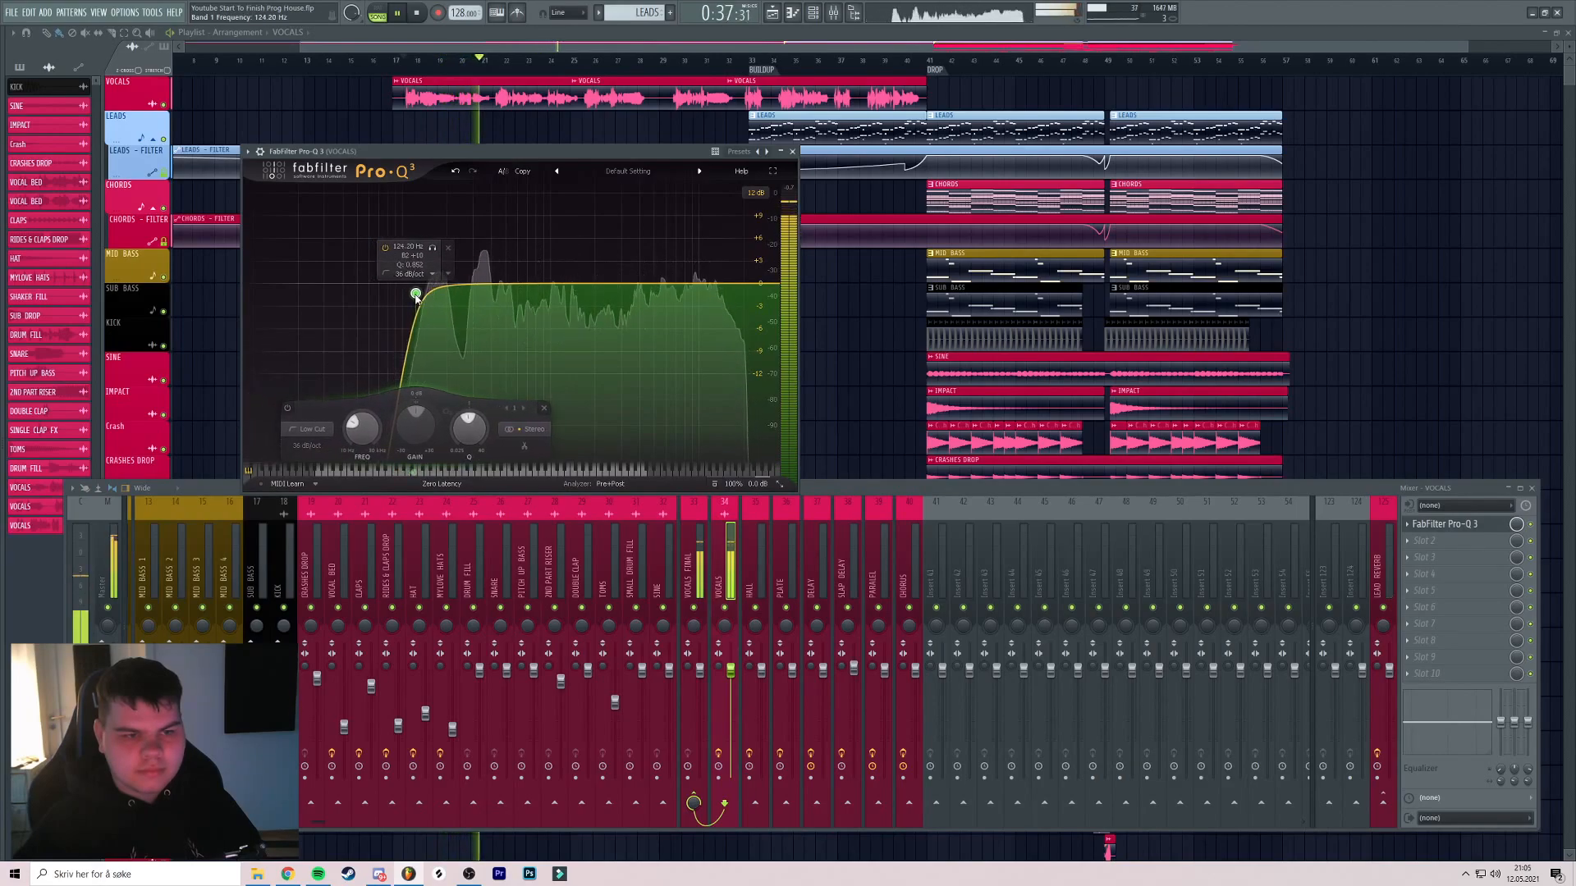
key("space")
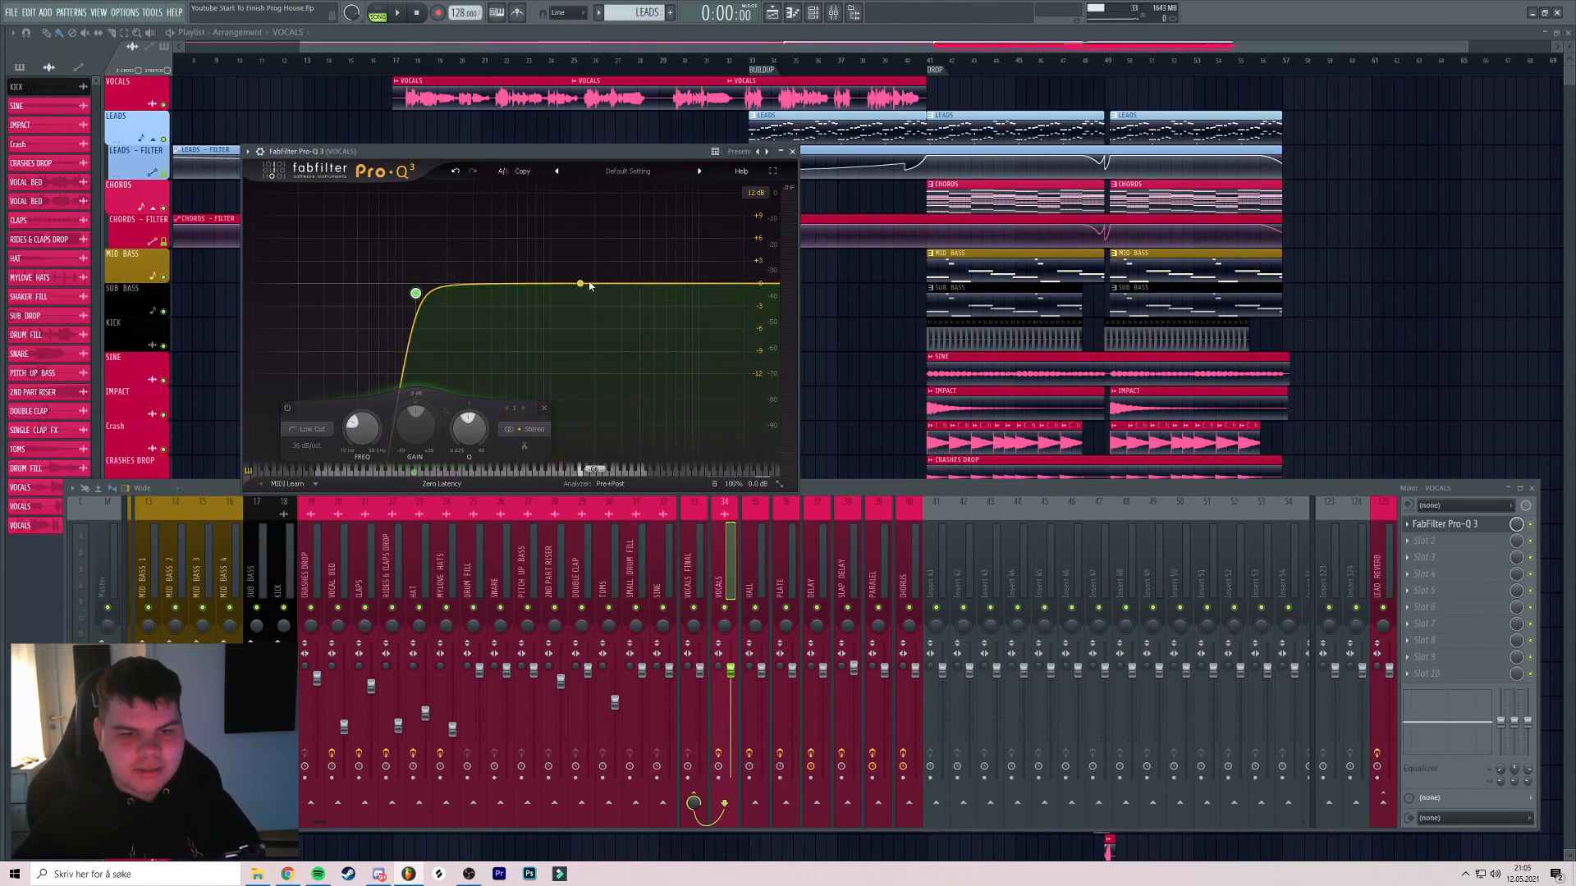
Add a narrow bell band near 830 Hz and solo it
left_click_drag(525, 152, 557, 147)
key("space")
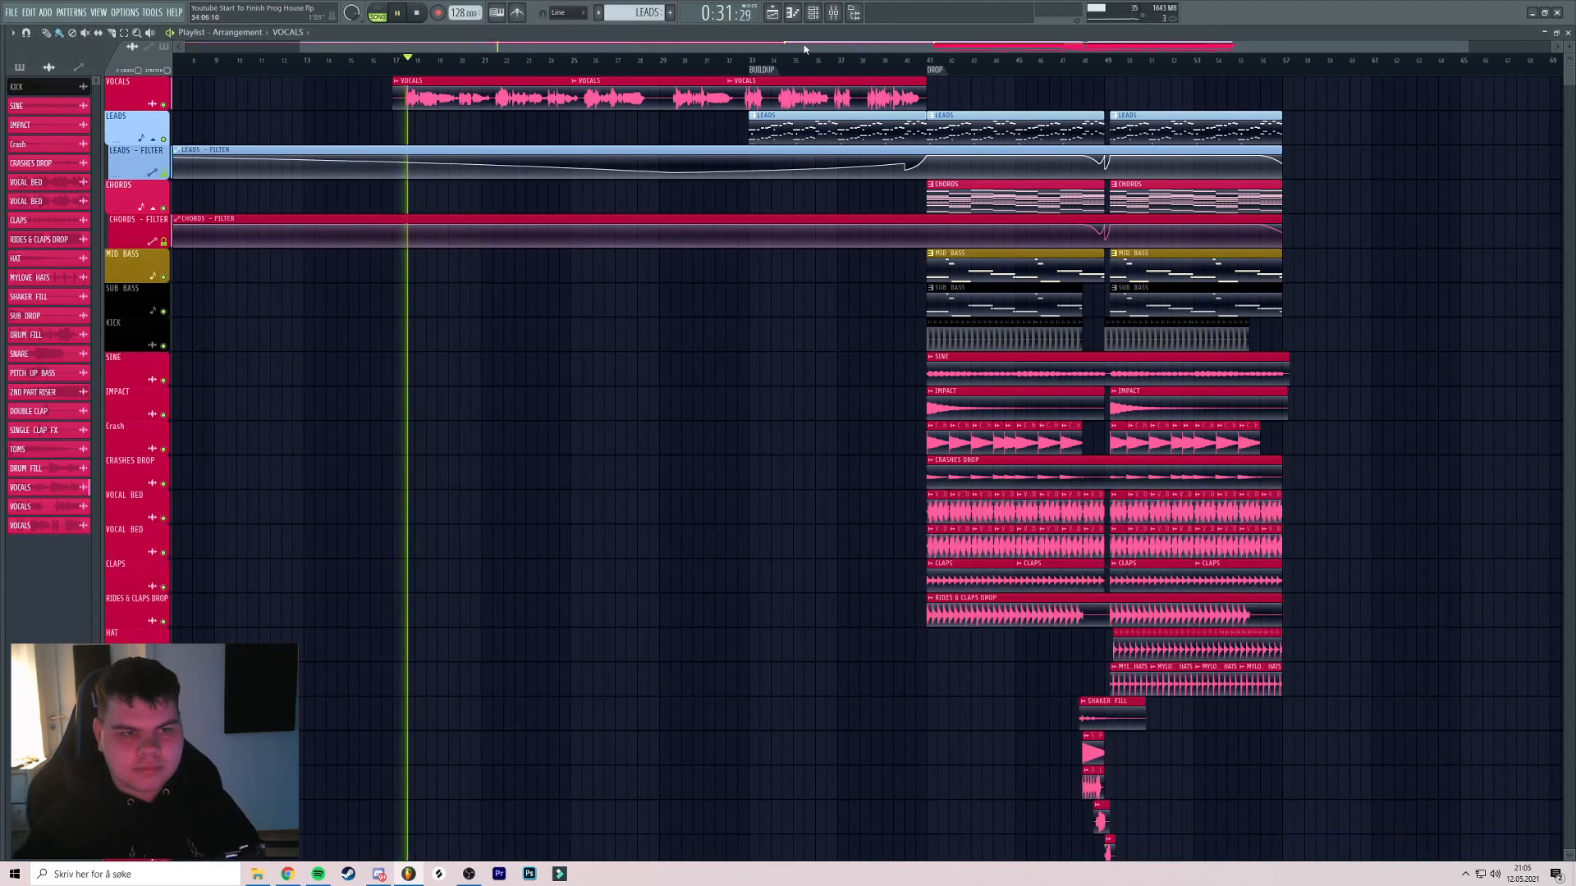
left_click(833, 20)
left_click(1444, 524)
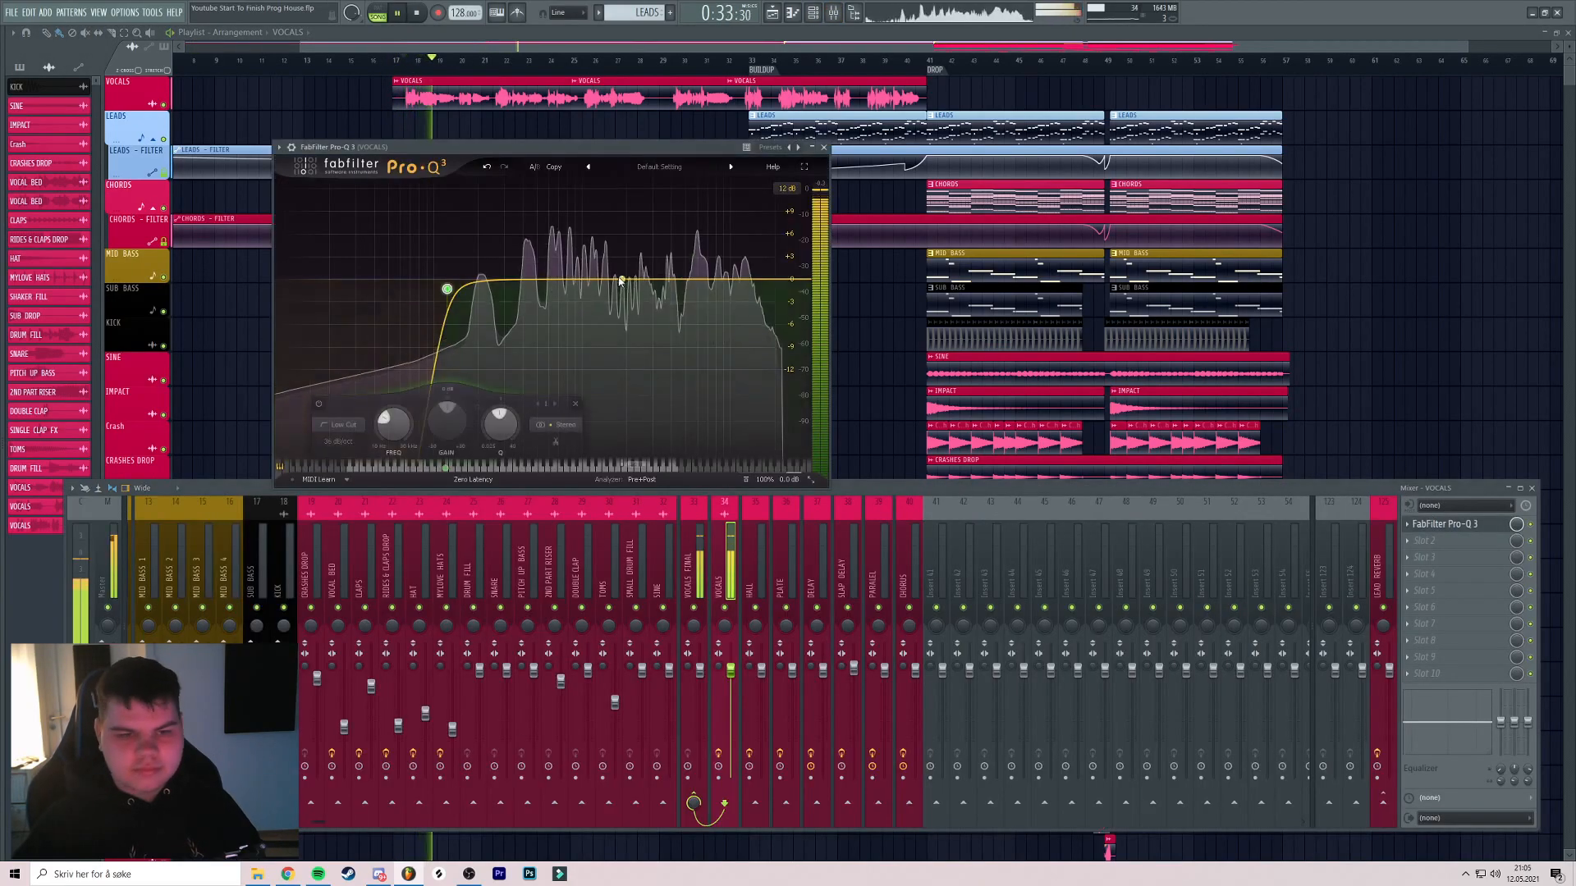
left_click_drag(545, 279, 569, 257)
scroll(547, 264, "up", 8)
scroll(570, 257, "up", 2)
left_click(586, 211)
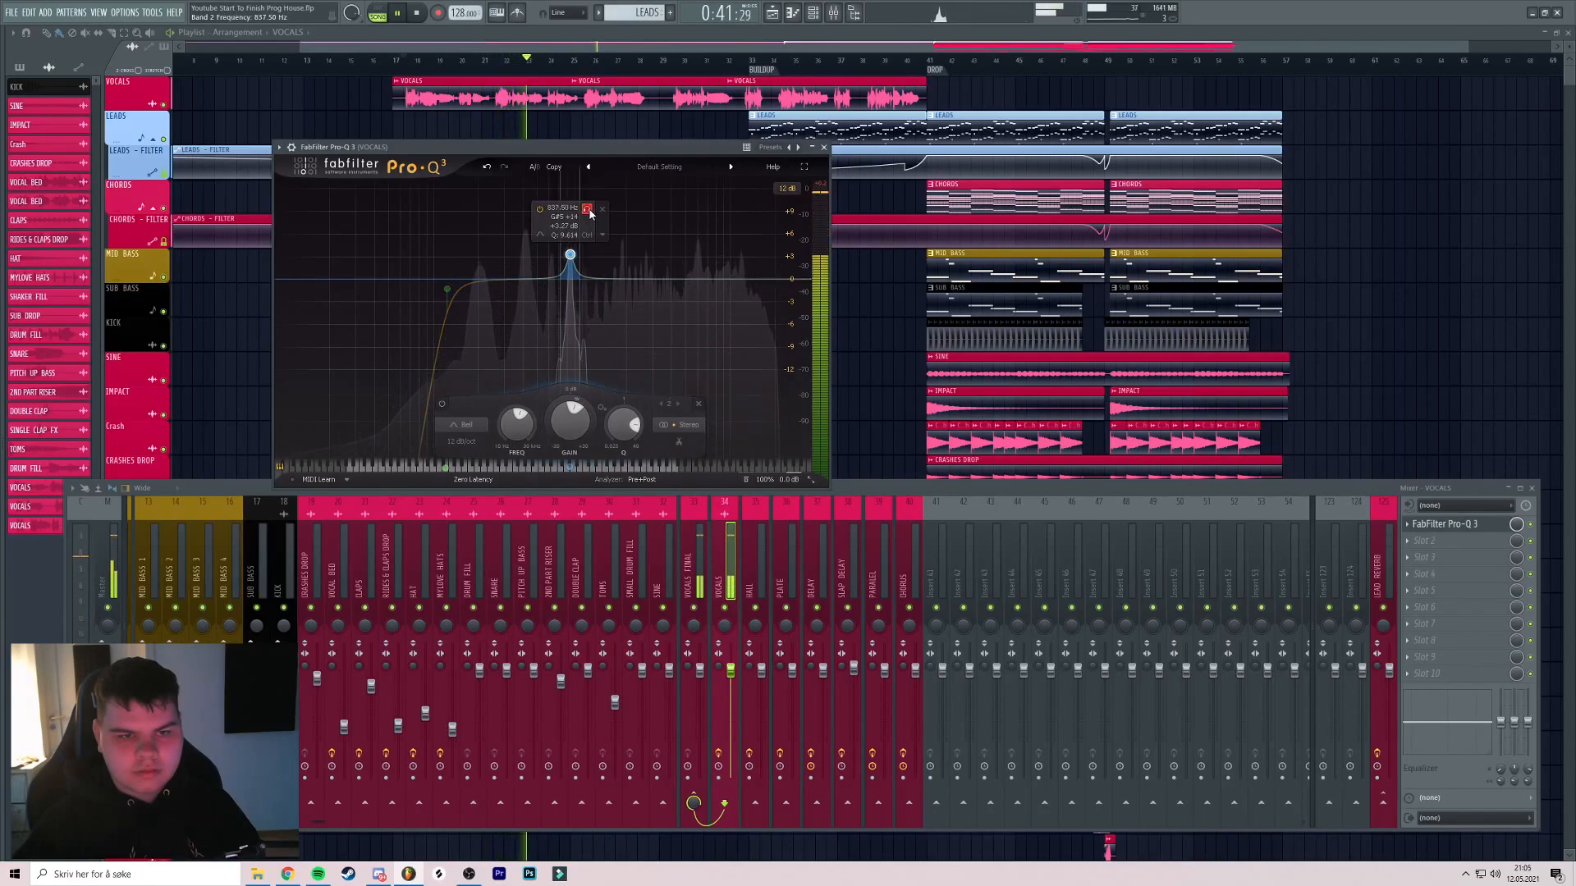
Unsolo the band near 830 Hz and enter an exact gain of 0 for band 2
left_click(588, 213)
key("space")
double_click(569, 427)
type("0")
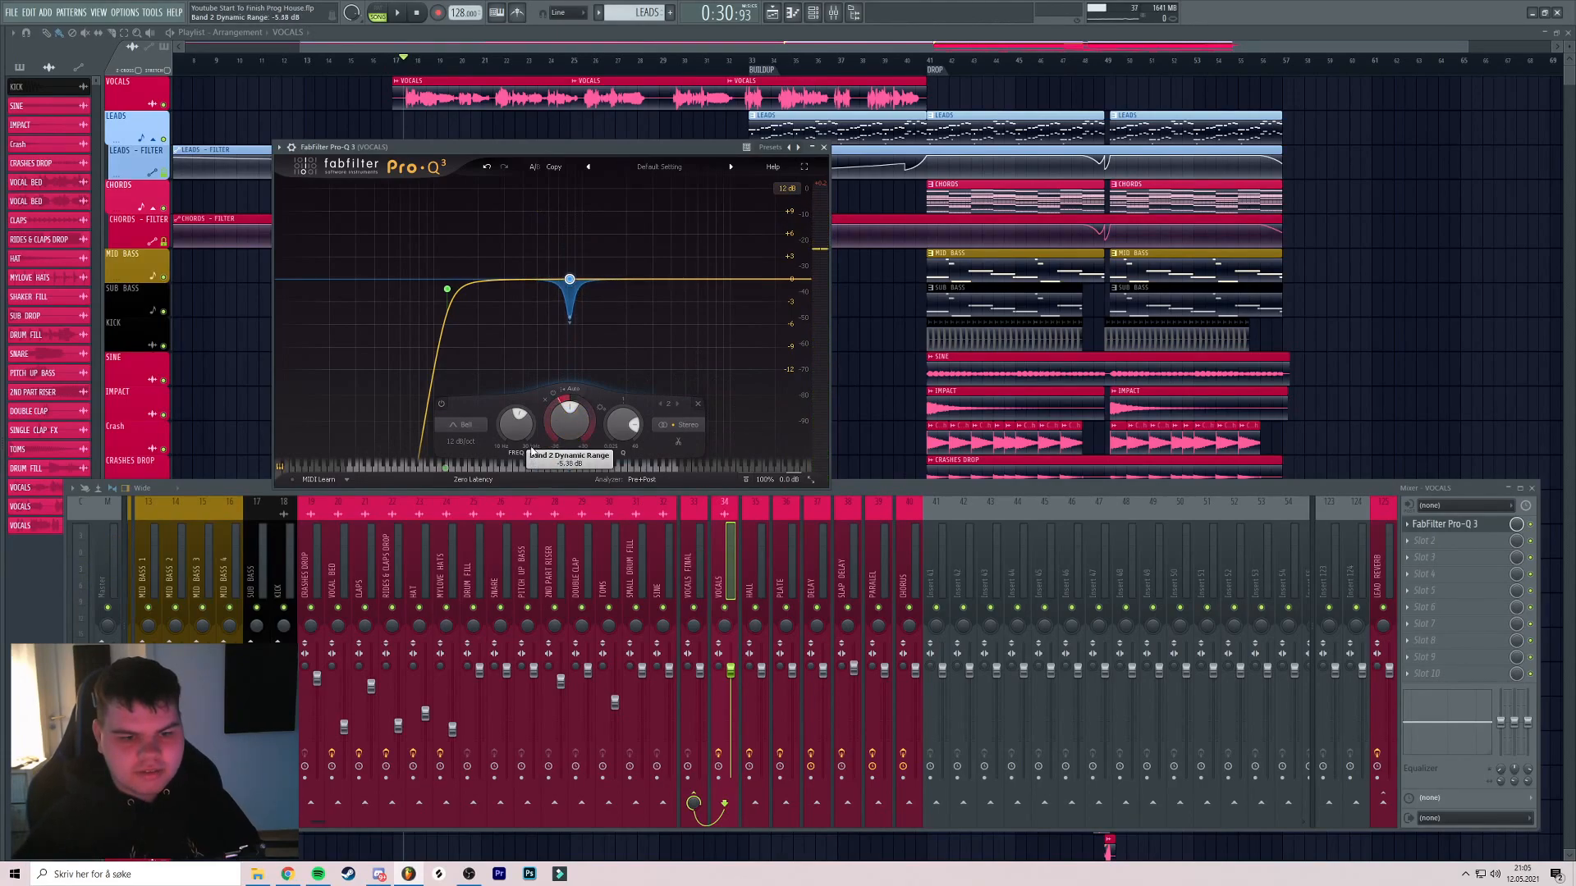
key("space")
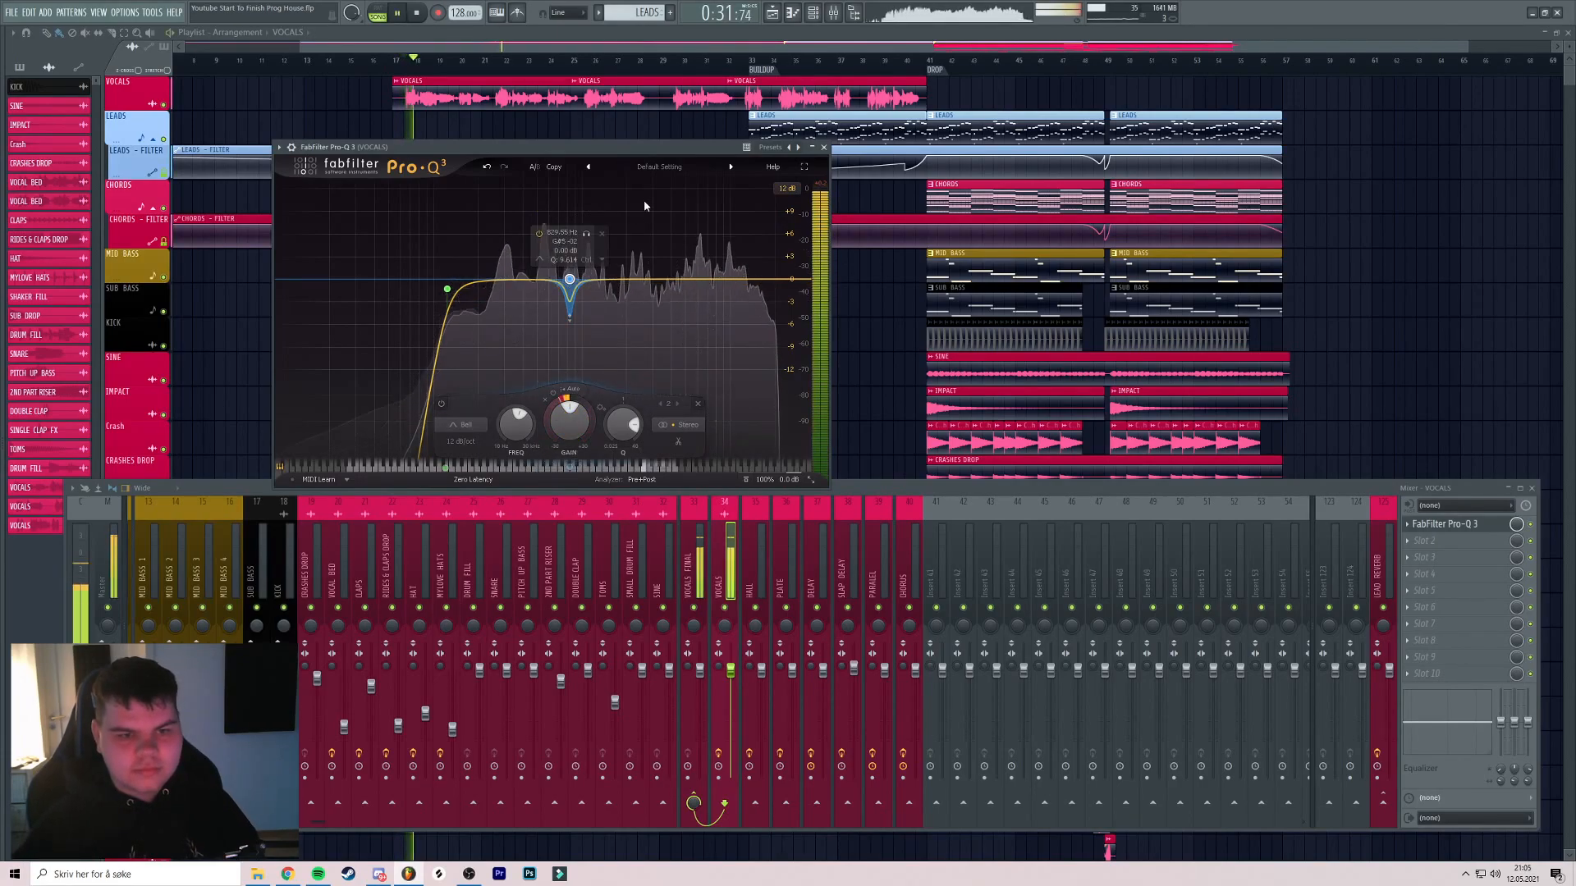
Add a third band around 6.4 kHz with its gain reset to 0 dB
left_click(674, 281)
left_click_drag(672, 278, 726, 215)
key("space")
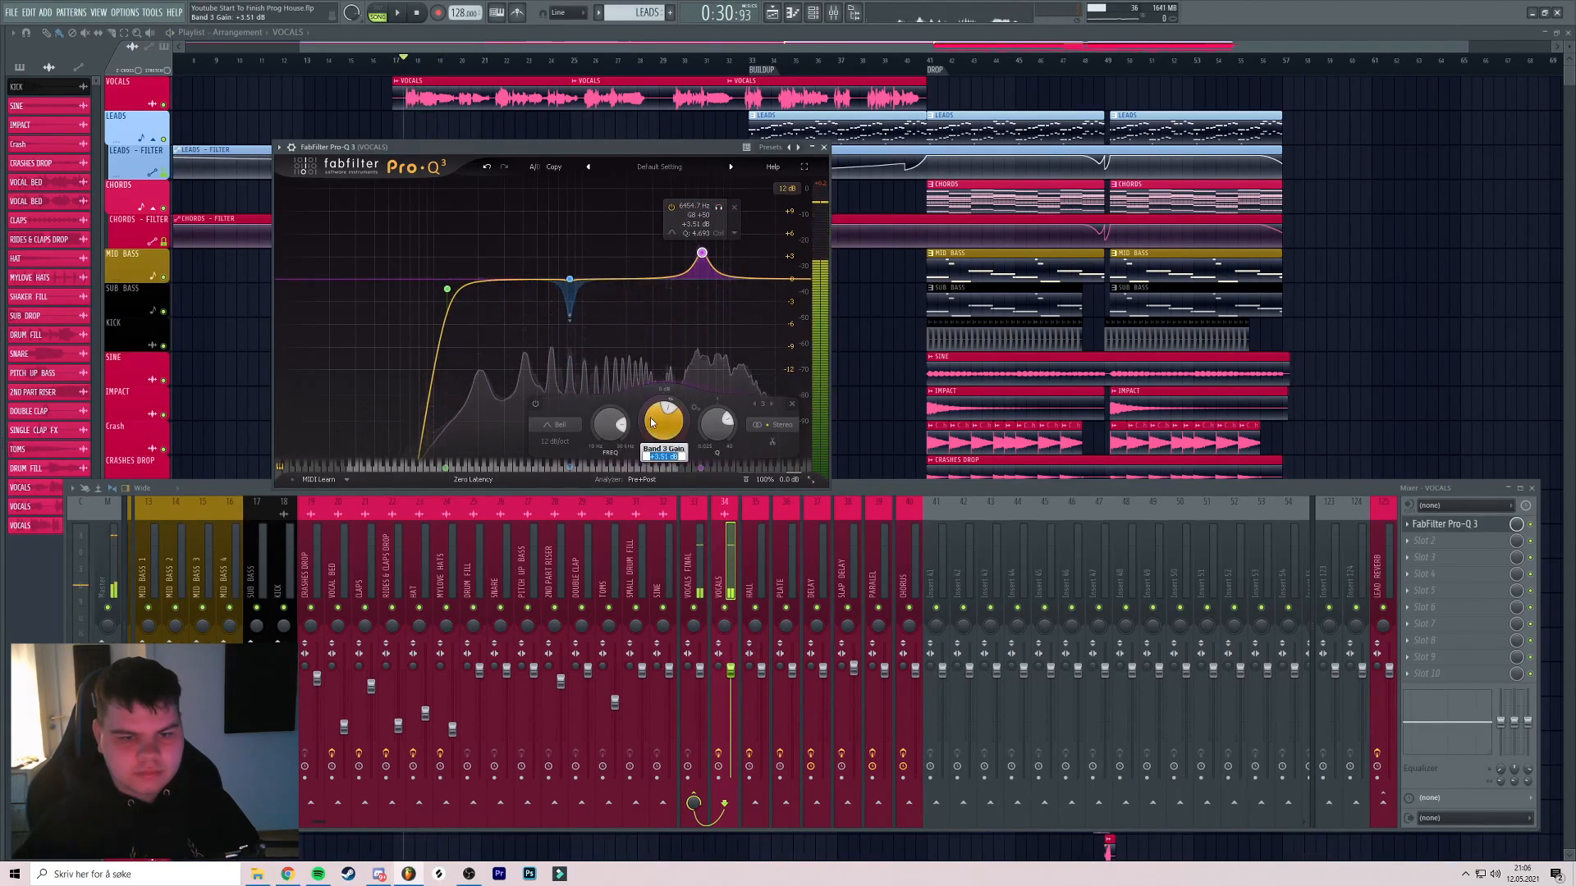
double_click(645, 413)
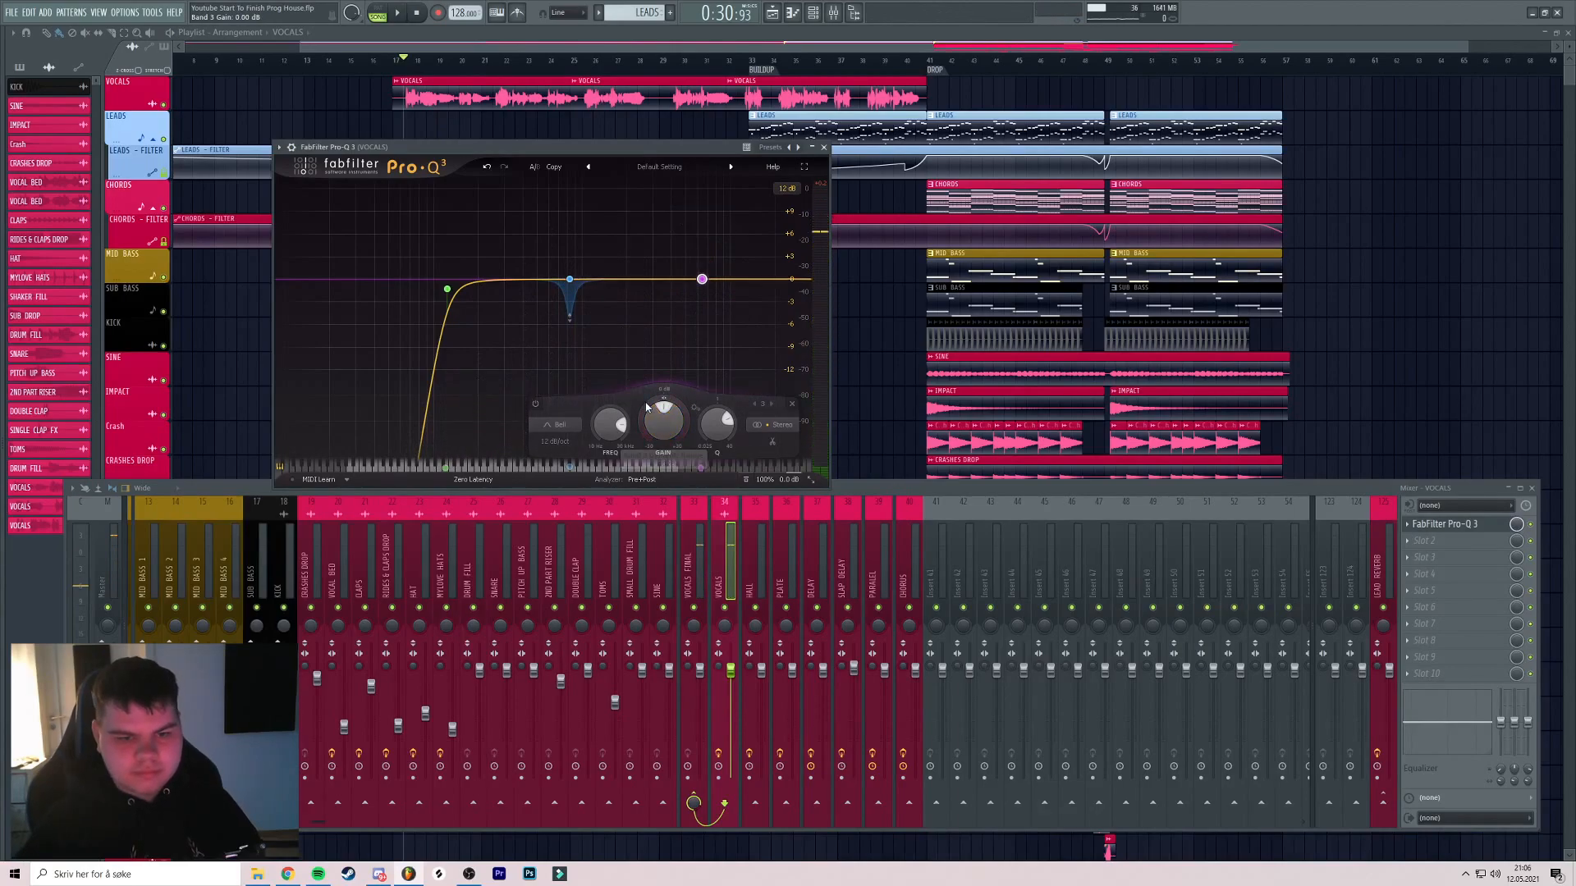
Add a fourth band around 11 kHz with gain reset to 0 dB, then close the EQ
key("space")
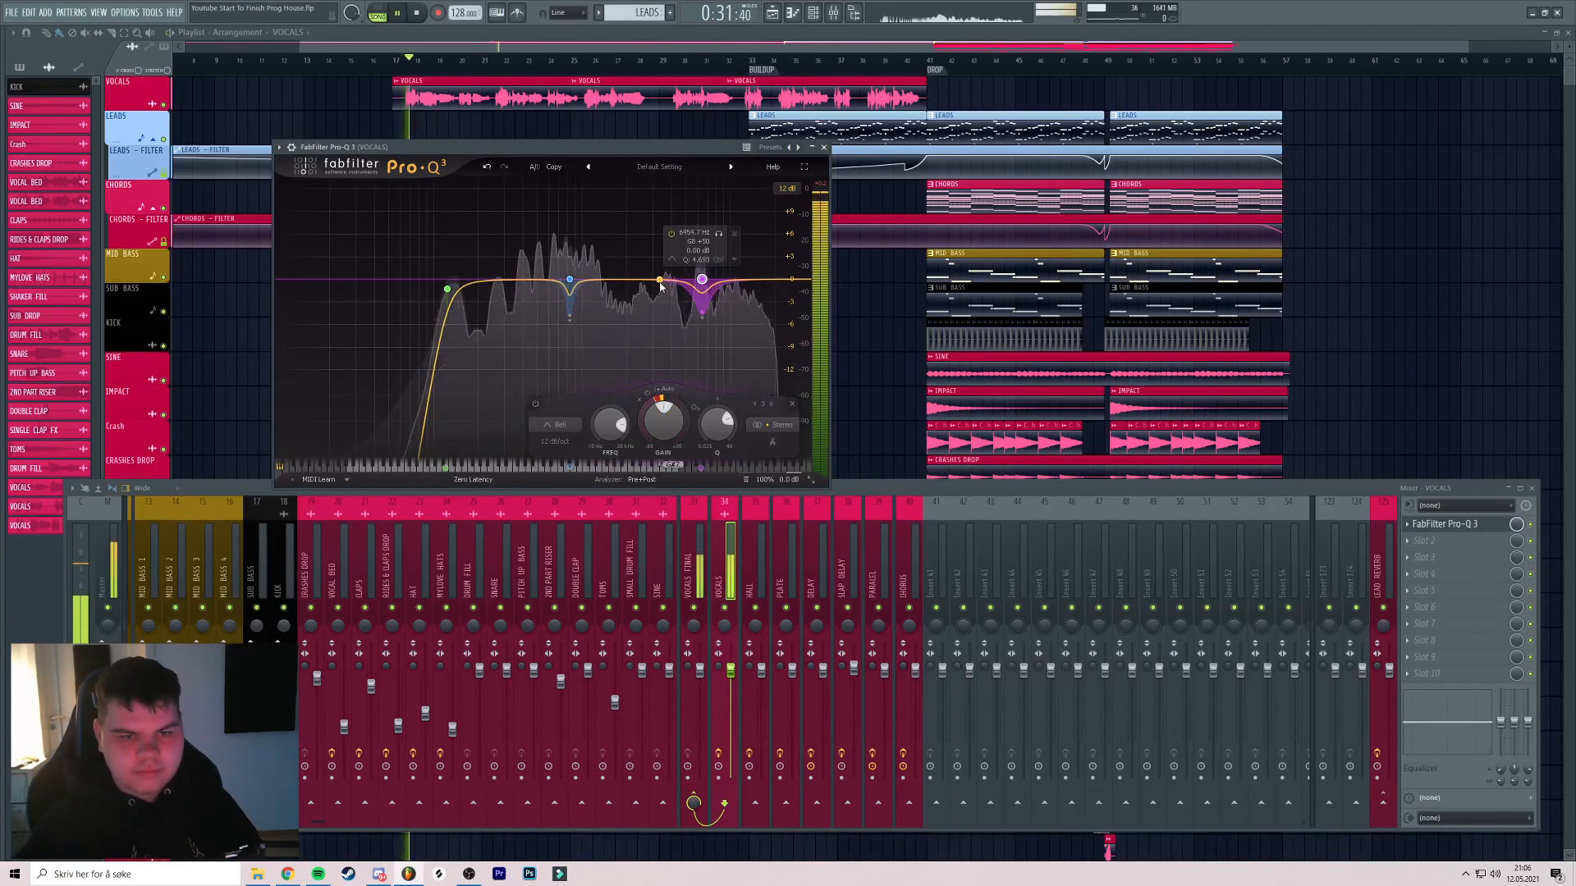
left_click_drag(662, 284, 748, 201)
key("space")
key("space")
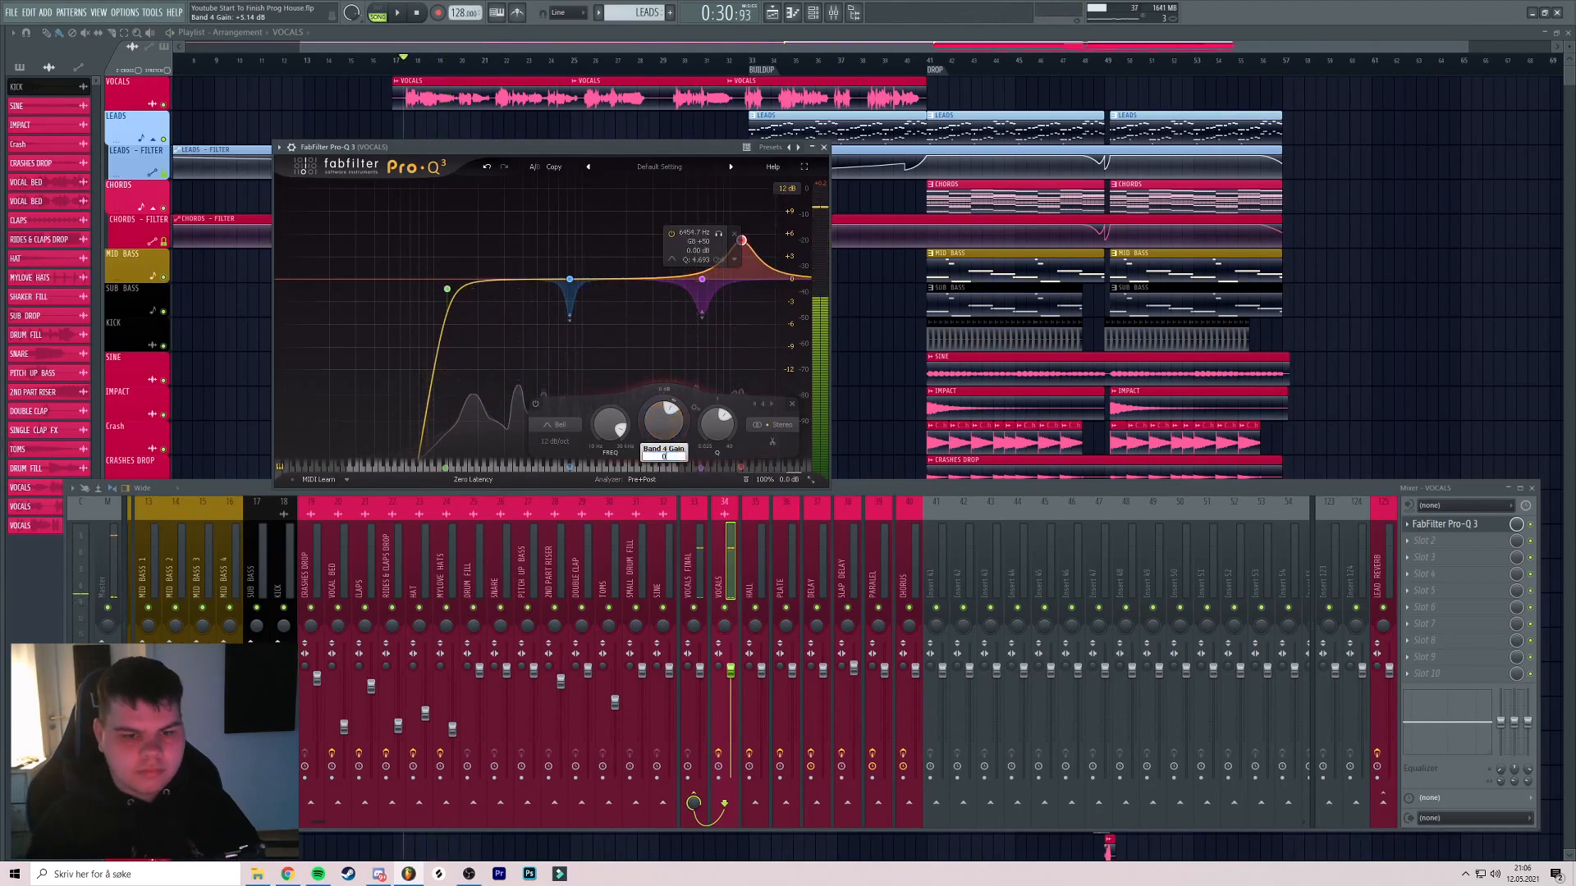
double_click(657, 416)
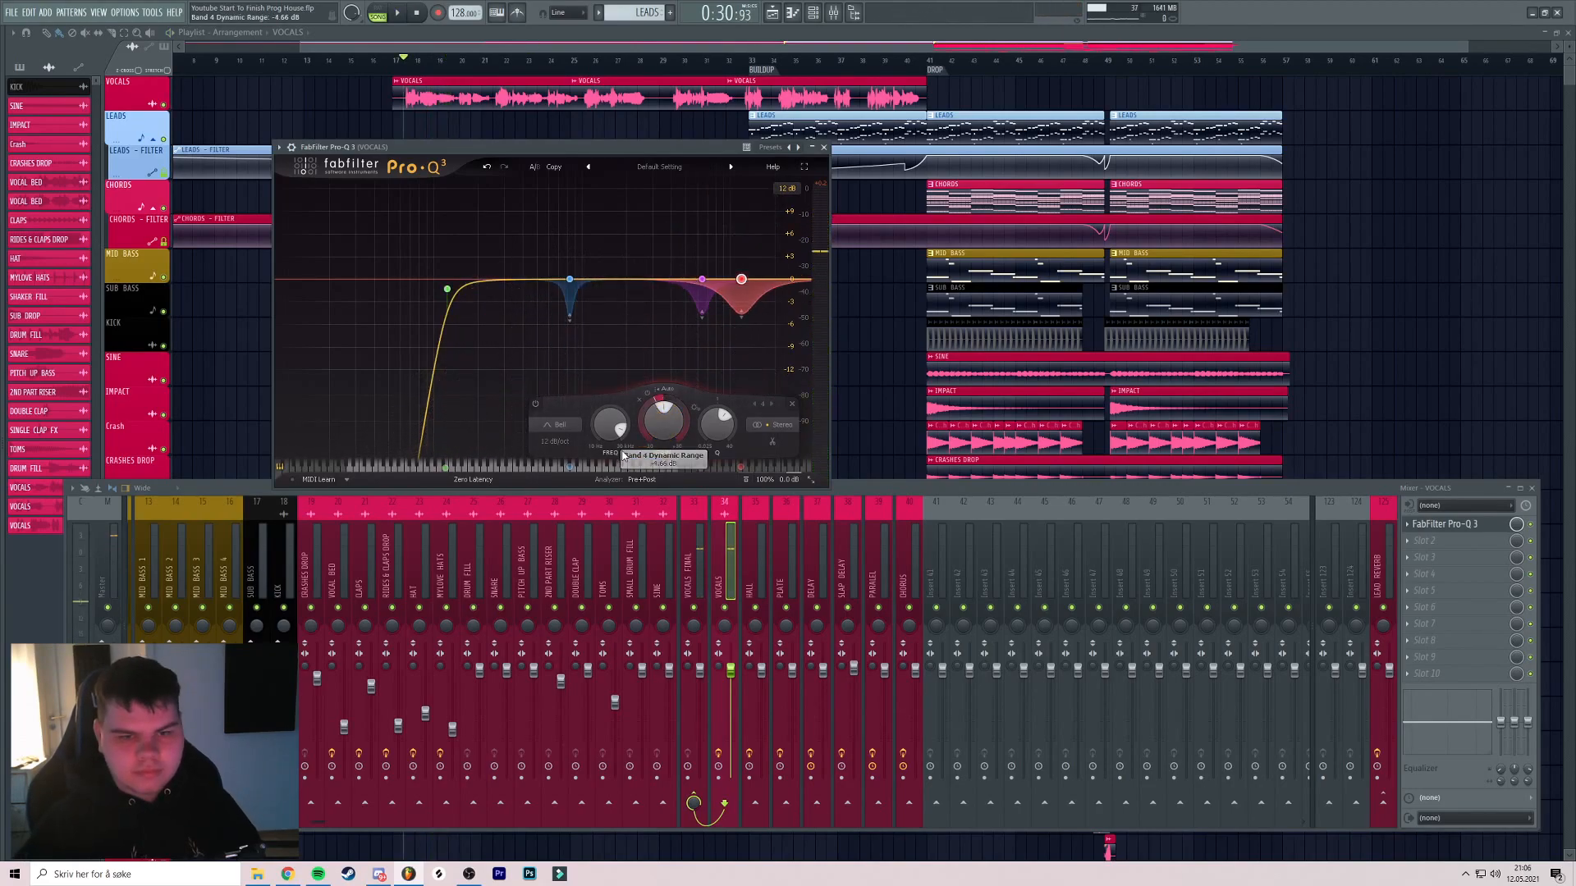
key("space")
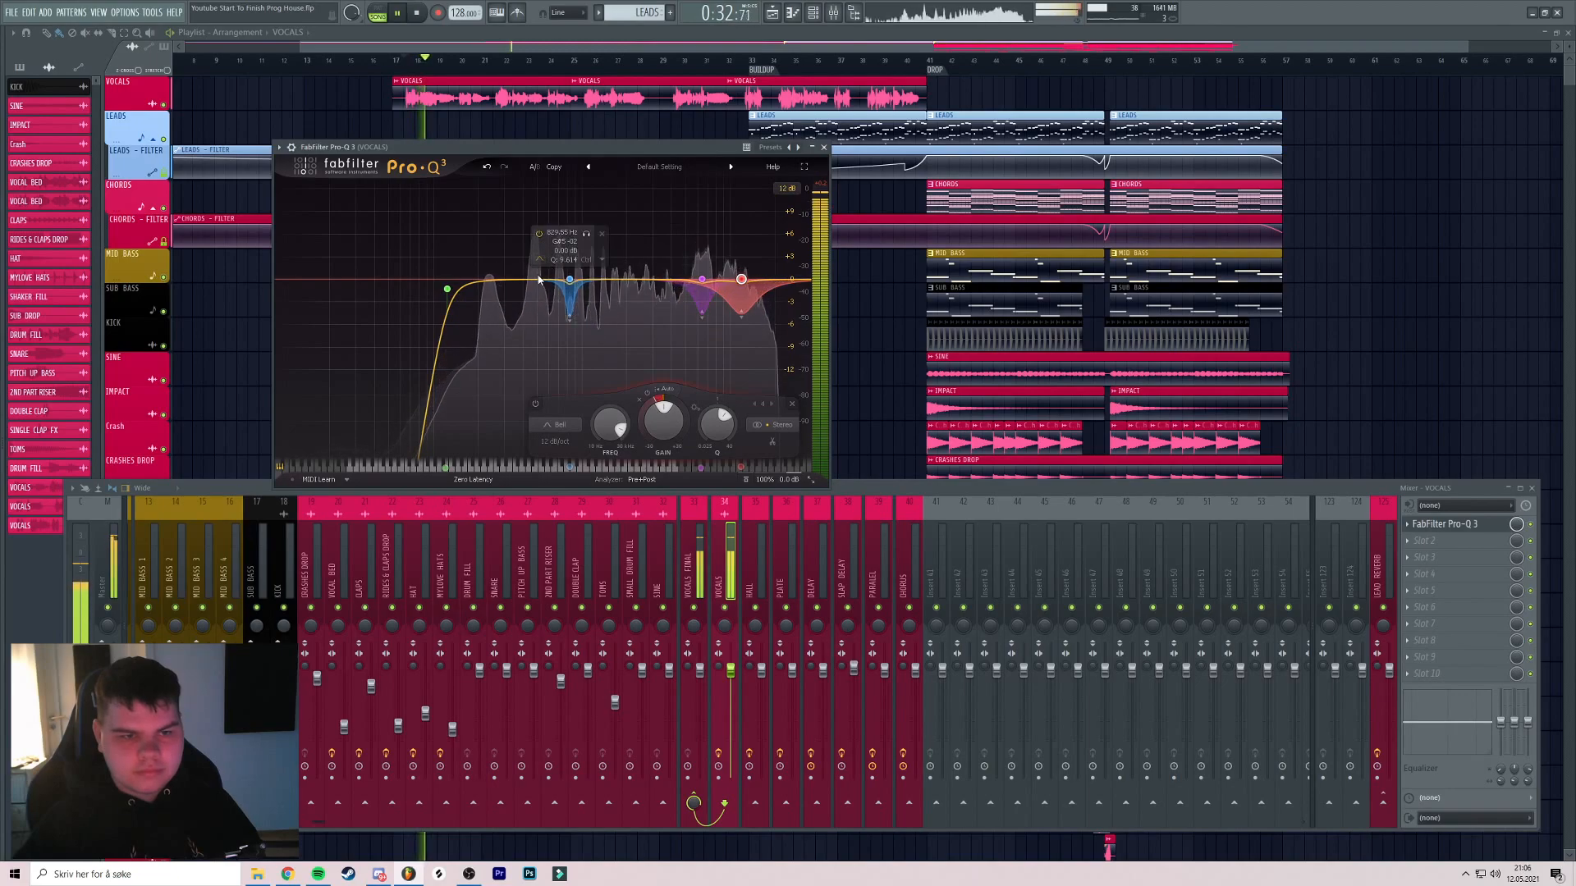
left_click(446, 289)
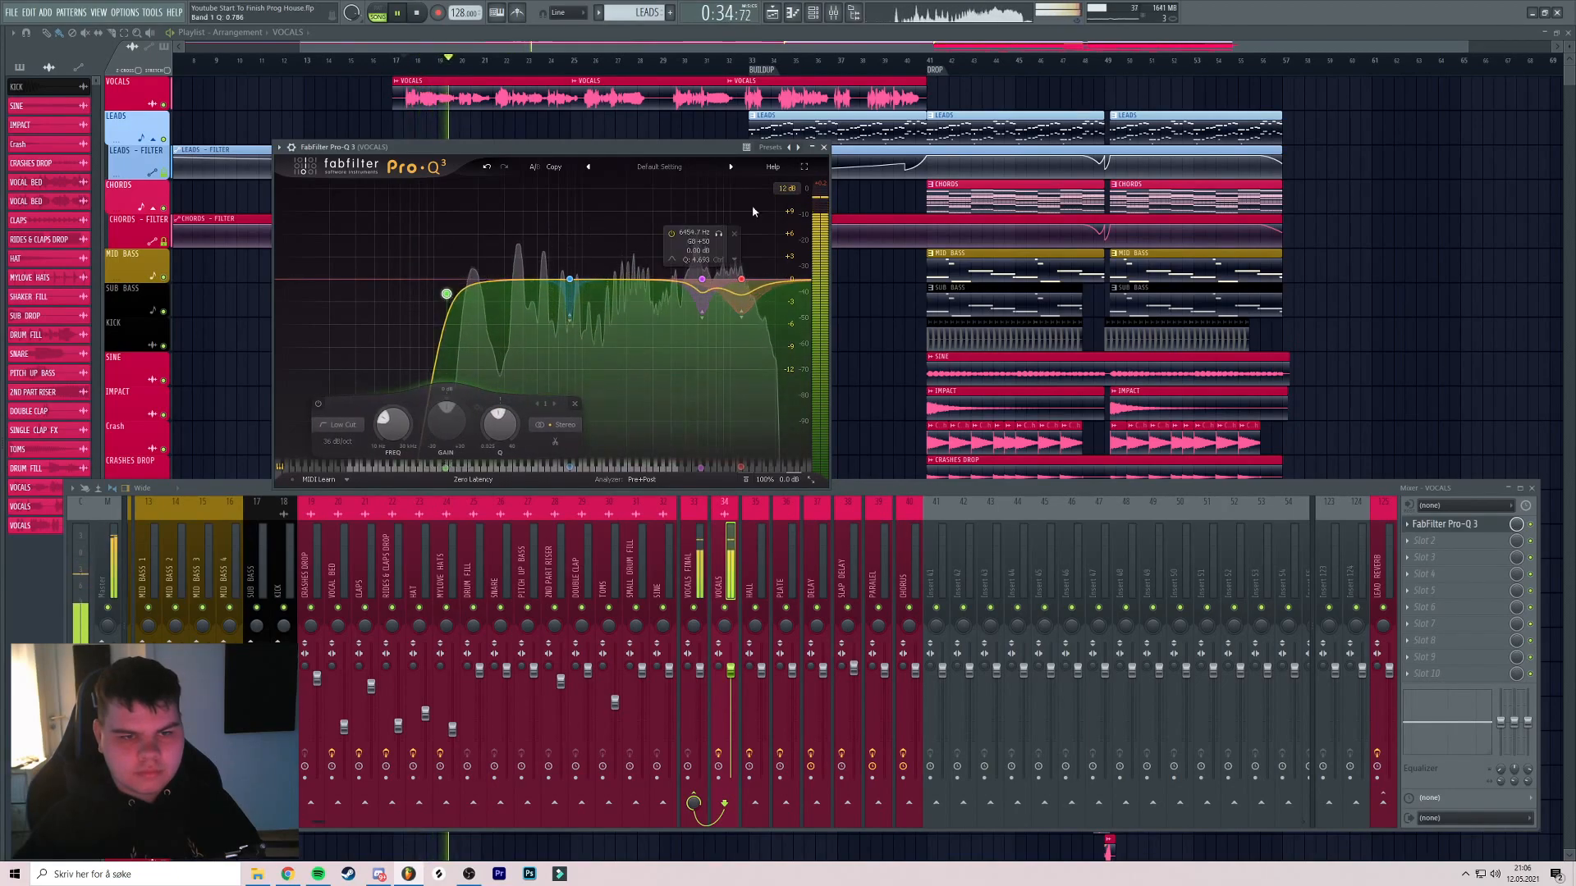
key("Escape")
key("space")
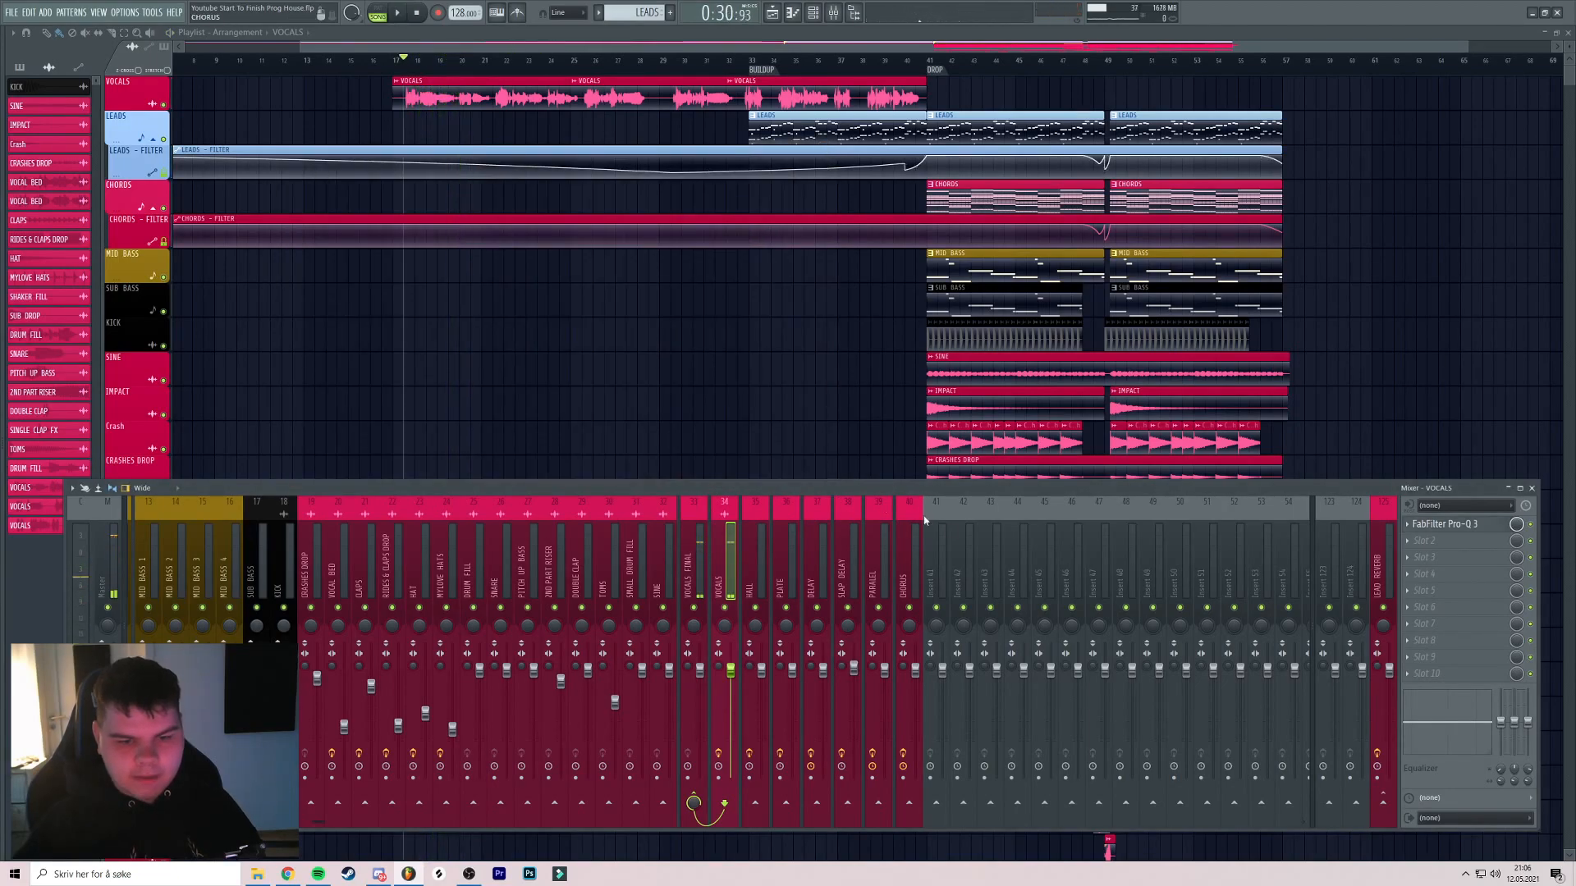
Add CLA-2A Stereo in slot 2 at peak reduction about 45 and set the VOCALS fader to -6.6 dB
left_click(1435, 540)
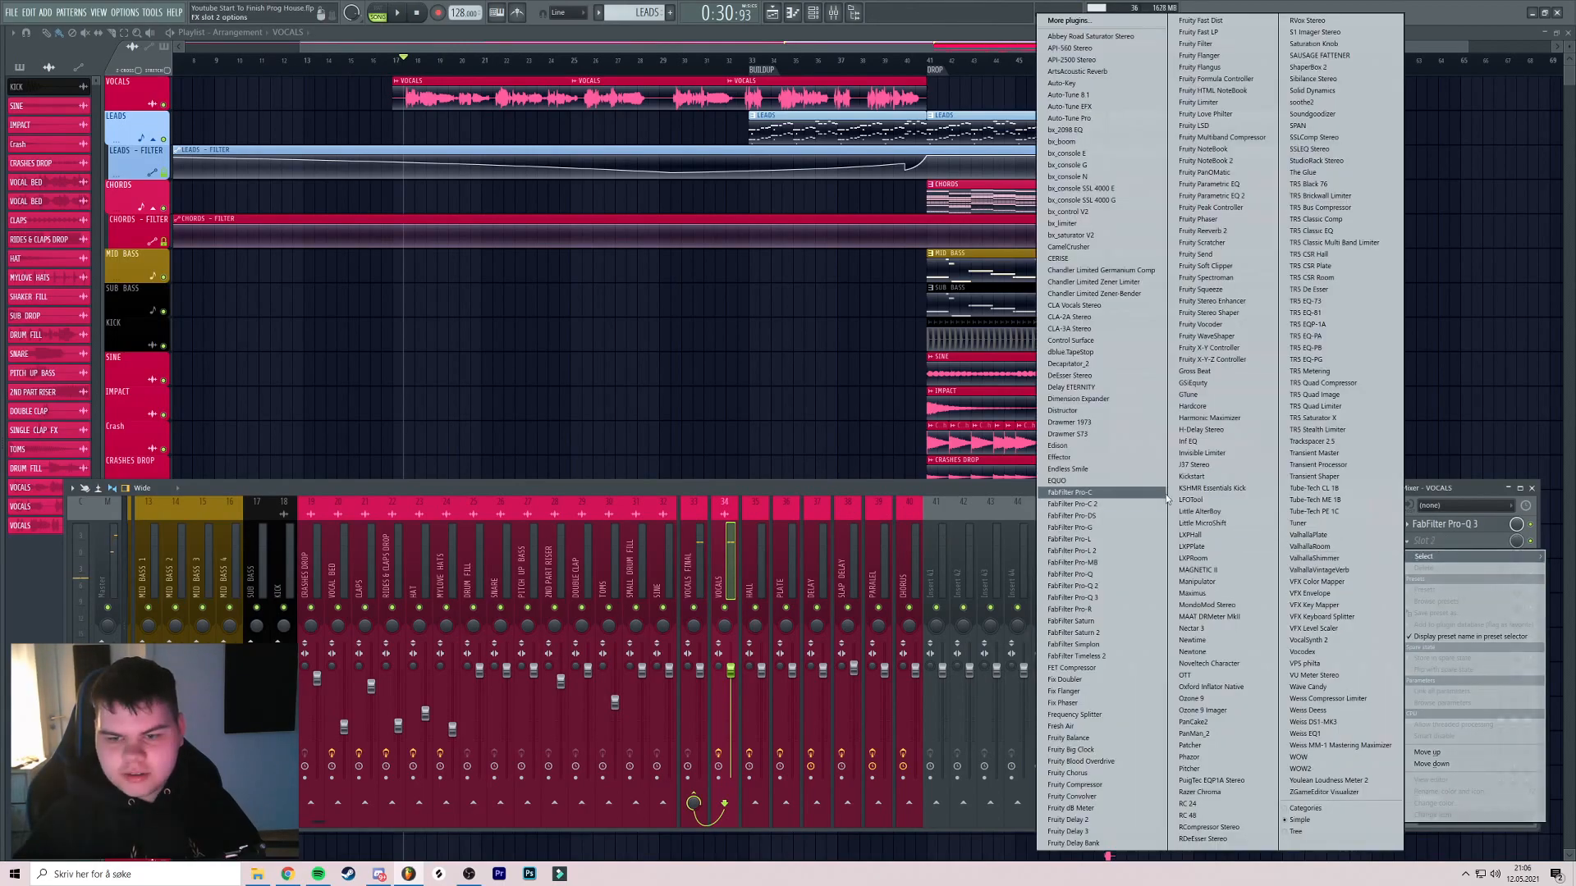
left_click(1092, 317)
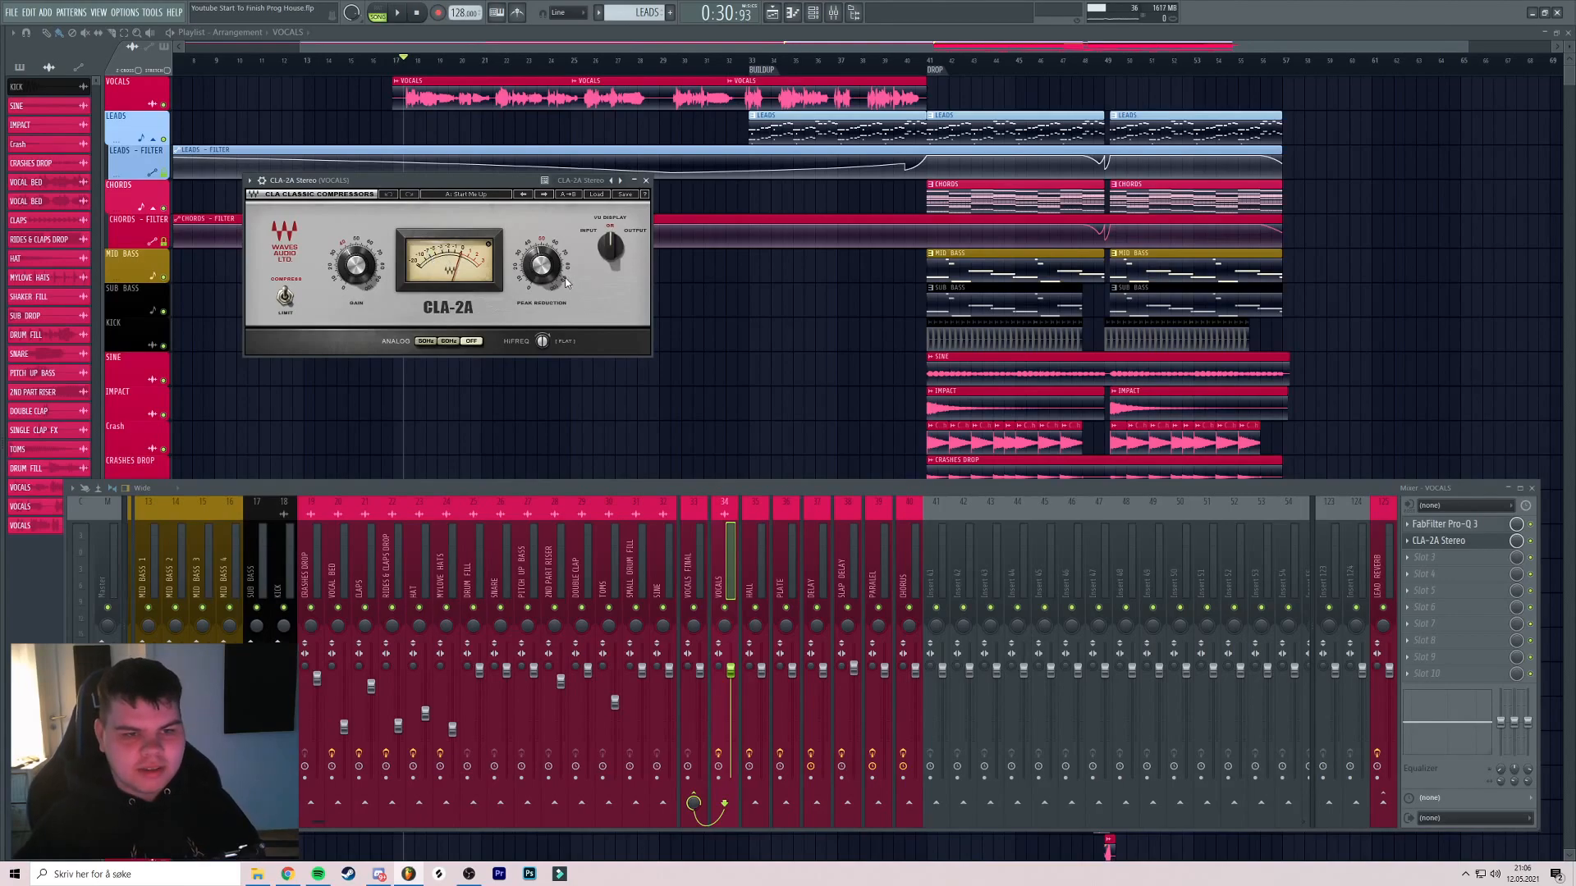
left_click_drag(552, 261, 552, 259)
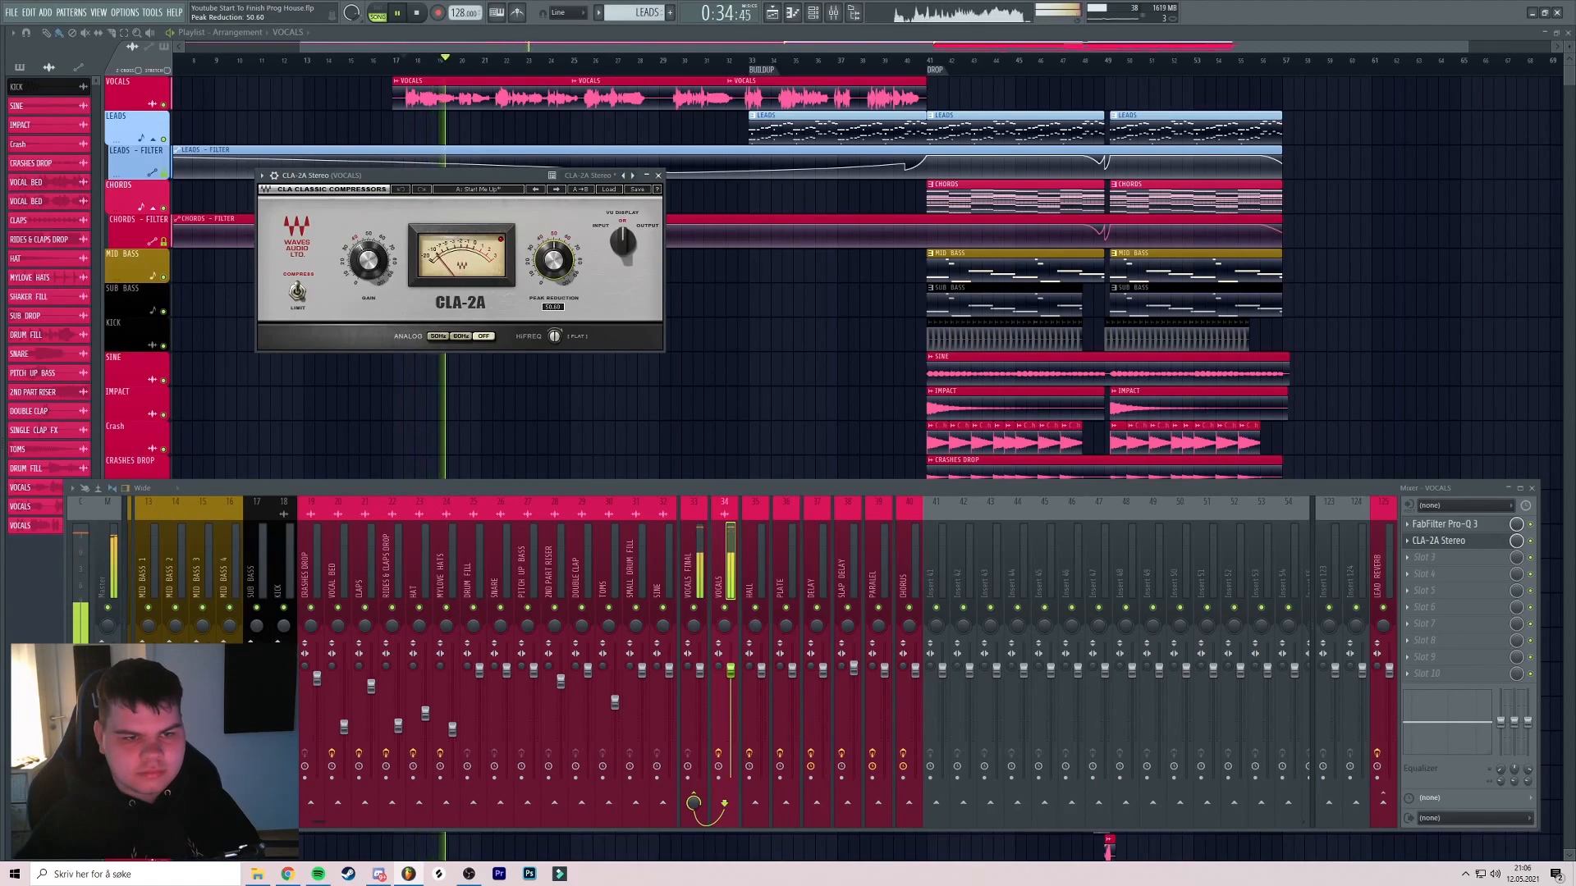
left_click_drag(554, 261, 554, 262)
left_click_drag(731, 670, 731, 699)
left_click_drag(554, 257, 555, 259)
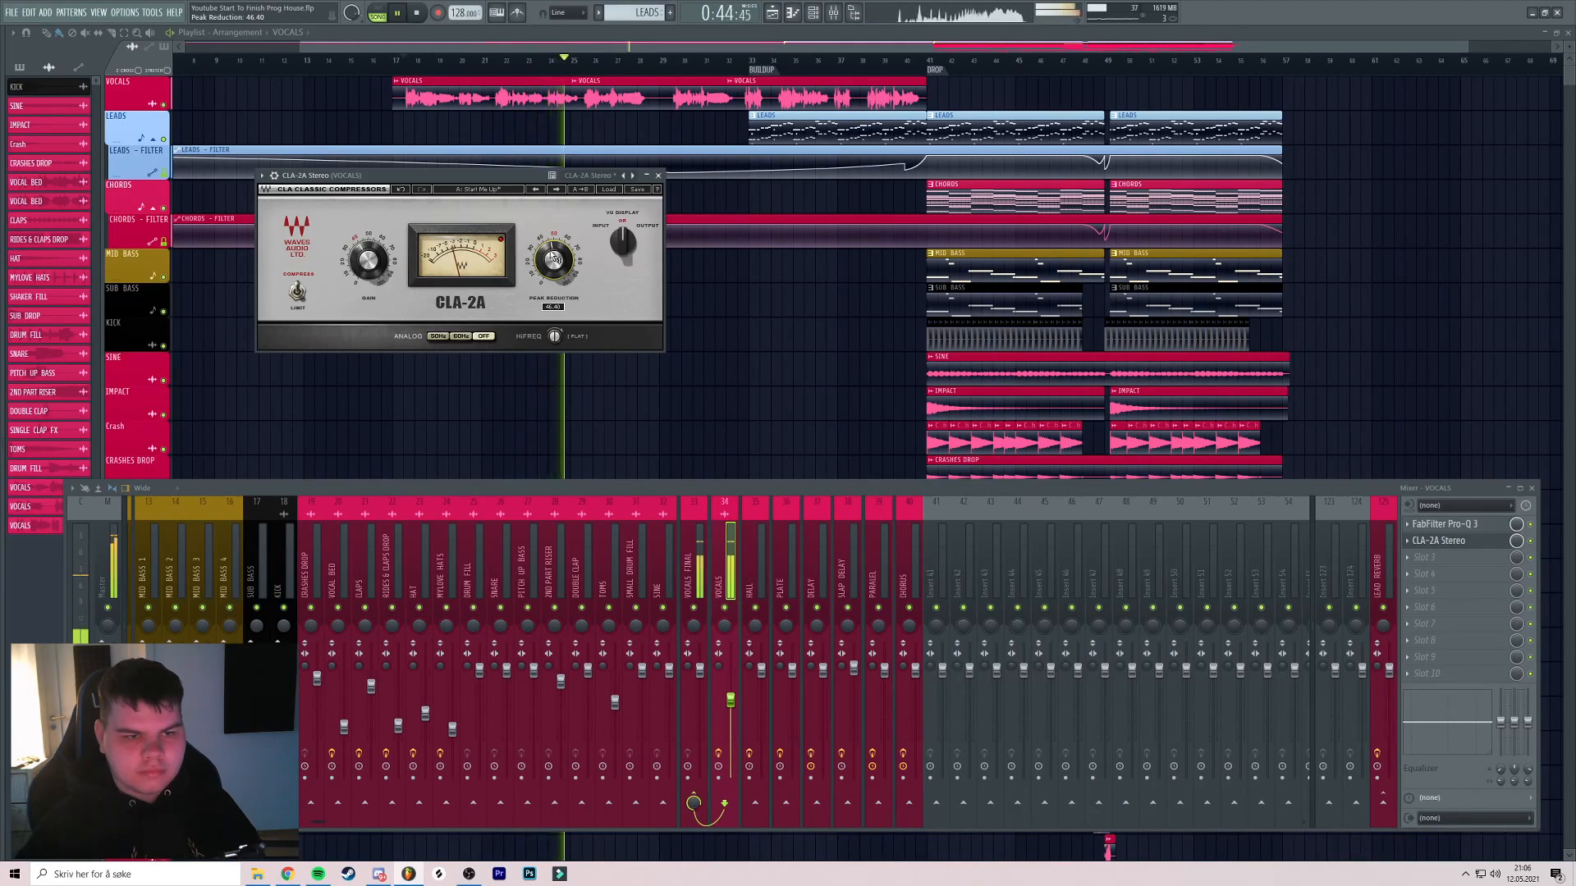
left_click(1438, 540)
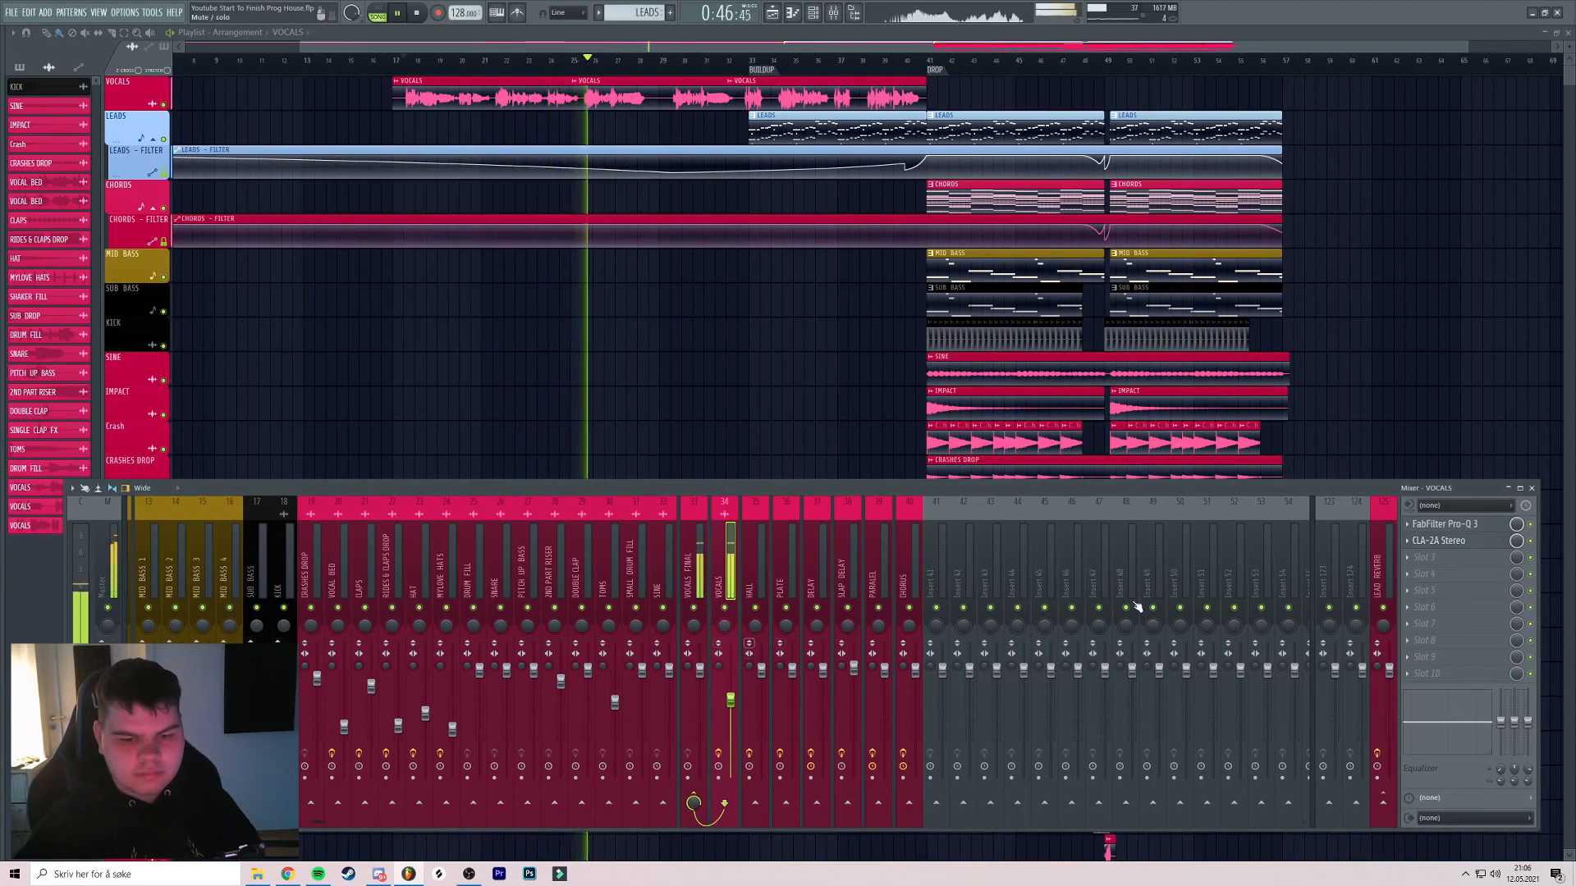
key("space")
left_click(1425, 558)
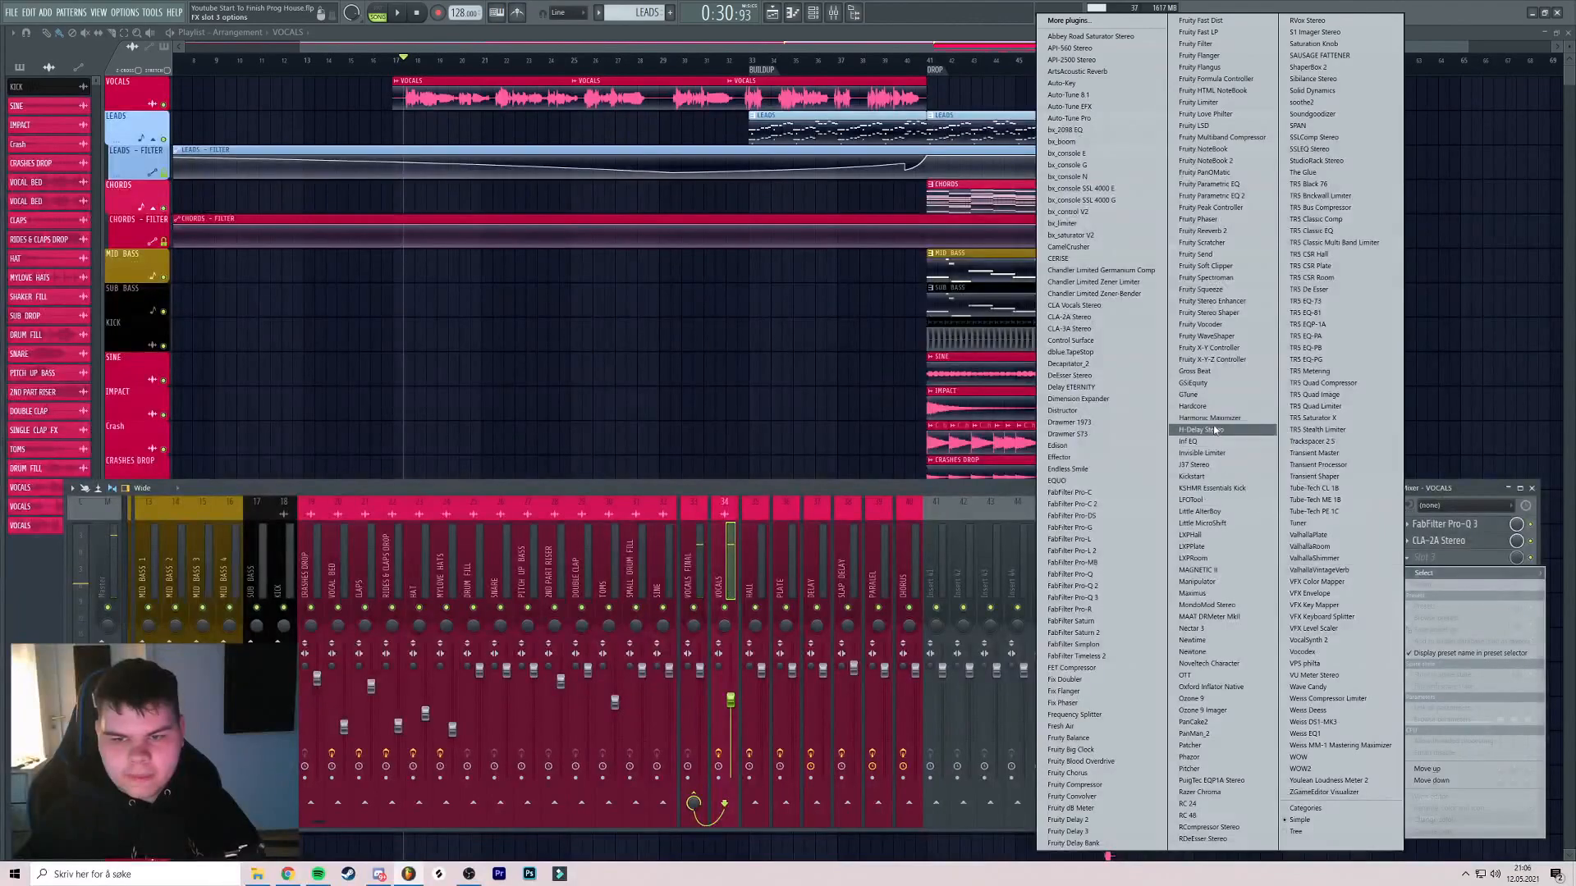
Load FabFilter Pro-DS in slot 3 with the Male Split Band preset
left_click(1096, 519)
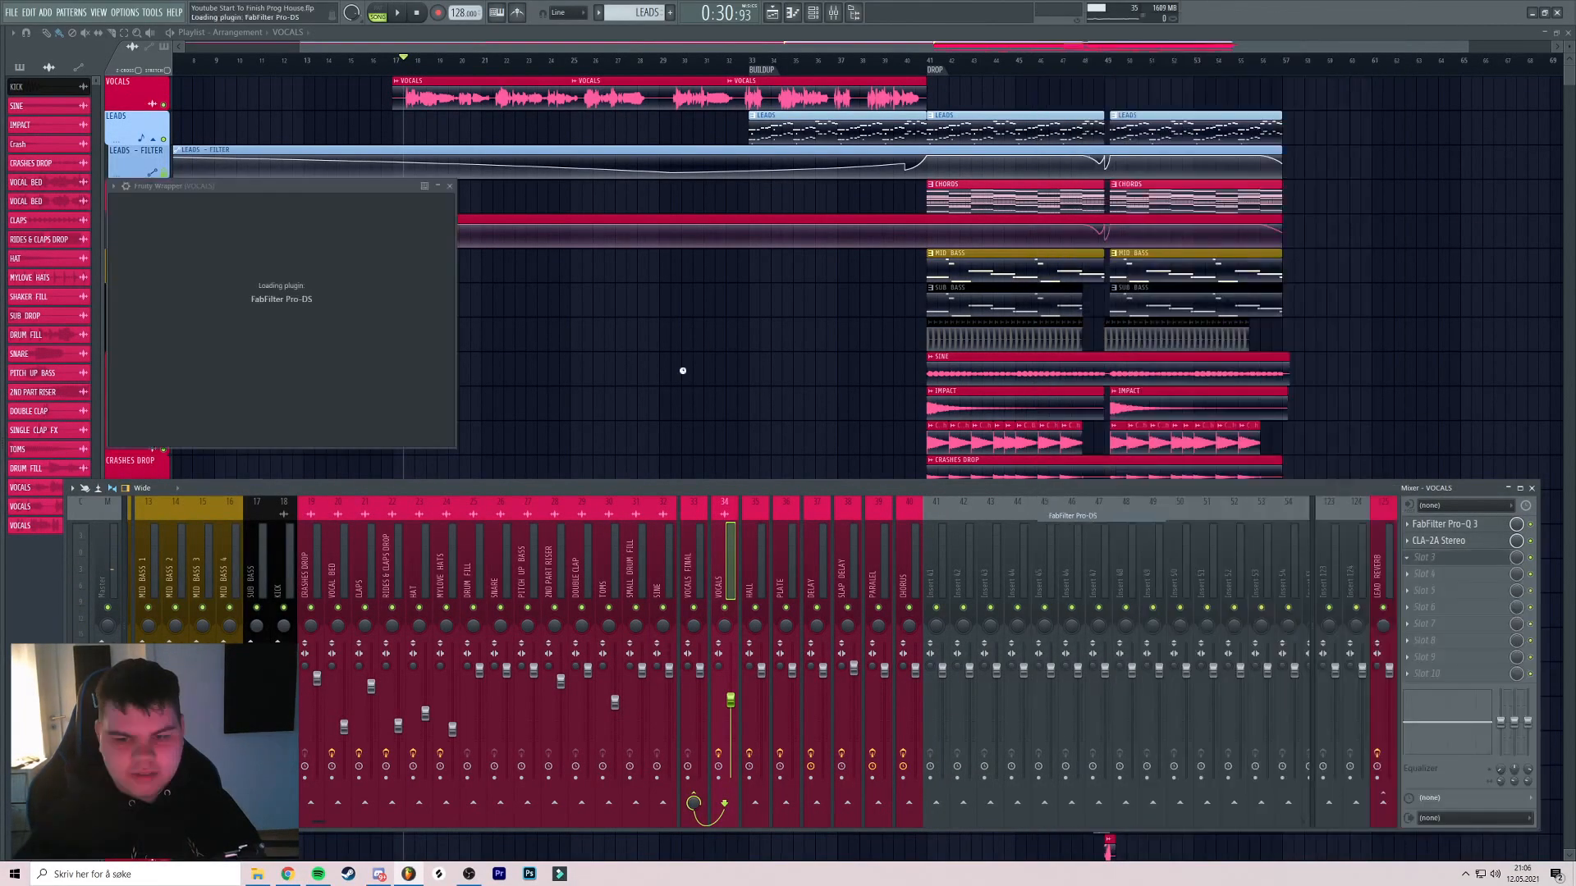
left_click(527, 159)
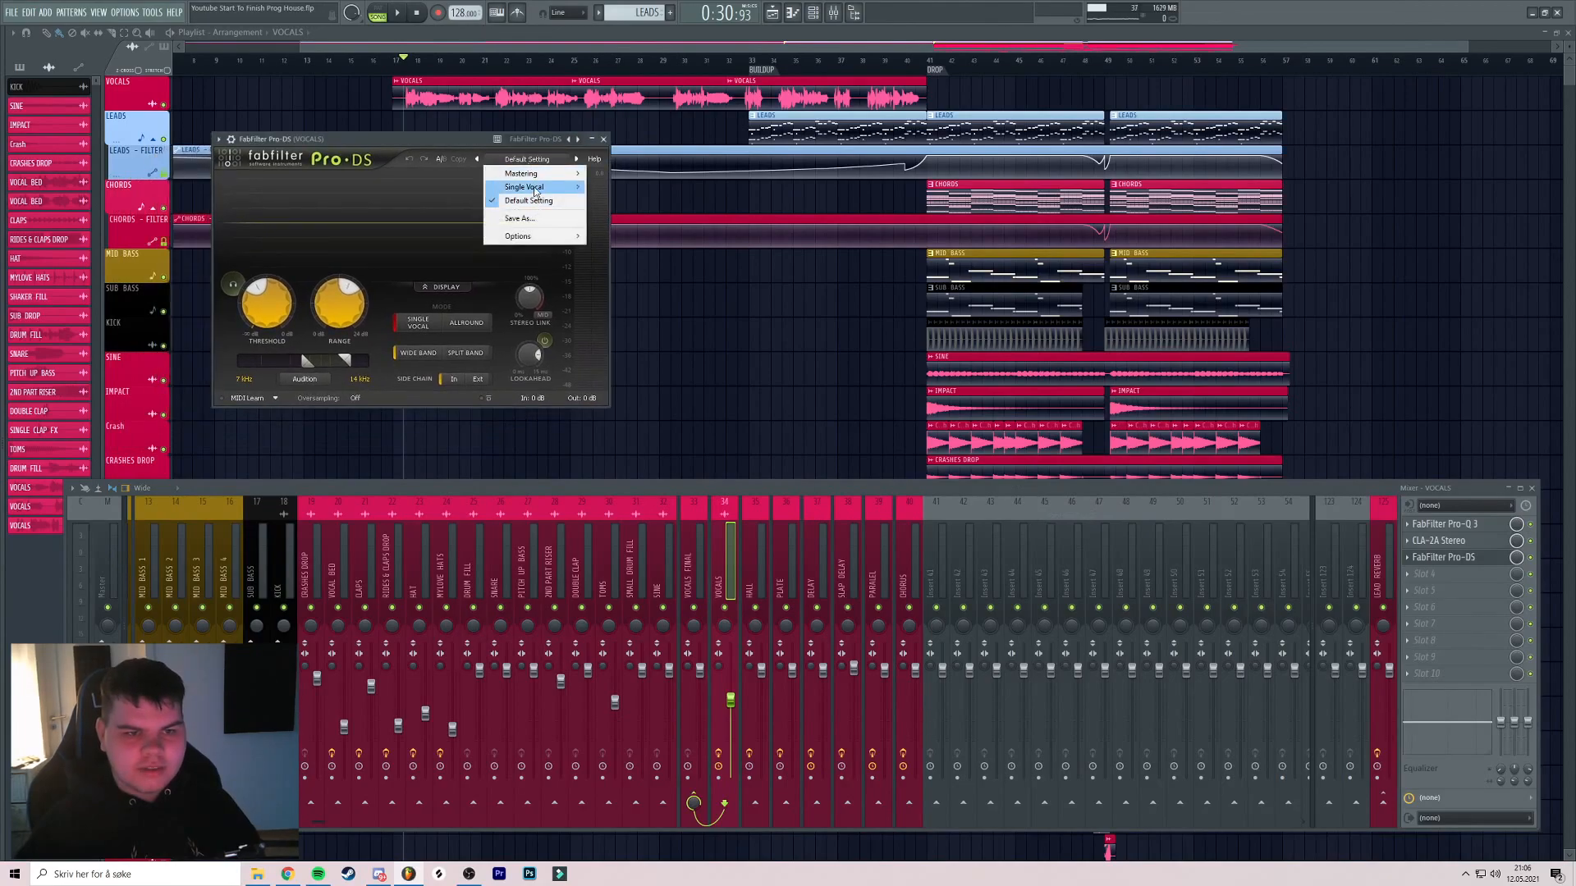
mouse_move(532, 189)
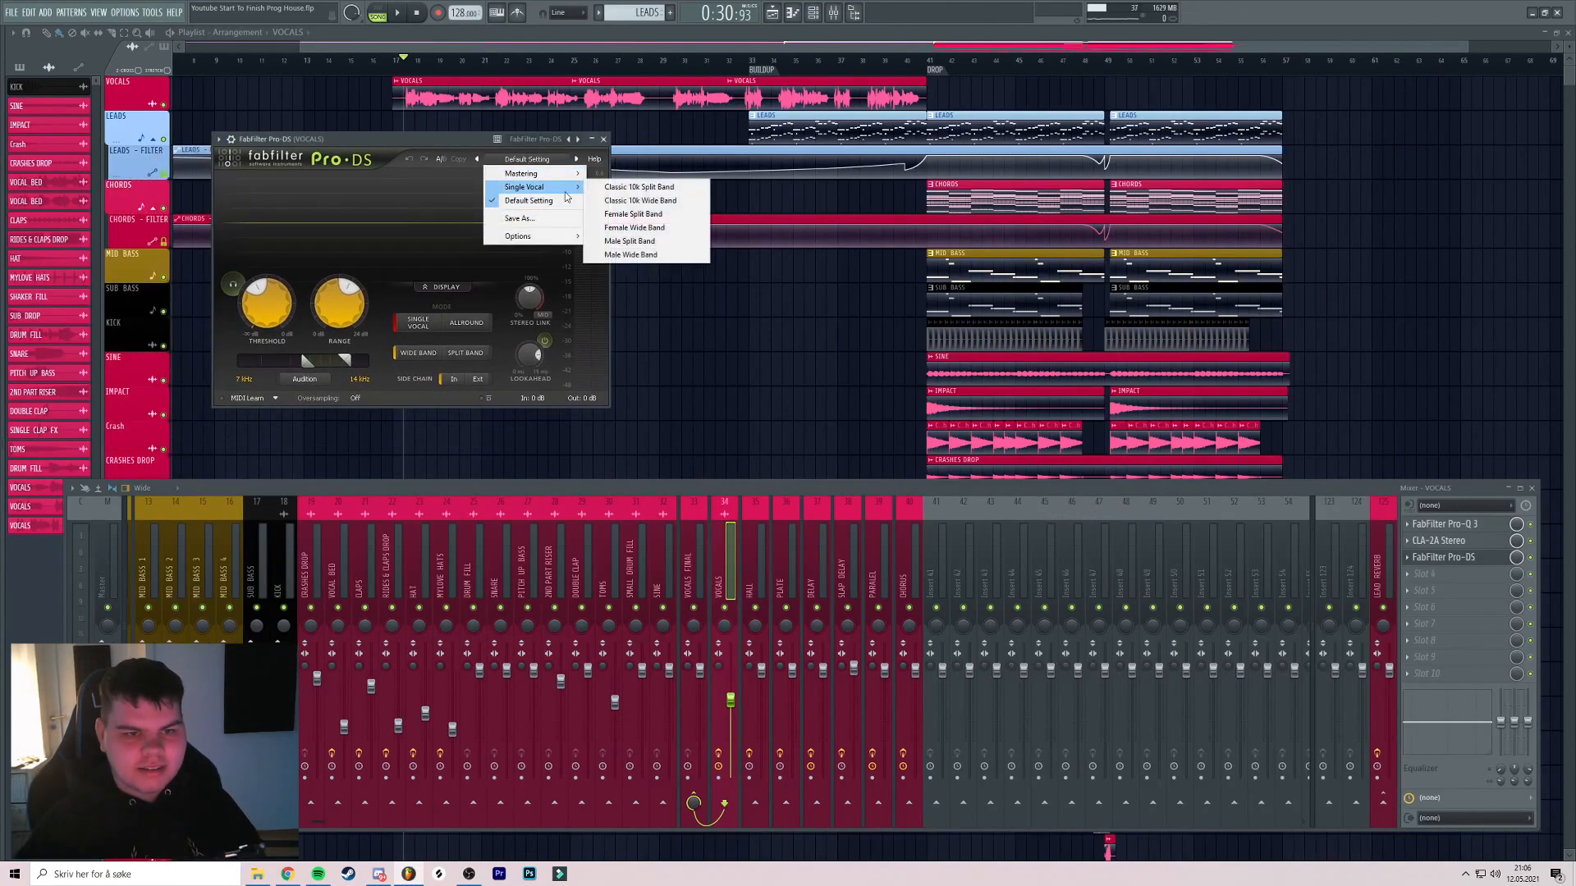
left_click(632, 242)
left_click_drag(419, 138, 498, 142)
Audition the de-essed signal during playback, then close Pro-DS
key("space")
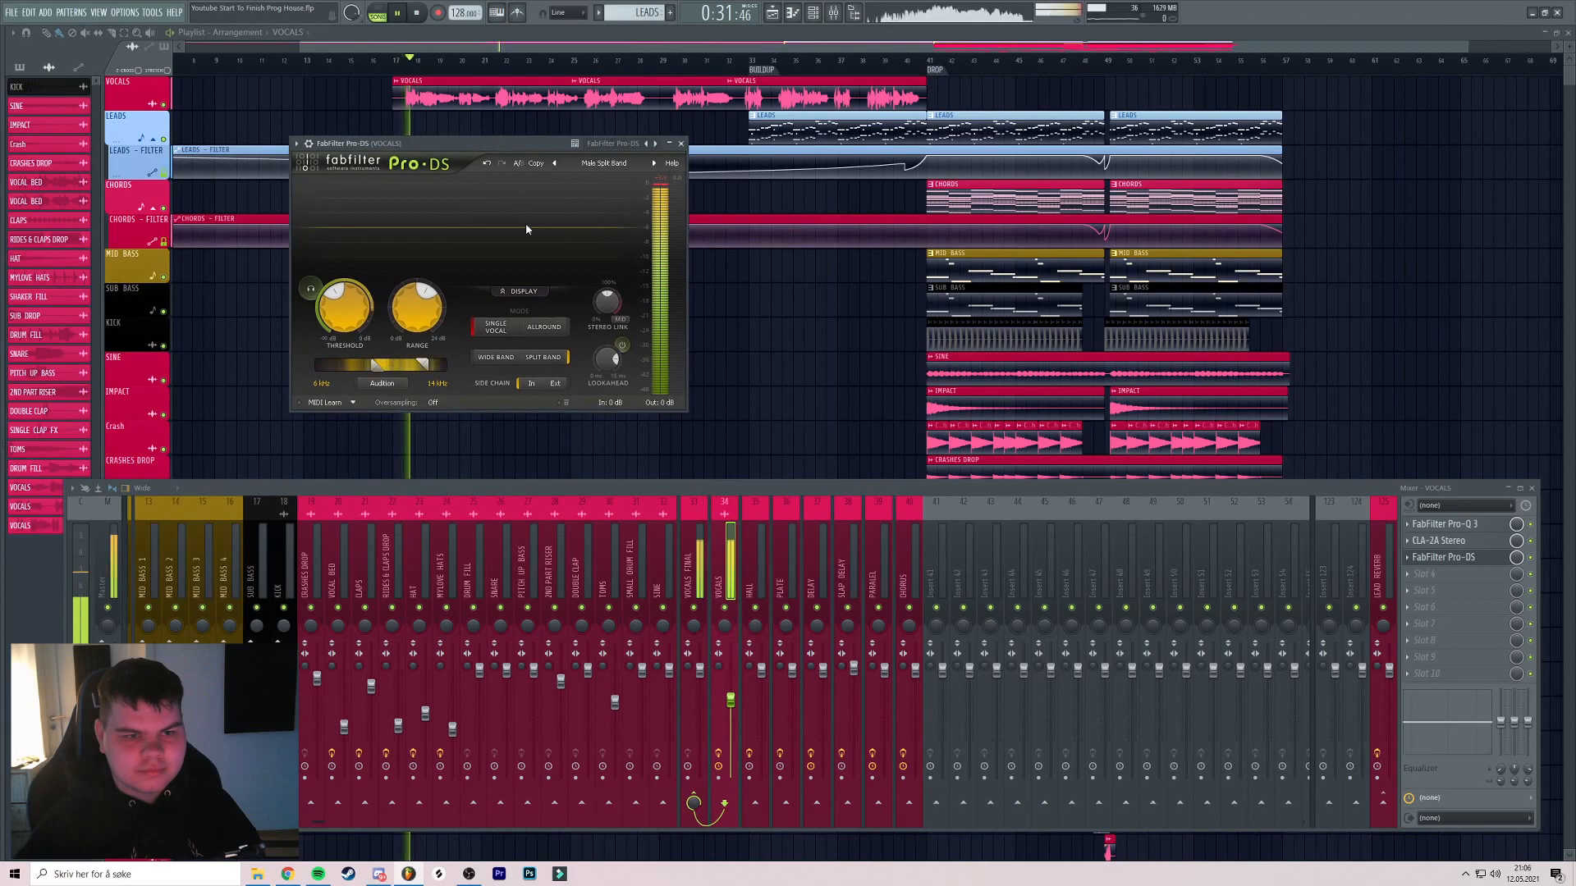
left_click(309, 288)
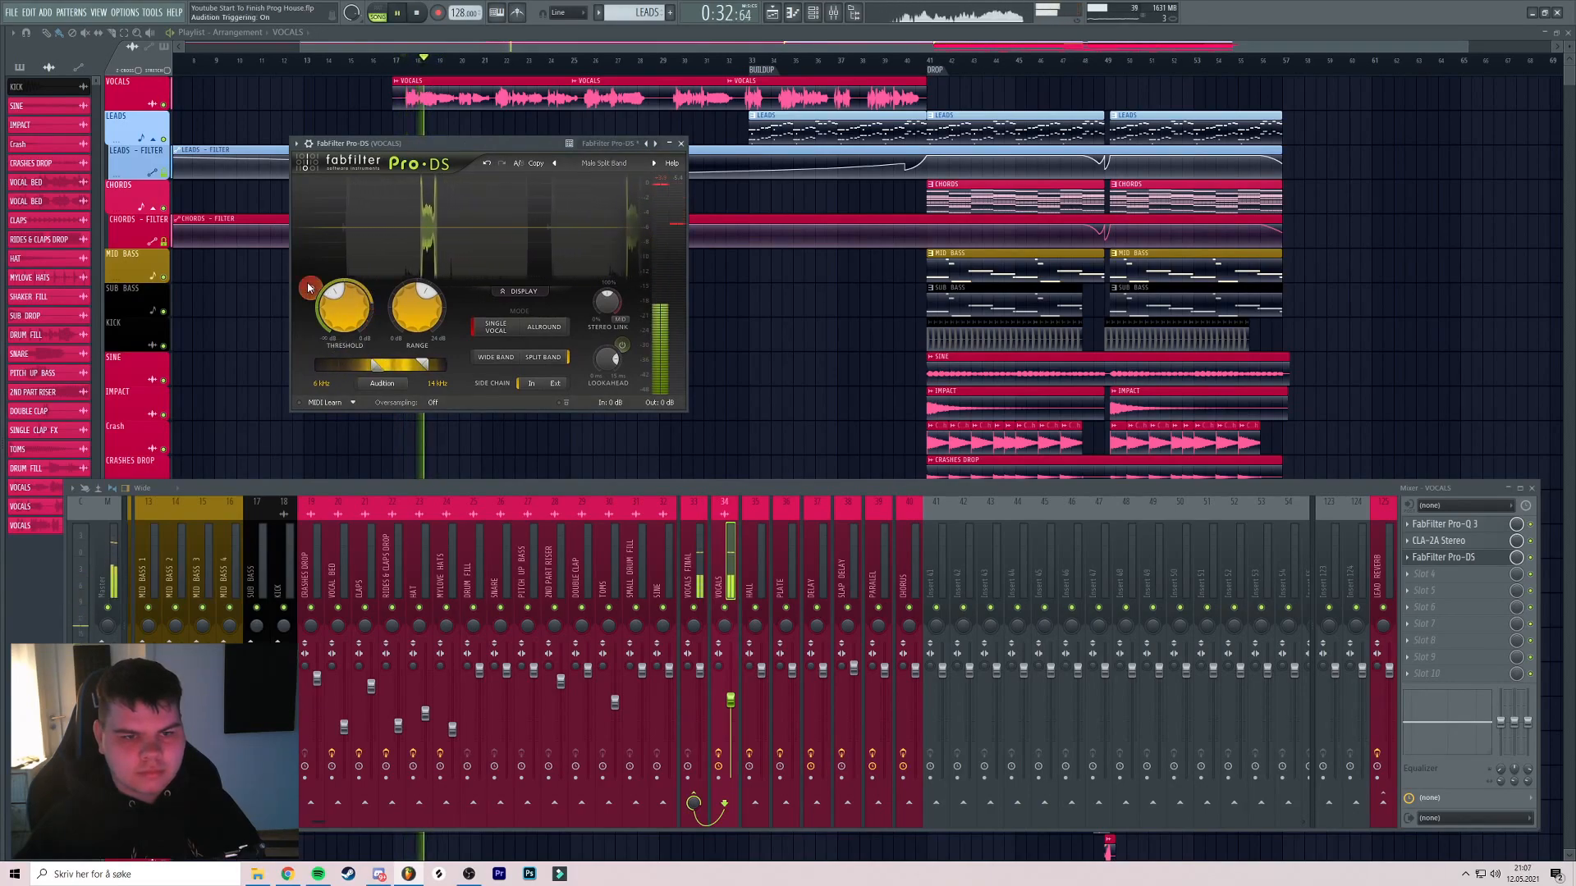
left_click(310, 288)
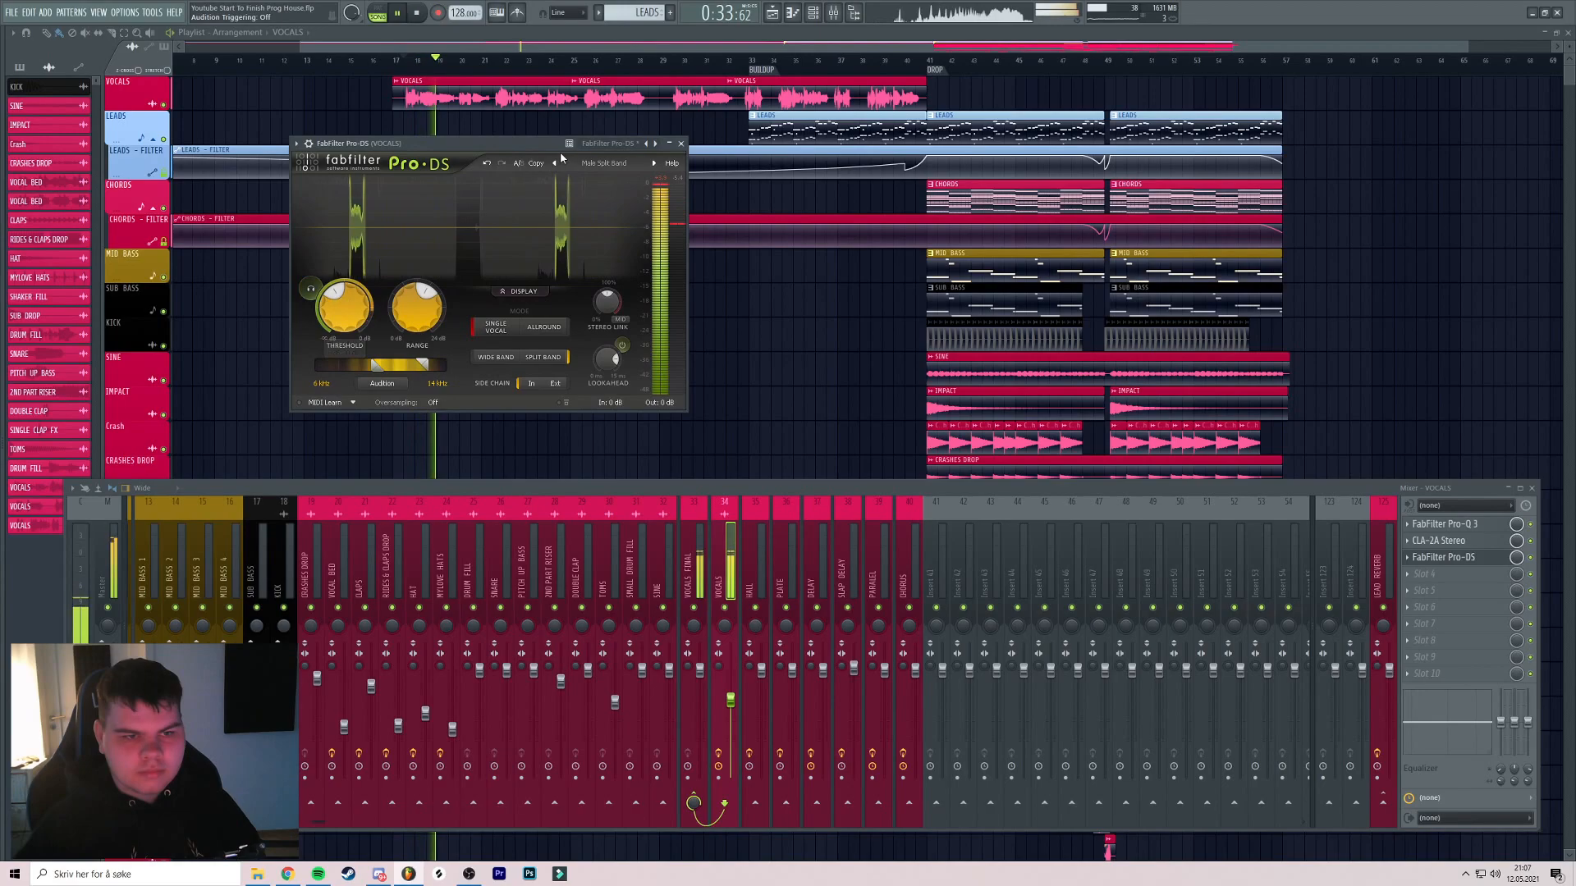
left_click(681, 143)
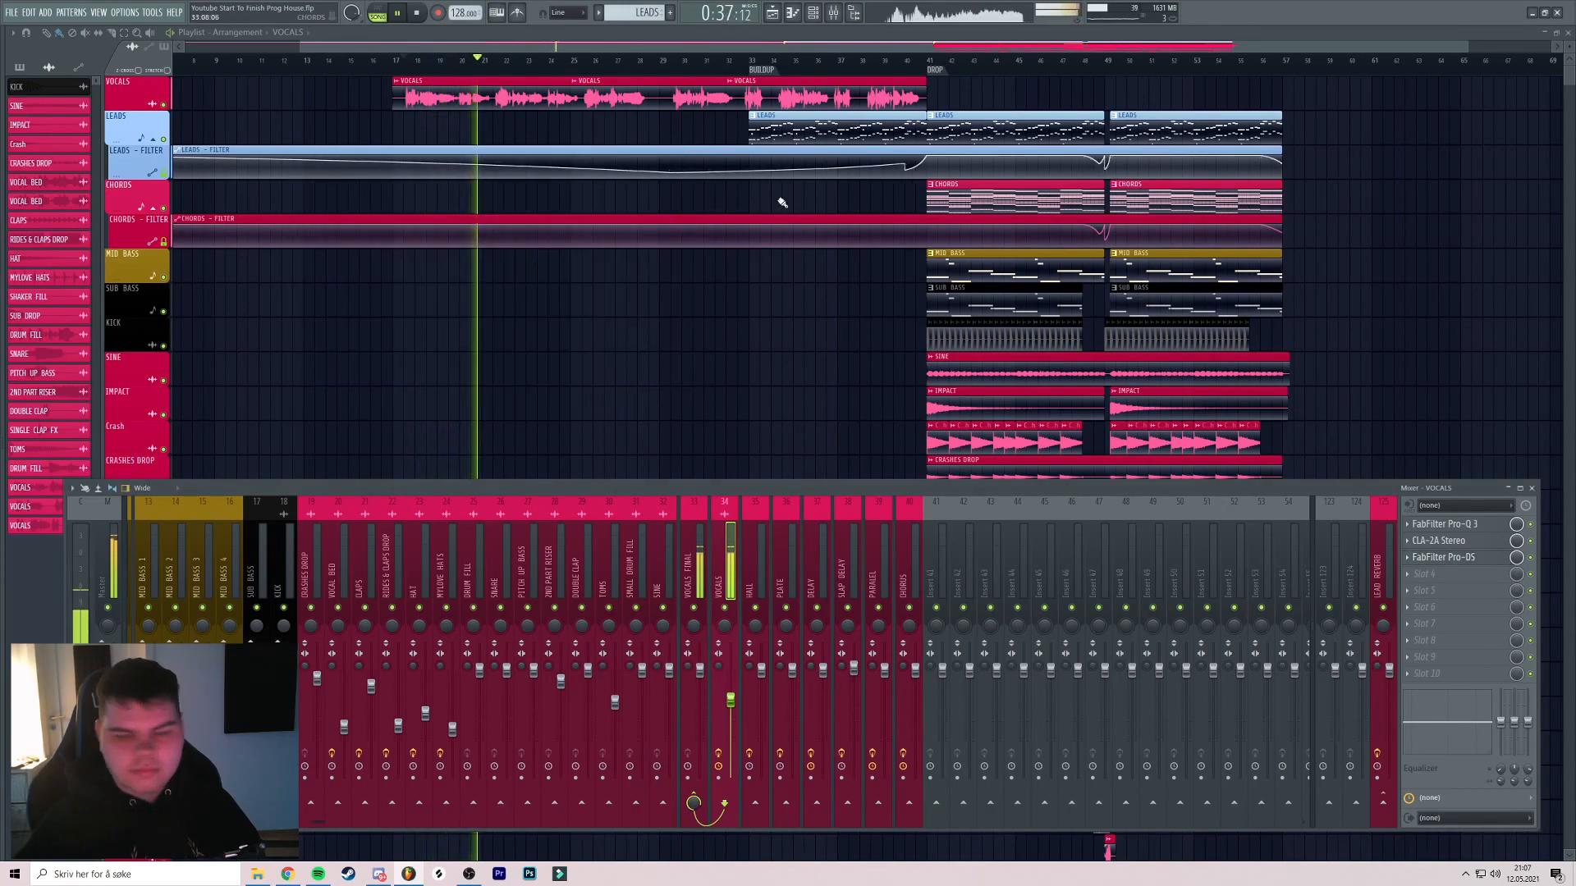
Put Waves RVox Stereo in slot 4 of VOCALS and hear it compressing around -10 dB
key("space")
left_click(1455, 580)
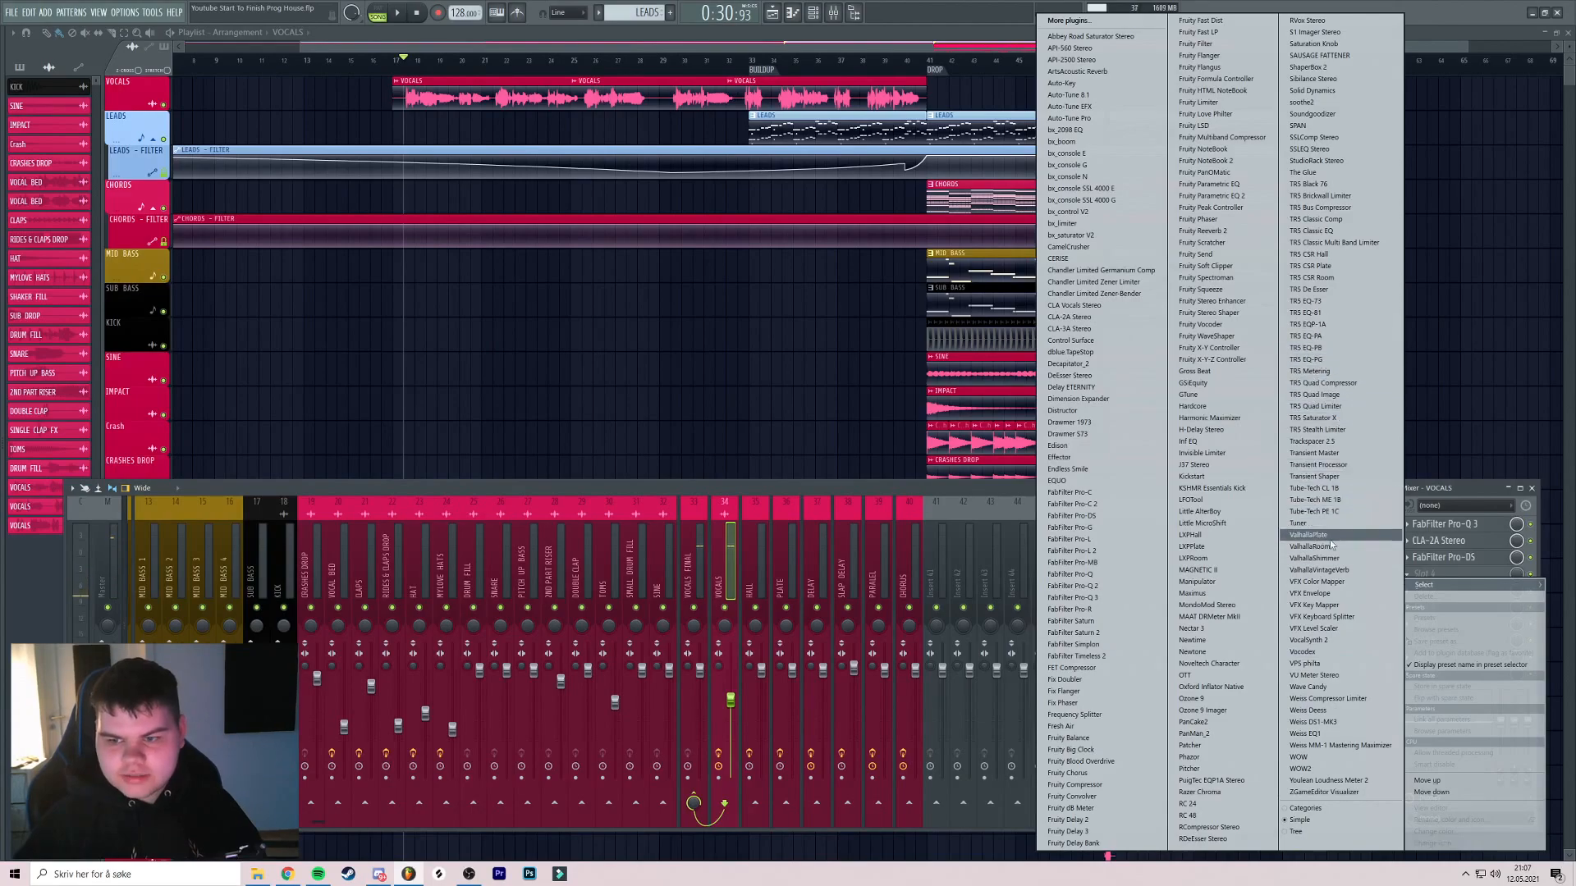
left_click(1308, 20)
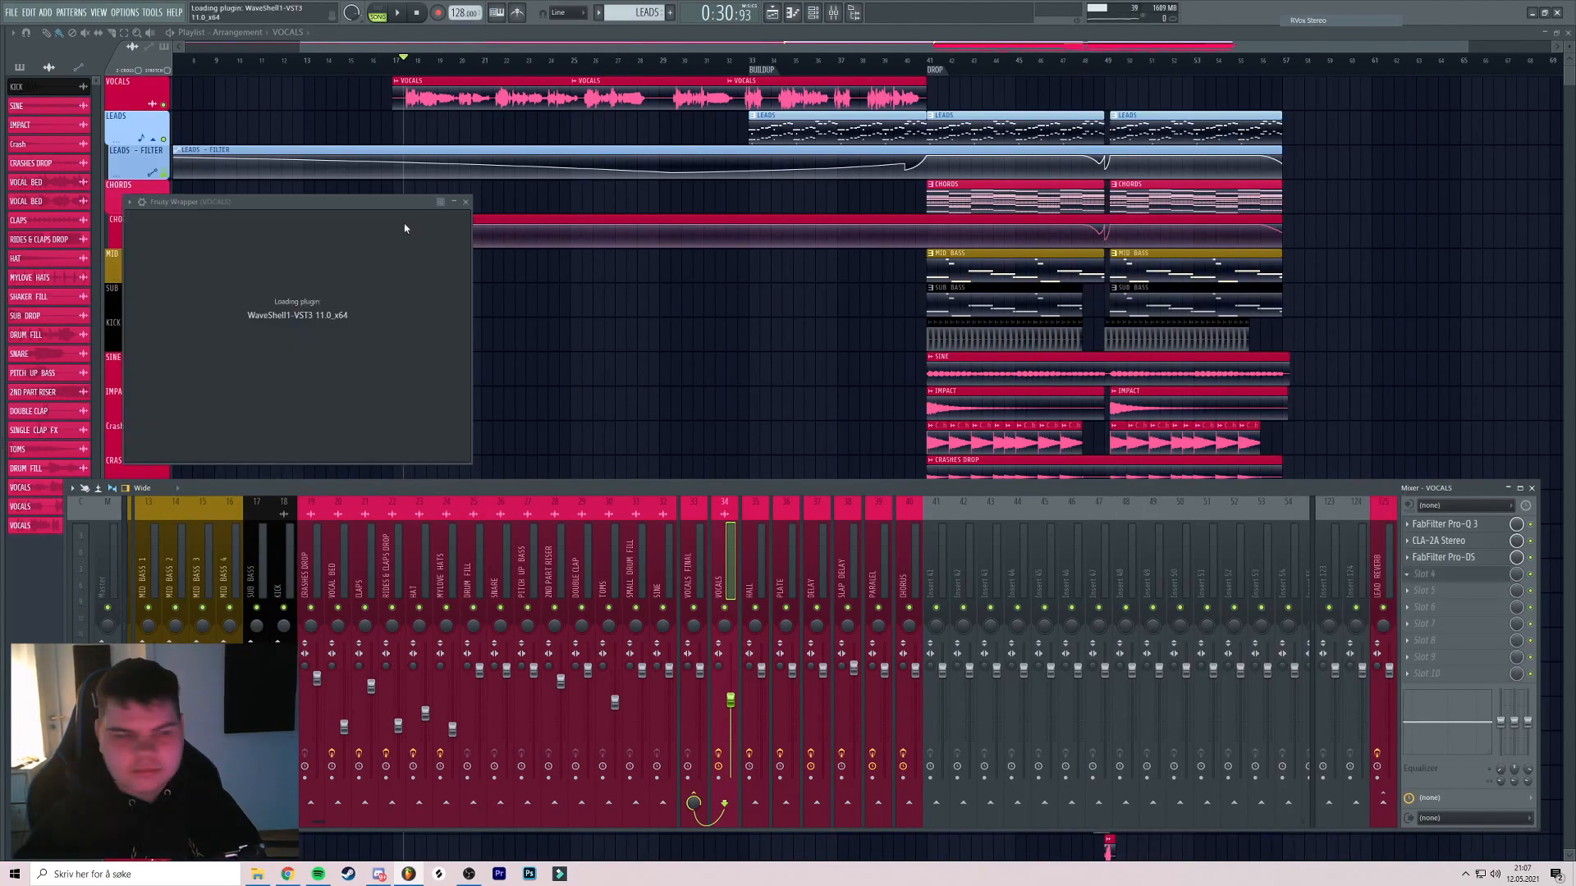
left_click_drag(329, 201, 437, 196)
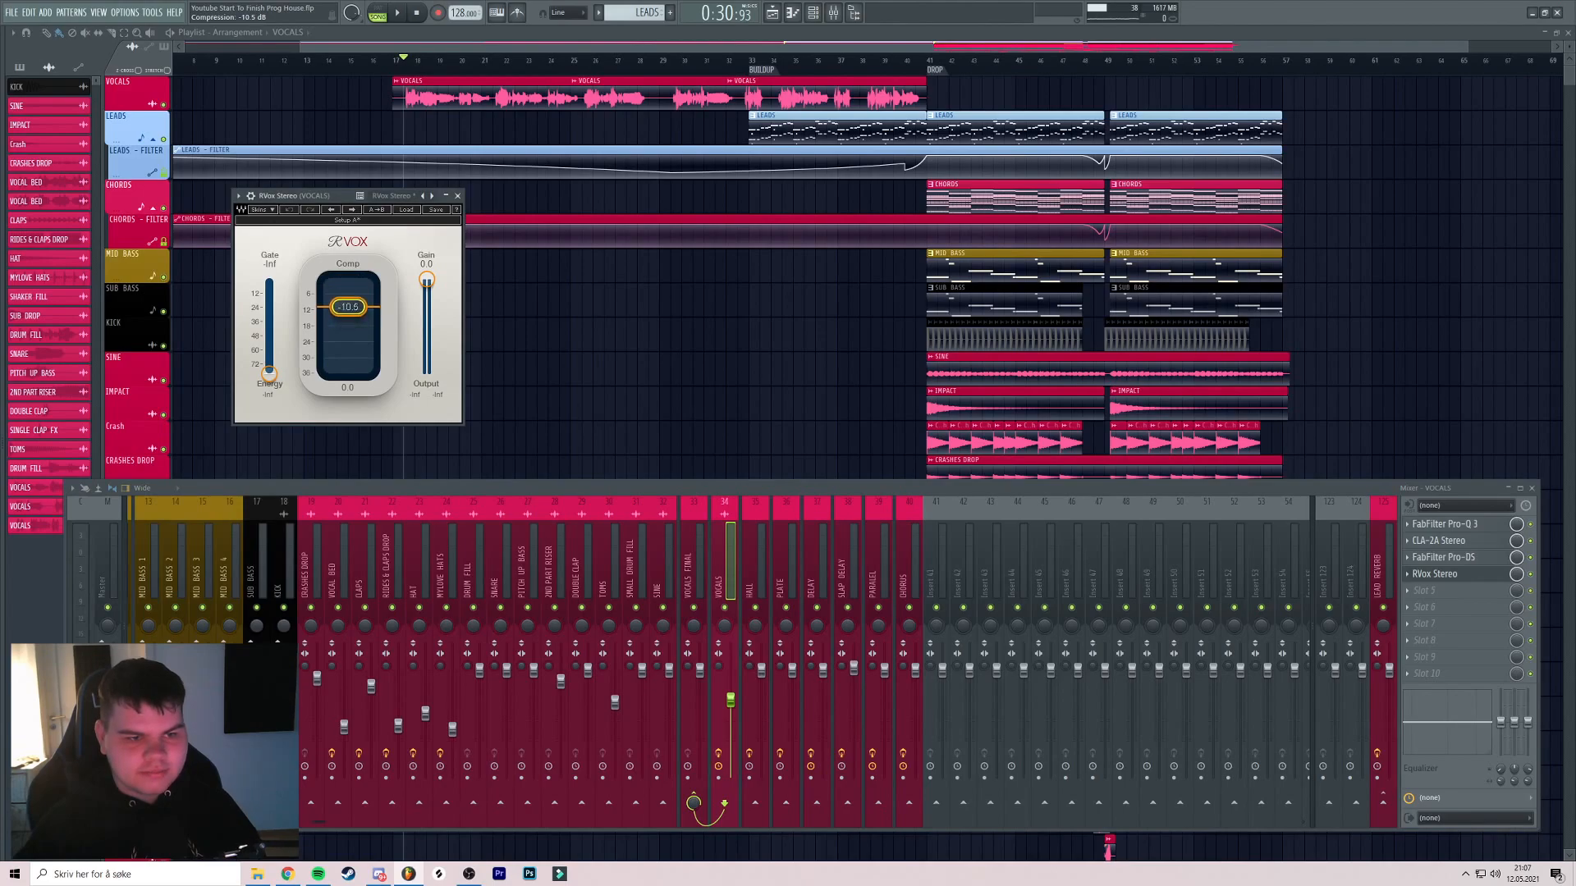
key("space")
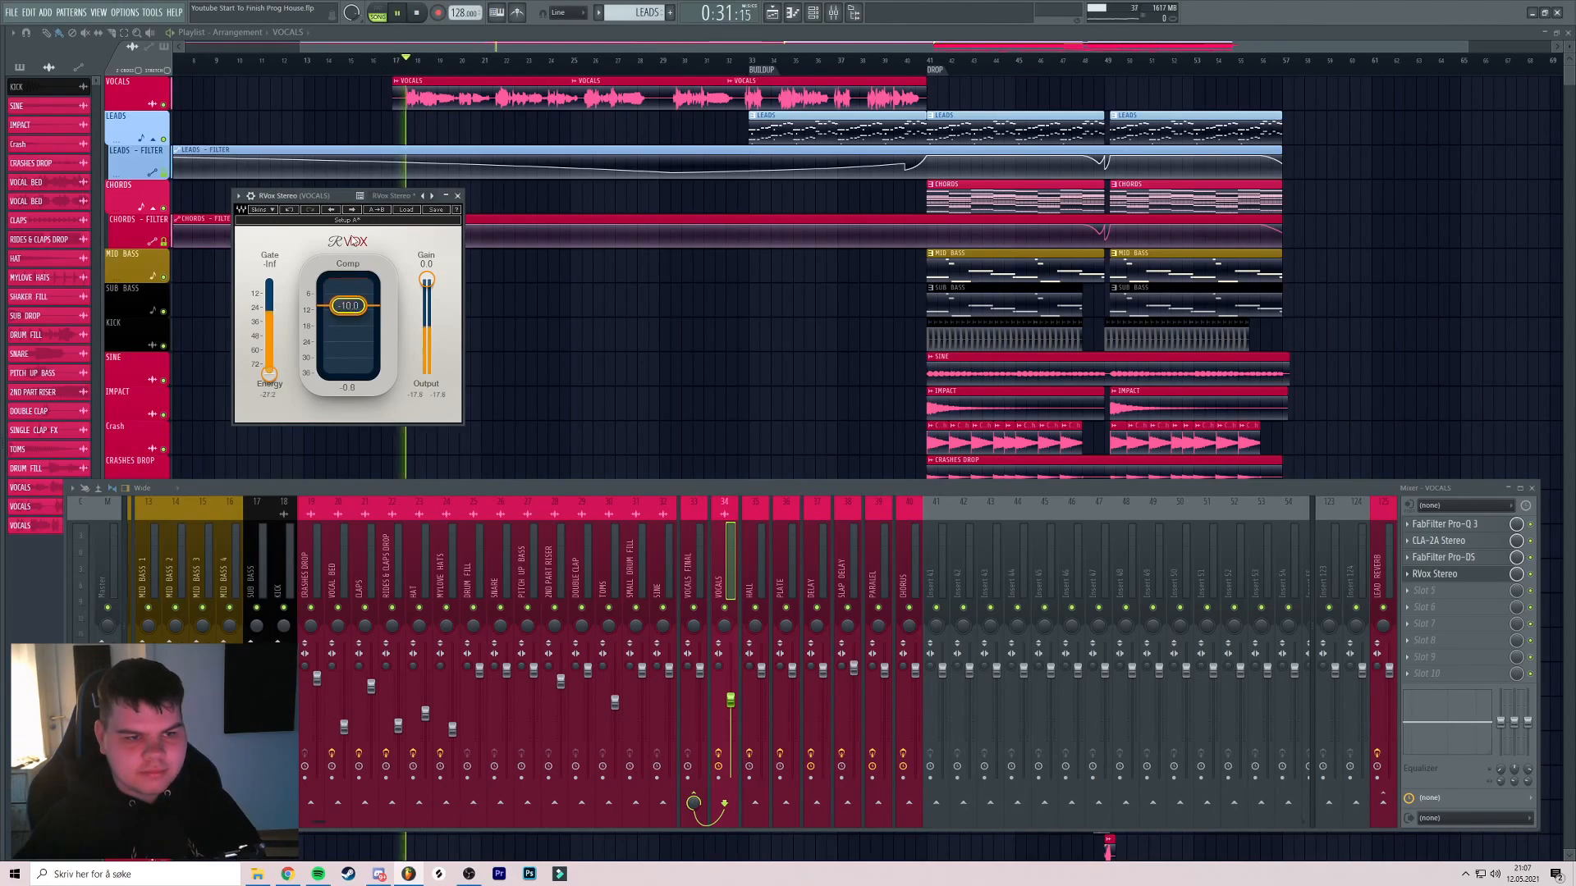
left_click_drag(323, 198, 385, 202)
left_click(519, 199)
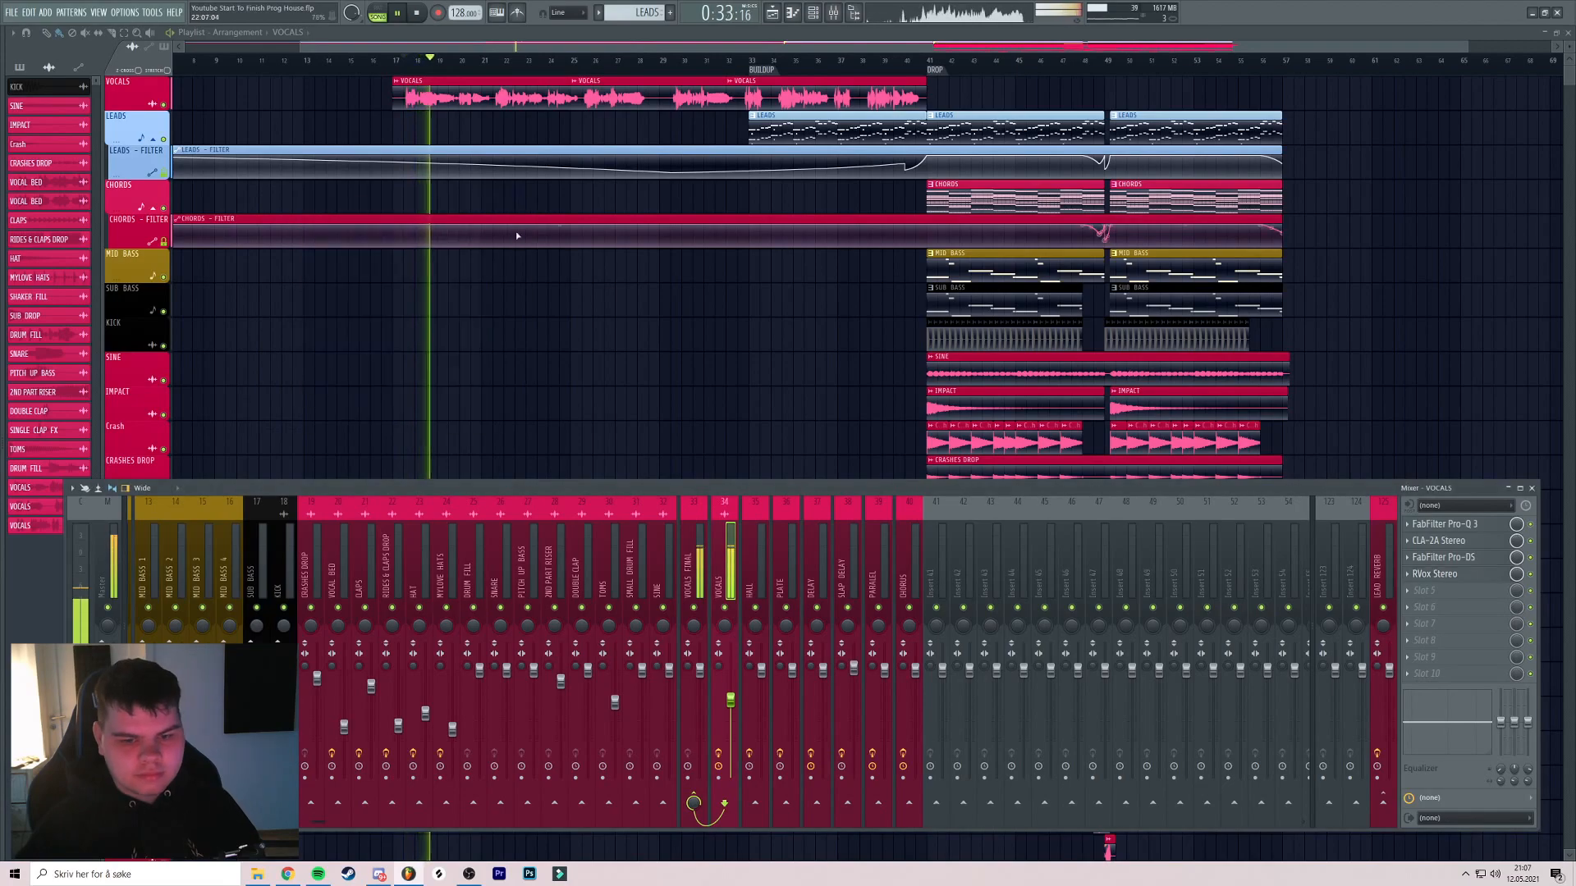
Lower the VOCALS fader to -7.6 dB and select the VOCALS FINAL channel
left_click_drag(730, 700, 731, 705)
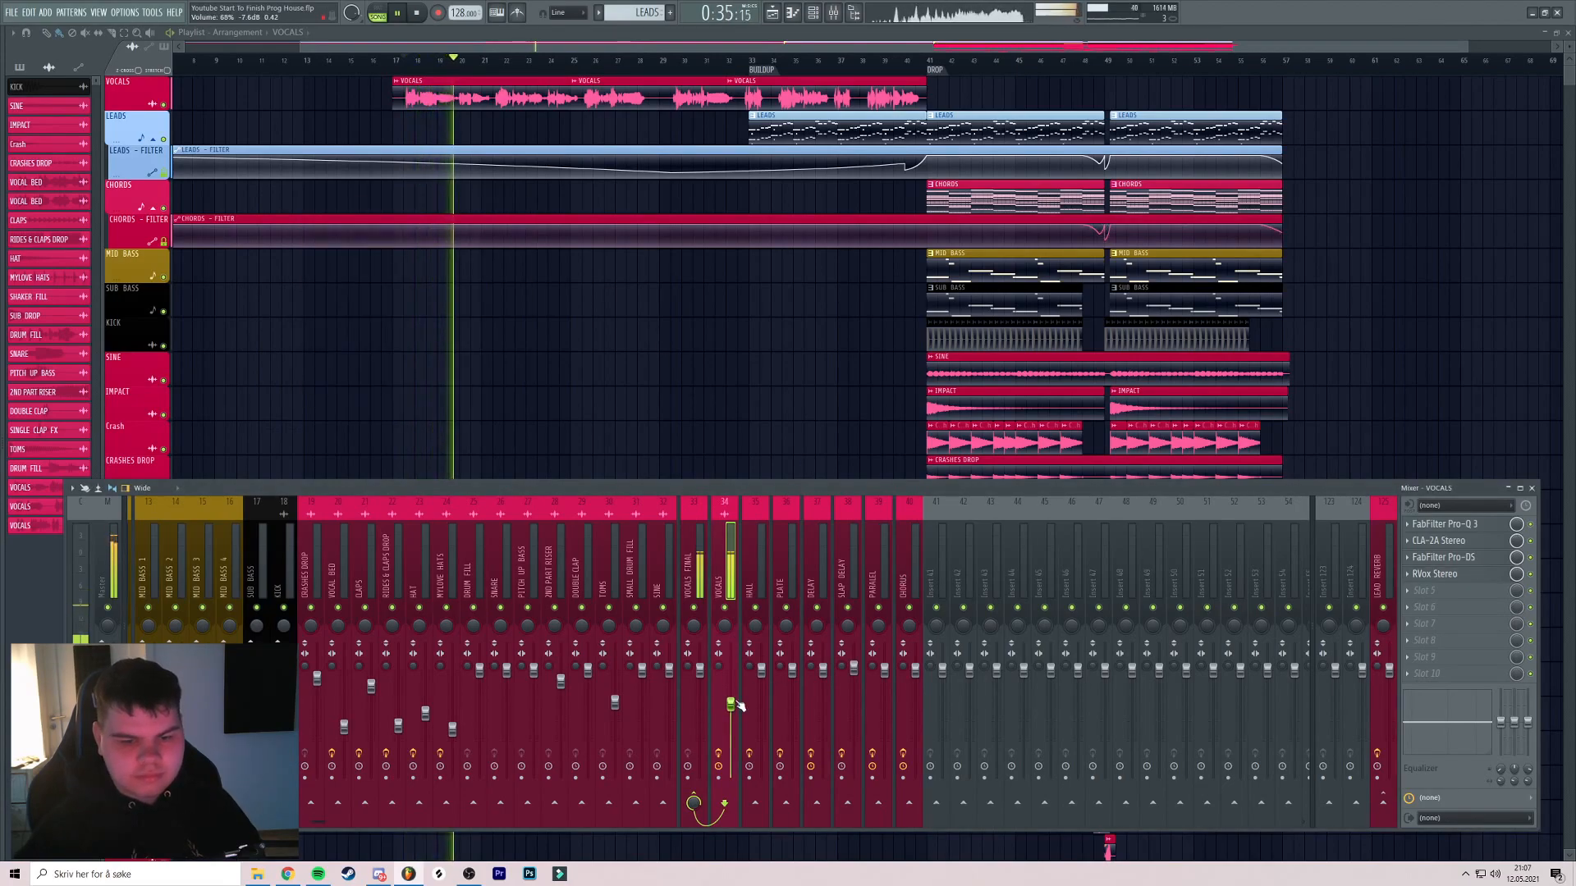
key("space")
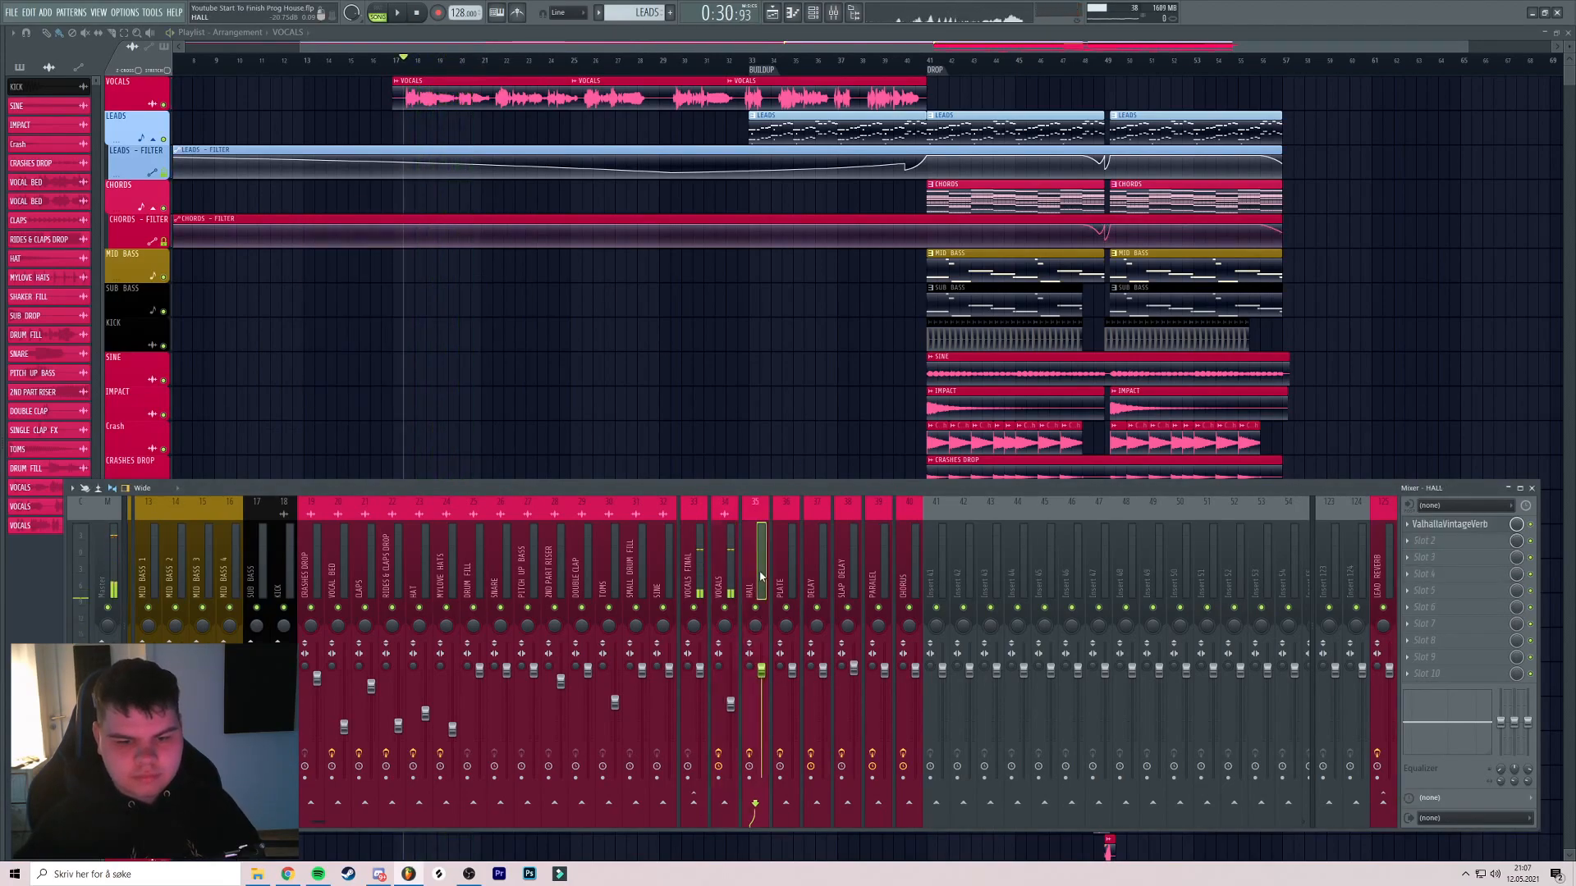
mouse_move(698, 575)
left_mouse_down()
mouse_move(876, 570)
mouse_move(723, 570)
left_mouse_up()
left_click(698, 570)
key("space")
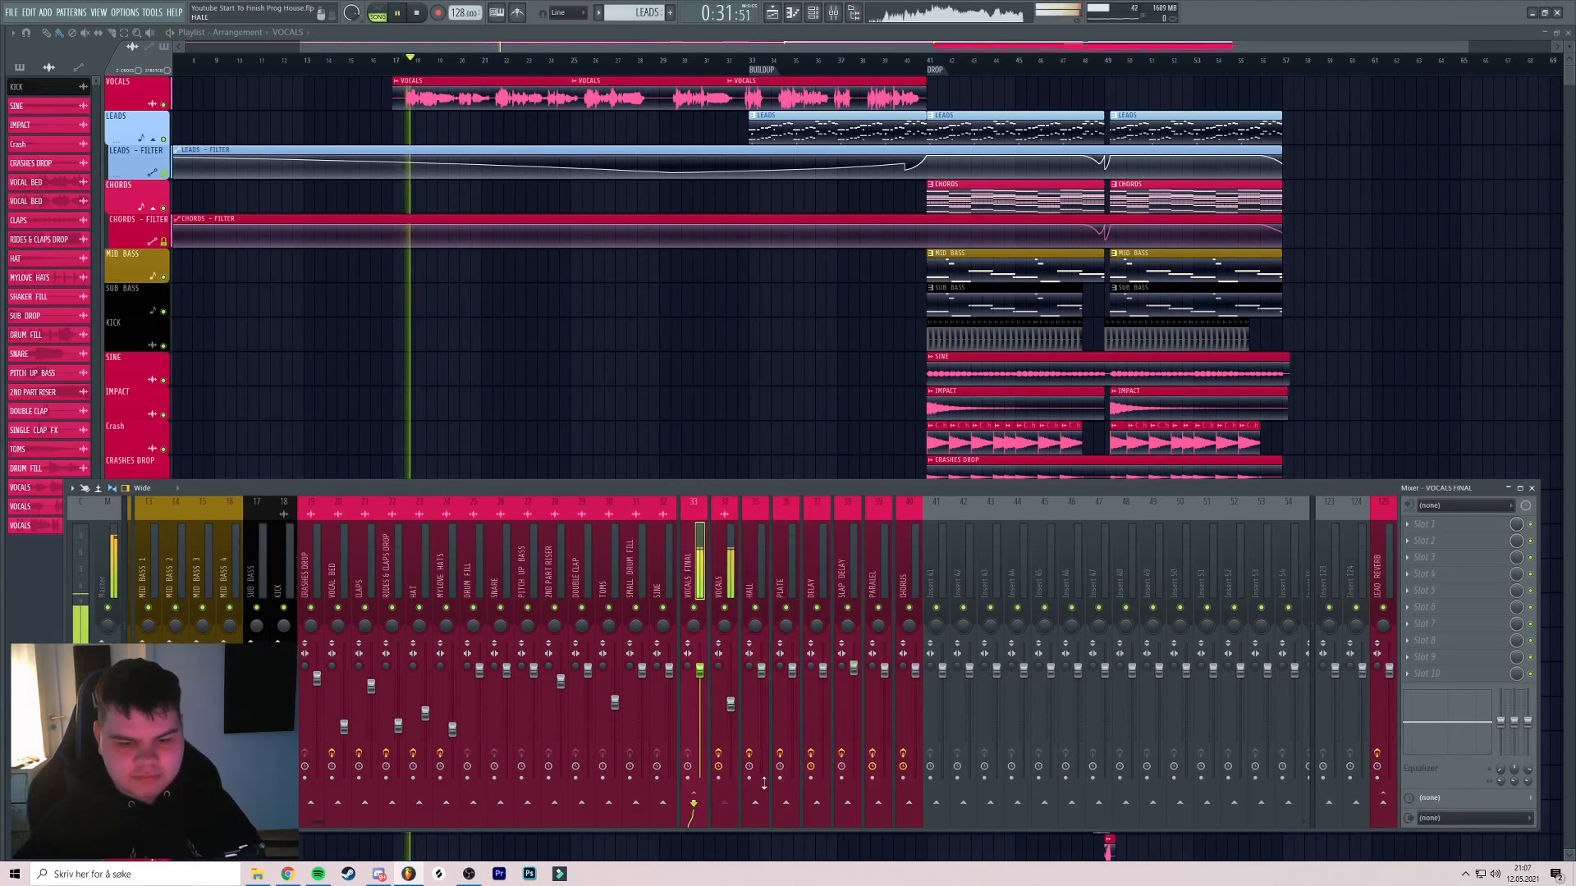
key("space")
key("space")
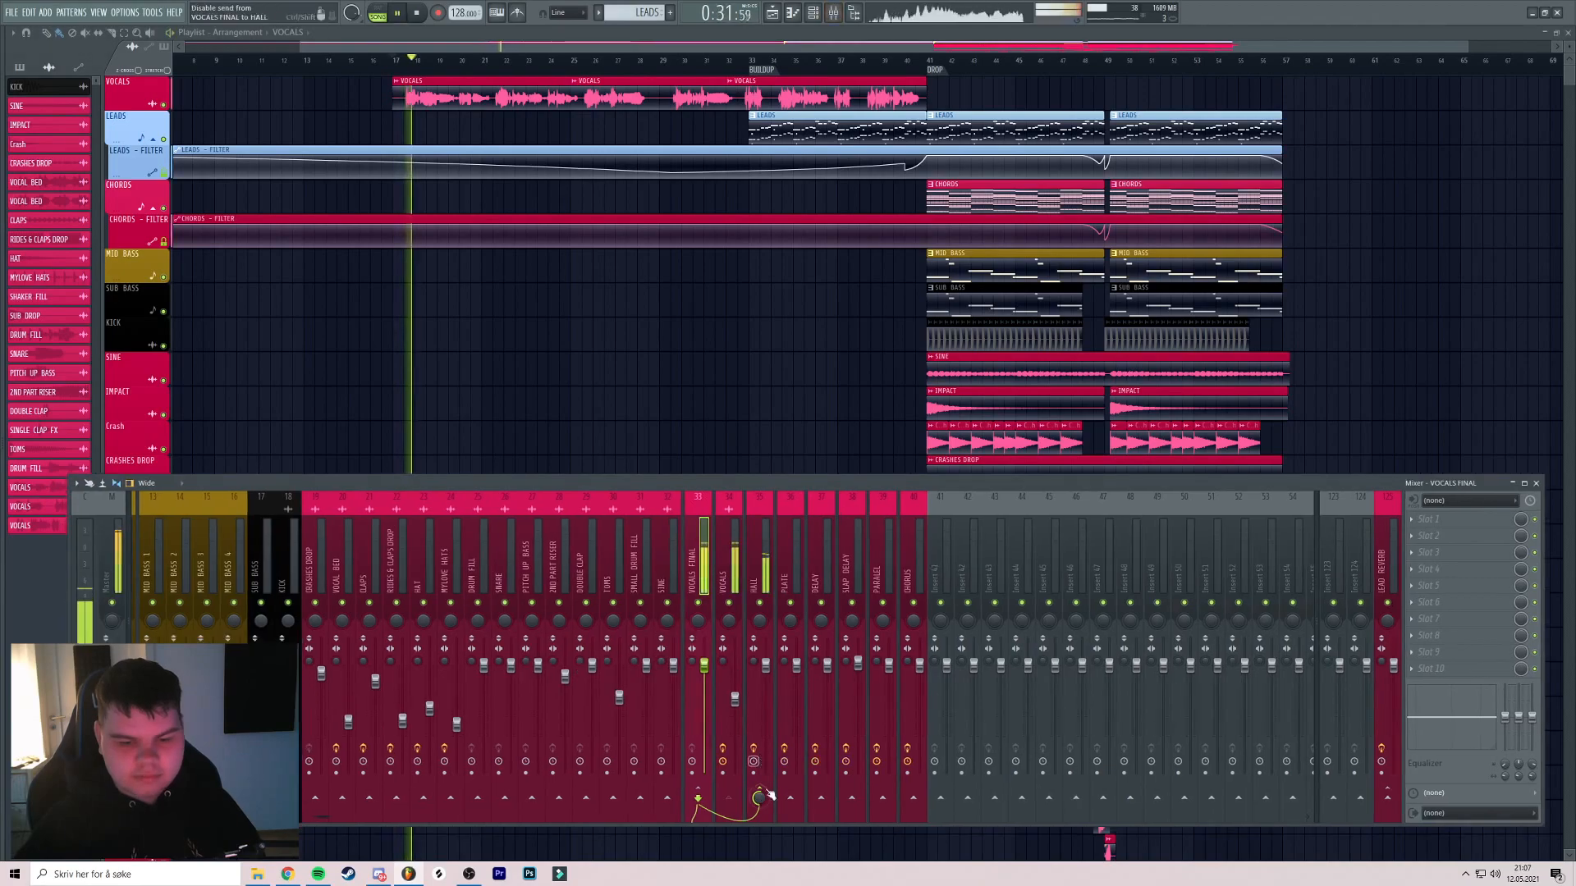
Send VOCALS FINAL to HALL at about 50% and PLATE at 61%
mouse_move(760, 798)
left_mouse_down()
mouse_move(760, 825)
mouse_move(761, 808)
left_mouse_up()
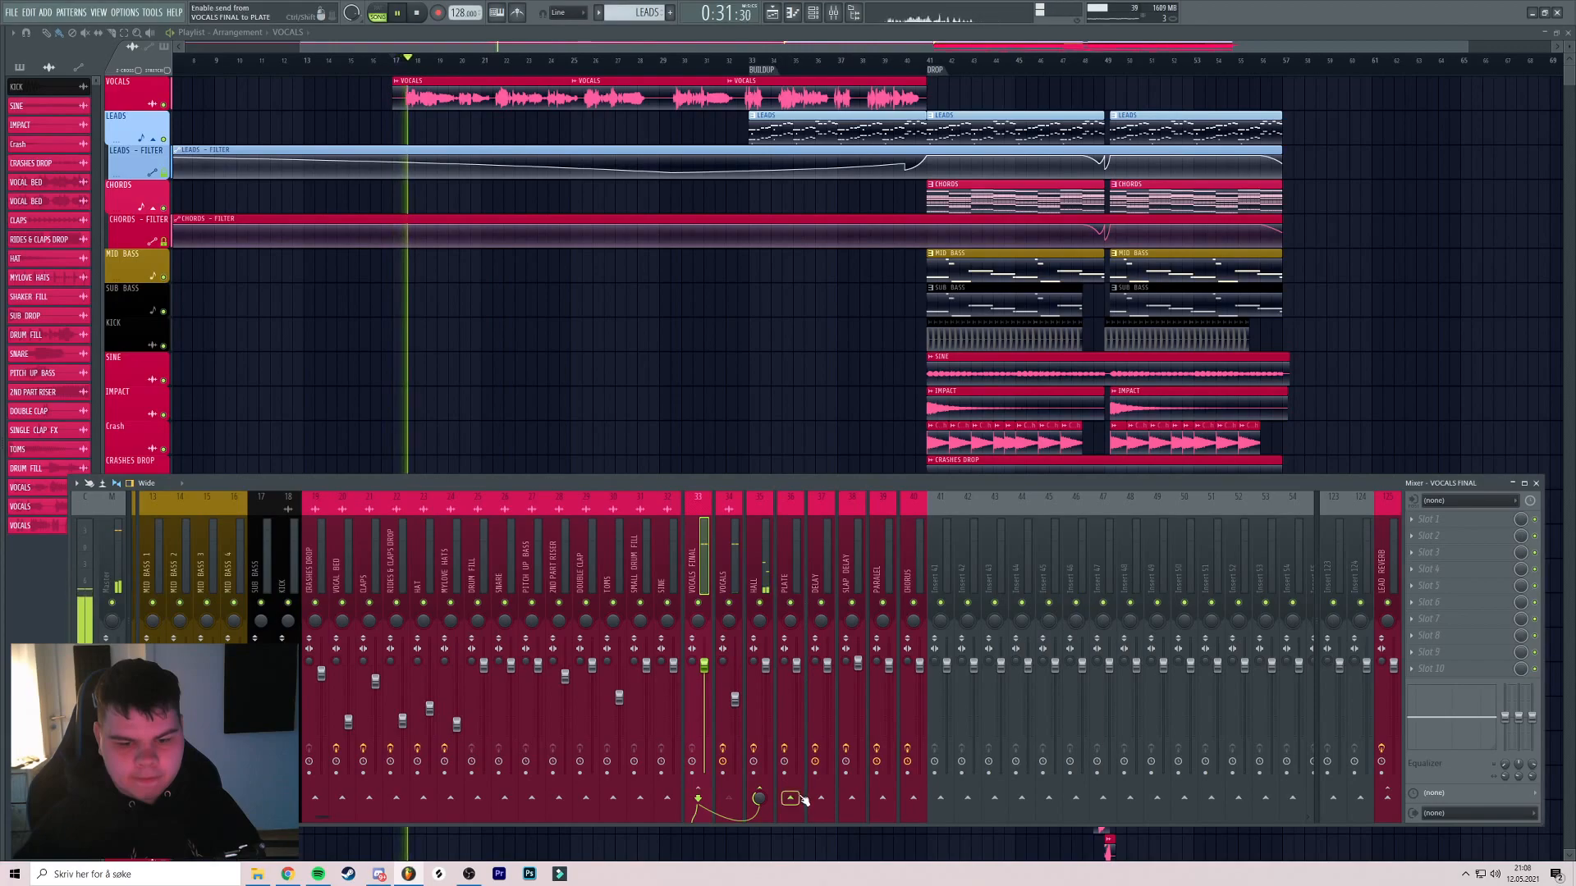
left_click(800, 798)
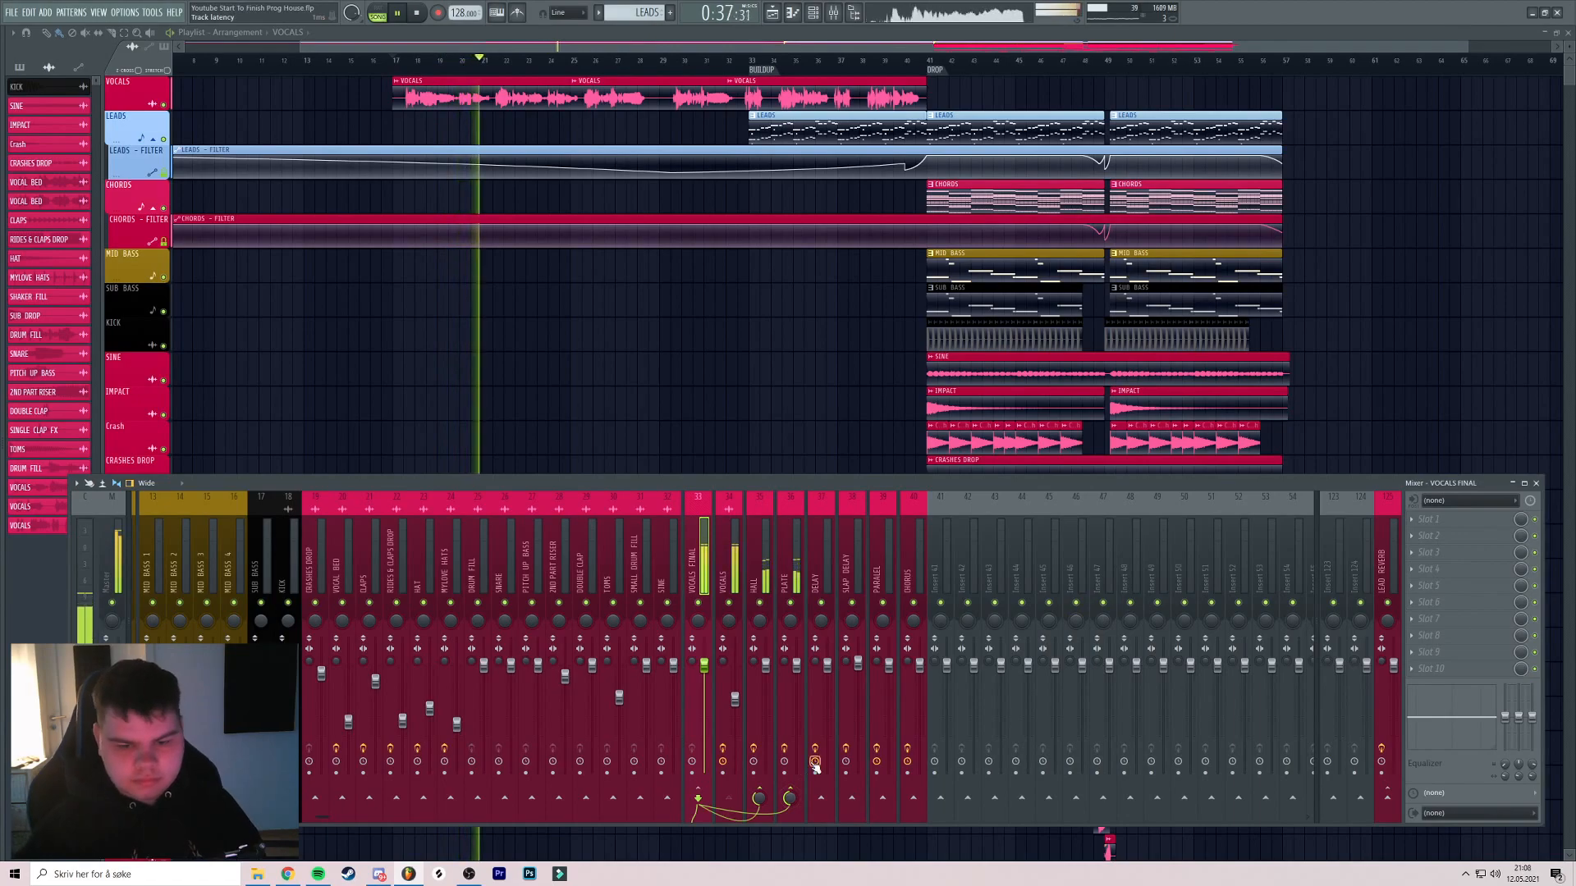
key("space")
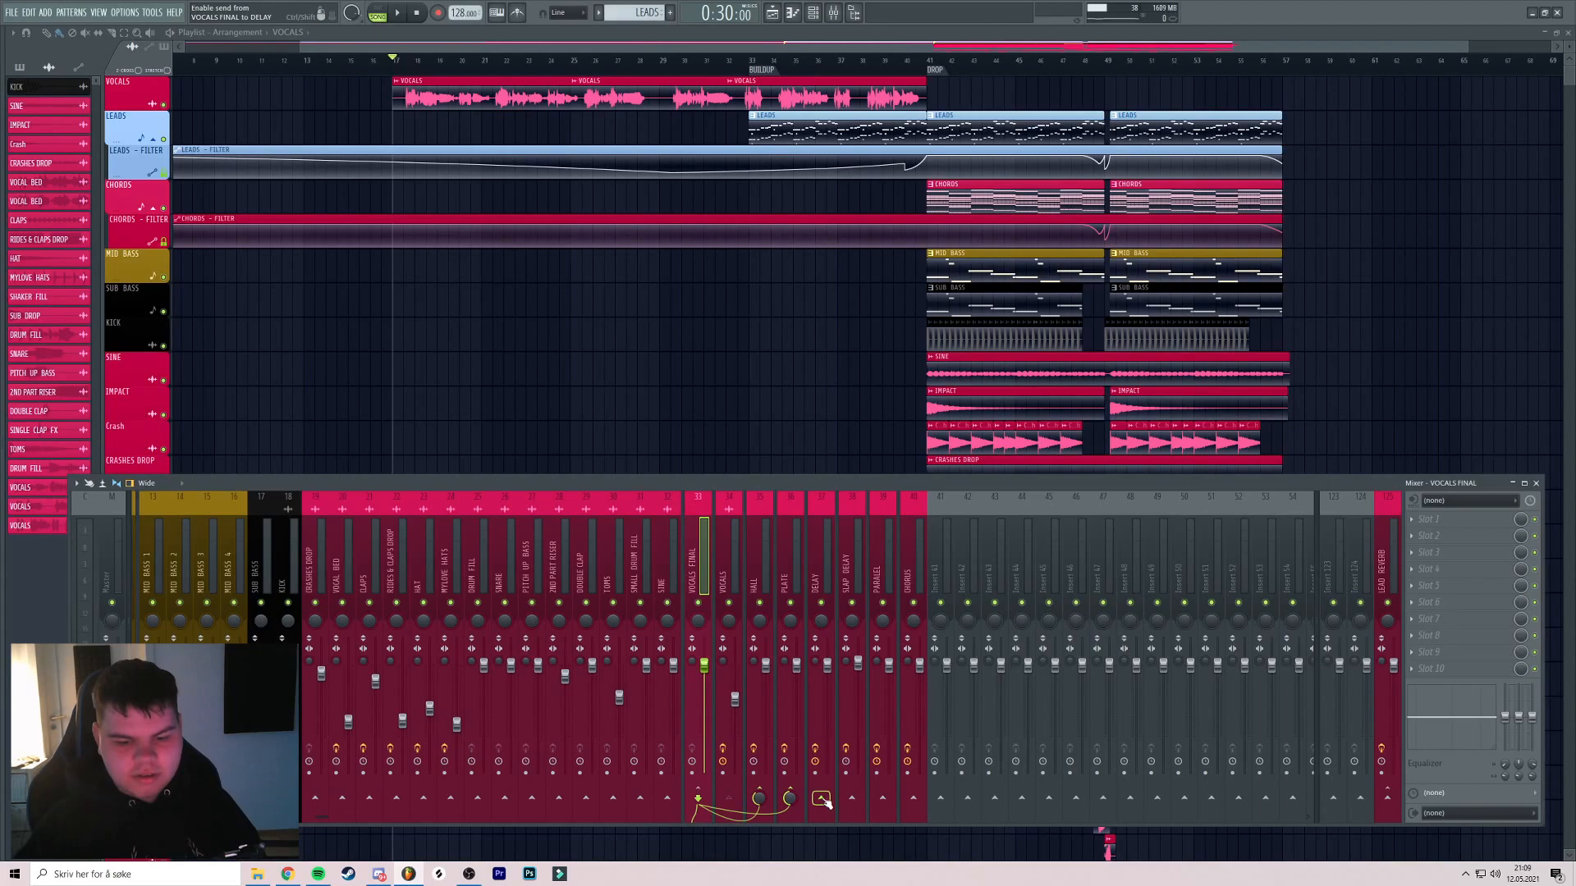
left_click(826, 574)
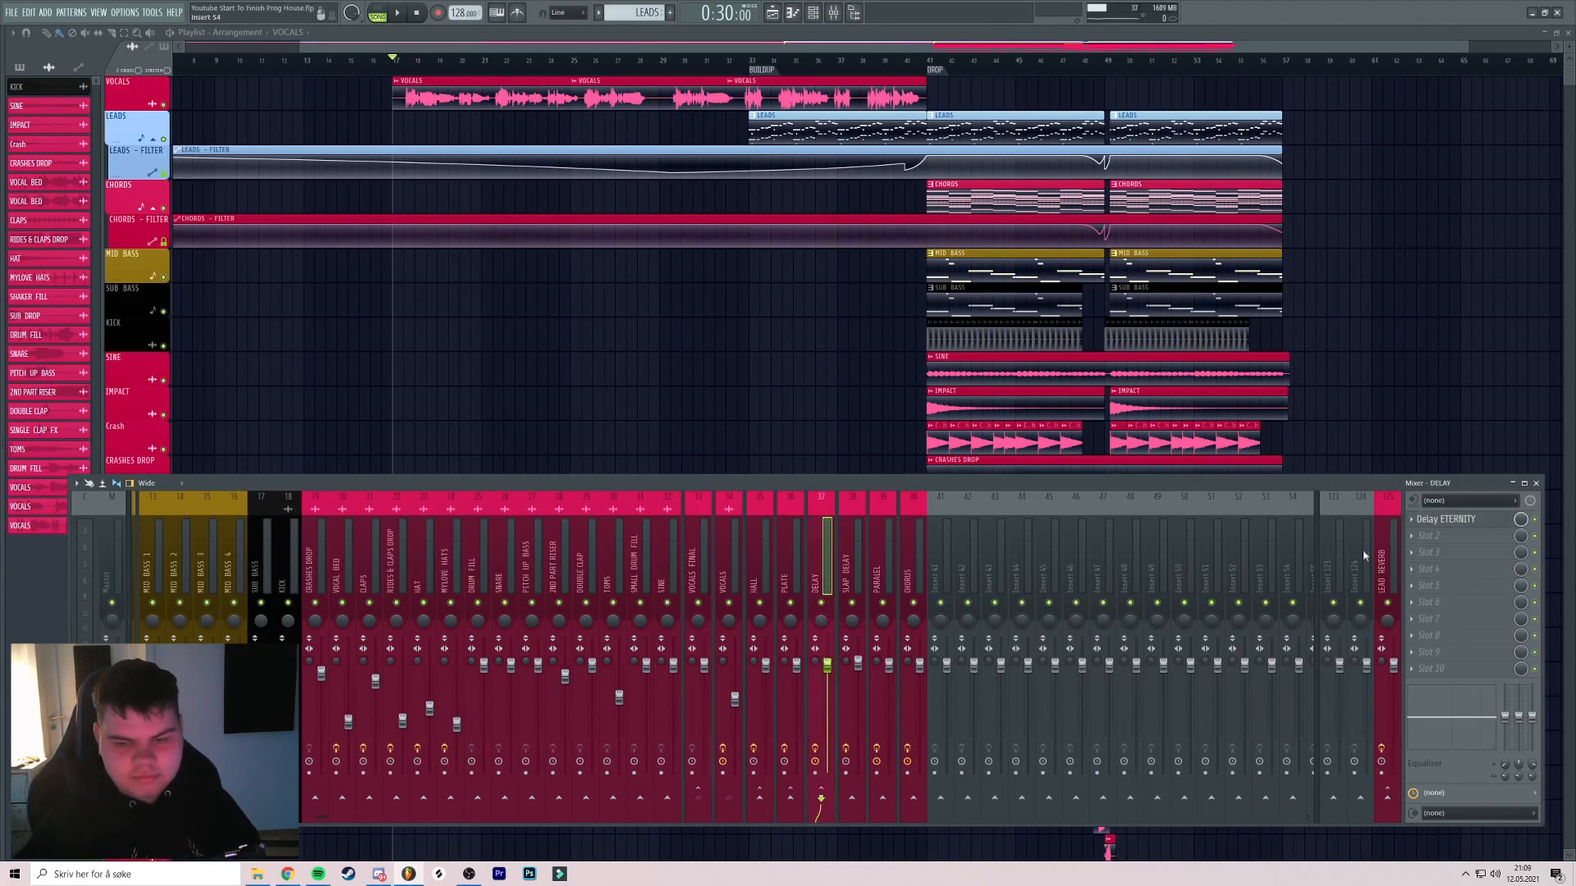
Add Fruity Limiter in DELAY slot 2, compressing at -19.9 dB threshold and 2.1:1 ratio
left_click(1443, 538)
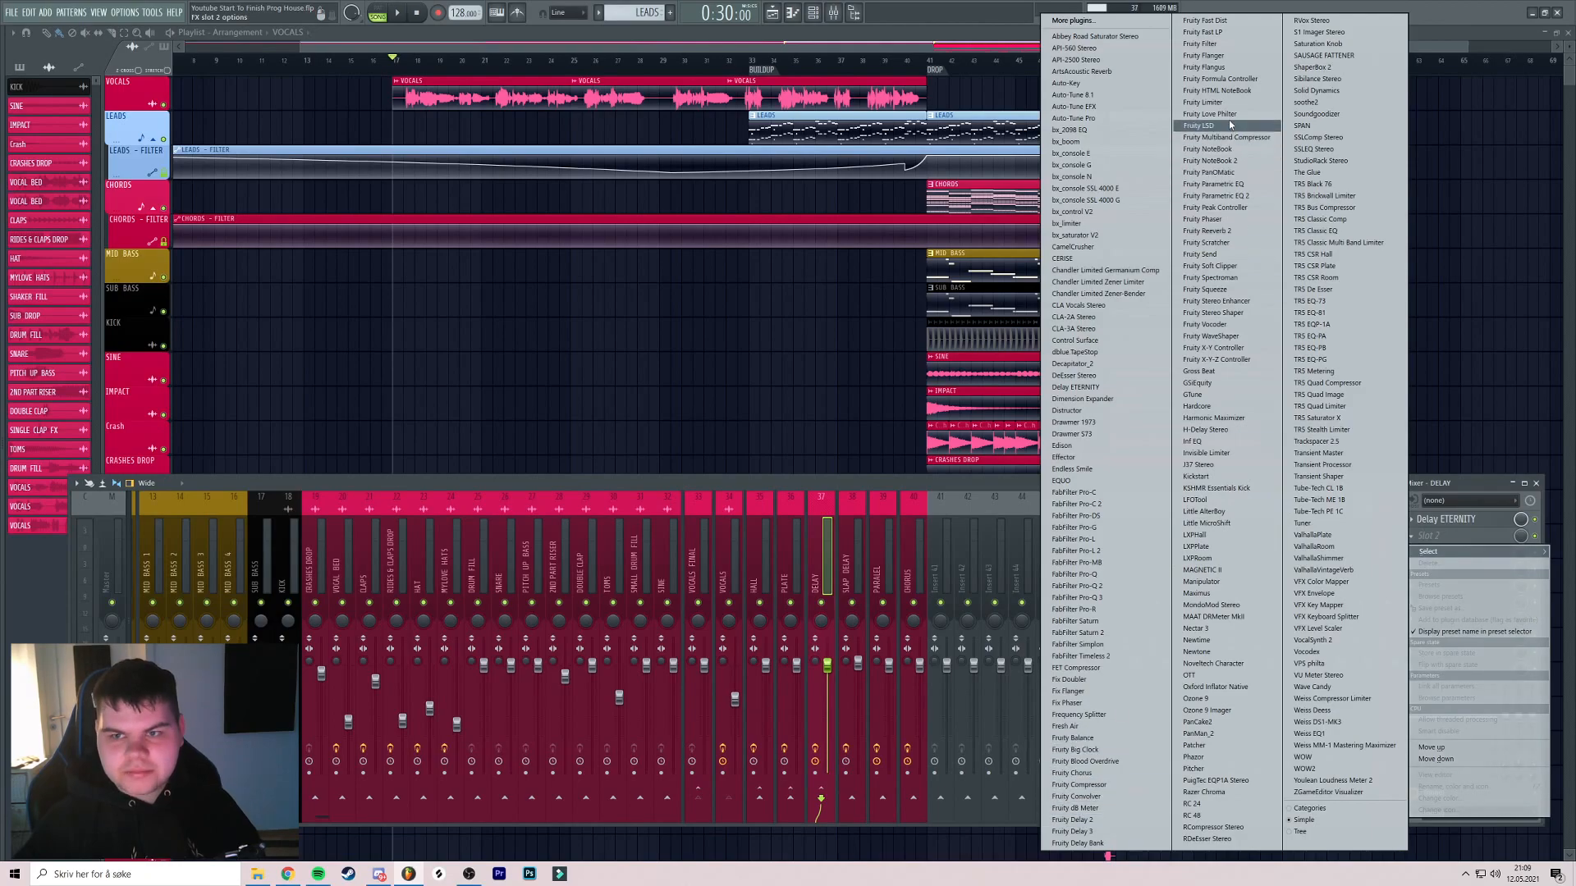
left_click(1211, 103)
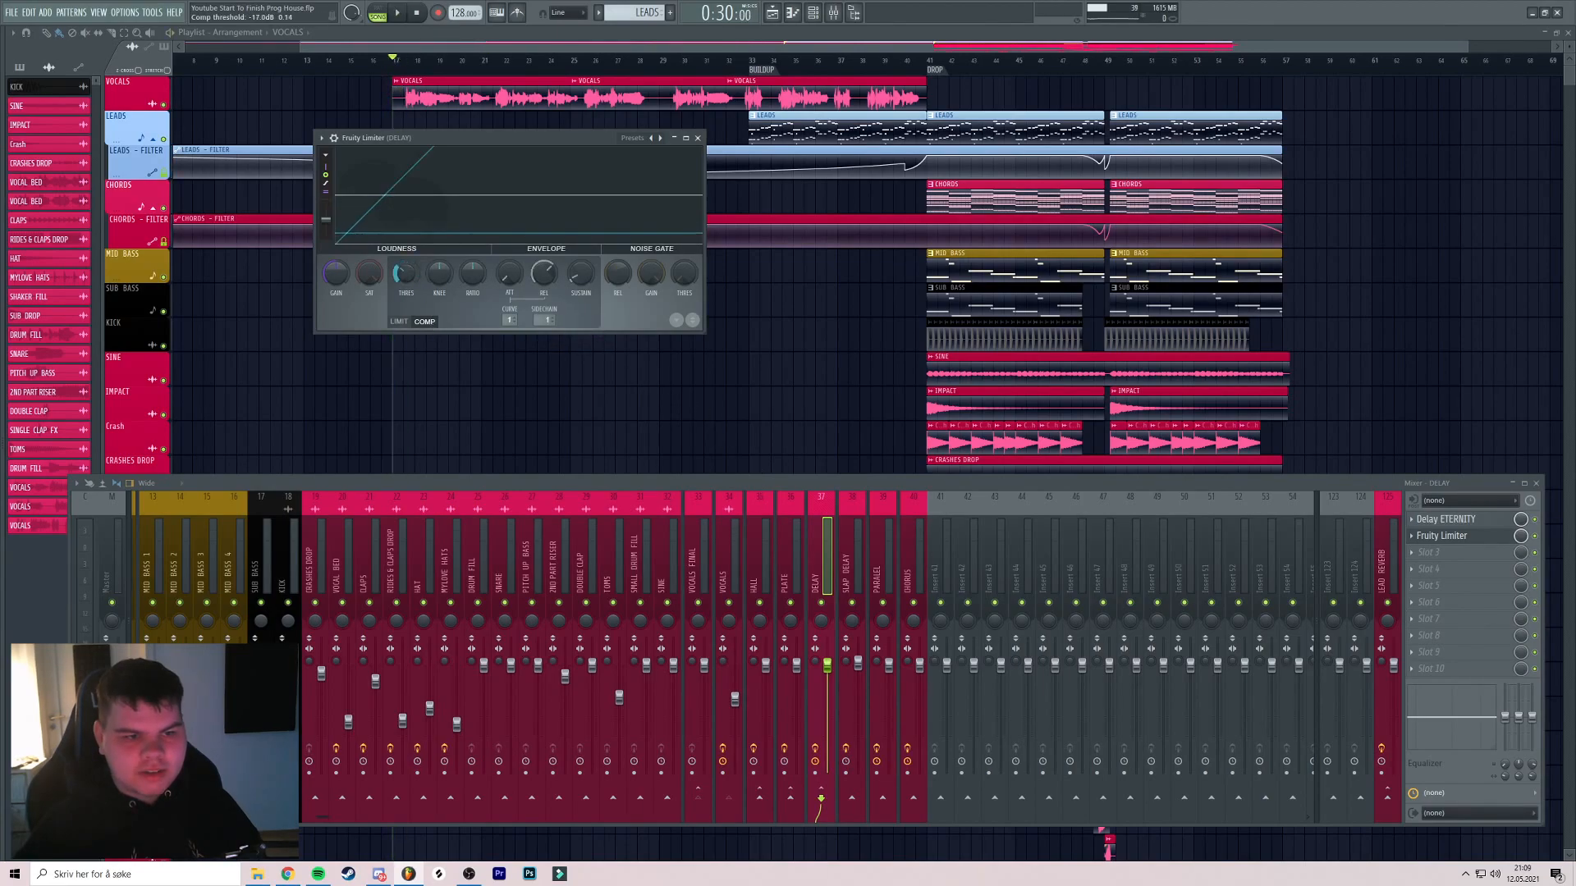
left_click_drag(428, 140, 445, 145)
key("space")
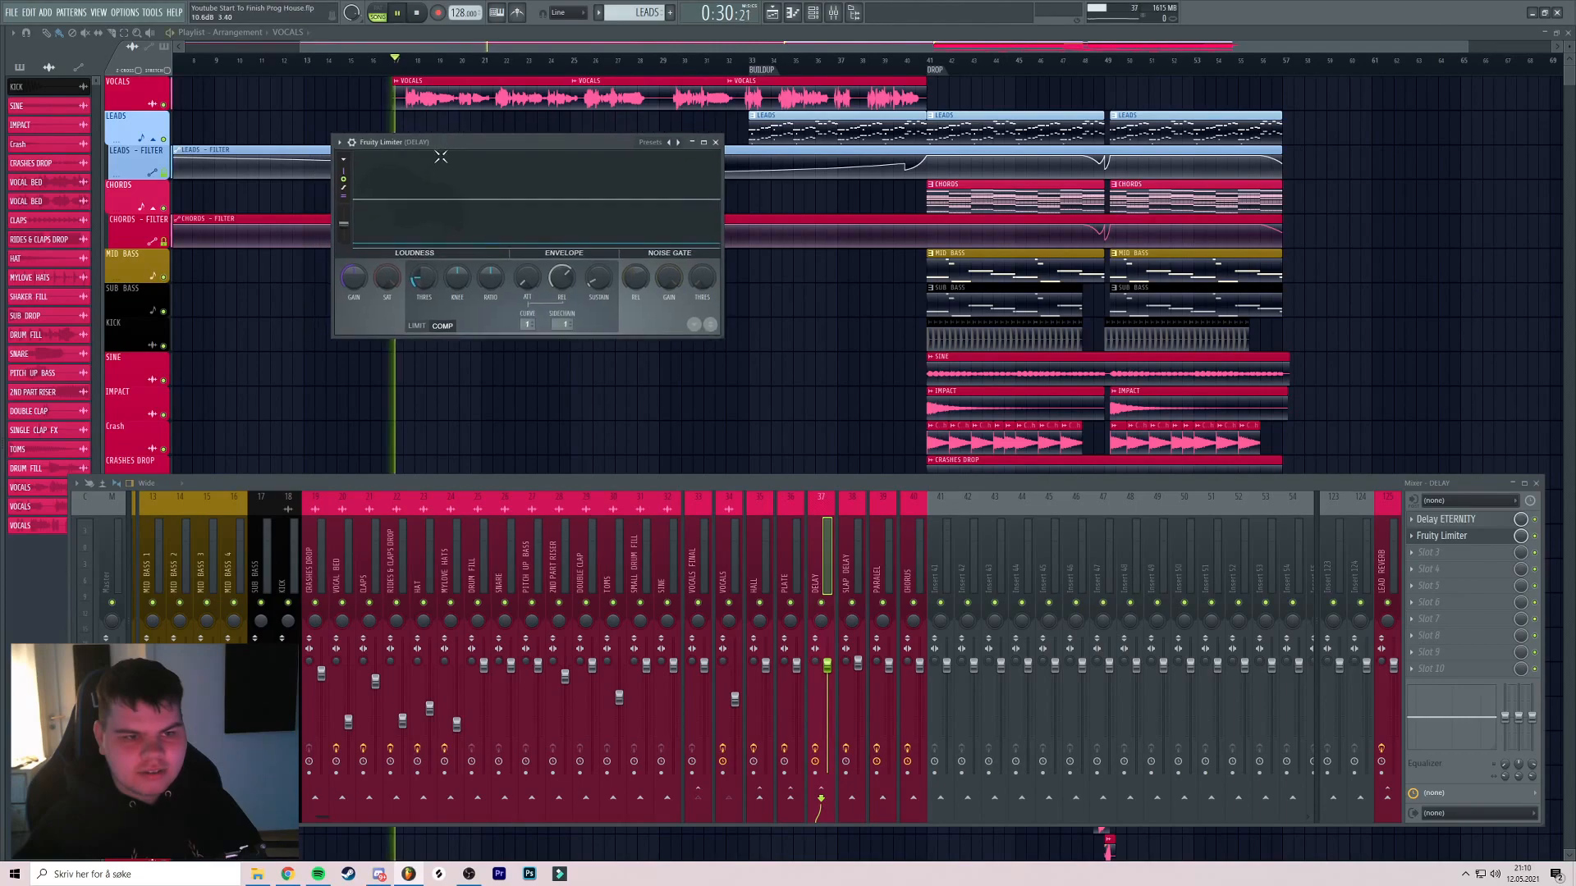
scroll(431, 282, "up", 2)
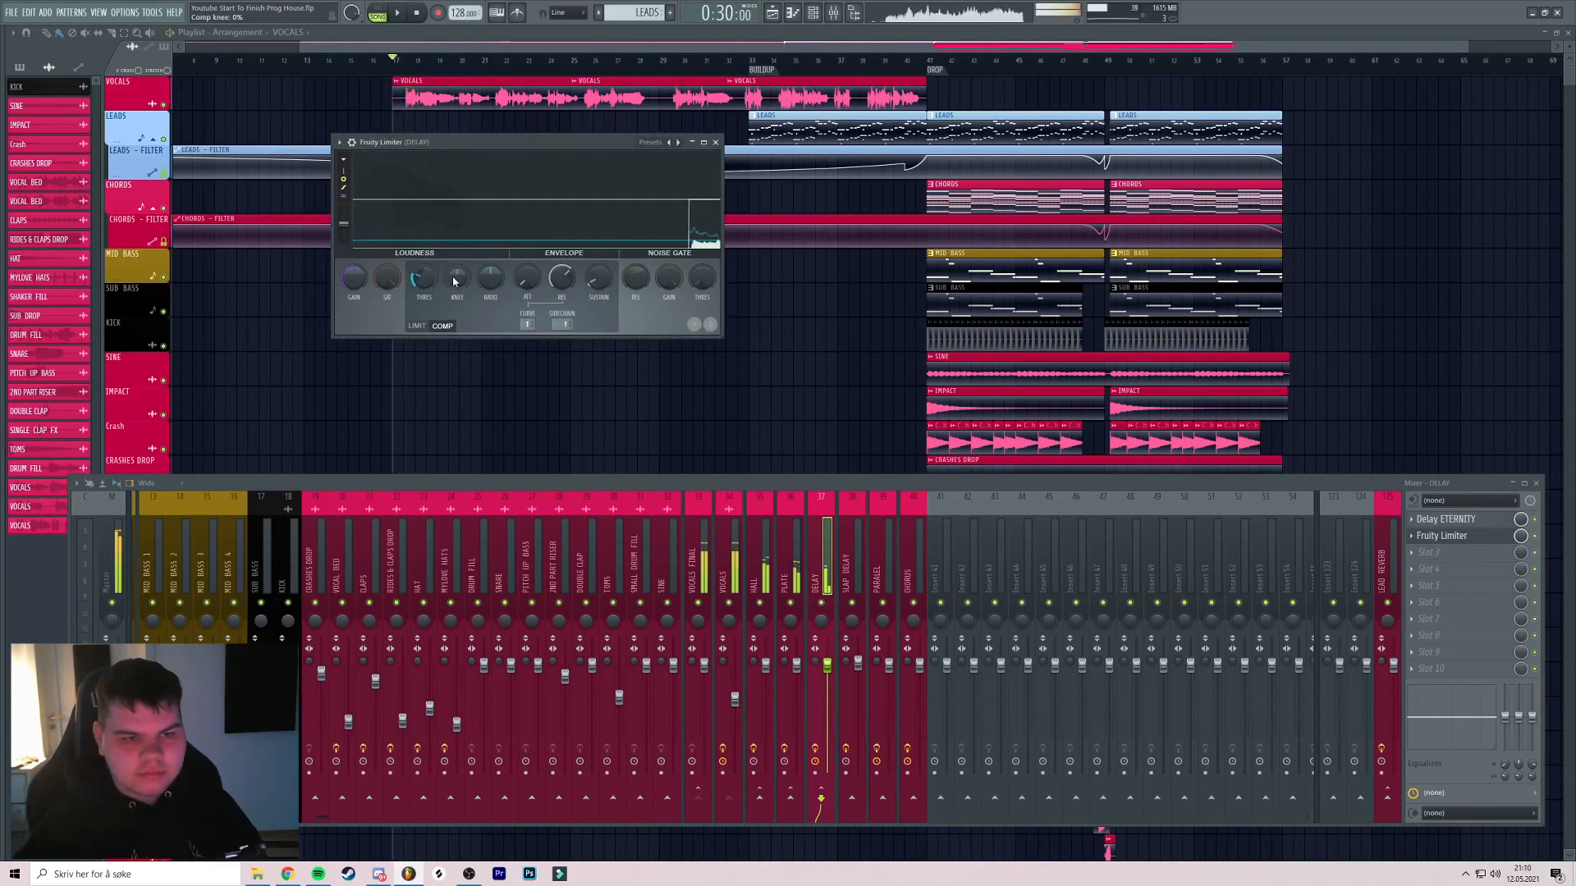
scroll(493, 286, "up", 3)
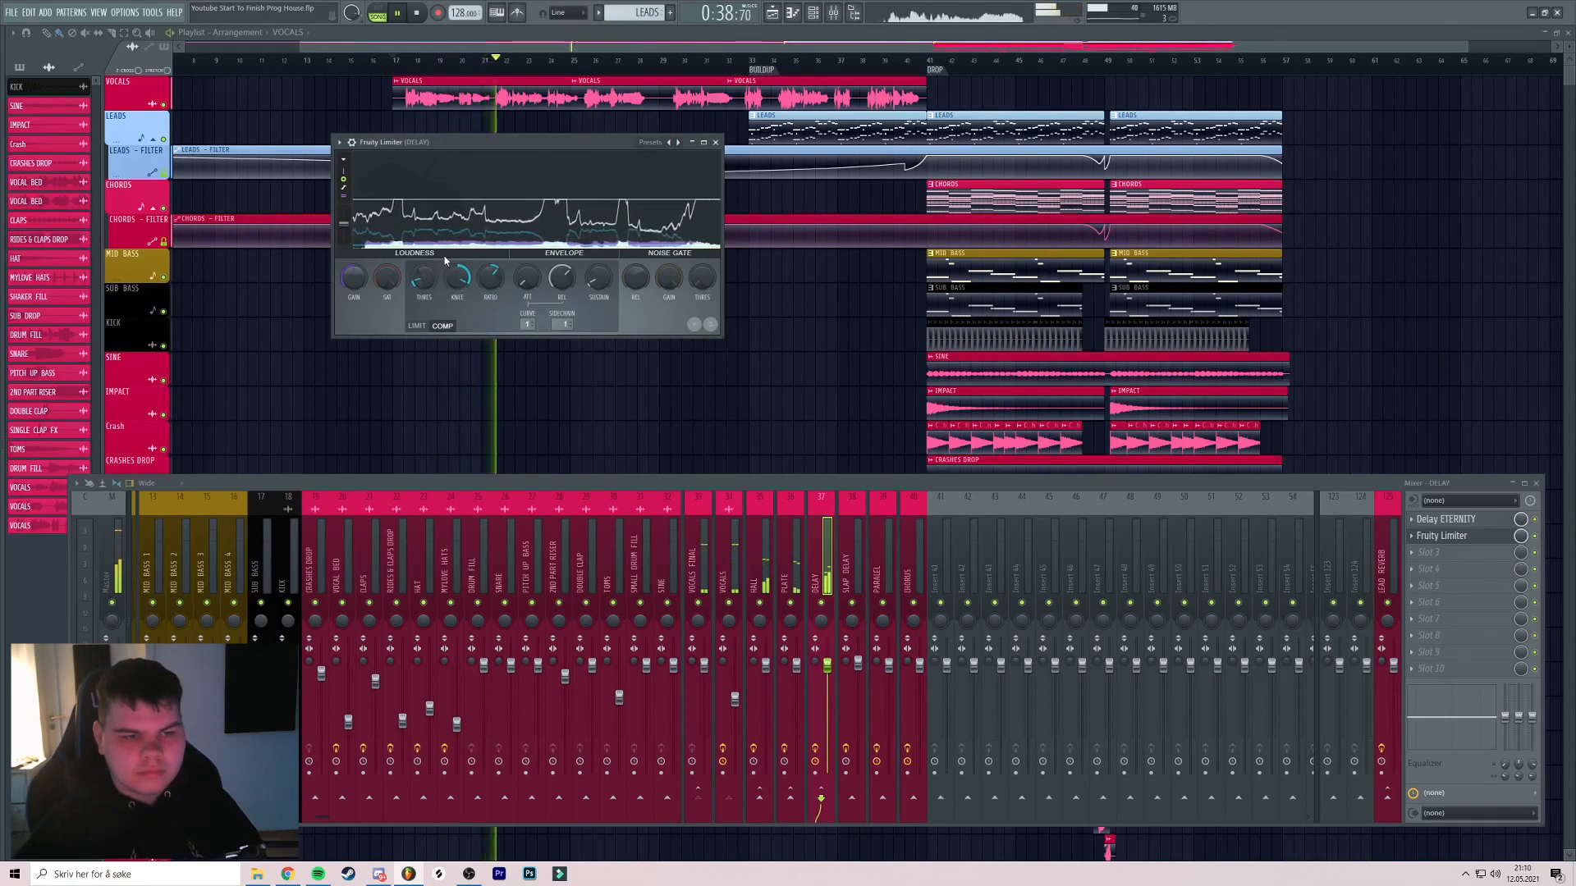
left_click_drag(549, 141, 551, 141)
left_click(417, 12)
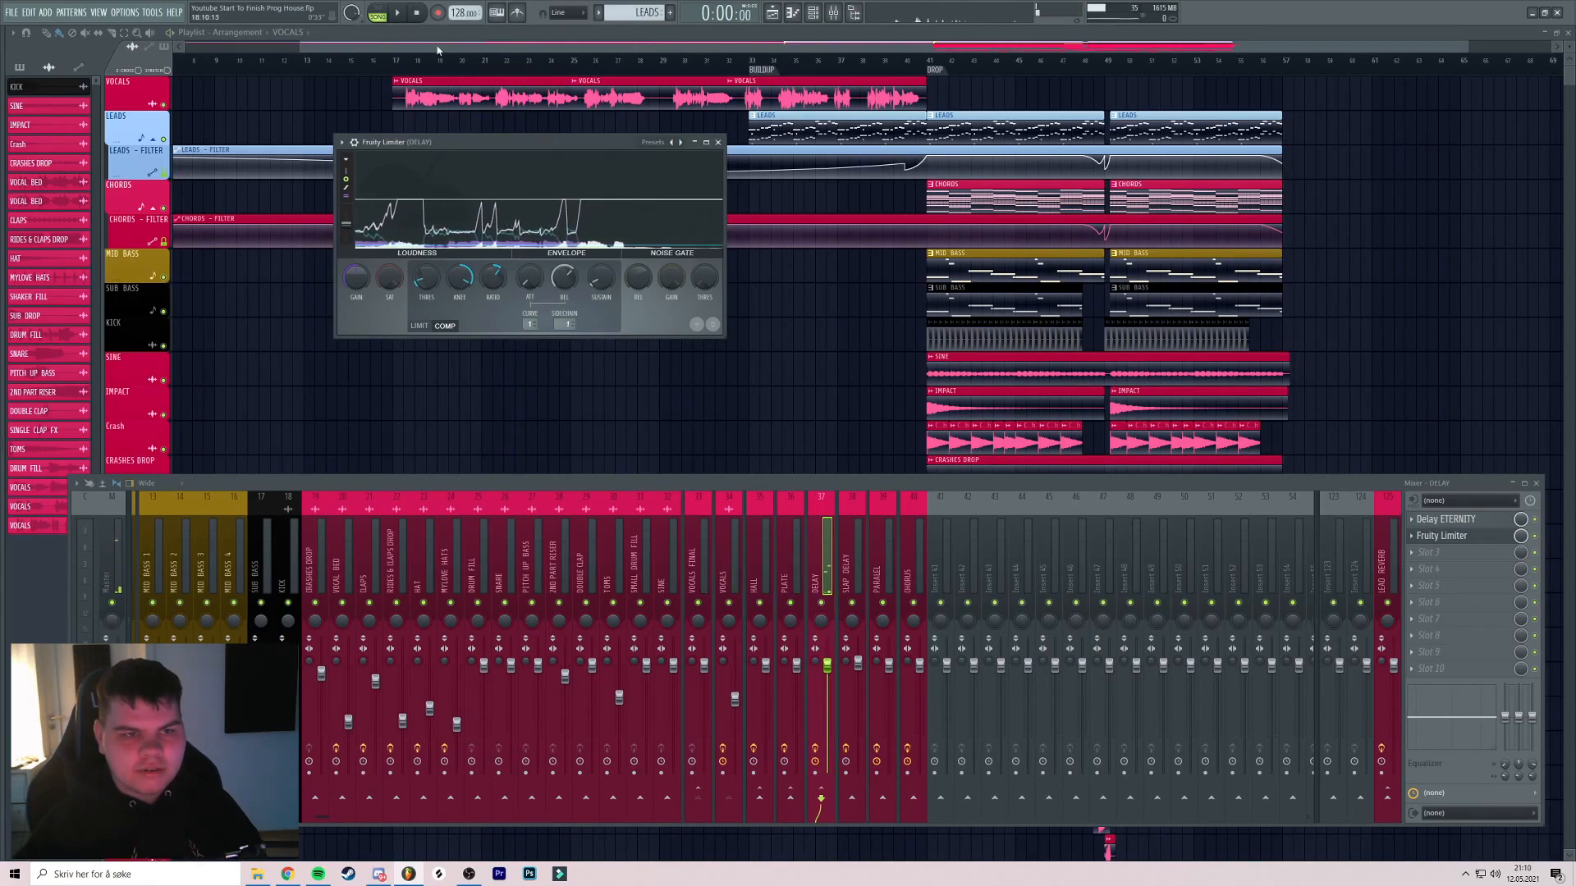
left_click(718, 142)
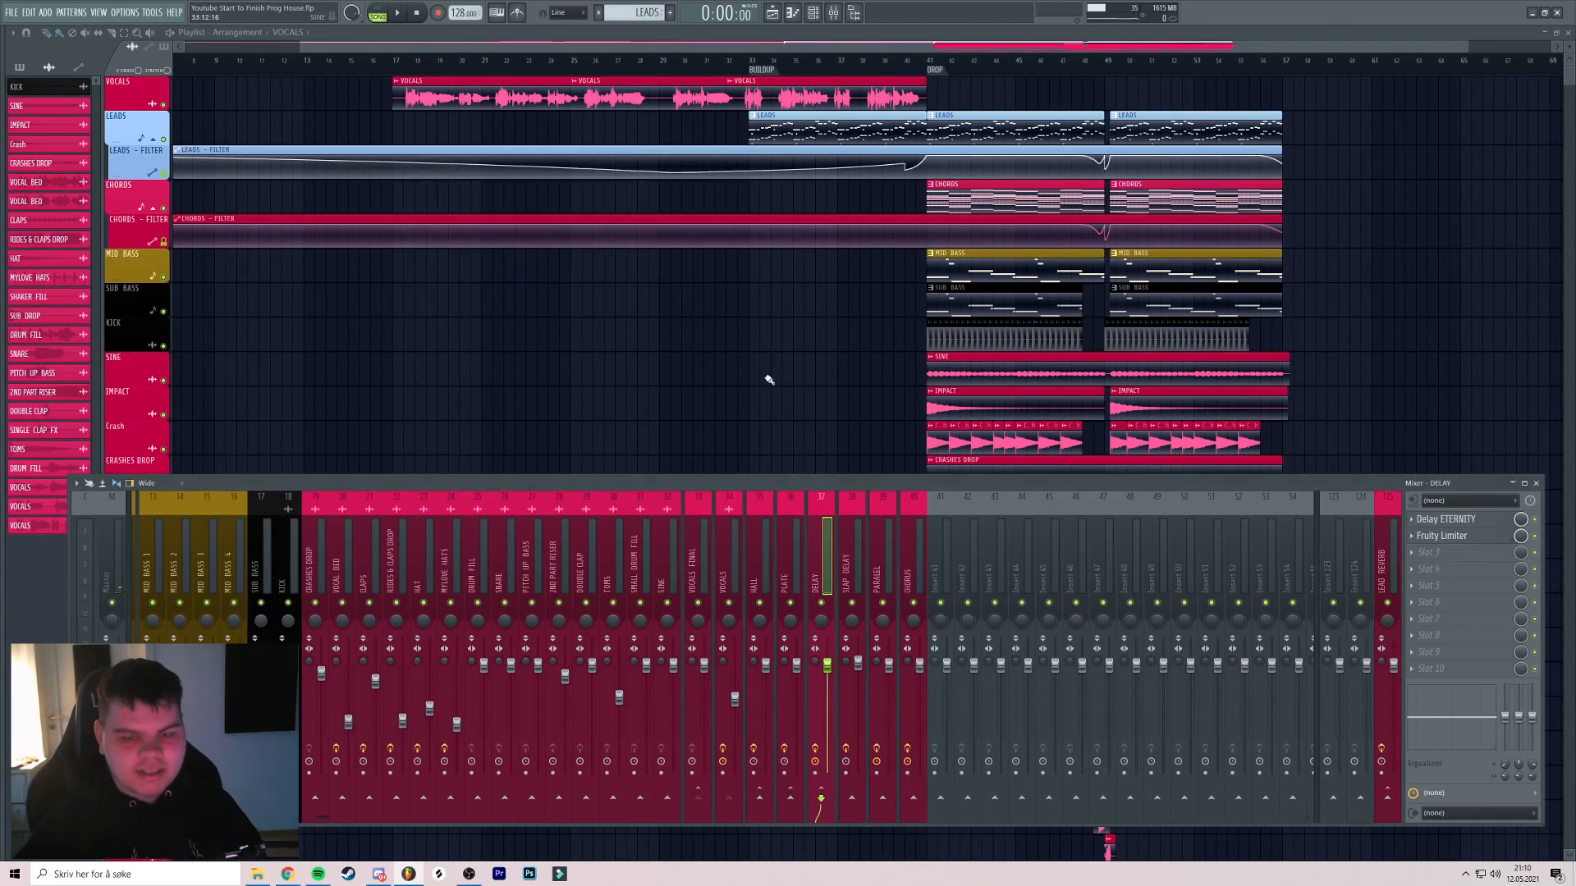
Check the VOCALS, VOCALS FINAL and SLAP DELAY channels, then return to DELAY
left_click(724, 558)
left_click(704, 557)
left_click(850, 559)
left_click(733, 561)
left_click(703, 559)
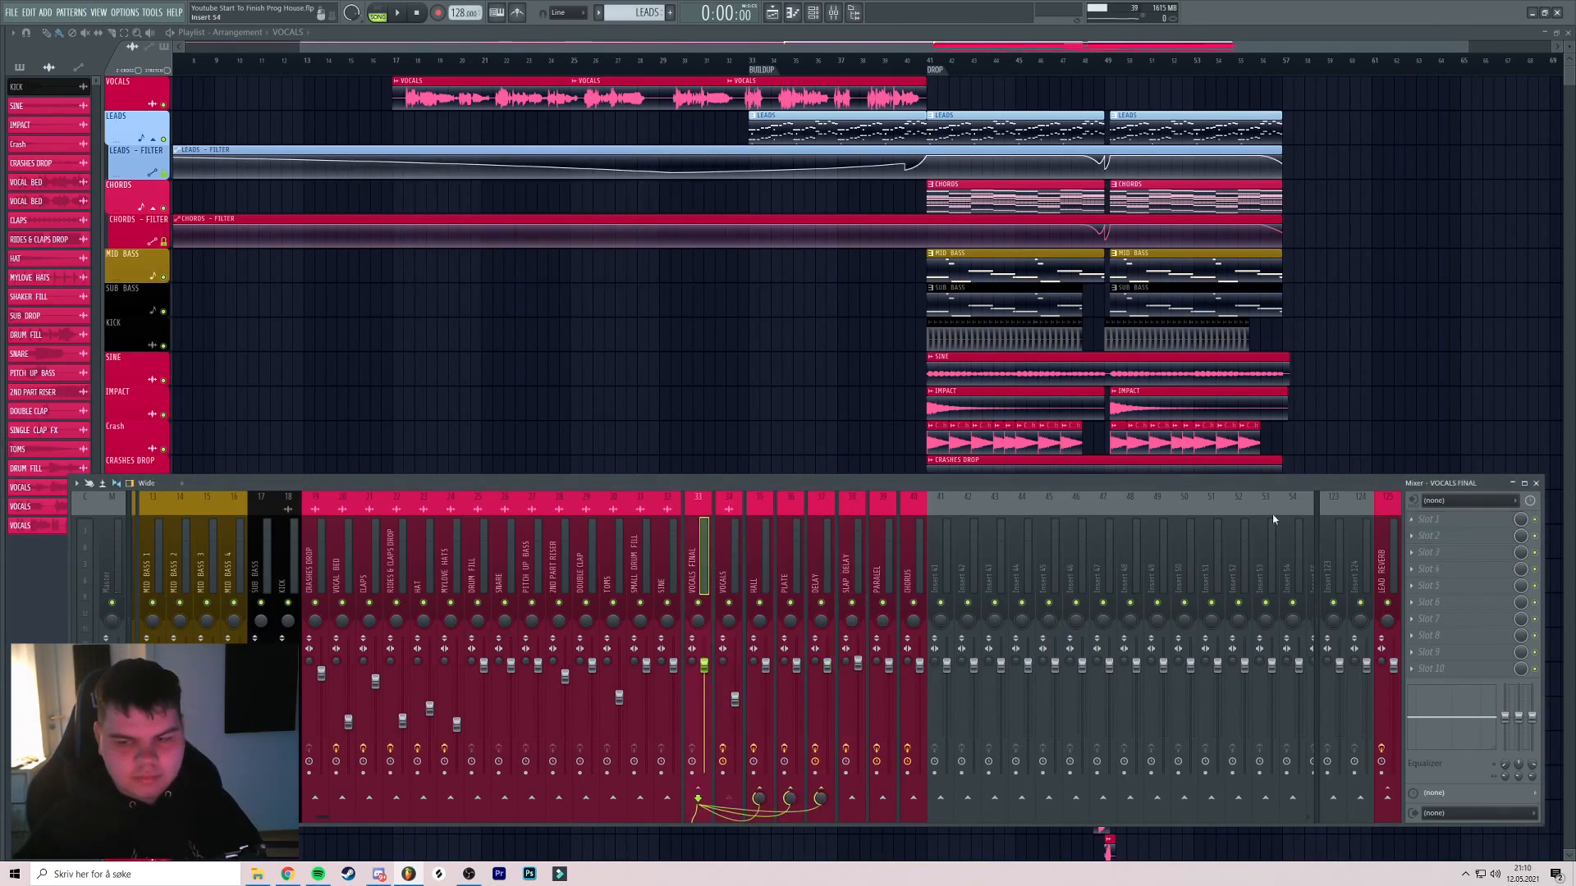
left_click(820, 559)
Add FabFilter Pro-Q 3 to DELAY, cutting lows below ~477 Hz and highs above ~3711 Hz
left_click(1453, 552)
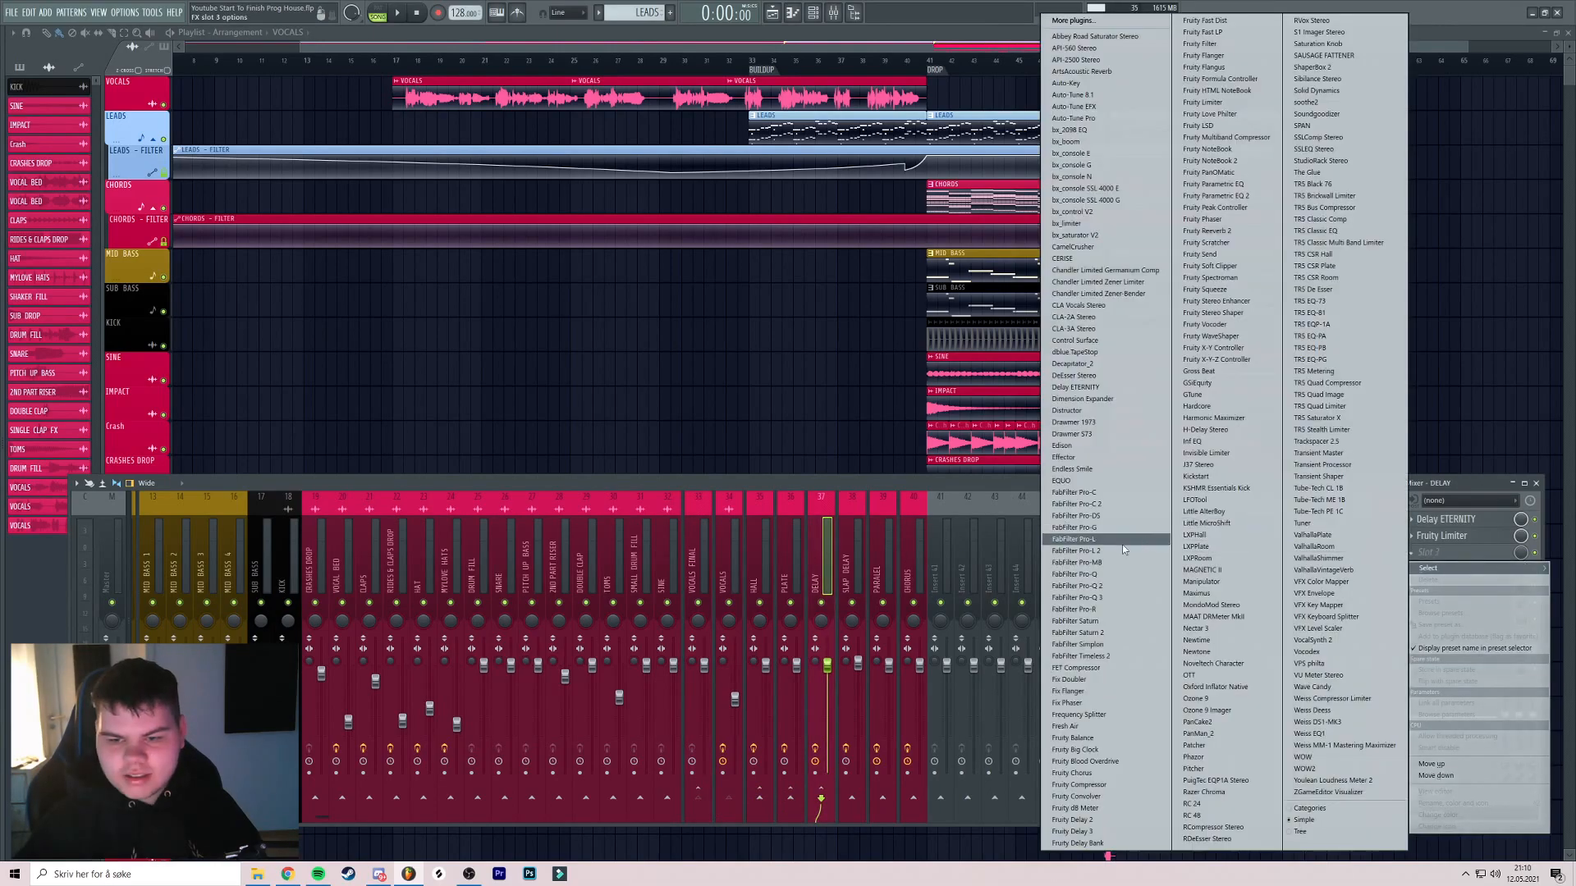
left_click(1092, 597)
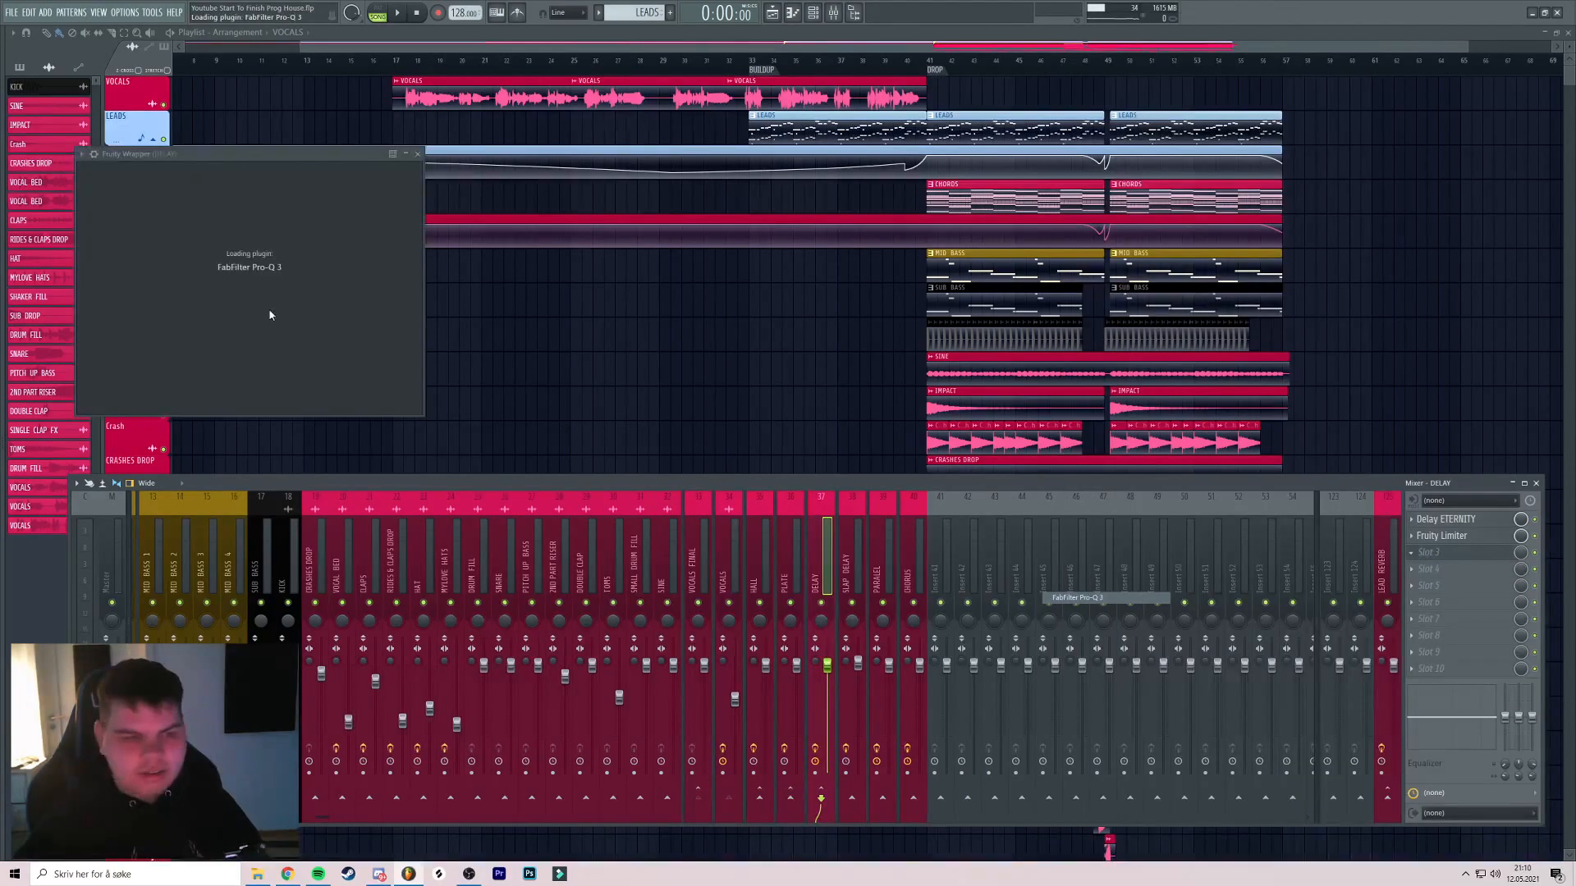
left_click_drag(614, 286, 494, 294)
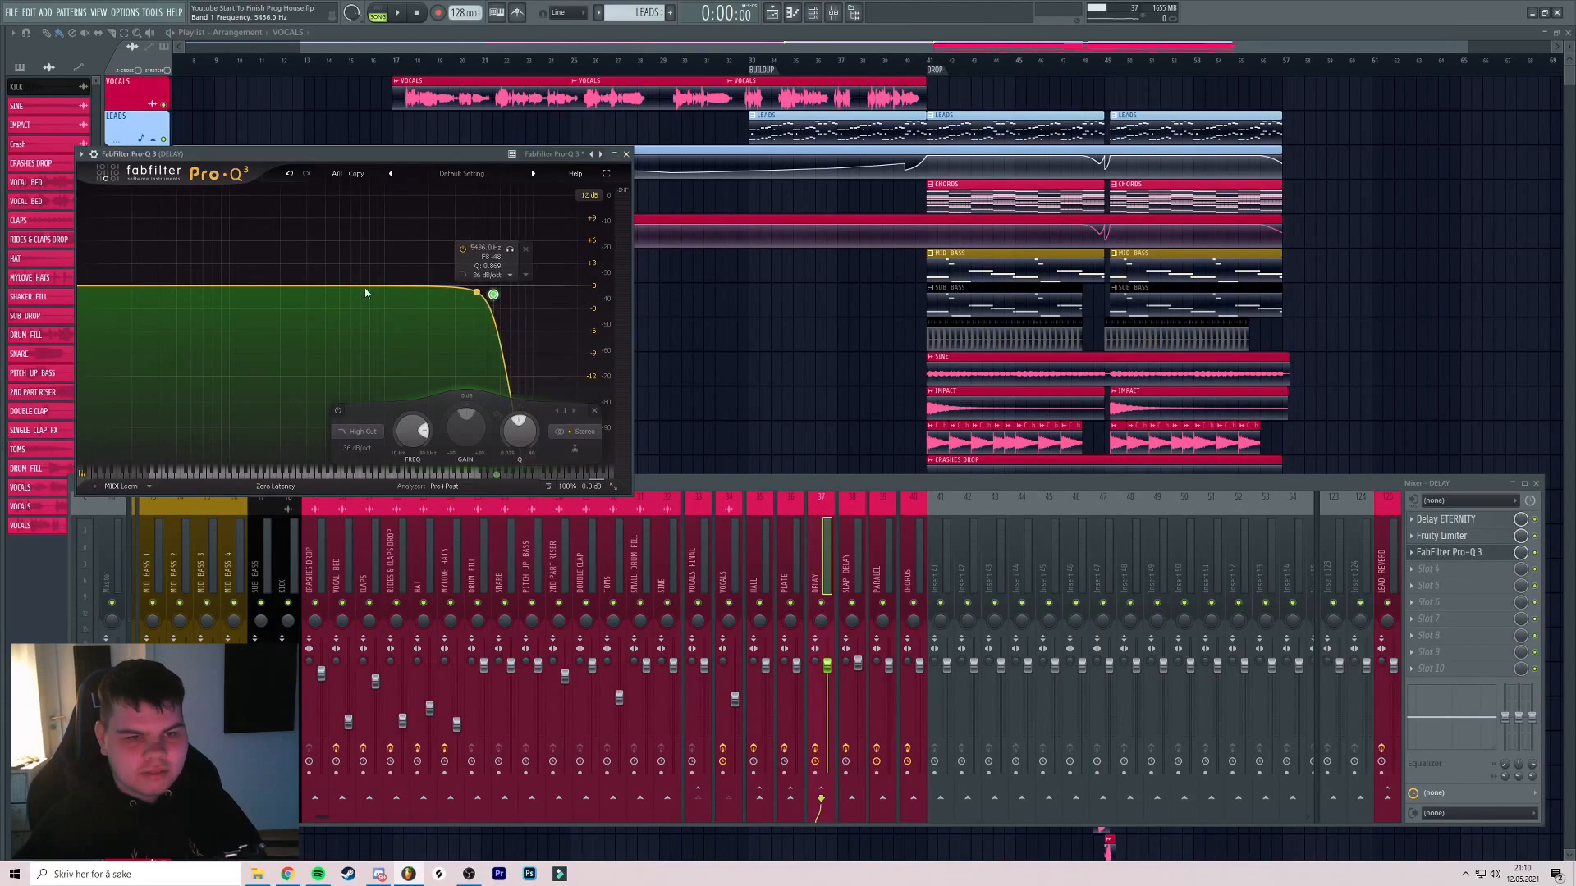
left_click_drag(100, 291, 332, 295)
left_click_drag(494, 294, 468, 298)
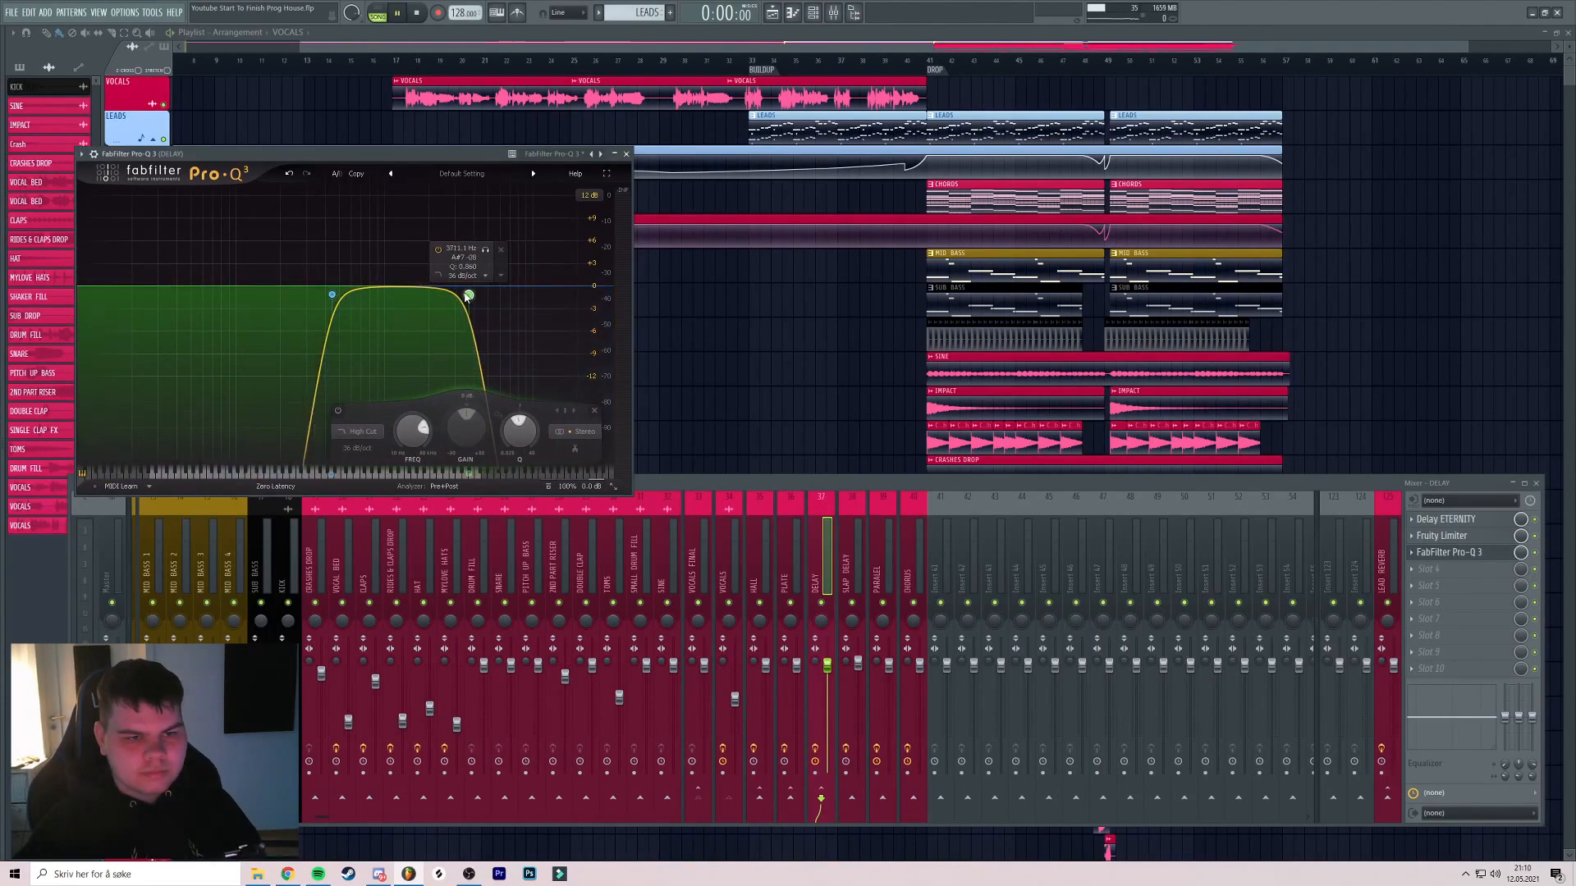
left_click_drag(450, 154, 490, 156)
Replay from bar 17, recheck the delay EQ, and select the VOCALS FINAL channel's sends
key("space")
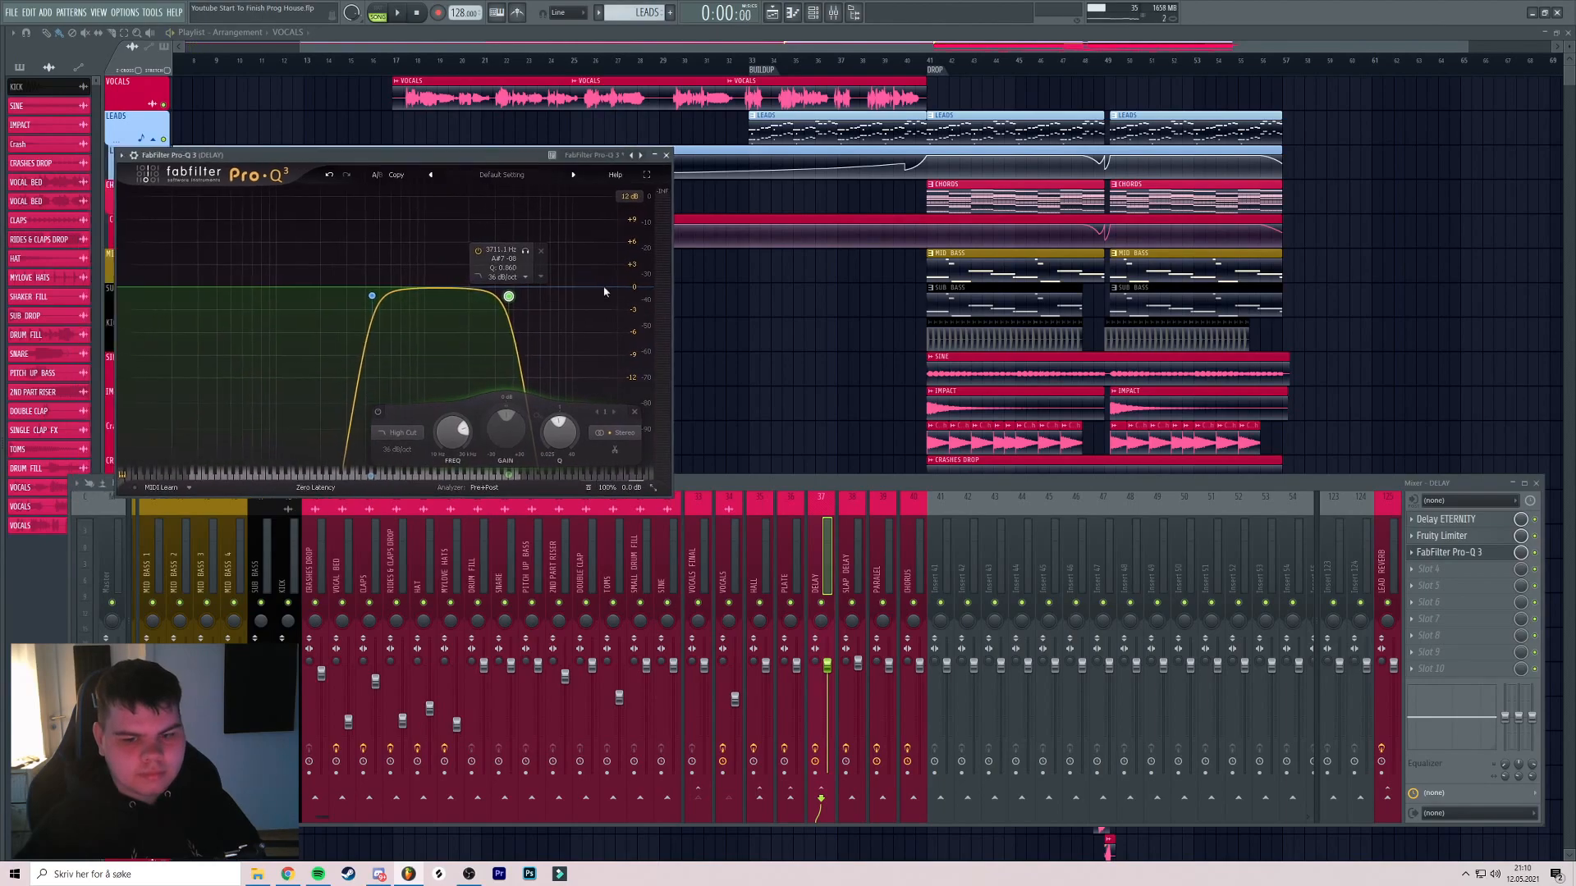
left_click(403, 59)
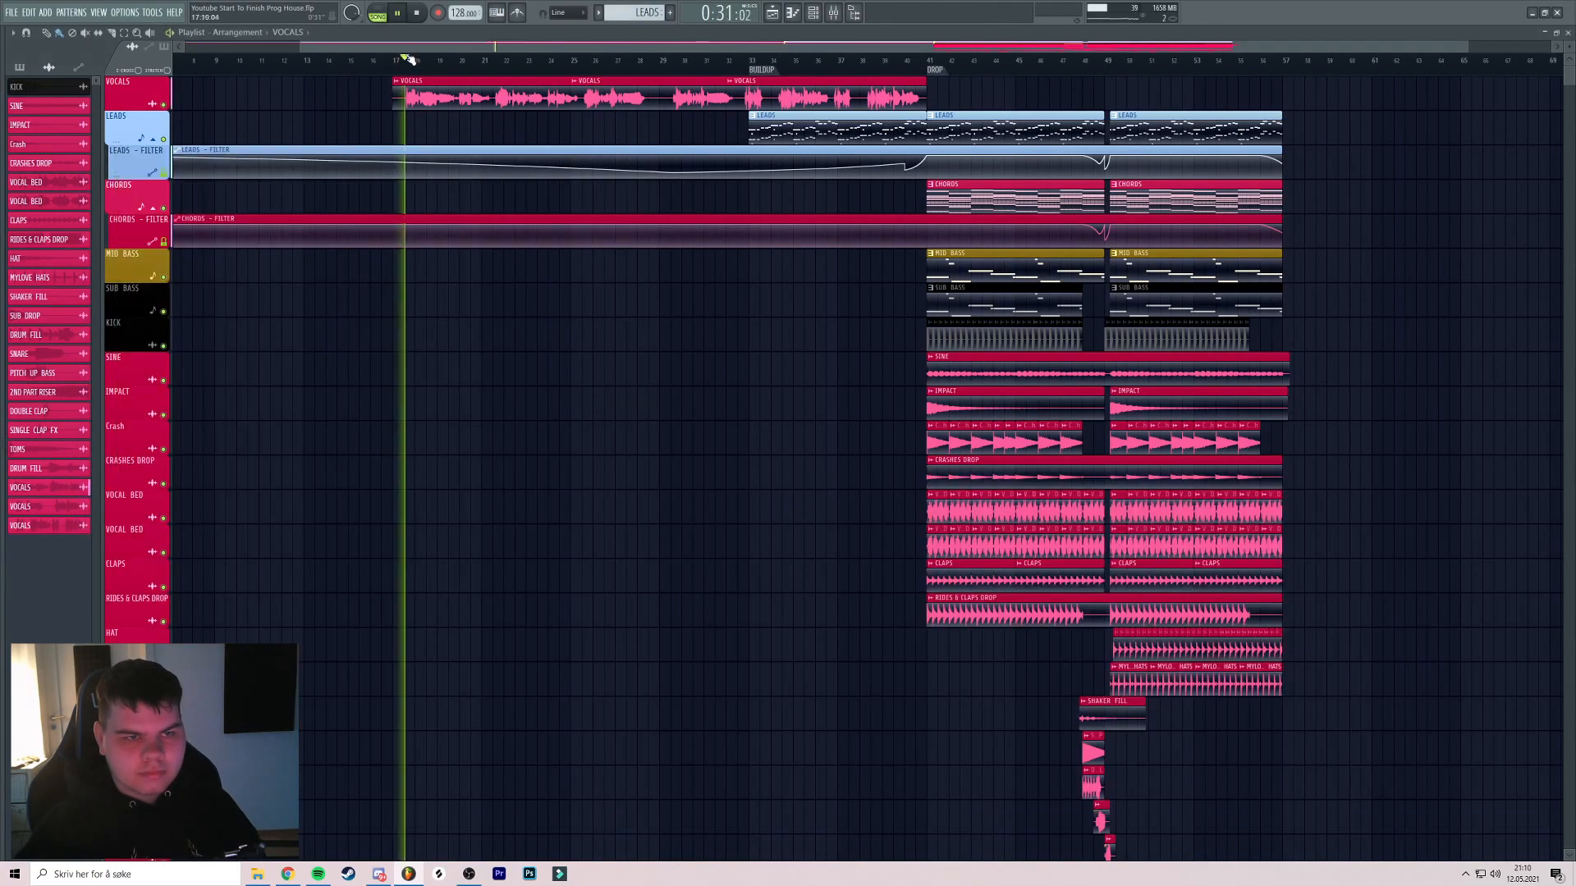
key("F9")
left_click(1470, 558)
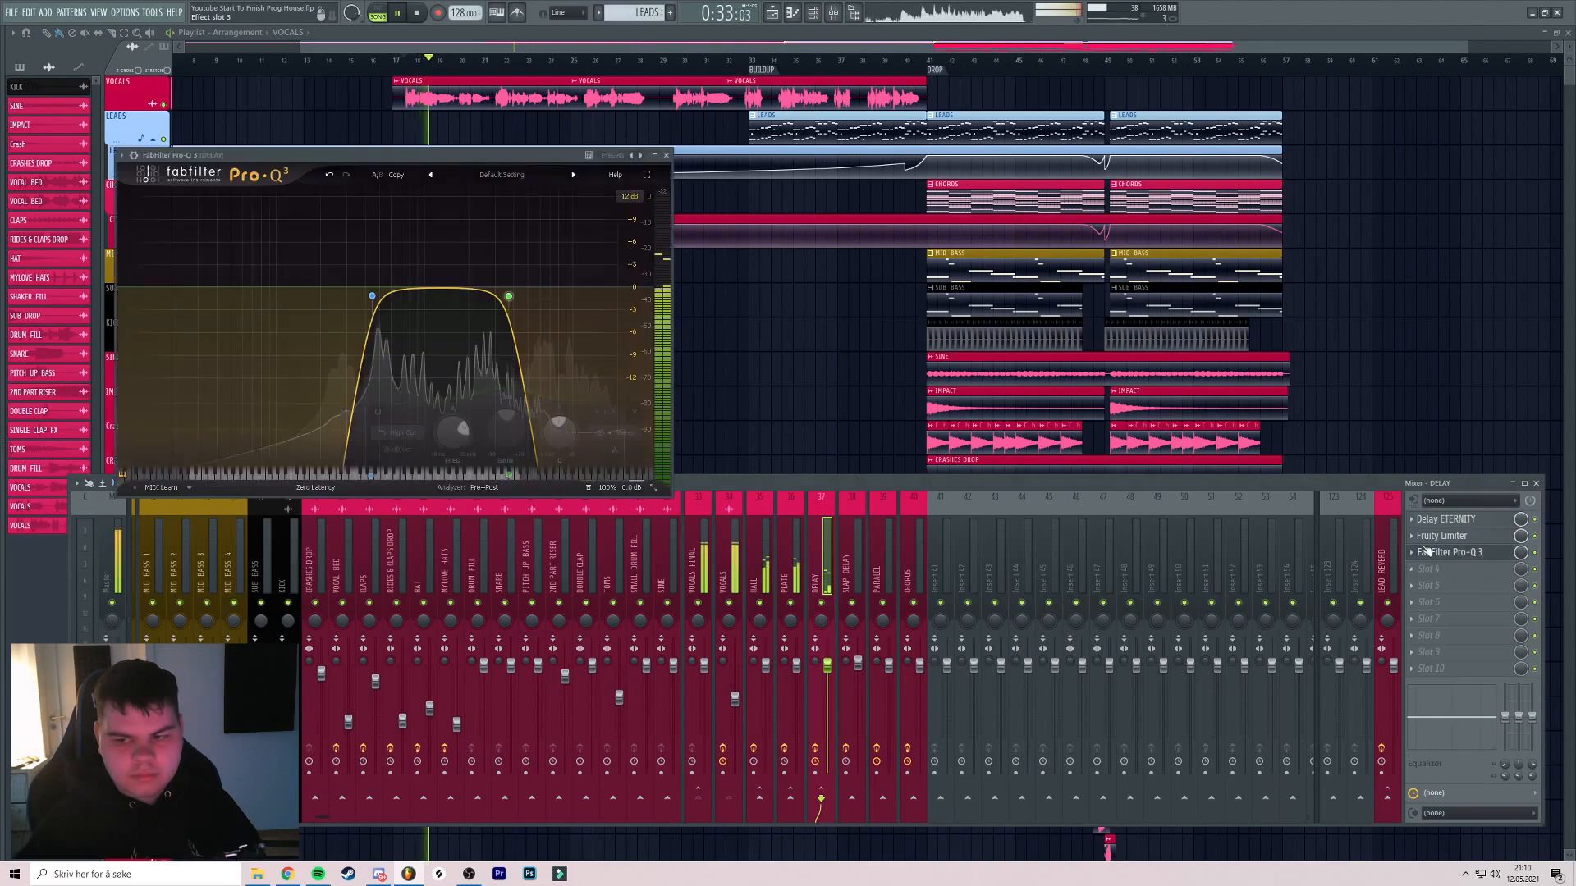
left_click(667, 154)
left_click(694, 605)
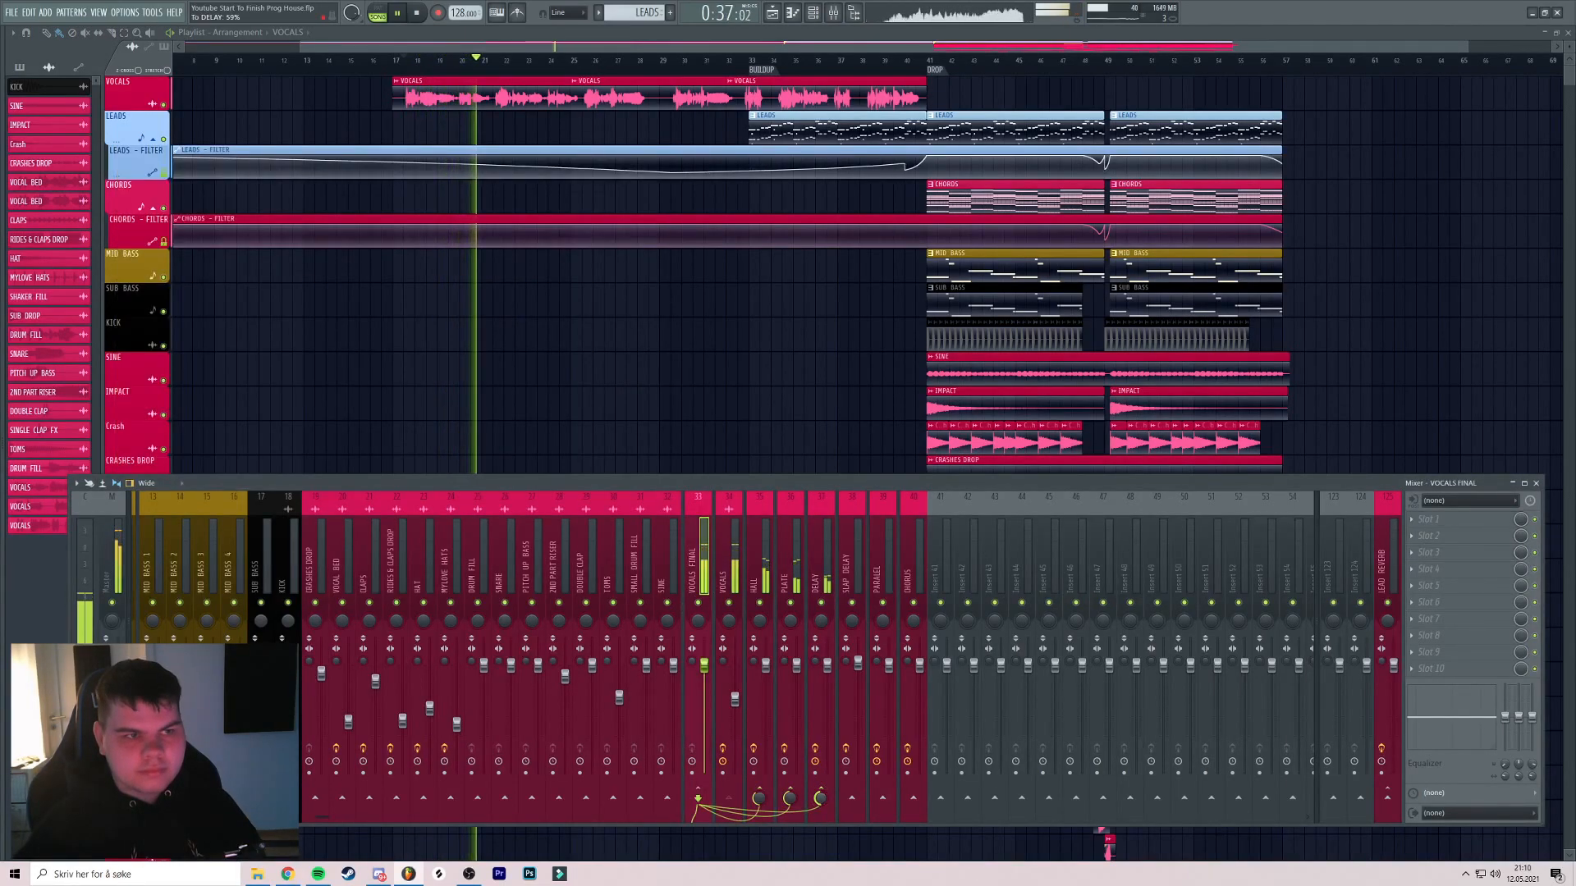
Replay from bar 17 and lower the PARALEL channel level to 94%
key("space")
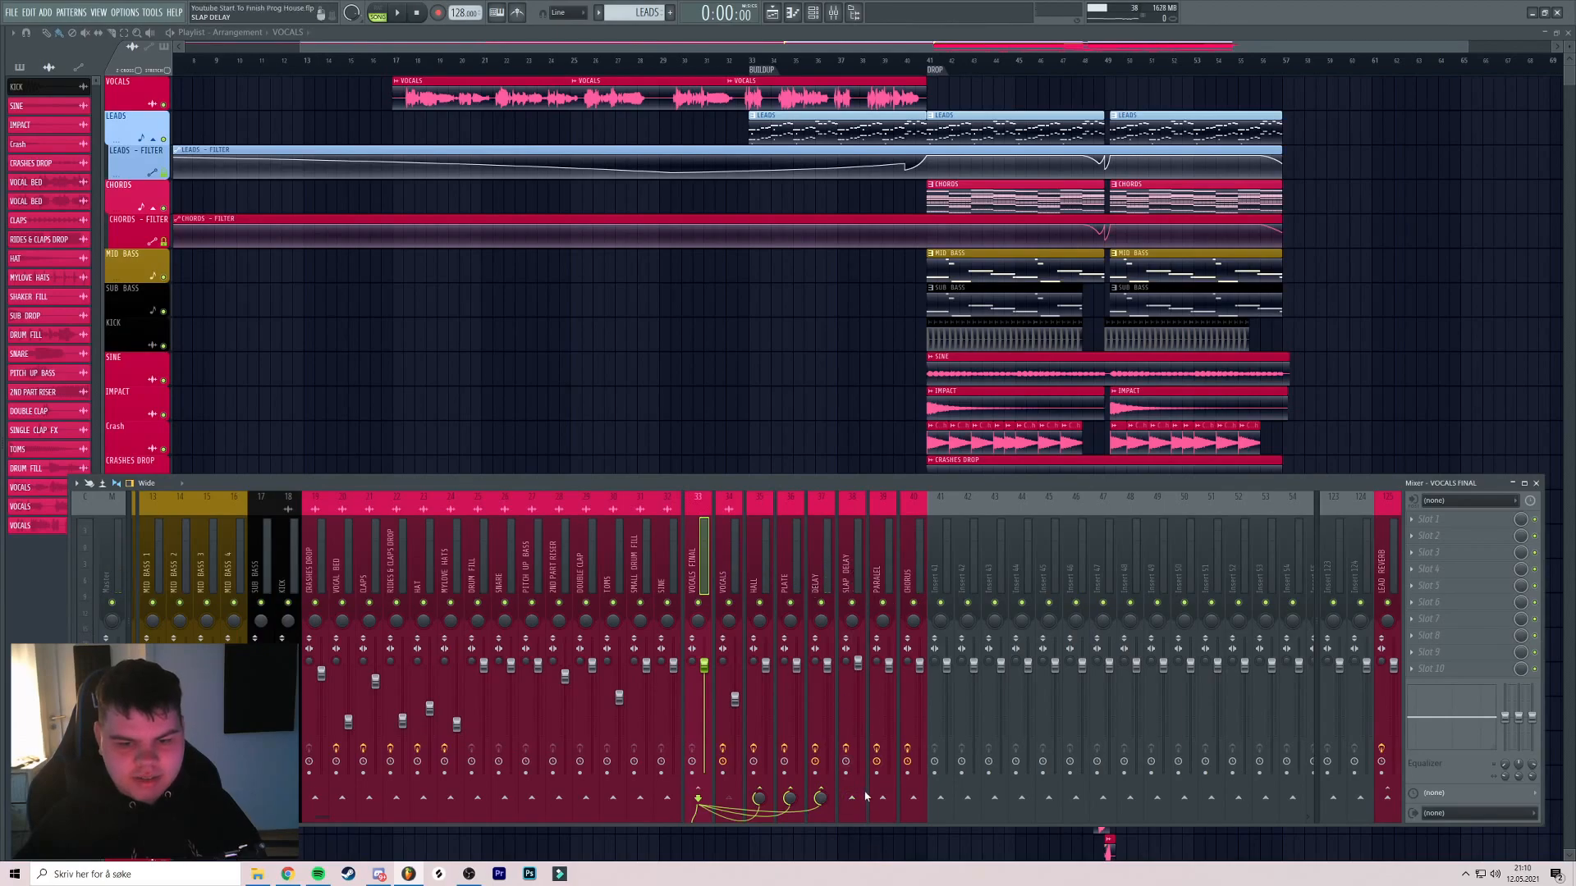
left_click(404, 60)
left_click(834, 14)
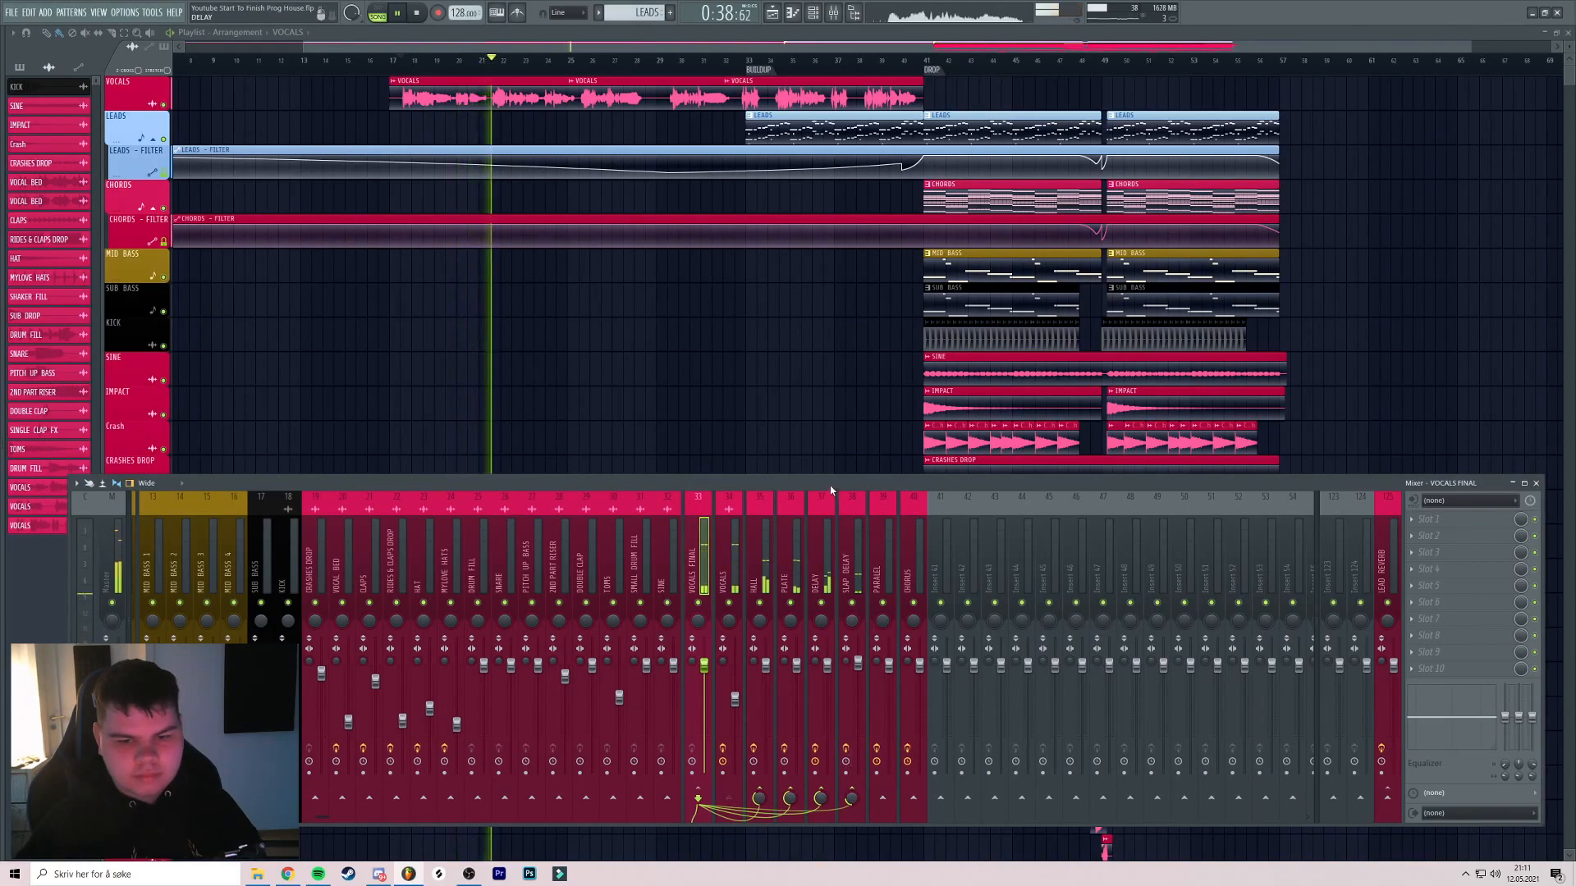
key("space")
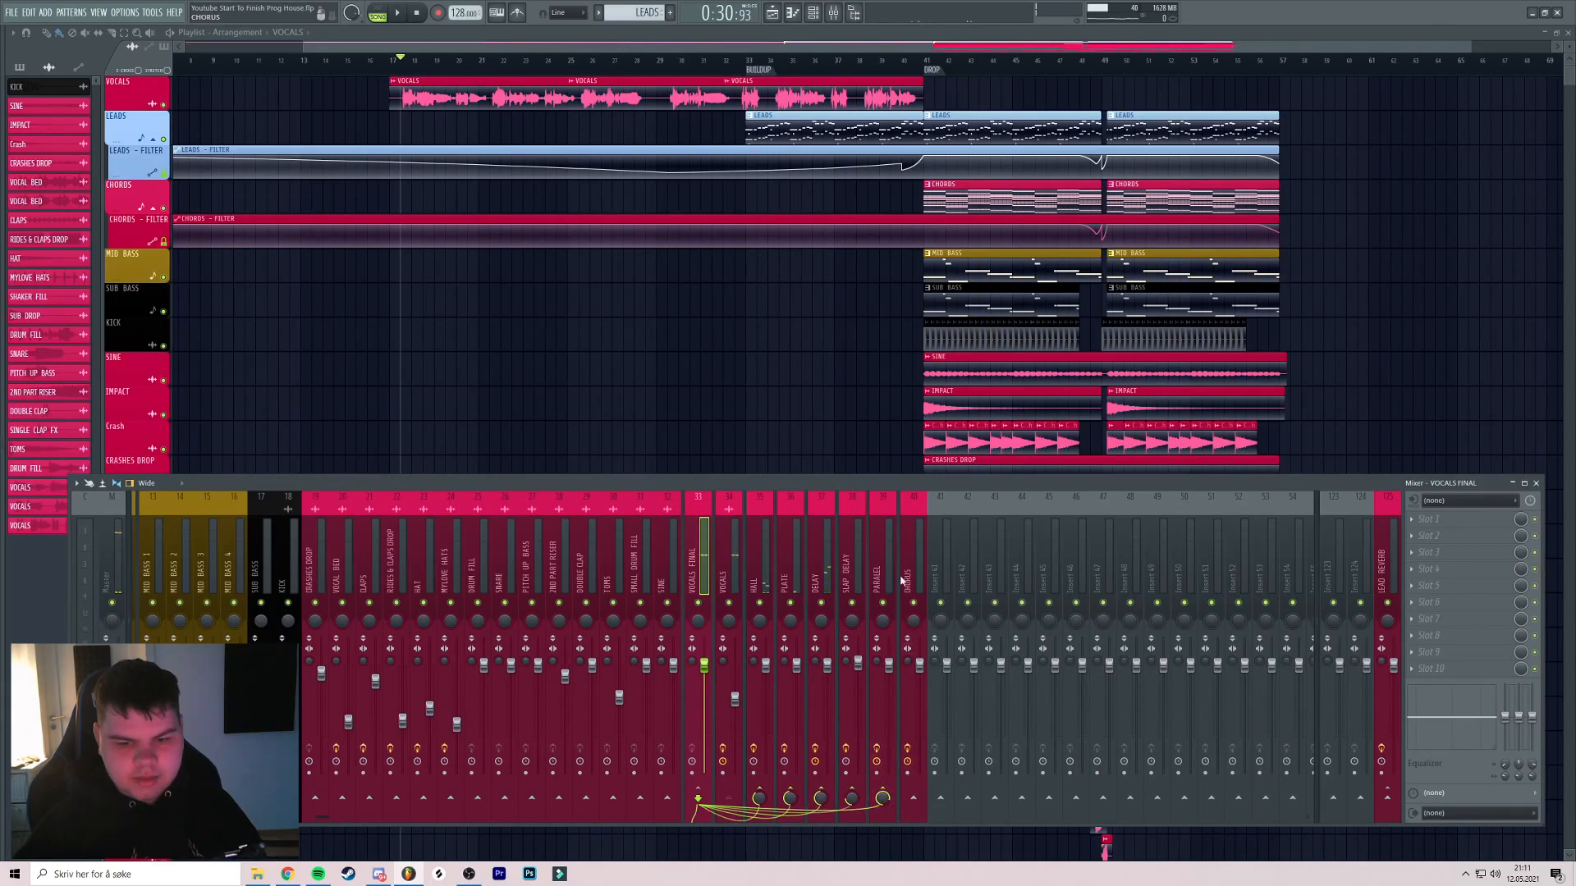
key("space")
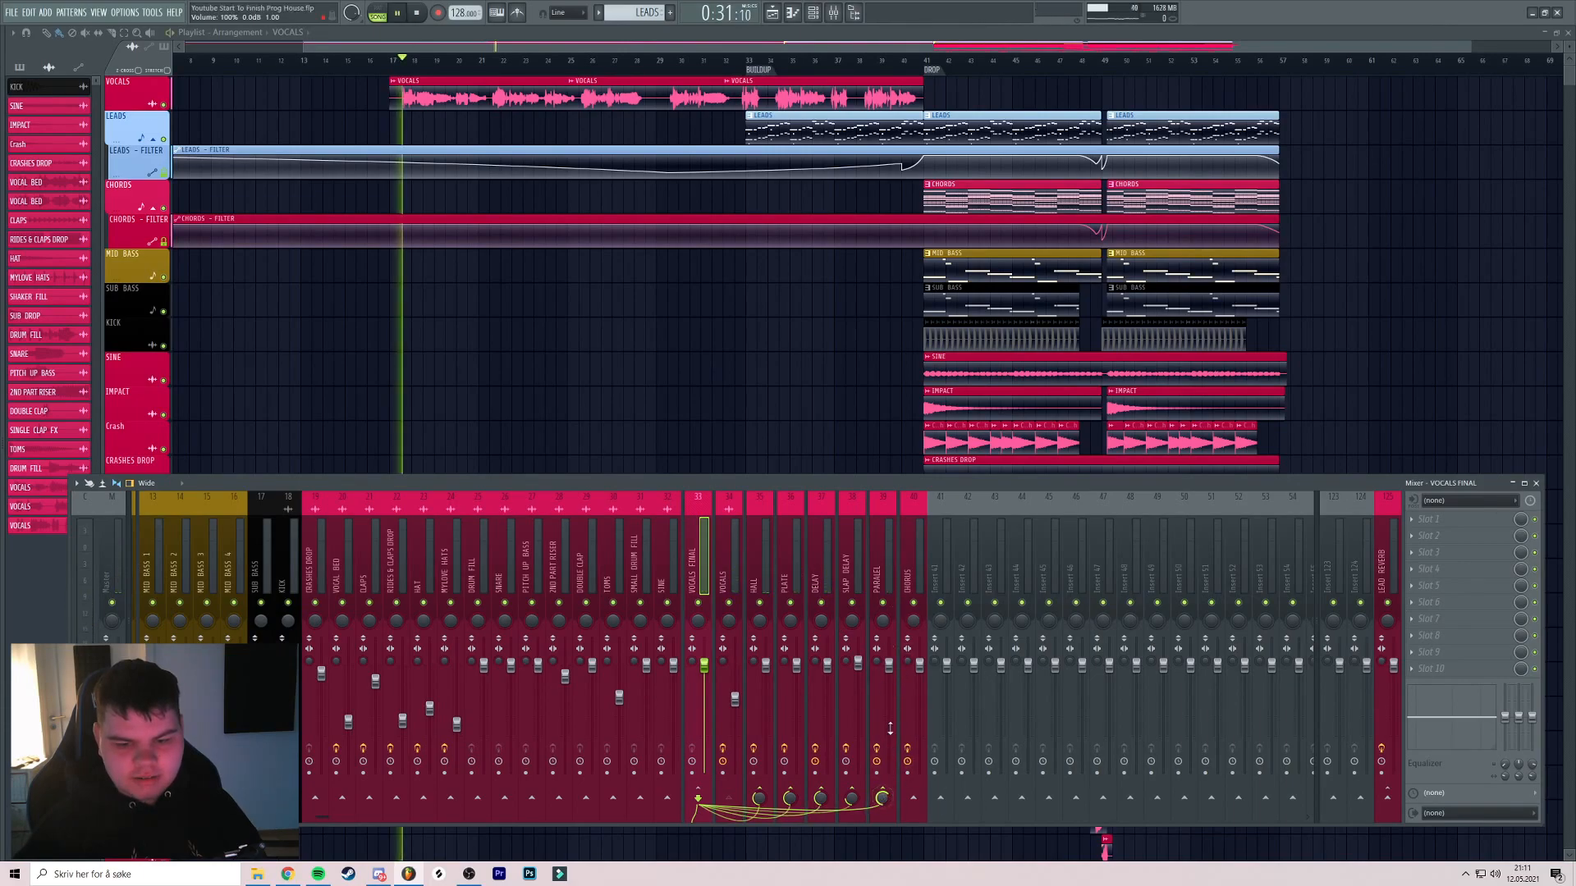
left_click(883, 775)
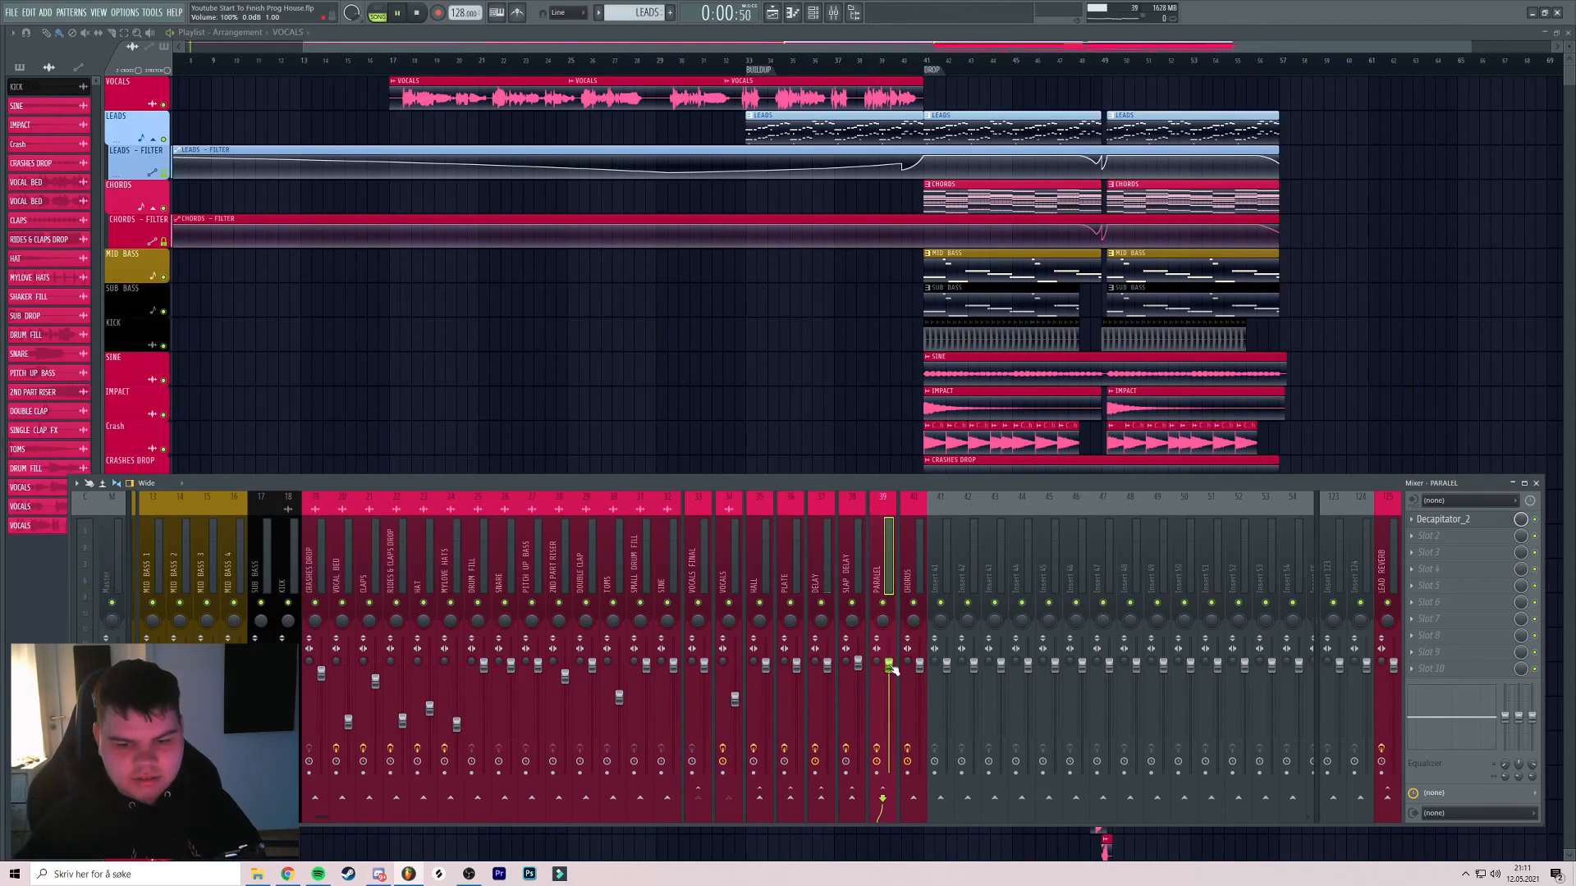
key("space")
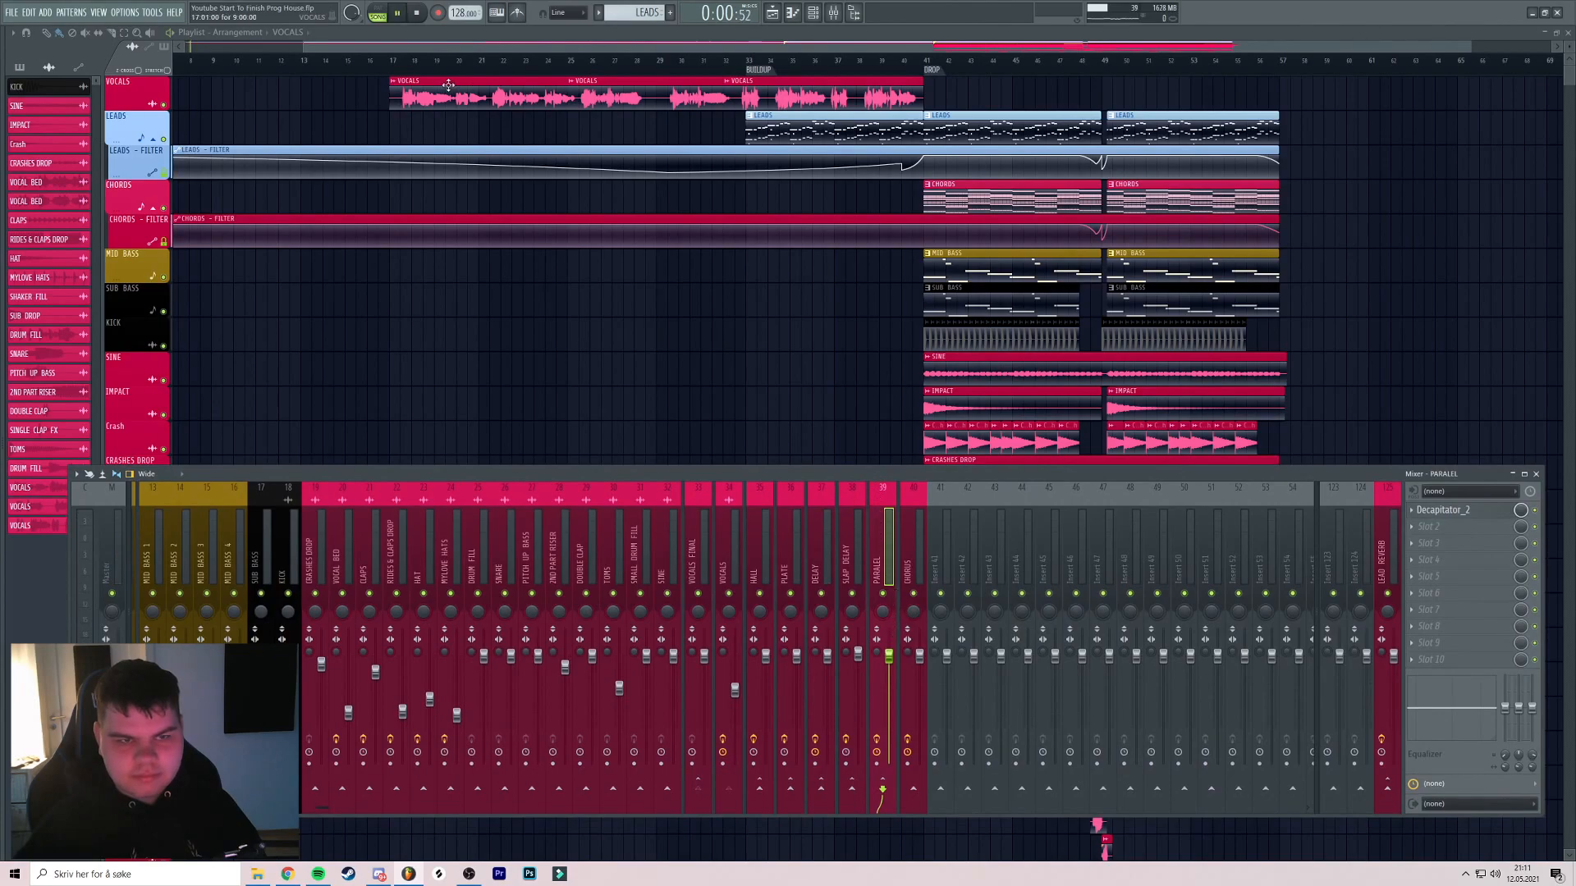
left_click(399, 62)
left_click(833, 13)
left_click_drag(889, 657, 889, 733)
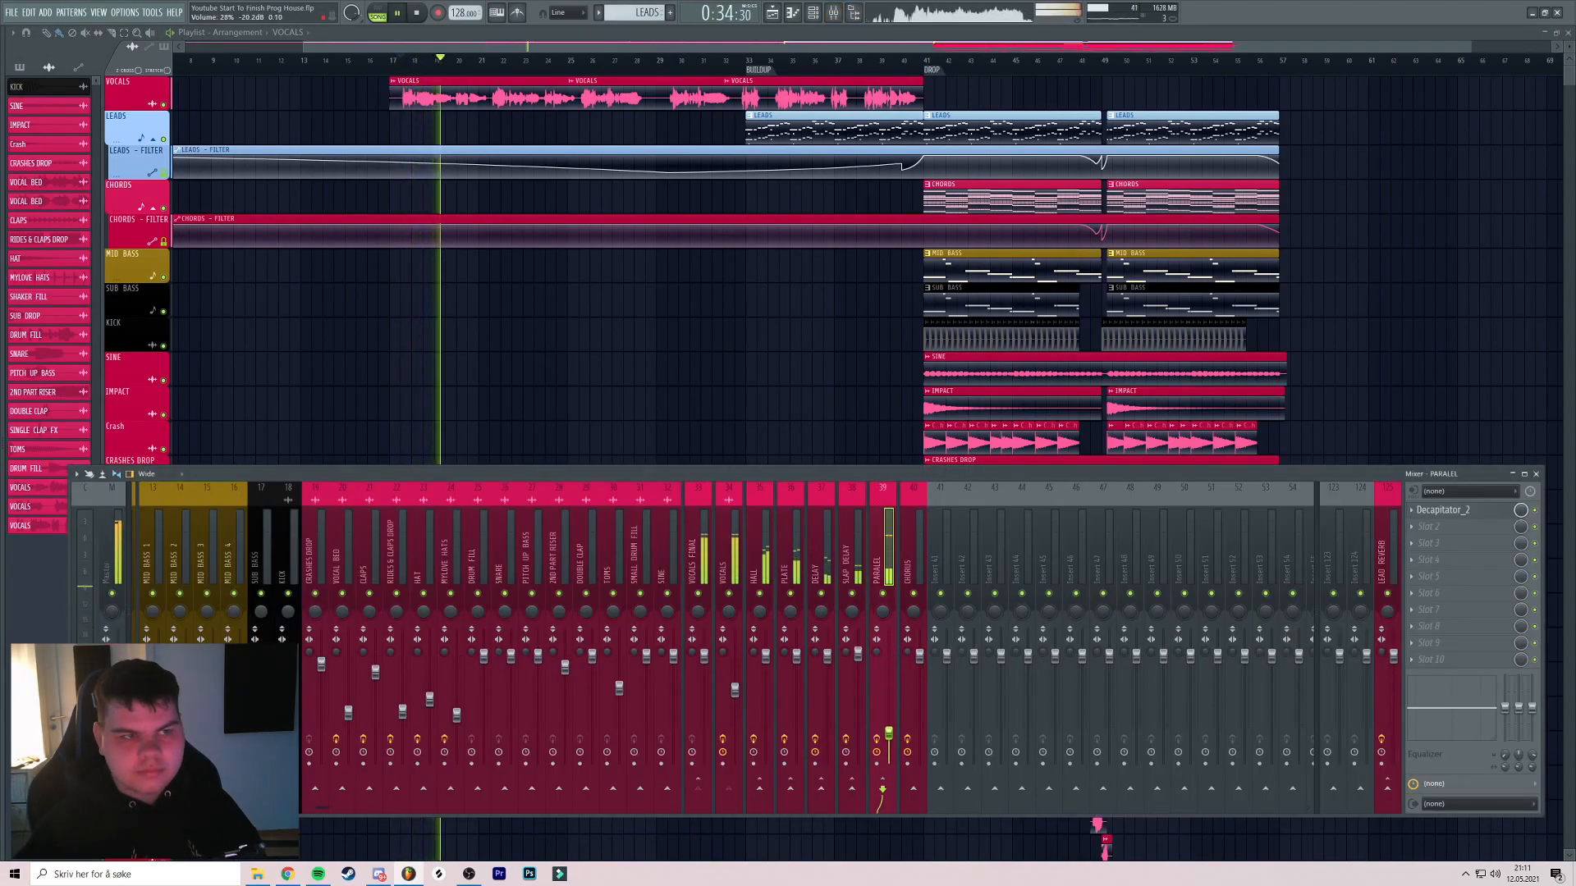
Reduce the VOCALS FINAL send to PARALEL to 76%
left_click(714, 545)
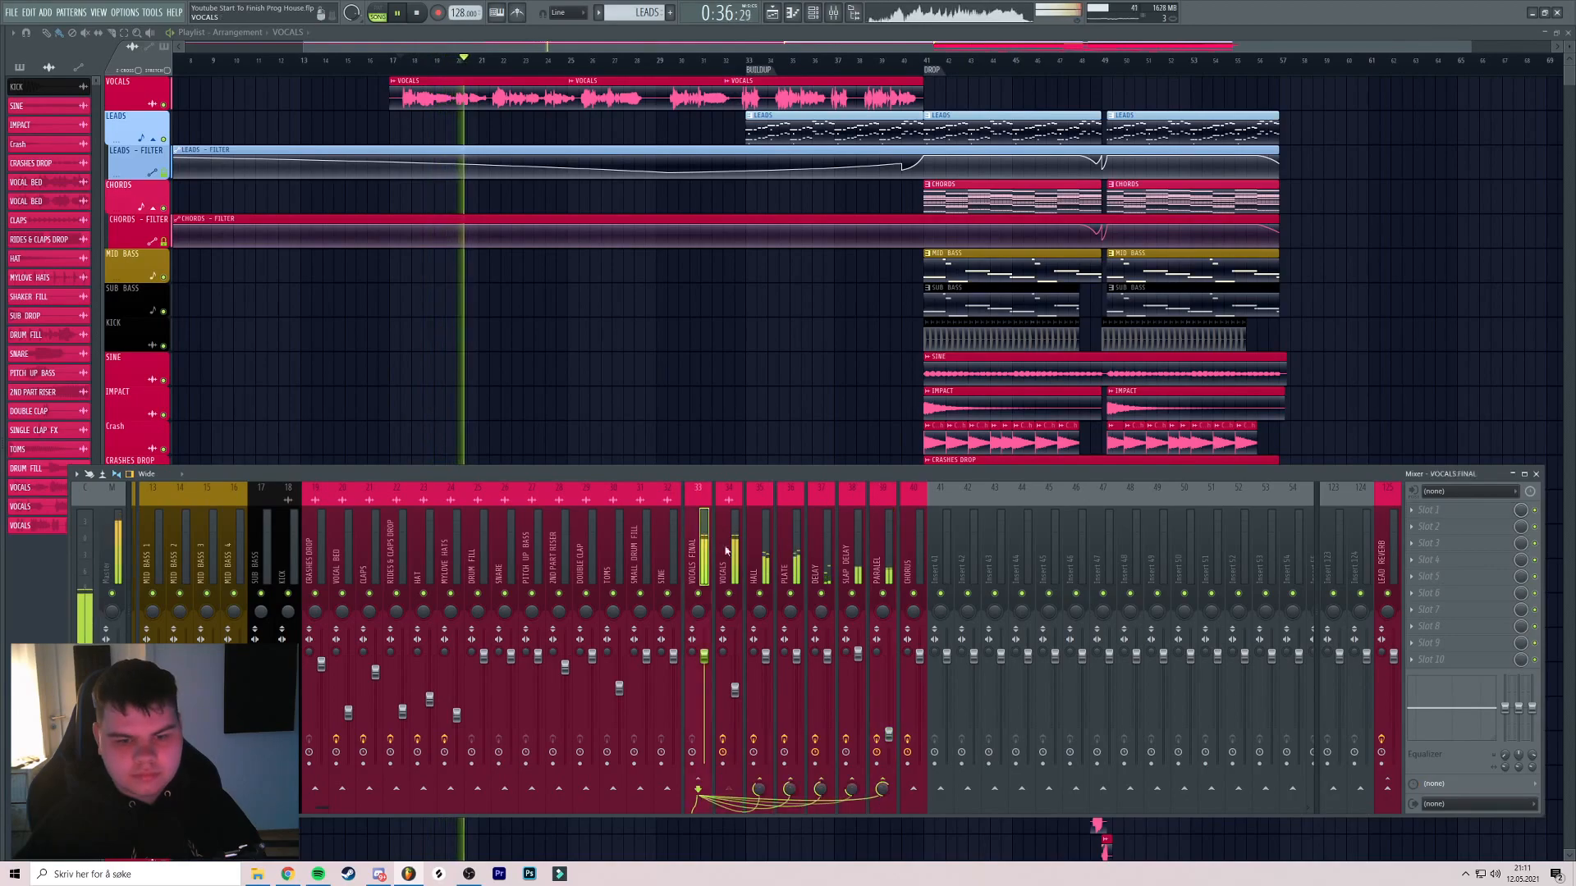
left_click_drag(883, 788, 882, 824)
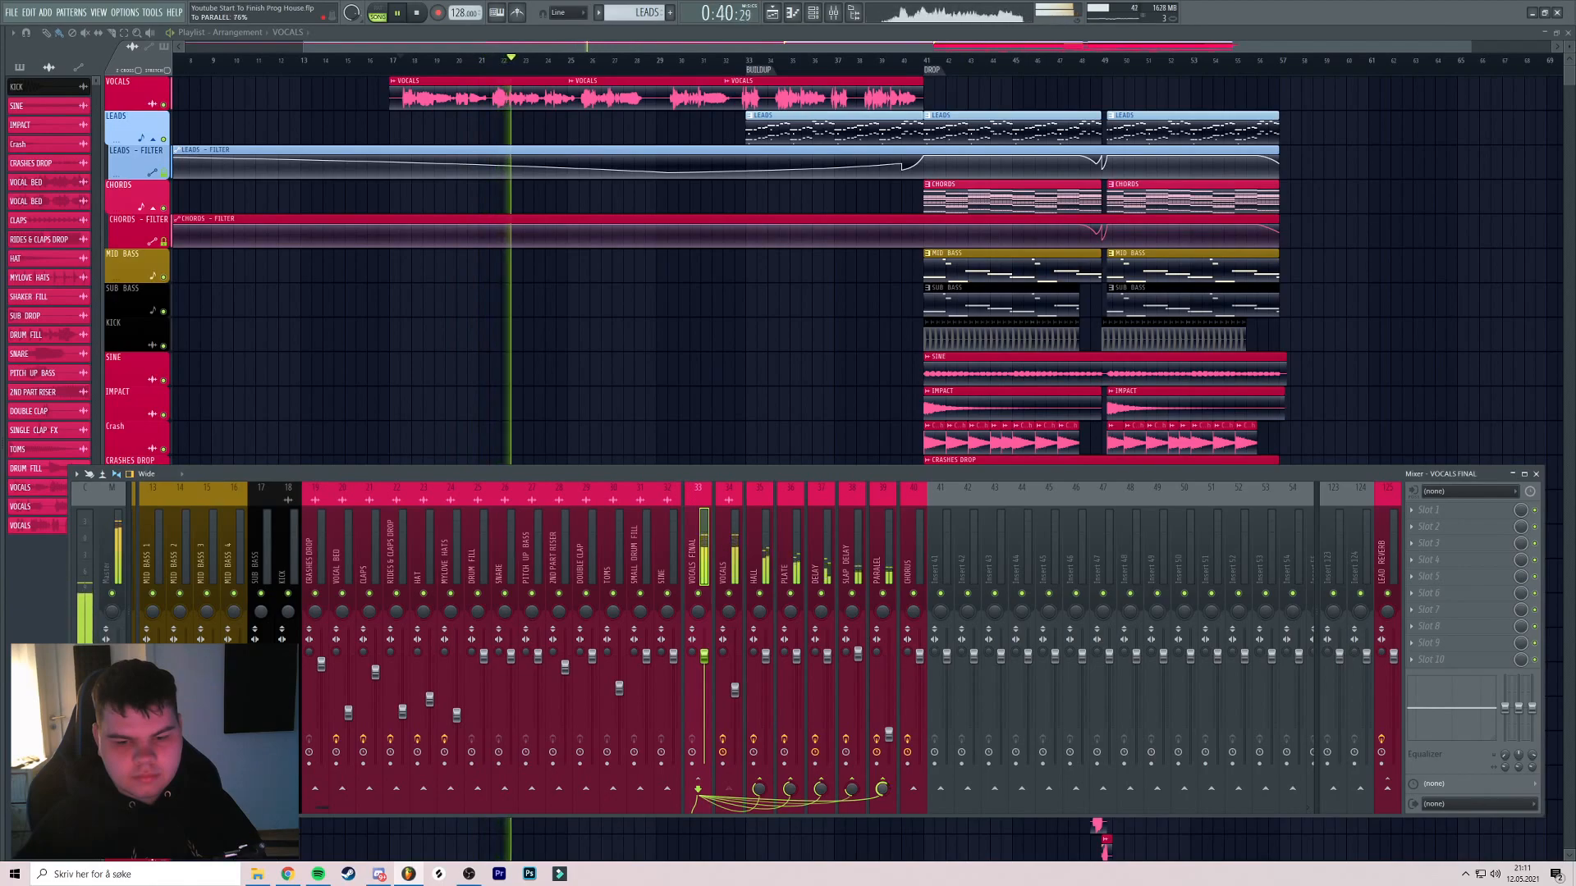
key("space")
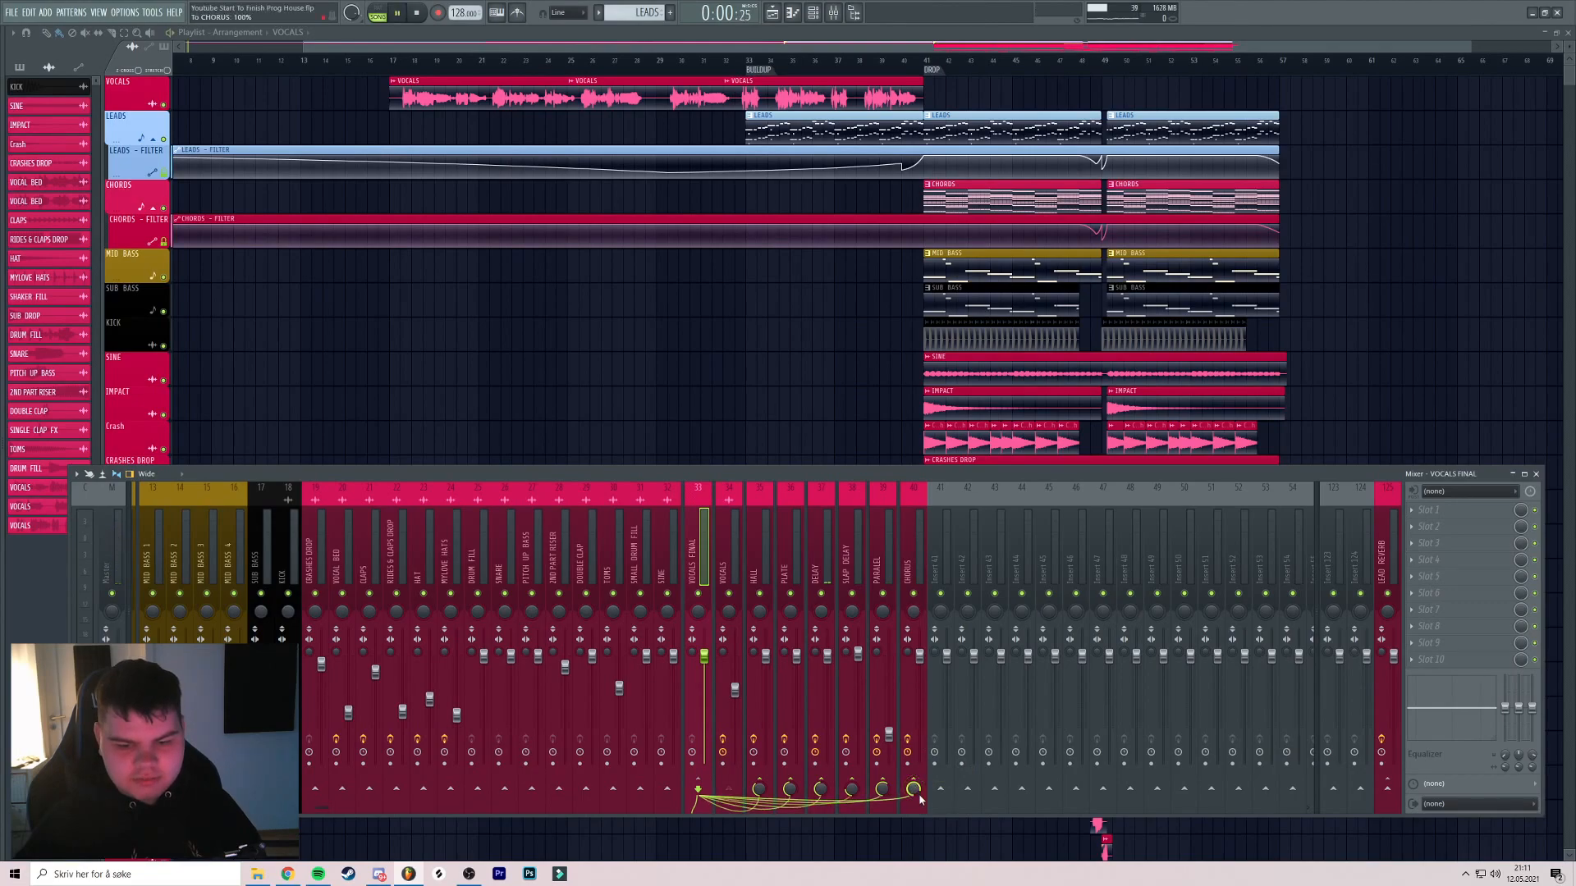
Nudge the VOCALS channel fader down slightly, to around -9.5 dB
left_click(834, 12)
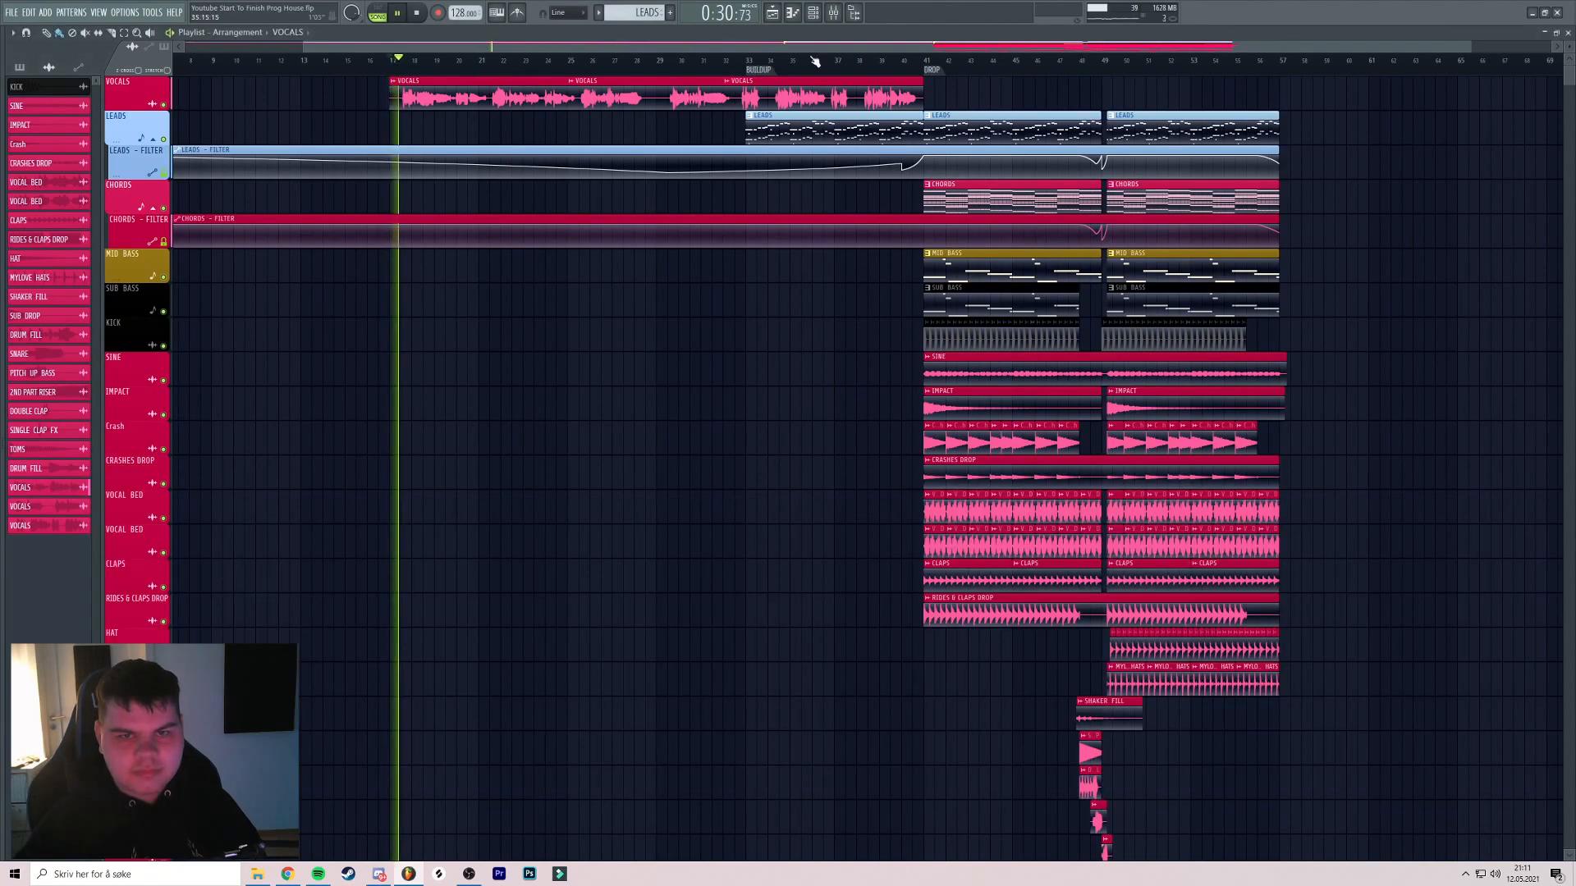
left_click(839, 12)
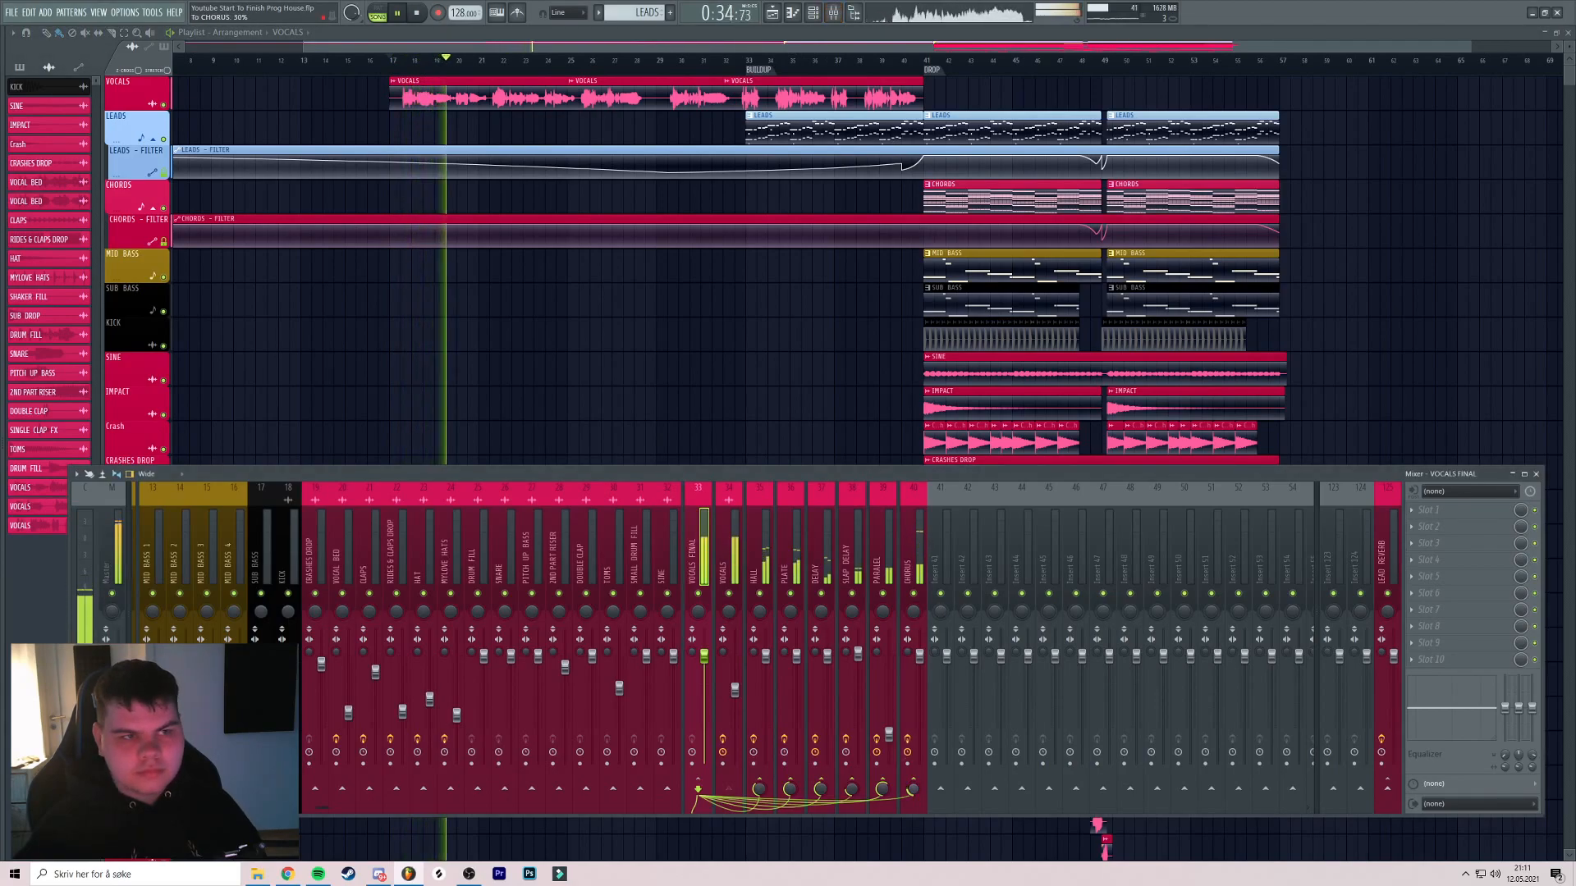
left_click(727, 566)
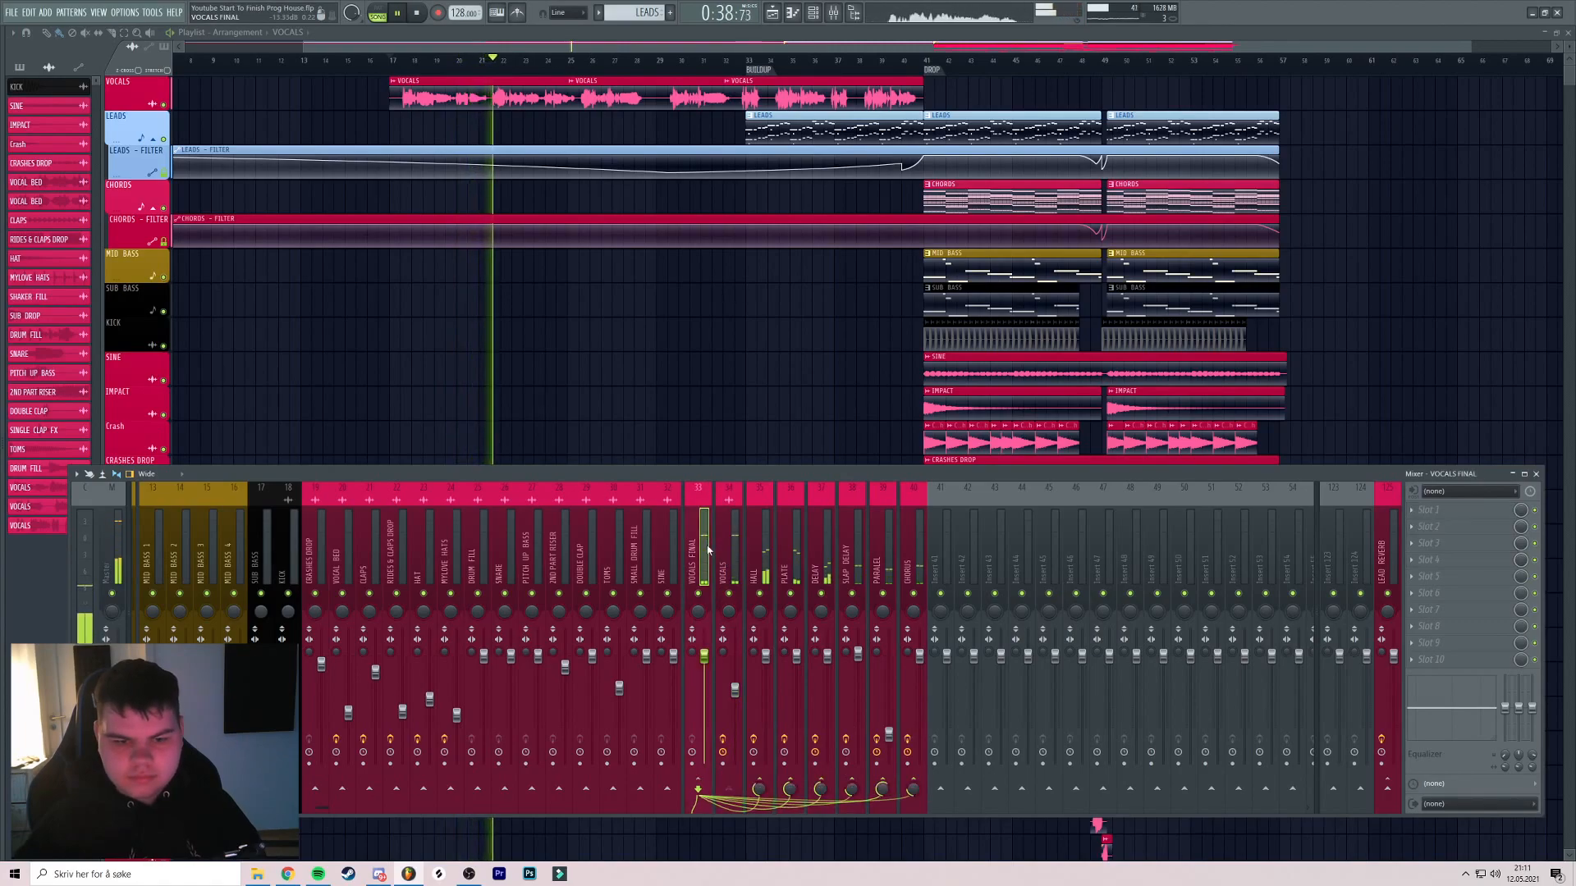
left_click_drag(735, 691, 734, 698)
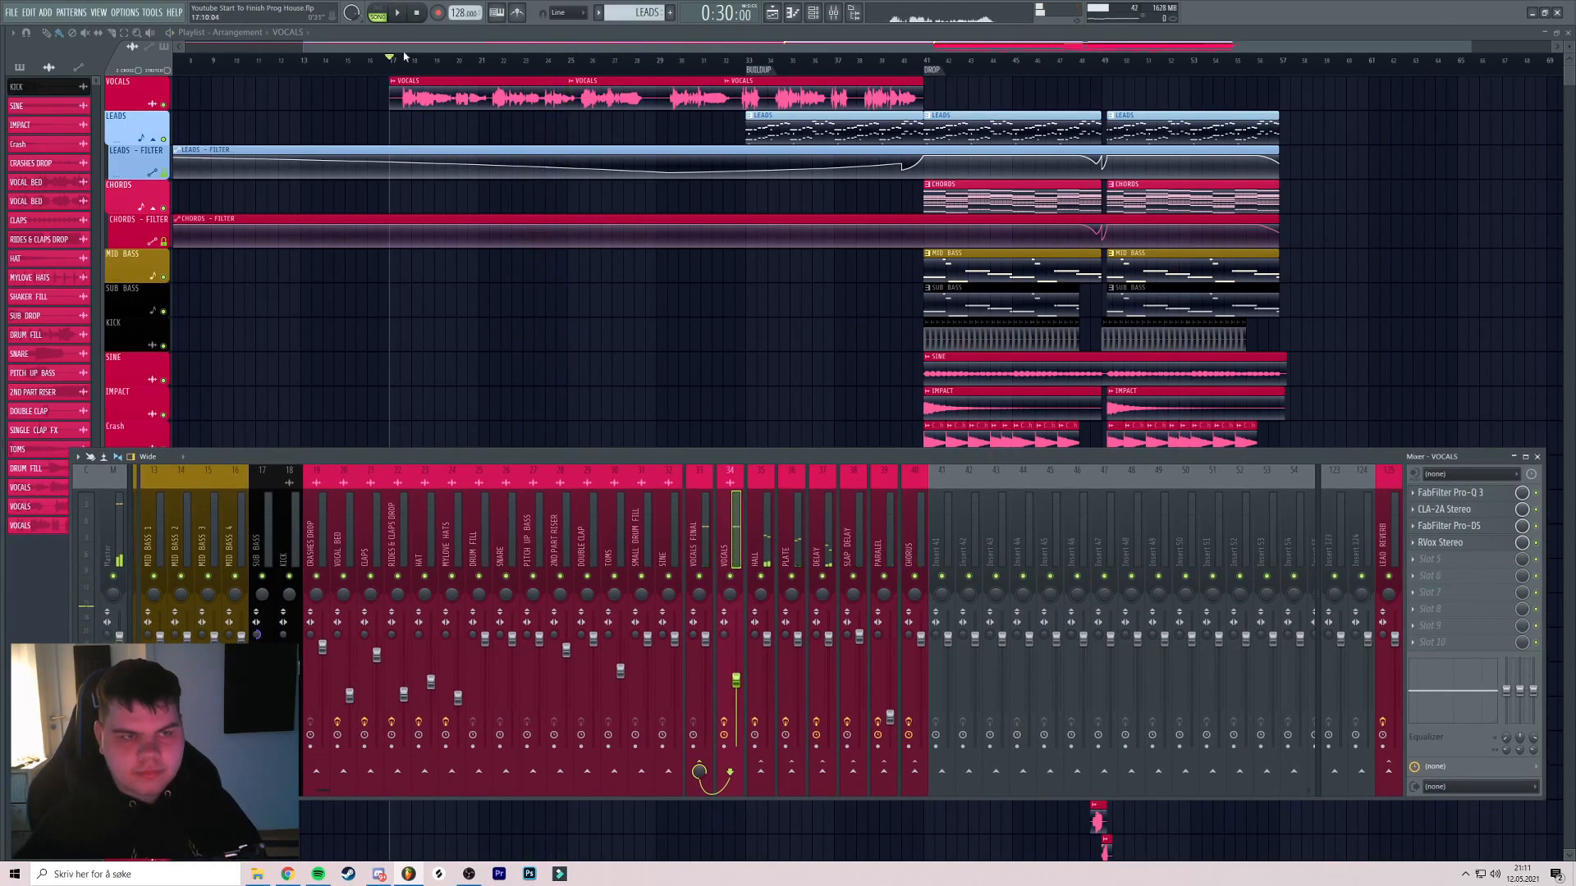
Hide the mixer and play the buildup from around bar 31, jumping to bar 34
key("F9")
left_click(700, 66)
key("space")
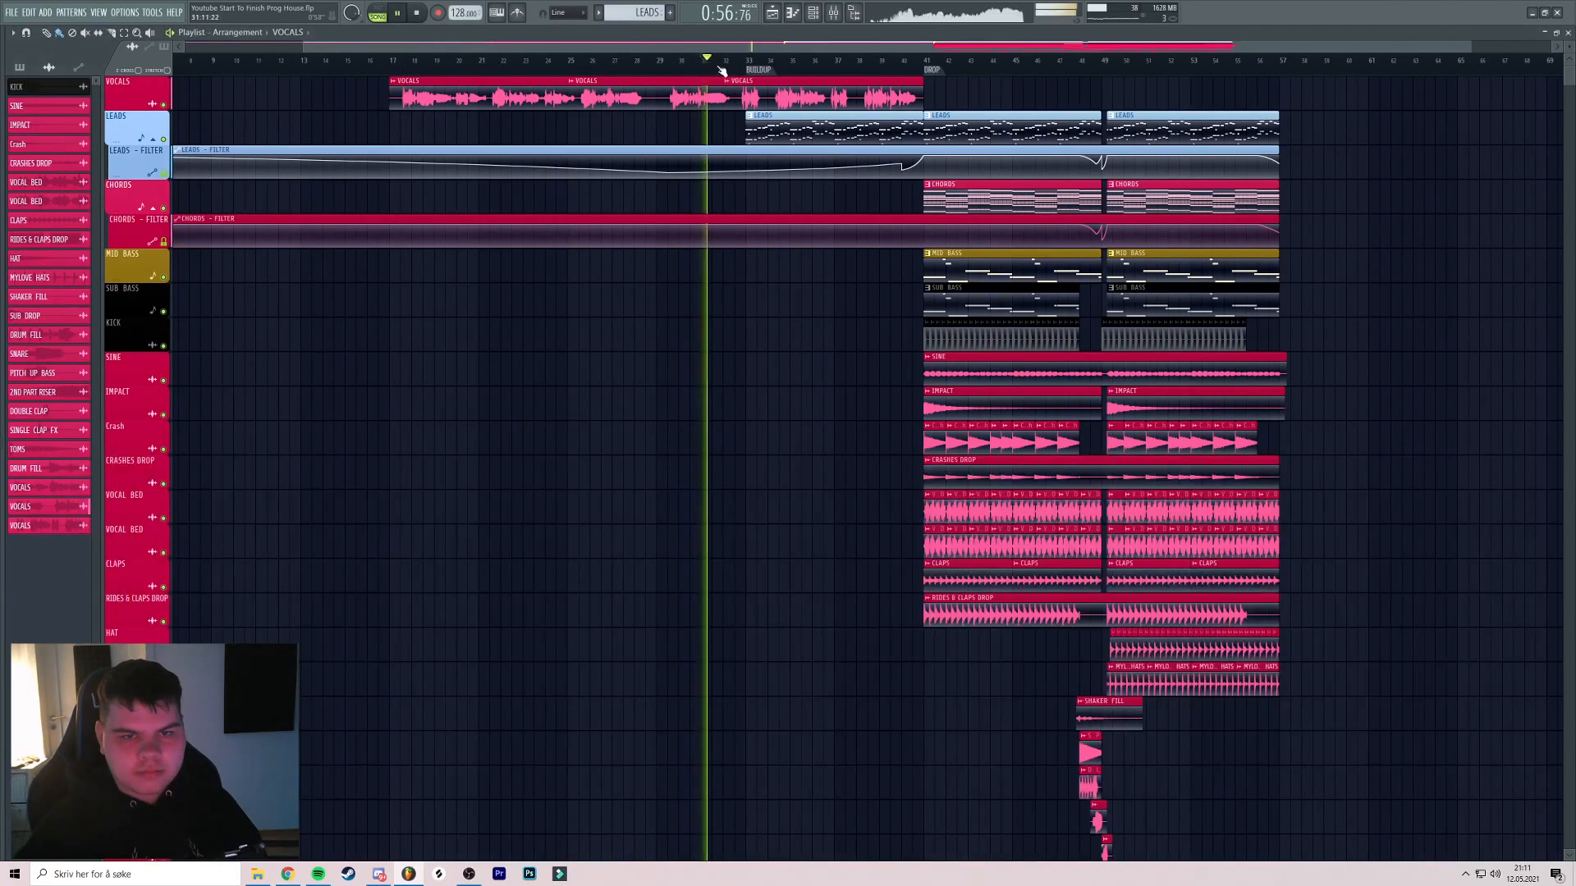
scroll(715, 69, "up", 1)
left_click(692, 66)
scroll(698, 70, "up", 3)
left_click_drag(759, 84, 879, 110)
left_click(726, 67)
Audition bars 38 and 39, then stop and return the song position to bar 17
scroll(664, 80, "down", 2)
scroll(752, 80, "down", 2)
left_click(876, 64)
scroll(878, 70, "up", 3)
scroll(811, 75, "down", 2)
left_click(831, 63)
scroll(835, 67, "up", 3)
scroll(841, 78, "down", 4)
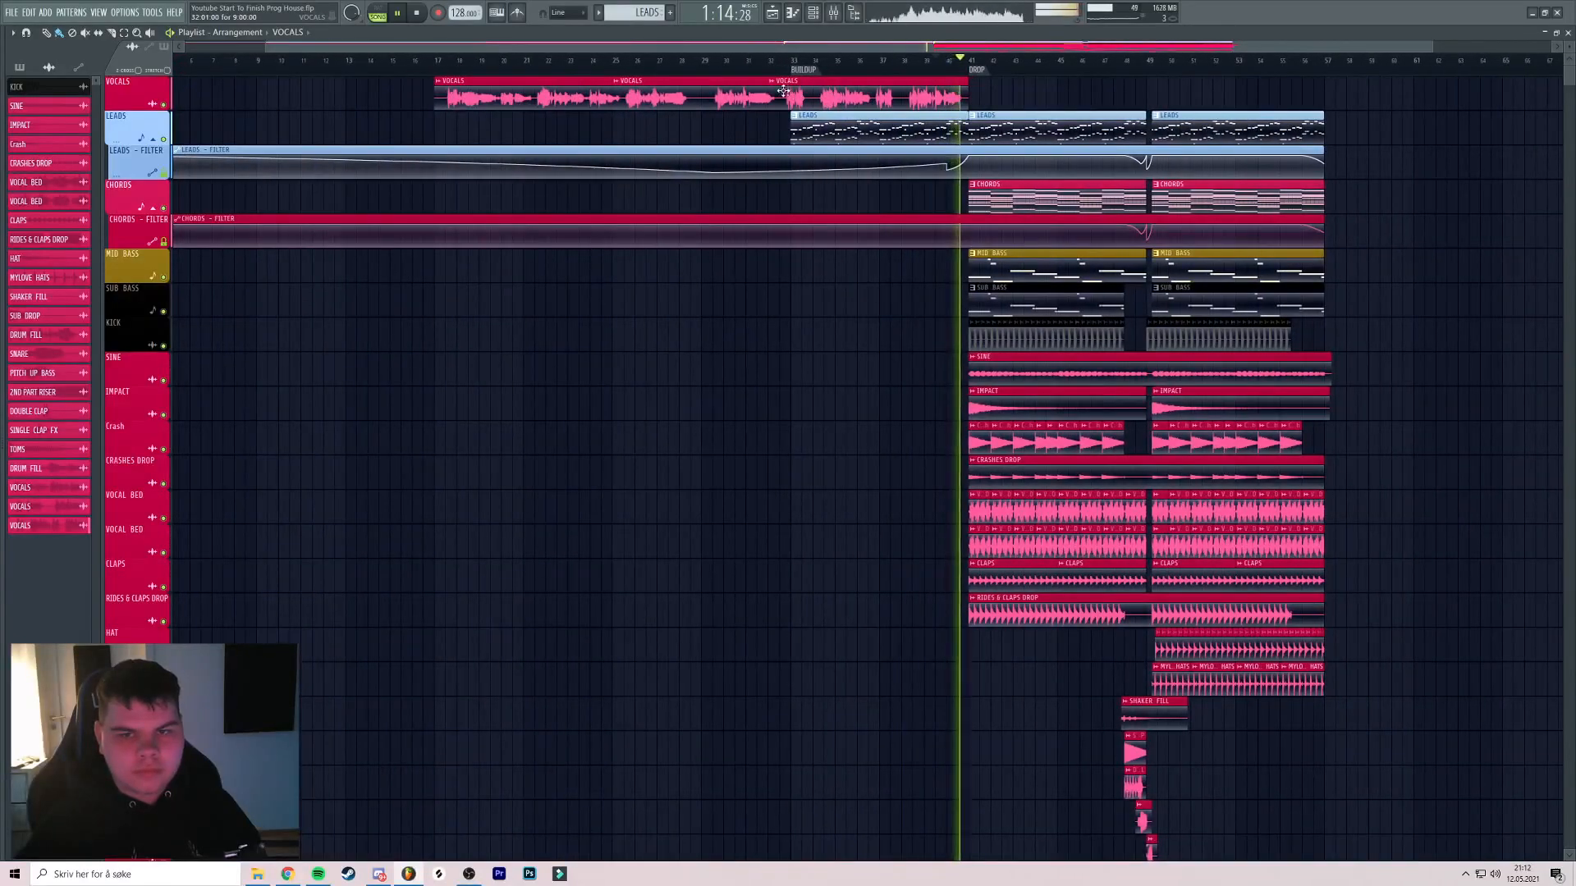
key("space")
left_click(447, 59)
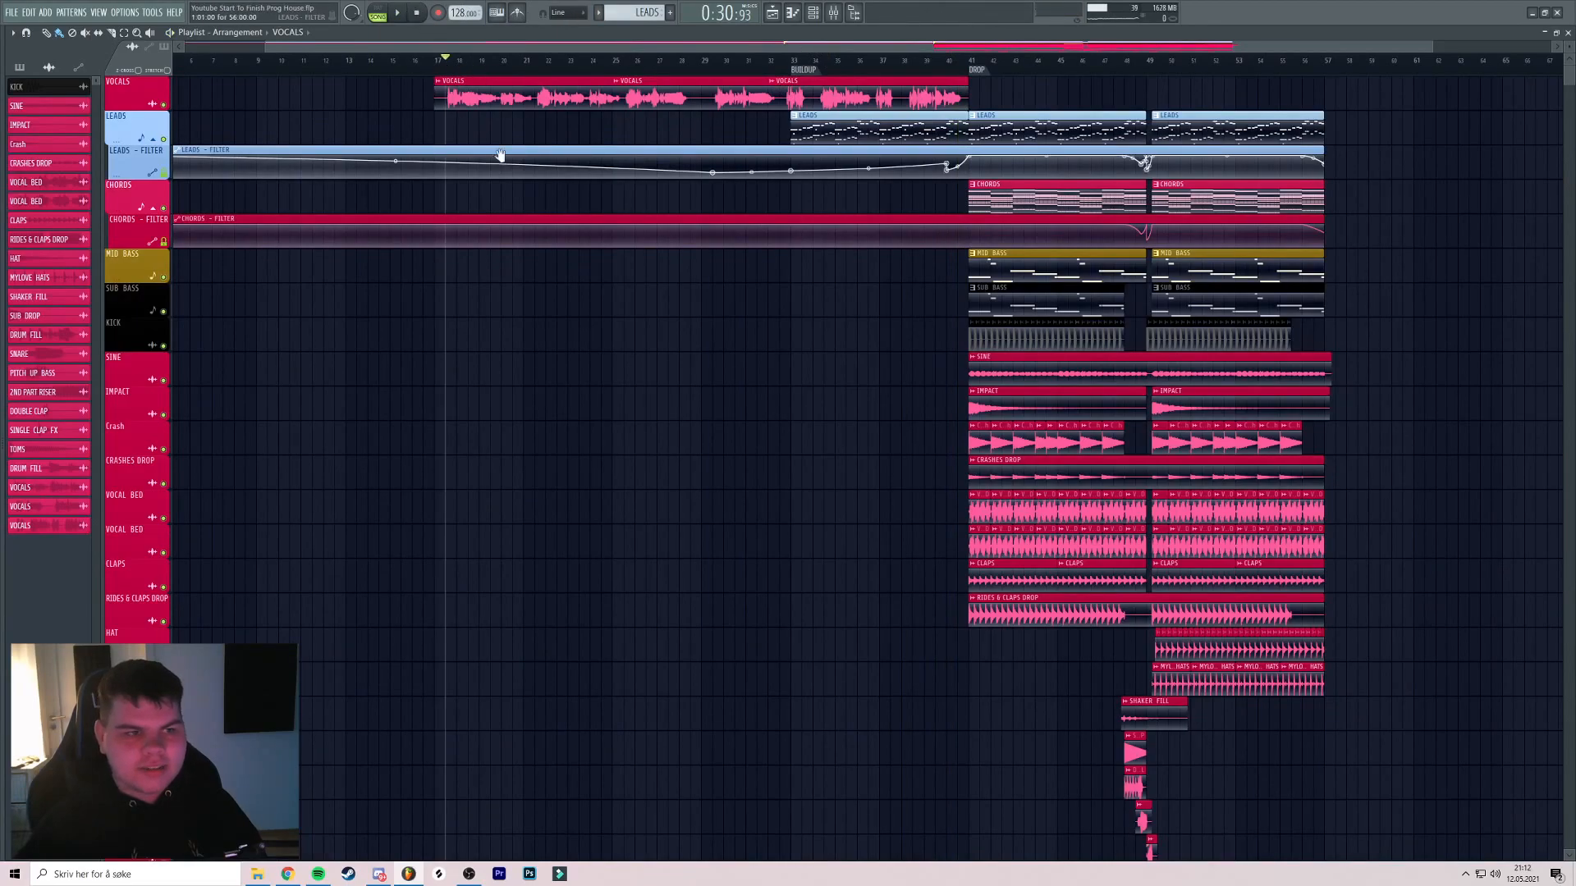
scroll(513, 211, "down", 3)
scroll(301, 167, "up", 3)
Insert two empty tracks above the LEADS track
right_click(150, 123)
left_click(165, 337)
right_click(138, 156)
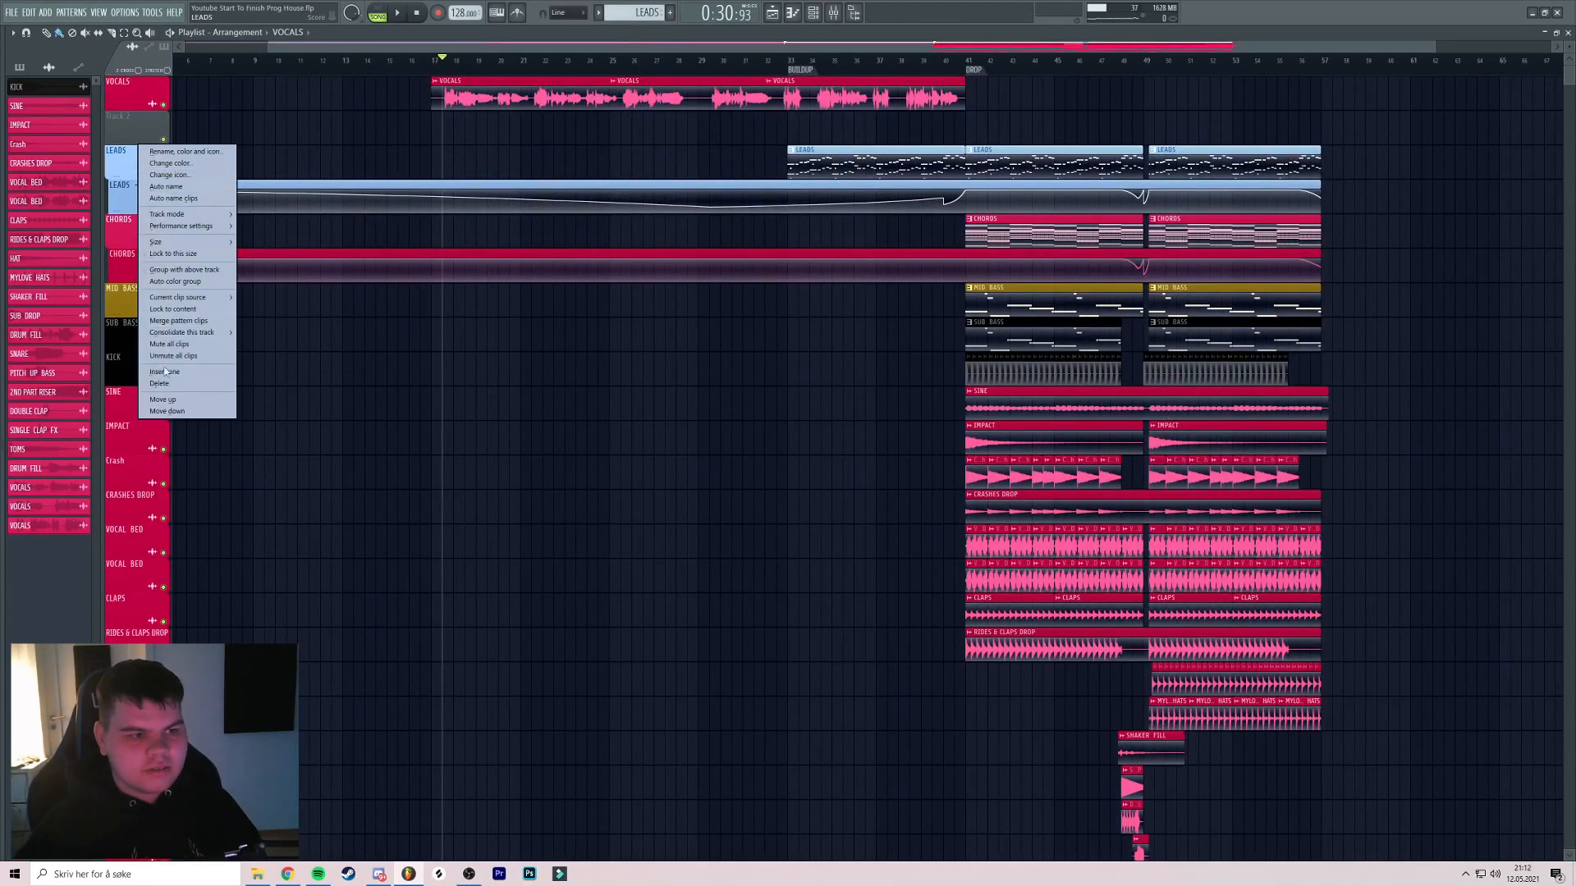
left_click(164, 371)
Create a new pattern named PIANO with a teal colour
left_click(671, 12)
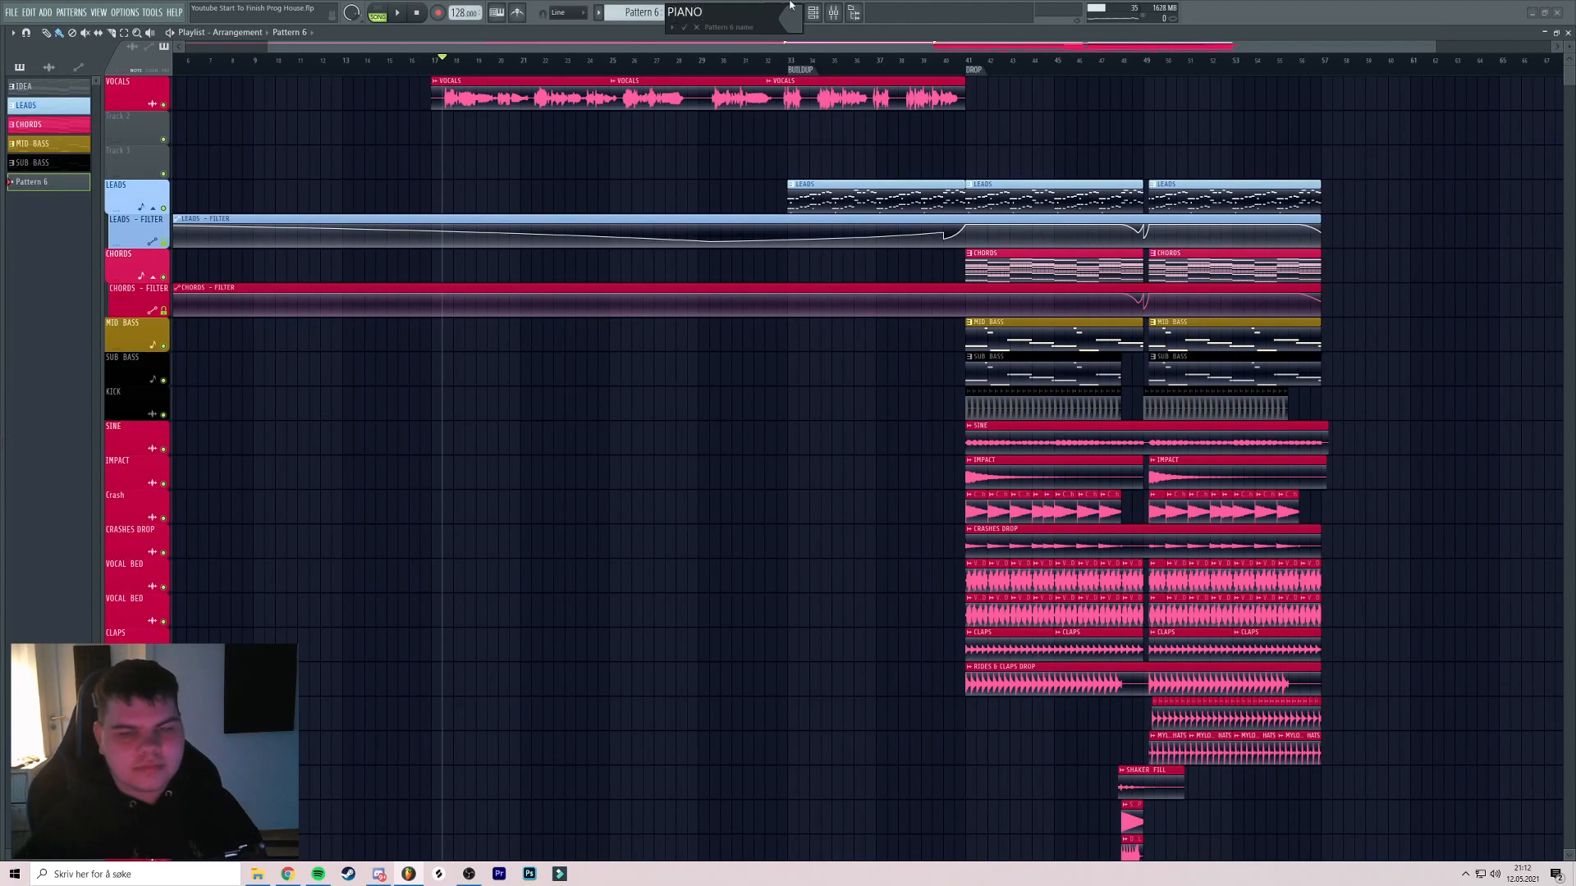
left_click(795, 18)
left_click_drag(859, 195, 852, 181)
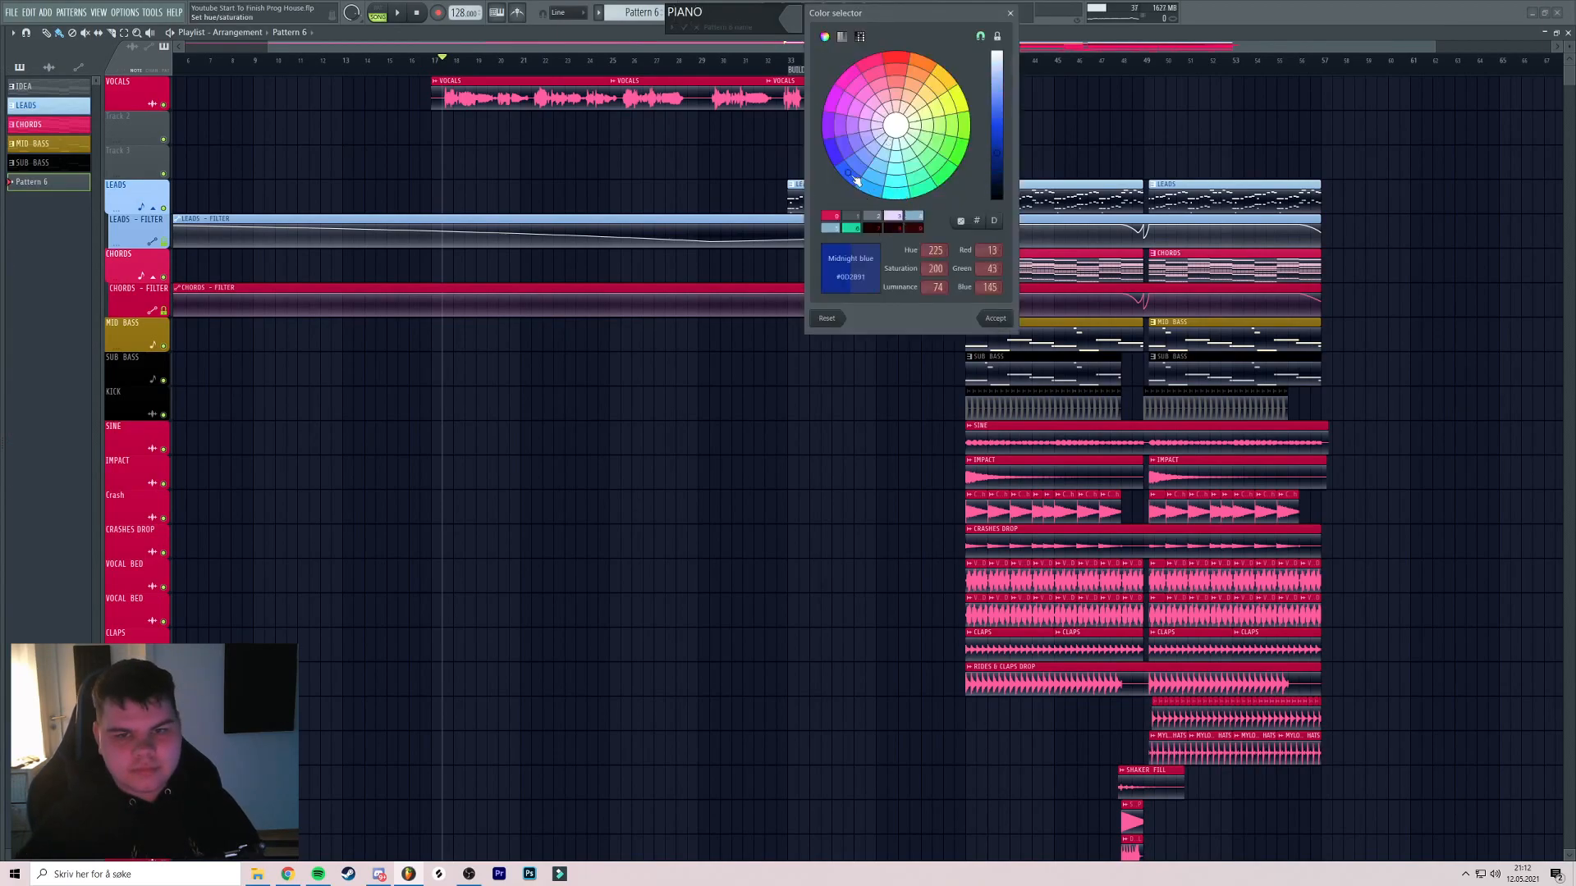
left_click(892, 198)
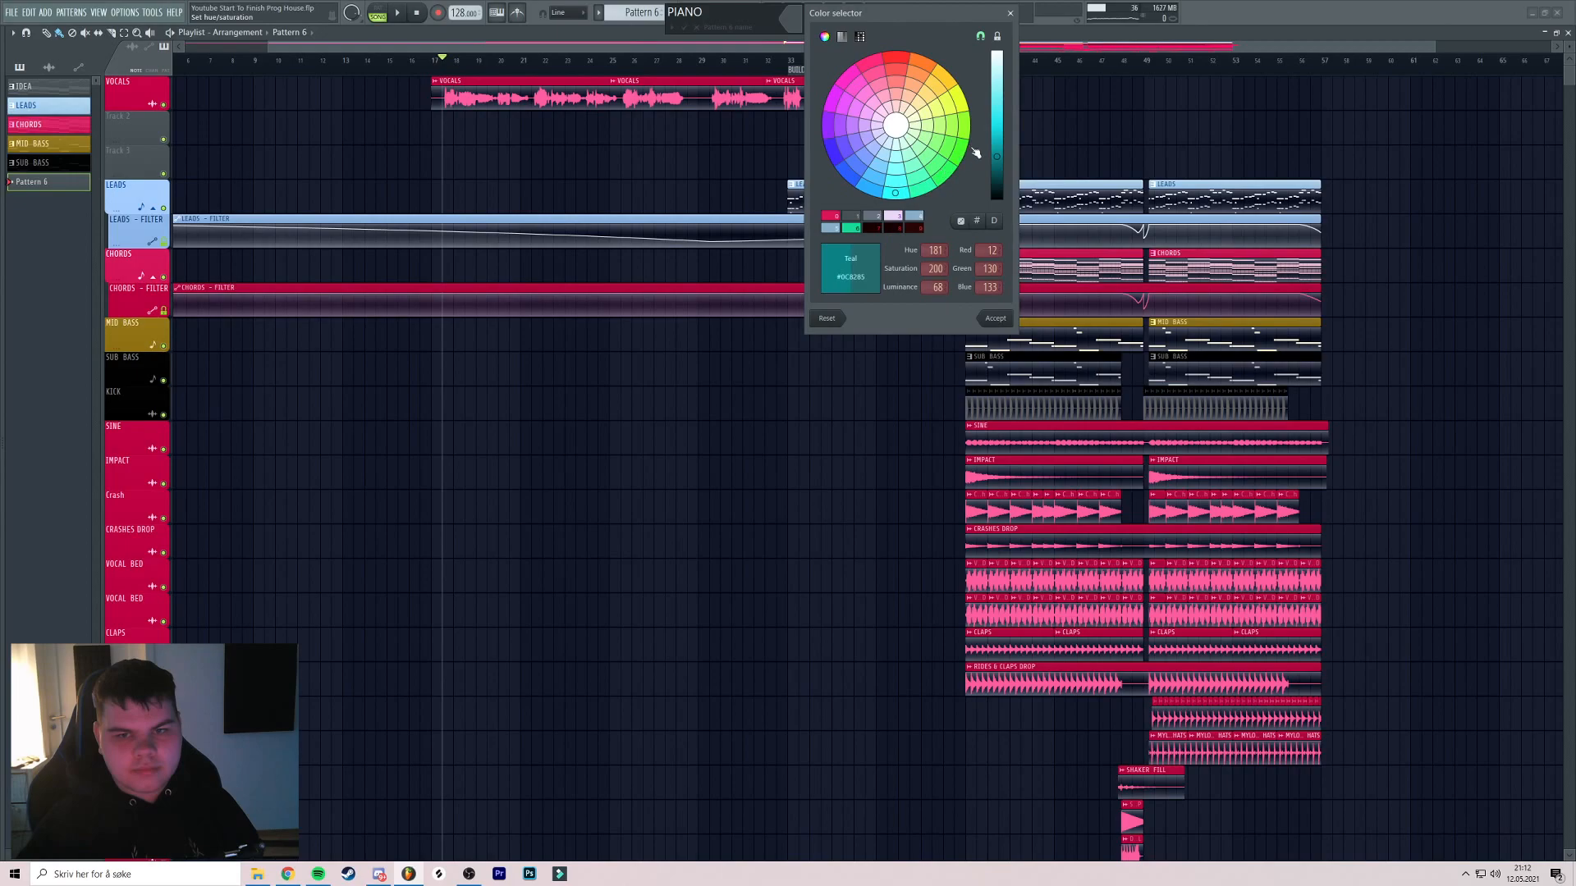
key("Return")
key("Return")
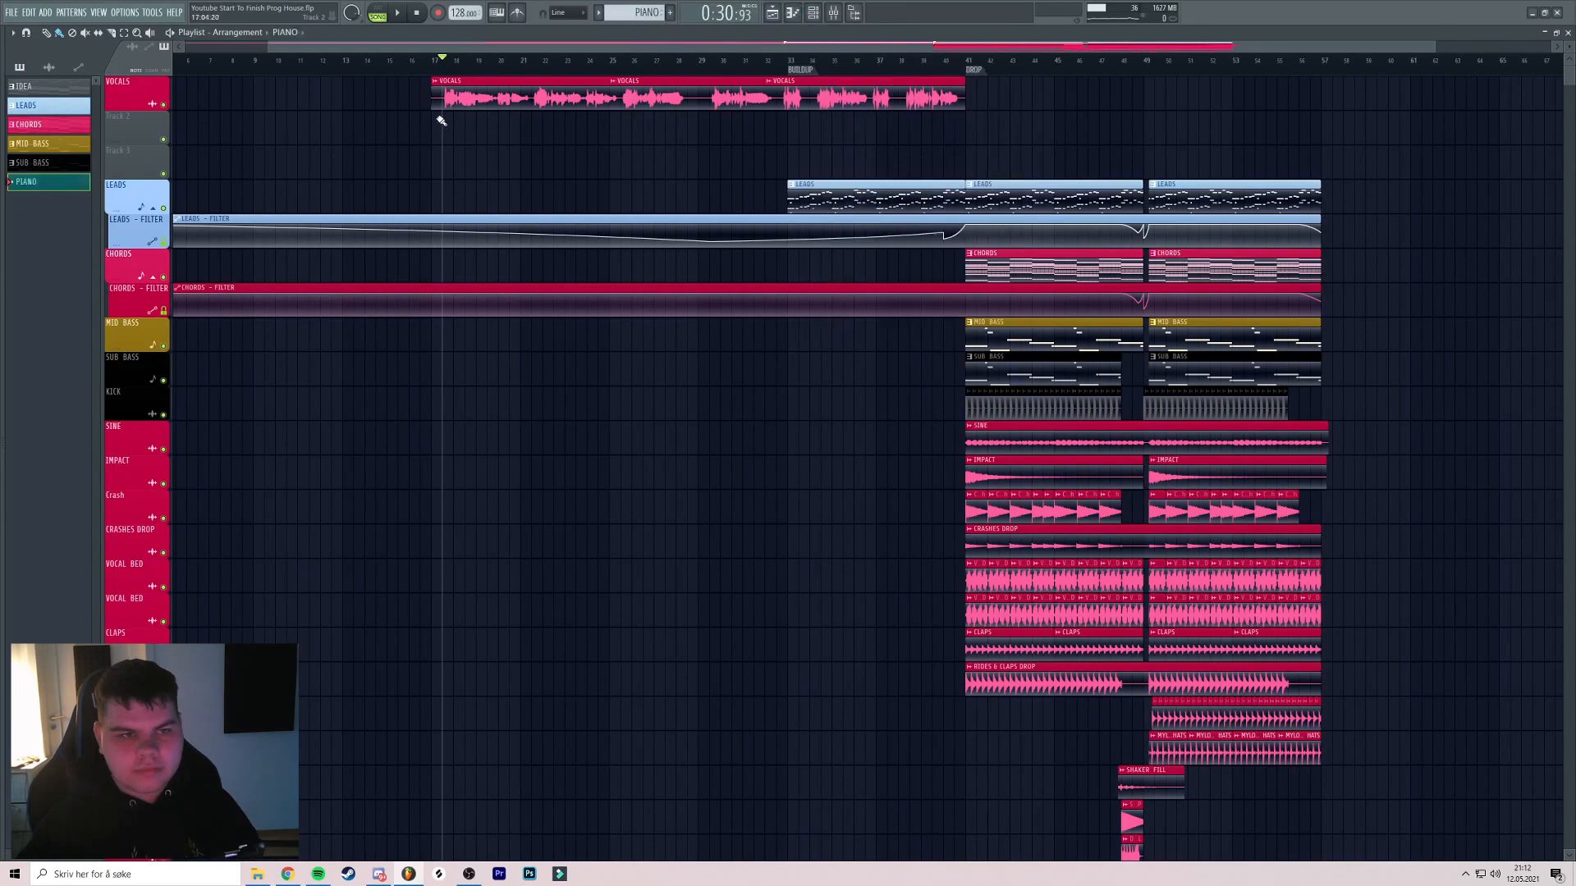
Place a long PIANO clip on Track 2 under the vocal intro
left_click_drag(462, 125, 691, 167)
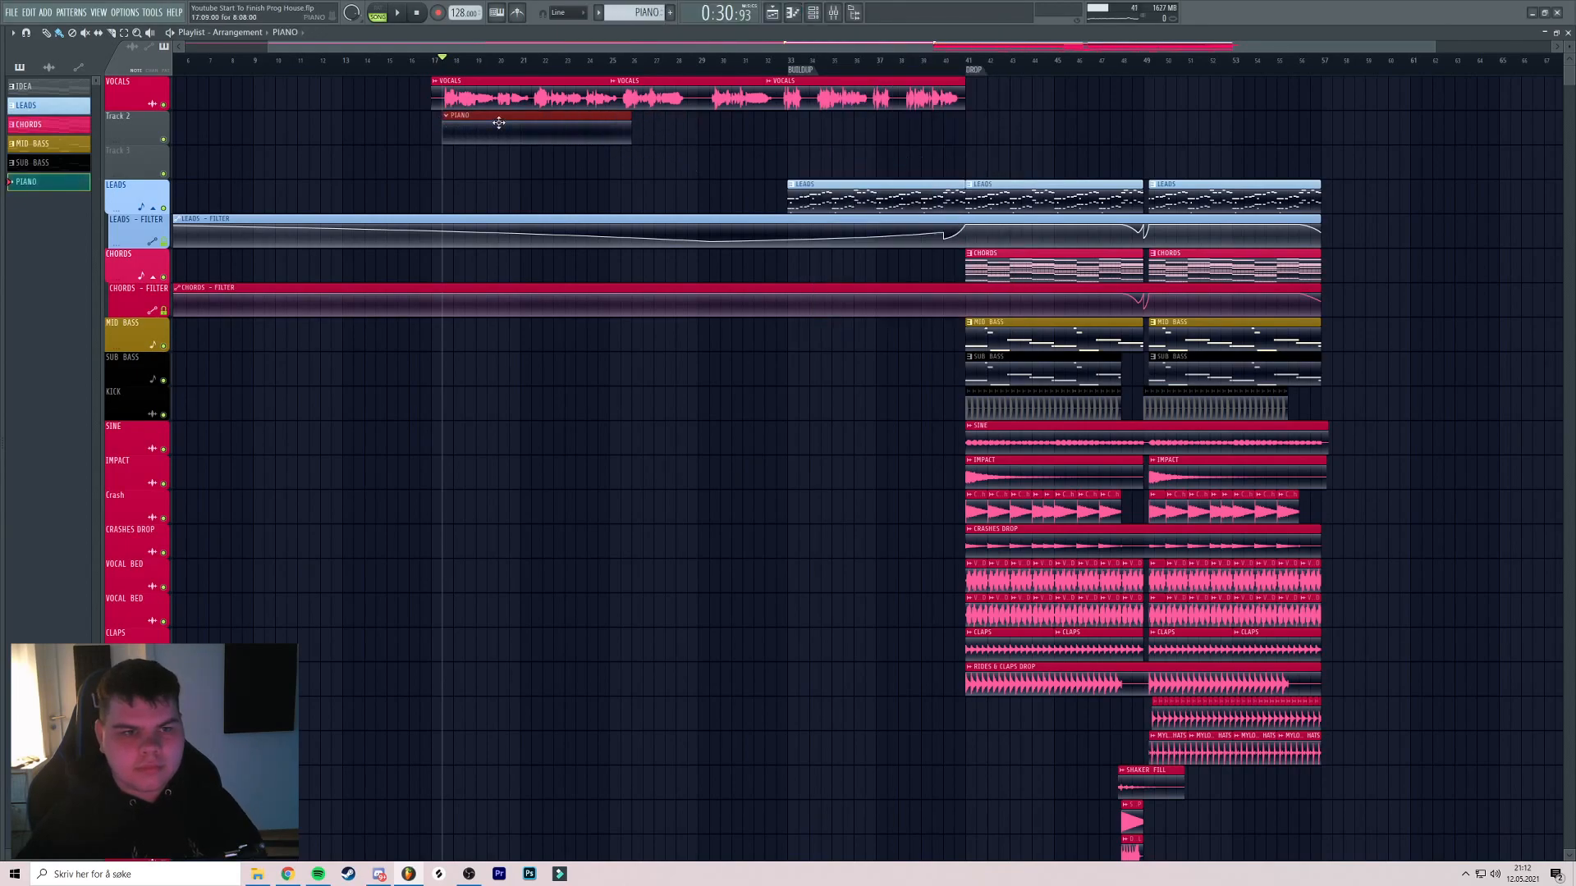
scroll(487, 125, "up", 3)
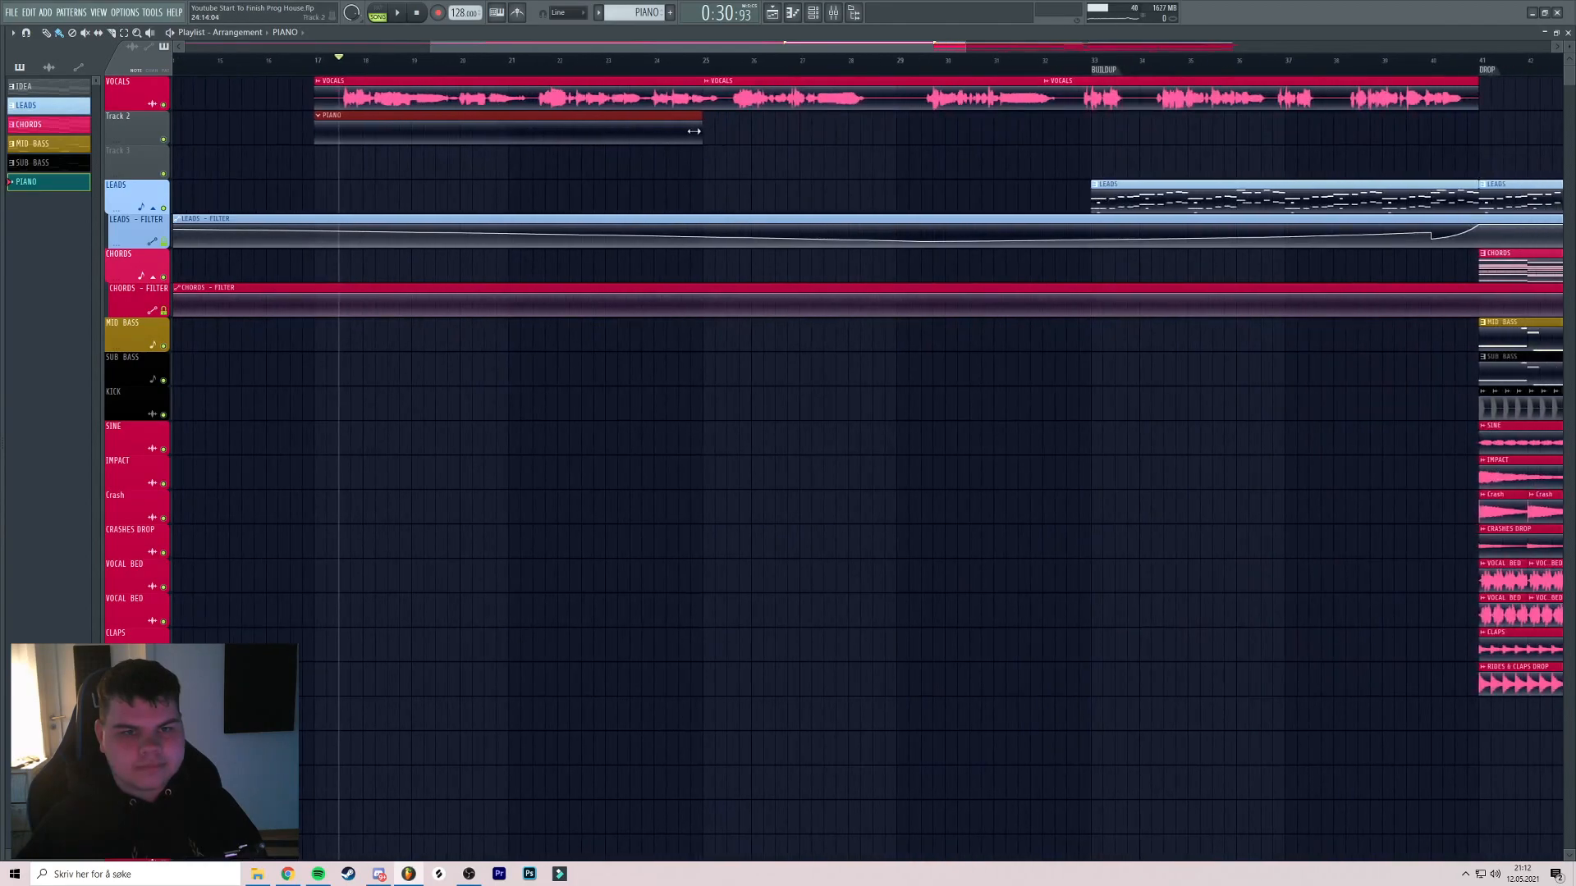
scroll(694, 131, "down", 3)
left_click_drag(644, 133, 909, 136)
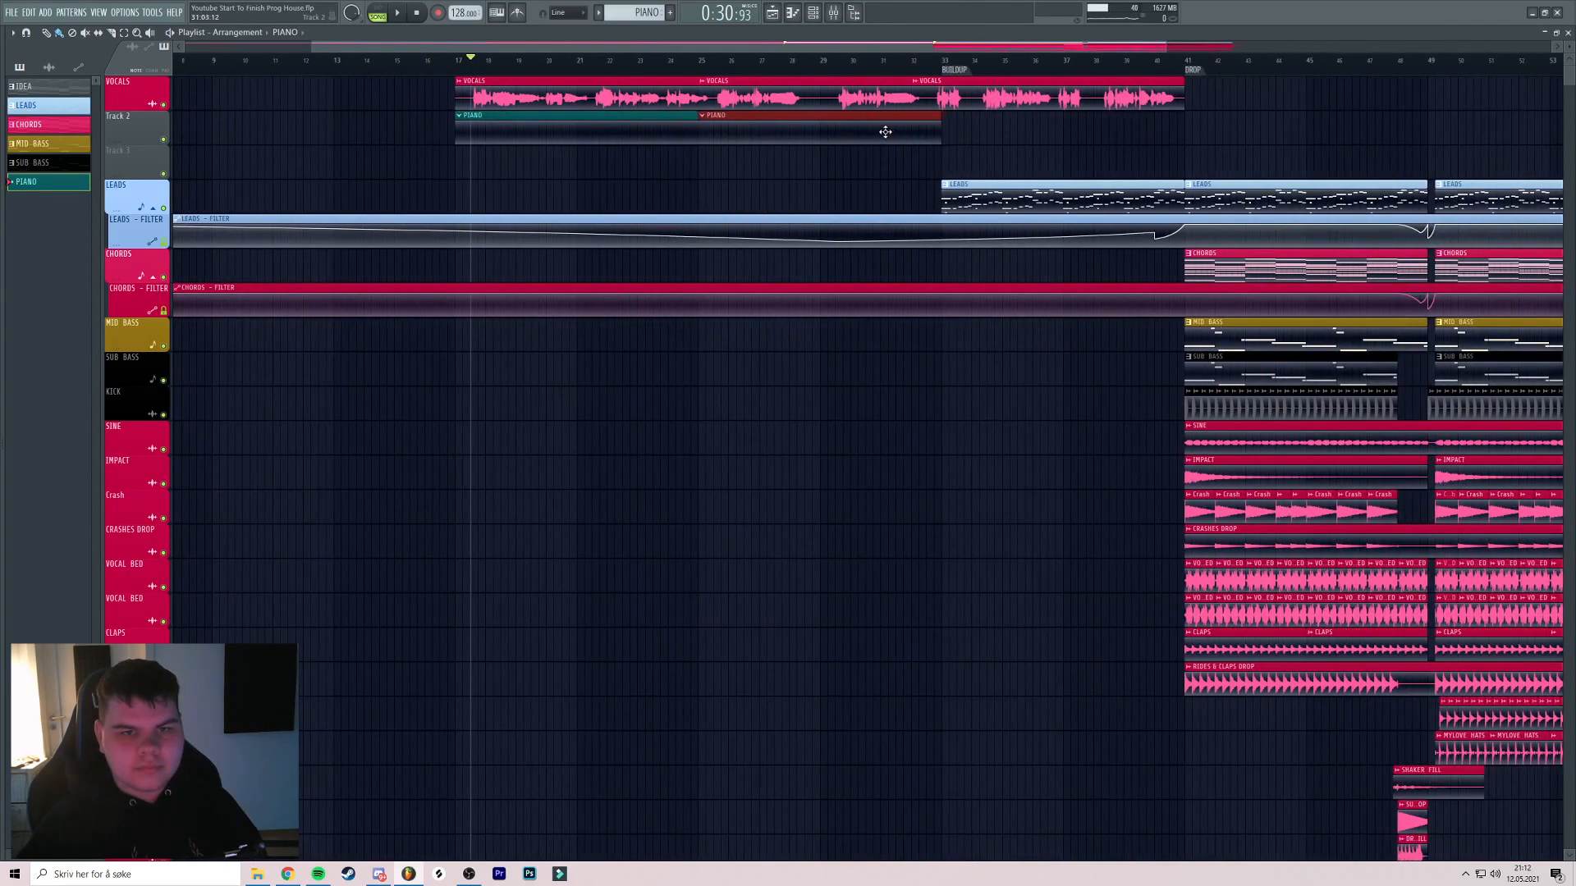
right_click(886, 132)
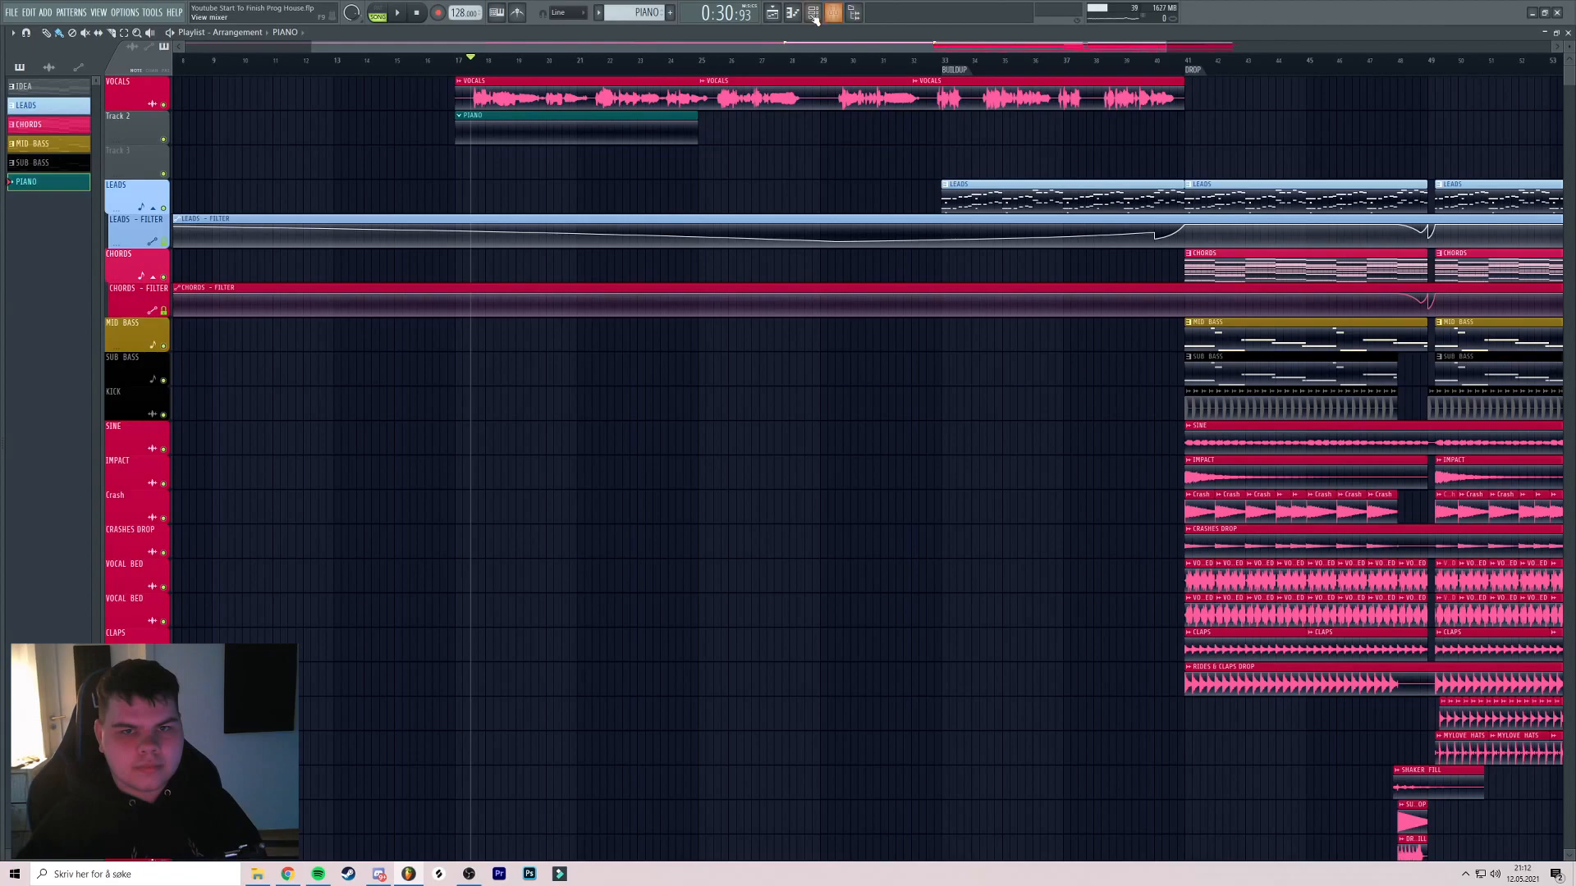
Add Kontakt as a new instrument channel from the channel rack
left_click(814, 15)
left_click(102, 35)
left_click(100, 50)
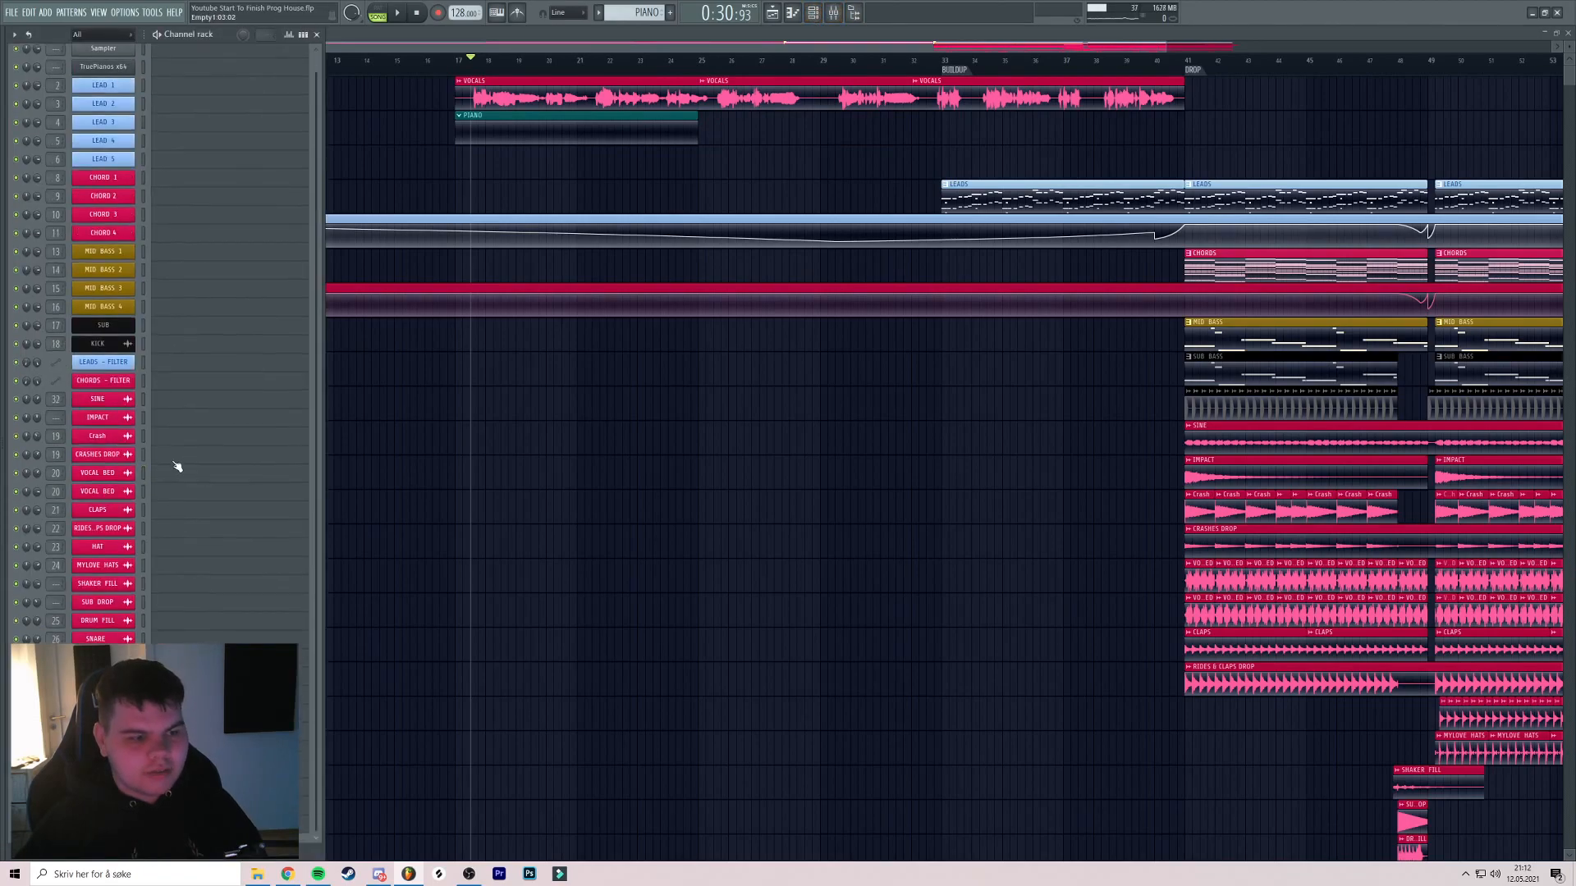
left_click(100, 851)
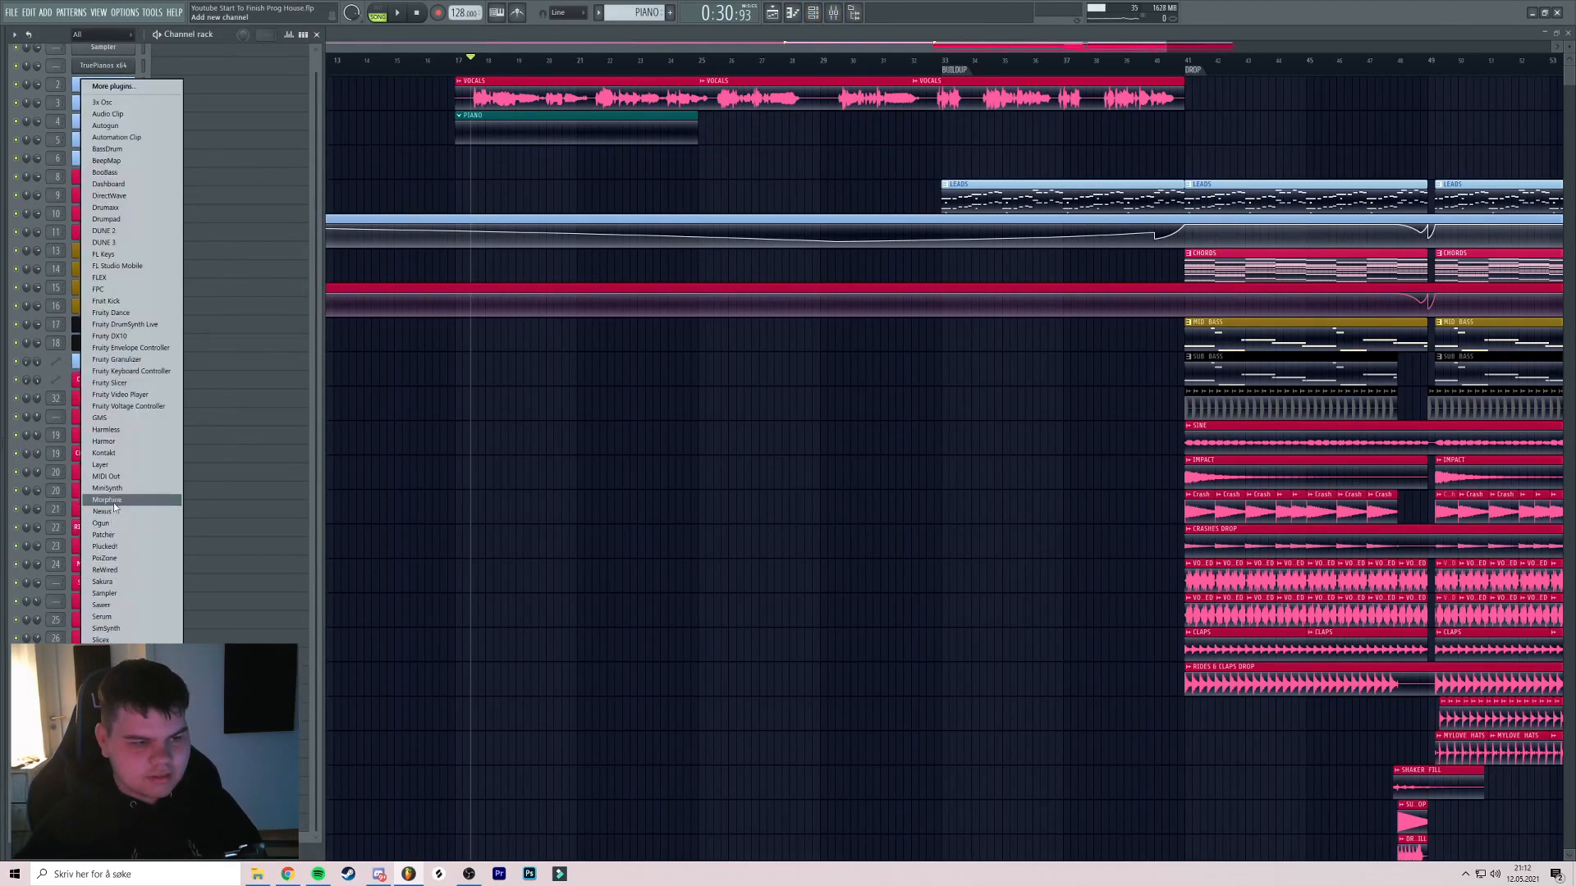
left_click(116, 452)
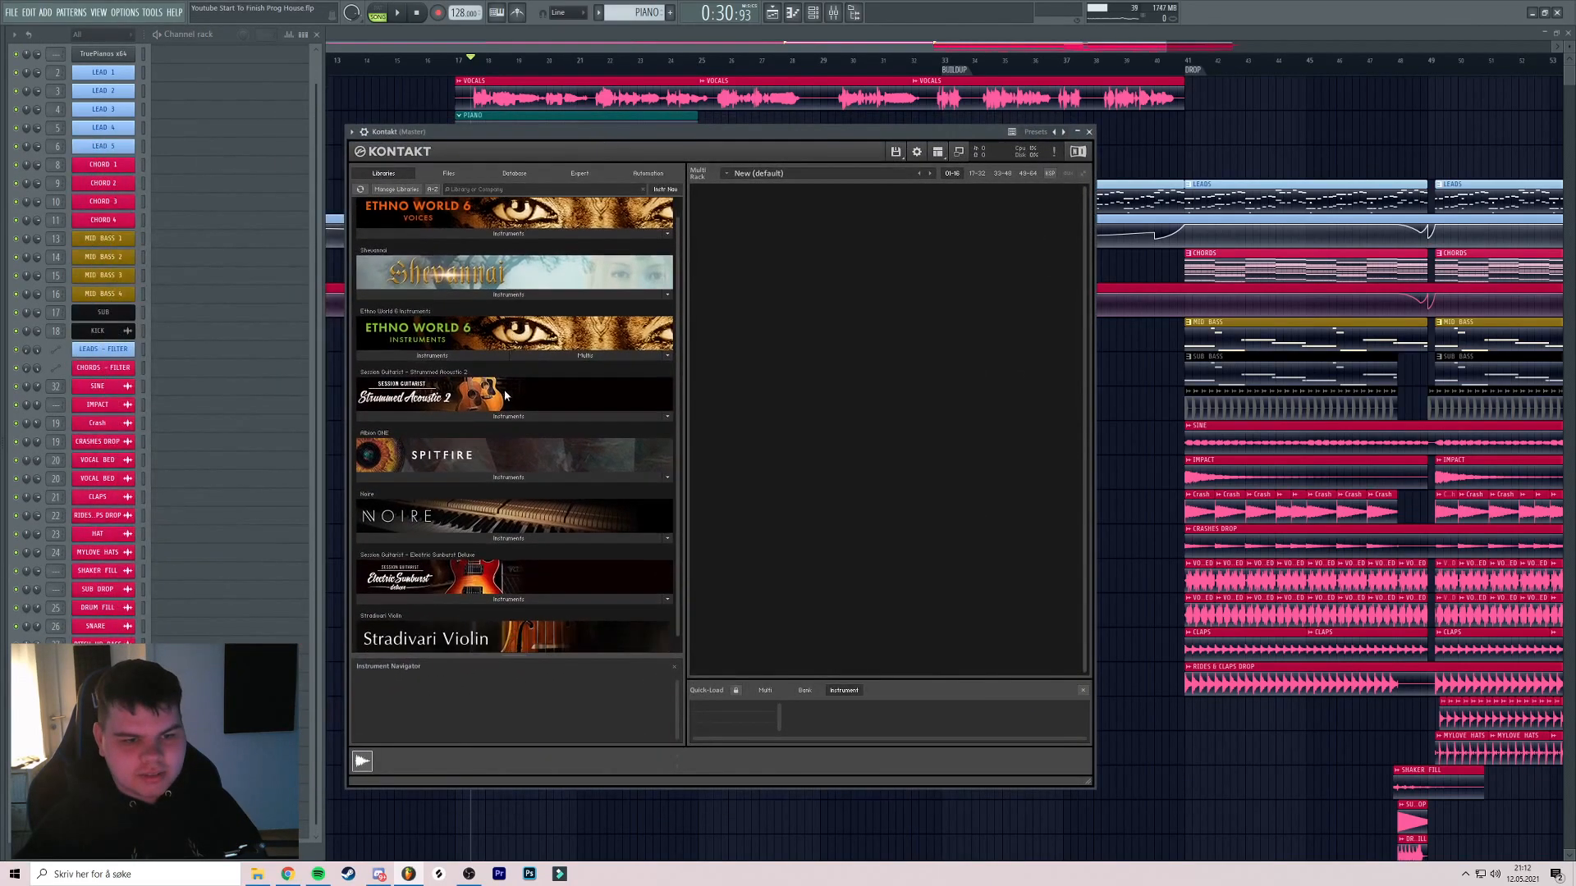
Load NOIRE Felt.nki into Kontakt and open the channel's piano roll
scroll(506, 394, "down", 1)
double_click(395, 520)
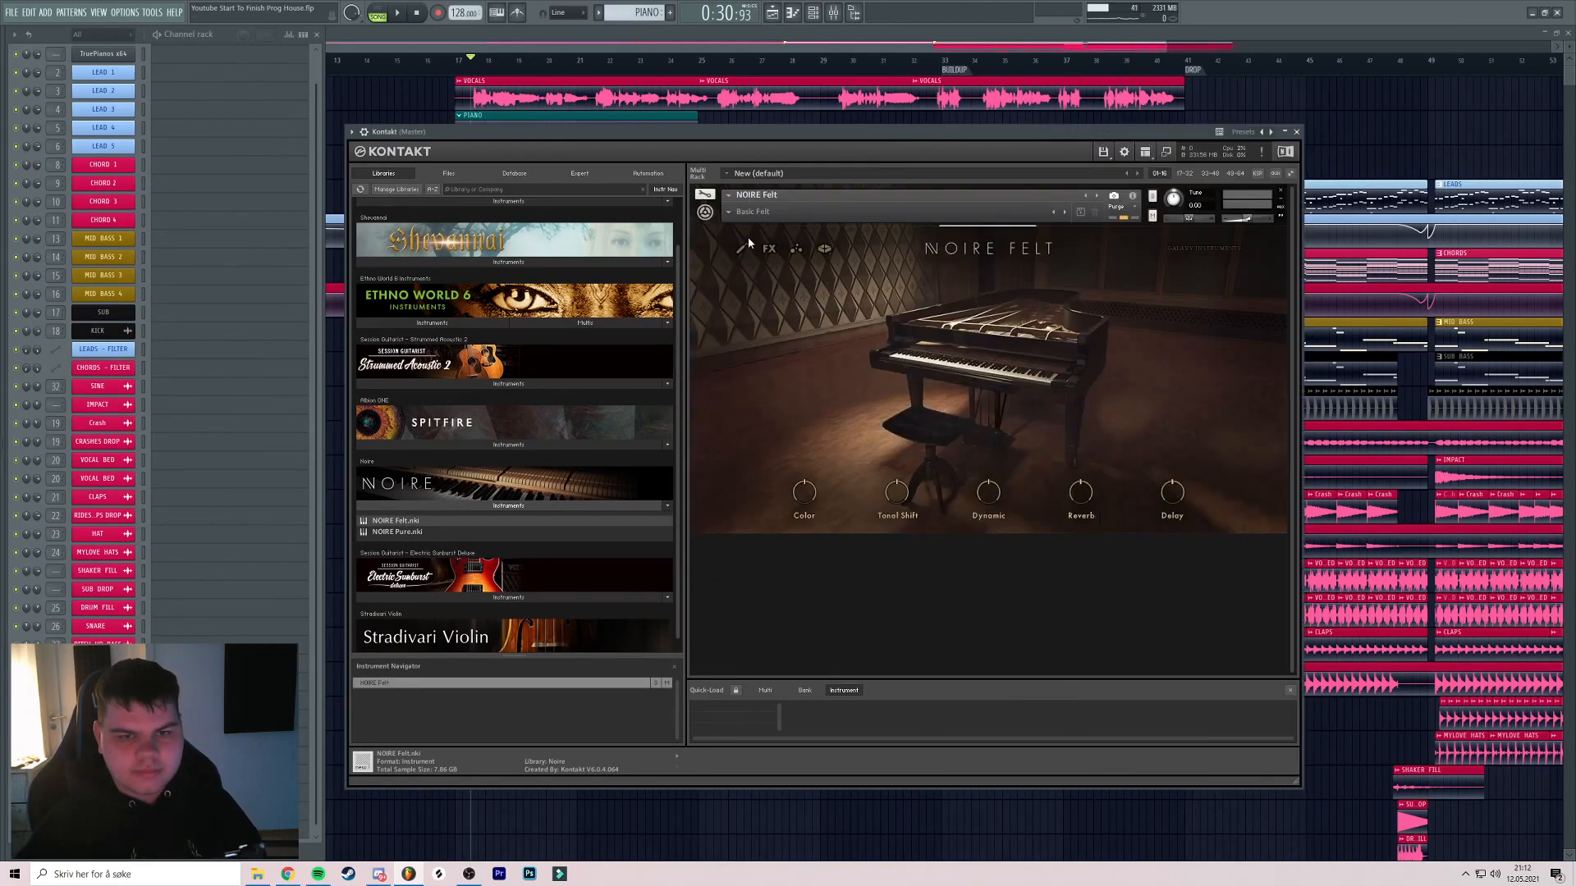
mouse_move(759, 228)
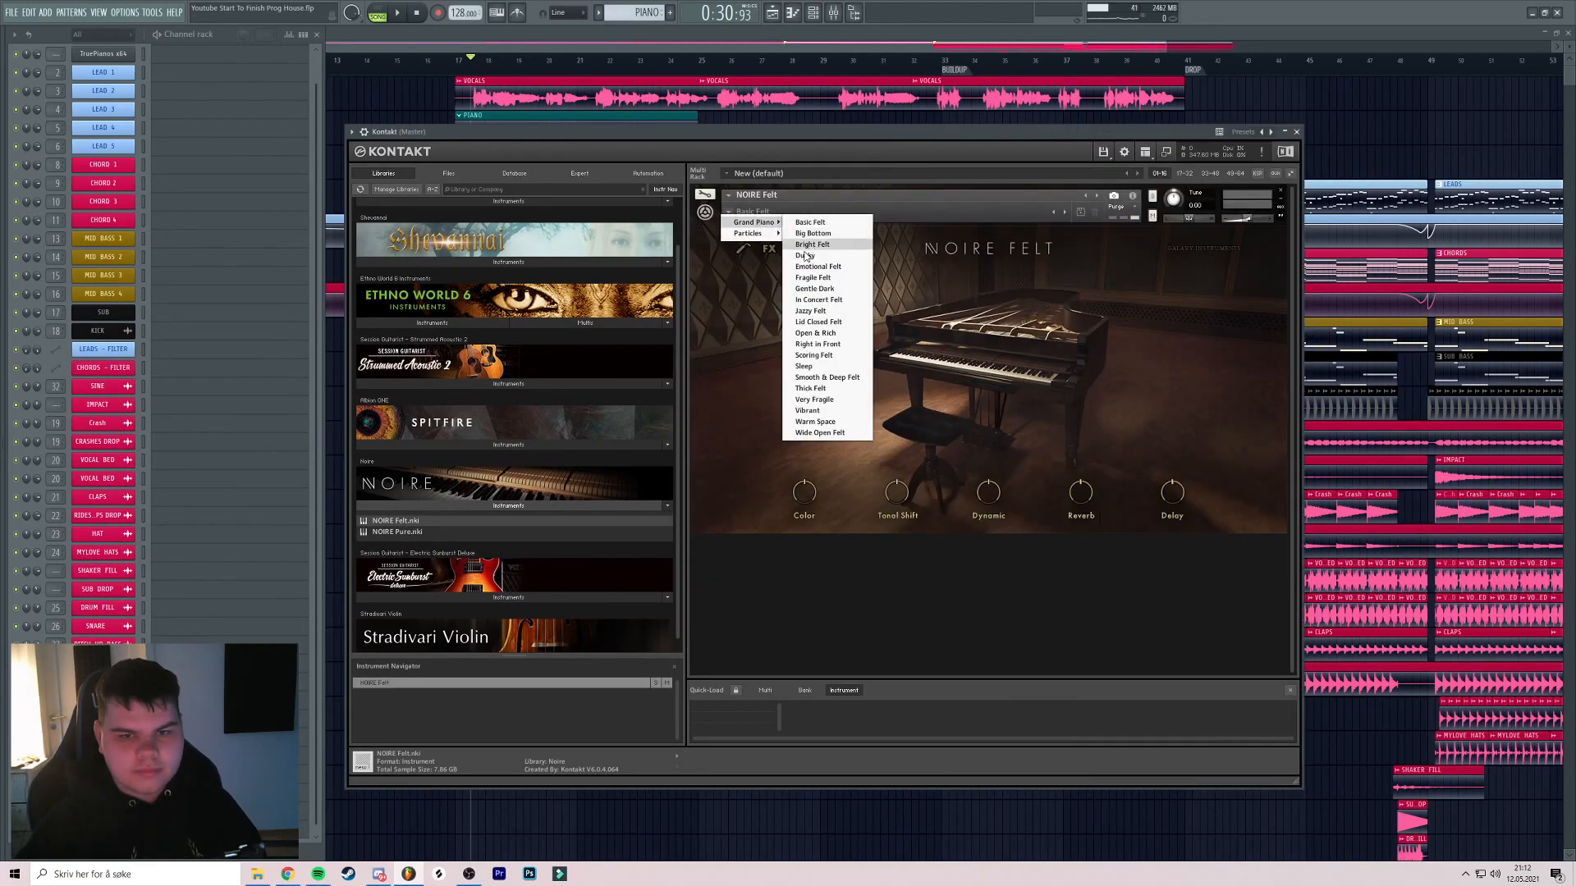
left_click_drag(805, 132, 847, 141)
key("F7")
Copy the eight bass notes from the IDEA pattern's TruePianos channel
left_click_drag(646, 13, 646, 20)
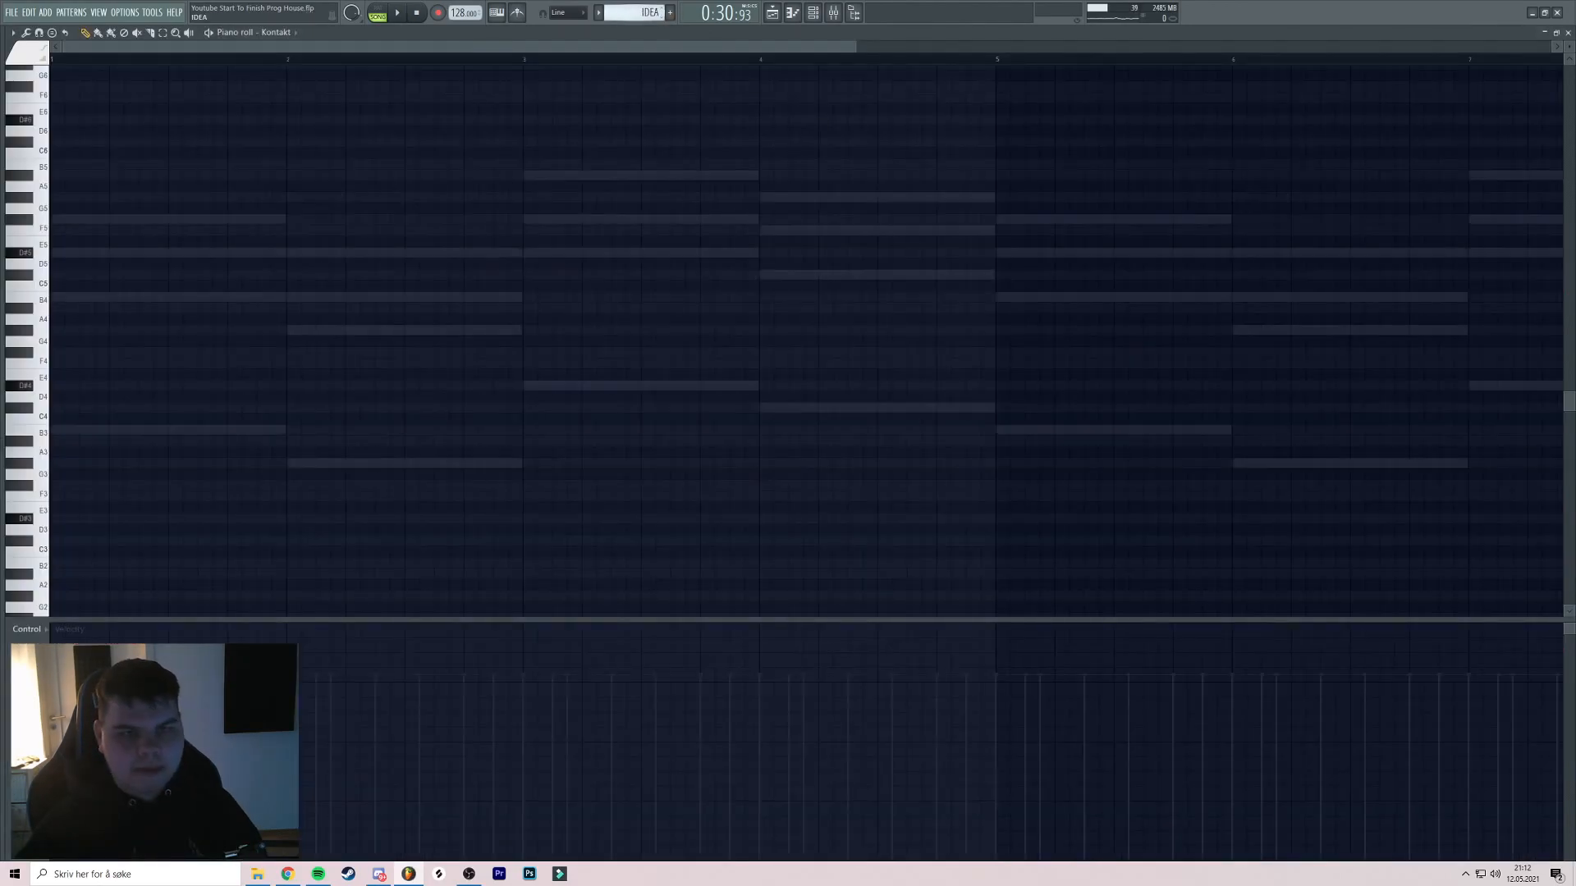
left_click(815, 14)
left_click(187, 55)
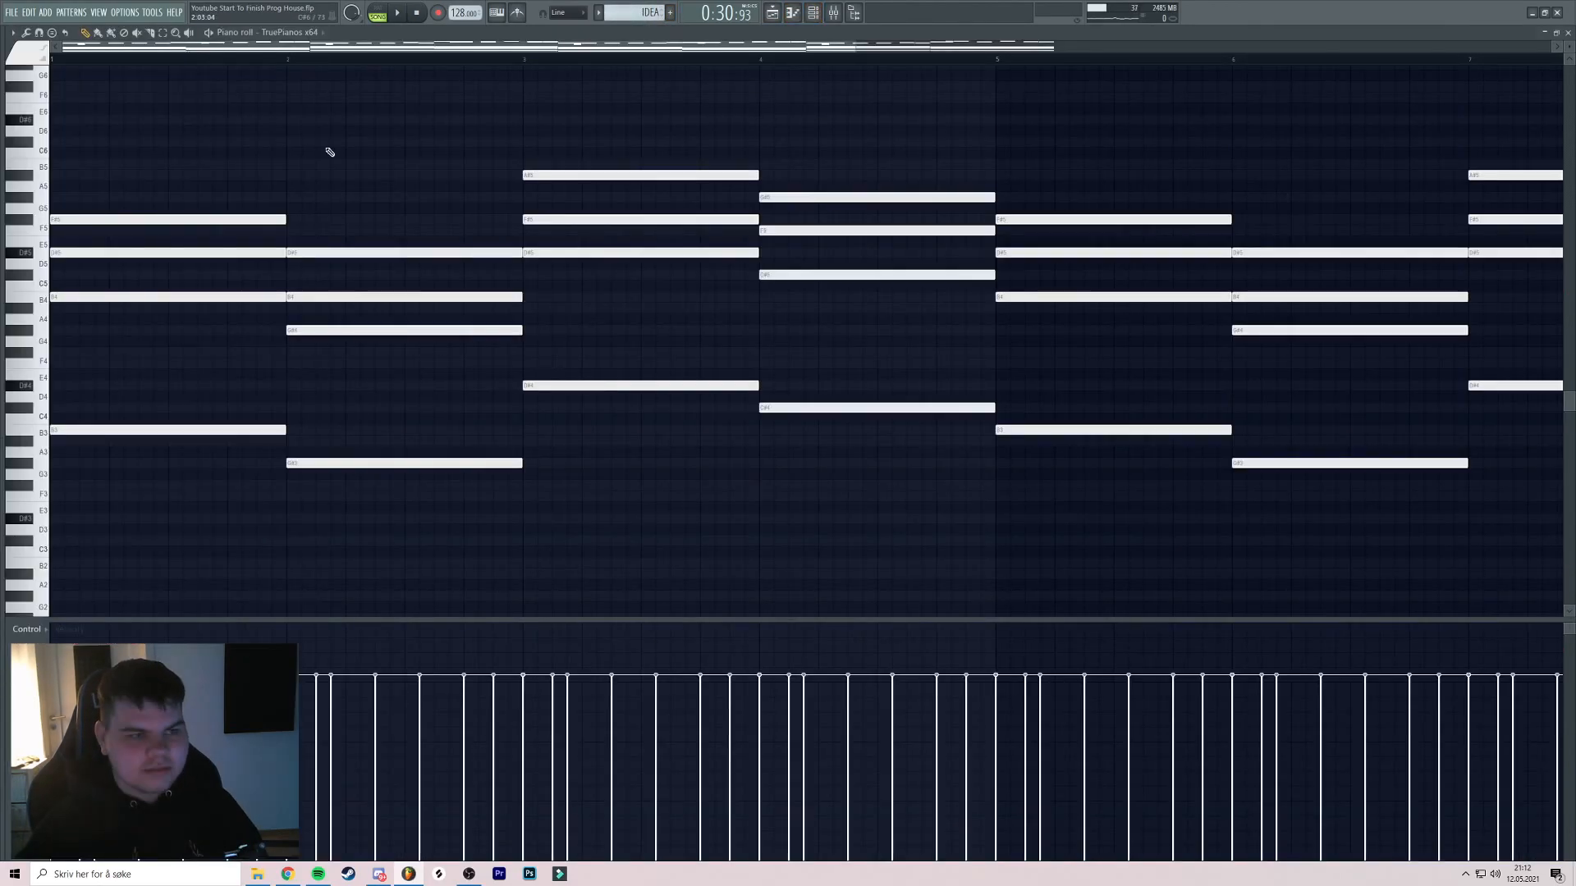
scroll(394, 206, "up", 2)
scroll(481, 278, "down", 3)
scroll(574, 329, "down", 2)
left_click_drag(994, 407, 139, 545)
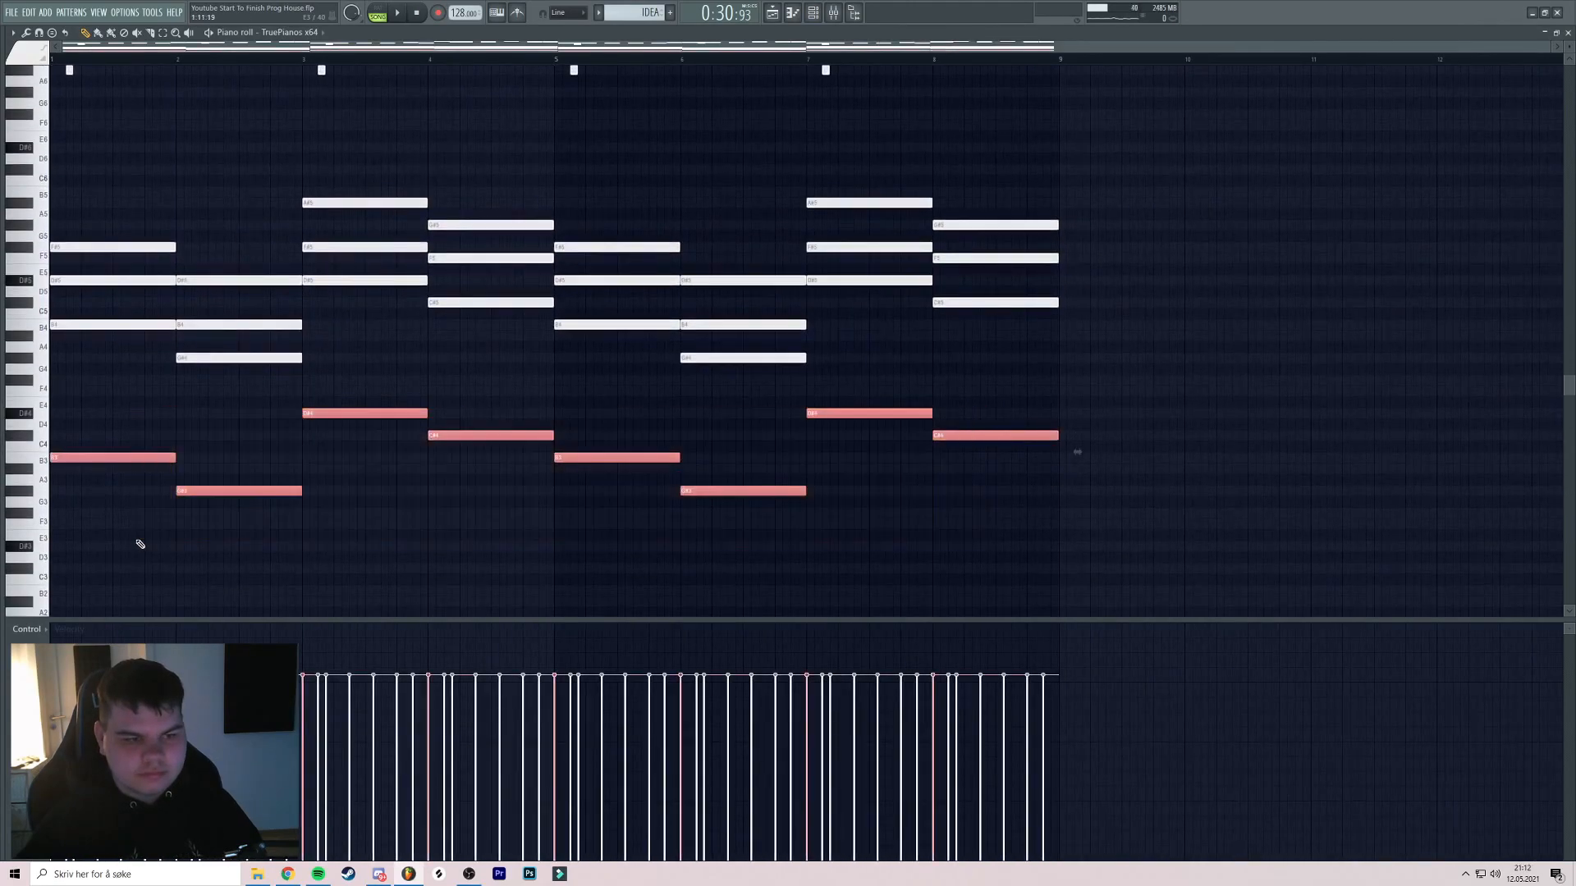
key("F4")
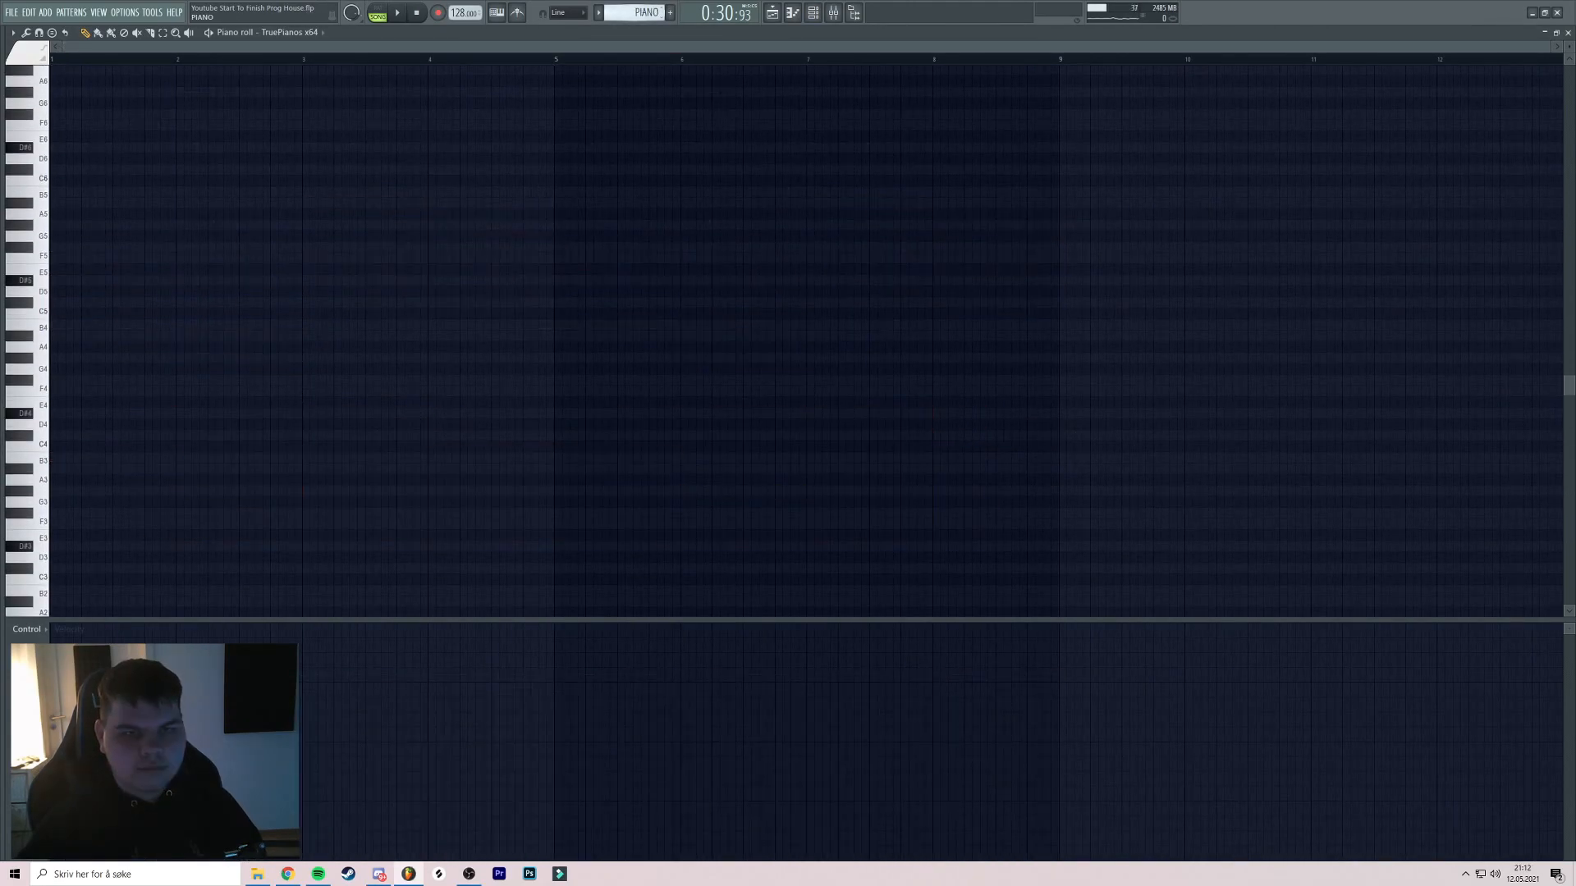
Paste the eight bass notes into the PIANO pattern and preview it in pattern mode
left_click(815, 14)
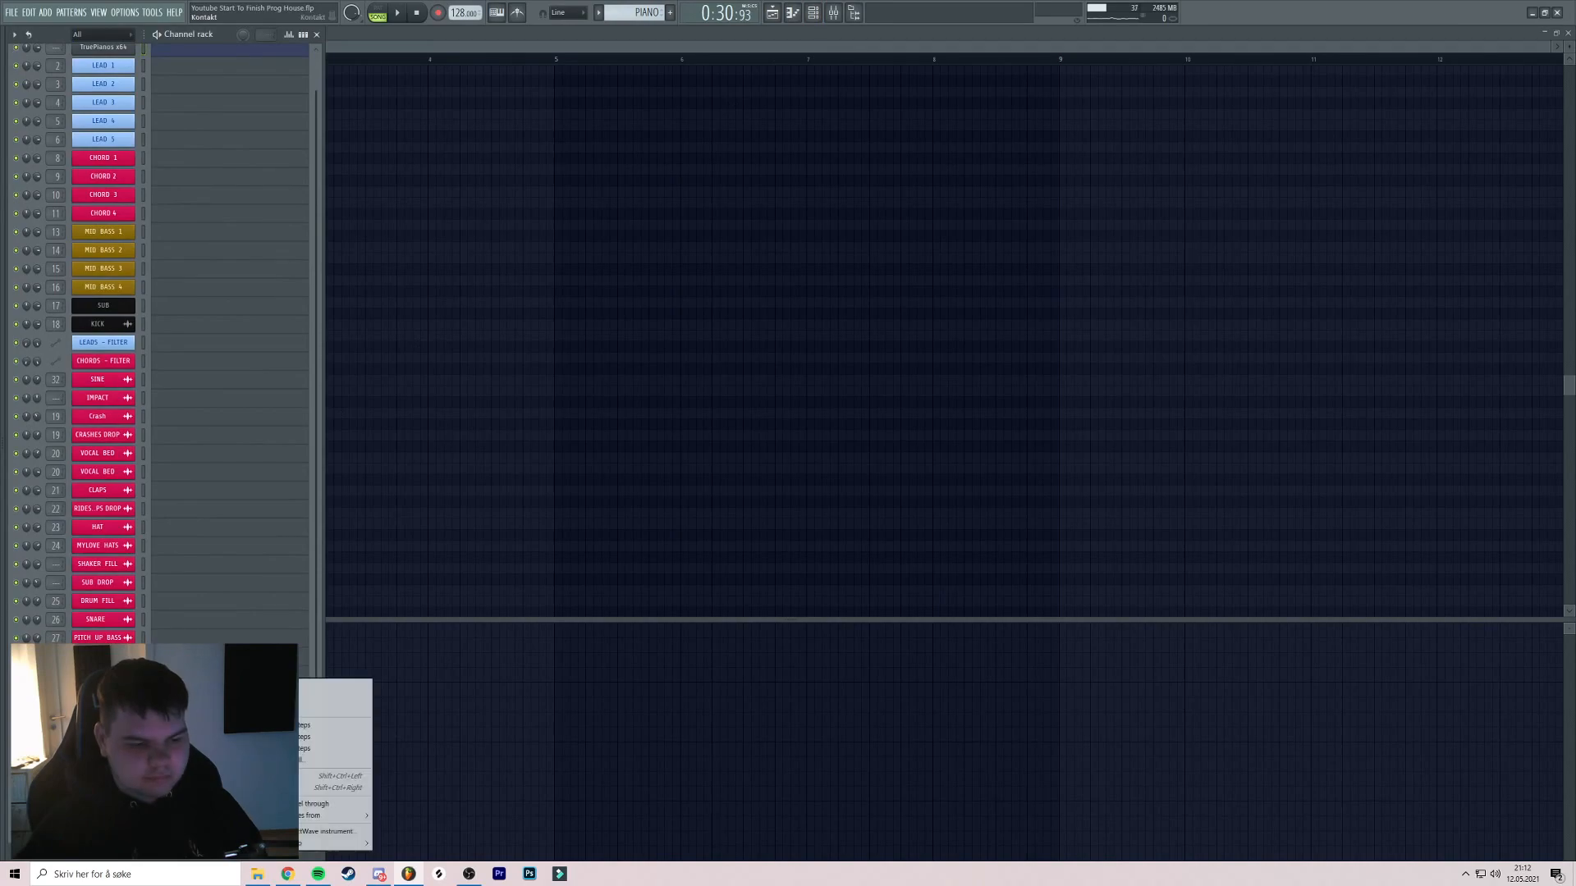
left_click(193, 743)
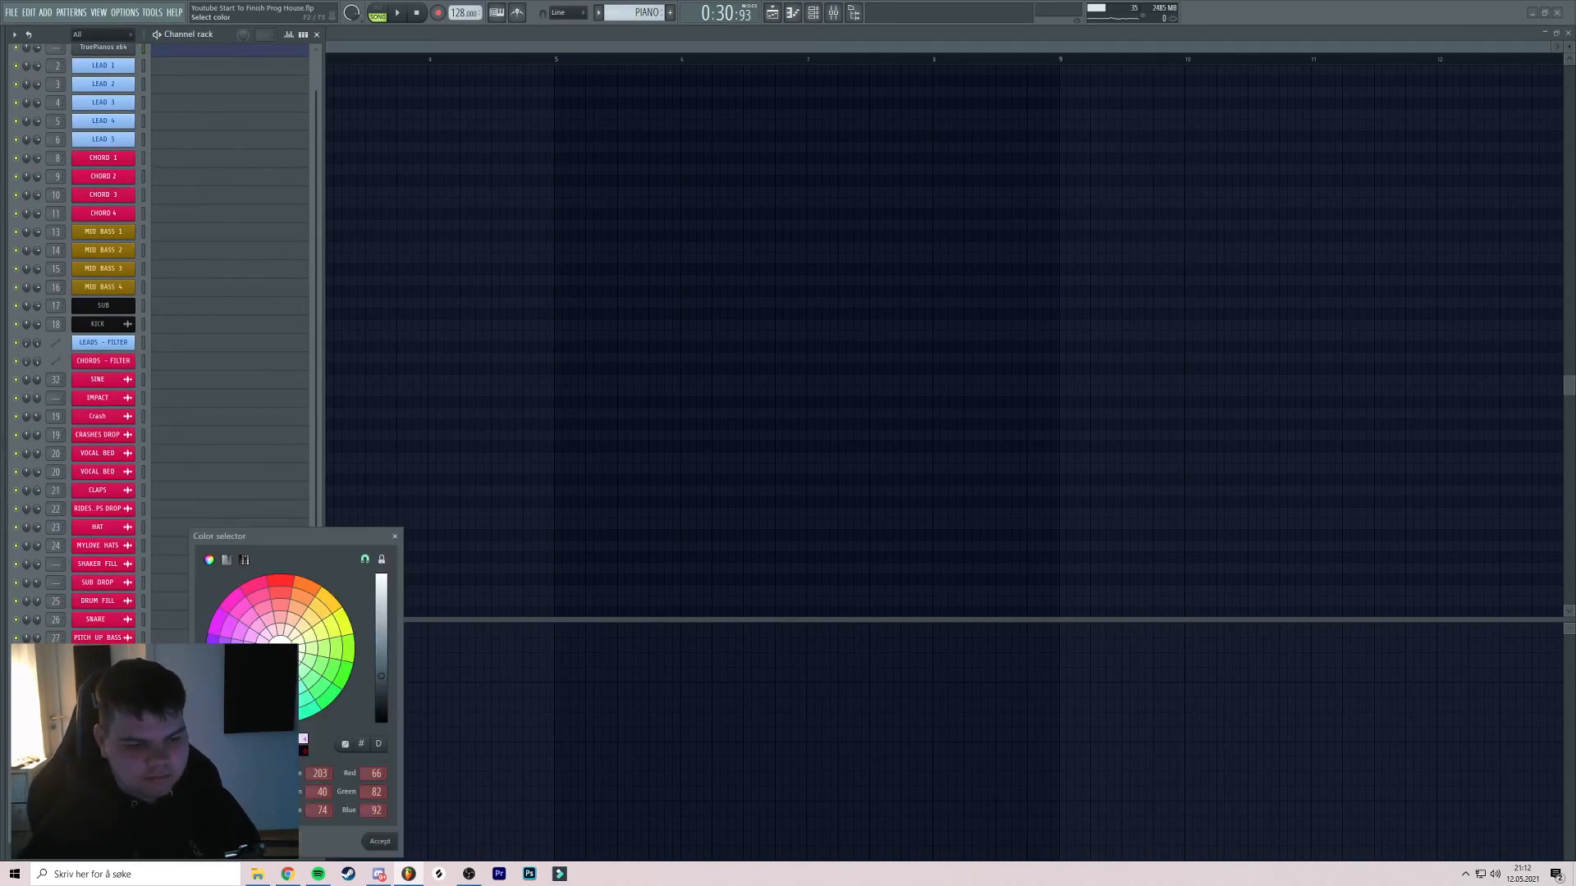
key("Return")
key("F6")
scroll(499, 313, "up", 2)
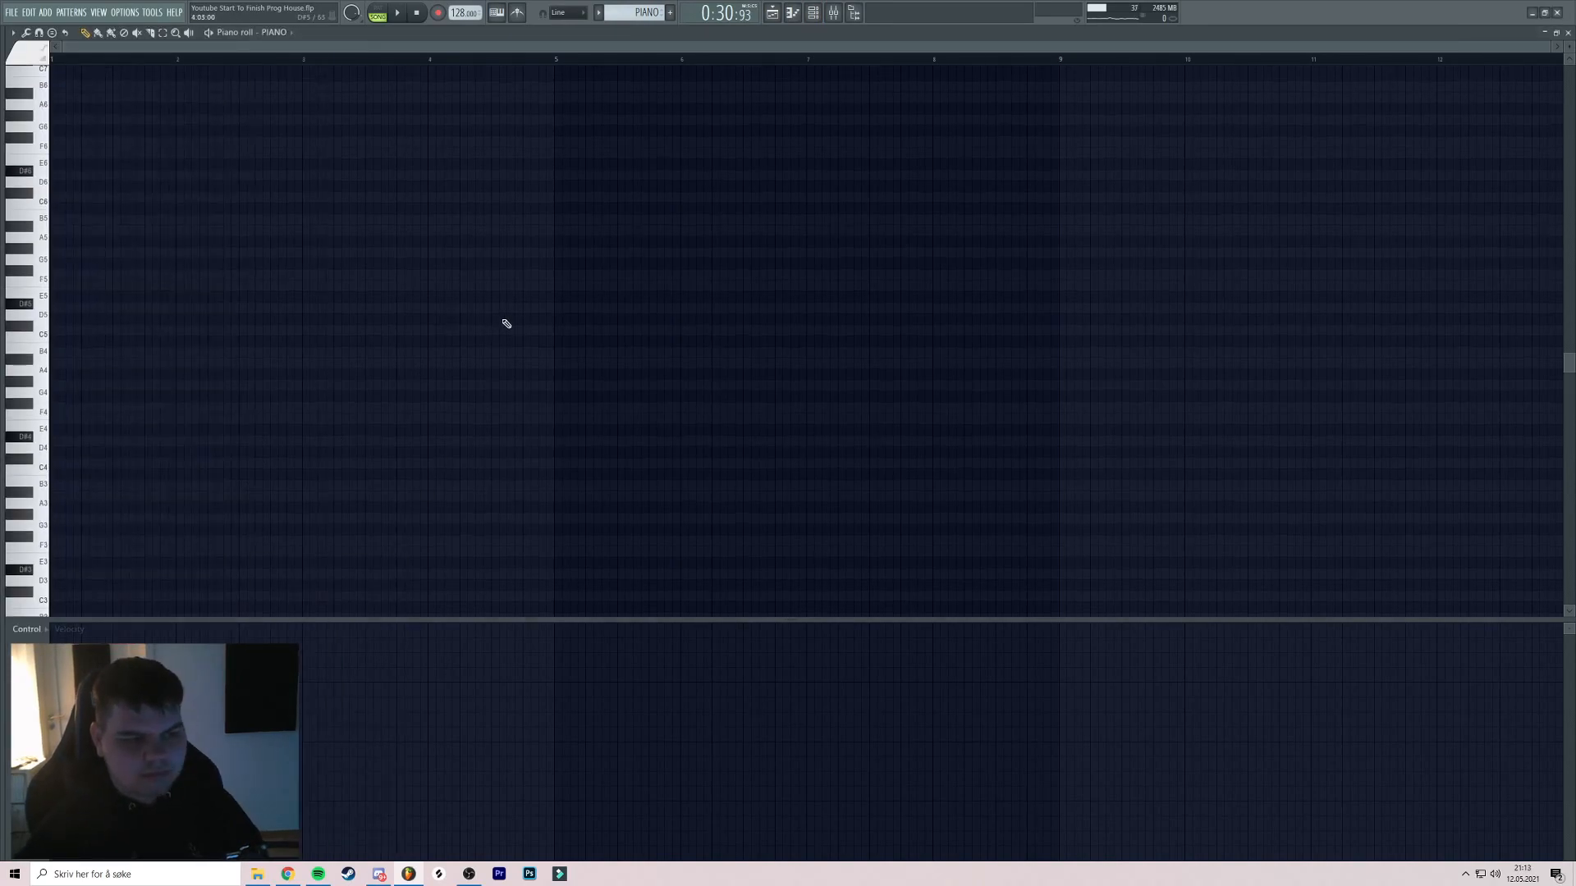
key("ctrl+v")
scroll(402, 282, "down", 2)
key("space")
key("space")
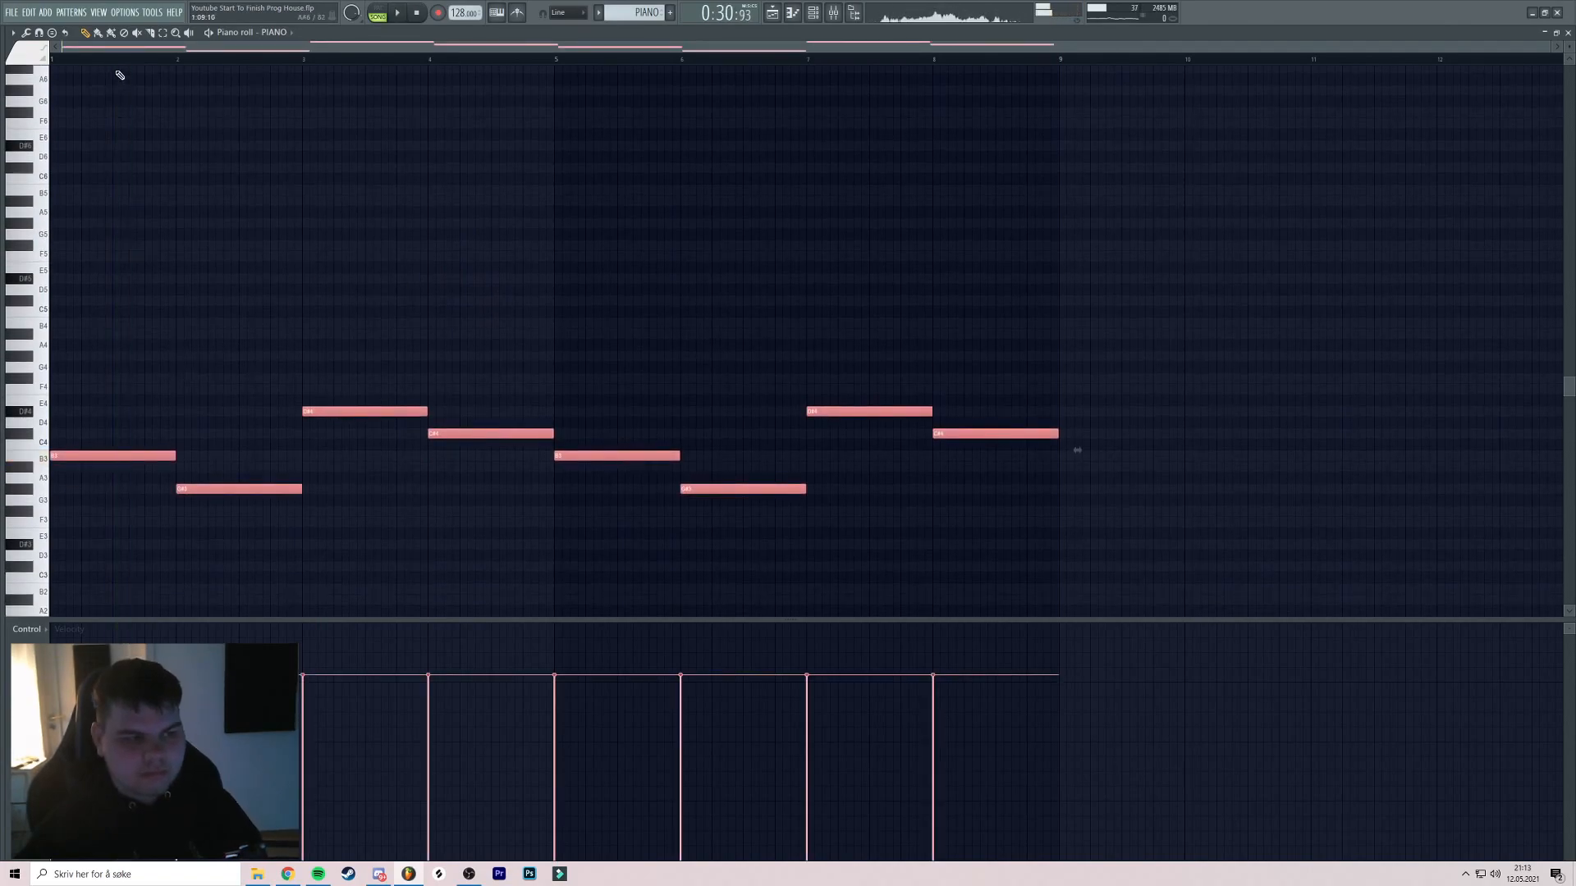
left_click(378, 11)
scroll(387, 197, "down", 2)
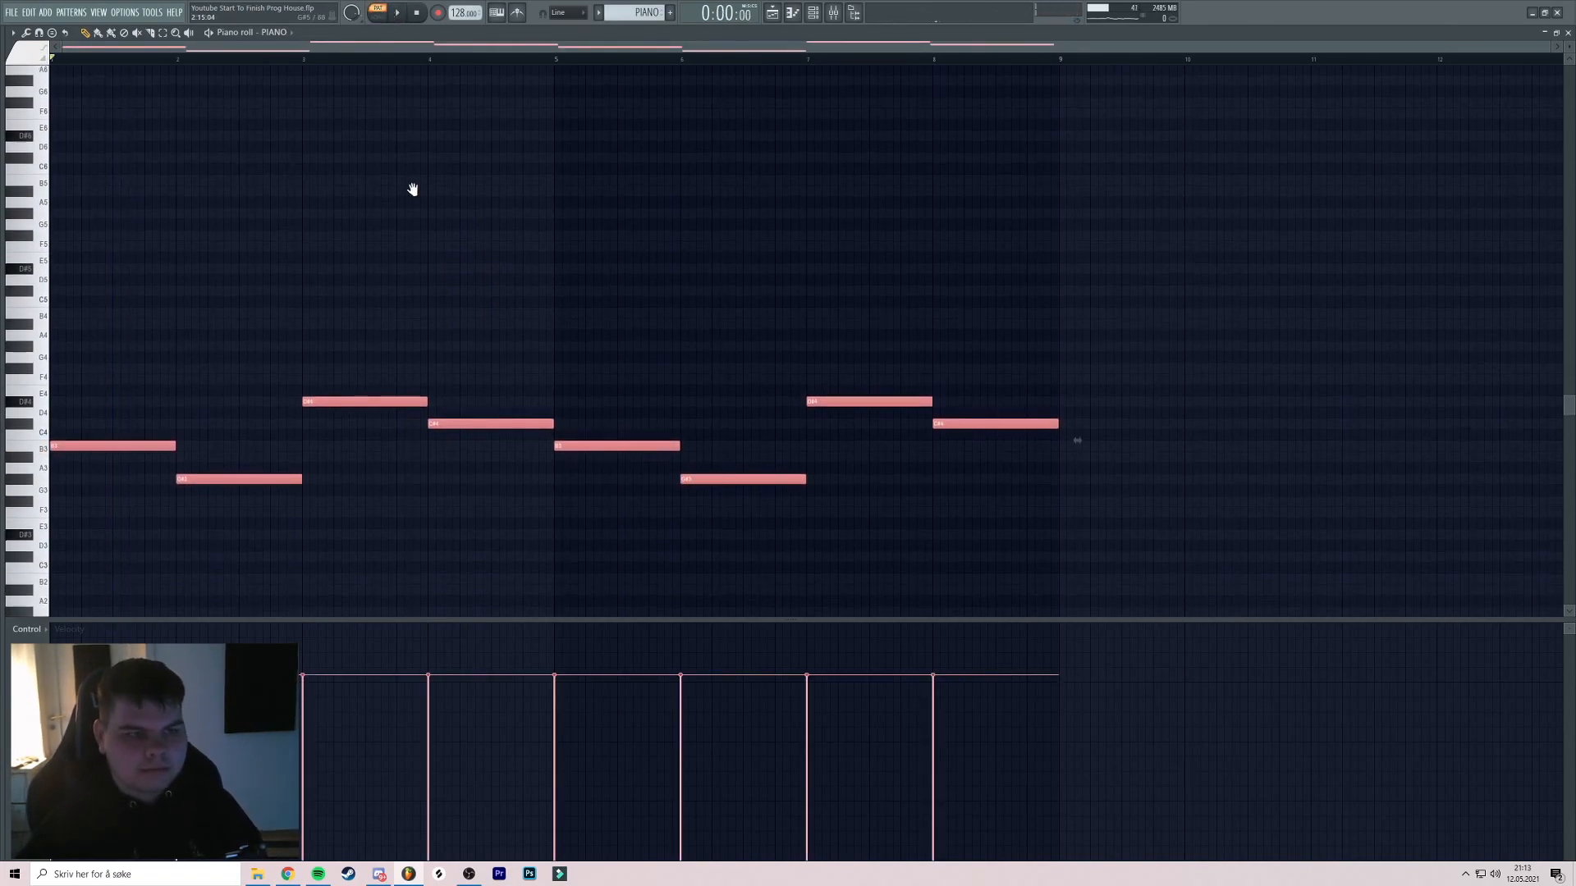
left_click(87, 423, "shift")
Stack clones an octave and four semitones up, then delete the notes in bars 5–8
key("ctrl+Up")
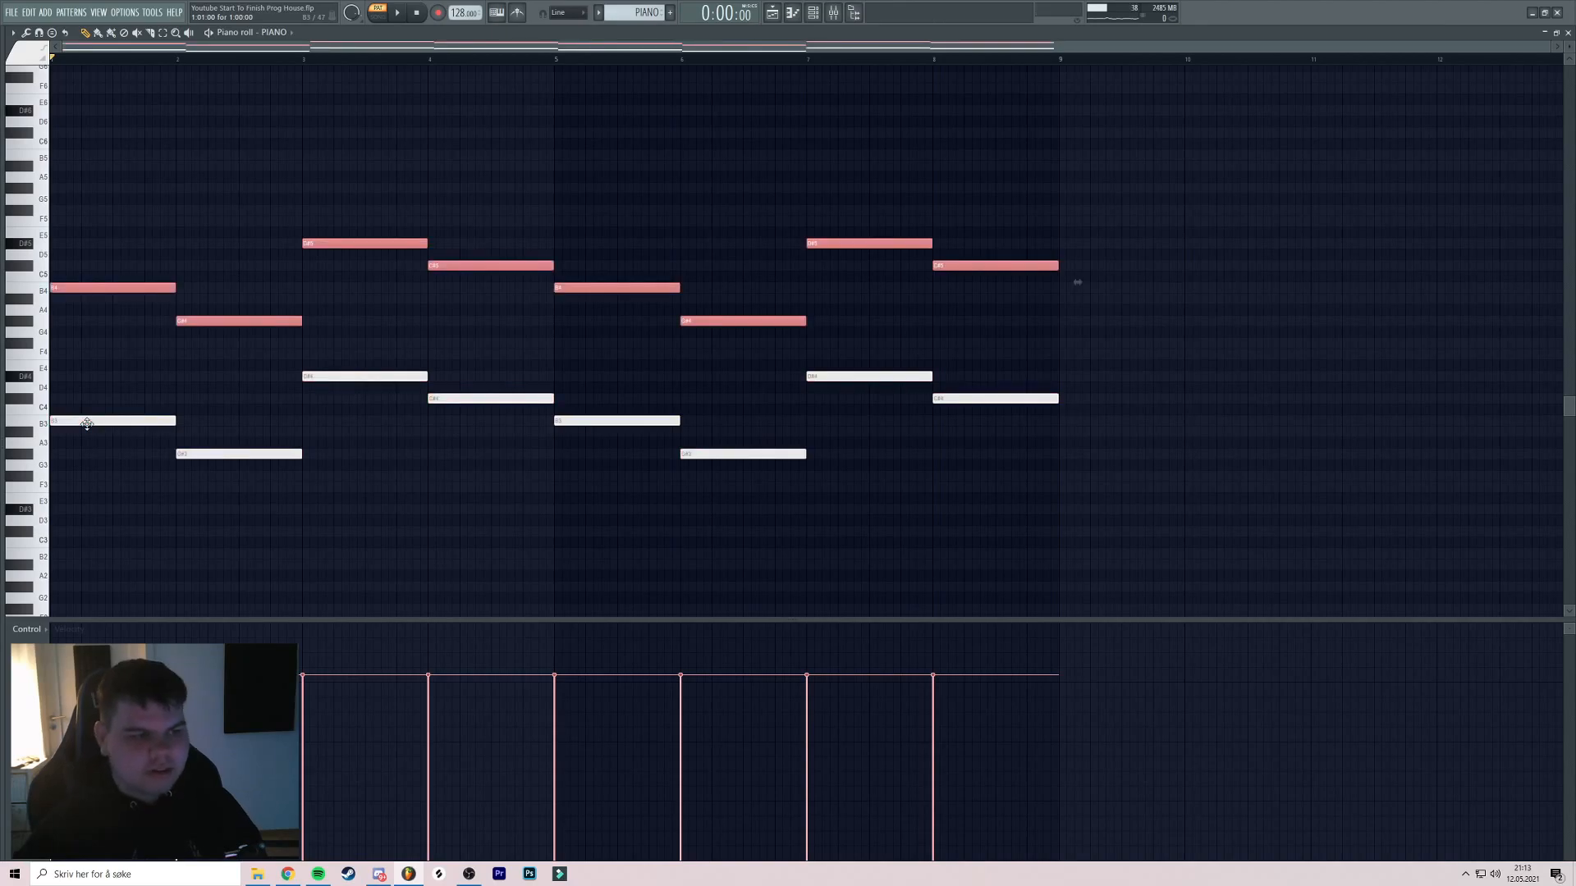
scroll(164, 313, "up", 2)
left_click_drag(132, 335, 114, 254)
left_click(54, 294)
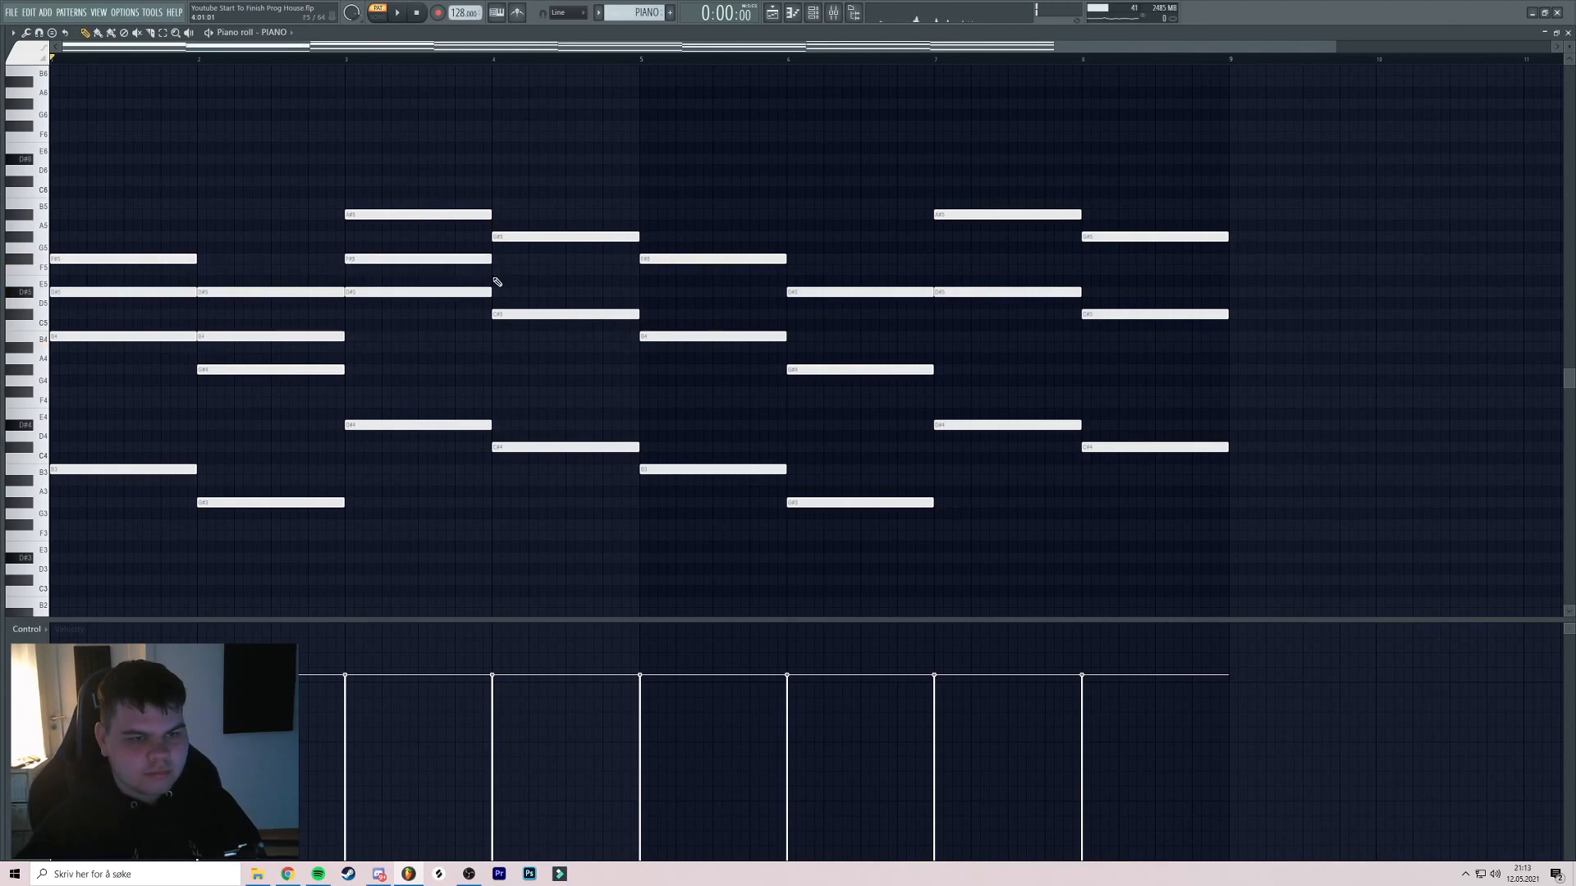
left_click_drag(1287, 148, 549, 594)
left_click_drag(1149, 187, 659, 504)
key("Delete")
Raise the top F#5 and F5 chord notes an octave, then stop and open the mixer
left_click_drag(105, 319, 185, 377)
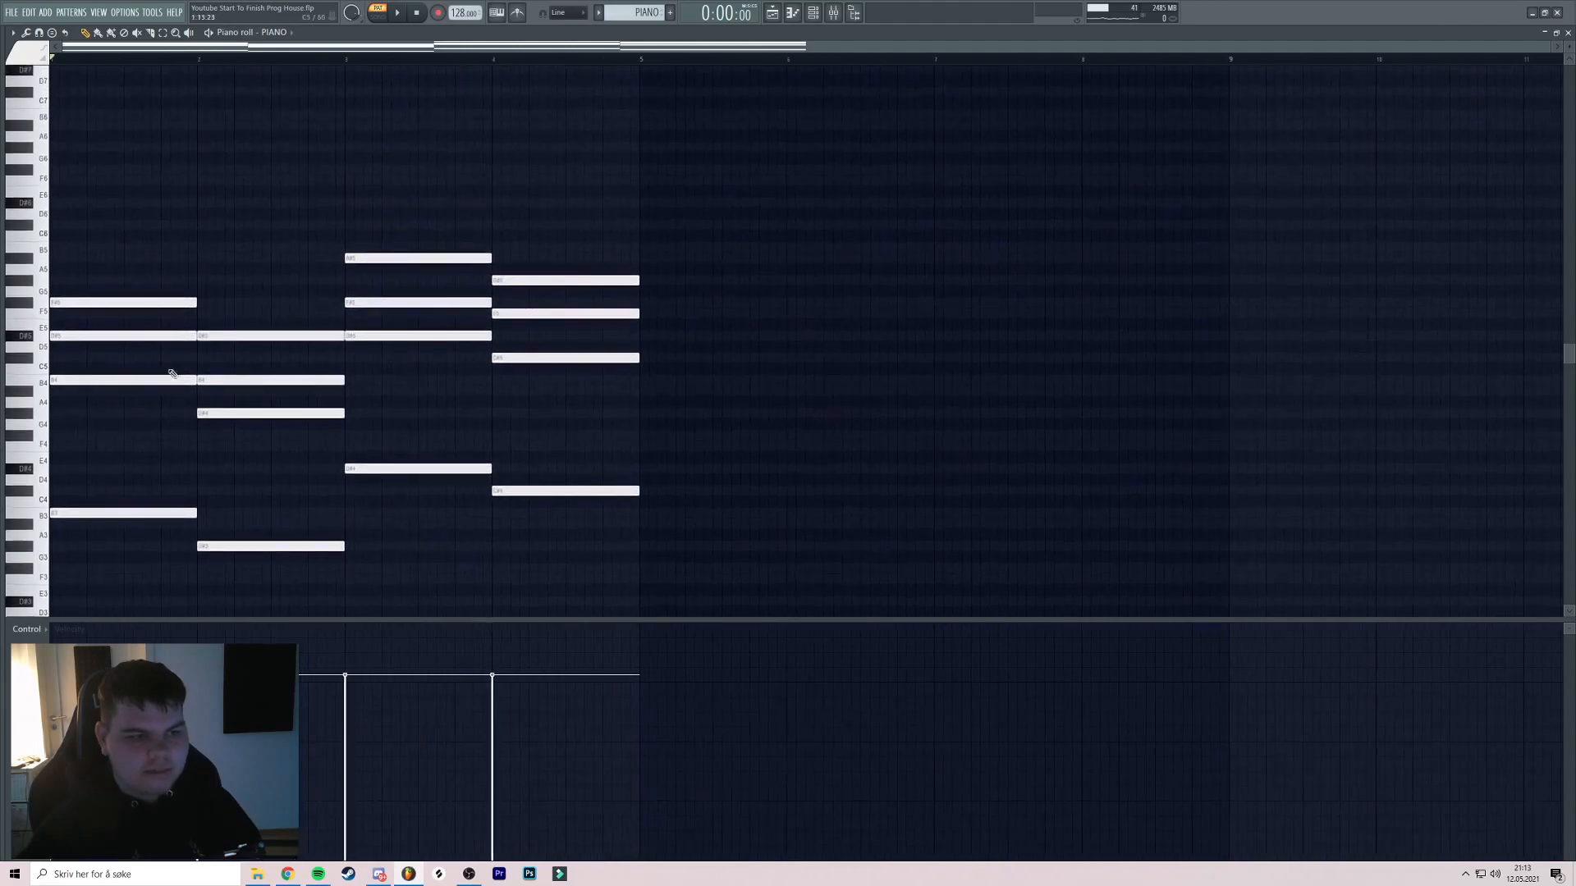
left_click_drag(475, 307, 528, 319)
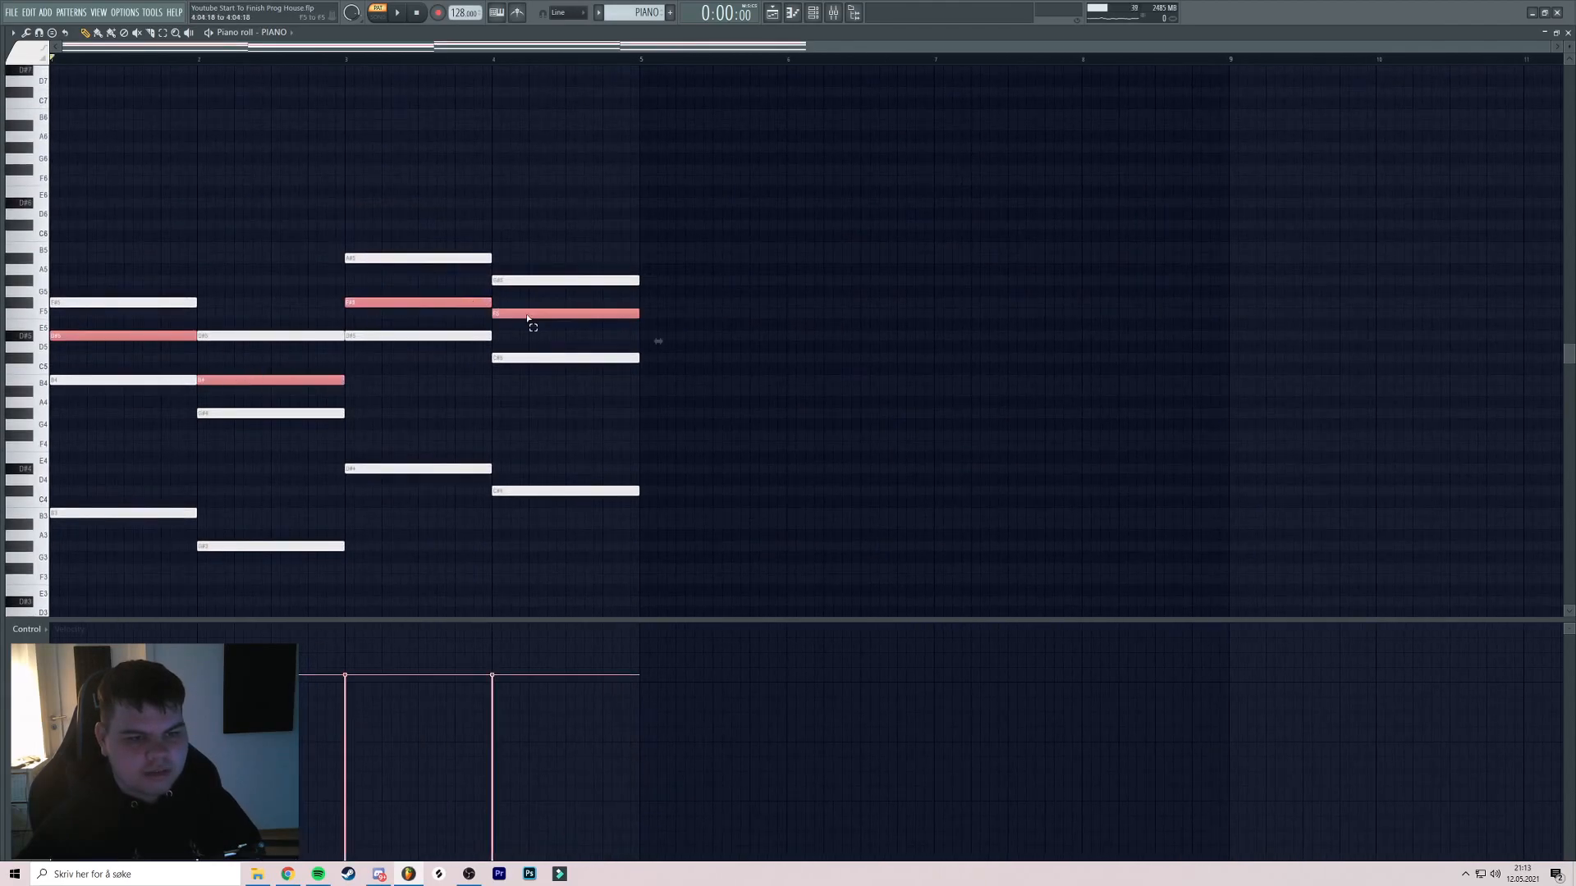
key("ctrl+Up")
key("ctrl+Up")
key("ctrl+Down")
key("space")
scroll(246, 184, "down", 3)
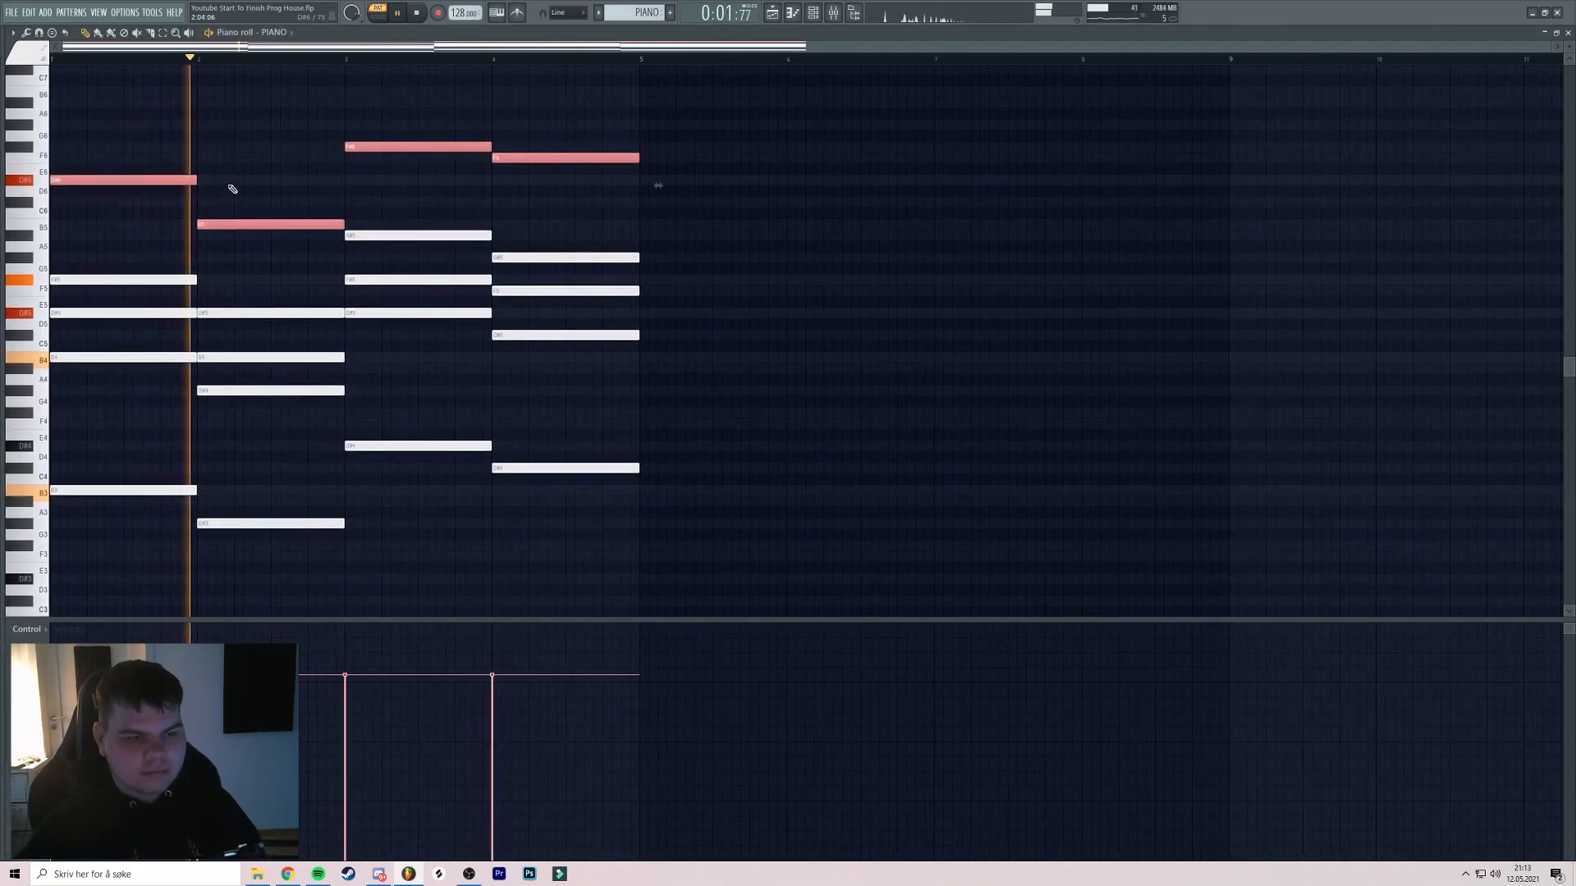
scroll(373, 164, "down", 1)
scroll(391, 216, "up", 1)
left_click(435, 200, "ctrl")
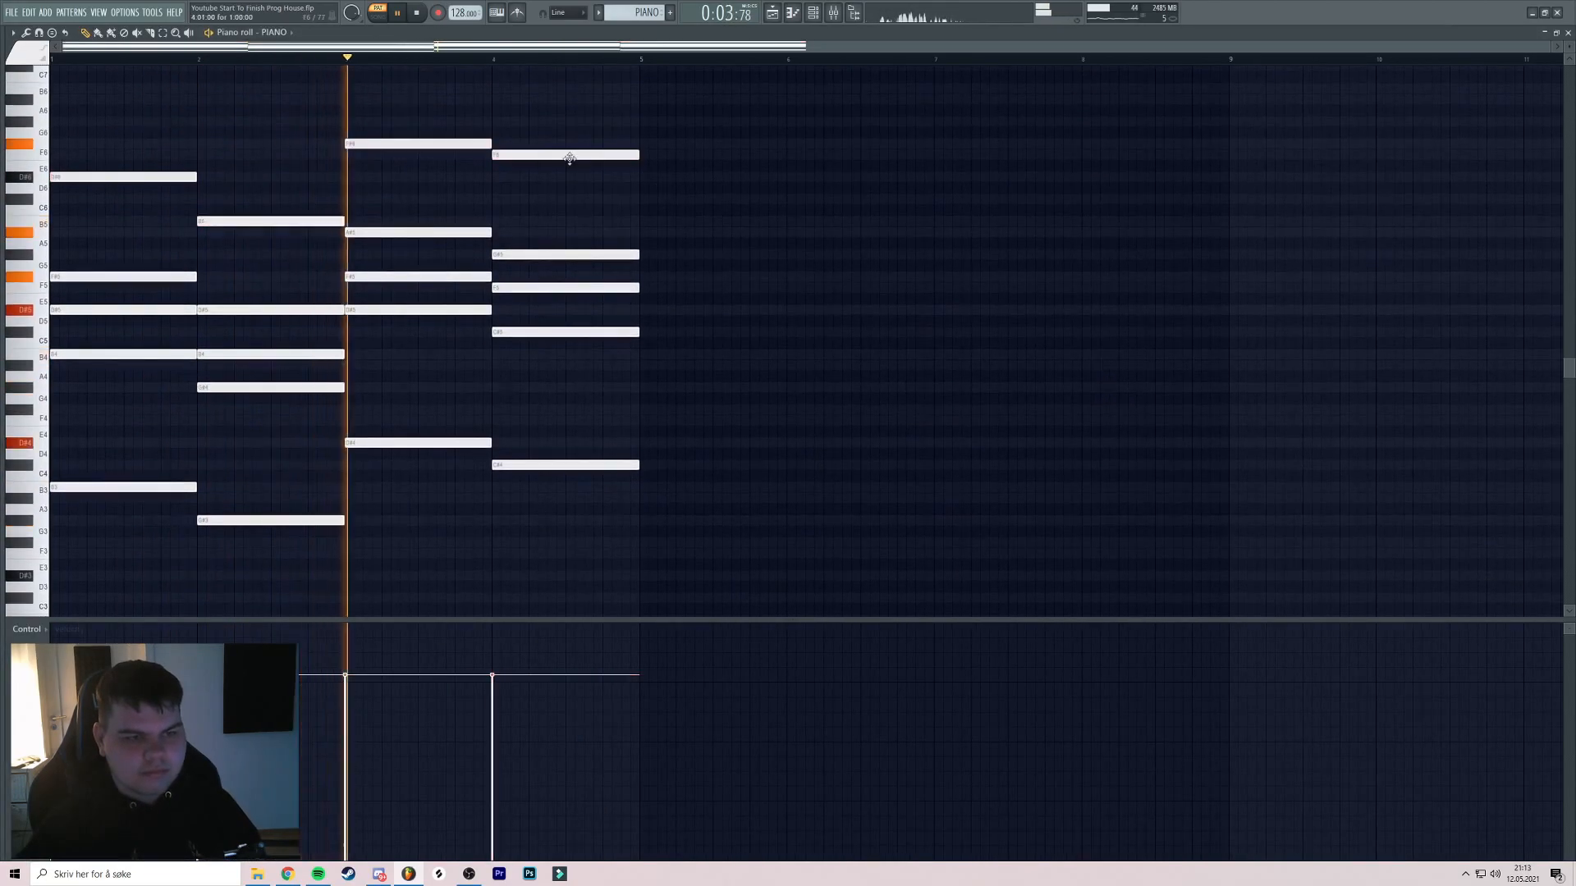
left_click(813, 13)
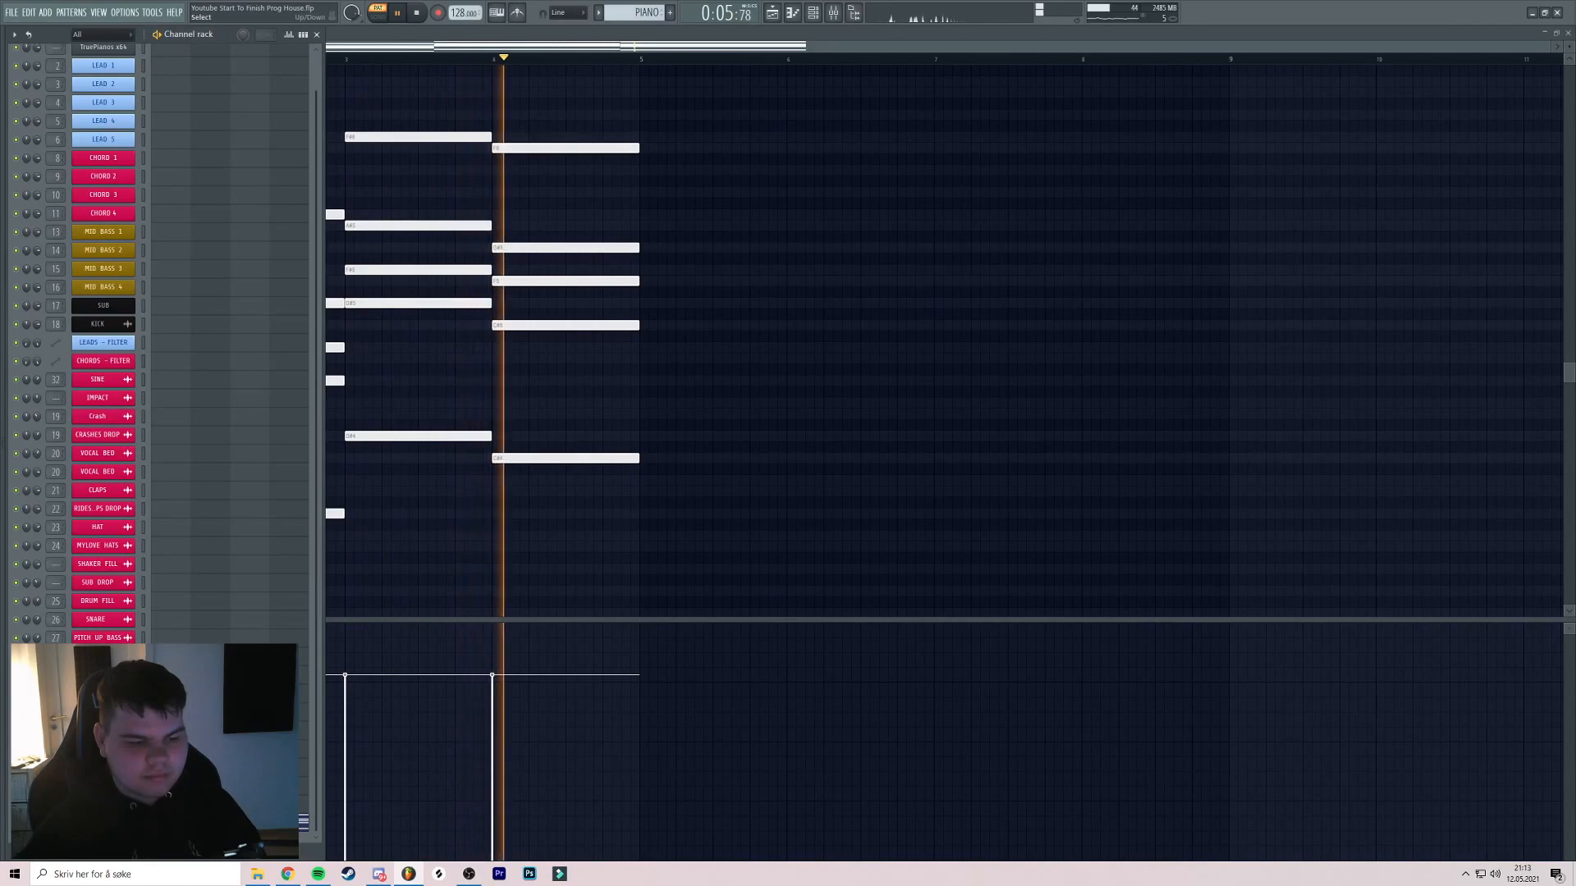
key("space")
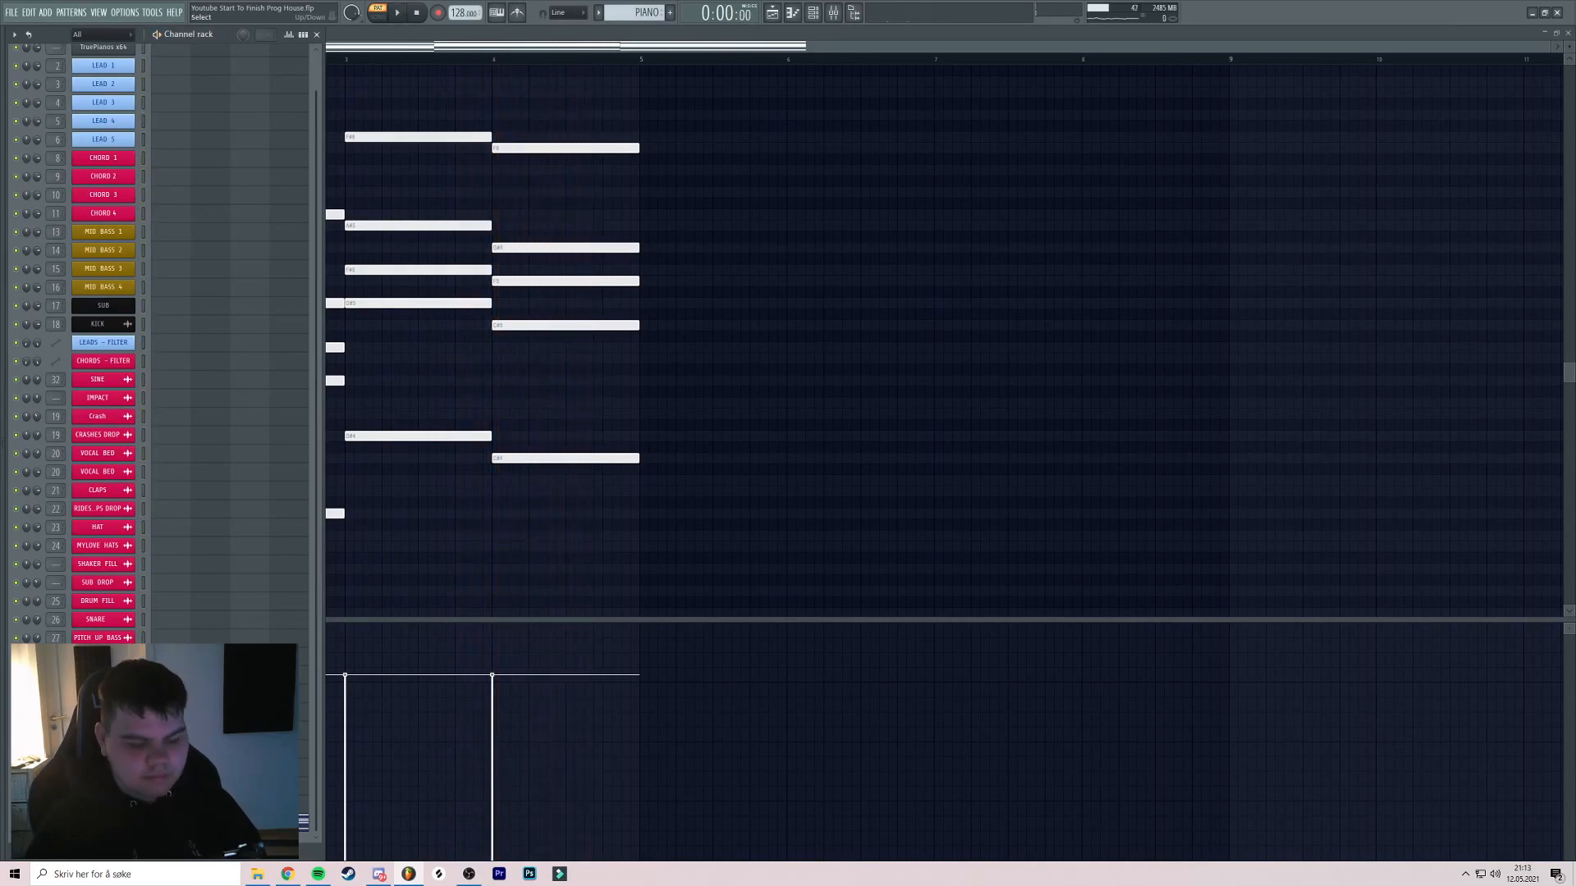
key("F9")
Load FabFilter Pro-Q 3 on the PIANO insert with a low cut around 135 Hz
left_click(952, 544)
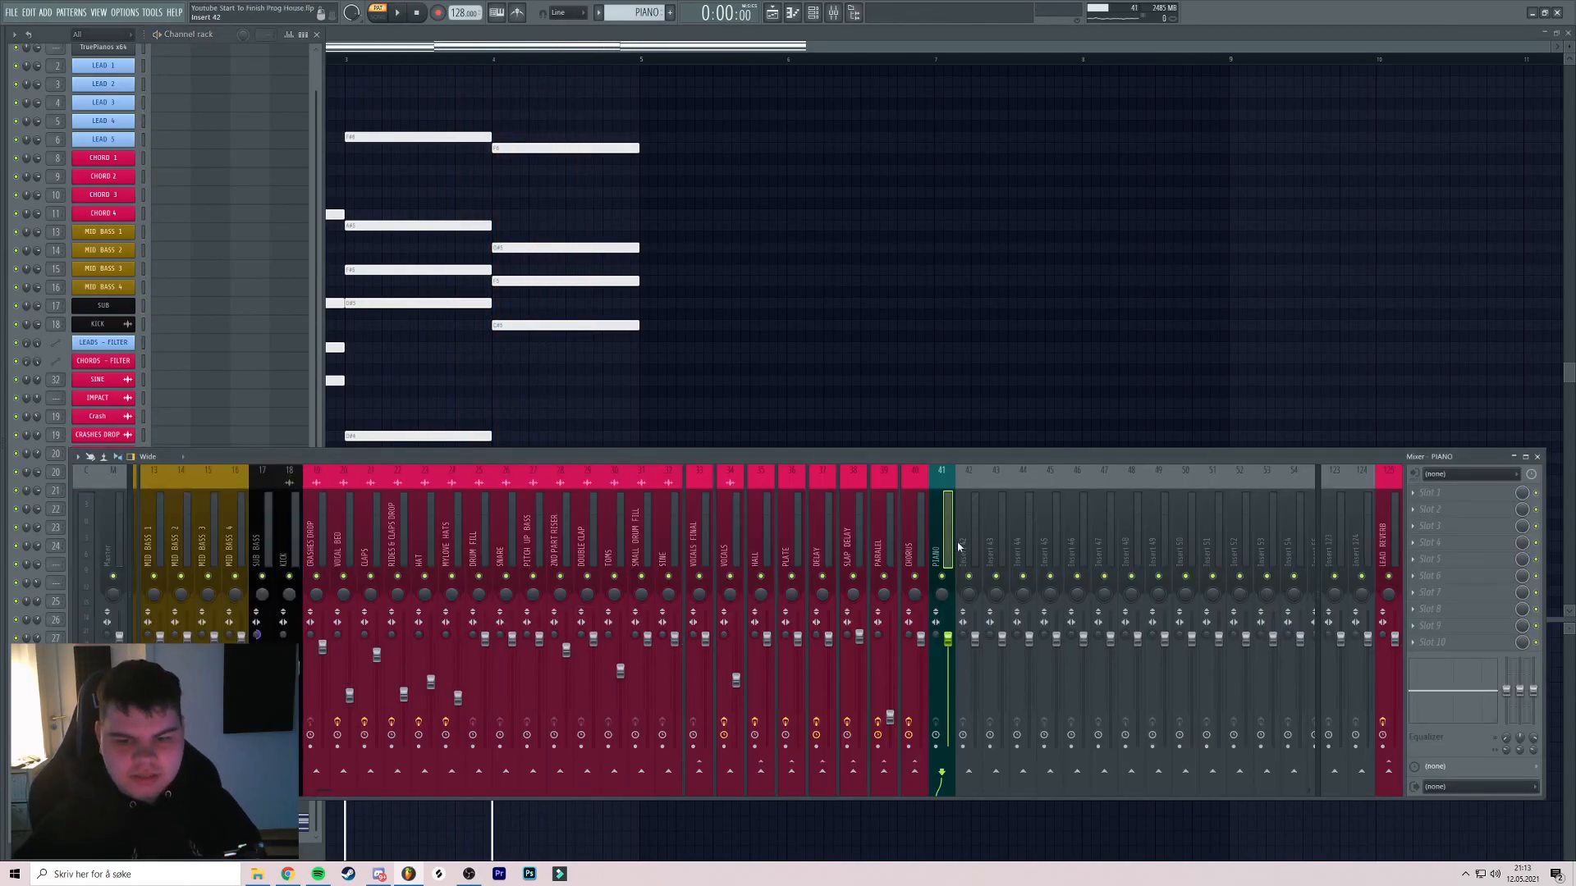
left_click(1484, 497)
left_click(1120, 598)
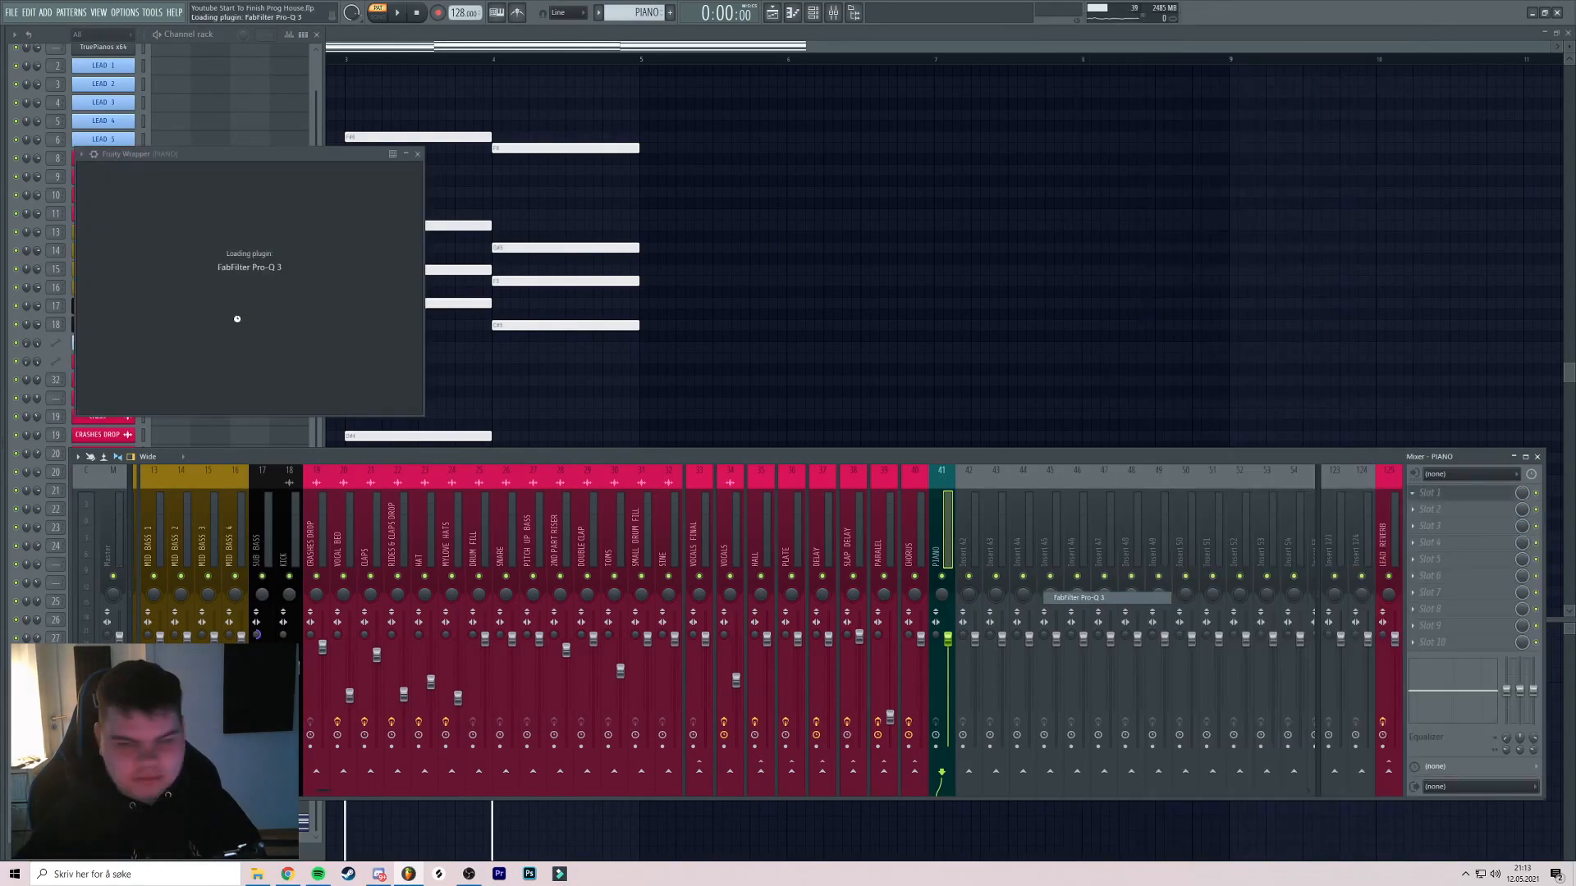
left_click_drag(123, 300, 257, 303)
key("space")
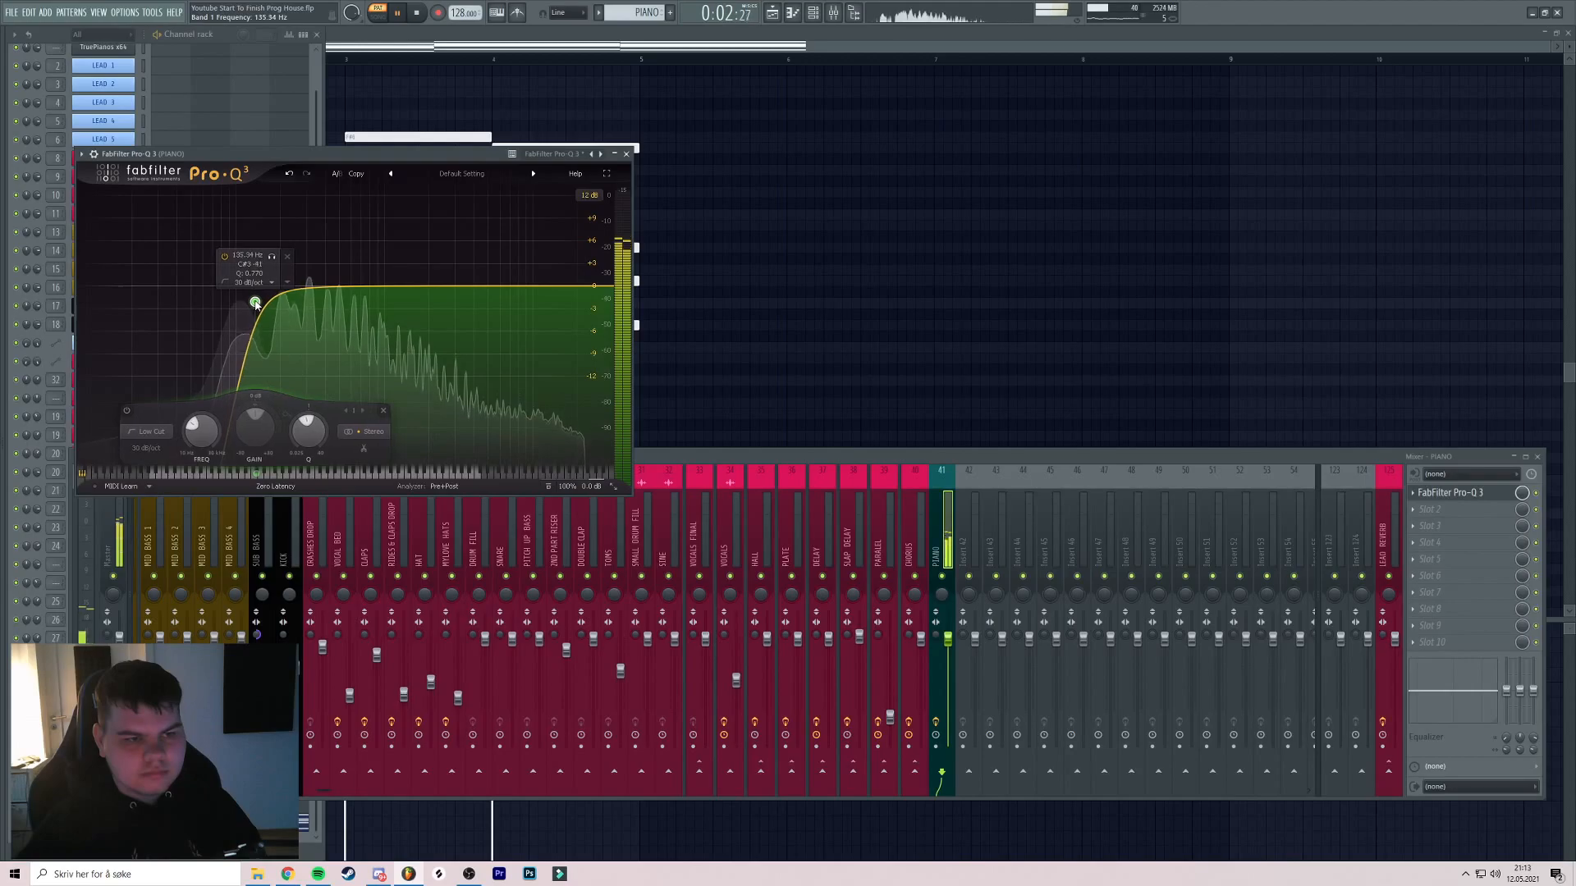
key("space")
Add a high cut around 2.2 kHz, audition it soloed, and close the EQ
left_click(548, 288)
left_click_drag(528, 294, 438, 299)
key("space")
scroll(436, 285, "up", 1)
left_click(452, 257)
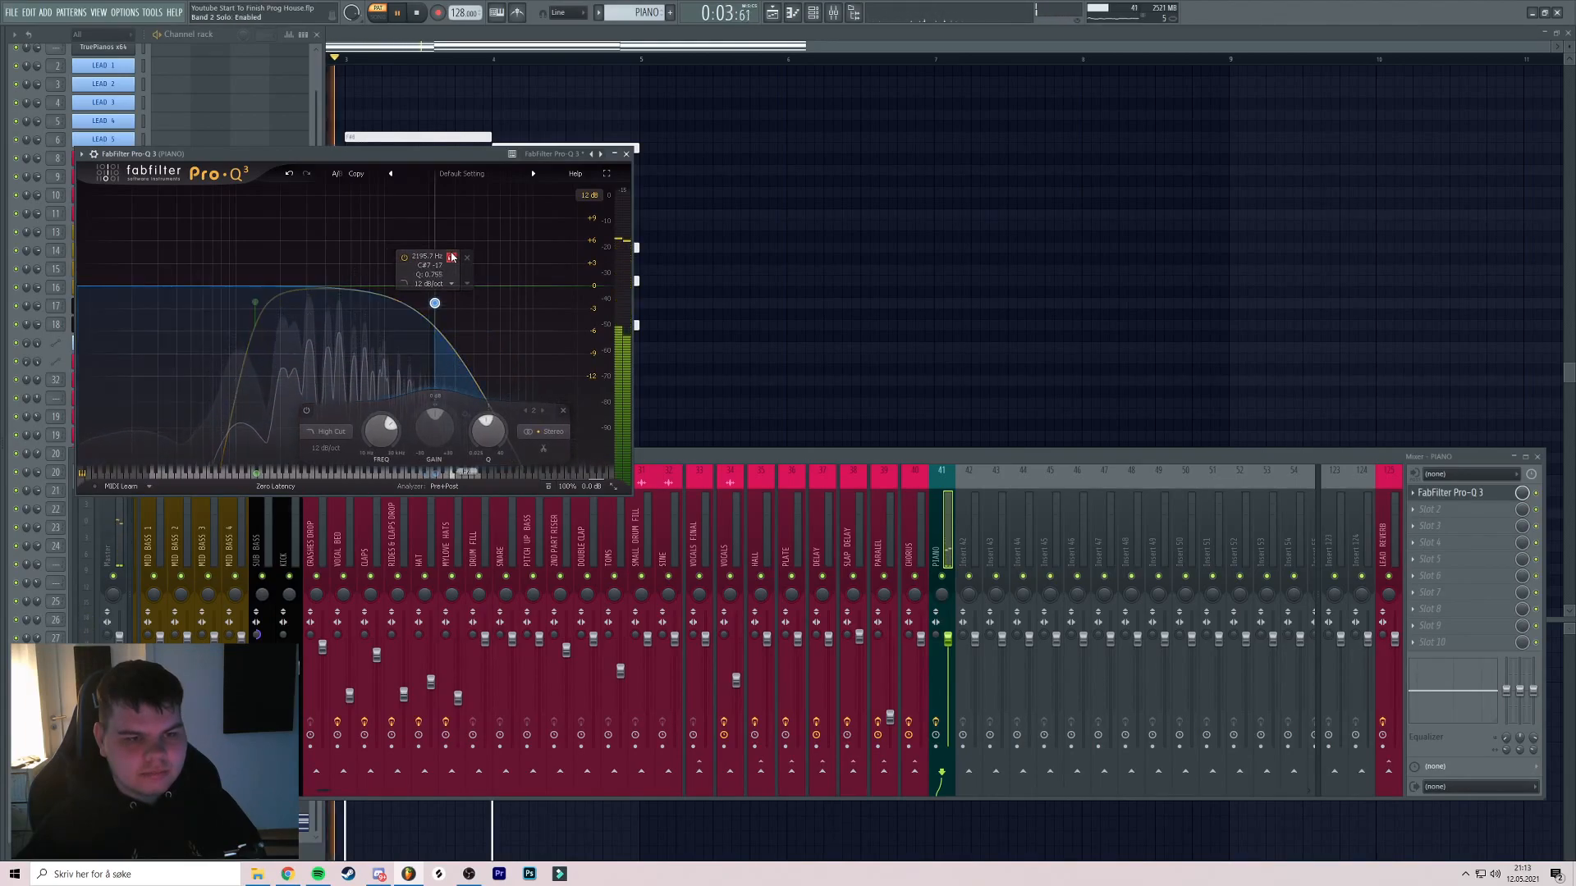
left_click(626, 153)
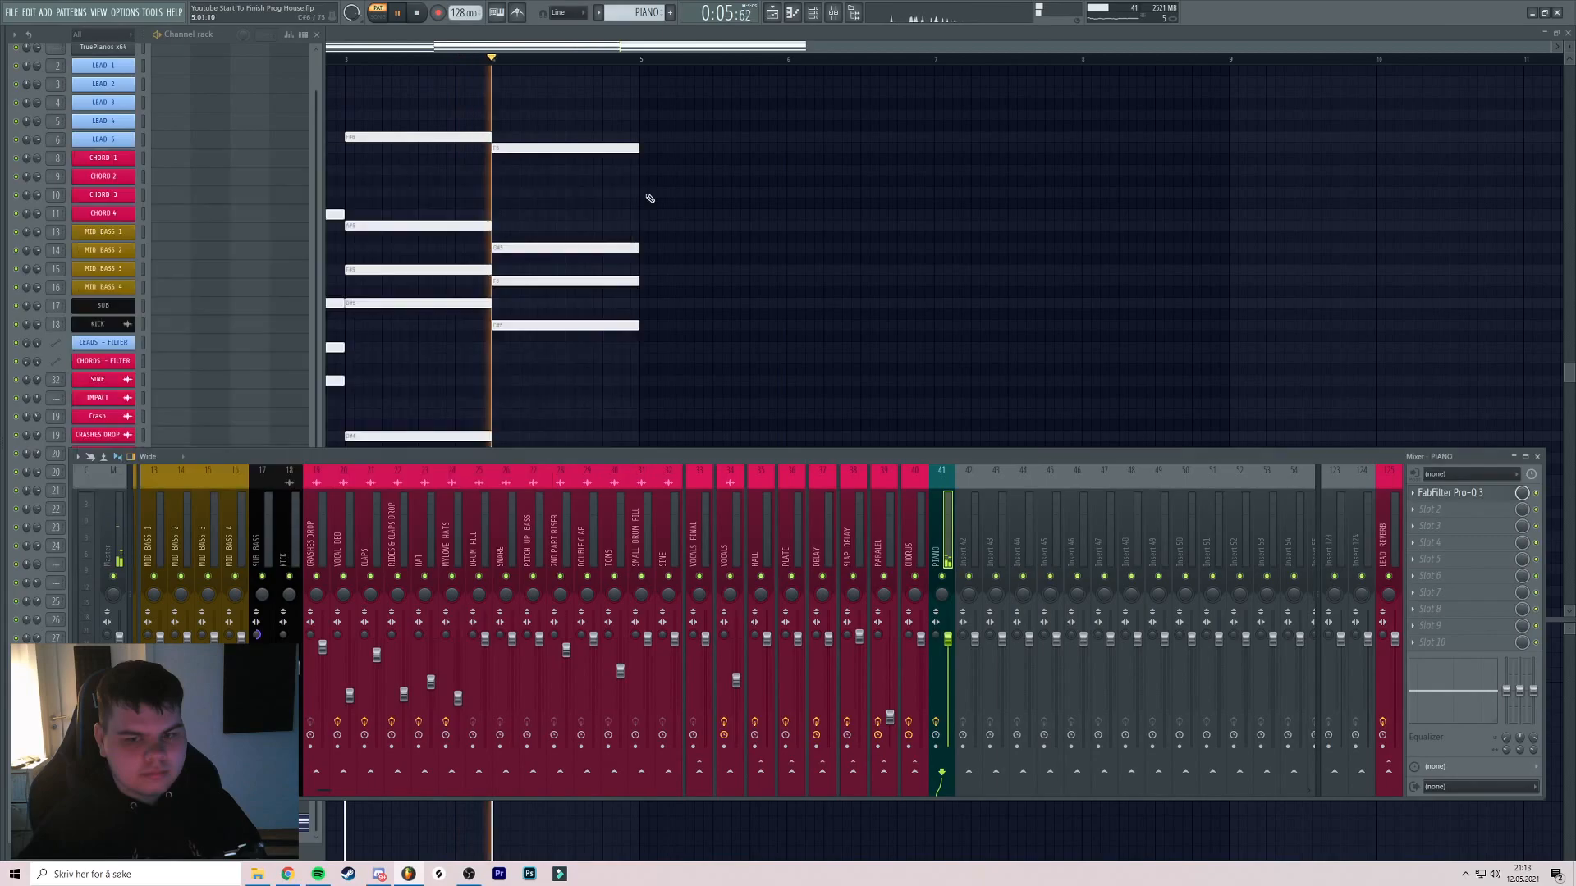
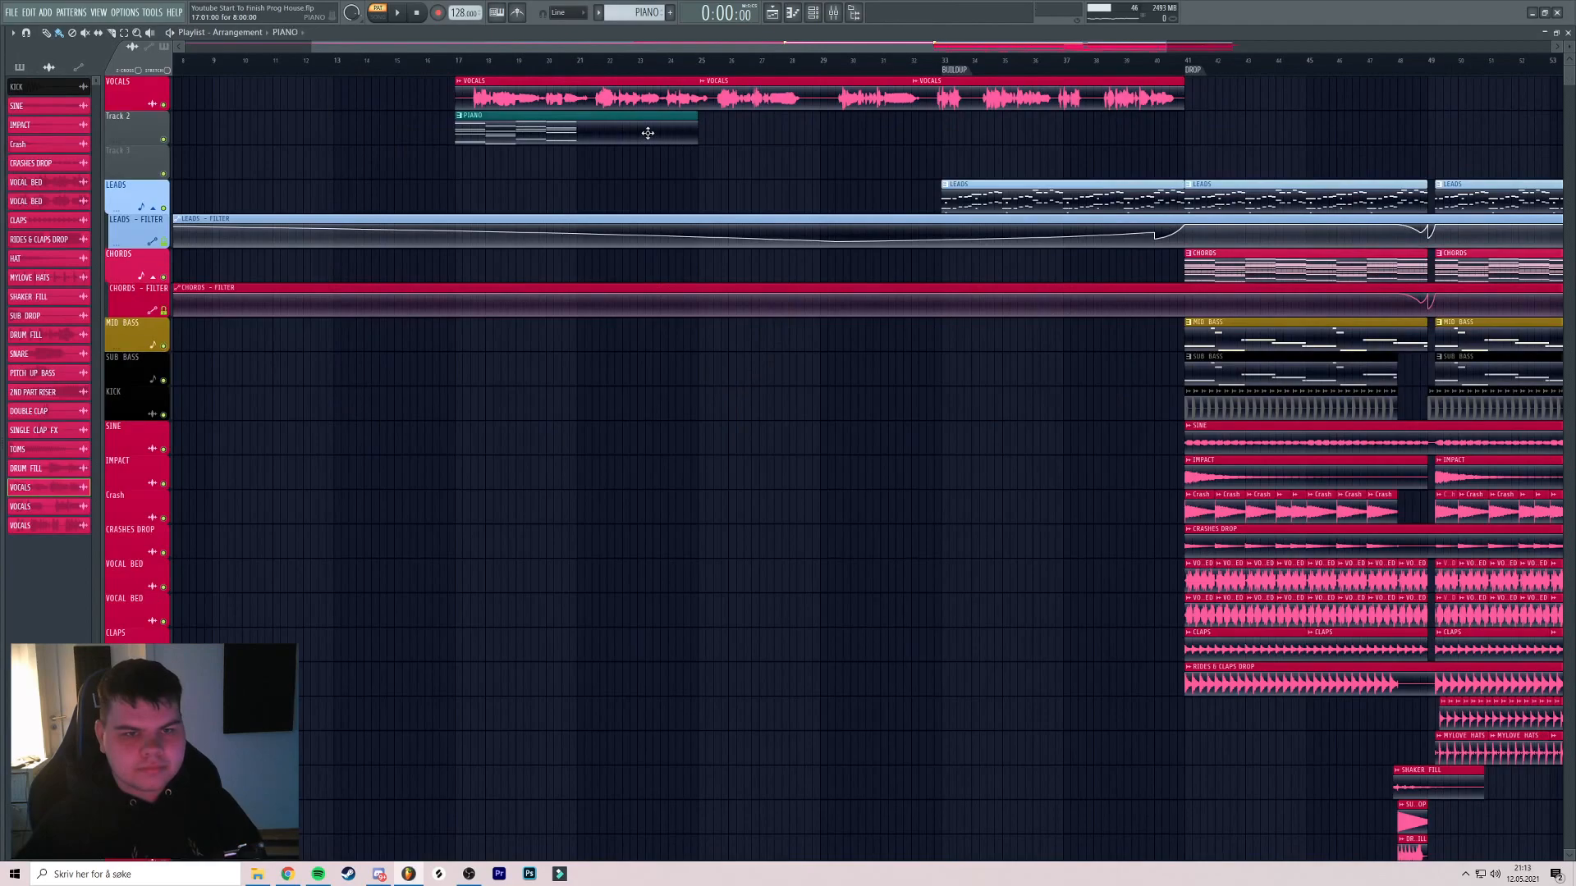
Duplicate the PIANO pattern's bars 1–4 chords into bars 5–8 with Ctrl+B
double_click(648, 133)
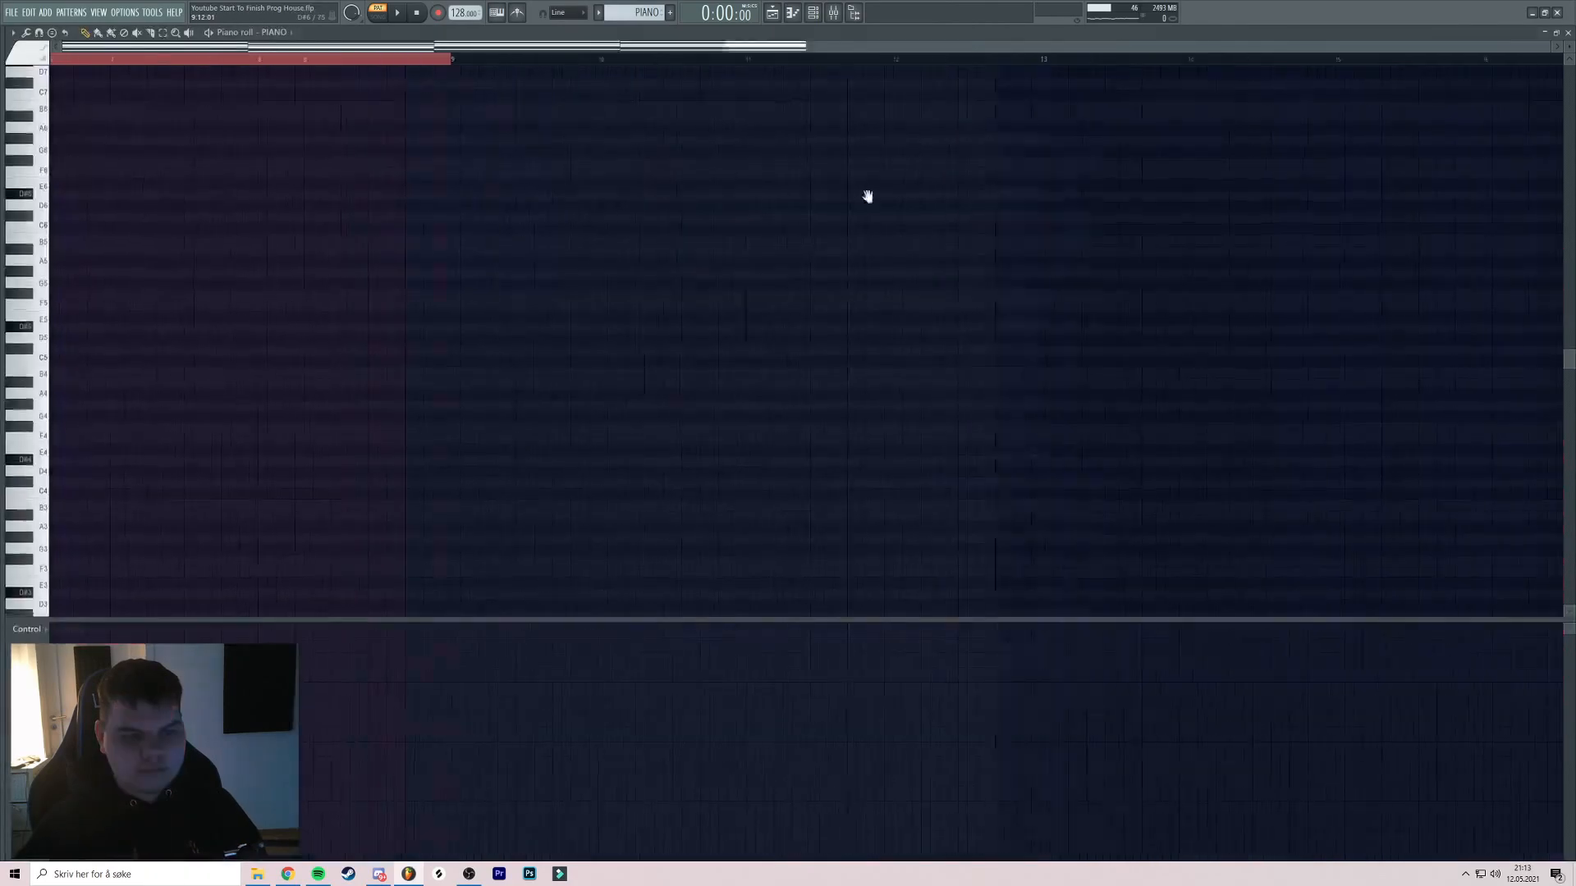
key("ctrl+b")
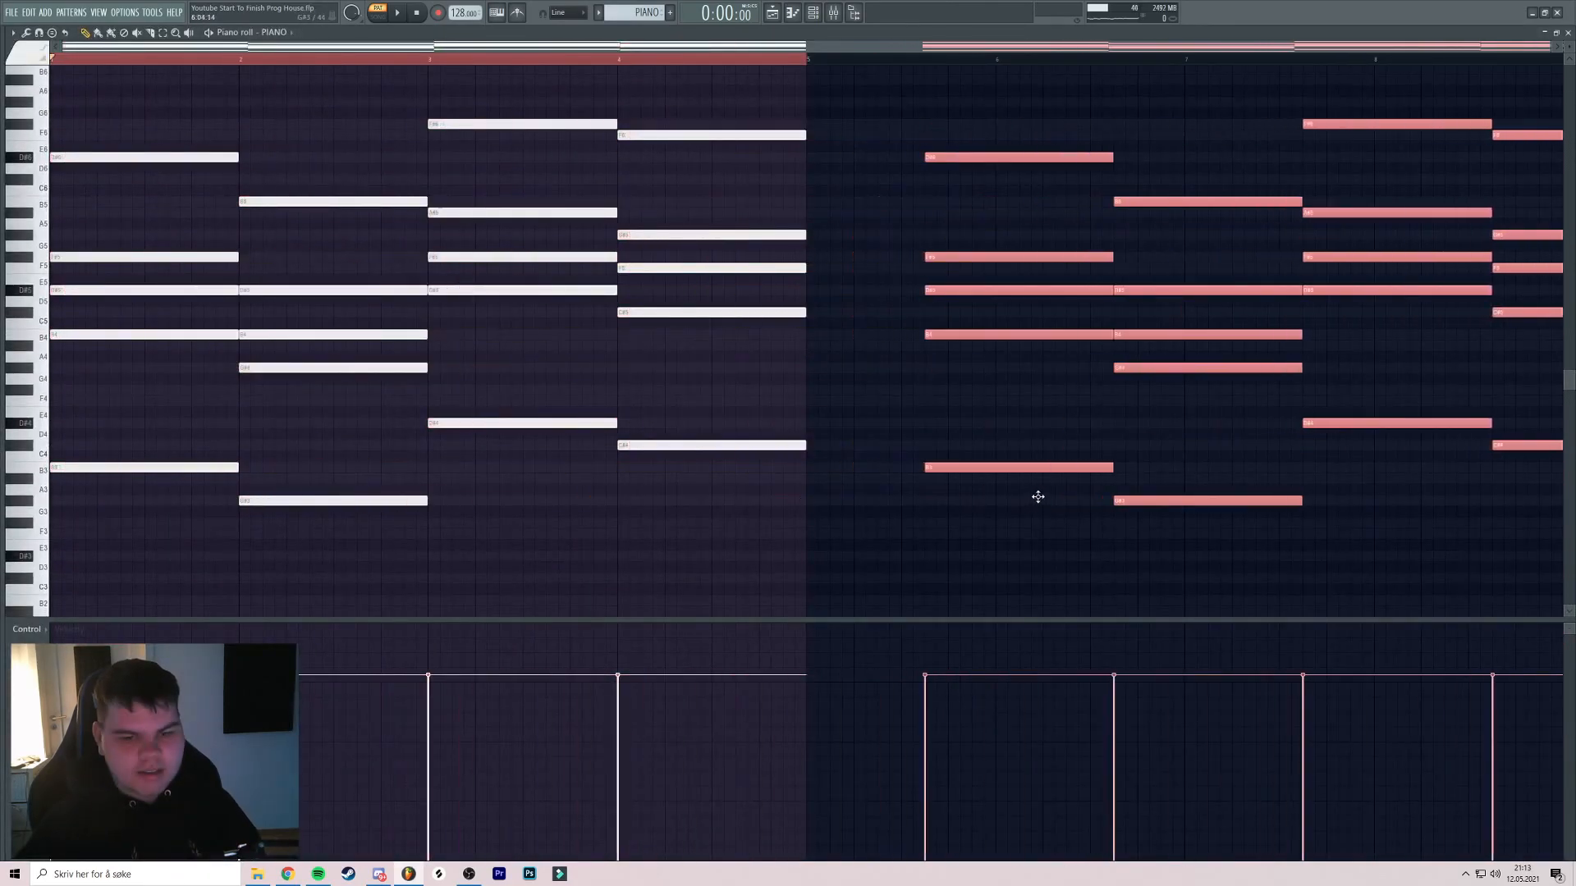
key("ctrl+d")
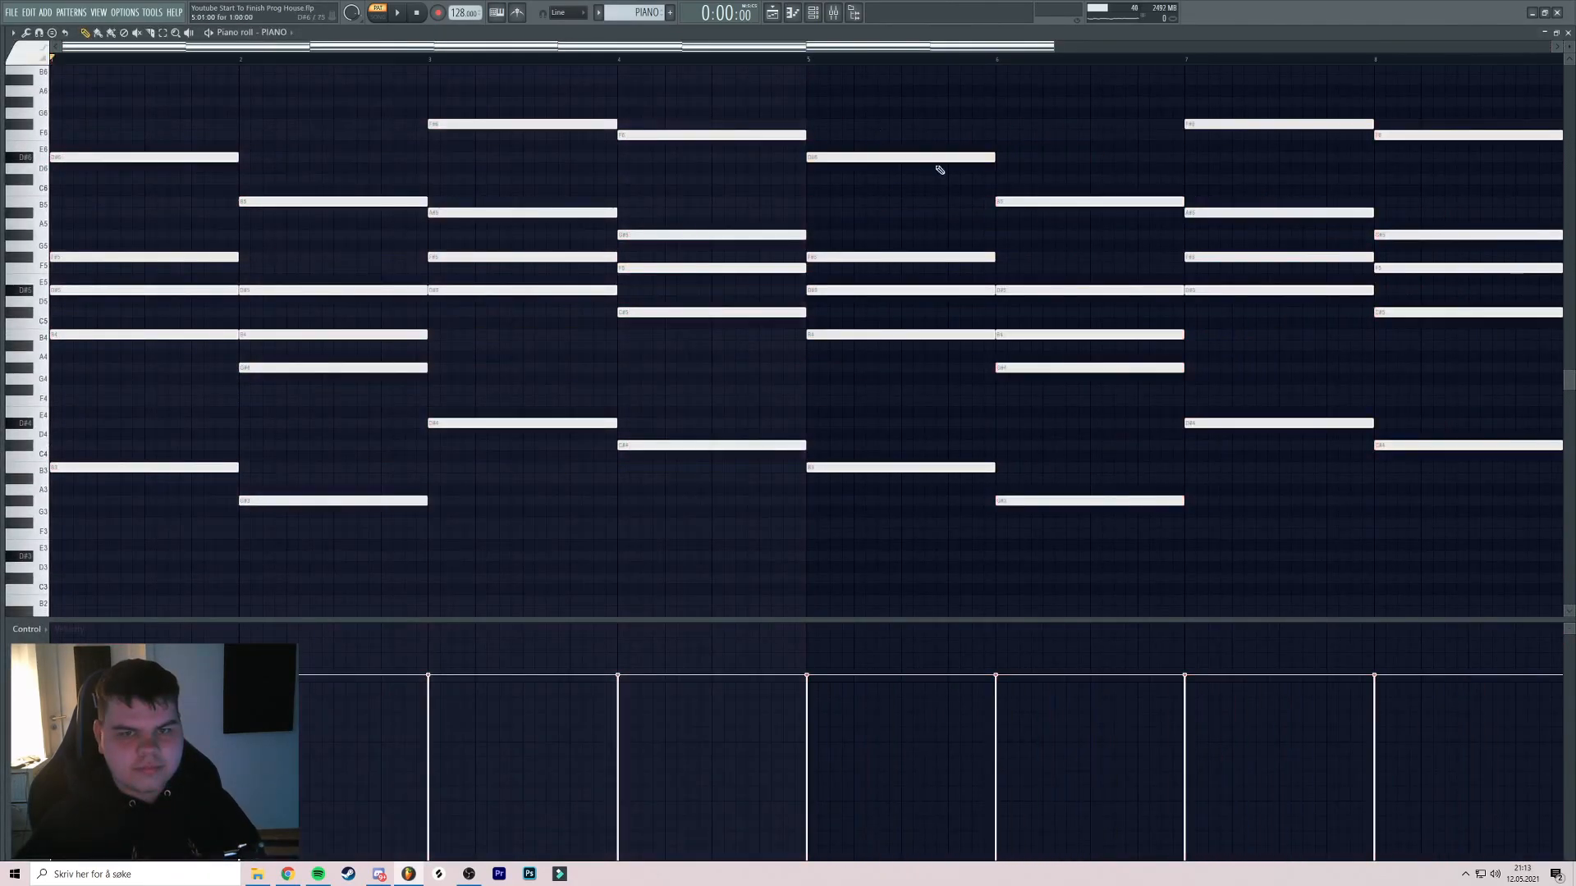
Play the arrangement in song mode, save the project, then stop playback
key("F5")
key("l")
left_click(534, 61)
key("space")
scroll(597, 100, "up", 2)
scroll(607, 105, "up", 2)
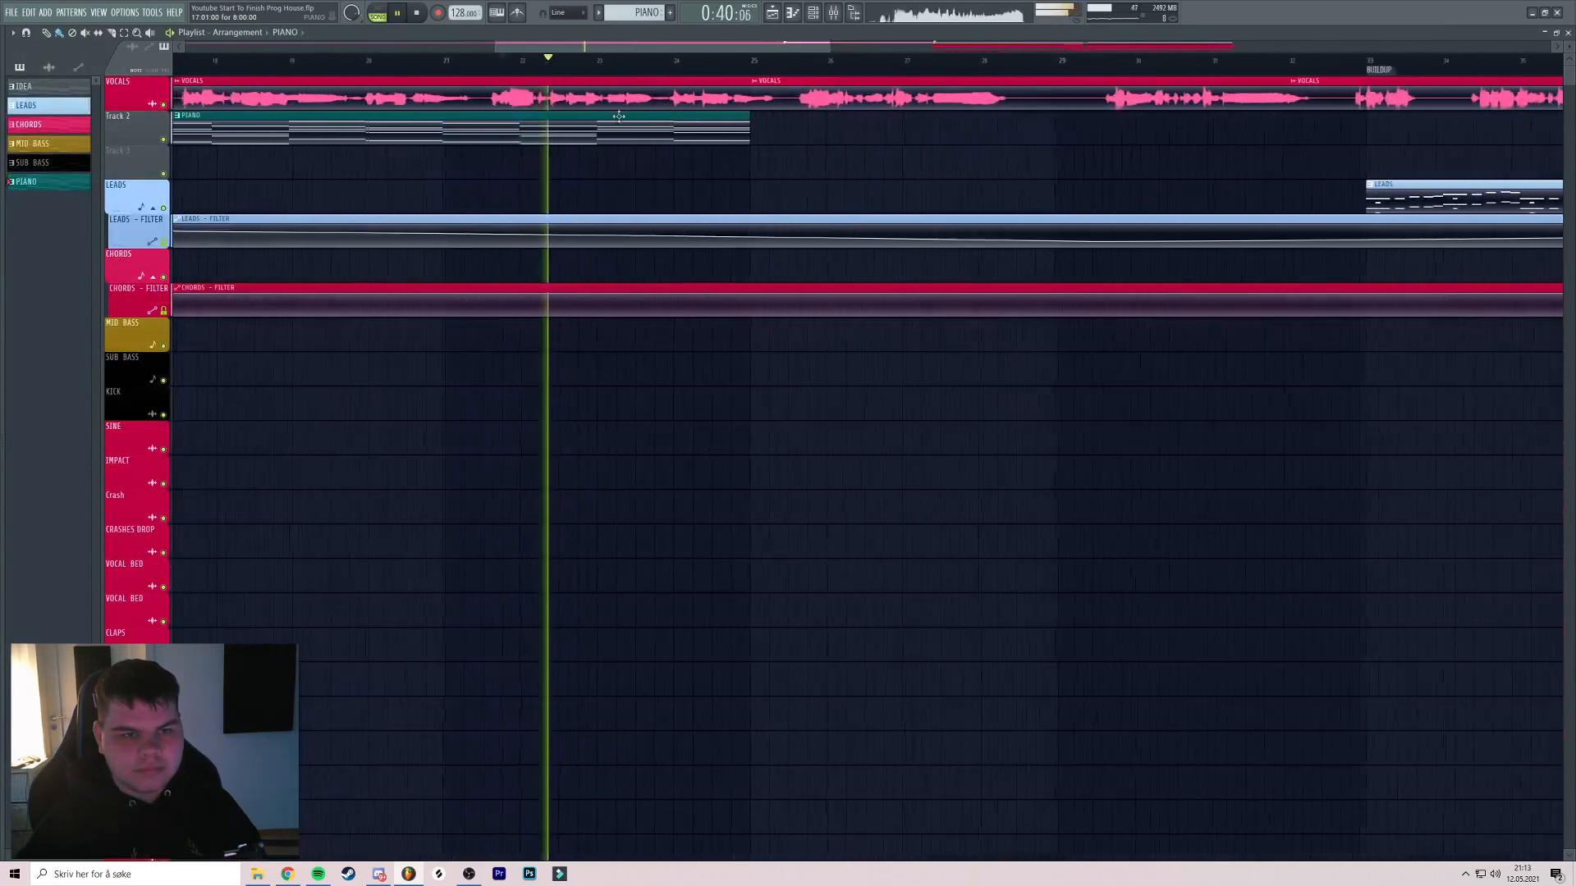
scroll(636, 118, "down", 1)
scroll(706, 127, "up", 2)
key("ctrl+s")
scroll(718, 125, "down", 2)
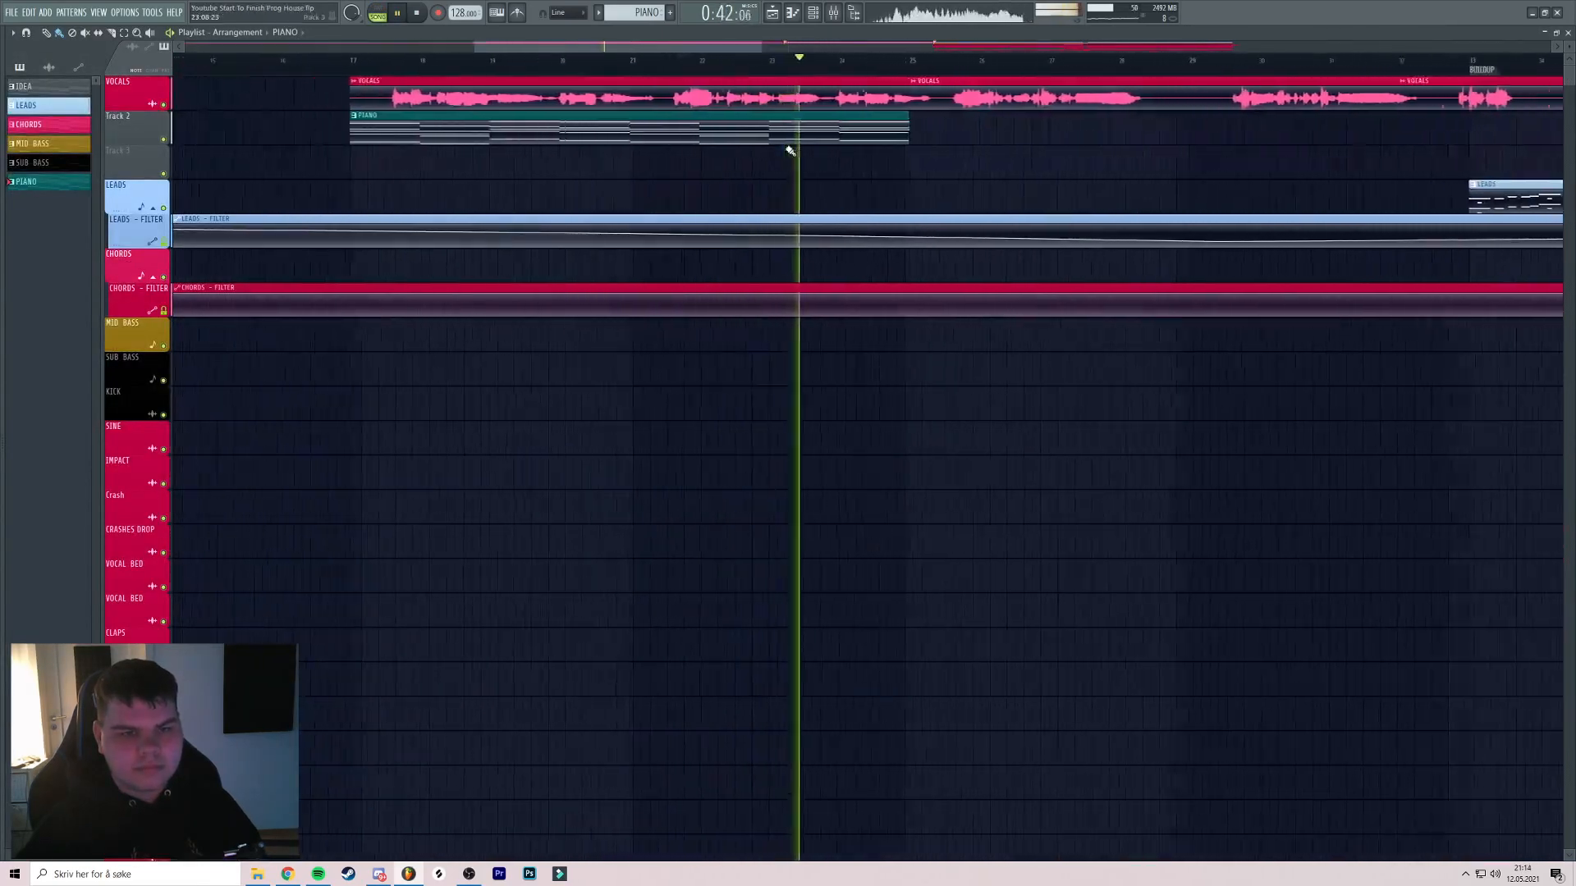
scroll(801, 148, "up", 1)
scroll(731, 151, "down", 3)
key("space")
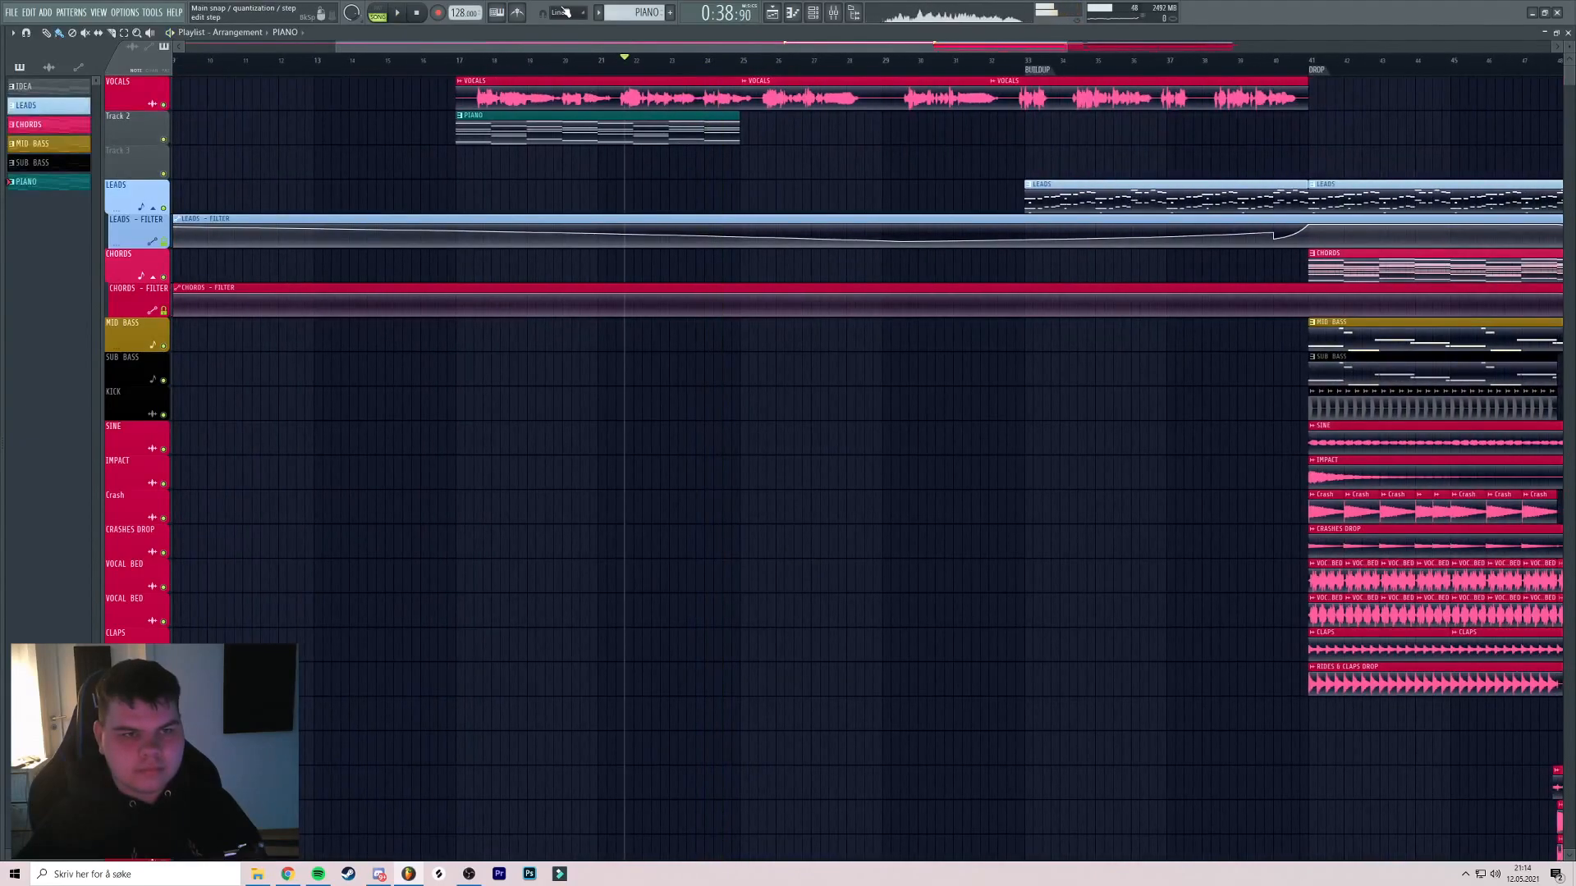
Rename mixer insert 124 to BREAK REVERB and colour it pink
left_click(841, 13)
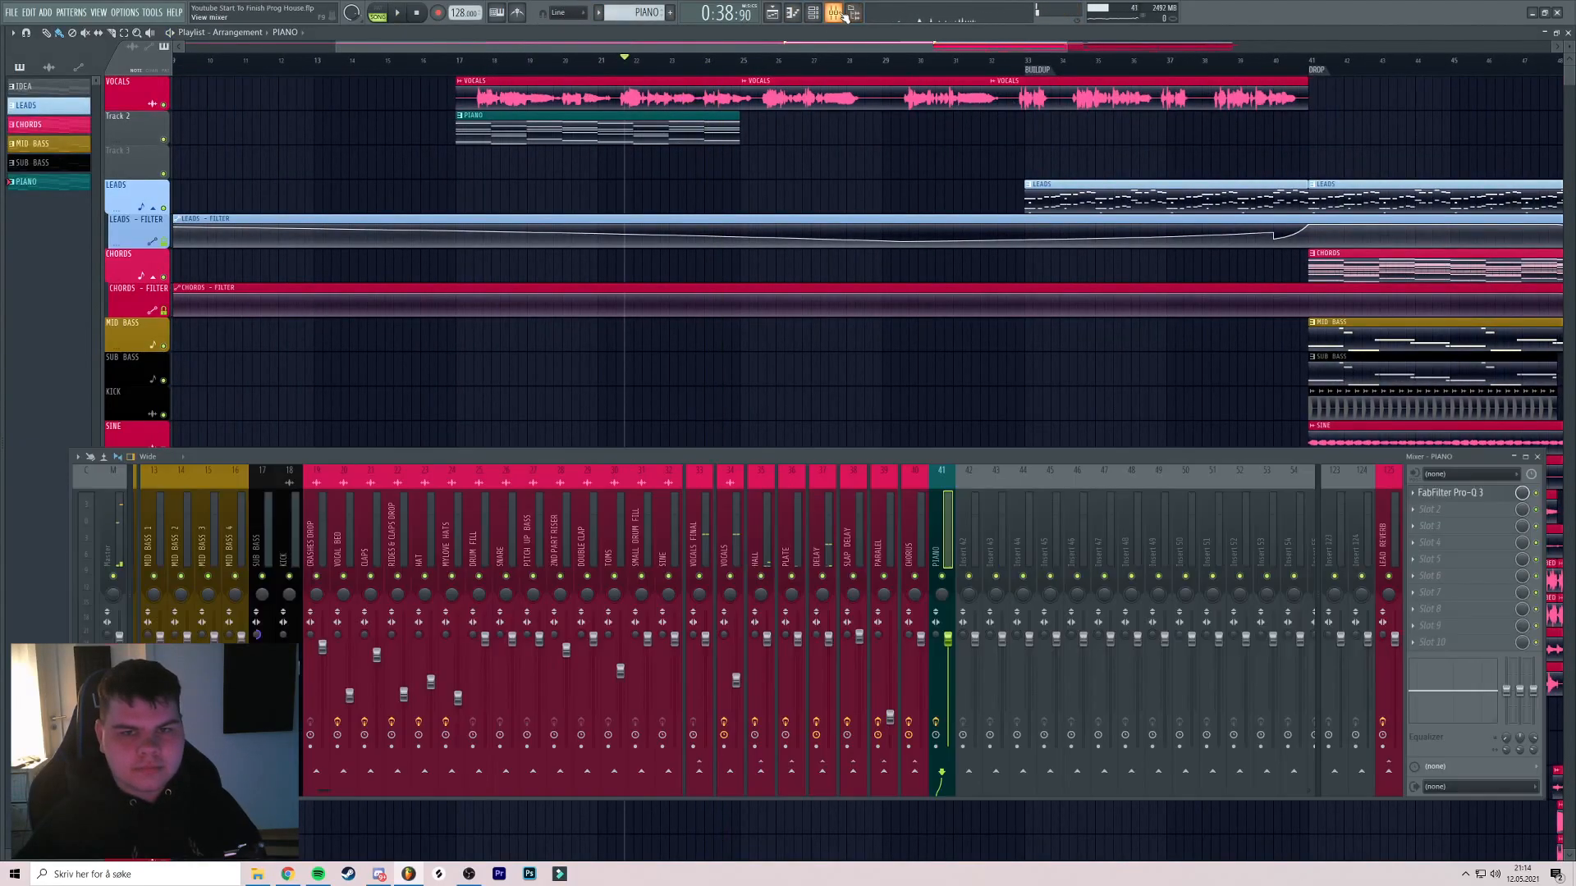
right_click(1365, 542)
left_click(1400, 484)
type("BREAK R")
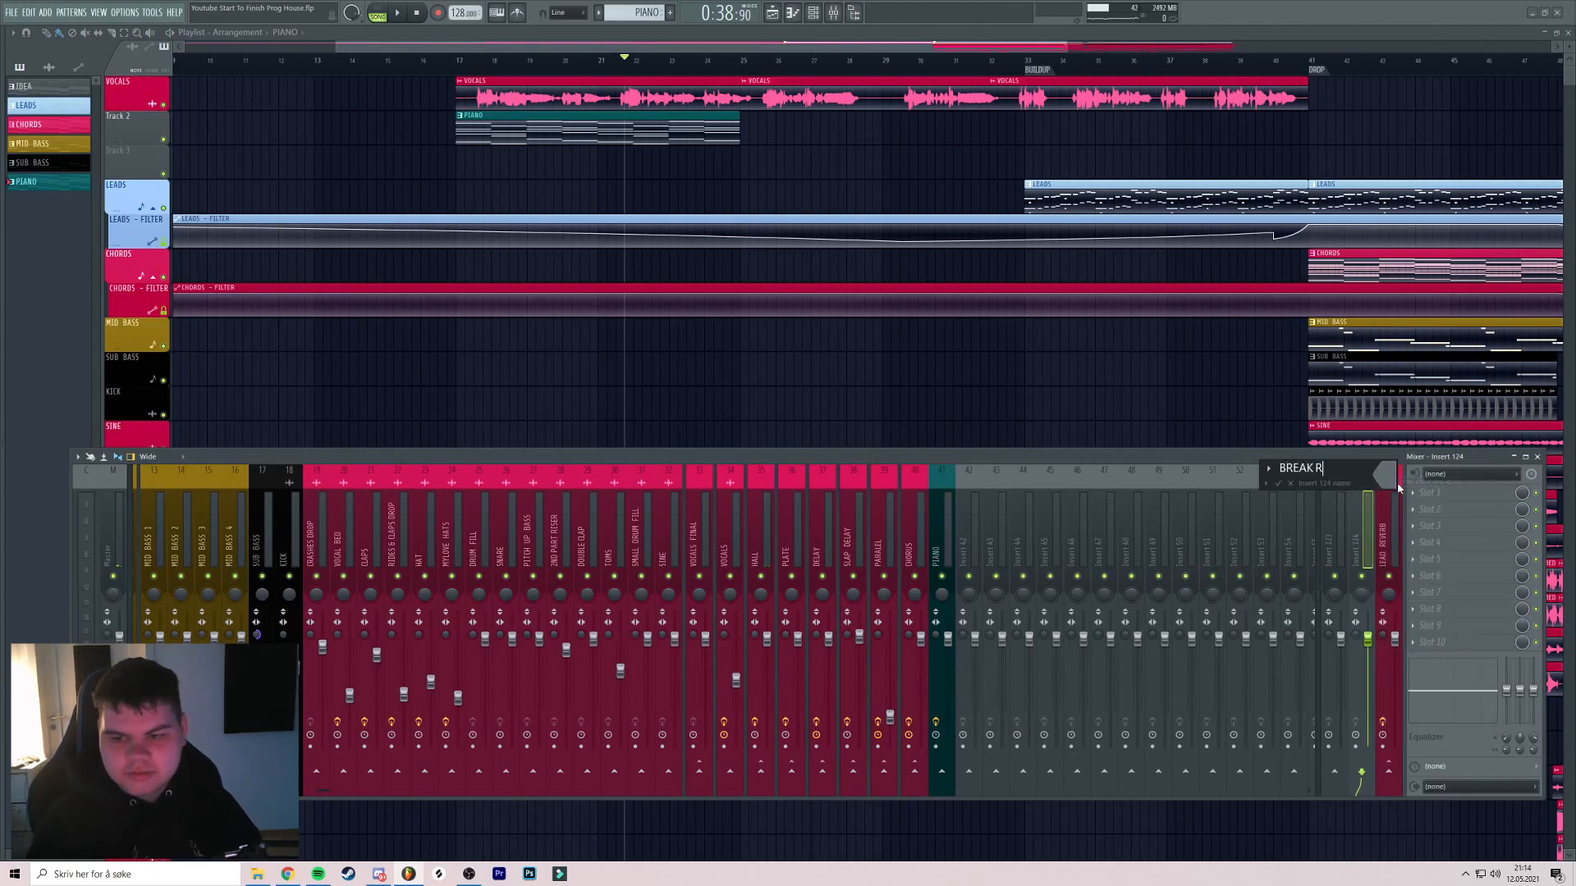
left_click(1389, 476)
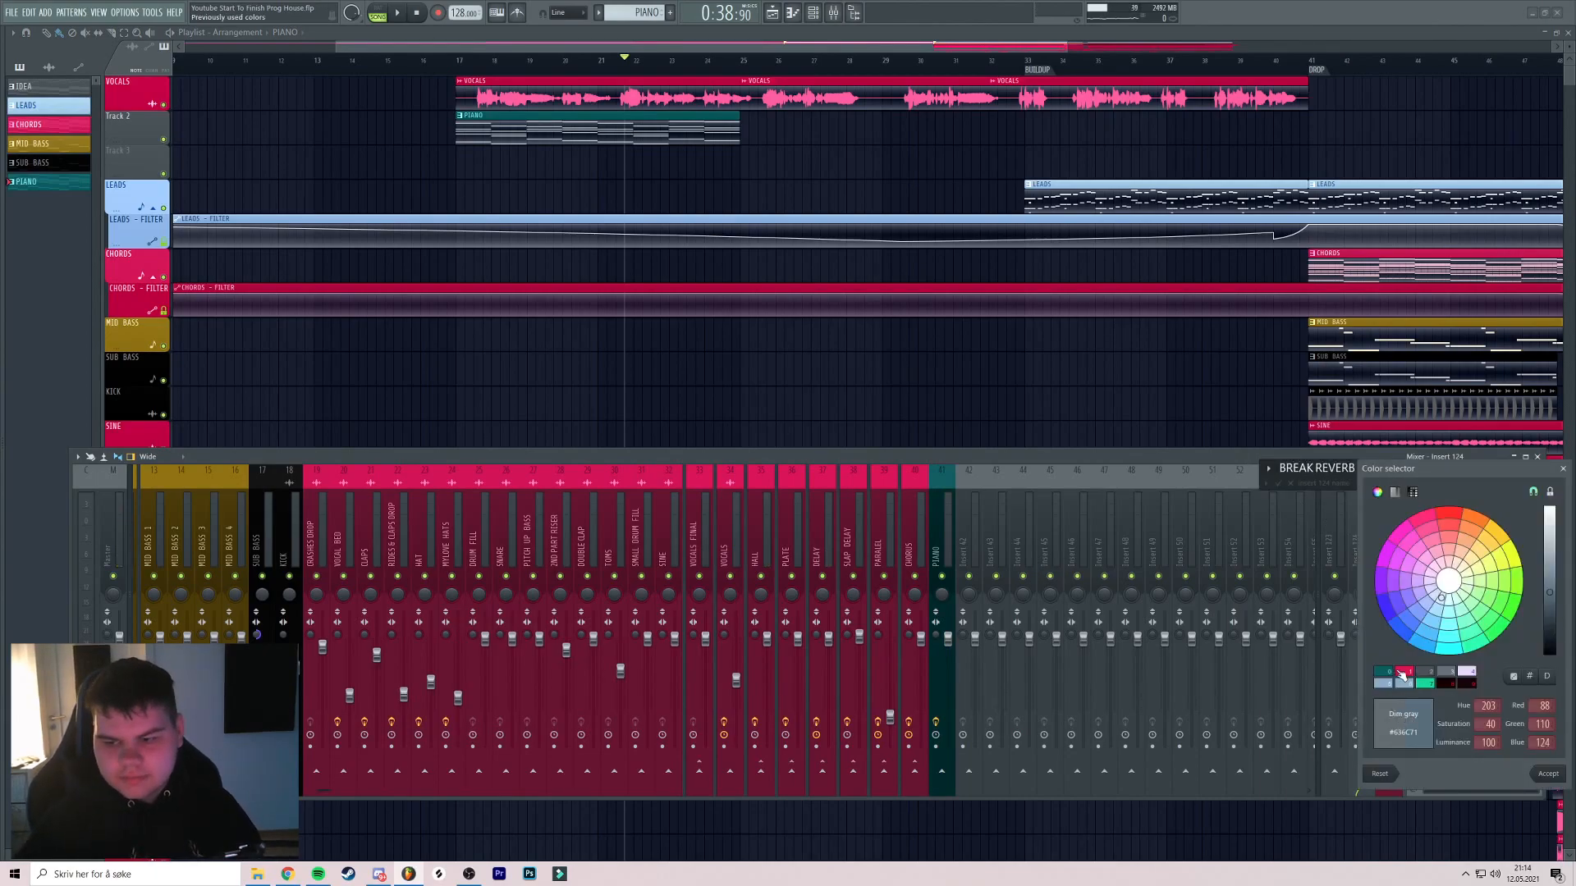
left_click(1400, 673)
key("Return")
Load ValhallaVintageVerb on BREAK REVERB with the SP-Amazing Vocal preset
left_click(1461, 495)
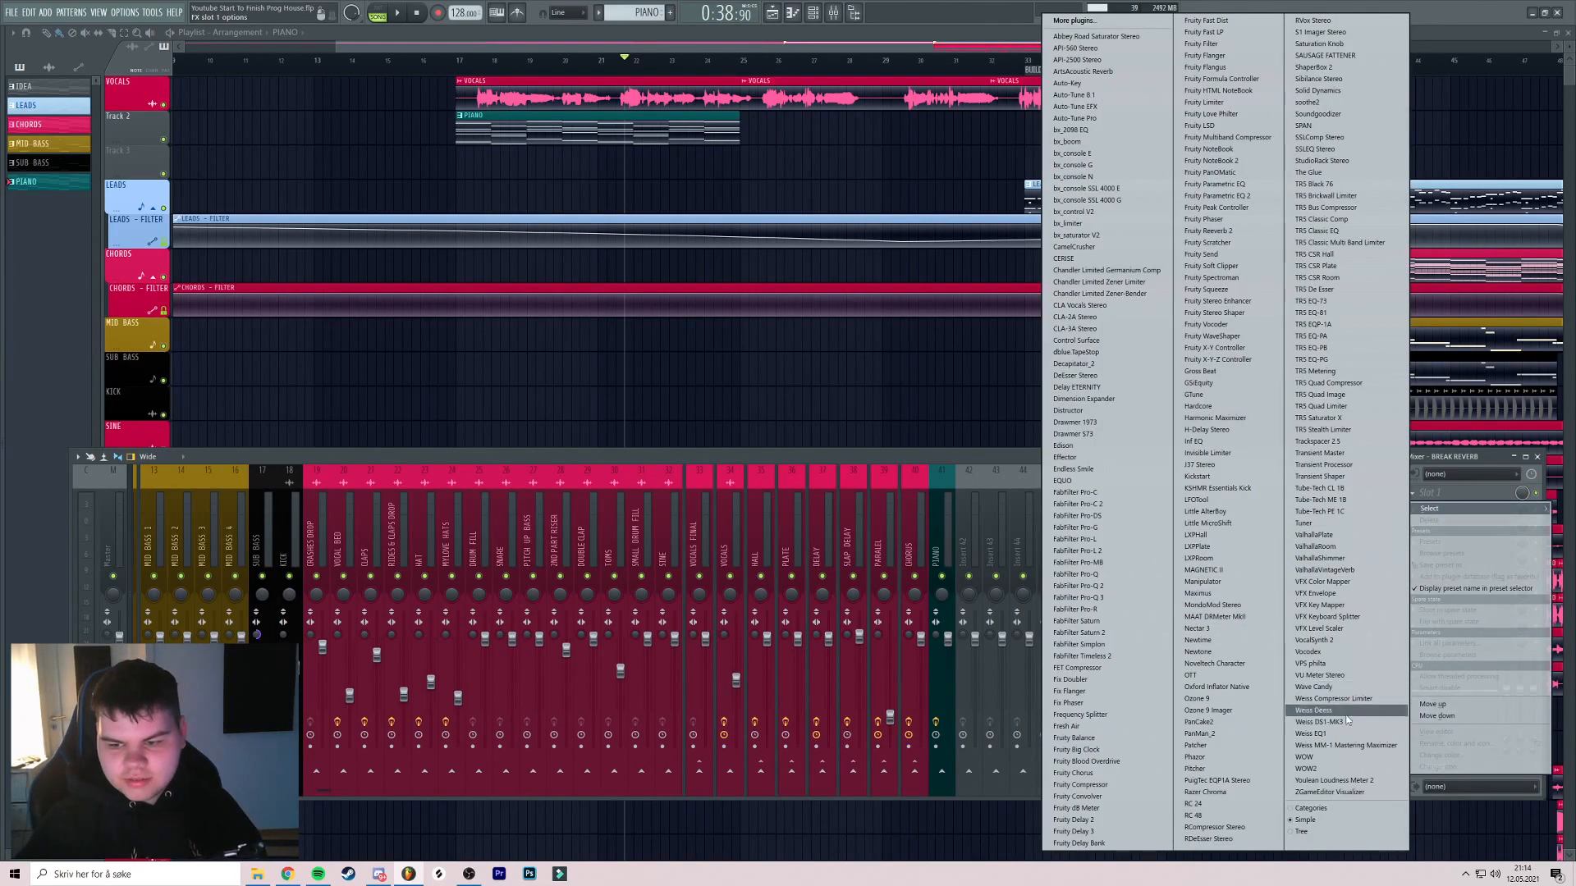
left_click(1325, 571)
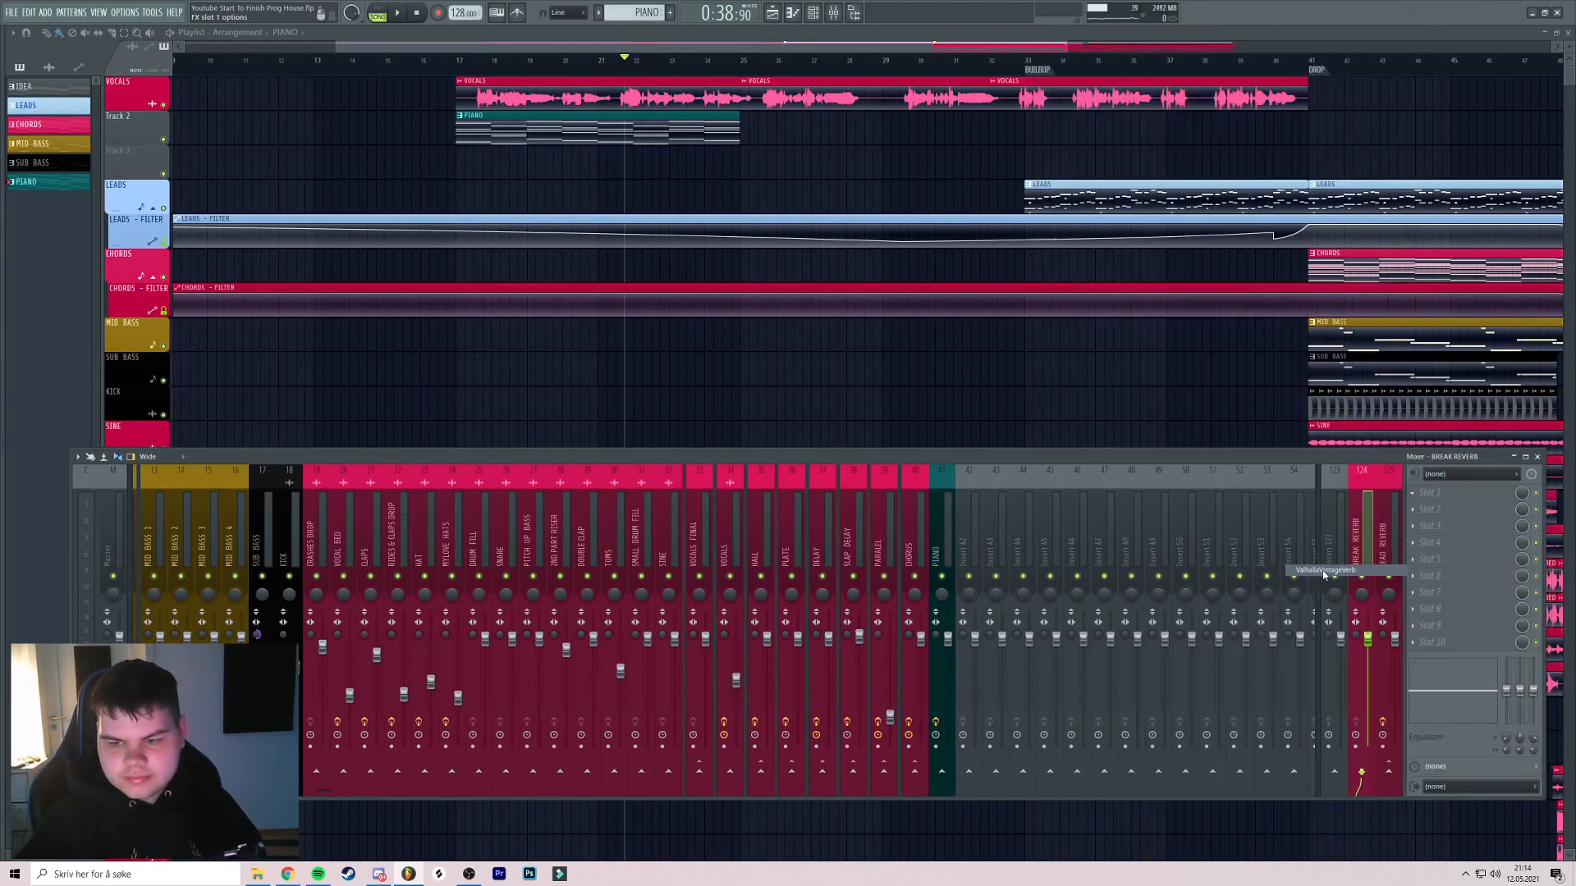
left_click(532, 357)
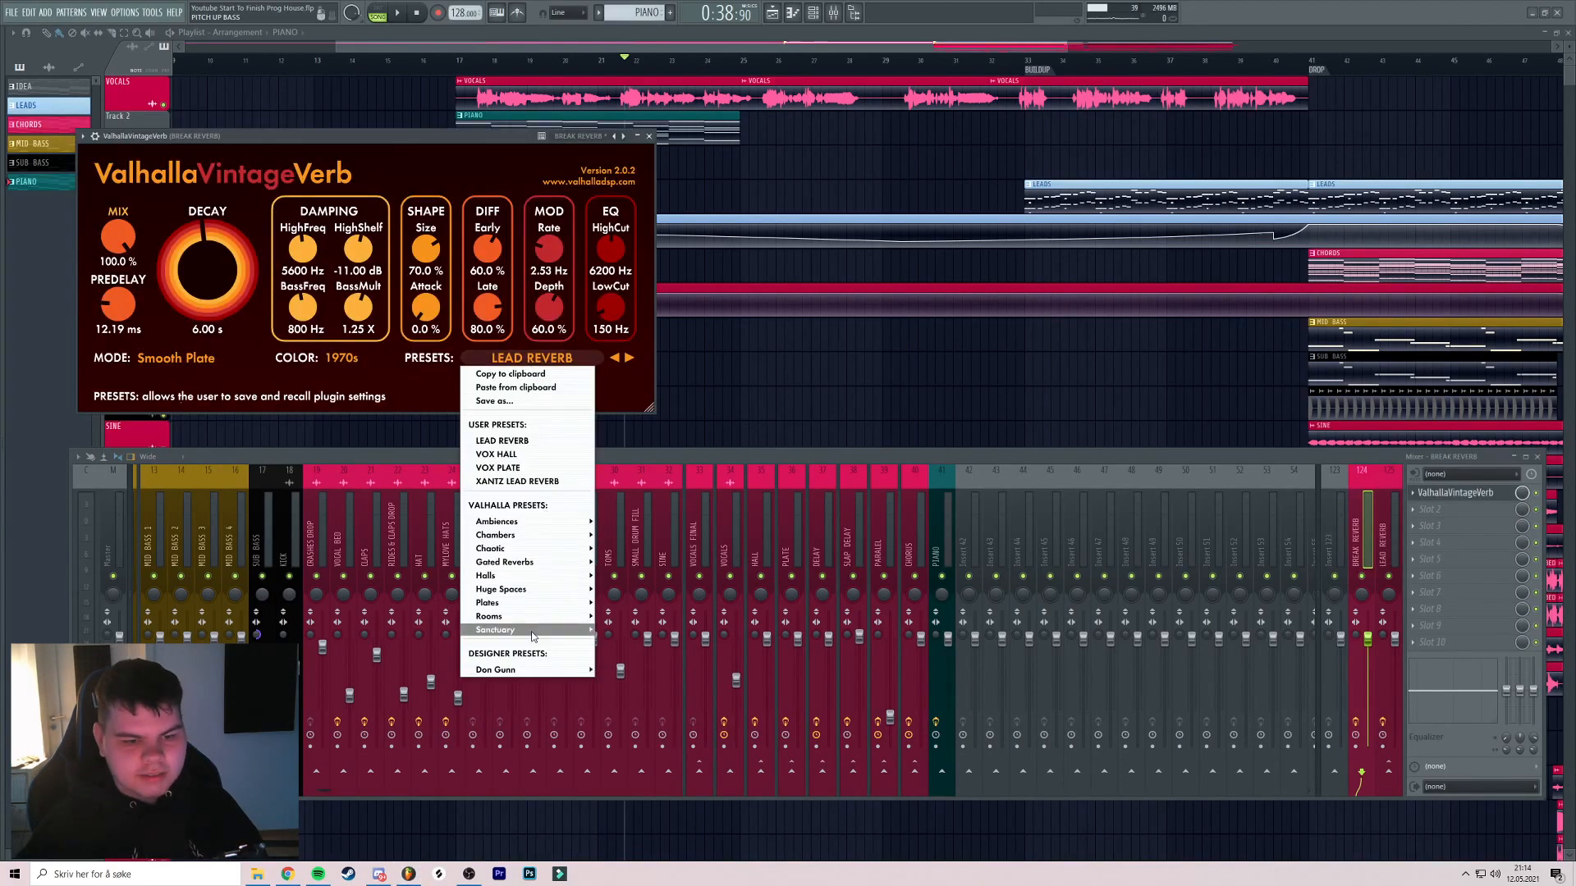
mouse_move(520, 669)
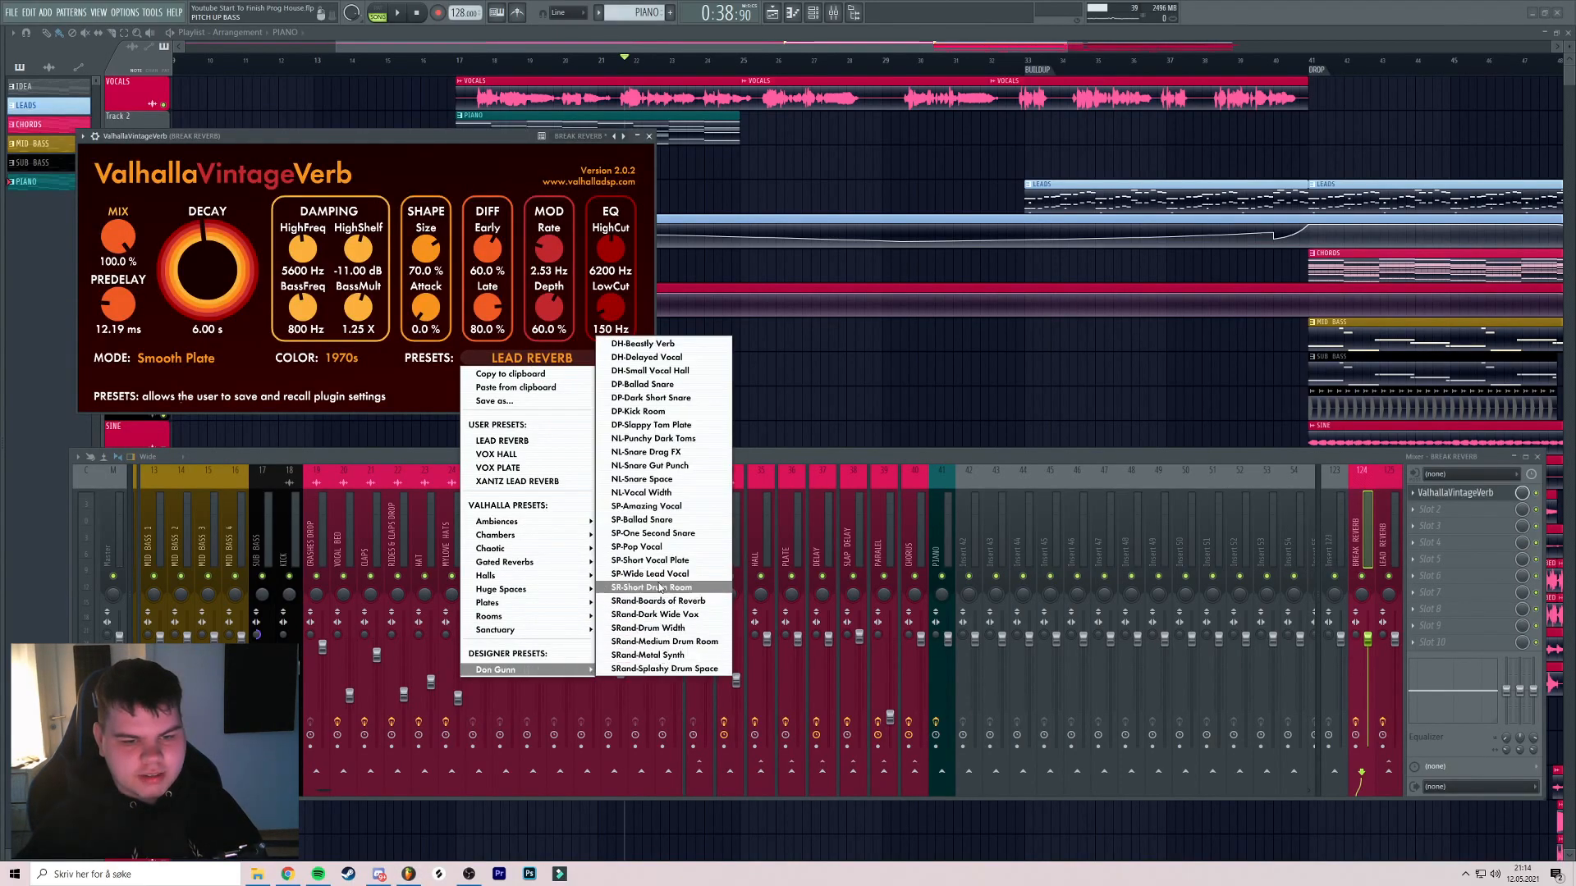
left_click(642, 507)
Set the reverb decay to 1.62 s and the low cut to 200 Hz
left_click_drag(210, 248, 207, 268)
left_click_drag(329, 136, 395, 134)
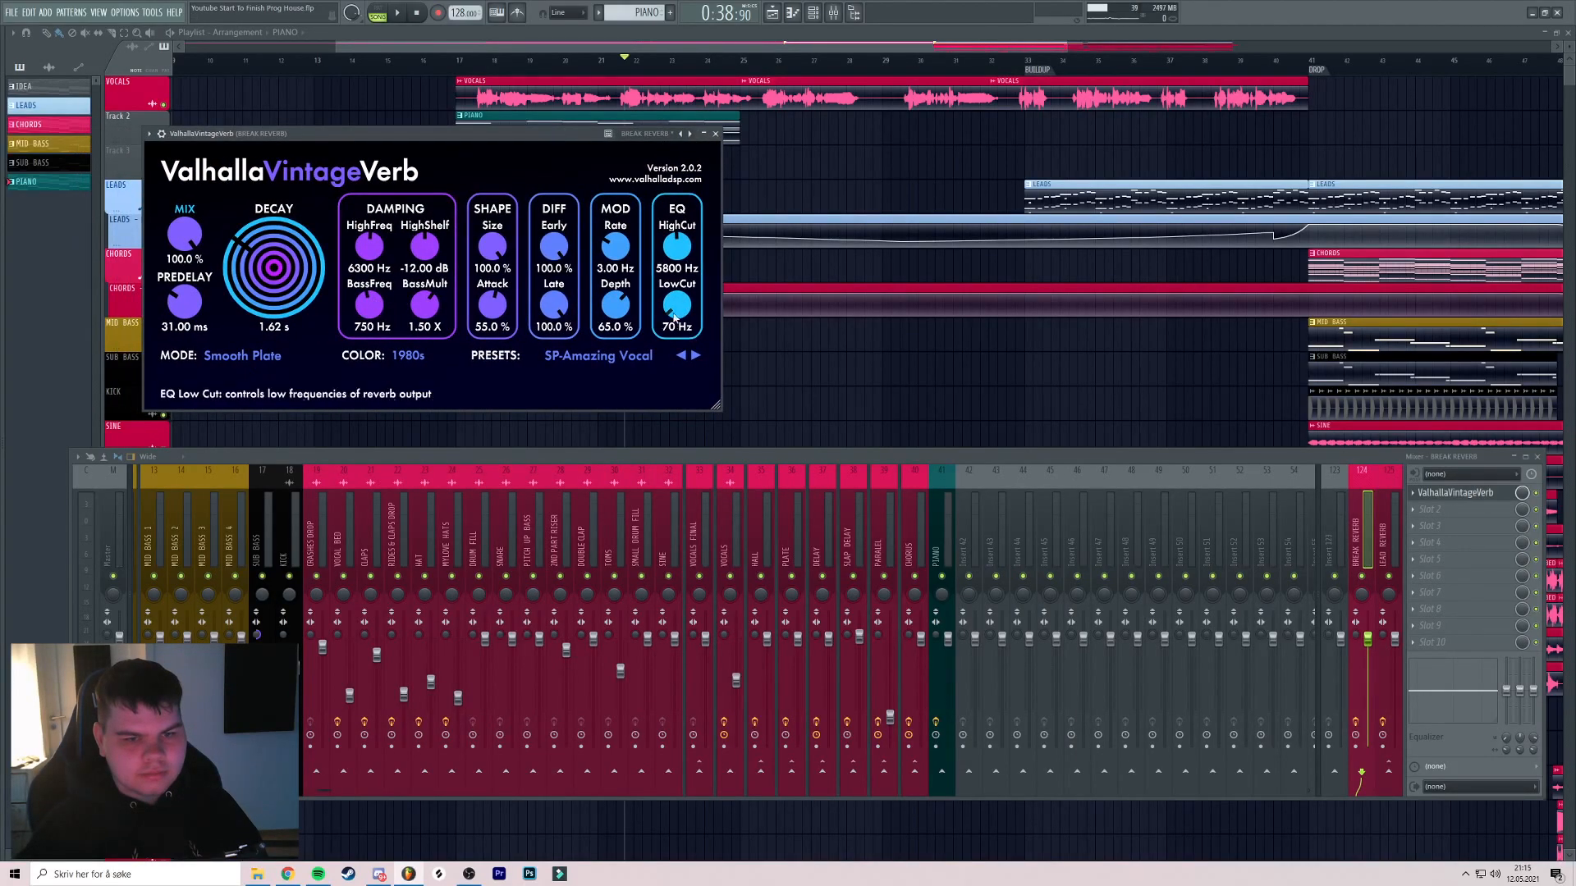
left_click_drag(675, 297, 675, 285)
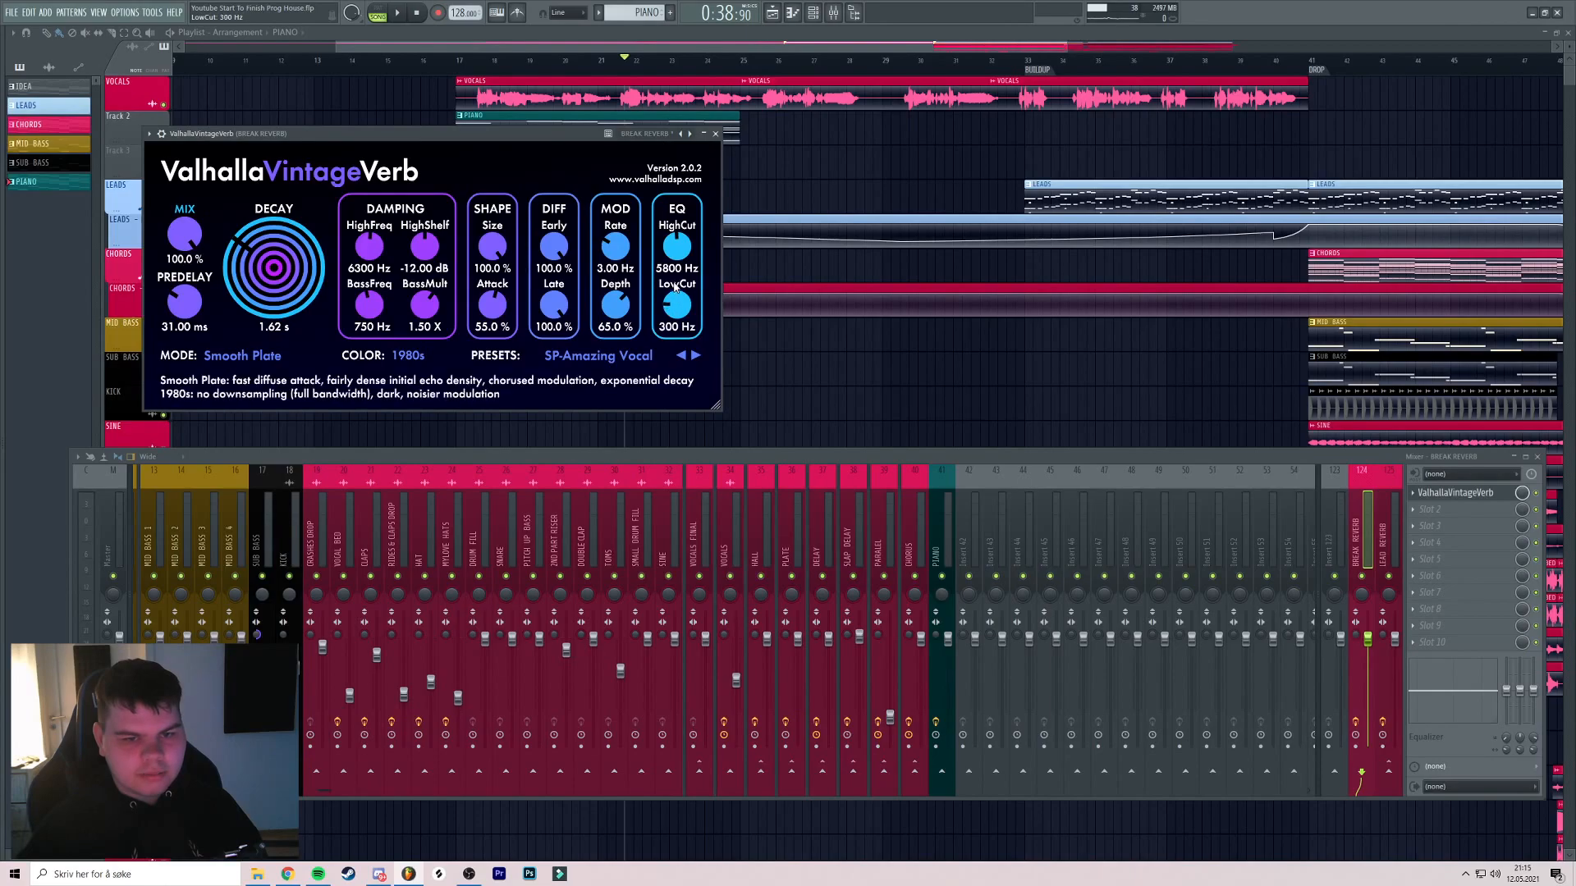
left_click_drag(514, 141, 575, 139)
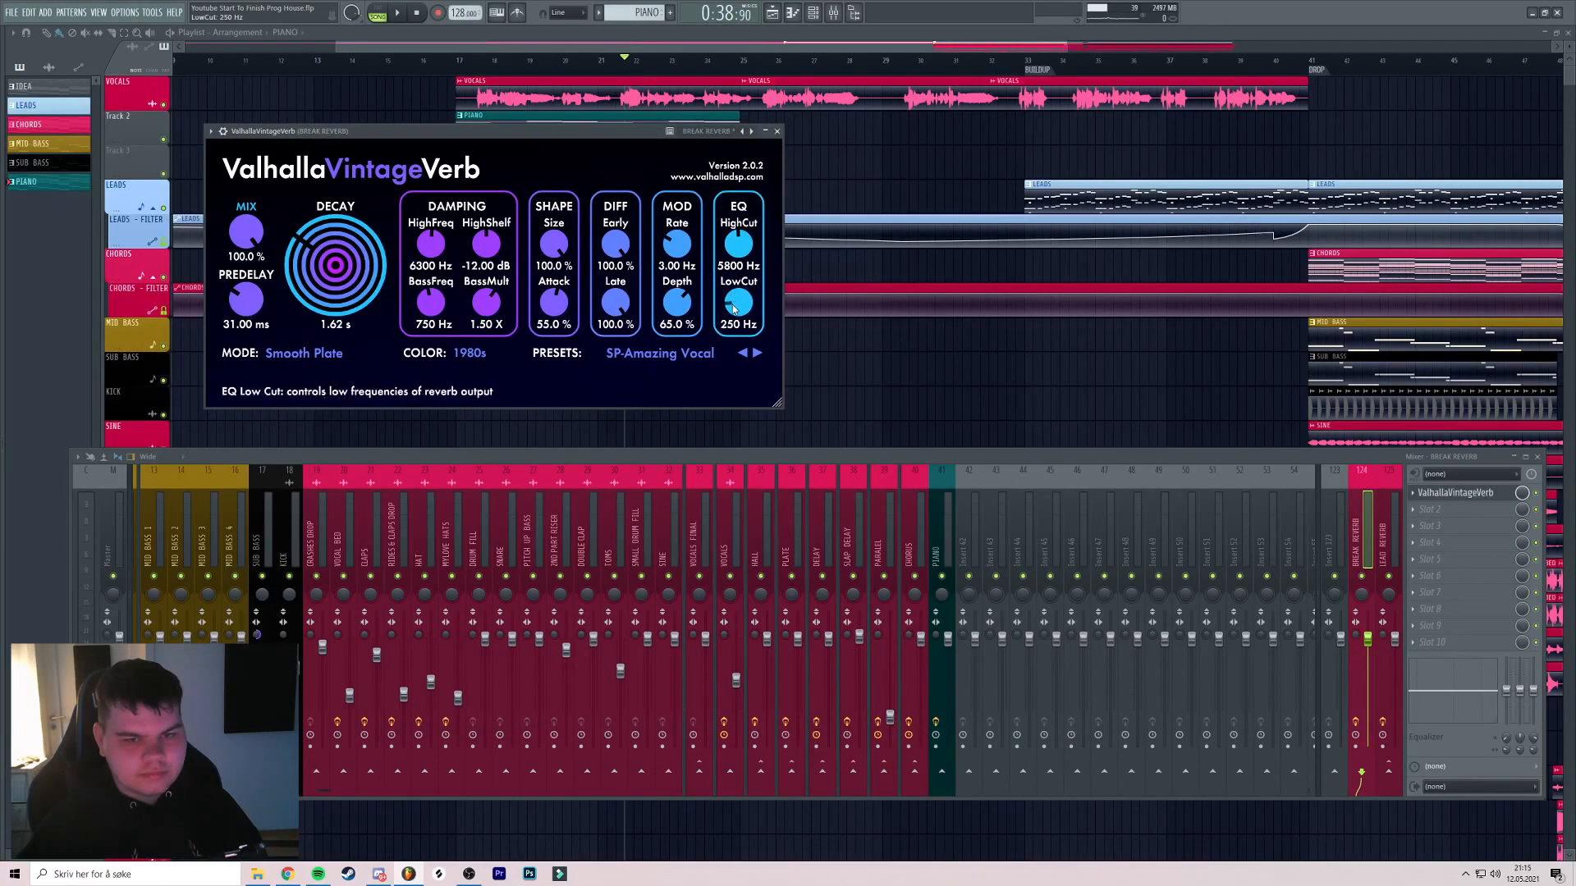
left_click_drag(731, 314, 731, 315)
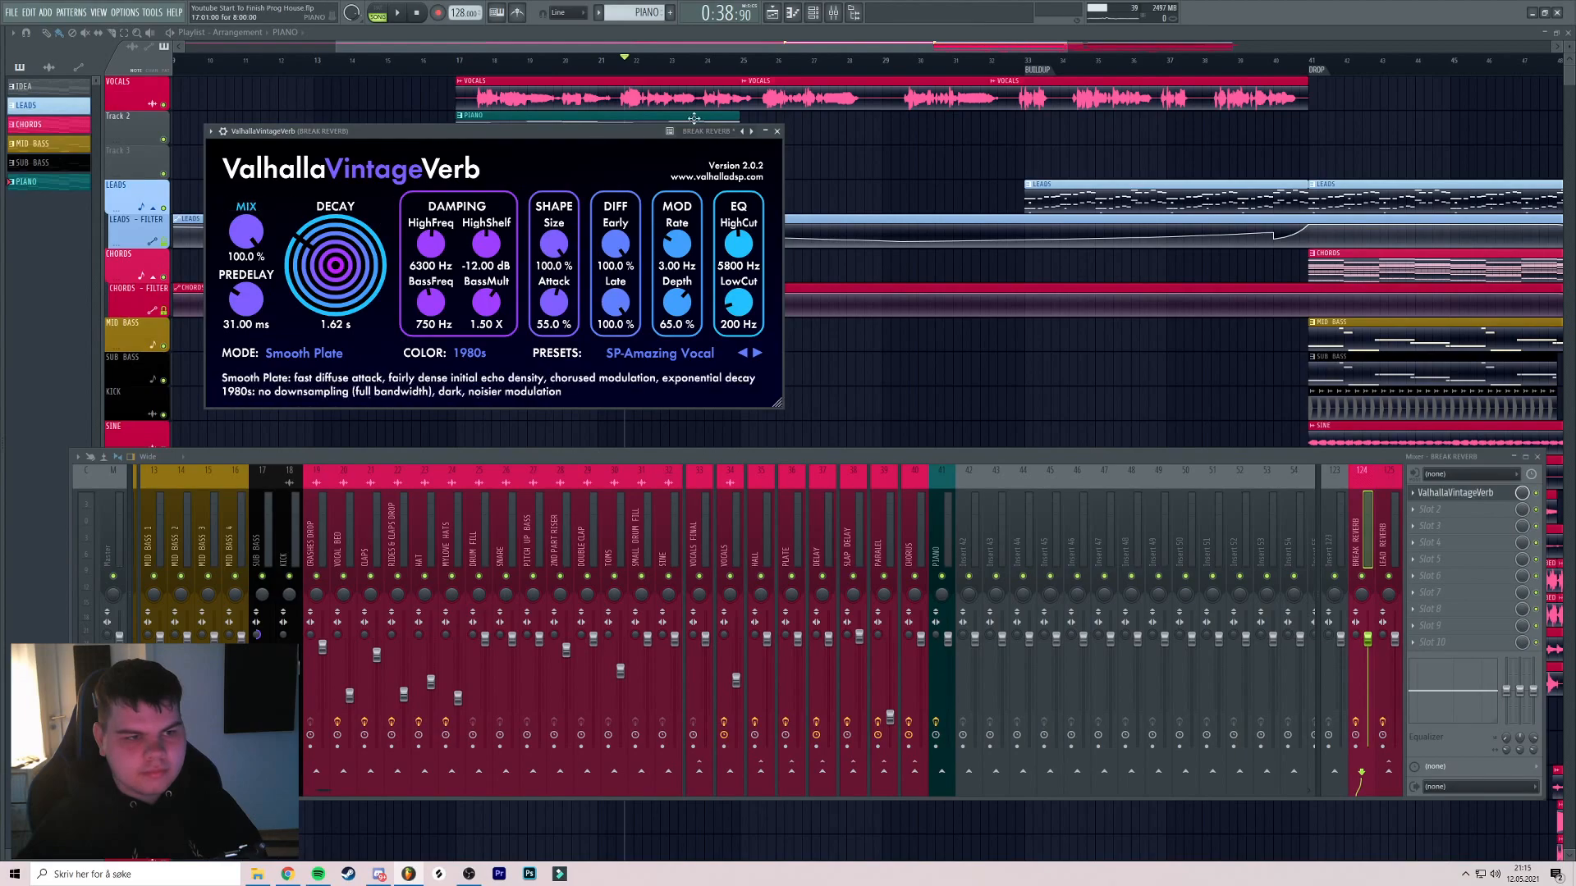
left_click(776, 131)
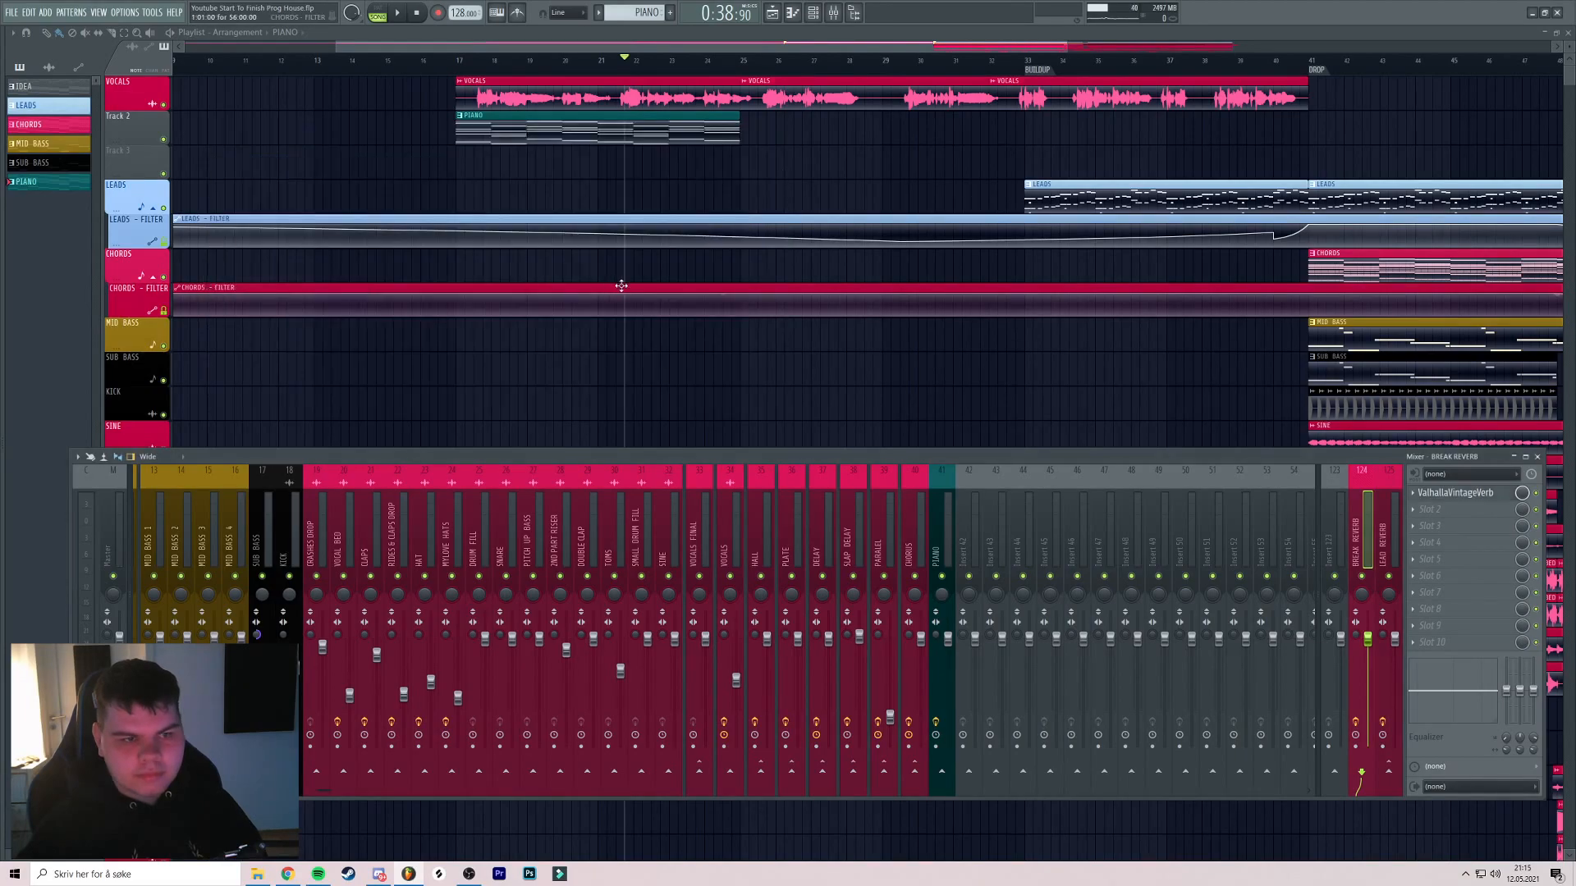
Route the PIANO mixer insert into the BREAK REVERB bus
key("F9")
left_click(833, 13)
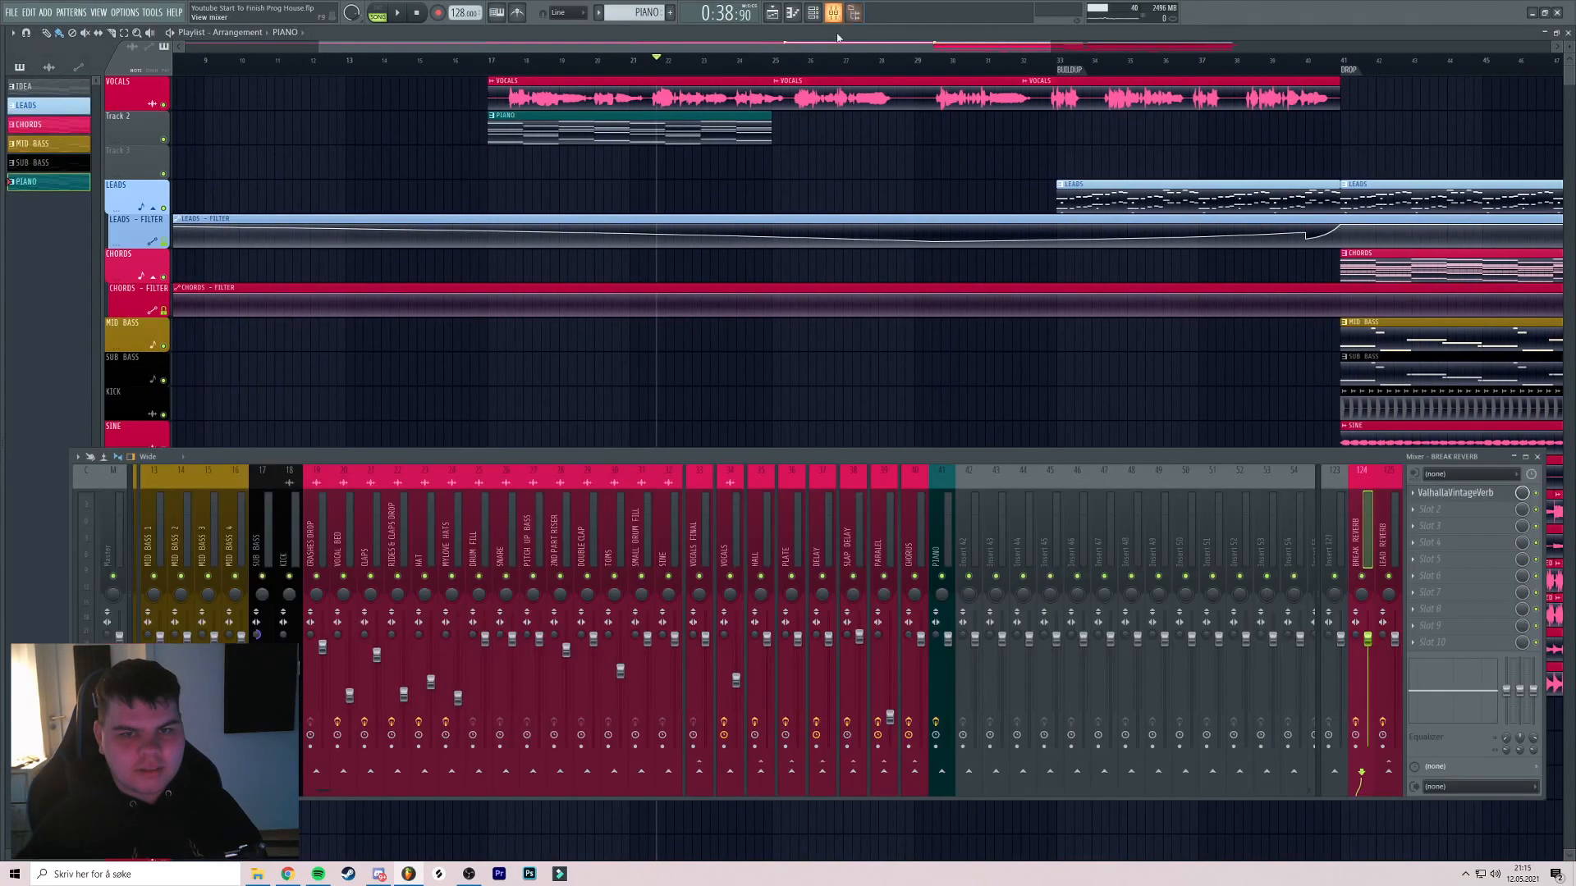
left_click(948, 541)
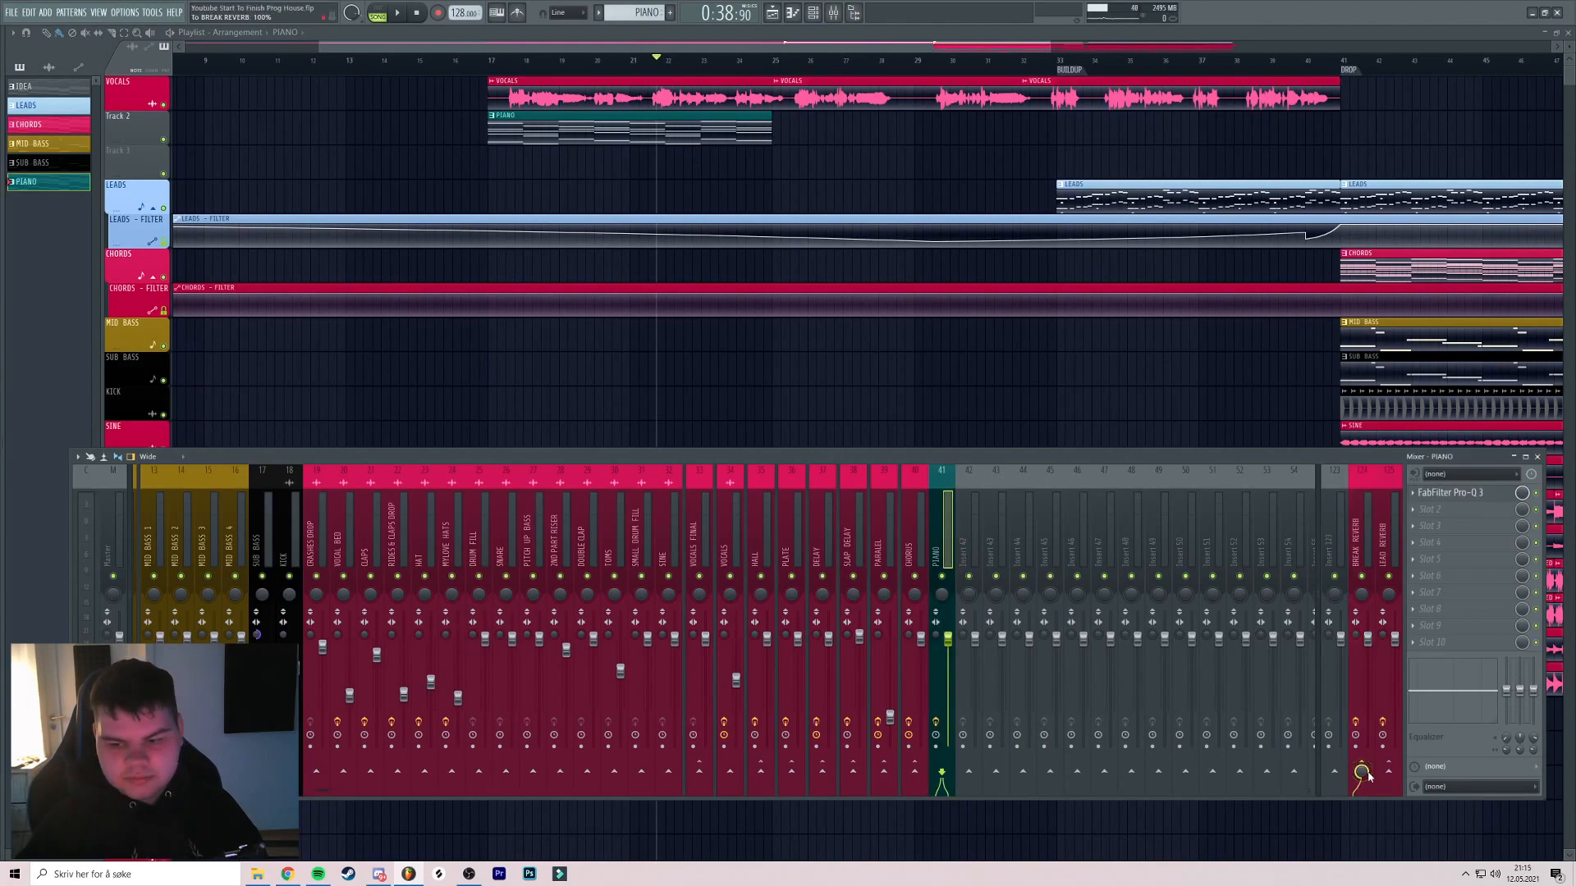
left_click(1362, 773)
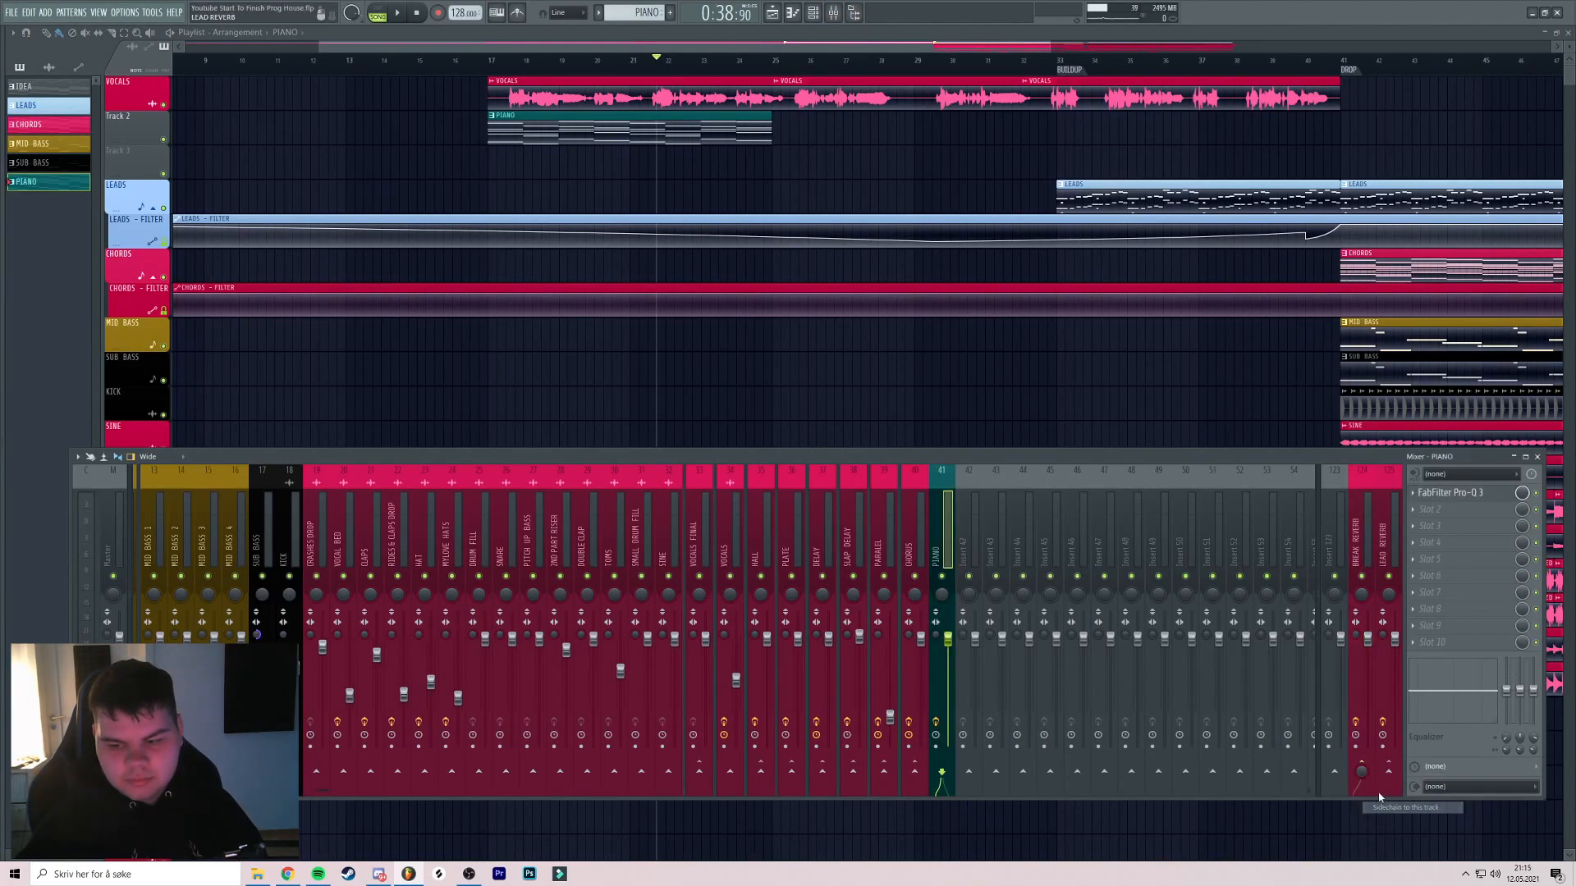
key("space")
Solo the piano track, play from bar 17 and raise the BREAK REVERB send to 100%
left_click(163, 140, "ctrl")
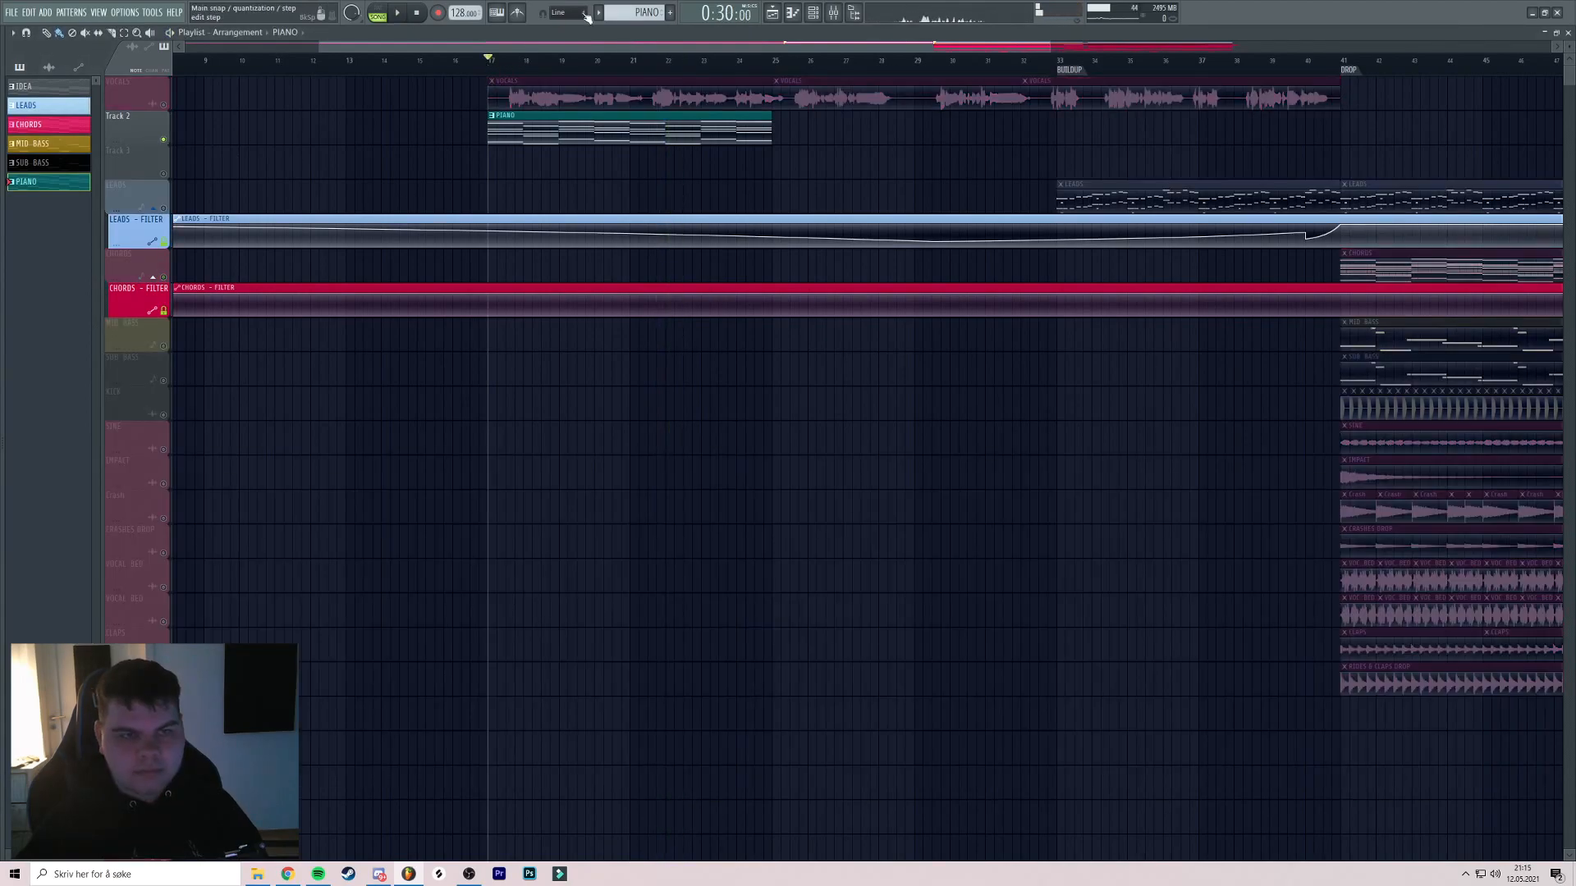
key("space")
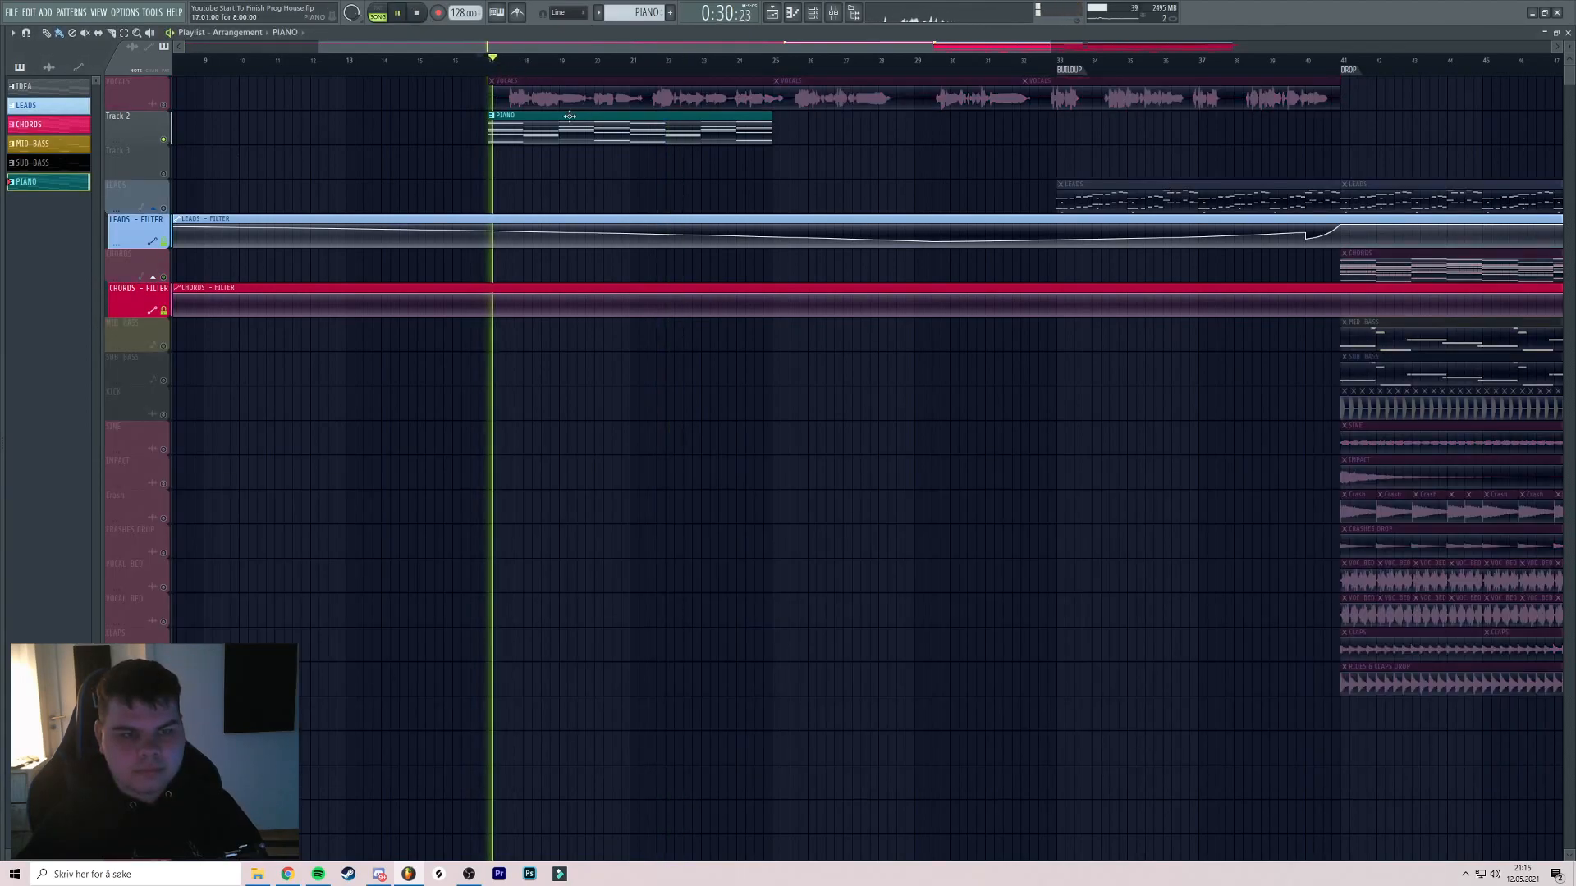
key("F9")
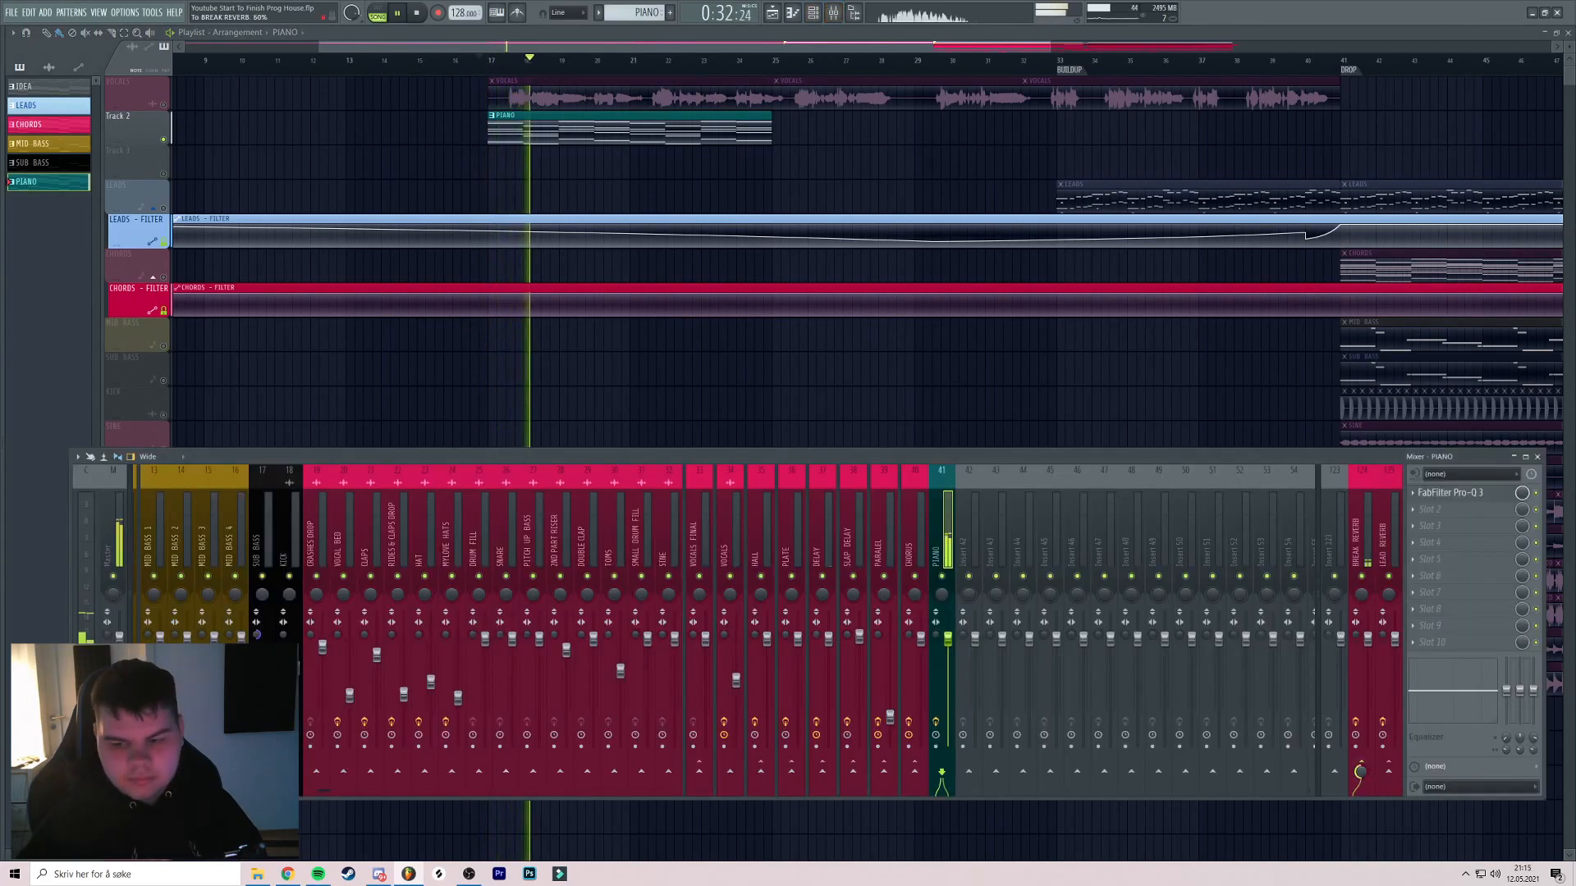
left_click_drag(1361, 772, 1361, 822)
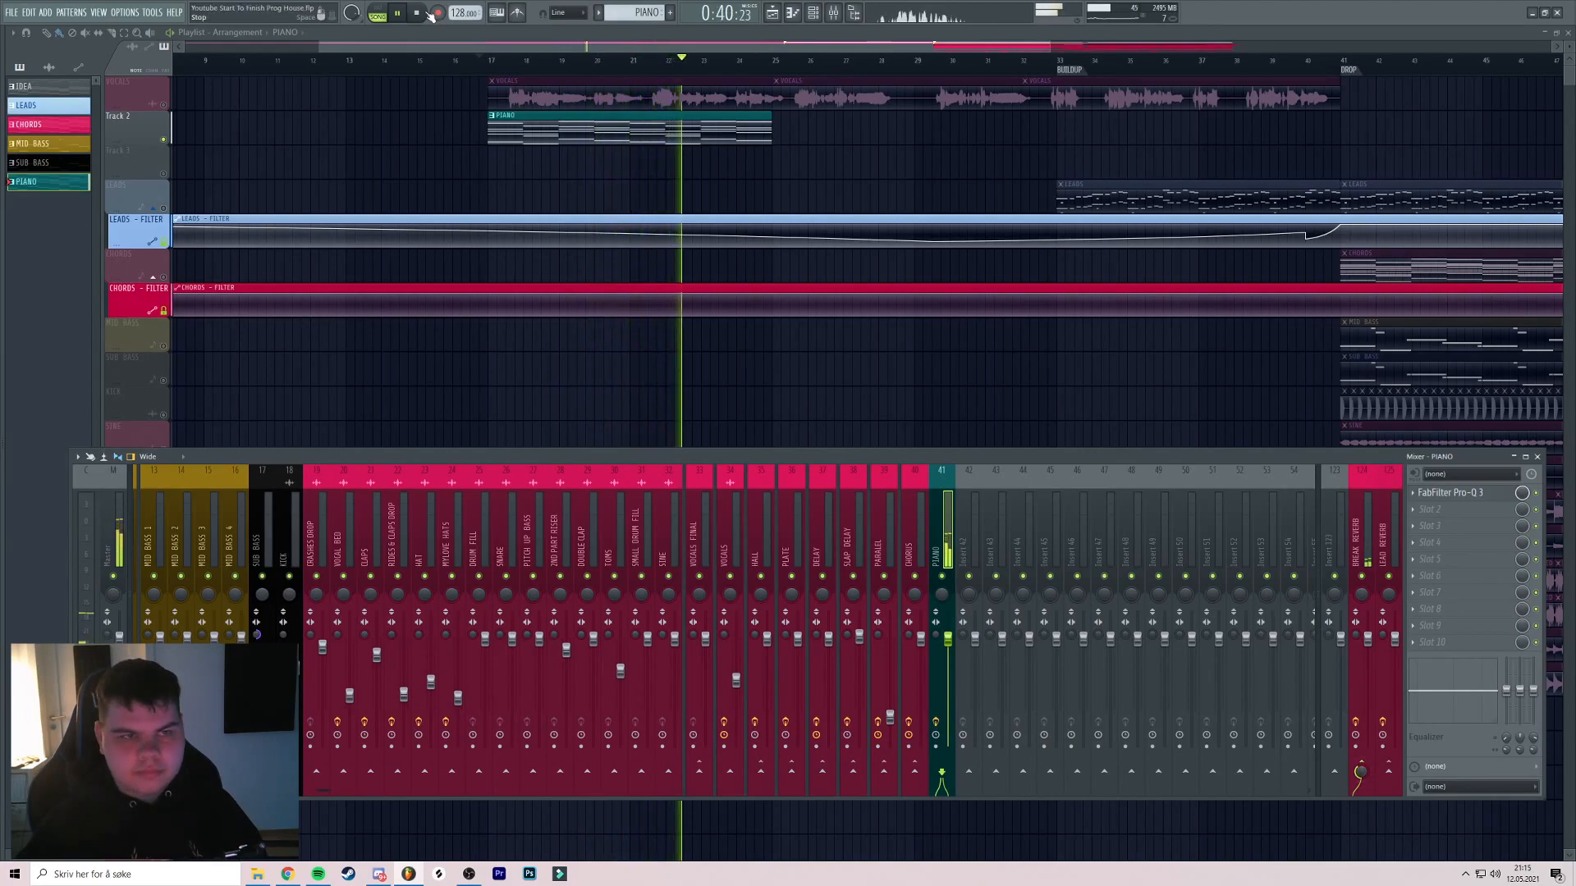
key("F9")
Close the piano's Kontakt window and pull the PIANO insert fader down to about -14.8 dB during playback
key("F6")
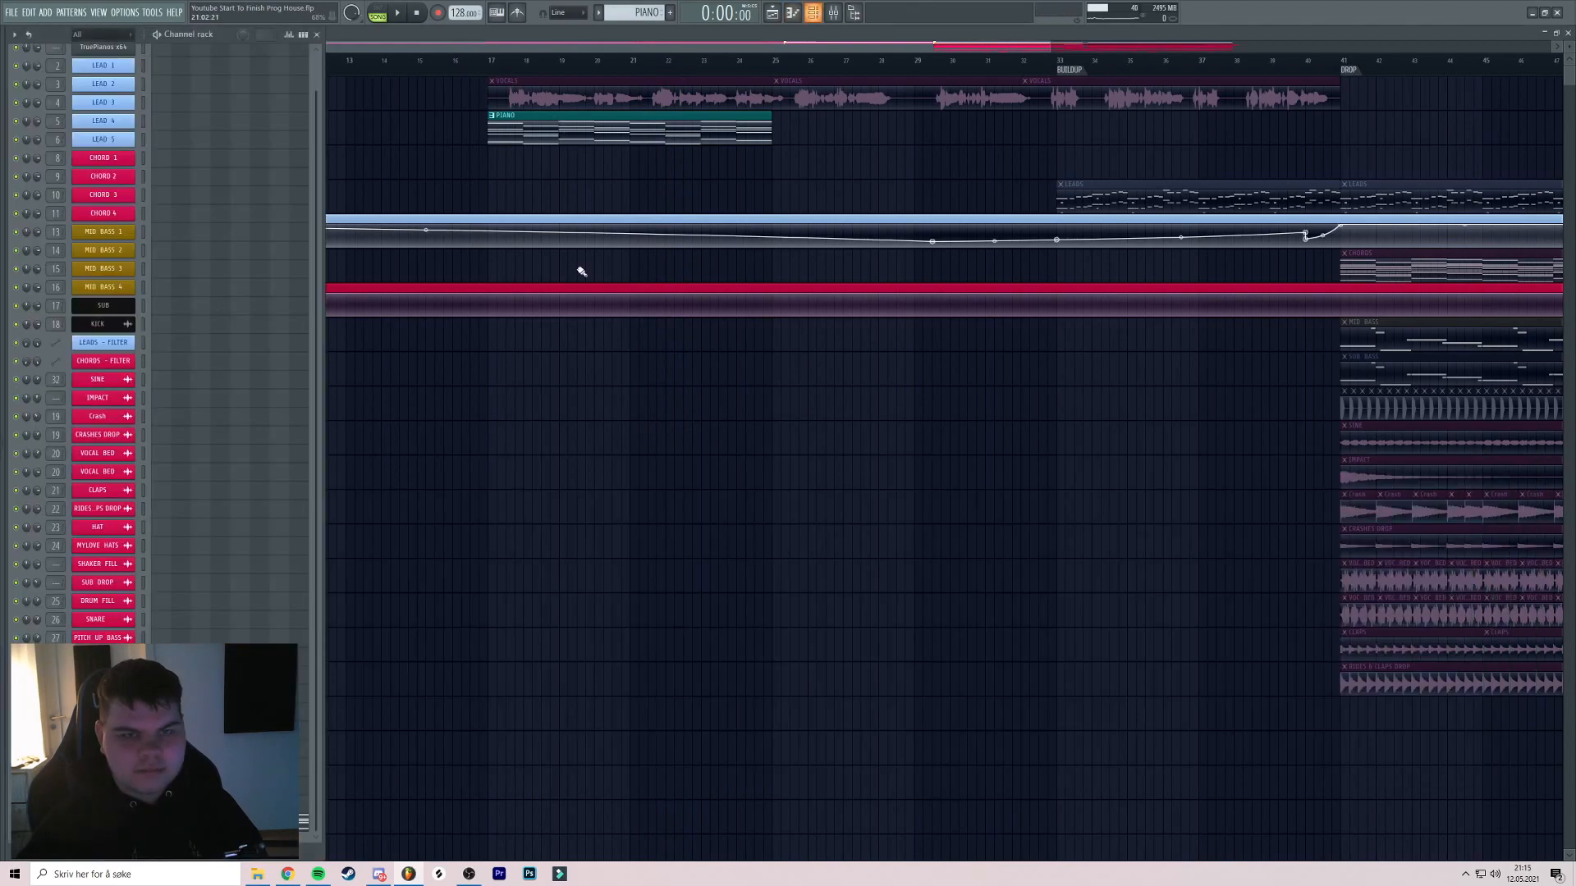
left_click(104, 821)
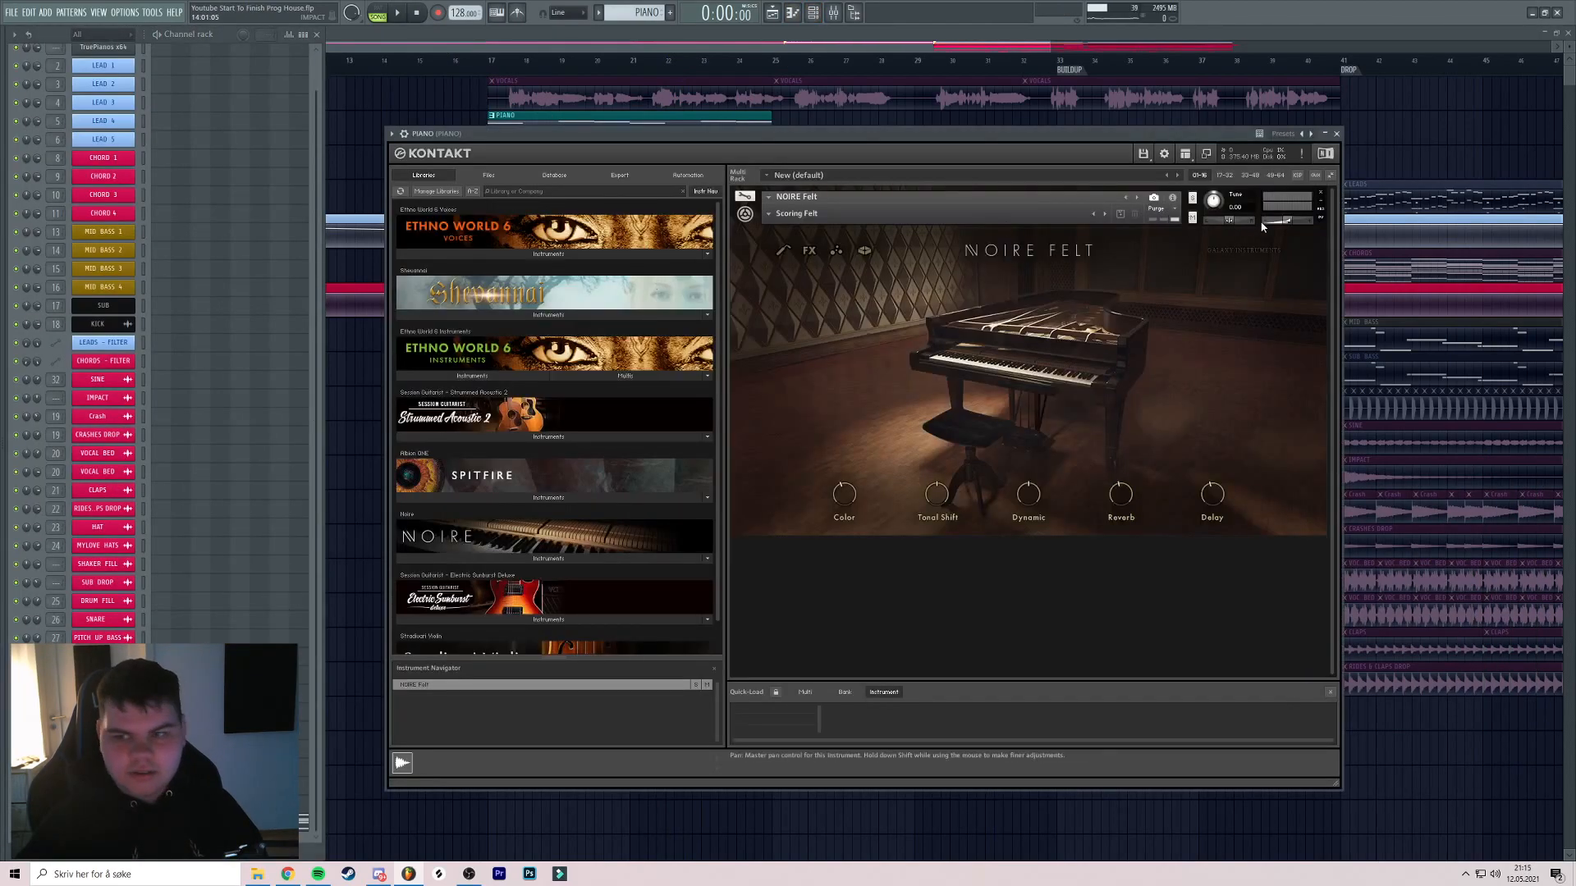
left_click(833, 14)
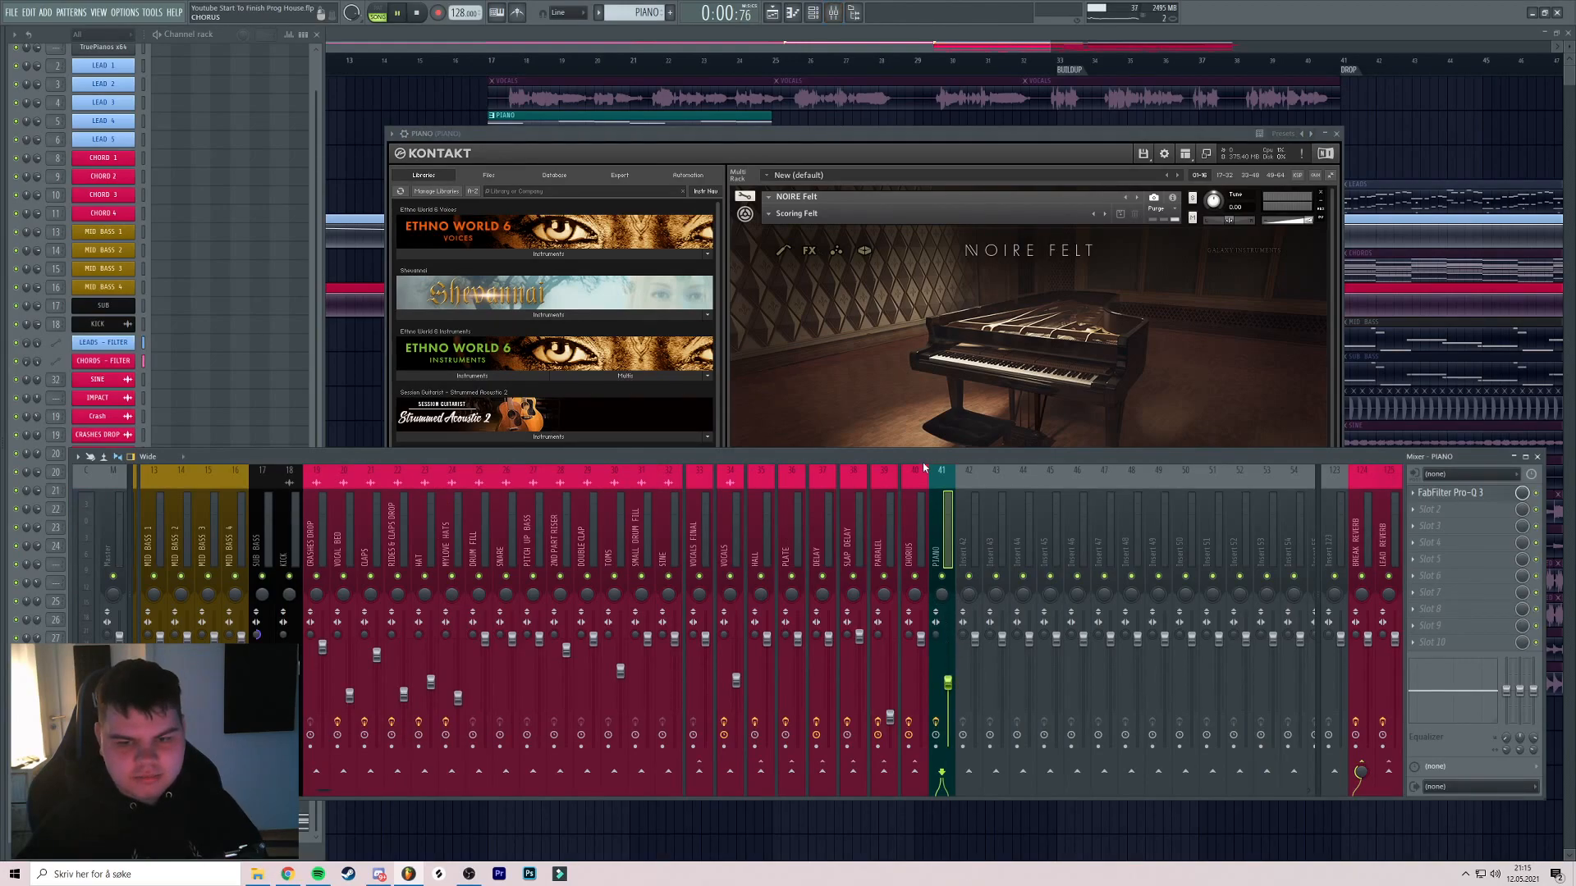
left_click(1337, 134)
left_click_drag(1027, 458, 1017, 448)
key("space")
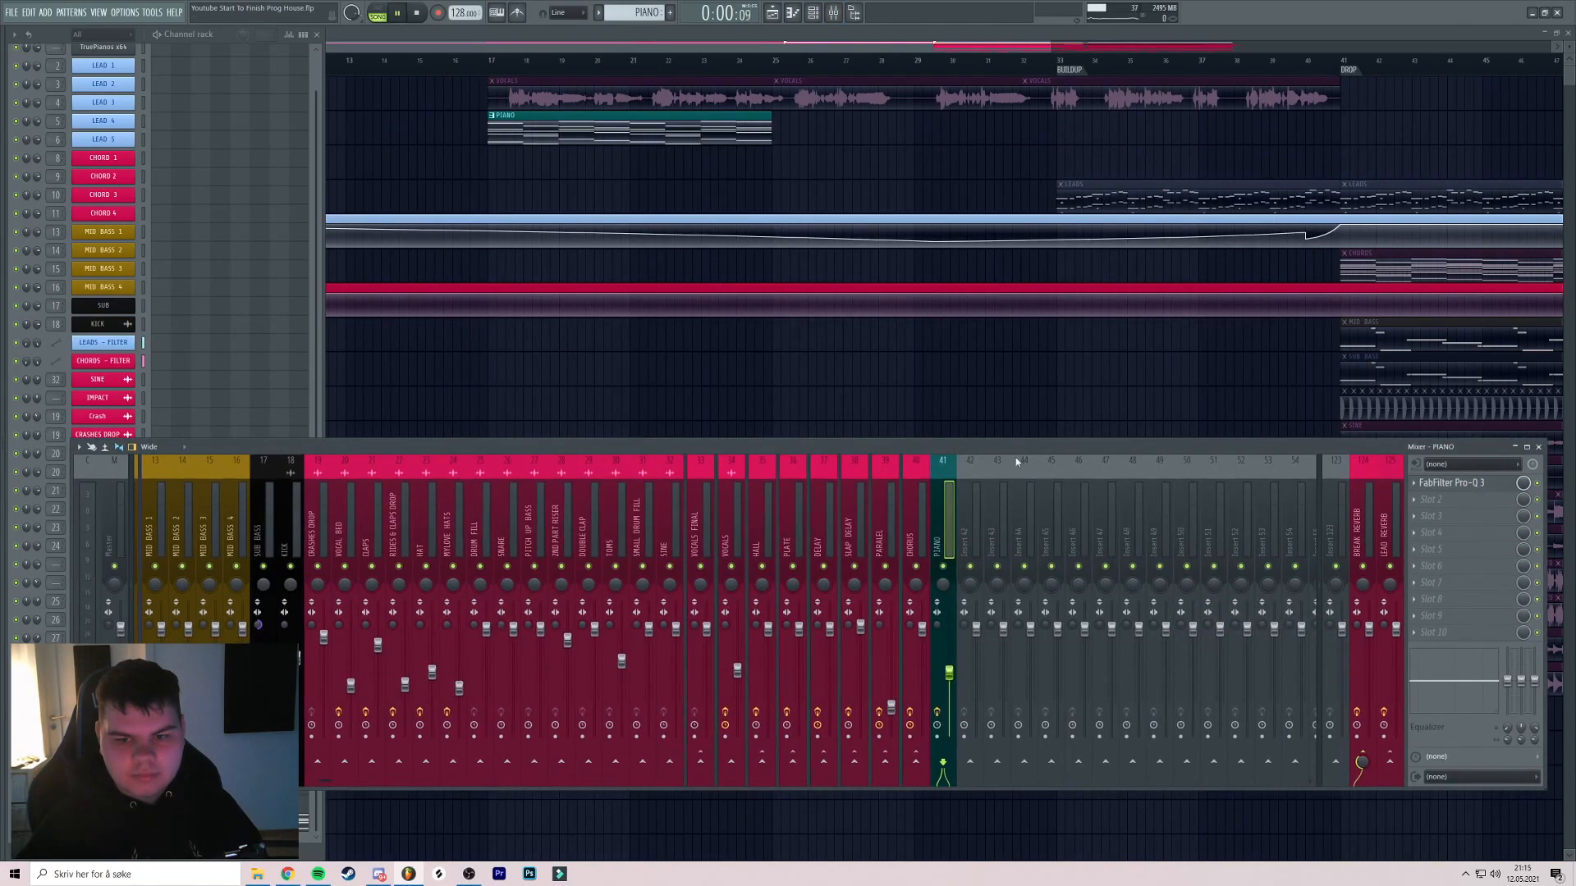
left_click(490, 61)
left_click(834, 14)
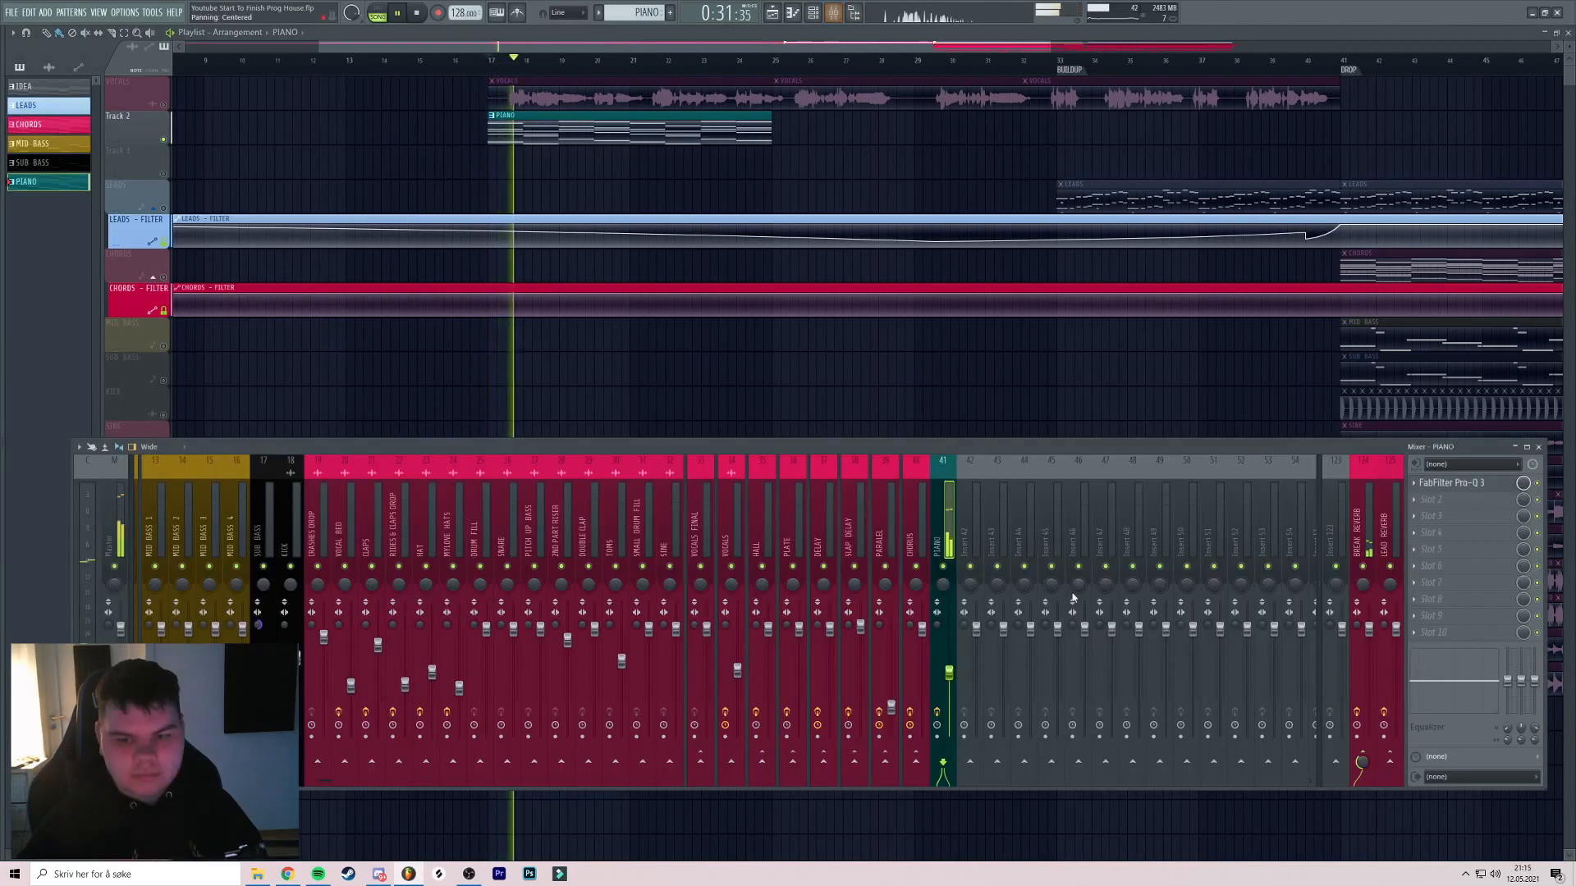
left_click_drag(950, 673, 949, 688)
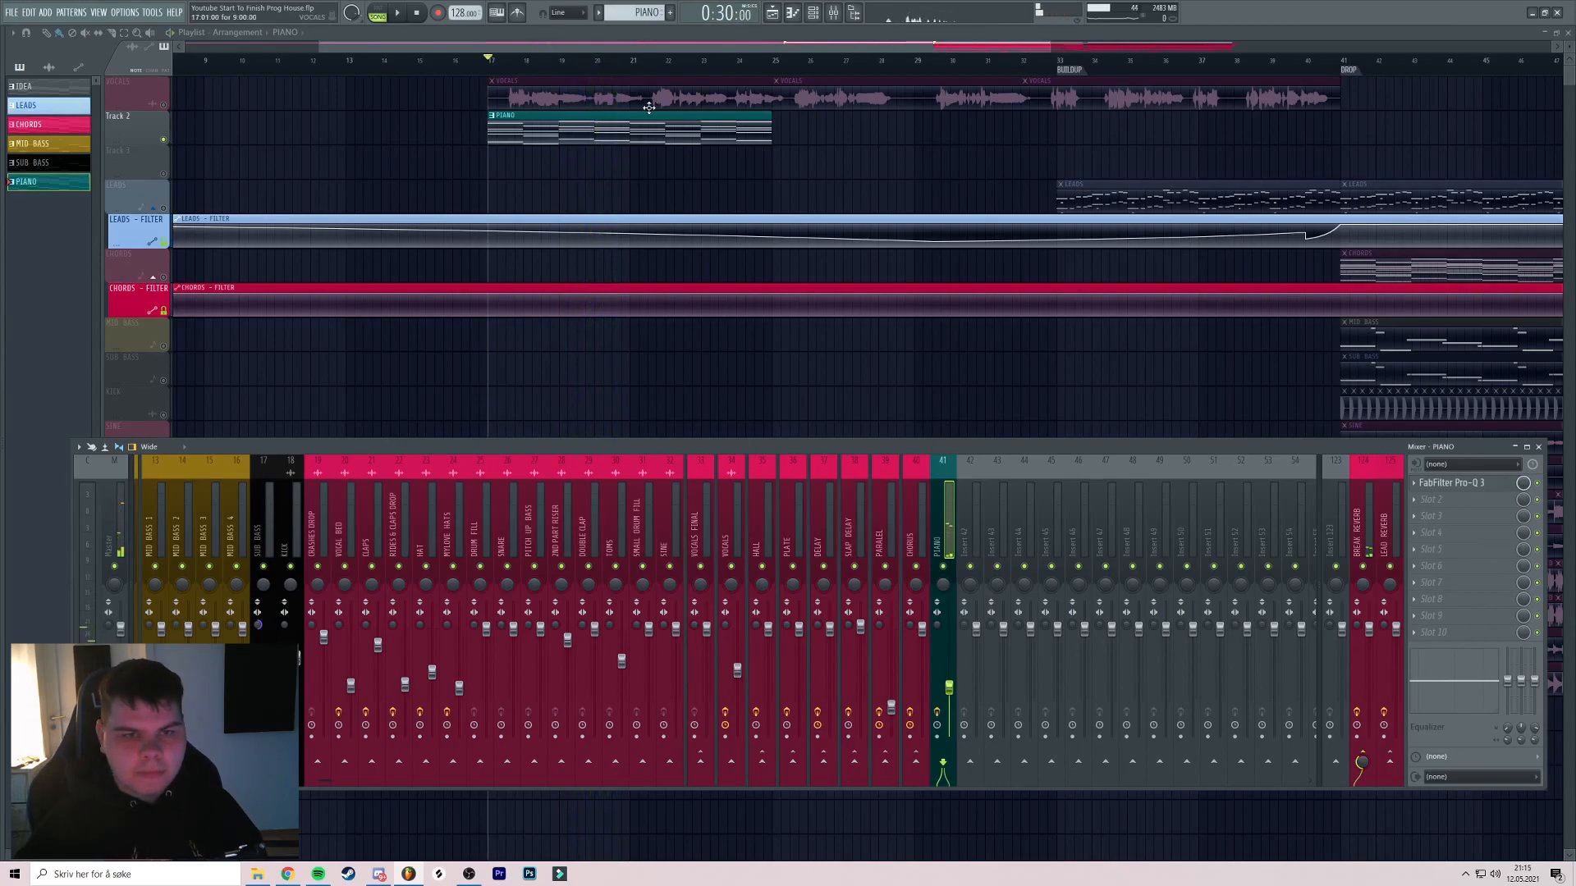
Auto-name Track 2 PIANO after its clip
key("F9")
scroll(448, 152, "down", 5)
right_click(129, 111)
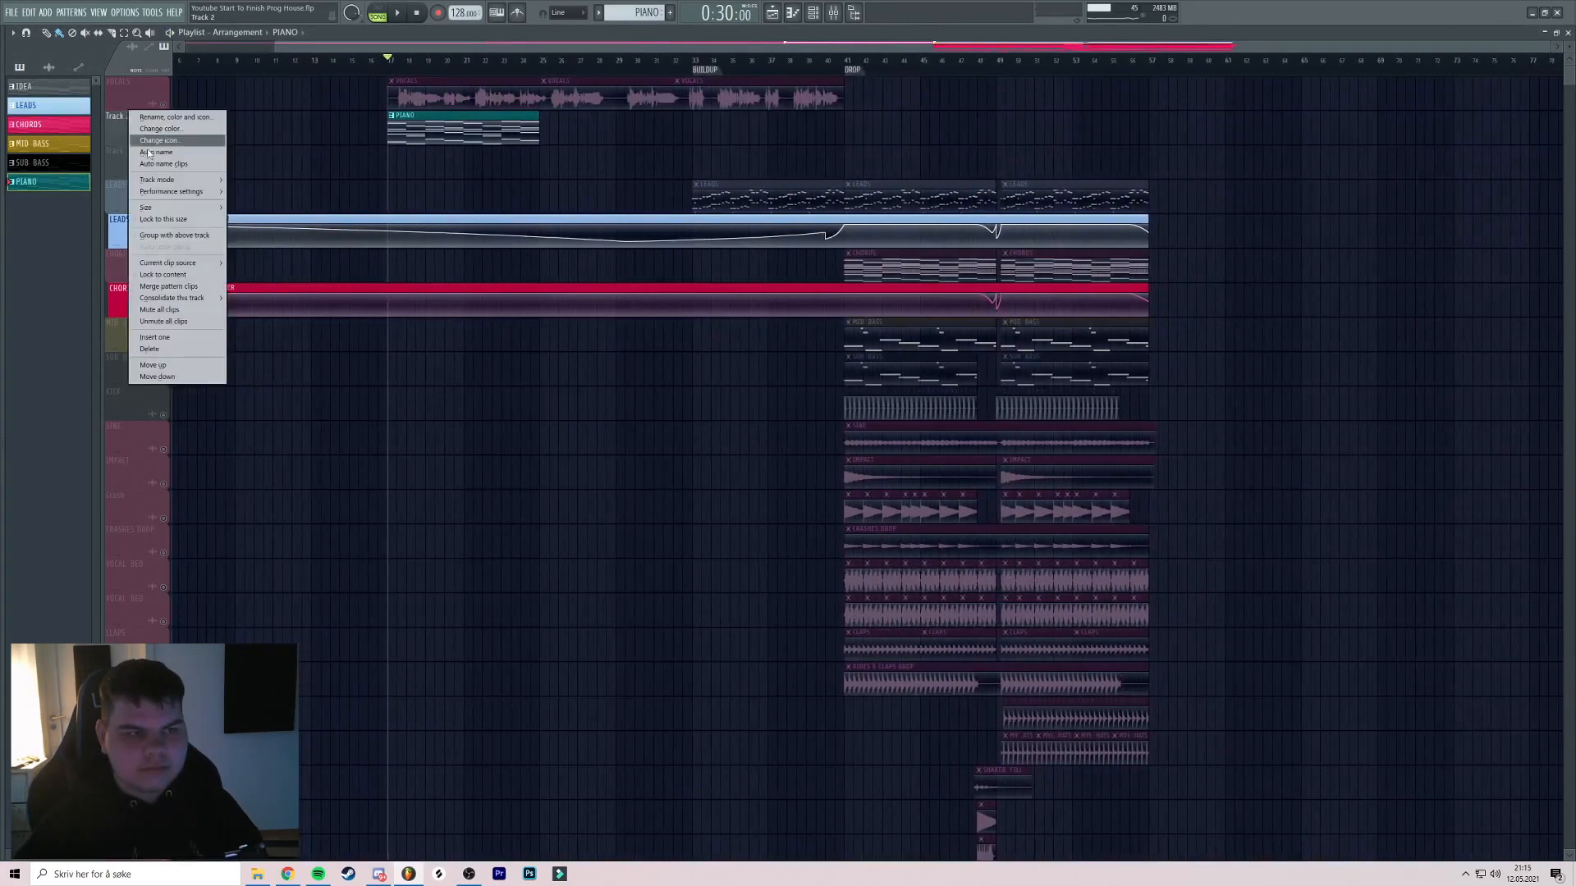
left_click(151, 153)
Copy the PIANO clip twice toward the drop and unsolo the track
left_click(626, 144)
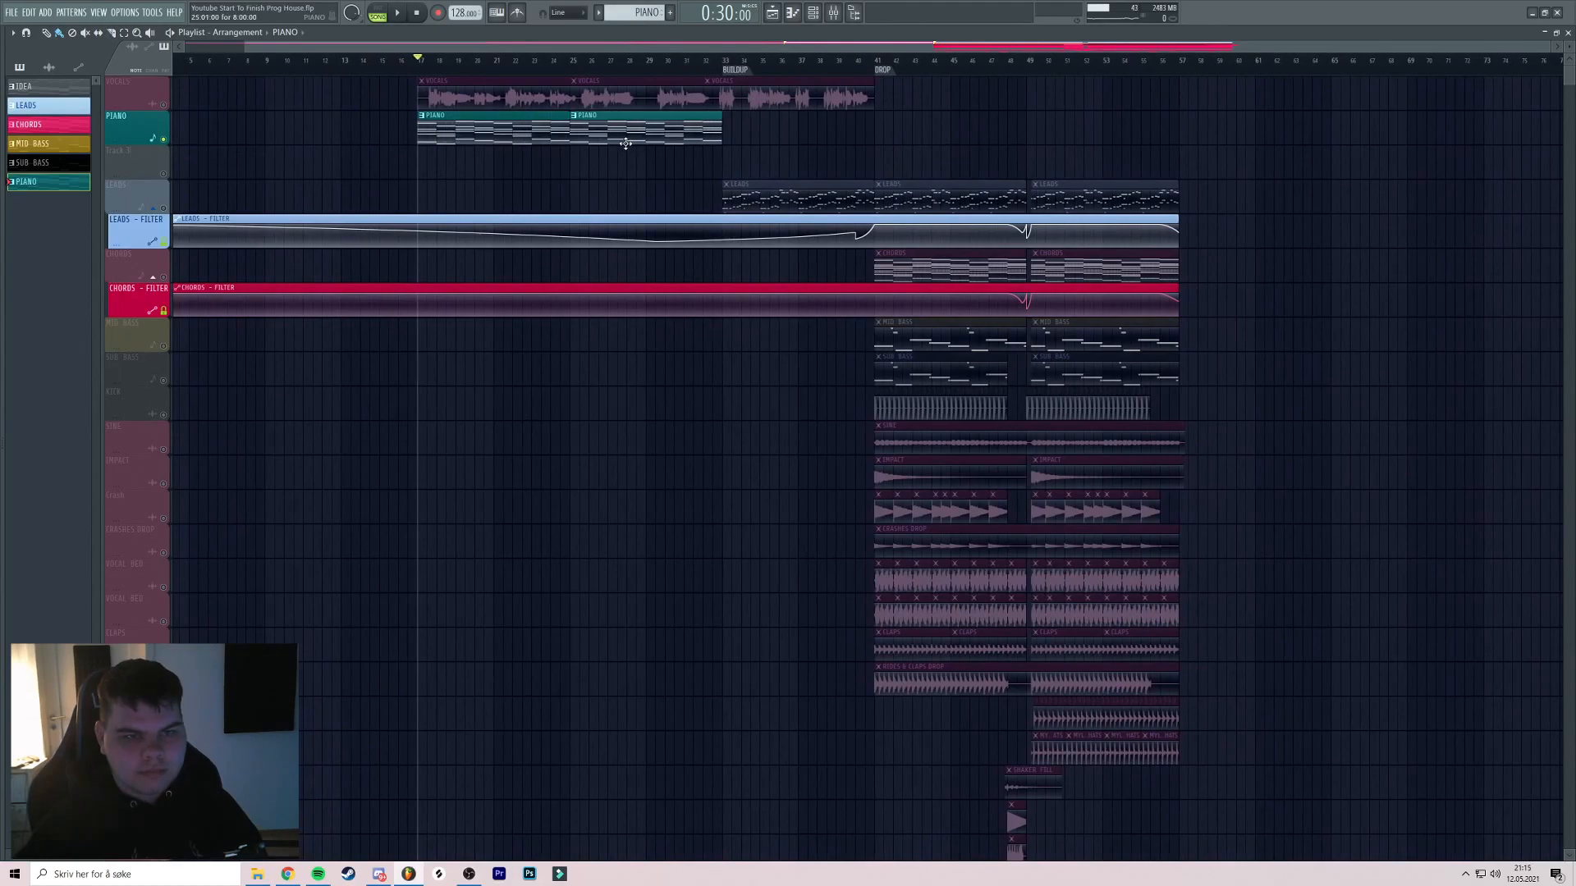
left_click_drag(664, 129, 847, 129)
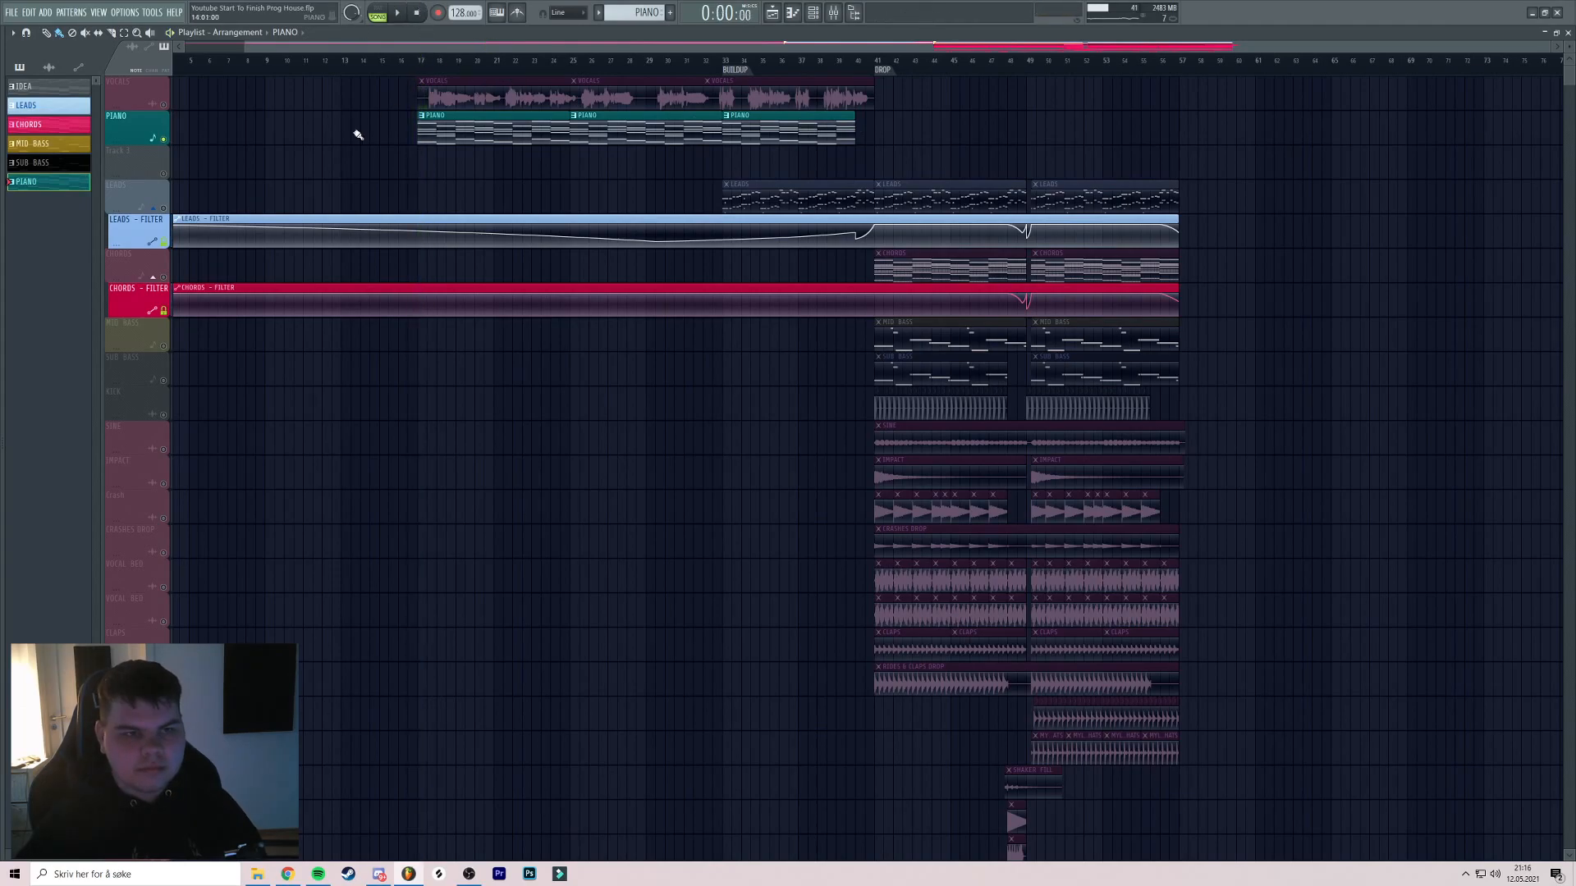
right_click(168, 138)
scroll(418, 64, "up", 3)
key("space")
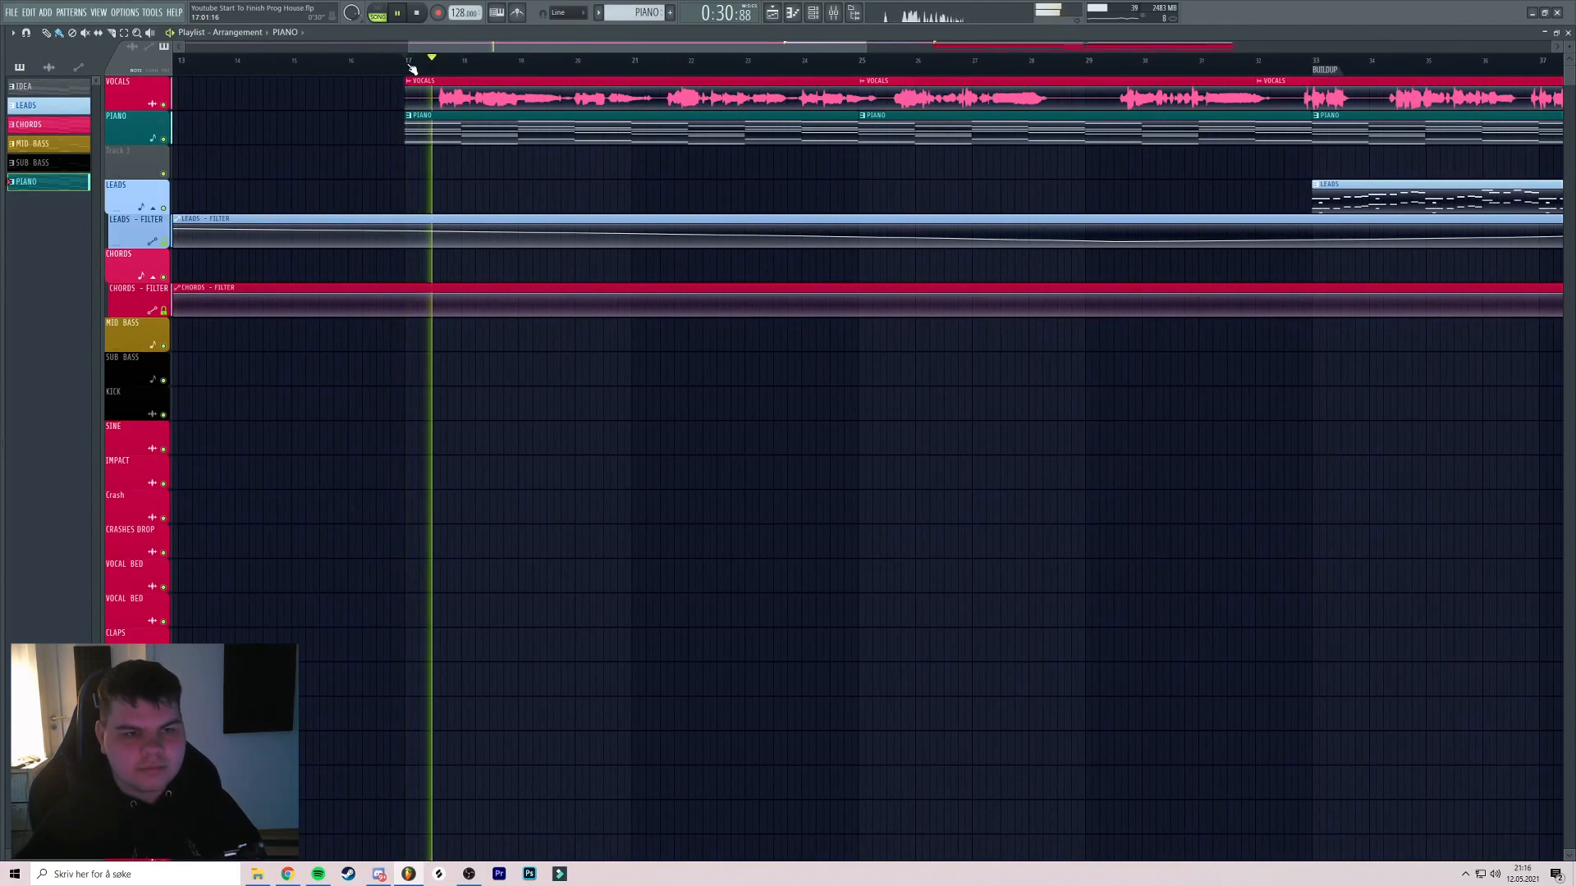
Play the break from bar 17 zoomed in on the PIANO clips, then stop
left_click_drag(413, 70, 588, 133)
scroll(974, 113, "down", 2)
scroll(588, 133, "down", 3)
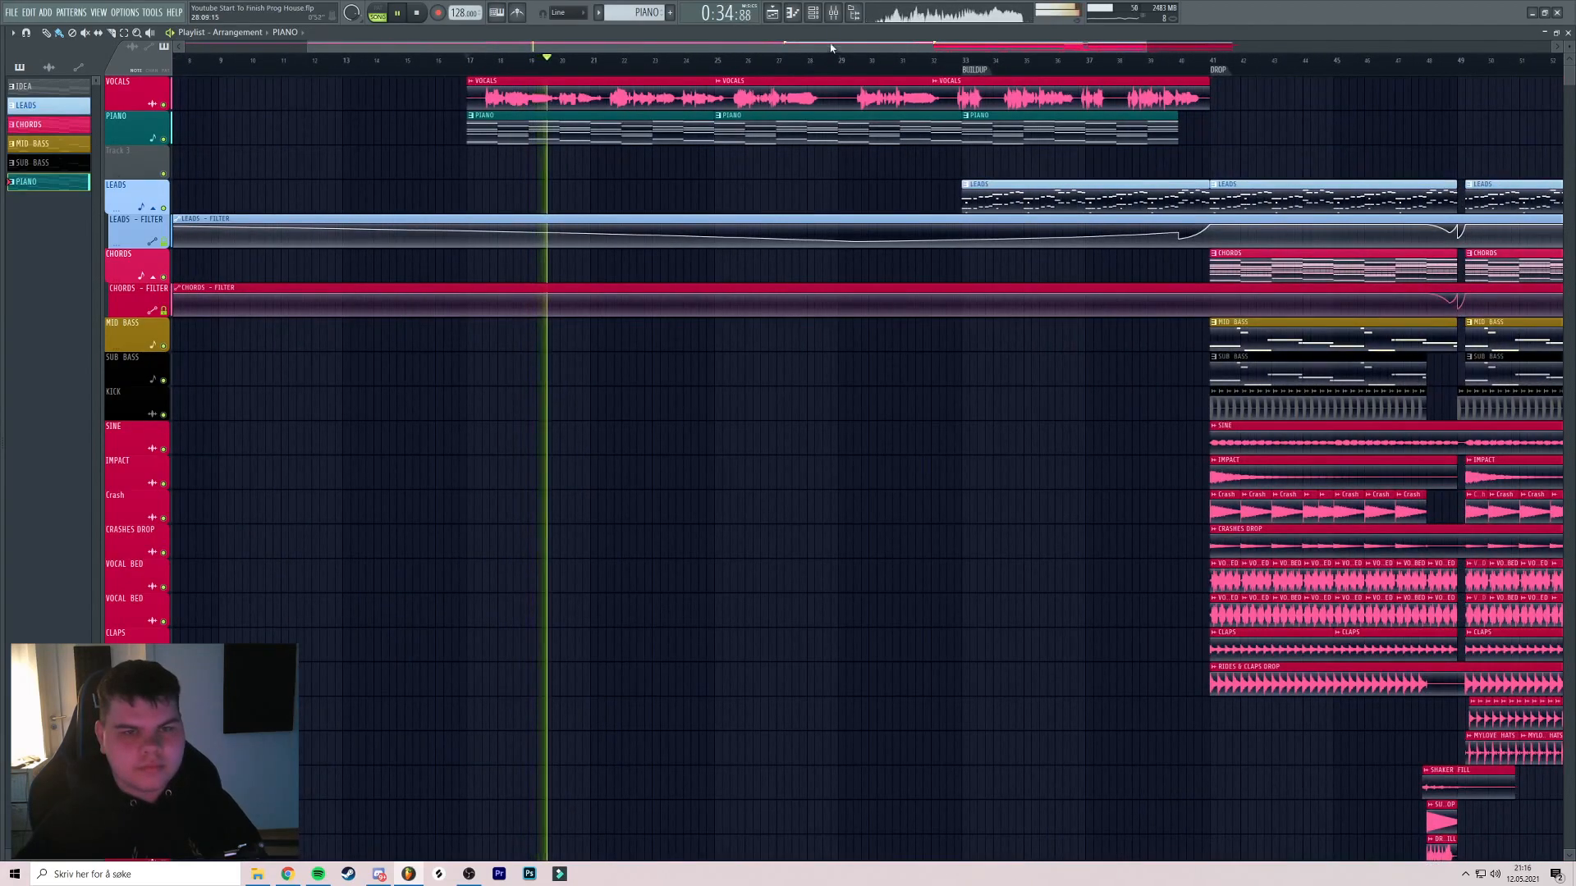
key("F9")
key("F9")
left_click_drag(771, 114, 700, 133)
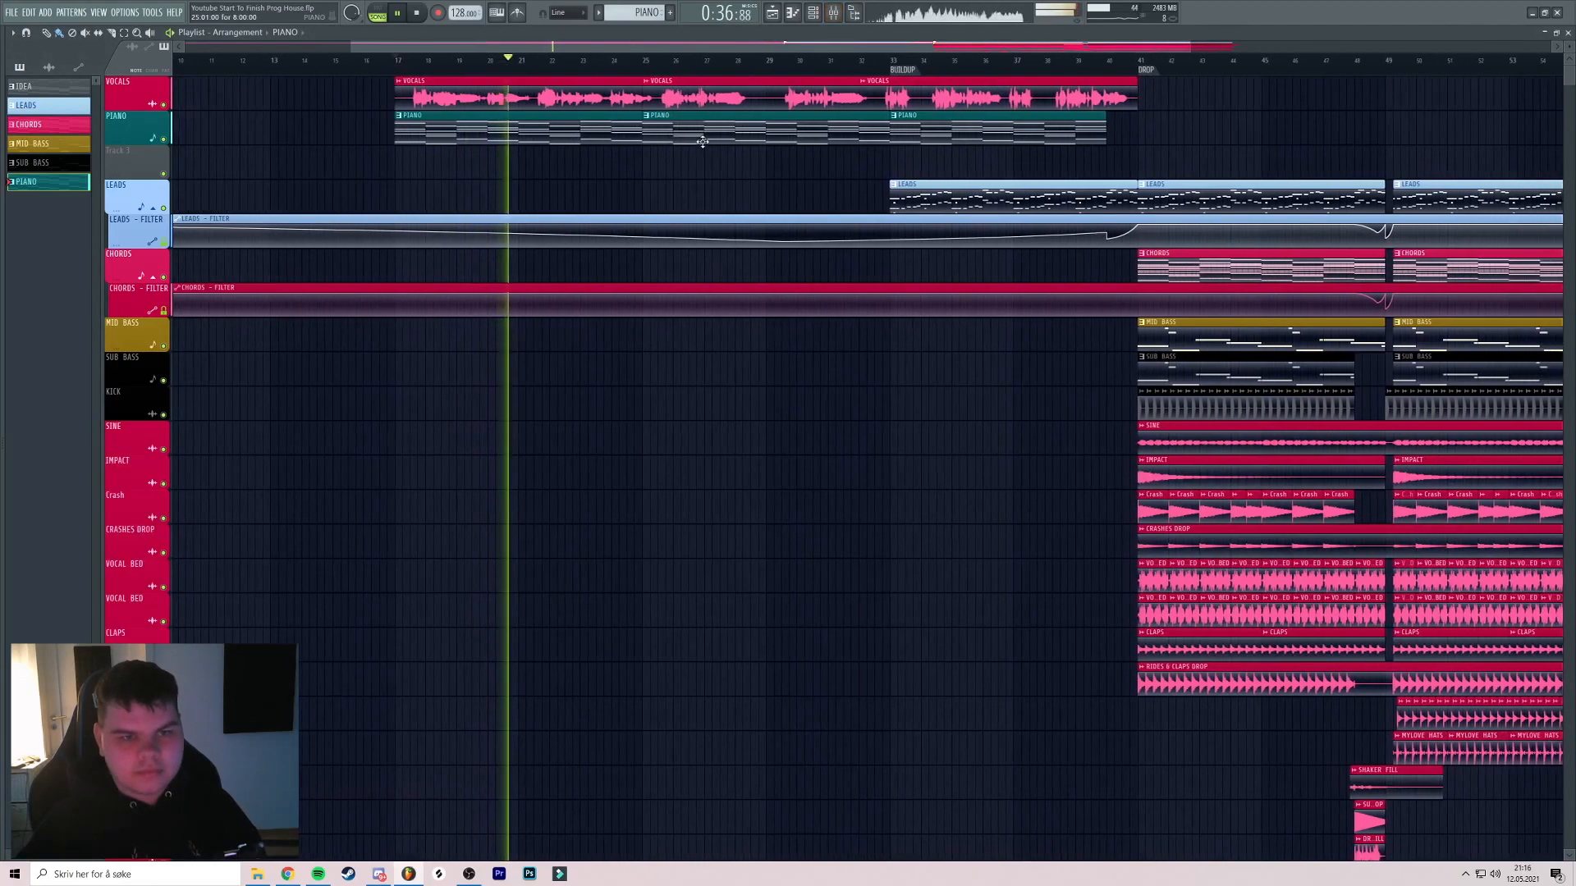
scroll(631, 133, "up", 3)
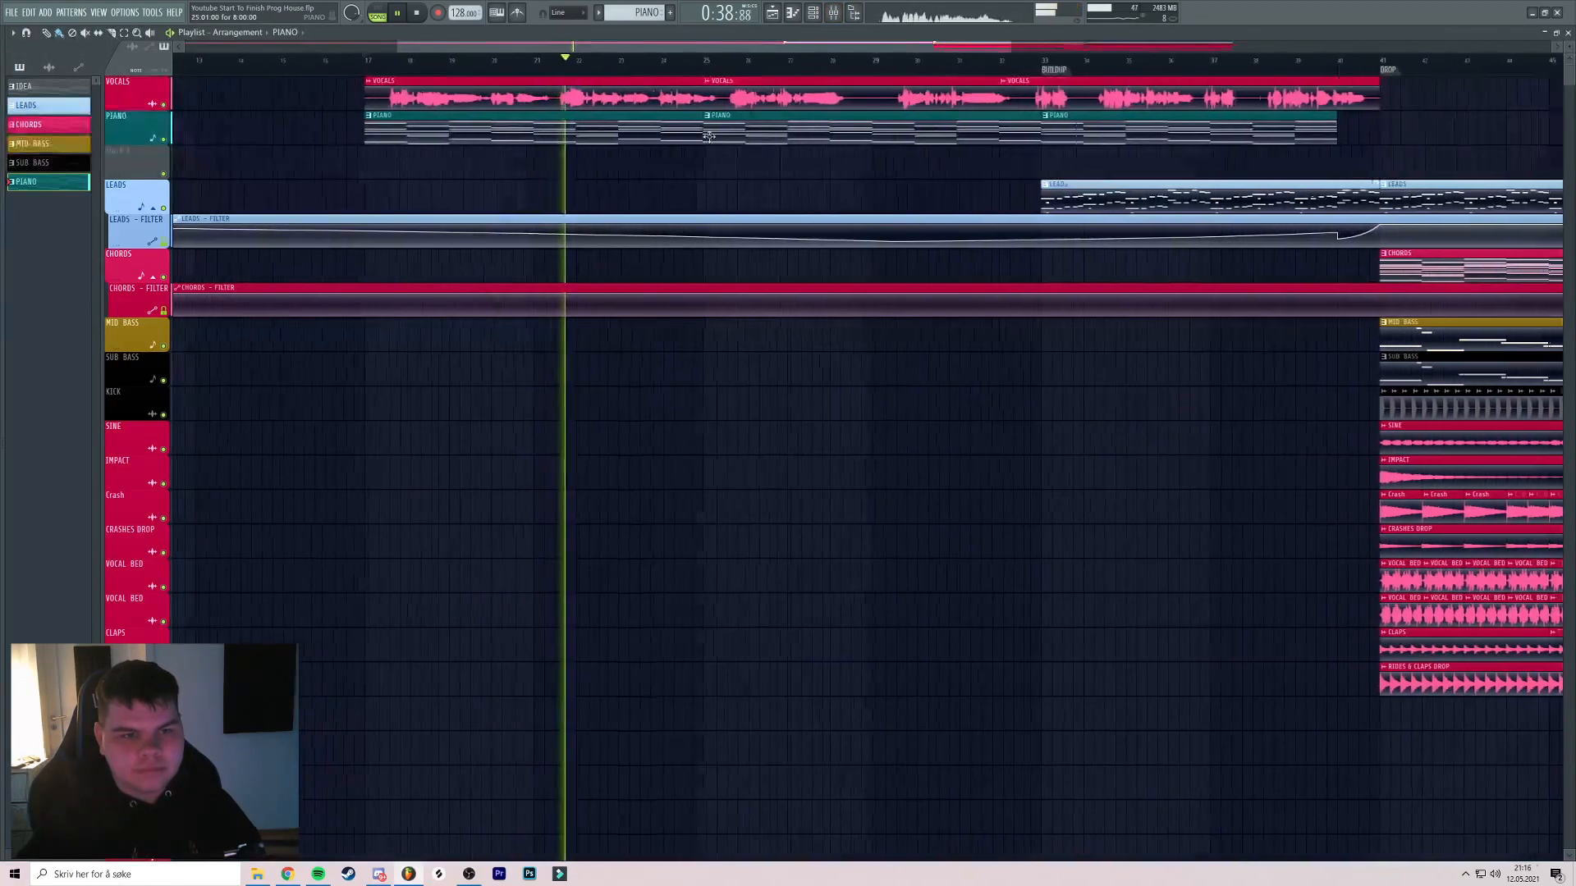
scroll(662, 140, "up", 2)
left_click_drag(662, 140, 707, 131)
scroll(722, 130, "down", 3)
scroll(711, 130, "up", 4)
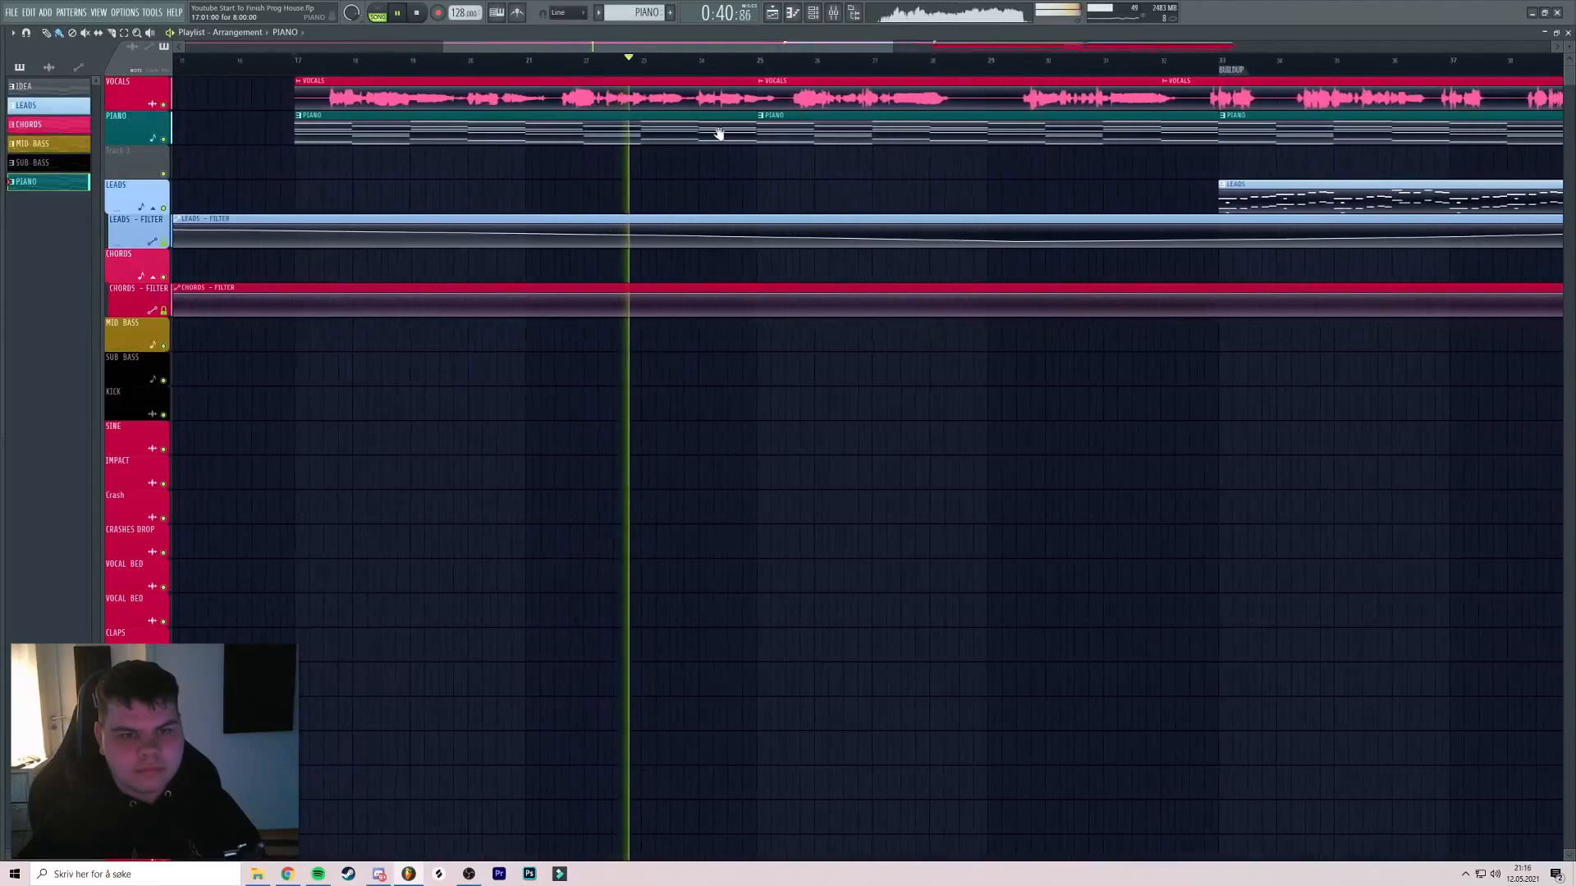
scroll(721, 133, "down", 3)
scroll(726, 136, "up", 4)
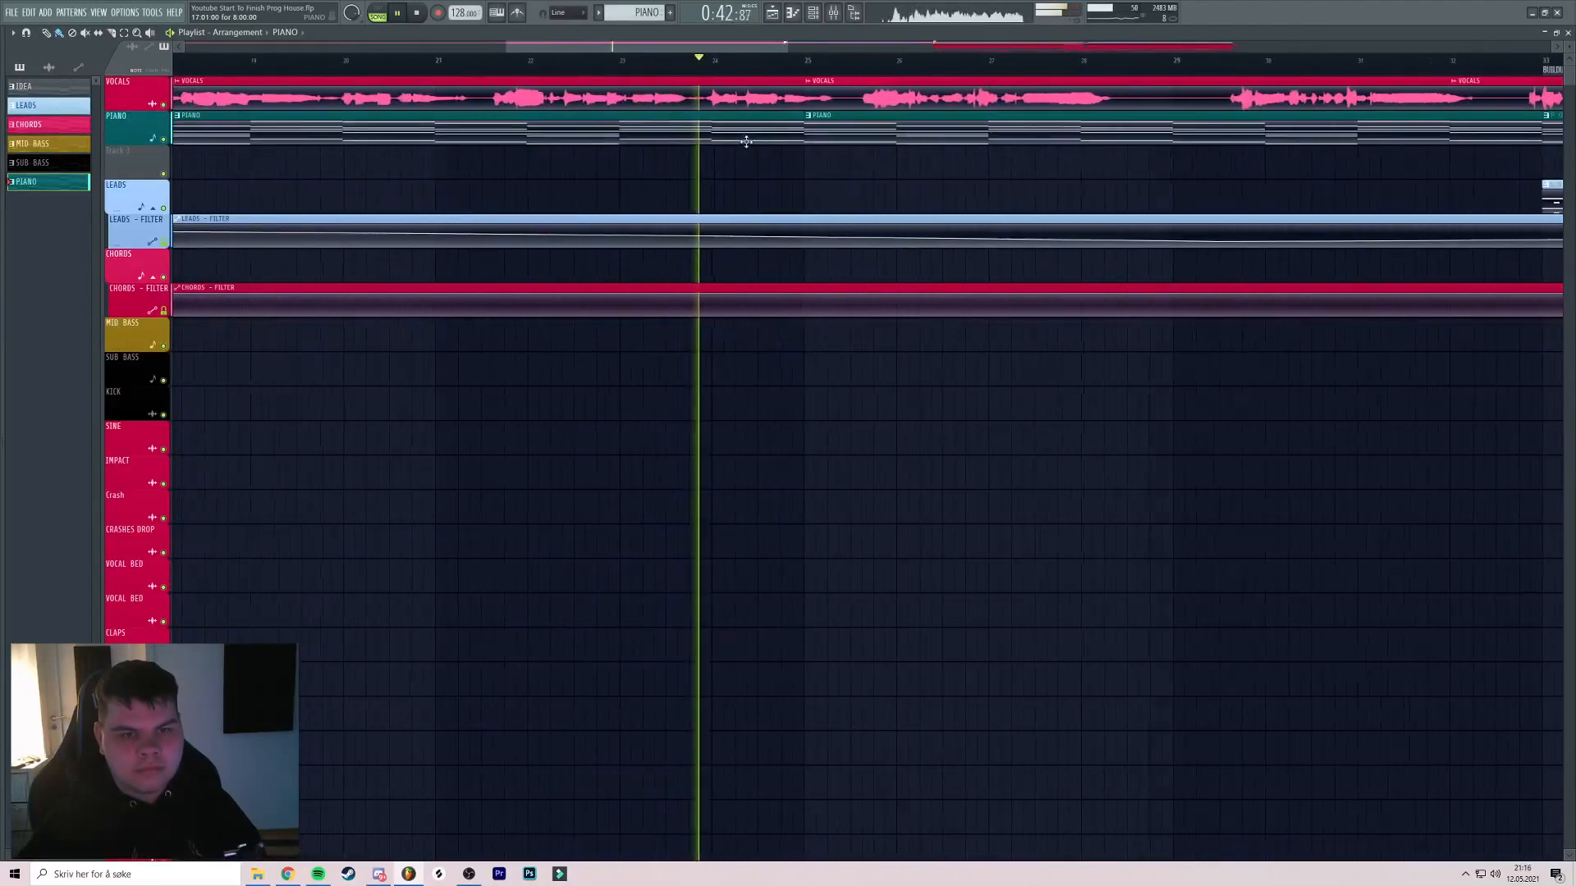
scroll(726, 137, "down", 4)
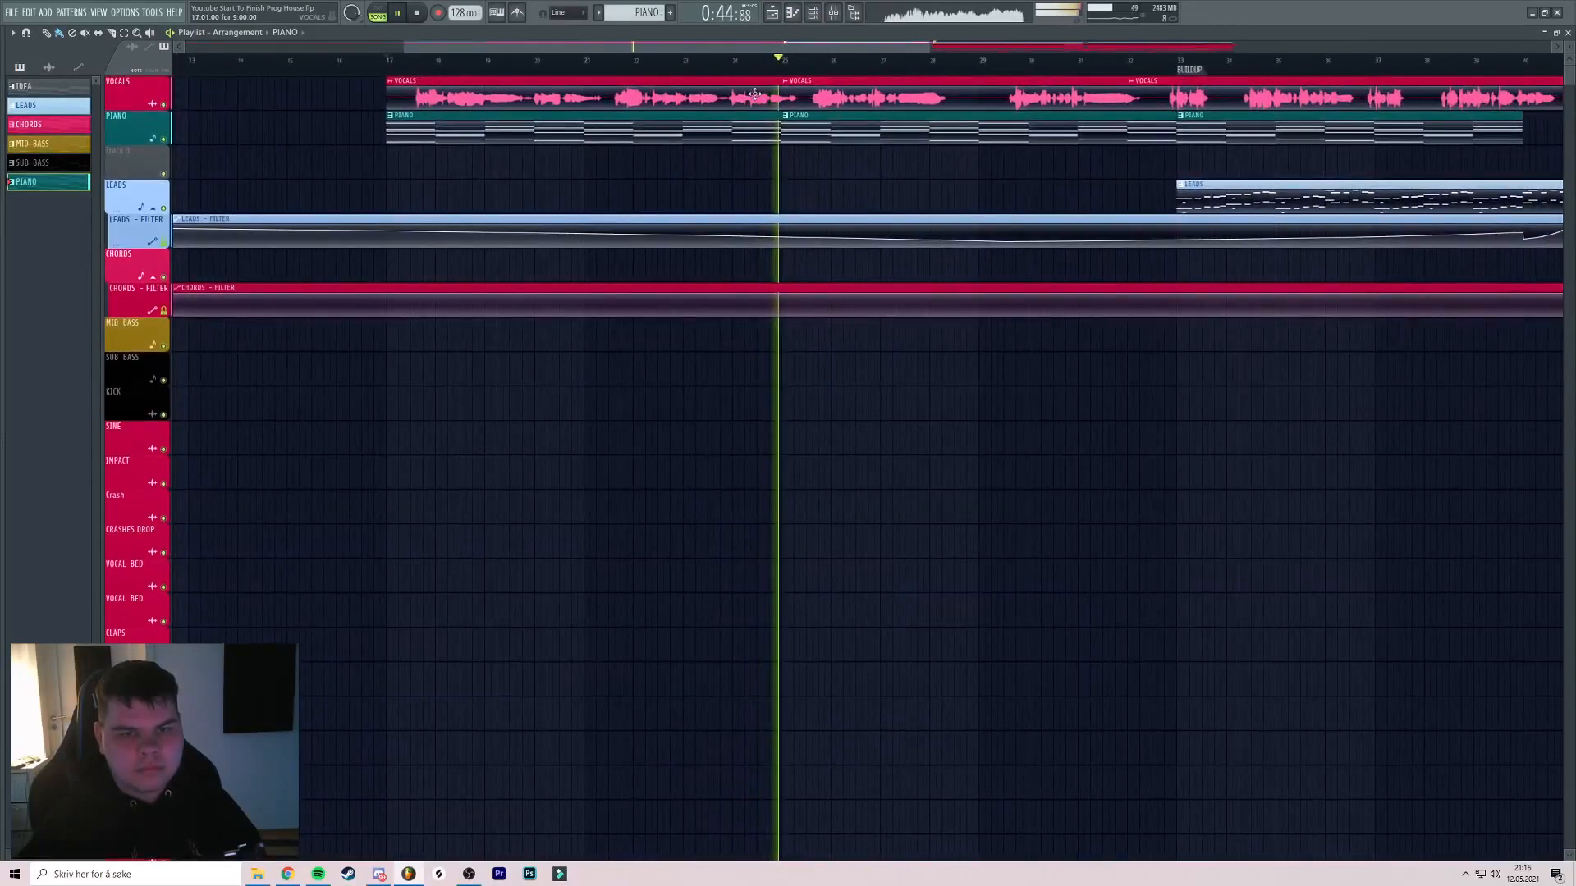
left_click(417, 14)
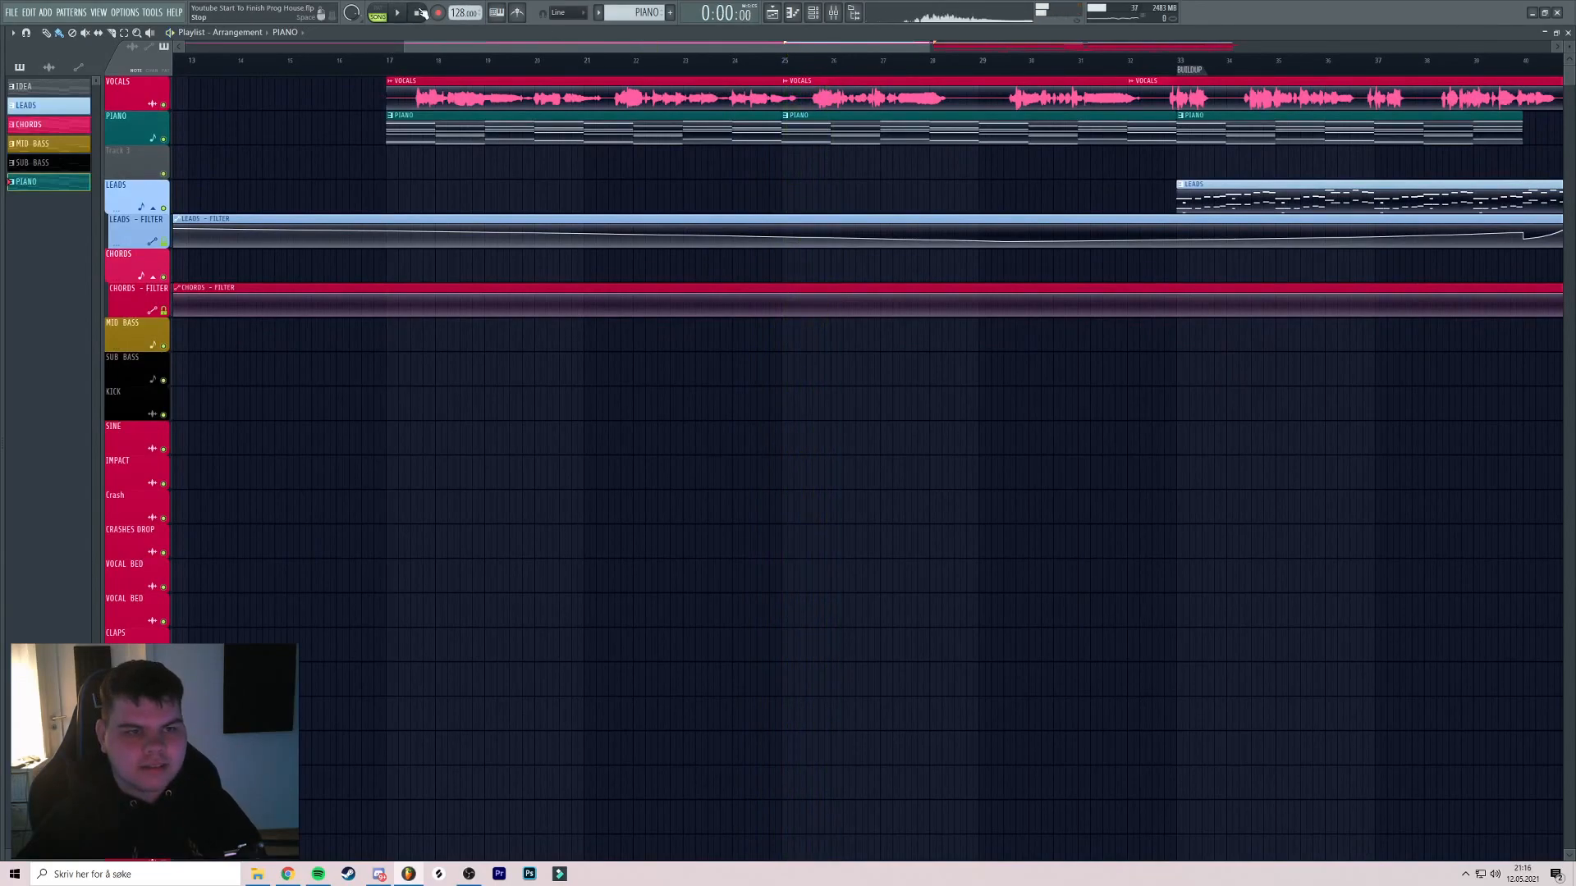
Restart playback and reset the play position near bar 17
scroll(856, 106, "down", 6)
key("space")
key("space")
scroll(489, 90, "left", 1)
scroll(890, 77, "right", 5)
scroll(855, 123, "left", 5)
scroll(726, 113, "right", 4)
scroll(726, 112, "left", 4)
left_click(400, 61)
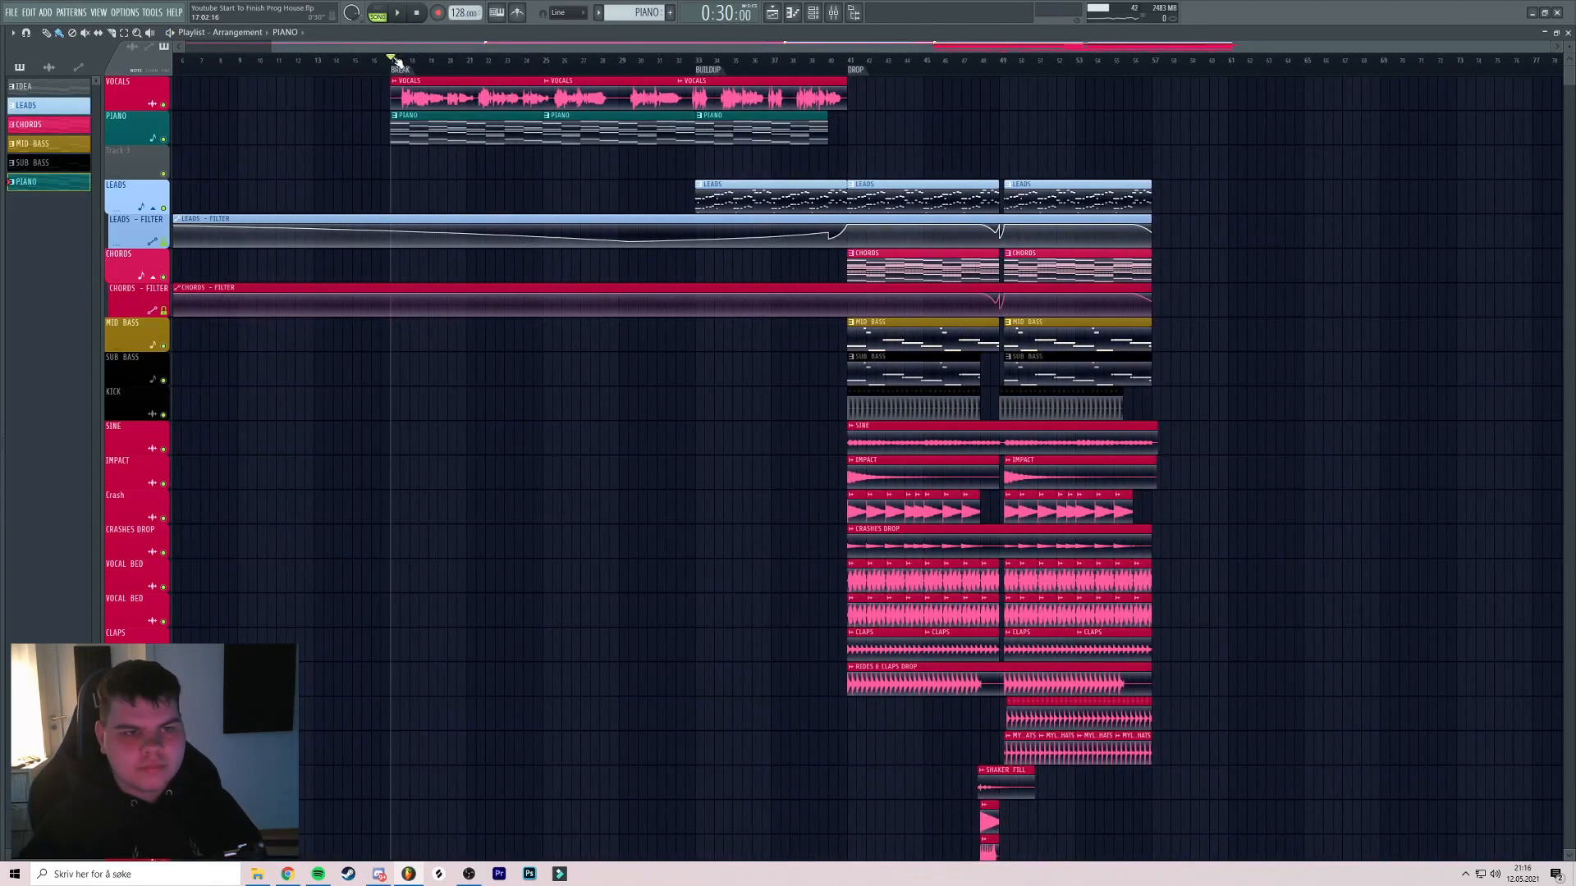
scroll(402, 61, "up", 3)
Create a teal GUITAR pattern and auto-name Track 3 GUITAR
left_click(670, 12)
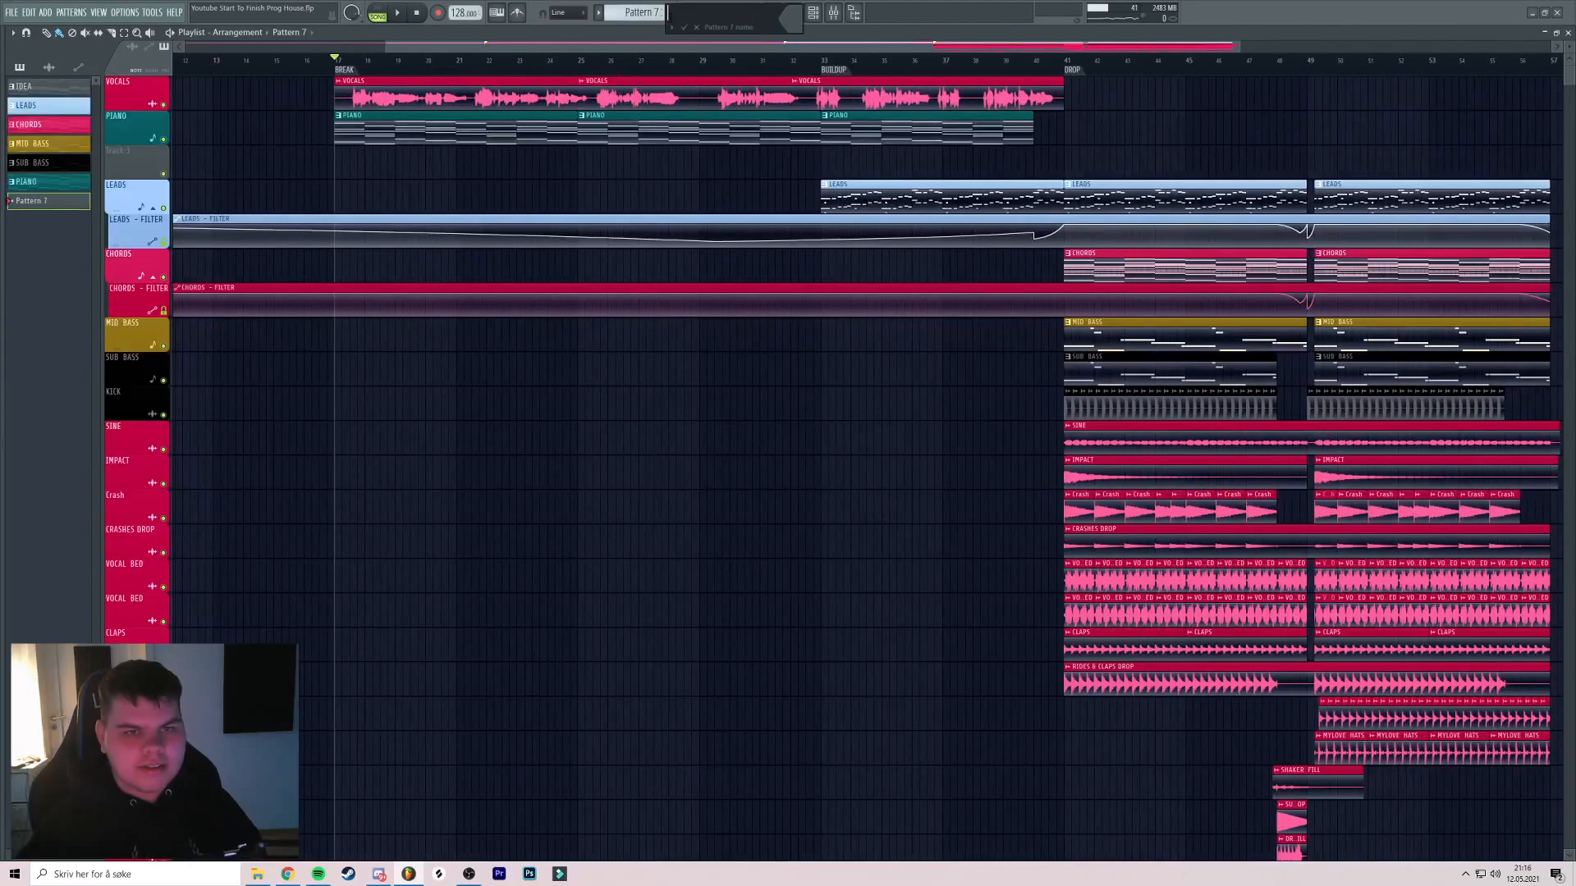
left_click(769, 26)
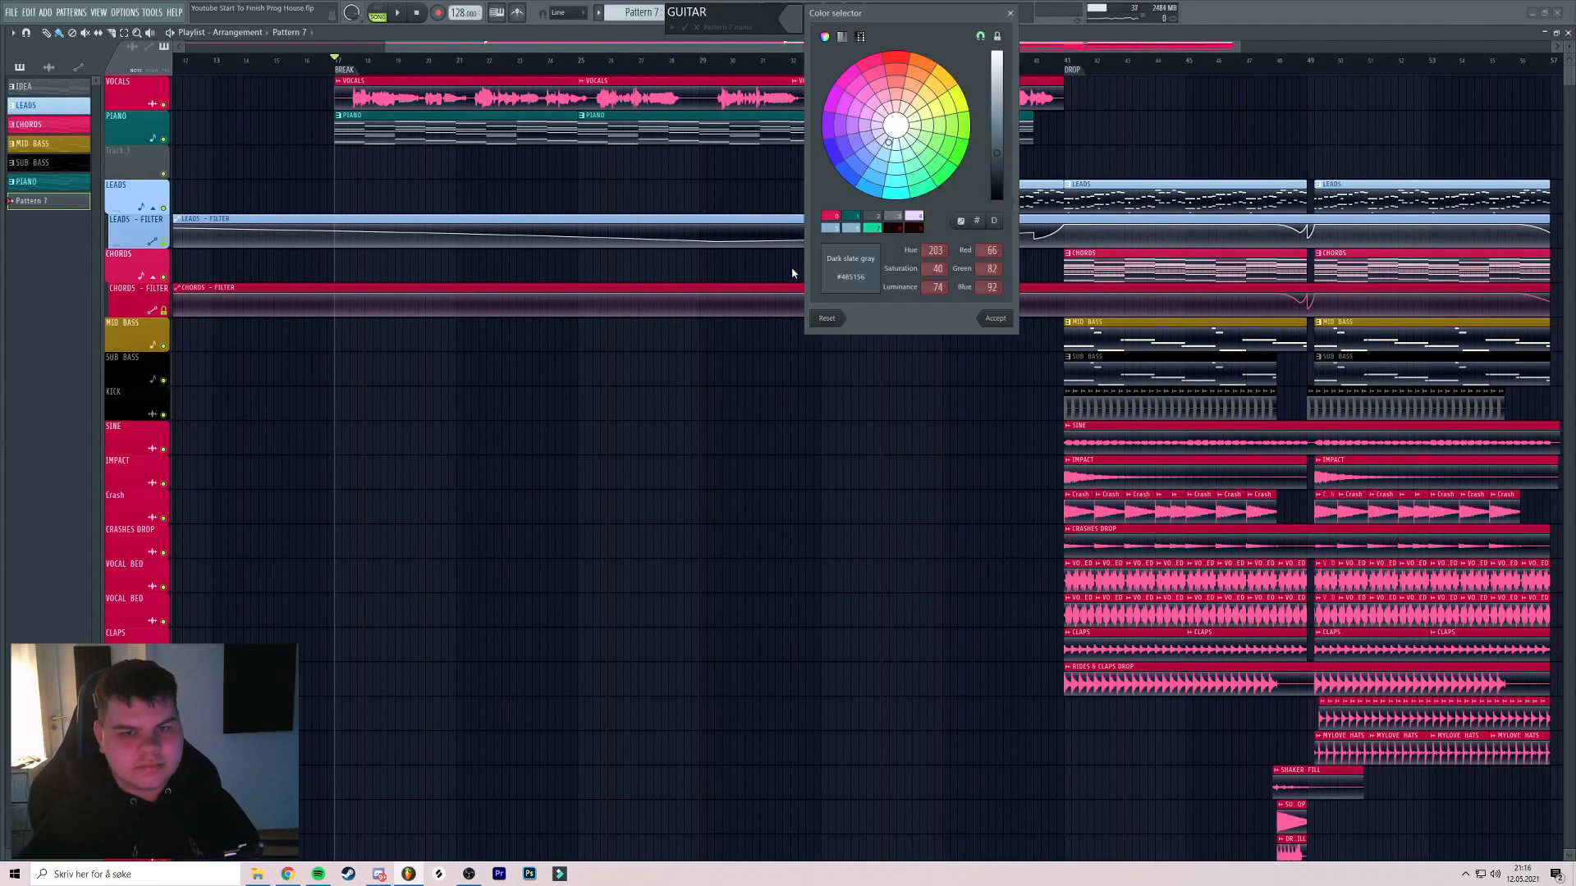
key("Return")
key("Return")
right_click(162, 162)
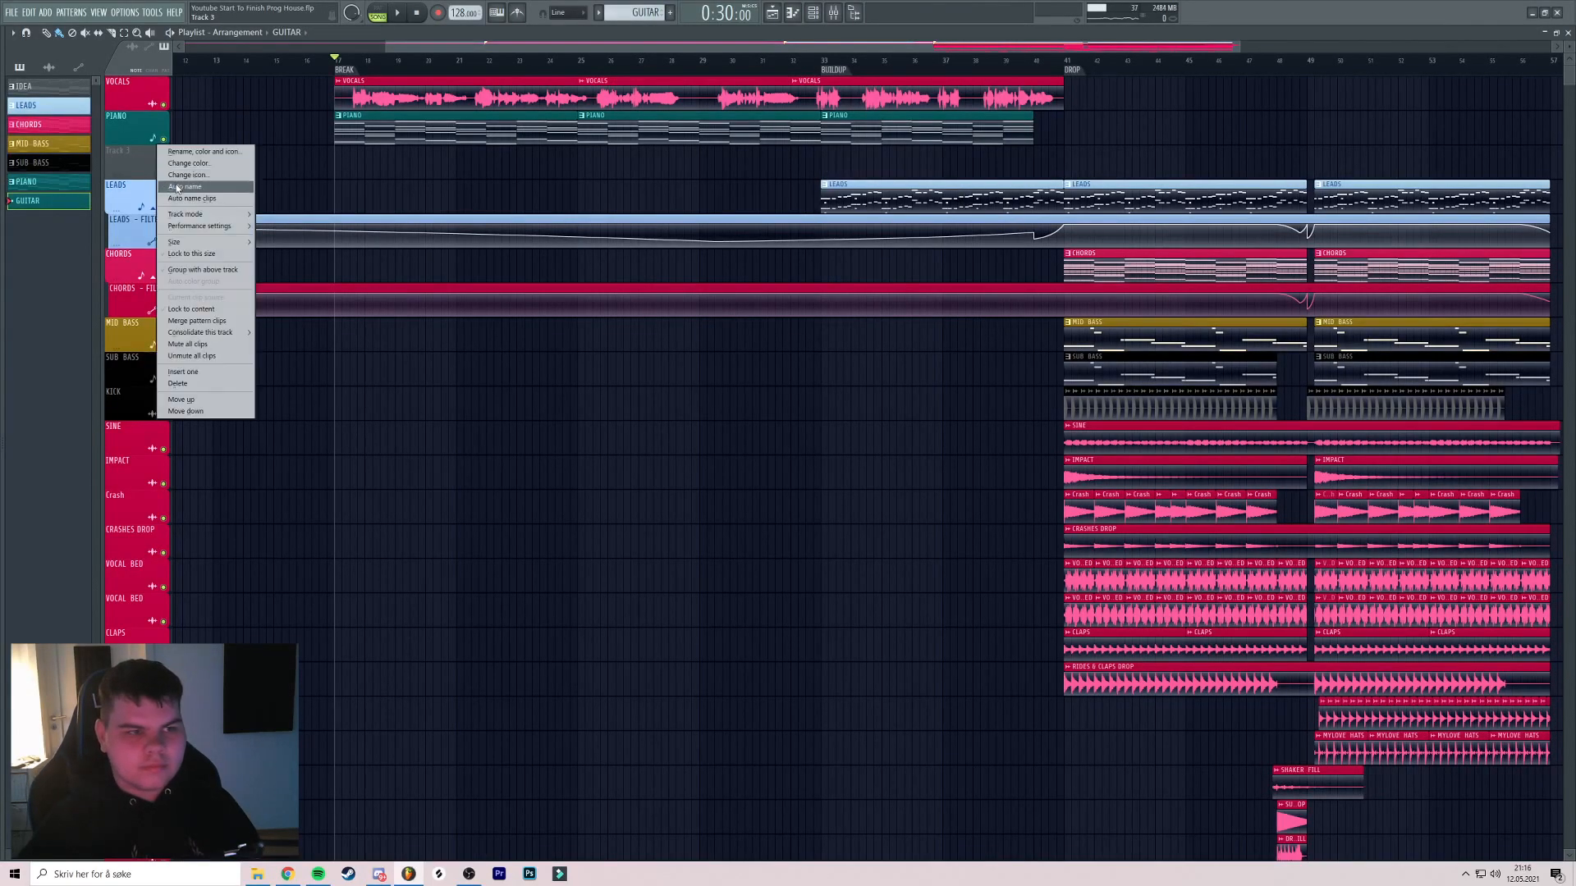
left_click(182, 186)
right_click(162, 161)
left_click(182, 185)
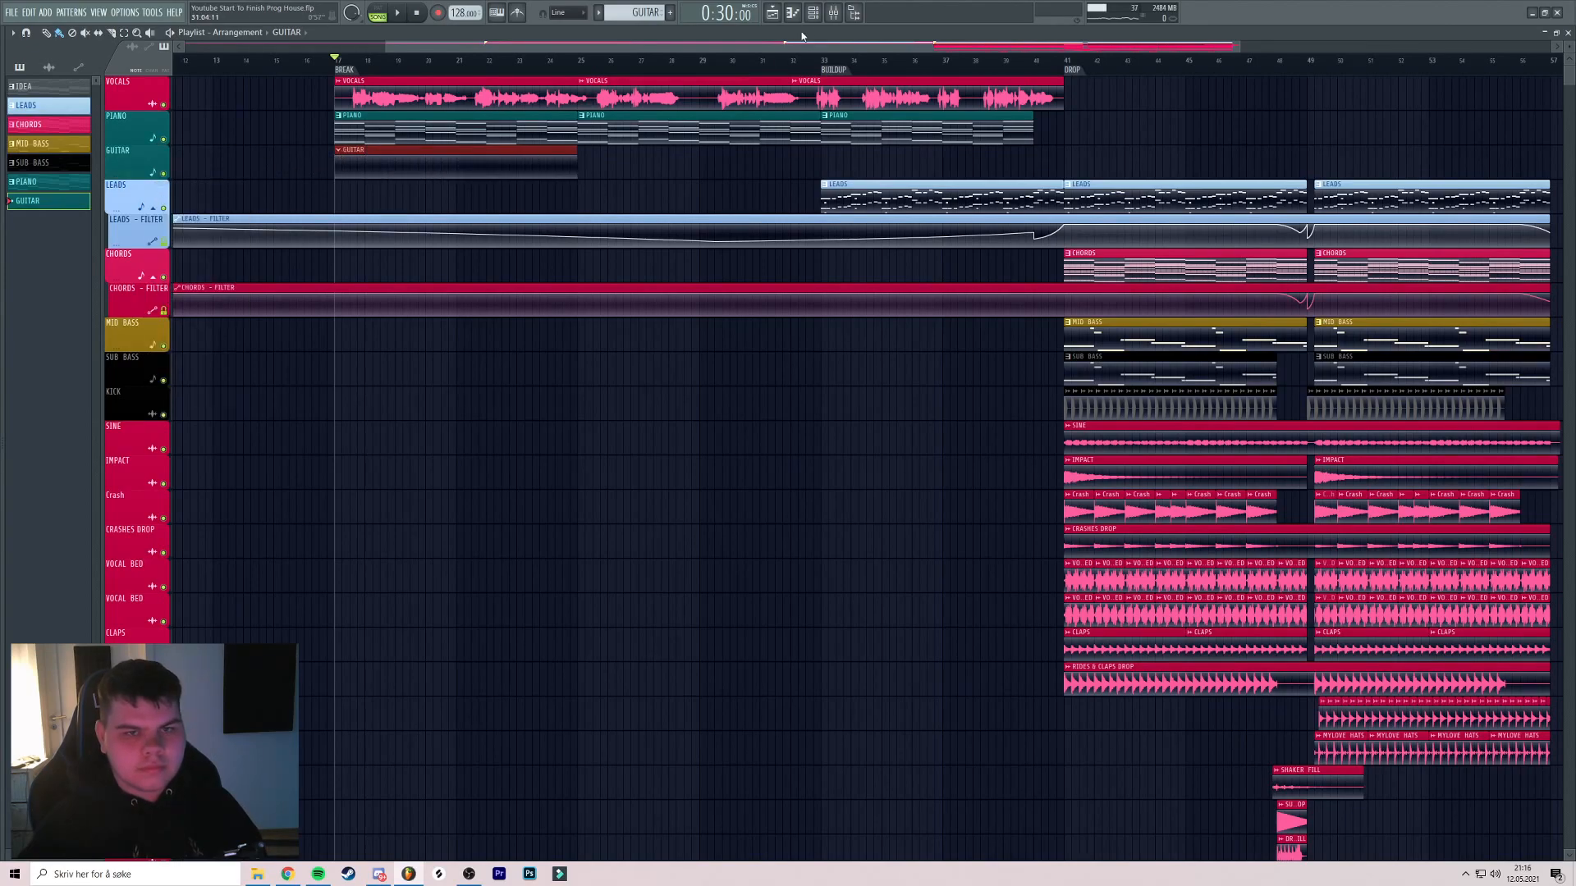
Add a Kontakt channel with Strummed Acoustic 2 12-String and load the Brit Pop song
left_click(813, 13)
left_click(85, 847)
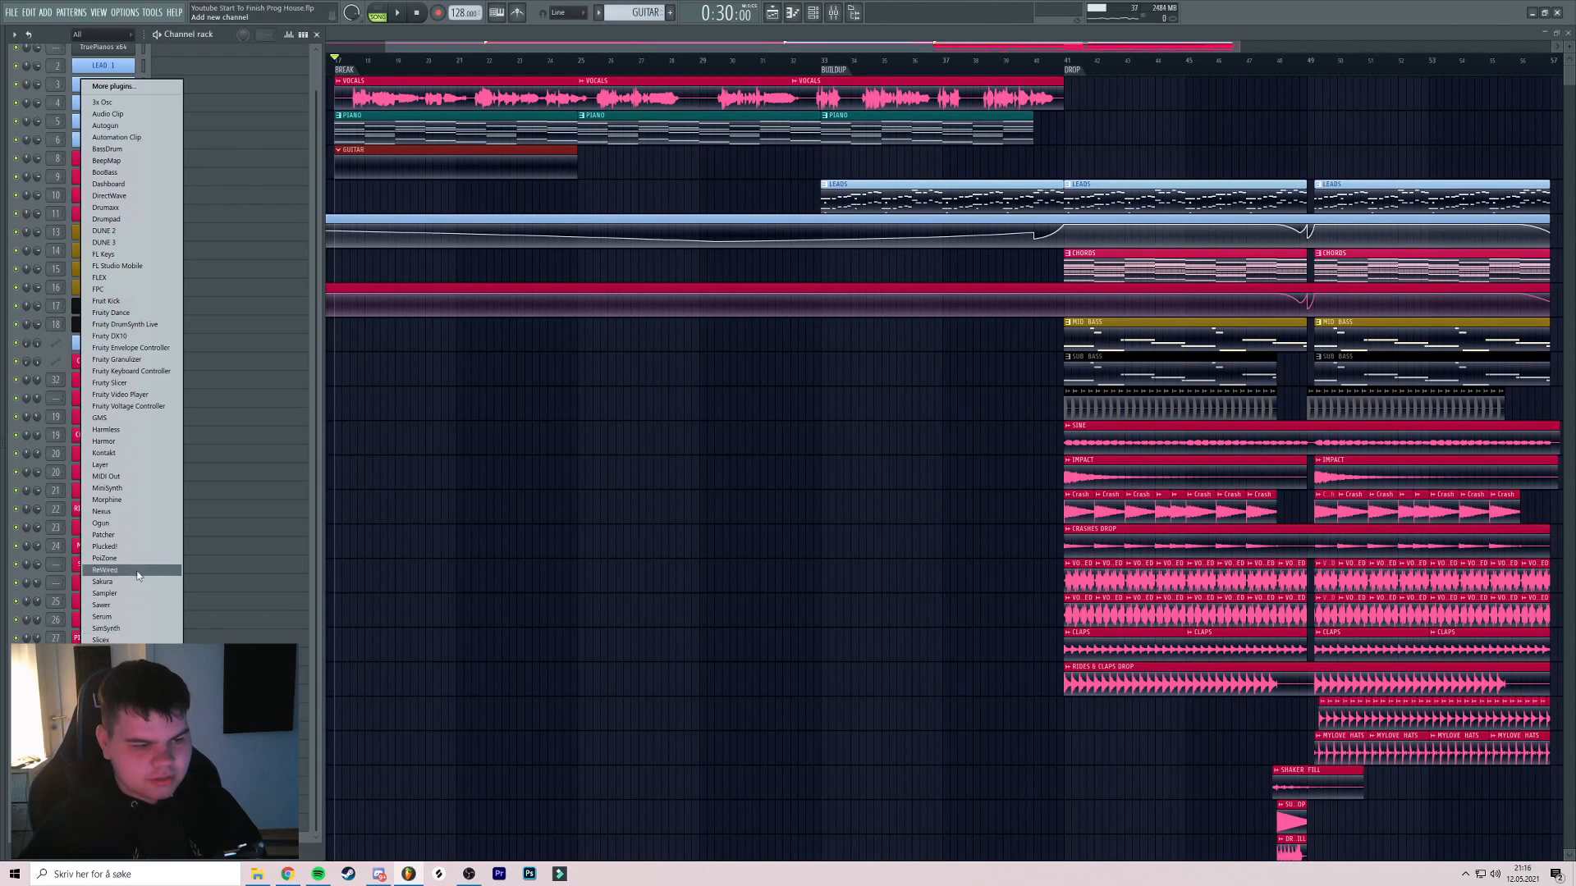
left_click(104, 453)
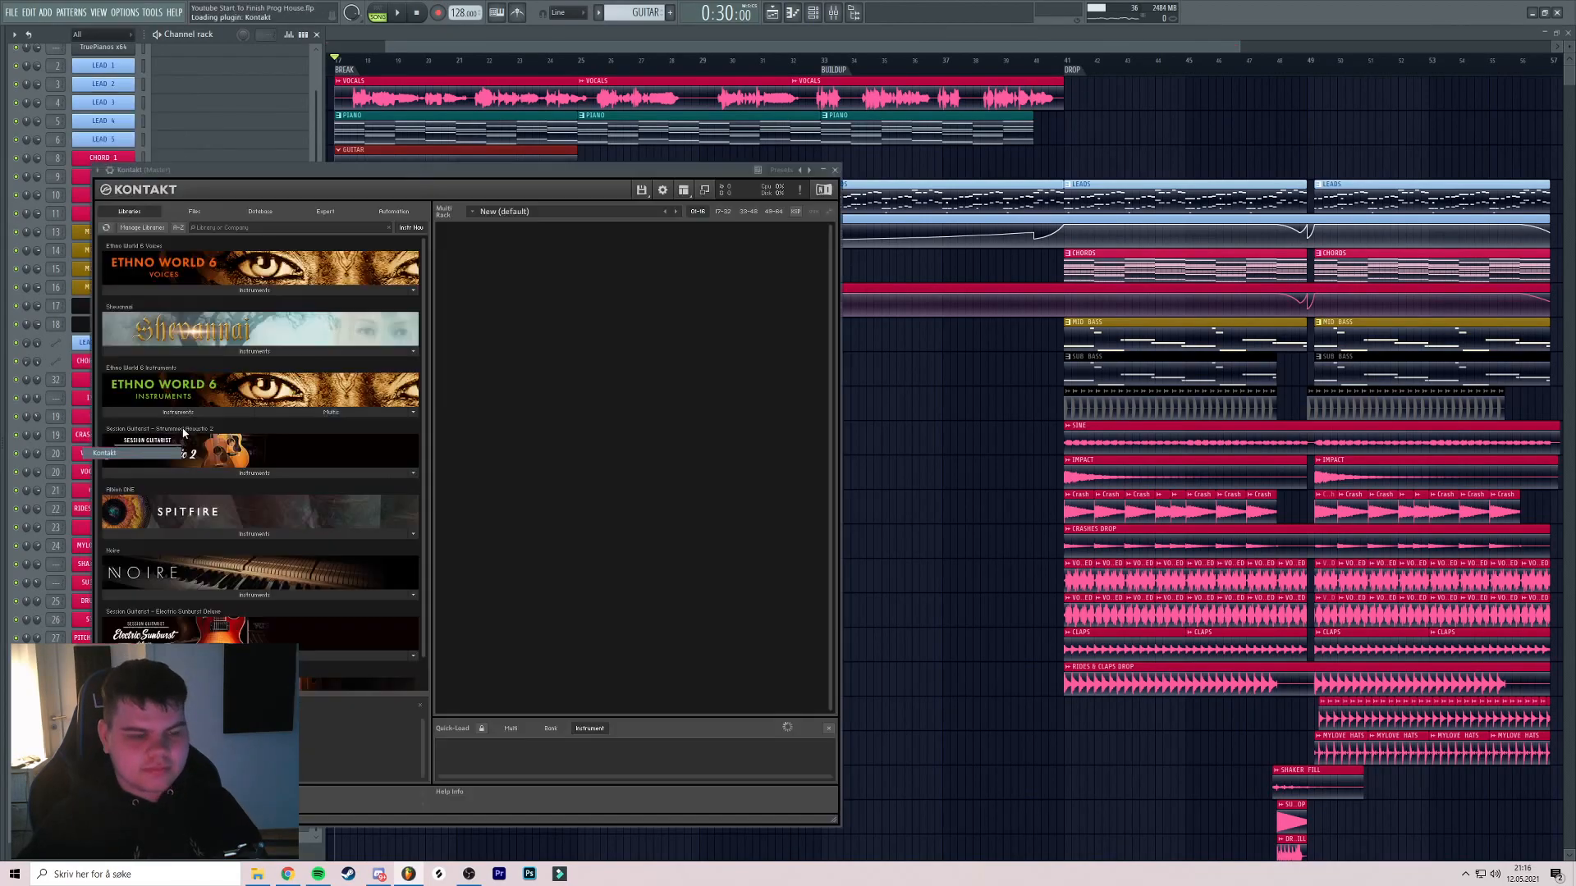
left_click_drag(384, 170, 528, 100)
scroll(486, 345, "down", 2)
left_click(464, 370)
double_click(320, 385)
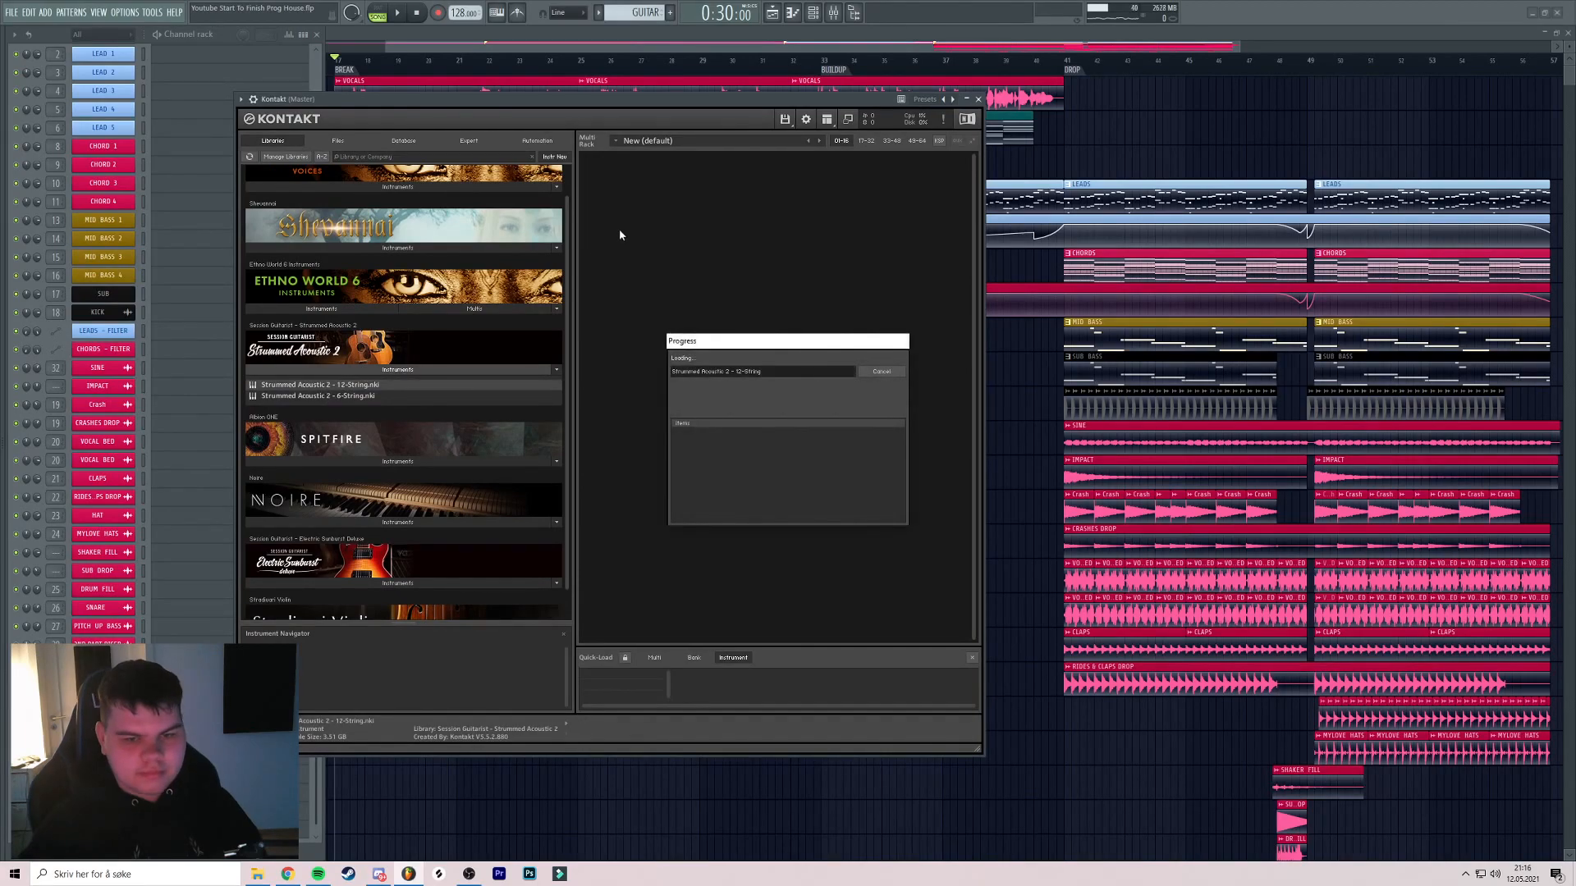
left_click(697, 374)
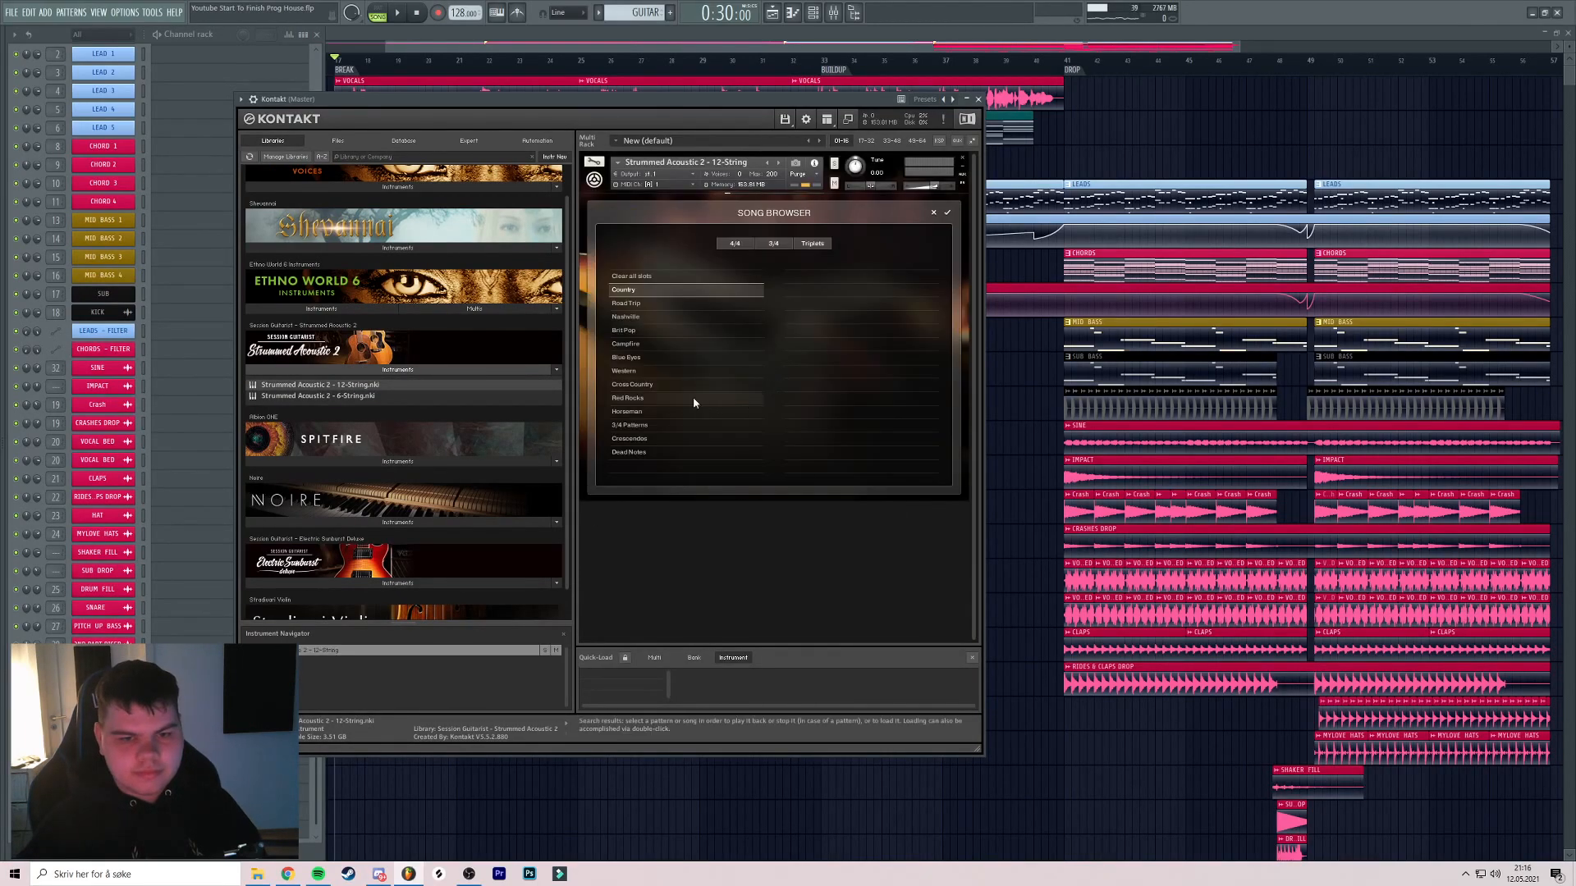
double_click(645, 331)
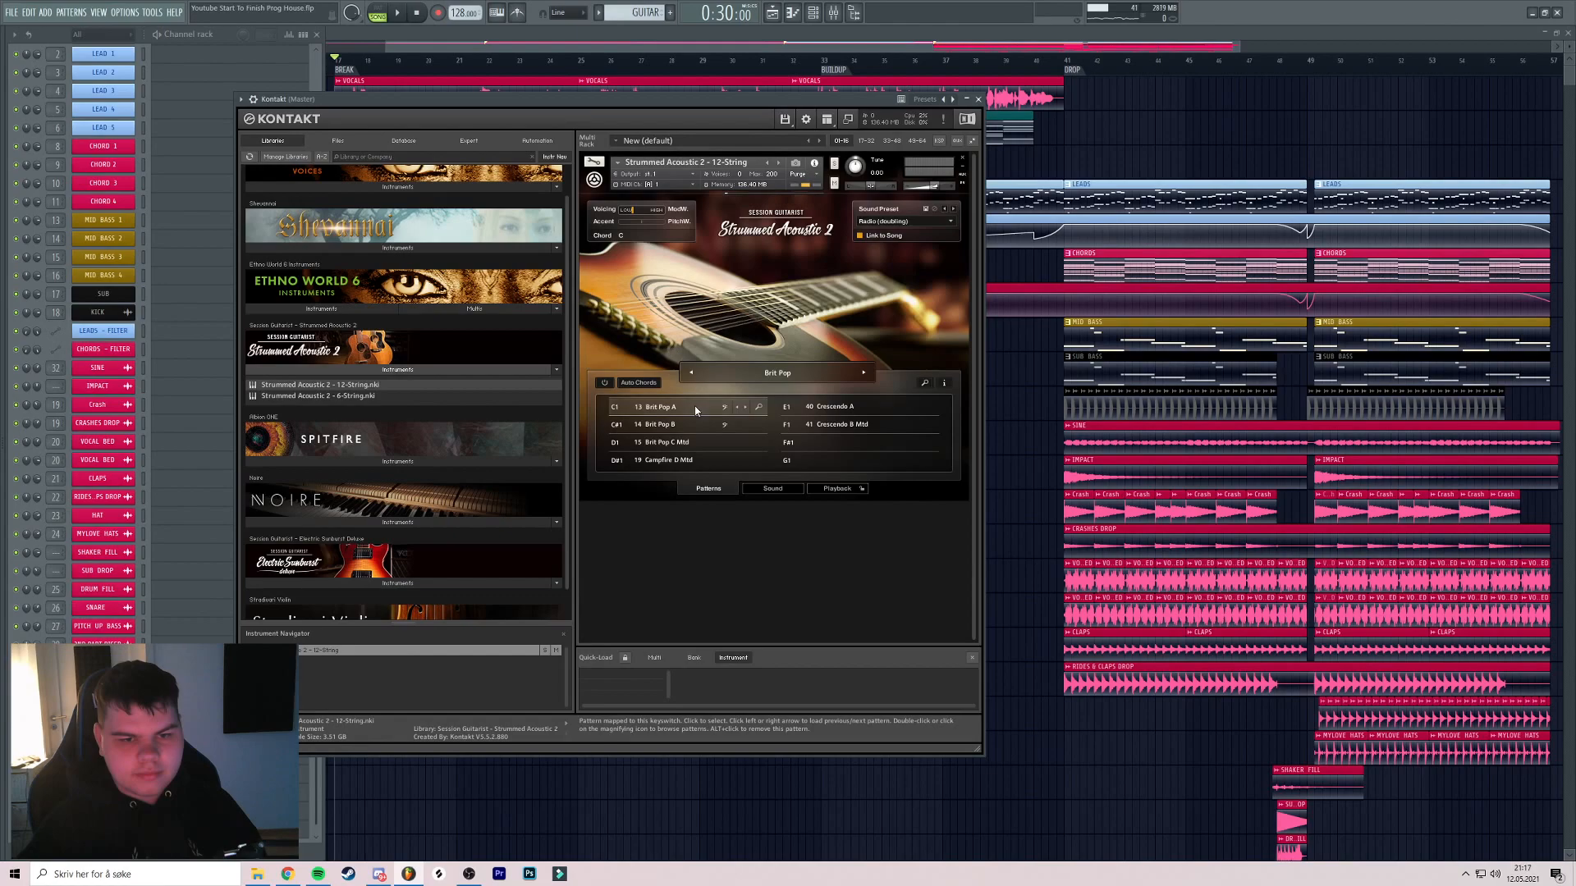
left_click_drag(698, 98, 927, 92)
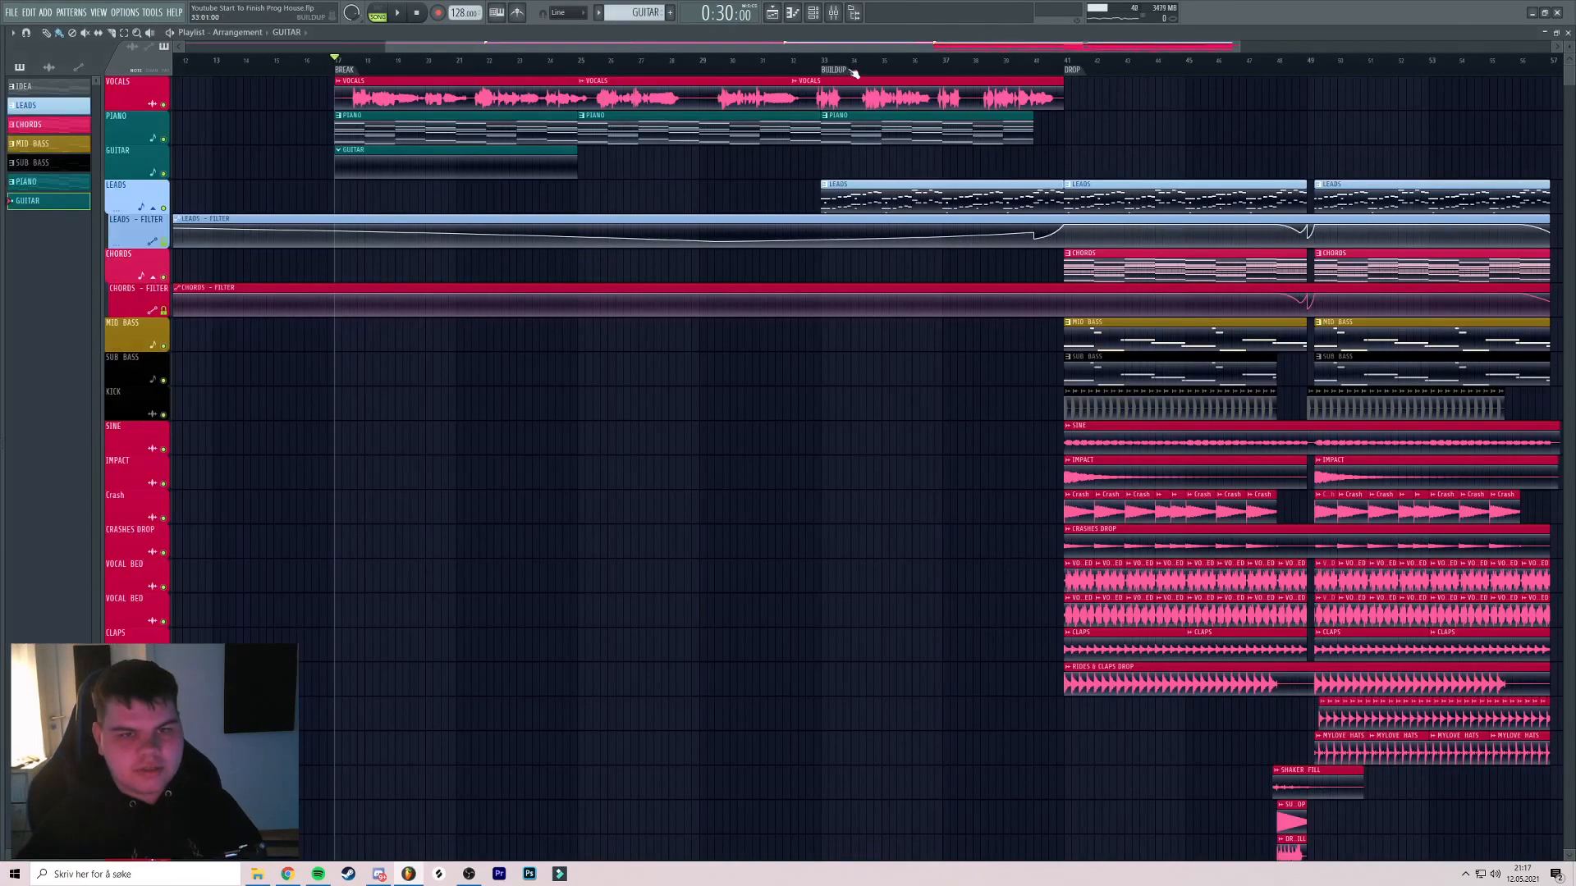
Give the new guitar channel a colour in the channel rack
scroll(234, 476, "down", 1)
right_click(104, 679)
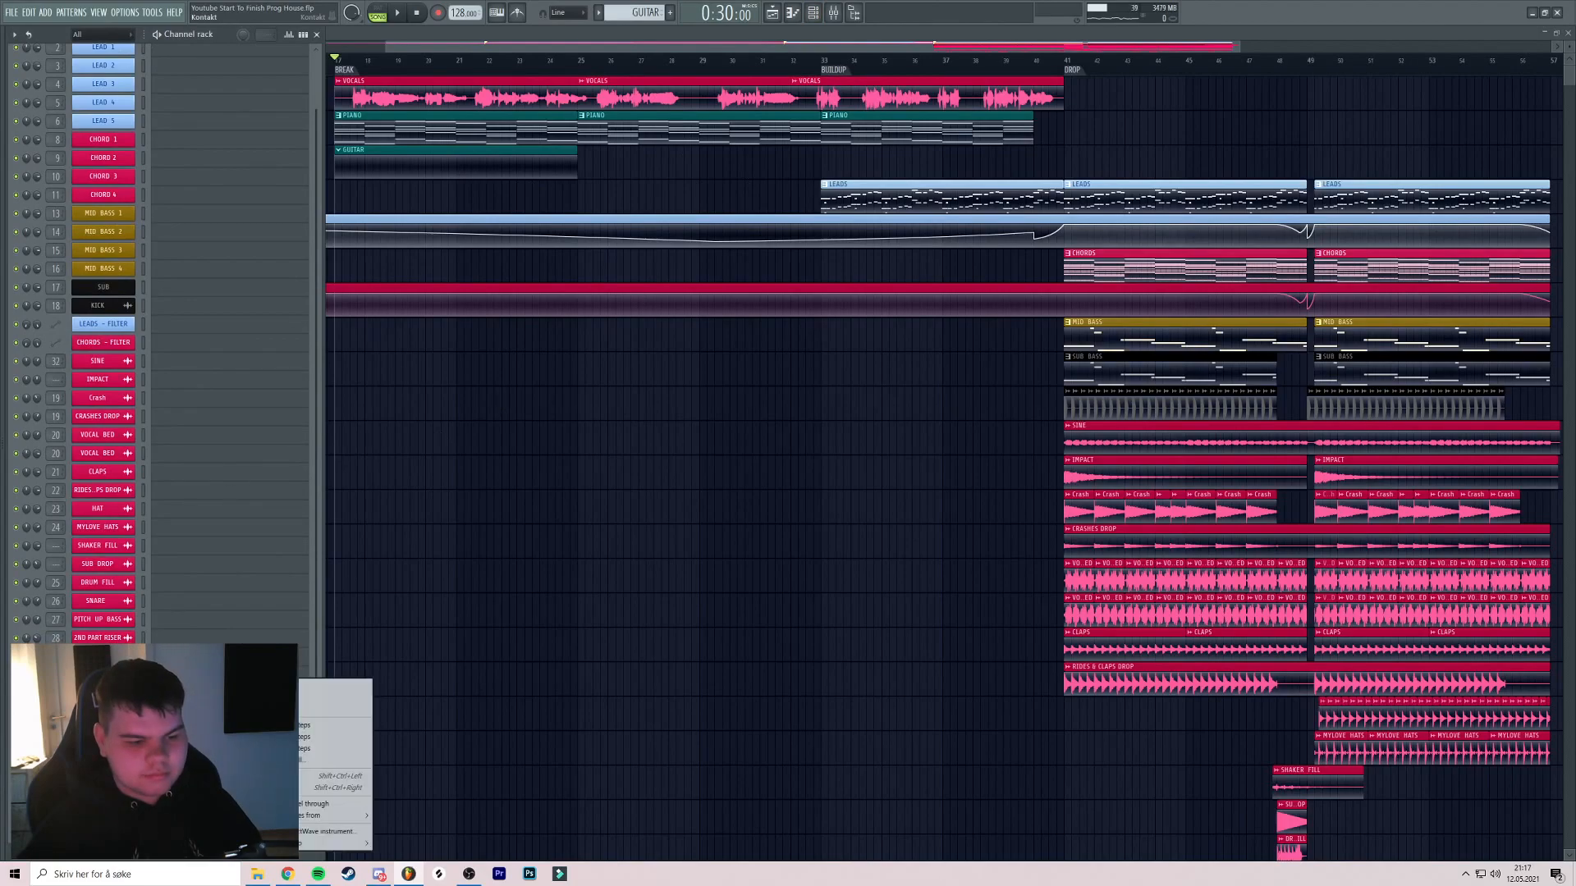
left_click(135, 710)
left_click(176, 708)
left_click(234, 772)
key("Return")
Paste the chord notes into the GUITAR pattern and preview them, trying octave shifts
left_click(176, 678)
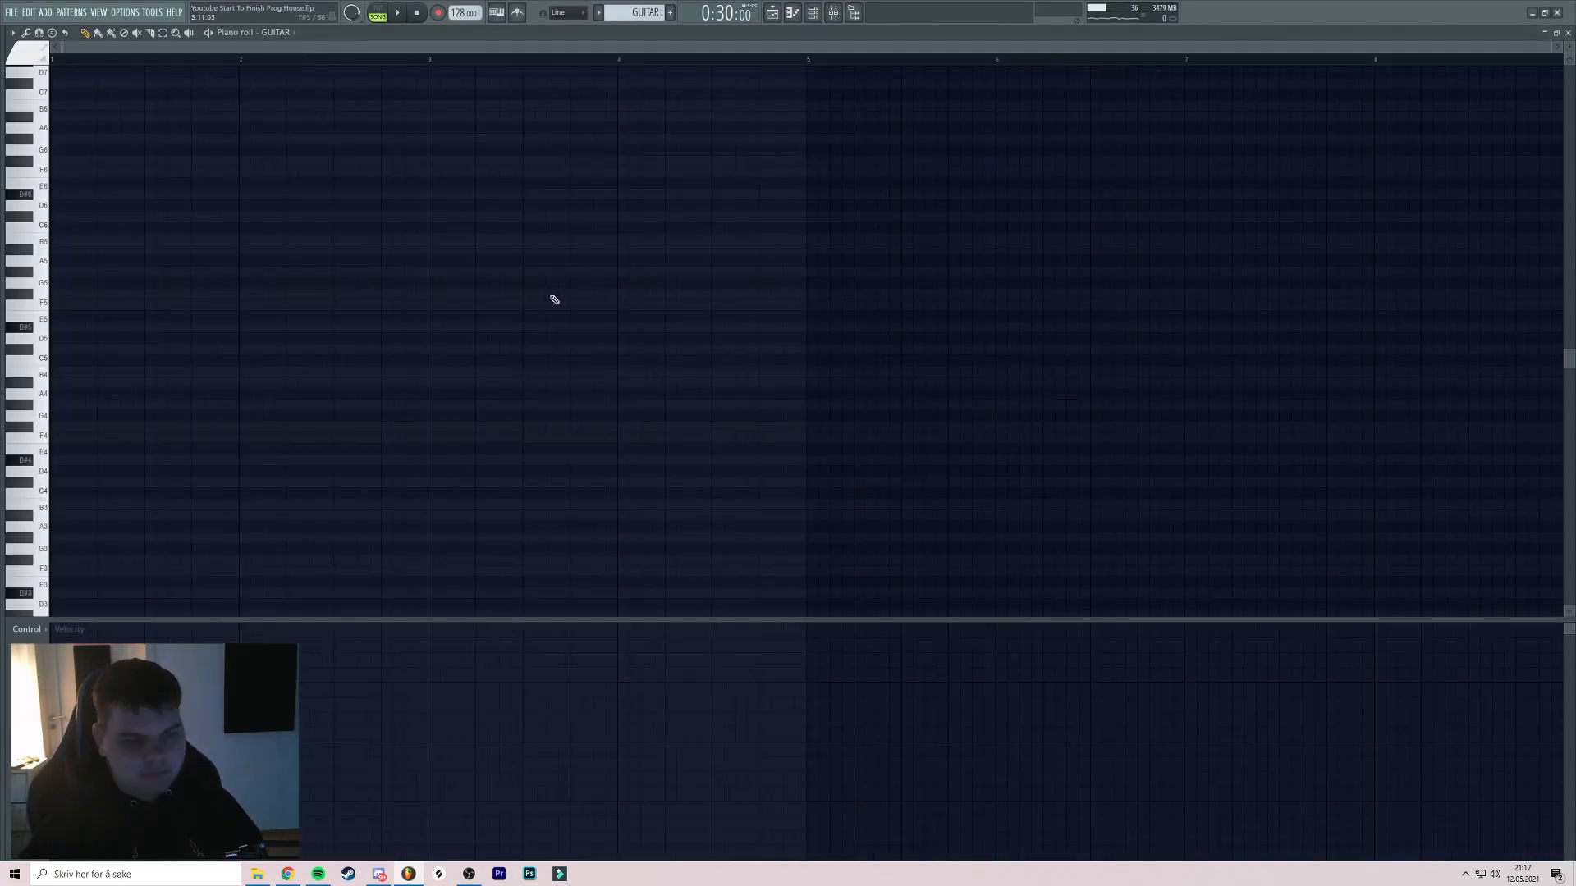
key("ctrl+v")
left_click(378, 13)
key("space")
scroll(353, 148, "down", 3)
key("space")
scroll(421, 263, "up", 3)
key("ctrl+Up")
key("ctrl+Up")
key("ctrl+Down")
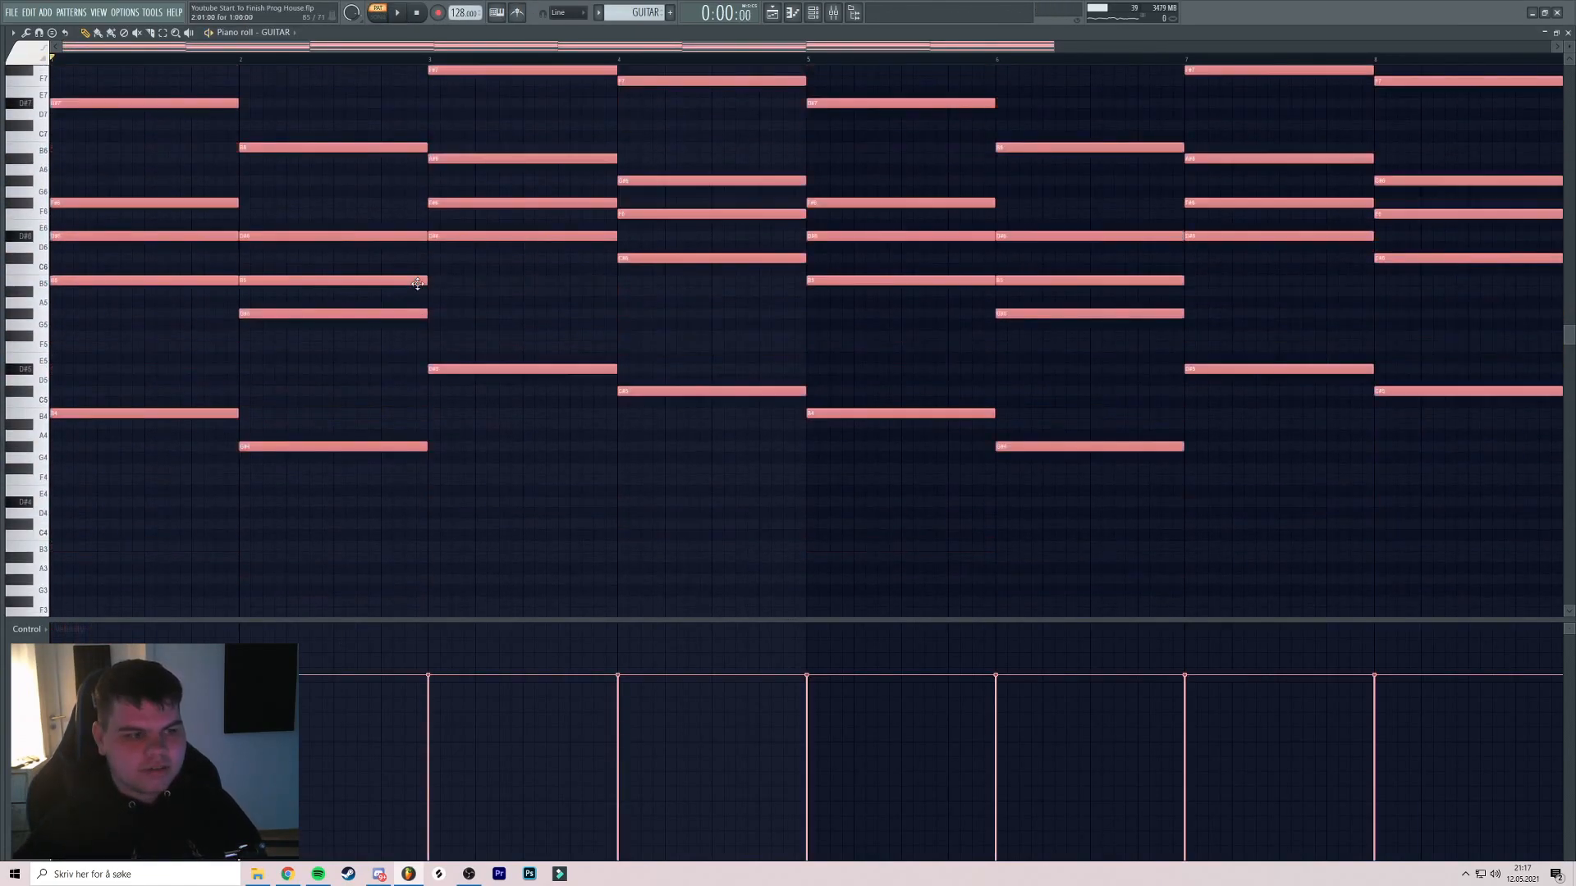
key("ctrl+Up")
key("ctrl+Up")
key("ctrl+Down")
key("space")
scroll(605, 243, "up", 3)
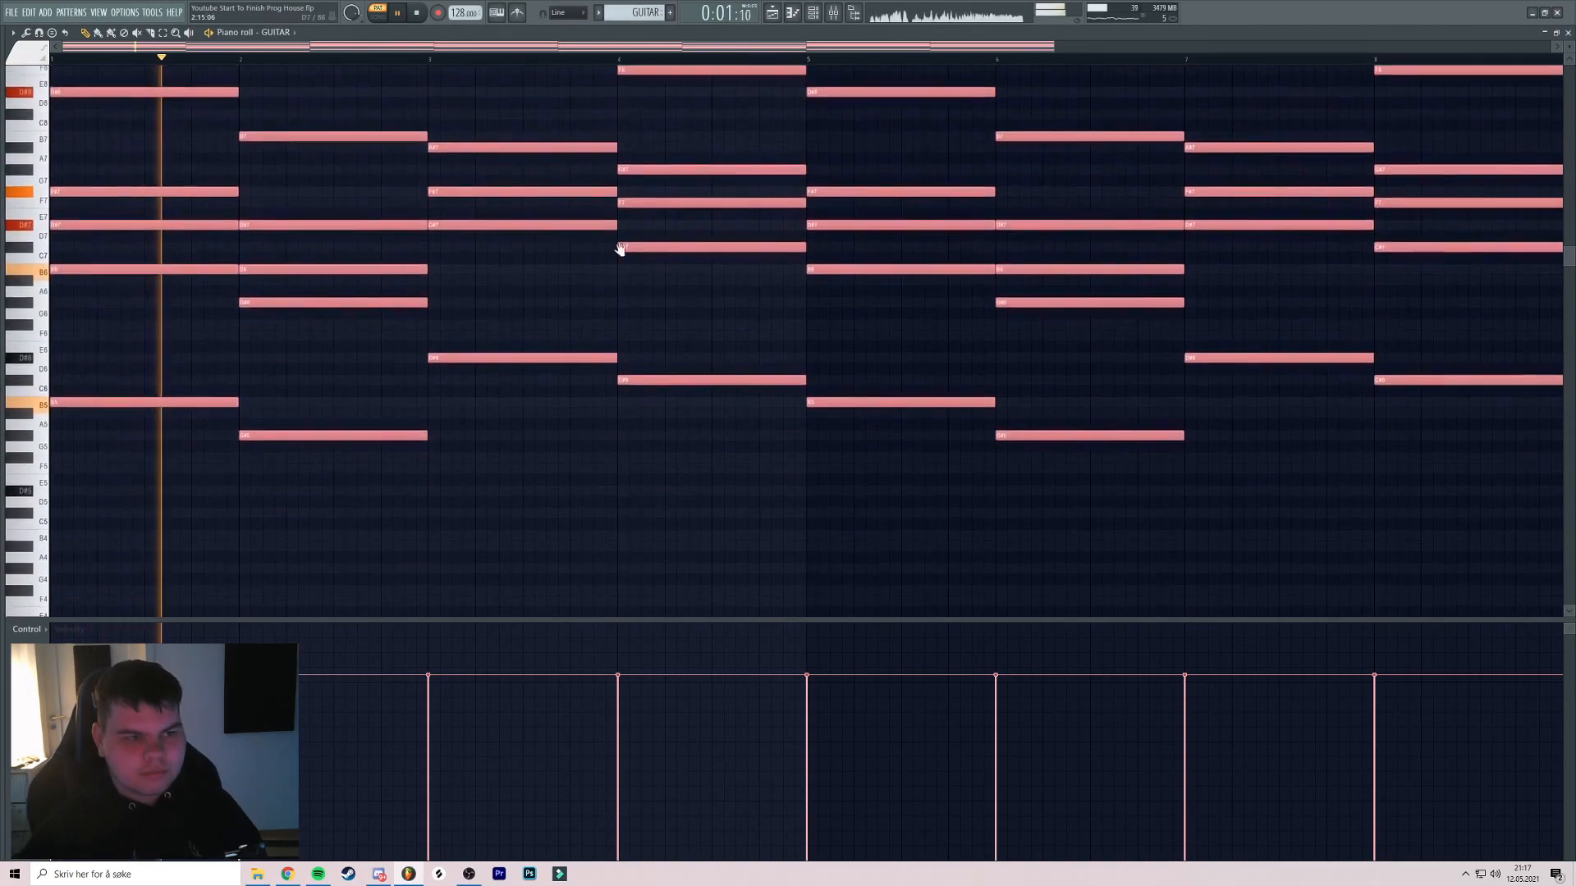
scroll(625, 260, "down", 1)
Set the strum pattern to Brit Pop B and, after trying Wide open and Natural, choose Warm (doubling)
key("F6")
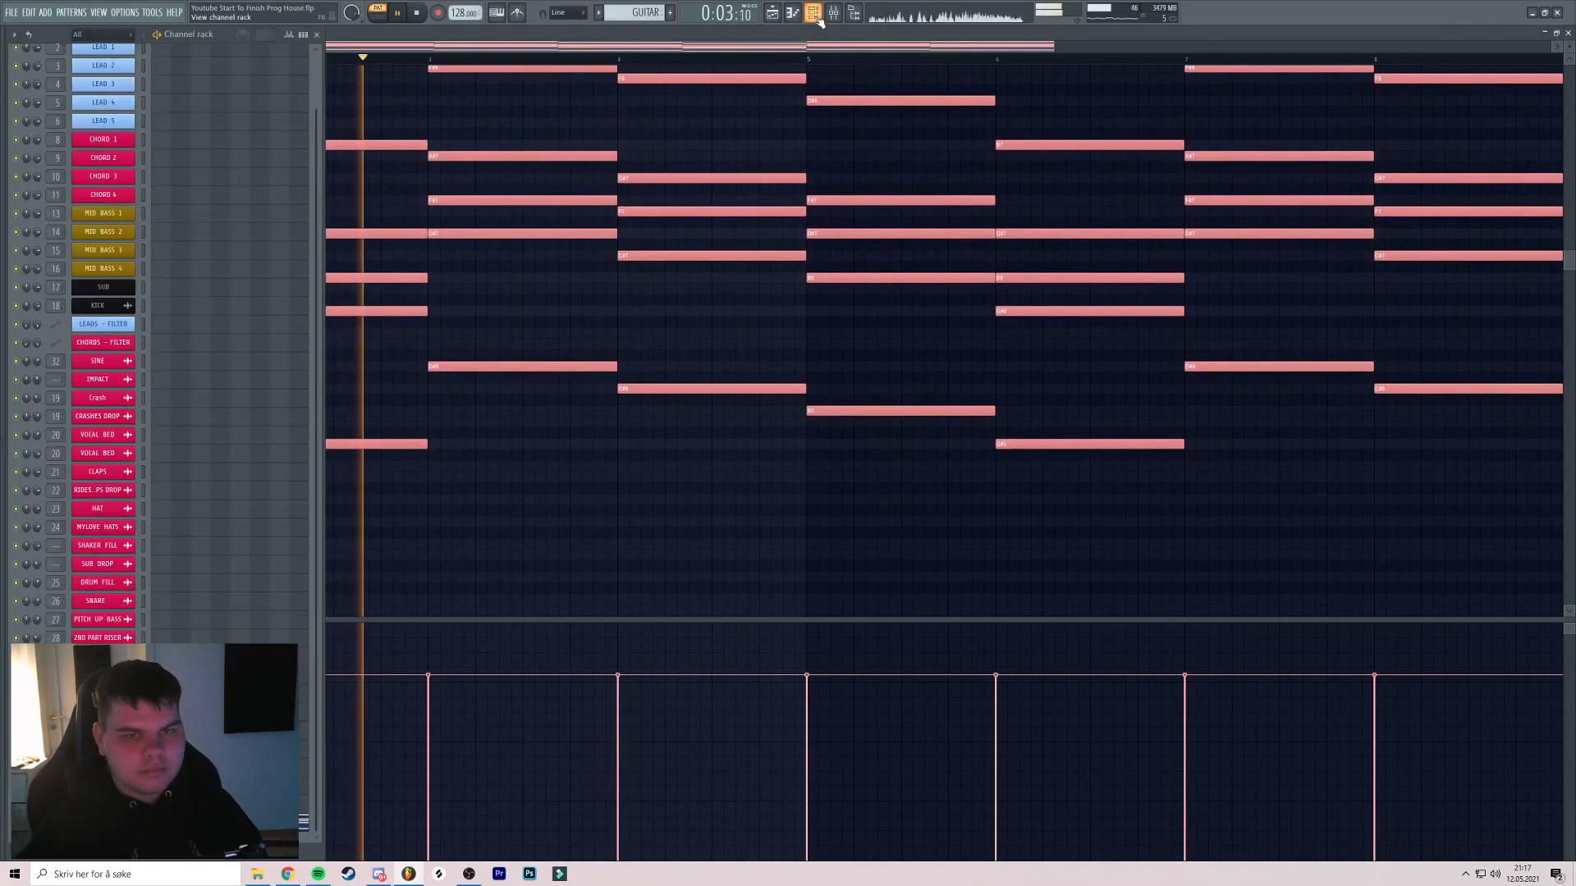
left_click(104, 823)
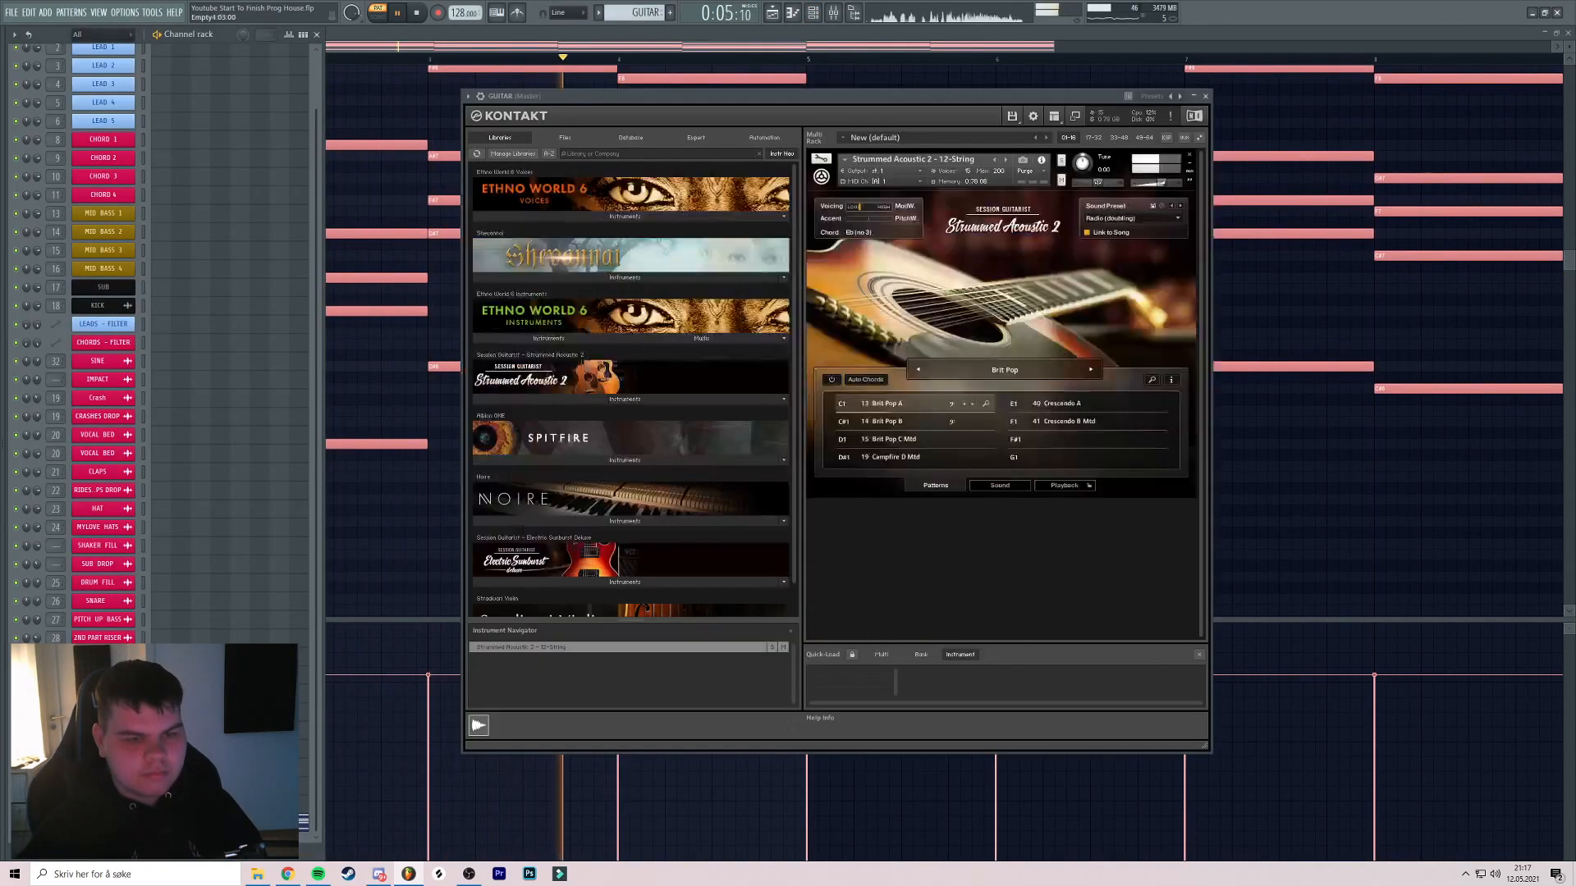
left_click(889, 423)
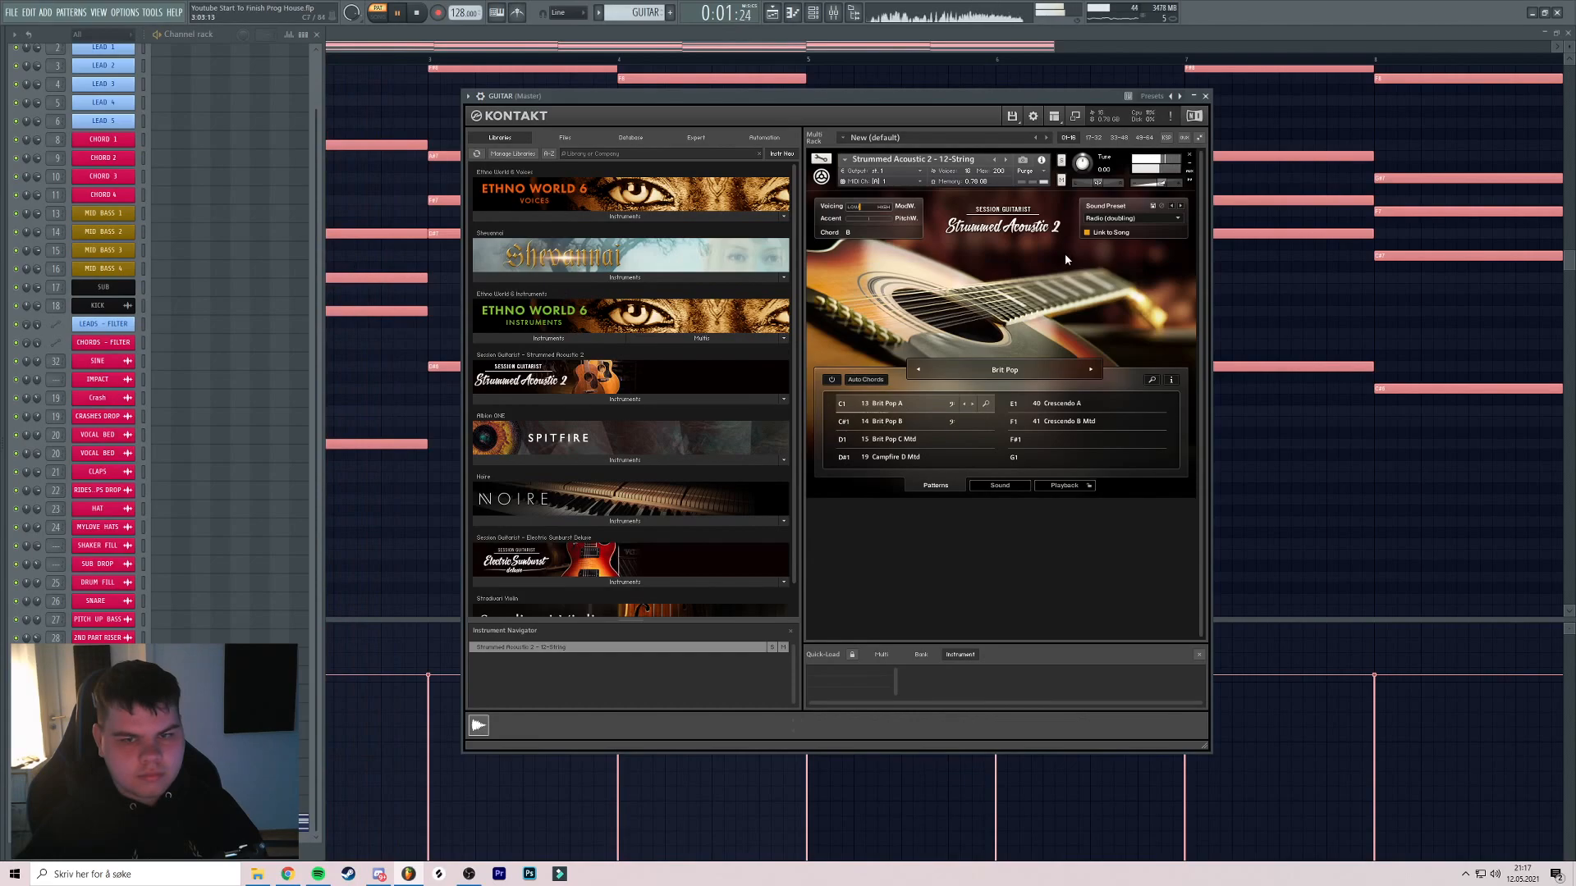
left_click(1179, 221)
left_click(1145, 302)
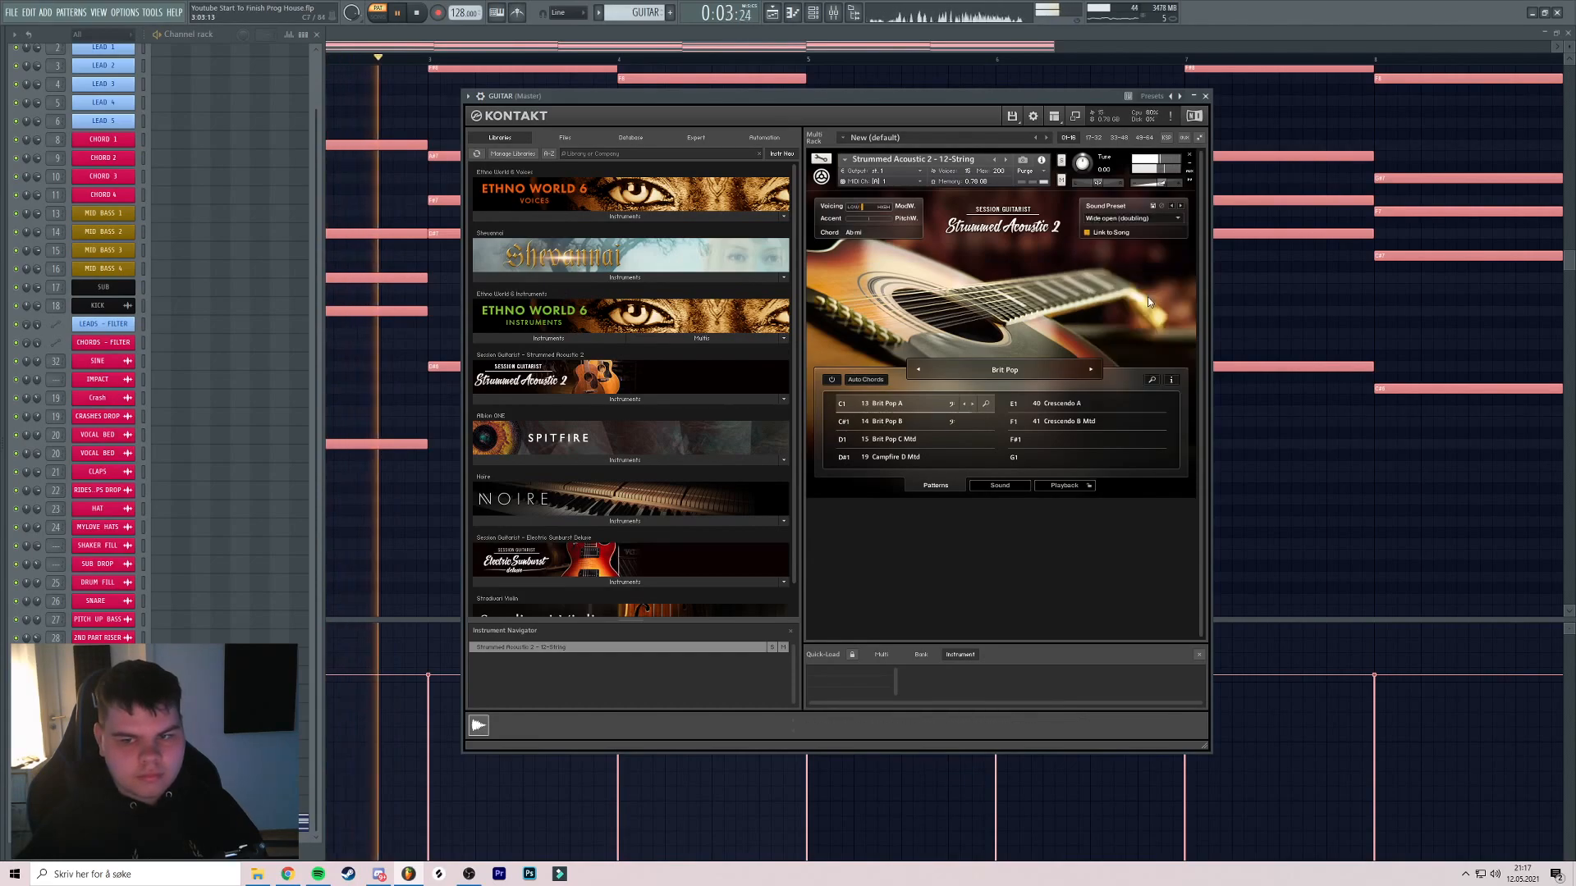
left_click_drag(1011, 117, 1050, 112)
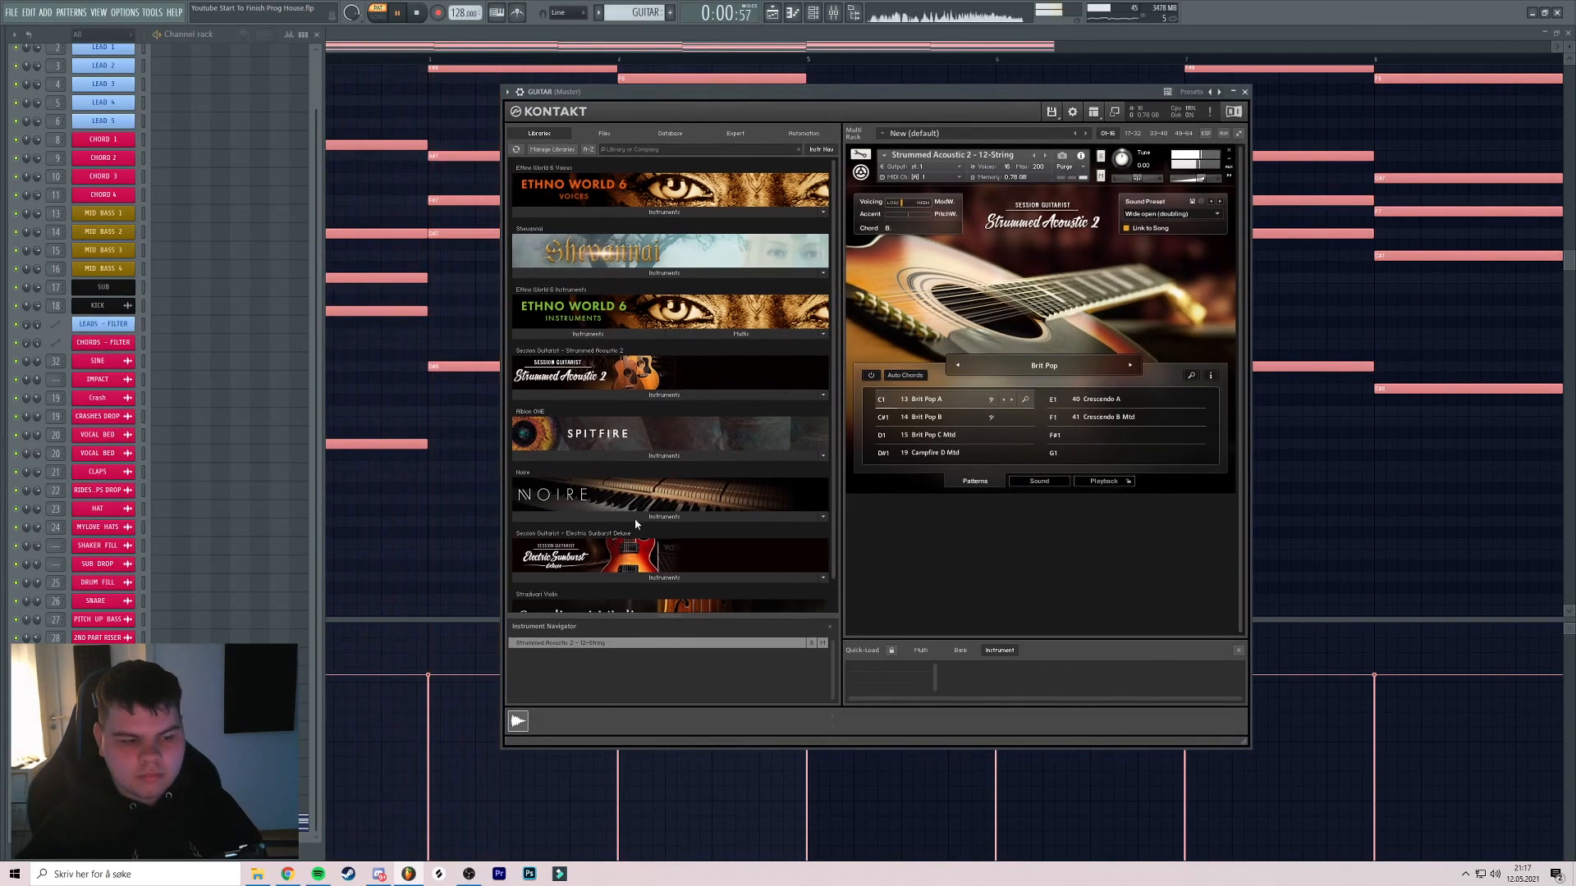
left_click(1179, 218)
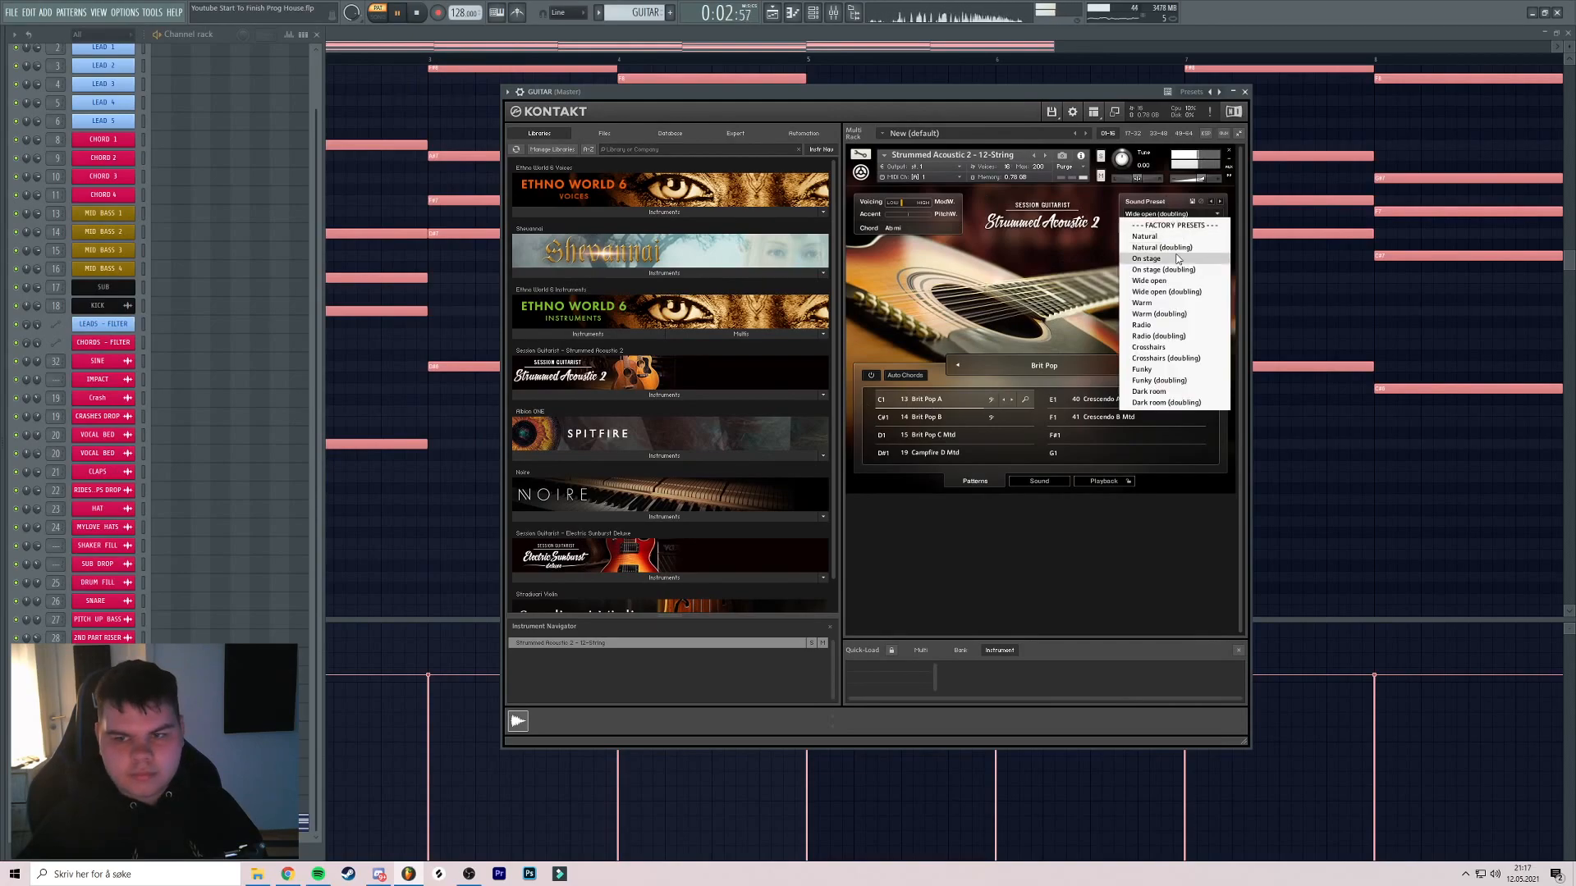
left_click(1149, 247)
left_click_drag(1053, 119, 1037, 121)
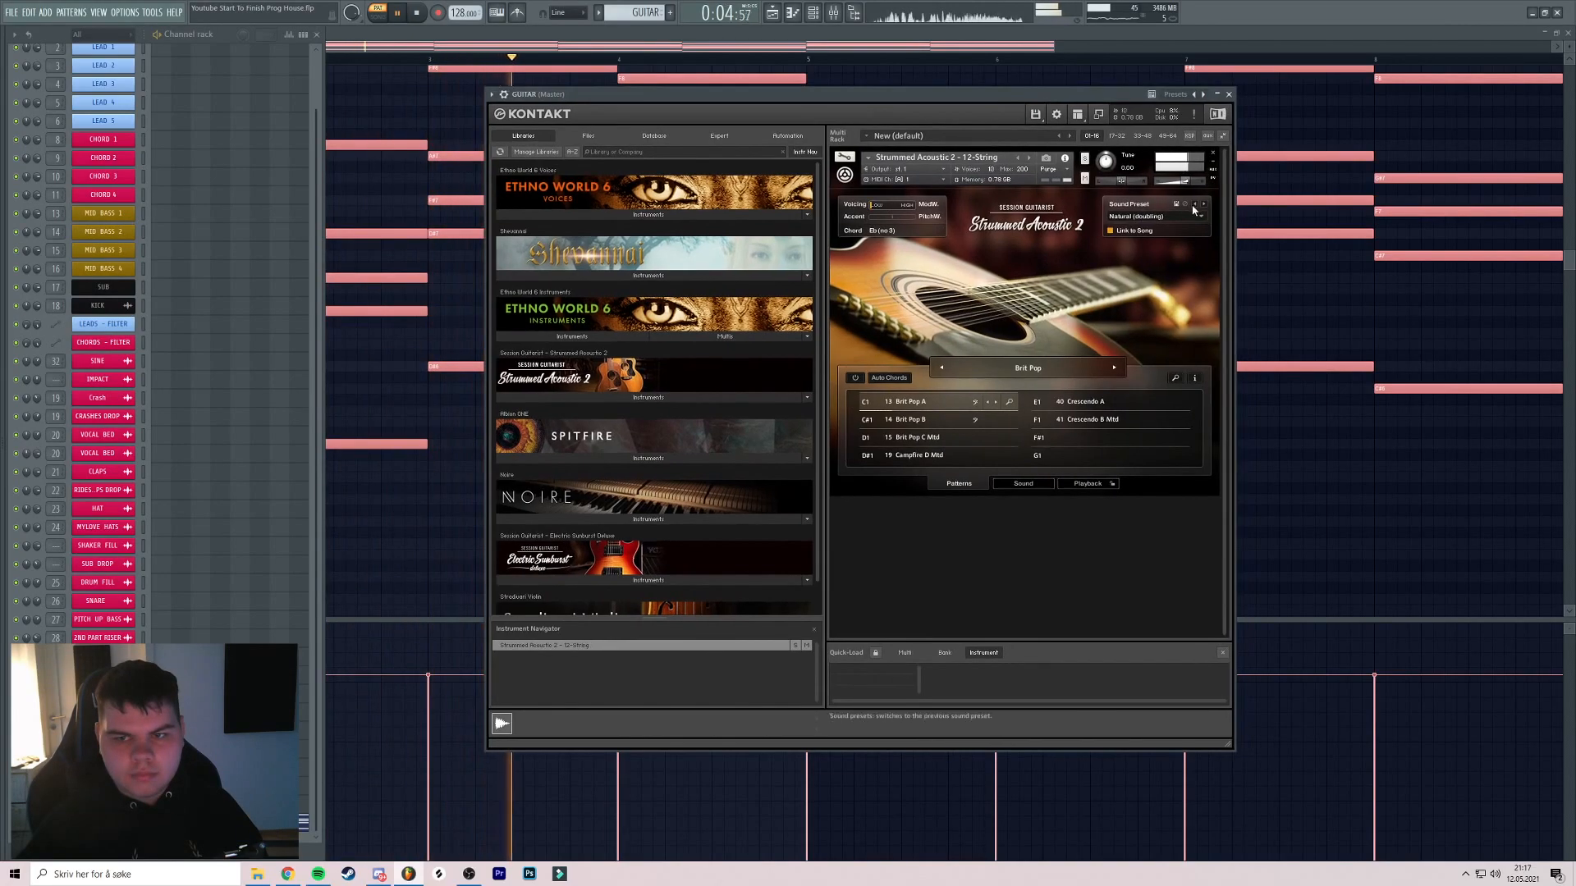
left_click(1182, 216)
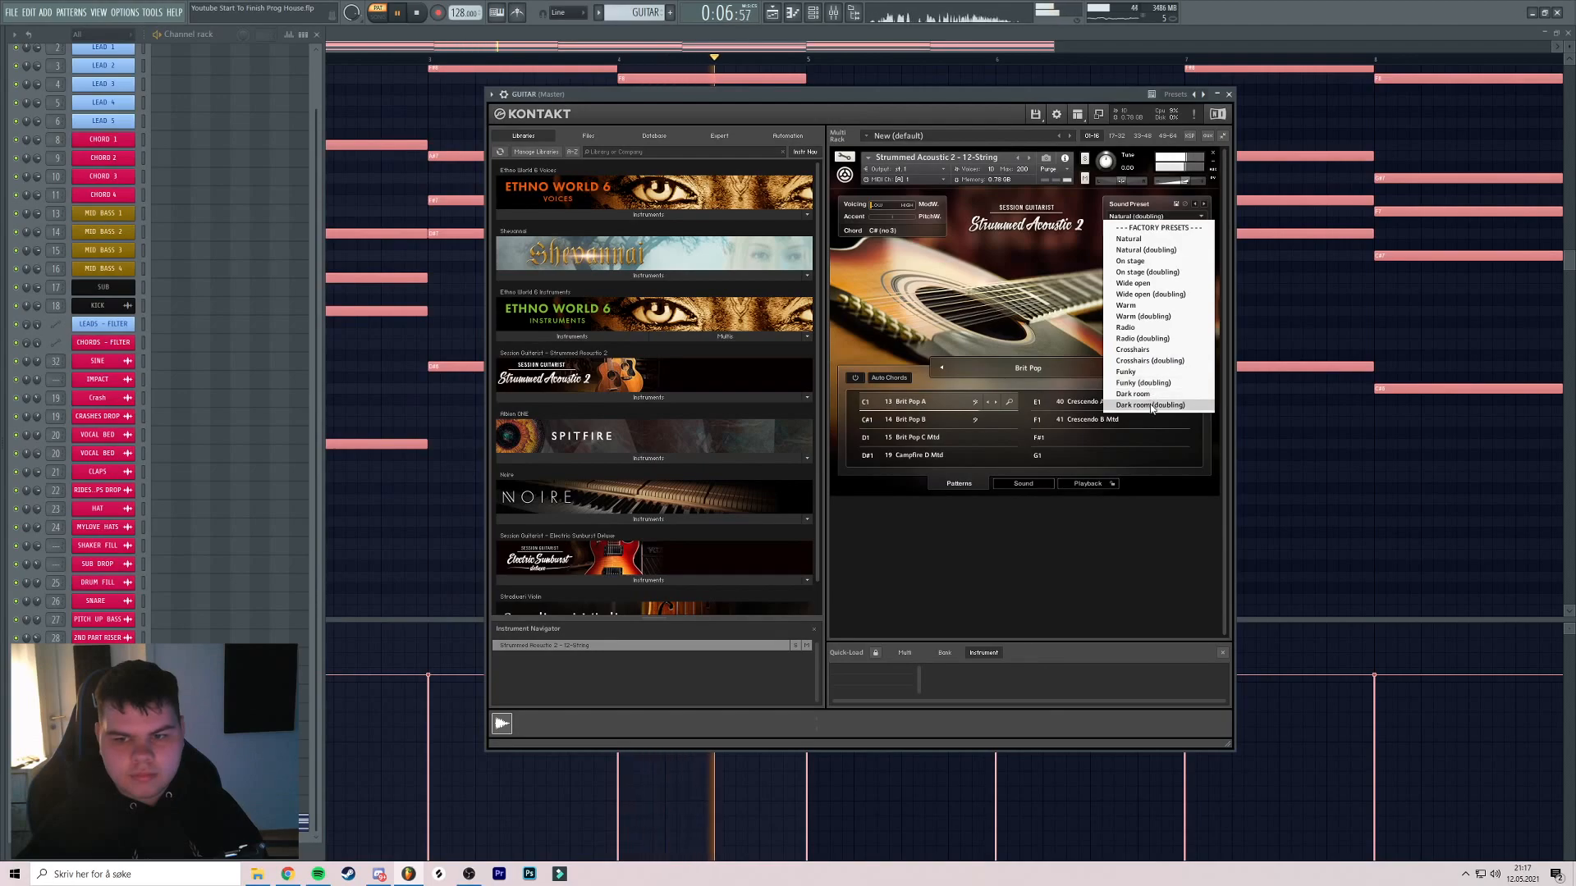
left_click(1149, 317)
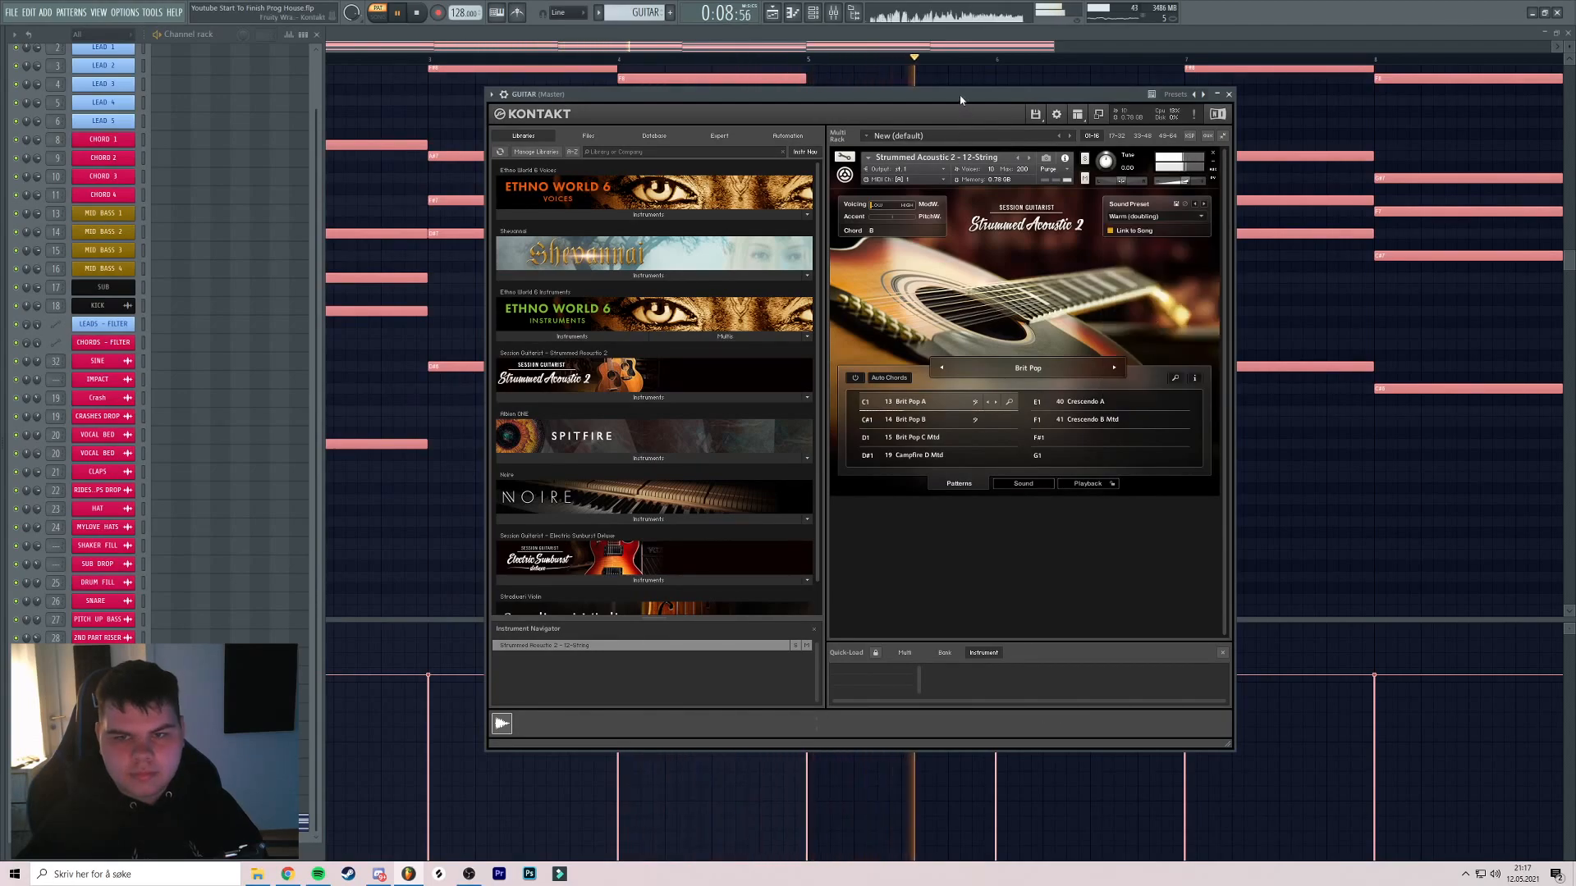
left_click_drag(961, 101, 936, 108)
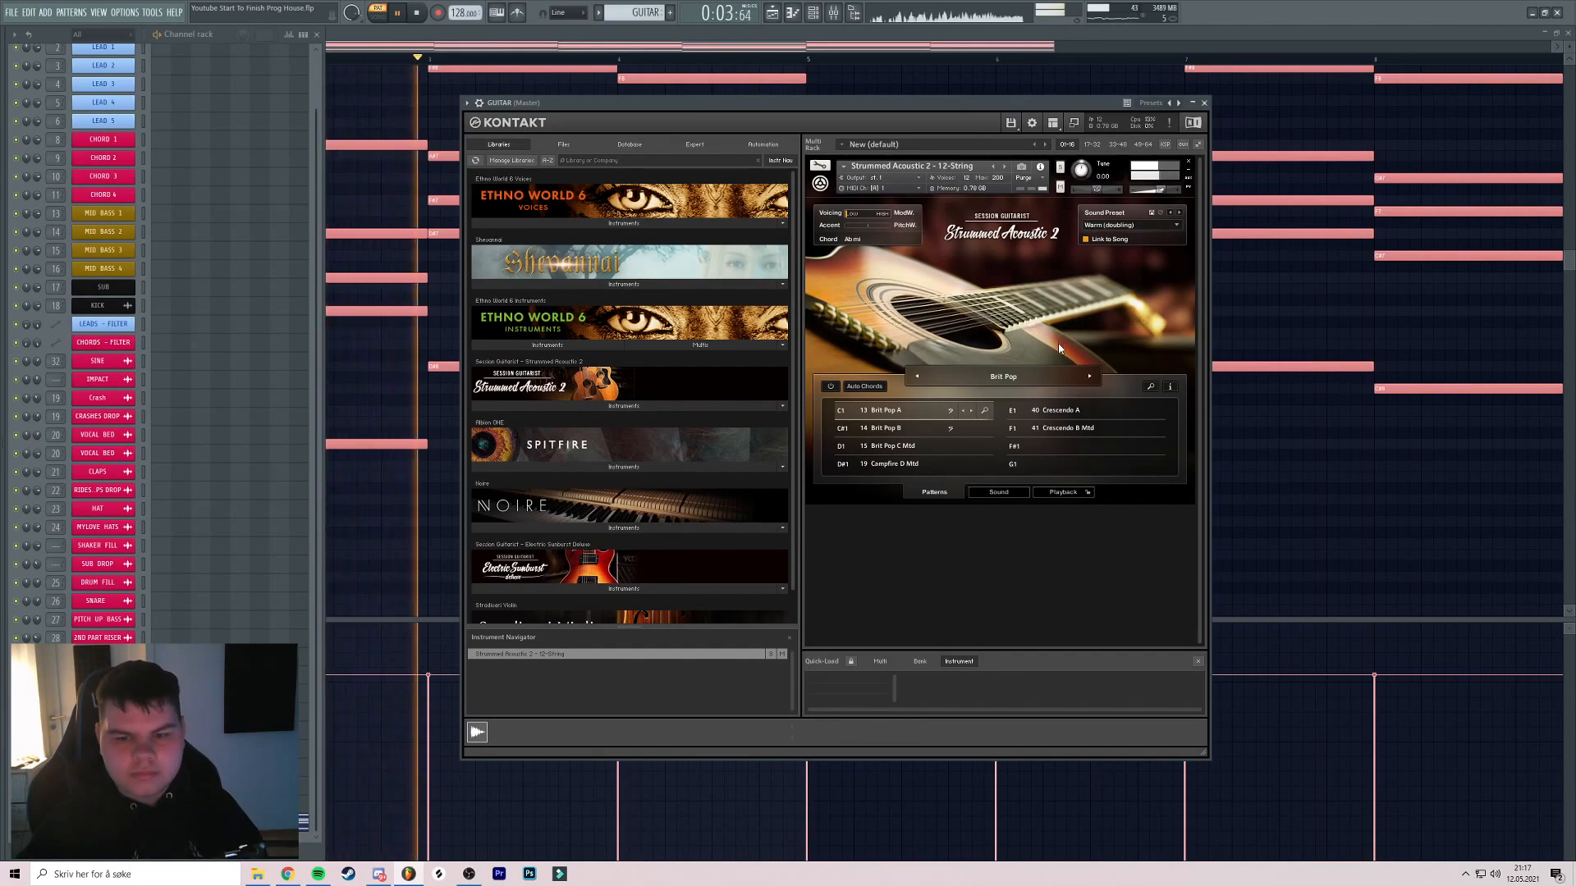
Close Kontakt, stop playback and show the channel rack beside the piano roll
left_click(1205, 104)
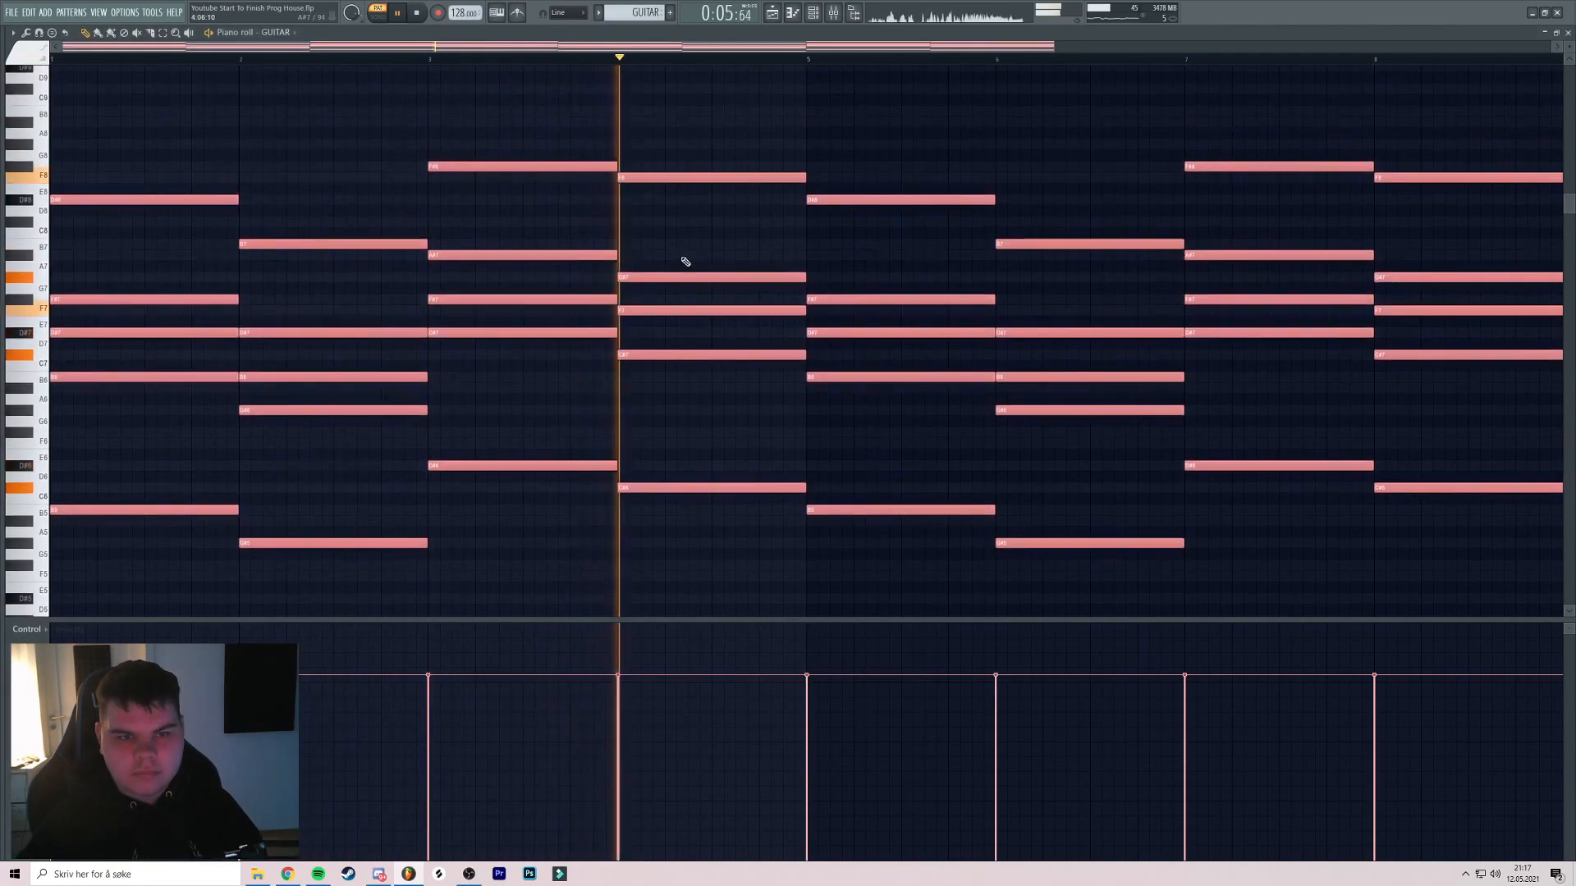
scroll(698, 258, "up", 2)
key("space")
scroll(751, 246, "down", 3)
left_click(834, 13)
Add FabFilter Pro-Q 3 to the GUITAR insert with a low cut around 110 Hz
left_click(814, 14)
left_click(854, 13)
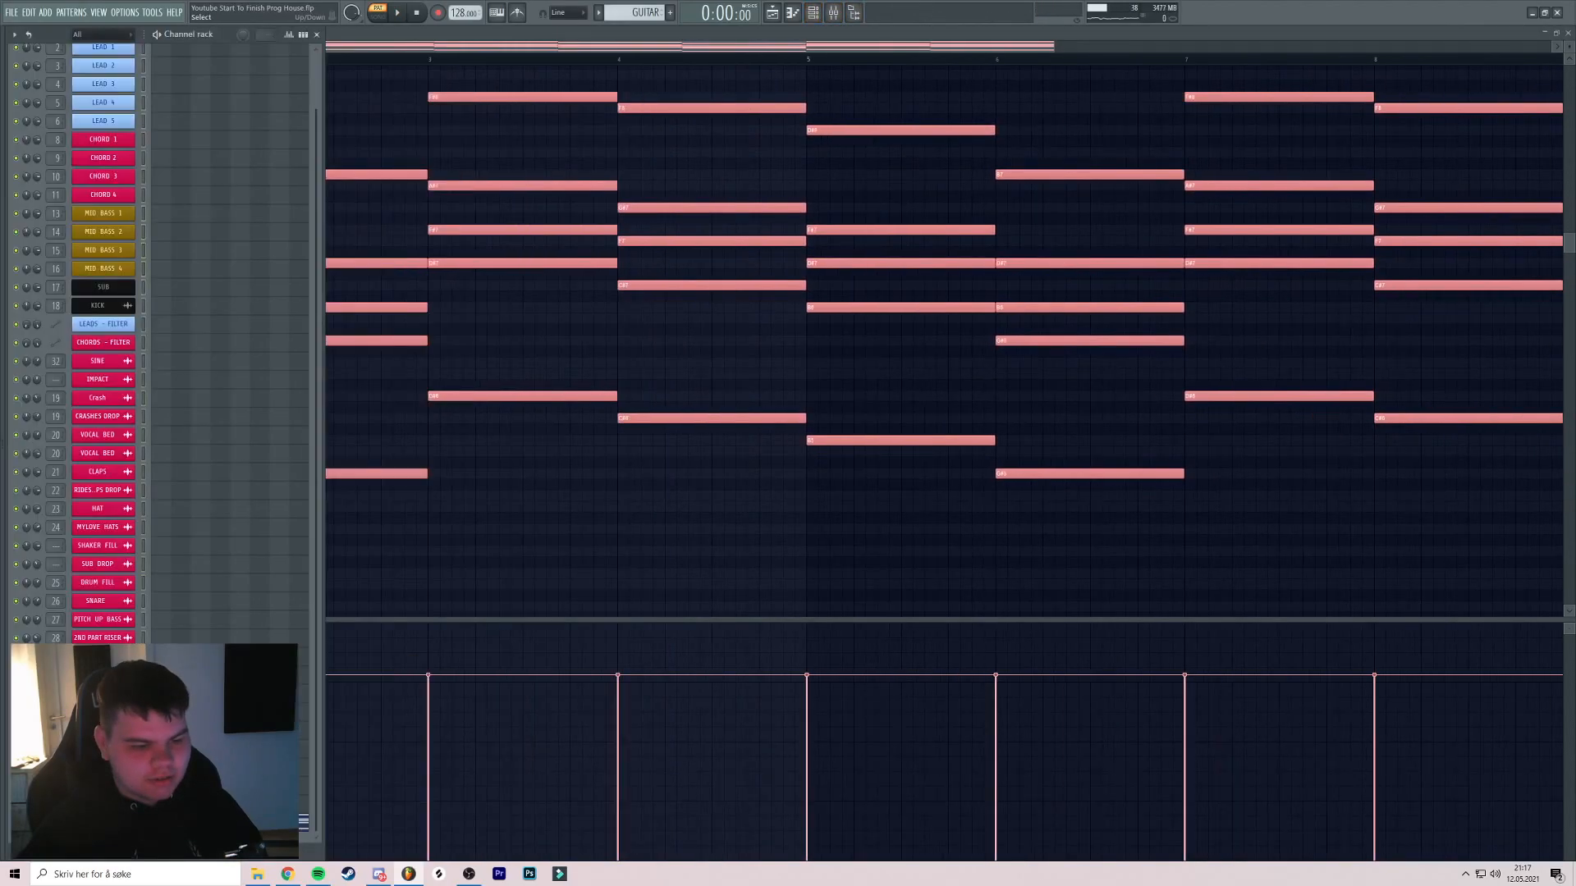
key("F9")
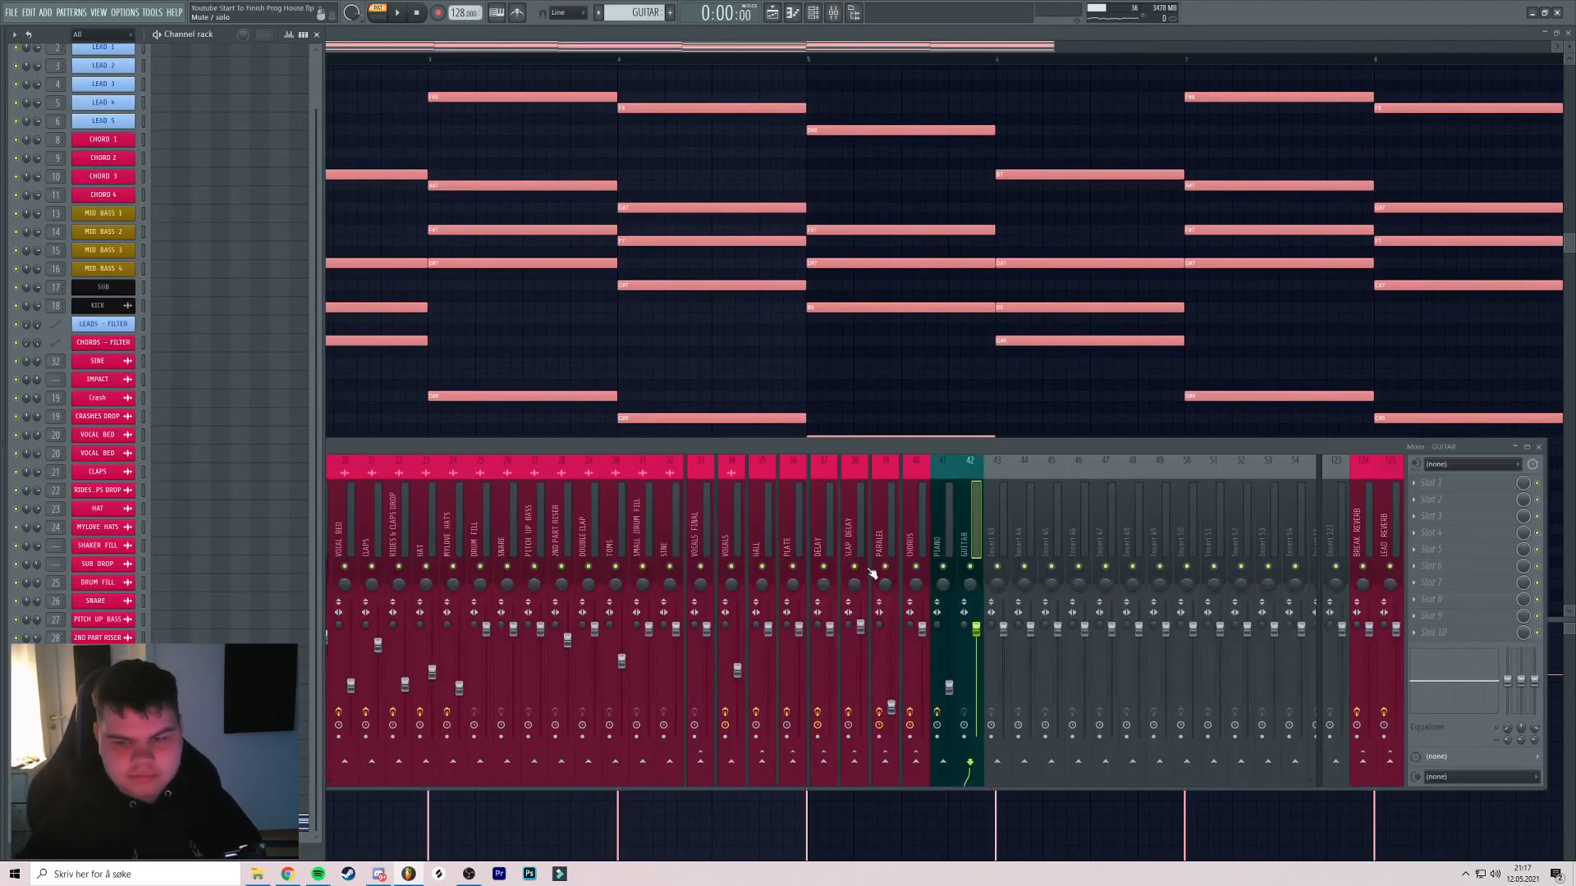
left_click(1469, 484)
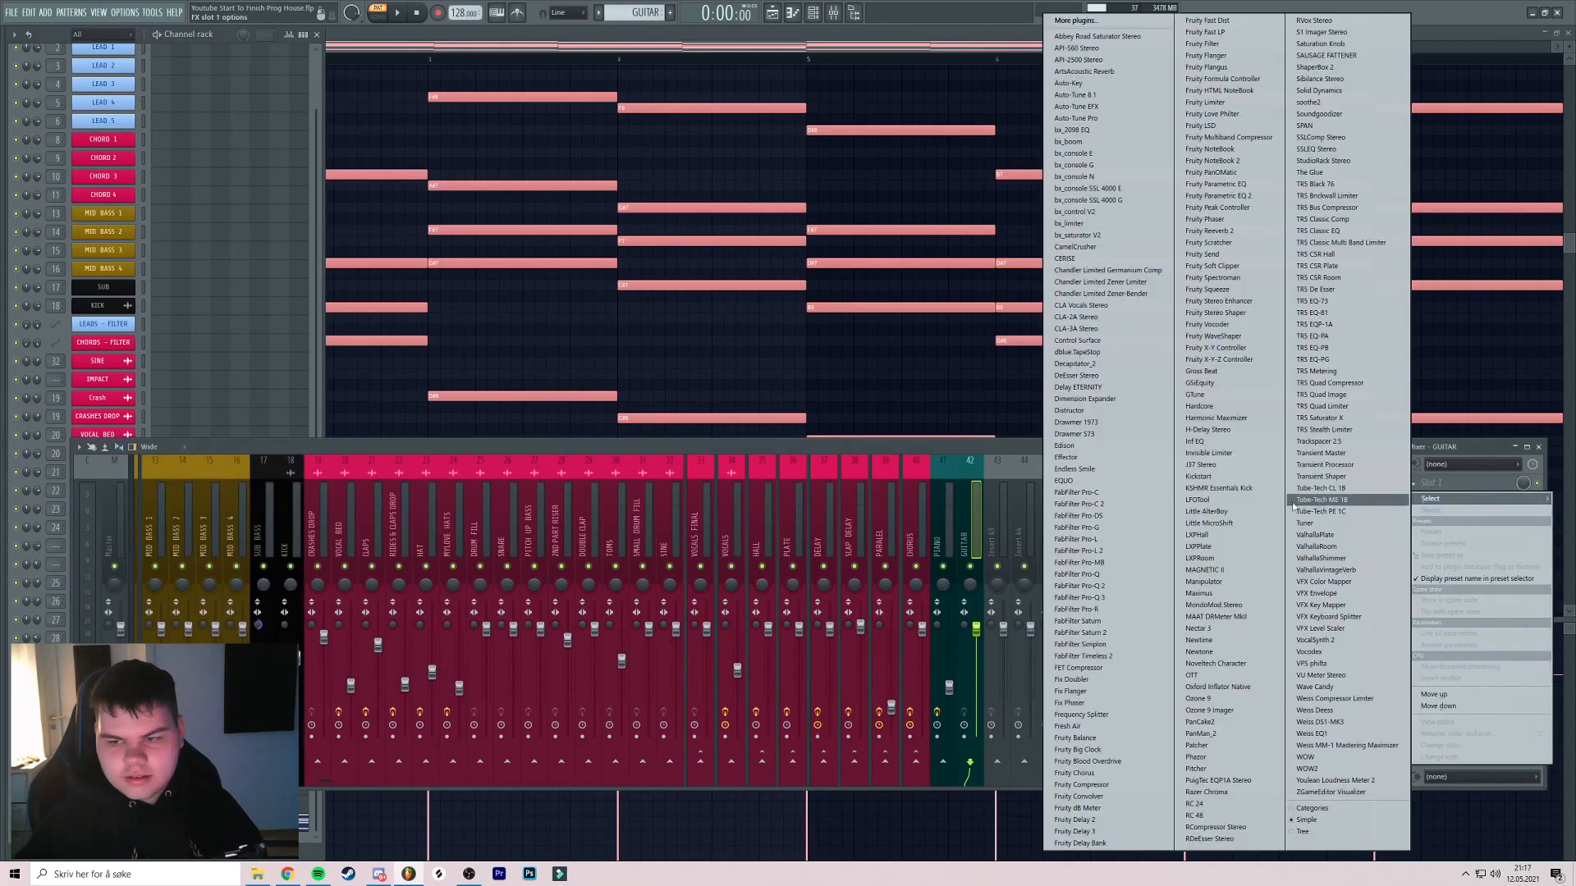
left_click(1111, 598)
left_click_drag(115, 322, 273, 337)
key("space")
scroll(288, 337, "down", 1)
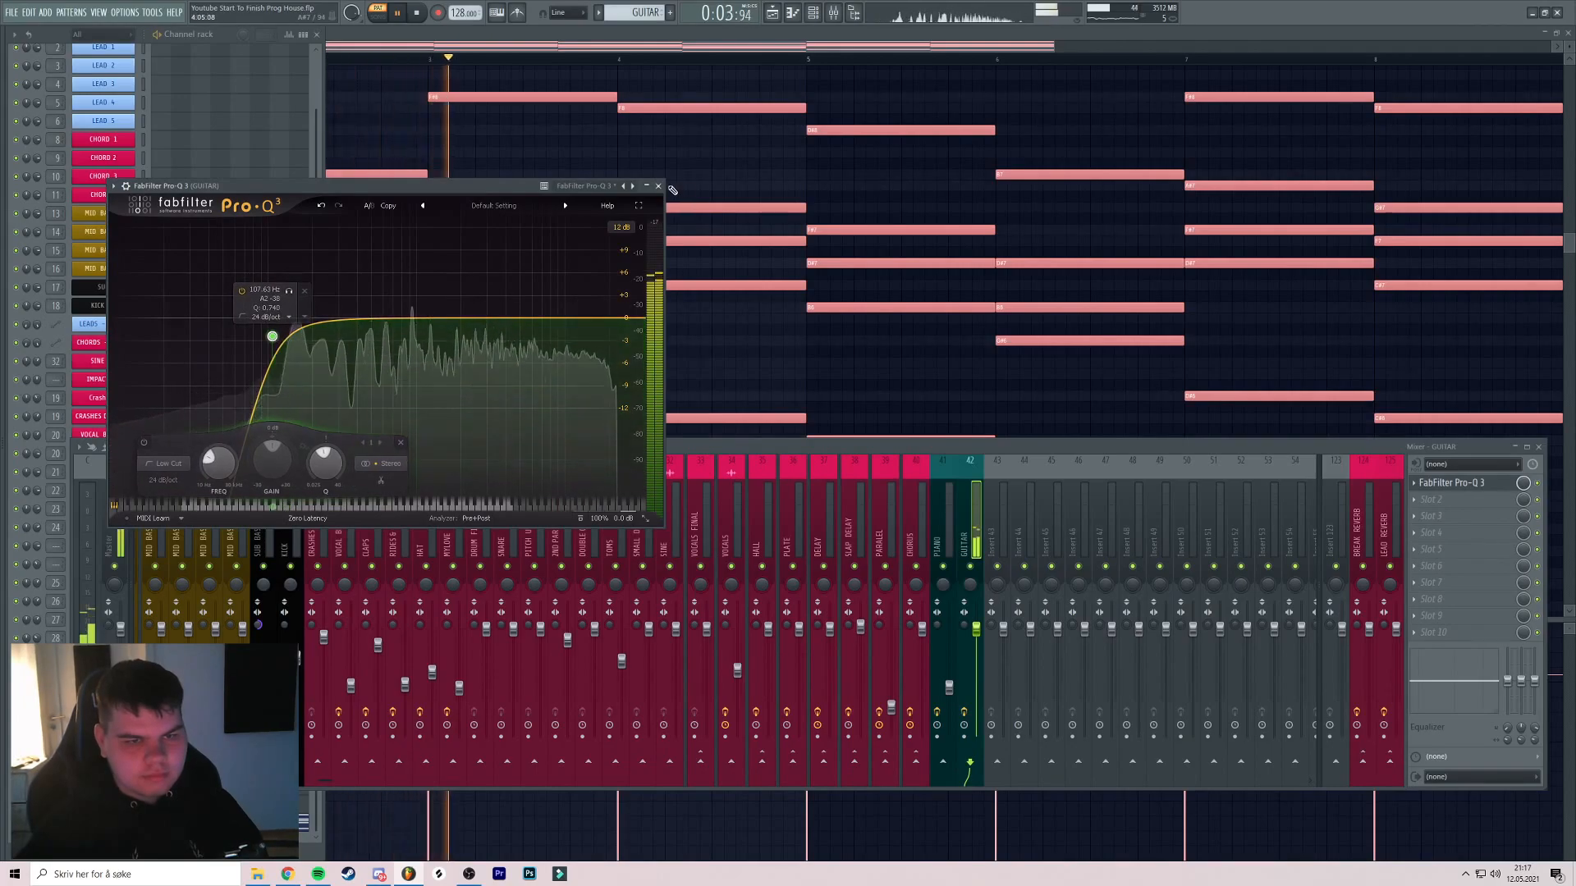
left_click(659, 186)
left_click(420, 12)
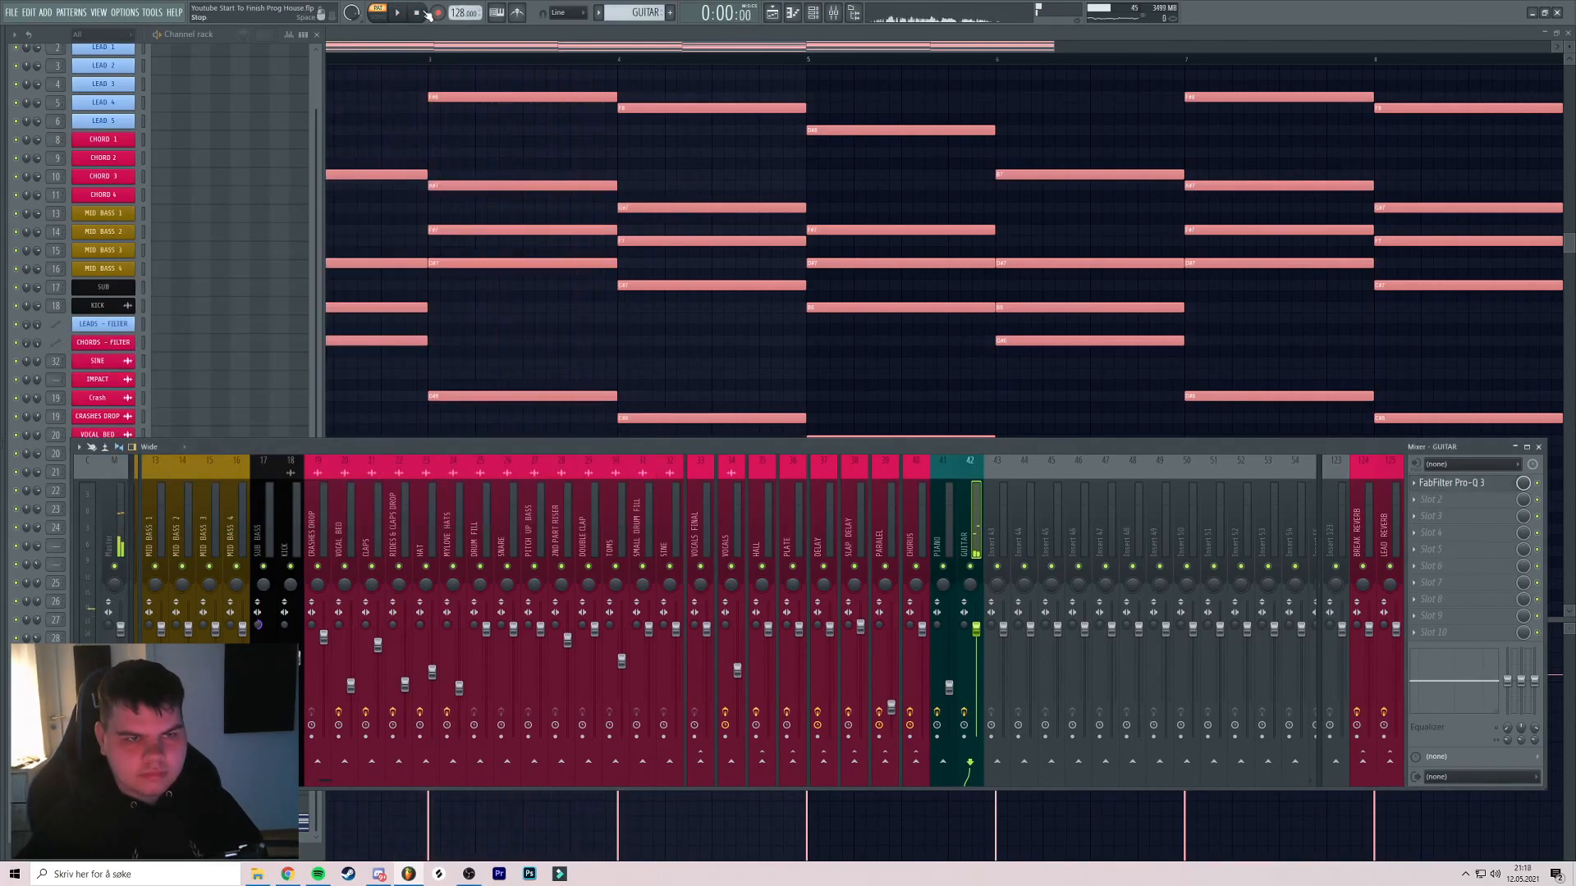
Send the GUITAR track to the BREAK REVERB track
right_click(1363, 761)
left_click(1412, 801)
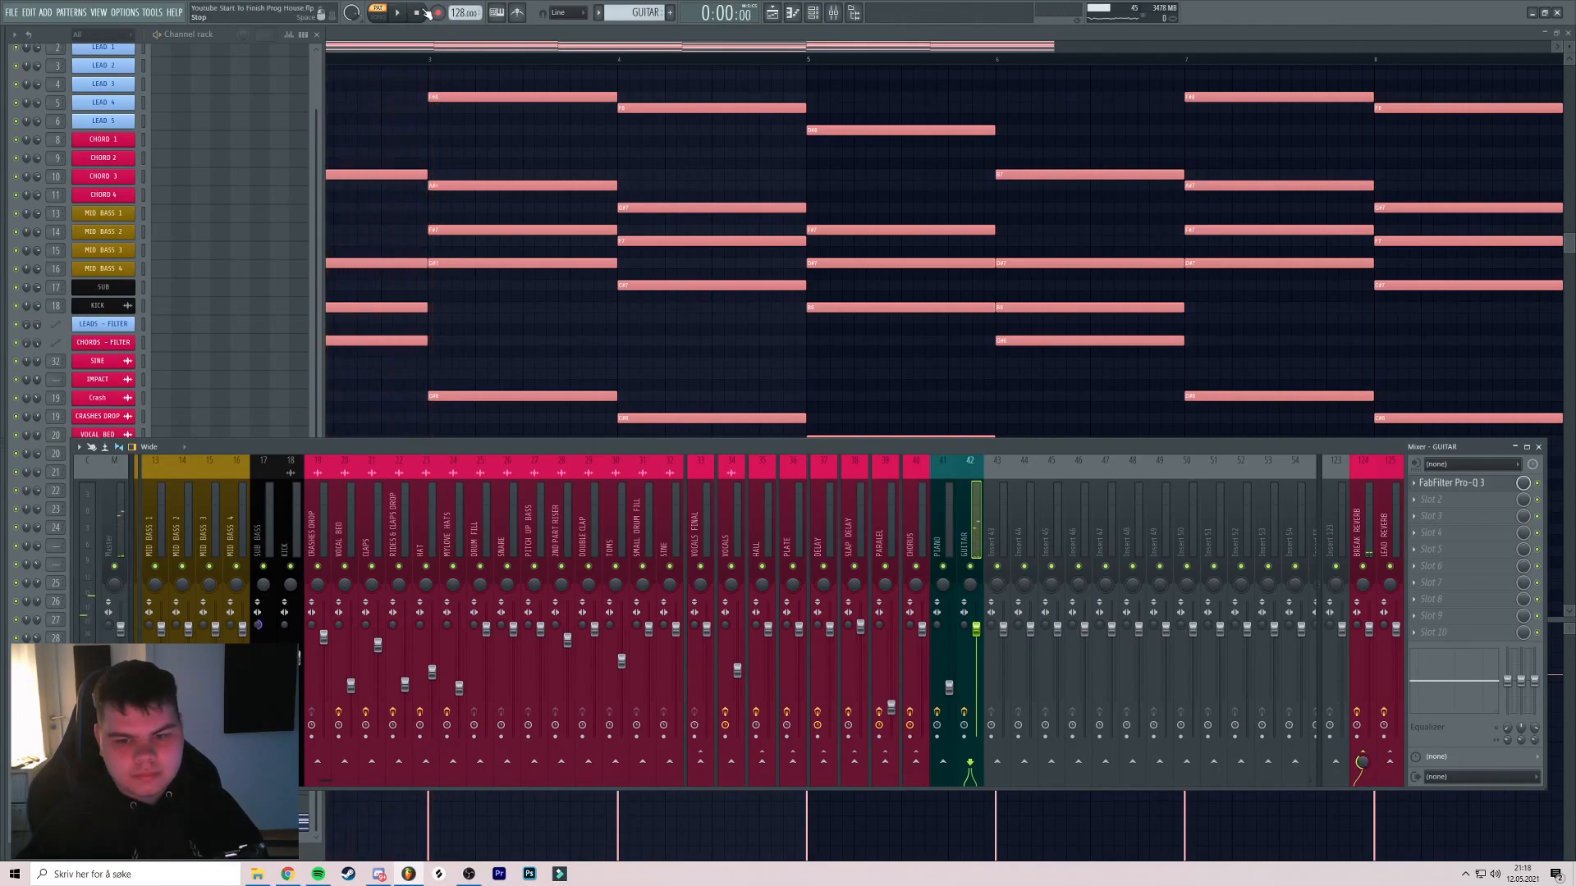
left_click(1482, 513)
mouse_move(1470, 515)
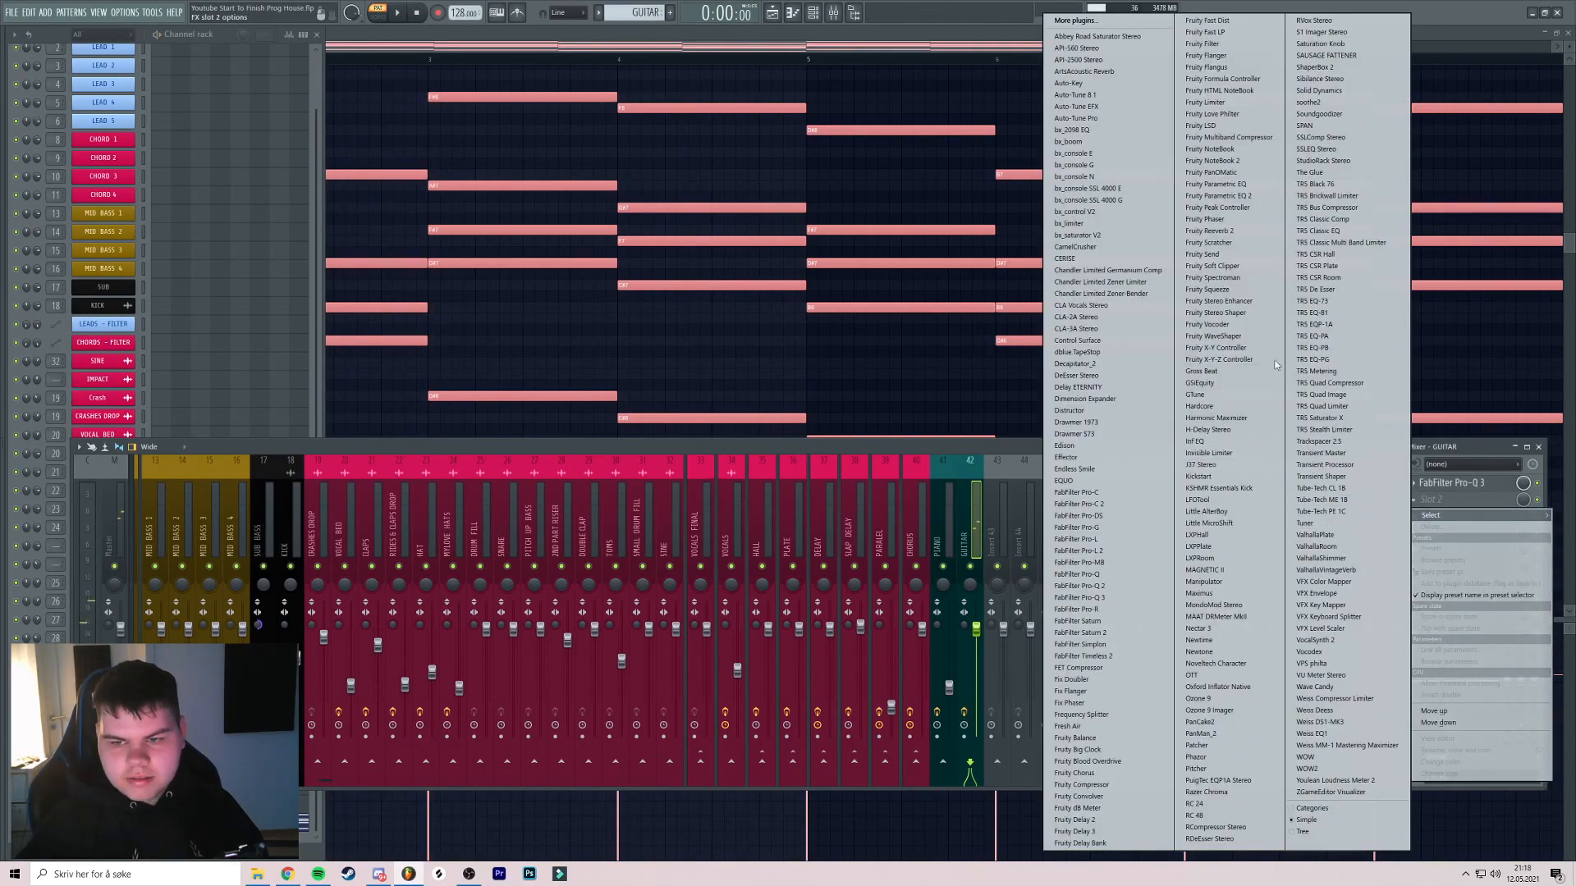
Load Fruity Stereo Enhancer in the GUITAR insert's second slot and audition the widened guitar
left_click(1255, 304)
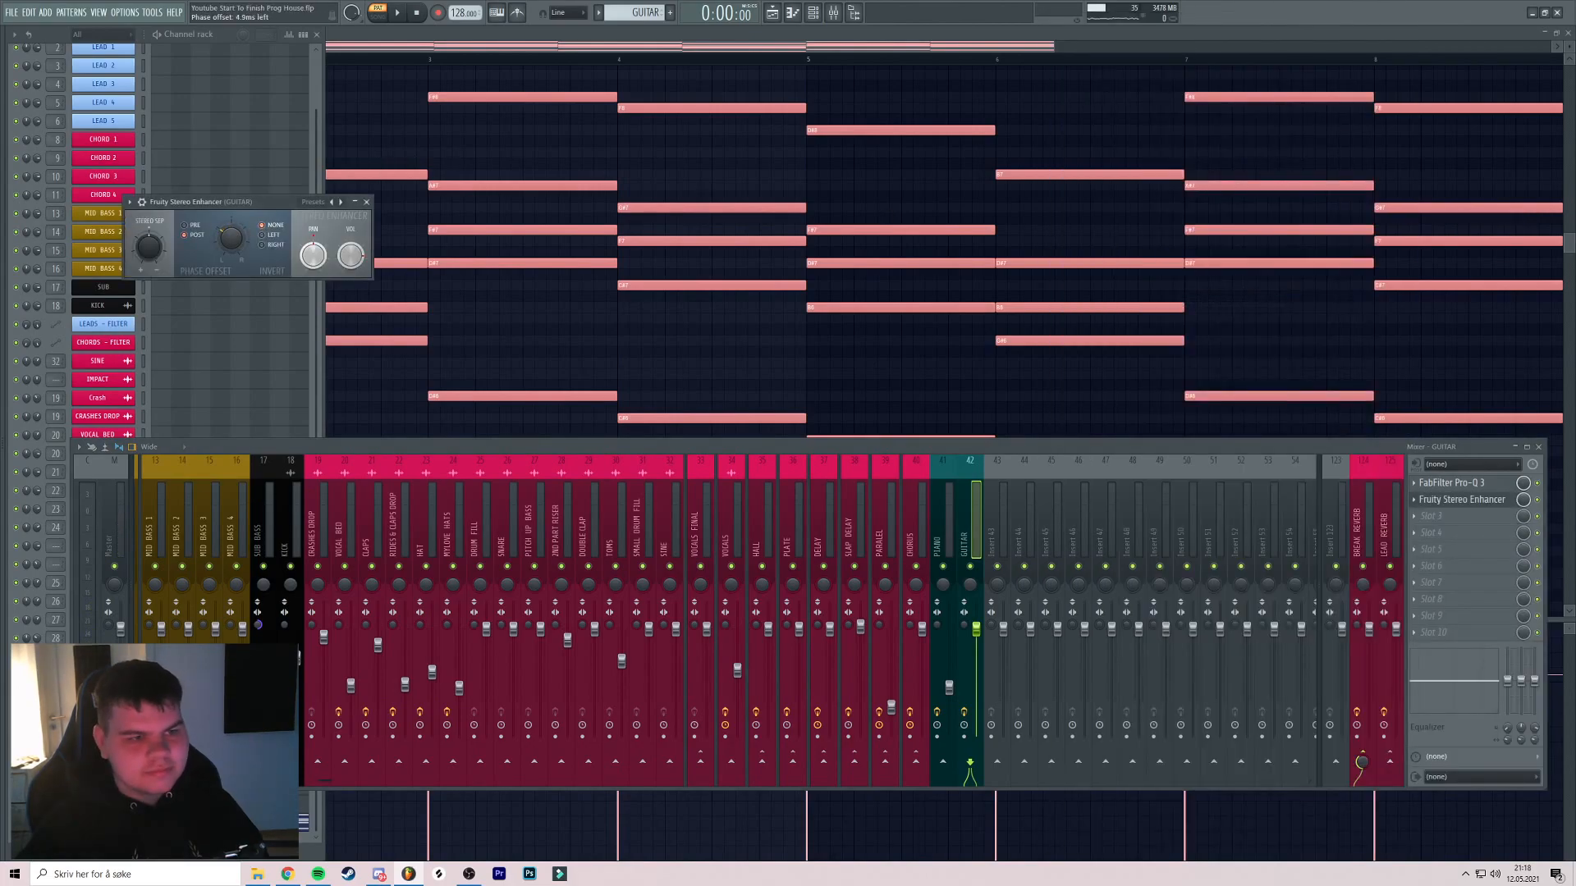
left_click_drag(333, 211, 394, 202)
key("space")
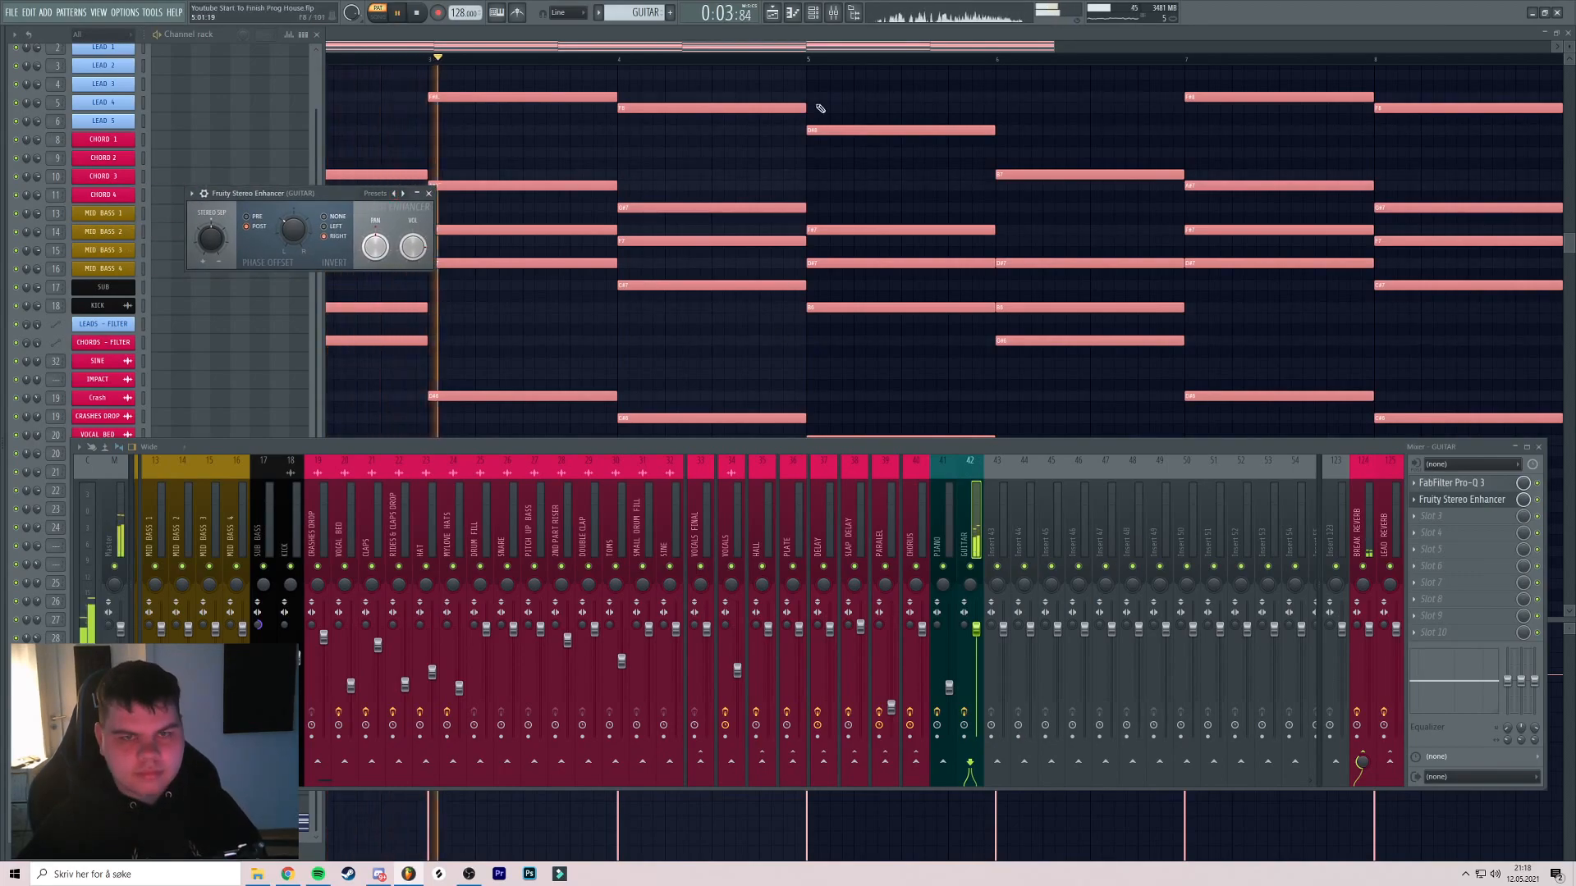
left_click(247, 293)
key("space")
Lower the GUITAR fader to about 65% while listening to playback
left_click(103, 822)
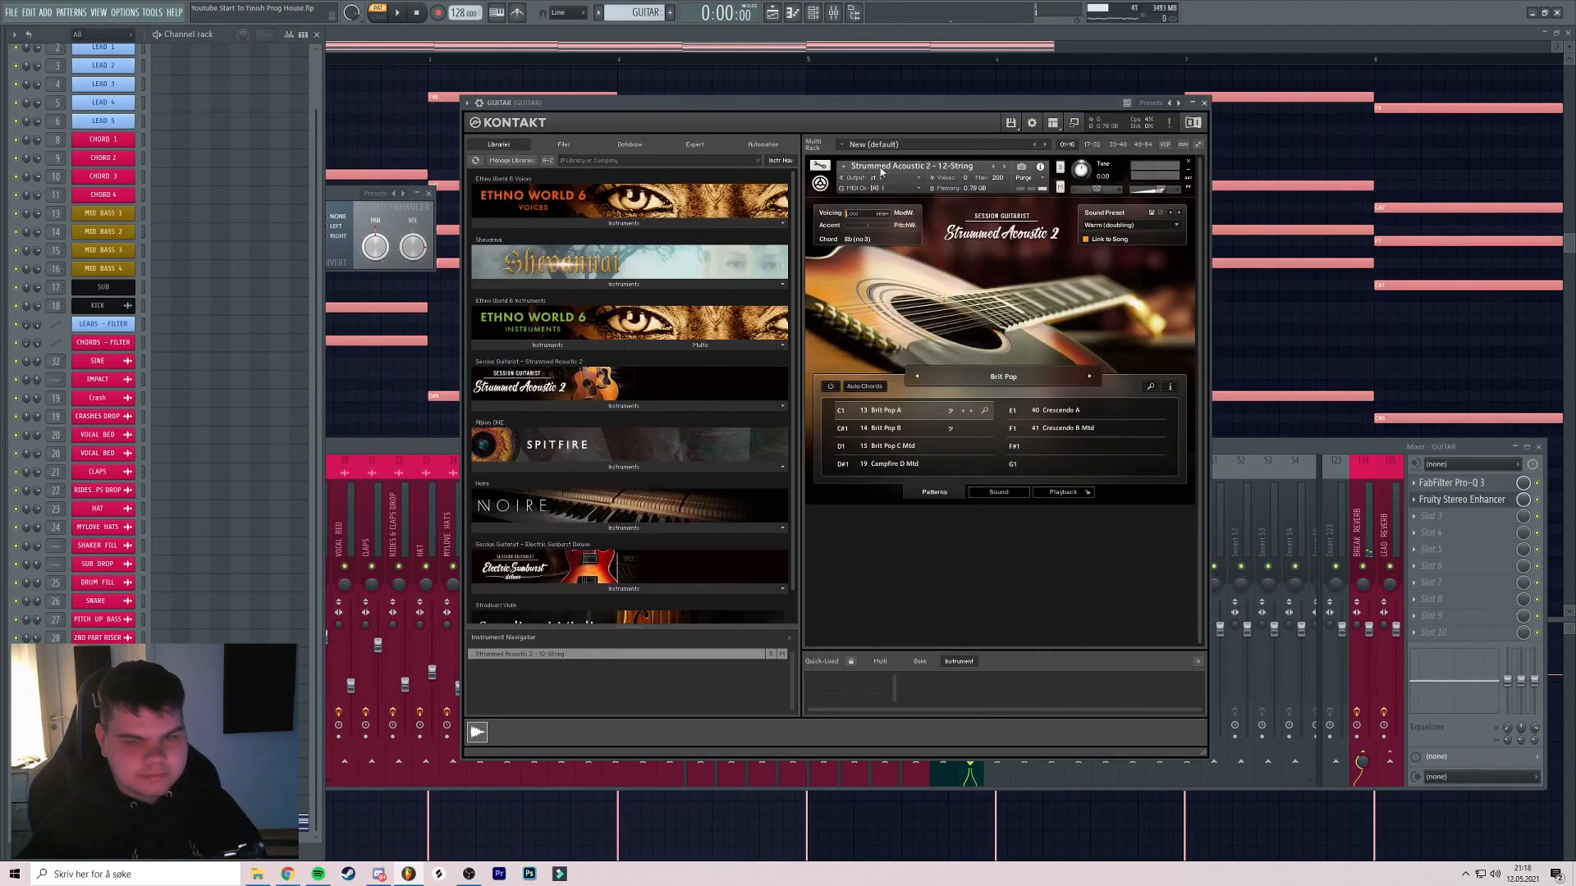
left_click(1204, 103)
key("space")
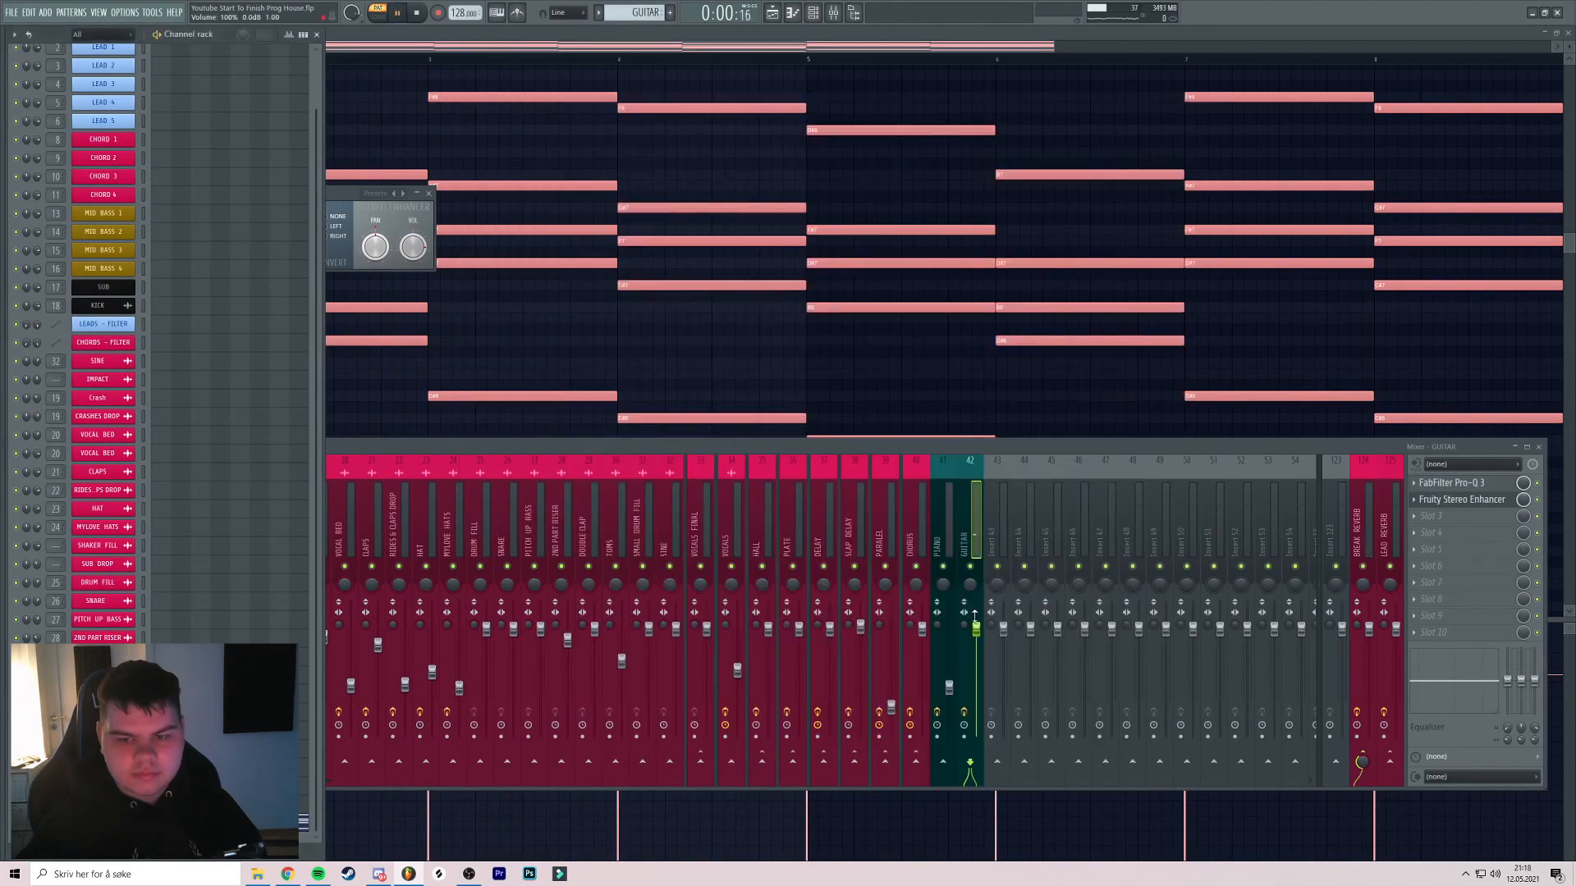
left_click_drag(978, 629, 979, 649)
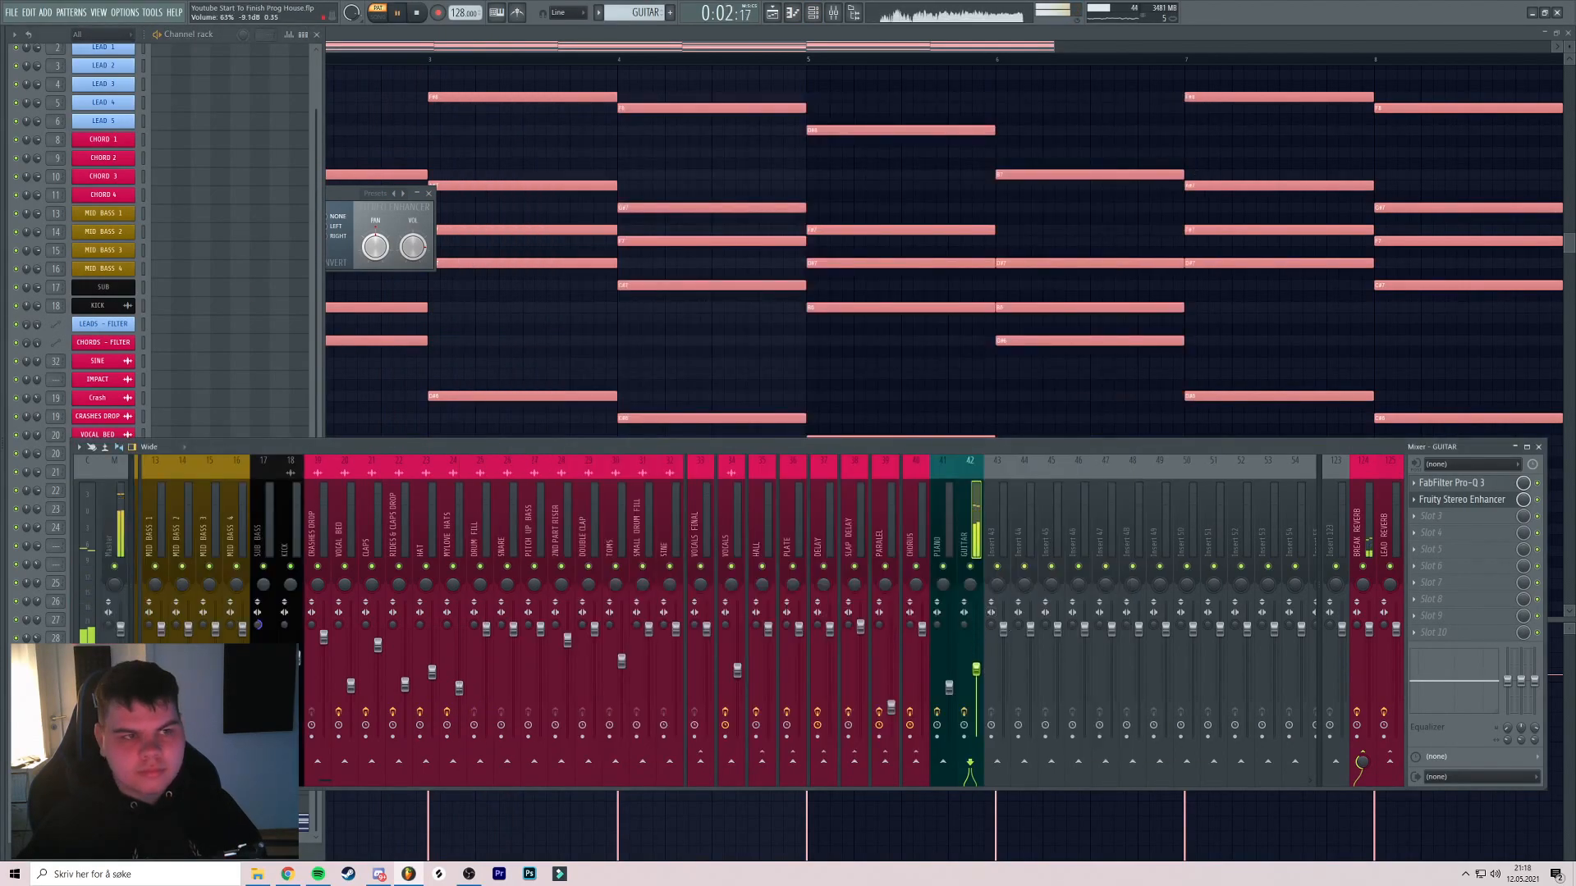
key("space")
left_click(1441, 522)
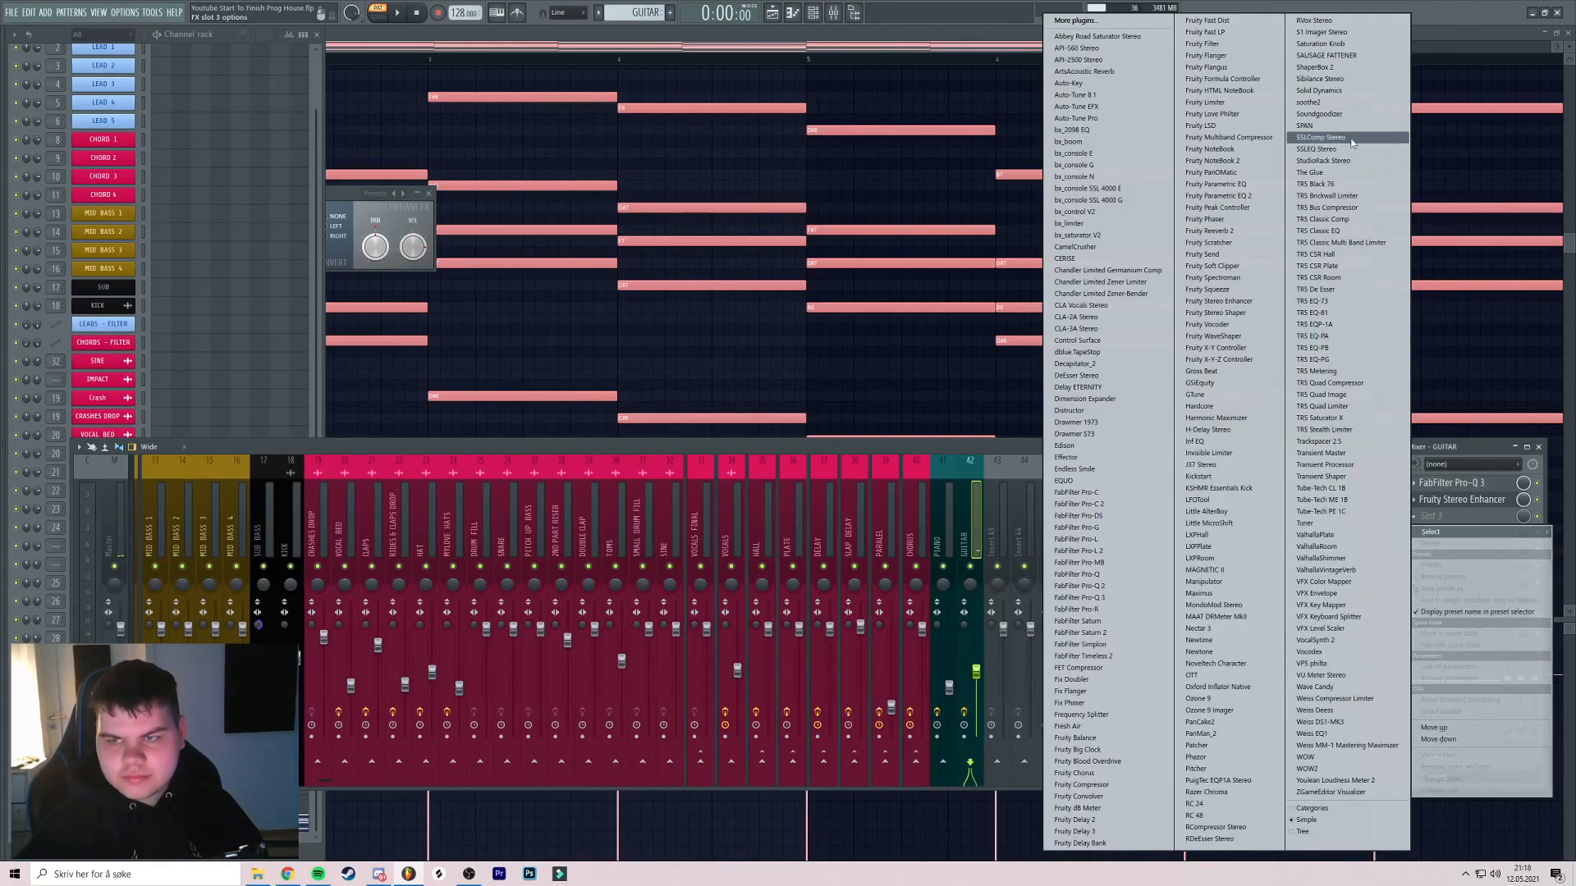
Load soothe2 on the GUITAR insert with the Acoustic guitar 'Acc gtr warmer' preset
left_click(1332, 105)
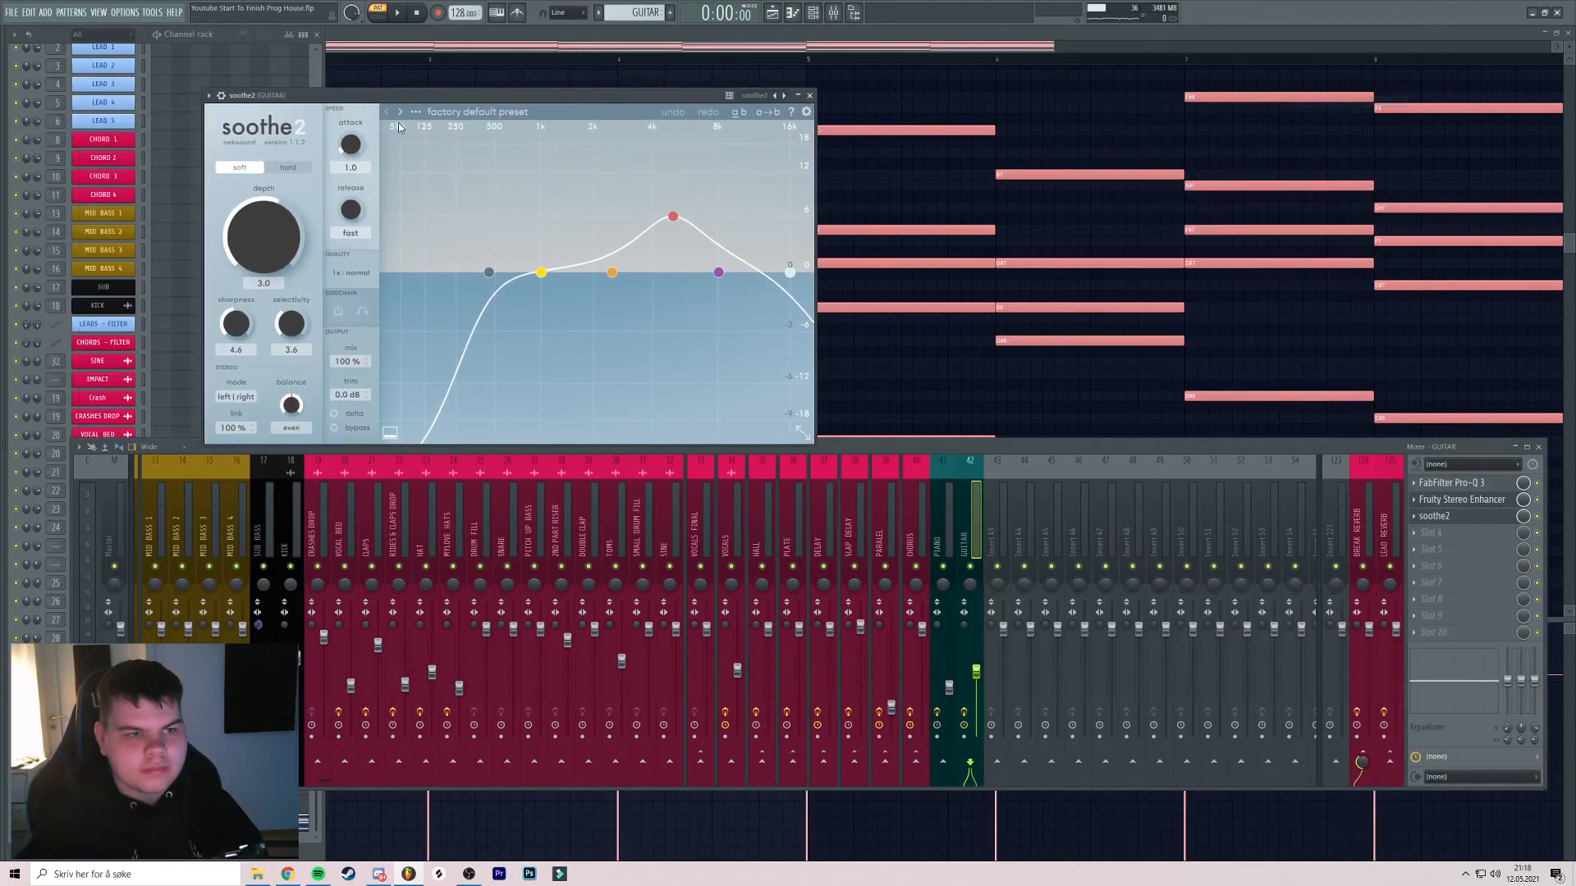
left_click(476, 111)
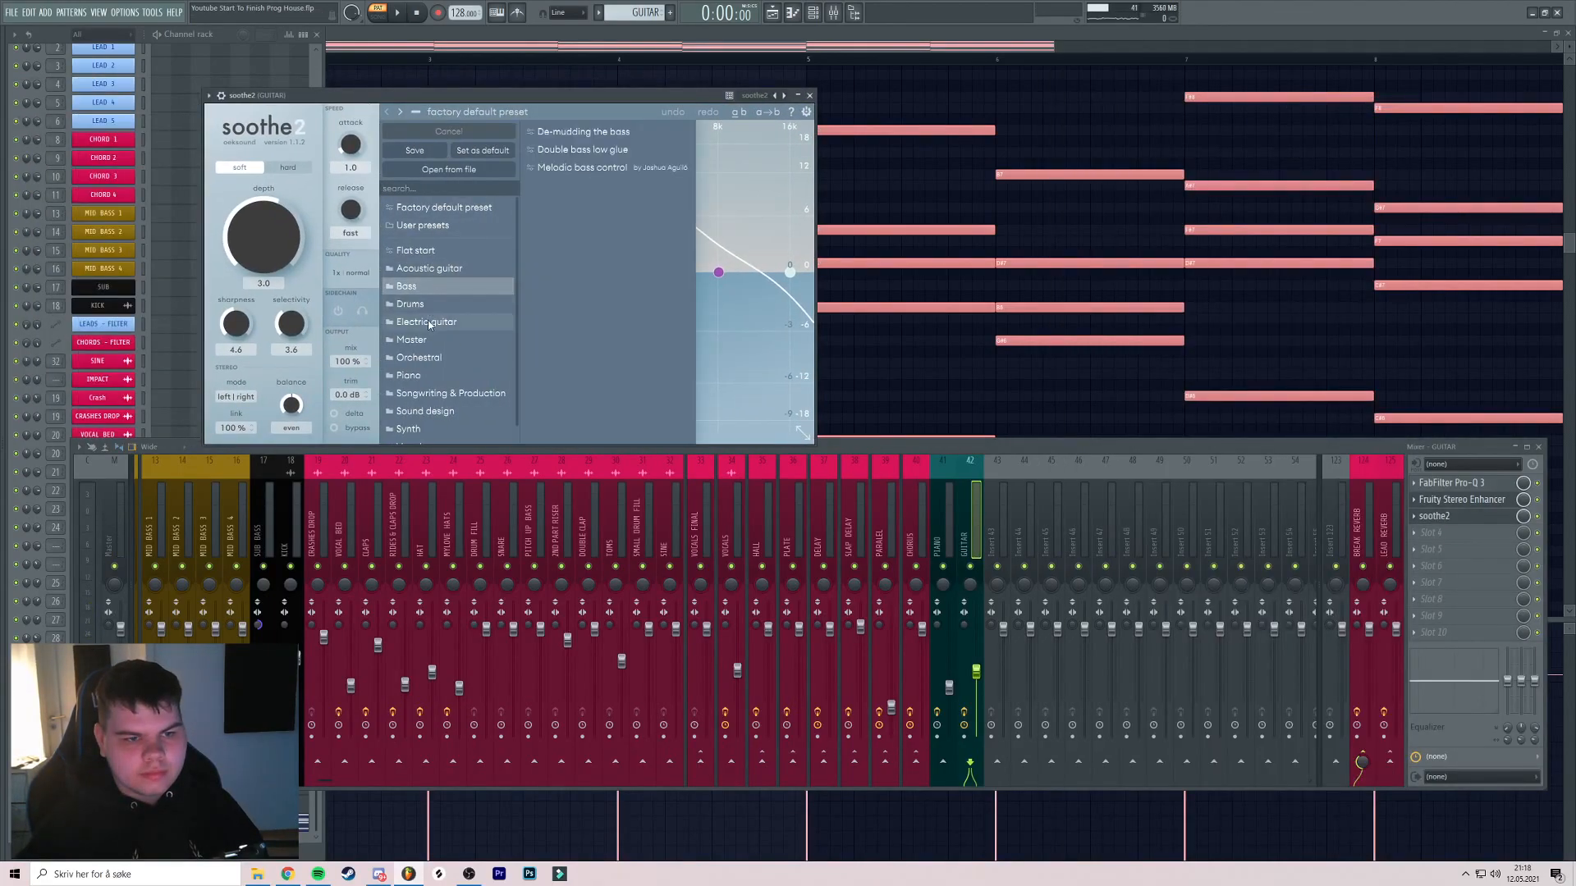
scroll(449, 376, "down", 1)
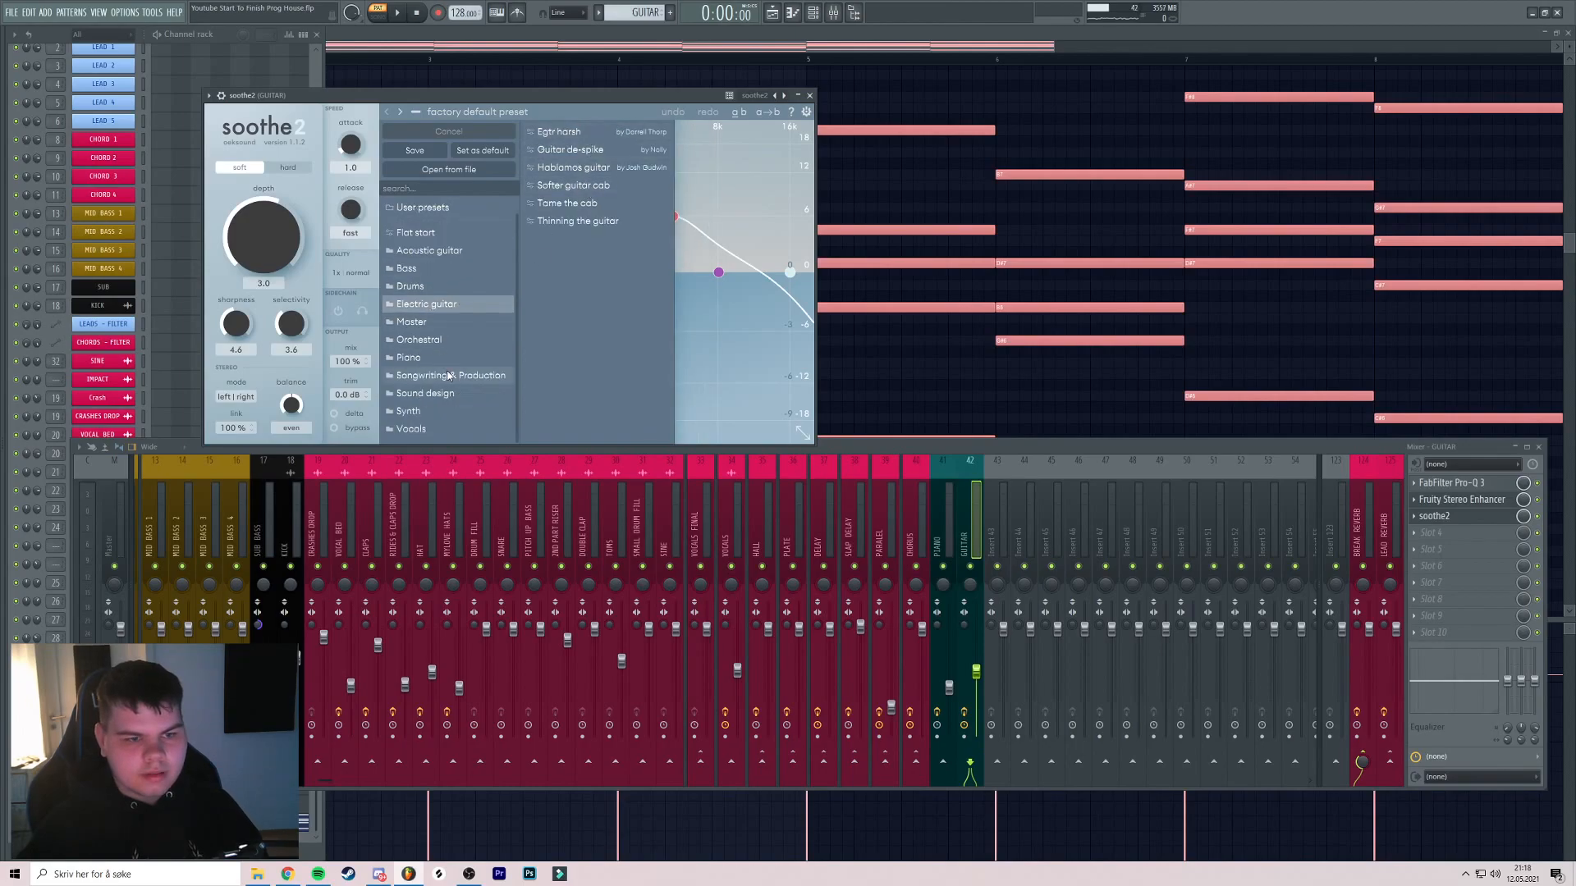
mouse_move(475, 246)
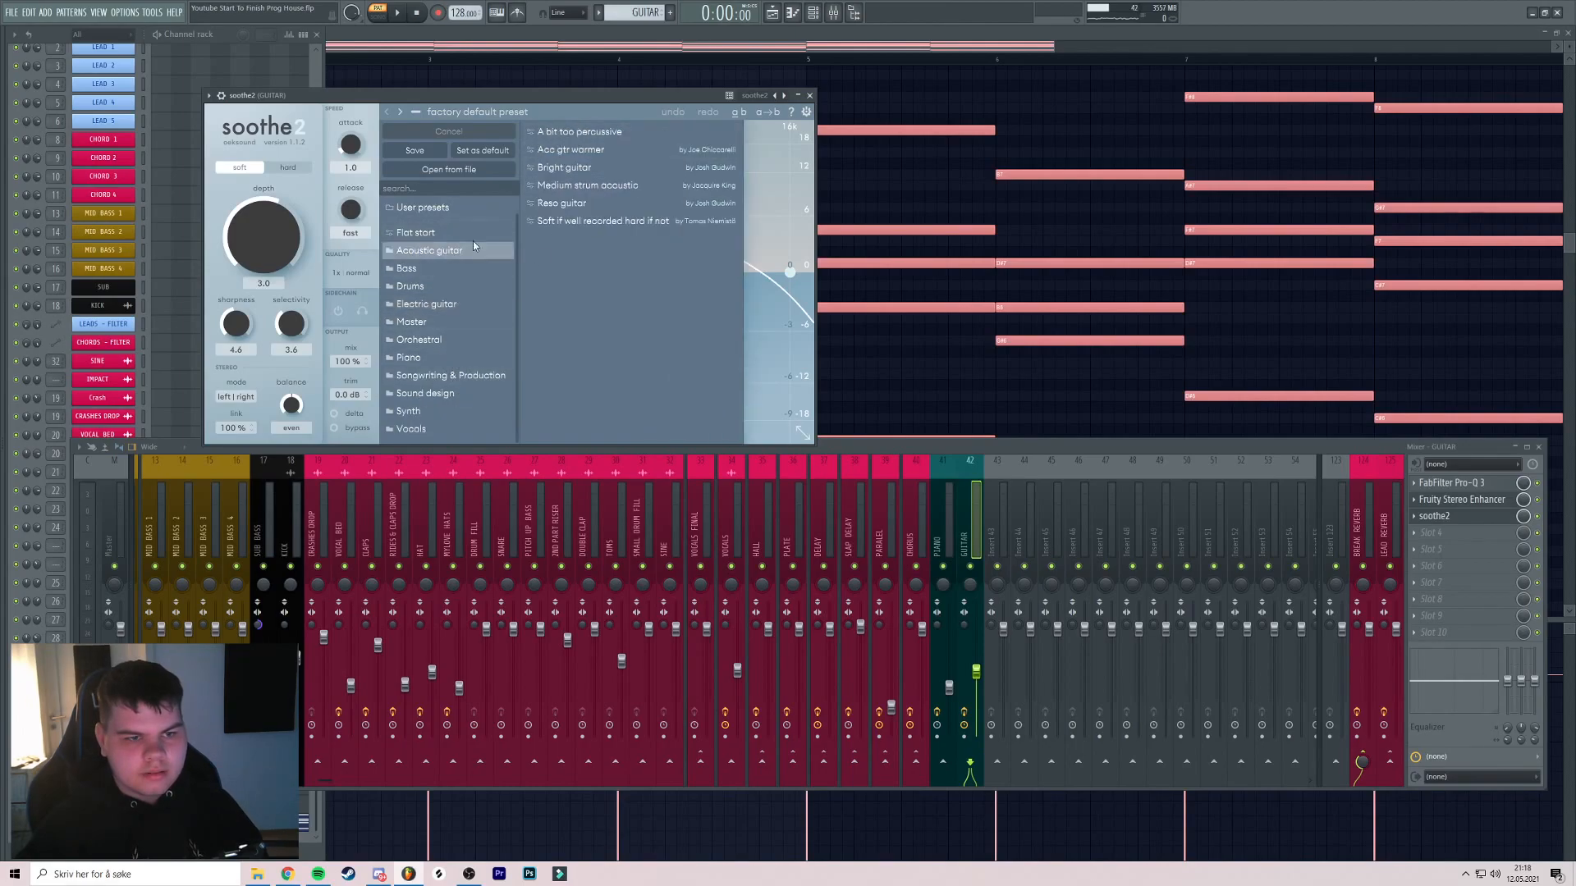
left_click(551, 150)
Audition soothe2, then close its window along with the mixer and piano roll
left_click_drag(475, 98, 454, 88)
key("space")
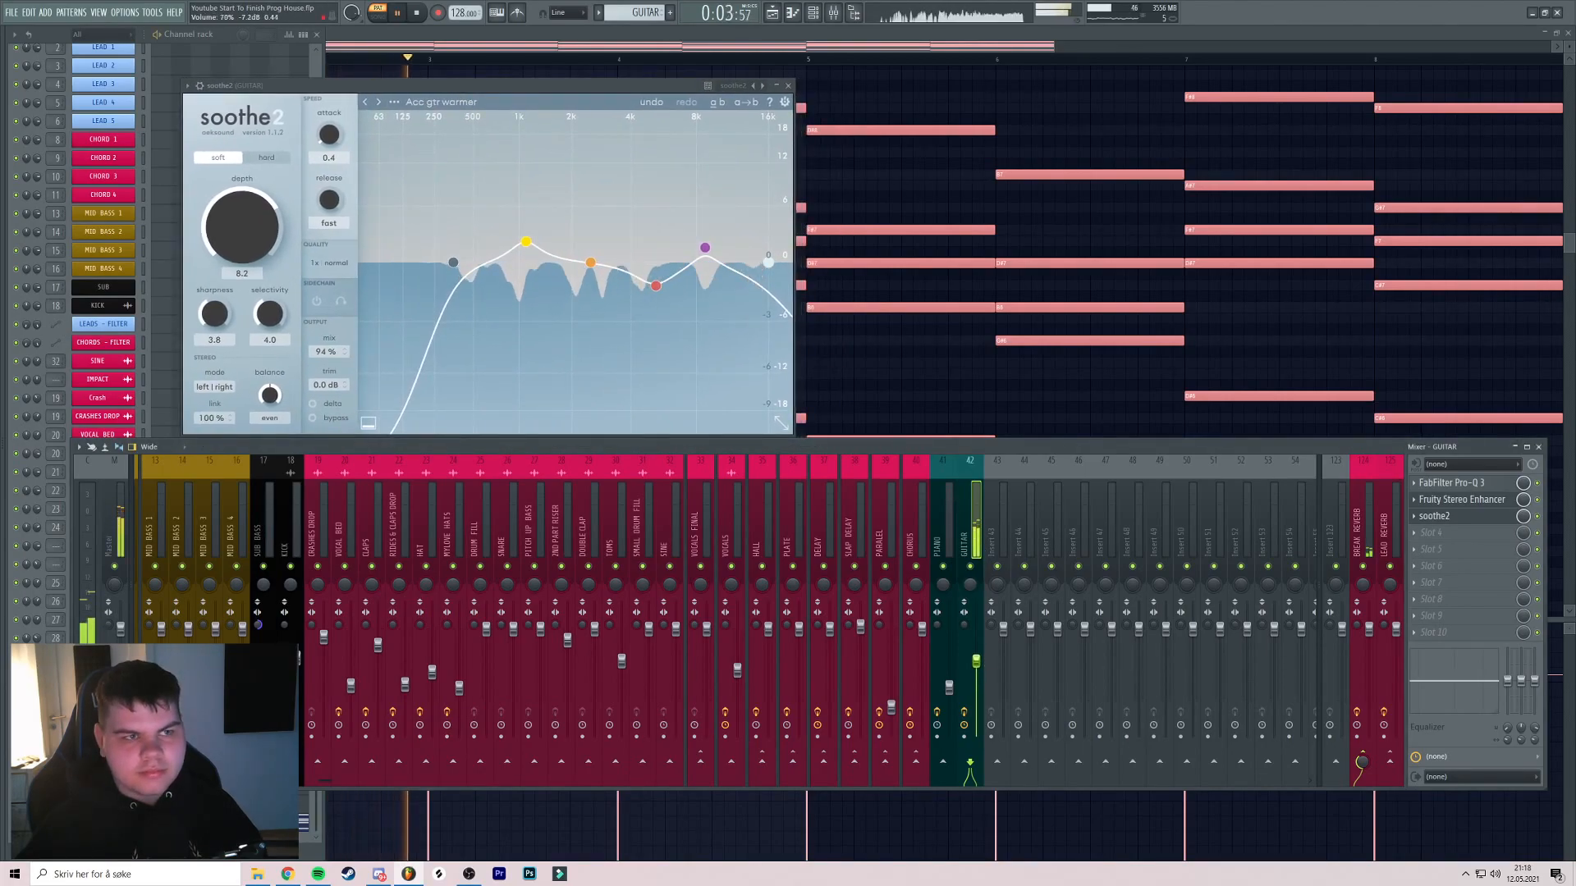
left_click(788, 85)
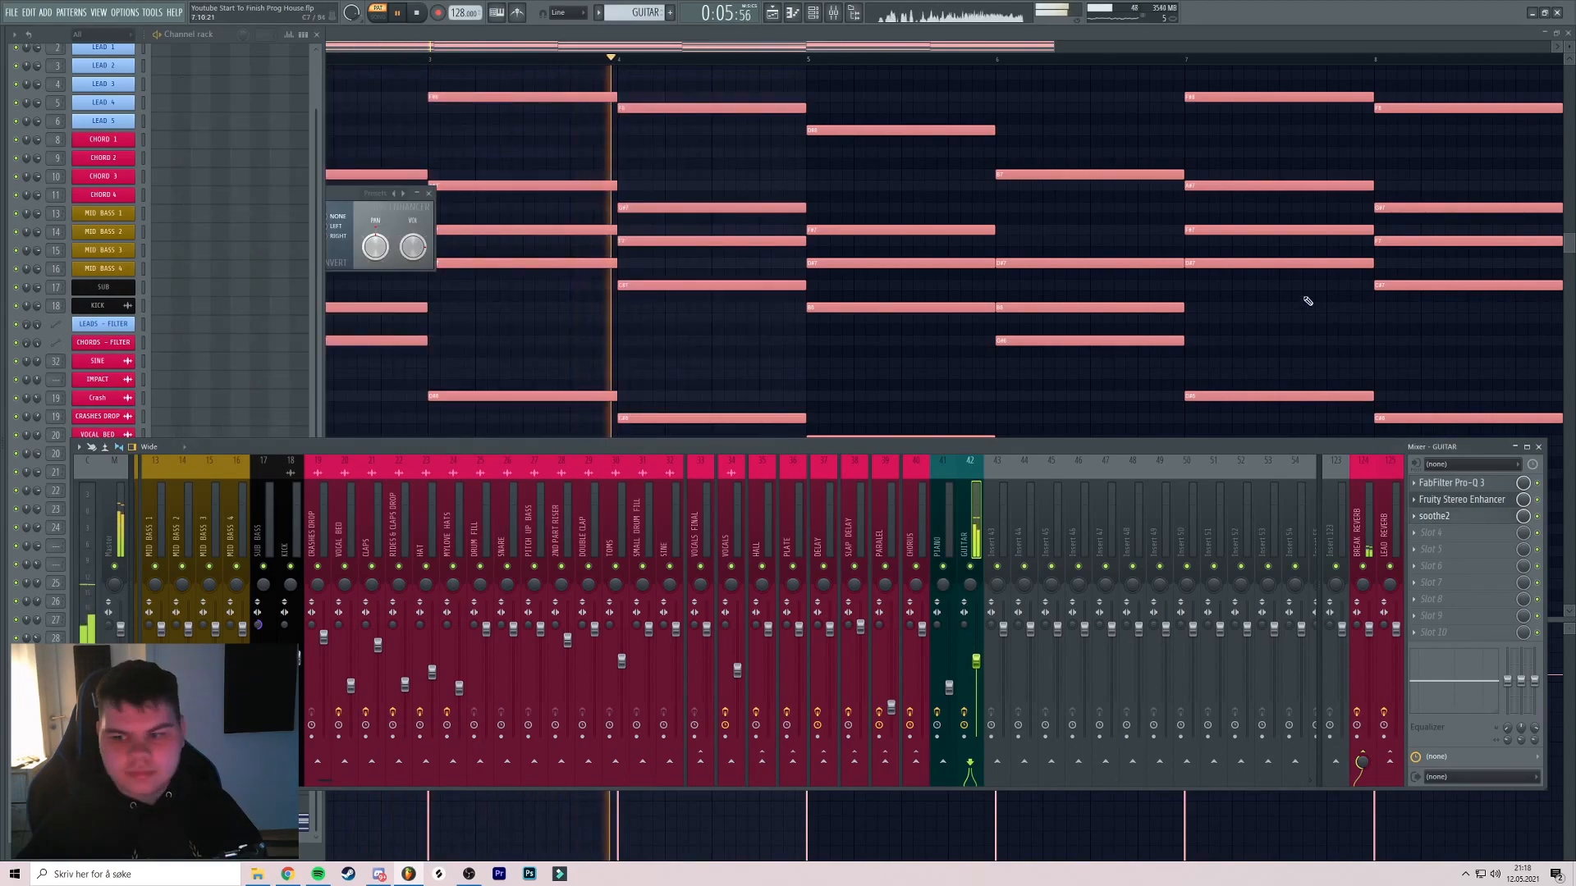
key("F12")
Play the arrangement from the BREAK and nudge the GUITAR fader slightly down in the mixer
key("space")
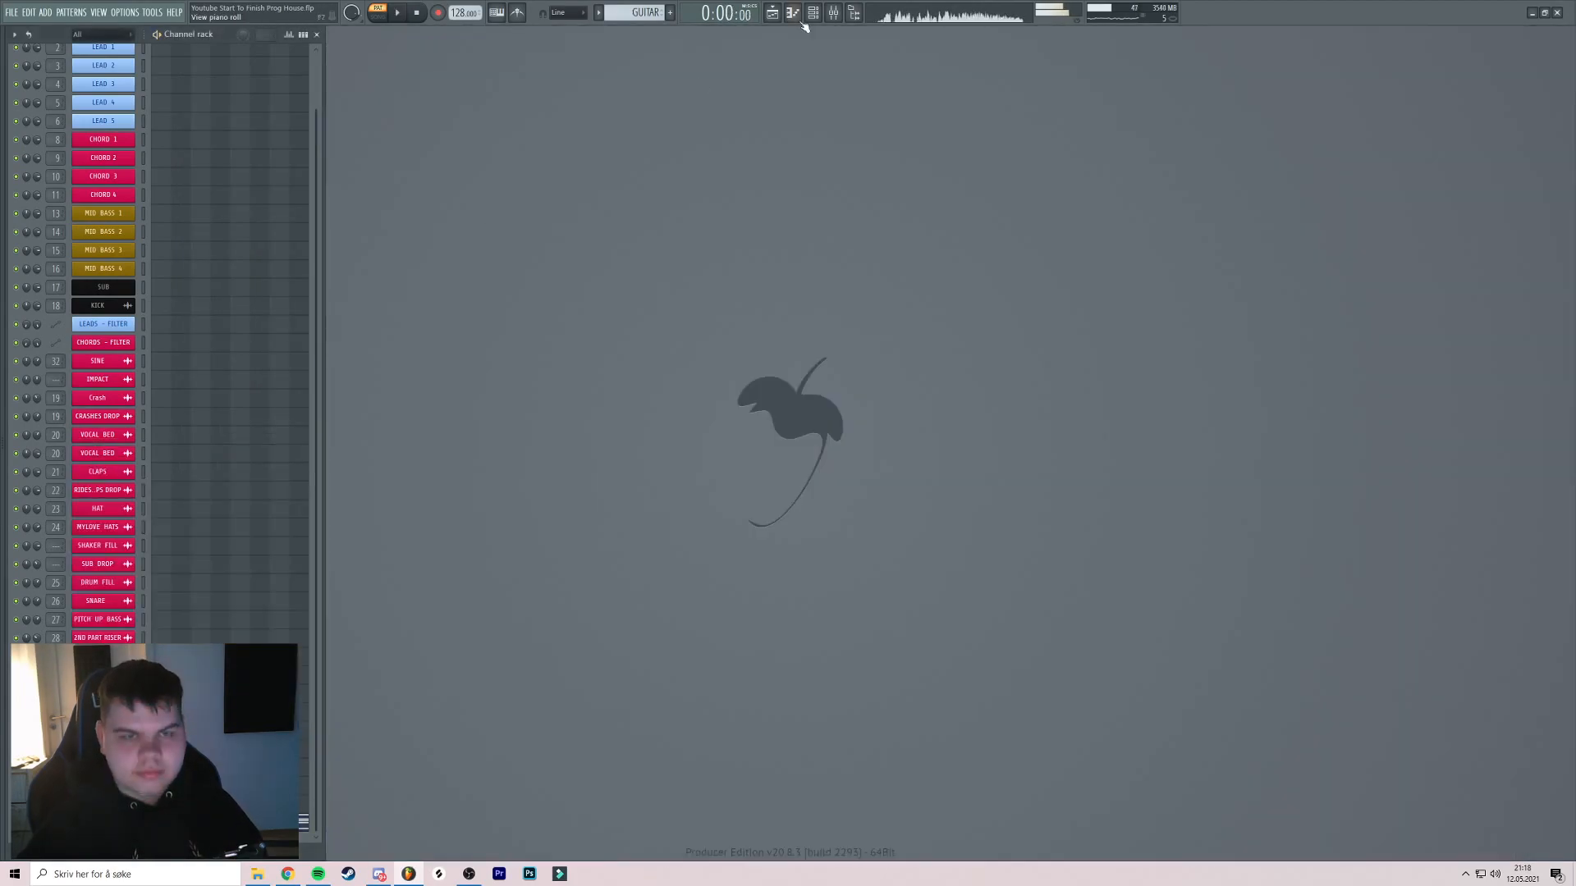
left_click(772, 12)
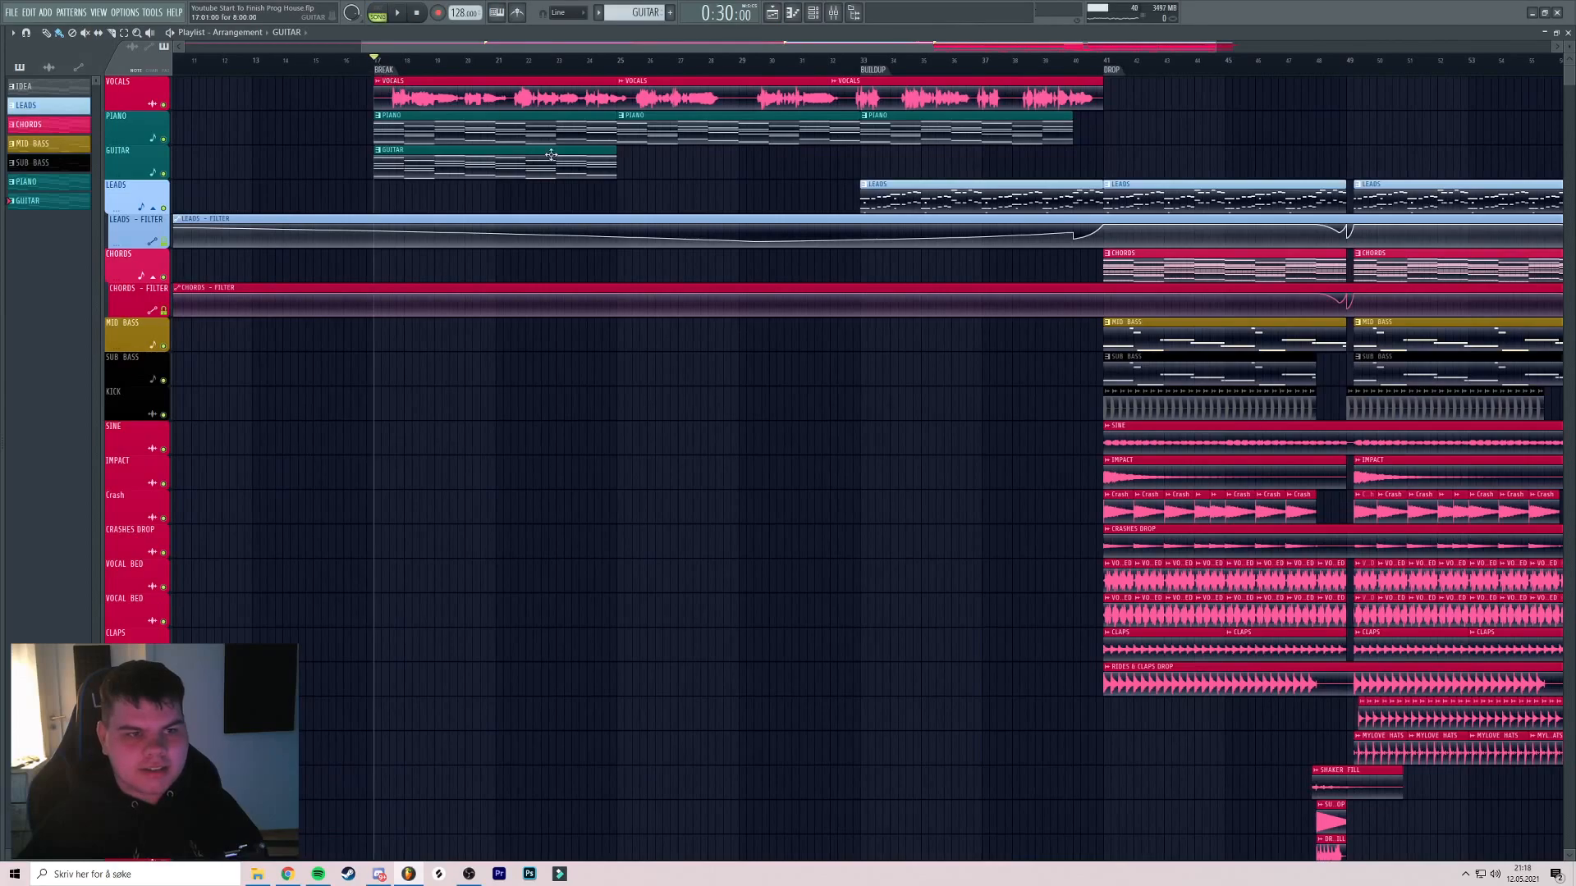
scroll(574, 147, "up", 2)
key("space")
scroll(636, 134, "up", 3)
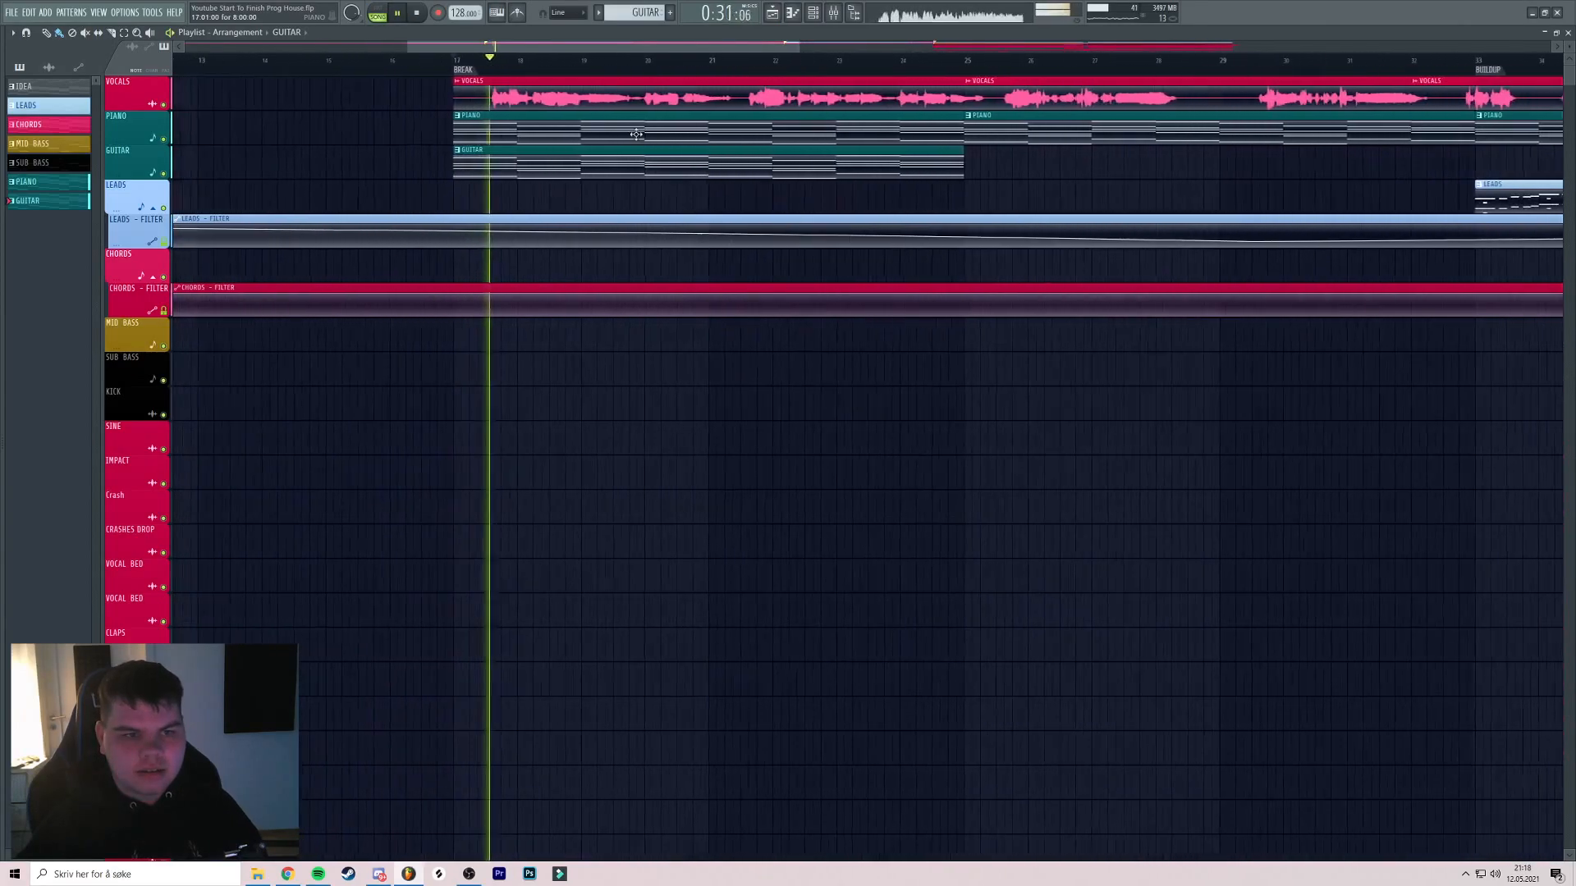
key("F9")
mouse_move(977, 670)
left_mouse_down()
mouse_move(950, 695)
mouse_move(983, 673)
left_mouse_up()
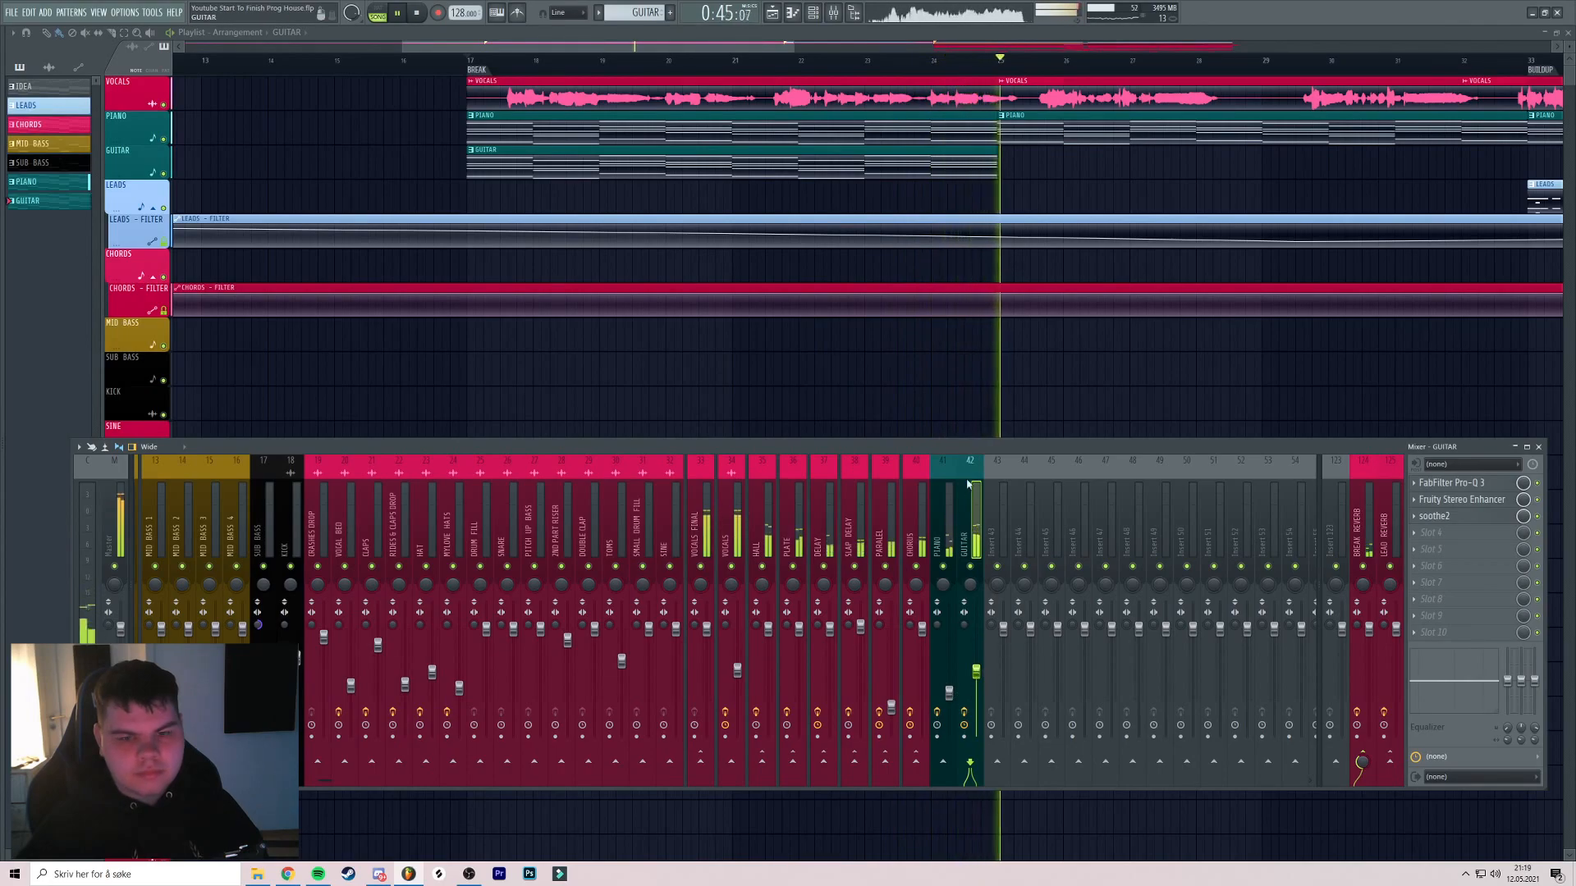
left_click_drag(1072, 348, 894, 308)
scroll(874, 305, "down", 4)
key("space")
Consolidate the GUITAR track from track start and auto-name the track after the consolidated clip
left_click_drag(830, 187, 788, 191)
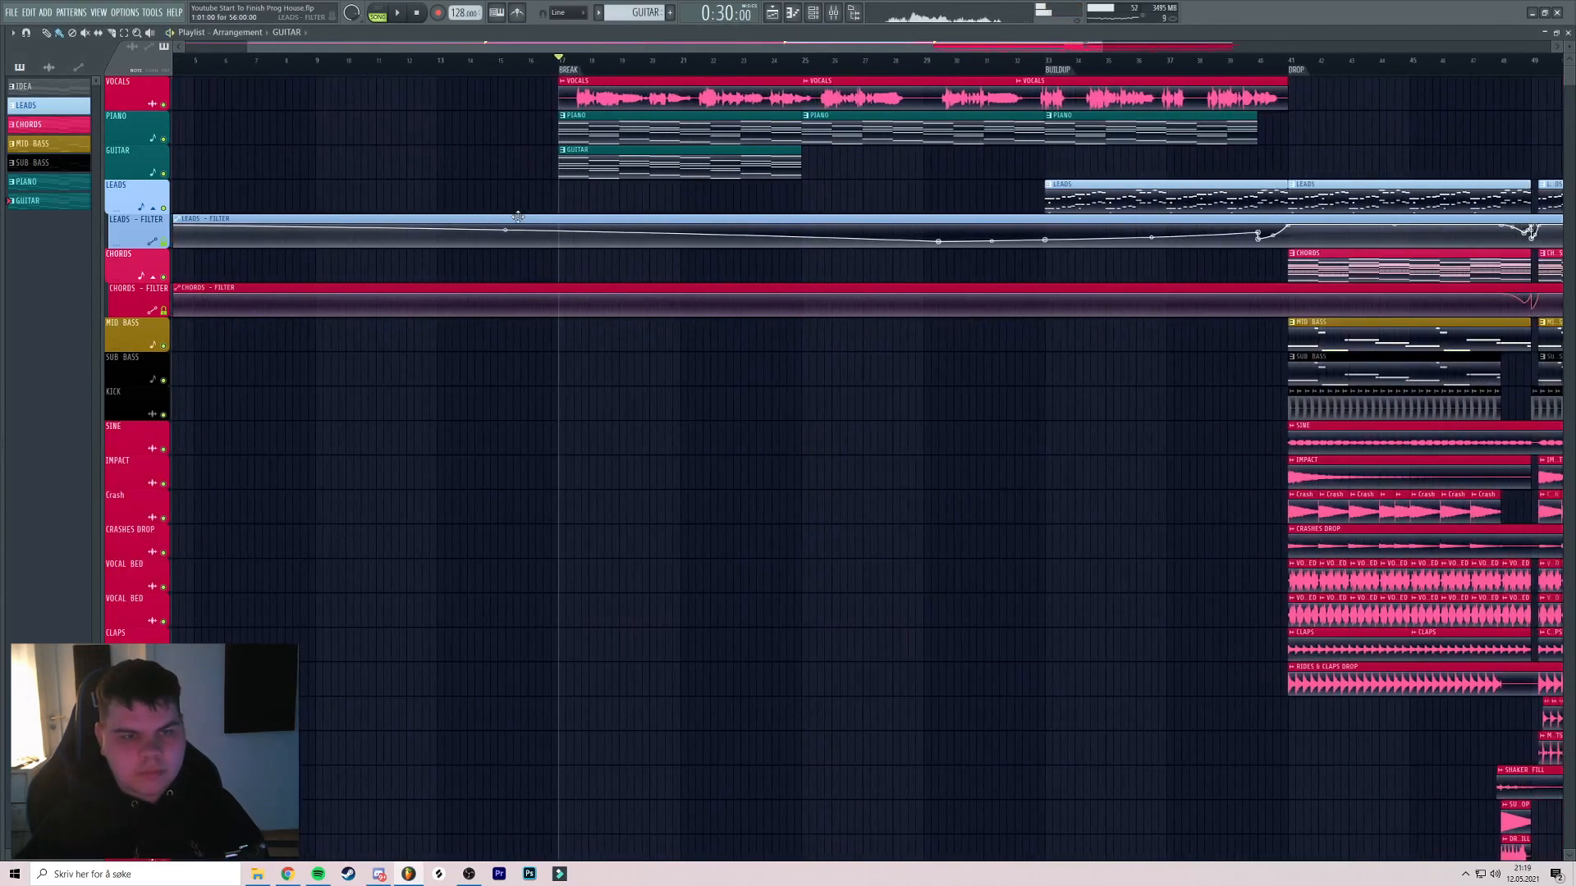
right_click(146, 155)
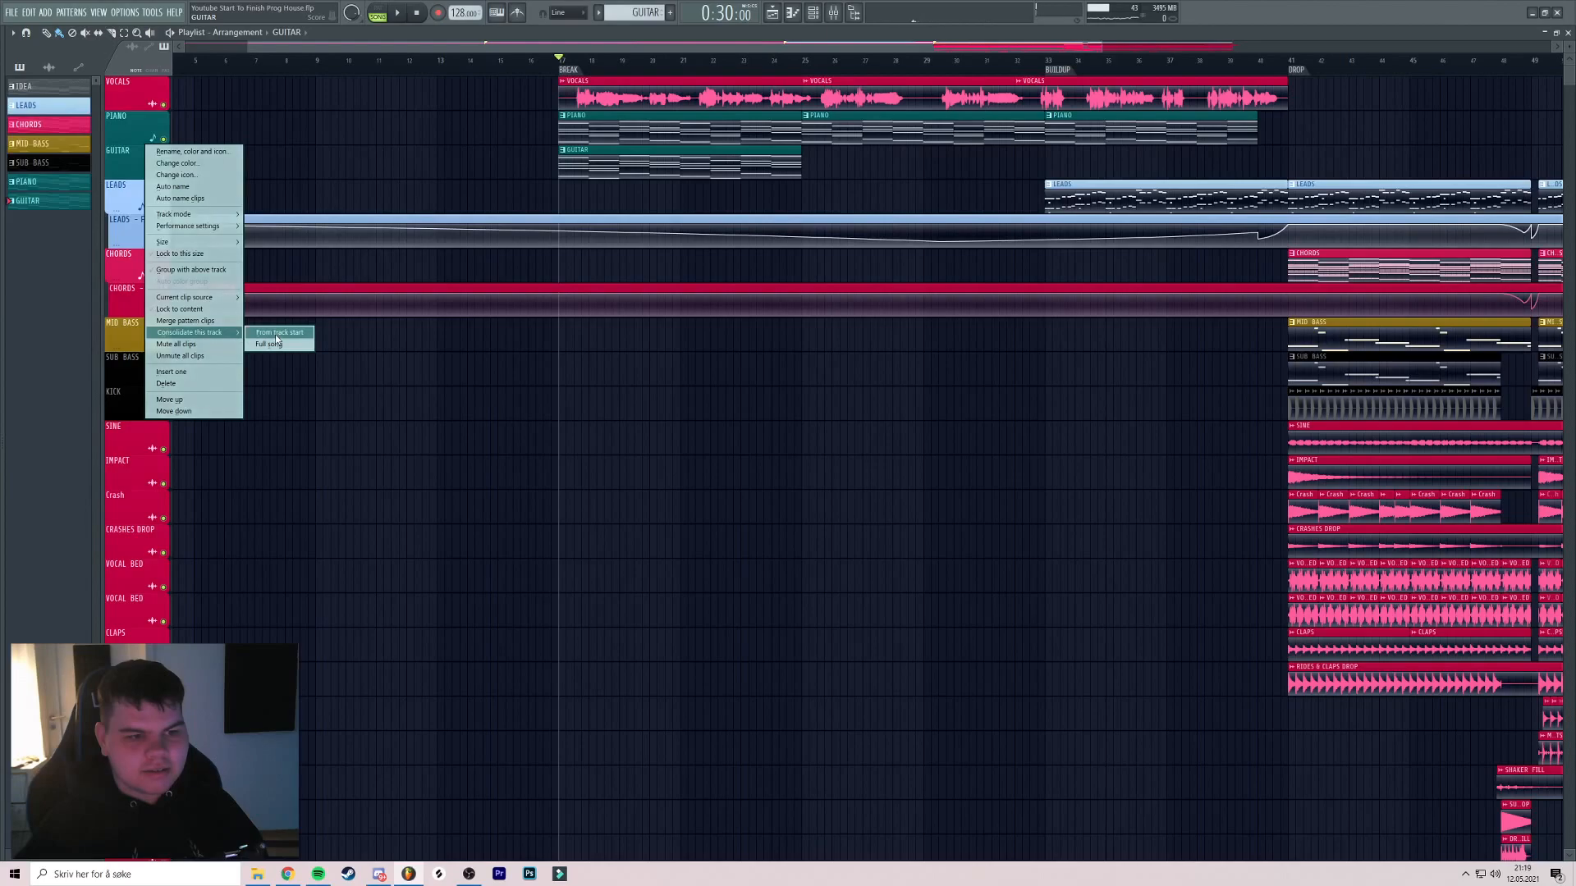
left_click(276, 335)
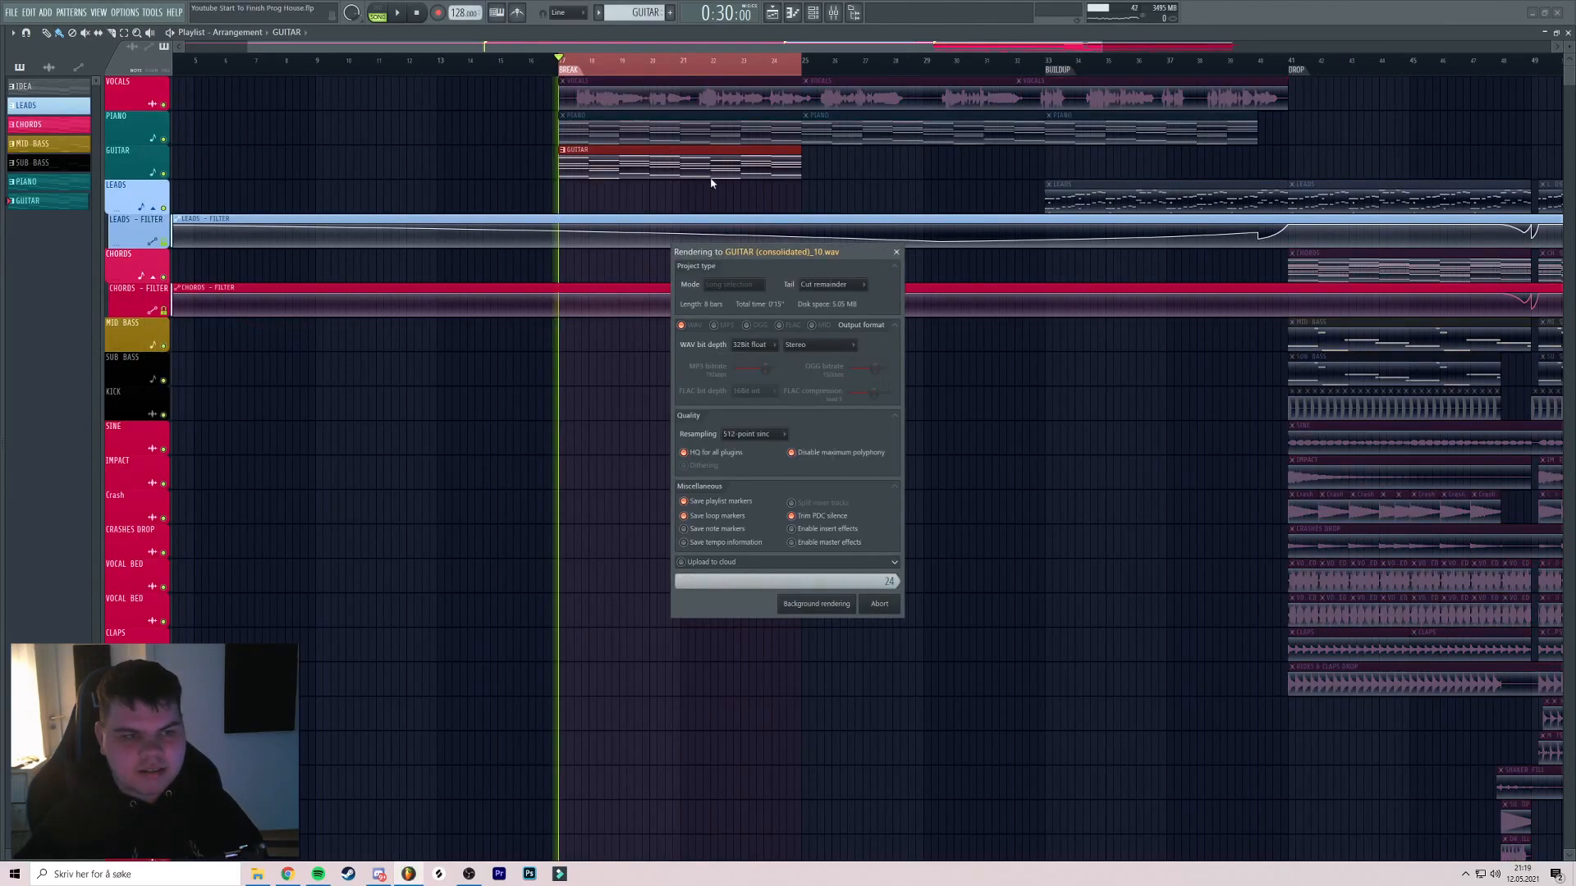
right_click(123, 148)
left_click(147, 189)
Enable Normalize in the GUITAR (consolidated) sample's channel settings
left_click(833, 12)
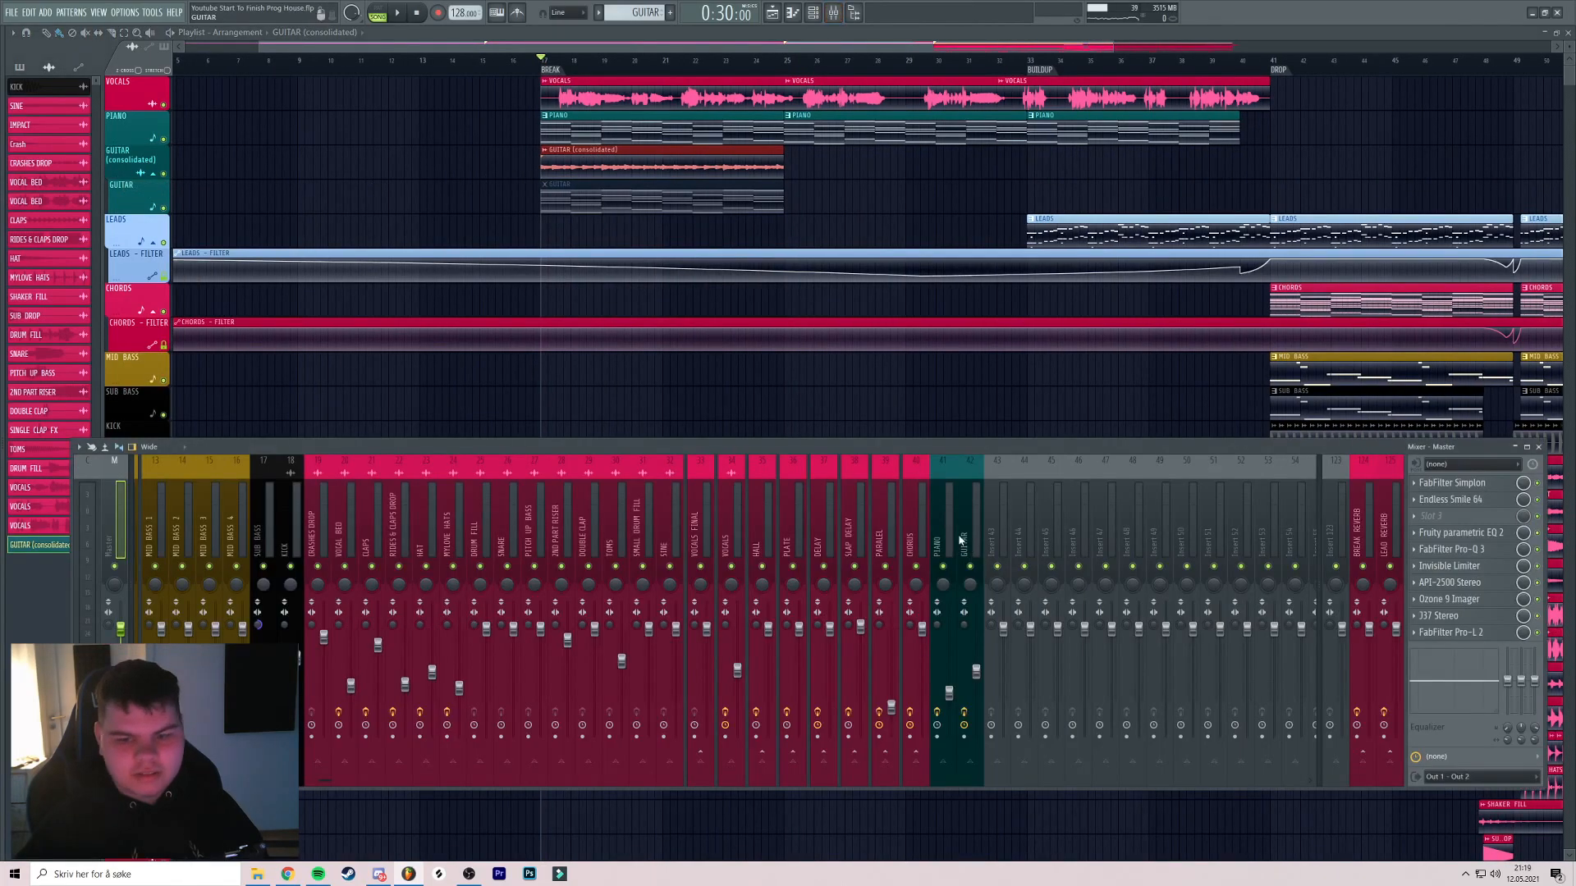
double_click(608, 168)
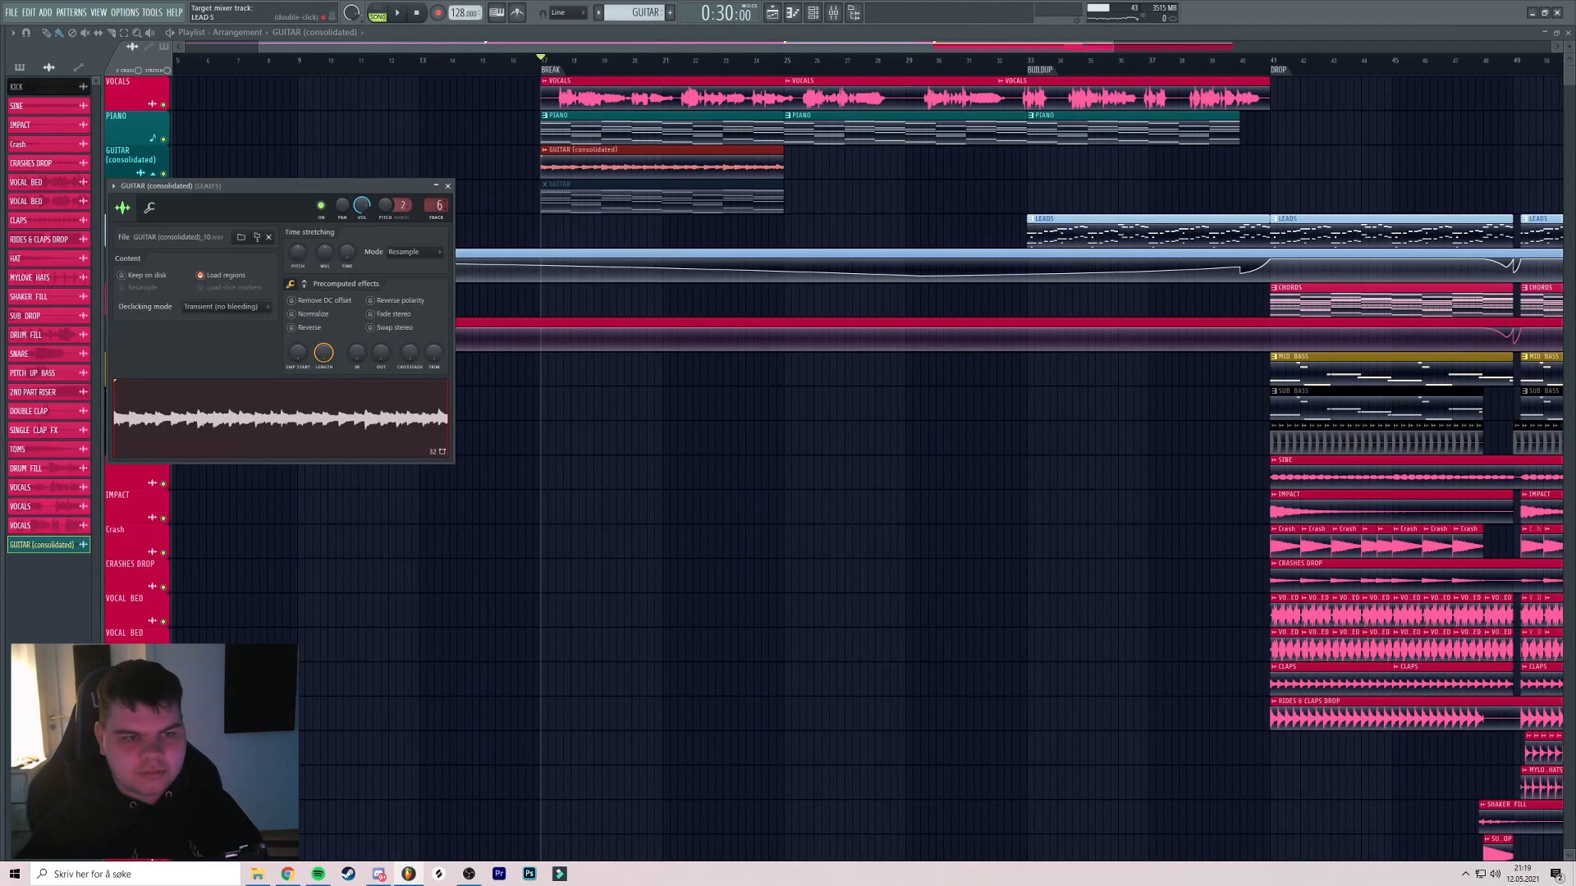
left_click(447, 186)
key("space")
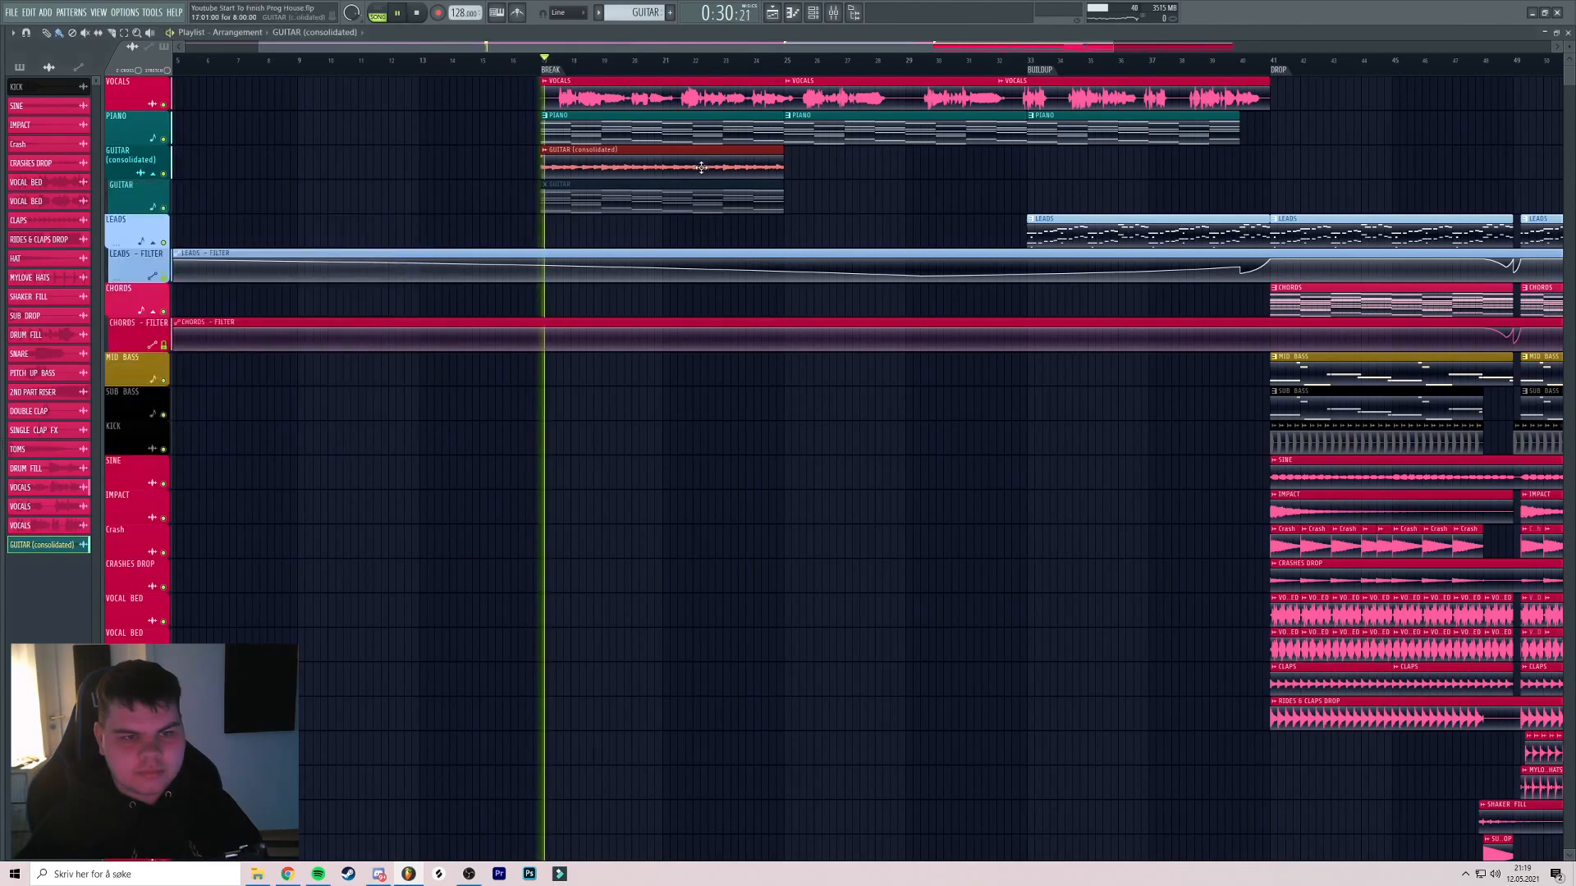
scroll(701, 167, "up", 2)
left_click(878, 196, "ctrl")
double_click(559, 170)
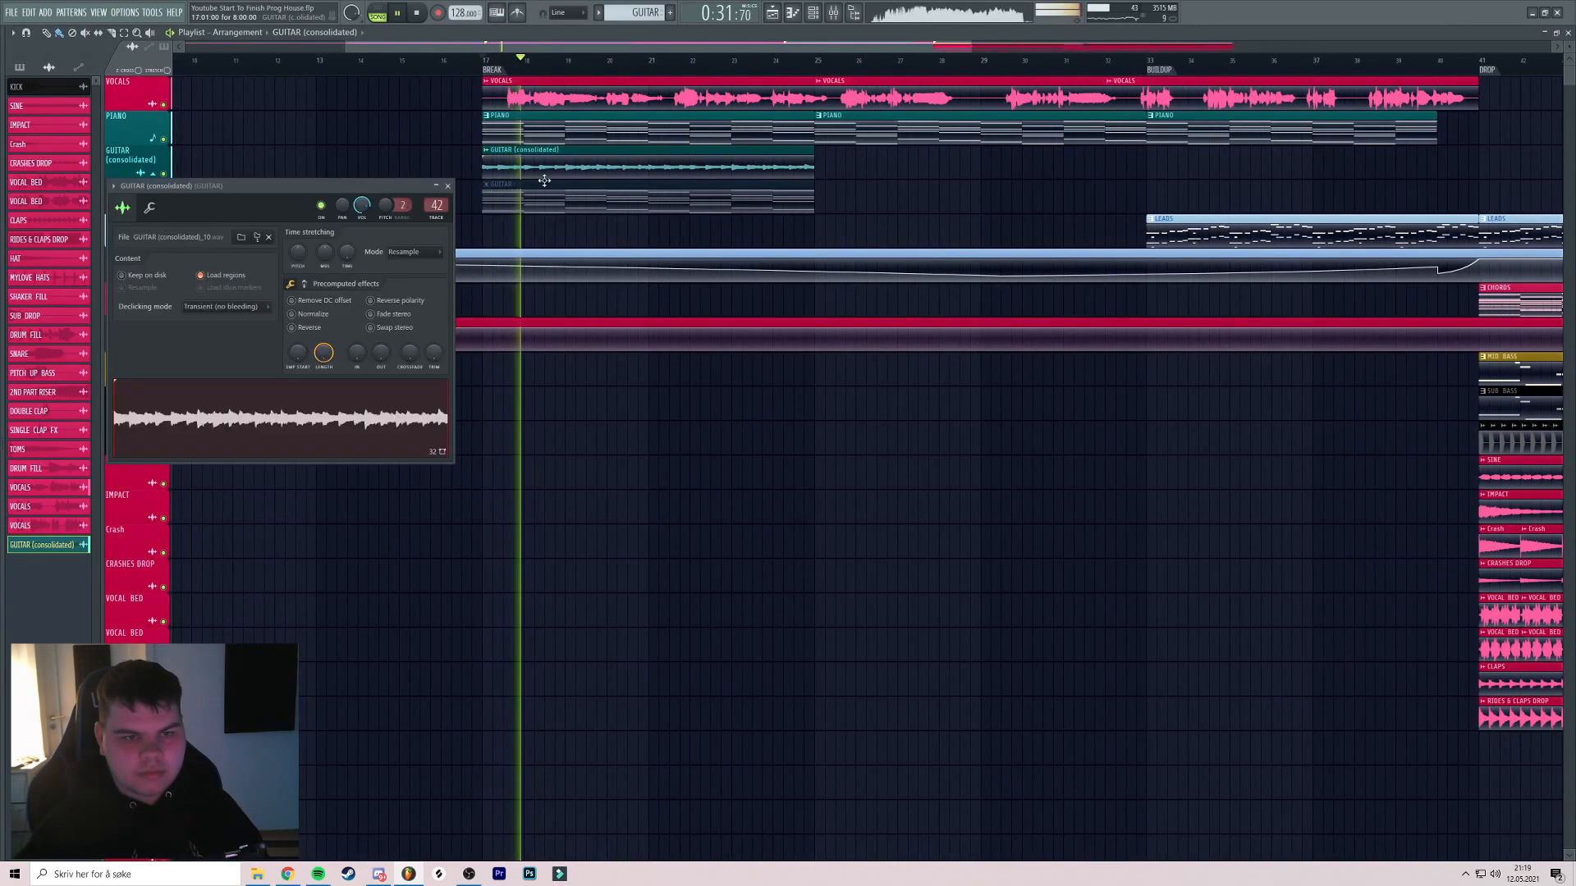
left_click(291, 313)
left_click(436, 187)
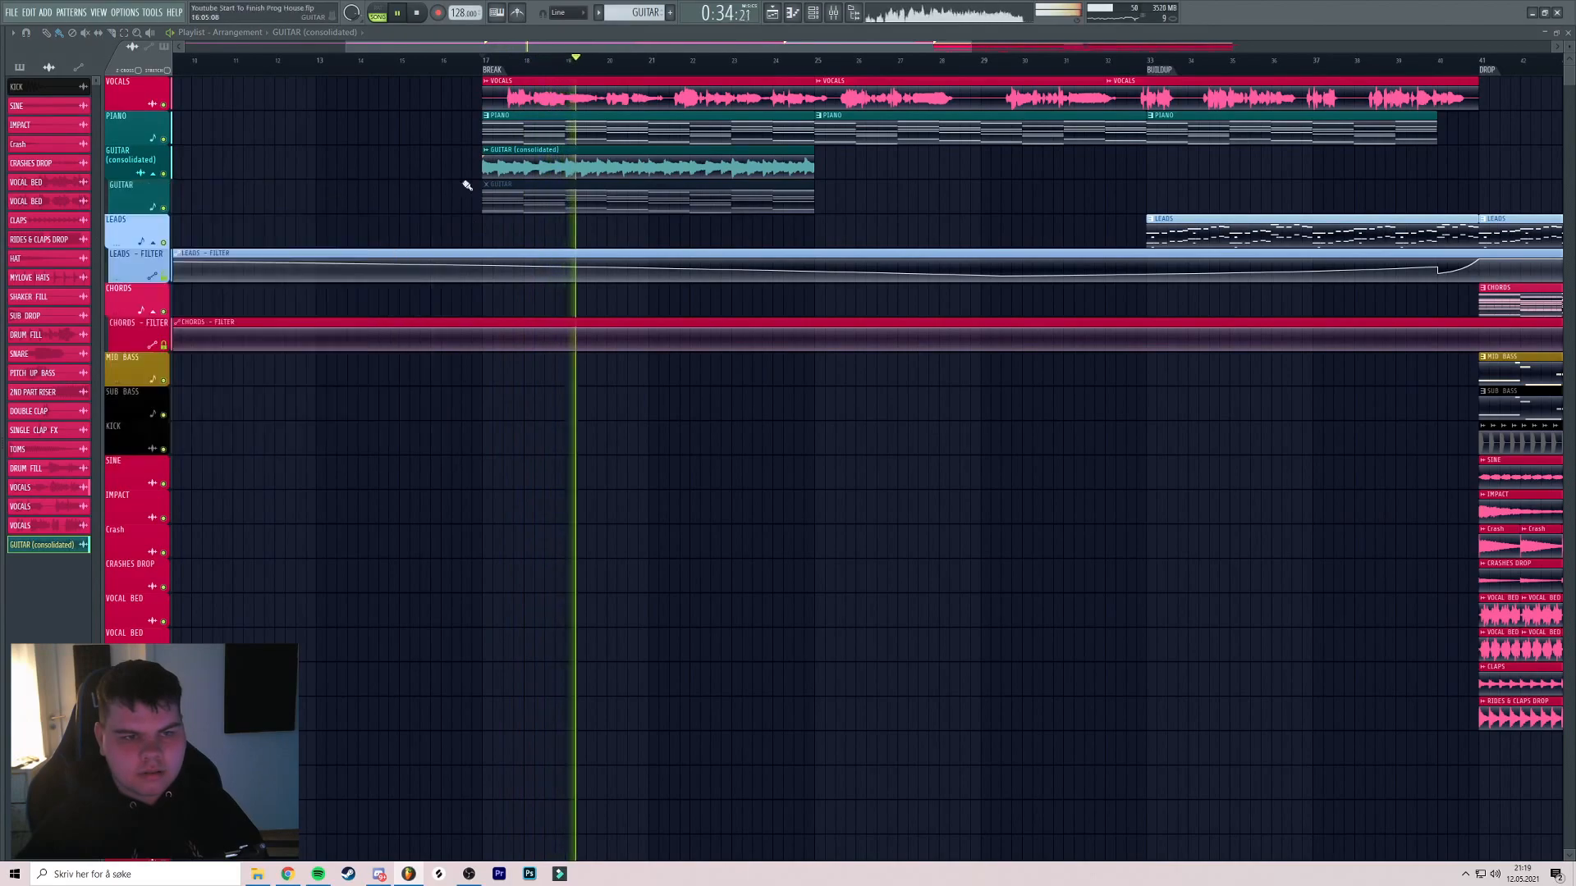
key("F9")
Set the GUITAR fader to 43% and place a copy of the consolidated clip at bar 26
left_click_drag(1228, 672, 1228, 691)
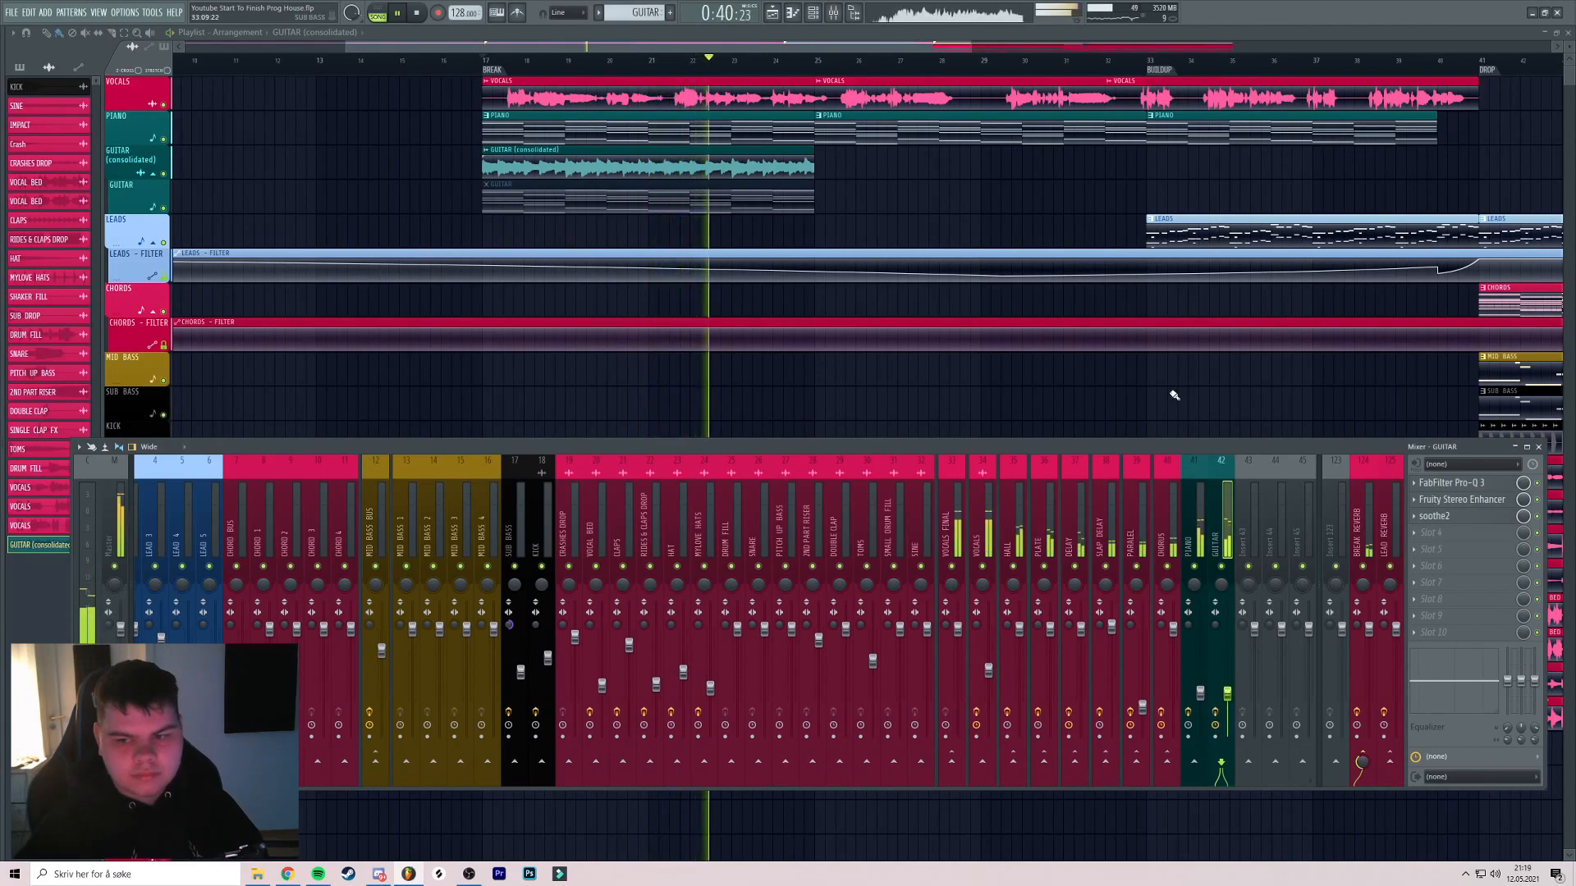
key("F9")
scroll(788, 197, "down", 2)
left_click_drag(588, 168, 864, 172)
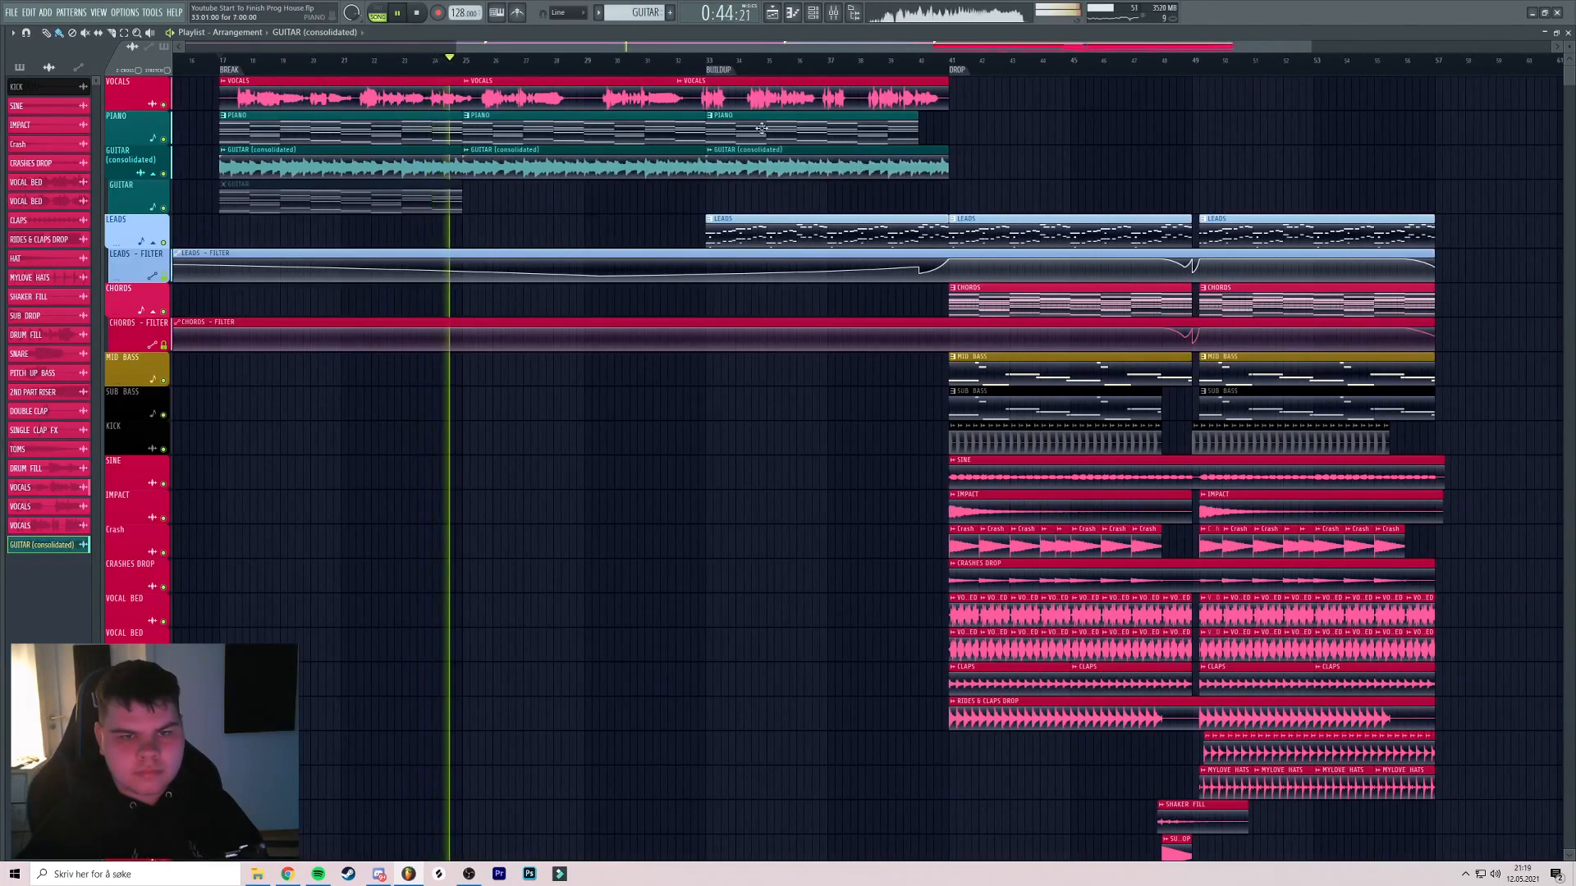
scroll(624, 190, "up", 4)
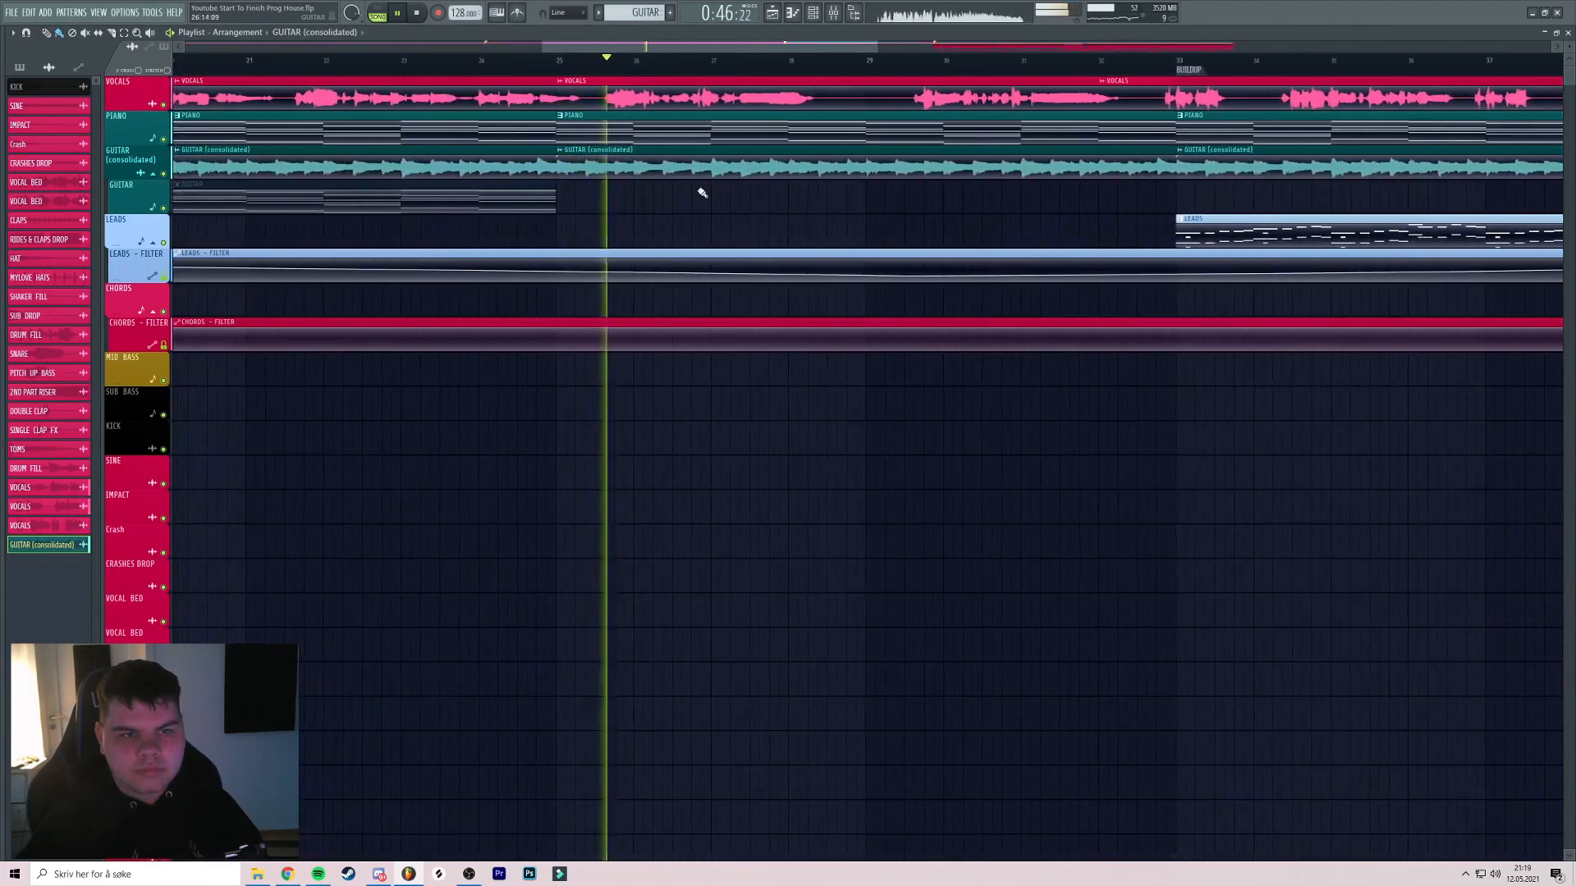
scroll(656, 197, "down", 5)
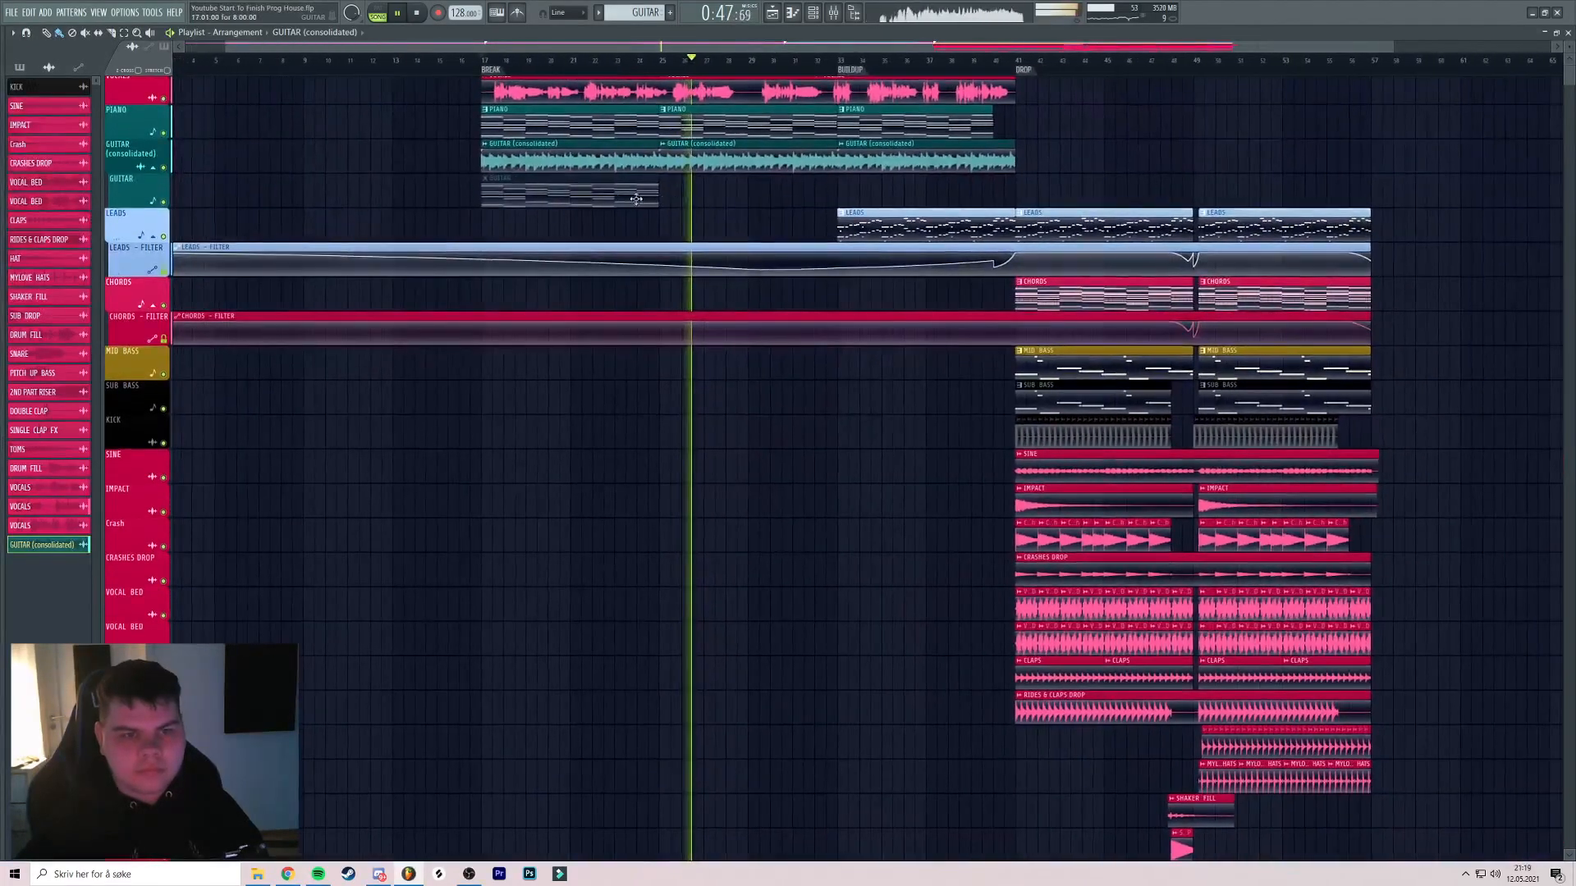
Insert two empty tracks above the LEADS track
left_click(152, 168)
right_click(131, 177)
left_click(164, 404)
right_click(128, 182)
left_click(152, 403)
left_click_drag(638, 190, 666, 195)
key("space")
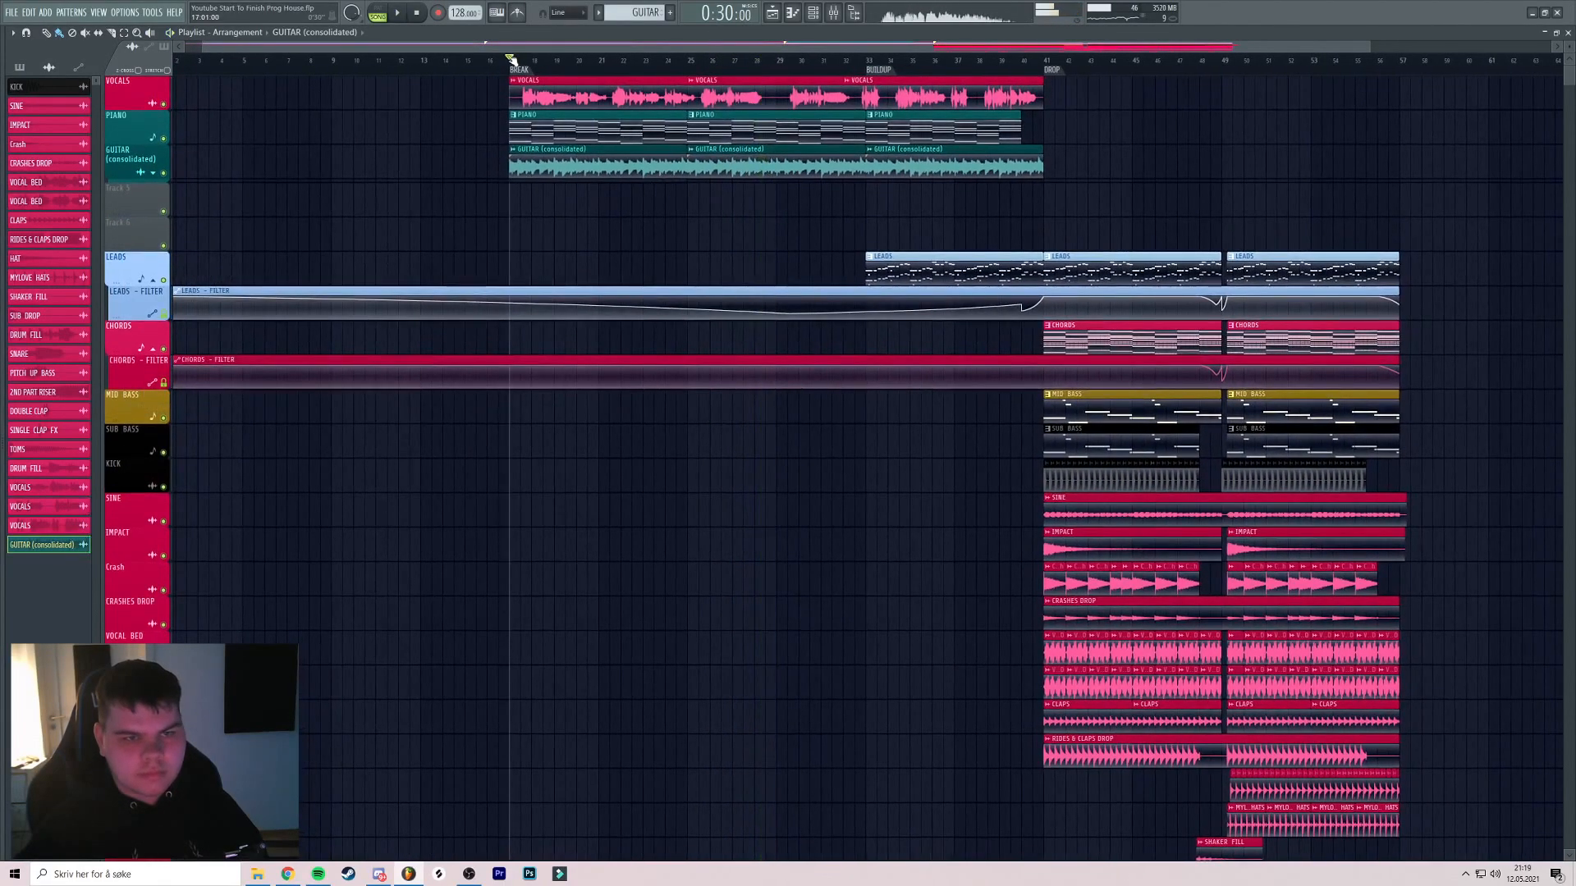
Create a new pattern named STRINGS with a teal colour
left_click(672, 12)
type("STRINGS")
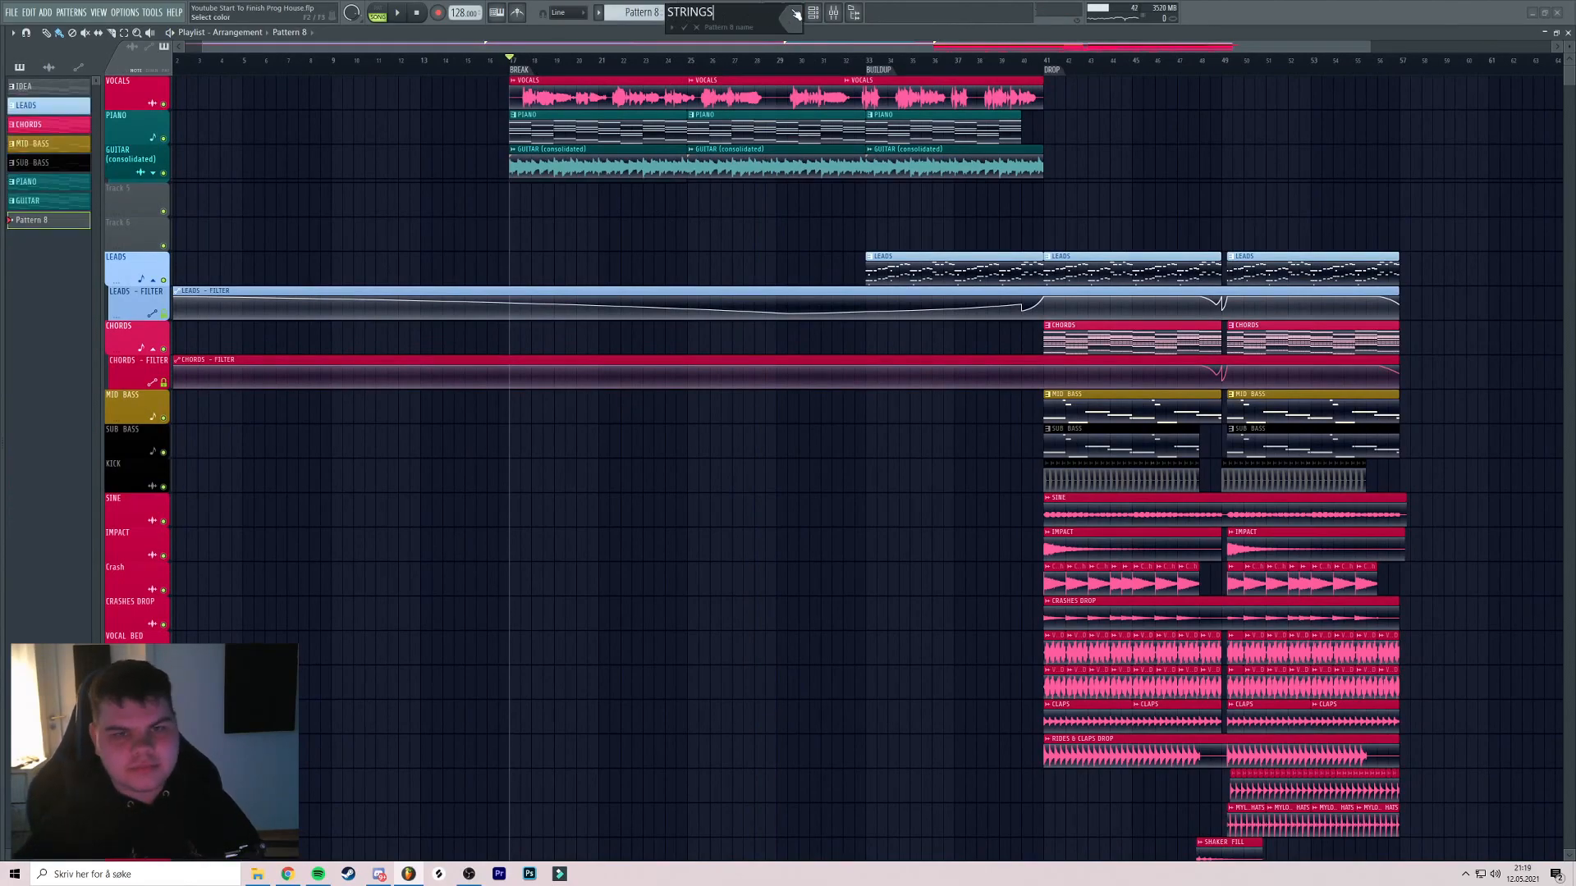
left_click(796, 14)
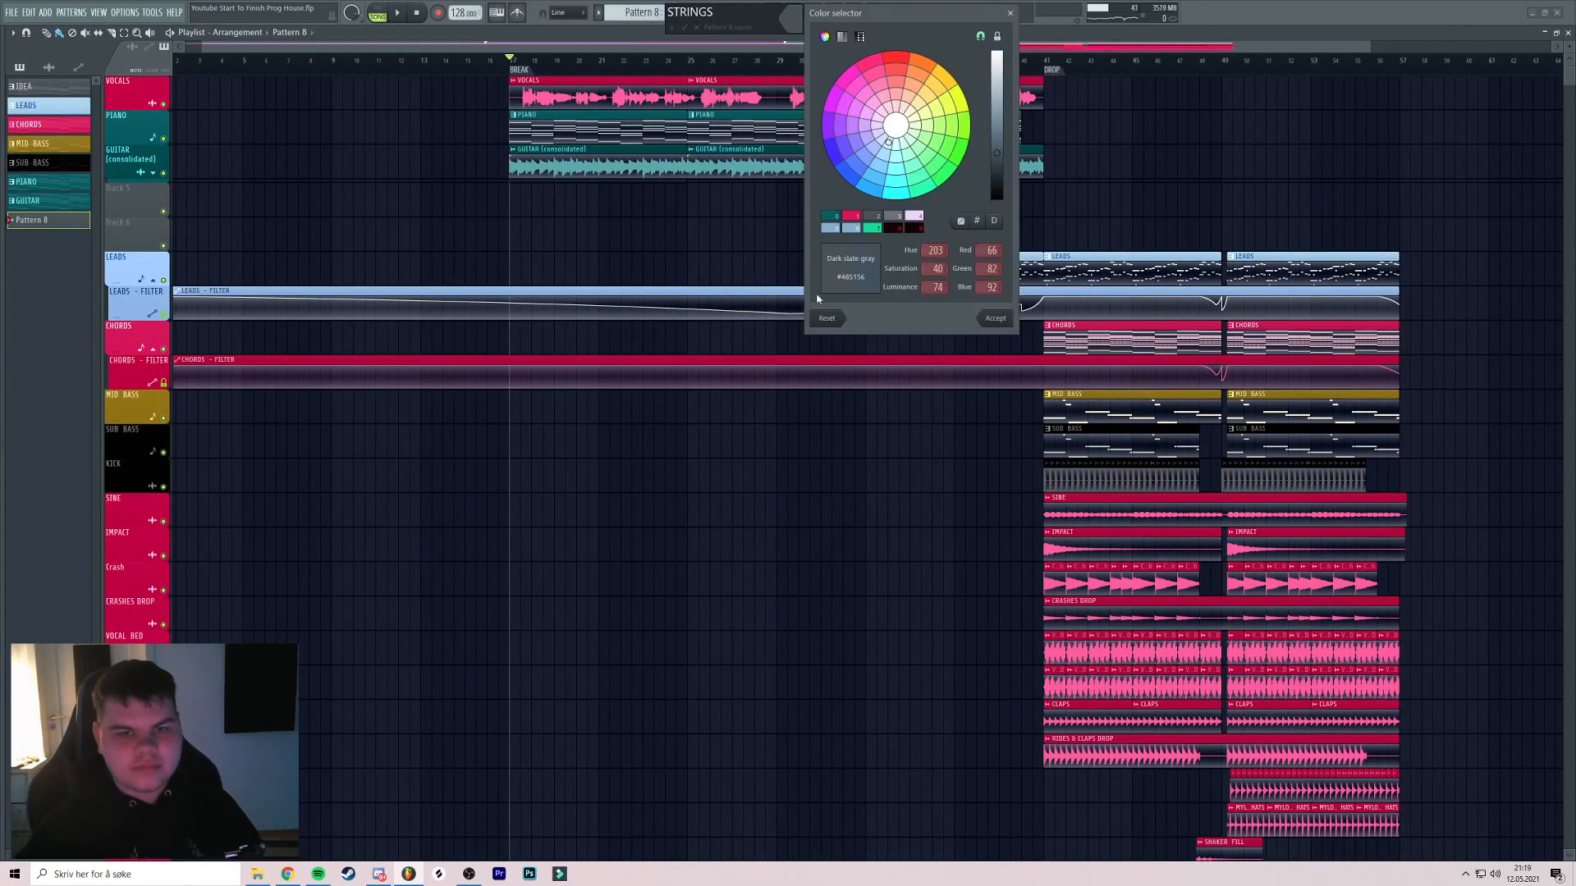
double_click(834, 217)
key("Return")
Place the STRINGS clip on Track 5 extended to the drop, then open the PIANO pattern's notes
left_click(694, 199)
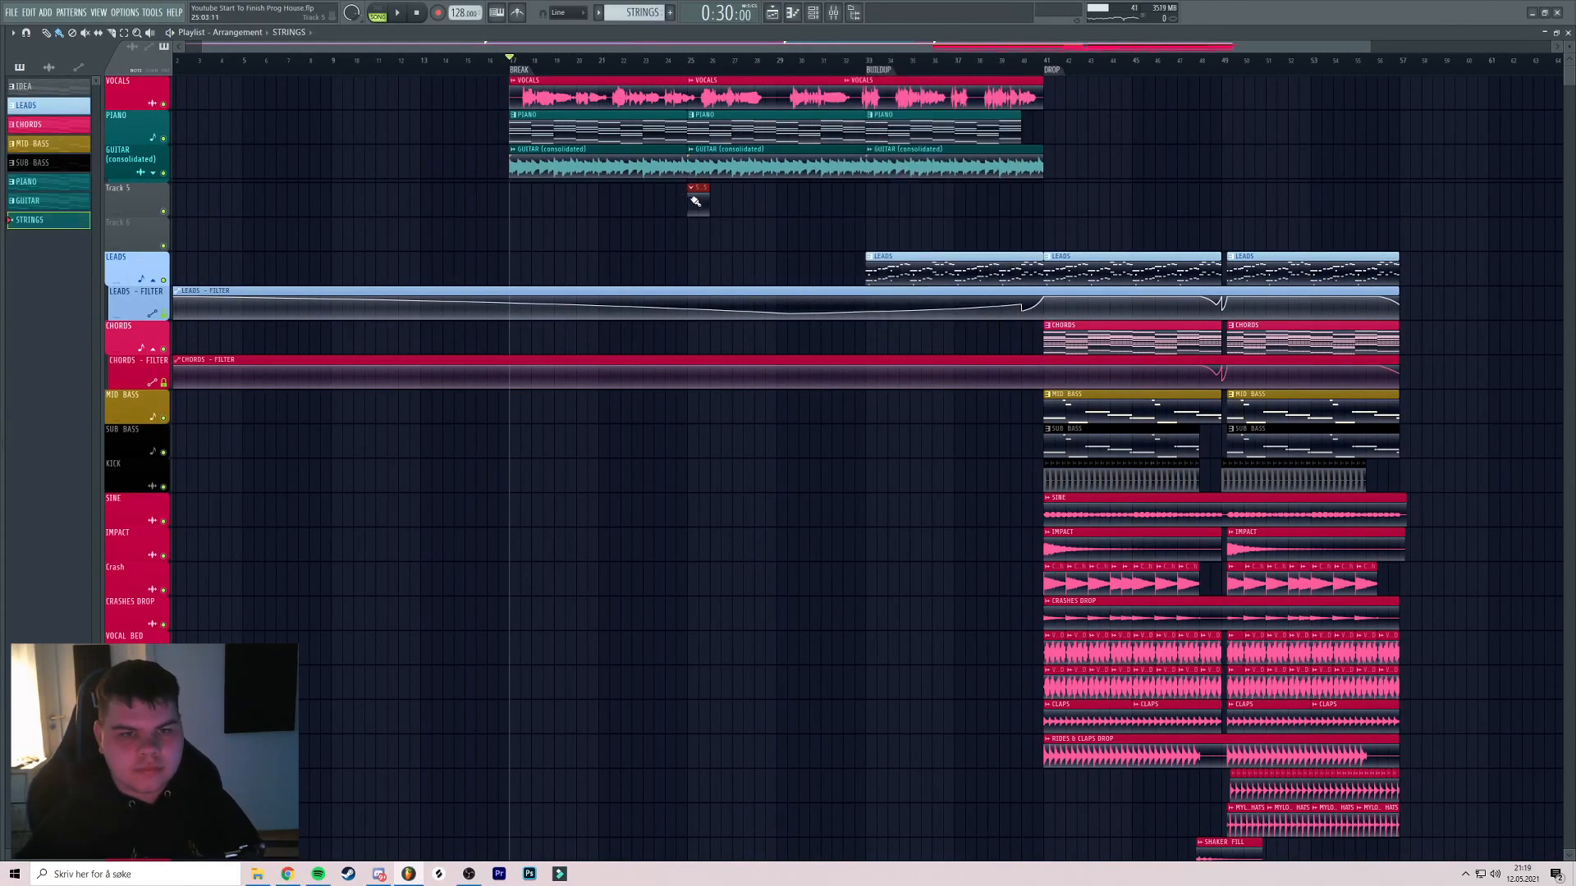
left_click_drag(739, 210, 661, 211)
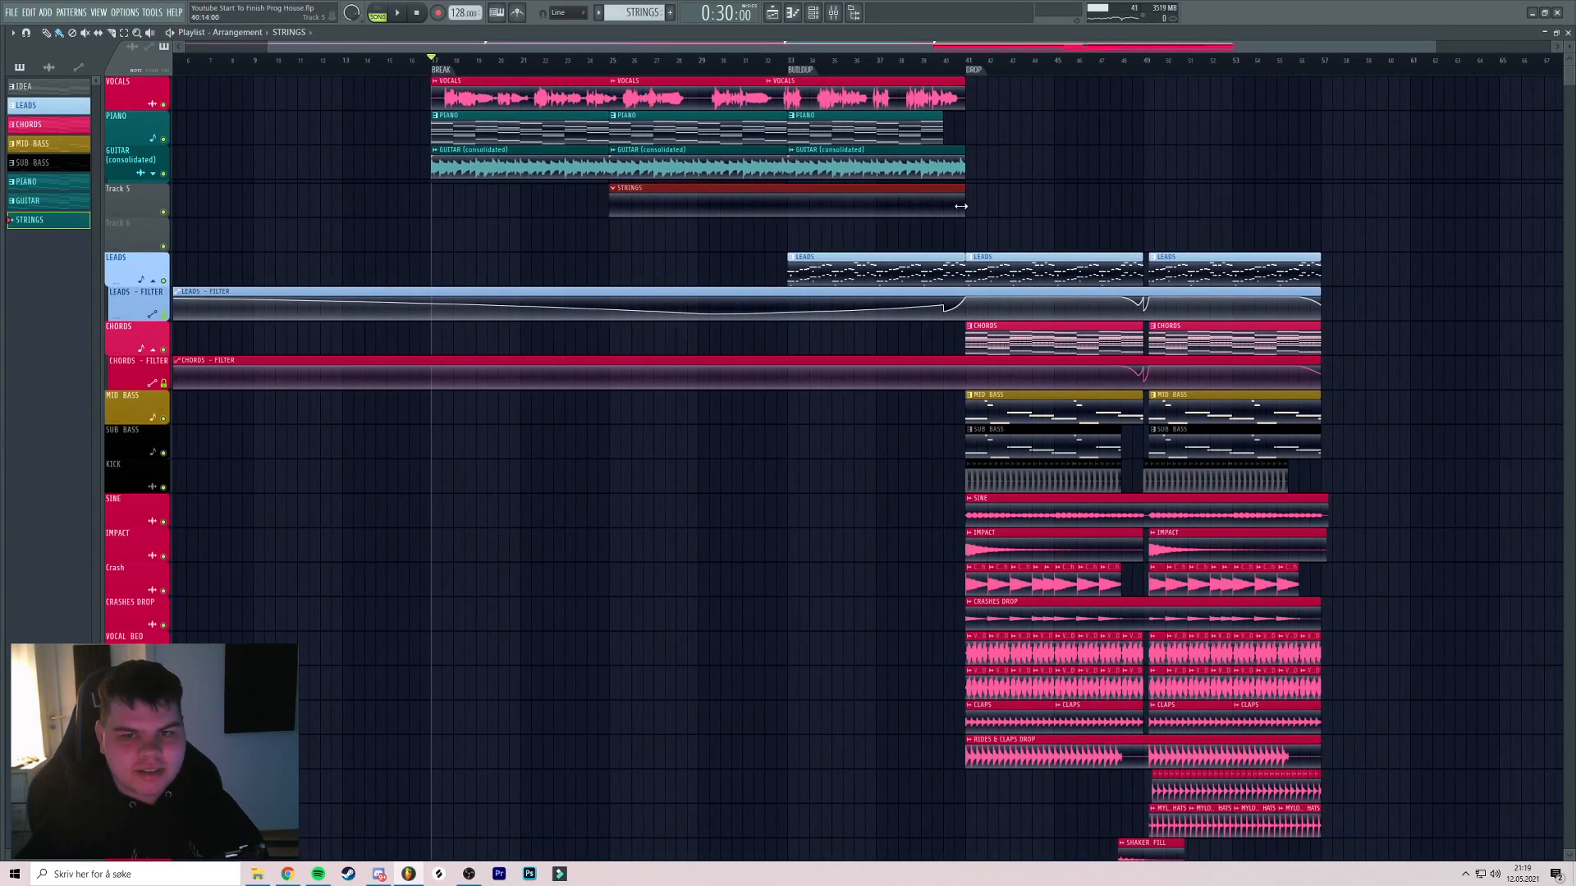
double_click(659, 131)
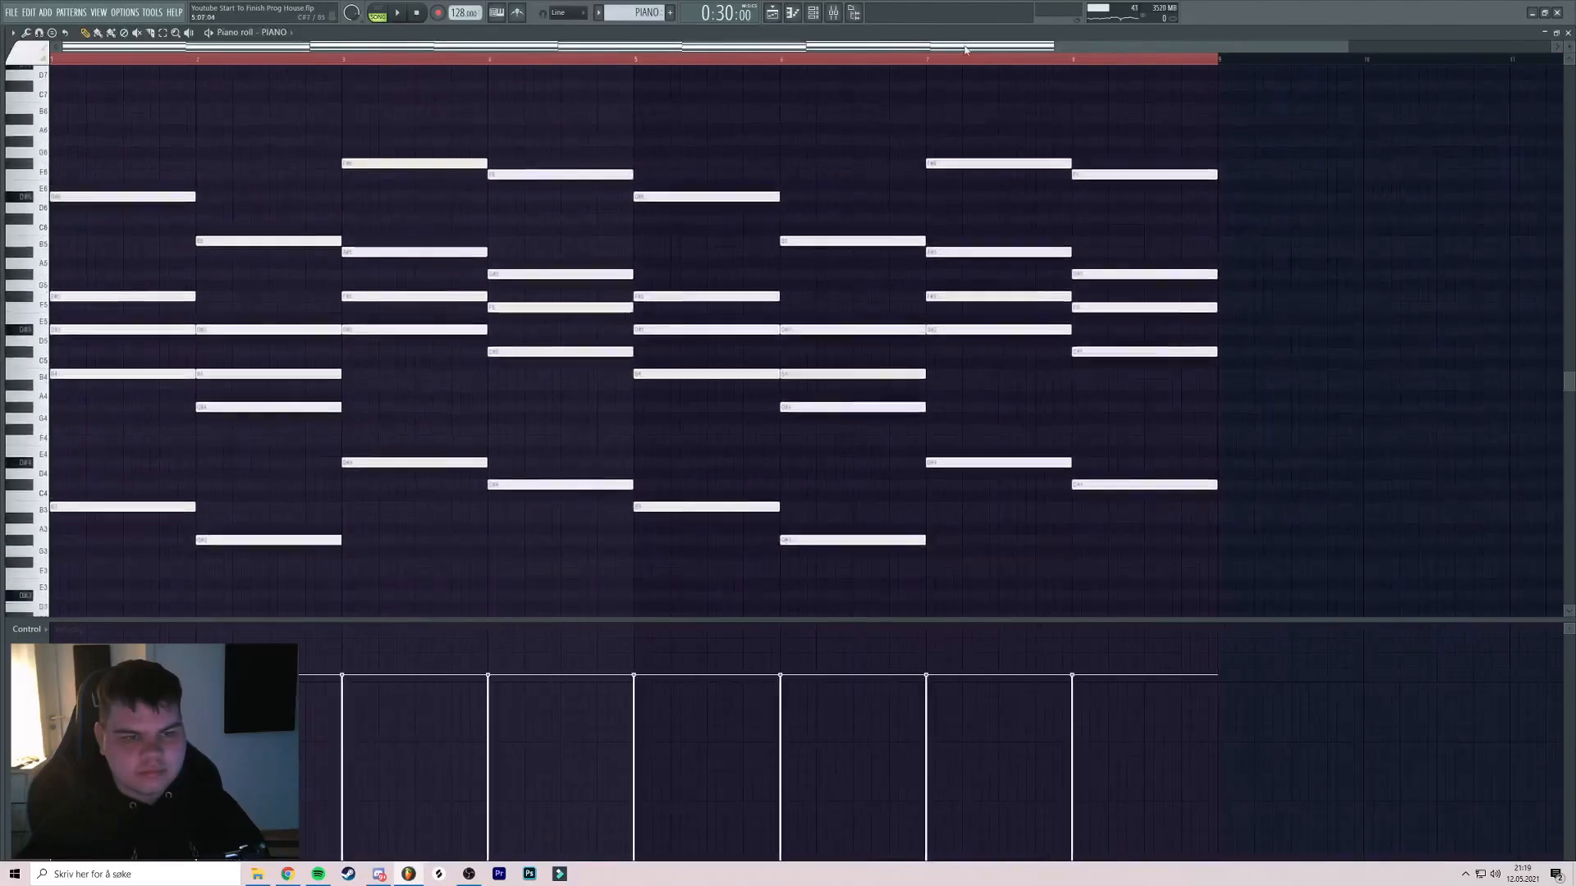
Add a Kontakt channel to the STRINGS pattern loaded with Spitfire Albion ONE Strings.nki
key("Escape")
left_click(719, 208)
left_click(813, 13)
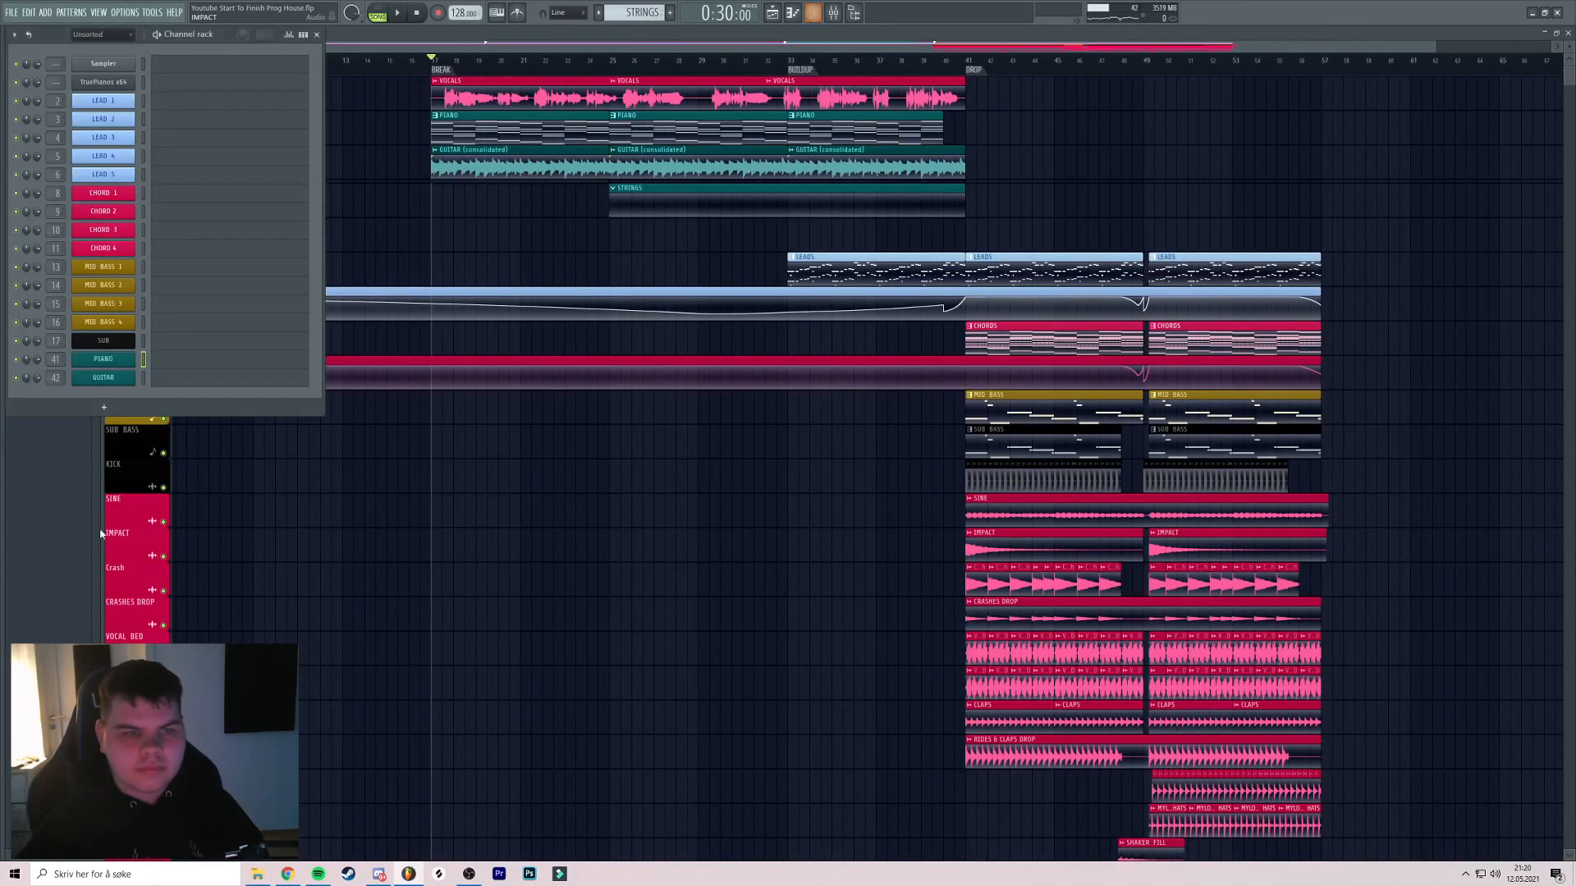
left_click(104, 408)
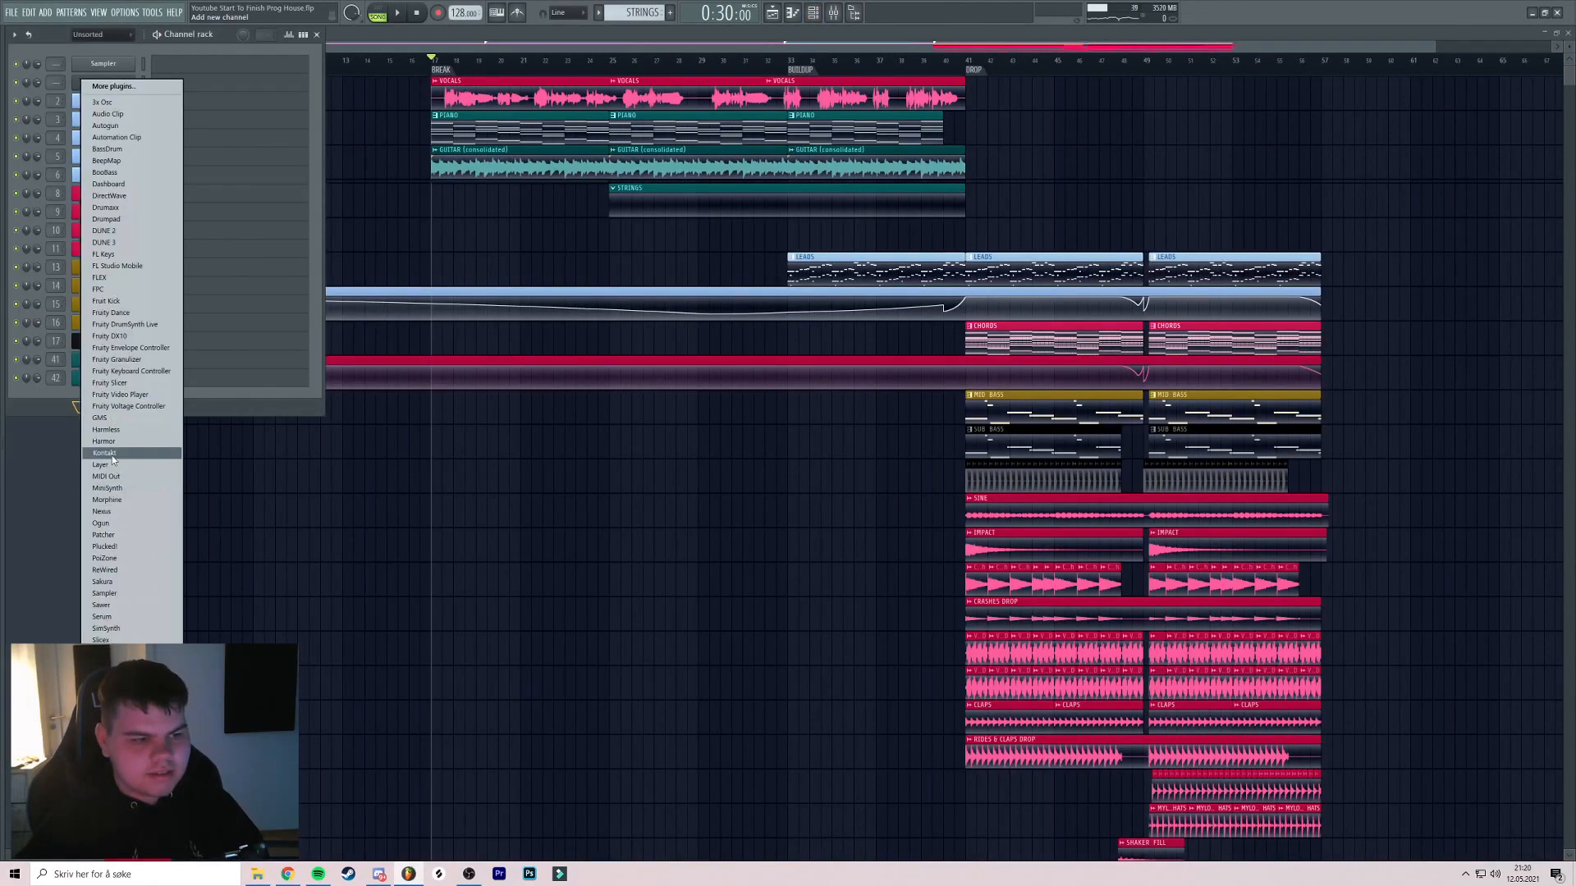
left_click(105, 453)
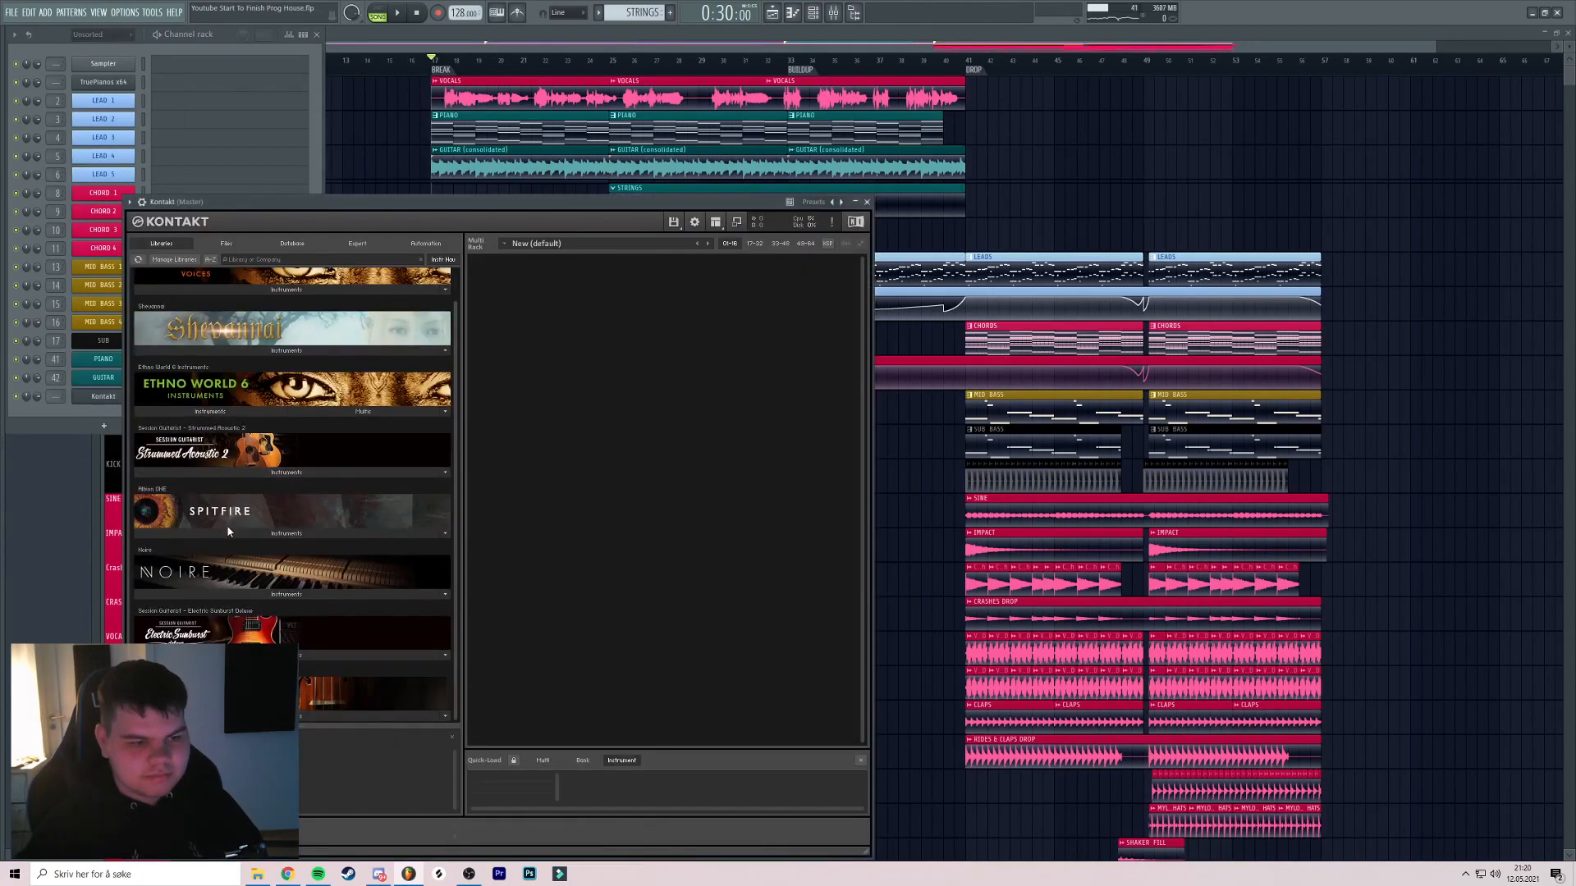
left_click(229, 525)
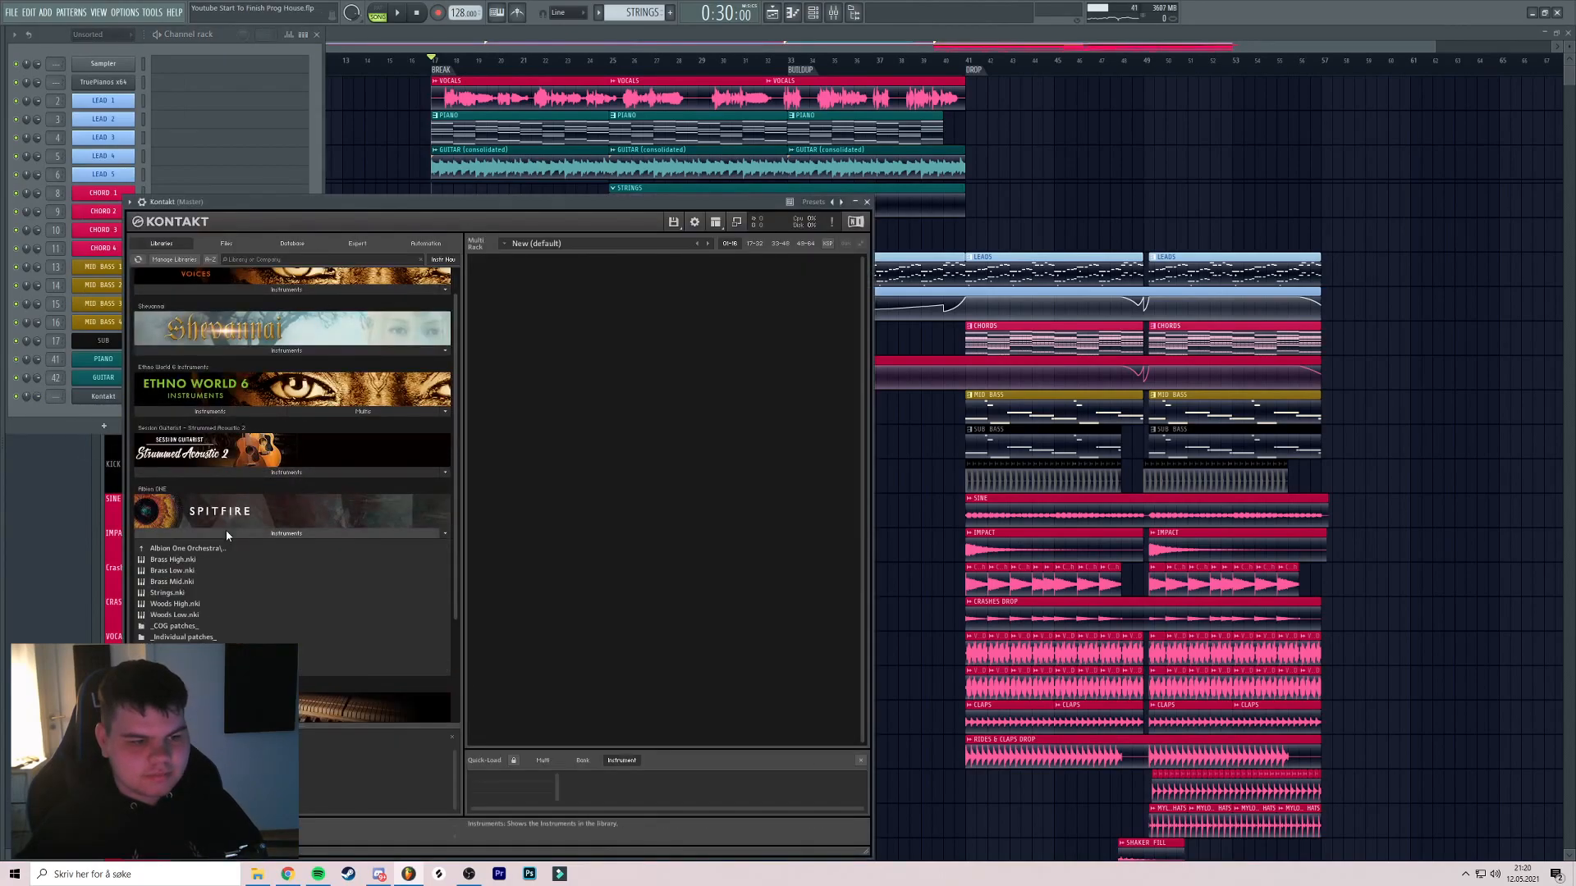
double_click(168, 593)
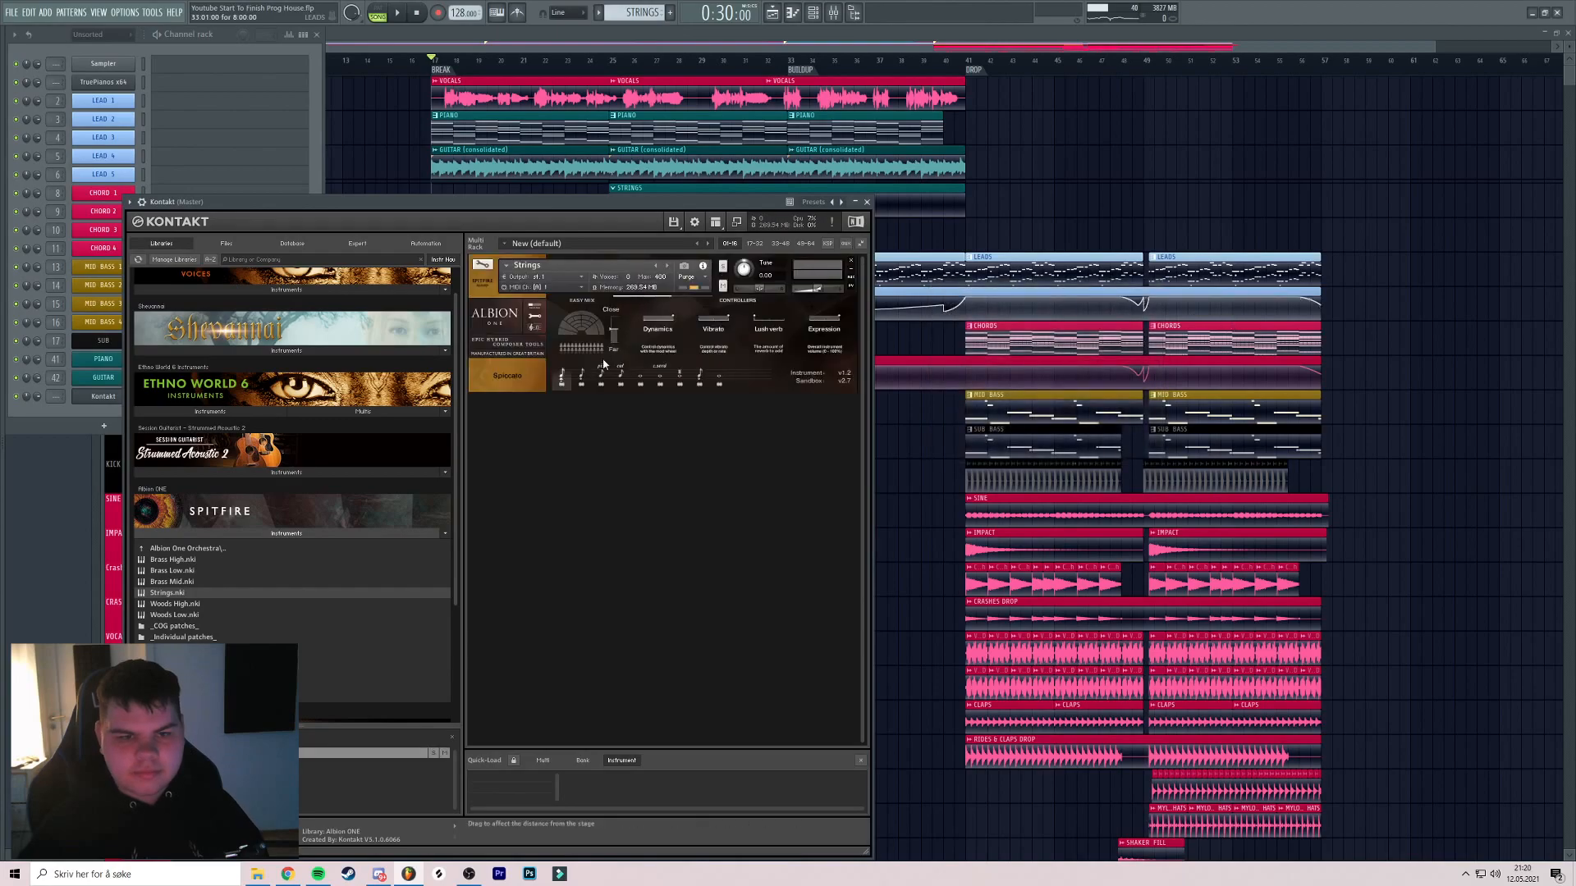
left_click_drag(681, 207, 802, 205)
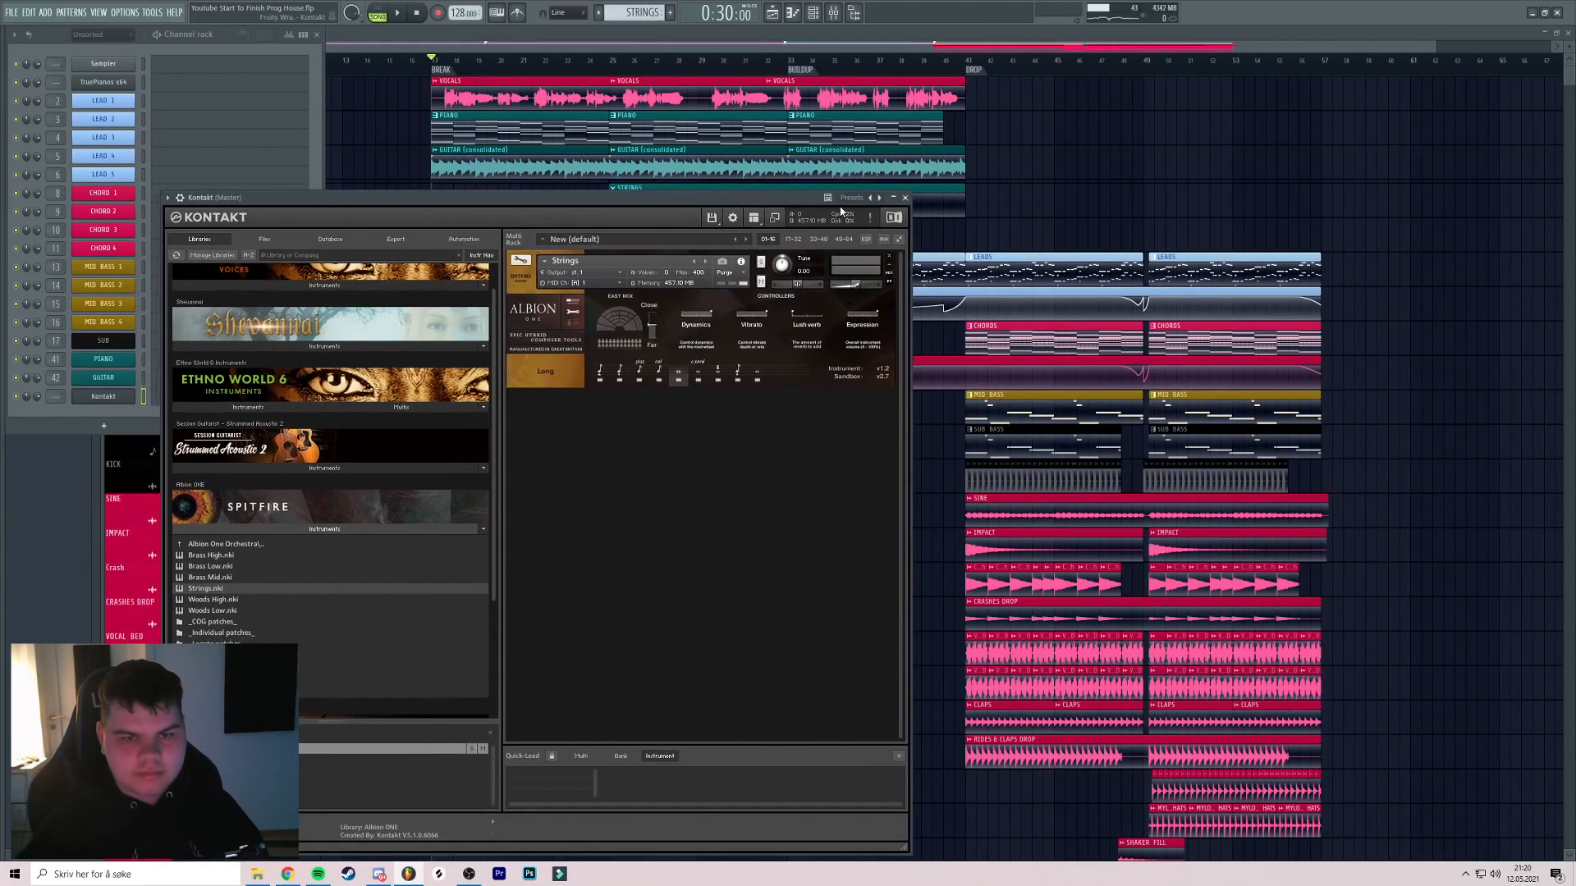
left_click(905, 198)
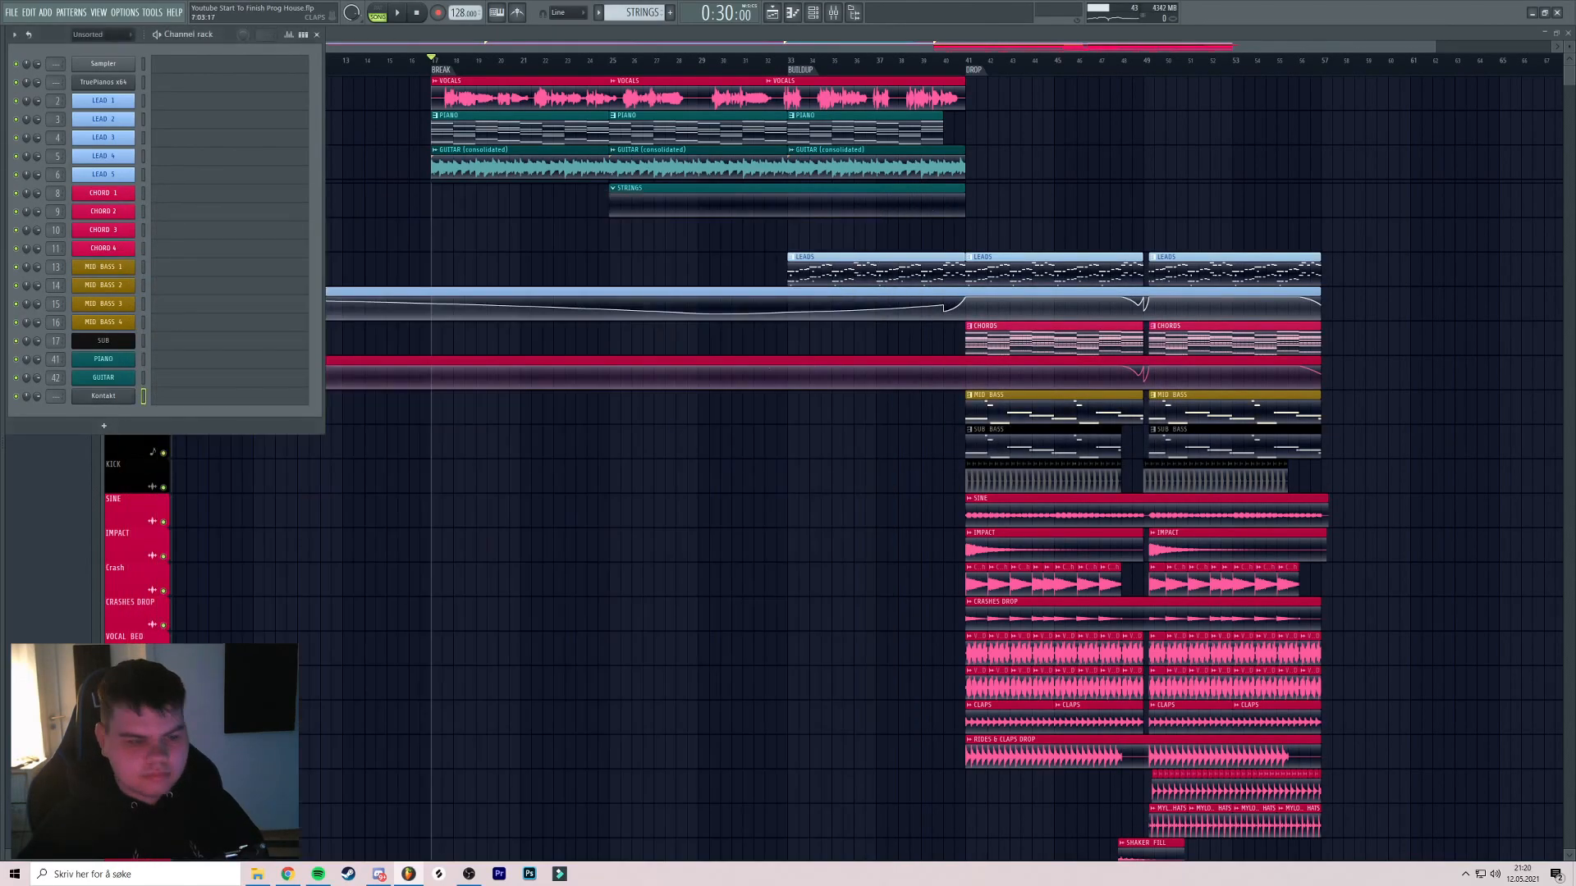
Rename the Kontakt channel STRINGS with a colour and open its piano roll
right_click(131, 396)
left_click(160, 394)
type("STRING")
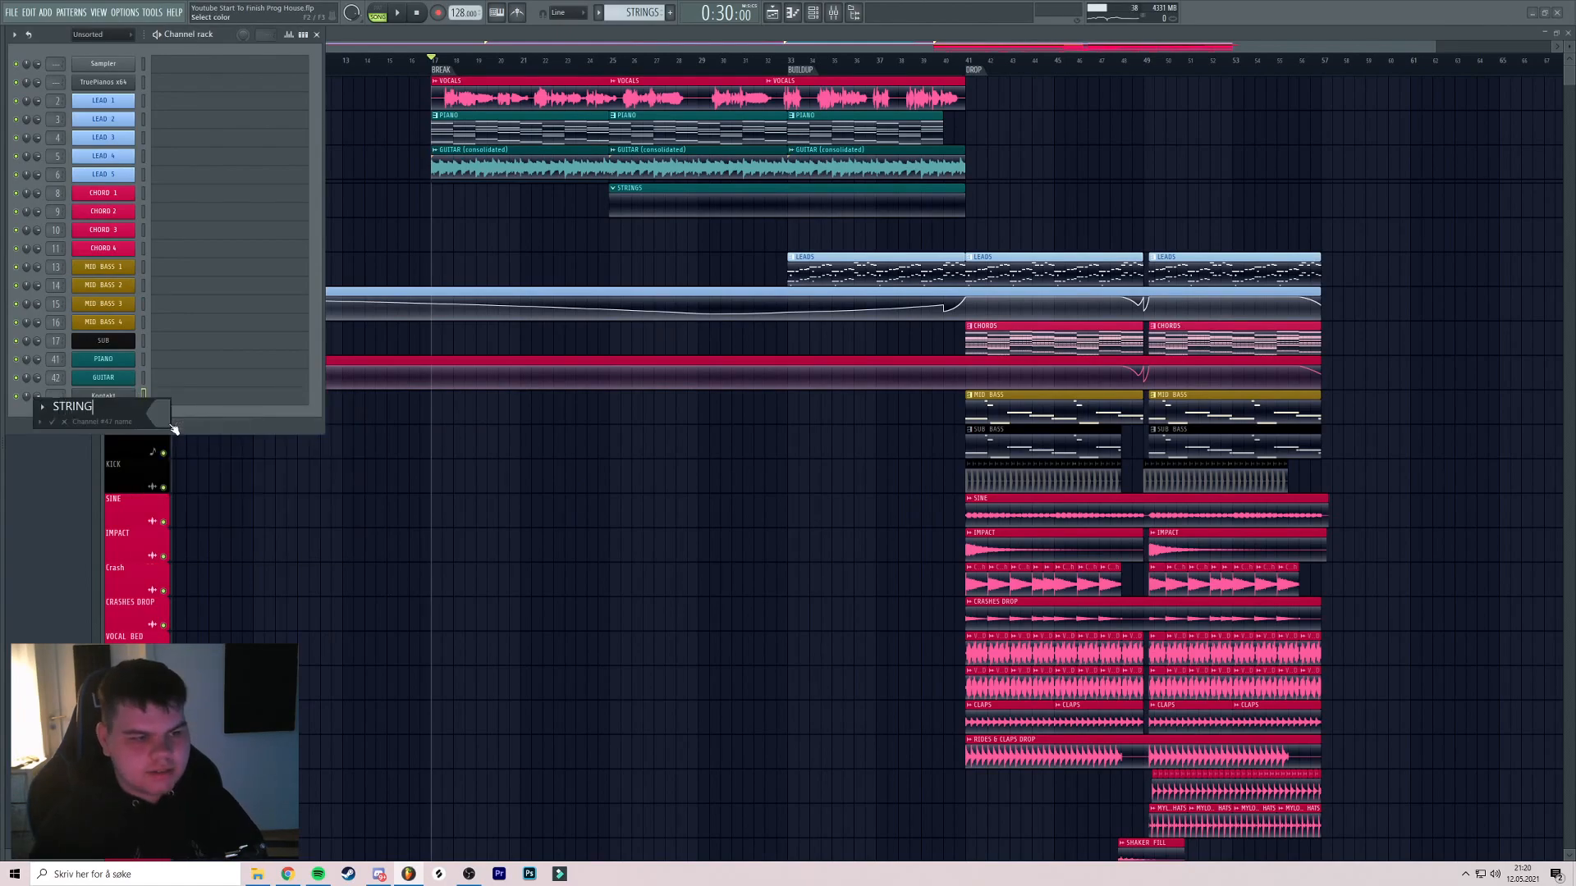
type("S")
left_click(168, 414)
left_click(202, 609)
key("Return")
key("Return")
Paste chord notes into the STRINGS piano roll, preview the pattern, then delete the selected chord notes
key("F7")
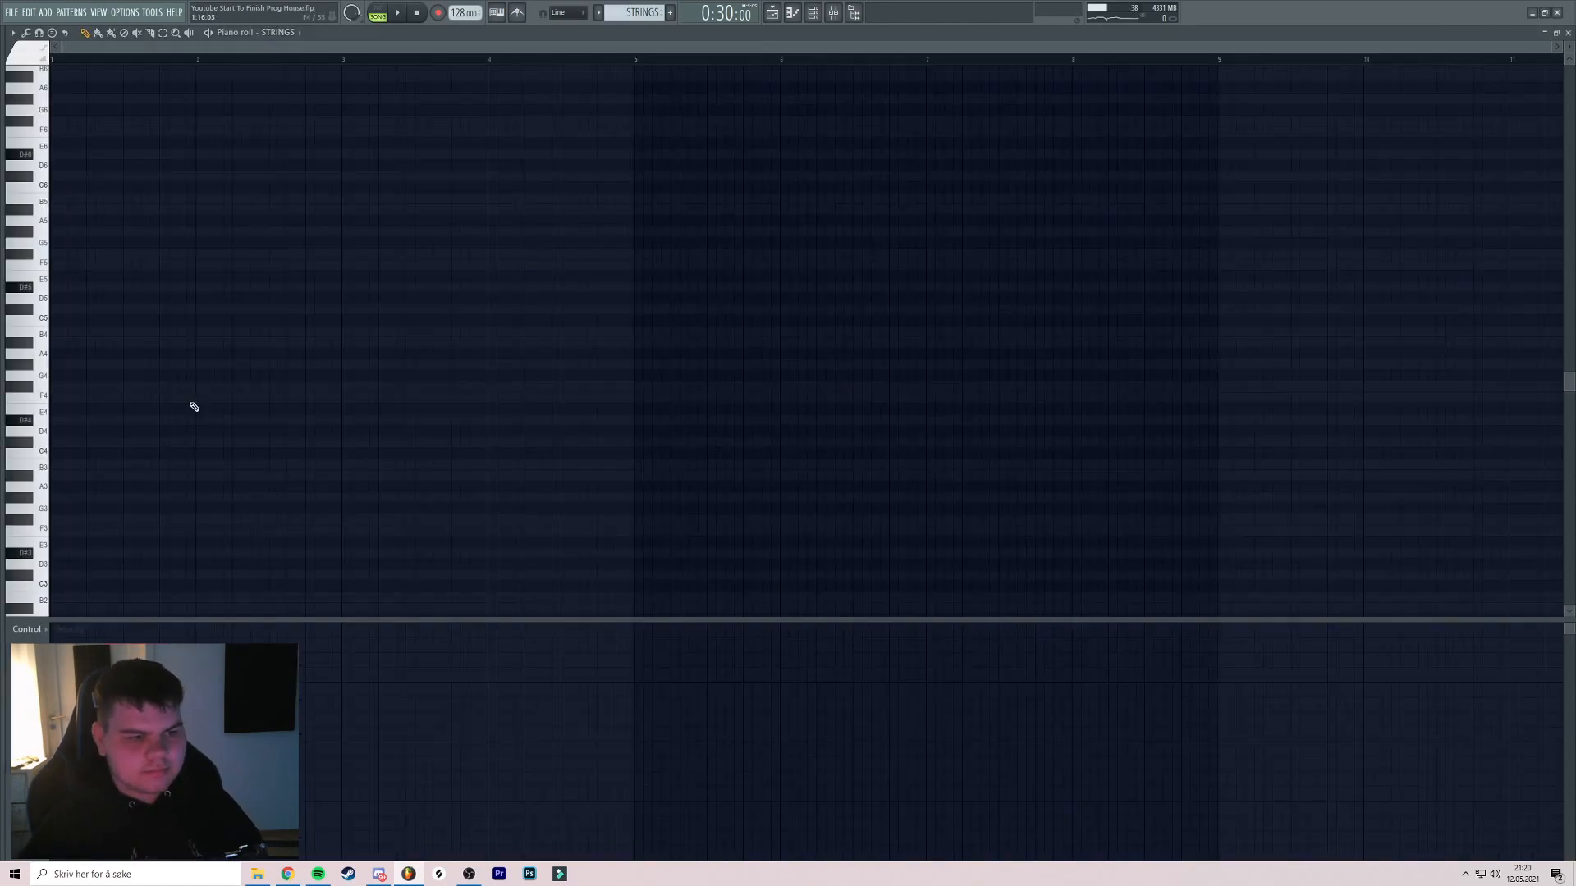
key("ctrl+v")
left_click(386, 17)
key("space")
scroll(419, 130, "down", 1)
scroll(481, 246, "up", 2)
key("space")
left_click_drag(1287, 106, 77, 458)
key("Delete")
Duplicate the first four notes and shift the copies up an octave
scroll(410, 390, "down", 2)
left_click_drag(553, 336, 190, 372)
scroll(246, 375, "up", 1)
left_click_drag(545, 359, 159, 520)
left_click(138, 464, "shift")
key("ctrl+Up")
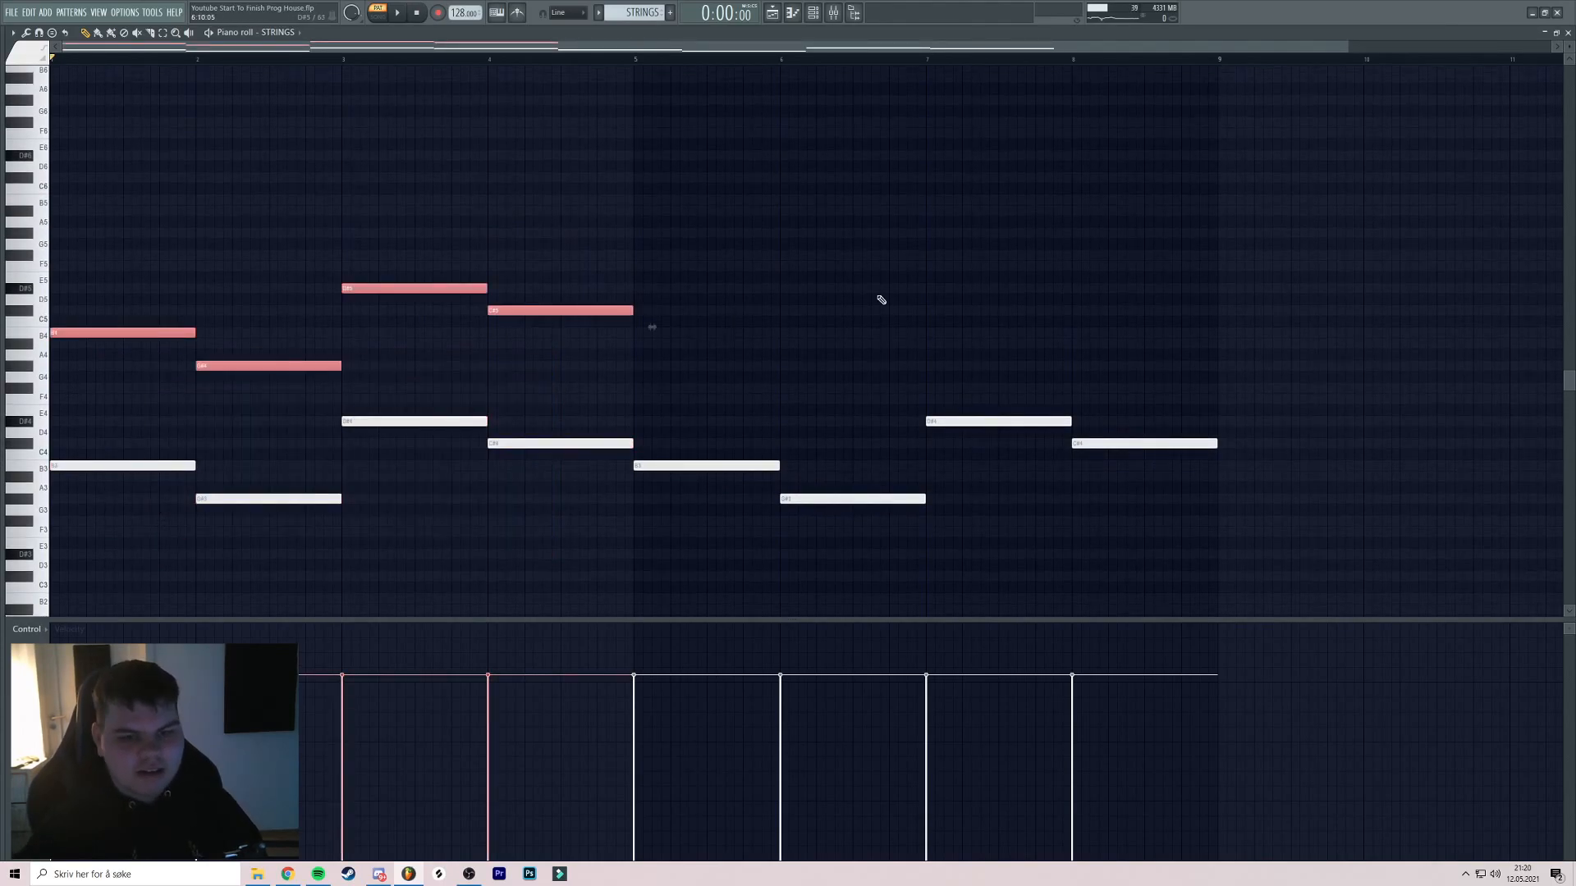
Add a D#5 note at bar 1 and an F5 at bar 4, and delete notes after bar 5
scroll(149, 379, "up", 2)
left_click_drag(86, 385, 78, 308)
scroll(98, 295, "down", 1)
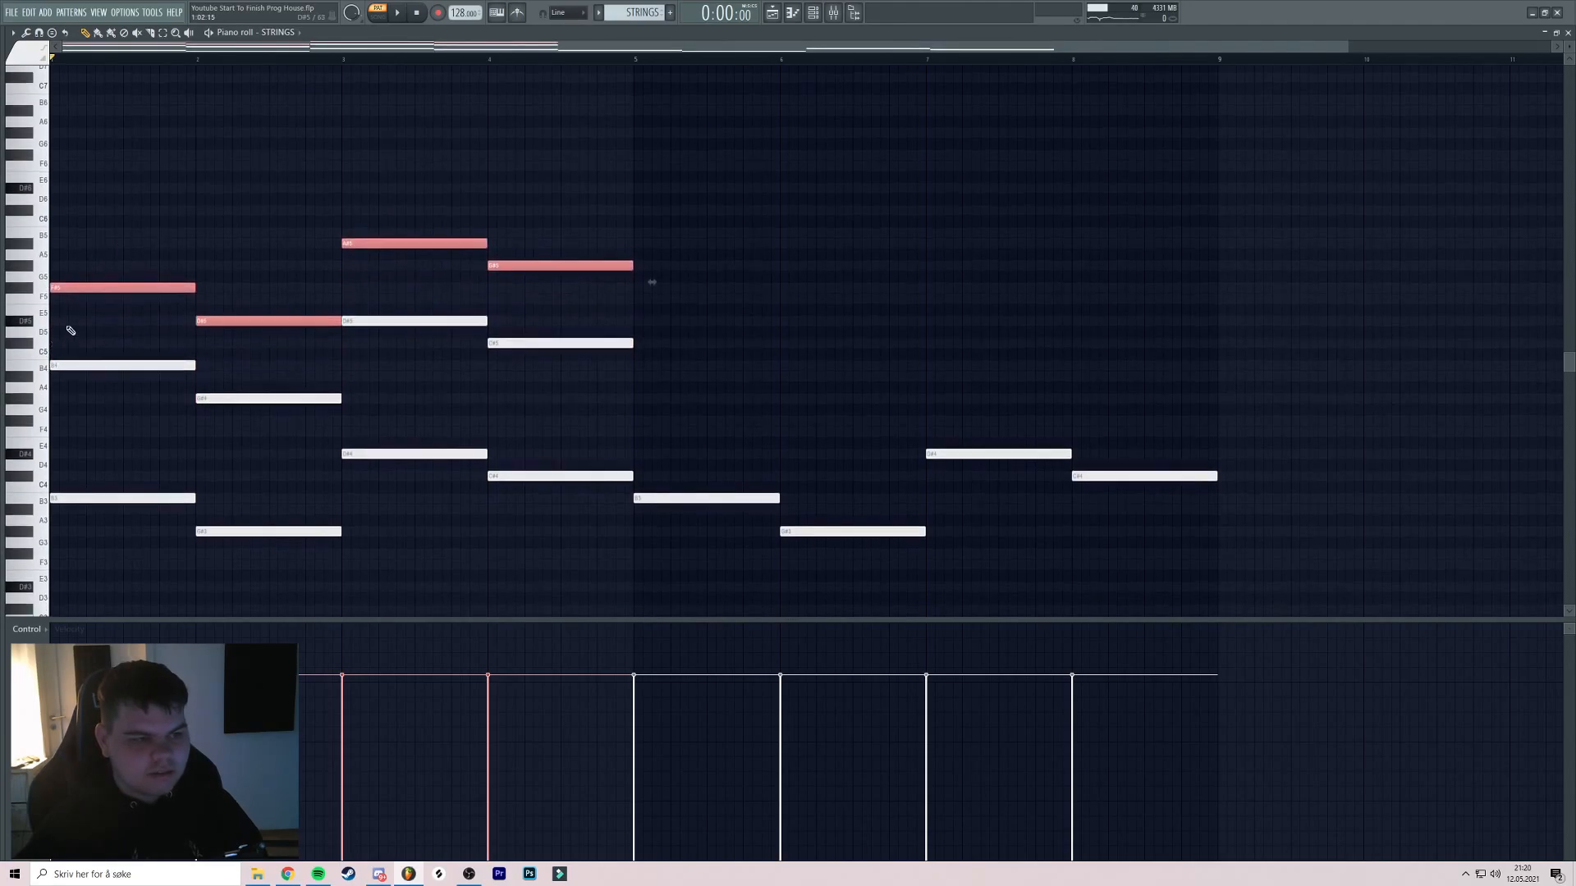
left_click(74, 320)
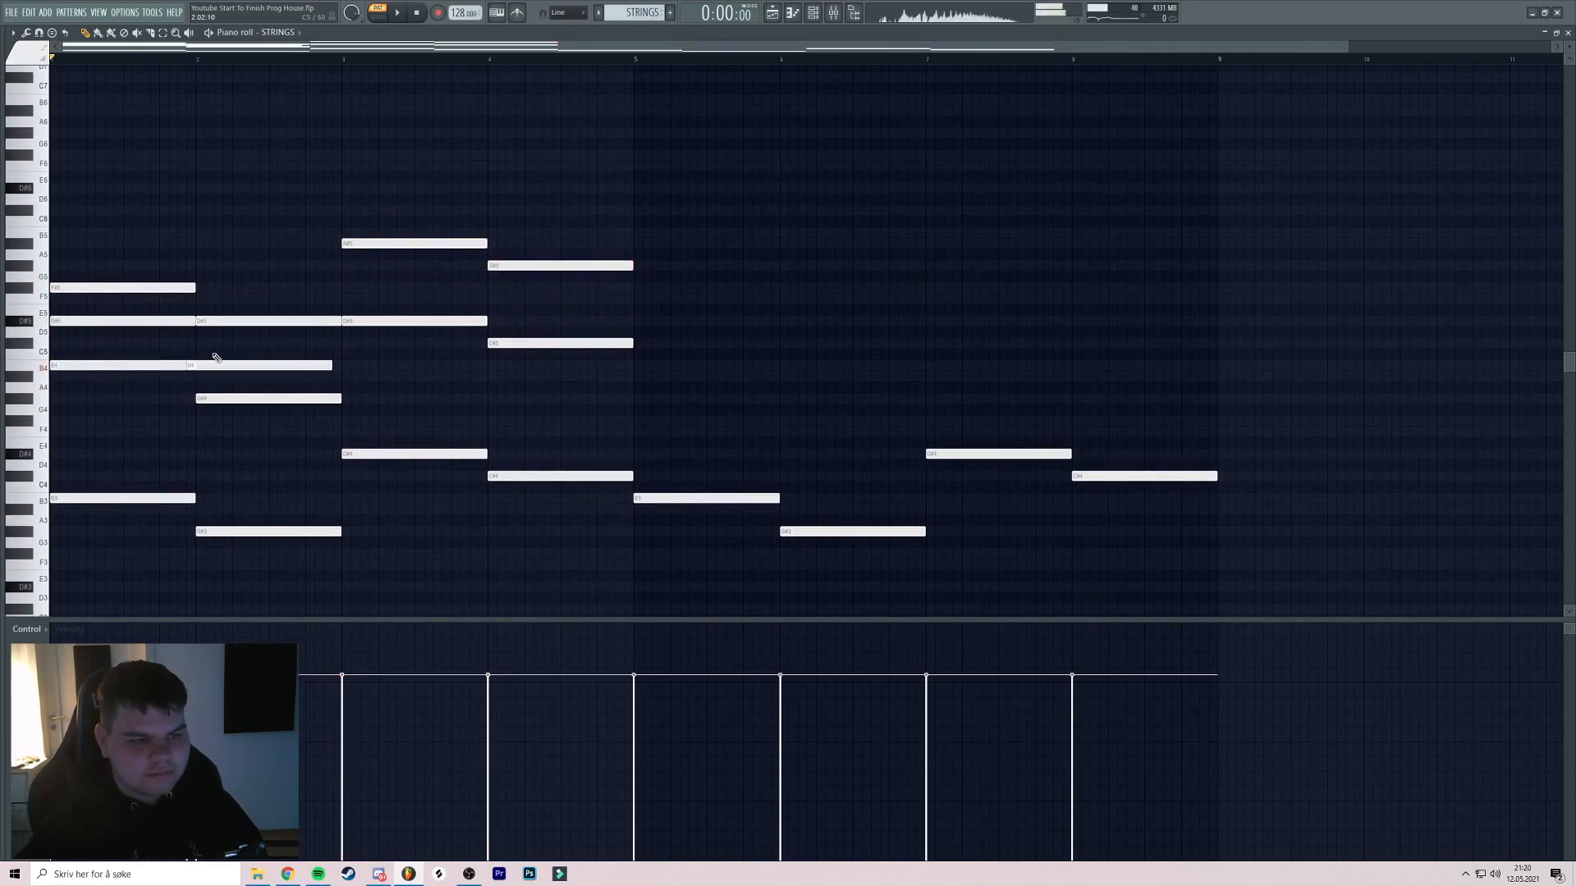
left_click(489, 300)
scroll(647, 292, "down", 2)
left_click_drag(1087, 342, 736, 534)
key("Delete")
Copy the bars 1–4 chords onto bars 5–8
key("ctrl+a")
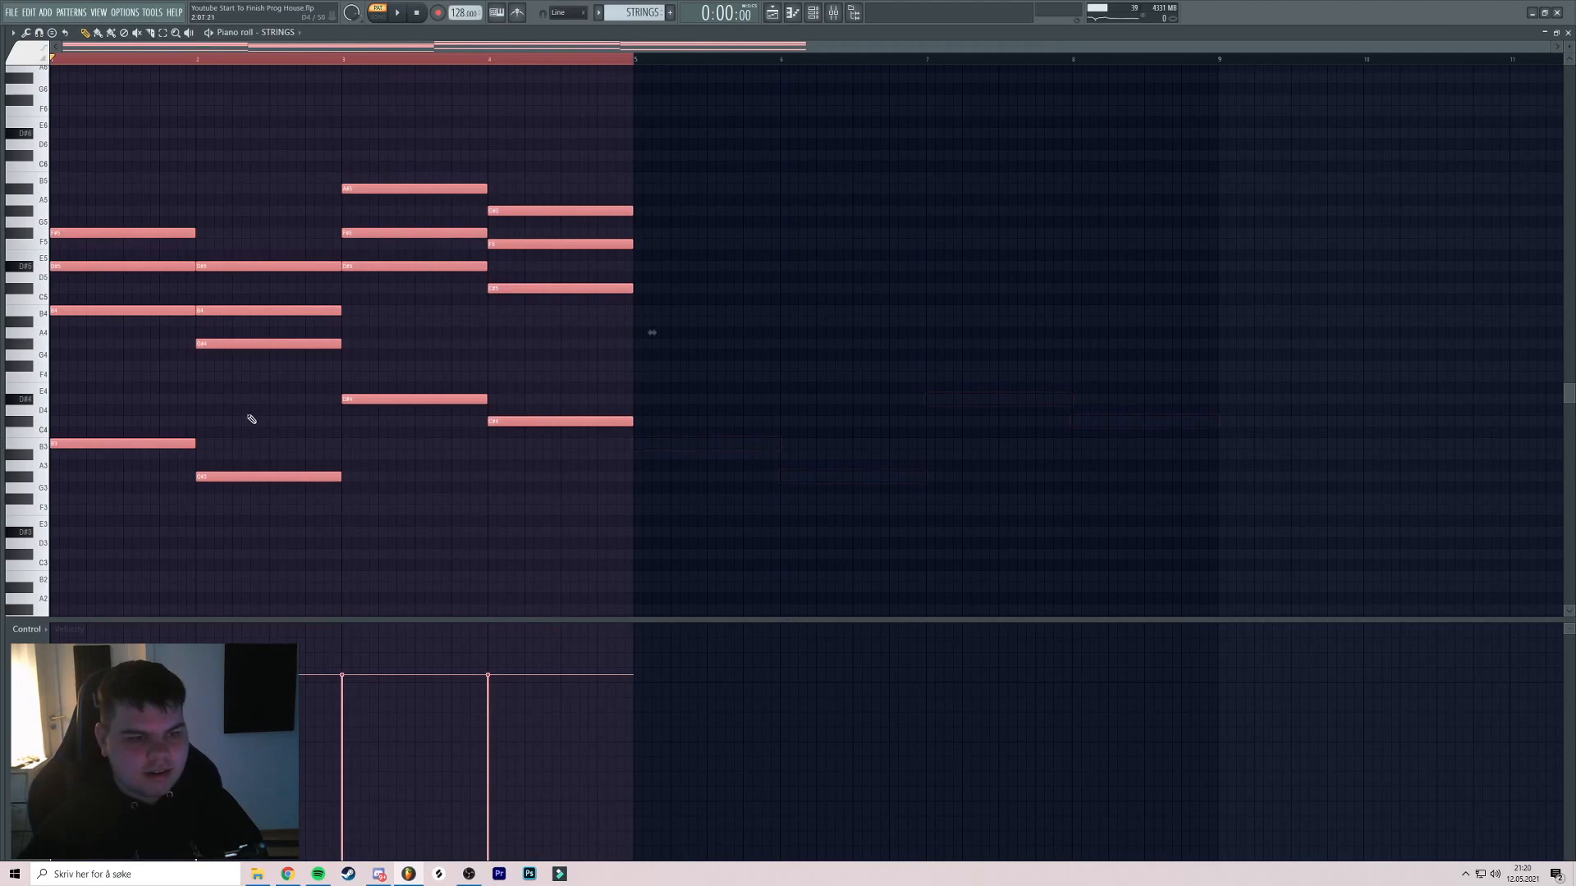
left_click_drag(168, 441, 752, 457)
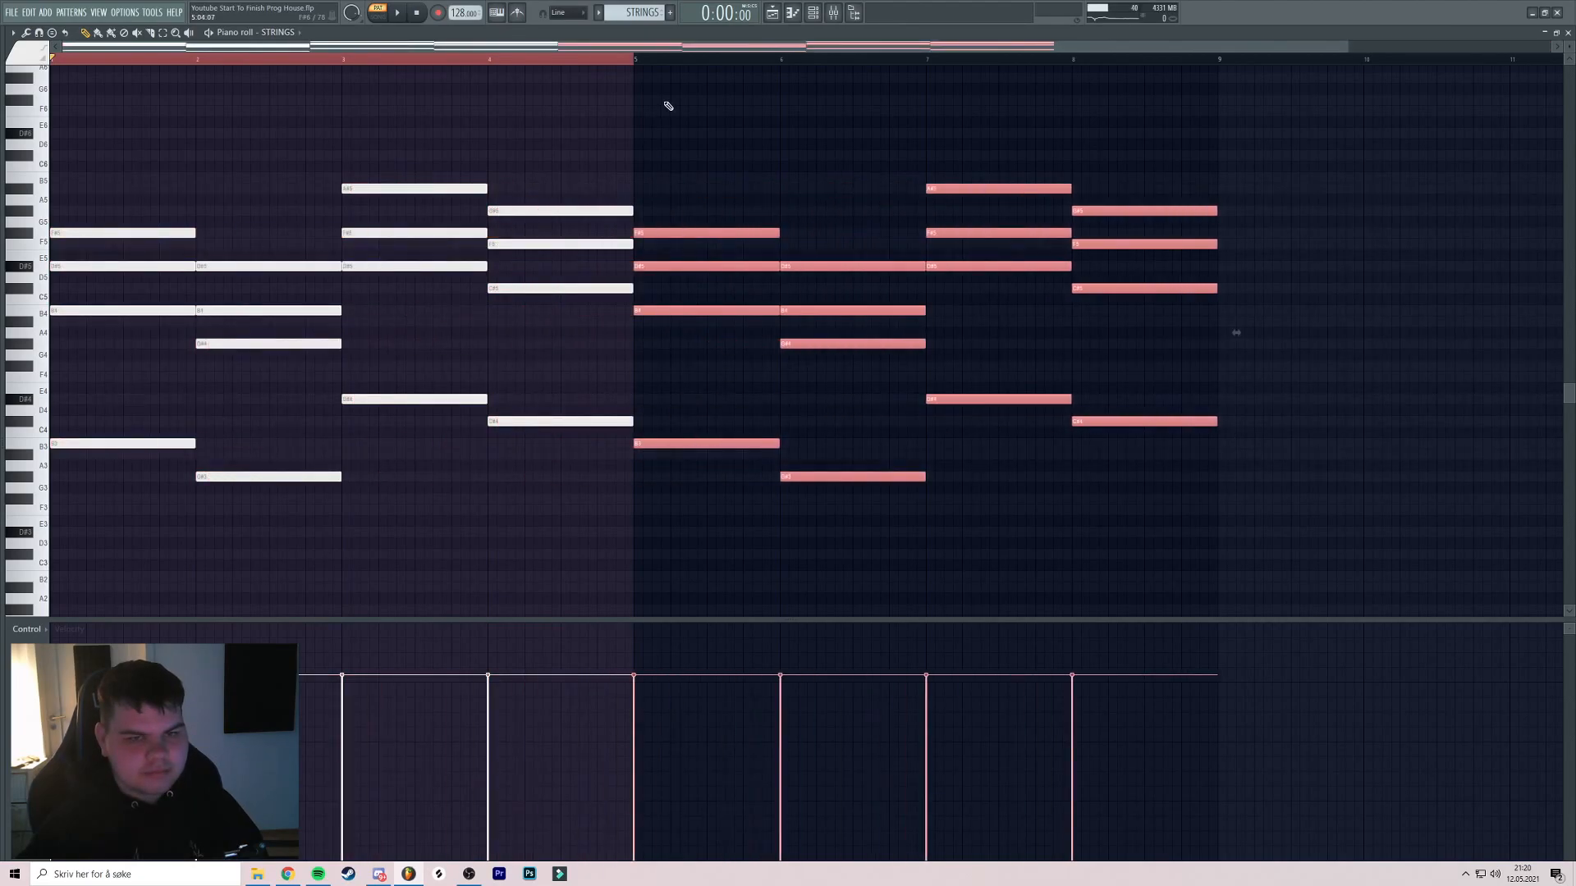
left_click(639, 59)
left_click_drag(811, 157, 522, 248)
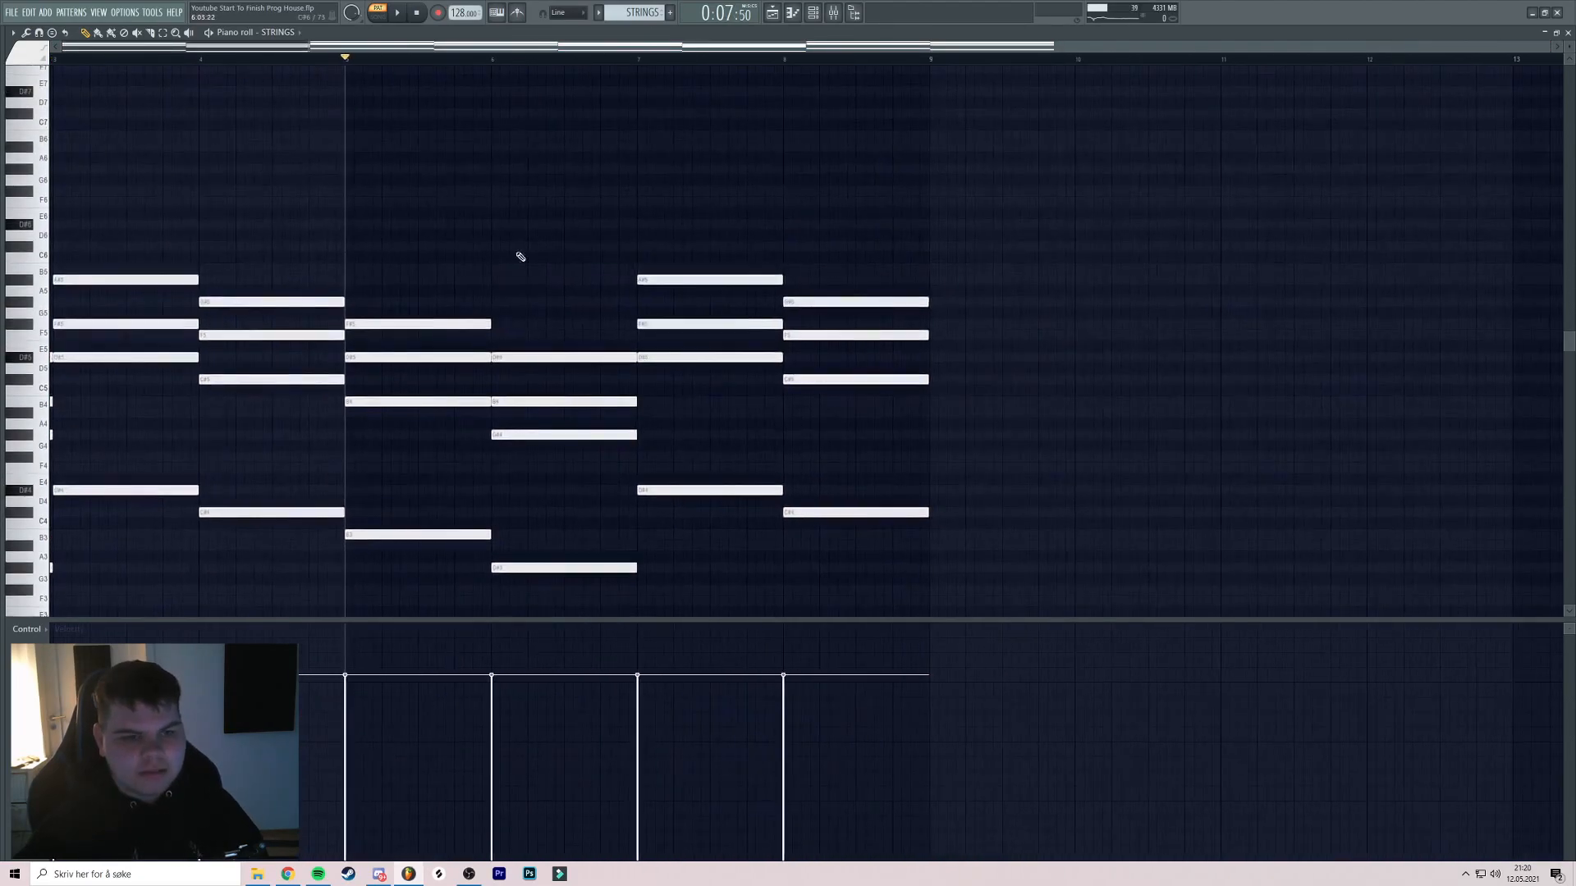
left_click(399, 358)
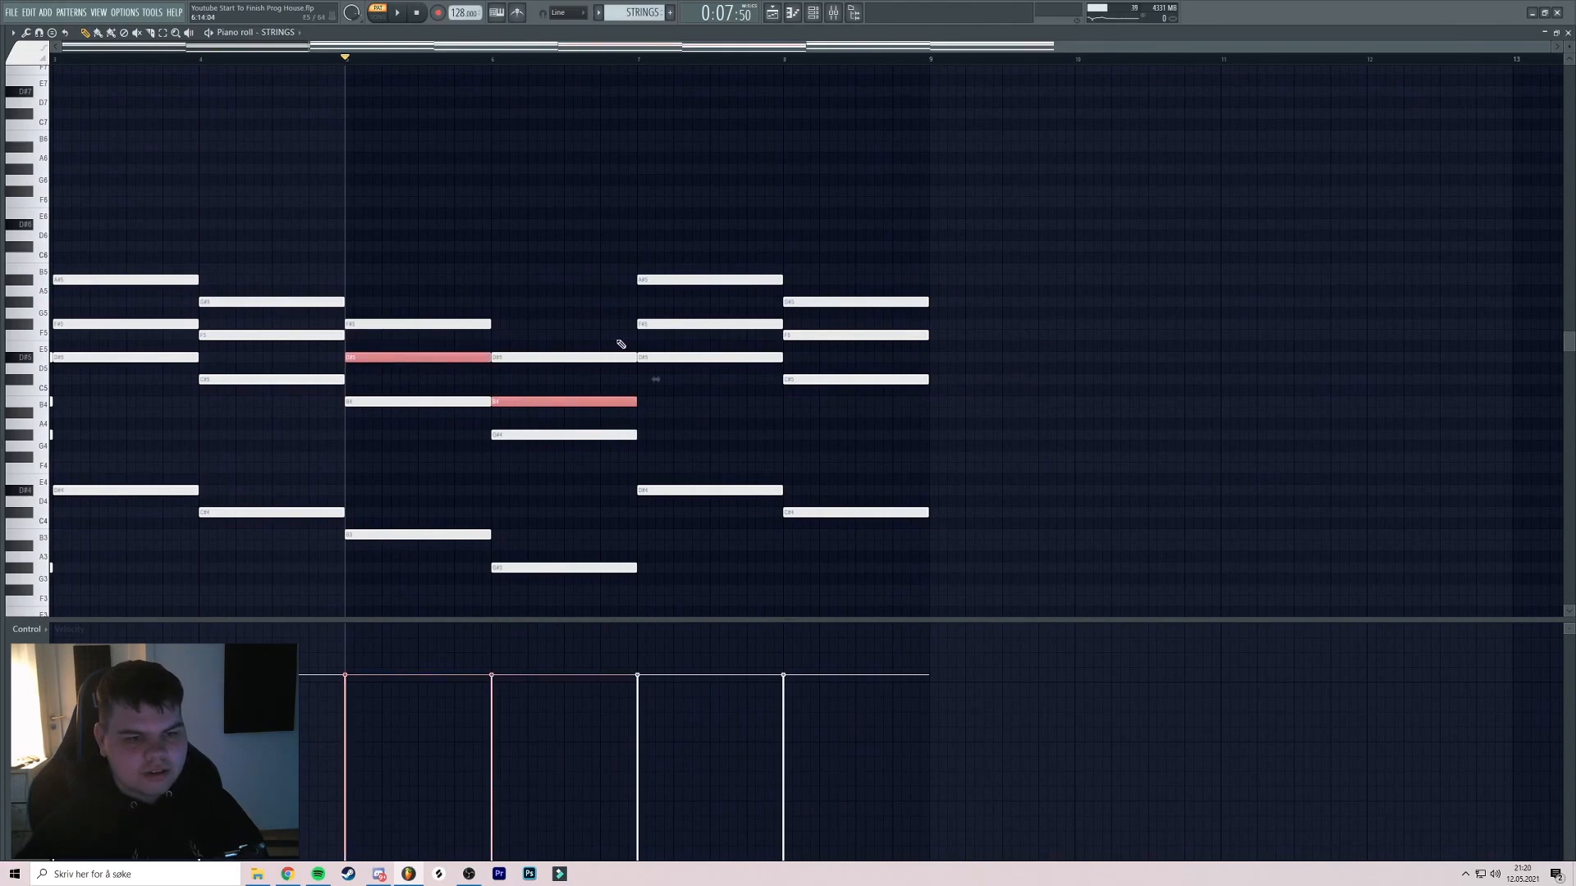
Shift the selected STRINGS chords up an octave, then select the bar 1–4 chords
key("ctrl+Up")
left_click(443, 181, "ctrl")
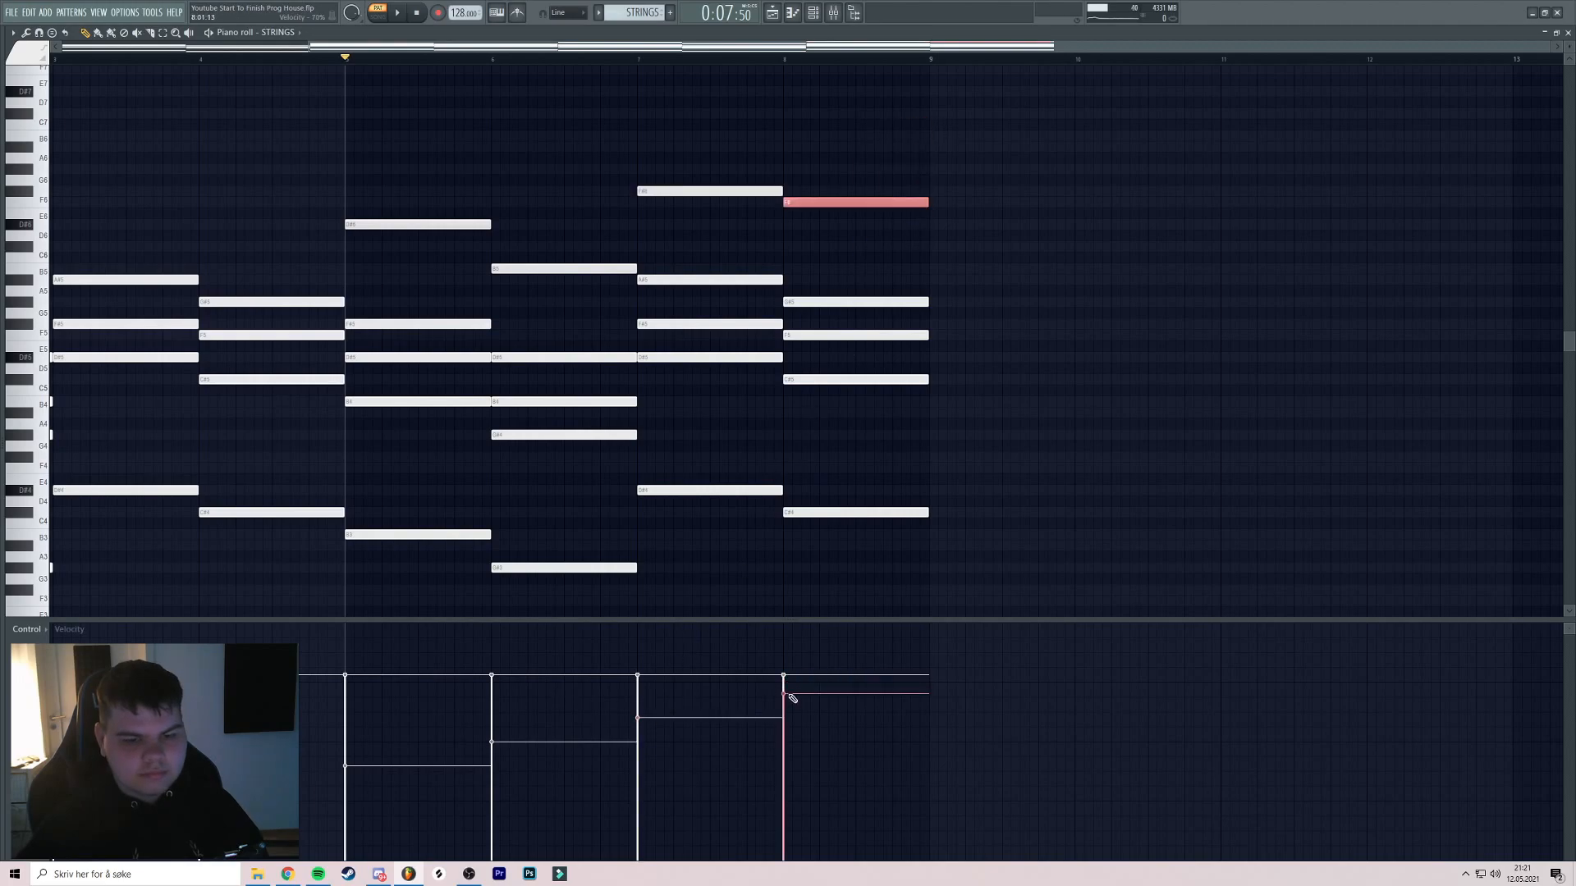
scroll(1016, 252, "down", 1)
left_click_drag(1017, 253, 875, 190)
left_click_drag(980, 114, 336, 611)
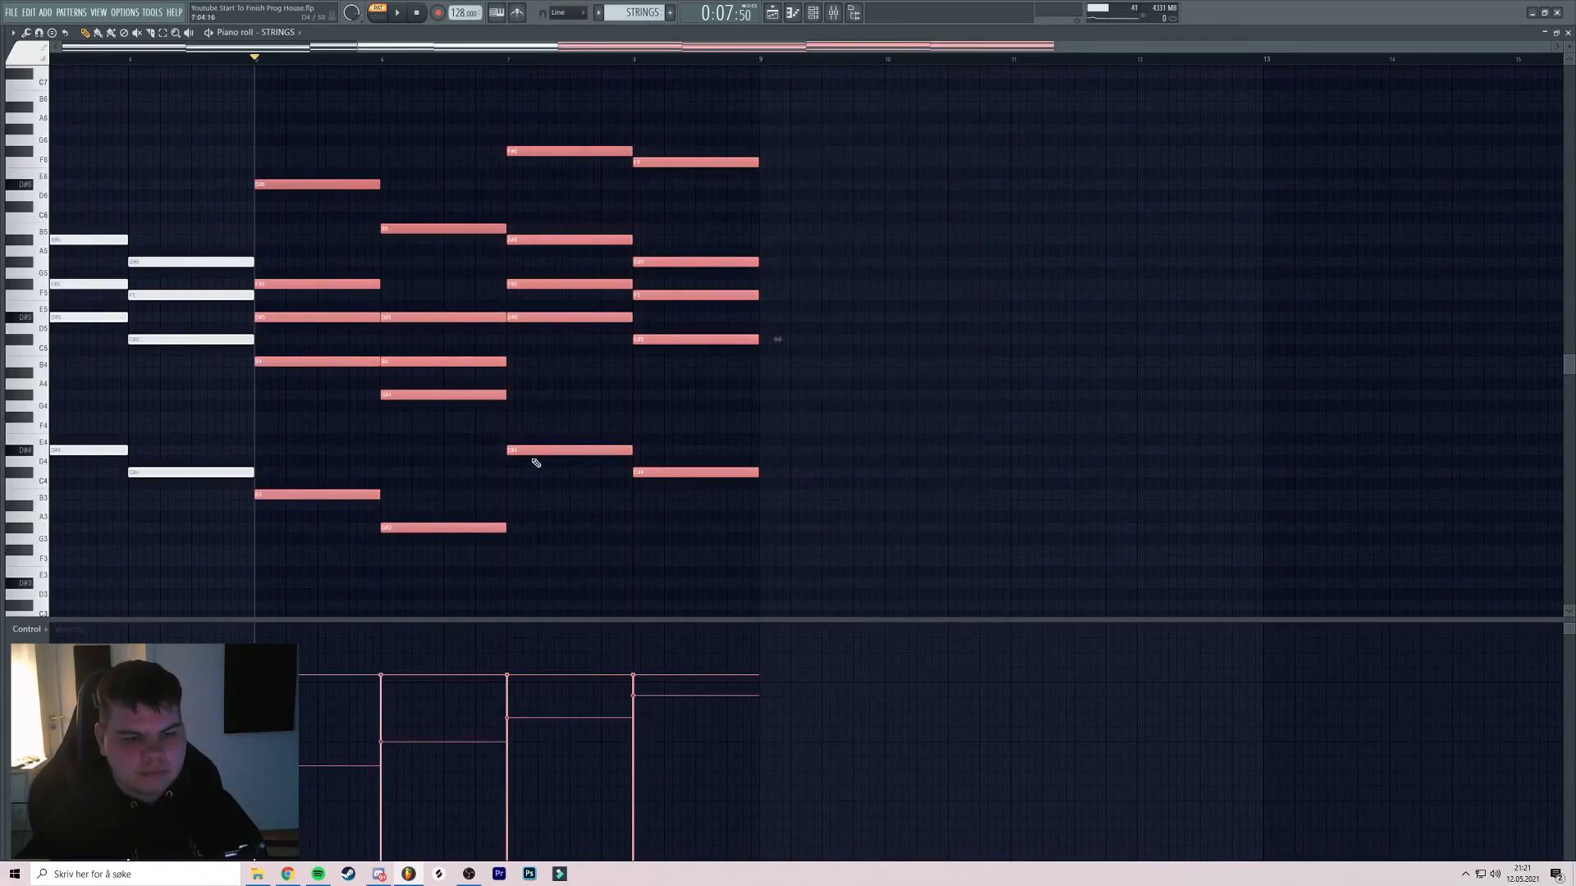
left_click_drag(86, 473, 385, 416)
left_click_drag(521, 104, 33, 561)
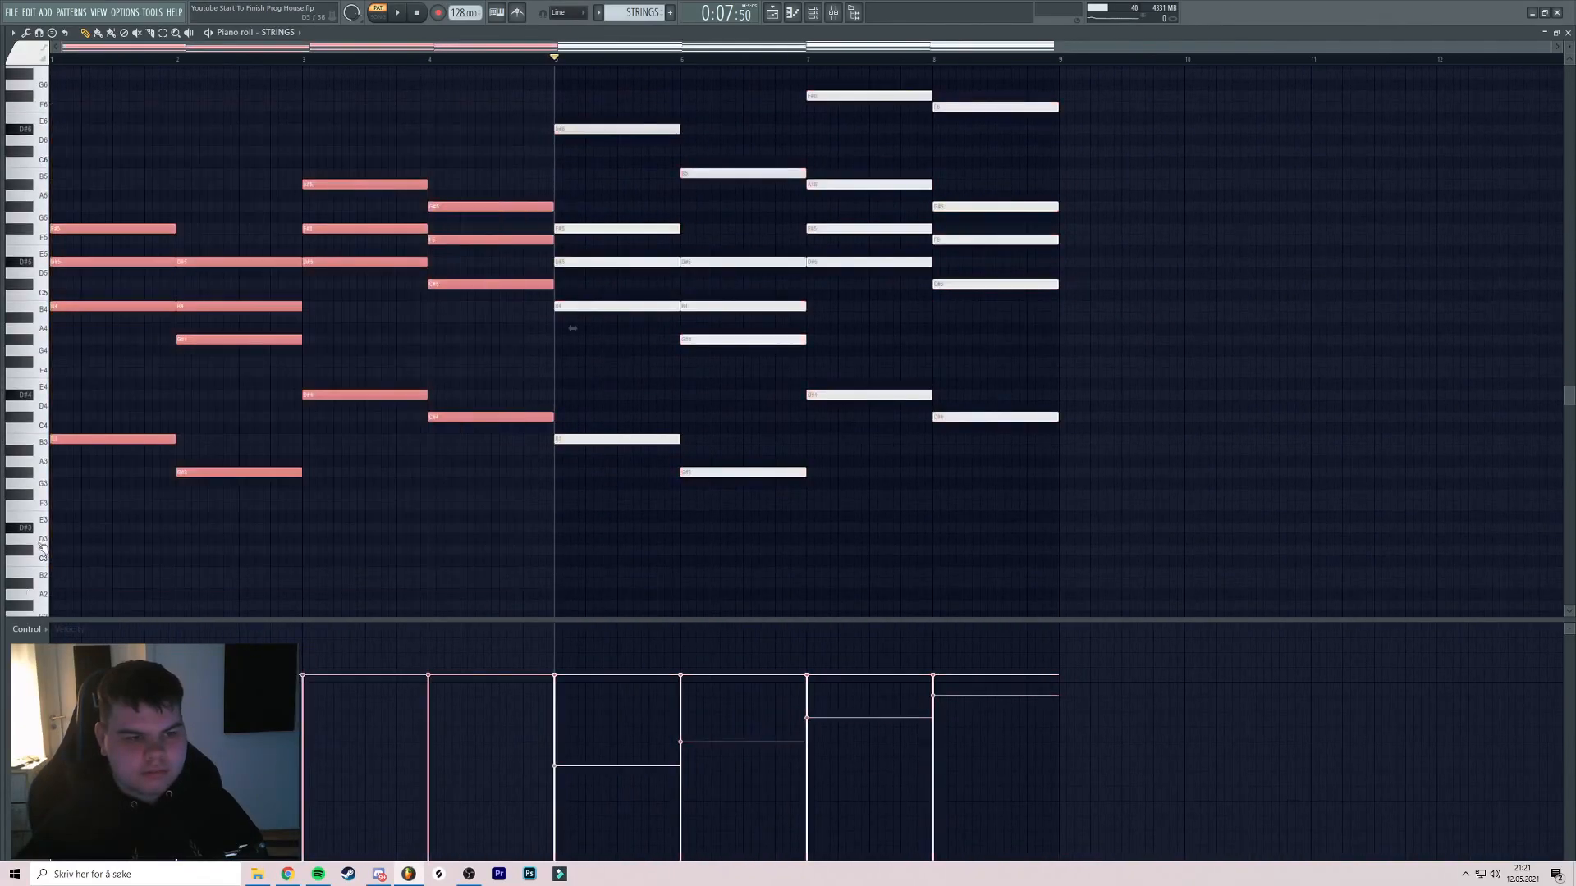
Copy the bar 1–4 chords to bars 9–12 and audition them from bar 9
left_click_drag(109, 440, 1119, 444)
left_click_drag(1067, 345, 606, 323)
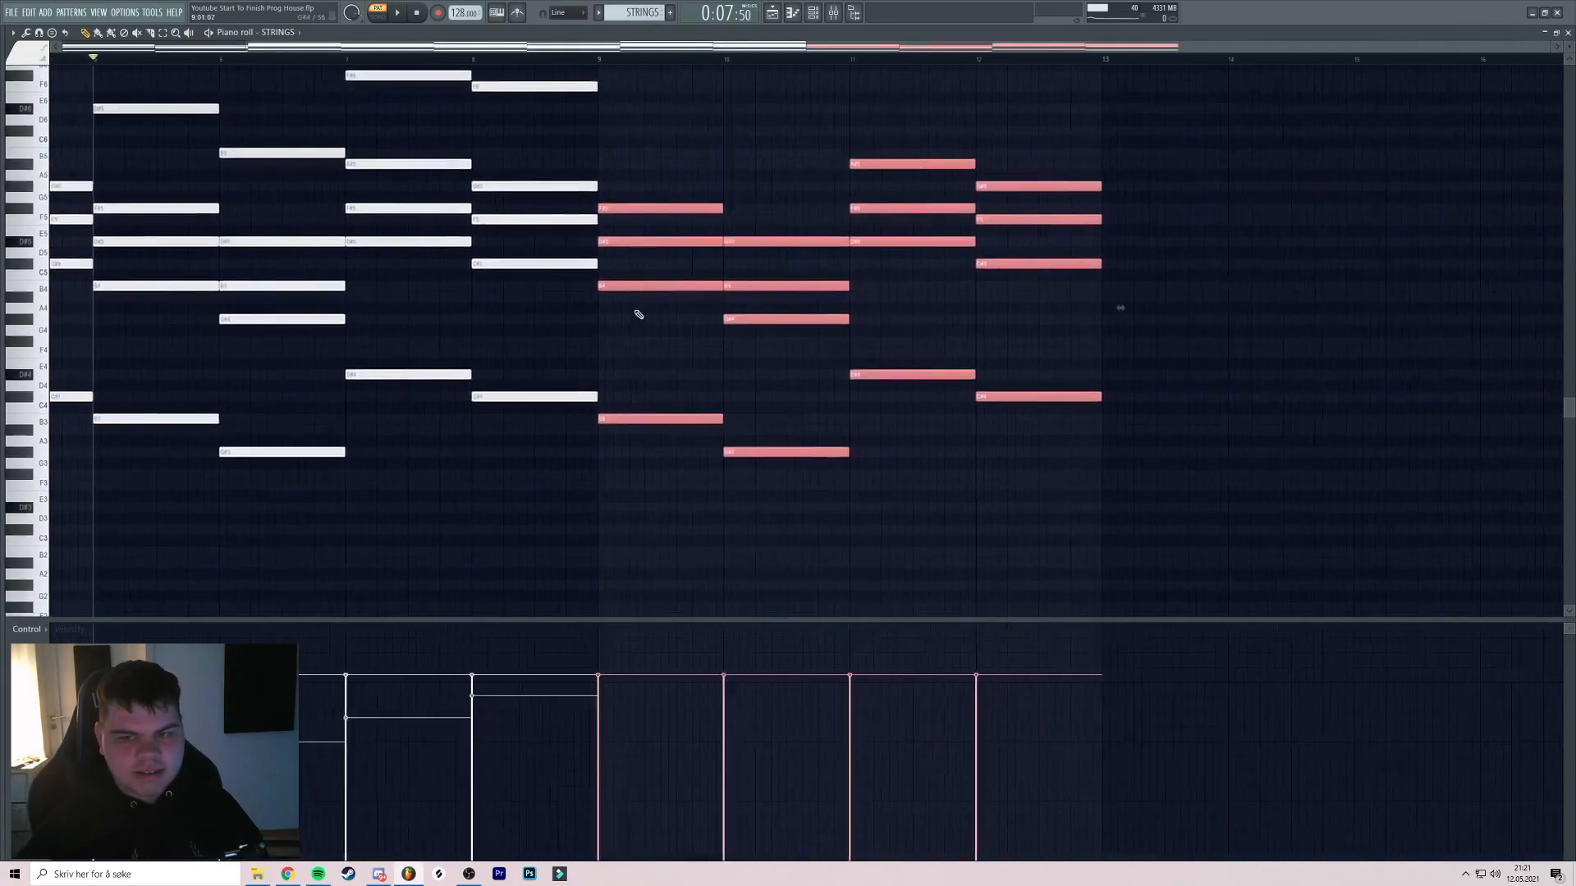
scroll(612, 304, "down", 1)
left_click(617, 59)
key("space")
left_click_drag(794, 239, 757, 263)
key("space")
left_click(627, 267, "ctrl")
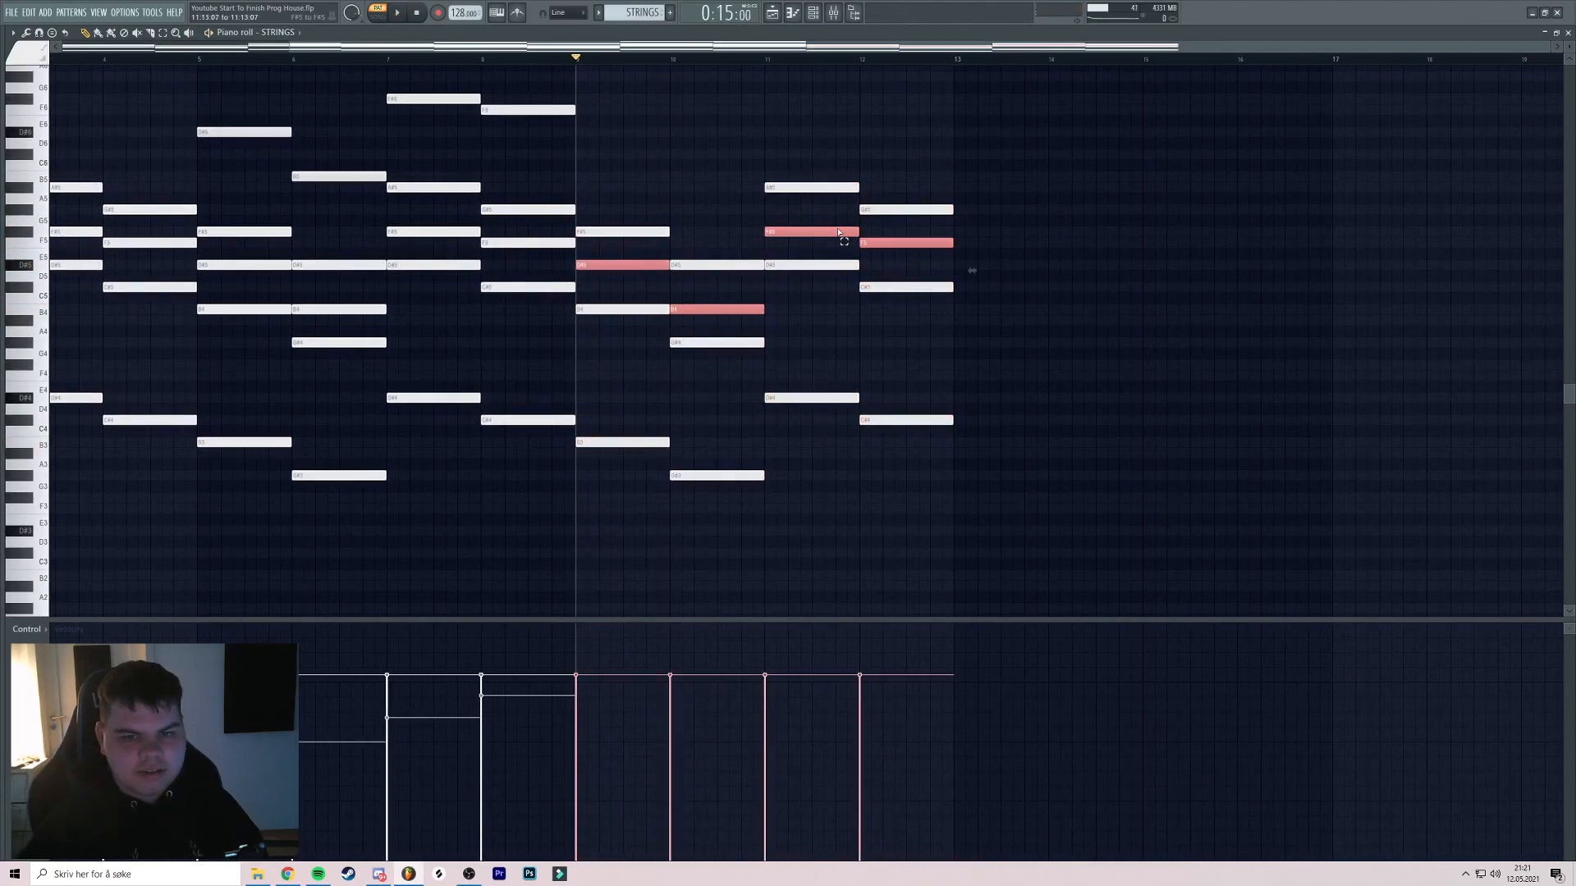
Duplicate the notes in the new bars an octave up and close the piano roll
left_click_drag(813, 232, 814, 99)
key("space")
left_click_drag(998, 82, 1009, 450)
left_click(1016, 457, "ctrl")
left_click_drag(914, 417, 798, 404)
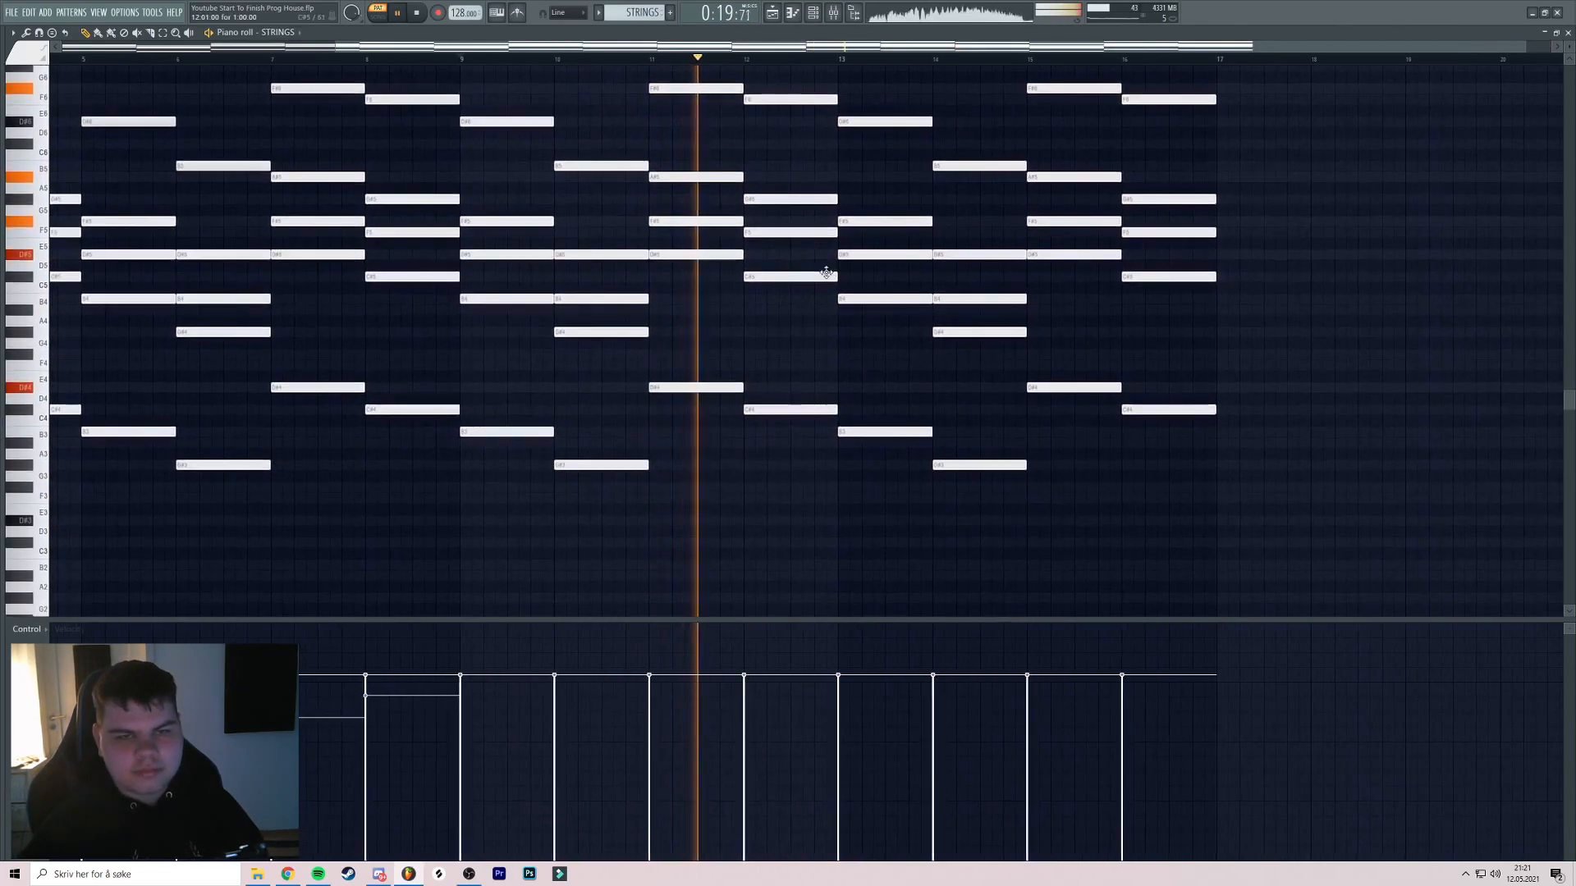
left_click_drag(965, 246, 940, 249)
key("Escape")
key("Escape")
left_click_drag(864, 210, 811, 203)
Play the arrangement in song mode from around bar 31, then pause
key("l")
left_click(732, 58)
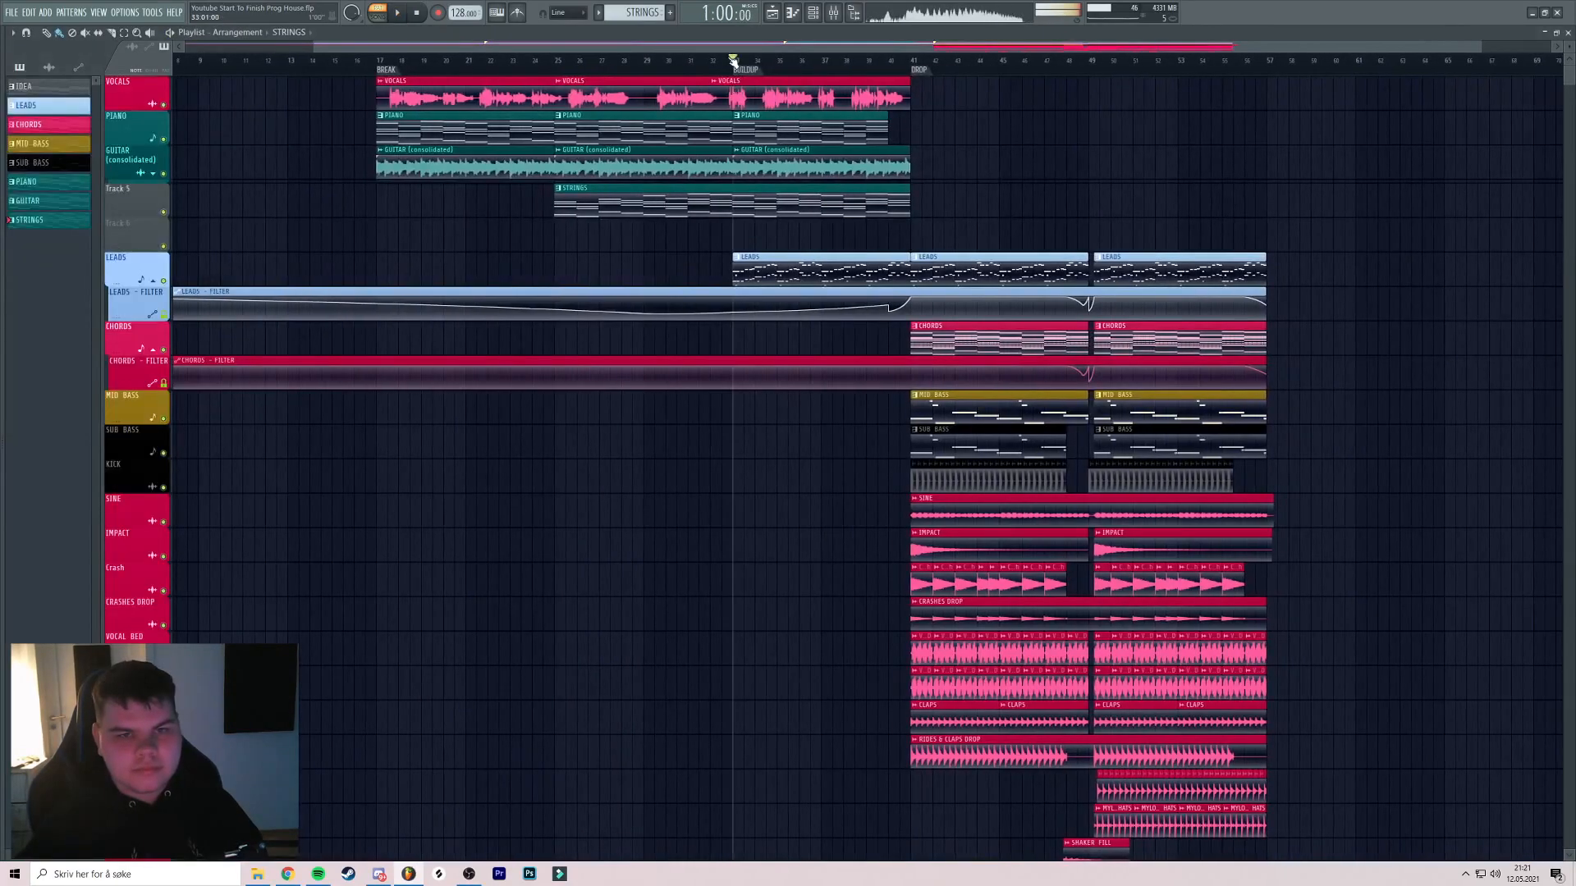
scroll(749, 115, "up", 4)
left_click(664, 59)
key("space")
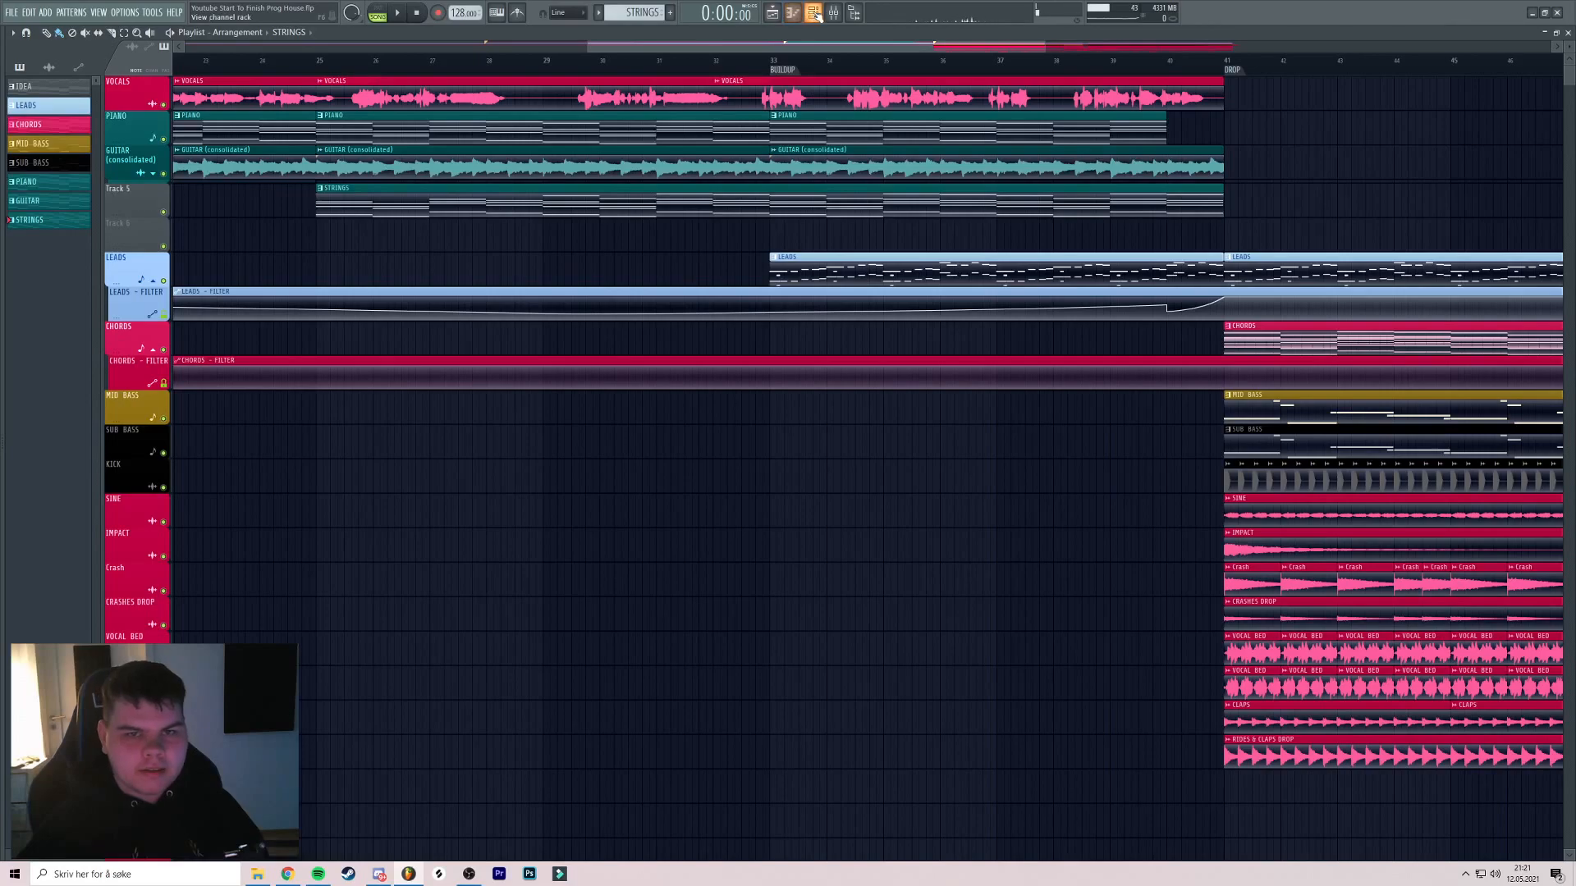
Route STRINGS to its own mixer insert 43 and load FabFilter Pro-Q 3 in slot 1
left_click(813, 13)
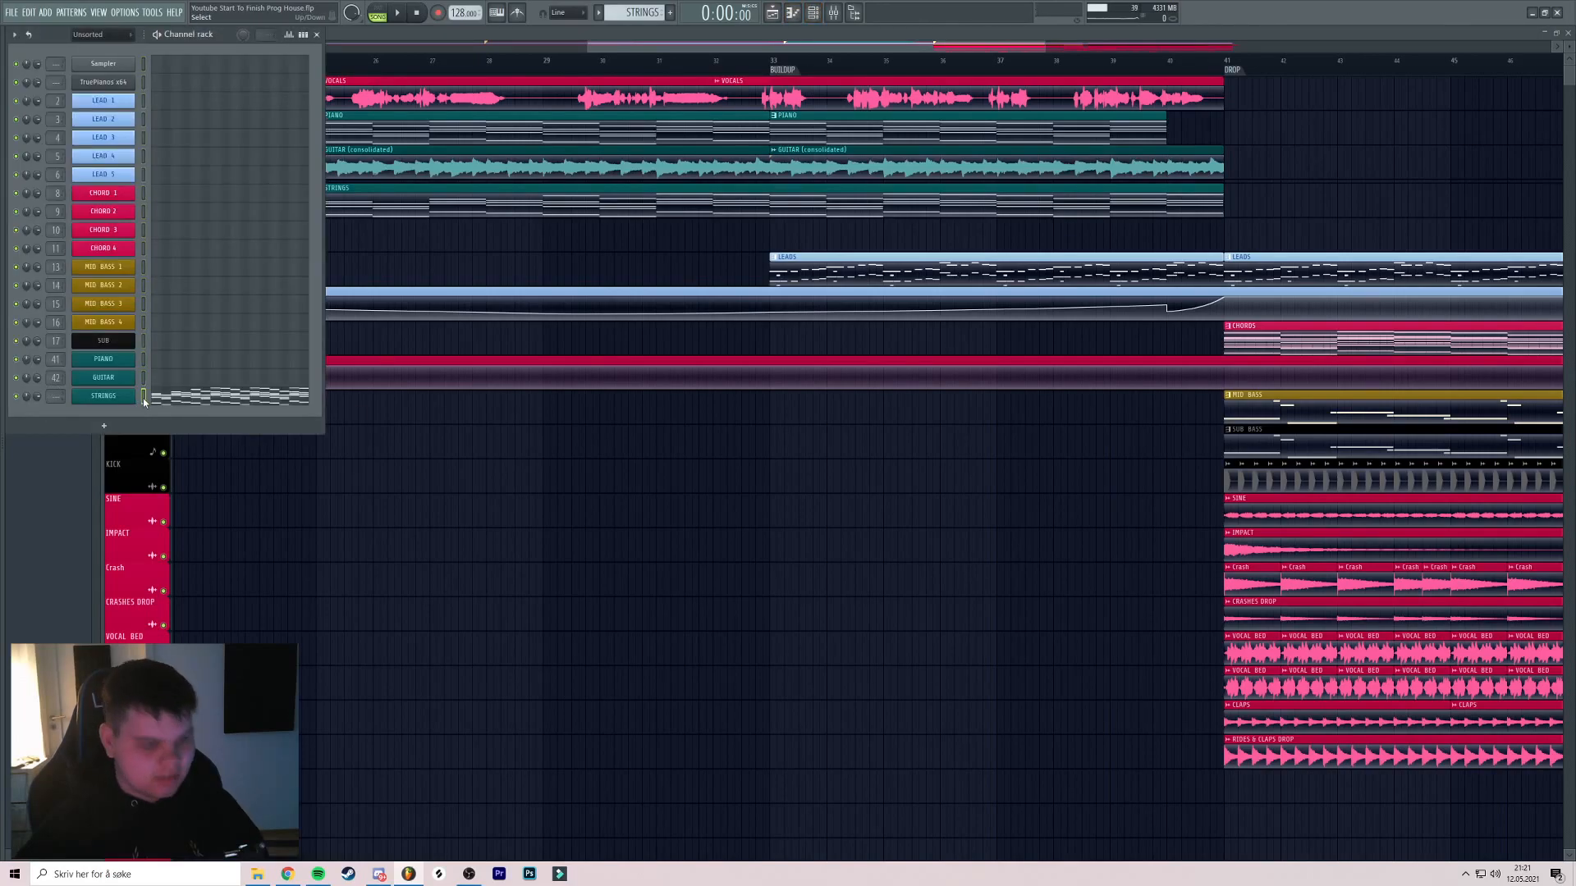
key("ctrl+l")
scroll(1229, 501, "down", 6)
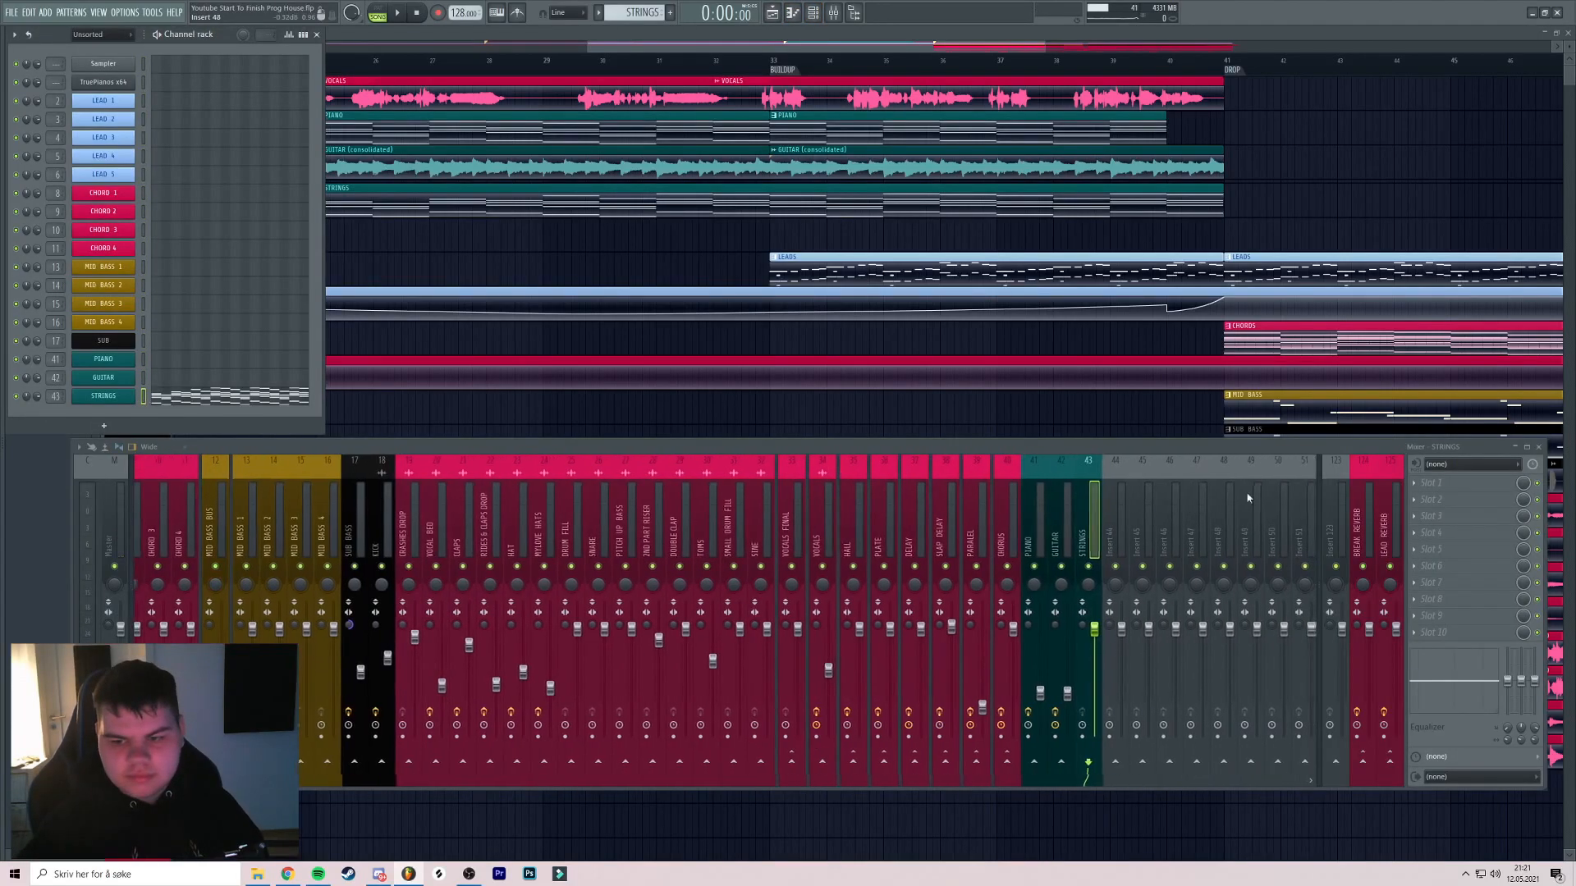
left_click(1434, 484)
left_click(1106, 594)
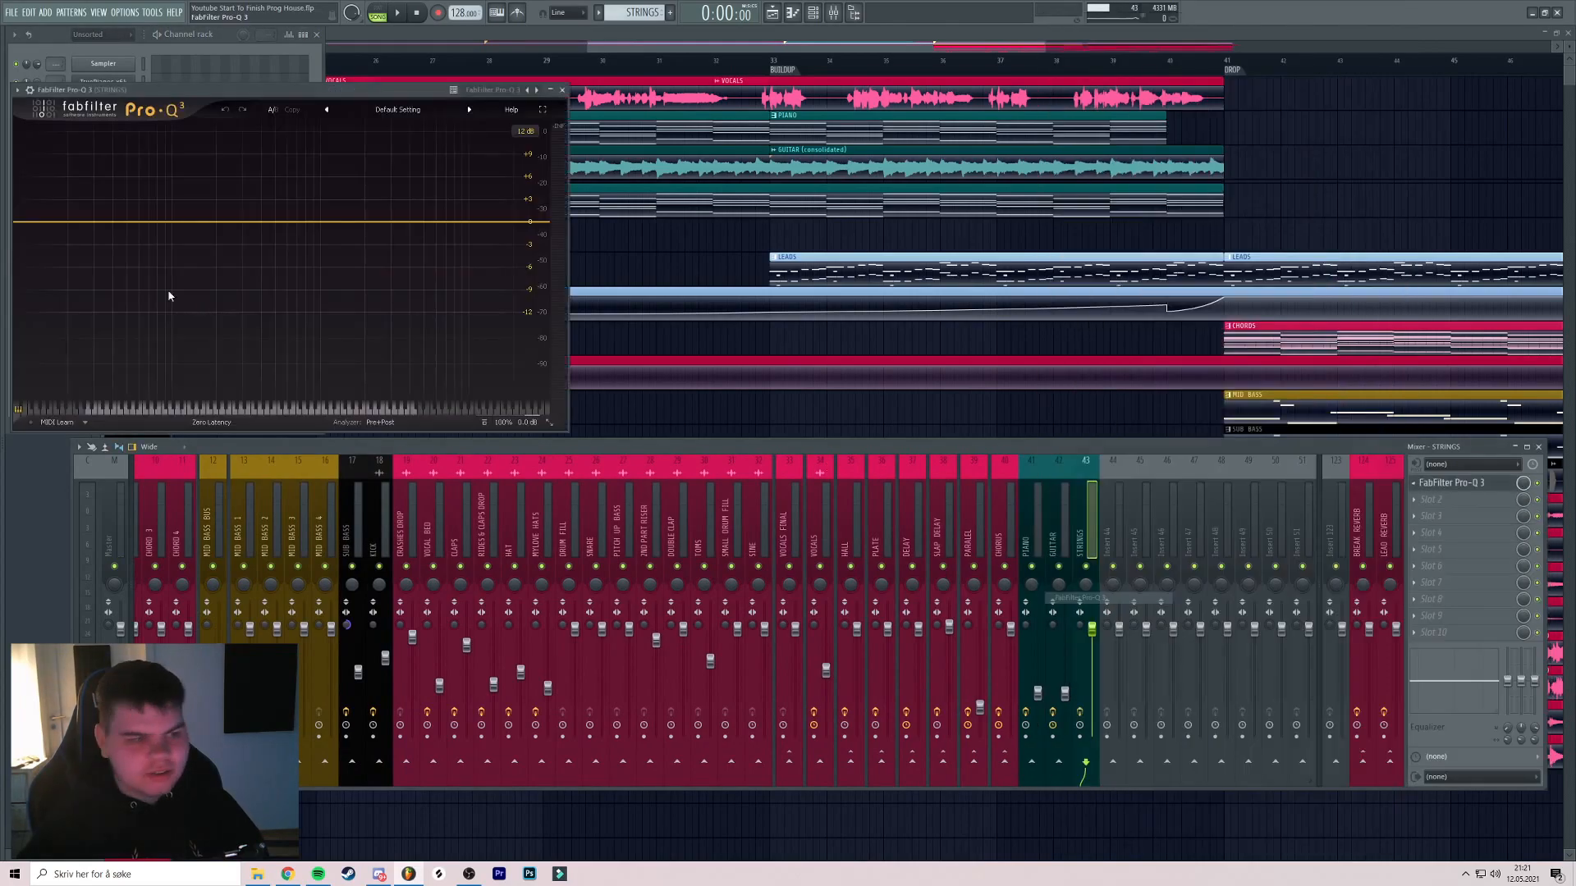
Add a low-cut band near 130 Hz at 24 dB/oct while soloing the strings
left_click(189, 238)
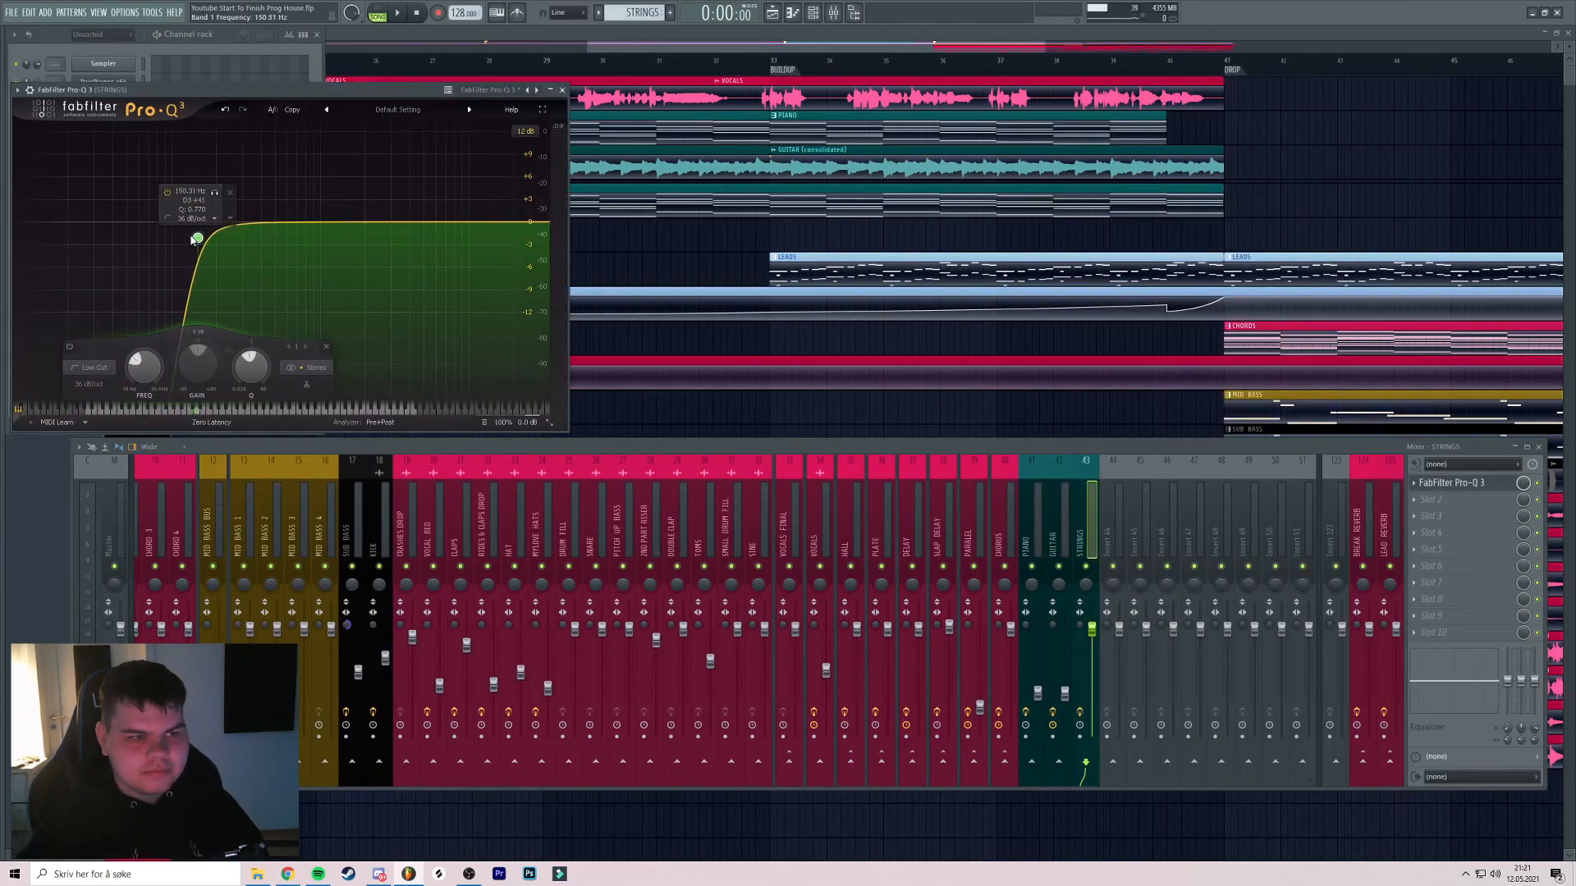
left_click_drag(334, 90, 383, 88)
key("space")
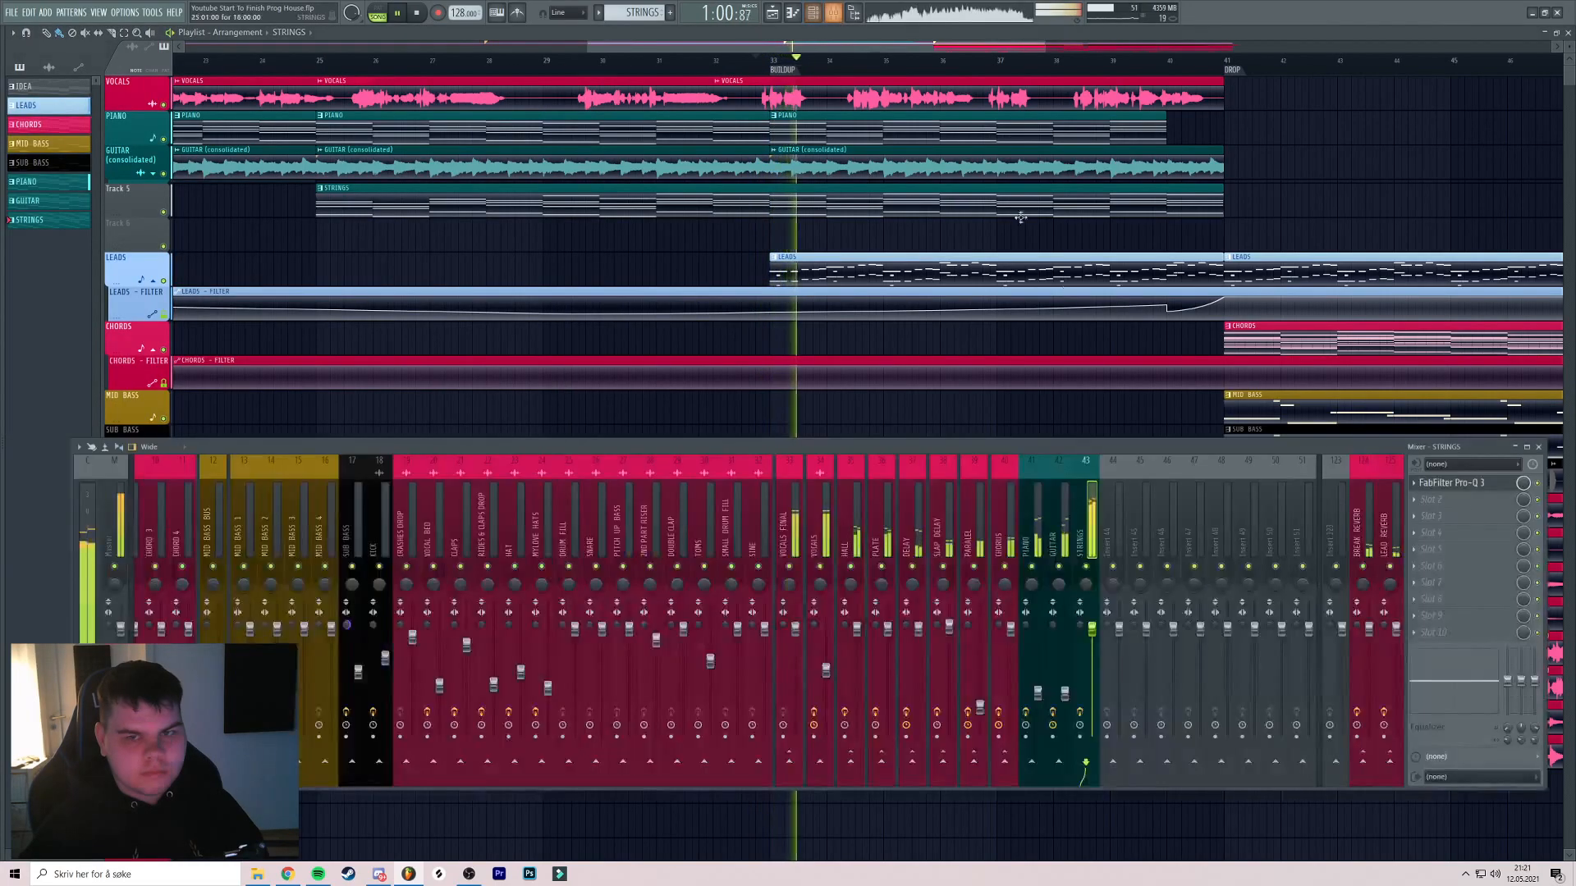
right_click(1086, 567)
left_click(1472, 484)
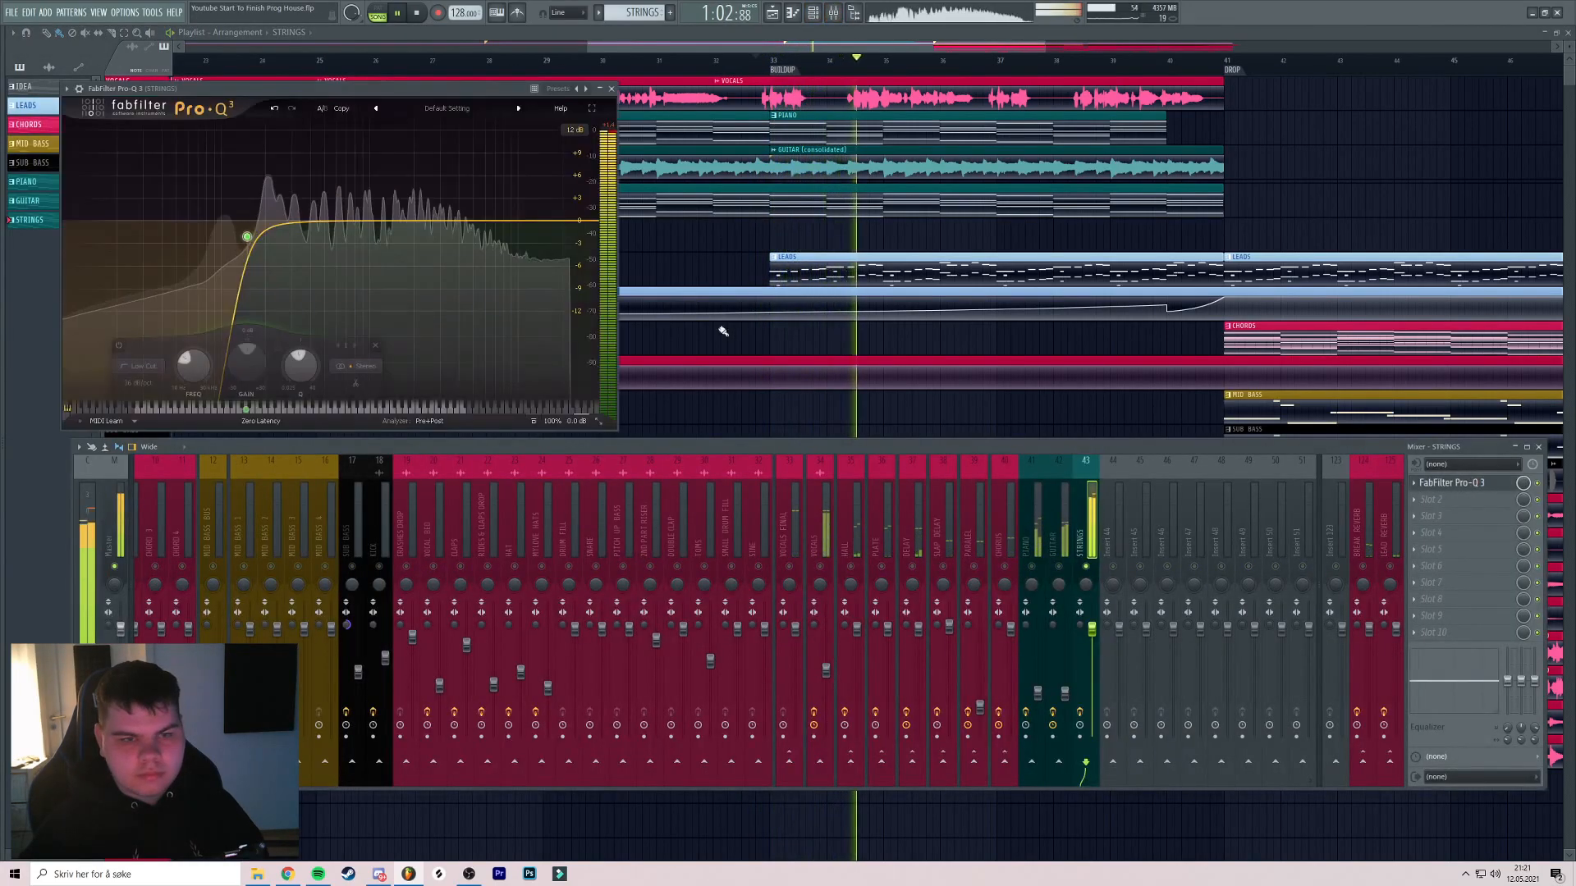
mouse_move(248, 233)
left_click_drag(260, 193, 237, 240)
scroll(236, 240, "down", 2)
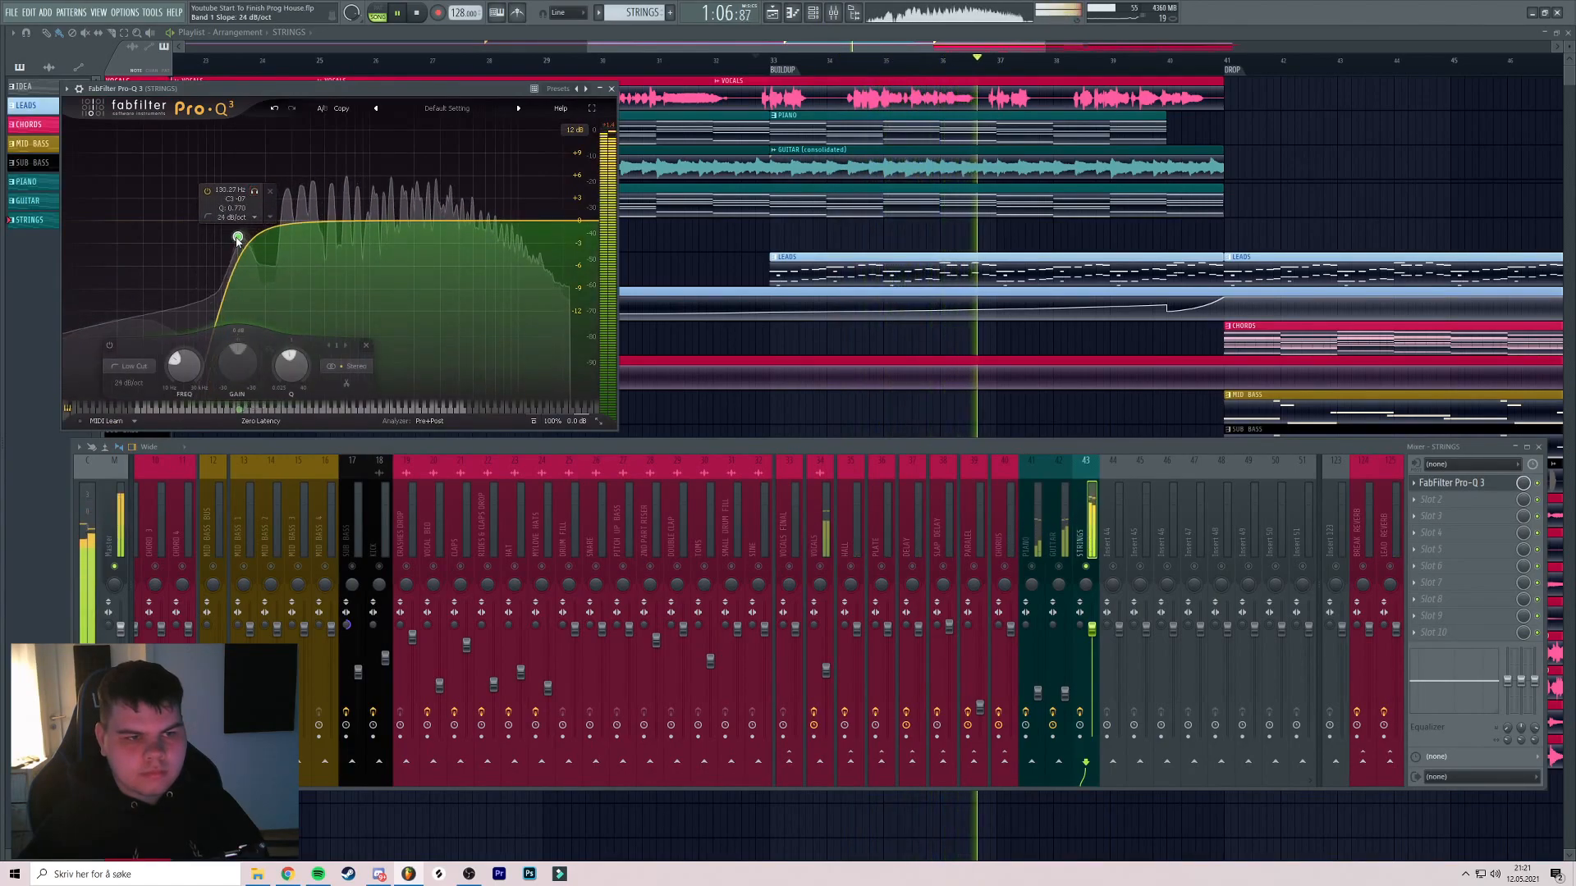
left_click(612, 88)
Play back the low-cut strings to check the filtered sound
key("space")
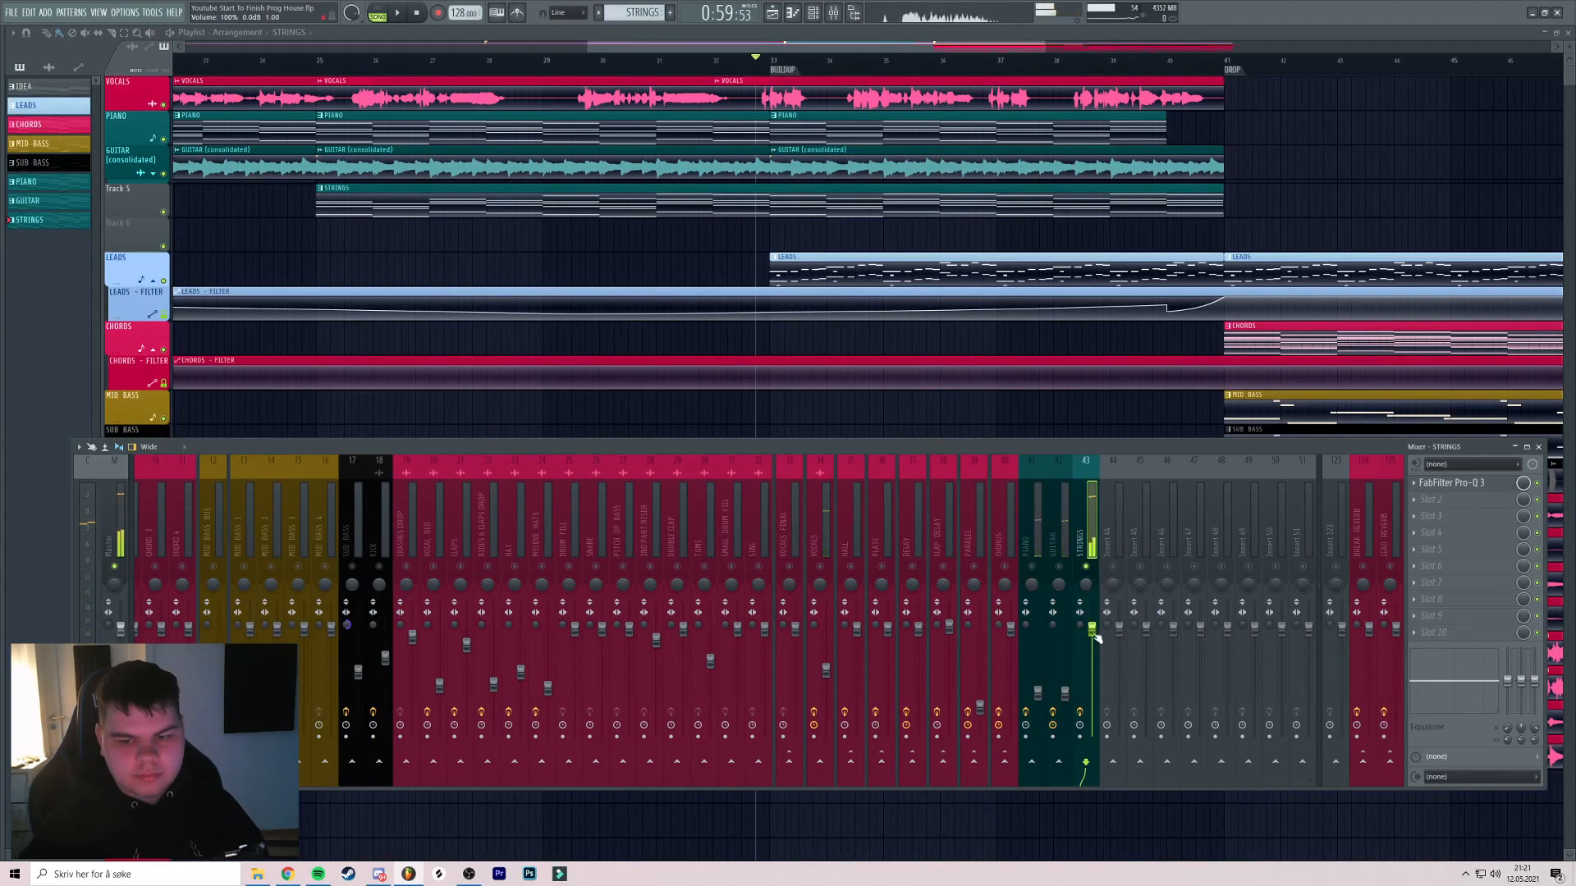
key("space")
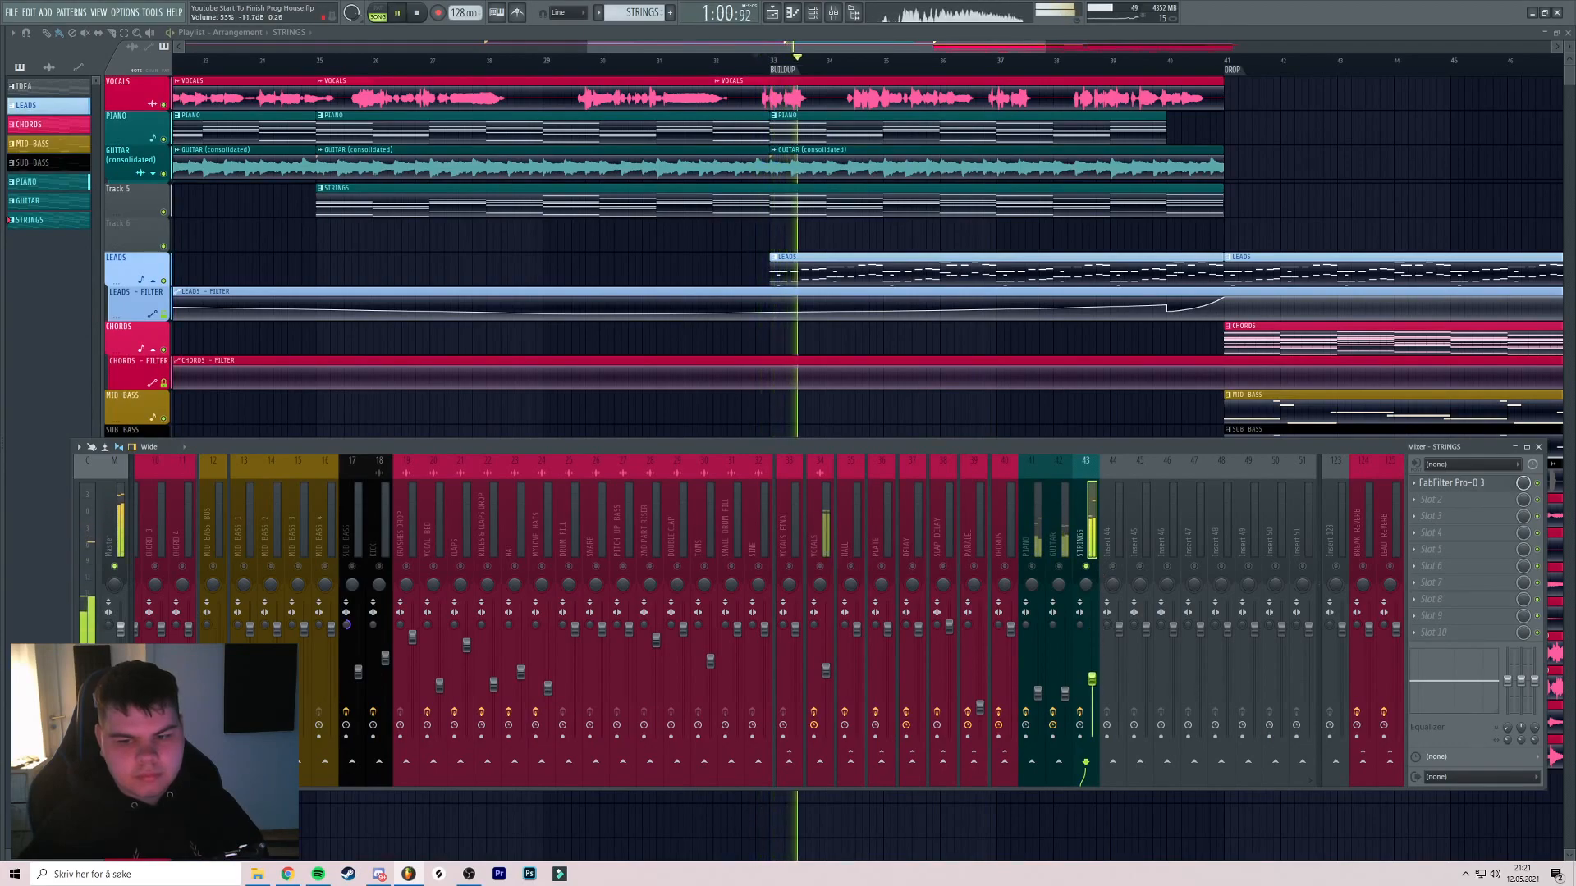
key("space")
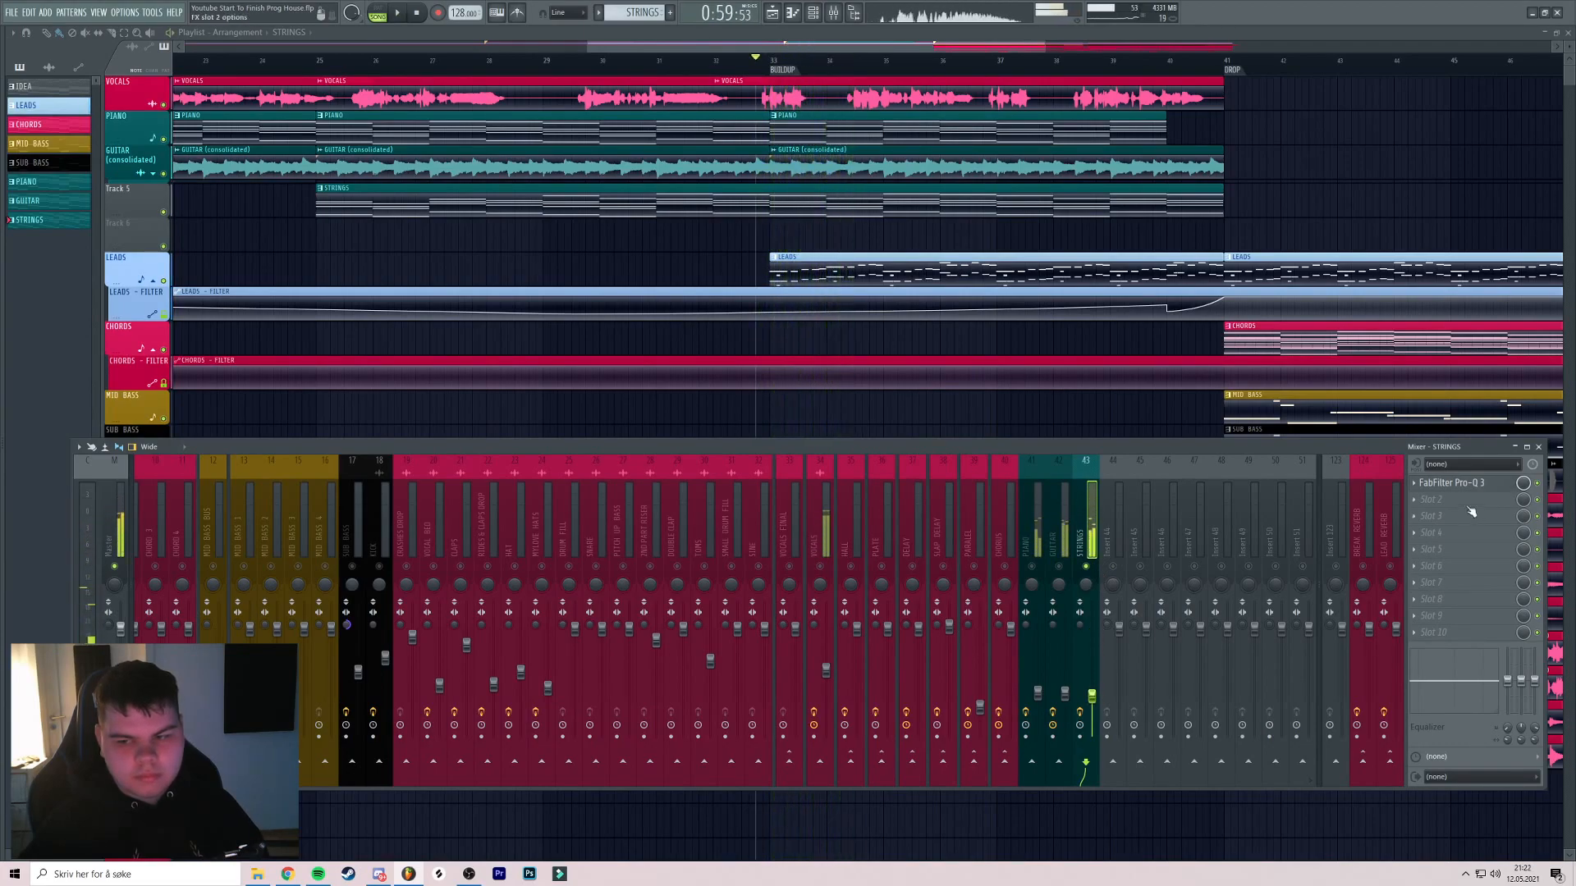
left_click(1458, 501)
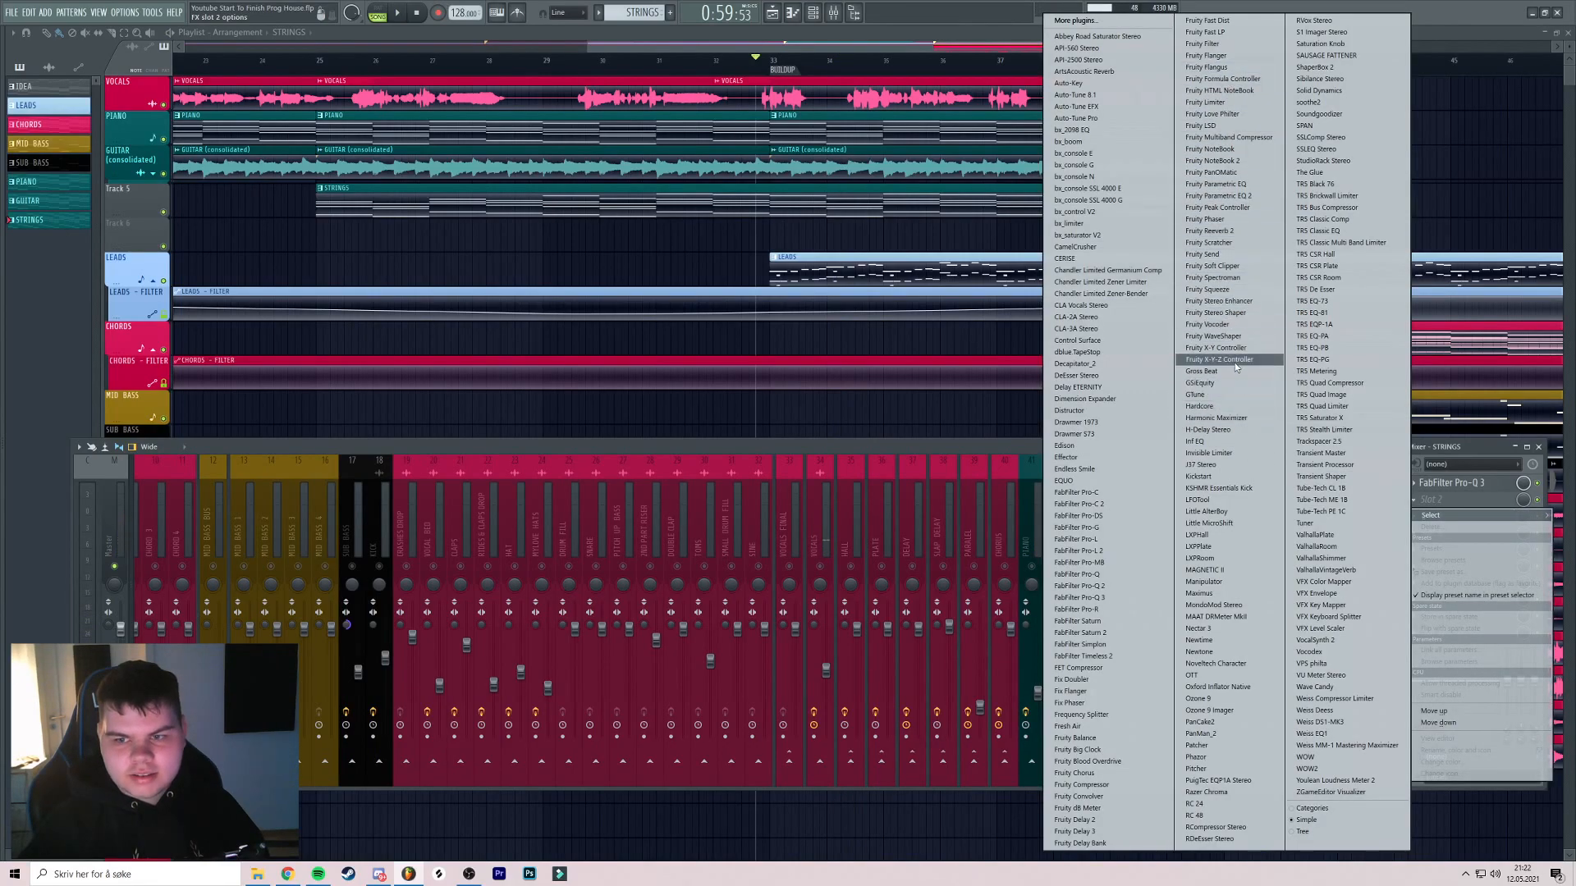
Add Fruity Stereo Enhancer to the STRINGS insert and route STRINGS to the BREAK REVERB bus
left_click(1218, 302)
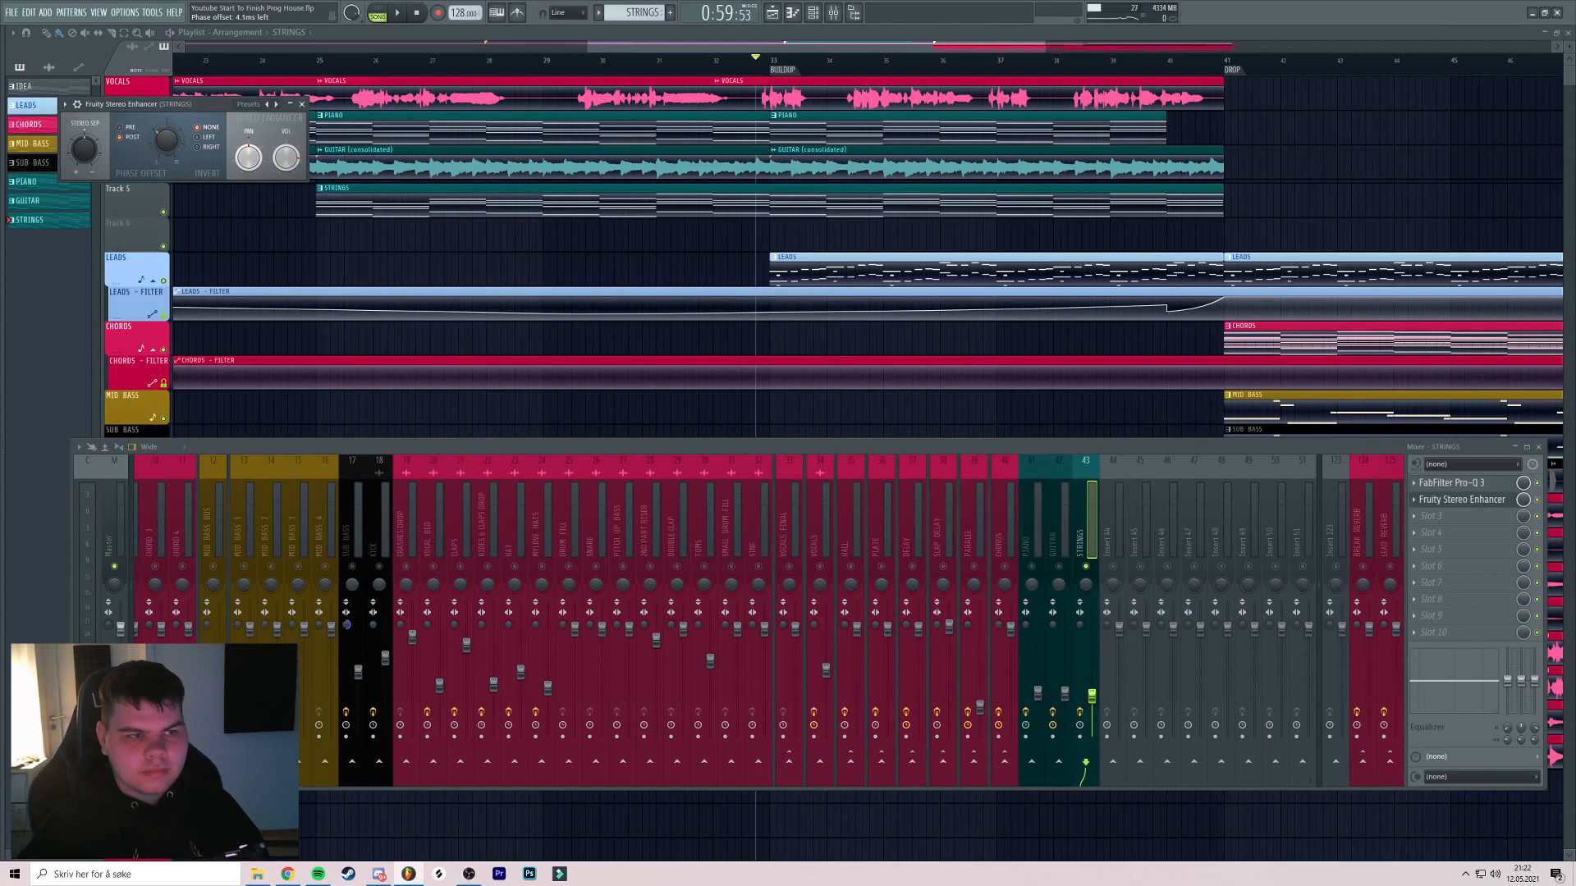
left_click(301, 105)
key("space")
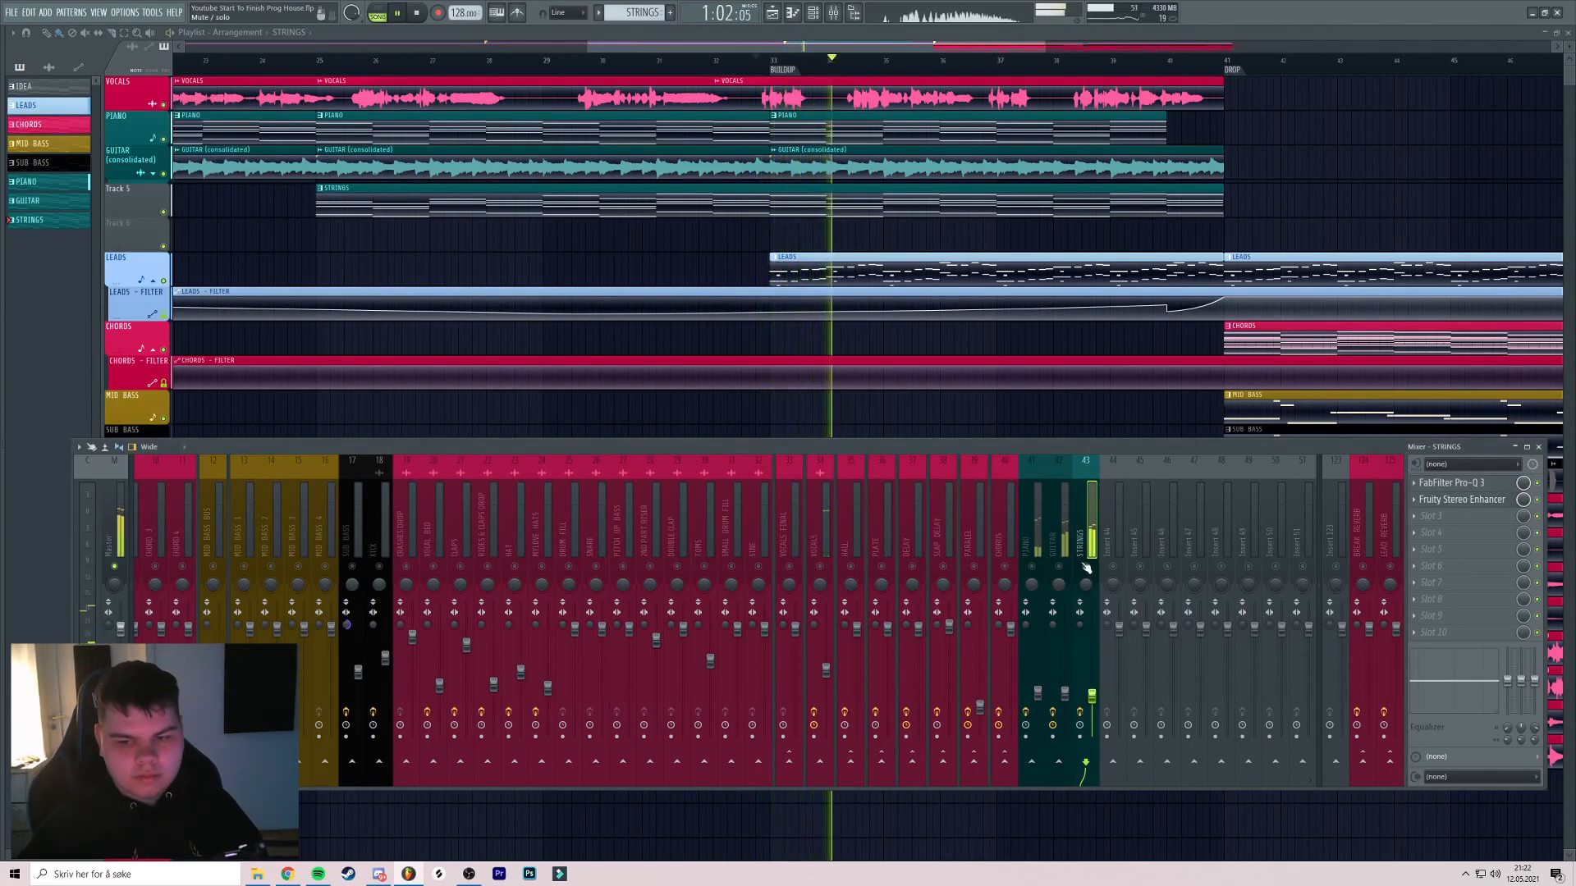
right_click(1363, 762)
left_click(1402, 771)
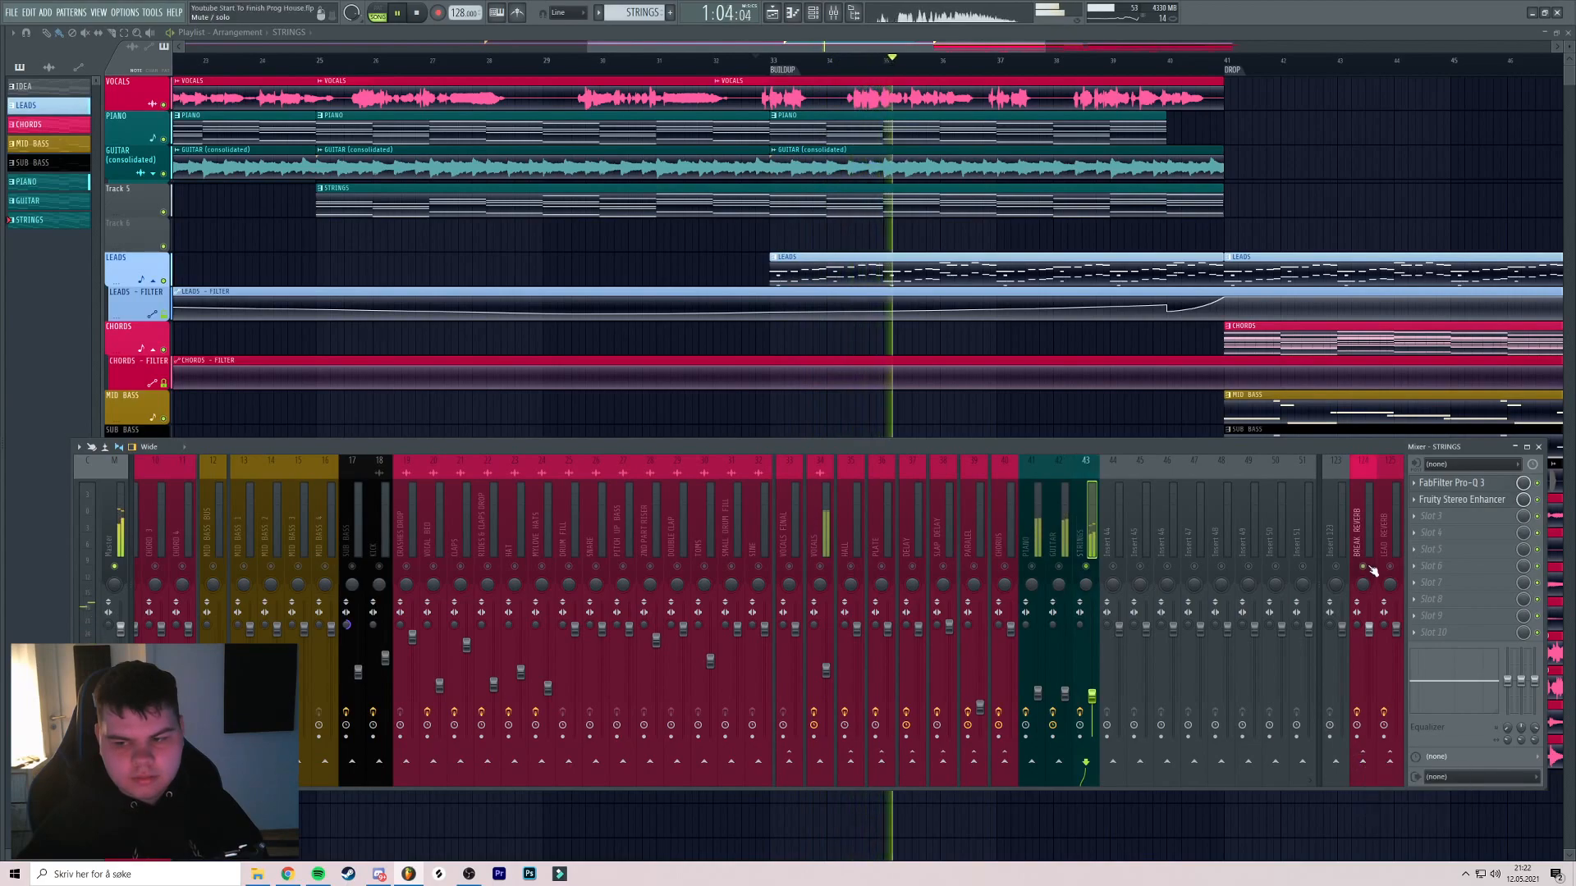
key("space")
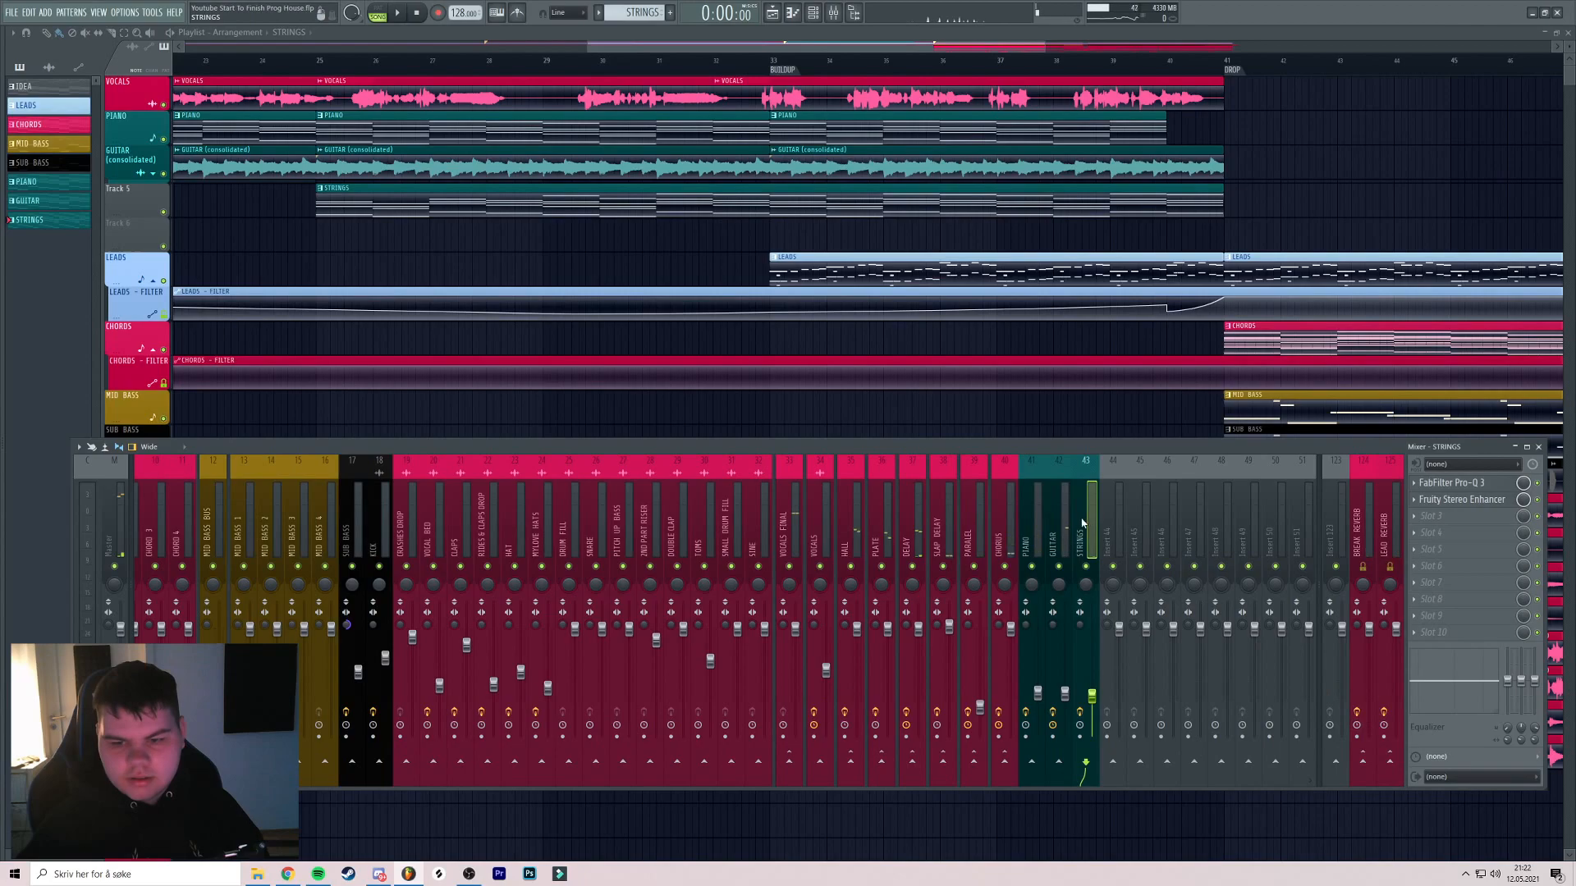
right_click(1364, 763)
left_click(1395, 800)
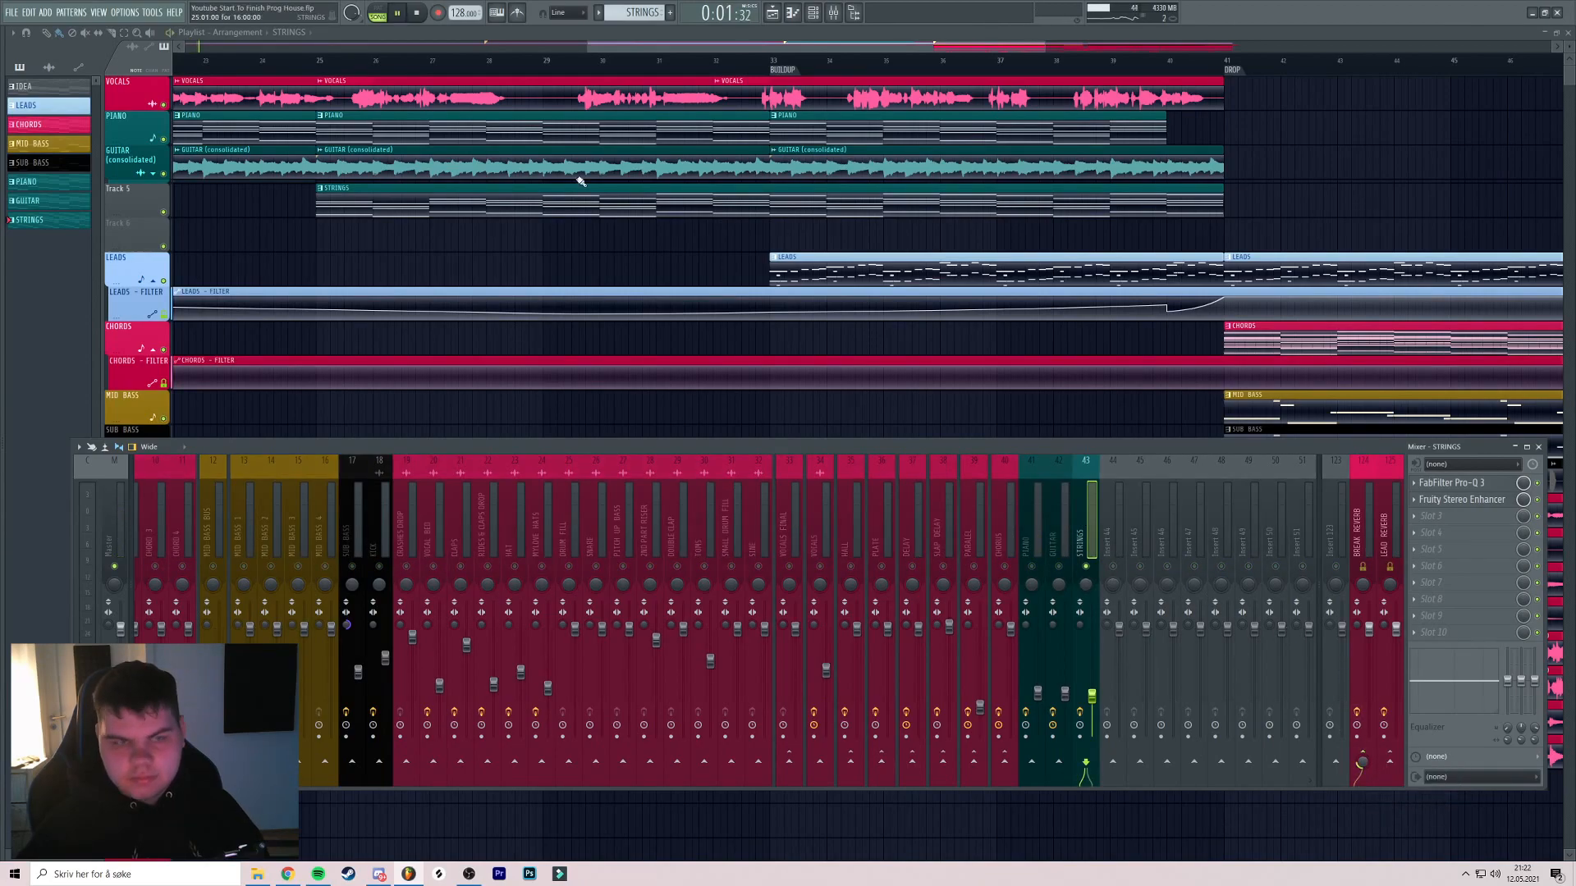
Raise the BREAK REVERB send to 92%, unsolo STRINGS and replay from bar 25
left_click(344, 61)
left_click(833, 12)
left_click_drag(1364, 762, 1362, 803)
right_click(1087, 566)
key("space")
key("space")
key("F9")
scroll(681, 250, "up", 2)
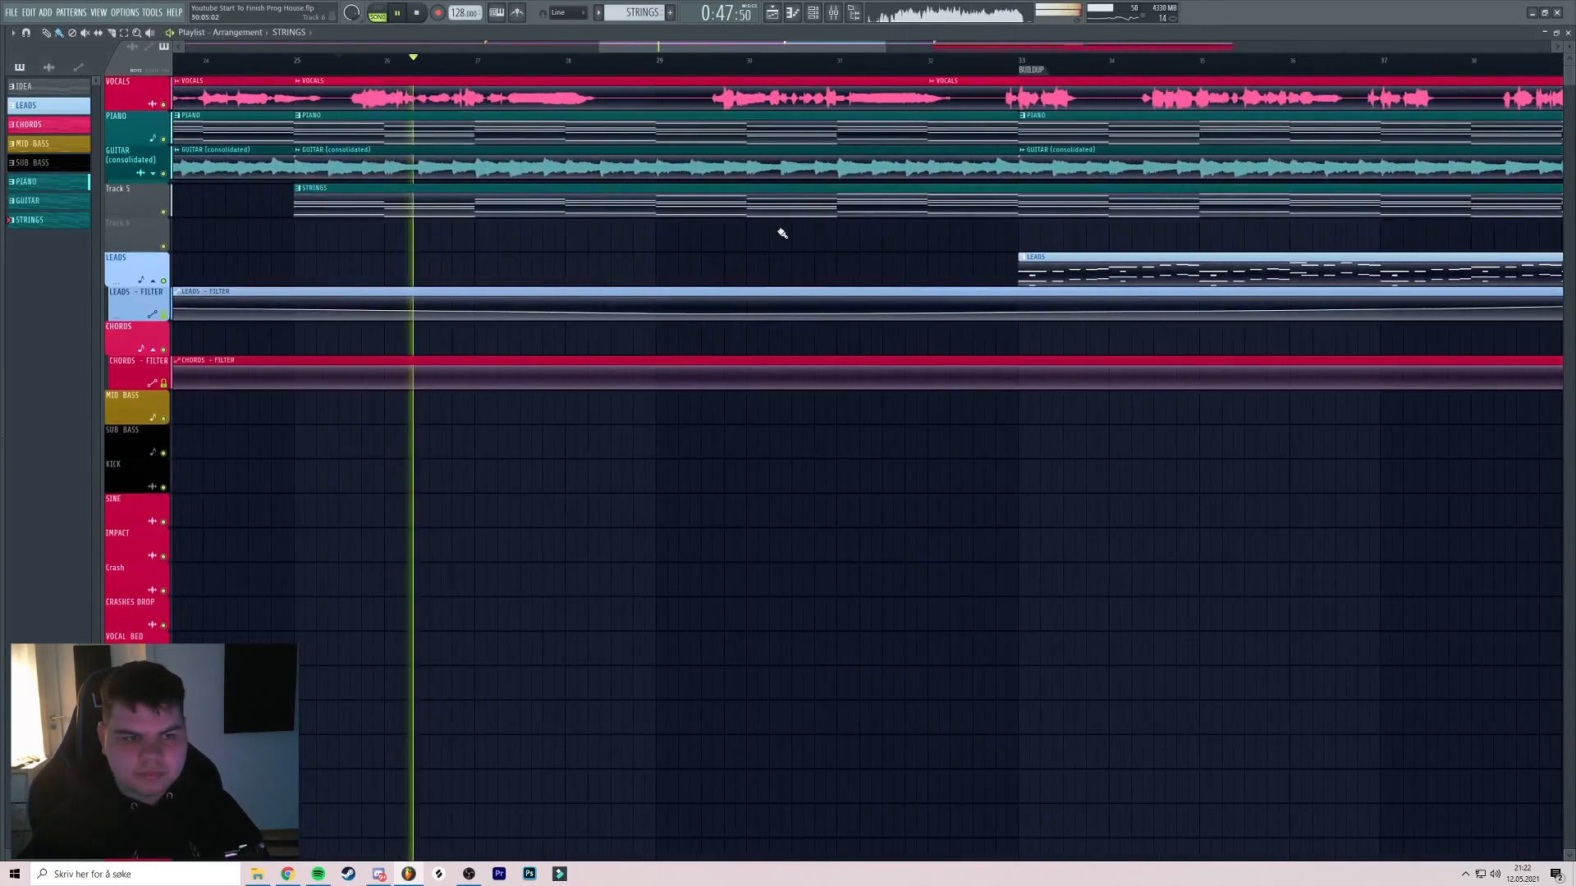
Save the project and auto-name Track 5 STRINGS after its clip
scroll(788, 222, "down", 4)
key("ctrl+s")
right_click(121, 210)
left_click(147, 223)
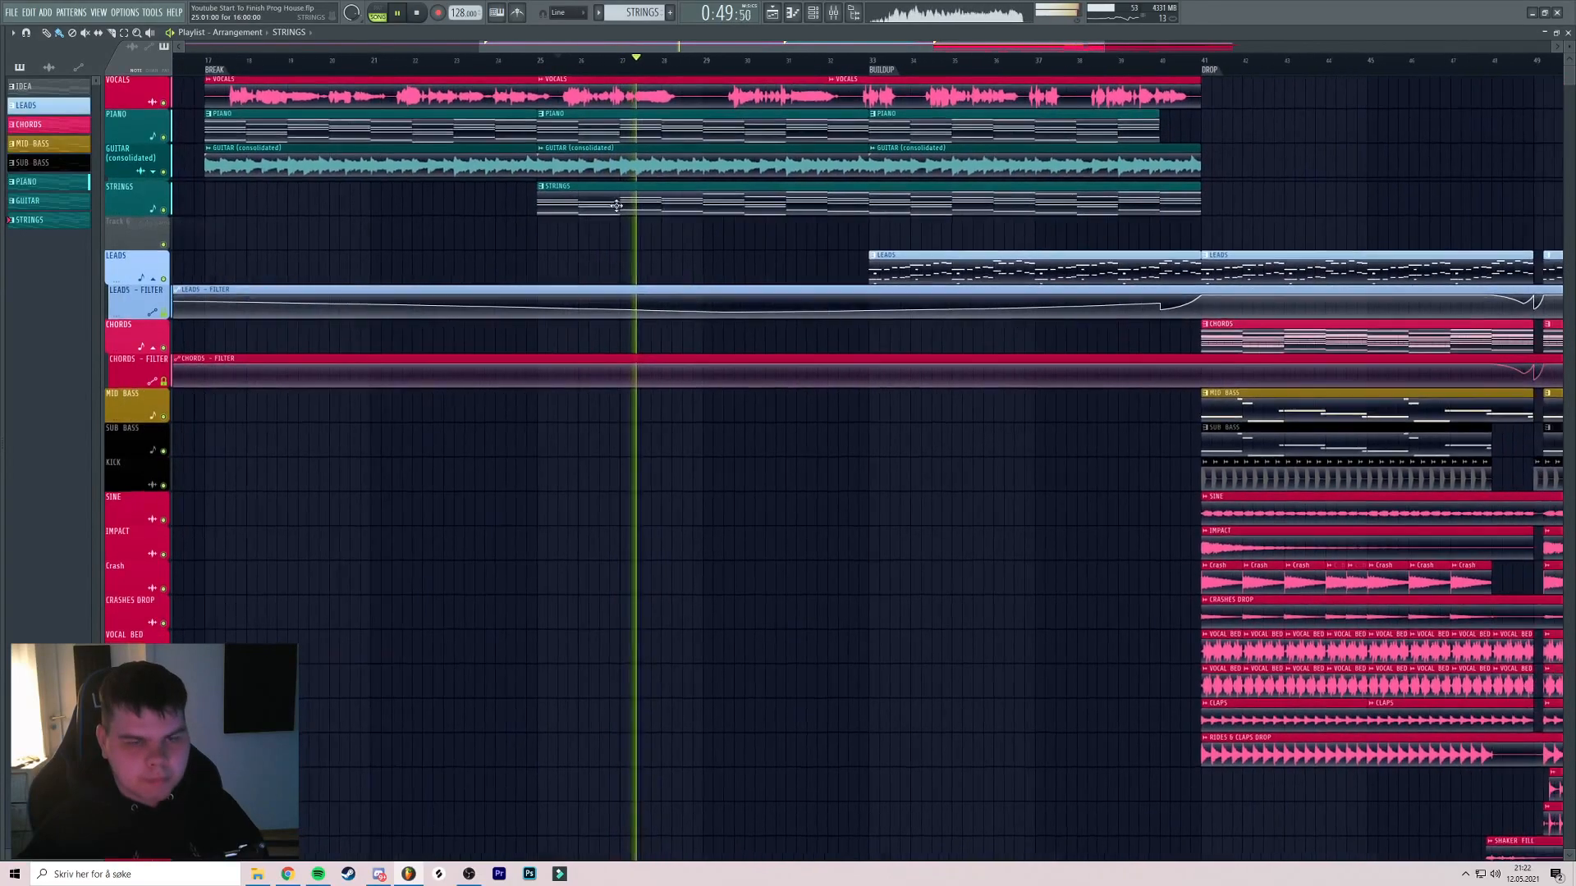
scroll(774, 198, "down", 3)
key("ctrl+s")
scroll(774, 197, "up", 2)
Check the strings level in the mixer against the arrangement
key("F9")
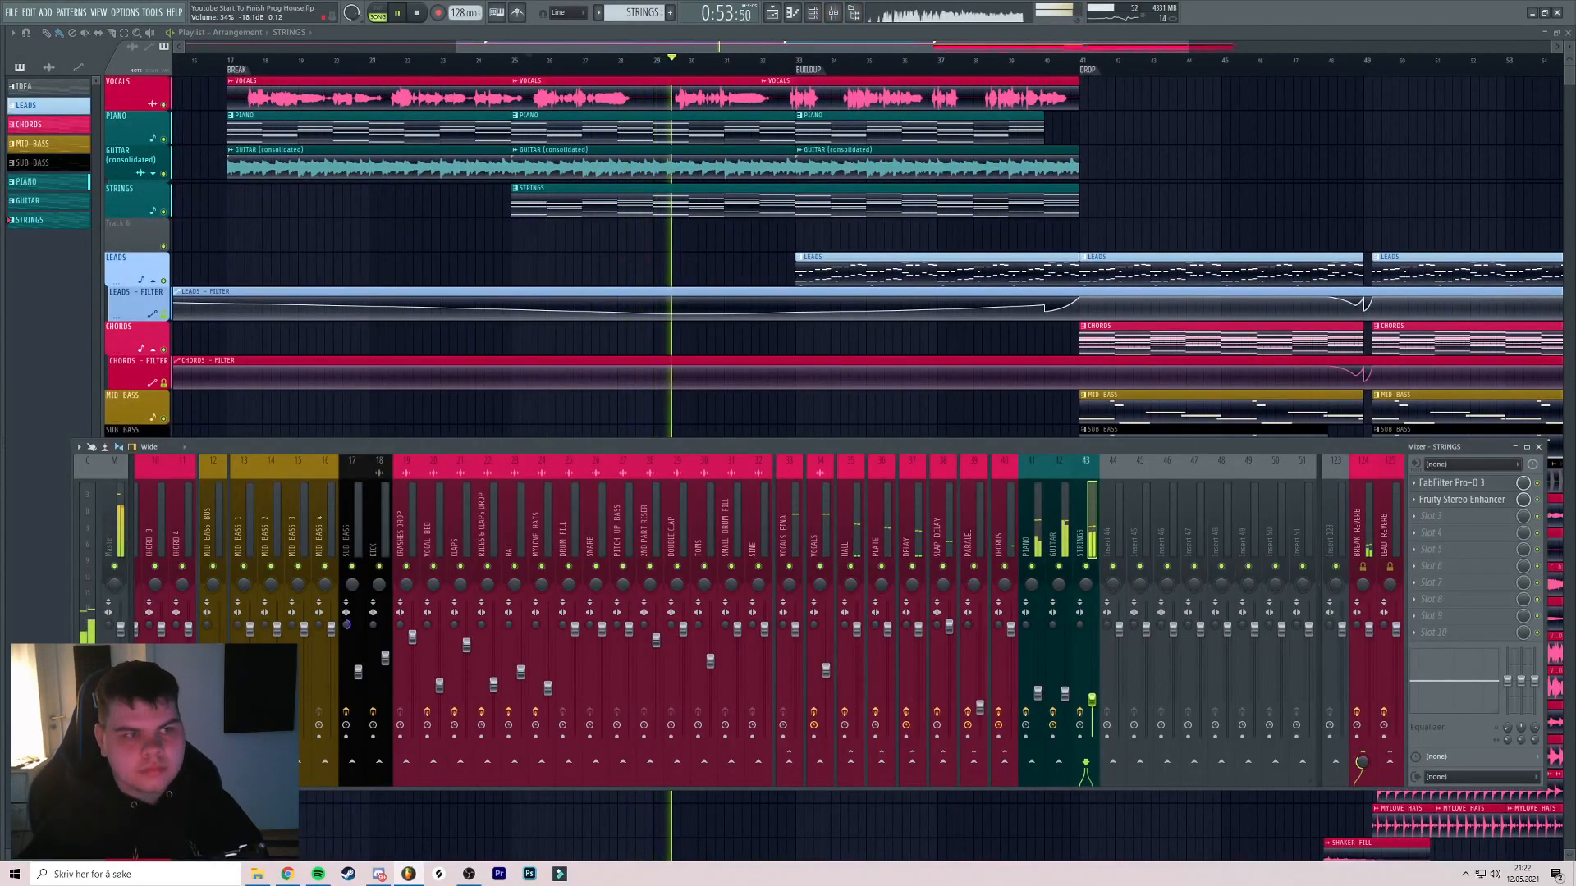
key("F9")
scroll(786, 308, "down", 3)
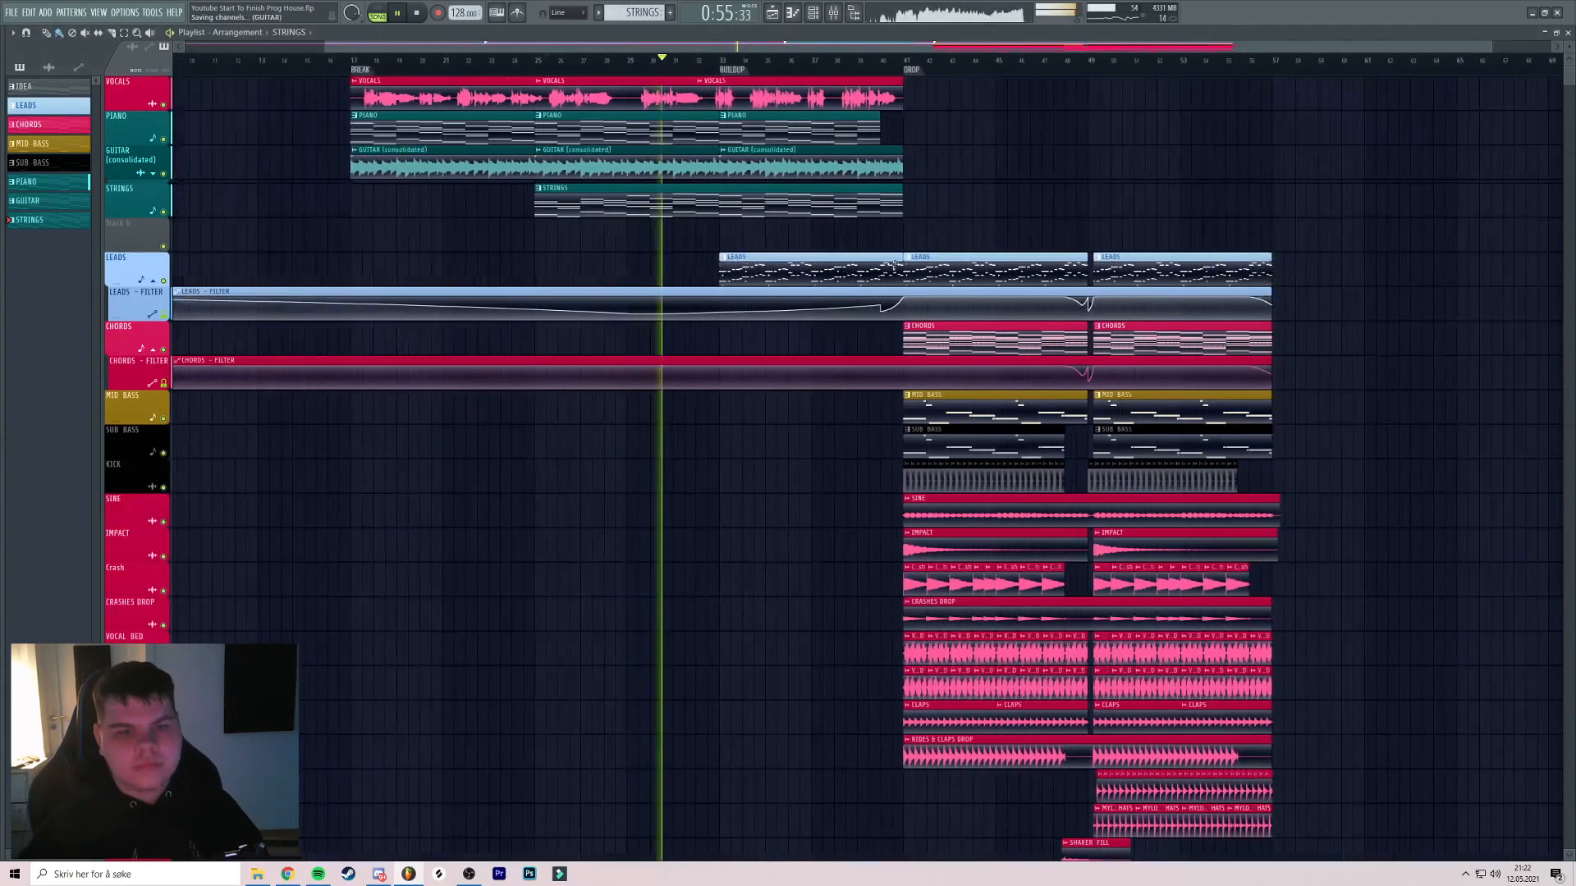
scroll(786, 308, "up", 3)
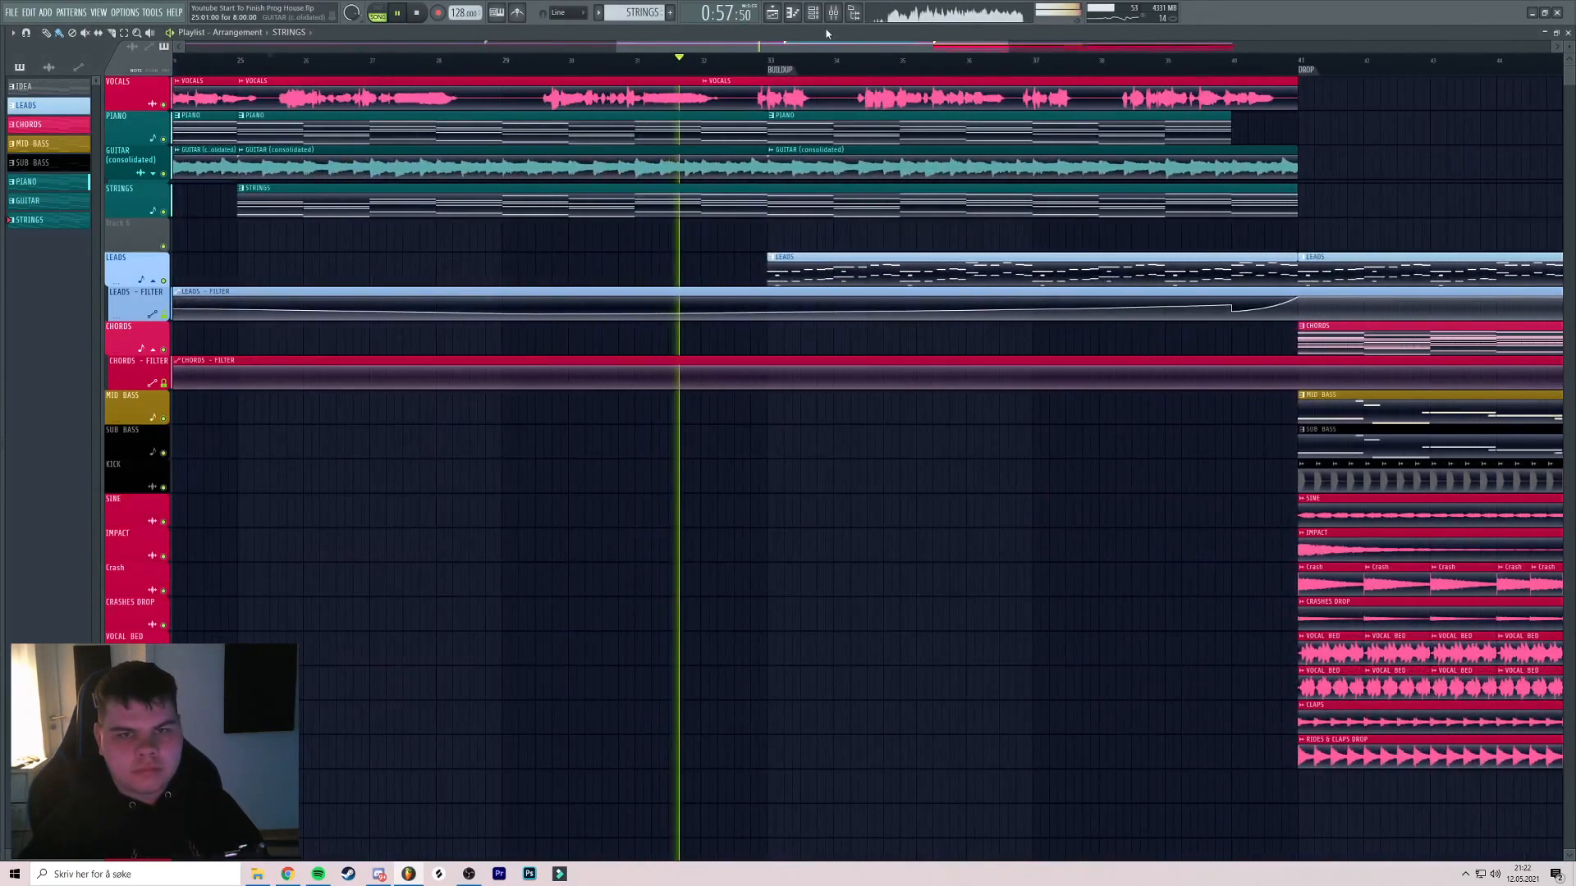
left_click(840, 17)
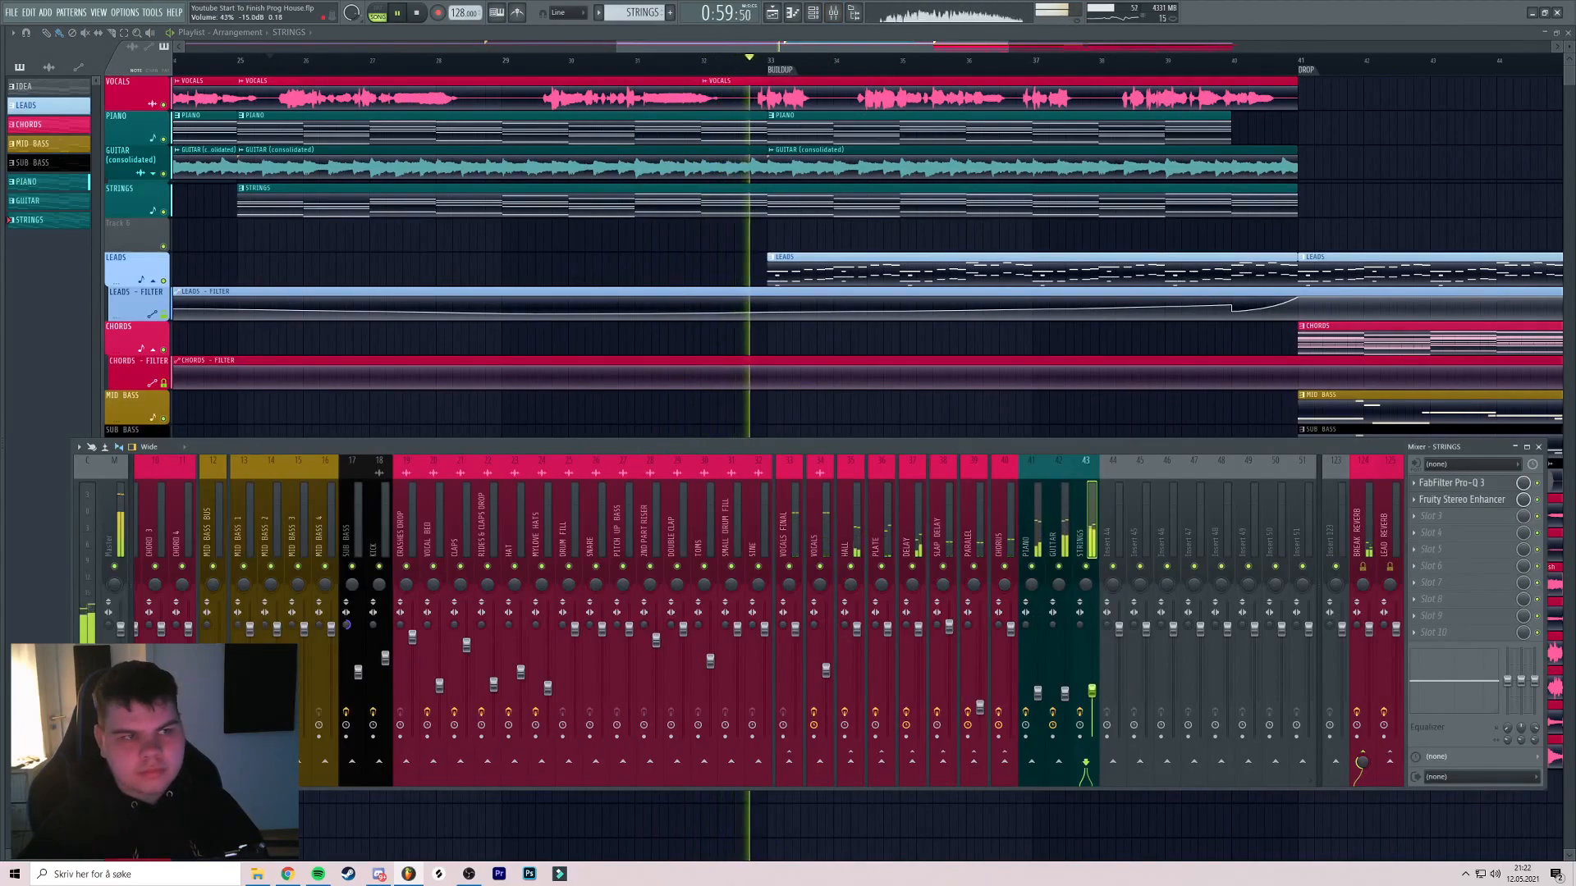
key("F9")
scroll(799, 229, "down", 3)
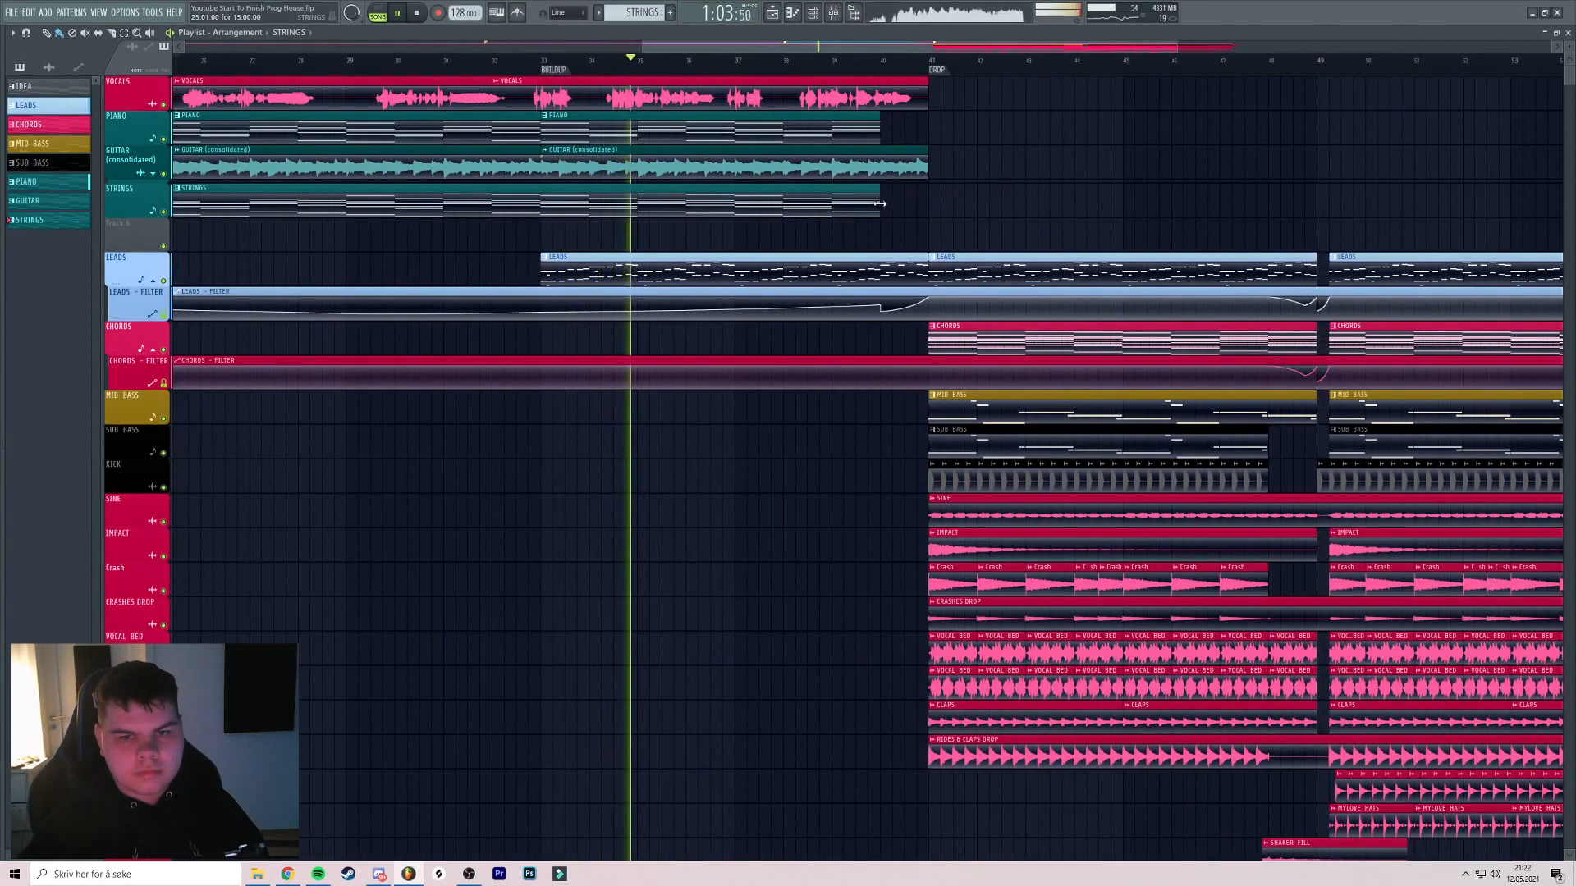
scroll(942, 215, "down", 2)
scroll(803, 237, "up", 1)
key("F9")
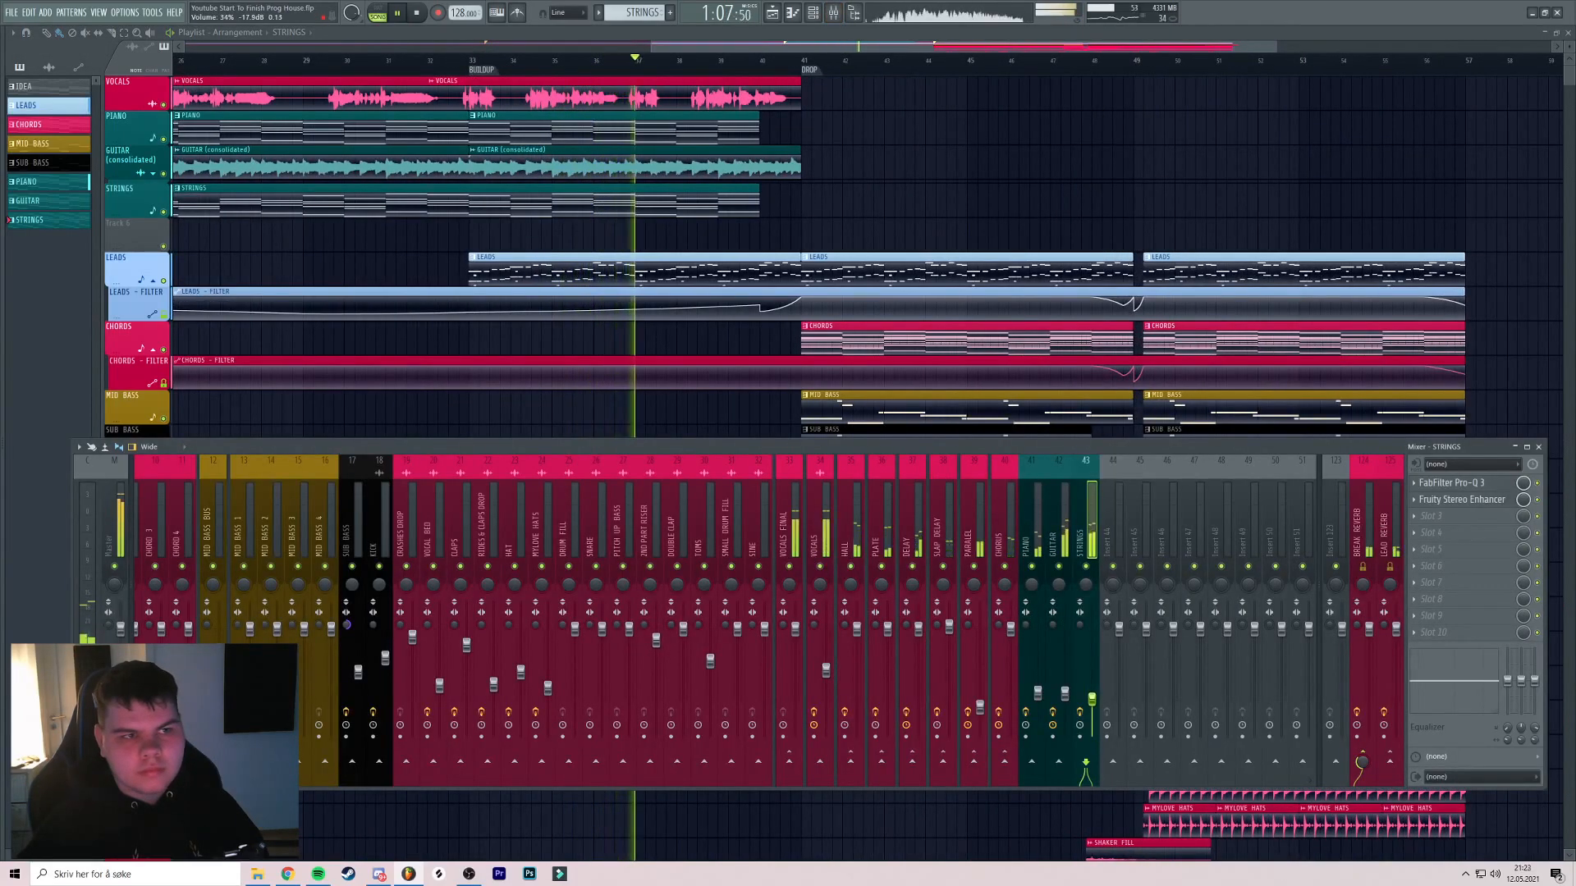
key("F9")
scroll(846, 334, "down", 3)
scroll(829, 271, "up", 2)
Trim the GUITAR clip to end around bar 40 and move the playhead to bar 25
left_click_drag(866, 168, 837, 167)
scroll(837, 166, "up", 4)
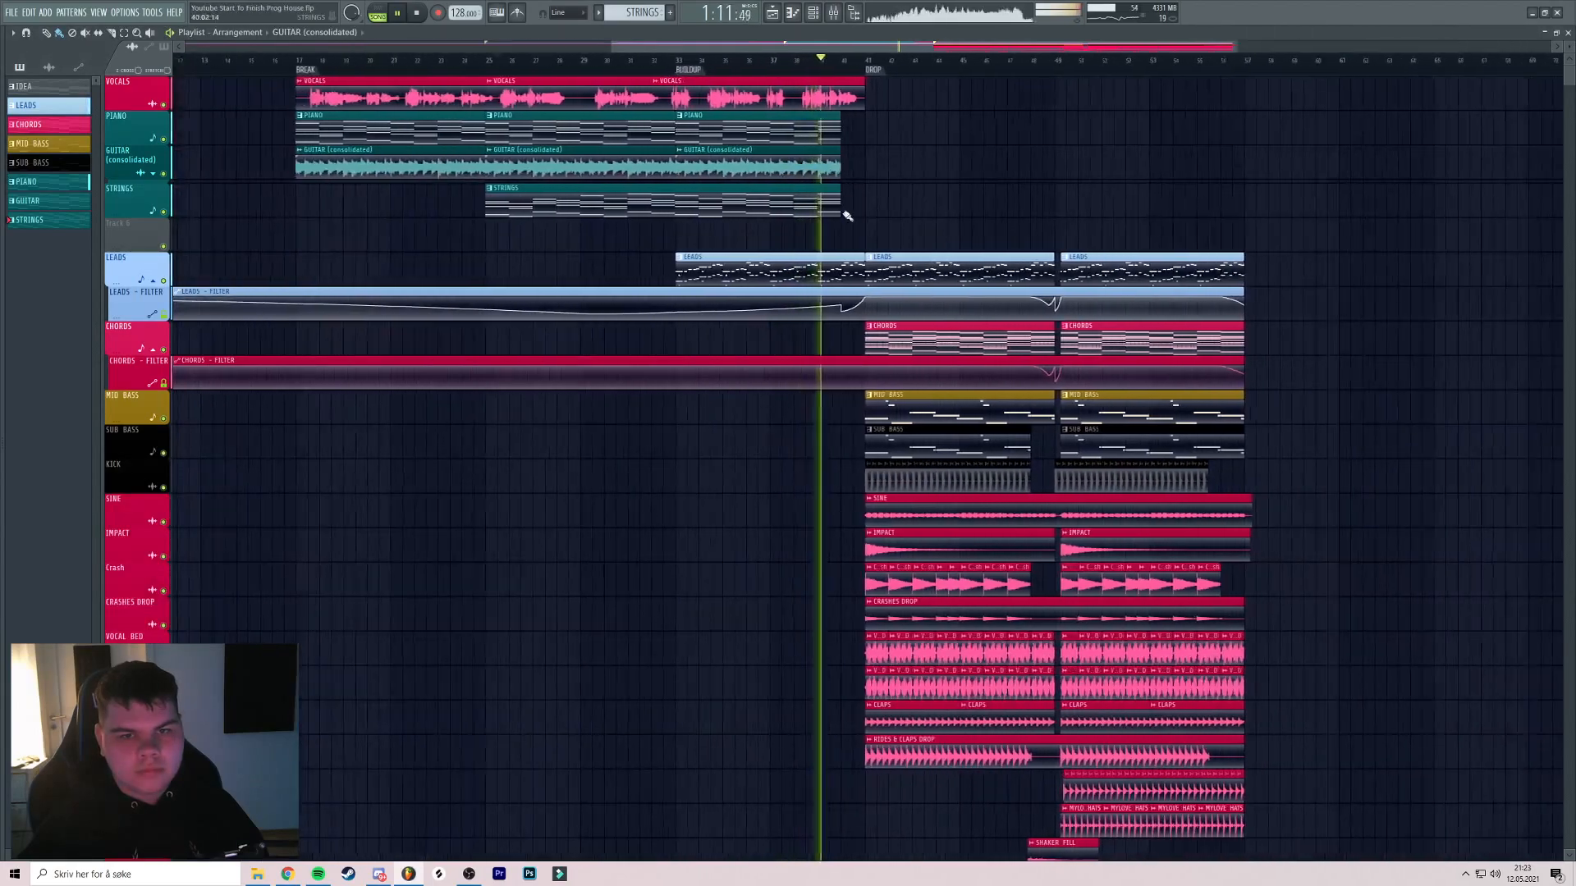
scroll(827, 189, "up", 3)
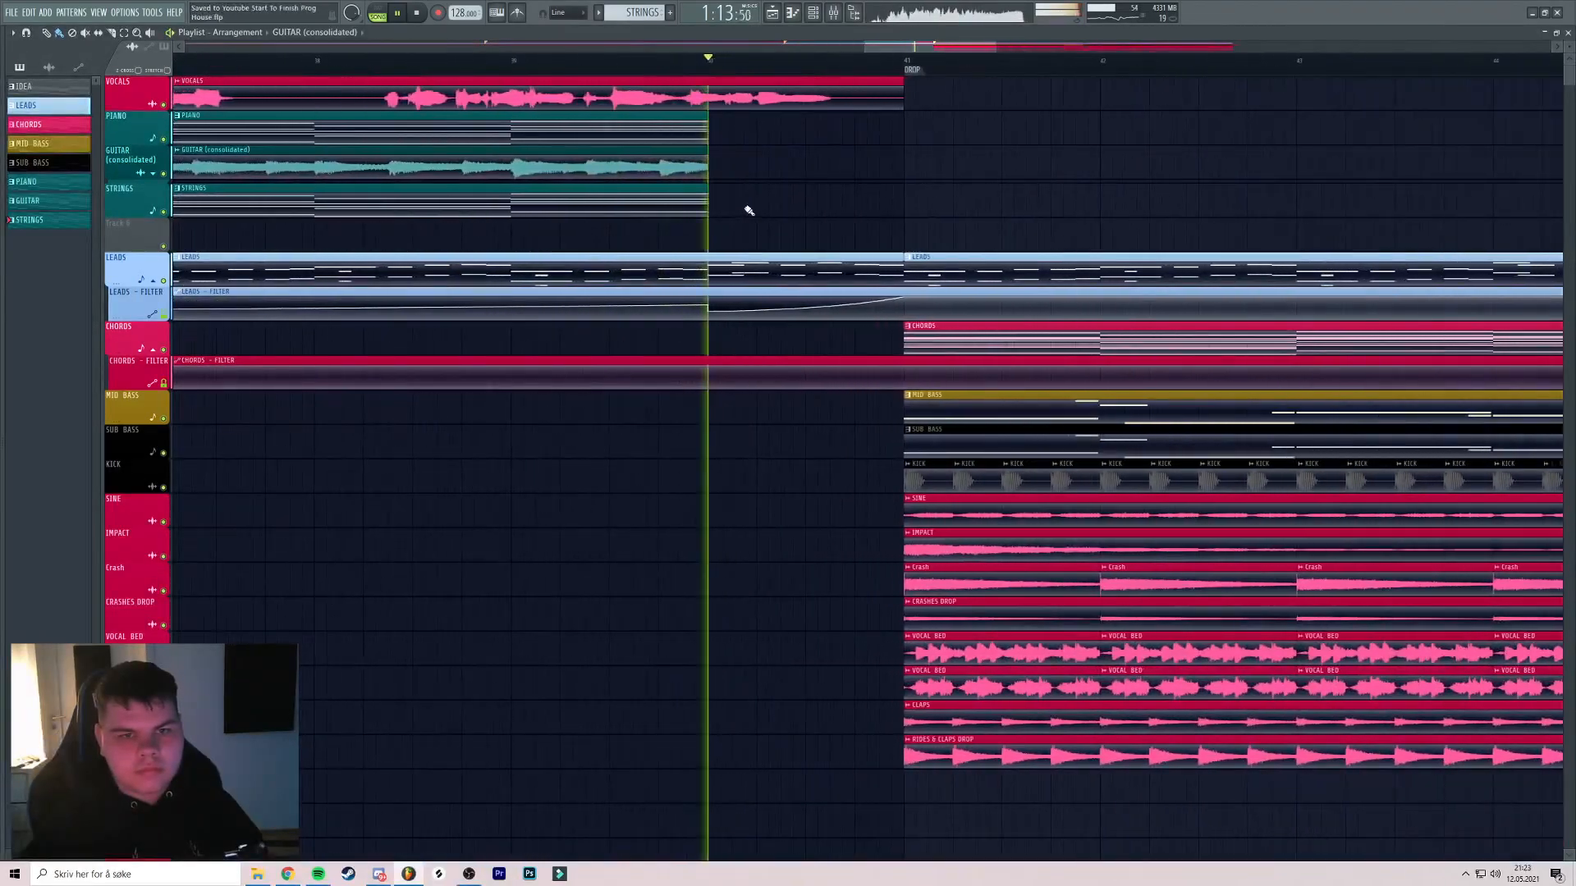
key("space")
scroll(801, 222, "down", 6)
left_click_drag(824, 208, 1139, 419)
left_click(443, 60)
left_click_drag(666, 160, 949, 167)
Create a new pattern coloured teal and named REESE
key("F4")
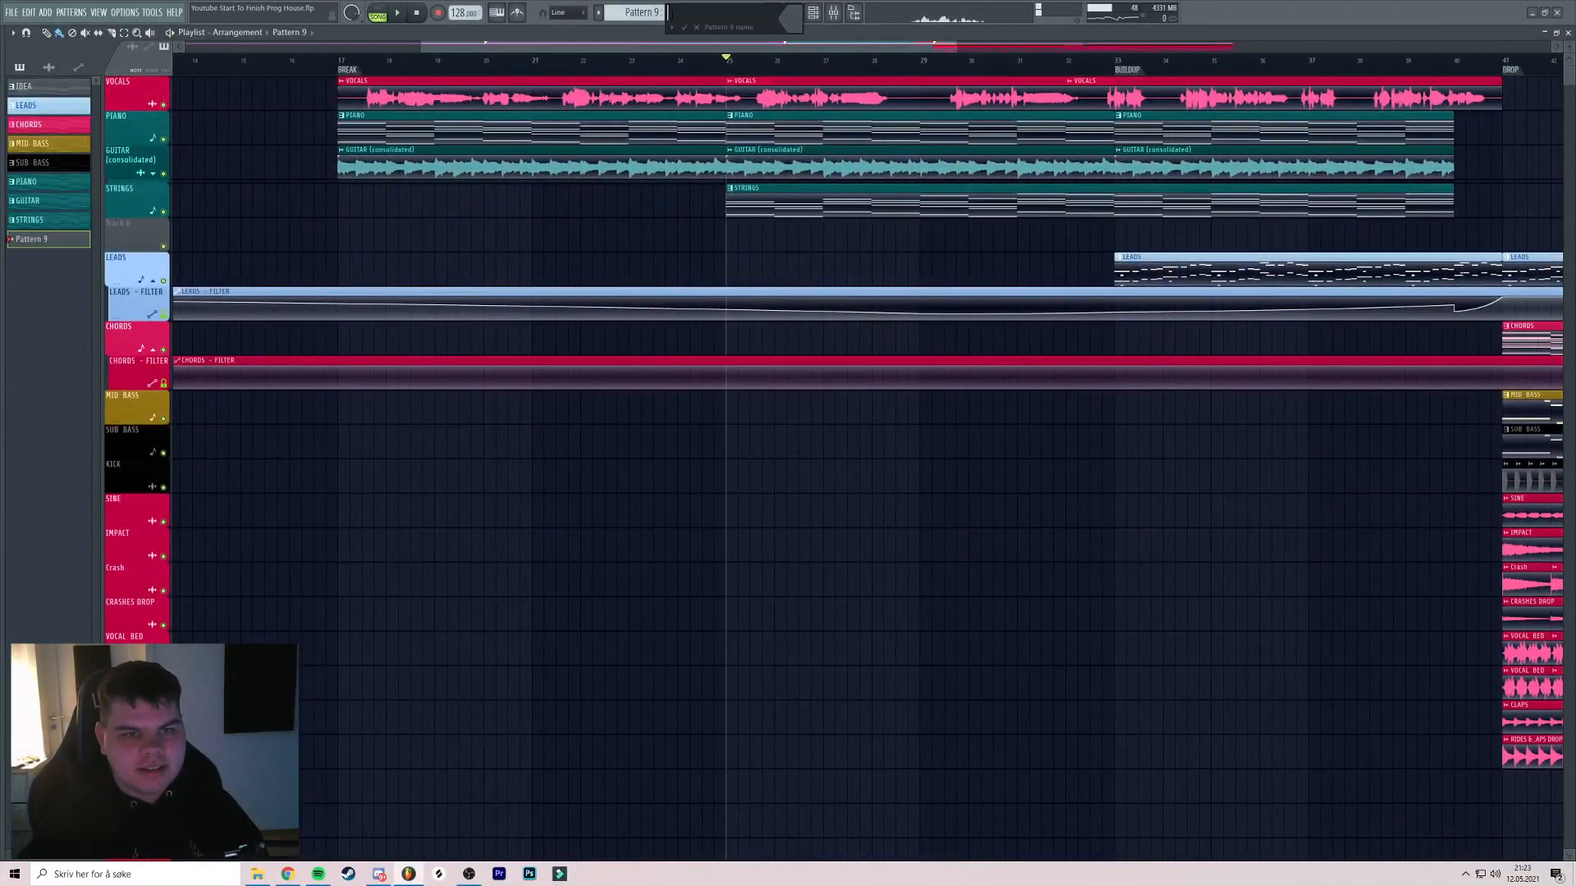
left_click(804, 23)
left_click(830, 220)
key("Return")
Place two REESE clips on Track 6, the first stretched to about bar 34
left_click(736, 232)
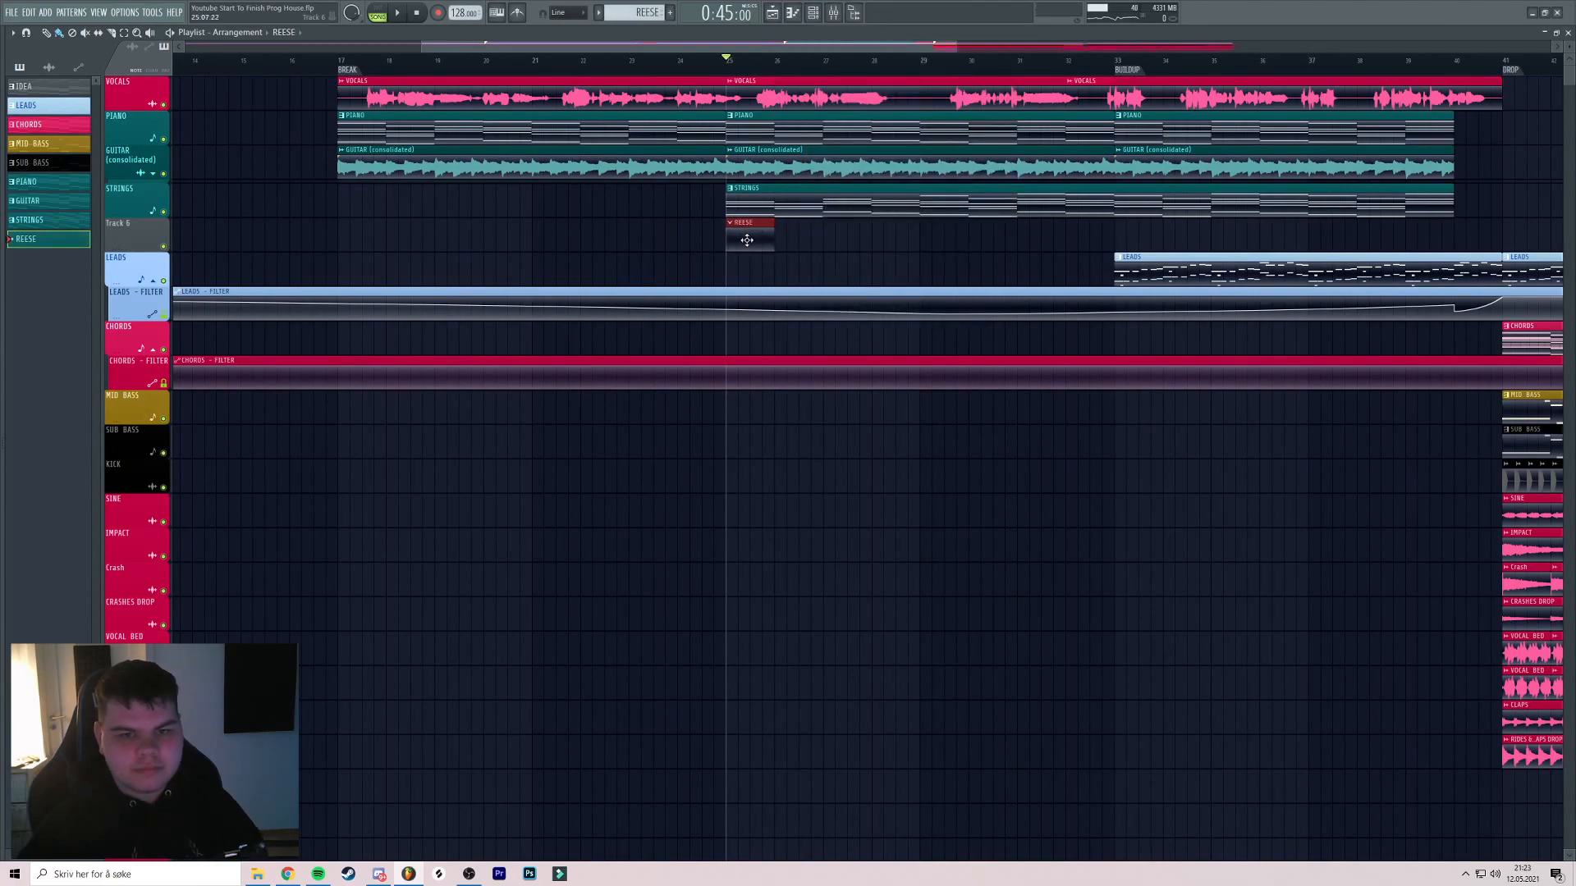
left_click_drag(772, 232, 1189, 235)
middle_click(918, 229)
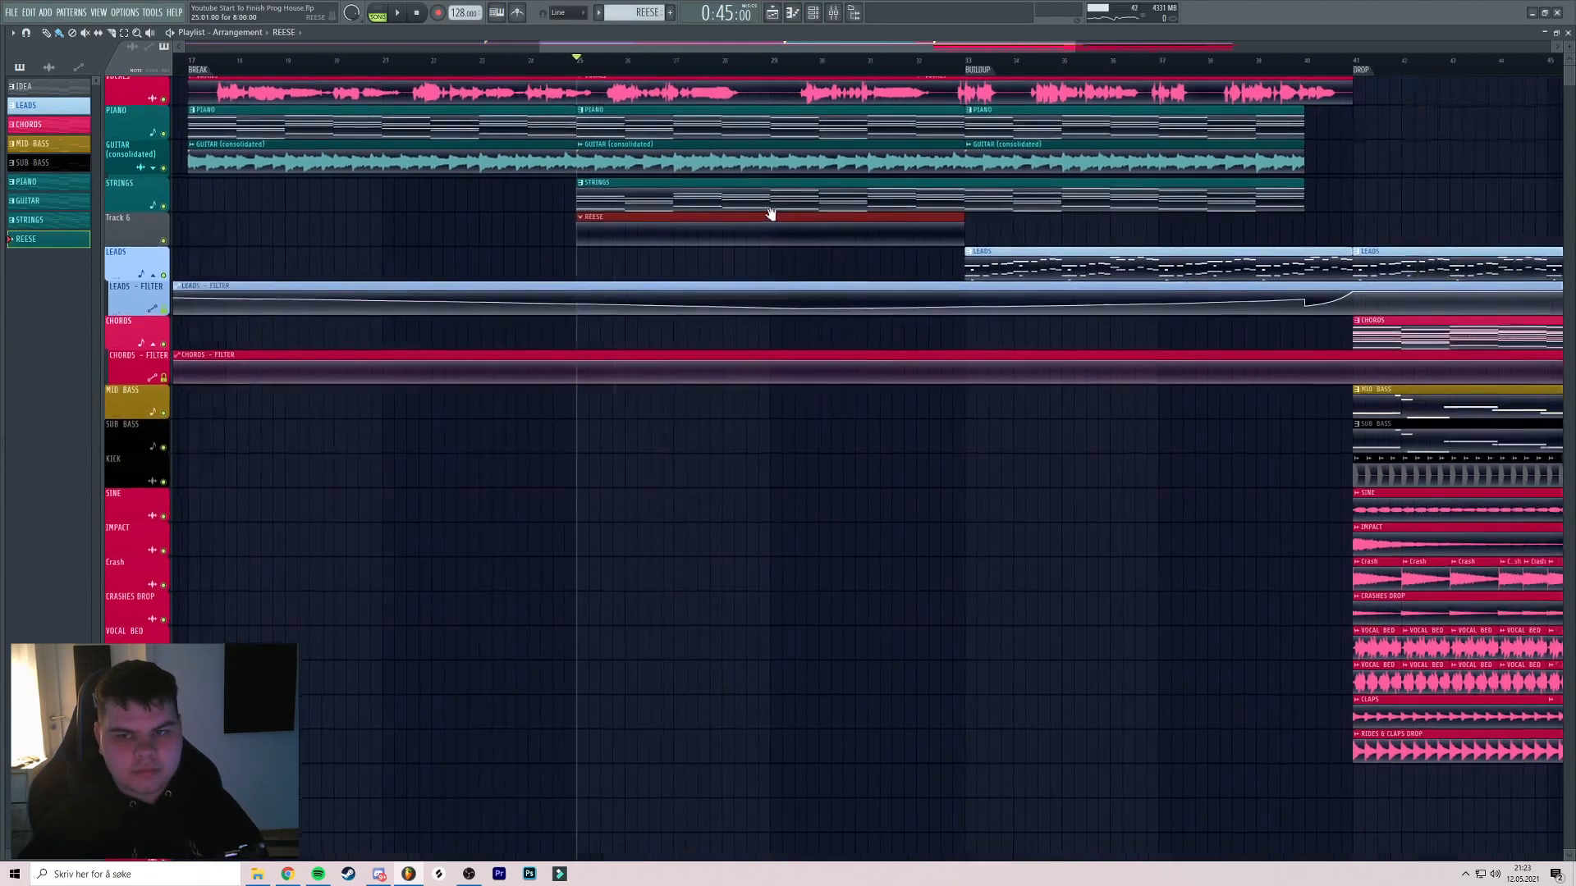
scroll(673, 221, "down", 3)
left_click_drag(680, 223, 897, 227)
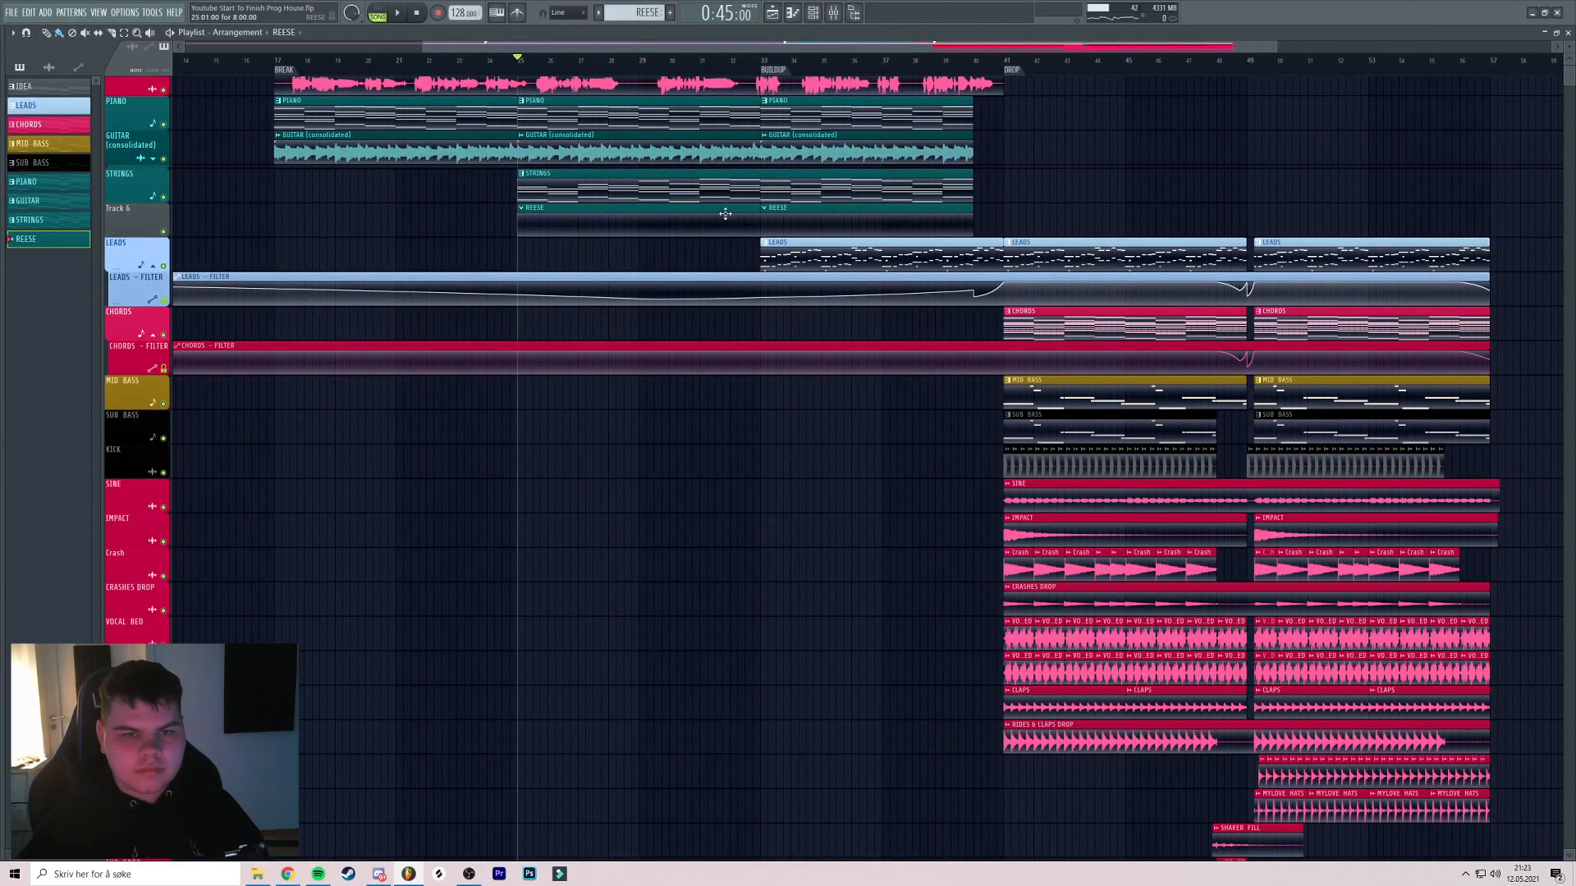
Select and copy the first eight low notes in the STRINGS piano roll
double_click(638, 182)
left_click_drag(1560, 330, 114, 489)
left_click_drag(77, 327, 745, 527)
key("Escape")
left_click(597, 230)
left_click(813, 12)
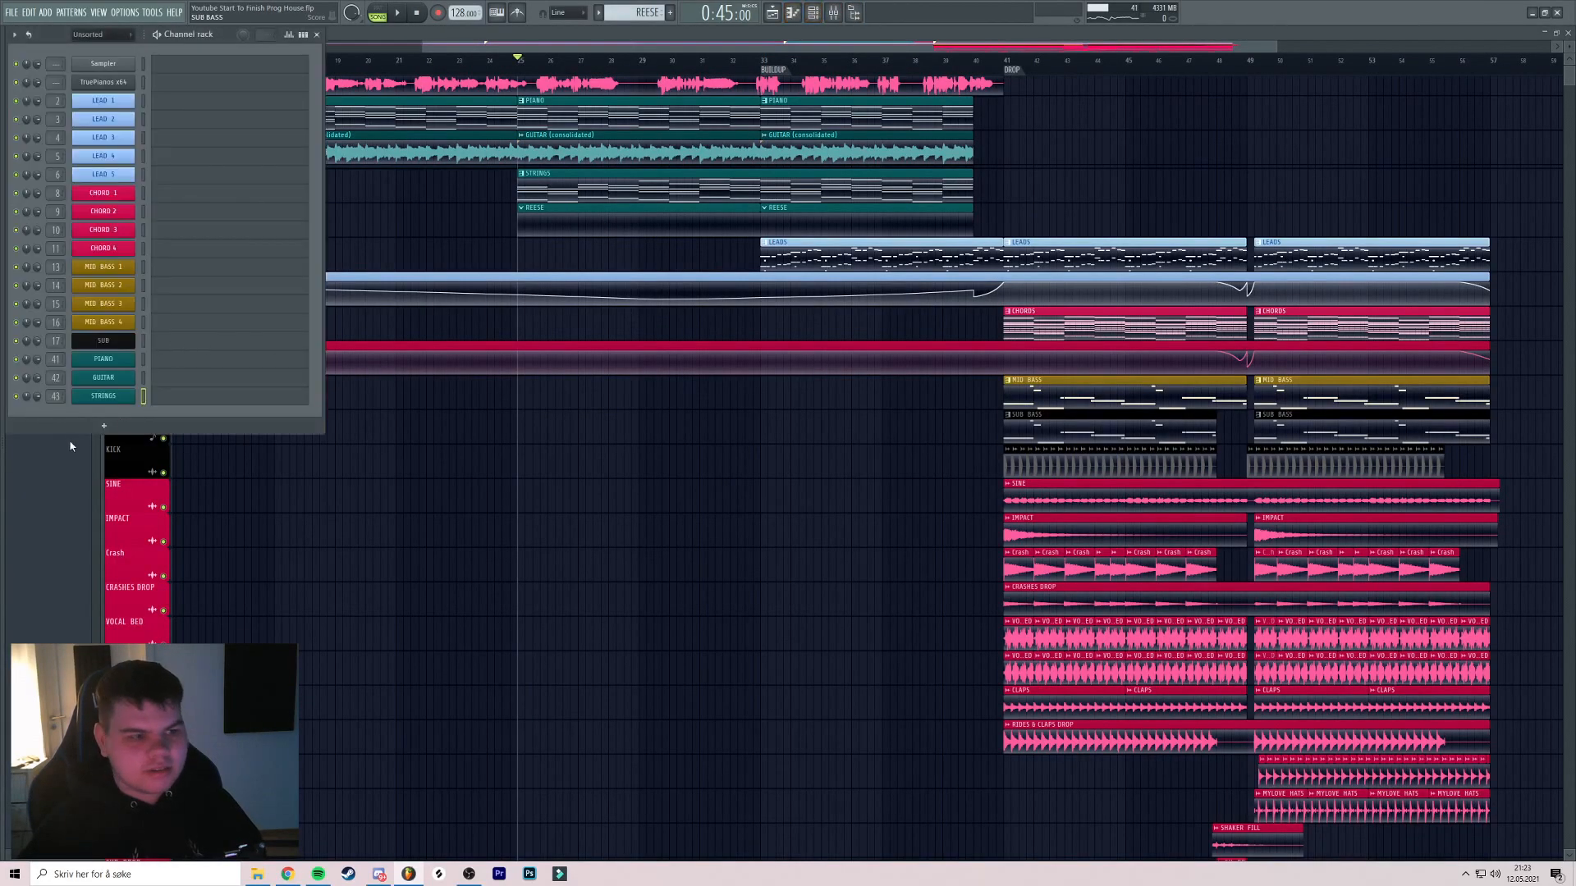
Reselect and copy the eight low STRINGS notes
left_click(103, 426)
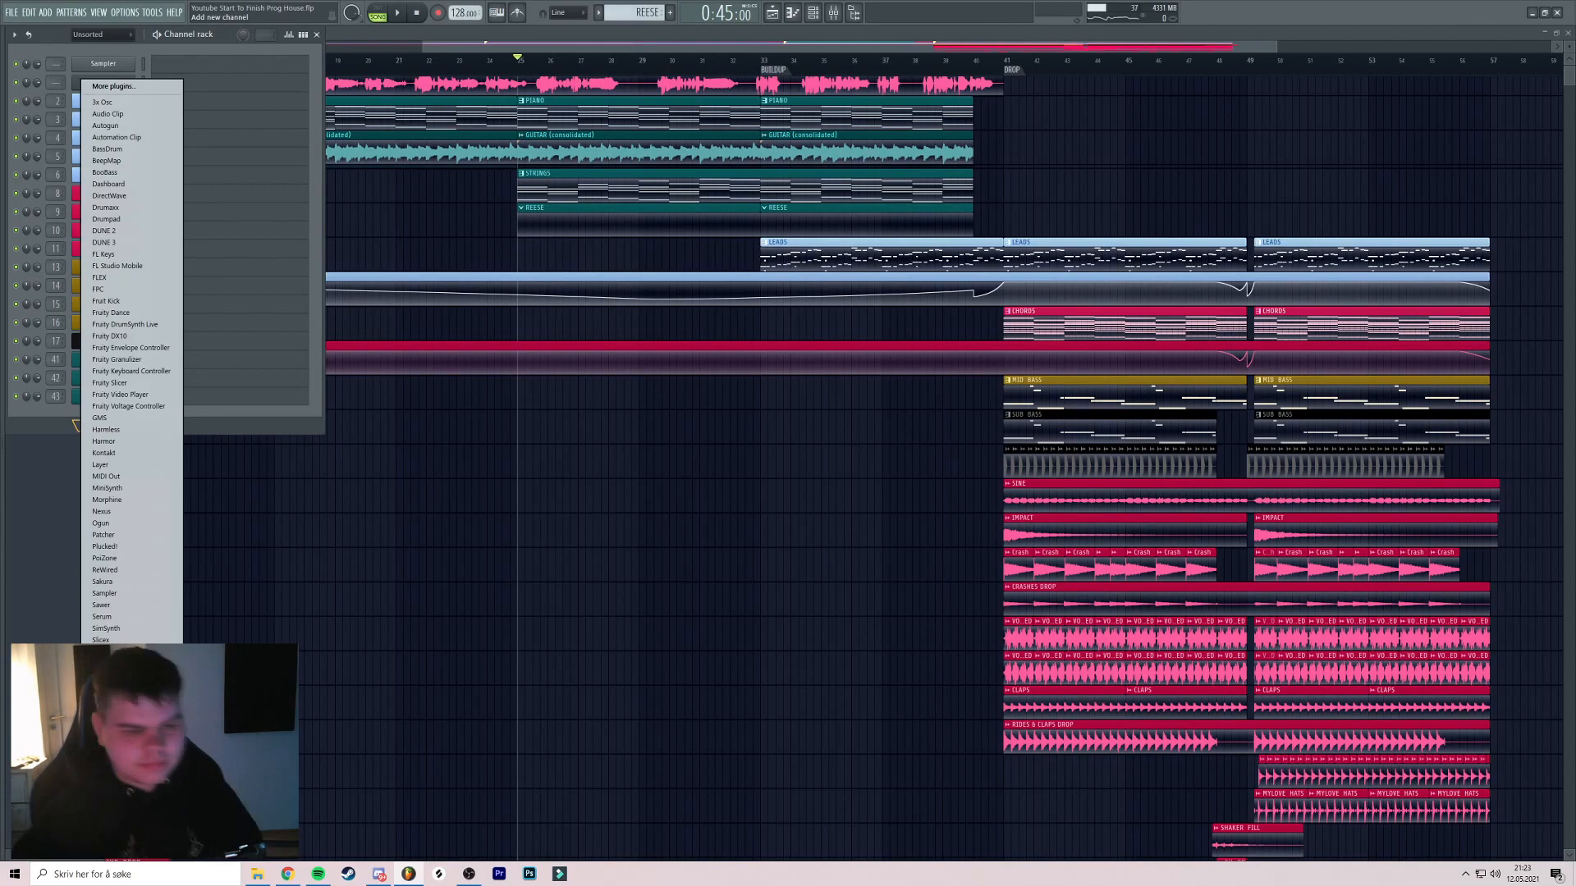
left_click(846, 416)
left_click(614, 214)
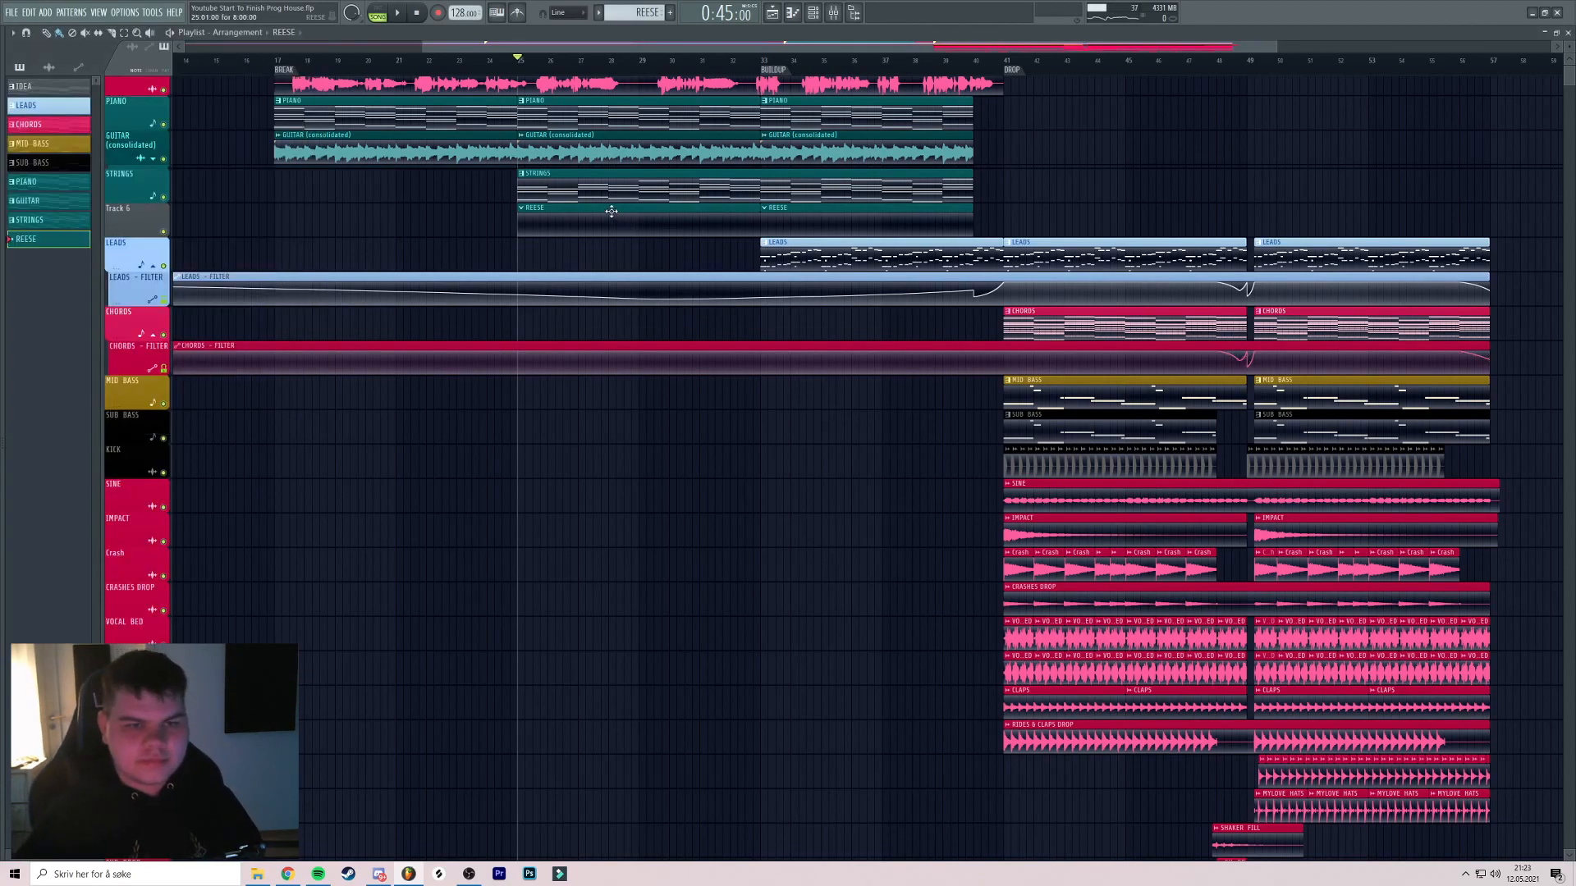
double_click(596, 185)
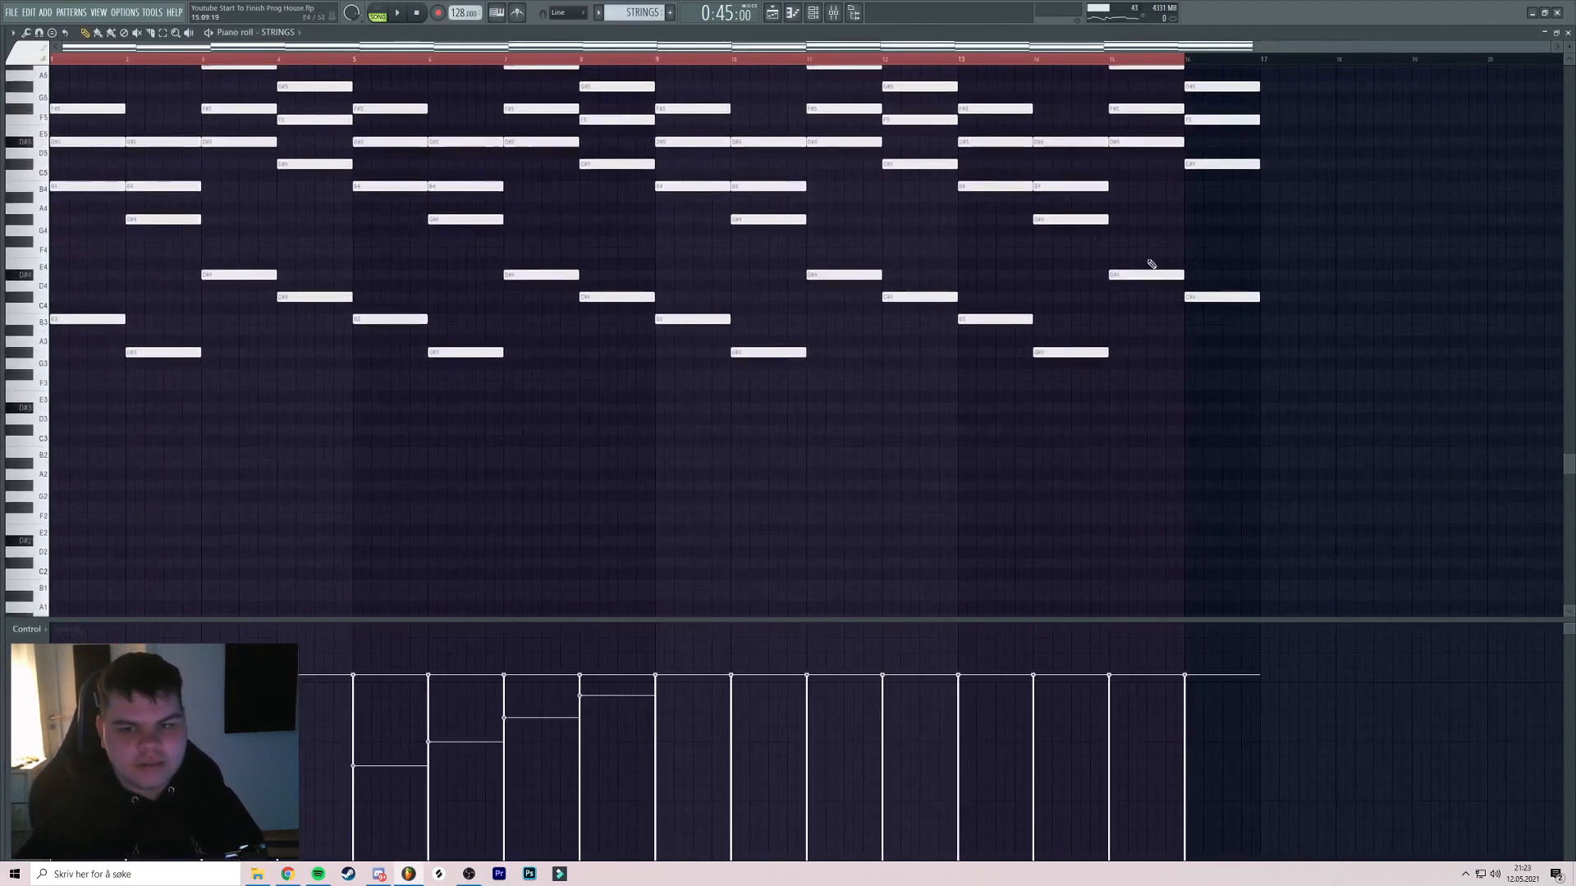
left_click_drag(614, 238, 126, 396)
key("F5")
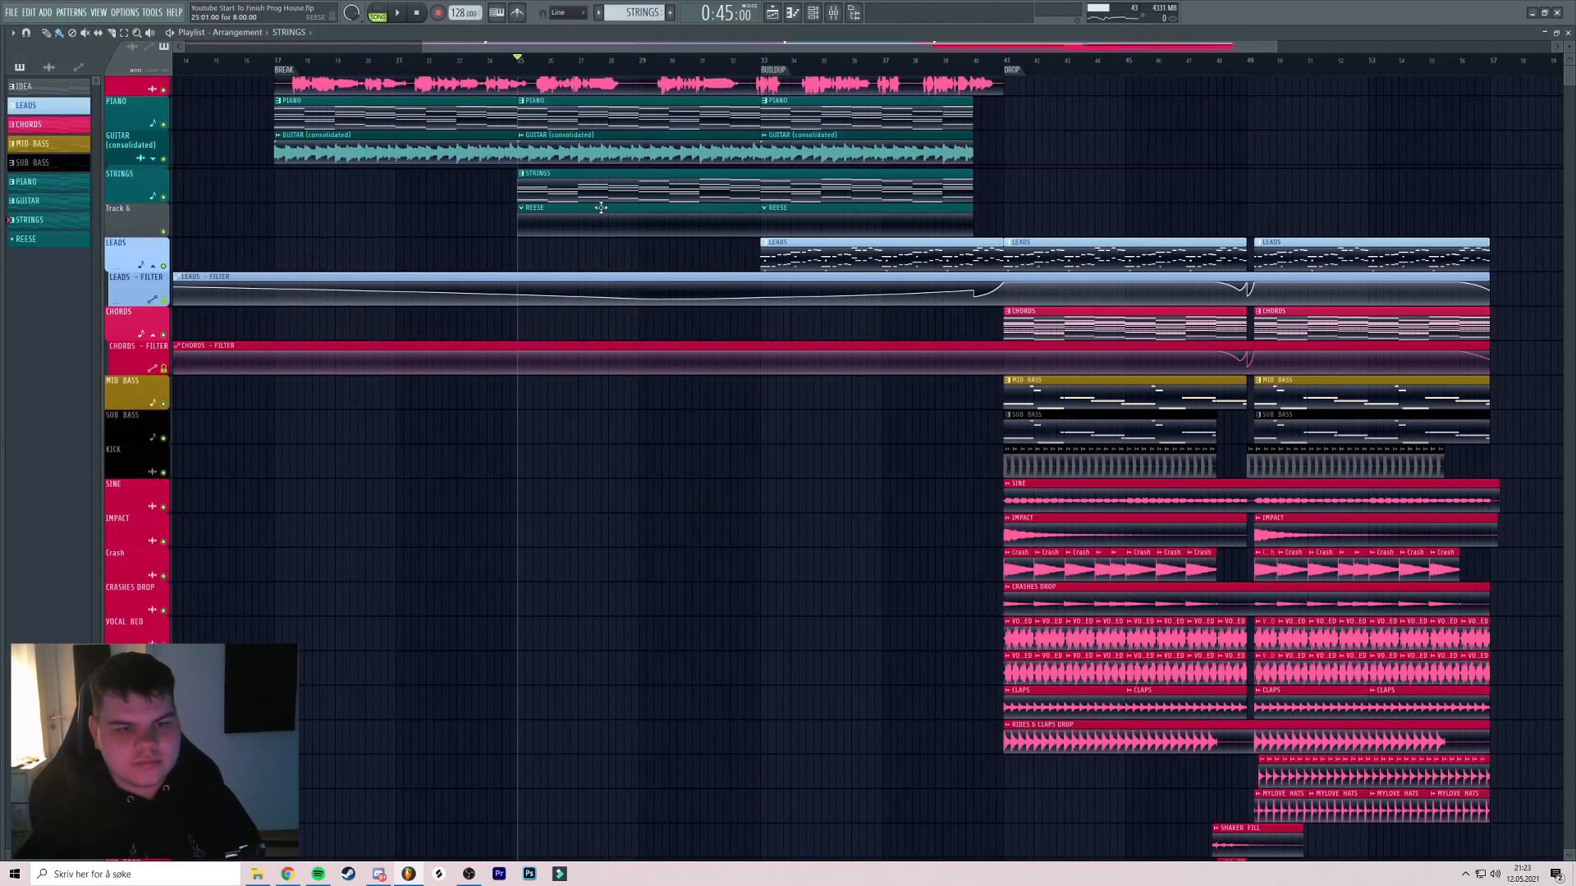
Add a Sylenth1 channel loaded with the REESE preset bank
key("F6")
left_click(104, 426)
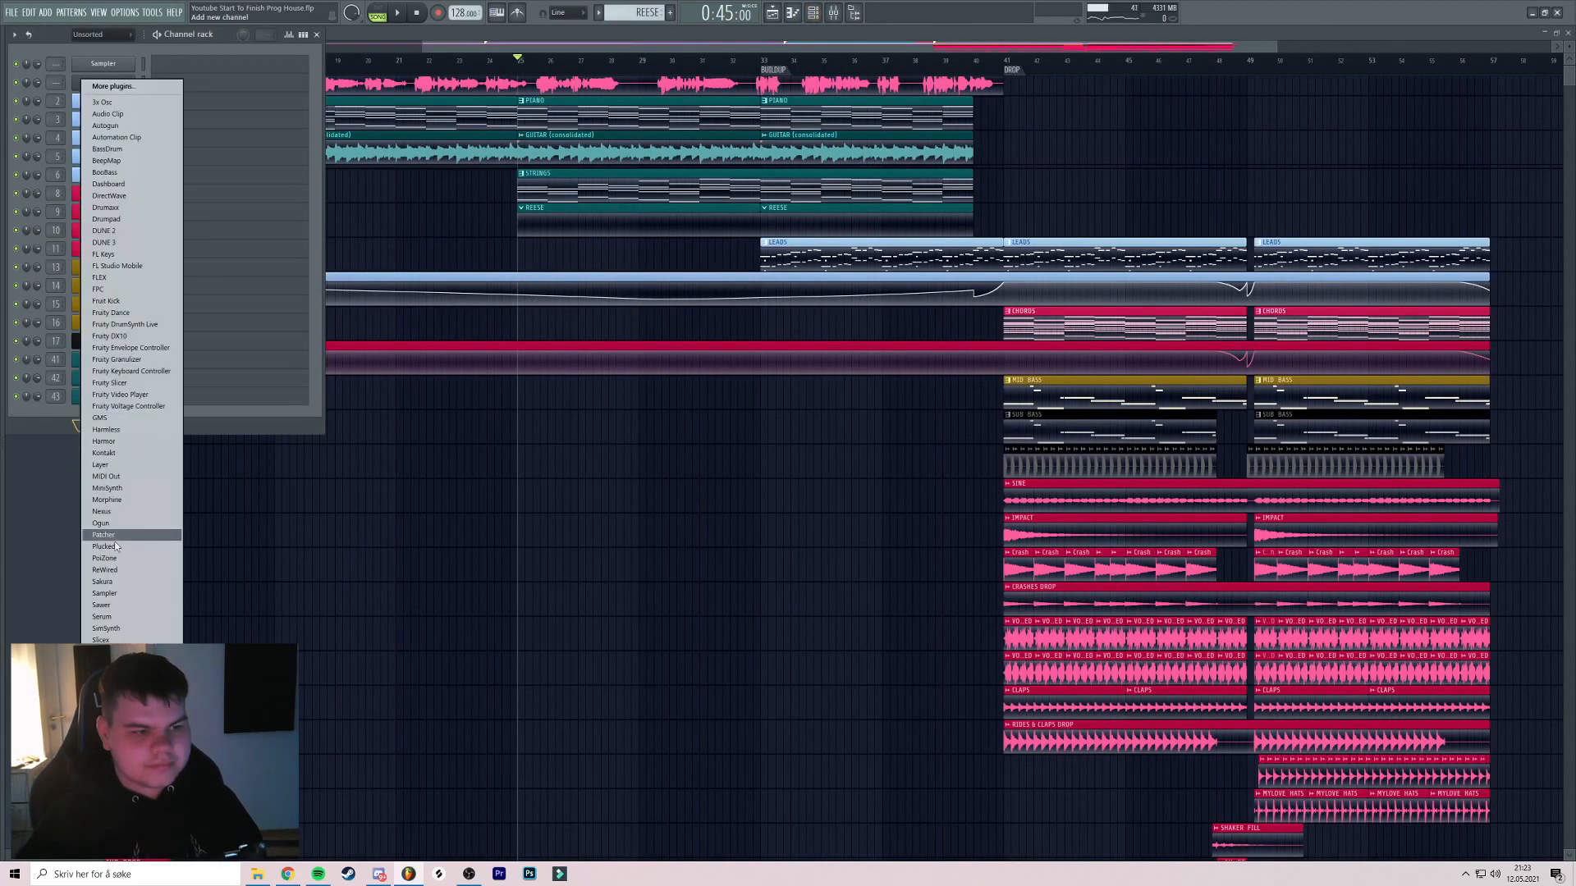
left_click(106, 669)
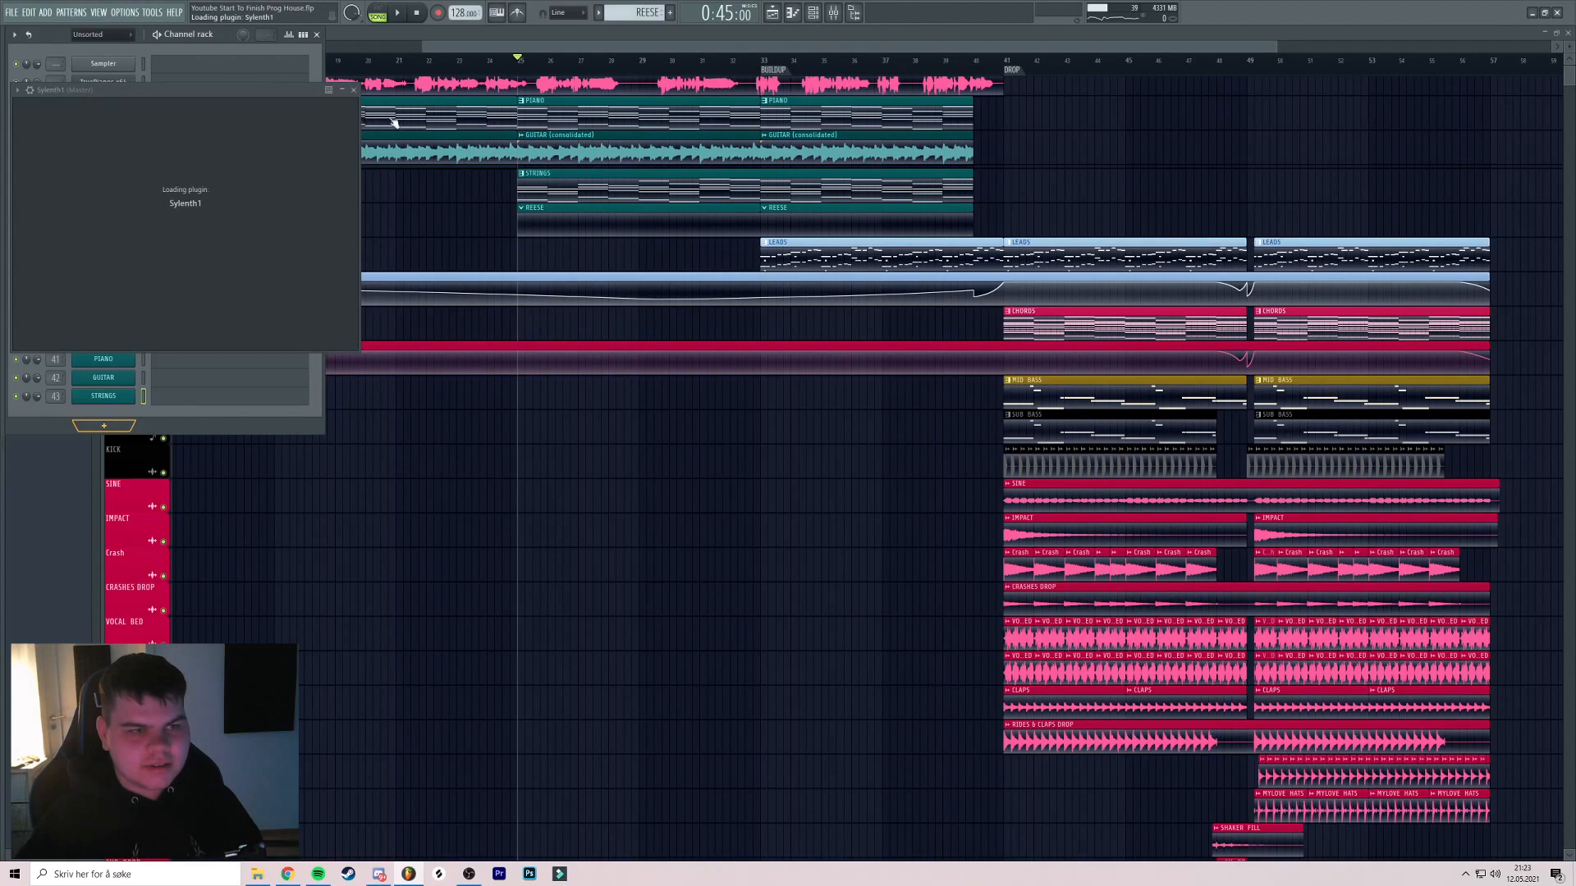
left_click(539, 92)
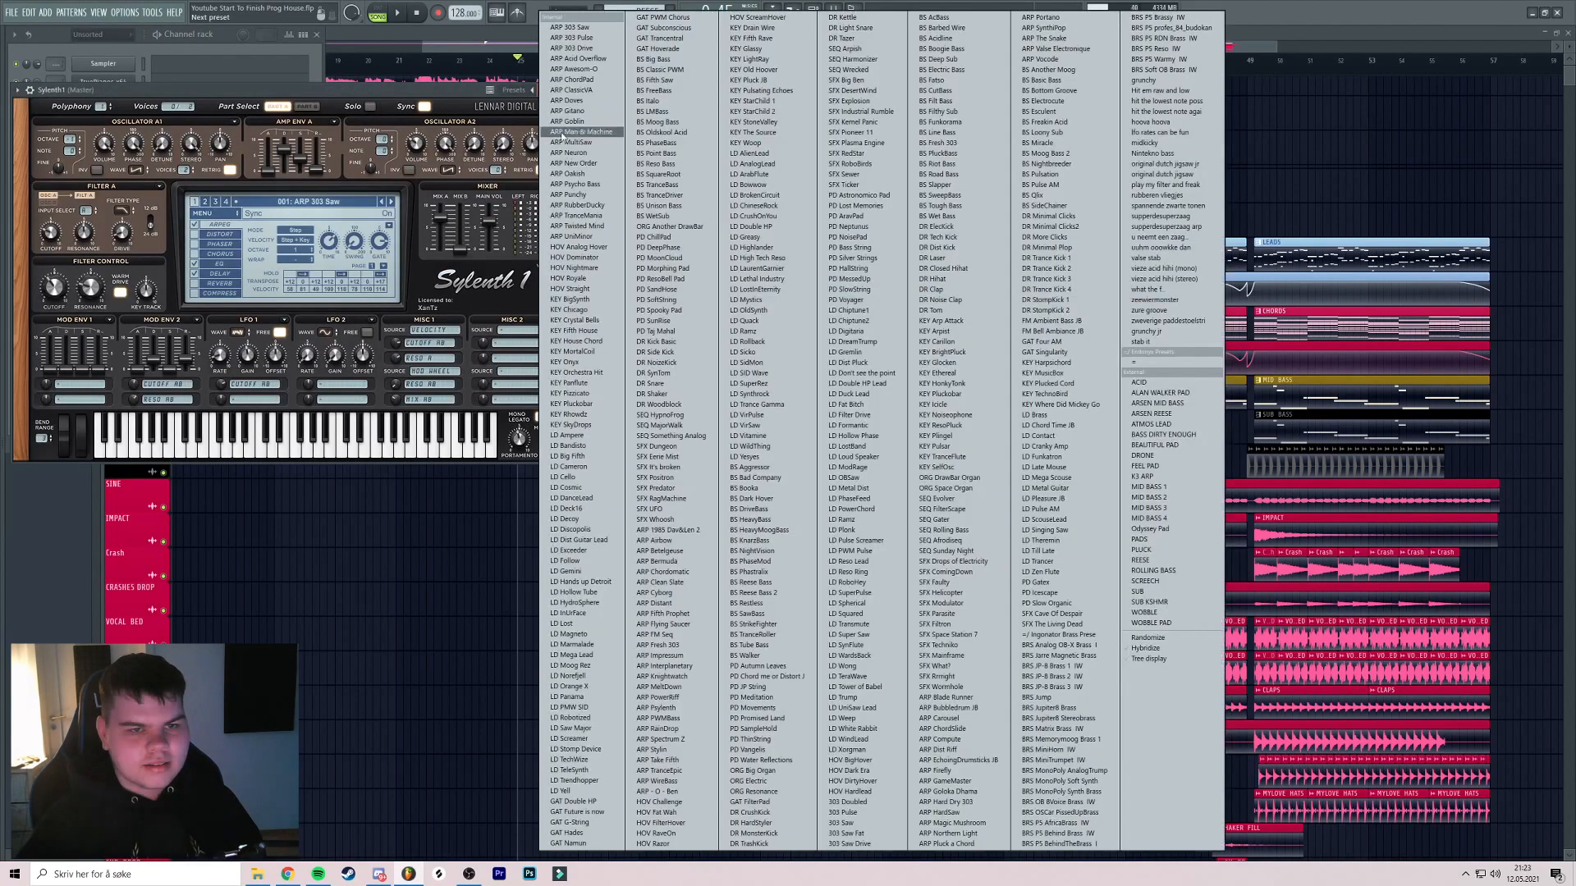
left_click(1157, 559)
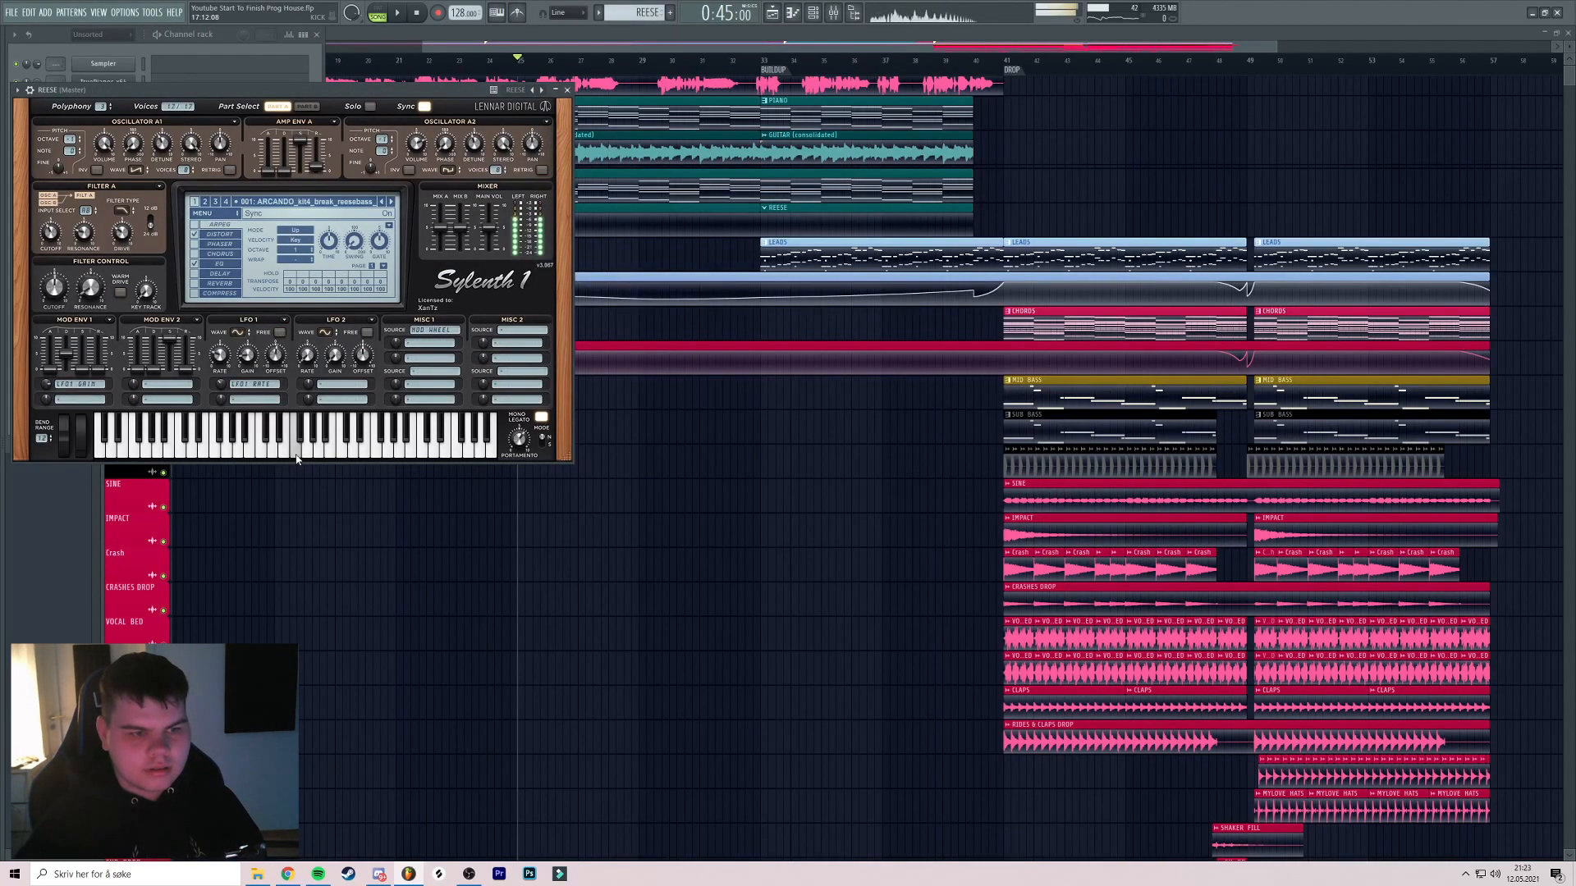
left_click(568, 91)
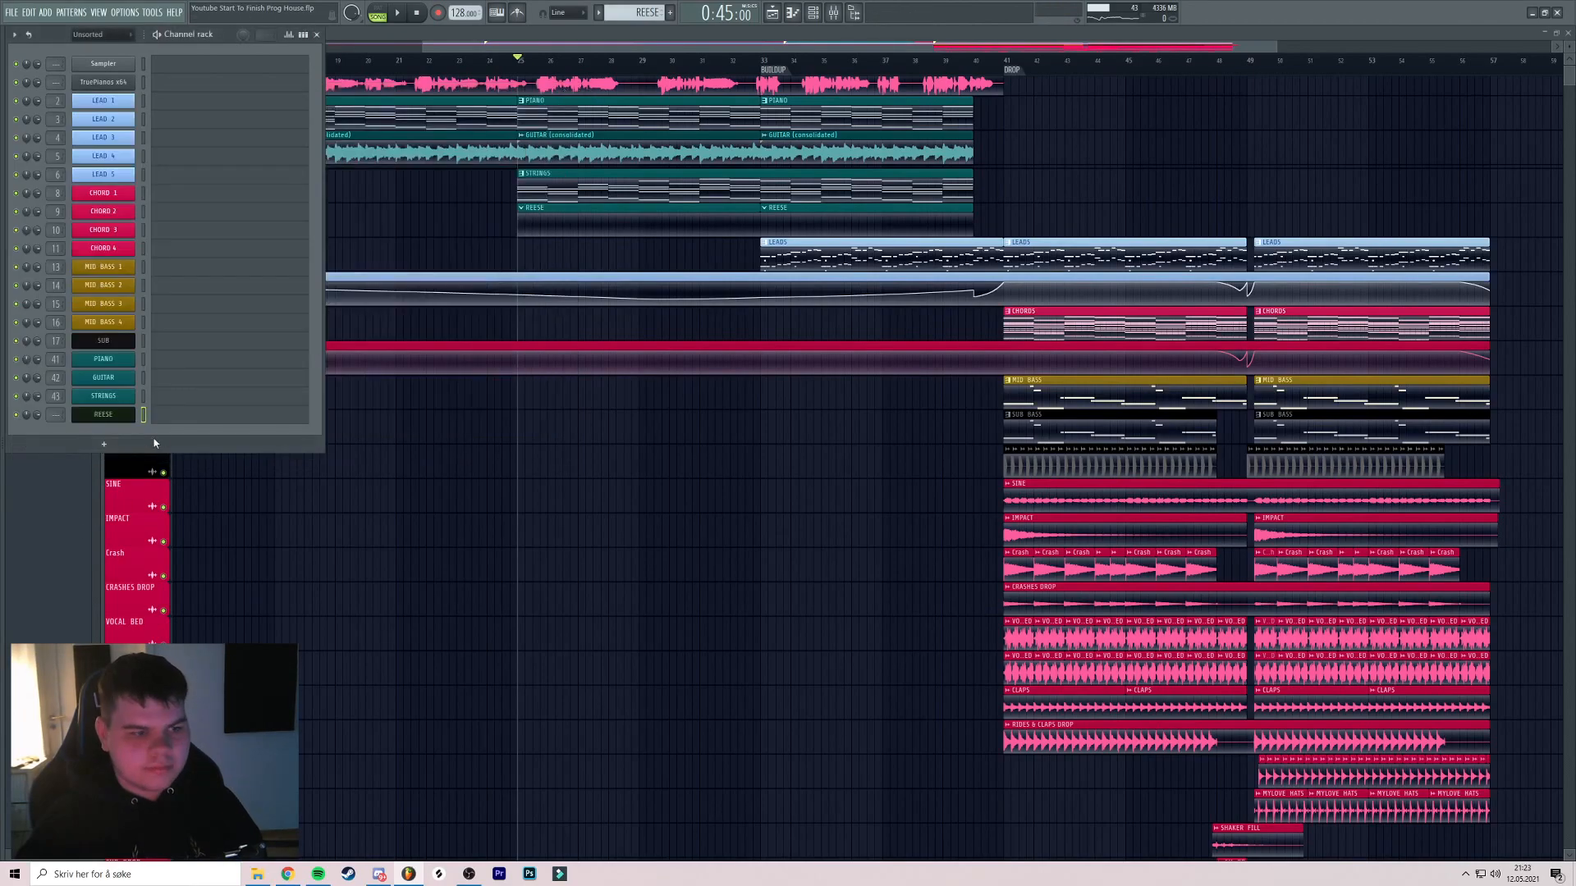
left_click(180, 418)
Paste the eight copied strings notes into the REESE pattern and audition them
key("ctrl+v")
key("space")
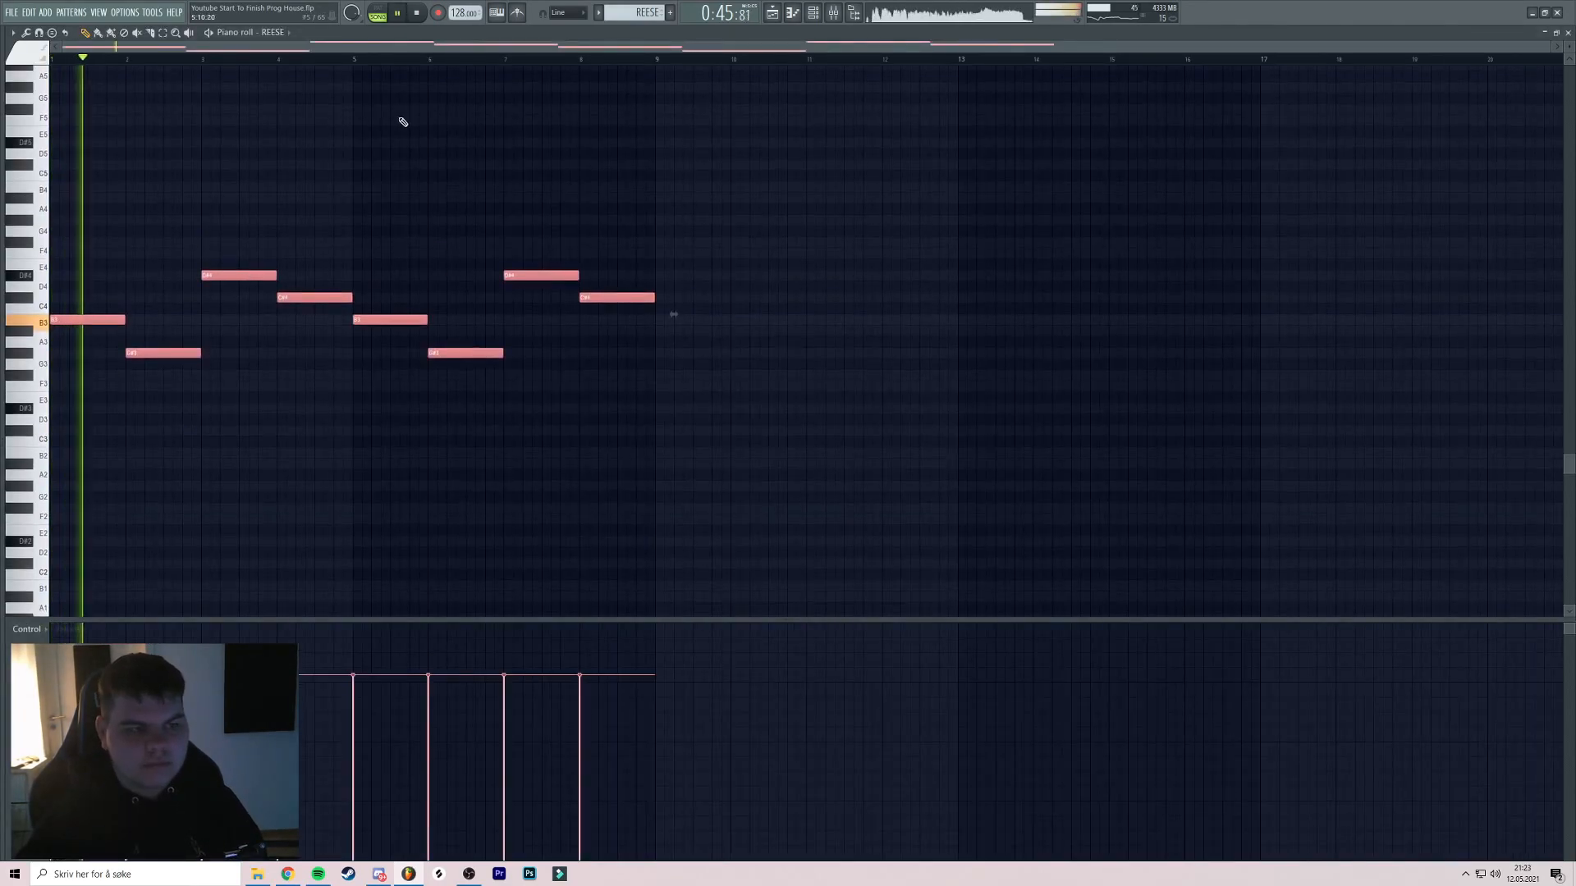
left_click(380, 19)
scroll(408, 142, "down", 1)
key("space")
key("ctrl+Up")
key("space")
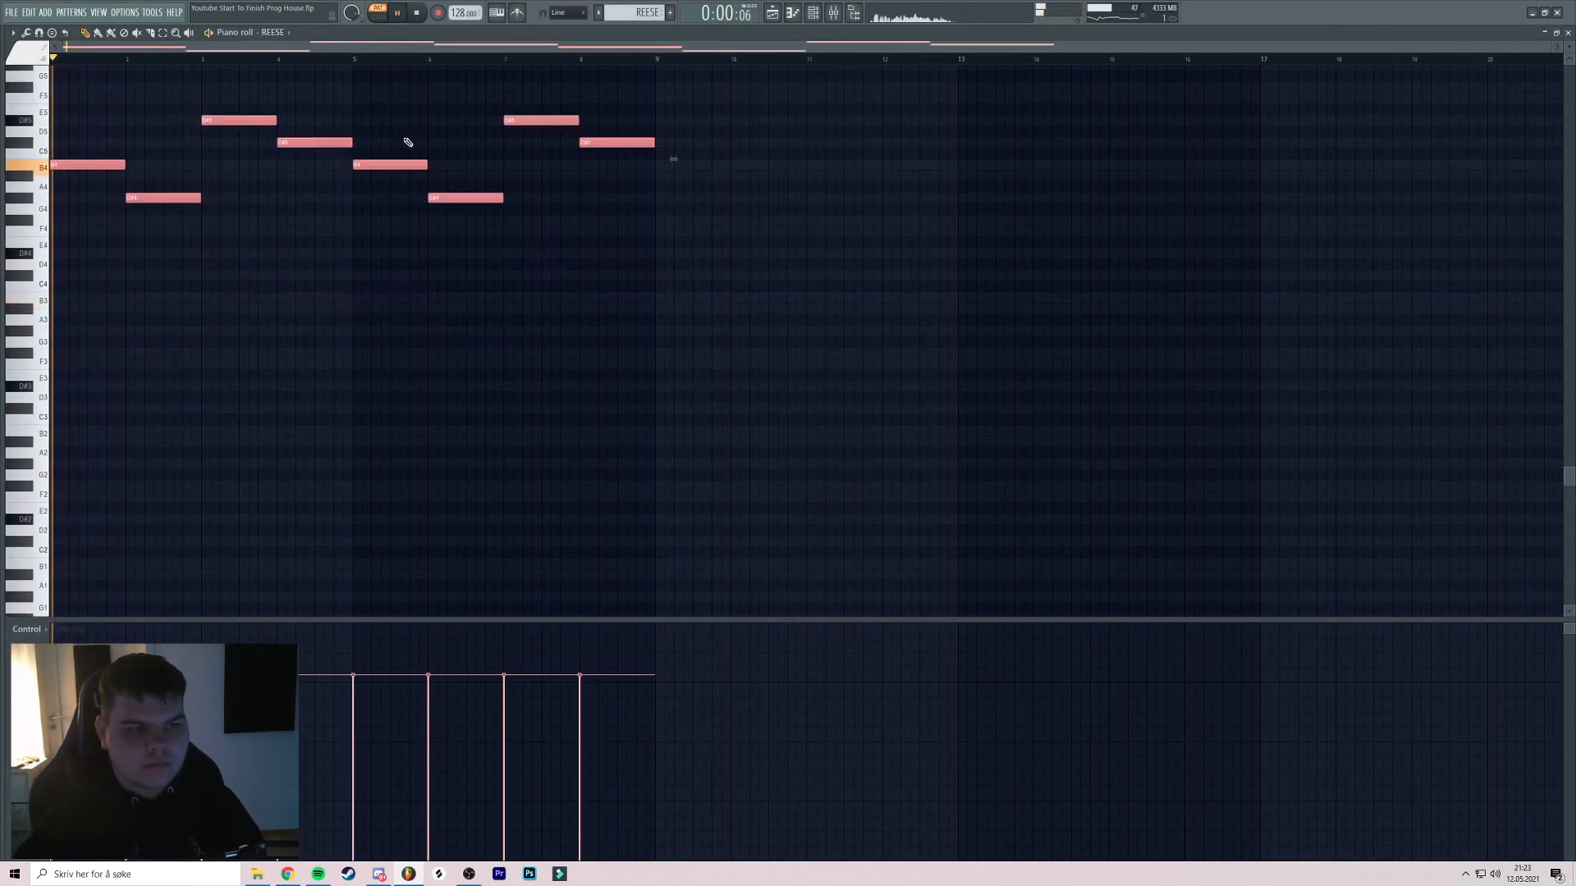
key("ctrl+Down")
key("space")
key("space")
left_click(317, 59)
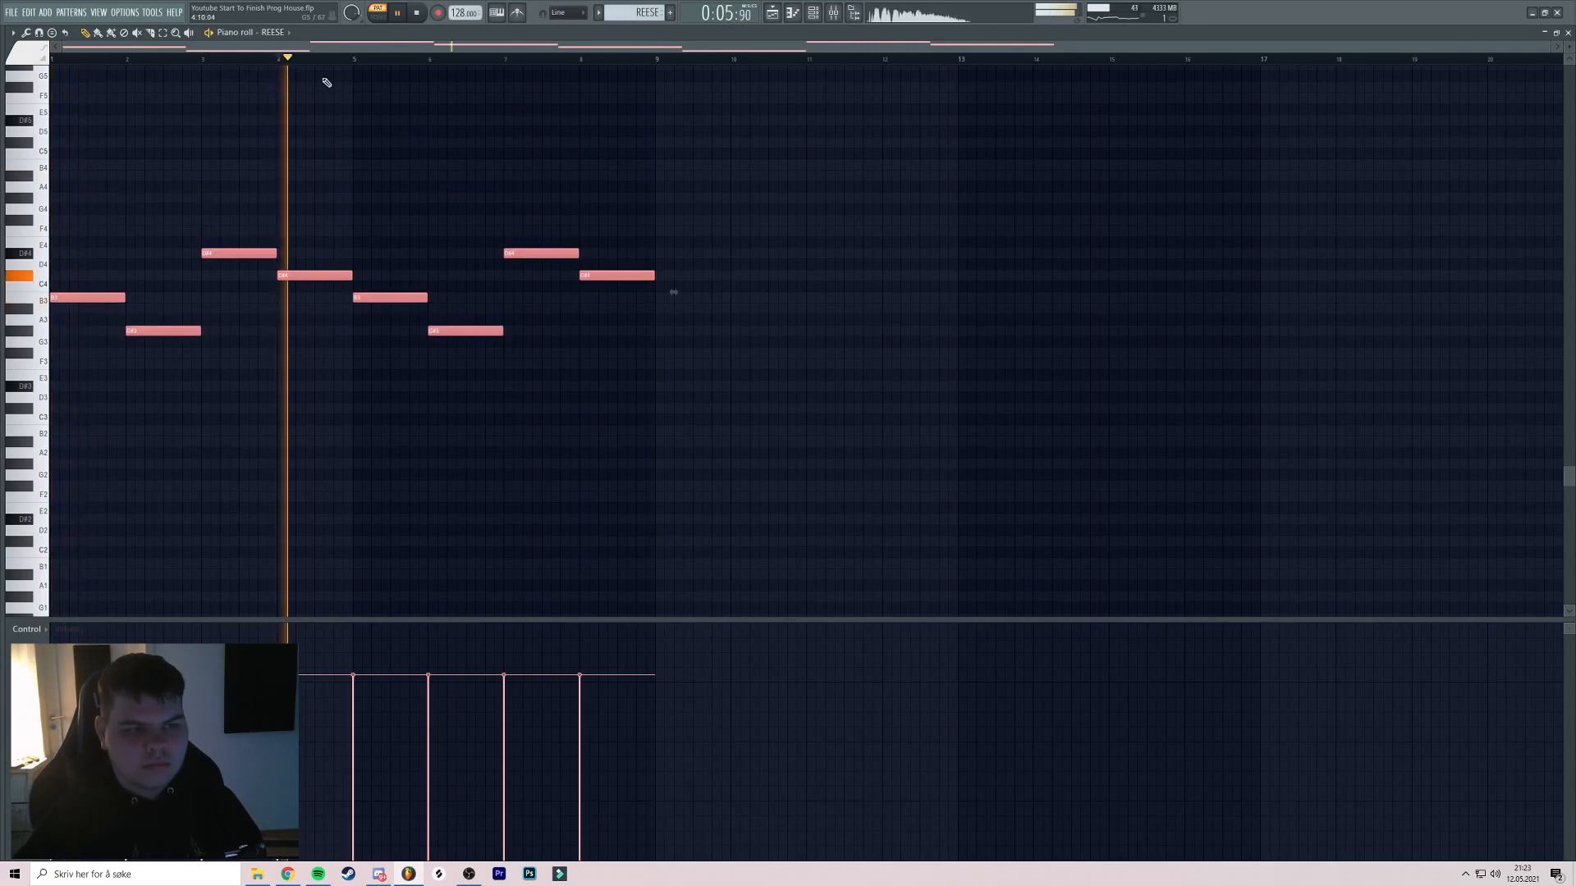
key("space")
key("F5")
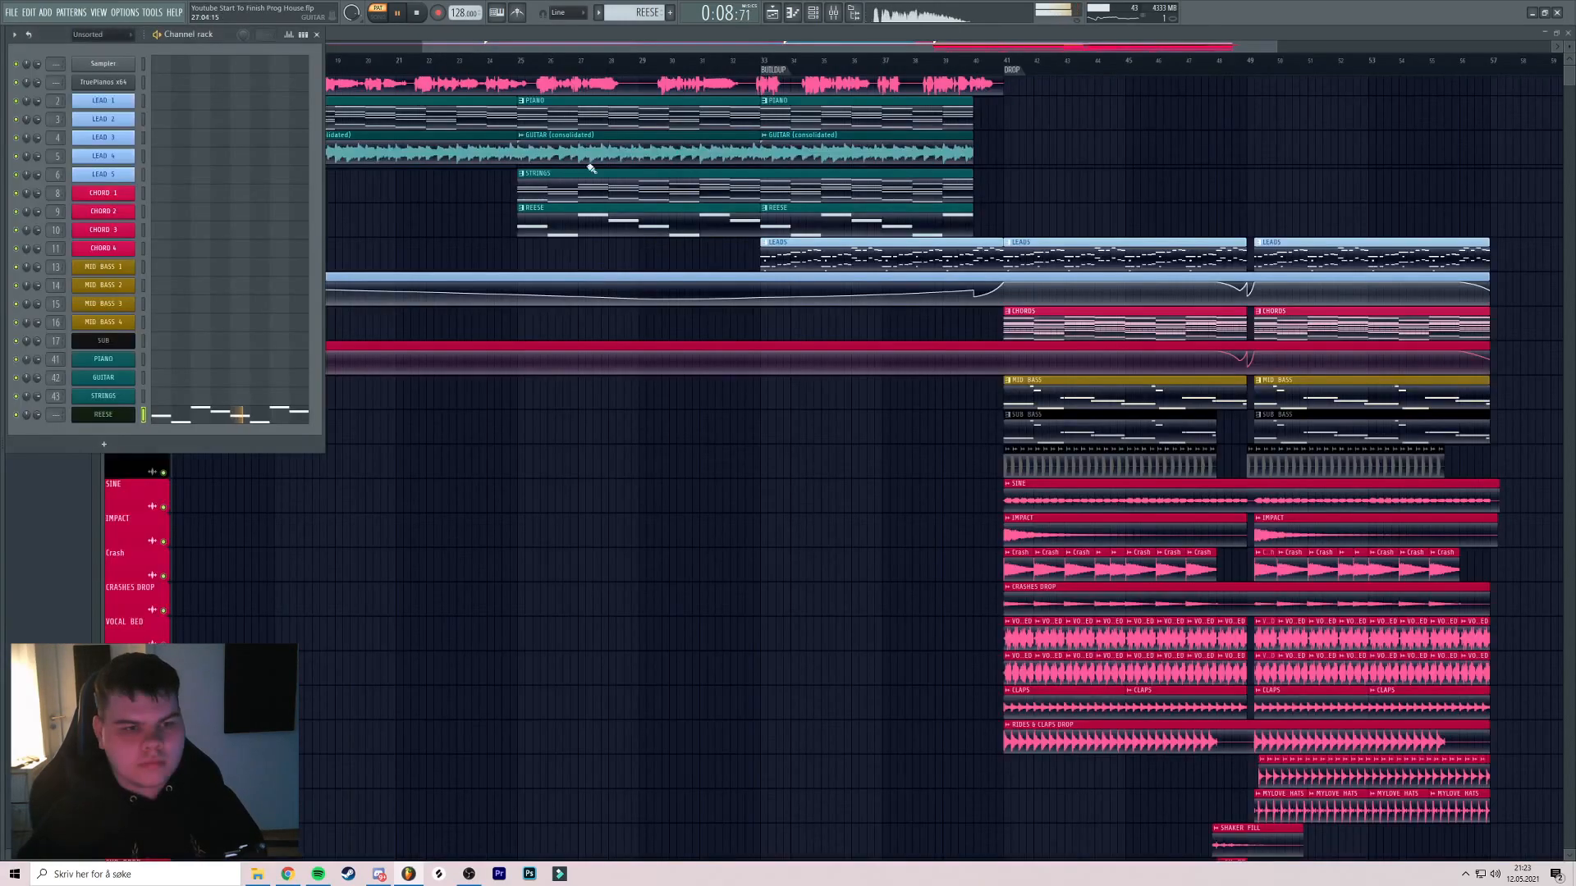
Colour the REESE channel teal and link it to mixer insert 44
left_click(817, 14)
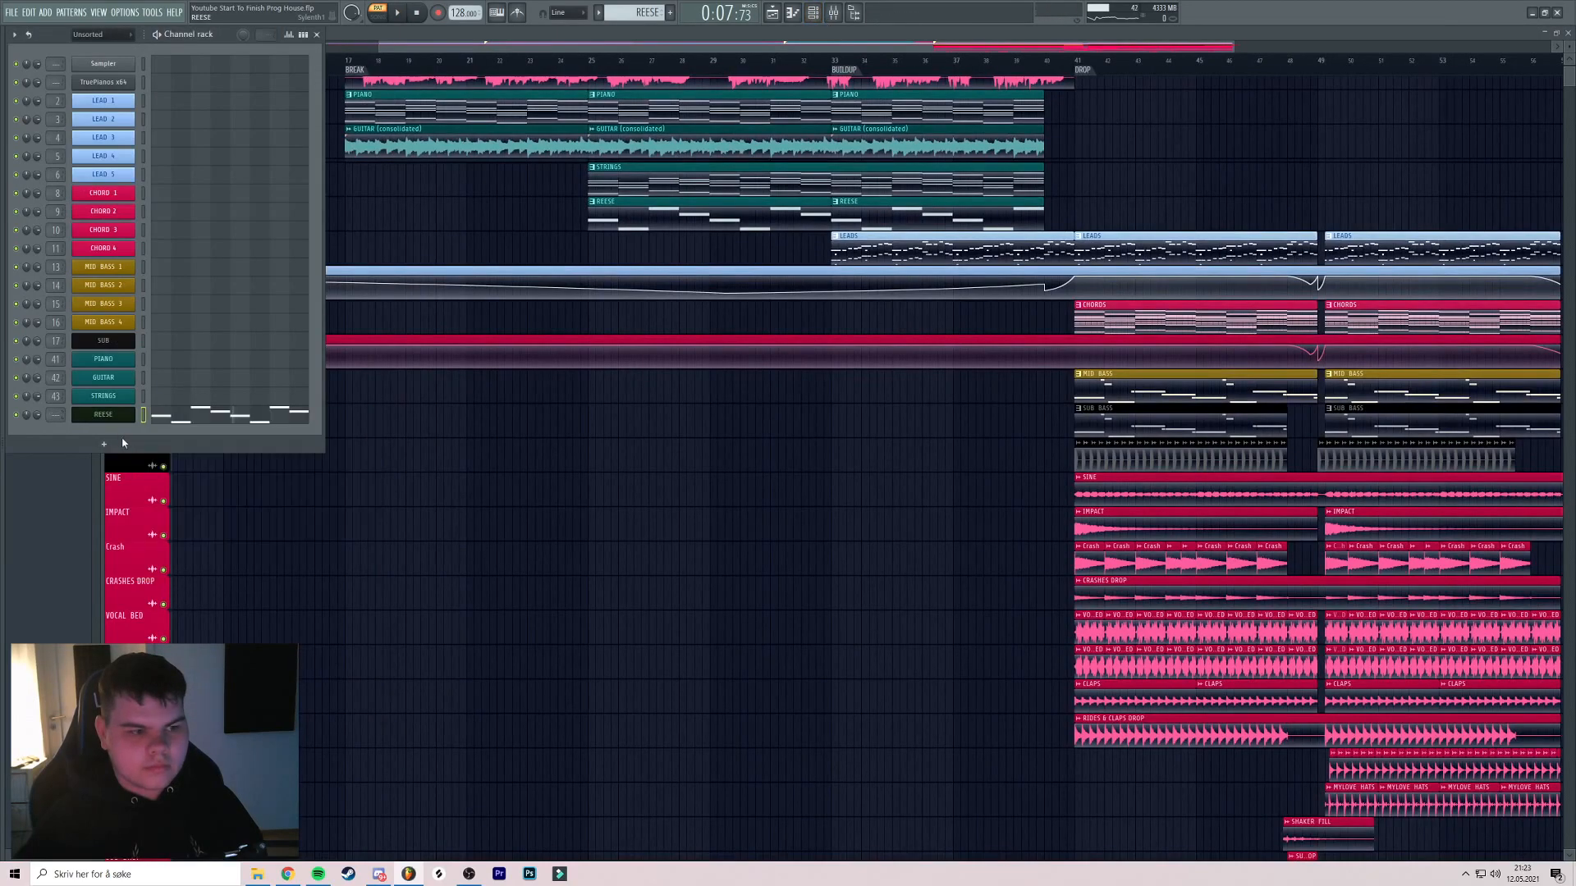
right_click(113, 420)
left_click(164, 460)
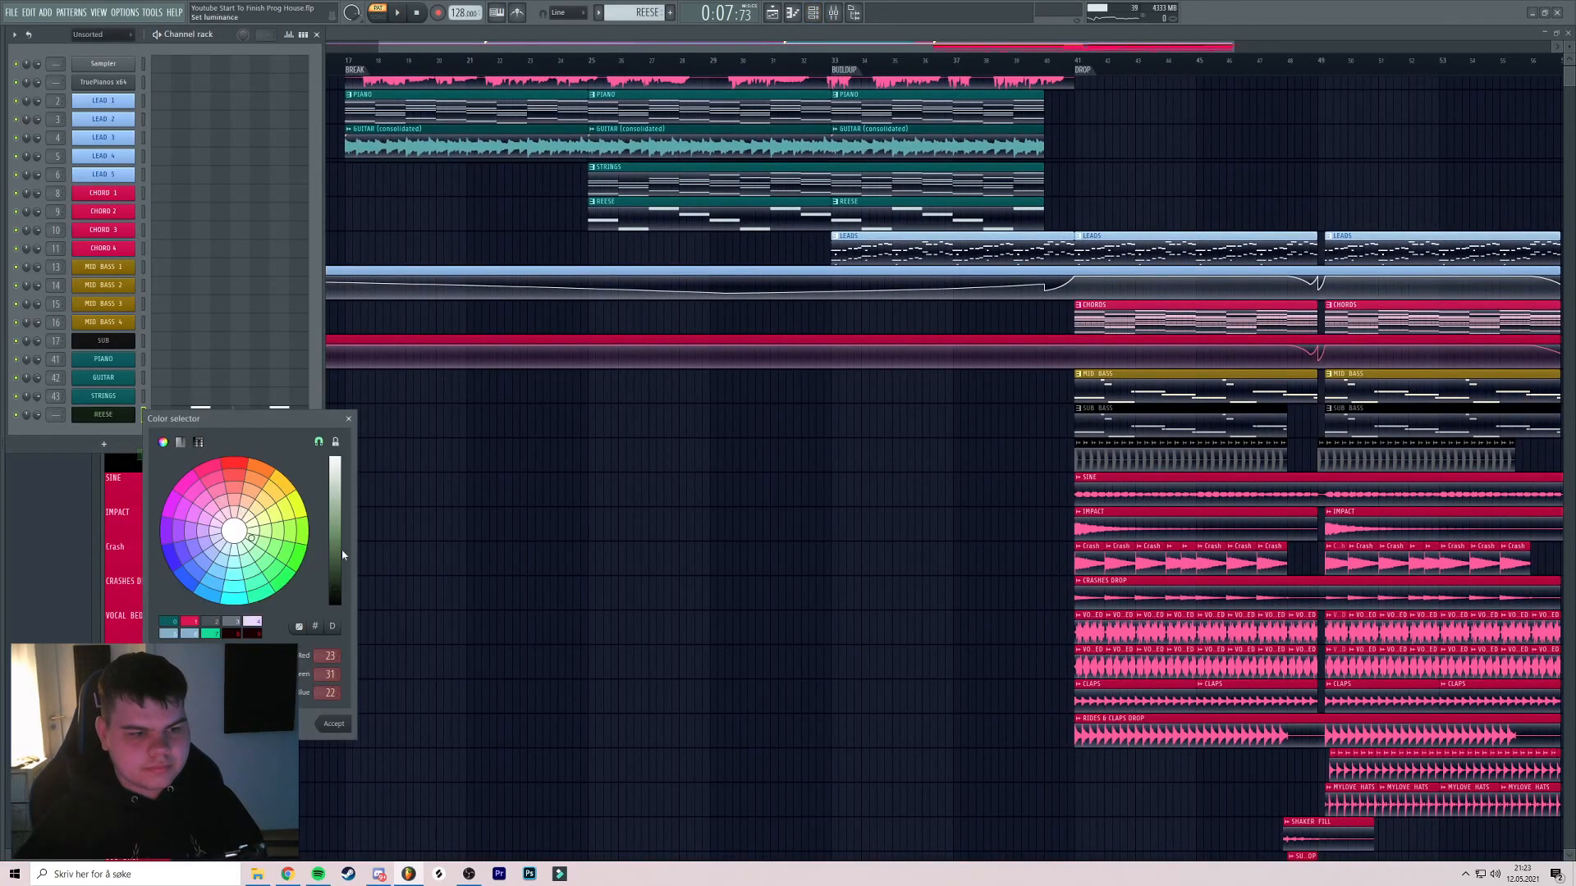
left_click(175, 623)
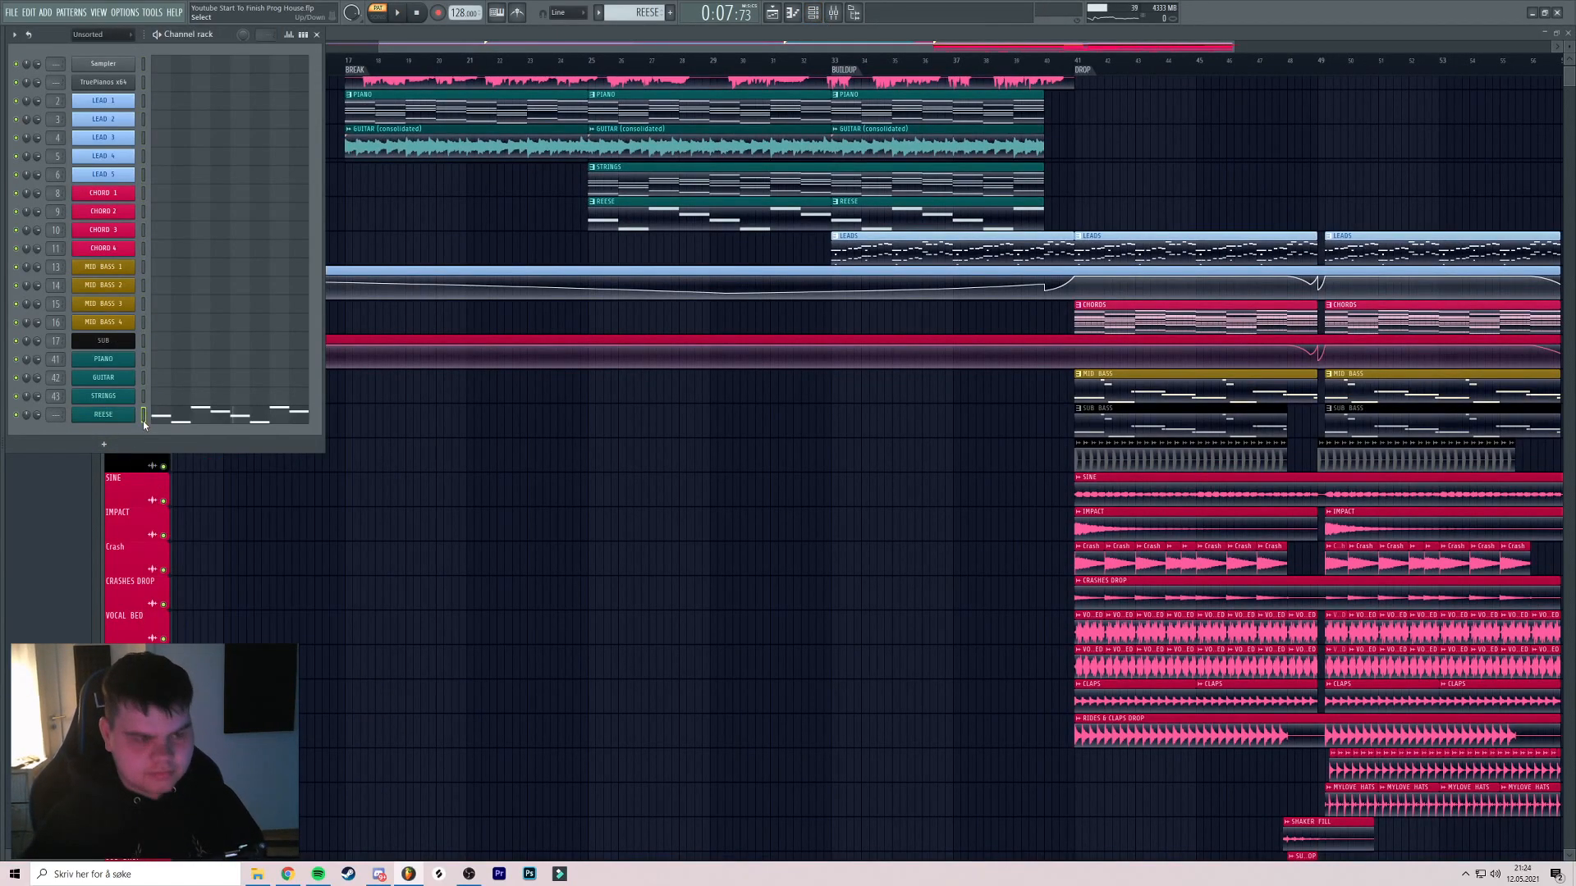
key("ctrl+l")
Load FabFilter Pro-Q 3 on REESE insert 44 with a steep high cut near 277 Hz
left_click(1478, 484)
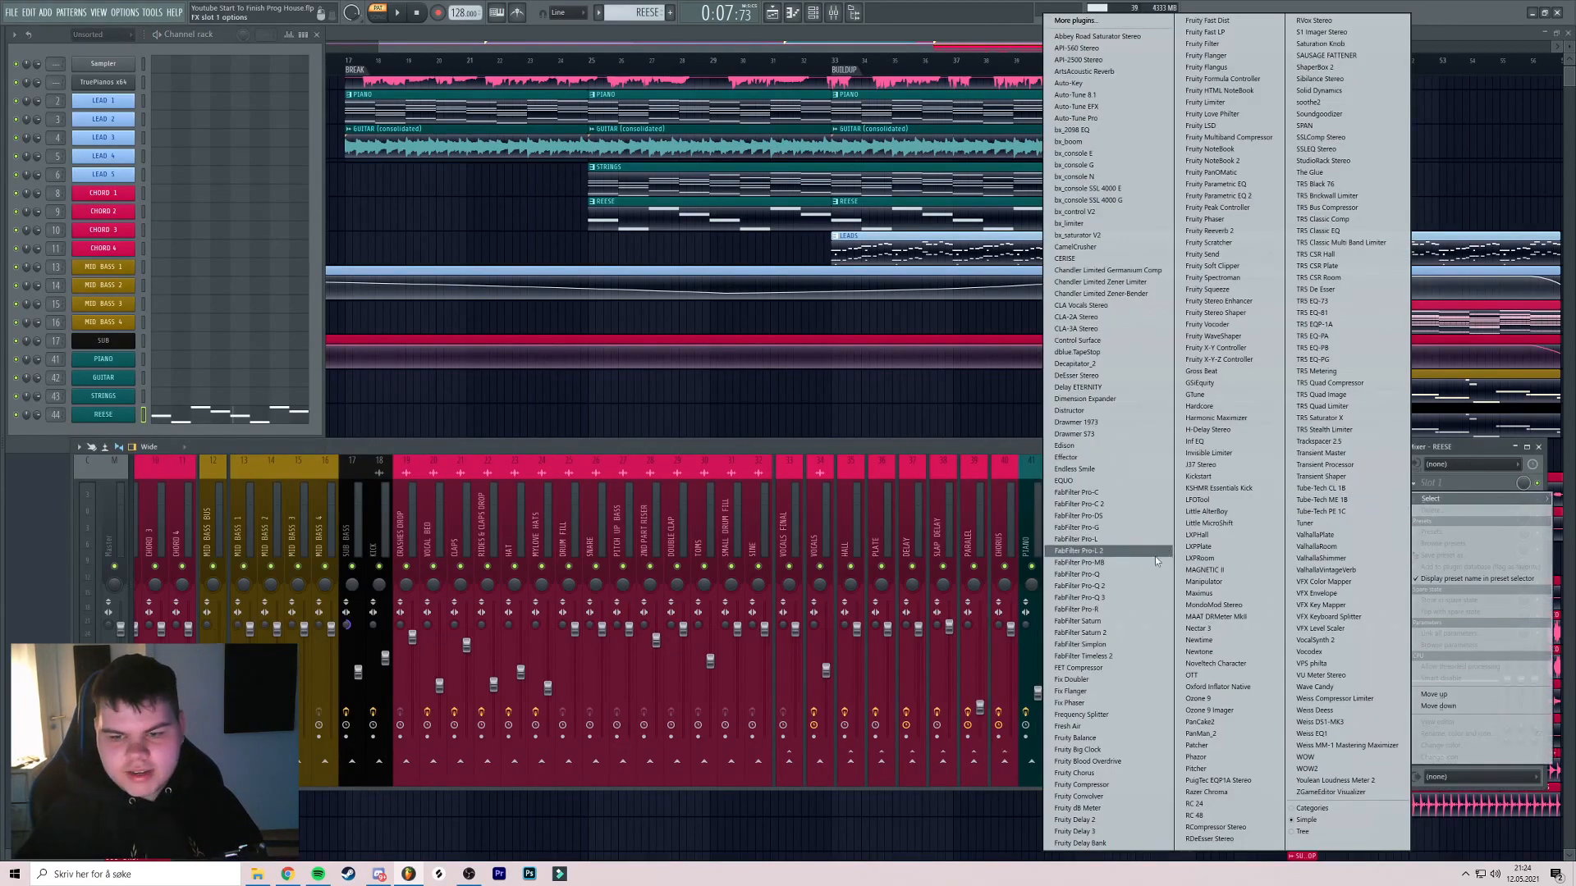
left_click(1113, 599)
left_click_drag(538, 256, 266, 257)
key("space")
scroll(263, 257, "up", 1)
Close Pro-Q 3, stop playback and unsolo the REESE
left_click(594, 122)
key("space")
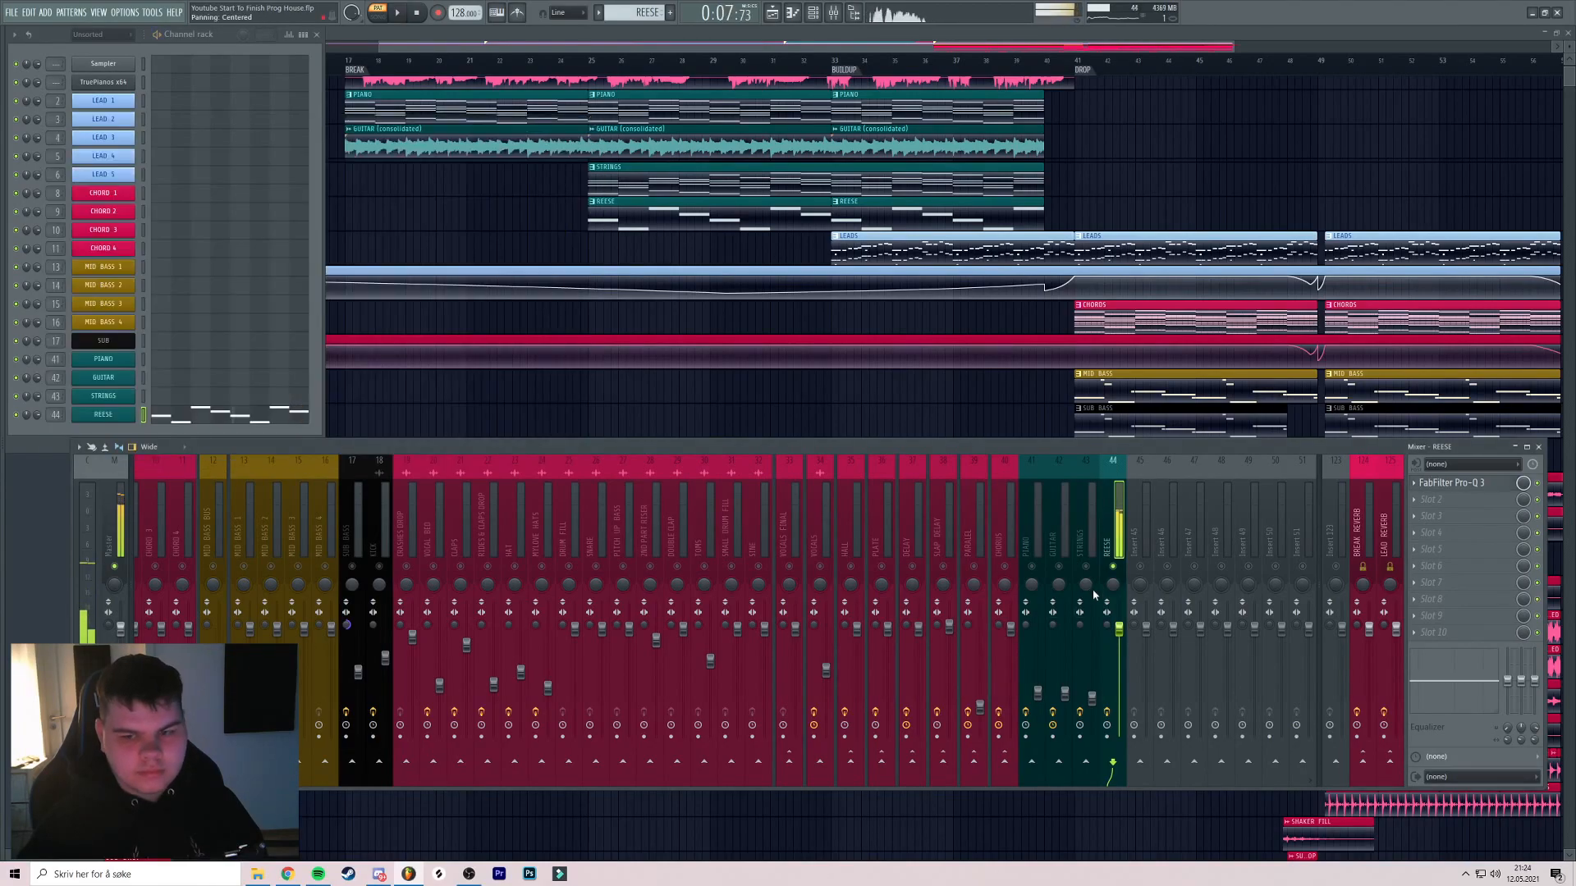
right_click(1114, 567)
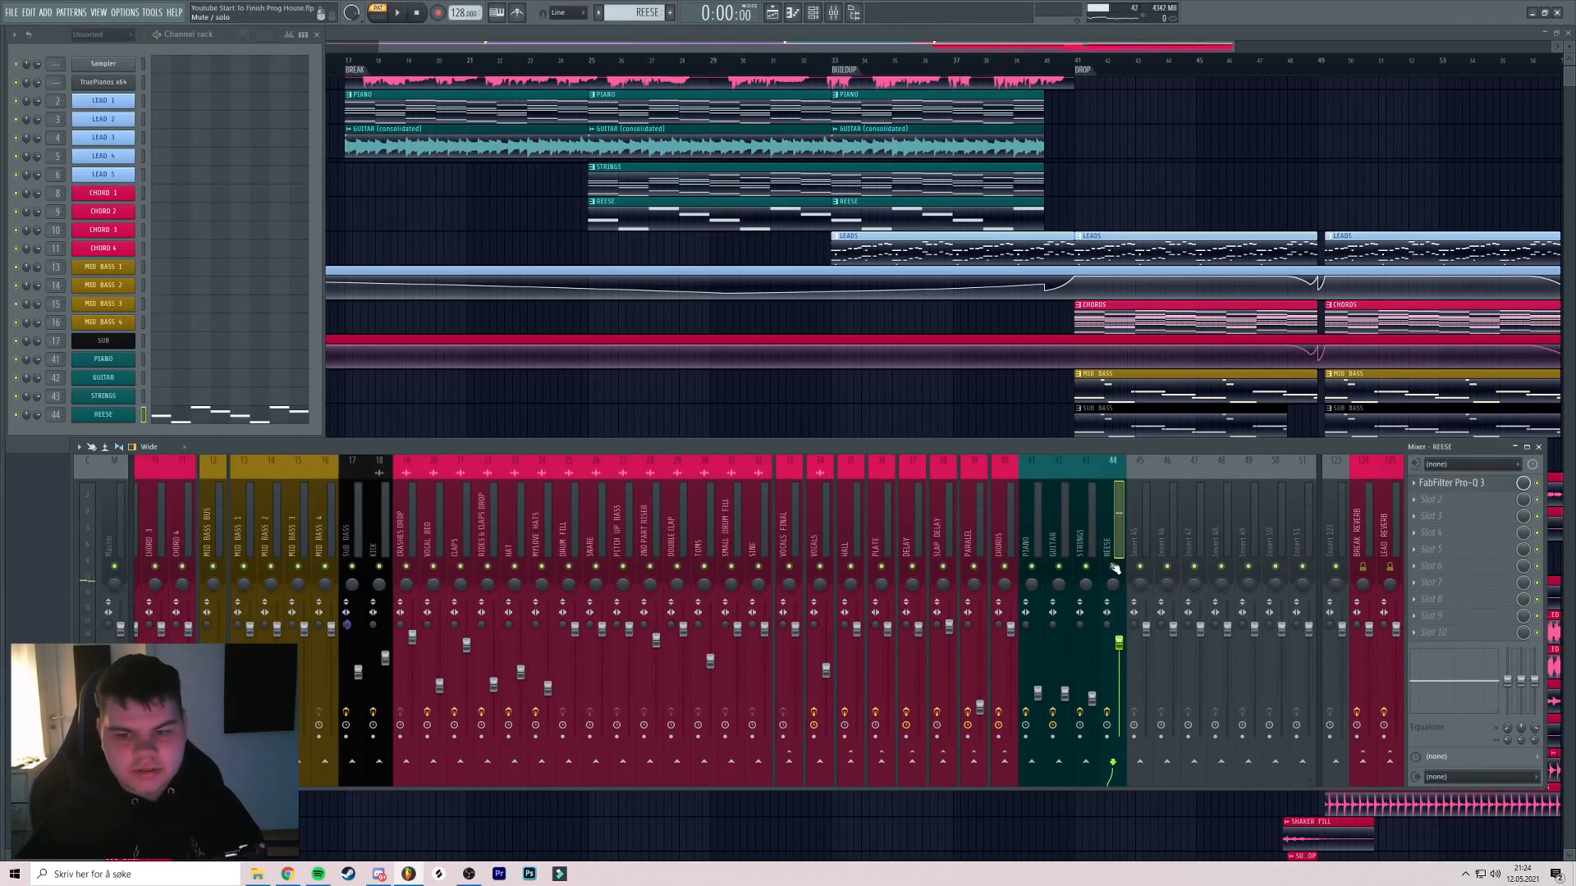
Set playback to start just before bar 25 and audition the mix
left_click(597, 69)
scroll(630, 115, "up", 3)
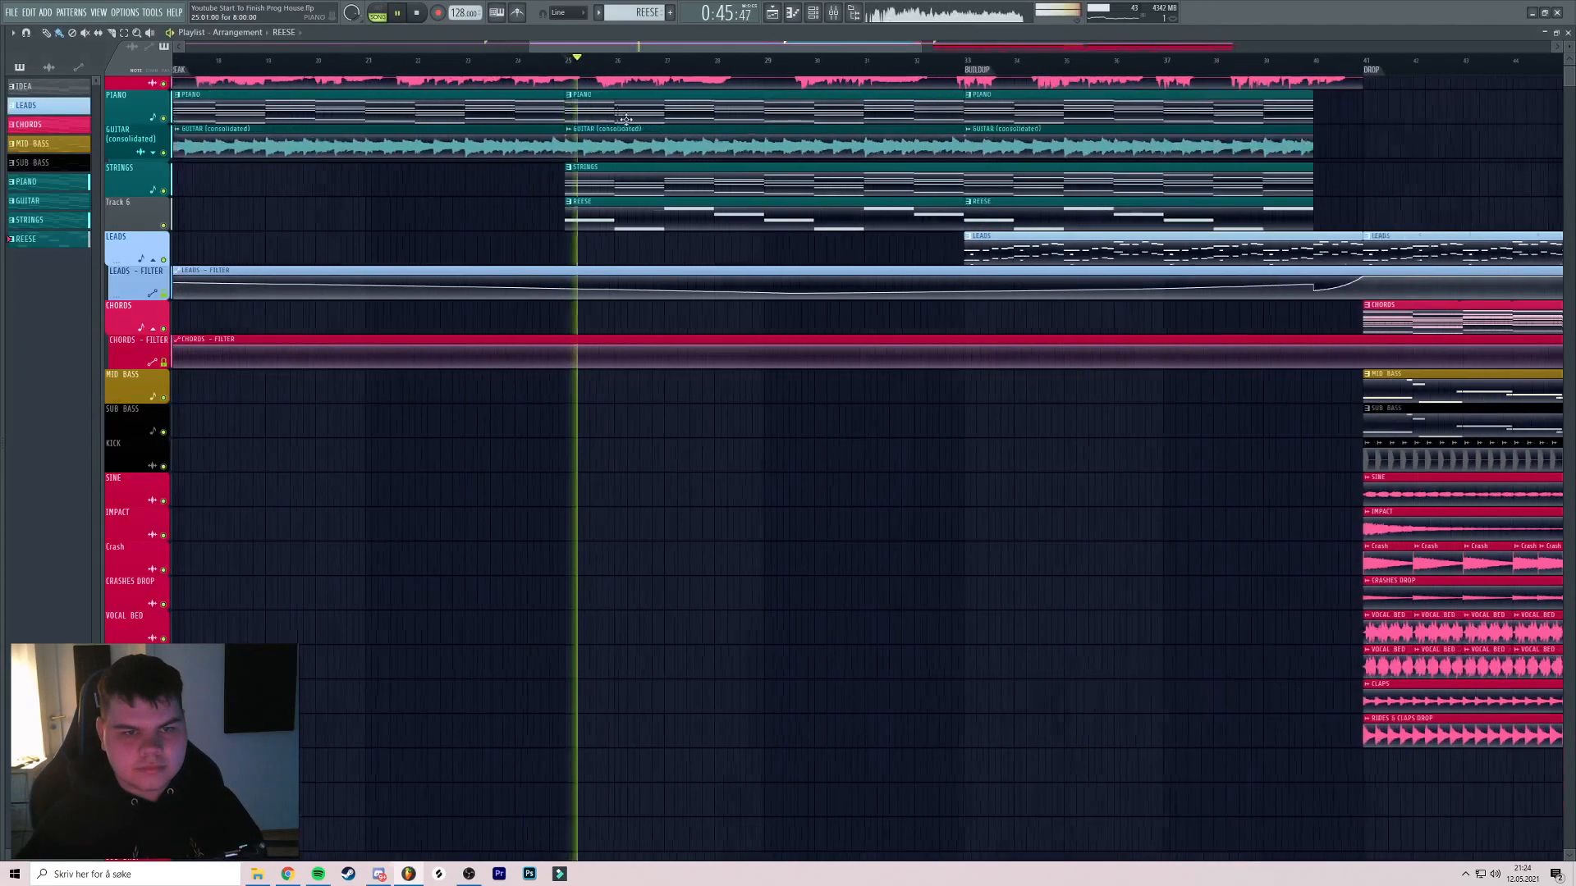
left_click(497, 69)
scroll(577, 129, "up", 2)
scroll(576, 129, "down", 2)
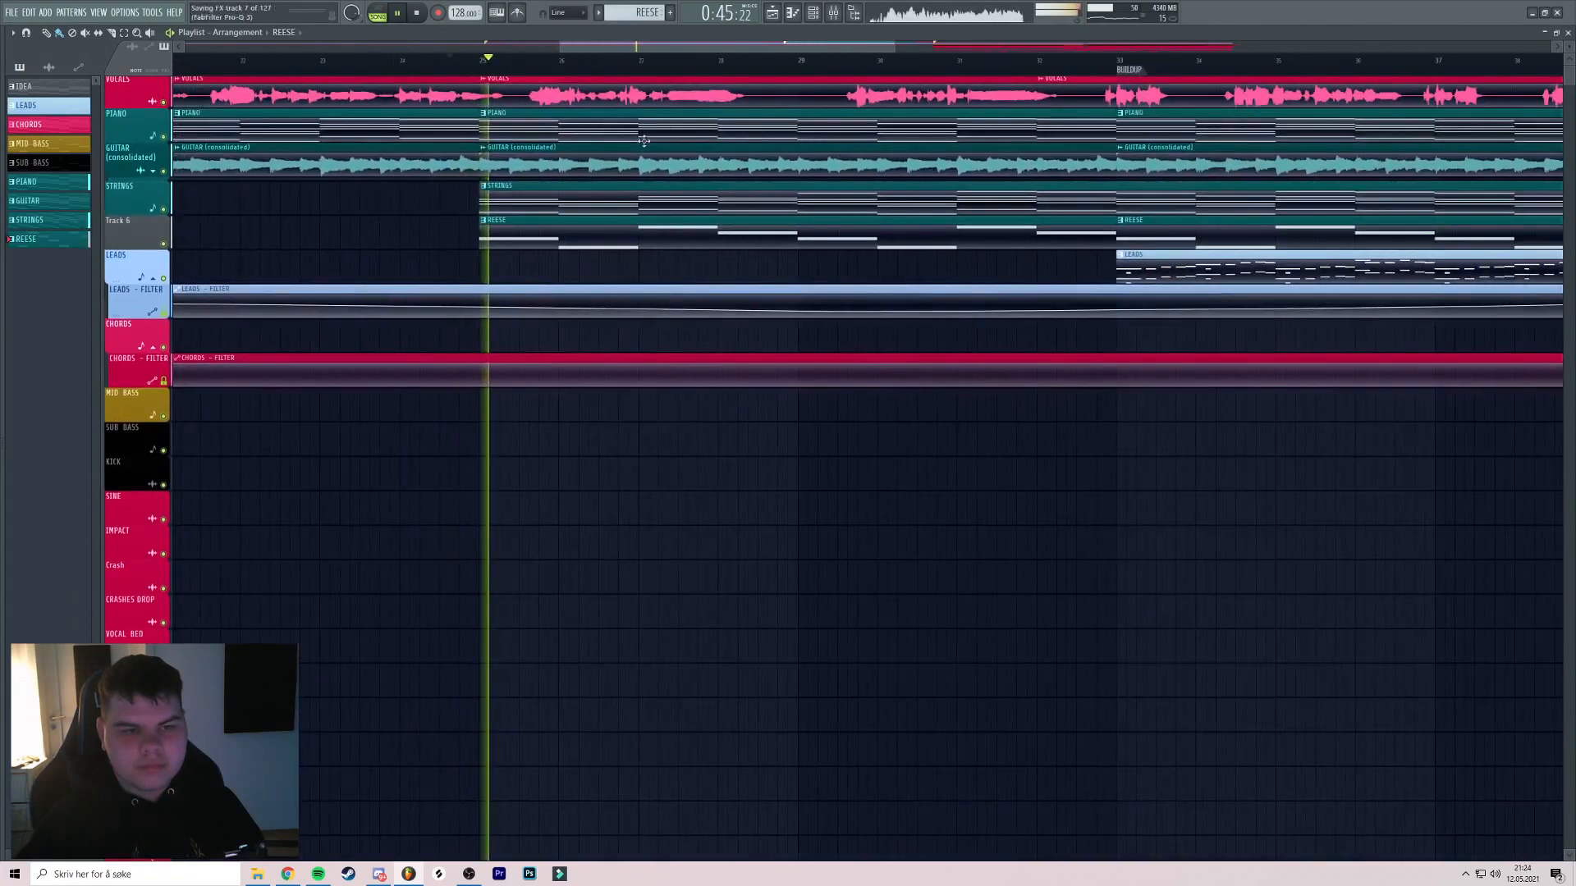
scroll(771, 94, "up", 2)
left_click(833, 14)
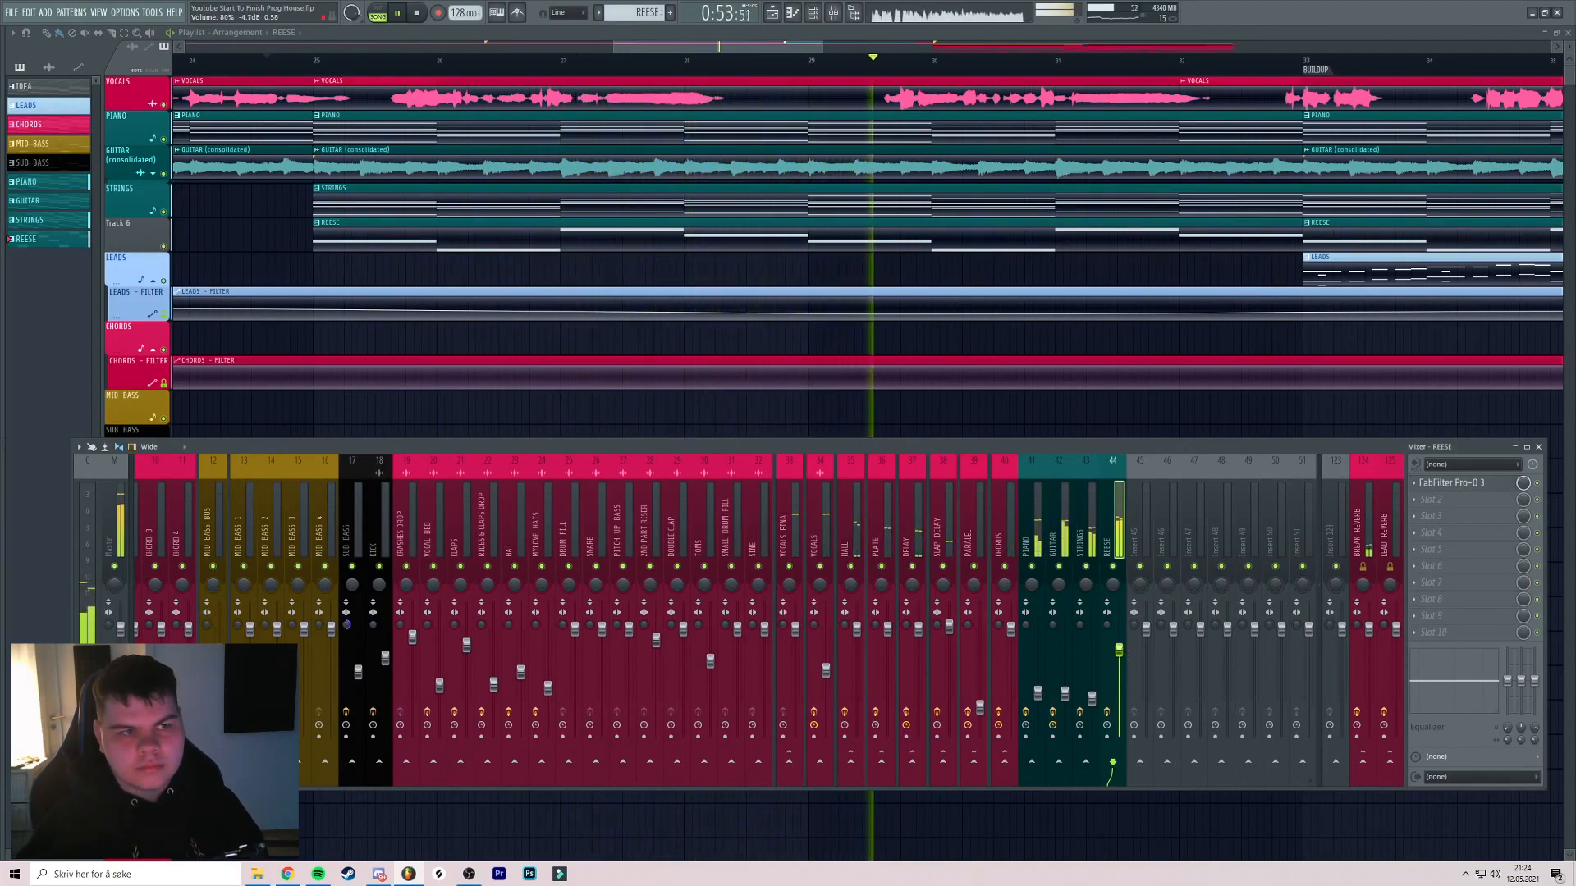
key("F9")
scroll(749, 262, "down", 3)
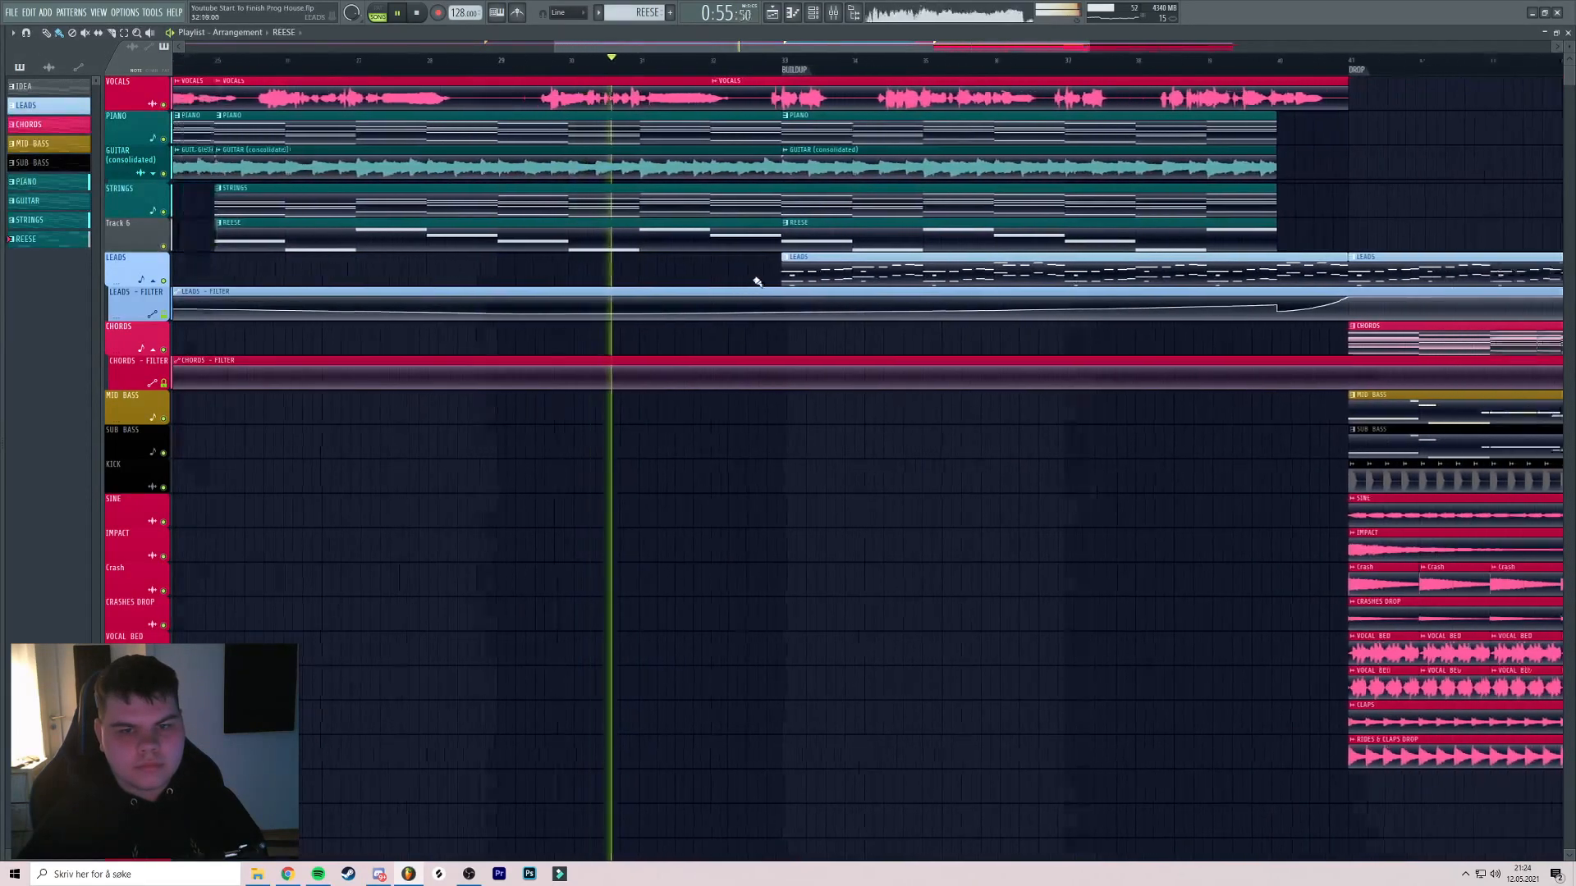
scroll(754, 284, "down", 4)
key("space")
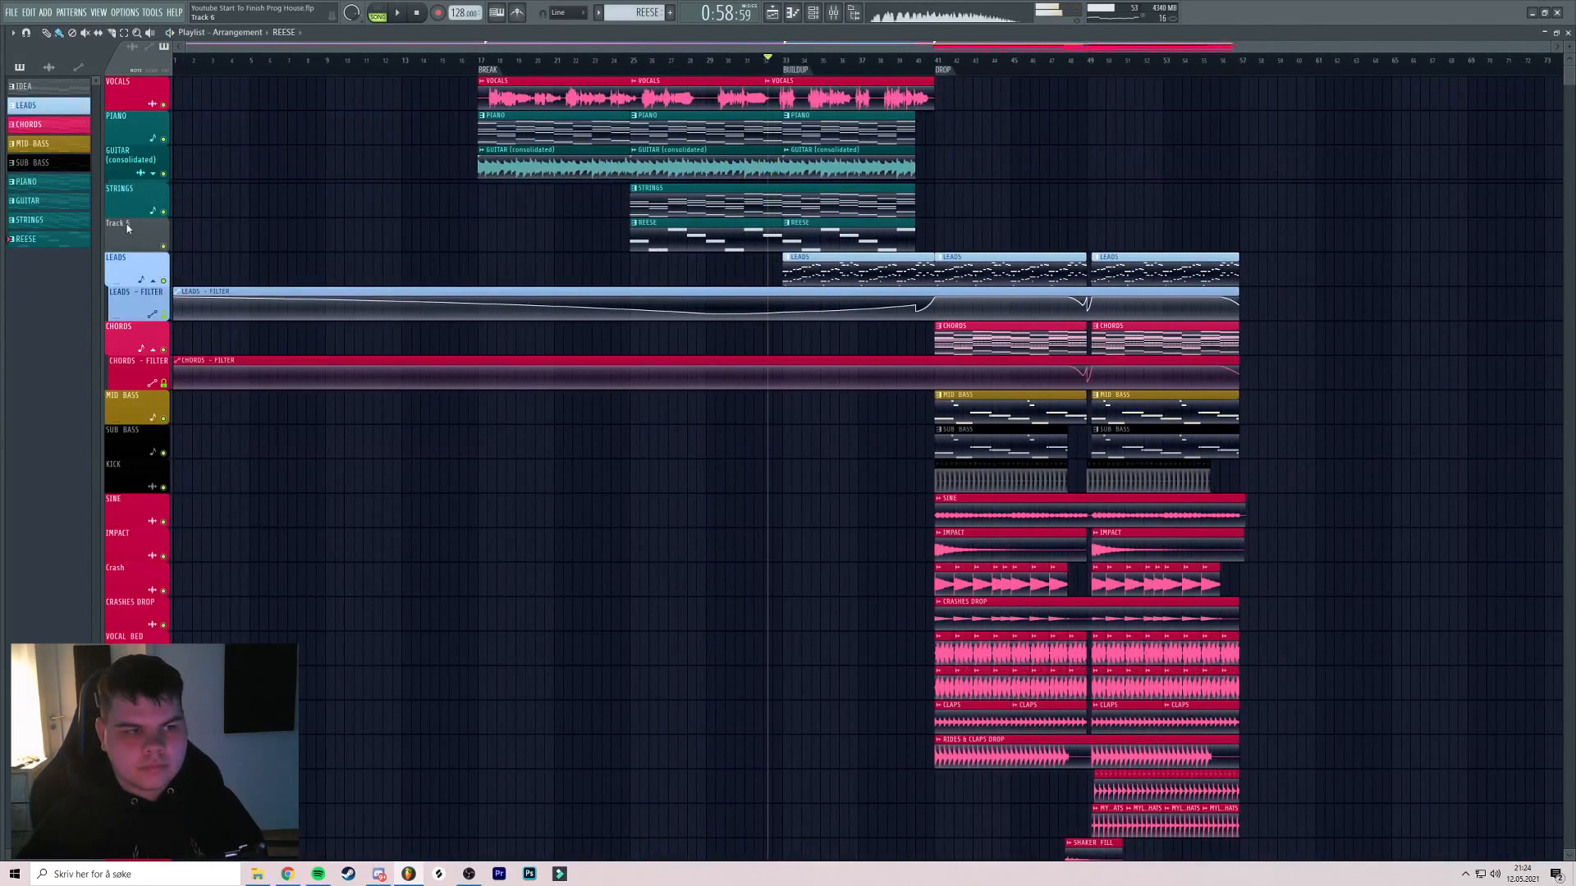
Auto-name Track 6 as REESE and insert an empty track above LEADS
right_click(128, 232)
left_click(154, 259)
right_click(125, 271)
left_click(154, 479)
Place the XanTz - Impact sample from the browser on the empty Track 7 and audition it
left_click(3, 501)
scroll(88, 578, "down", 15)
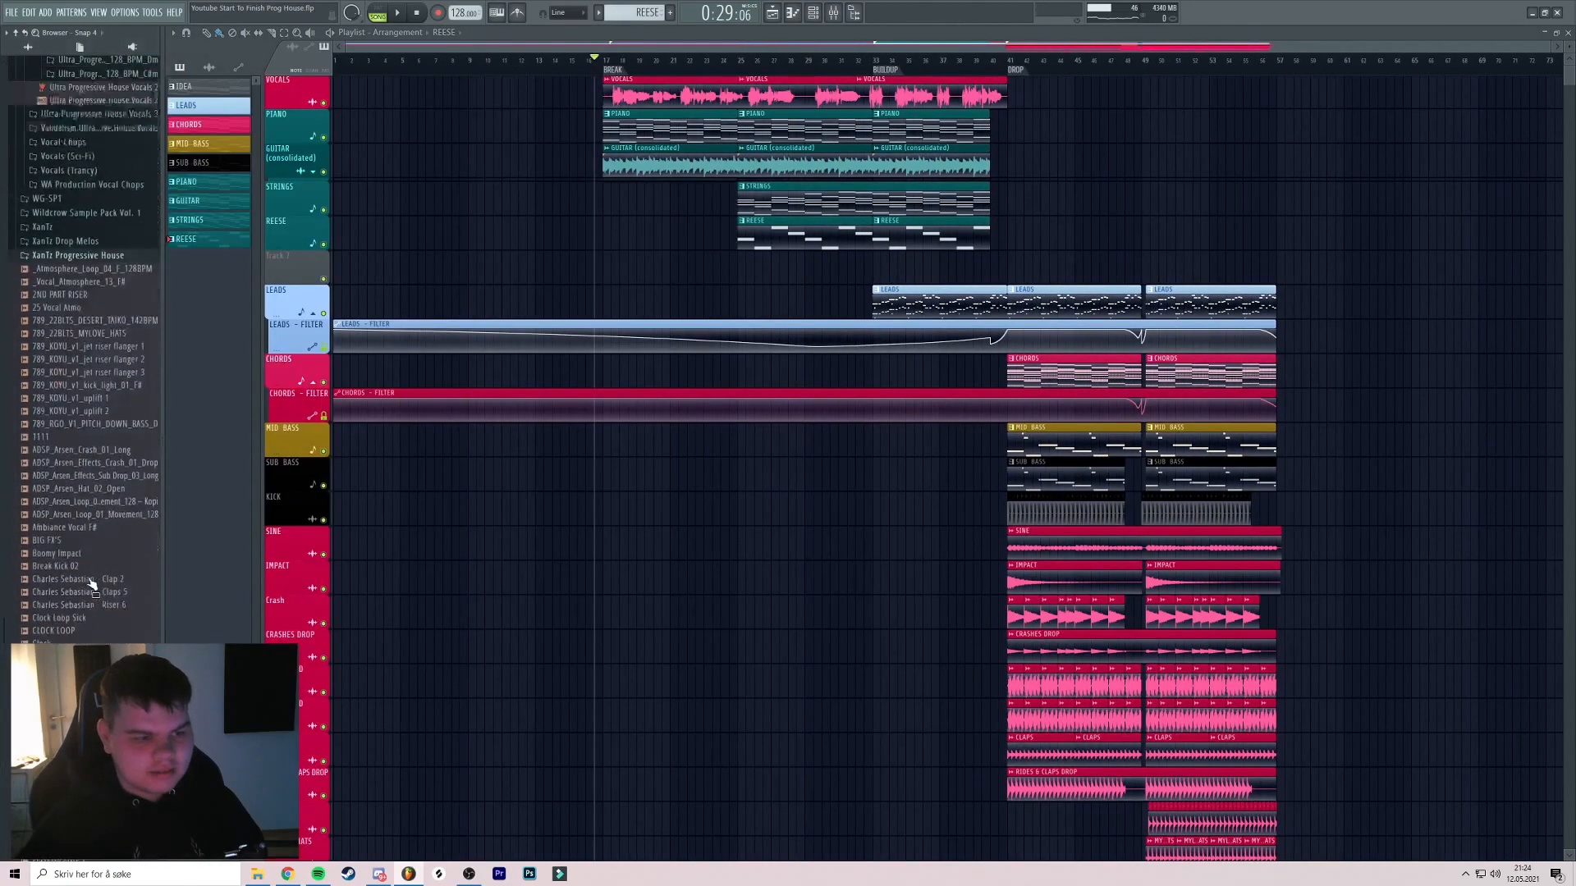
left_click_drag(200, 588, 470, 258)
scroll(509, 247, "up", 8)
key("space")
double_click(526, 267)
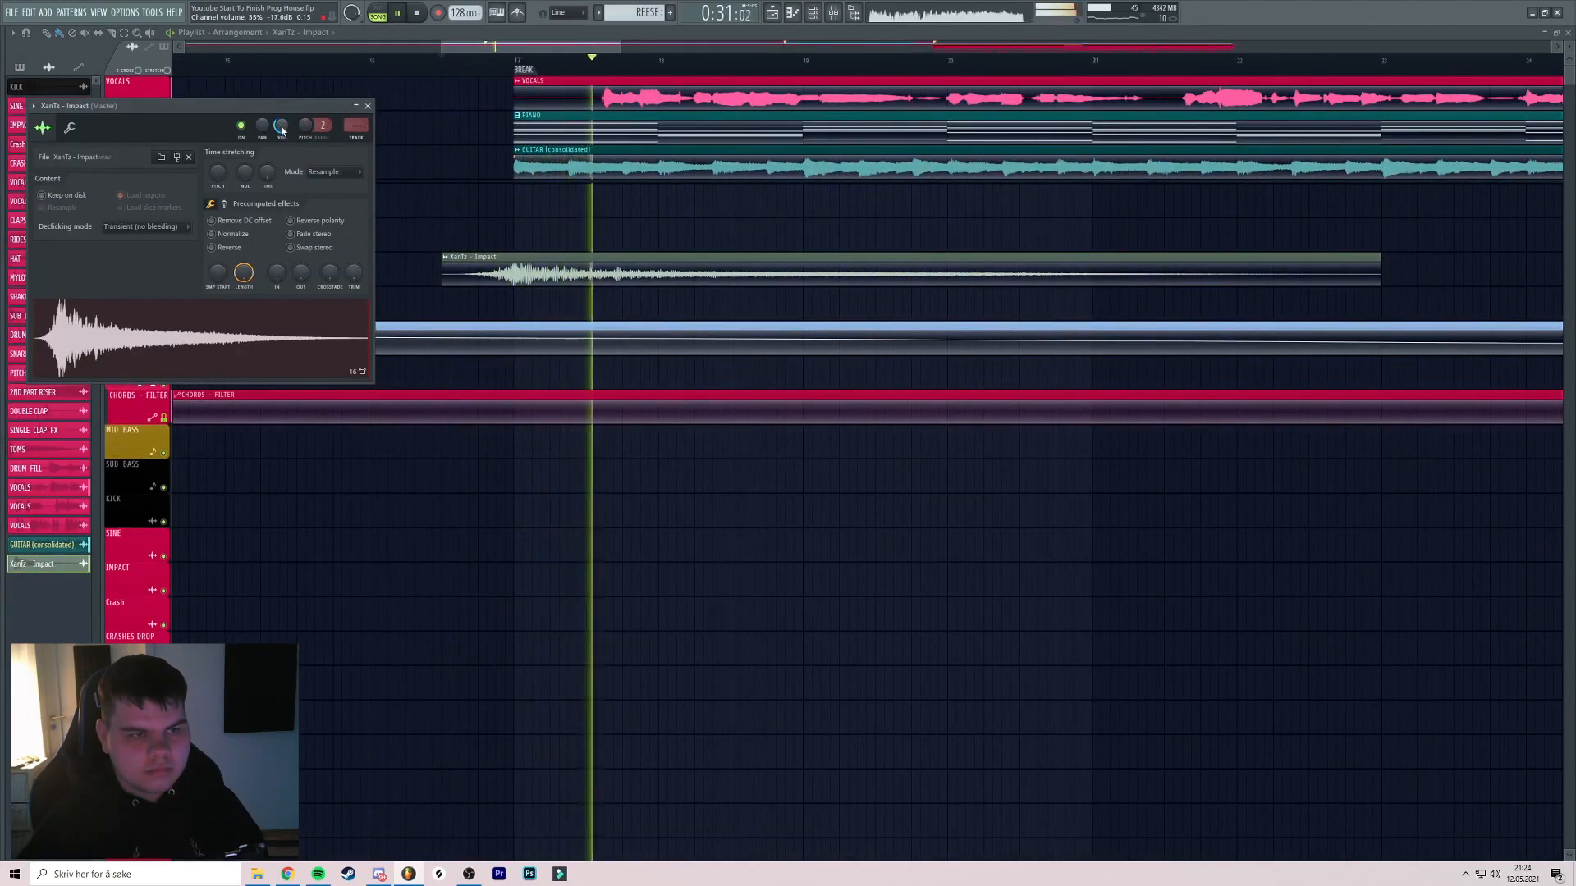
key("space")
key("space")
left_click(368, 106)
Recolor the XanTz - Impact clip teal
scroll(804, 167, "down", 3)
left_click_drag(805, 168, 645, 165)
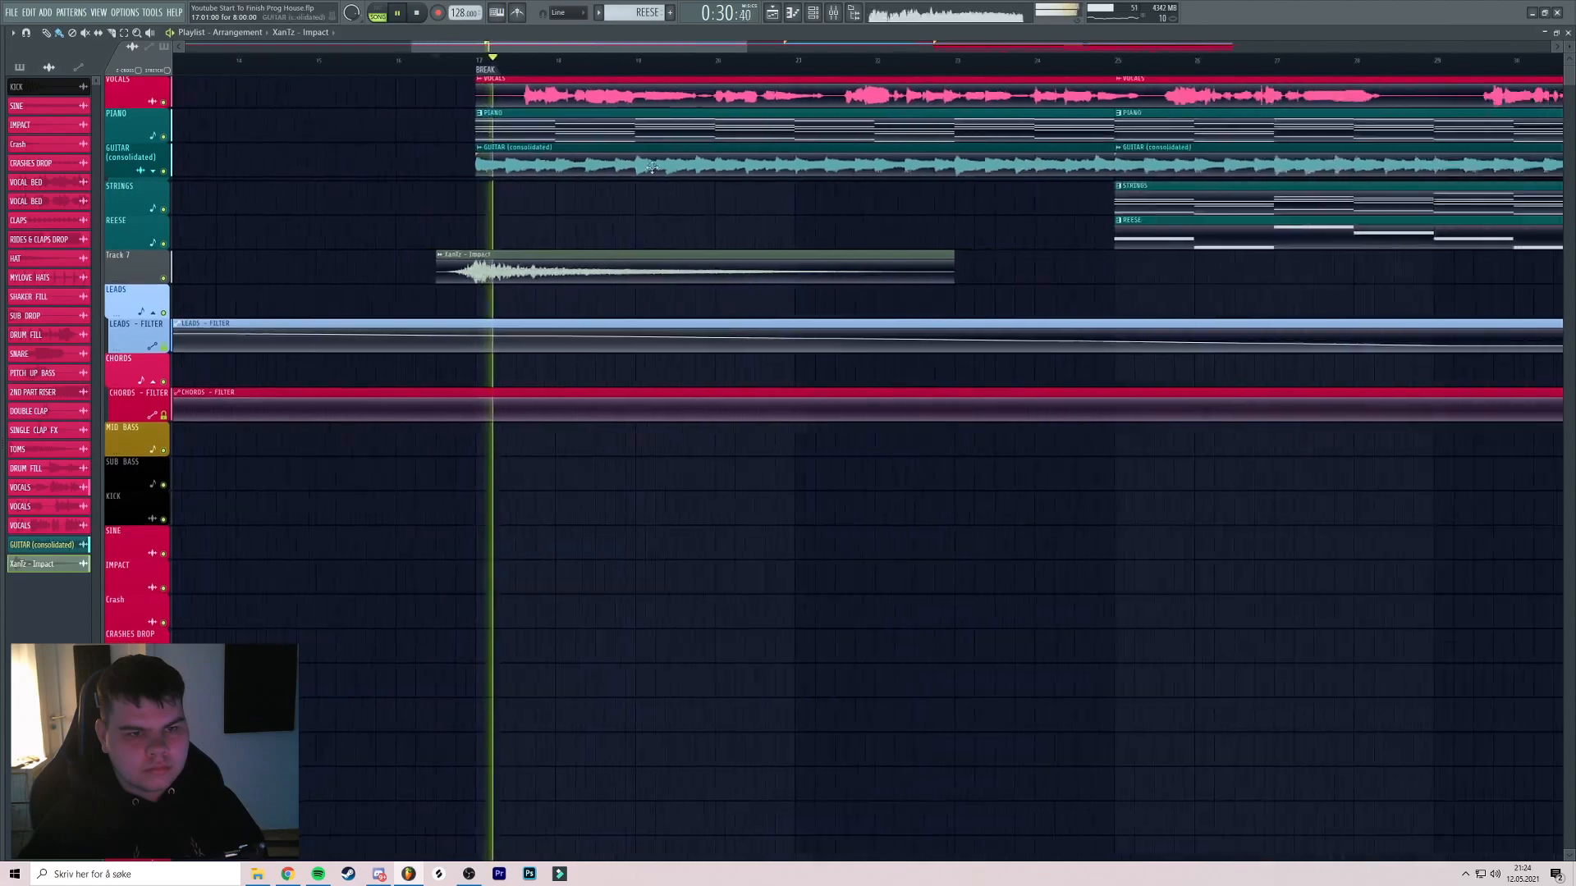
scroll(503, 232, "down", 3)
left_click(439, 257)
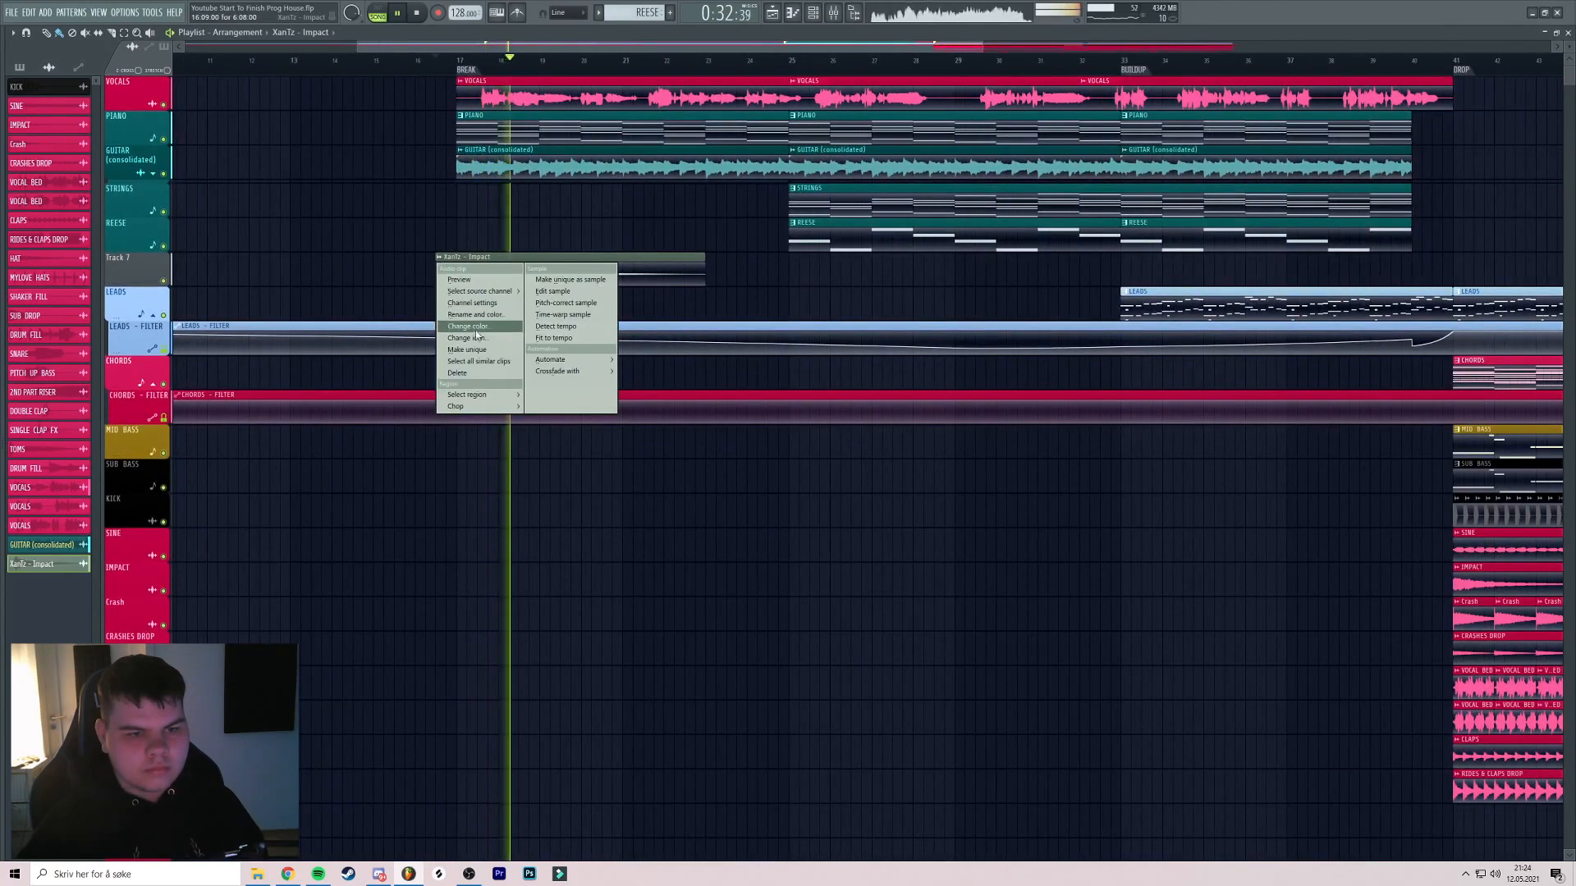
left_click(476, 330)
left_click(479, 496)
key("Return")
Auto-name Track 7 after the XanTz - Impact clip
right_click(163, 281)
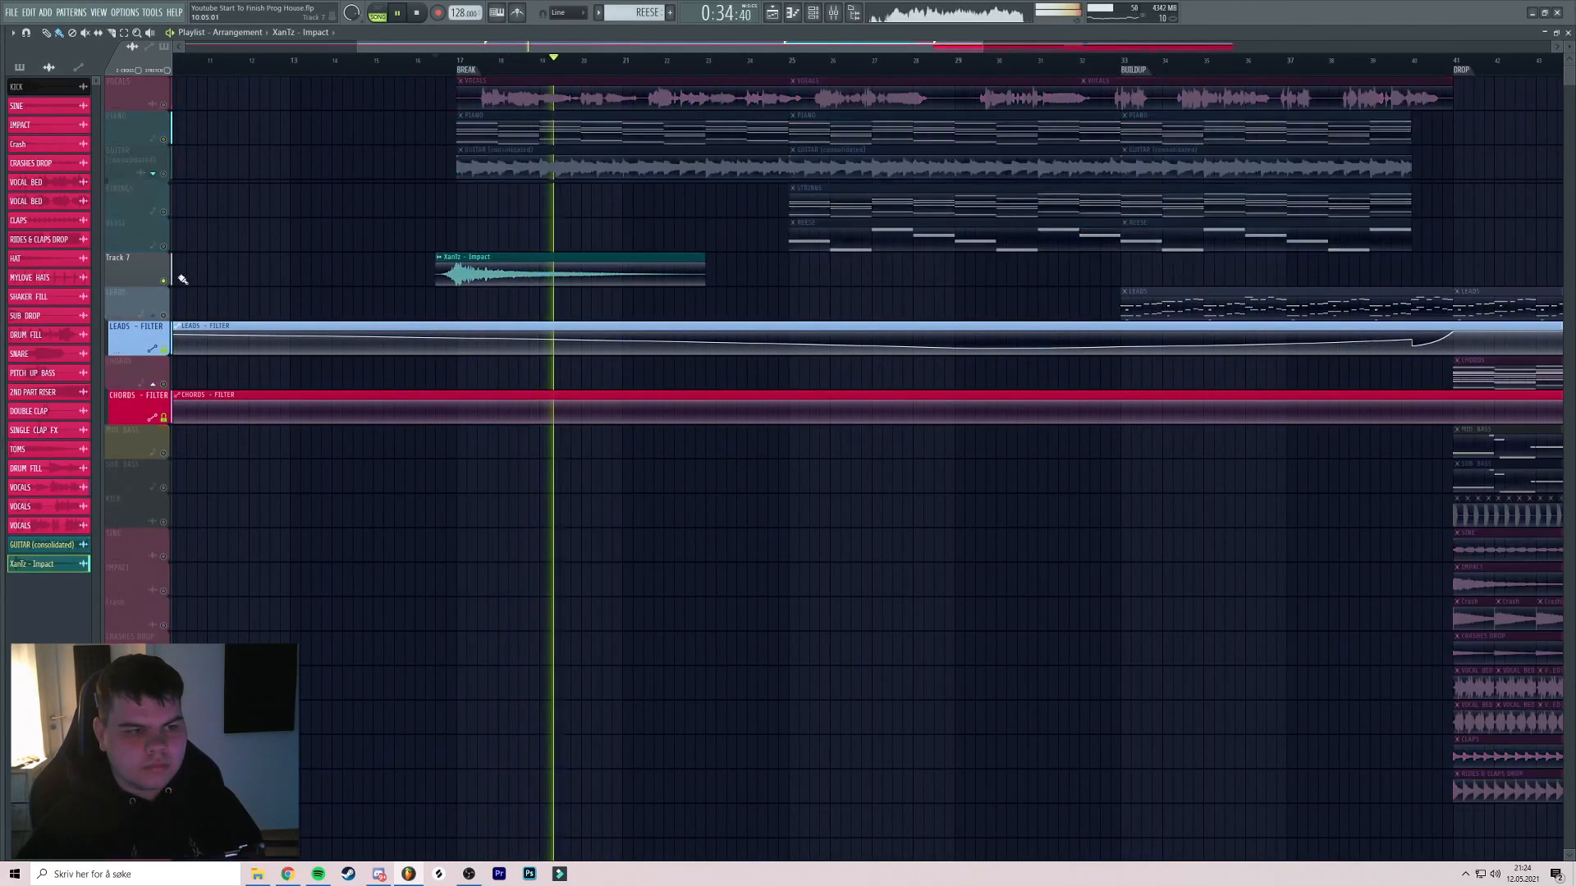
right_click(150, 257)
left_click(183, 296)
right_click(163, 281)
key("space")
key("space")
Copy the impact clip to bar 24.5 and replay from just before bar 17
mouse_move(596, 252)
left_mouse_down()
mouse_move(564, 252)
mouse_move(839, 286)
left_mouse_up()
left_click(418, 15)
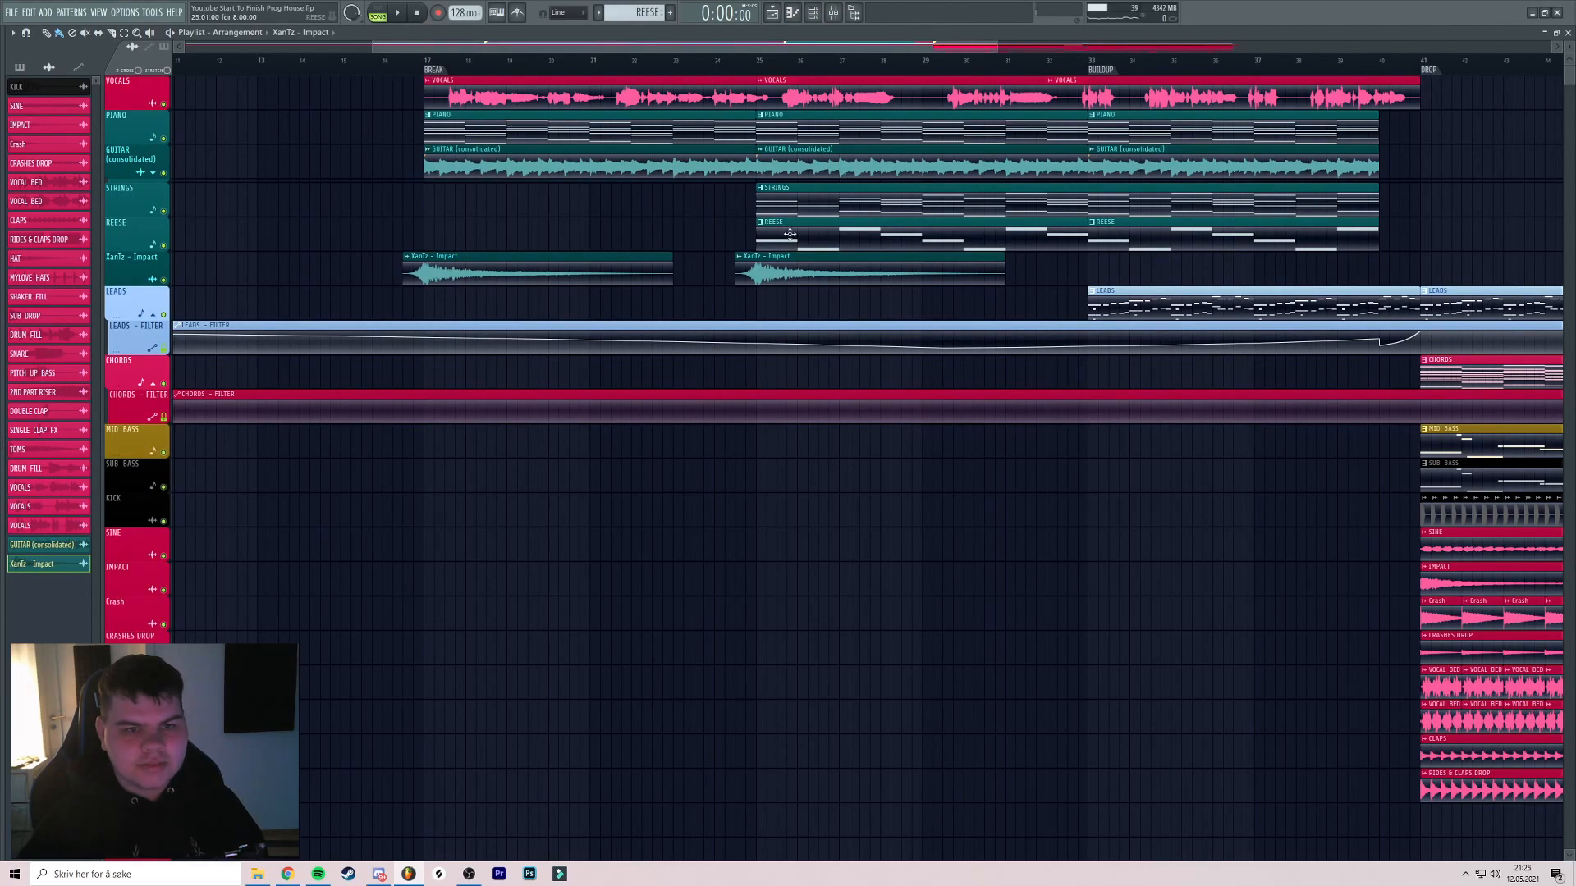
scroll(788, 233, "right", 5)
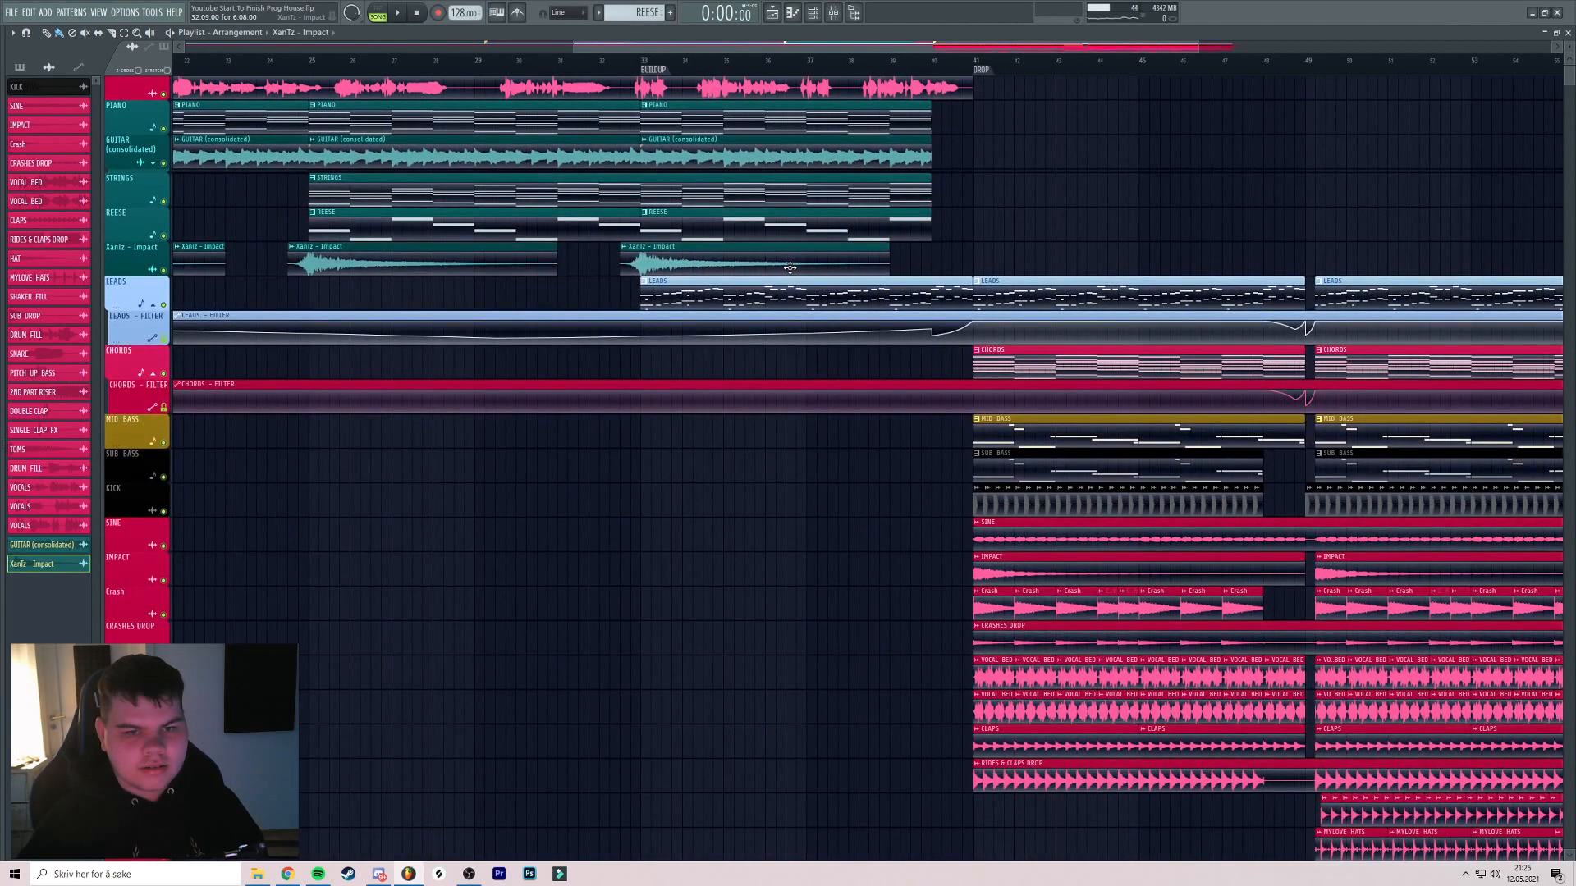
scroll(649, 180, "down", 5)
left_click(470, 60)
key("space")
scroll(490, 104, "up", 5)
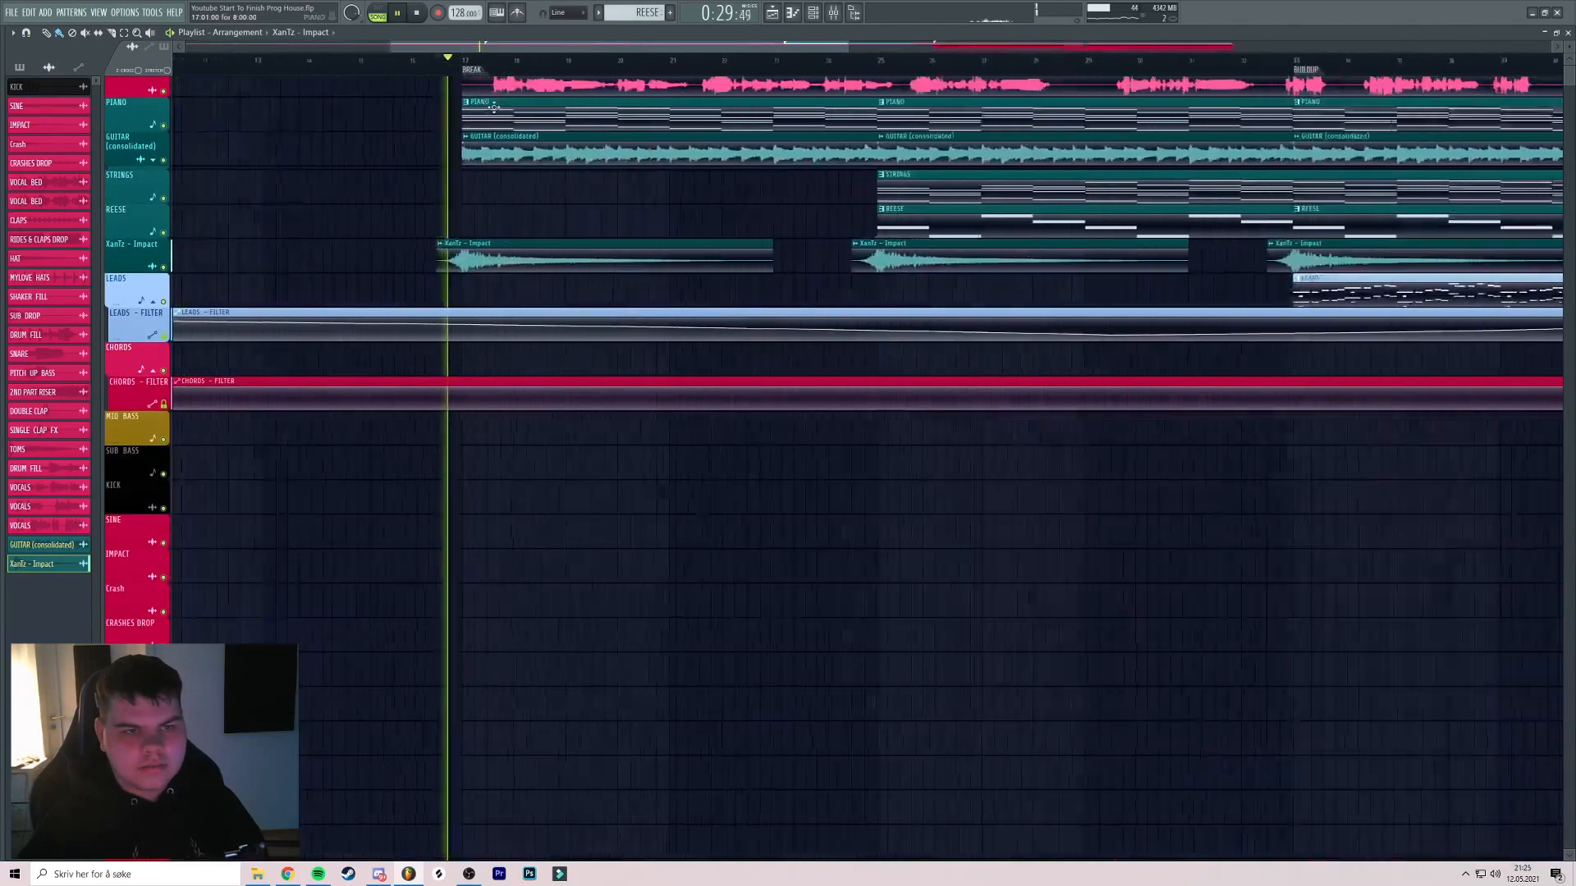
scroll(671, 134, "down", 3)
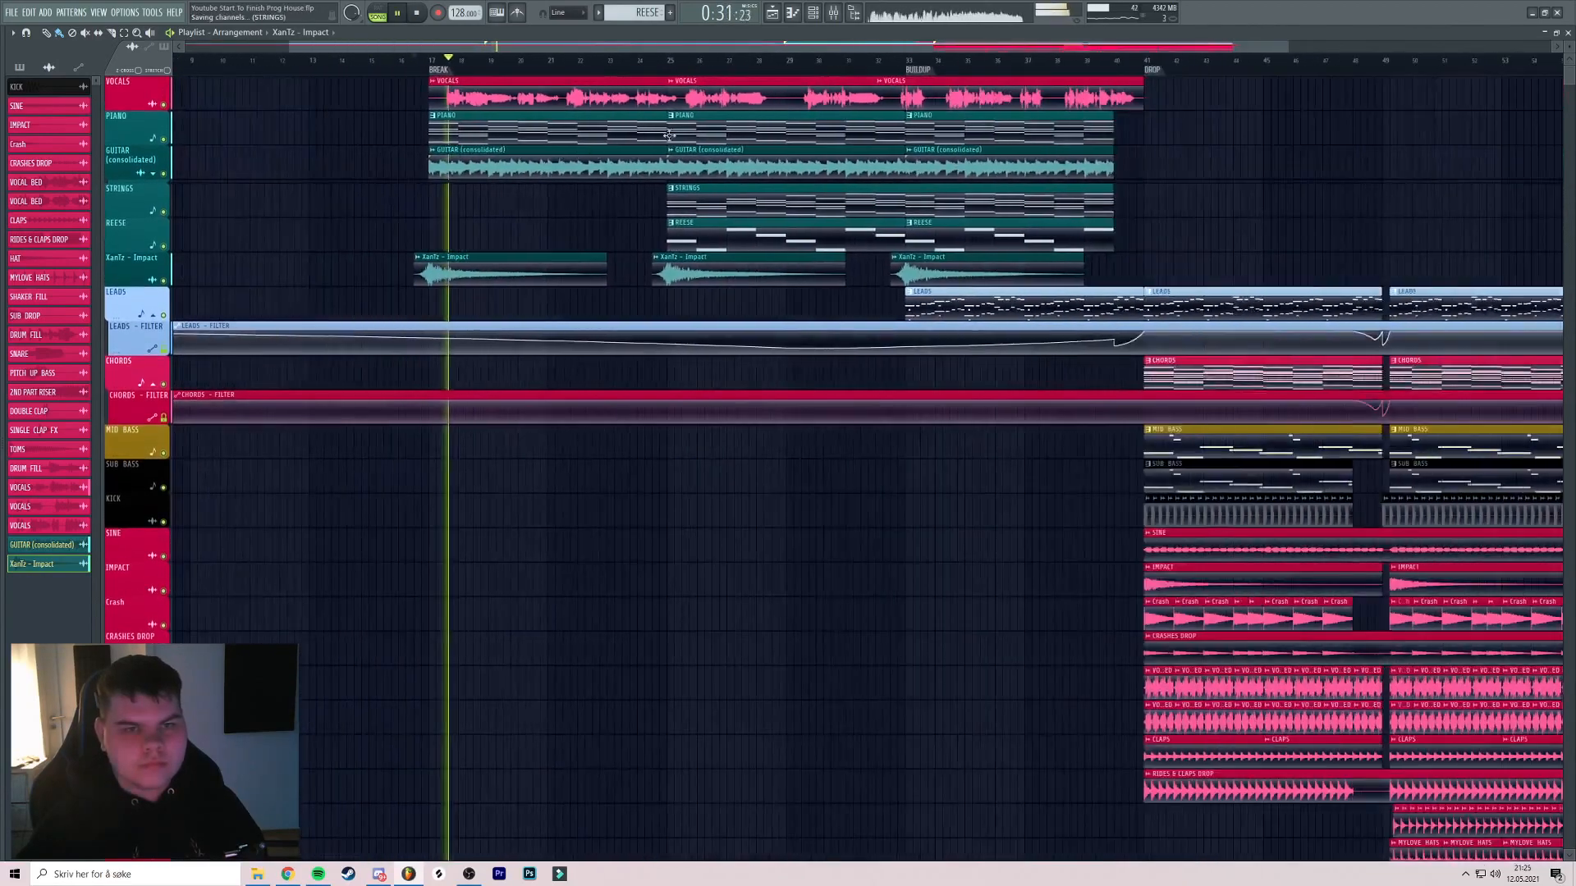
scroll(471, 183, "down", 4)
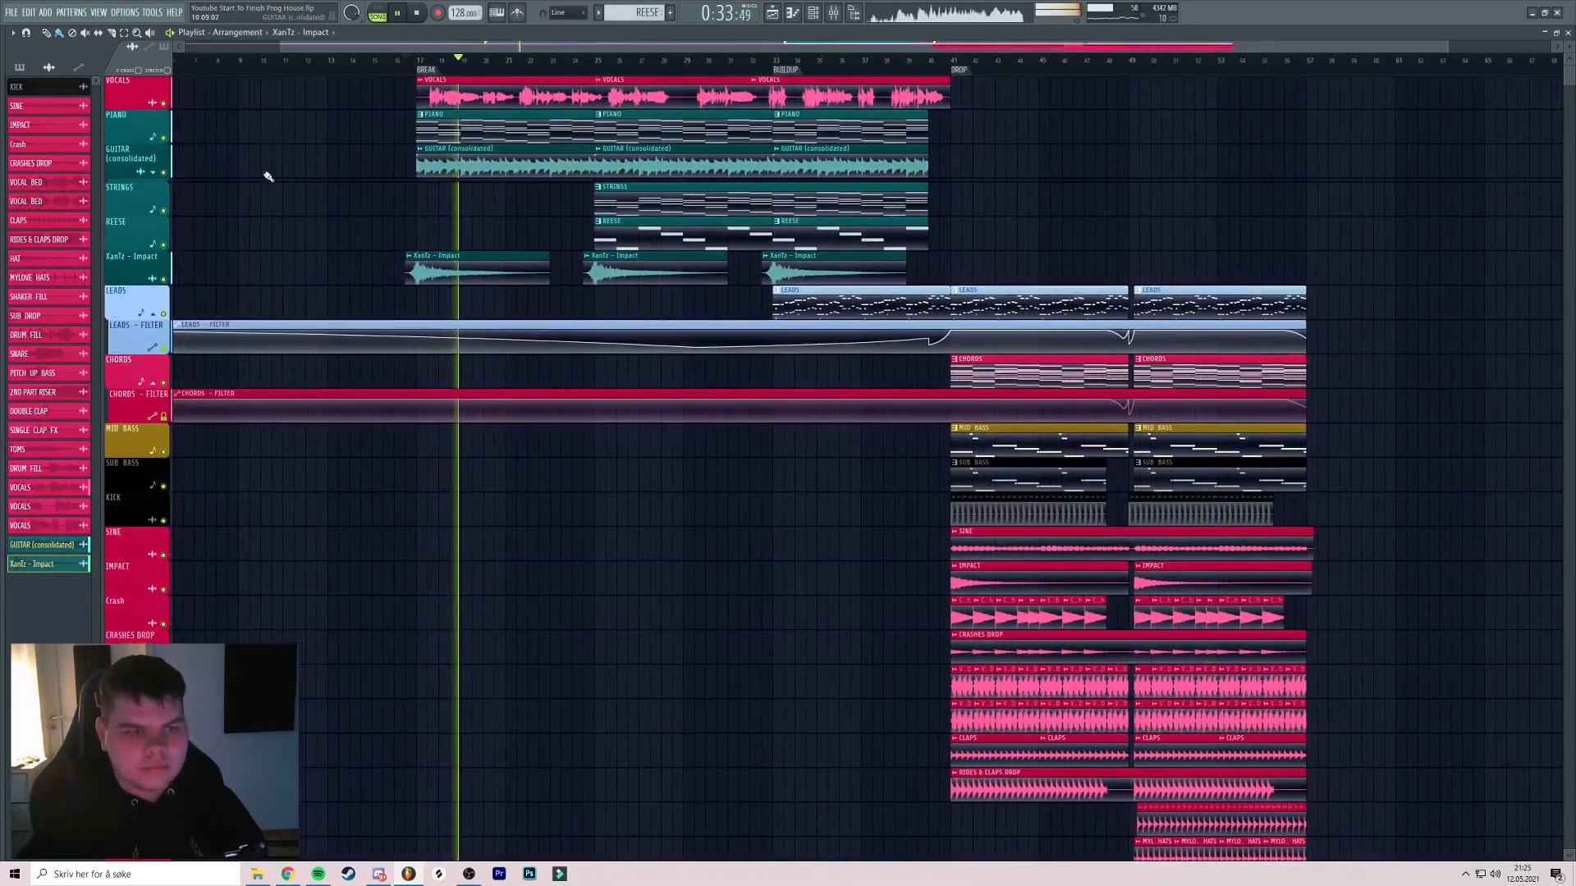
Expand and collapse the GUITAR group to check its tracks
left_click(165, 175)
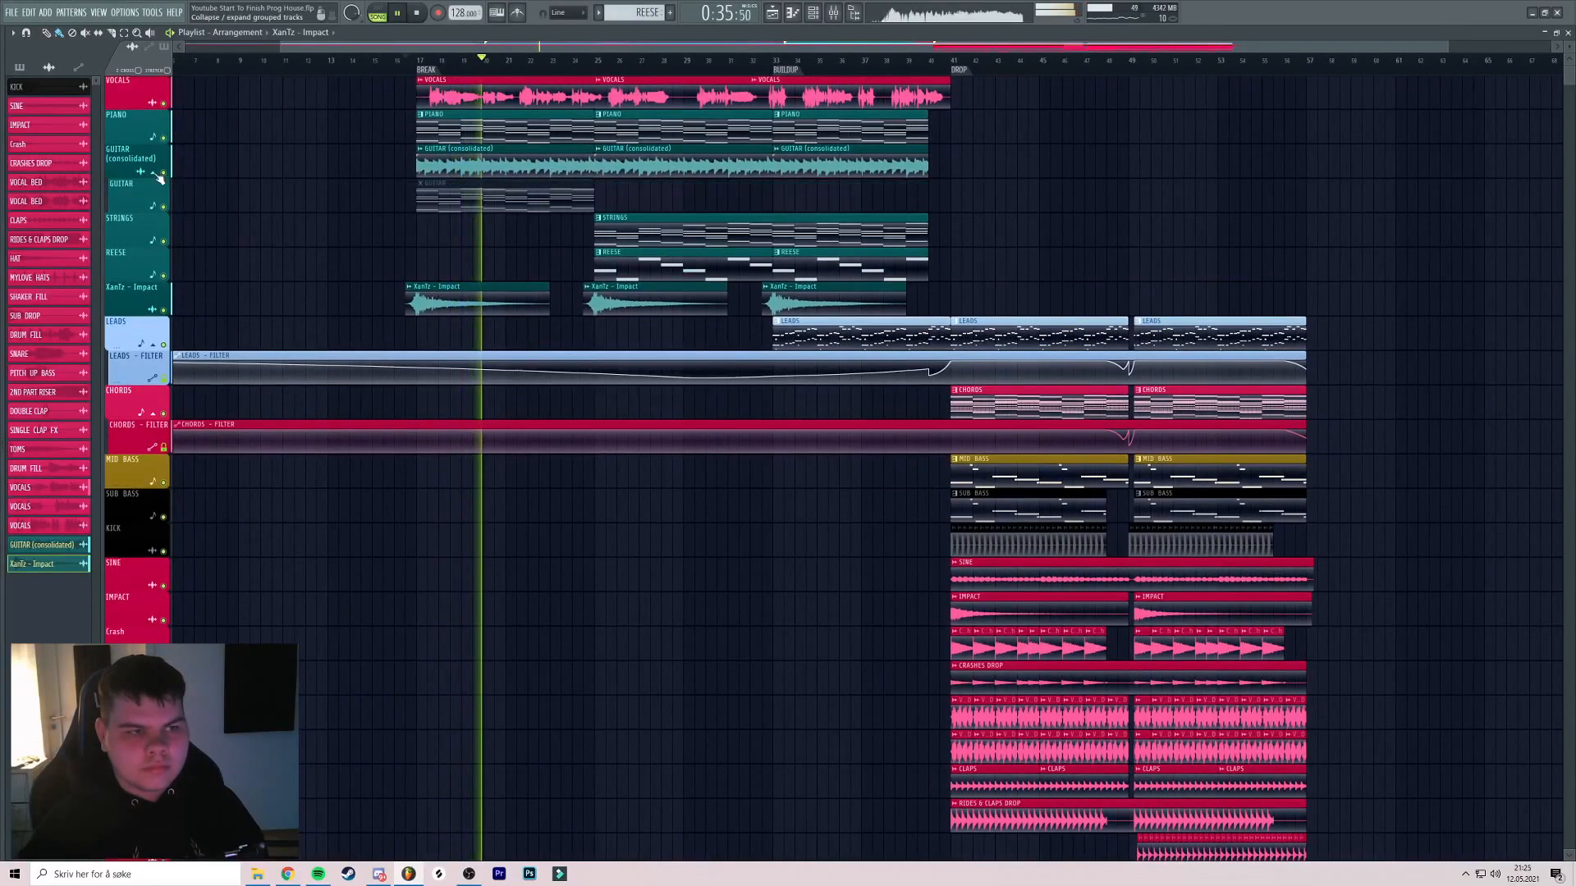
left_click(160, 175)
scroll(545, 194, "up", 2)
scroll(640, 164, "down", 3)
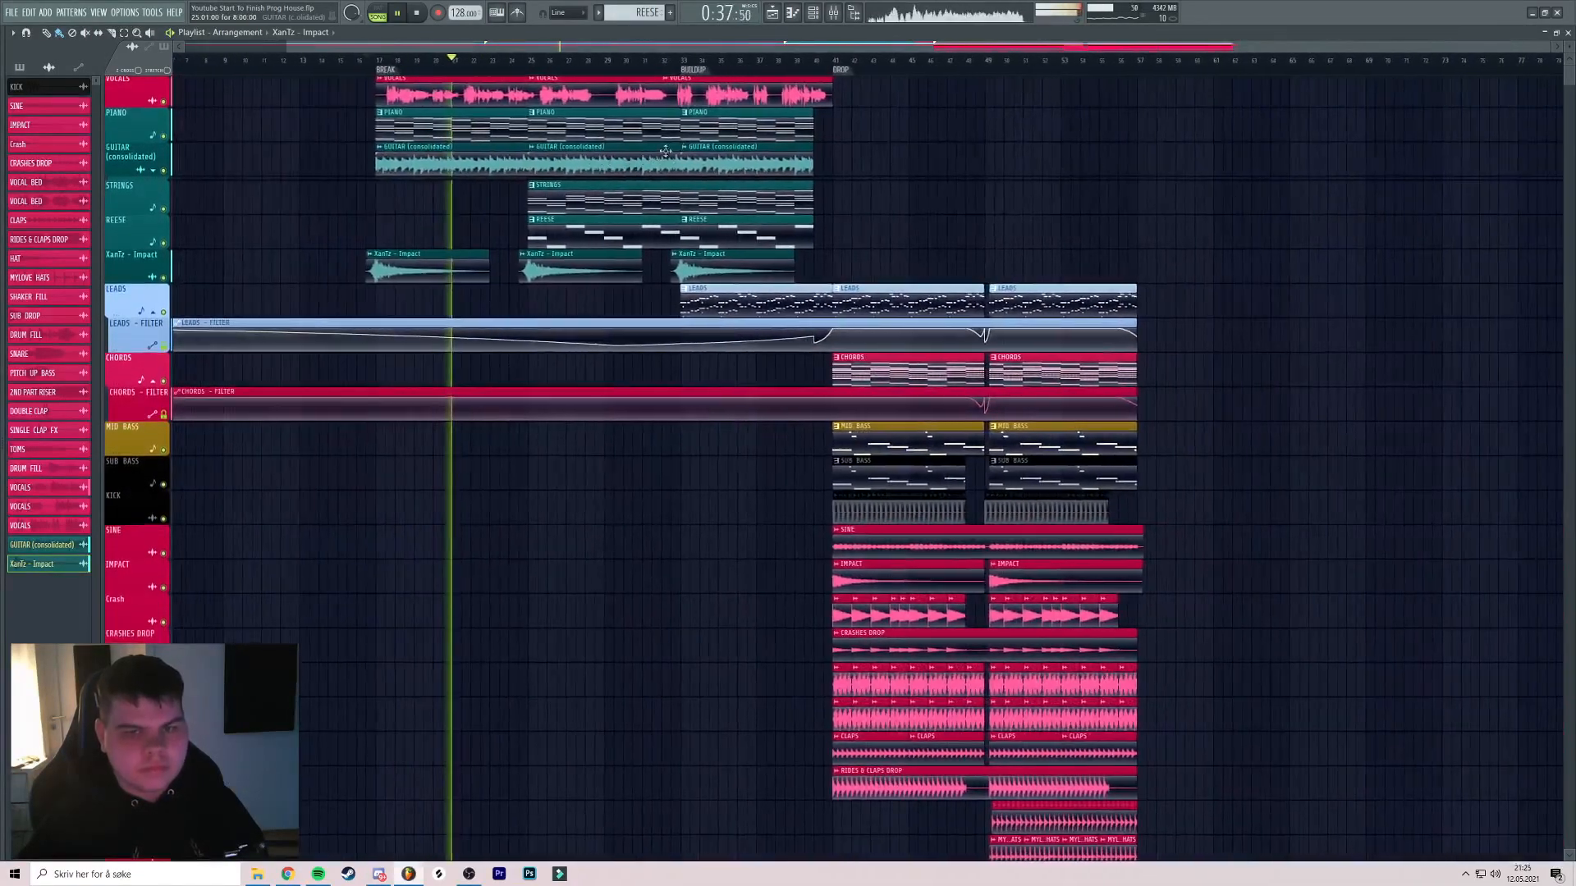
left_click(840, 16)
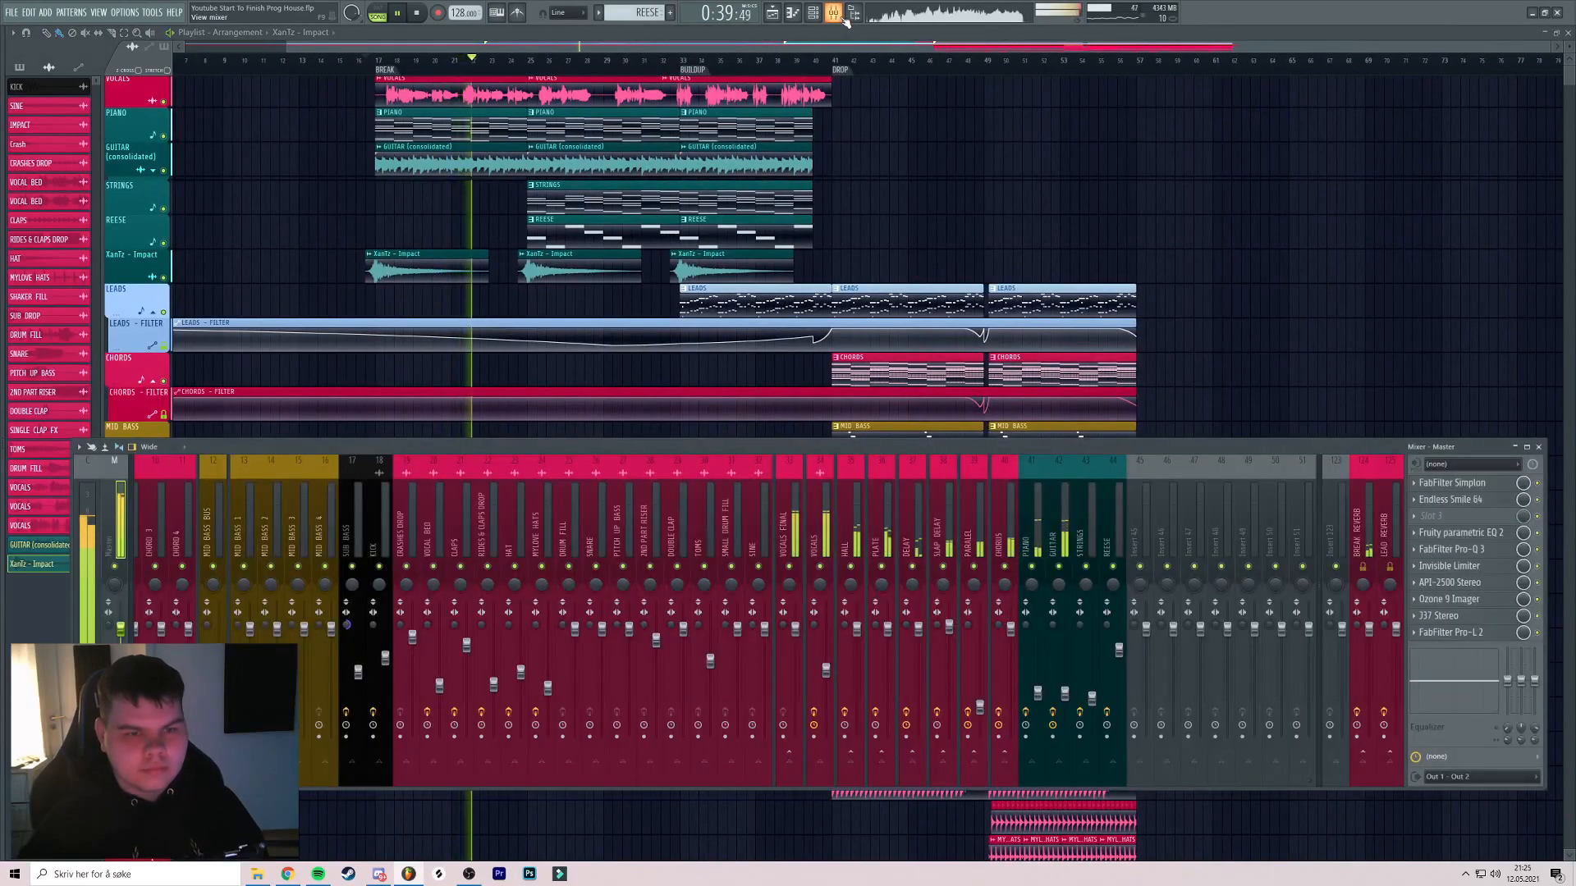
Insert three empty tracks, Track 8 to Track 10, directly above LEADS
left_click(846, 19)
scroll(247, 272, "down", 2)
scroll(246, 272, "up", 2)
right_click(145, 286)
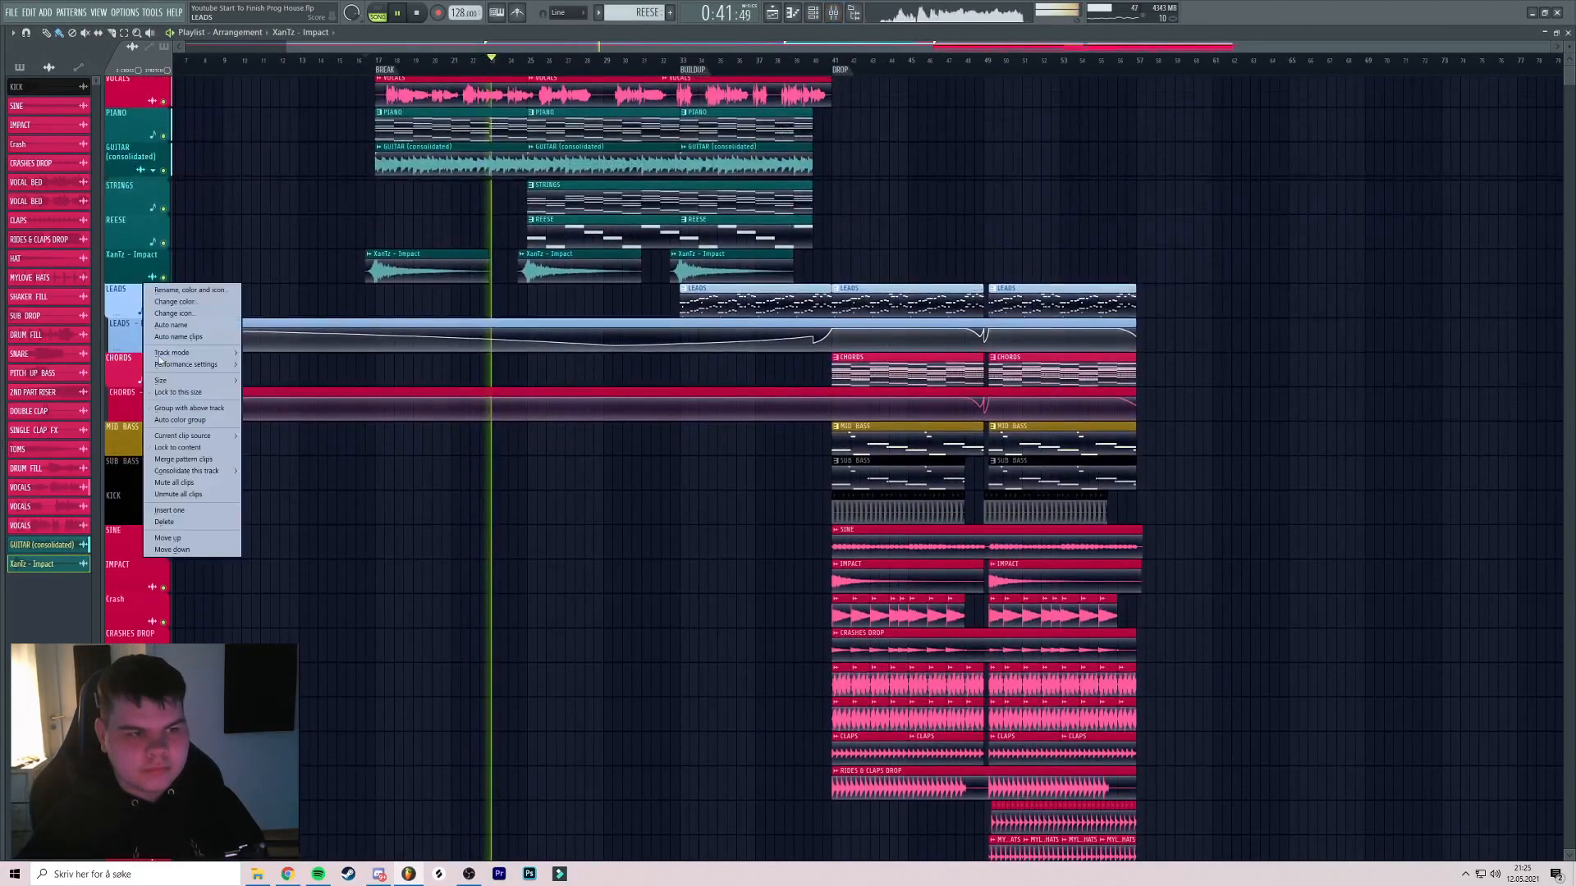
left_click(174, 509)
right_click(145, 320)
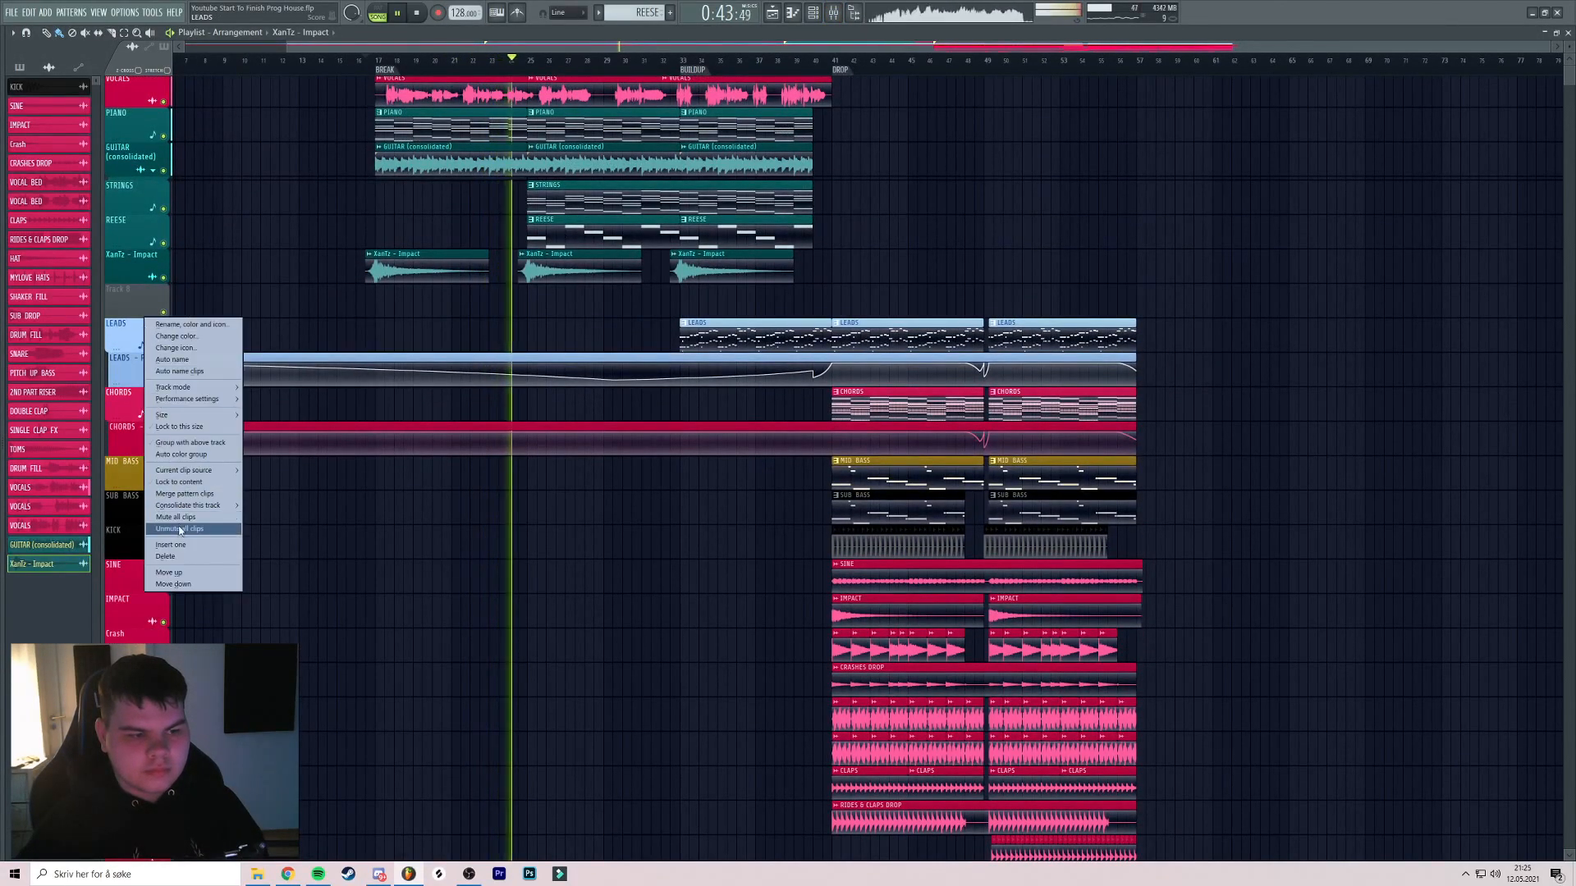
left_click(171, 543)
right_click(125, 351)
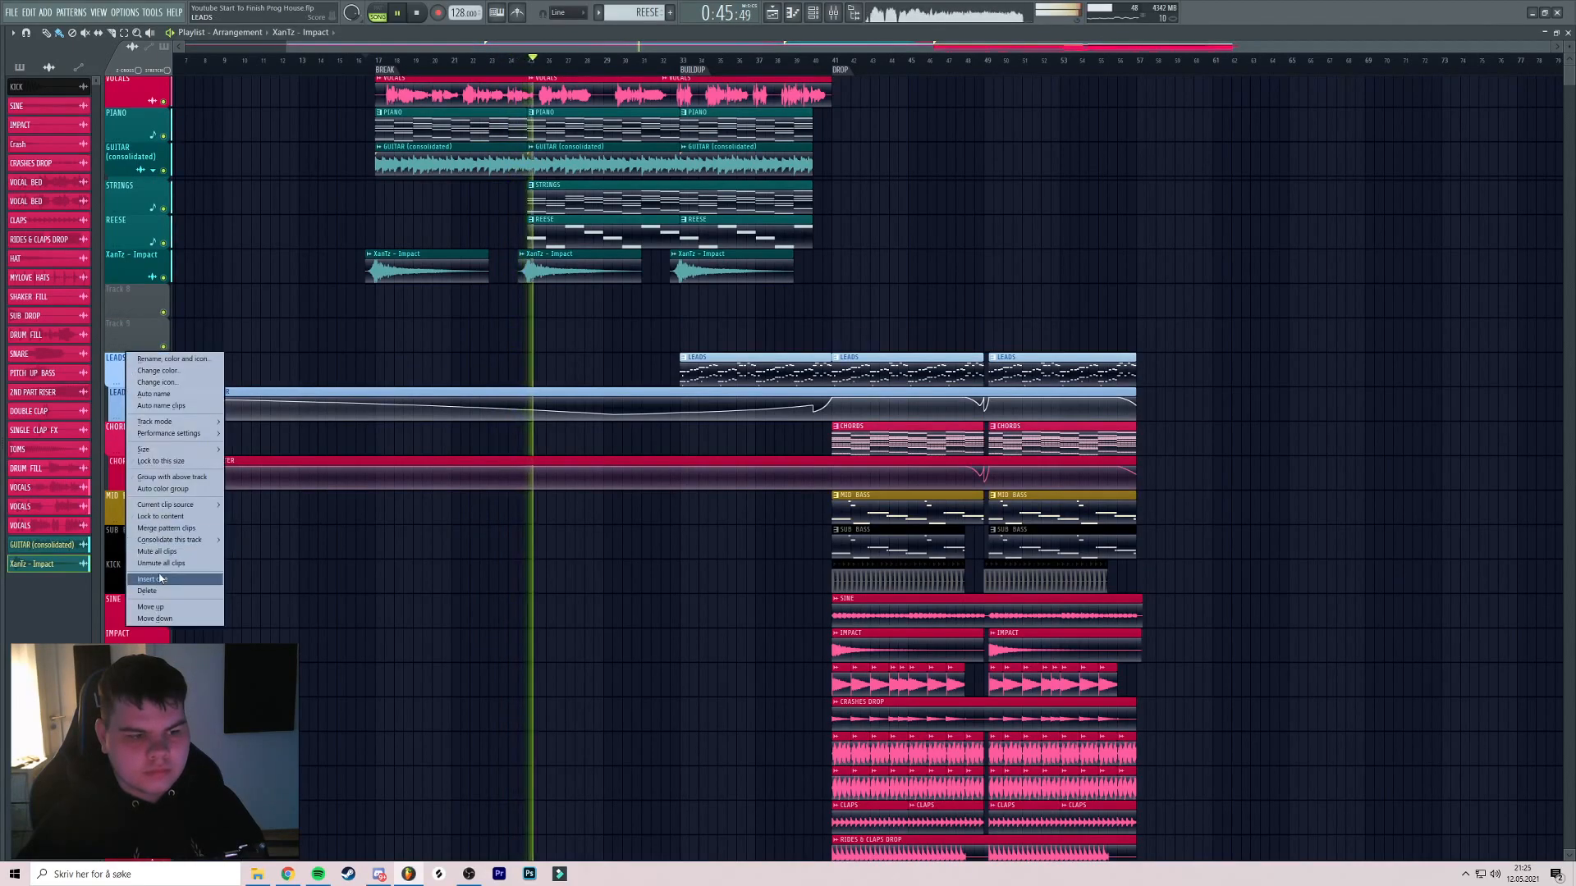
left_click(168, 532)
scroll(558, 280, "down", 1)
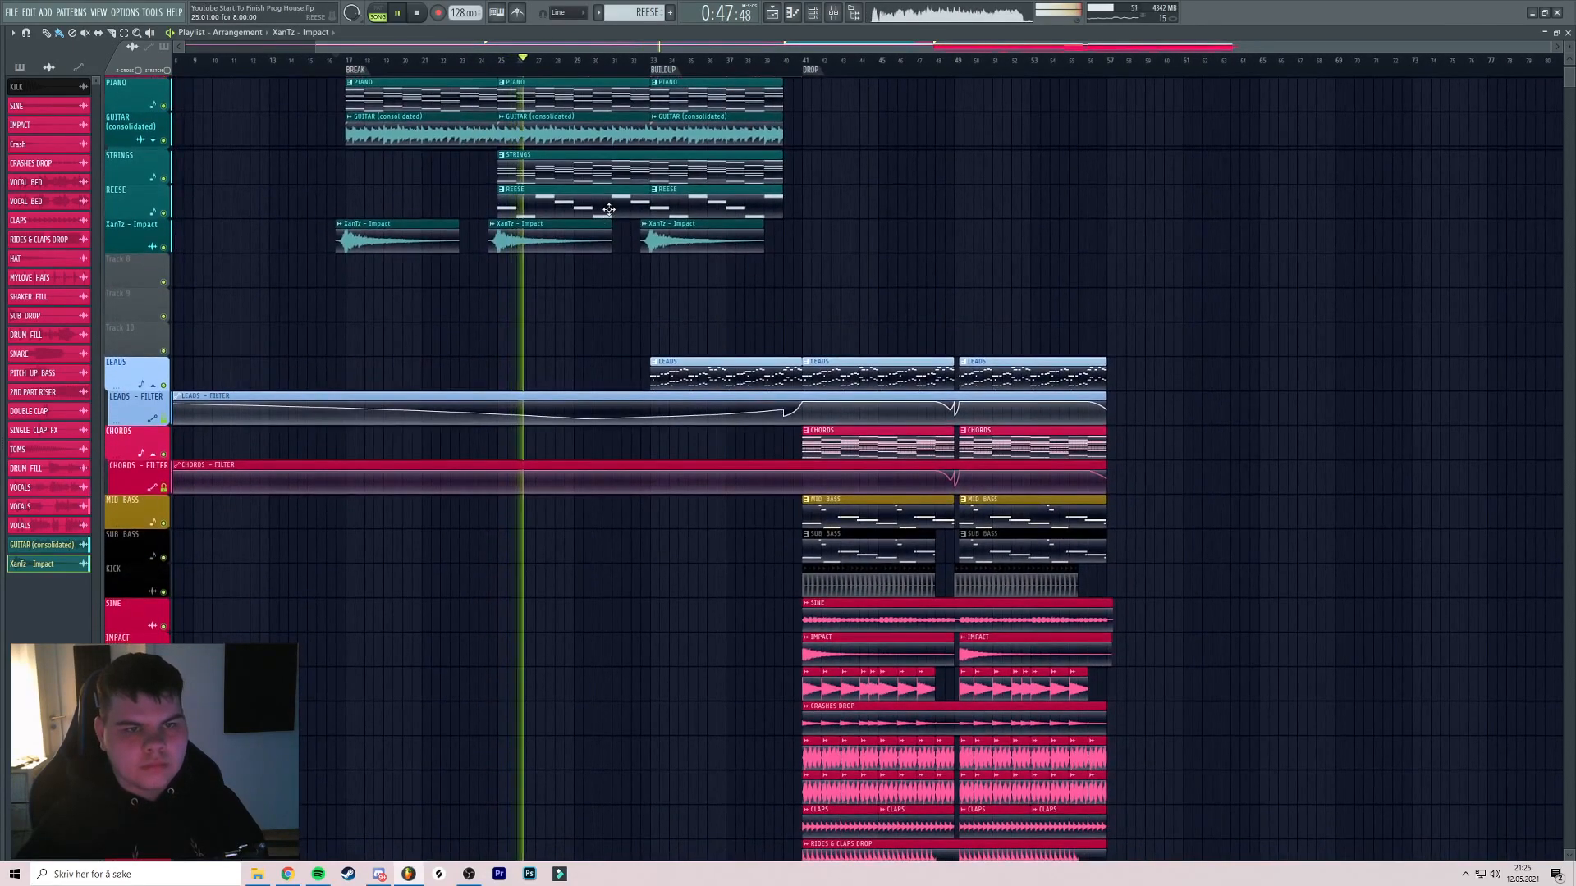
left_click(833, 14)
left_click(833, 14)
Browse the sample library, hiding and reshowing it with Alt+F8
mouse_move(2, 545)
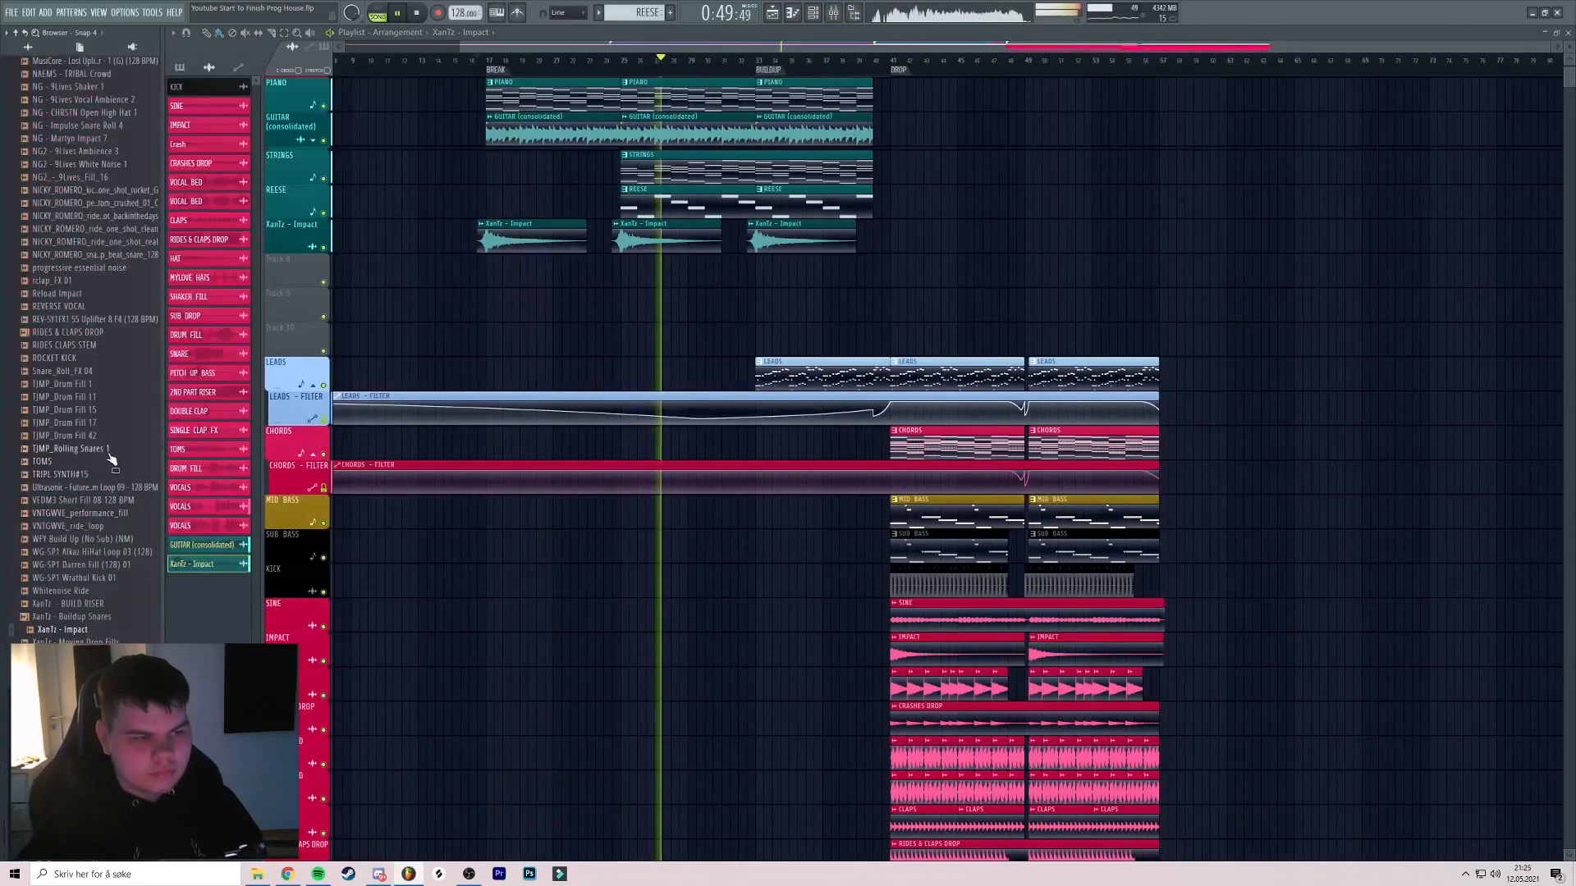
scroll(112, 459, "up", 15)
scroll(97, 414, "up", 14)
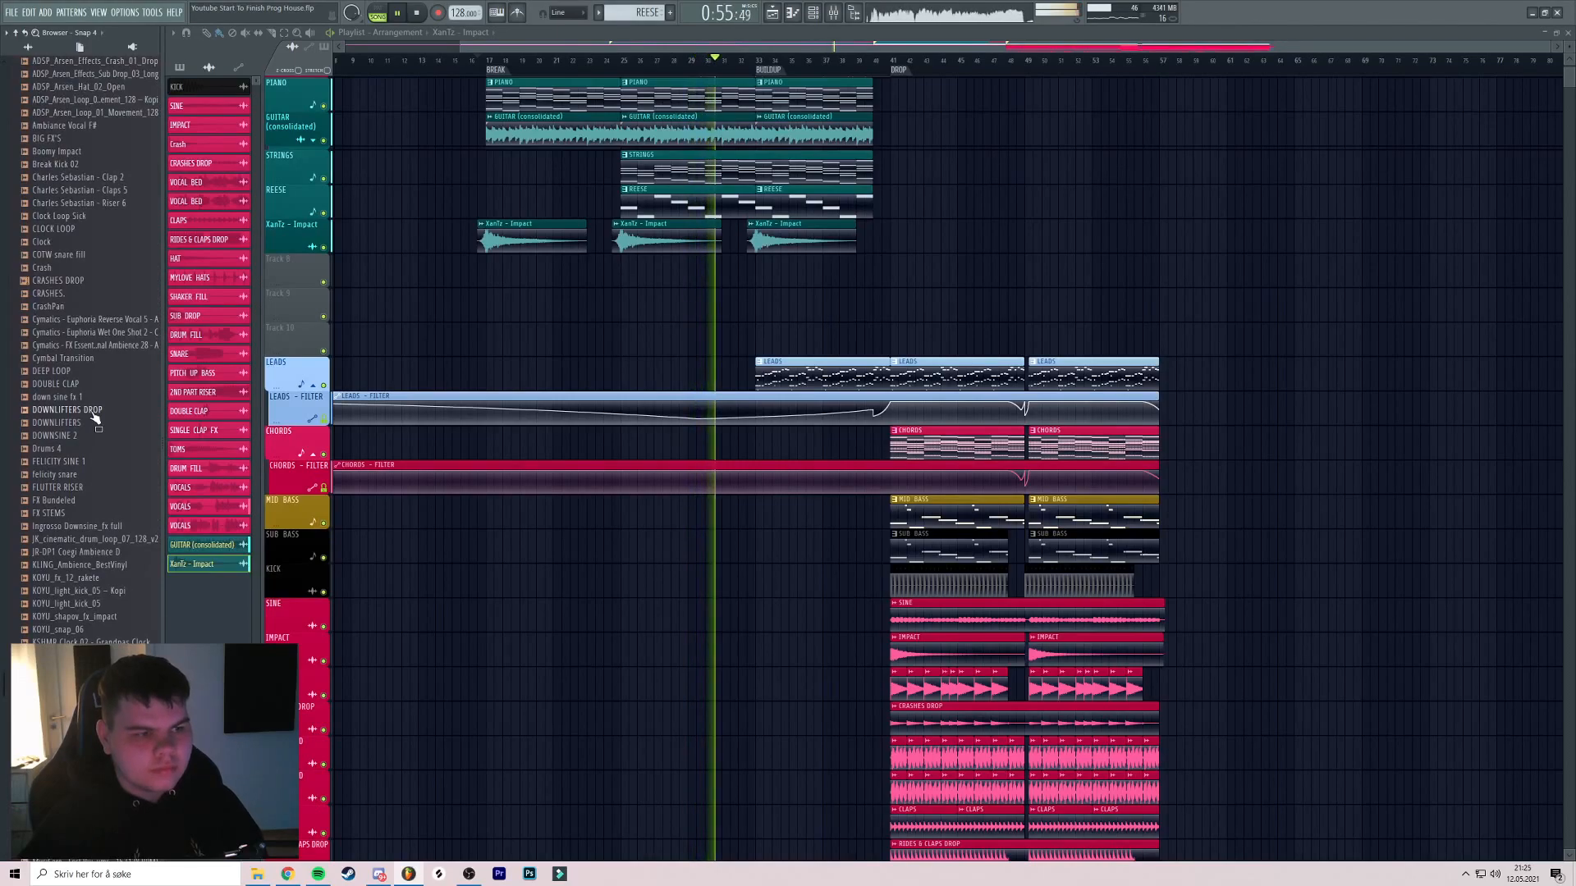
scroll(96, 418, "up", 12)
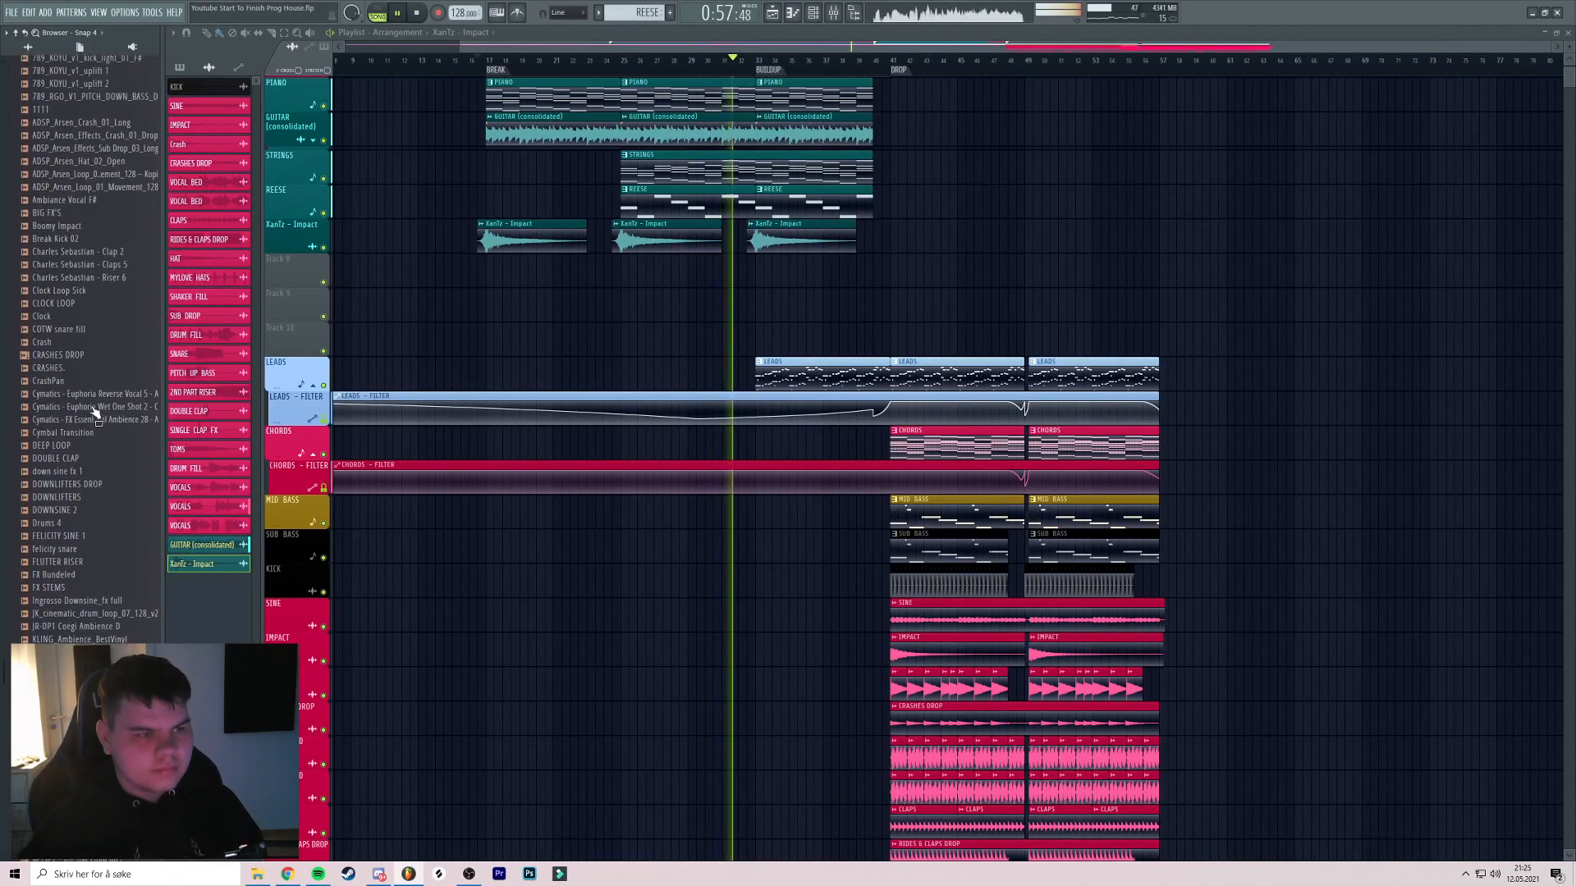
scroll(94, 362, "up", 6)
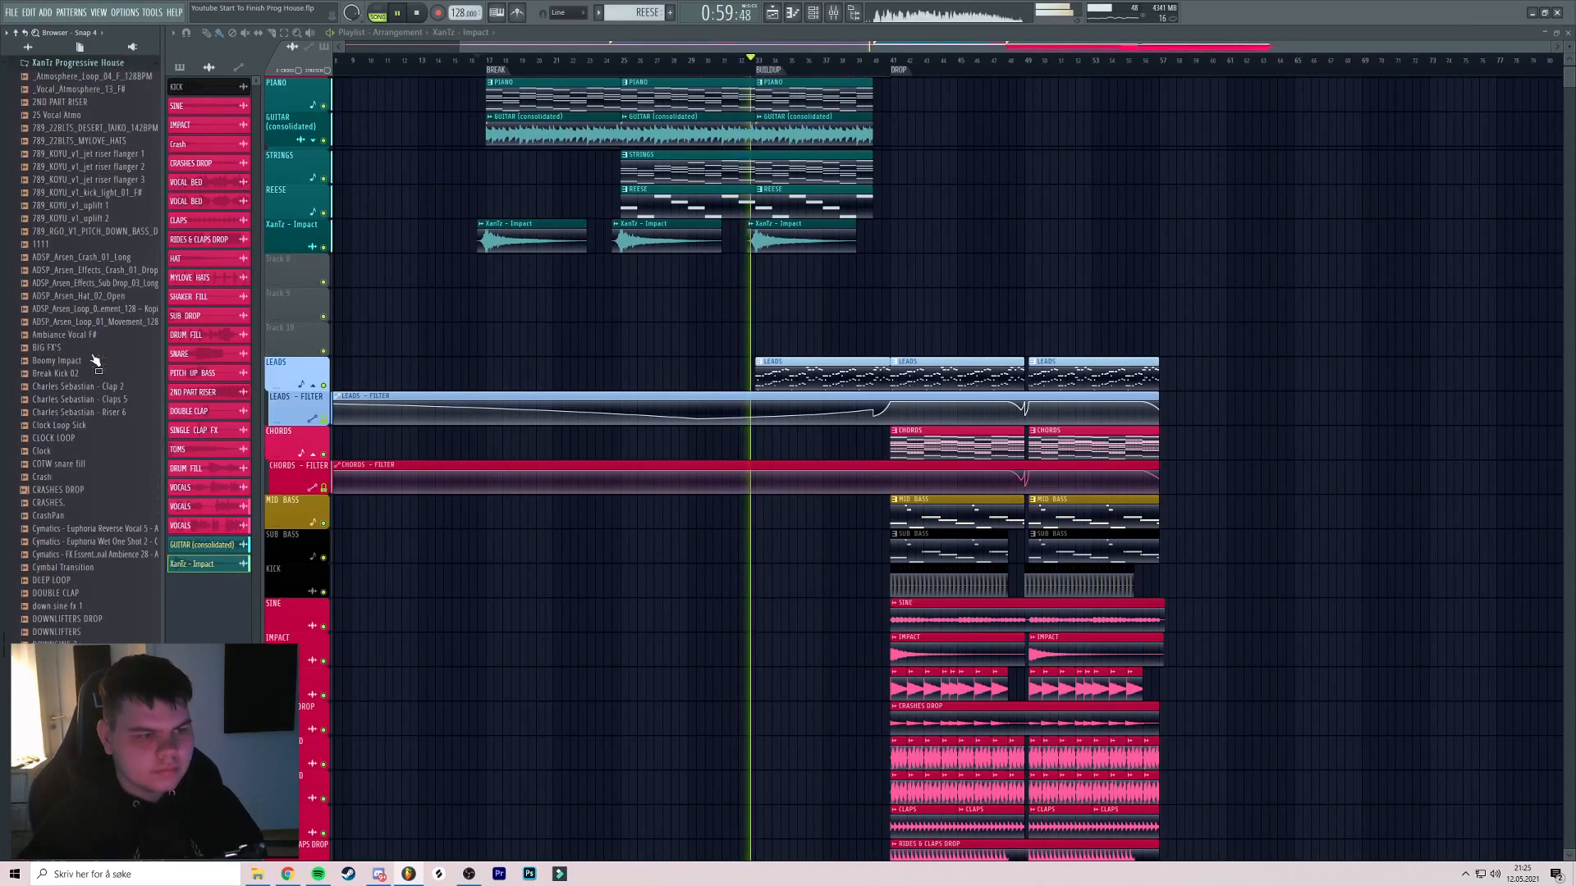
scroll(91, 312, "down", 12)
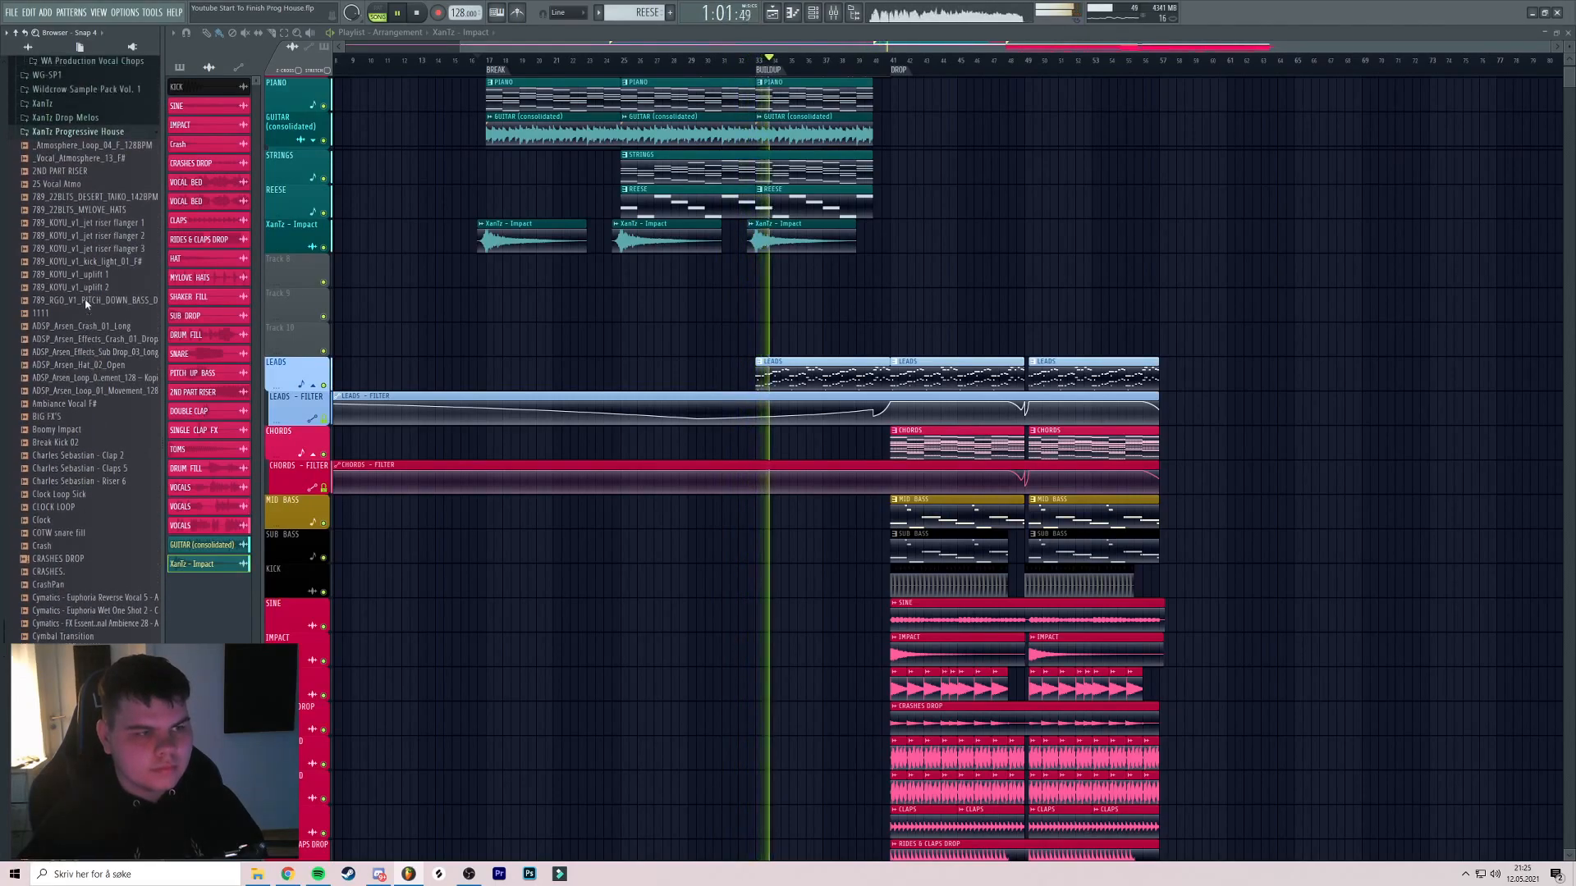
key("alt+F8")
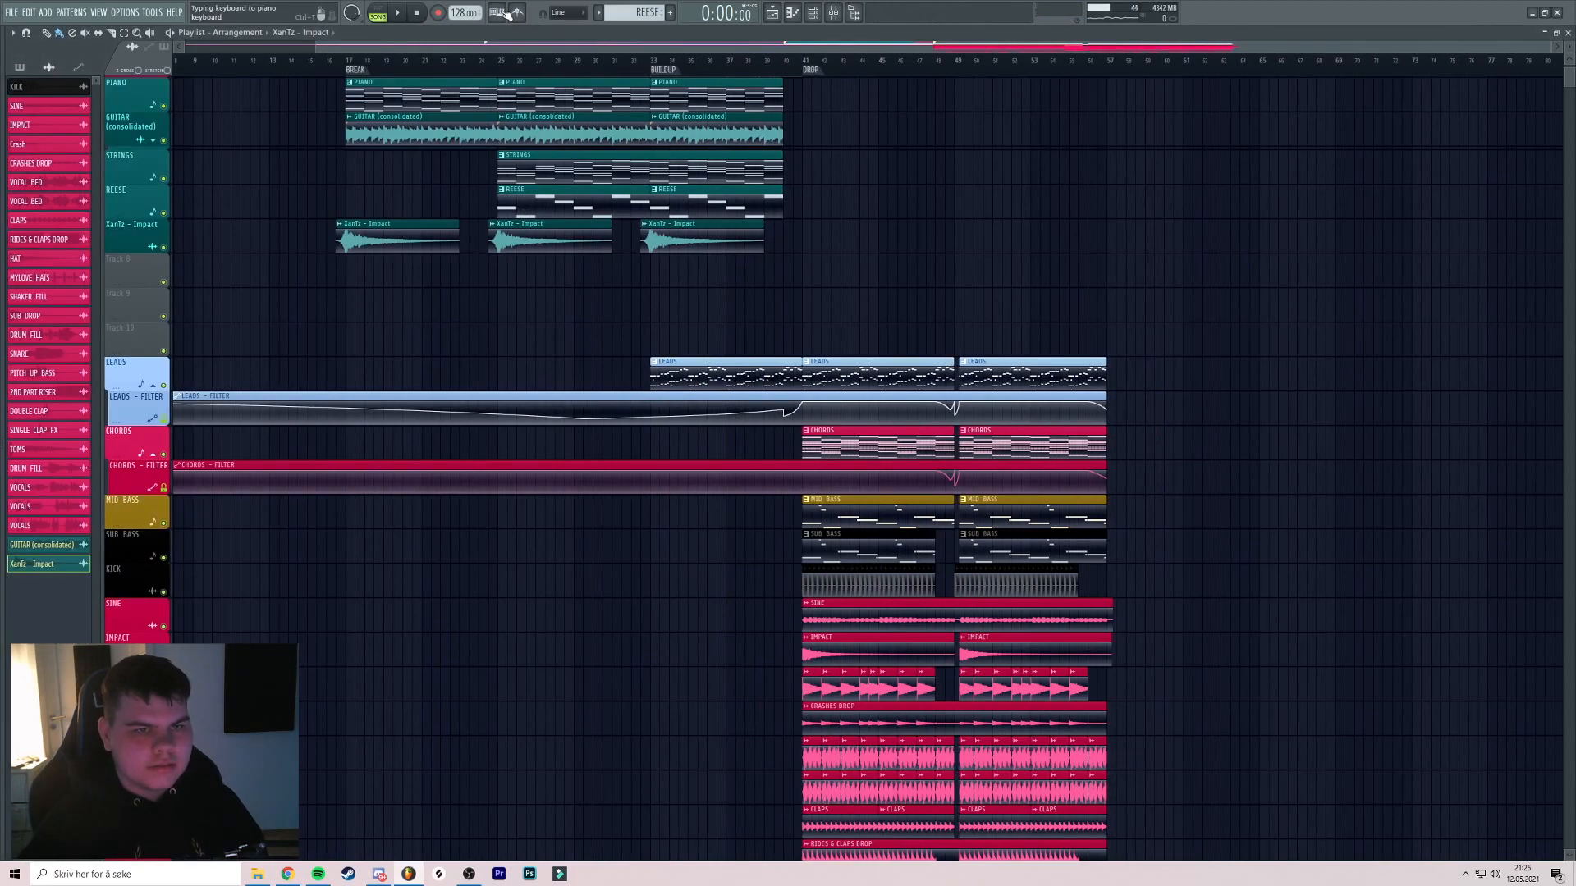
key("alt+F8")
scroll(47, 259, "down", 20)
scroll(66, 274, "up", 10)
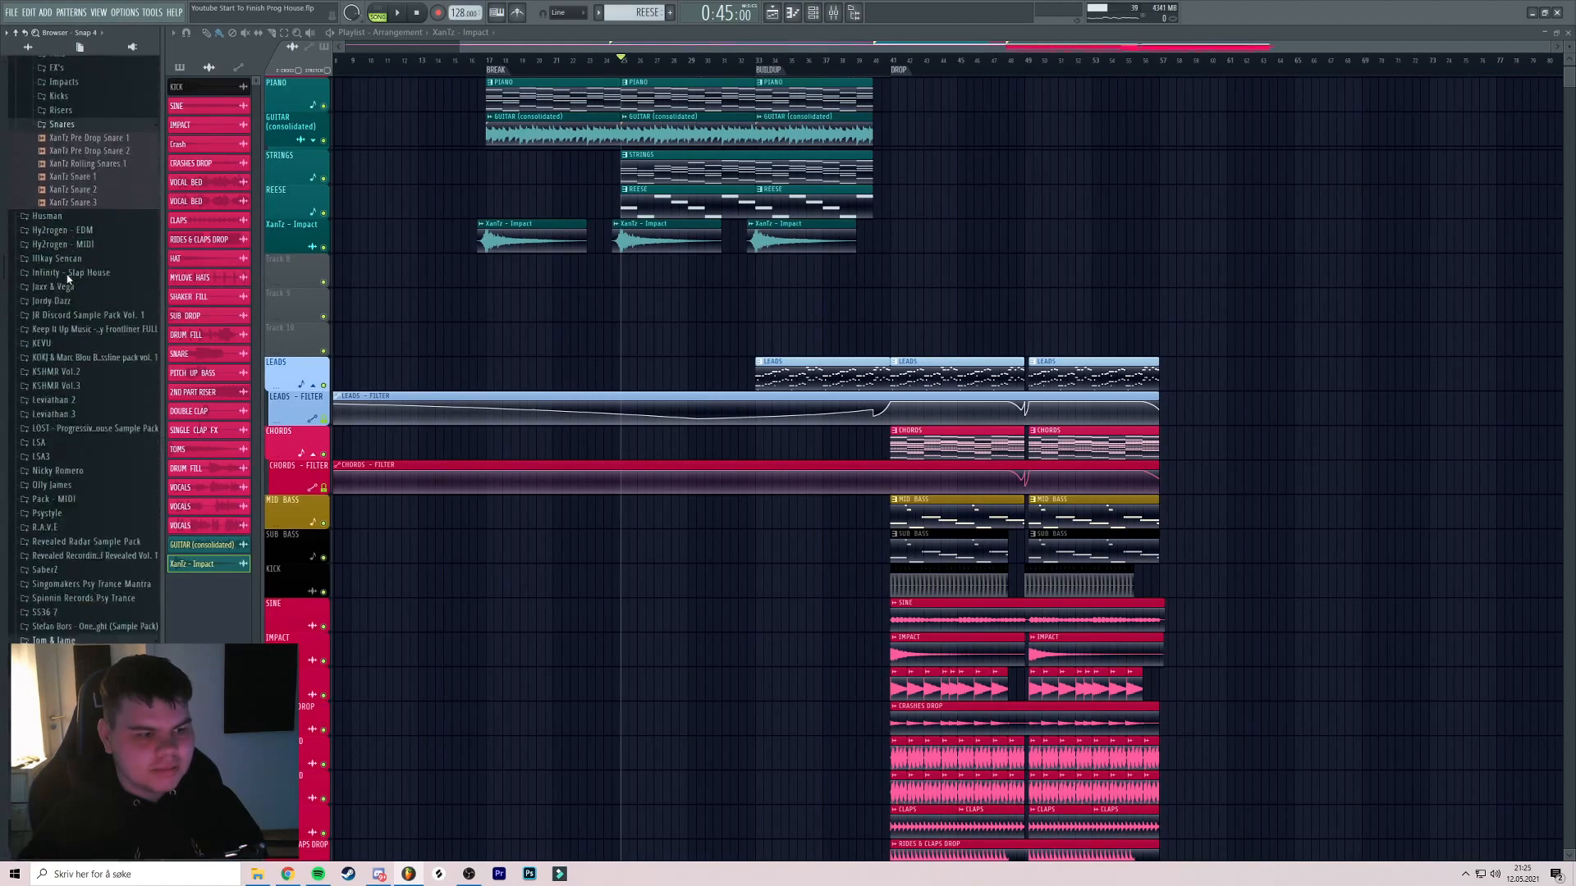
scroll(78, 246, "up", 2)
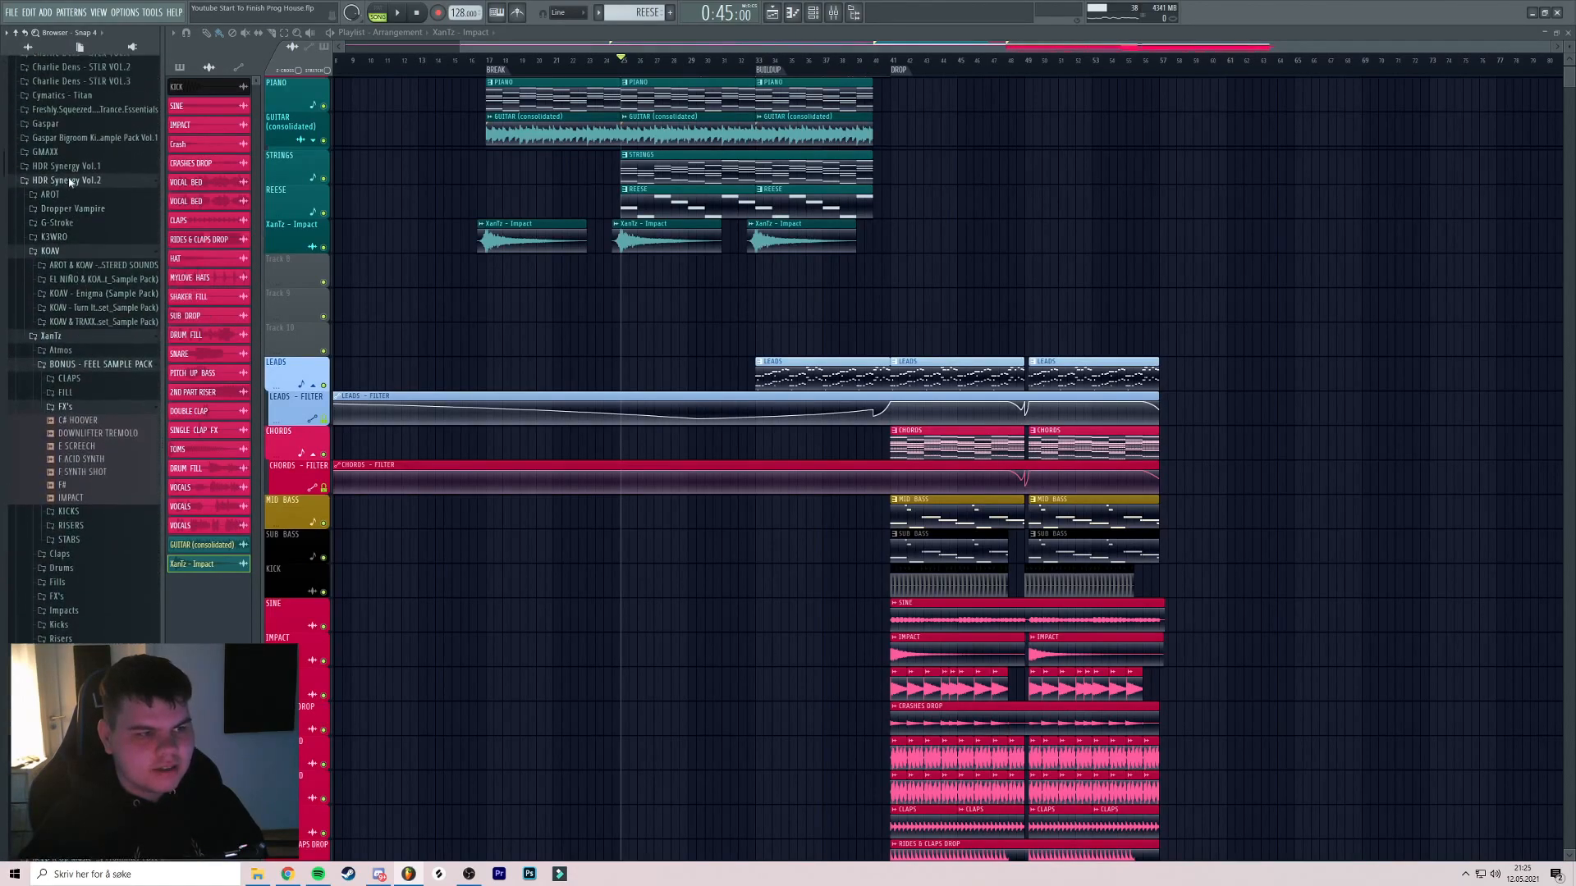
Collapse HDR Synergy Vol.2 and expand KSHMR Vol.3 > KSHMR_Drums > KSHMR_Snaps
left_click(63, 225)
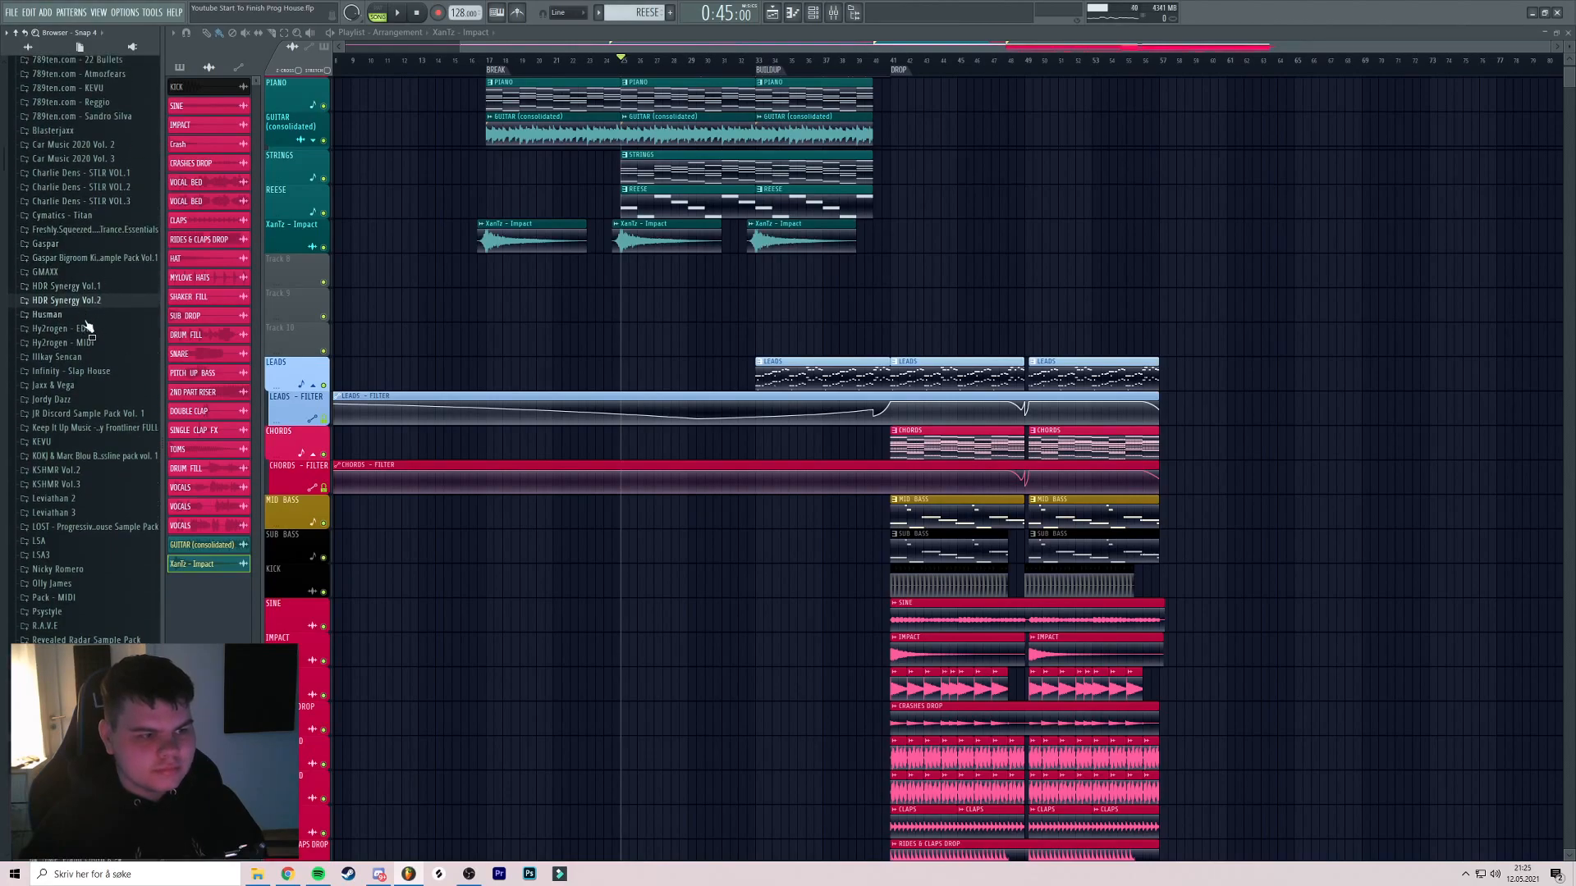
left_click(74, 406)
scroll(83, 386, "down", 2)
left_click(72, 344)
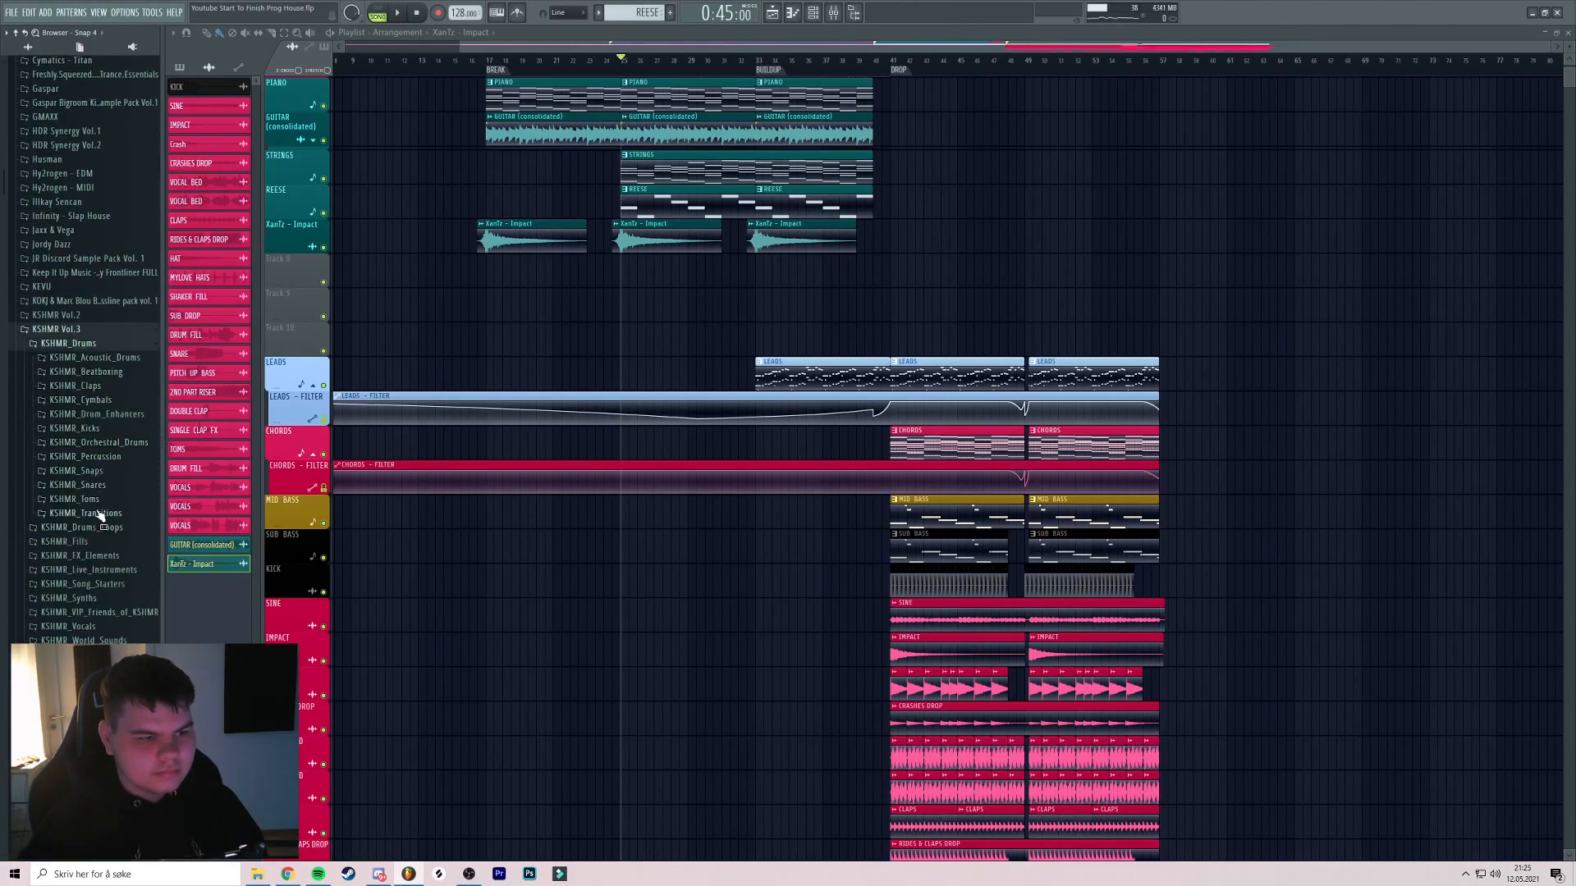
left_click(82, 472)
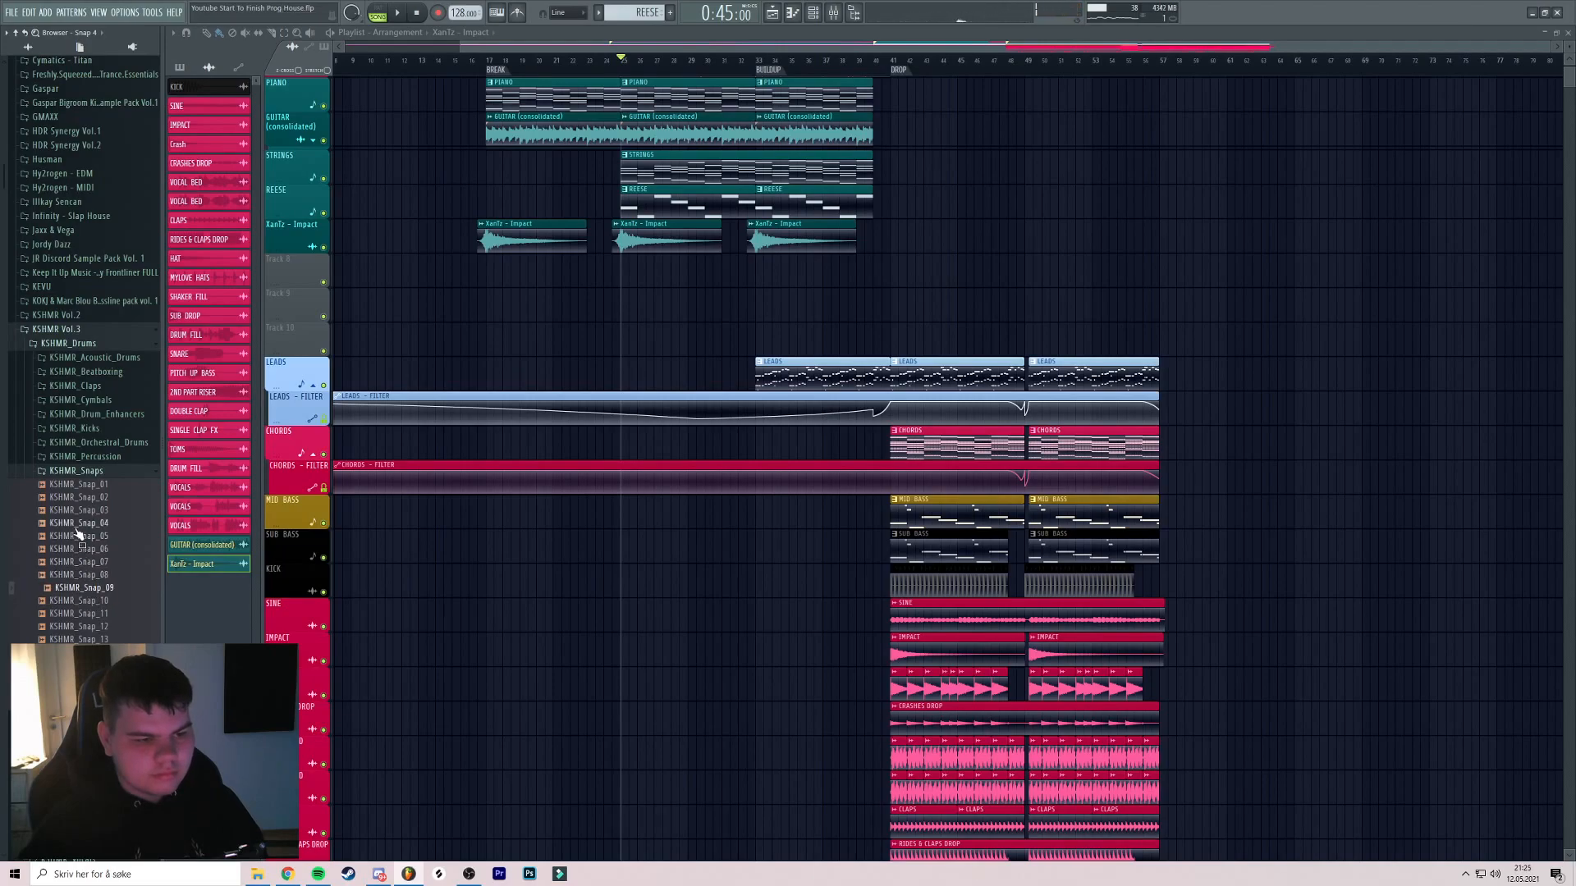
Place KSHMR_Snap_04 on Track 8 around bar 25.5 and remove the extra clip
left_click_drag(77, 529, 522, 280)
scroll(490, 288, "up", 5)
key("space")
scroll(562, 308, "up", 3)
left_click_drag(726, 284, 447, 306)
key("space")
key("space")
key("space")
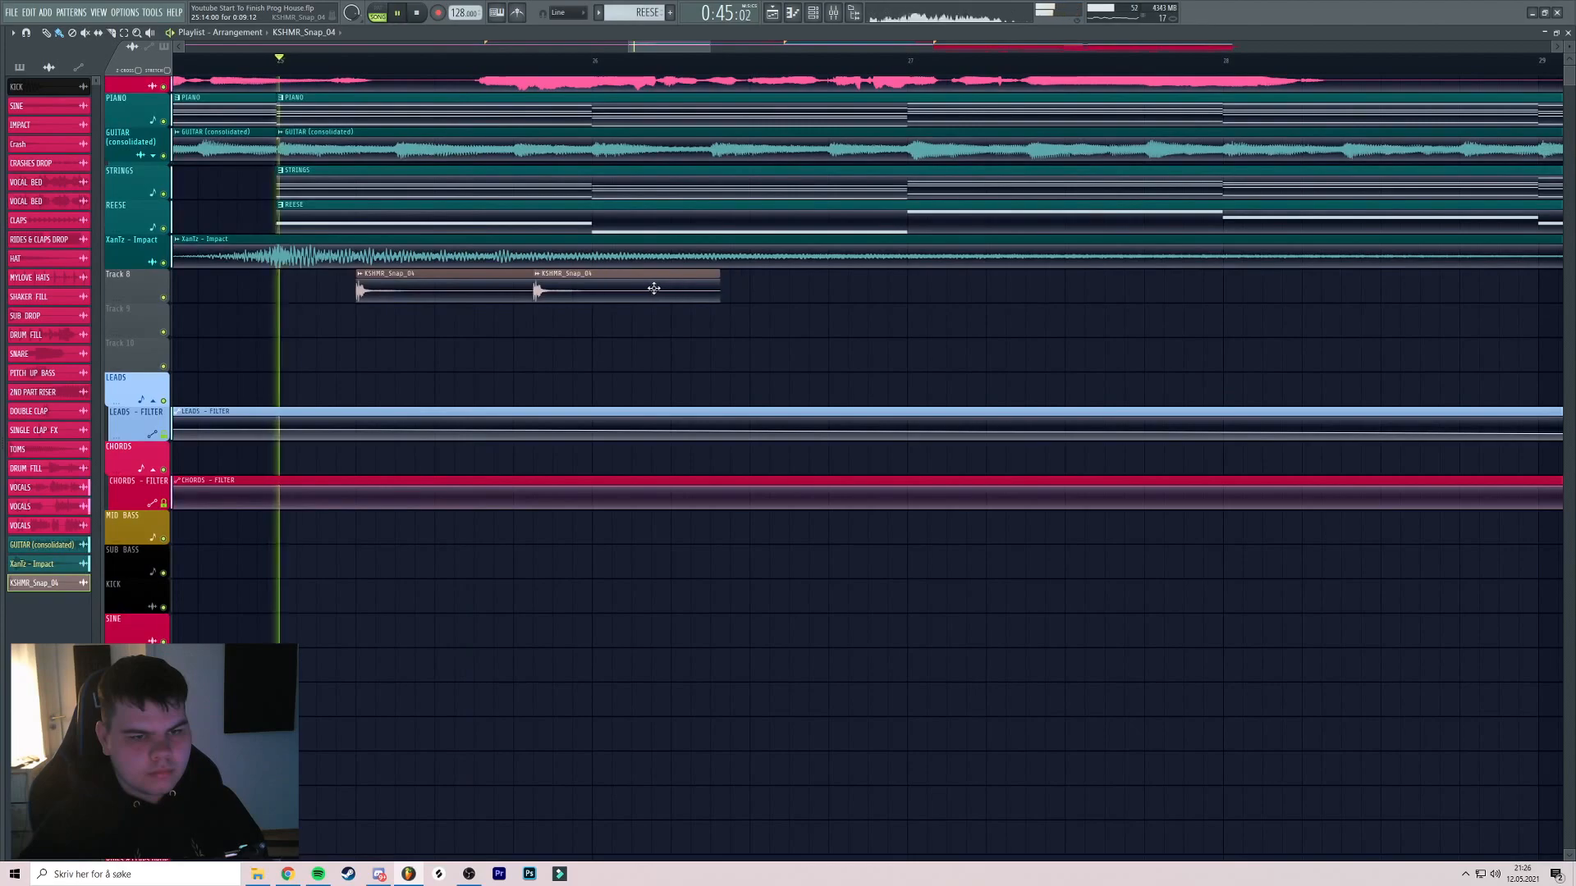
right_click(547, 288)
key("space")
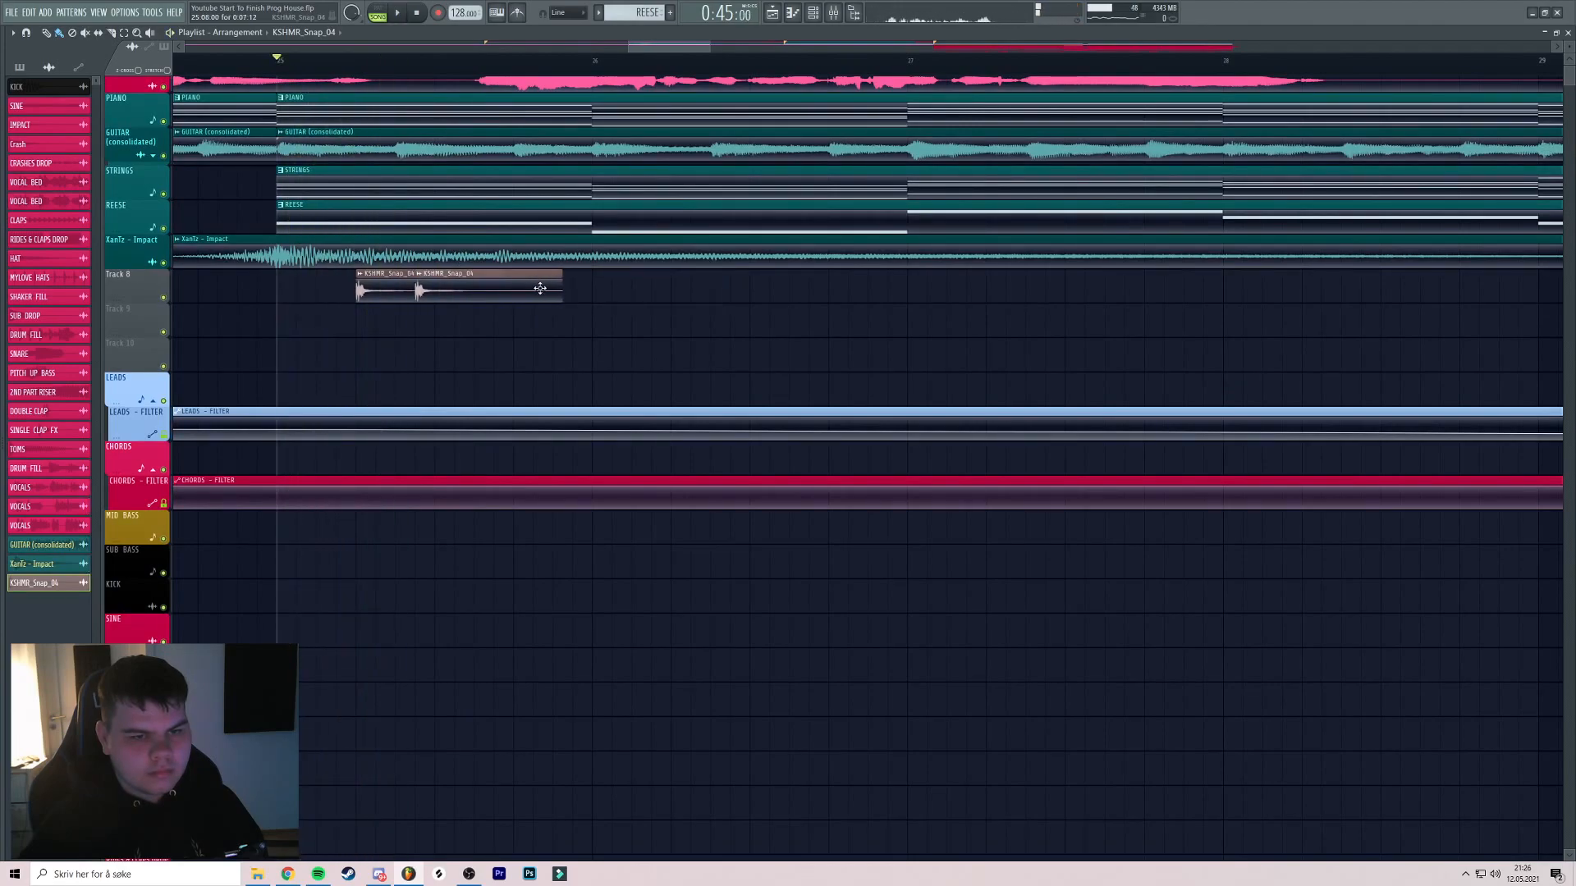
key("space")
scroll(719, 289, "down", 3)
Clone the snap clips repeatedly, doubling them from two to four to eight
left_click_drag(775, 287, 578, 293)
mouse_move(585, 294)
left_mouse_down()
mouse_move(731, 295)
mouse_move(656, 306)
left_mouse_up()
scroll(656, 306, "down", 2)
left_click_drag(821, 303, 738, 294)
mouse_move(723, 291)
left_mouse_down()
mouse_move(496, 284)
mouse_move(707, 292)
mouse_move(678, 291)
left_mouse_up()
mouse_move(680, 291)
left_mouse_down()
mouse_move(351, 278)
mouse_move(648, 291)
mouse_move(539, 292)
left_mouse_up()
scroll(648, 293, "down", 3)
scroll(535, 293, "down", 3)
Extend the snap roll up to the drop and save the project
left_click_drag(702, 288, 645, 289)
mouse_move(651, 289)
left_mouse_down()
mouse_move(331, 292)
mouse_move(617, 287)
left_mouse_up()
scroll(604, 287, "up", 3)
scroll(578, 290, "down", 2)
left_click(624, 298, "ctrl")
key("ctrl+s")
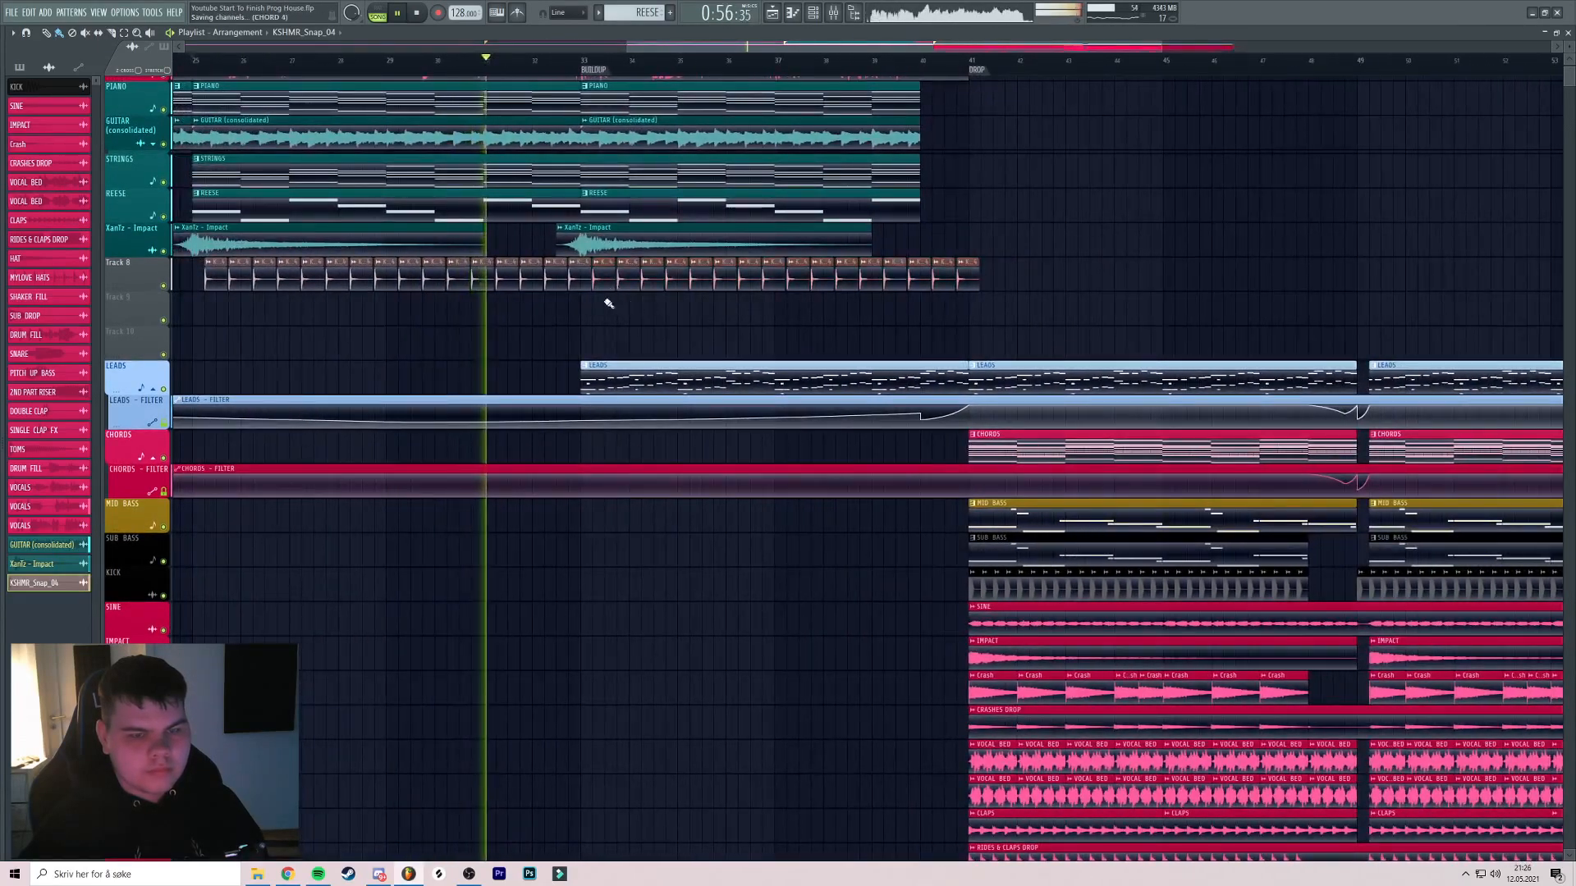
scroll(692, 296, "up", 4)
left_click_drag(630, 287, 705, 285)
Rename the snap channel to SNAPS and color it teal
scroll(708, 285, "down", 2)
double_click(670, 277)
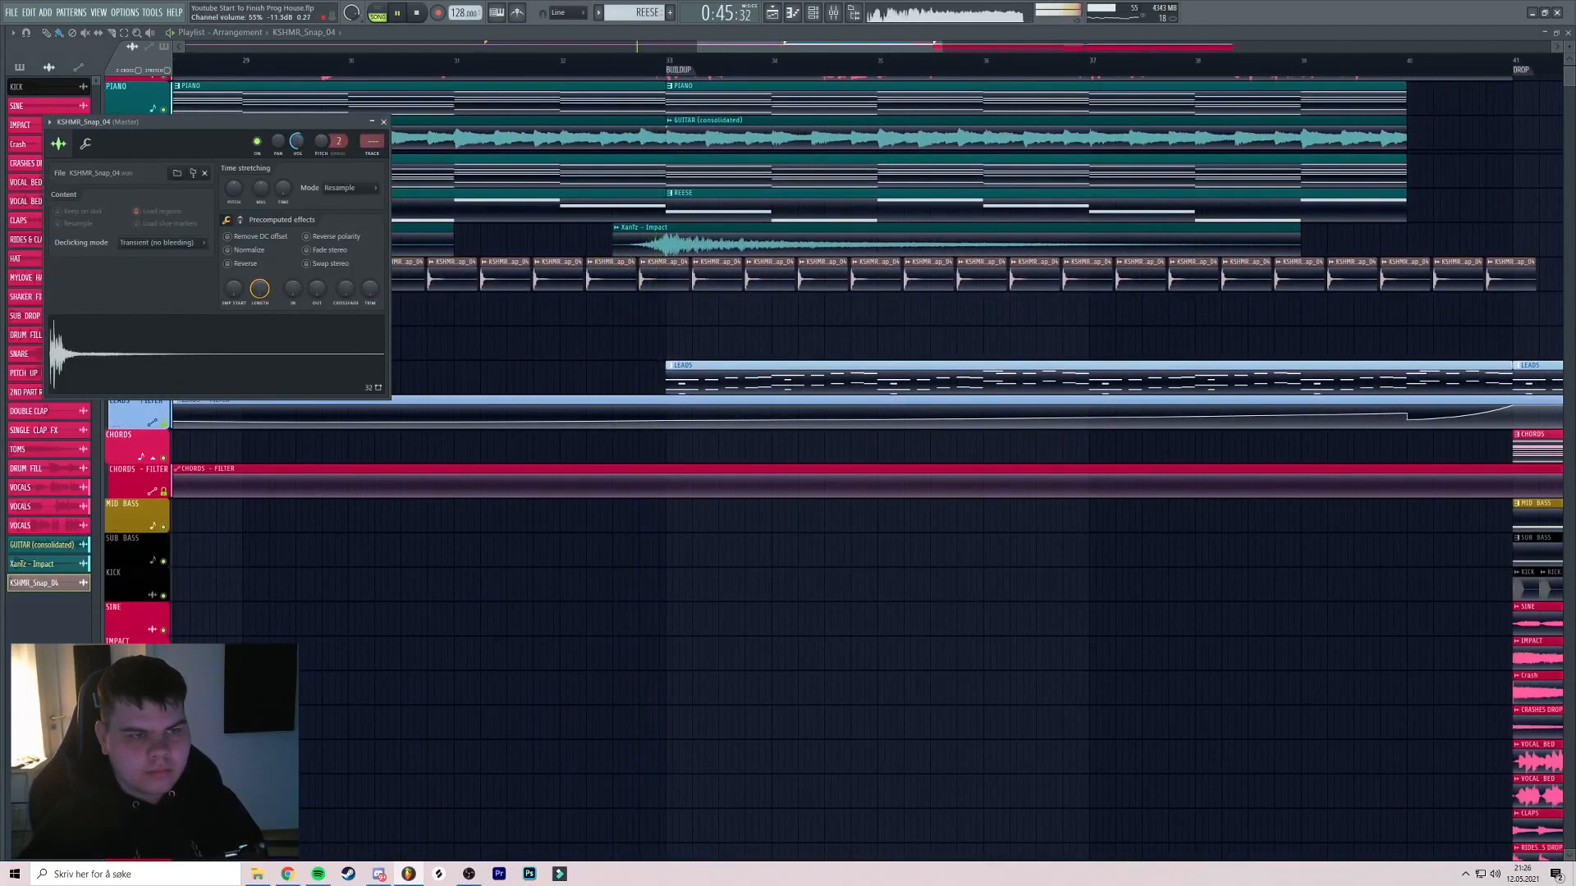
left_click(385, 123)
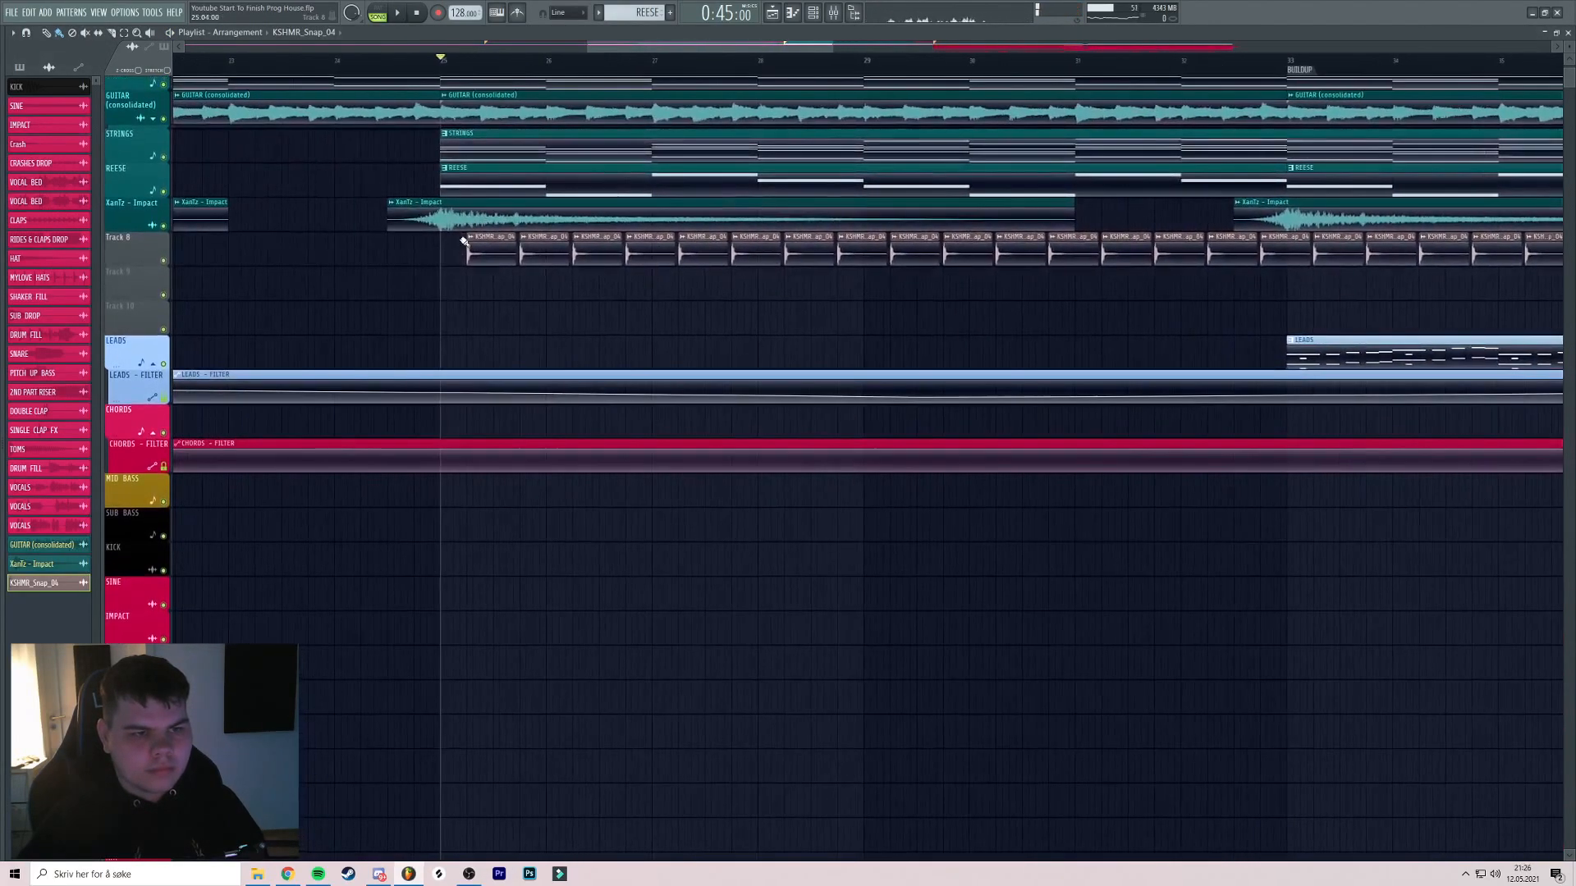
right_click(469, 238)
left_click(507, 294)
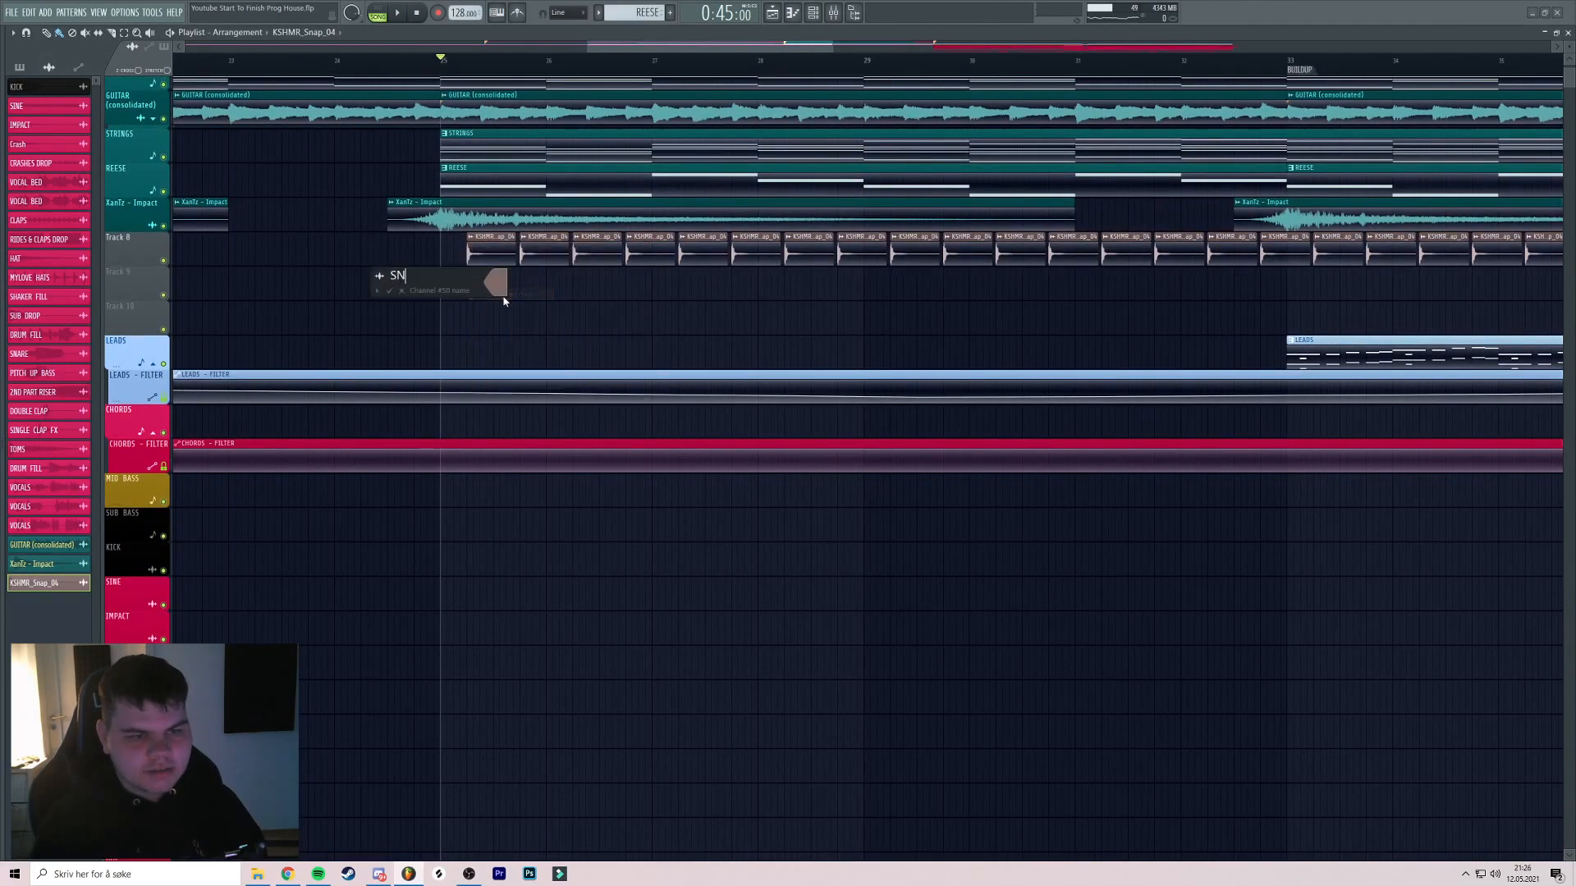
type("SNAPS")
left_click(494, 285)
left_click(535, 481)
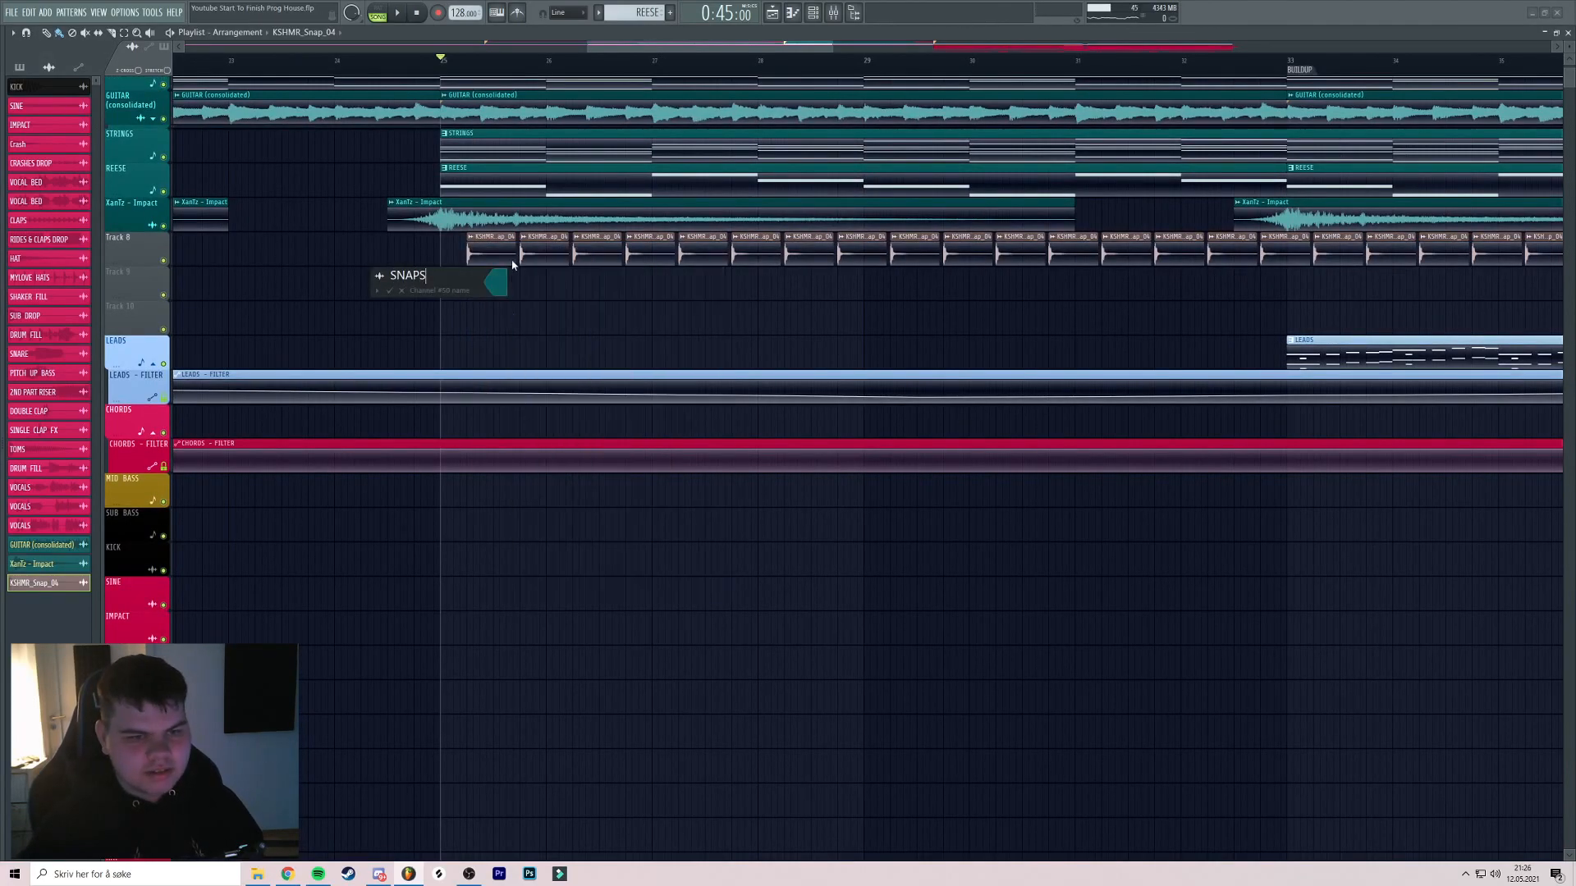
key("Return")
Route SNAPS to its own mixer insert 45 with Ctrl+L and play the song
double_click(485, 252)
key("ctrl+l")
key("space")
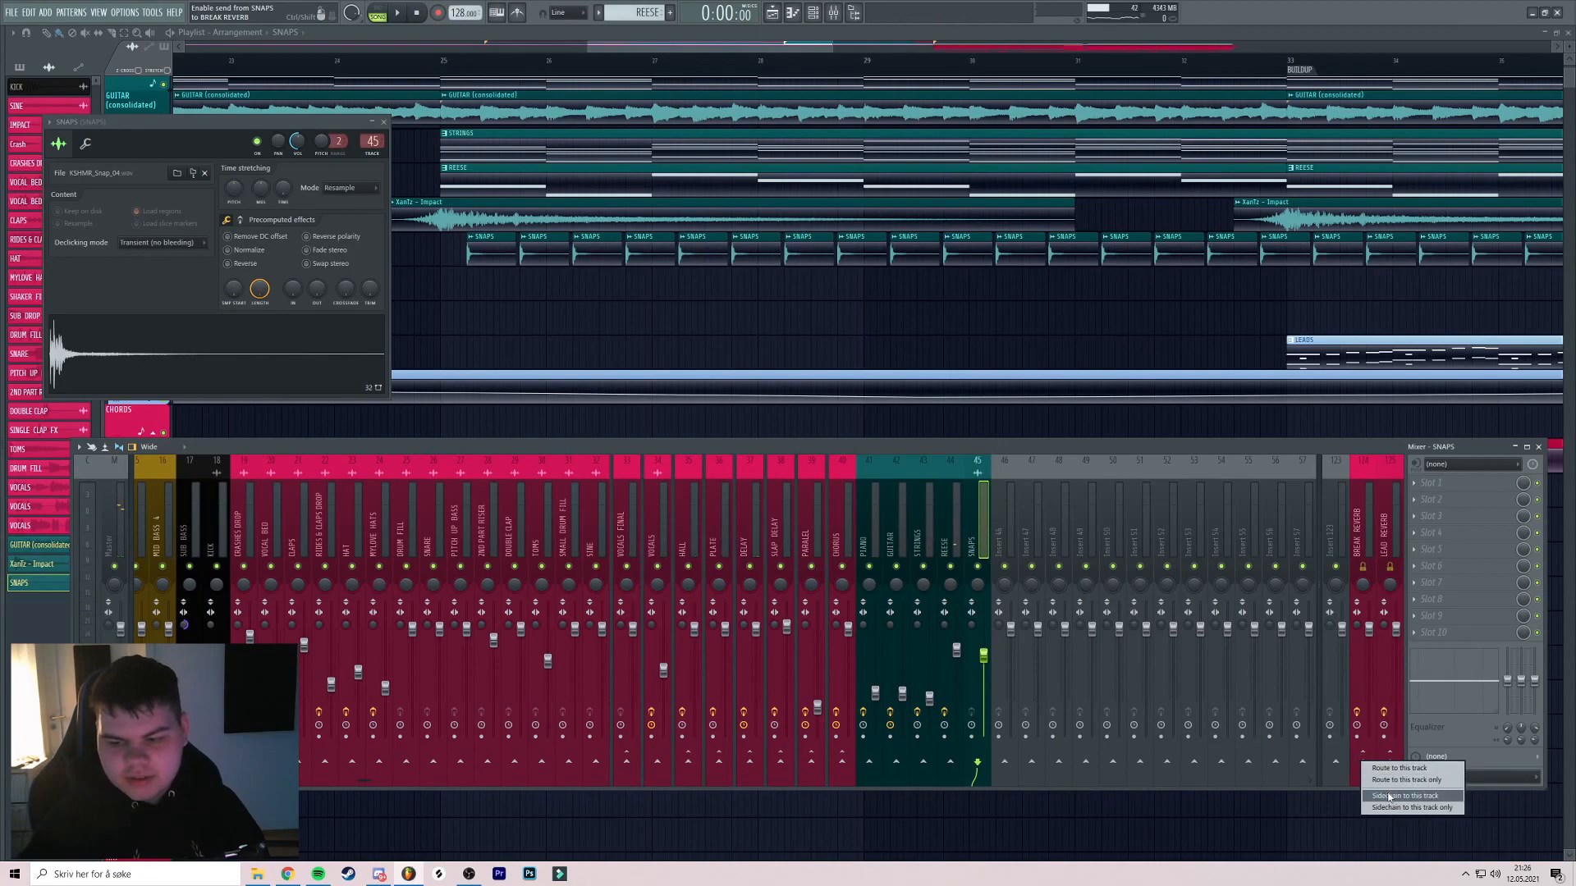
Send the SNAPS mixer track into BREAK REVERB
right_click(975, 567)
left_click(454, 59)
left_click(833, 13)
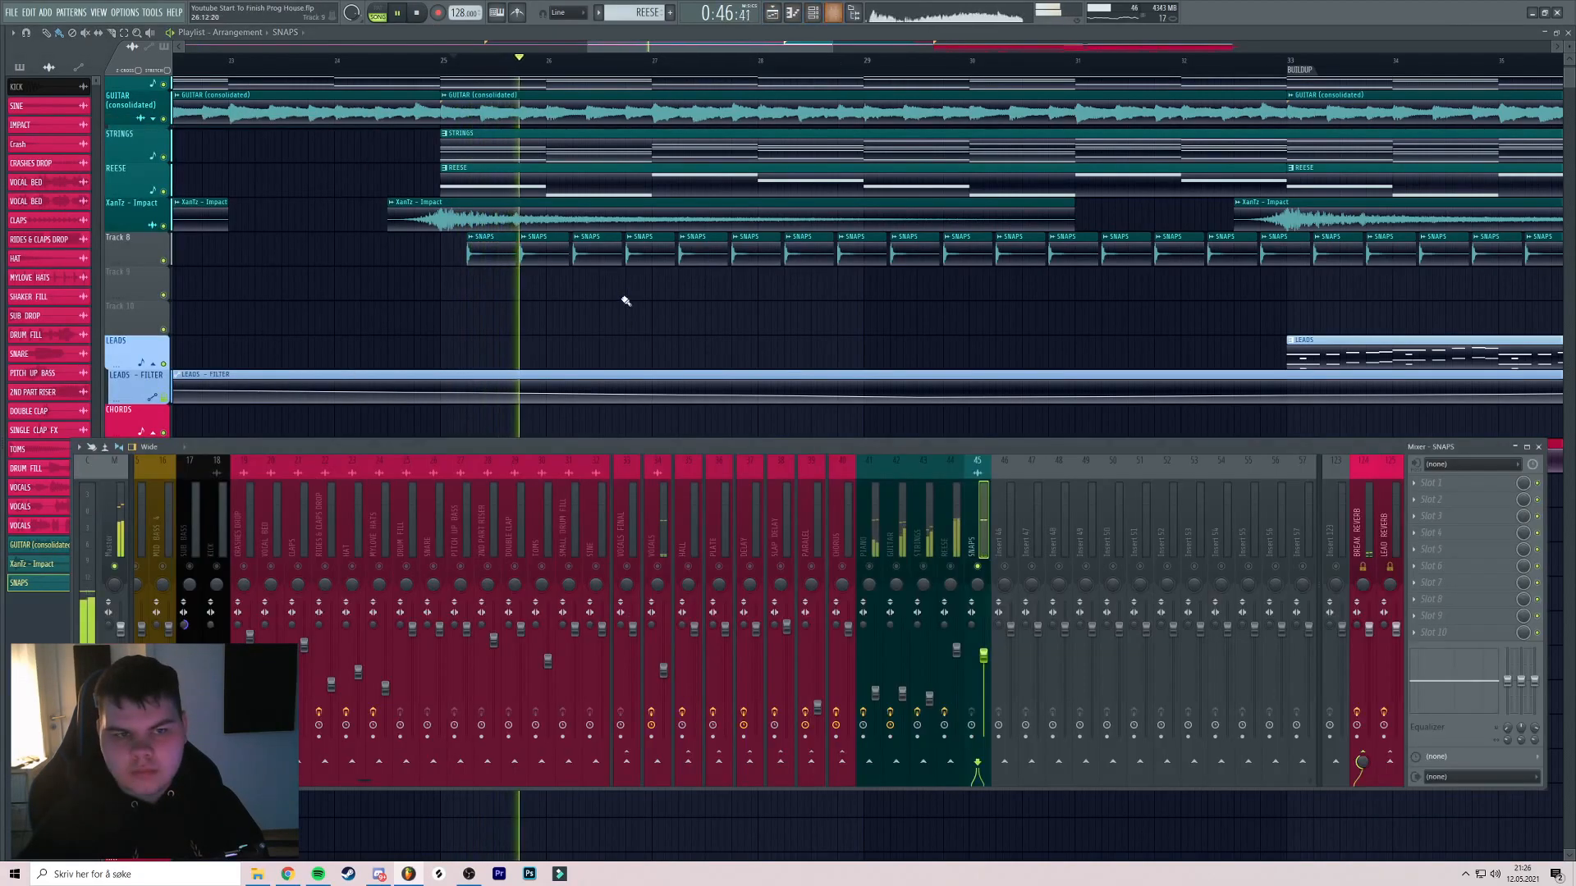
Give XanTz - Impact its own mixer insert 46, next to SNAPS
double_click(622, 217)
double_click(355, 131)
left_click(456, 63)
key("F9")
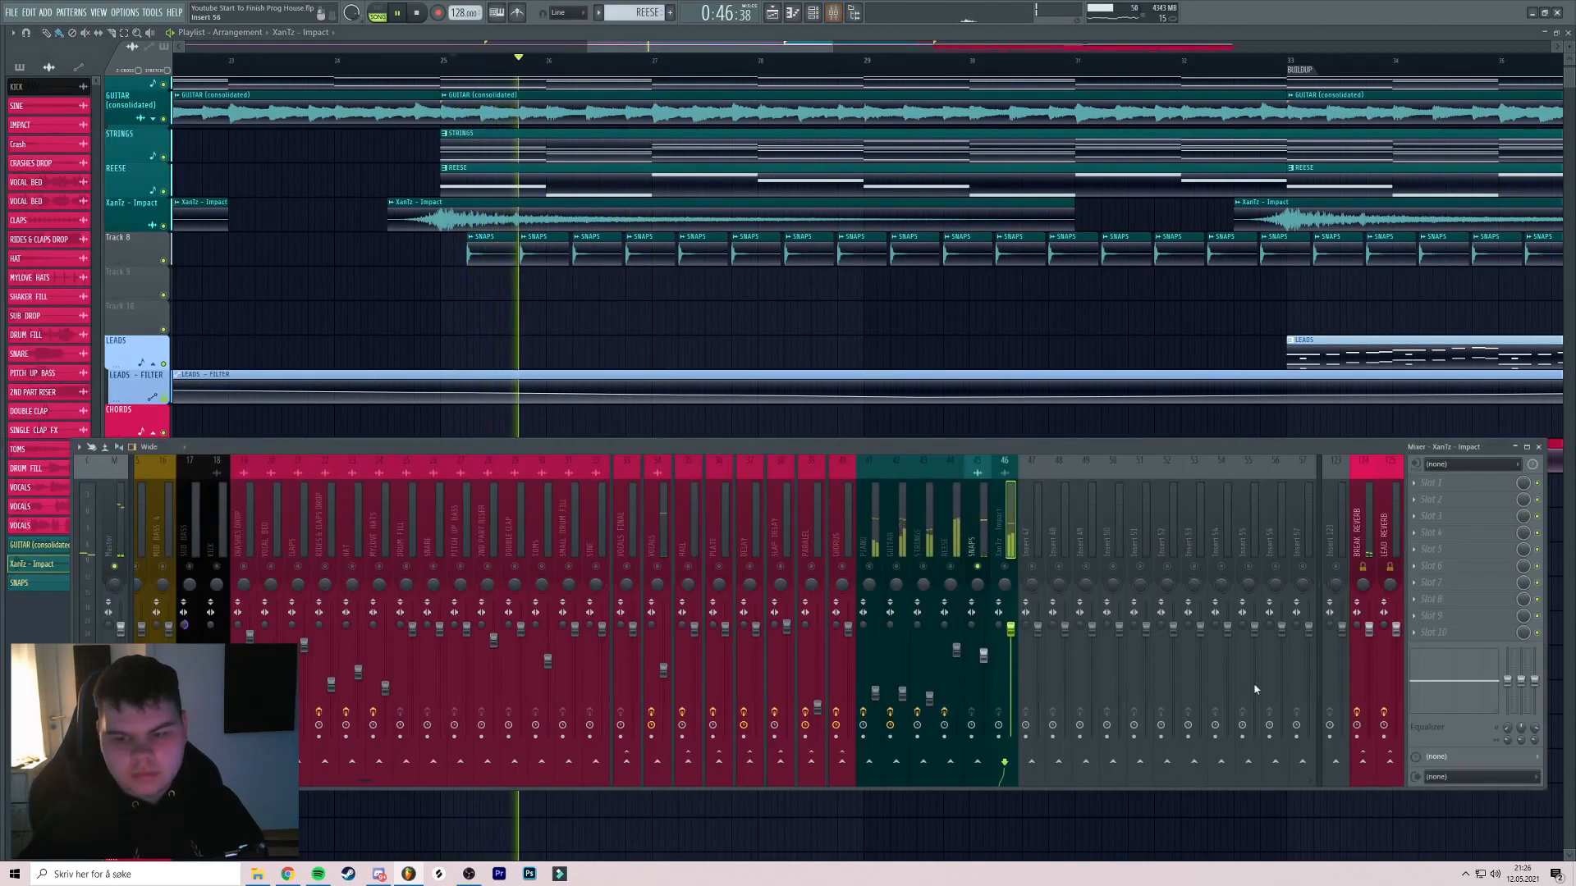
left_click(980, 534)
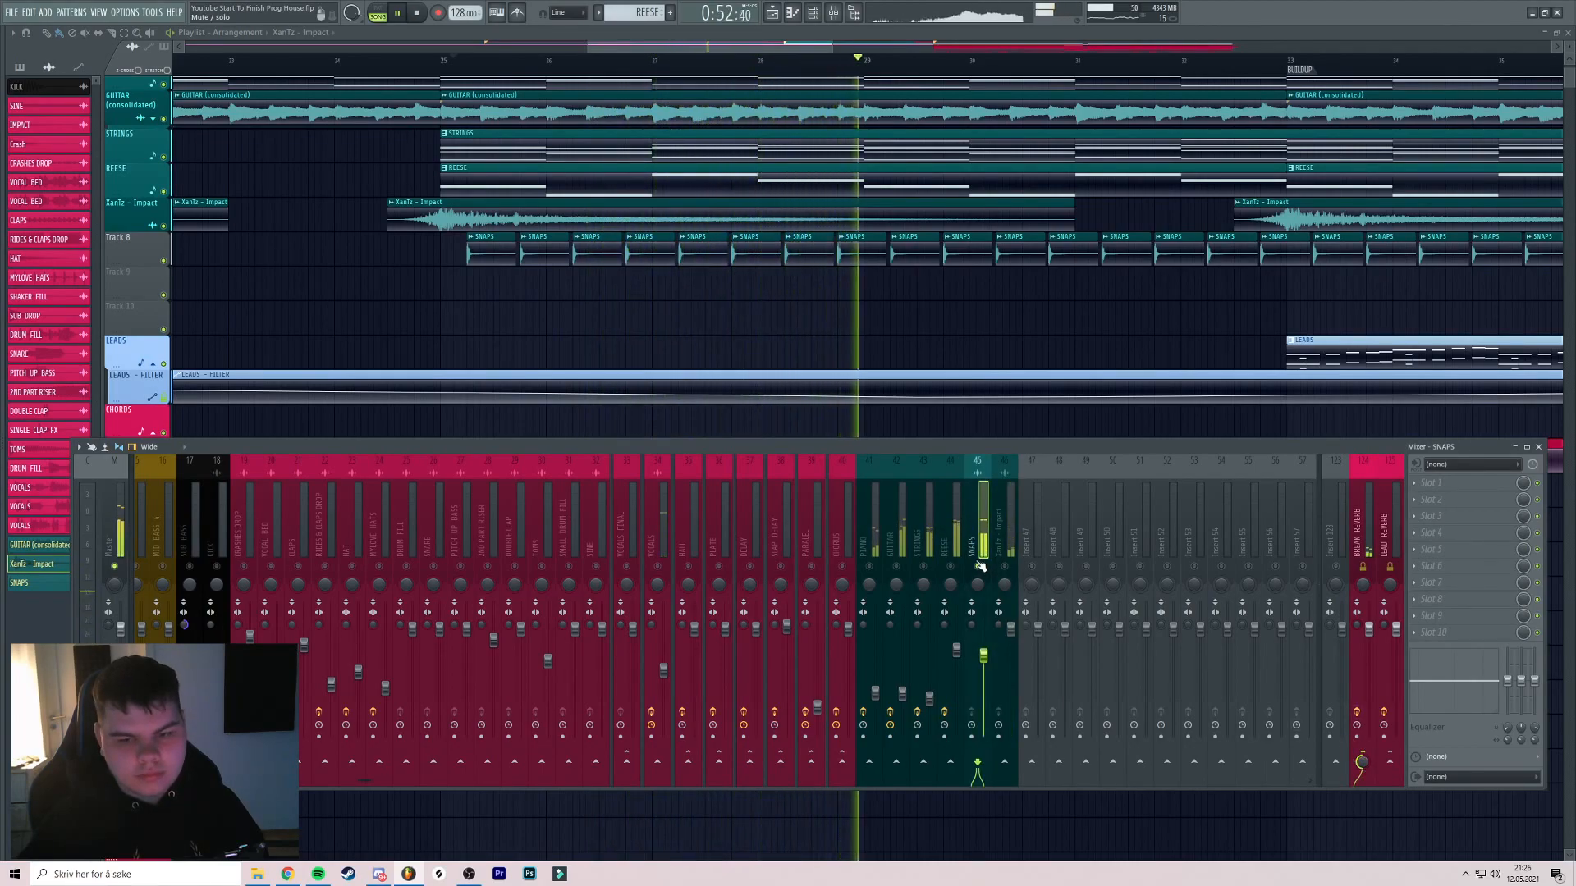
key("F9")
scroll(713, 285, "down", 2)
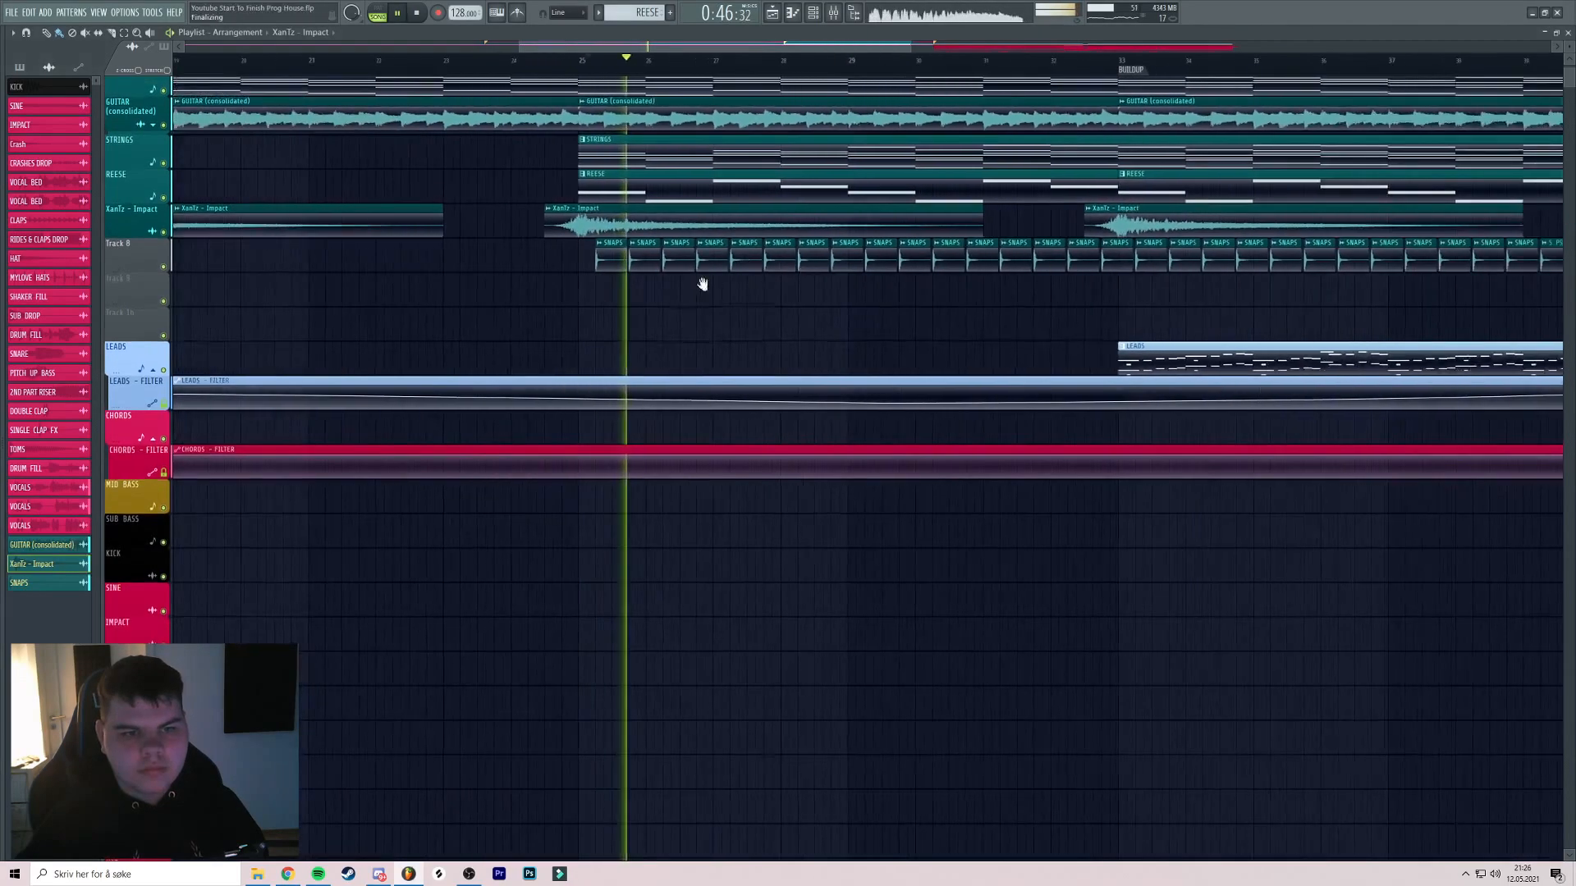
Auto-name Track 8 SNAPS with a teal colour
scroll(712, 285, "up", 2)
scroll(763, 261, "down", 2)
left_click_drag(715, 250, 669, 238)
scroll(673, 226, "up", 2)
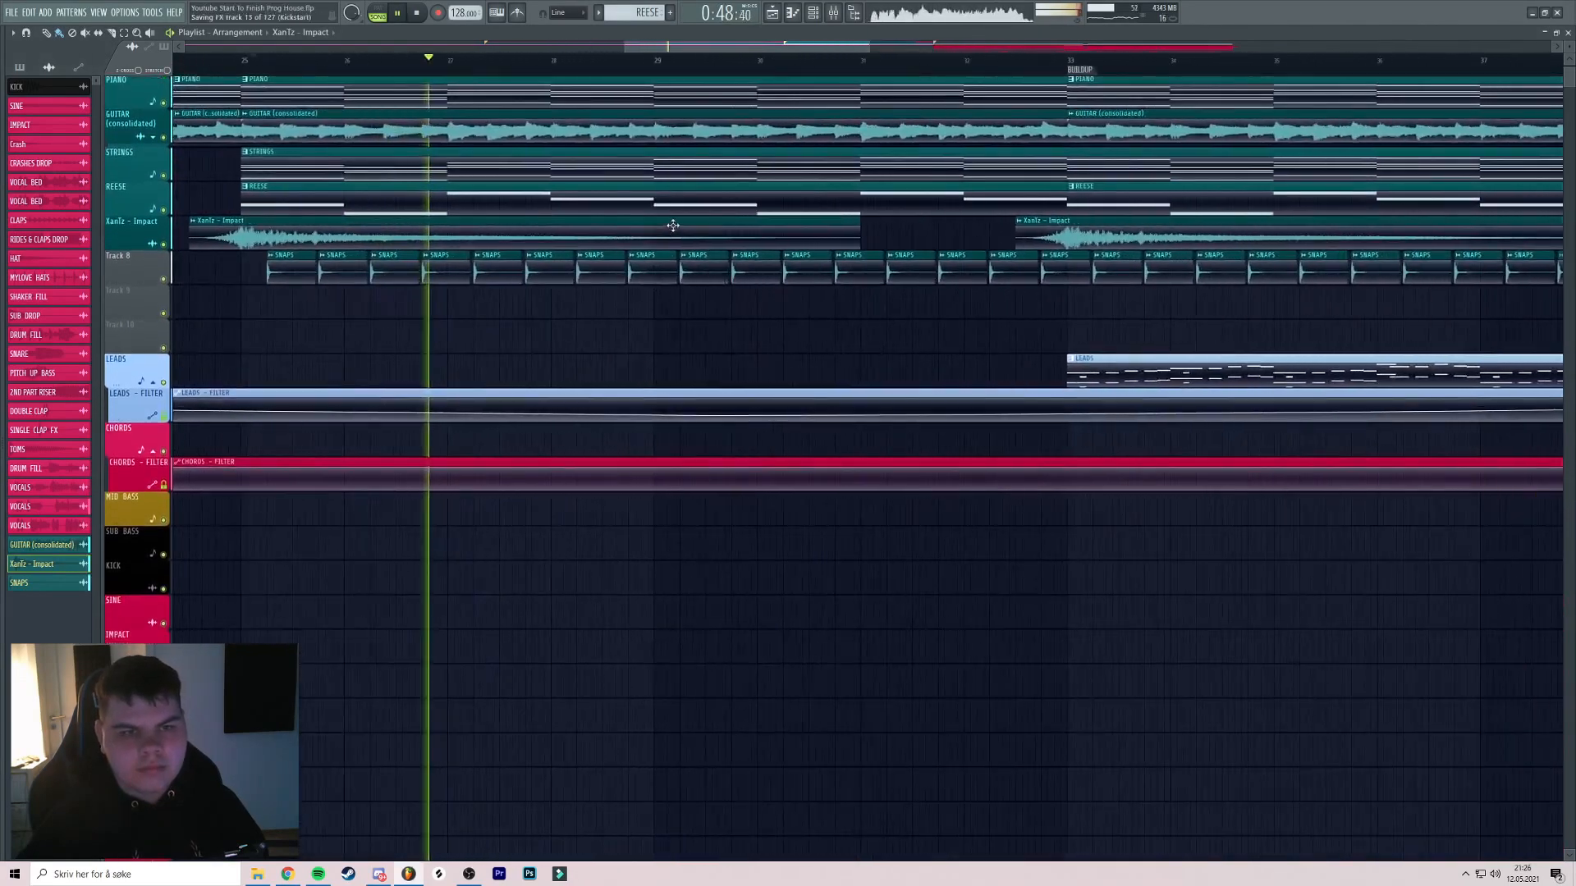
scroll(673, 226, "down", 4)
right_click(151, 259)
left_click(178, 296)
scroll(493, 274, "down", 1)
left_click_drag(547, 264, 648, 261)
scroll(648, 261, "up", 1)
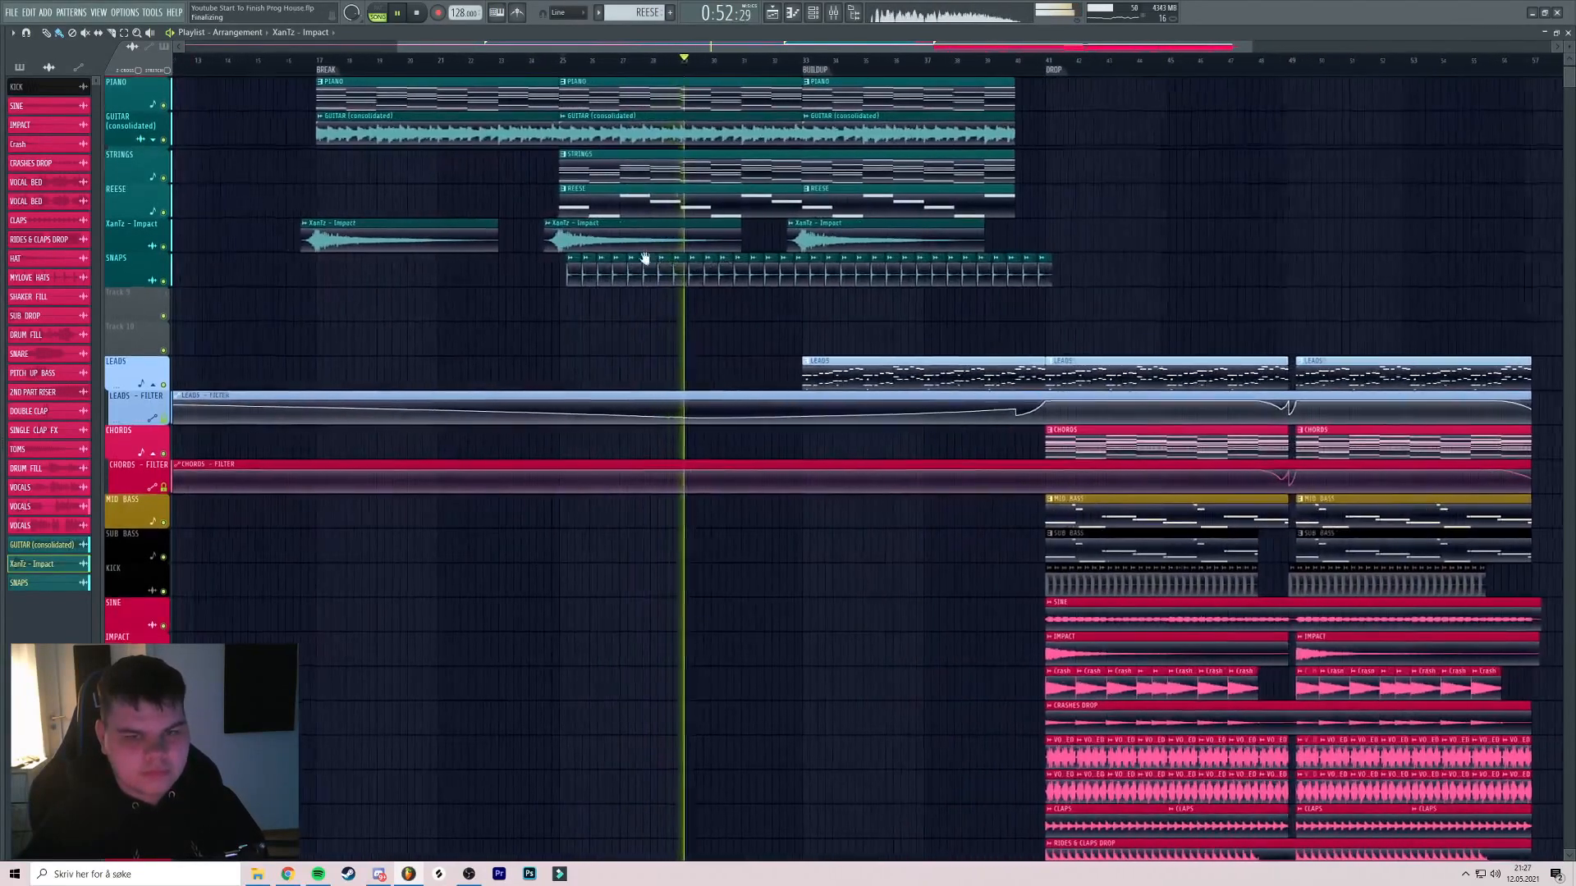
scroll(648, 261, "up", 2)
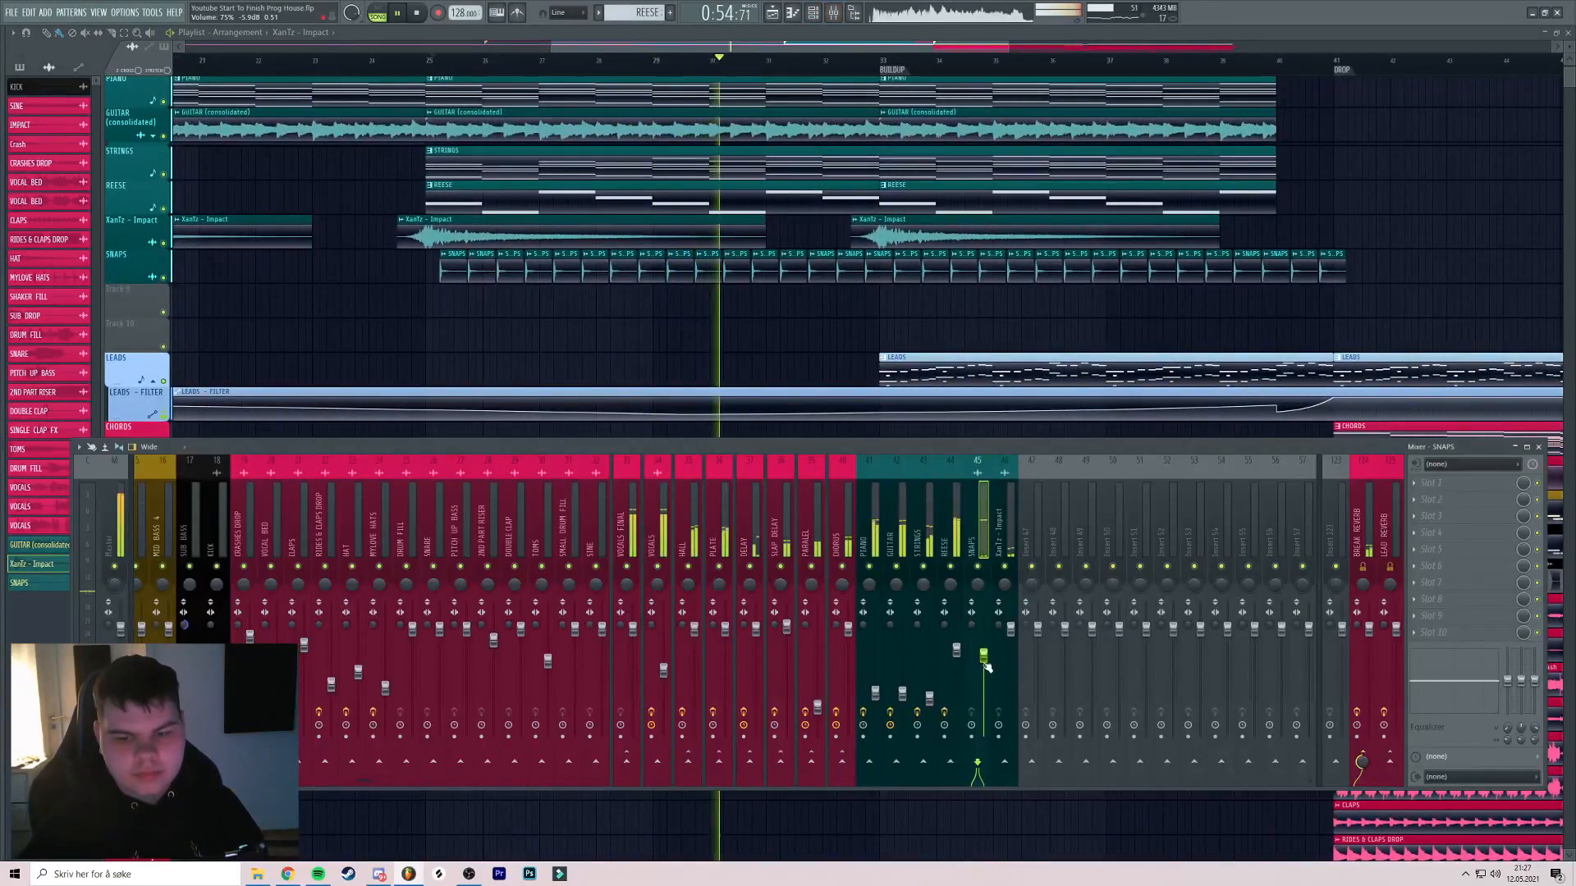
Place the JK_cinematic_drum_loop_07_128_v2 sample on Track 9 at bar 25
key("F9")
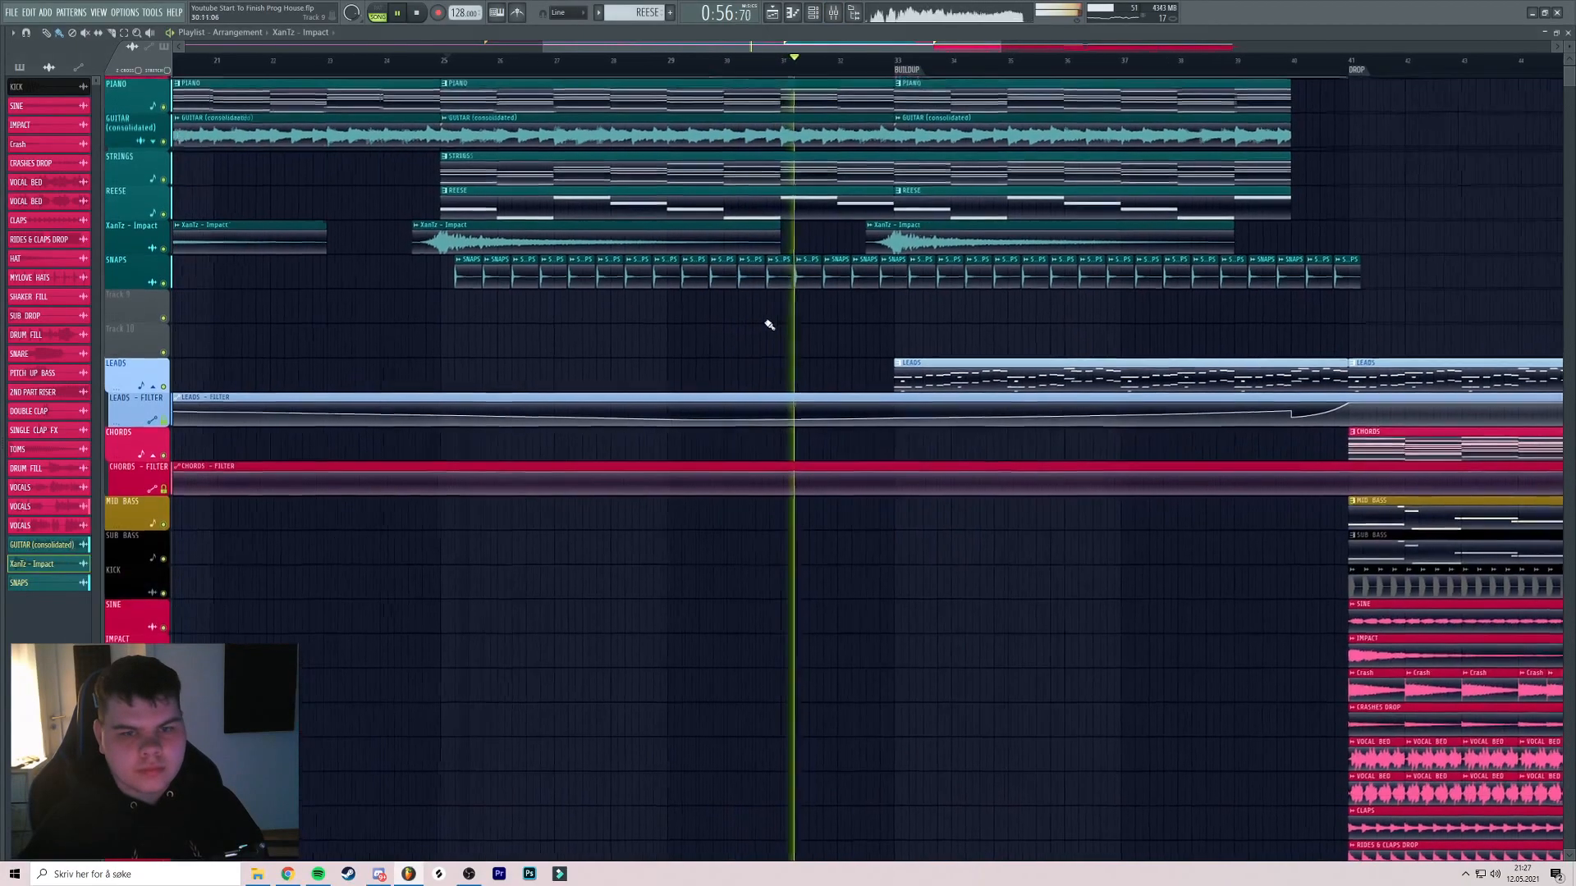
scroll(819, 335, "down", 2)
scroll(925, 356, "up", 2)
scroll(784, 333, "down", 3)
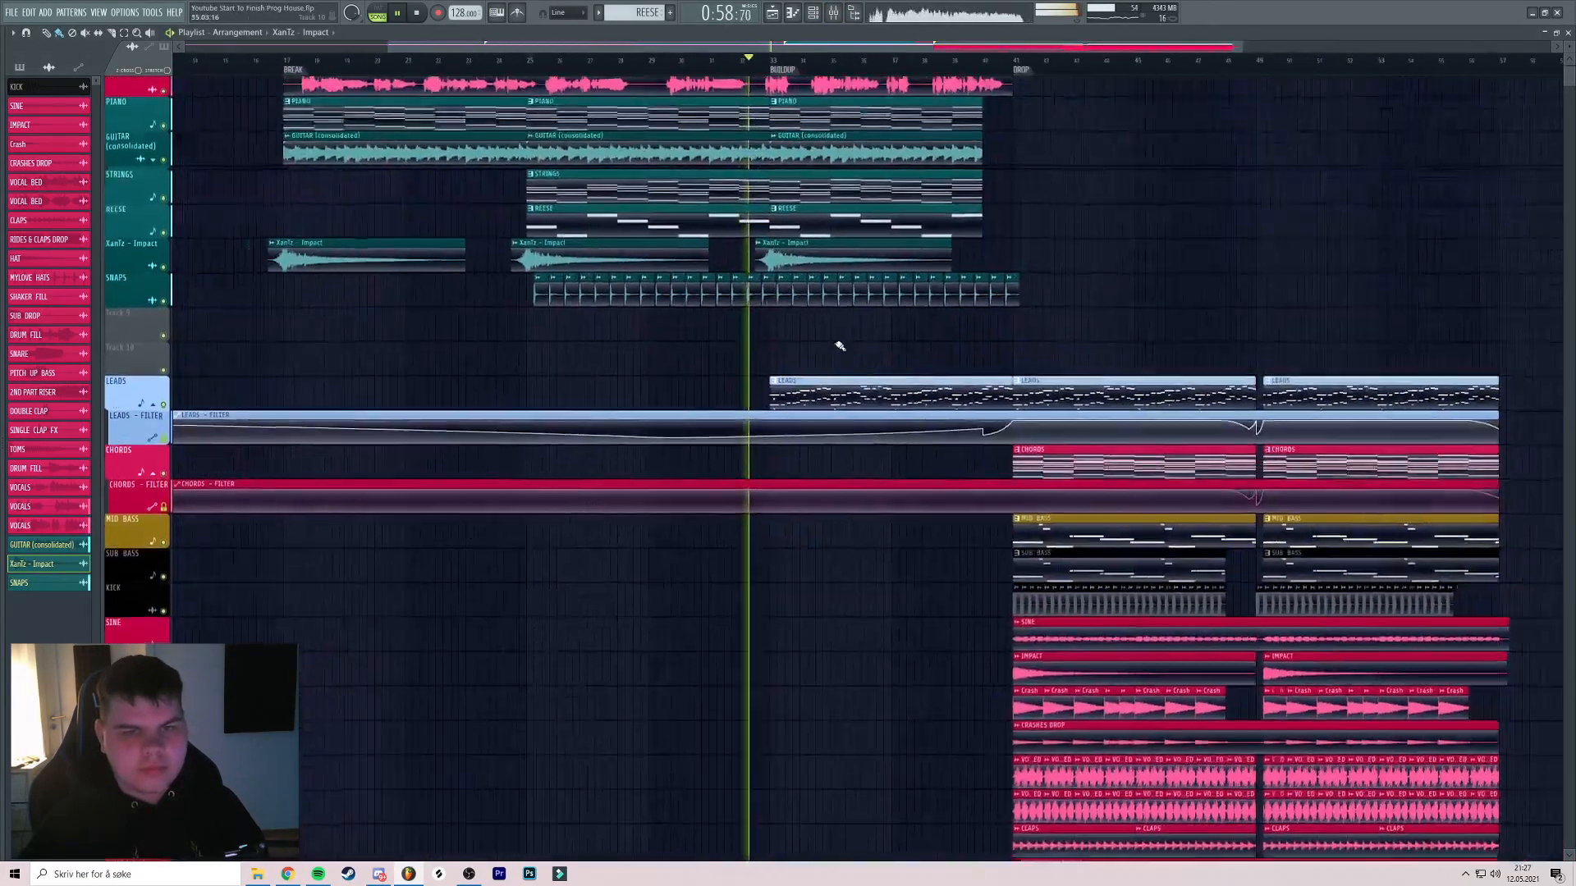
key("alt+F8")
scroll(96, 476, "down", 20)
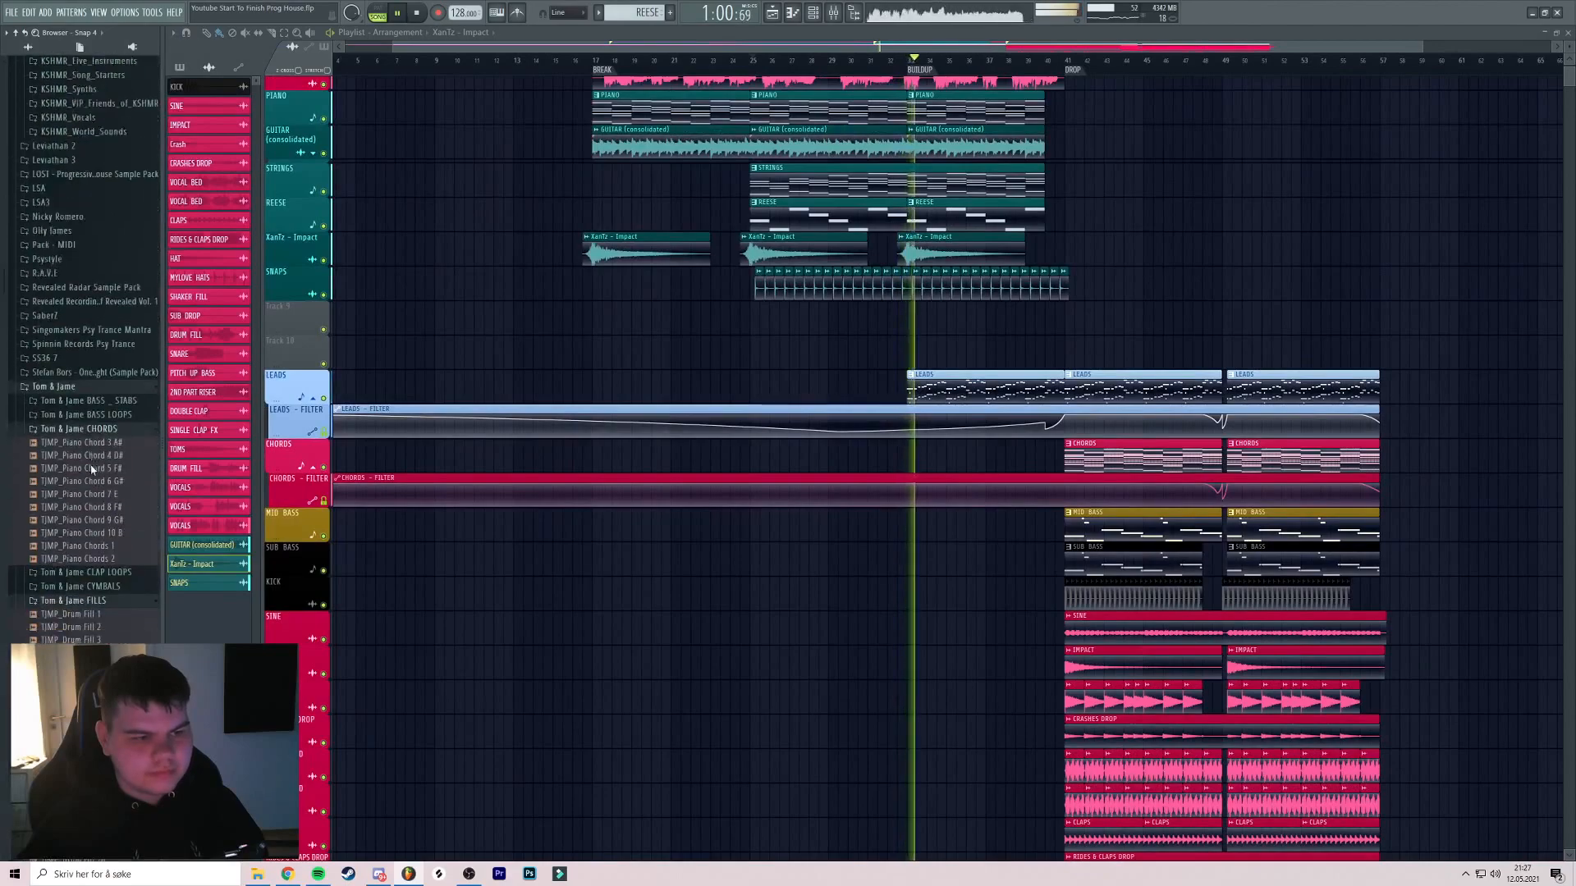
scroll(91, 462, "down", 20)
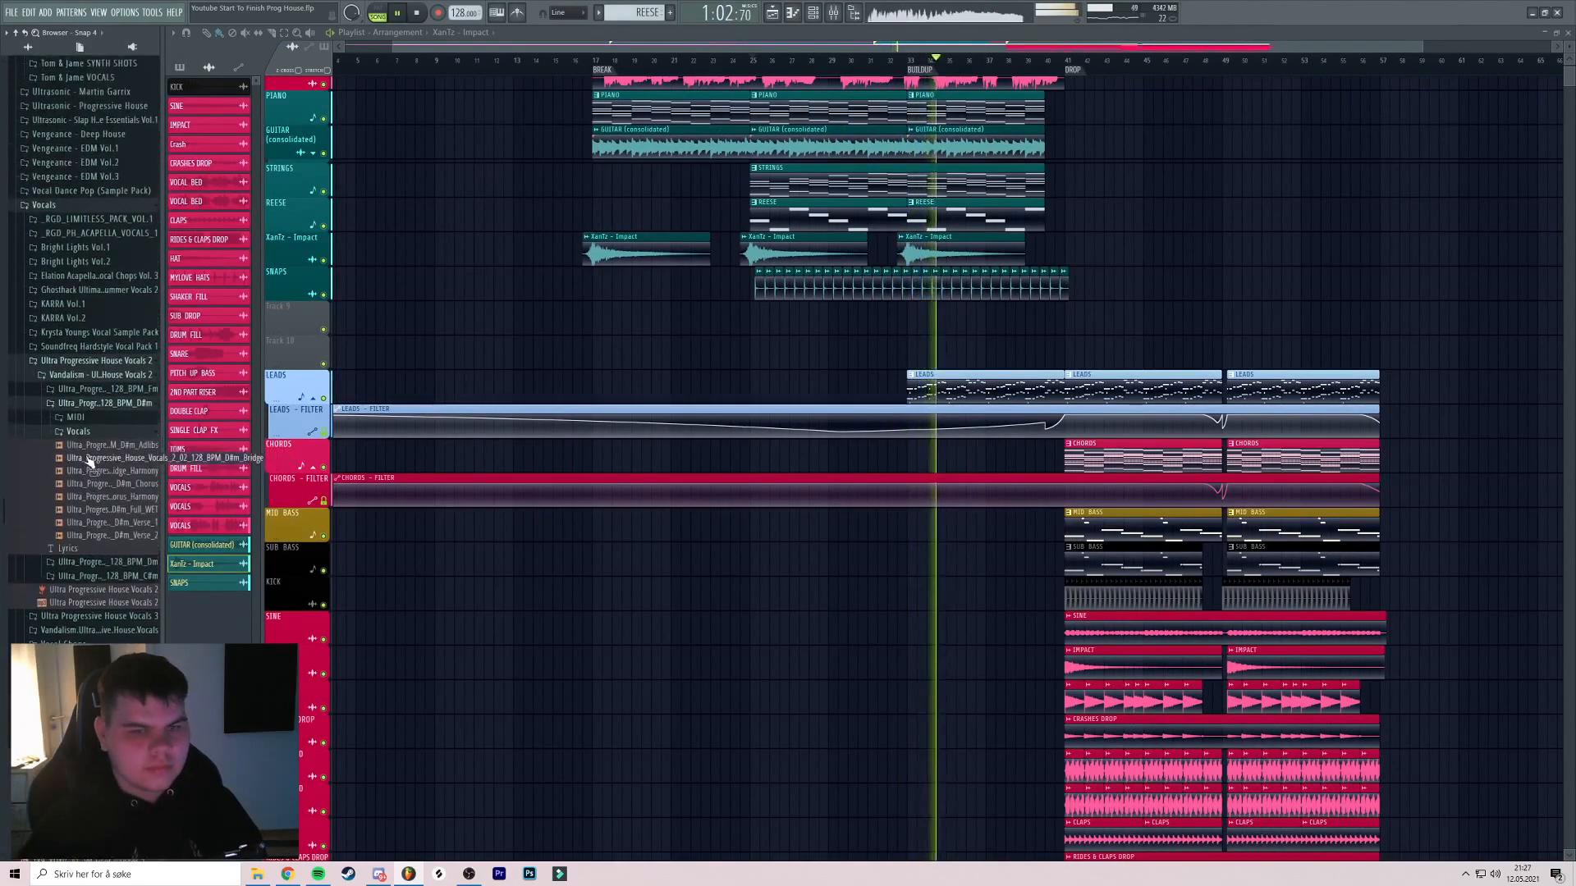
scroll(93, 462, "down", 15)
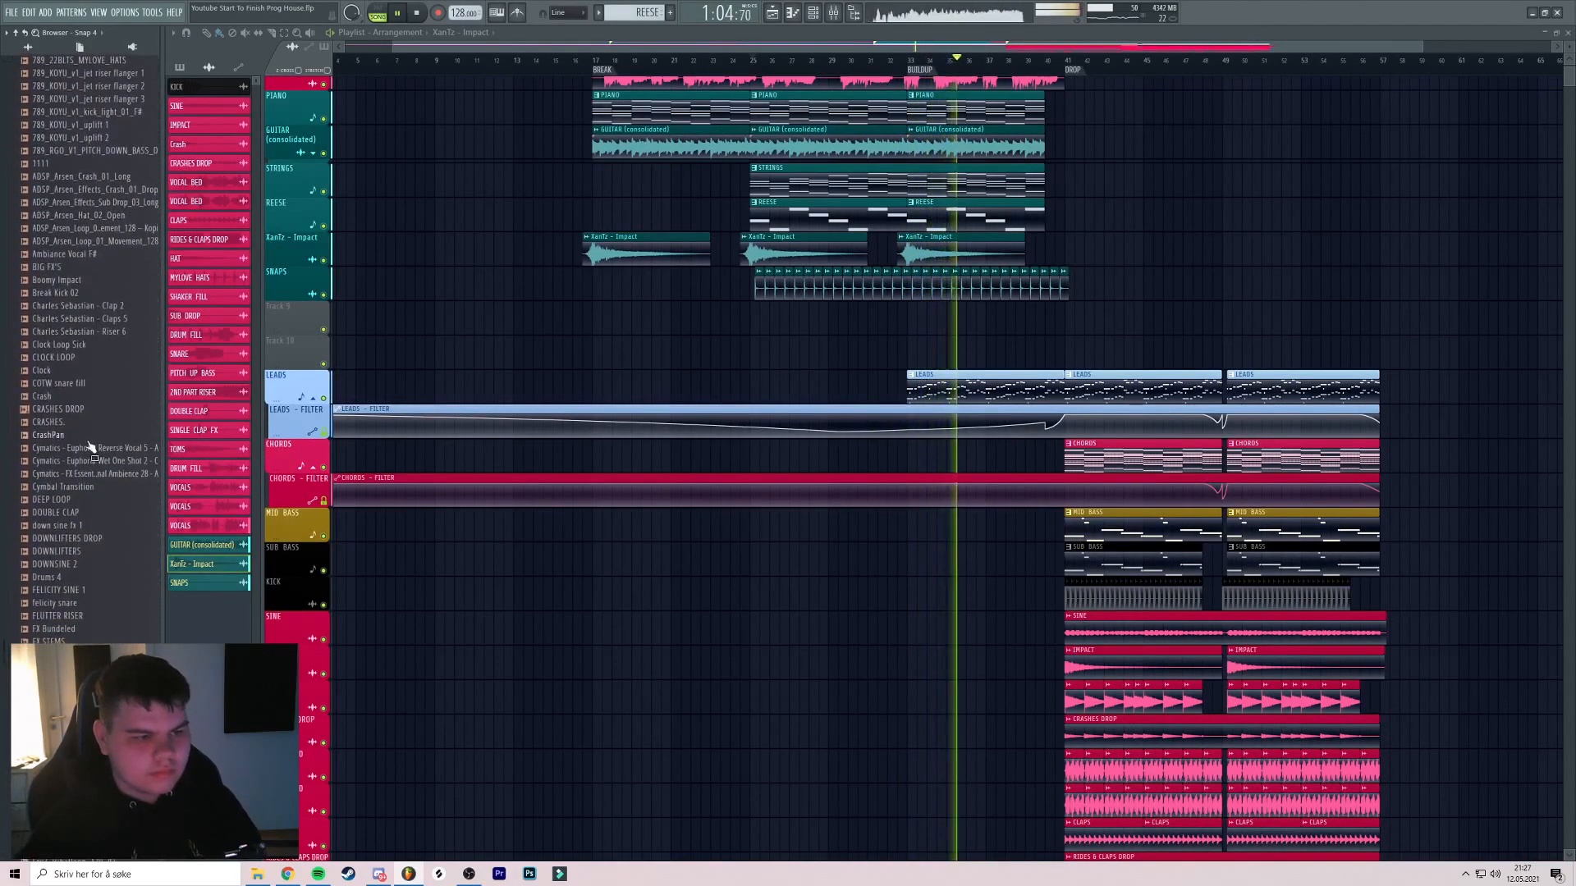
scroll(93, 402, "up", 2)
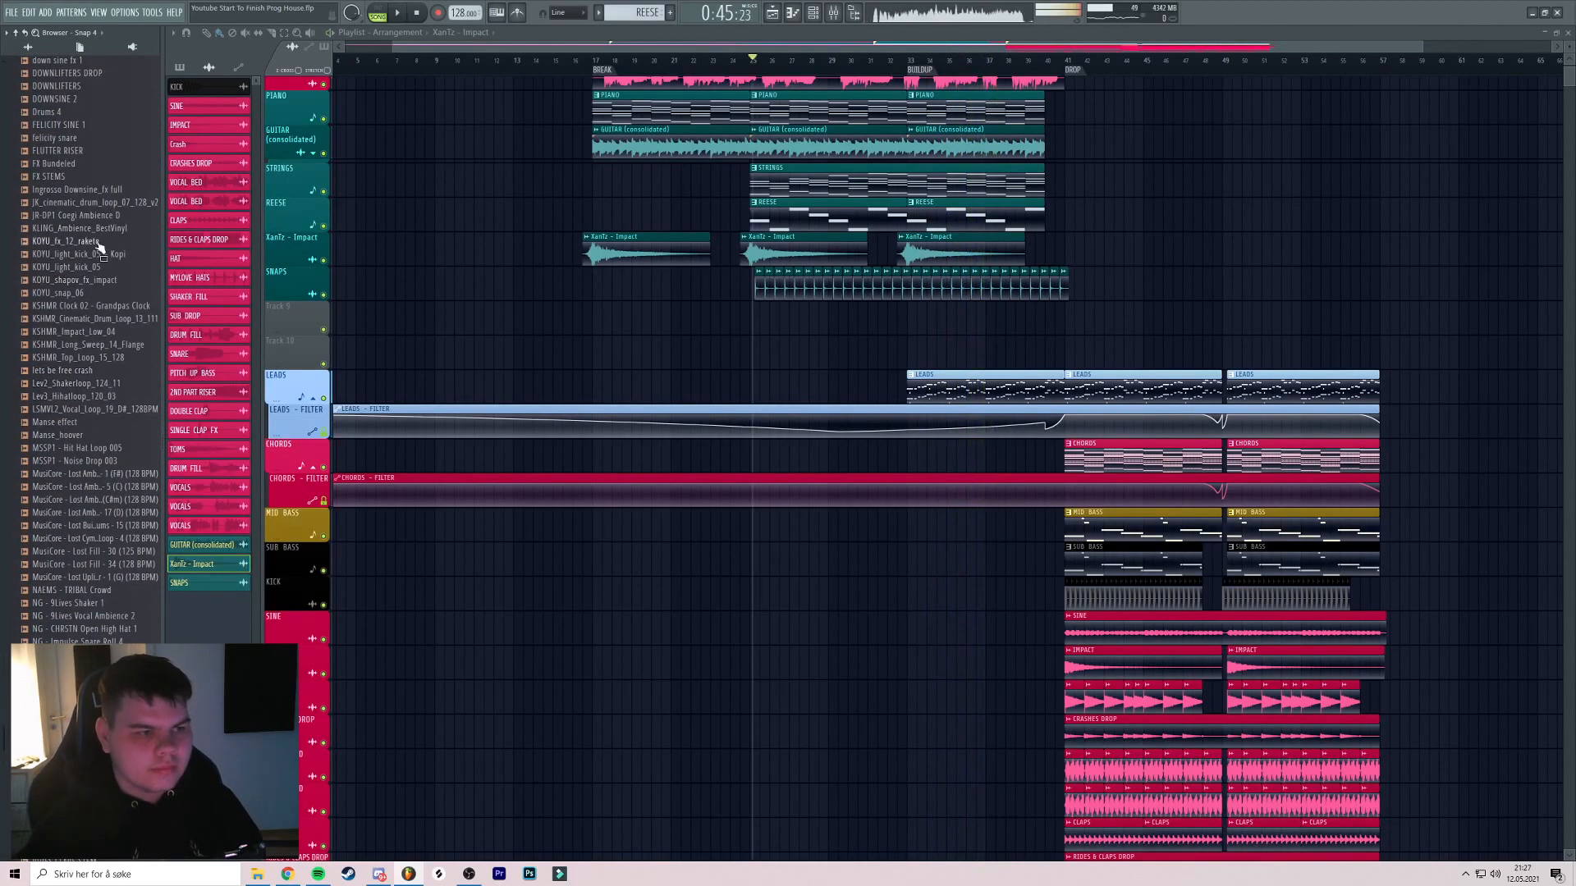
left_click_drag(664, 349, 631, 305)
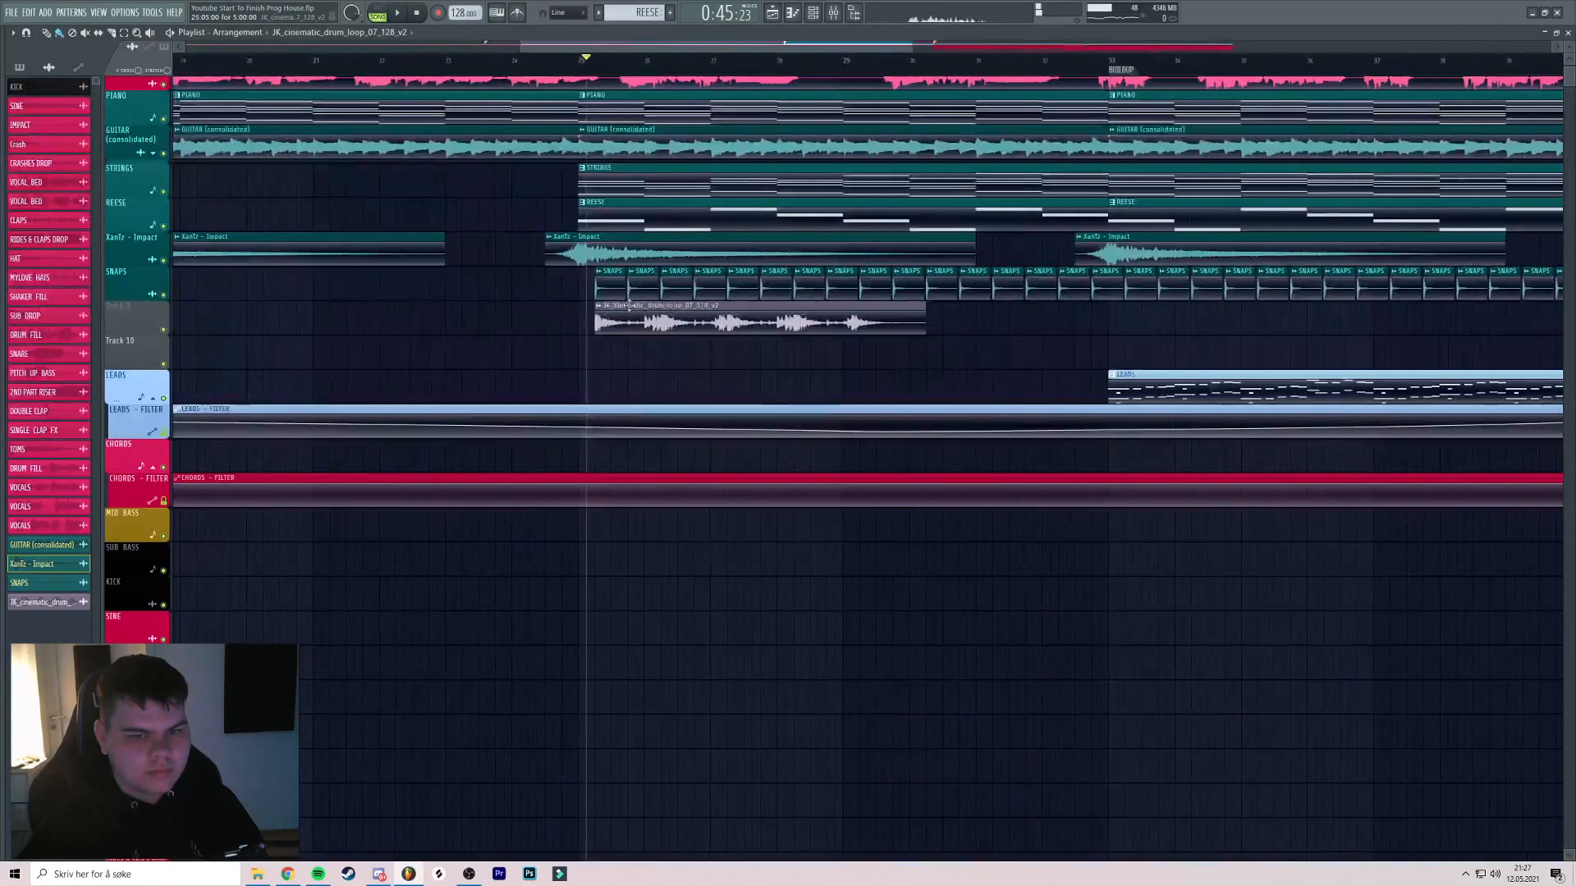
Audition the drum loop and lower its channel volume to 34%
scroll(615, 298, "up", 5)
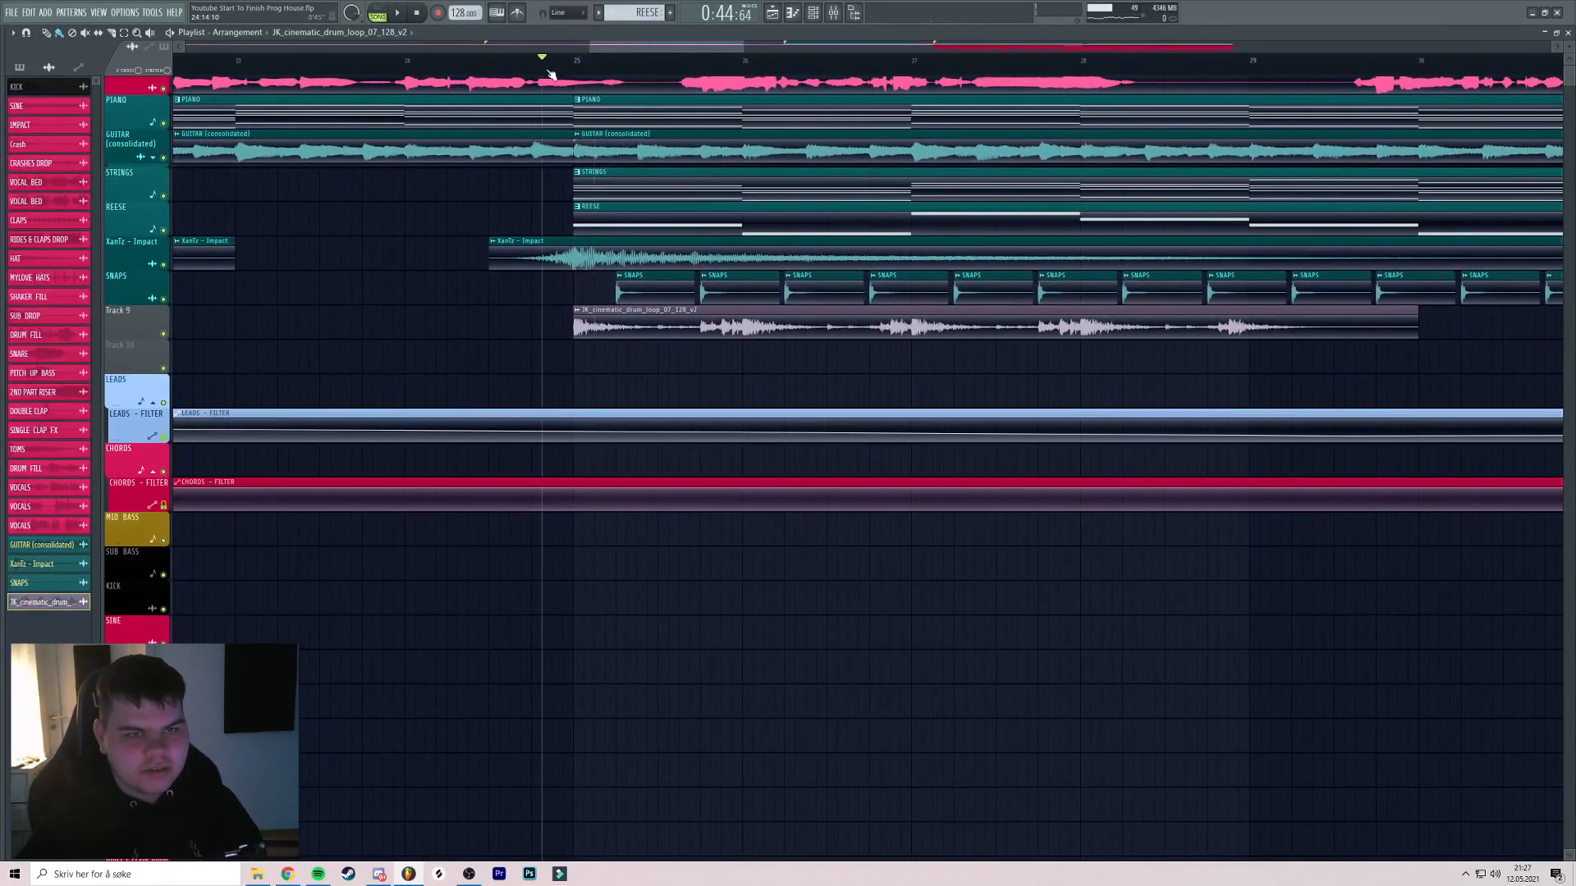
key("space")
left_click_drag(711, 328, 516, 295)
scroll(581, 305, "up", 3)
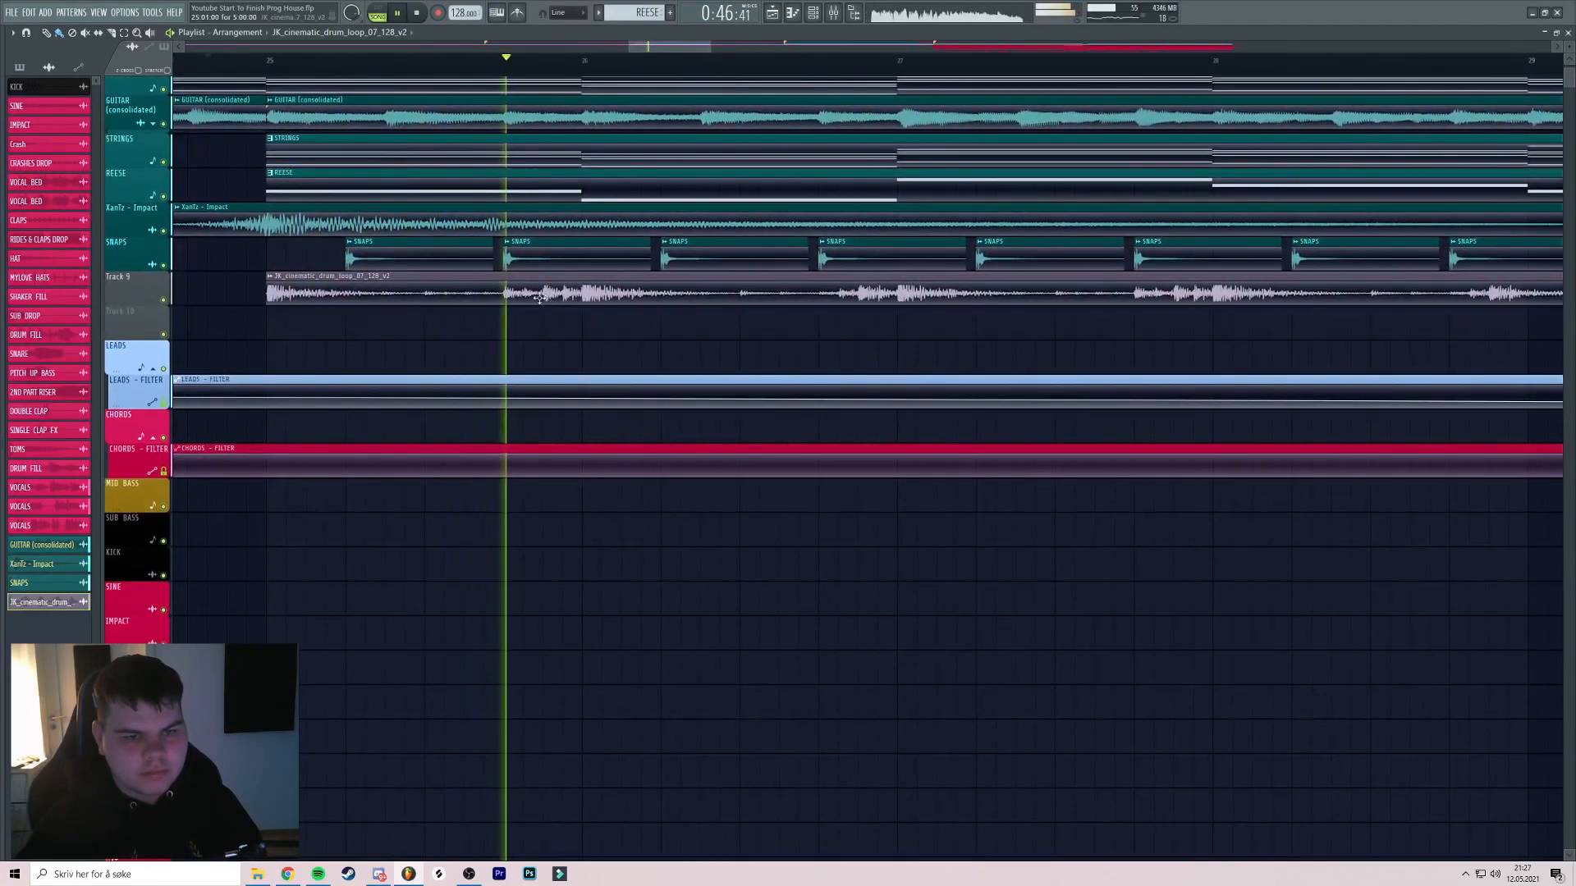
double_click(515, 295)
left_click_drag(317, 156, 333, 160)
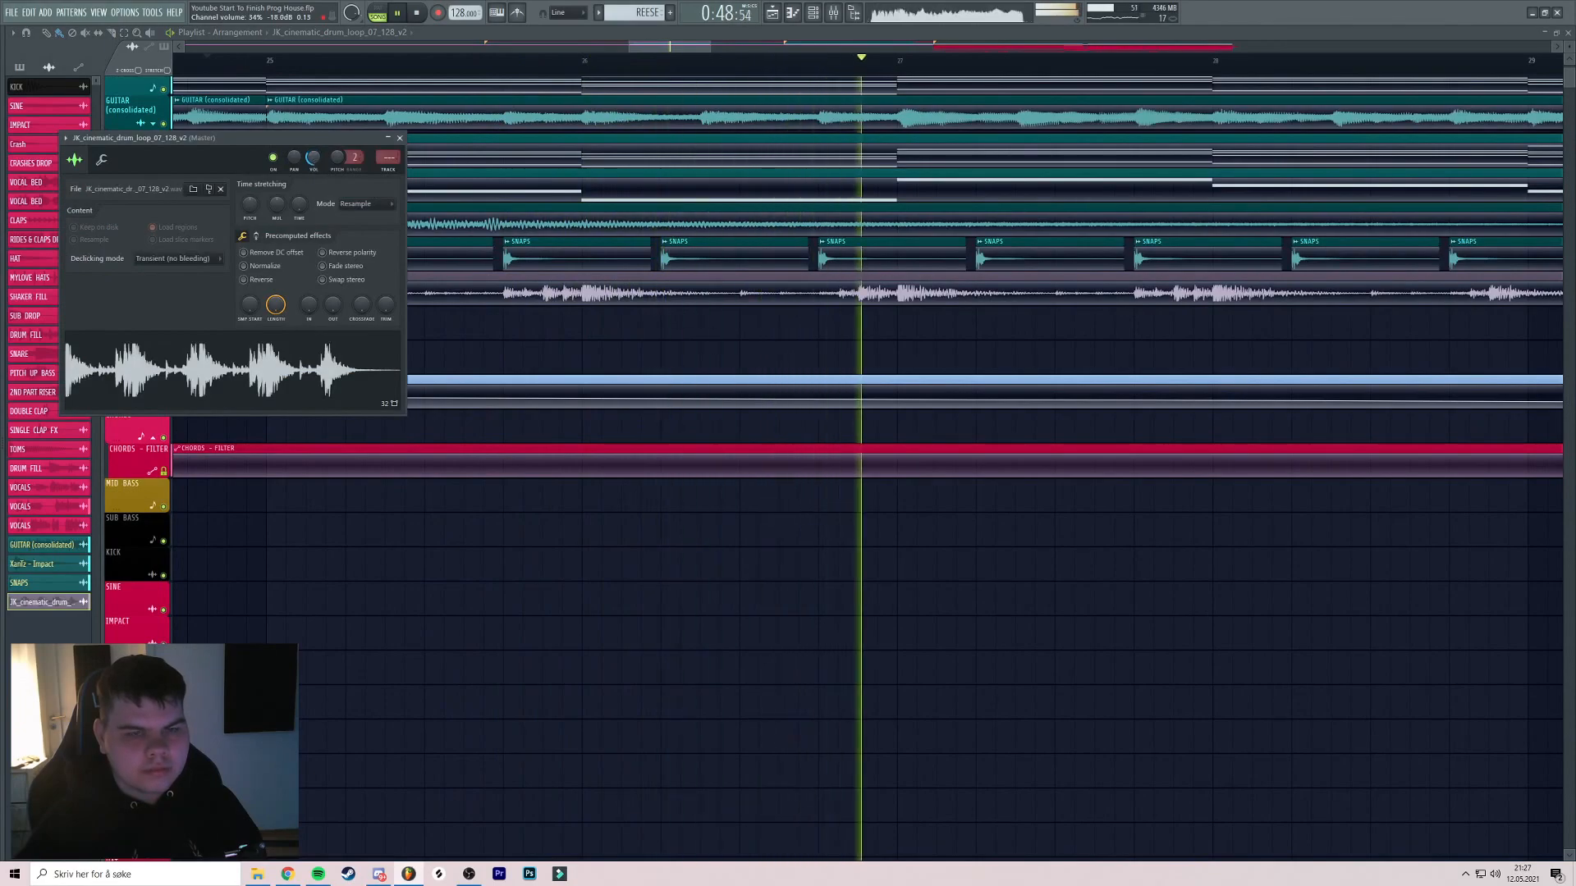
left_click(400, 138)
Add a second drum loop clip at bar 27 on Track 9
scroll(525, 172, "down", 3)
scroll(739, 187, "up", 2)
left_click_drag(744, 186, 609, 162)
scroll(700, 170, "down", 1)
scroll(610, 163, "down", 2)
scroll(860, 192, "up", 2)
left_click_drag(859, 192, 771, 190)
scroll(771, 190, "down", 4)
left_click_drag(847, 238, 630, 271)
scroll(803, 234, "up", 3)
key("space")
key("space")
scroll(763, 253, "down", 2)
scroll(582, 271, "up", 3)
scroll(579, 272, "down", 4)
left_click(605, 271)
Rename the drum loop channel and Track 9 to CINEMATIC DRUMS in teal
scroll(629, 271, "up", 2)
scroll(598, 270, "down", 2)
right_click(503, 259)
left_click(540, 306)
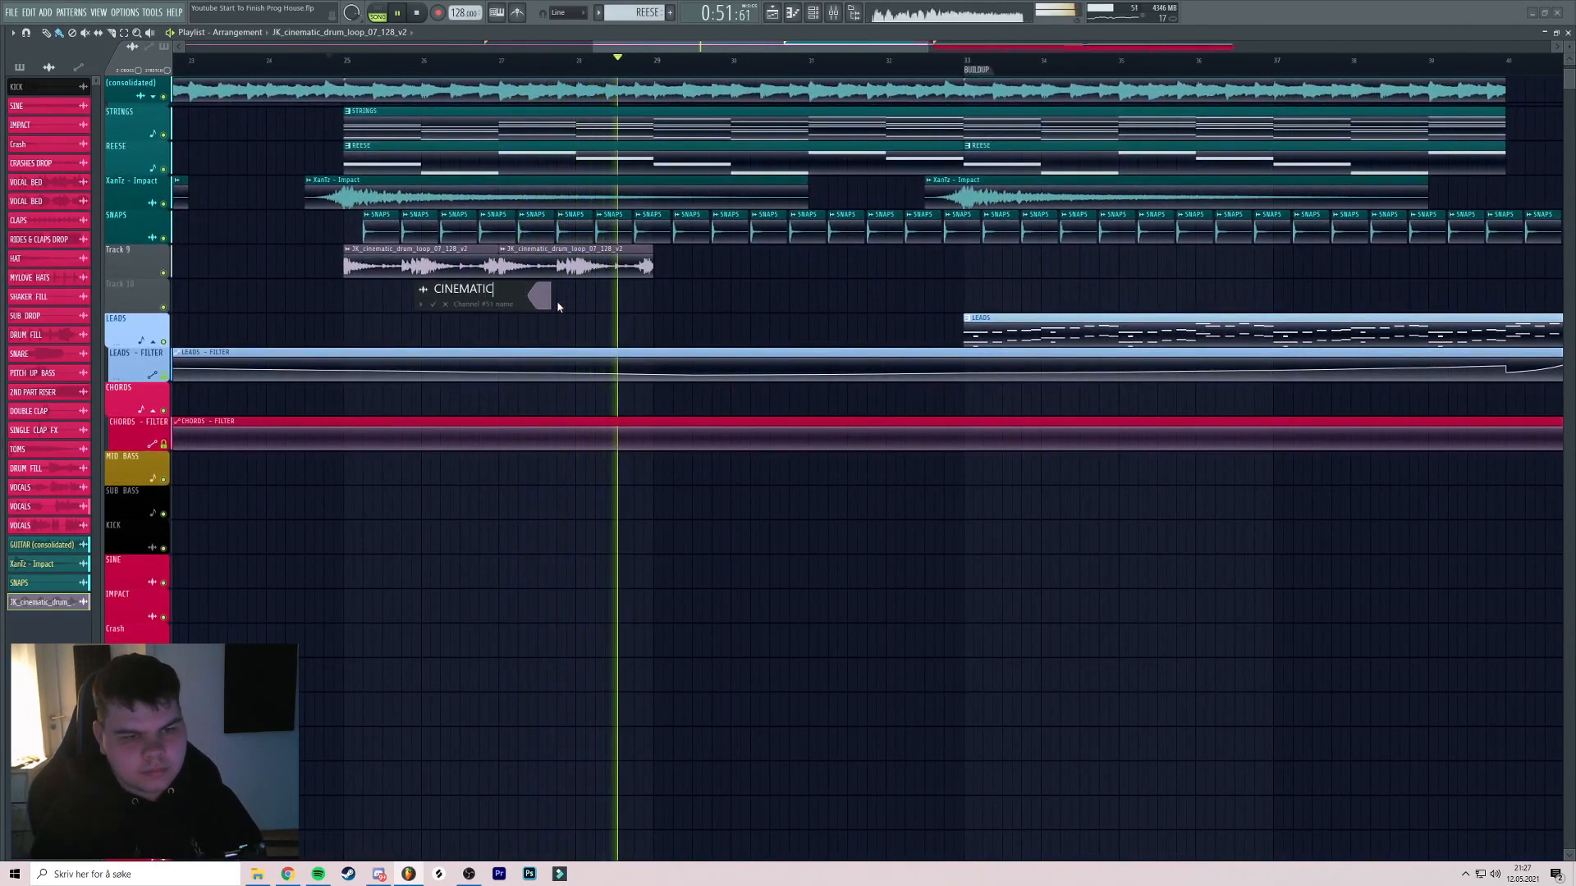
type("S")
key("F2")
double_click(579, 492)
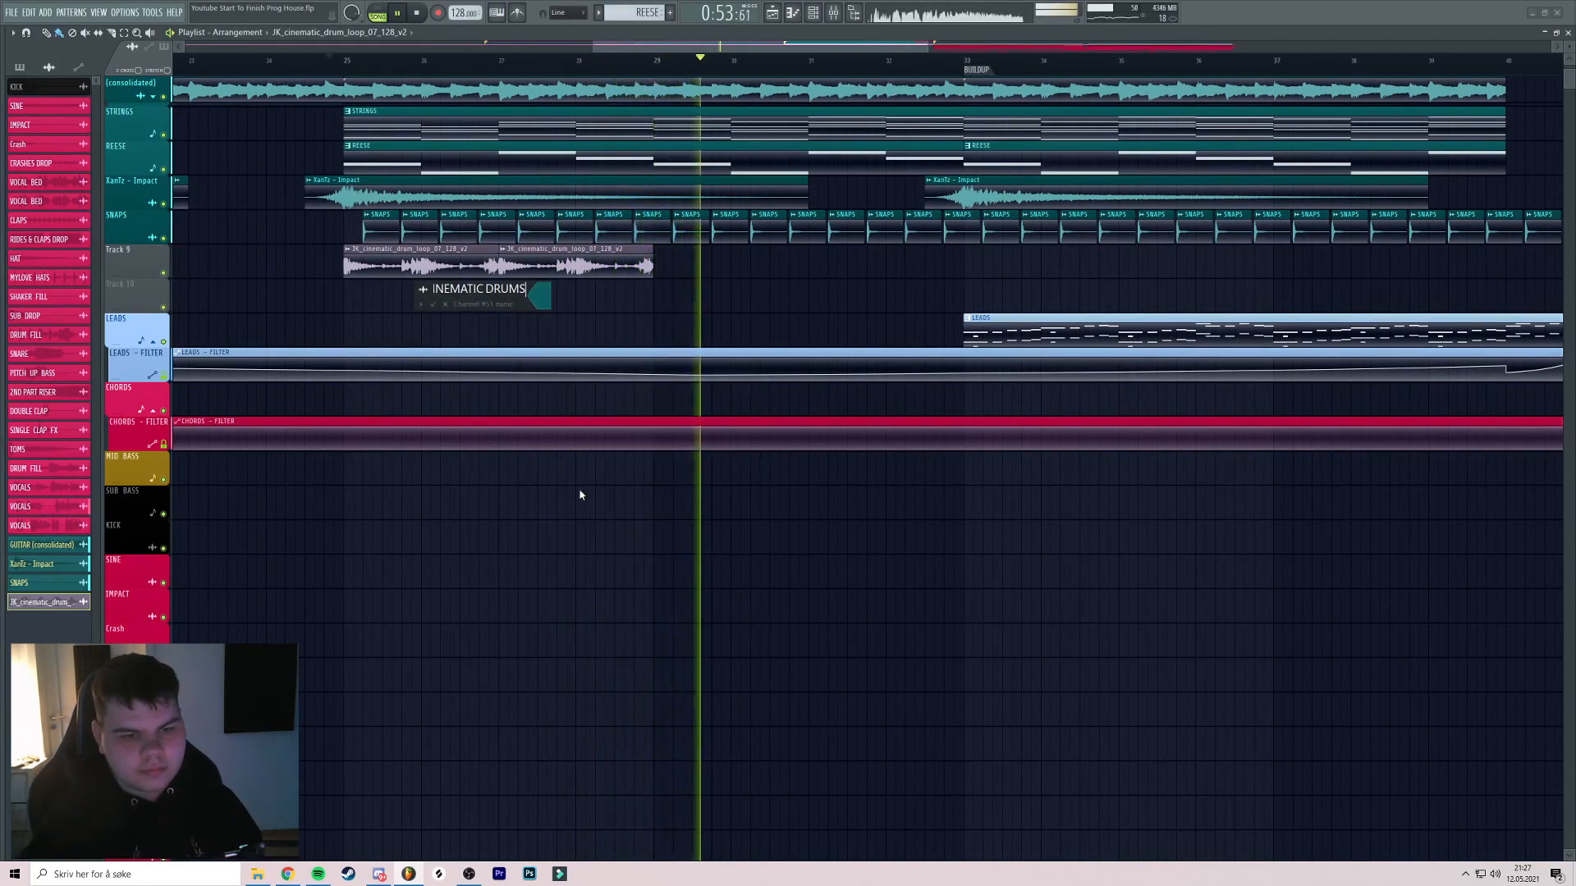
key("Return")
key("space")
key("space")
right_click(142, 246)
left_click(182, 287)
Duplicate both drum clips to fill bars 29–33, then stop playback at bar 25
scroll(443, 287, "down", 3)
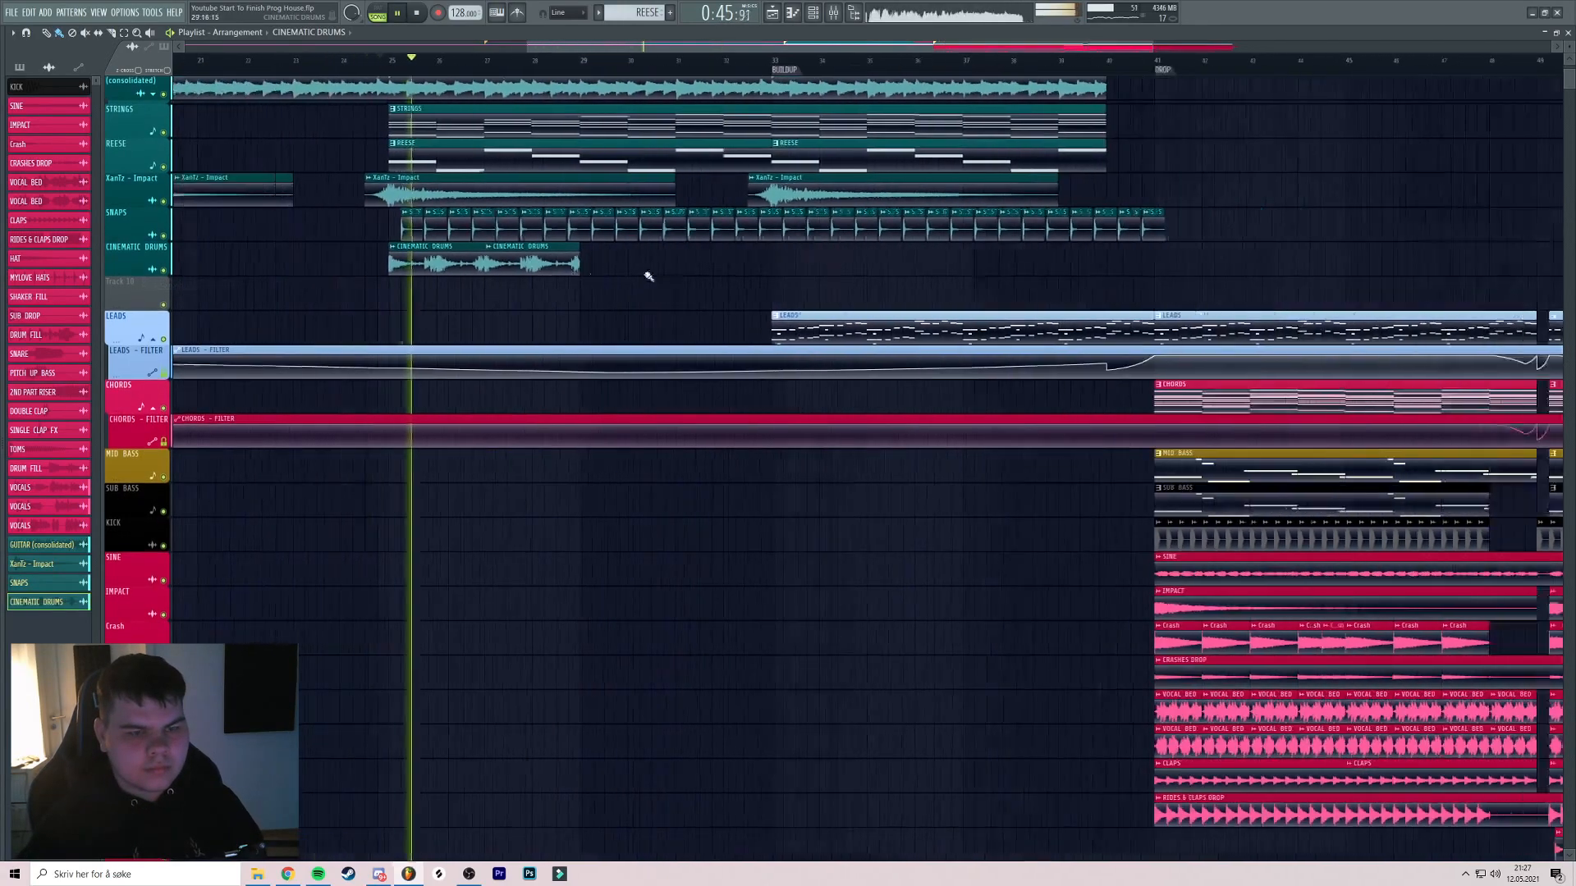
left_click_drag(578, 265, 545, 270)
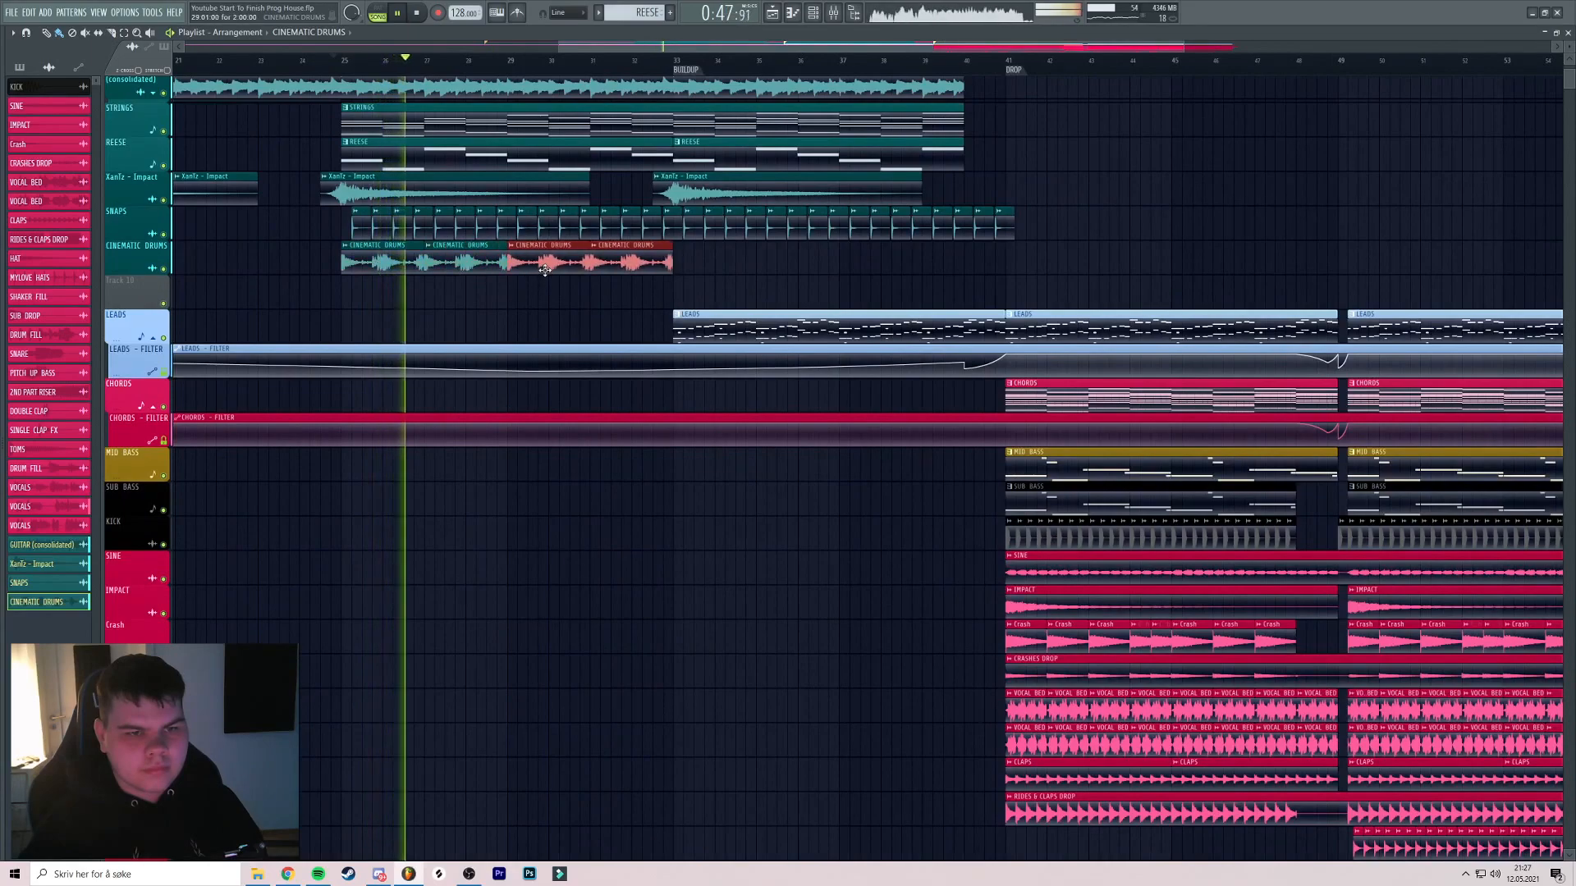
scroll(551, 164, "up", 3)
left_click_drag(547, 164, 628, 166)
scroll(744, 164, "down", 3)
scroll(725, 156, "up", 1)
scroll(760, 183, "up", 3)
scroll(685, 184, "down", 3)
scroll(684, 184, "down", 2)
key("space")
Route CINEMATIC DRUMS to free mixer track 47 and load Magnetic II in slot 1
double_click(584, 240)
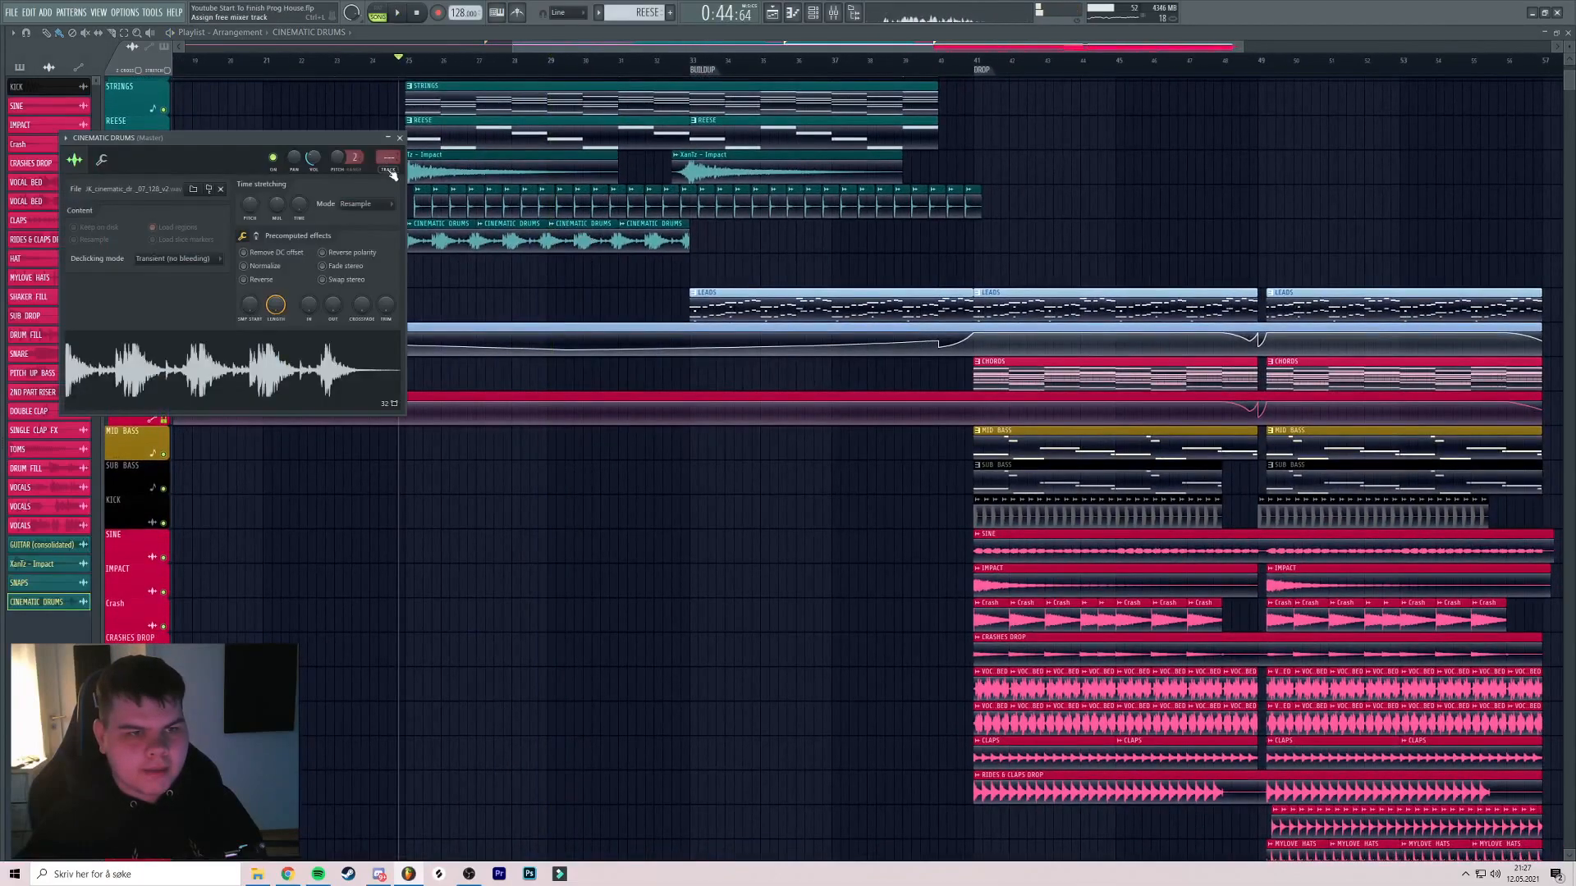
key("ctrl+l")
left_click(1432, 486)
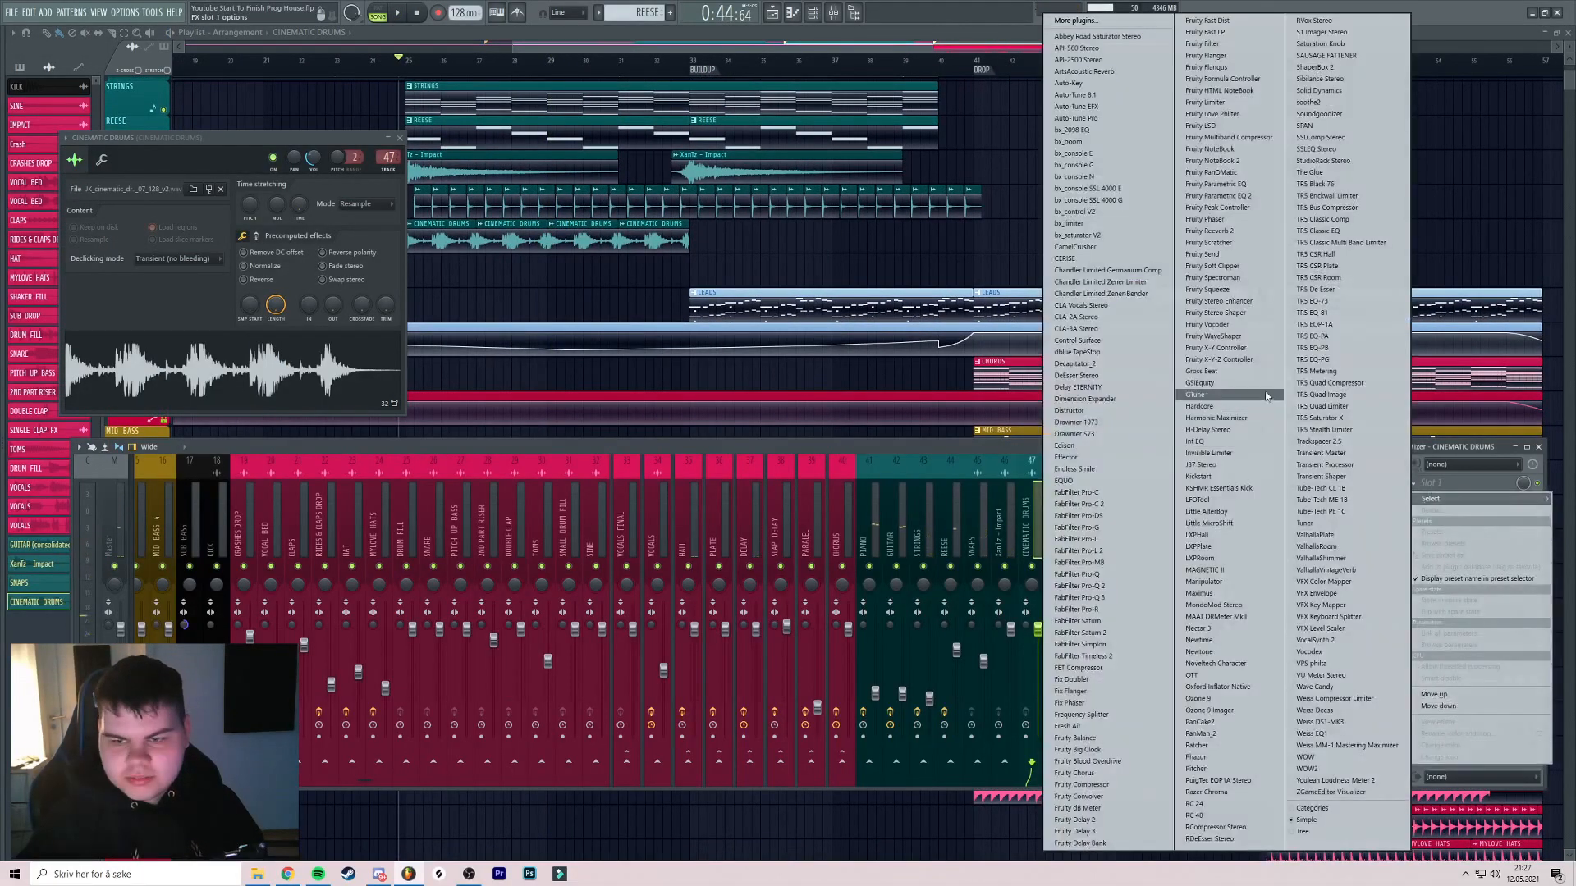
left_click(1219, 569)
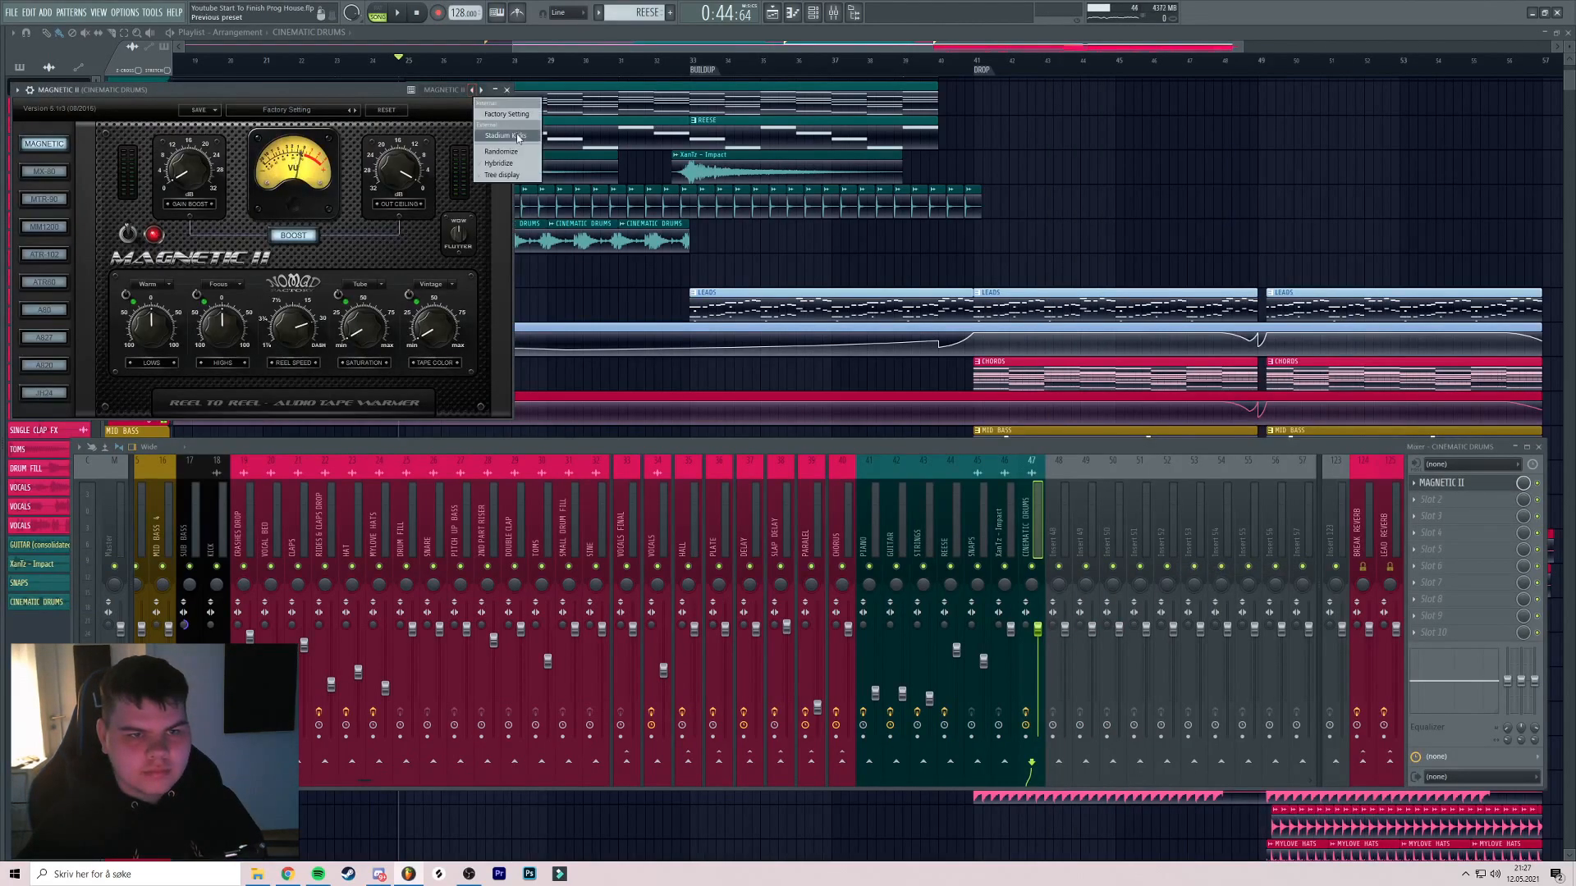
Audition the Magnetic II-processed drums from bar 25 and return to the playlist
left_click_drag(366, 96, 809, 113)
key("space")
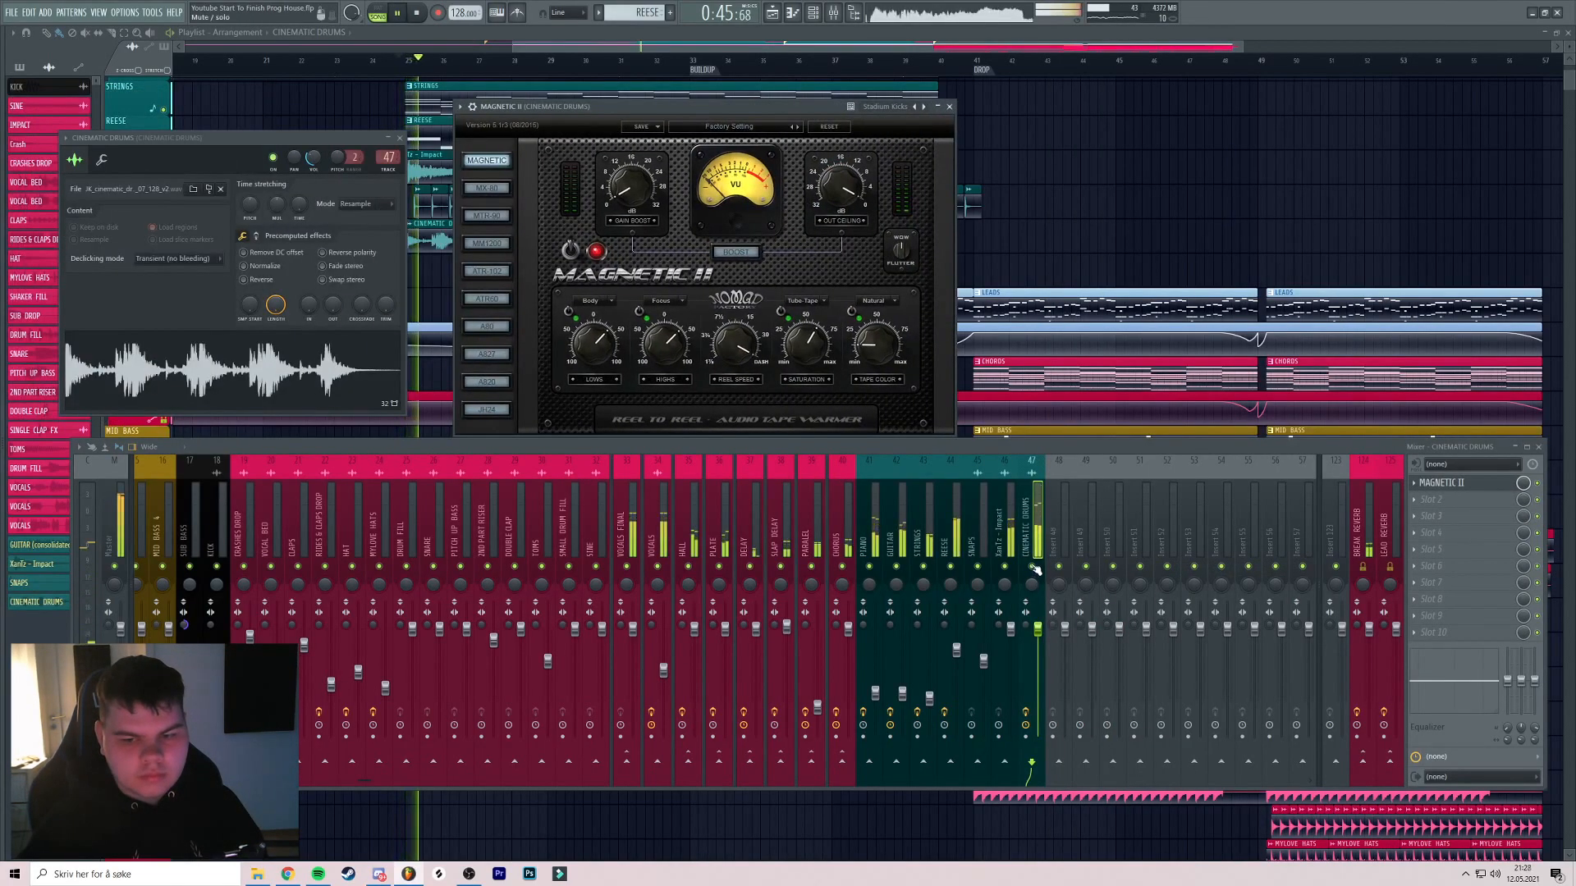
left_click(950, 107)
left_click_drag(698, 246, 850, 190)
left_click(568, 61)
left_click(833, 12)
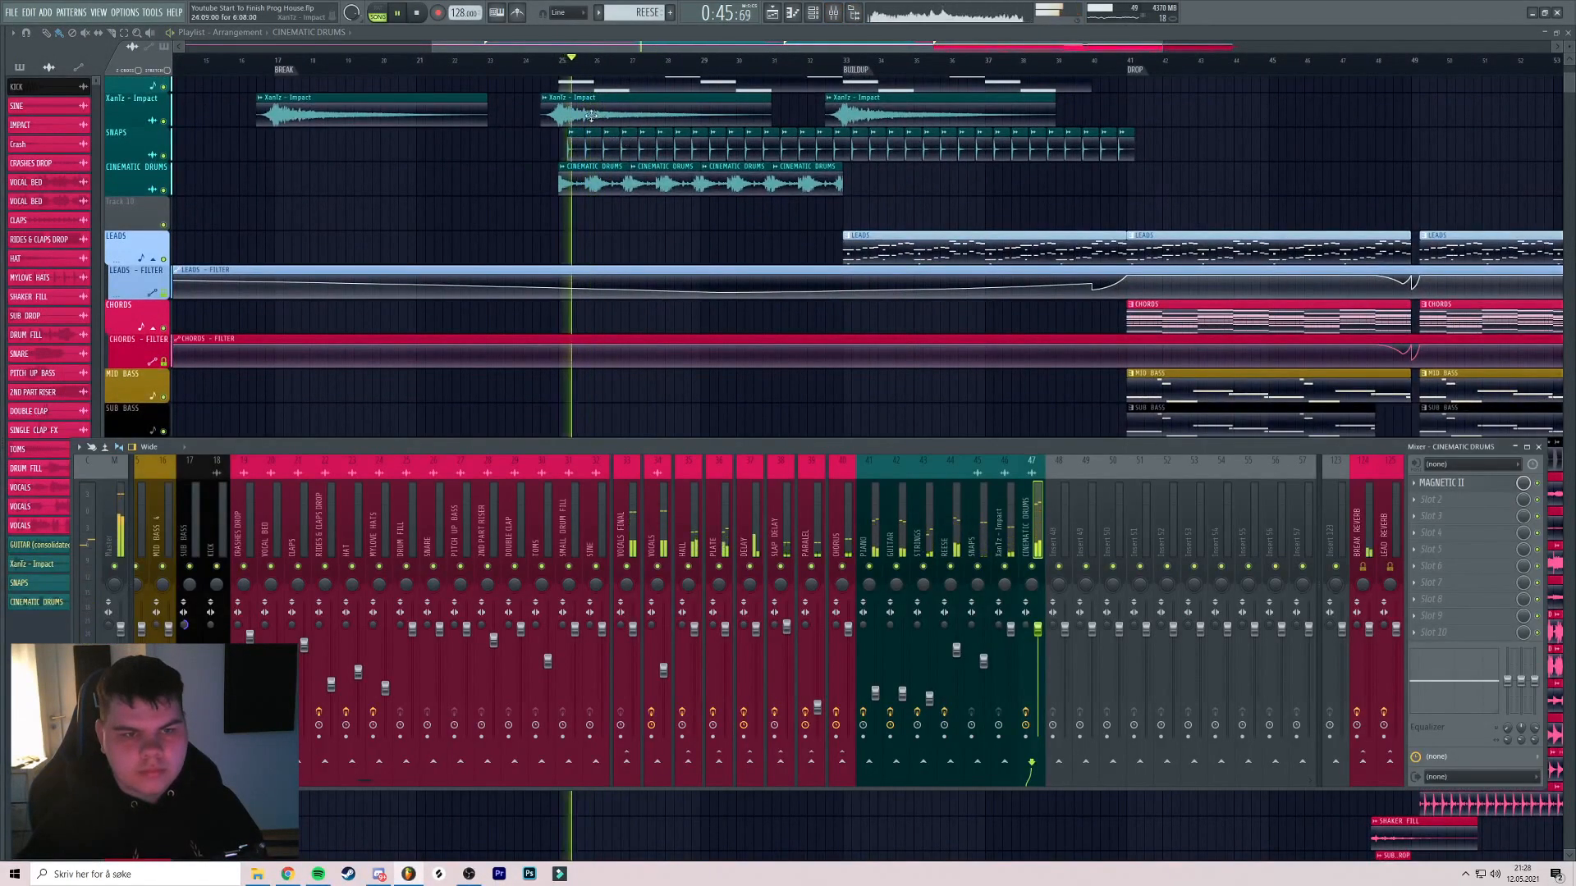
scroll(592, 117, "up", 4)
left_click(510, 61)
scroll(504, 64, "up", 5)
left_click(467, 61)
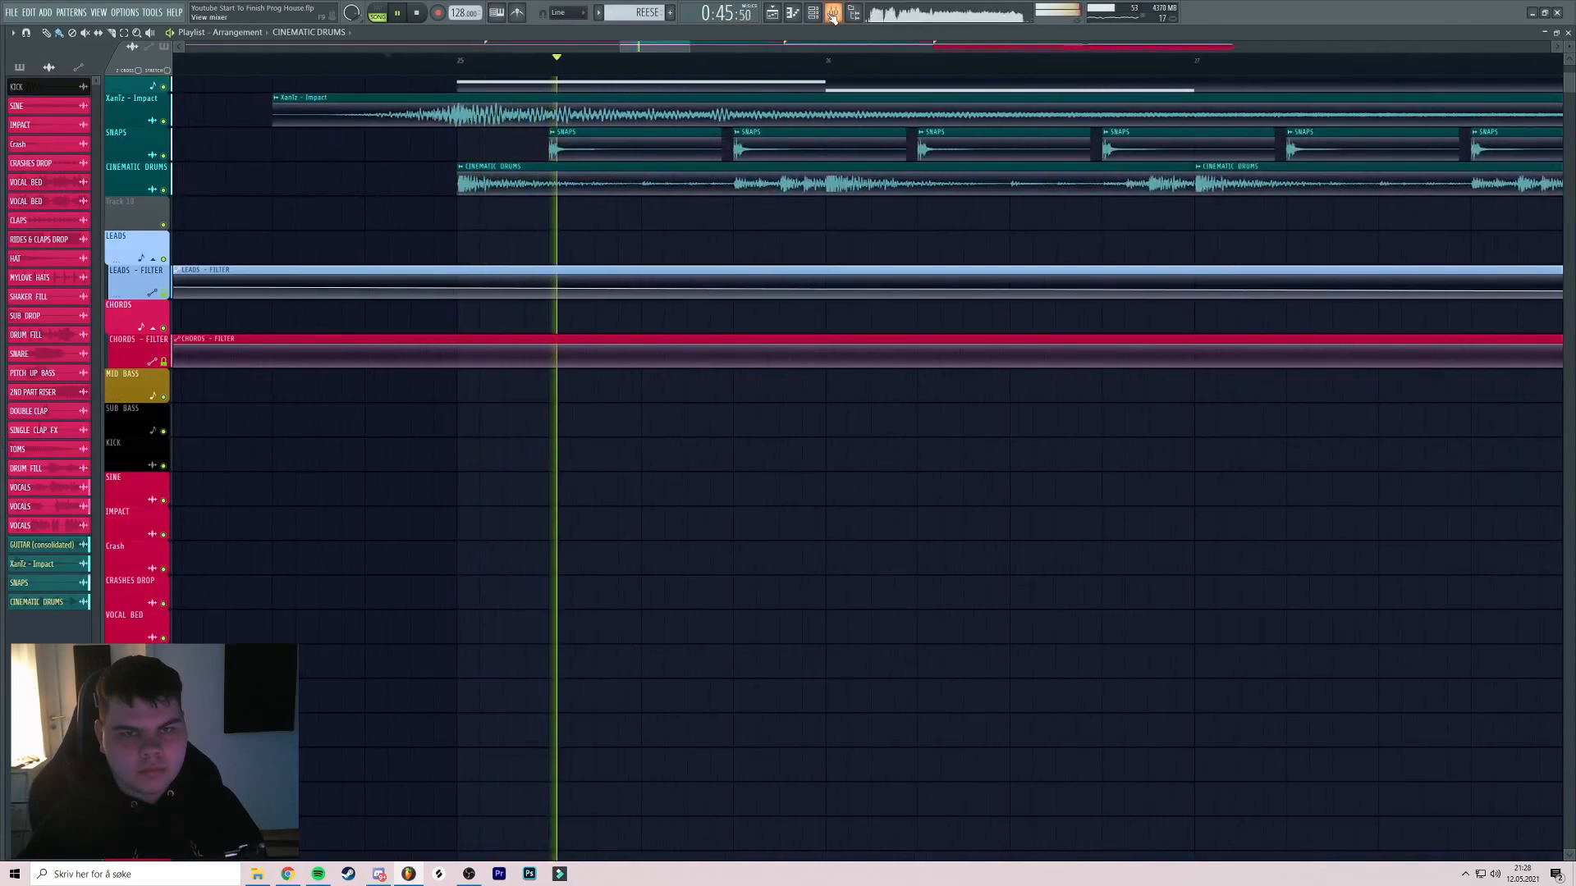
left_click(833, 13)
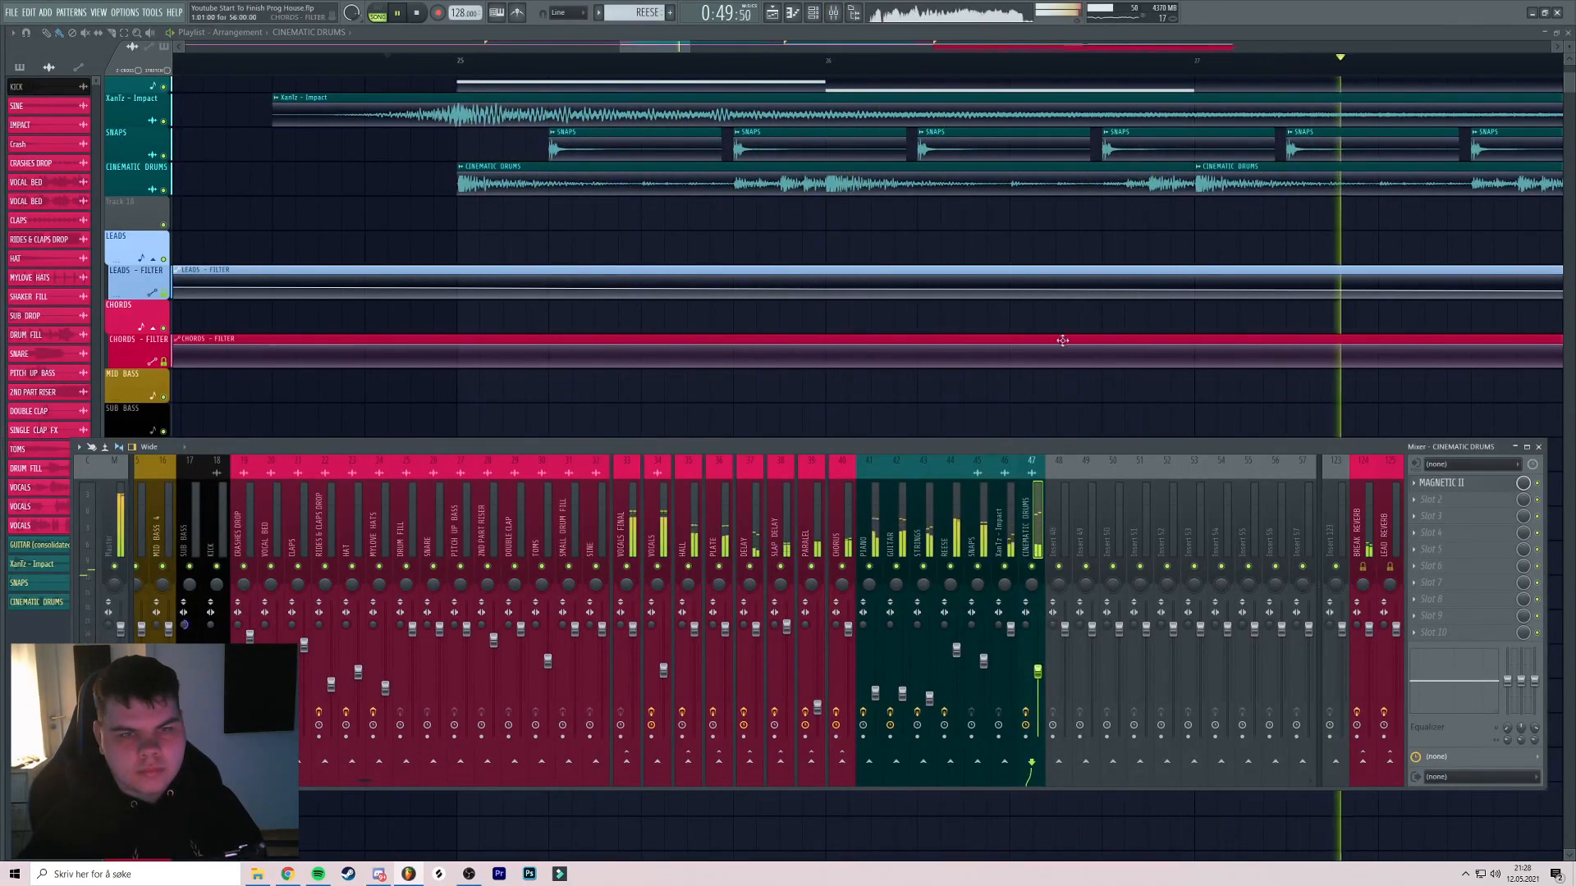
left_click_drag(1065, 357, 847, 370)
scroll(847, 370, "down", 2)
left_click_drag(1018, 348, 777, 369)
scroll(778, 369, "up", 1)
left_click_drag(1059, 371, 855, 361)
scroll(856, 361, "down", 1)
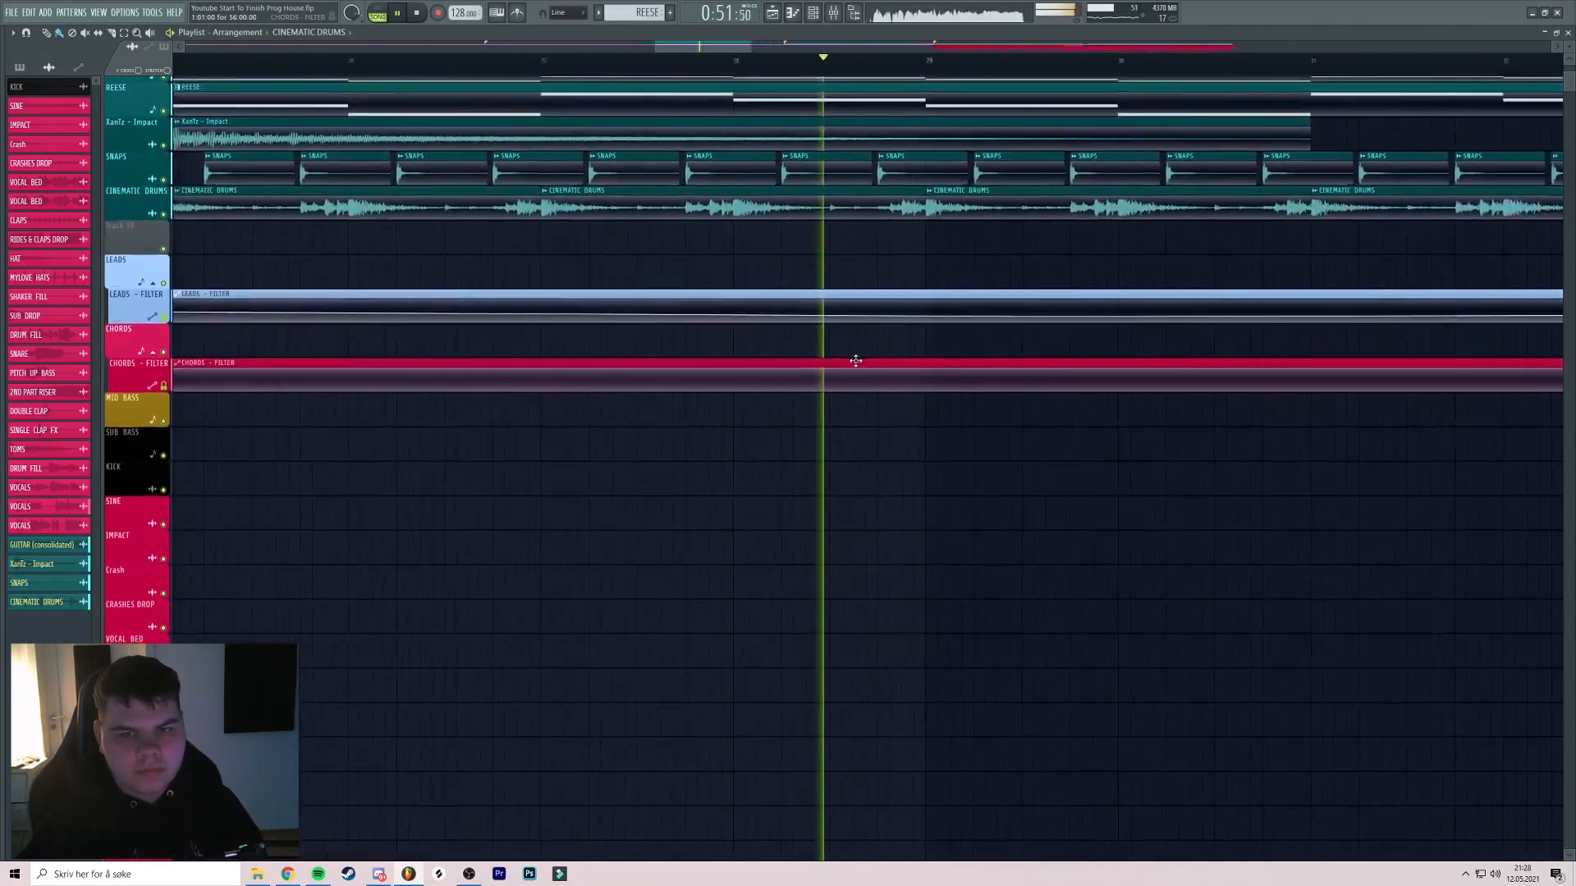
scroll(856, 361, "down", 2)
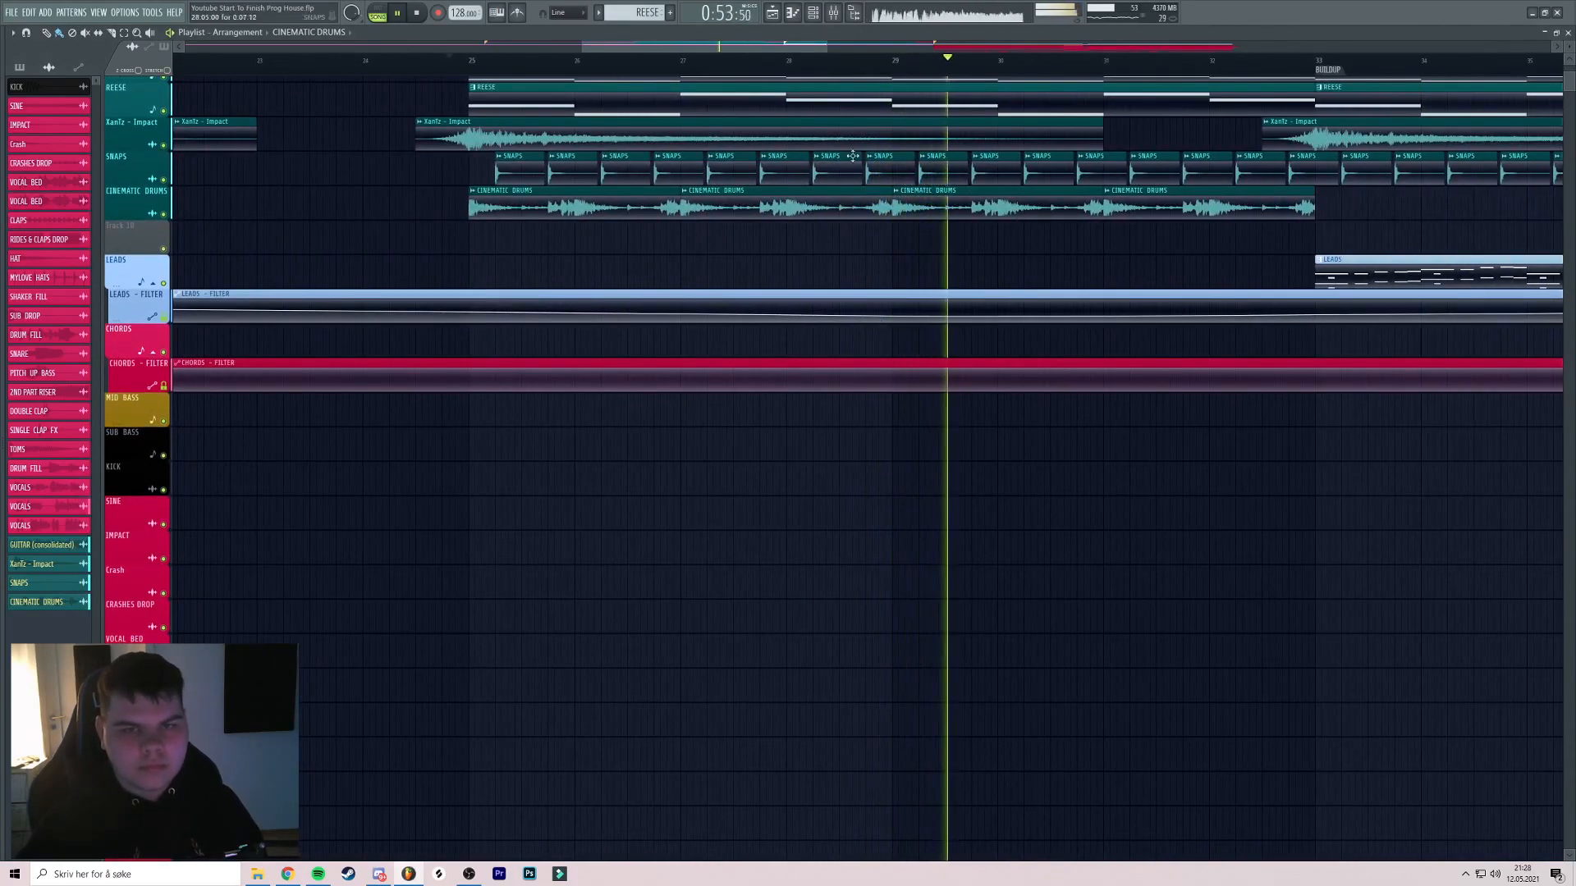
left_click(833, 13)
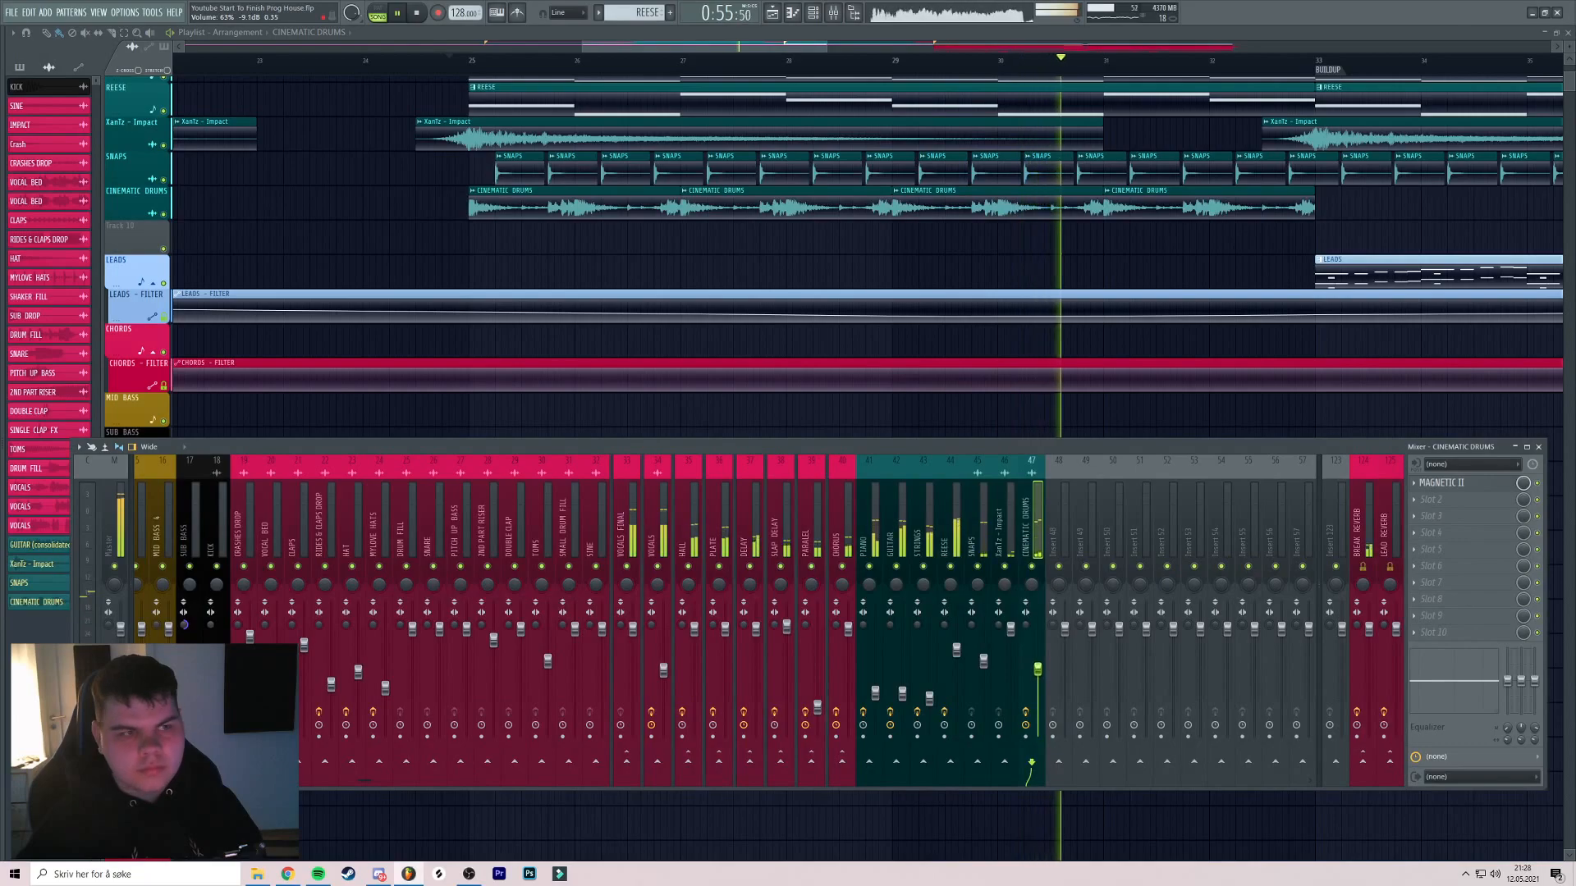
left_click_drag(854, 316, 746, 331)
scroll(746, 332, "down", 2)
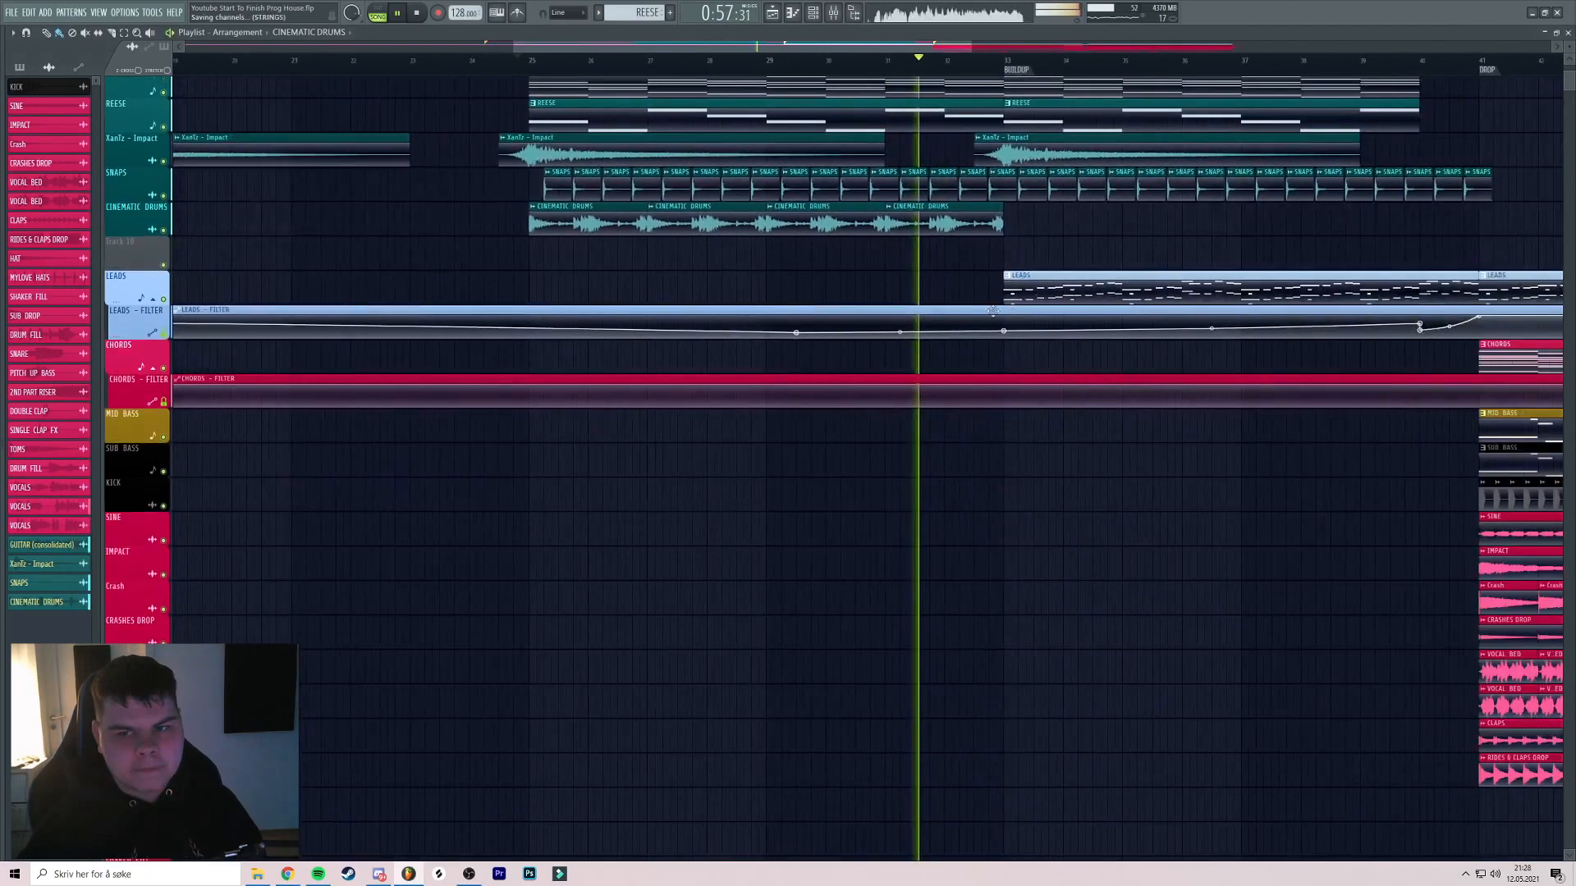
left_click_drag(1055, 261, 954, 285)
scroll(954, 285, "up", 1)
scroll(954, 285, "down", 1)
scroll(903, 292, "up", 2)
scroll(737, 309, "up", 2)
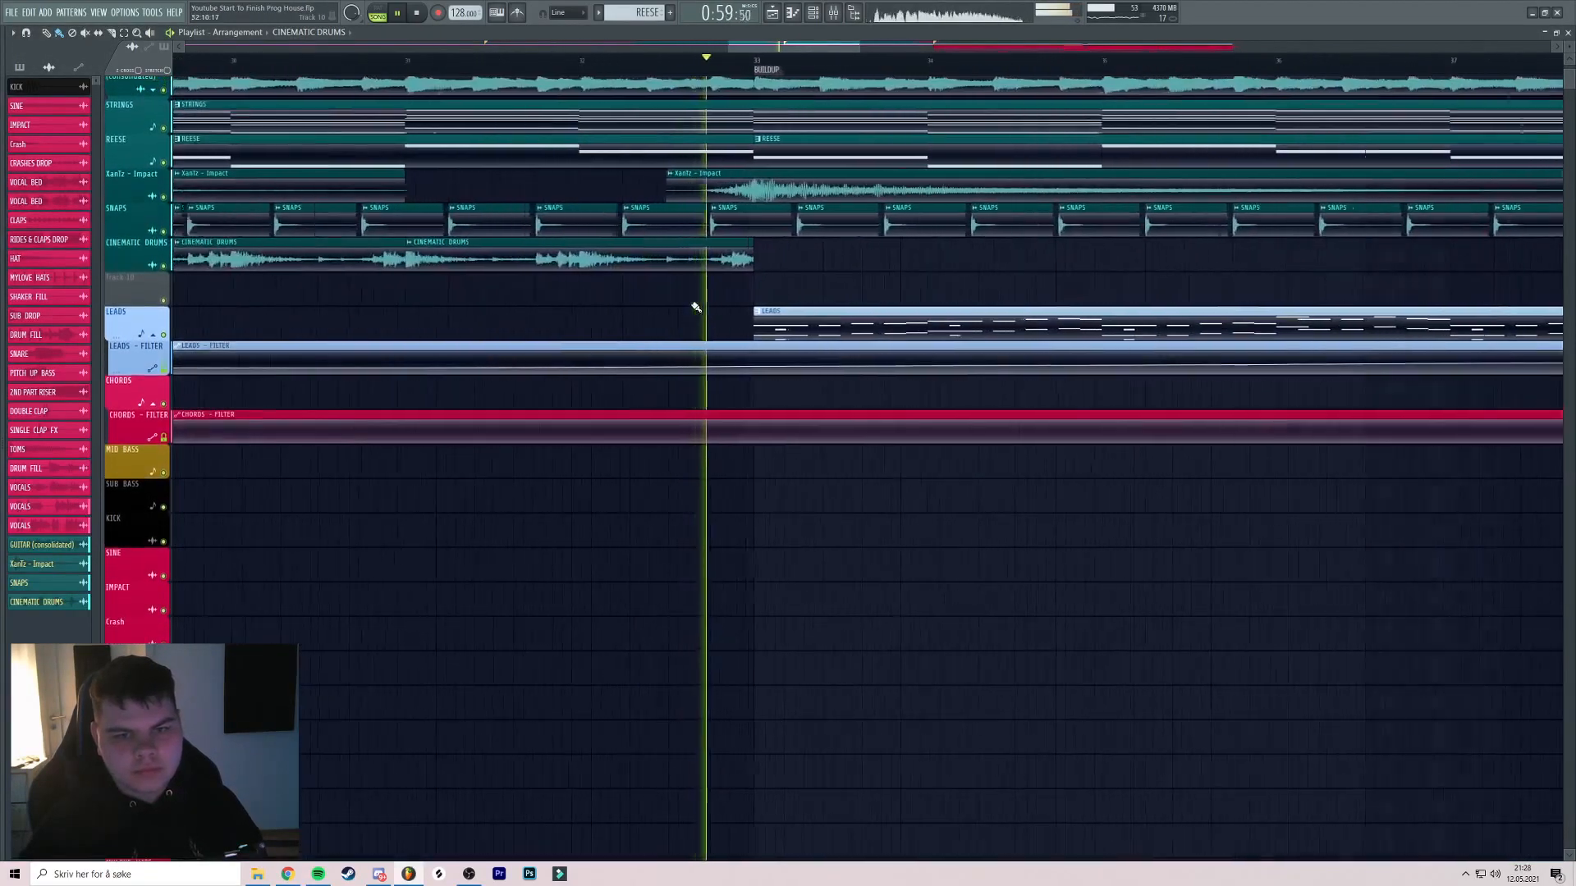
scroll(668, 292, "down", 2)
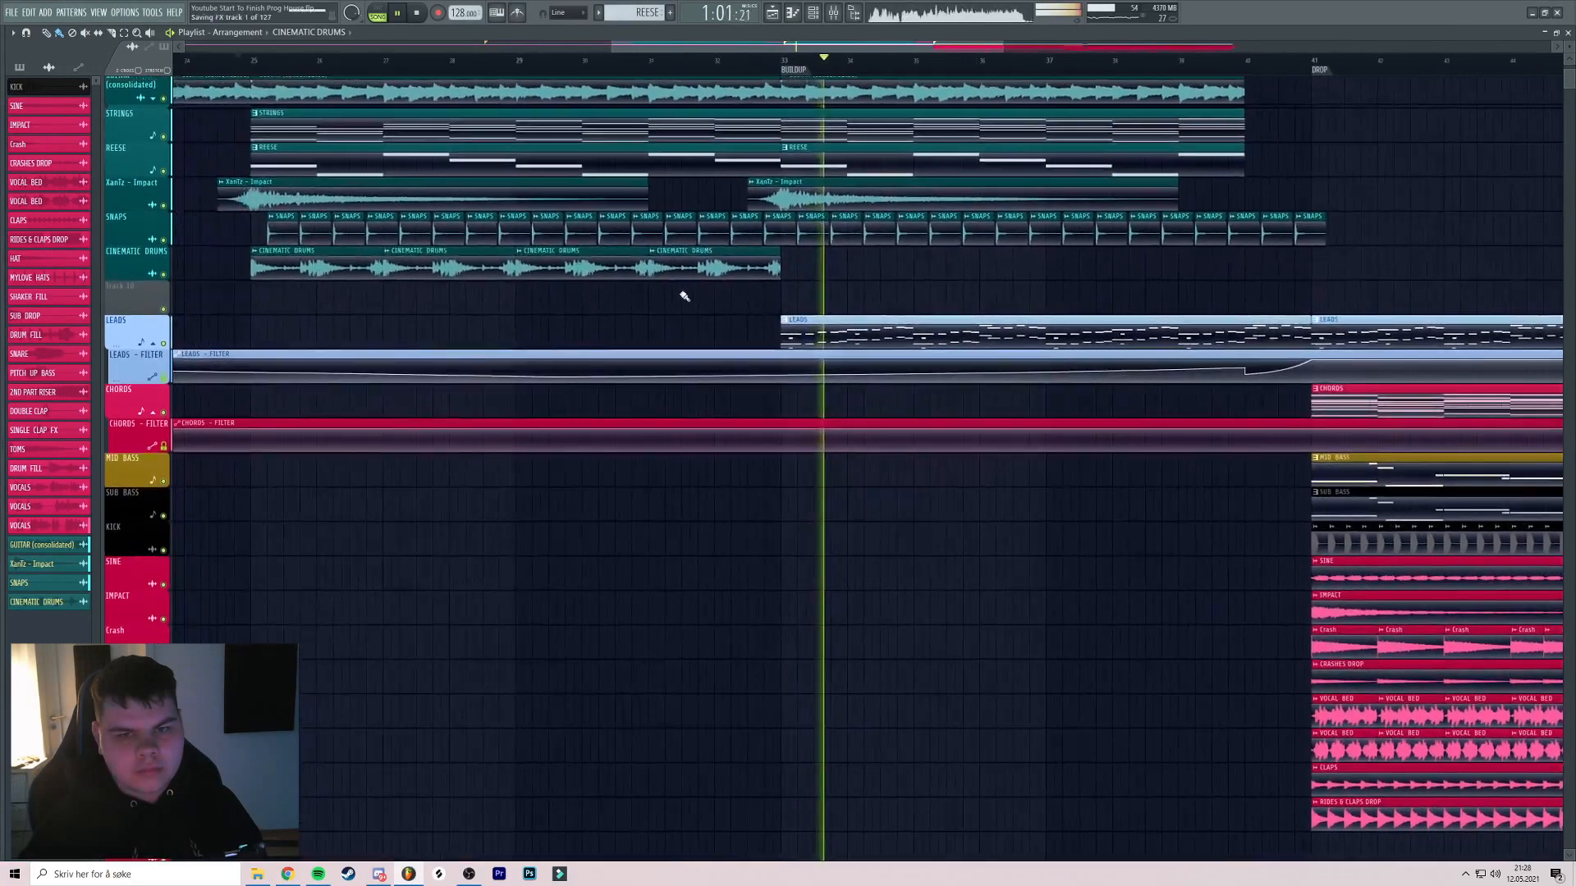
key("space")
scroll(550, 171, "down", 1)
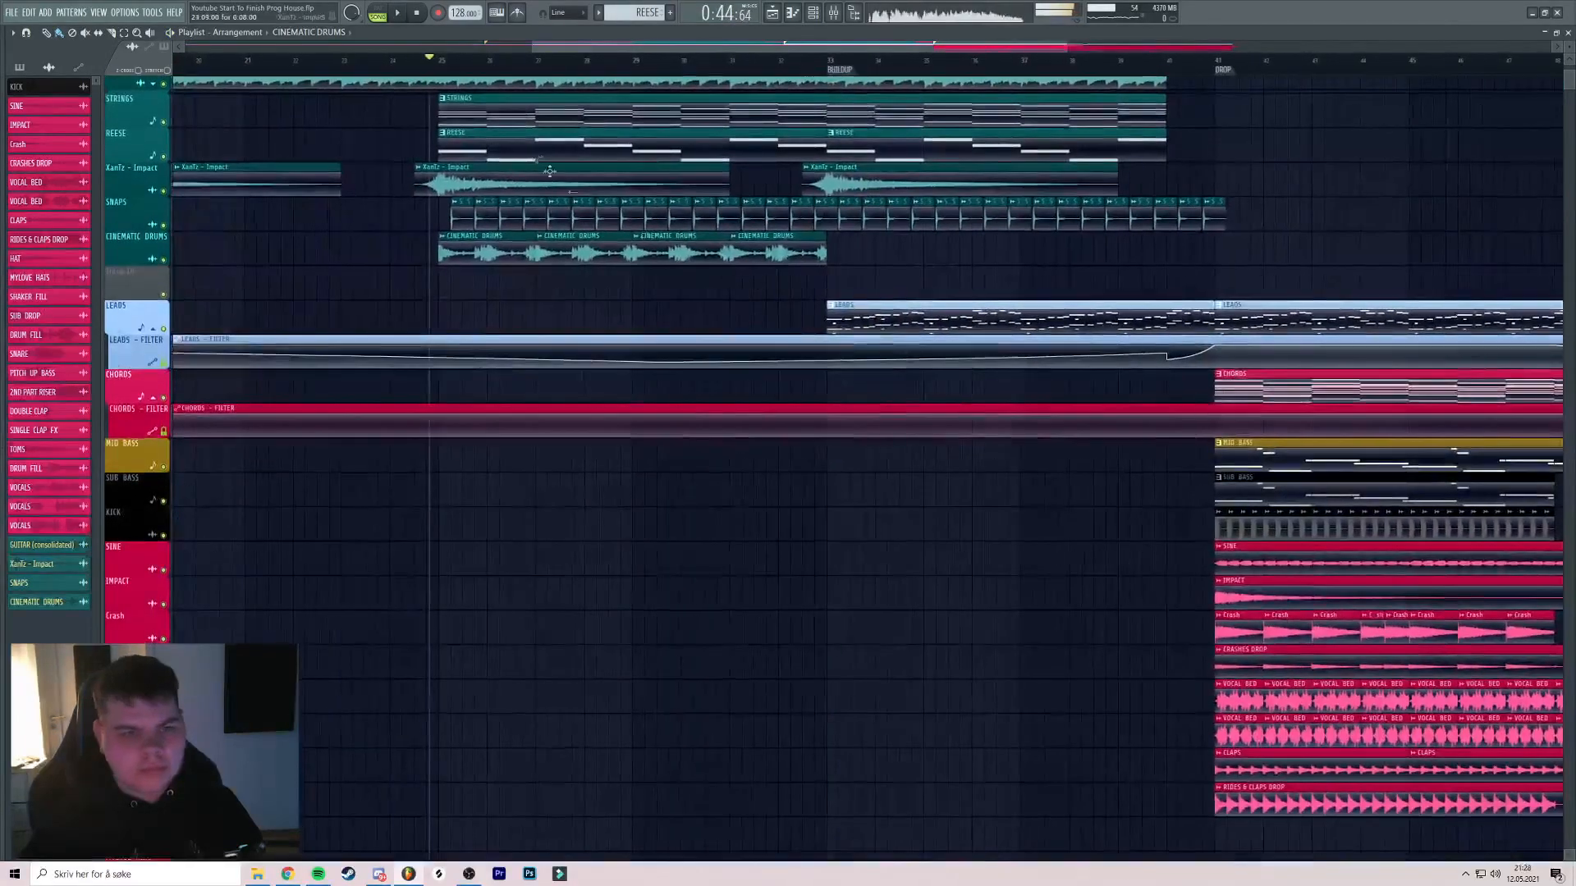
Insert a new empty track below Track 10
right_click(137, 268)
left_click(172, 495)
key("alt+F8")
scroll(75, 312, "up", 15)
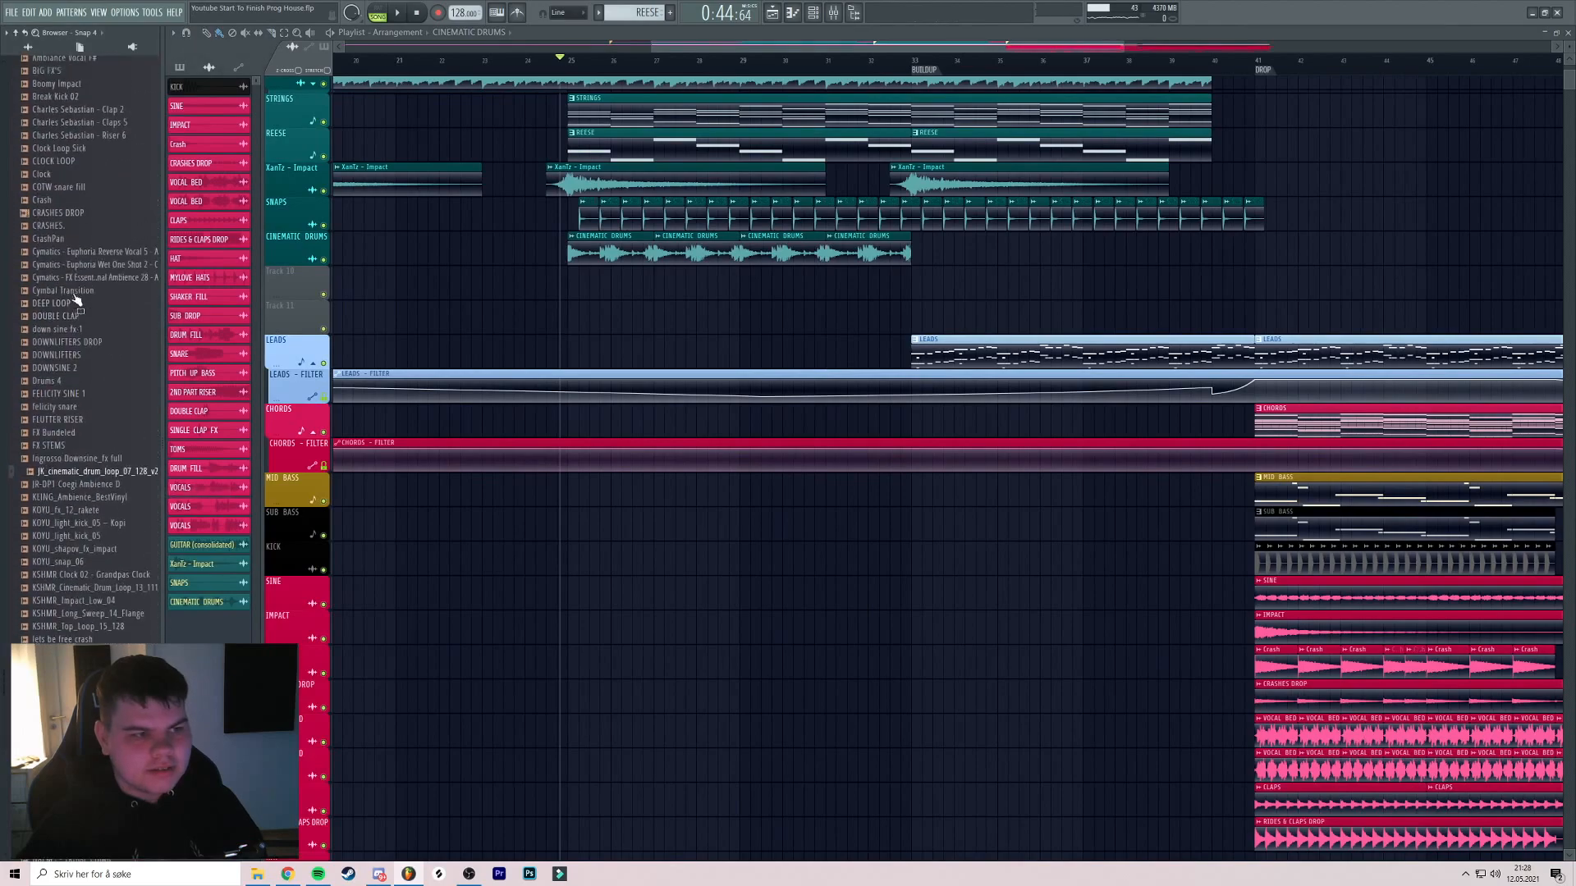
scroll(92, 306, "up", 6)
Browse KSHMR Vol.3 > KSHMR_Drums_Loops > Solo to list the KSHMR_Shaker_Loops samples
mouse_move(1, 339)
scroll(93, 281, "down", 4)
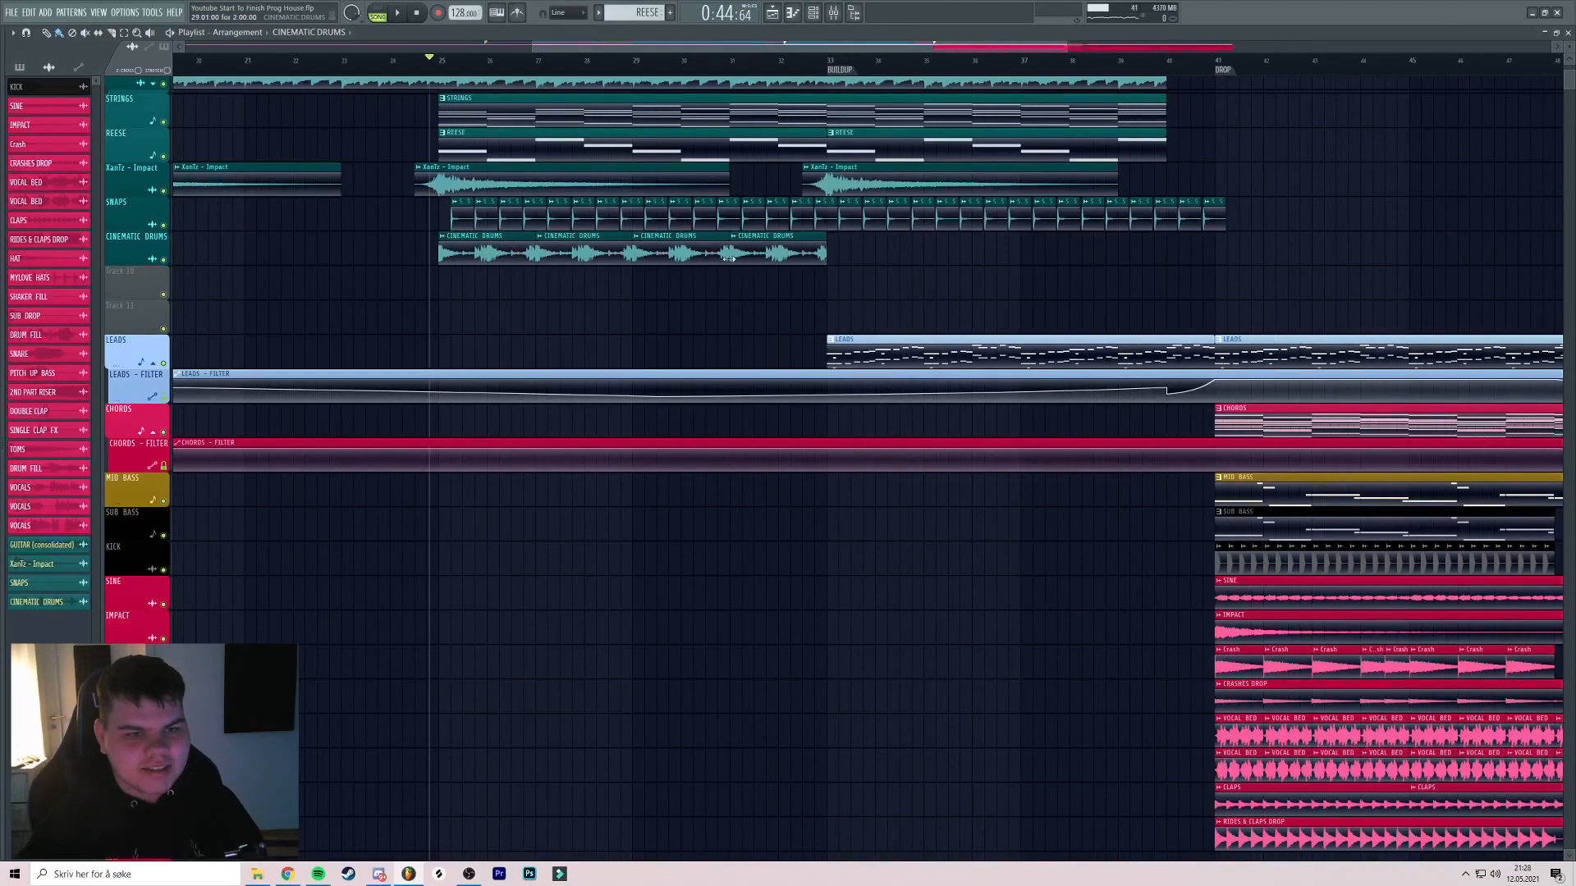
scroll(78, 386, "down", 5)
scroll(72, 406, "up", 8)
scroll(91, 328, "down", 6)
scroll(107, 271, "up", 20)
left_click(68, 192)
left_click(98, 203)
left_click(111, 232)
left_click(119, 289)
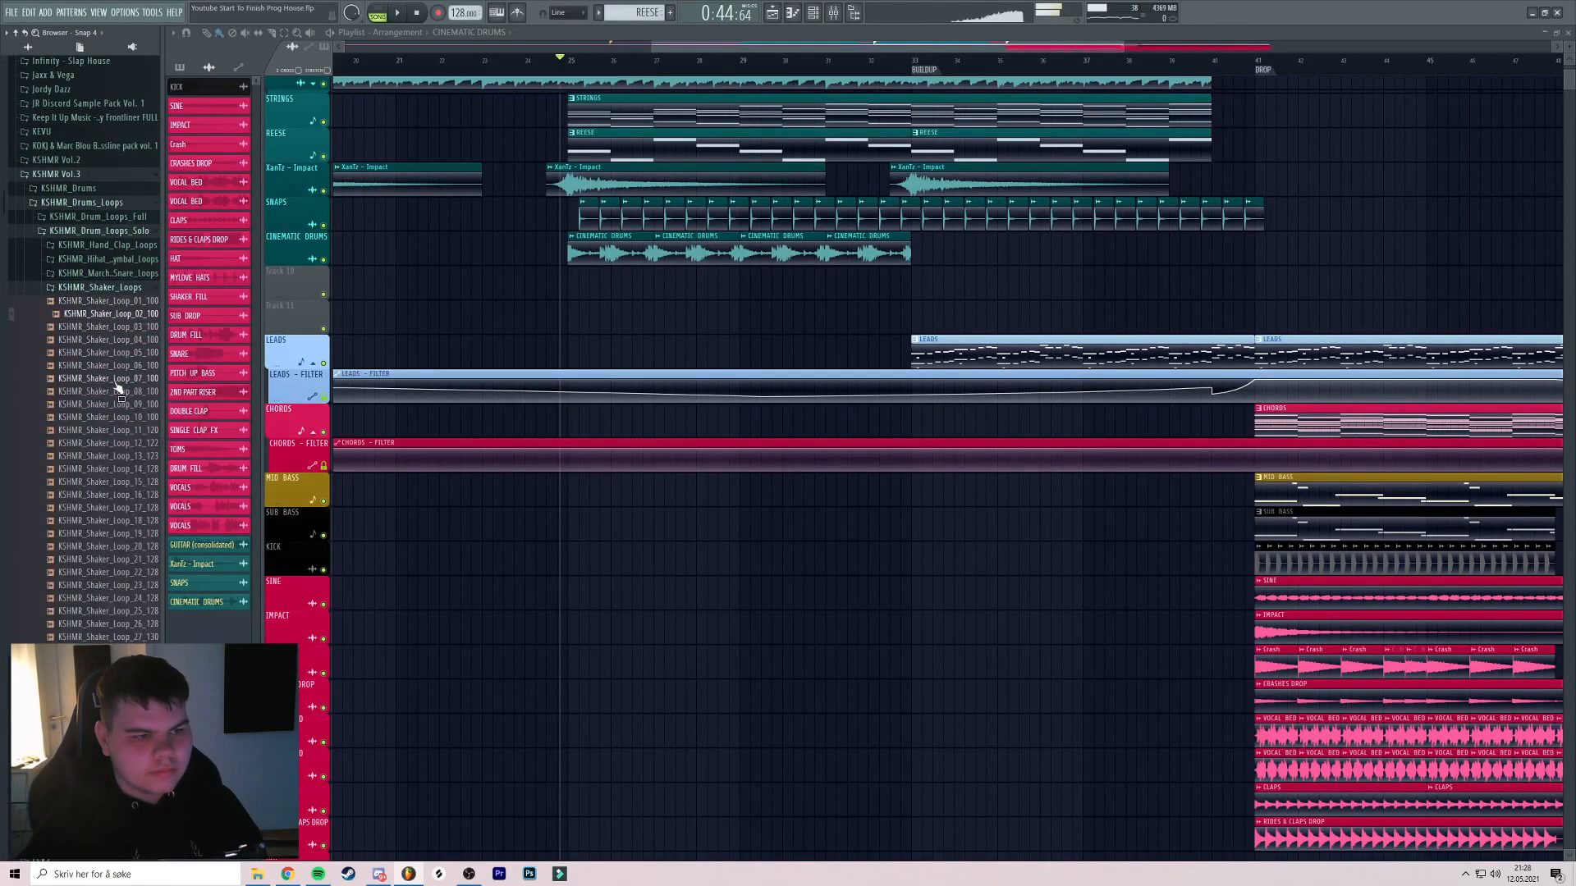
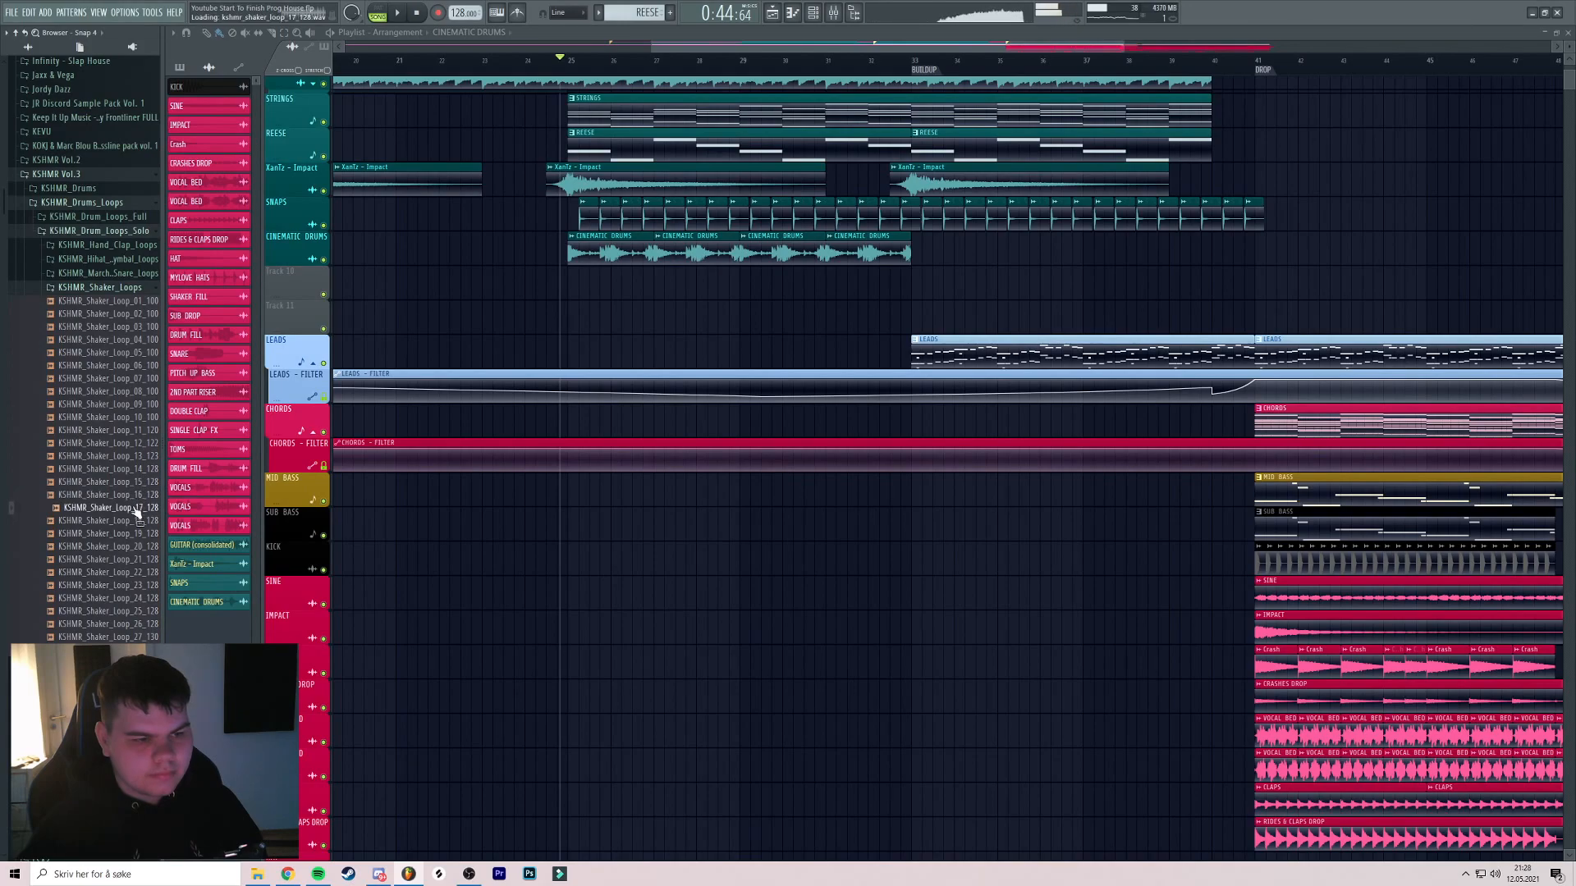
Place KSHMR_Shaker_Loop_18_128 on Track 10 at bar 25 and lower its channel volume
left_click_drag(135, 525, 445, 298)
key("space")
scroll(457, 289, "up", 5)
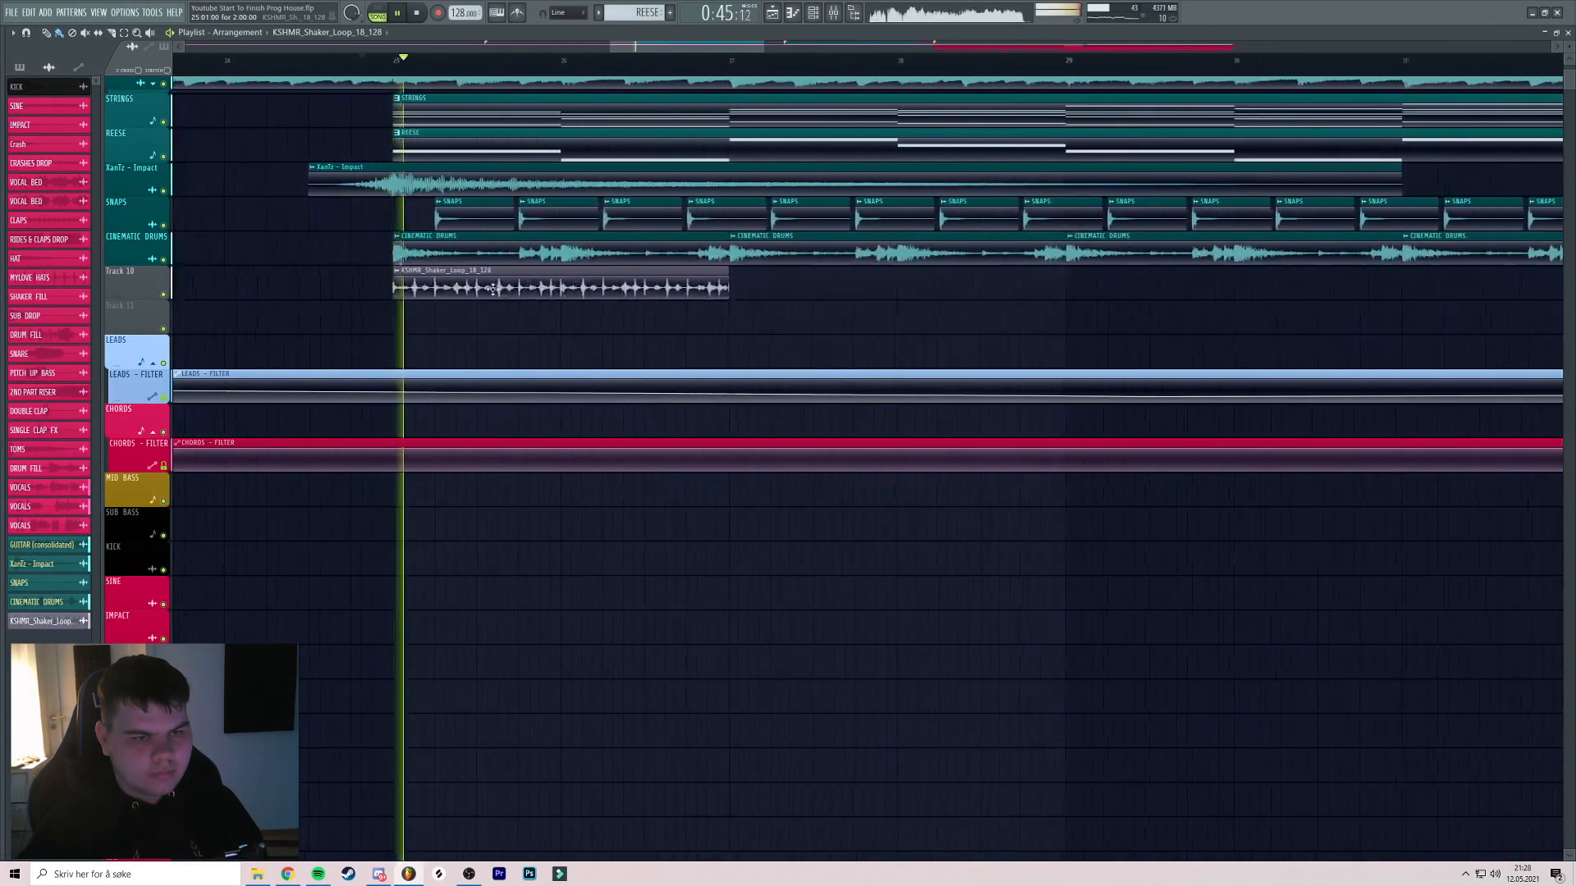
double_click(443, 288)
left_click_drag(329, 173, 329, 196)
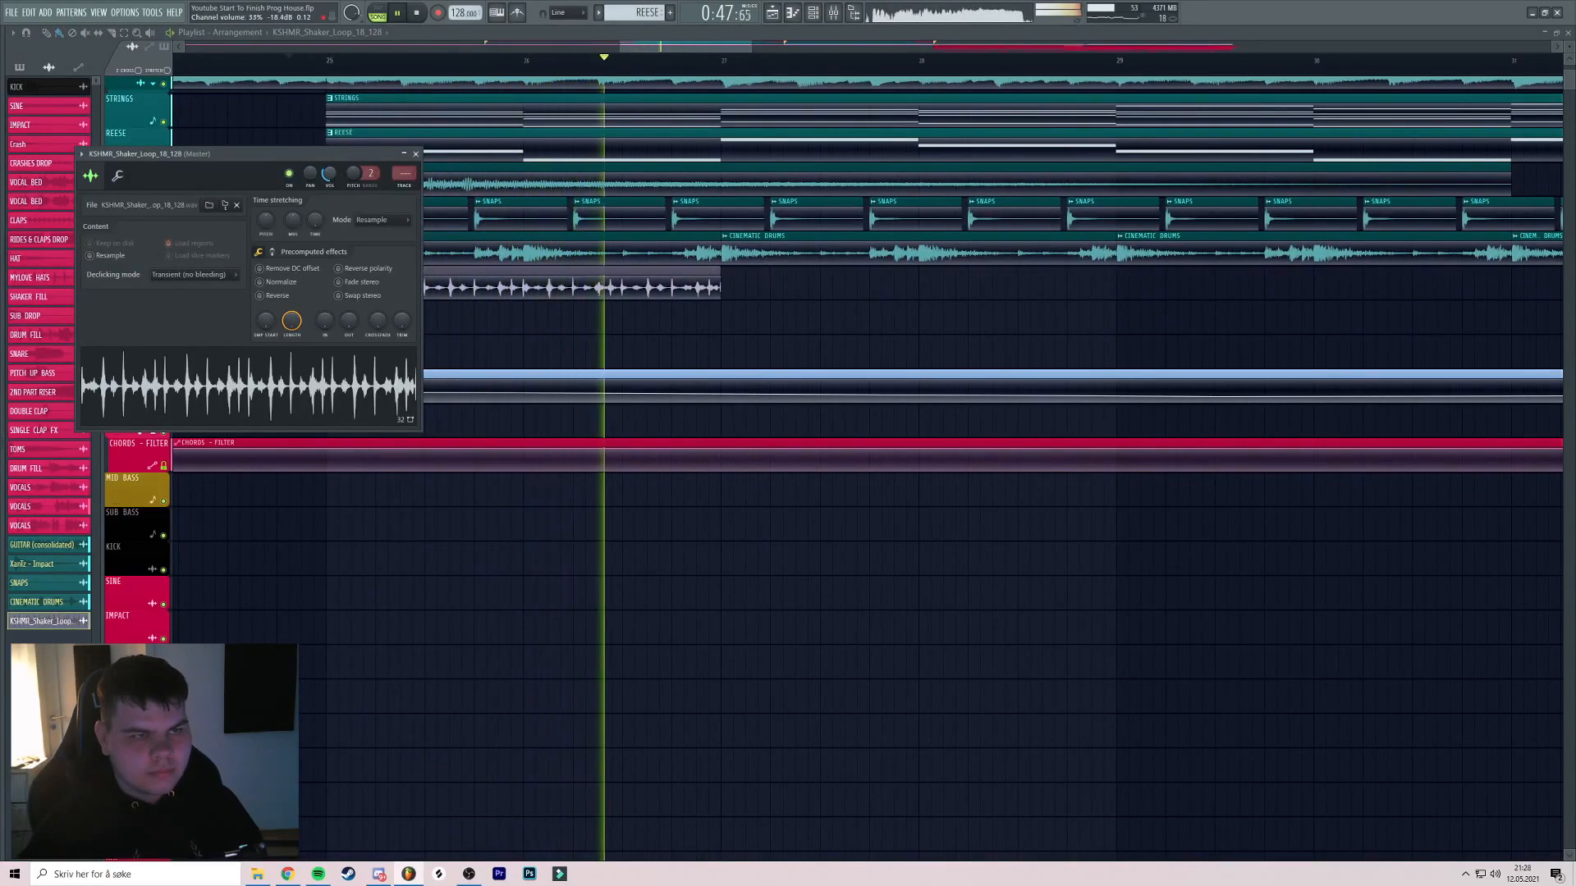
left_click(416, 153)
Duplicate the shaker clip to bar 27 so the two clips play back to back
scroll(460, 168, "down", 2)
left_click_drag(667, 318, 496, 303)
left_click_drag(380, 276, 627, 275)
scroll(550, 284, "down", 2)
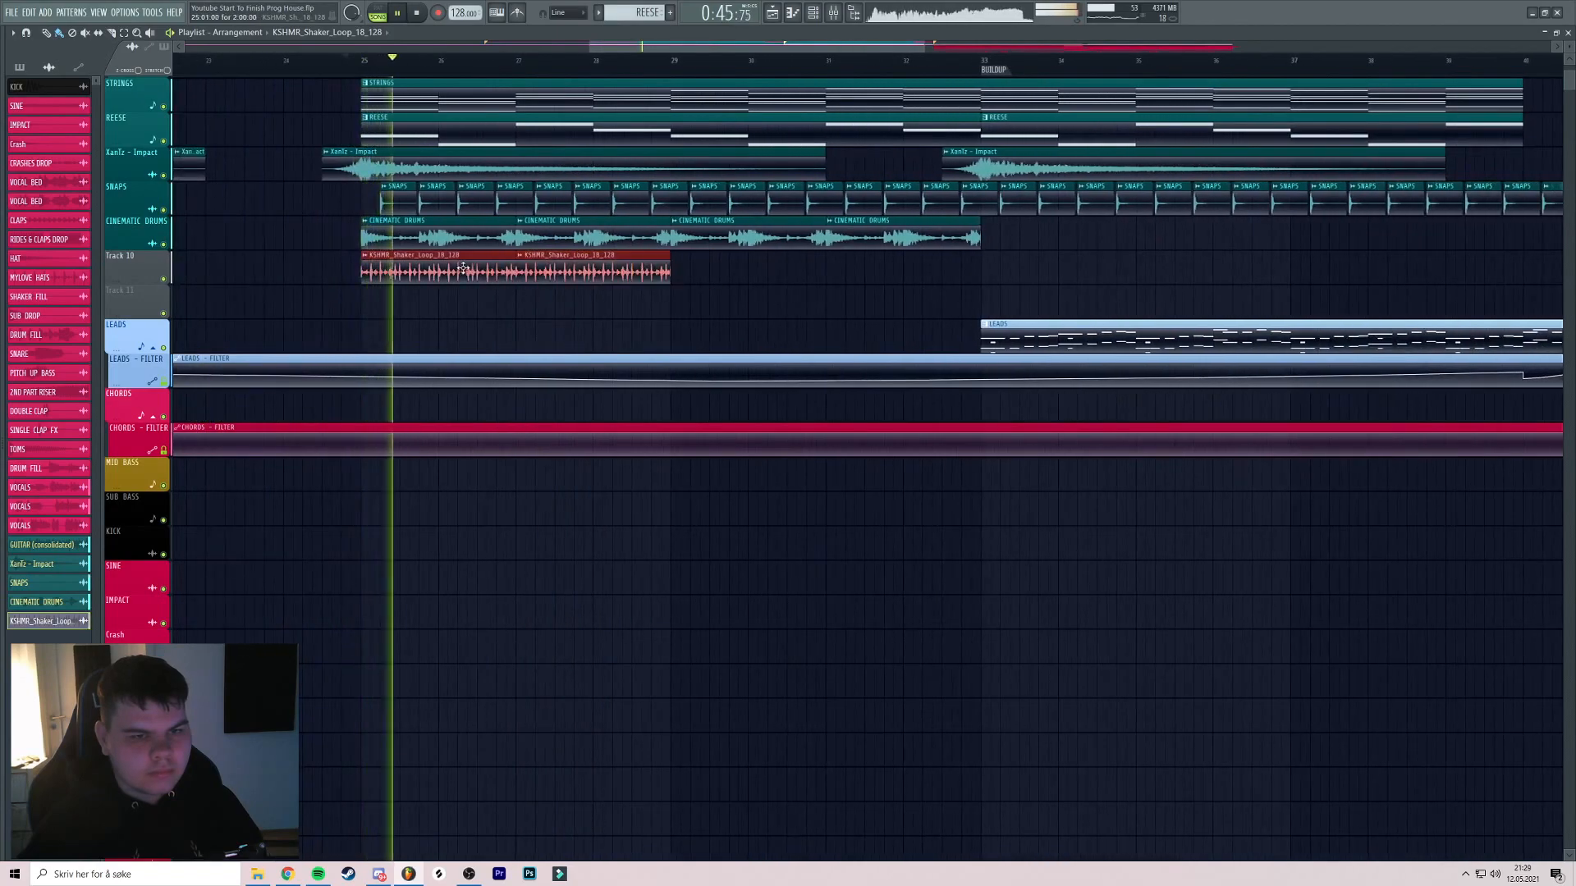
Rename the shaker clip SHAKERS and colour it teal
right_click(363, 262)
left_click(396, 315)
type("SHAKERS")
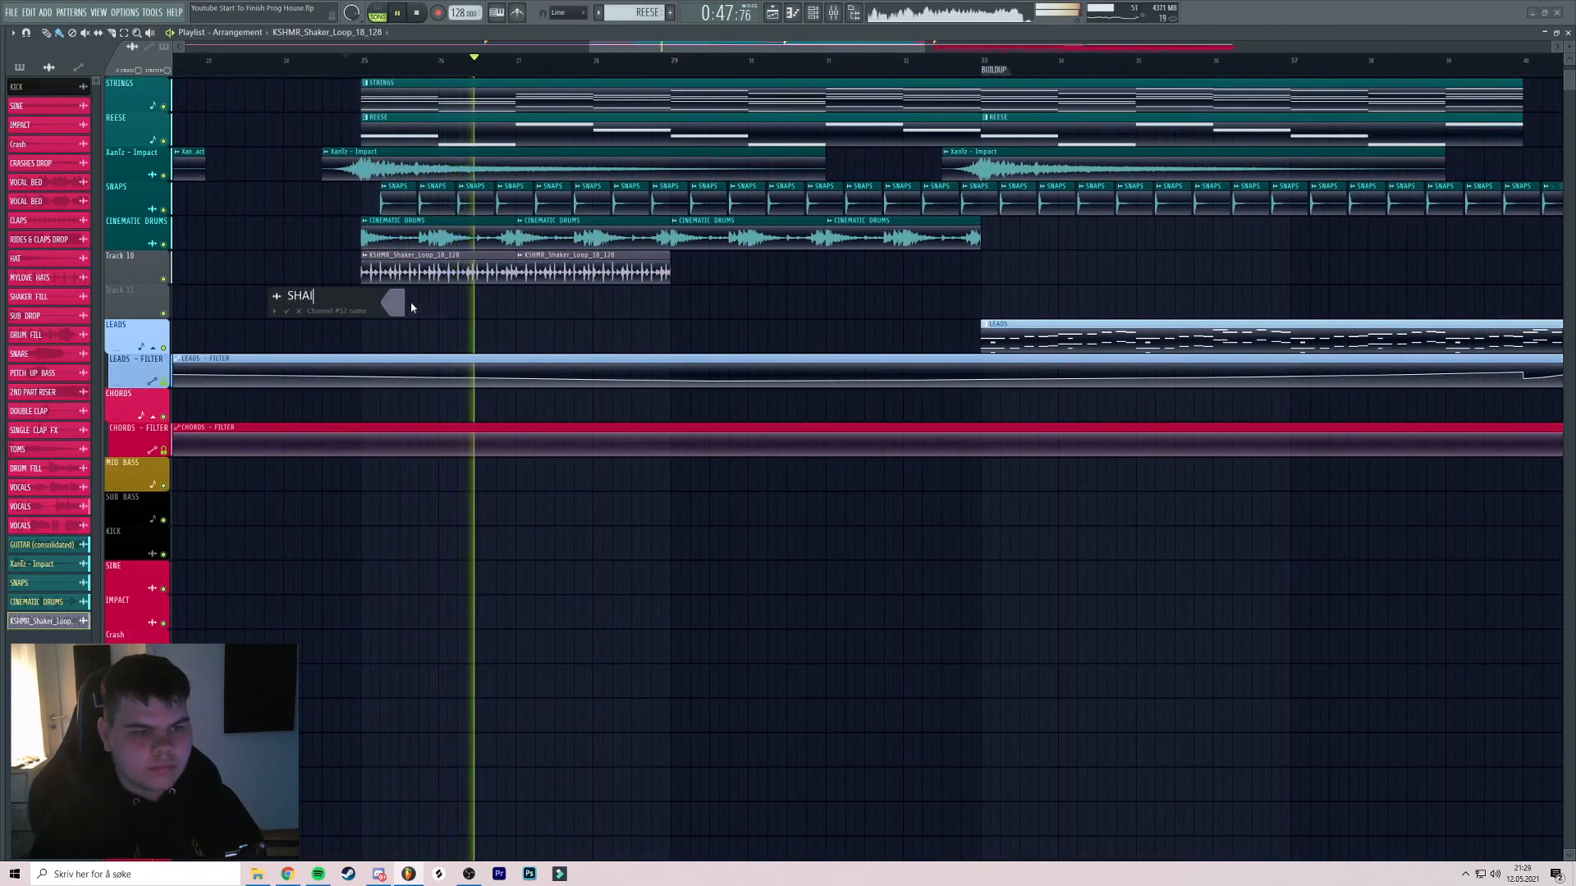
left_click(401, 305)
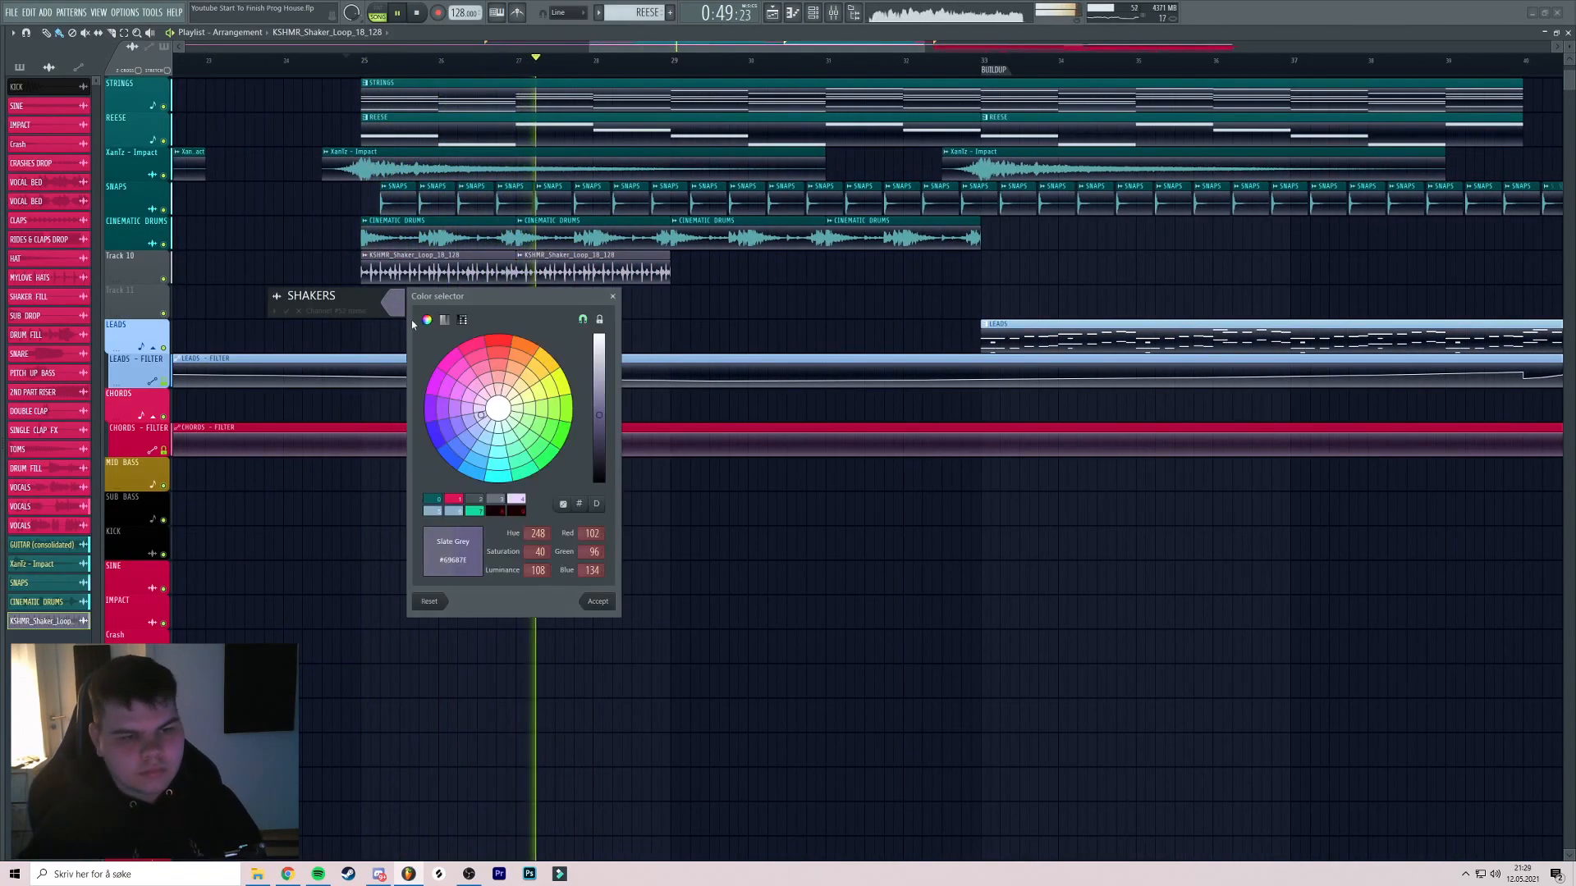
left_click(441, 506)
key("Return")
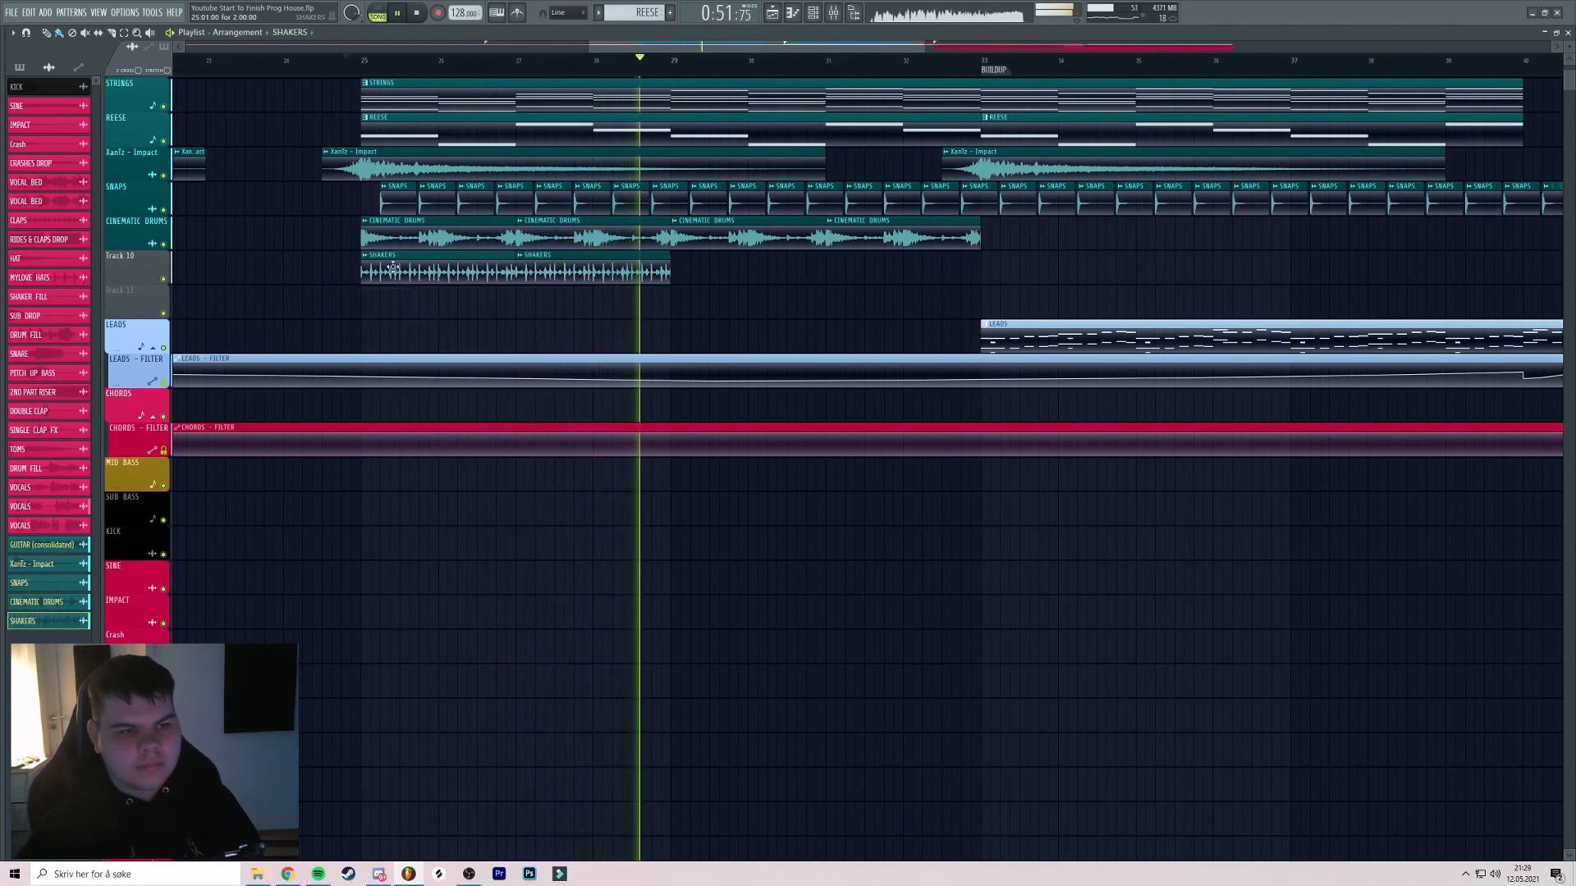
Lower the SHAKERS channel volume to 23% and route it to mixer track 48
double_click(422, 268)
left_click_drag(328, 174, 328, 178)
key("space")
key("space")
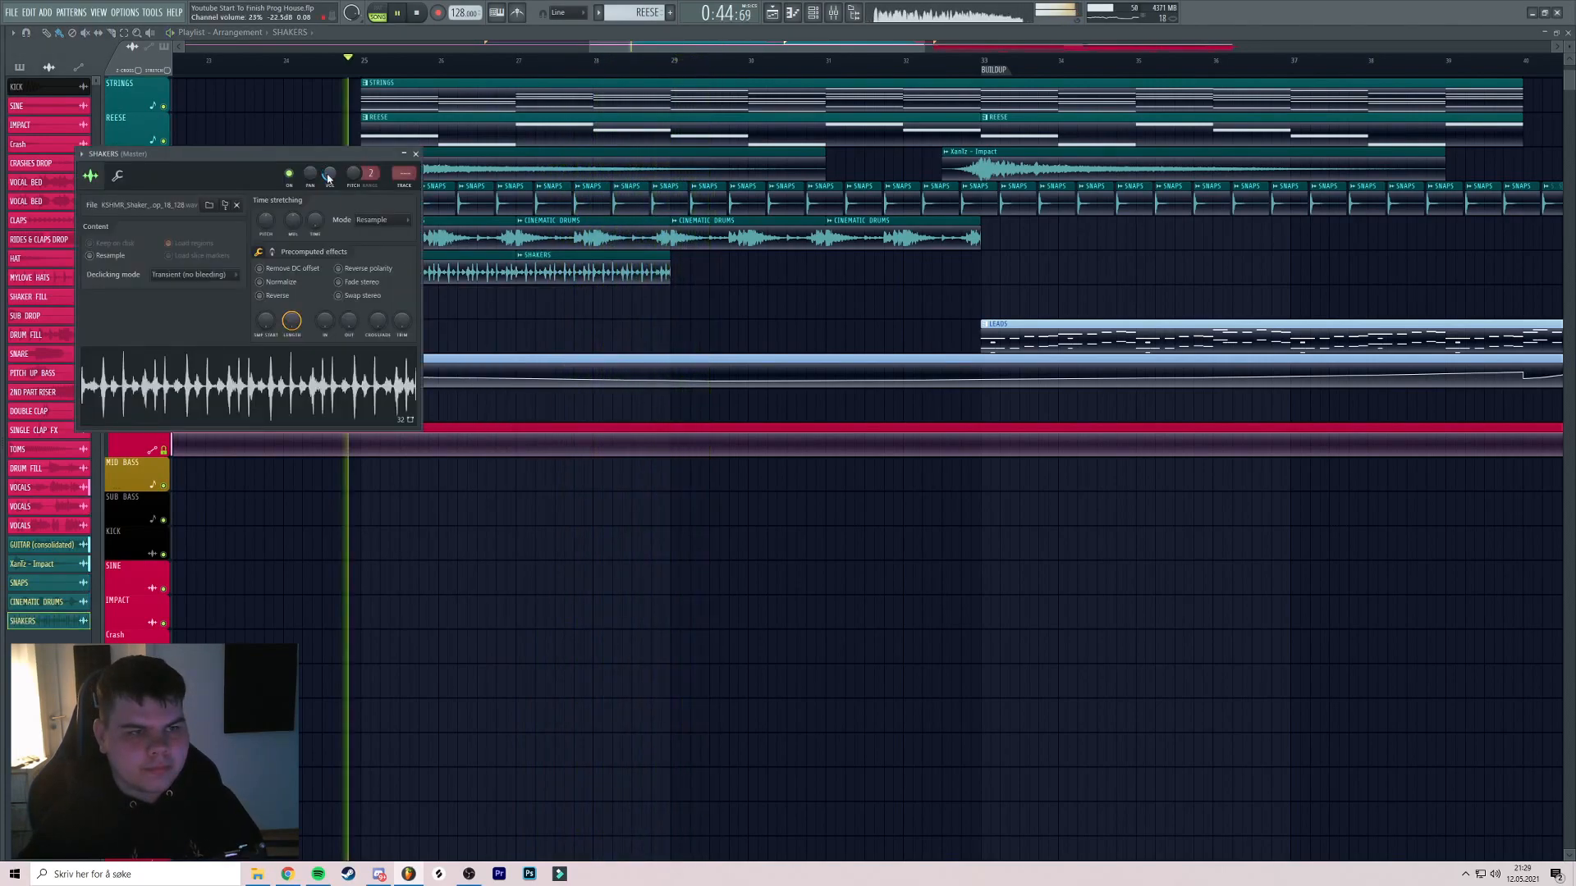
key("ctrl+l")
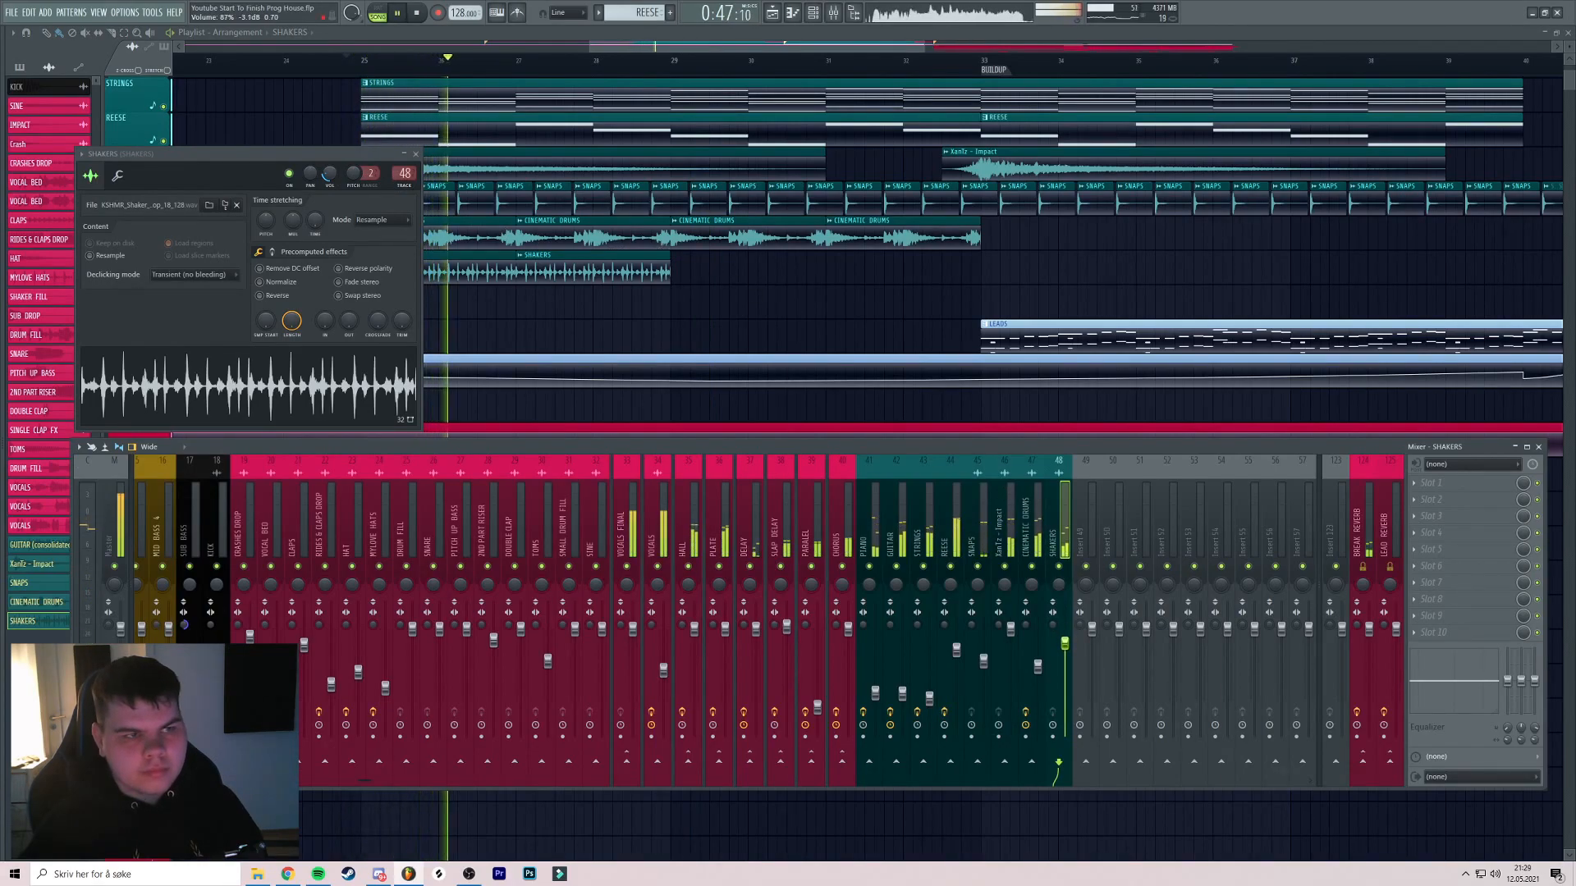
key("F12")
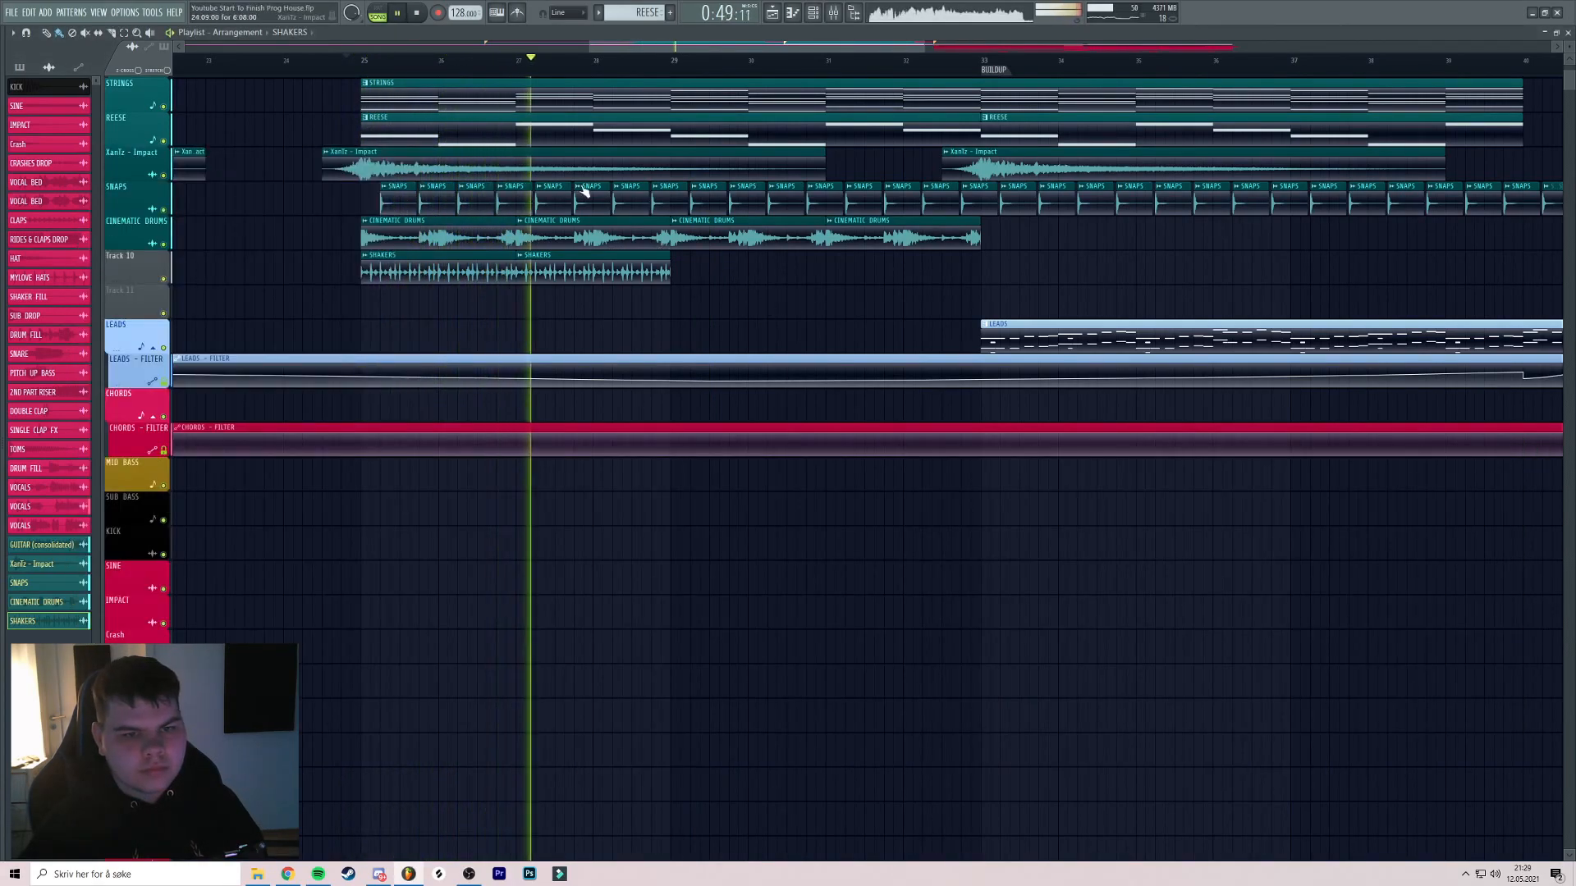
left_click(165, 279)
left_click(165, 279)
key("space")
Name Track 10 SHAKERS after its clips
right_click(158, 267)
left_click(184, 291)
scroll(615, 274, "down", 3)
Repeat the SHAKERS clips through the buildup, trimming the last one to end at the drop
left_click_drag(625, 272, 401, 269)
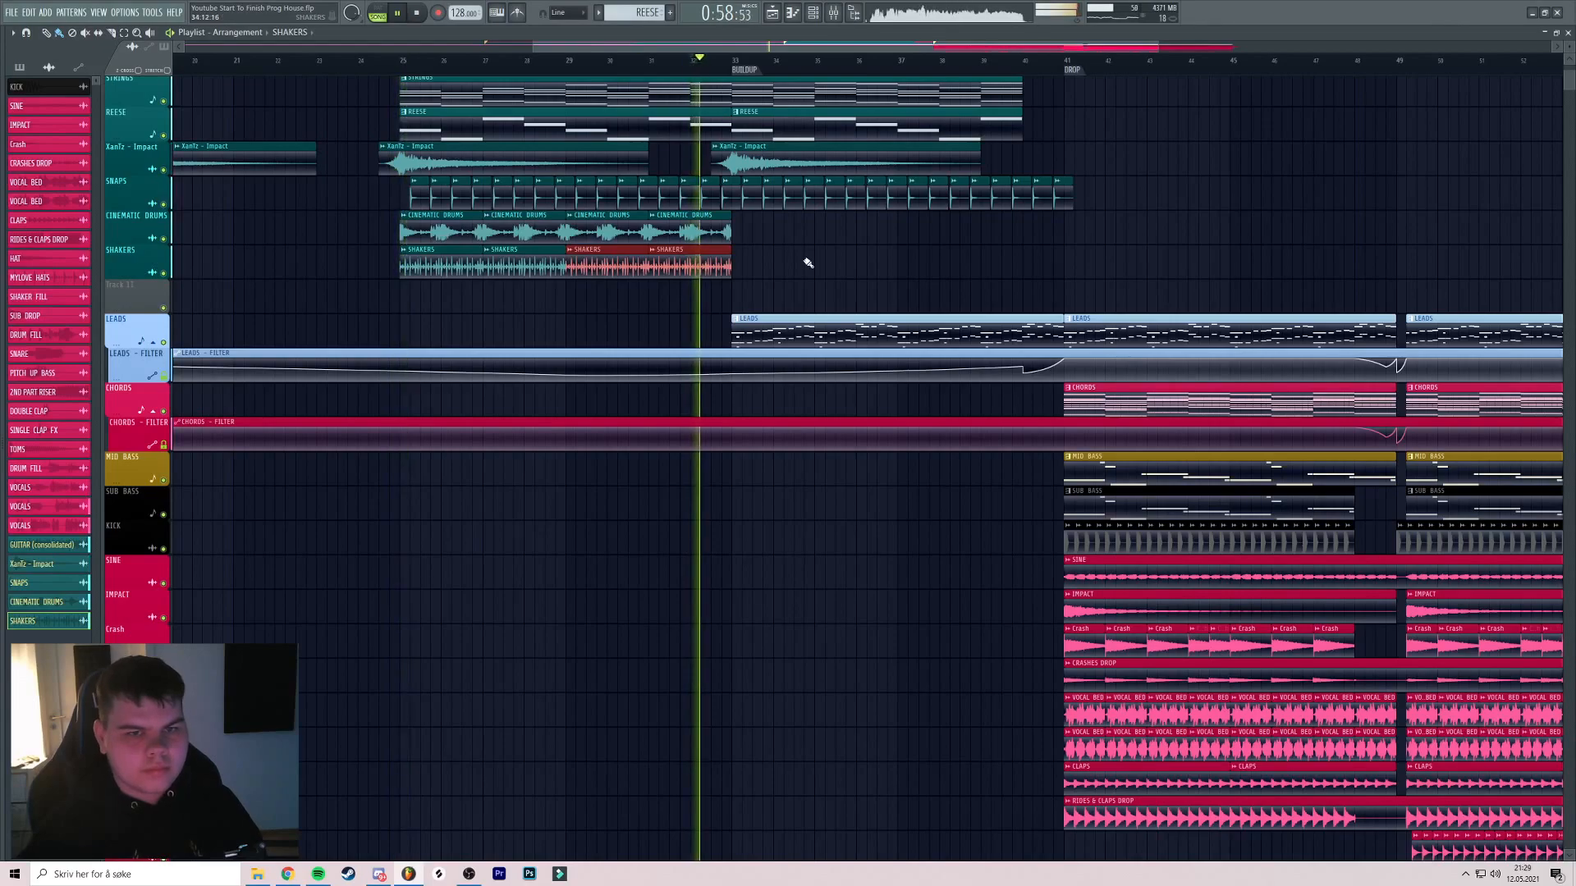
left_click_drag(743, 271, 501, 265)
key("ctrl+b")
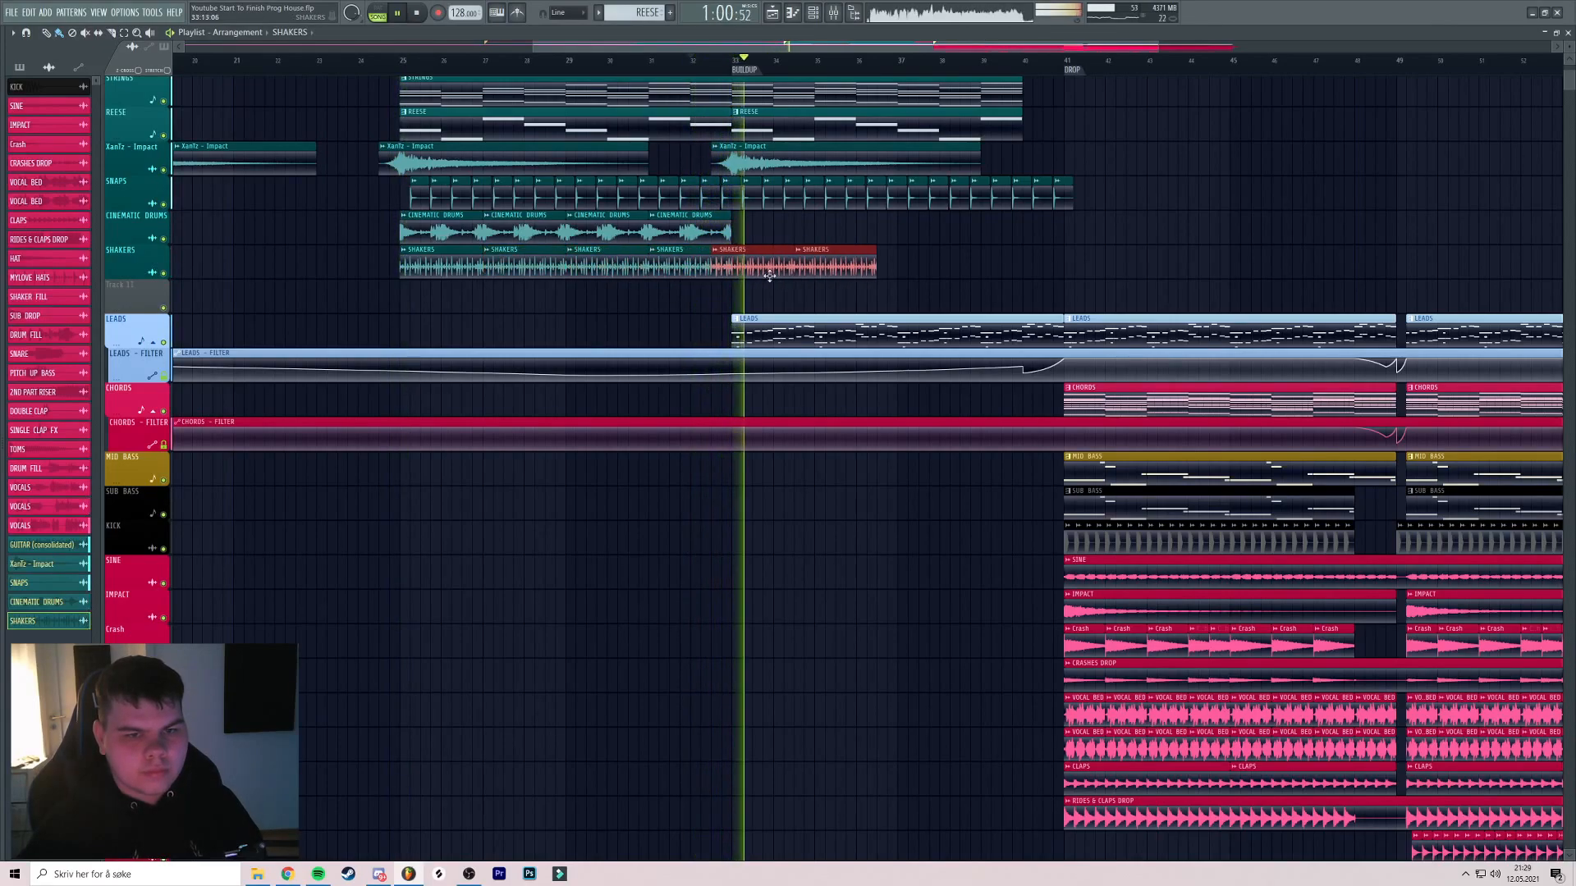
key("ctrl+b")
left_click(1076, 248, "ctrl")
right_click(1012, 261)
scroll(1014, 260, "up", 3)
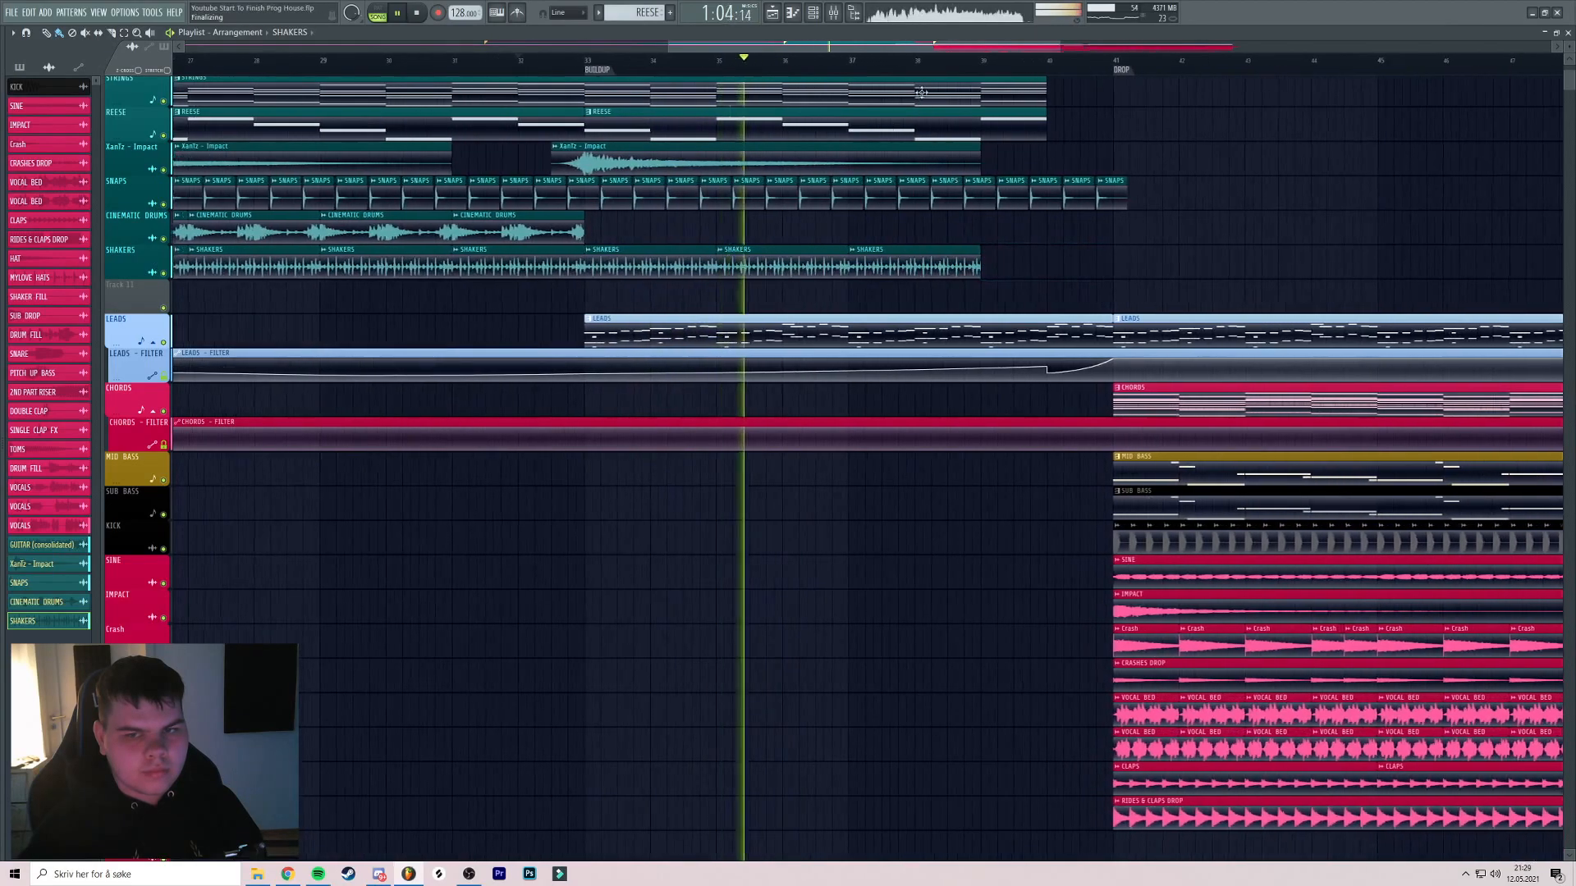
scroll(994, 265, "up", 3)
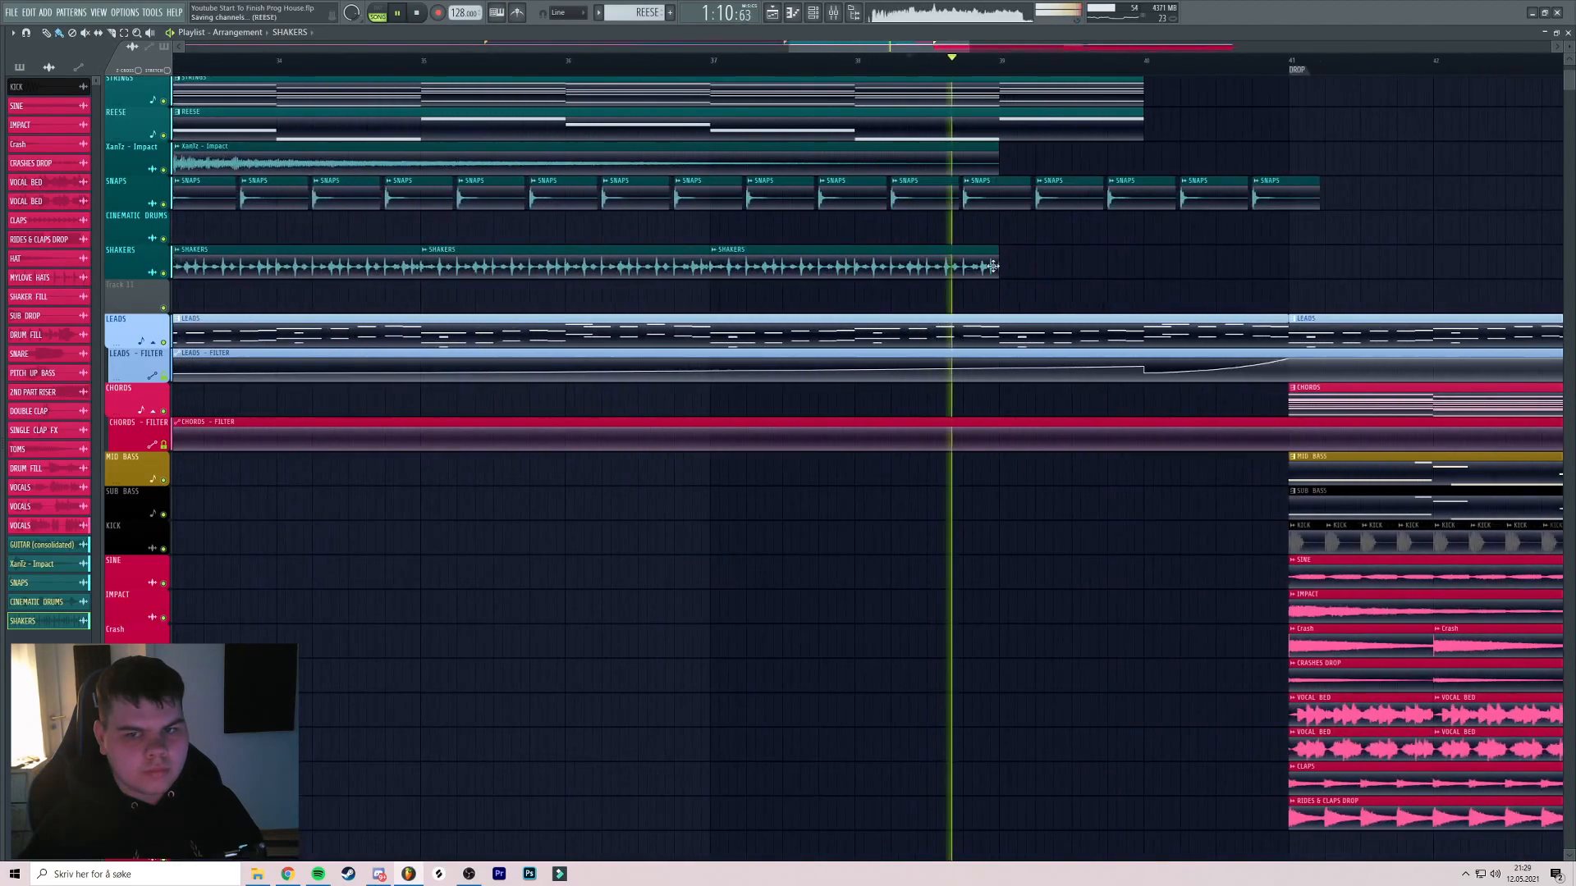
left_click_drag(993, 265, 1149, 266)
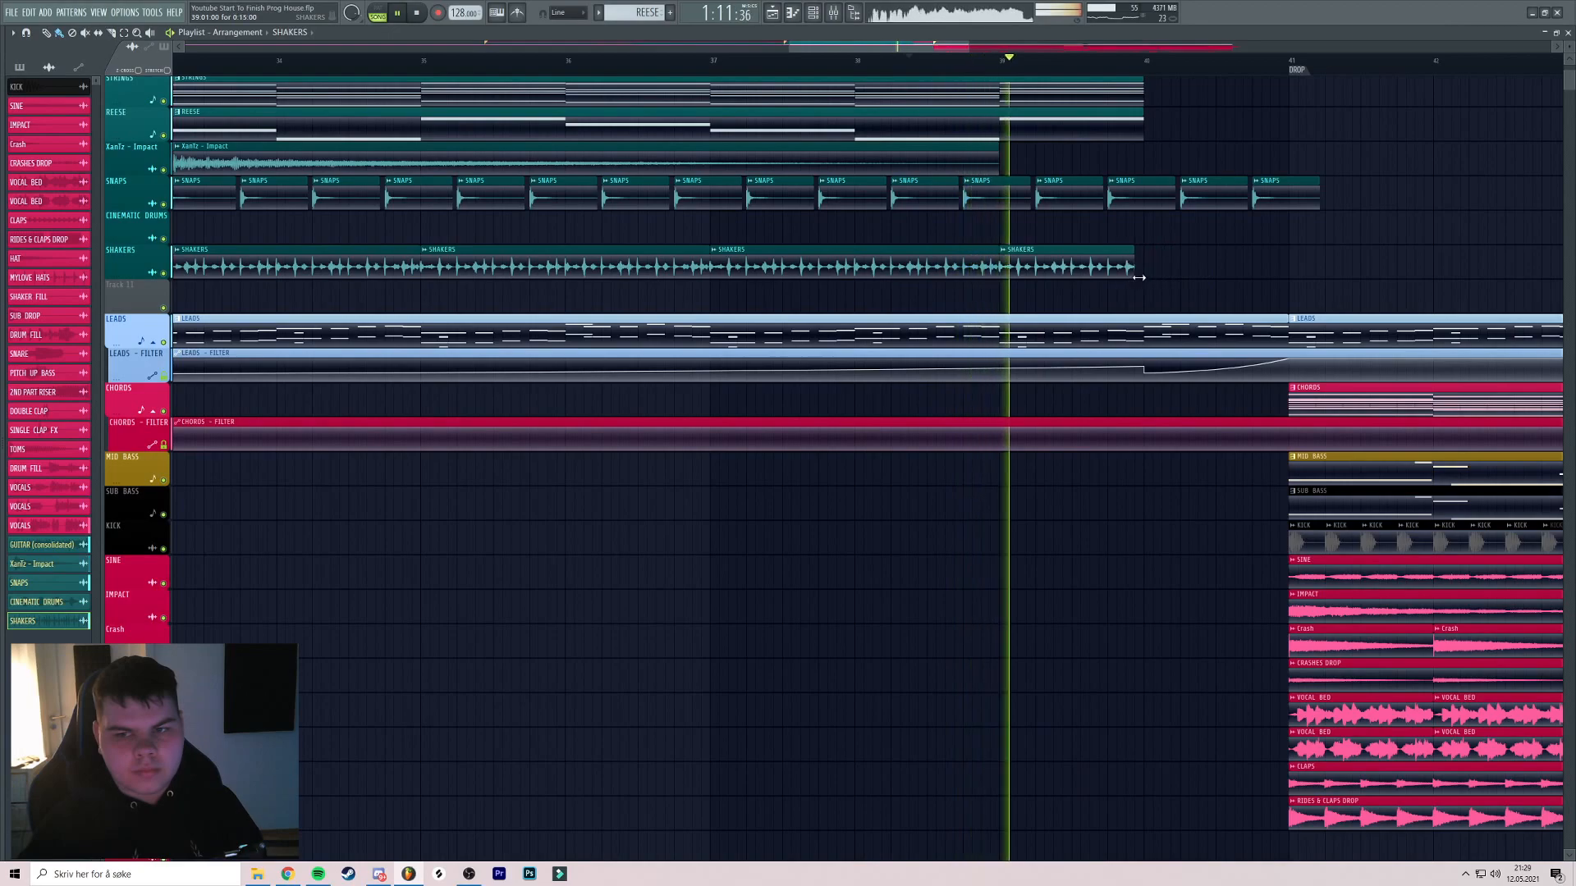
scroll(1158, 251, "down", 3)
key("space")
Audition the break from around bar 23 and save the project
left_click(418, 61)
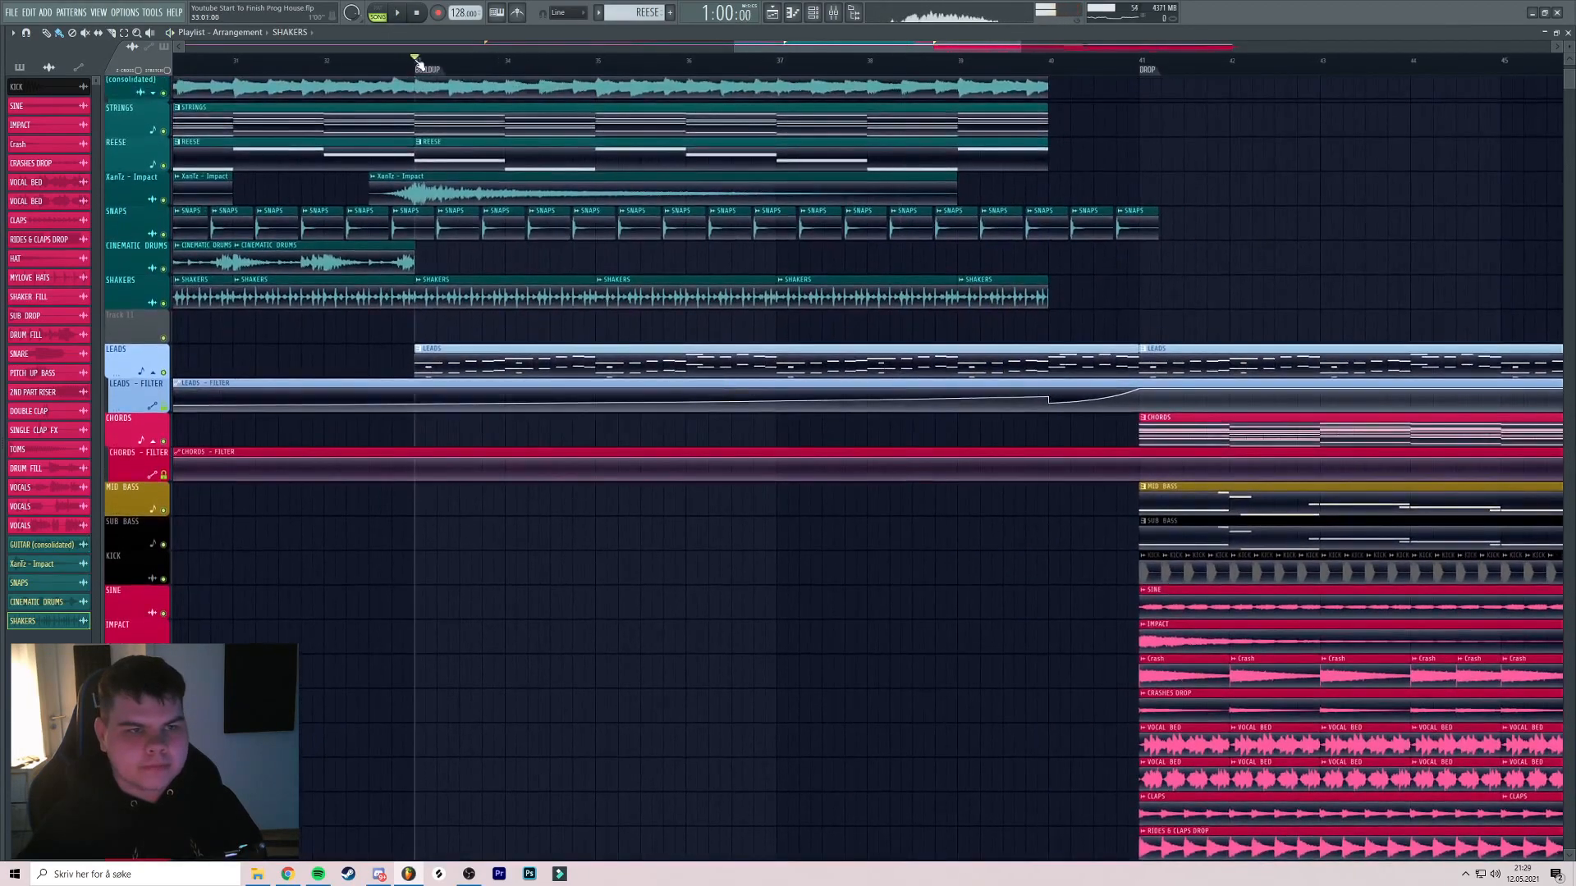
scroll(618, 174, "down", 4)
left_click_drag(720, 257, 767, 330)
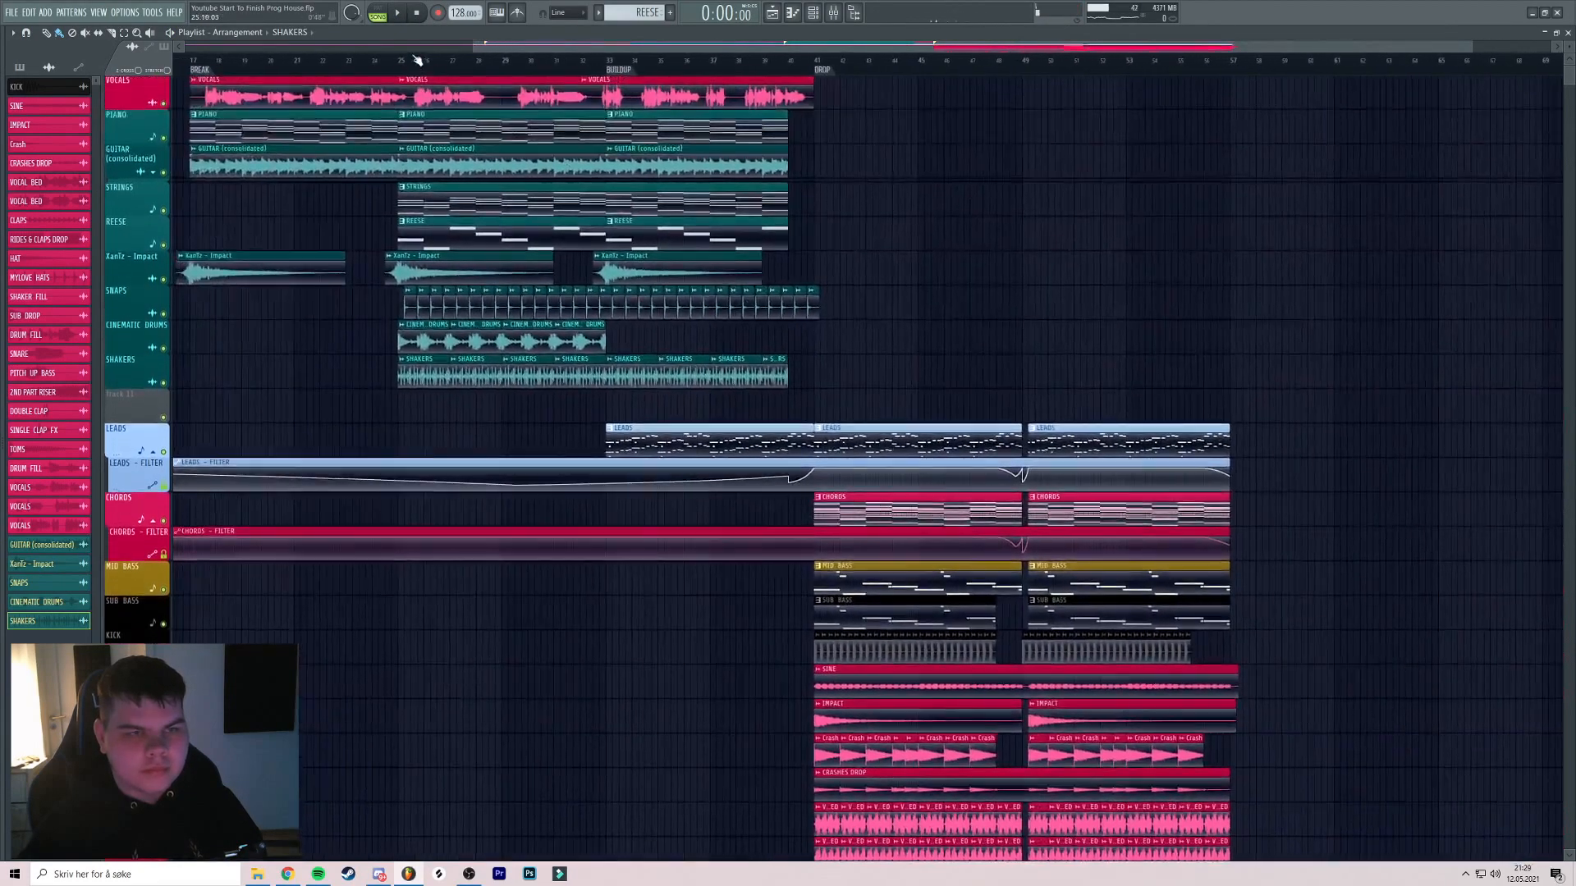
left_click_drag(437, 138, 543, 140)
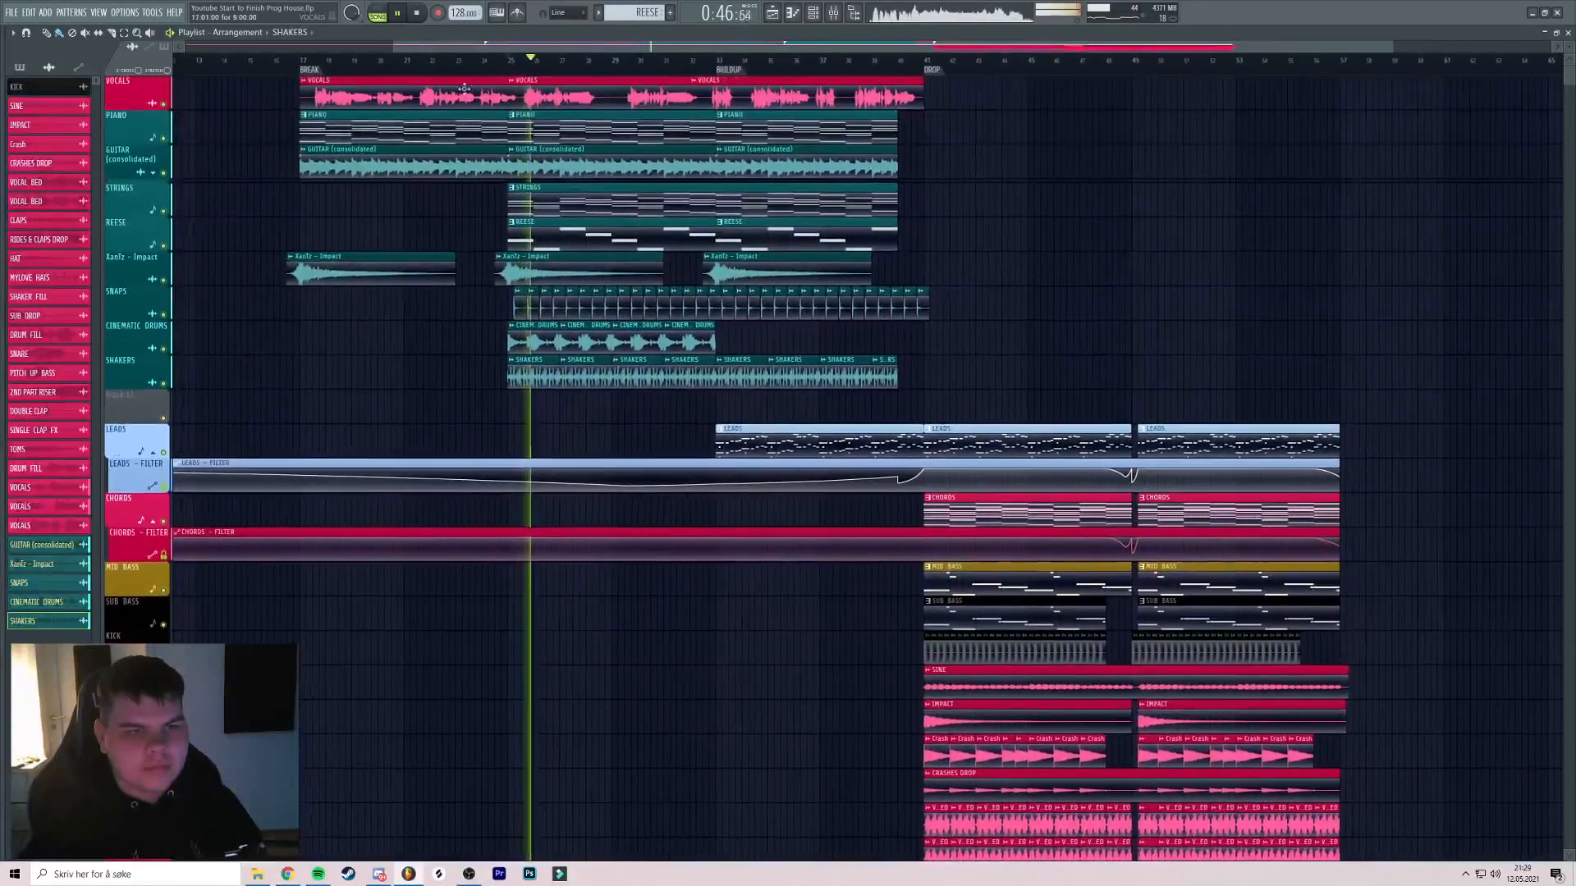
left_click(458, 62)
scroll(512, 78, "up", 2)
scroll(514, 78, "up", 3)
key("ctrl+s")
scroll(567, 112, "down", 2)
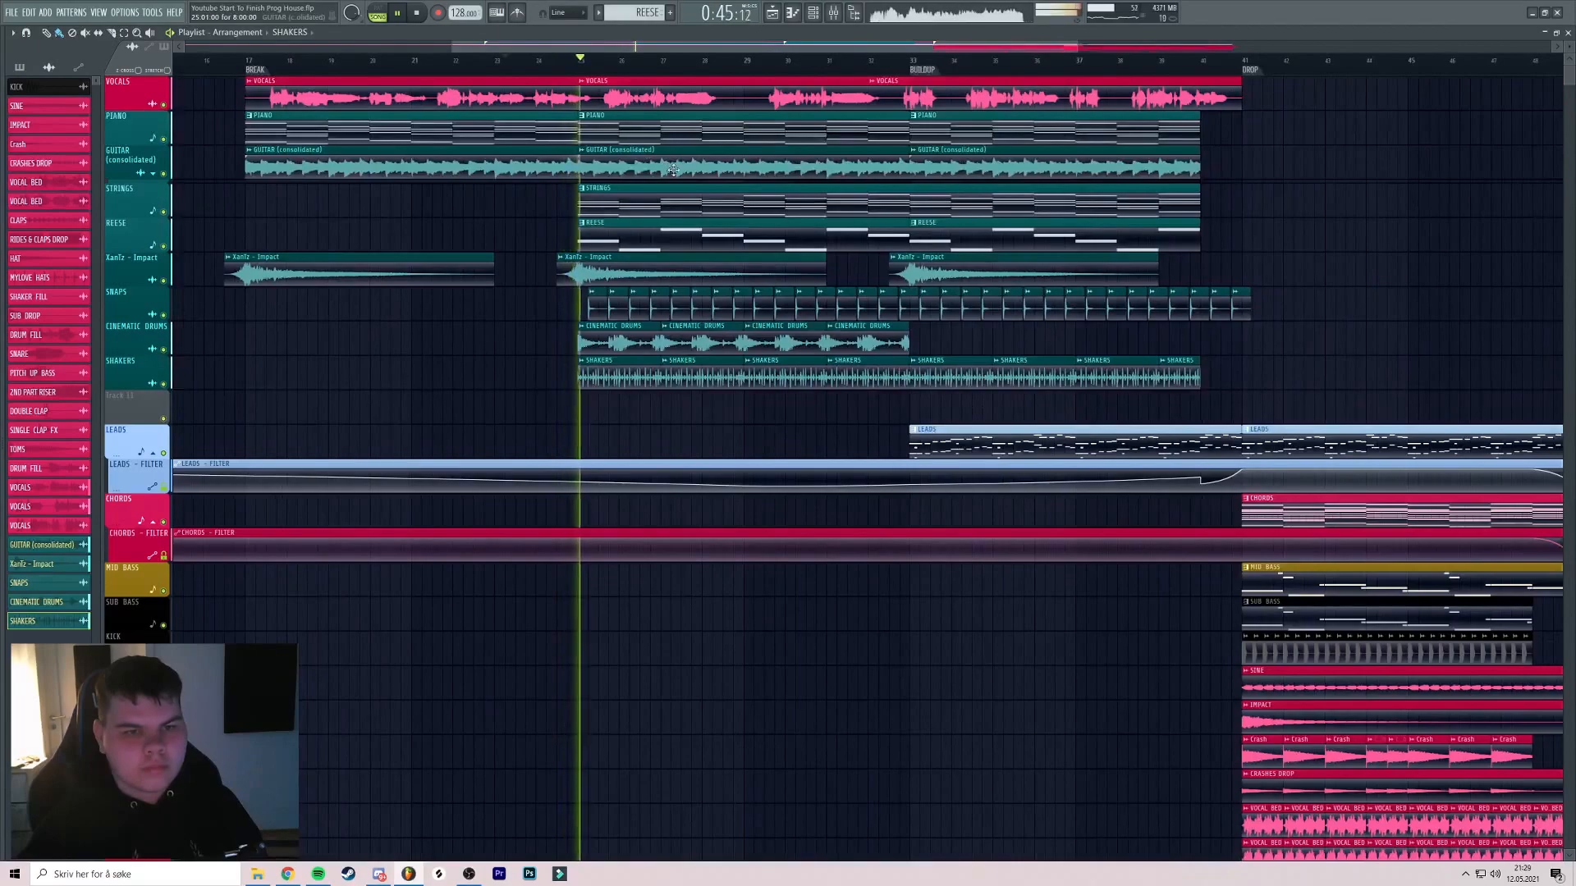
scroll(673, 164, "down", 2)
scroll(690, 185, "up", 3)
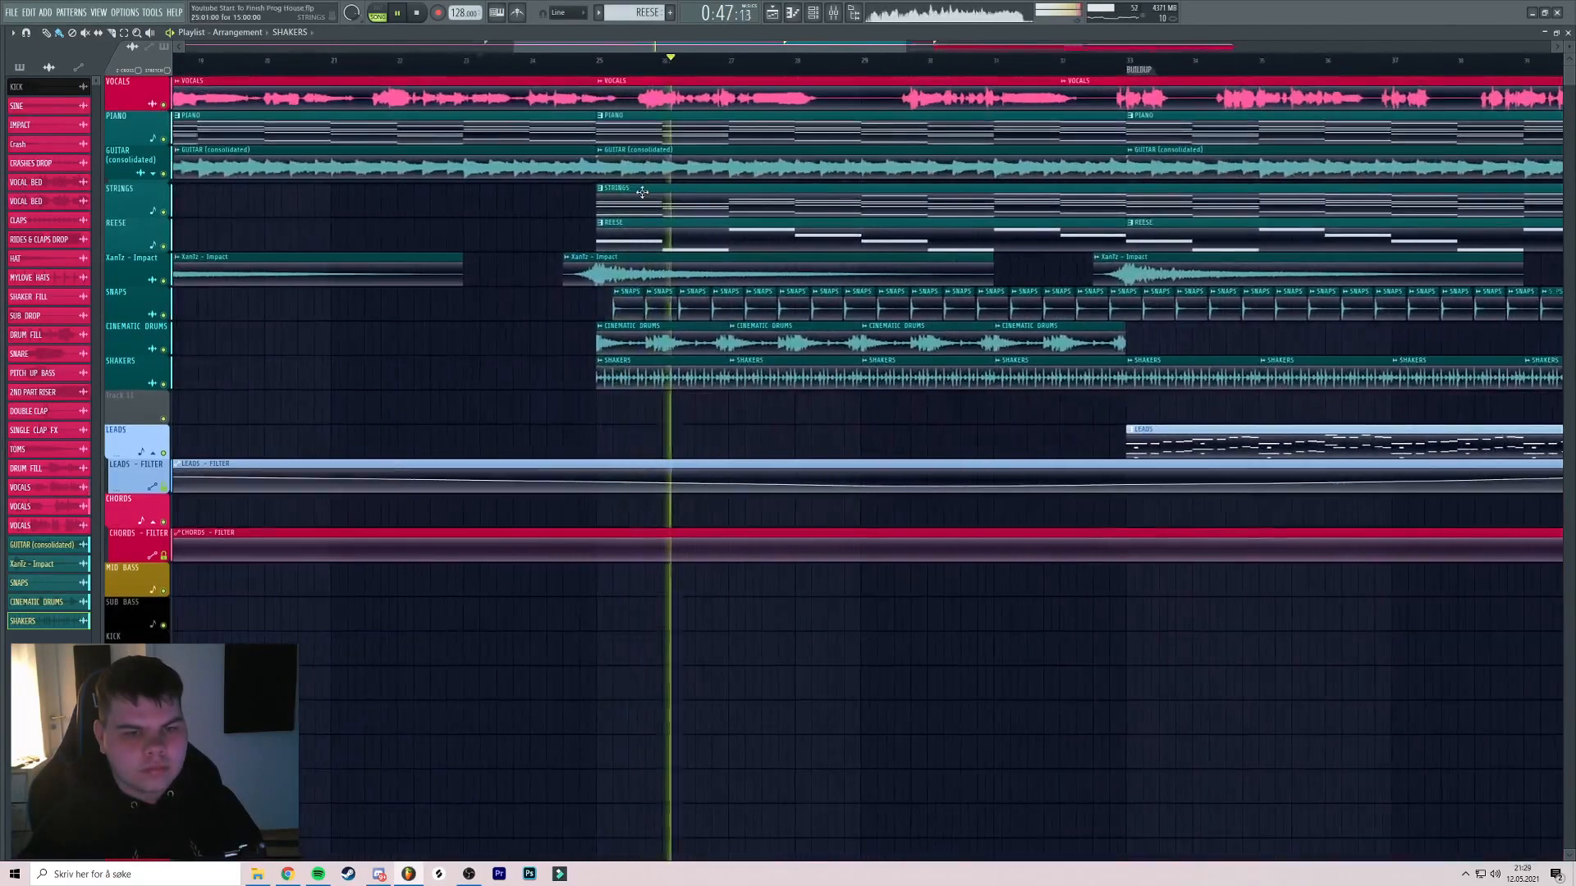
scroll(525, 165, "down", 5)
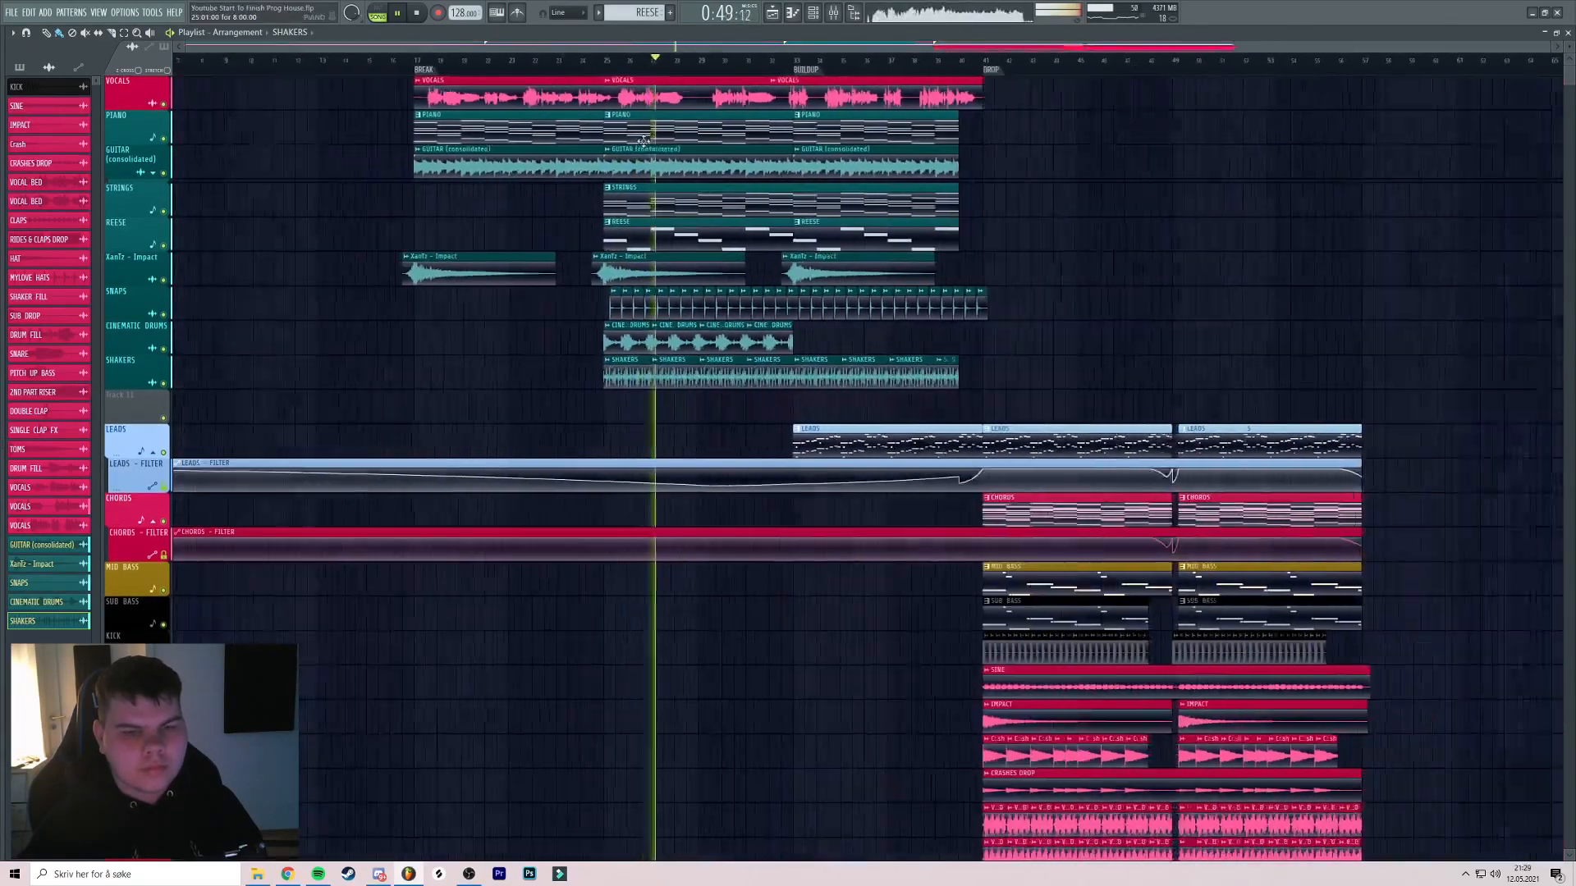
key("space")
Open the XanTz - Impact track's options, leaving its colour unchanged
right_click(137, 260)
left_click(159, 265)
left_click(384, 221)
right_click(125, 267)
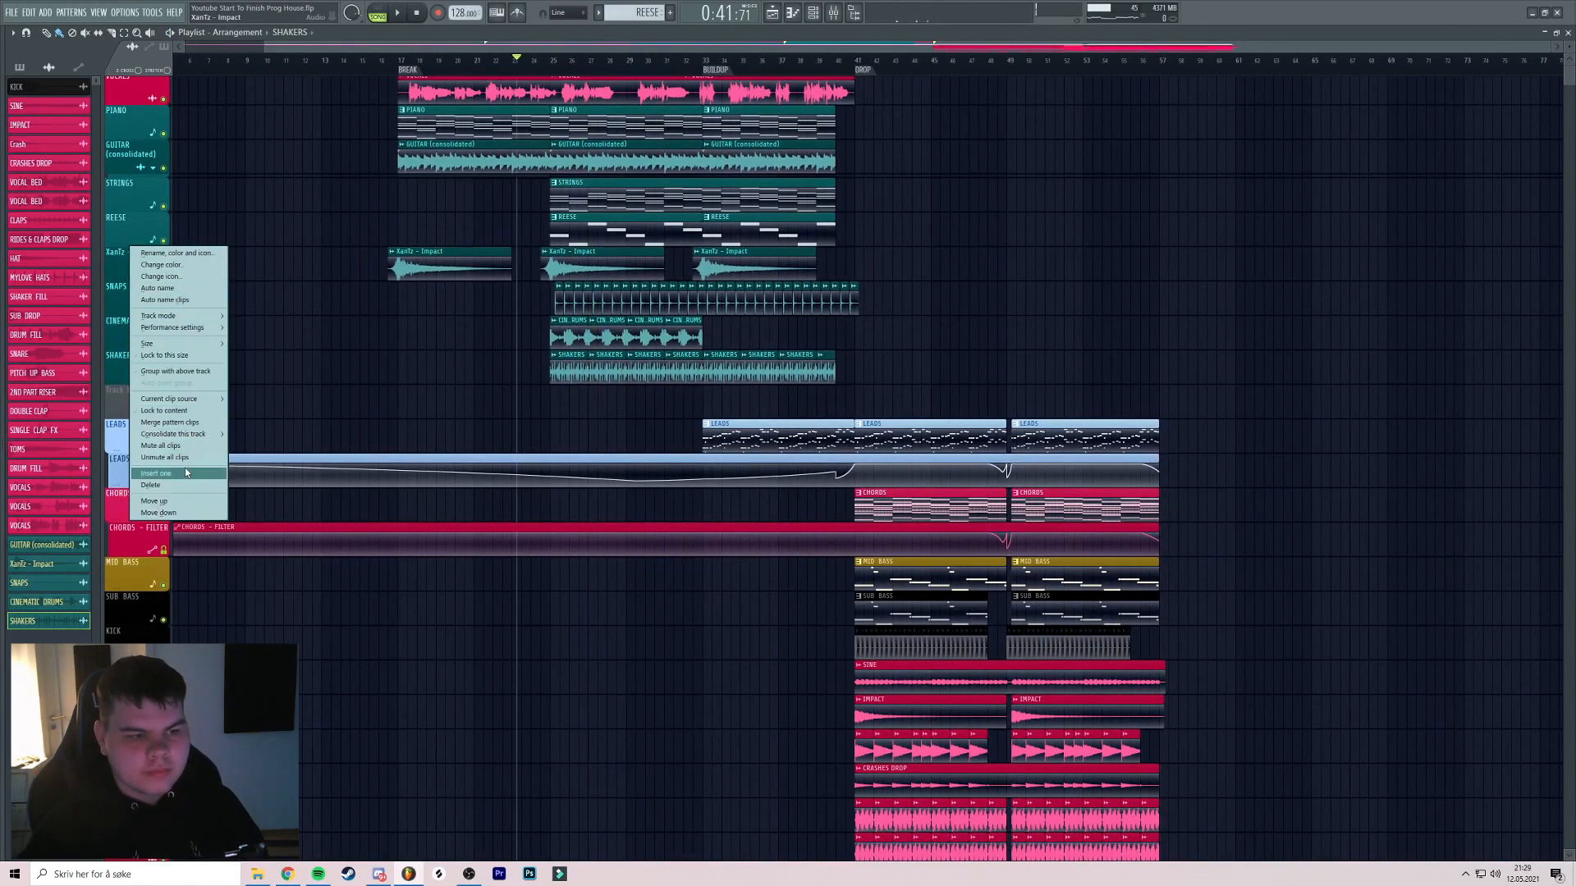
Insert an empty track above XanTz - Impact and place the REESE pattern clip just before bar 25
left_click(185, 466)
left_click(572, 197)
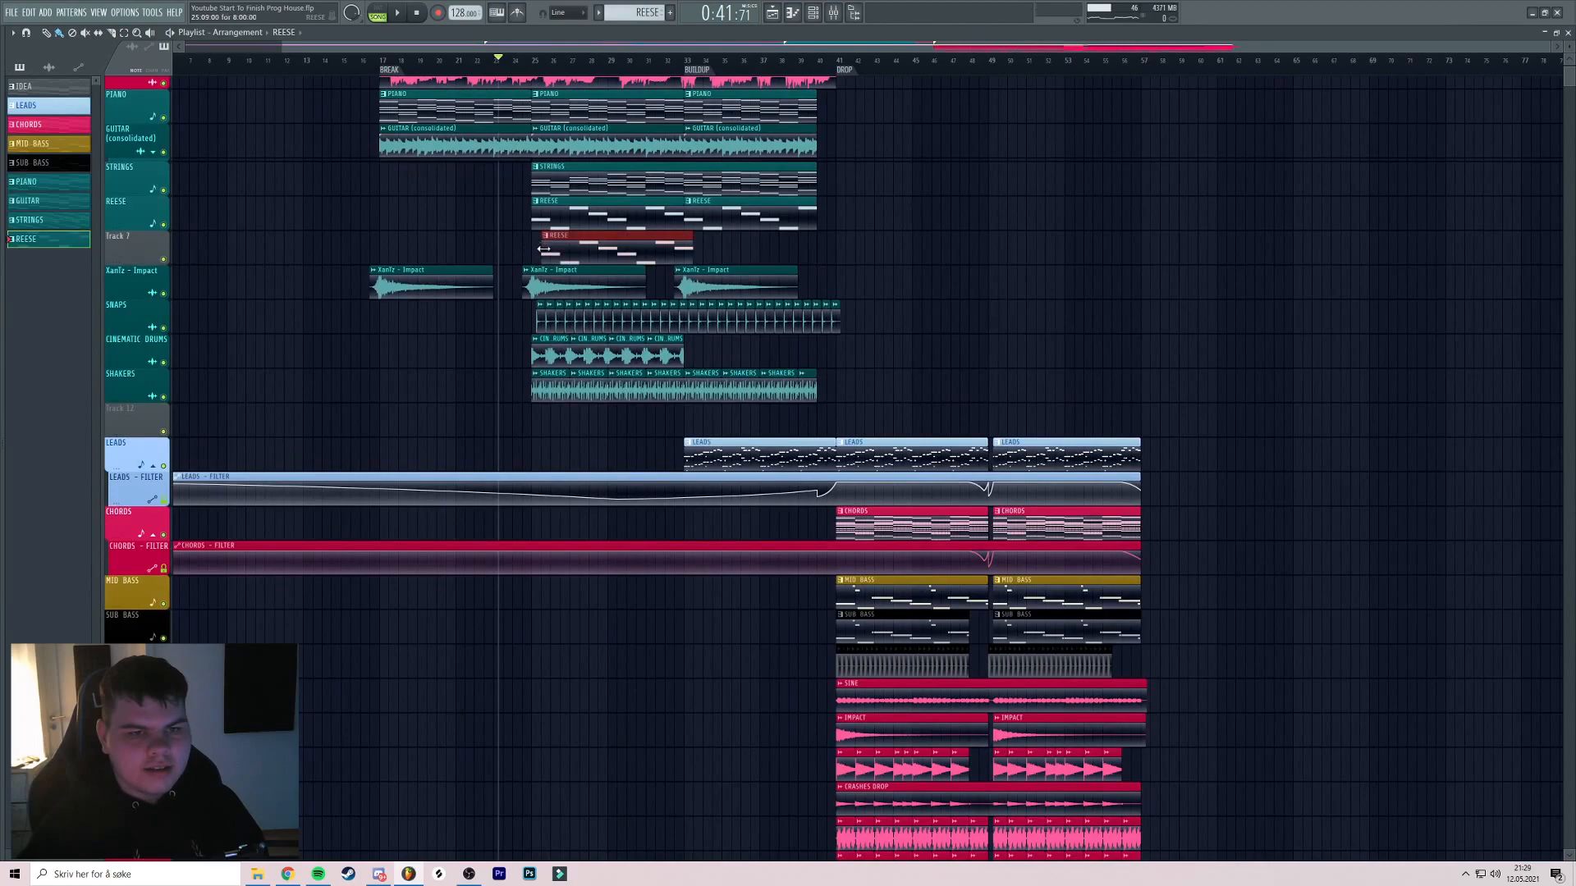
scroll(530, 250, "up", 4)
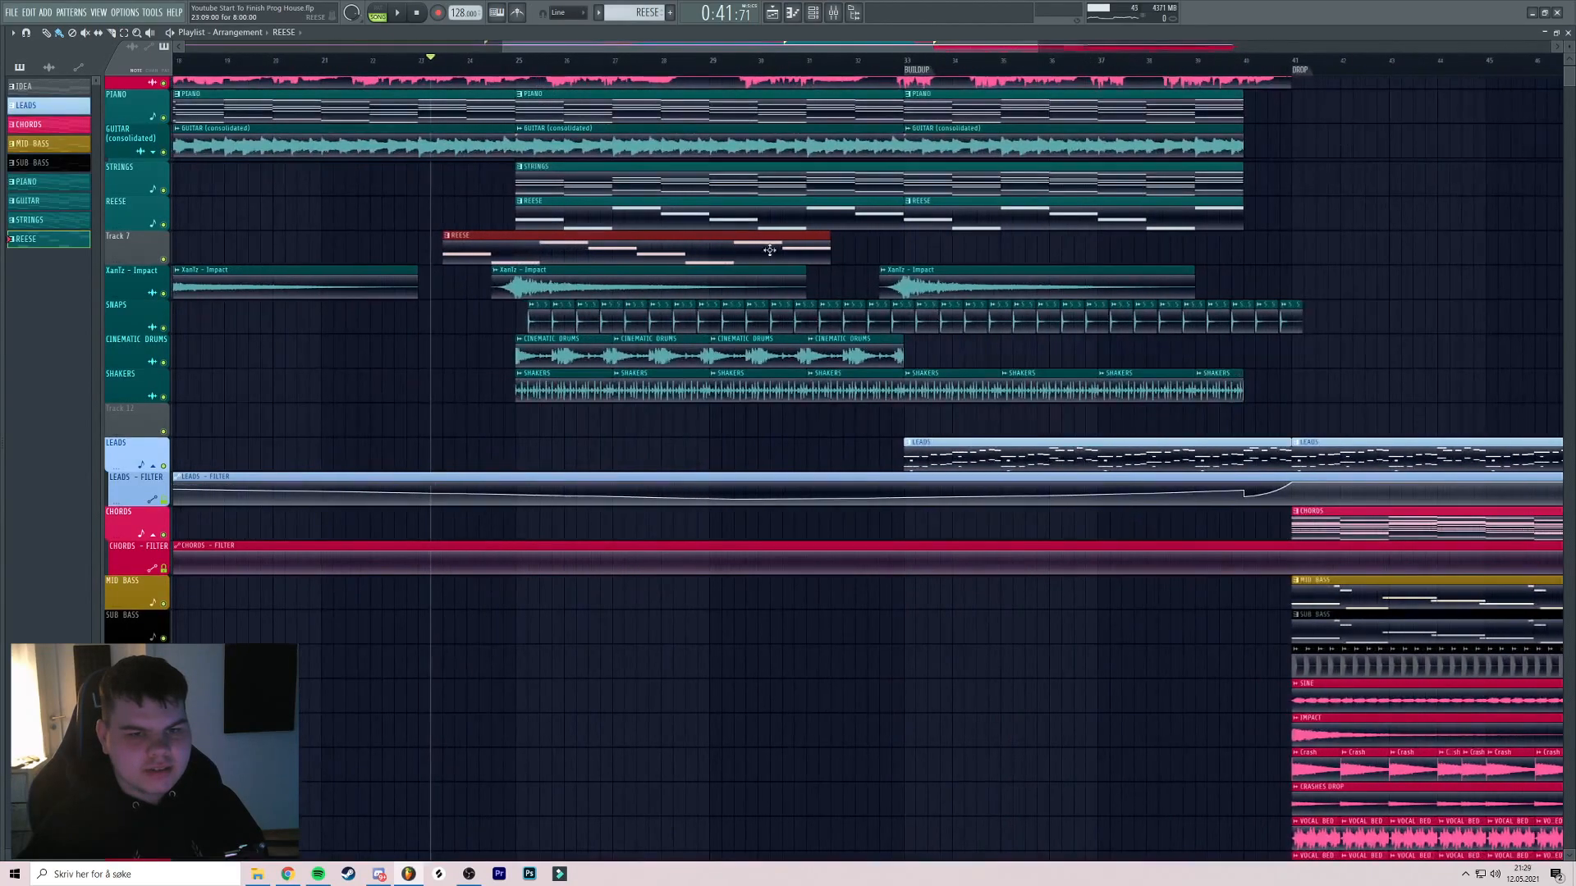
scroll(490, 256, "up", 3)
left_click_drag(449, 253, 501, 252)
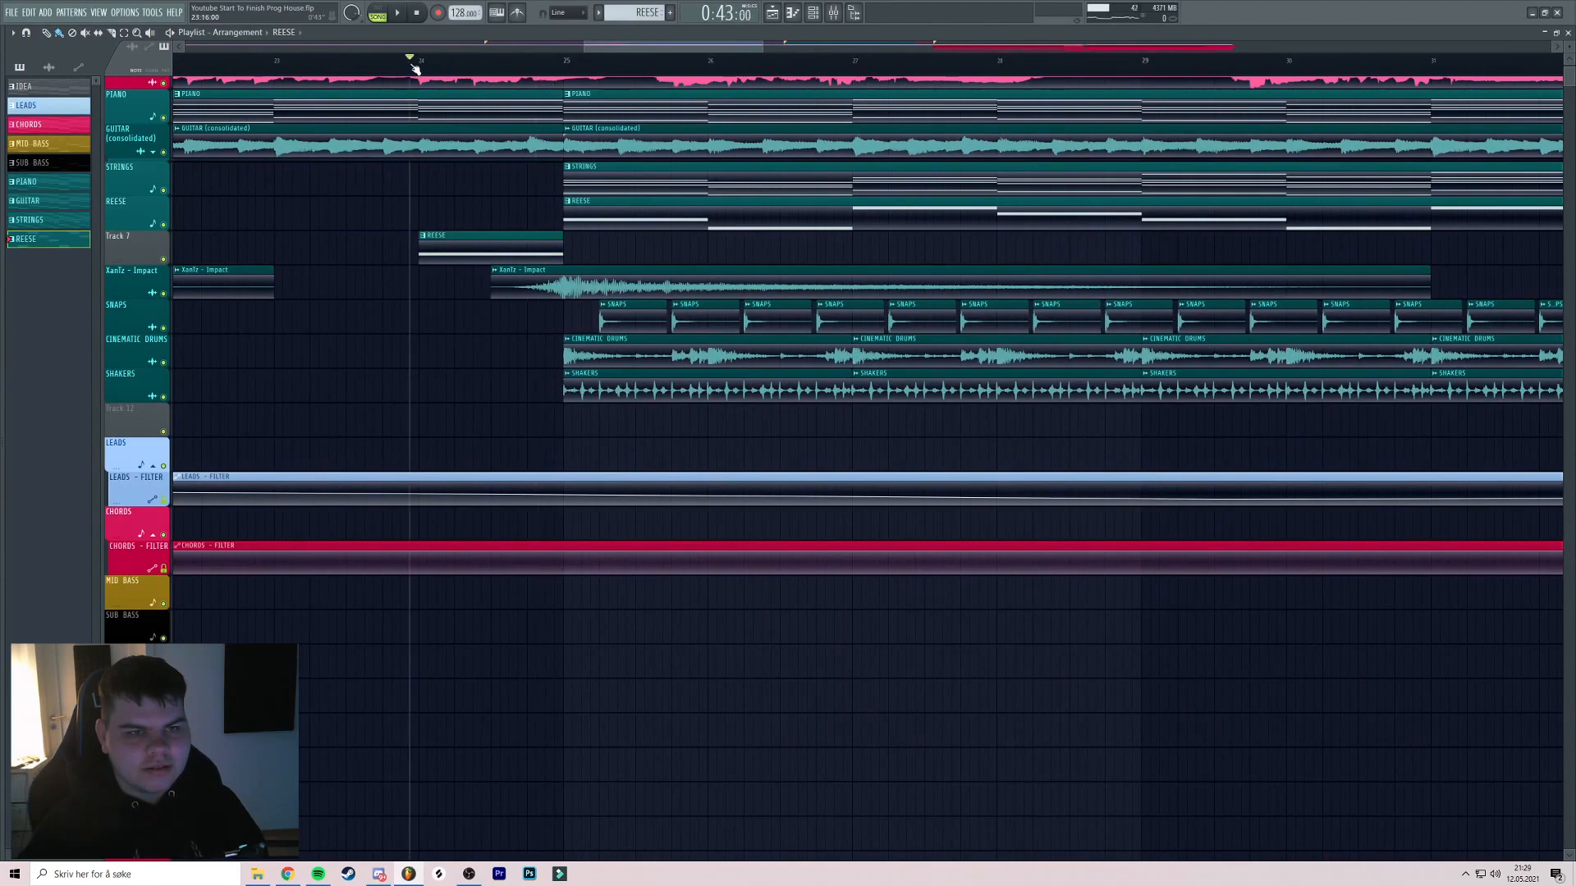
Make the REESE clip an independent copy and rename it REVERSE REESE
right_click(423, 240)
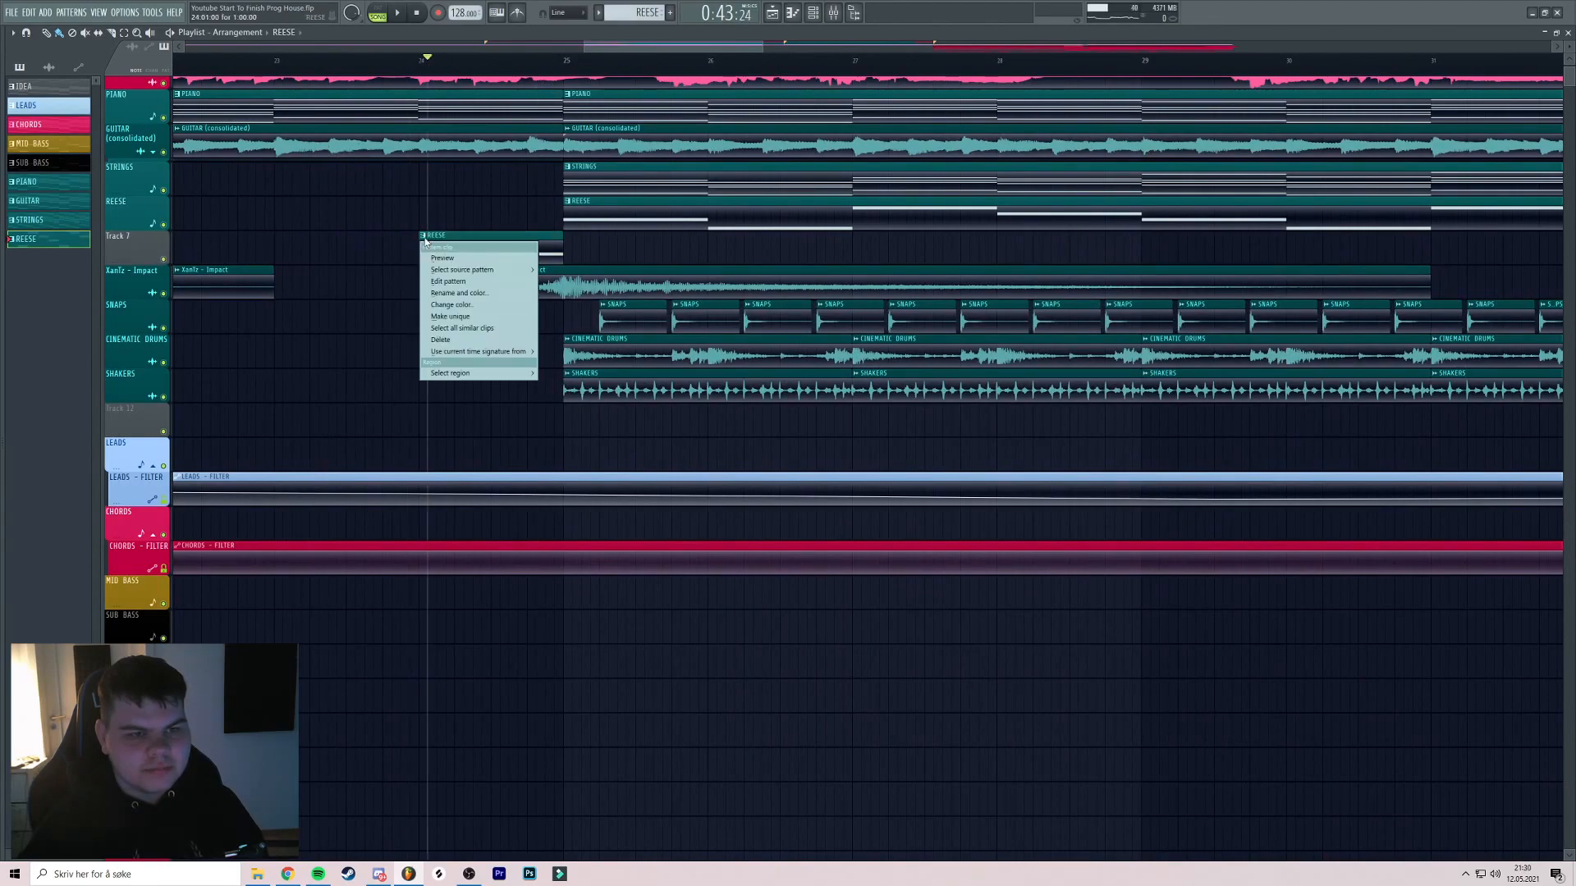
left_click(448, 295)
left_click(424, 236)
left_click(440, 317)
left_click(425, 236)
left_click(447, 292)
type("REVERSE REESE")
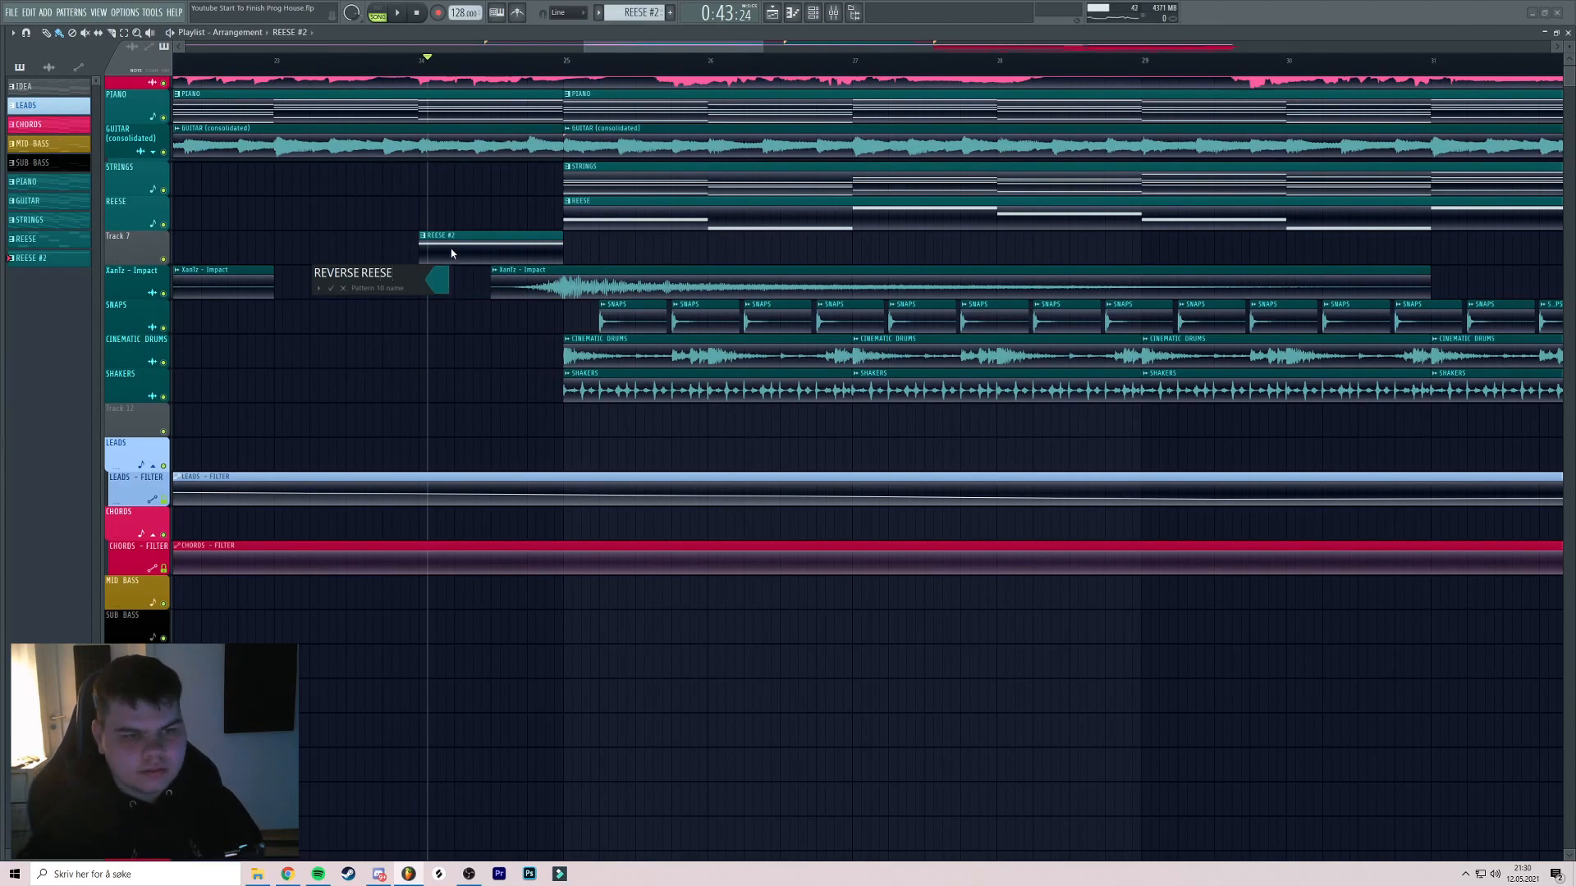
Name Track 7 REVERSE REESE and audition the reverse reese
right_click(138, 238)
left_click(176, 273)
key("space")
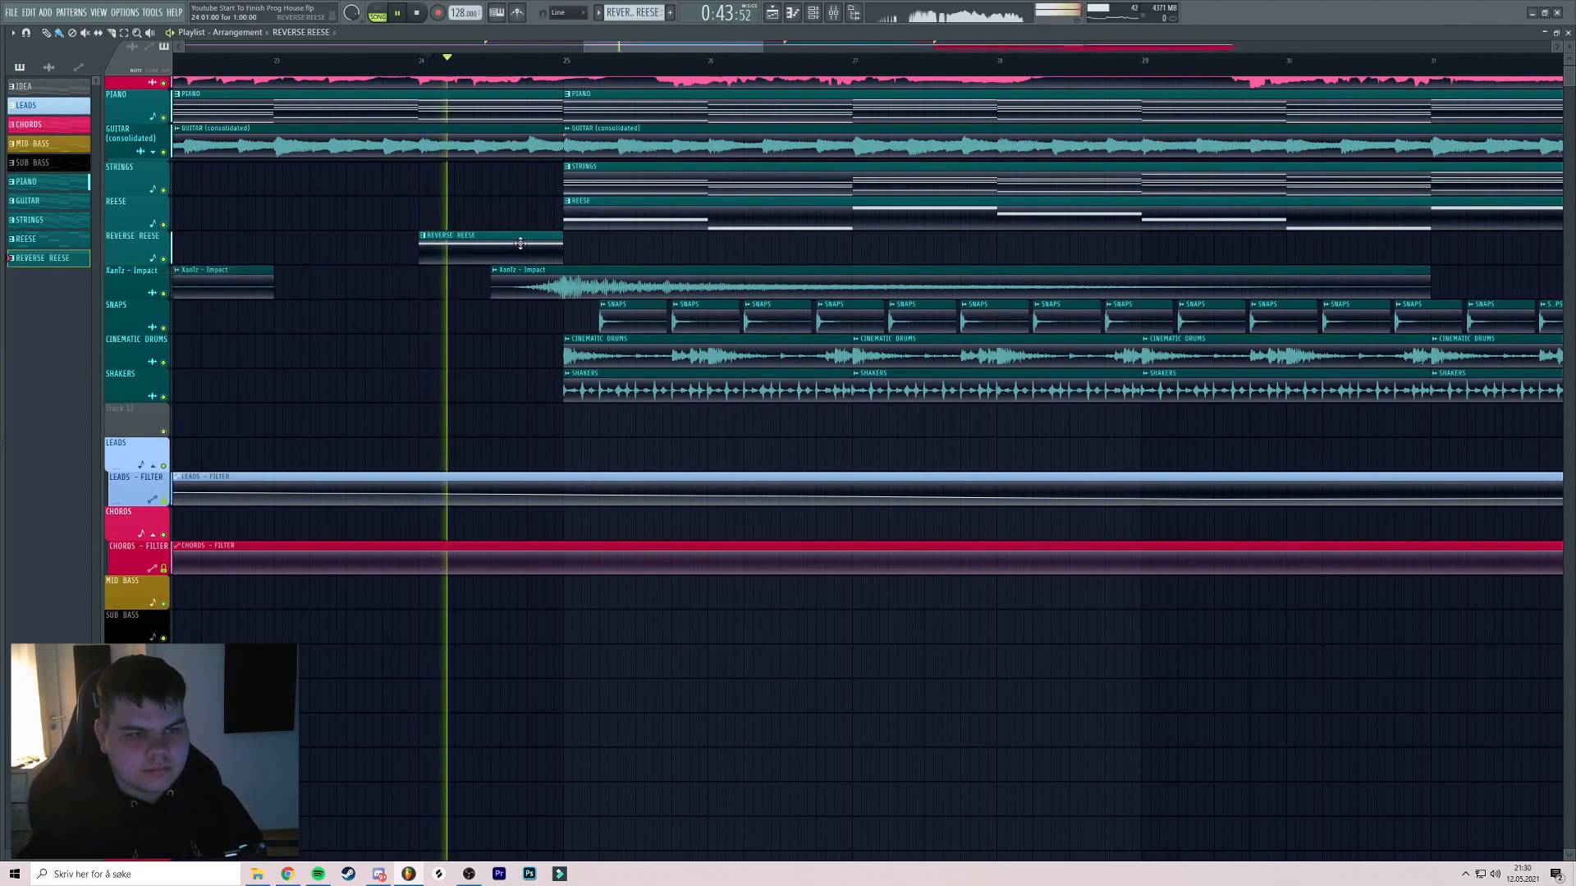
key("space")
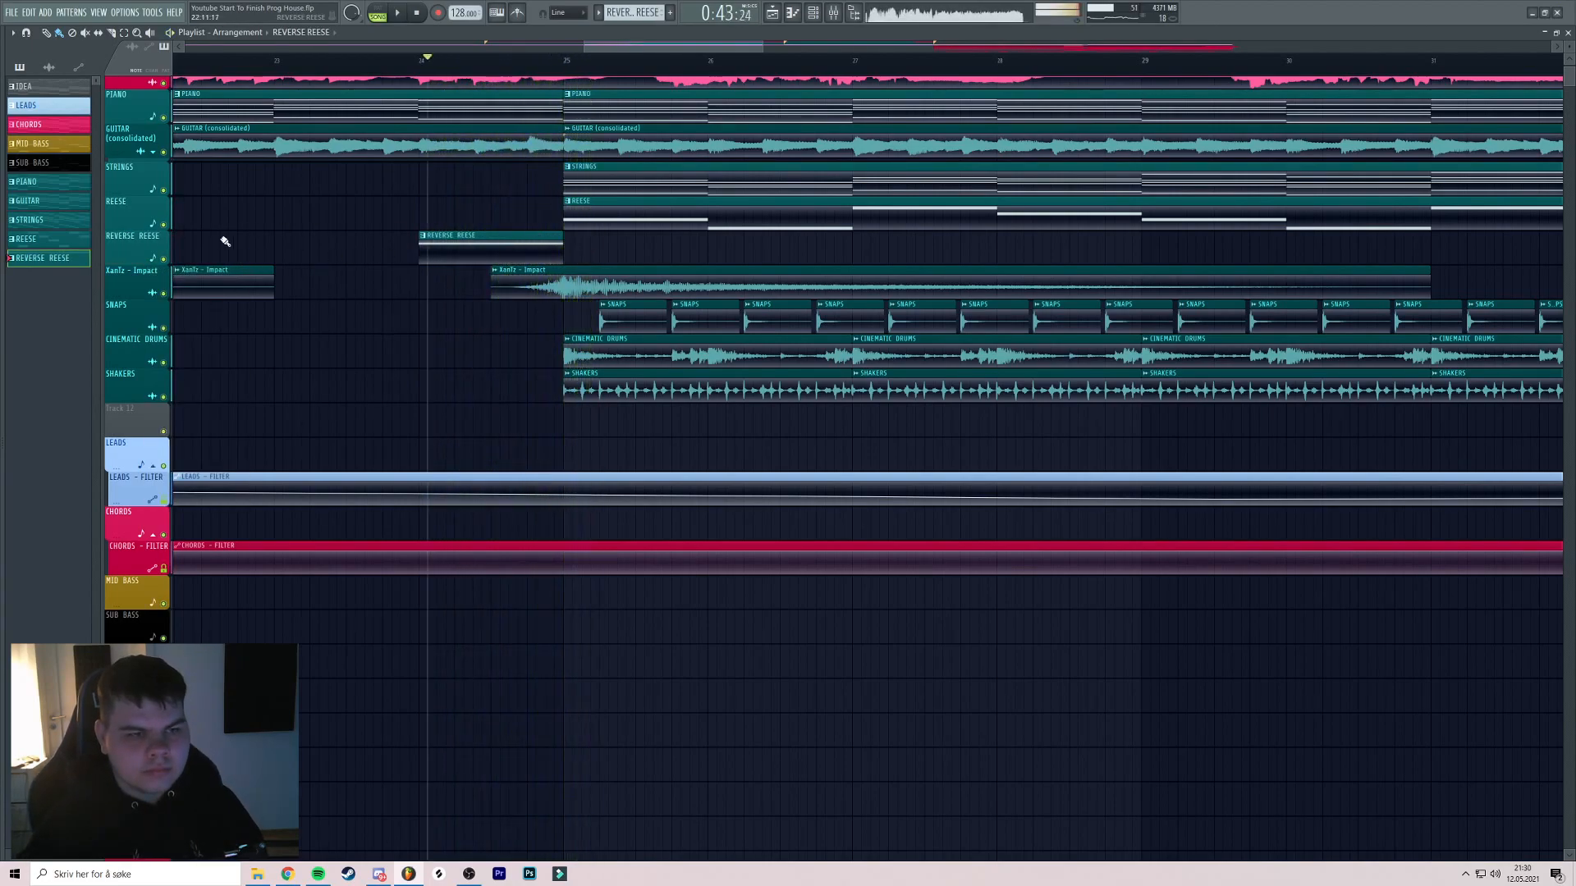
Insert another empty track above XanTz - Impact and load Fruity Balance on the REESE mixer channel
right_click(134, 286)
left_click(182, 491)
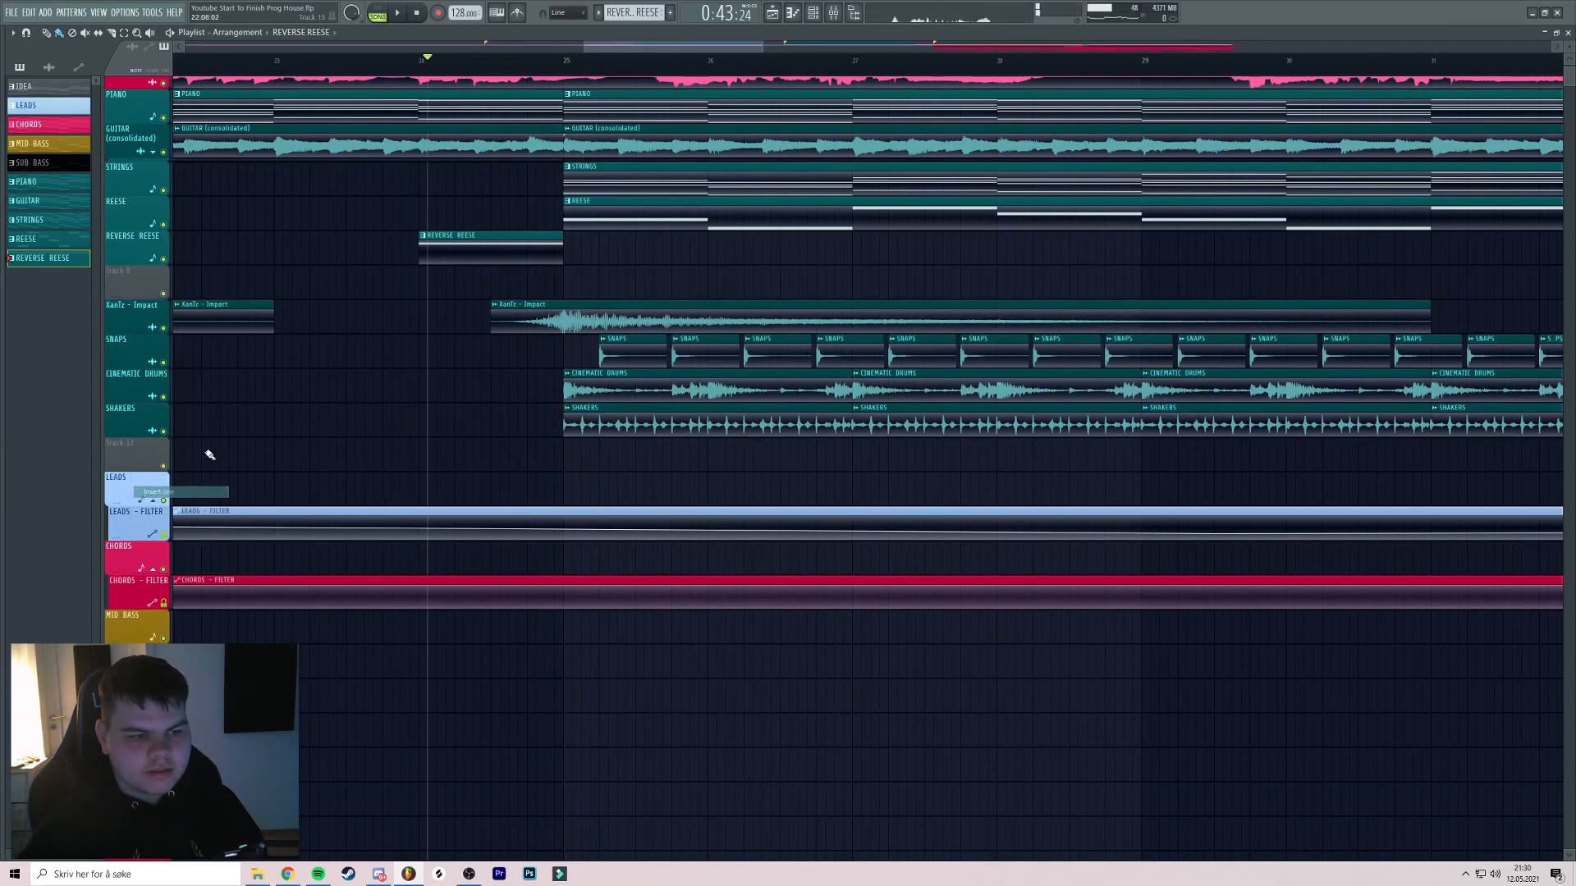
left_click(837, 17)
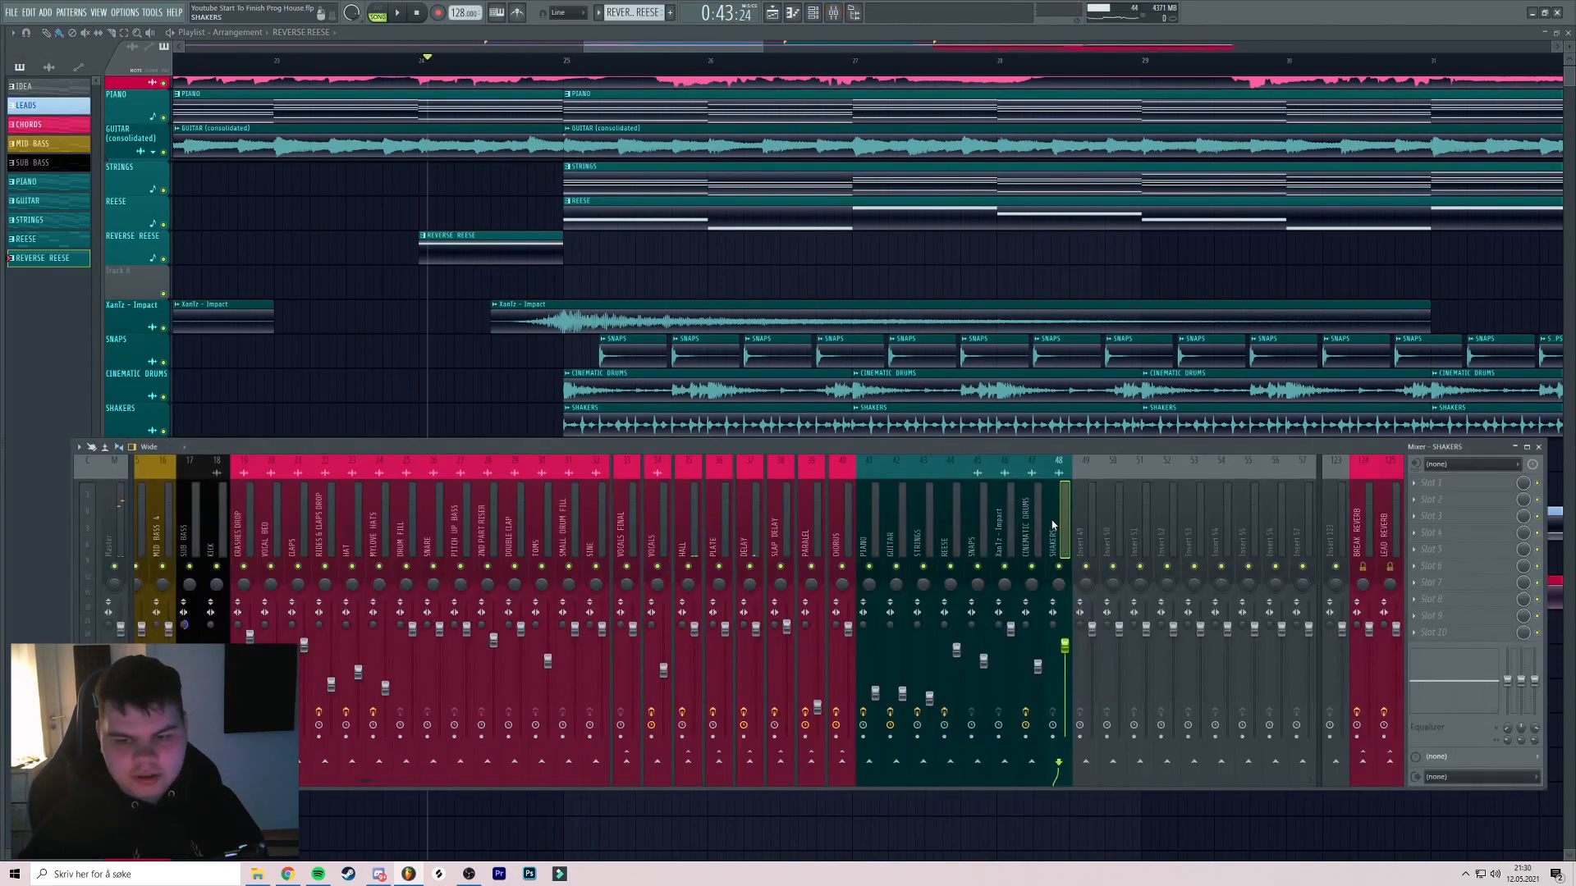
left_click(1428, 499)
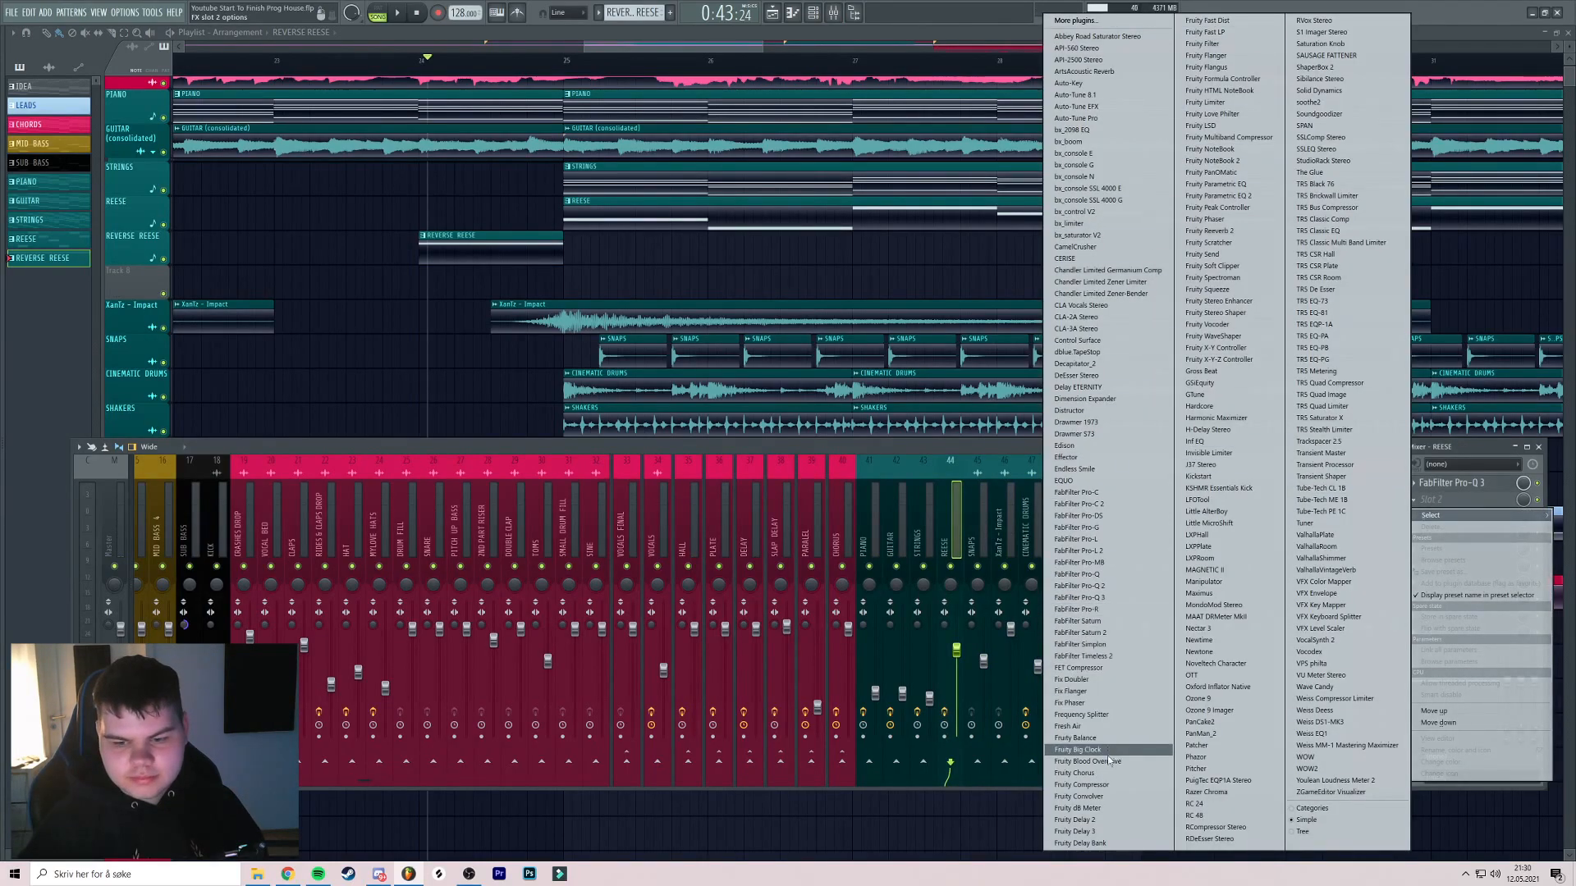
left_click(1076, 738)
Mark bar 24 as a time range and open the REESE Fruity Balance settings
middle_click(602, 149)
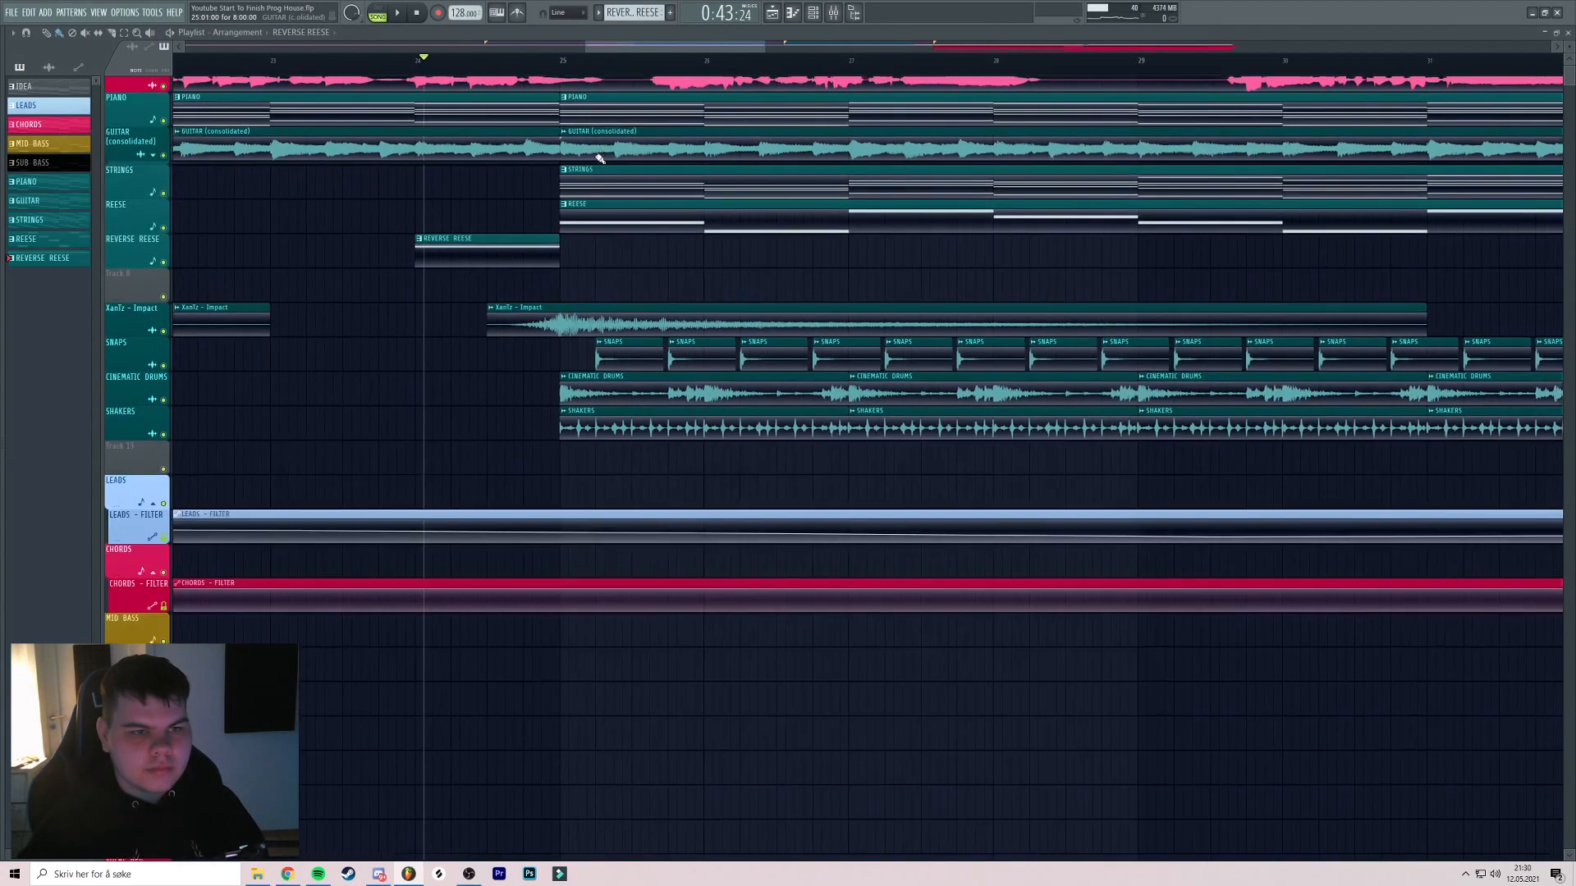
left_click_drag(411, 63, 453, 70)
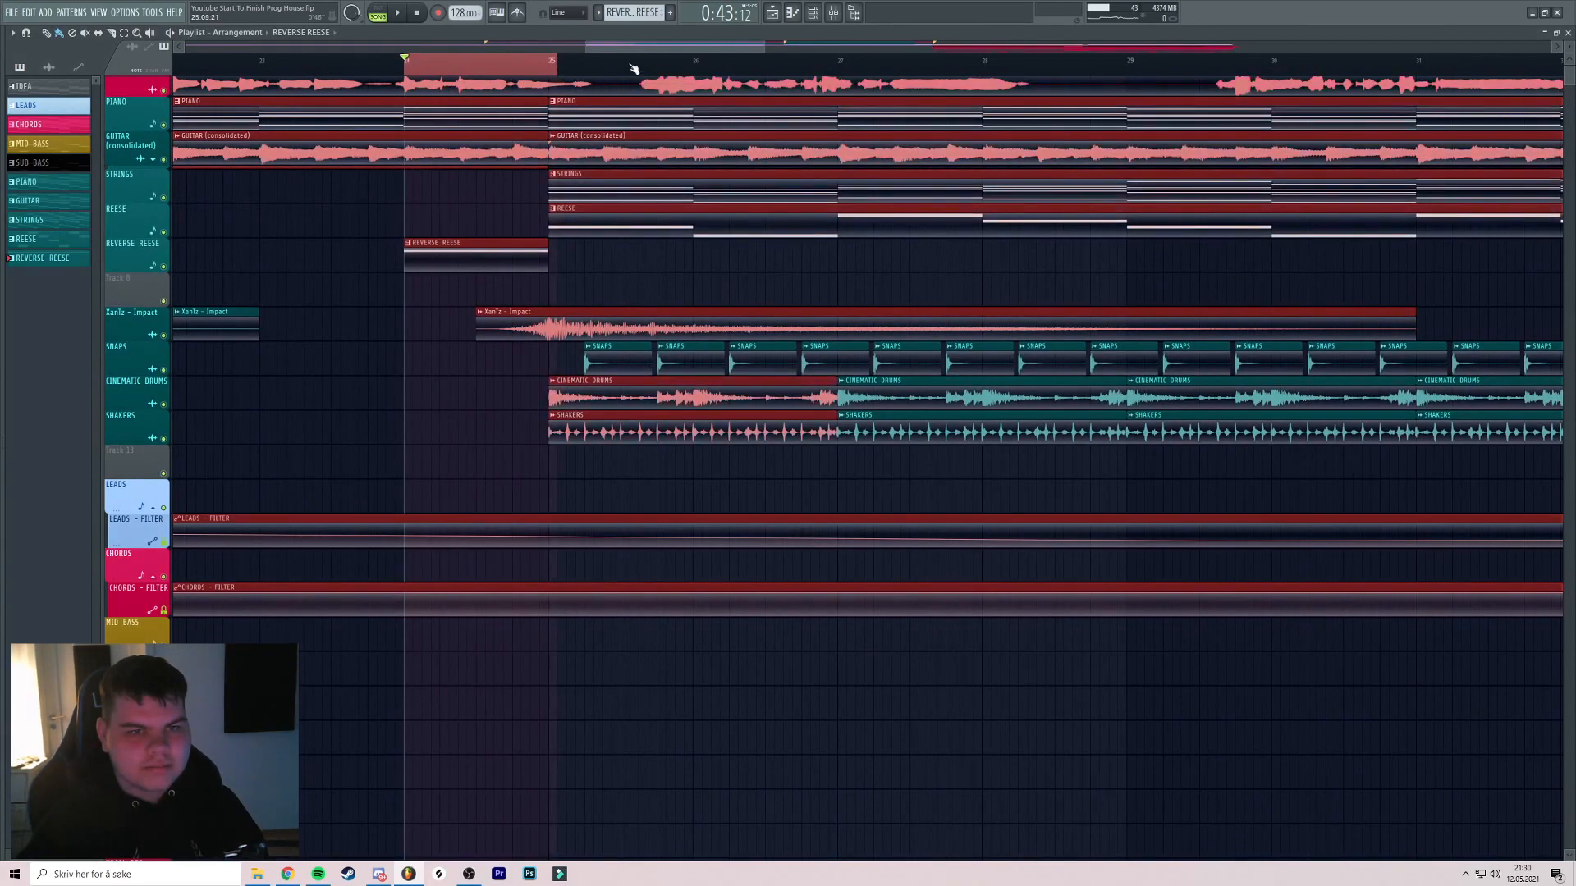
left_click(833, 12)
left_click(1446, 499)
Create a Balance volume automation clip that rises from a lowered start point over bar 24
right_click(161, 205)
left_click(197, 288)
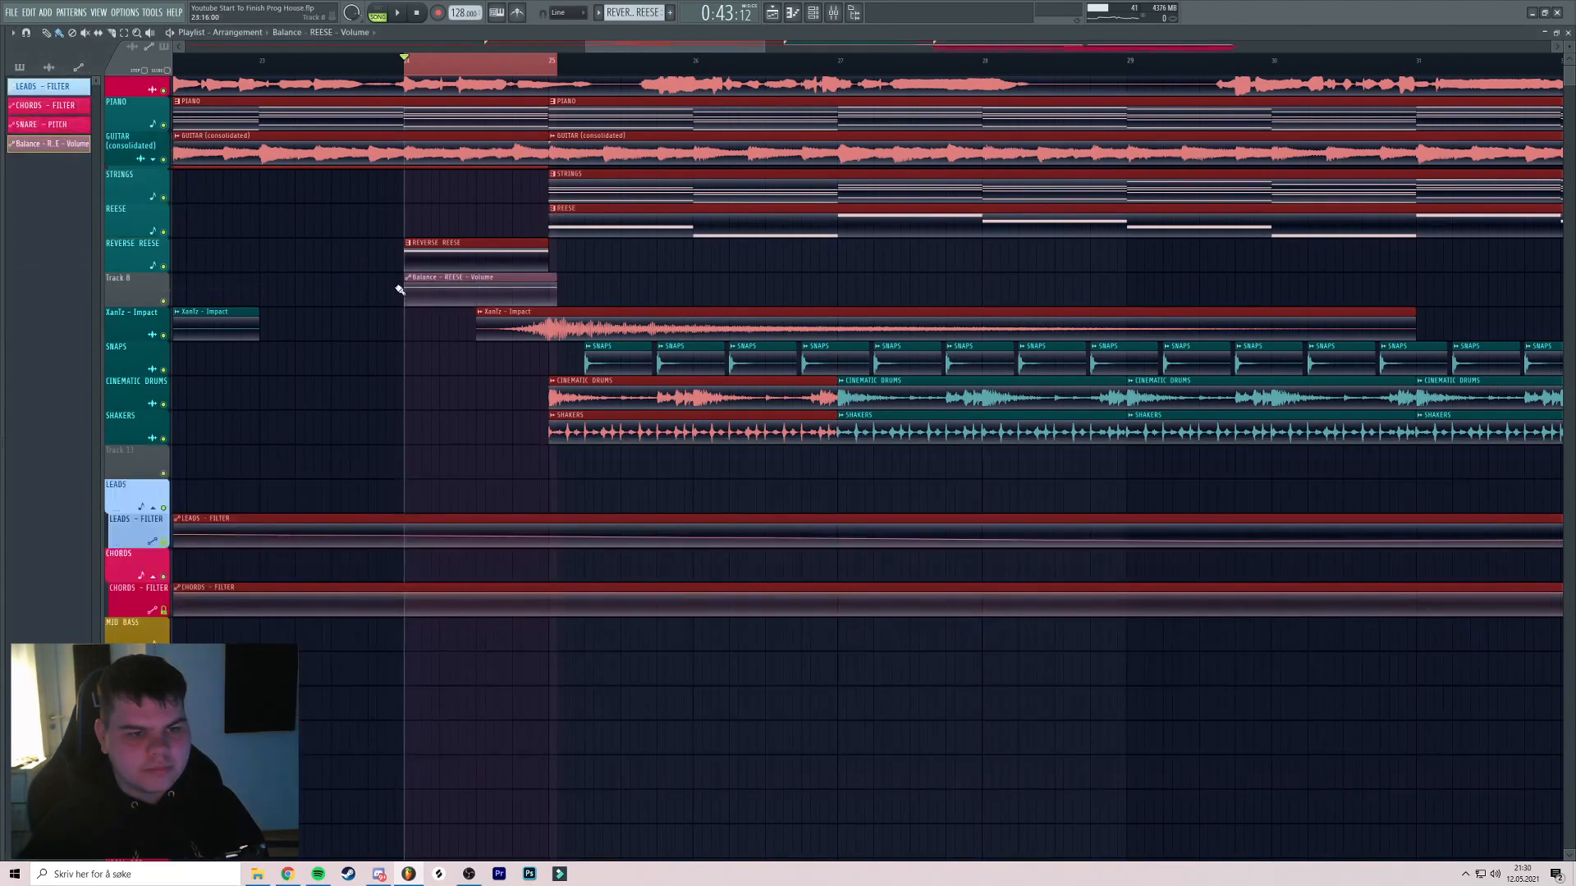
left_click_drag(408, 289, 408, 312)
key("space")
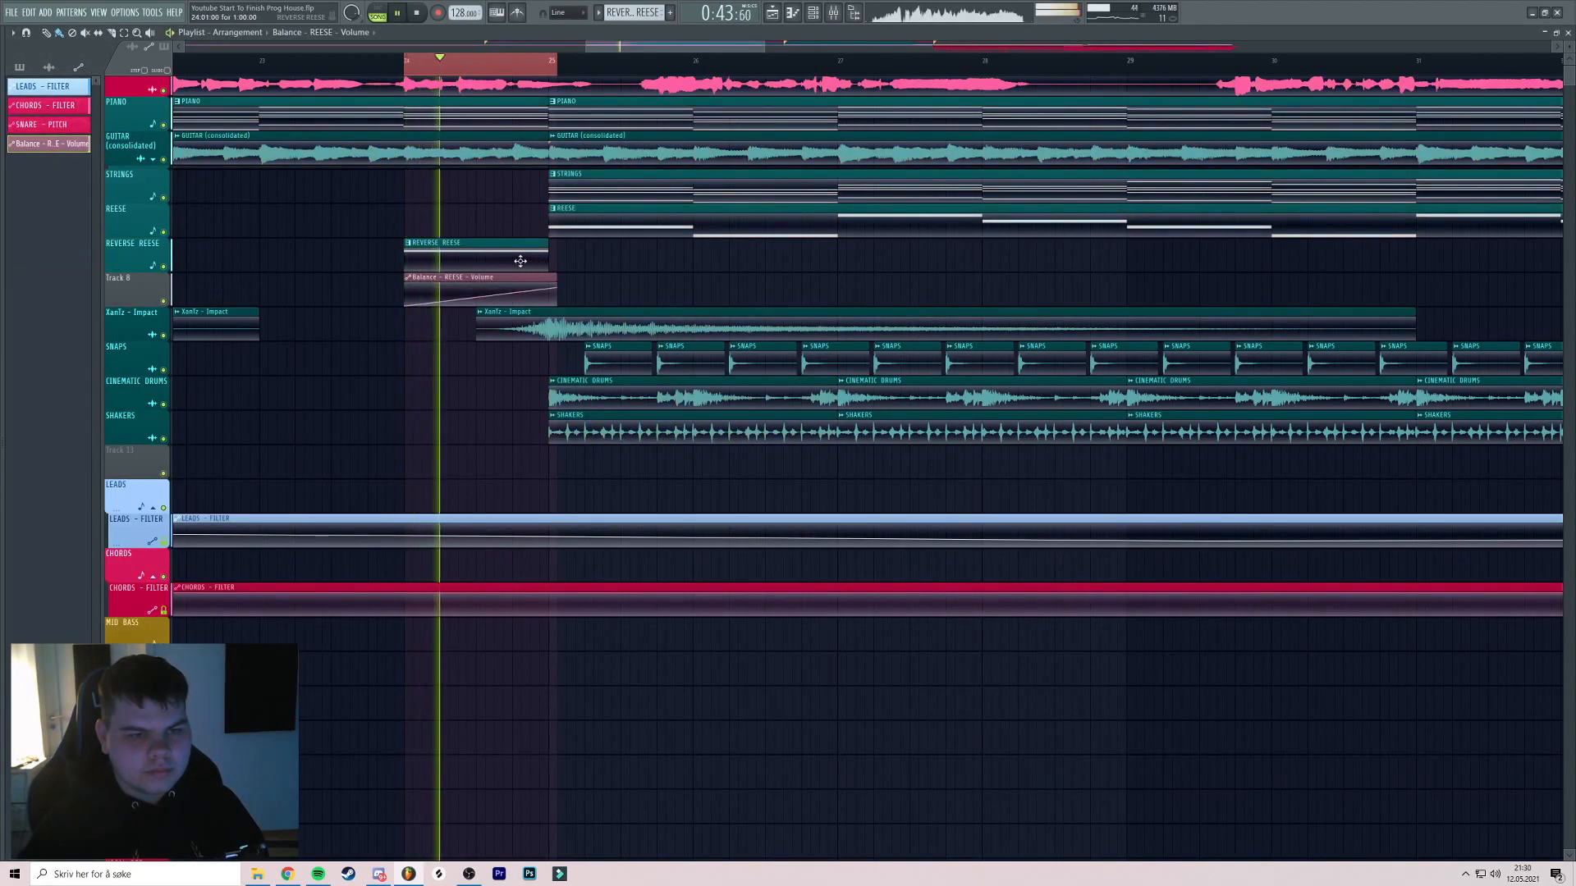
scroll(530, 247, "up", 2)
right_click(540, 69)
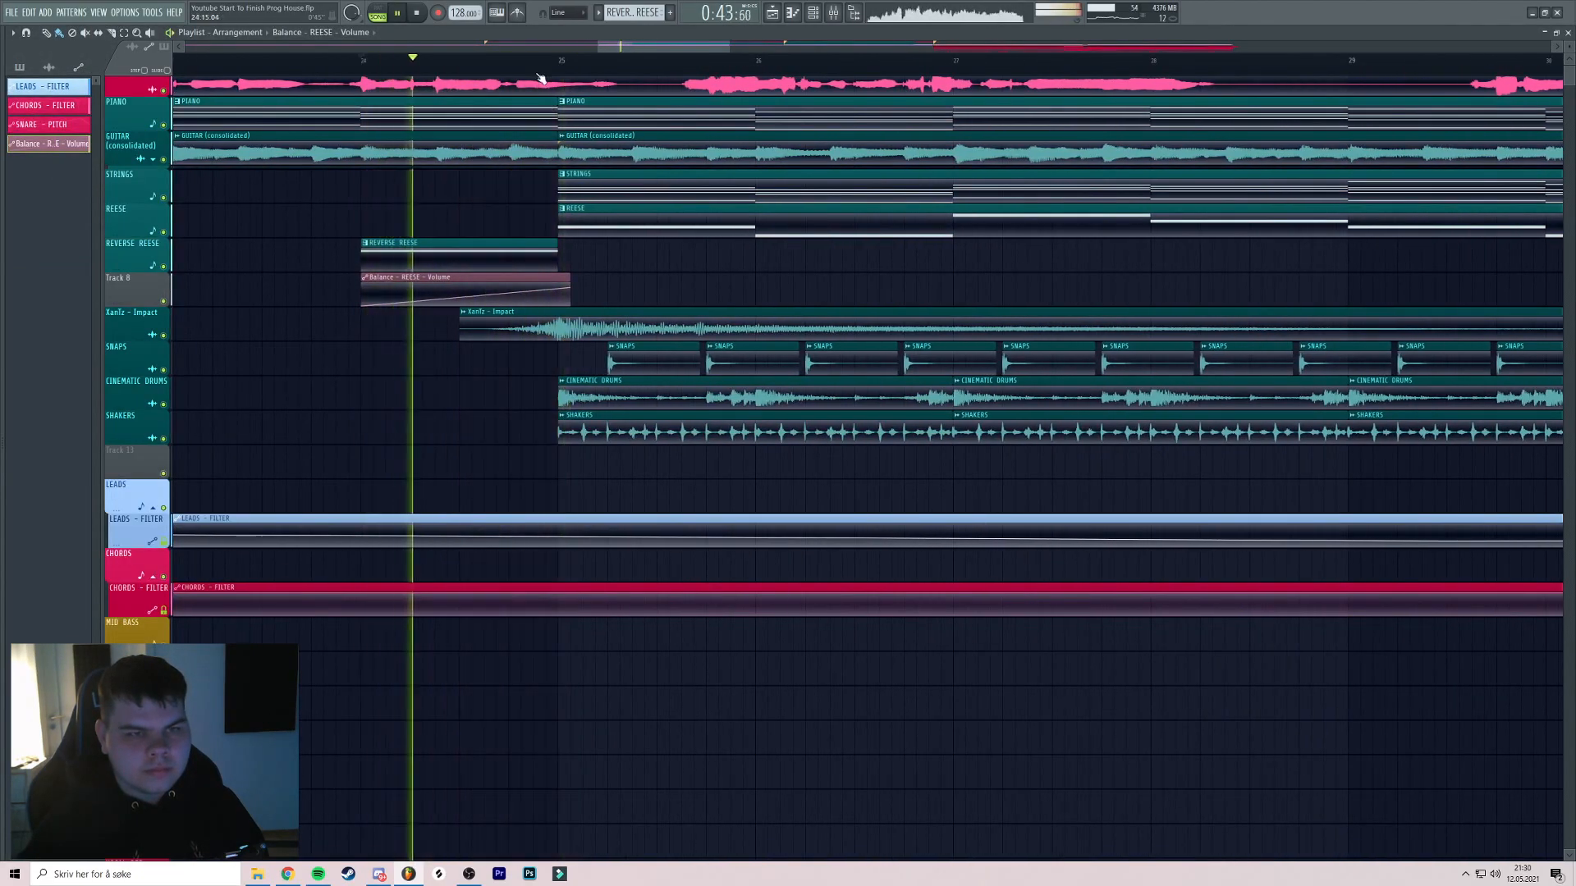
Audition the transition with REVERSE REESE soloed and REESE unmuted
right_click(164, 267)
key("space")
left_click(163, 231)
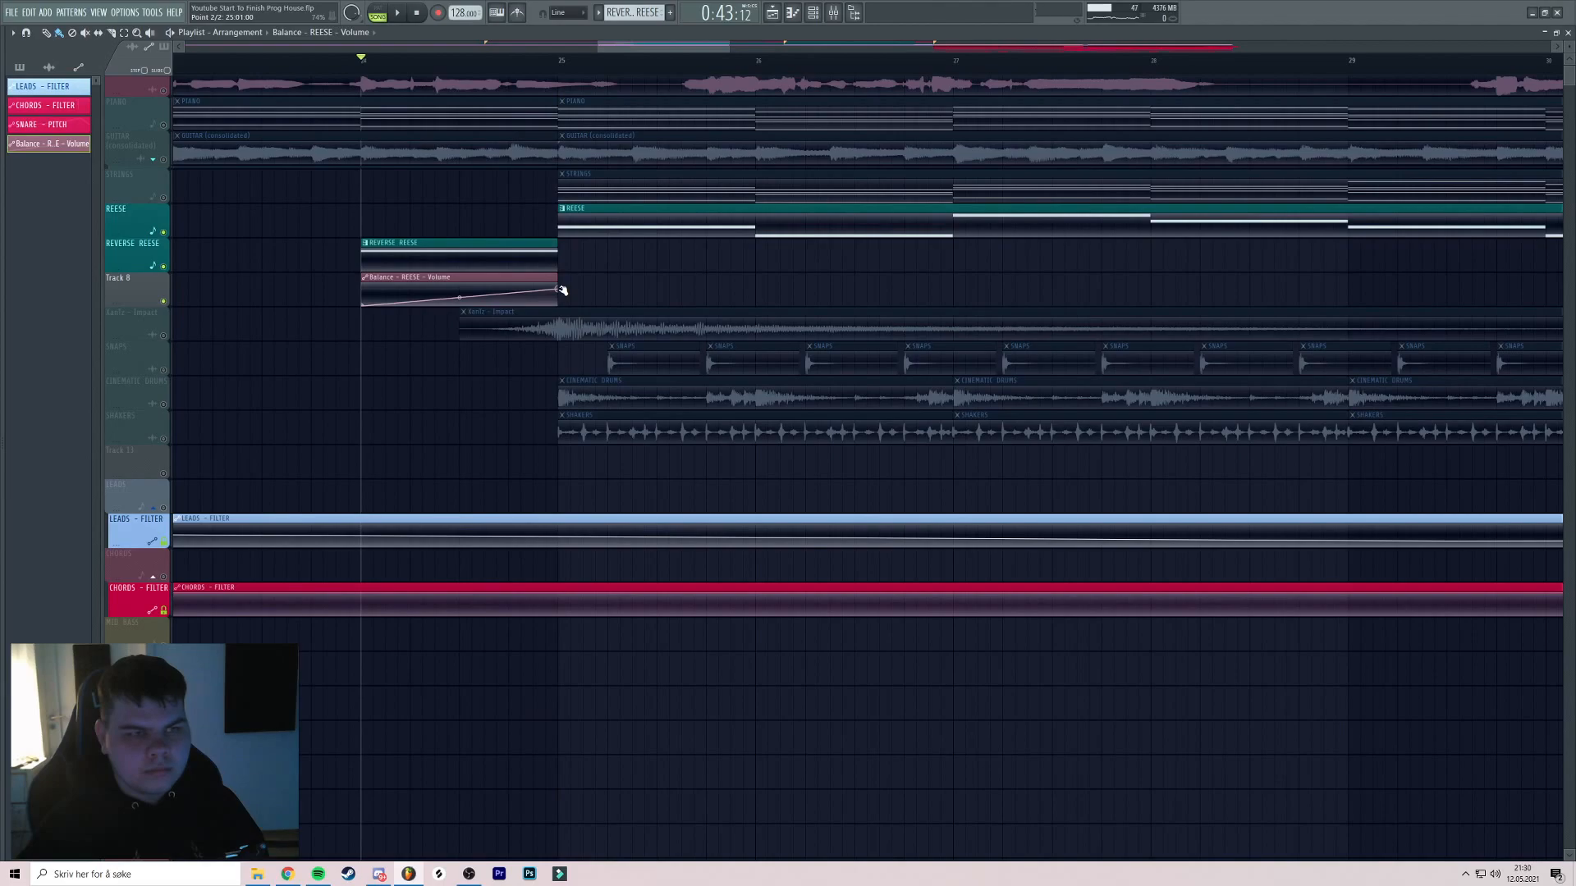
scroll(557, 291, "up", 3)
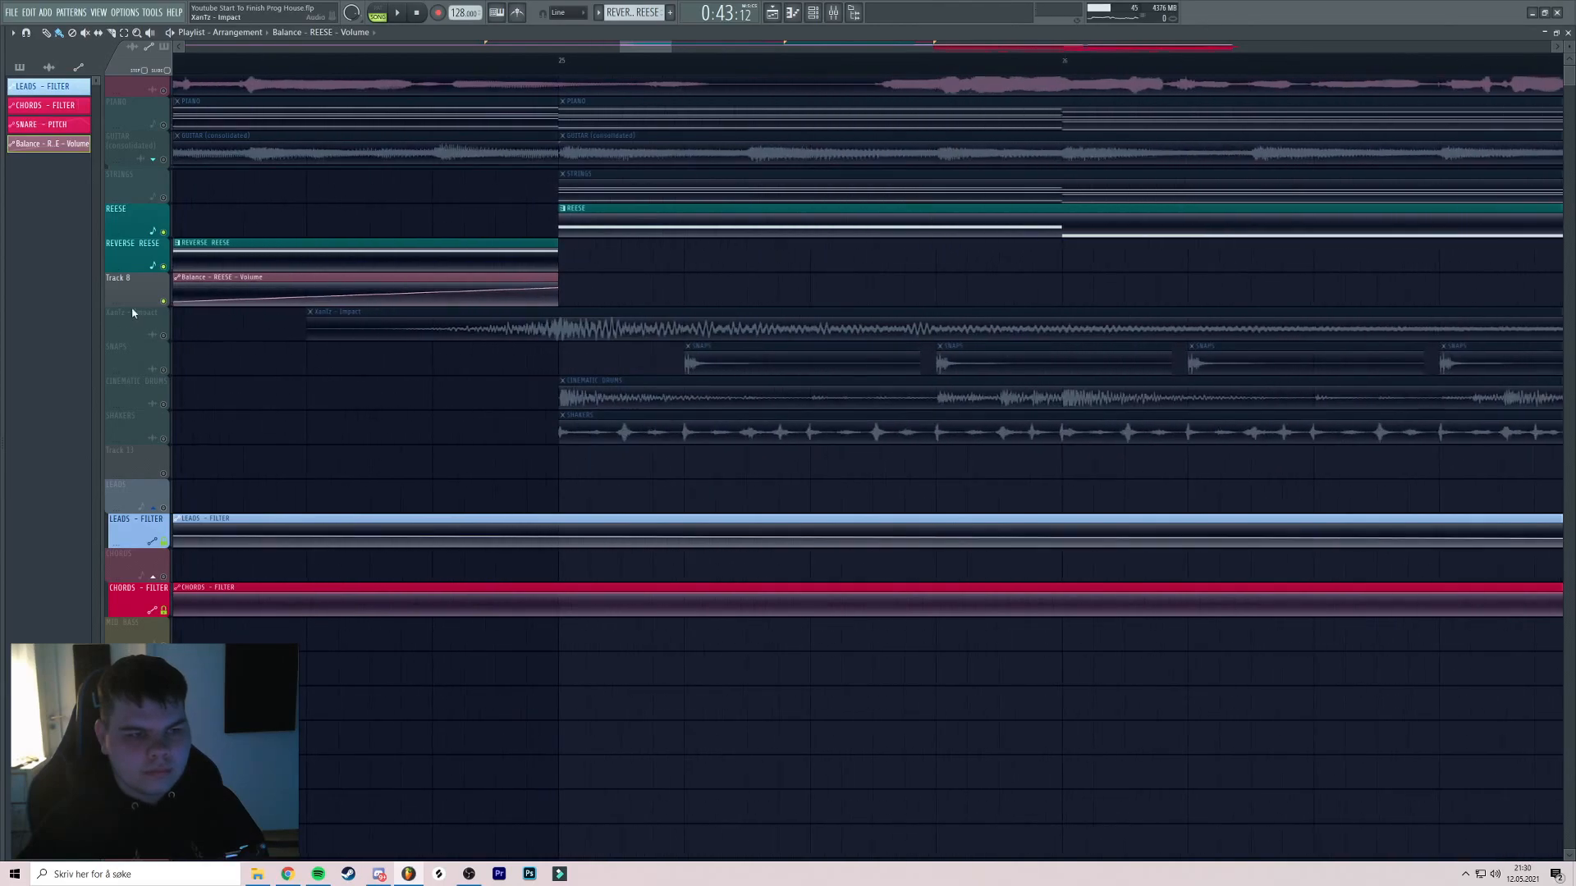
Enlarge Track 8 and bend the volume rise into a curve
left_click_drag(133, 306, 134, 369)
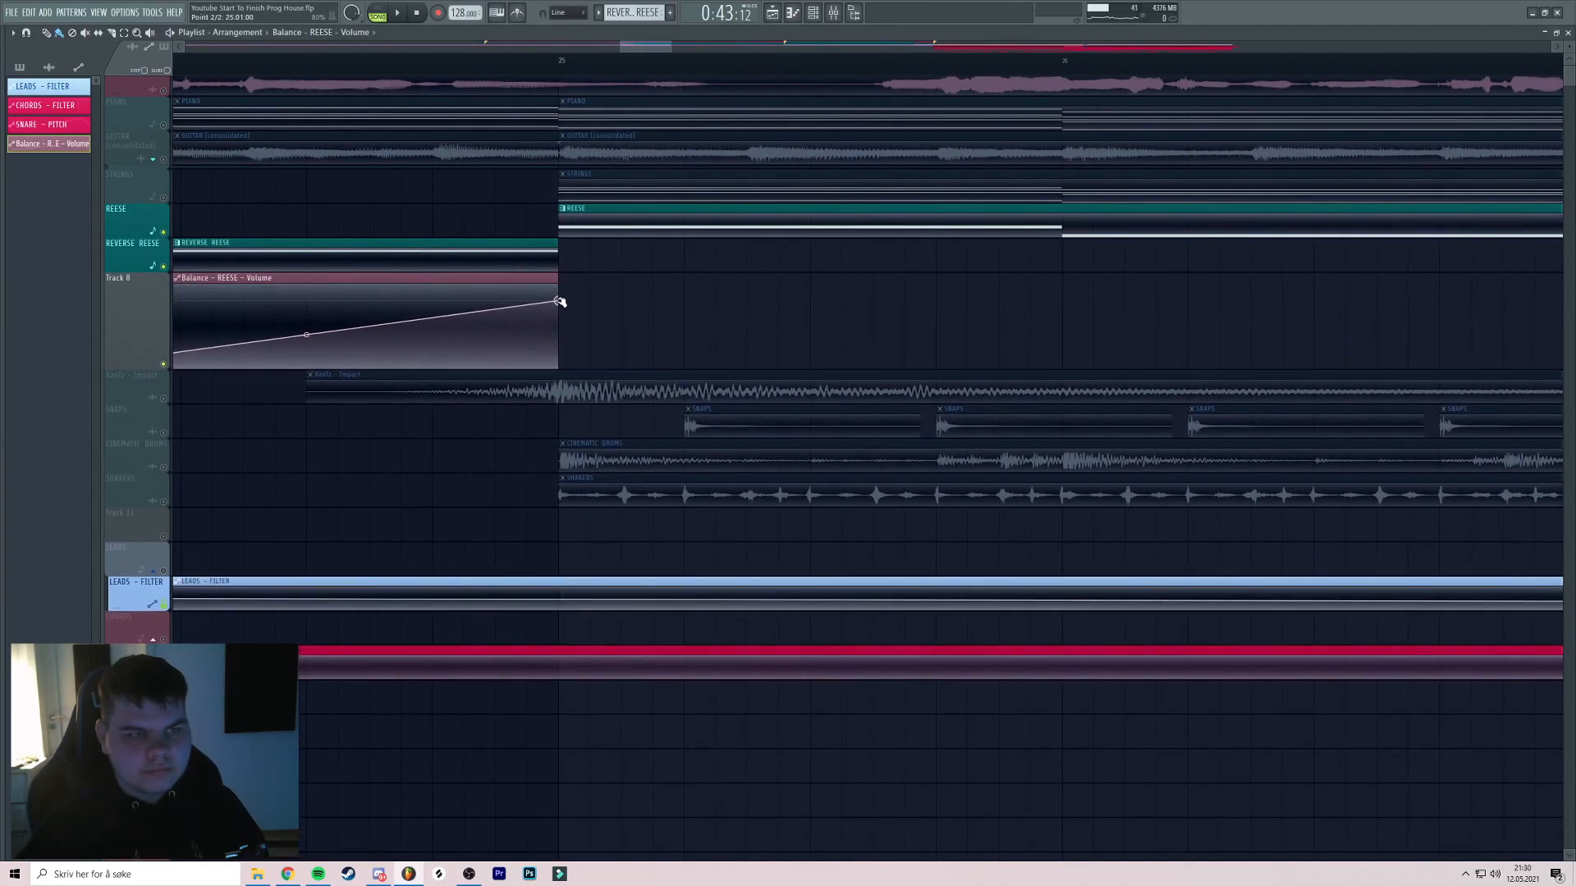
scroll(561, 301, "down", 3)
left_click_drag(446, 334, 446, 346)
key("space")
key("space")
Rename the automation clip REESE - VOLUME and recolour it teal
left_click(350, 278)
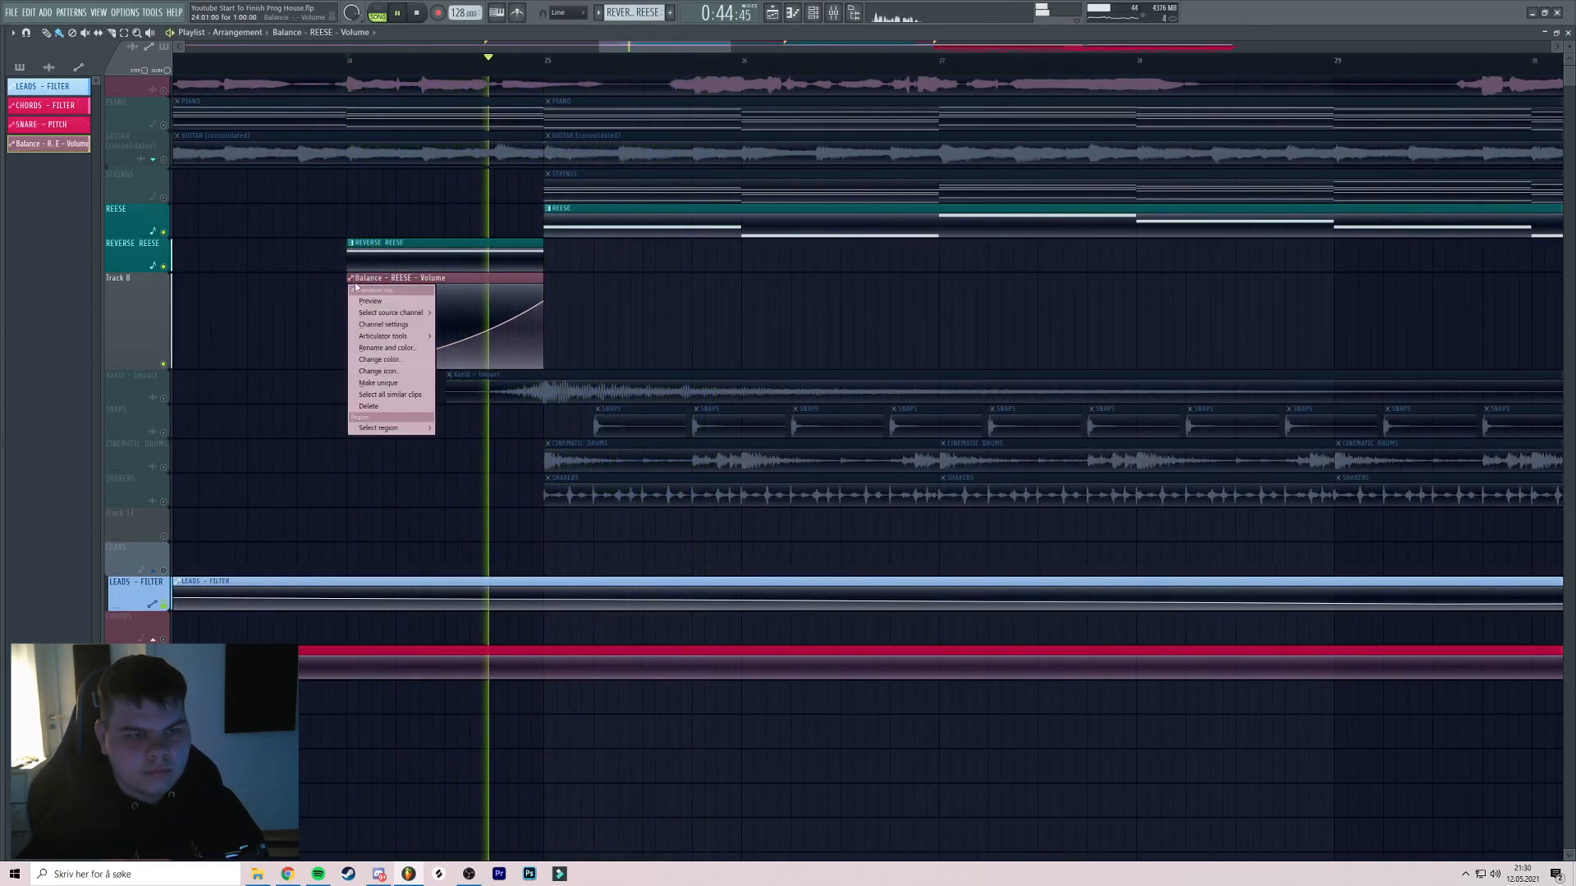
left_click(394, 349)
type("REESE - ")
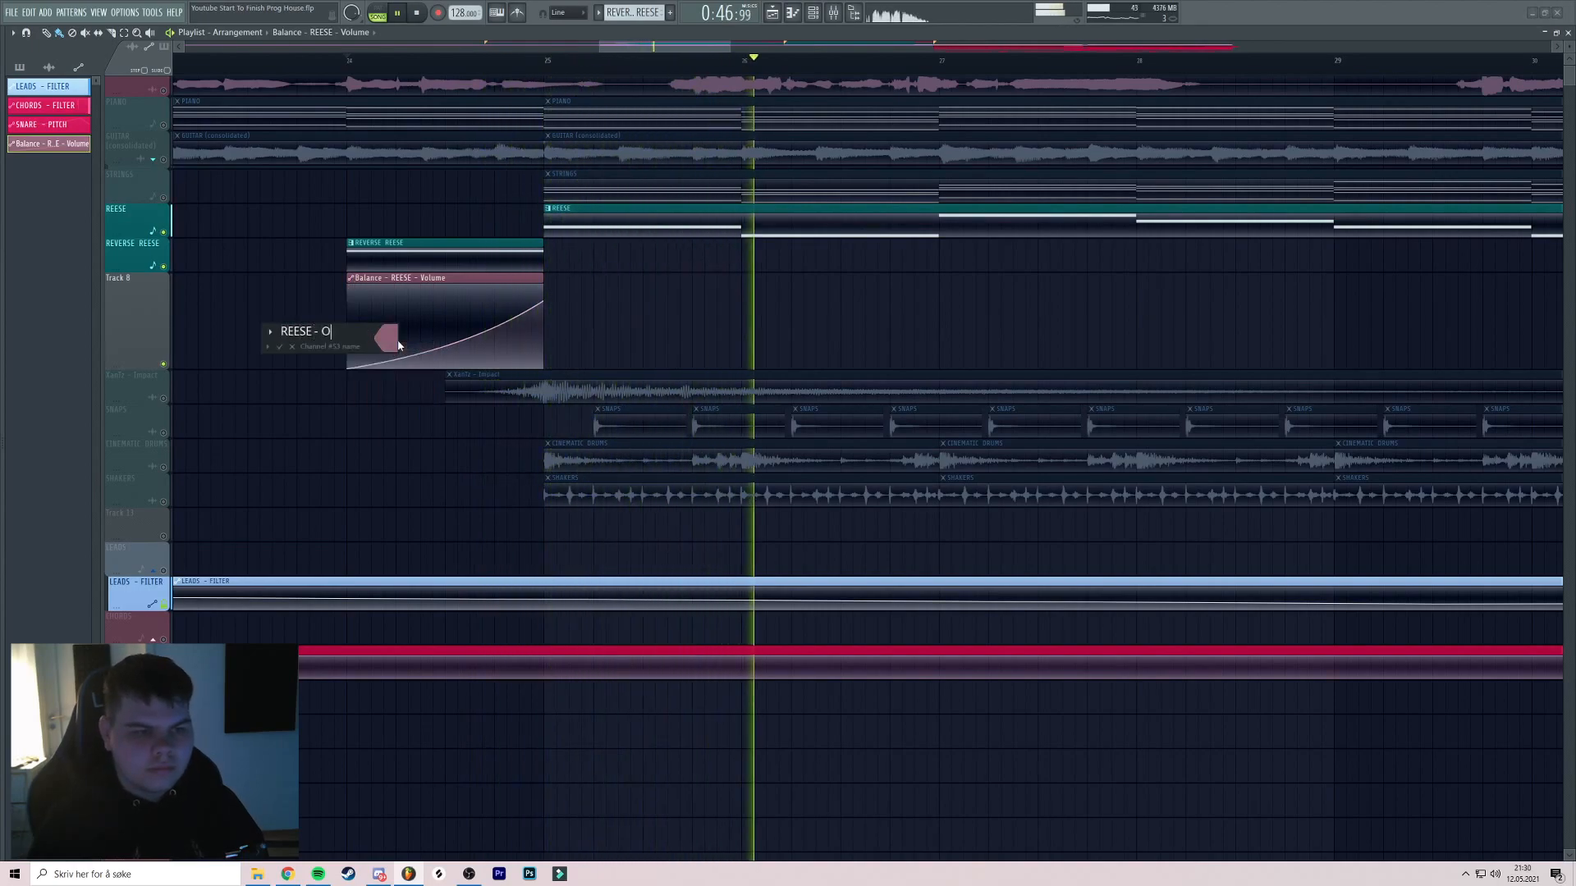
type("VOLUME")
left_click(392, 340)
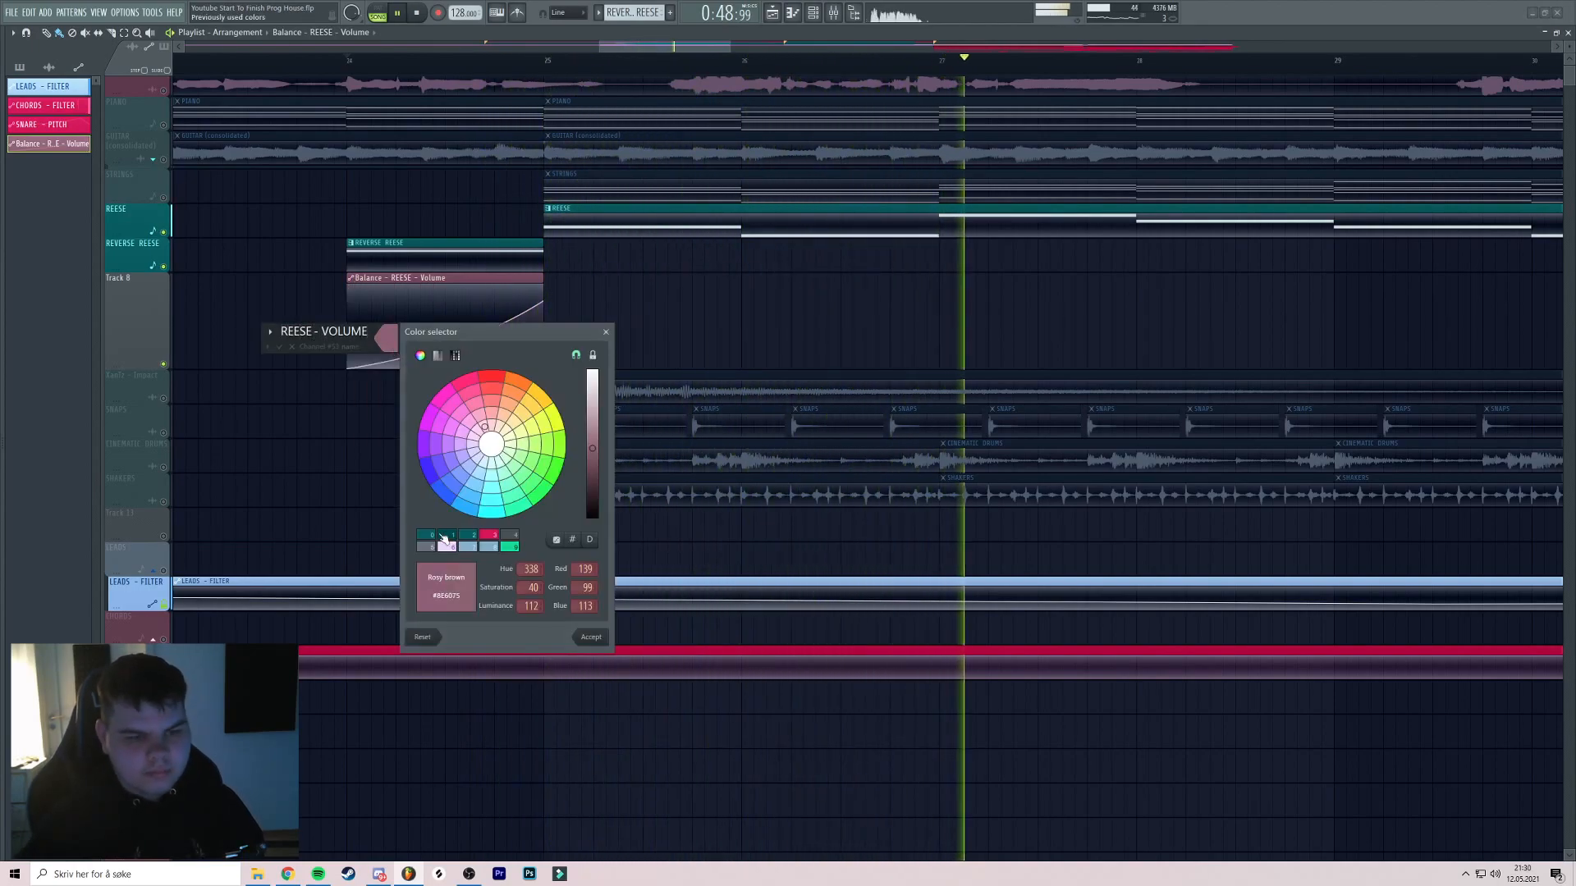
left_click(448, 541)
key("Return")
key("Return")
Name Track 8 after its clip, then delete the REESE - VOLUME track
right_click(137, 275)
left_click(162, 313)
right_click(137, 276)
left_click(156, 511)
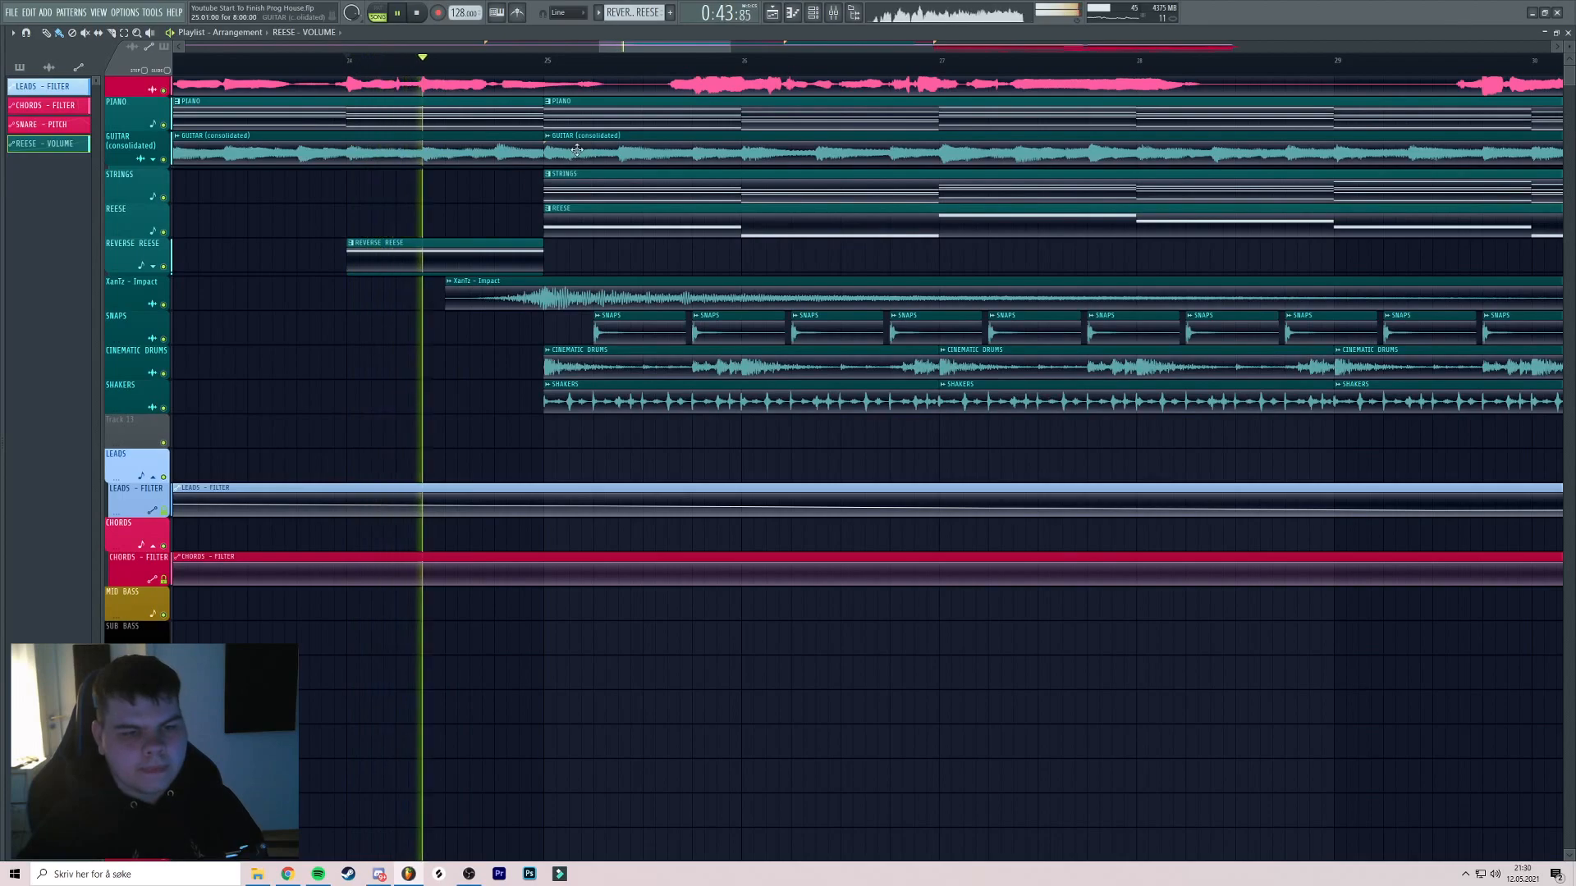
scroll(508, 178, "up", 3)
scroll(550, 176, "down", 3)
Play through the break with the mixer shown, then move the playhead near bar 33
scroll(557, 175, "down", 5)
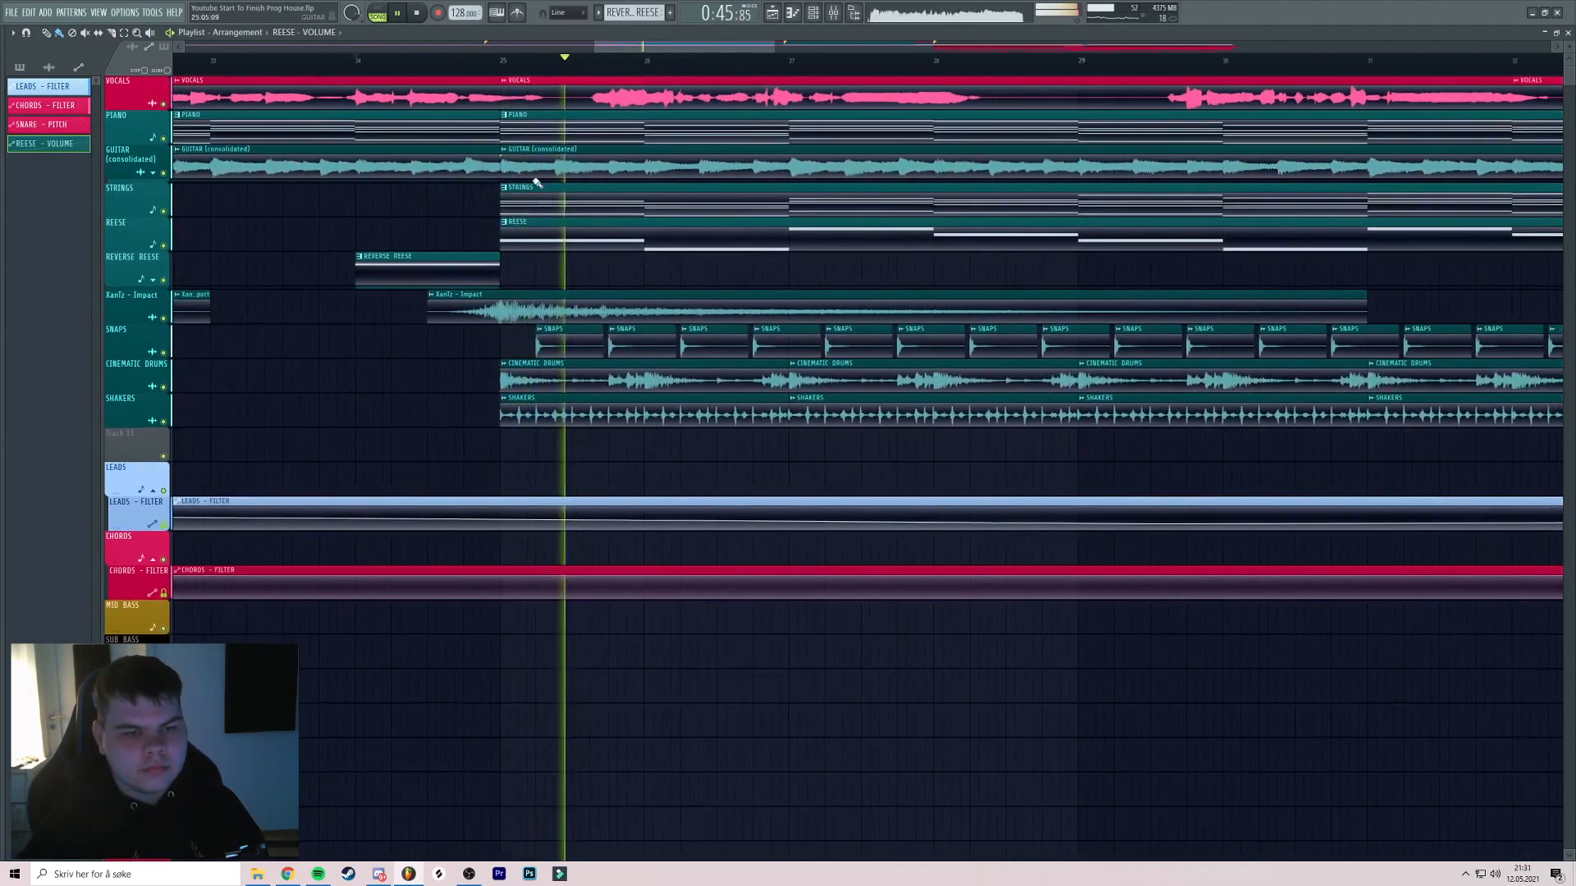
scroll(711, 211, "up", 4)
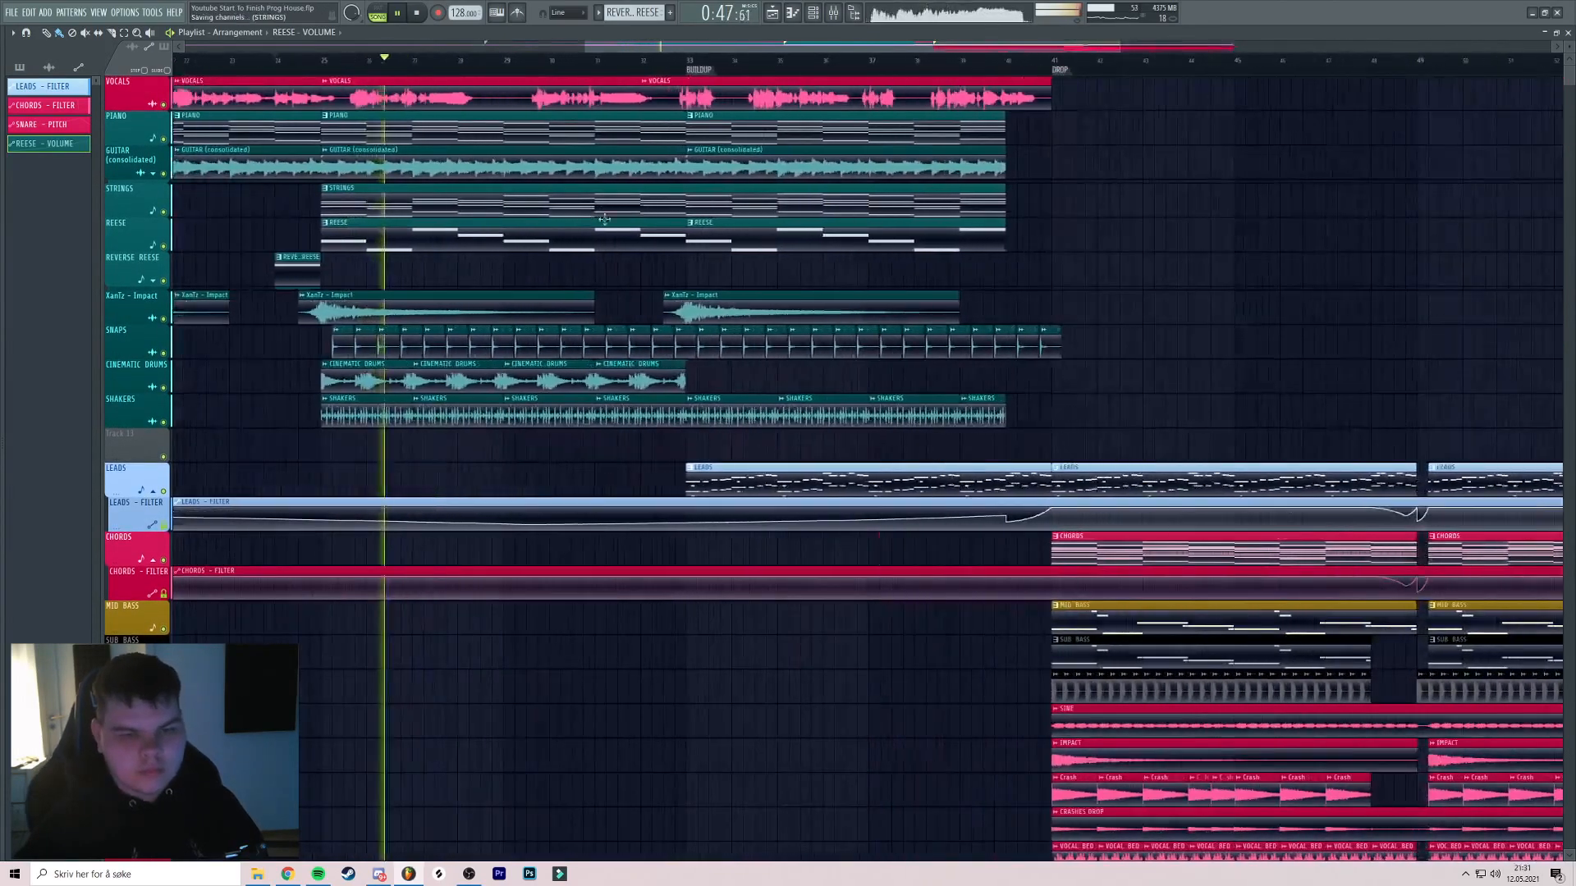
scroll(646, 127, "down", 4)
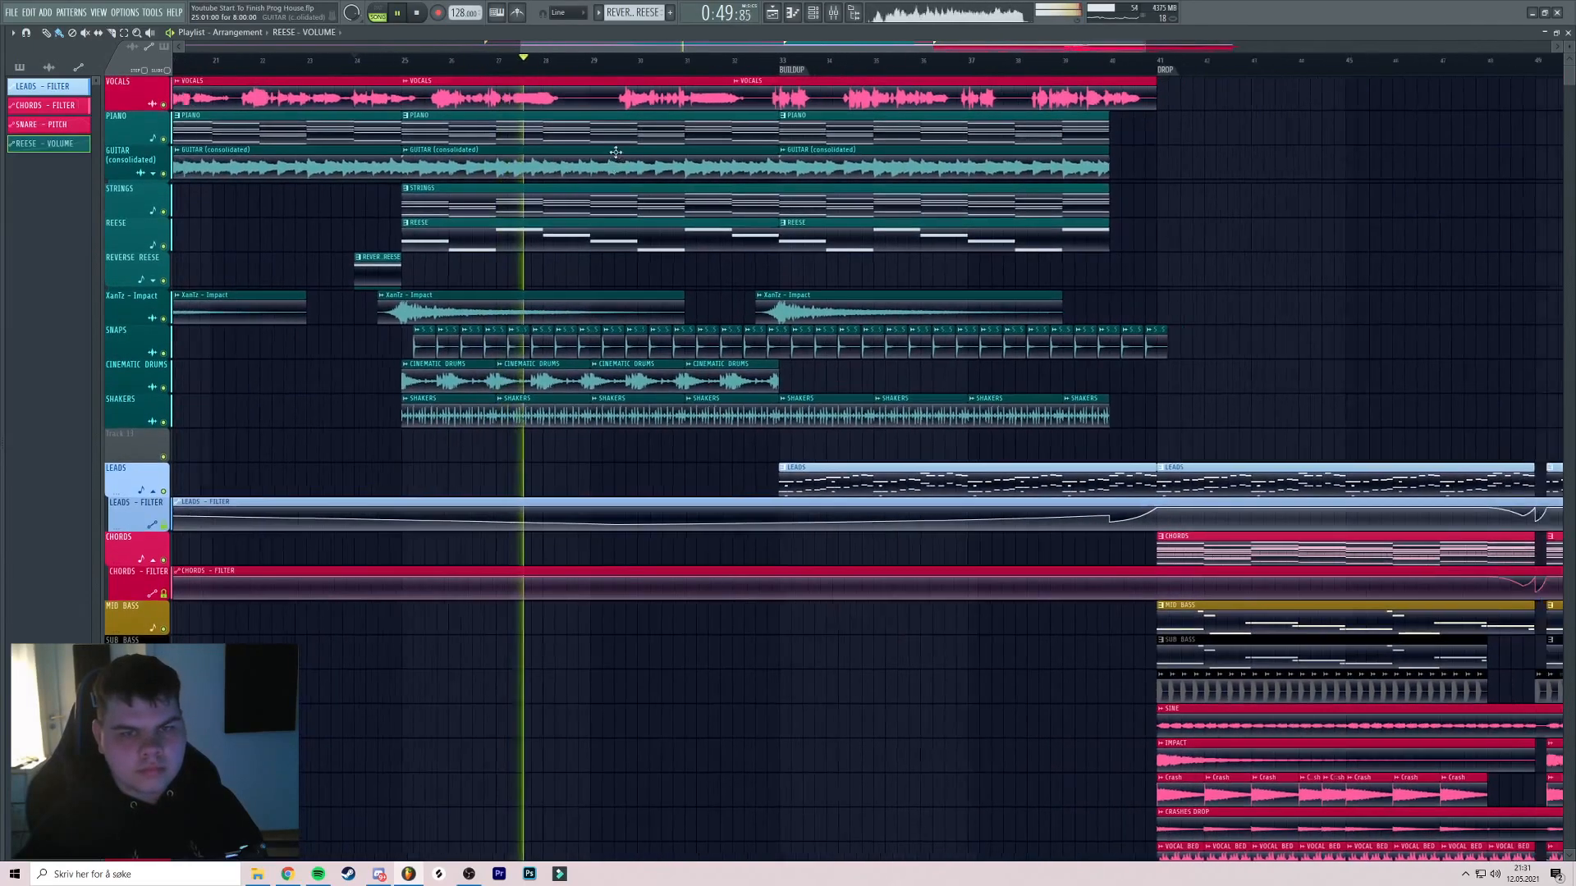
key("F9")
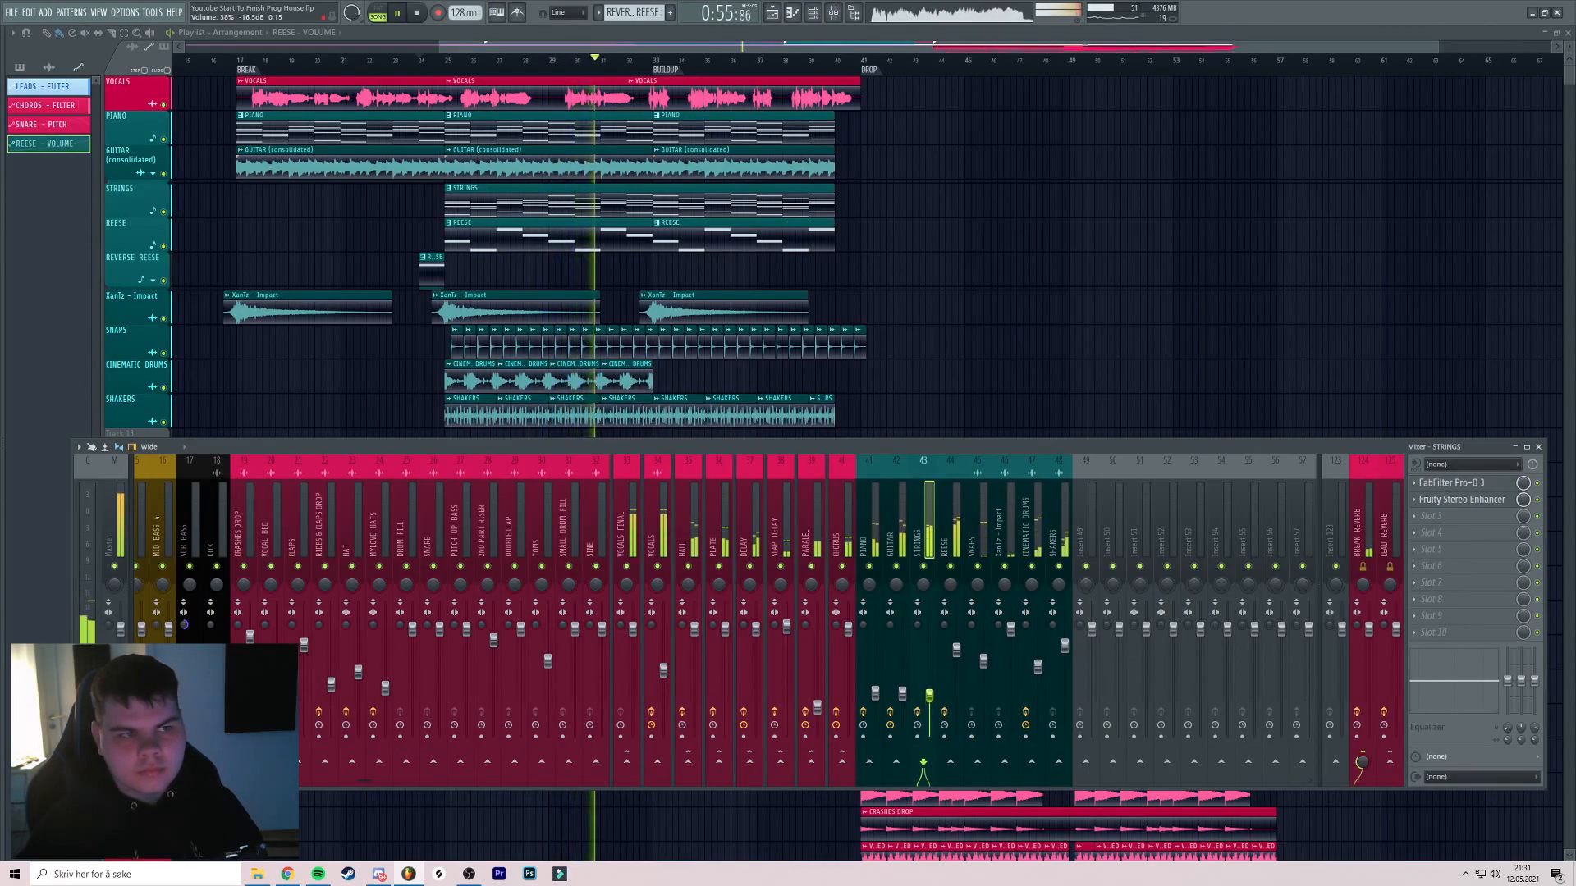
key("F9")
left_click(600, 61)
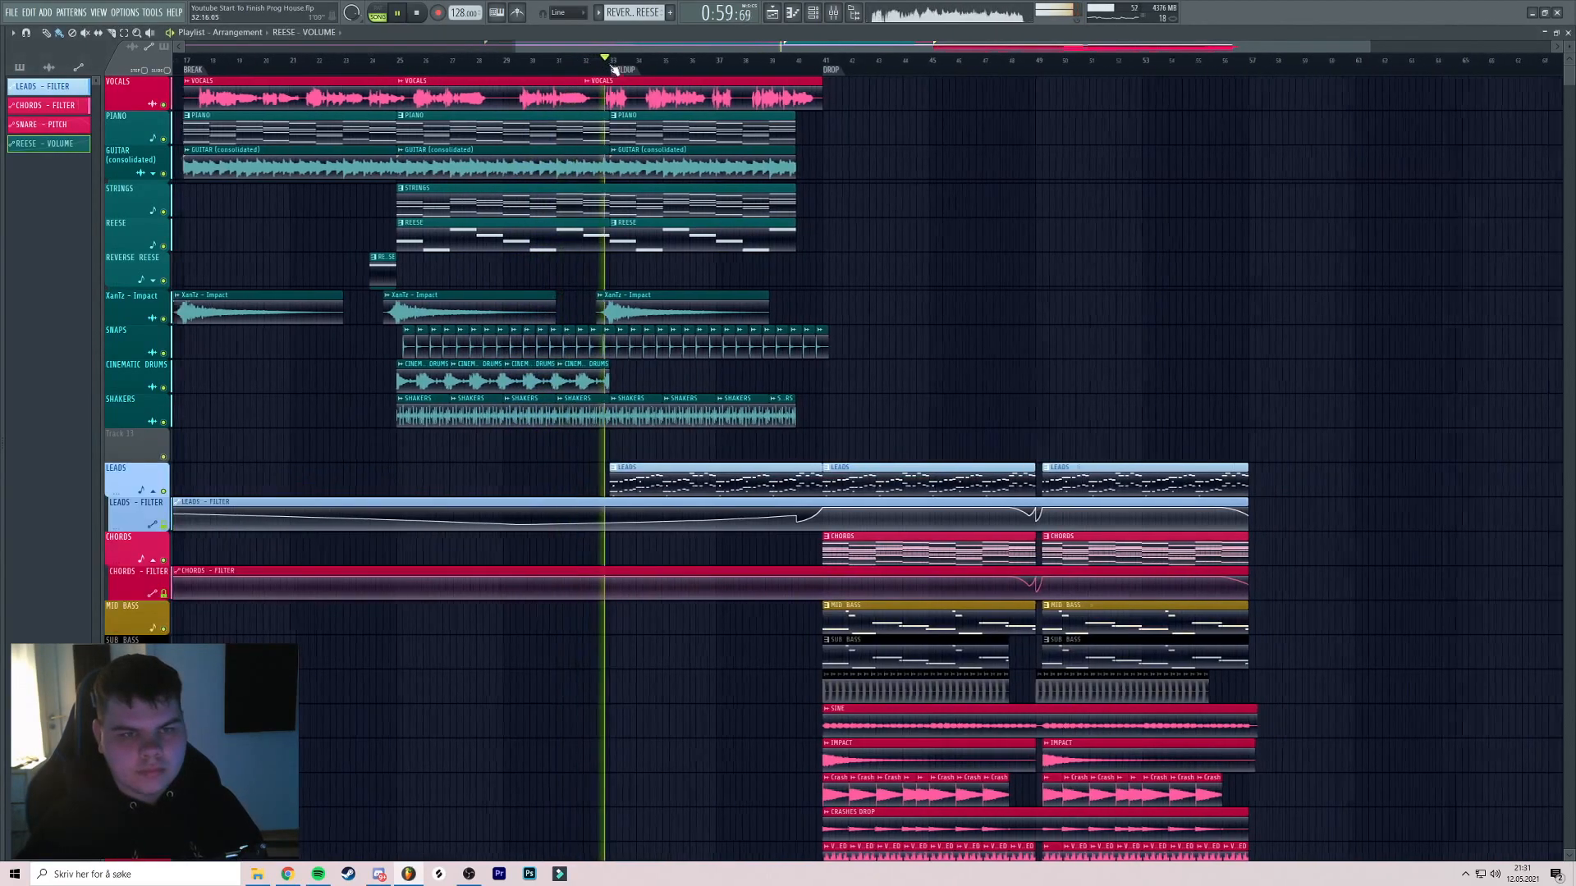
scroll(615, 99, "up", 4)
Check the Master channel's effects in the mixer while the buildup plays
left_click(840, 13)
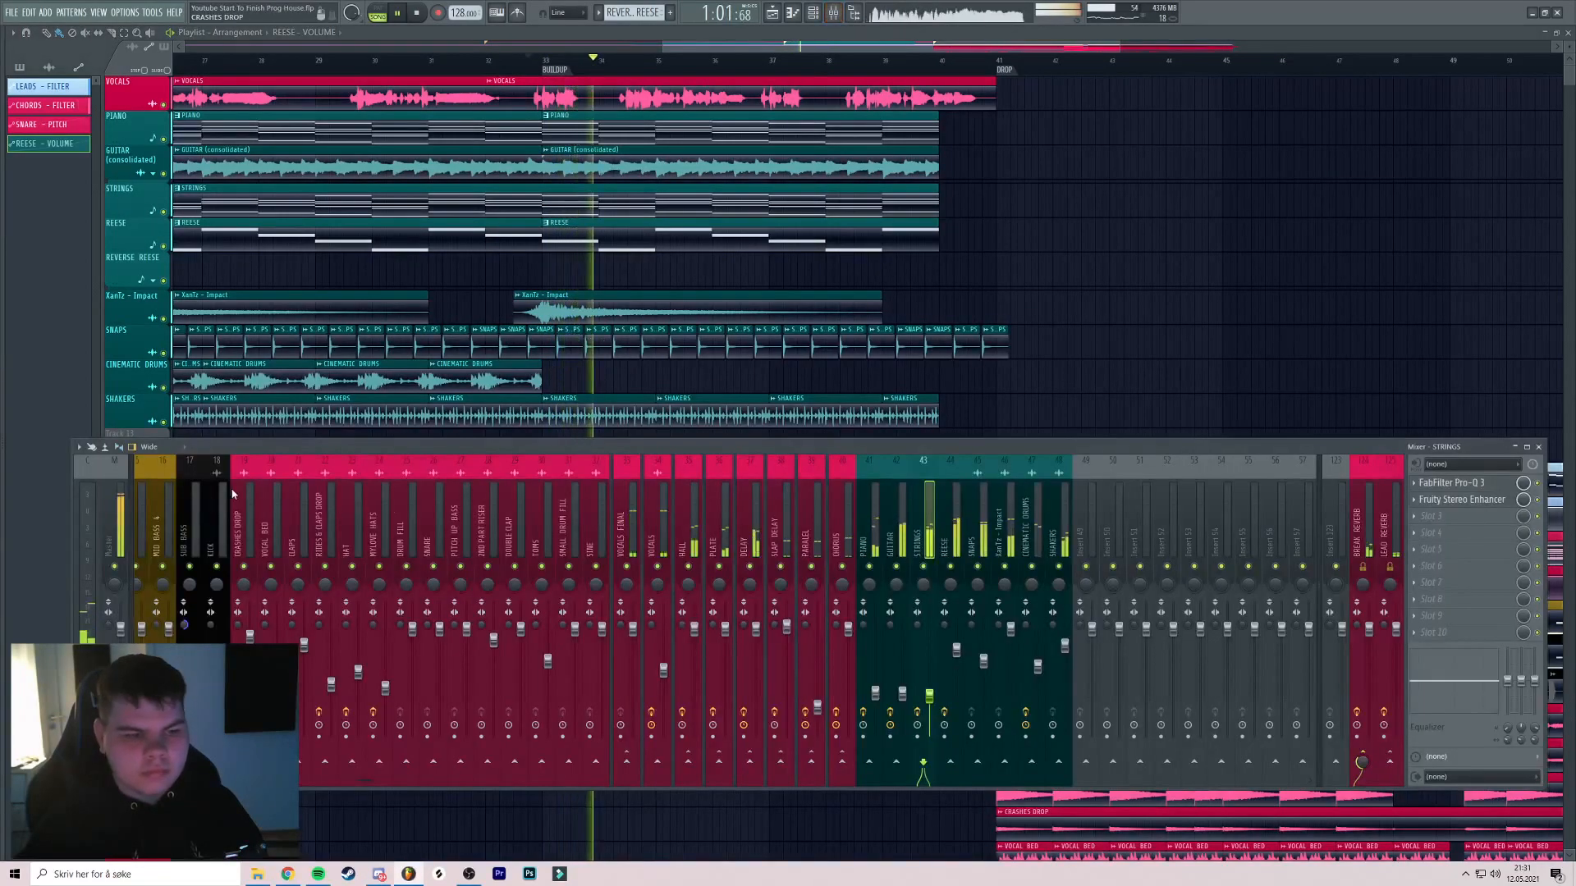
scroll(240, 495, "up", 5)
left_click(115, 525)
key("F9")
left_click_drag(762, 268, 834, 263)
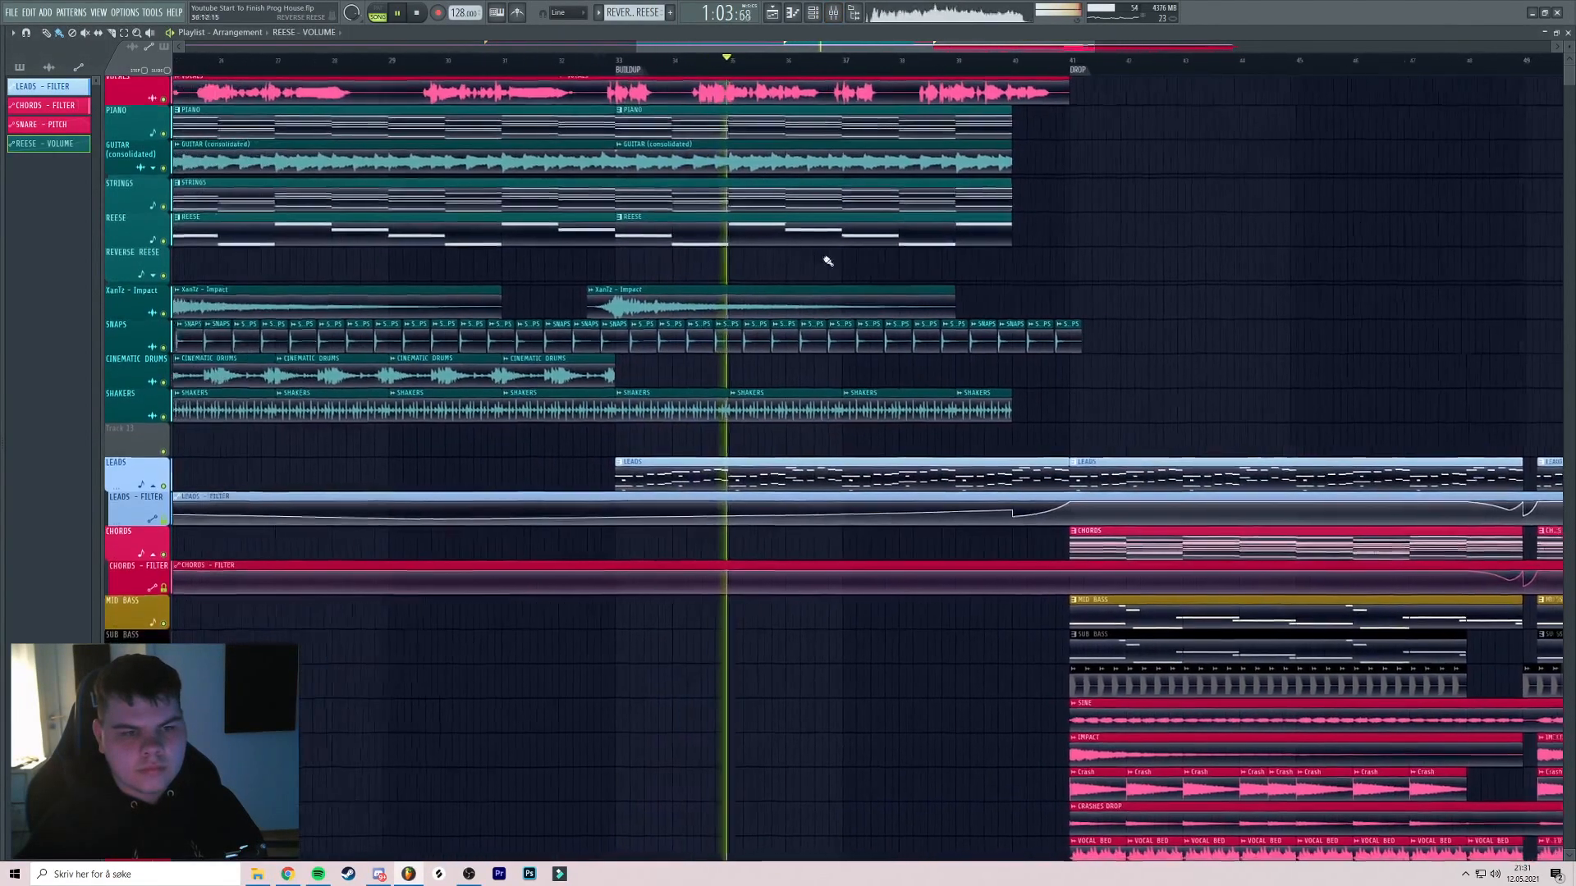
scroll(821, 254, "down", 3)
left_click(833, 13)
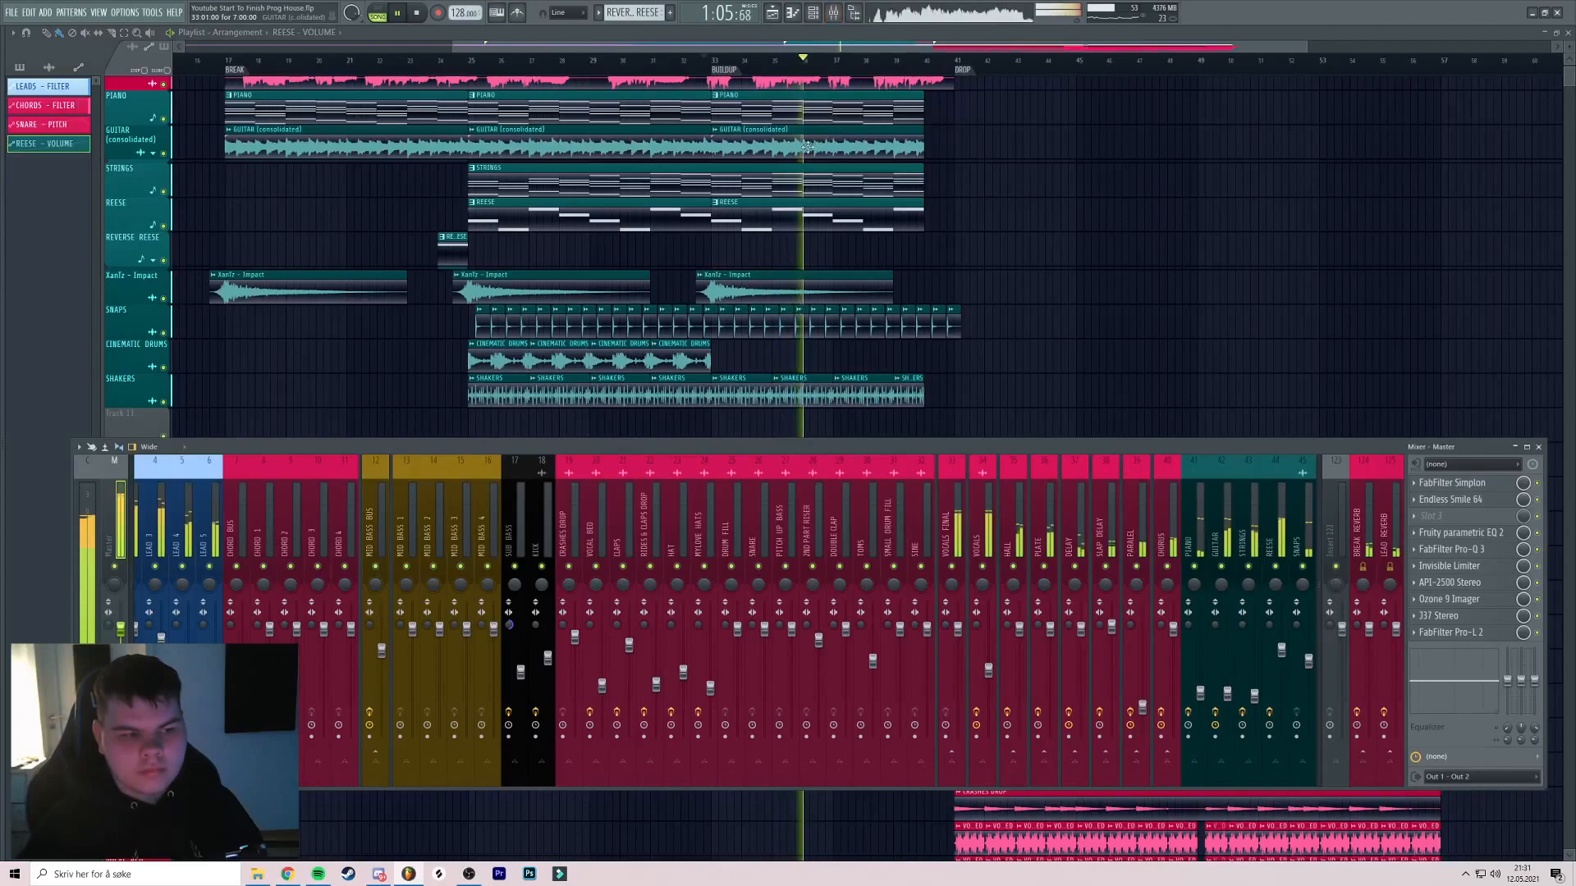
key("F9")
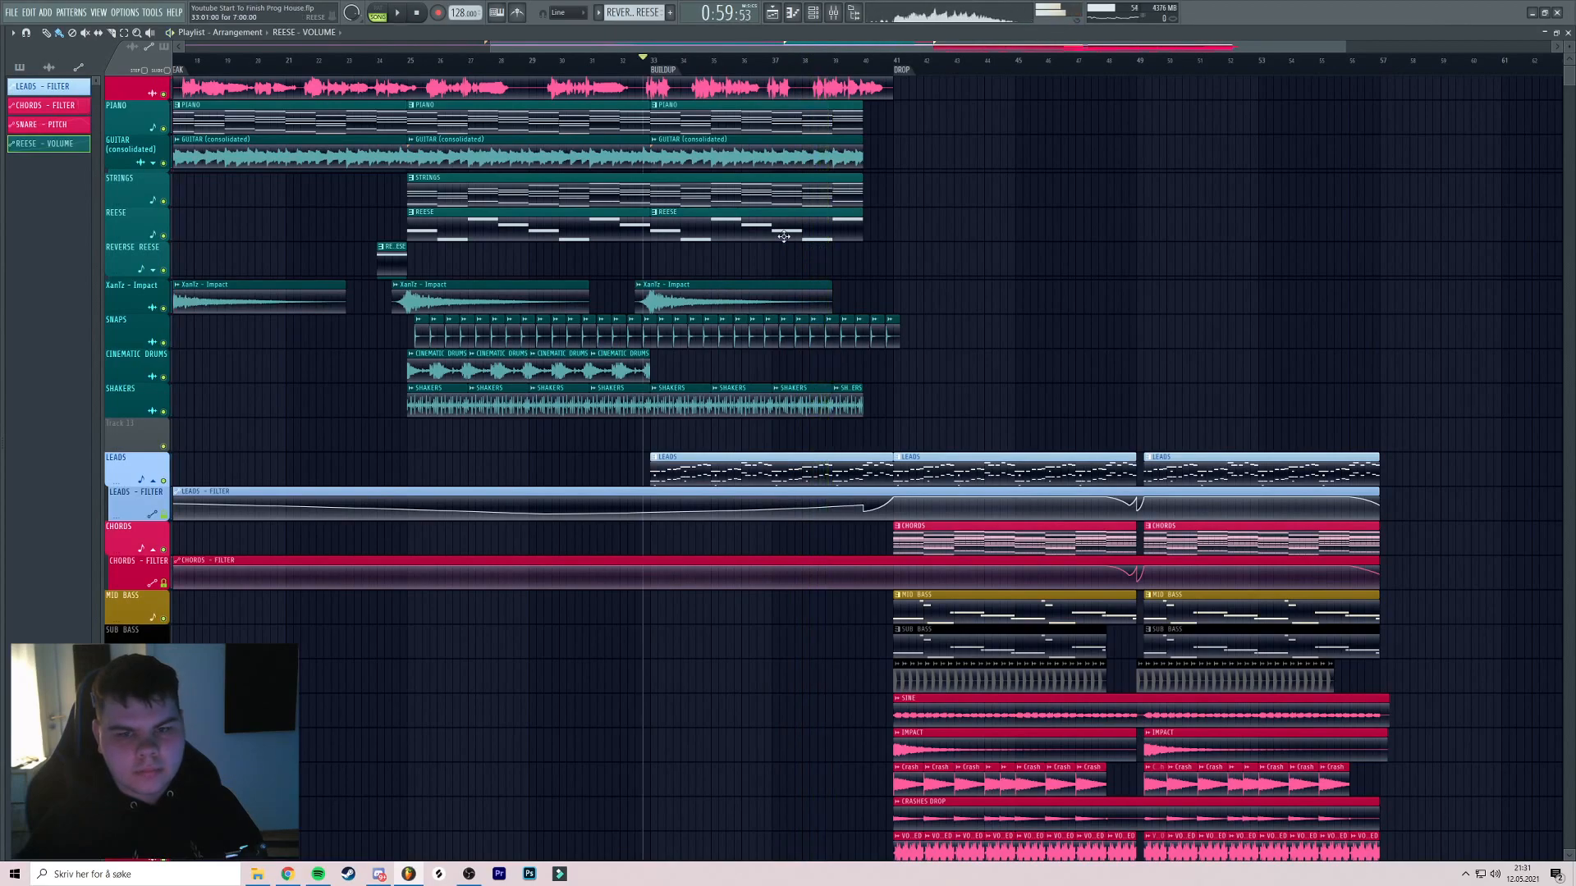
Save the project as Youtube Start To Finish Prog House.flp and return to bar 33
key("ctrl+s")
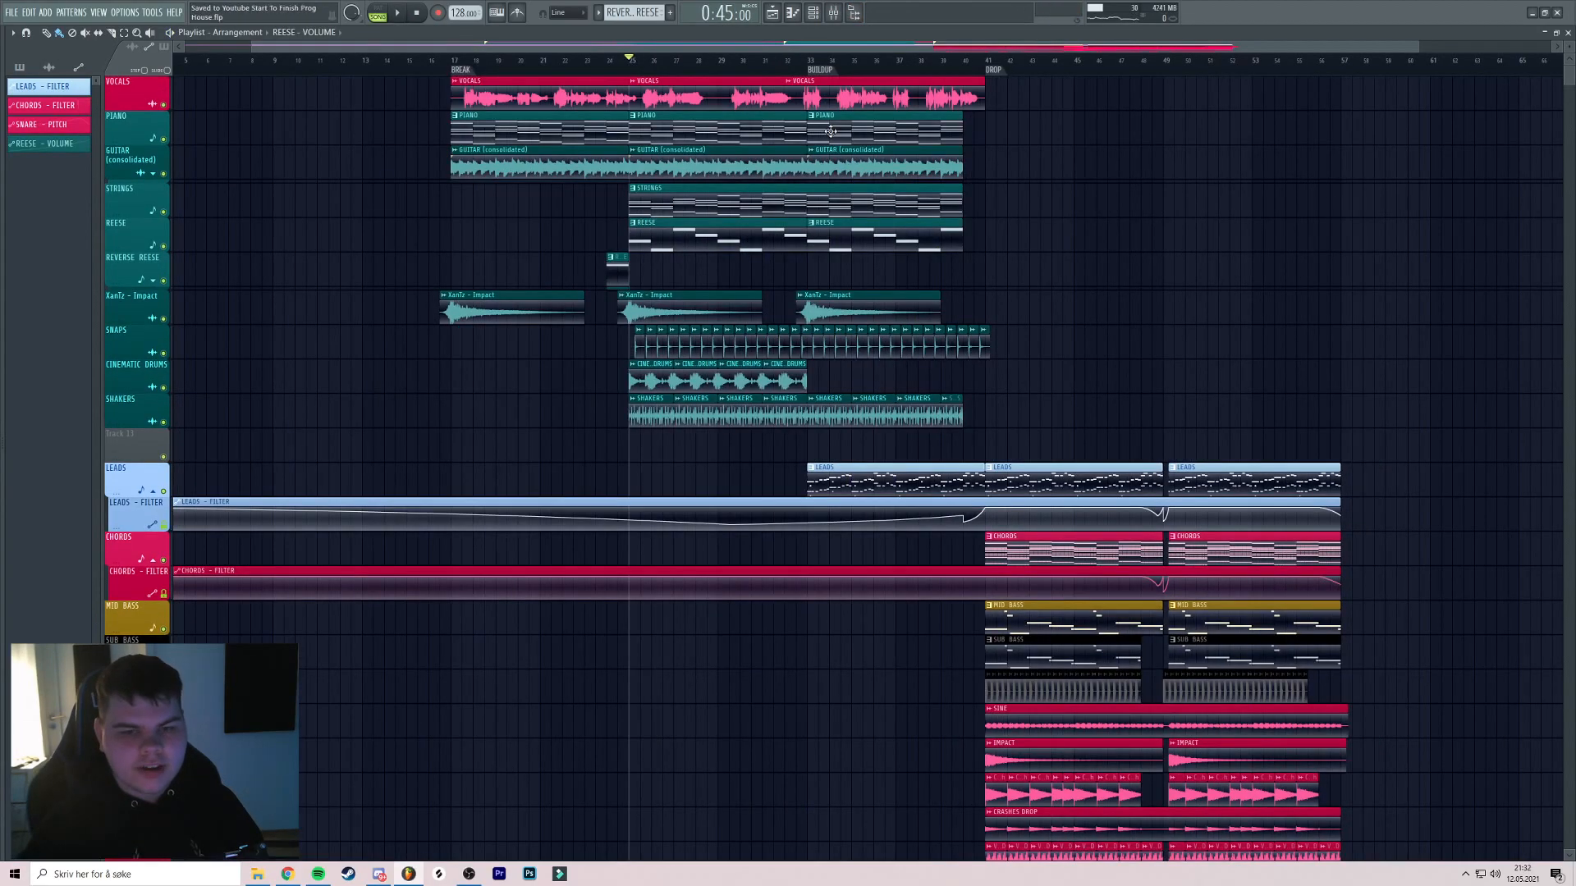
left_click_drag(939, 278, 780, 235)
scroll(829, 252, "up", 5)
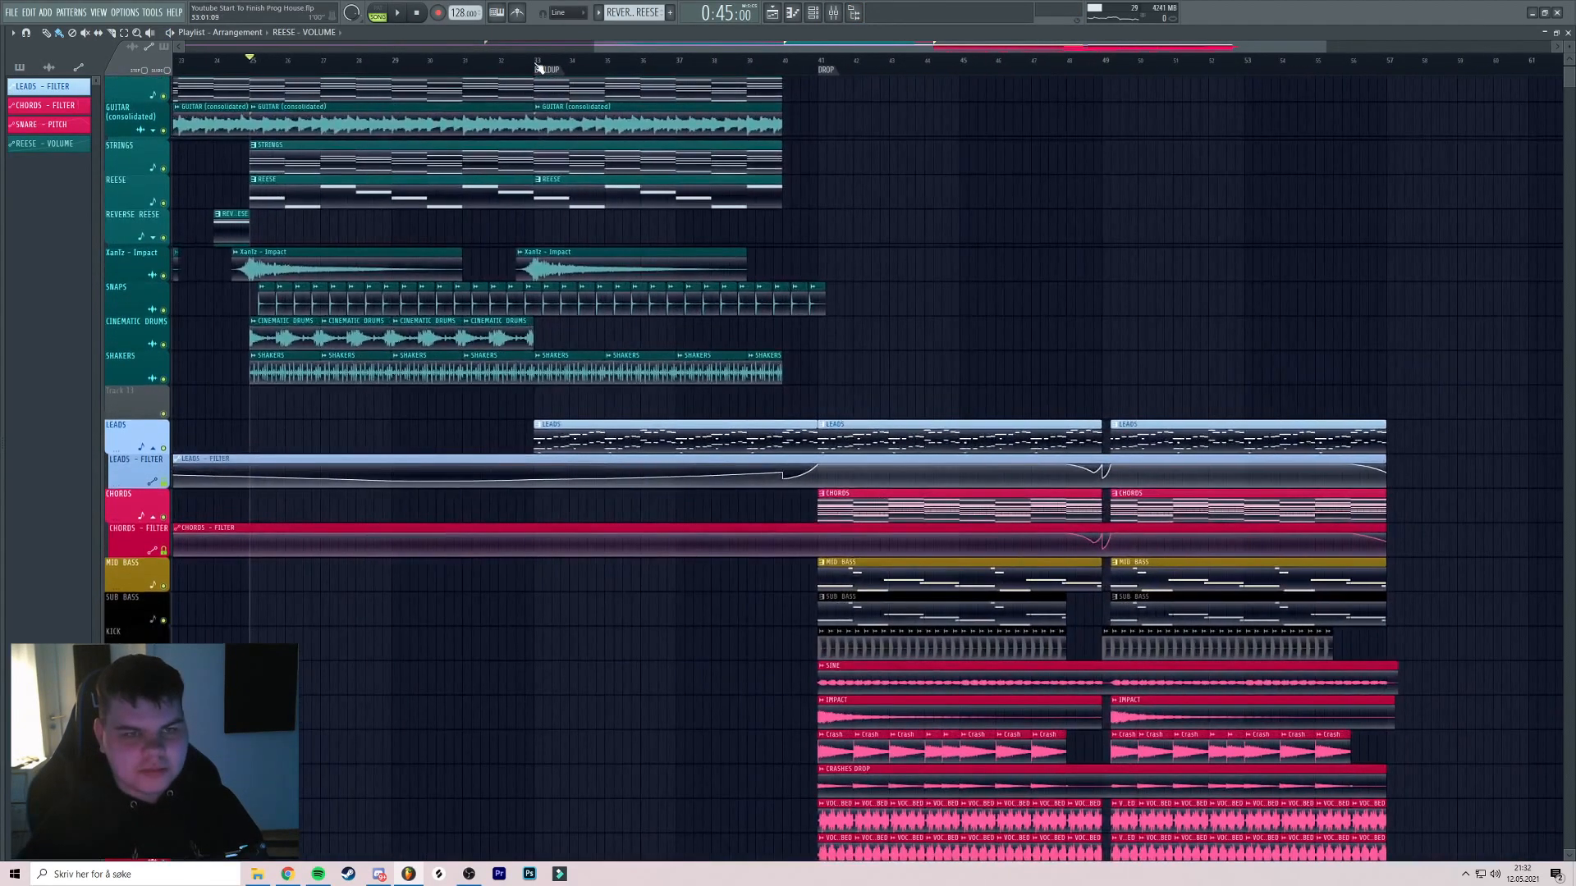
left_click(538, 63)
scroll(682, 220, "up", 1)
scroll(683, 220, "up", 2)
Insert a new empty track above the LEADS track
right_click(133, 412)
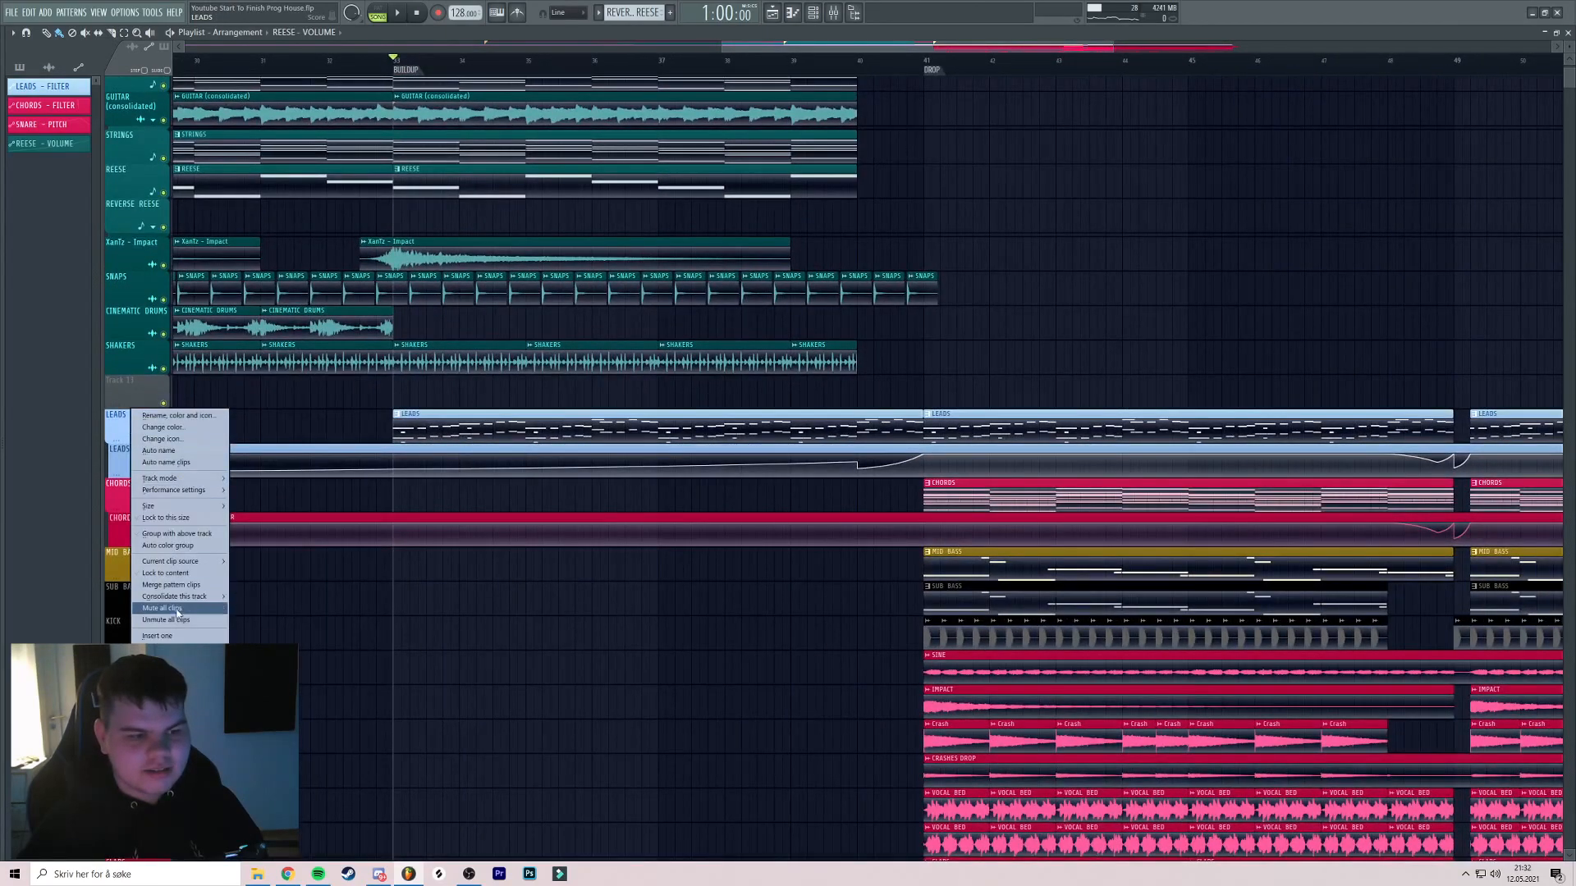
left_click(158, 635)
mouse_move(3, 545)
scroll(82, 493, "down", 20)
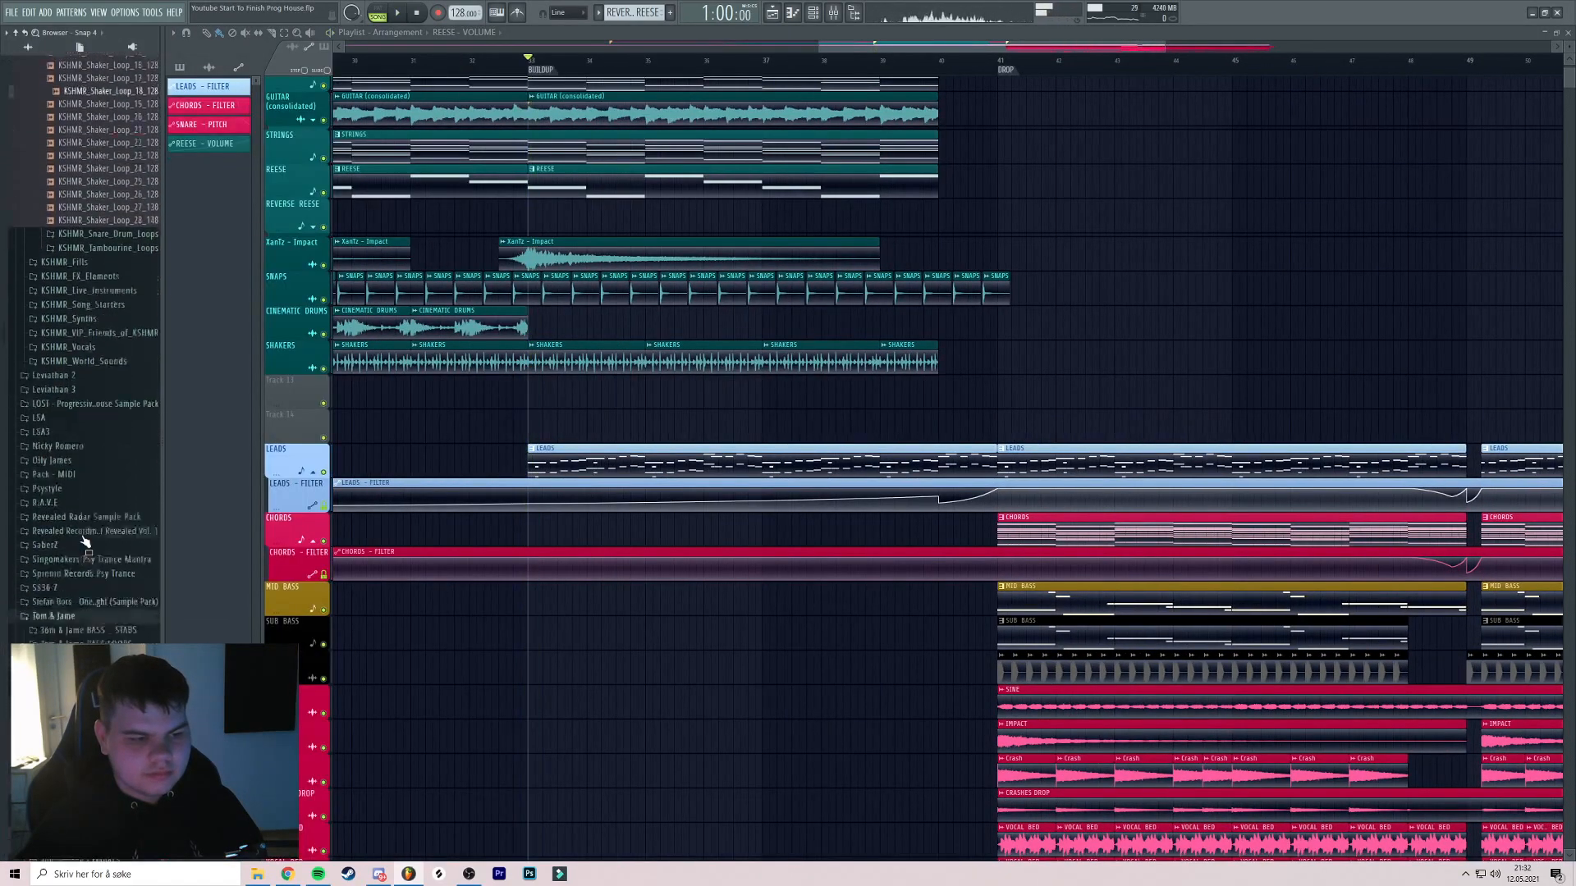
scroll(91, 423, "up", 10)
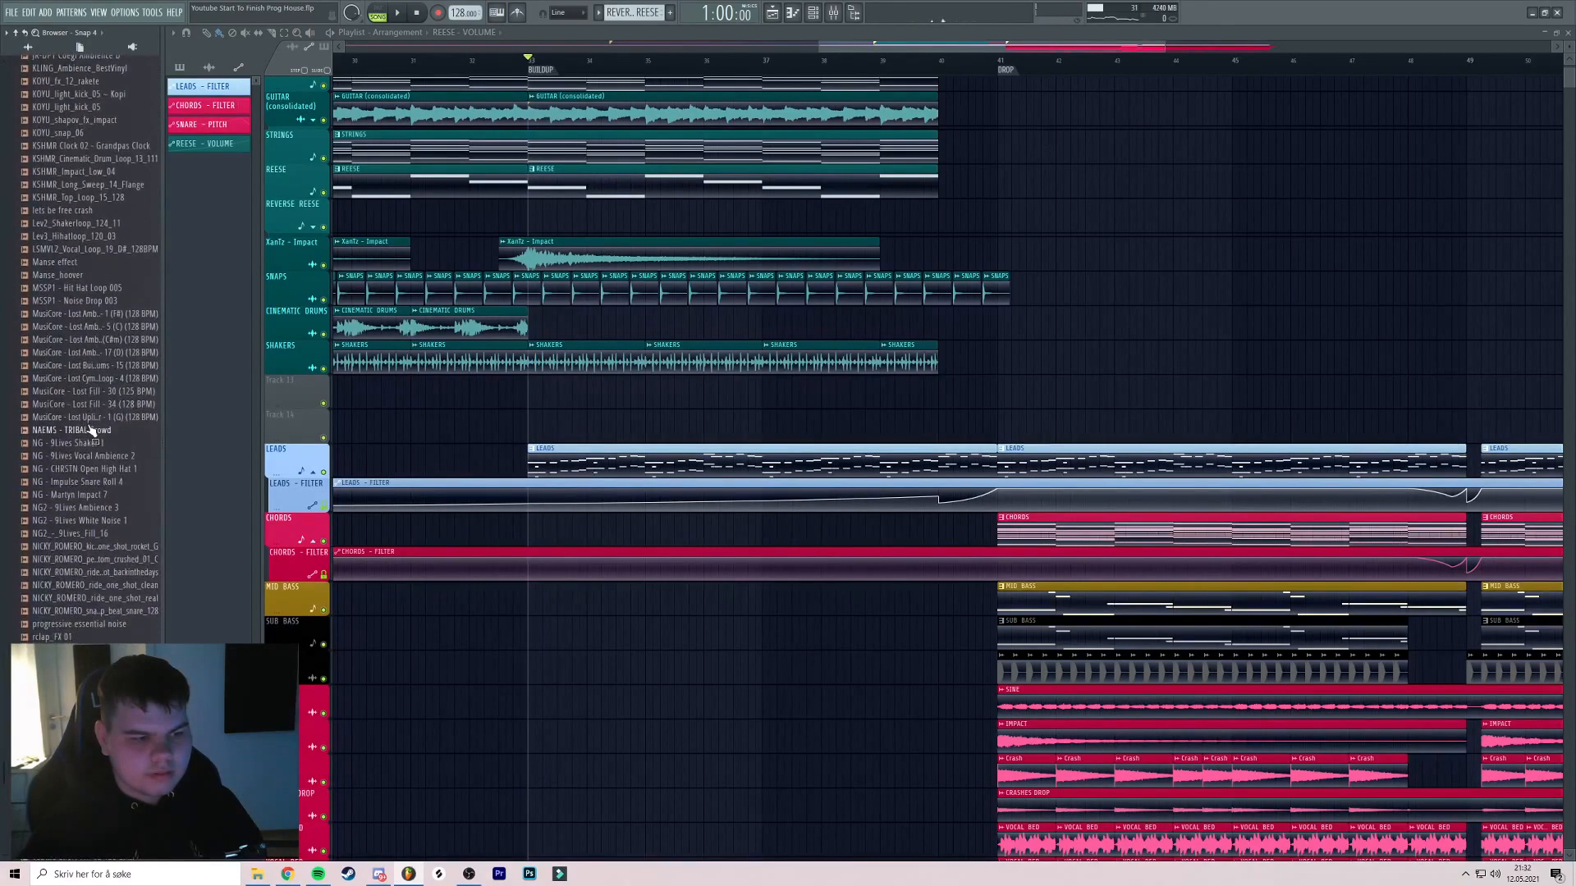
scroll(86, 417, "down", 4)
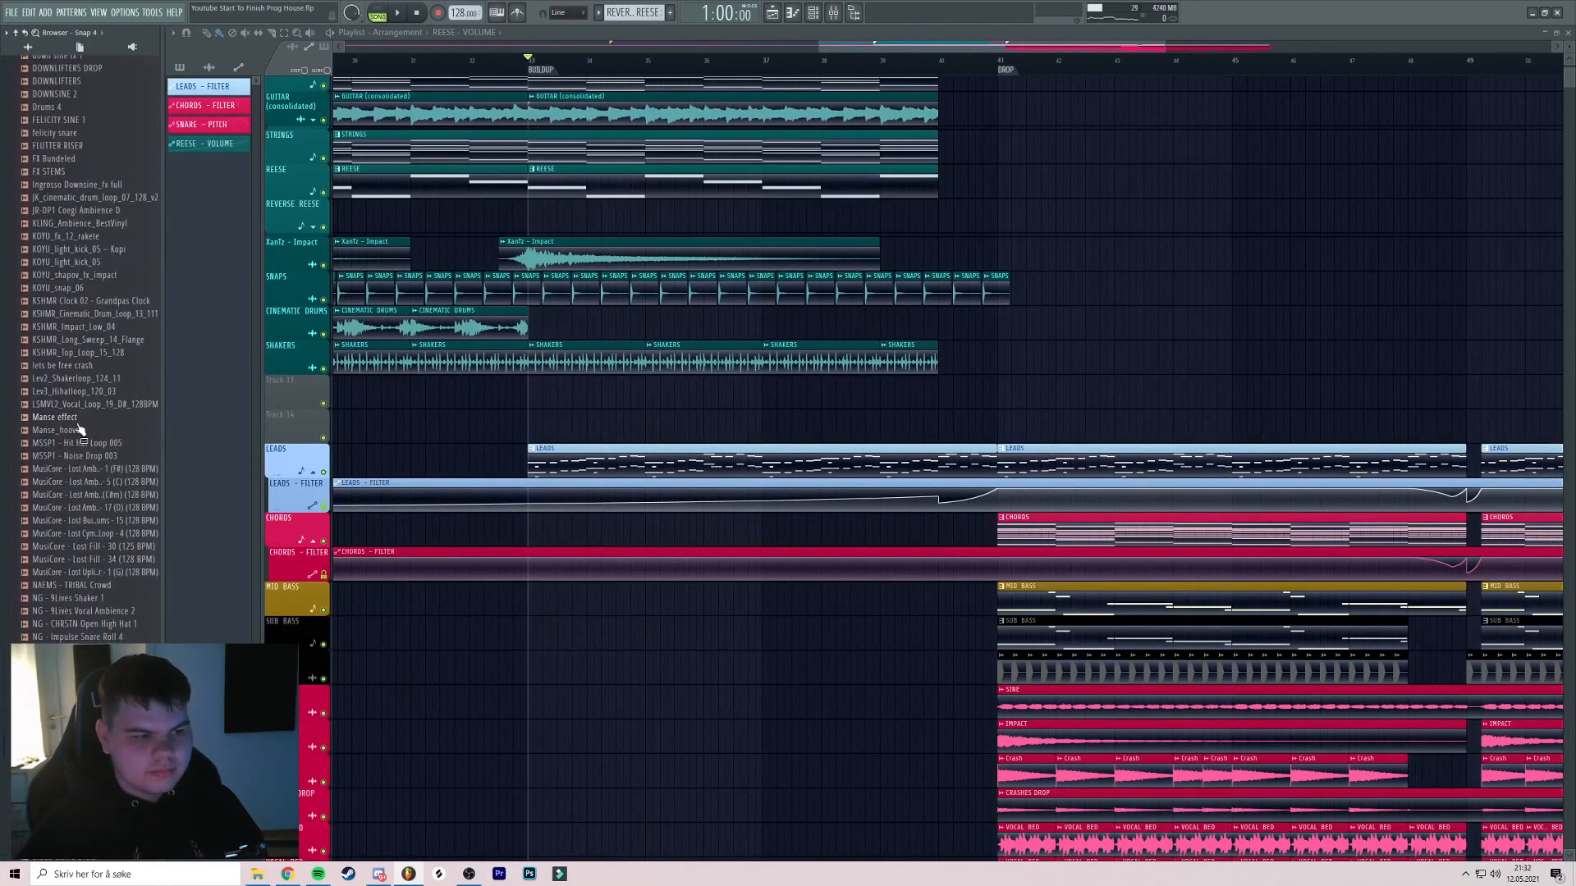
scroll(79, 369, "up", 4)
Place a shortened felicity snare clip at bar 33, add a second beside it, and audition
left_click_drag(72, 293, 450, 410)
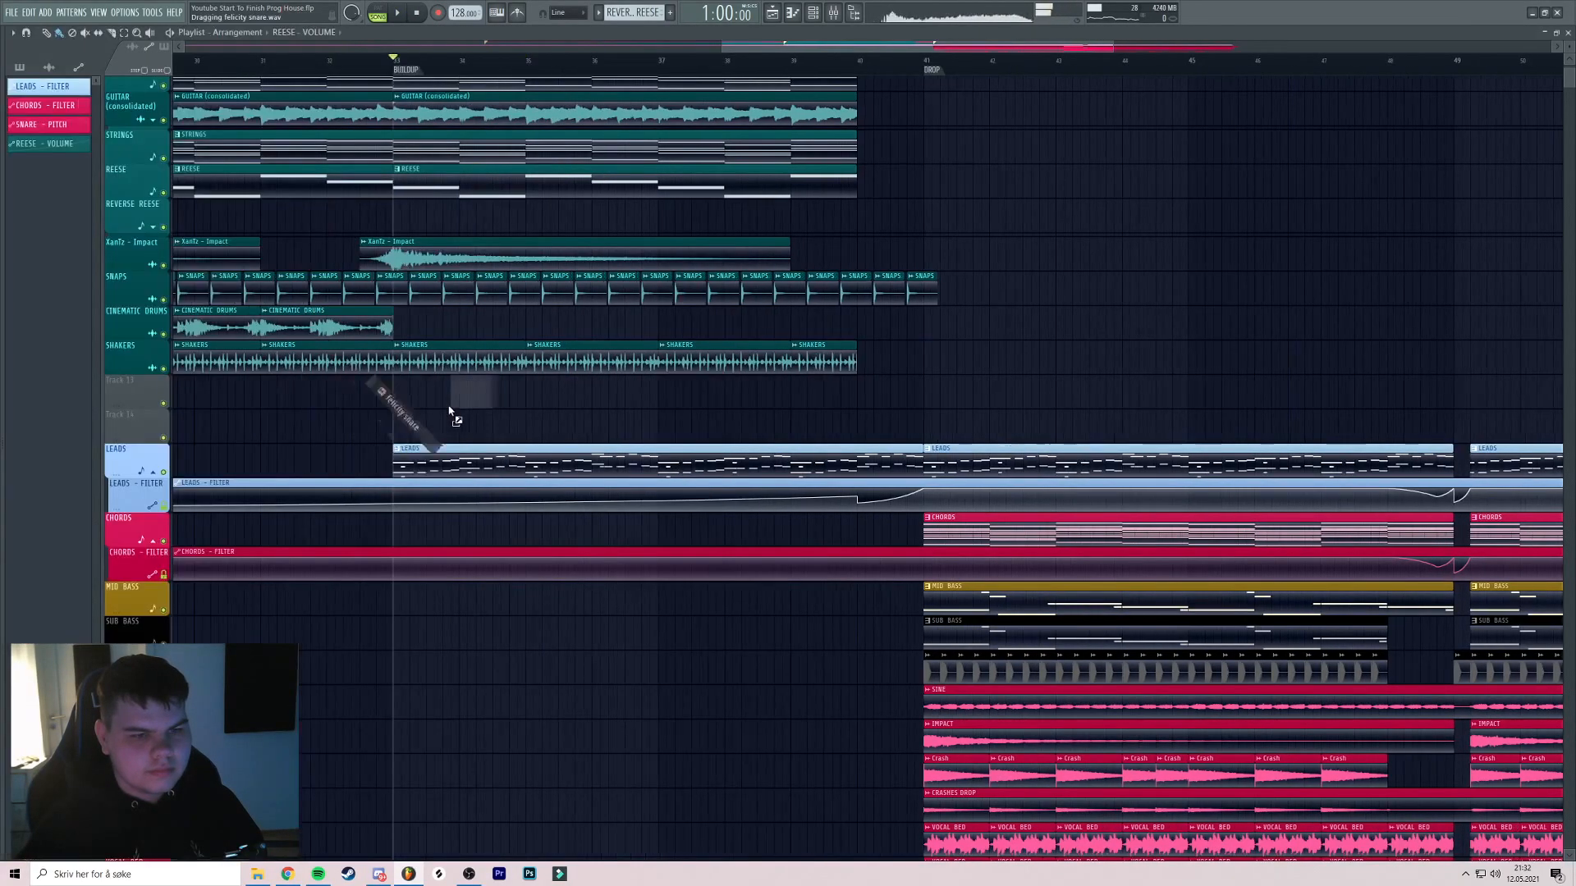
scroll(403, 398, "up", 5)
key("space")
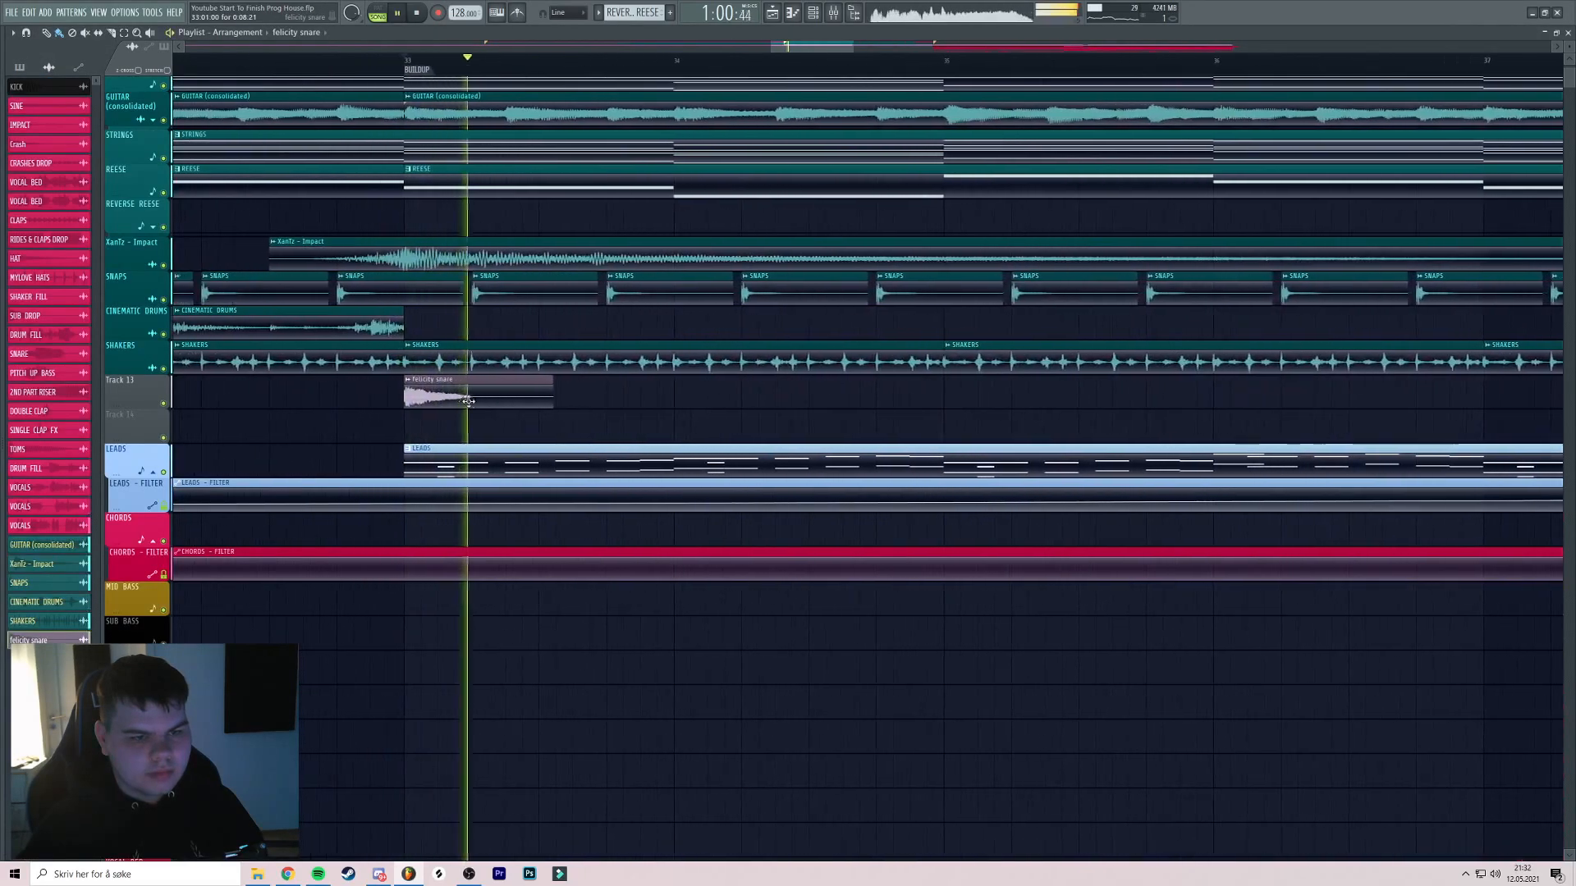
key("space")
scroll(475, 398, "up", 4)
key("space")
mouse_move(675, 399)
left_mouse_down()
mouse_move(462, 400)
mouse_move(624, 401)
left_mouse_up()
scroll(465, 399, "down", 4)
left_click(521, 400)
key("space")
key("space")
scroll(535, 396, "down", 1)
scroll(538, 395, "down", 3)
key("space")
key("space")
Duplicate the snare clips with Ctrl+B and copy the nine clips onward to bar 35
key("ctrl+b")
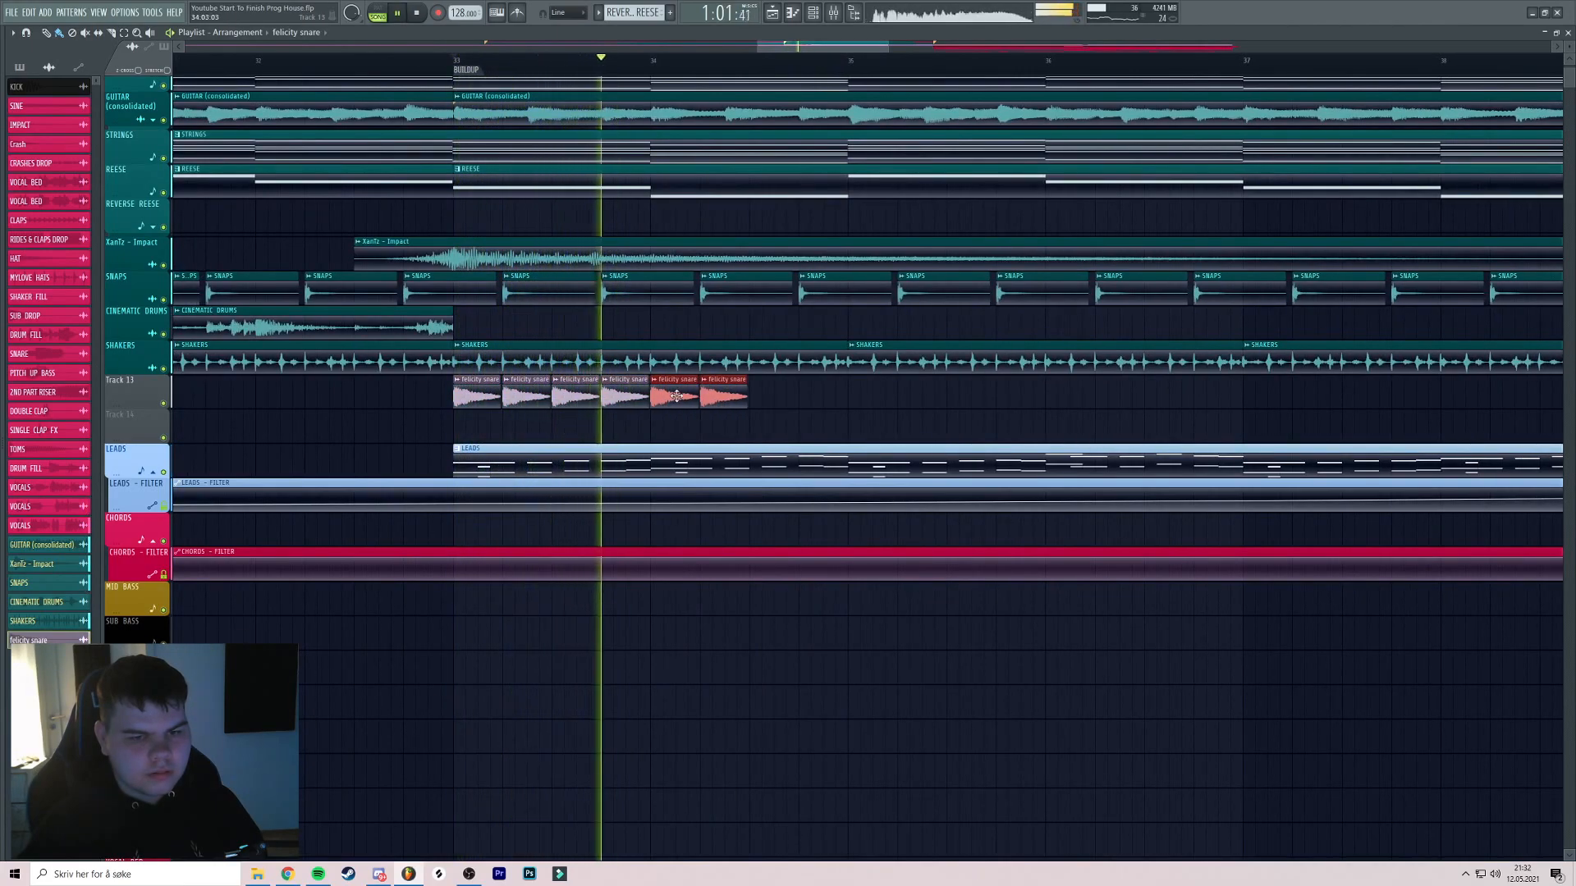
left_click_drag(733, 394, 735, 394)
key("space")
key("space")
left_click(775, 398)
scroll(669, 375, "up", 3)
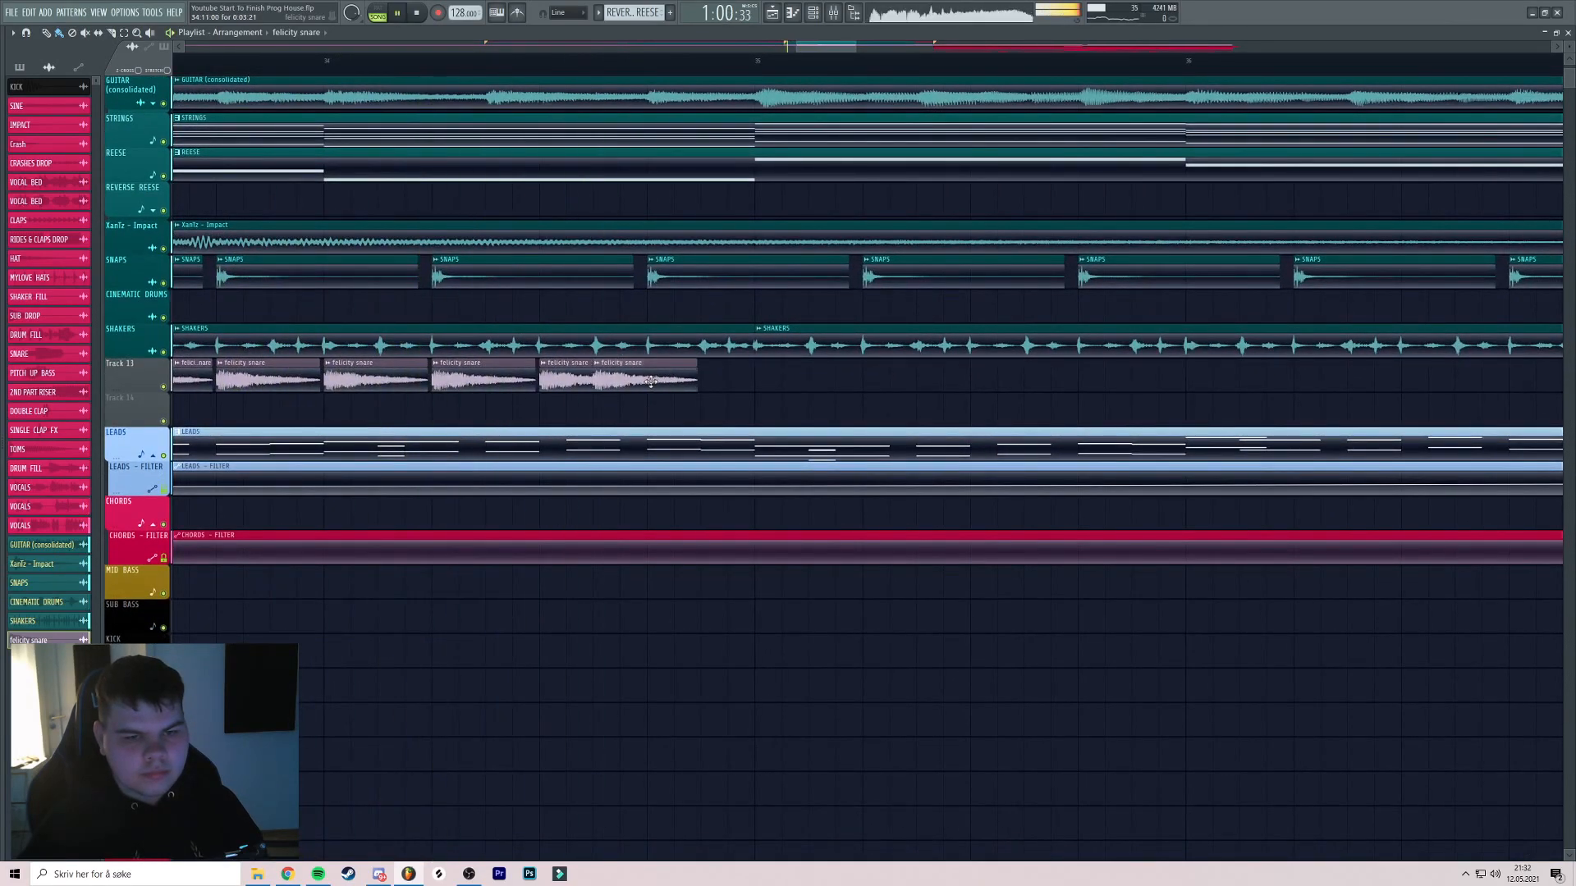
scroll(714, 383, "down", 2)
left_click_drag(756, 384, 657, 380)
scroll(675, 380, "up", 2)
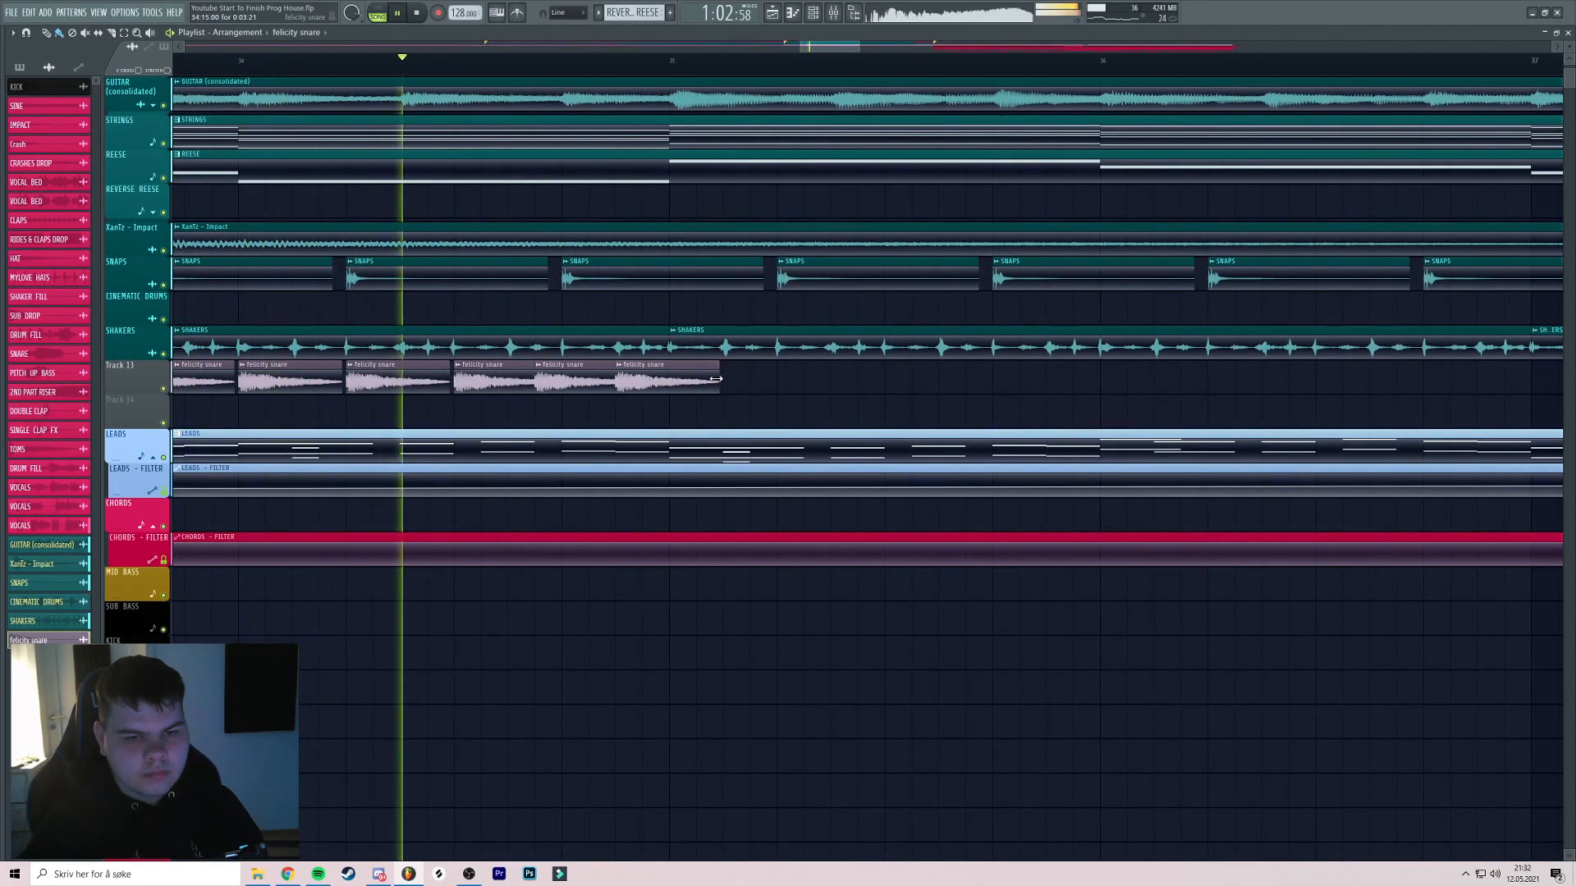
scroll(777, 384, "down", 3)
left_click_drag(776, 380, 729, 394)
scroll(815, 383, "up", 3)
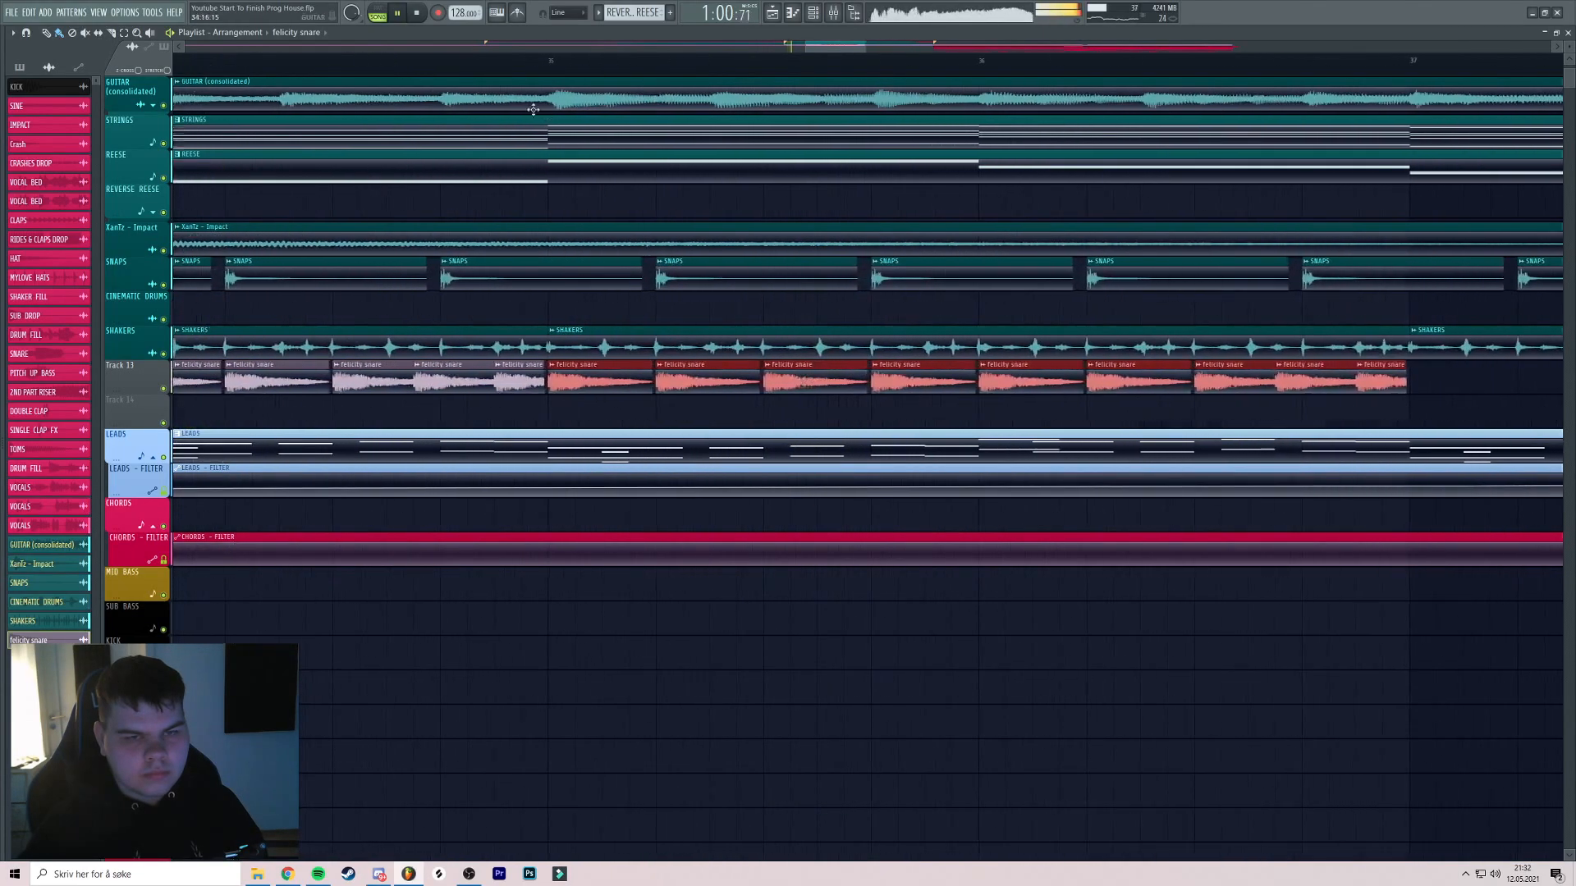
scroll(593, 156, "down", 3)
Deselect the copies, select the last two felicity snare clips, and stop playback
left_click(1016, 373, "ctrl")
scroll(985, 361, "down", 2)
scroll(771, 325, "down", 1)
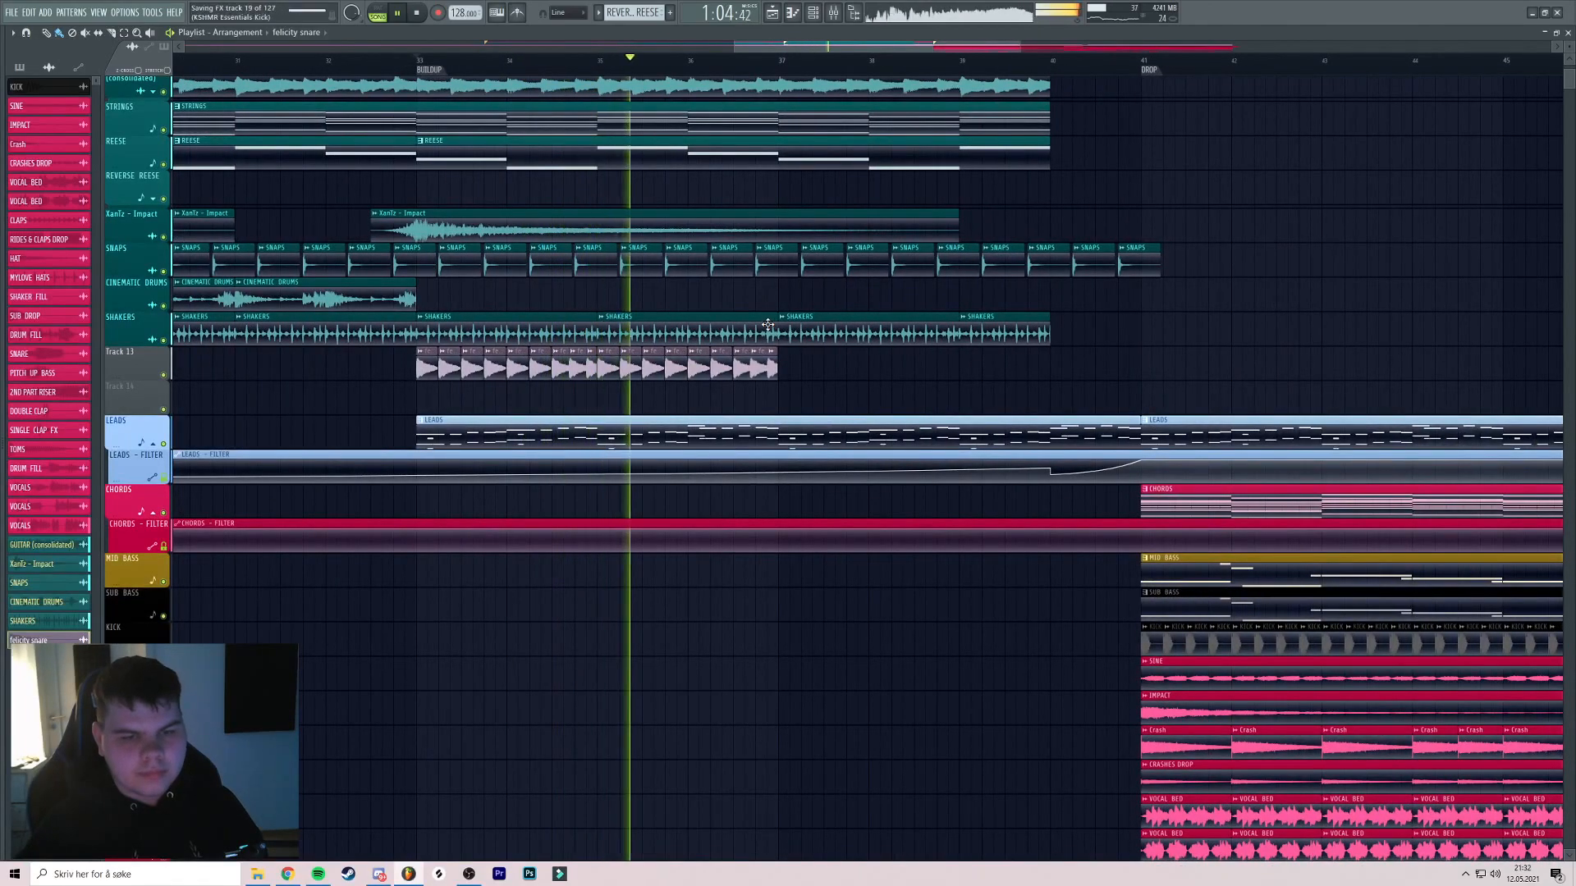
scroll(767, 324, "up", 5)
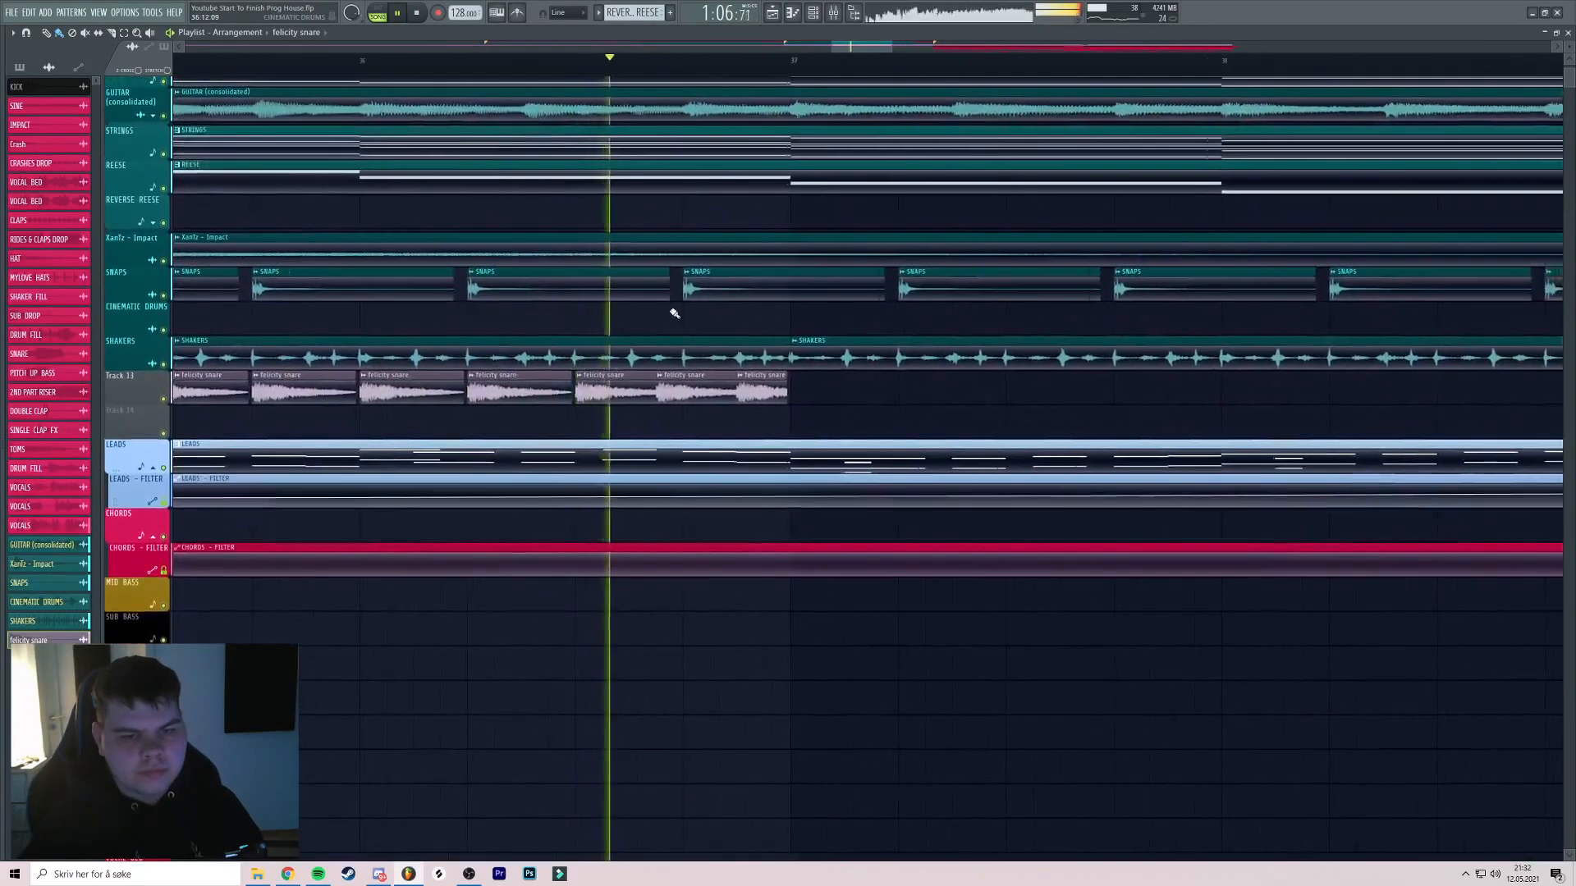
scroll(674, 313, "down", 4)
left_click_drag(761, 406, 667, 388, "ctrl")
scroll(665, 389, "up", 3)
key("space")
scroll(738, 391, "up", 3)
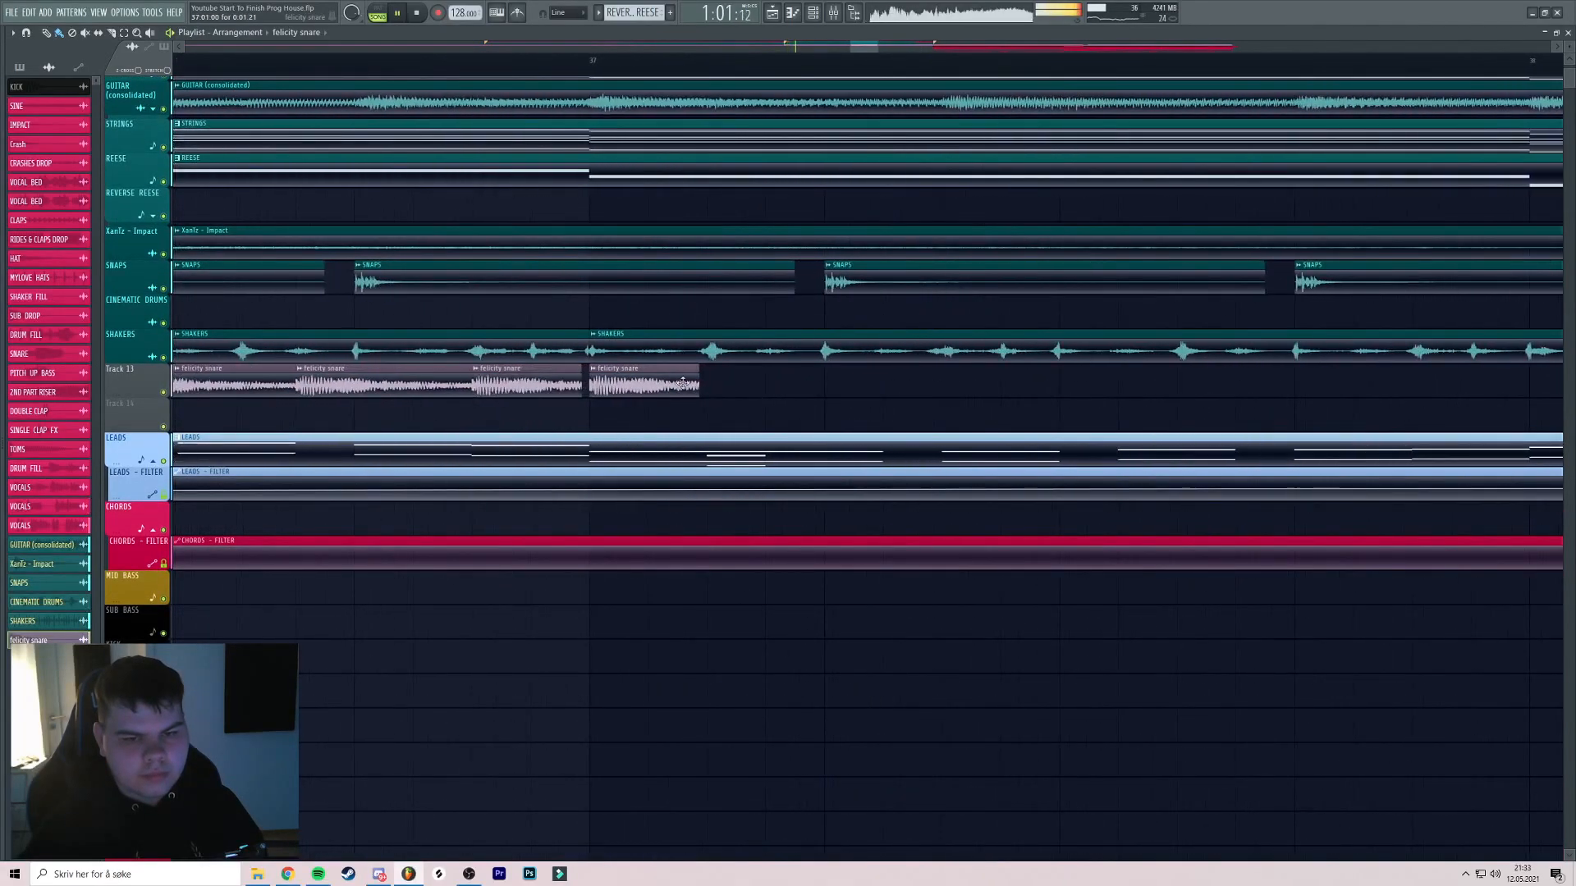
scroll(661, 215, "down", 4)
key("space")
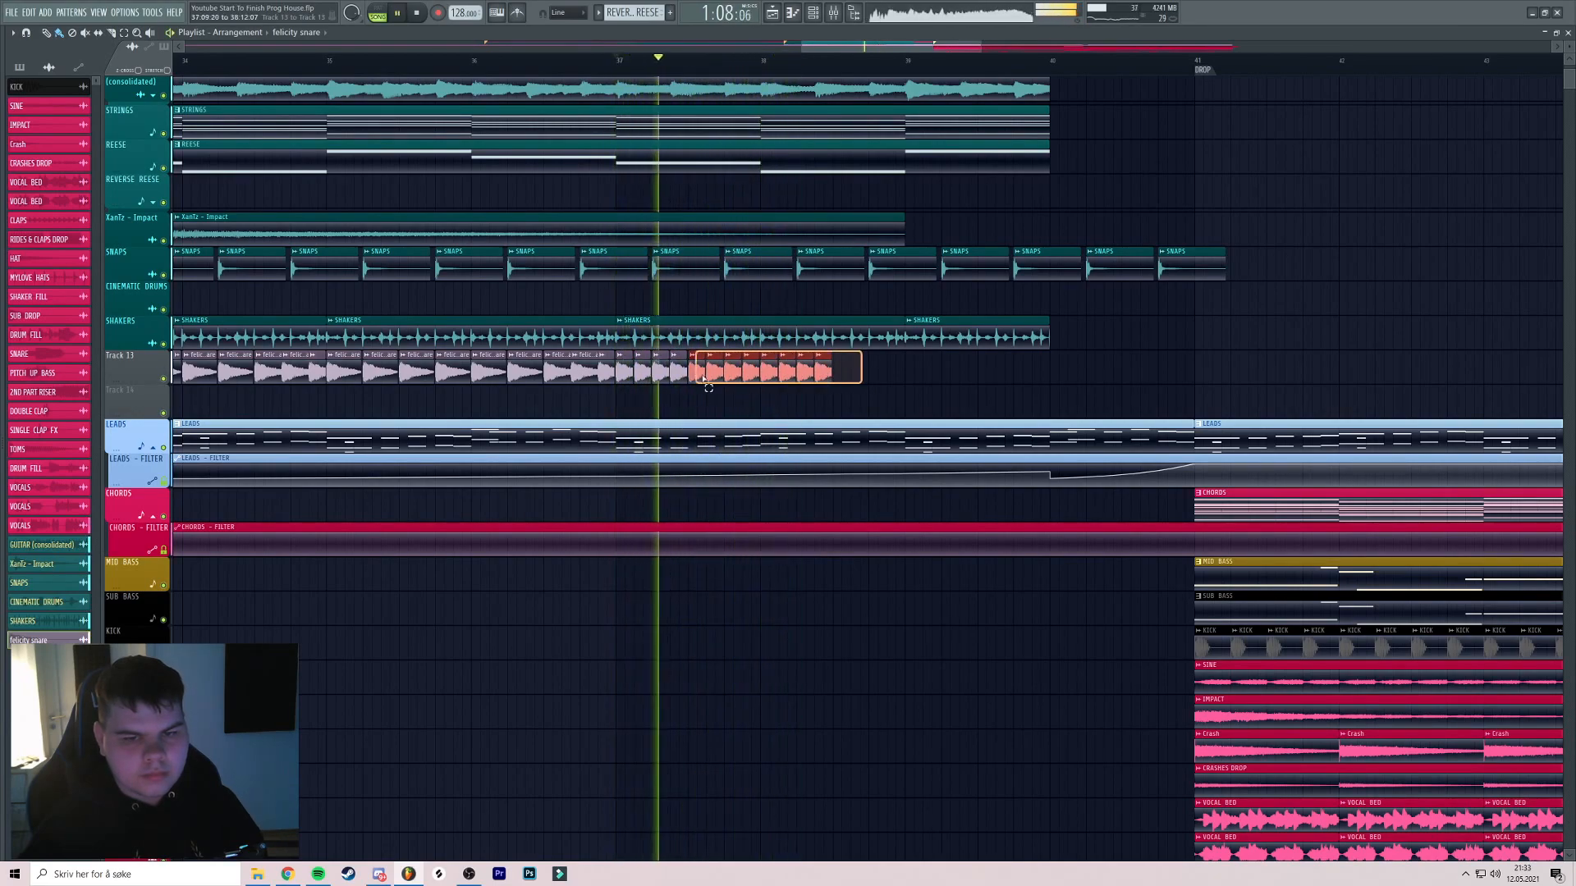
Shorten the last three snare clips and clone them into the gaps
left_click(963, 369, "ctrl")
left_click_drag(963, 370, 639, 365)
scroll(811, 355, "up", 4)
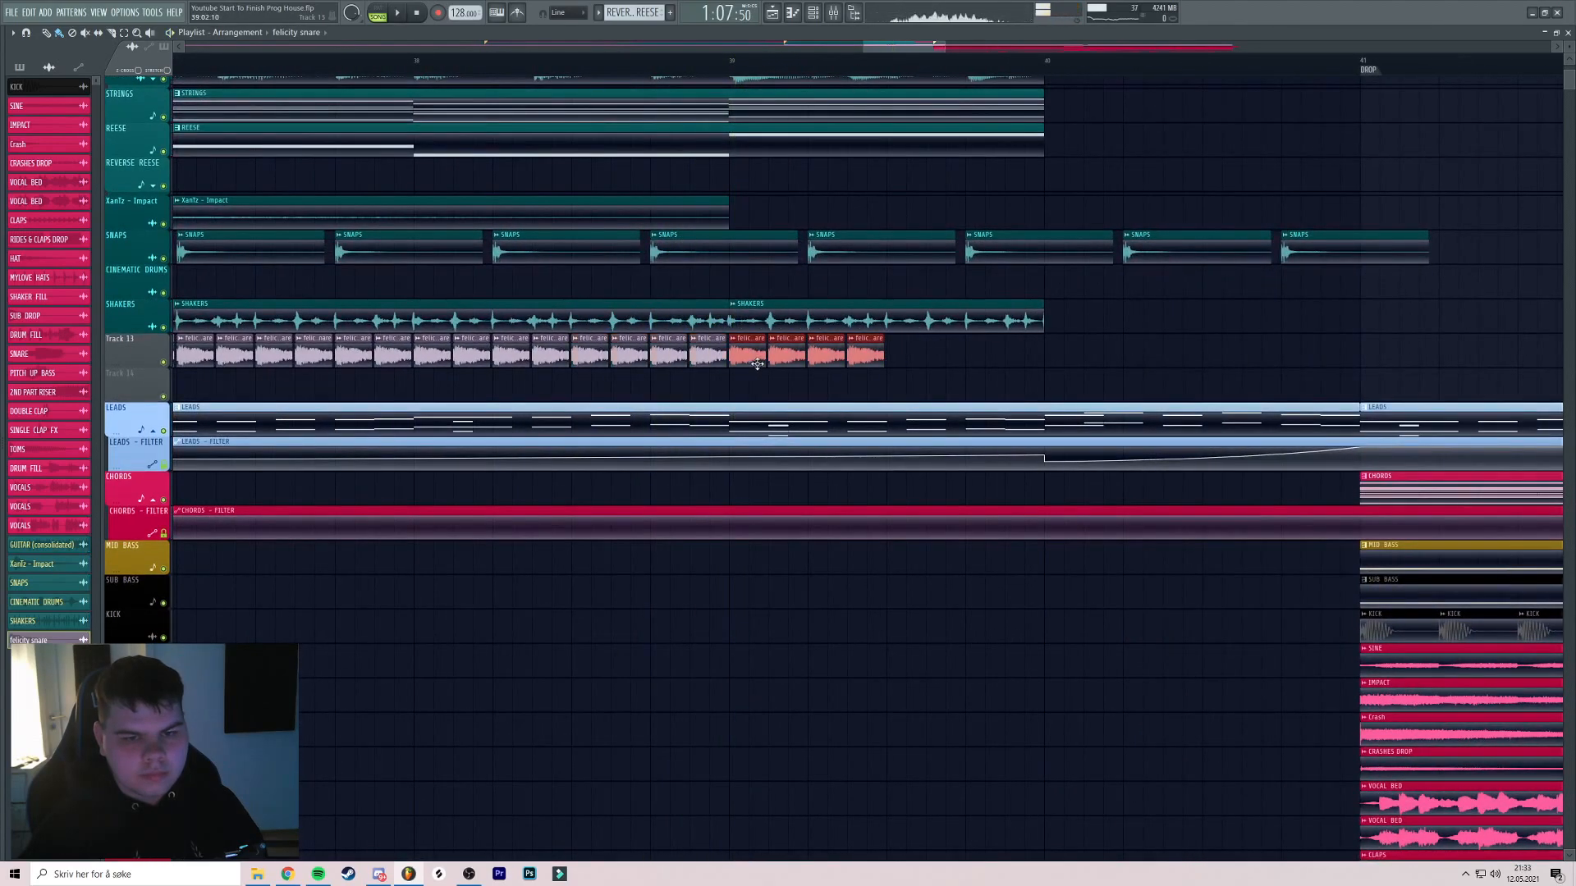
scroll(748, 358, "up", 4)
left_click_drag(758, 357, 777, 358)
scroll(863, 358, "down", 2)
left_click_drag(1054, 354, 886, 360)
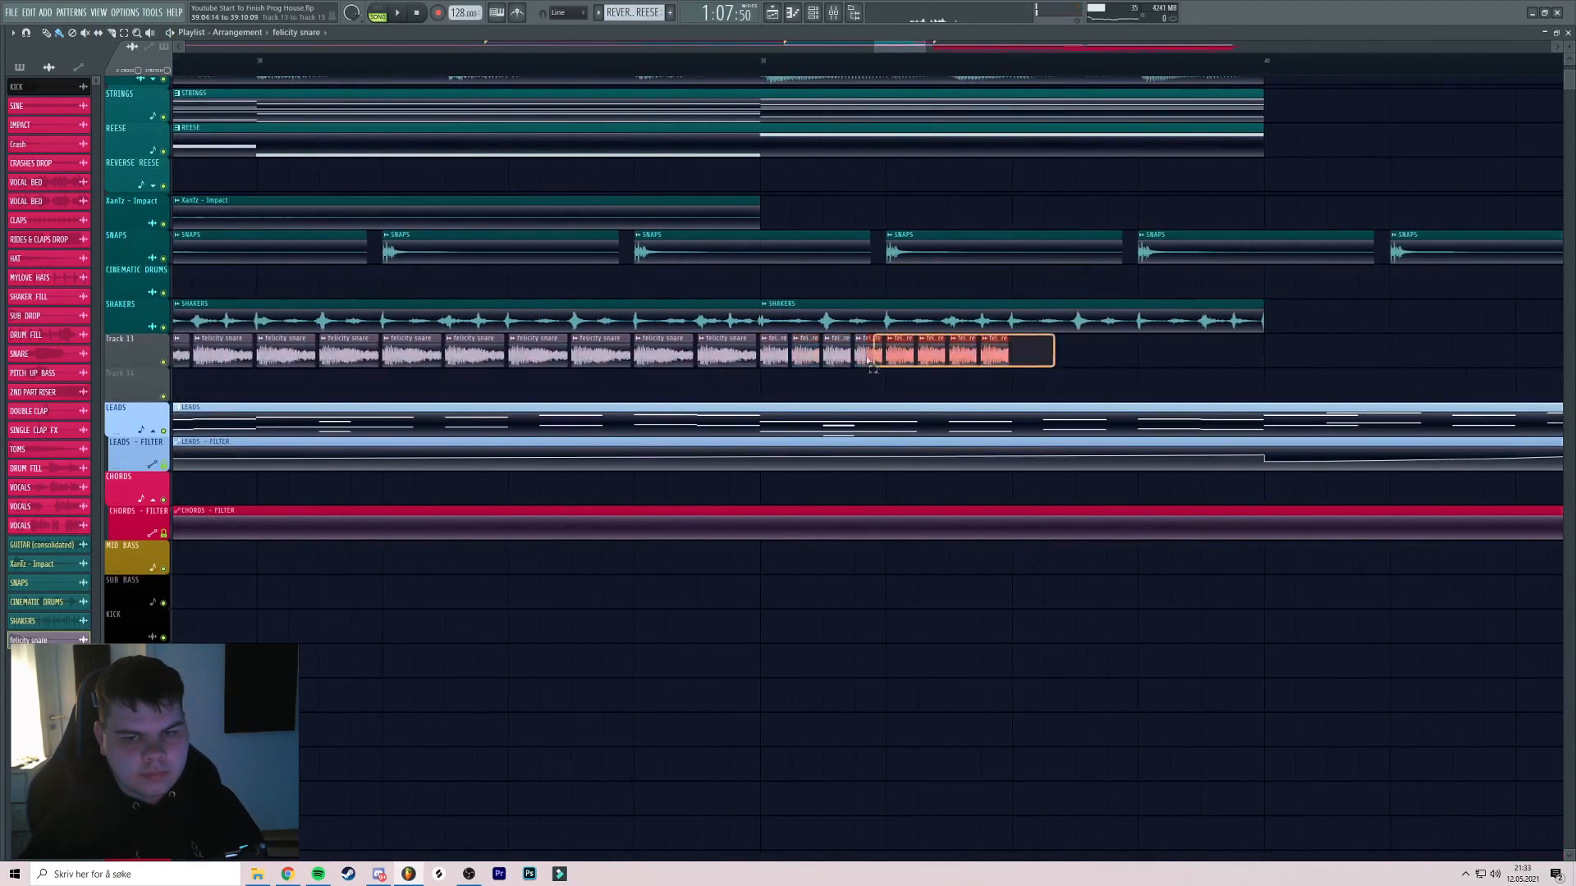
scroll(1048, 358, "down", 3)
Play from bar 39 and rework the final snare clips of the roll
key("space")
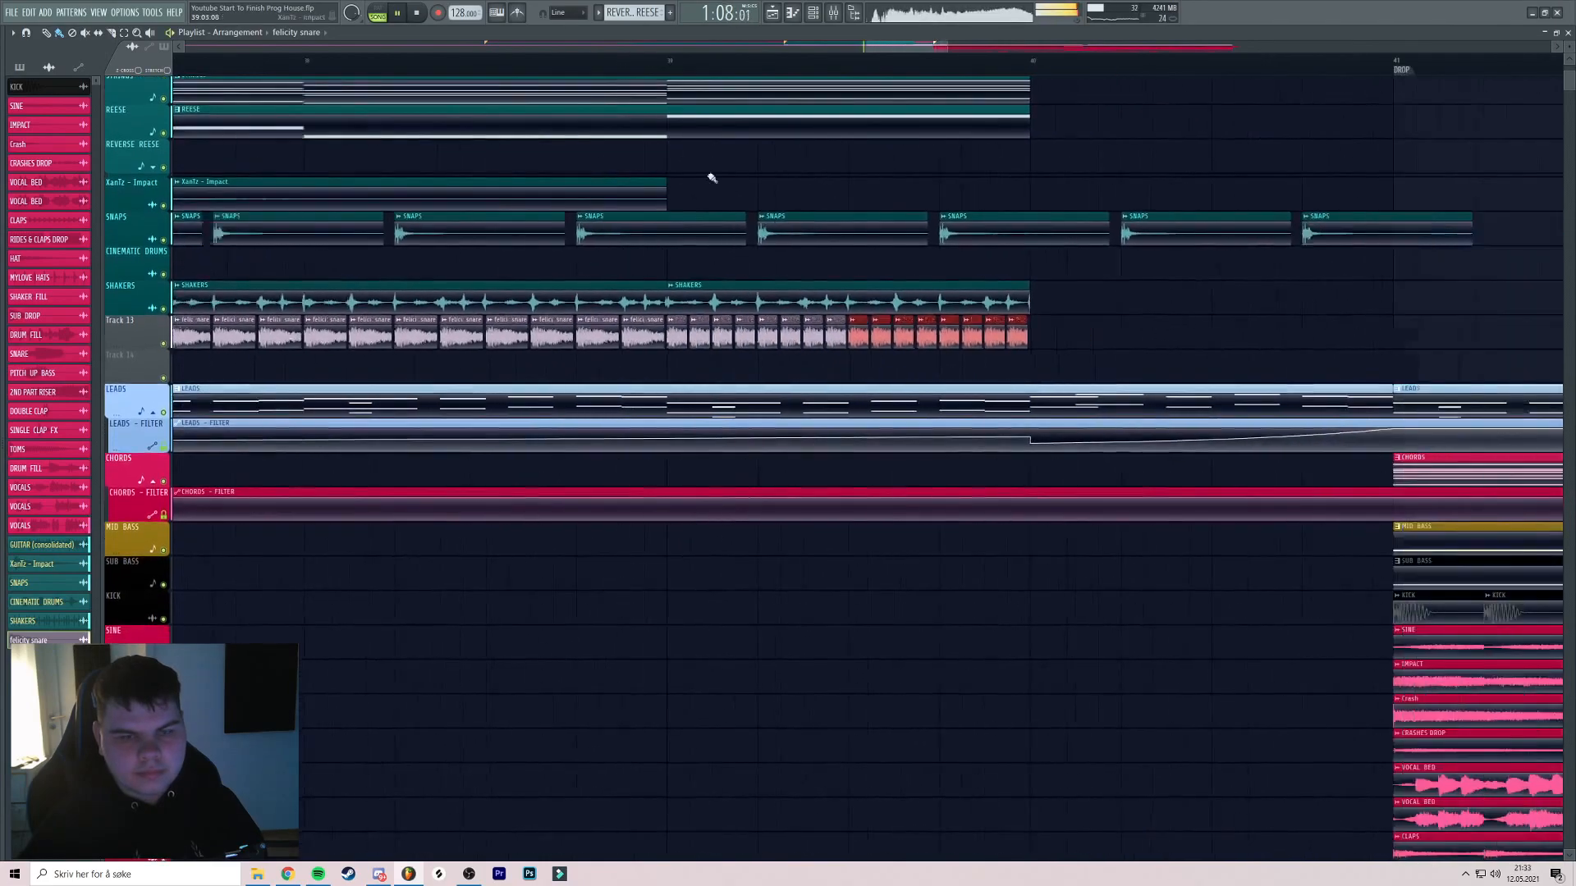
left_click(696, 62)
scroll(955, 270, "down", 1)
scroll(956, 279, "down", 1)
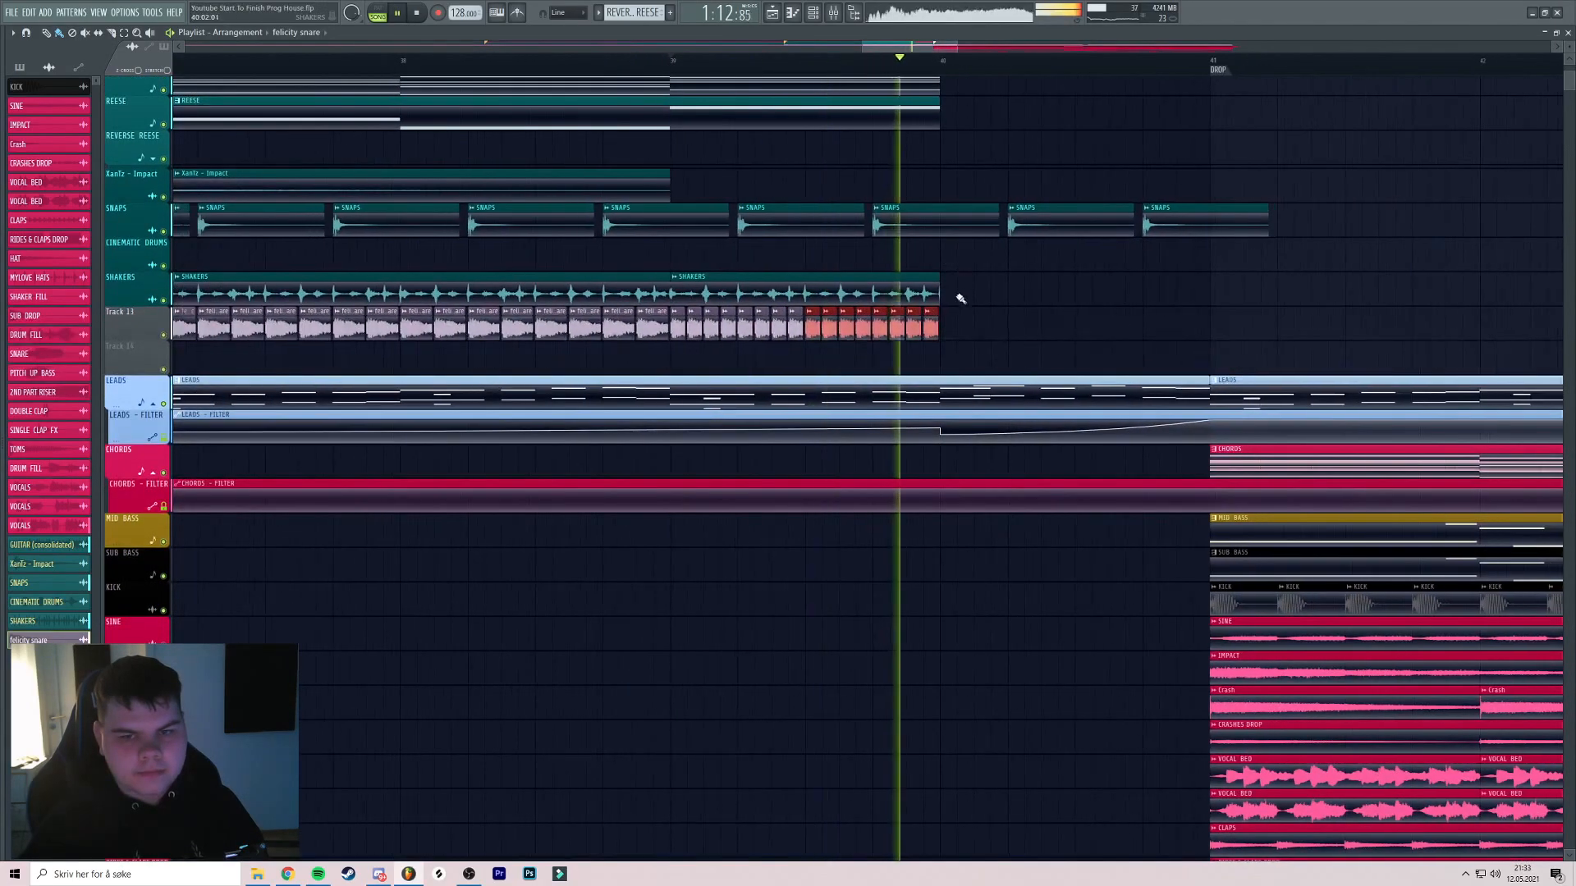
scroll(961, 325, "up", 4)
scroll(962, 327, "down", 3)
left_click_drag(992, 327, 443, 327)
scroll(1067, 330, "down", 3)
left_click_drag(1114, 330, 686, 341)
scroll(682, 335, "up", 6)
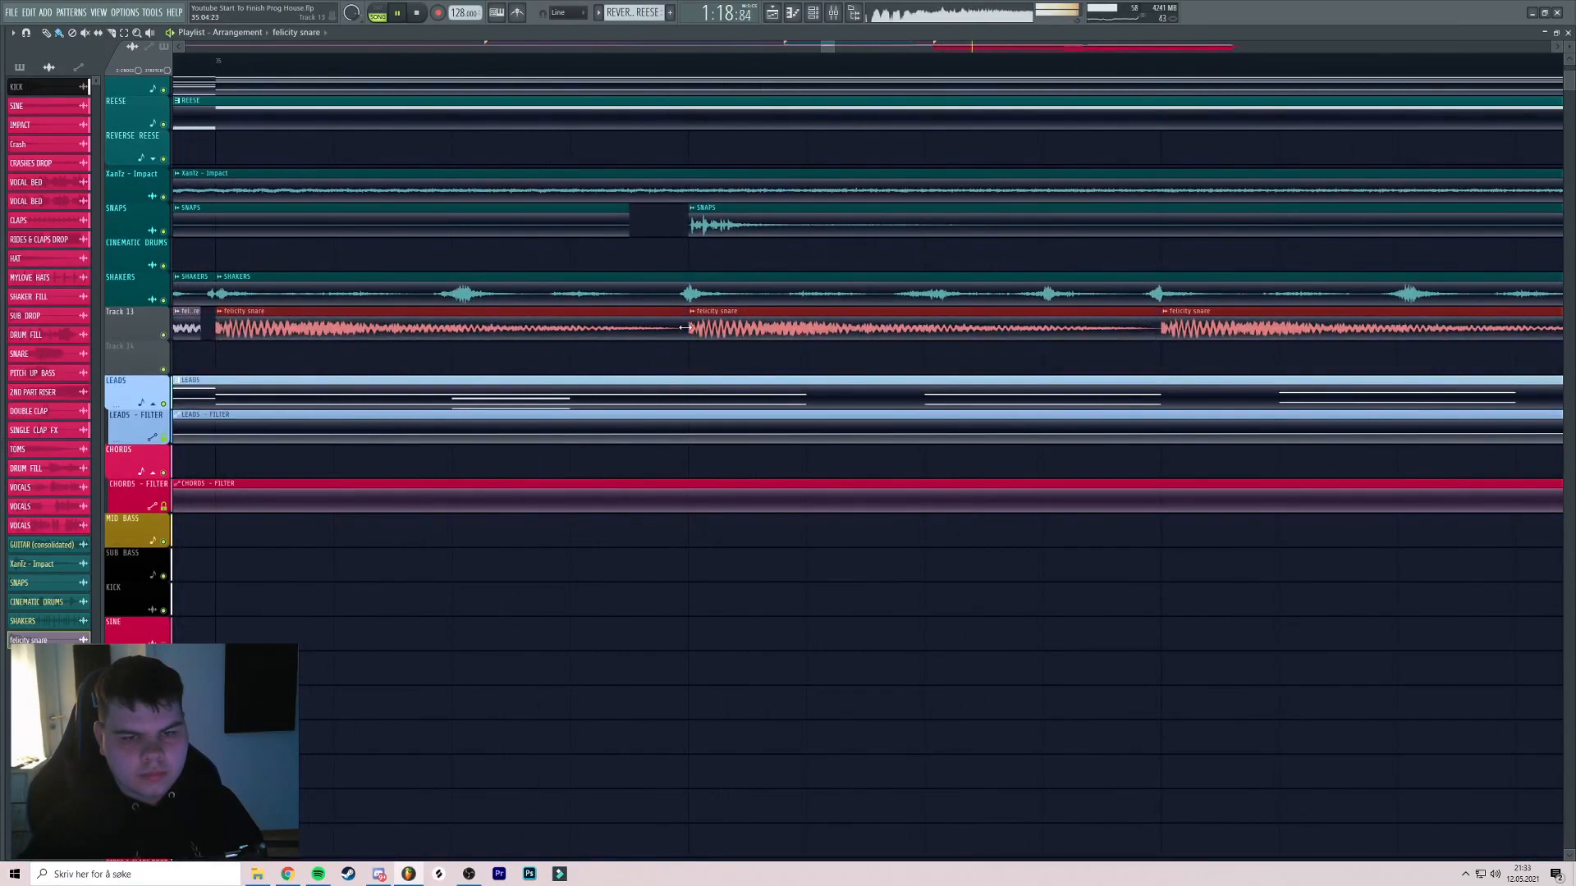
scroll(1055, 257, "down", 6)
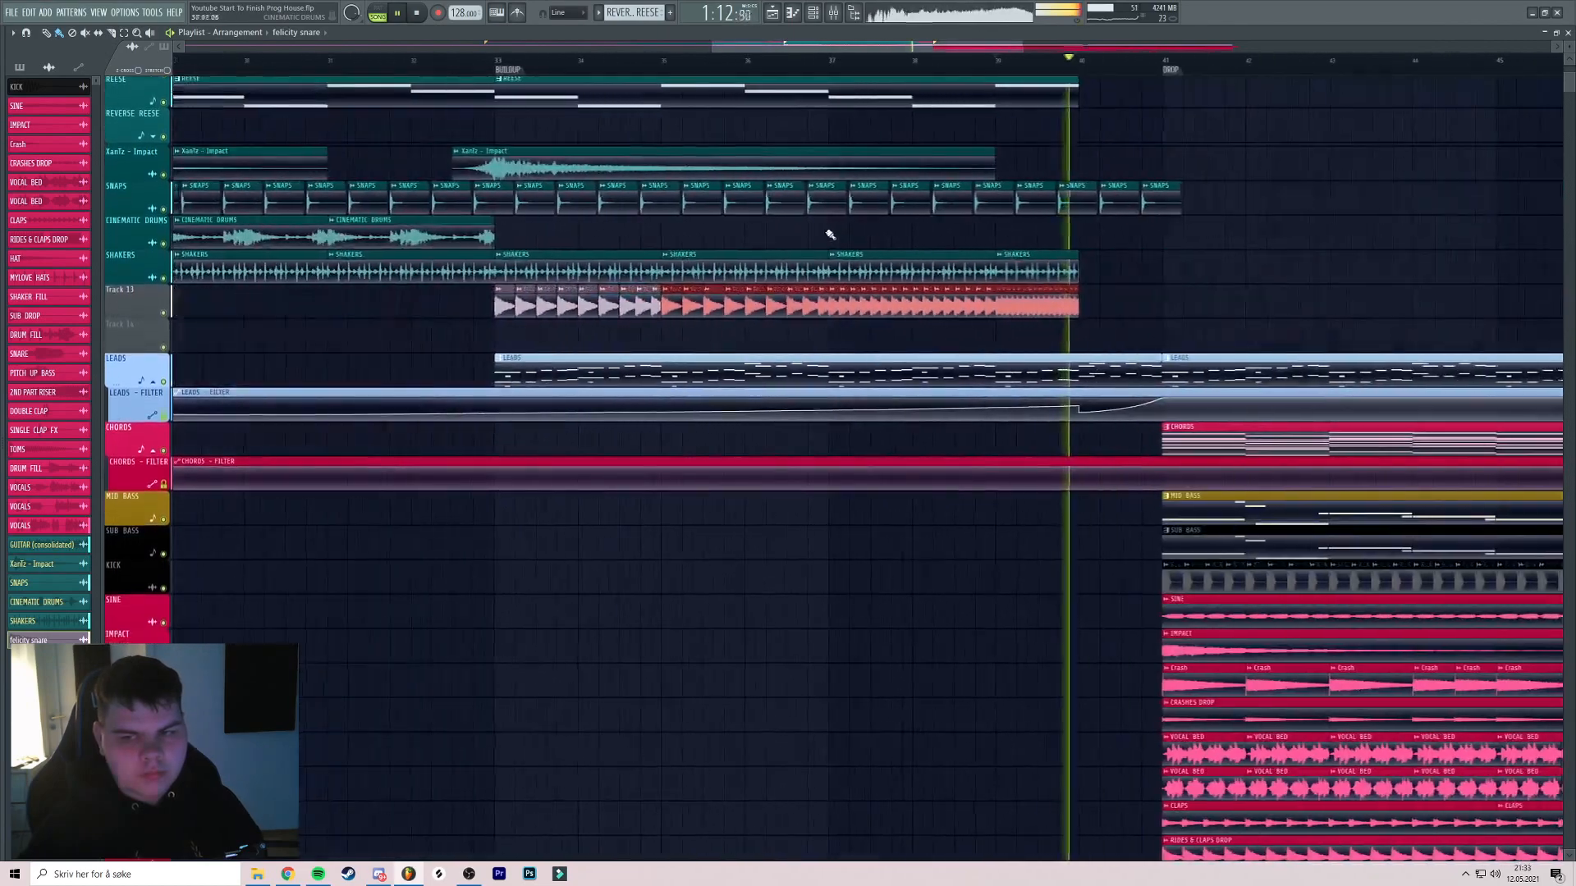
Audition the snare roll from bar 33 through bar 37
key("space")
scroll(553, 229, "up", 3)
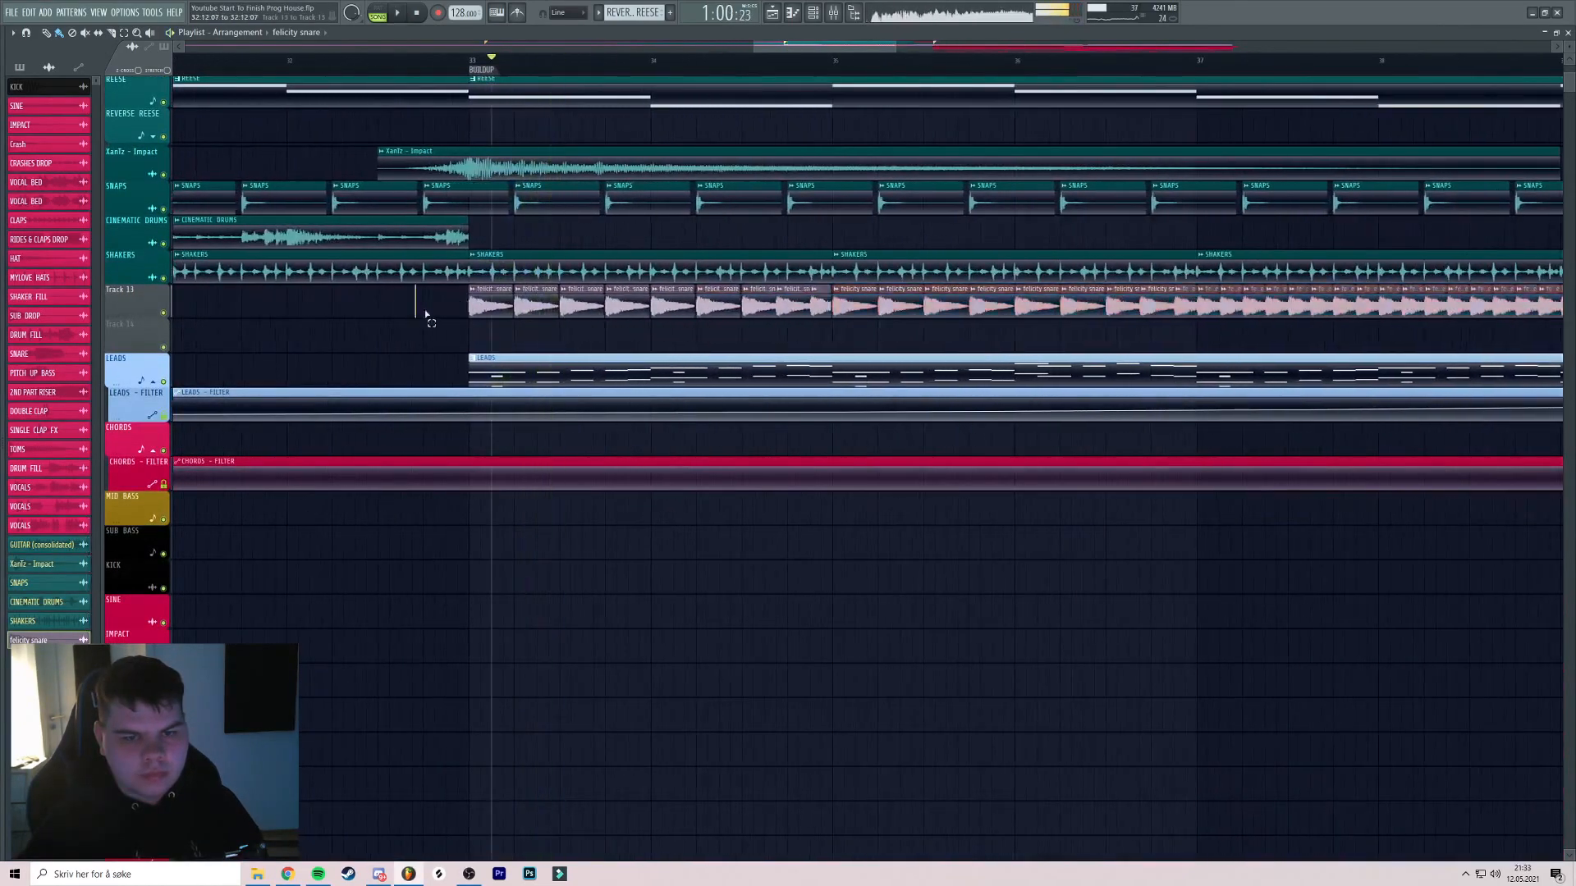
scroll(738, 301, "up", 5)
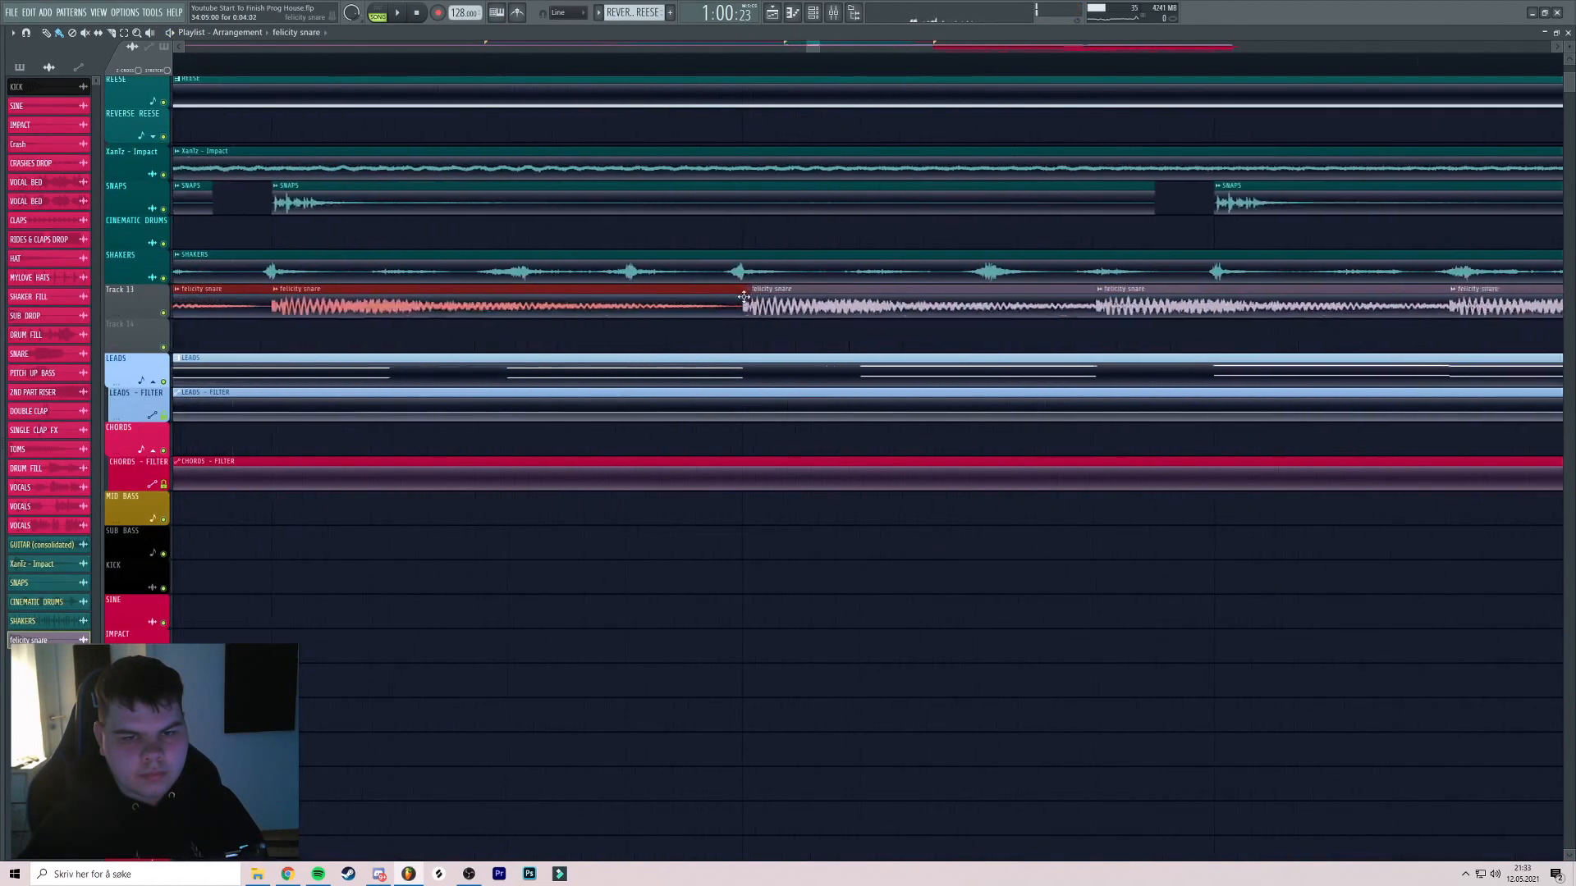
scroll(740, 297, "down", 5)
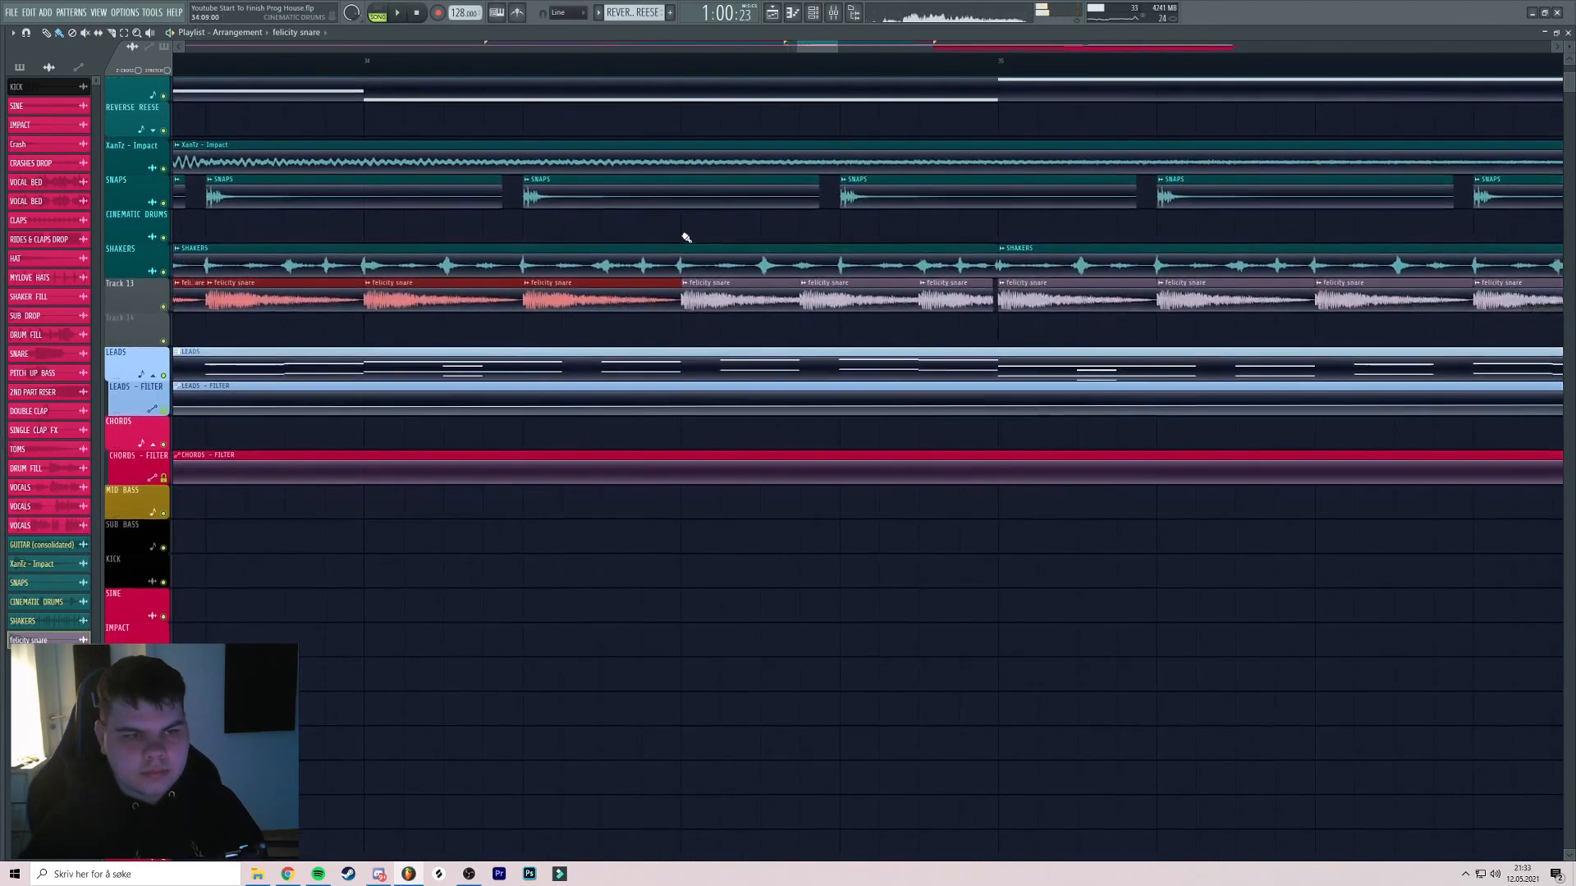
left_click(416, 16)
scroll(788, 232, "down", 4)
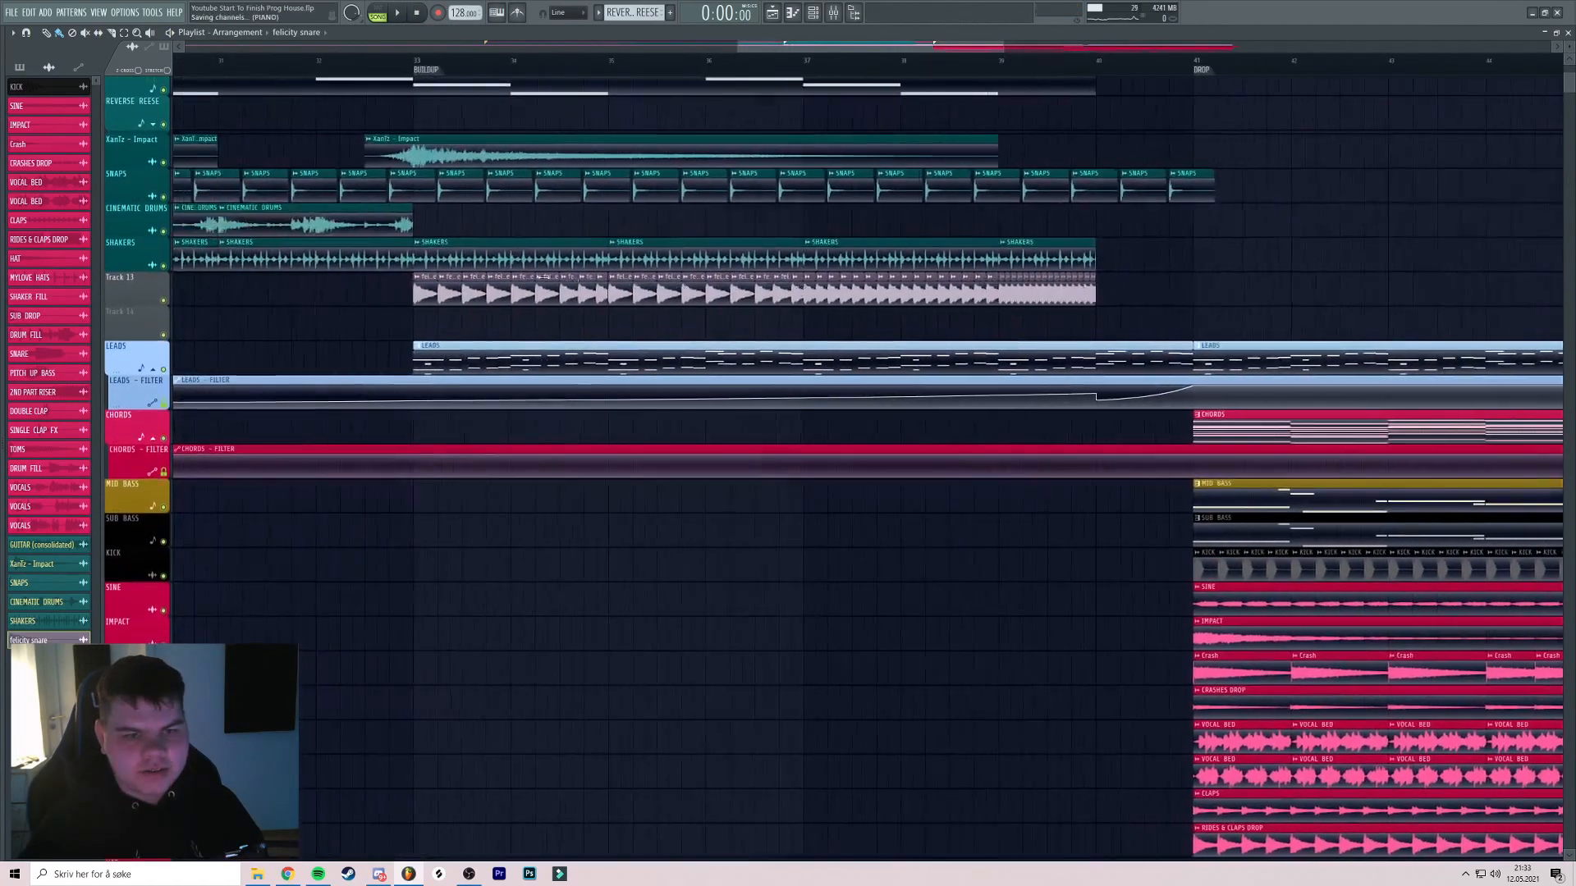
left_click(415, 60)
key("space")
left_click(803, 60)
scroll(894, 230, "up", 2)
scroll(788, 287, "down", 2)
key("space")
Open the felicity snare clip's options menu
scroll(575, 287, "down", 1)
left_click(451, 277)
left_click(477, 321)
key("Escape")
left_click(450, 279)
Rename the snare channel to BUILDUP SNARES and colour it teal
left_click(474, 333)
type("BUILDUP SNA")
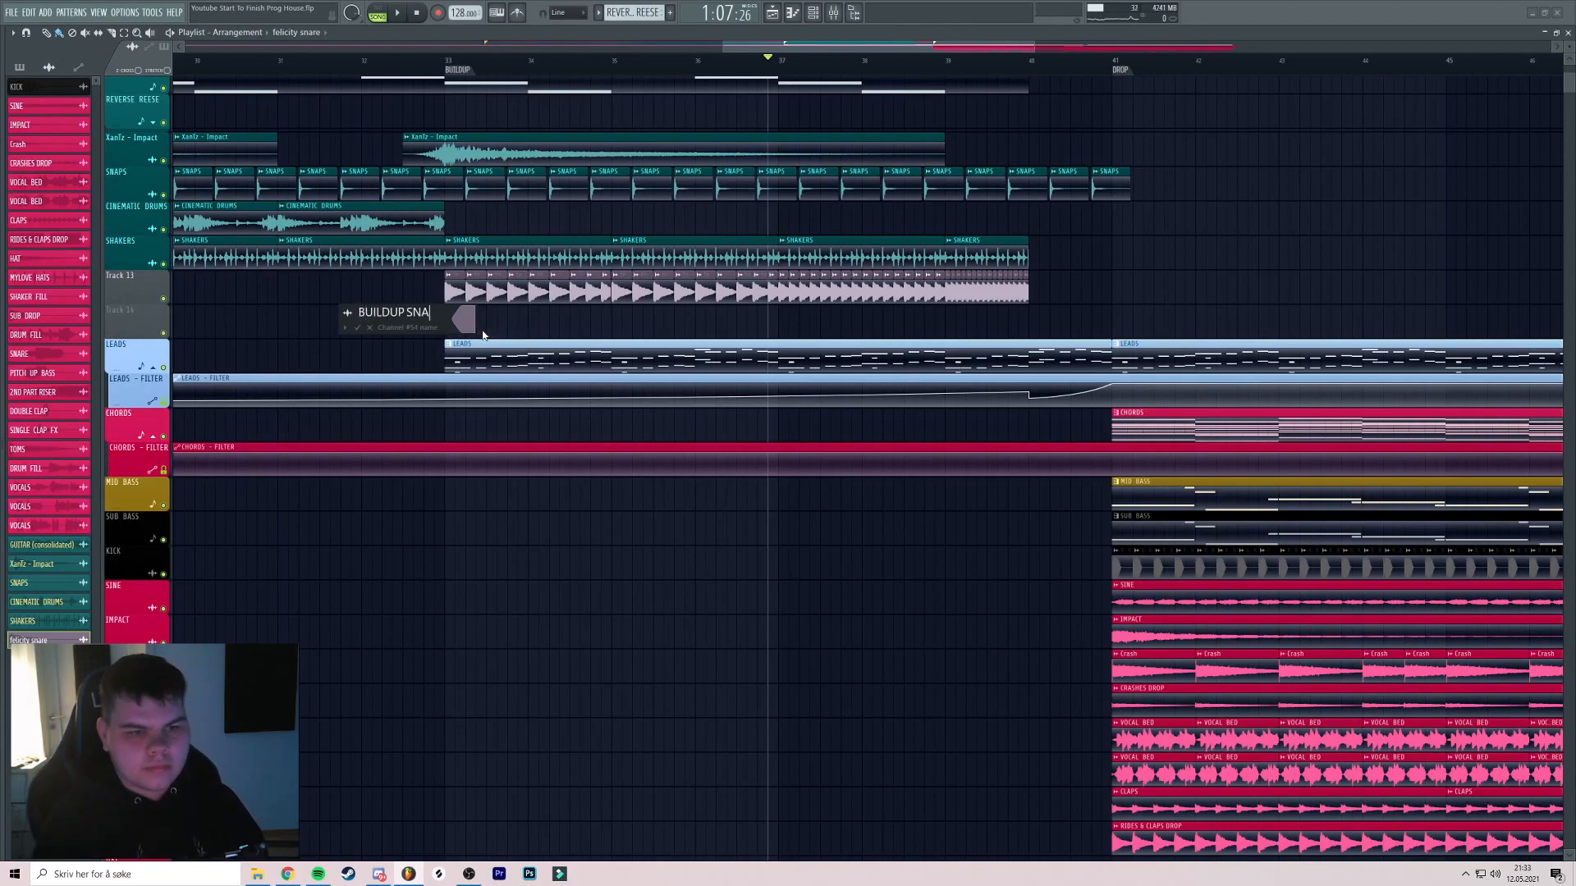
left_click(472, 312)
left_click(504, 519)
key("Return")
Name Track 13 after its BUILDUP SNARES clips
right_click(133, 272)
left_click(162, 310)
key("space")
left_click_drag(913, 242, 844, 224)
key("space")
Route the BUILDUP SNARES channel to free mixer track 49
double_click(389, 273)
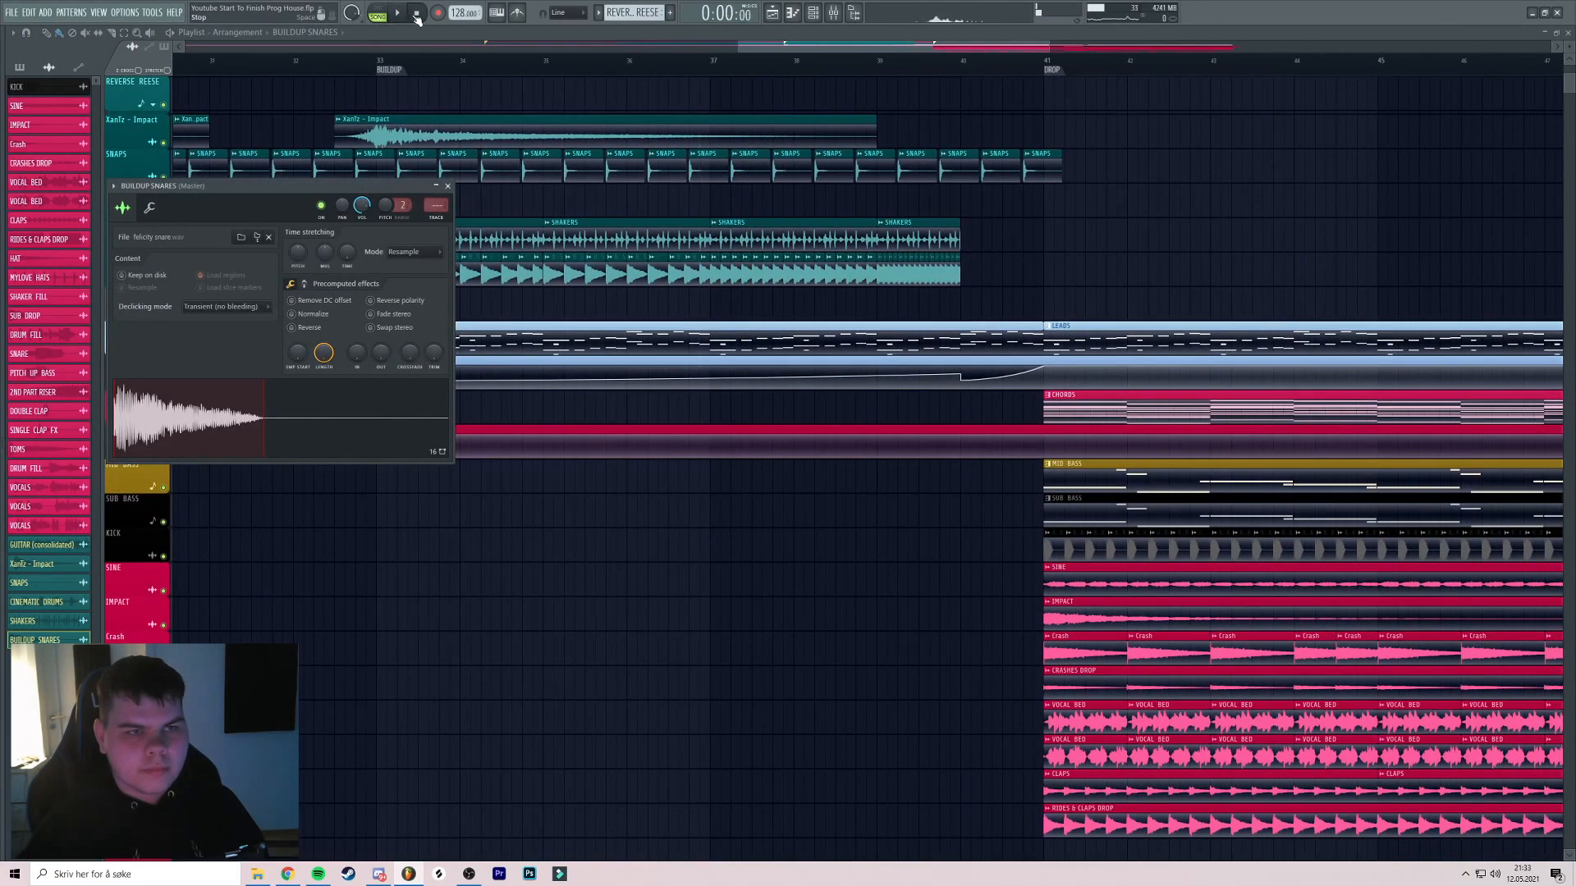
key("ctrl+l")
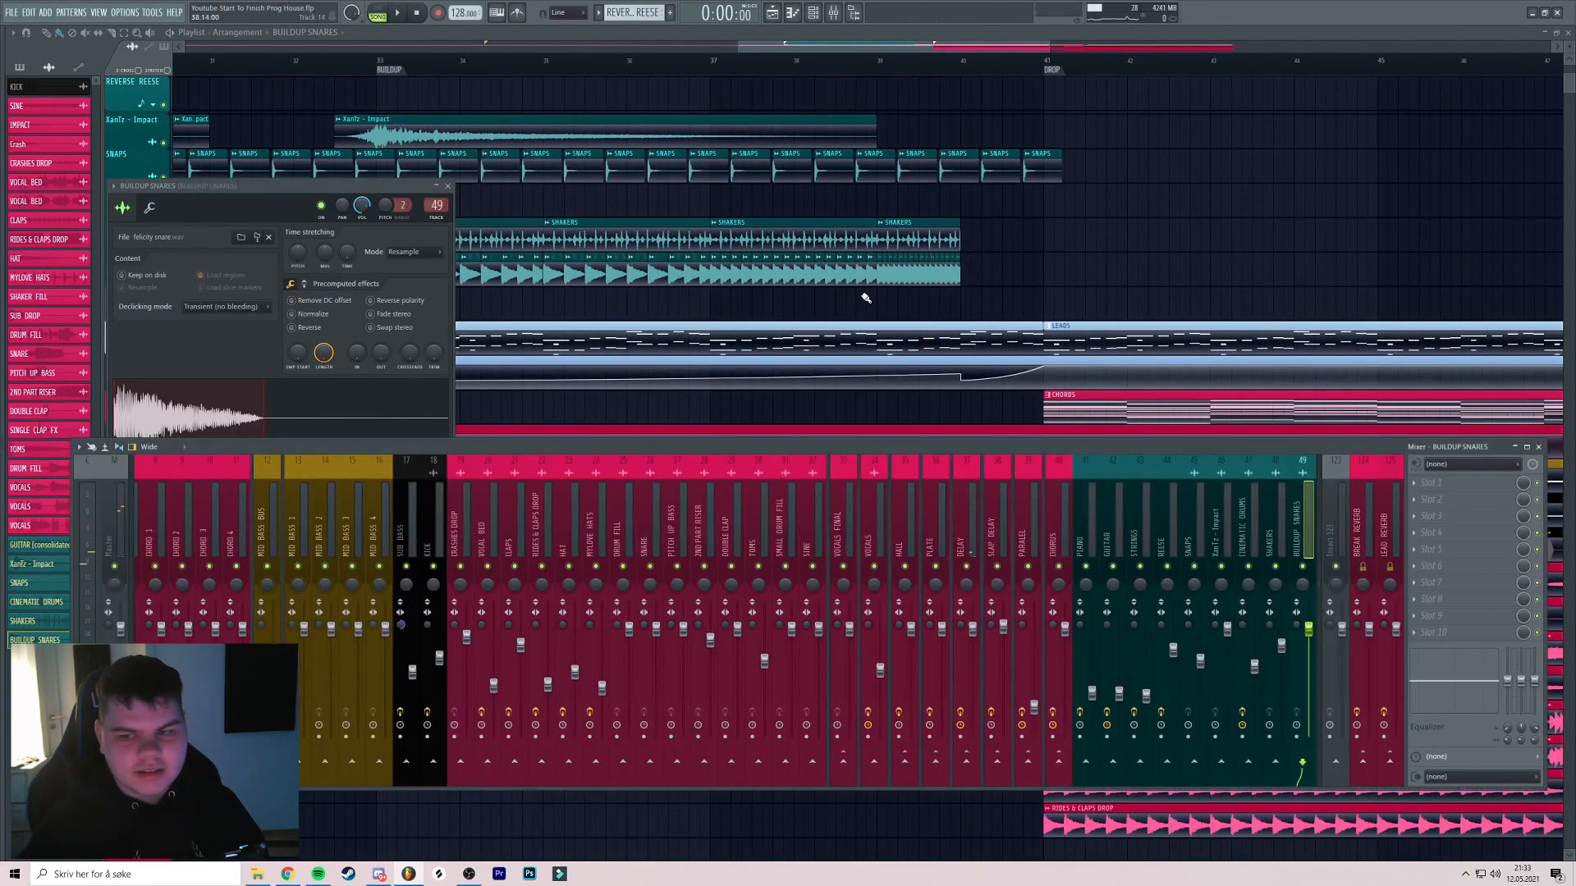
key("F9")
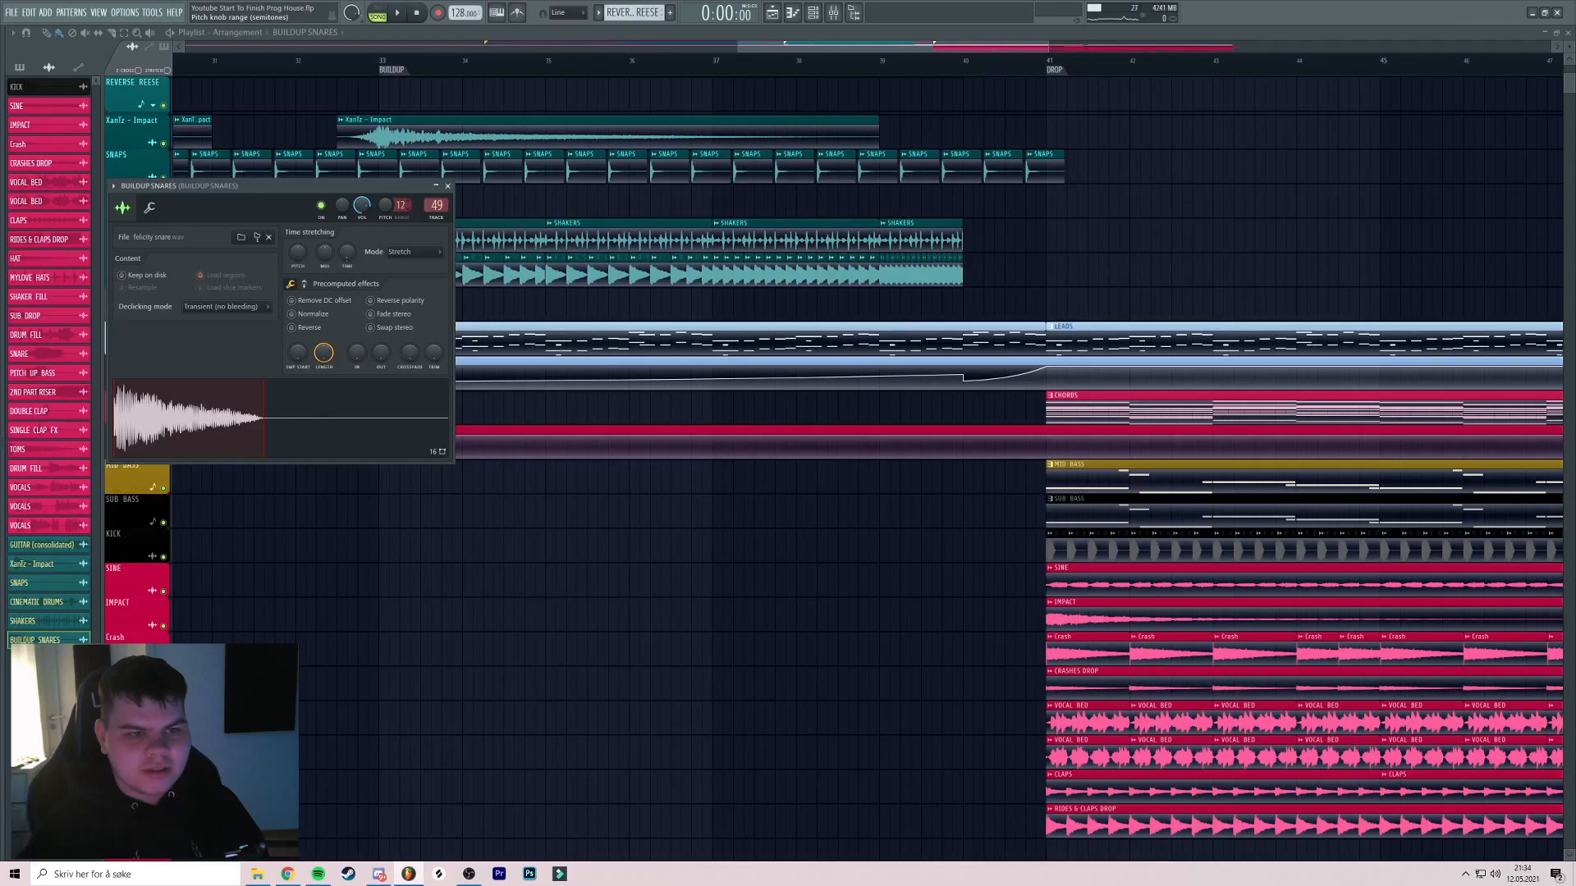
key("Escape")
Select bars 33–37 and bring up the BUILDUP SNARES pitch knob's options
left_click_drag(383, 64, 796, 85)
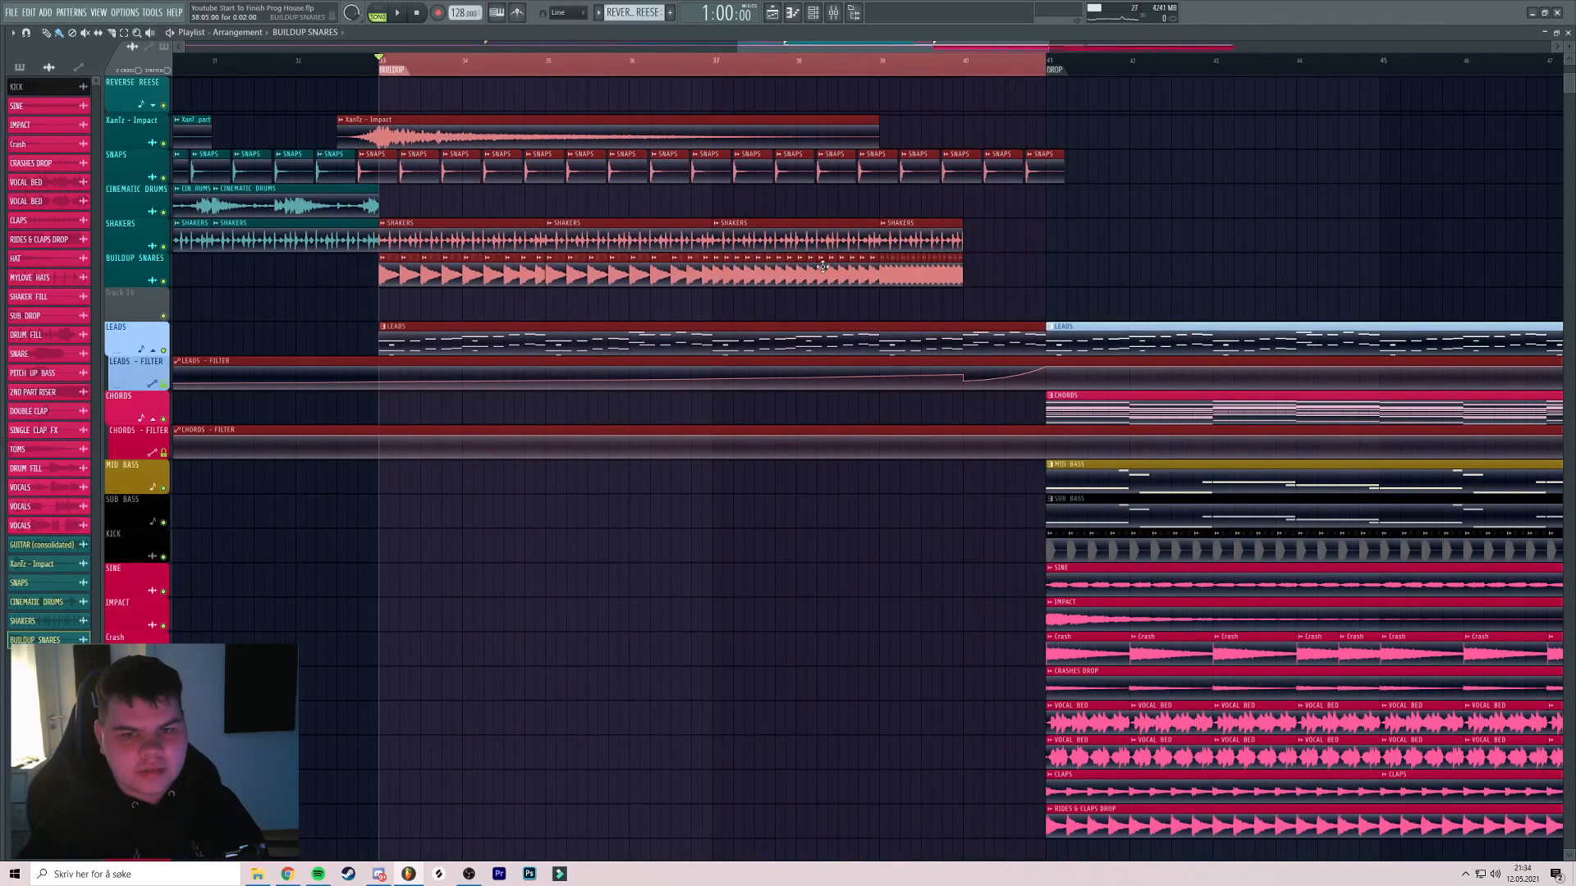
double_click(819, 265)
right_click(397, 206)
Create a BUILDUP SNARES channel pitch automation clip on Track 14 across the buildup
left_click(419, 300)
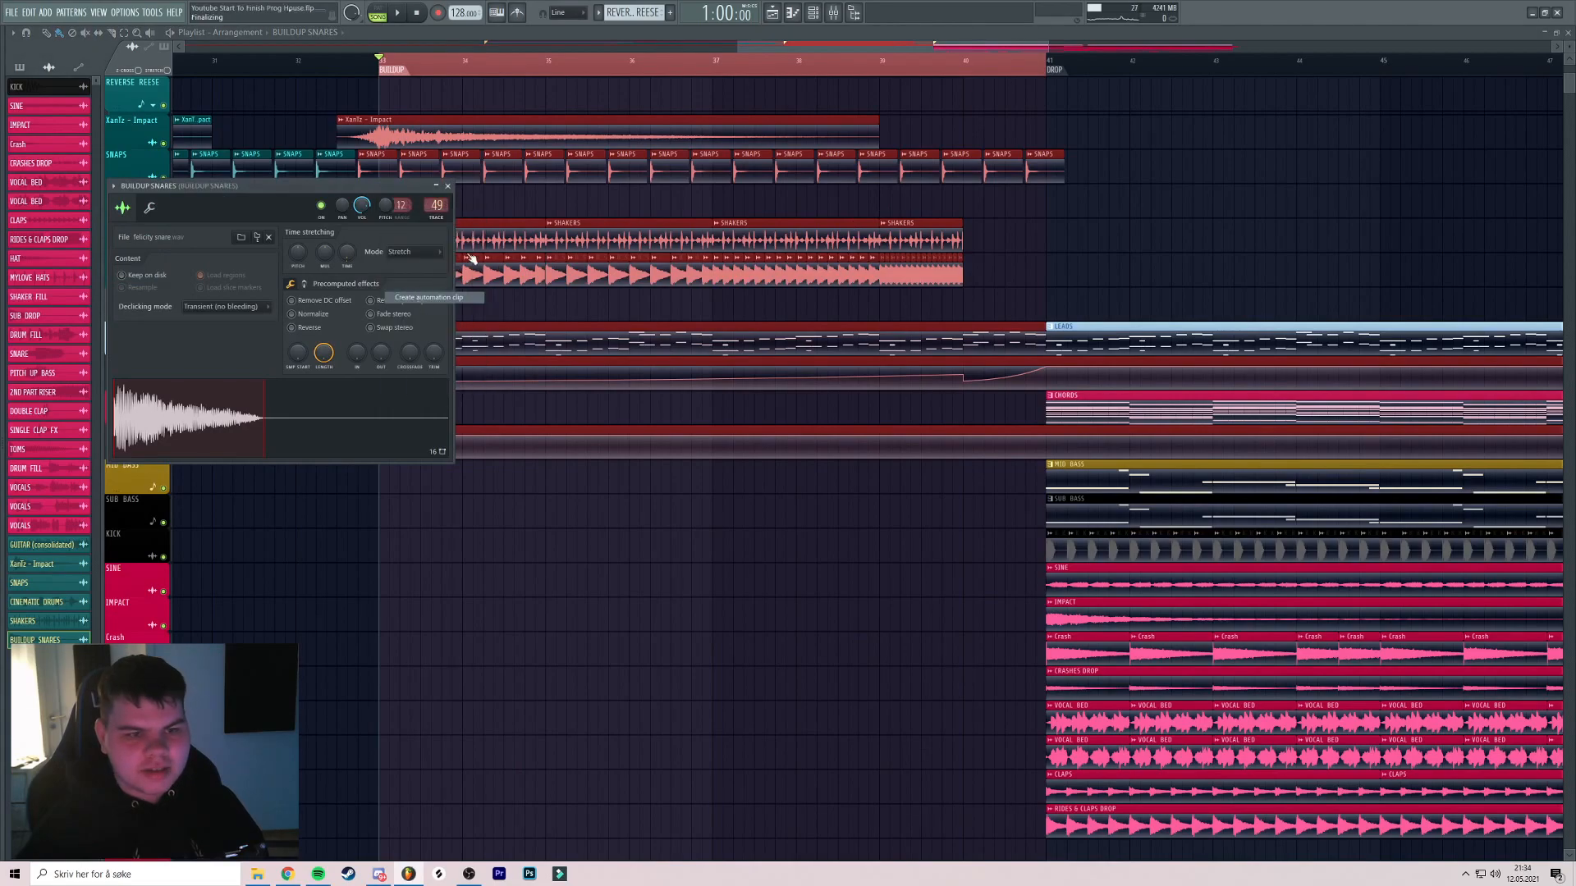
left_click_drag(538, 80, 541, 304)
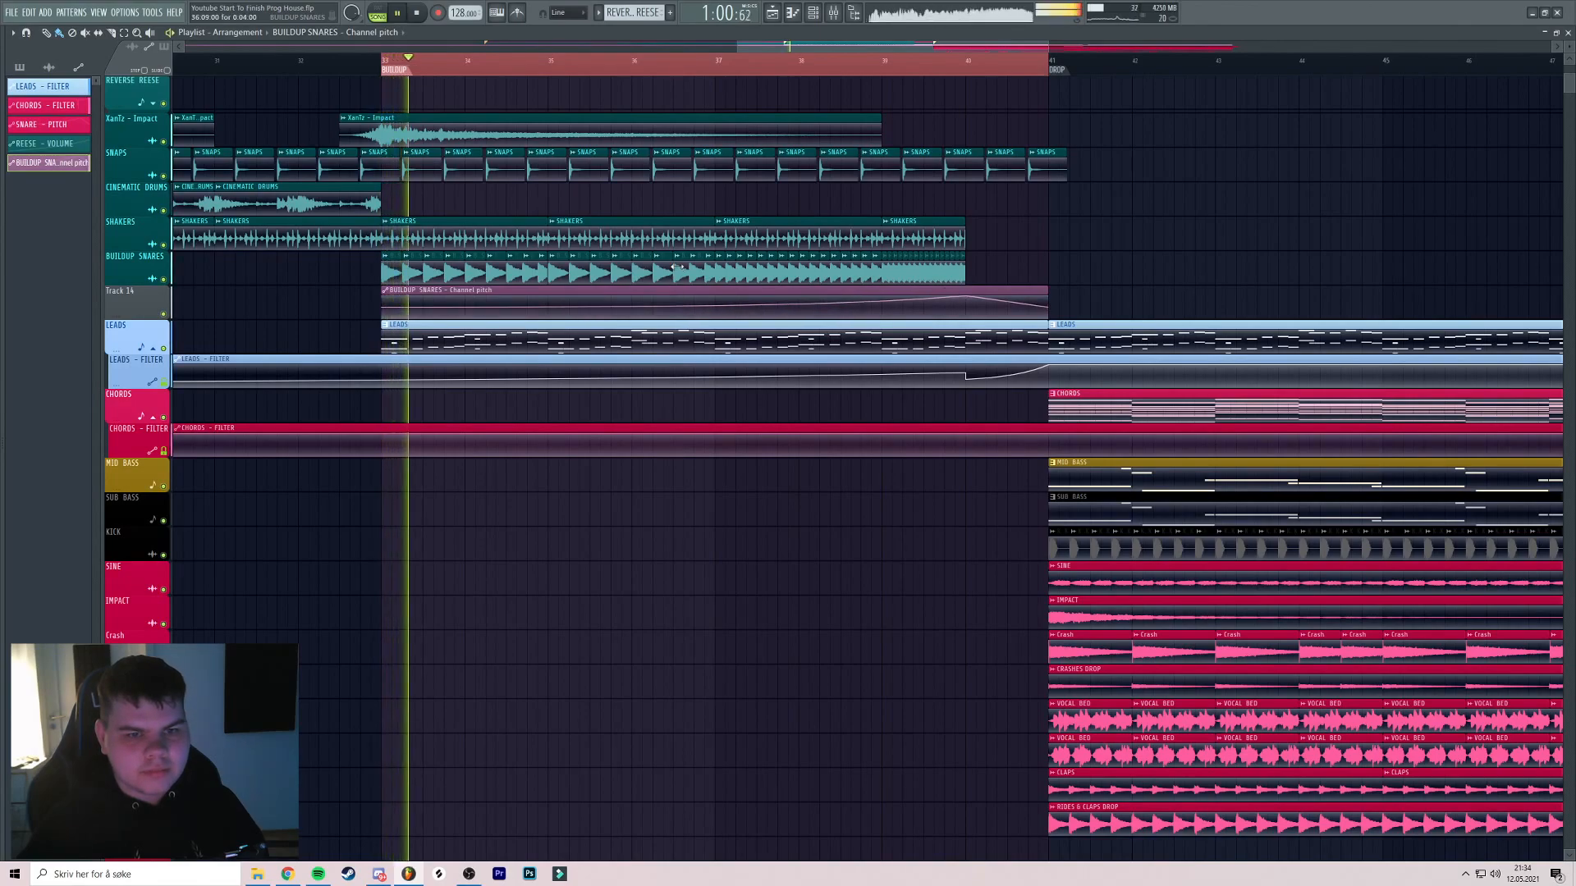
left_click(778, 60)
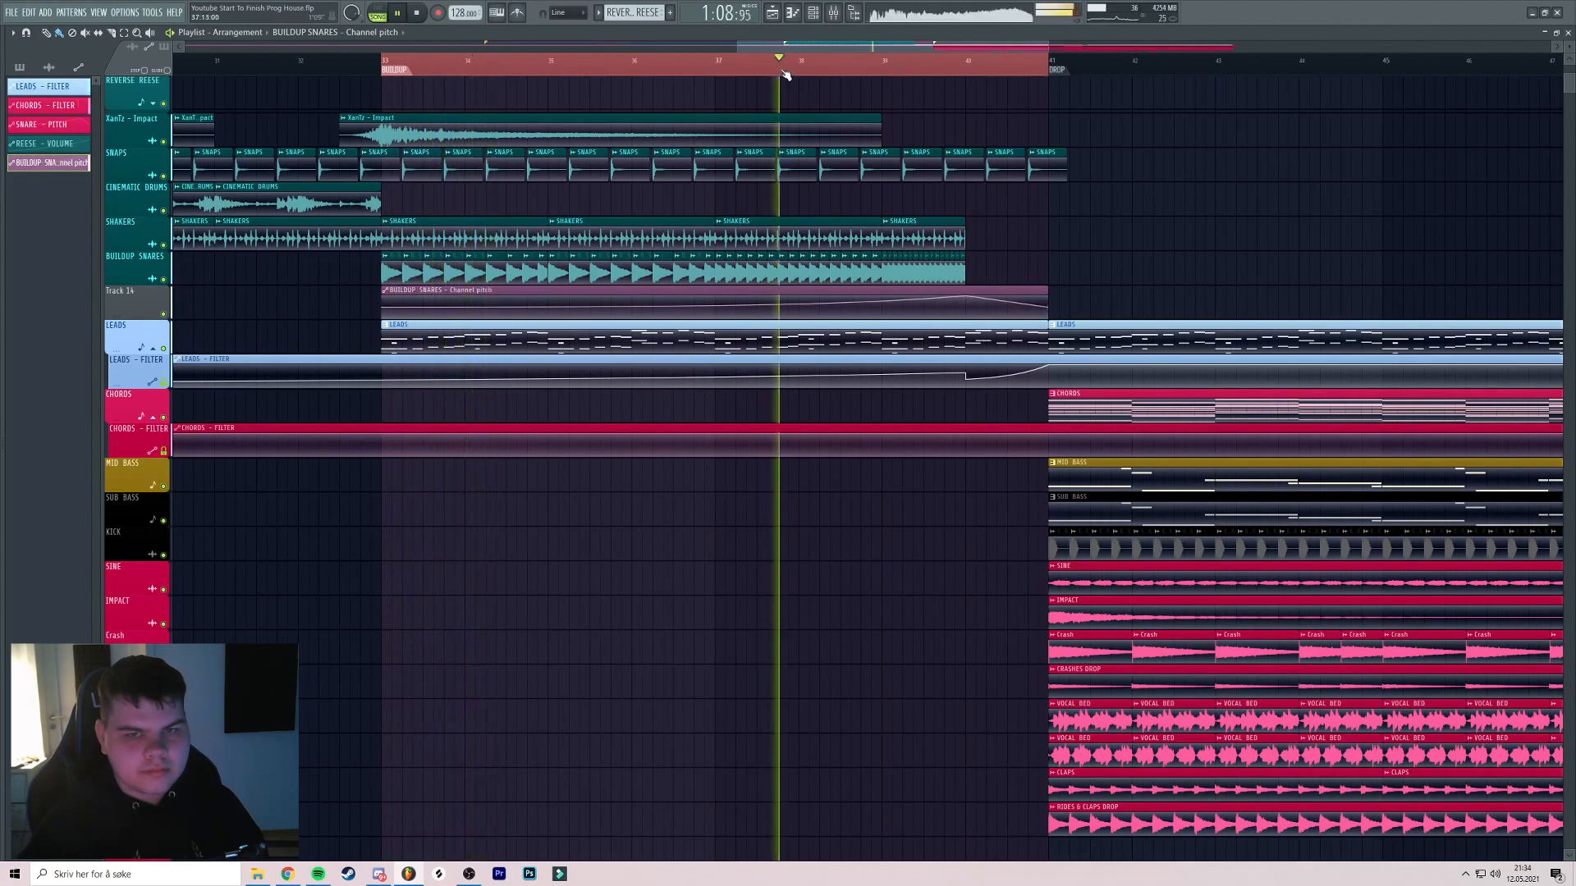
scroll(853, 107, "up", 3)
left_click(908, 66, "ctrl")
scroll(916, 115, "down", 3)
Save the project
key("ctrl+s")
scroll(969, 221, "up", 3)
scroll(920, 242, "down", 1)
scroll(862, 238, "up", 2)
scroll(829, 233, "down", 4)
Select the SUB DROP, DRUM FILL and SNARE clips and stop playback
scroll(816, 232, "up", 3)
scroll(865, 246, "down", 3)
scroll(985, 229, "up", 4)
scroll(1190, 218, "up", 2)
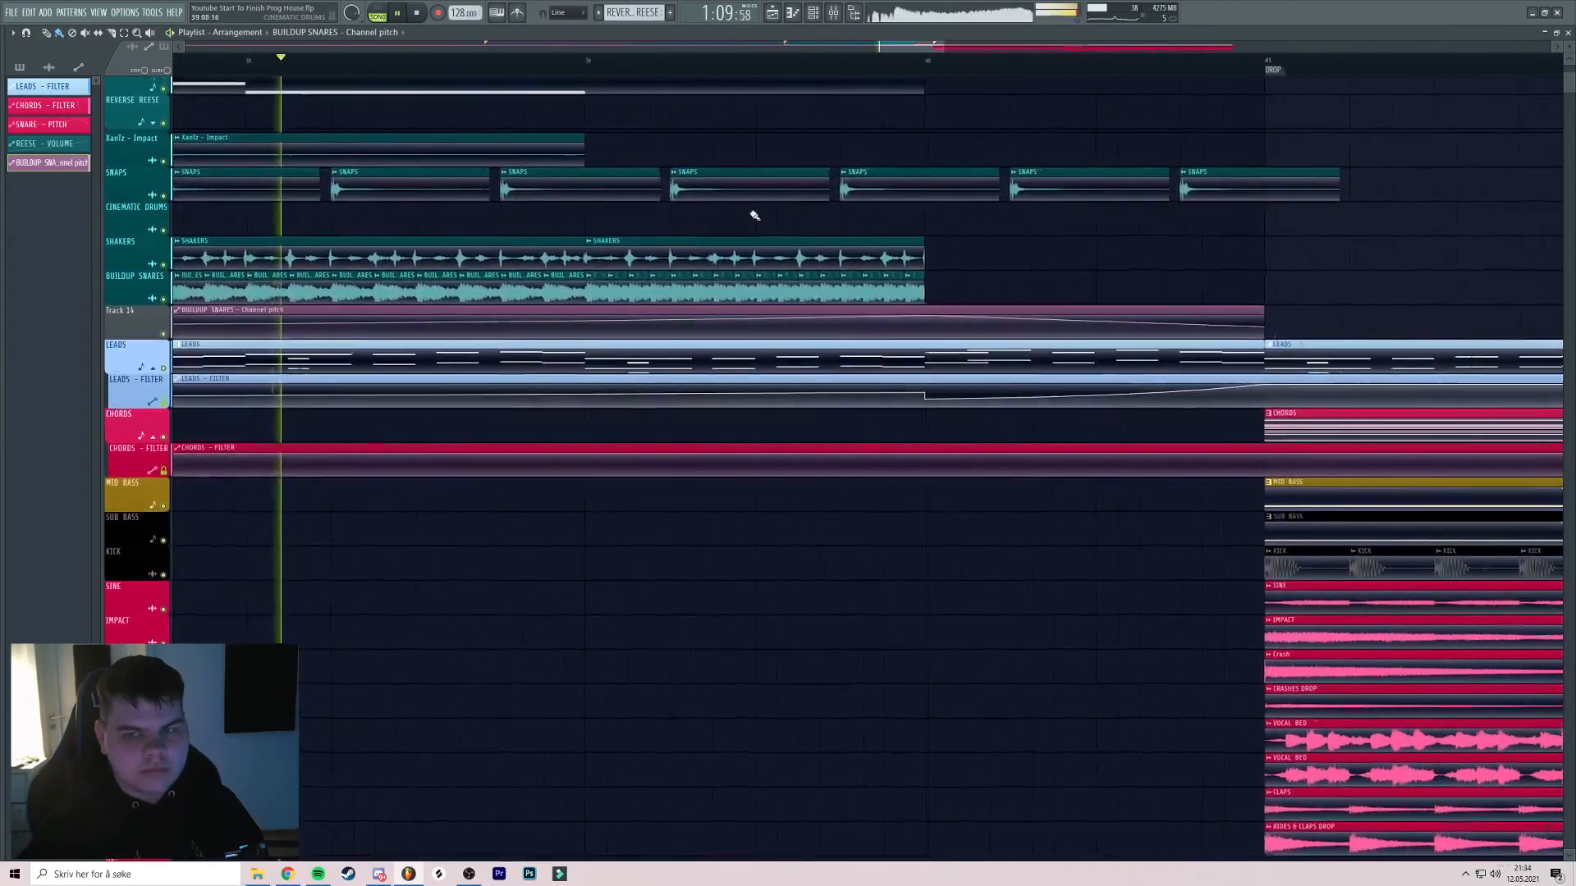
scroll(763, 215, "down", 5)
scroll(838, 236, "down", 5)
scroll(839, 237, "down", 3)
scroll(850, 354, "right", 2)
left_click_drag(880, 447, 952, 508)
key("space")
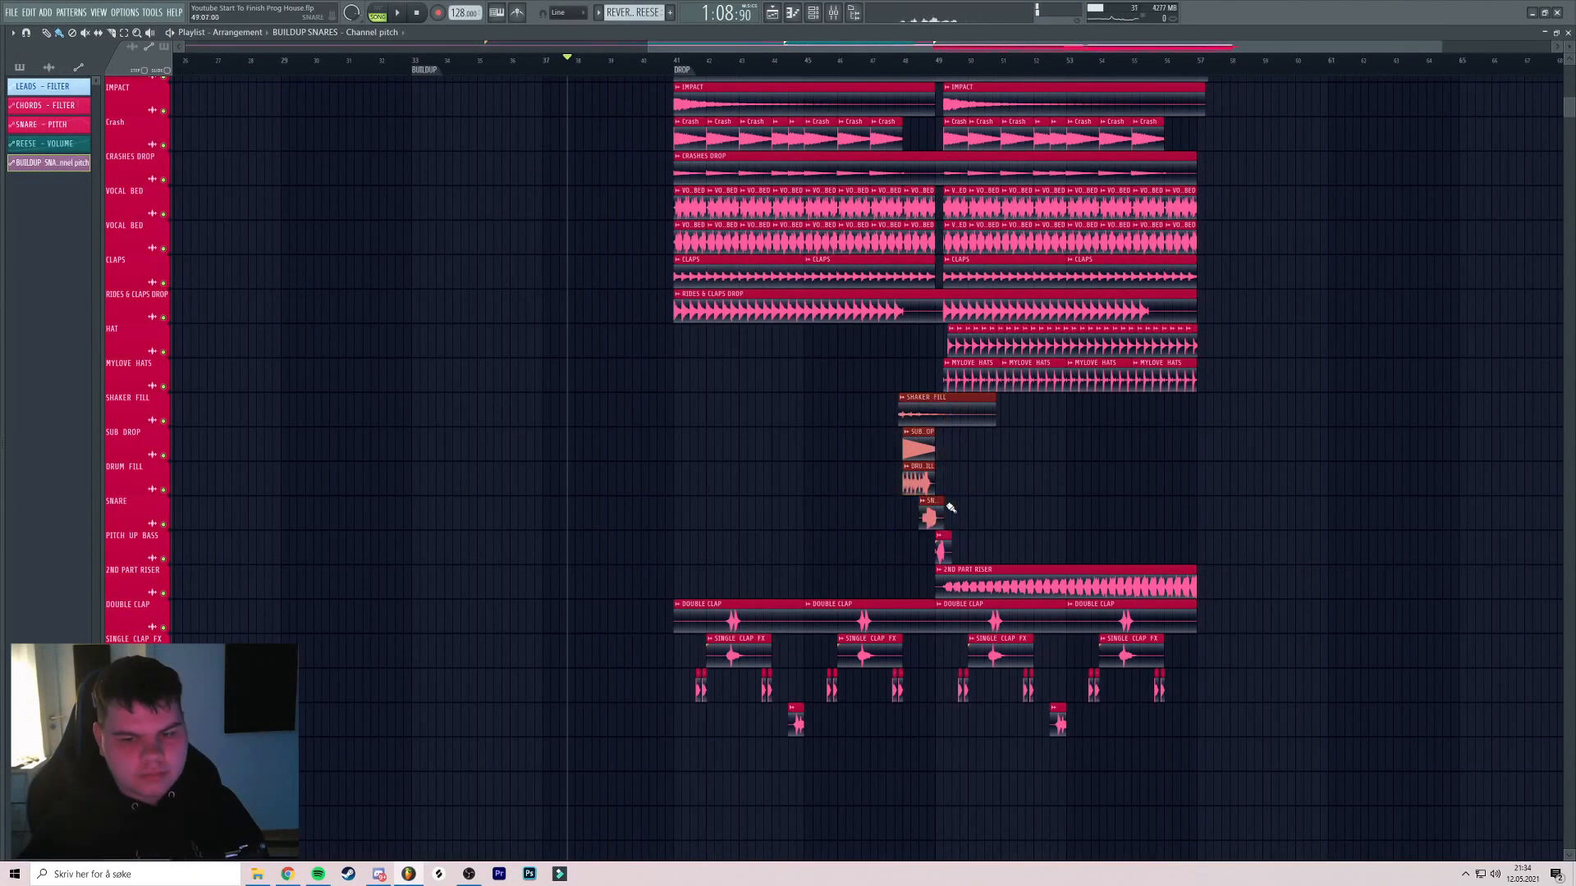
Pick the SHAKER FILL clip and audition the lead-in to the drop from bars 39–40
scroll(603, 347, "up", 4)
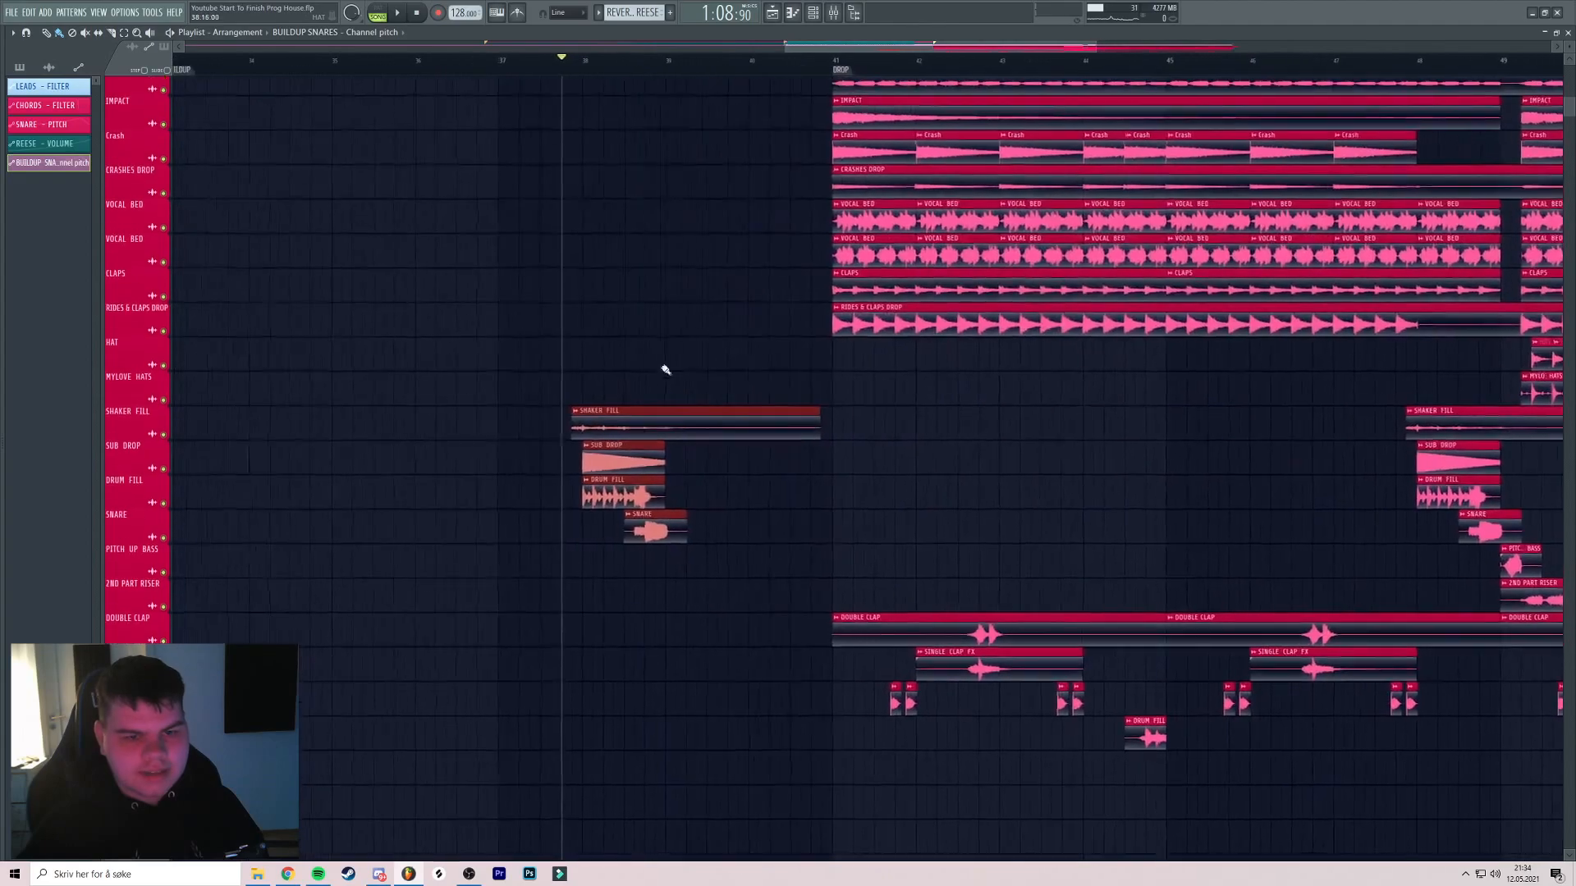
left_click(814, 433)
scroll(768, 323, "up", 4)
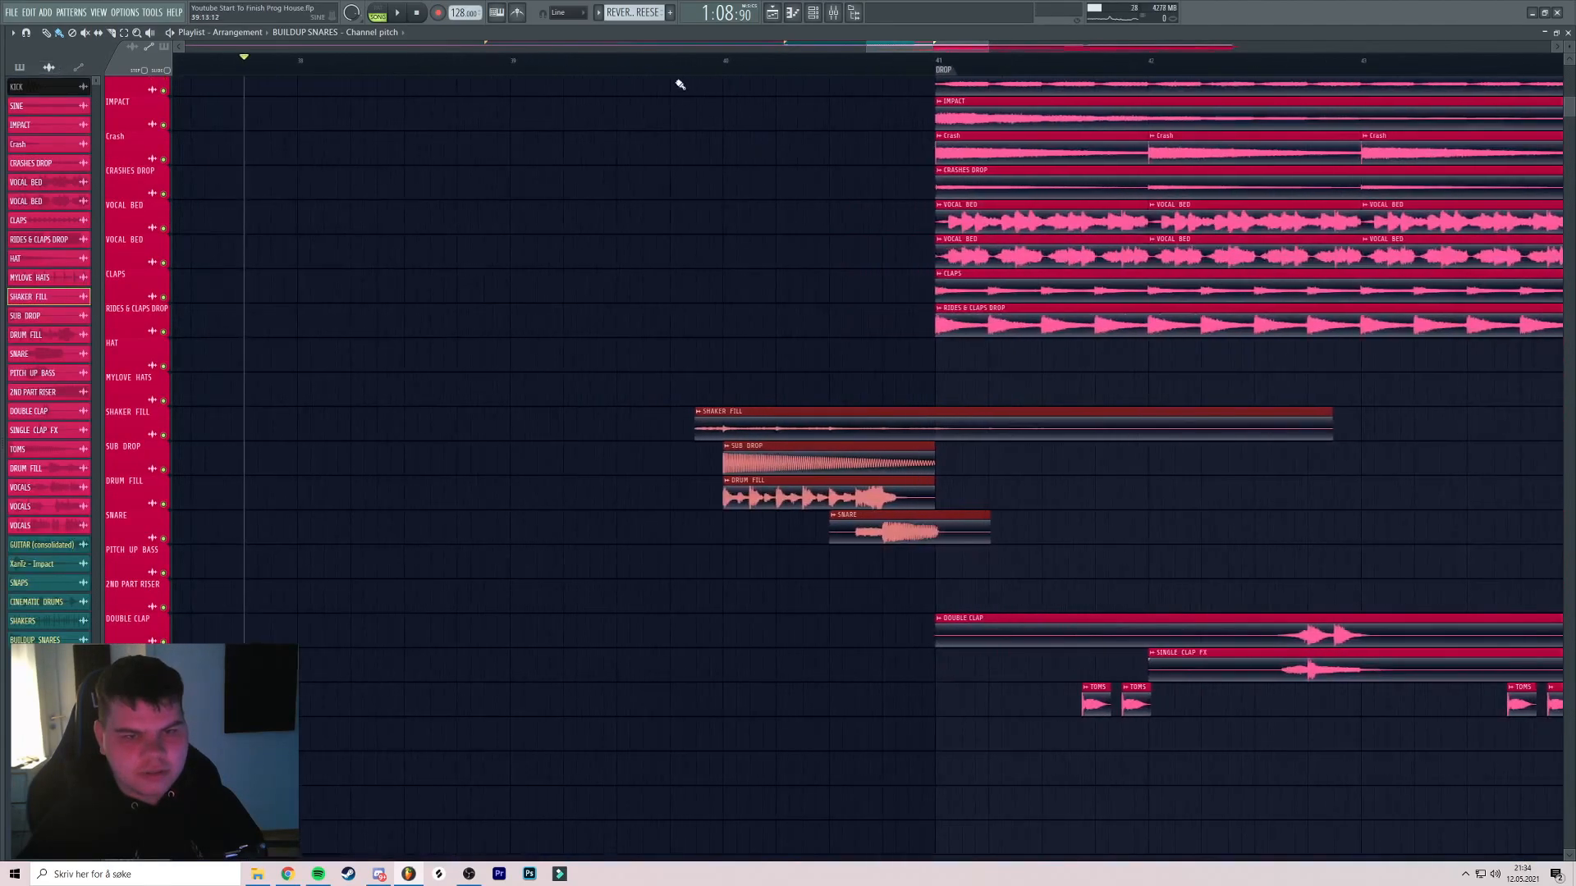
left_click(671, 61)
key("space")
scroll(770, 195, "up", 3)
left_click_drag(794, 224, 736, 232)
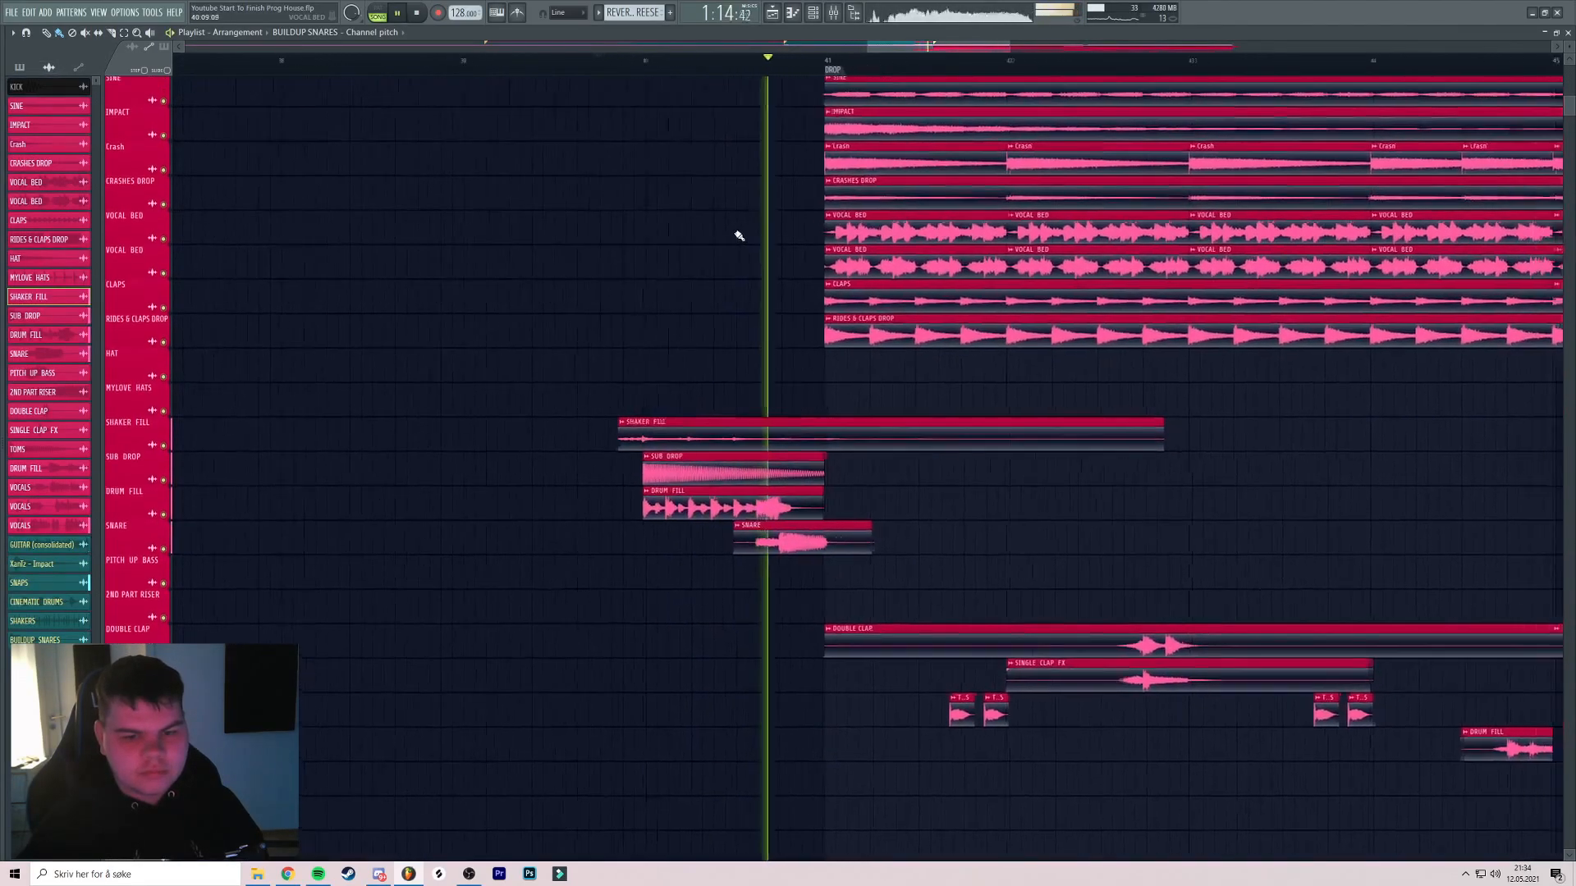
scroll(737, 233, "up", 3)
scroll(736, 227, "down", 3)
left_click(541, 69)
scroll(722, 120, "up", 3)
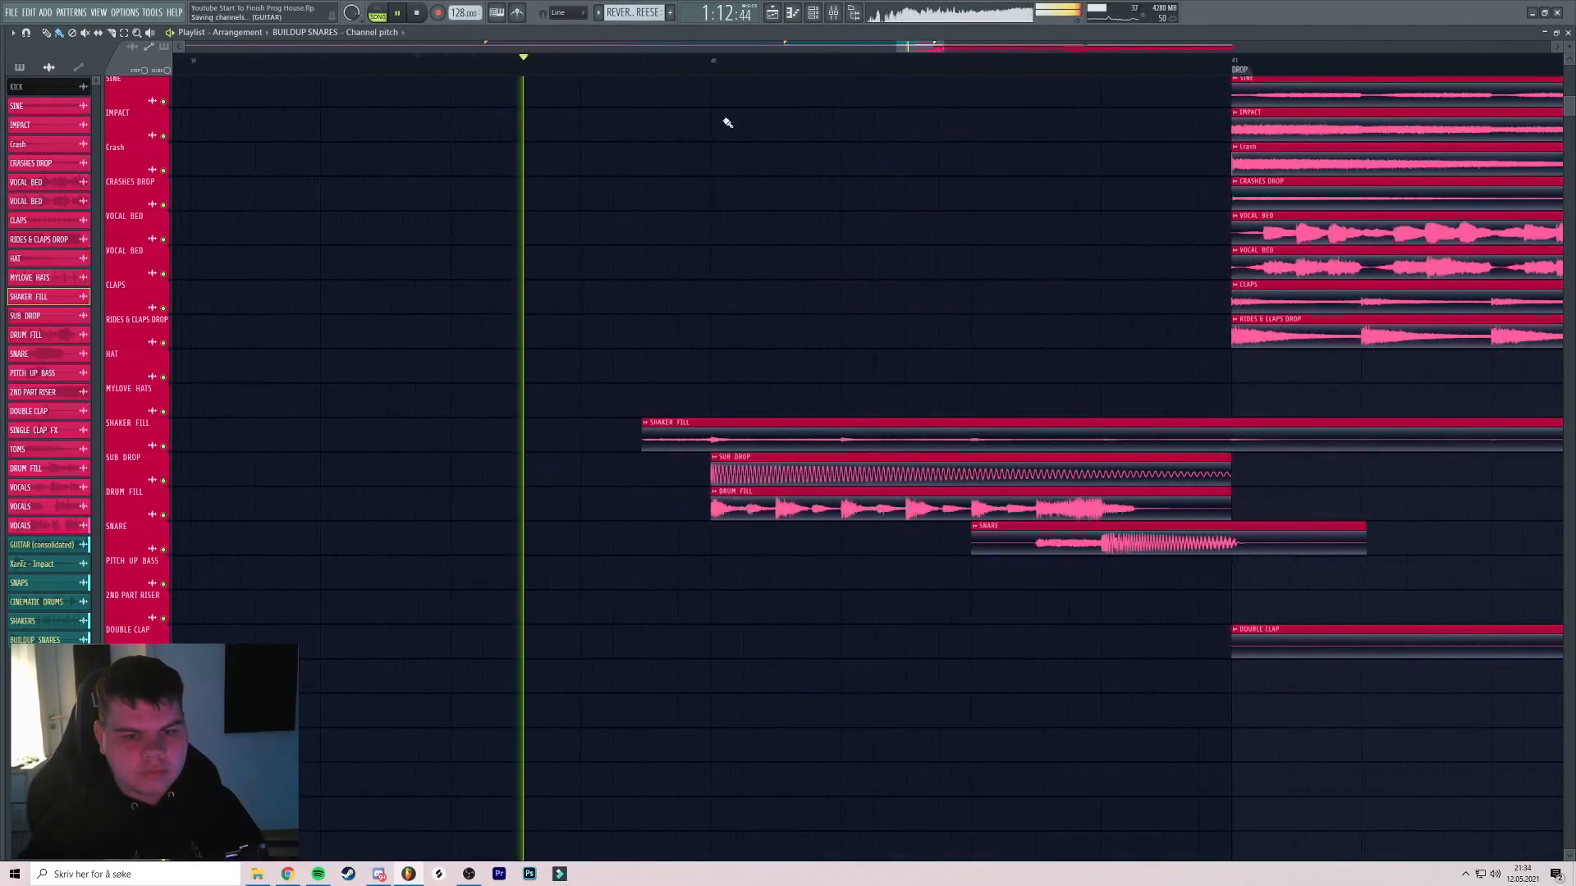
scroll(714, 131, "up", 3)
scroll(657, 160, "up", 3)
scroll(631, 162, "down", 3)
scroll(648, 156, "down", 4)
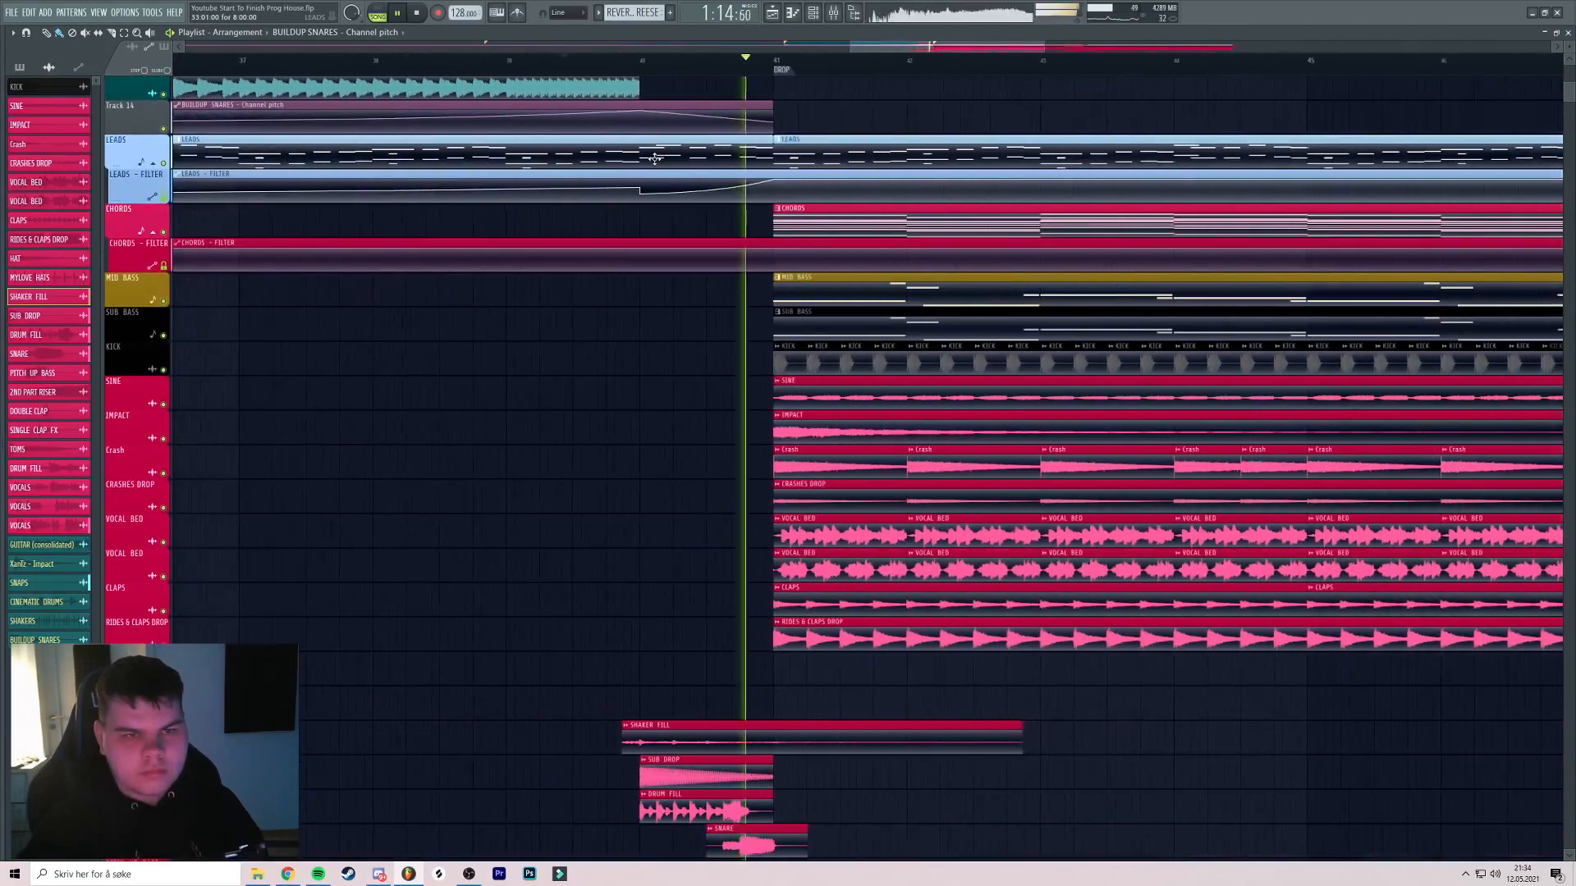
scroll(649, 156, "up", 3)
left_click(550, 62)
scroll(599, 211, "down", 2)
scroll(599, 211, "down", 2)
key("space")
Name the Track 14 pitch automation clip 'SNARE - PITCH', give it a teal colour, and resume playback
right_click(771, 256)
left_click(804, 329)
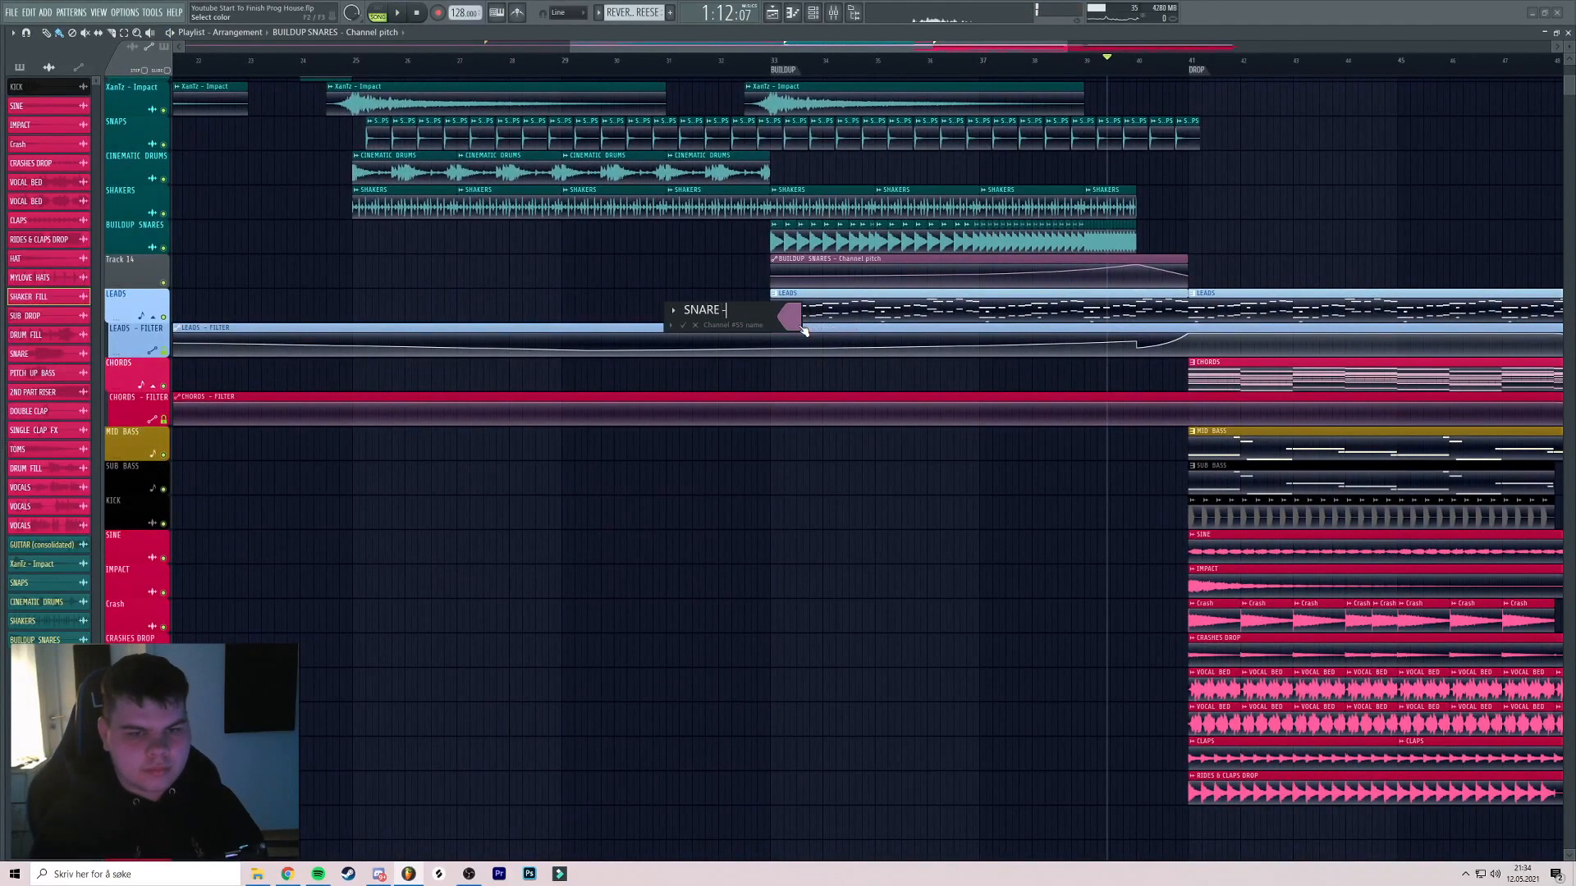
left_click(802, 327)
double_click(832, 514)
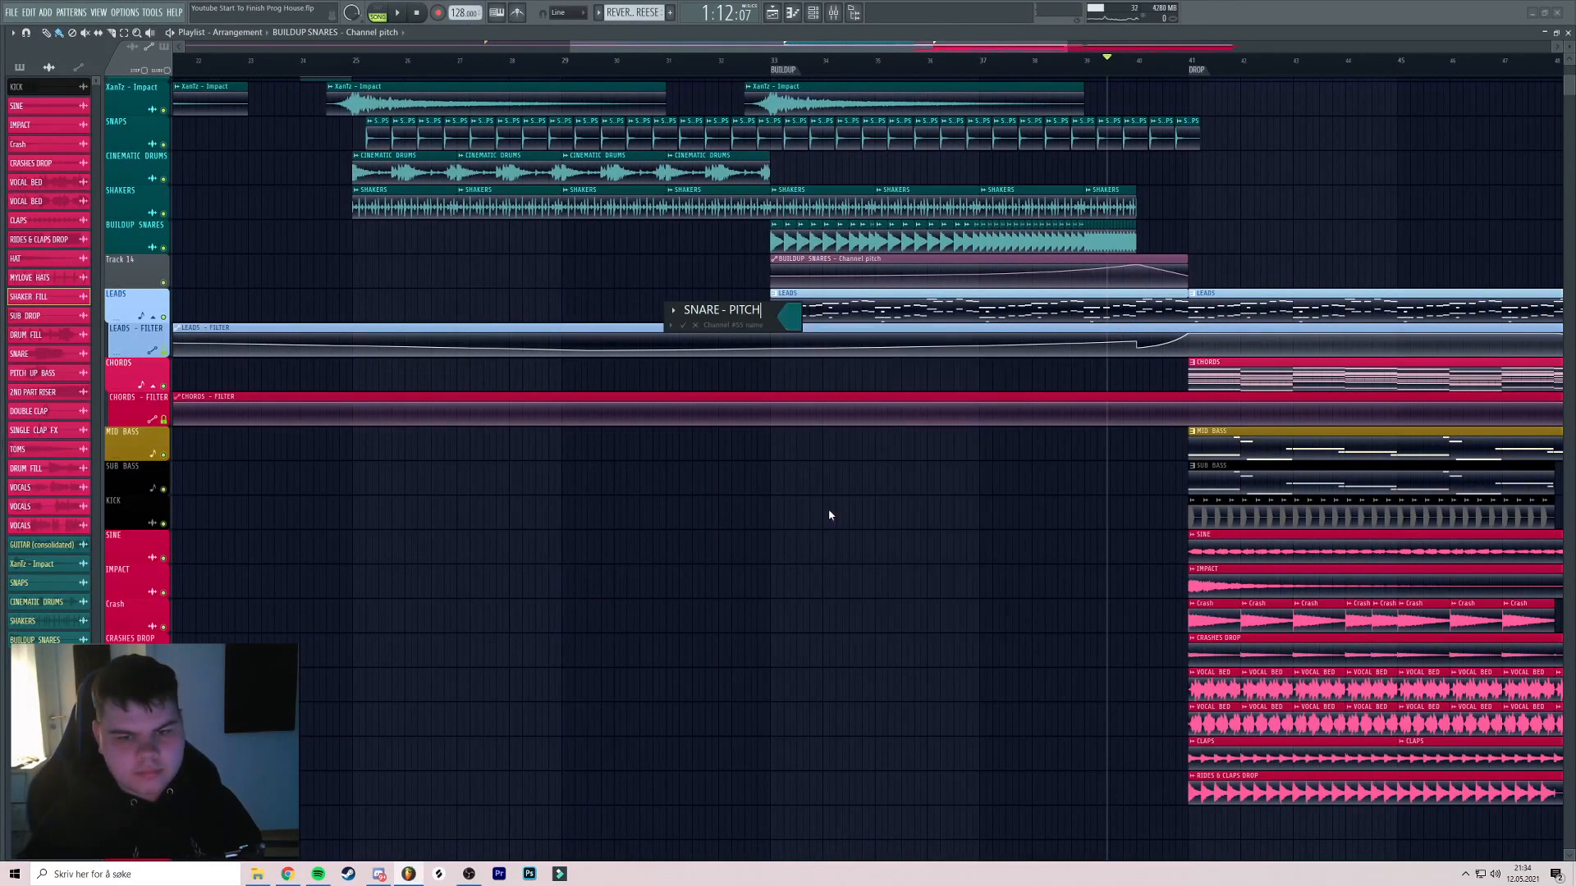
key("Return")
key("space")
left_click_drag(1215, 162, 837, 115)
Pull the BUILDUP SNARES fader down to about 74% (-6.3 dB) and replay from bar 38
left_click(663, 68)
left_click(834, 14)
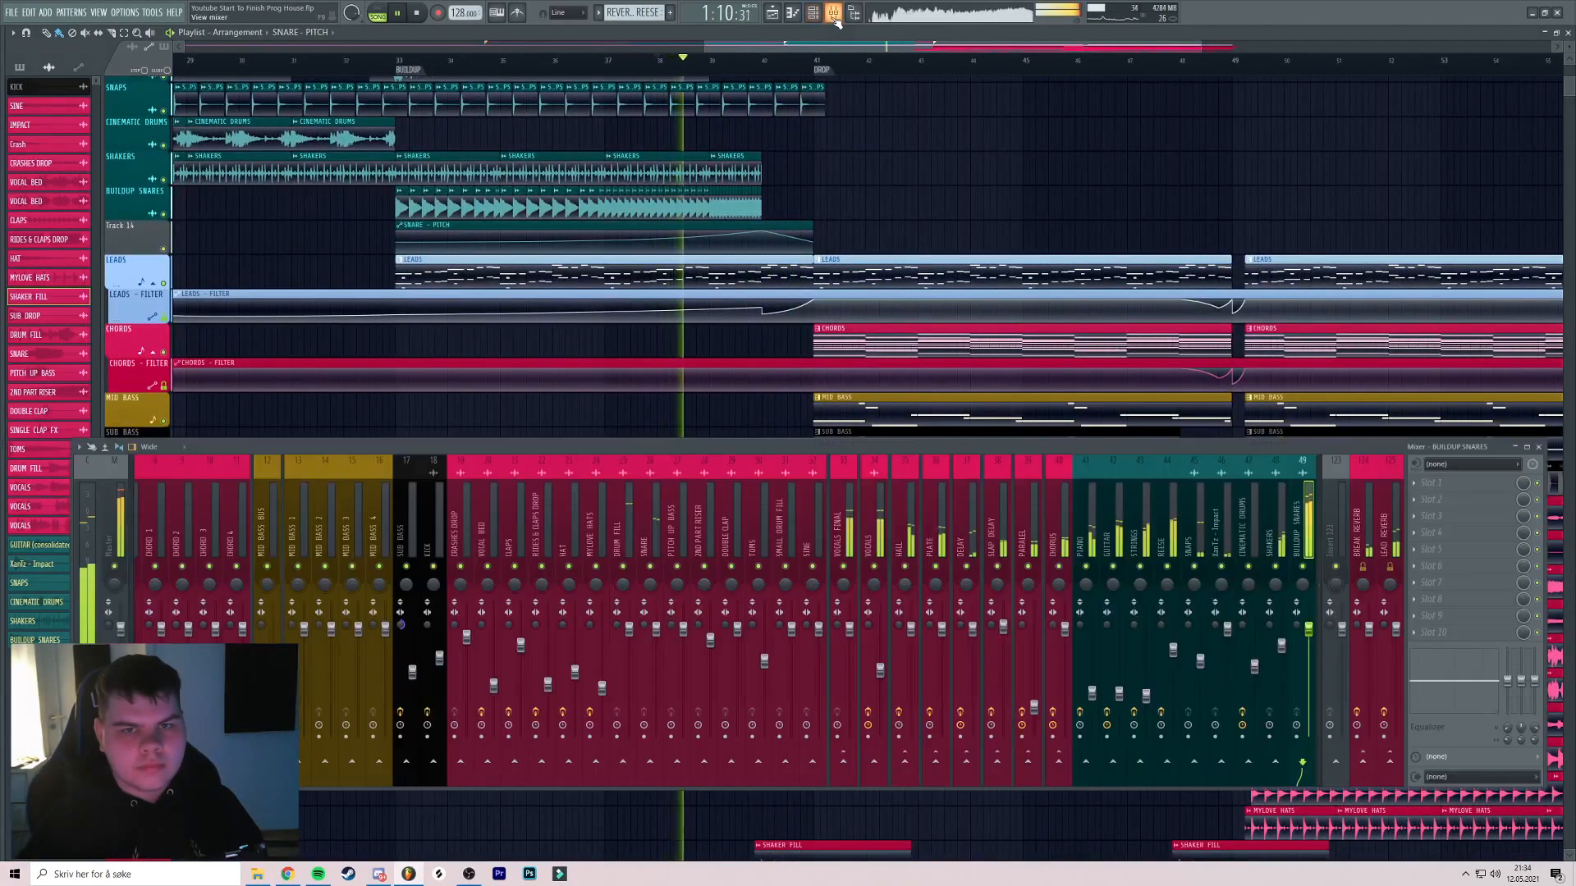
scroll(1207, 554, "down", 2)
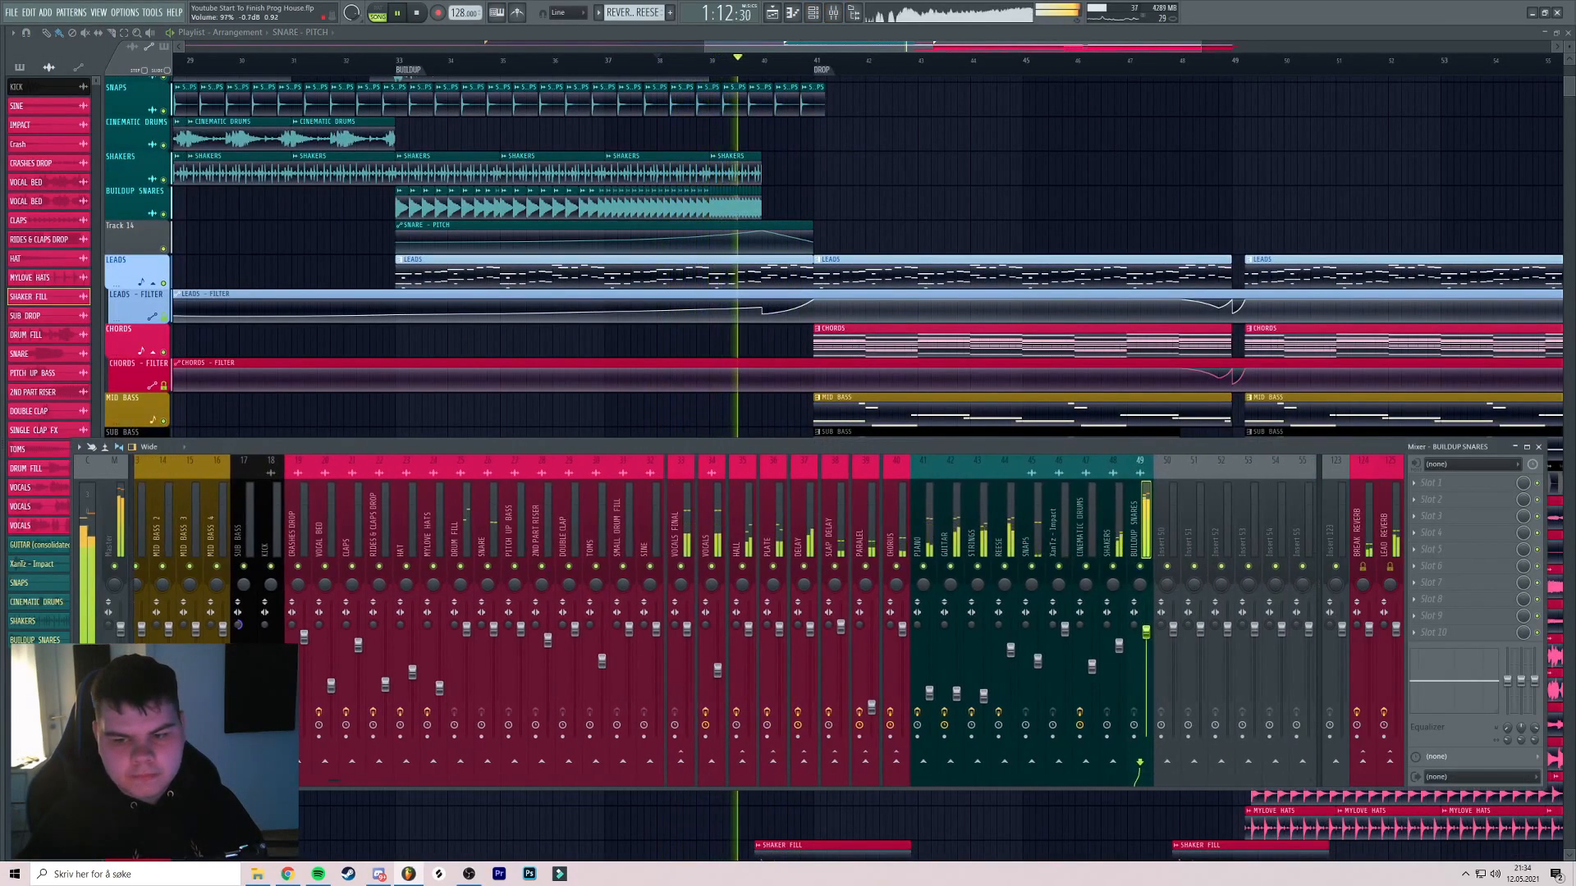
left_click_drag(1147, 654, 1146, 660)
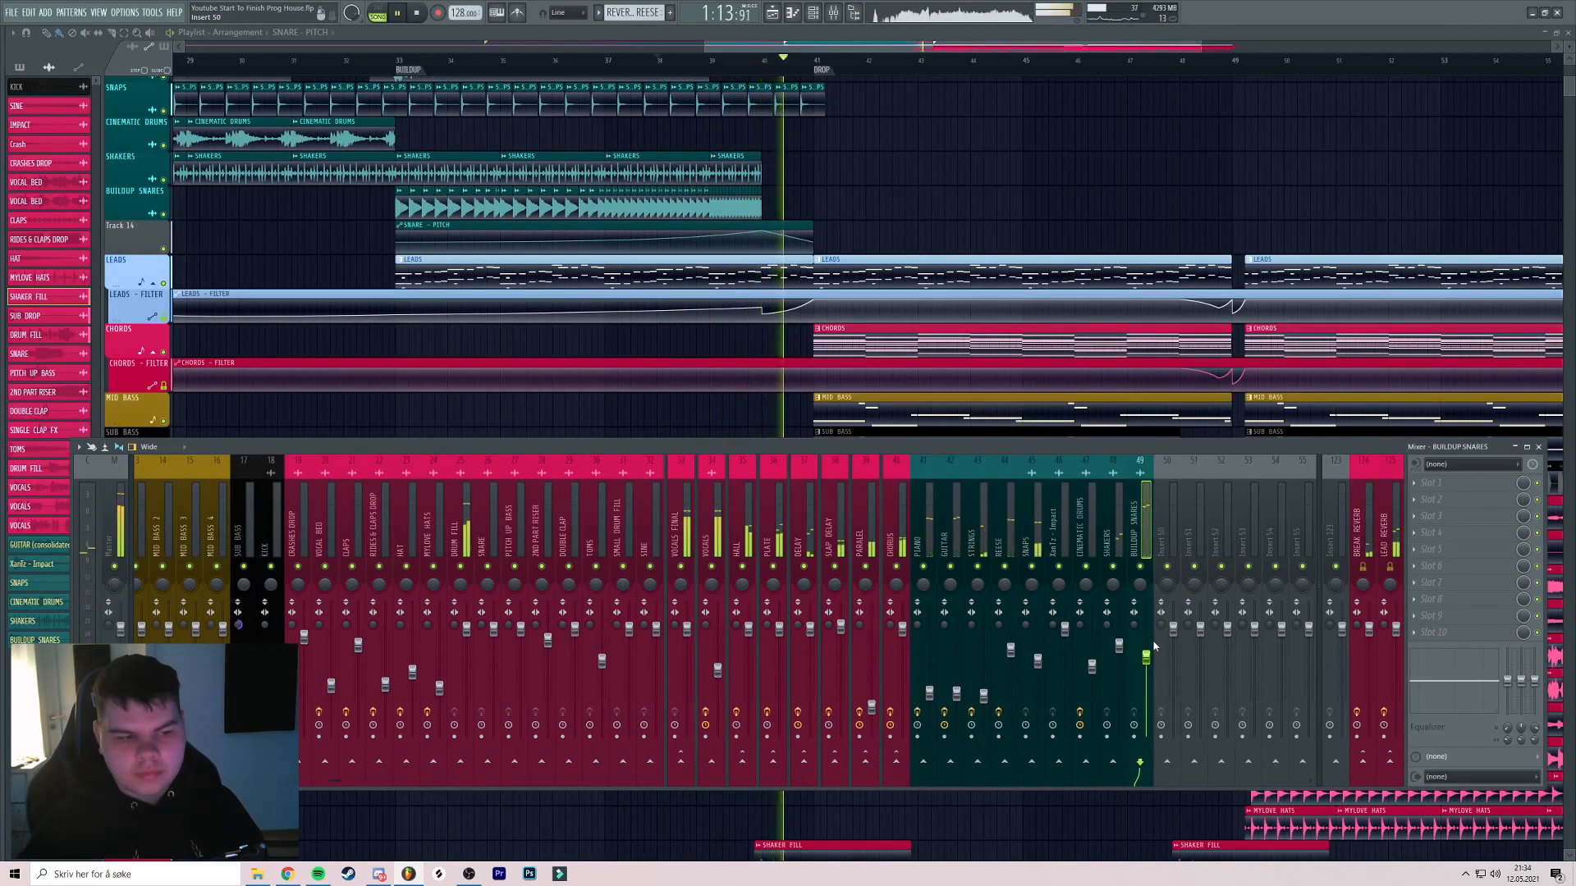
key("space")
key("space")
Replay the build-up from bar 38 into the bar 41 drop, toggling the mixer and channel rack
key("F9")
key("space")
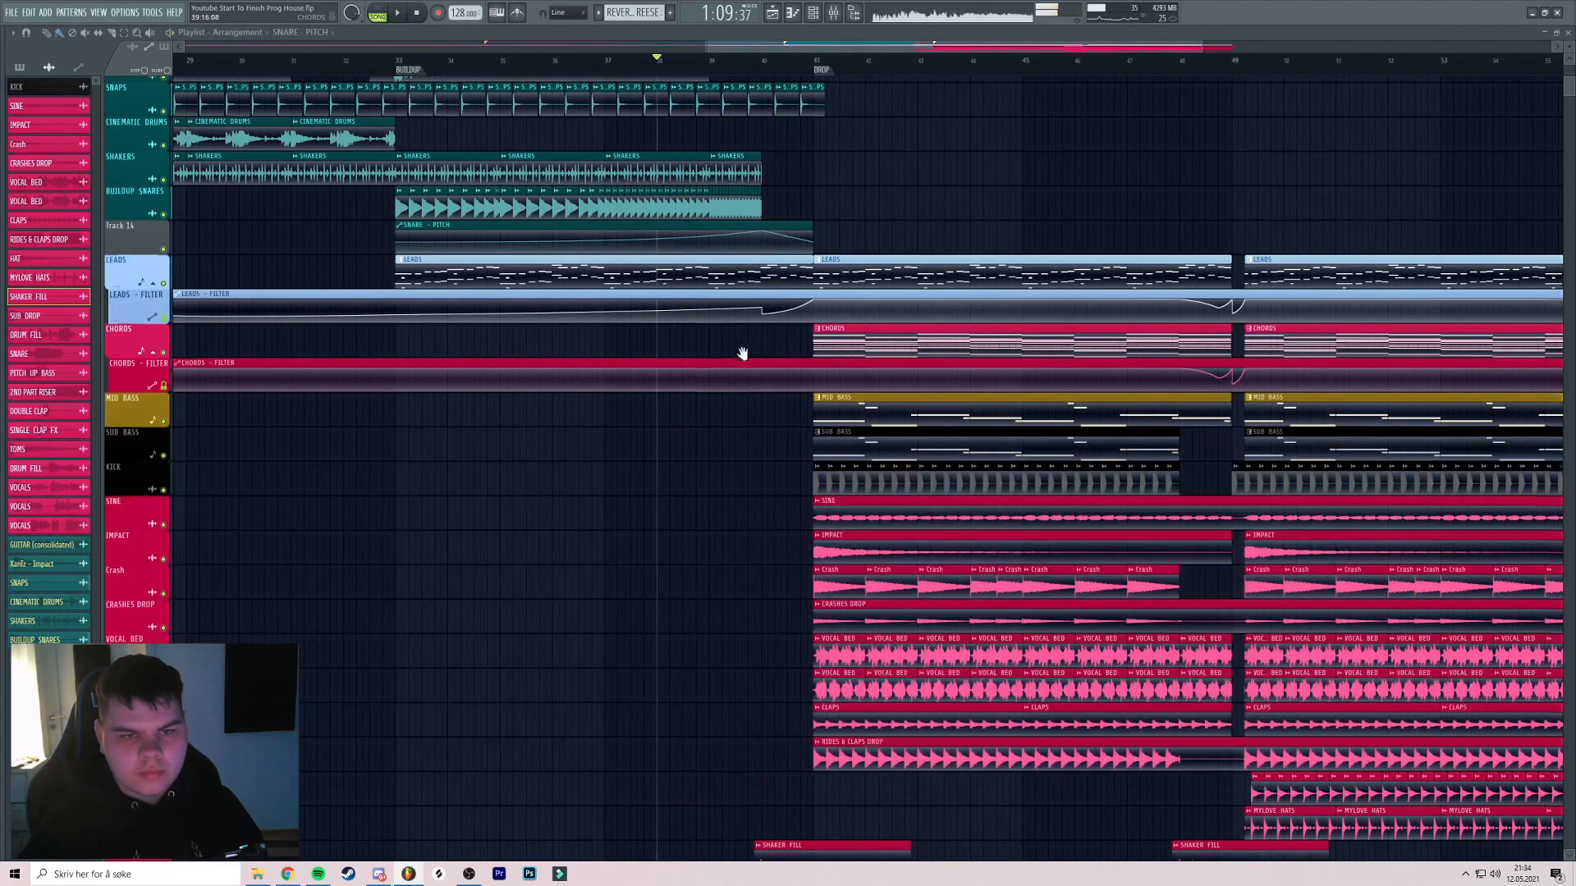
left_click_drag(749, 352, 701, 373)
key("space")
left_click(770, 61)
key("space")
key("space")
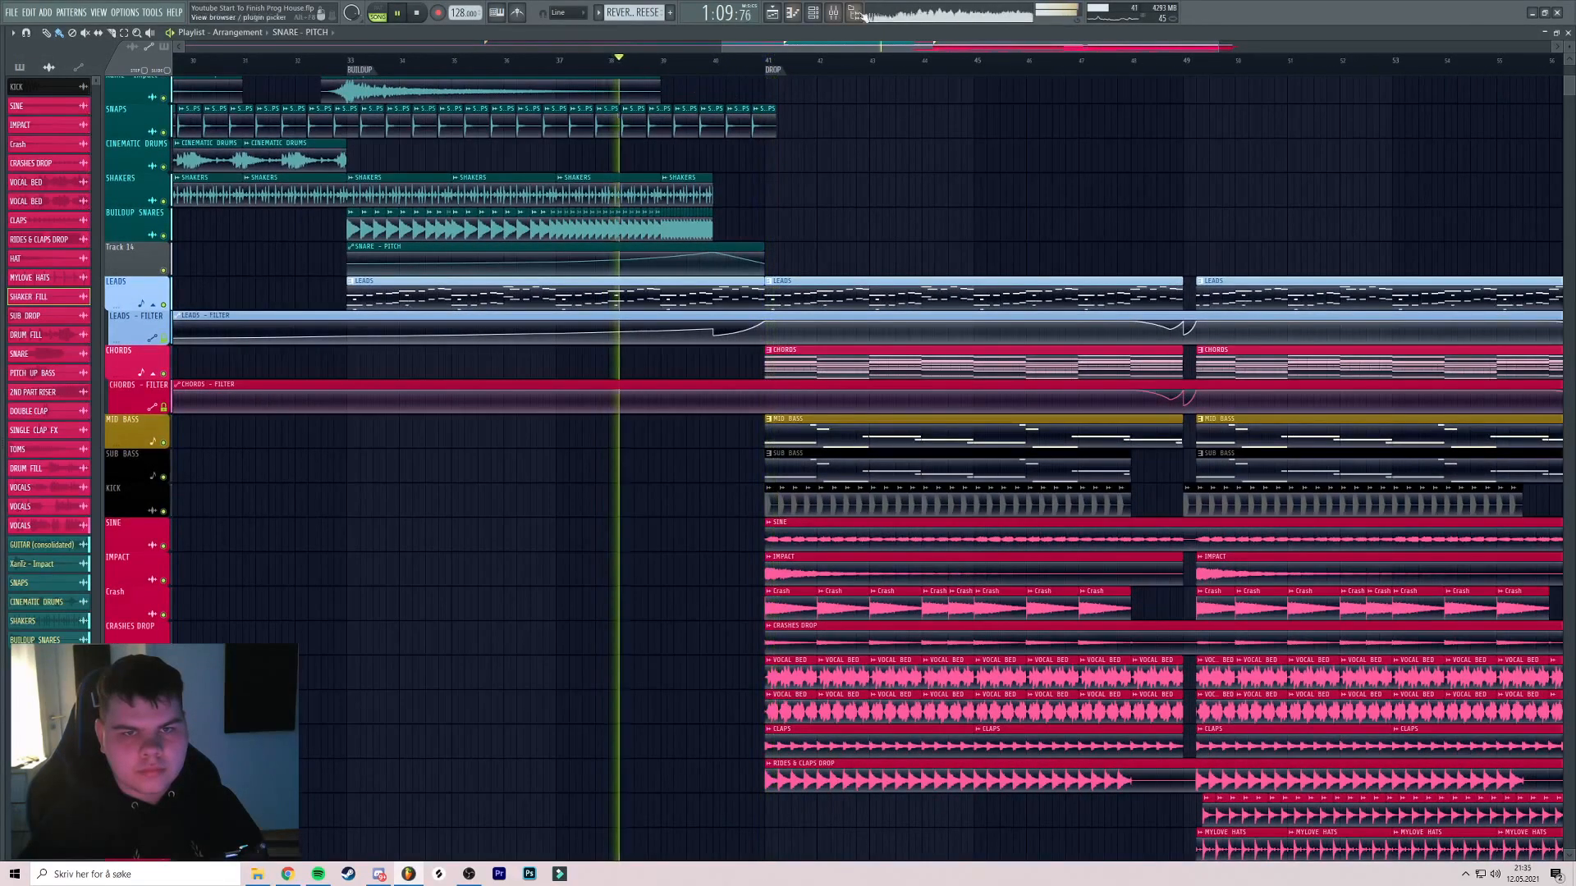
key("F6")
key("F9")
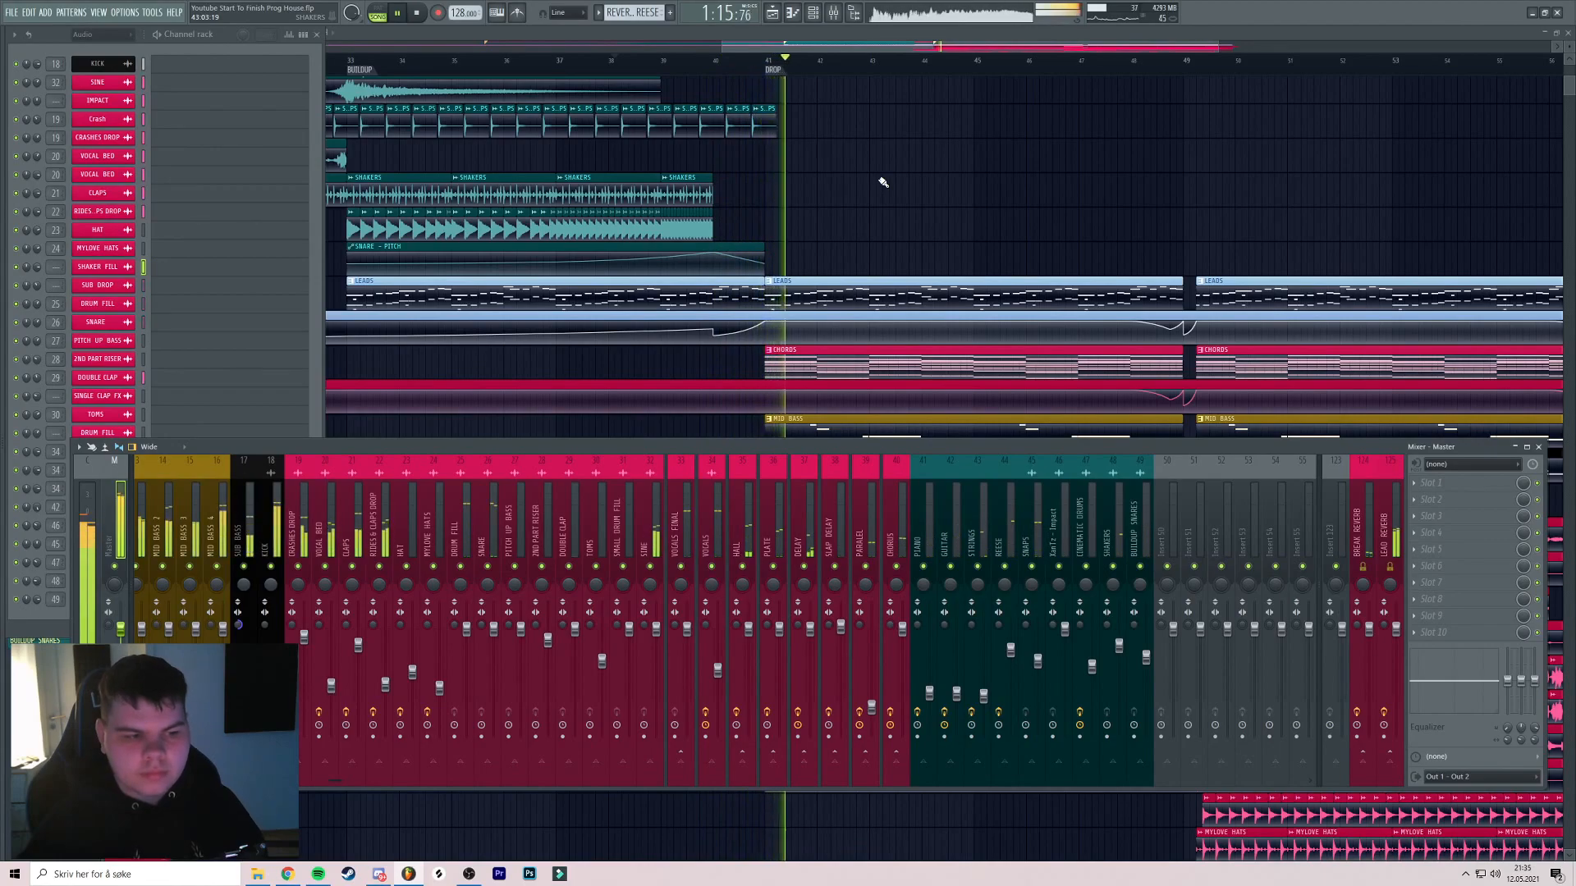
key("F6")
key("F9")
key("space")
key("space")
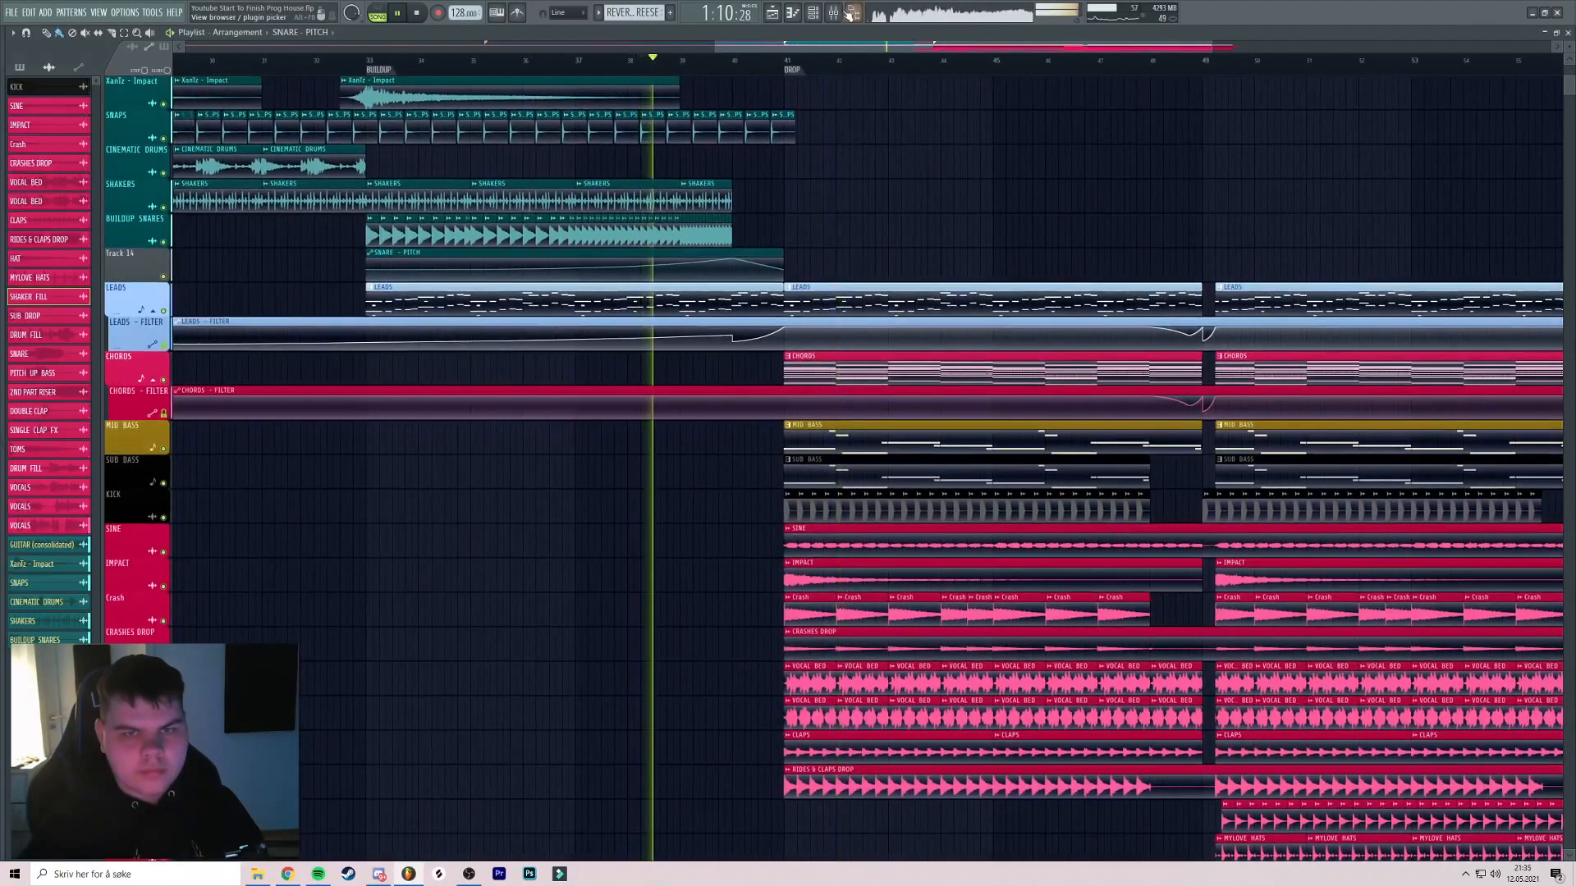
key("F9")
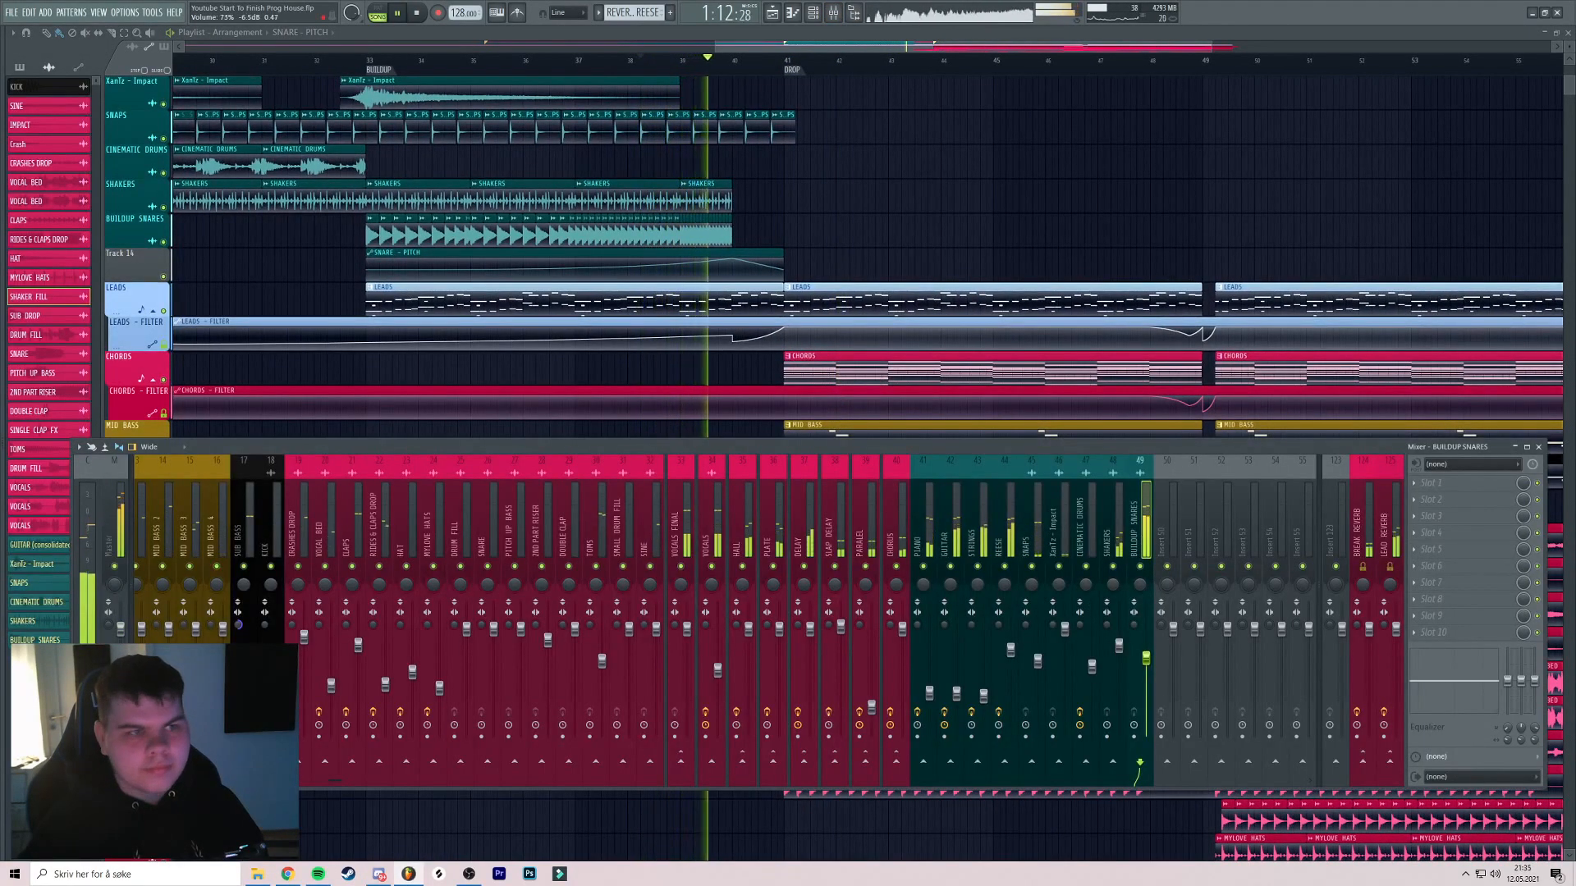
Hide the mixer and review the arrangement from bar 33 through the build-up
key("F9")
left_click_drag(770, 174, 827, 200)
scroll(827, 200, "up", 1)
left_click(353, 62)
left_click_drag(541, 136, 823, 351)
scroll(593, 183, "up", 3)
scroll(785, 235, "up", 3)
scroll(715, 229, "down", 2)
scroll(736, 243, "up", 2)
scroll(711, 279, "down", 3)
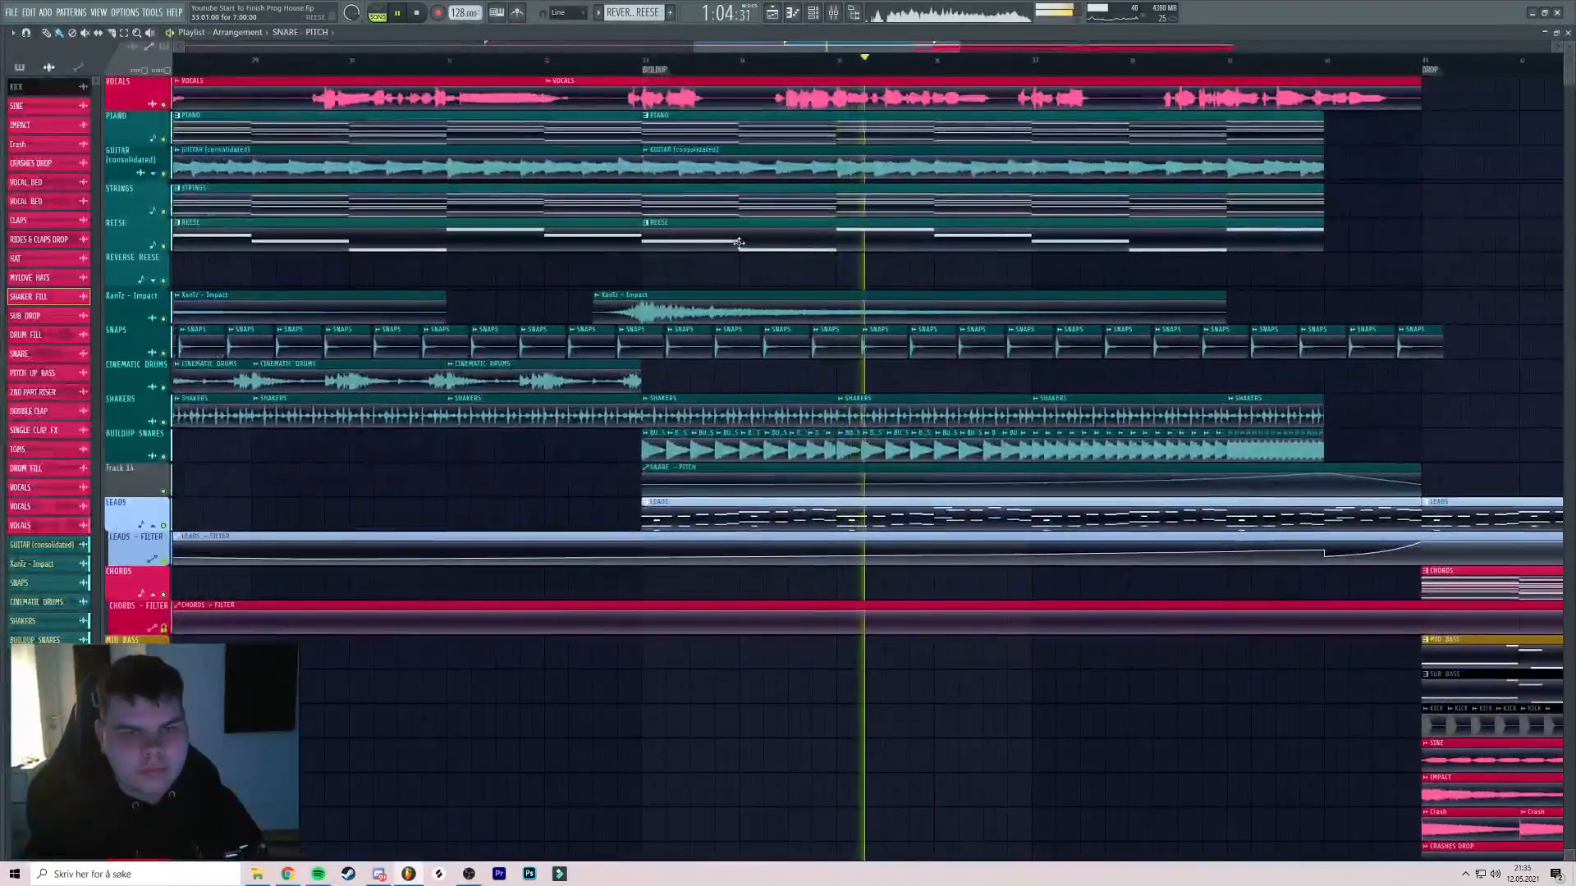
scroll(813, 328, "down", 2)
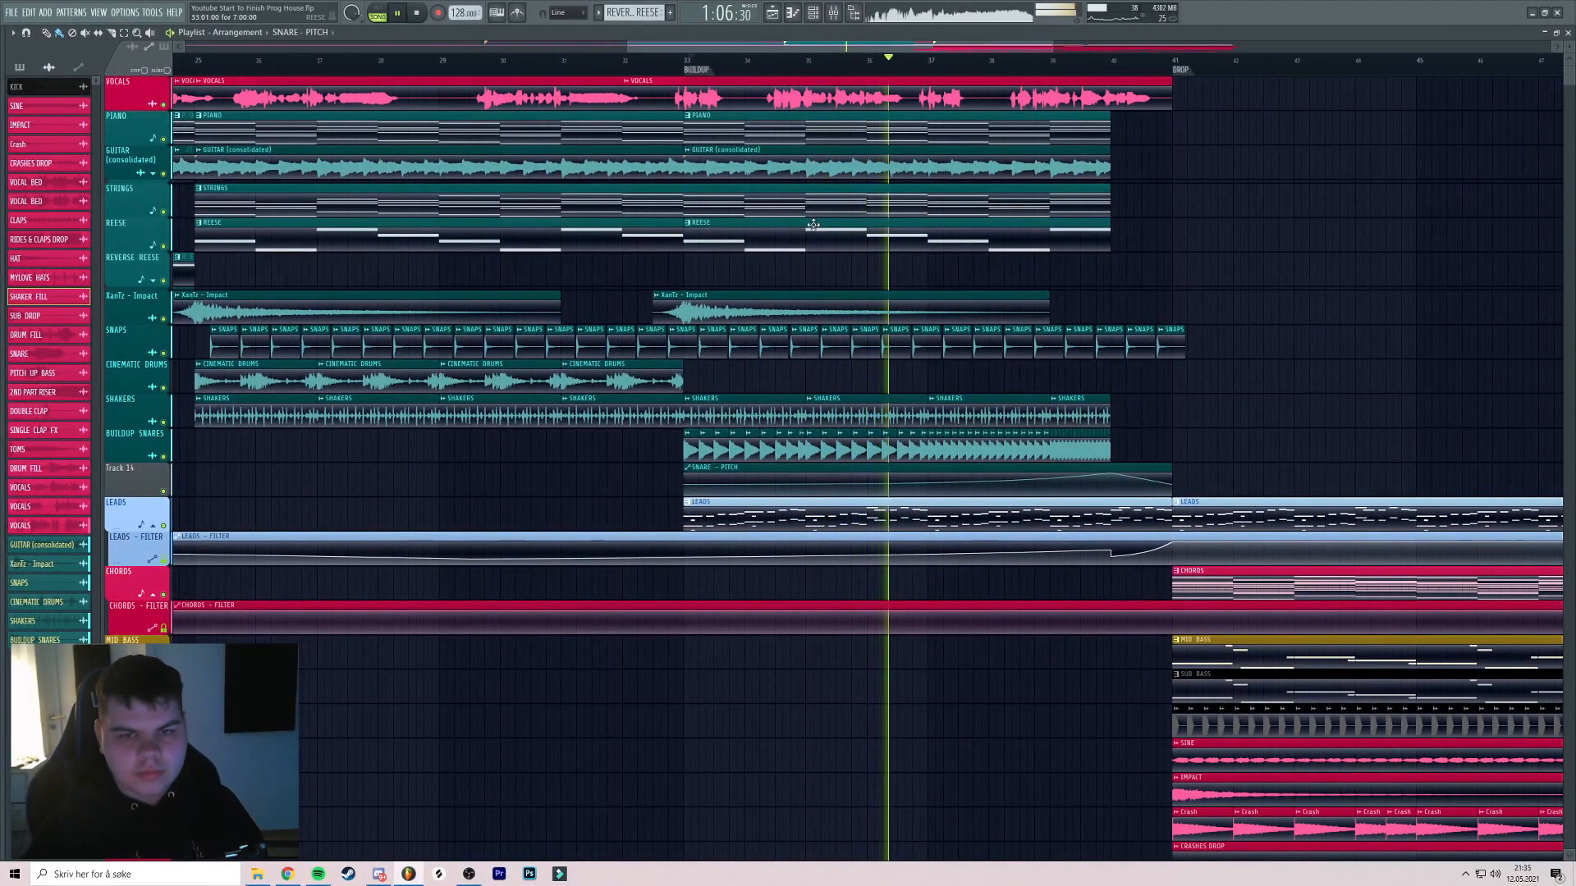
scroll(813, 225, "down", 5)
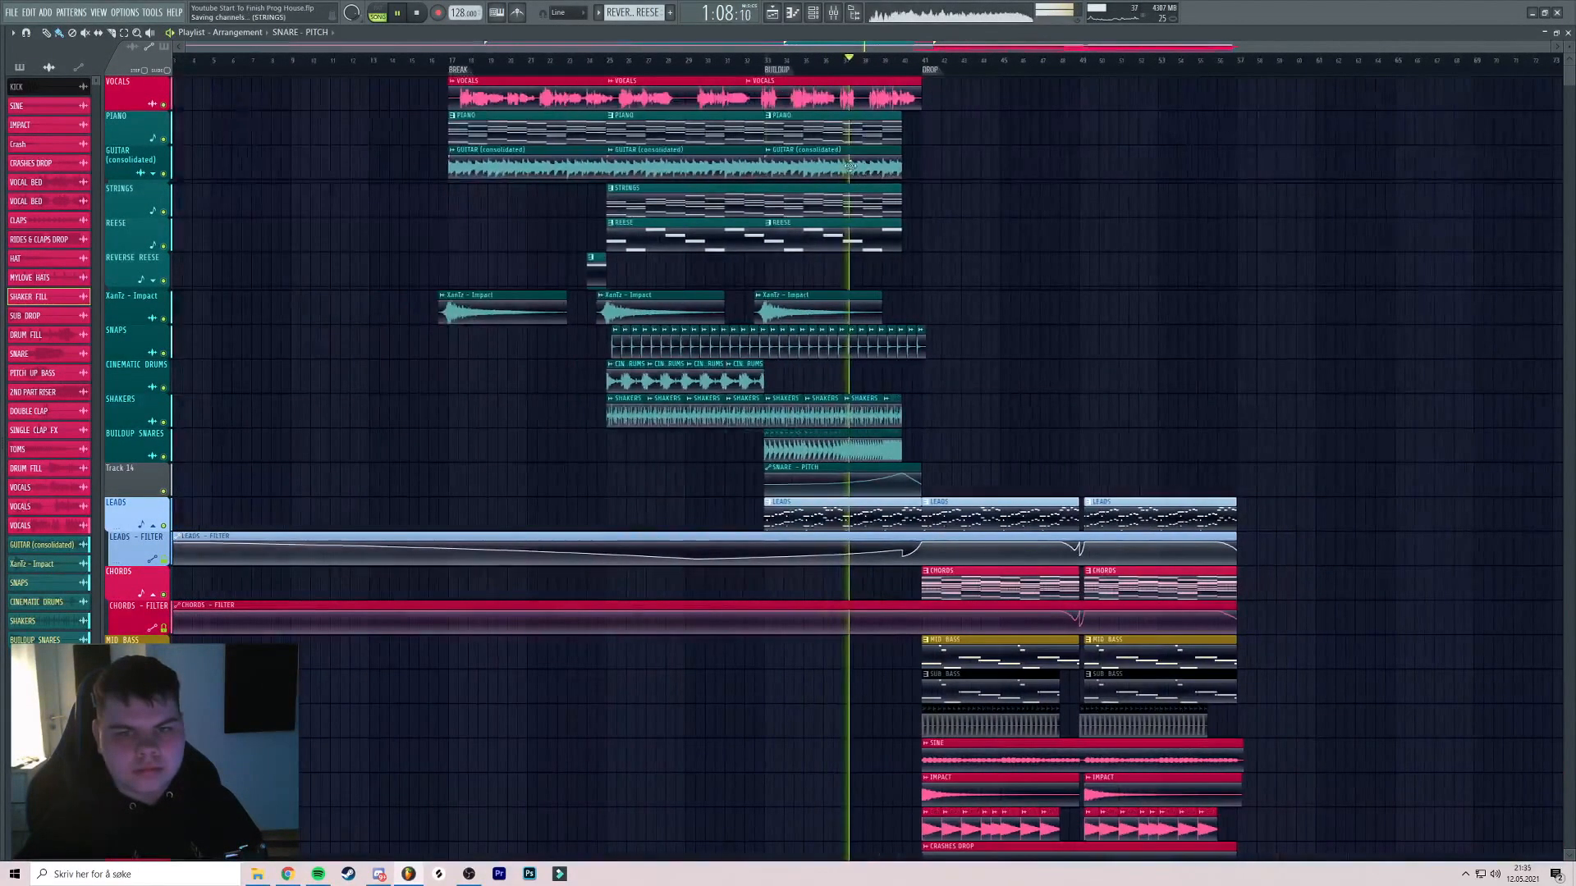
scroll(860, 165, "up", 4)
scroll(861, 165, "down", 3)
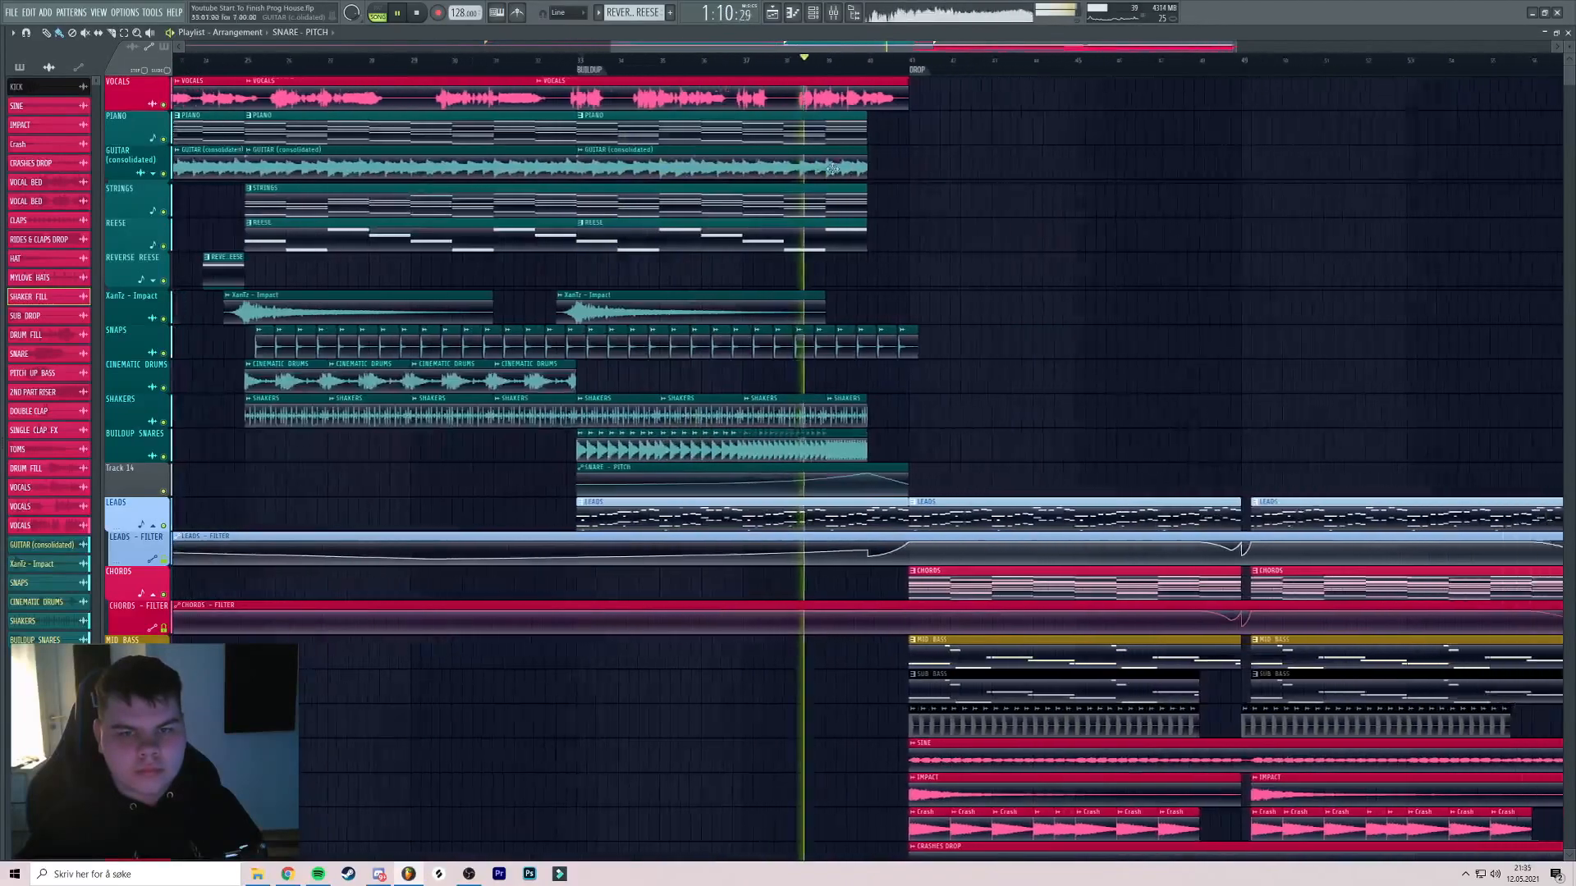
scroll(862, 165, "up", 1)
scroll(863, 165, "down", 2)
Save the project with Ctrl+S
key("ctrl+s")
scroll(863, 165, "up", 3)
scroll(848, 155, "down", 5)
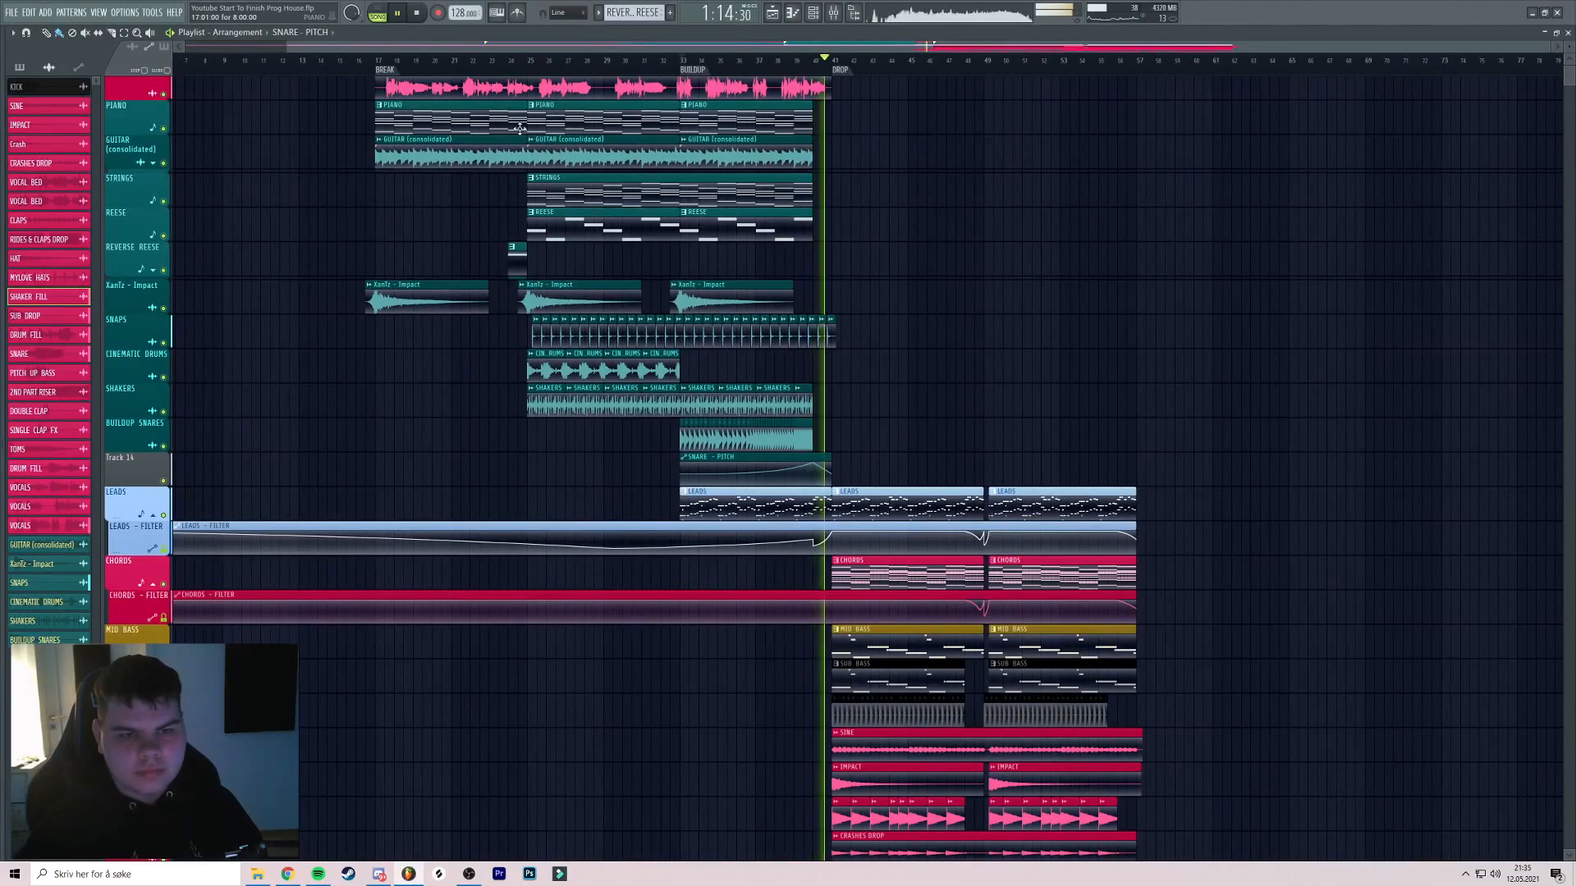
scroll(777, 165, "up", 5)
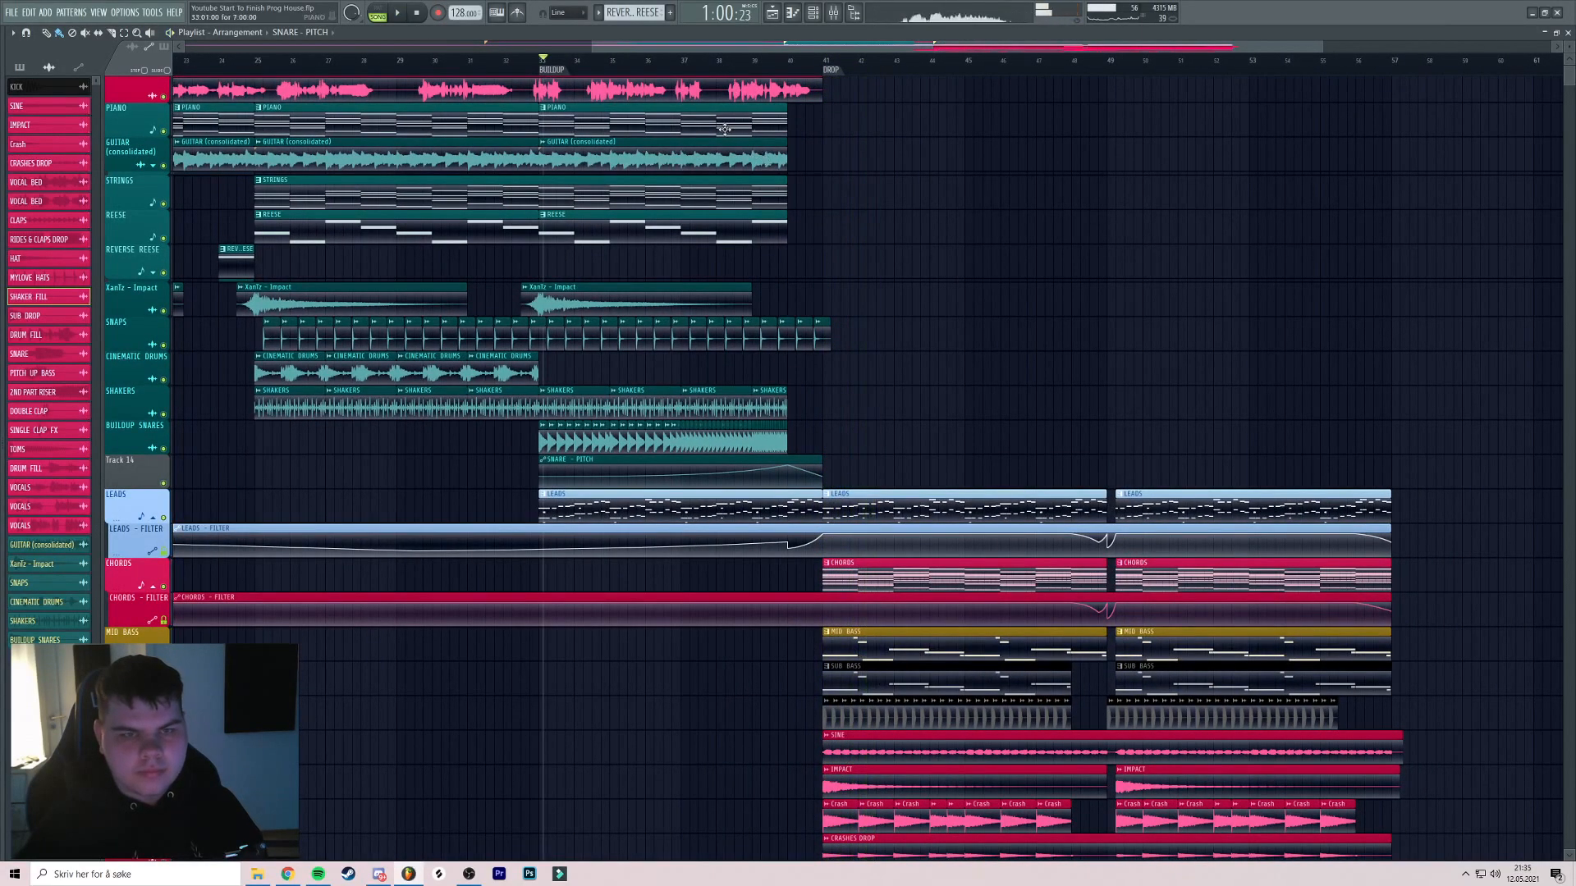
Copy the first break's PIANO and GUITAR clips to bar 57 and play the new section
left_click_drag(726, 130, 773, 138)
scroll(521, 175, "down", 5)
left_click_drag(521, 176, 643, 176)
left_click(375, 58)
left_click_drag(1064, 139, 805, 111)
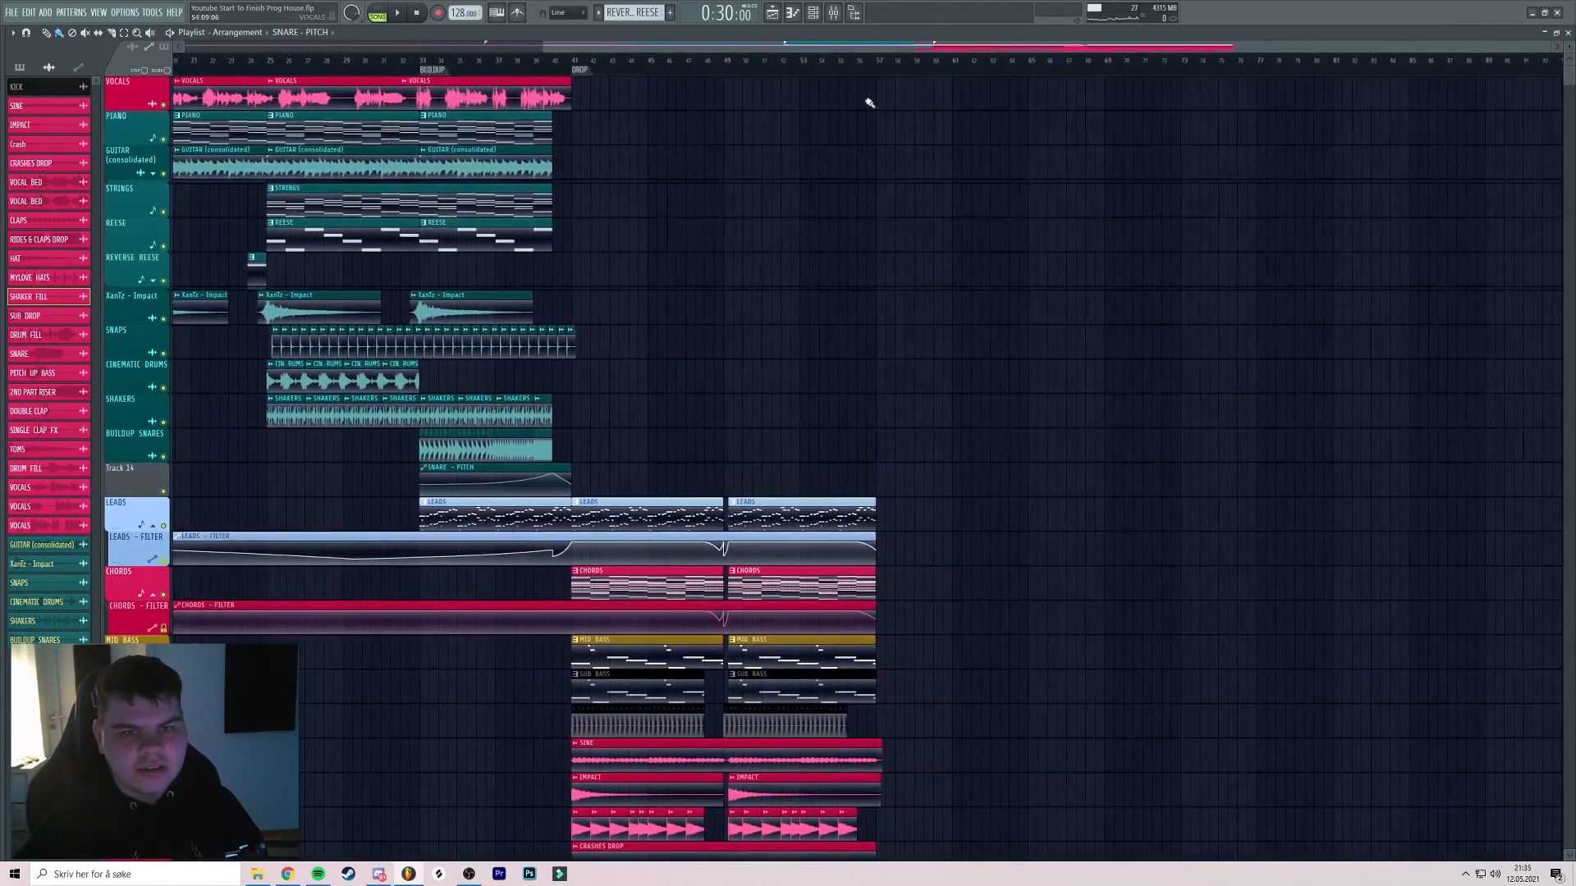
left_click_drag(607, 115, 789, 128)
left_click_drag(264, 111, 755, 168)
left_click(159, 175)
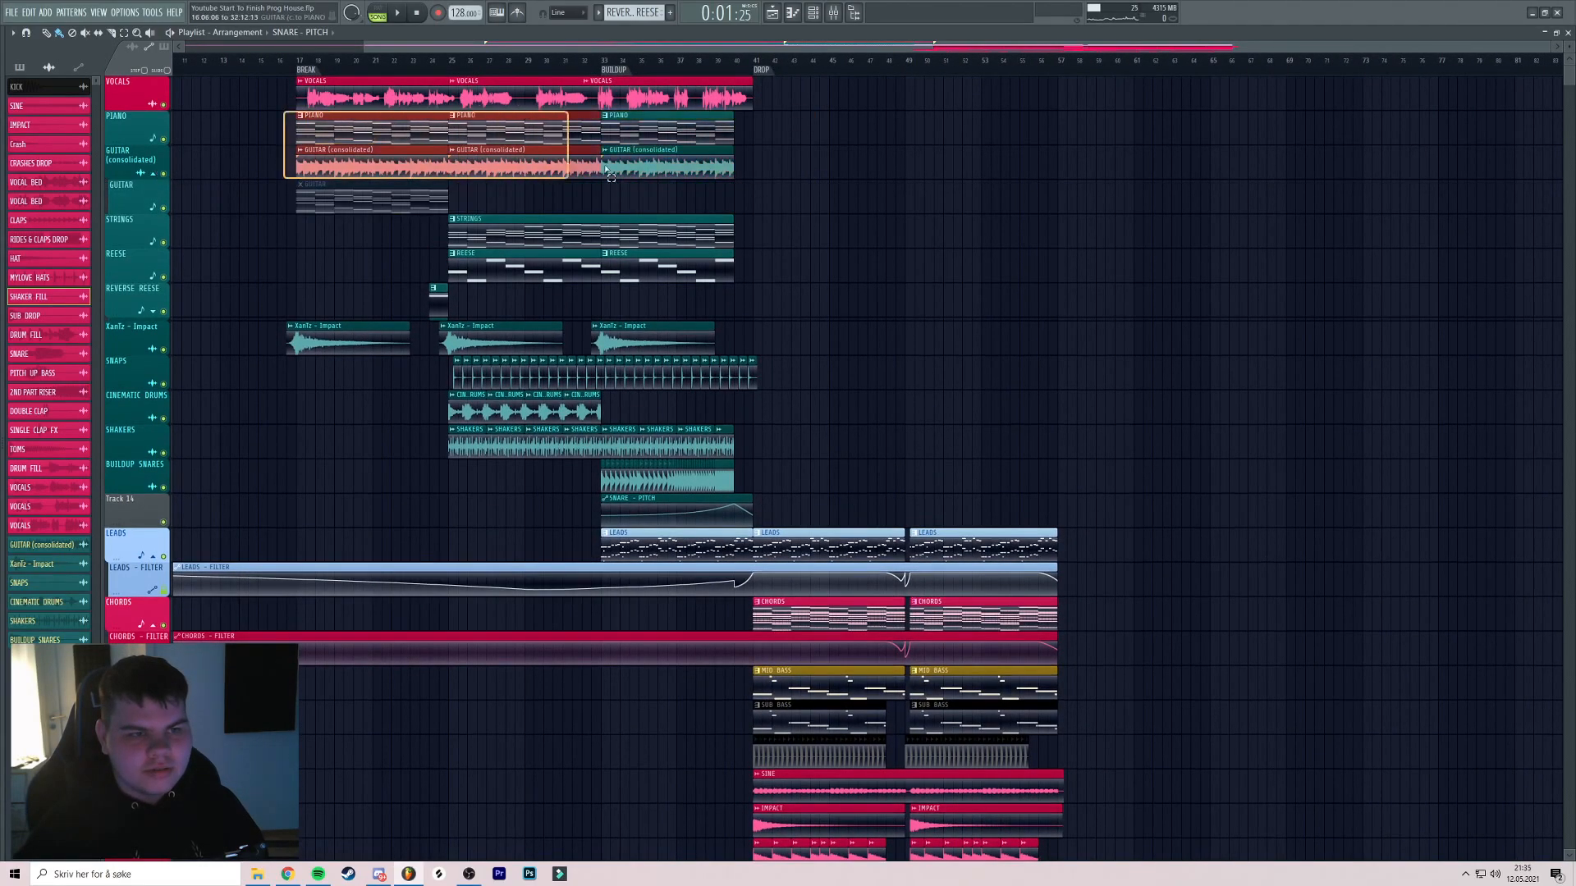
left_click_drag(339, 141, 1013, 200)
left_click(1059, 63)
key("space")
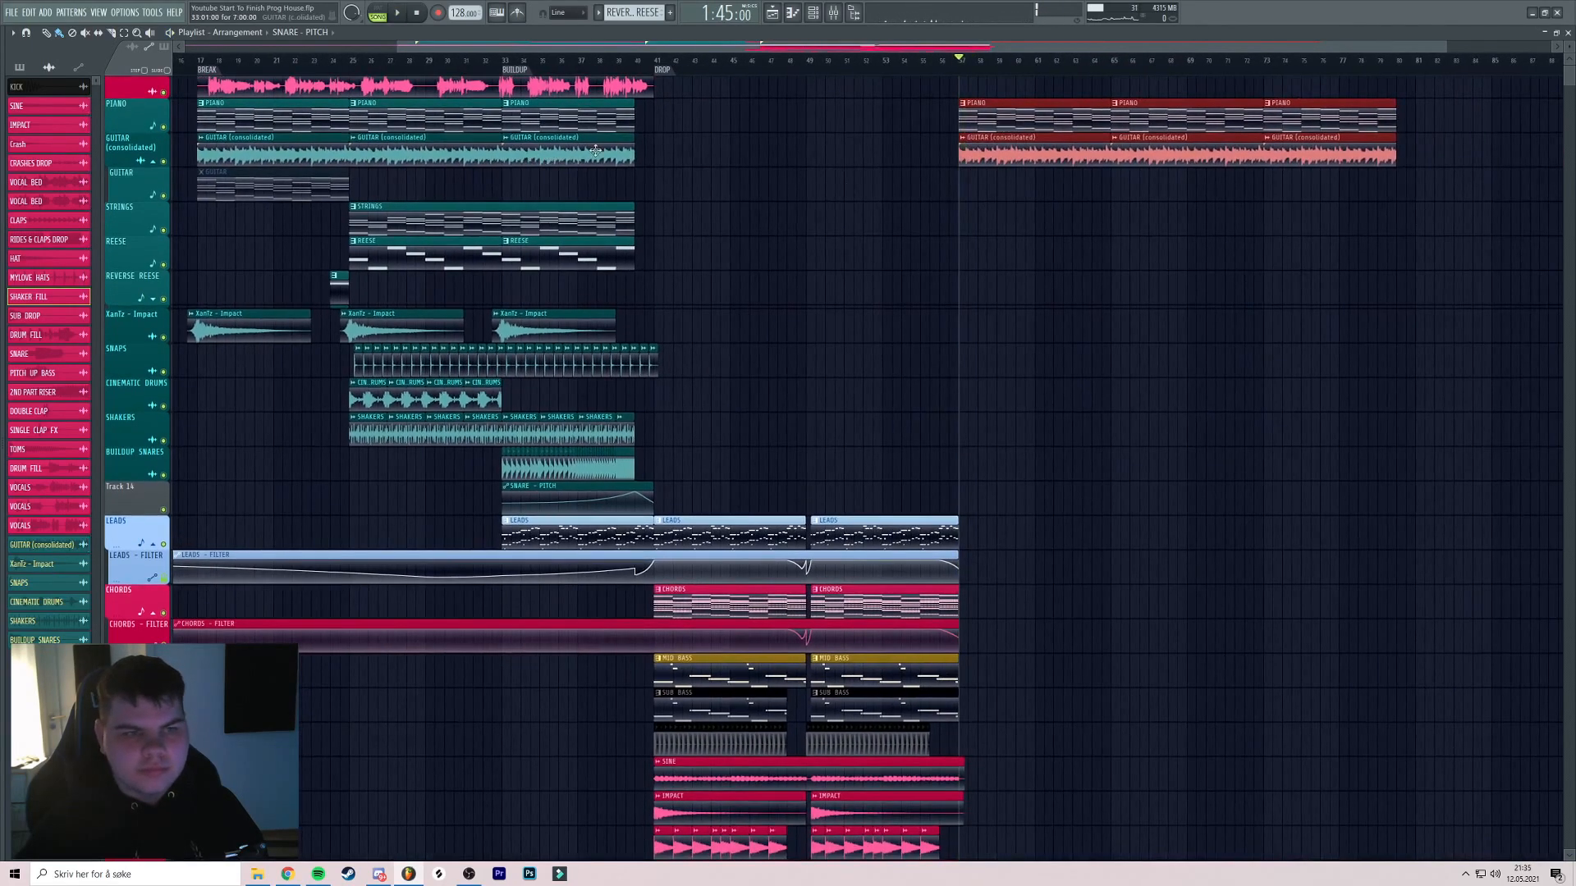
Copy the STRINGS clip into the second break and make STRINGS the active pattern
left_click_drag(584, 150, 638, 162)
left_click_drag(432, 231, 1210, 233)
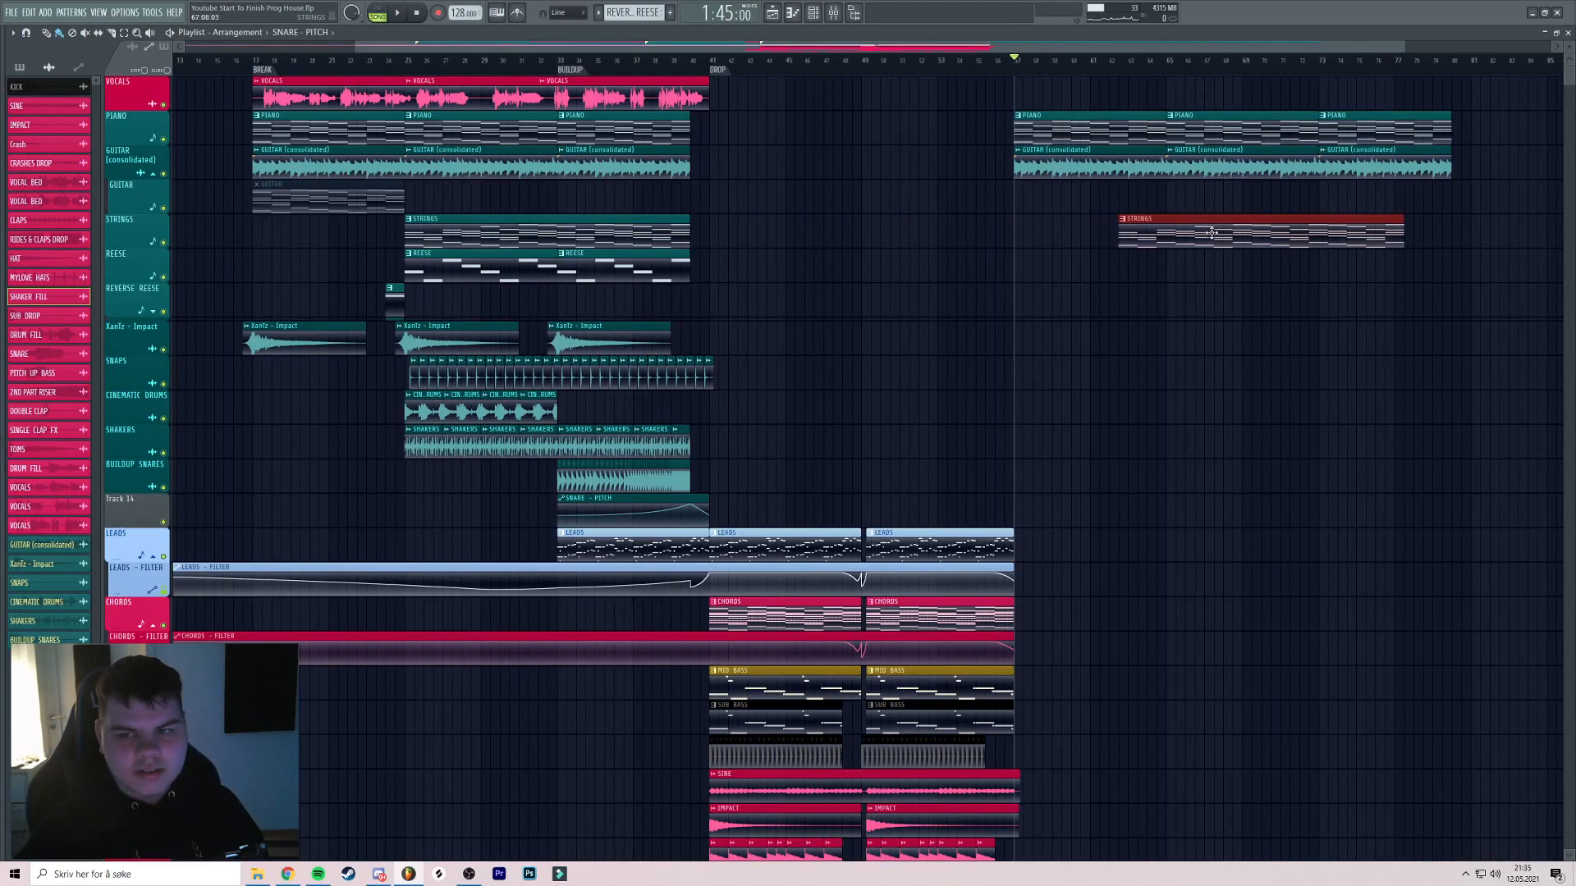
left_click(1104, 280, "ctrl")
left_click_drag(1047, 264, 870, 253)
scroll(1140, 243, "up", 2)
mouse_move(1141, 243)
left_mouse_down()
mouse_move(903, 237)
mouse_move(880, 268)
mouse_move(460, 294)
left_mouse_up()
left_click(792, 234)
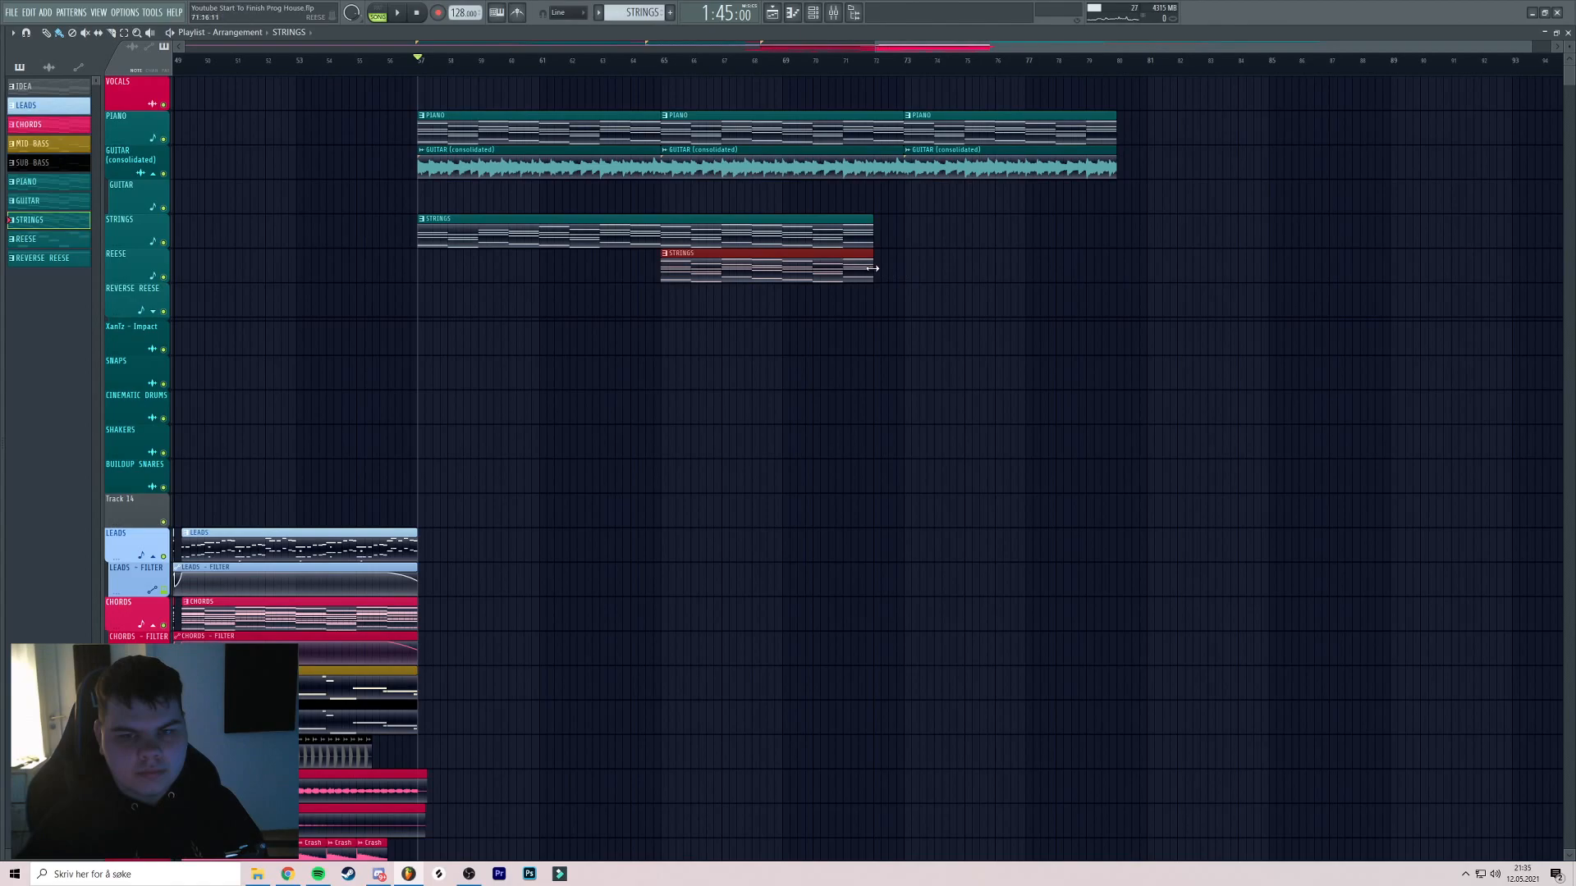
Move the second STRINGS clip onto the STRINGS track and extend the guitar clip by one bar
left_click_drag(807, 259, 1057, 224)
left_click(893, 61)
scroll(938, 119, "up", 1)
scroll(938, 123, "down", 1)
scroll(1070, 151, "up", 6)
scroll(1075, 153, "down", 3)
left_click_drag(1017, 158, 1058, 125)
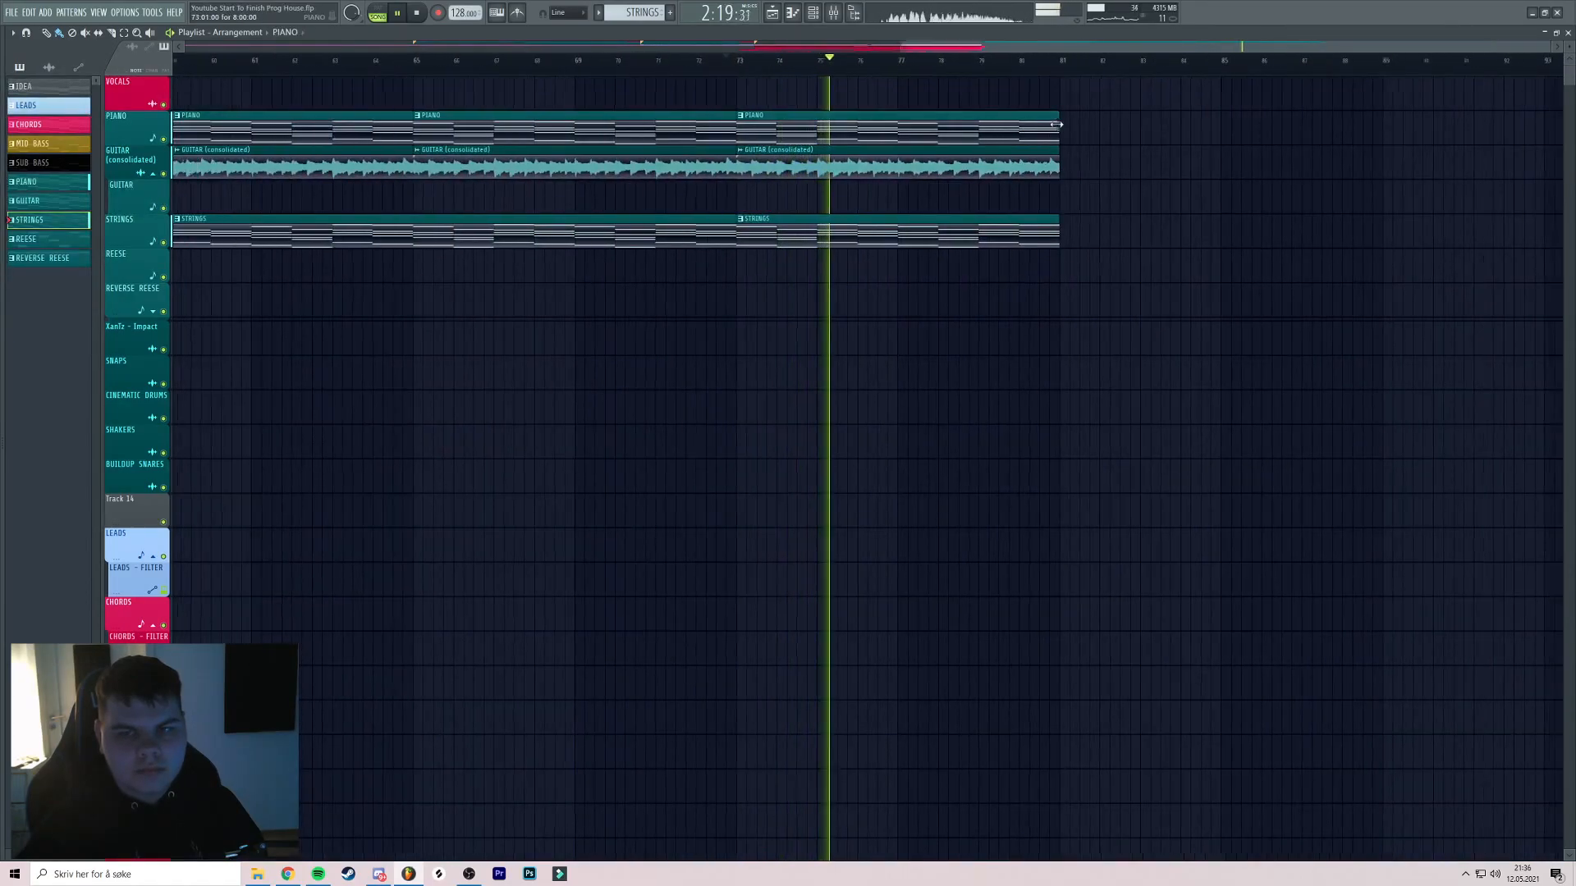
scroll(824, 167, "down", 4)
left_click_drag(824, 166, 1059, 74)
key("space")
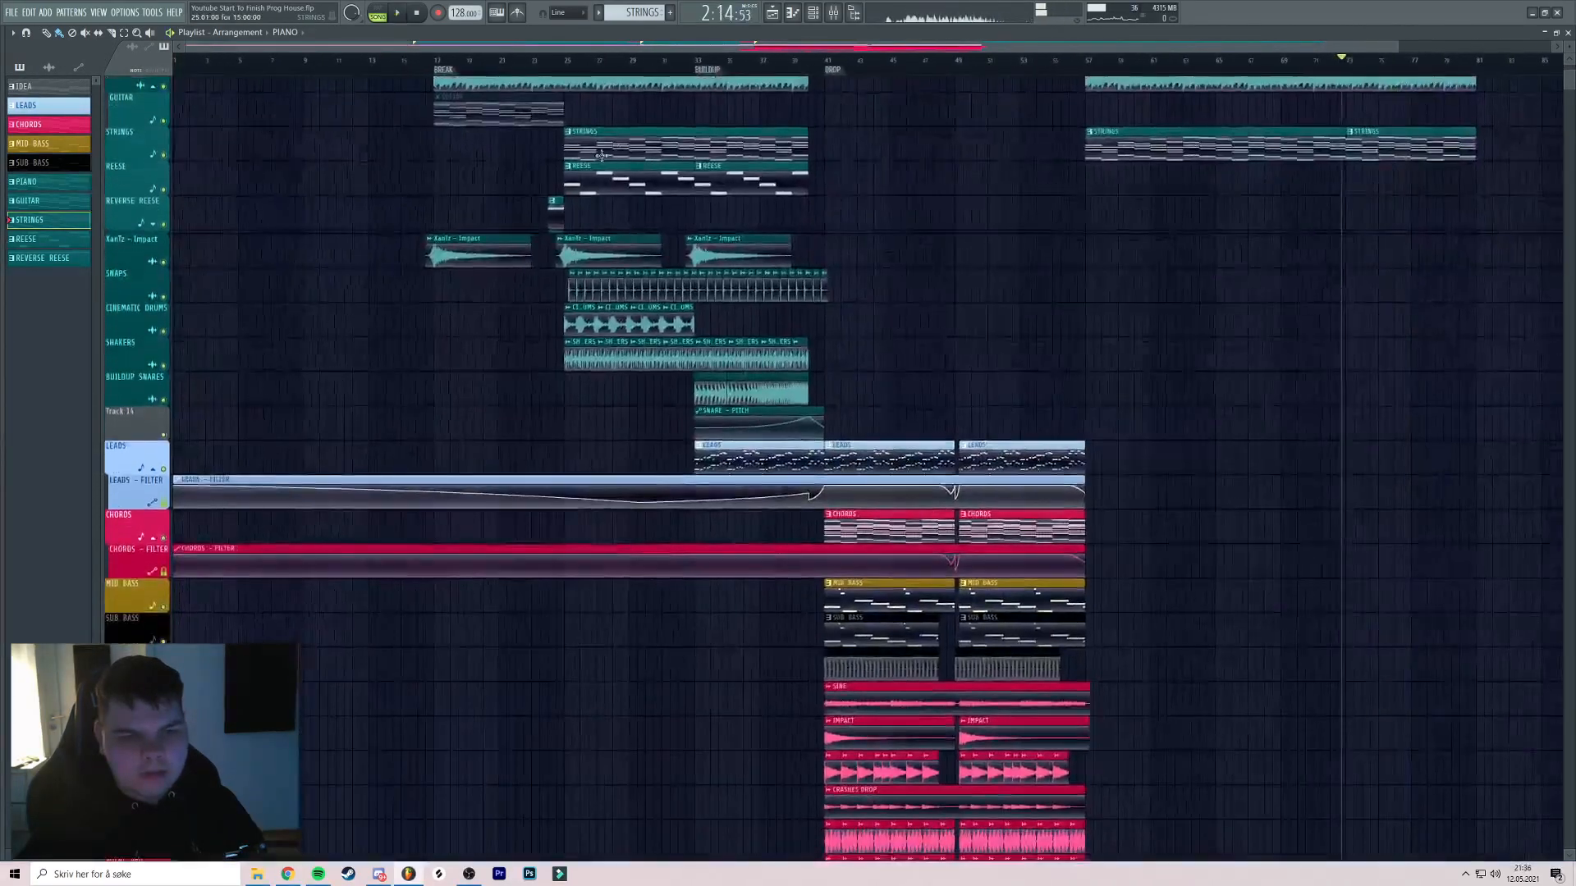
Copy the three Impact clips from bar 24 into the second break
left_click(556, 65)
scroll(605, 148, "up", 3)
left_click_drag(624, 156, 711, 211)
scroll(710, 211, "down", 4)
left_click_drag(413, 302, 581, 315)
left_click_drag(682, 305, 1228, 320)
Audition the second break around bars 56–57, deselect the Impact clips, and save the project
key("space")
left_click(983, 60)
scroll(985, 99, "up", 4)
left_click_drag(997, 115, 893, 106)
left_click(852, 60)
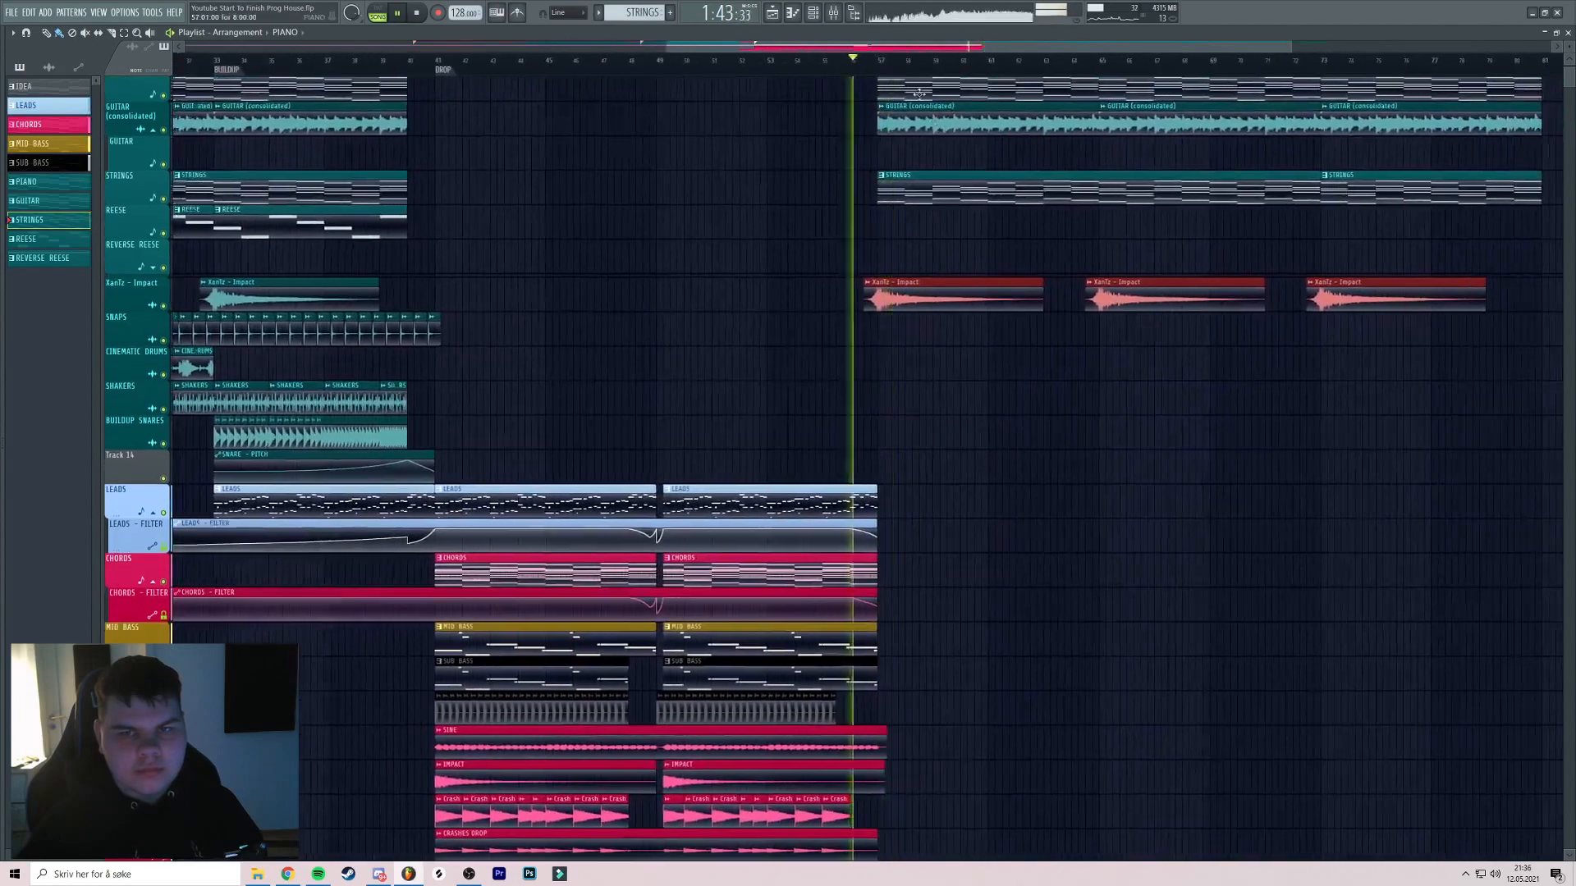
scroll(914, 90, "up", 4)
left_click_drag(985, 147, 915, 158)
left_click(914, 247, "ctrl")
key("ctrl+s")
Copy the two REESE clips into the second break
left_click_drag(897, 246, 834, 263)
scroll(834, 263, "down", 3)
left_click_drag(977, 253, 866, 272)
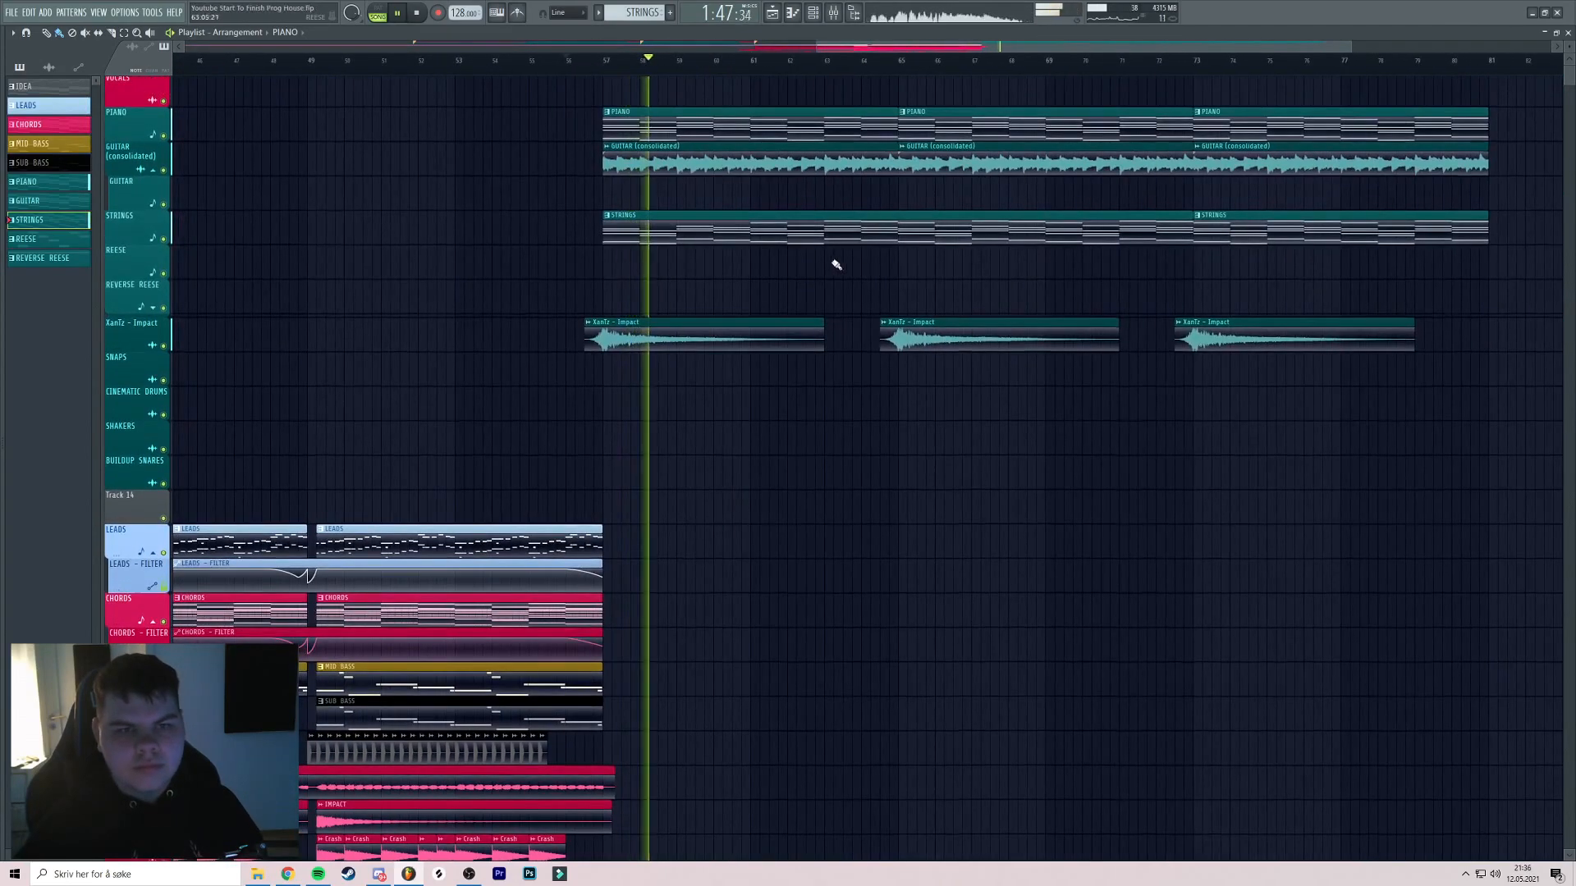
scroll(911, 268, "down", 3)
left_click(872, 62)
scroll(863, 131, "down", 4)
scroll(705, 236, "up", 3)
key("space")
left_click_drag(466, 269, 1123, 279)
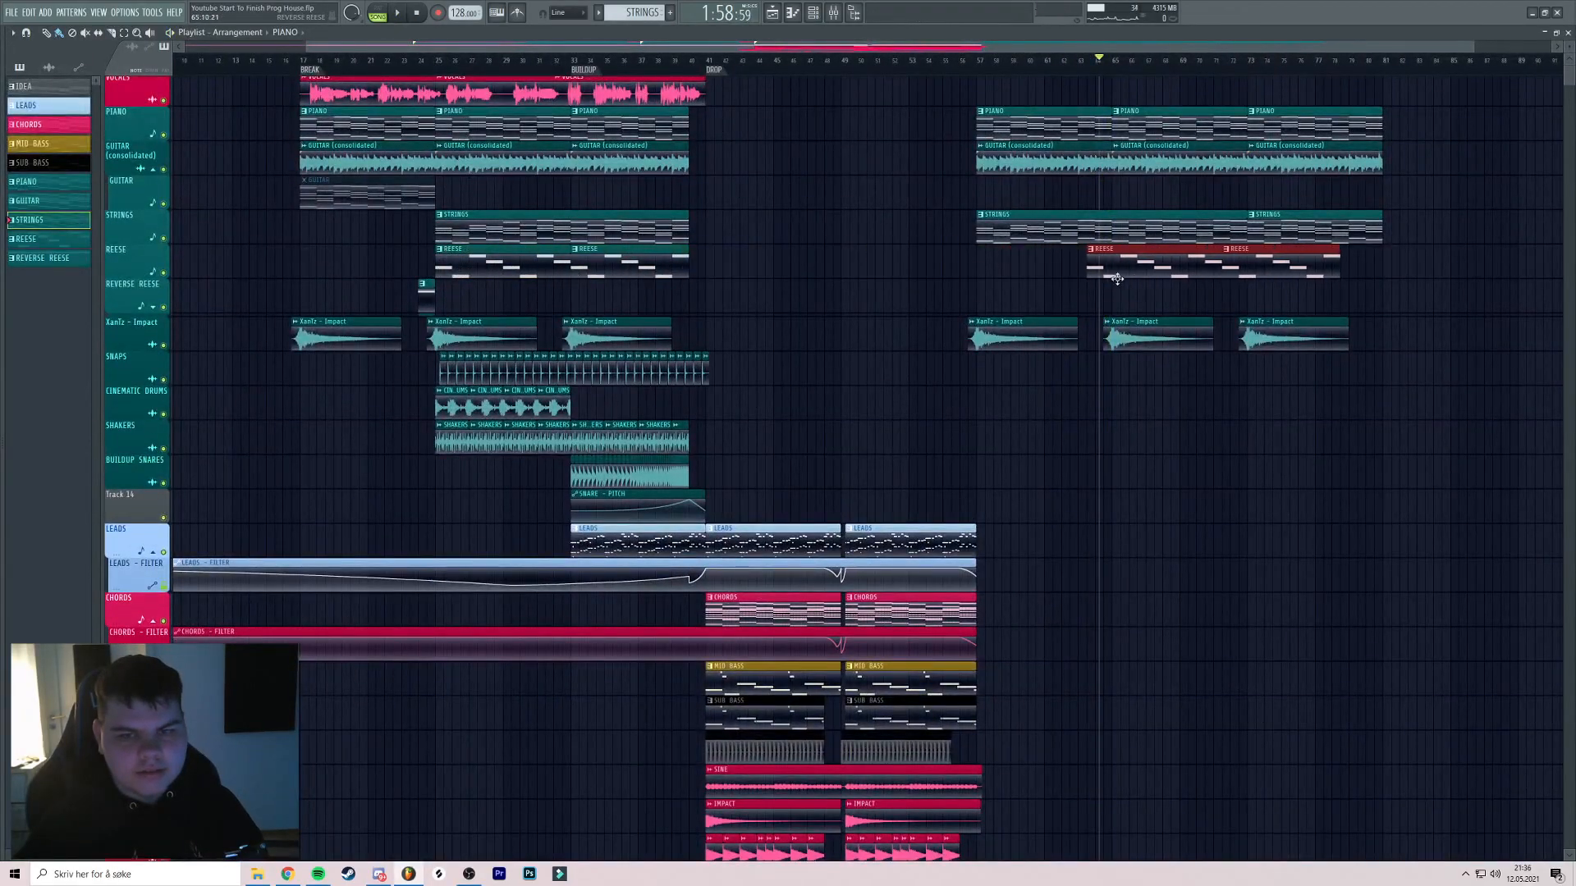
Audition from before the second break and from bar 25, then expand the REESE - VOLUME automation lane
scroll(1118, 285, "right", 3)
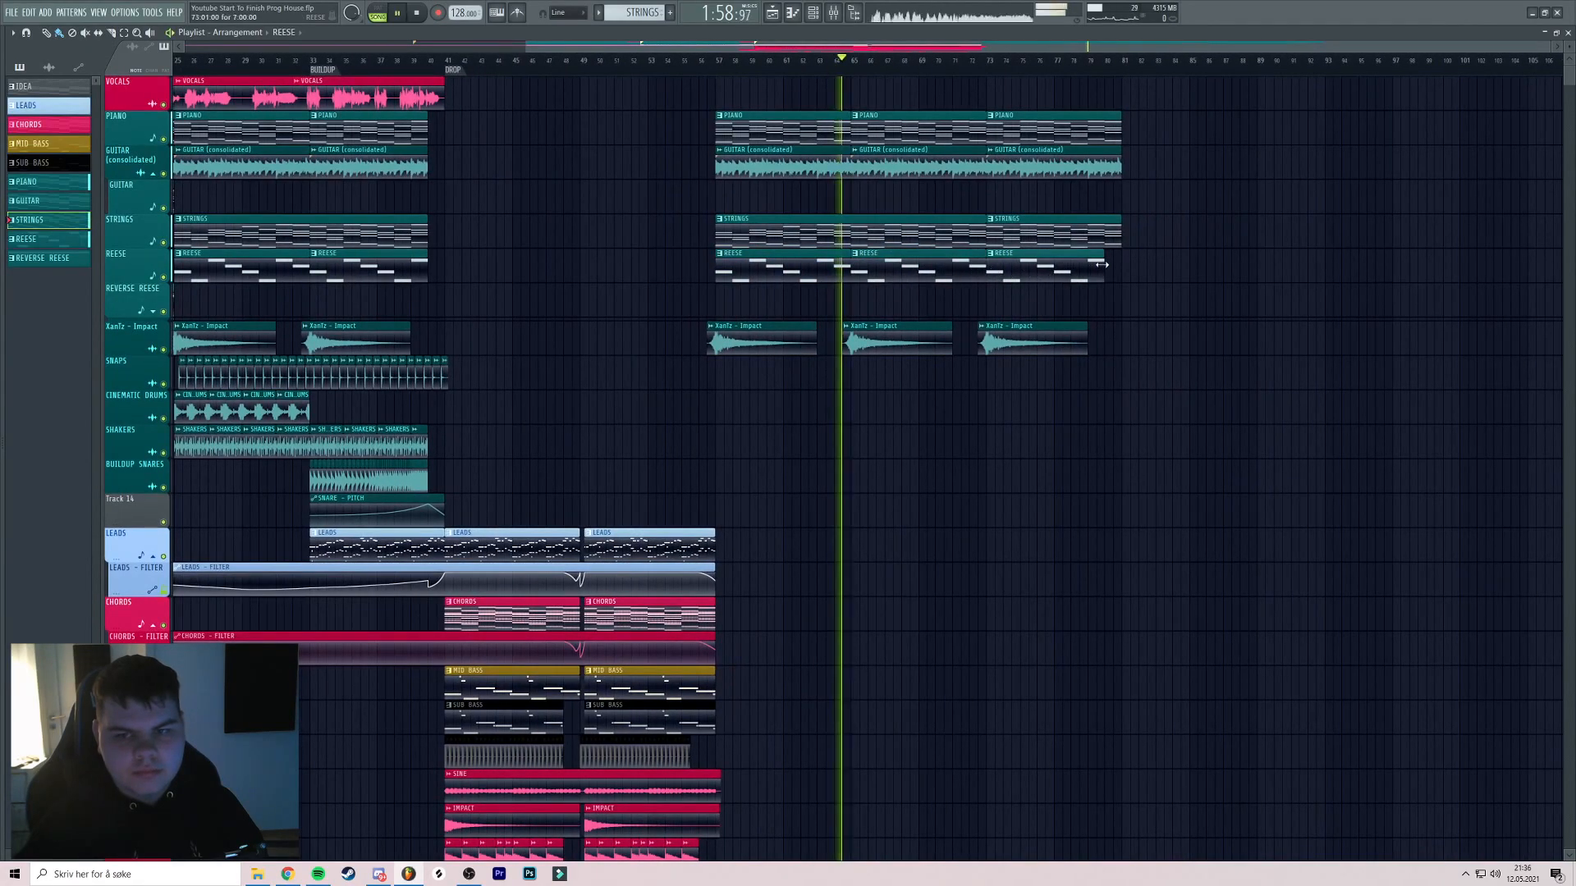
scroll(1006, 214, "left", 3)
left_click(844, 60)
scroll(844, 148, "up", 3)
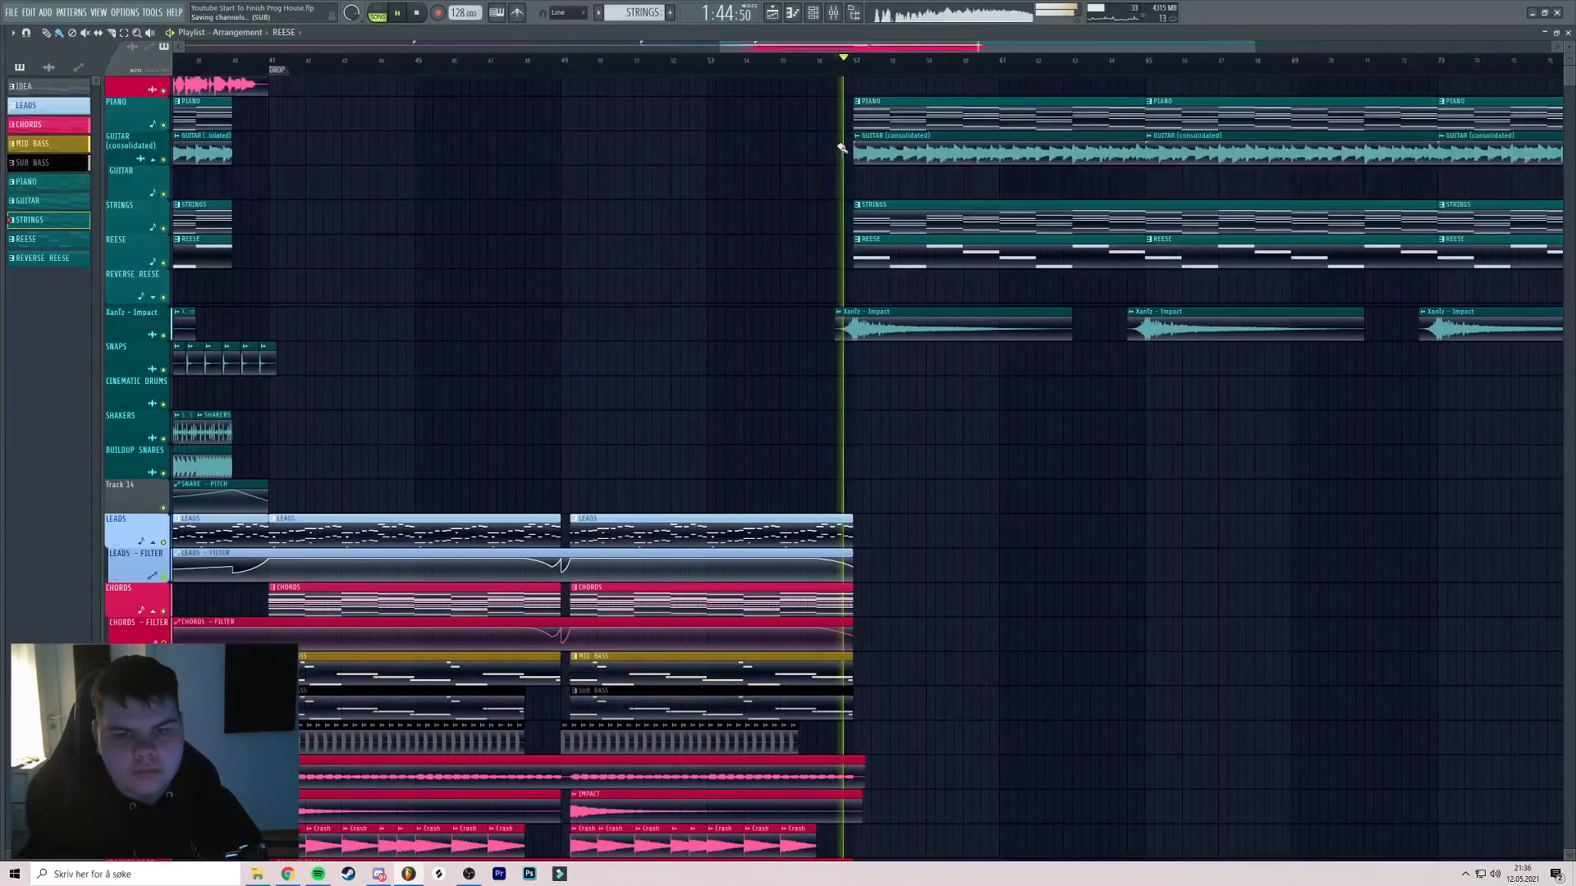
scroll(974, 155, "left", 1)
scroll(974, 156, "down", 2)
scroll(957, 165, "left", 1)
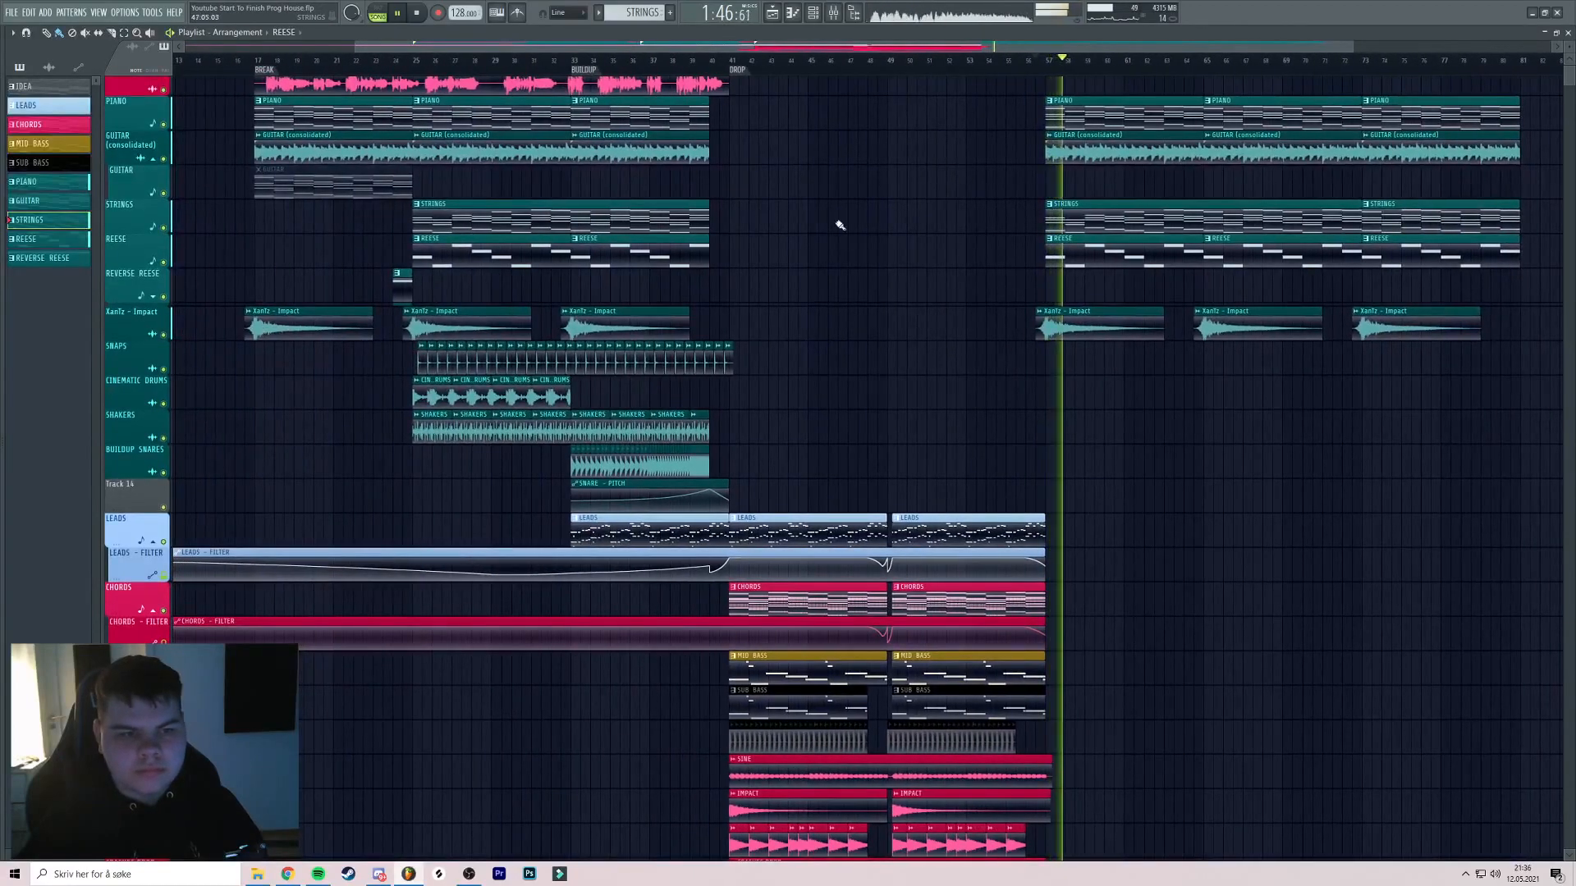
scroll(776, 236, "left", 1)
scroll(776, 237, "left", 1)
left_click(523, 60)
scroll(678, 255, "down", 2)
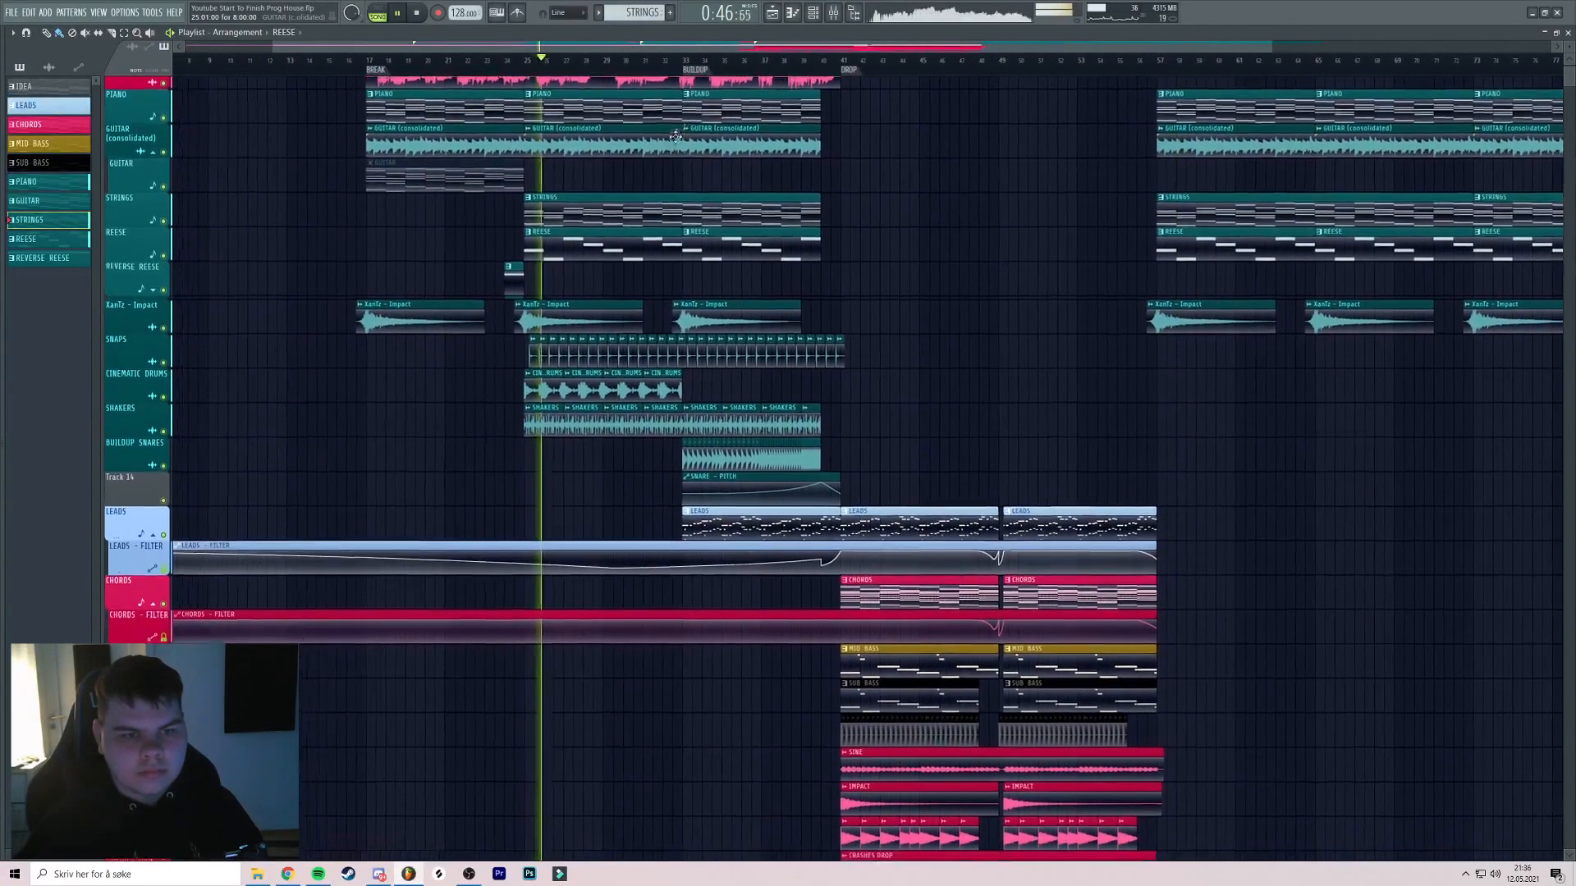
scroll(686, 163, "up", 2)
scroll(687, 164, "right", 1)
key("space")
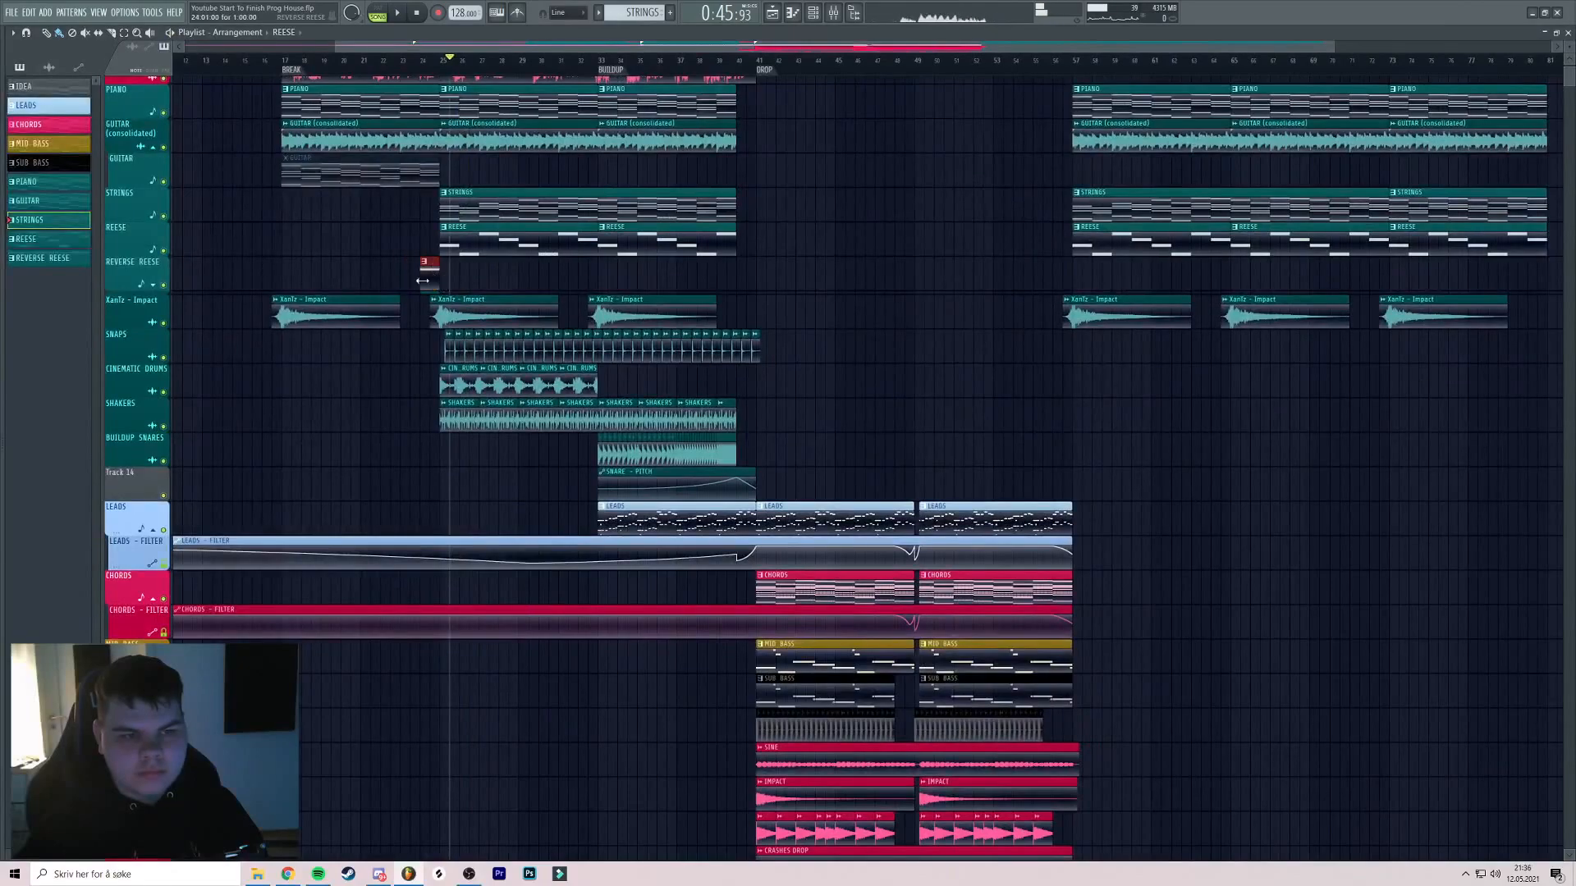
left_click(161, 284)
Copy the Reverse Reese riser and its volume automation to just before bar 57, save, and collapse the lane
left_click_drag(367, 275, 461, 330)
key("space")
left_click(1054, 62)
scroll(1062, 151, "up", 3)
scroll(968, 168, "right", 1)
scroll(969, 169, "up", 1)
left_click(887, 188, "ctrl")
key("ctrl+s")
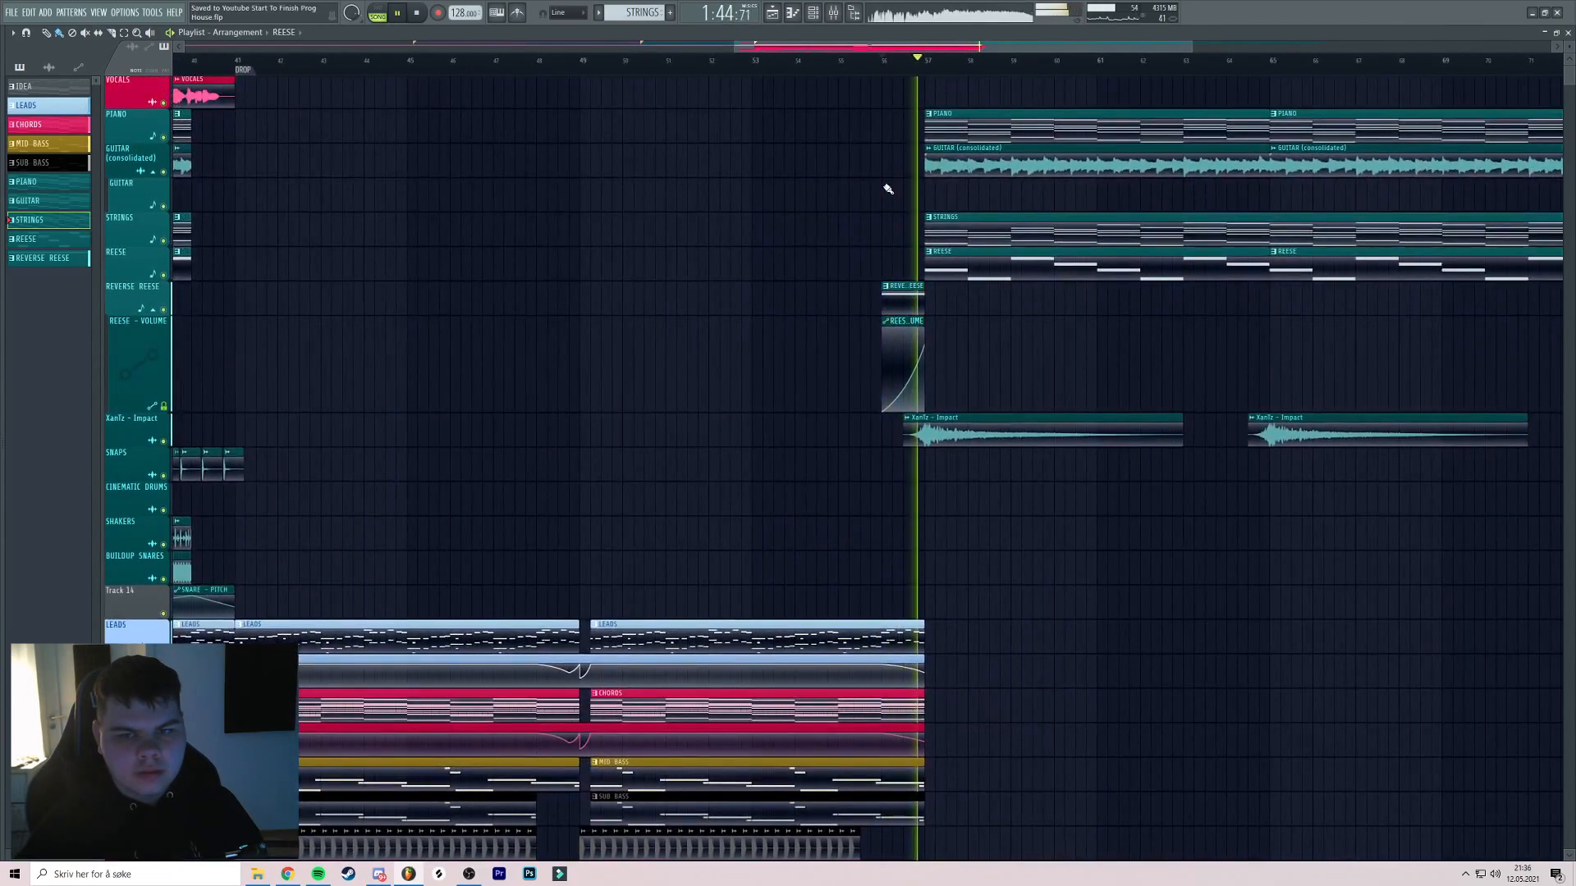
scroll(903, 185, "down", 4)
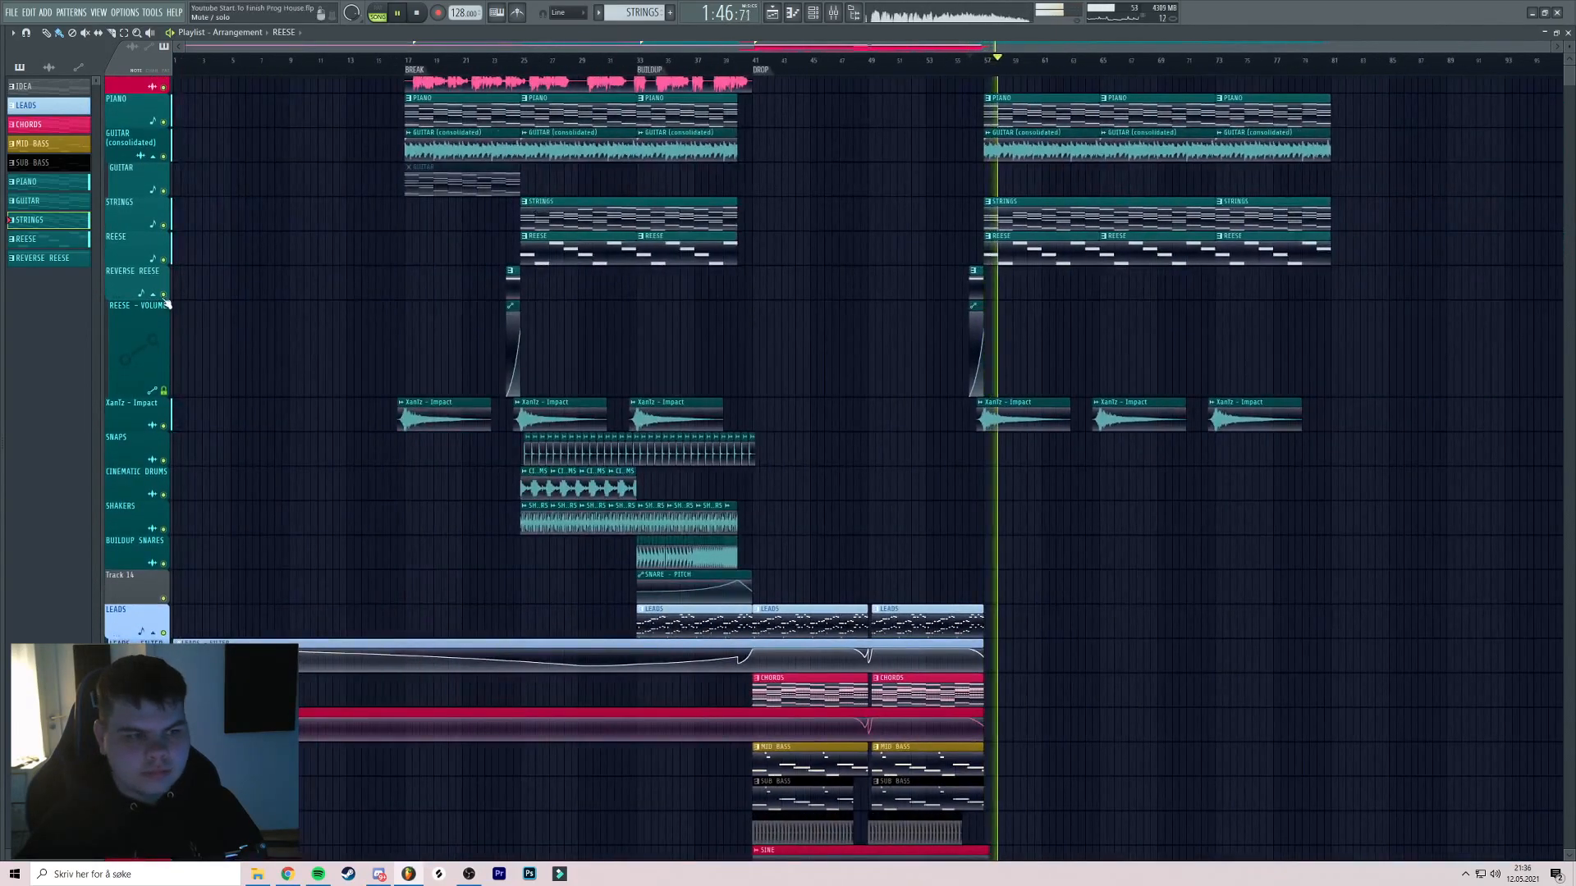
left_click(153, 295)
key("space")
Copy the Cinematic Drums clips into the second break and add a BREAK marker at bar 57
left_click_drag(653, 395, 551, 362)
left_click_drag(714, 326, 479, 367)
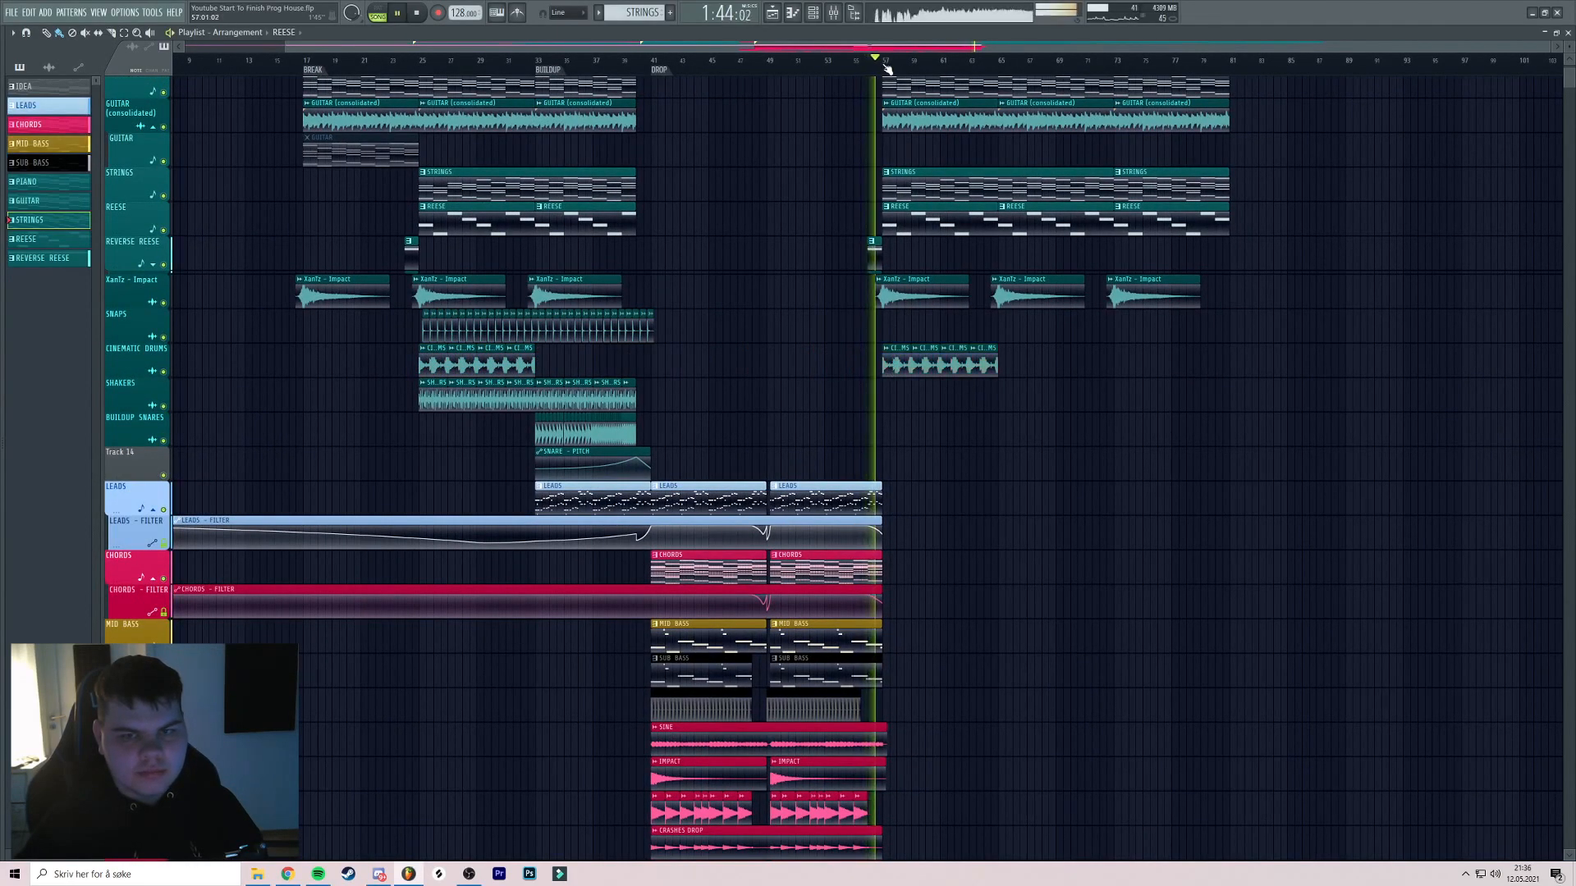
scroll(887, 70, "up", 3)
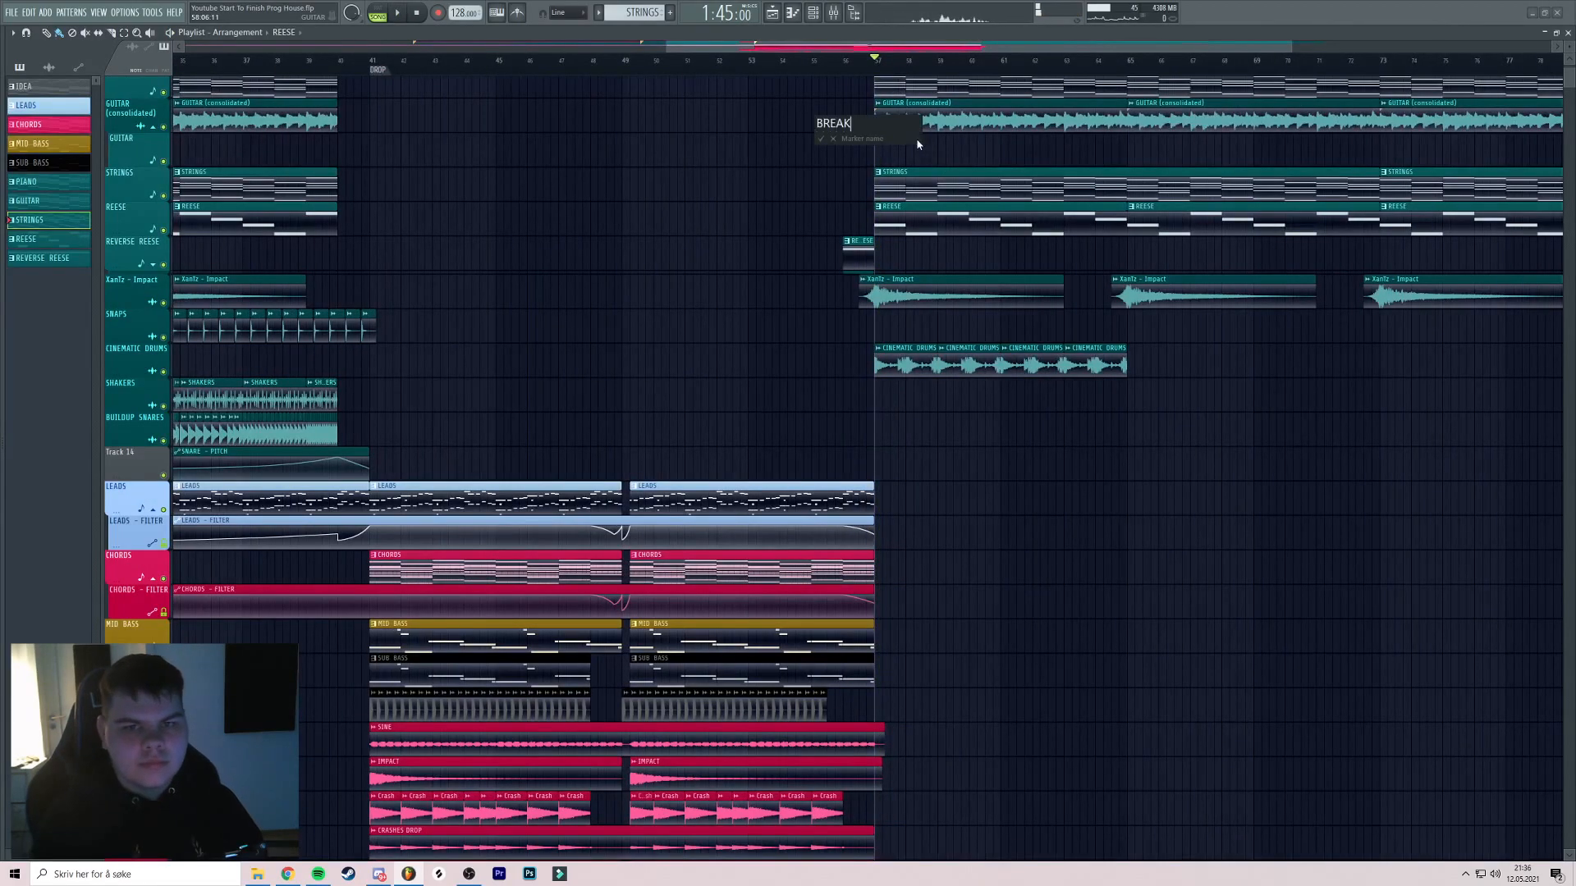
scroll(968, 172, "down", 3)
left_click_drag(980, 194, 860, 142)
key("space")
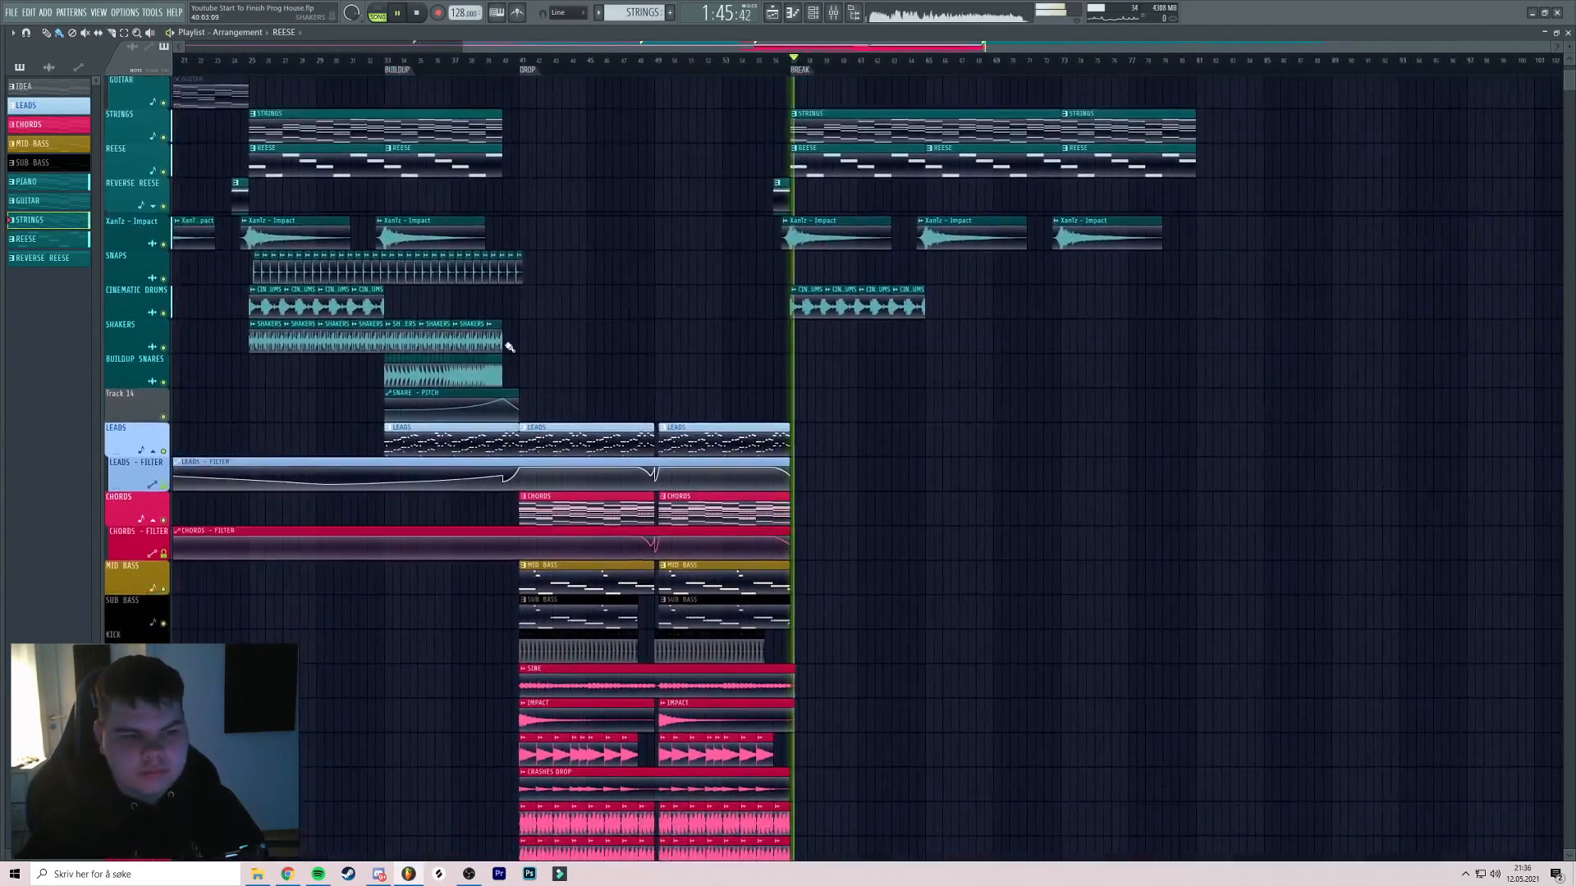
Copy the SNAPS clips from the first section into the second break and adjust their position
left_click_drag(739, 260, 834, 243)
scroll(833, 244, "up", 2)
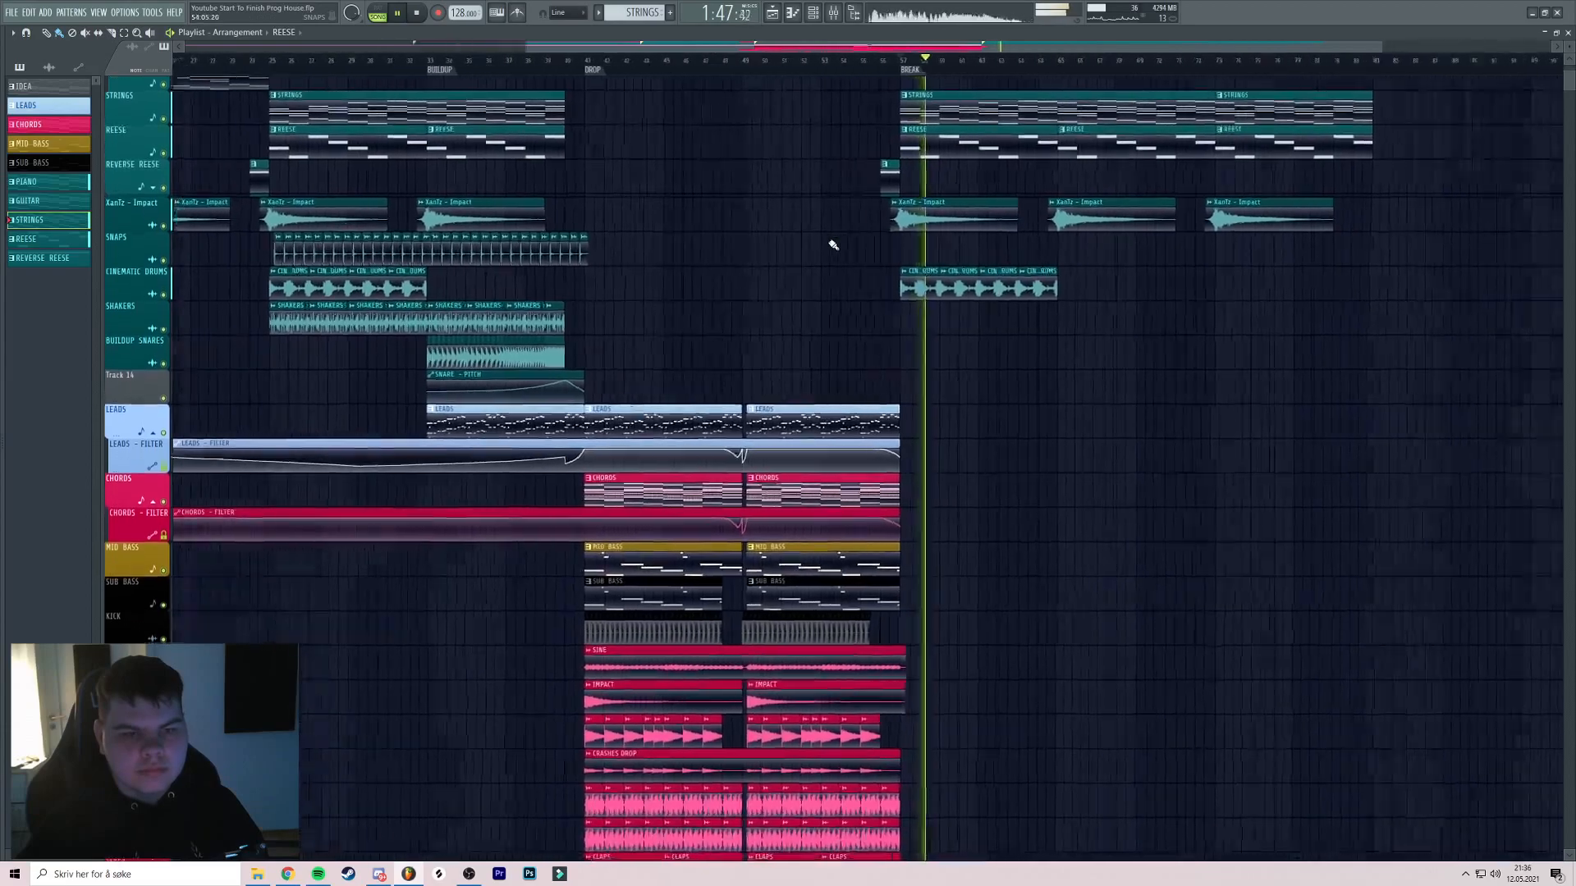
scroll(788, 246, "down", 3)
left_click_drag(498, 253, 1342, 275)
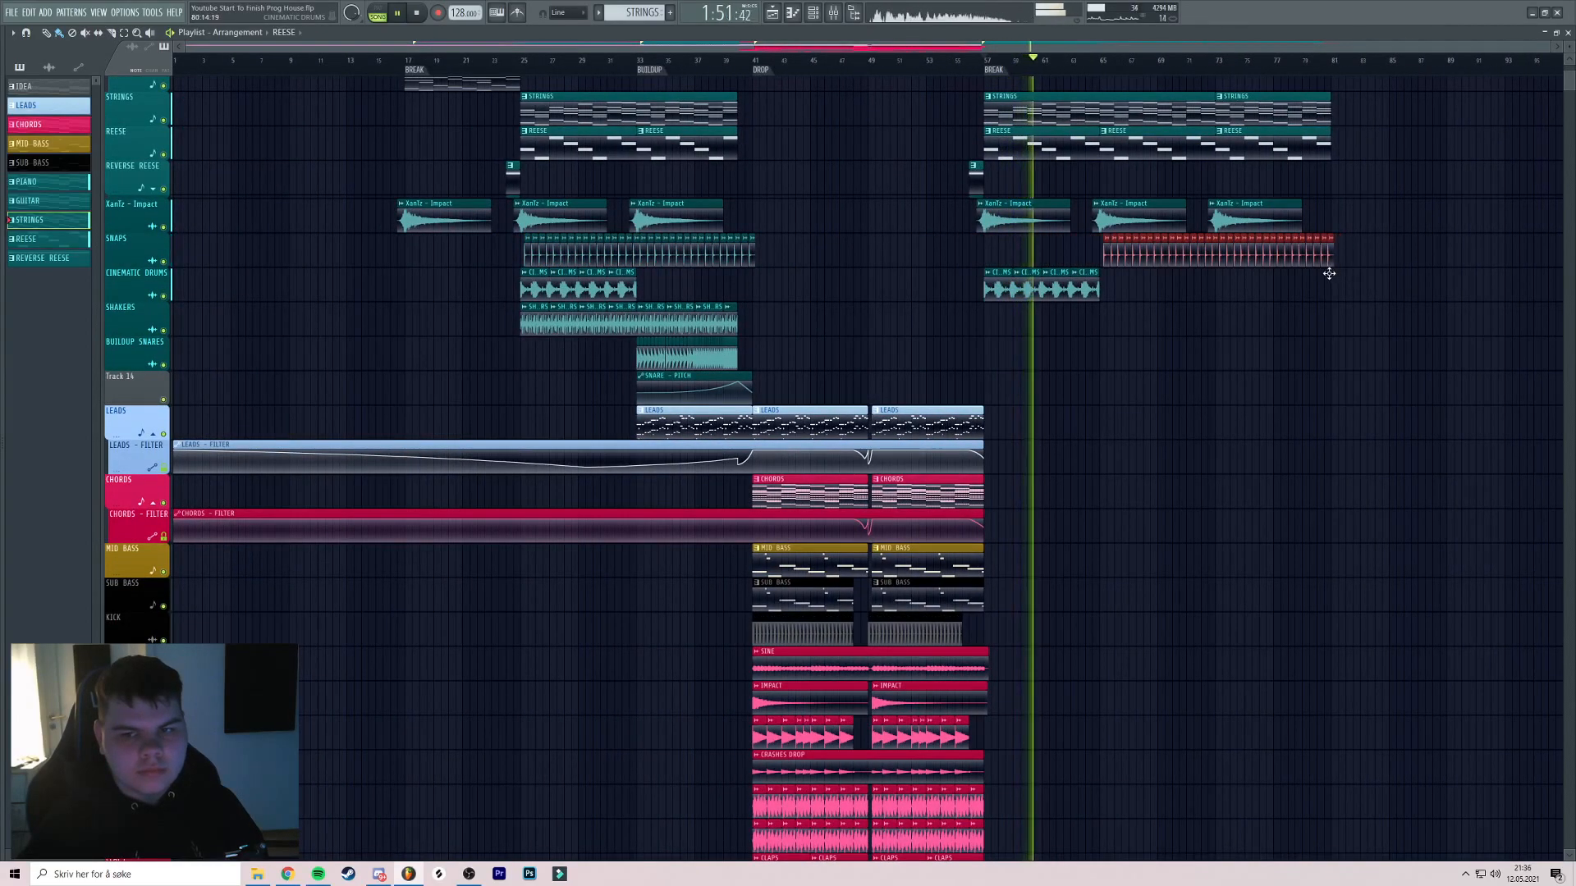
scroll(1259, 265, "up", 3)
left_click_drag(974, 251, 835, 254)
scroll(707, 244, "up", 5)
key("space")
key("space")
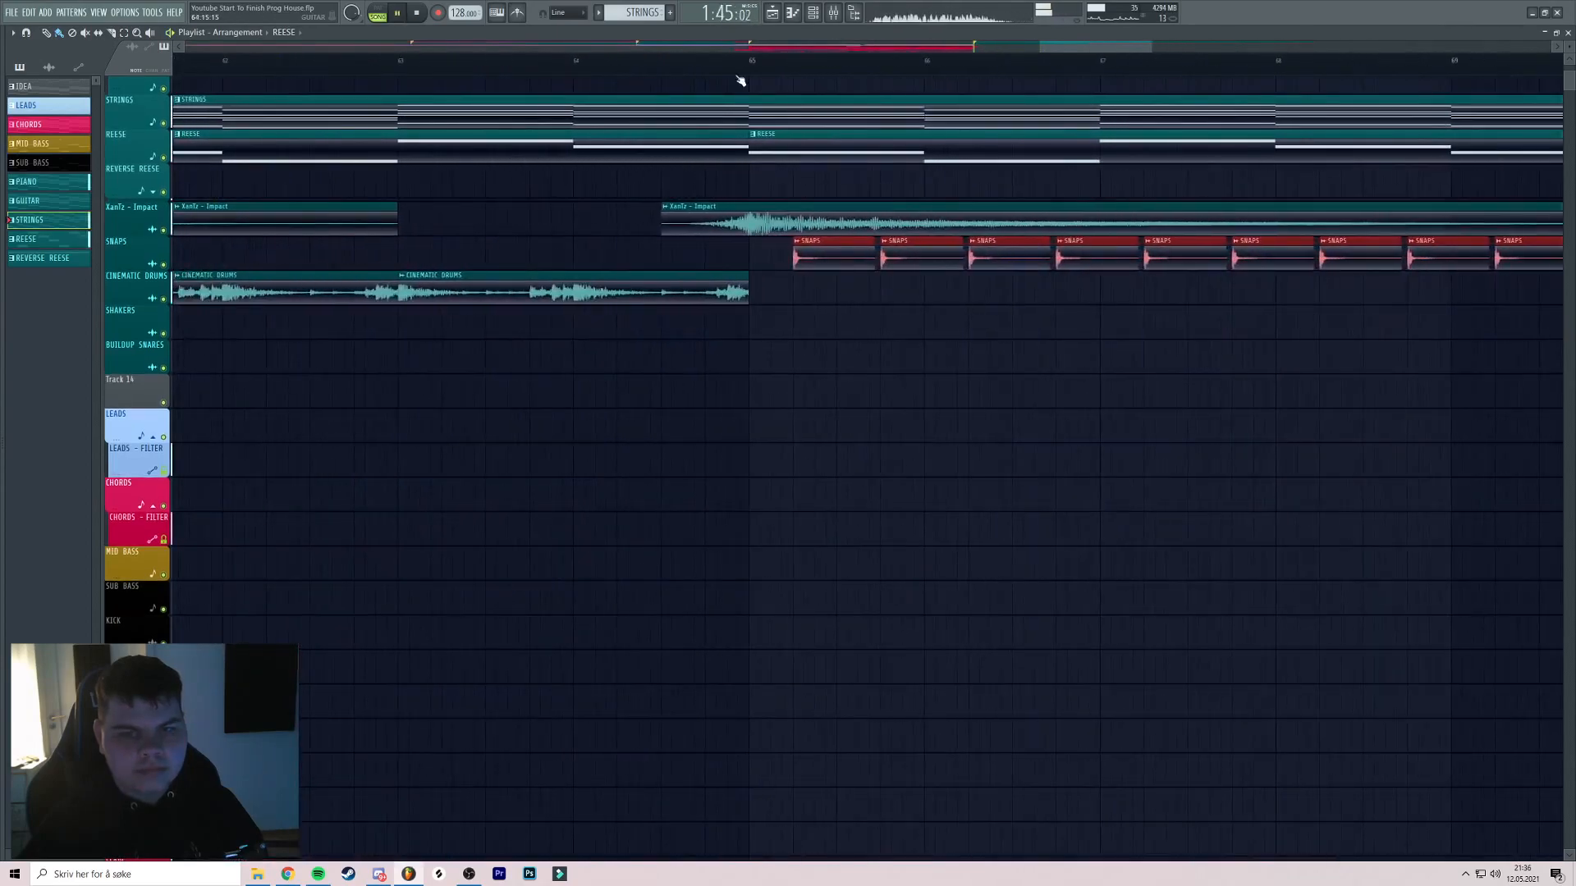
left_click(745, 63)
scroll(809, 115, "up", 2)
scroll(804, 179, "down", 6)
left_click(804, 183, "ctrl")
key("space")
Move the Cinematic Drums clips to start at bar 65 and audition the second break
mouse_move(823, 308)
left_mouse_down()
mouse_move(471, 283)
mouse_move(823, 292)
mouse_move(807, 289)
left_mouse_up()
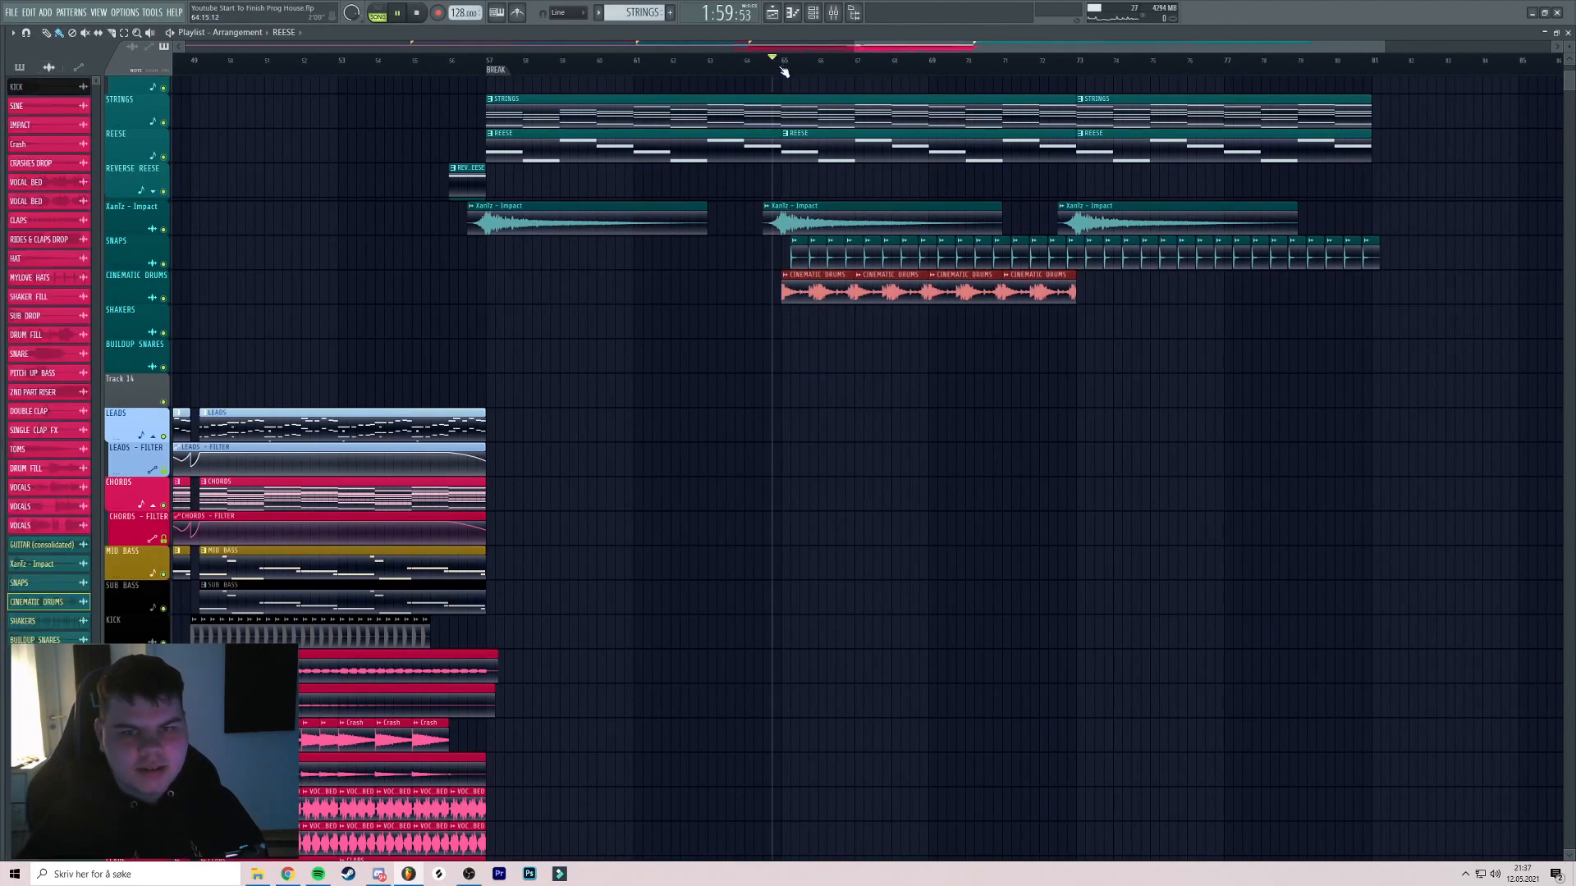
key("space")
scroll(820, 183, "up", 3)
left_click(815, 190, "ctrl")
scroll(813, 193, "down", 3)
left_click_drag(845, 212, 792, 212)
scroll(793, 205, "down", 3)
key("space")
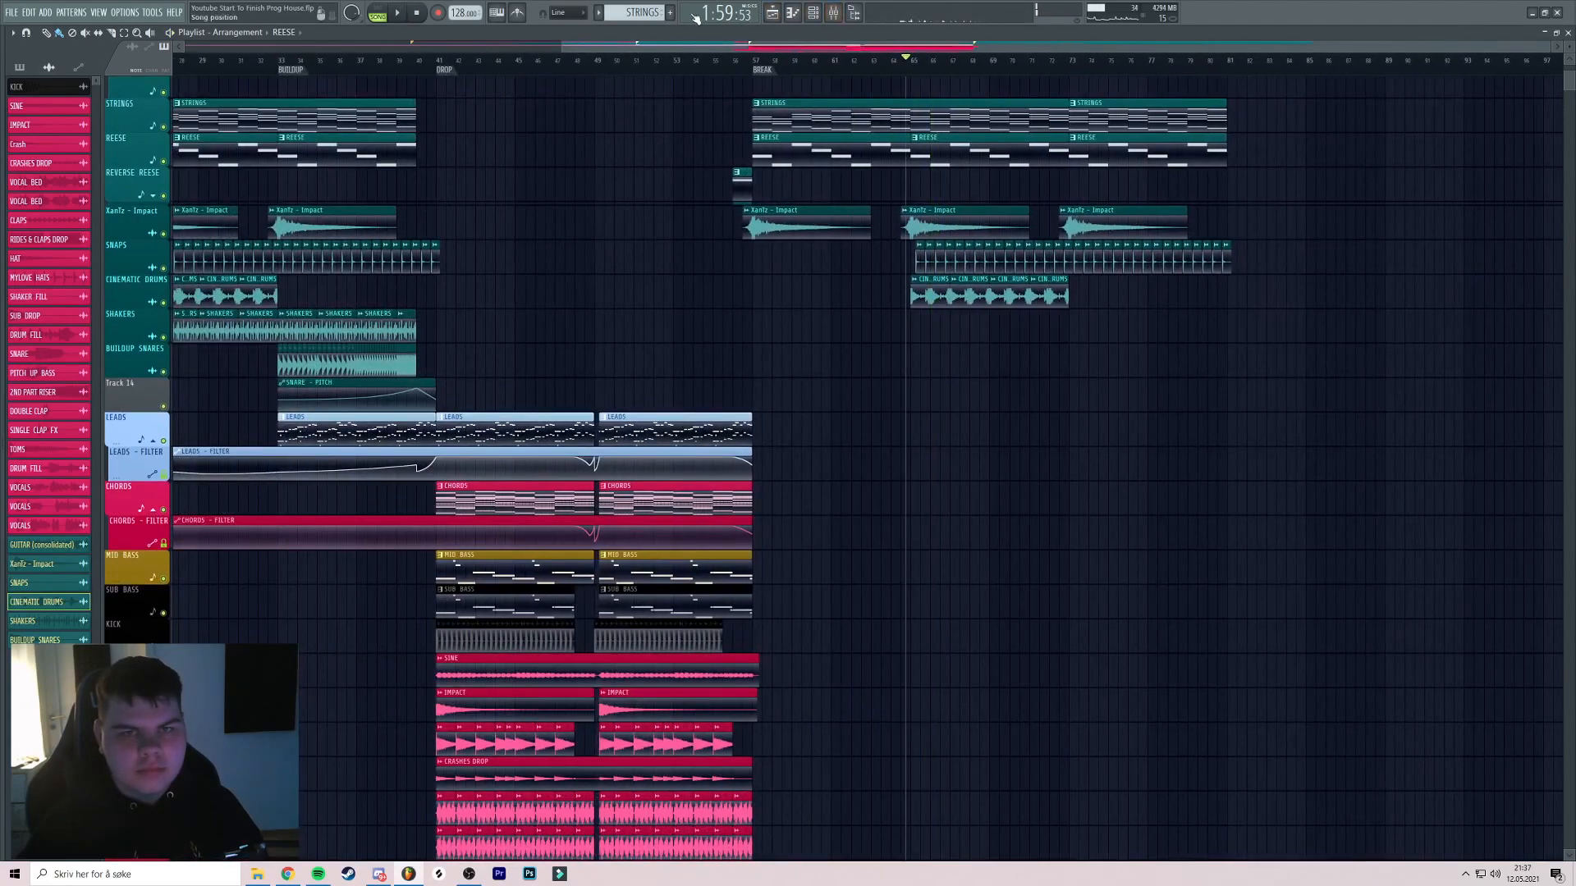
Play the song back from the start to check the second break
left_click(419, 14)
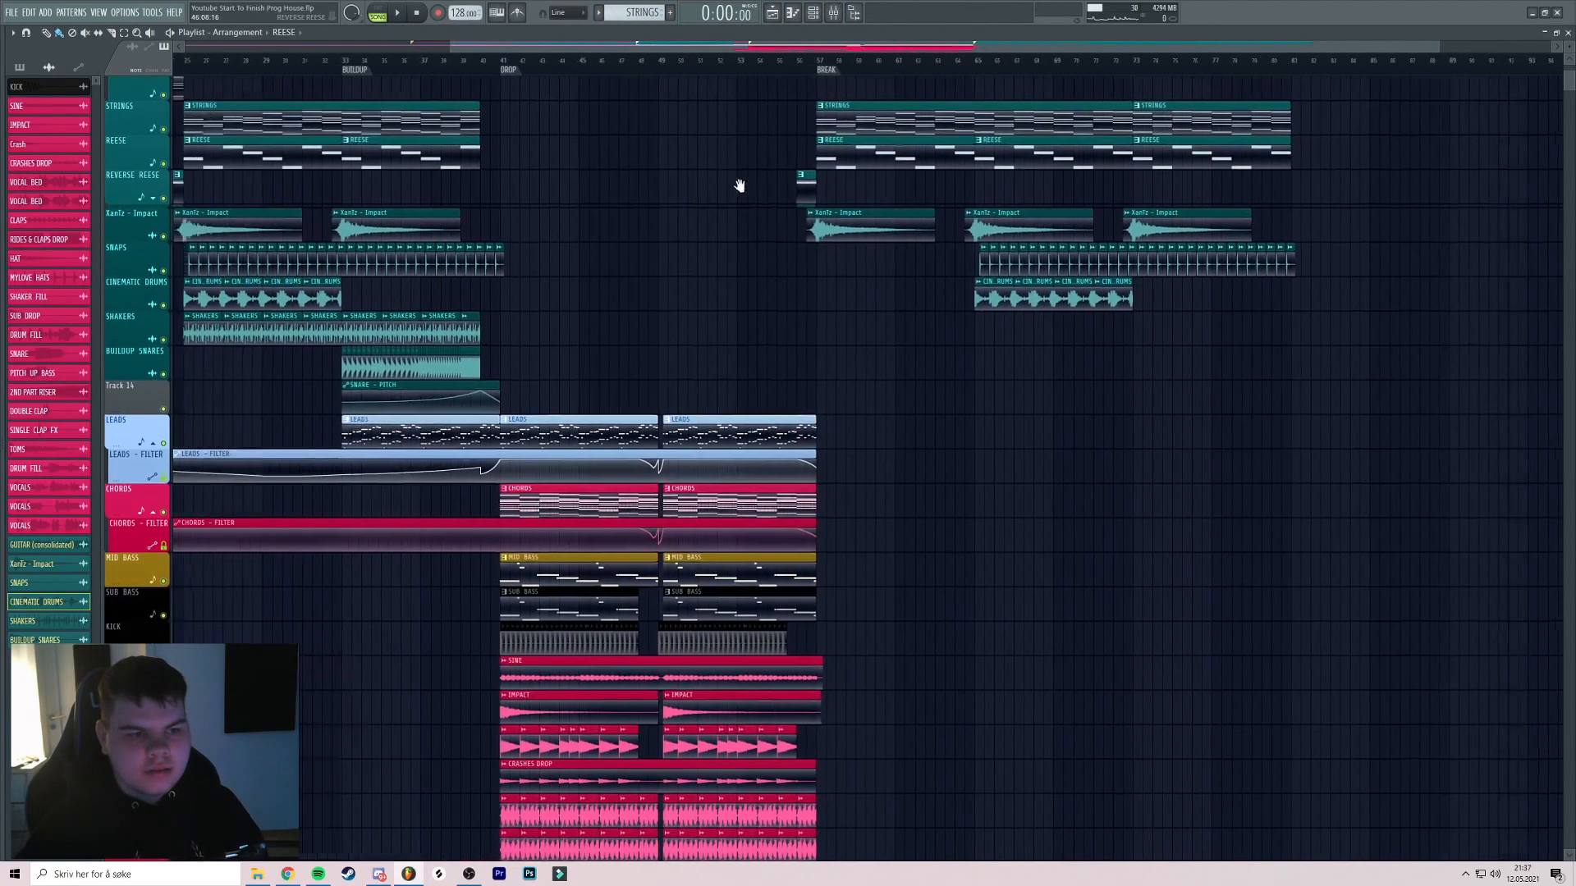
scroll(829, 211, "down", 3)
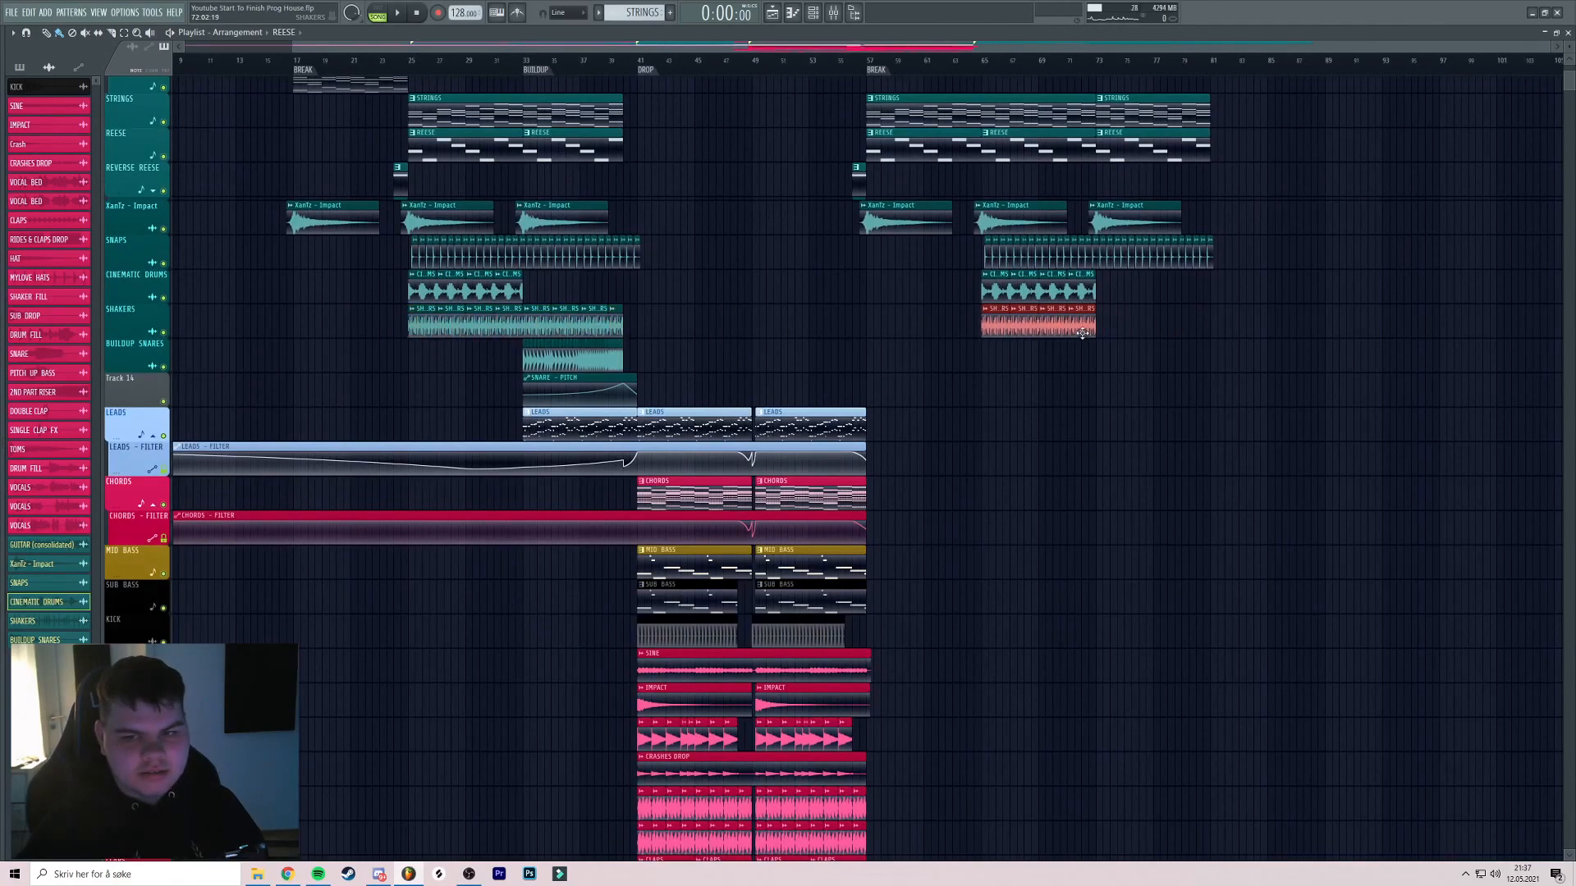
key("space")
scroll(981, 66, "up", 5)
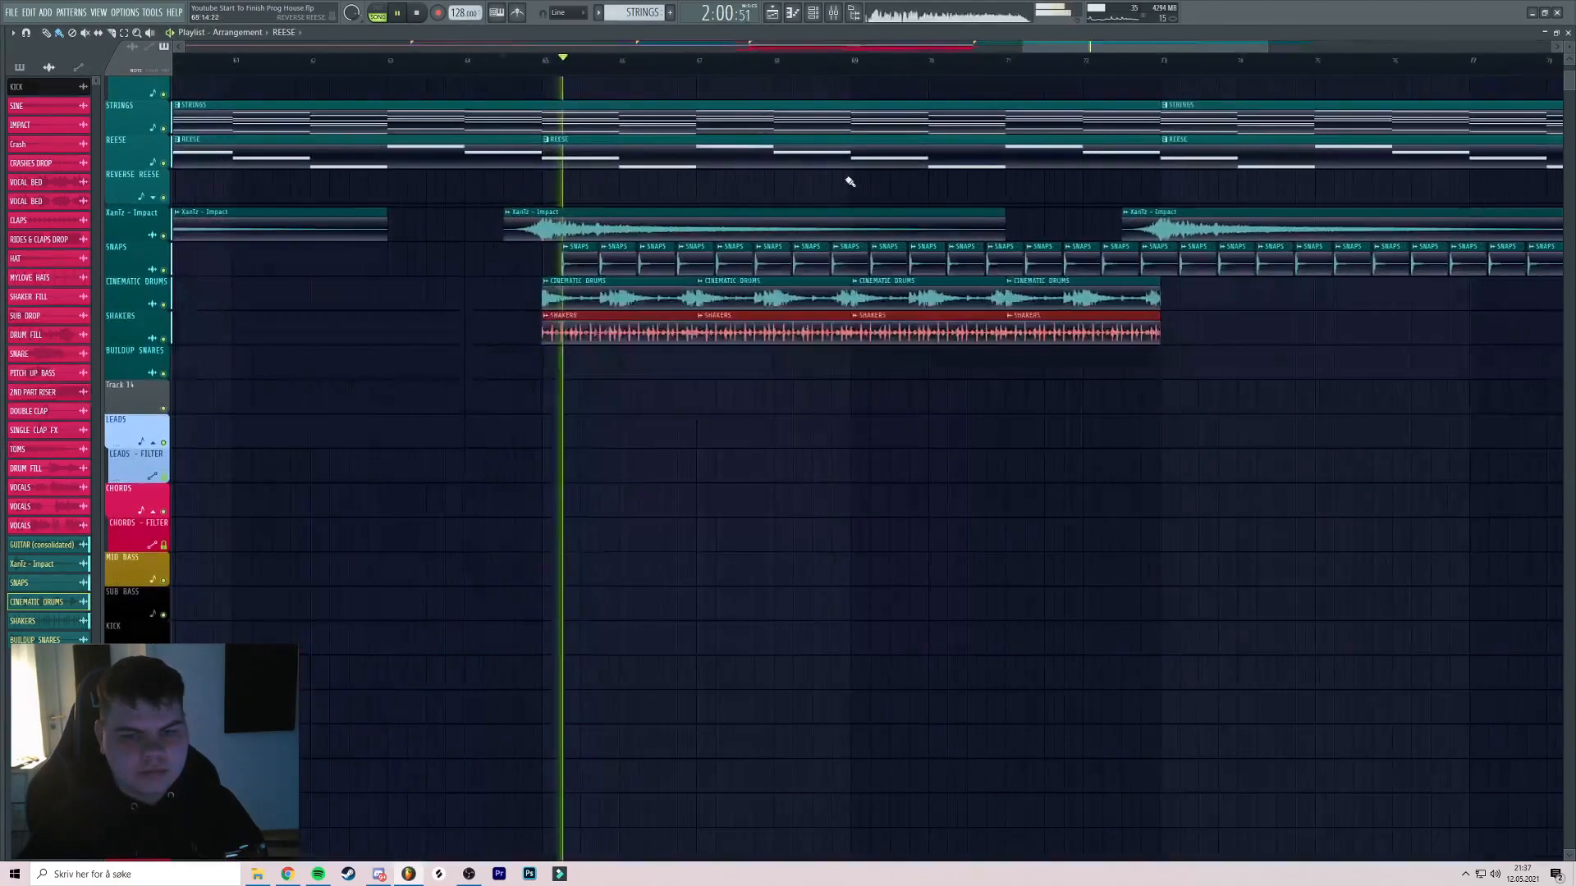
scroll(920, 195, "down", 4)
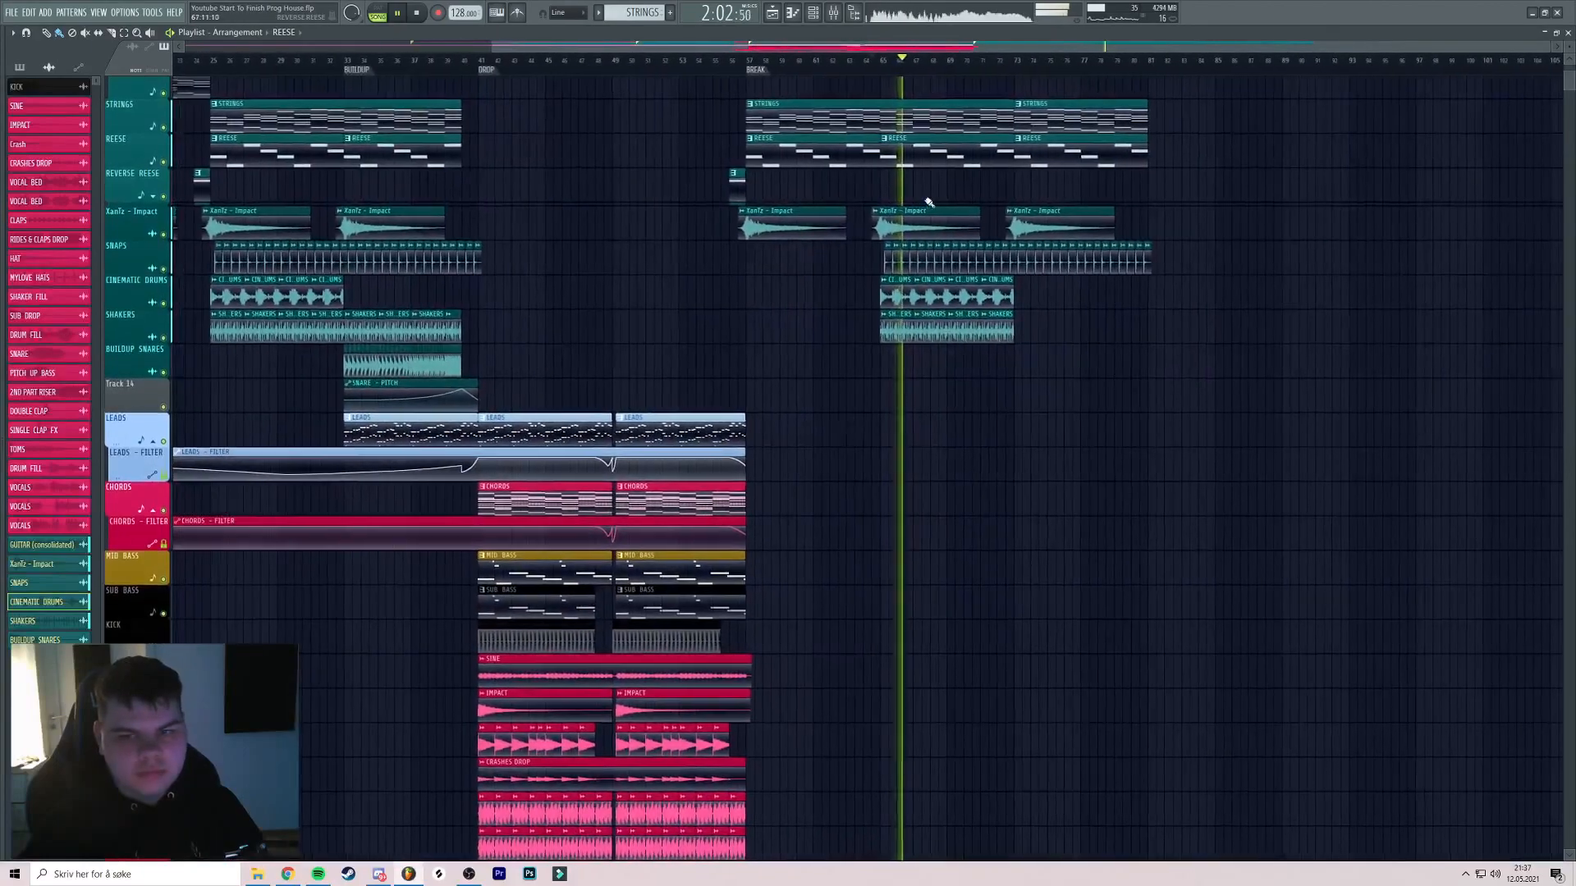
scroll(929, 205, "up", 5)
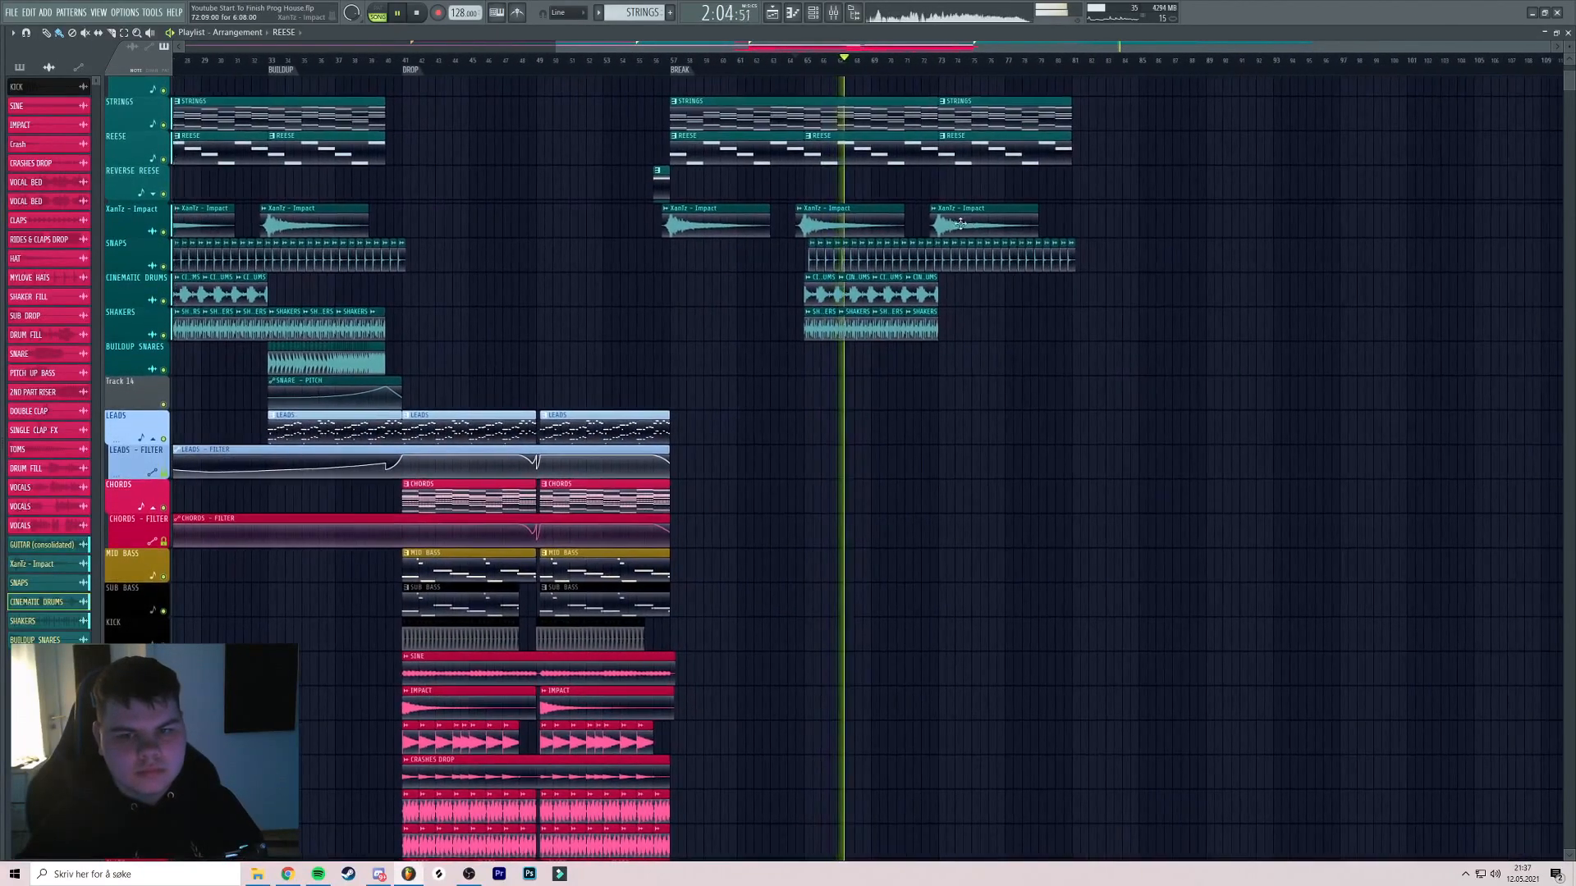
scroll(1029, 214, "down", 5)
key("space")
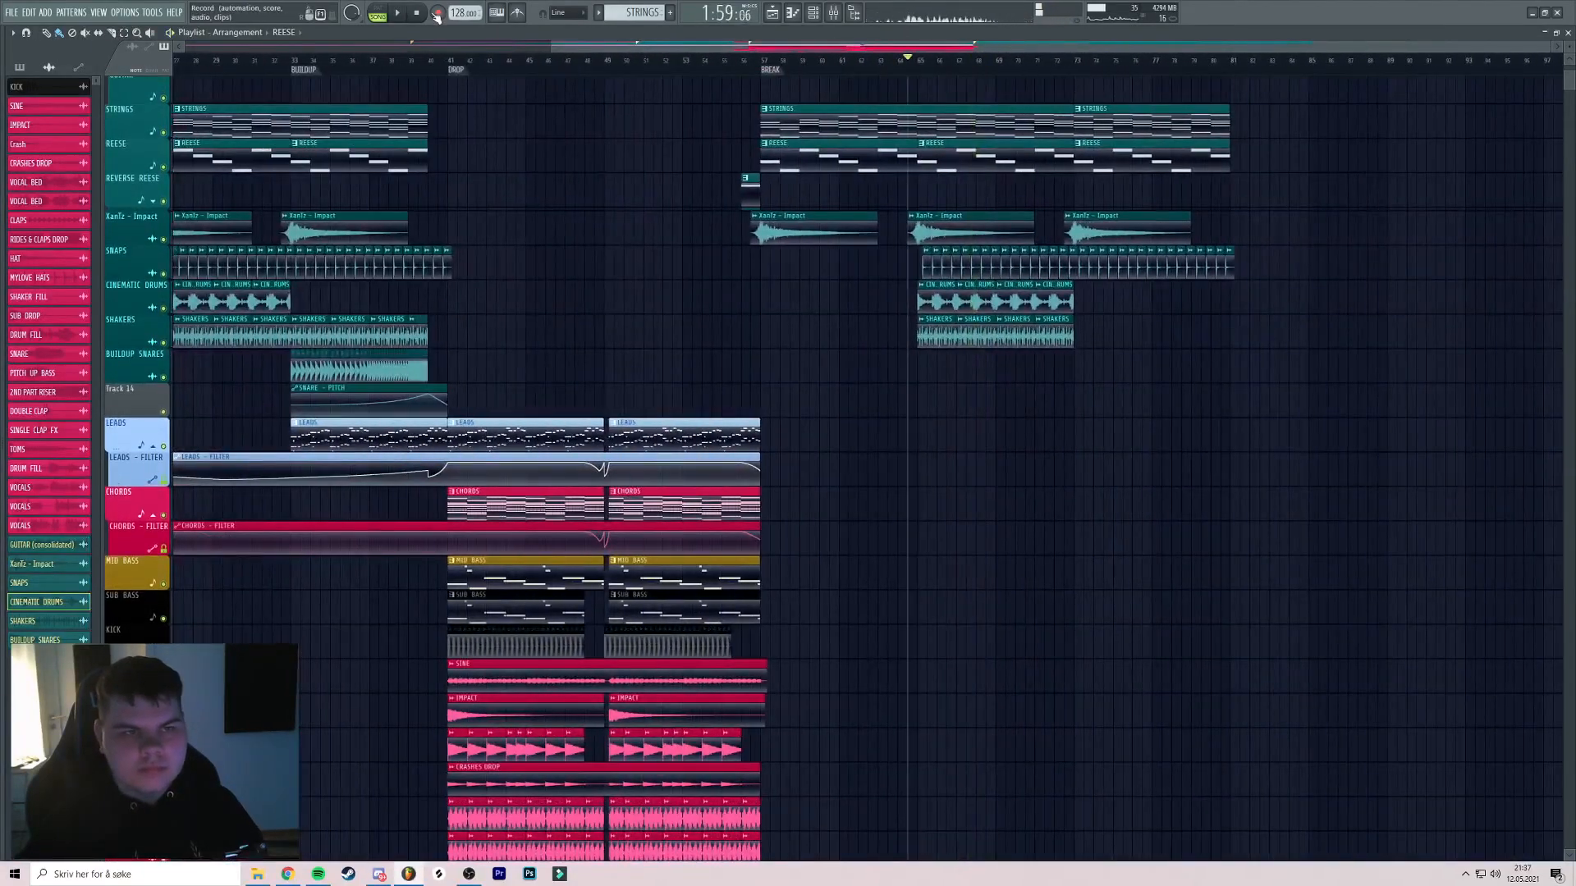
scroll(720, 75, "up", 3)
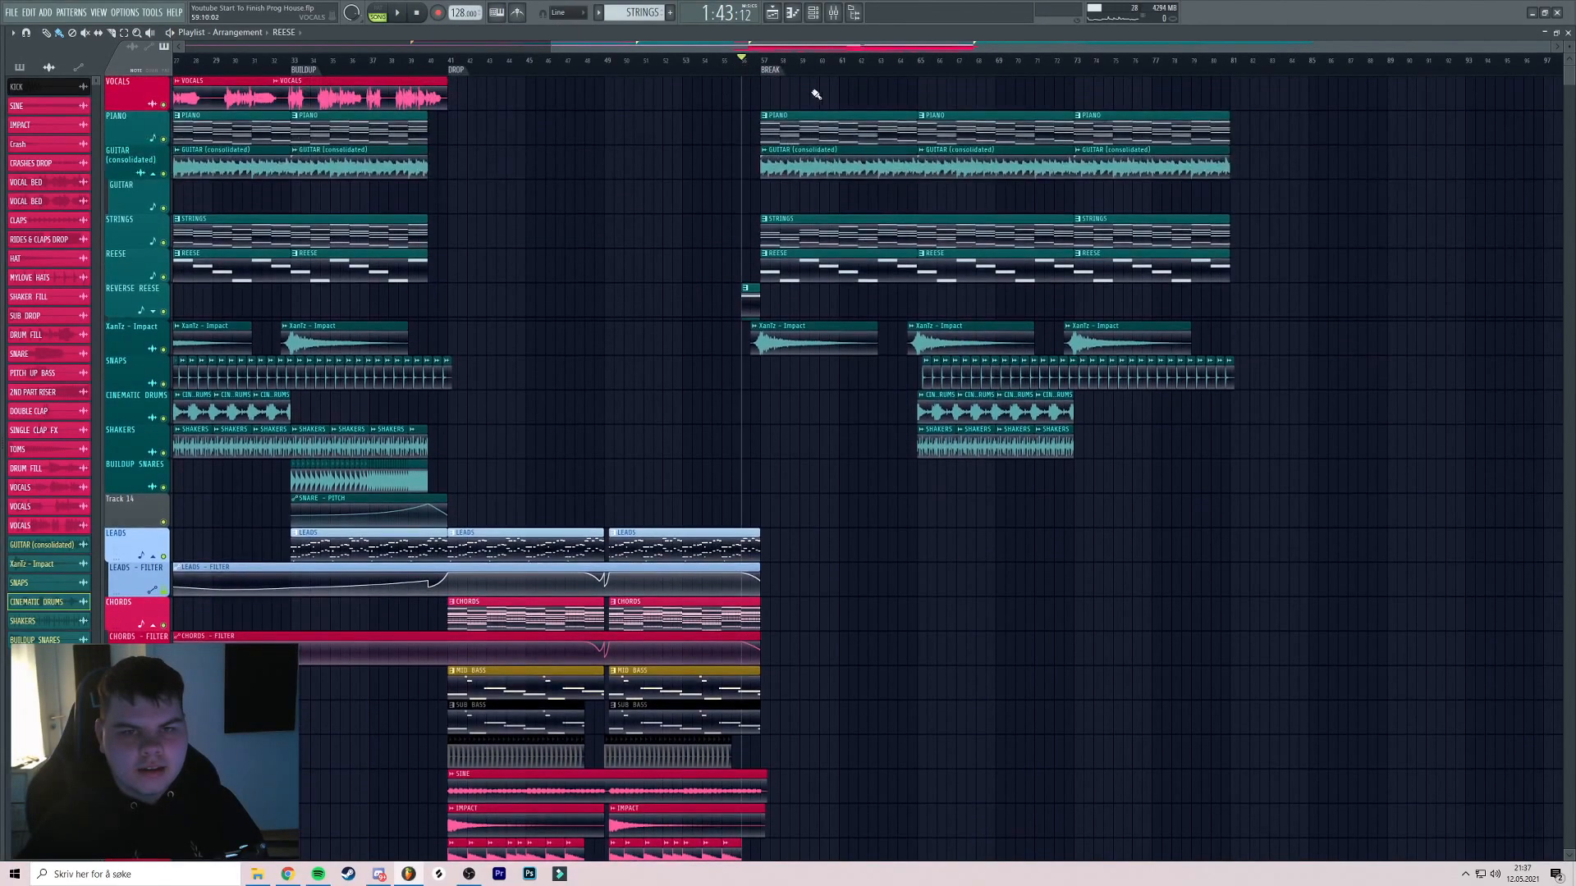
Drag the Verse_2 vocal sample from the Browser onto the Vocals track, aligned to bar 65
scroll(700, 180, "left", 4)
scroll(852, 140, "down", 2)
scroll(780, 144, "right", 3)
mouse_move(47, 370)
scroll(79, 327, "up", 1)
scroll(79, 324, "down", 8)
scroll(72, 319, "up", 20)
scroll(74, 317, "down", 3)
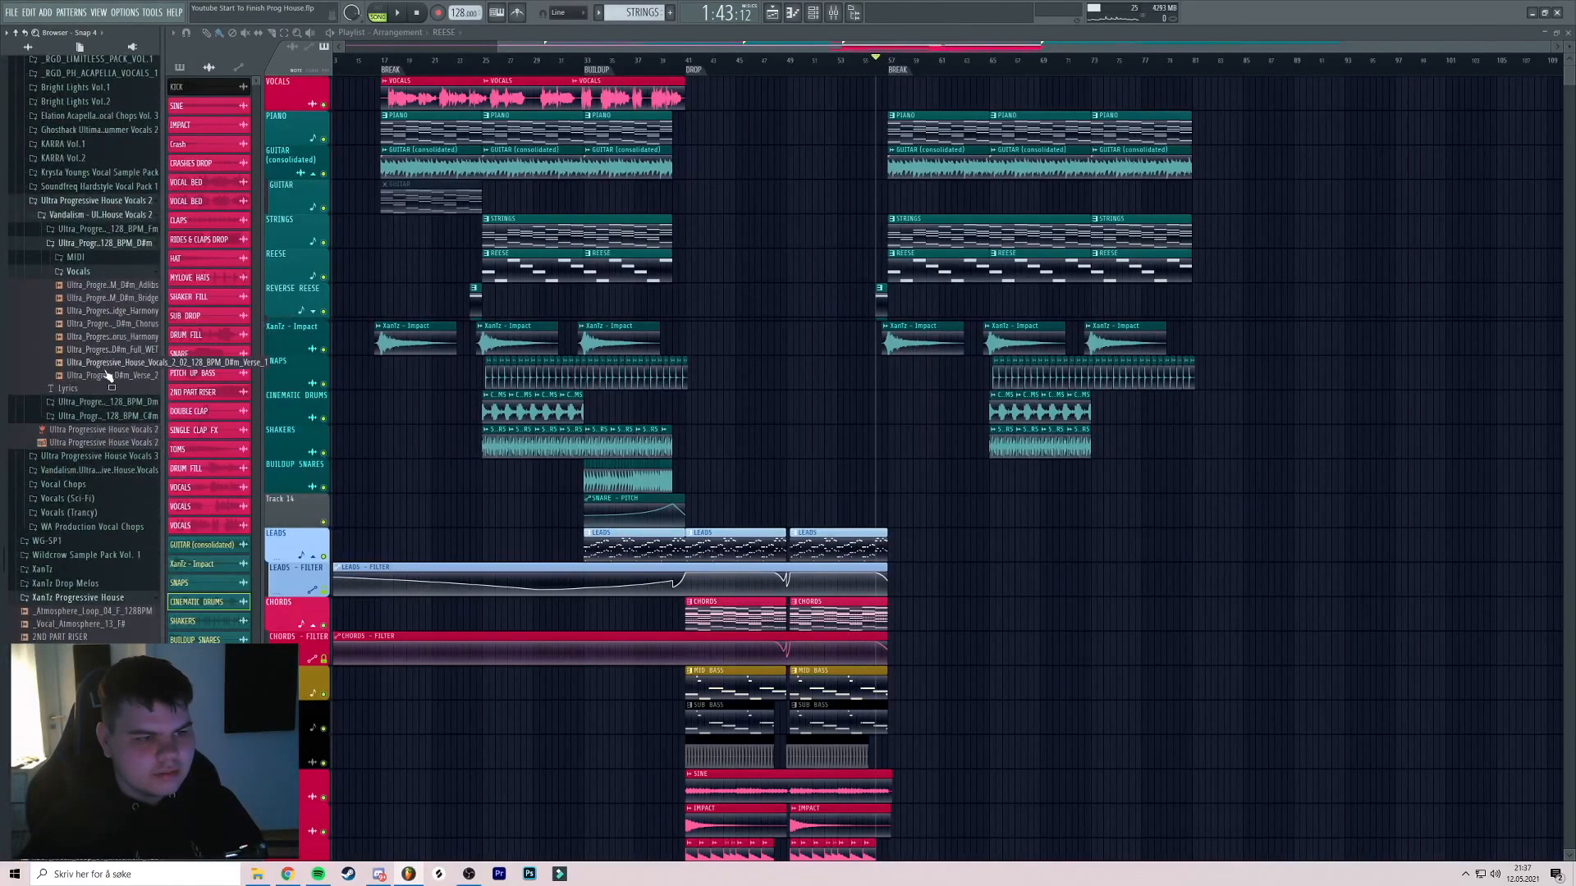
left_click_drag(119, 375, 921, 93)
scroll(943, 151, "left", 3)
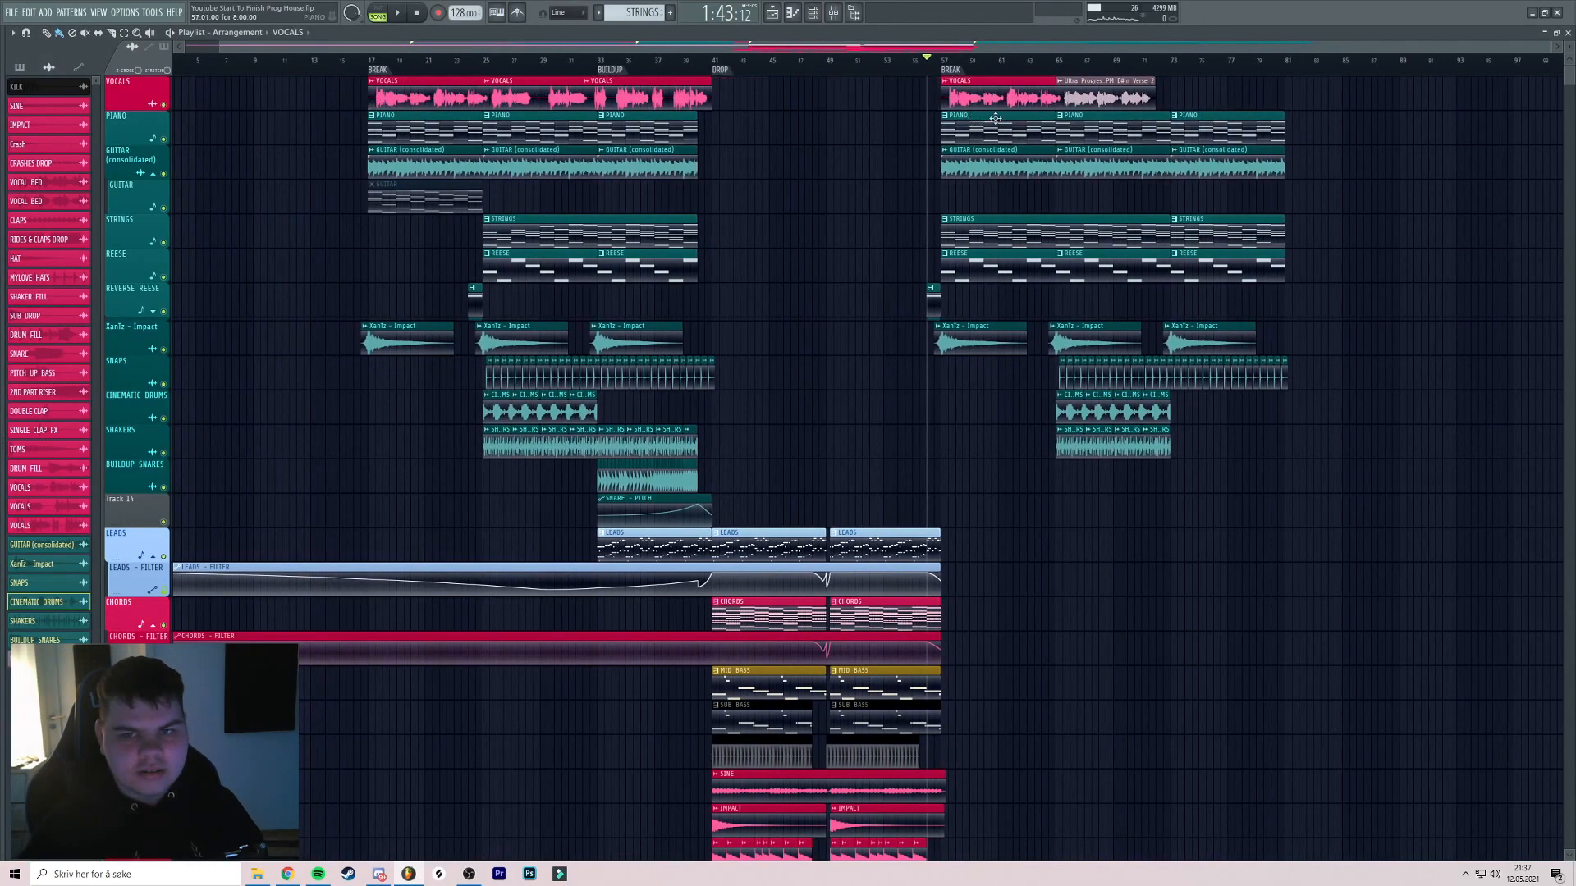
scroll(981, 118, "up", 8)
left_click_drag(741, 98, 694, 101)
Rename the vocal clip VOCALS and colour it red
scroll(564, 96, "up", 3)
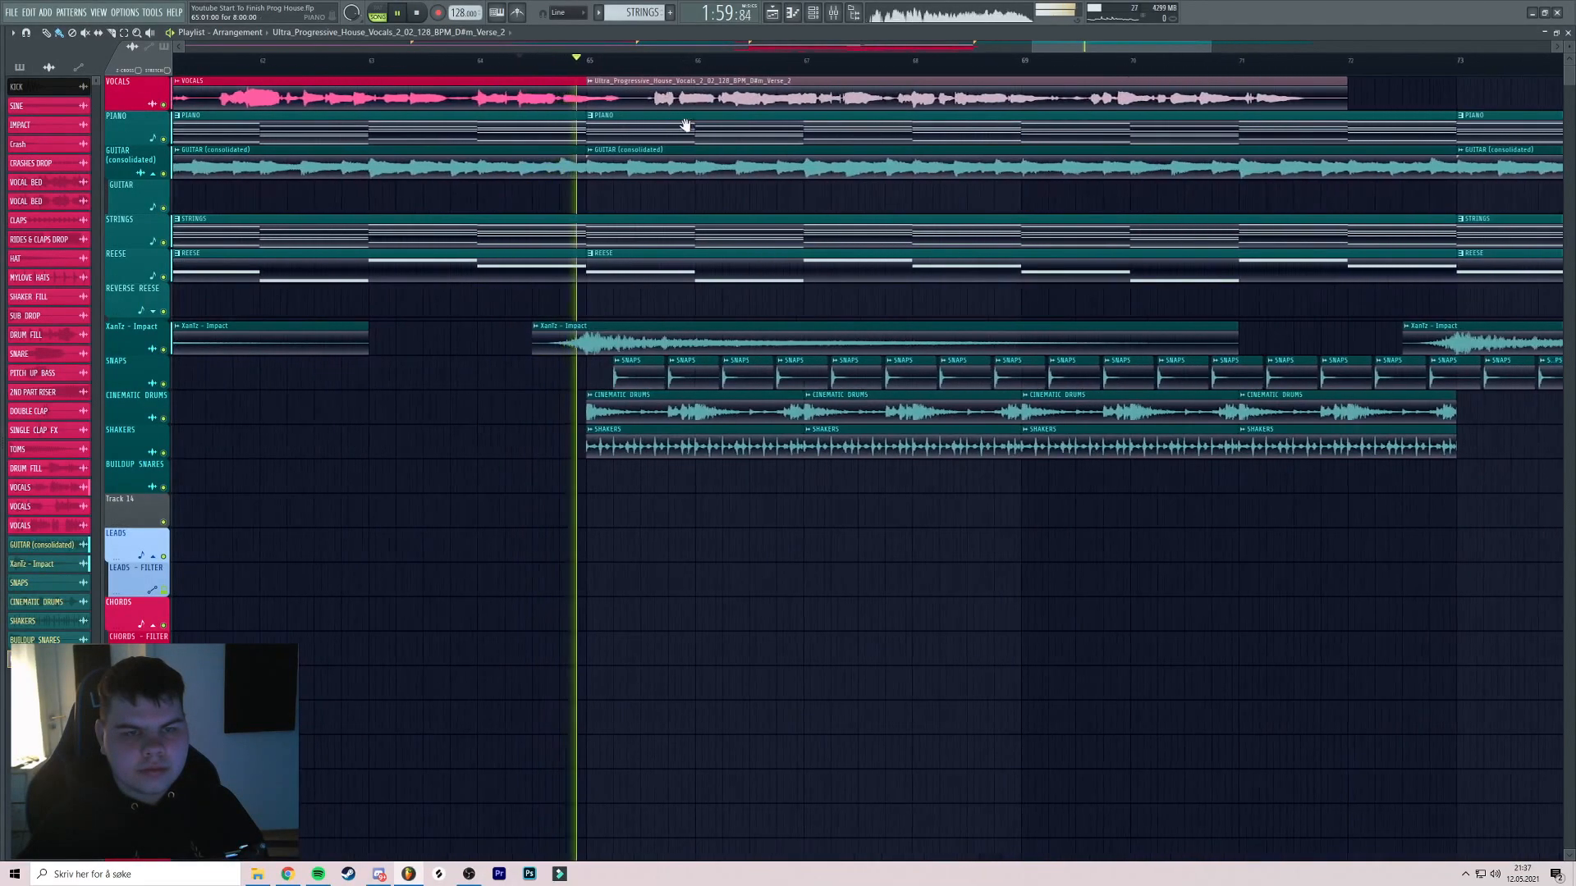
double_click(564, 96)
key("space")
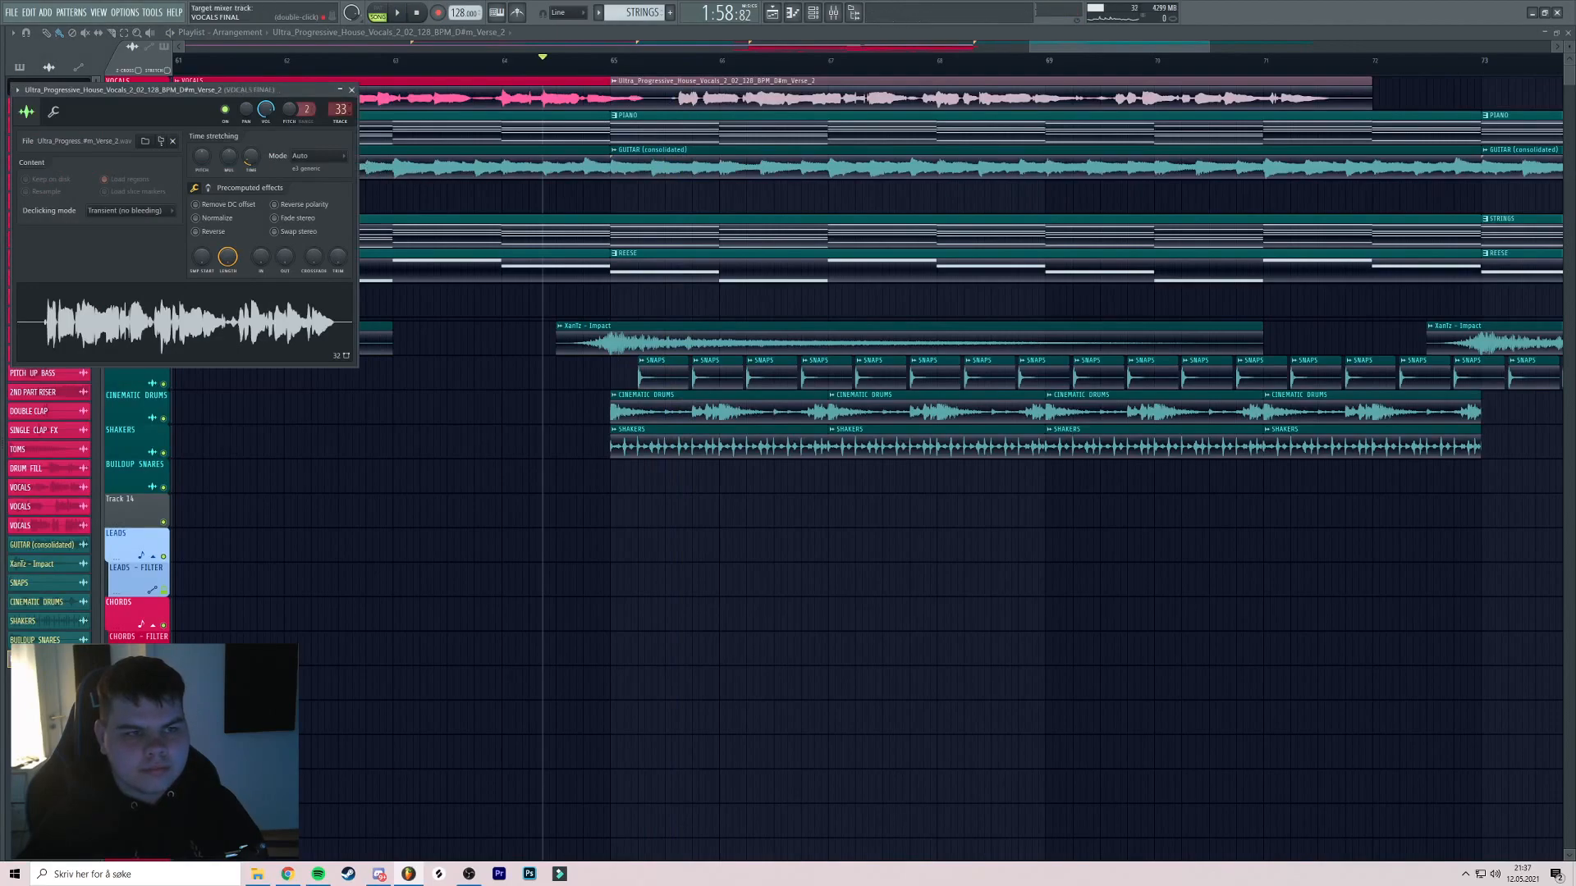
left_click(625, 81)
left_click(663, 147)
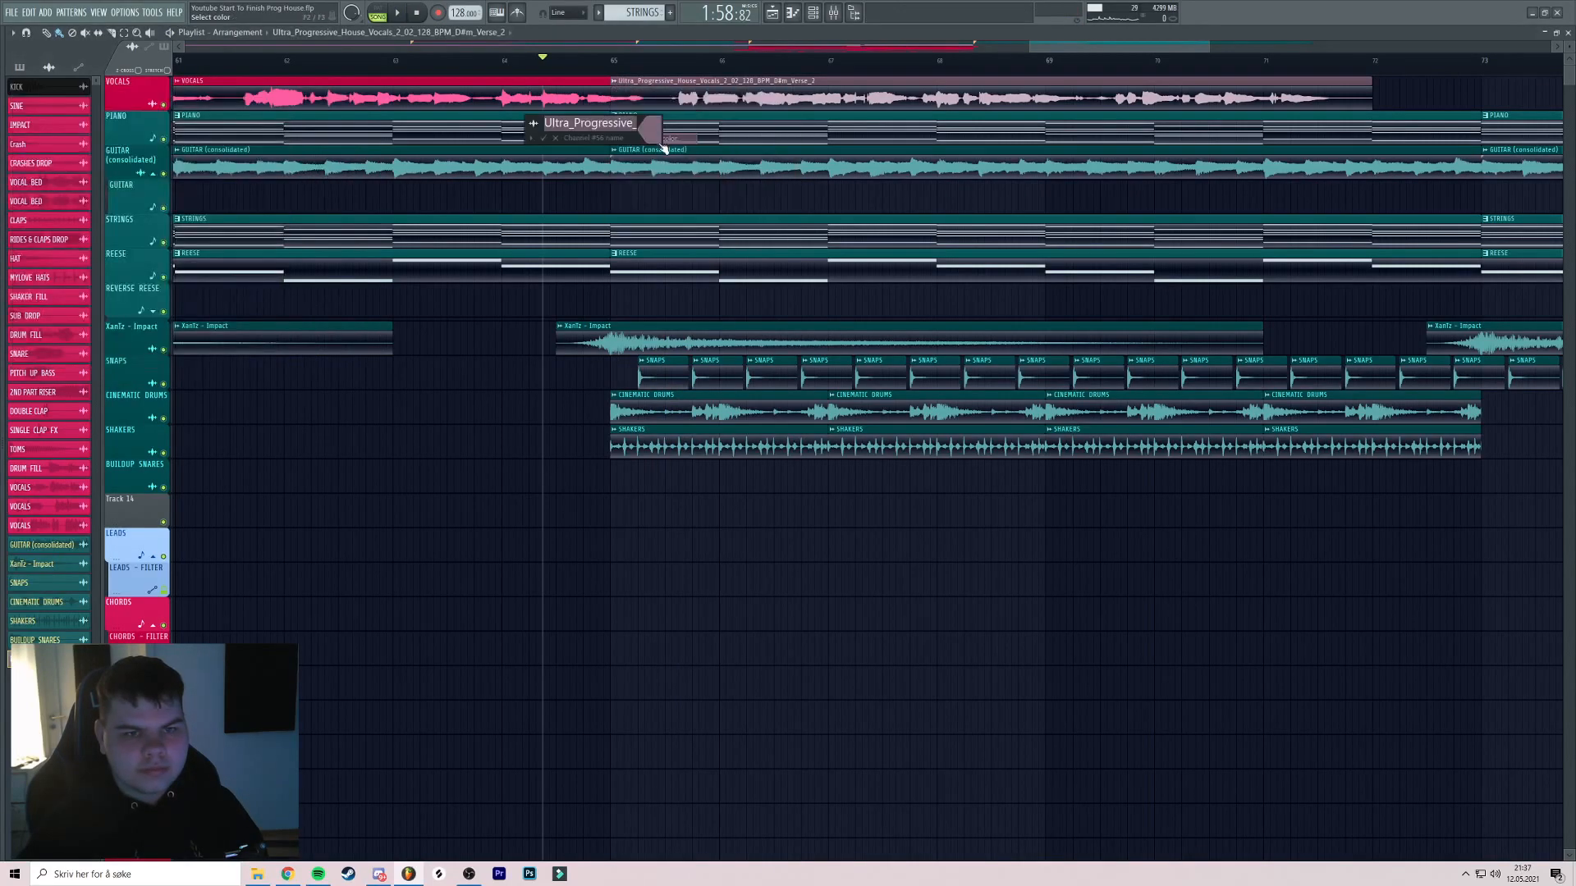
left_click(656, 142)
left_click(747, 330)
key("Return")
key("Return")
key("space")
Check the VOCALS clip's channel settings in the second break
left_click_drag(671, 139, 681, 138)
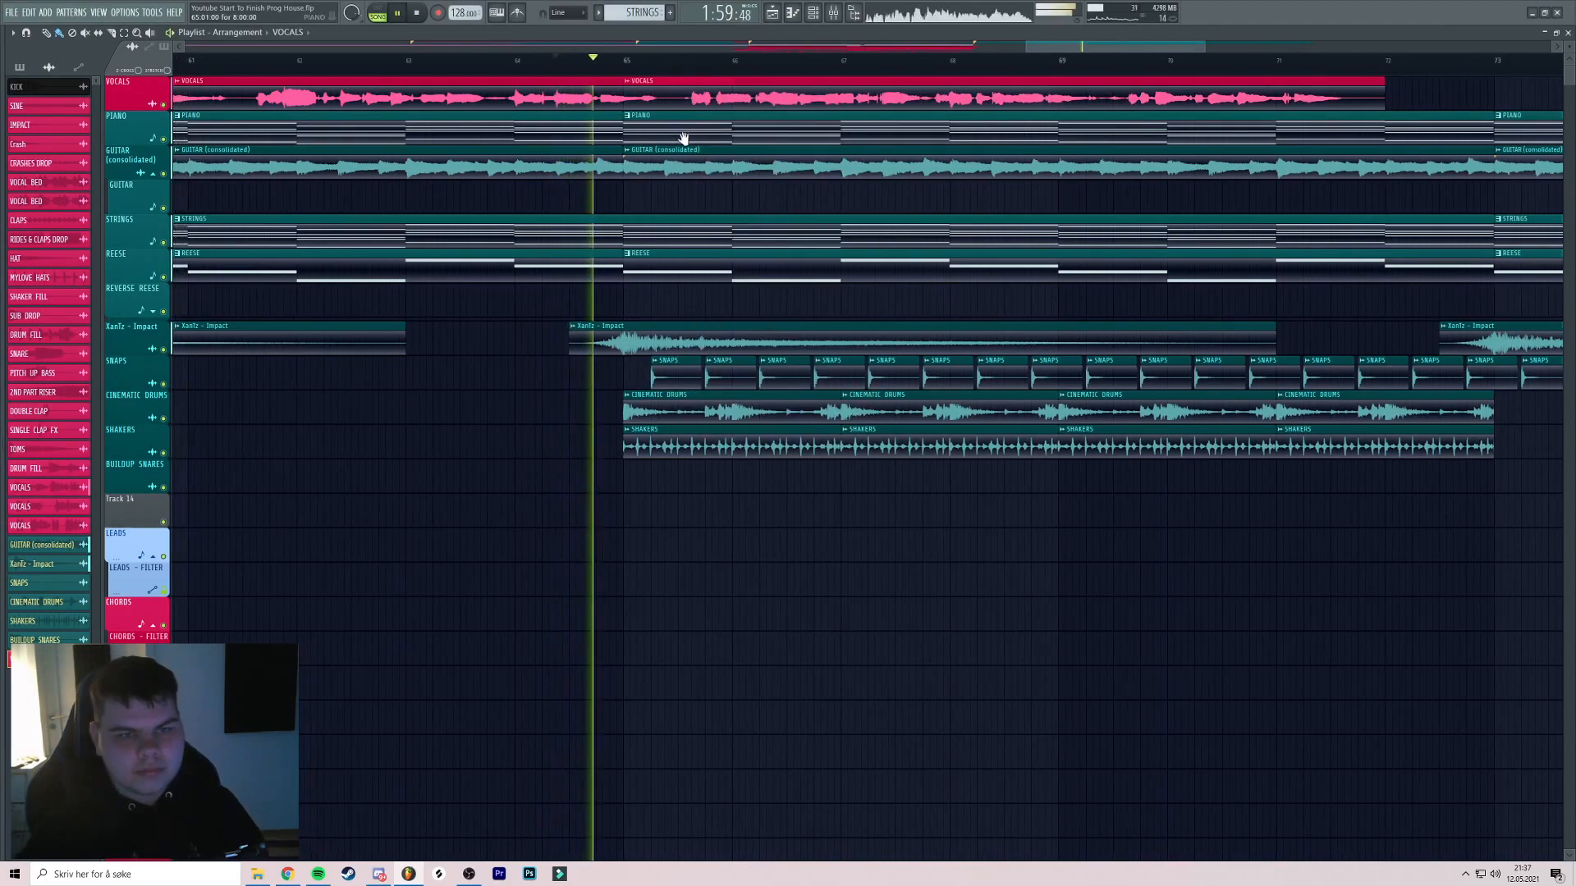
scroll(681, 138, "up", 5)
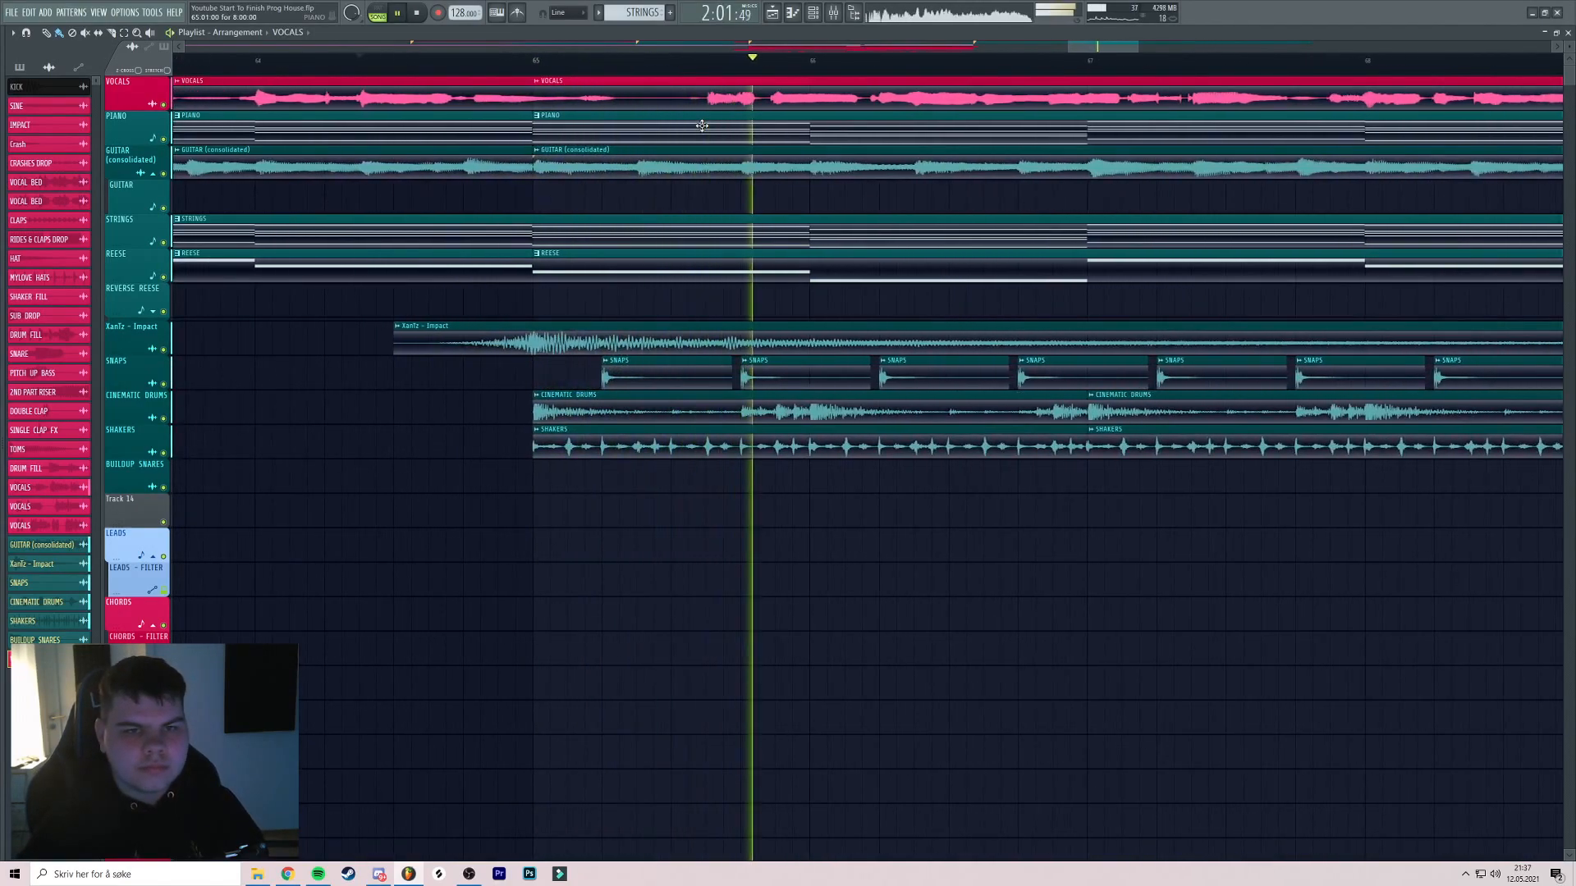
scroll(702, 124, "down", 6)
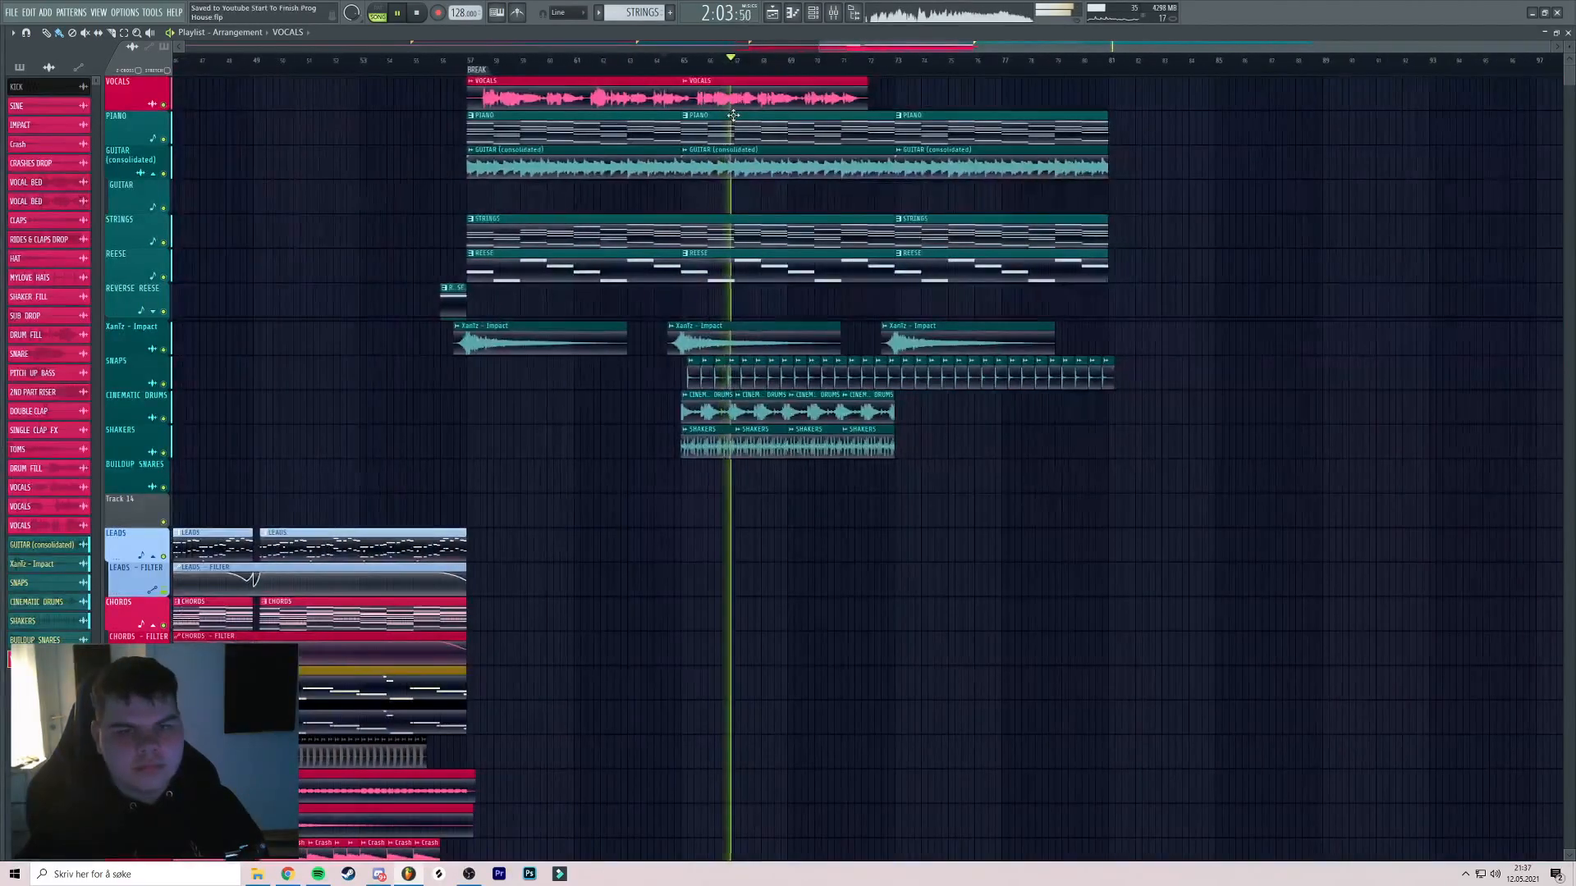
scroll(732, 116, "up", 4)
scroll(654, 131, "down", 4)
scroll(662, 128, "up", 3)
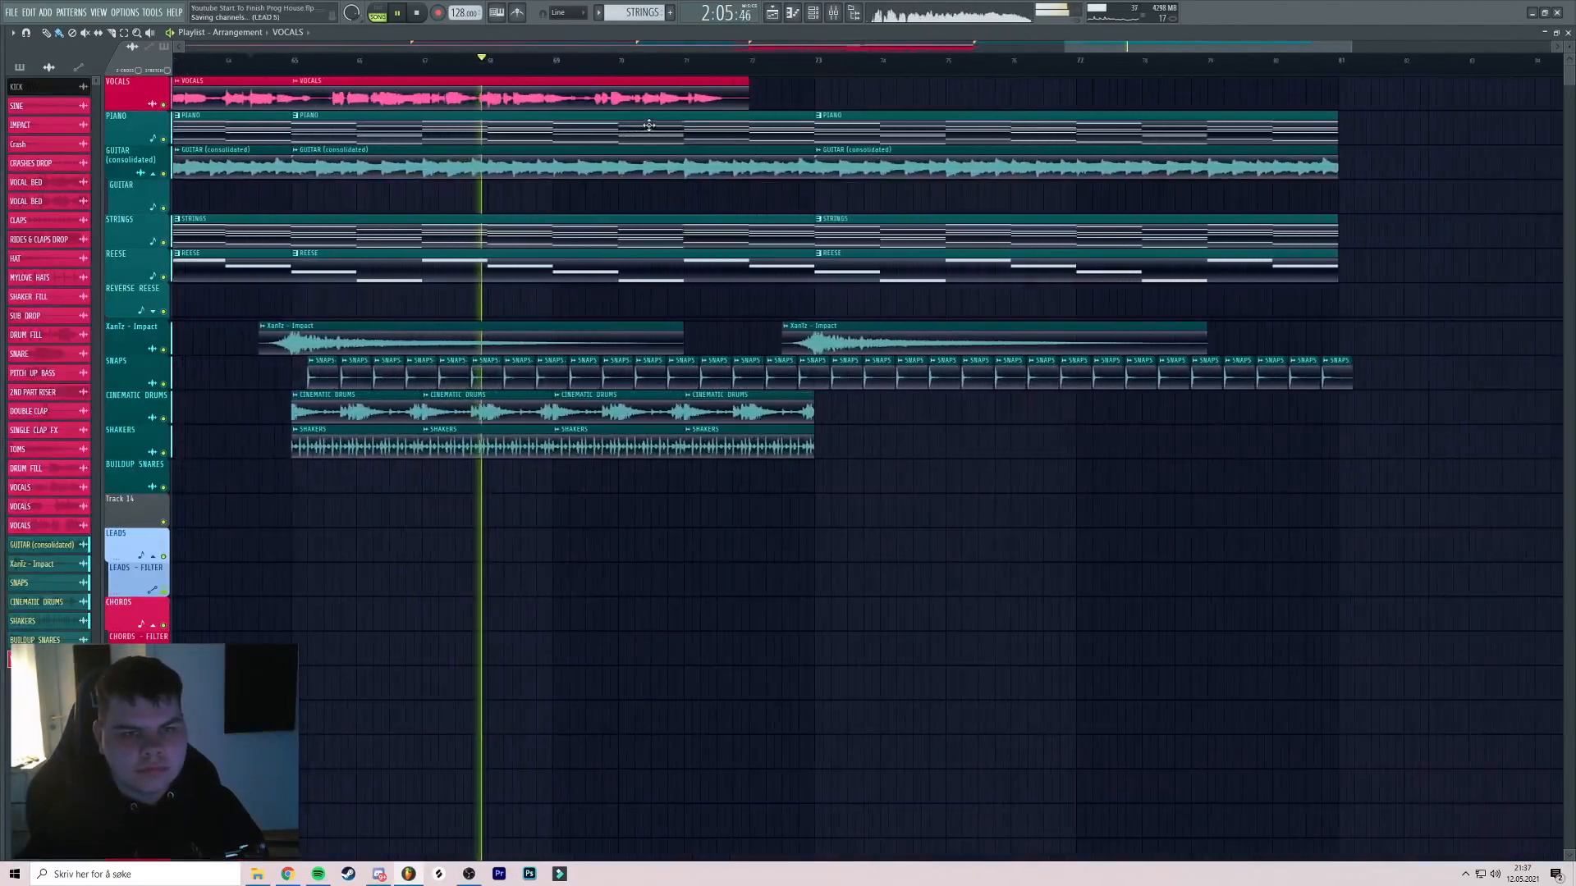
double_click(609, 93)
left_click(339, 91)
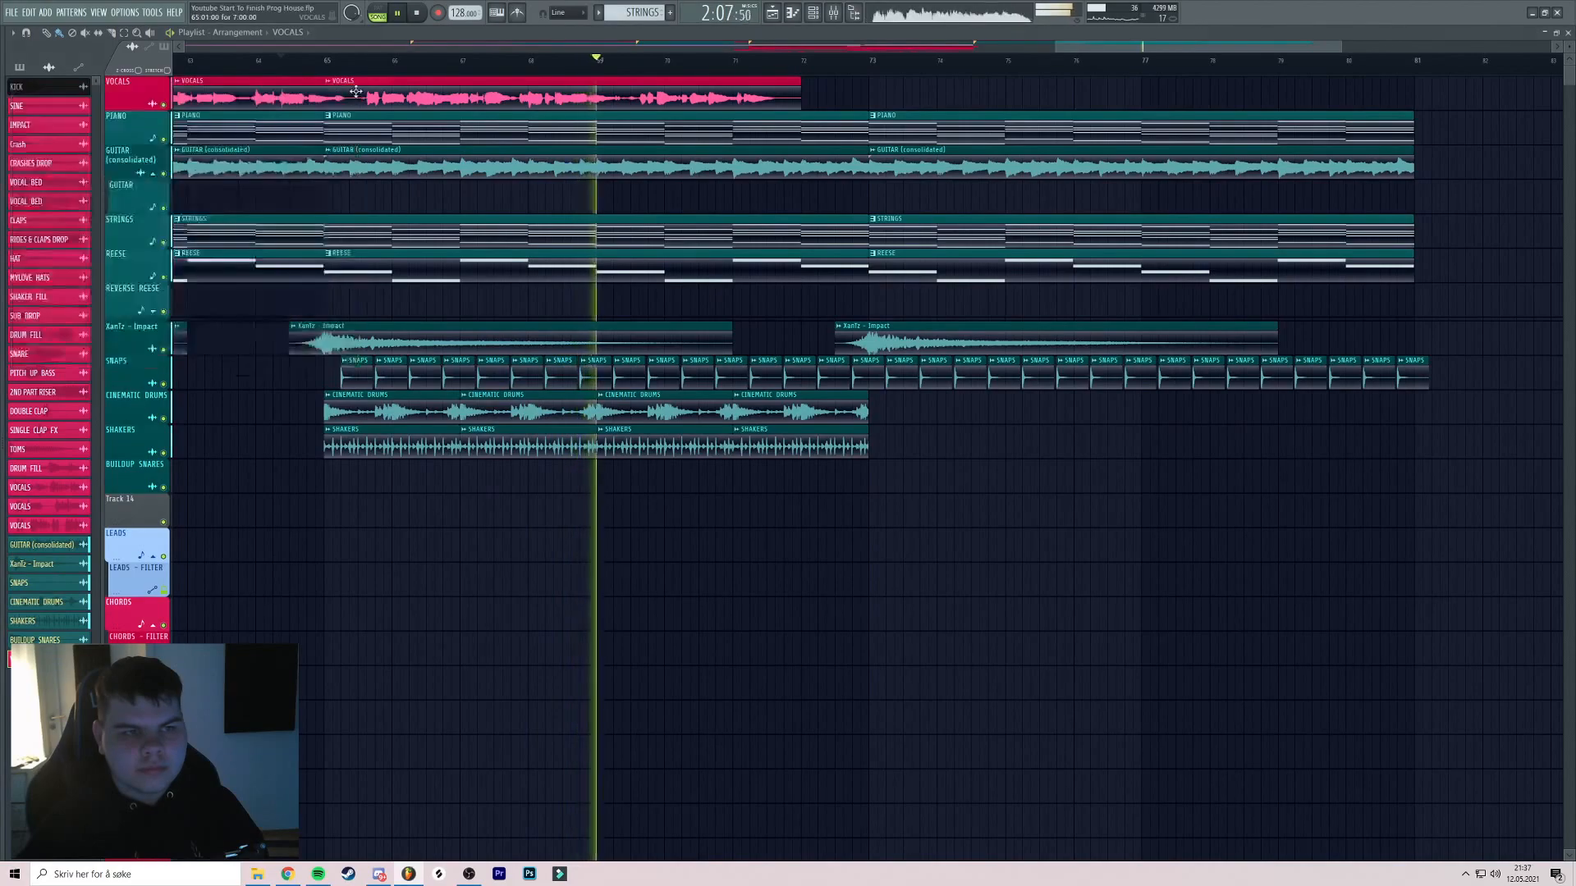
Bring the second break into view and stop playback
scroll(600, 96, "down", 1)
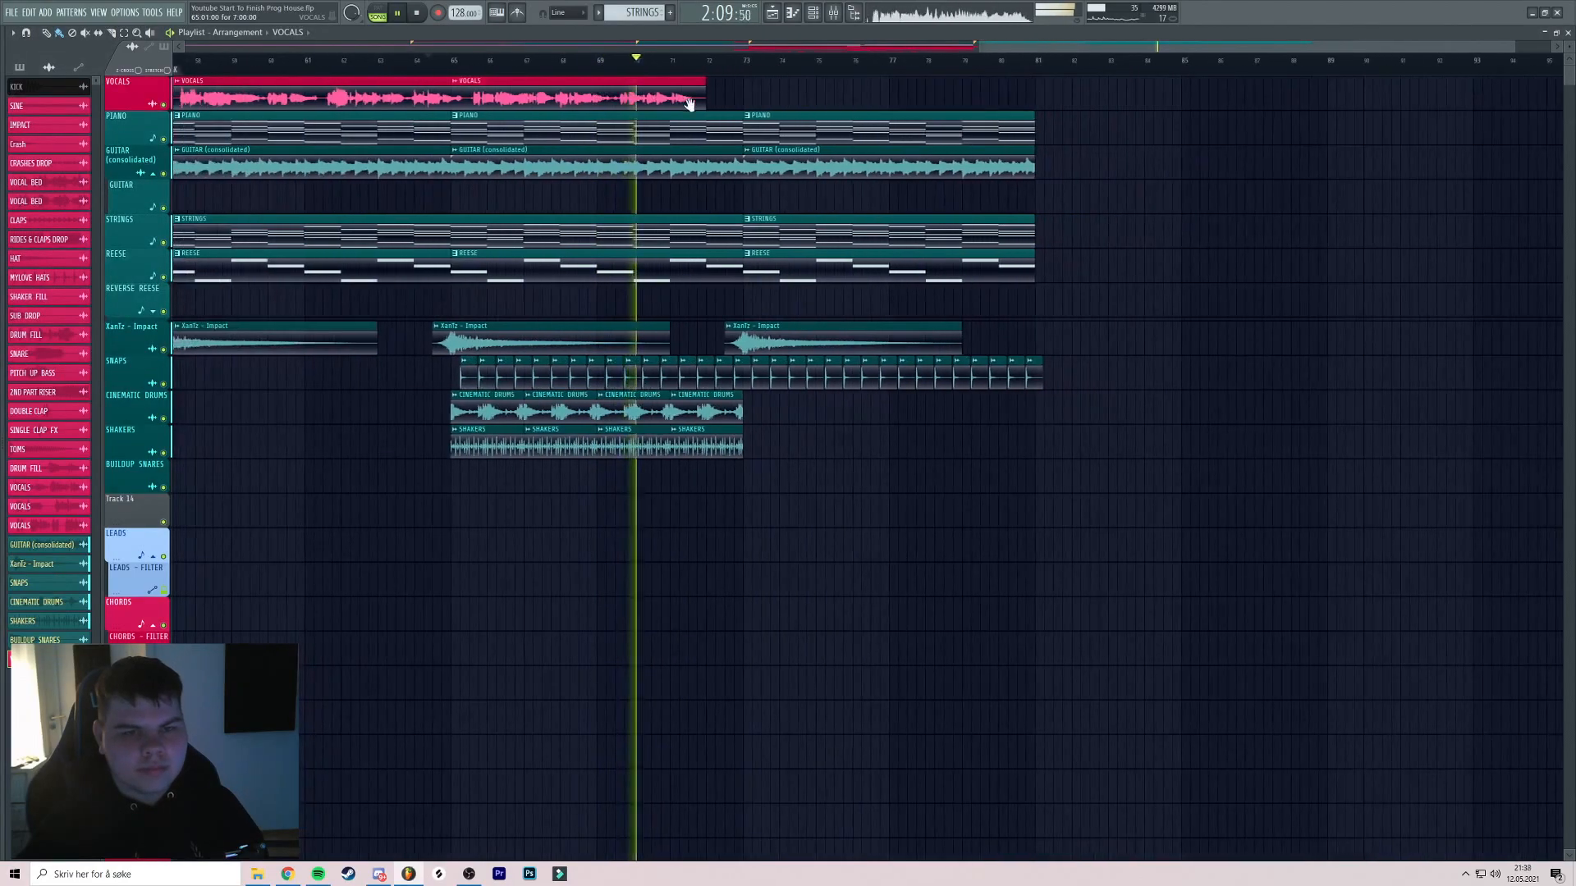
scroll(616, 102, "down", 3)
left_click_drag(632, 110, 556, 113)
left_click_drag(686, 134, 711, 131)
scroll(1100, 114, "down", 2)
left_click_drag(819, 111, 1016, 114)
key("space")
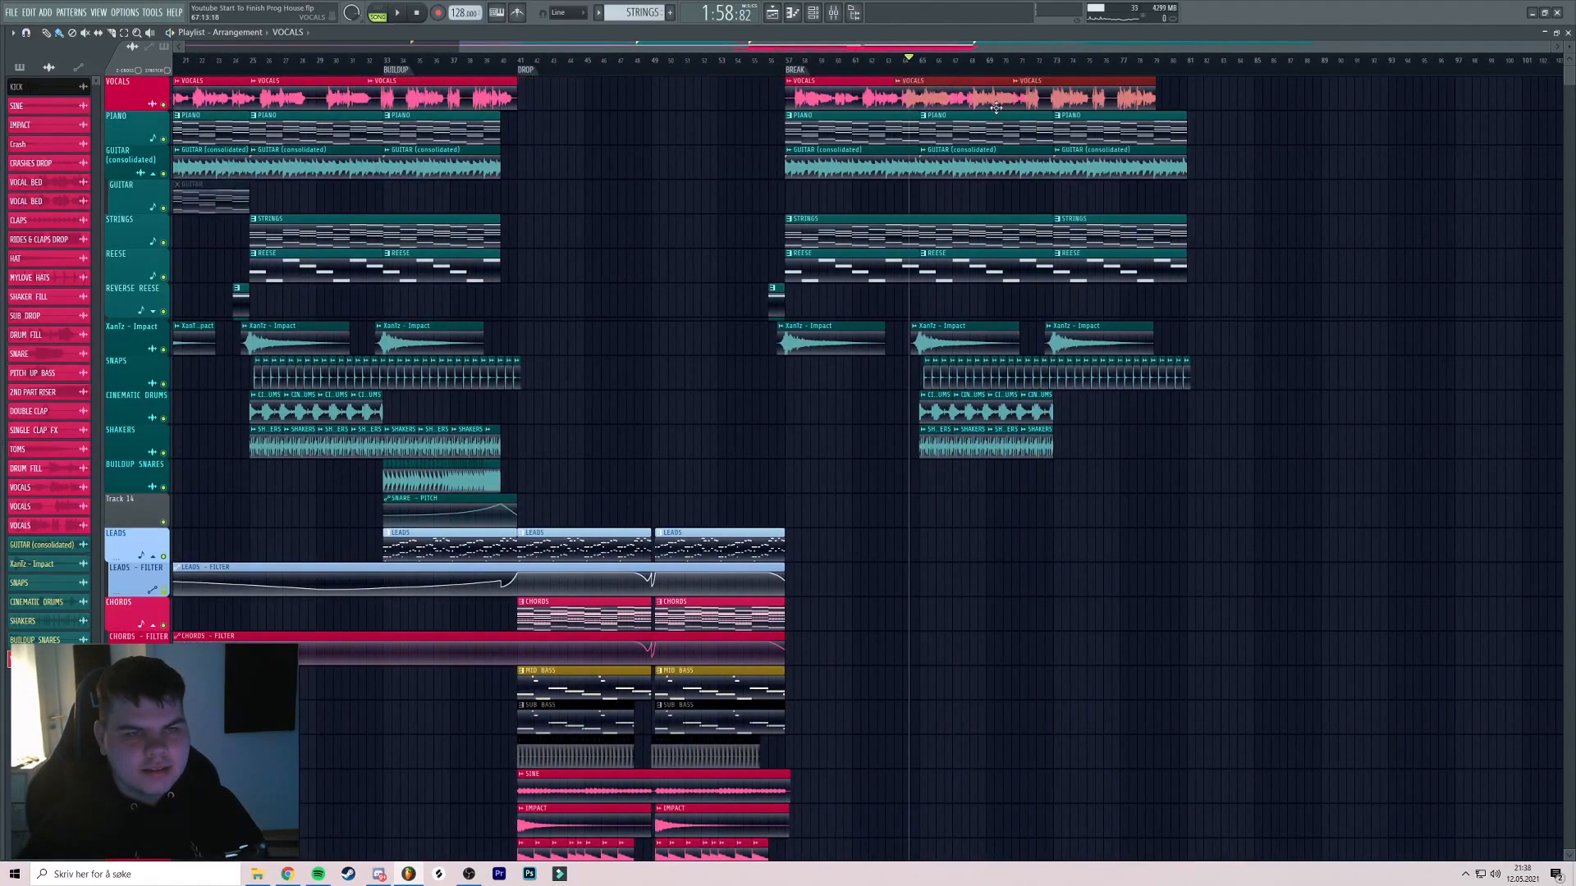
Audition the second break from about bar 72.5, then from bar 79.5
scroll(1121, 113, "up", 5)
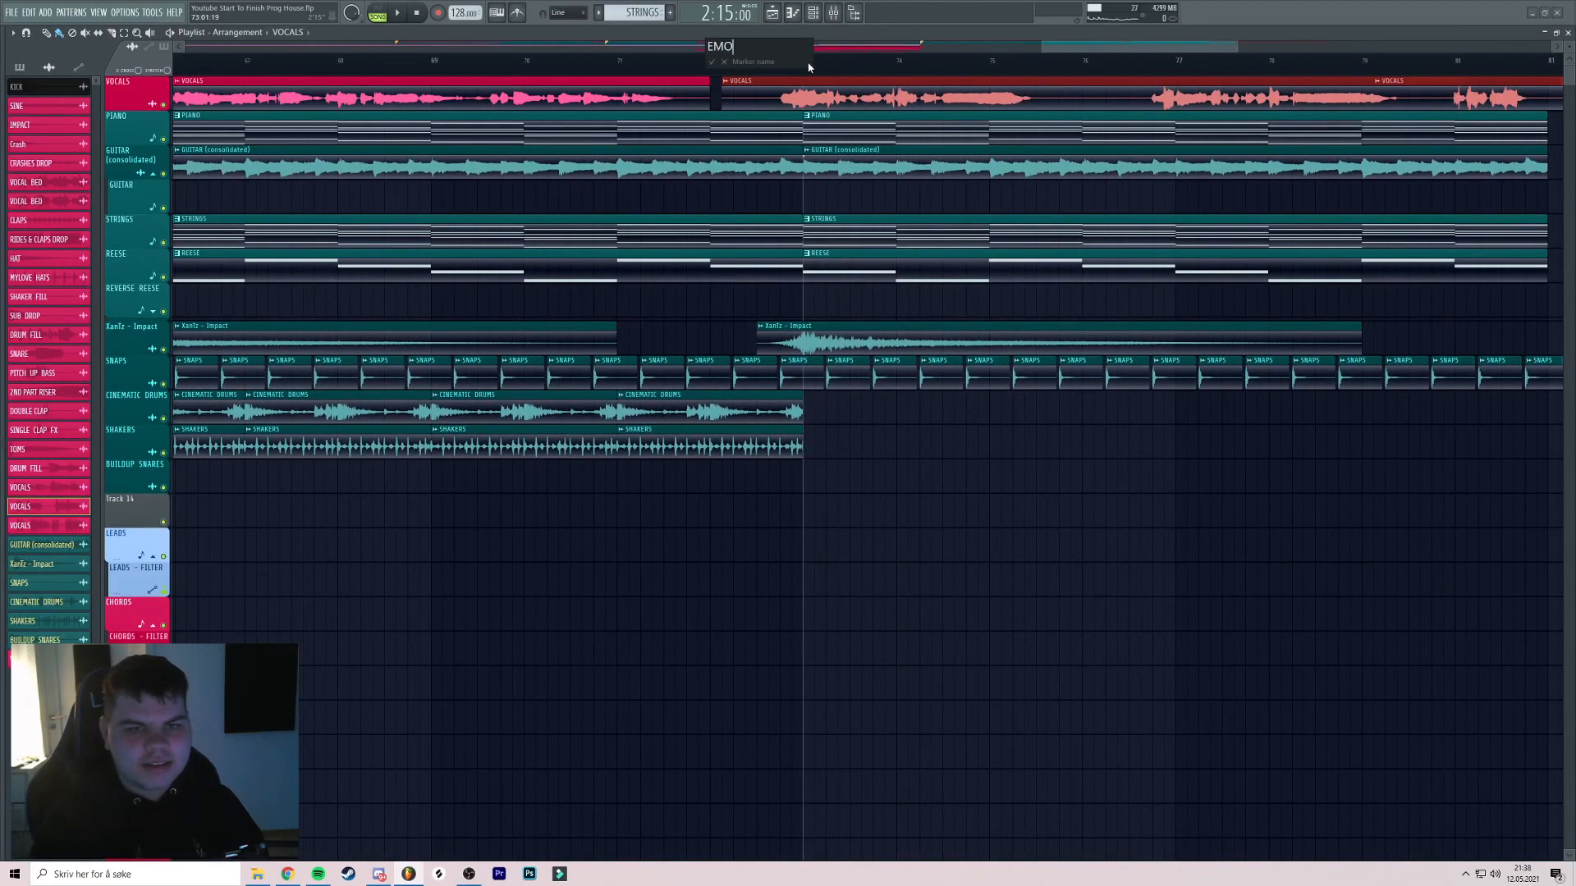
scroll(809, 67, "down", 4)
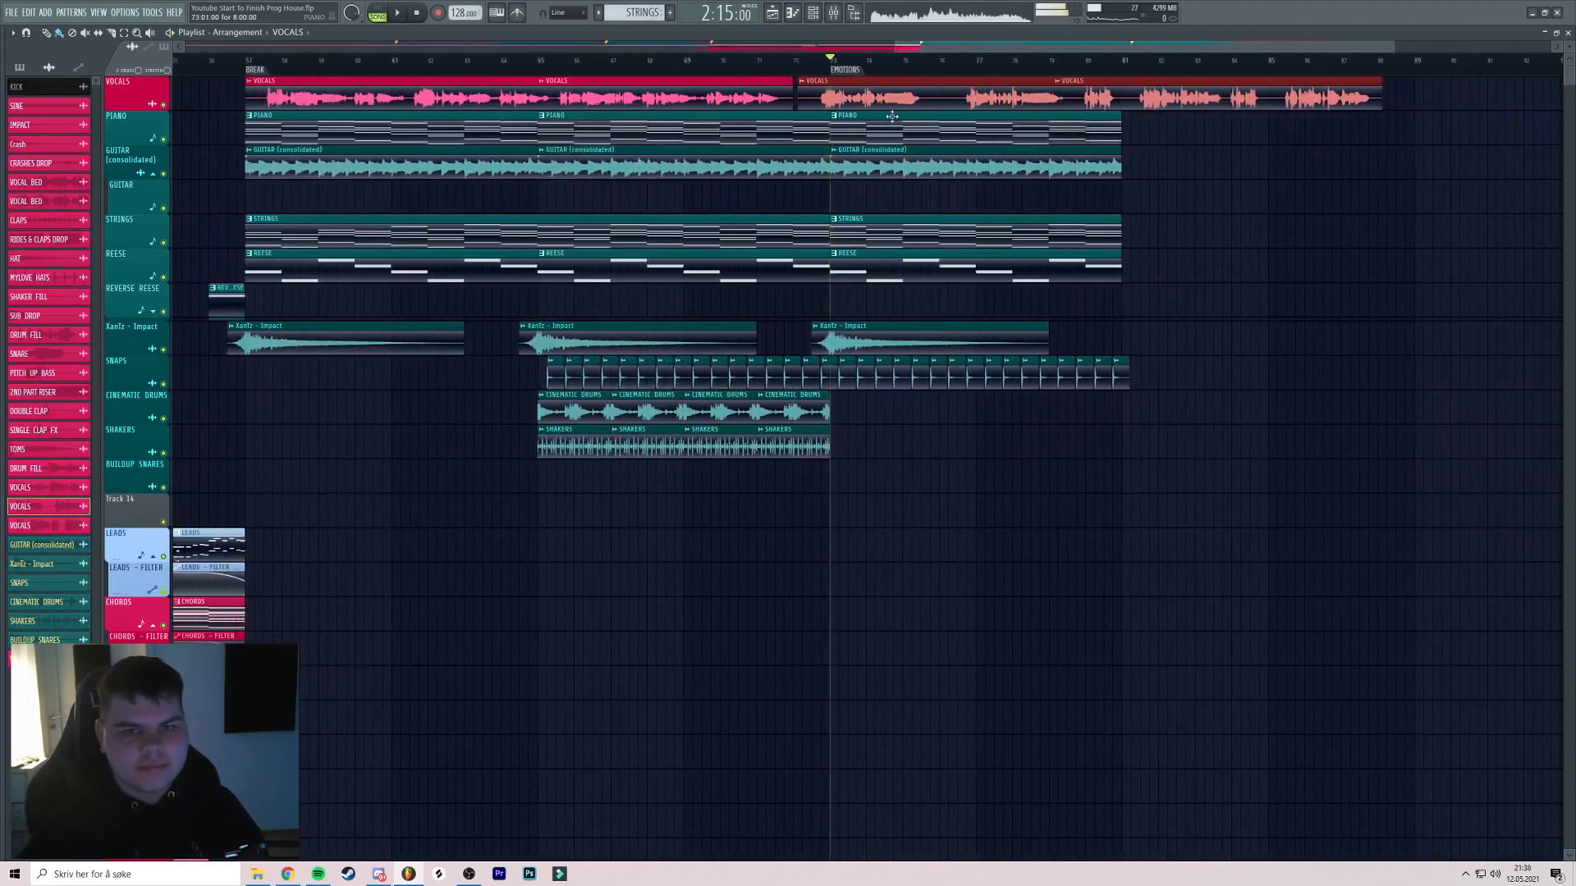
scroll(868, 100, "up", 4)
key("space")
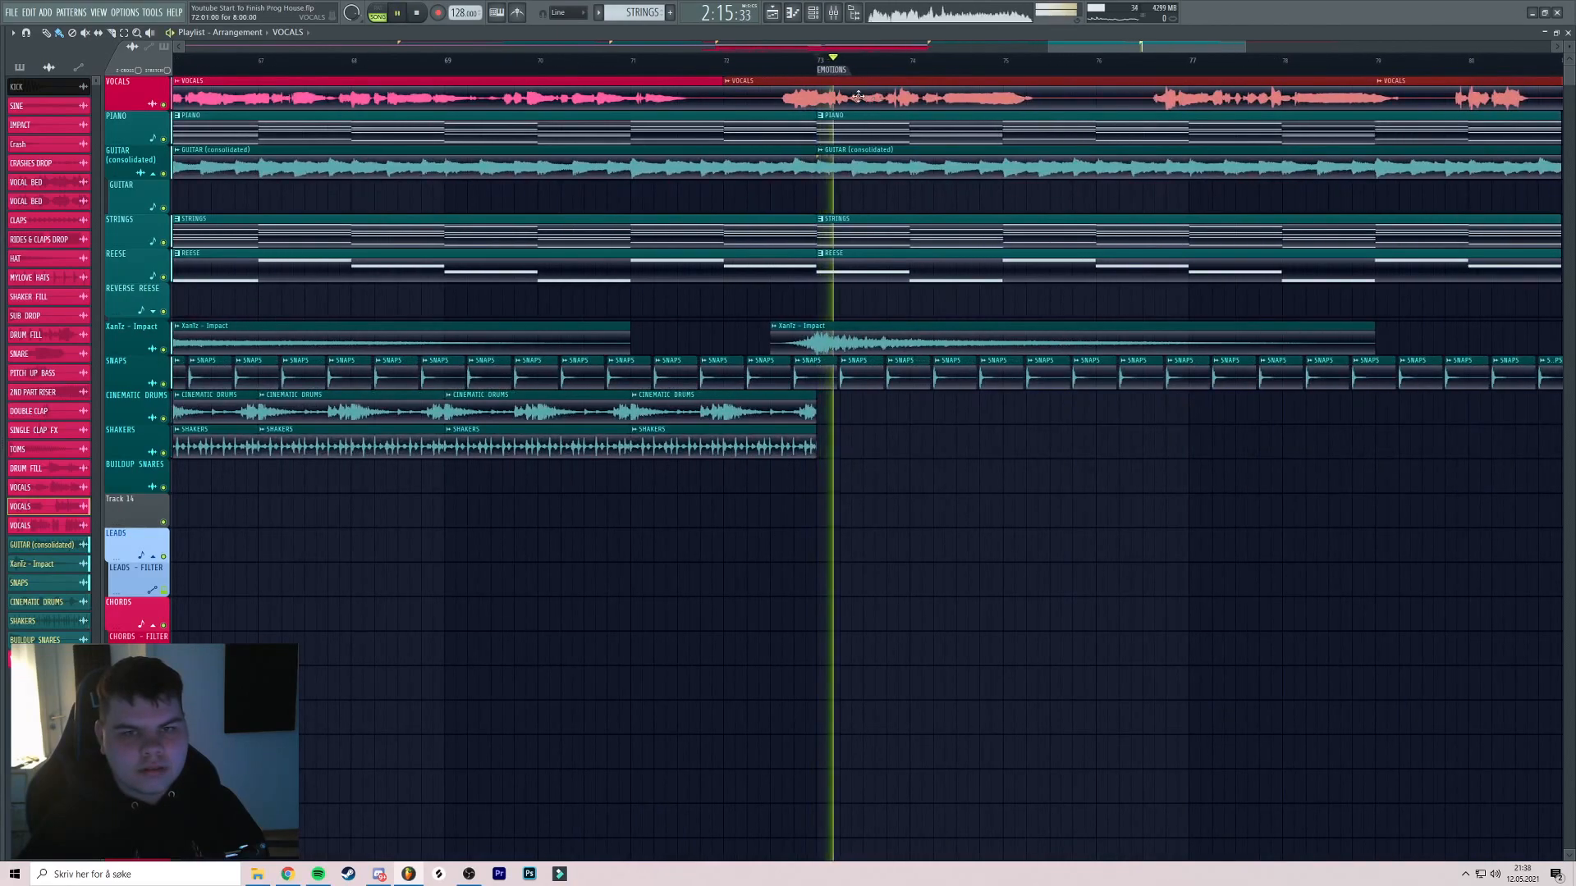
left_click_drag(862, 96, 785, 94)
left_click(693, 61)
scroll(752, 77, "down", 4)
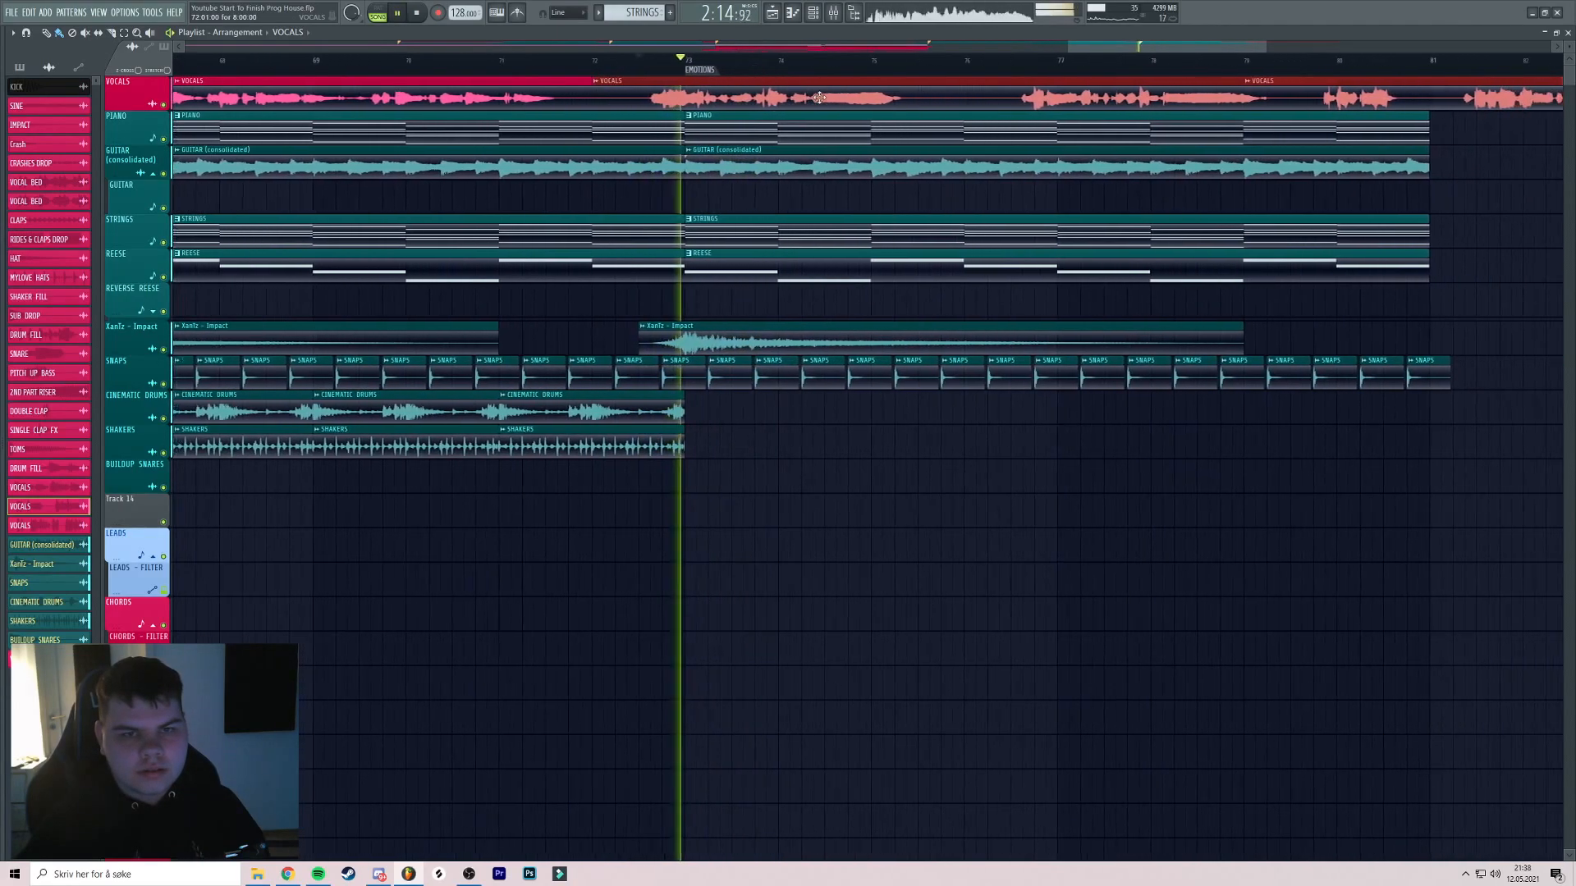
left_click_drag(737, 95, 721, 95)
left_click(824, 60)
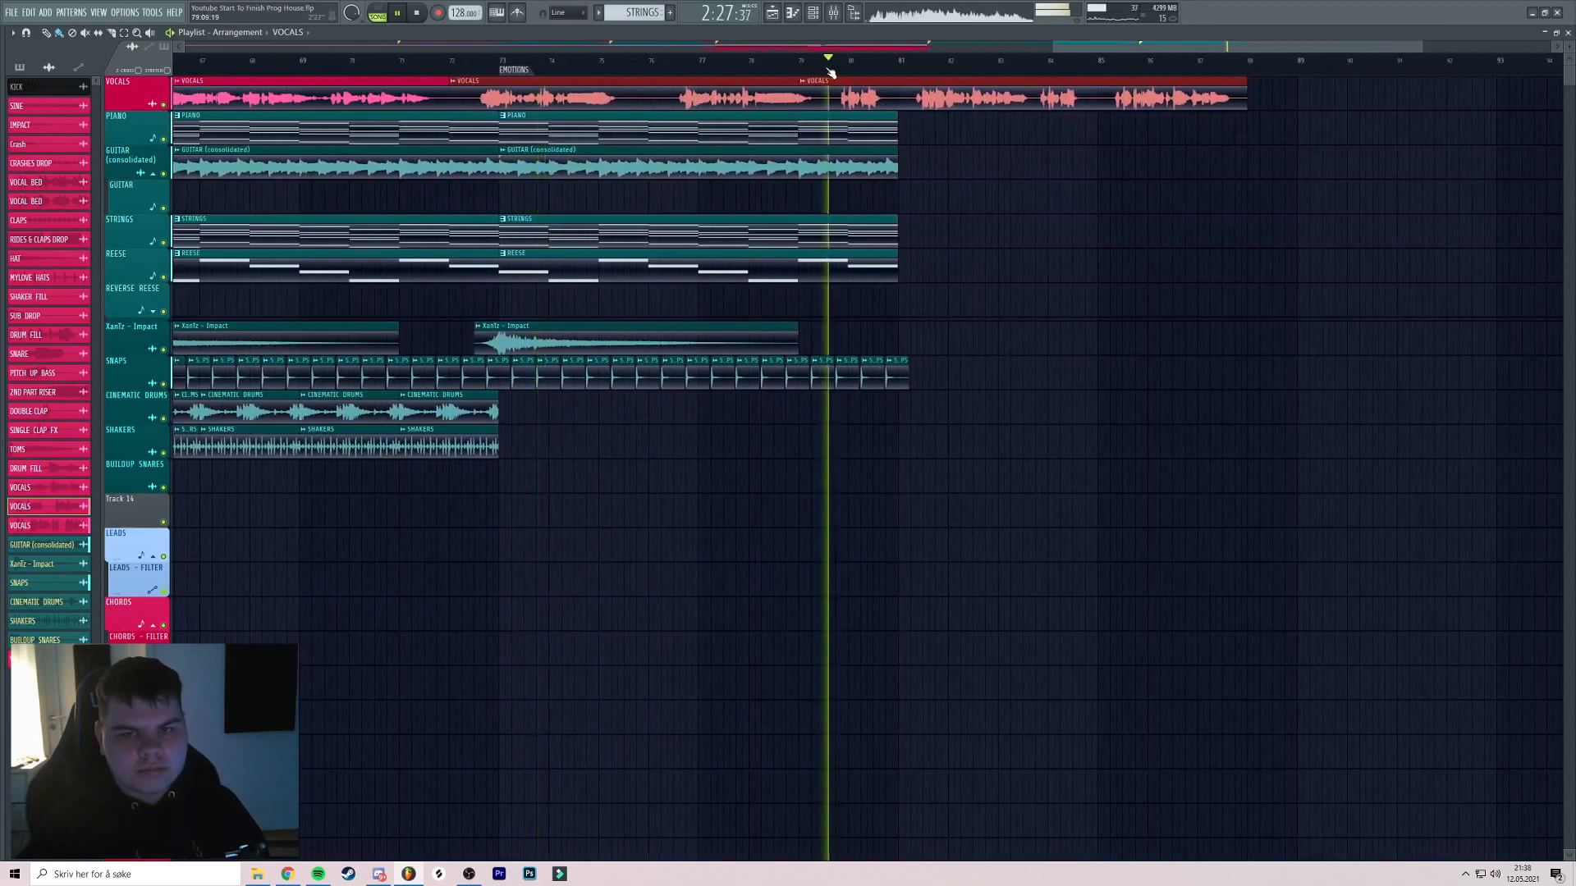
scroll(858, 83, "up", 4)
key("space")
Move the second VOCALS clip about one bar earlier and replay from bar 80.75
scroll(898, 93, "down", 3)
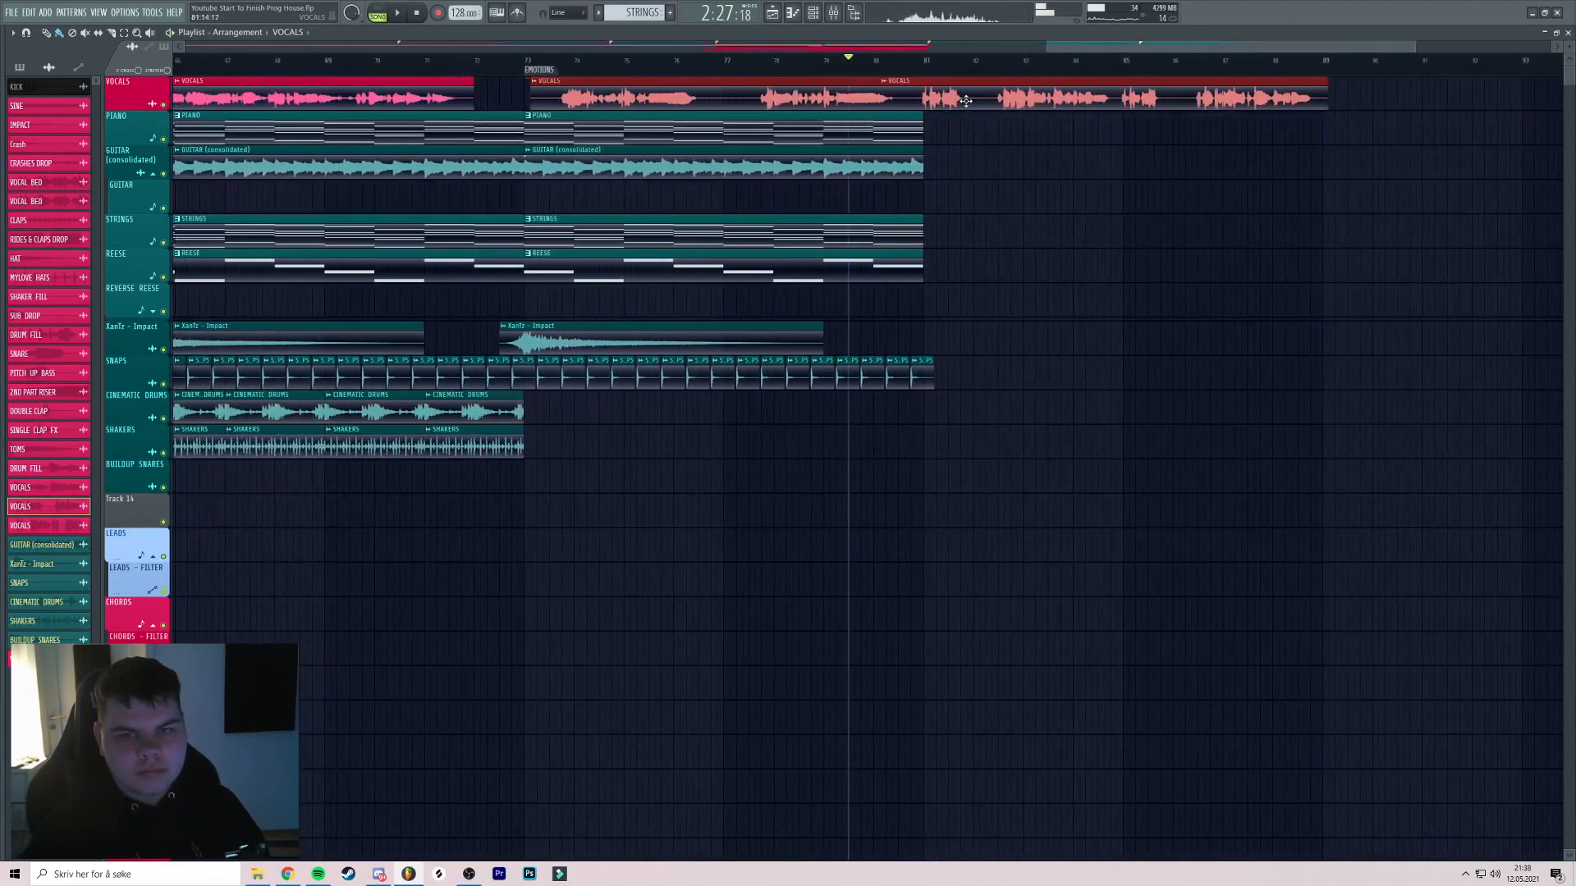
left_click_drag(963, 101, 908, 101)
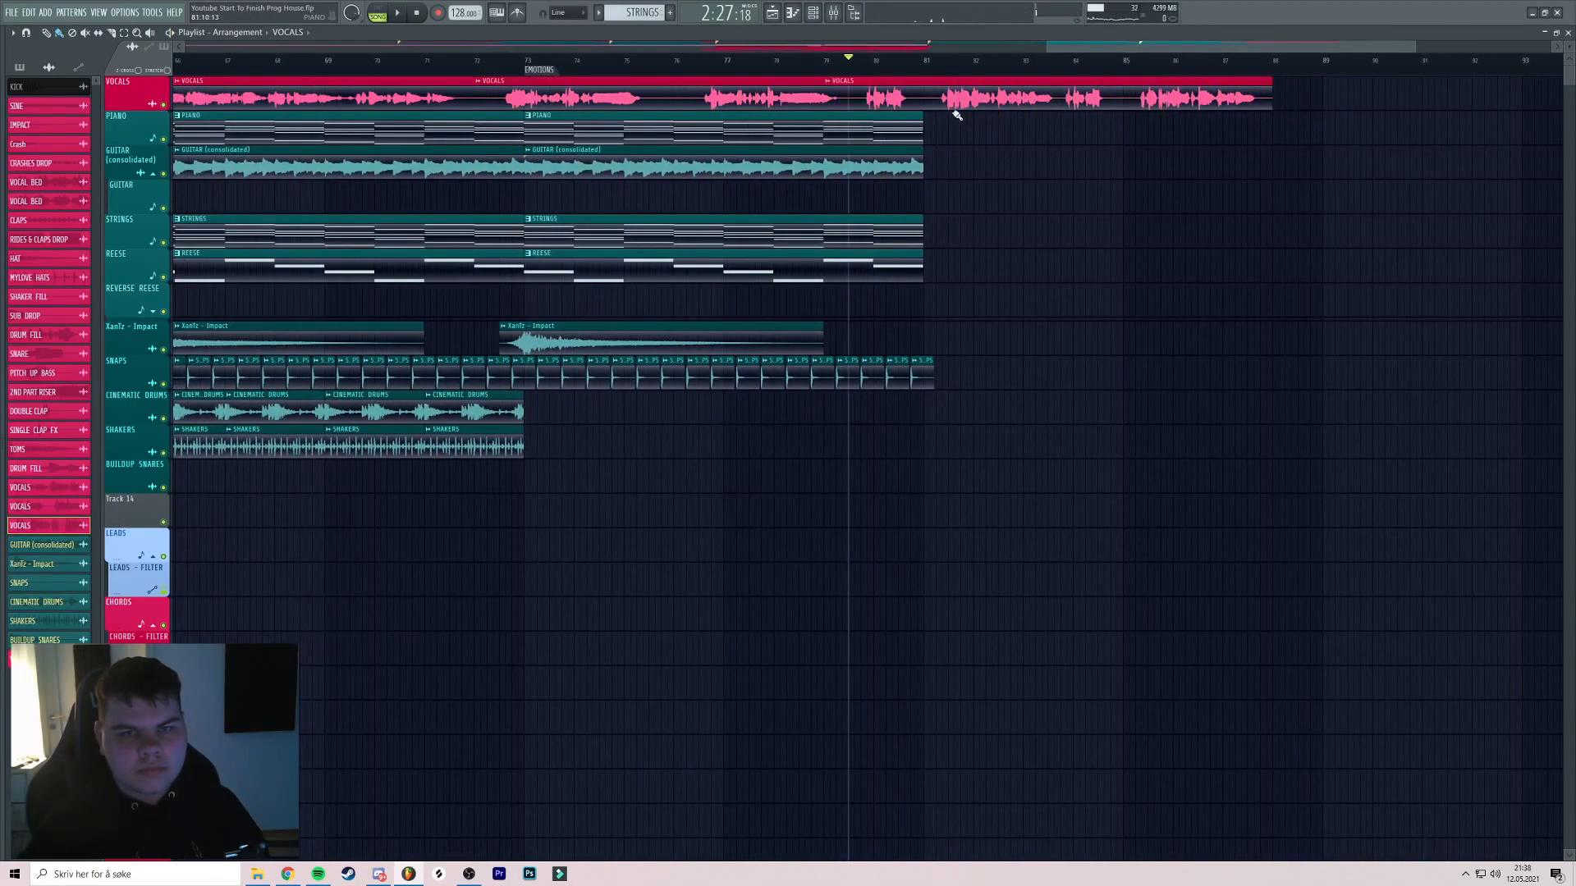
scroll(908, 71, "up", 2)
left_click(916, 62)
scroll(923, 67, "up", 2)
scroll(936, 89, "down", 5)
key("space")
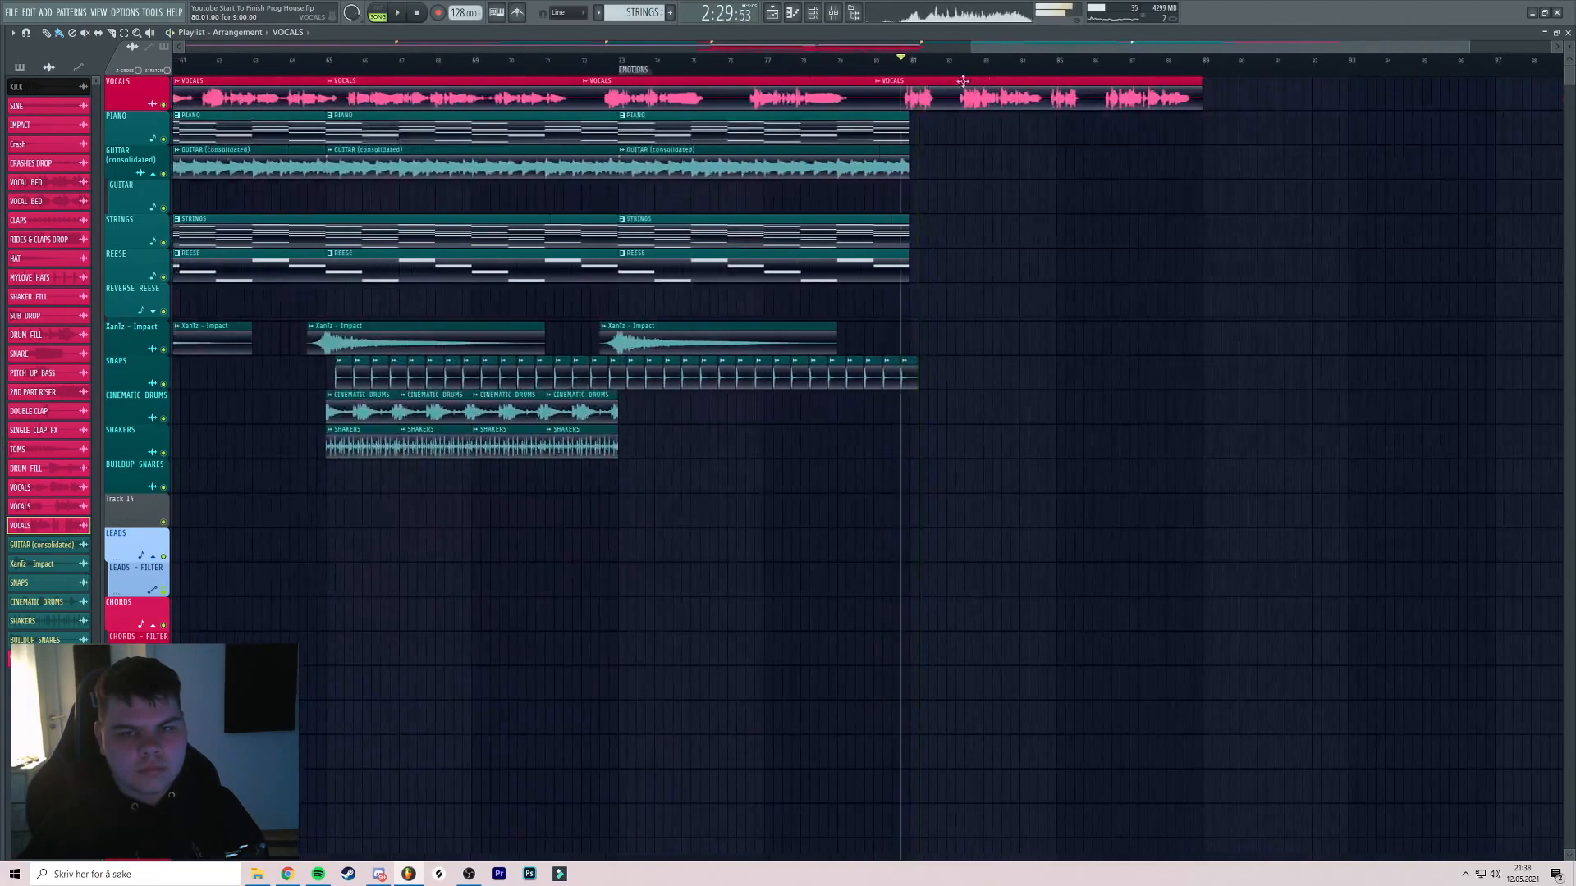
Add a playlist marker named BUILDUP at bar 81
left_click(438, 14)
left_click(920, 310)
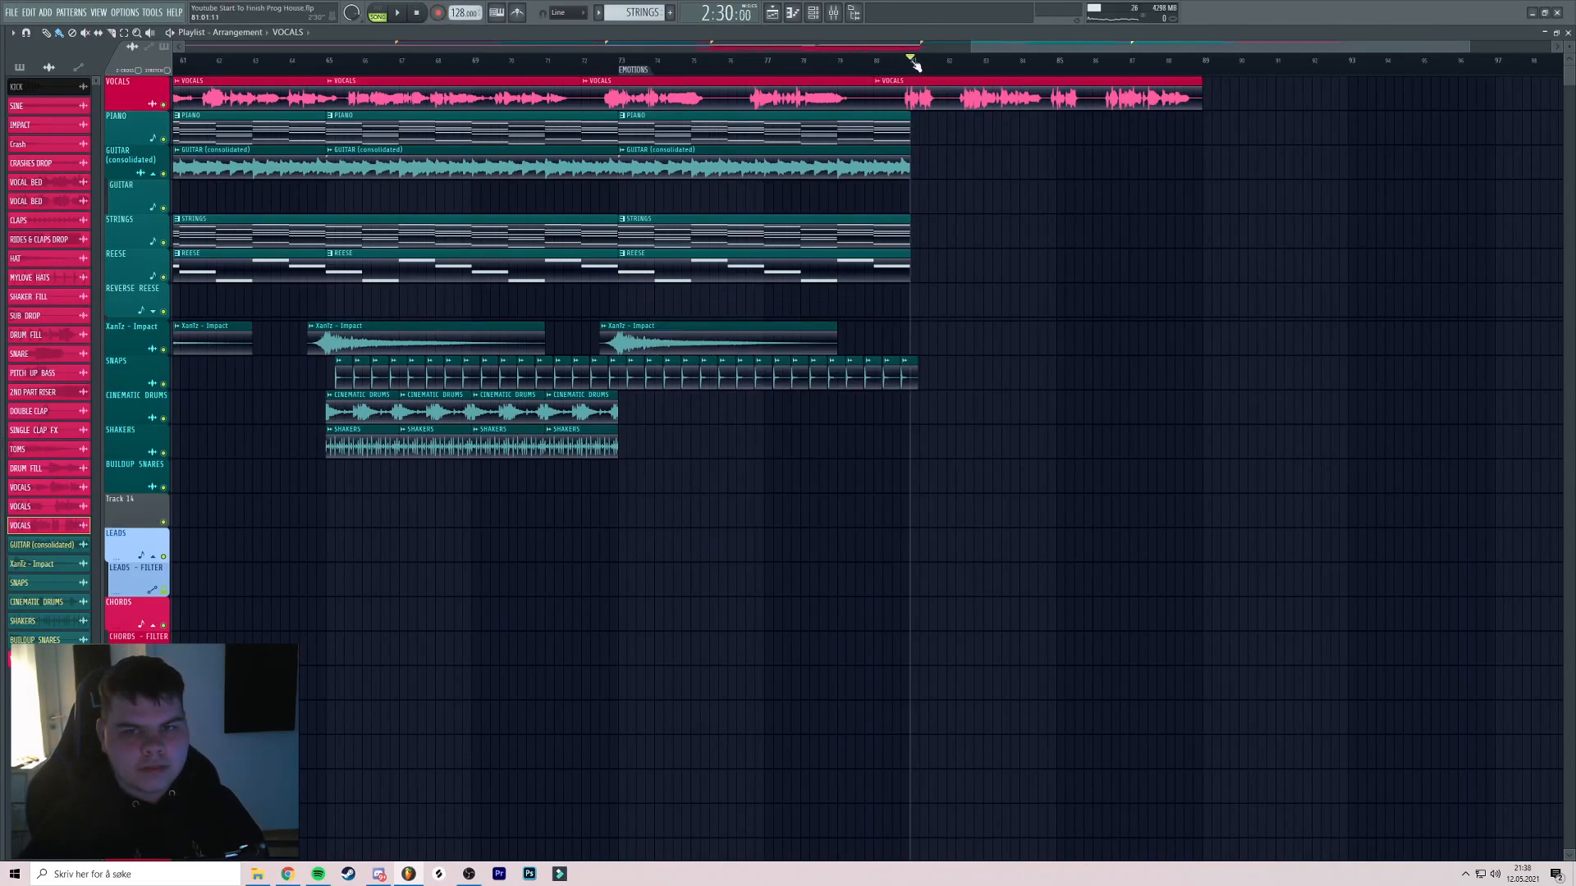
type("BU")
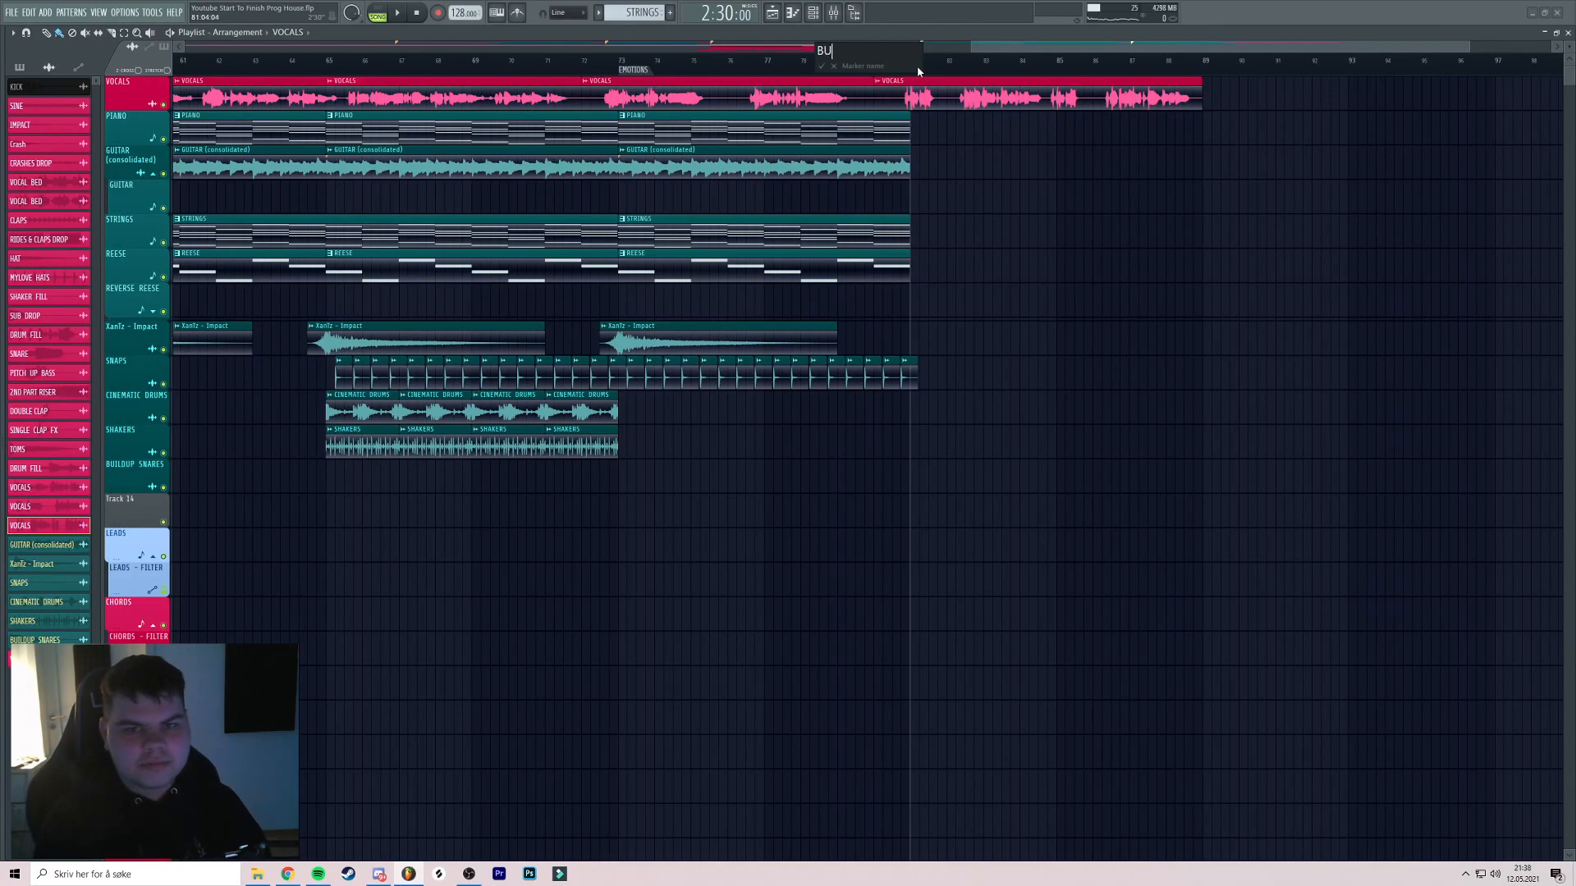
type("ILDUP")
key("Return")
Play back the arrangement from around bar 73, then from bars 57 and 65
key("space")
left_click(620, 60)
scroll(650, 106, "up", 2)
scroll(718, 115, "down", 4)
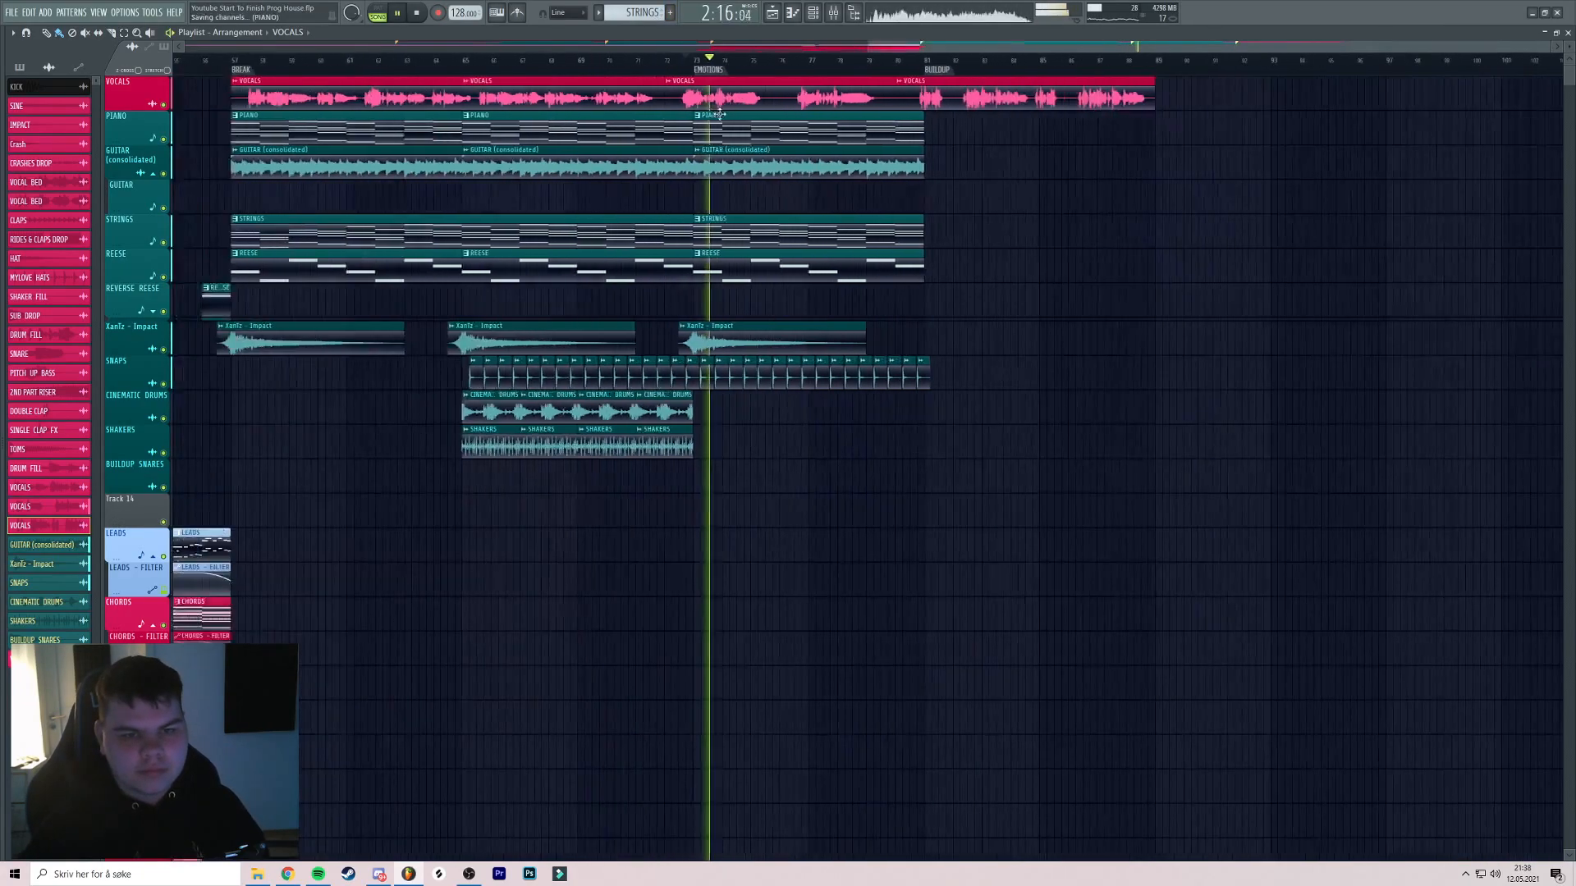
left_click_drag(802, 199, 870, 151)
left_click(376, 62)
left_click(578, 62)
Replay the break from bar 73 and save the project
scroll(584, 71, "up", 5)
left_click_drag(722, 87, 674, 129)
scroll(730, 127, "down", 4)
scroll(674, 129, "up", 2)
scroll(852, 87, "down", 4)
left_click_drag(852, 87, 612, 131)
left_click(789, 63)
scroll(702, 123, "up", 3)
scroll(648, 127, "down", 4)
key("ctrl+s")
Copy the STRINGS and REESE clips eight bars later
scroll(774, 188, "up", 2)
left_click_drag(774, 188, 892, 188)
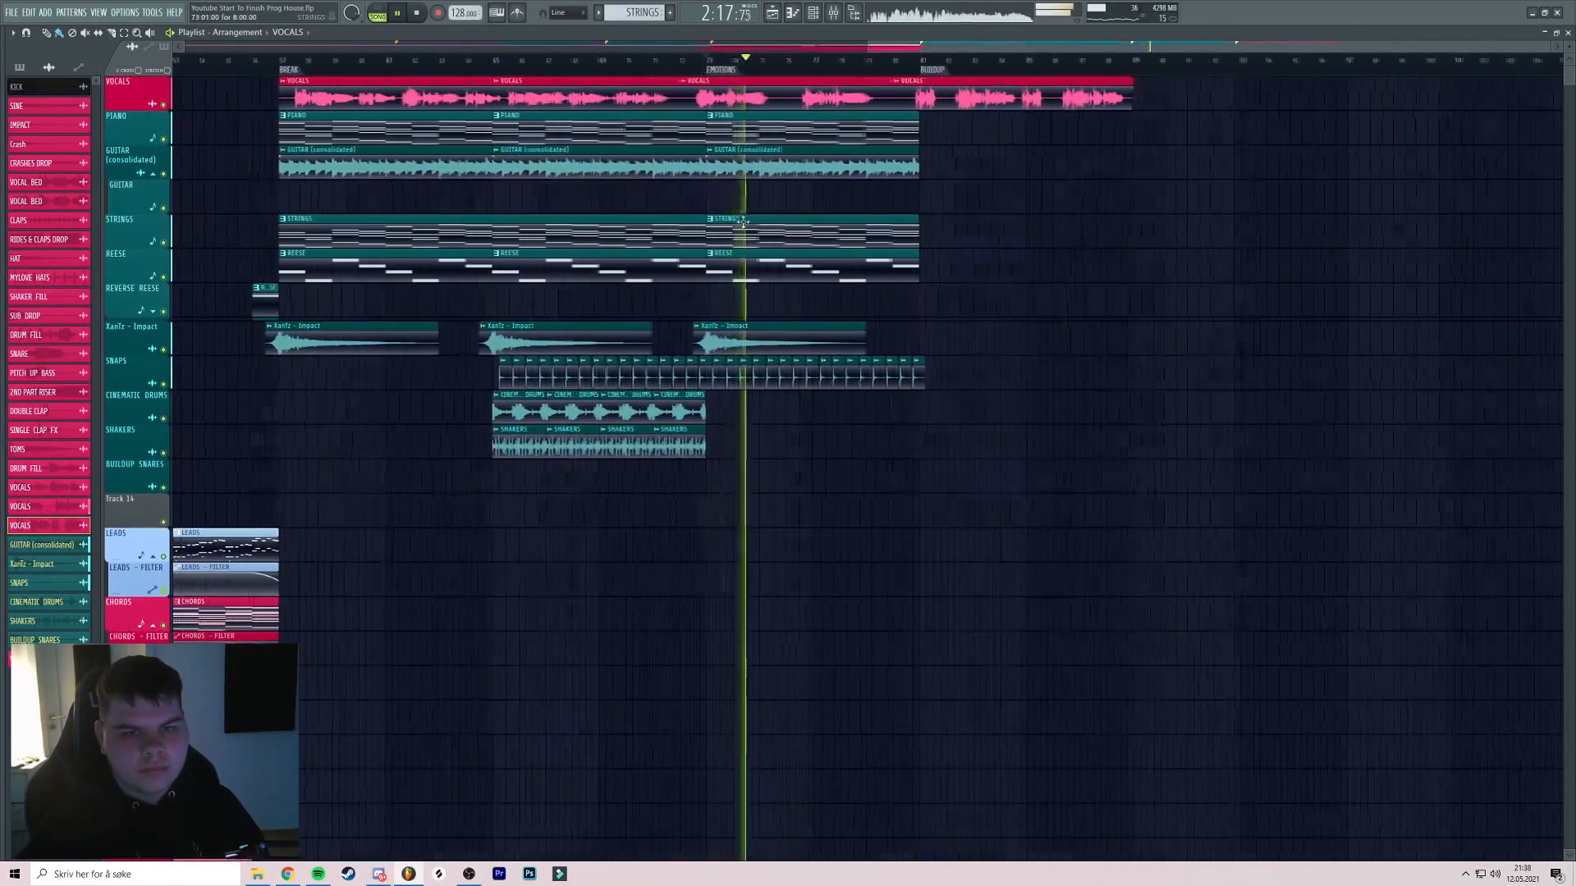
key("space")
left_click_drag(767, 235, 961, 234)
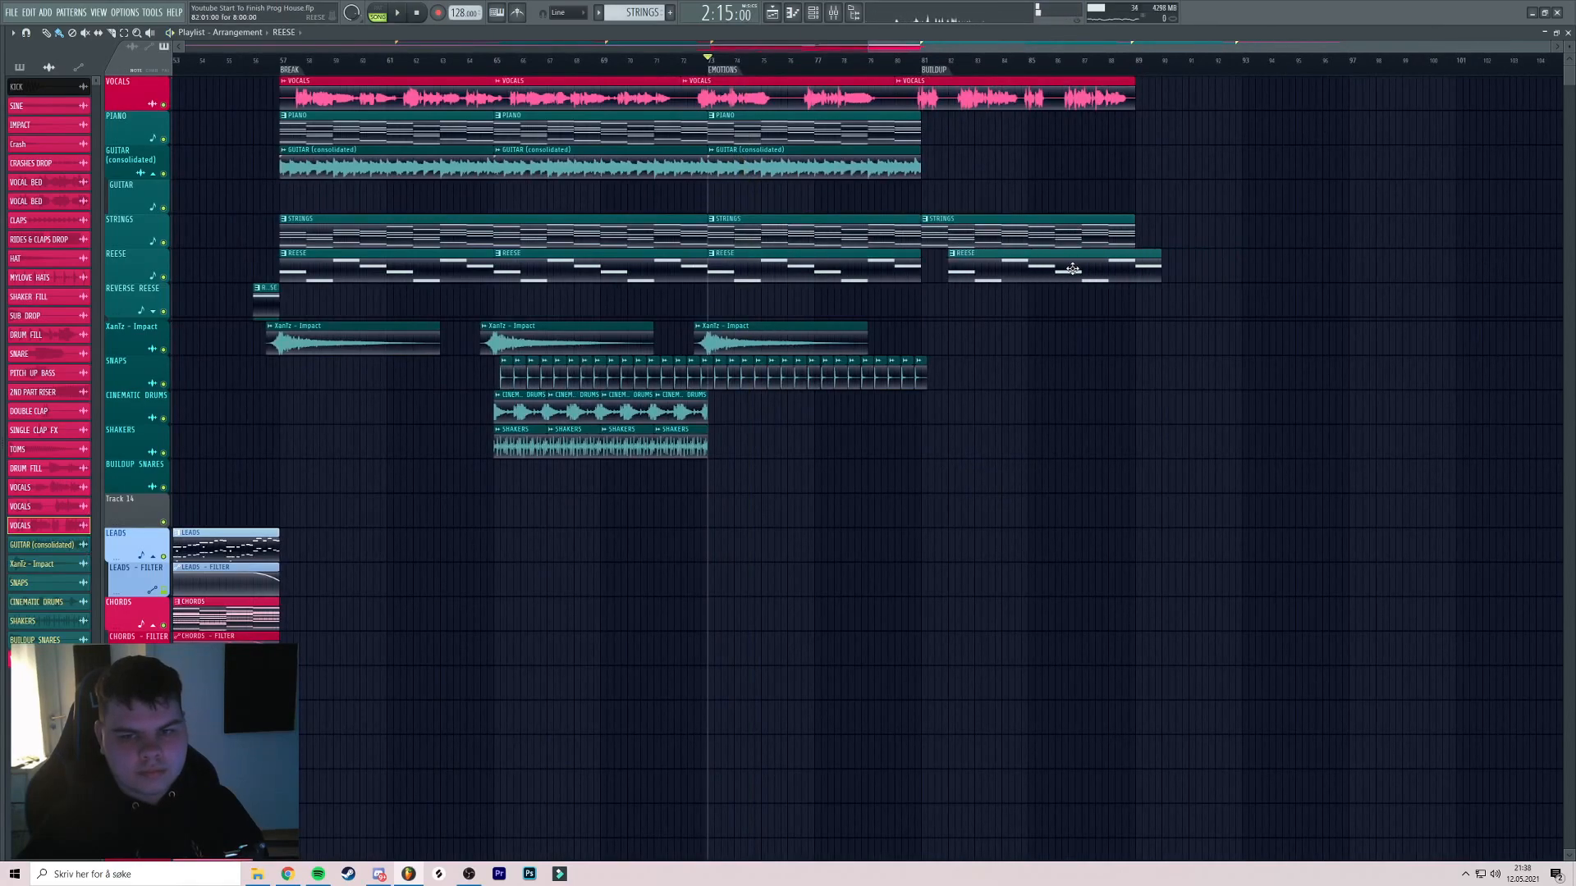
Undo the accidental VOCALS clip edits and remove the extra STRINGS clip at bar 89
scroll(1136, 211, "up", 4)
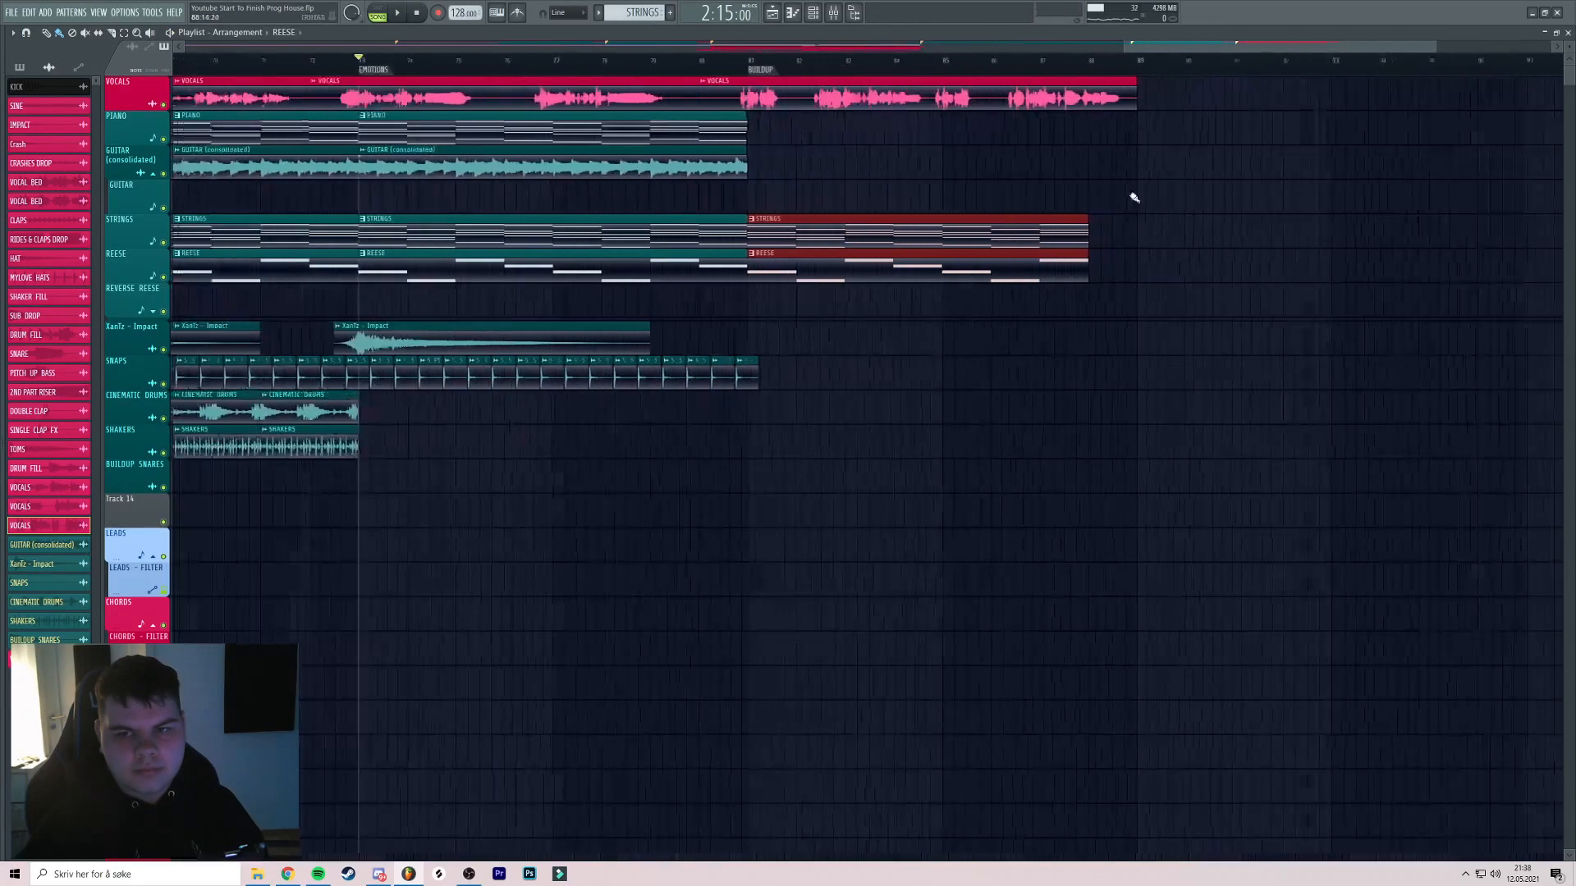
left_click_drag(1136, 211, 1150, 205)
left_click(1070, 62)
key("space")
key("space")
left_click_drag(1153, 92, 951, 106)
left_click(1017, 98)
key("ctrl+z")
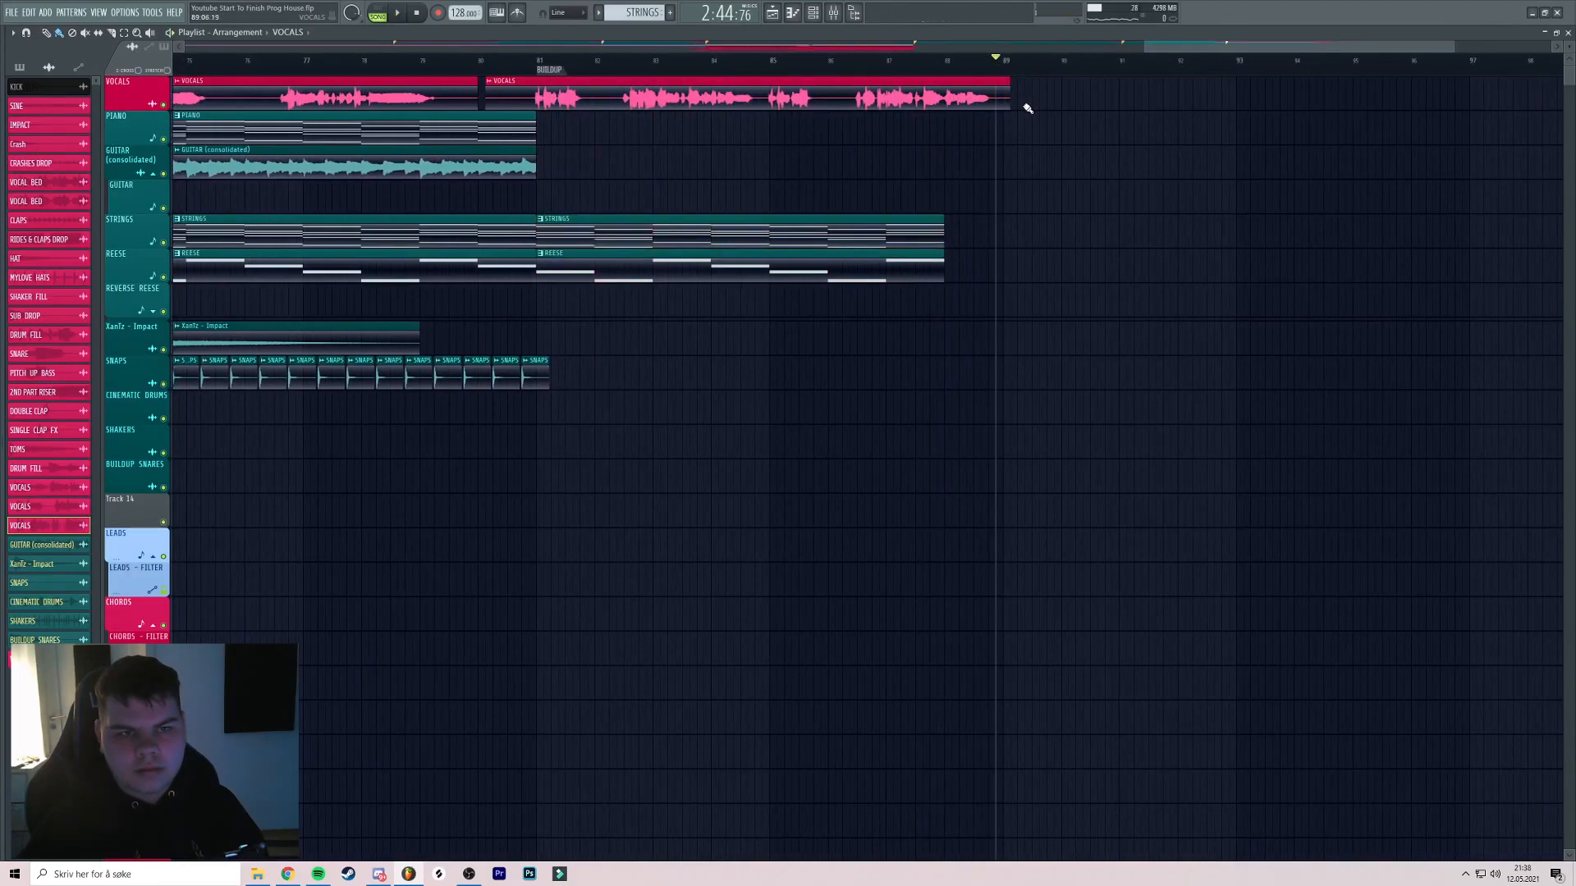
key("ctrl+z")
left_click(1022, 232)
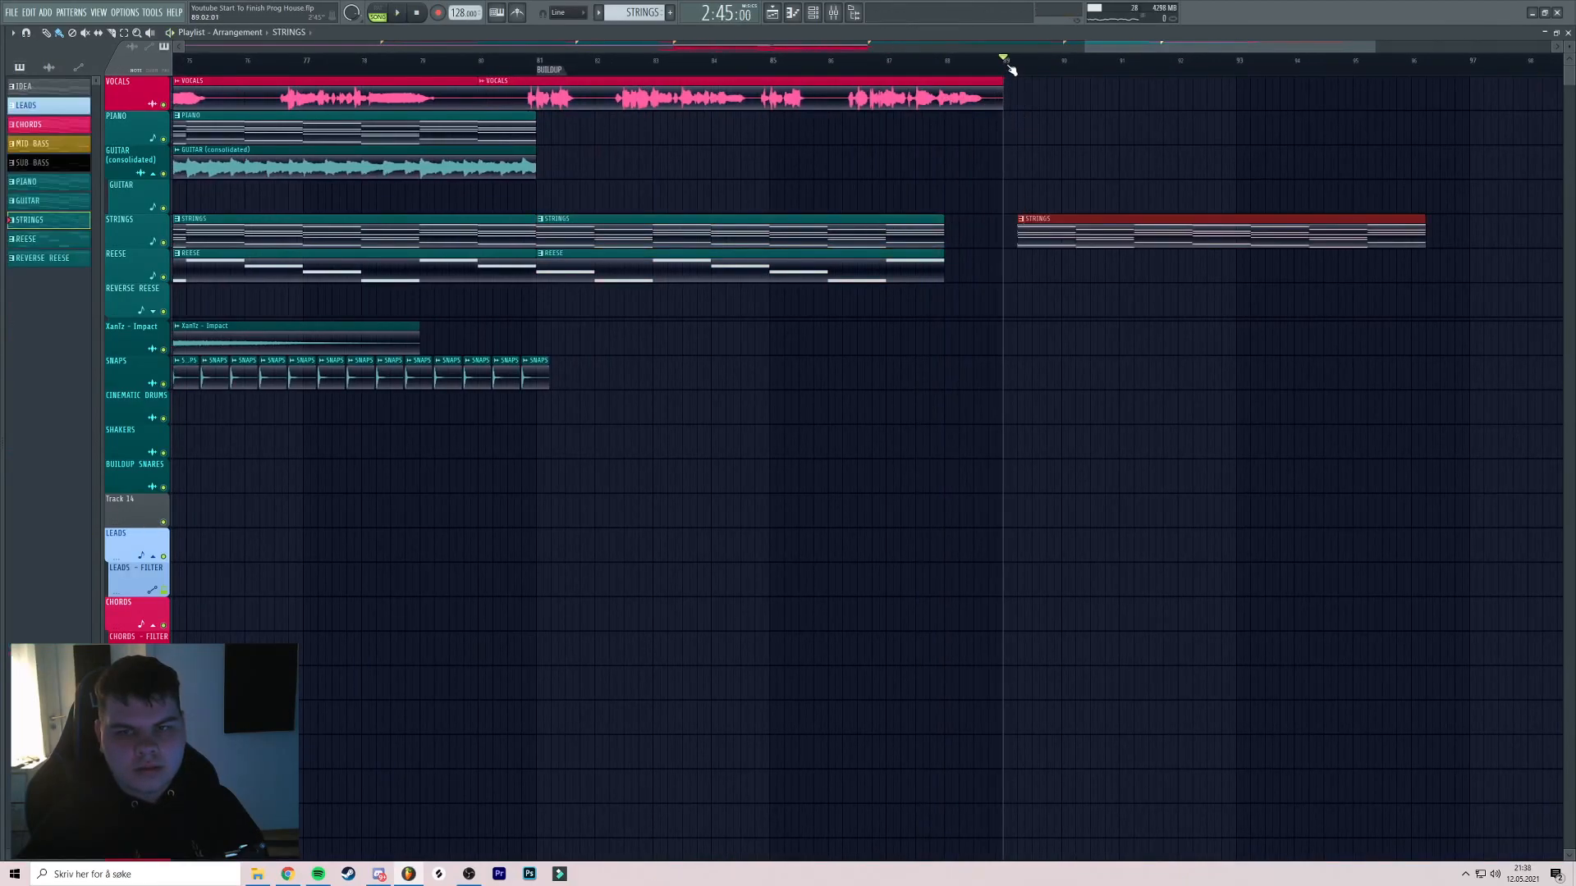
right_click(1087, 229)
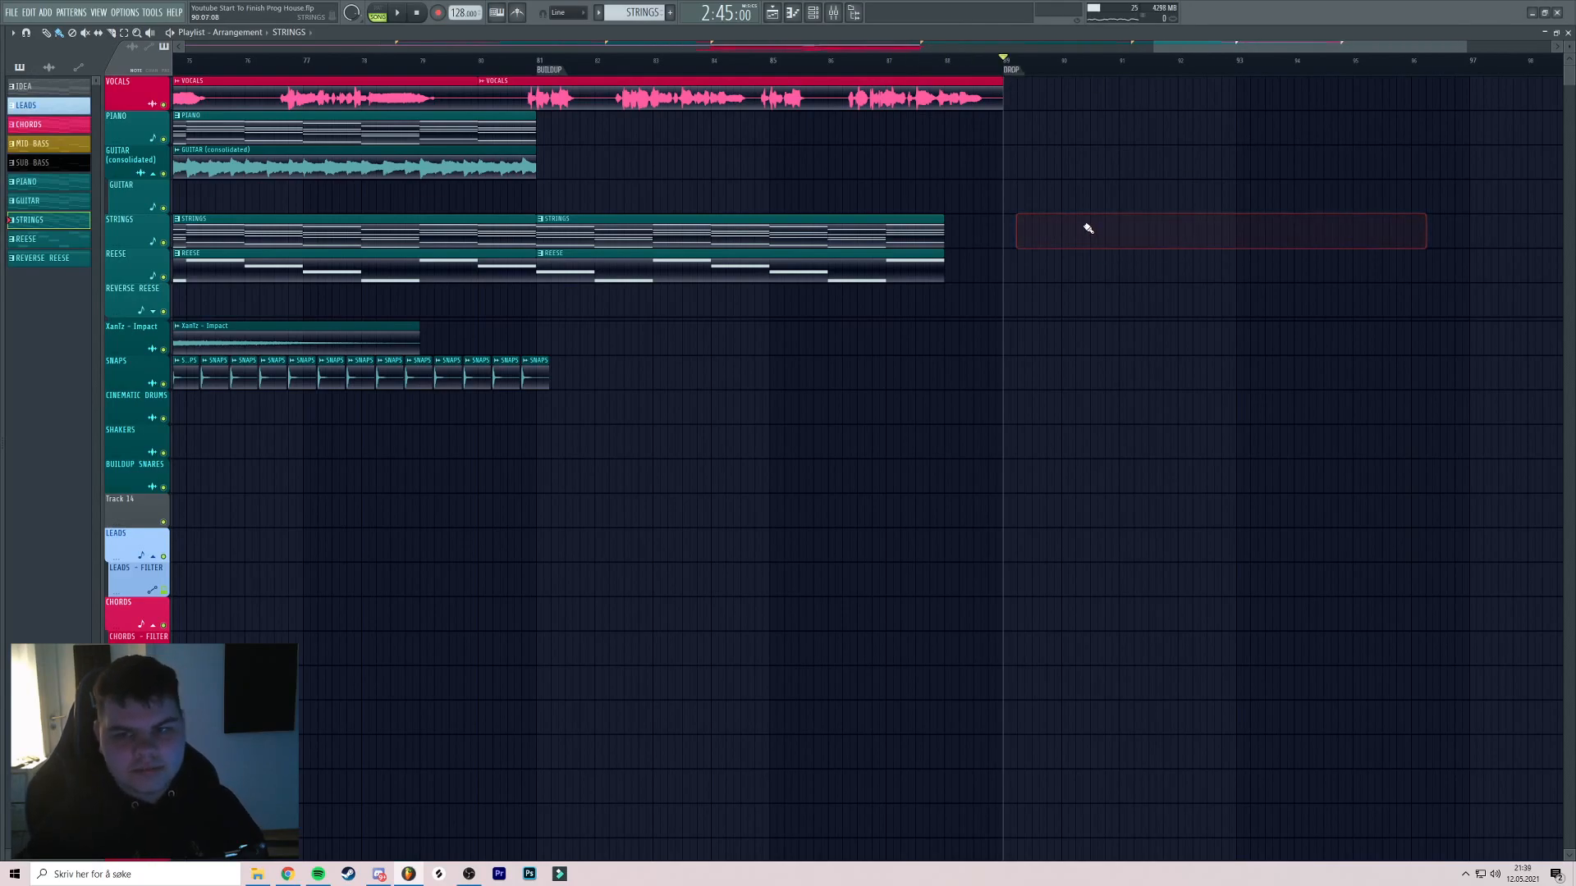
Replay the arrangement from bars 73, 62 and 57
scroll(1091, 162, "down", 3)
left_click(712, 61)
key("space")
scroll(721, 64, "left", 3)
left_click(596, 62)
left_click(448, 62)
Stop playback and open the context menu of the XanTz - Impact track header
scroll(489, 72, "up", 3)
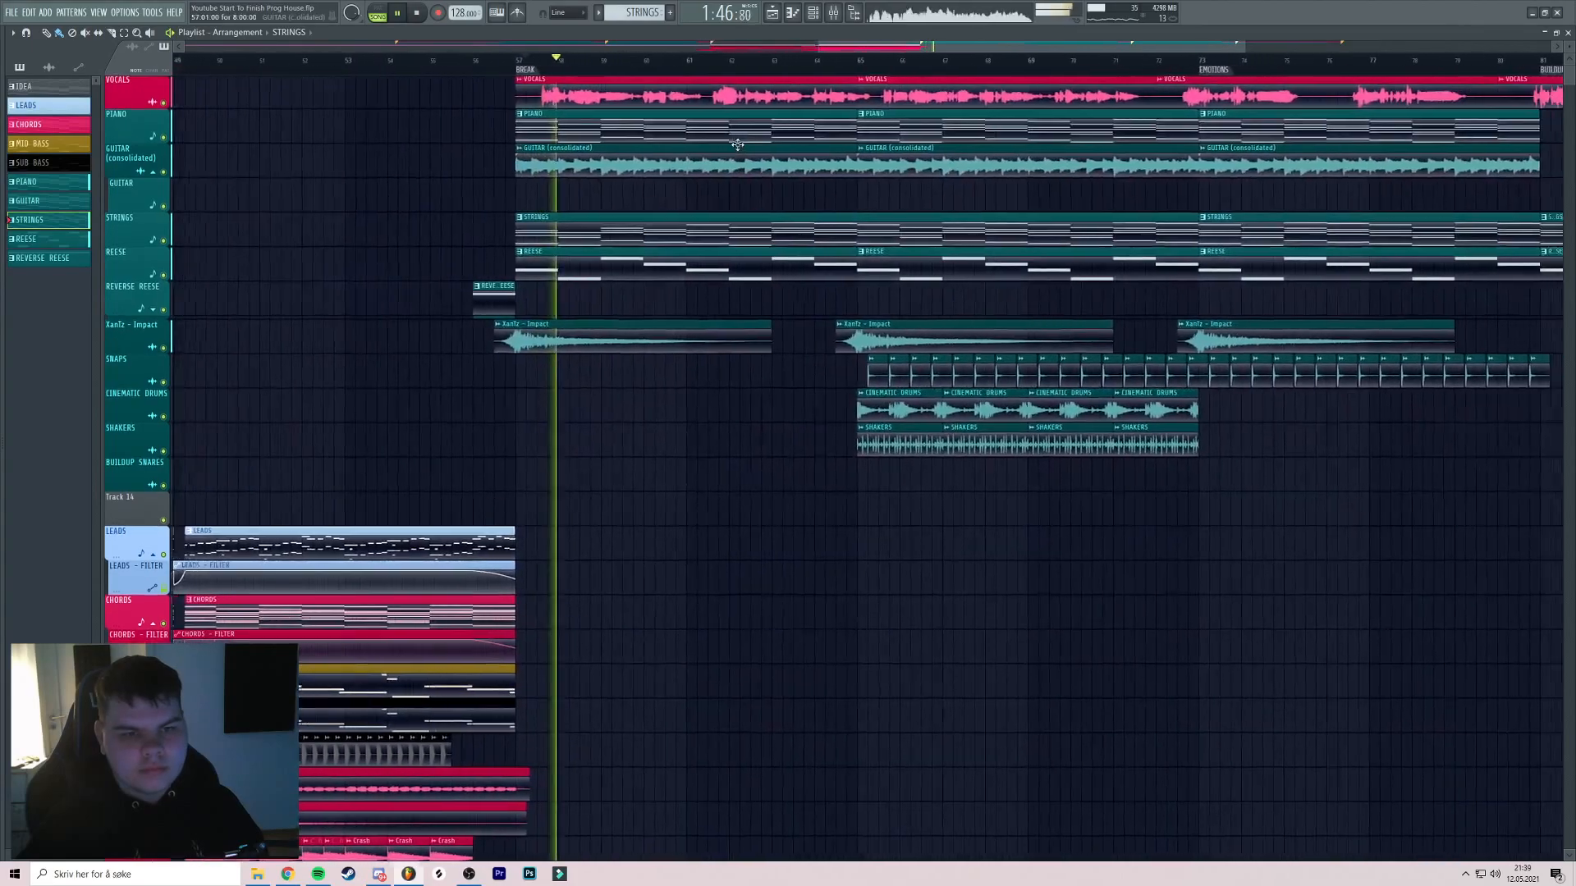
scroll(713, 147, "down", 5)
scroll(897, 221, "down", 8)
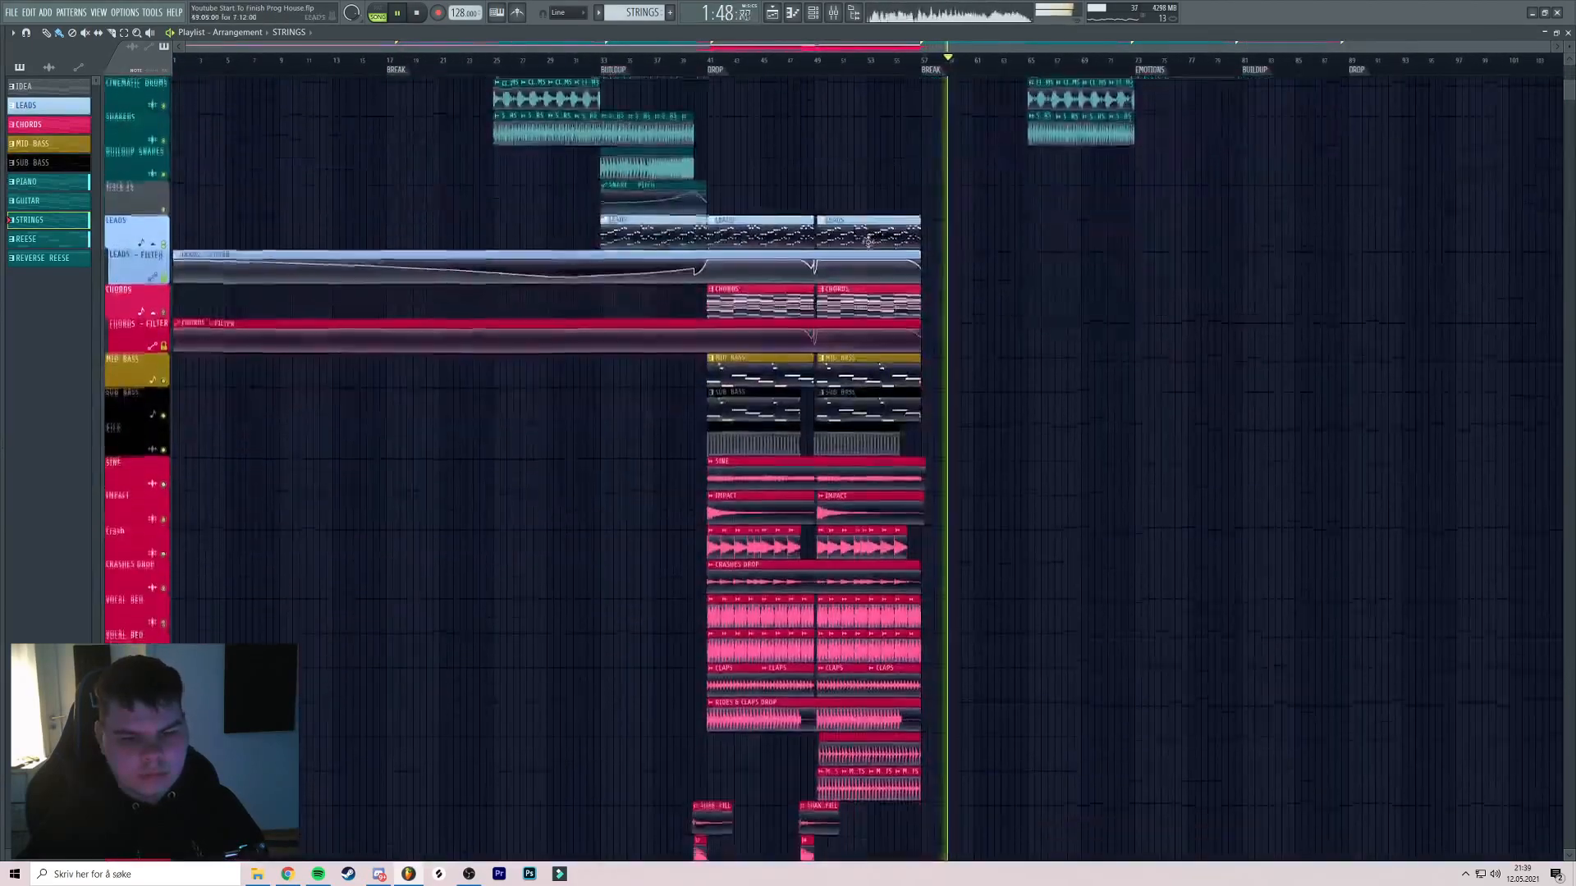
scroll(872, 230, "up", 8)
scroll(826, 239, "right", 3)
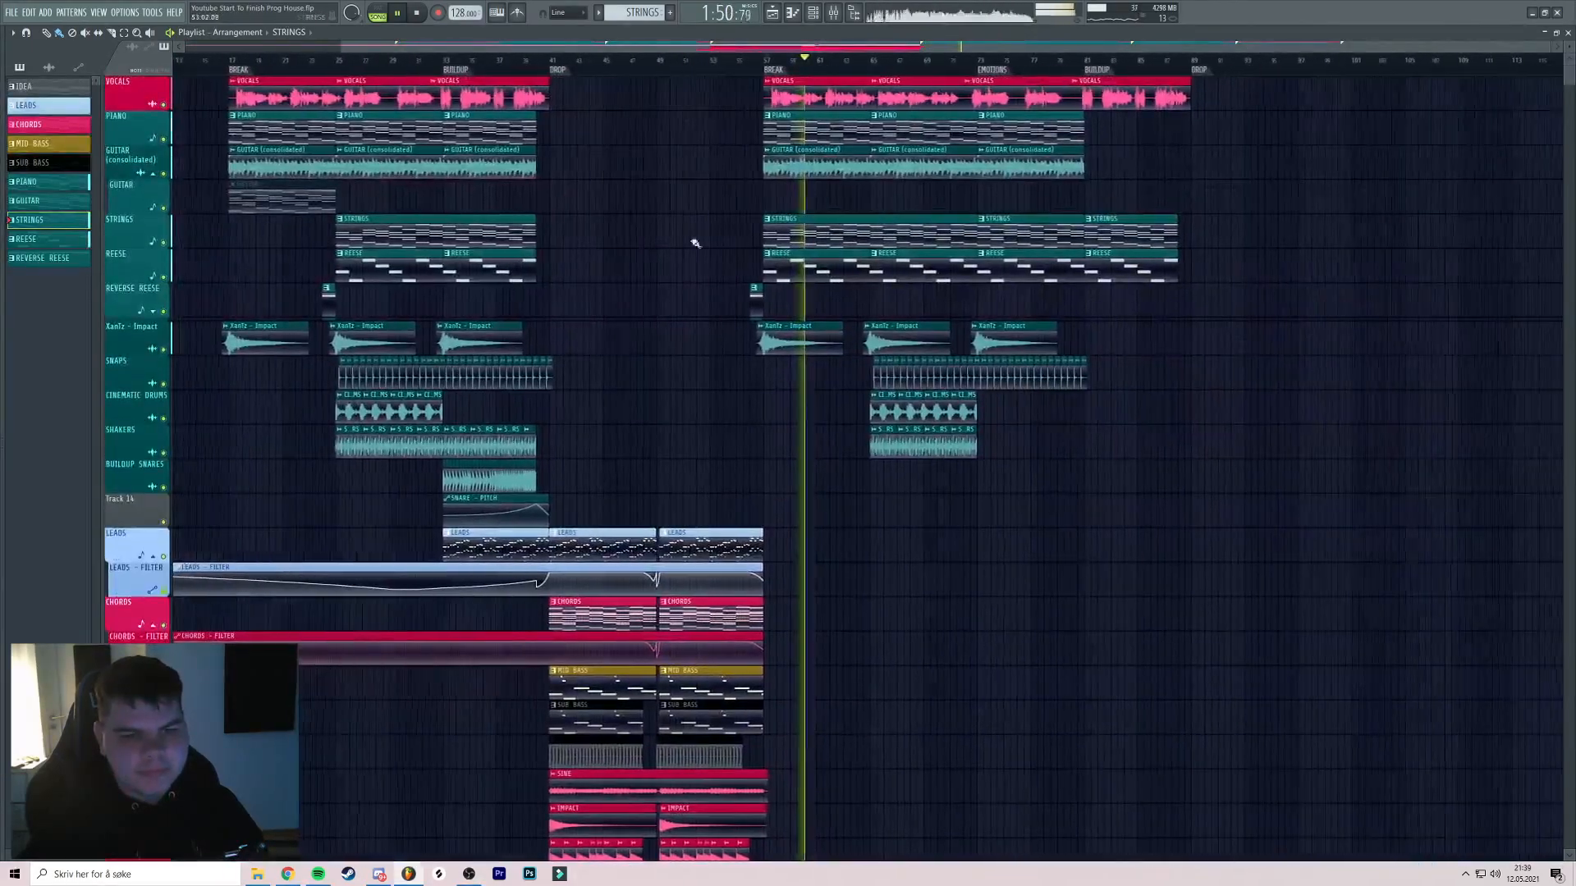
key("space")
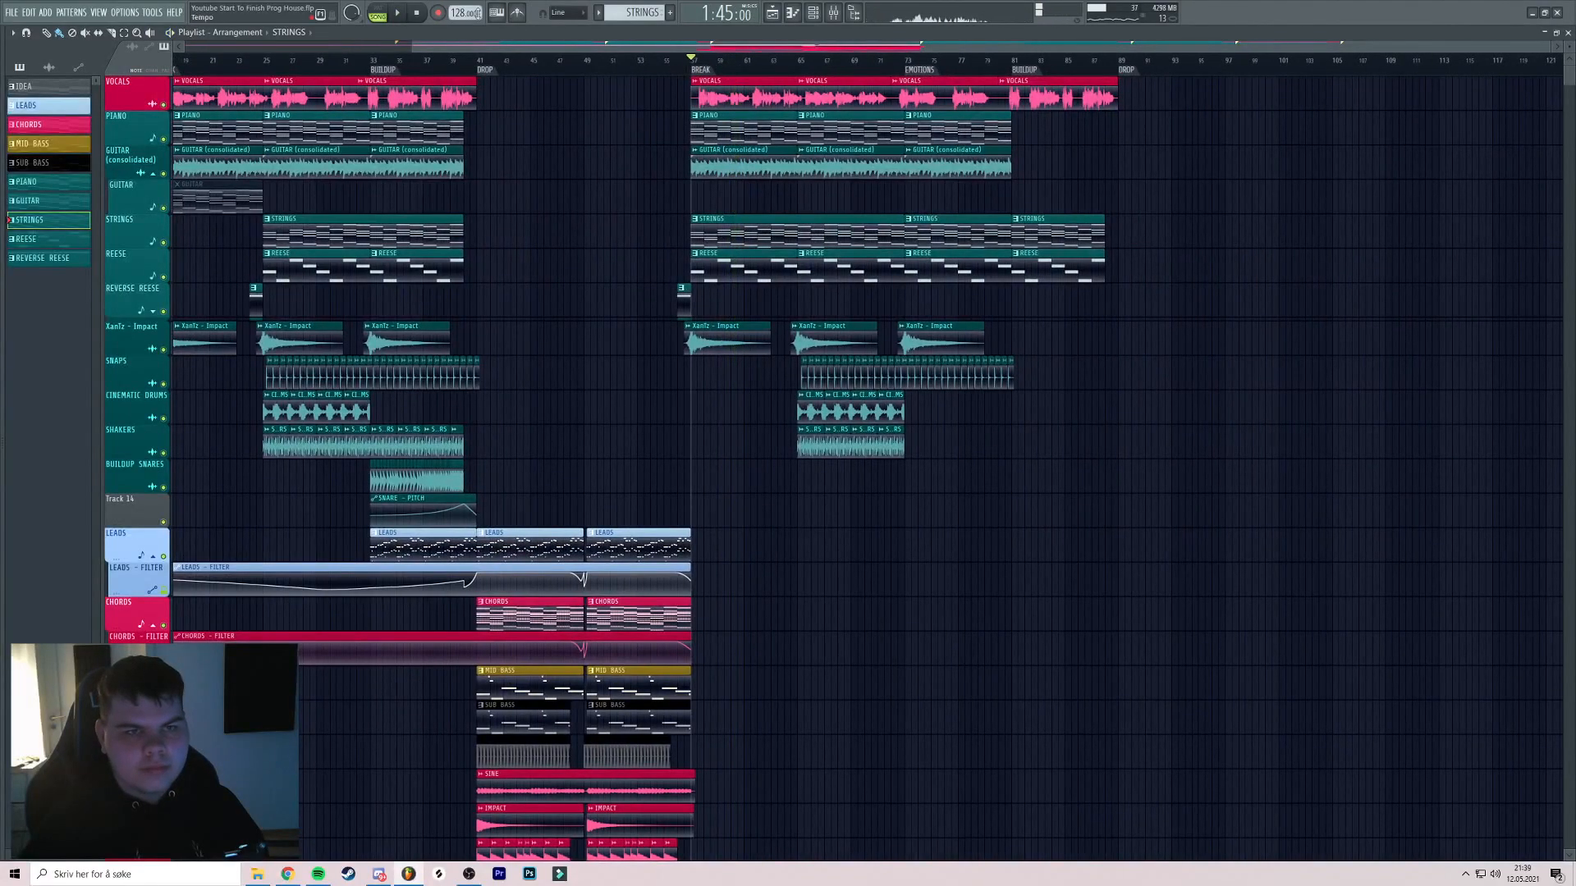
scroll(268, 197, "left", 2)
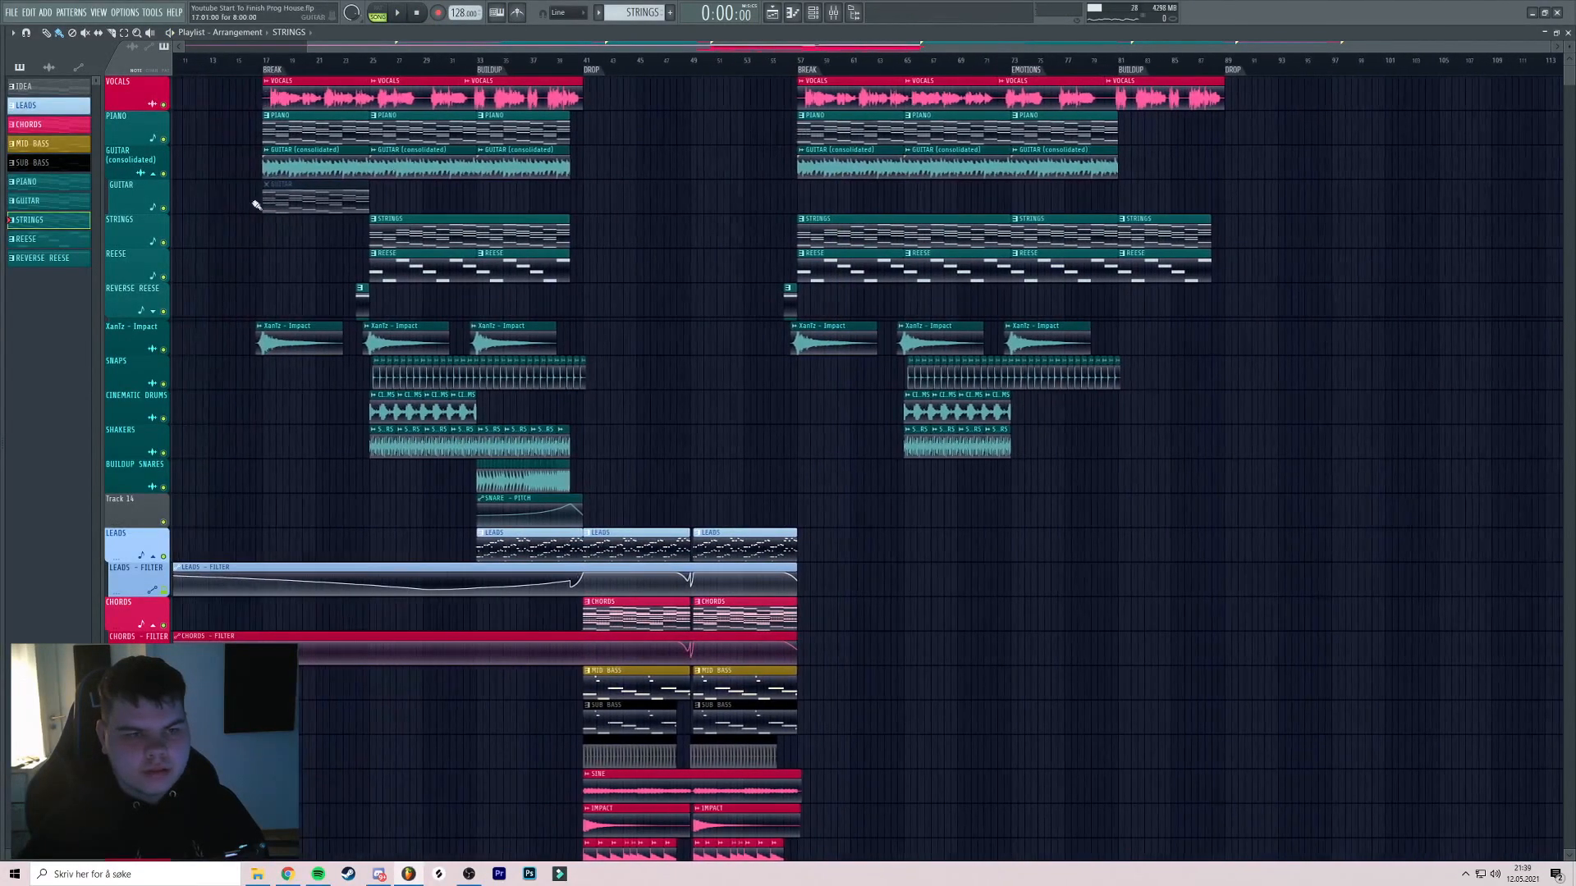
right_click(138, 333)
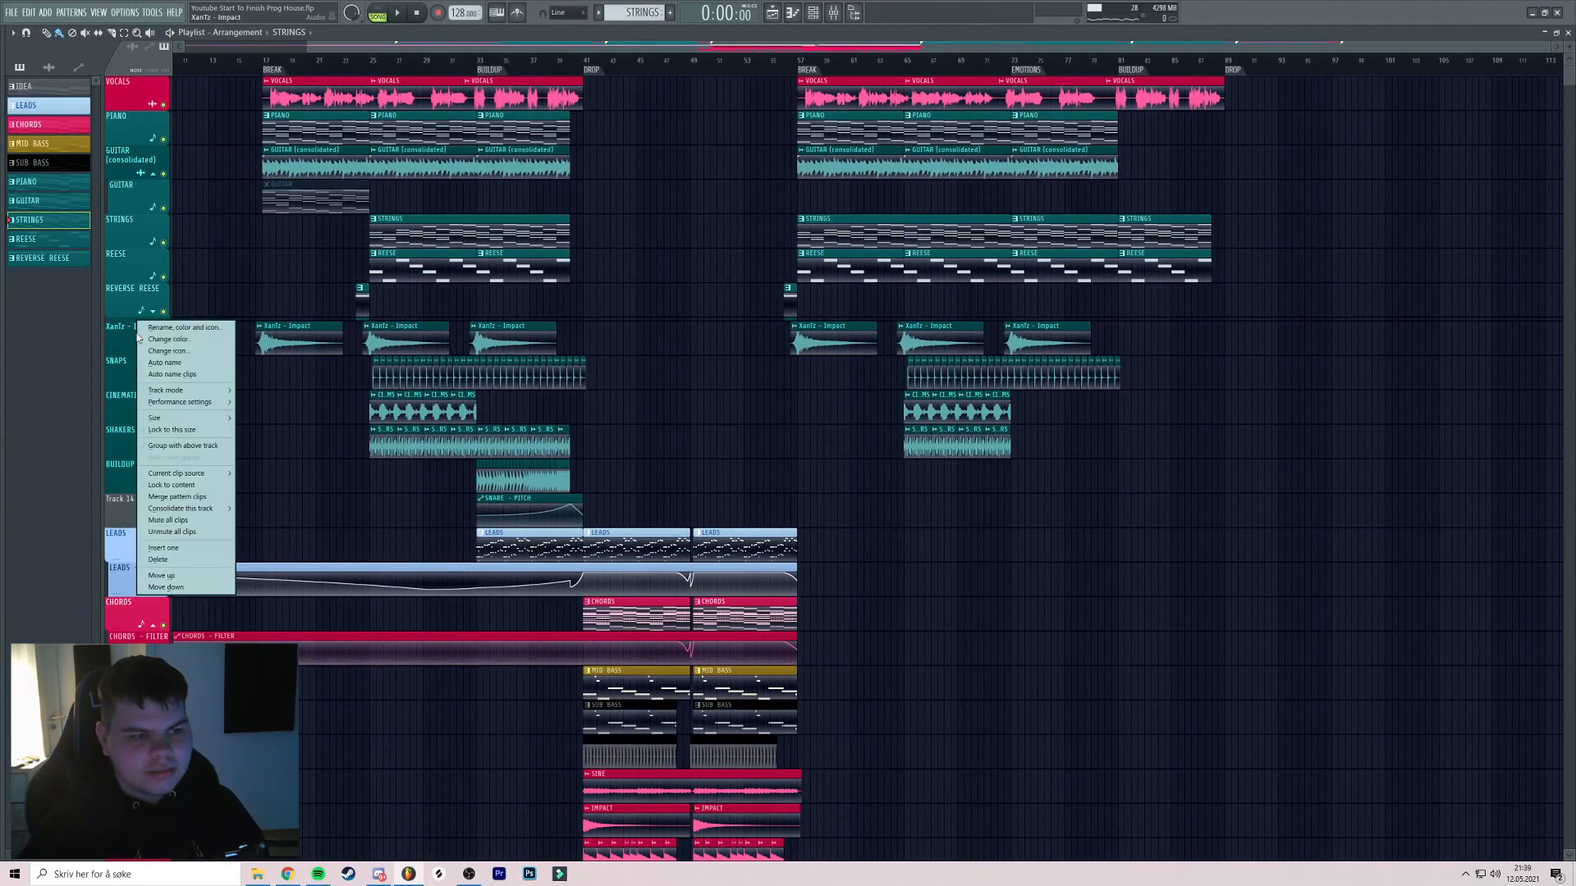
Insert a track above XanTz - Impact and place KOYU_light_kick_05 on Track 9 at bar 57
left_click(172, 547)
key("alt+F8")
scroll(90, 443, "down", 15)
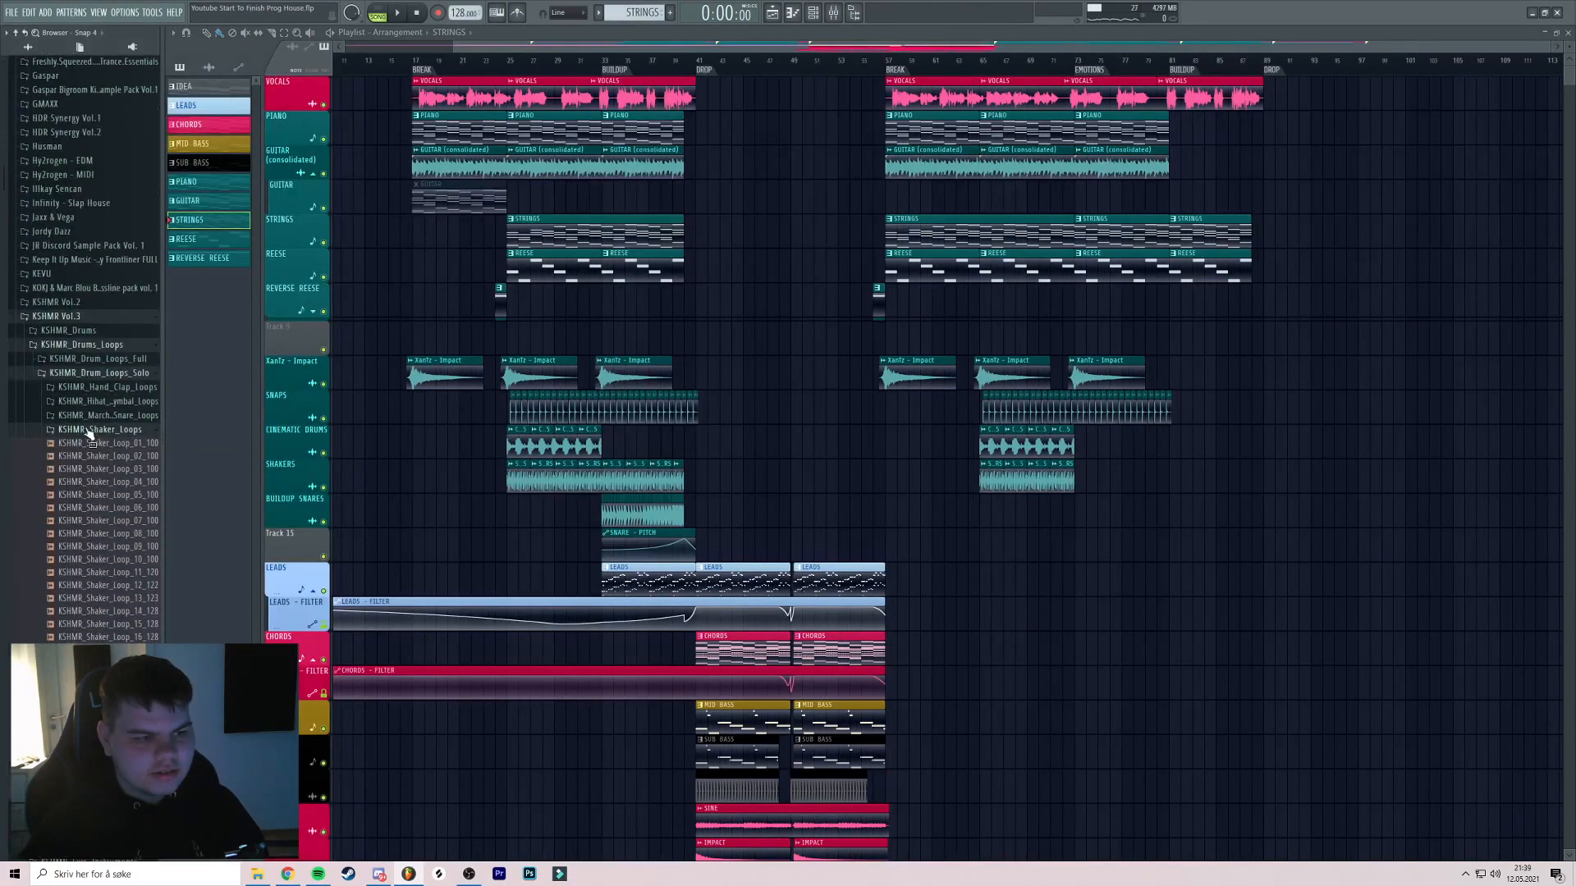
scroll(86, 402, "up", 10)
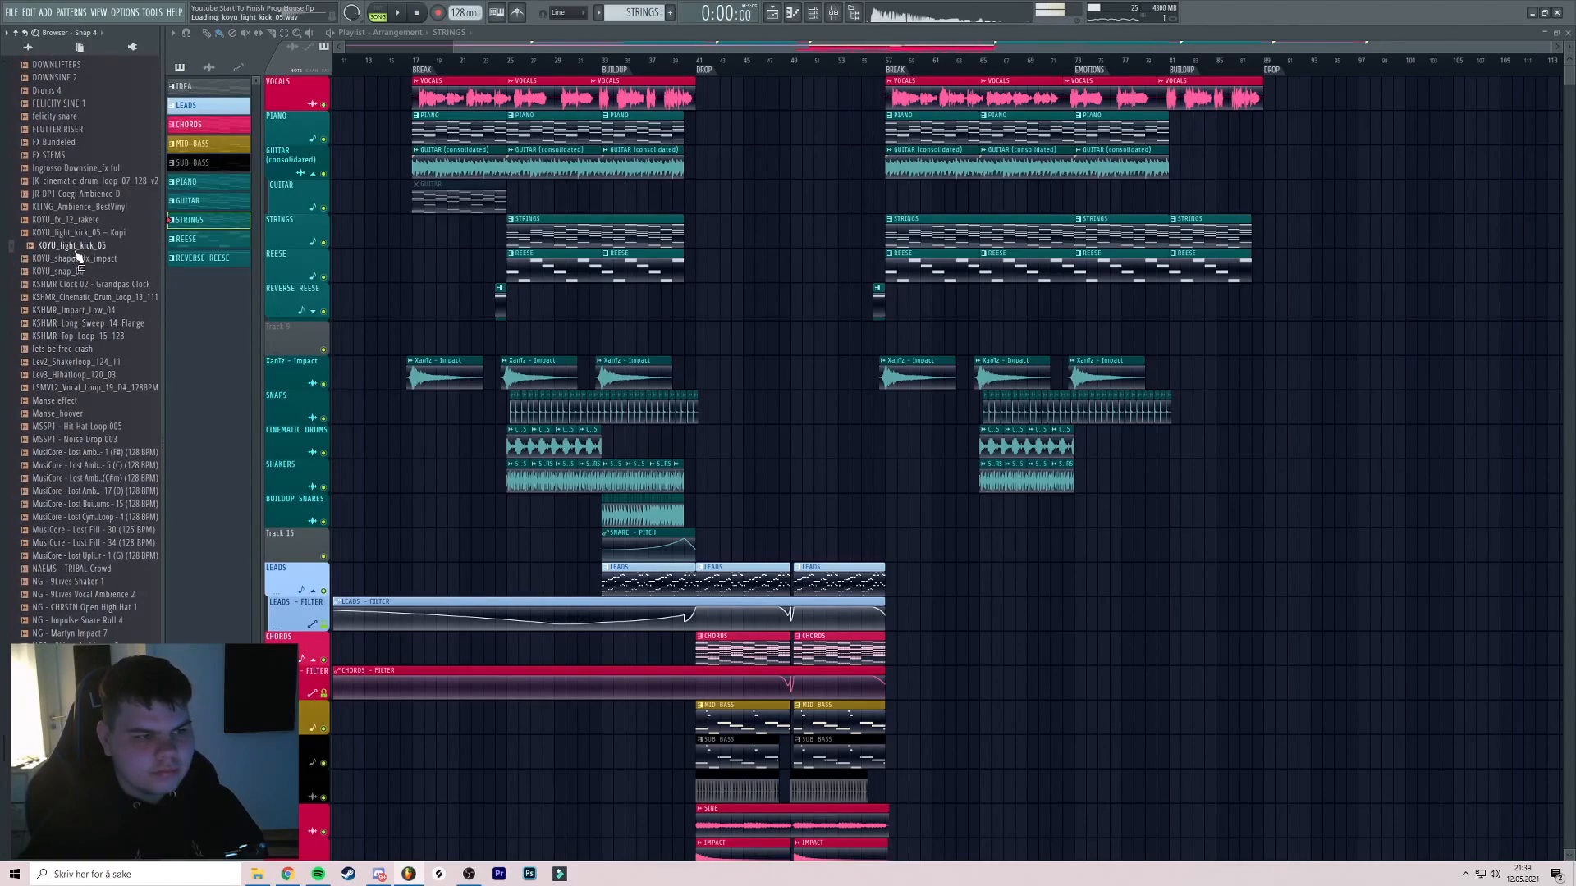
left_click_drag(758, 343, 815, 343)
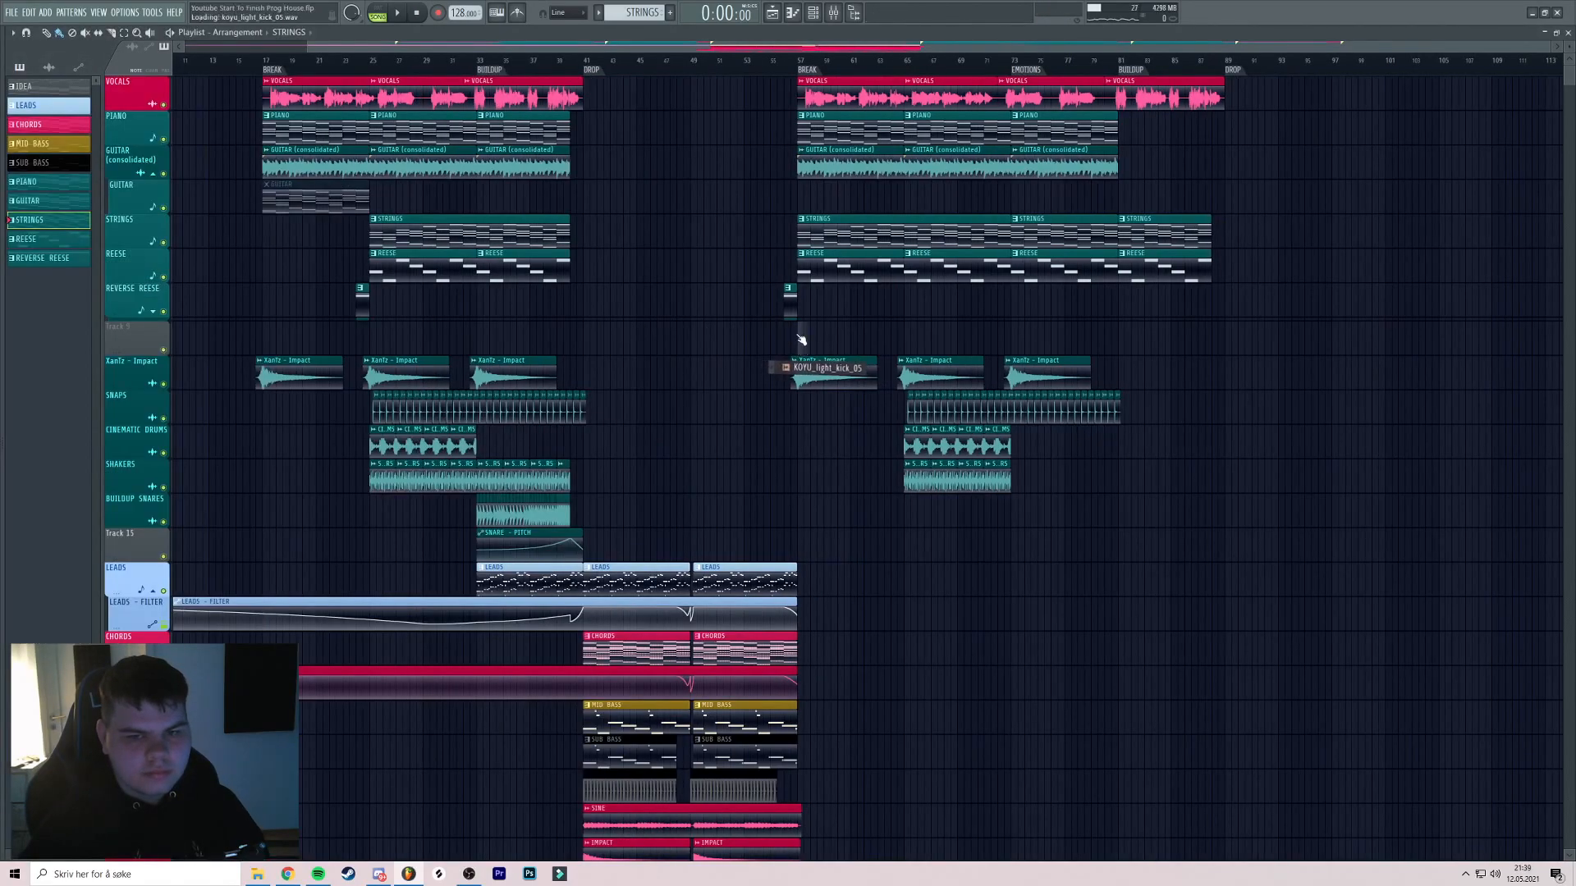
scroll(791, 334, "up", 7)
left_click_drag(932, 341, 671, 329)
Duplicate the kick clips repeatedly, extending them through bars 58 and 59
left_click(582, 62)
key("space")
left_click_drag(708, 188, 555, 199)
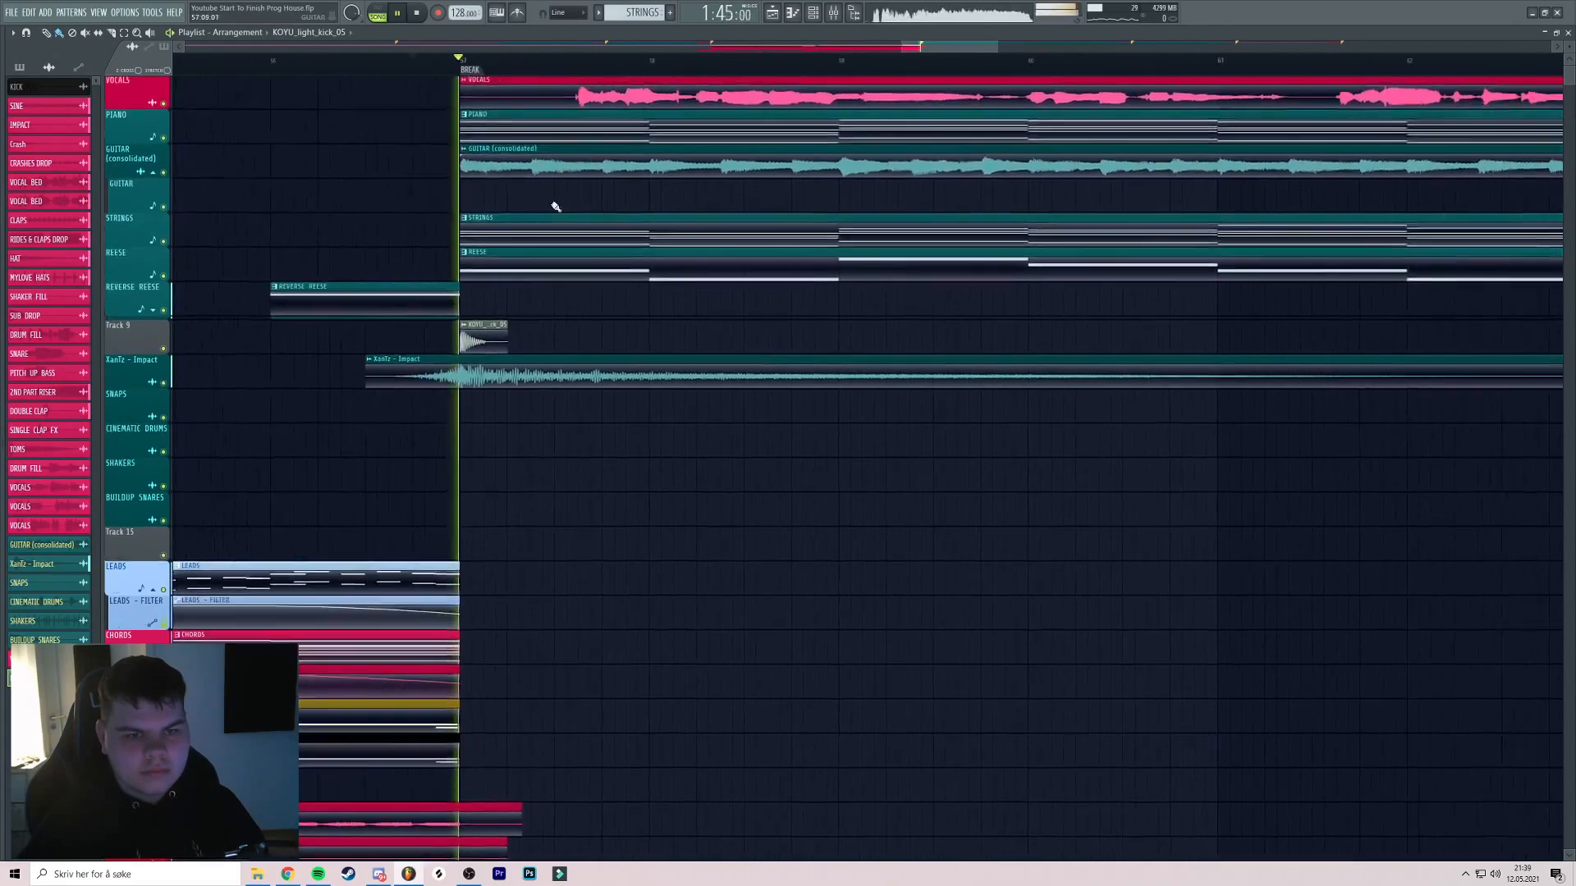
scroll(441, 323, "up", 3)
mouse_move(614, 342)
left_mouse_down()
mouse_move(418, 343)
mouse_move(591, 344)
left_mouse_up()
left_click_drag(774, 342, 420, 346)
left_click_drag(423, 347, 778, 346)
scroll(903, 345, "down", 4)
mouse_move(1067, 344)
left_mouse_down()
mouse_move(870, 331)
mouse_move(461, 341)
mouse_move(755, 344)
mouse_move(741, 343)
left_mouse_up()
scroll(985, 332, "down", 4)
Rename all 16 kick clips BREAK KICK and colour them teal
mouse_move(985, 331)
left_mouse_down()
mouse_move(462, 323)
mouse_move(729, 322)
mouse_move(715, 320)
left_mouse_up()
right_click(715, 316)
left_click(749, 366)
type("BREAK KICK")
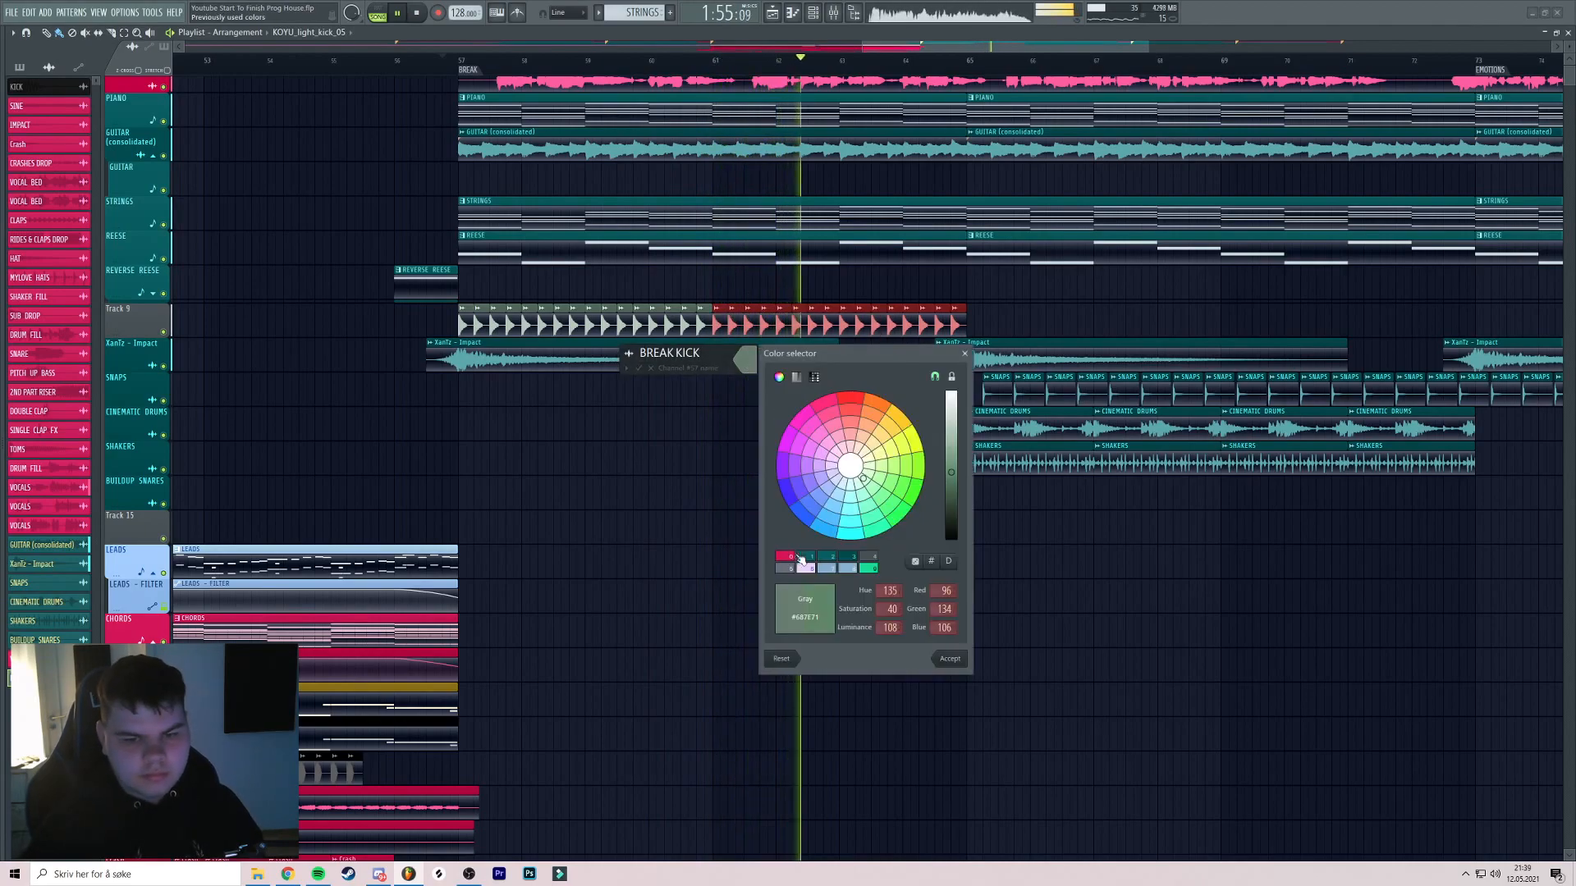
left_click(806, 558)
key("Return")
key("Return")
Auto-name Track 9 BREAK KICK and clone its kick clips further through the break
left_click_drag(511, 394, 418, 350)
right_click(132, 294)
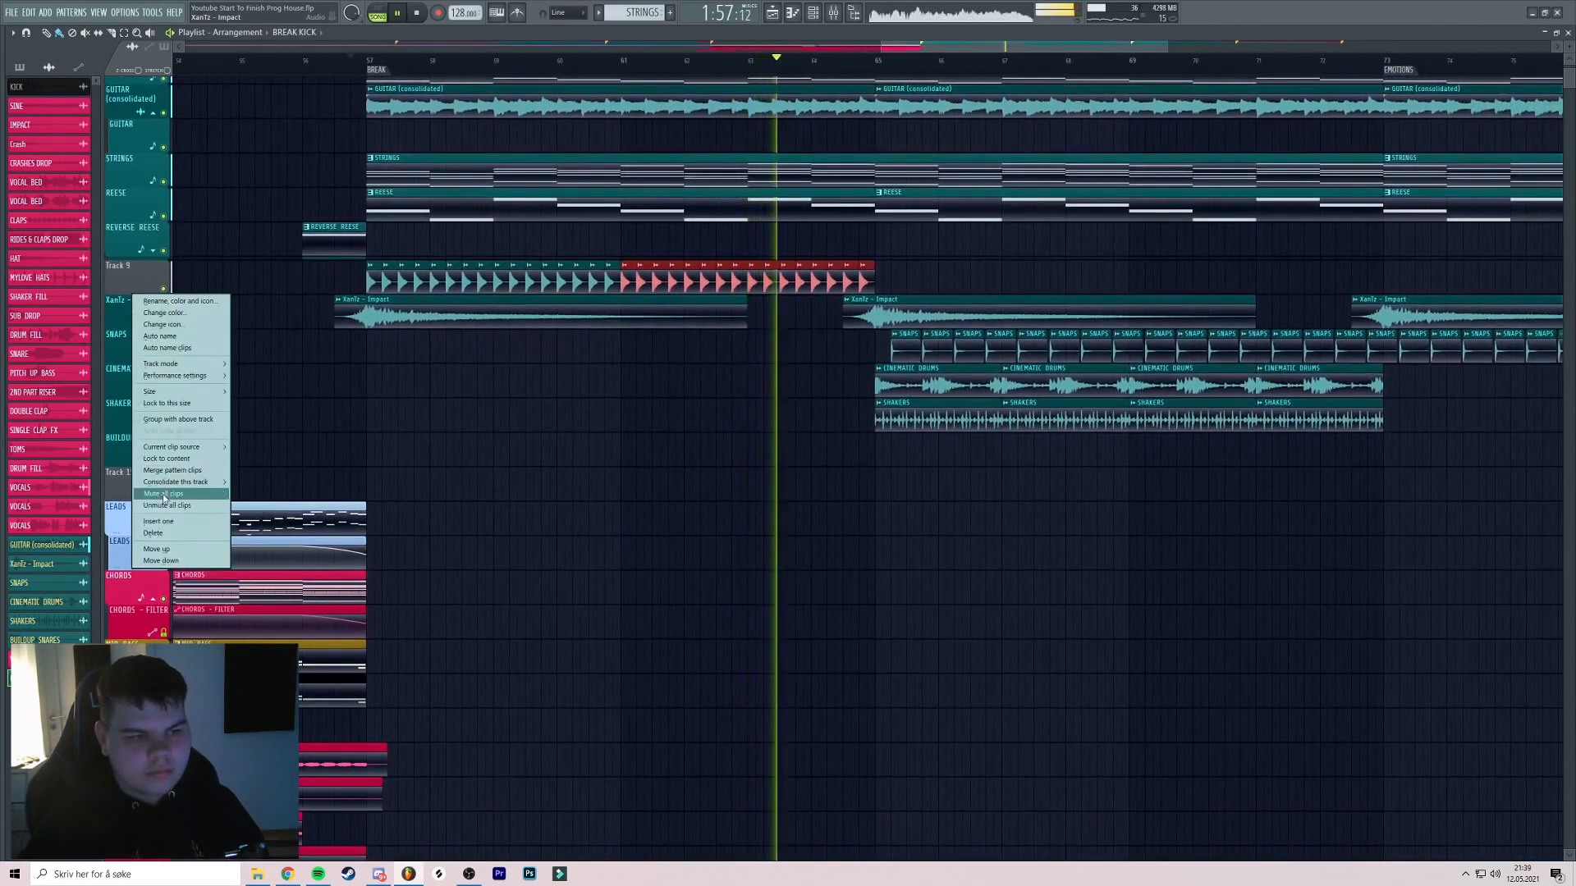
left_click(158, 521)
right_click(139, 265)
left_click(164, 301)
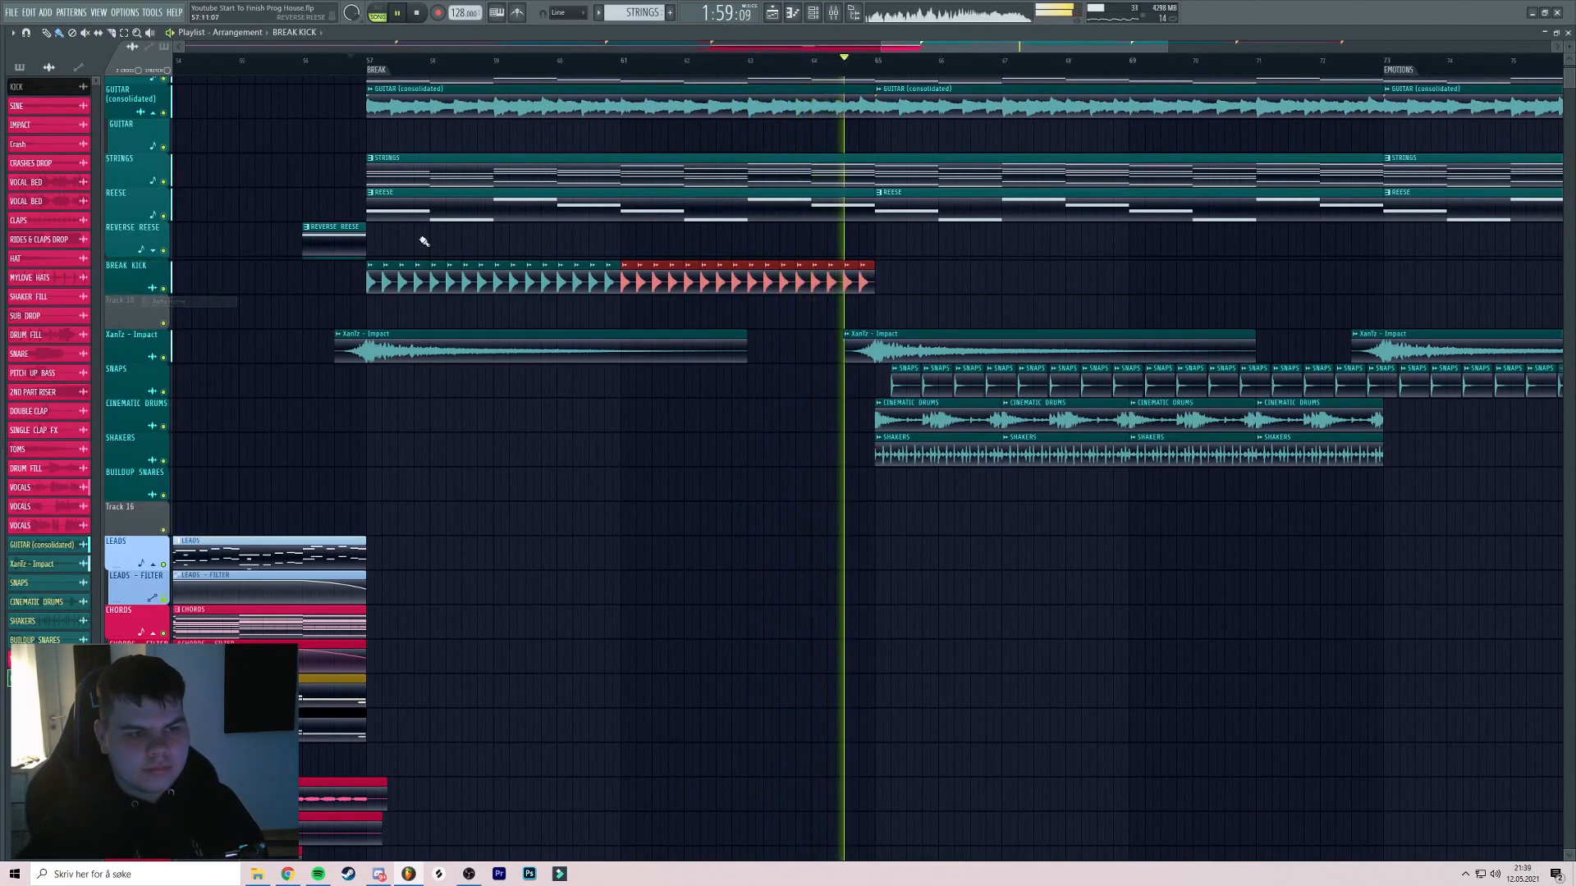
mouse_move(911, 289)
left_mouse_down()
mouse_move(367, 289)
mouse_move(855, 312)
mouse_move(888, 289)
mouse_move(772, 269)
left_mouse_up()
left_click(747, 285, "ctrl")
Route the BREAK KICK channel to mixer insert 50 with FabFilter Simplon in slot 1
double_click(745, 267)
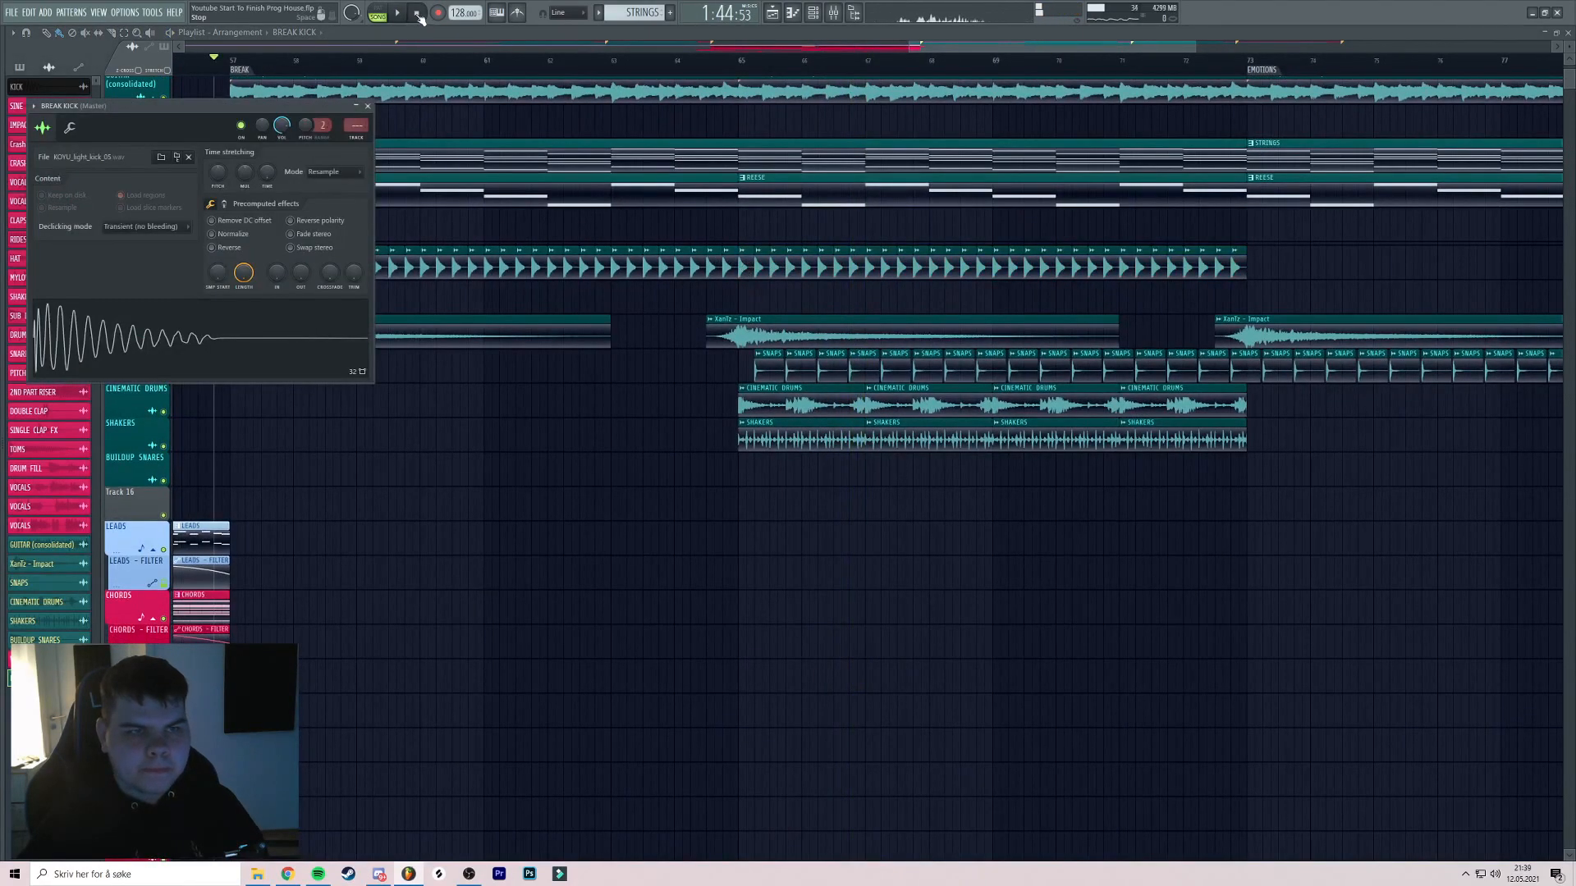
key("ctrl+l")
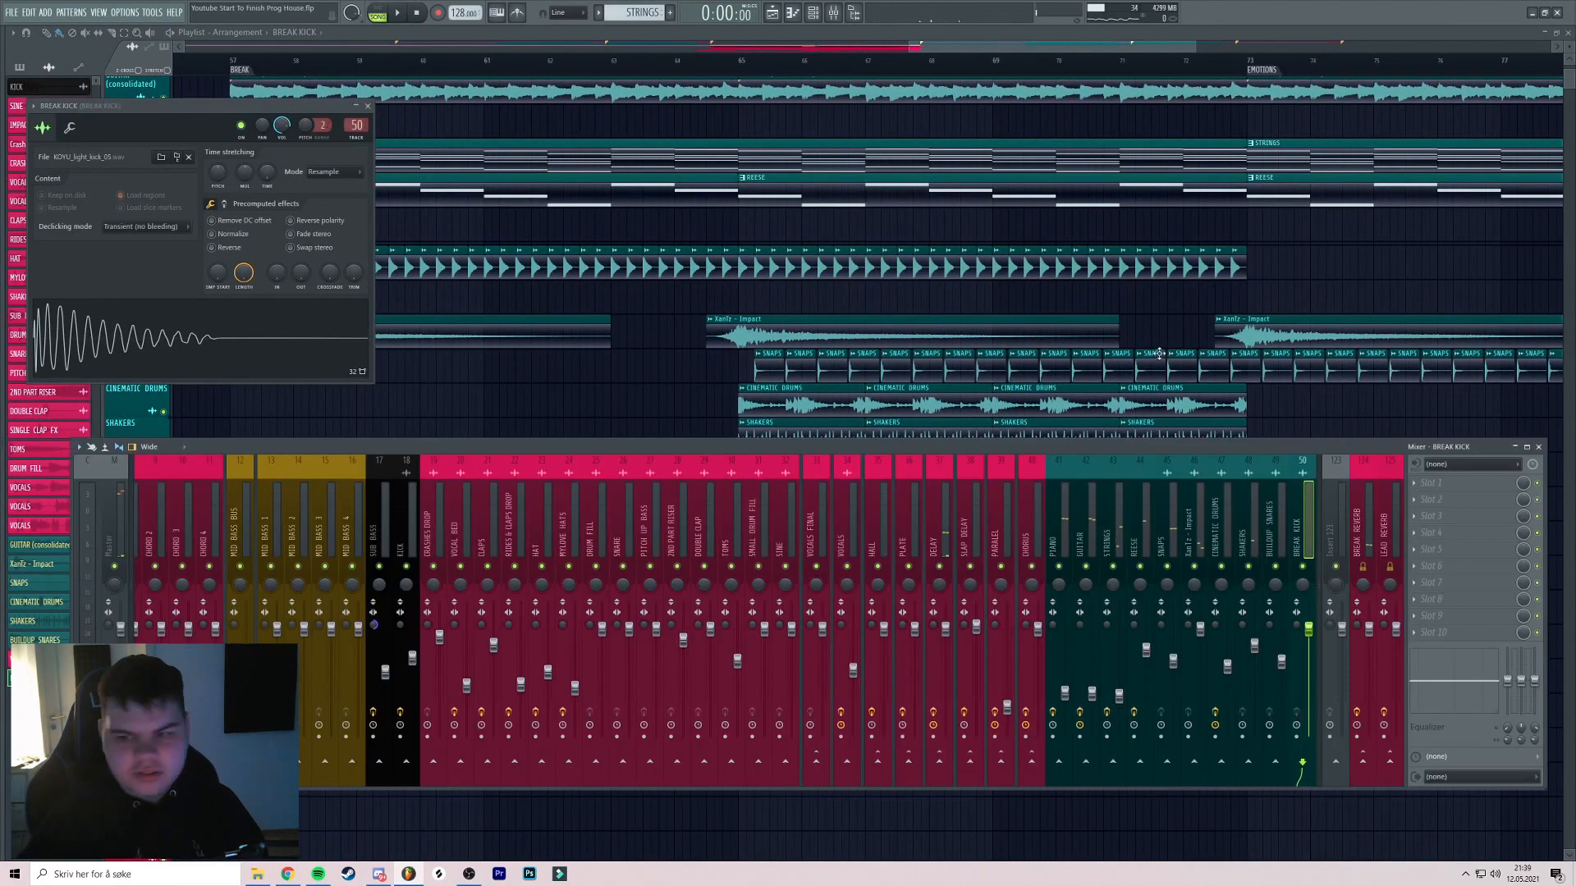
left_click(1464, 491)
mouse_move(1444, 499)
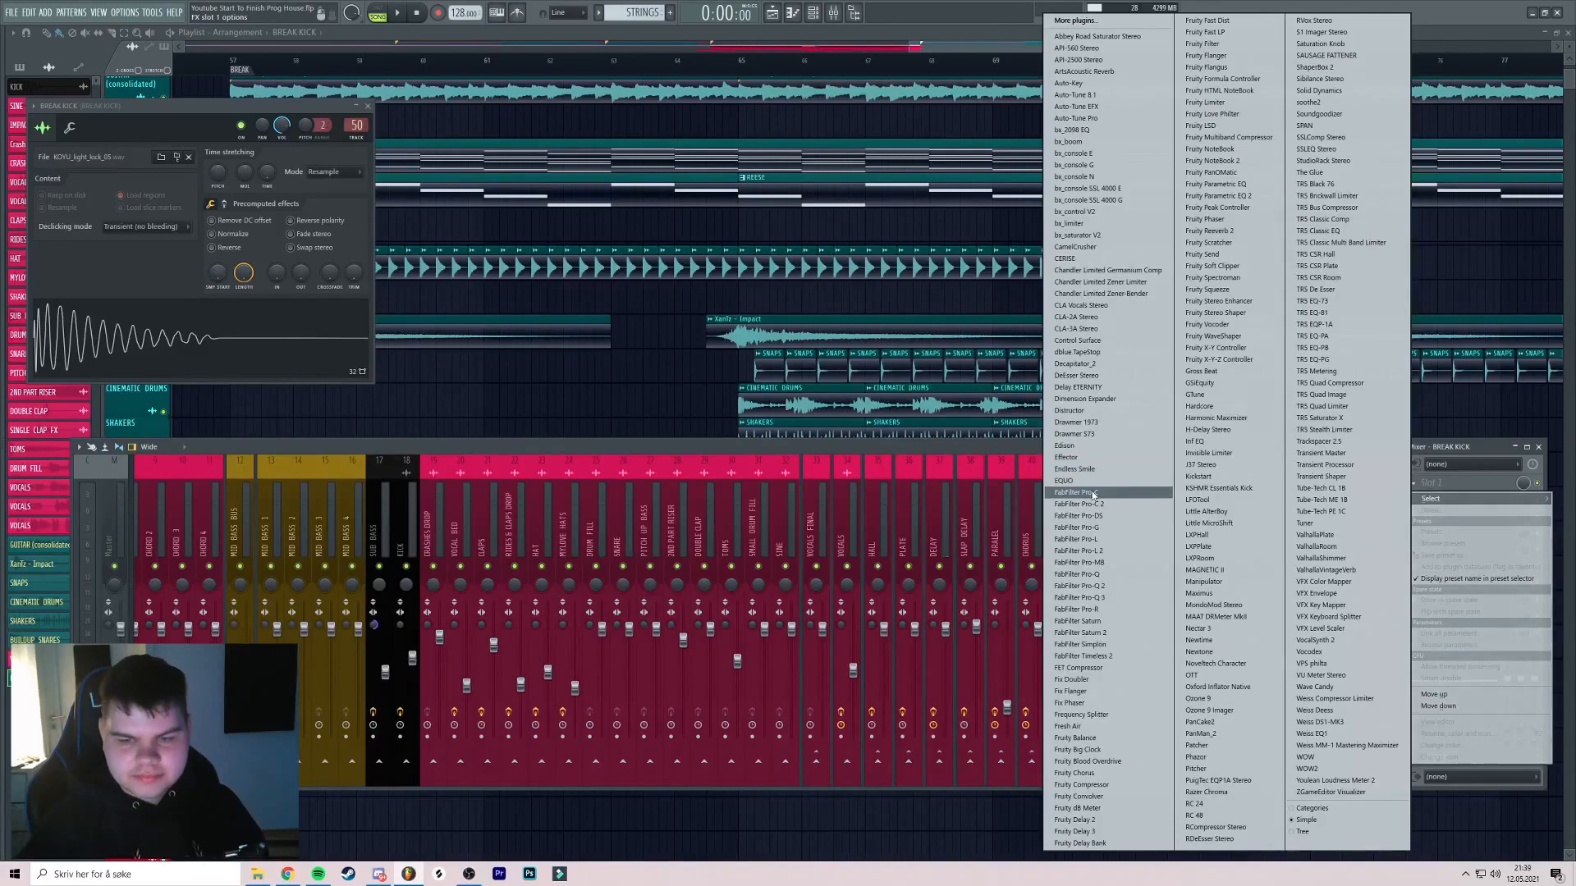
left_click(1104, 646)
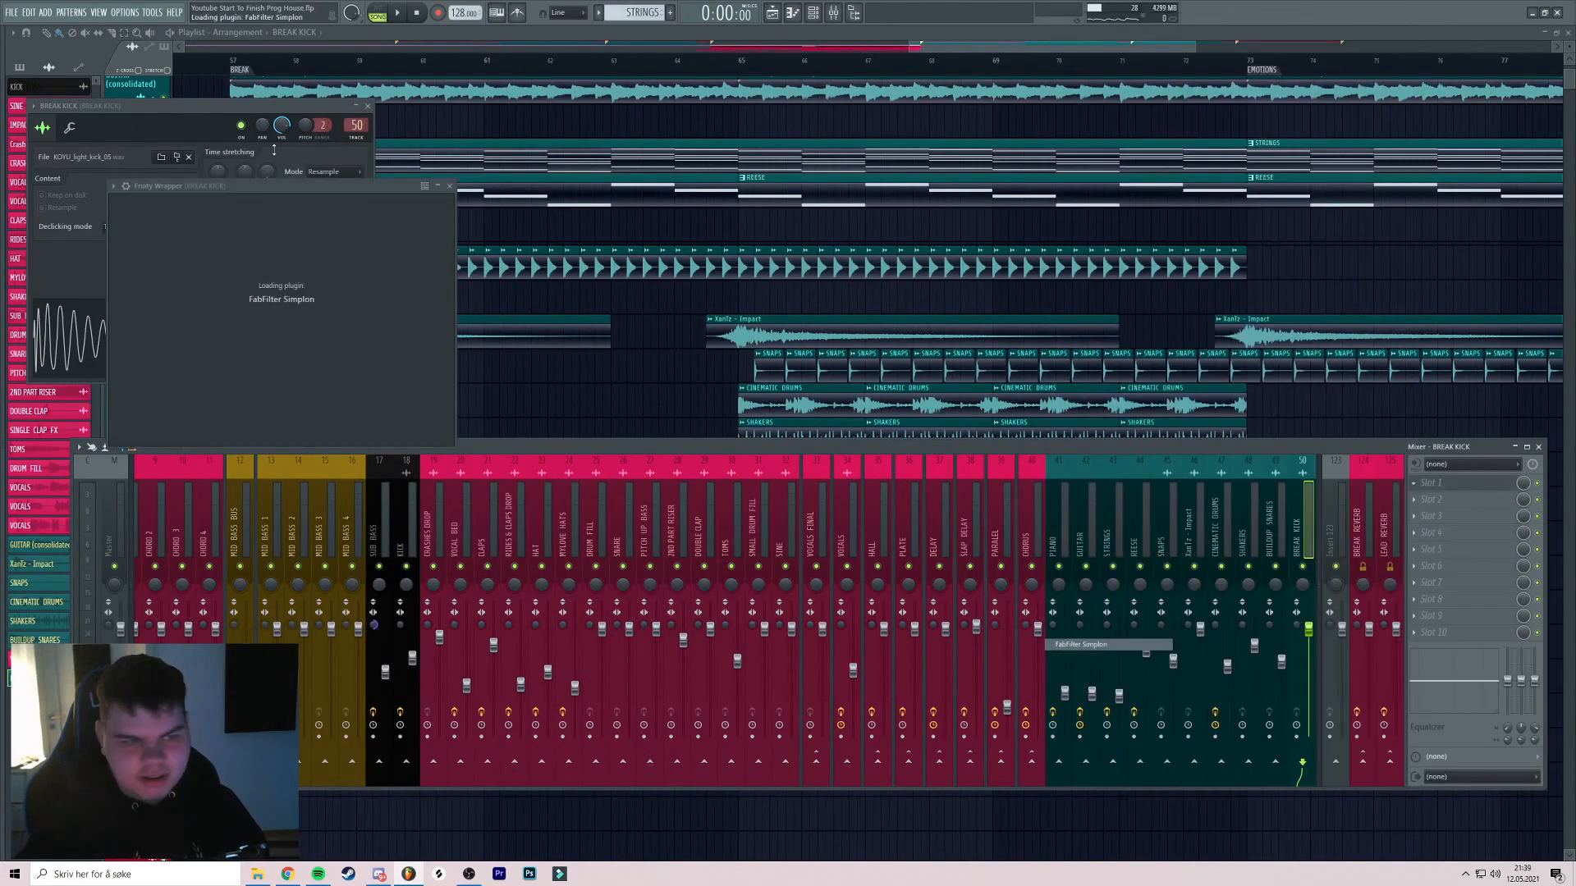
left_click_drag(1247, 198, 1004, 171)
left_click(982, 64)
double_click(1012, 66)
scroll(1020, 111, "up", 3)
Erase the last four BREAK KICK clips and paint faster kick hits as a roll
key("ctrl+d")
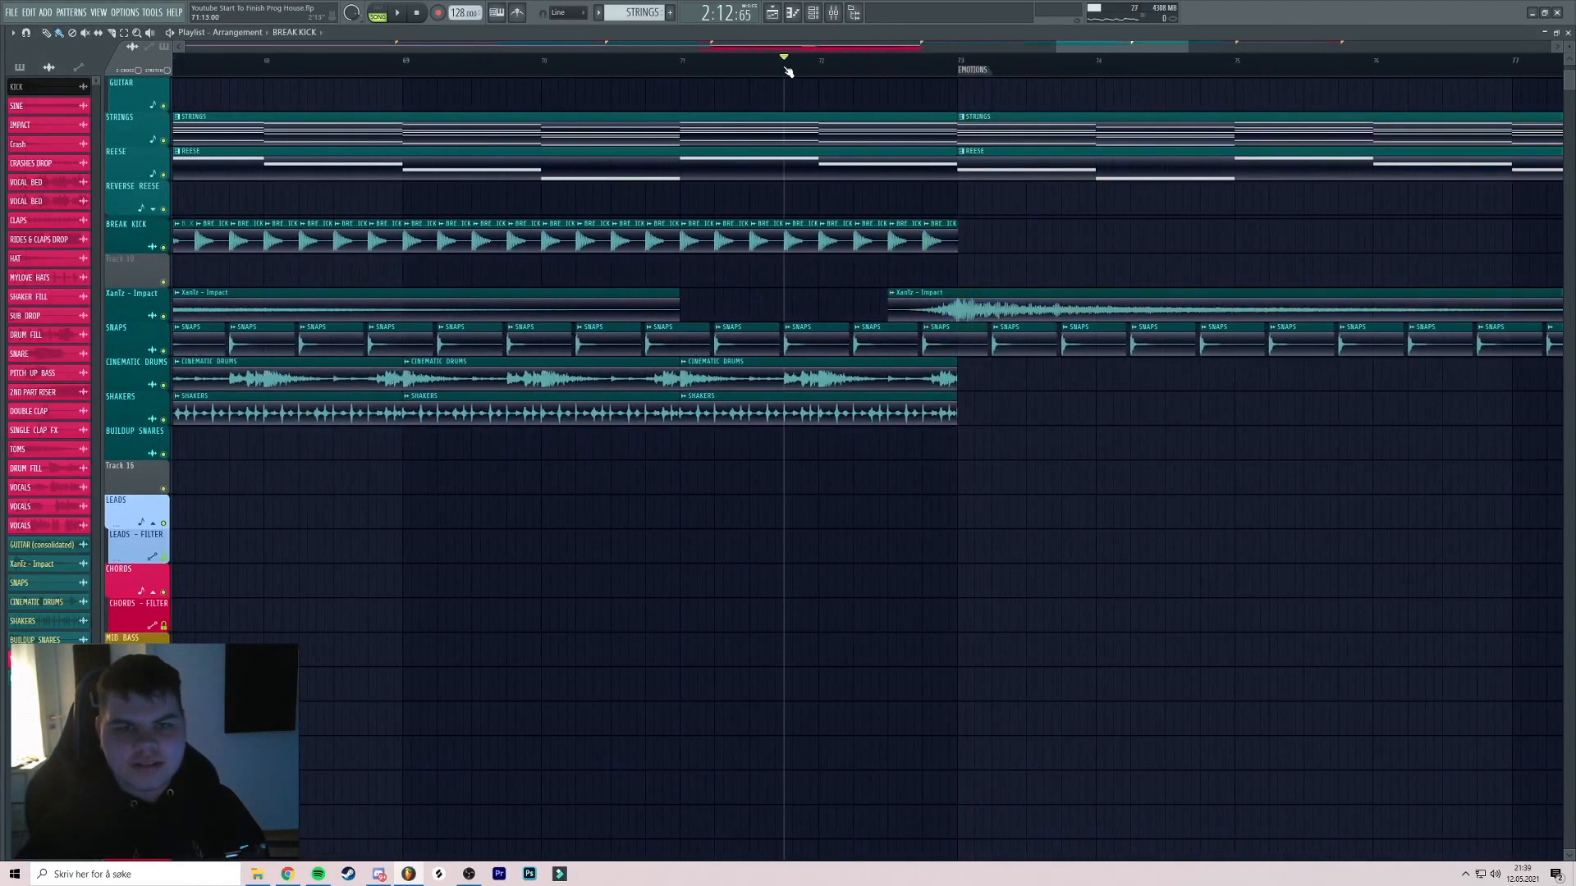
scroll(825, 67, "up", 5)
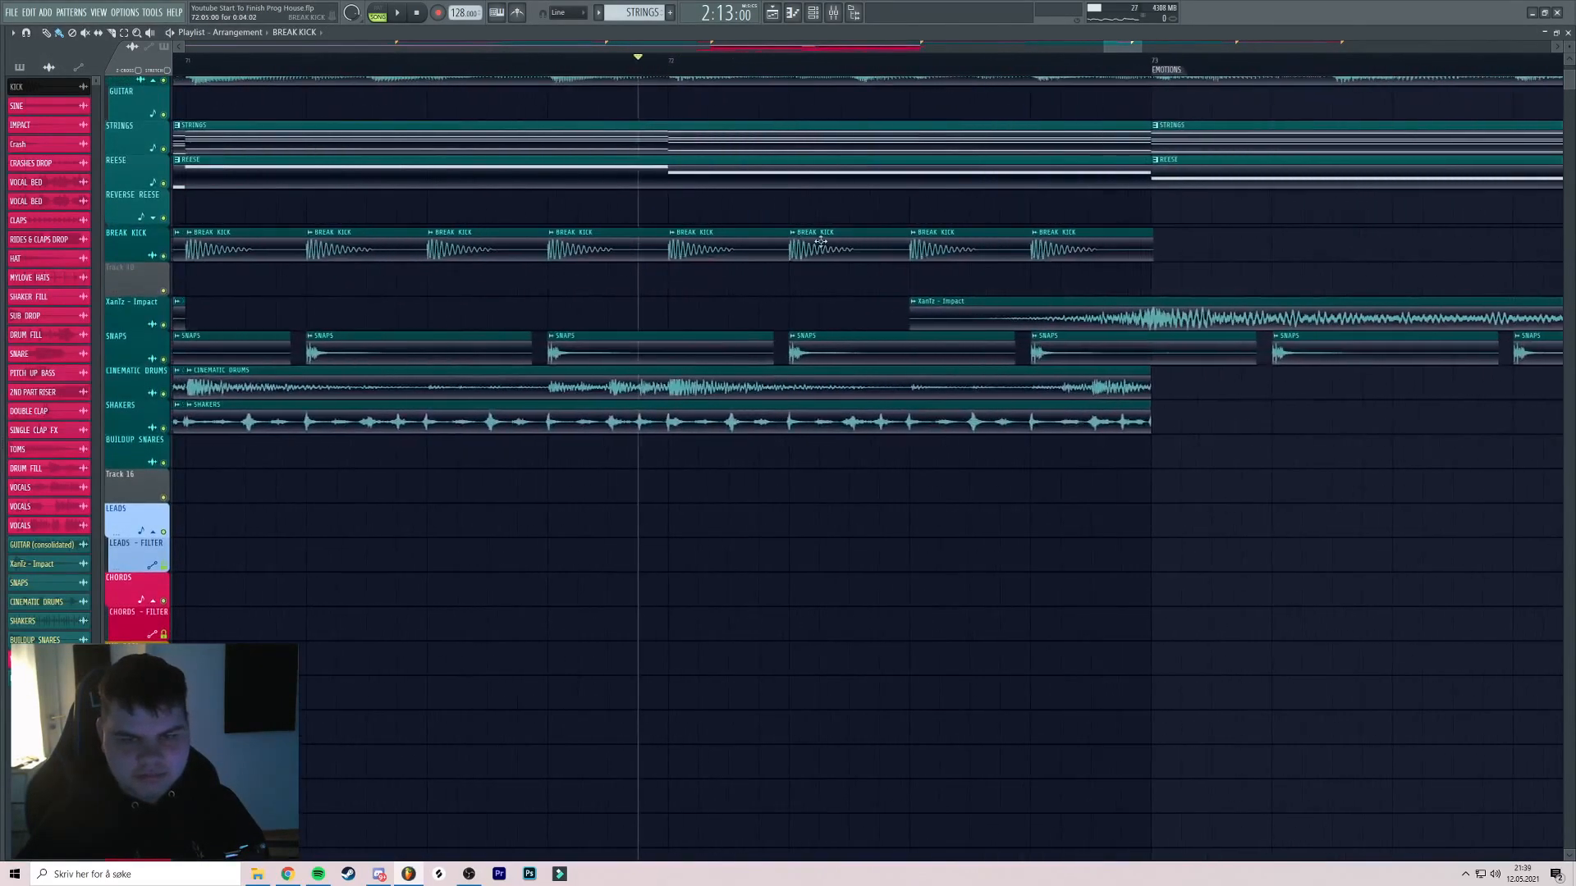
left_click_drag(1161, 252, 752, 255)
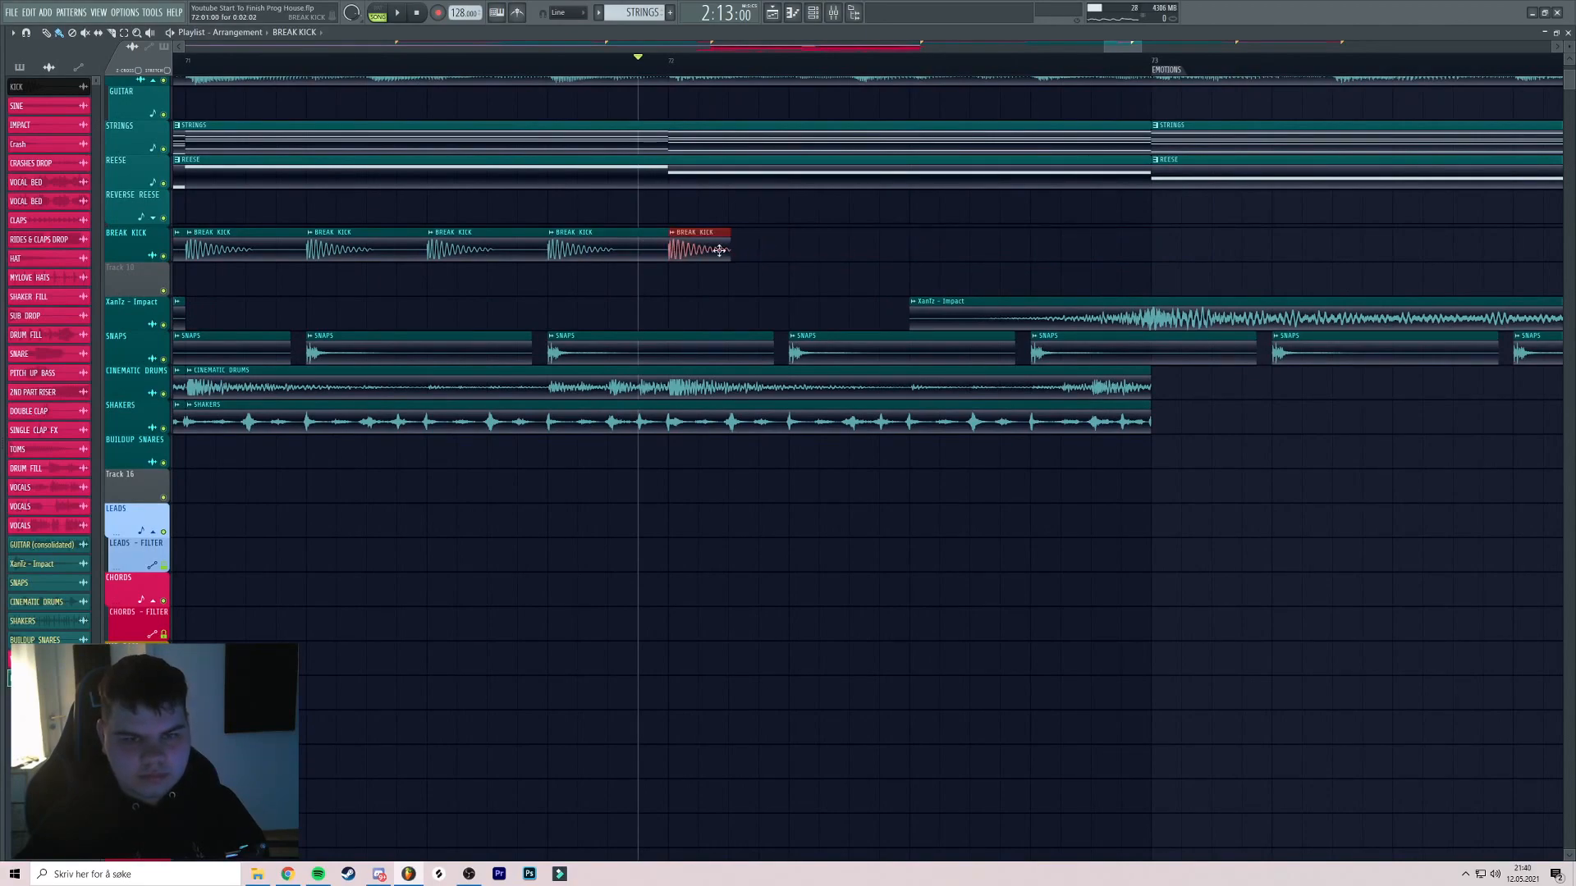
left_click_drag(949, 252, 708, 248)
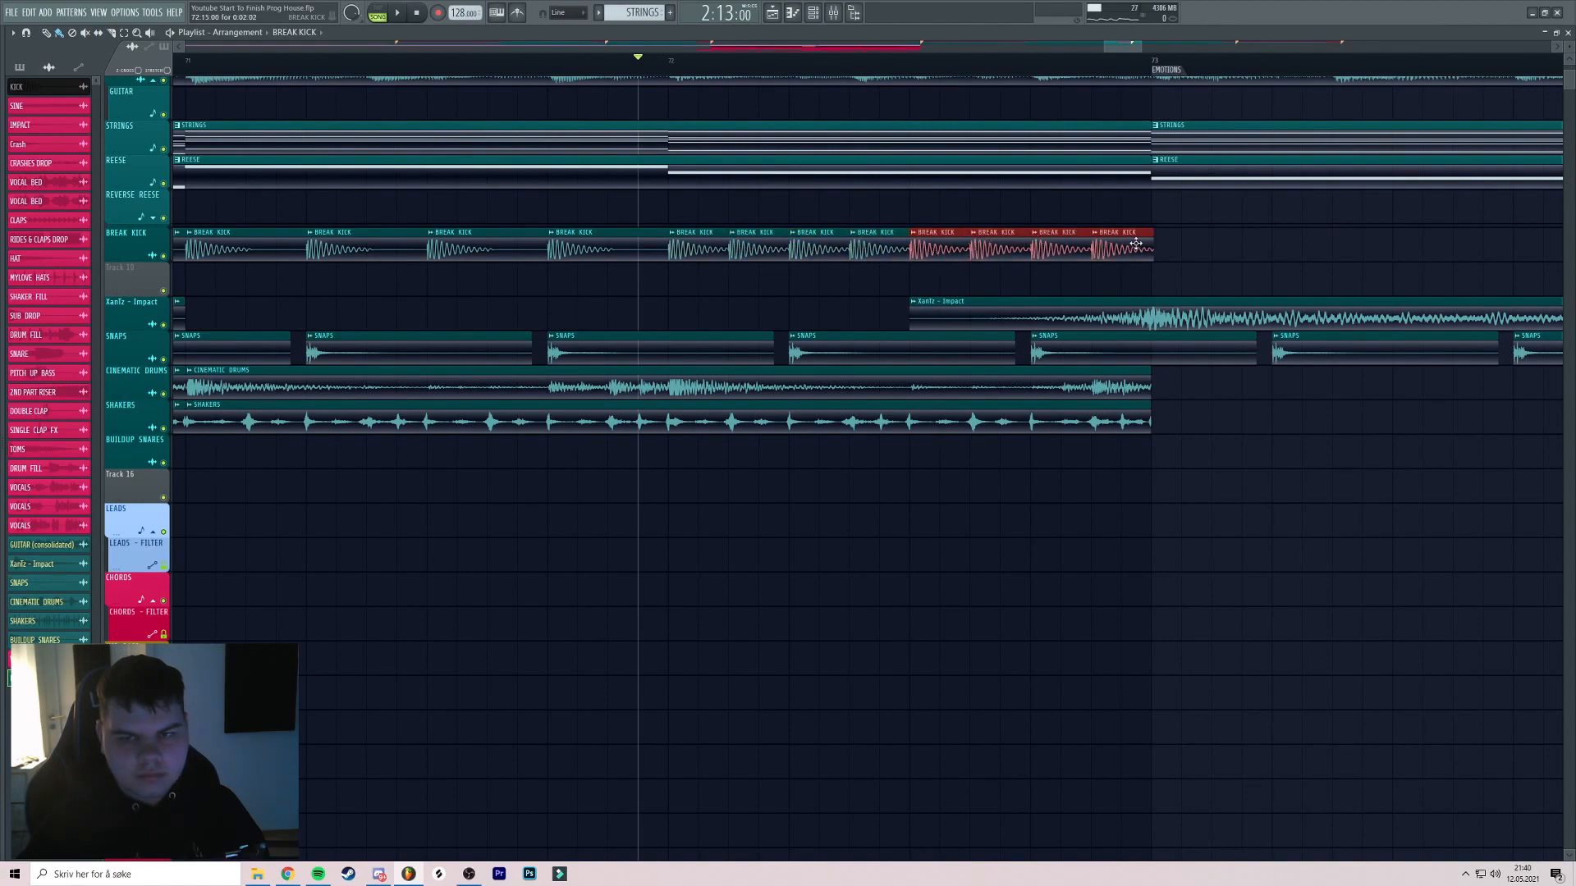
Play back the kick roll, then bring up the mixer
key("space")
scroll(920, 235, "down", 3)
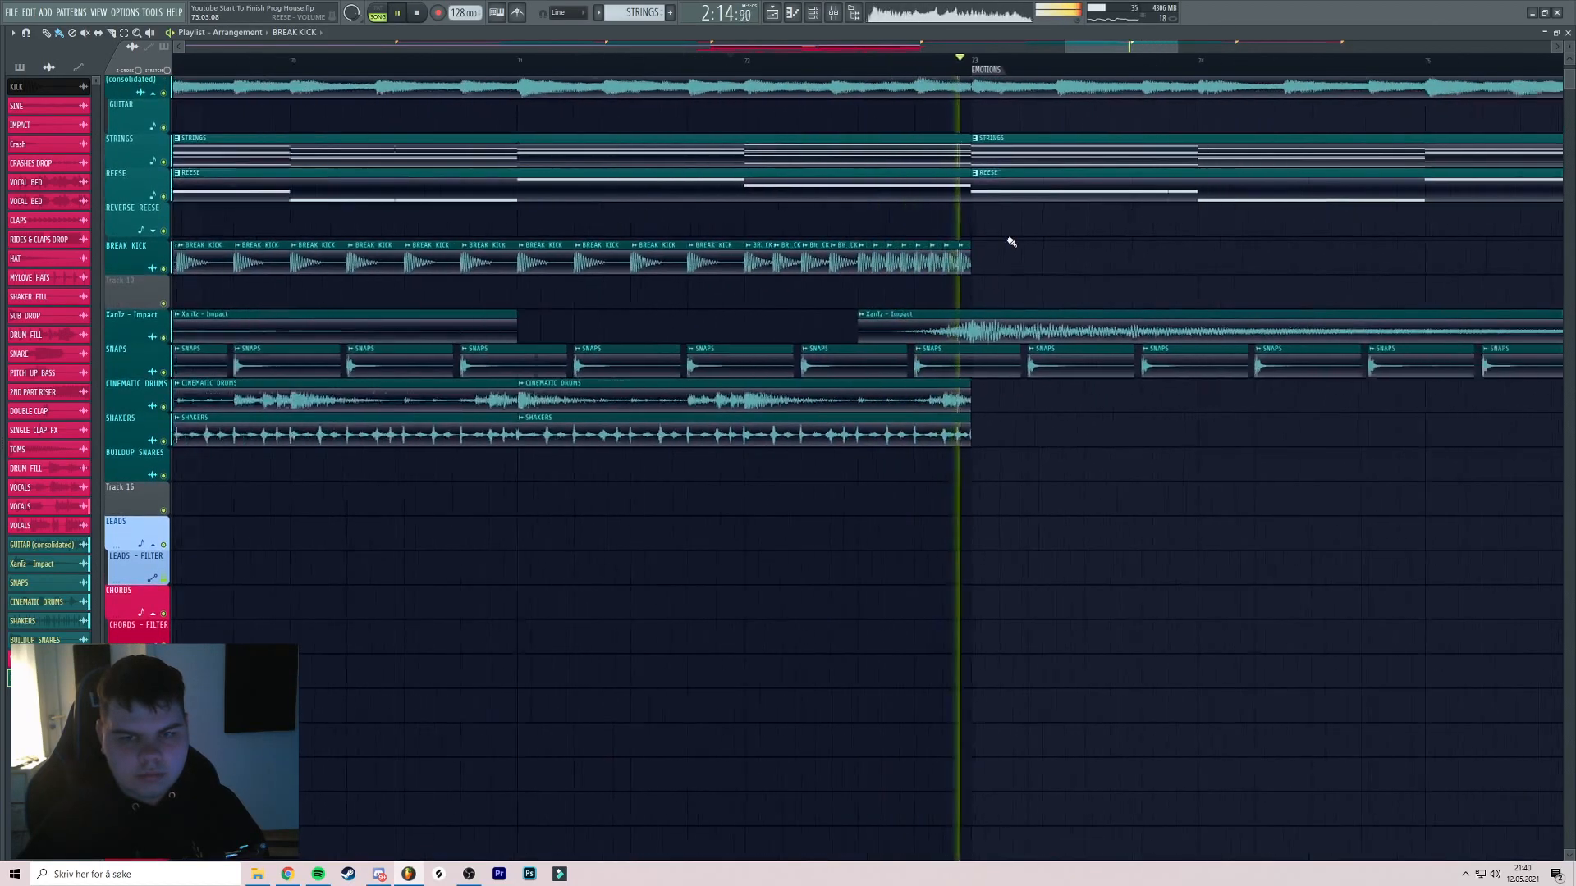
scroll(951, 234, "down", 3)
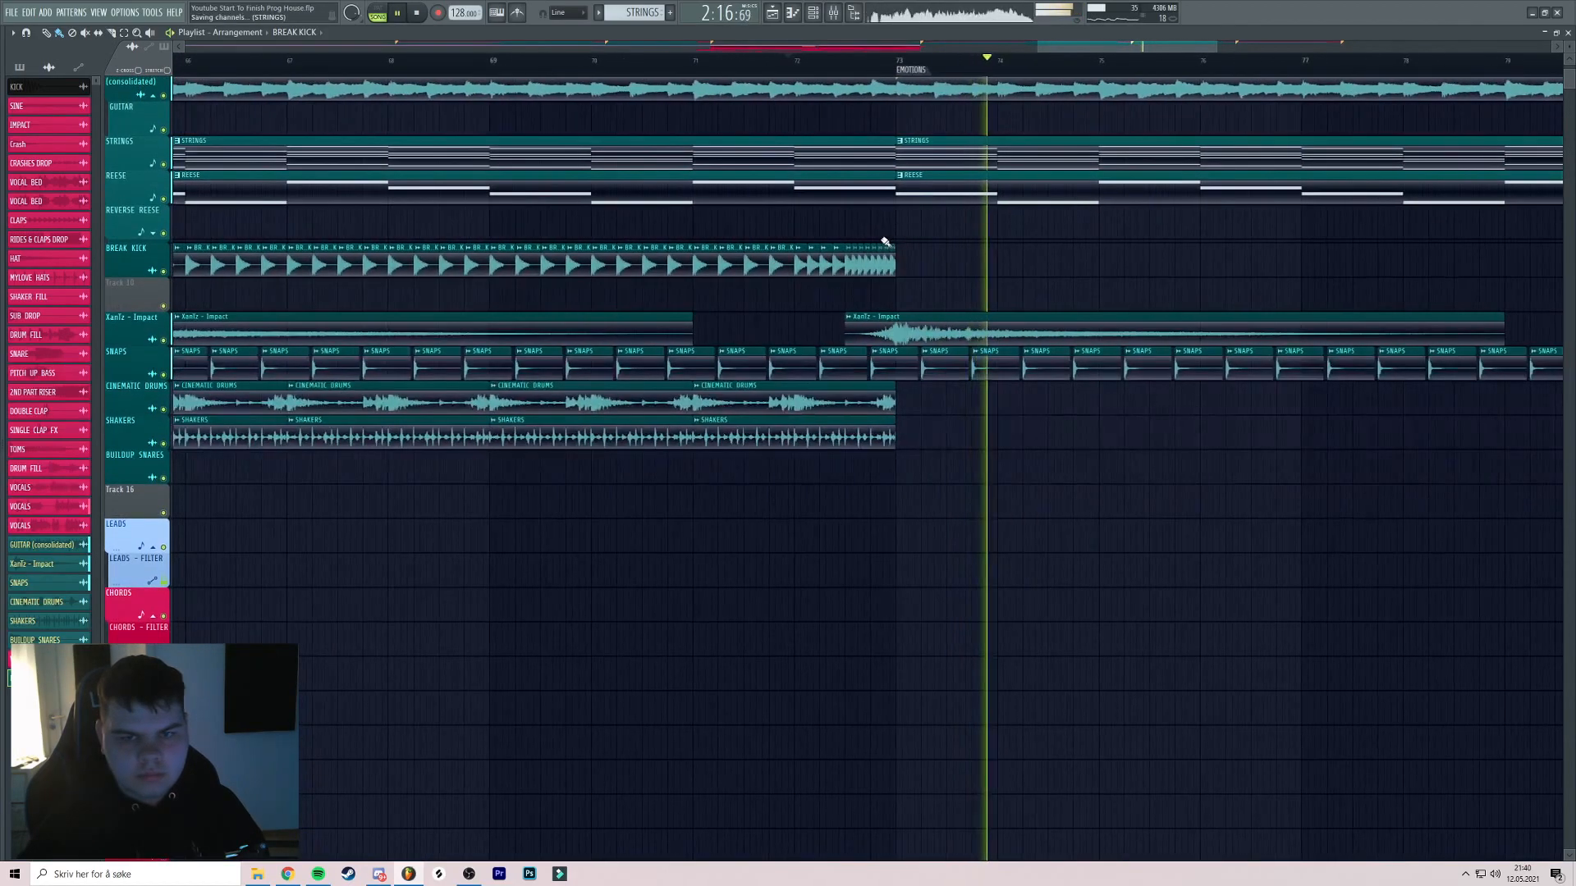
key("space")
scroll(820, 255, "up", 3)
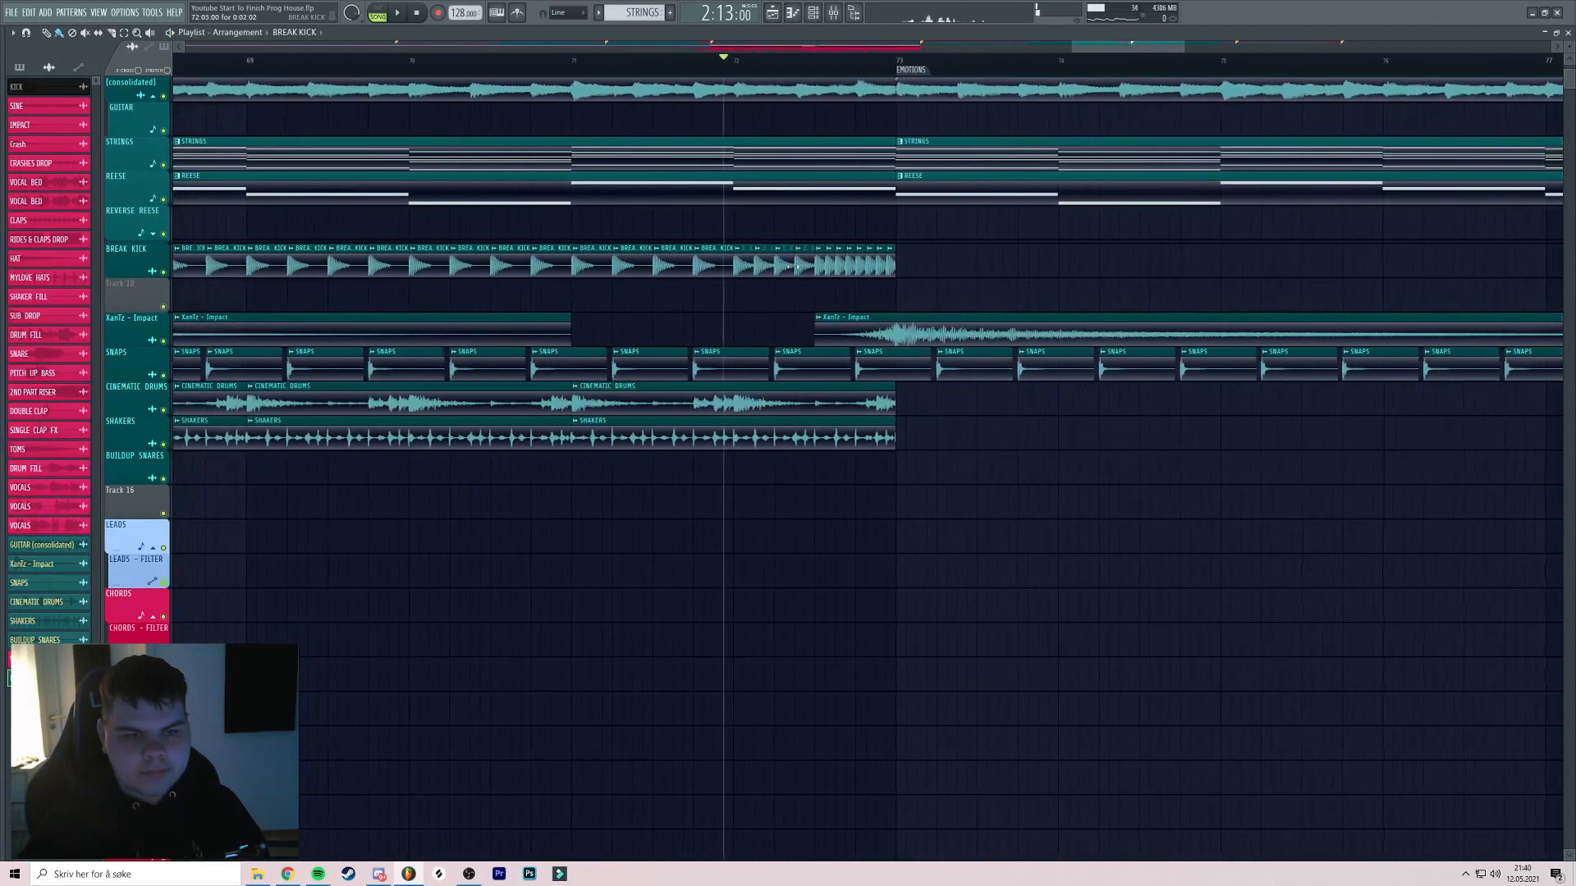
key("F9")
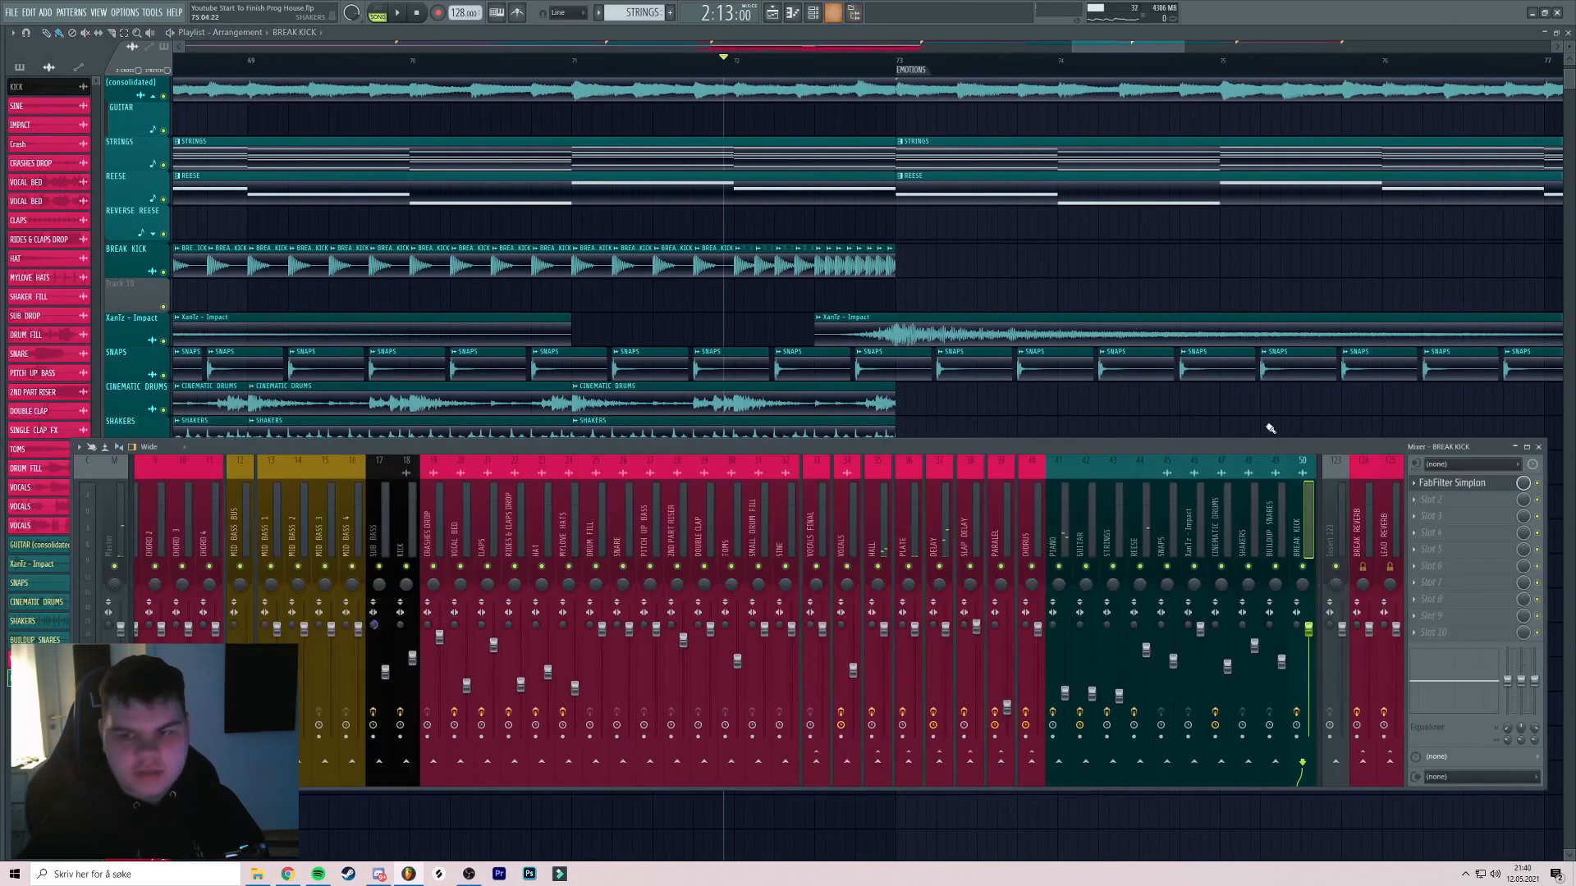
Select the 71:01–72:16 time range in the arrangement for the filter automation
left_click(1457, 482)
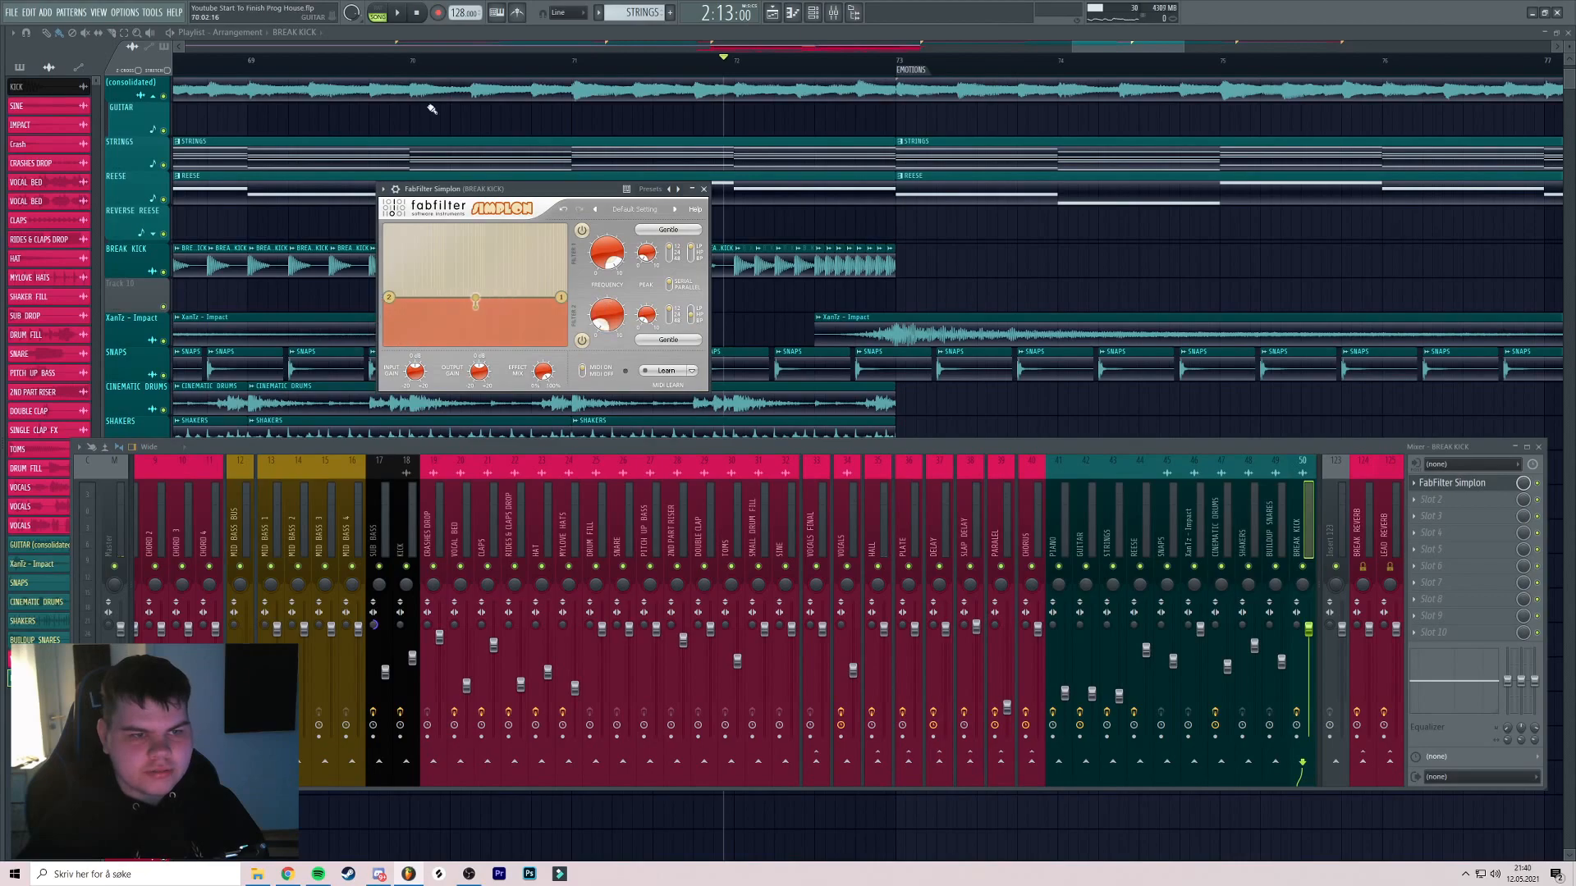
left_click(153, 13)
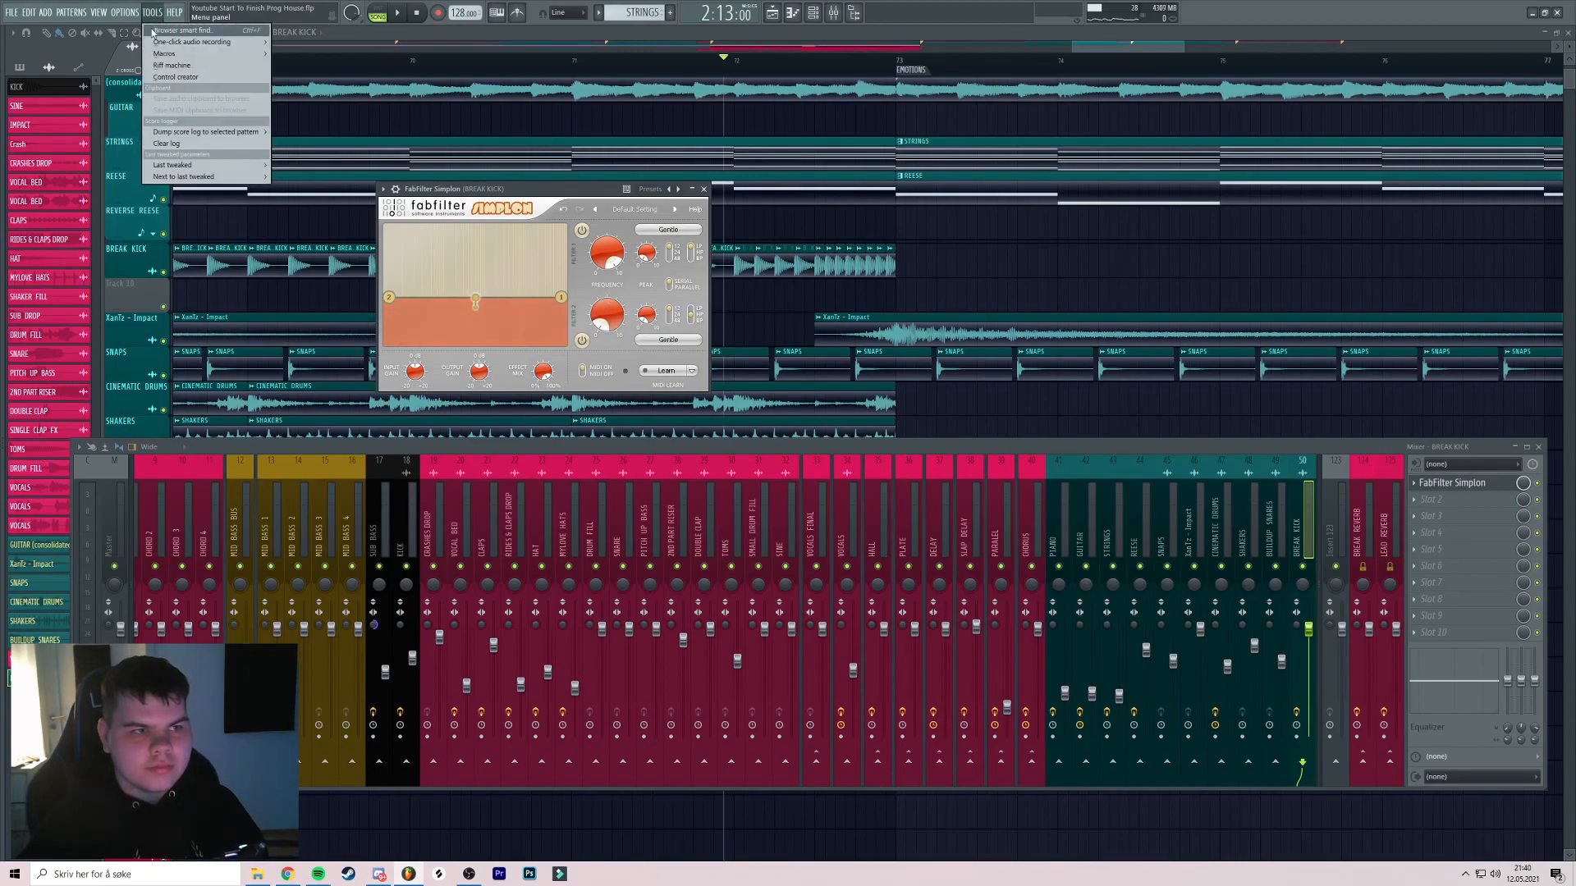
mouse_move(169, 165)
left_click(714, 60)
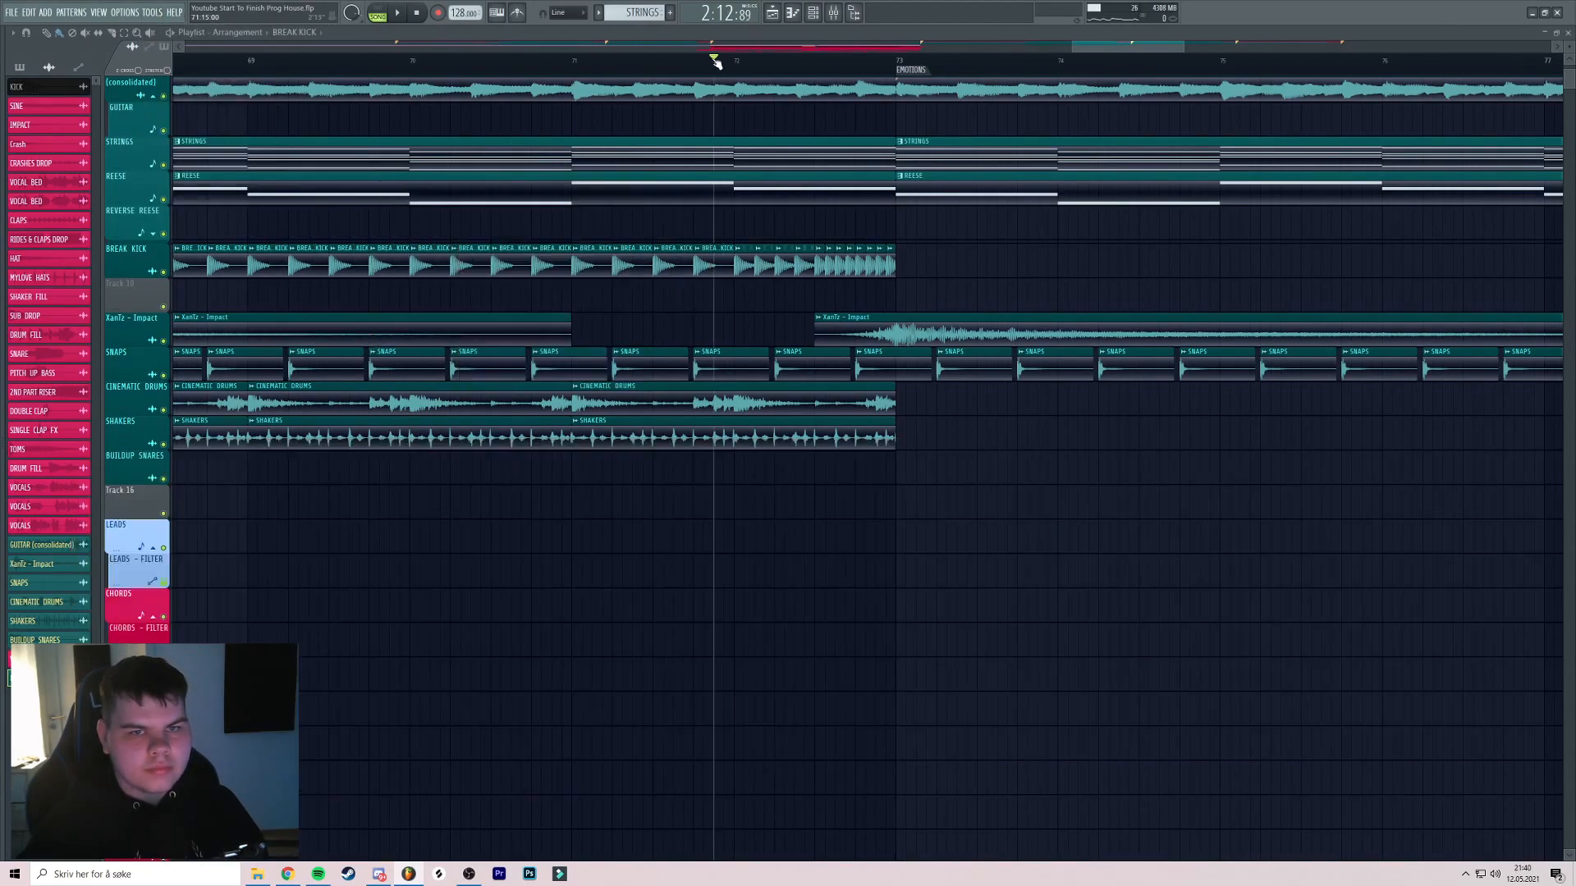
left_click_drag(572, 64, 886, 75)
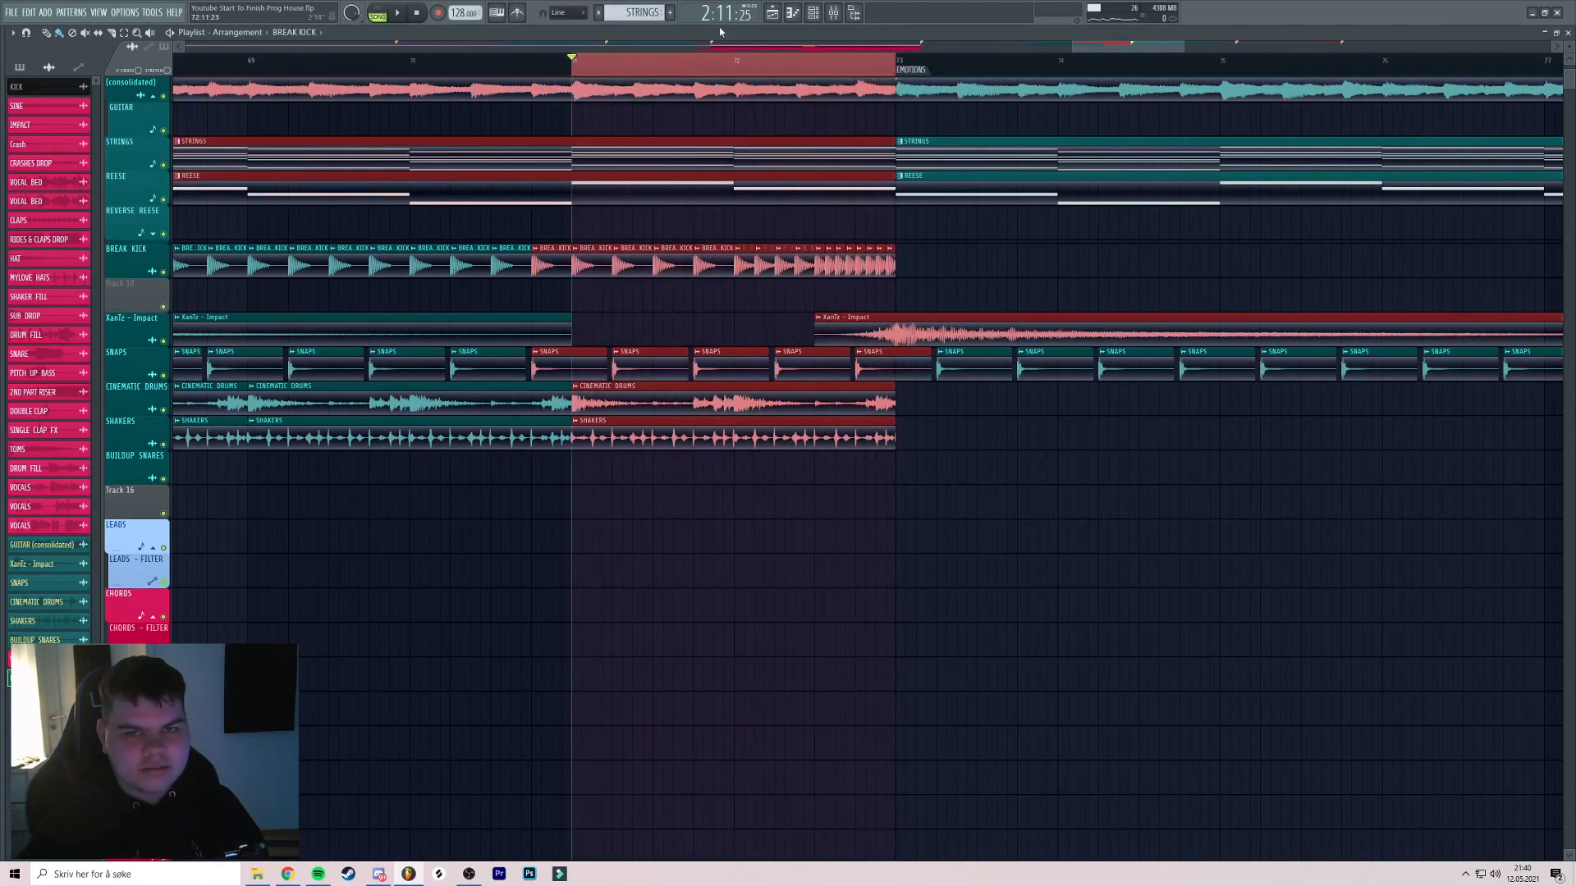
key("F9")
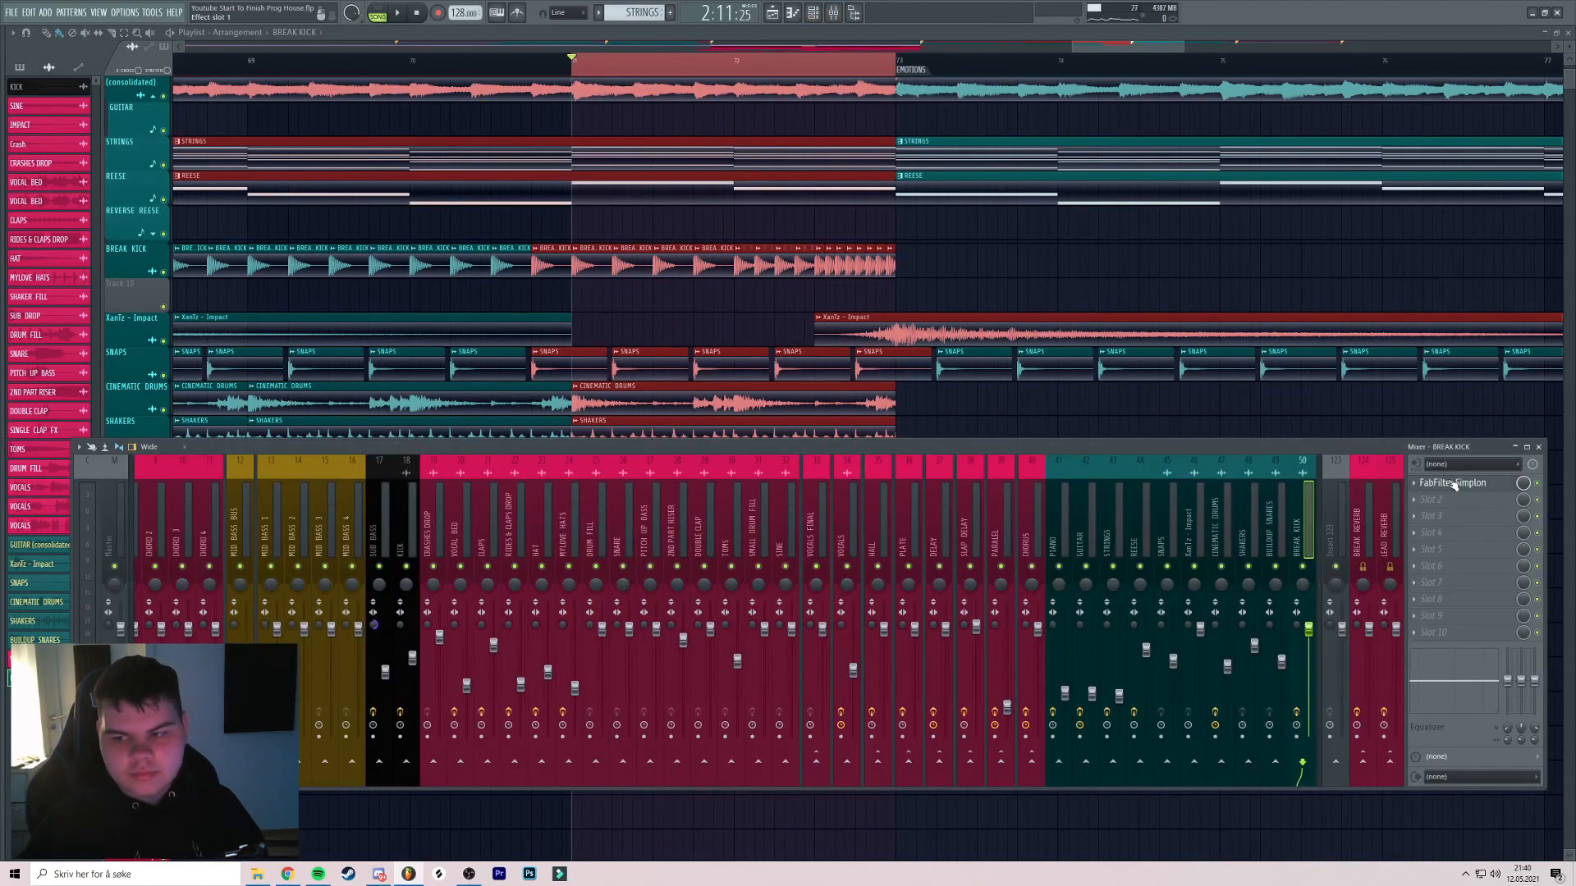
Create an automation clip for Simplon's filter frequency over the selected range
left_click(1454, 485)
left_click(152, 12)
mouse_move(173, 165)
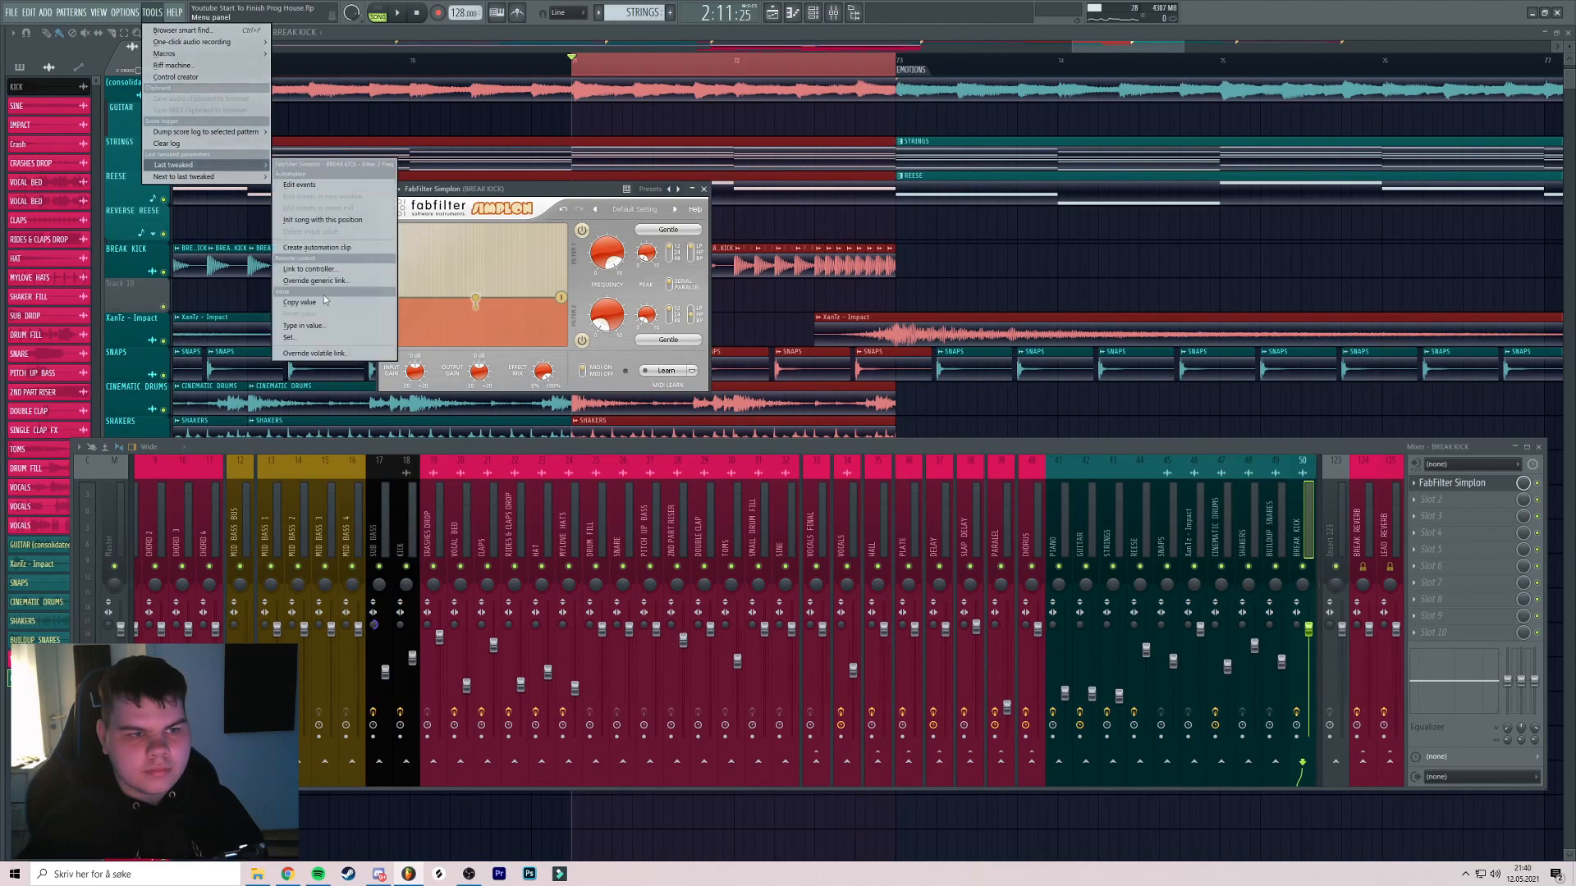
left_click(313, 251)
key("F12")
left_click_drag(779, 116, 736, 225)
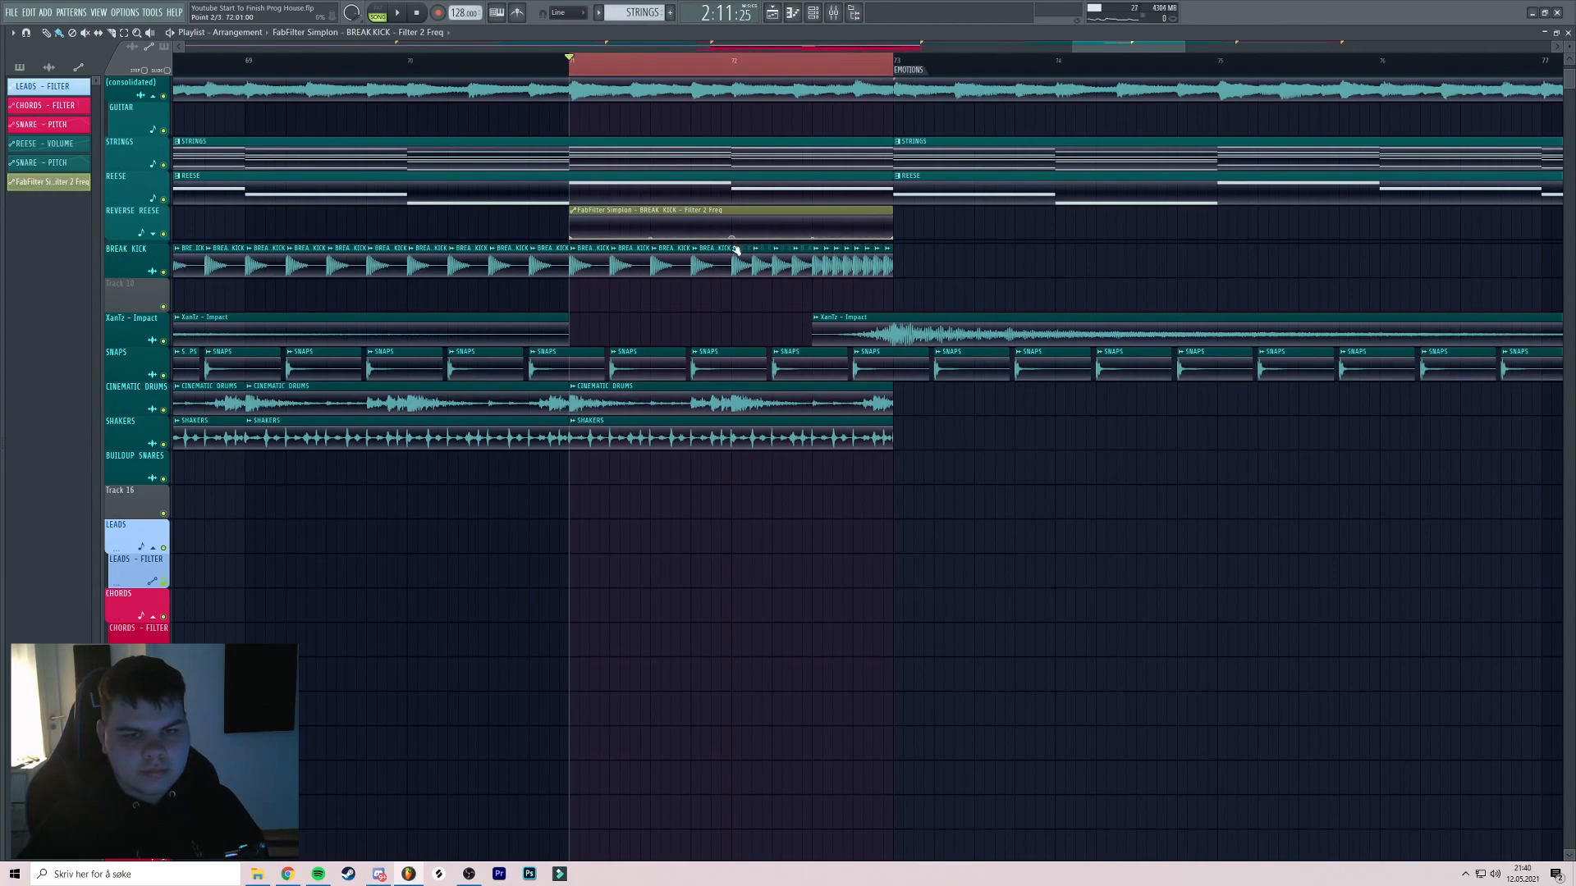
Play back the filter sweep and lower its end point slightly
key("space")
scroll(841, 197, "up", 3)
scroll(991, 220, "down", 4)
key("ctrl+s")
scroll(1010, 244, "up", 3)
left_click_drag(974, 246, 1017, 247)
scroll(1002, 251, "up", 4)
scroll(999, 249, "down", 5)
scroll(1017, 246, "up", 3)
left_click(825, 71, "ctrl")
scroll(829, 78, "down", 5)
left_click_drag(957, 157, 893, 165)
scroll(893, 166, "up", 3)
scroll(893, 165, "down", 4)
scroll(914, 177, "up", 3)
left_click_drag(894, 242, 894, 245)
key("space")
key("space")
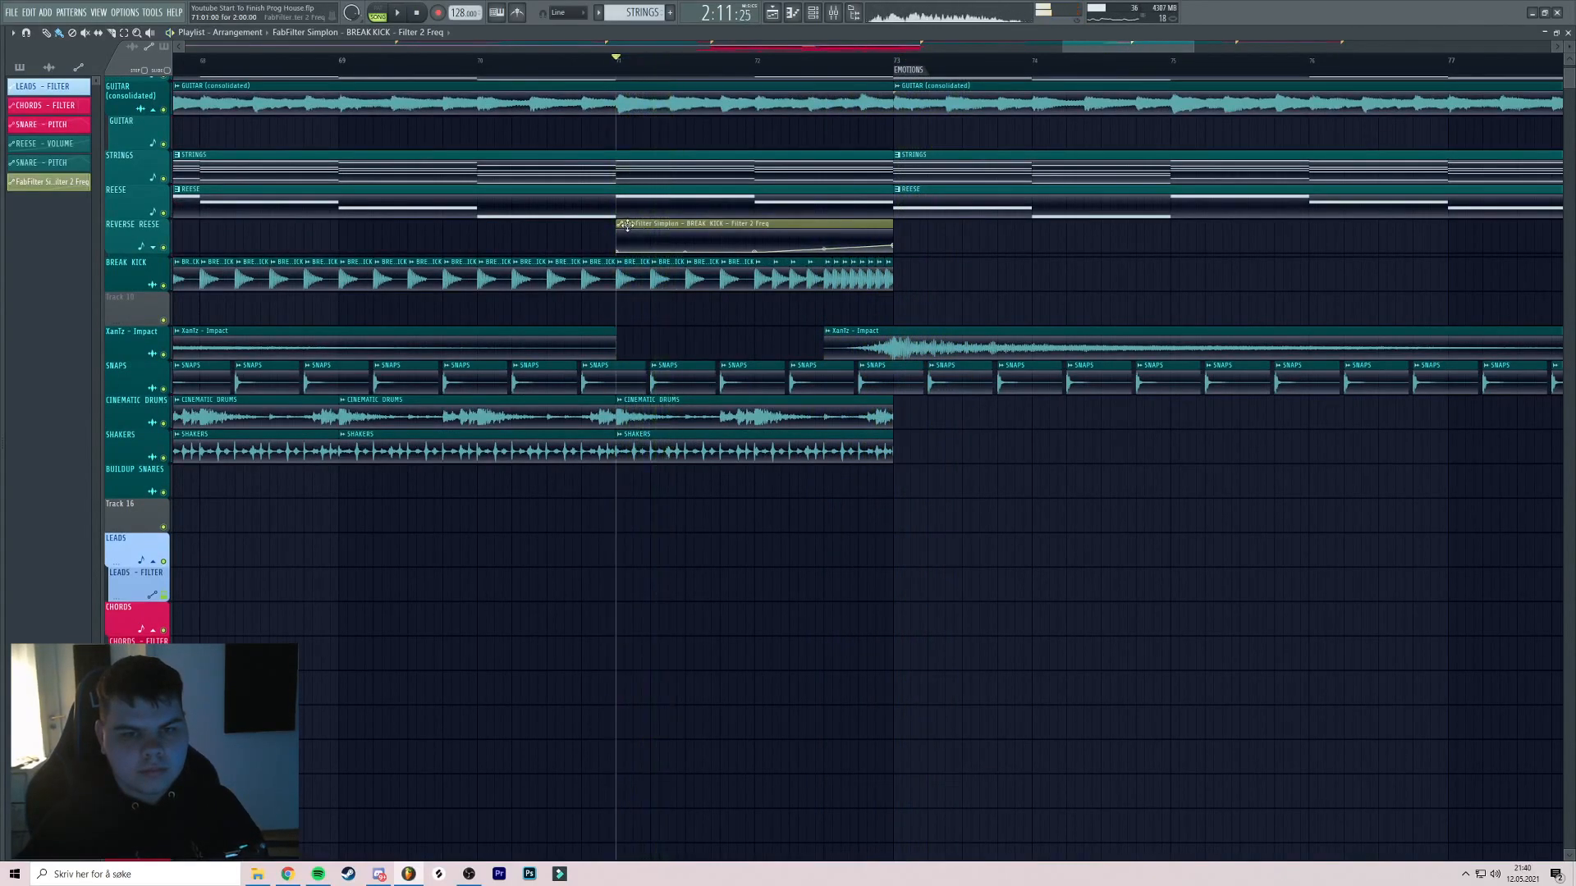
Move the clip onto the empty track below BREAK KICK, rename it KICK - FILTER, colour it teal
key("shift+Down")
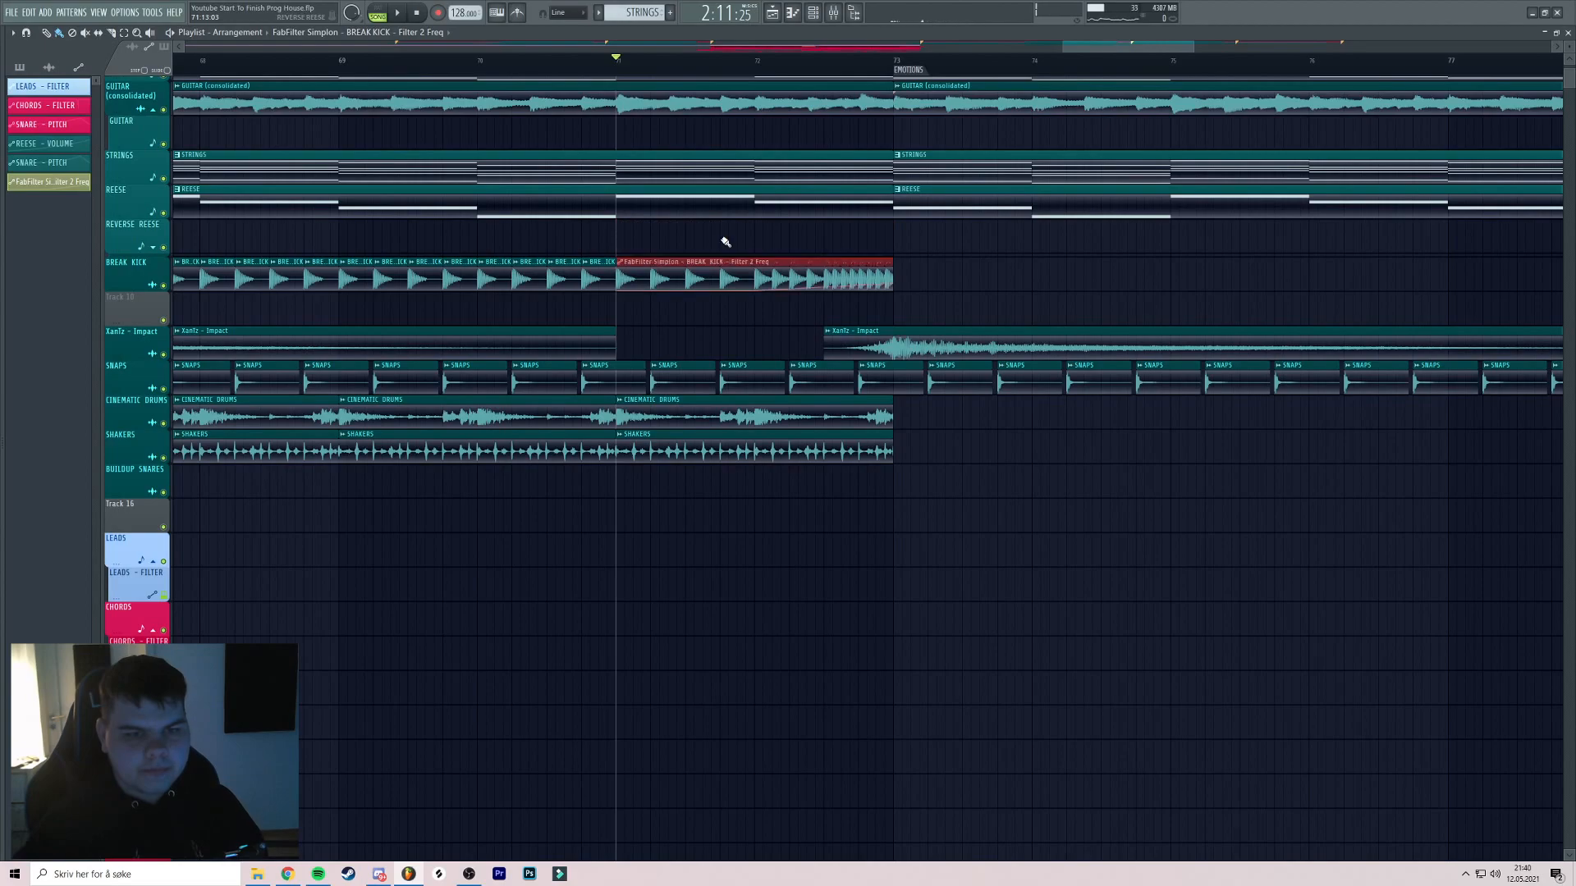
key("shift+Down")
left_click(619, 300)
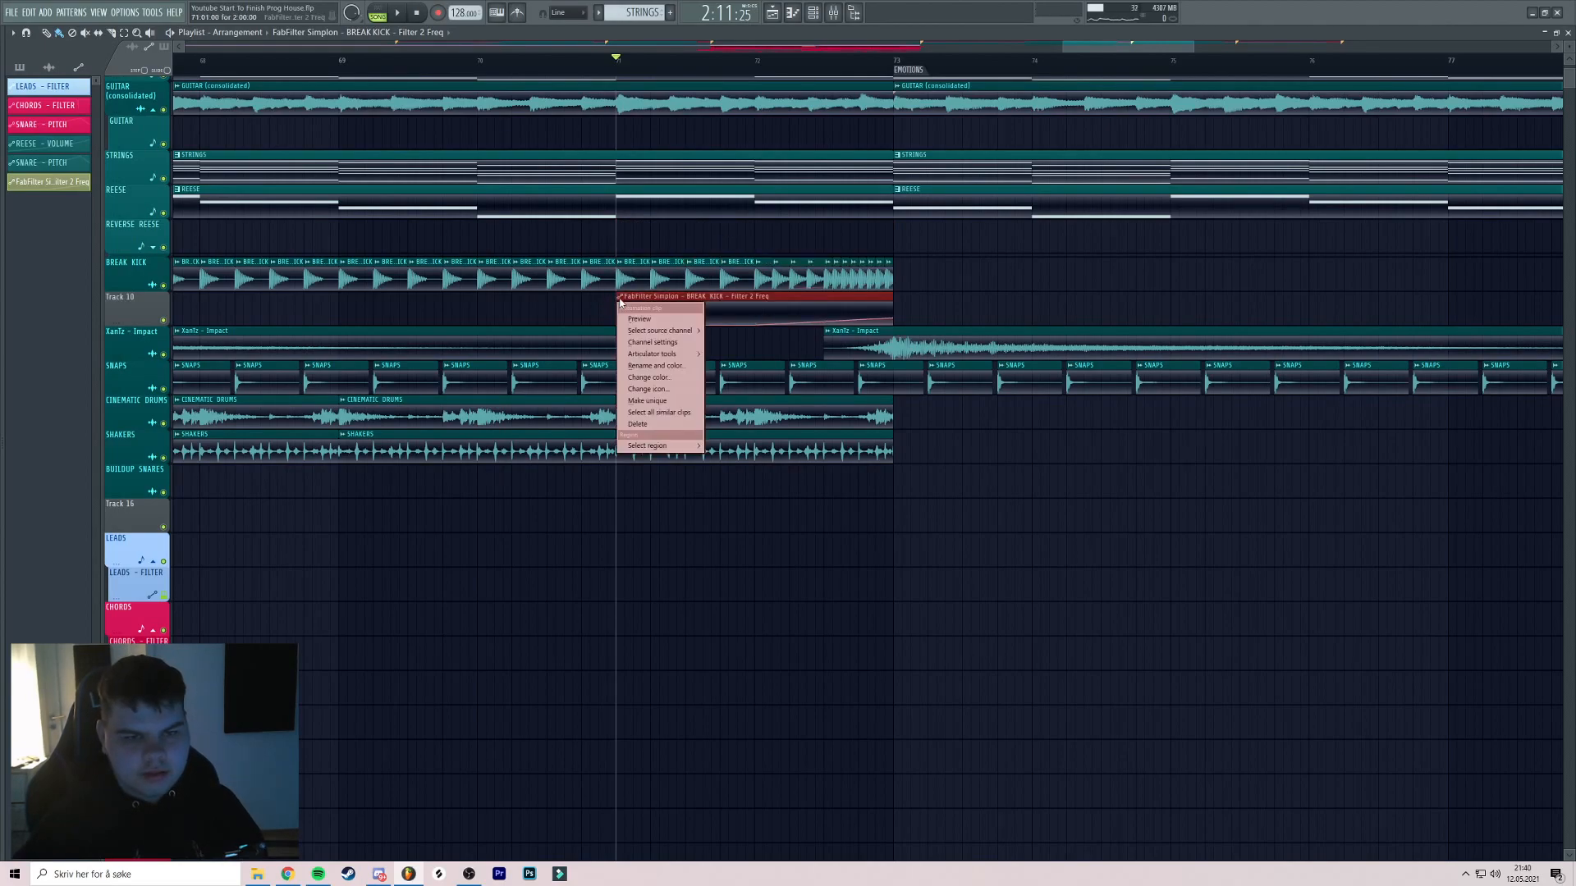
left_click(641, 366)
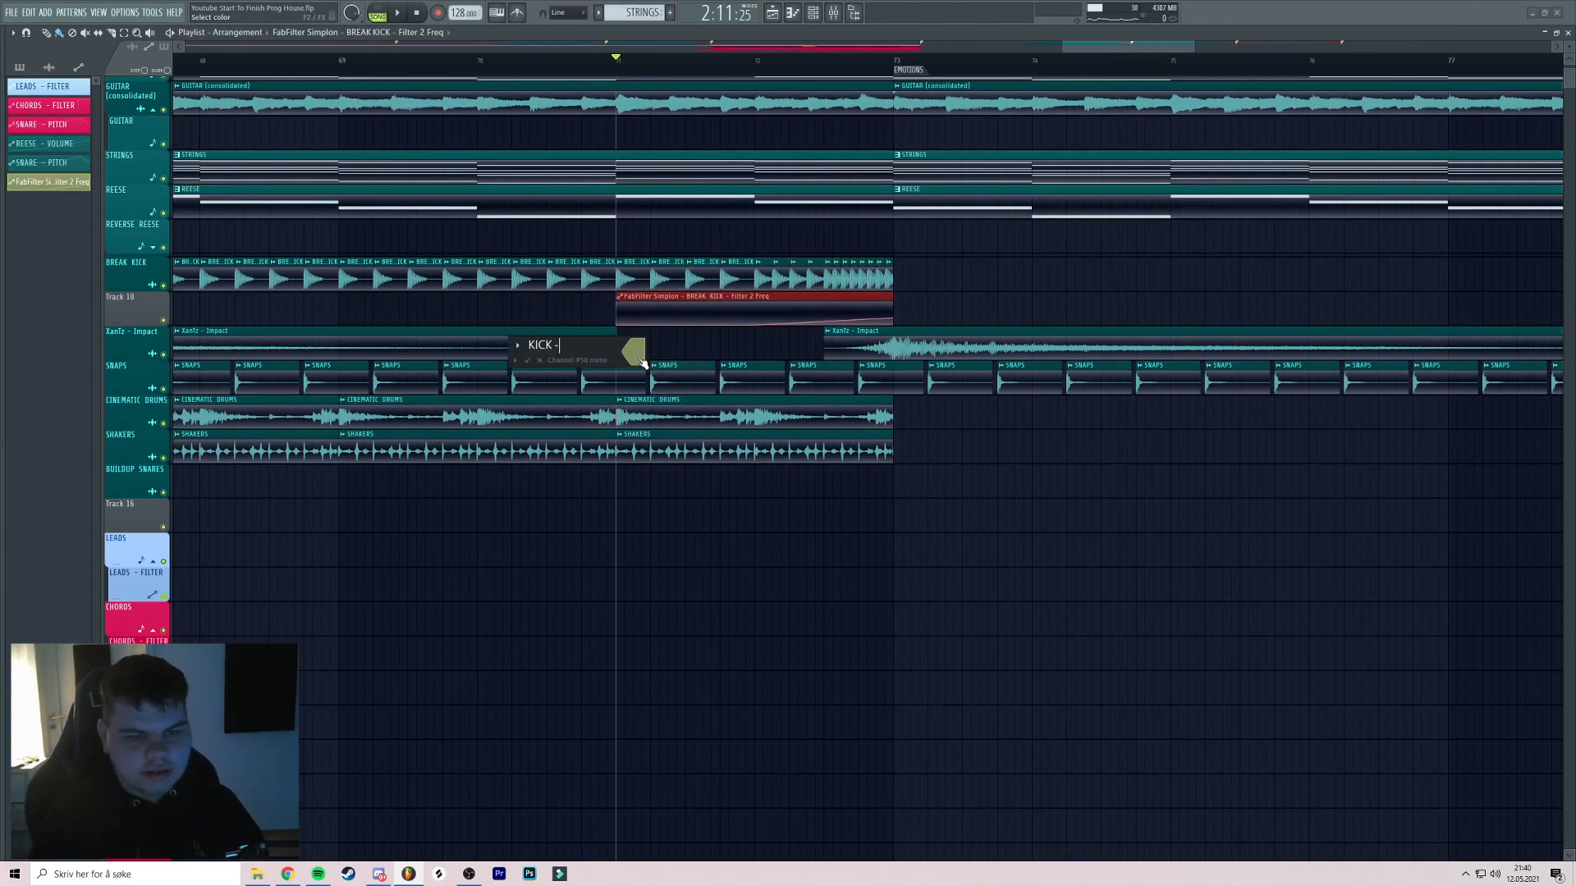
left_click(638, 358)
left_click(693, 555)
key("Return")
key("Return")
Name Track 10 after its clip and group KICK - FILTER with the BREAK KICK track
right_click(141, 296)
left_click(170, 334)
key("space")
right_click(164, 321, "shift")
right_click(128, 294)
left_click(163, 419)
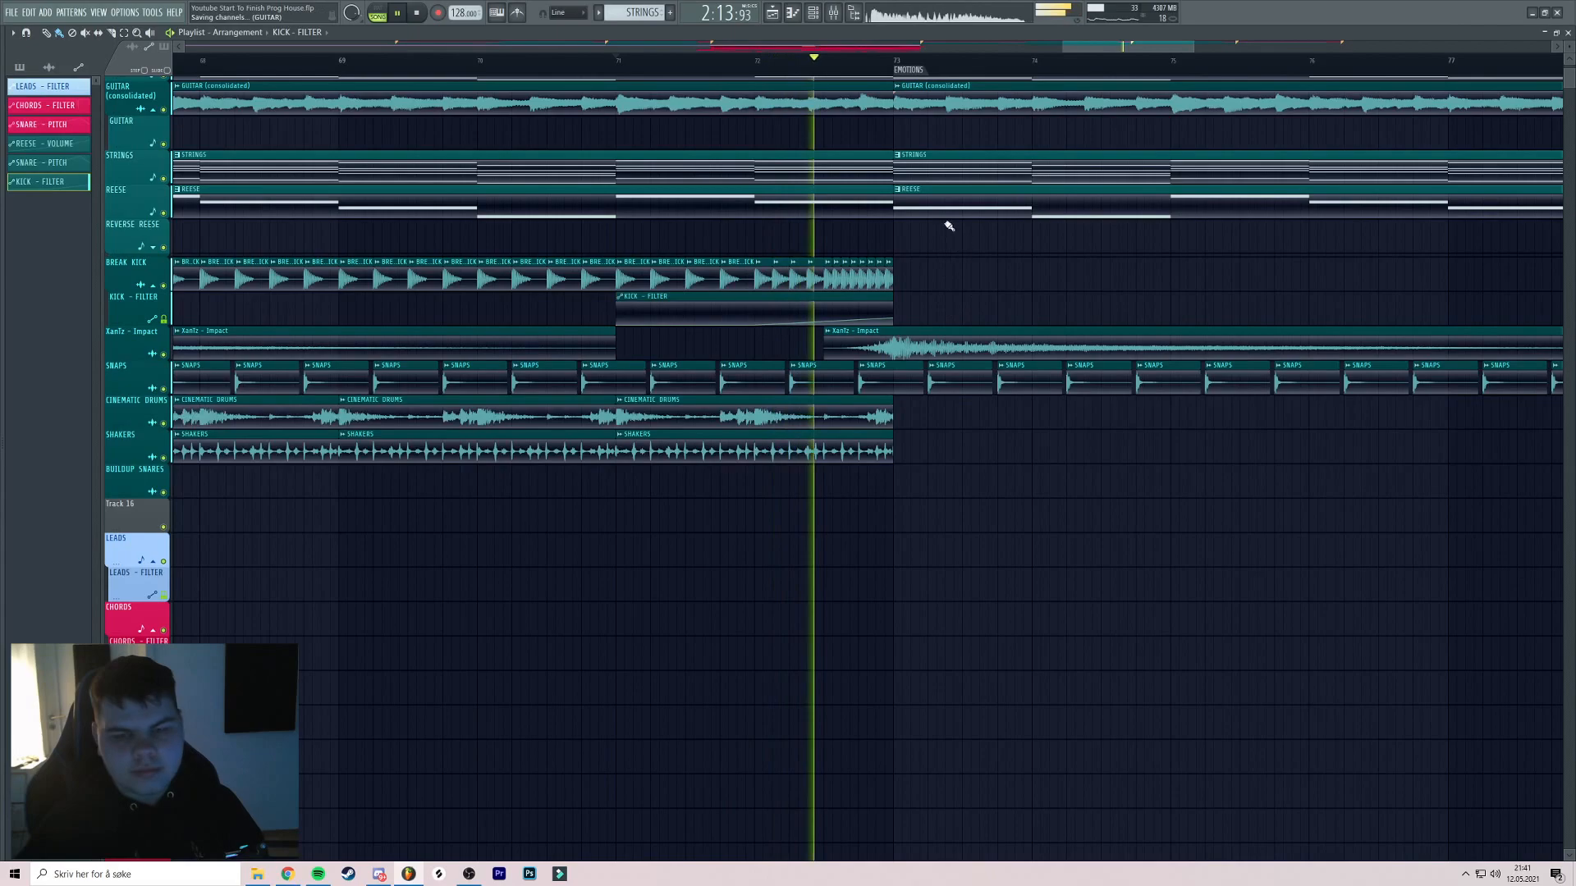
Replay from bar 71 and mute the second GUITAR (consolidated) clip
scroll(944, 227, "down", 2)
scroll(977, 229, "down", 4)
key("space")
key("space")
right_click(664, 165, "alt")
left_click(616, 59)
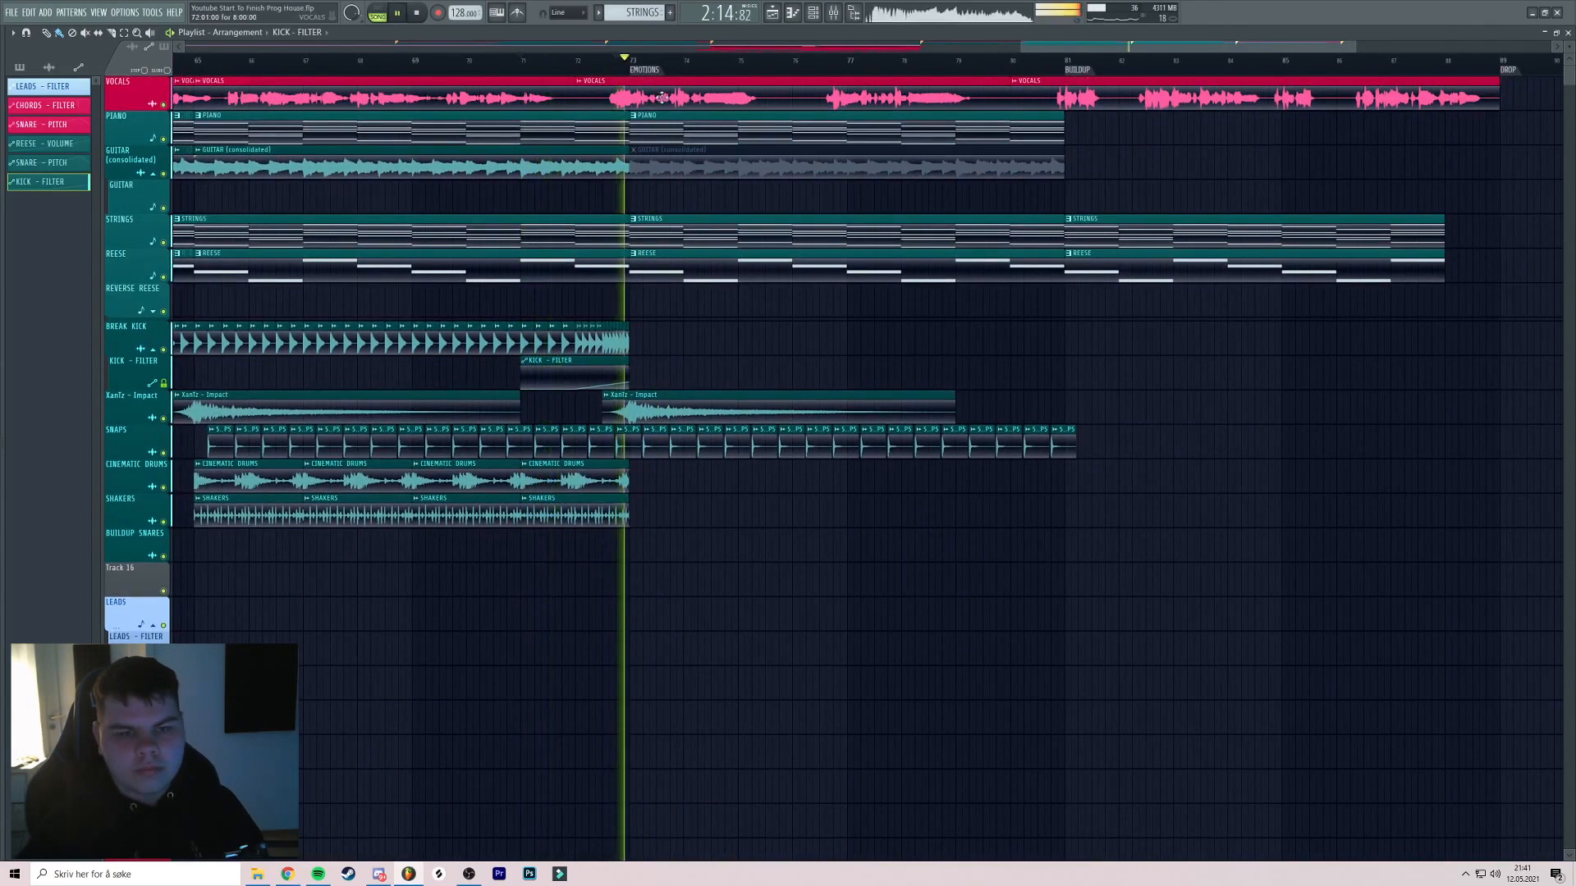
scroll(726, 427, "down", 2)
key("space")
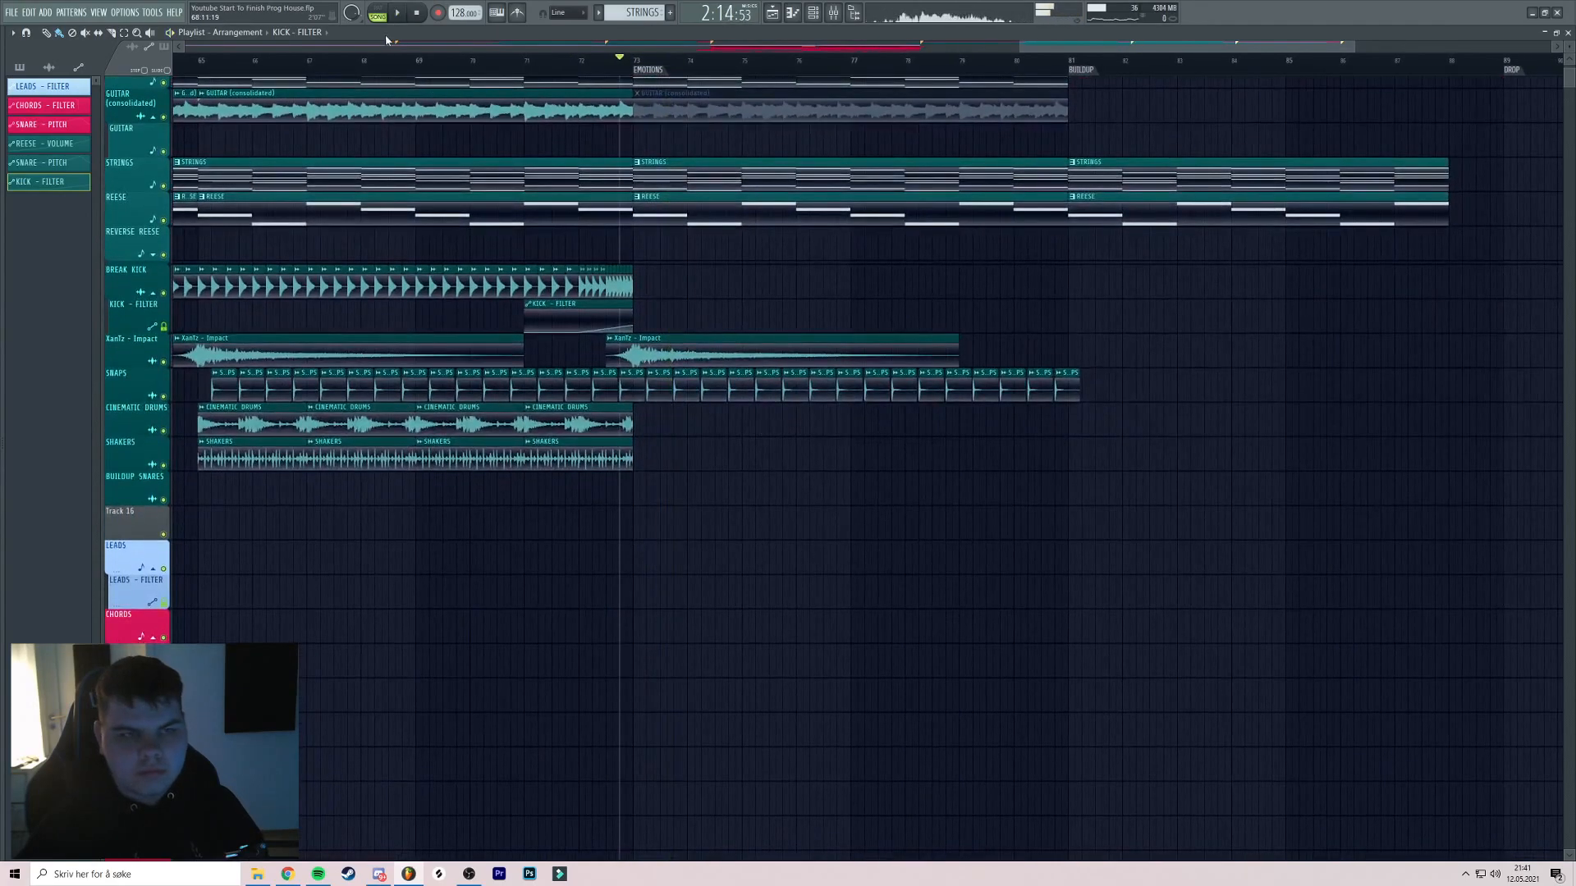
Erase the SNAPS clips from bar 73 to 80
scroll(690, 154, "down", 3)
scroll(703, 282, "up", 4)
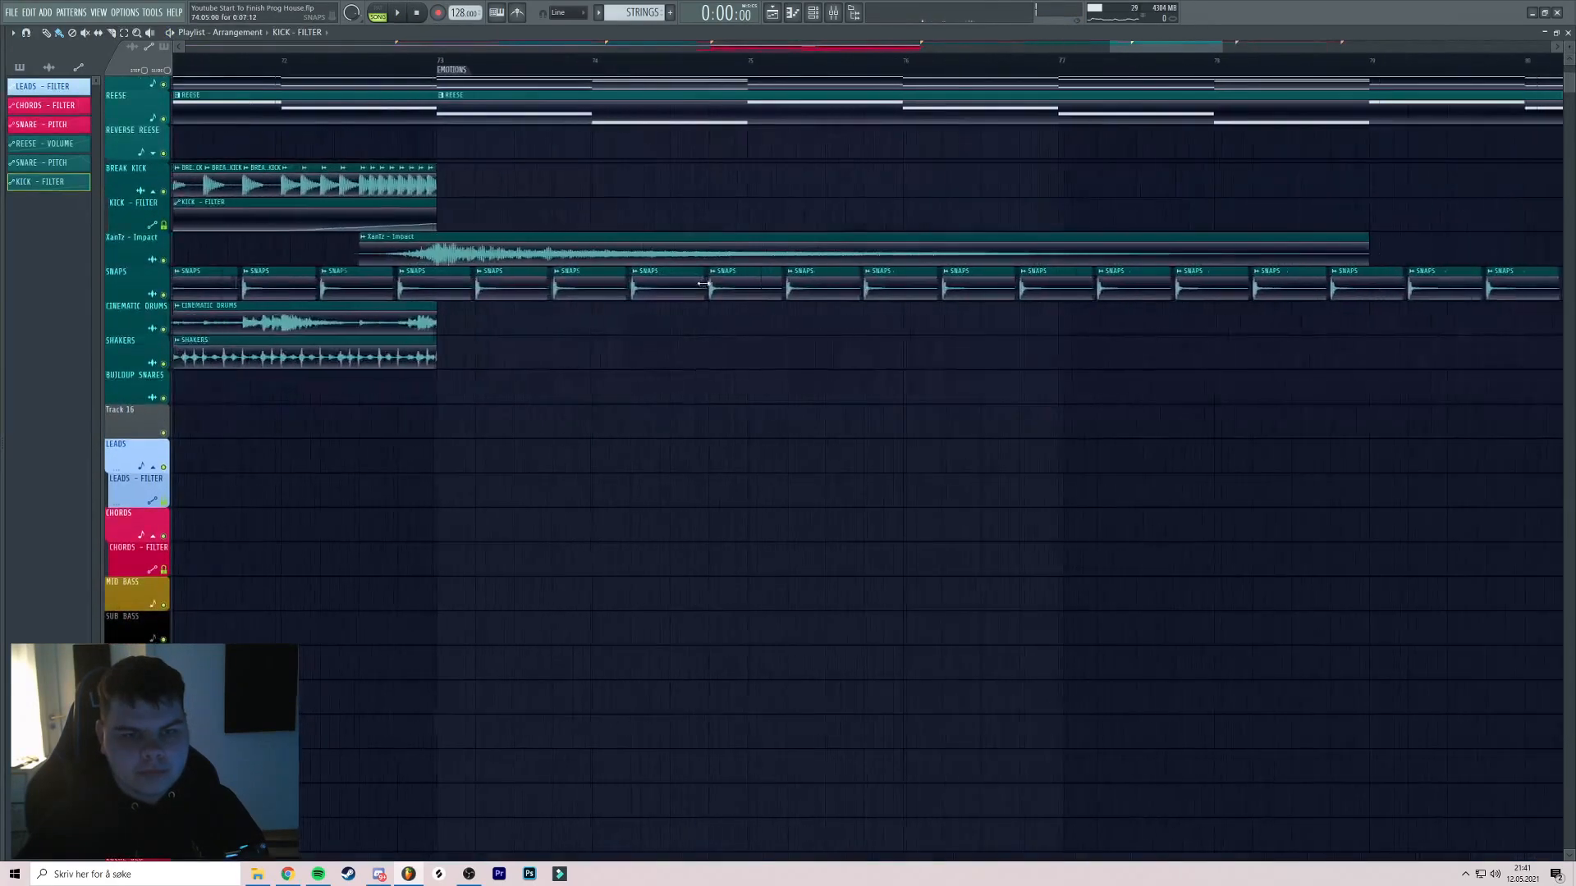
left_click_drag(490, 264, 1319, 271)
Play from the EMOTIONS section, then stop back at the bar 57 break
left_click_drag(808, 185, 897, 297)
key("space")
scroll(727, 197, "down", 6)
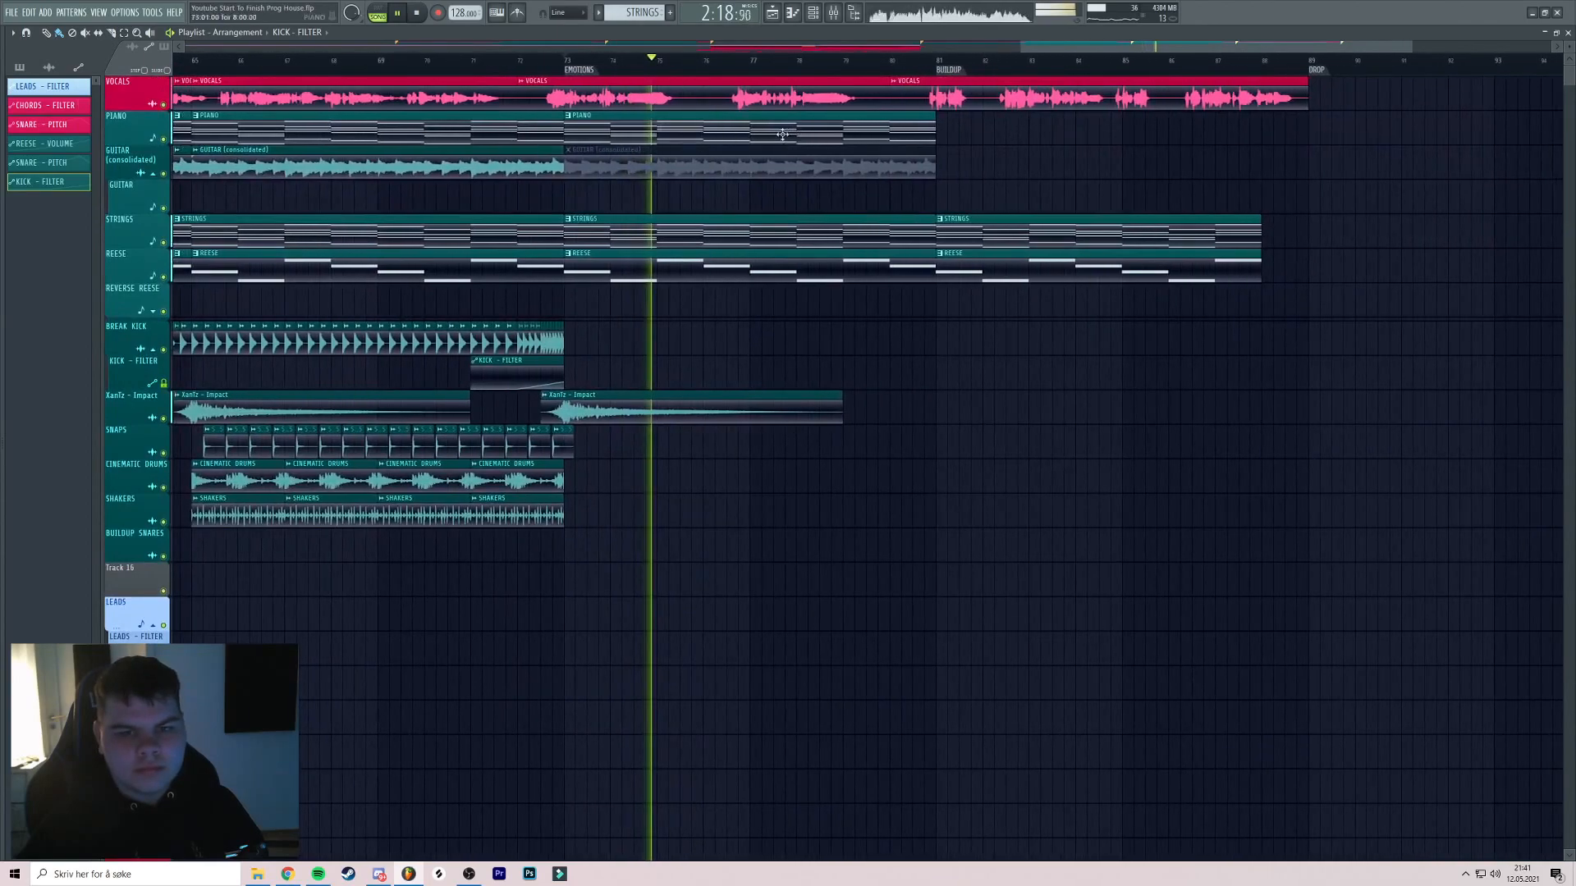
scroll(790, 135, "down", 5)
left_click(810, 62)
scroll(854, 119, "up", 2)
scroll(854, 119, "up", 2)
left_click_drag(854, 119, 717, 80)
left_click(418, 13)
Load FabFilter Pro-C 2 on the REESE mixer track and set its style to Pumping
double_click(667, 303)
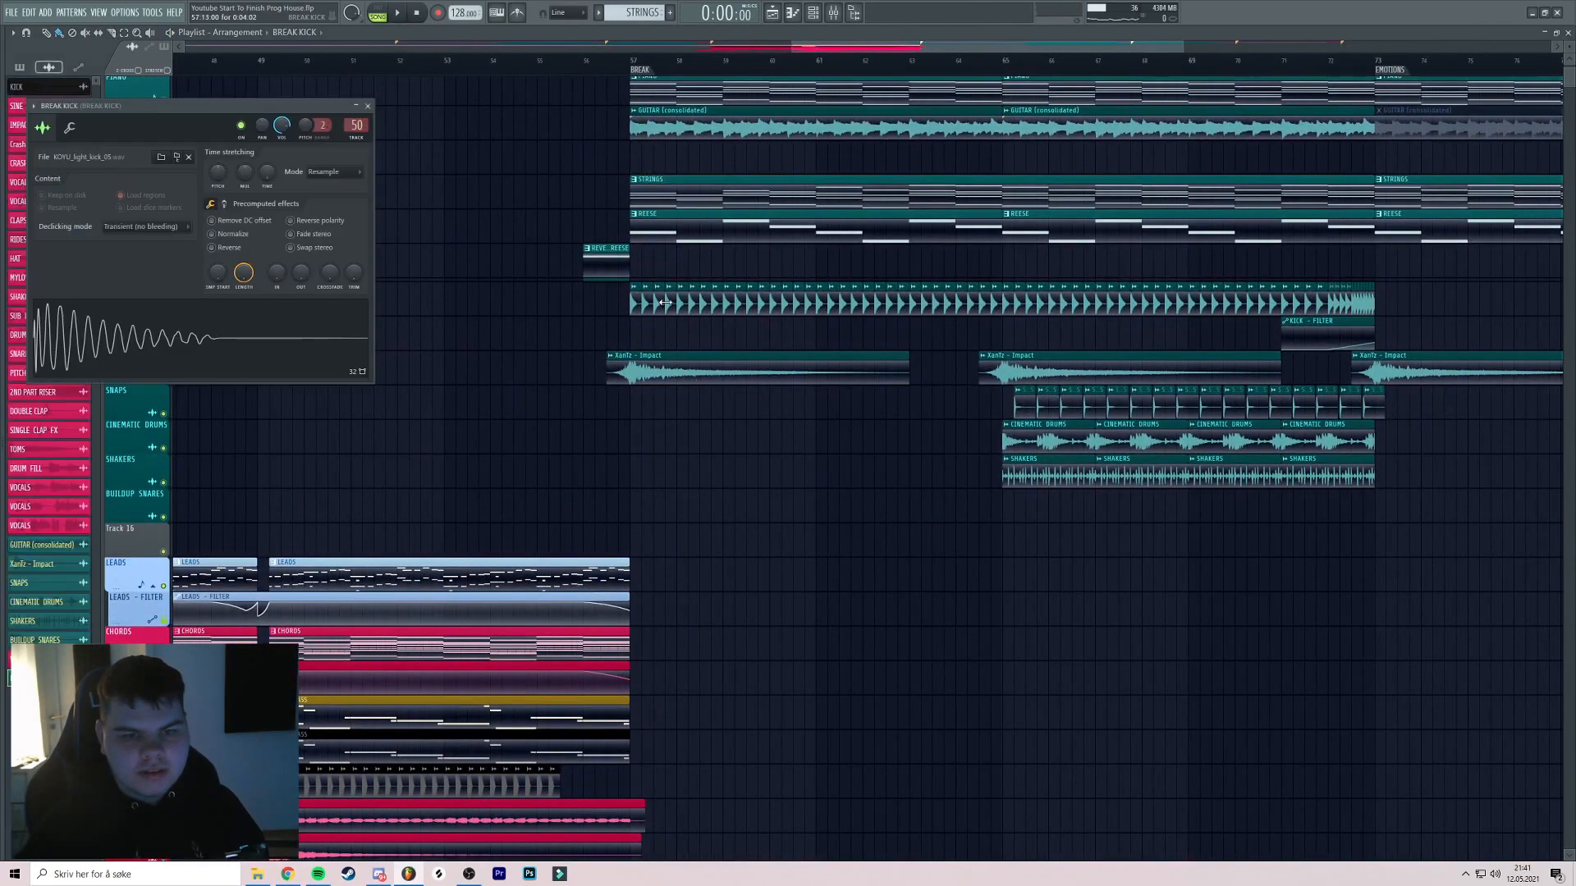
double_click(355, 126)
scroll(1298, 529, "down", 3)
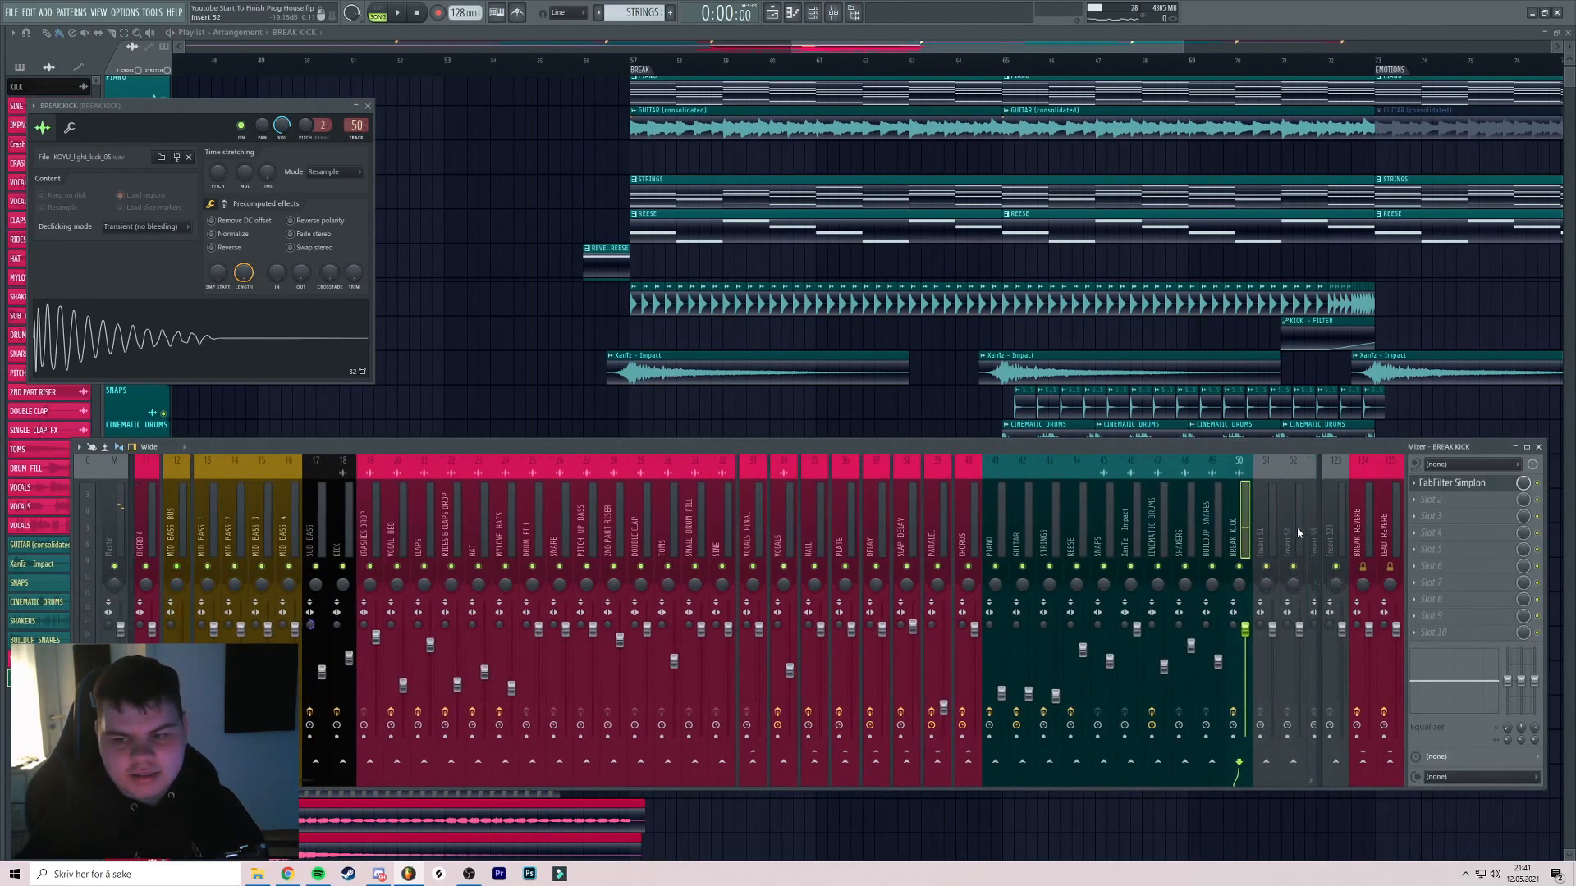
left_click(1059, 526)
scroll(1313, 526, "down", 6)
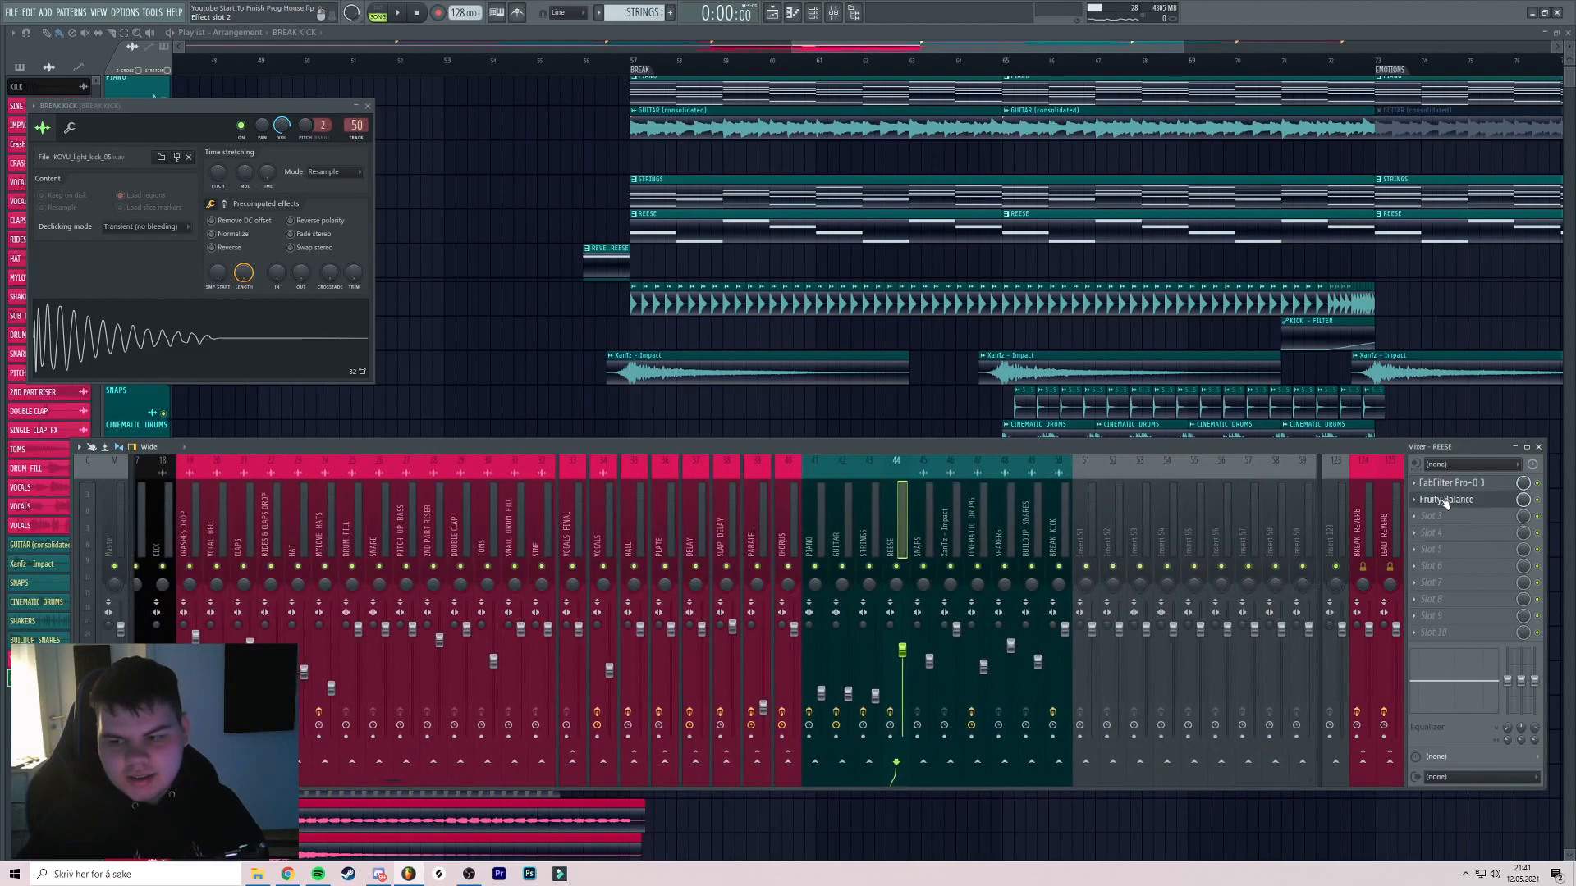
left_click(1449, 517)
left_click(1124, 506)
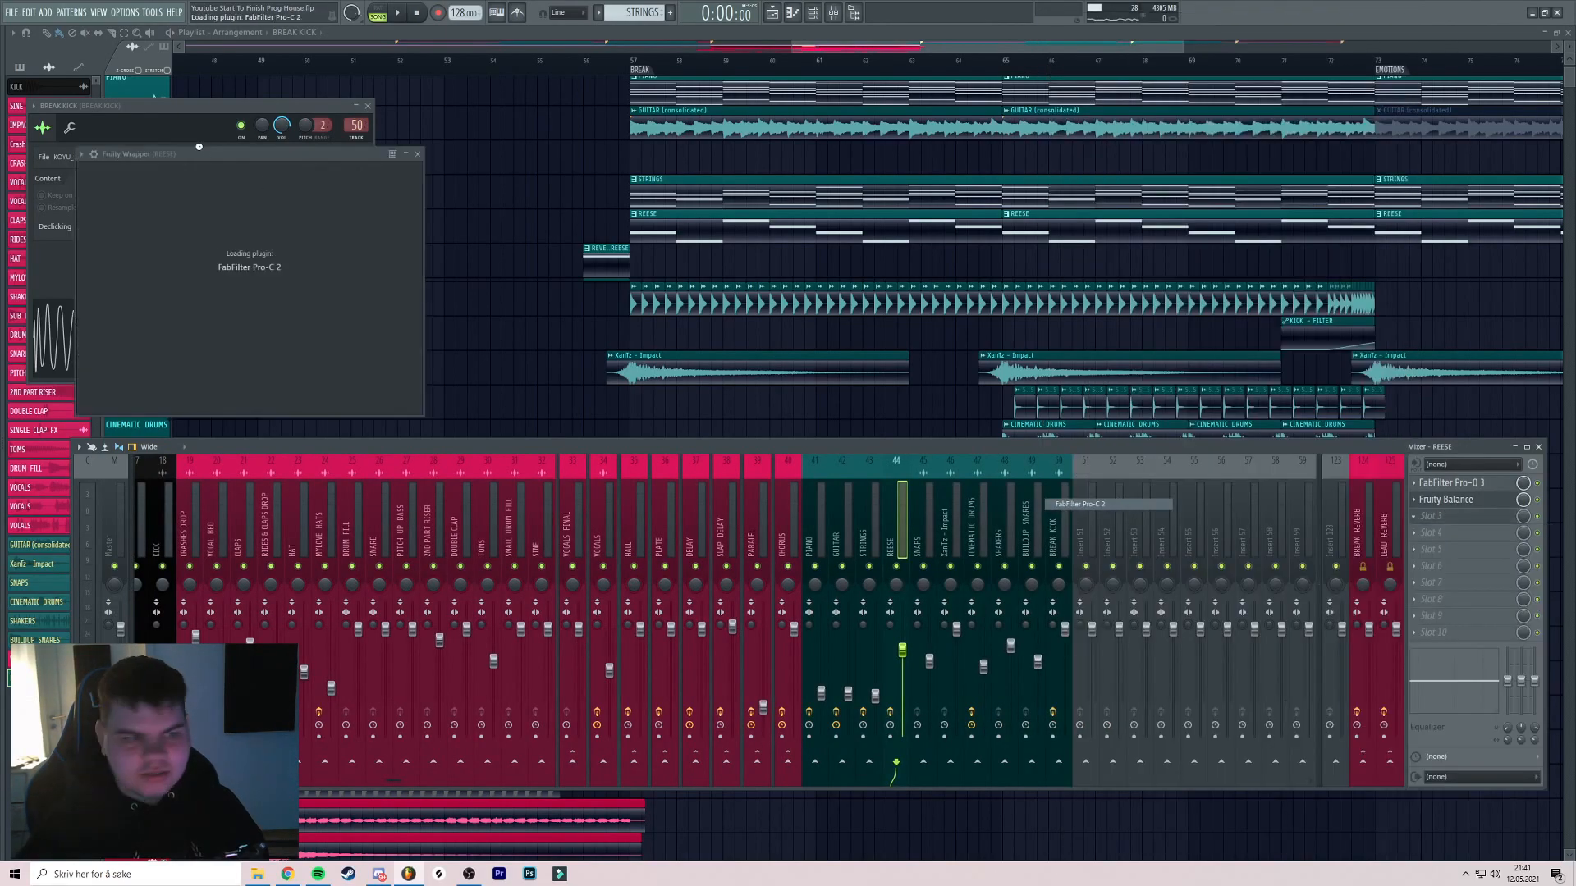
left_click(499, 359)
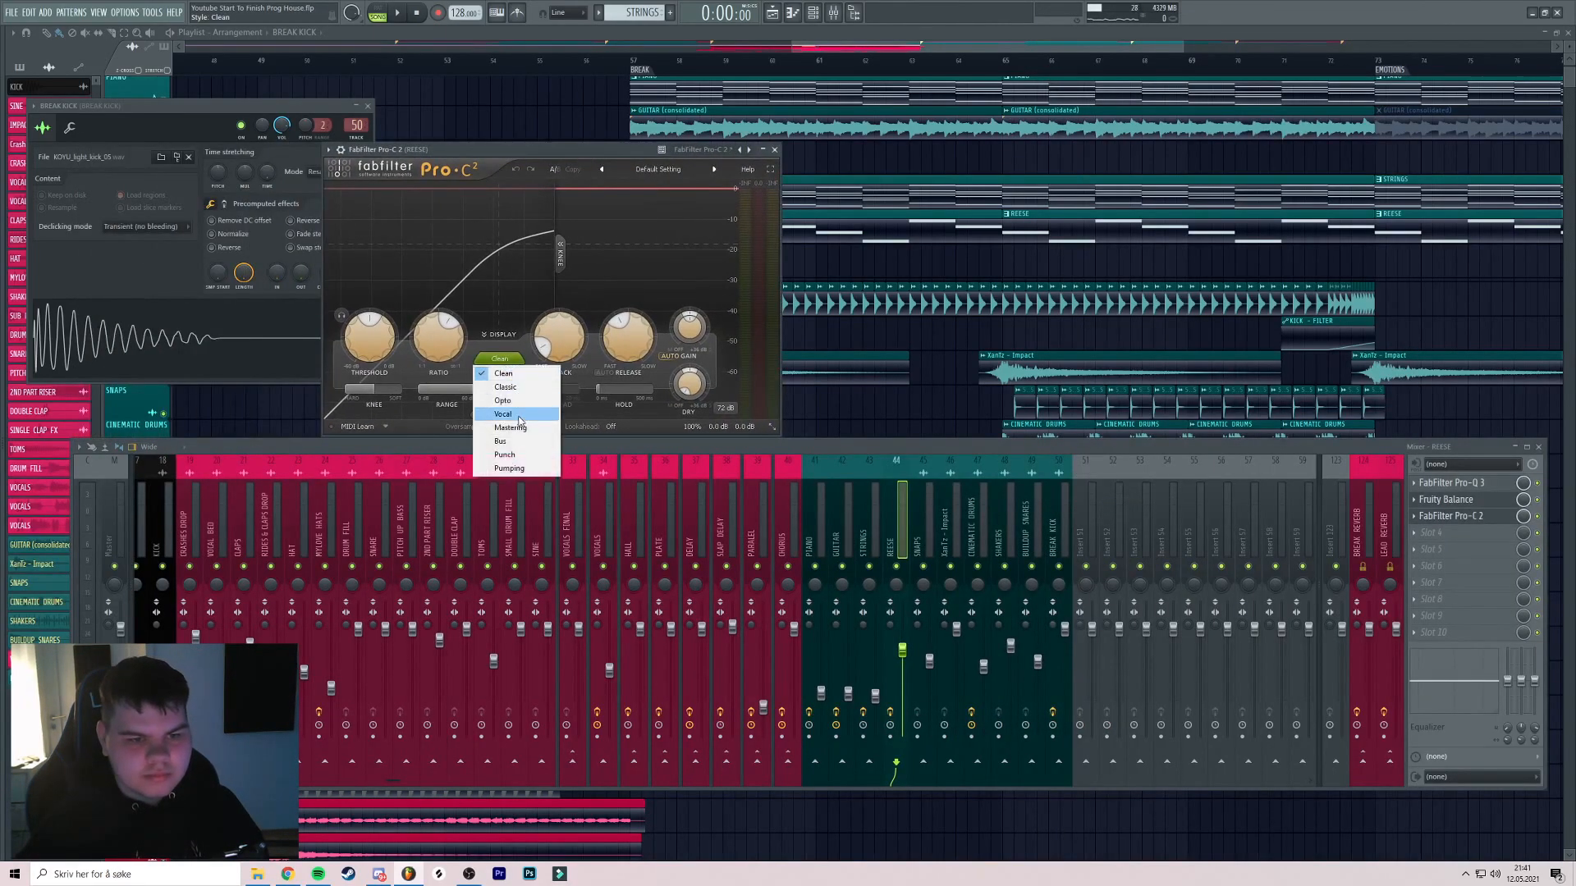
left_click(509, 468)
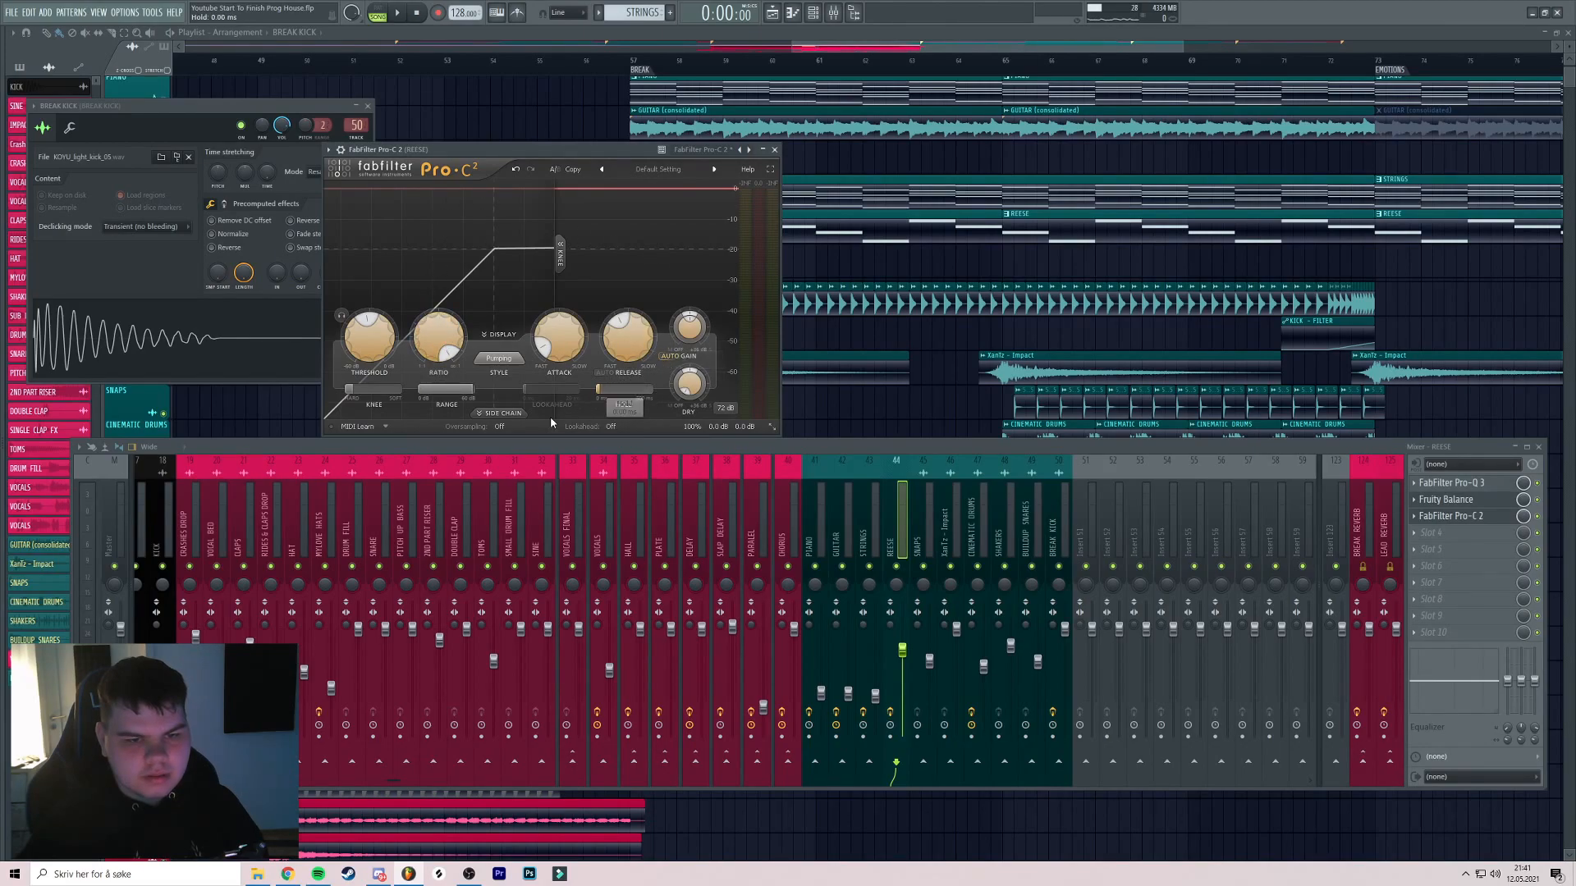
left_click(502, 415)
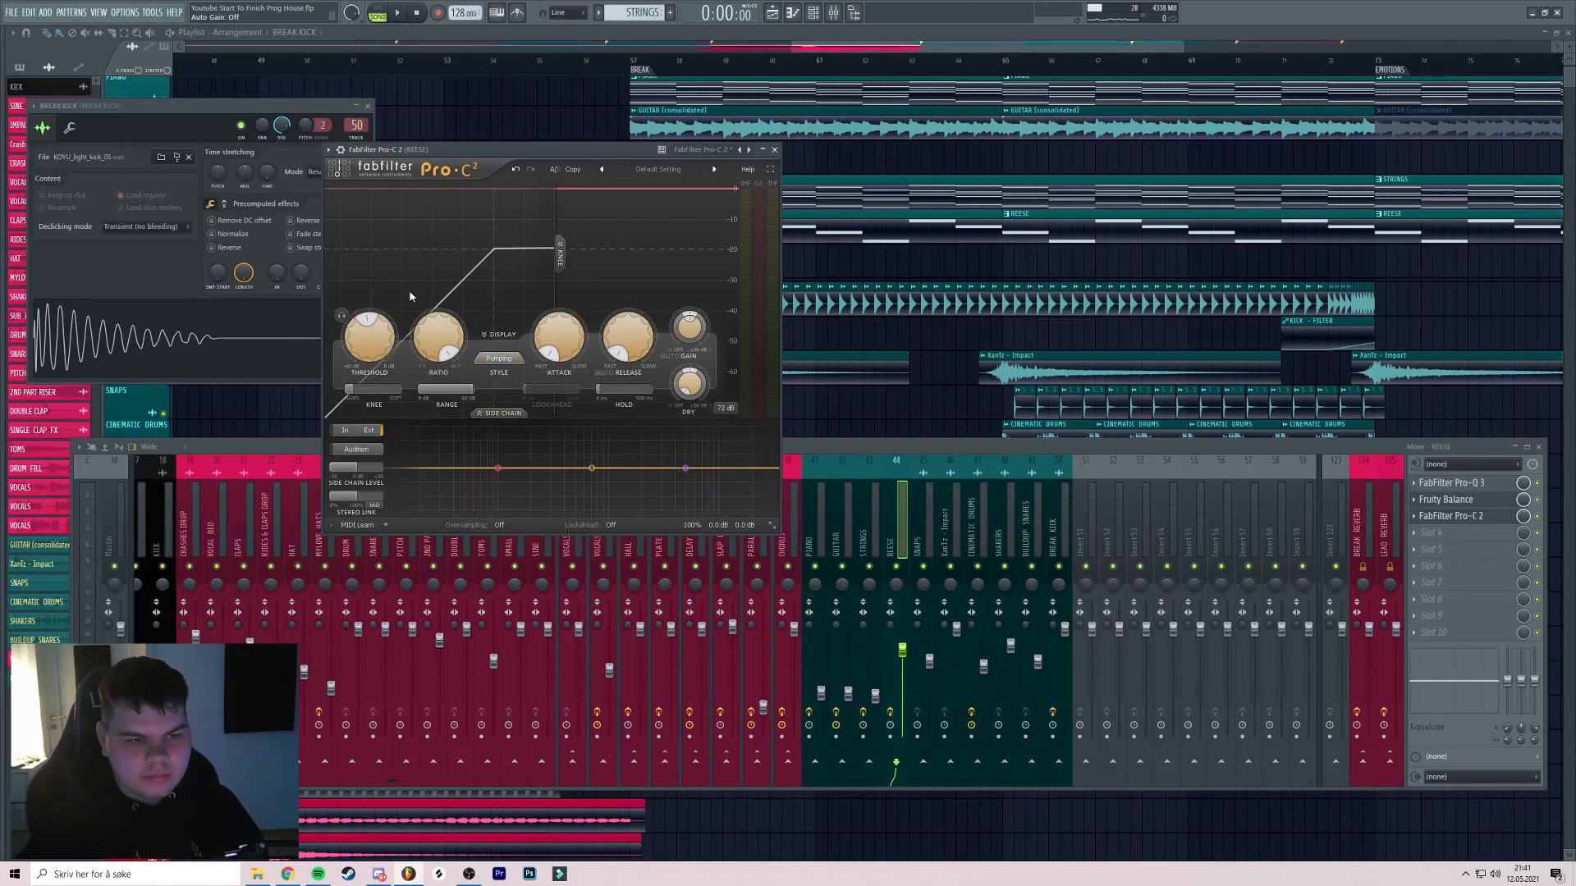
left_click_drag(462, 158, 478, 158)
Sidechain BREAK KICK into REESE and set it as Pro-C 2's side chain input
left_click(1046, 534)
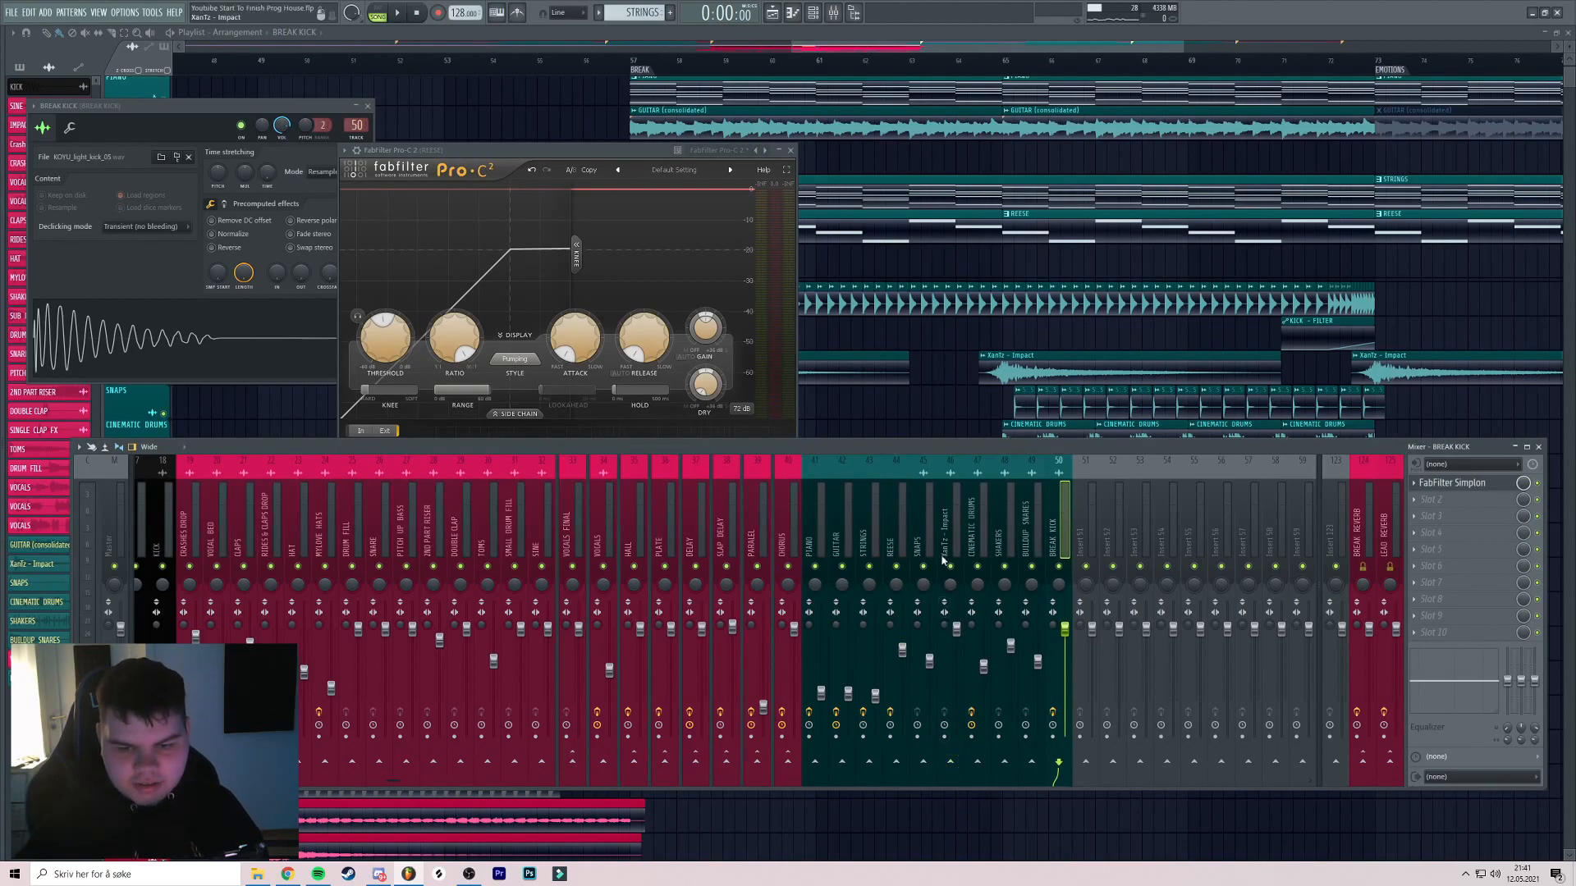
right_click(896, 763)
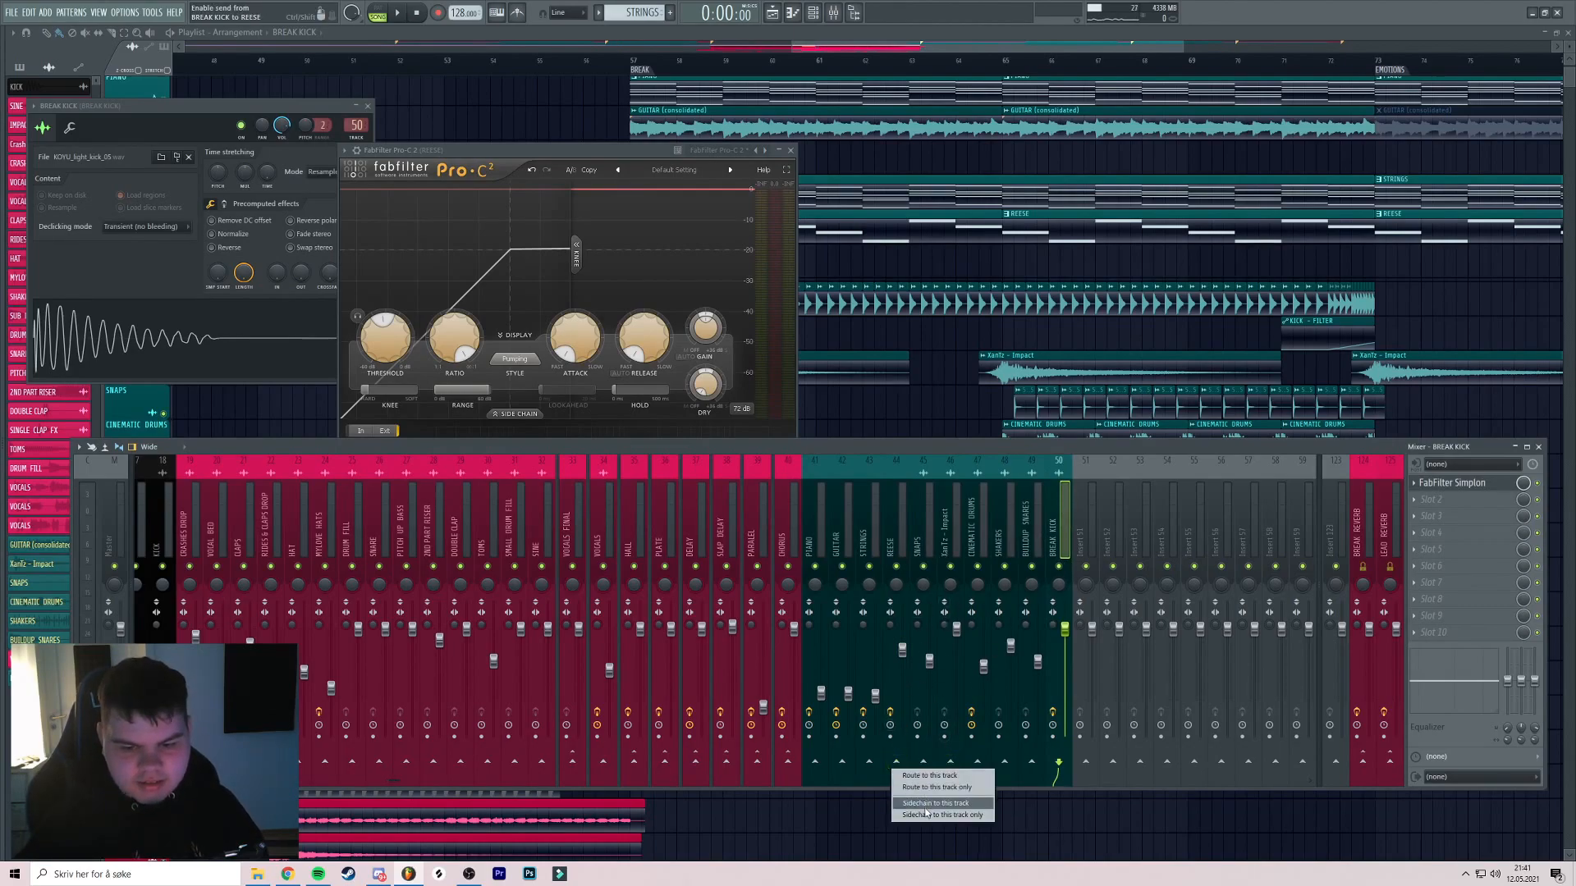
left_click(926, 805)
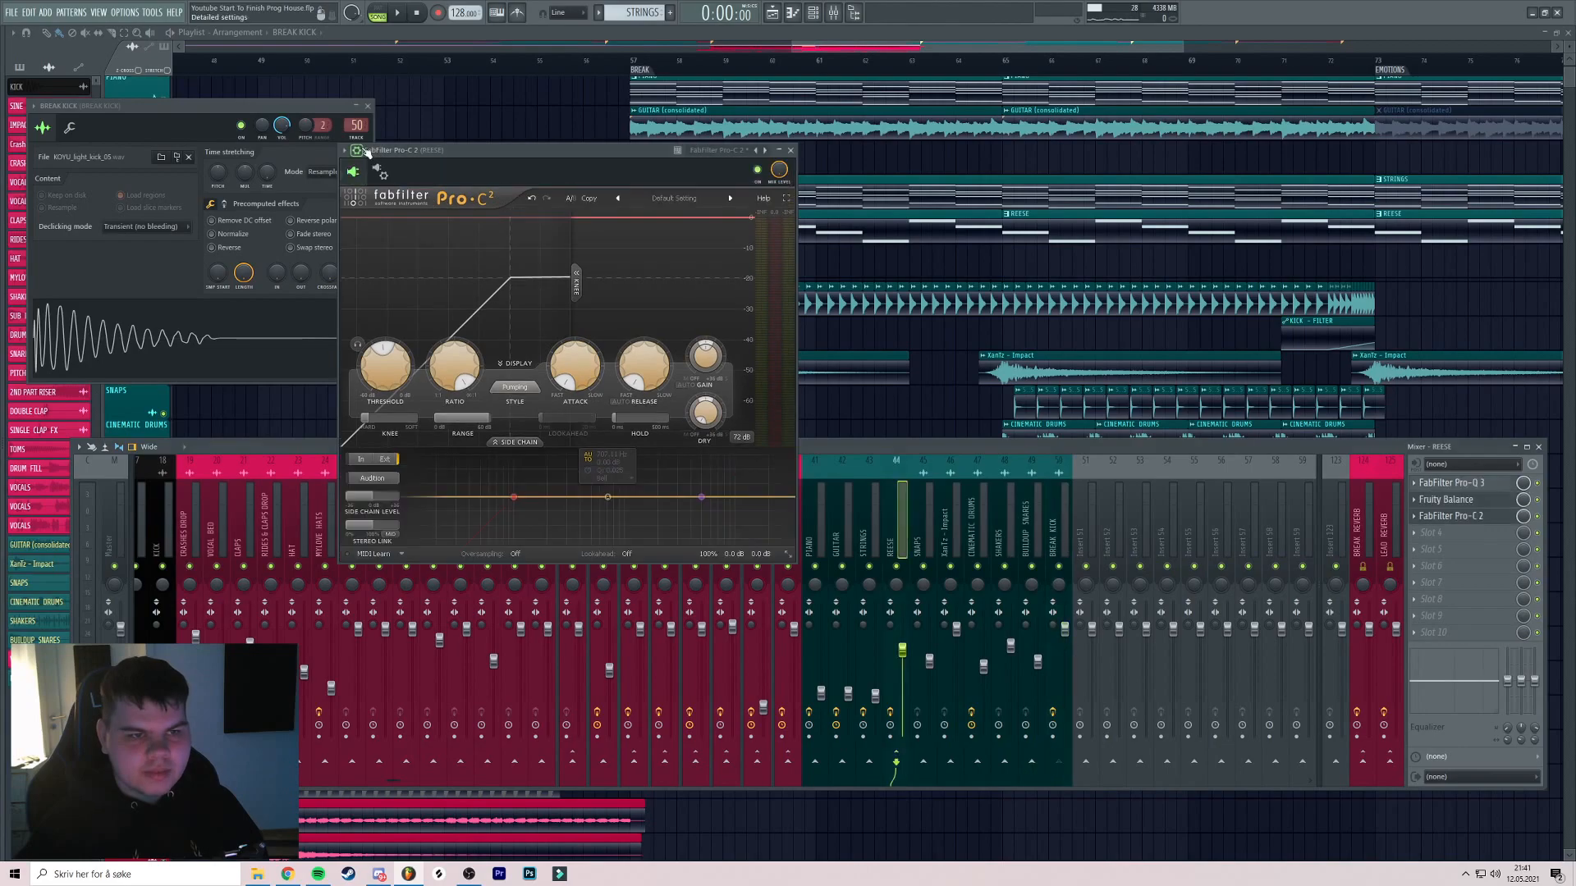
left_click(380, 170)
left_click(396, 198)
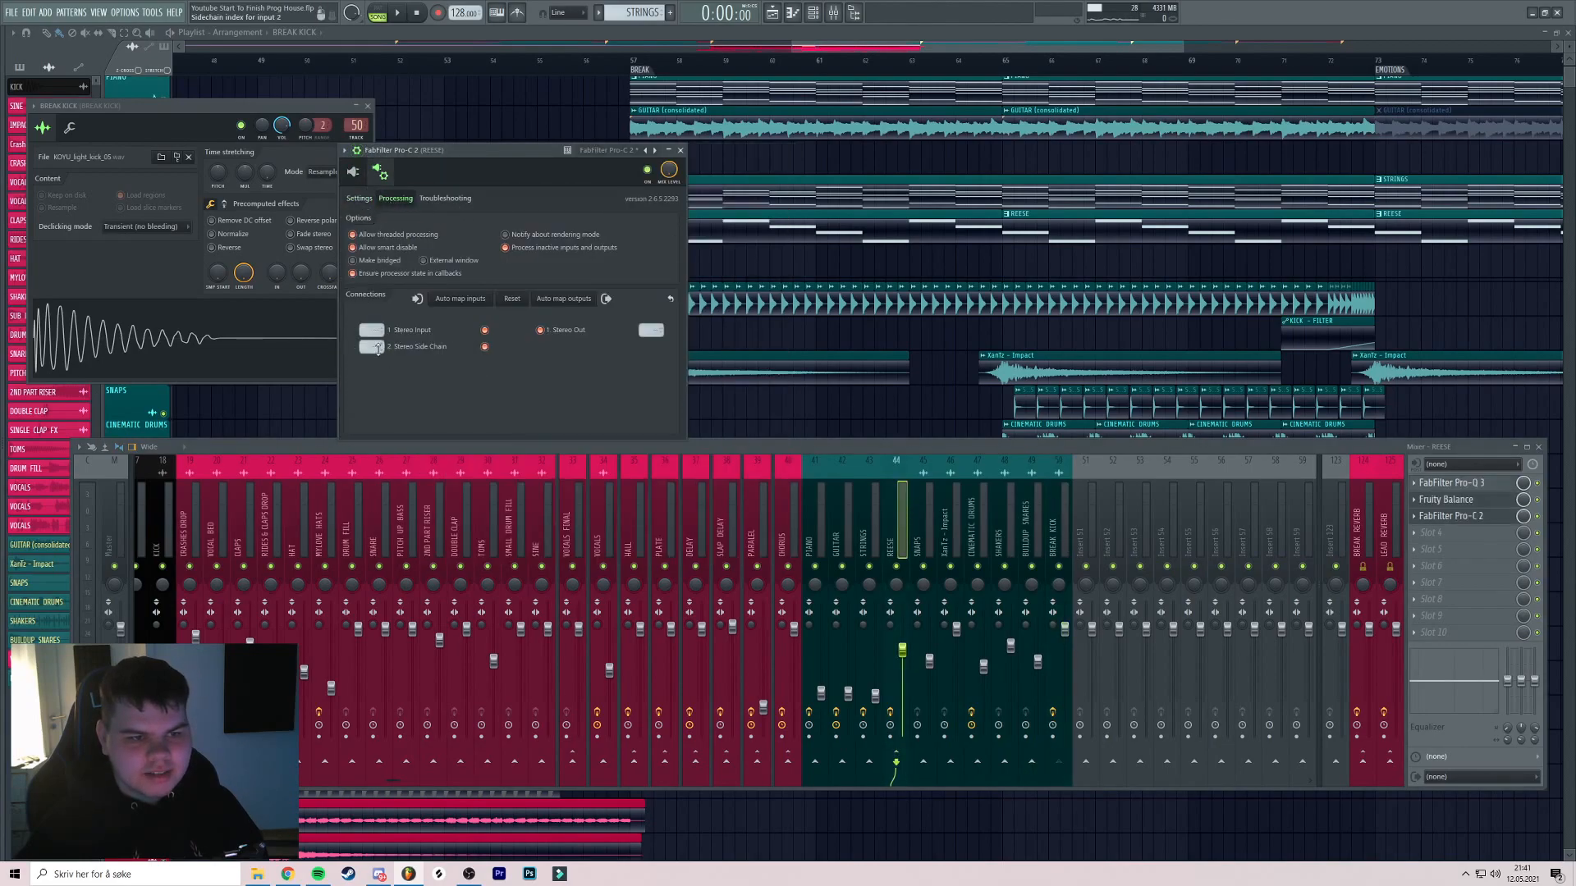
left_click(394, 368)
left_click(352, 170)
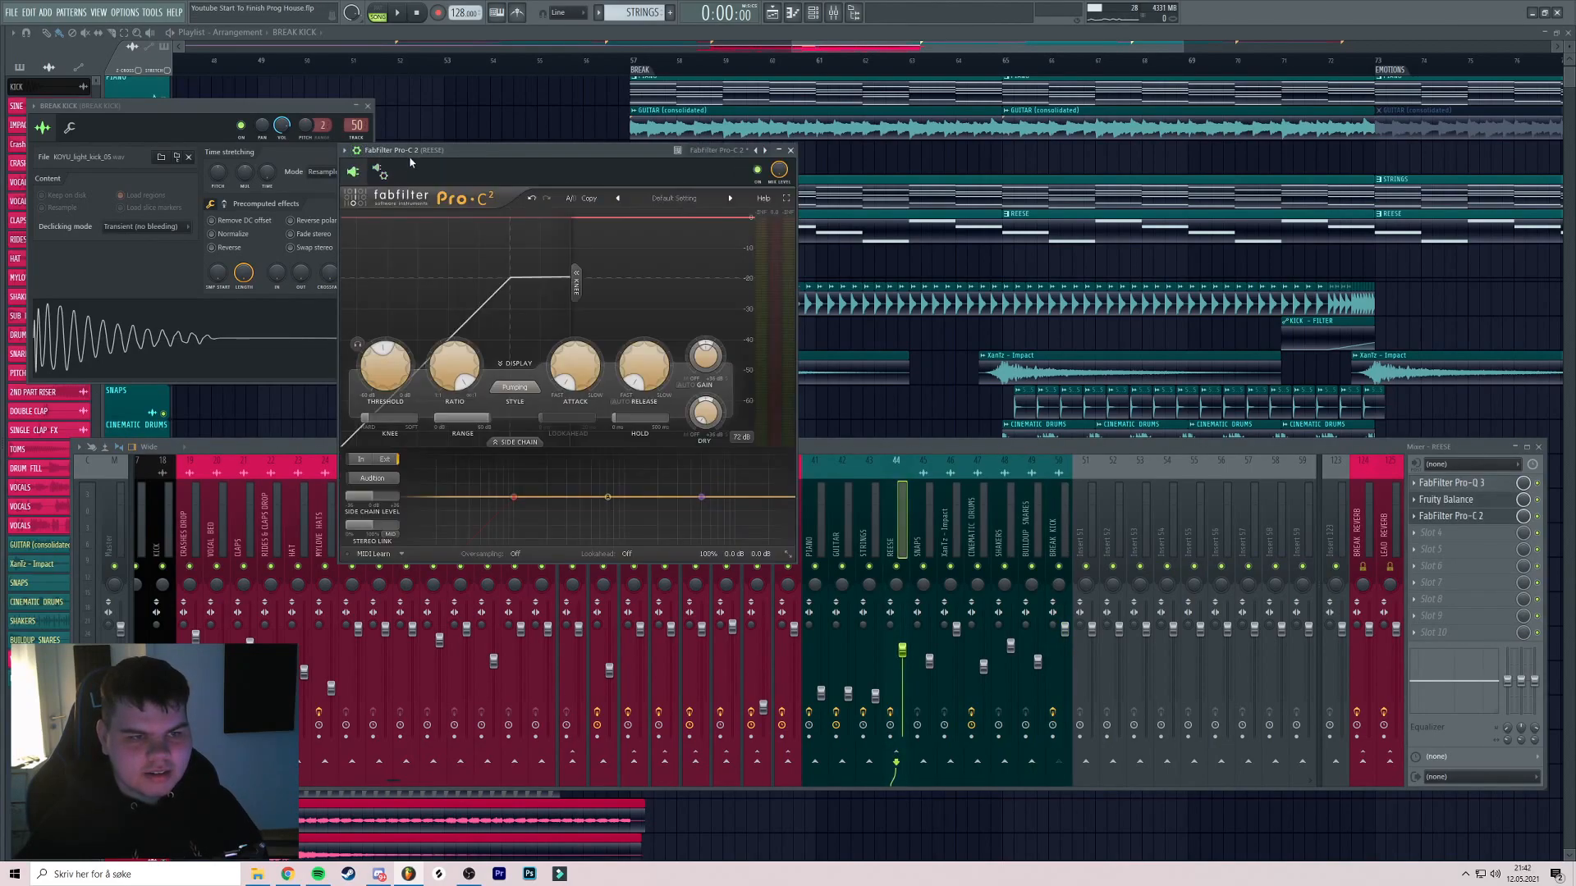
left_click_drag(400, 151, 456, 147)
Solo BREAK KICK and REESE and play from bar 57
key("F5")
left_click_drag(762, 243, 774, 259)
left_click(164, 327, "ctrl")
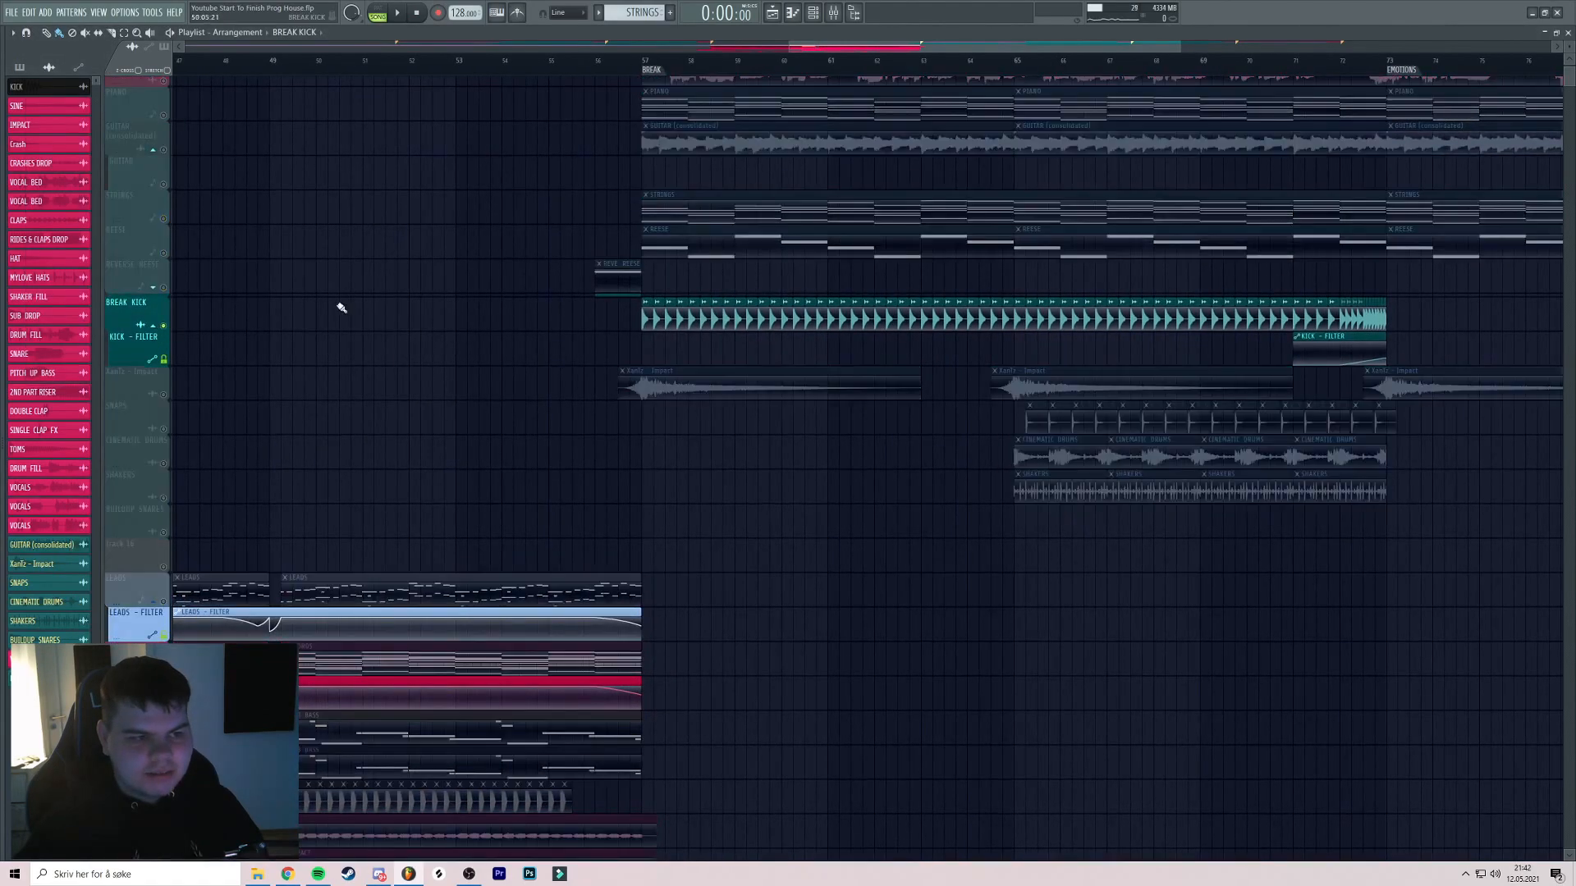
left_click(645, 67)
scroll(675, 343, "up", 5)
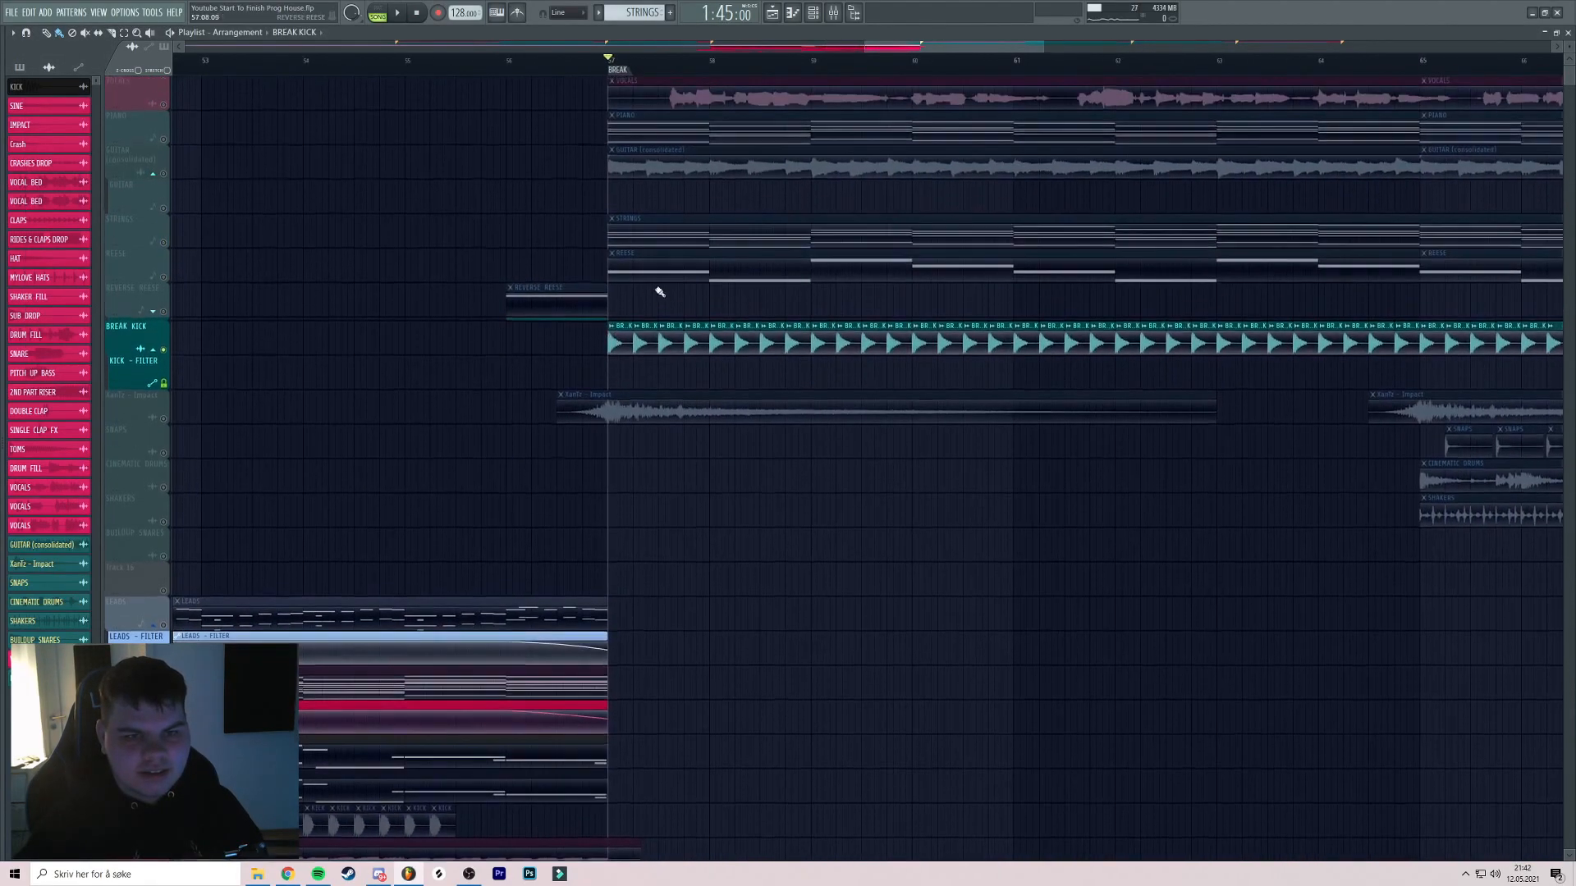
left_click(163, 277)
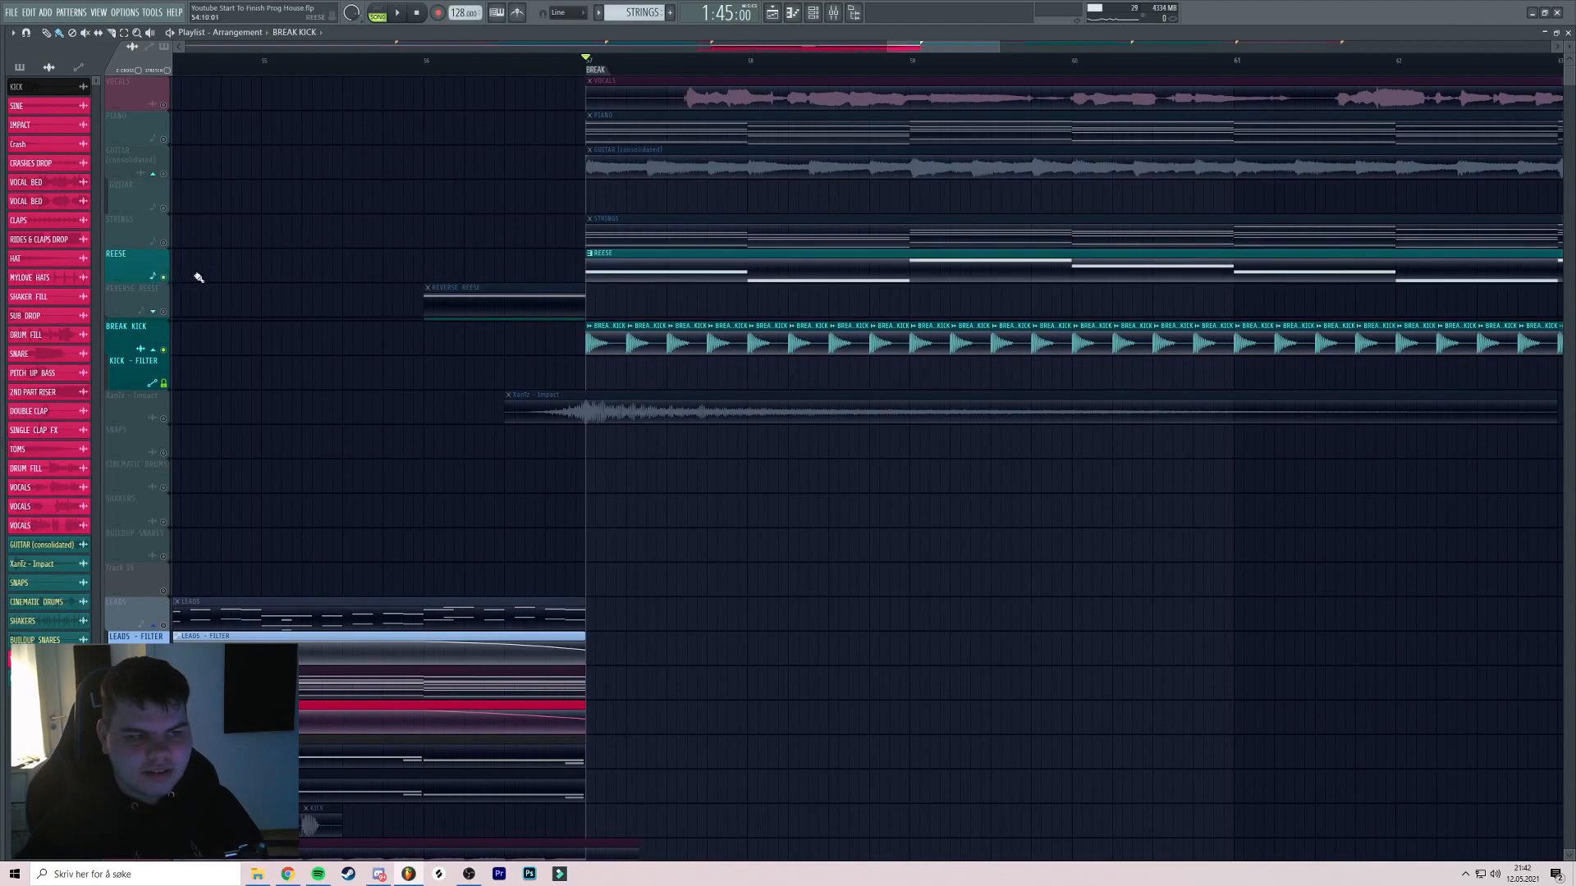
left_click(813, 13)
key("space")
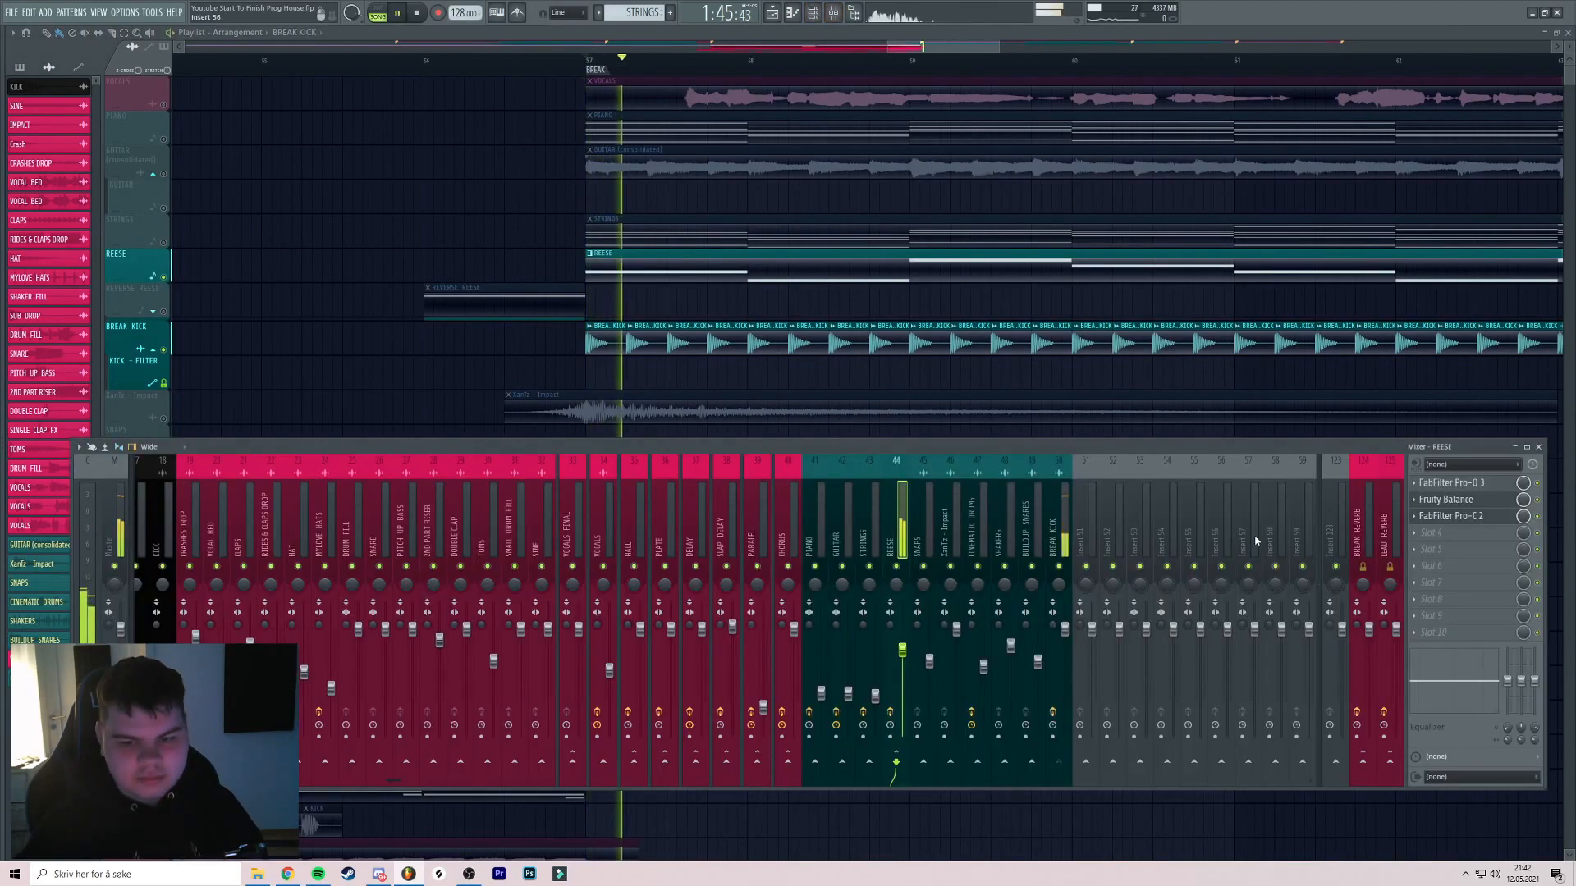
Audition the compressor's side chain trigger, then replay the break with BREAK KICK soloed
left_click(1470, 515)
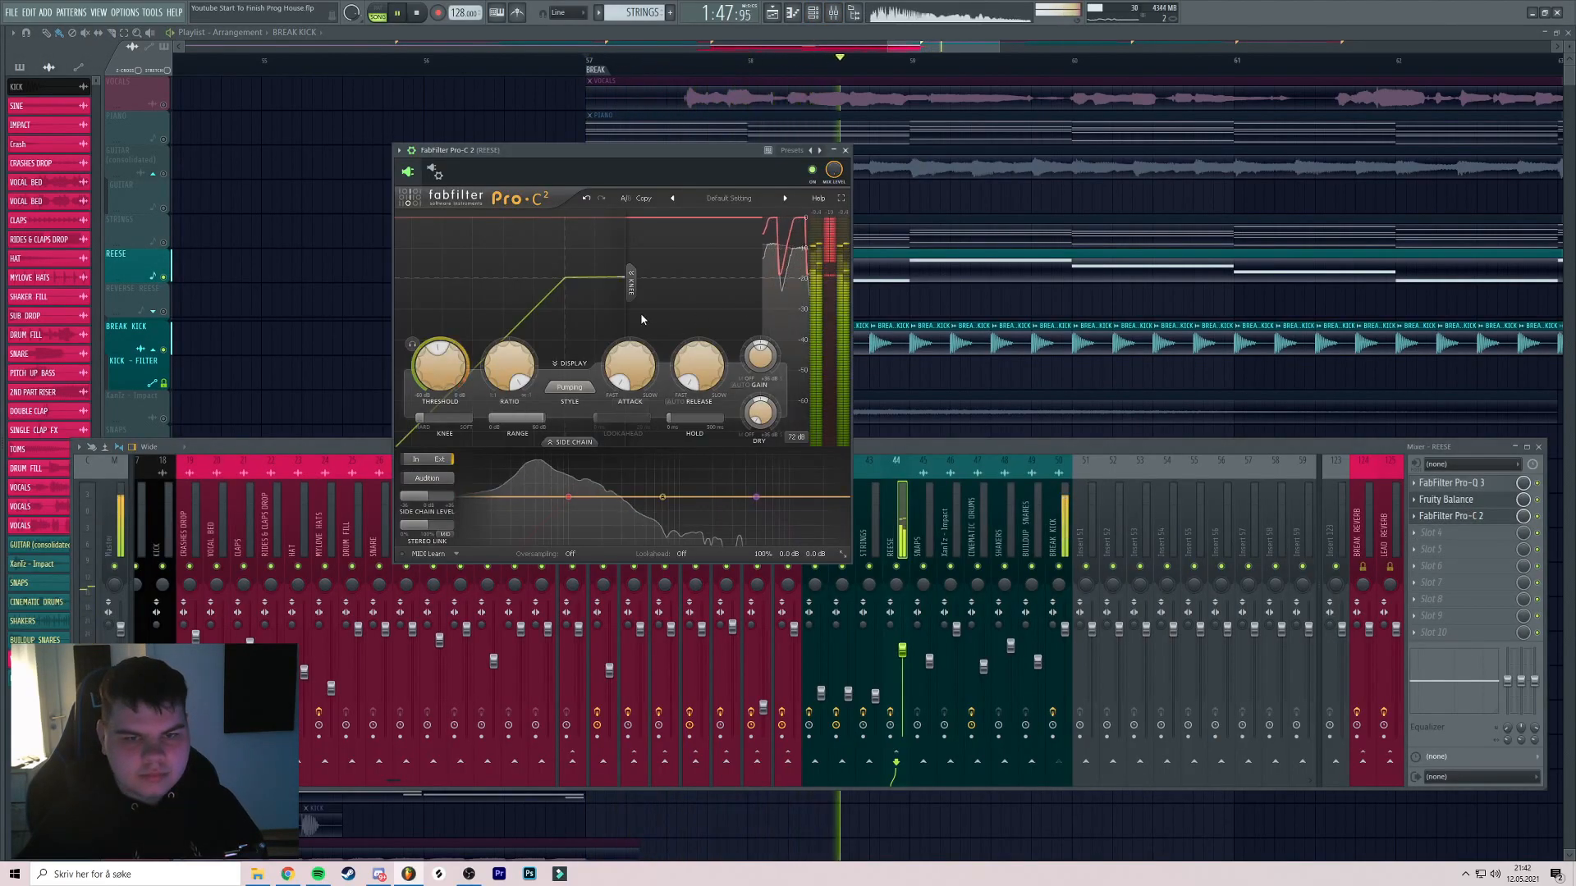
left_click(412, 344)
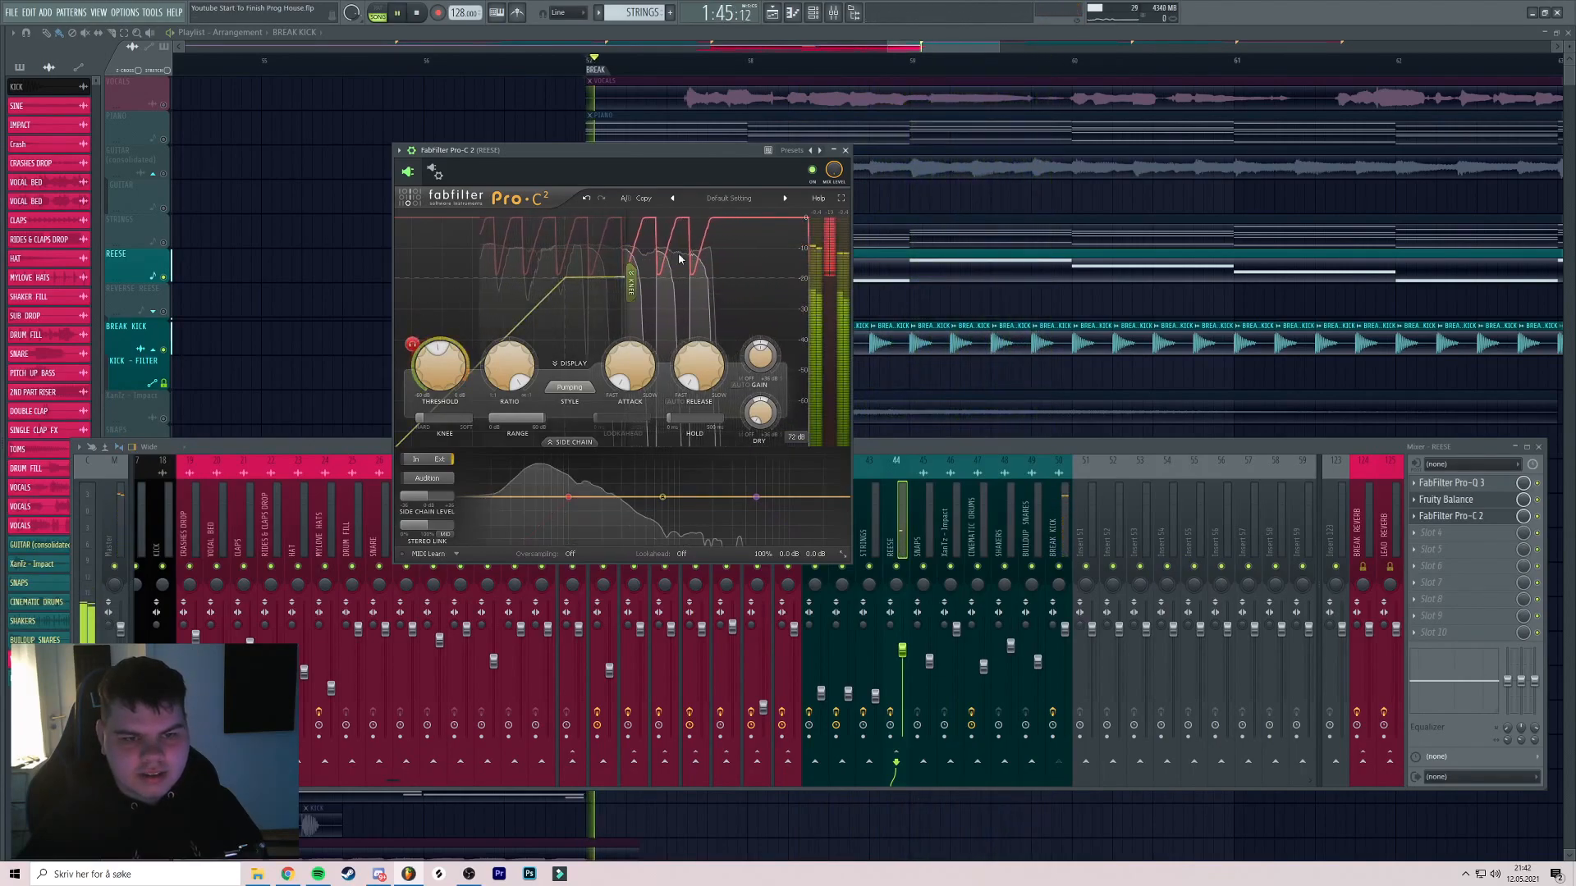
key("space")
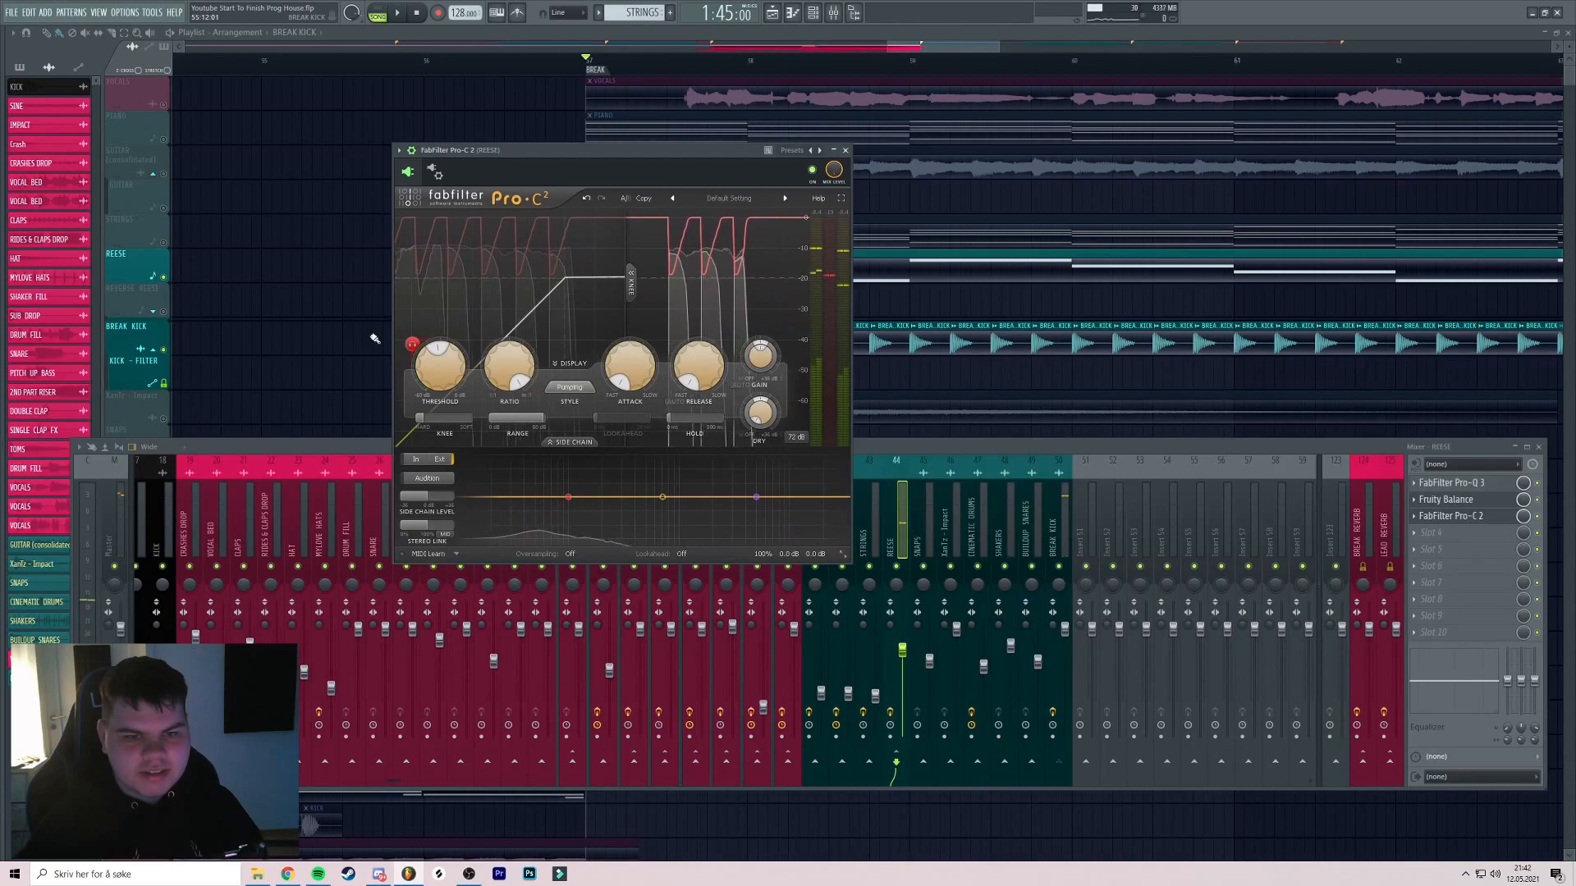
left_click(413, 345)
left_click(845, 150)
key("F9")
left_click_drag(603, 310, 373, 319)
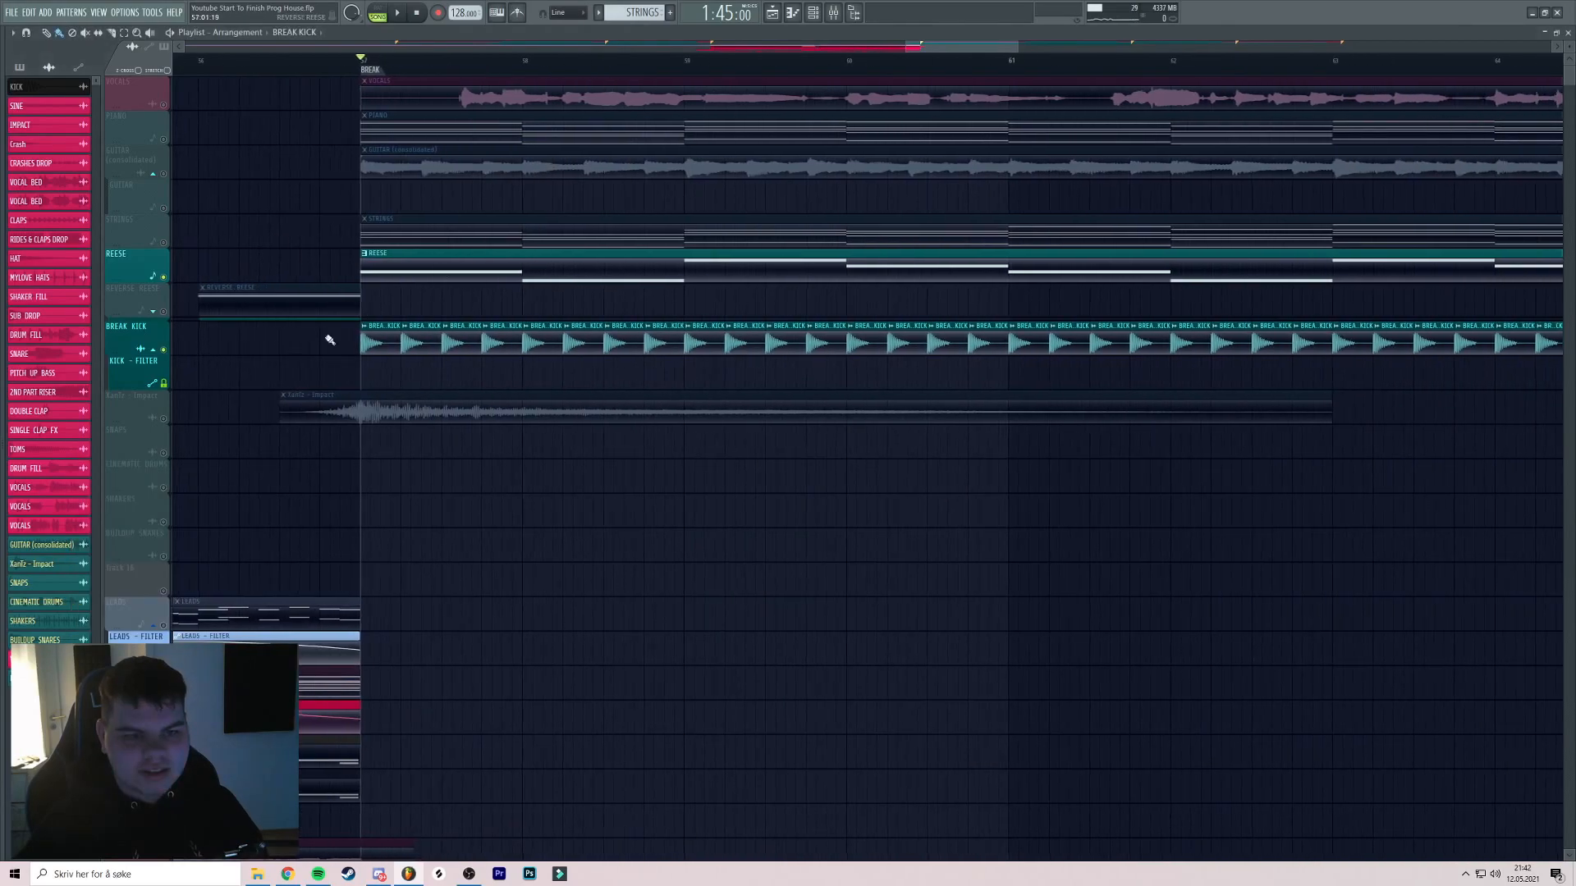
right_click(164, 350)
key("space")
key("space")
key("space")
Unmute all tracks, raise the BREAK KICK fader slightly, and save the project
right_click(164, 350)
key("space")
key("space")
scroll(480, 184, "up", 3)
scroll(545, 187, "down", 3)
key("F9")
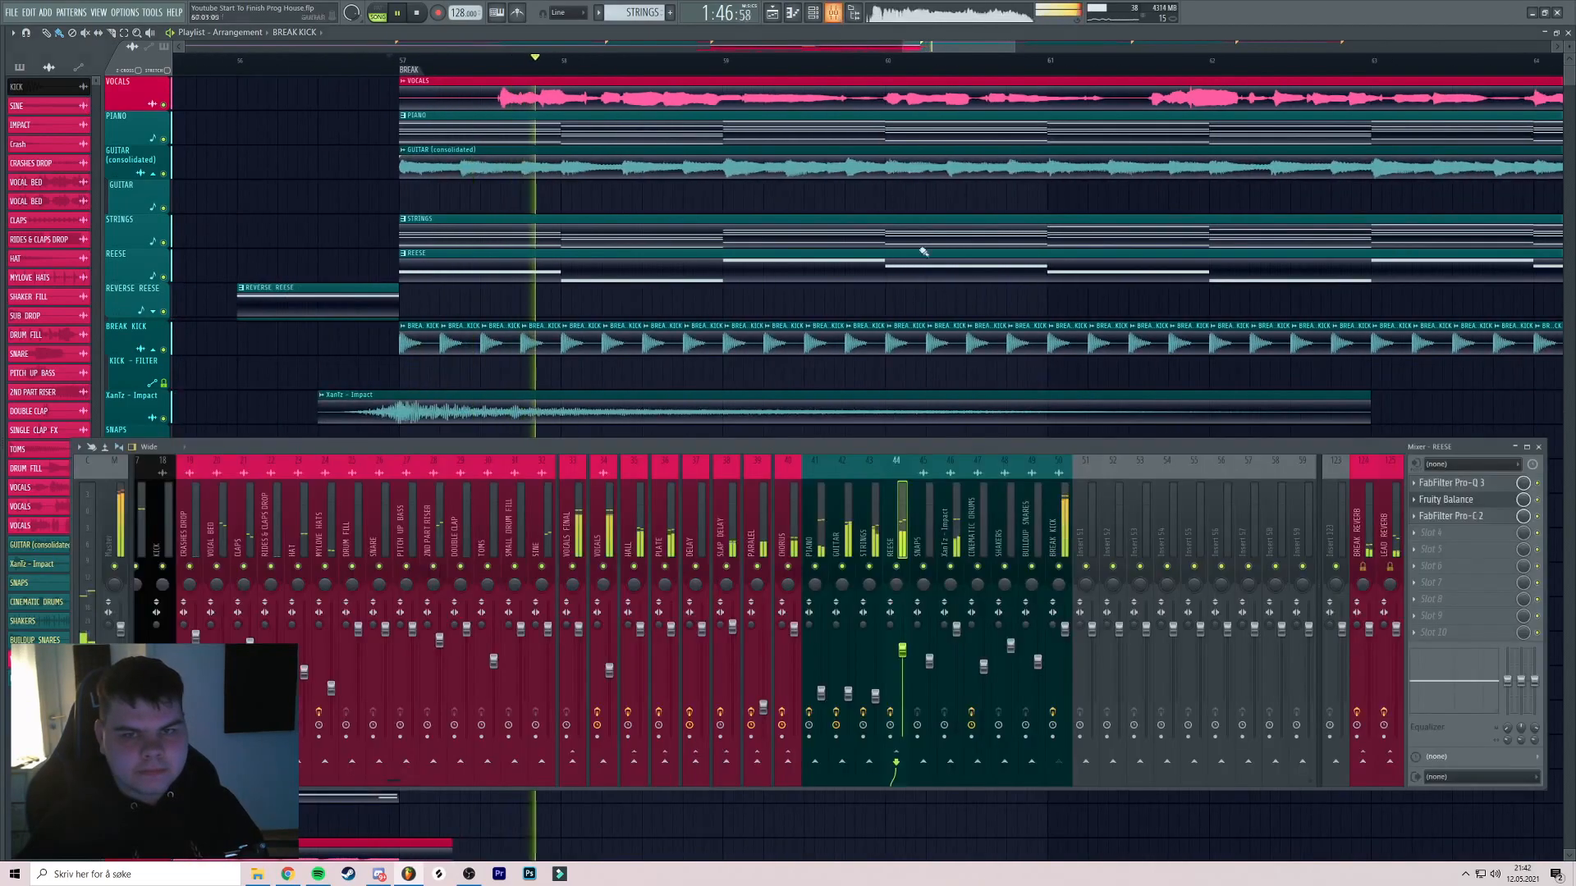
left_click(1054, 535)
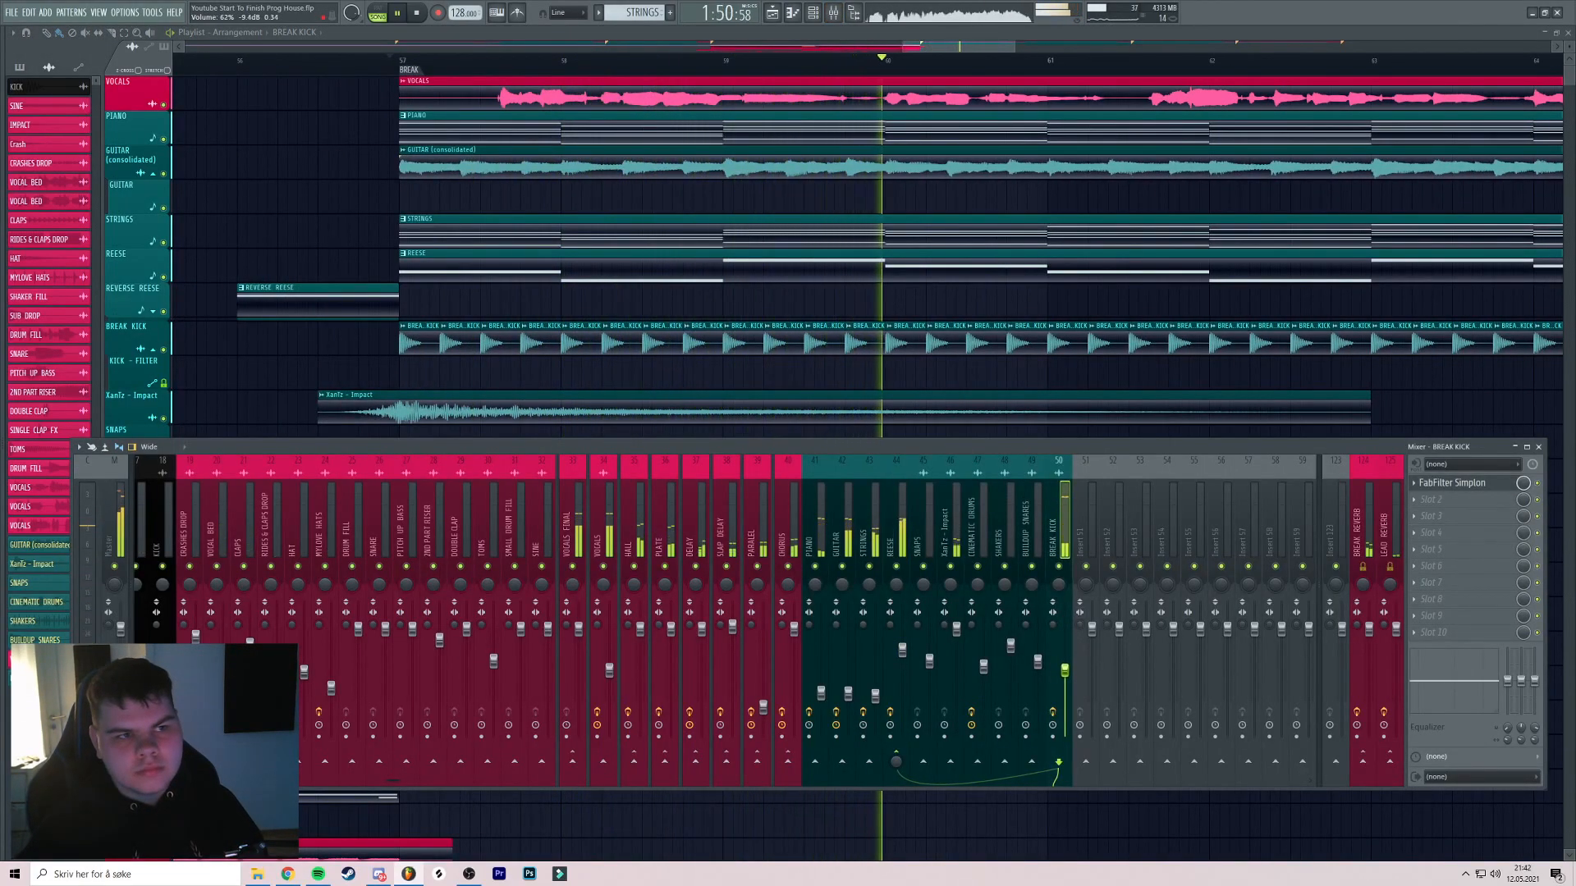
left_click_drag(1064, 672, 1065, 667)
key("ctrl+s")
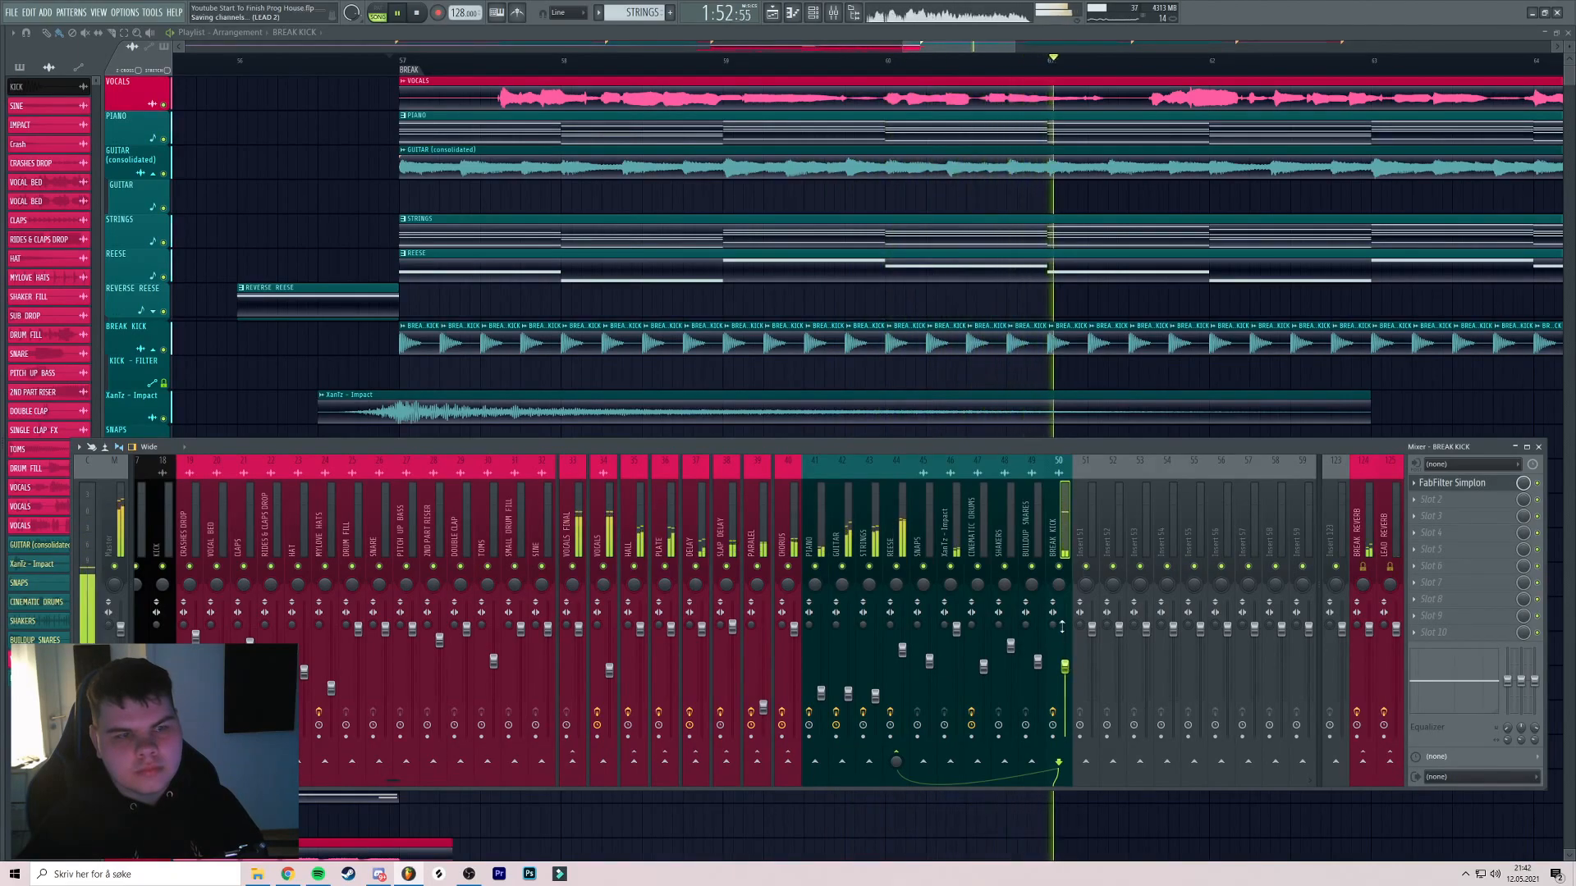
key("F9")
Listen back through the break from bars 71 and 65, then stop playback
scroll(788, 190, "down", 5)
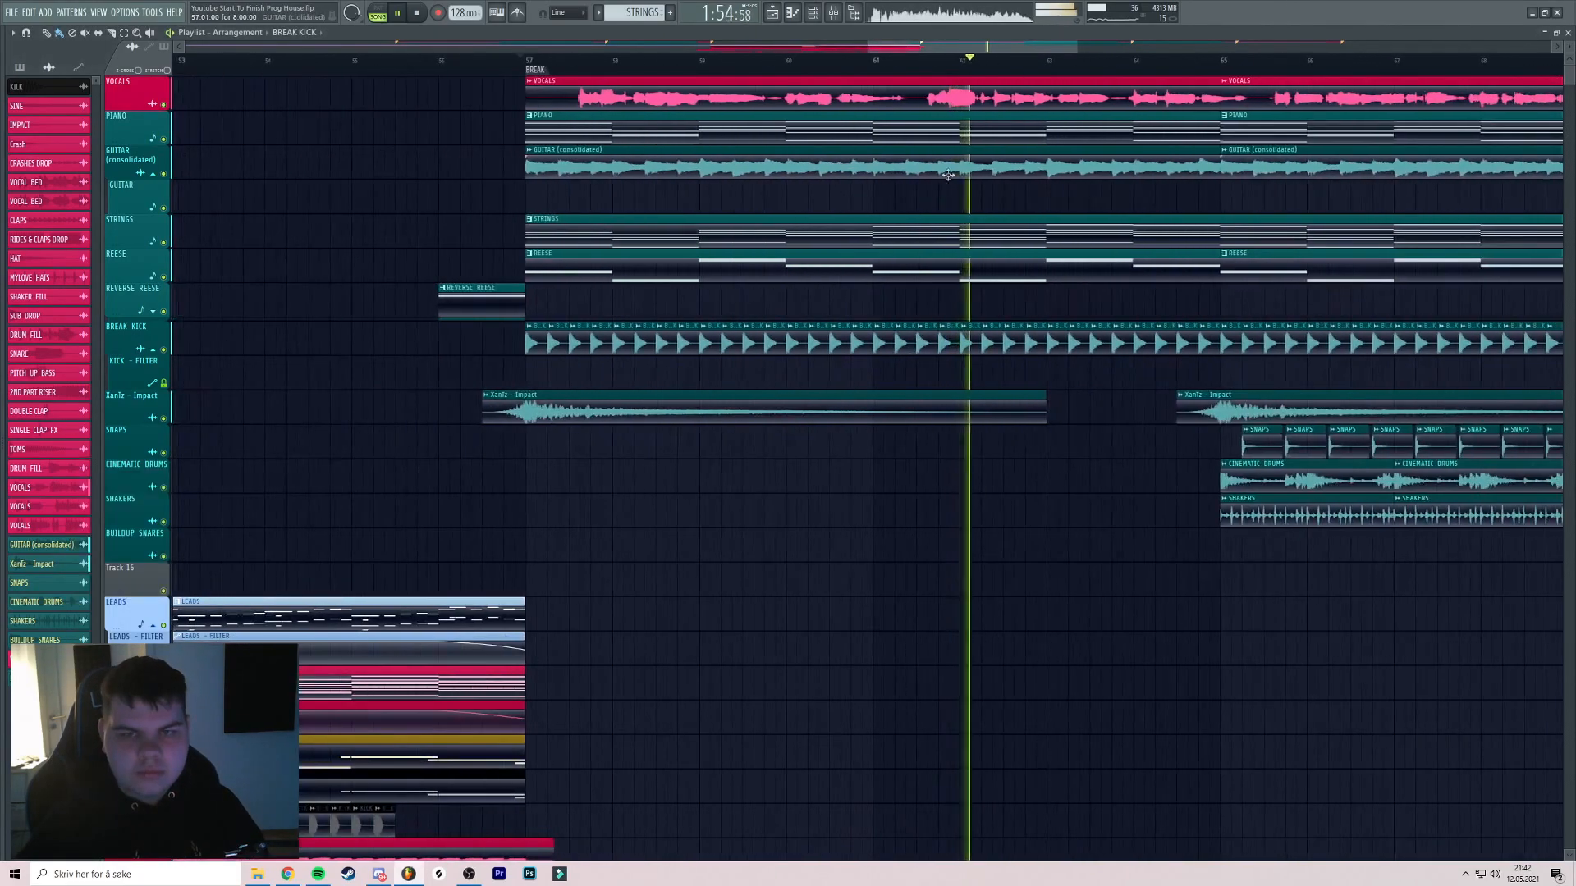
key("F9")
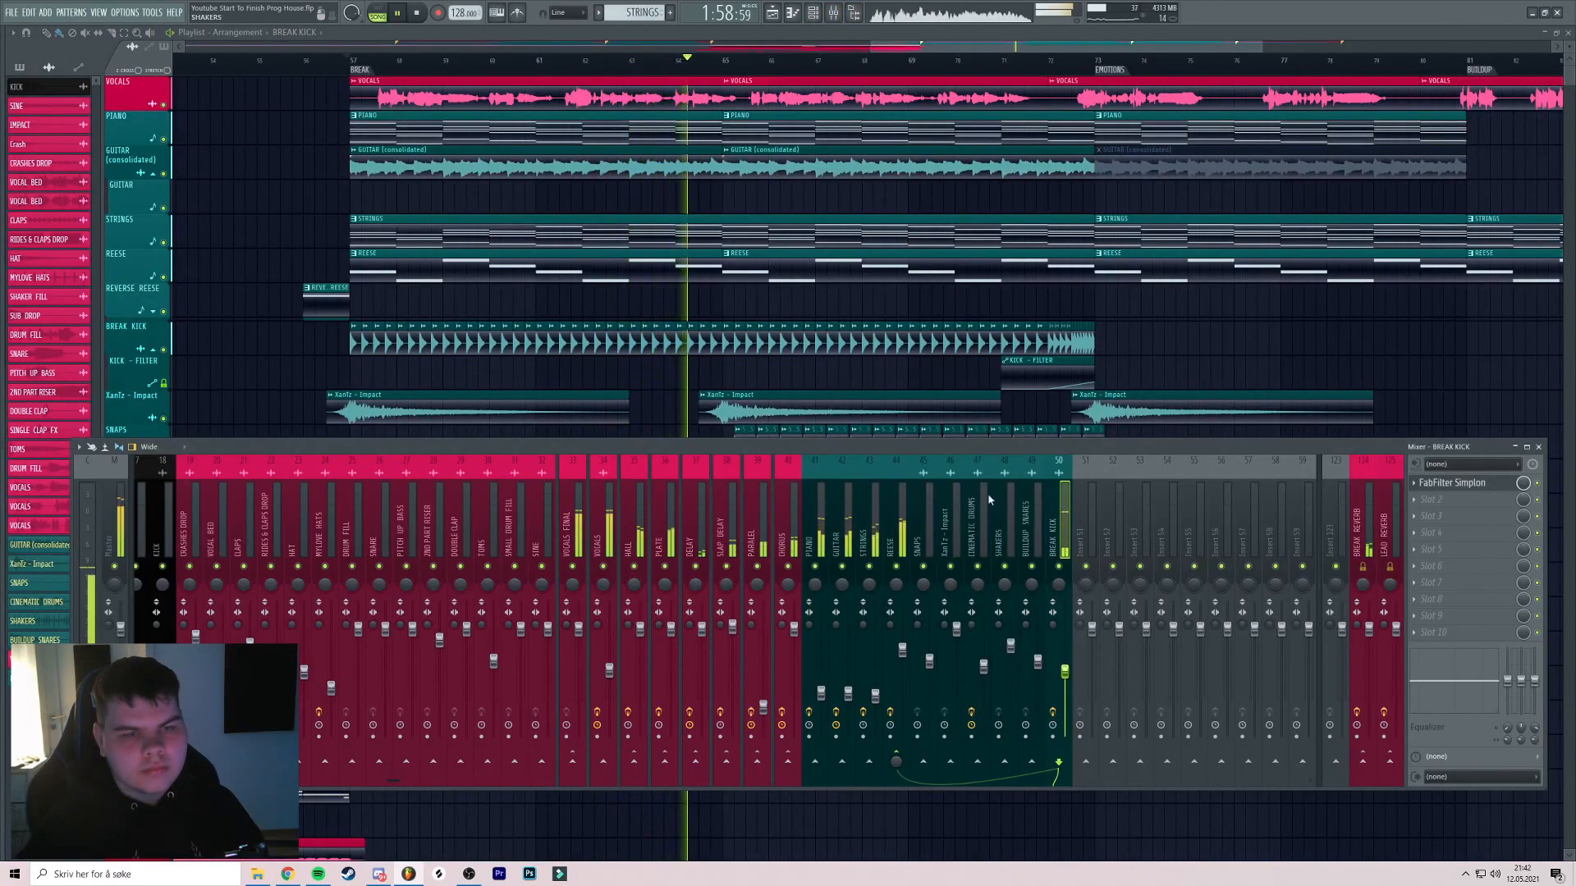
key("F9")
scroll(733, 330, "up", 3)
scroll(793, 386, "down", 3)
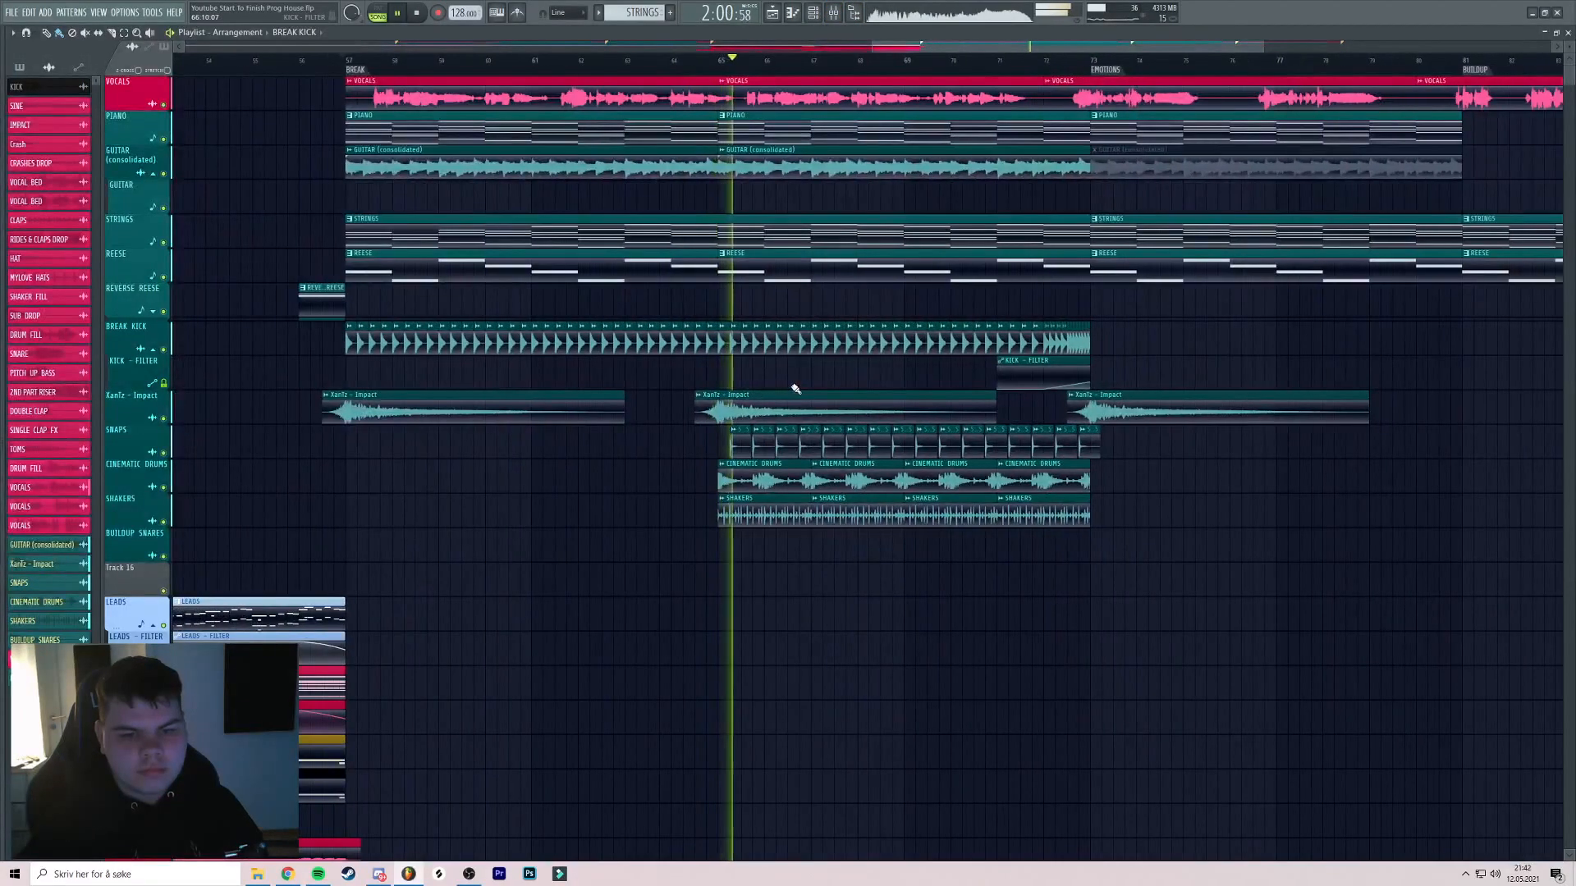
scroll(771, 390, "up", 4)
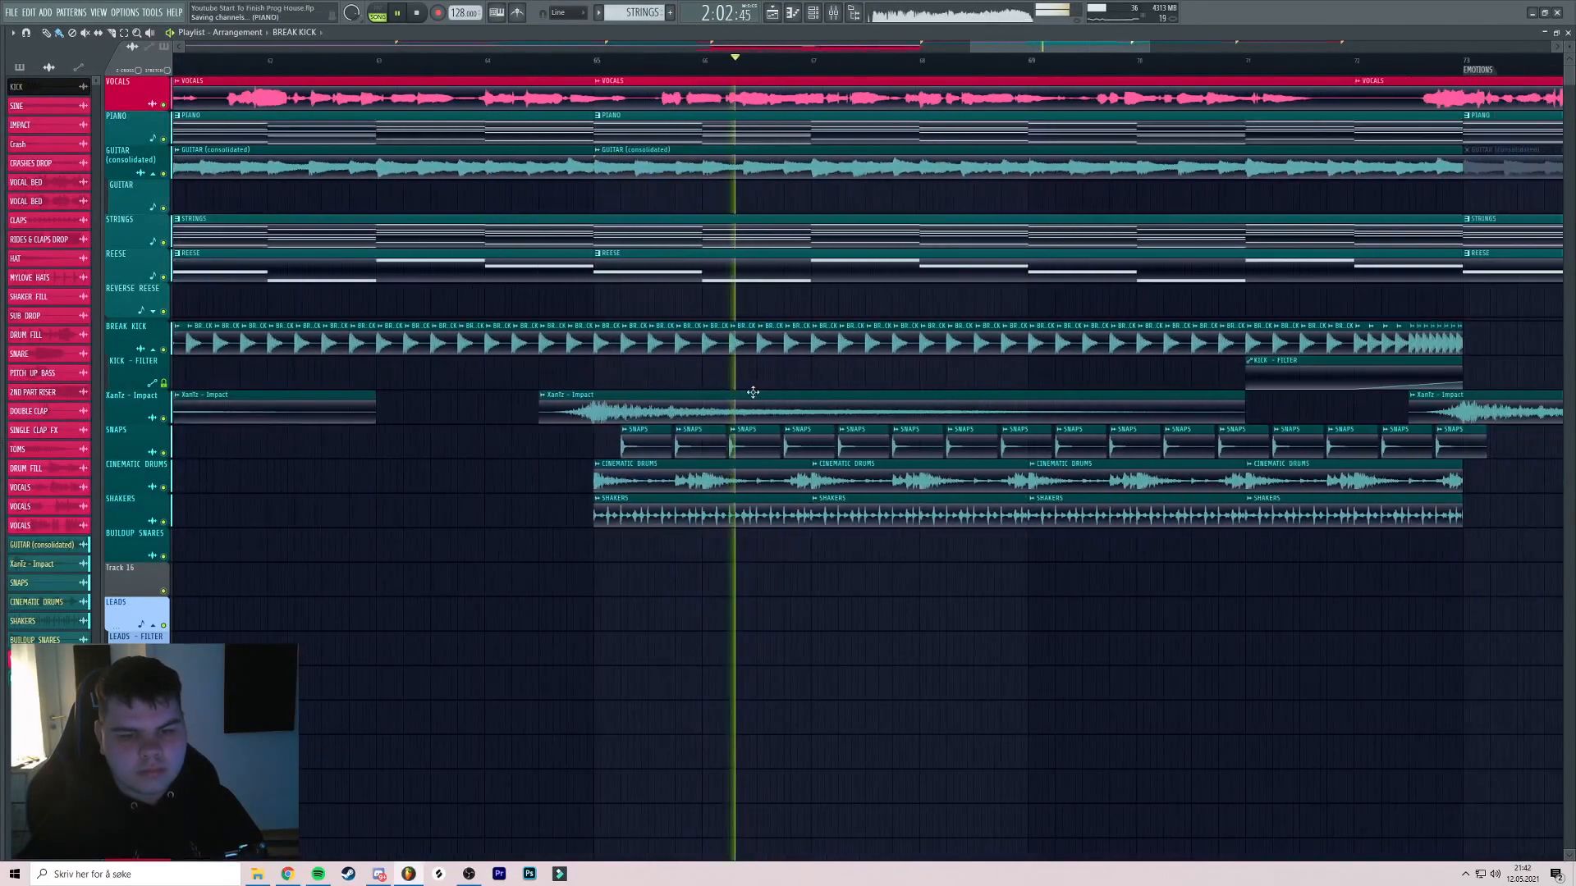
scroll(694, 378, "down", 5)
left_click(786, 59)
scroll(830, 158, "up", 6)
scroll(824, 186, "down", 3)
scroll(722, 207, "up", 3)
scroll(730, 247, "down", 4)
left_click_drag(742, 278, 810, 222)
left_click(488, 59)
scroll(533, 181, "up", 3)
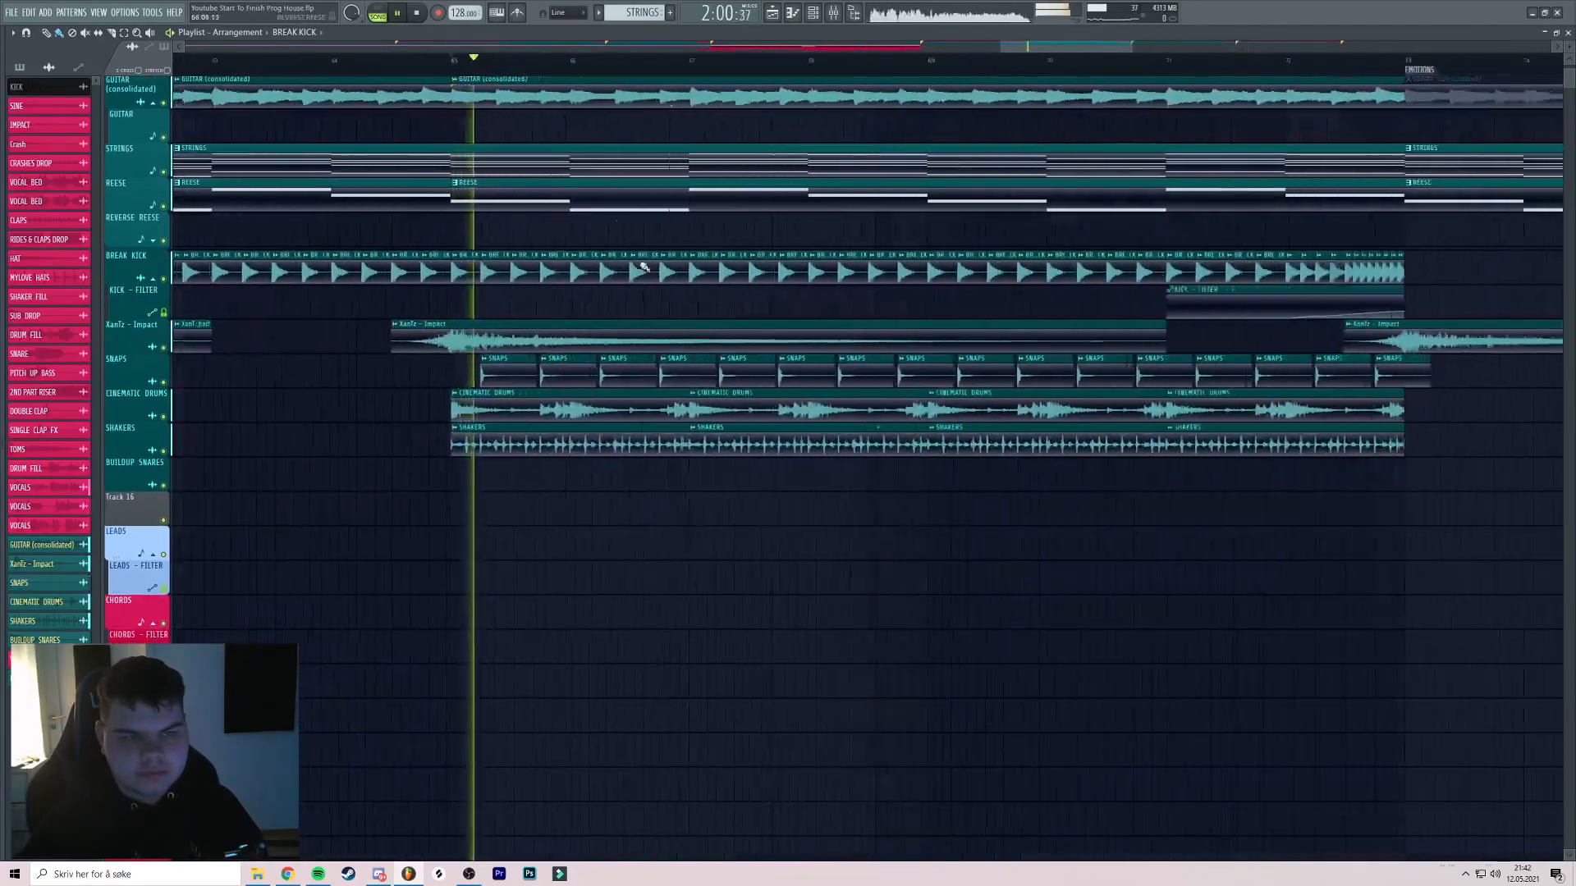
left_click_drag(634, 243, 659, 144)
scroll(660, 144, "up", 2)
key("space")
Open the sample browser and pick up the ROCKET KICK sample
key("alt+F8")
scroll(99, 422, "down", 7)
left_click_drag(97, 387, 97, 399)
Browse to the KSHMR_Toms folder and place KSHMR_Tom_08_D in the break
scroll(95, 412, "up", 15)
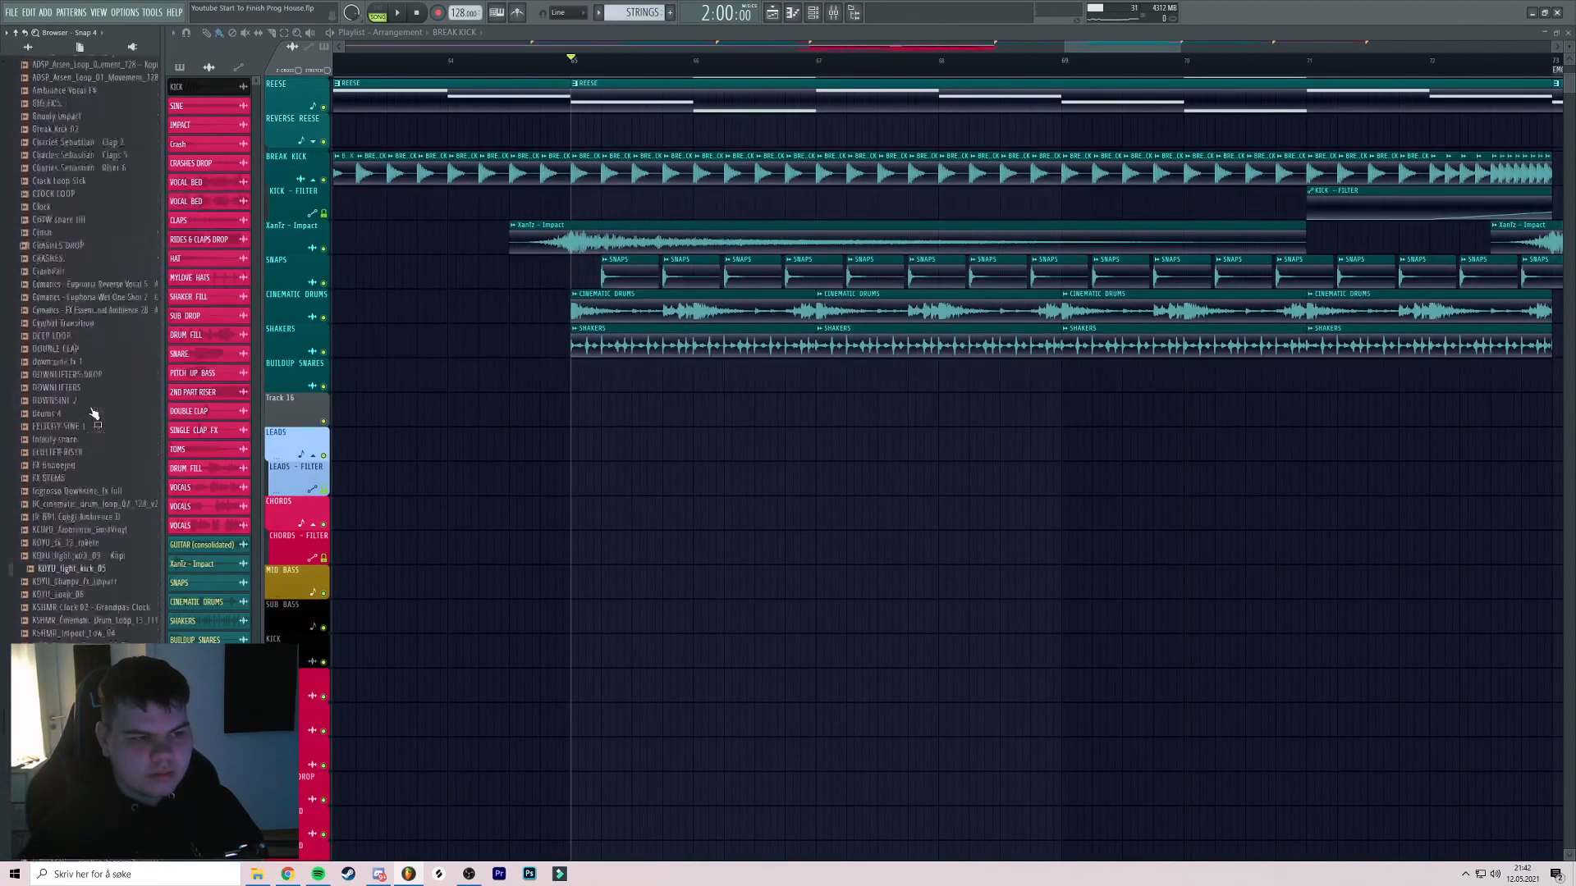
mouse_move(20, 314)
scroll(21, 314, "up", 5)
scroll(33, 308, "up", 15)
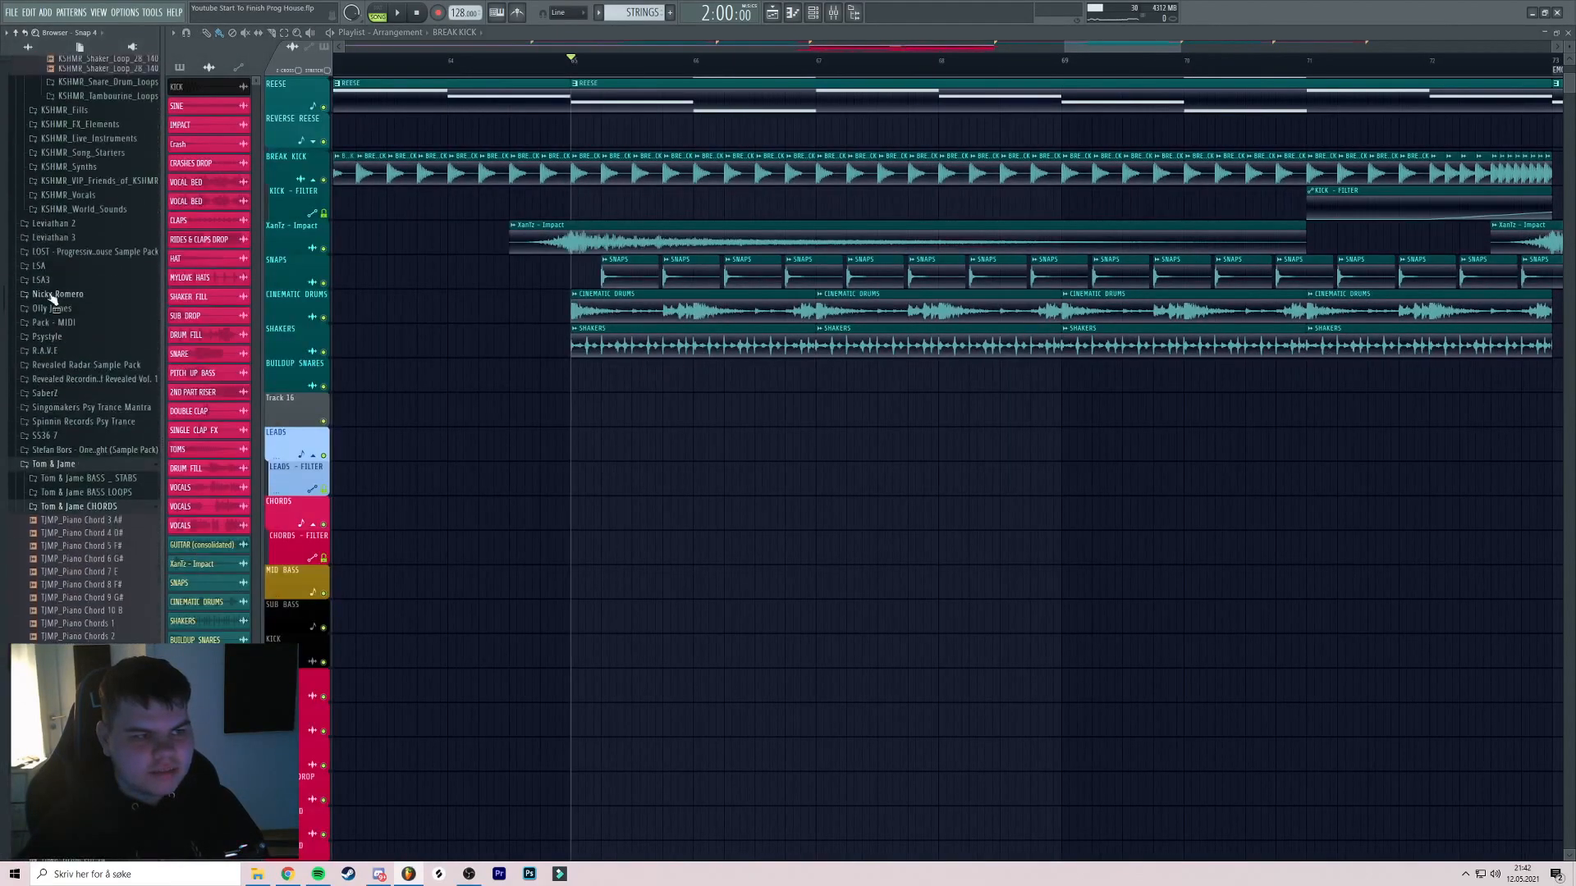
scroll(69, 338, "down", 2)
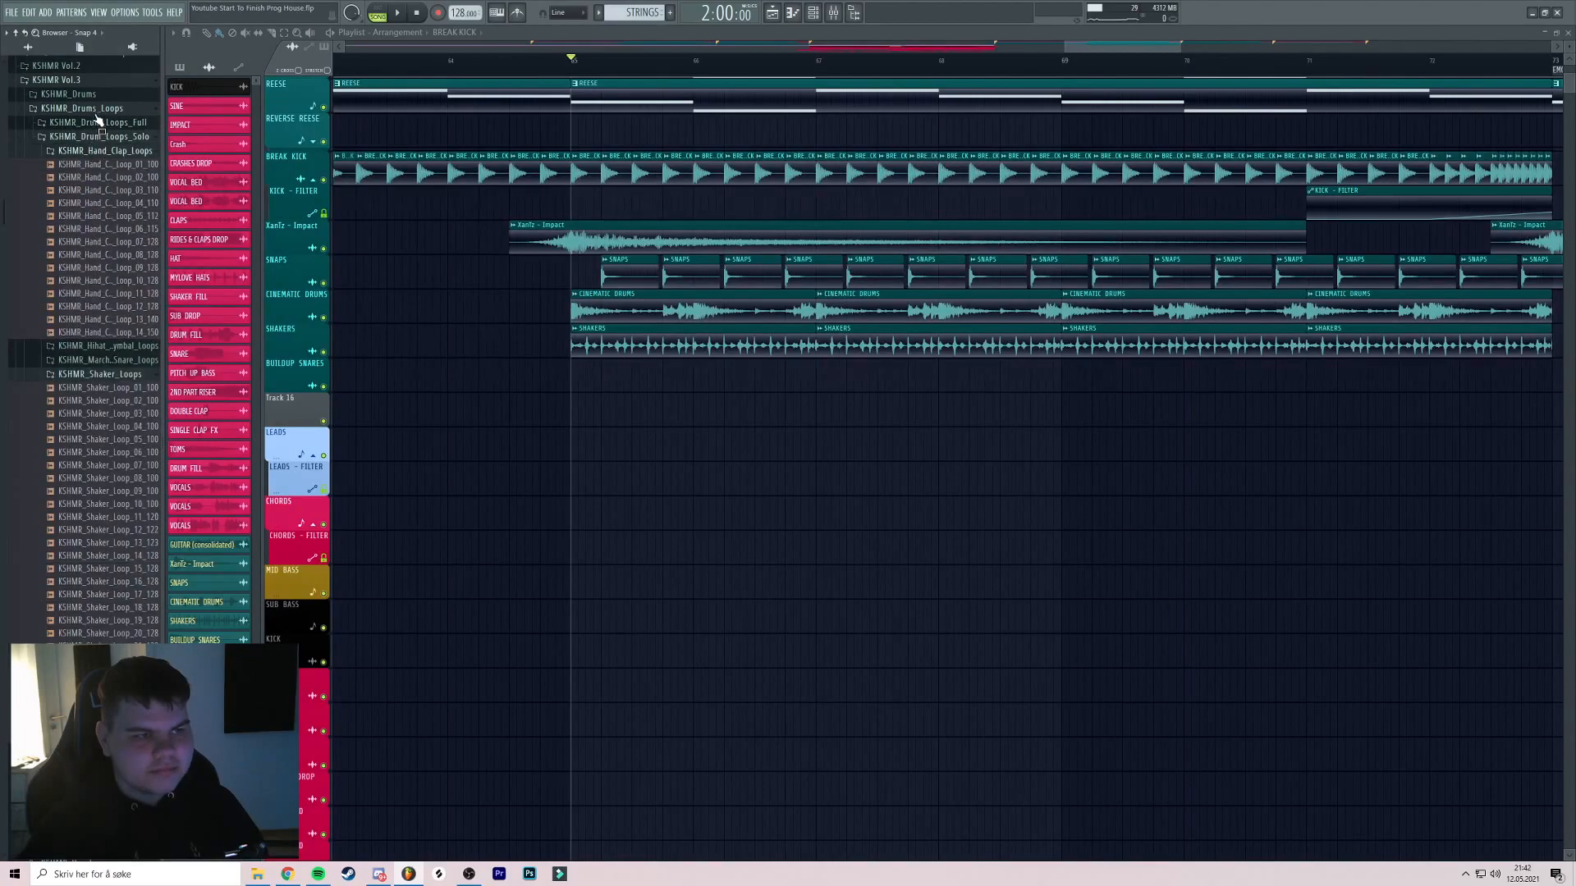
left_click(69, 94)
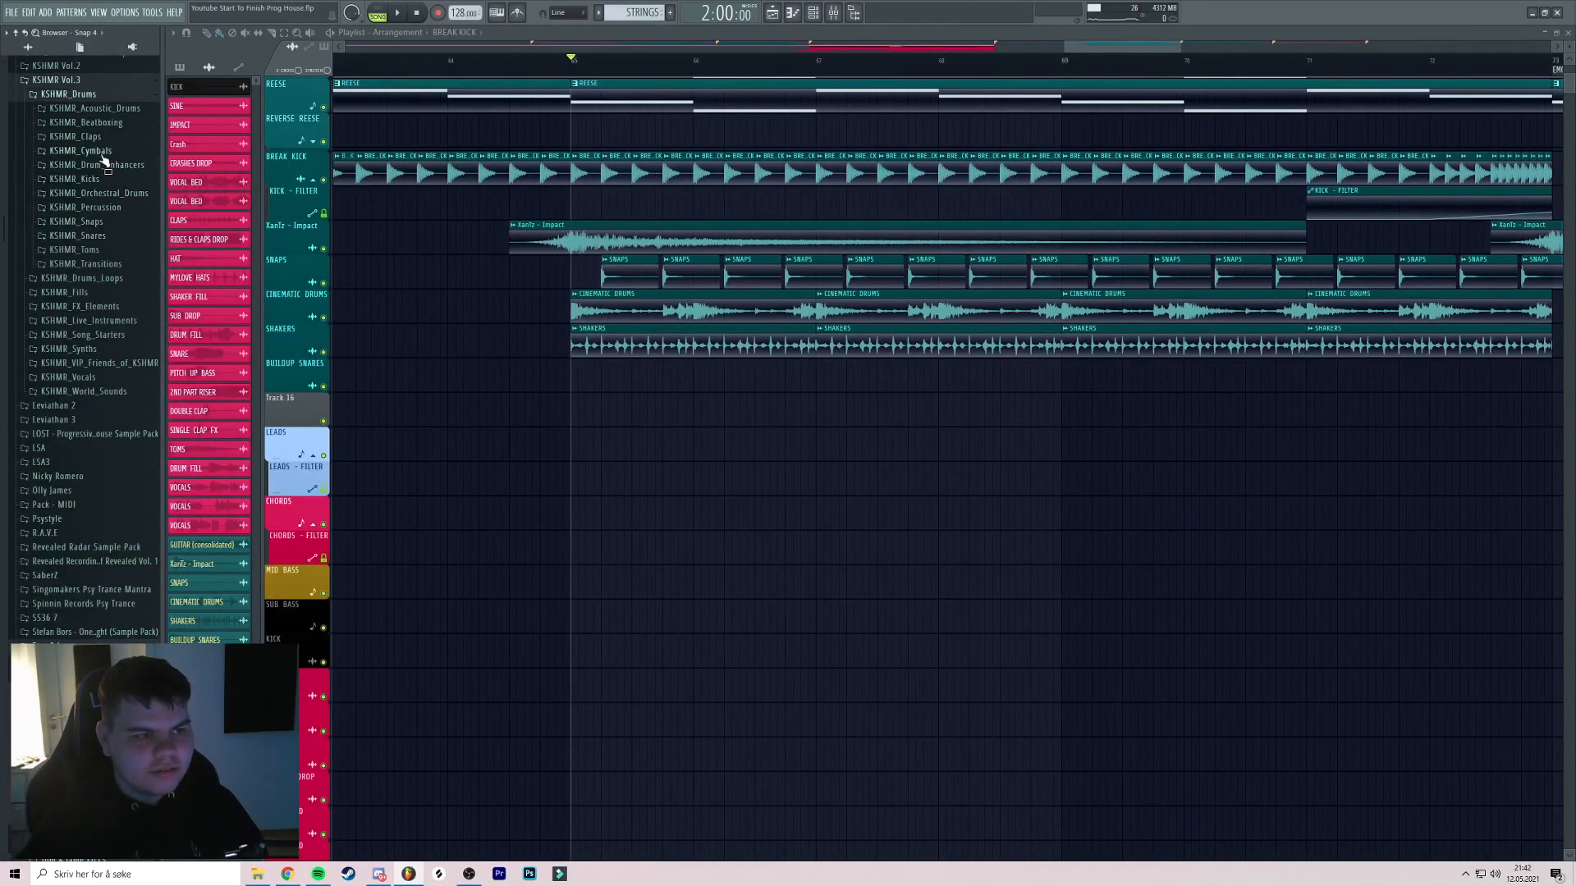
left_click(102, 251)
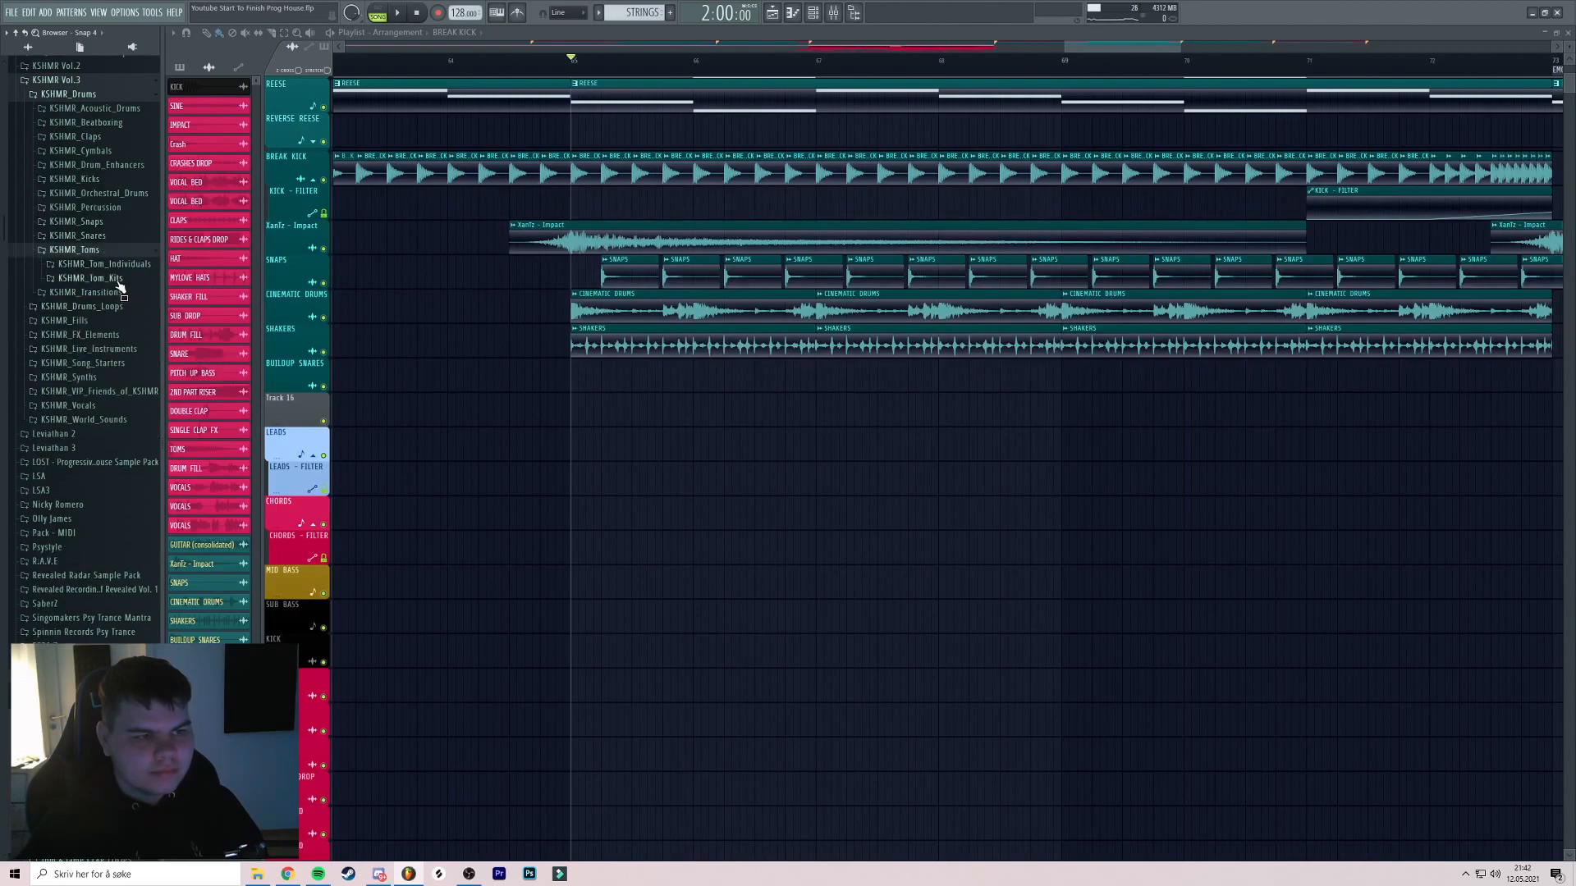
left_click(102, 263)
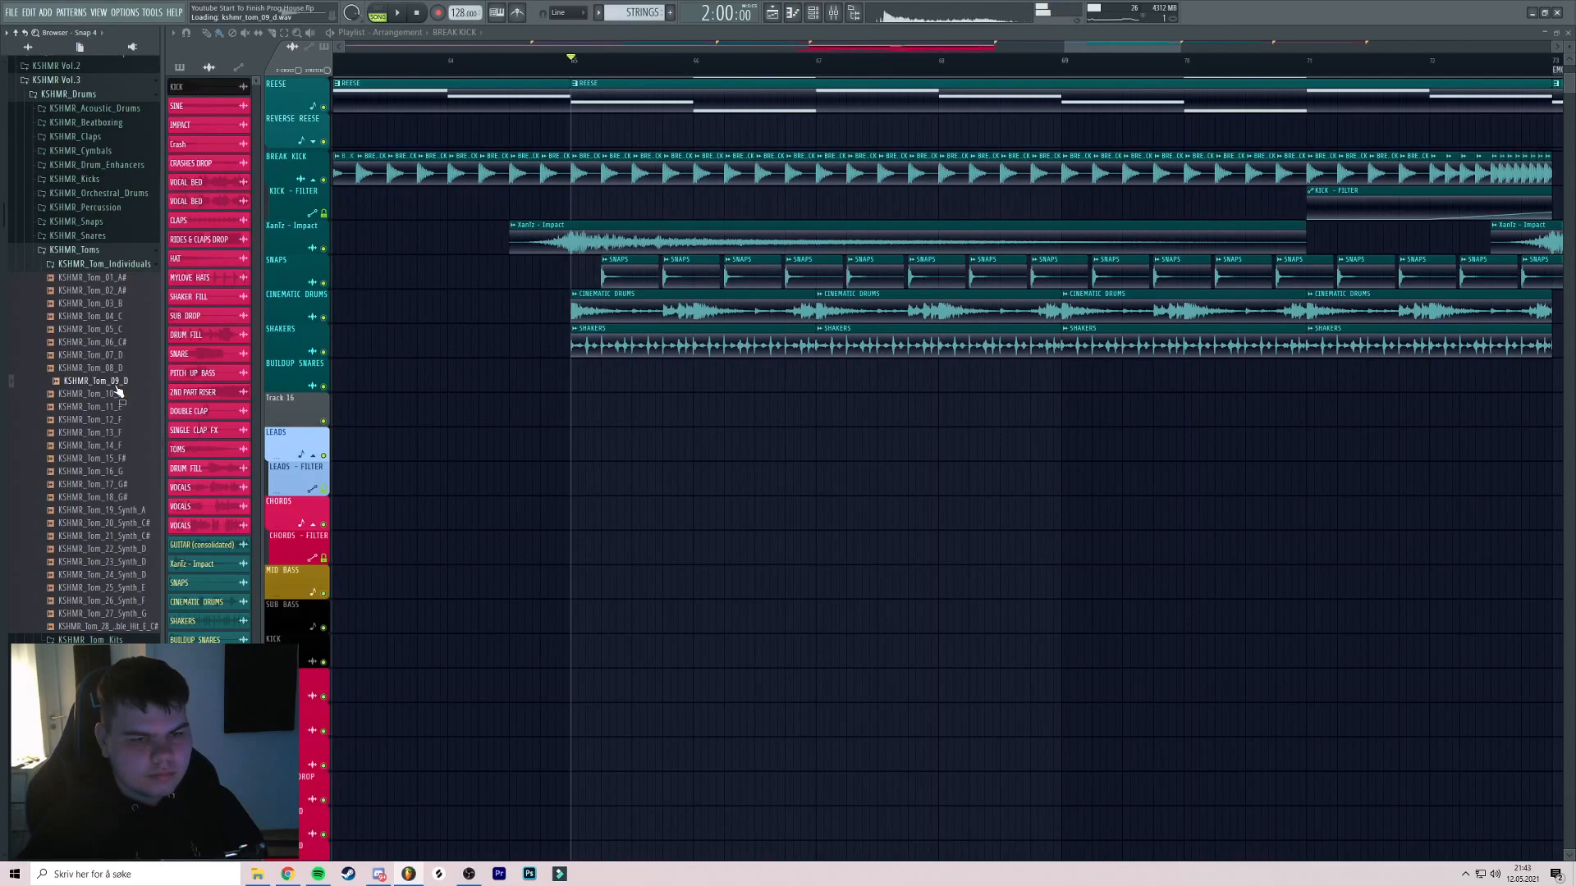
left_click_drag(117, 371, 414, 377)
double_click(385, 375)
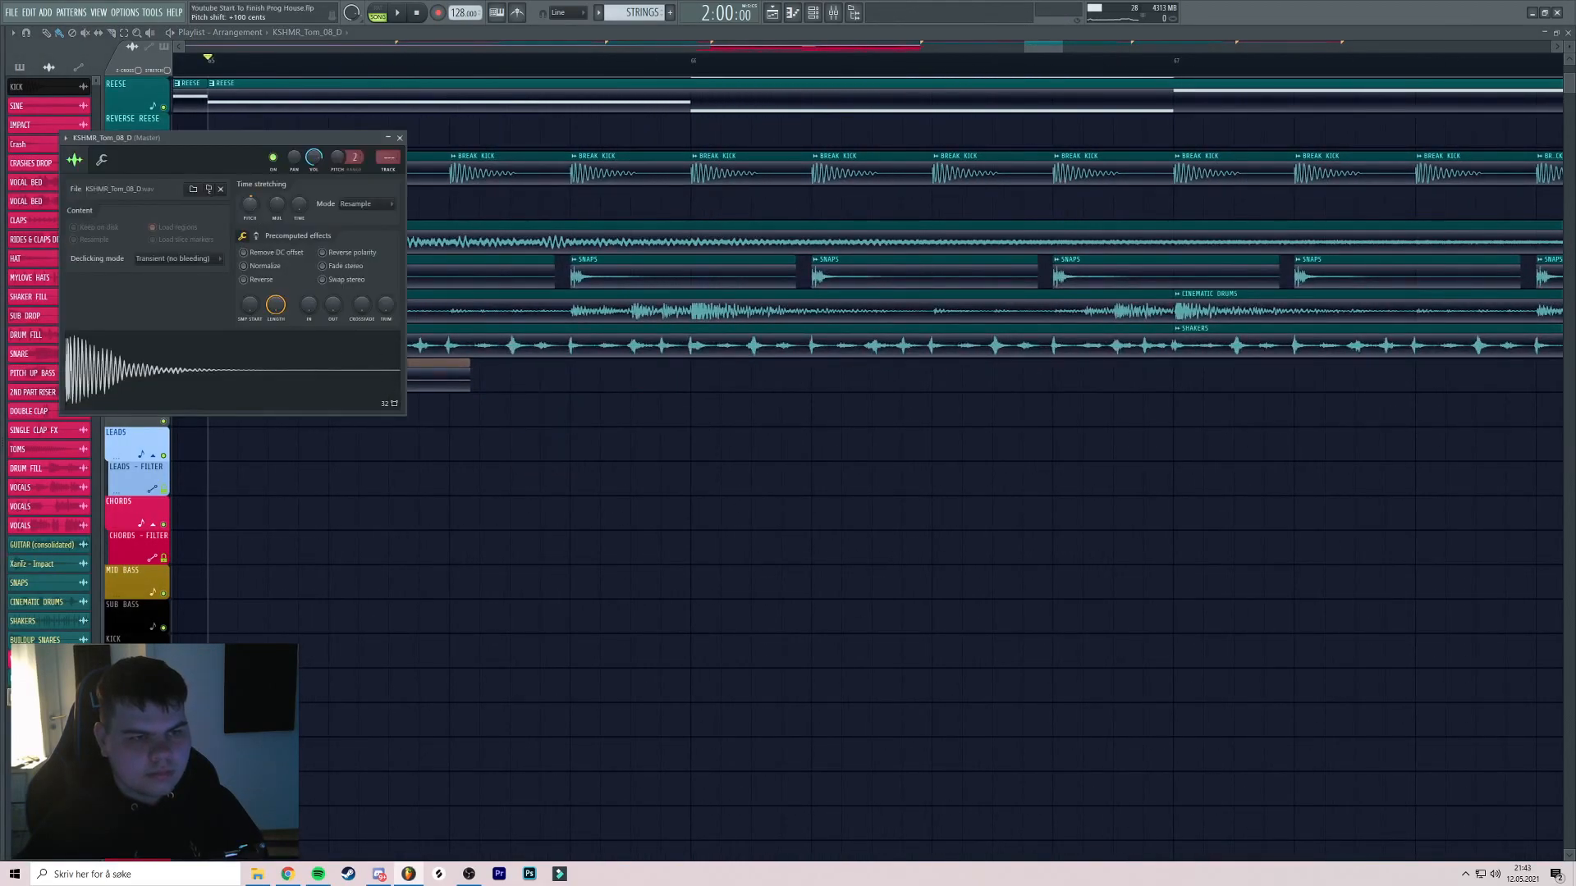
left_click(400, 137)
Shift the second tom clip right and lower the tom sample's volume to 40%
scroll(483, 390, "left", 3)
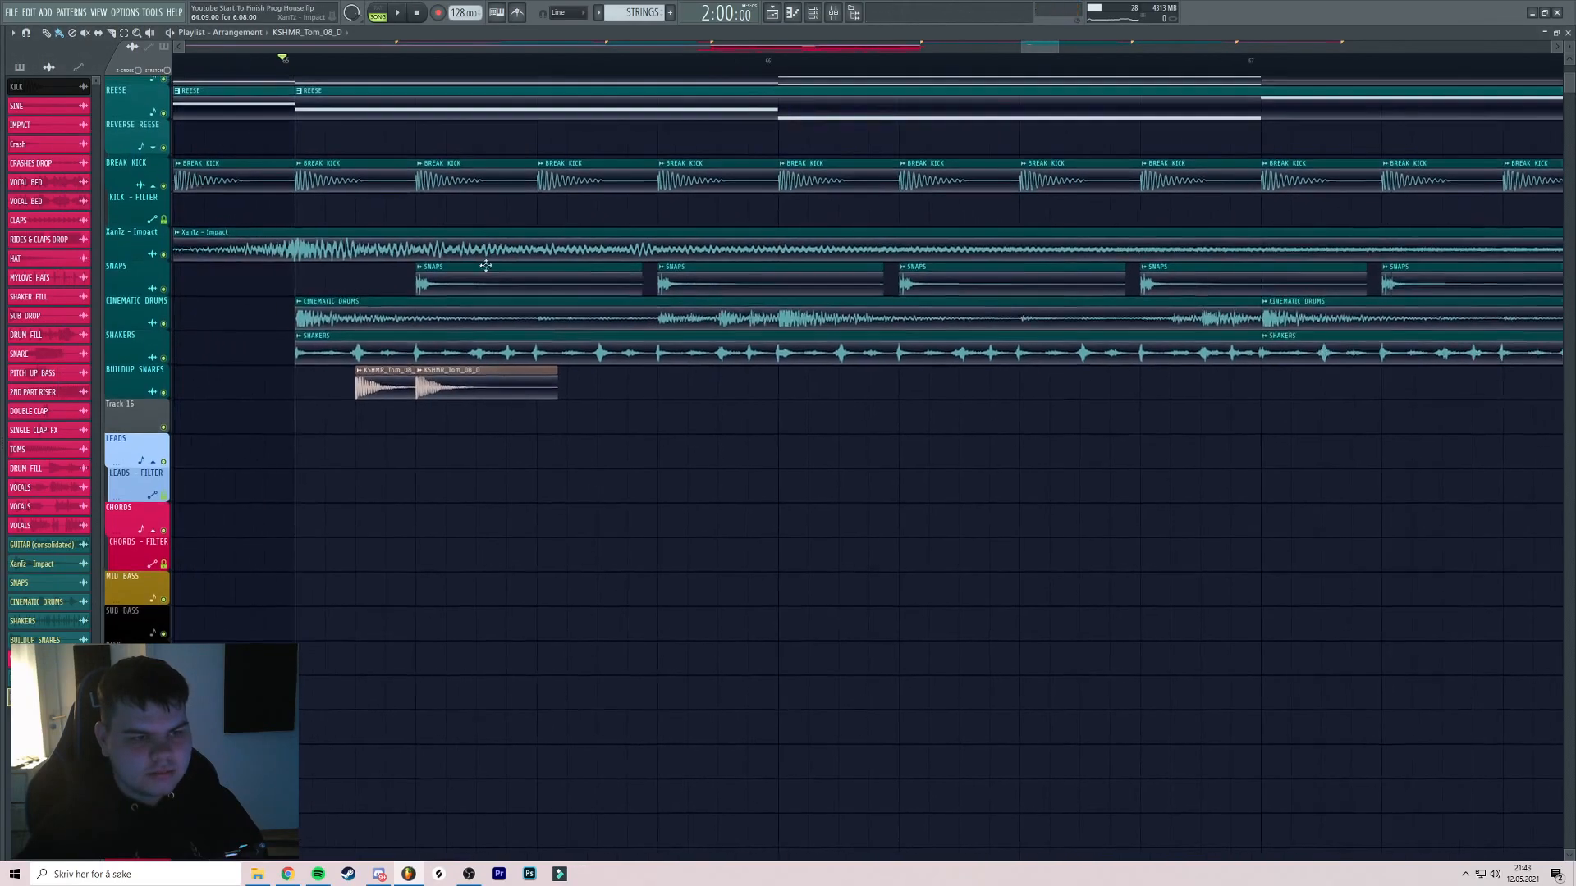
left_click_drag(561, 397, 590, 398)
key("space")
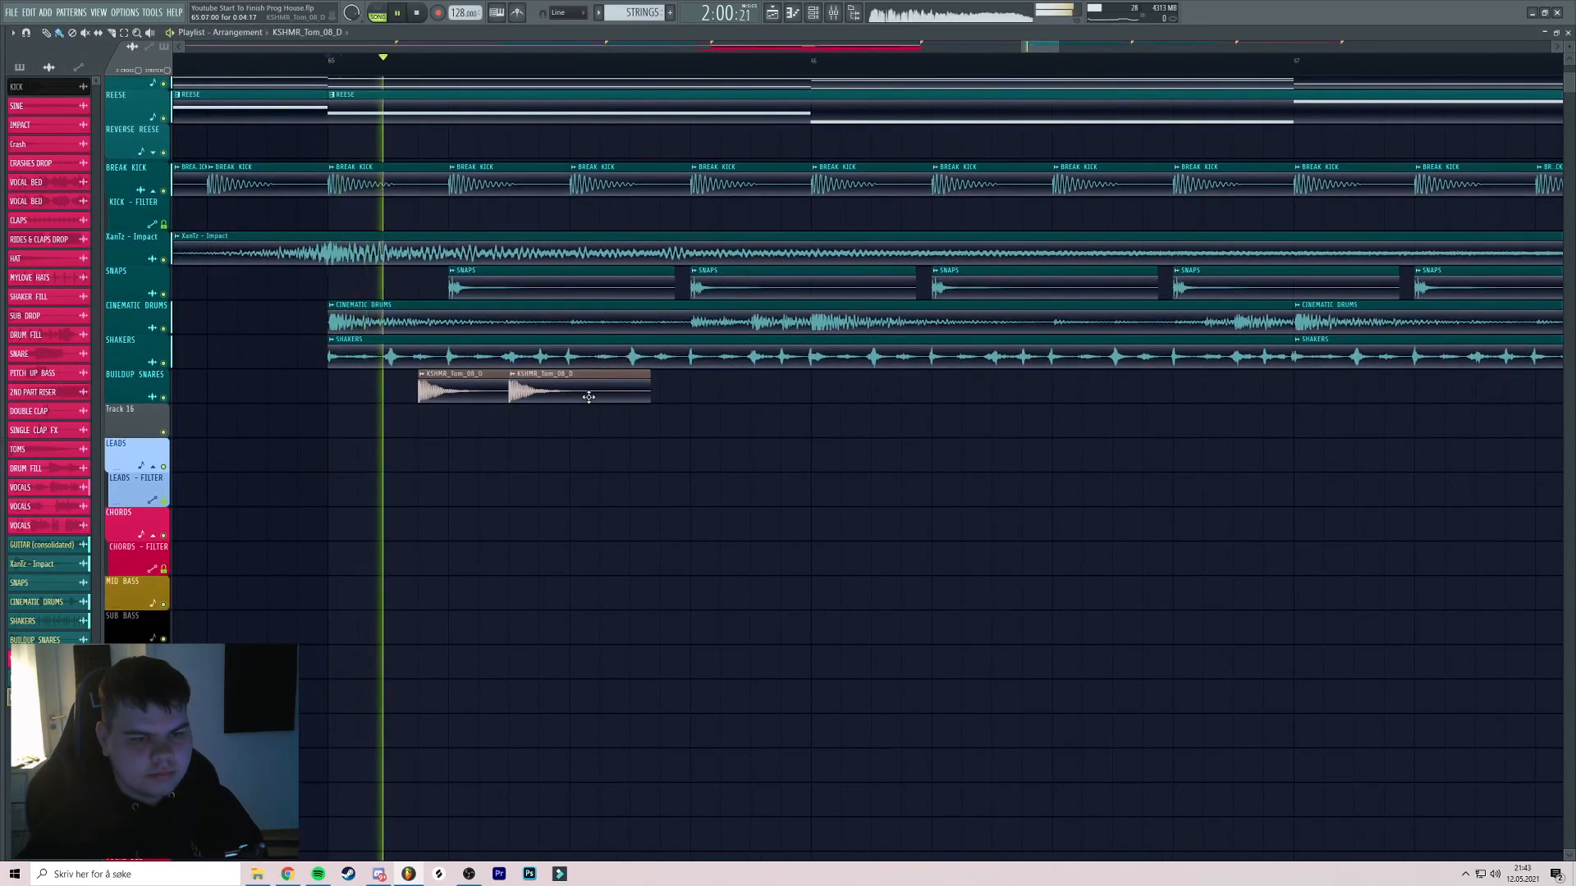
scroll(592, 394, "down", 2)
double_click(591, 389)
left_click_drag(313, 157, 312, 177)
key("space")
key("space")
left_click(400, 138)
Duplicate the tom pair across the break to make eight tom clips
left_click_drag(577, 270, 503, 189)
mouse_move(574, 335)
left_mouse_down()
mouse_move(447, 306)
mouse_move(598, 323)
mouse_move(517, 330)
left_mouse_up()
key("space")
key("space")
mouse_move(555, 314)
left_mouse_down()
mouse_move(706, 326)
mouse_move(471, 323)
left_mouse_up()
mouse_move(521, 311)
left_mouse_down()
mouse_move(661, 320)
mouse_move(672, 306)
left_mouse_up()
scroll(821, 313, "down", 3)
mouse_move(847, 313)
left_mouse_down()
mouse_move(440, 316)
mouse_move(769, 309)
mouse_move(698, 320)
left_mouse_up()
scroll(766, 317, "up", 3)
scroll(713, 325, "down", 5)
left_click(714, 327, "ctrl")
Audition the fill and load KSHMR_Tom_09_D into the tom clips
double_click(404, 306)
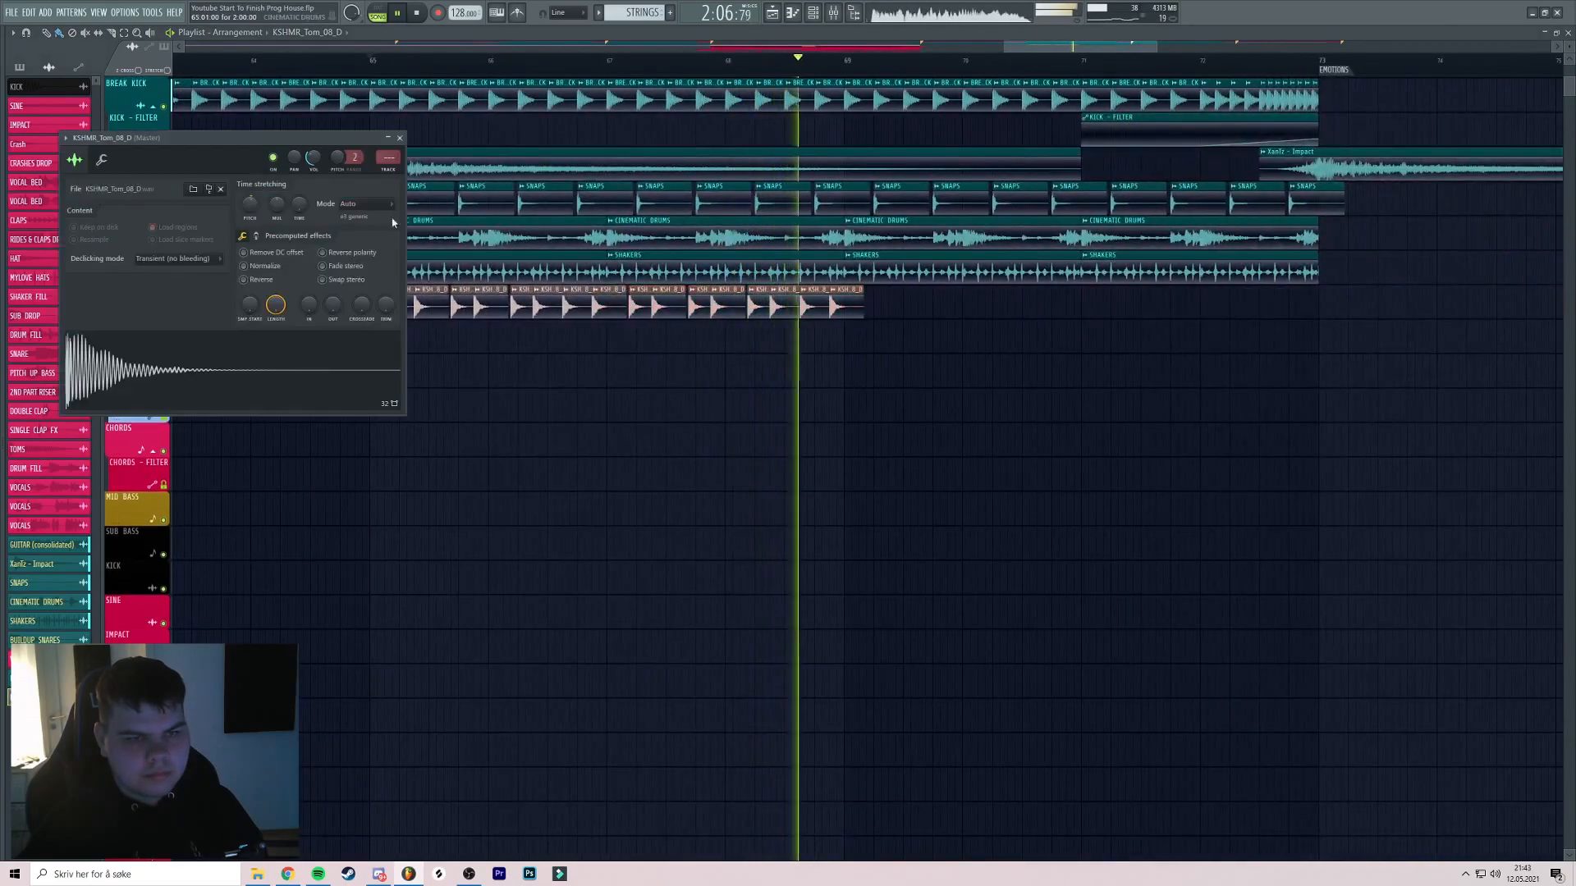
left_click(400, 138)
left_click_drag(436, 233, 483, 202)
key("space")
key("space")
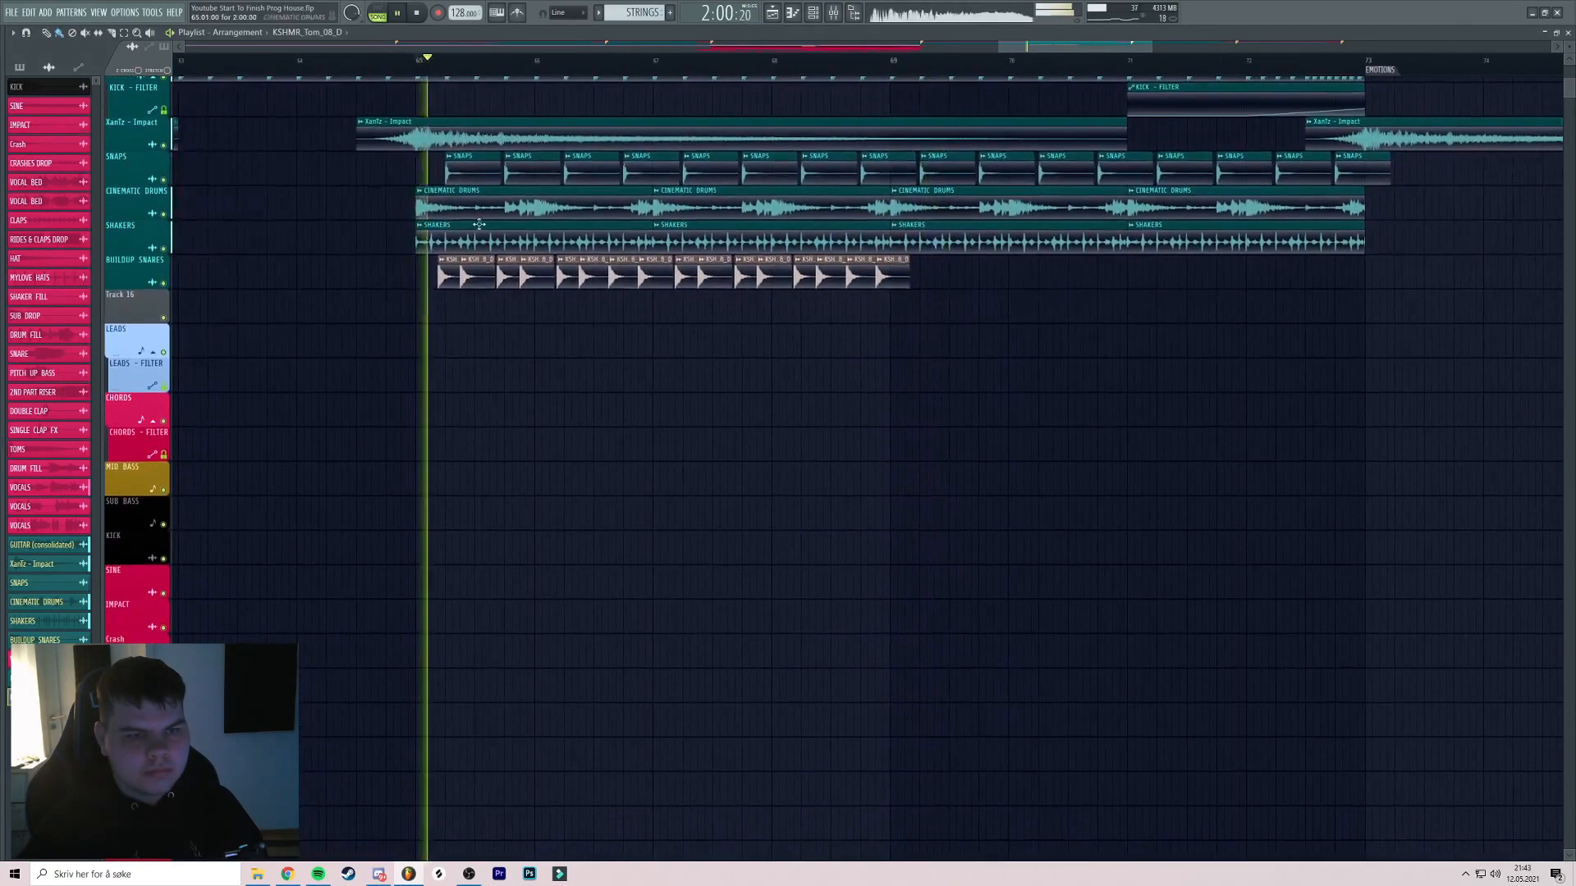
key("alt+F8")
key("space")
key("space")
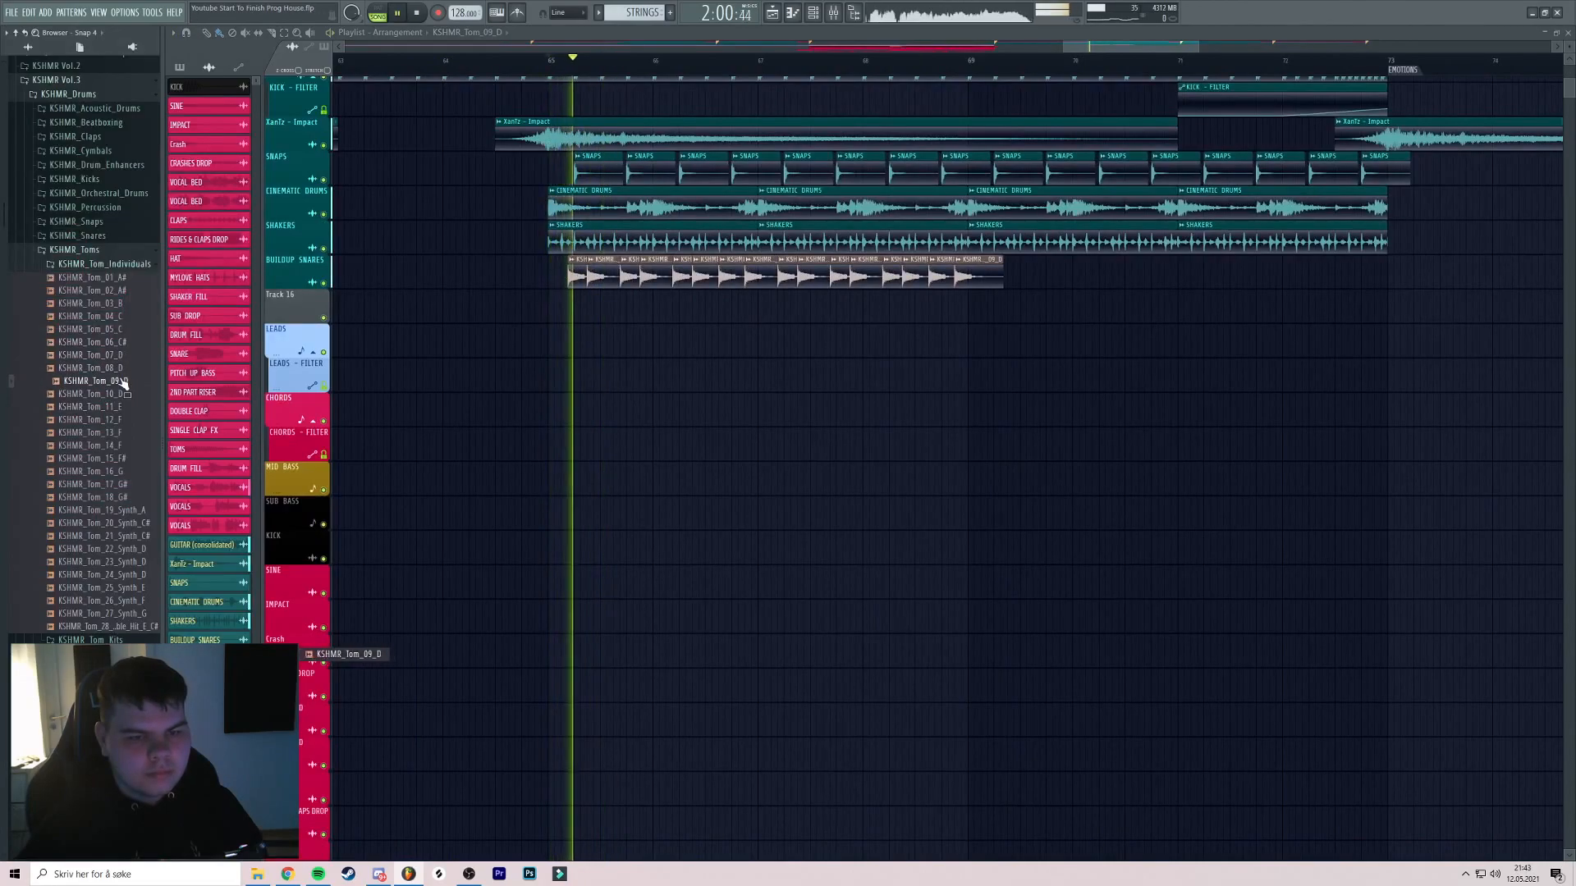
left_click(111, 394)
key("space")
key("space")
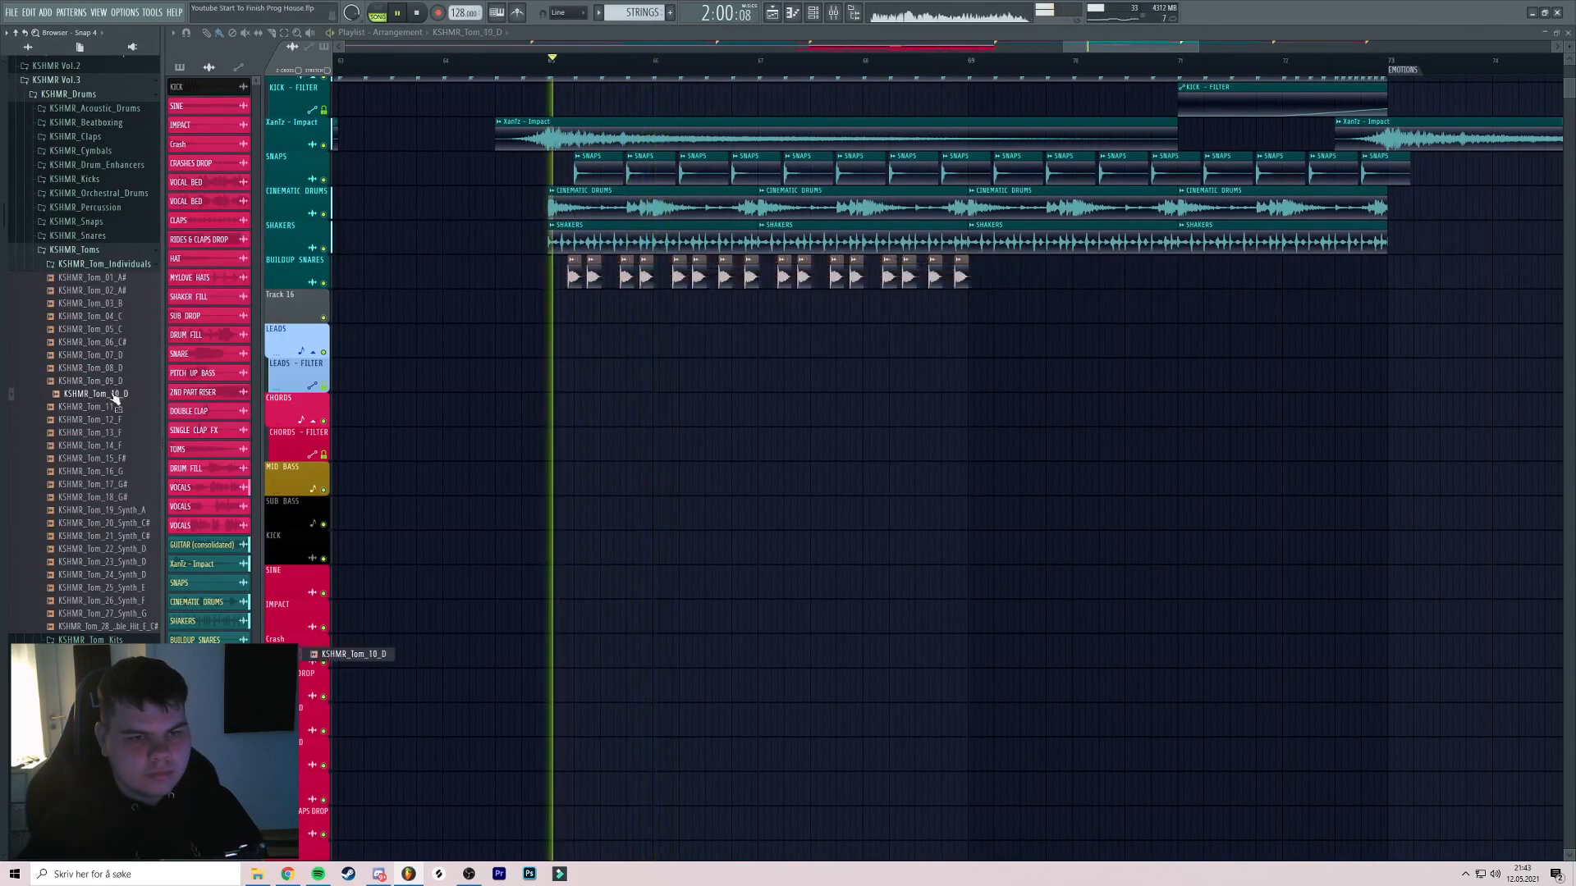
middle_click(113, 383)
key("alt+F8")
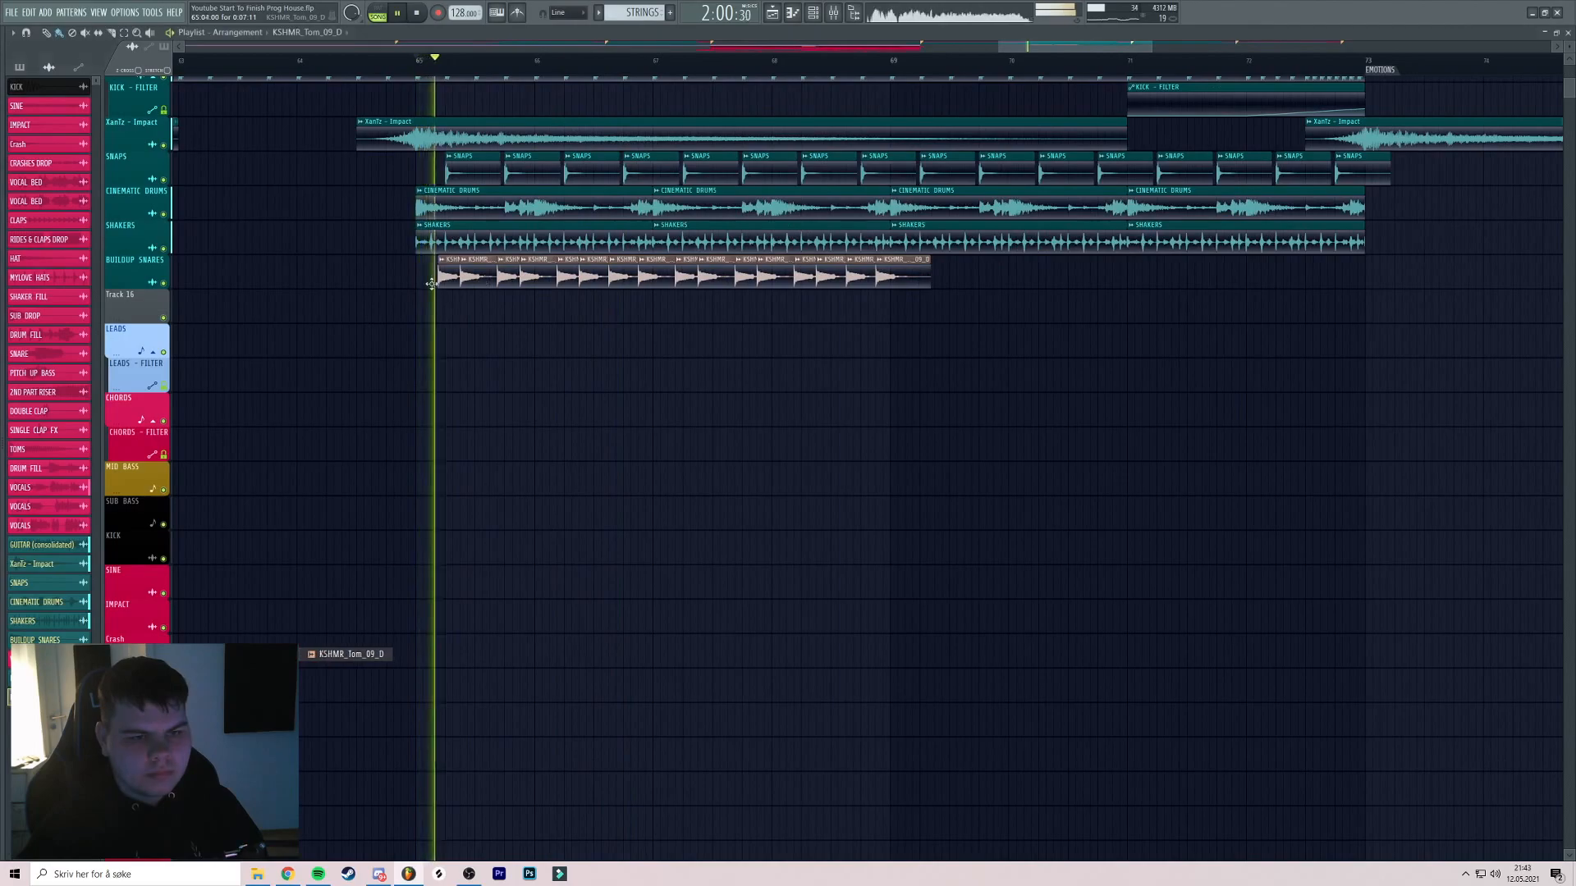
Check the fill against the BUILDUP SNARES track, then swap the toms to KSHMR_Tom_11_E
right_click(164, 283)
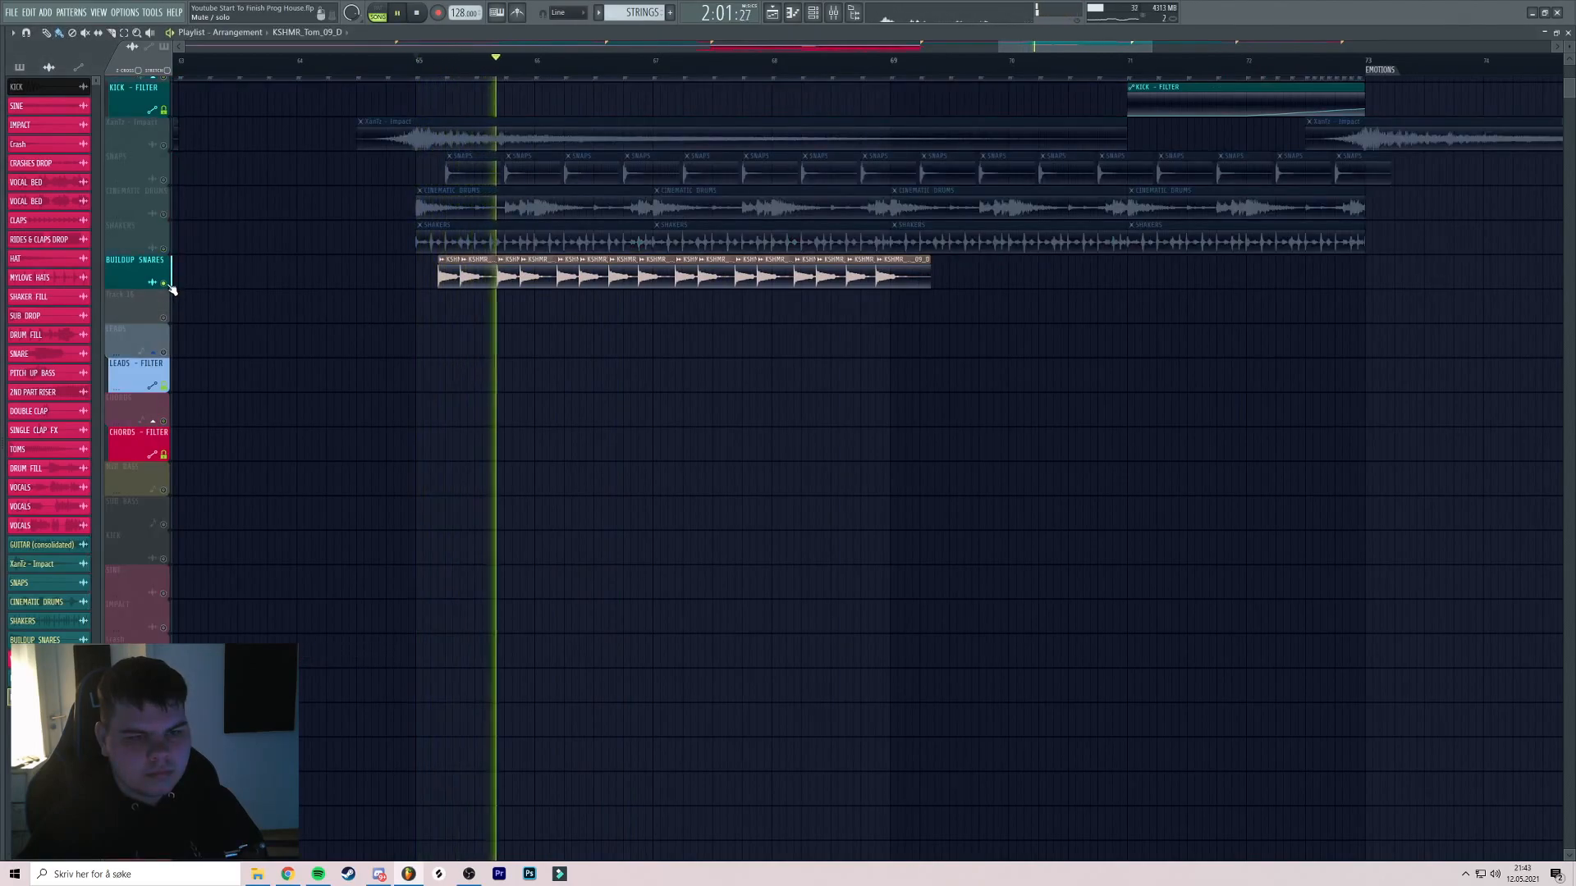
right_click(166, 284)
key("space")
key("alt+F8")
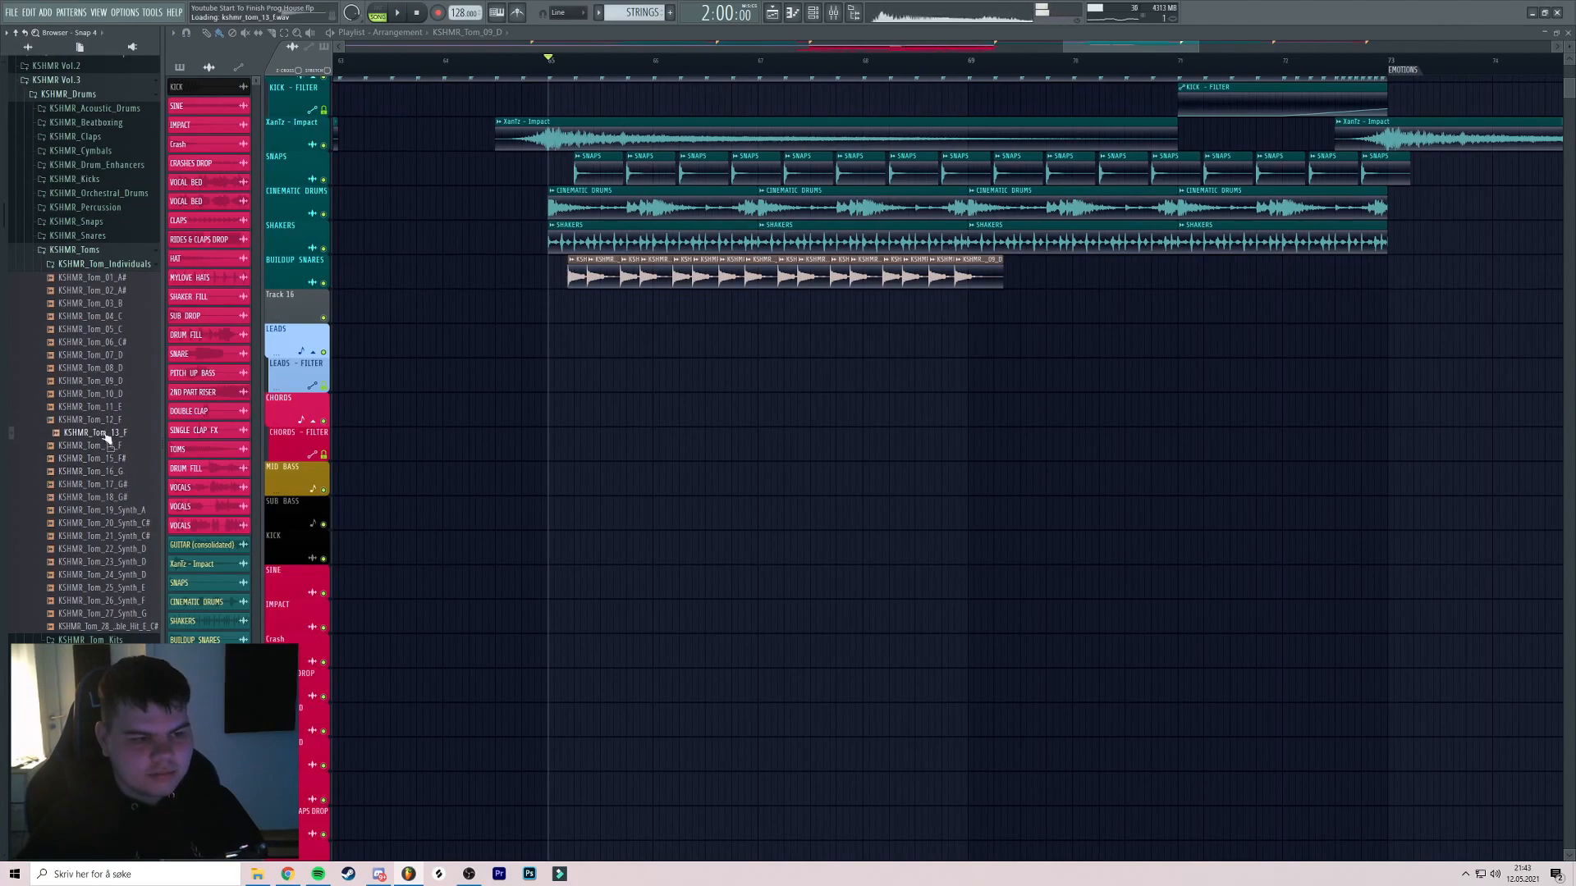
left_click_drag(105, 415, 527, 280)
double_click(528, 281)
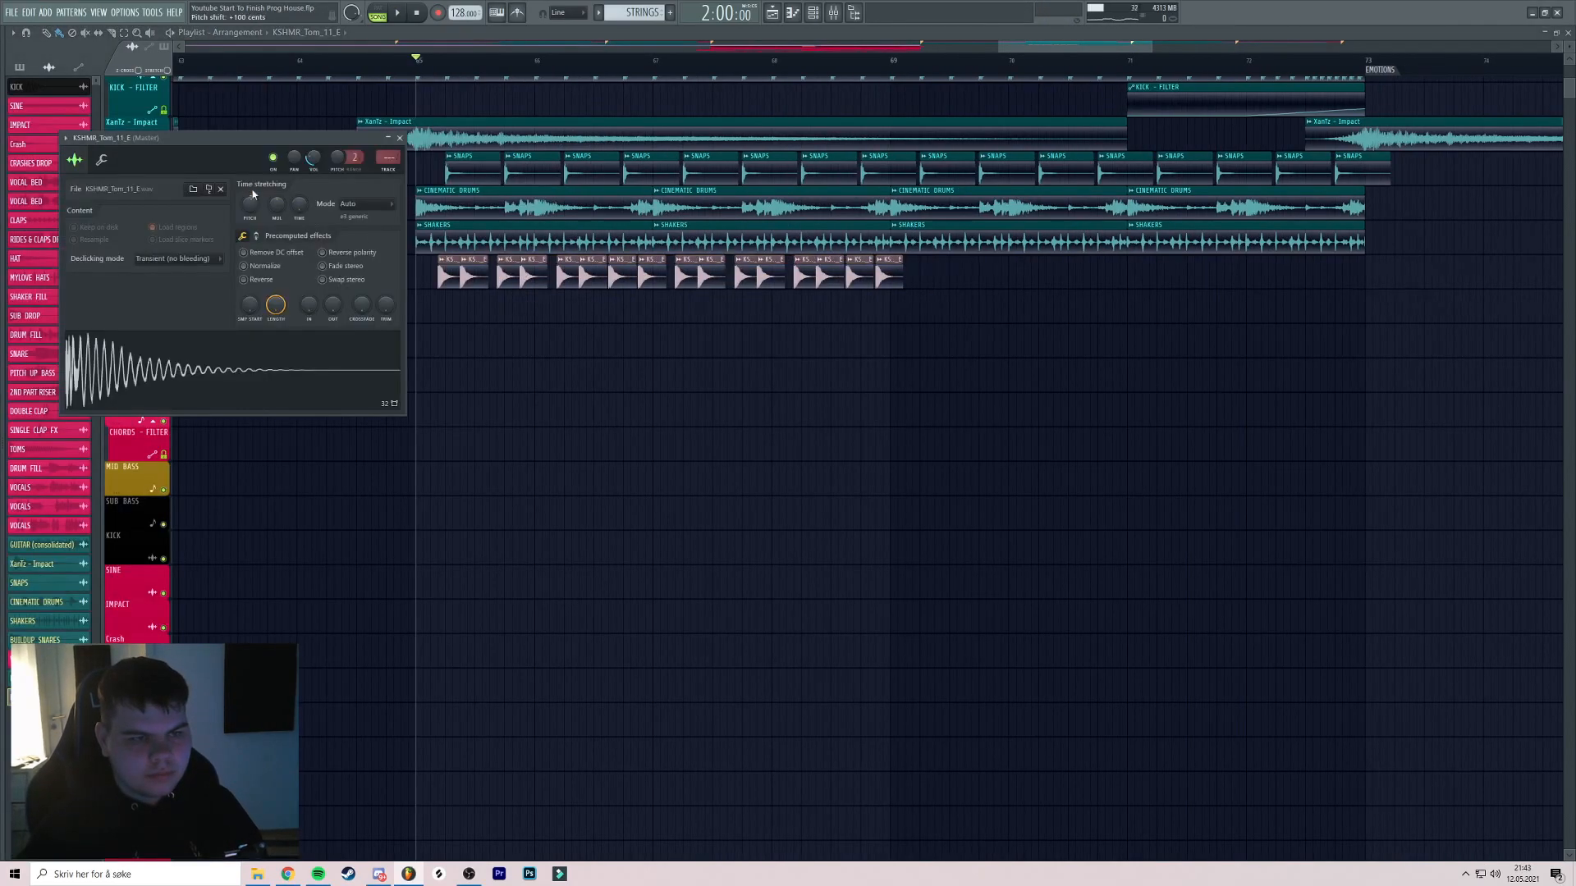
key("space")
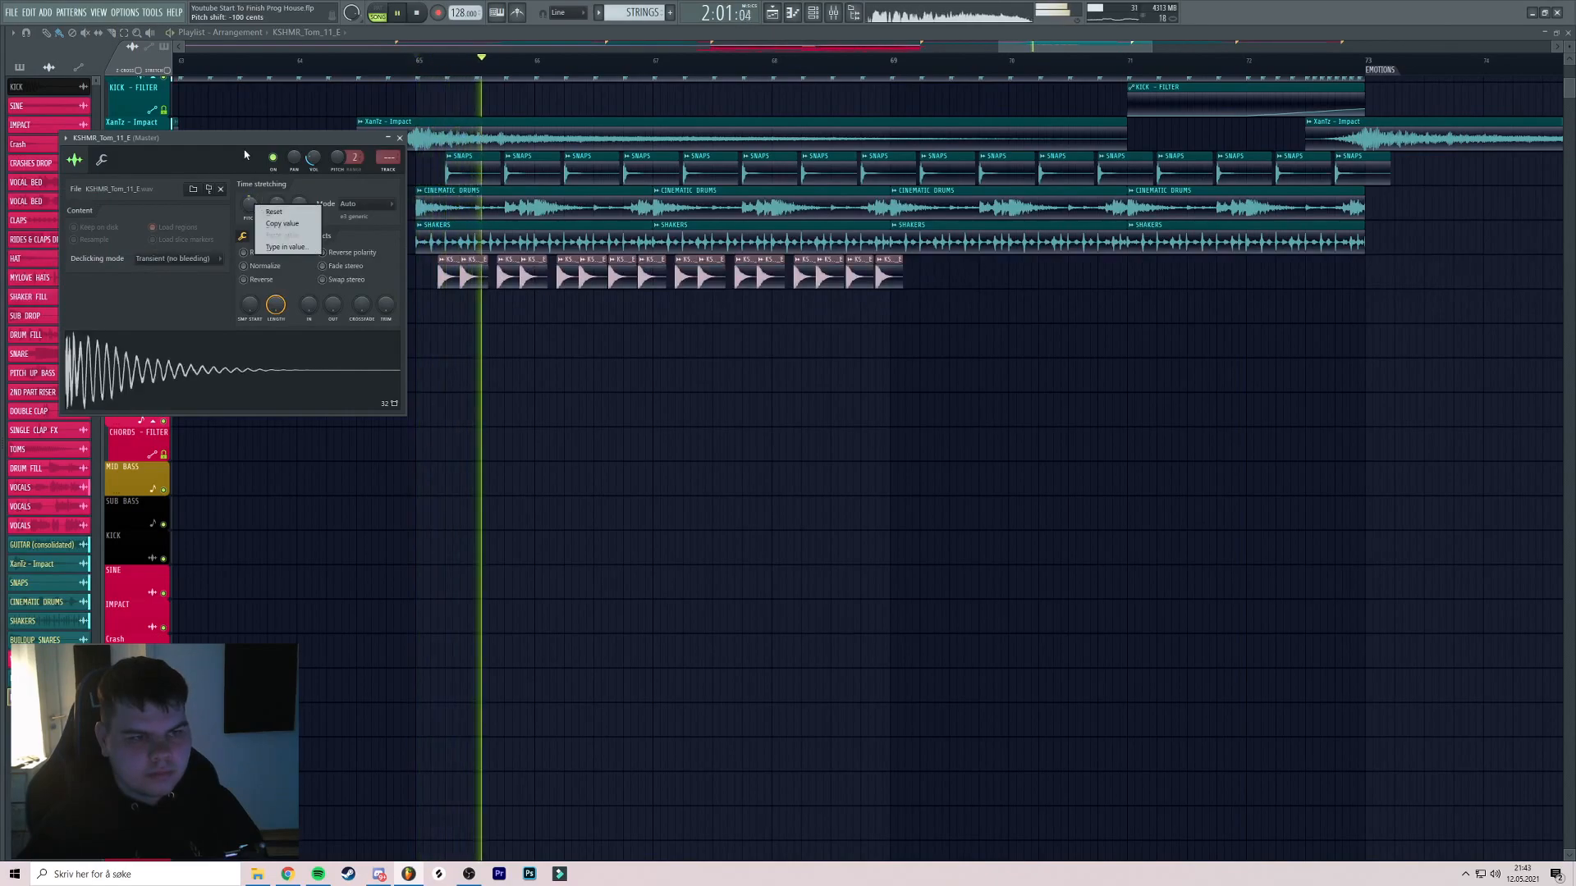
left_click(399, 138)
Move all the tom clips down onto Track 16
scroll(559, 244, "up", 6)
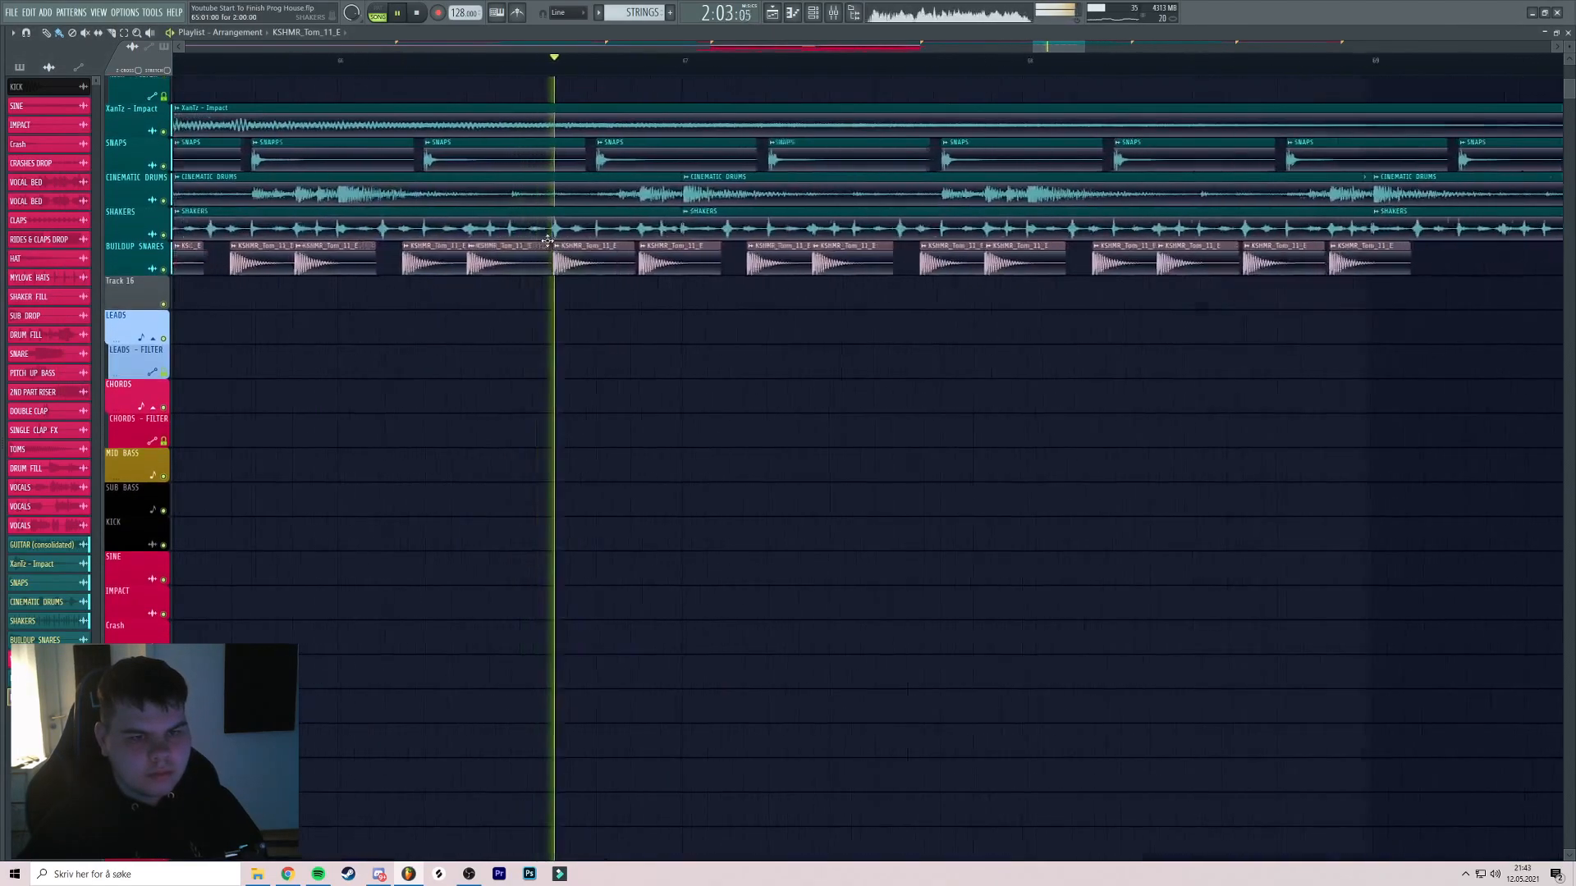
scroll(559, 244, "down", 6)
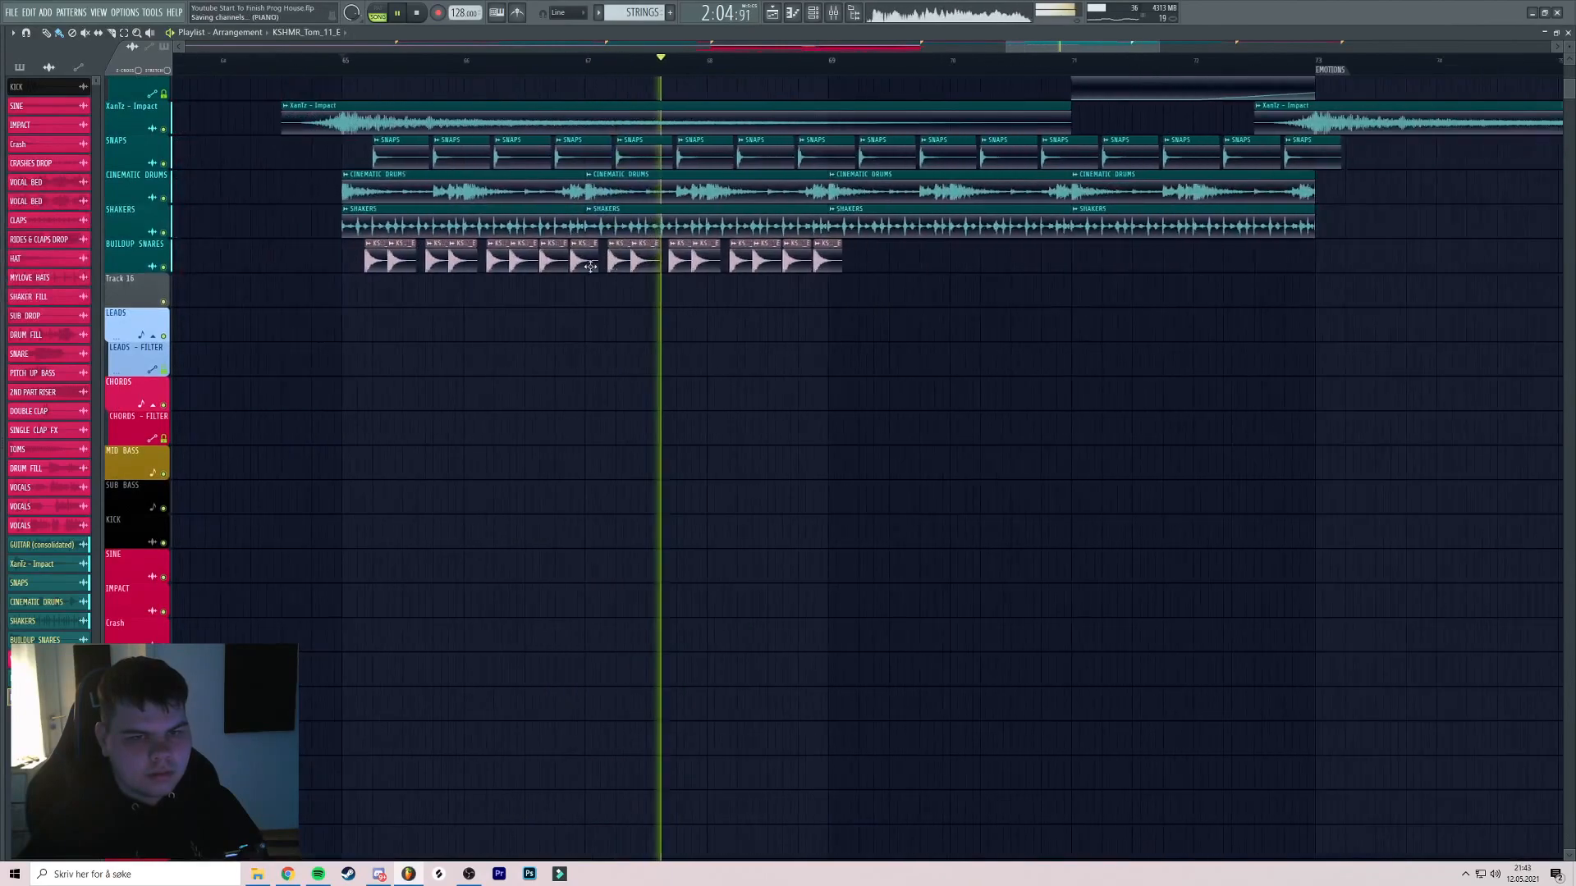
scroll(590, 263, "up", 1)
scroll(599, 262, "down", 3)
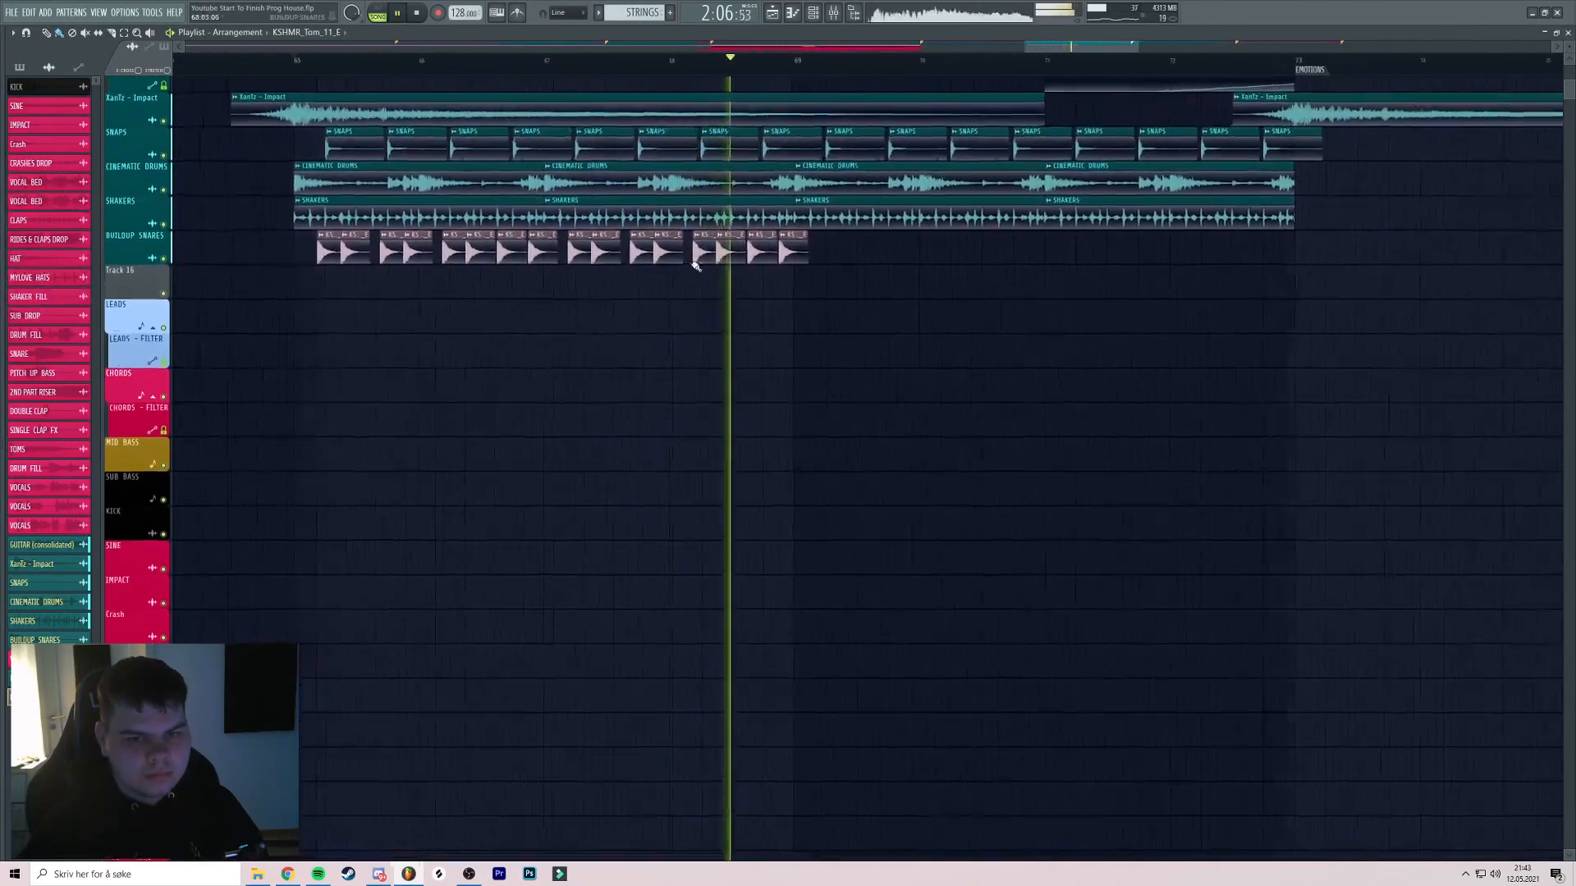
scroll(820, 254, "up", 1)
double_click(783, 251)
key("space")
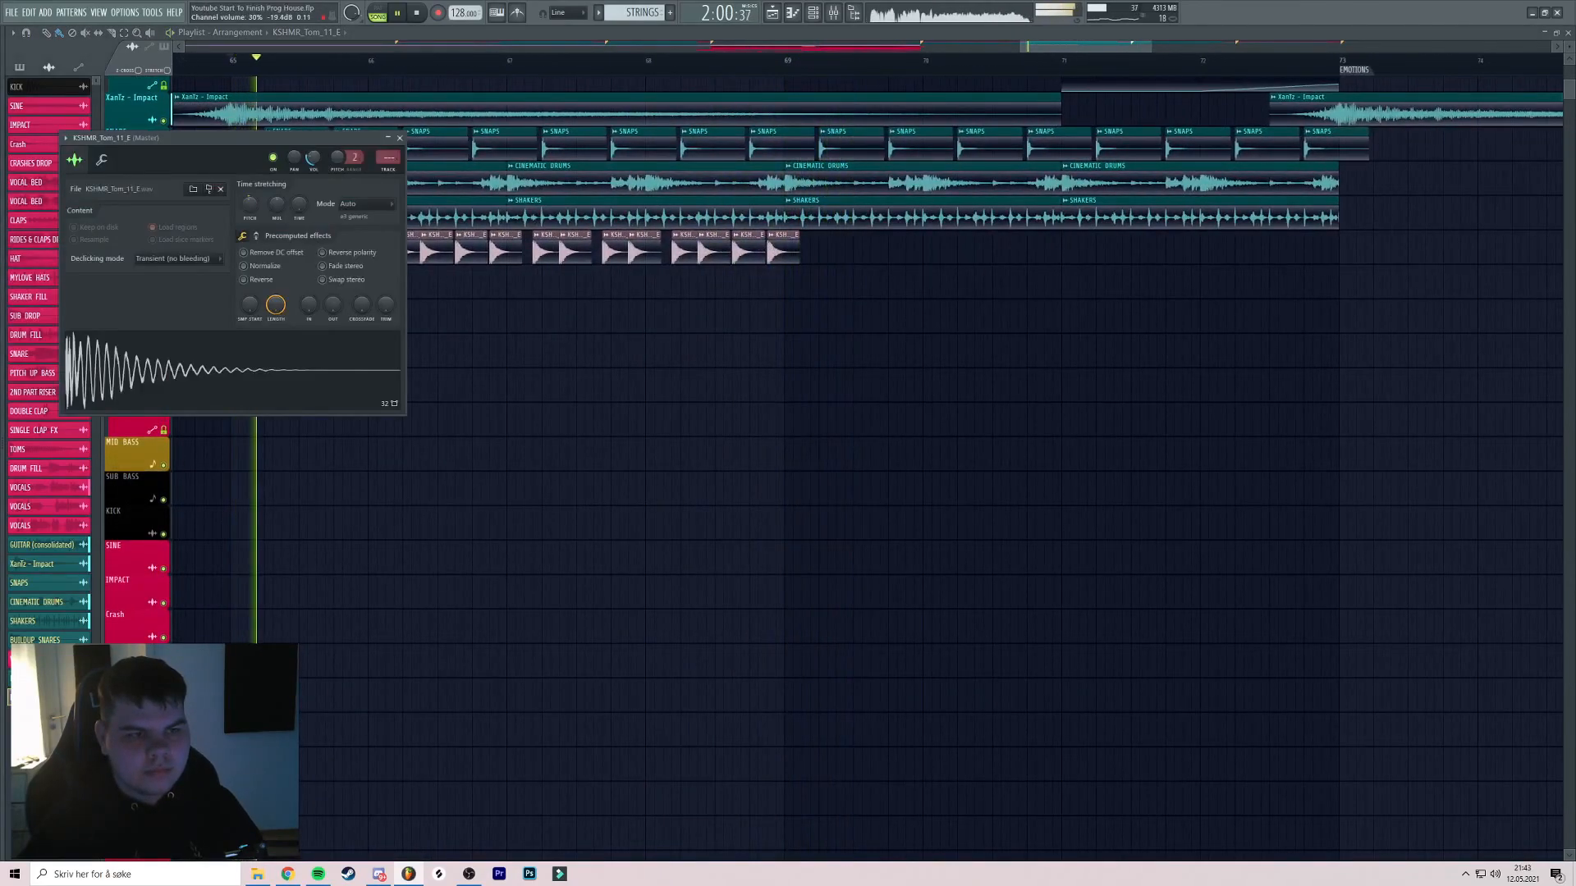
left_click(399, 140)
left_click_drag(291, 232, 845, 278)
key("shift+Down")
key("ctrl+d")
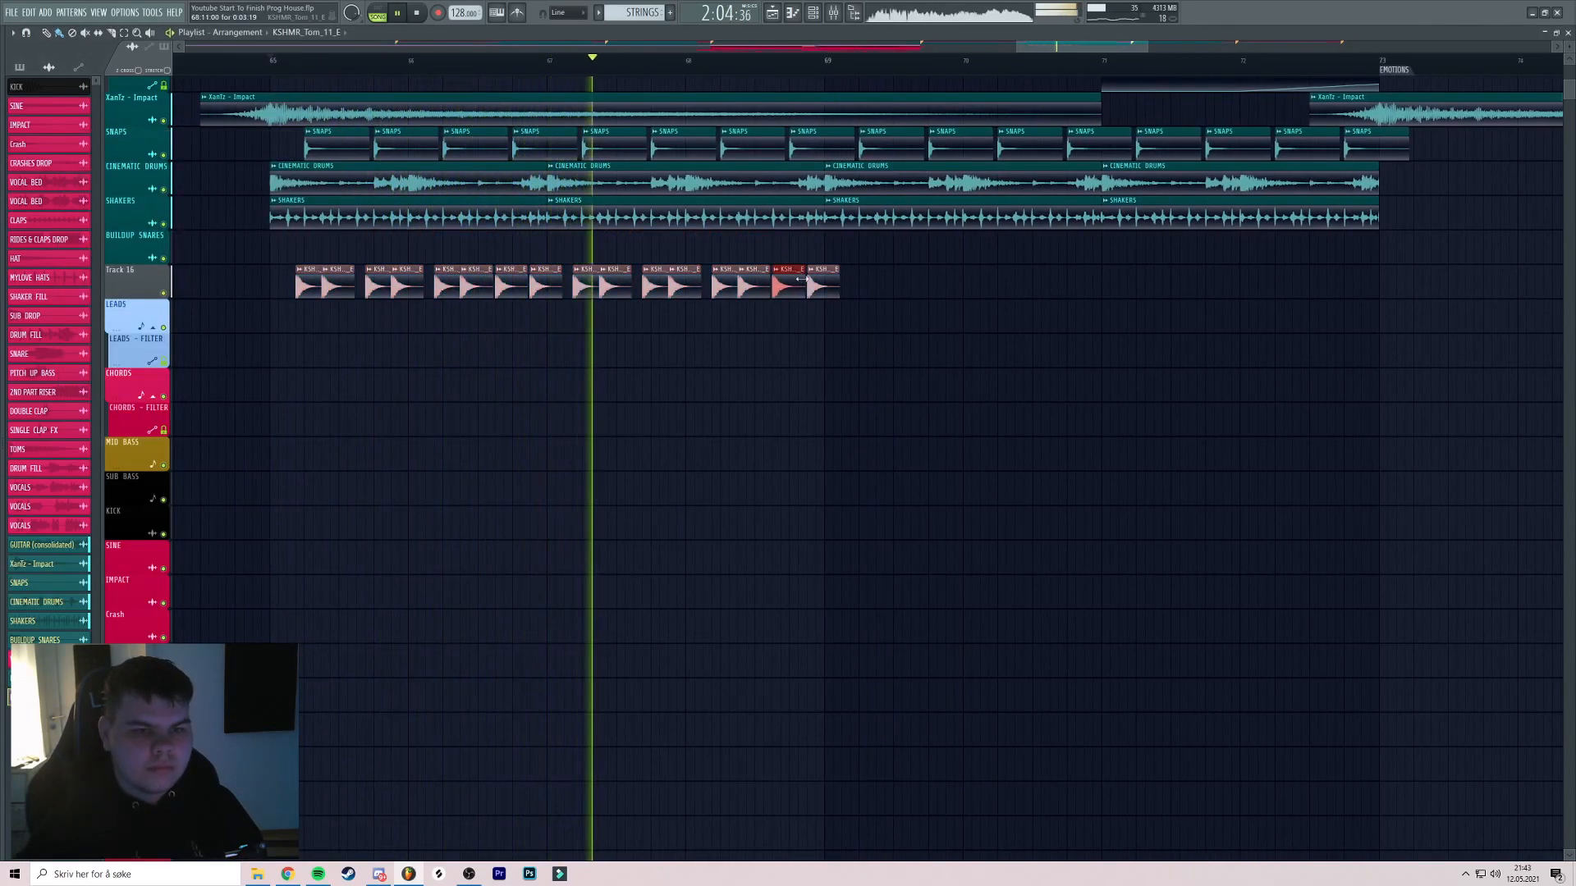
Replace the Track 16 toms with KSHMR_Tom_18_G# and play back the fill
key("space")
mouse_move(35, 359)
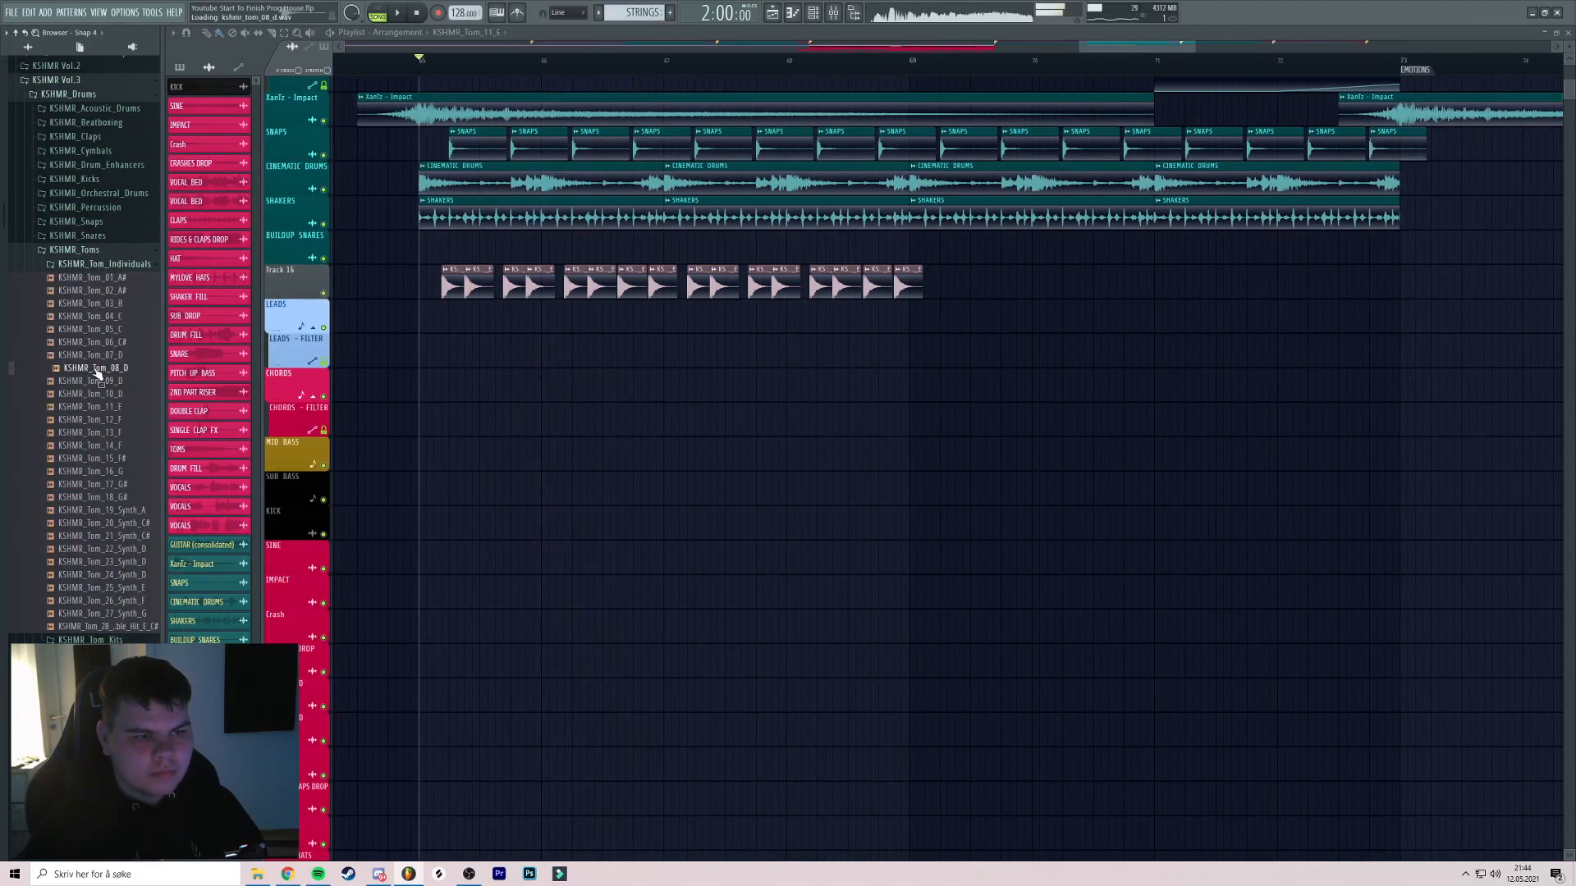
mouse_move(97, 375)
left_mouse_down()
mouse_move(405, 306)
mouse_move(175, 334)
mouse_move(82, 368)
left_mouse_up()
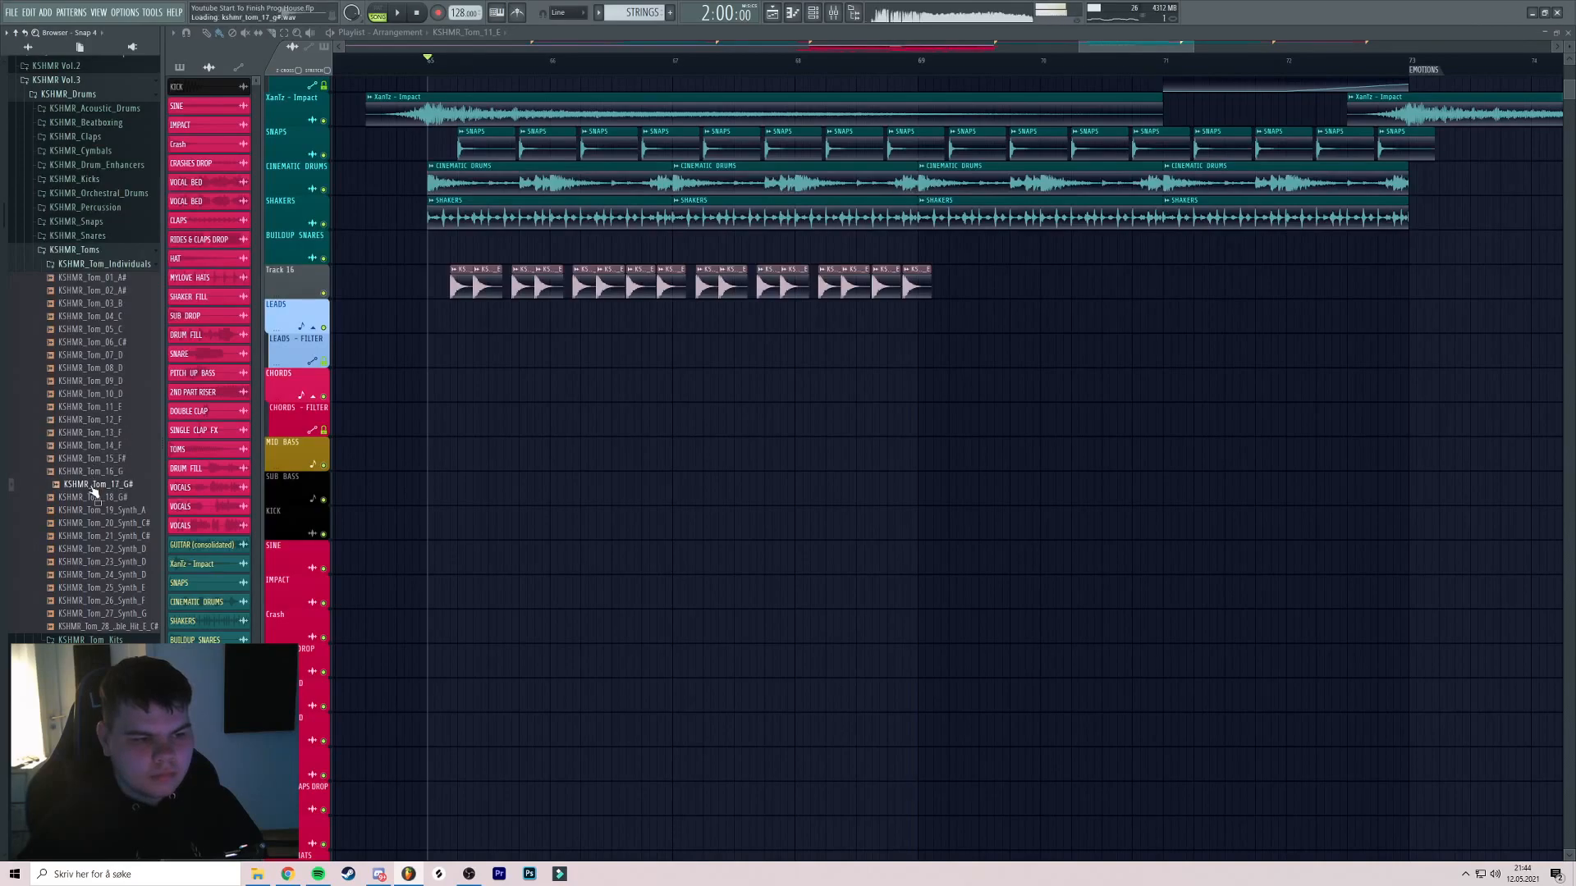
left_click_drag(92, 502, 472, 290)
key("space")
scroll(472, 287, "up", 3)
scroll(490, 276, "up", 2)
scroll(549, 267, "down", 2)
scroll(546, 266, "up", 3)
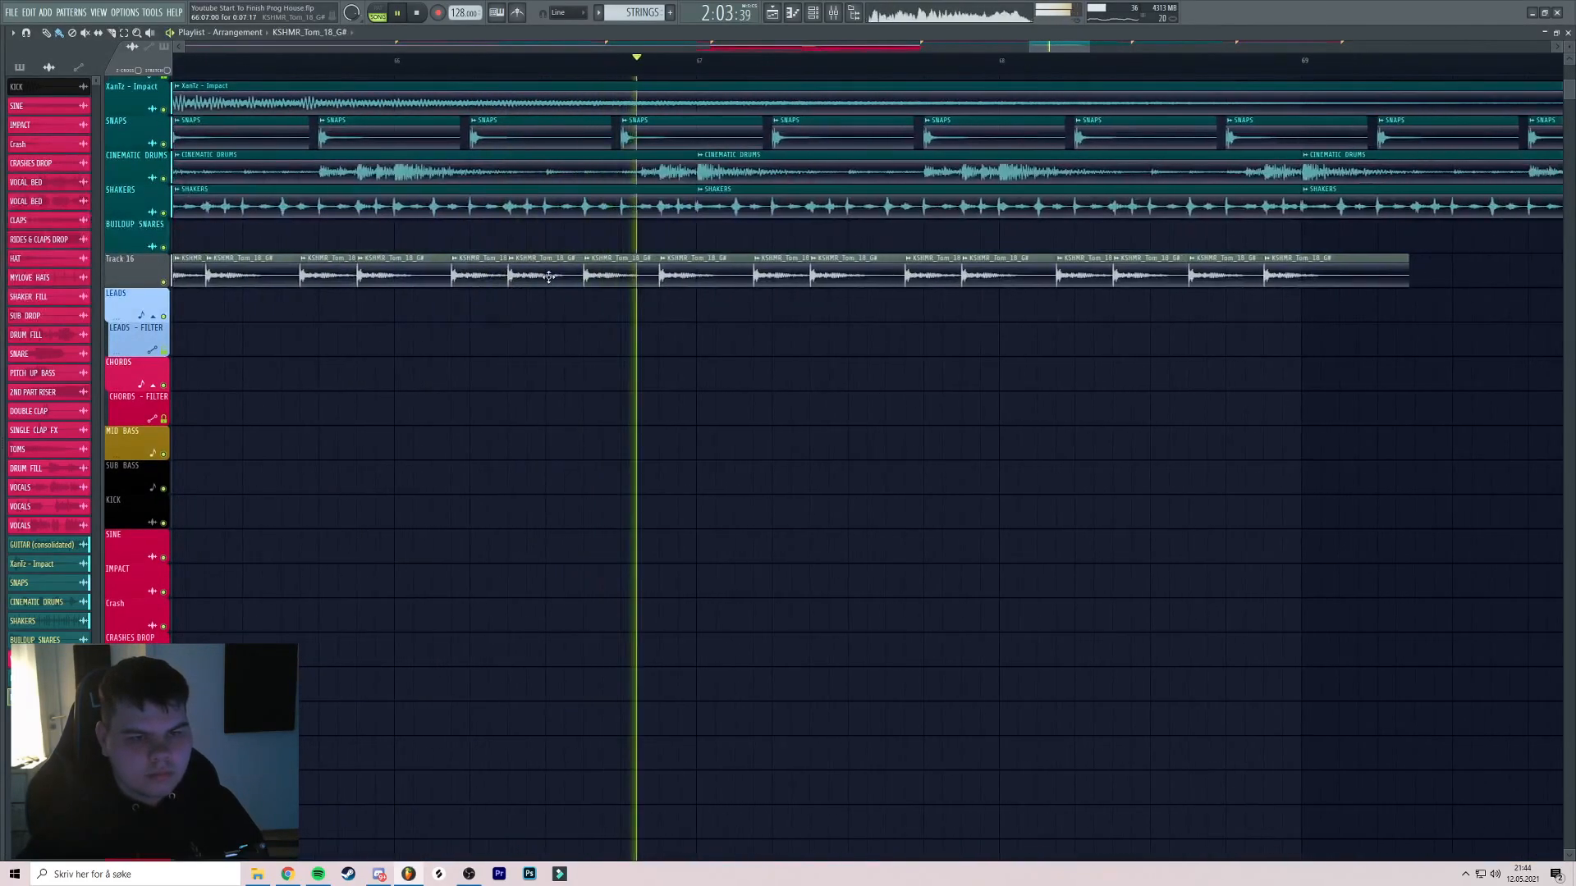
Audition the KSHMR_Tom_18_G# fill with Track 16 soloed, then unsolo it
double_click(607, 271)
key("space")
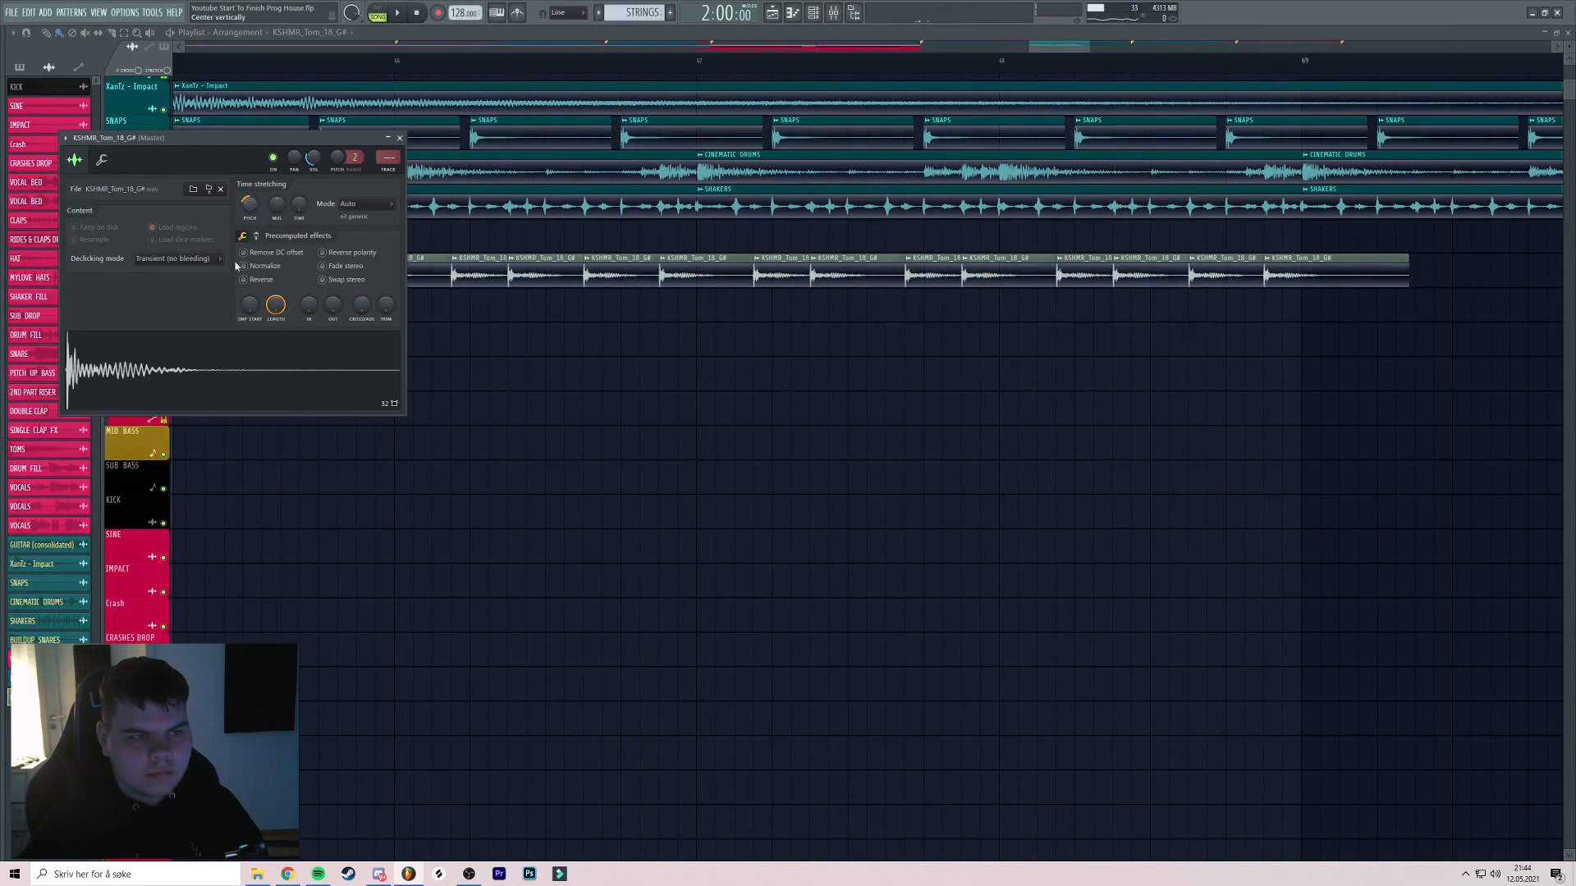
left_click(400, 138)
key("space")
right_click(164, 283)
key("space")
left_click_drag(371, 196, 491, 190)
scroll(491, 190, "down", 2)
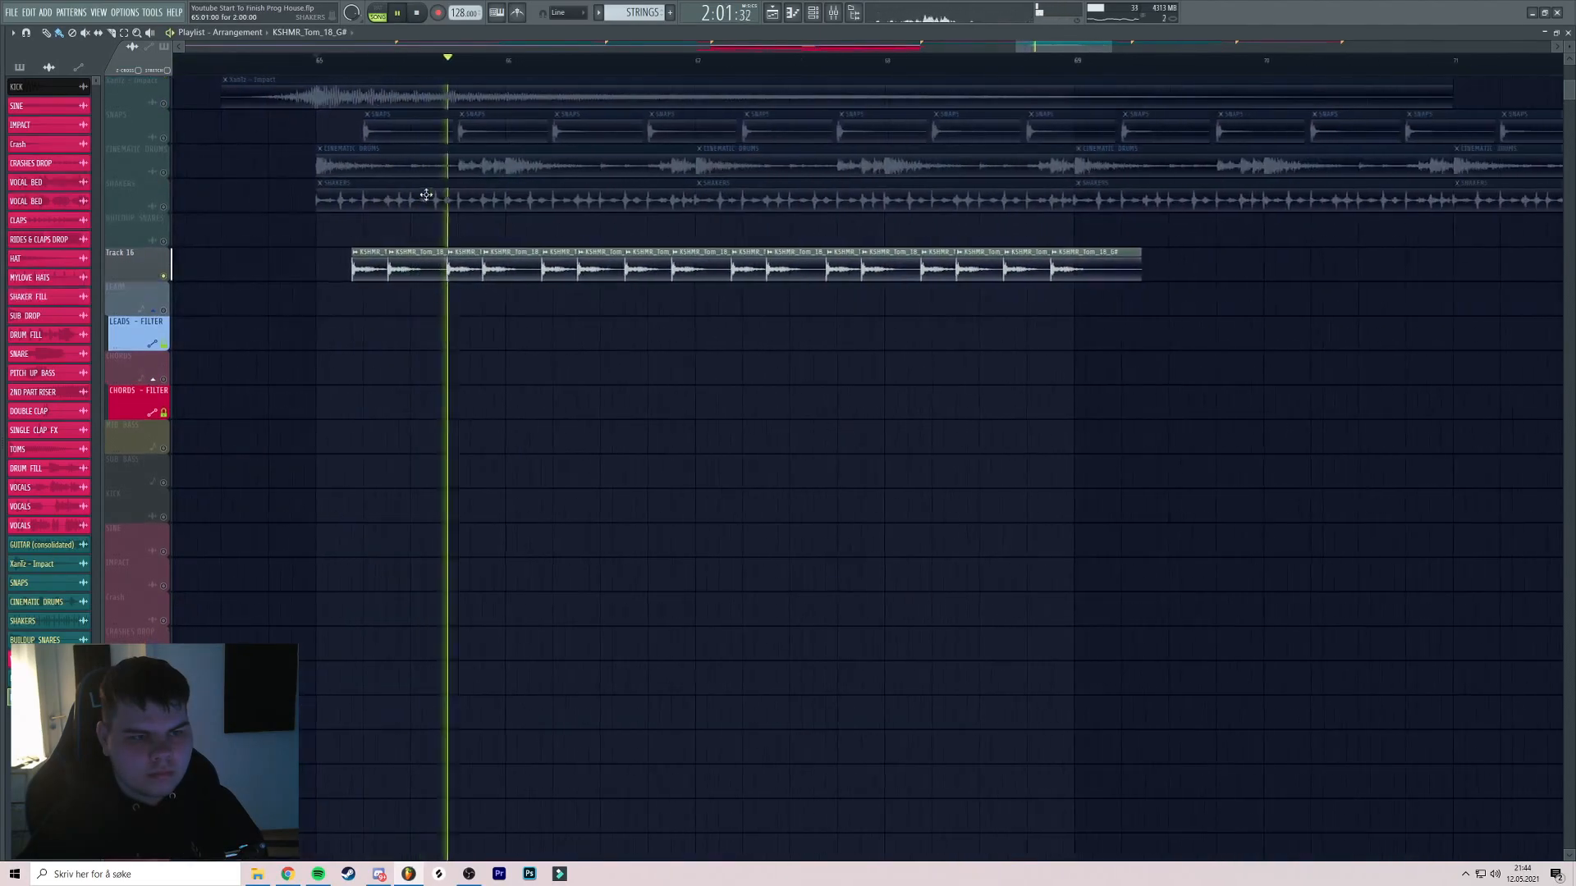
right_click(163, 277)
key("space")
key("space")
scroll(361, 230, "up", 3)
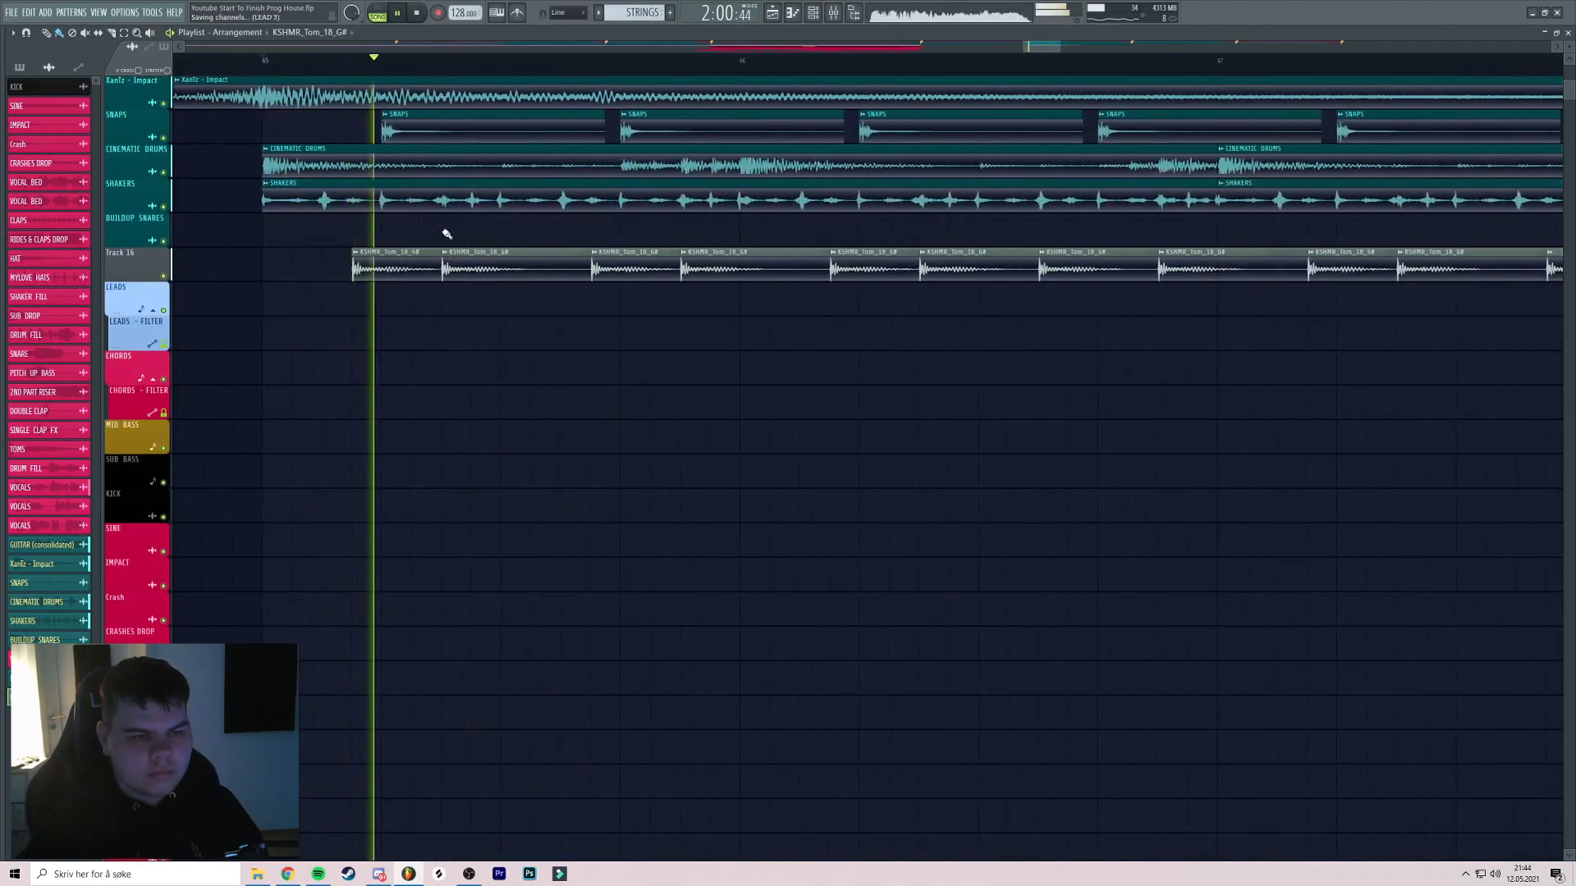
scroll(416, 226, "down", 1)
Rename the tom clips TOMS and colour them teal
left_click(368, 254)
left_click(400, 310)
type("TOMS")
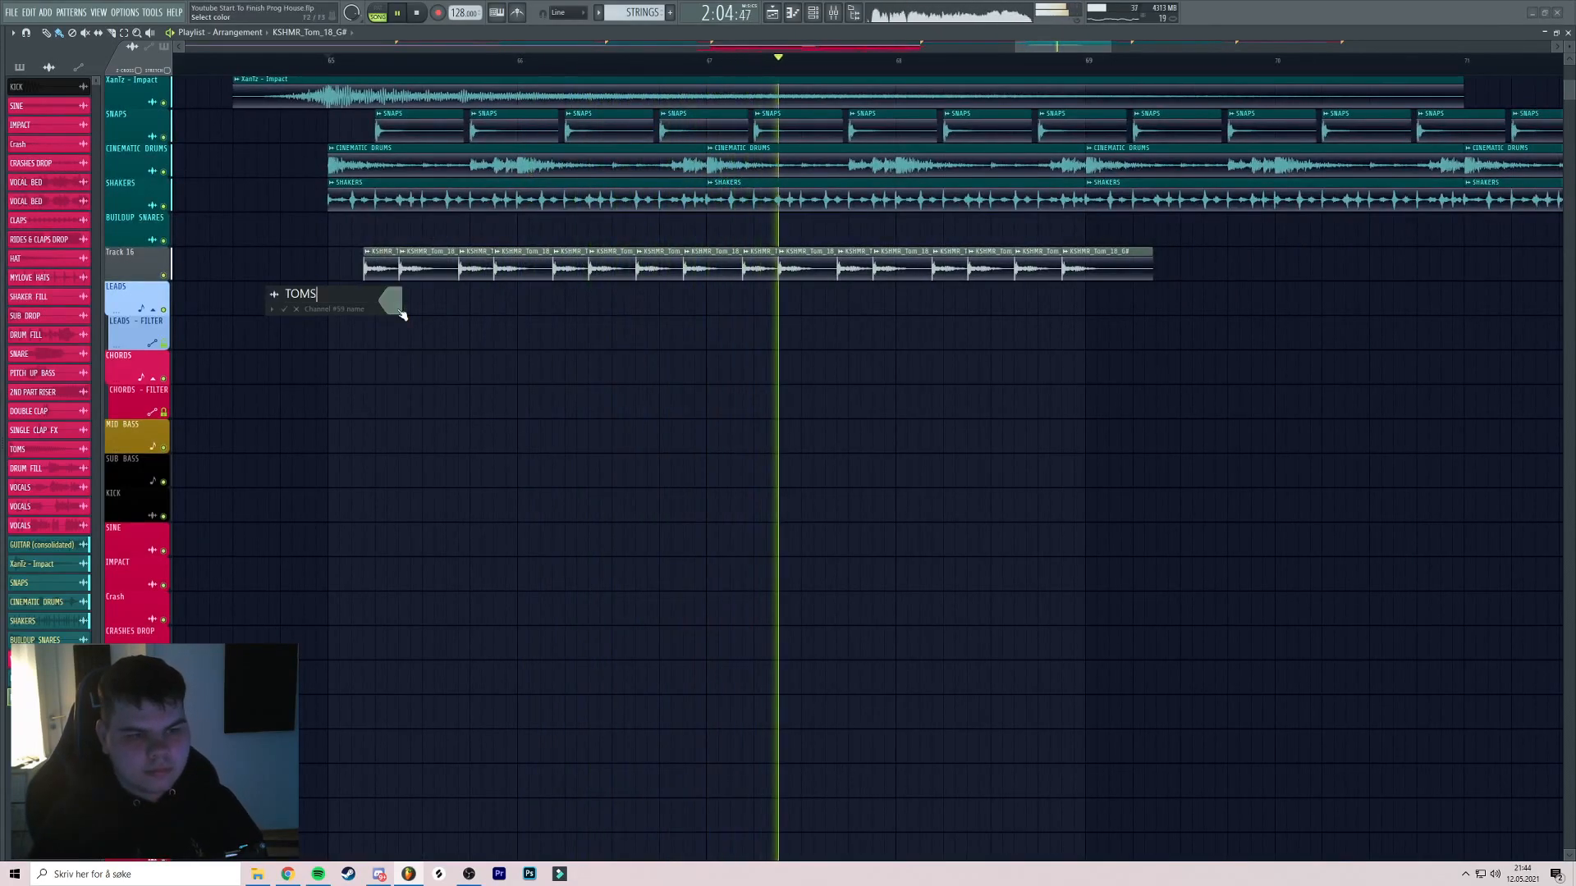
left_click(394, 302)
left_click(435, 499)
key("Return")
key("Return")
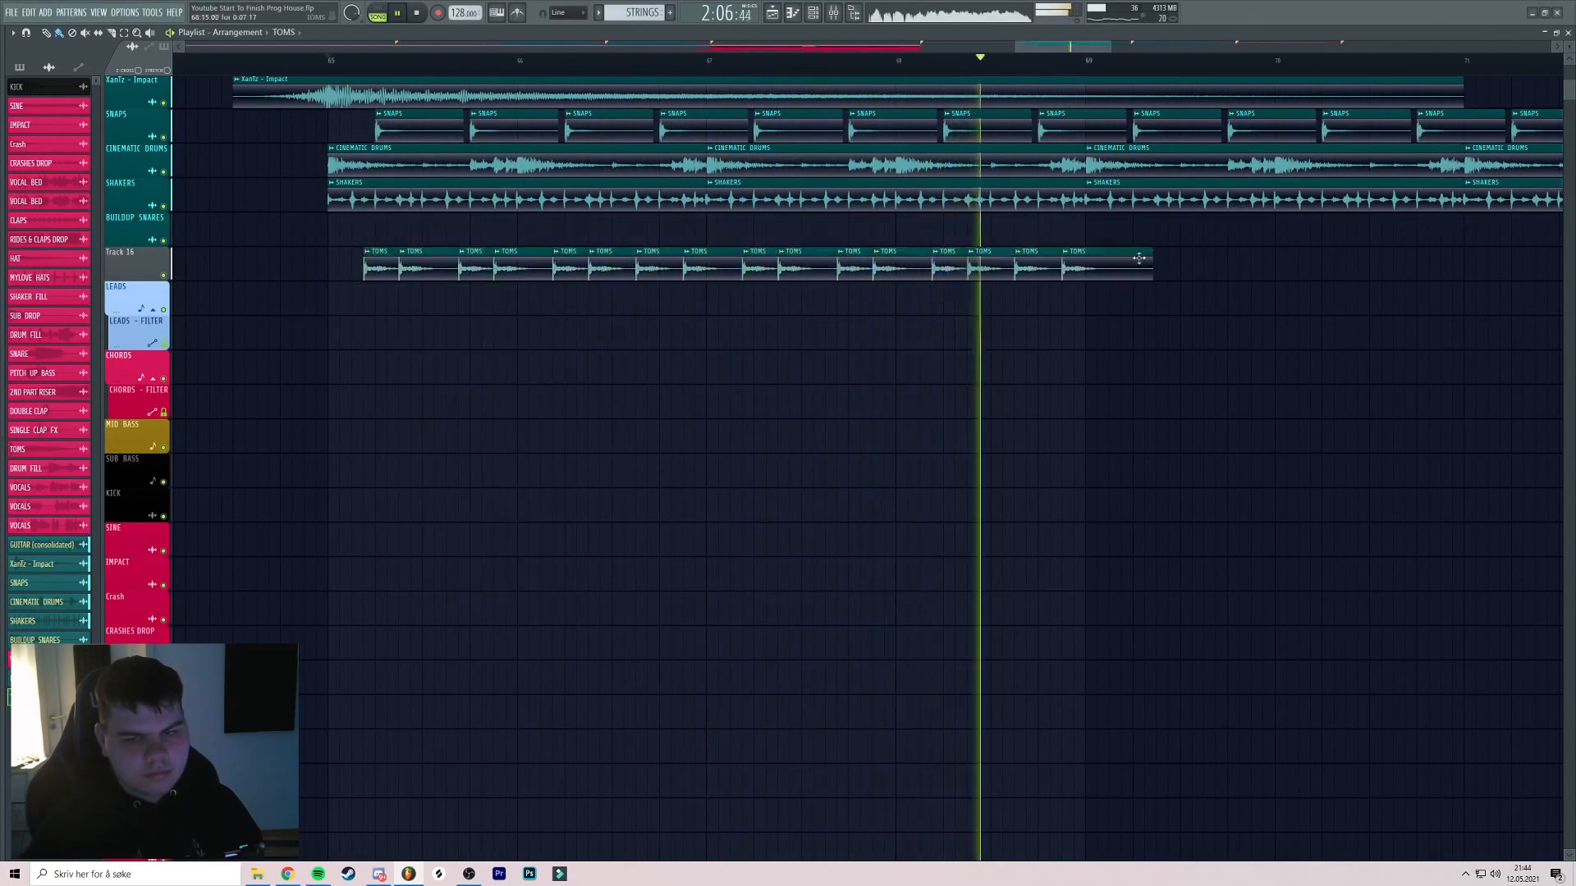
left_click_drag(1220, 251, 1045, 285)
scroll(875, 293, "down", 2)
Duplicate the TOMS clips with Ctrl+B to extend the fill toward bar 72
left_click_drag(345, 327, 265, 316)
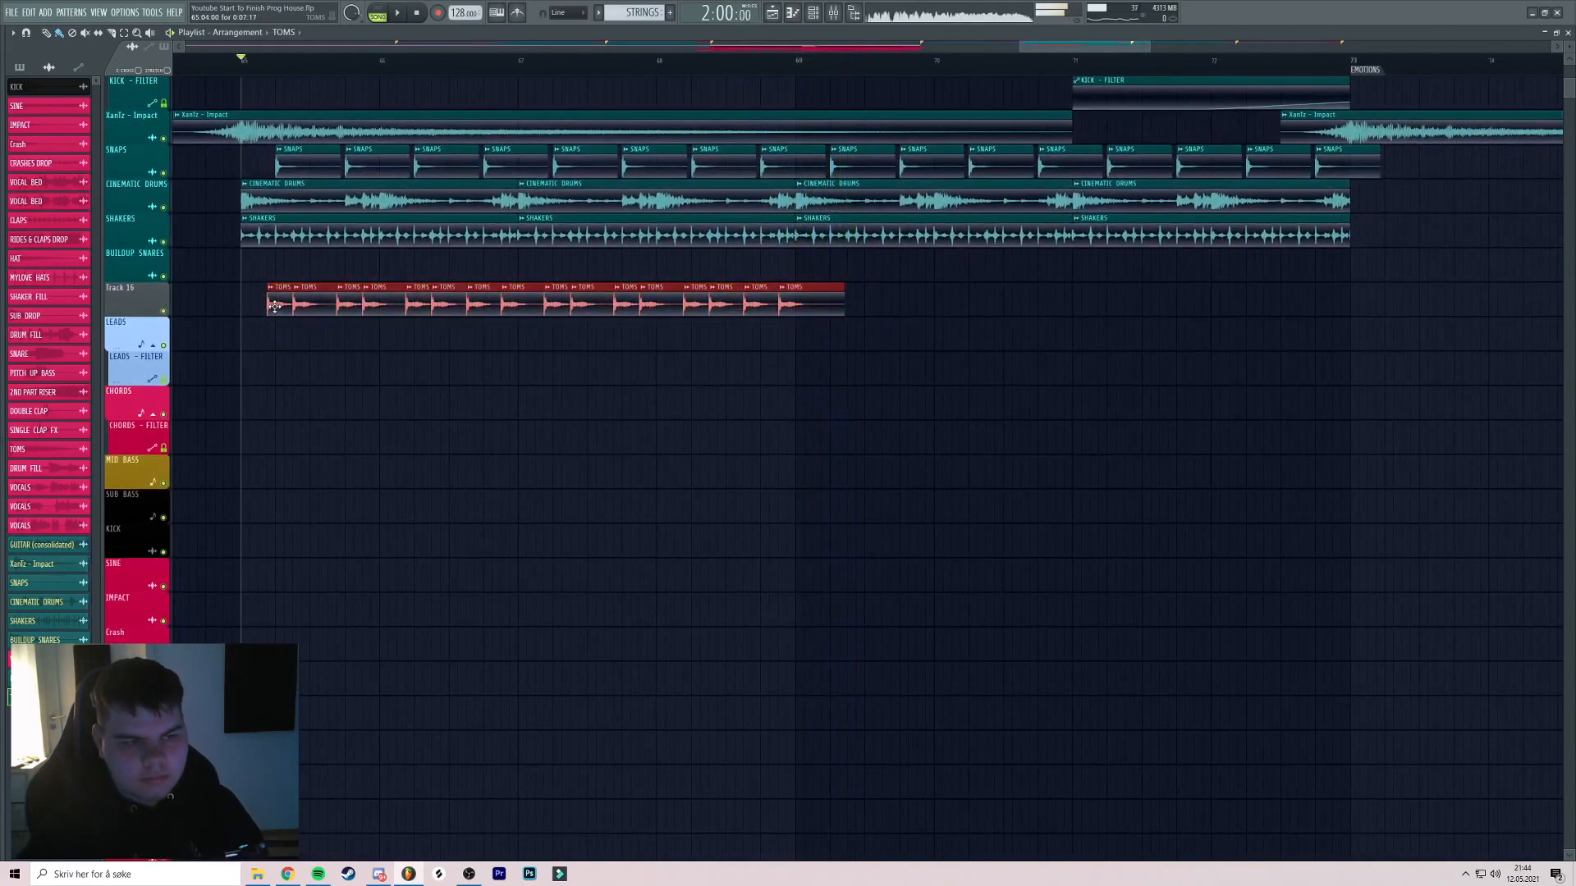
key("ctrl+b")
scroll(834, 320, "up", 5)
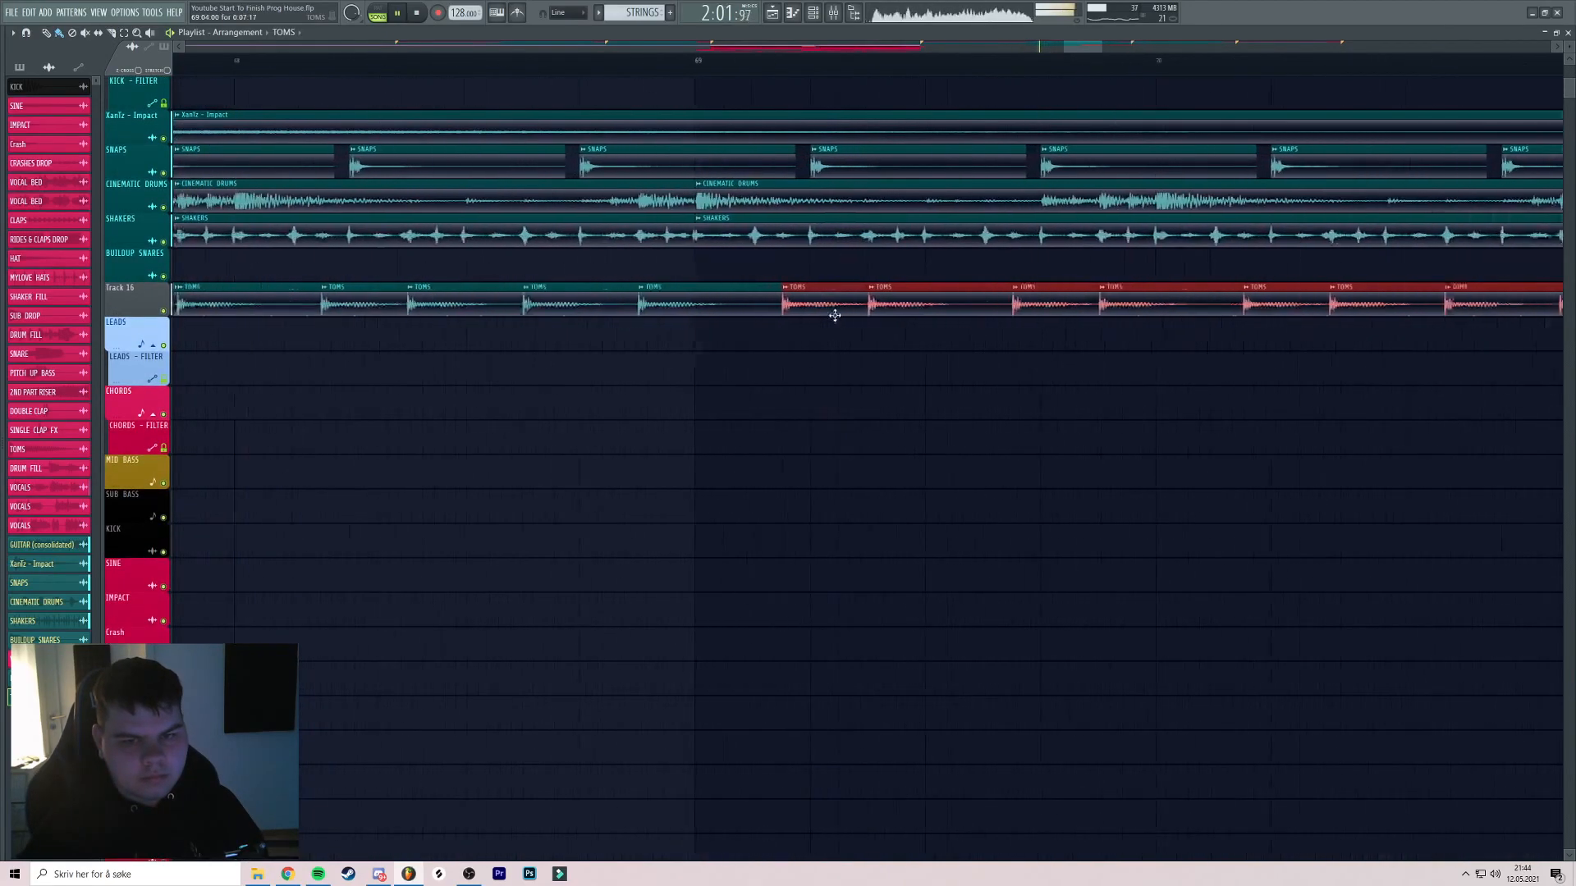
scroll(831, 308, "down", 5)
scroll(702, 284, "right", 3)
scroll(702, 285, "right", 2)
scroll(903, 288, "down", 3)
scroll(913, 288, "up", 3)
left_click(722, 62)
scroll(845, 175, "up", 4)
scroll(903, 238, "right", 1)
Delete the extra trailing TOMS clip and trim the last one to end at bar 73
right_click(903, 299)
right_click(829, 302)
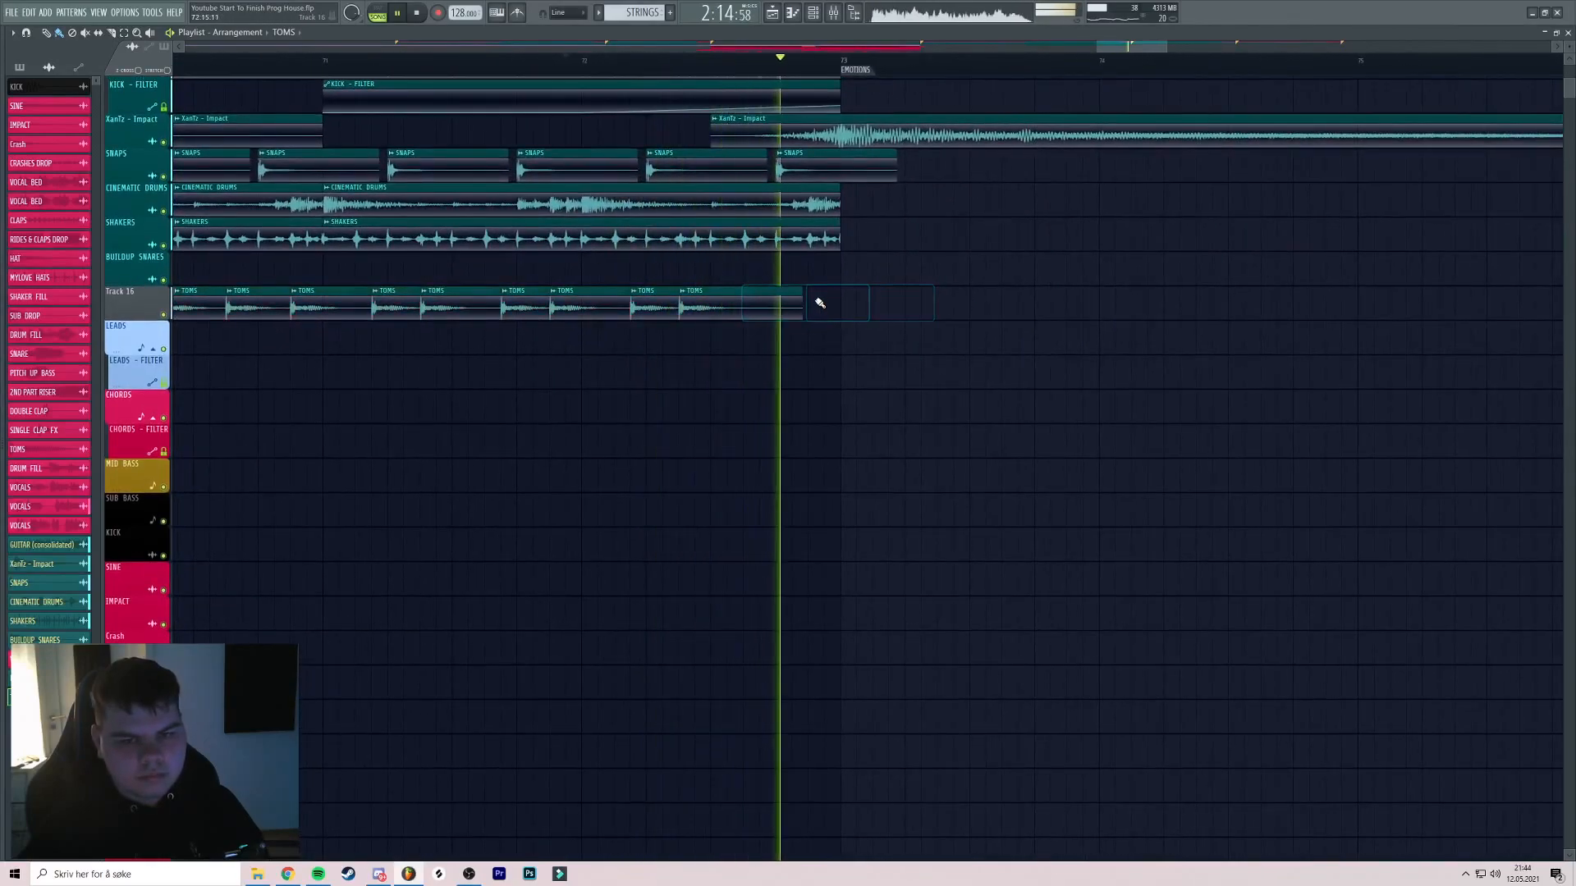
key("ctrl+z")
key("space")
key("space")
right_click(893, 296)
scroll(802, 276, "down", 3)
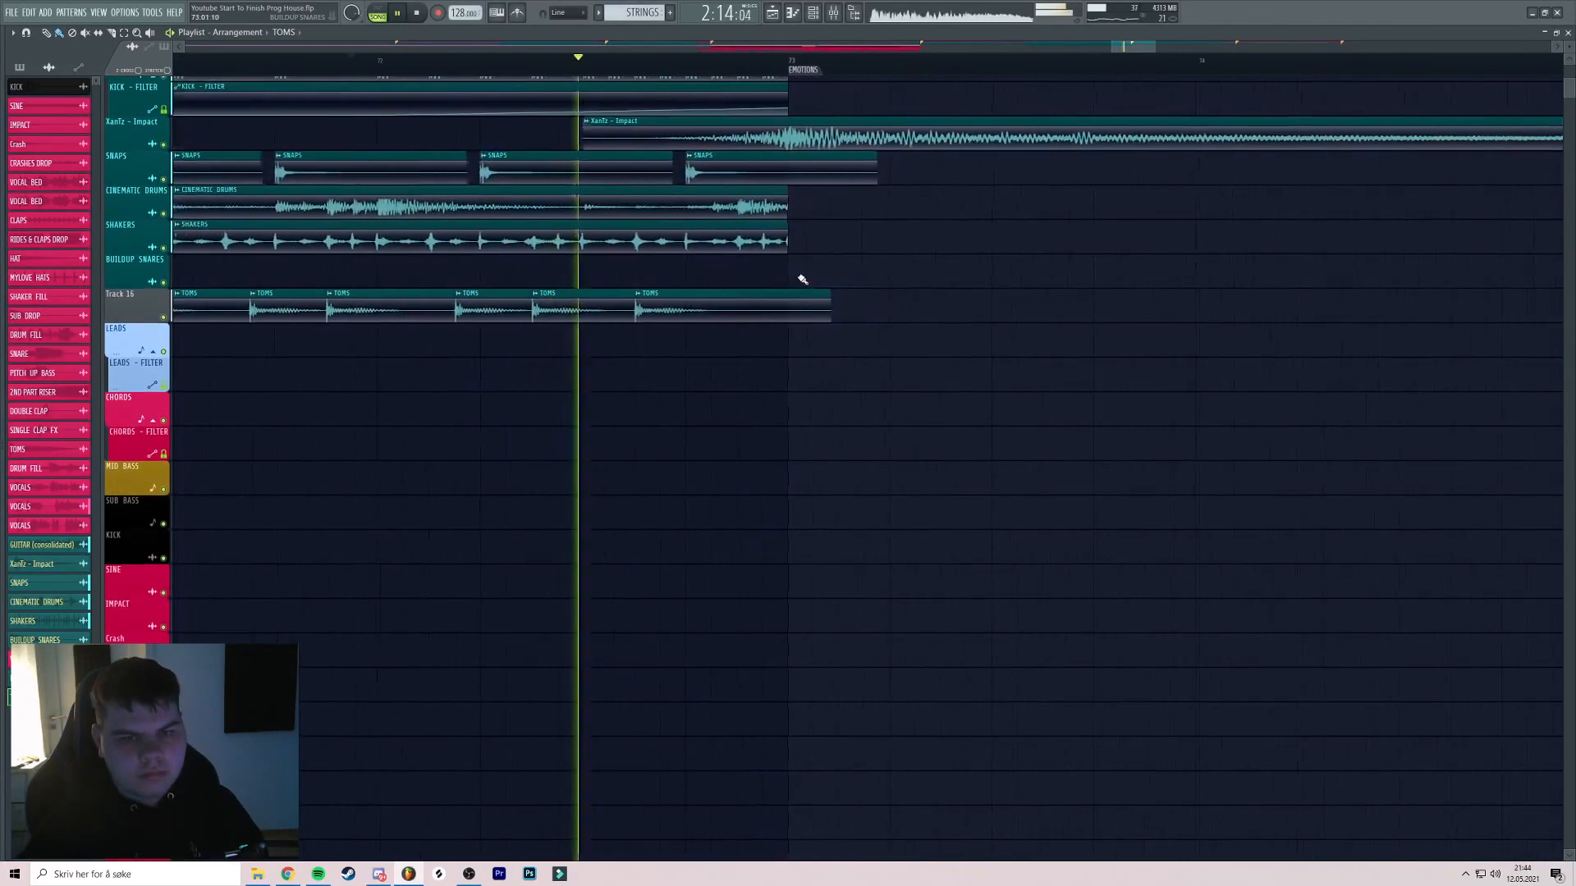
key("space")
key("space")
left_click_drag(802, 308, 789, 308)
scroll(784, 307, "down", 3)
Return the playhead to bar 65 and open the TOMS channel settings
left_click_drag(643, 293, 878, 246)
left_click(420, 60)
double_click(439, 252)
Route the TOMS channel to a free mixer track with Ctrl+L
key("space")
key("space")
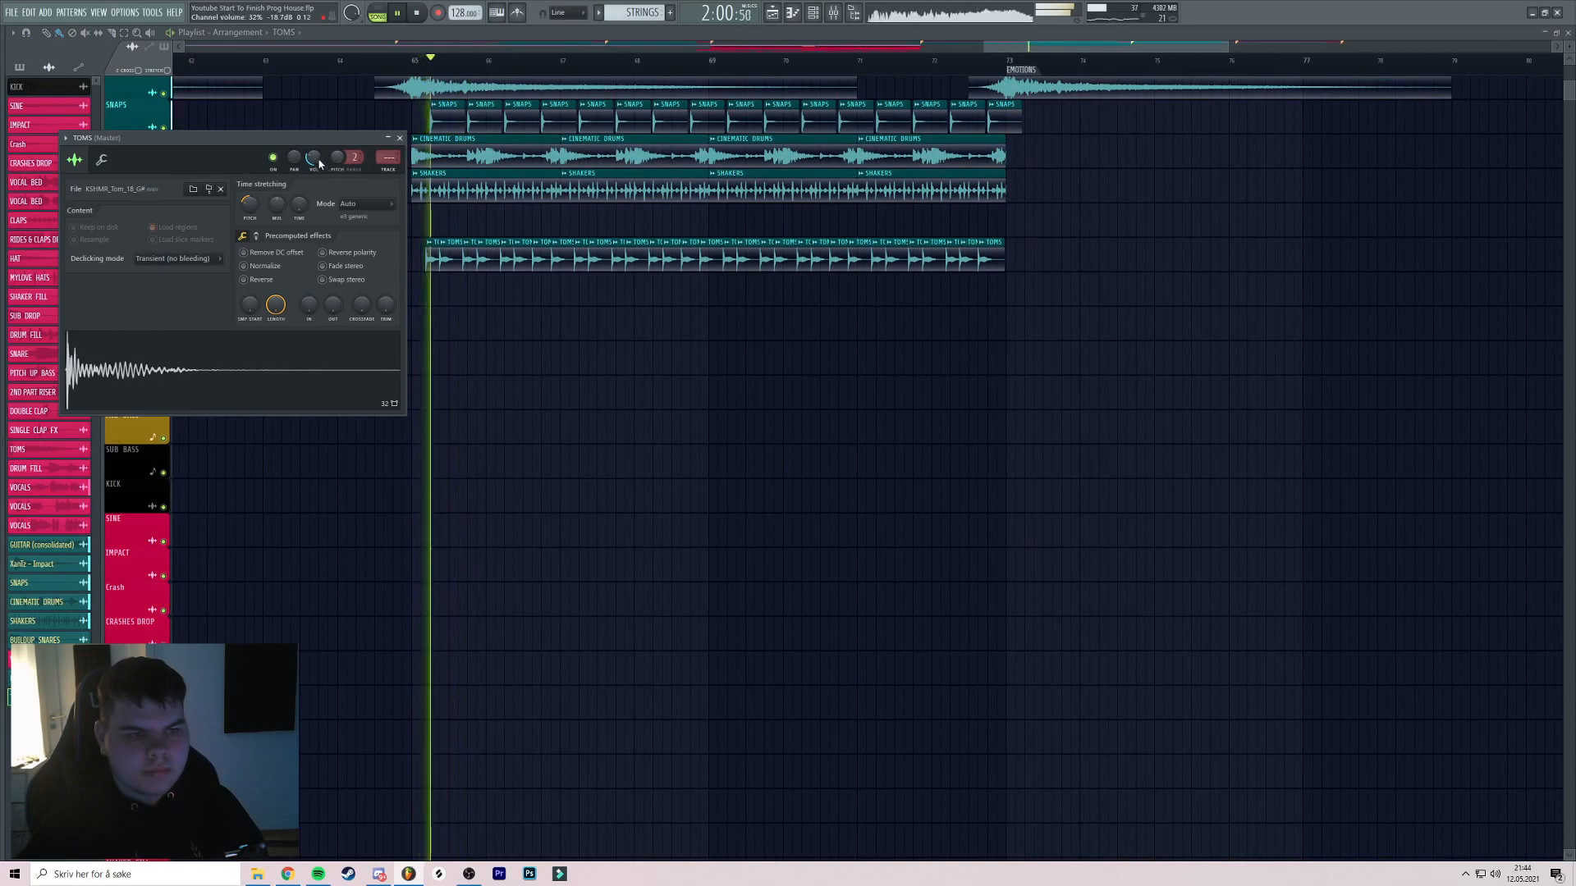
key("ctrl+l")
key("space")
key("space")
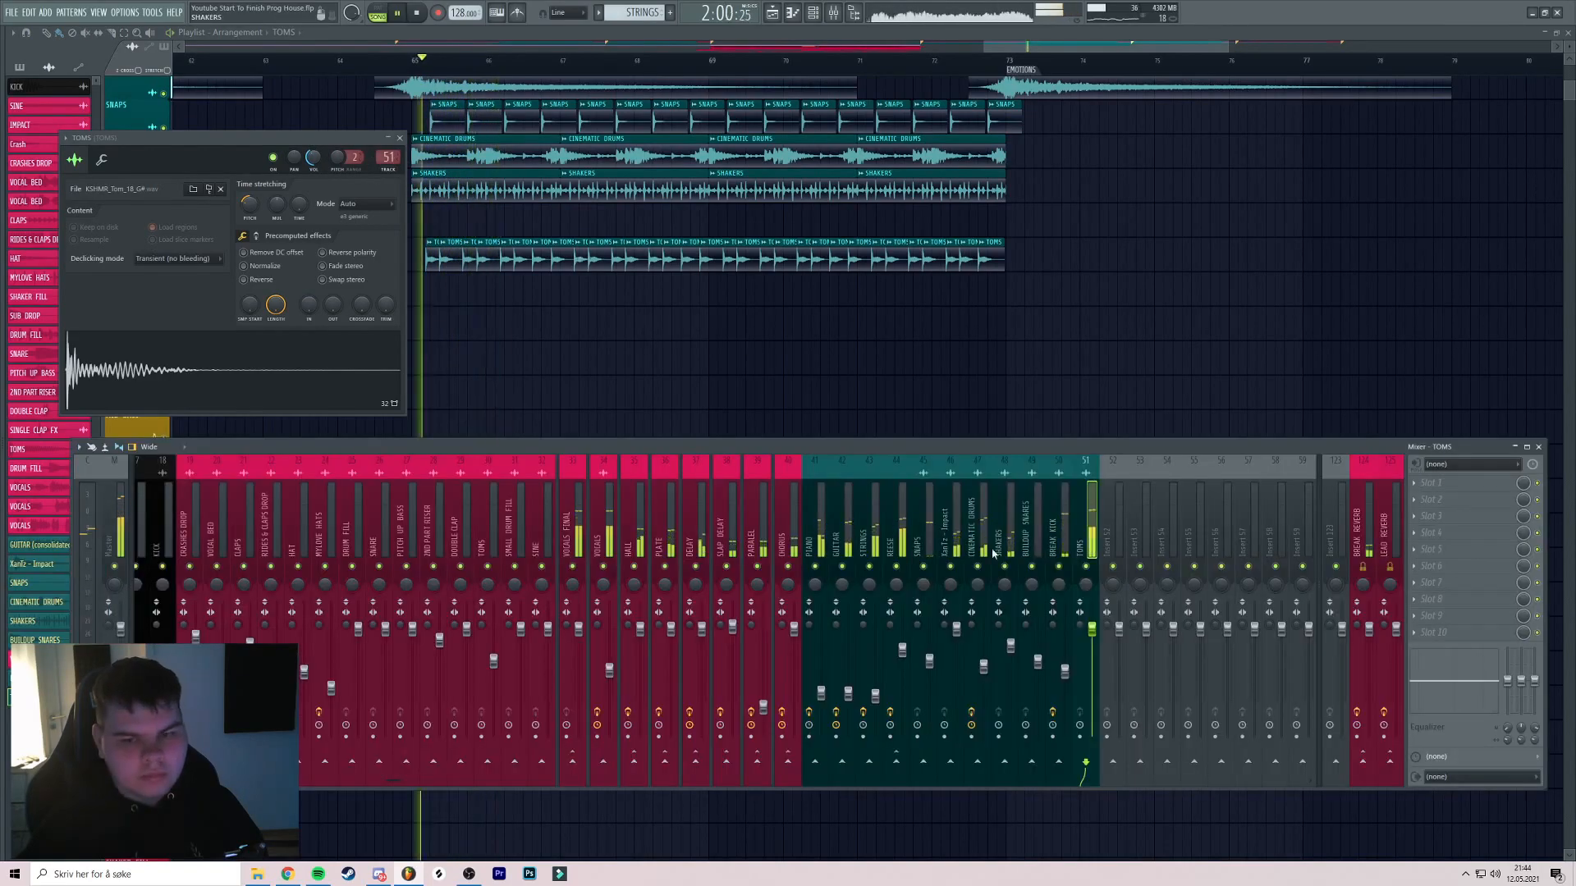
left_click_drag(598, 291, 616, 288)
left_click(437, 60)
Name Track 16 TOMS after its clips
right_click(165, 265)
right_click(165, 265)
right_click(118, 247)
left_click(146, 279)
key("space")
key("space")
Pull the TOMS mixer fader down slightly
left_click(832, 13)
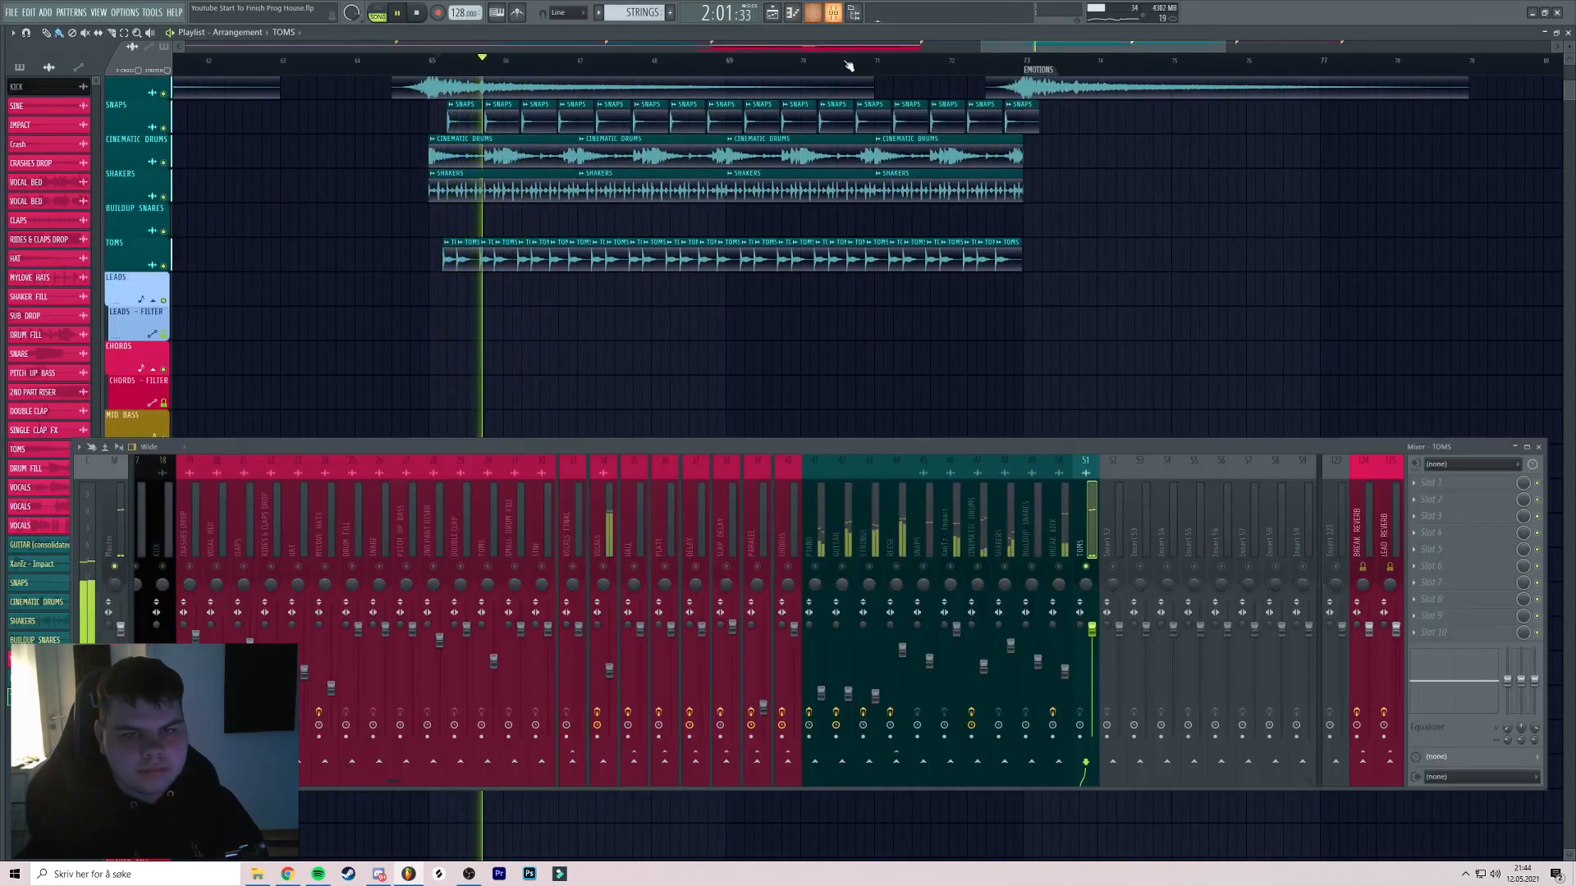
scroll(790, 167, "up", 3)
left_click_drag(788, 156, 746, 229)
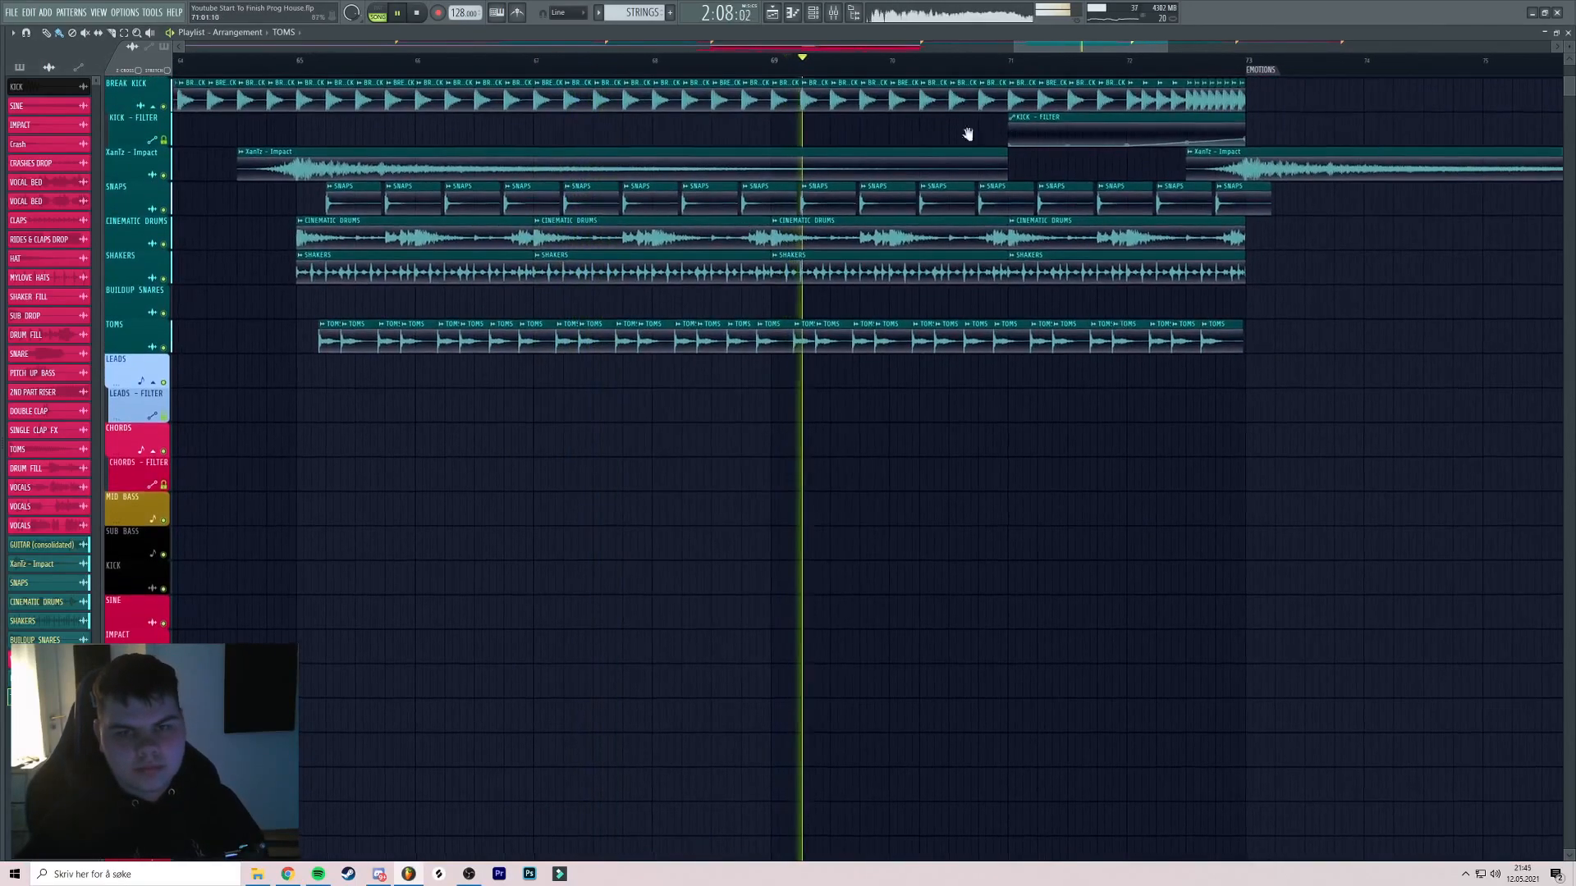
scroll(985, 130, "down", 3)
left_click_drag(985, 131, 829, 151)
left_click(833, 13)
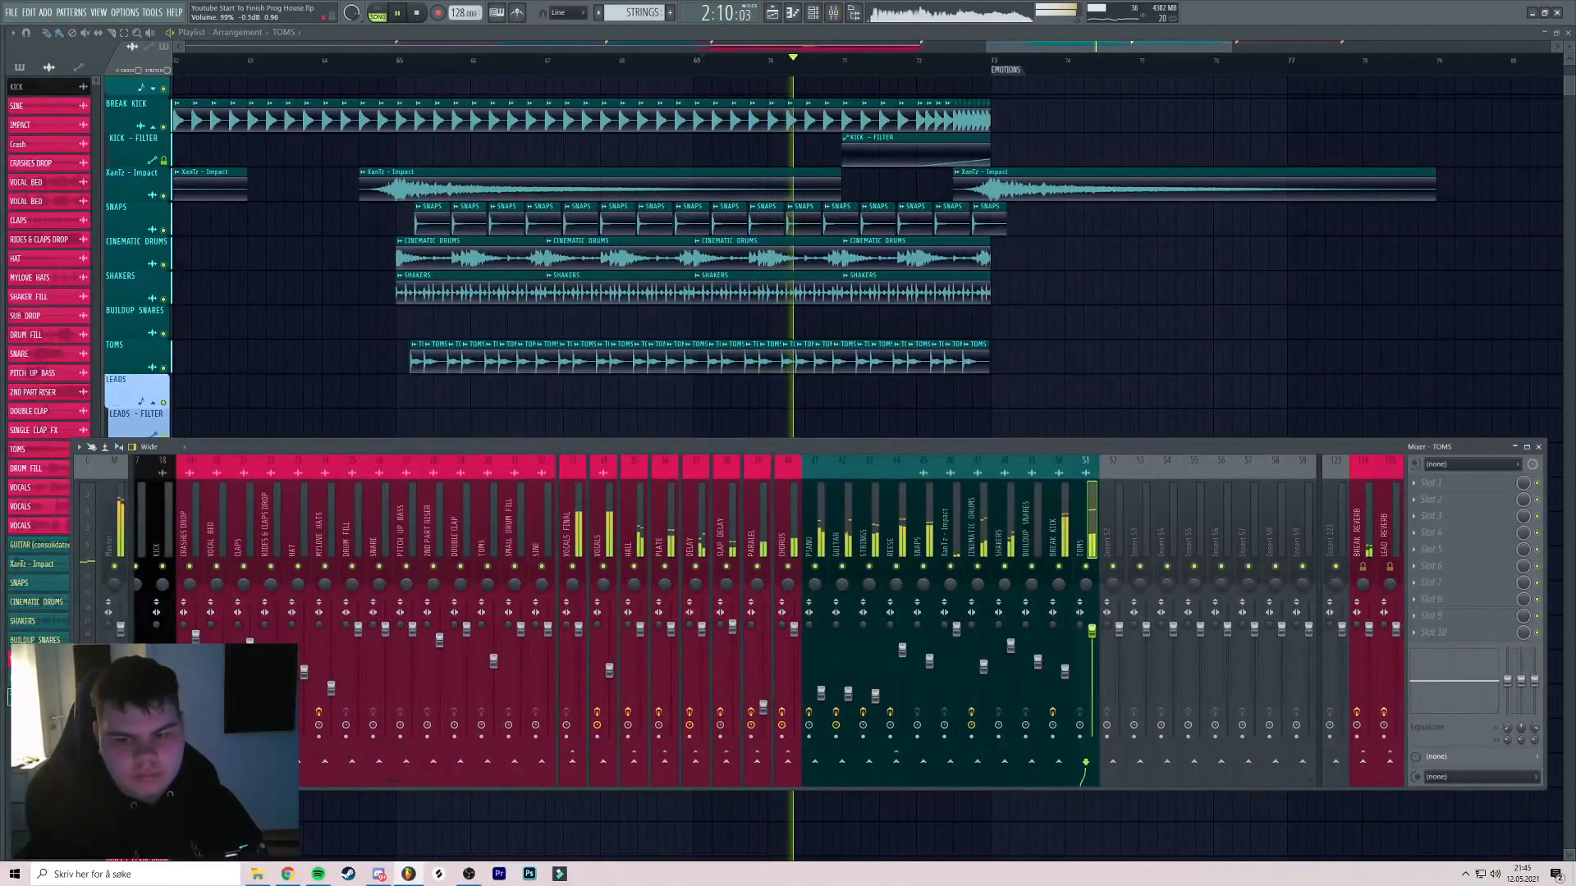
left_click_drag(1092, 642, 1091, 646)
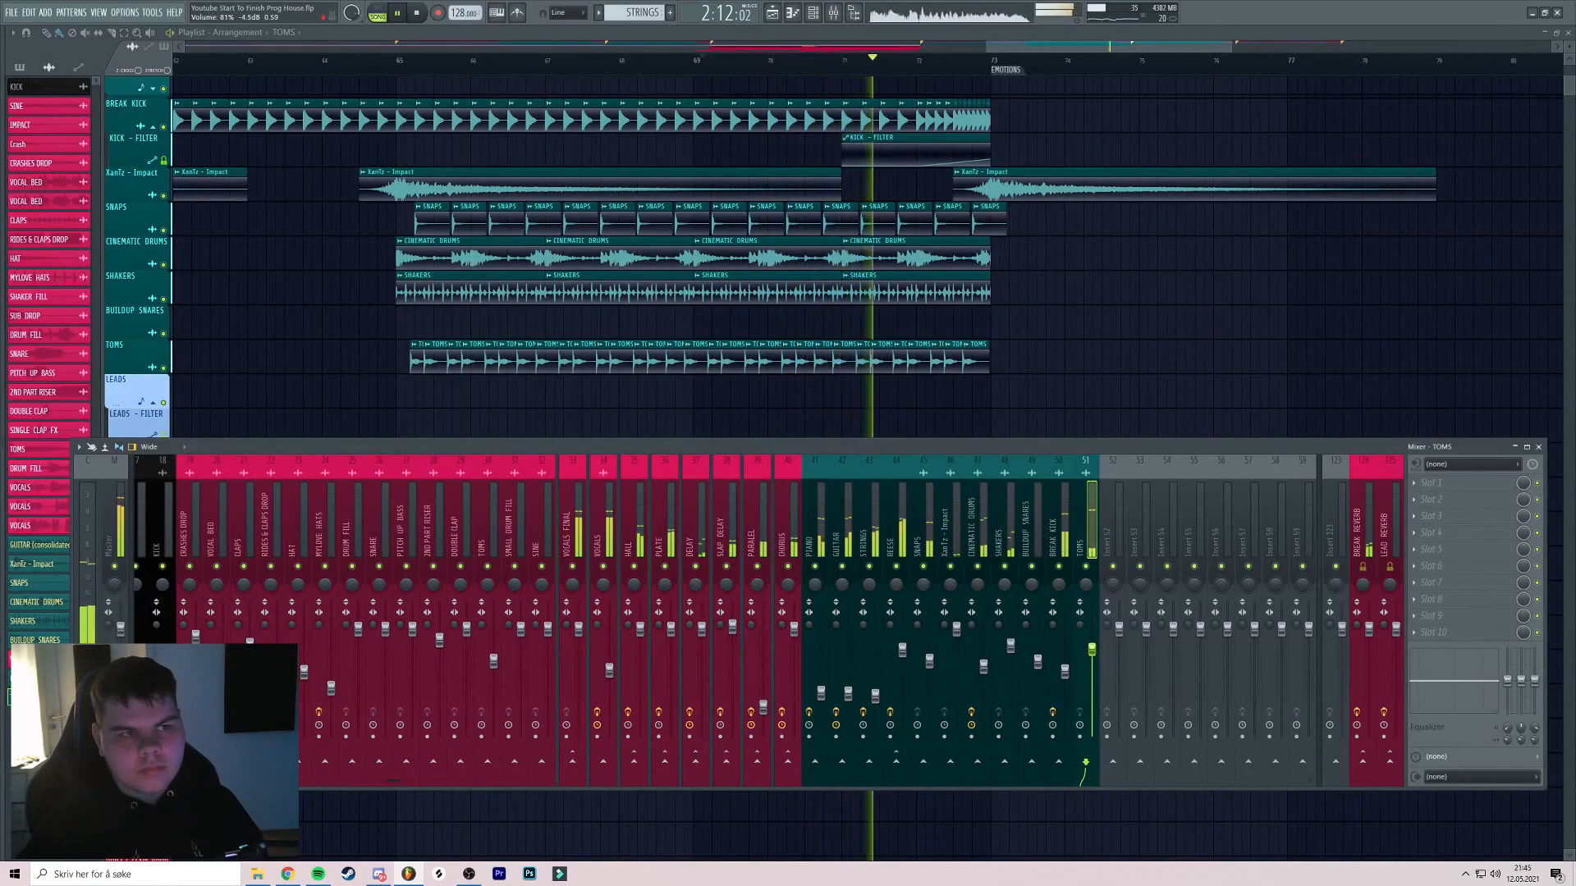
left_click_drag(953, 353, 690, 558)
Stop playback, set the playhead to bar 73, and bring the VOCALS track into view
scroll(884, 374, "up", 1)
scroll(887, 398, "down", 3)
key("space")
left_click(711, 60)
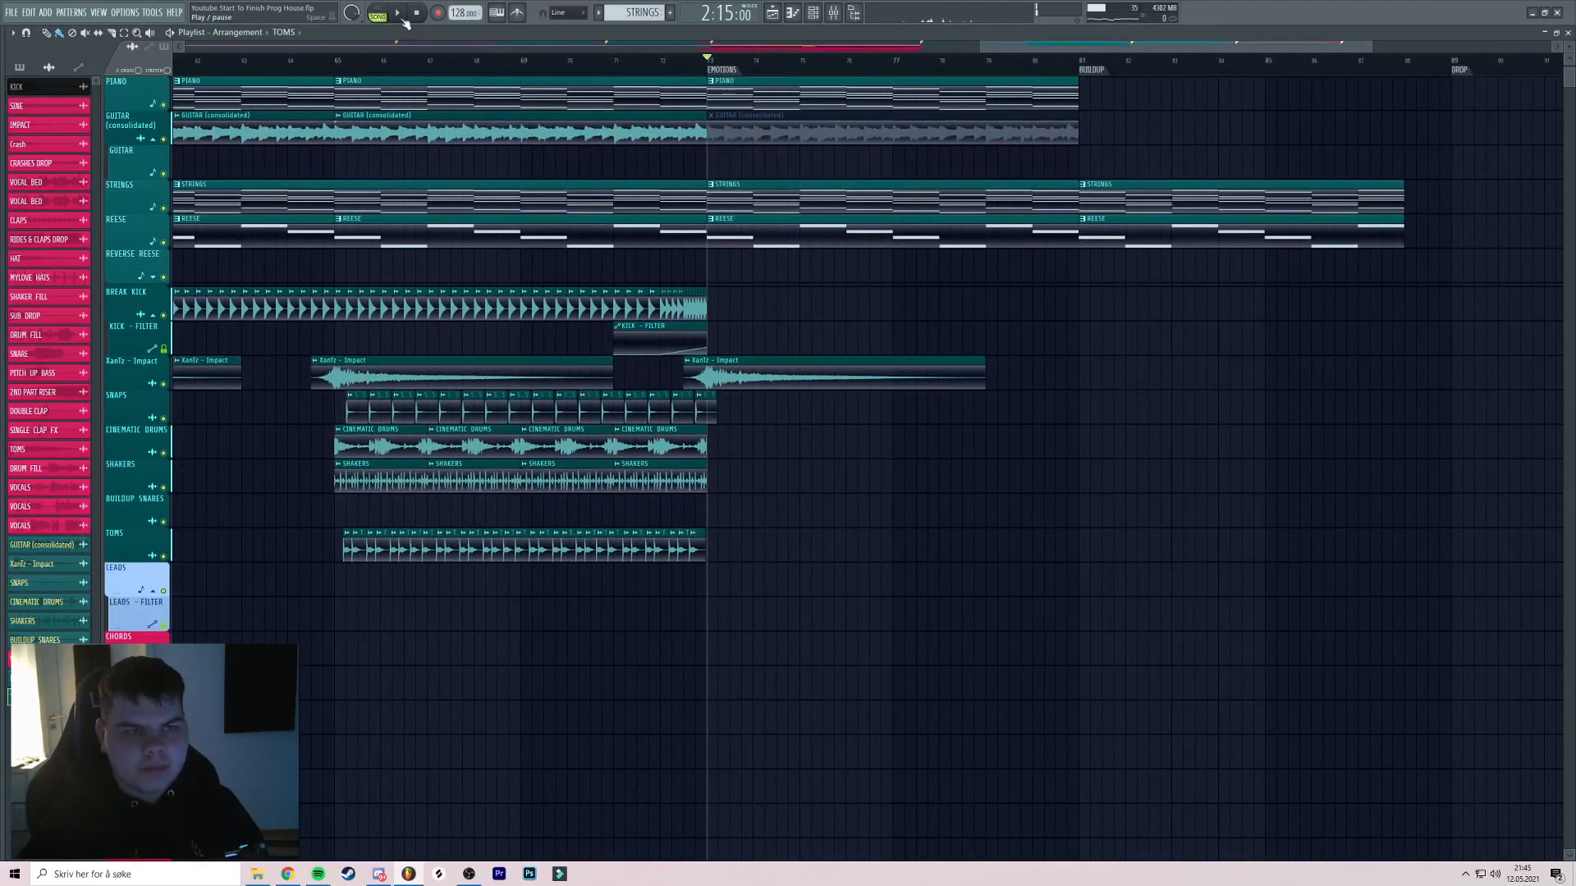
left_click_drag(892, 110, 773, 144)
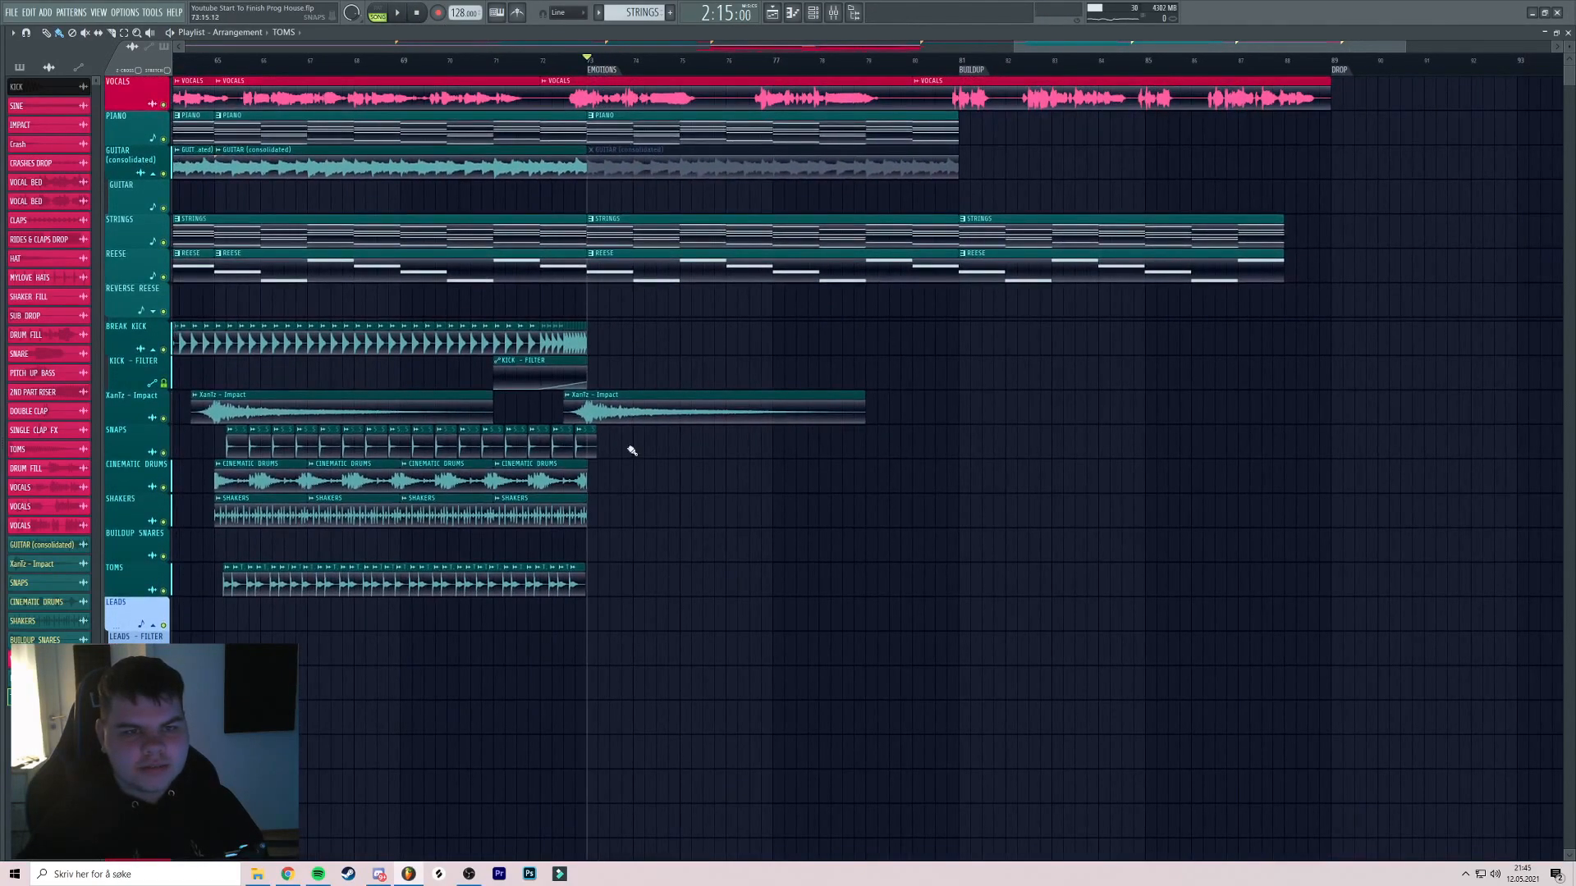
Insert a new track above BREAK KICK and create a VIOLIN EMOTIONAL pattern
scroll(630, 412, "down", 2)
right_click(136, 327)
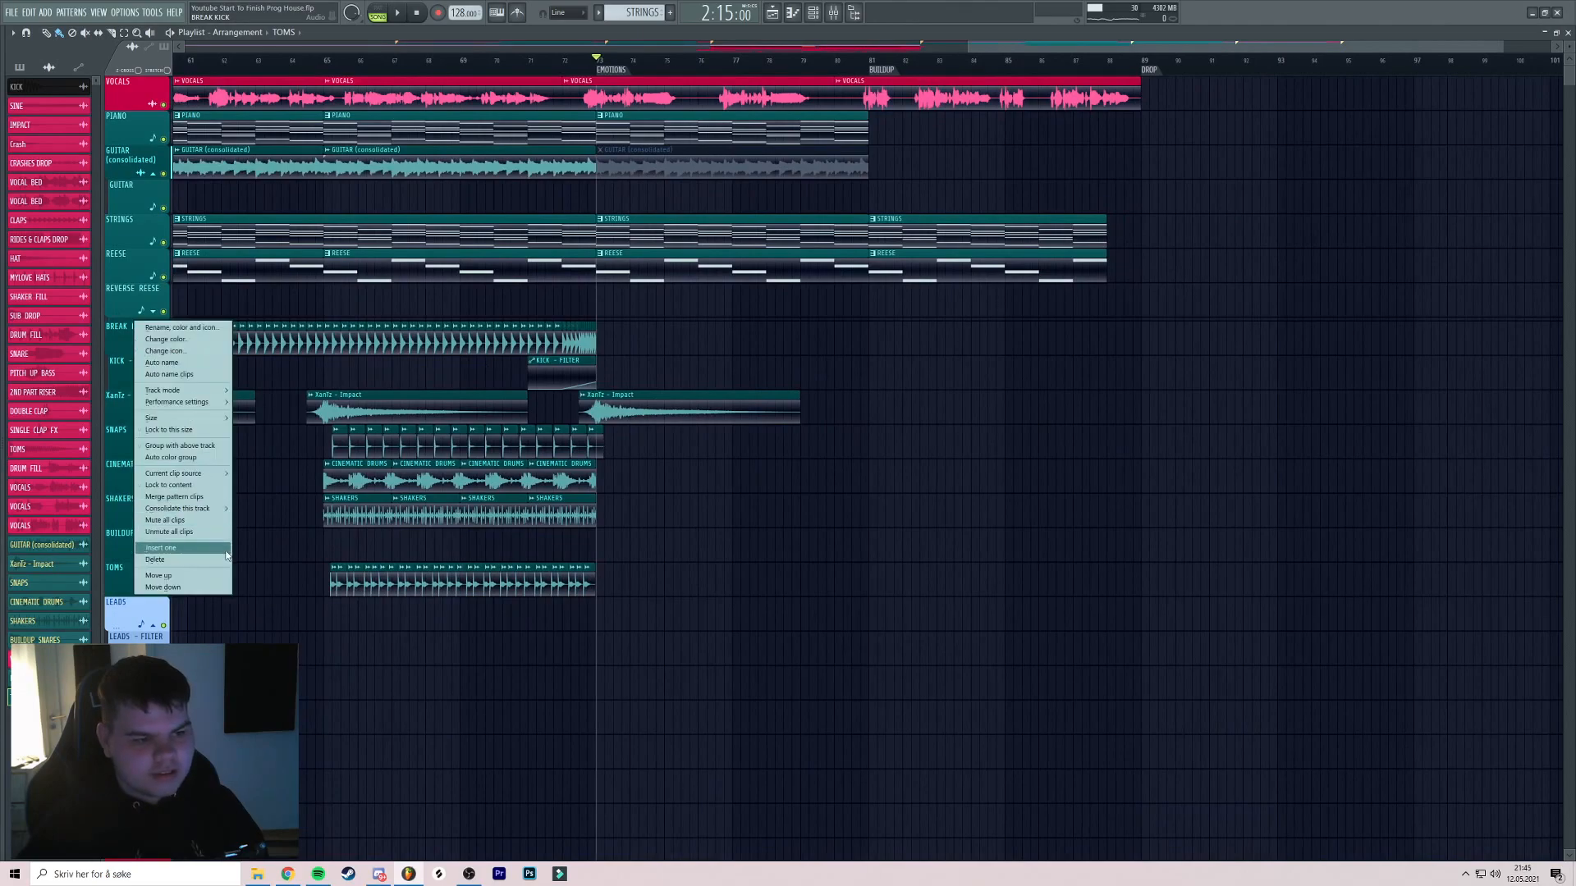
left_click(161, 548)
left_click(670, 14)
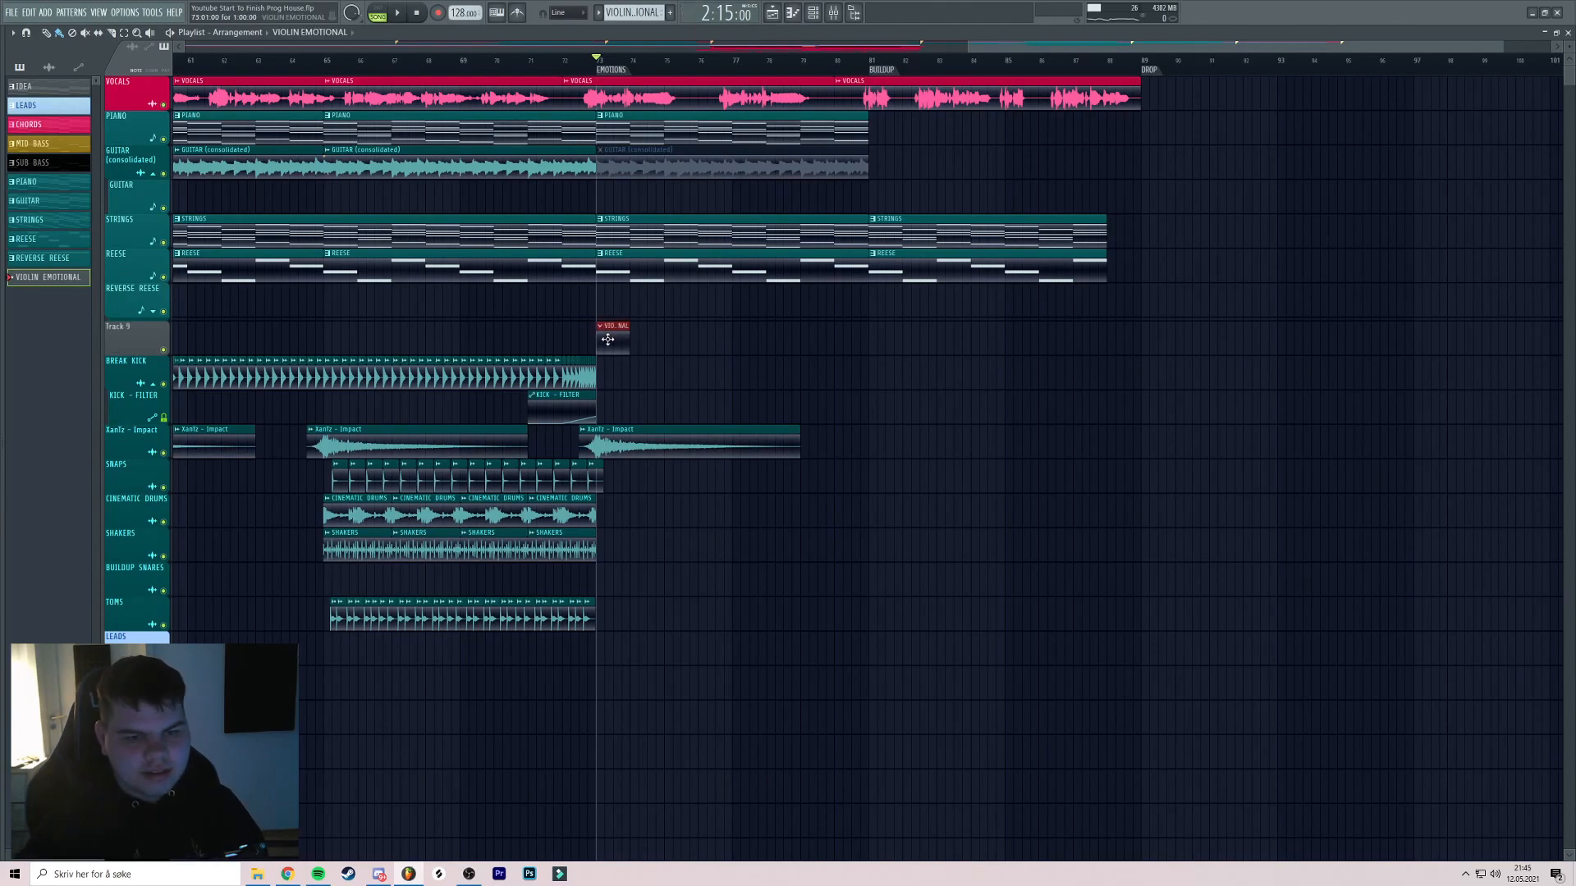
Stretch the VIOLIN EMOTIONAL clip from the EMOTIONS marker to the DROP, then show the channel rack
left_click_drag(627, 340, 966, 347)
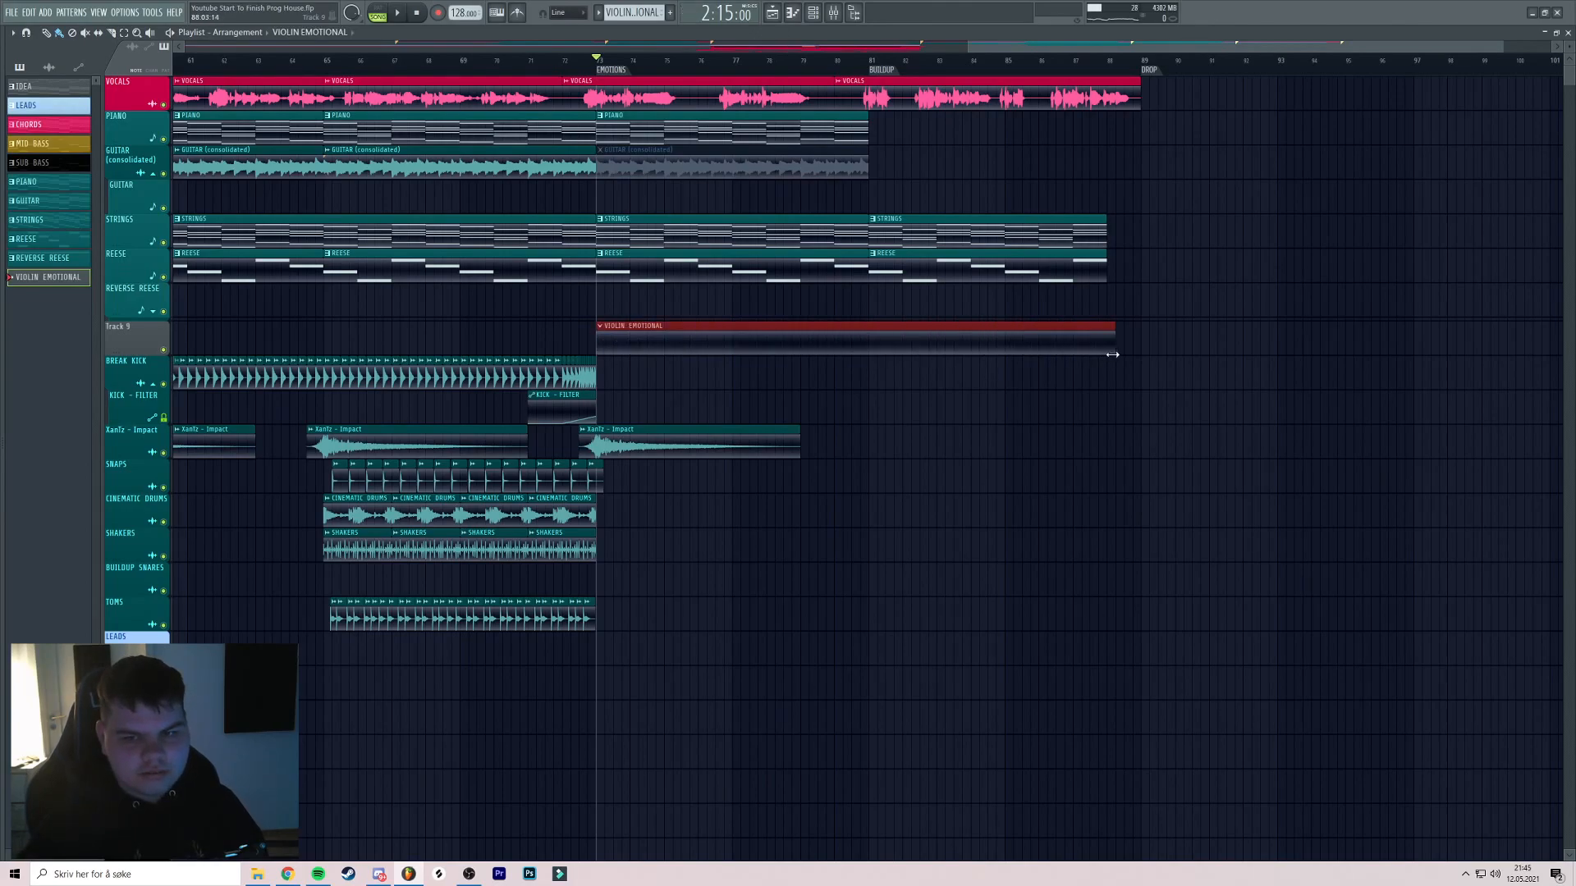
left_click_drag(1000, 181, 924, 180)
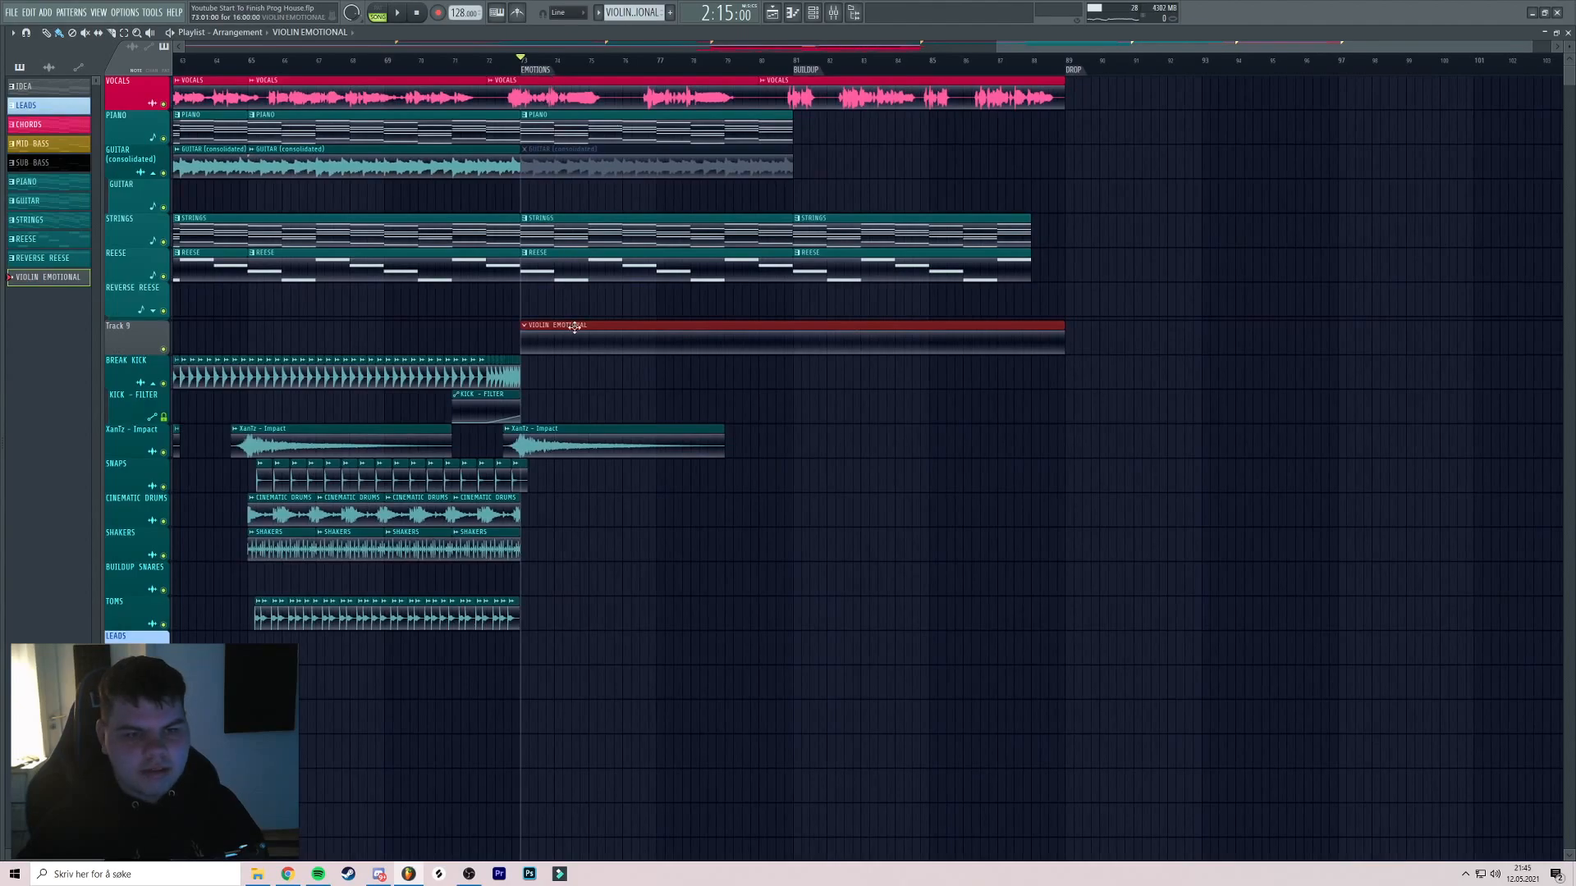
left_click(864, 331)
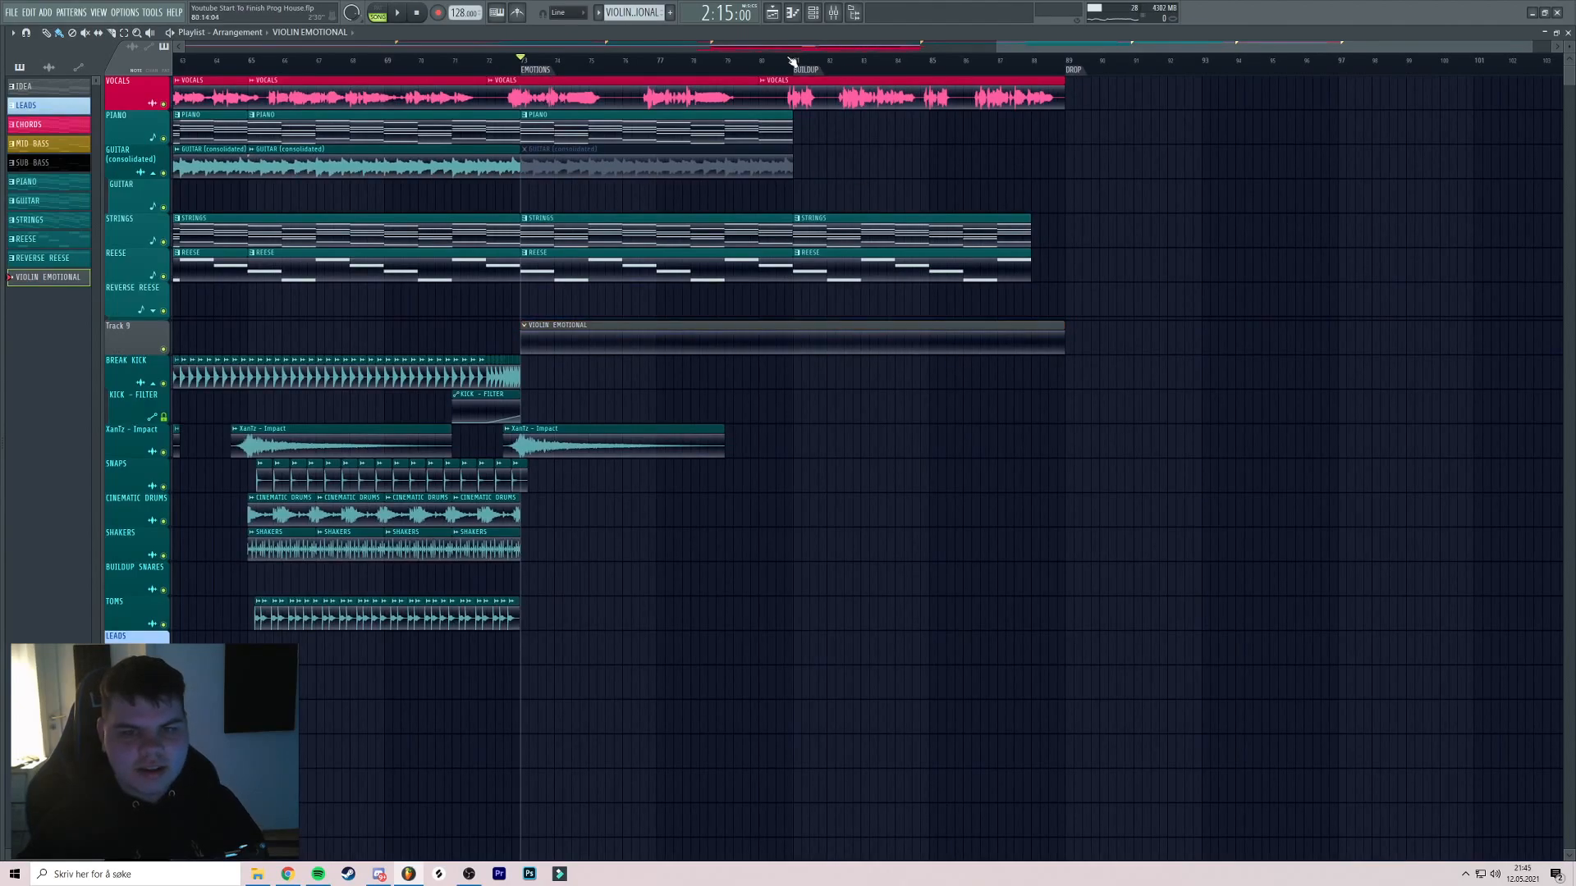
left_click_drag(650, 203, 620, 204)
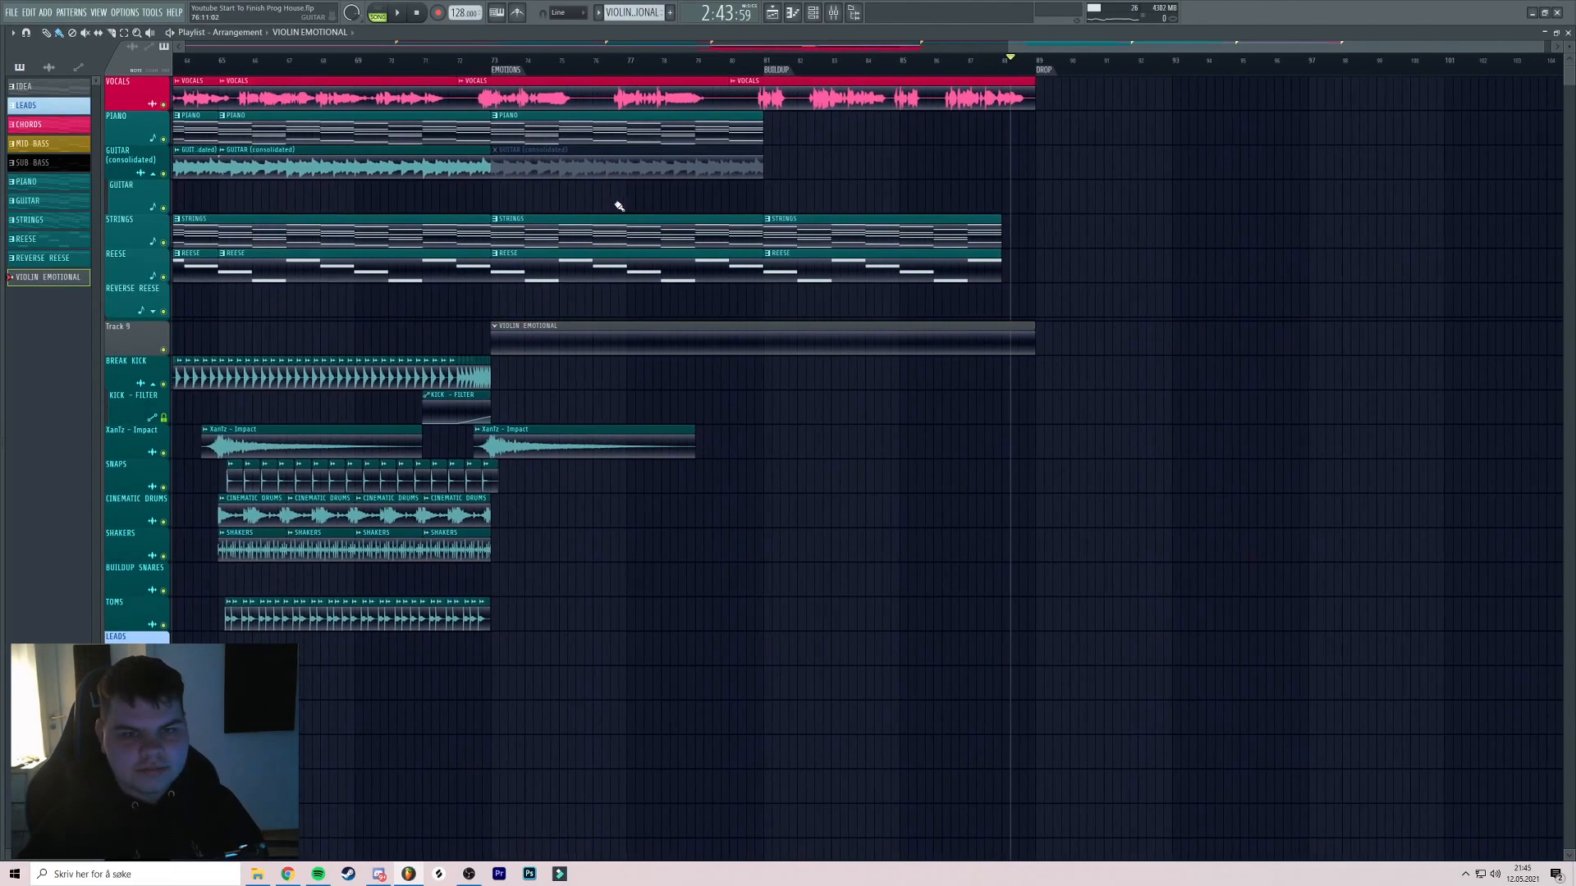
left_click(817, 12)
left_click(103, 683)
Add a Kontakt channel loaded with the Stradivari Violin instrument
left_click(115, 451)
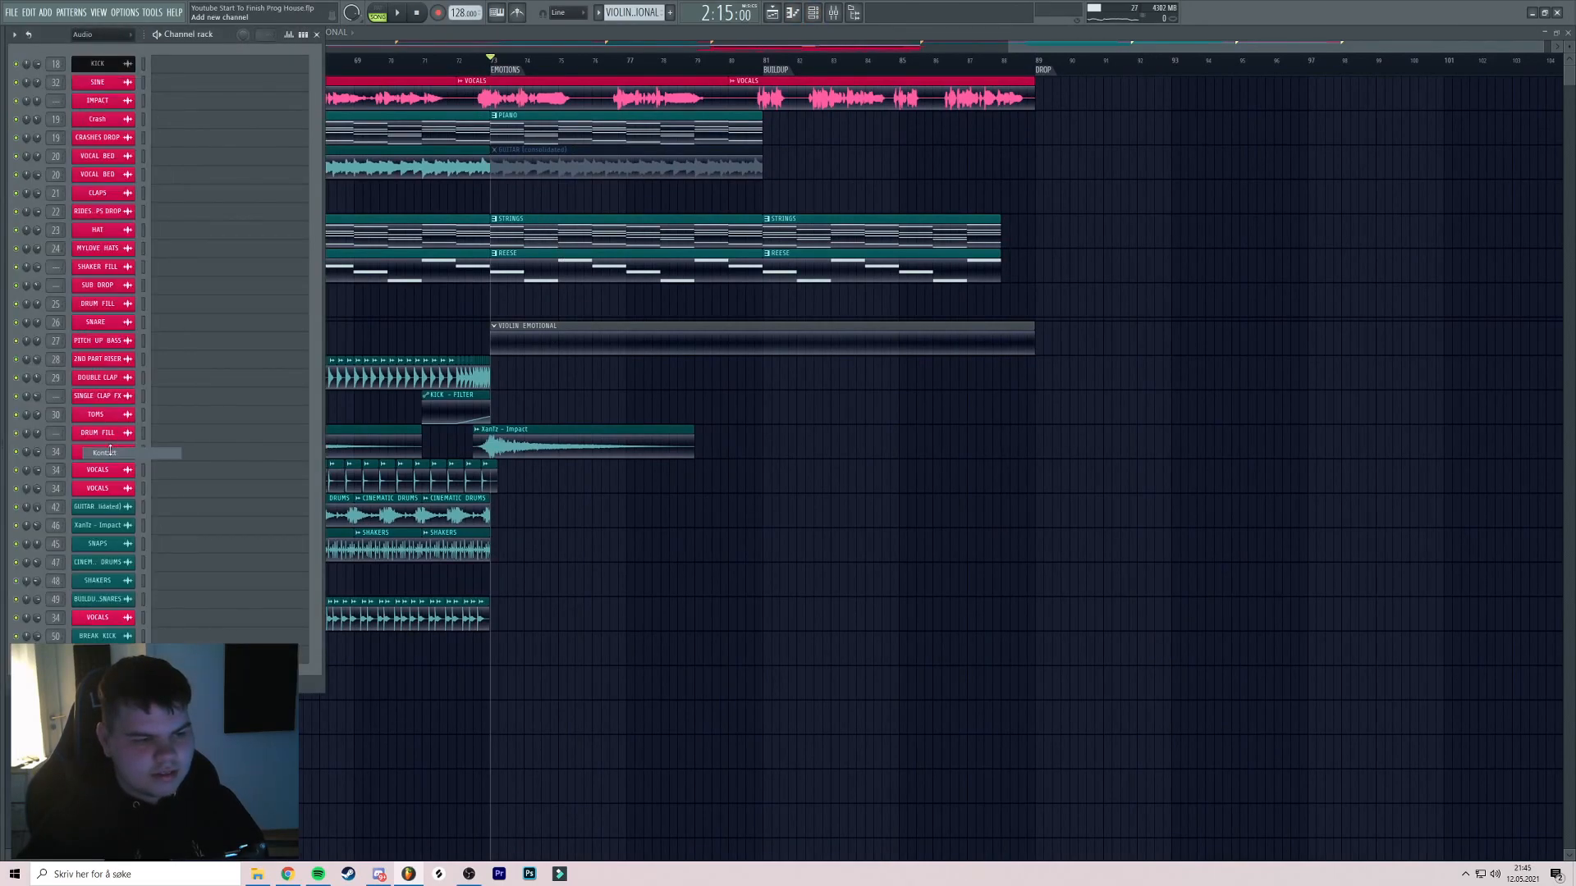
left_click_drag(243, 156, 420, 103)
scroll(403, 464, "down", 3)
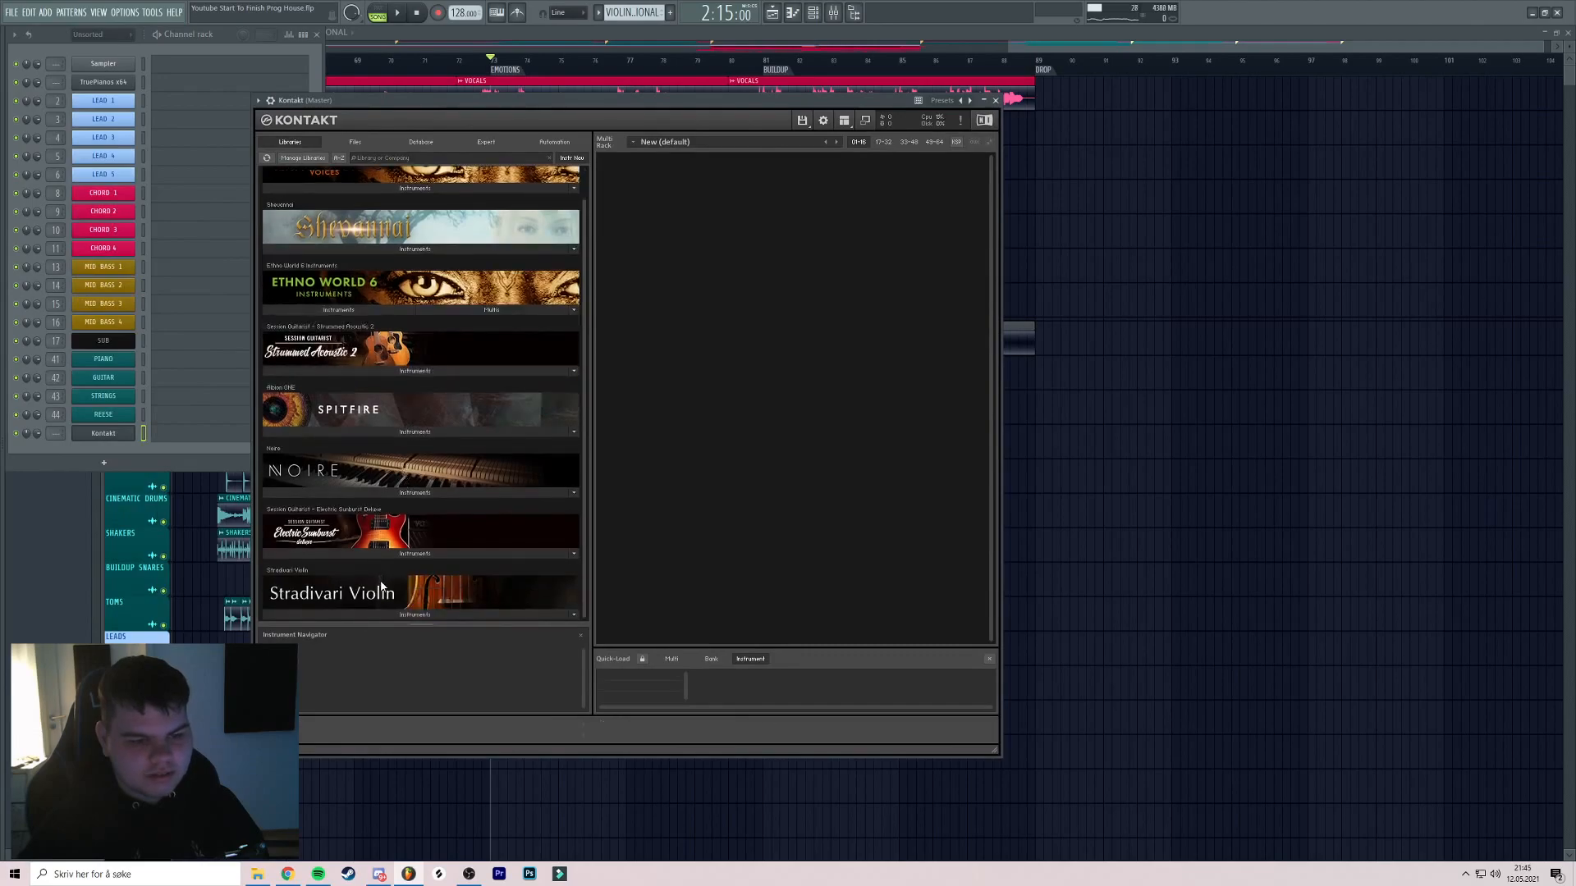
left_click(377, 616)
left_click(312, 613)
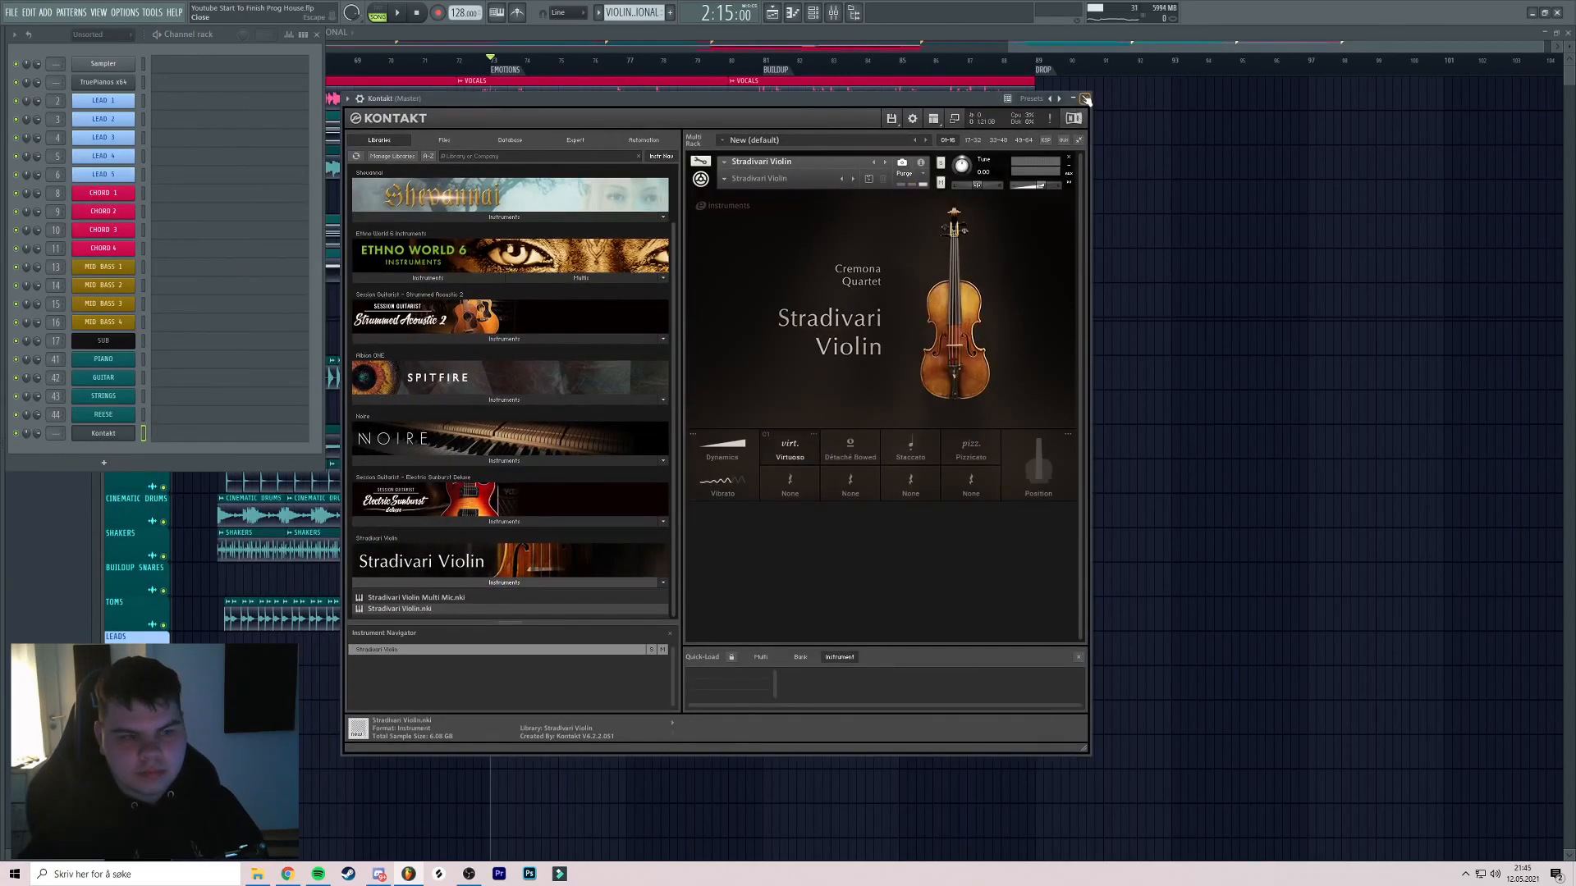
left_click(1085, 98)
Rename the Kontakt channel EMOTIONAL VIOLIN and give it a previously used colour
right_click(131, 433)
left_click(160, 461)
type("E")
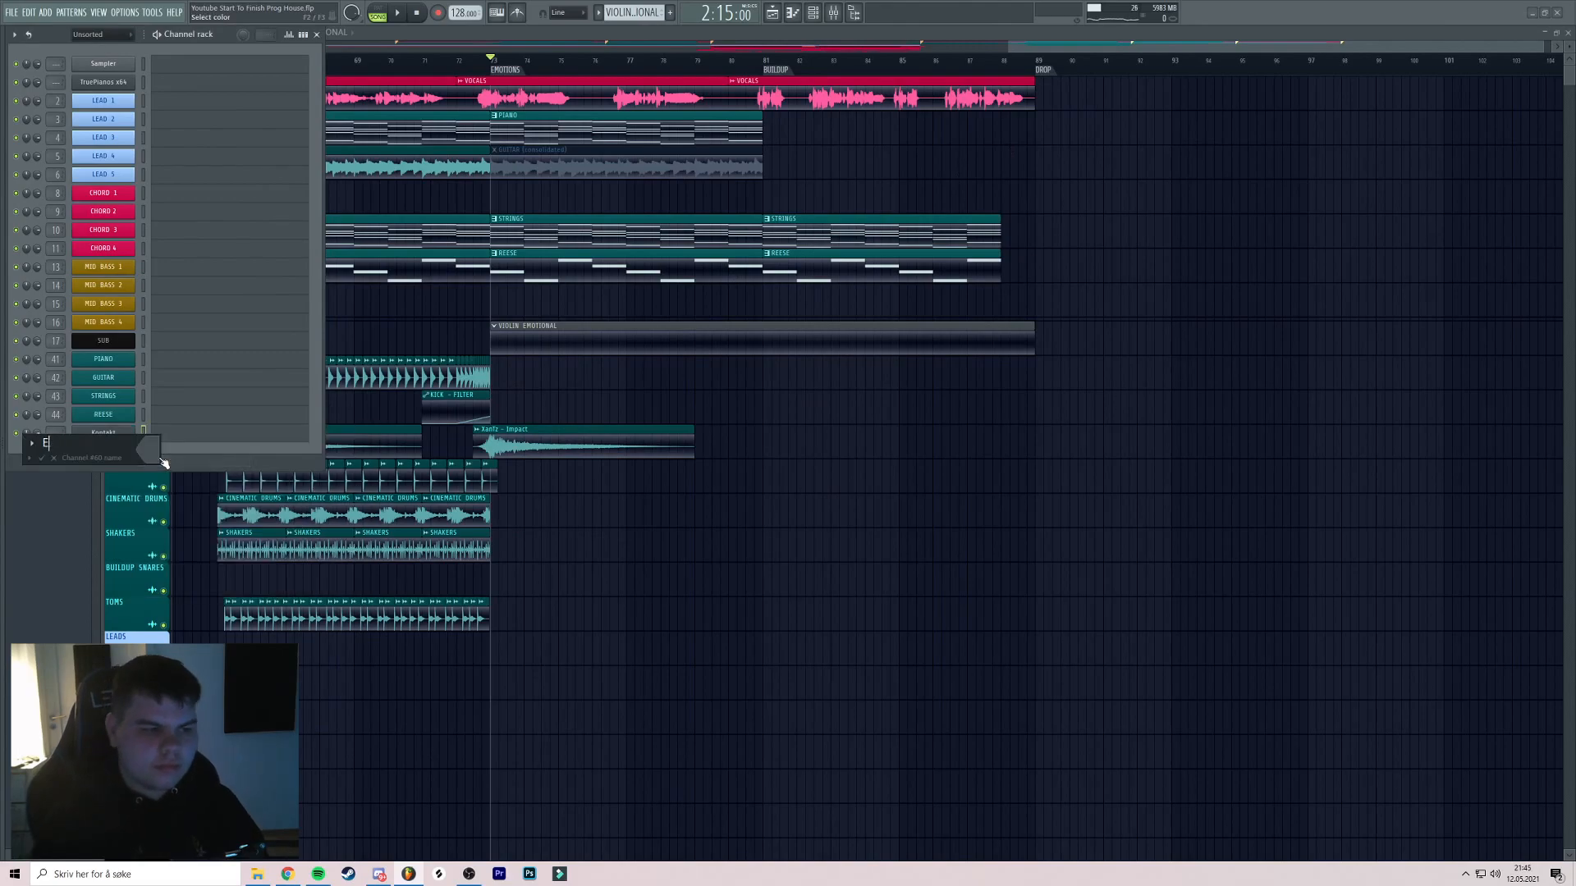
left_click(137, 454)
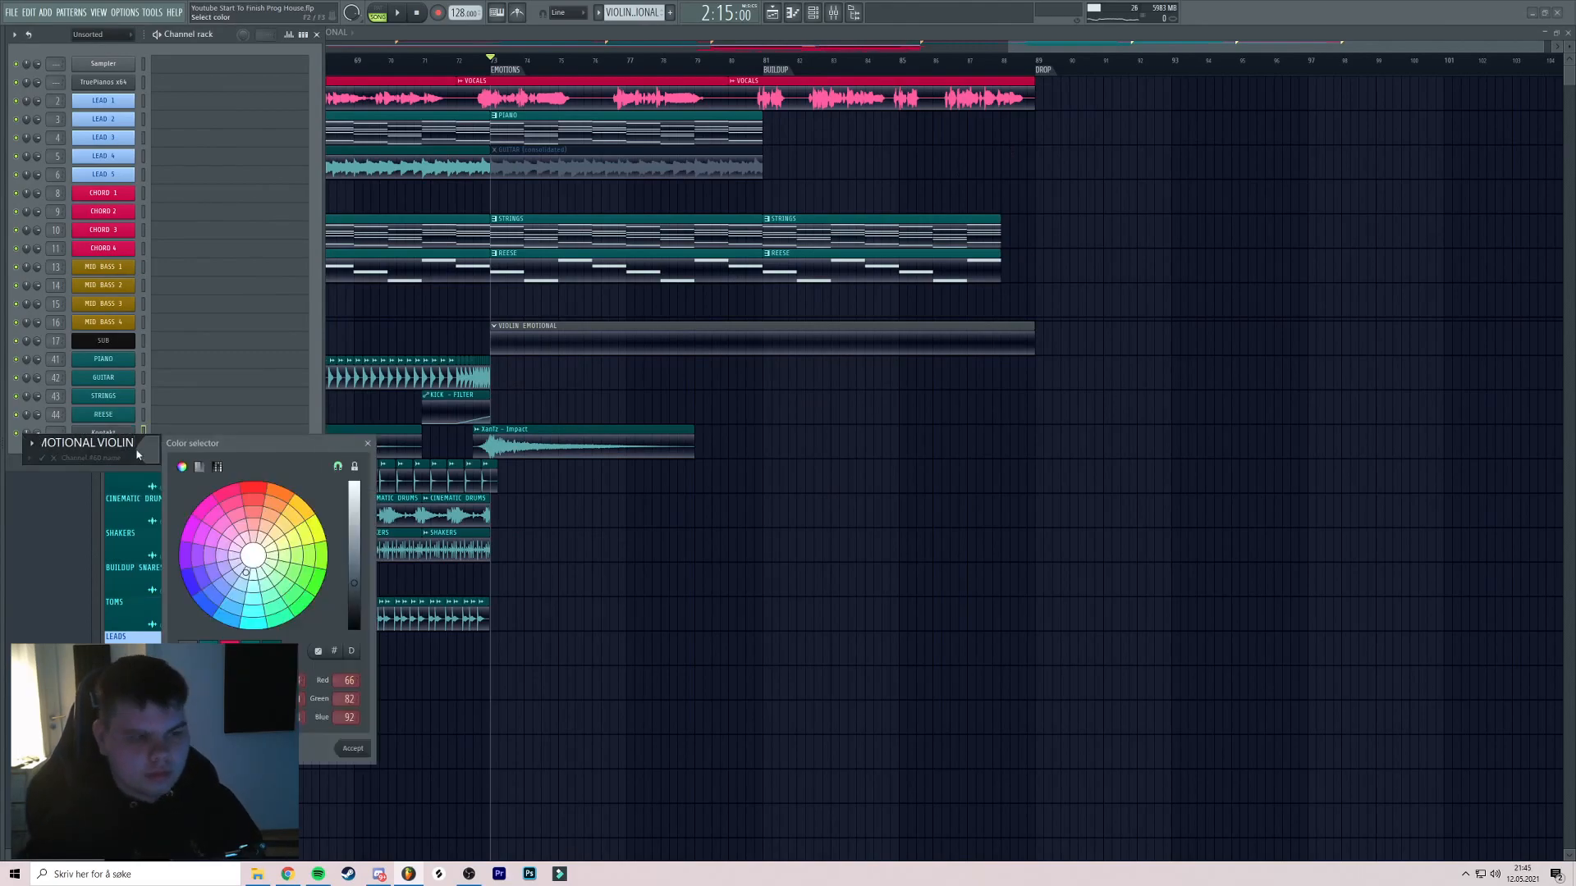
double_click(210, 650)
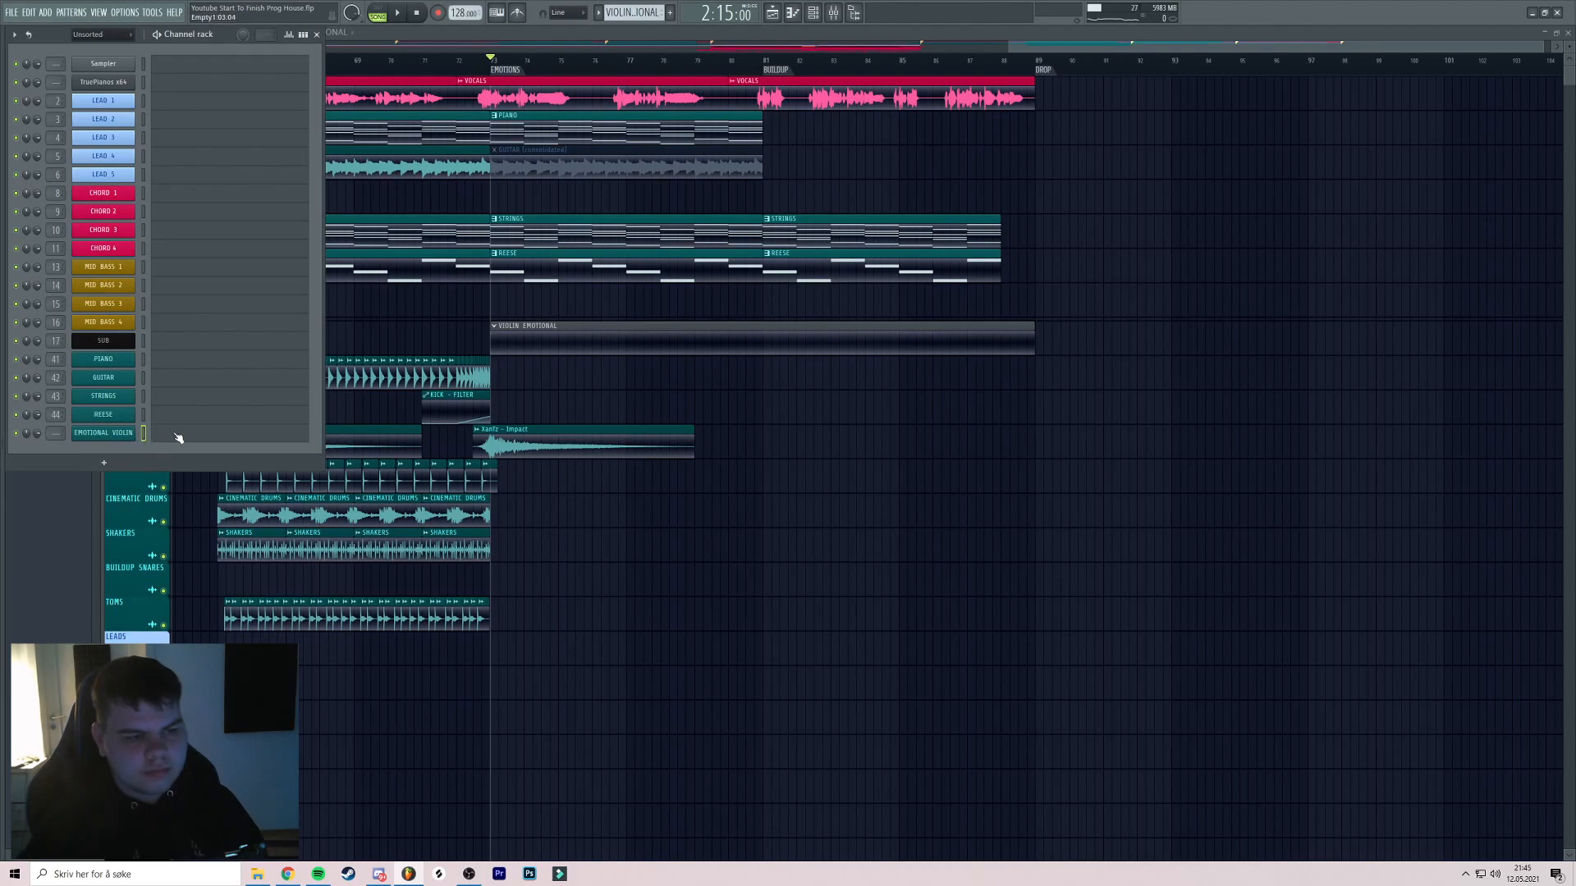
key("space")
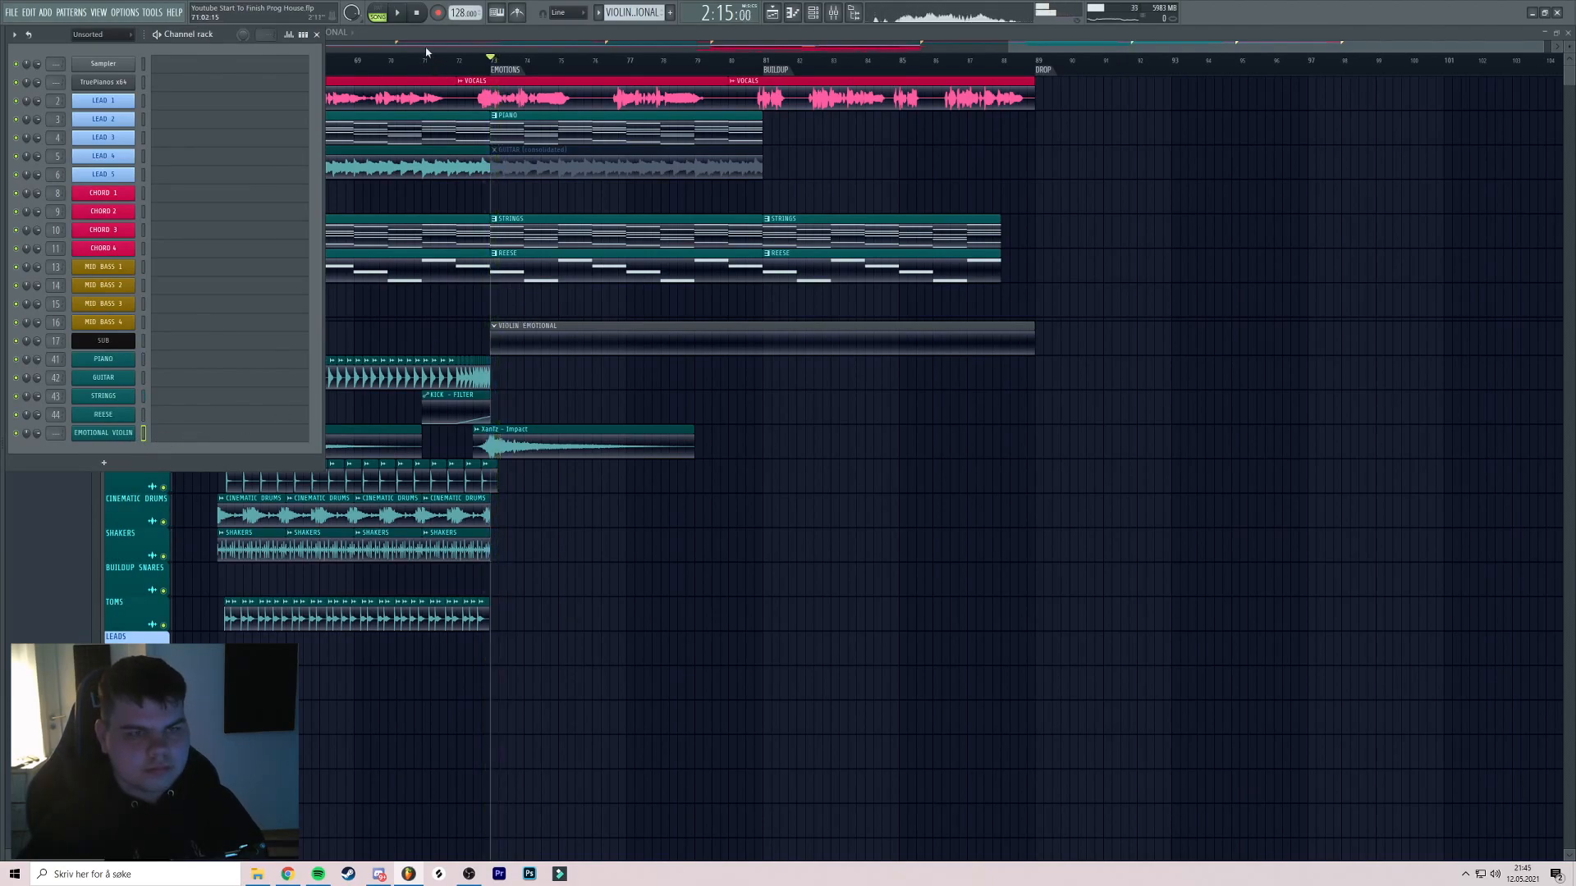
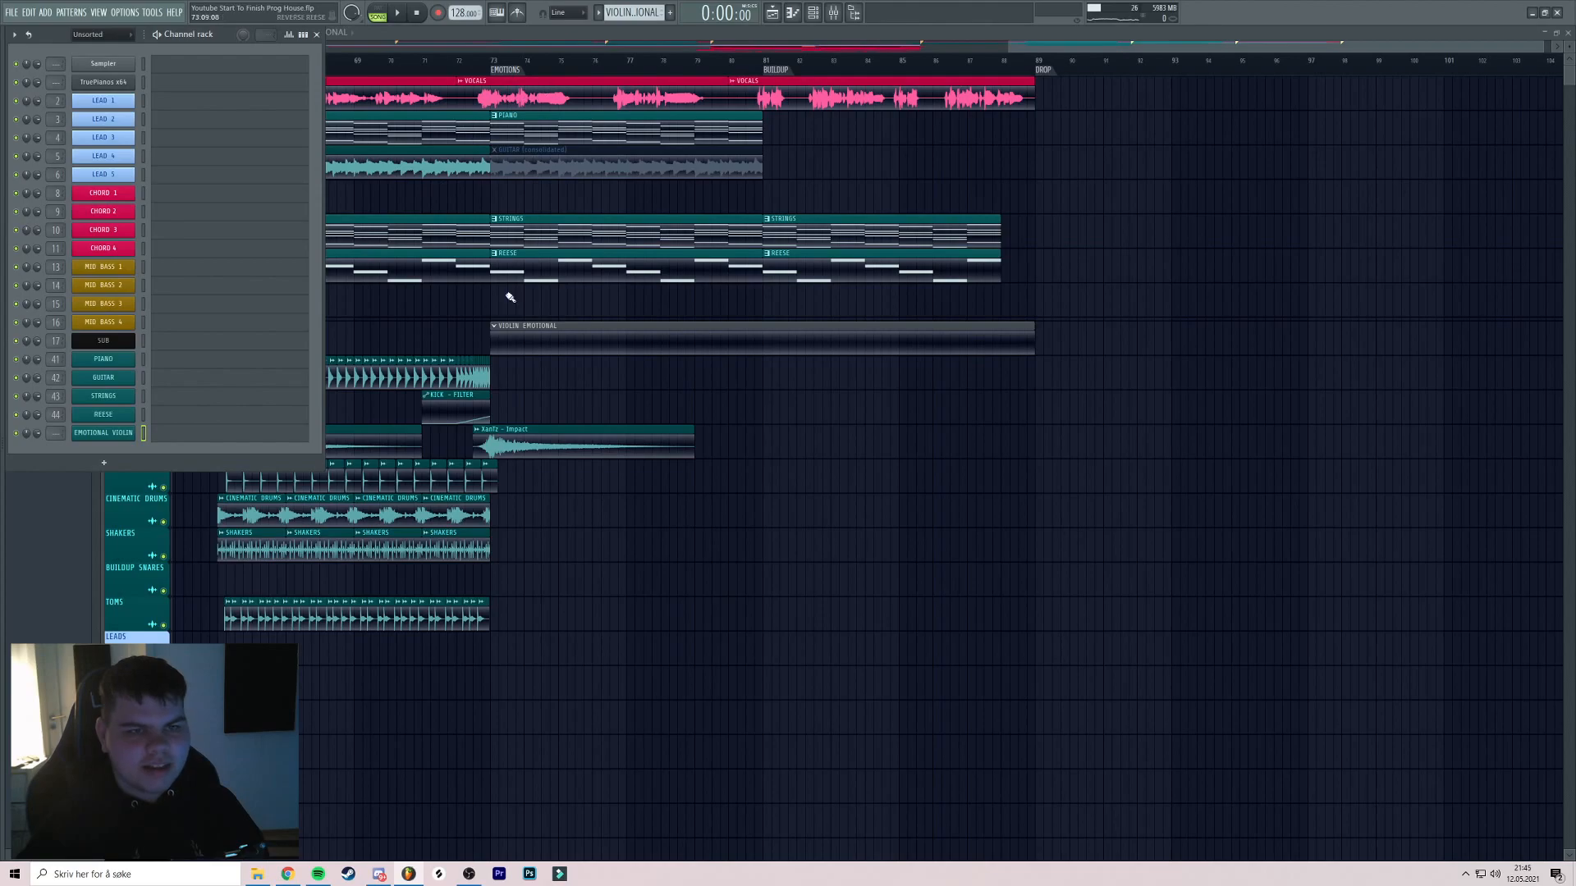
In the EMOTIONAL VIOLIN piano roll, raise the opening F#3 note two octaves to F#5
left_click(234, 439)
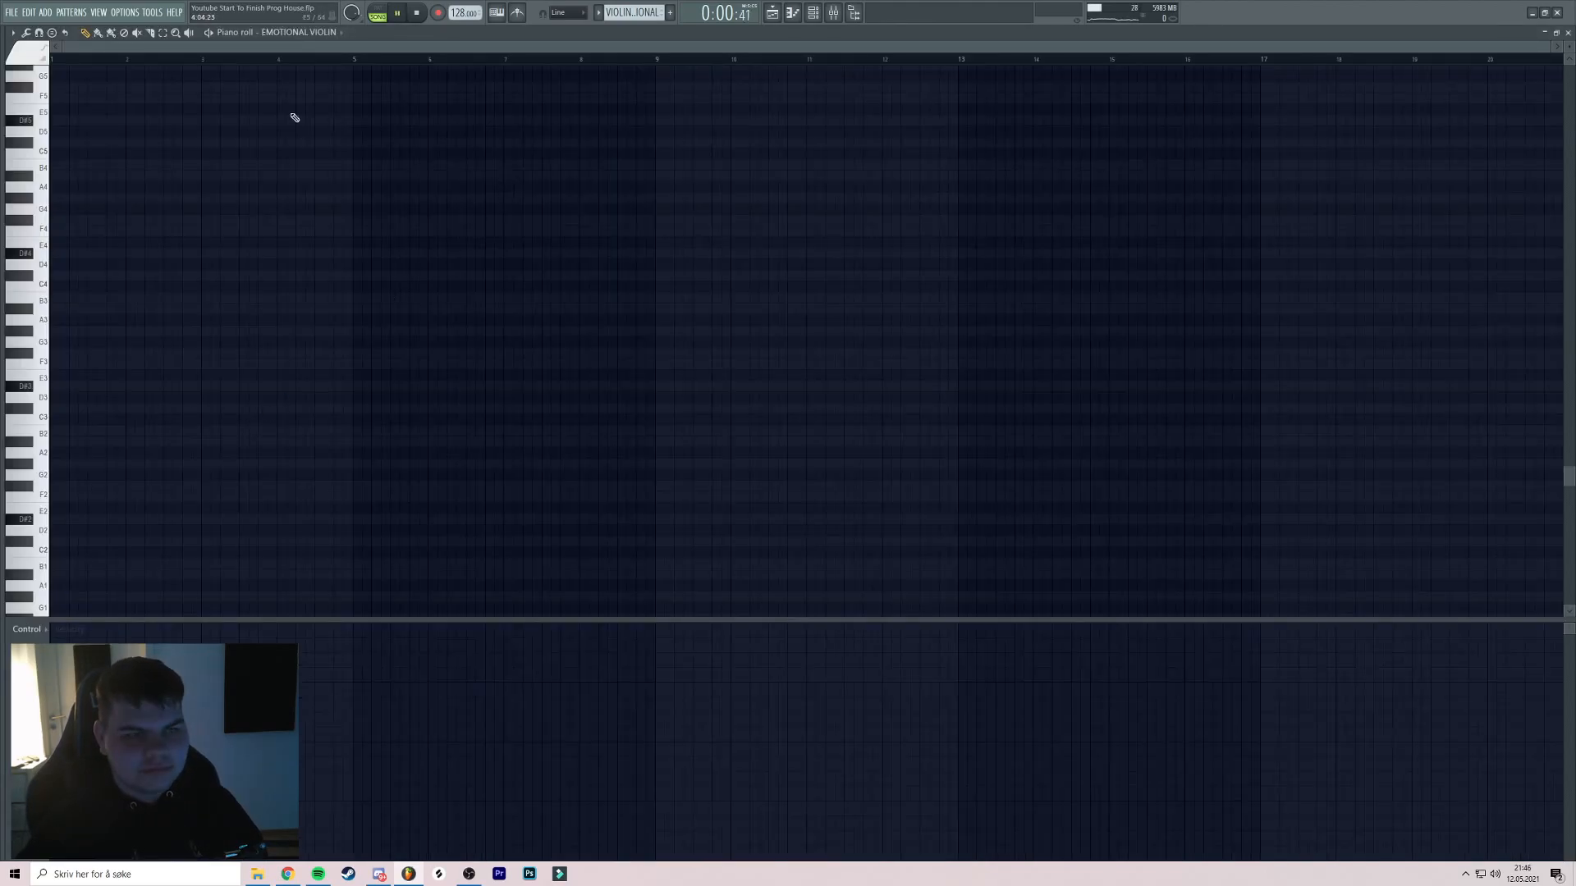
key("space")
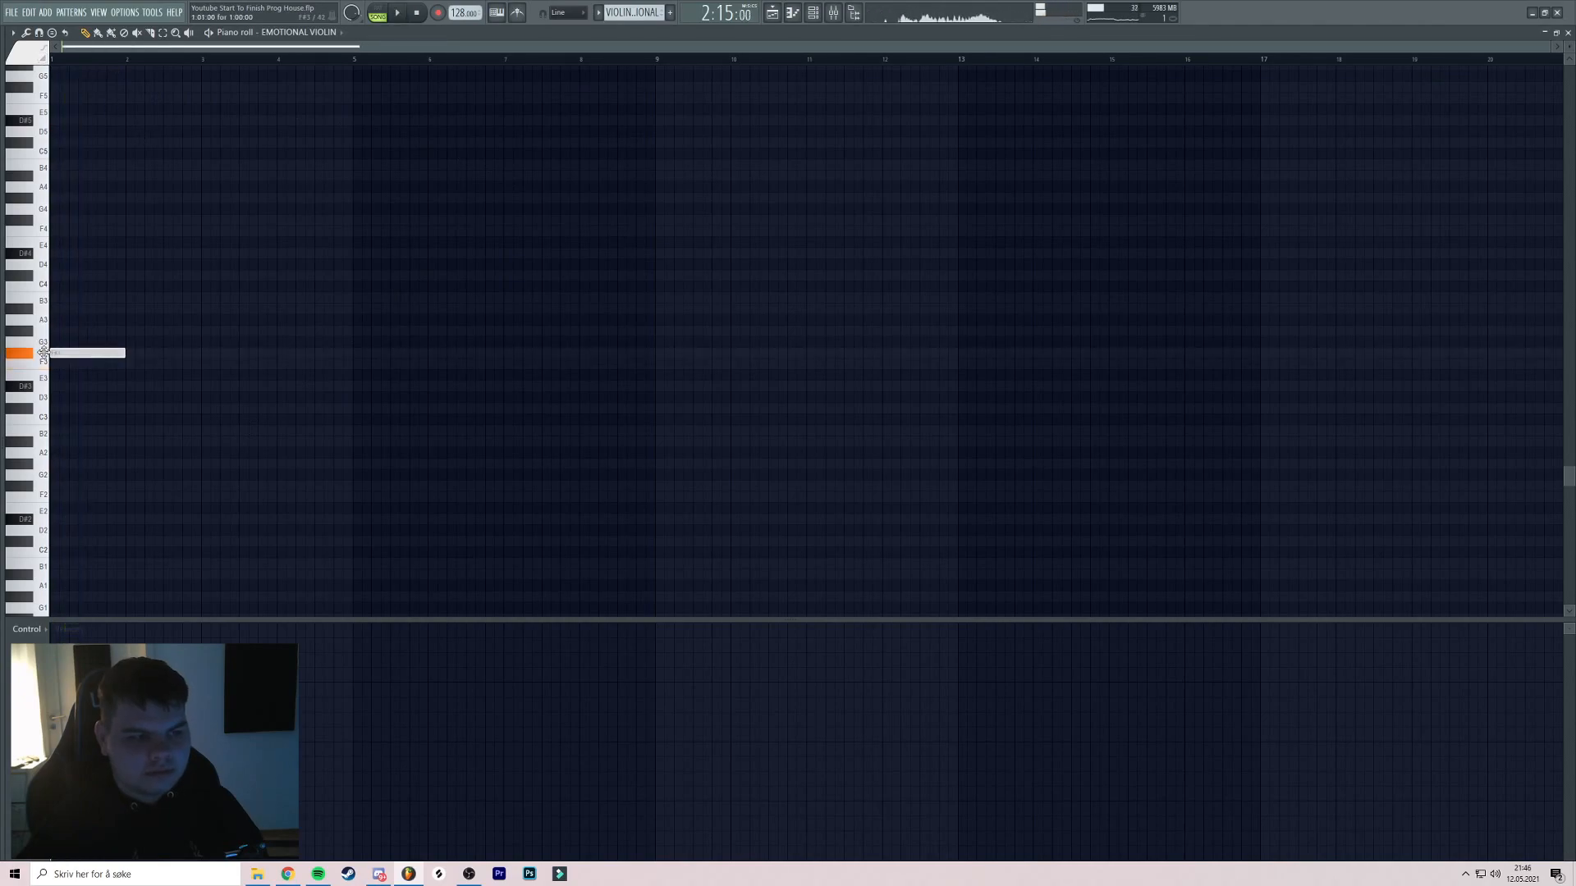
key("ctrl+Up")
key("ctrl+Up")
key("space")
scroll(221, 313, "up", 5)
key("space")
scroll(352, 264, "down", 1)
Check the Kontakt Stradivari Violin patch, then return to the piano roll and audition the notes
left_click(820, 15)
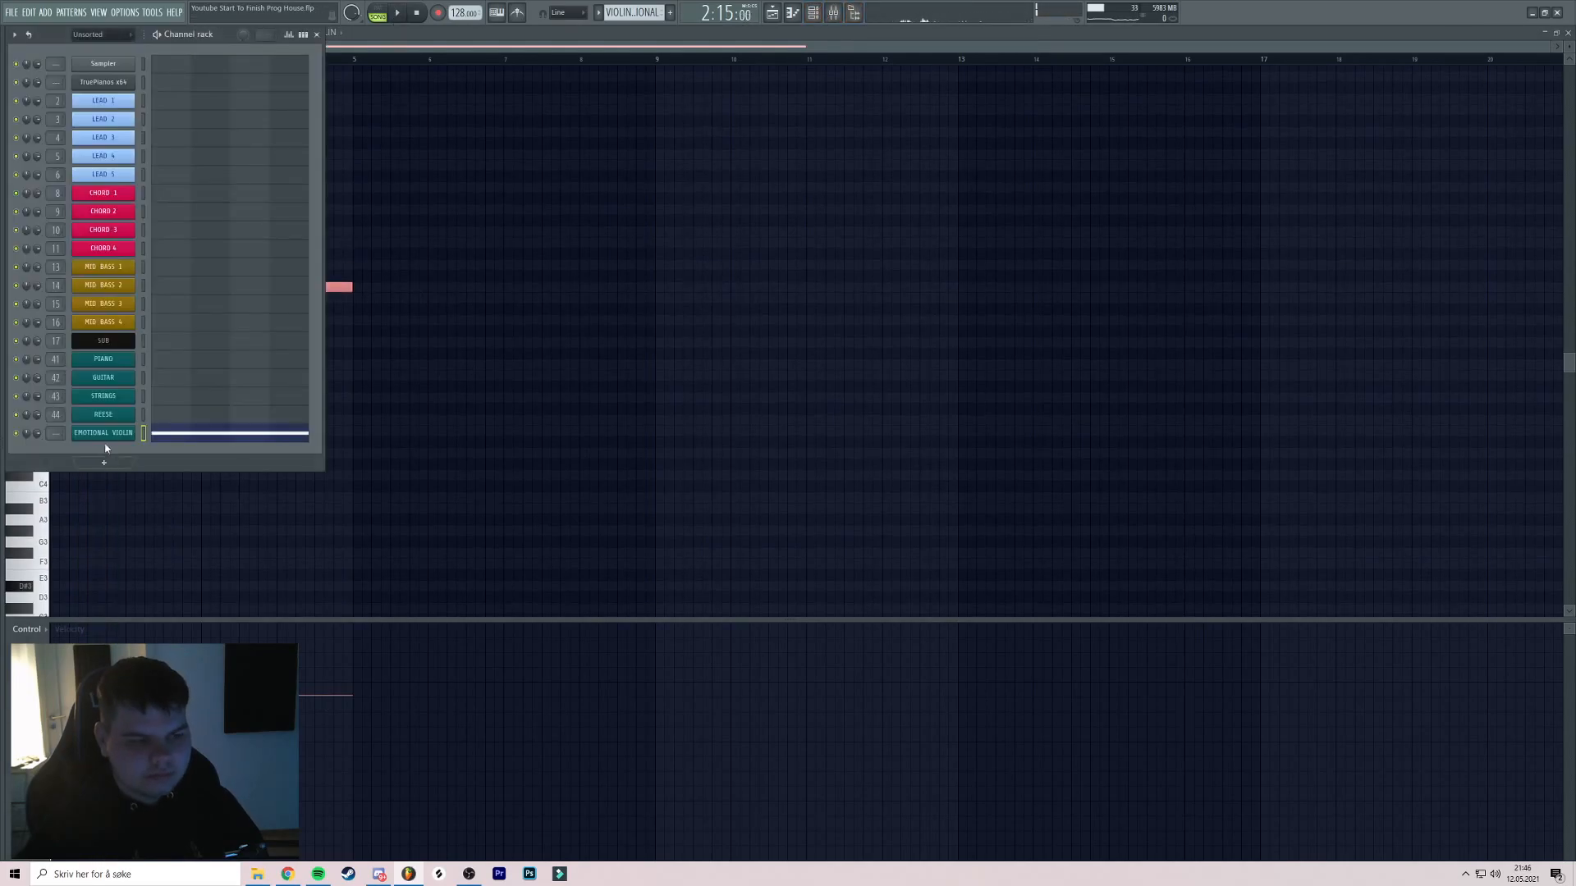
left_click(104, 433)
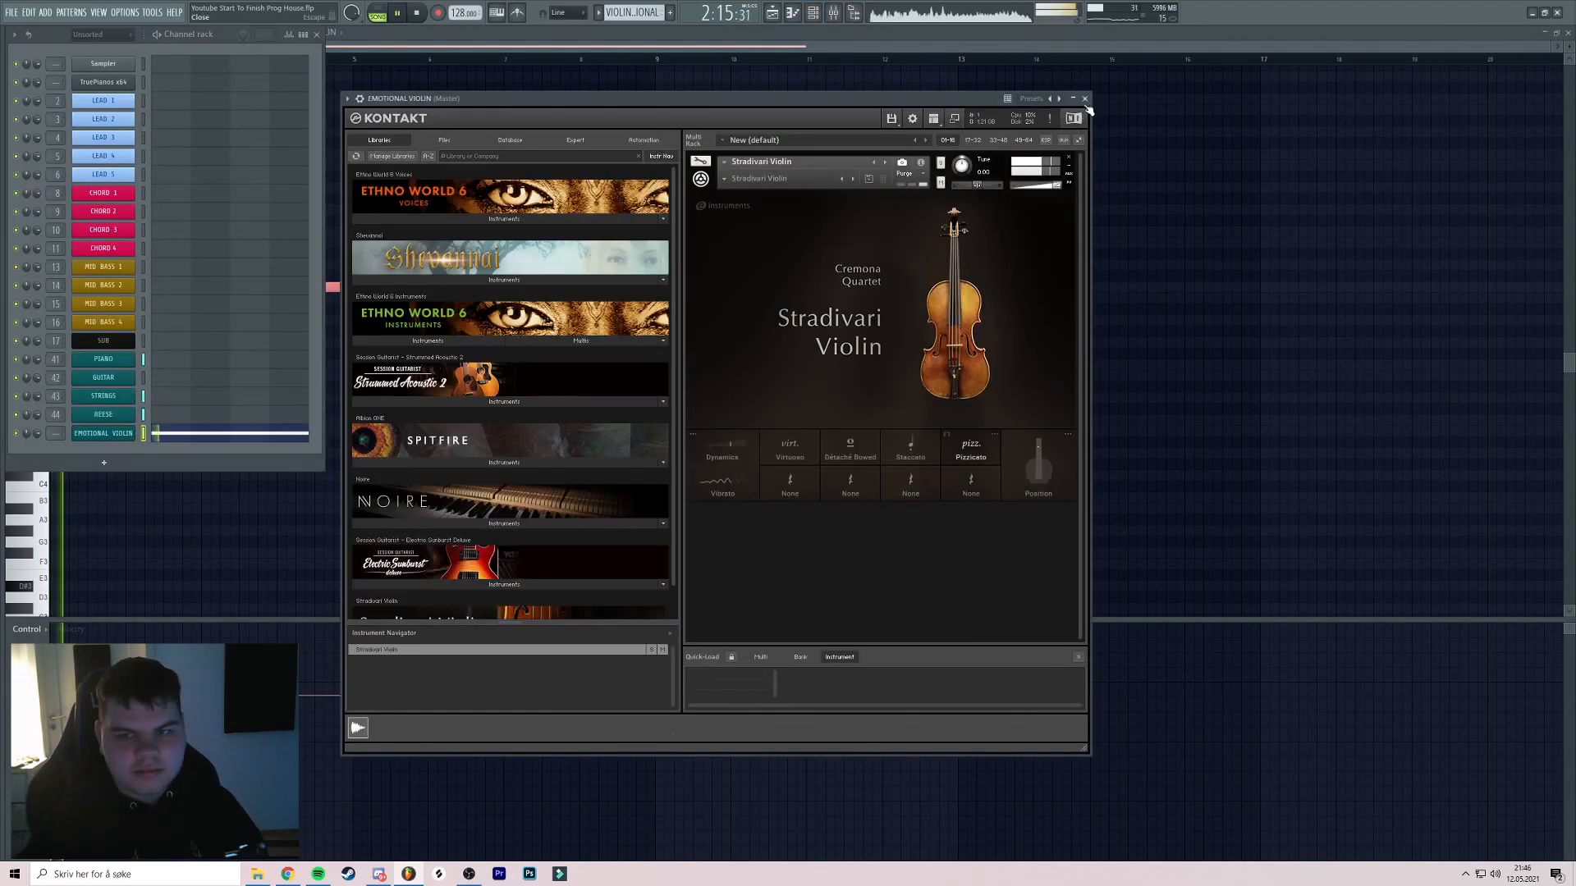
left_click(1084, 98)
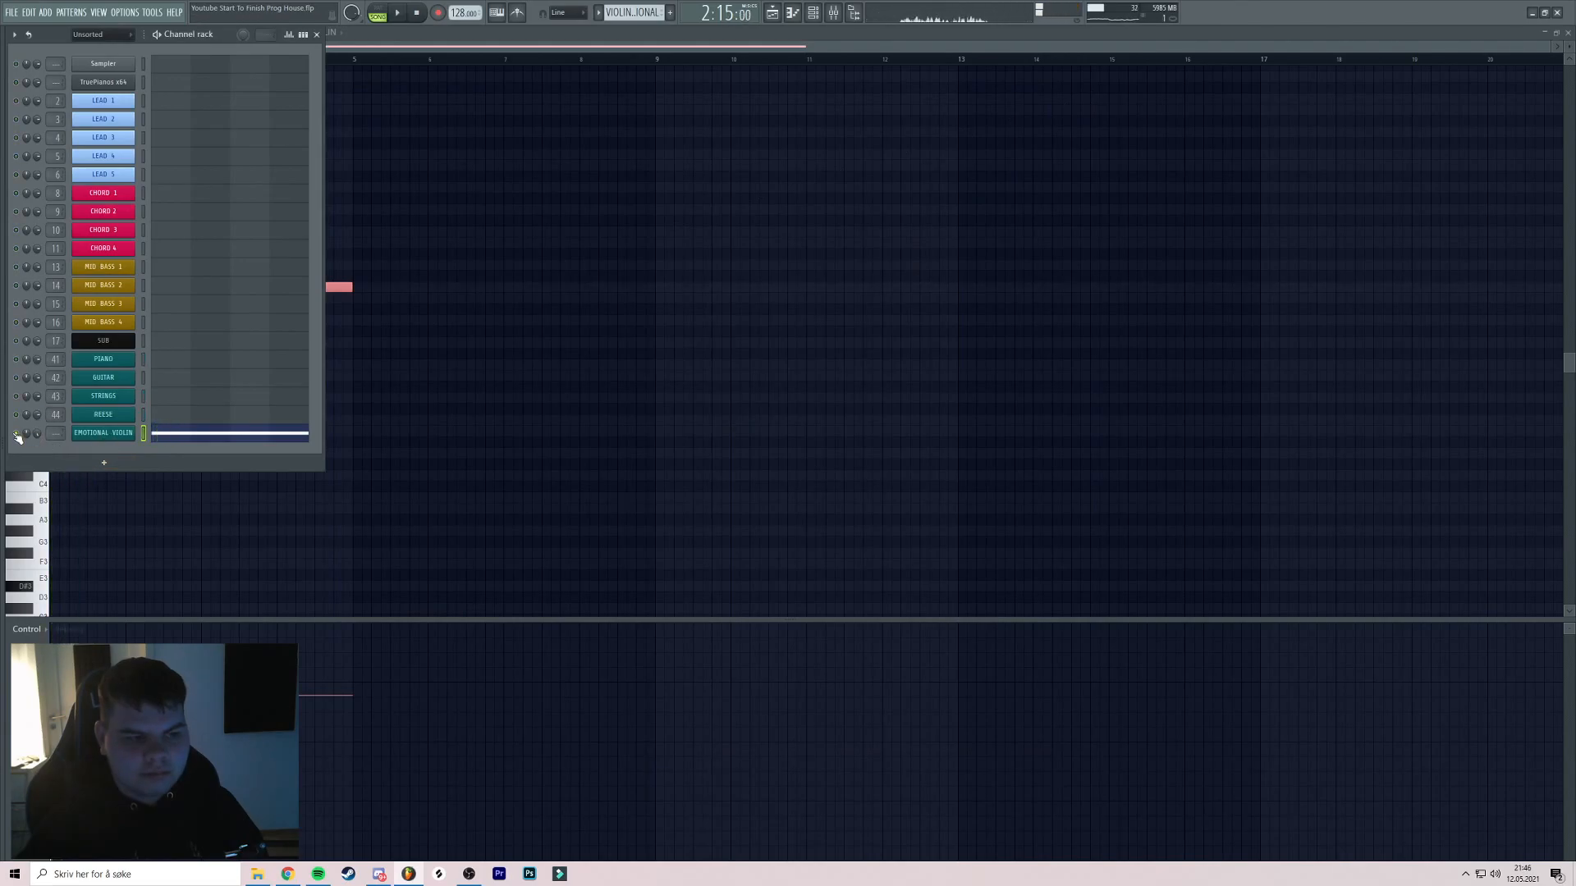
left_click(119, 439)
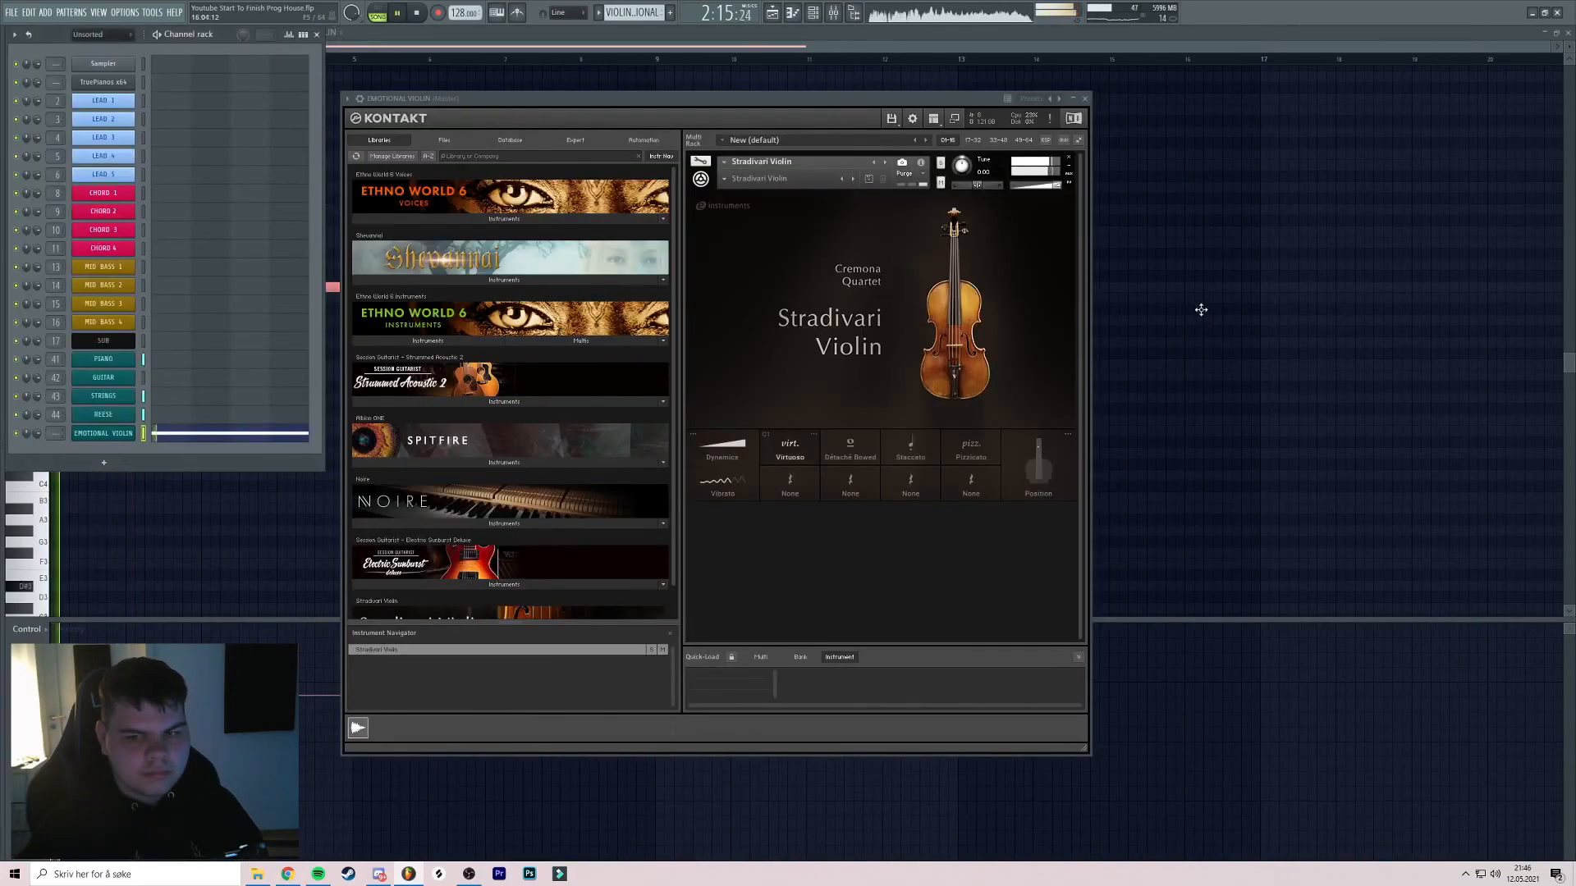
left_click(1253, 320)
key("ctrl+z")
key("space")
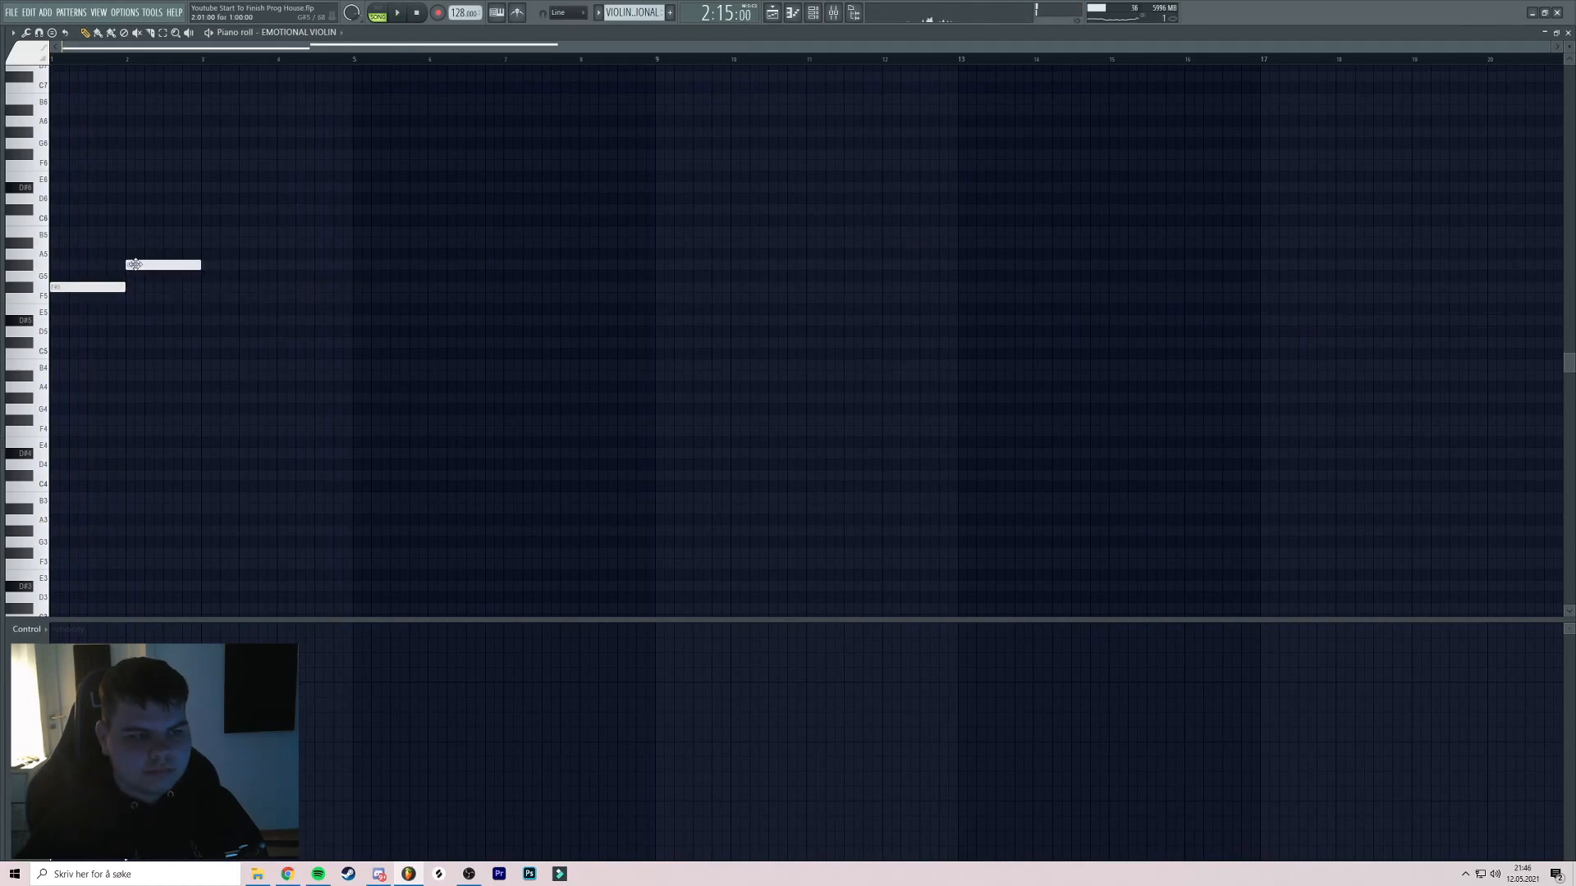
Add A#5 at bar 3, a one-bar G#5 at bar 4, then F5 and F#5 notes
key("space")
scroll(147, 243, "up", 6)
scroll(780, 221, "down", 1)
scroll(809, 188, "down", 1)
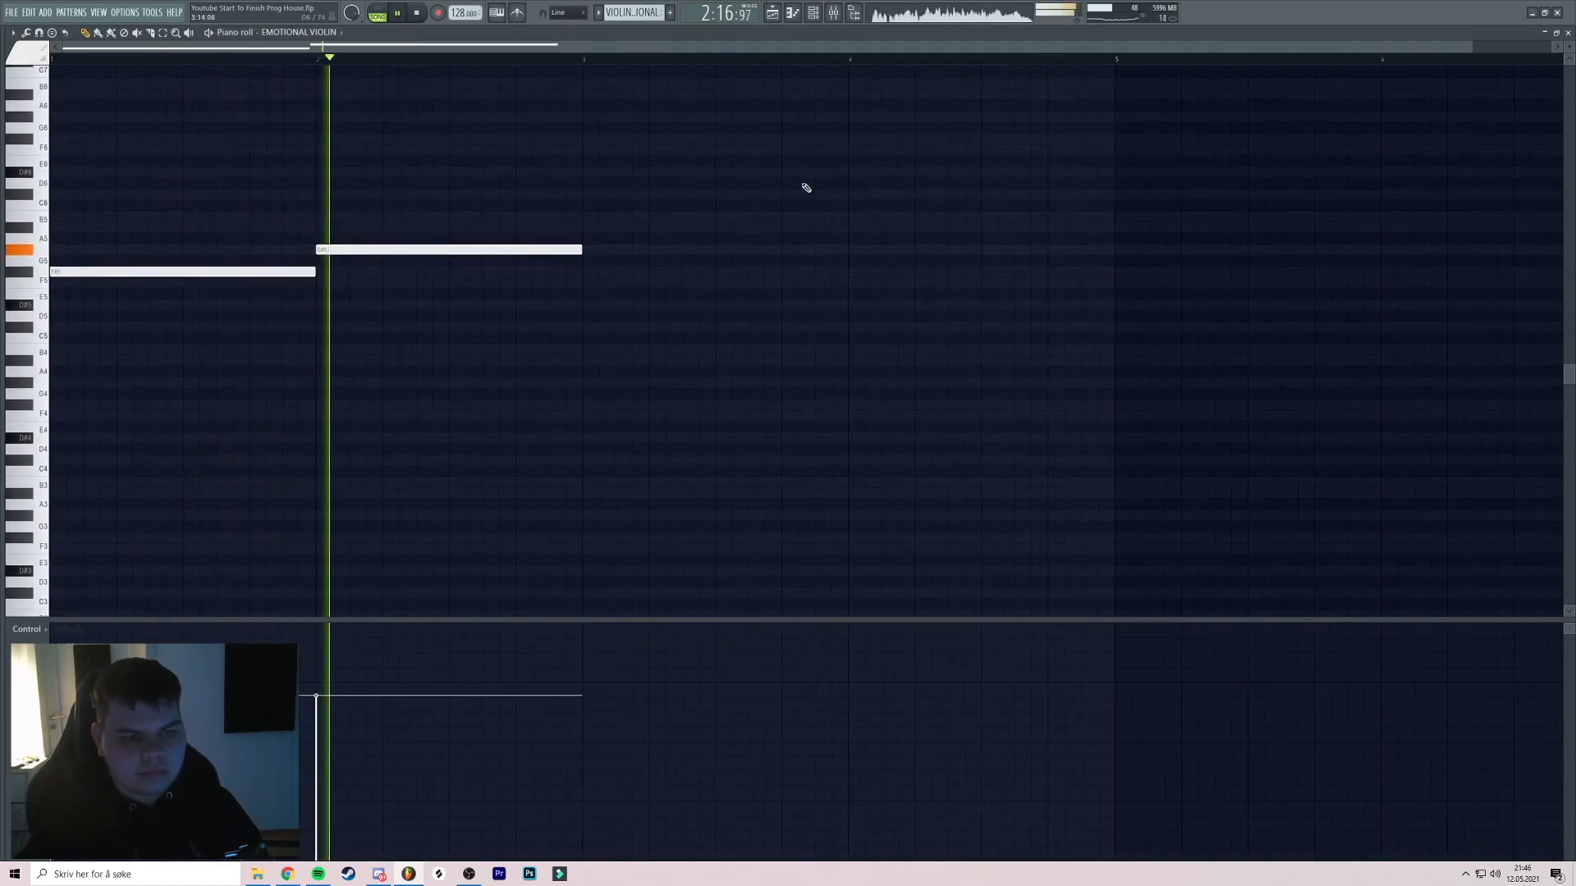
left_click(539, 218)
left_click(682, 261)
scroll(668, 260, "down", 2)
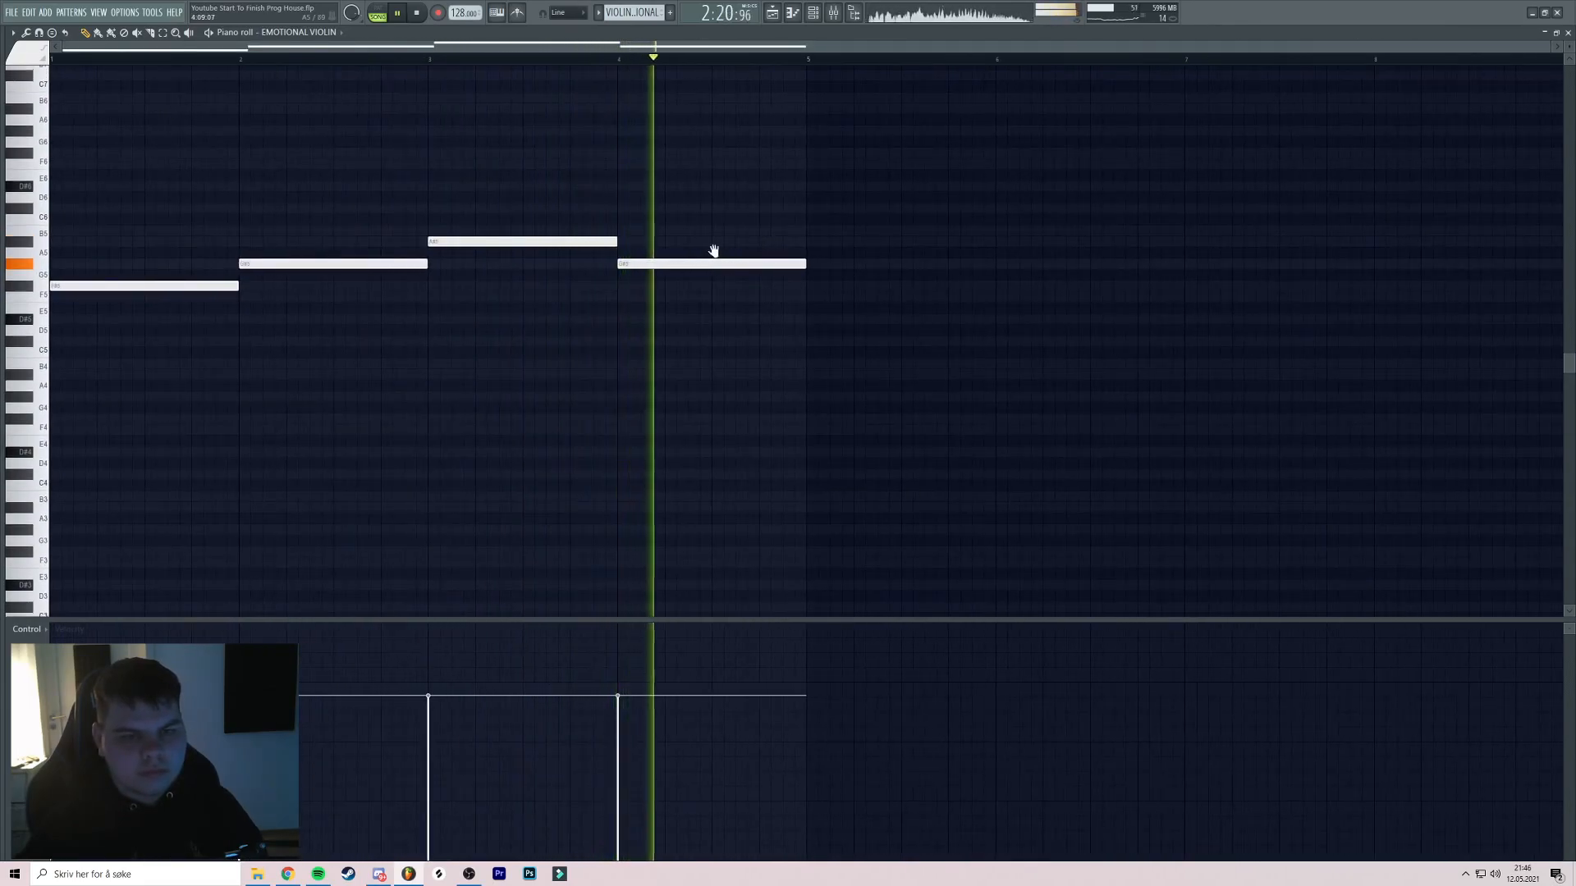
left_click_drag(803, 251, 725, 257)
left_click_drag(829, 303, 749, 296)
left_click(746, 293)
Stretch F#5 to bar 6, then add G#5, A#5, a shortened G#5 at bar 8, and F#5
scroll(791, 293, "down", 2)
left_click_drag(866, 302, 682, 310)
left_click(750, 287)
left_click(759, 277)
left_click_drag(826, 279, 639, 293)
left_click_drag(740, 292, 692, 296)
left_click(711, 312)
left_click_drag(843, 315, 733, 321)
left_click(740, 341)
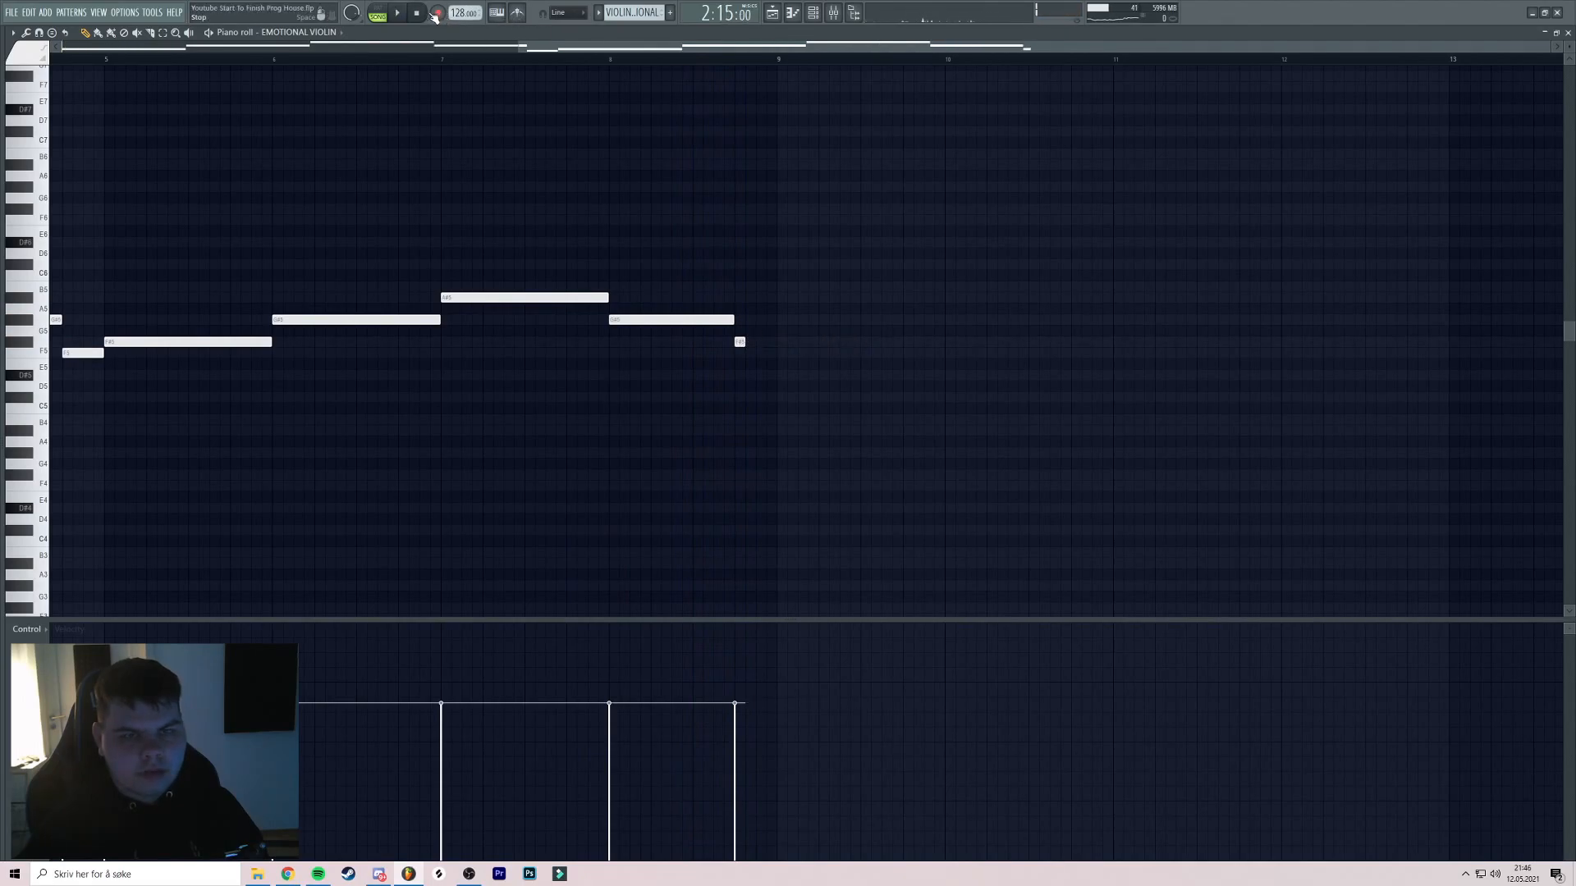
Add C#6, D#6 and E6 notes toward bar 9, lengthening the D#6
scroll(781, 63, "up", 4)
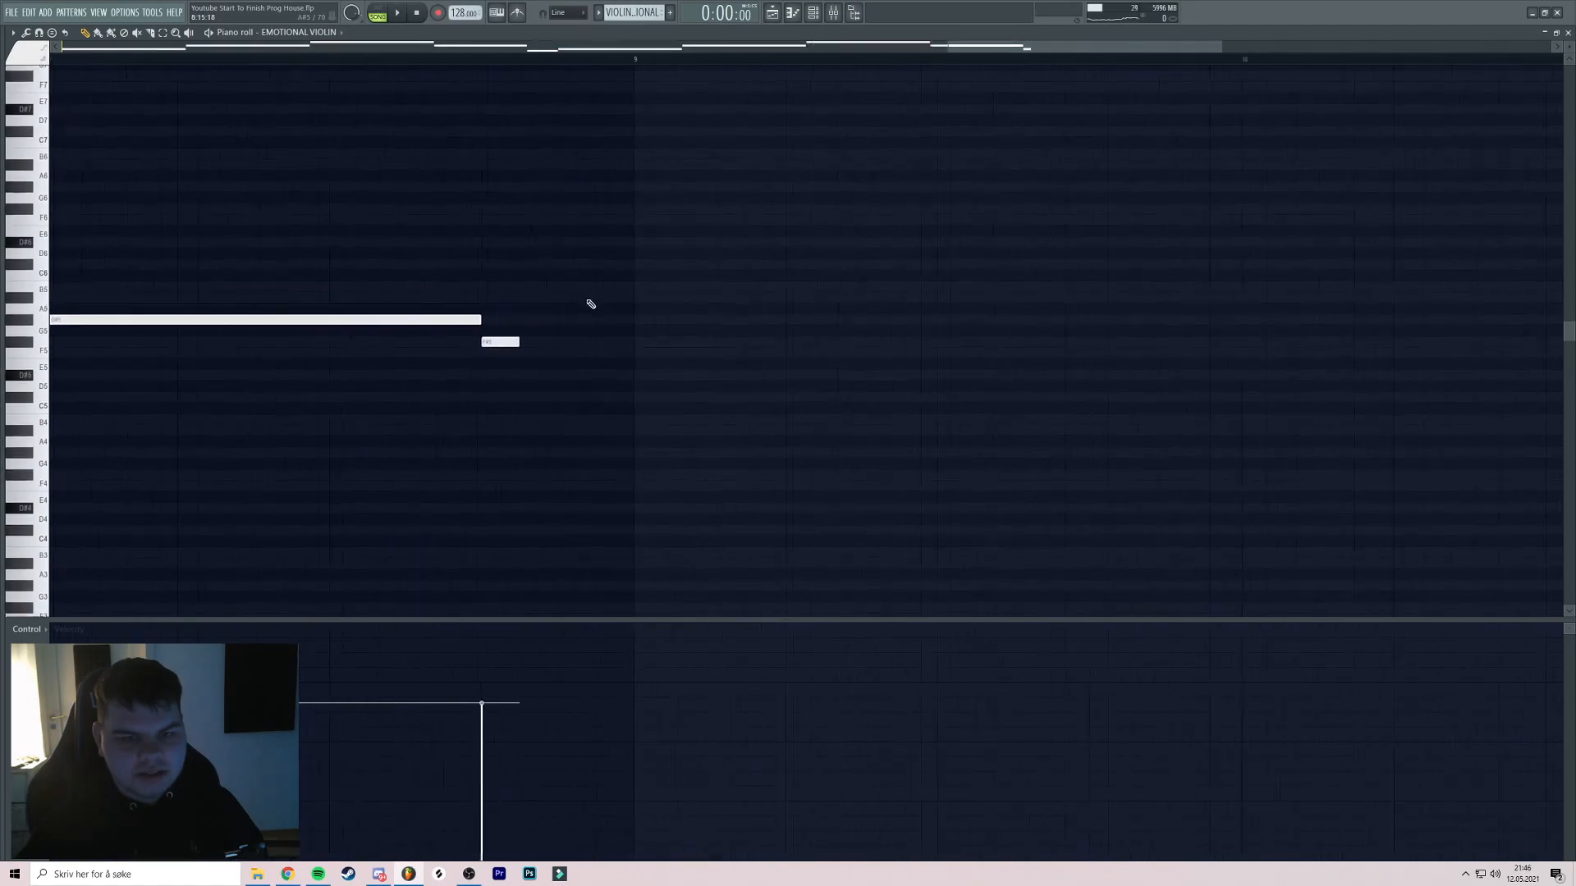
left_click_drag(531, 317, 539, 361)
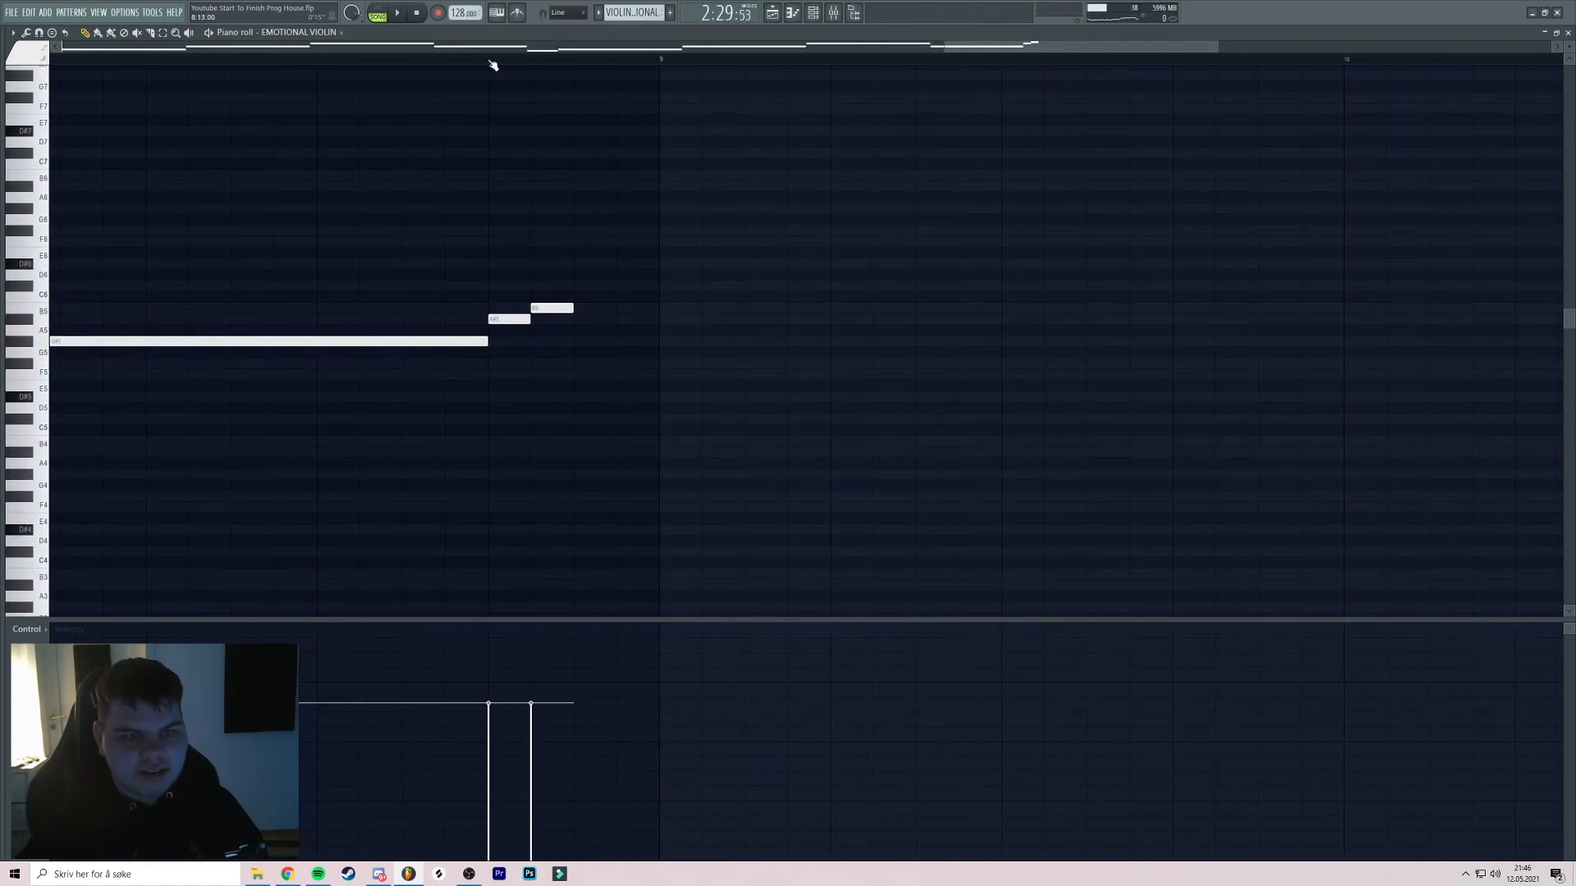
left_click(585, 286)
key("space")
left_click(628, 264)
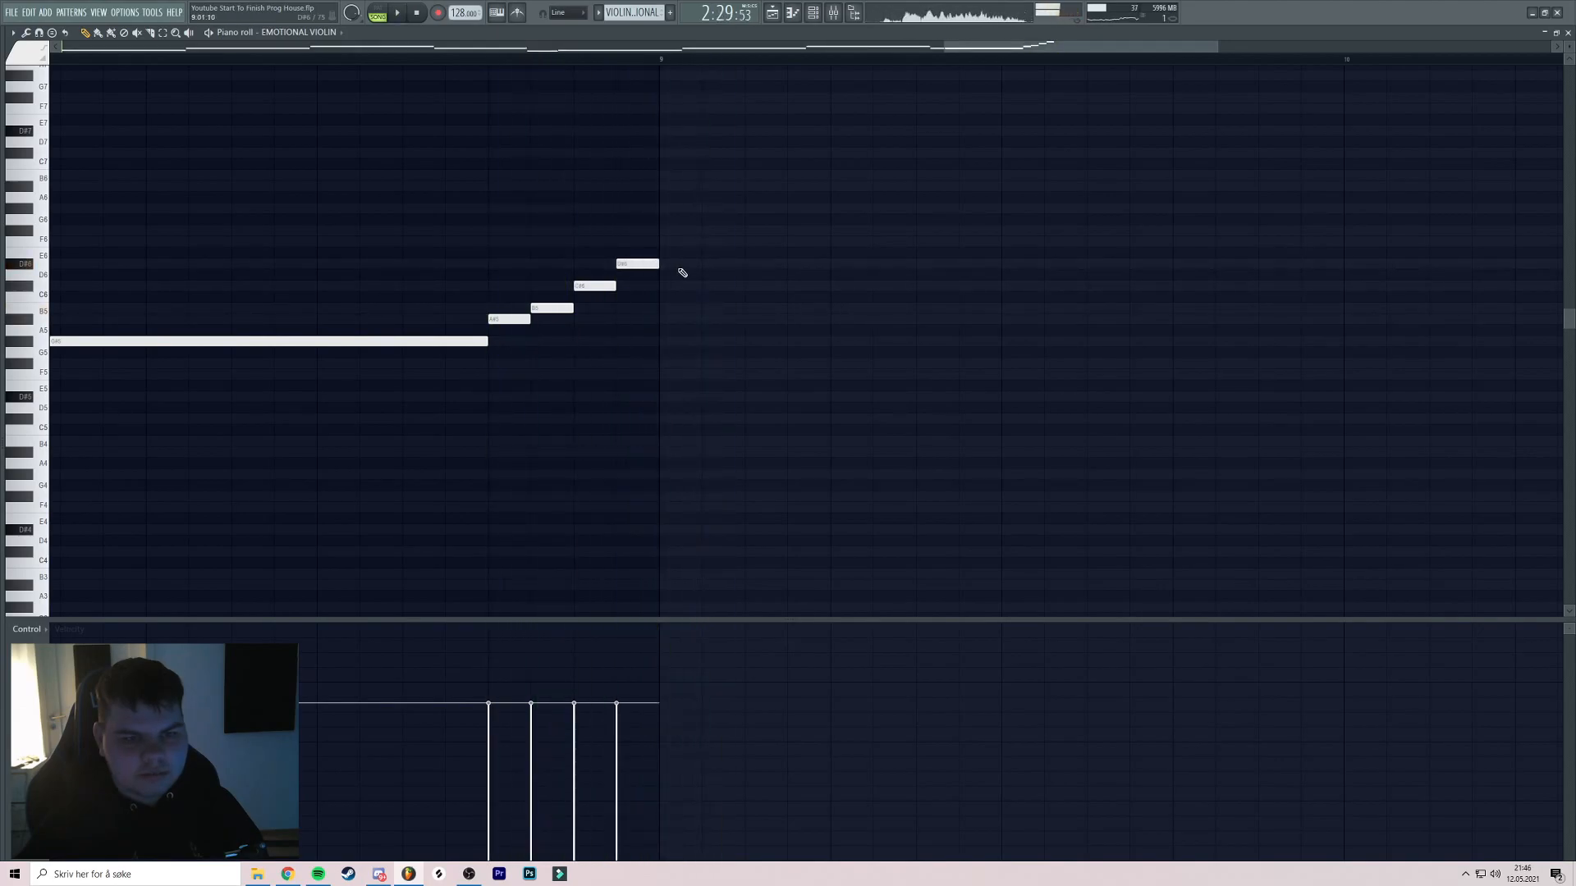
left_click(682, 255)
key("space")
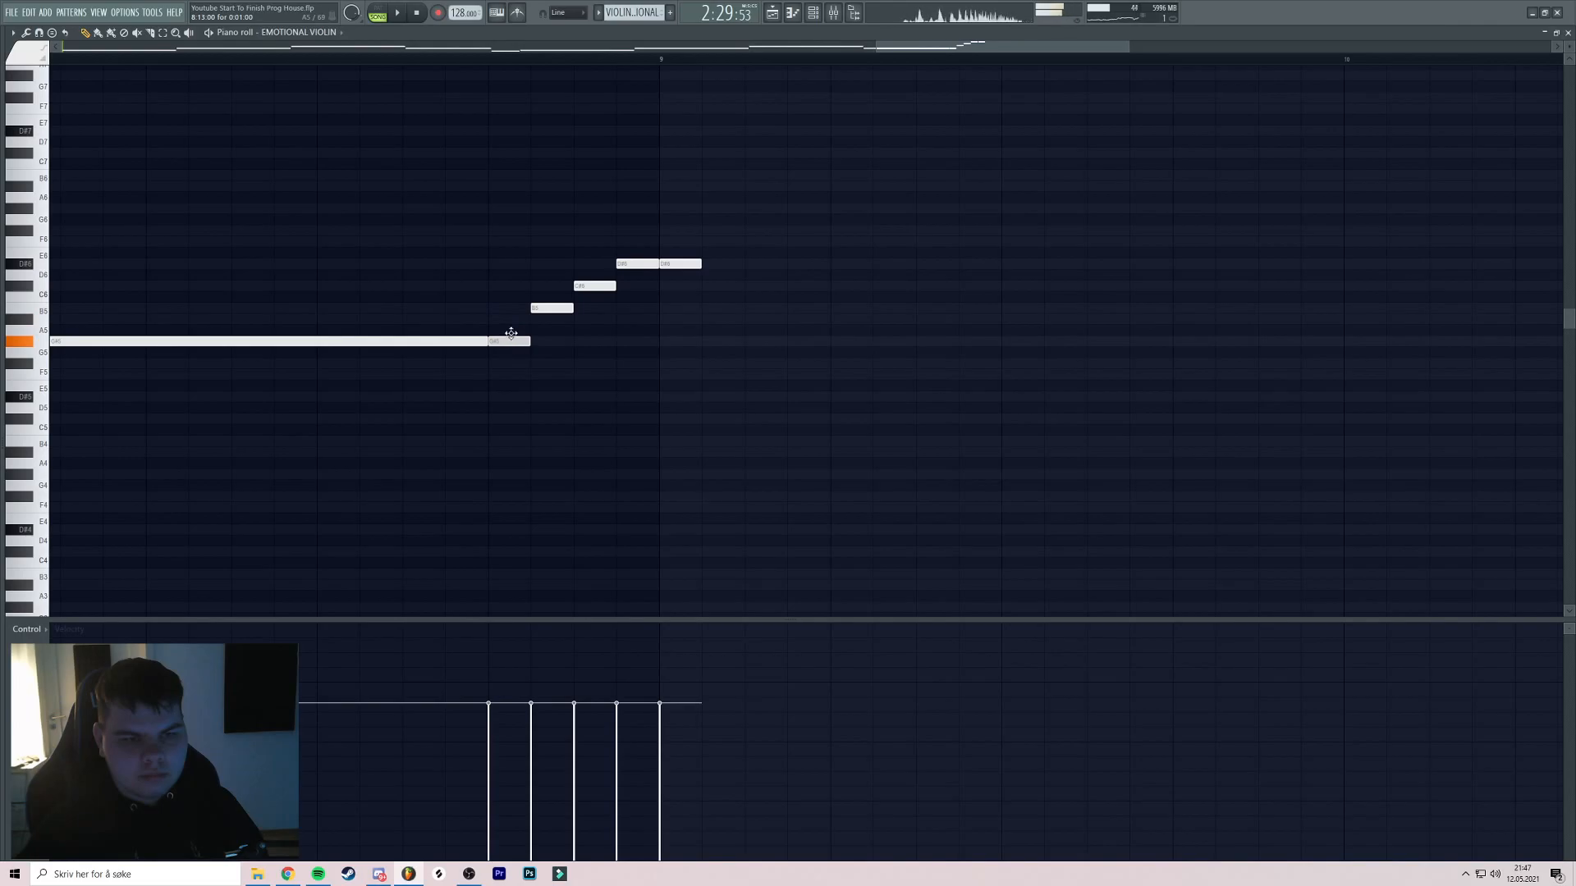
key("space")
left_click_drag(700, 264, 762, 269)
scroll(762, 269, "down", 4)
left_click_drag(873, 273, 651, 270)
key("space")
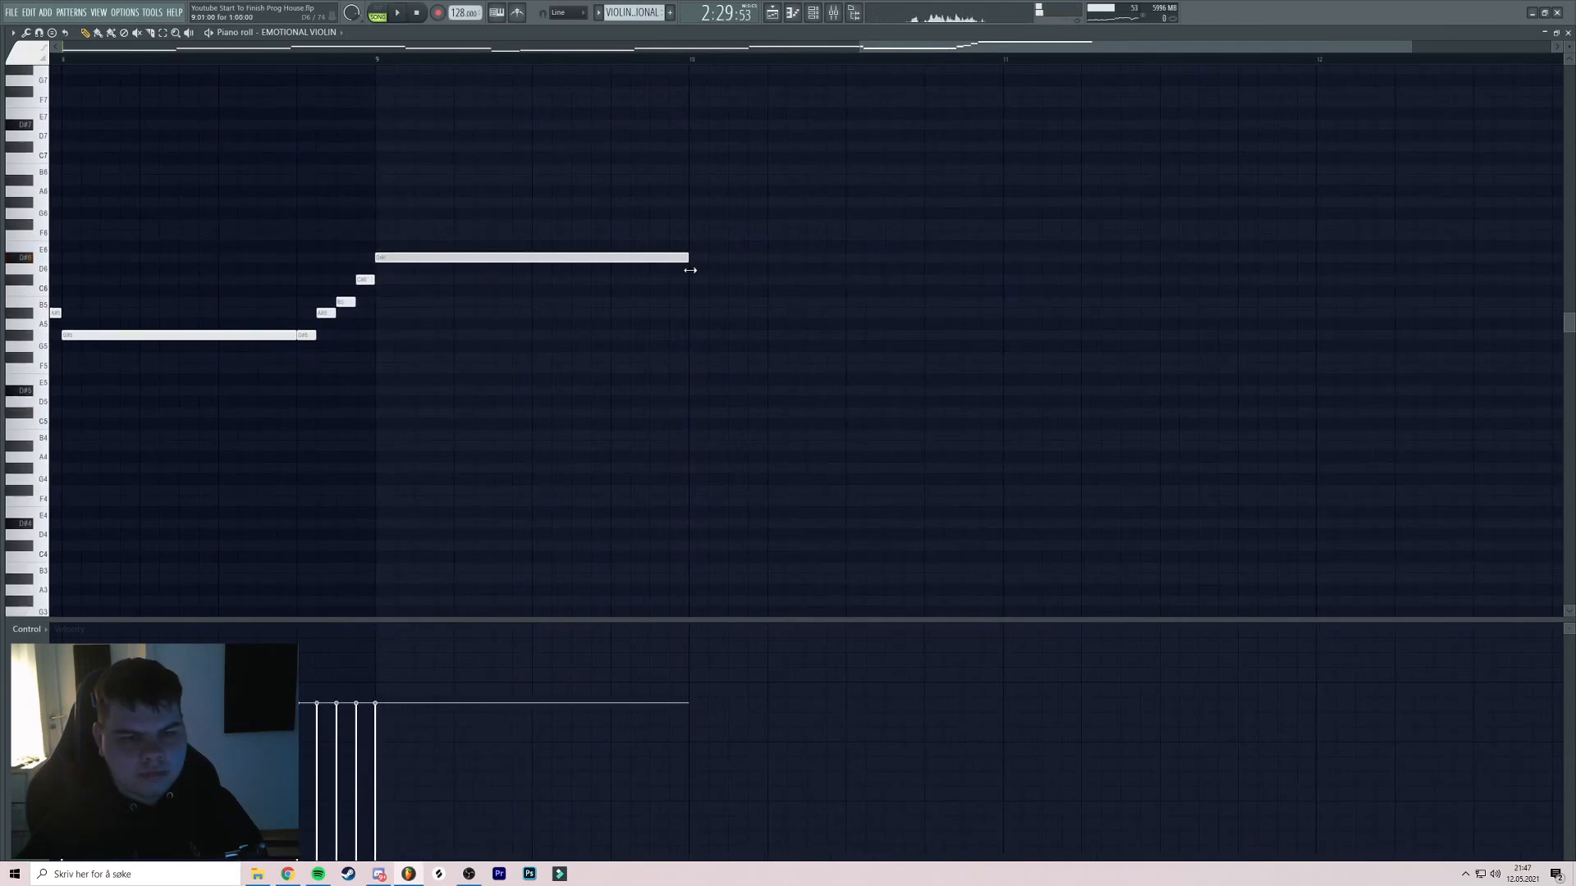
key("space")
scroll(647, 229, "down", 4)
left_click_drag(943, 250, 594, 267)
Continue with F6, F#6, F6 at bar 12, C#6 and D#6, F6 at bar 14, G#6 at bar 15
left_click(538, 246)
left_click(593, 244)
scroll(649, 271, "up", 2)
scroll(624, 264, "right", 3)
left_click(605, 260)
left_click_drag(722, 261, 513, 288)
left_click(686, 278)
left_click(660, 261)
left_click(638, 227)
left_click_drag(774, 271, 564, 263)
Place G#6 at bar 16 and finish with an A#6, B6, C#7 rising run
left_click(411, 59)
scroll(525, 192, "up", 1)
left_click_drag(502, 192, 622, 204)
left_click_drag(835, 244, 683, 252)
left_click(637, 260)
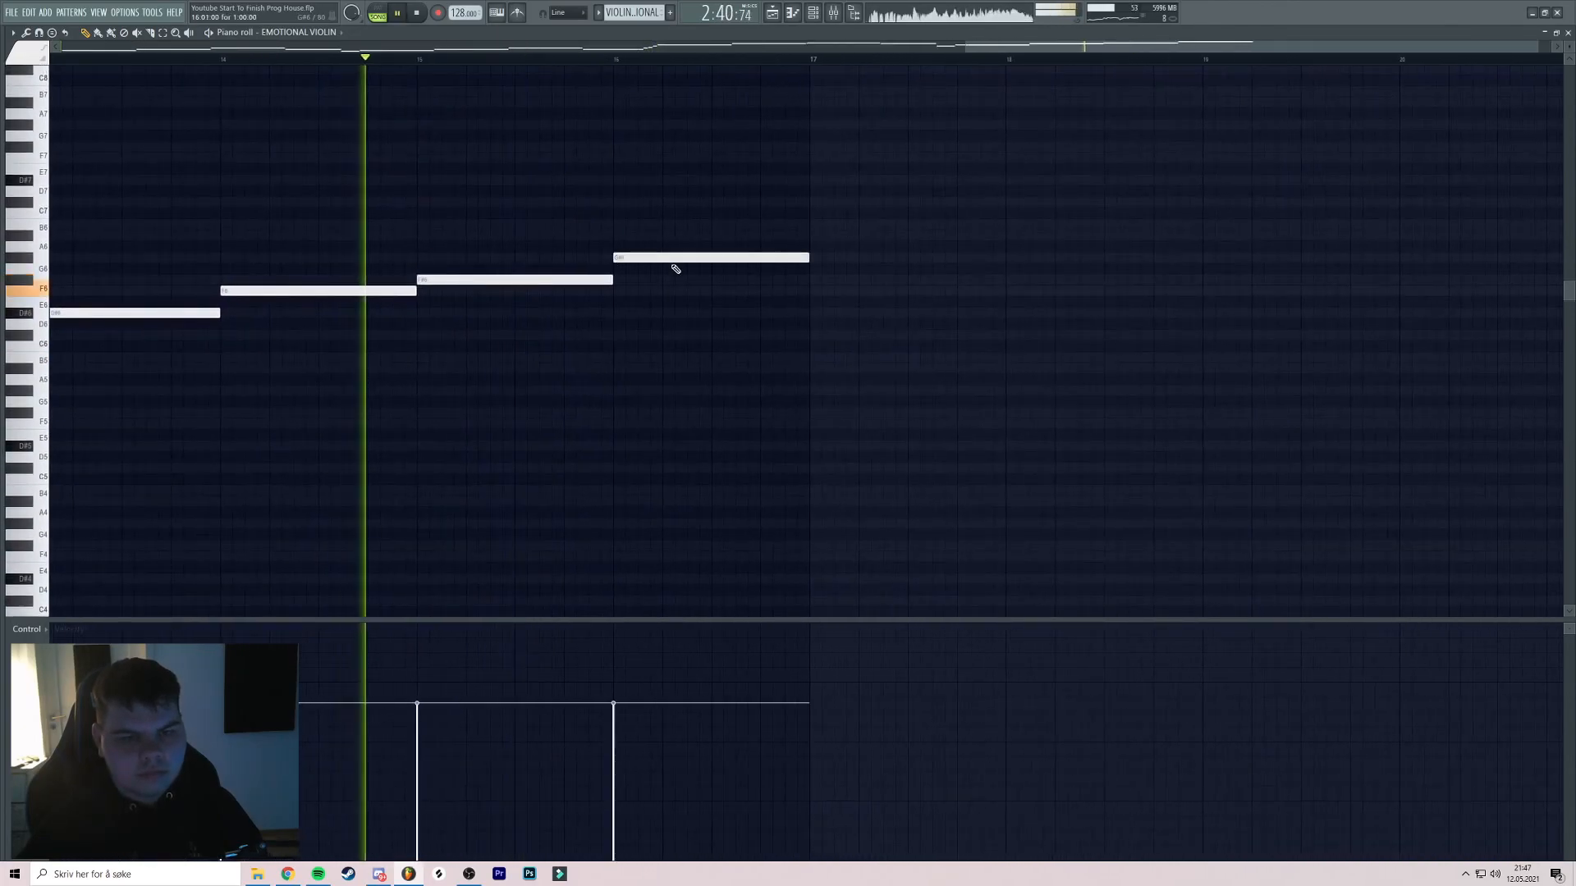
left_click_drag(802, 261, 665, 237)
left_click(677, 238)
left_click(716, 225)
left_click(765, 202)
left_click_drag(779, 162, 640, 204)
scroll(642, 212, "up", 1)
scroll(698, 223, "down", 4)
scroll(739, 218, "down", 2)
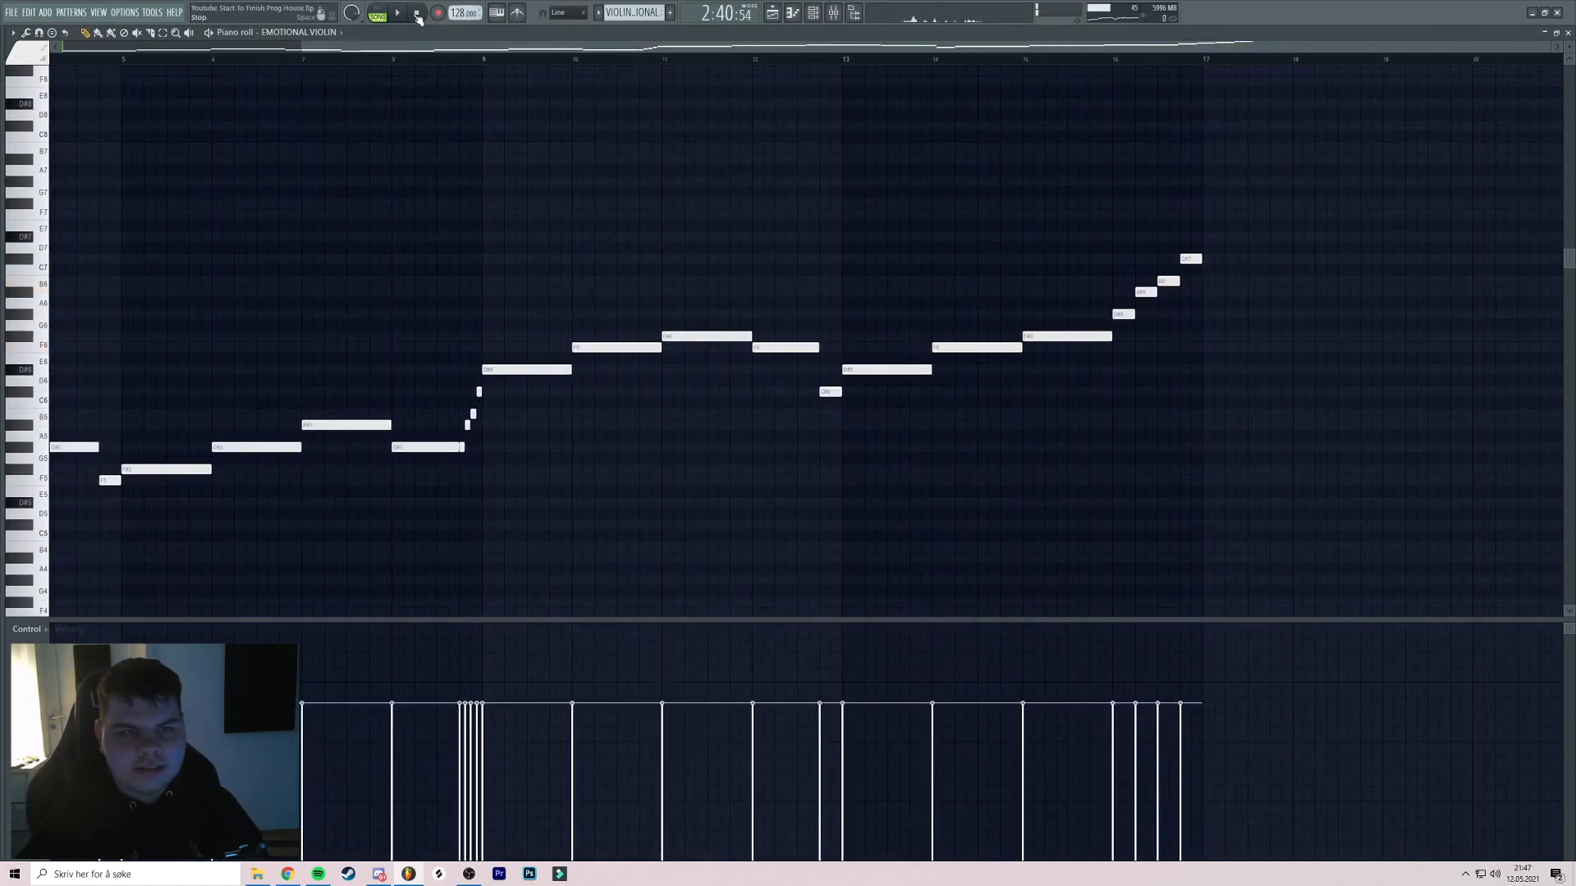
left_click_drag(1244, 219, 1214, 313)
left_click_drag(825, 261, 1112, 172)
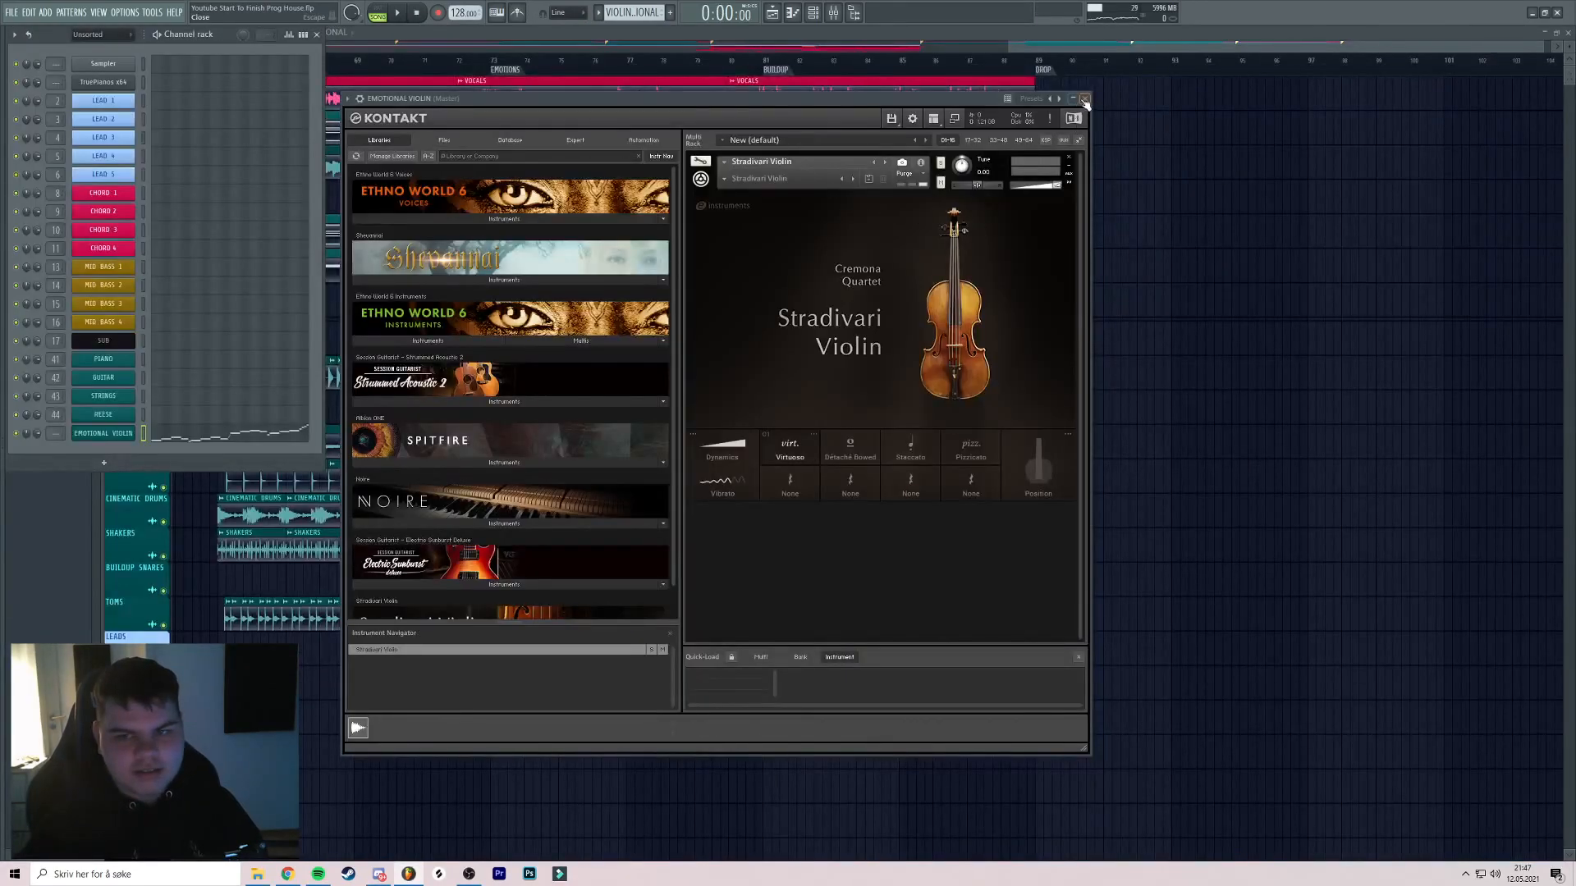
Colour the violin clip teal and name track 9 VIOLIN EMOTIONAL
left_click(1085, 99)
left_click(429, 330)
left_click(463, 395)
double_click(471, 562)
right_click(149, 340)
left_click(164, 362)
Route the violin to mixer insert 52 with a FabFilter Pro-Q 3 low cut near 152 Hz
left_click(813, 12)
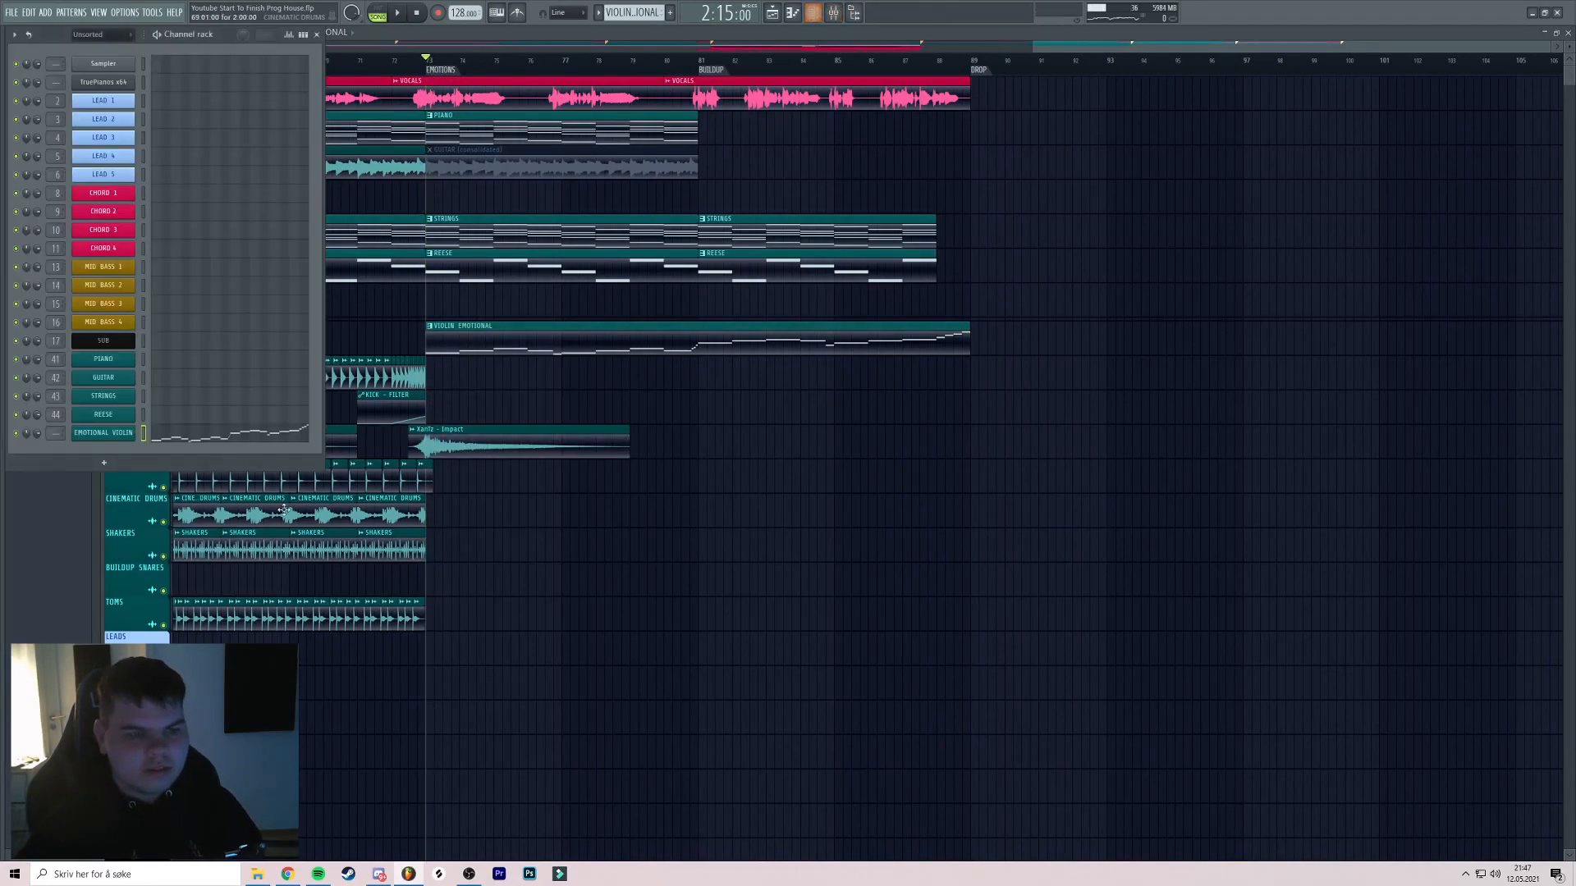
key("ctrl+l")
key("space")
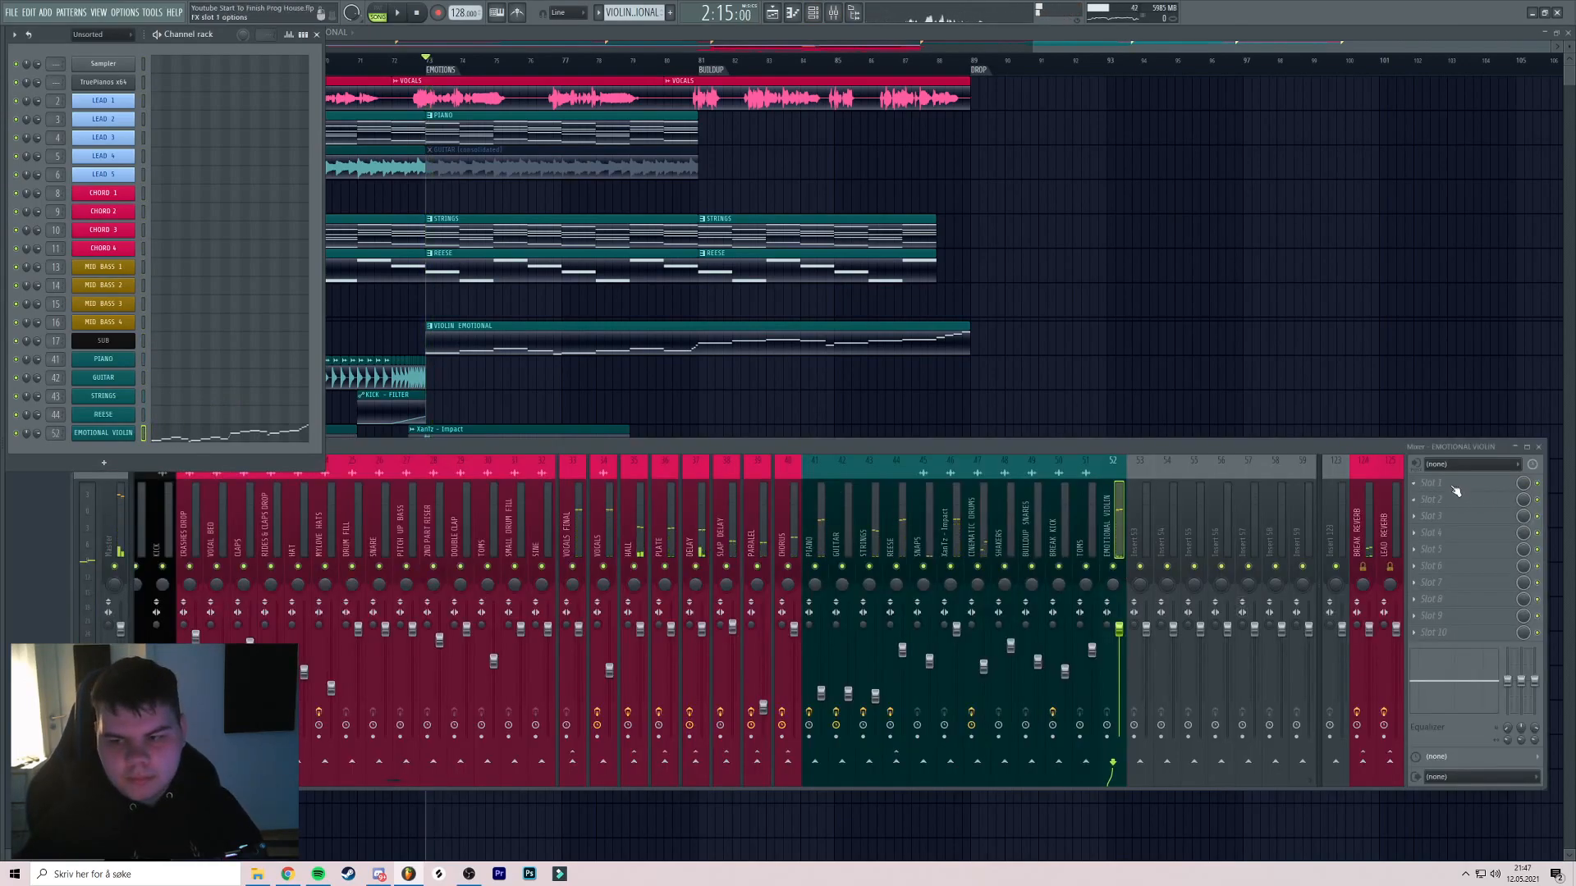
left_click(1456, 490)
left_click(1083, 598)
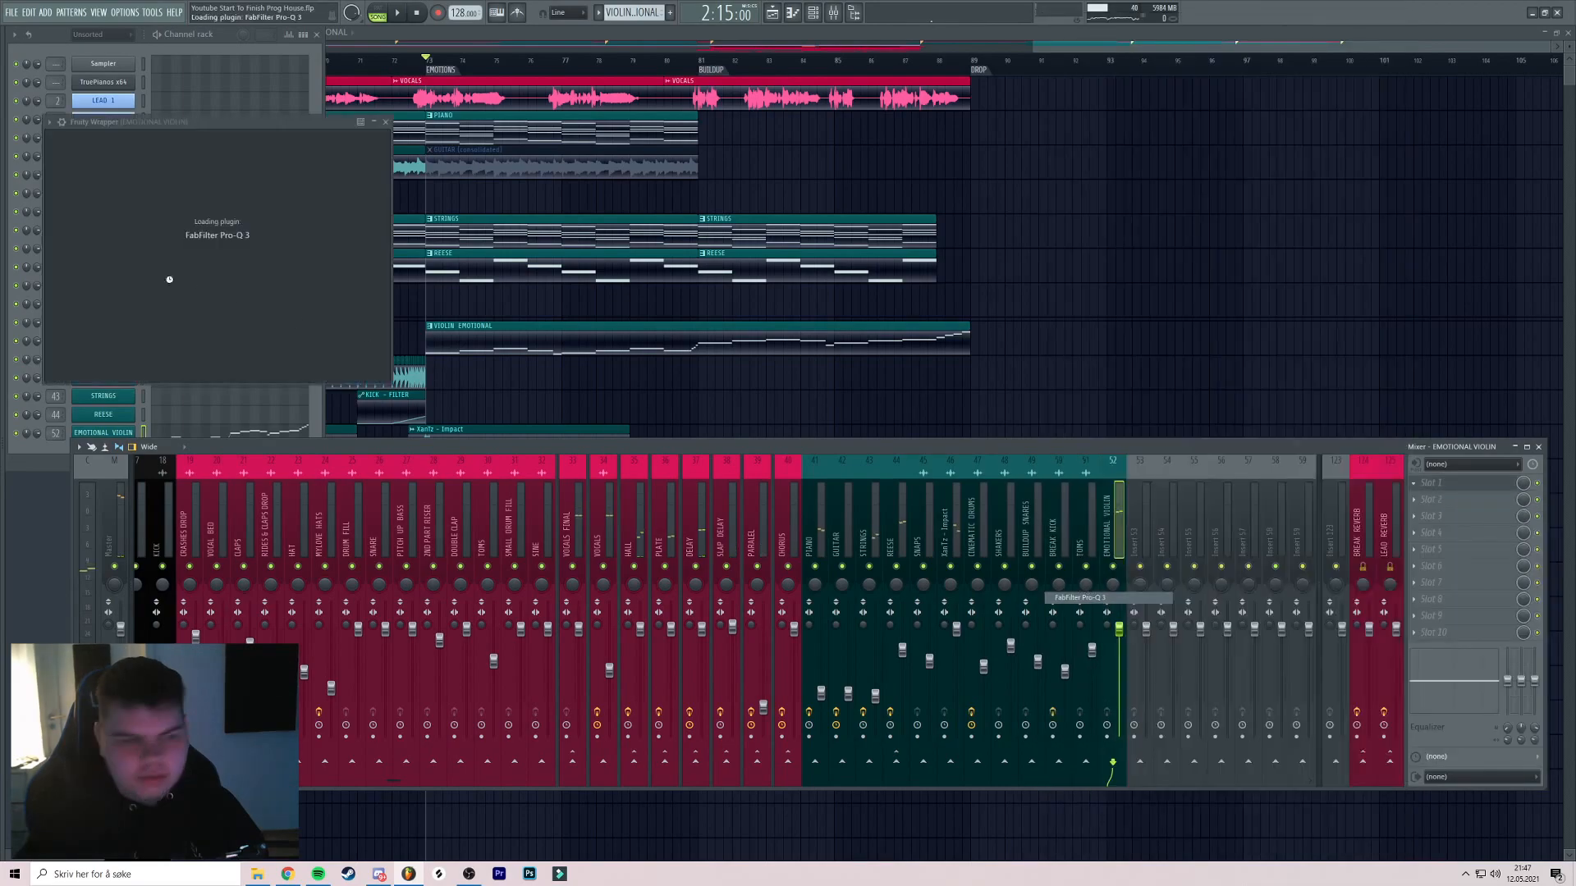
left_click_drag(66, 253, 226, 266)
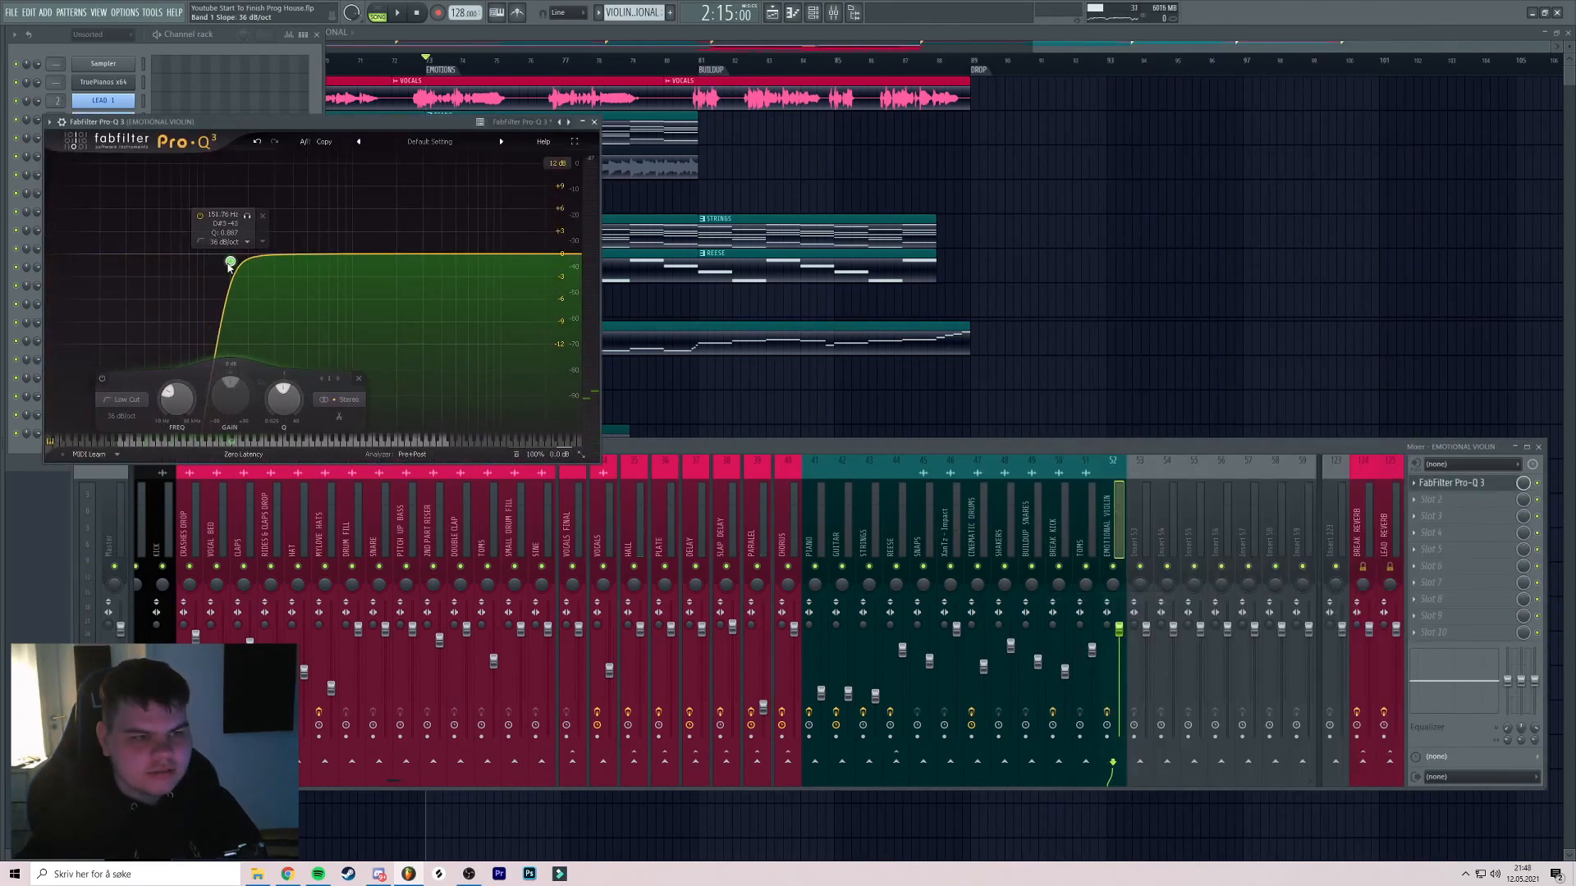
left_click(594, 121)
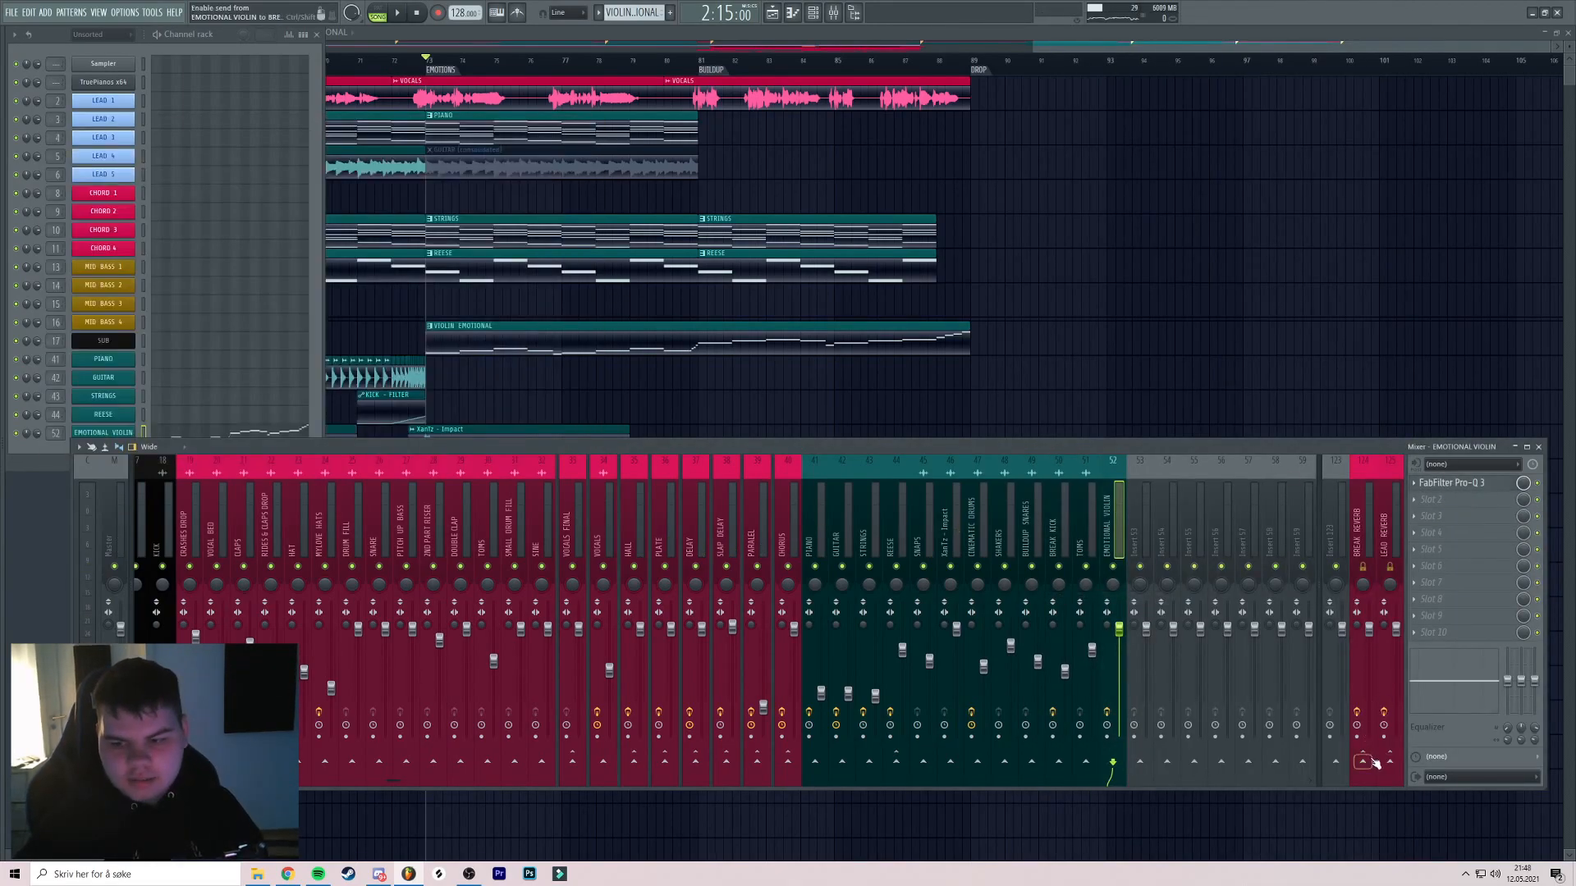
right_click(1116, 567)
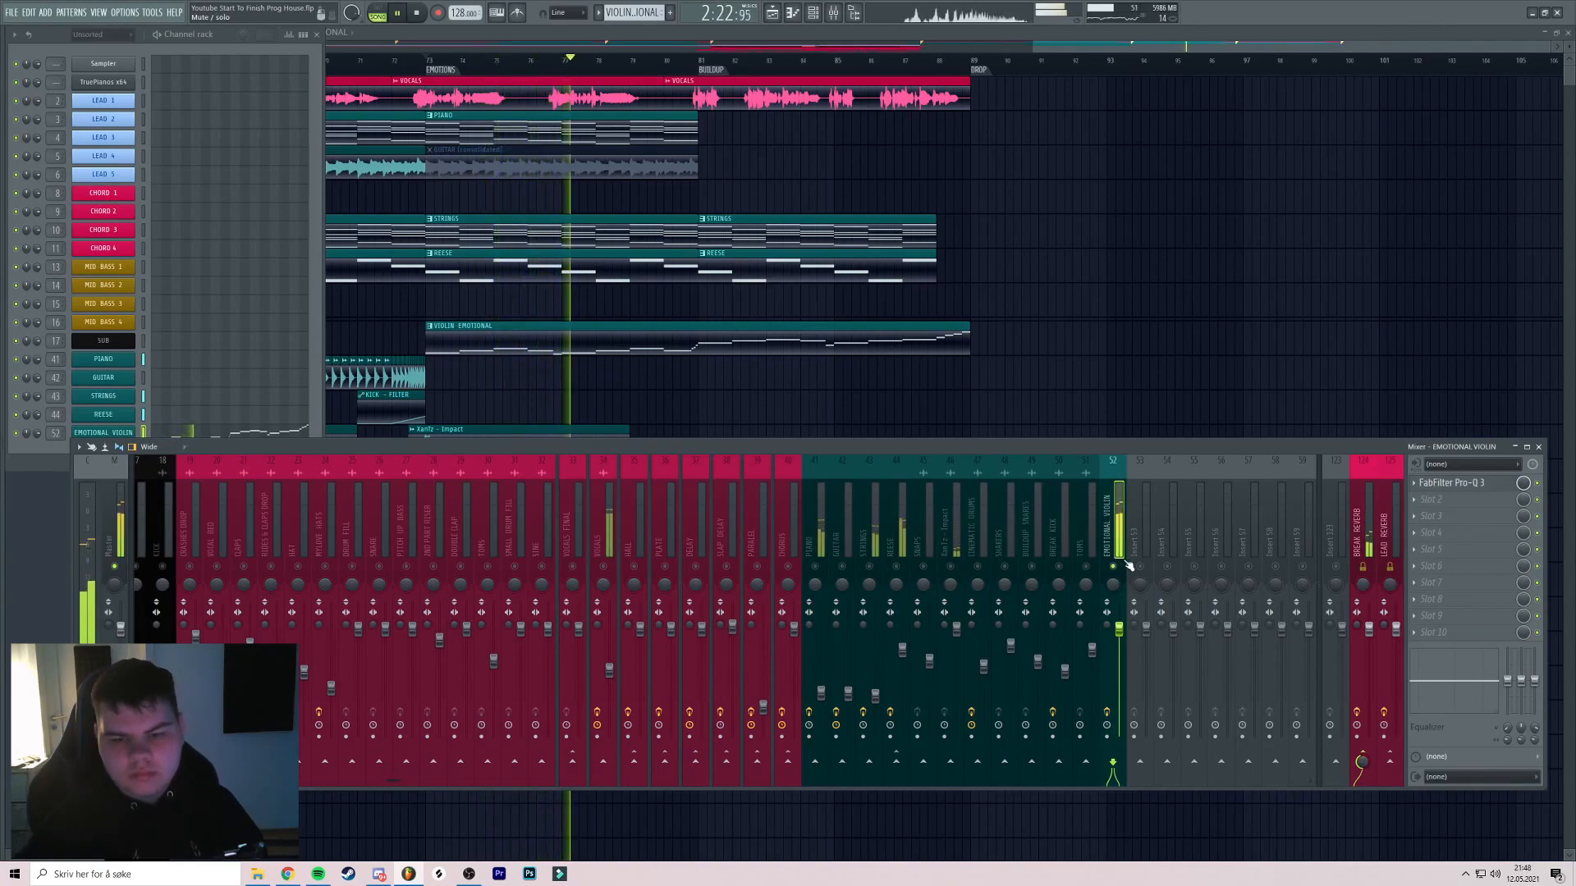
key("space")
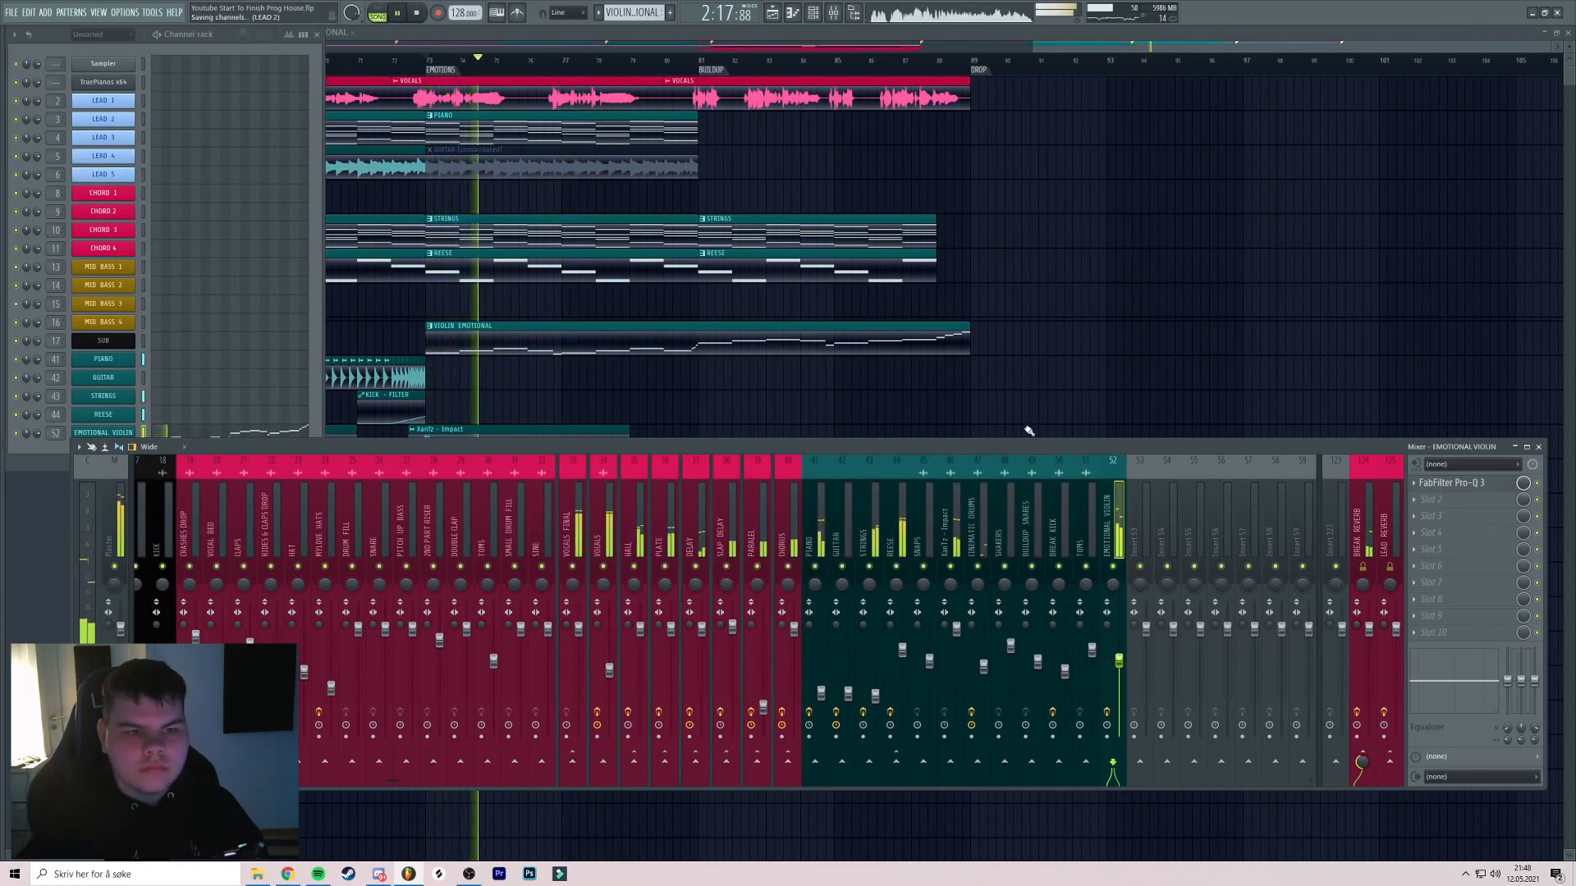
Review the arrangement and mixer, and save the project as Youtube Start To Finish Prog House.flp
middle_click(795, 339)
scroll(784, 339, "up", 2)
scroll(677, 332, "up", 2)
scroll(671, 328, "down", 3)
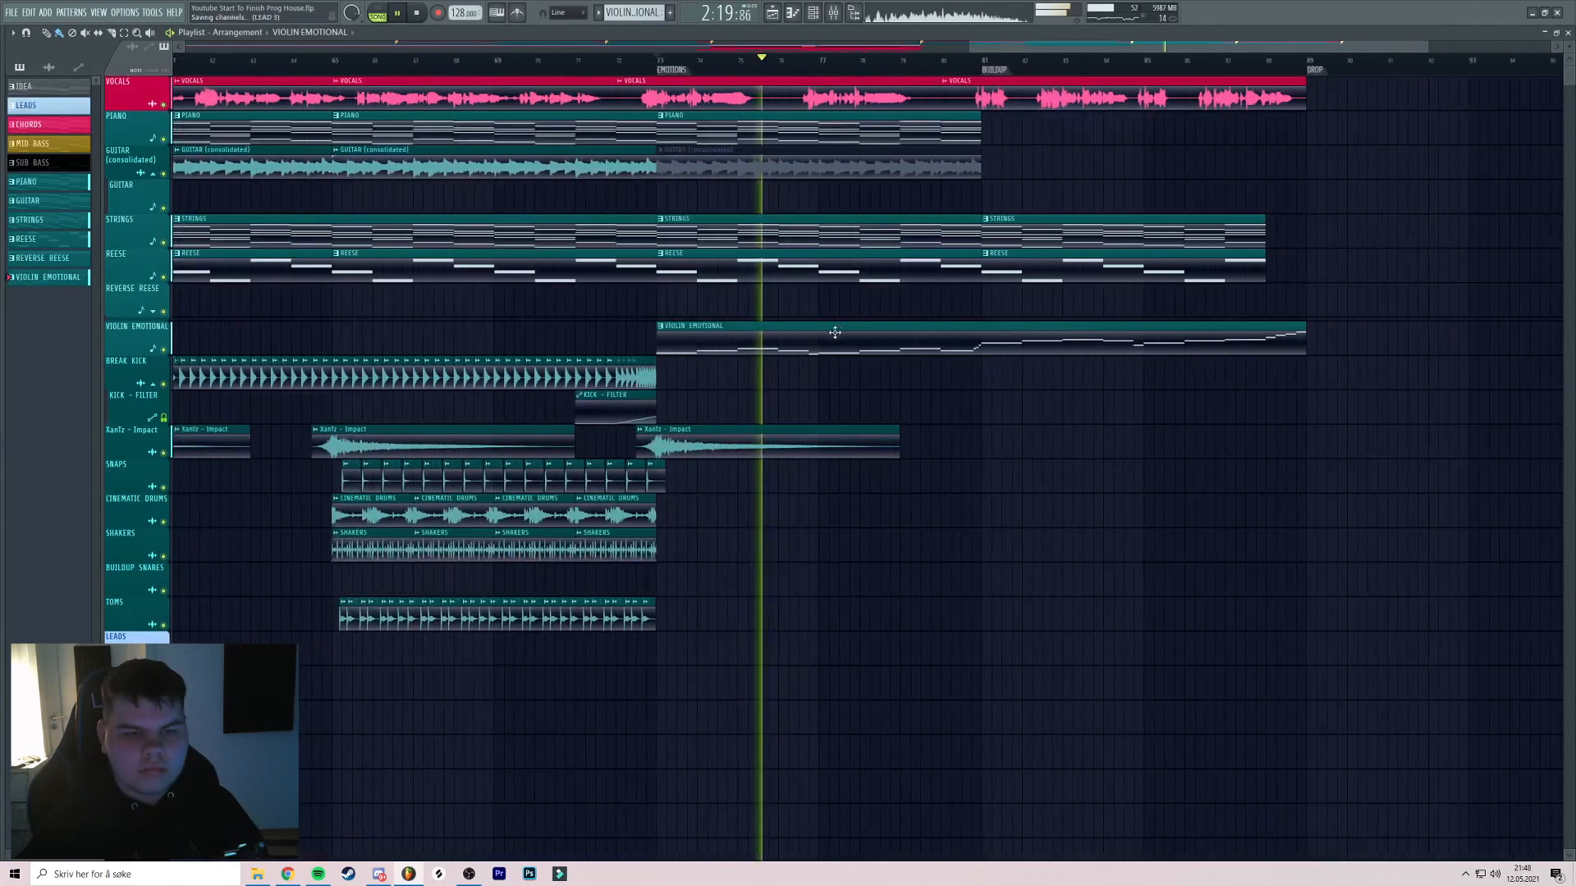
scroll(829, 336, "up", 2)
scroll(809, 335, "down", 2)
scroll(853, 342, "up", 2)
middle_click(878, 343)
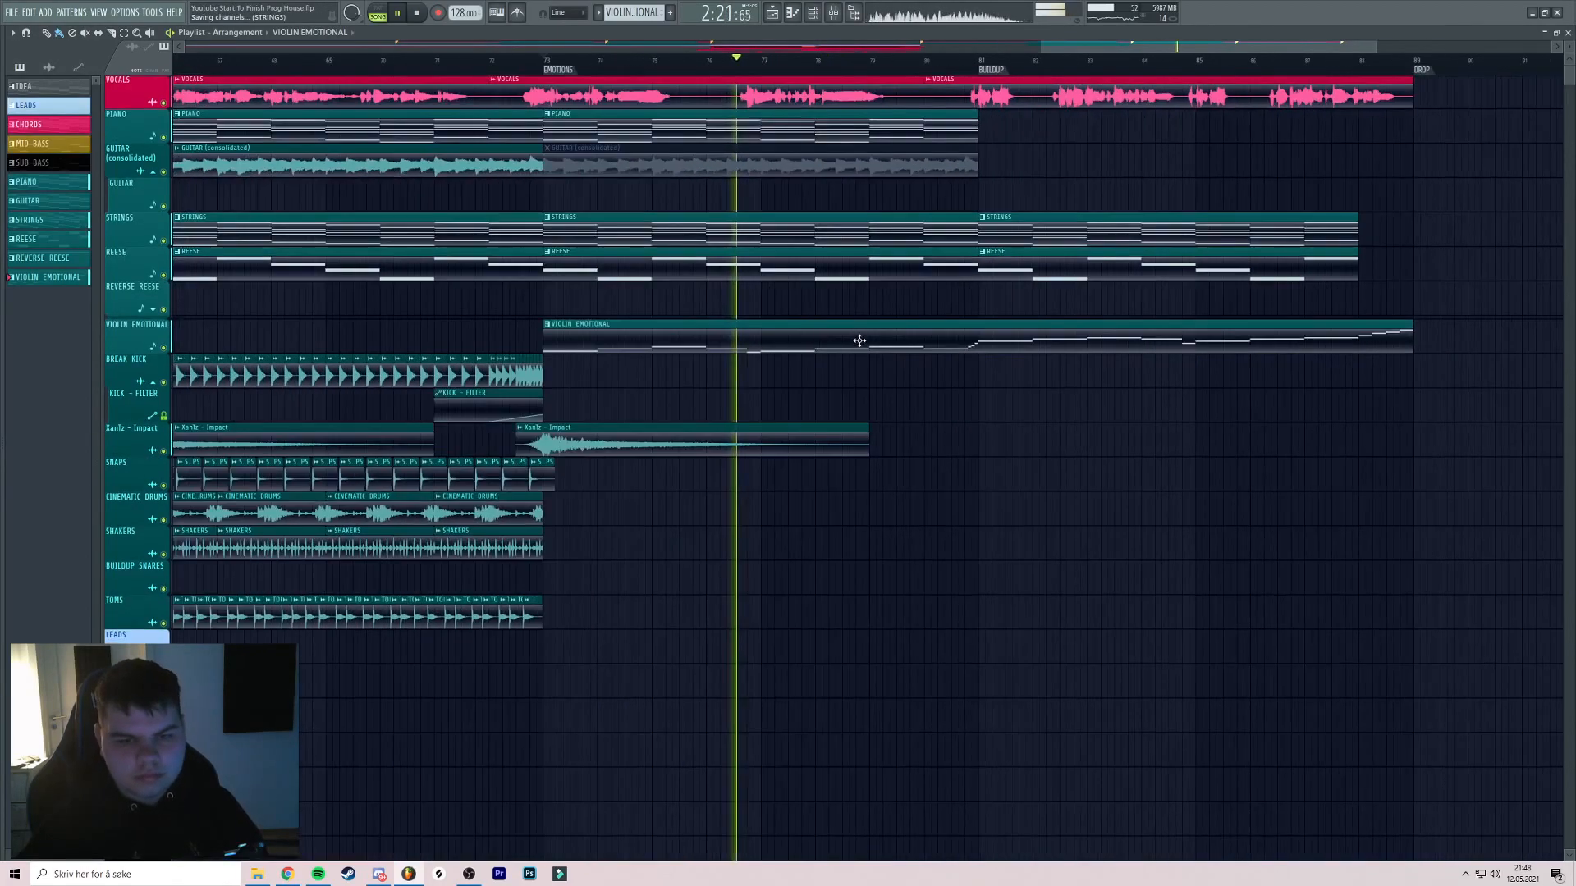
key("F9")
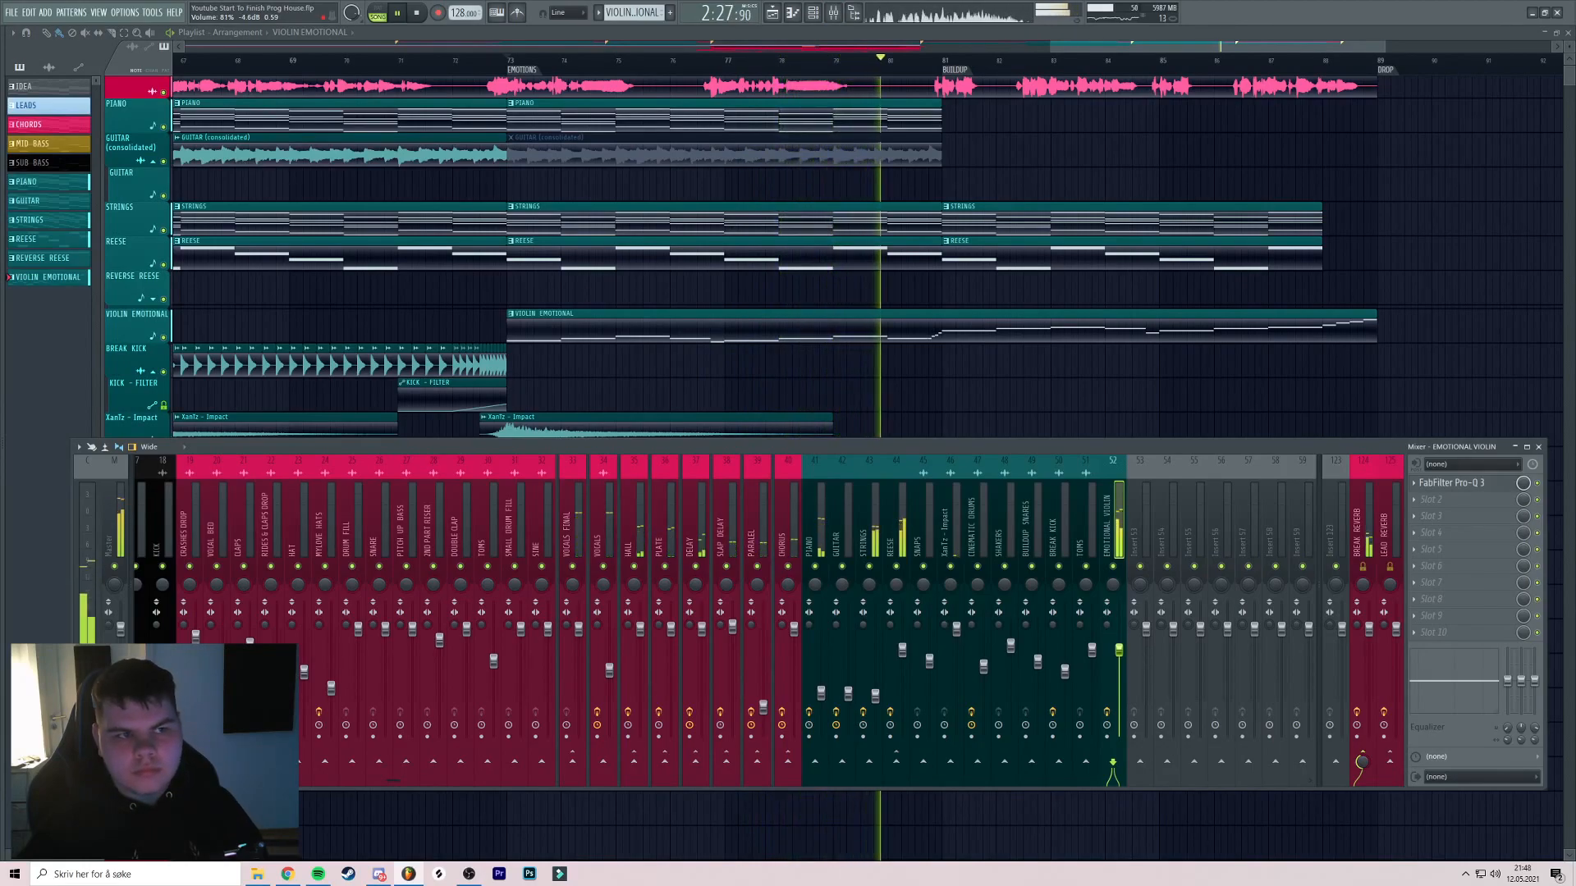
middle_click(1042, 275)
scroll(914, 282, "down", 3)
middle_click(872, 339)
key("ctrl+s")
scroll(813, 299, "up", 4)
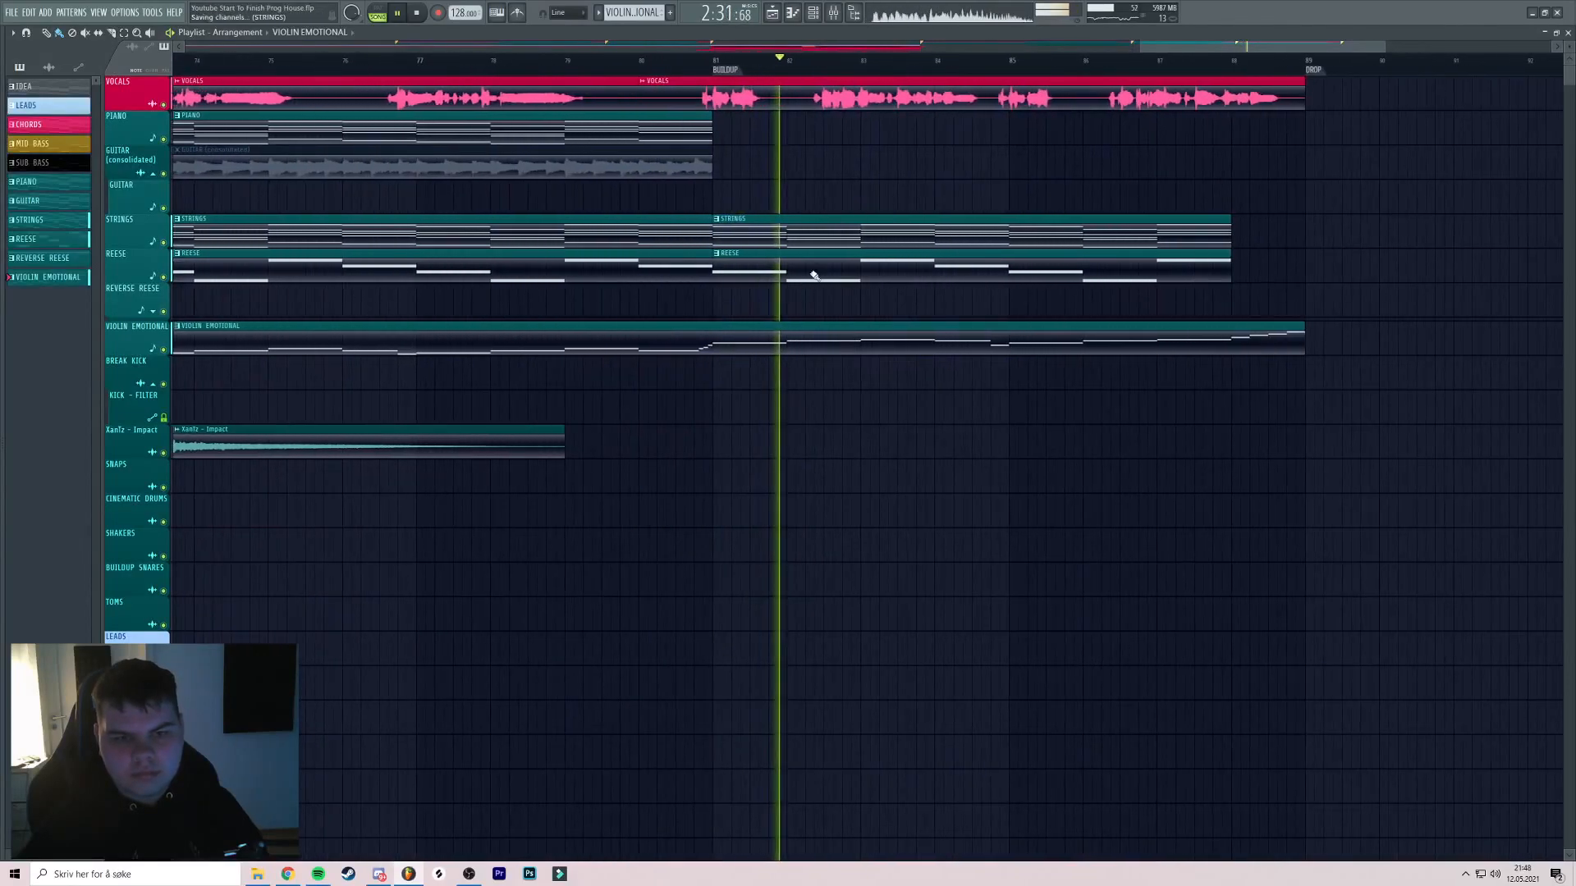
scroll(853, 281, "down", 3)
middle_click(859, 280)
scroll(871, 315, "down", 2)
middle_click(873, 317)
key("space")
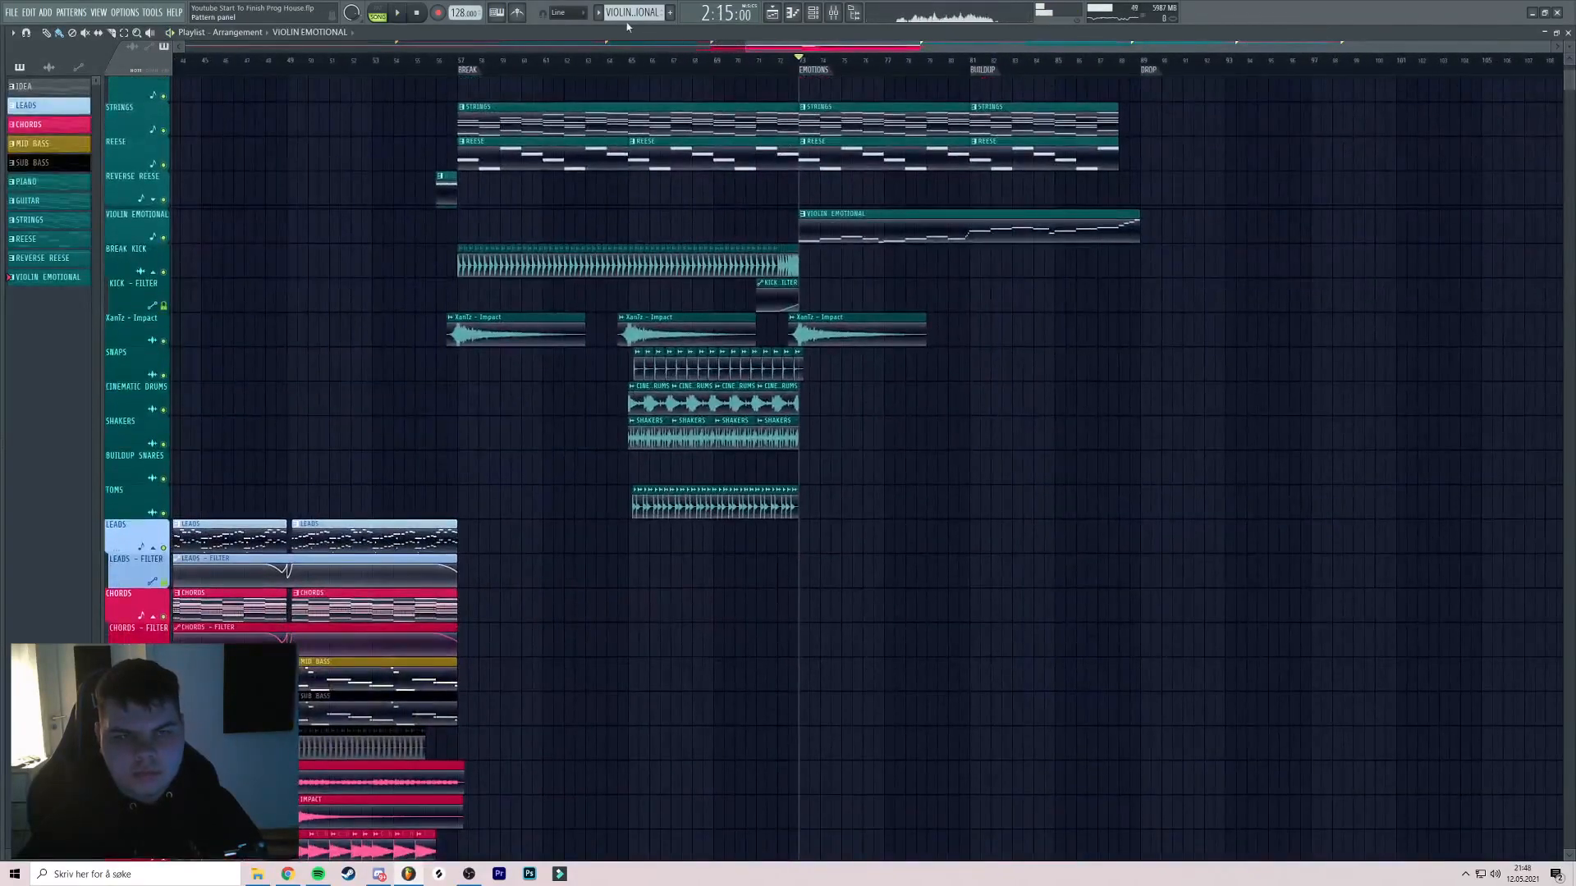
middle_click(954, 273)
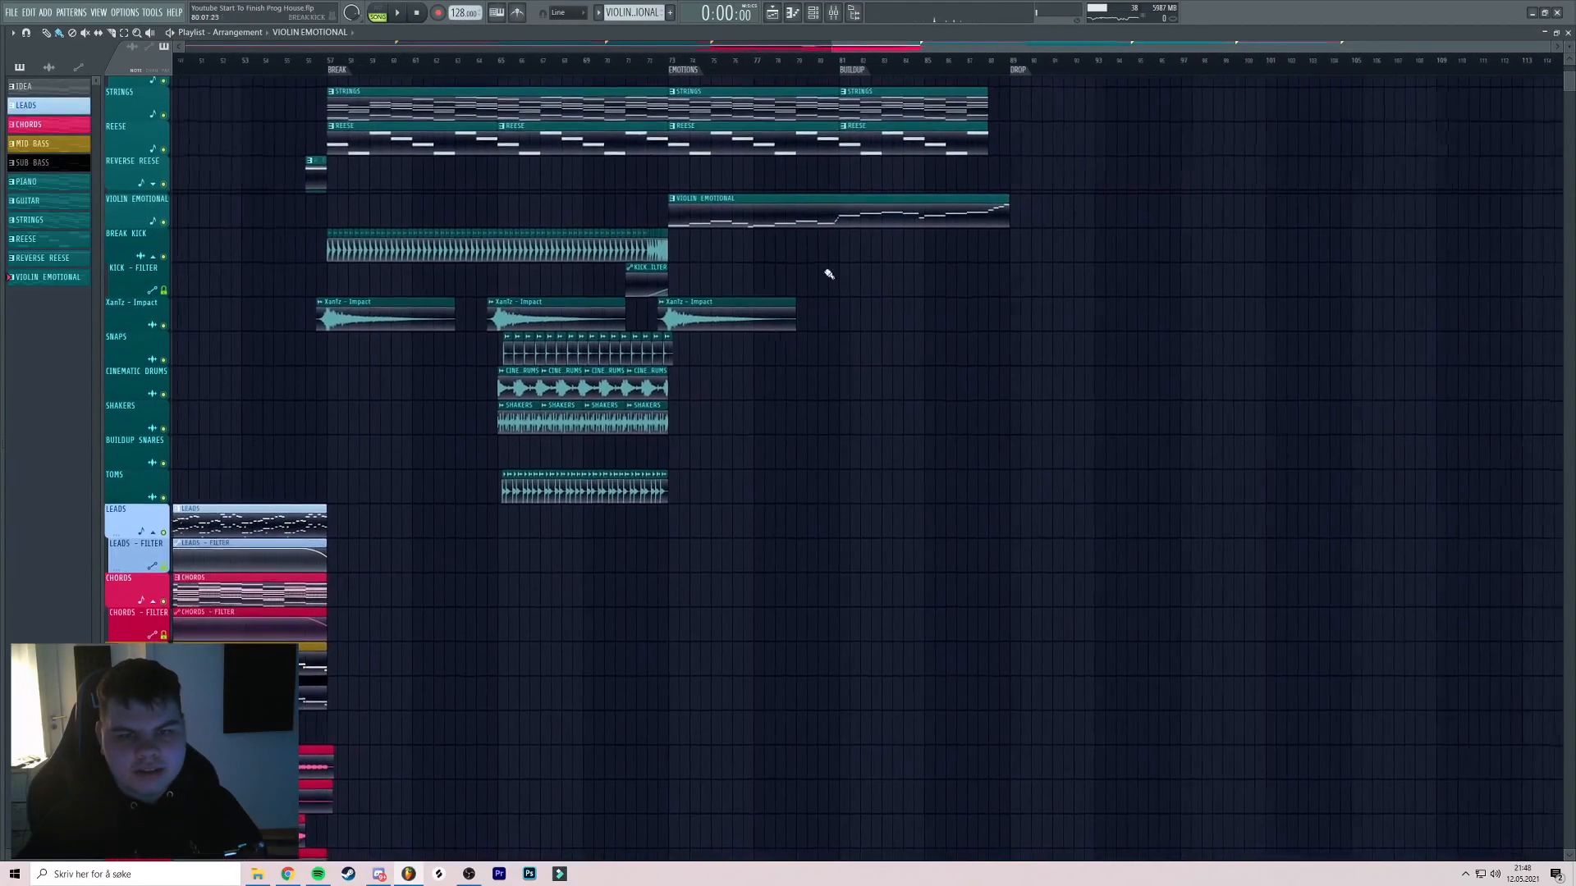
Move the last XanTz - Impact clip half a bar earlier
left_click_drag(856, 319, 845, 319)
scroll(862, 325, "up", 4)
middle_click(866, 188)
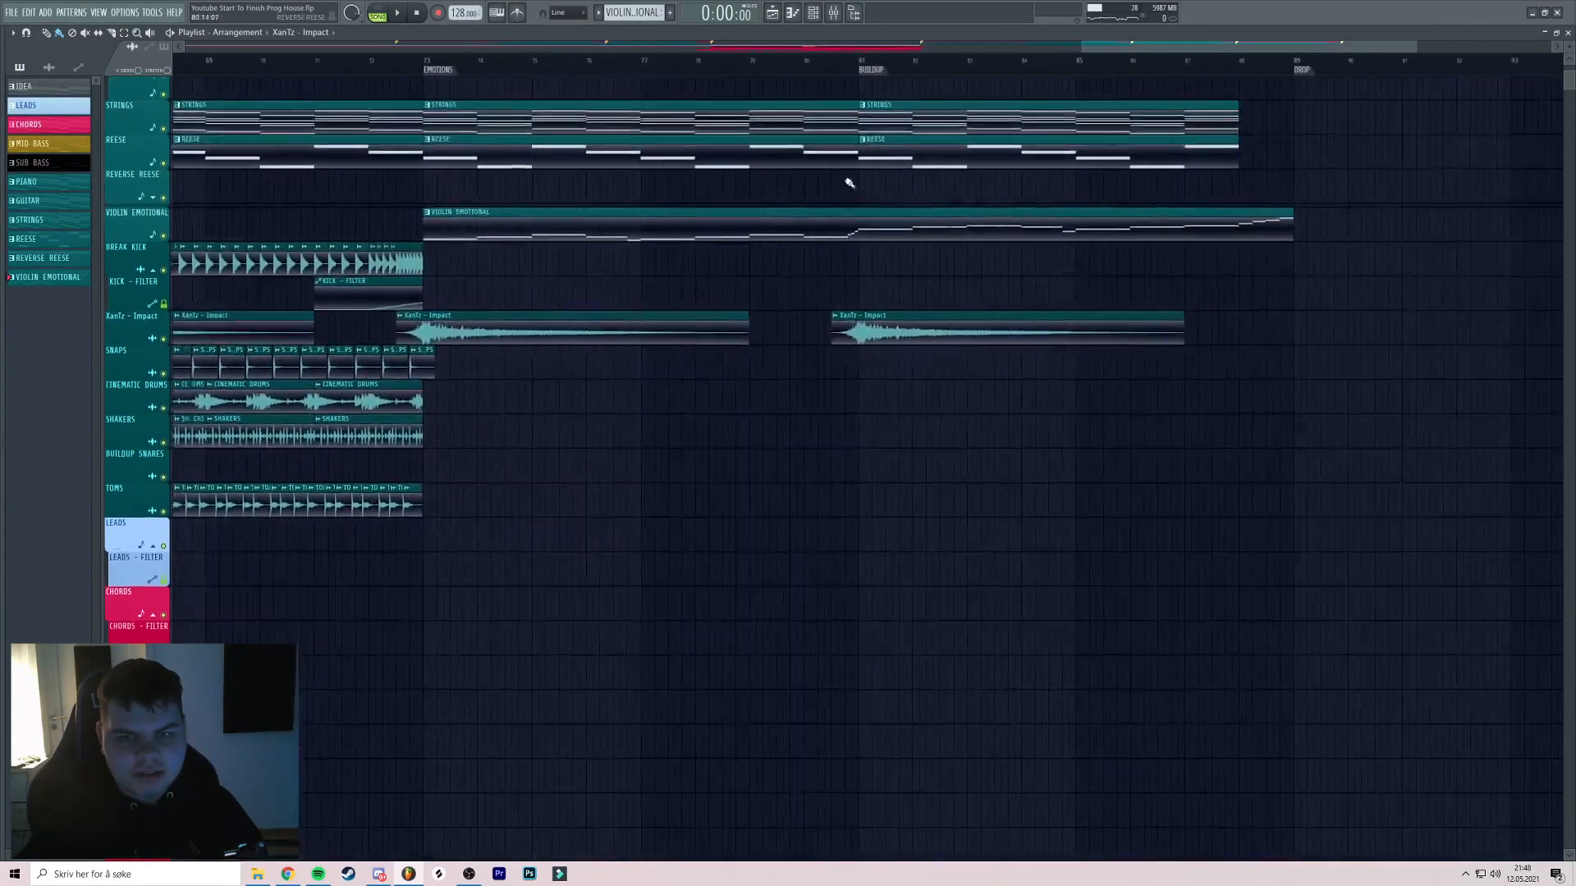
scroll(887, 193, "down", 2)
middle_click(932, 242)
scroll(1010, 242, "down", 3)
middle_click(749, 227)
middle_click(739, 311)
Select the Buildup Snares and Snare - Pitch clips and audition the bar 81 buildup
left_click_drag(407, 444, 1384, 440)
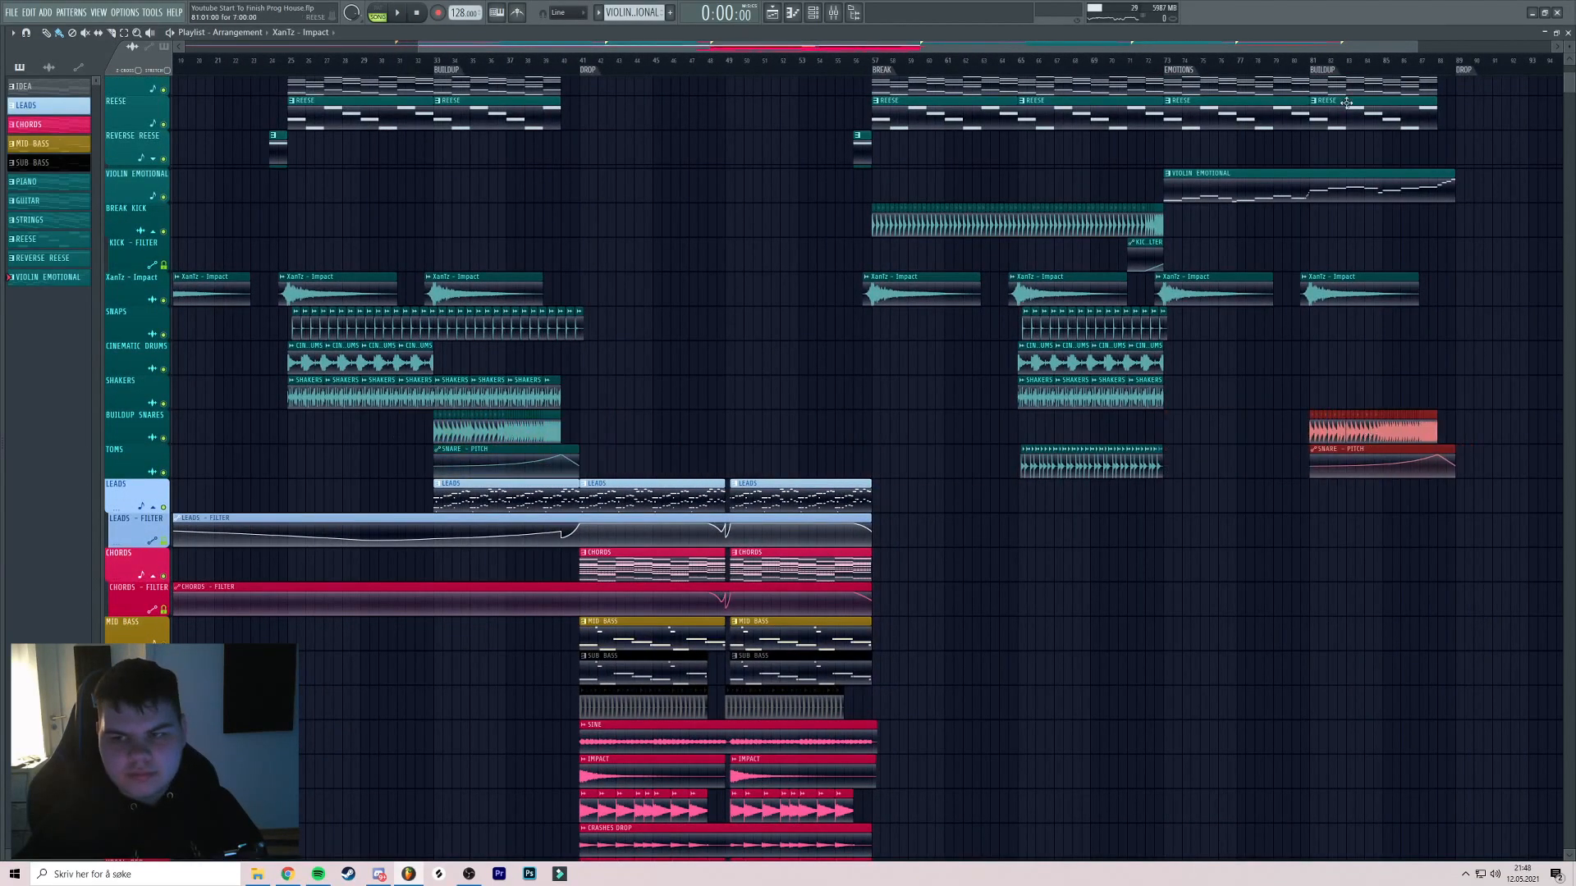
key("space")
key("space")
middle_click(1337, 156)
scroll(1362, 260, "up", 3)
key("space")
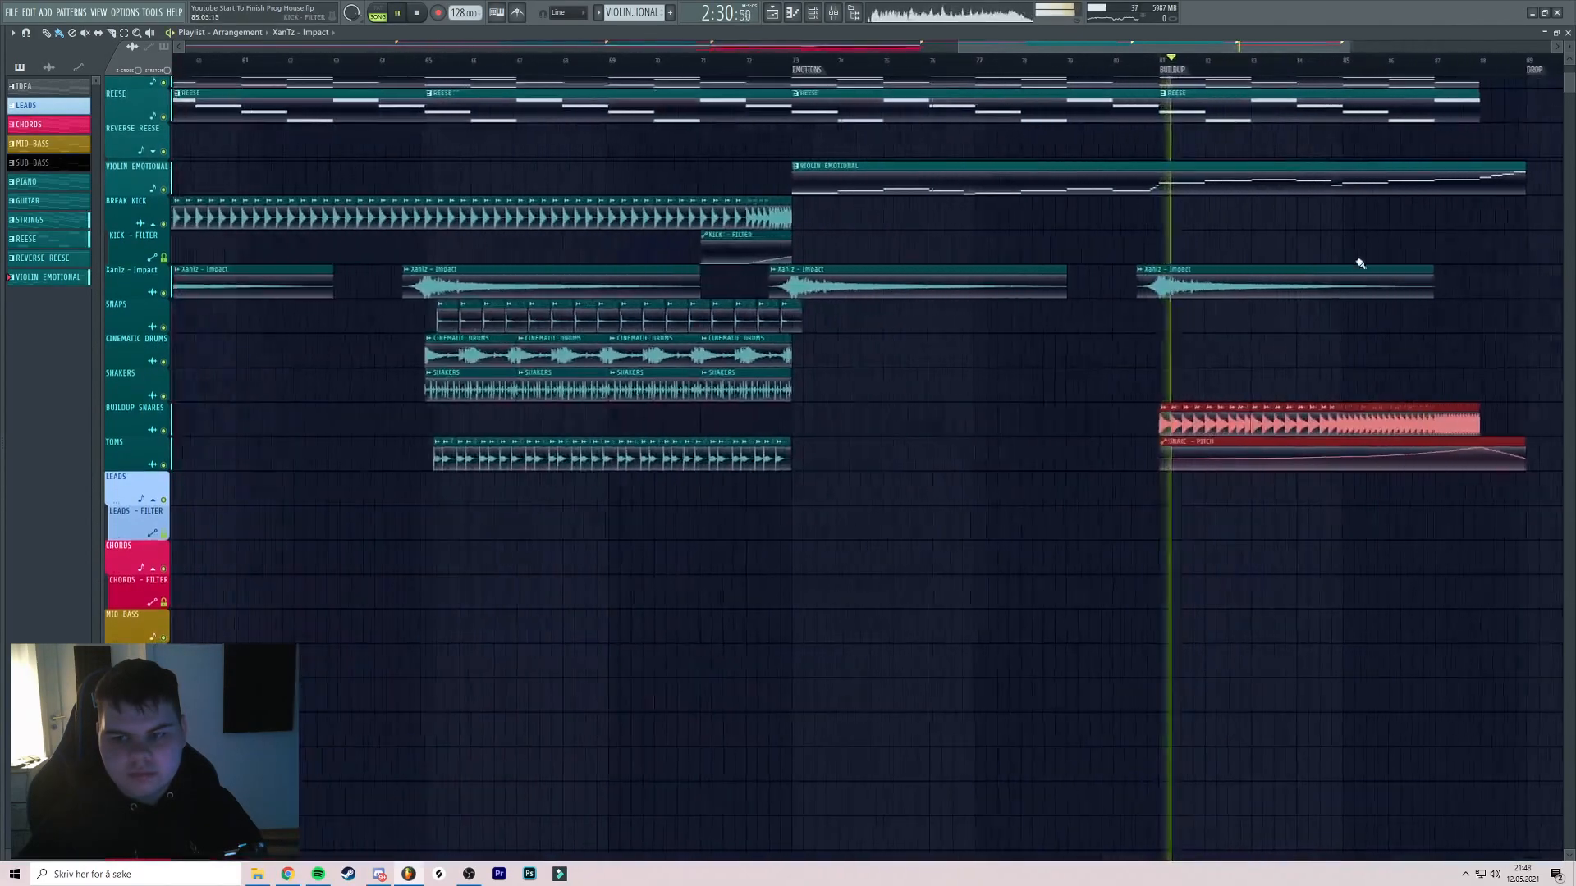
middle_click(1359, 258)
key("space")
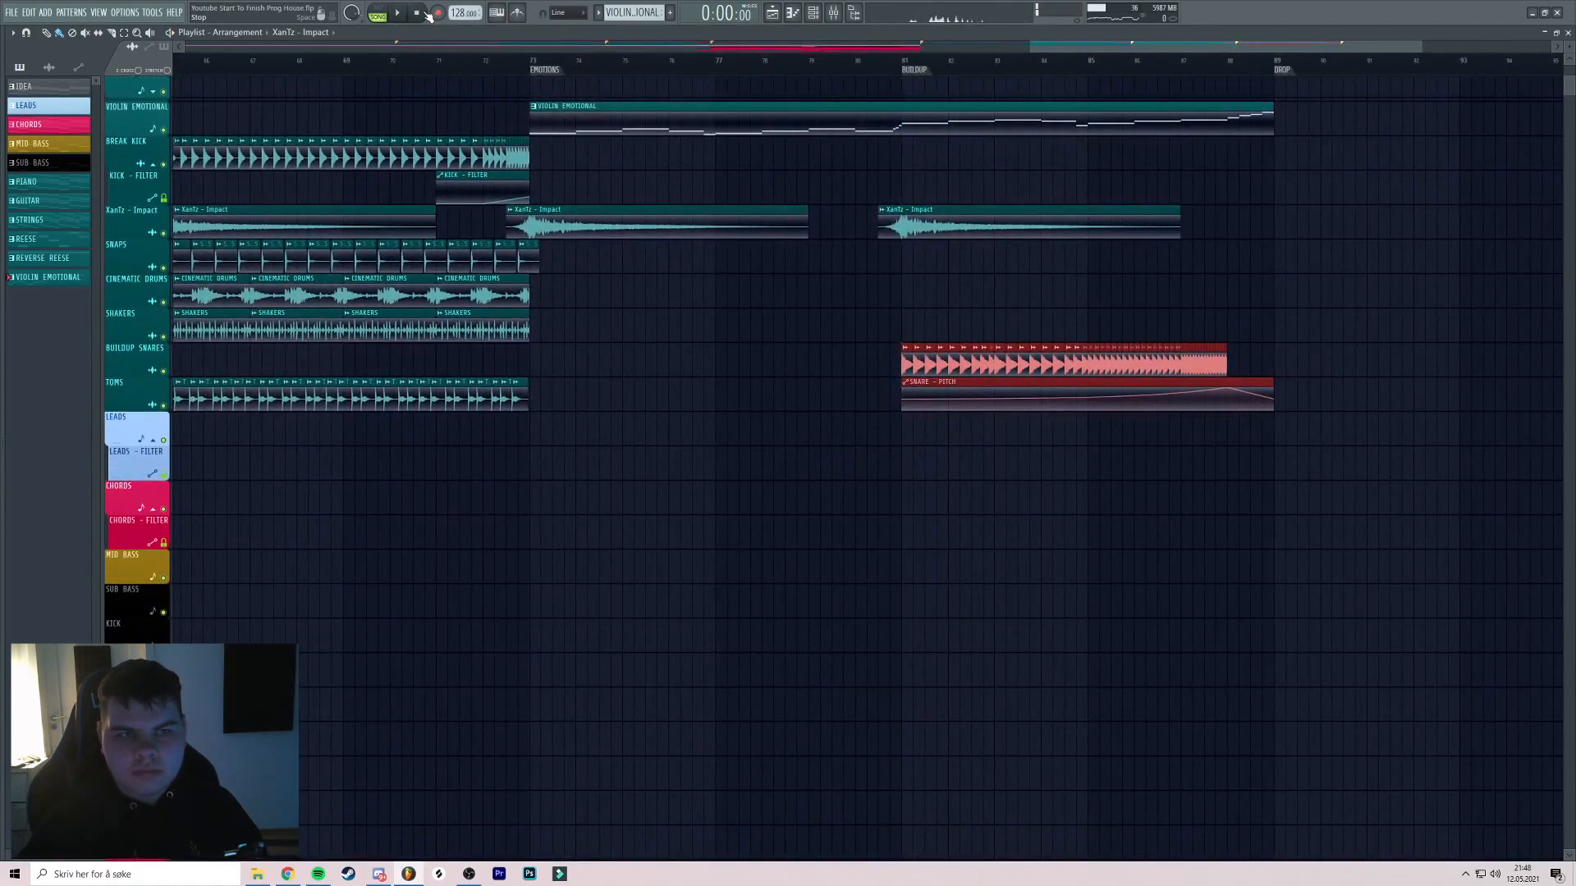
scroll(989, 258, "up", 3)
middle_click(976, 257)
left_click(808, 270, "ctrl")
scroll(800, 273, "down", 2)
middle_click(792, 283)
scroll(767, 264, "up", 1)
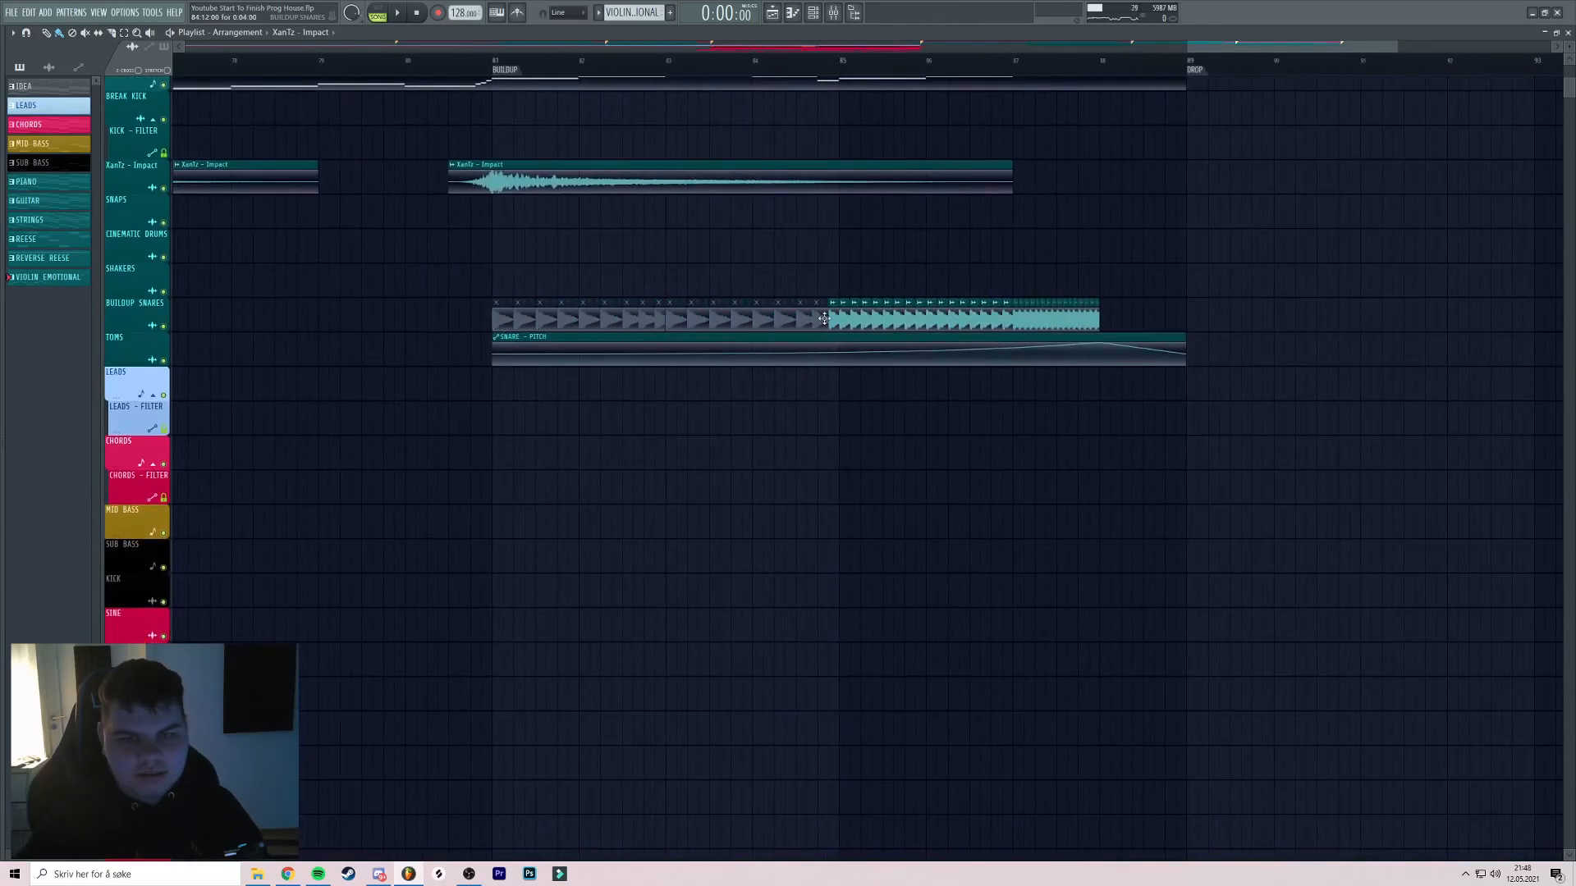
Play the arrangement from around bar 84 to hear the lead into the drop
left_click(798, 74)
key("space")
scroll(789, 307, "up", 2)
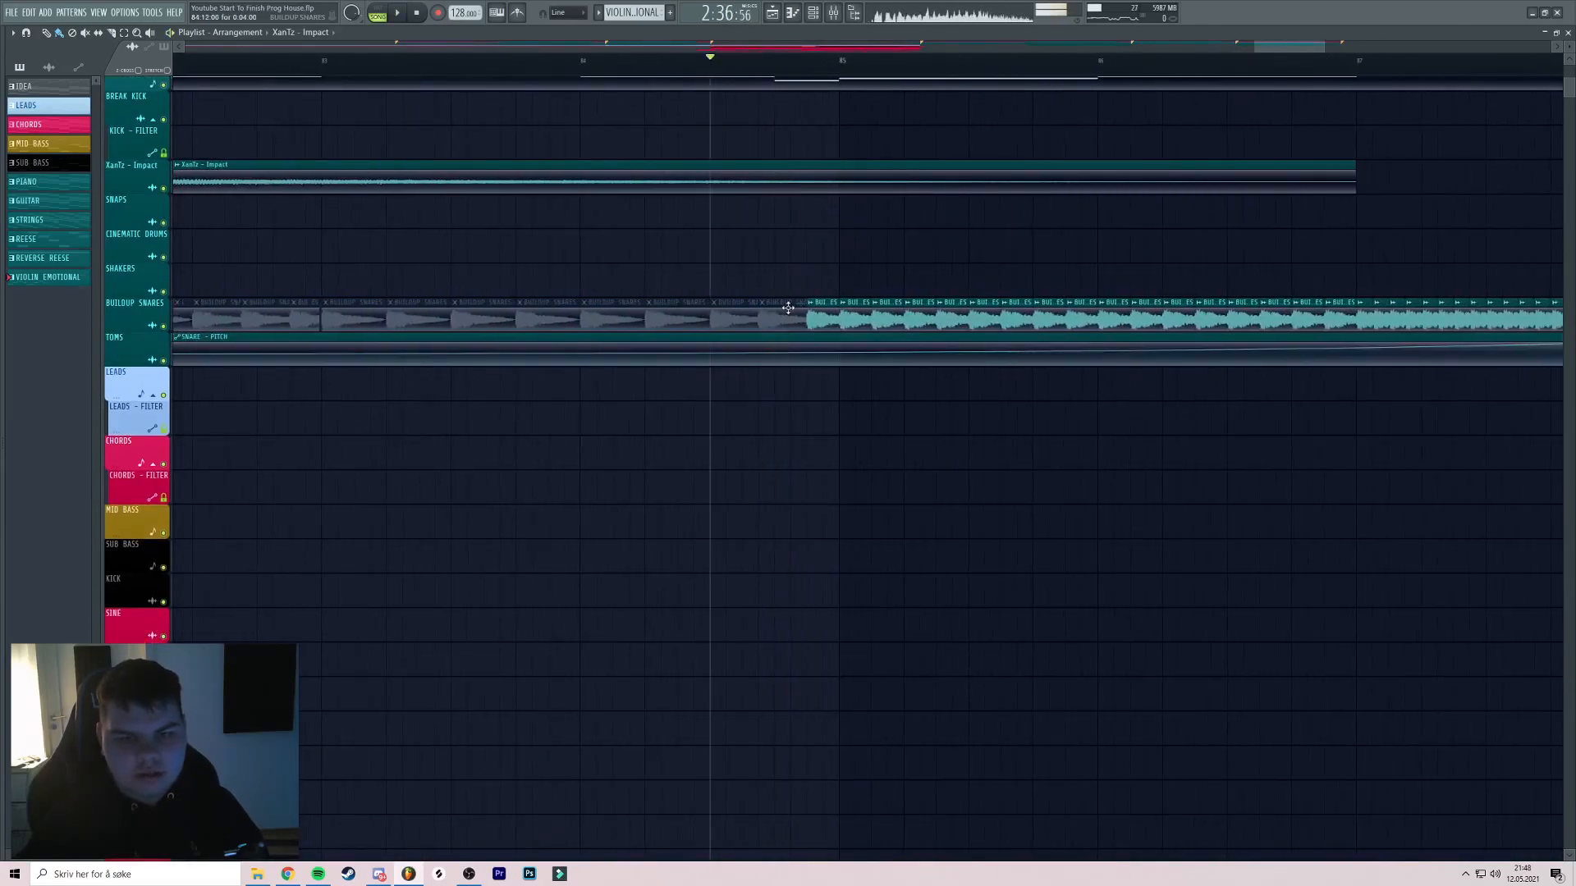
scroll(760, 255, "down", 4)
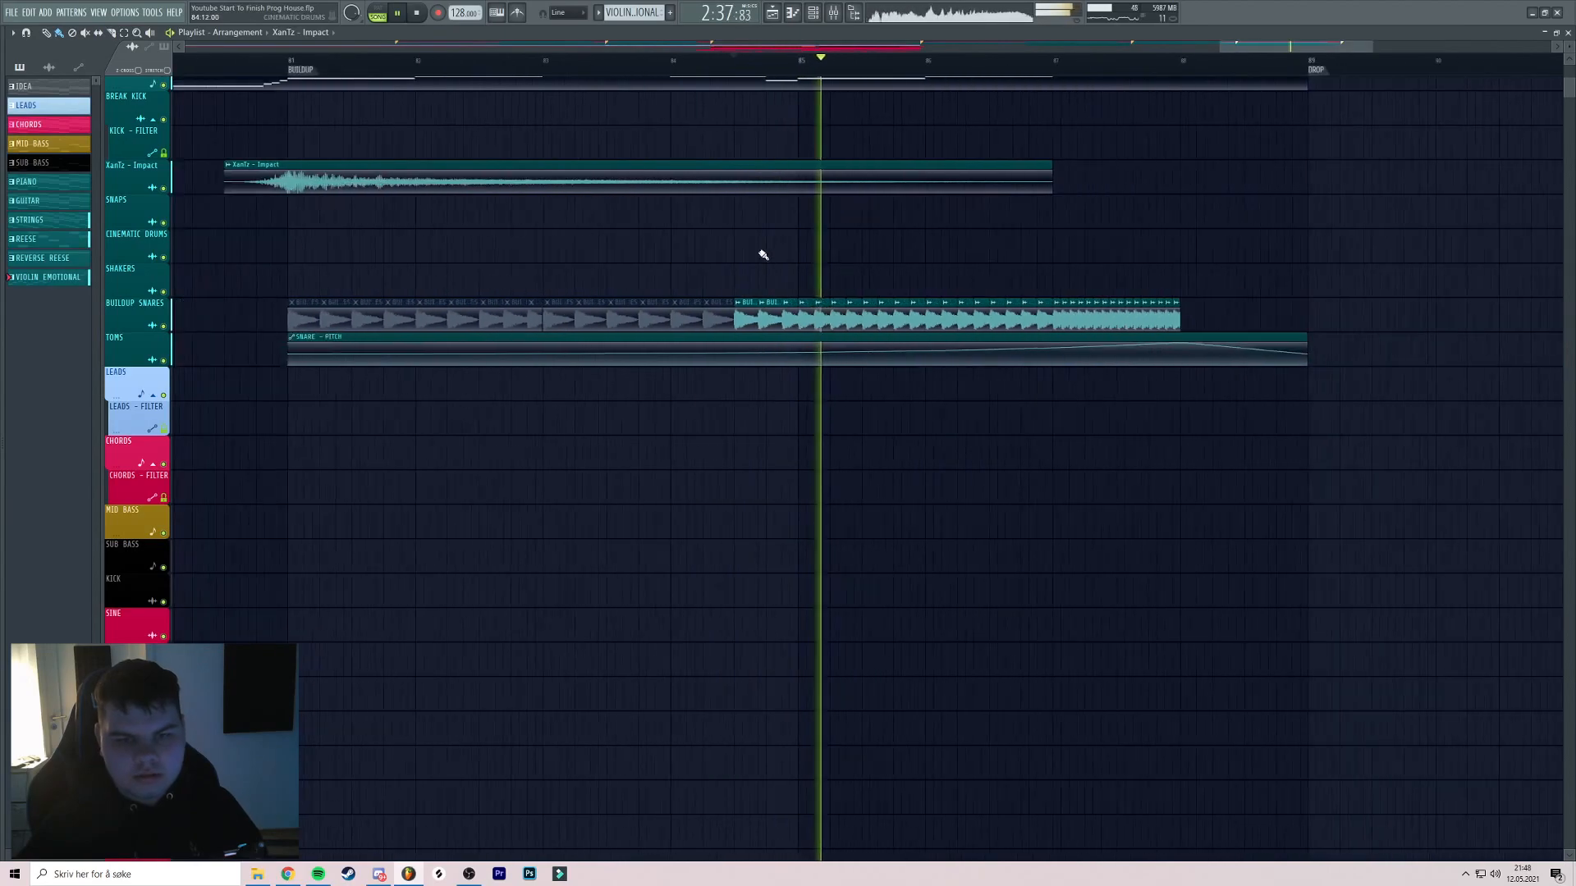
scroll(860, 244, "down", 2)
key("space")
scroll(425, 126, "down", 8)
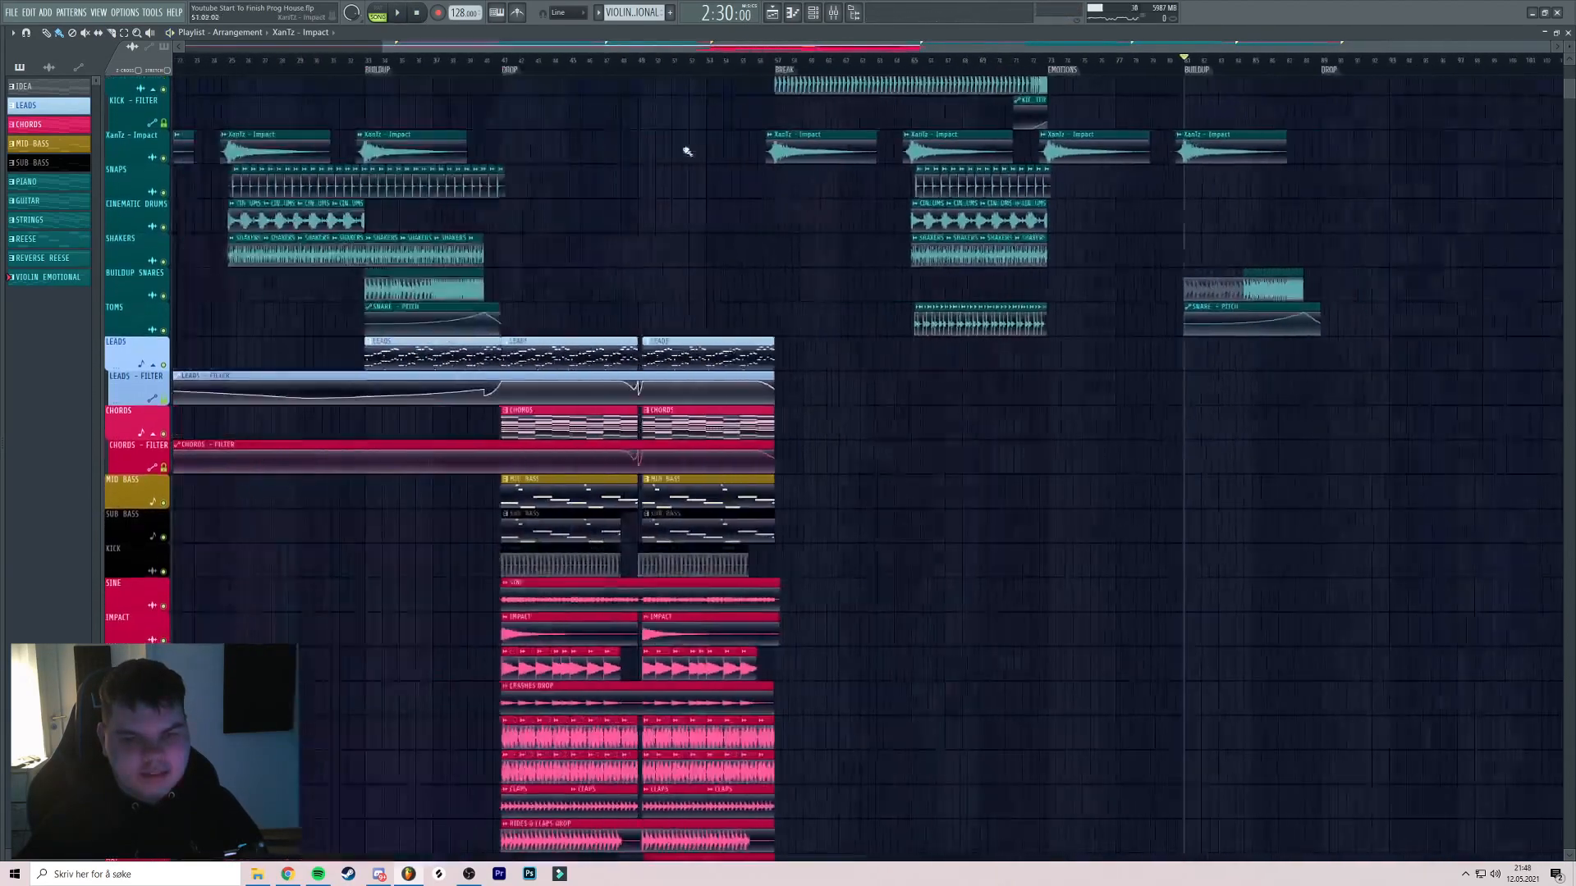
left_click_drag(986, 234, 963, 254)
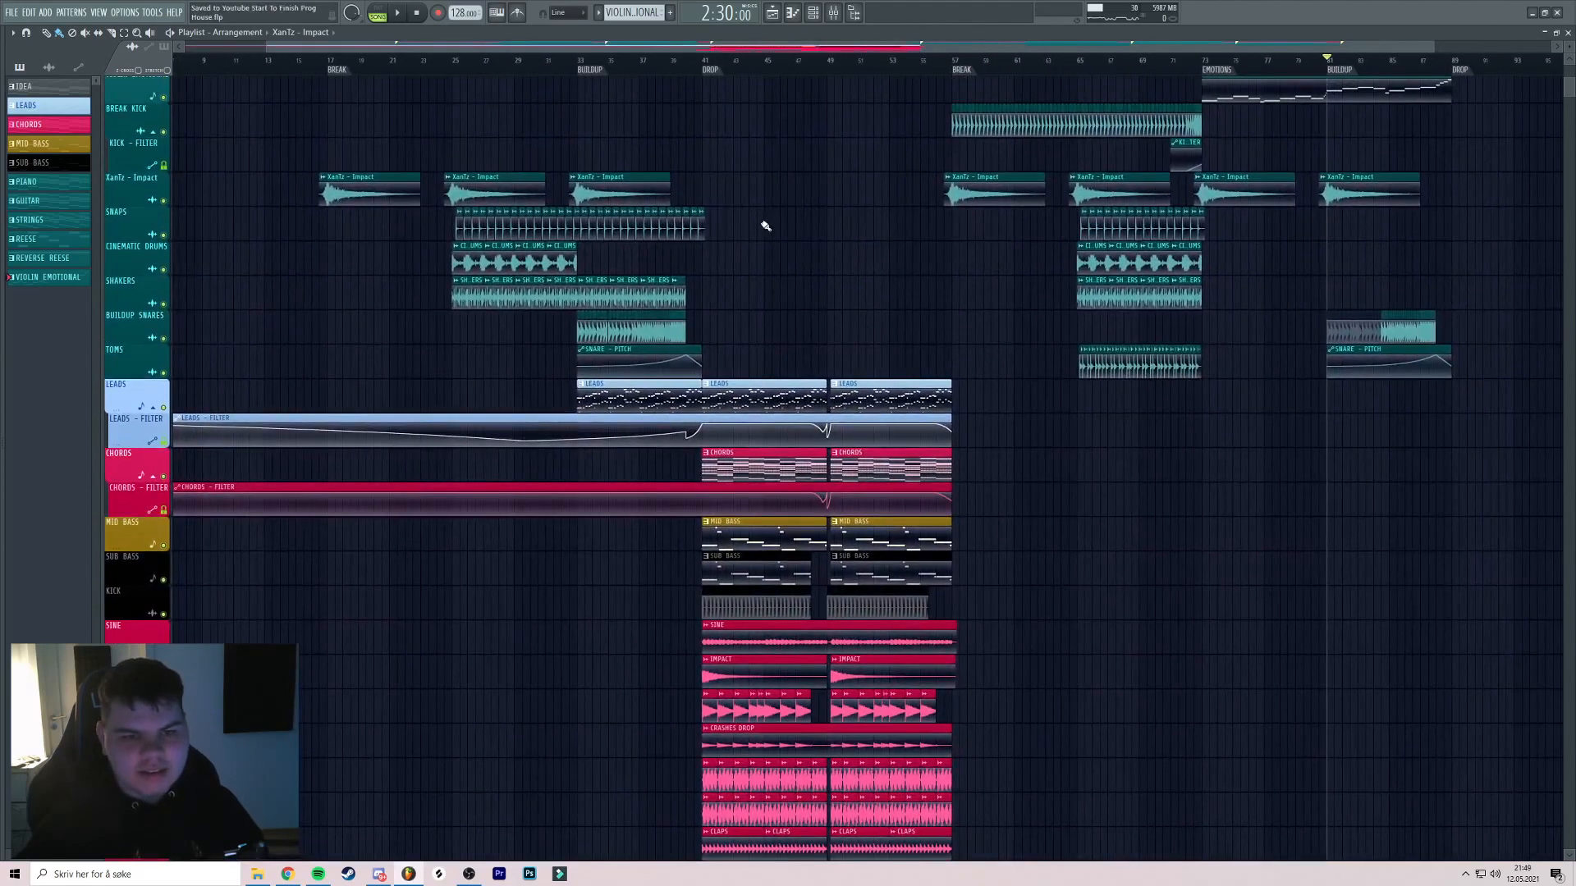
scroll(795, 238, "right", 5)
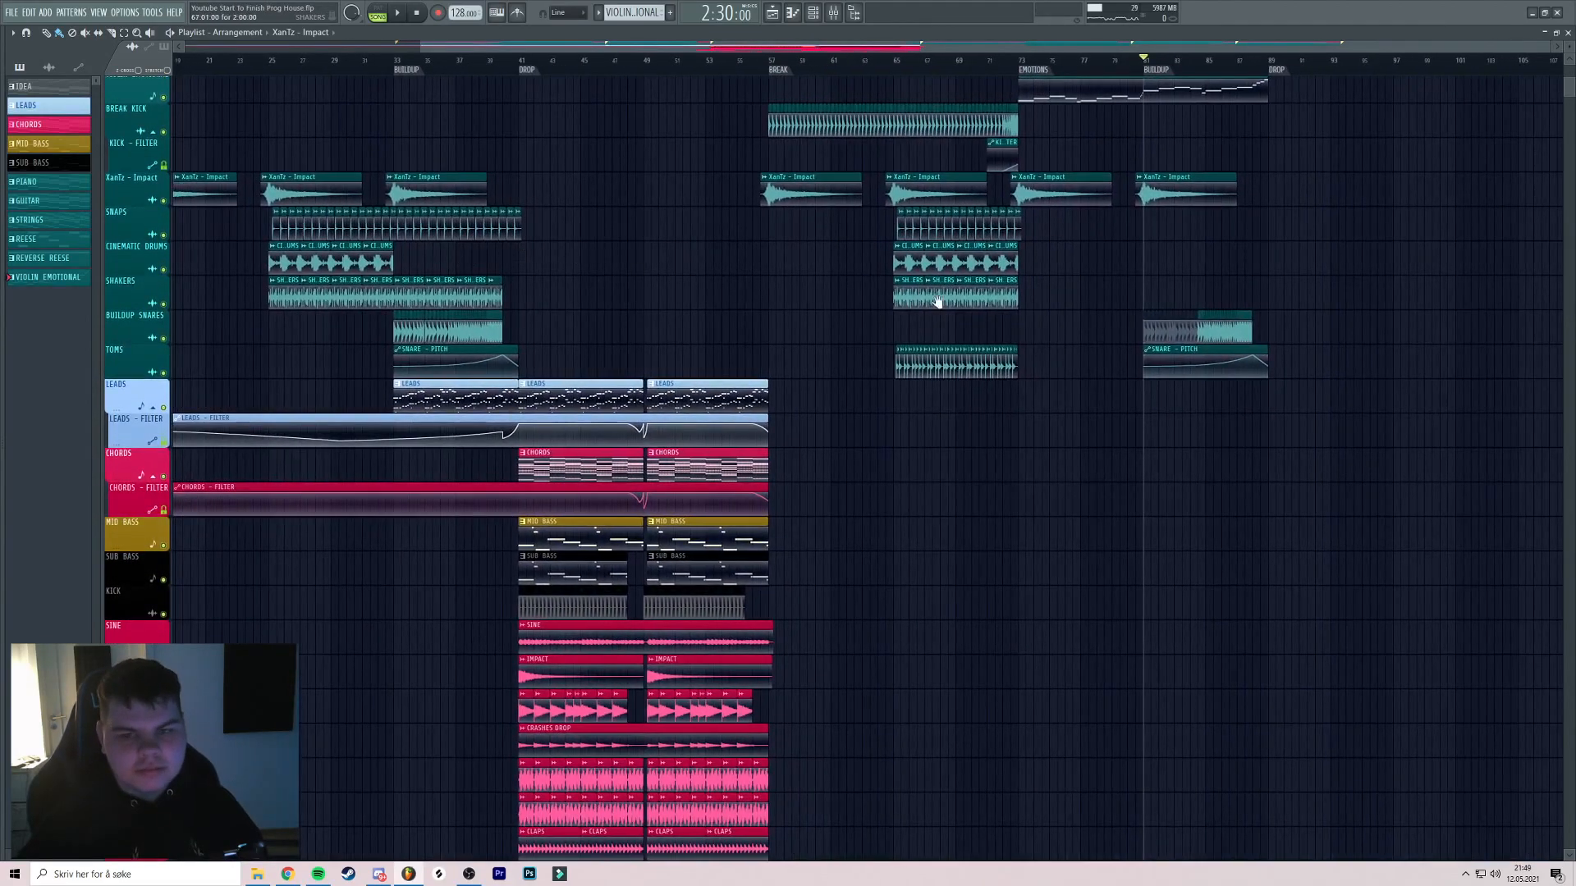
scroll(369, 288, "down", 1)
Insert two empty tracks and place the XanTz - BUILD RISER sample at the first buildup
right_click(120, 281)
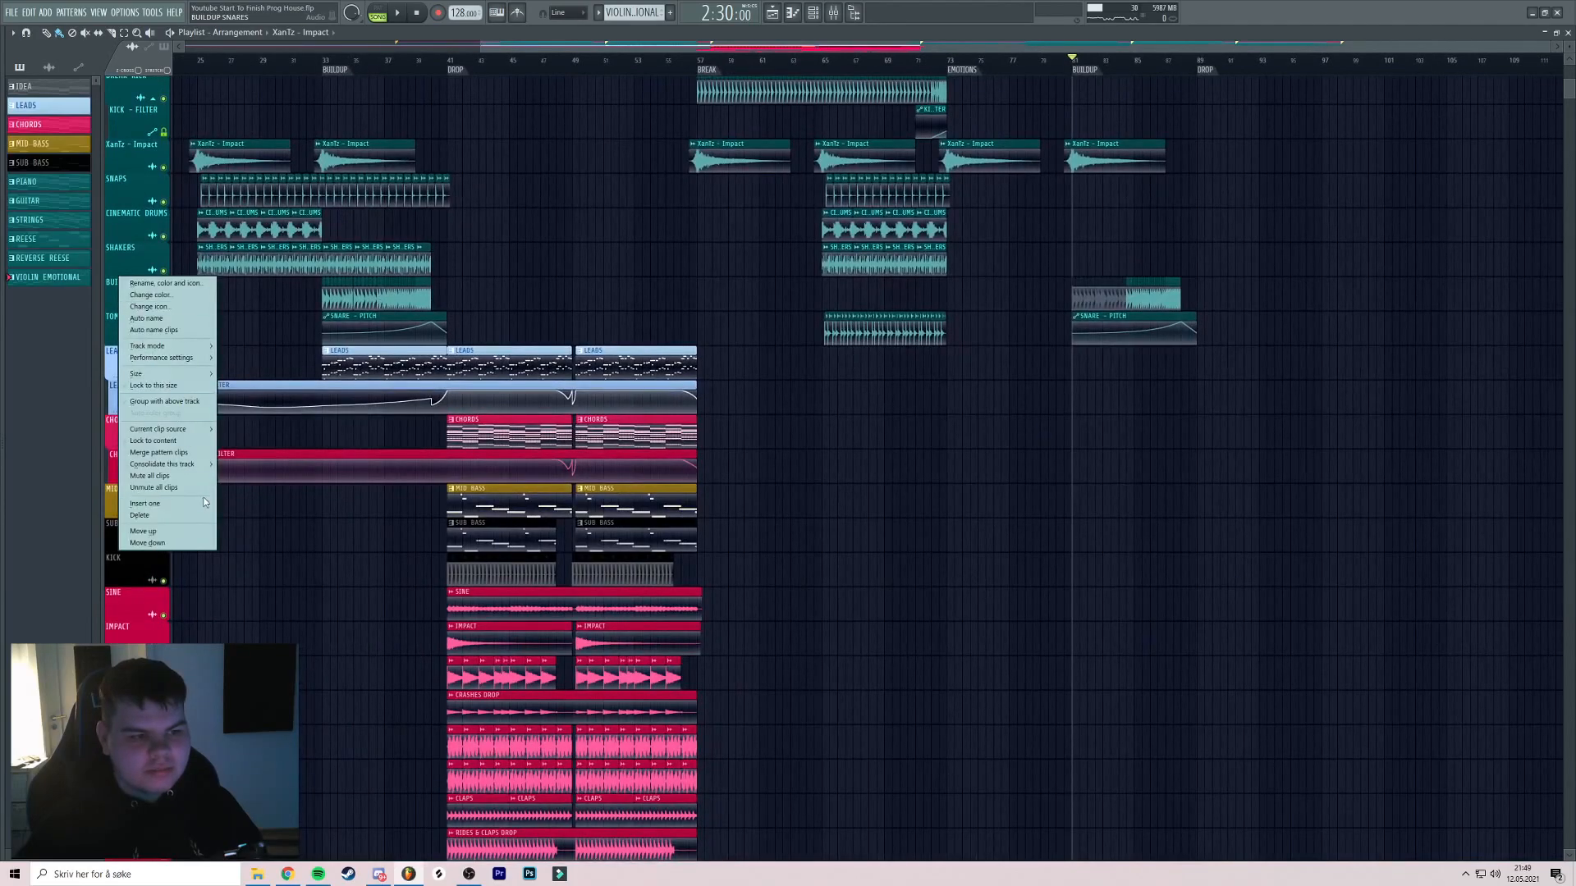
left_click(204, 502)
right_click(120, 315)
left_click(164, 538)
key("alt+F8")
scroll(54, 440, "down", 20)
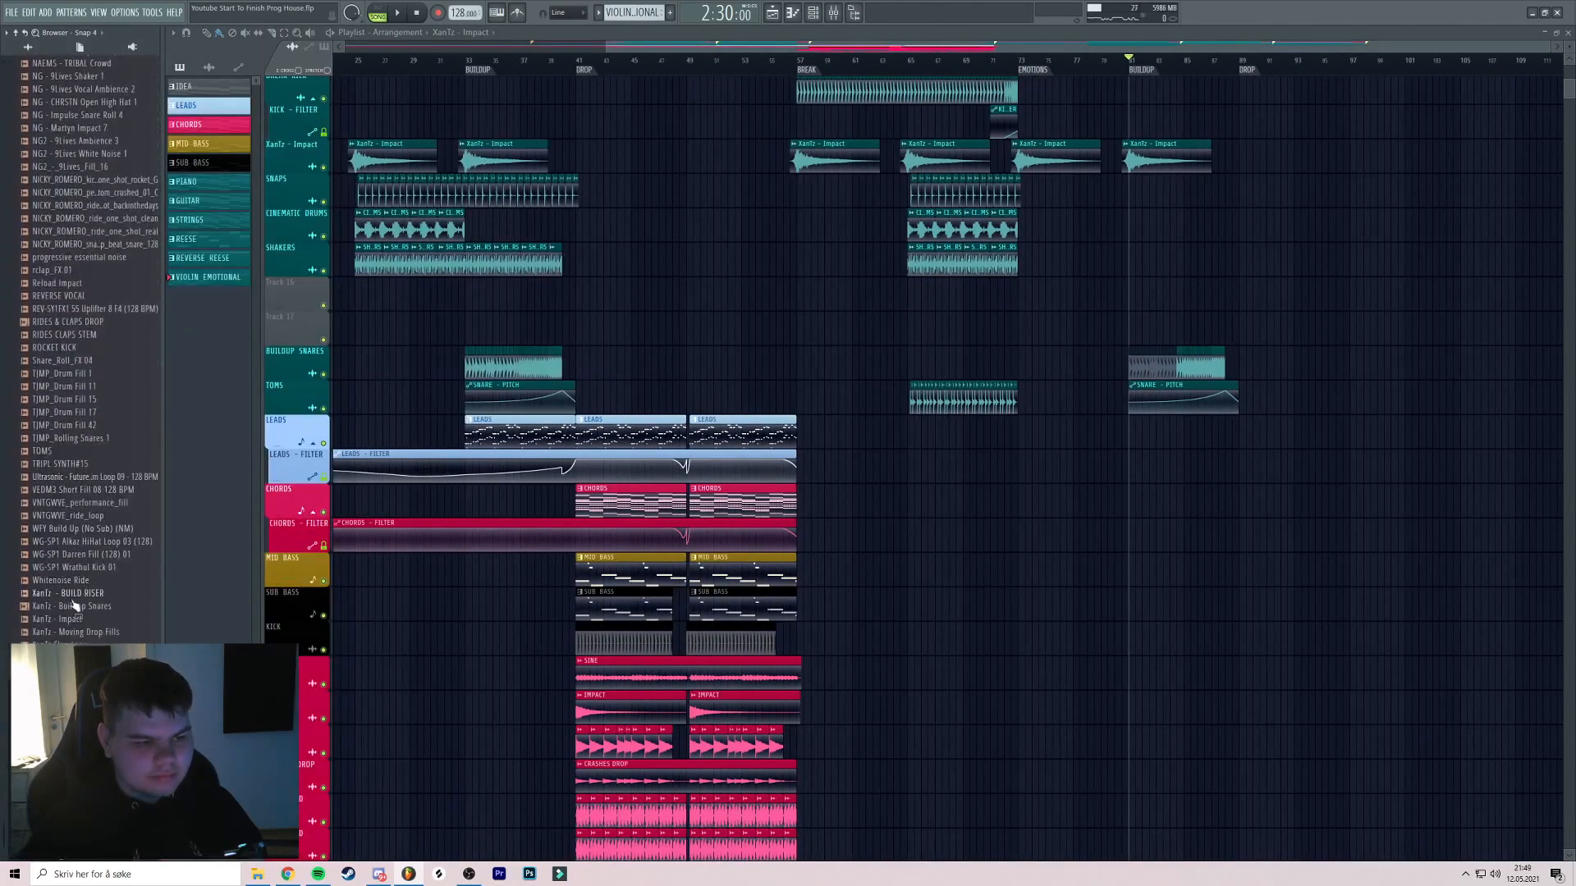
left_click_drag(74, 594, 327, 332)
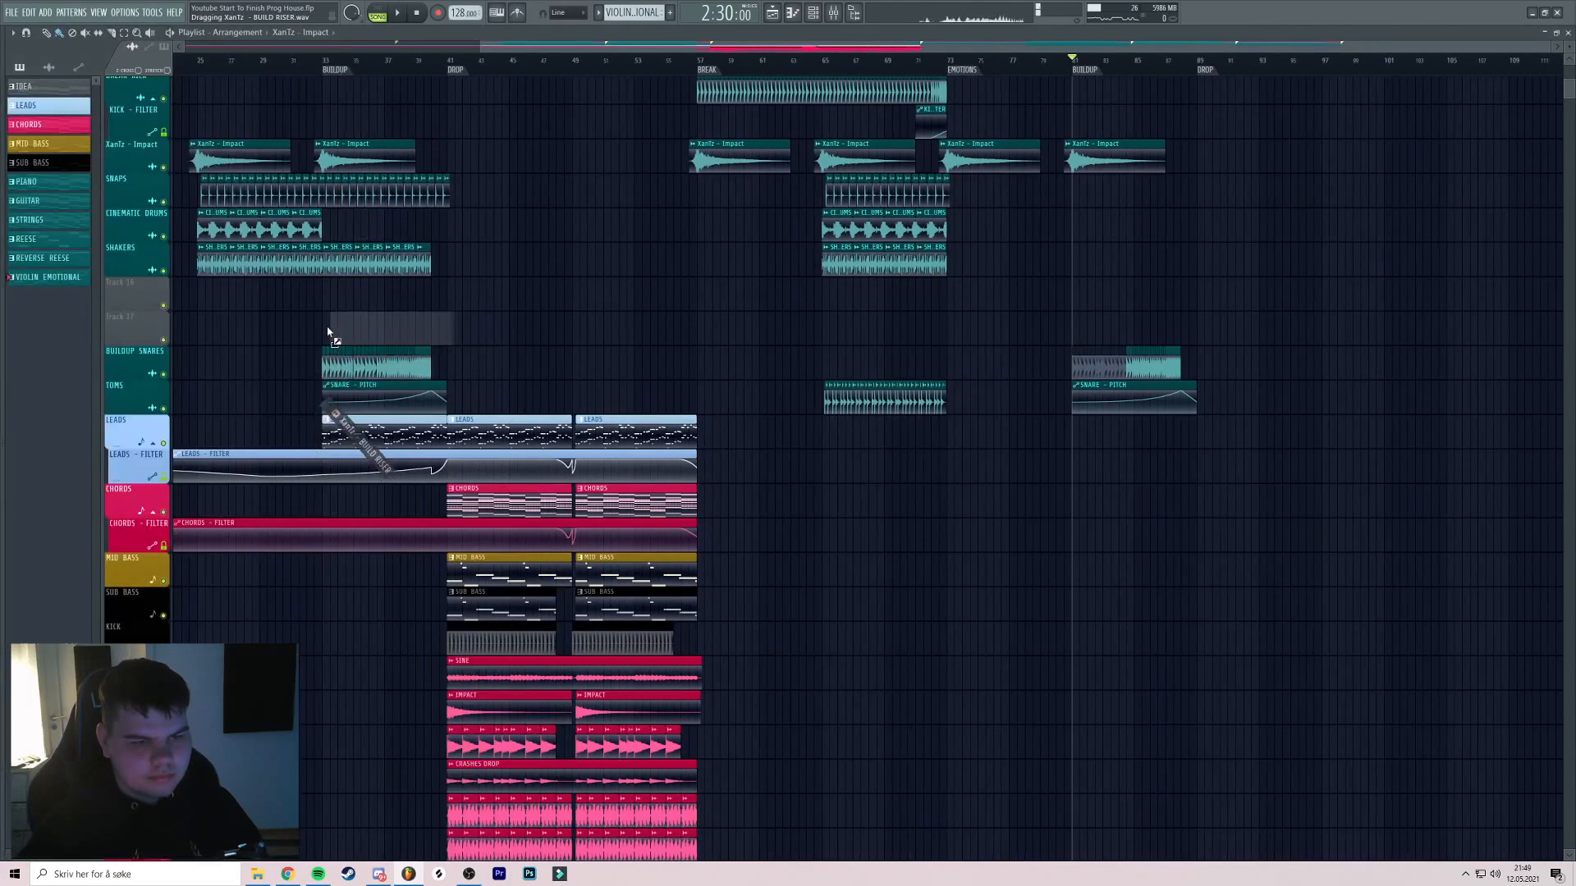
scroll(389, 335, "up", 3)
left_click_drag(426, 342, 531, 328)
Play back the first buildup to hear the new riser
left_click(351, 61)
key("space")
left_click(520, 61)
left_click_drag(669, 164, 584, 169)
scroll(509, 264, "up", 2)
scroll(491, 279, "down", 2)
left_click_drag(485, 285, 606, 268)
Colour the build riser clip teal and name the track after the clip
left_click(385, 291)
left_click(402, 359)
left_click(405, 528)
key("Return")
right_click(145, 287)
left_click(180, 339)
Stop playback and copy the build riser clip to bar 81
key("space")
scroll(721, 264, "down", 4)
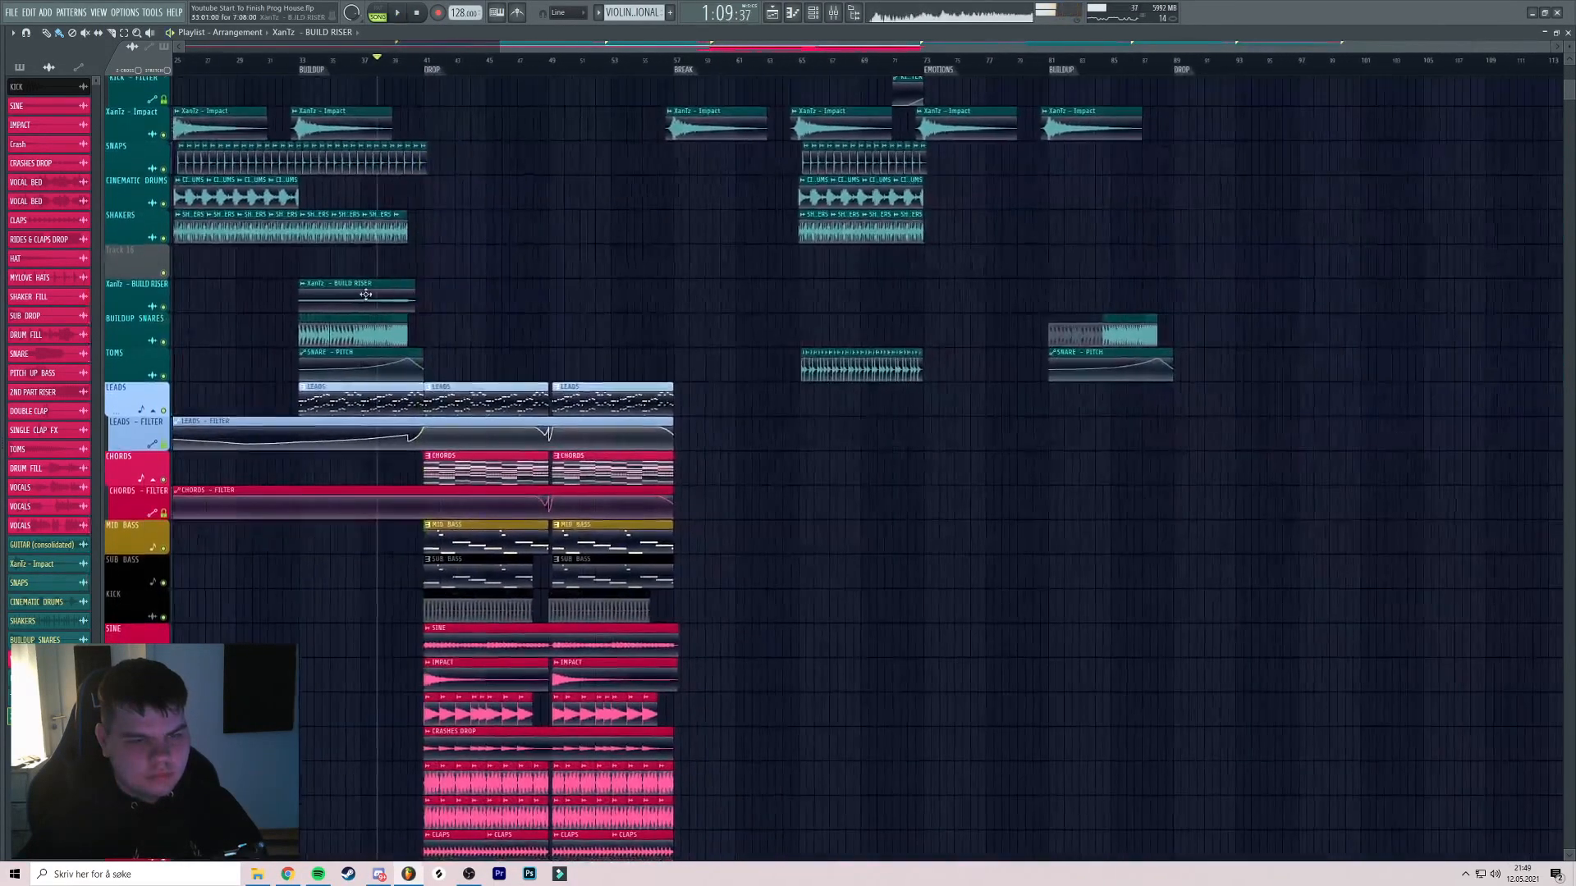
left_click_drag(845, 305, 1125, 305)
Play the second buildup from the bar 81 marker and save the project
left_click(1061, 72)
key("space")
scroll(1061, 74, "up", 3)
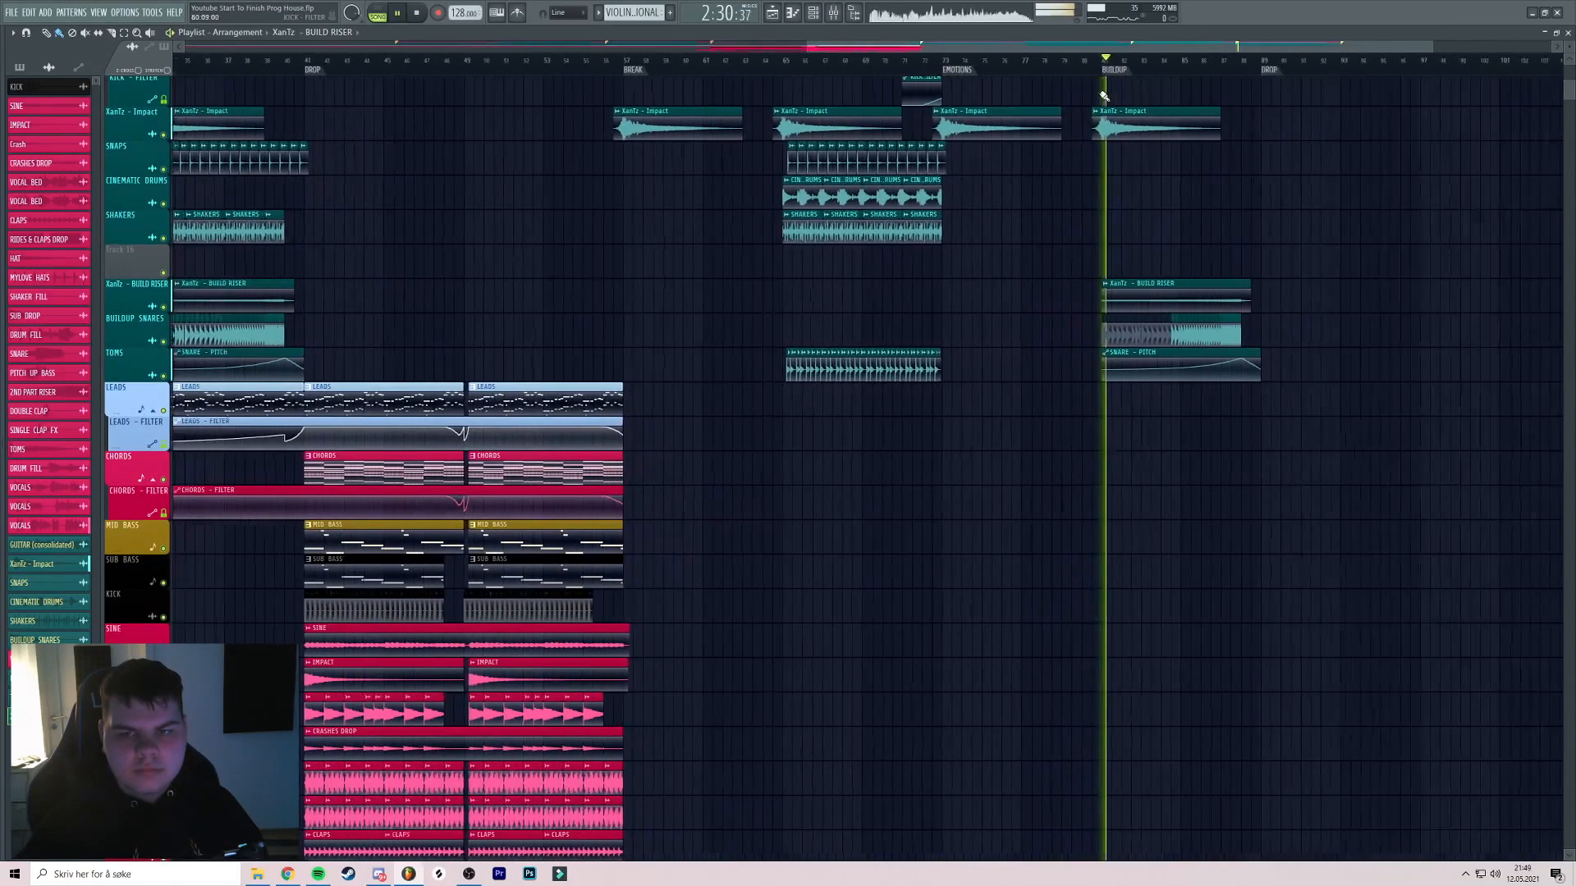
key("ctrl+s")
scroll(1147, 151, "down", 4)
scroll(1148, 151, "right", 2)
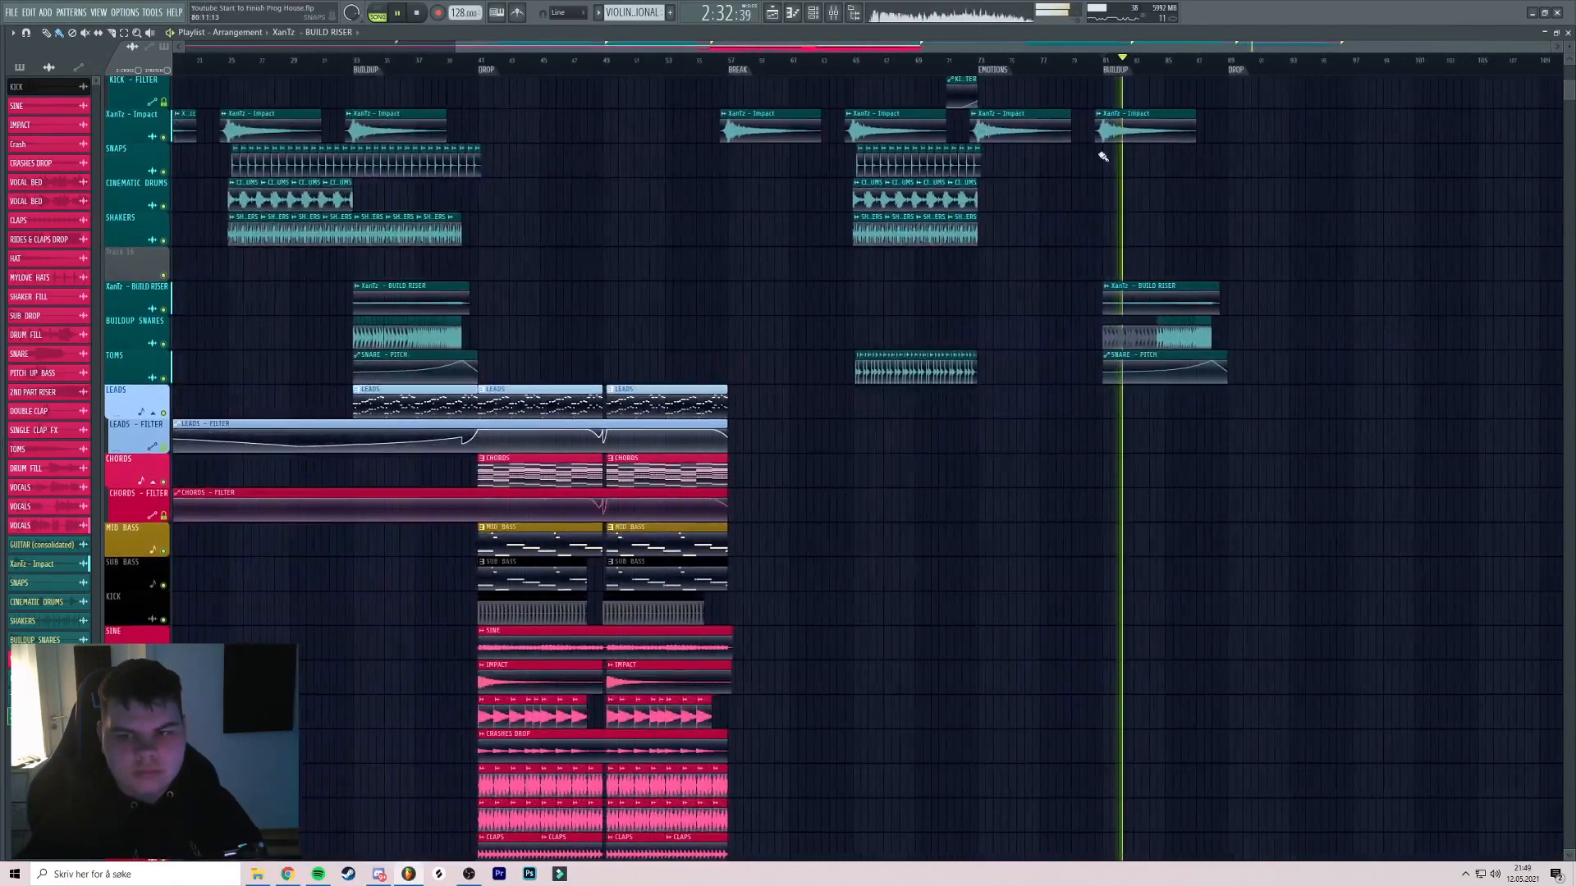
left_click(1086, 61)
scroll(1087, 69, "up", 3)
scroll(1169, 106, "up", 4)
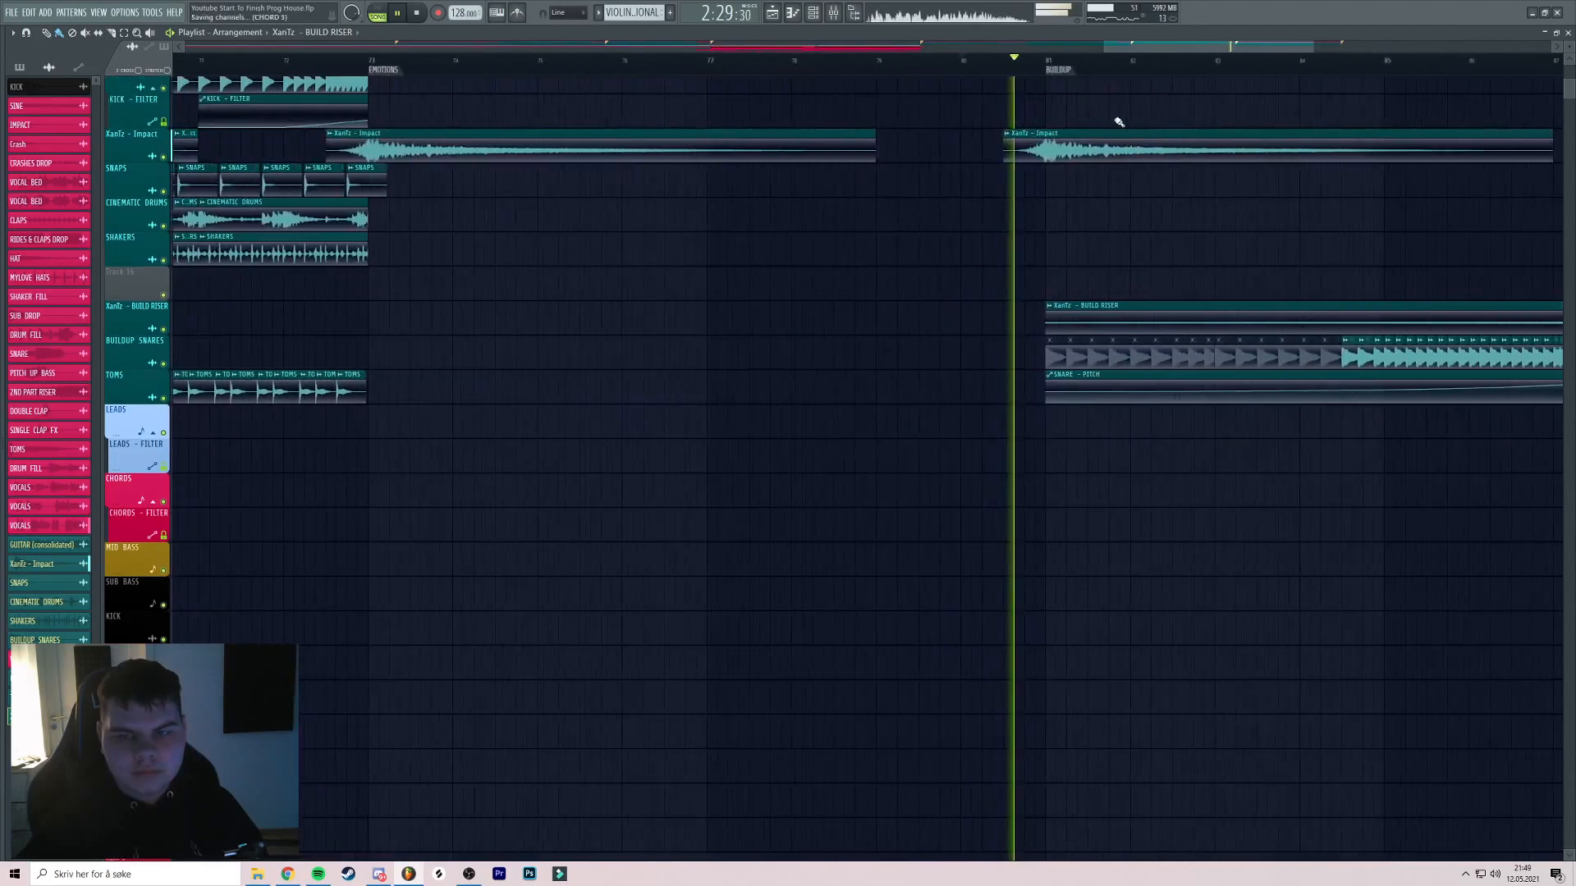
scroll(1142, 145, "down", 3)
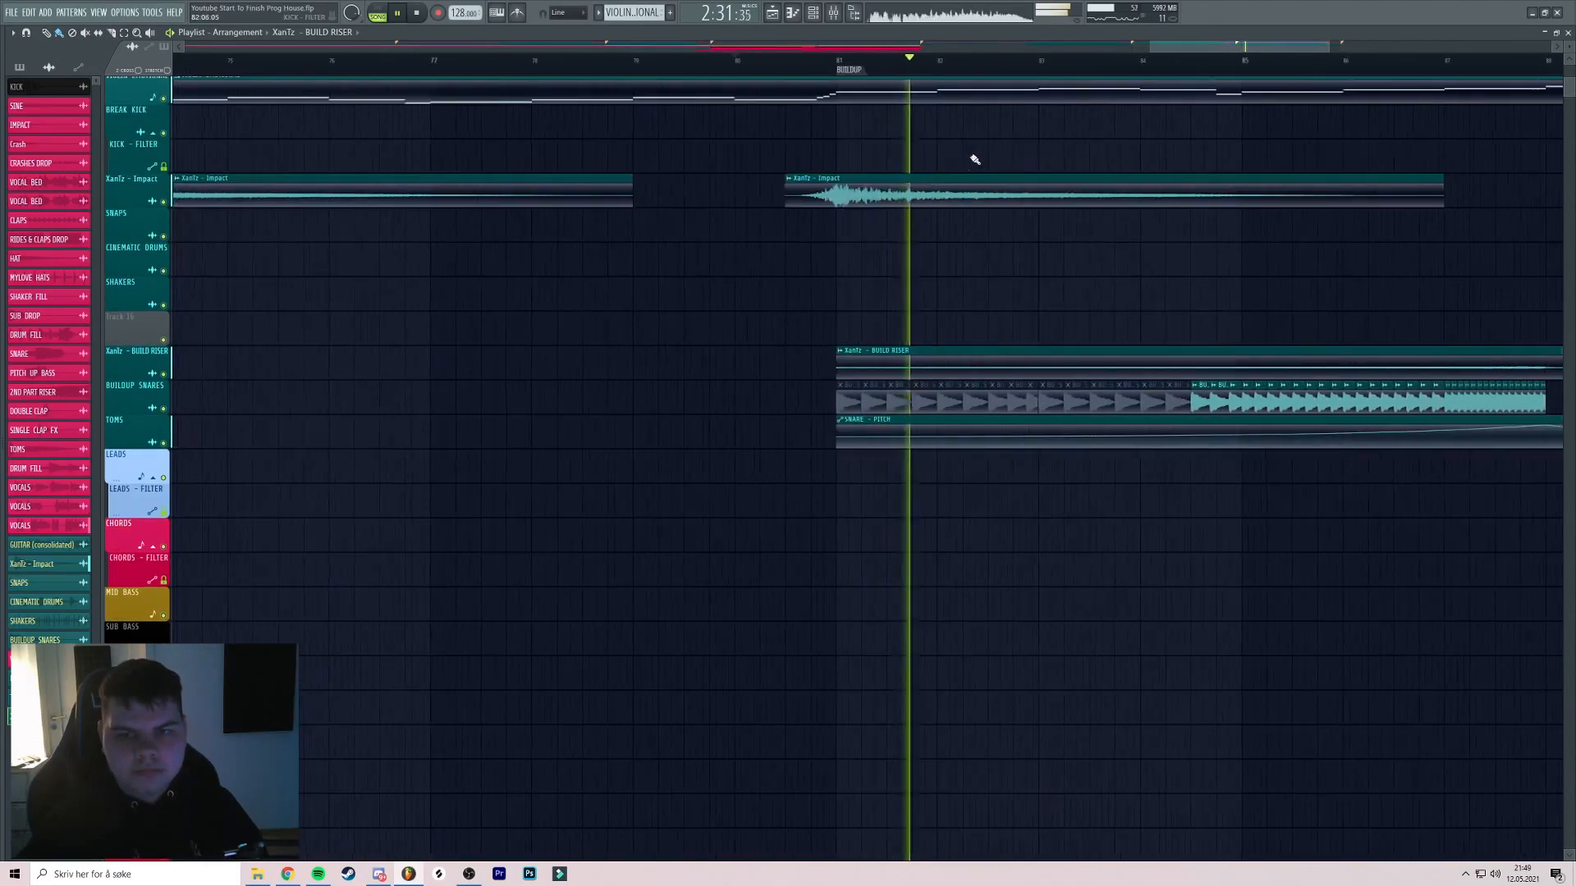
scroll(928, 140, "up", 6)
scroll(950, 151, "down", 2)
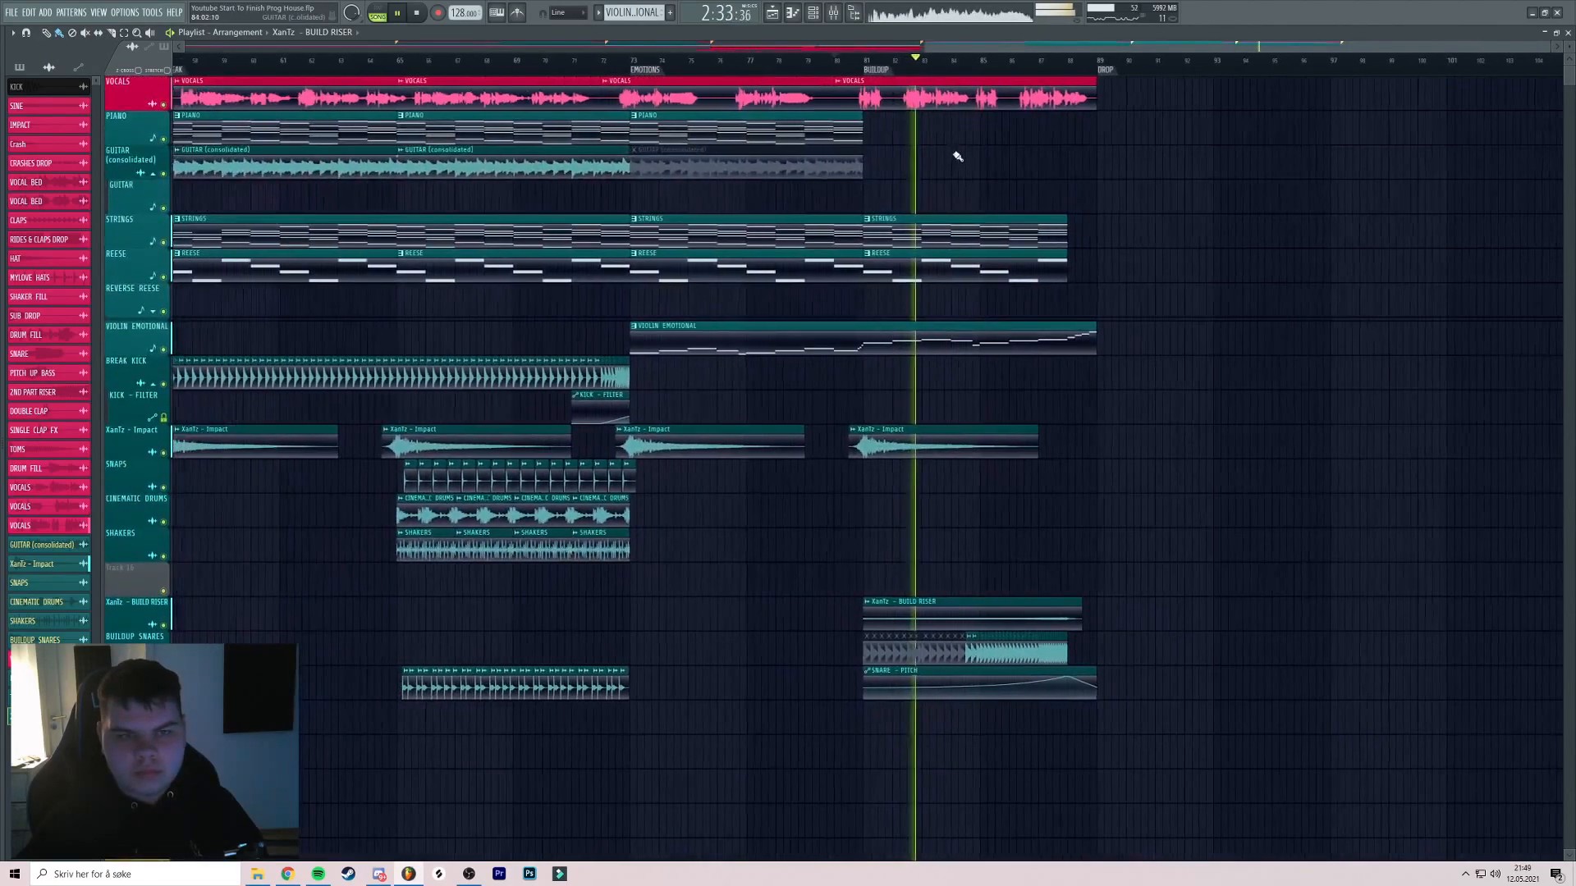
key("space")
scroll(907, 149, "up", 3)
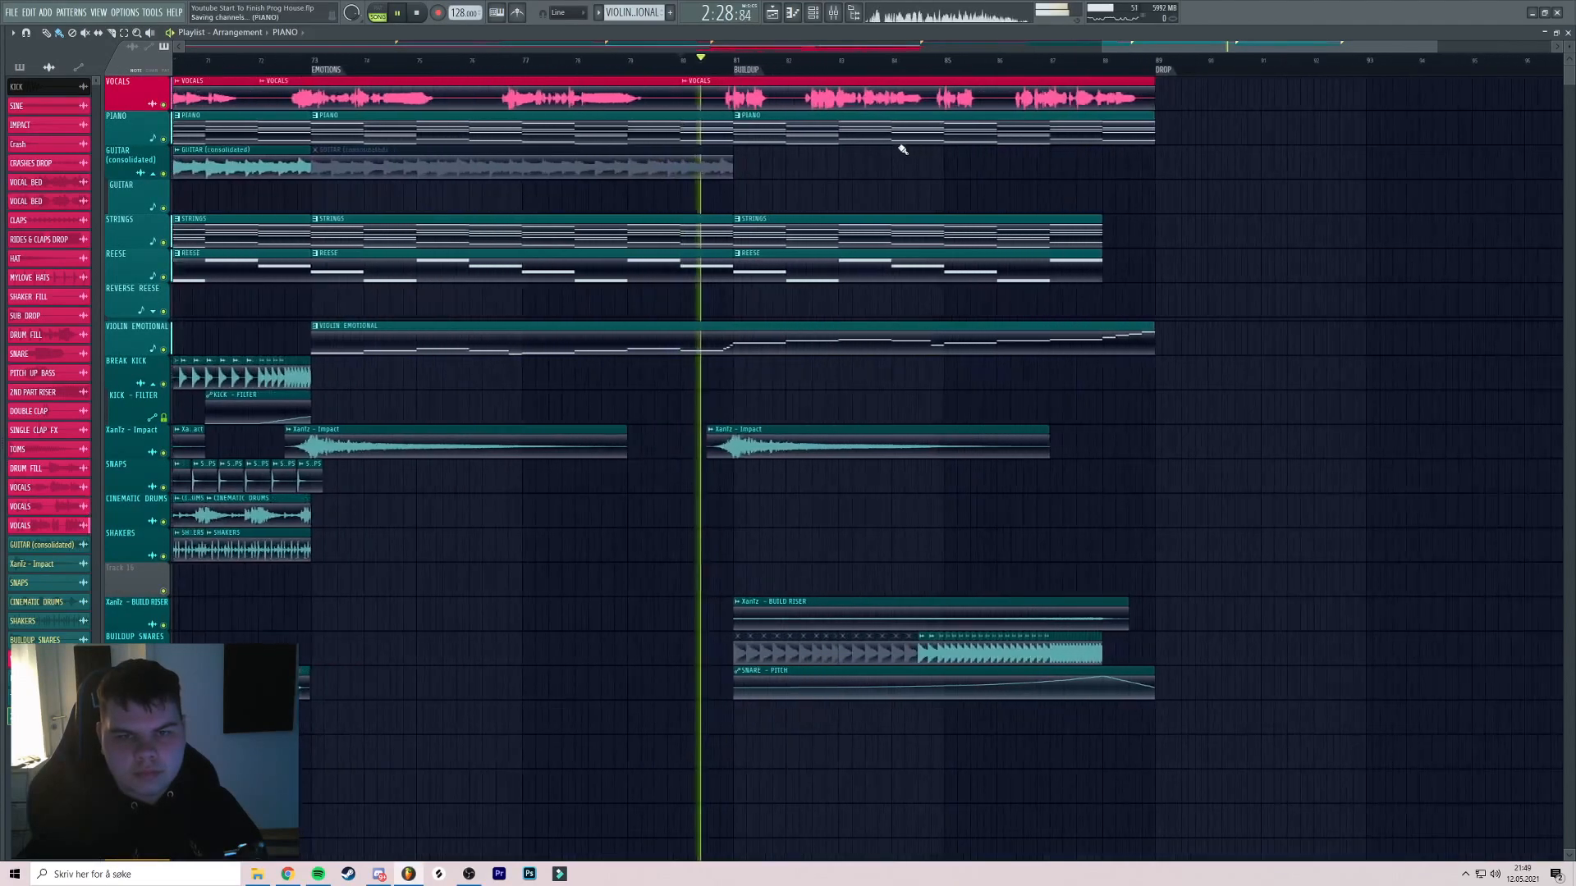
scroll(918, 155, "down", 4)
Copy the GUITAR (consolidated) clip into the bar 81 buildup
left_click_drag(681, 167, 1086, 184)
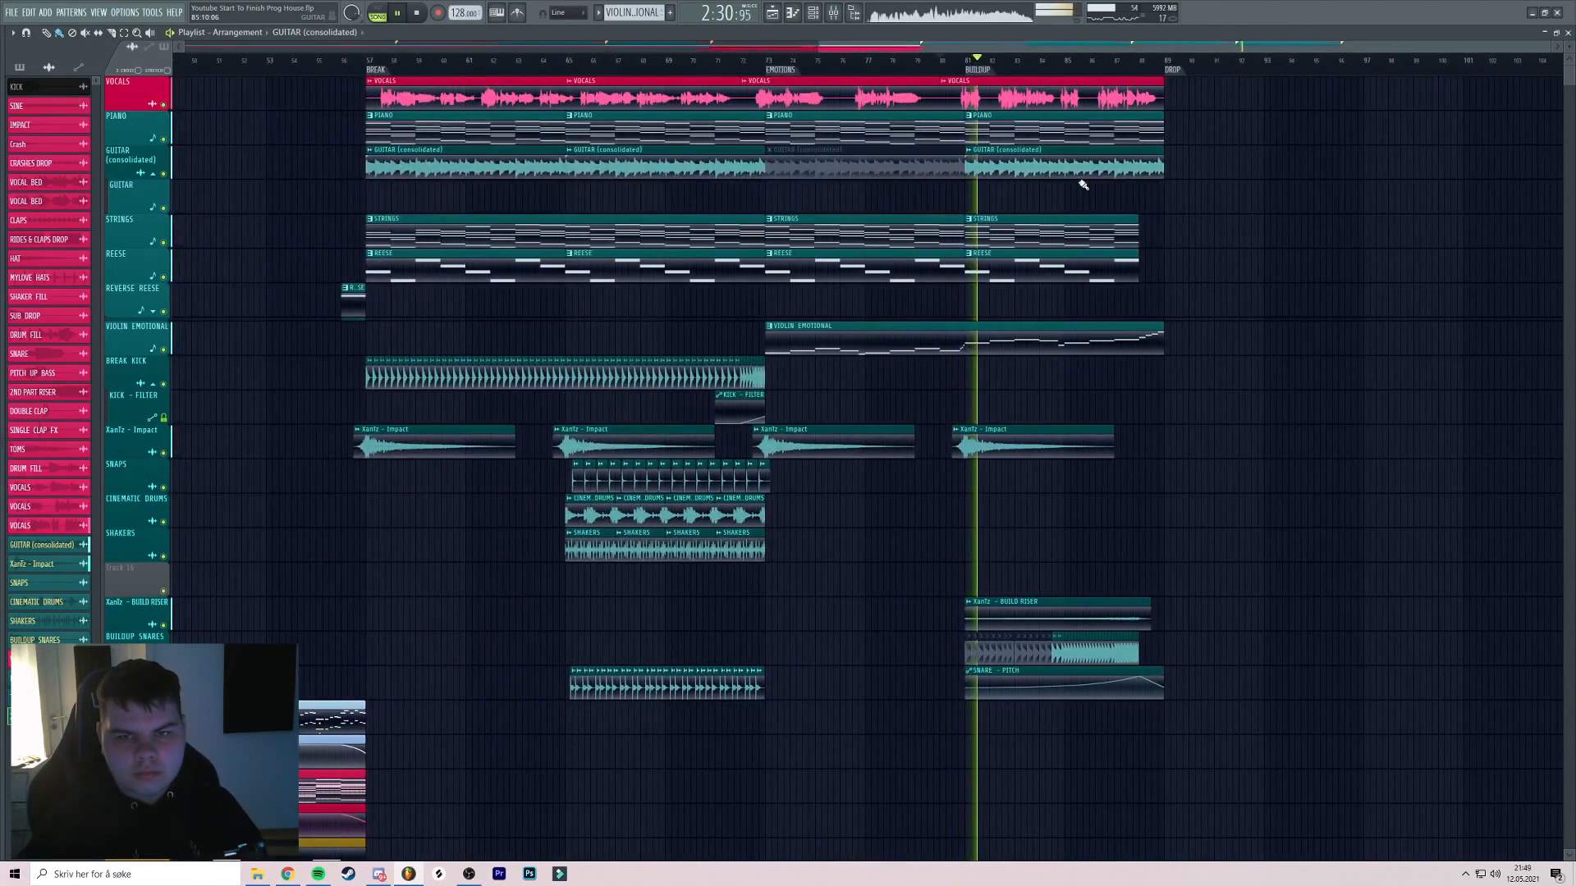
scroll(963, 124, "up", 6)
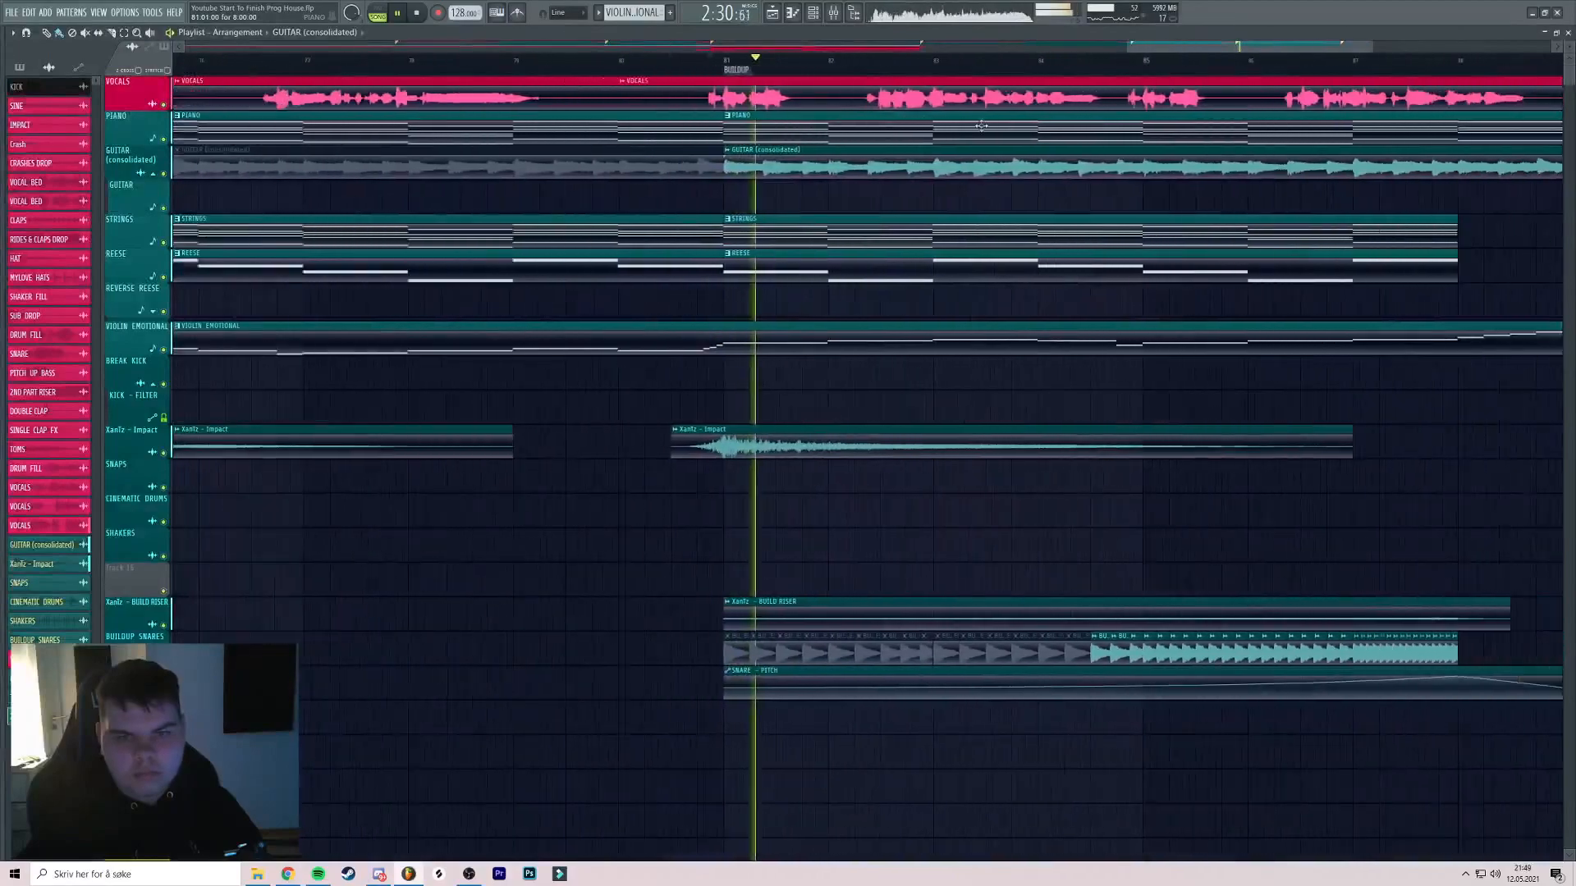
scroll(963, 125, "down", 2)
scroll(1133, 138, "up", 1)
scroll(1150, 146, "right", 2)
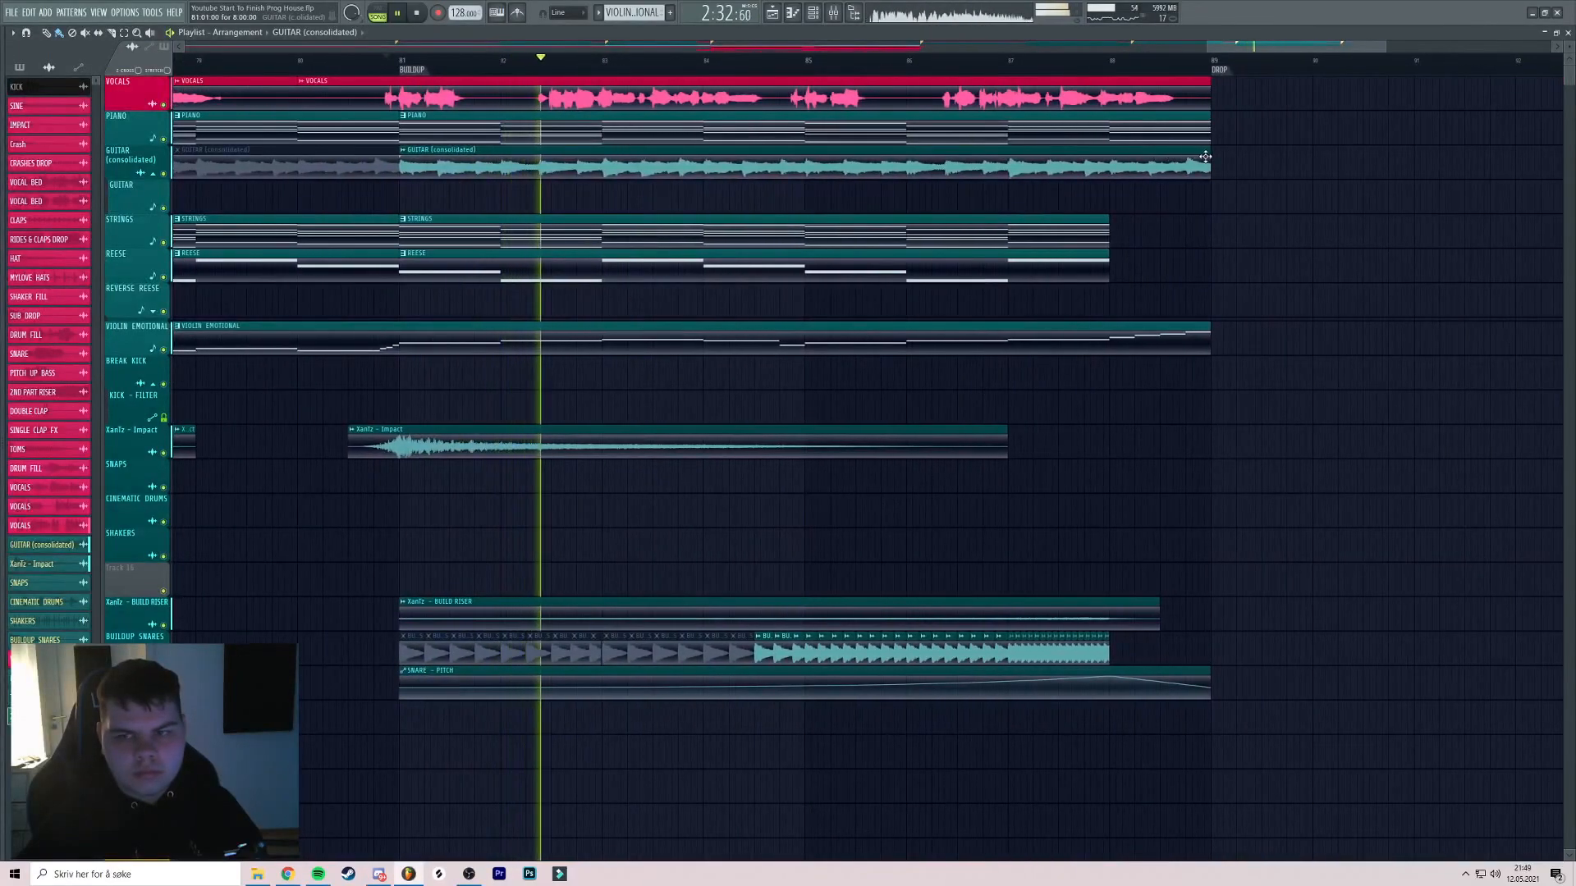
Shorten the last PIANO clip so it ends about a bar earlier
left_click_drag(1205, 132, 1115, 133)
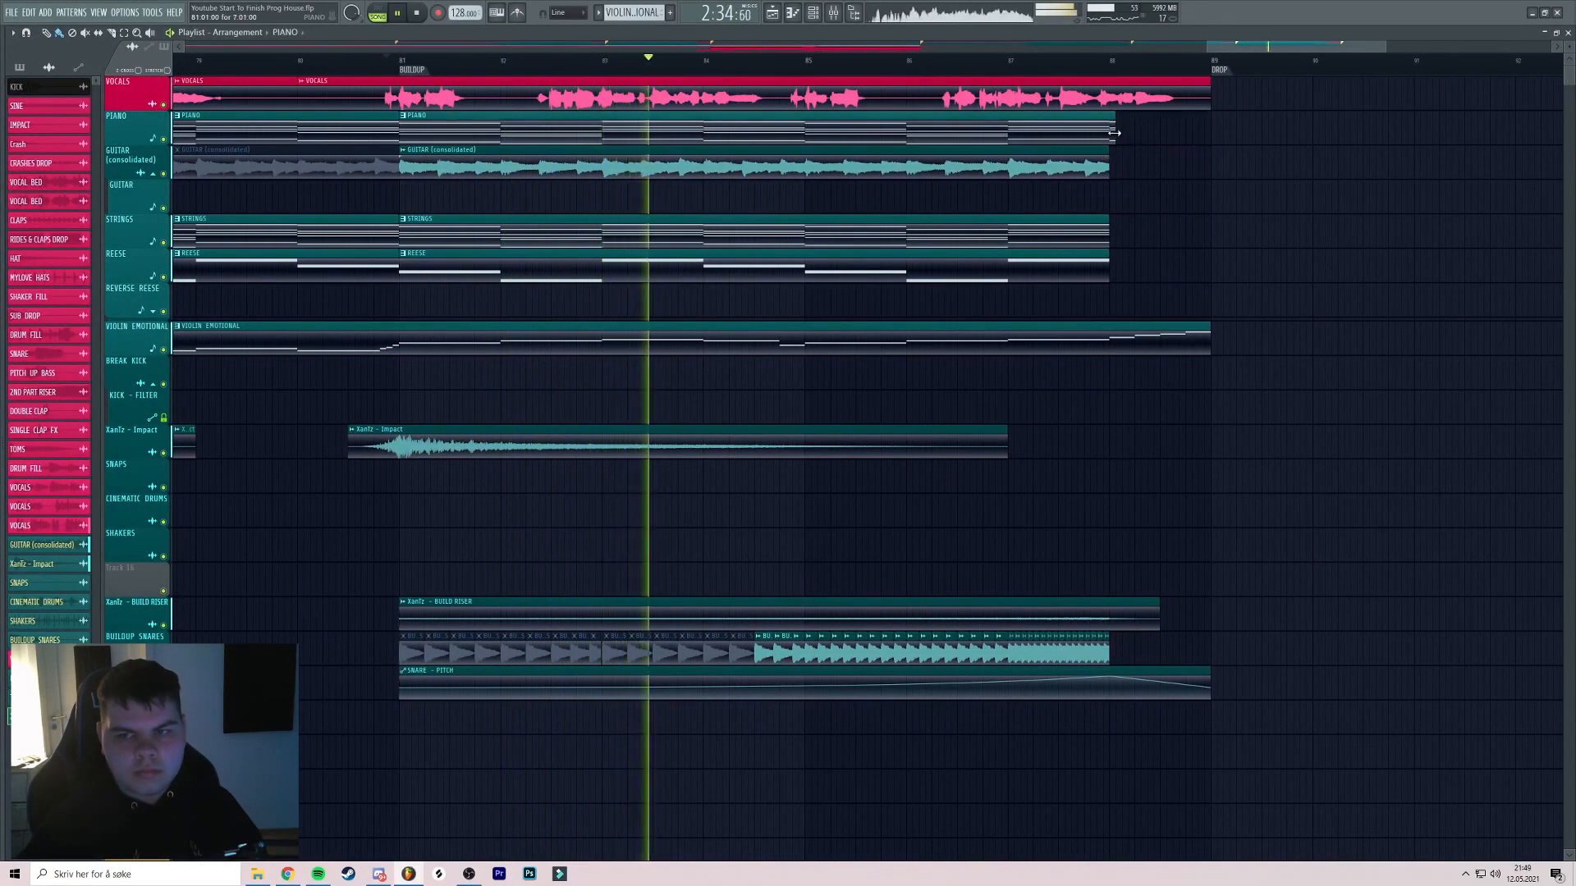
scroll(1169, 148, "down", 2)
scroll(1182, 159, "up", 2)
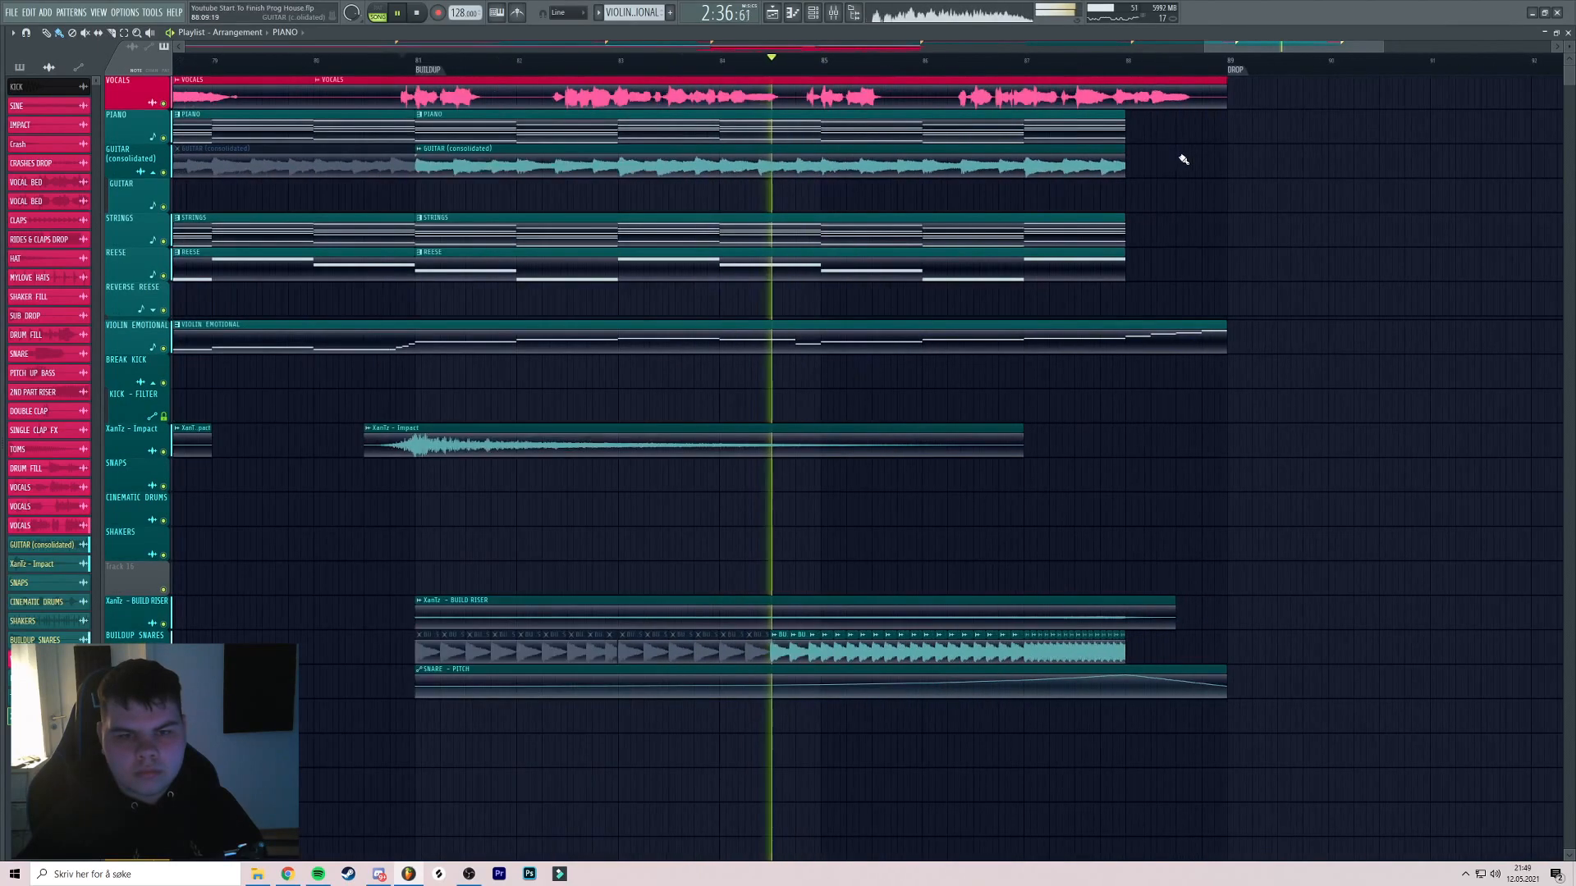
scroll(1116, 169, "down", 4)
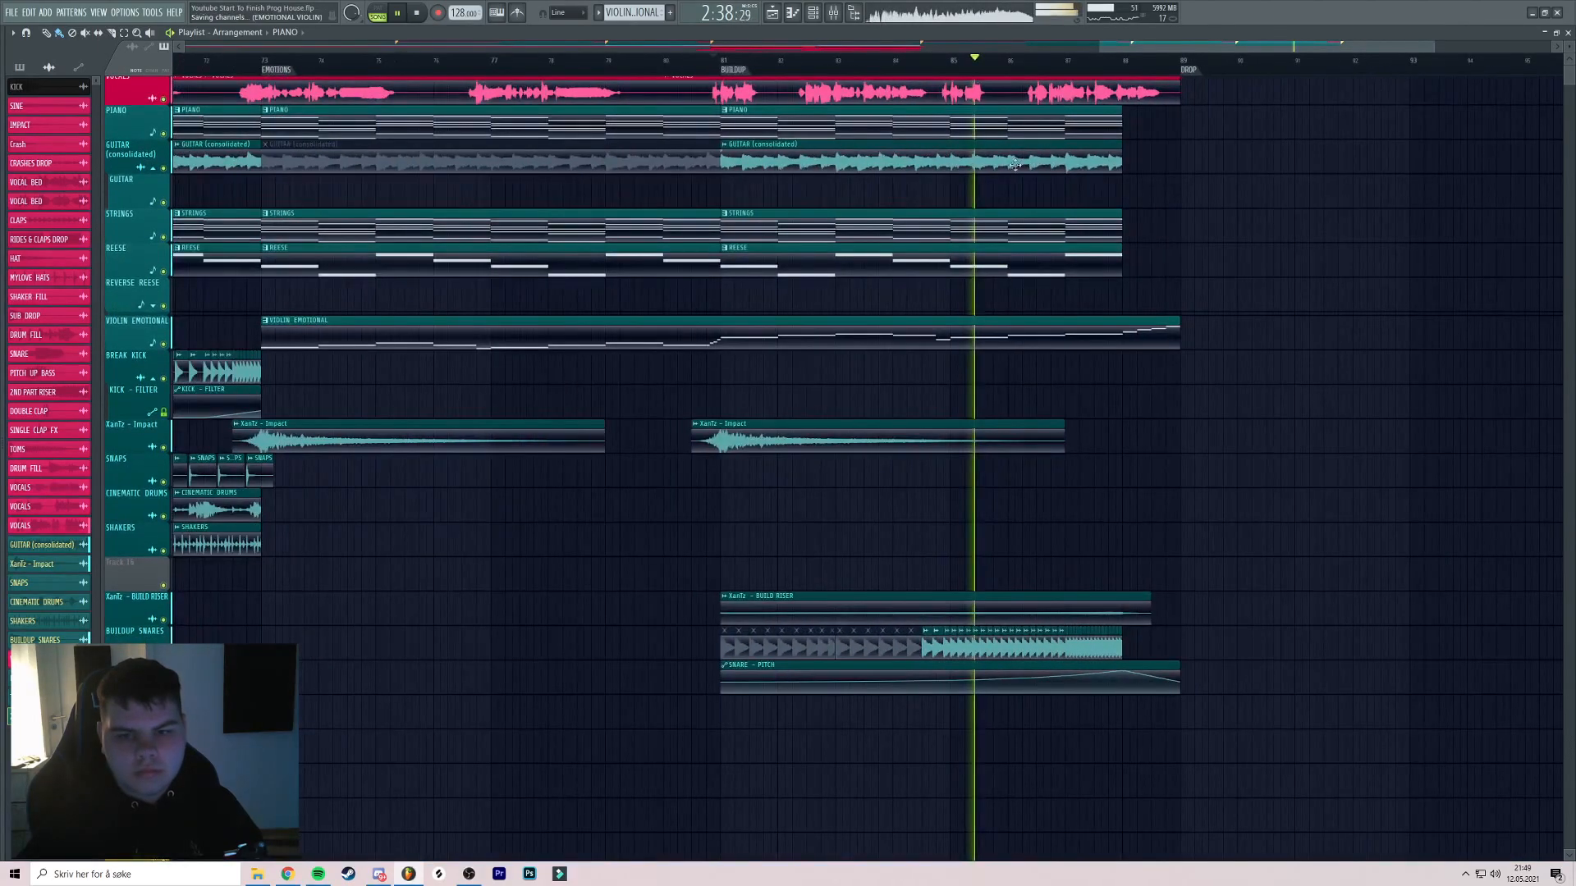
scroll(976, 157, "down", 1)
left_click_drag(990, 244, 964, 218)
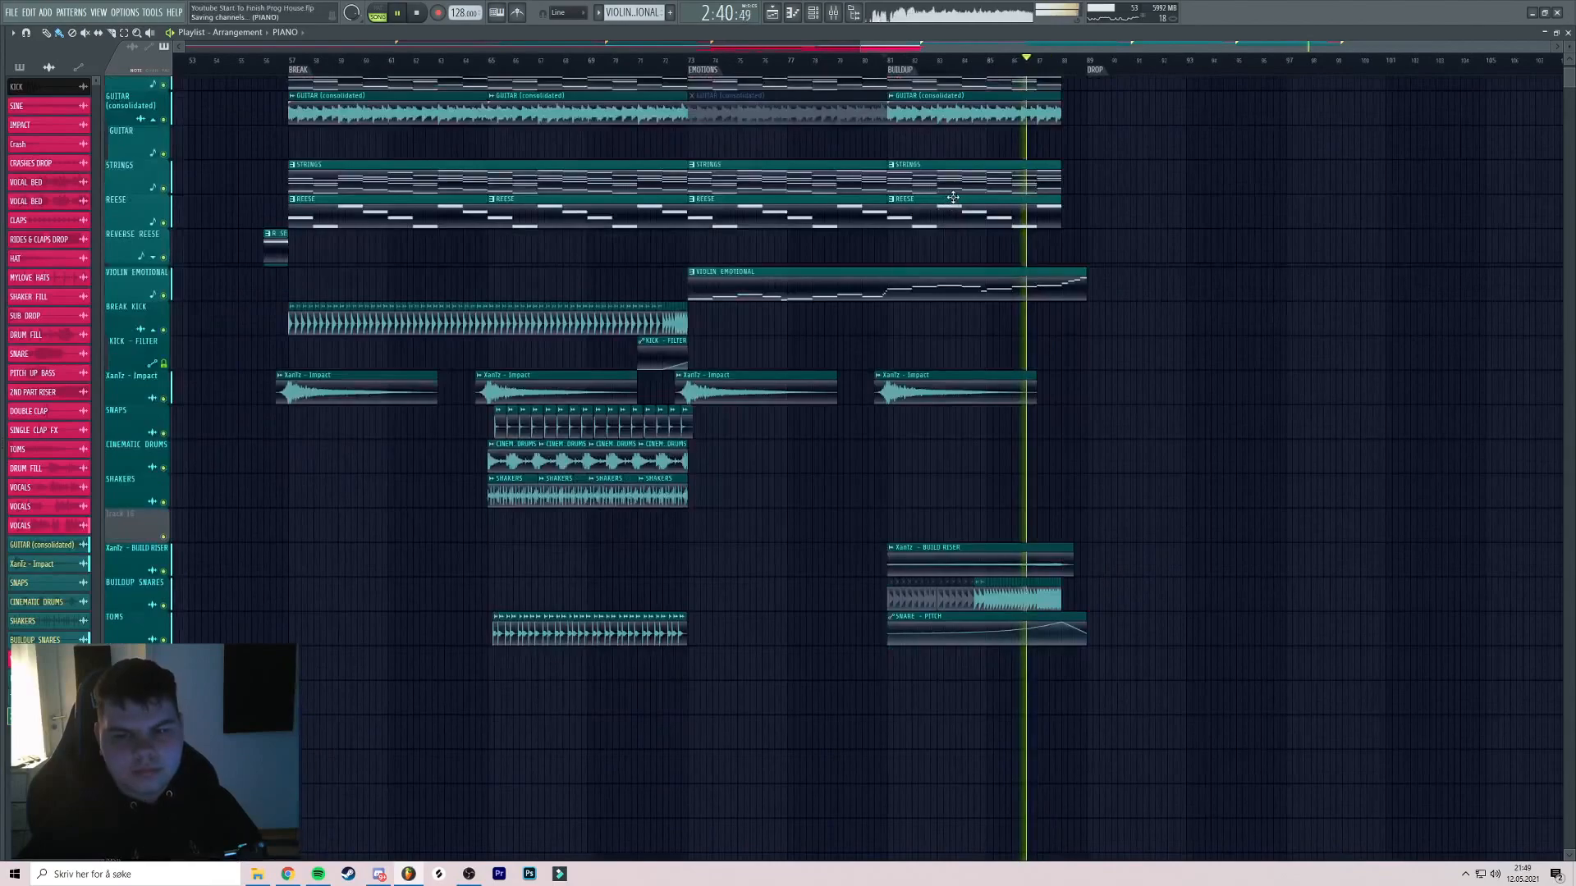
scroll(1042, 189, "up", 5)
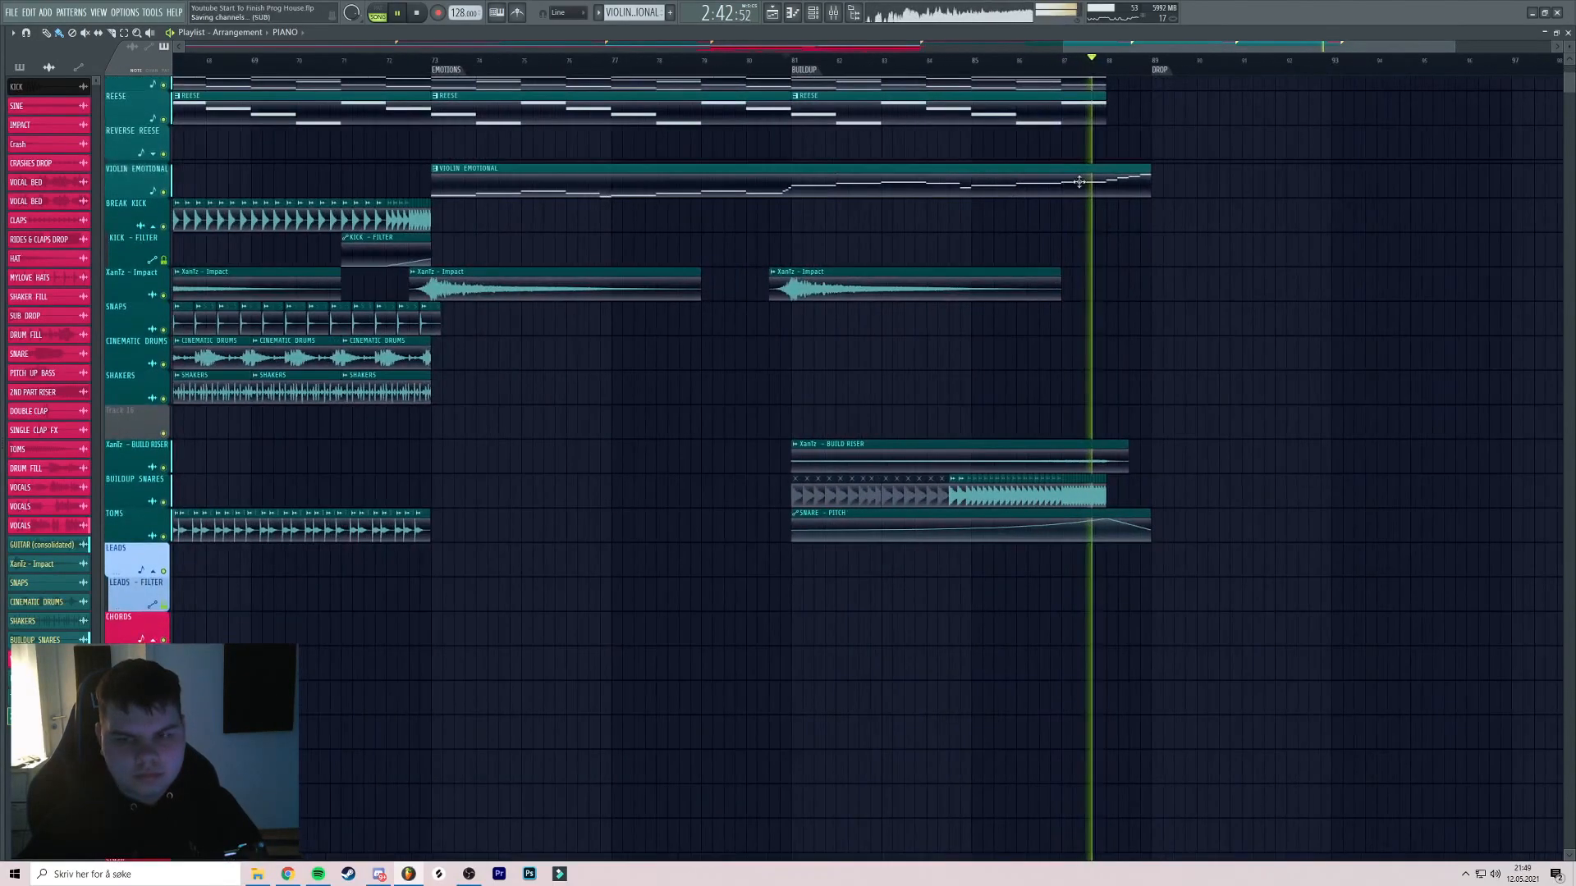
scroll(1067, 179, "up", 2)
scroll(1079, 171, "down", 2)
Stop playback and bring the whole arrangement into view
key("space")
left_click_drag(860, 138, 1477, 123)
left_click_drag(548, 122, 676, 116)
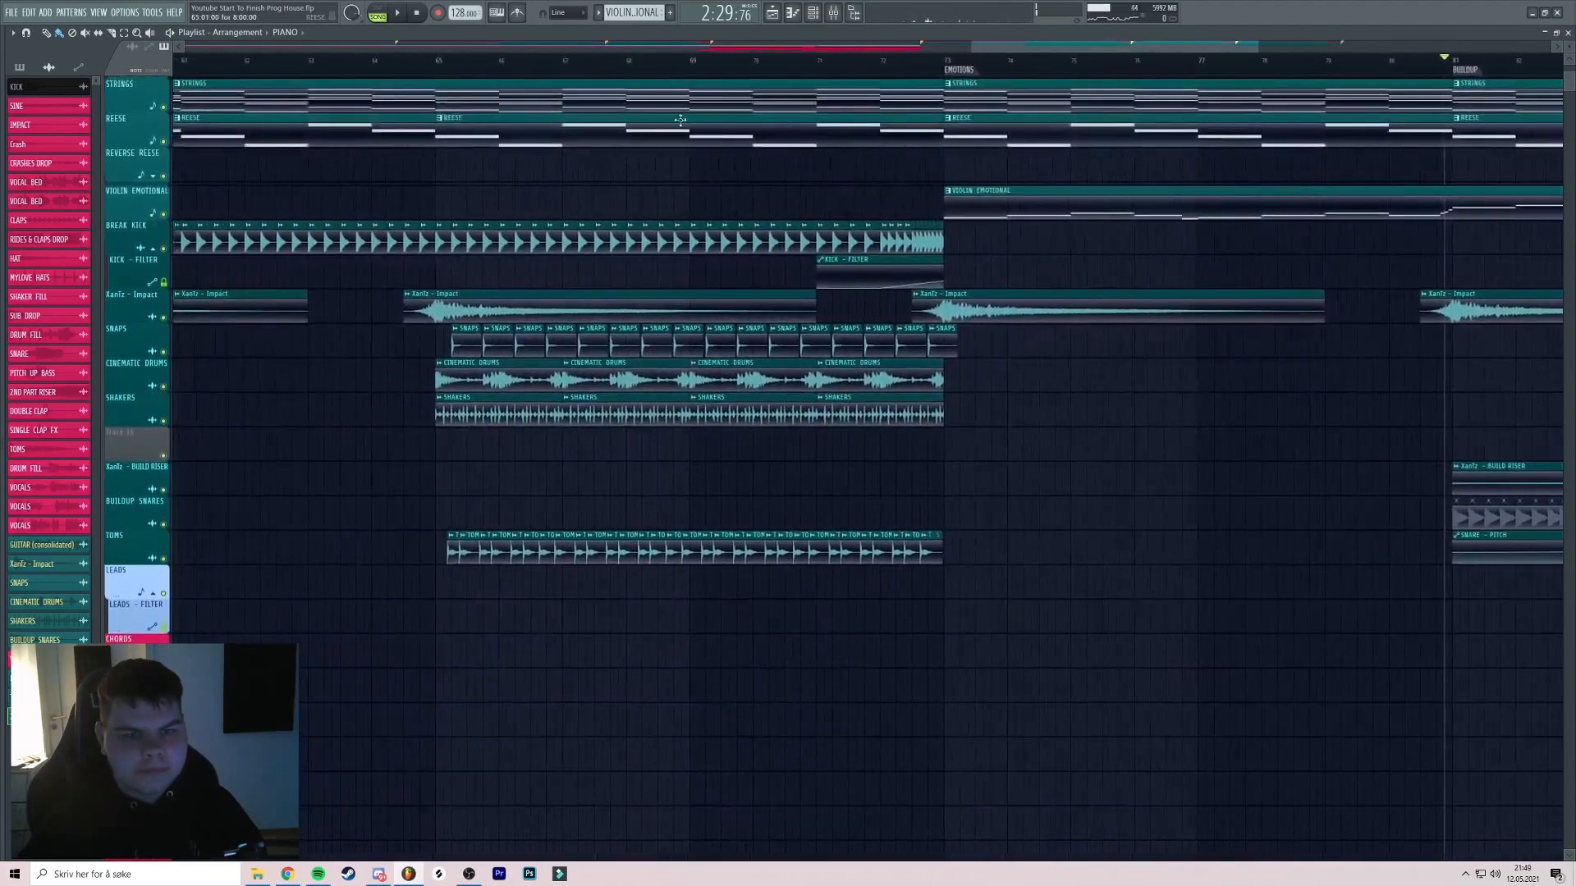
scroll(675, 127, "down", 6)
left_click_drag(328, 190, 739, 172)
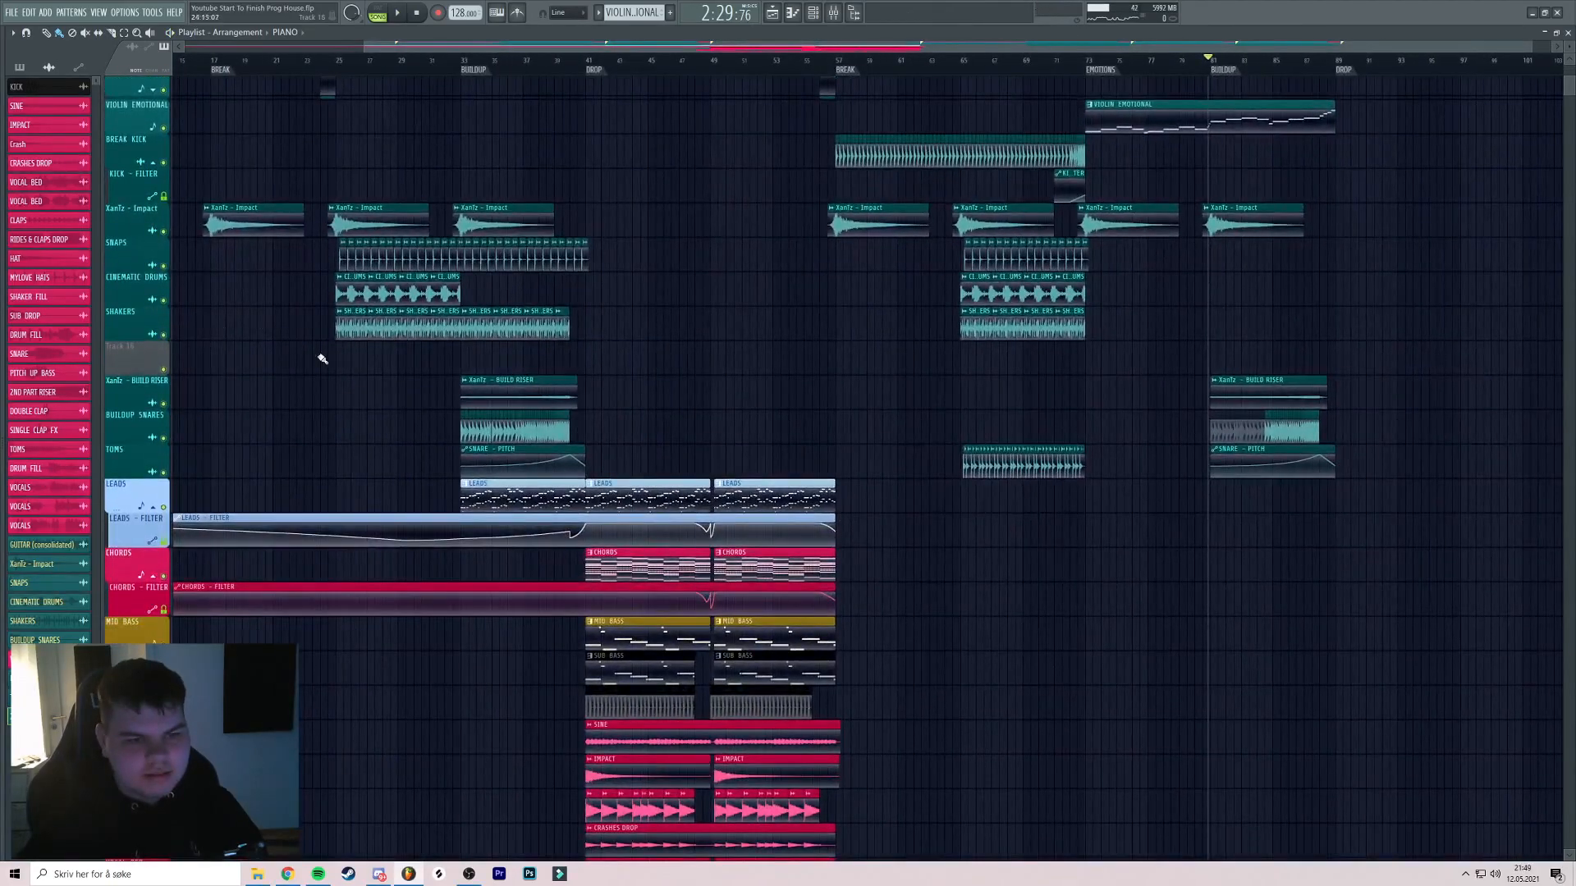
Insert another empty track and drop a second riser sample onto it
right_click(142, 392)
left_click(153, 602)
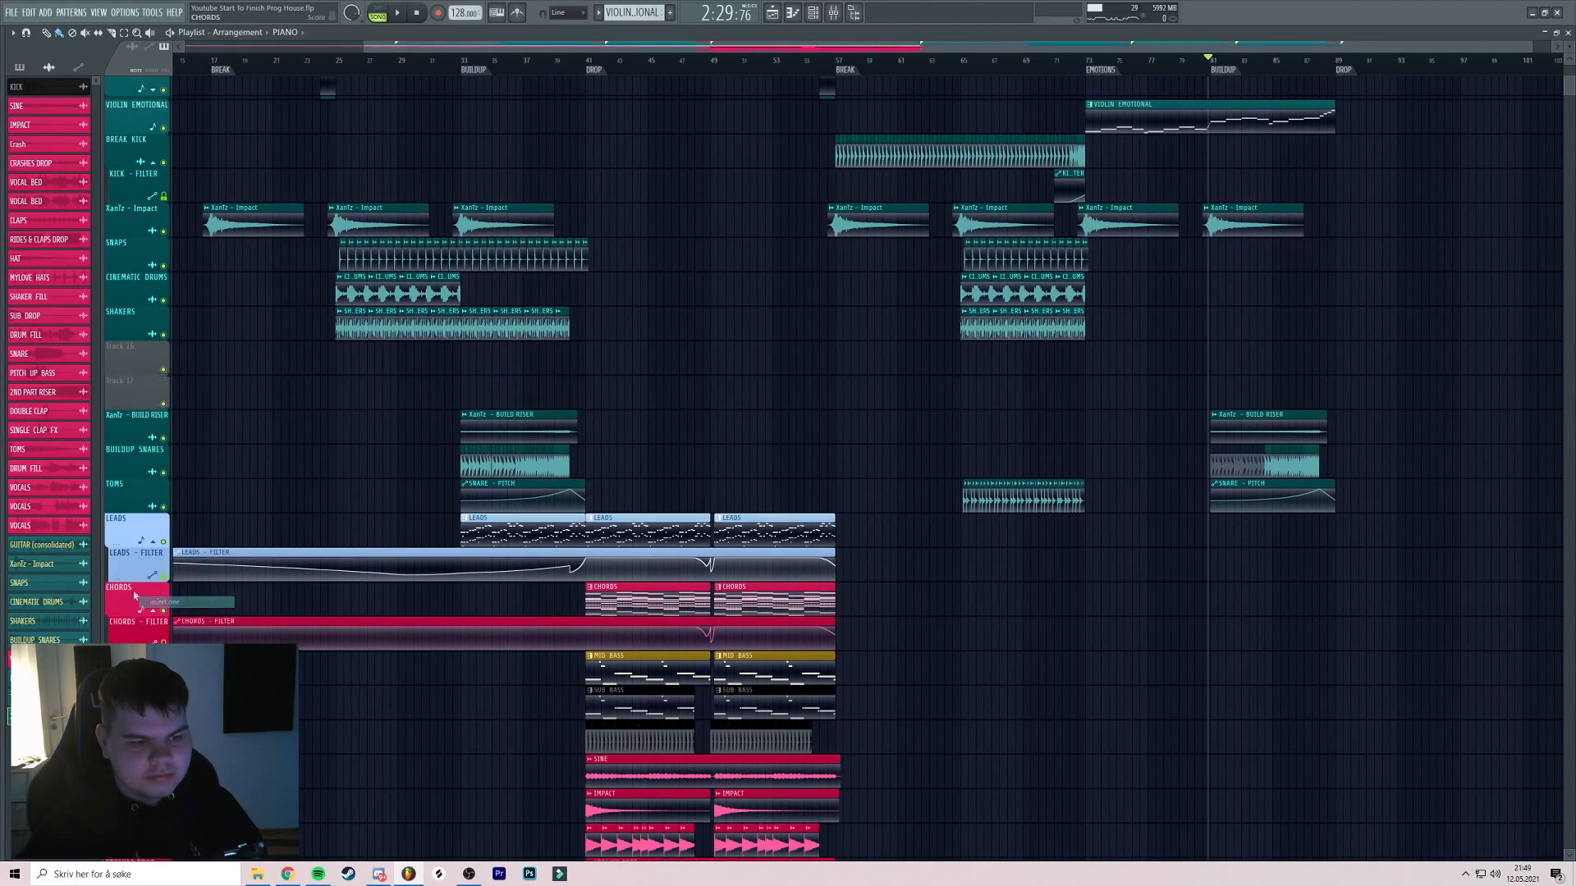
key("alt+F8")
scroll(103, 461, "down", 3)
scroll(99, 410, "up", 5)
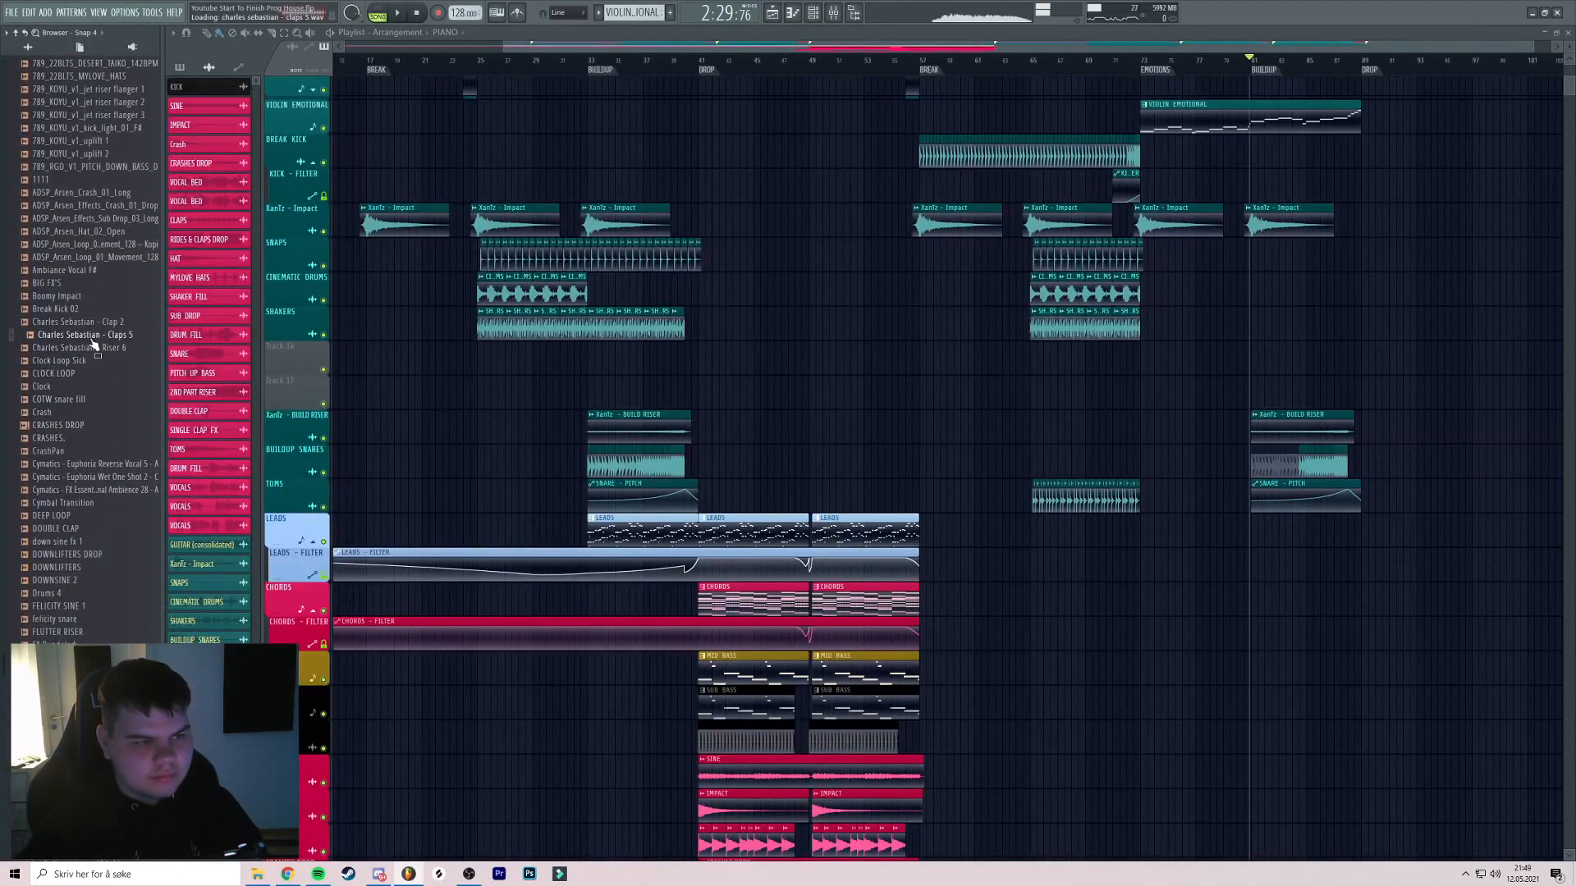
left_click_drag(92, 359, 479, 406)
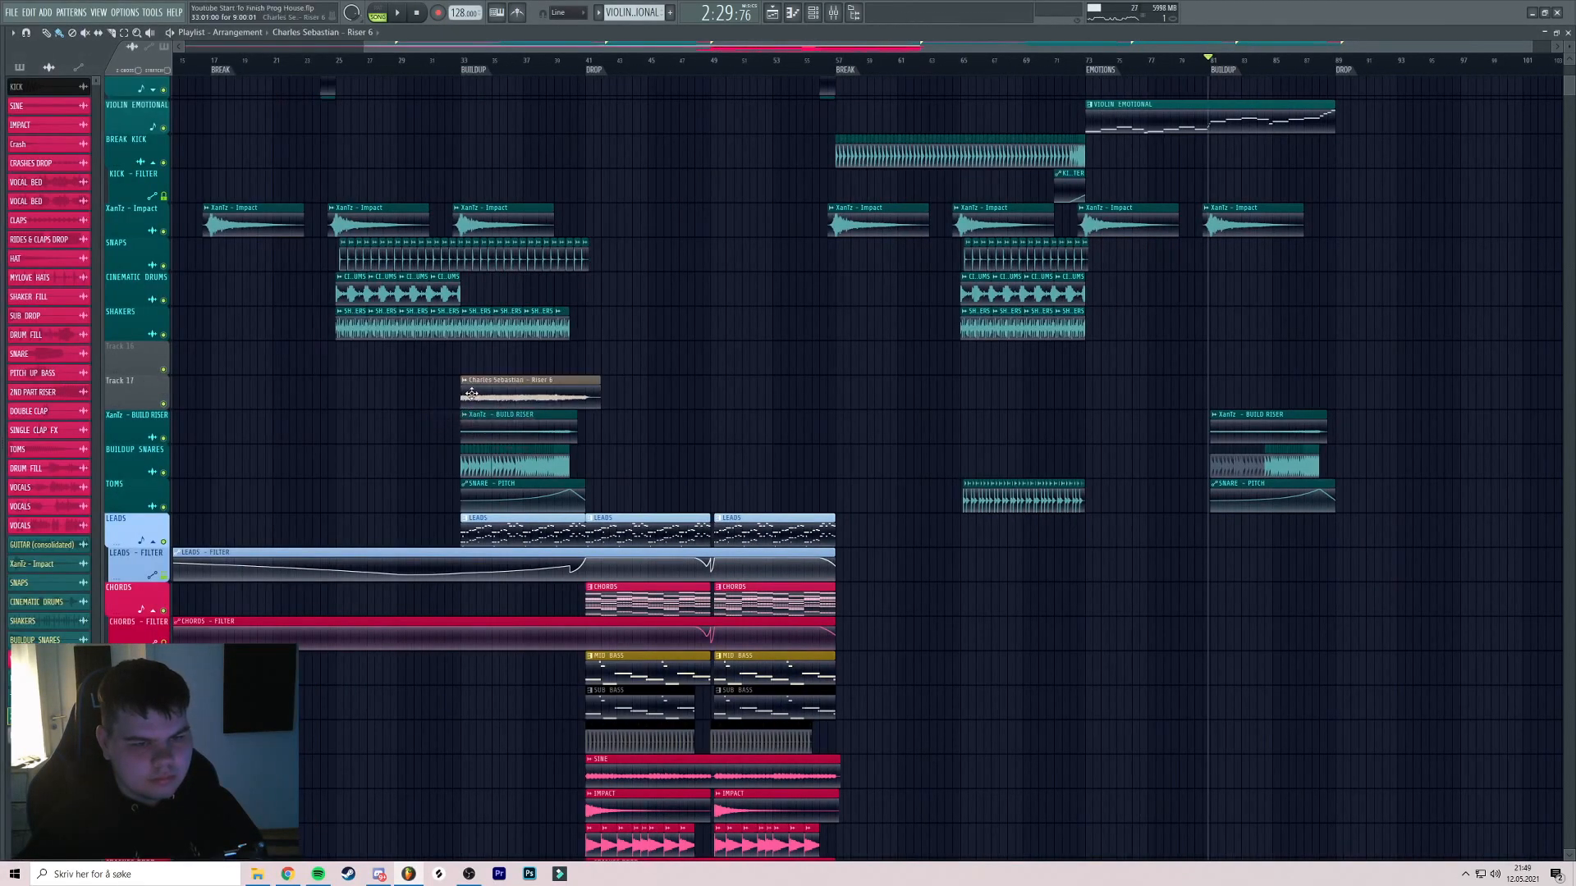
scroll(487, 378, "up", 4)
Lower the riser sample's channel volume to 67%
double_click(488, 382)
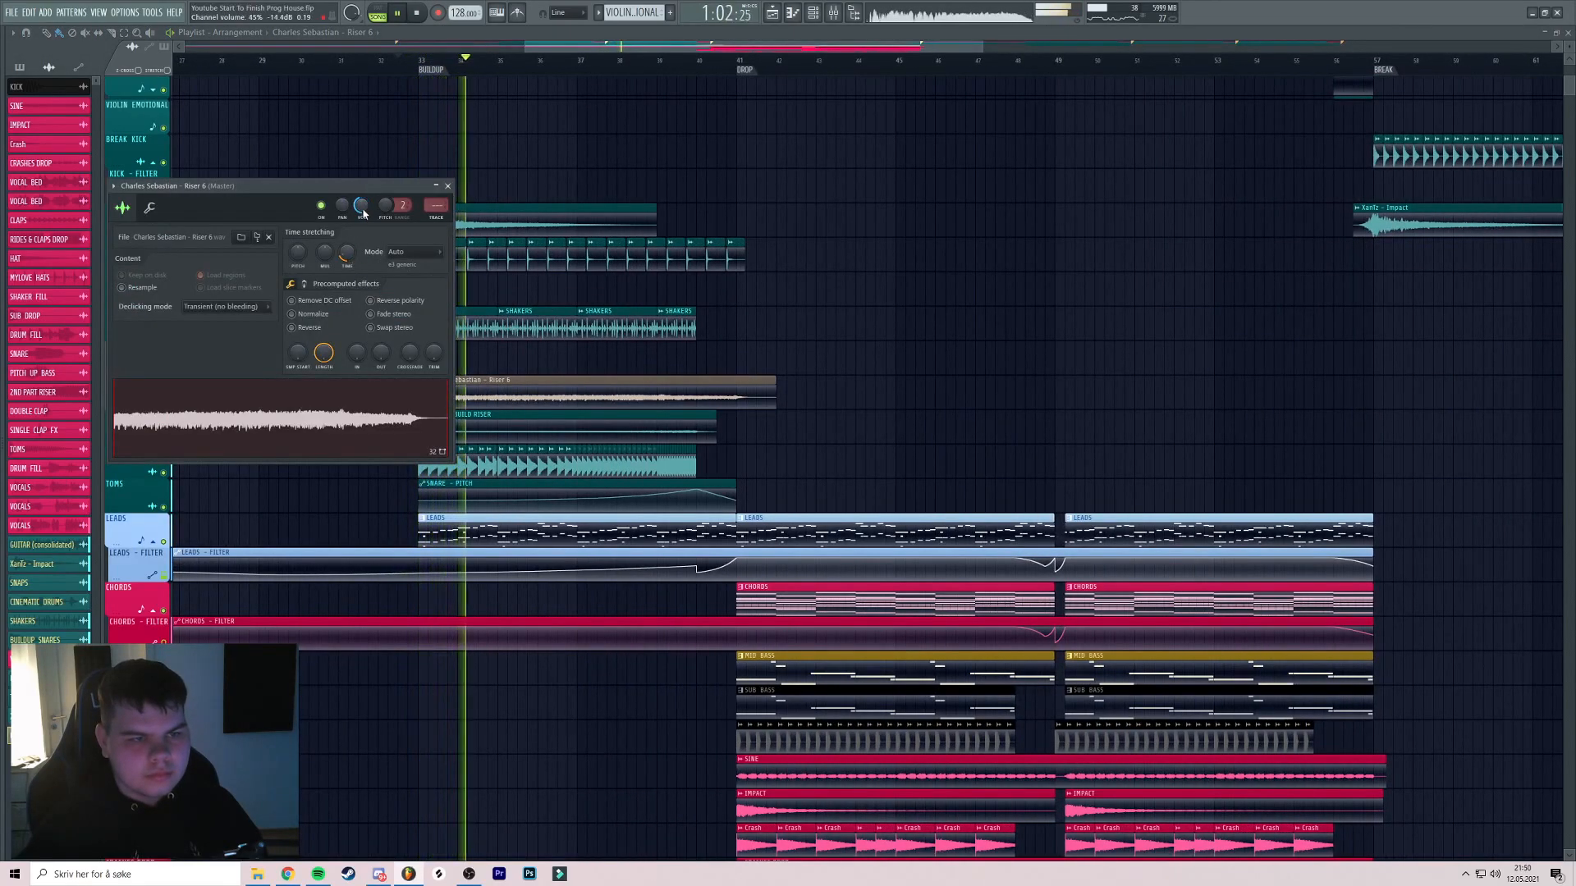
left_click_drag(711, 358, 641, 424)
scroll(754, 408, "up", 4)
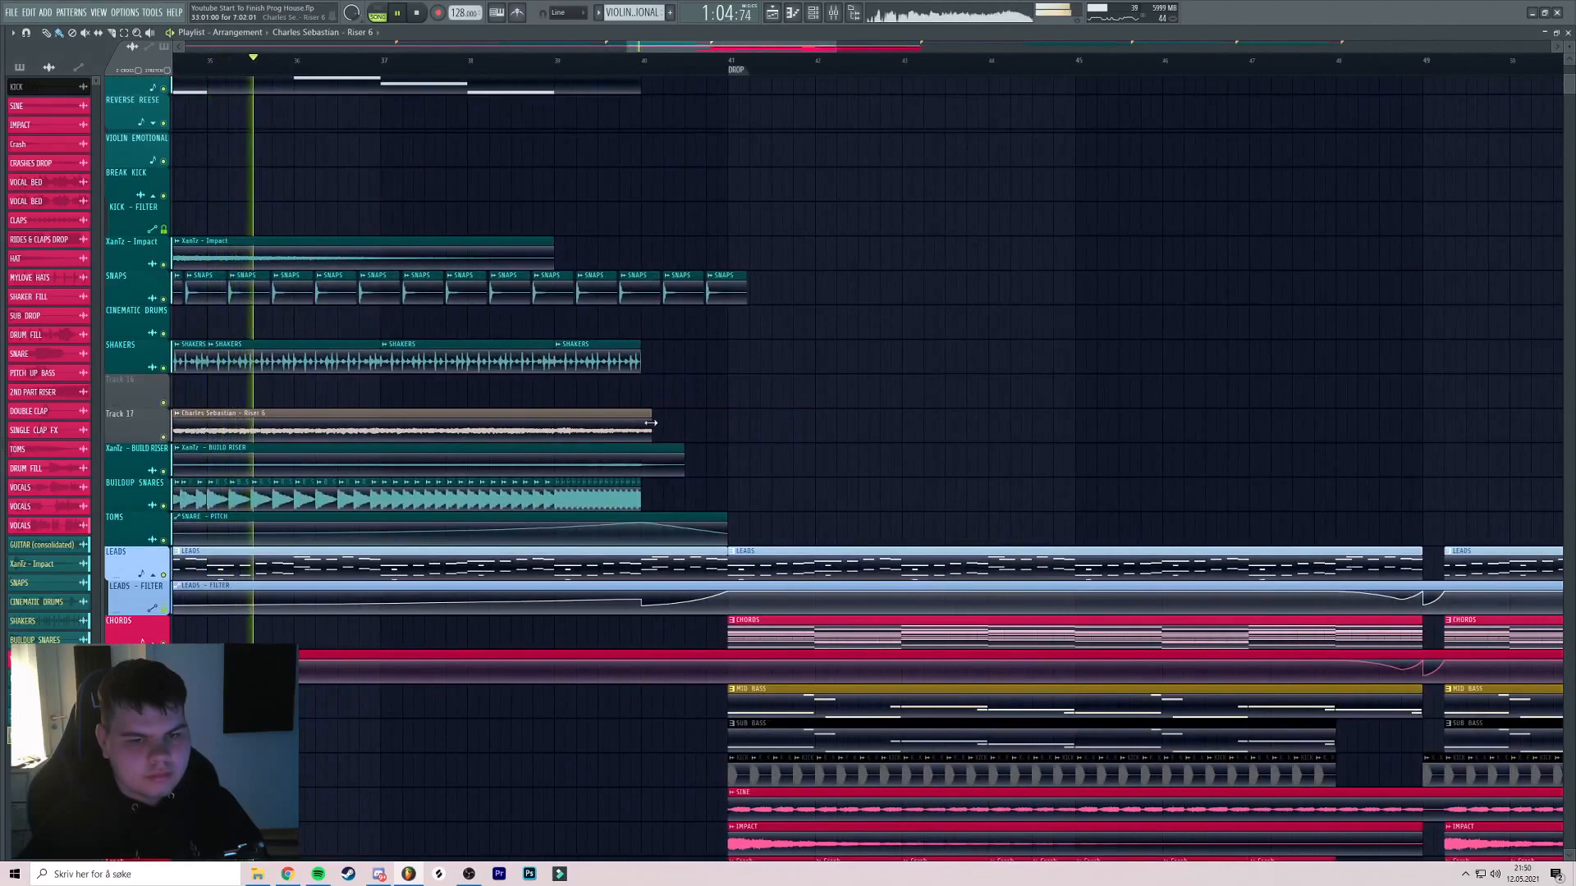
double_click(526, 418)
left_click_drag(361, 205, 361, 216)
left_click_drag(605, 279, 704, 266)
key("space")
Solo Track 17 and fine-tune the riser volume while auditioning from bar 36
right_click(163, 426)
left_click(164, 461)
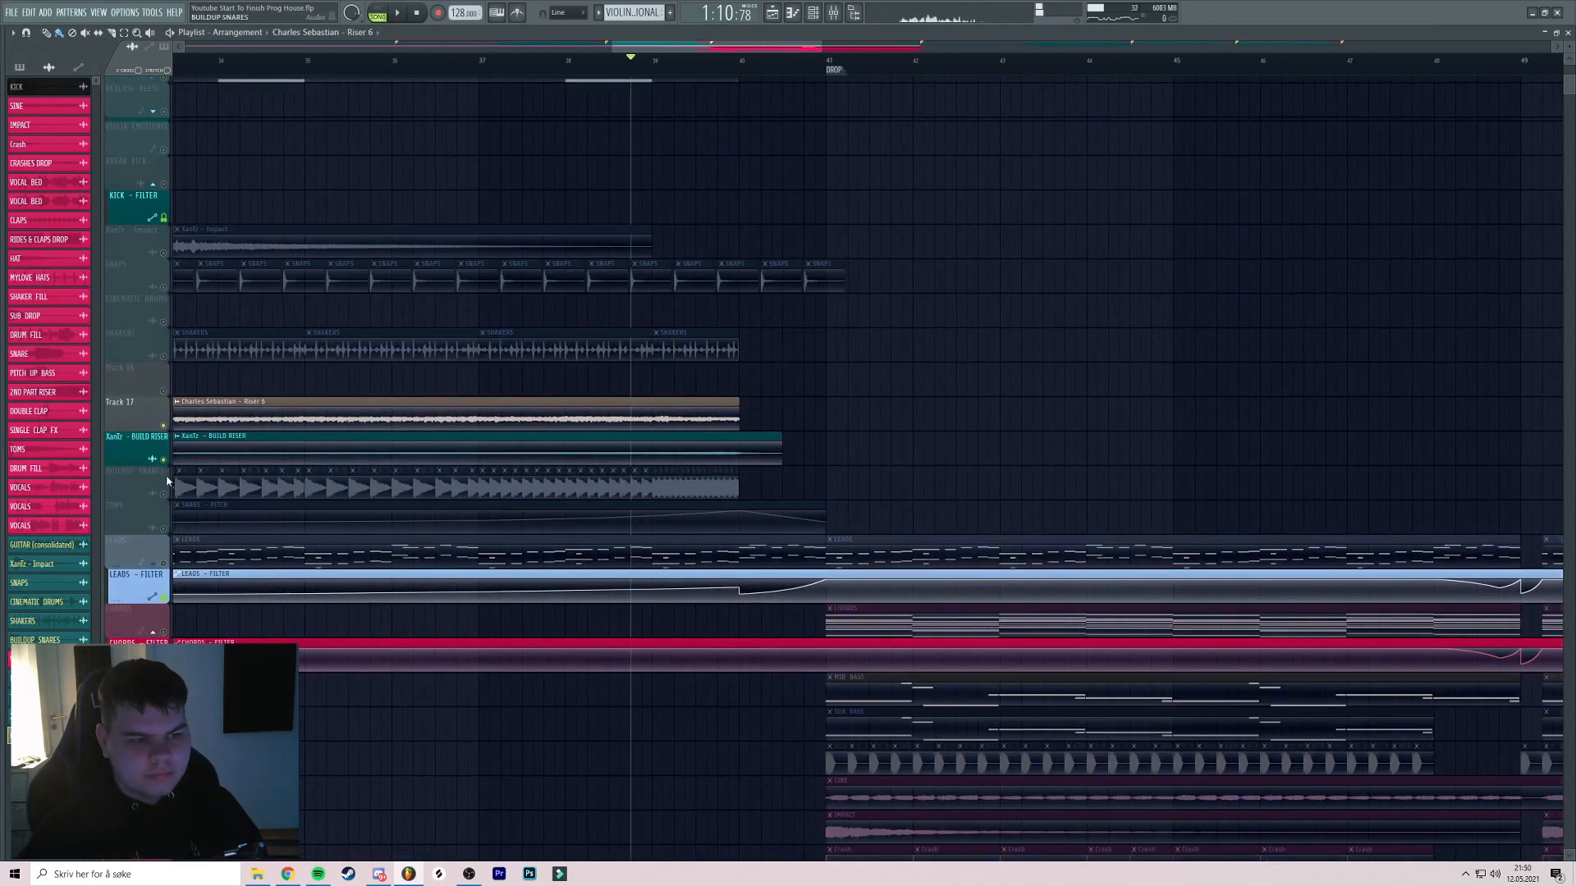
left_click(163, 495)
key("space")
double_click(663, 423)
left_click_drag(361, 205, 361, 212)
key("space")
key("space")
left_click(392, 62)
left_click_drag(520, 198, 741, 178)
left_click(369, 67)
Audition the riser from the bar 33 buildup, toggling solo on Track 17
double_click(450, 391)
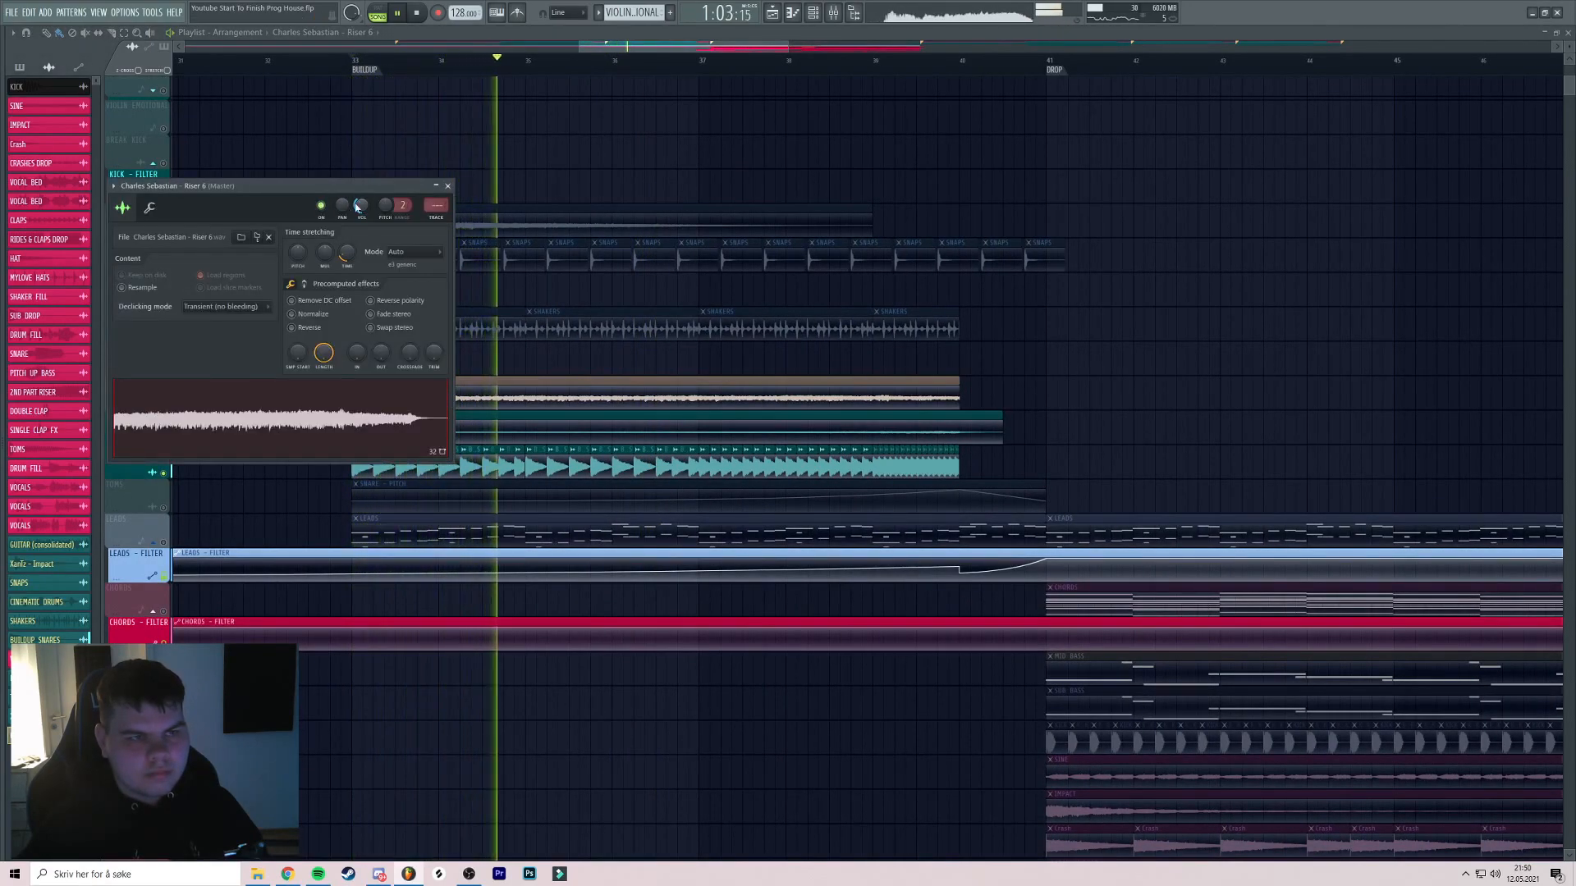
left_click(447, 187)
right_click(163, 405)
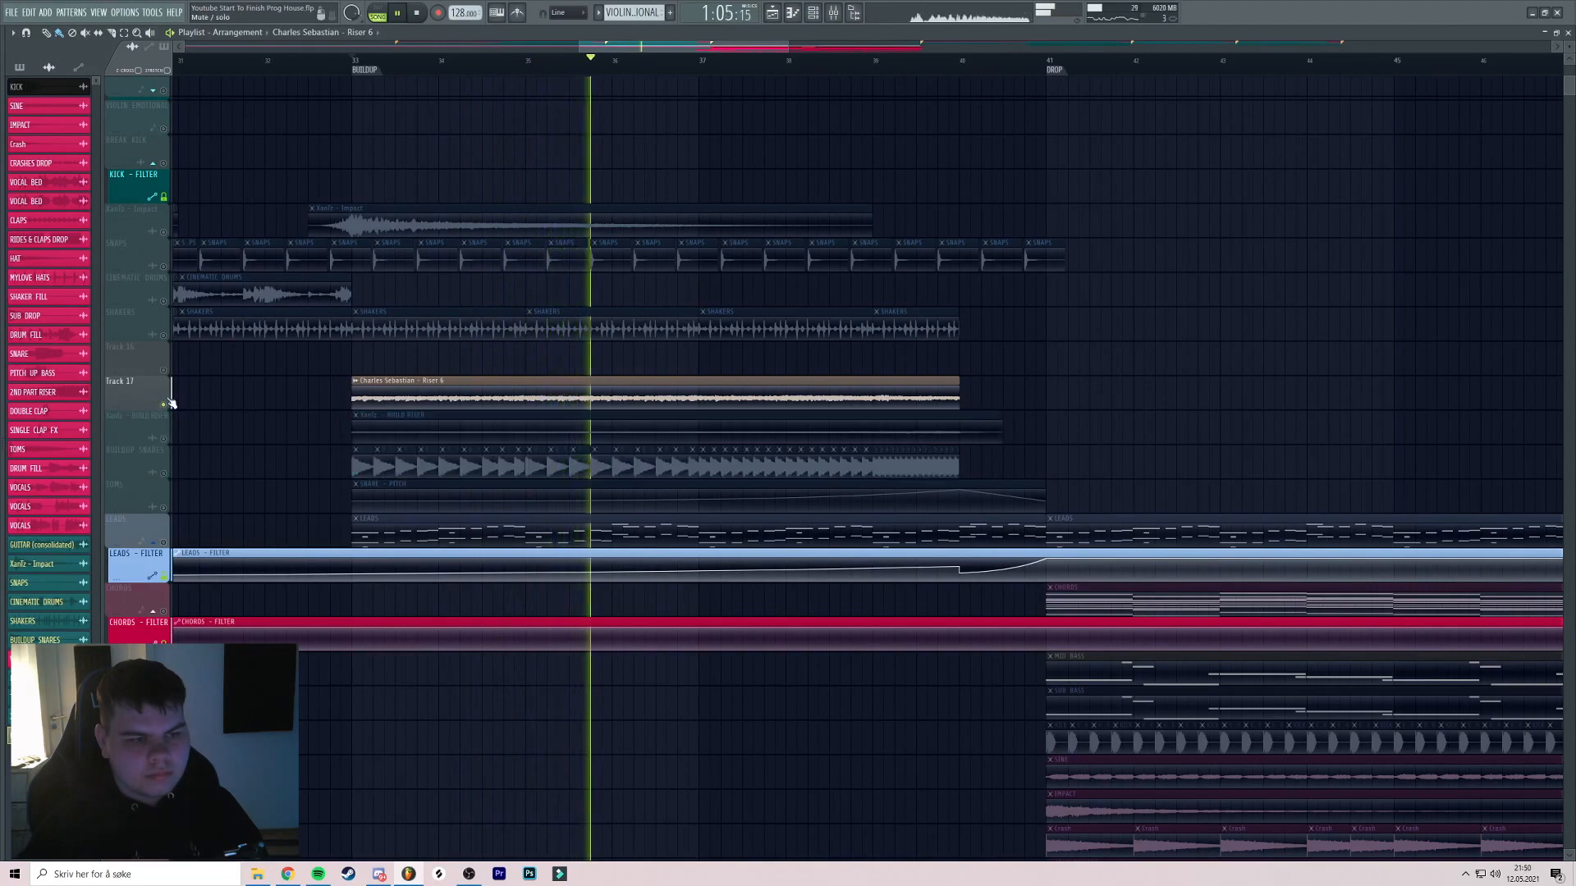
right_click(164, 404)
left_click(355, 62)
scroll(433, 366, "up", 2)
double_click(418, 393)
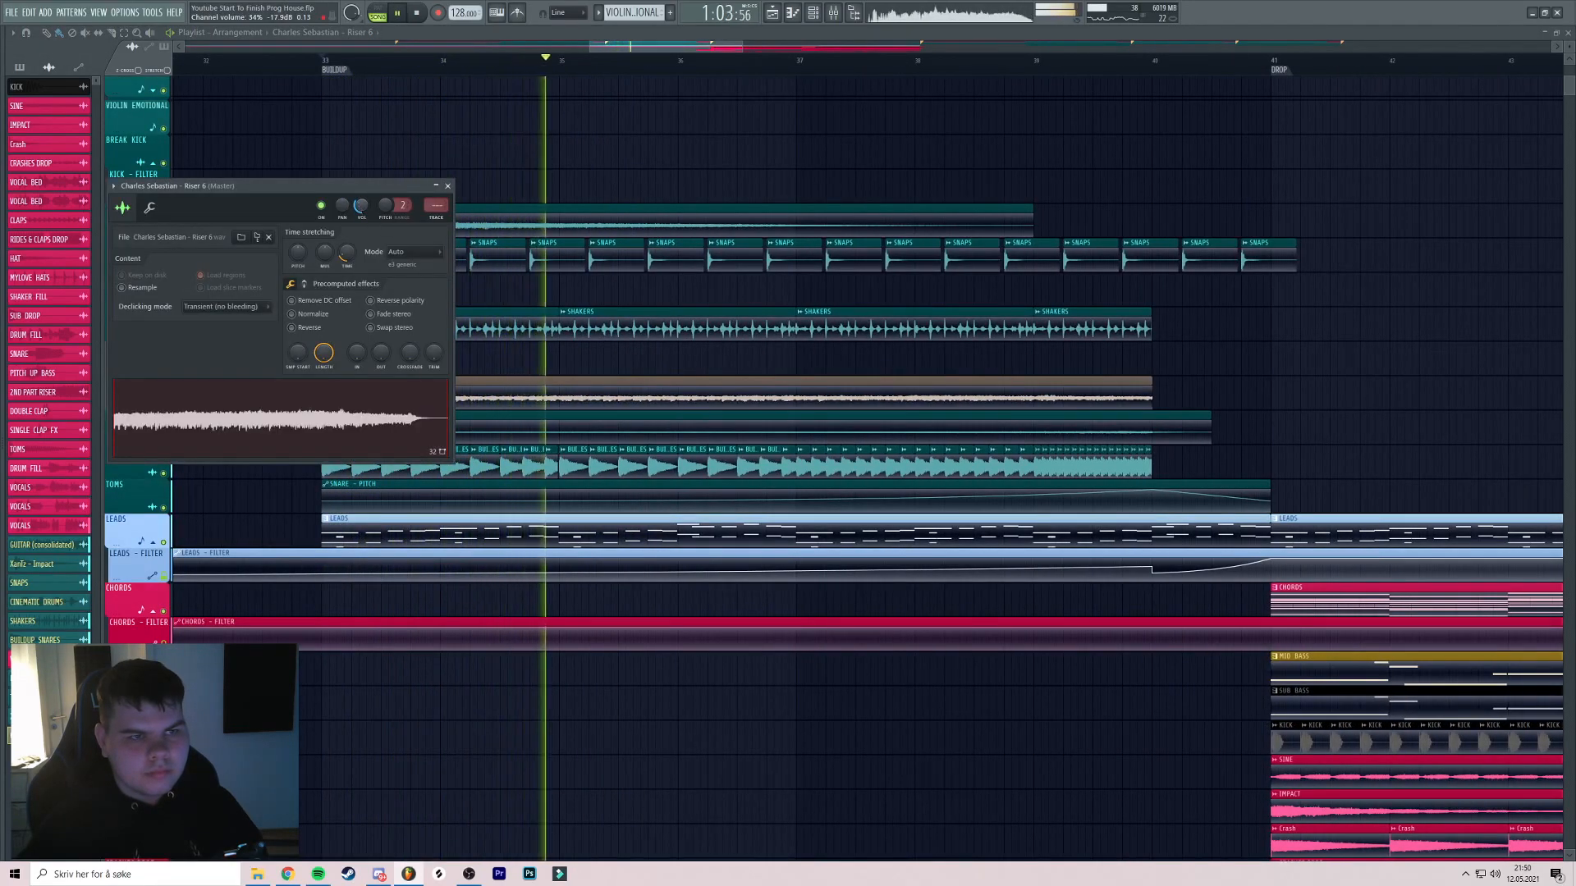
key("space")
key("space")
left_click(447, 187)
key("space")
Rename the riser channel BUILD RISER and colour it teal
right_click(332, 387)
left_click(372, 444)
type("B")
left_click(358, 430)
double_click(395, 633)
key("Return")
Route the BUILD RISER channel to mixer insert 53 and hide the mixer
left_click_drag(523, 376, 424, 364)
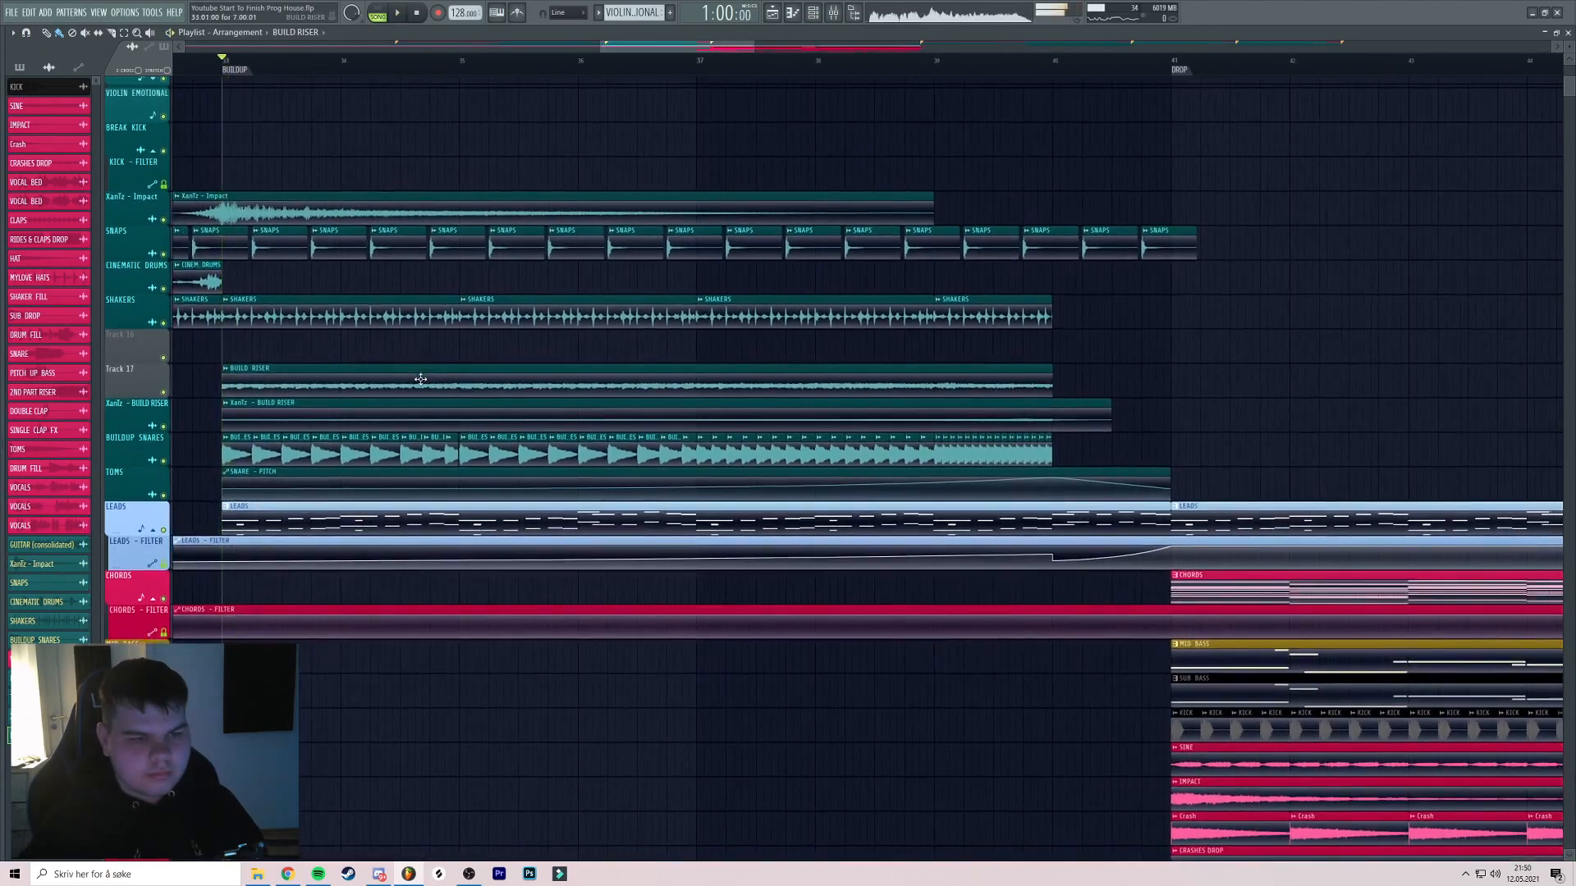
double_click(420, 379)
left_click(434, 218)
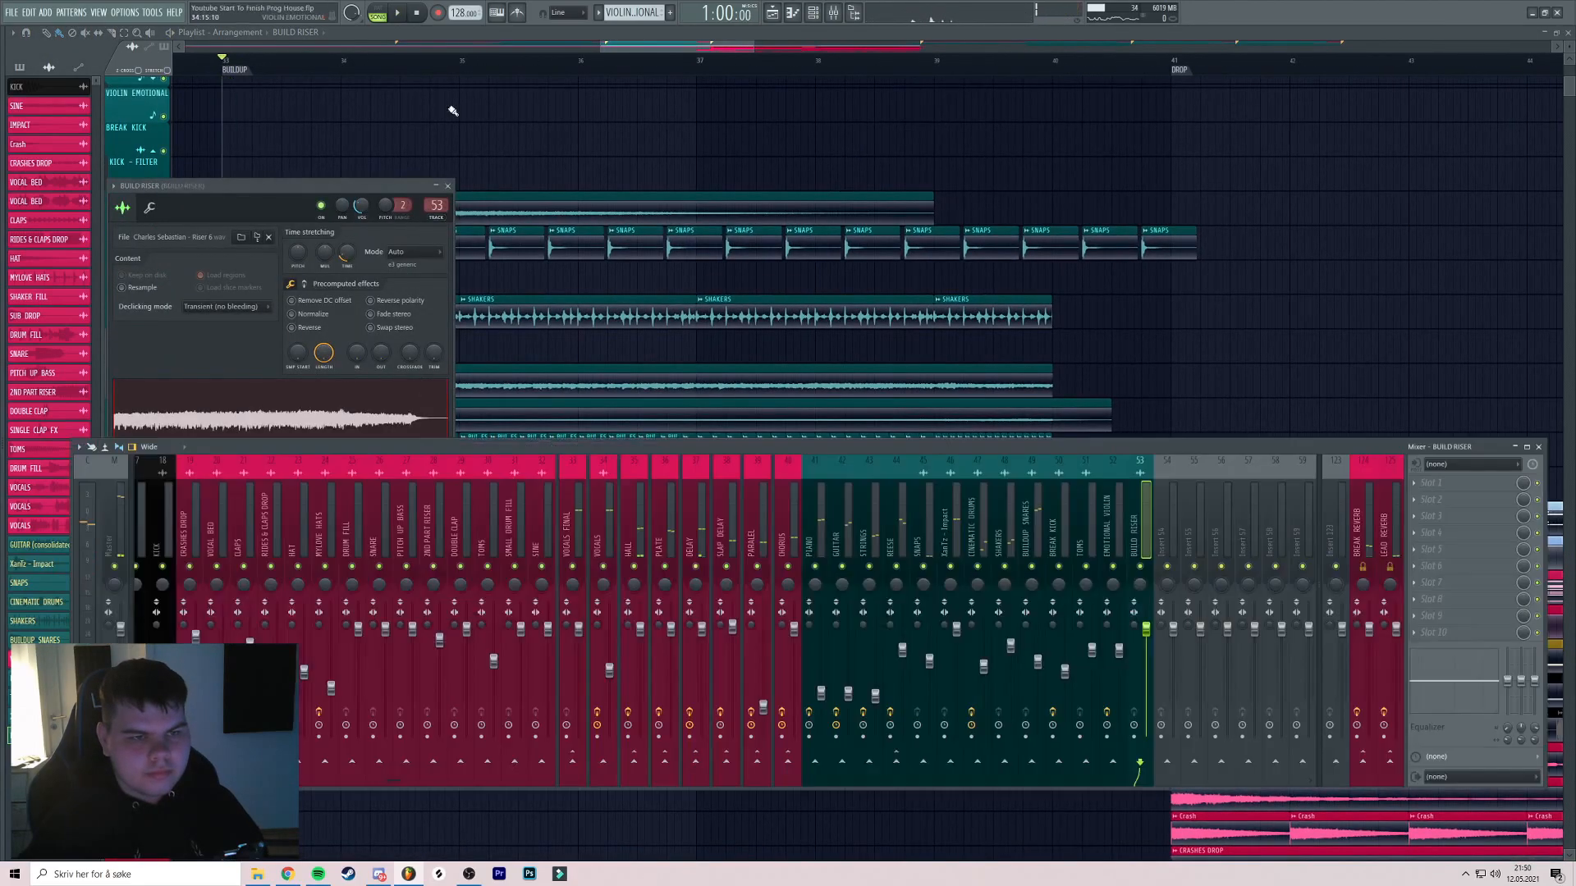
left_click(448, 185)
scroll(514, 195, "down", 3)
key("F9")
scroll(545, 221, "down", 3)
left_click_drag(575, 289, 485, 212)
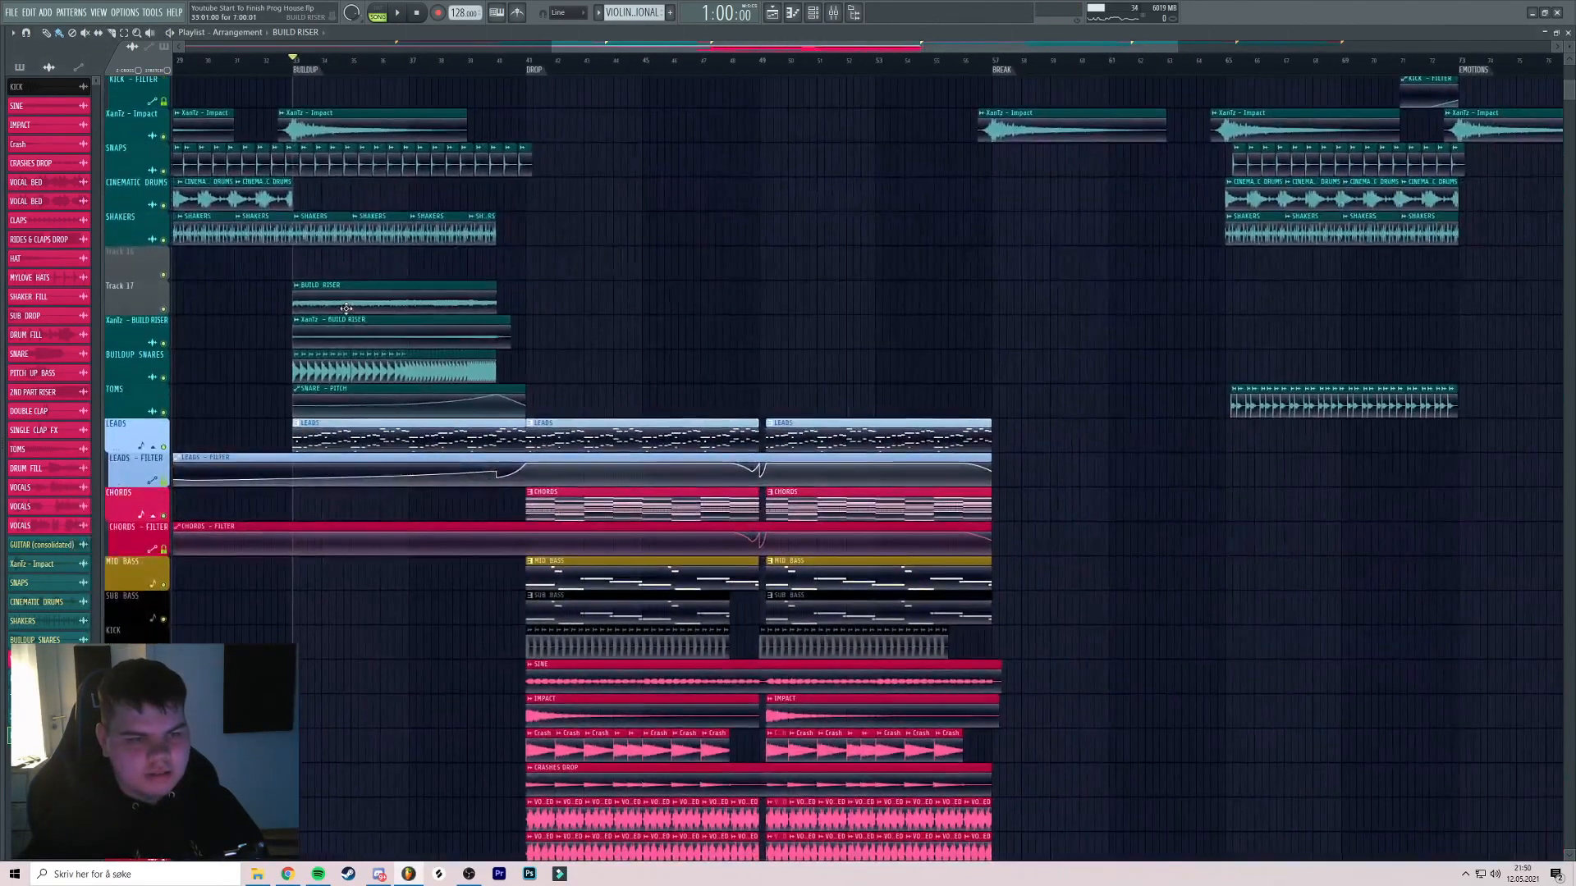
Name Track 17 BUILD RISER and copy its clip to the bar 81 build-up
right_click(145, 282)
left_click(174, 323)
mouse_move(333, 299)
left_mouse_down()
mouse_move(1283, 344)
mouse_move(1175, 343)
left_mouse_up()
scroll(738, 320, "down", 3)
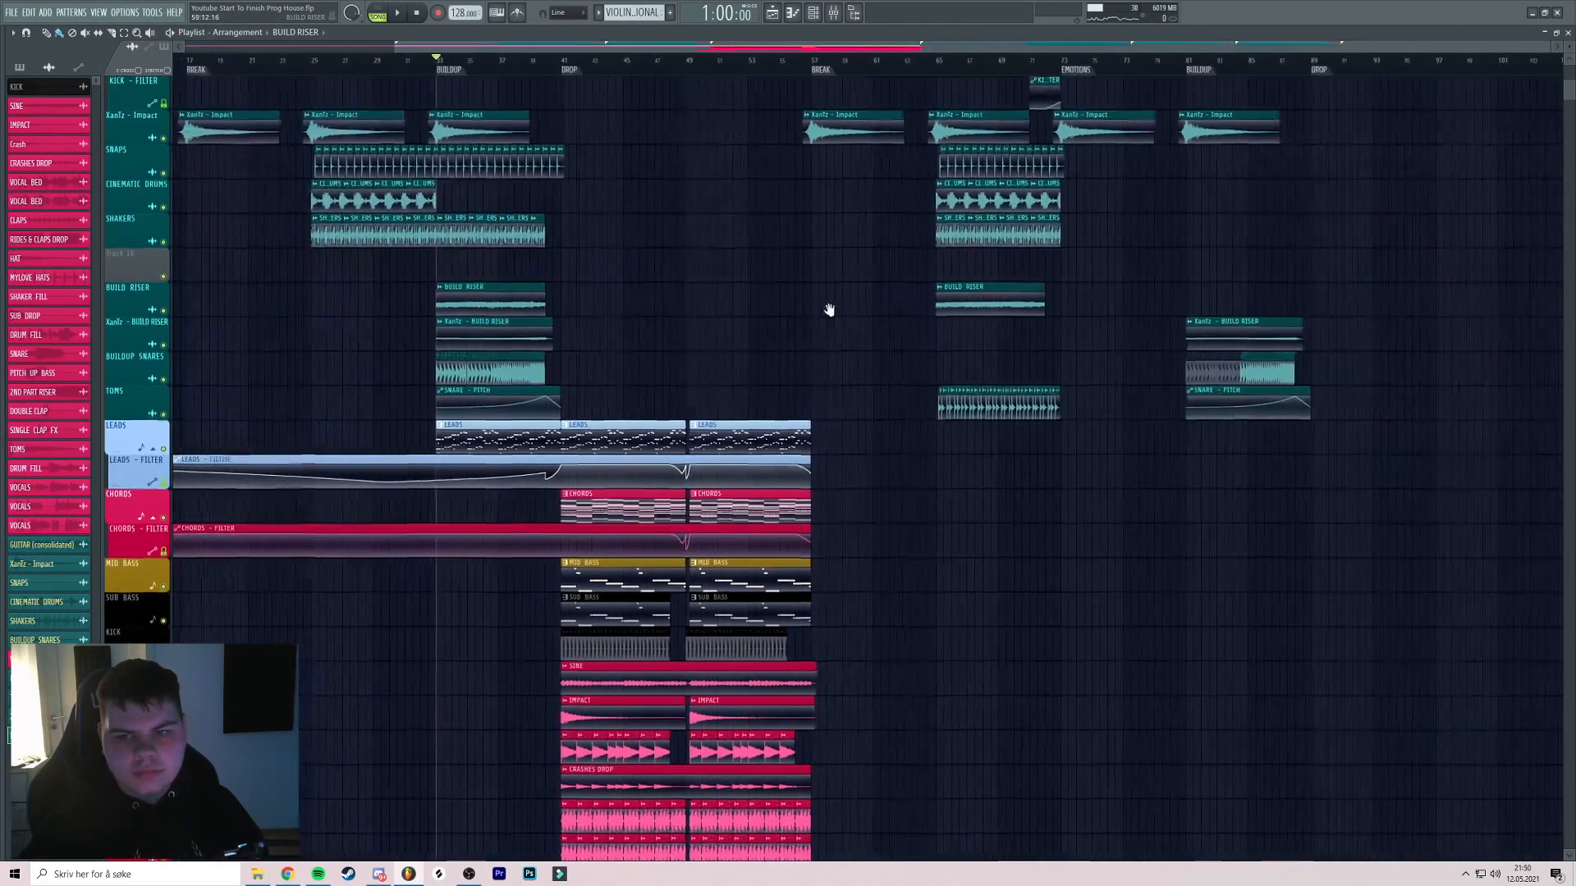
left_click_drag(976, 308, 912, 318)
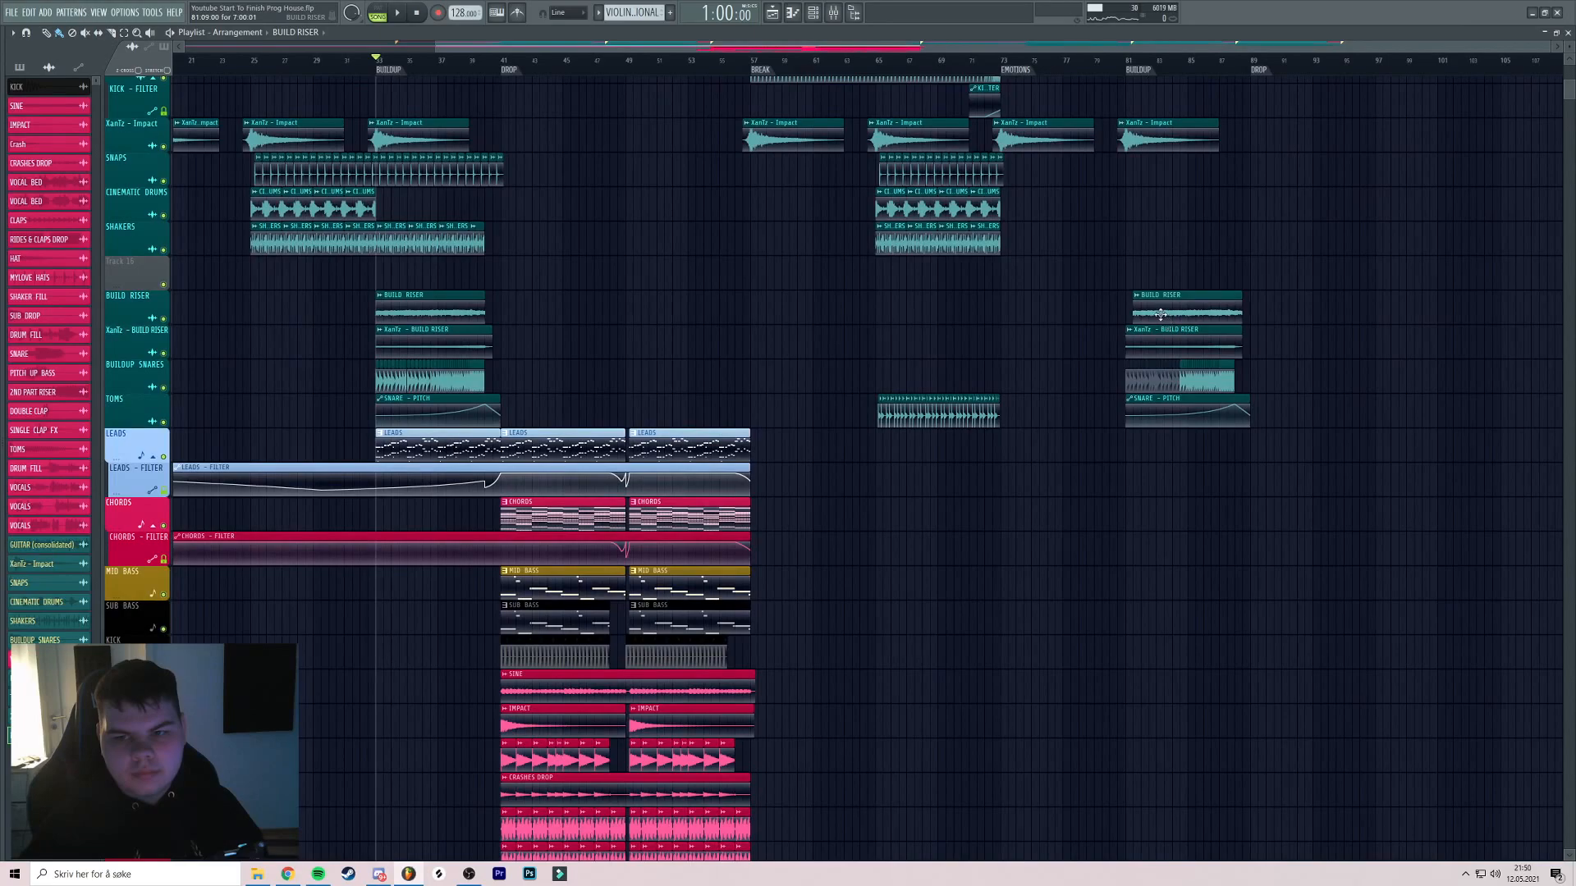
Play from bar 81 to hear the copied riser in the second build-up
left_click(1130, 67)
key("space")
scroll(1041, 161, "up", 4)
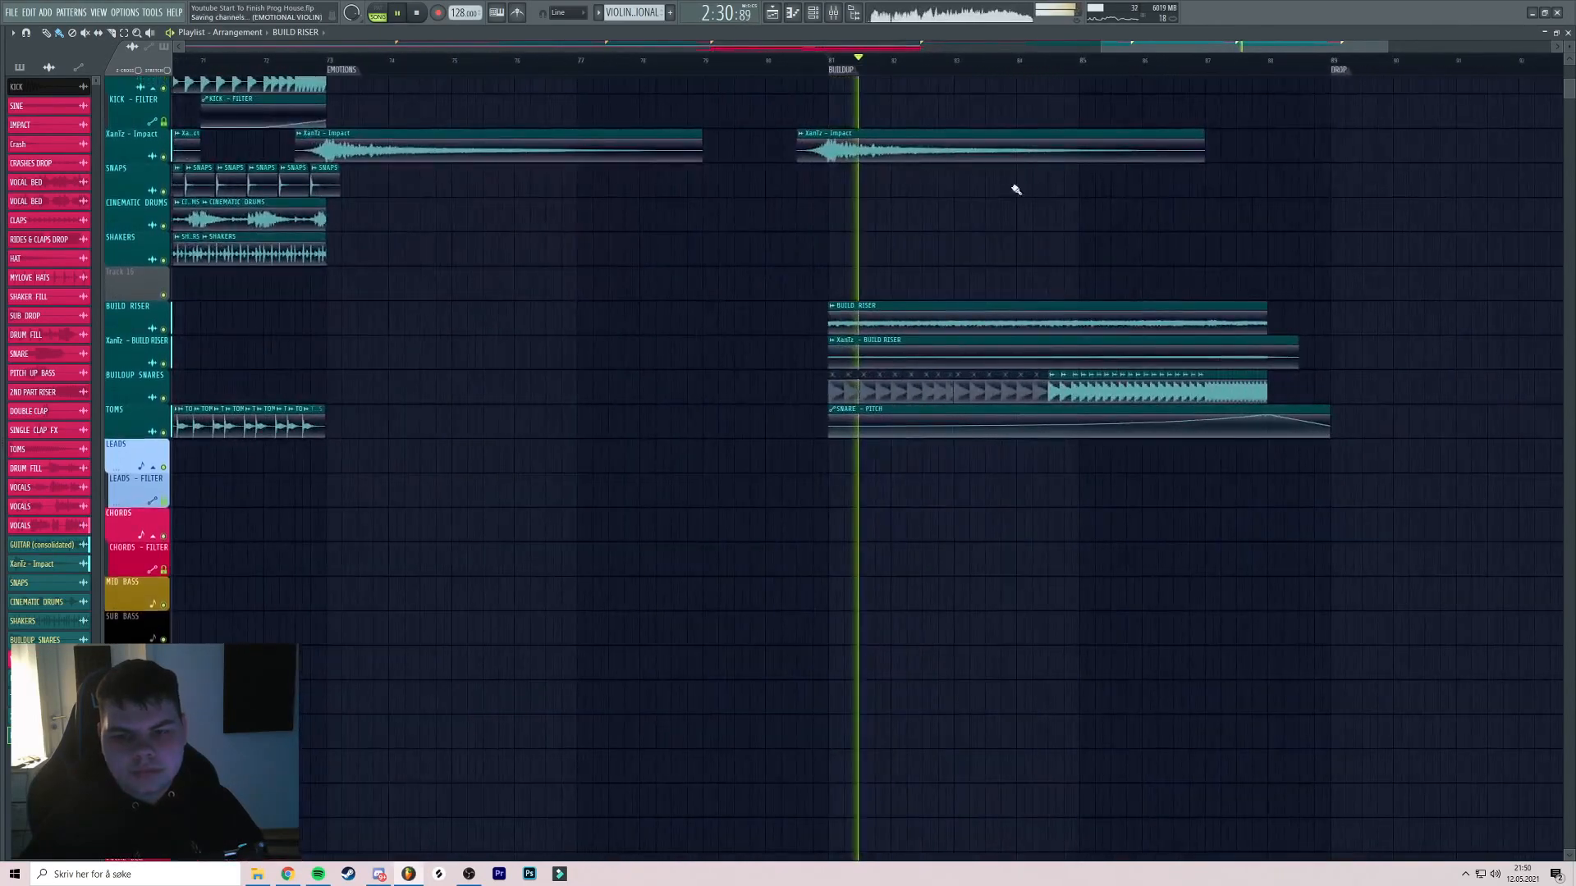
scroll(963, 174, "down", 3)
left_click_drag(964, 174, 862, 263)
scroll(836, 200, "up", 2)
scroll(833, 212, "up", 3)
scroll(826, 225, "down", 3)
scroll(1006, 278, "down", 1)
scroll(863, 265, "up", 1)
scroll(857, 266, "up", 2)
Save the project and review the arrangement before stopping playback
key("ctrl+s")
scroll(935, 270, "down", 4)
left_click_drag(733, 304, 851, 268)
left_click_drag(939, 291, 976, 286)
scroll(968, 276, "up", 3)
scroll(953, 275, "down", 4)
left_click_drag(903, 246, 798, 207)
key("space")
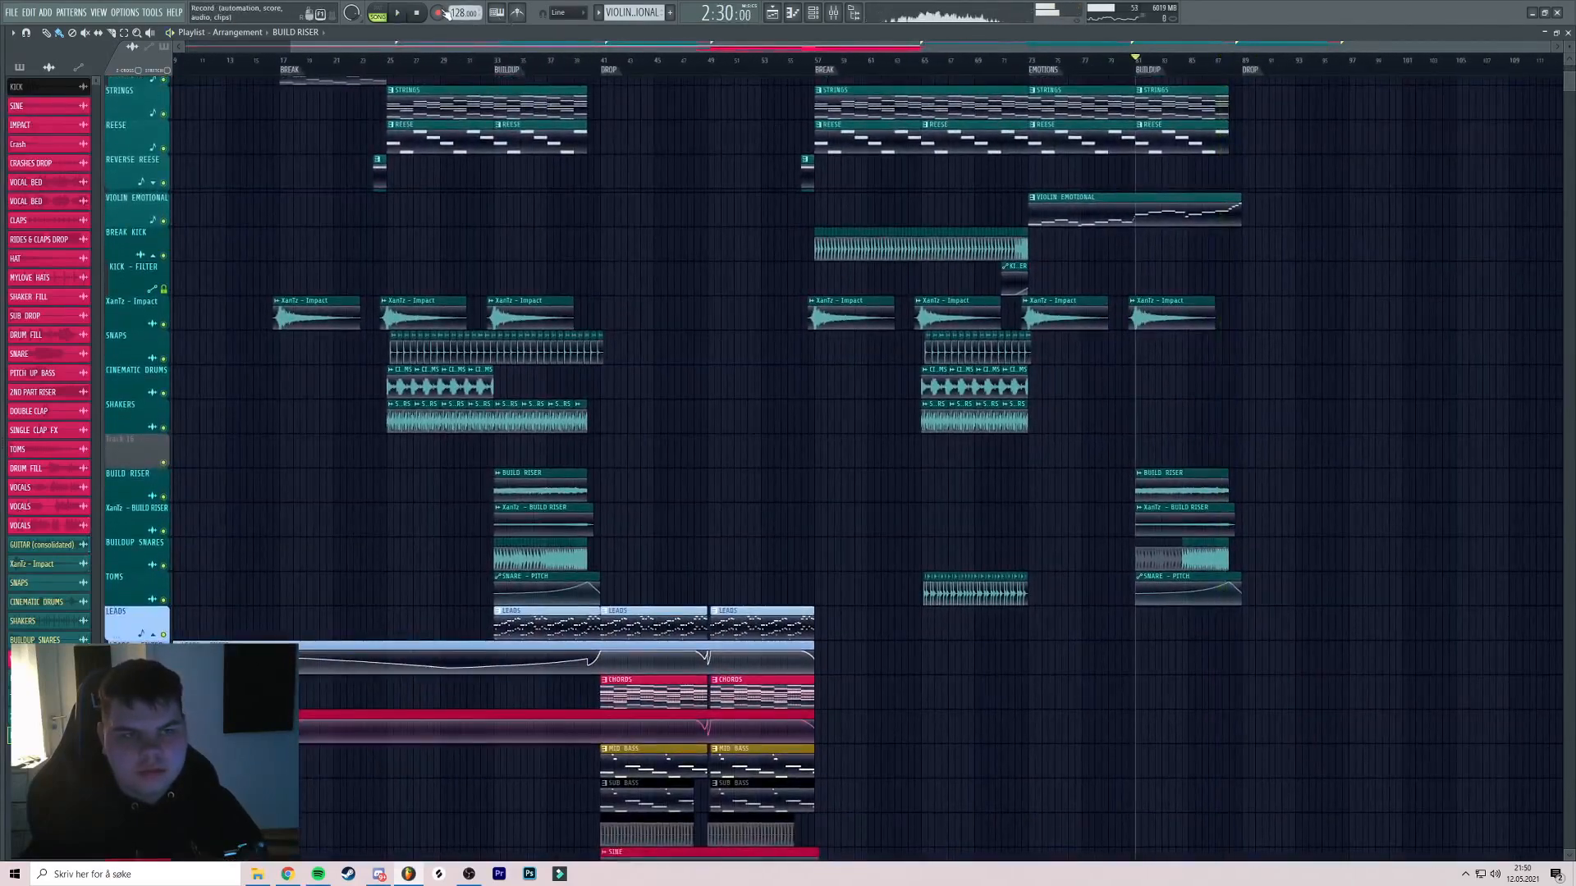
scroll(665, 268, "up", 2)
left_click(608, 63)
scroll(714, 180, "down", 5)
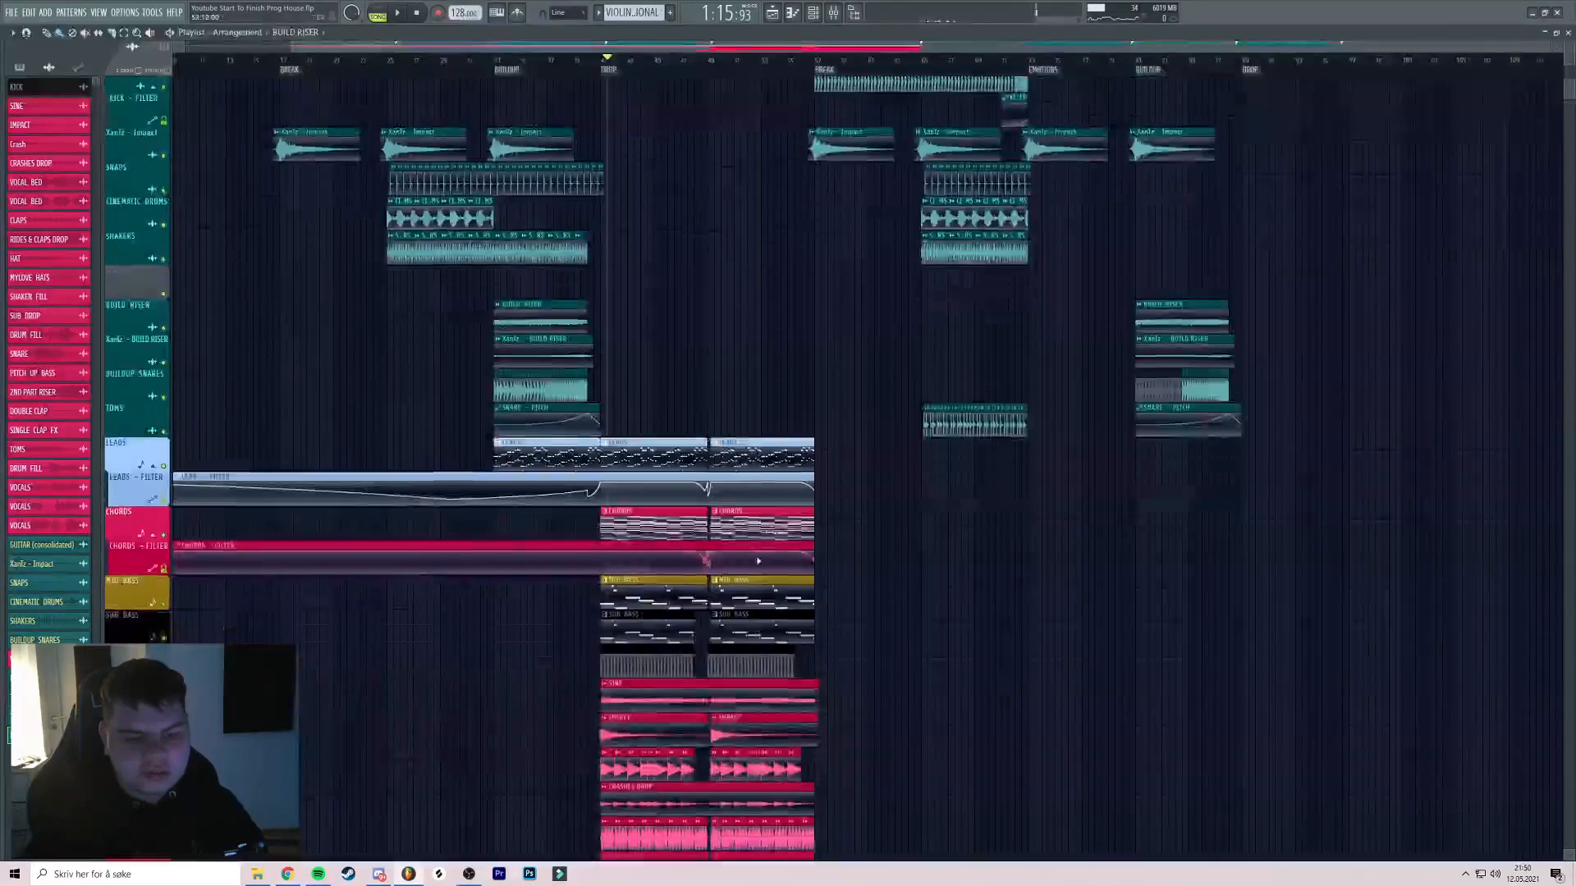
left_click_drag(823, 237, 666, 307)
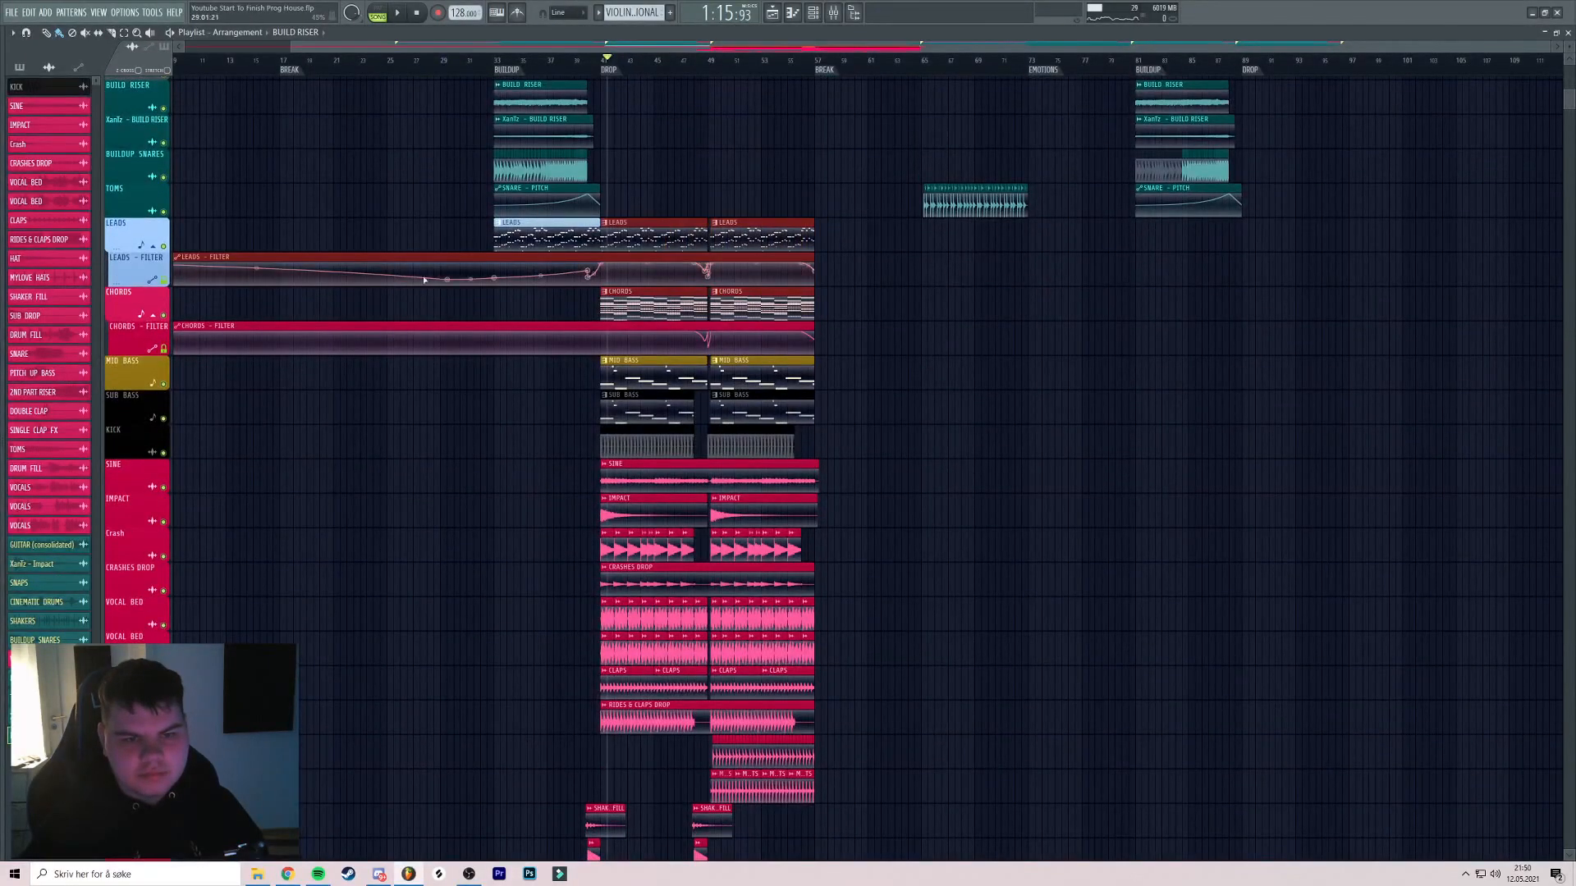
left_click(270, 230, "ctrl")
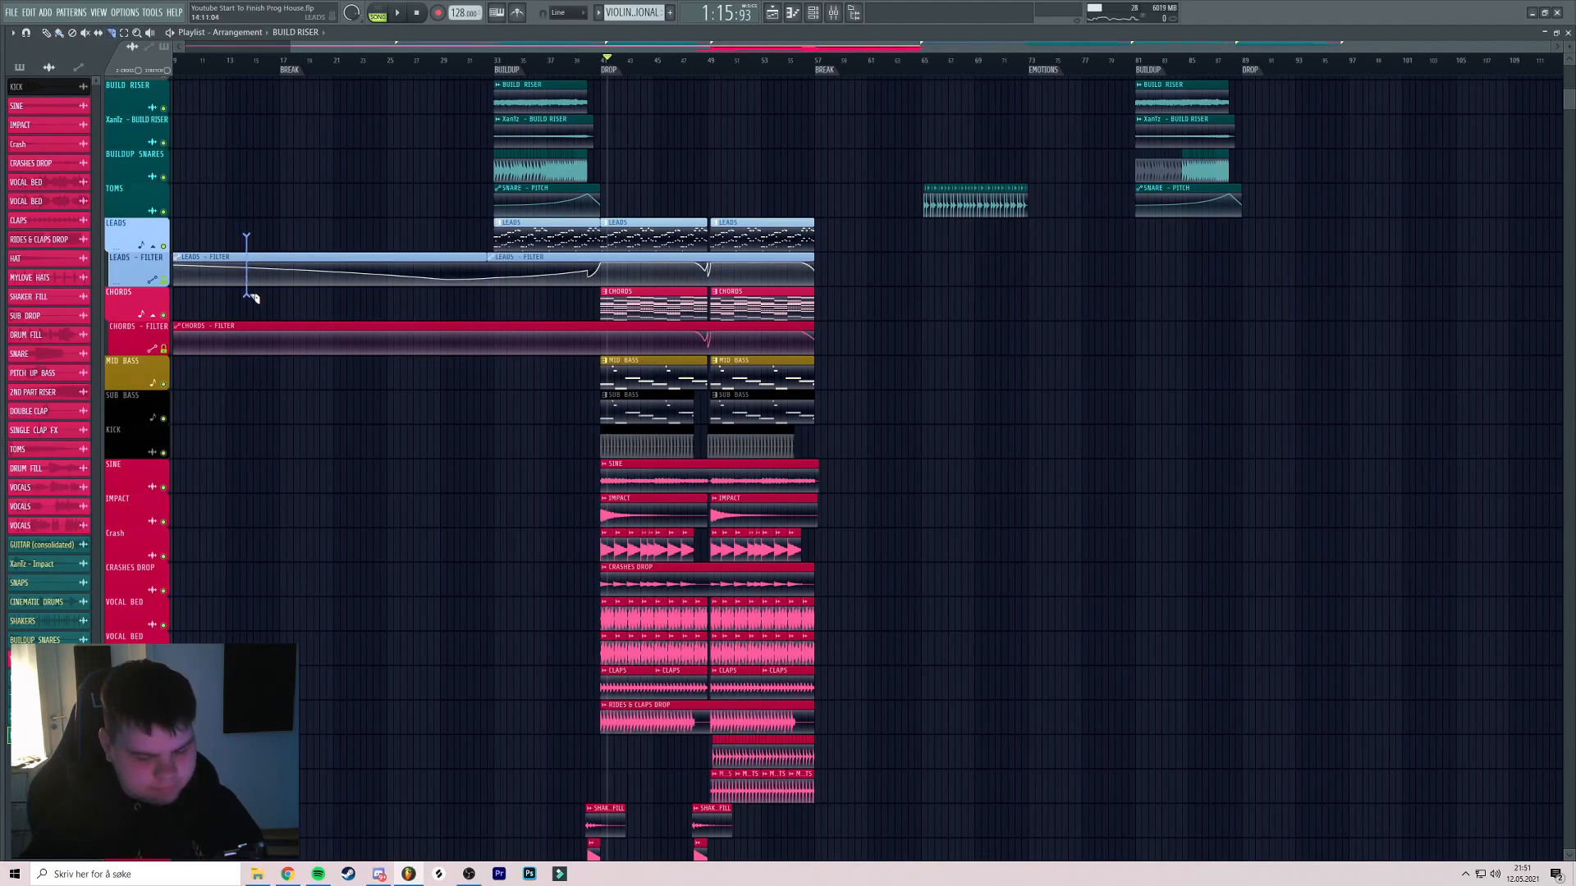
right_click(314, 256)
left_click_drag(837, 218, 629, 304)
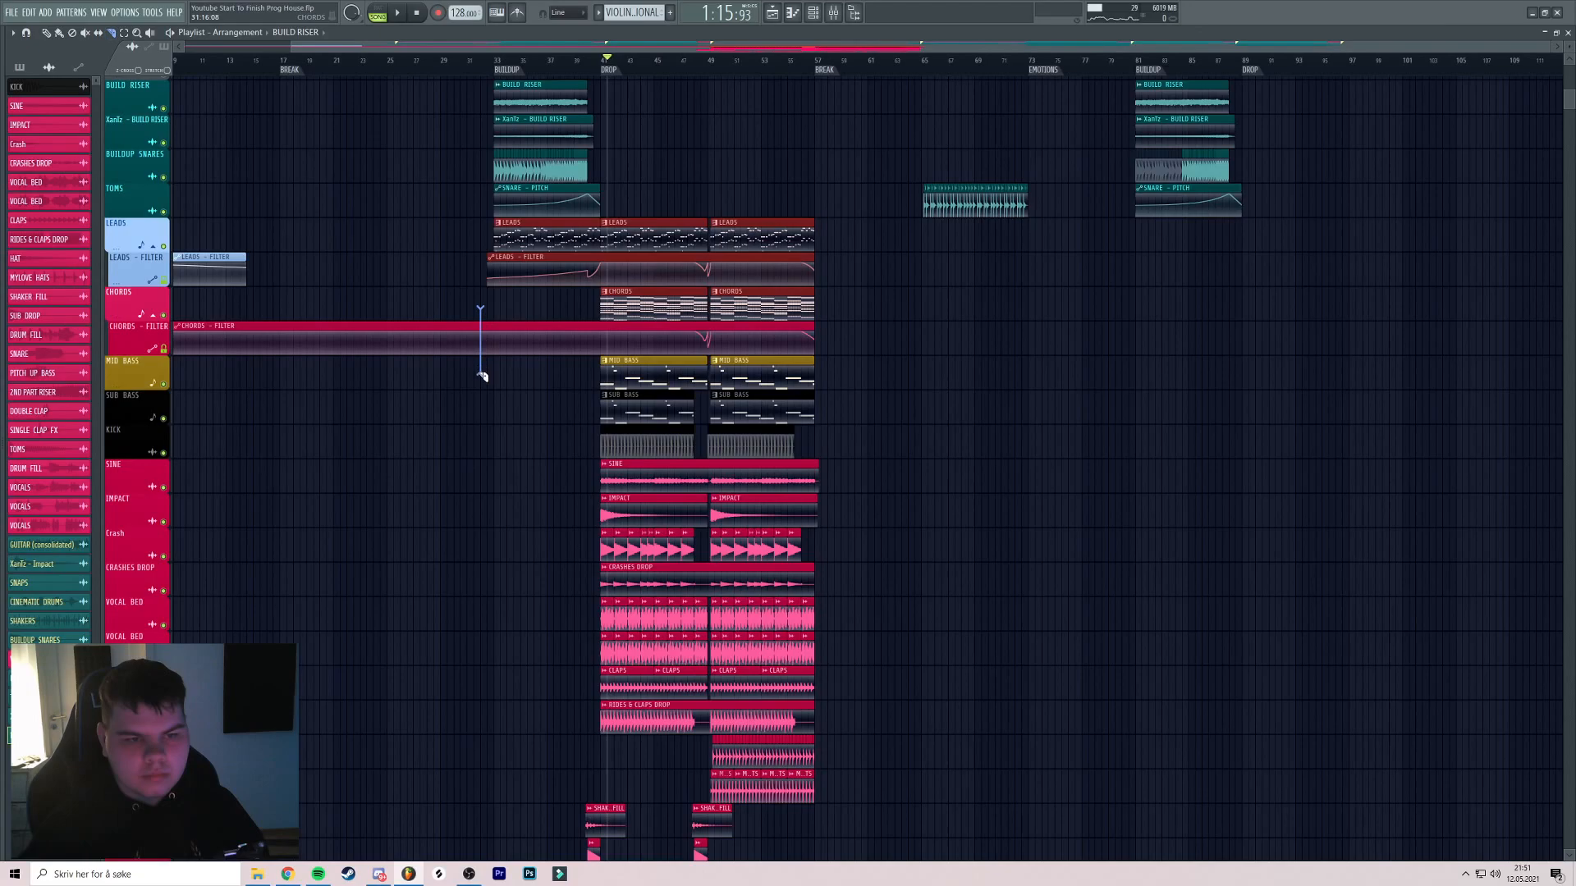
left_click_drag(483, 376, 481, 376)
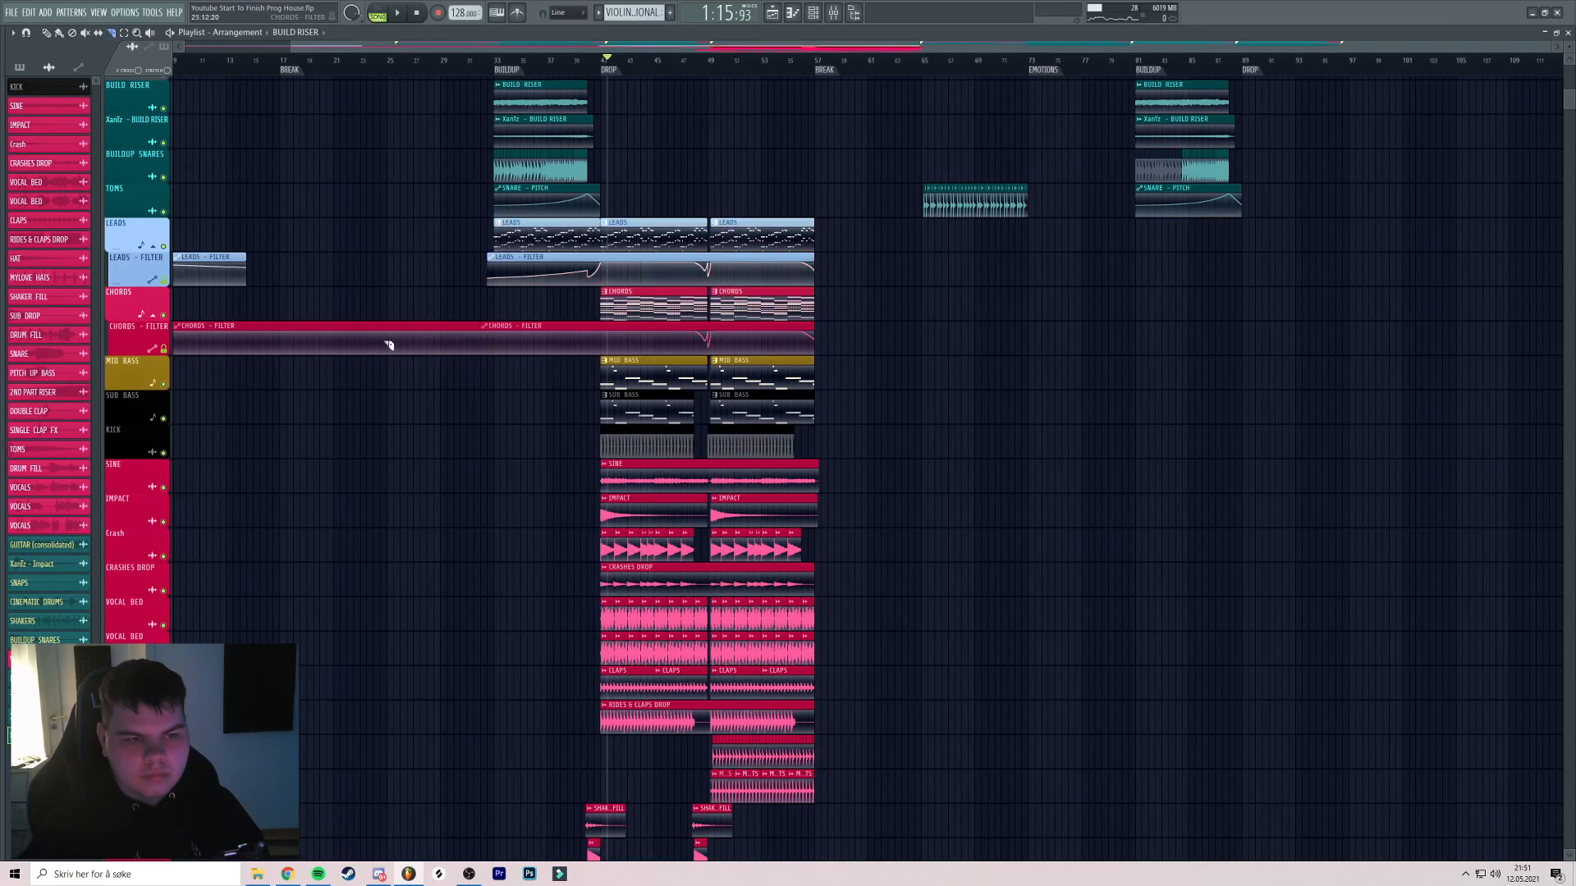
right_click(429, 330)
scroll(657, 337, "right", 2)
scroll(656, 345, "down", 8)
left_click_drag(757, 644, 387, 4)
left_click_drag(375, 48, 1052, 334)
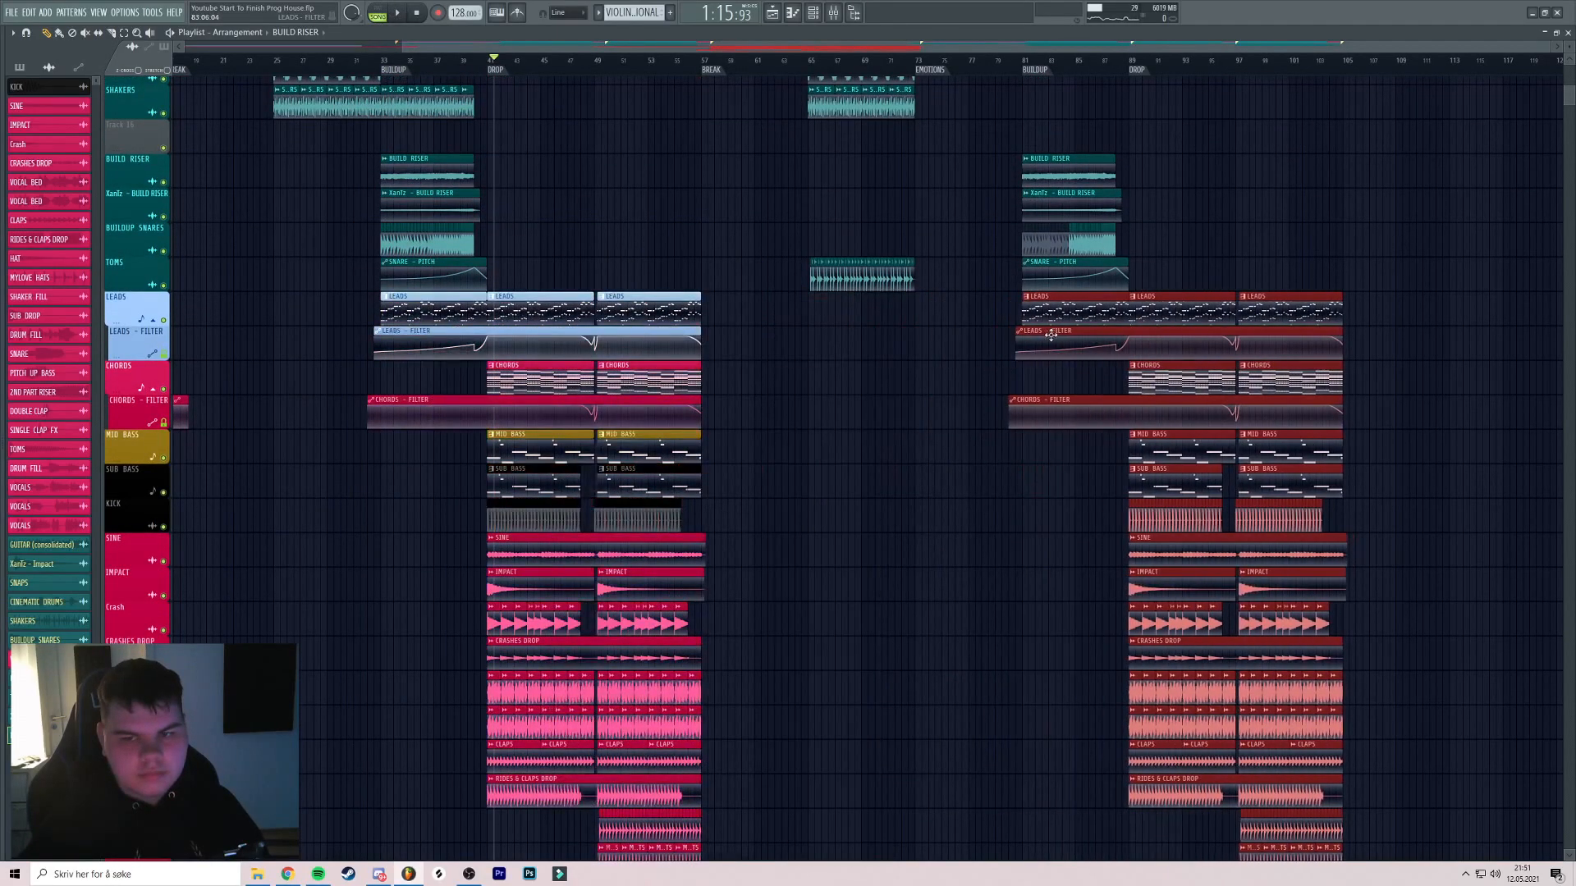
left_click_drag(1163, 228, 1053, 215)
key("space")
left_click(969, 62)
scroll(970, 64, "up", 3)
left_click_drag(1152, 158, 1065, 178)
left_click(1066, 178, "ctrl")
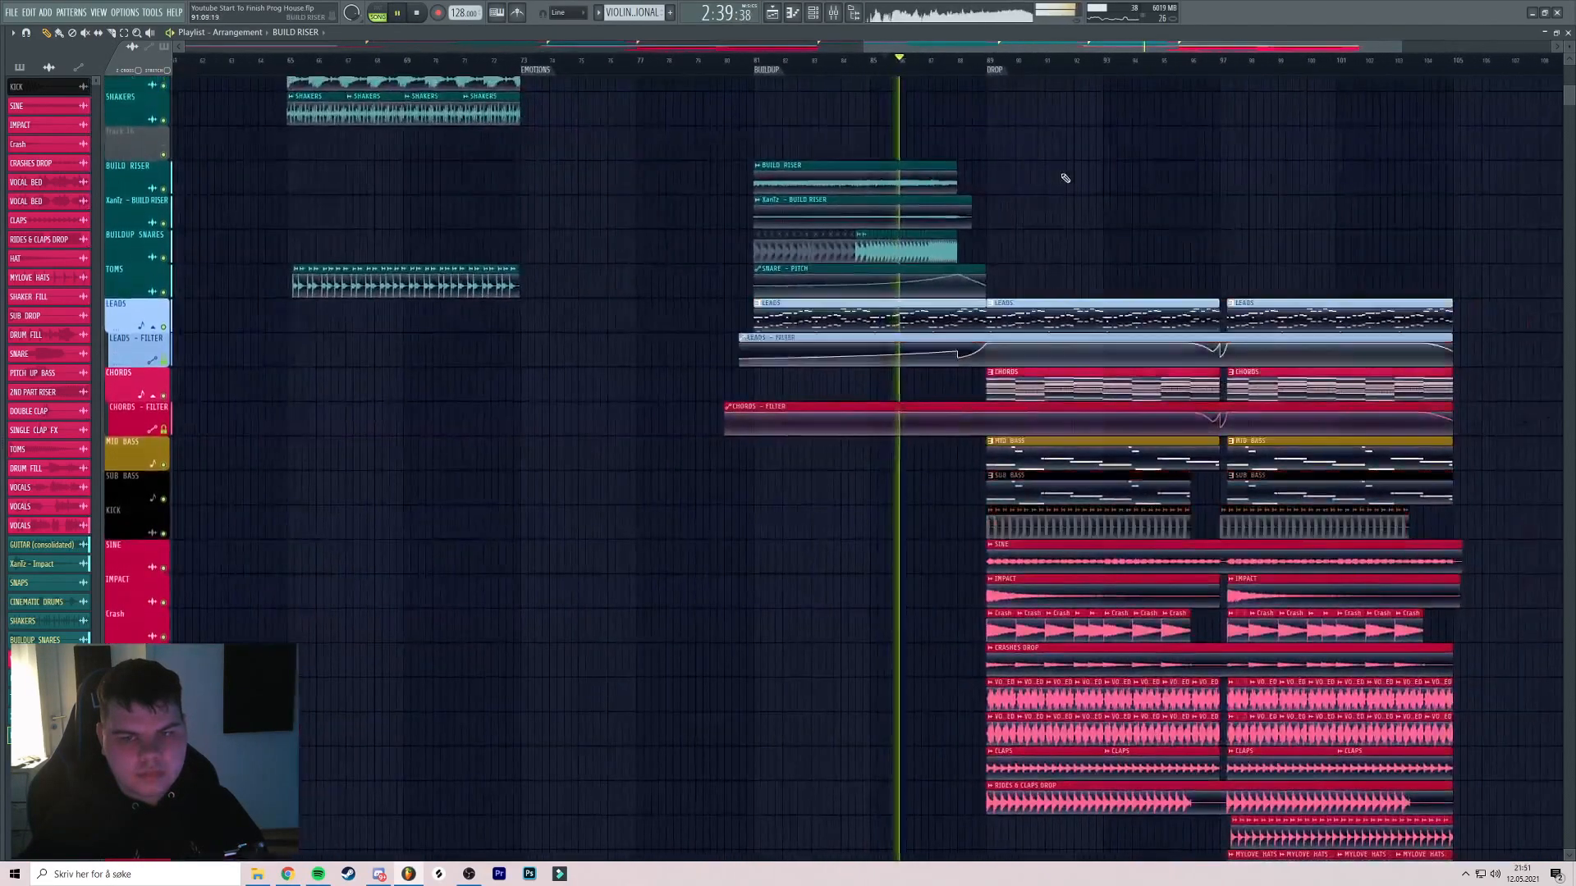
scroll(1059, 228, "up", 5)
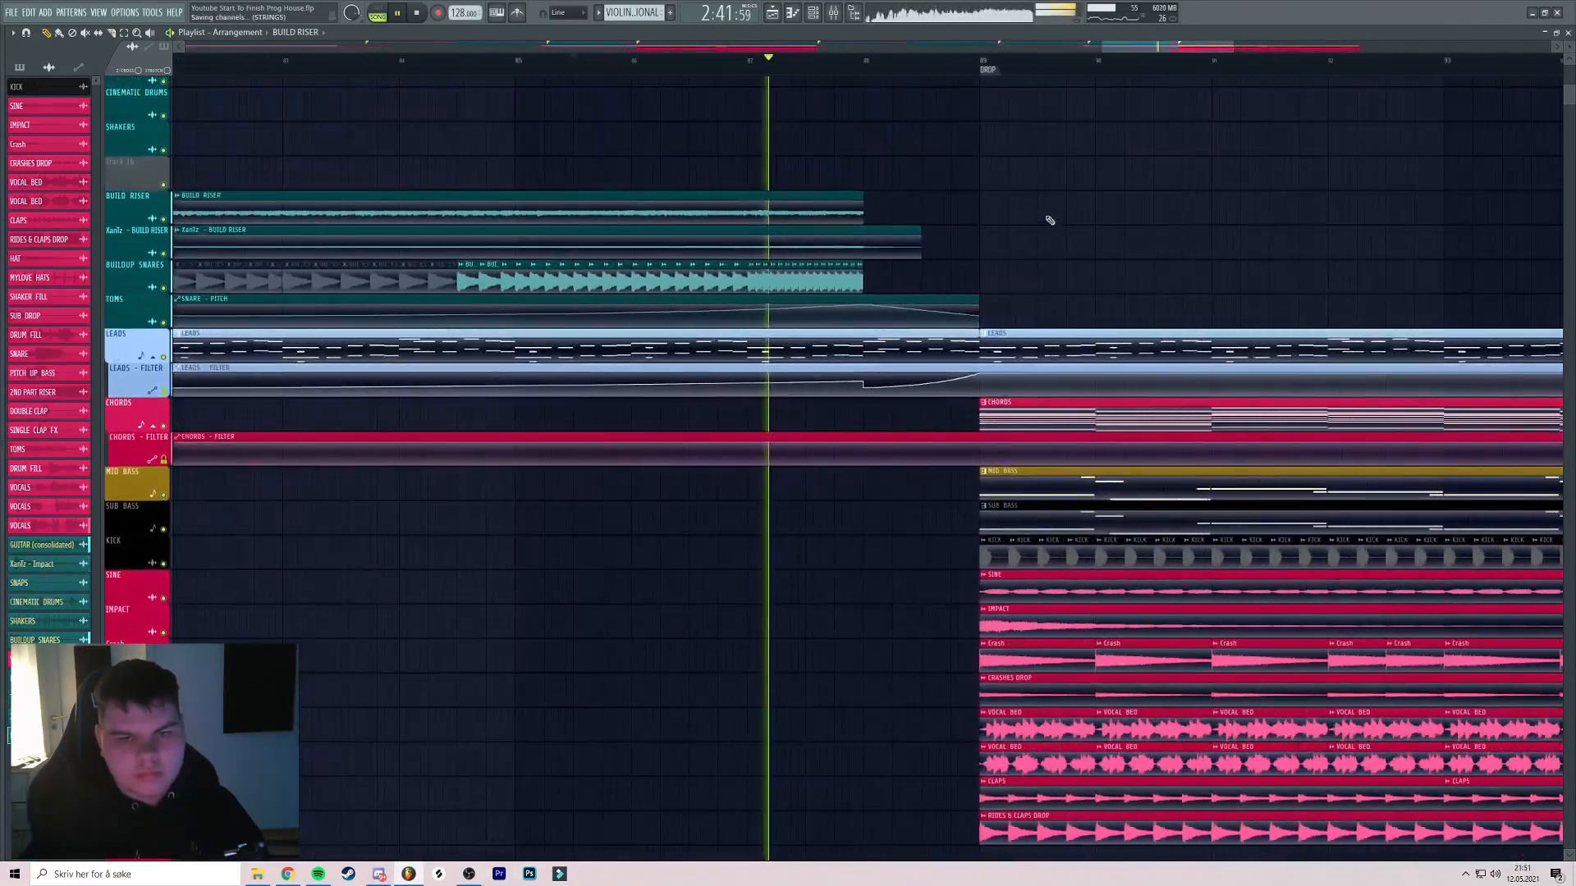
scroll(1000, 220, "up", 2)
scroll(1020, 218, "down", 3)
left_click_drag(1020, 218, 957, 222)
scroll(993, 222, "up", 3)
scroll(957, 223, "down", 4)
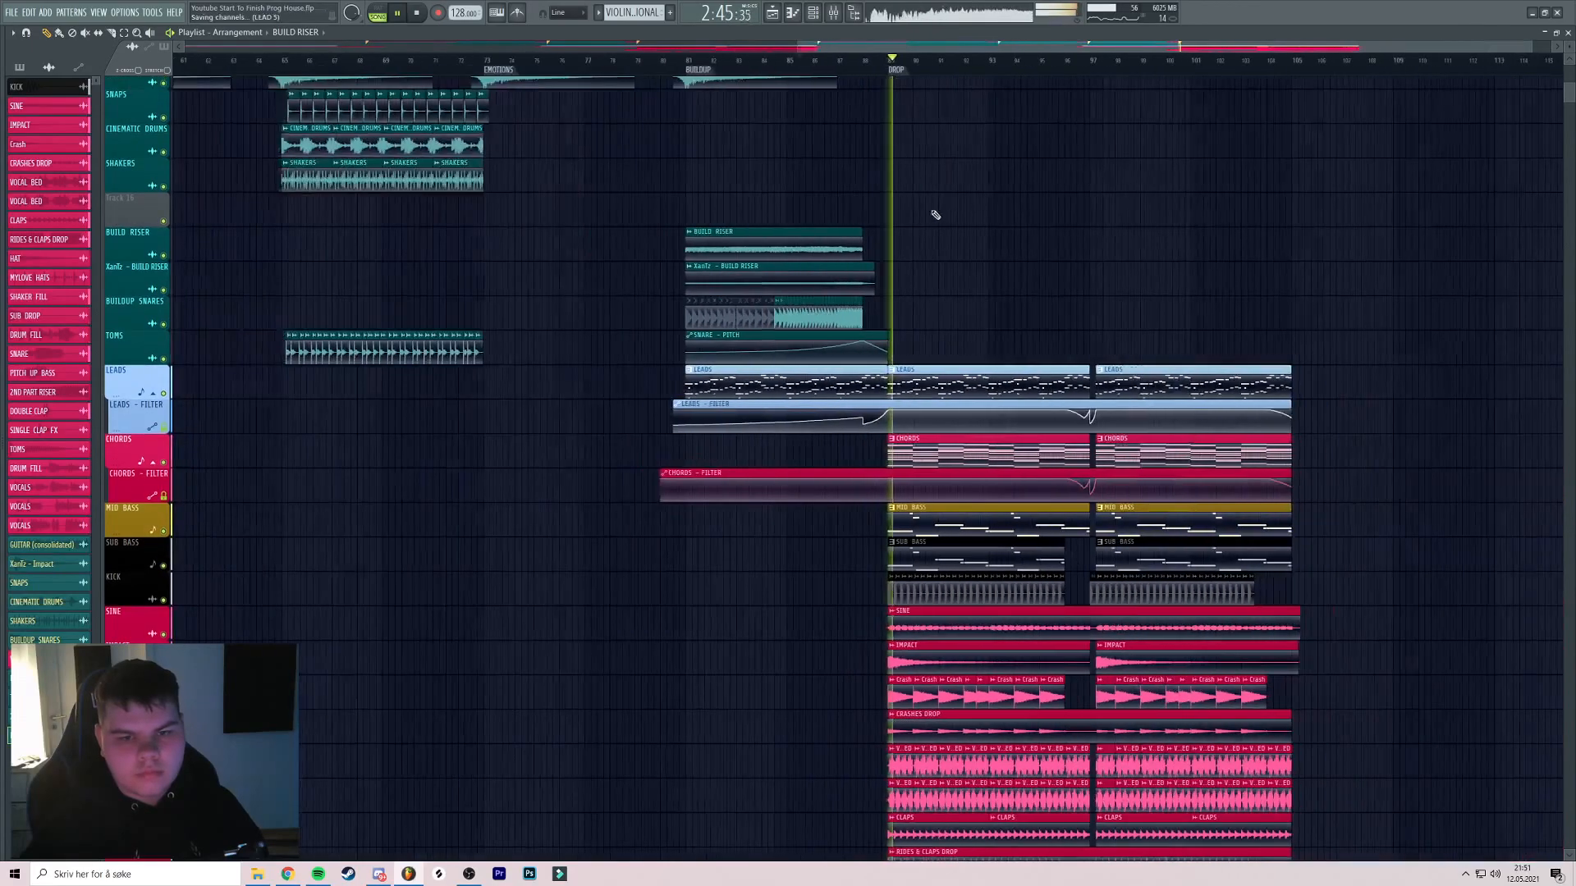
scroll(1021, 225, "down", 5)
left_click(816, 60)
left_click_drag(1022, 167, 811, 169)
scroll(801, 242, "down", 3)
scroll(811, 169, "up", 2)
key("space")
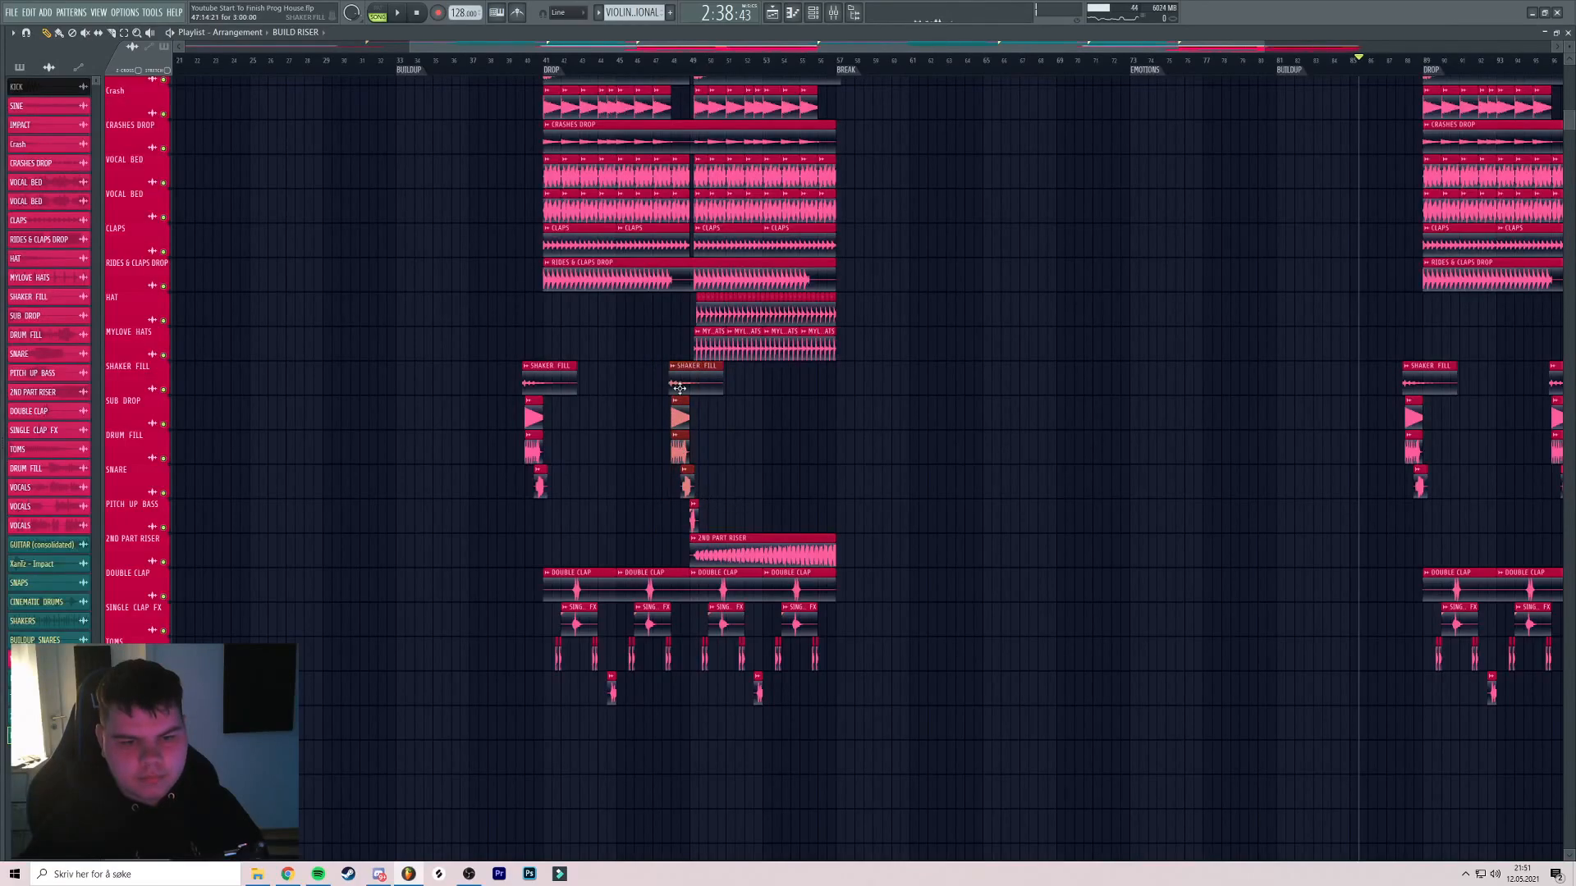
scroll(840, 387, "up", 5)
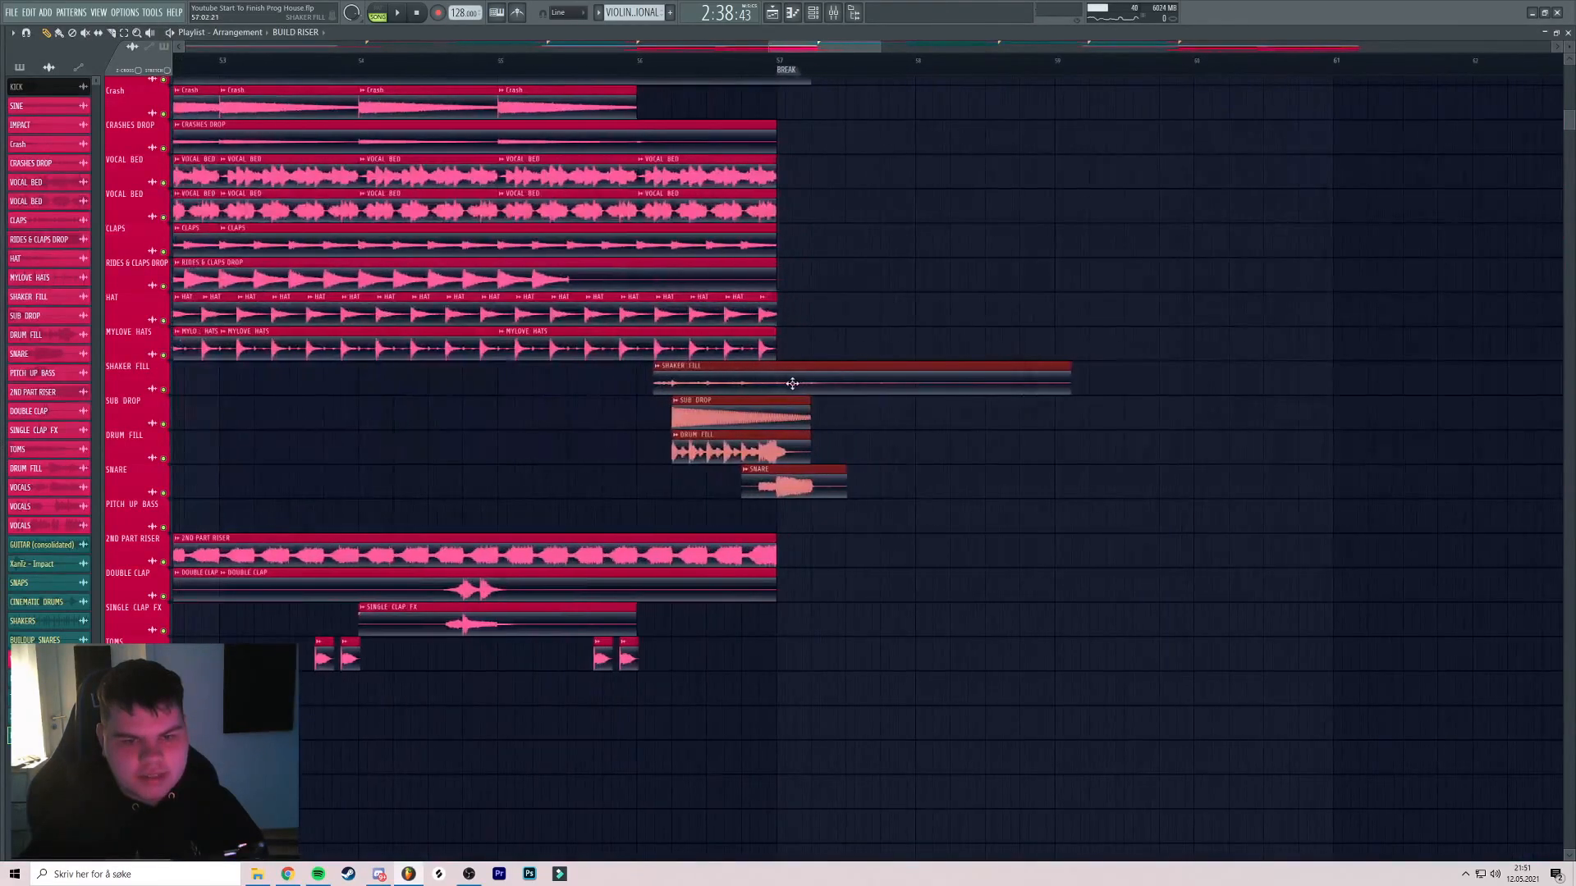
left_click(612, 62)
key("space")
scroll(755, 222, "up", 2)
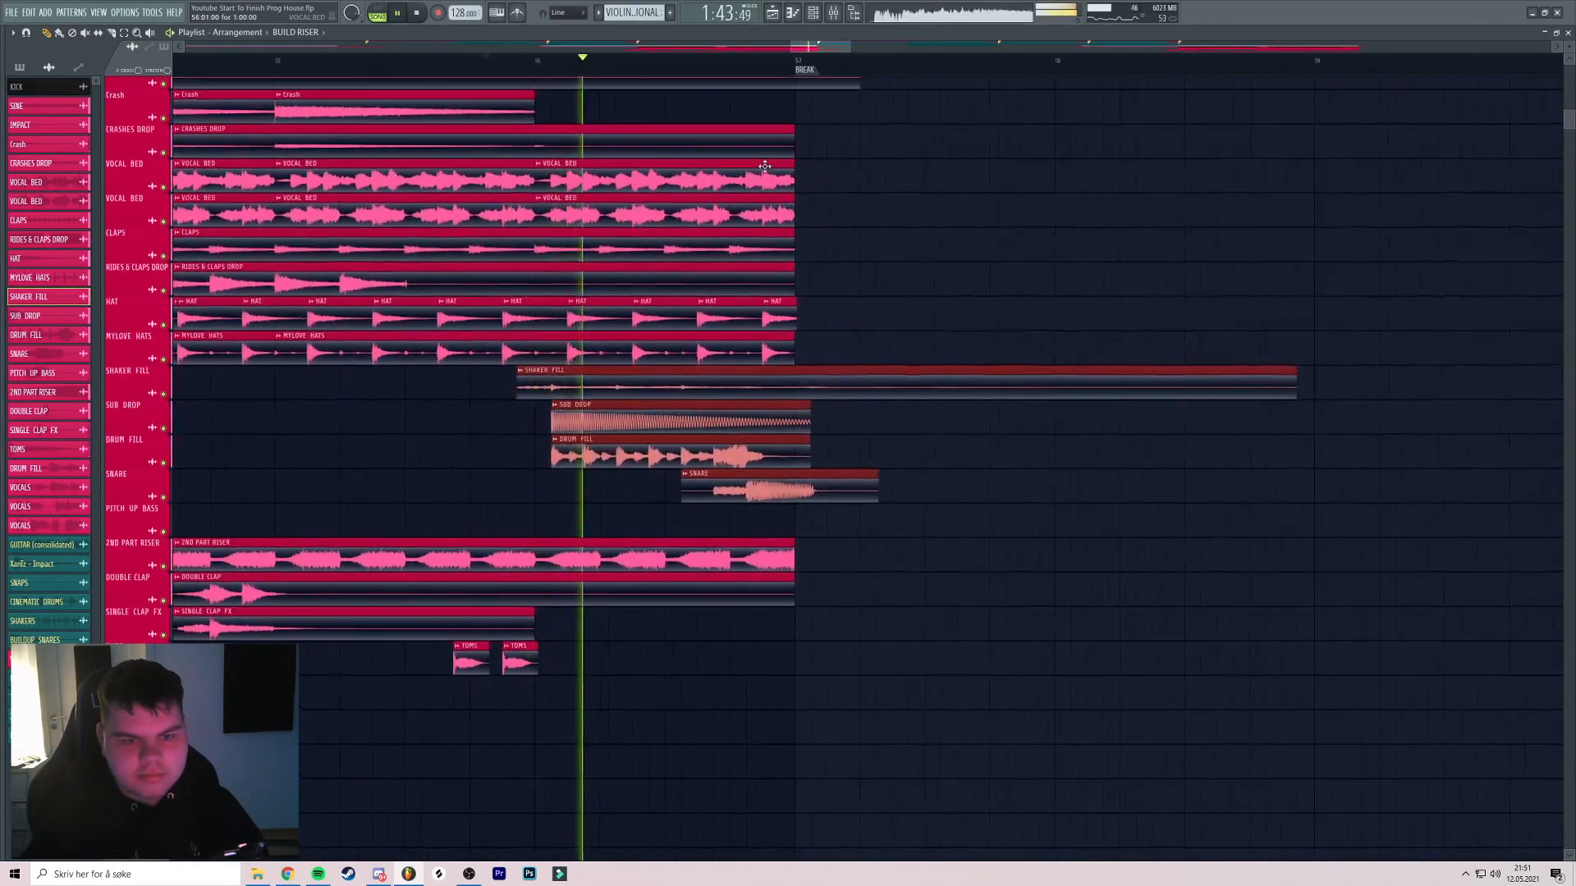
left_click(908, 182, "ctrl")
scroll(908, 182, "down", 2)
key("space")
left_click_drag(941, 537, 744, 385)
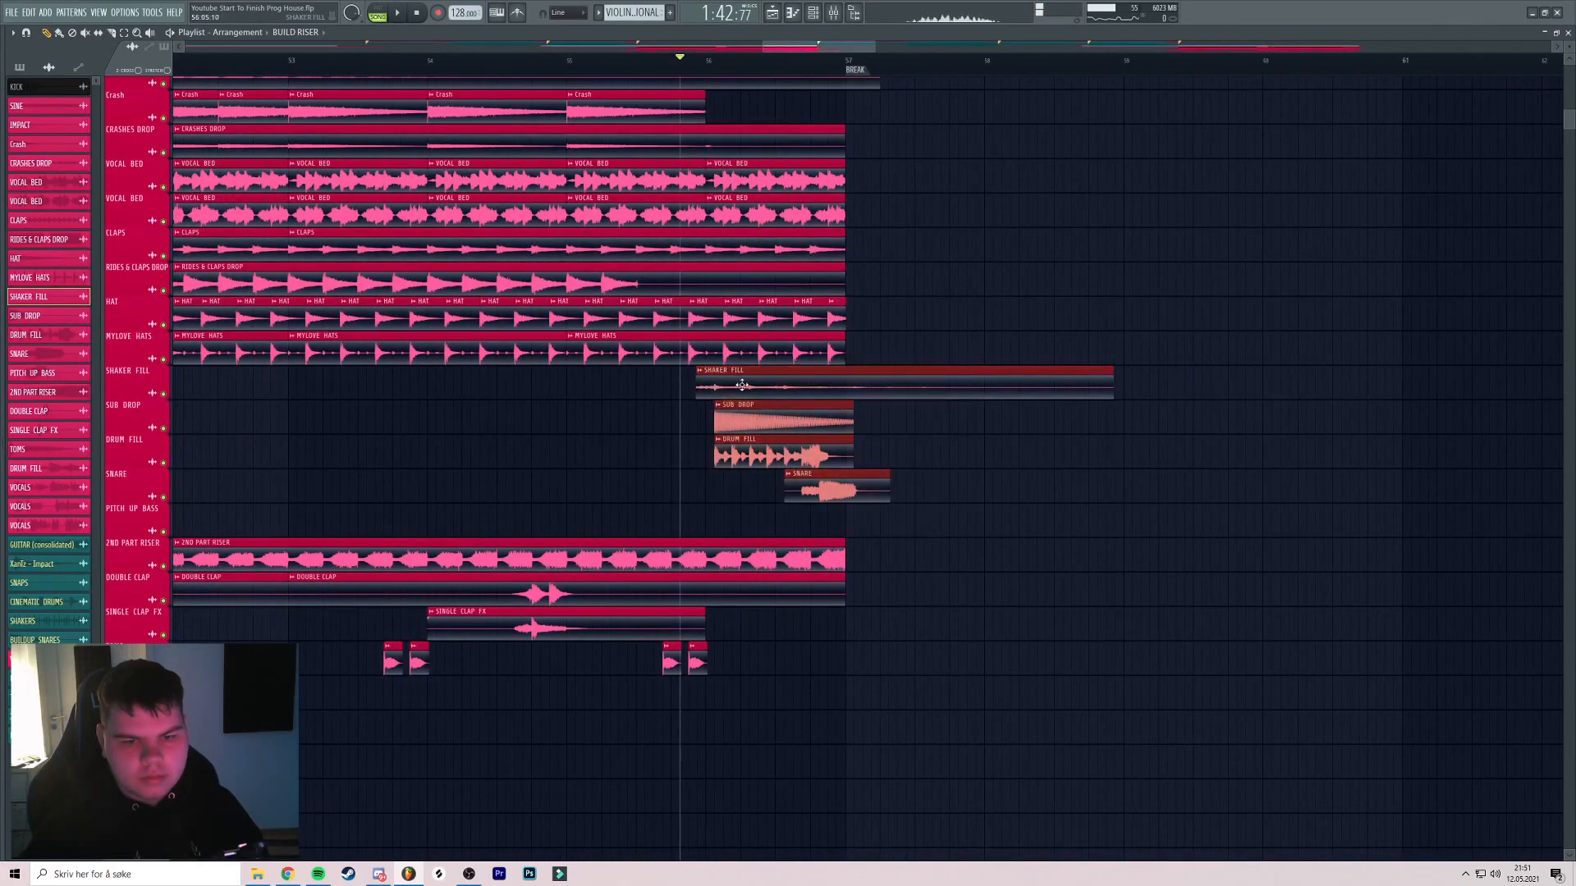
key("space")
scroll(1058, 446, "up", 2)
scroll(1018, 286, "down", 4)
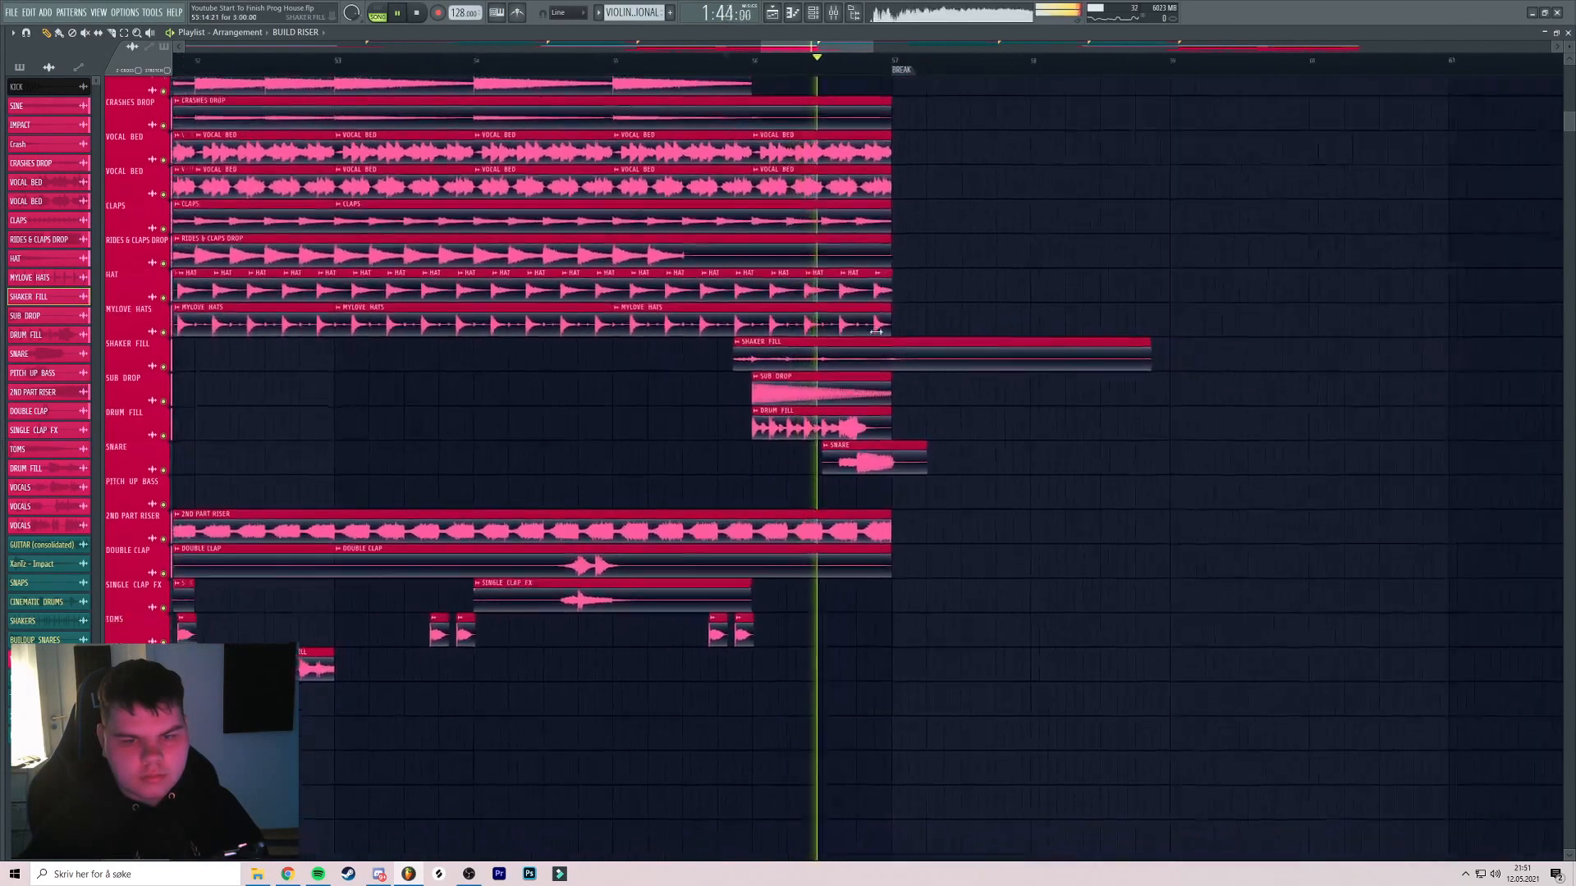
left_click_drag(1018, 287, 495, 274)
scroll(496, 274, "down", 4)
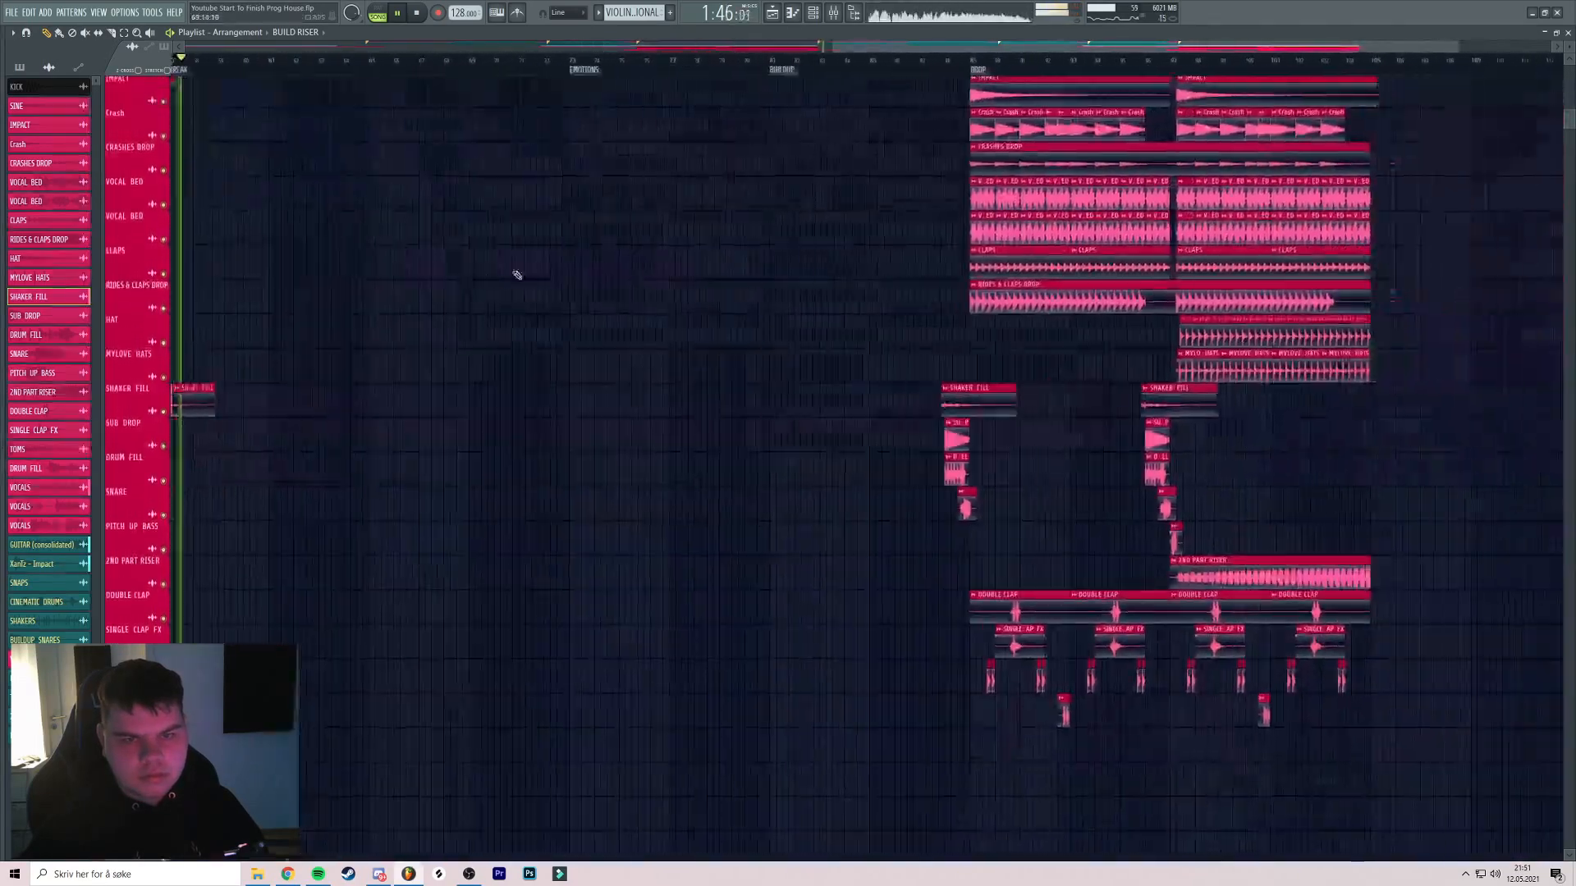
left_click_drag(951, 216, 735, 206)
left_click(736, 60)
scroll(716, 386, "up", 2)
left_click_drag(840, 369, 593, 417)
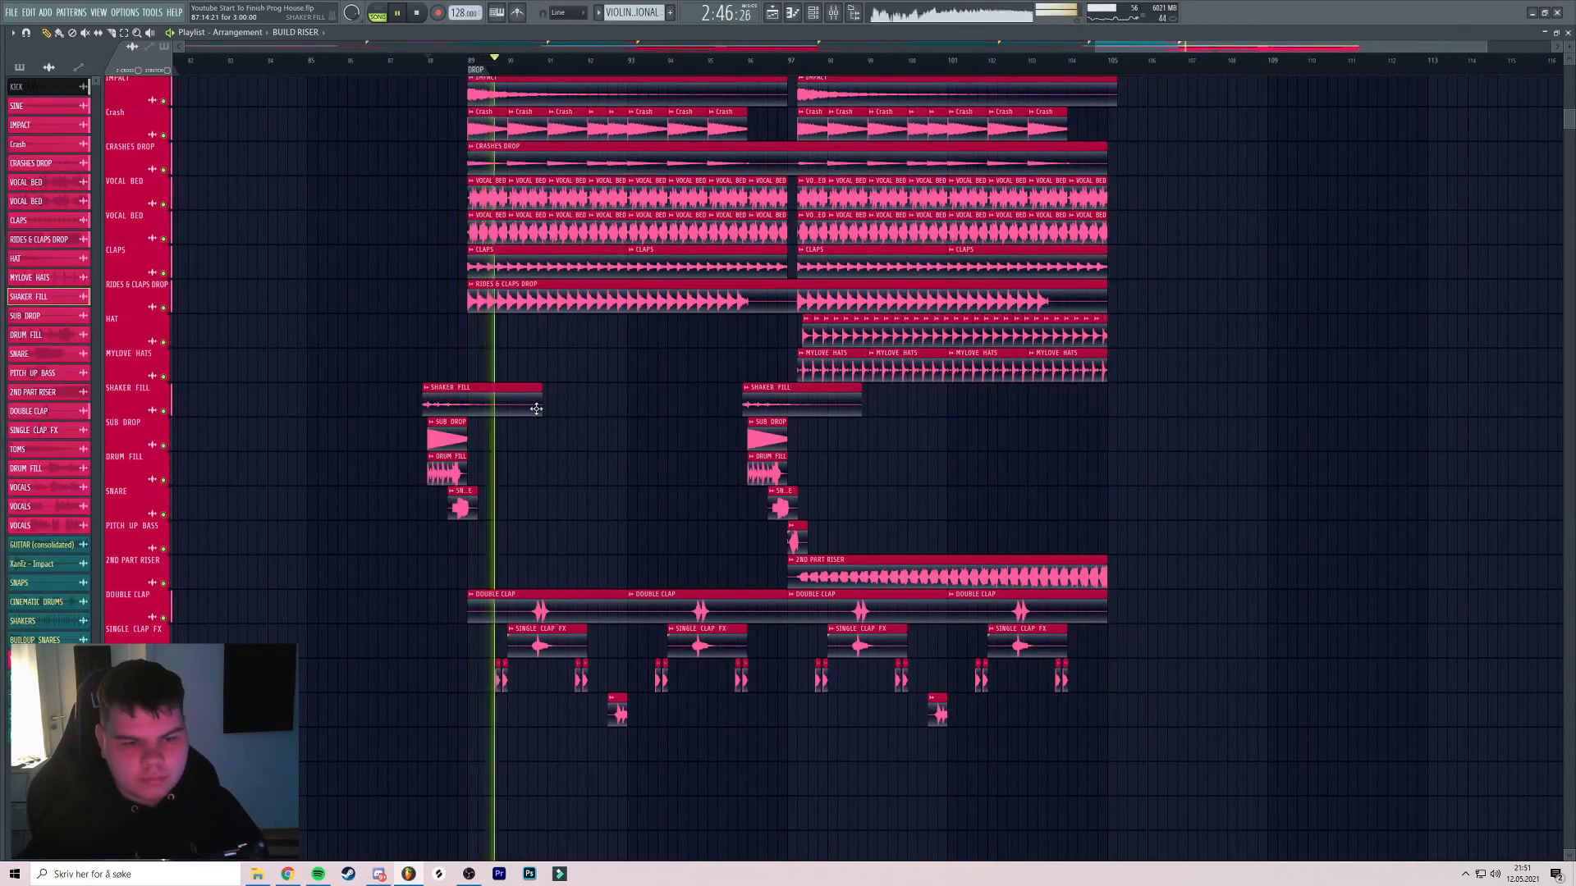
left_click_drag(416, 411, 542, 510)
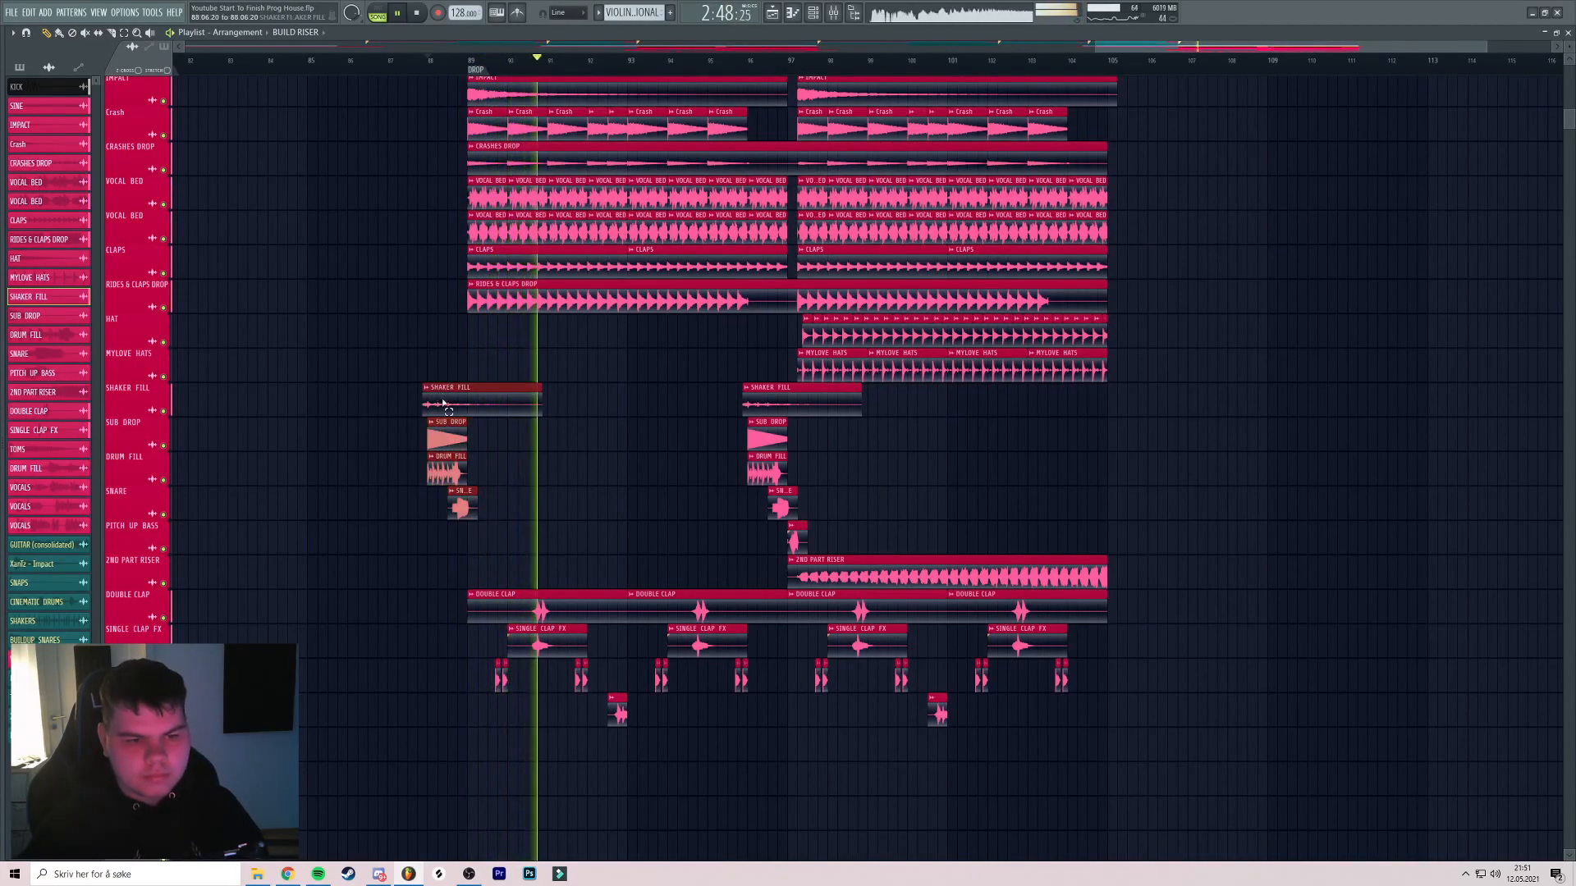
scroll(1098, 431, "up", 5)
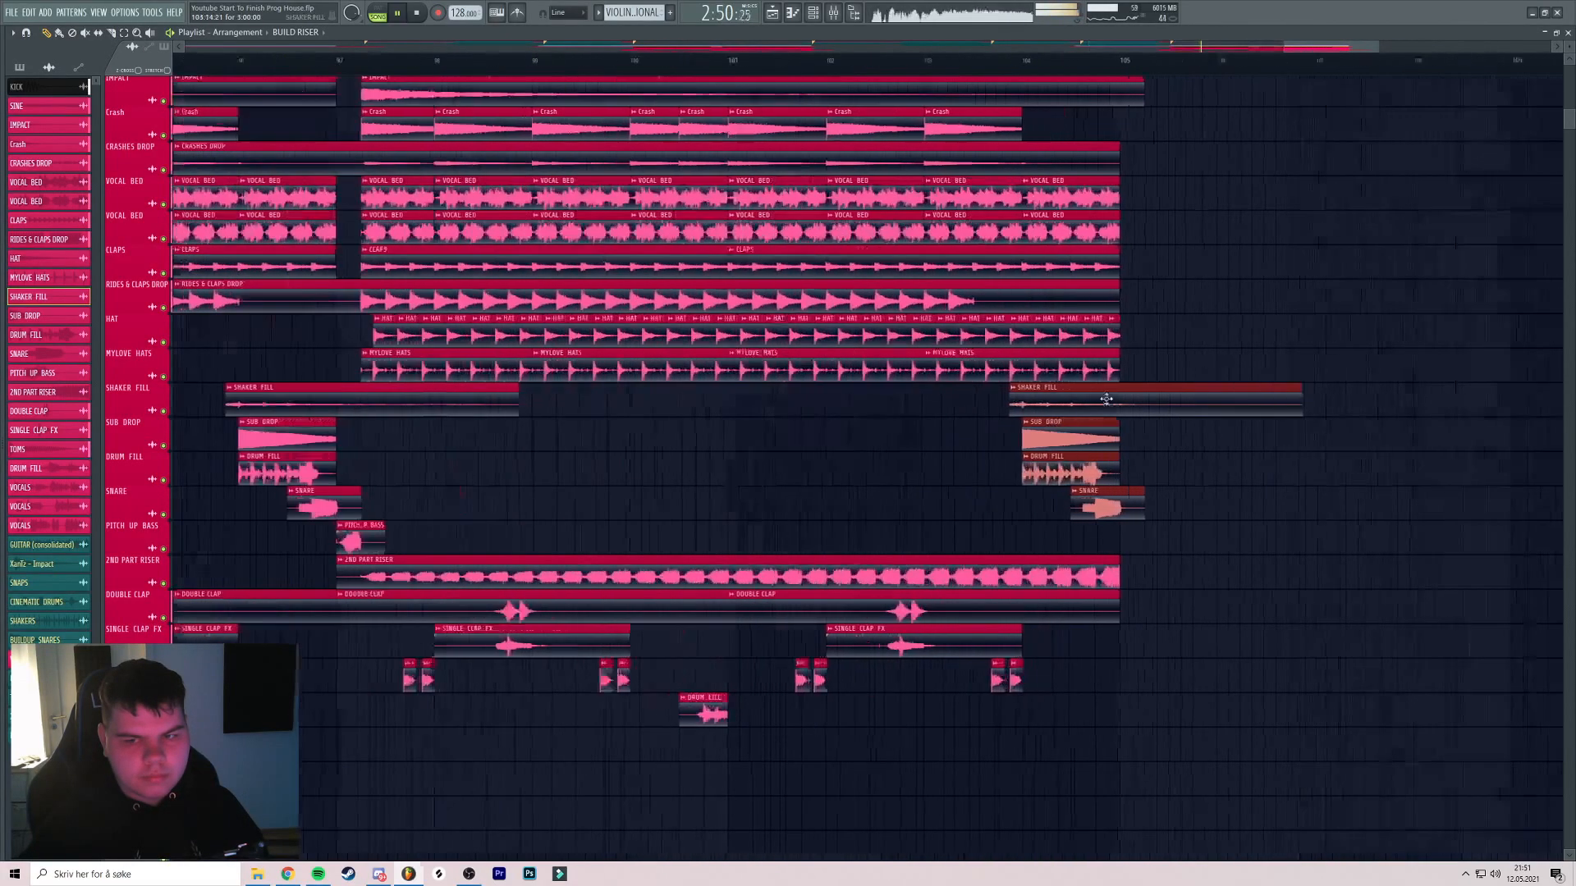
scroll(968, 427, "down", 2)
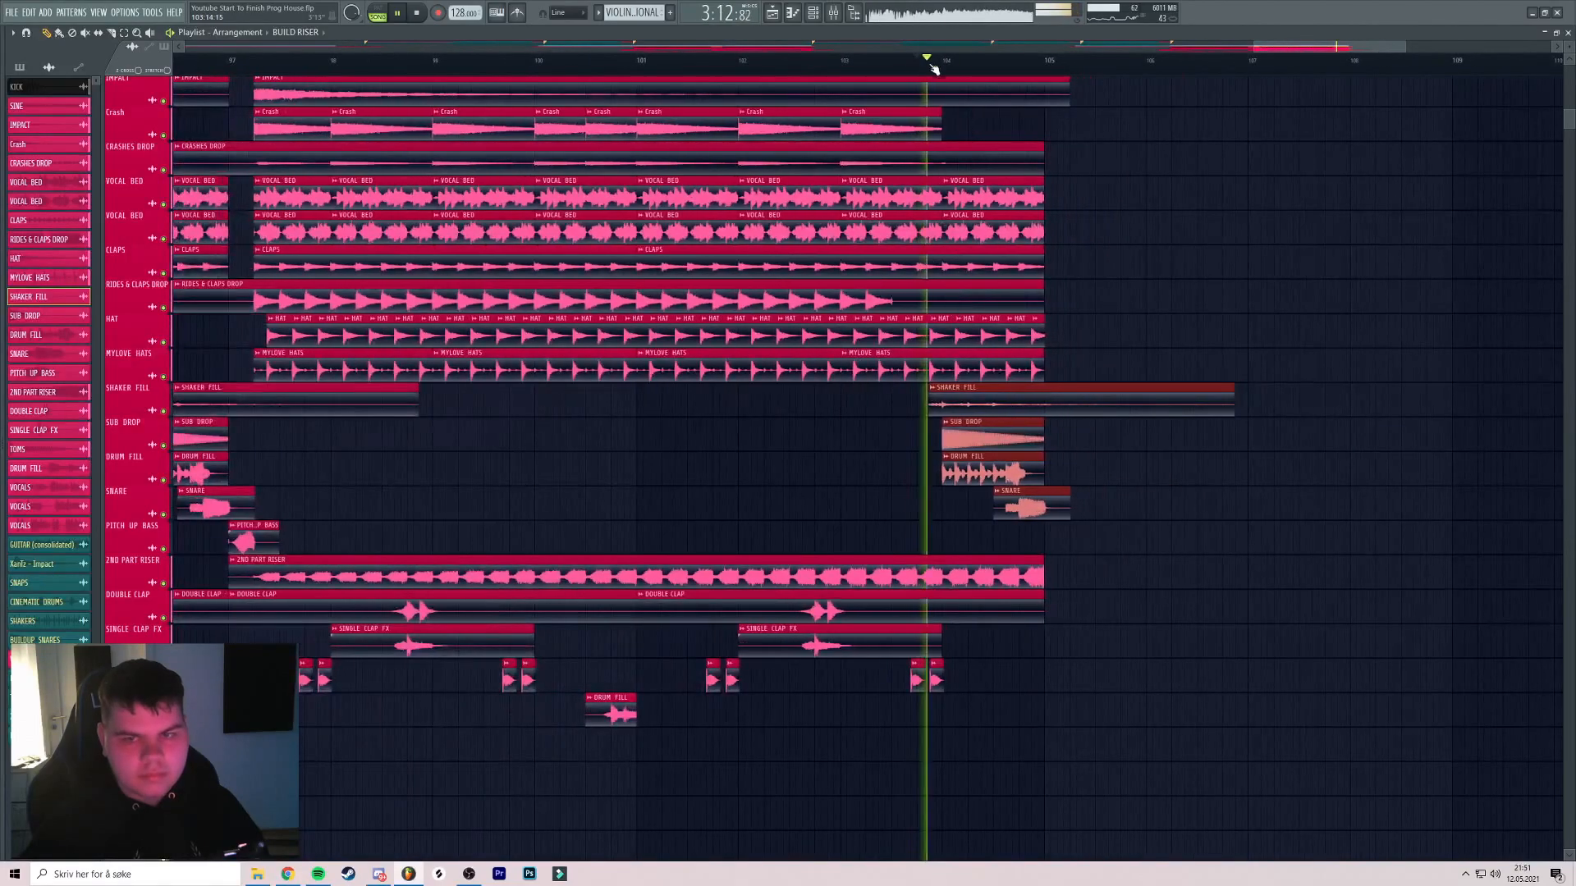
scroll(967, 123, "down", 4)
left_click_drag(927, 122, 1013, 166)
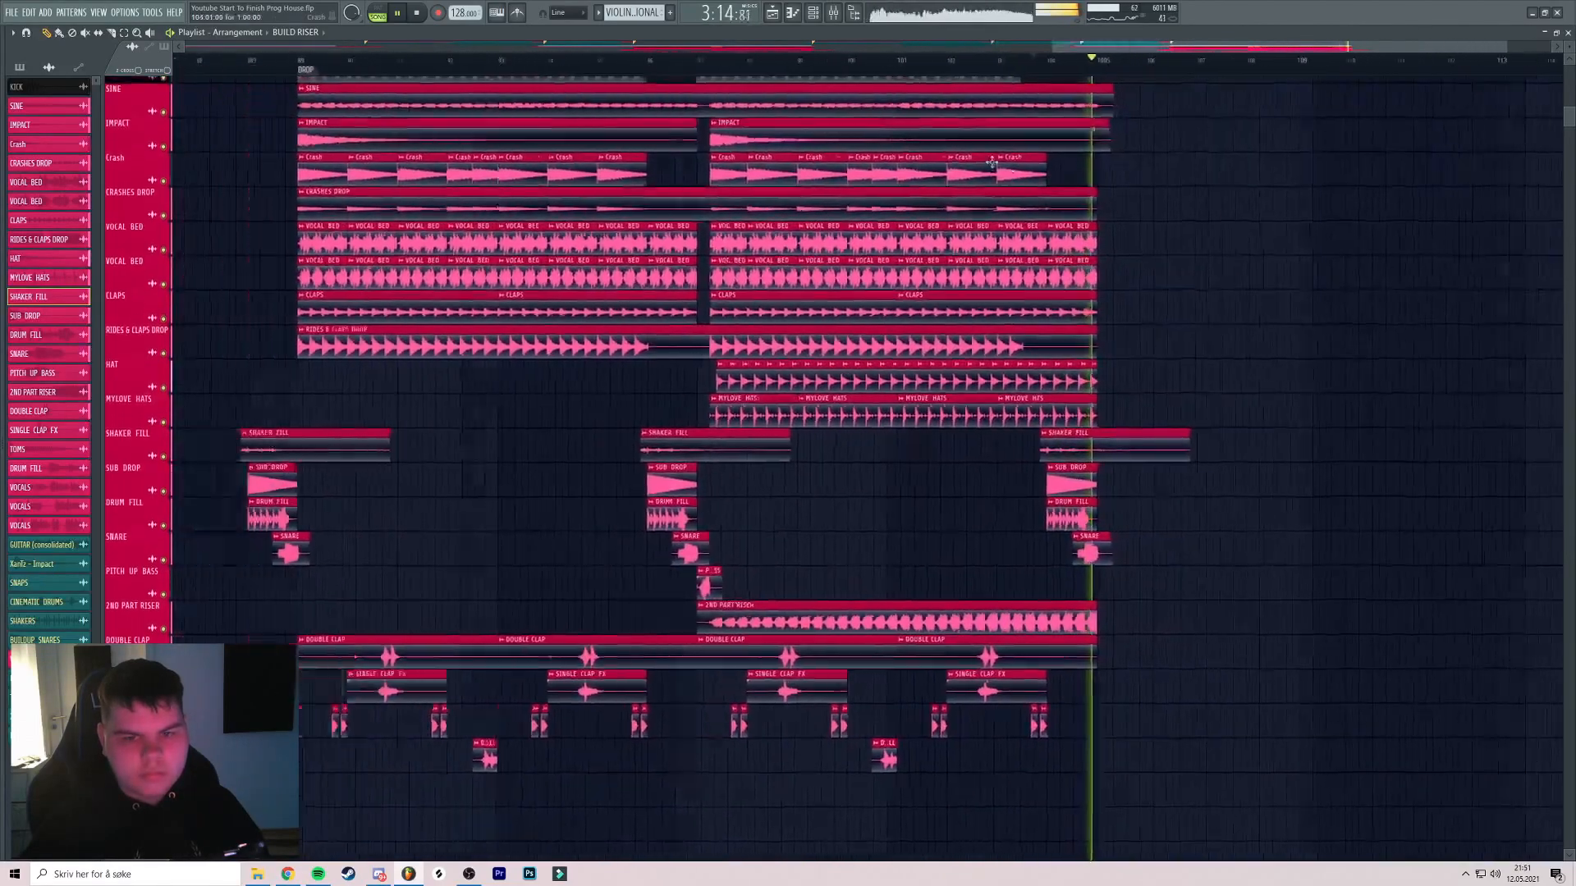
left_click(704, 64)
left_click_drag(683, 129, 826, 453)
left_click(646, 62)
scroll(655, 90, "up", 4)
left_click_drag(829, 103, 550, 218)
scroll(581, 222, "down", 4)
left_click(614, 62)
scroll(617, 82, "up", 5)
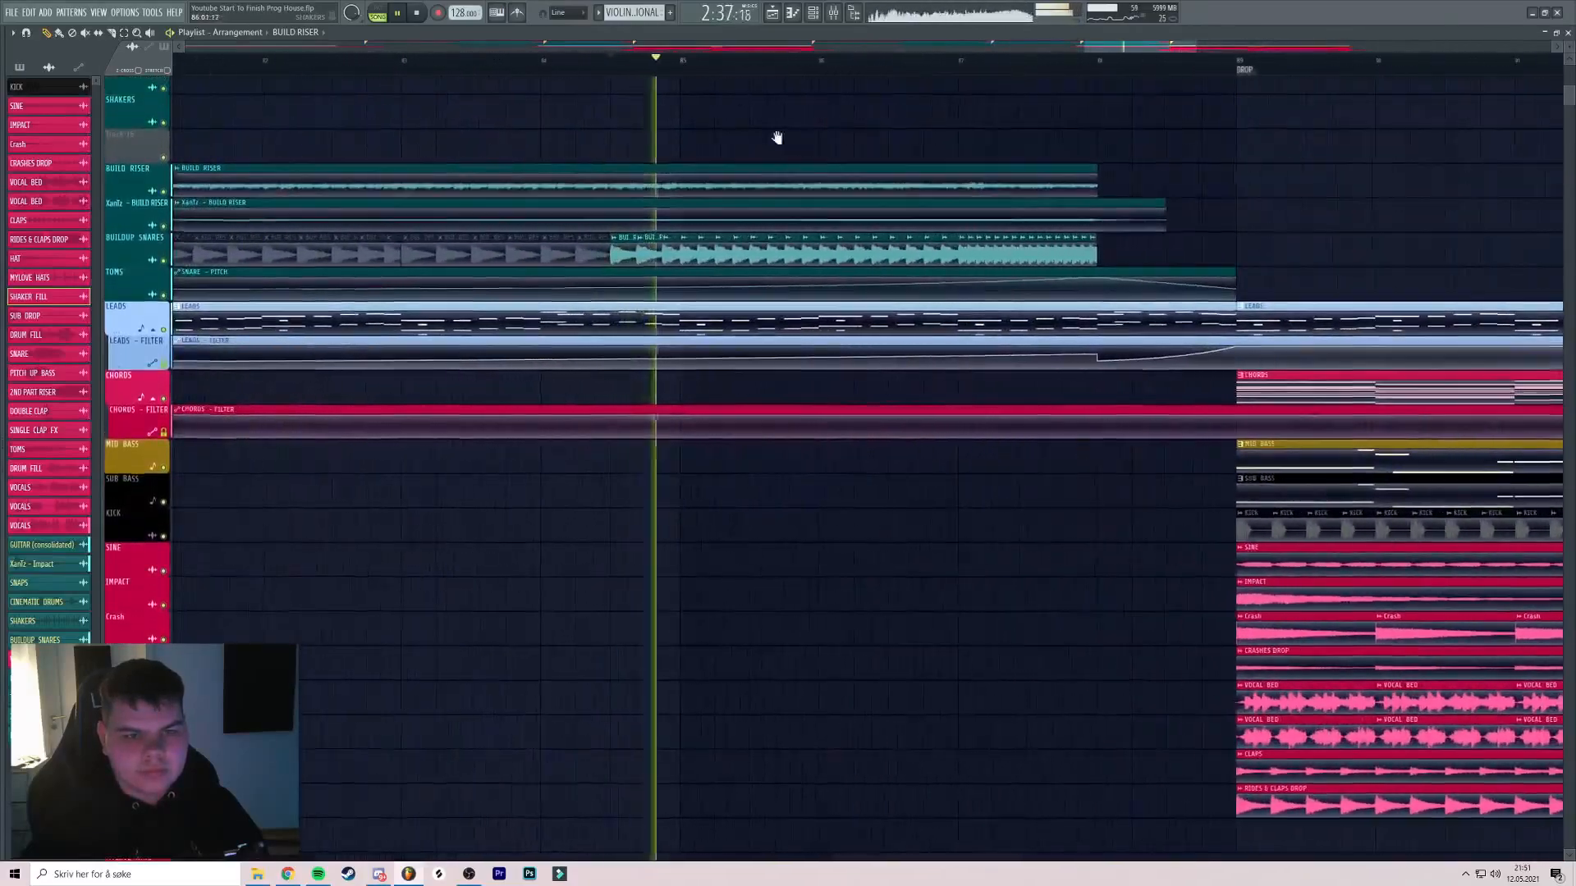
left_click_drag(799, 134, 661, 155)
scroll(661, 155, "down", 3)
scroll(668, 145, "down", 4)
left_click(685, 63)
scroll(730, 78, "up", 5)
left_click_drag(852, 115, 802, 144)
scroll(669, 133, "down", 4)
scroll(802, 144, "down", 2)
scroll(805, 151, "up", 3)
scroll(804, 151, "down", 2)
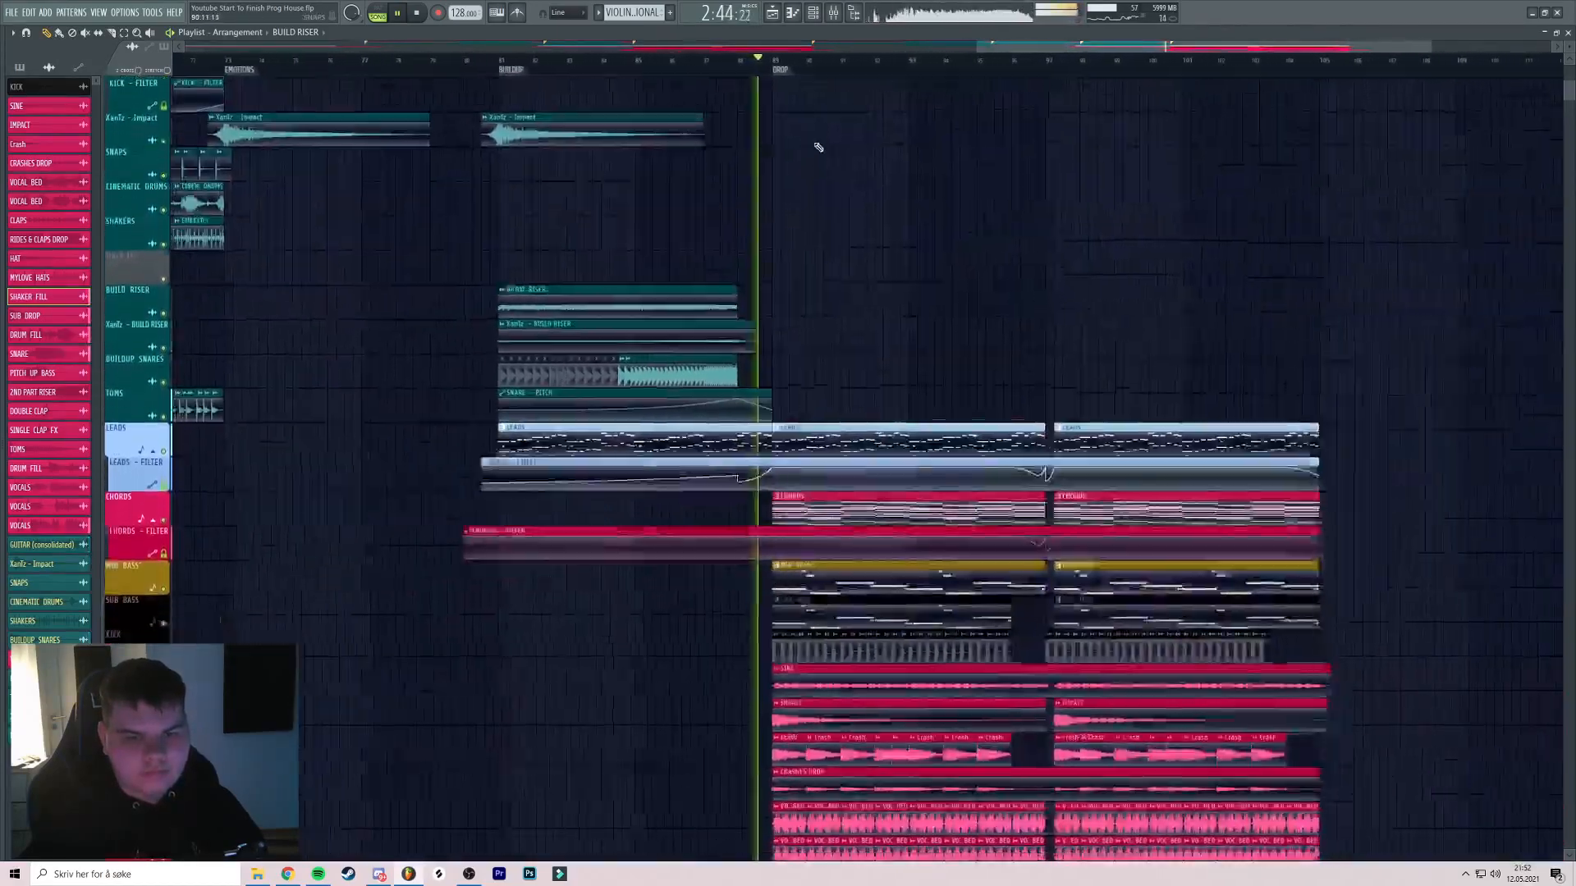
scroll(821, 150, "down", 3)
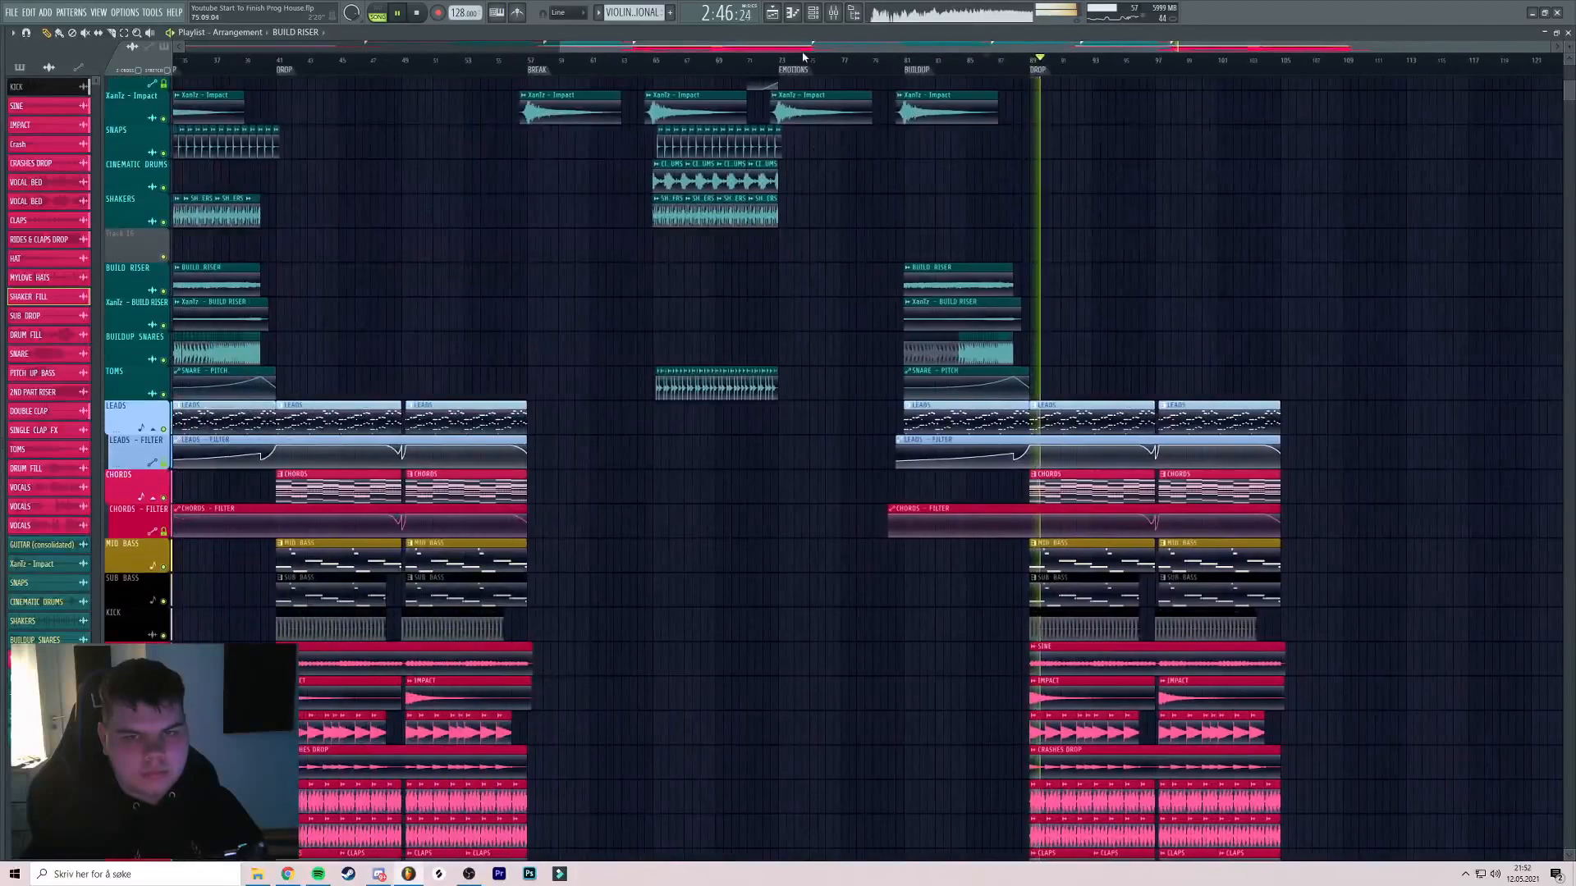
left_click_drag(790, 65, 785, 161)
scroll(592, 70, "up", 2)
key("space")
left_click_drag(784, 237, 520, 177)
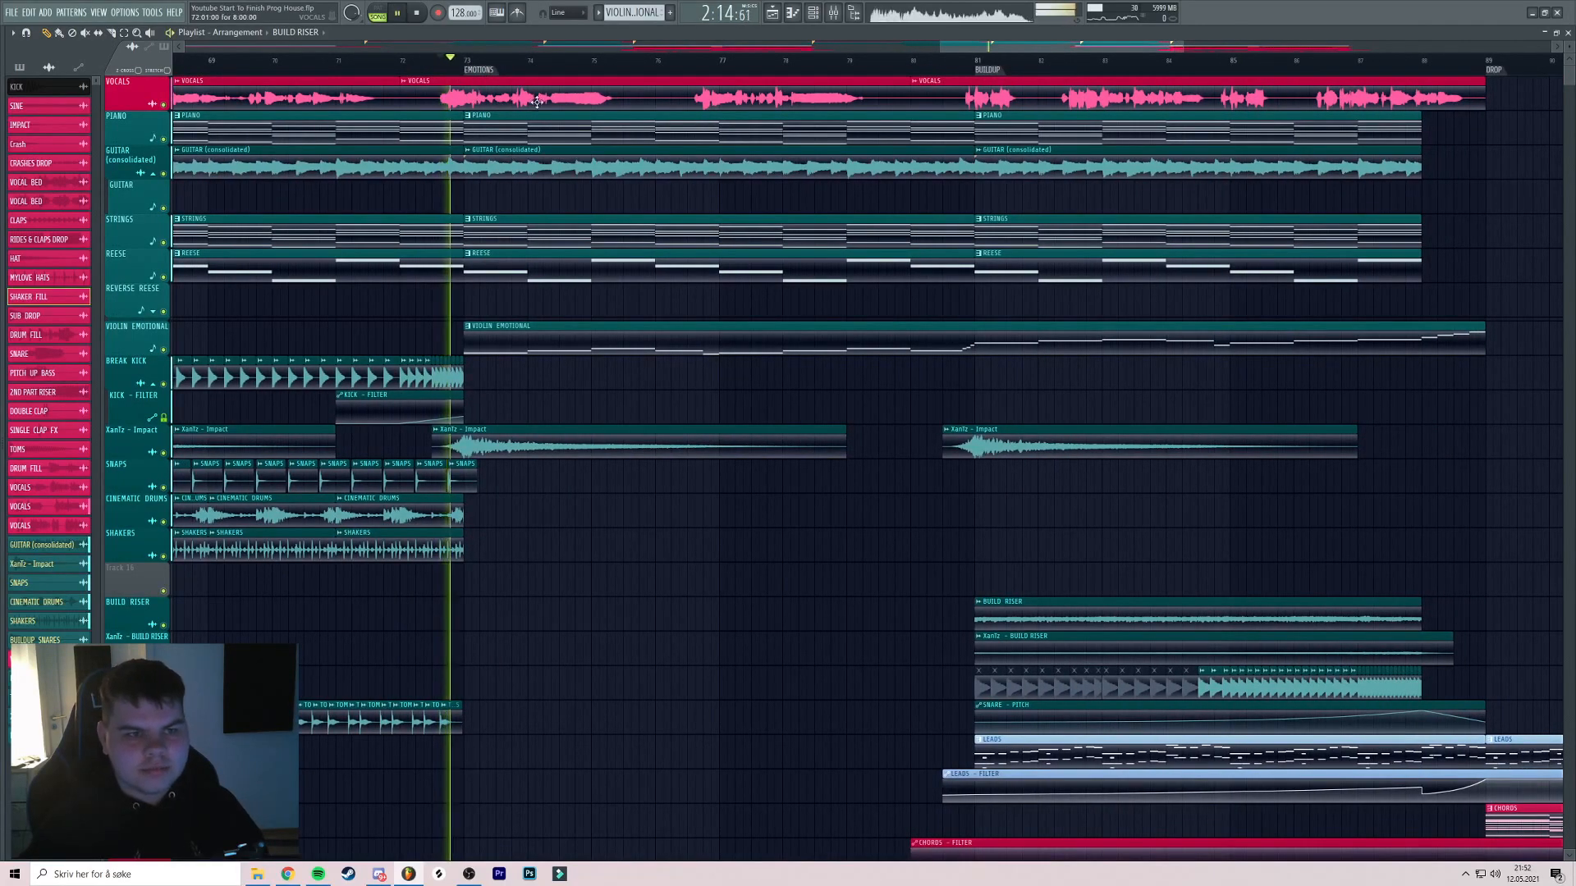
scroll(536, 104, "up", 2)
left_click_drag(588, 134, 613, 155)
scroll(616, 159, "down", 2)
scroll(610, 170, "up", 2)
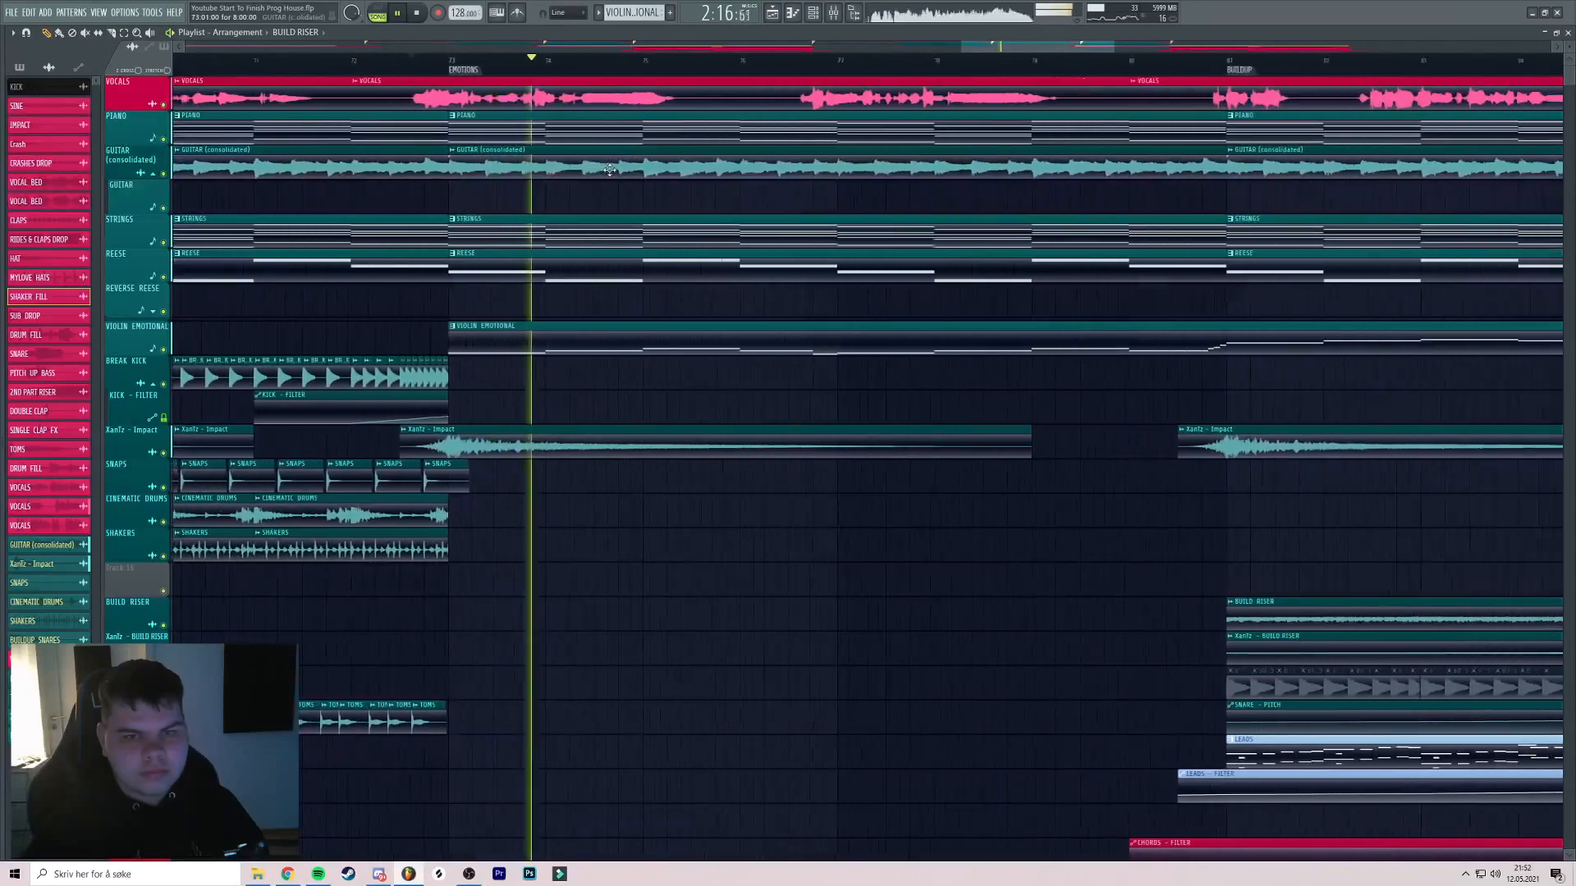
scroll(610, 170, "up", 2)
scroll(635, 186, "down", 3)
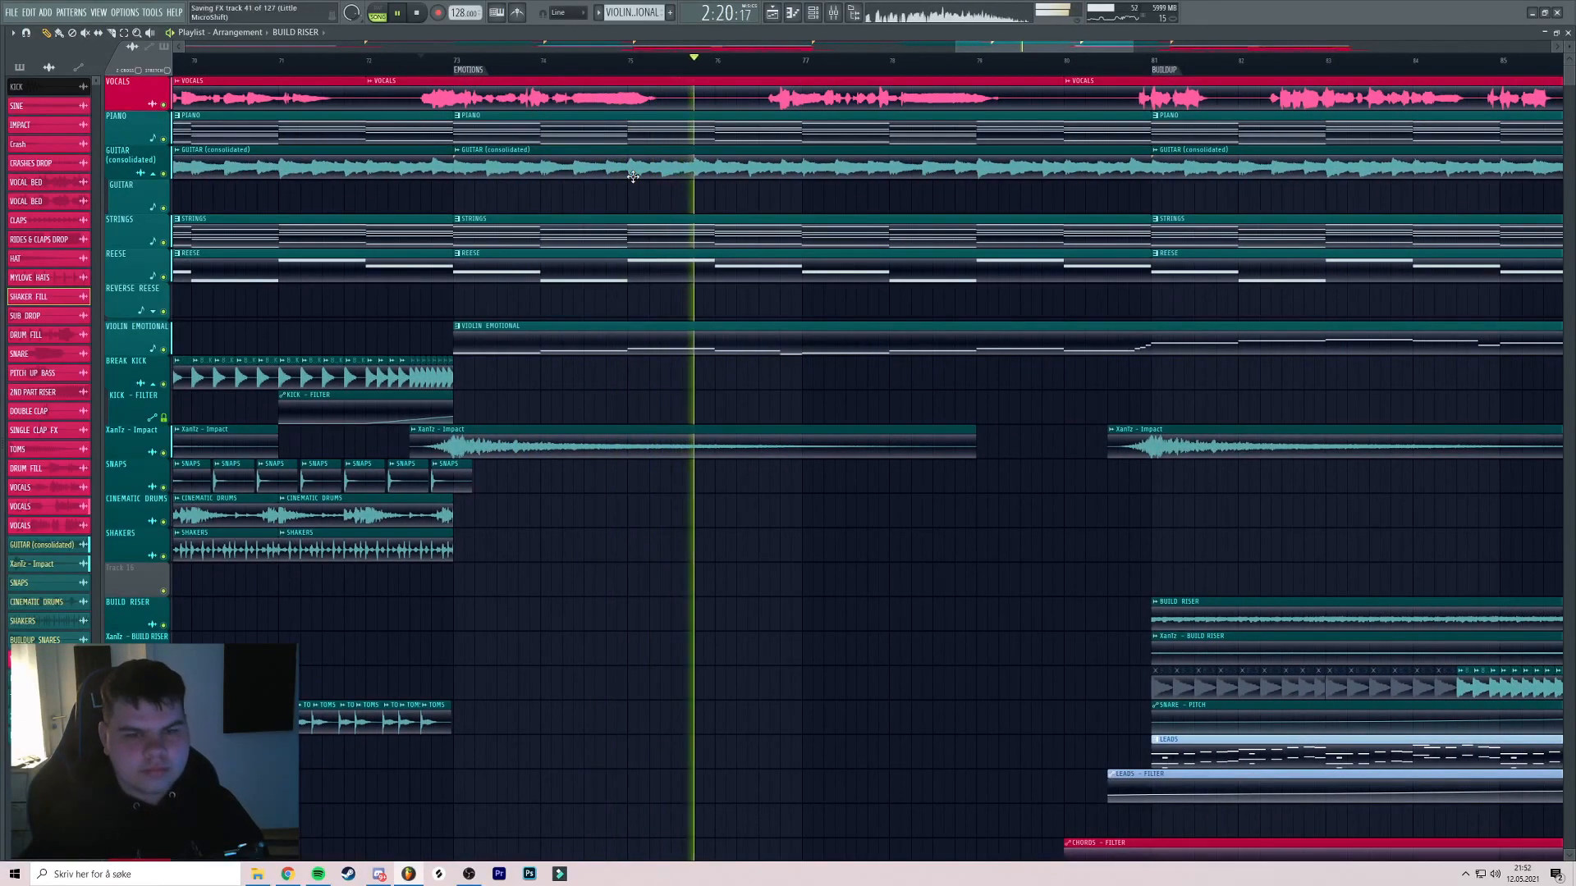
scroll(633, 177, "down", 5)
scroll(835, 218, "up", 1)
left_click_drag(836, 218, 732, 230)
scroll(939, 209, "down", 2)
scroll(947, 245, "up", 3)
scroll(894, 257, "up", 3)
left_click_drag(894, 257, 774, 255)
scroll(774, 257, "down", 2)
scroll(774, 256, "down", 1)
scroll(783, 269, "up", 2)
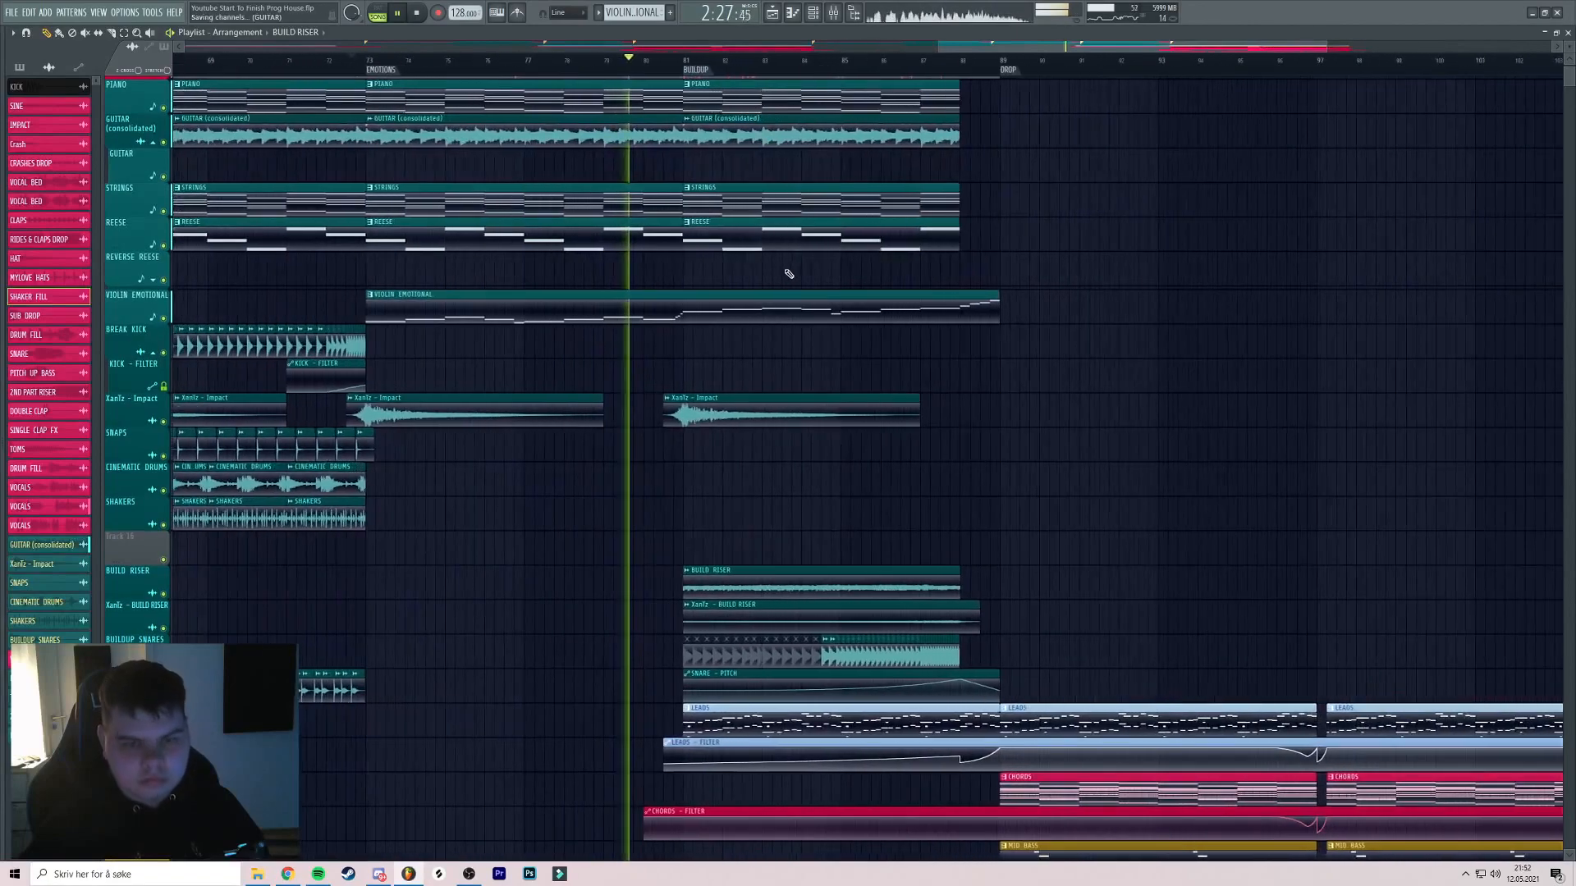
left_click(832, 13)
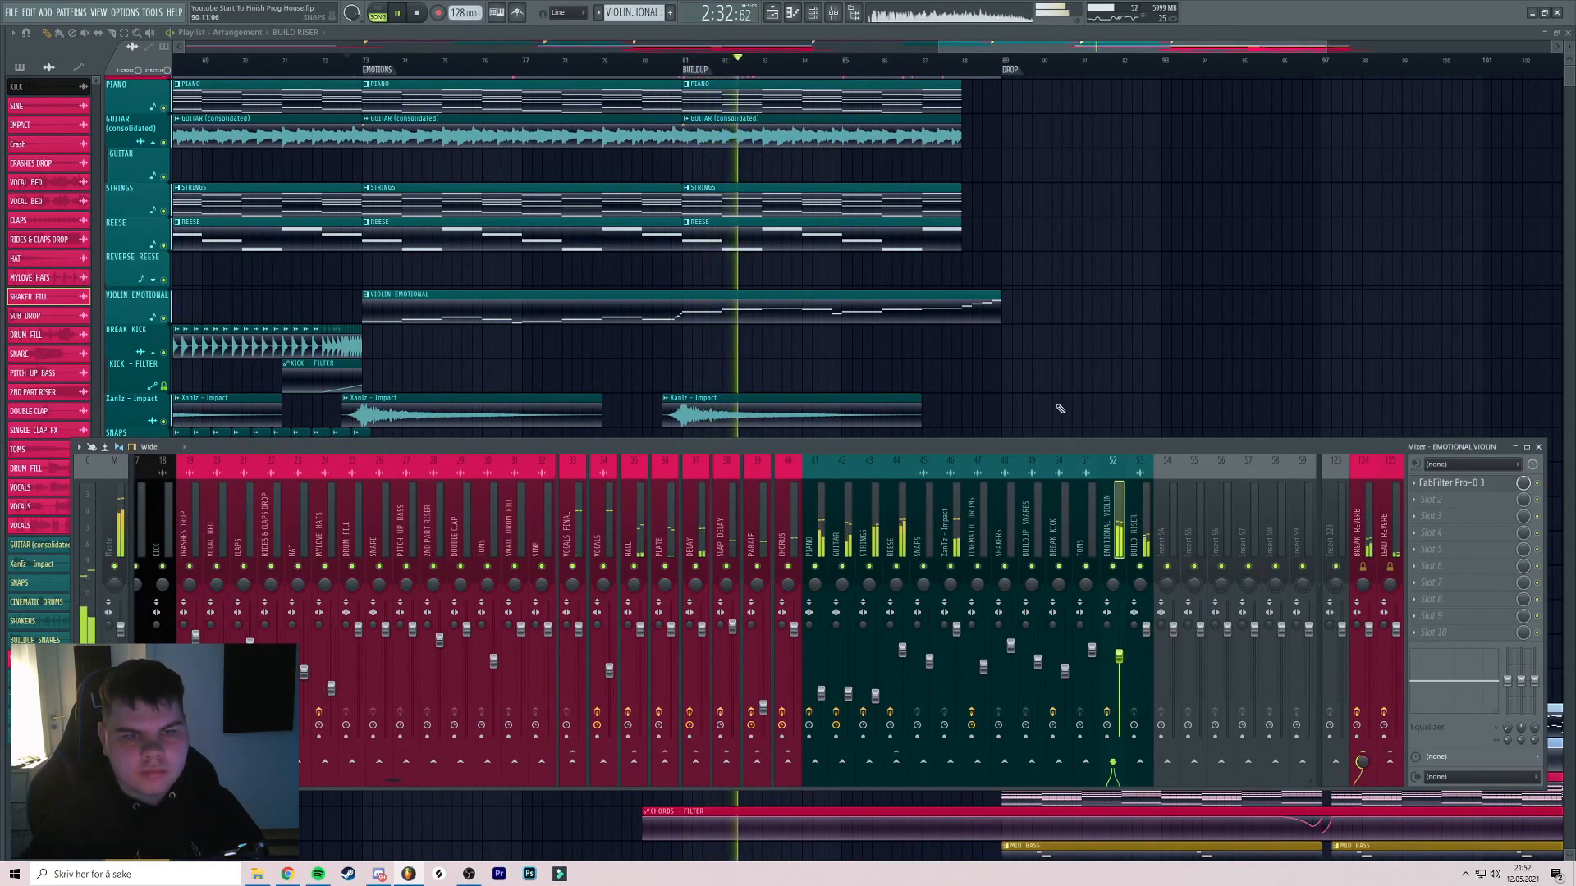
left_click_drag(966, 311, 887, 317)
scroll(887, 317, "up", 2)
scroll(1096, 344, "up", 1)
left_click_drag(1002, 341, 1037, 363)
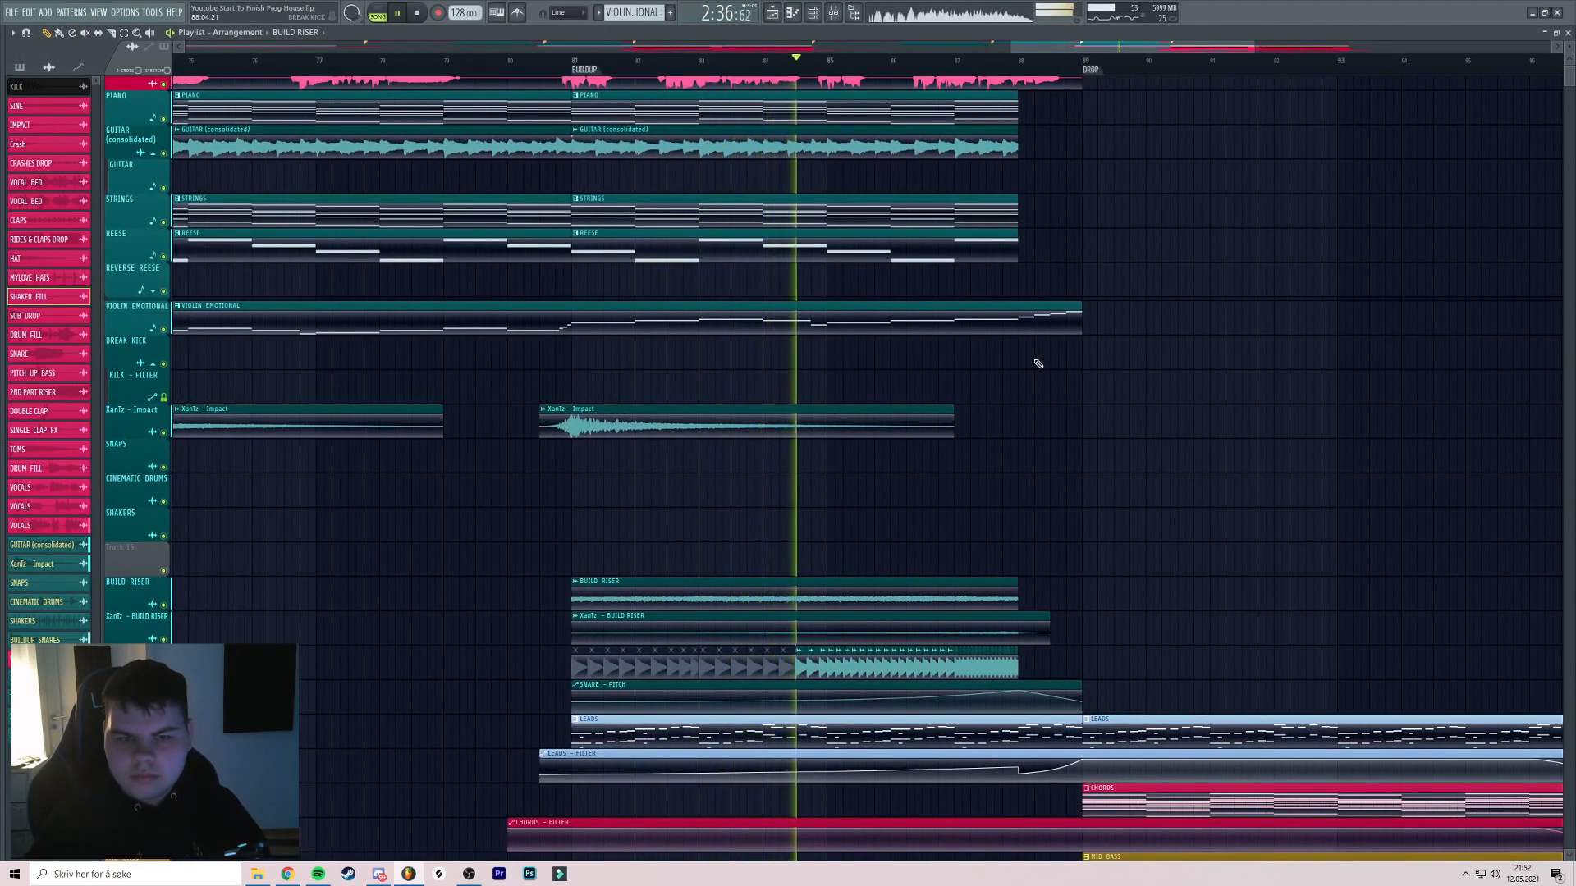
scroll(1058, 373, "down", 3)
left_click_drag(1098, 420, 943, 373)
scroll(942, 374, "down", 2)
scroll(1045, 366, "down", 1)
left_click_drag(1060, 392, 1036, 224)
left_click_drag(748, 358, 934, 330)
scroll(934, 330, "down", 3)
scroll(971, 320, "down", 1)
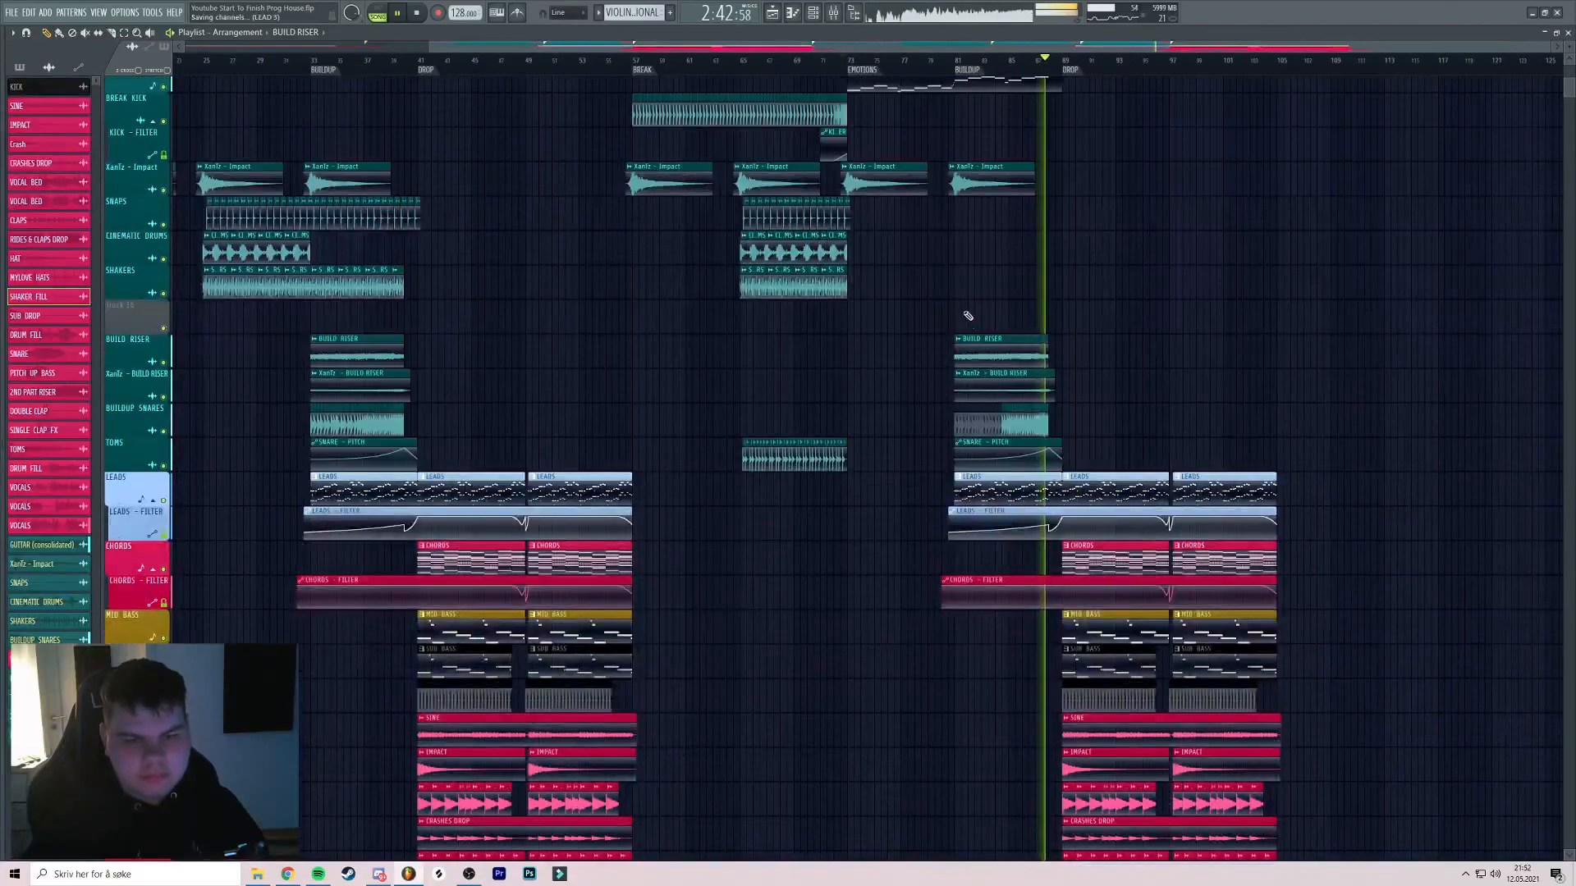
scroll(968, 316, "down", 15)
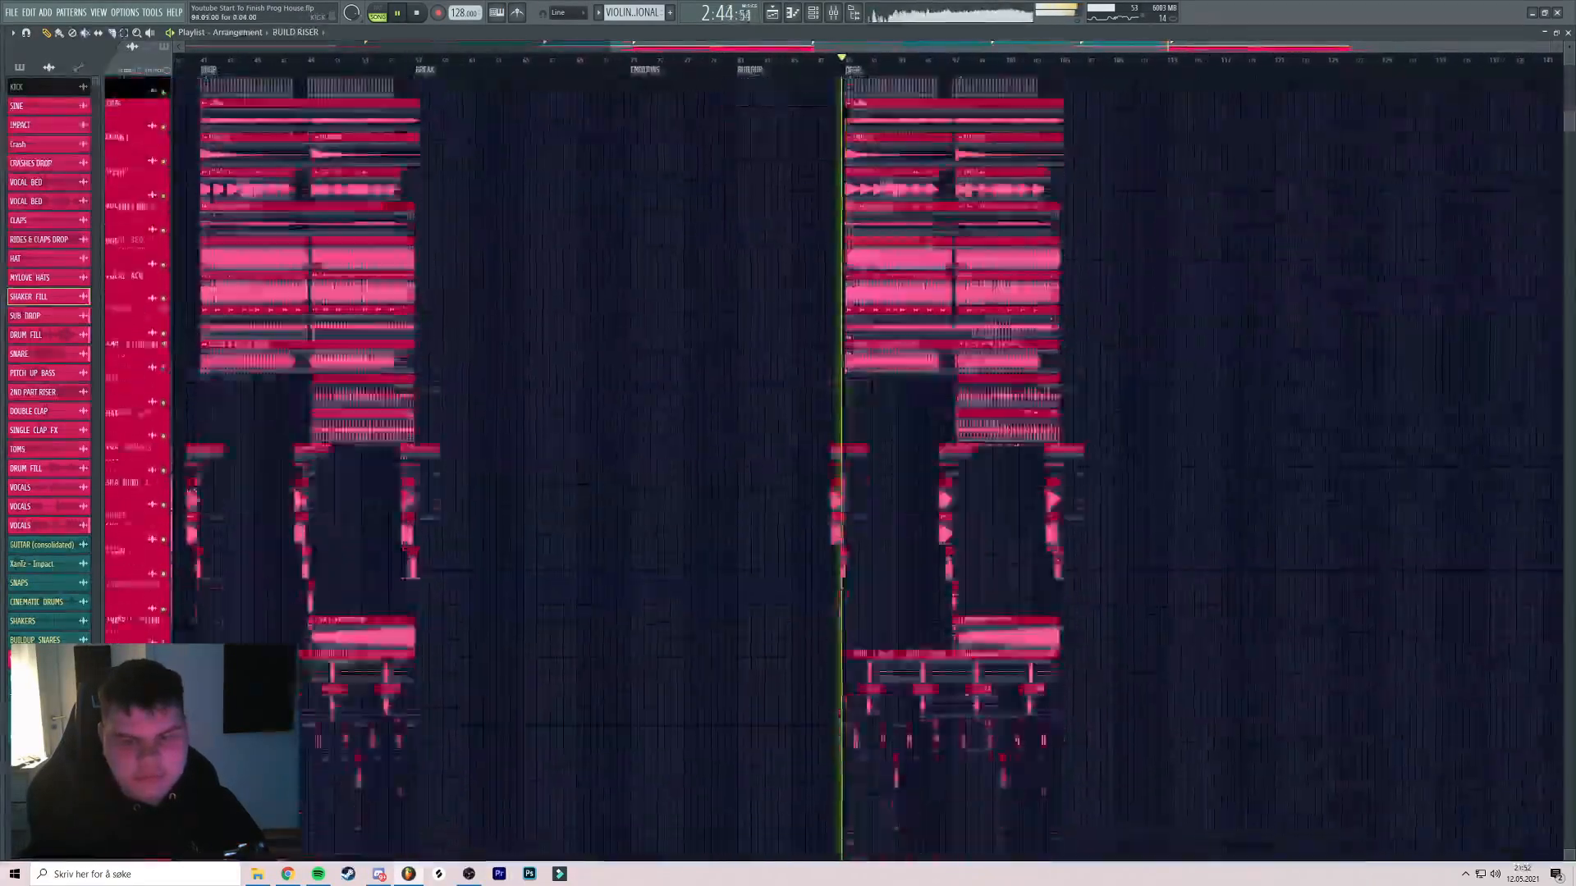
scroll(921, 268, "up", 15)
left_click_drag(890, 271, 936, 272)
left_click(602, 60)
scroll(586, 76, "up", 5)
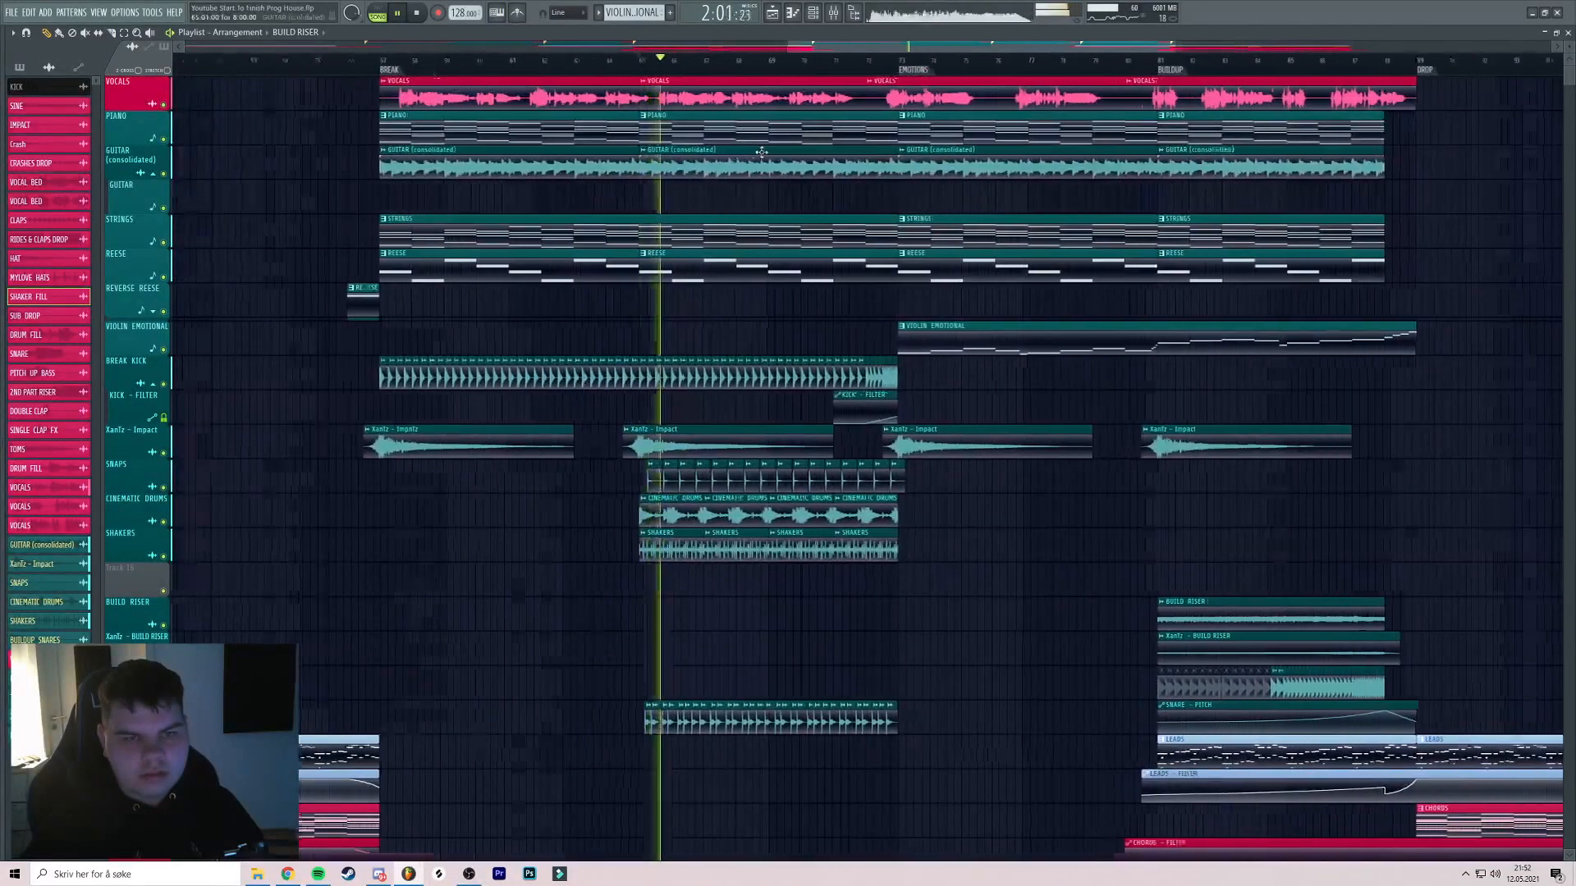
scroll(721, 165, "up", 4)
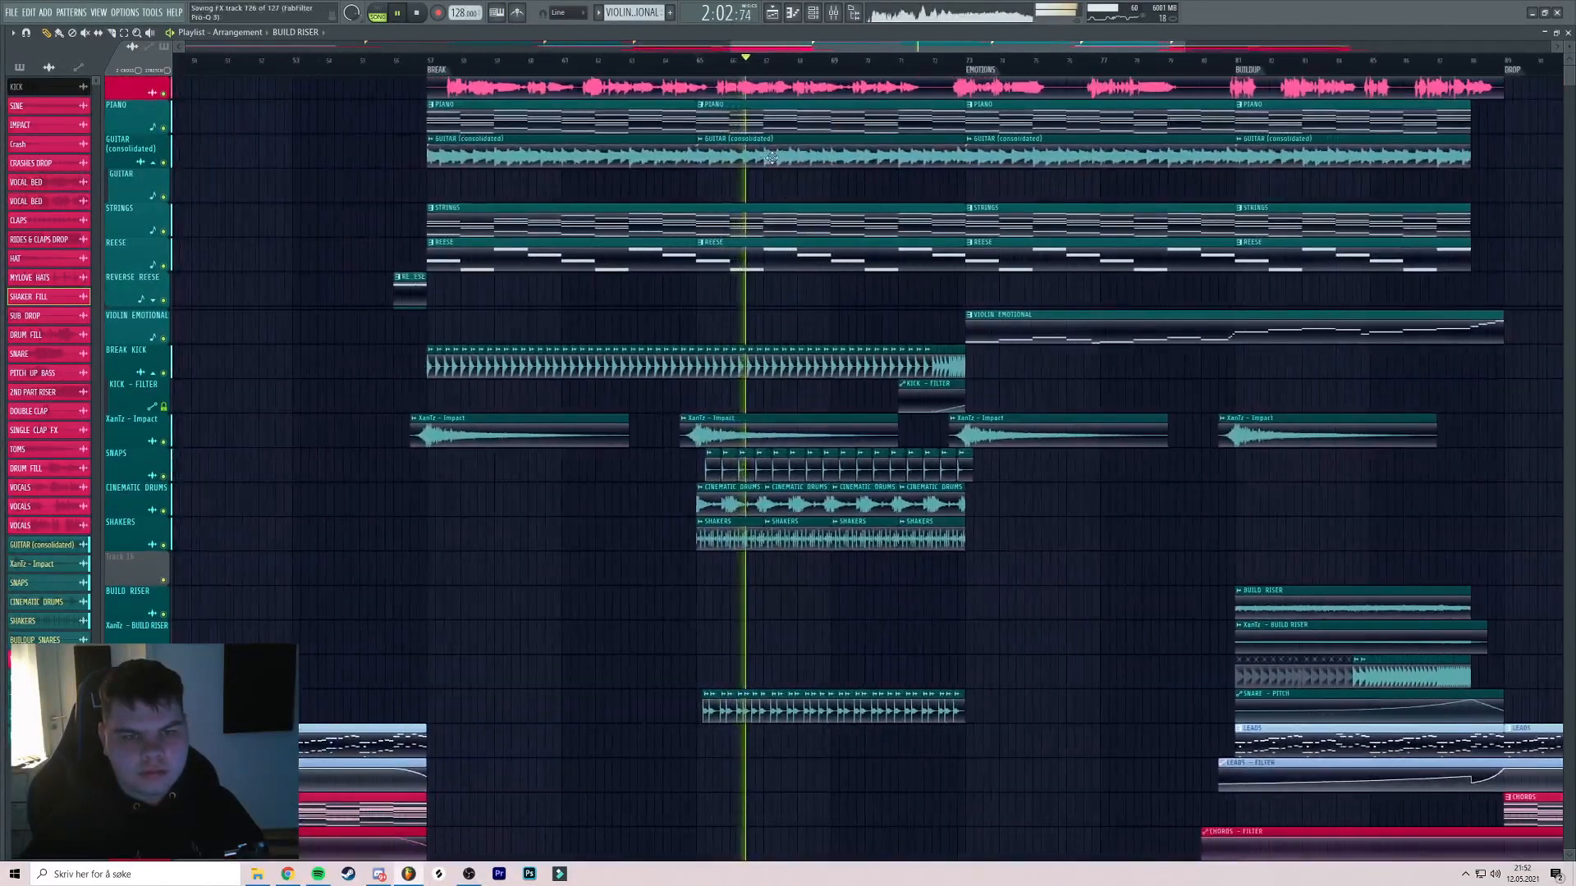
scroll(713, 176, "down", 6)
left_click(531, 69)
scroll(531, 69, "up", 5)
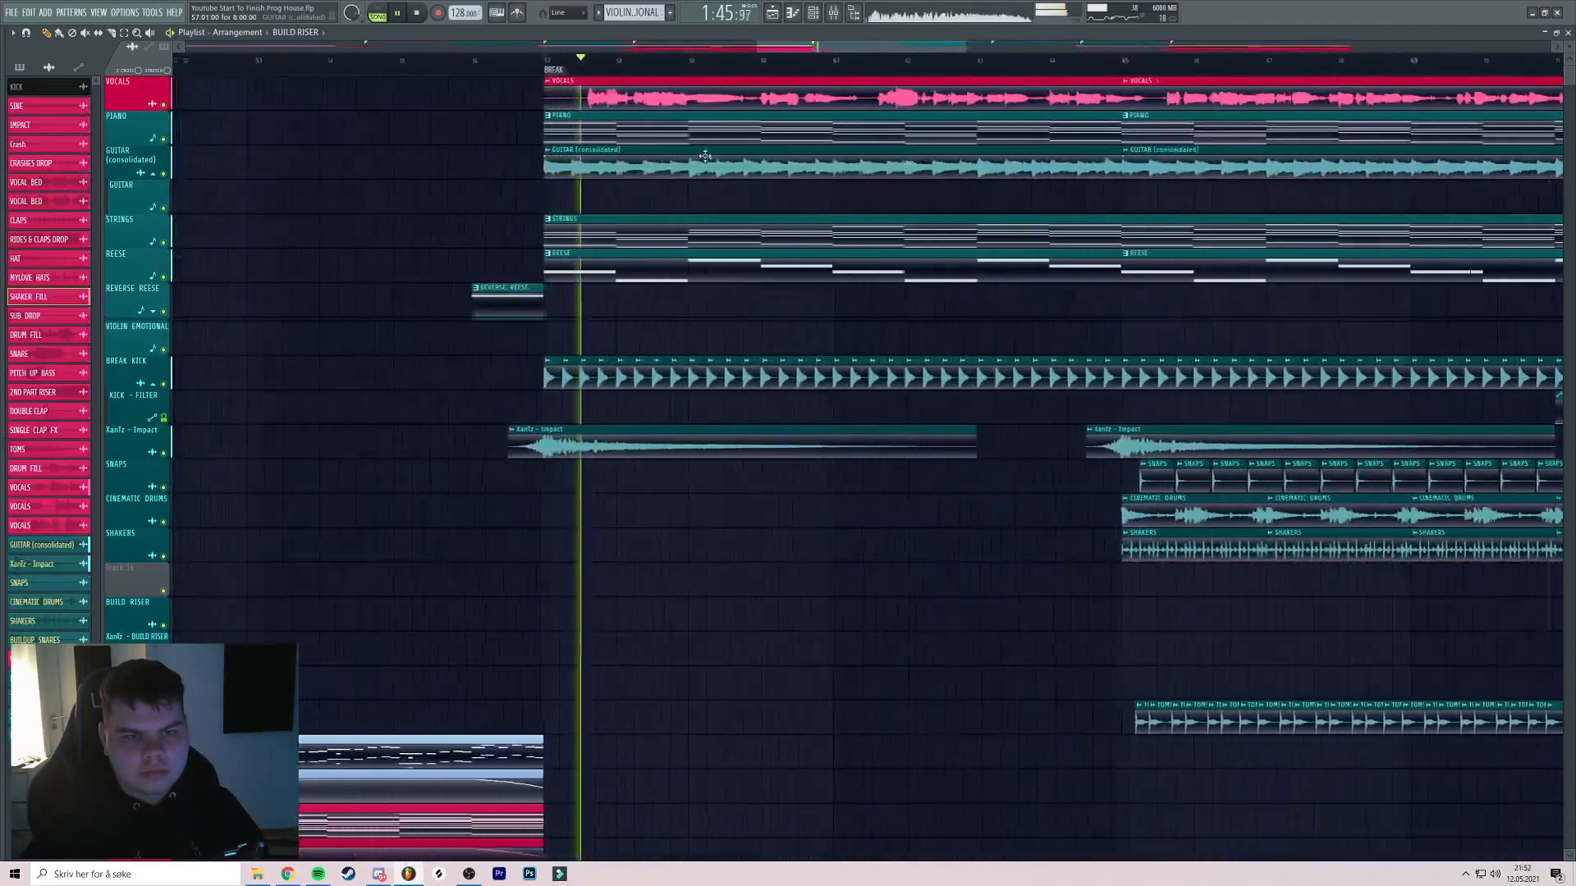
scroll(666, 96, "down", 5)
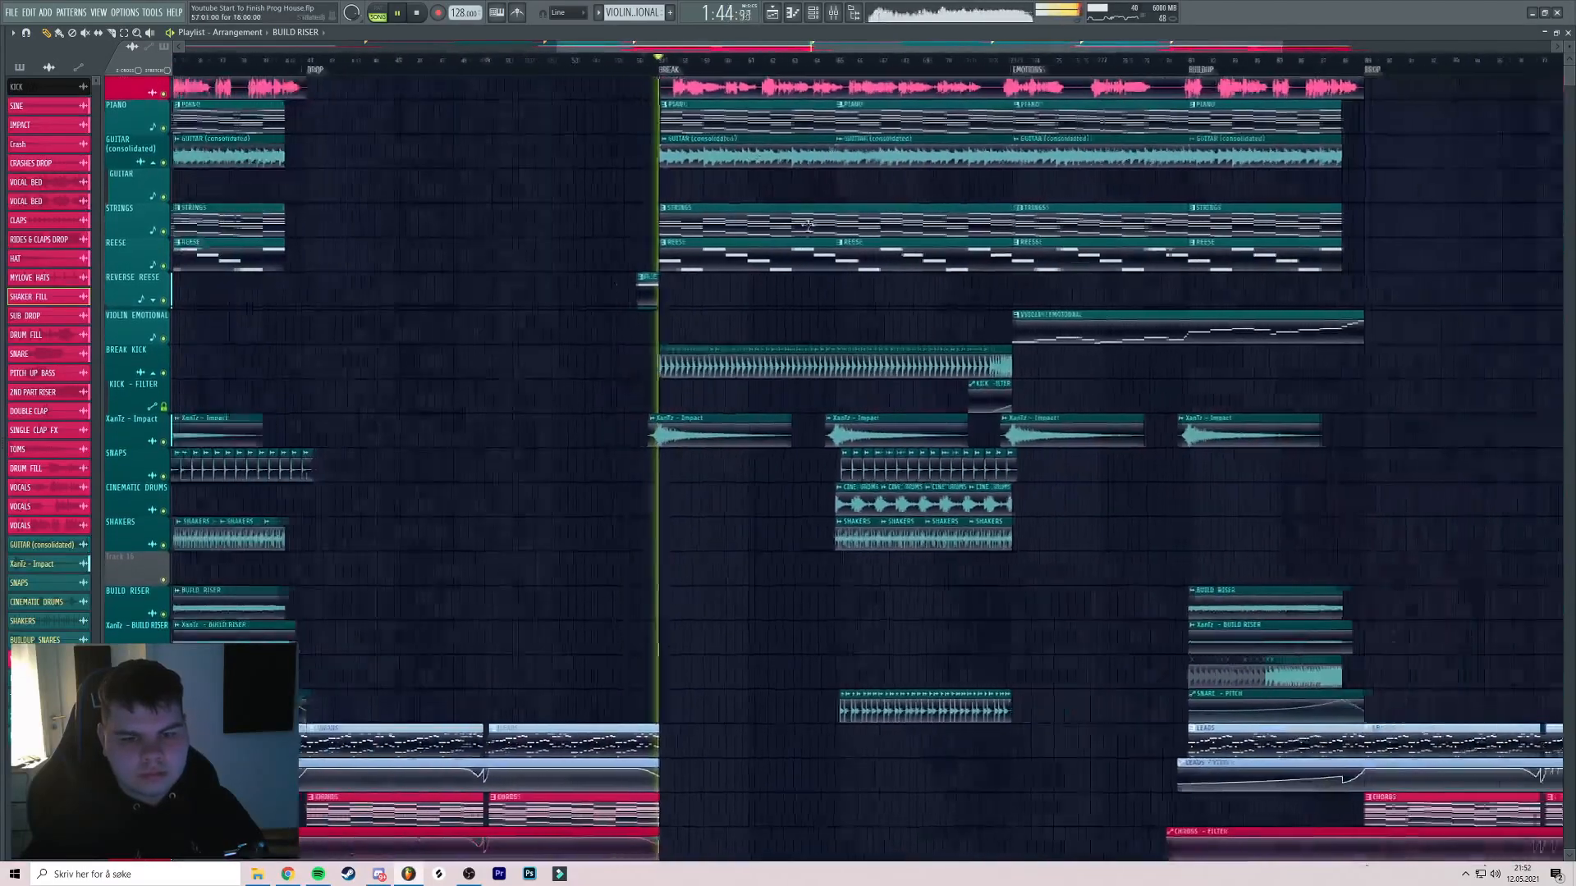
scroll(821, 386, "down", 3)
scroll(820, 394, "up", 3)
key("space")
left_click_drag(820, 400, 1212, 456)
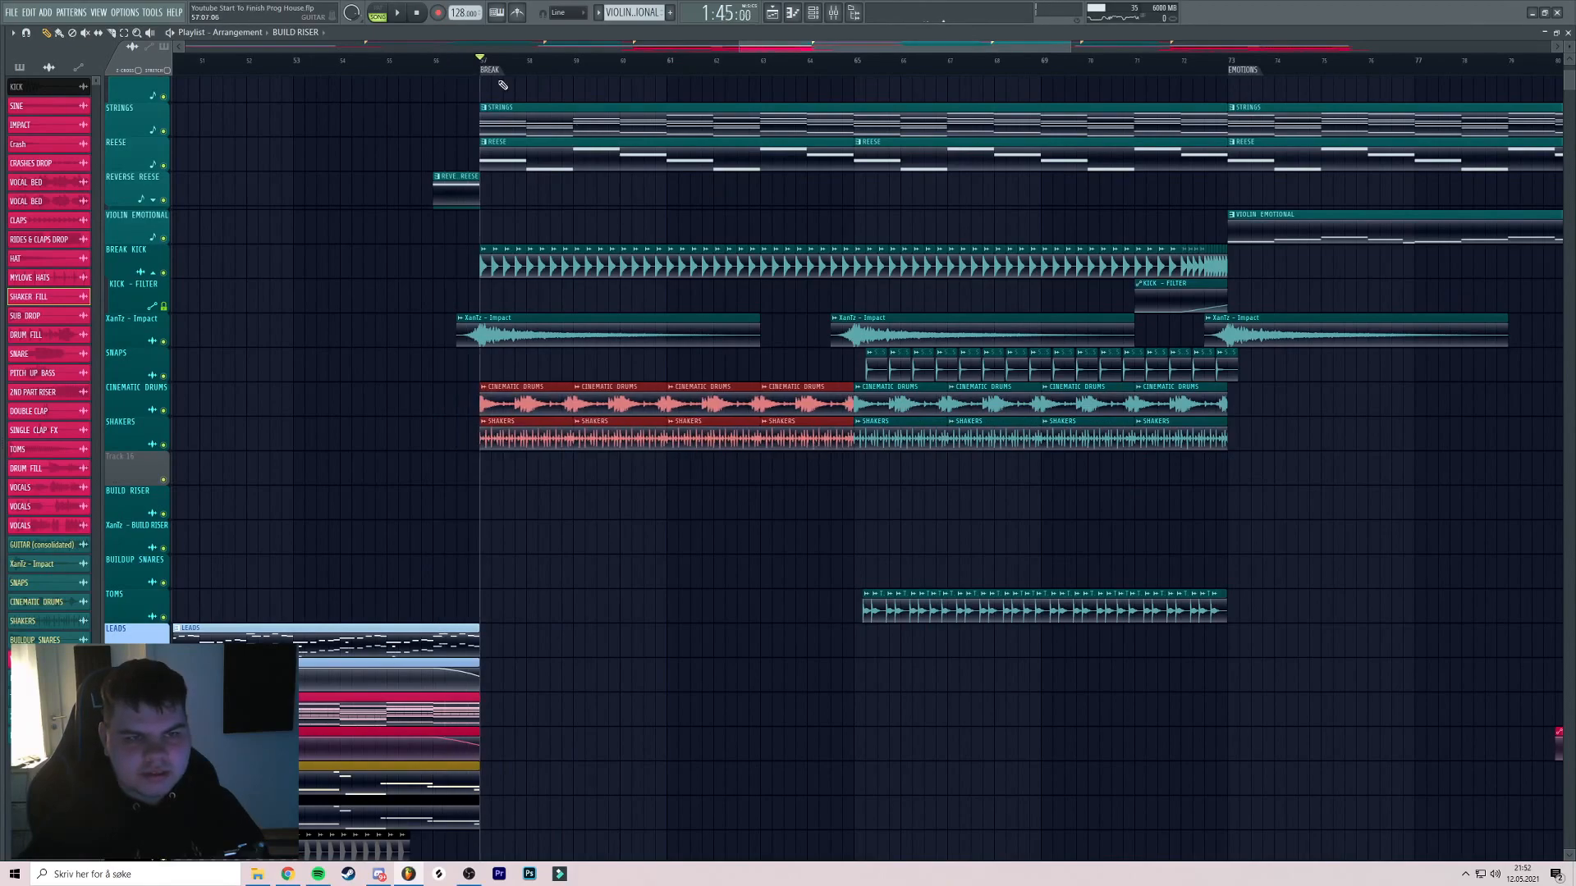
key("space")
scroll(501, 79, "up", 5)
scroll(772, 220, "up", 1)
left_click_drag(787, 216, 722, 212)
scroll(820, 200, "down", 5)
left_click(865, 197, "ctrl")
scroll(800, 195, "up", 2)
scroll(780, 197, "down", 3)
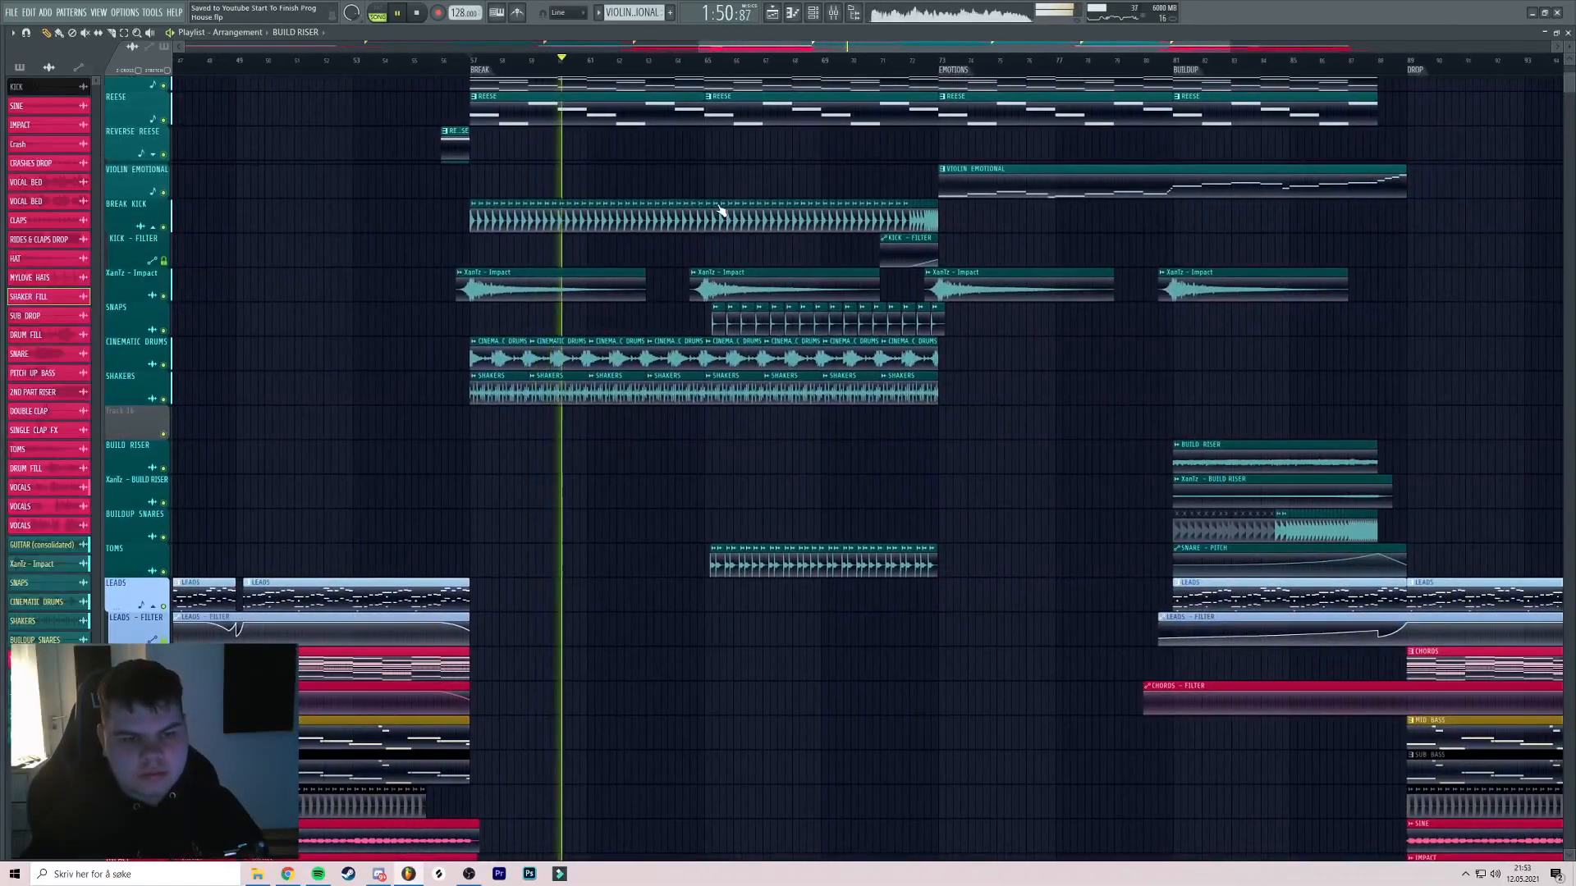
scroll(722, 213, "down", 3)
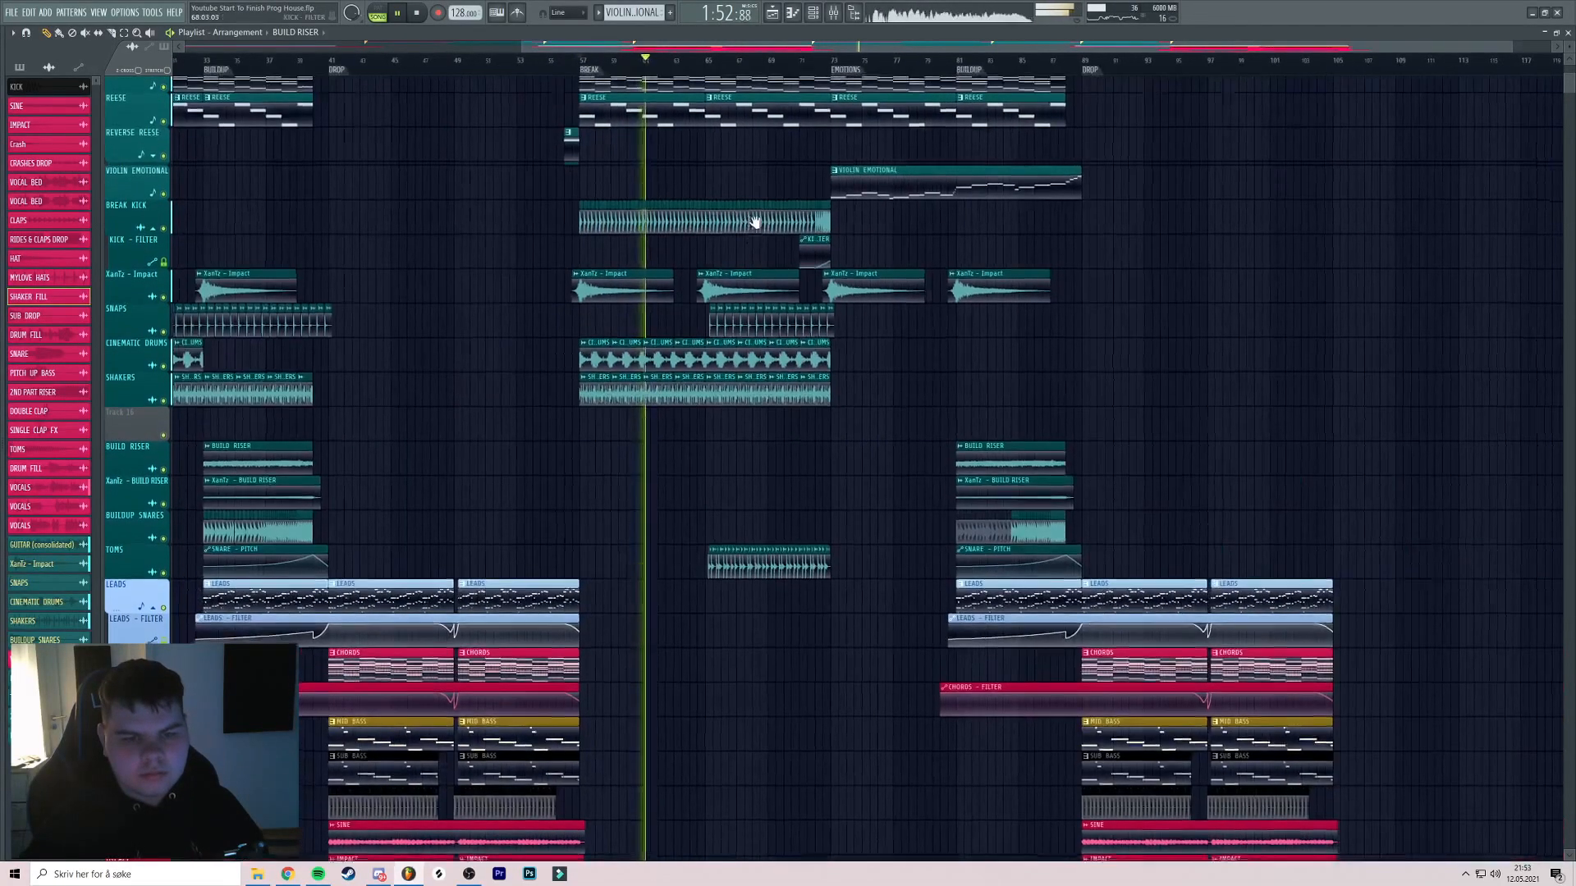
scroll(751, 229, "down", 1)
scroll(673, 254, "up", 5)
scroll(685, 255, "up", 1)
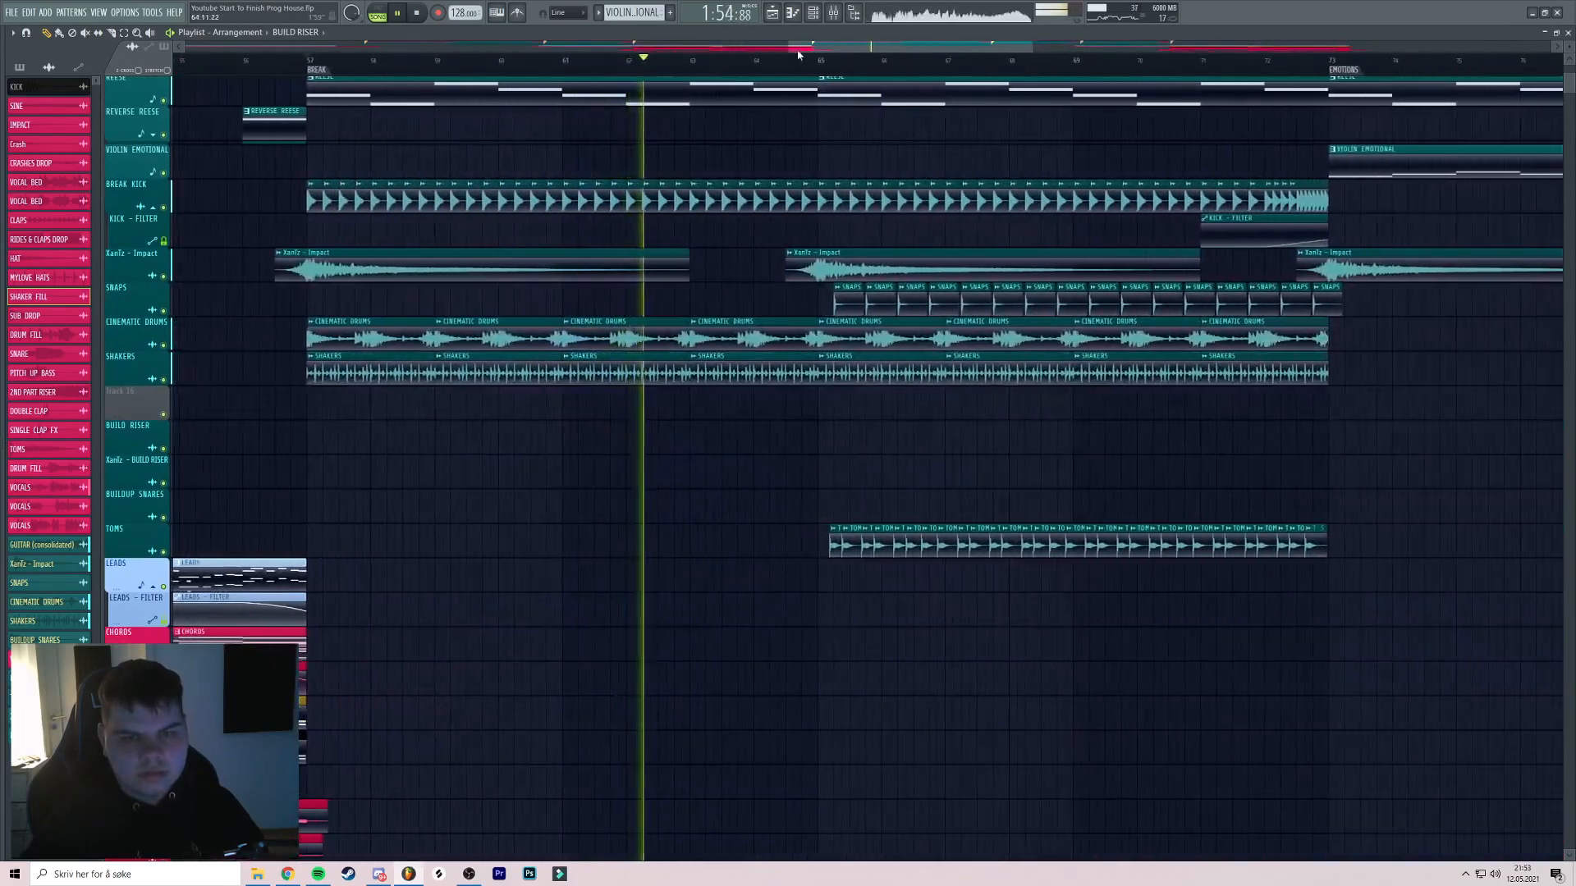
scroll(854, 144, "up", 2)
scroll(848, 155, "down", 2)
left_click_drag(895, 153, 823, 162)
scroll(893, 158, "up", 2)
scroll(903, 197, "down", 3)
scroll(903, 197, "down", 4)
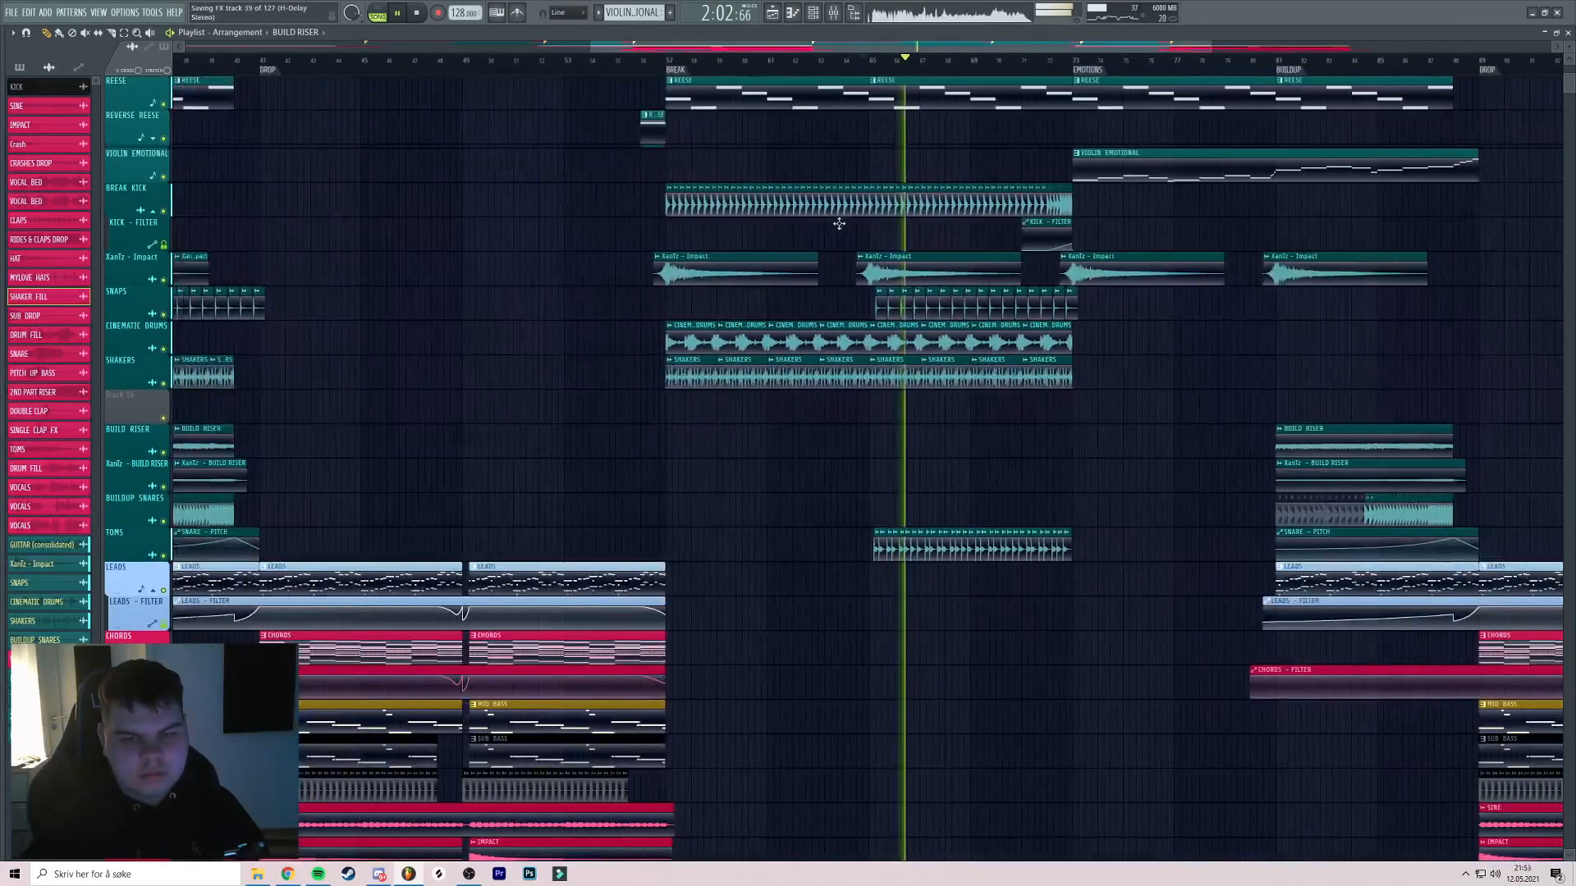
scroll(834, 302, "down", 3)
left_click_drag(834, 301, 732, 193)
scroll(860, 238, "up", 4)
left_click(834, 14)
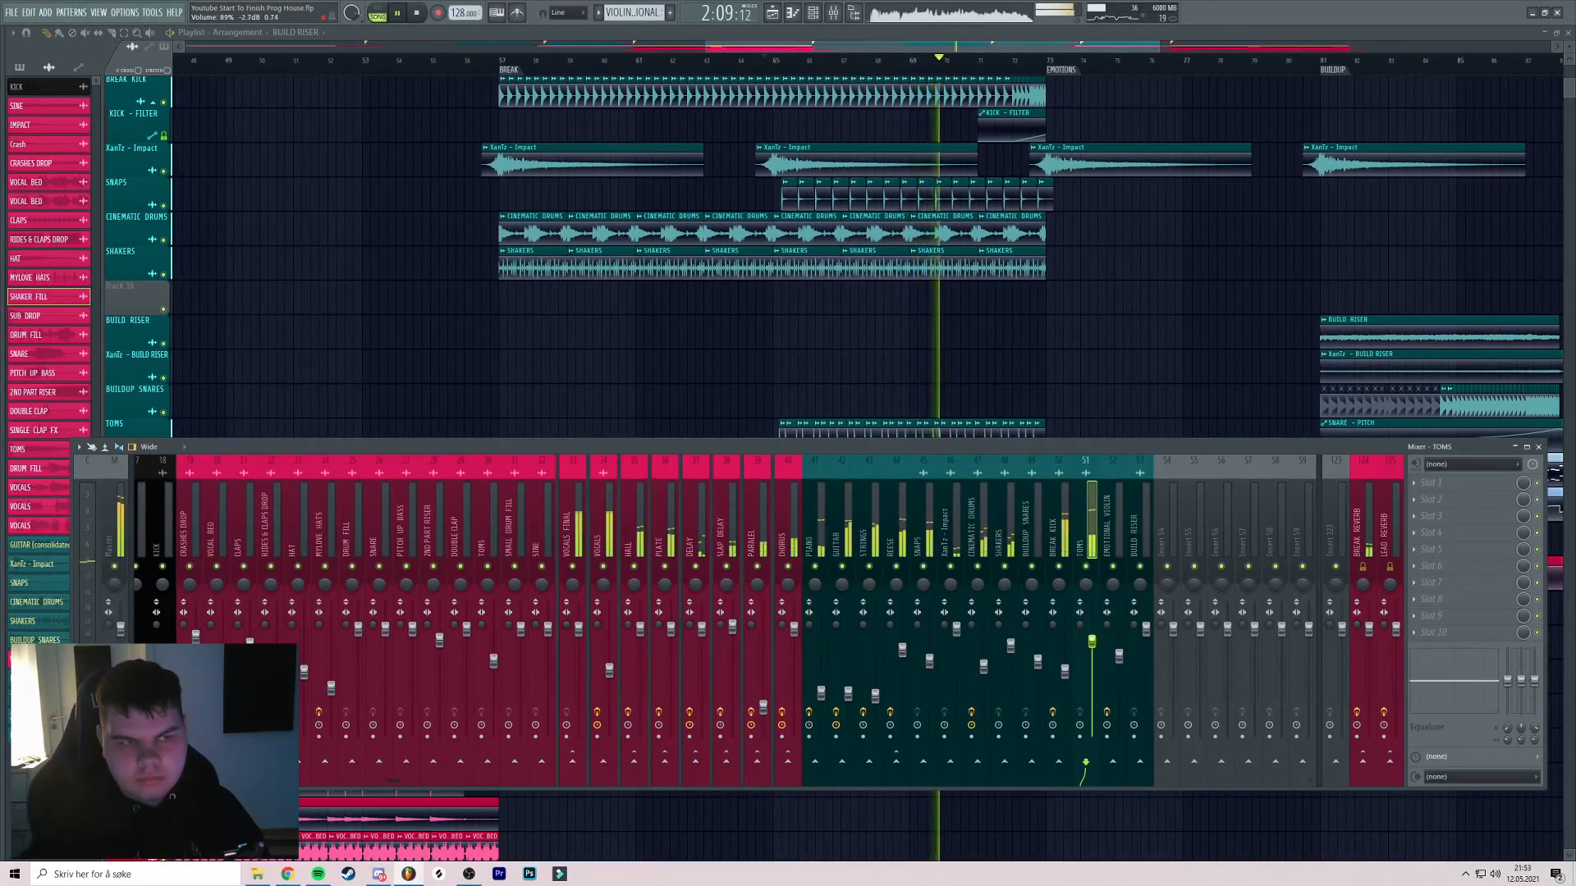
scroll(911, 386, "up", 4)
left_click_drag(1041, 414, 1125, 325)
scroll(922, 345, "up", 1)
scroll(1084, 303, "down", 1)
Solo the TOMS track and preview TJMP_Percussion 40 from the Tom & Jame PERCUSSION folder
left_click(542, 56)
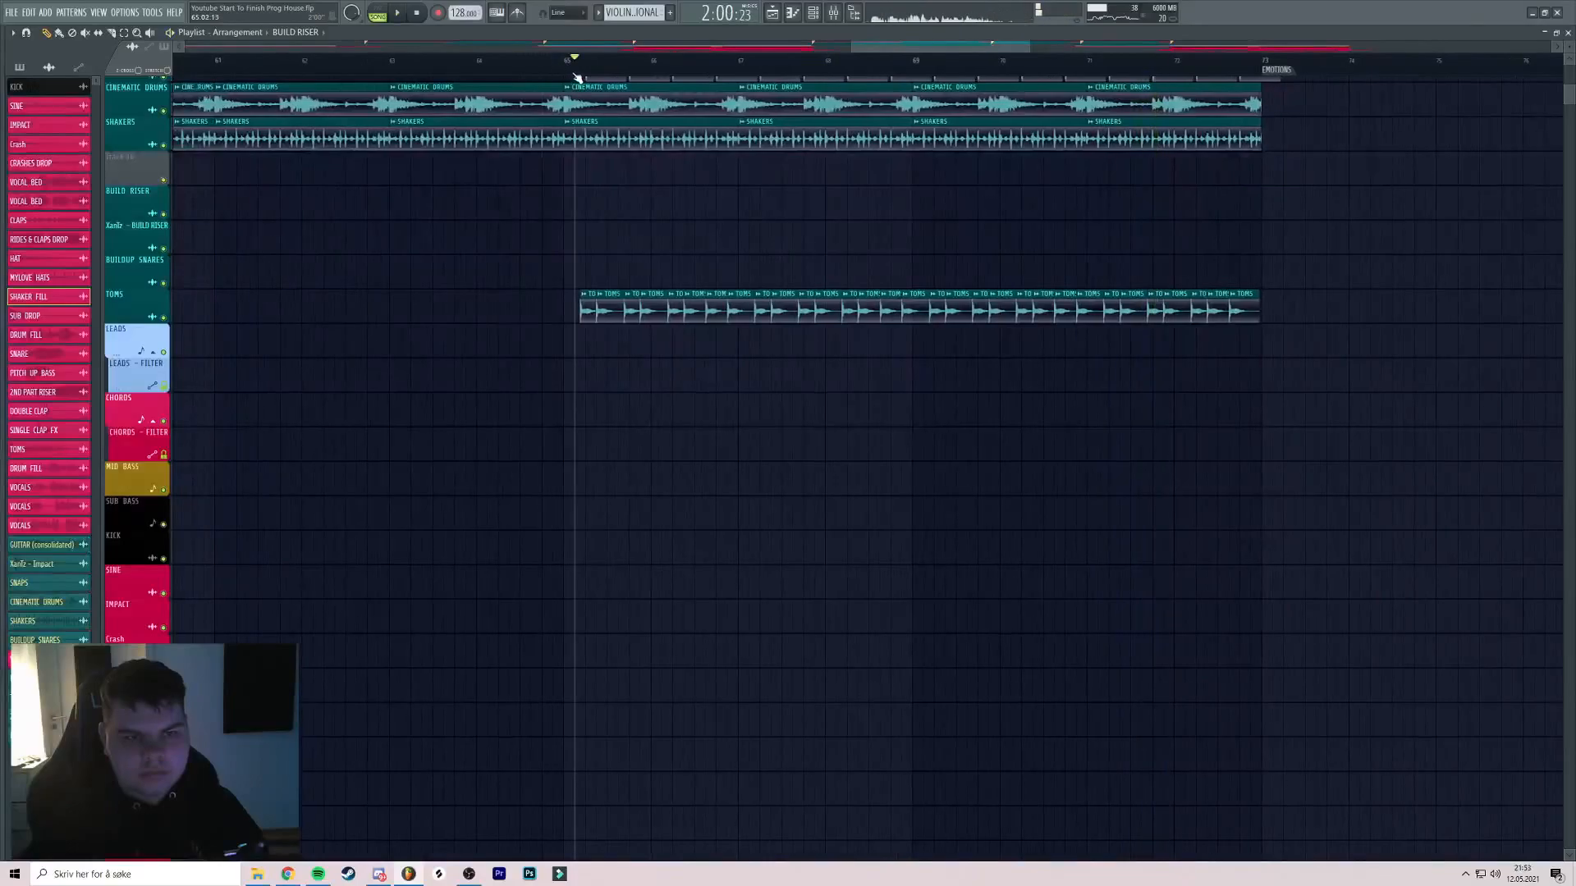
left_click(164, 317, "ctrl")
key("space")
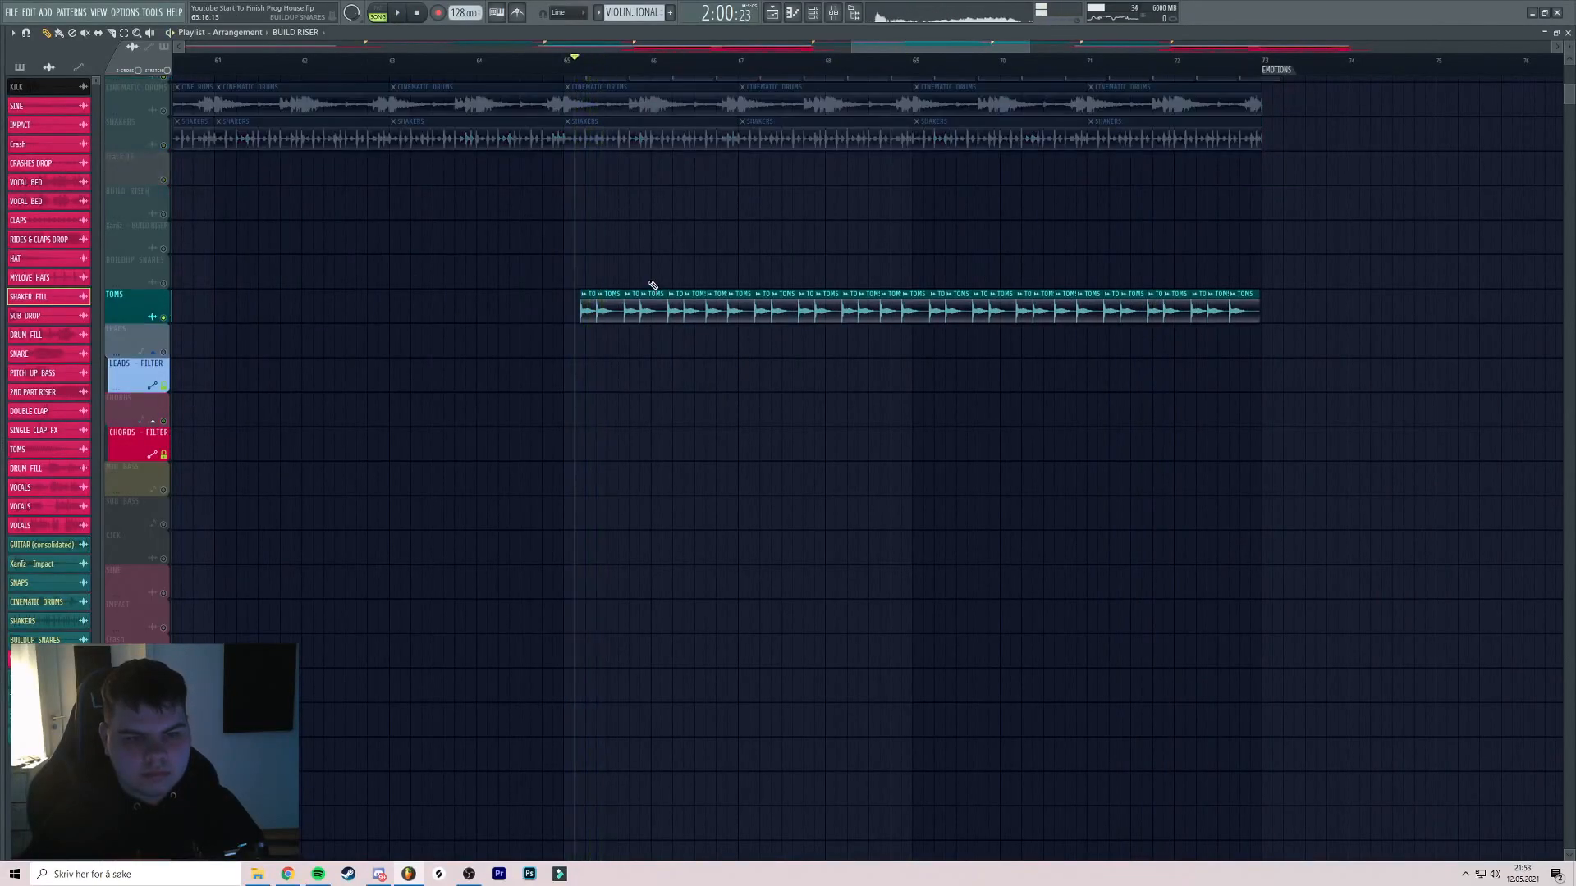
key("alt+f8")
scroll(99, 316, "up", 10)
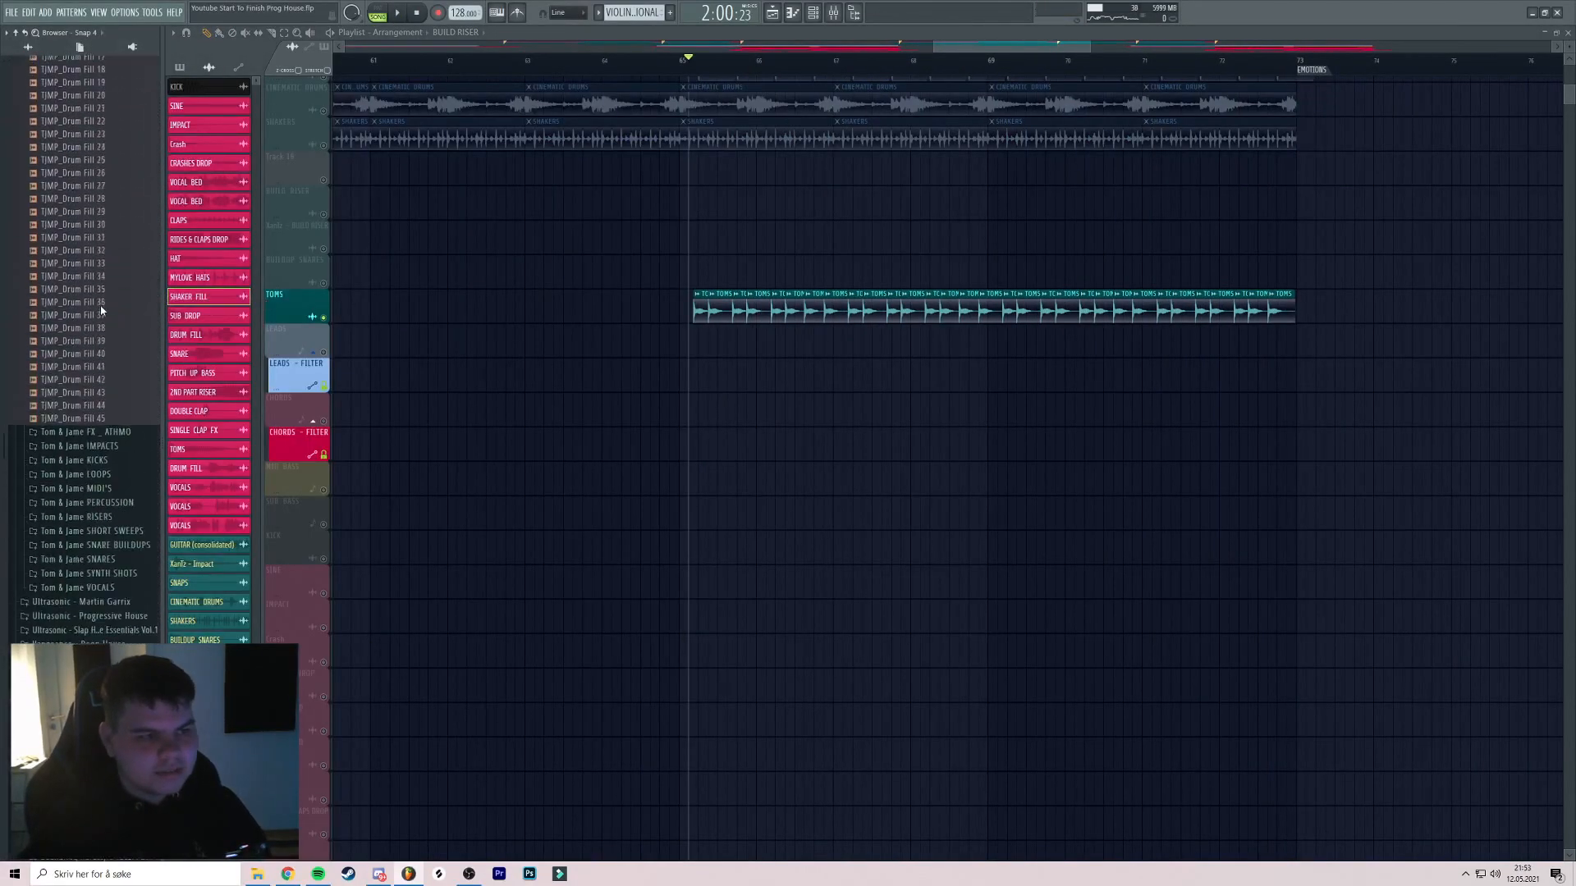
left_click(97, 273)
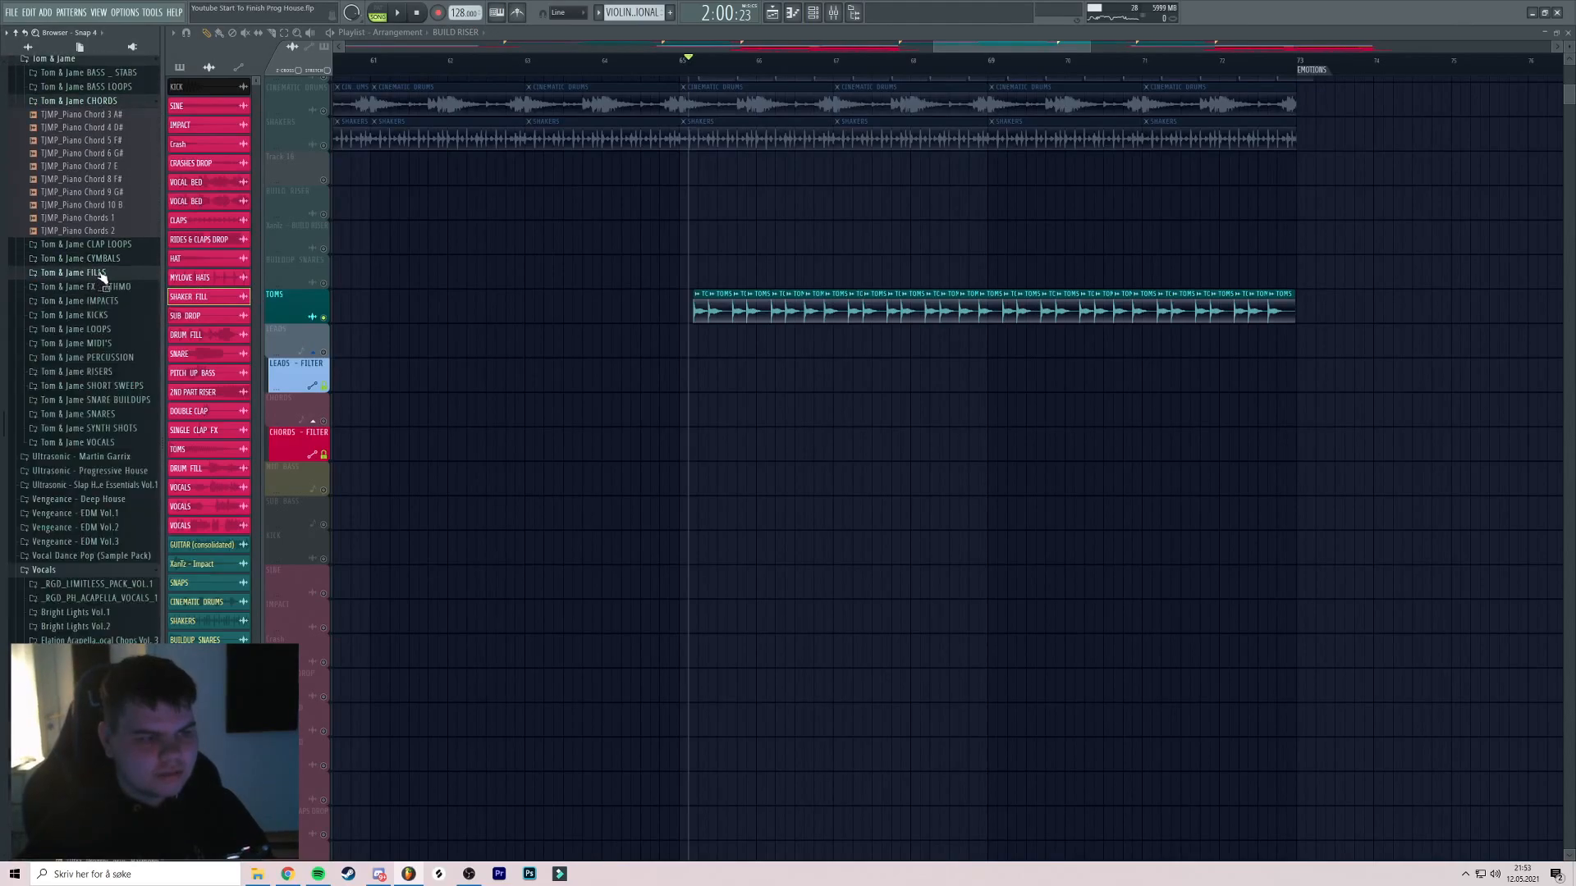
left_click(115, 358)
scroll(123, 377, "down", 5)
left_click(130, 425)
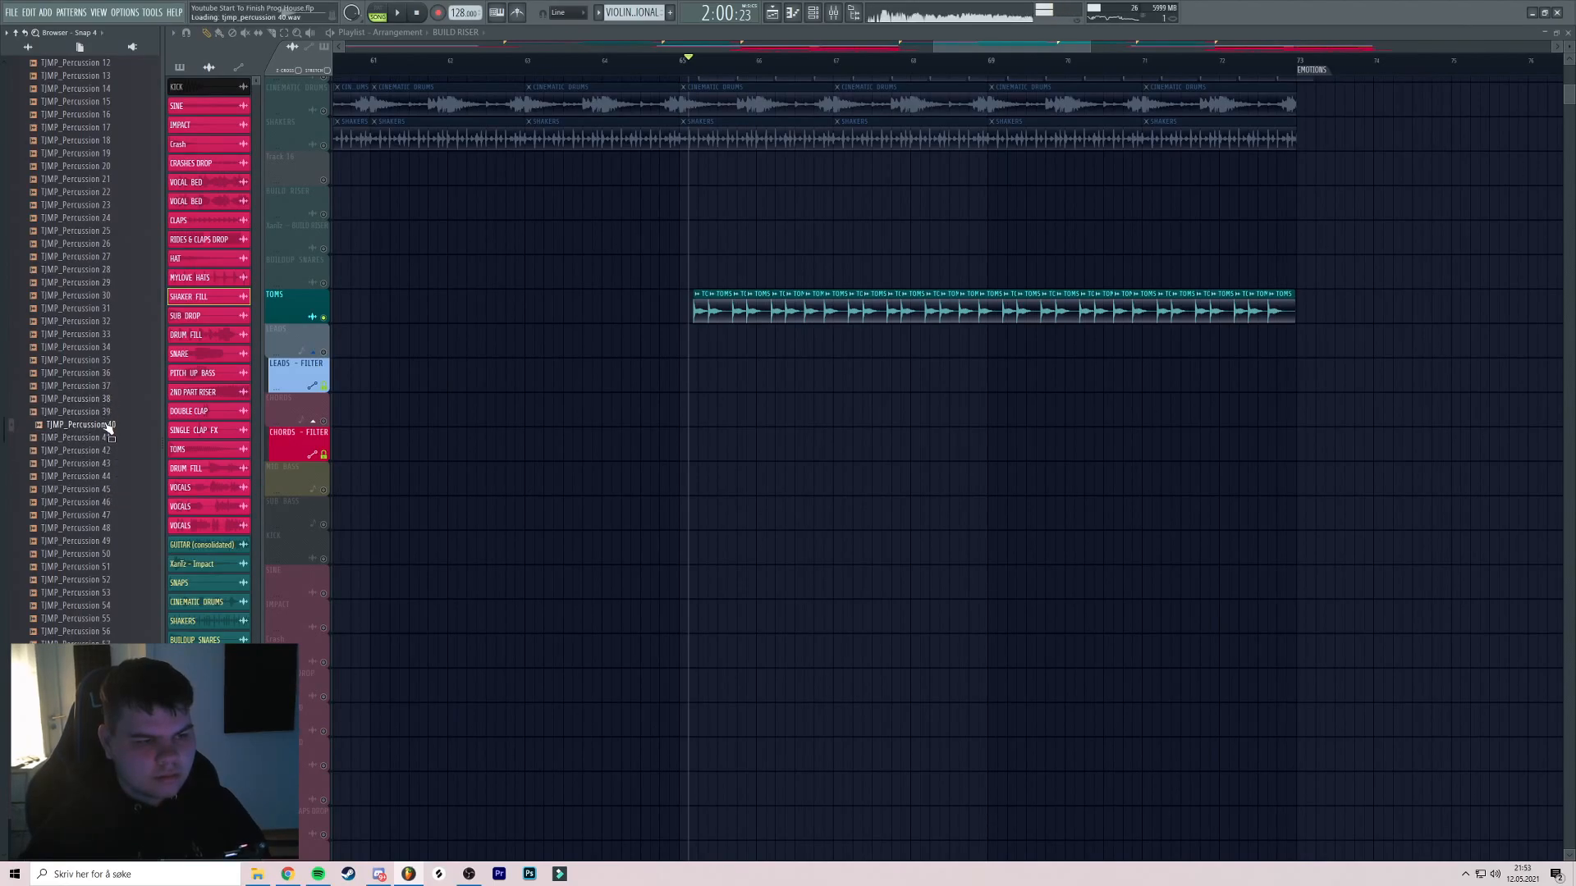
Replace the TOMS clips with TJMP_Percussion 40 and play them back
left_click_drag(665, 293, 632, 312)
key("space")
scroll(619, 313, "up", 2)
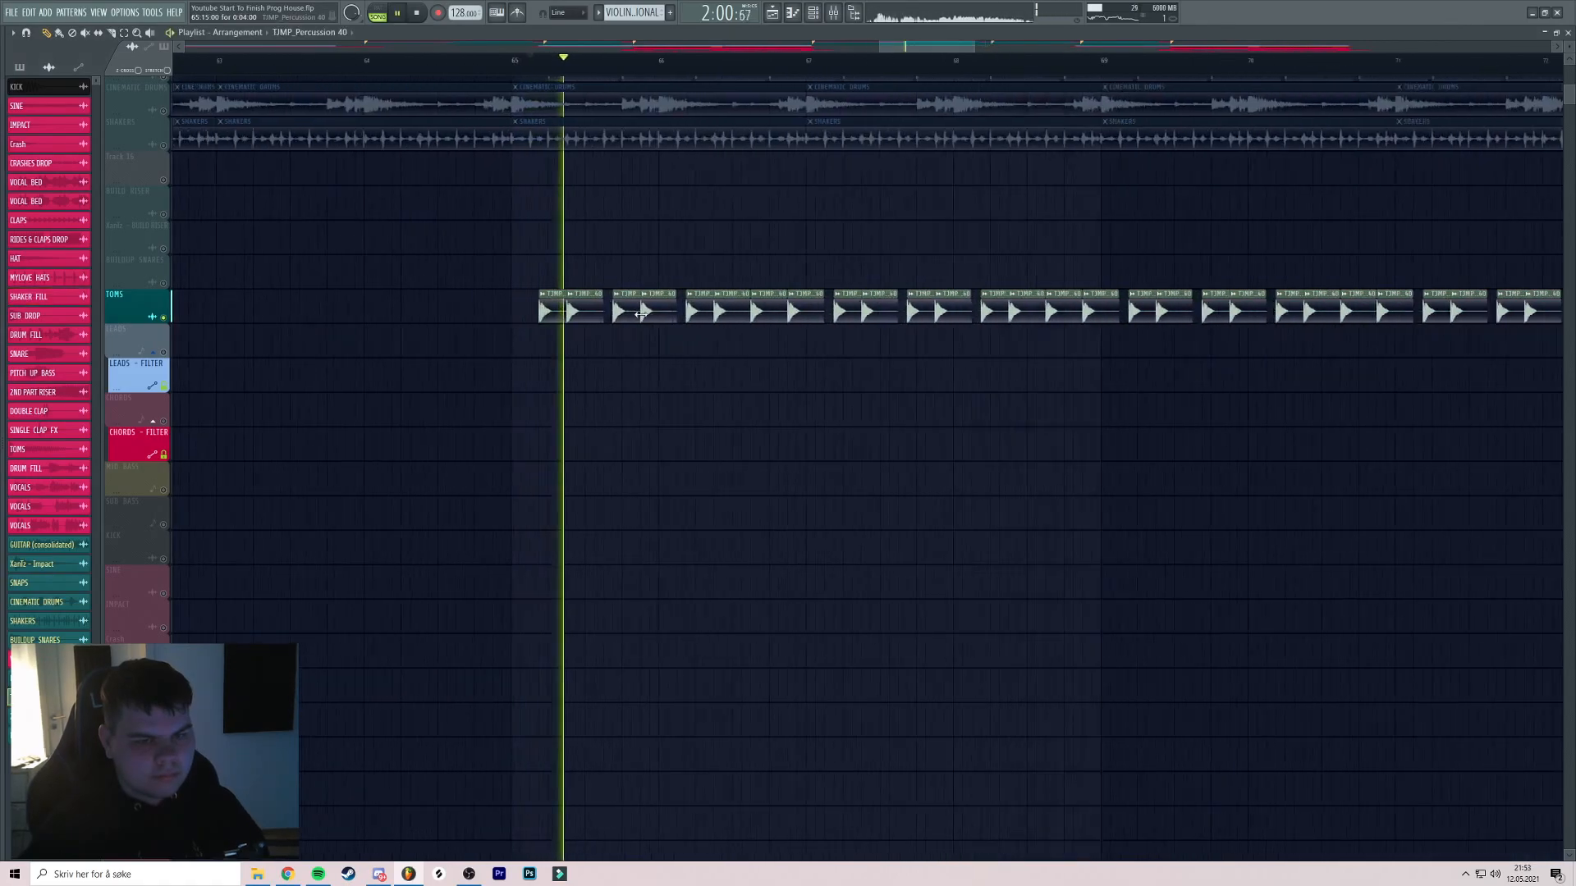
double_click(617, 313)
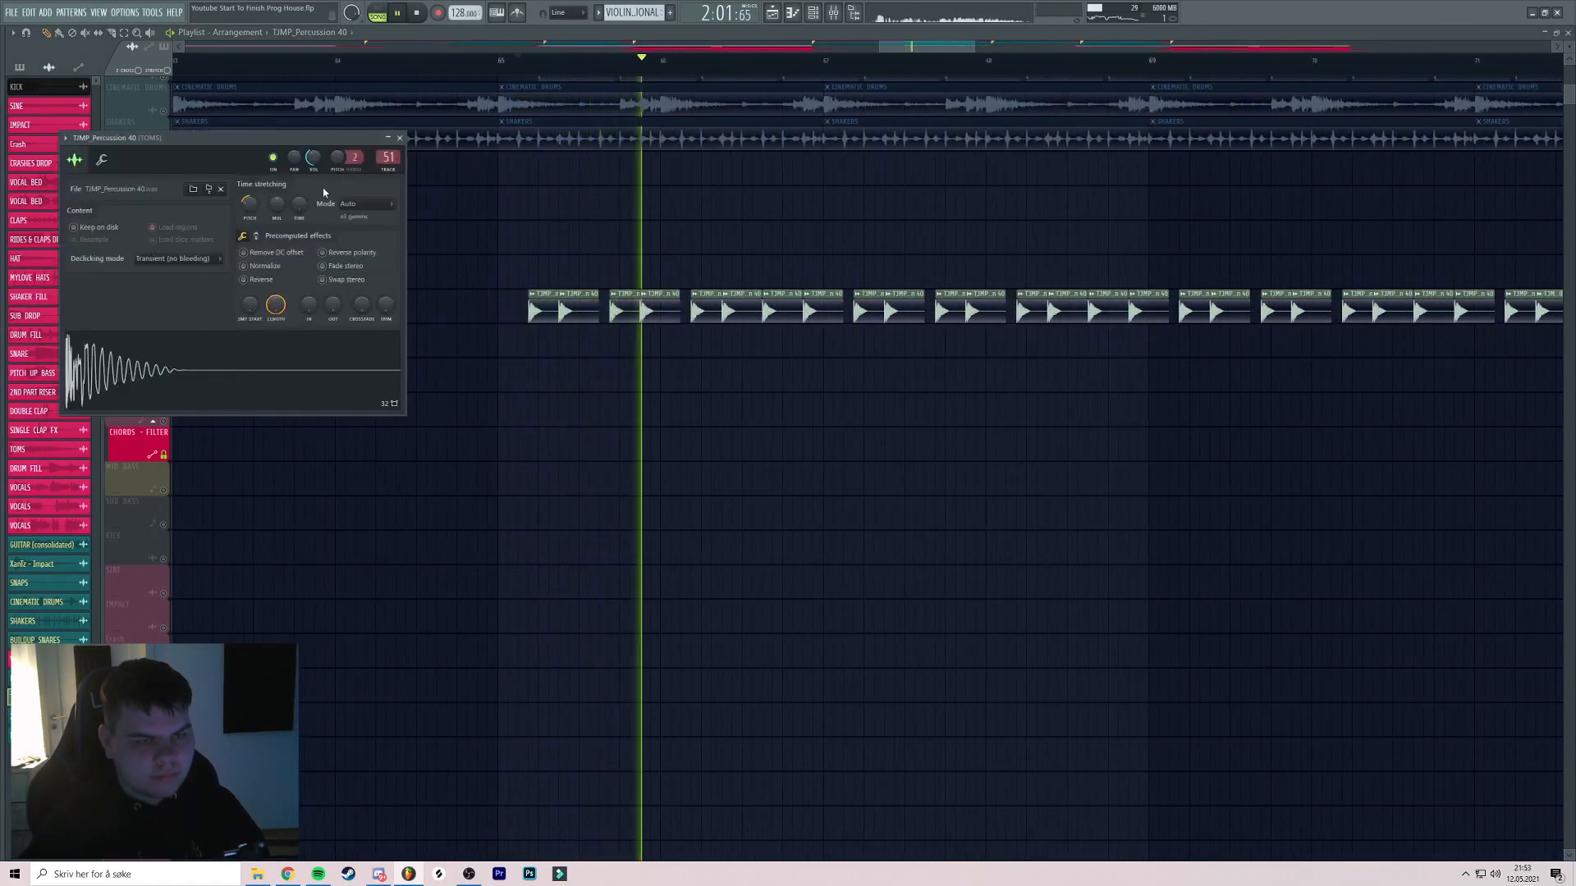
left_click(400, 137)
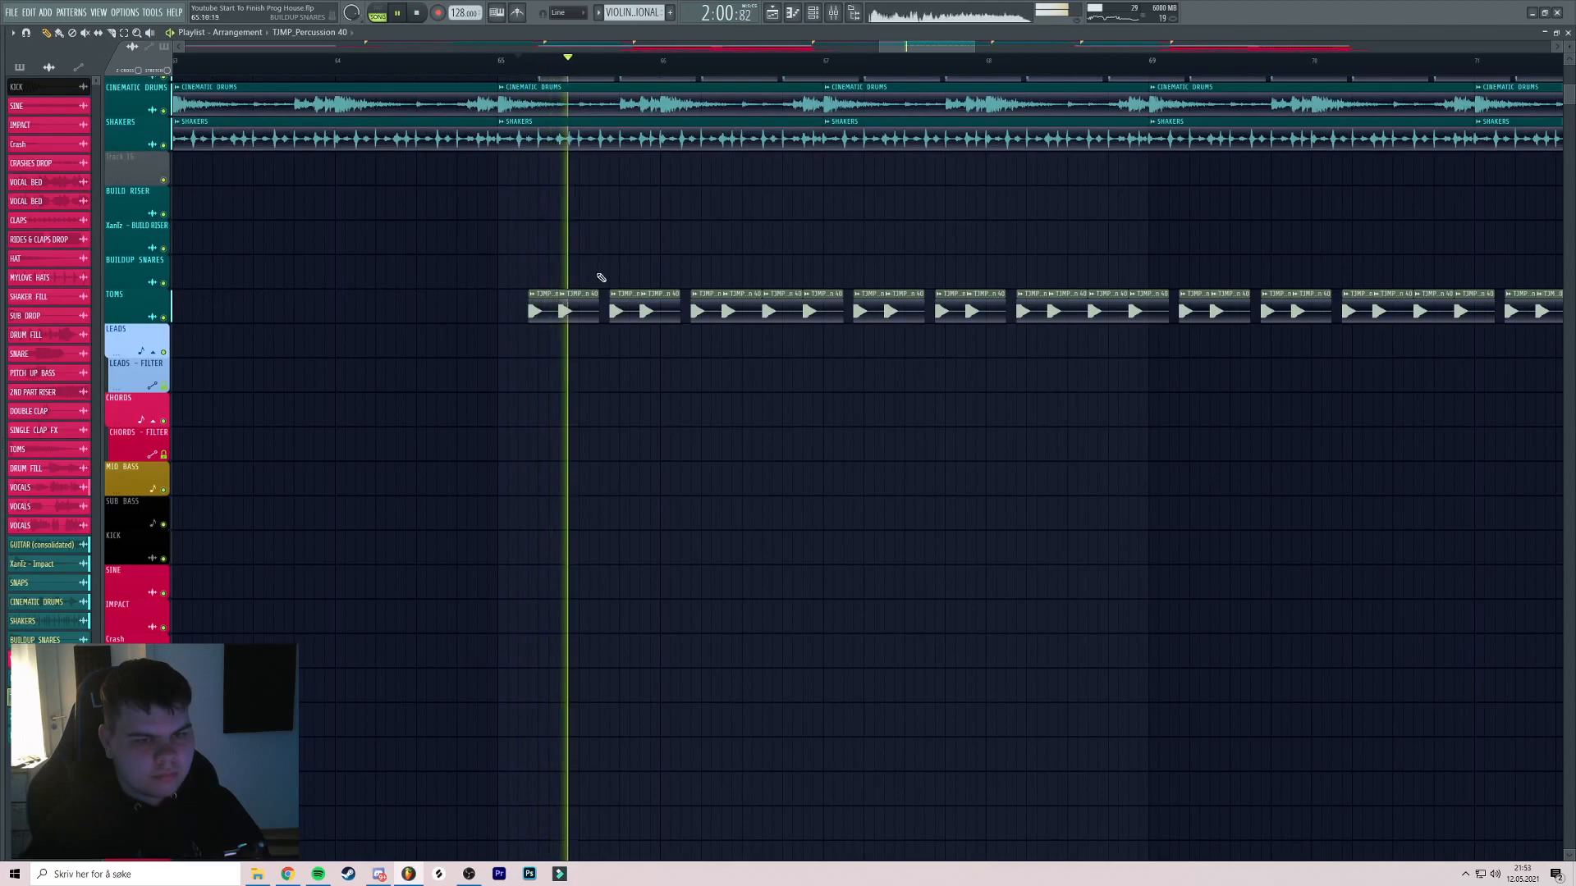
Turn down the TJMP_Percussion 40 channel volume in its channel settings
scroll(611, 276, "up", 1)
left_click_drag(623, 270, 578, 268)
double_click(536, 305)
left_click_drag(314, 158, 250, 216)
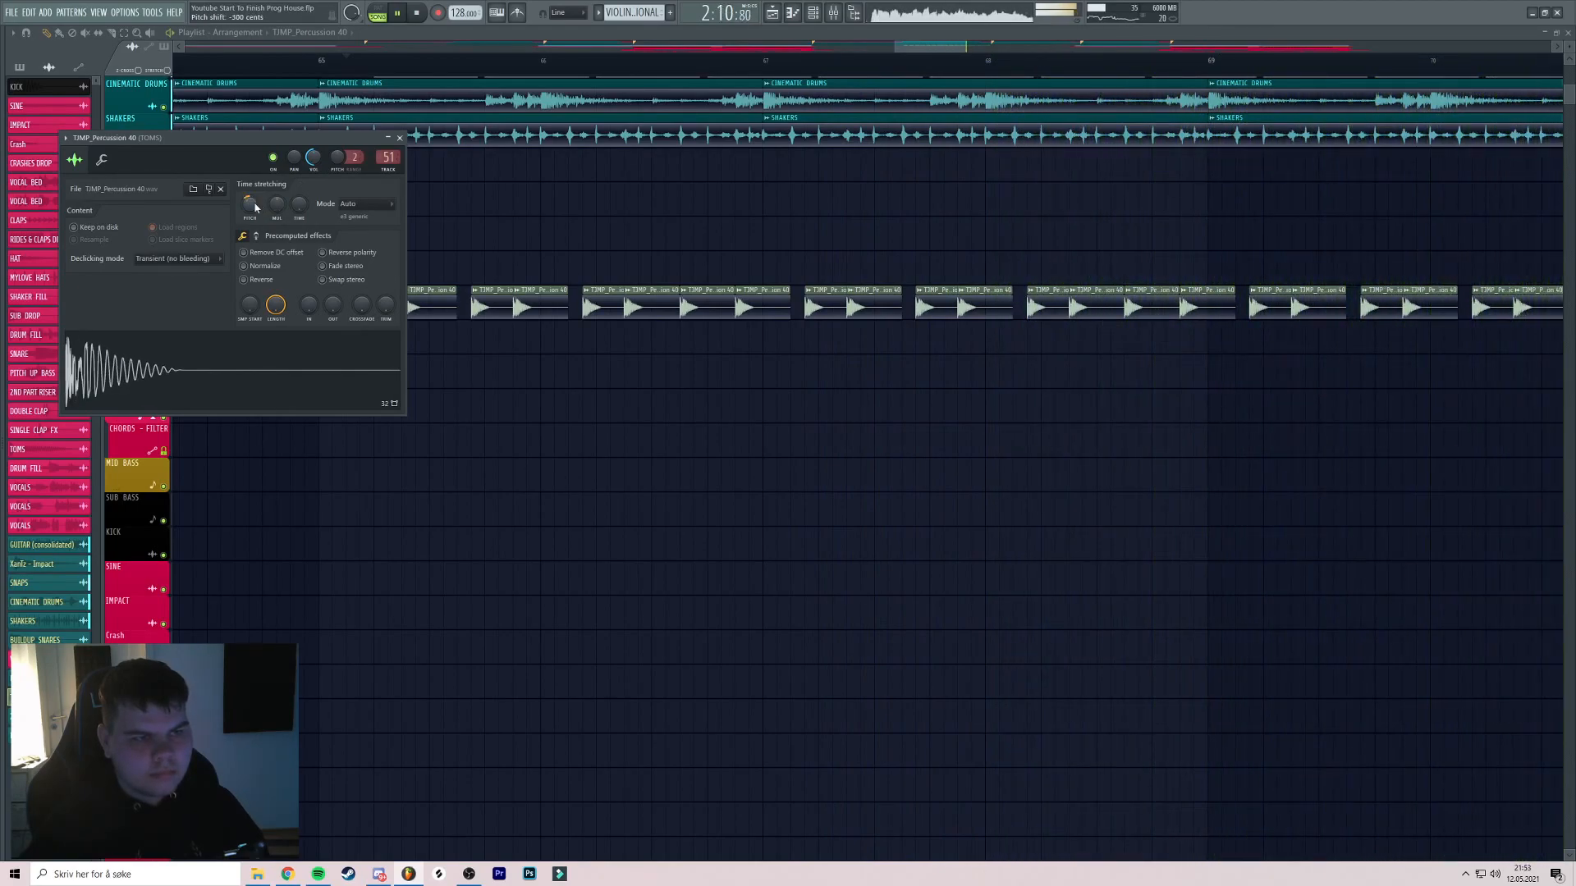
left_click(401, 138)
scroll(510, 176, "down", 2)
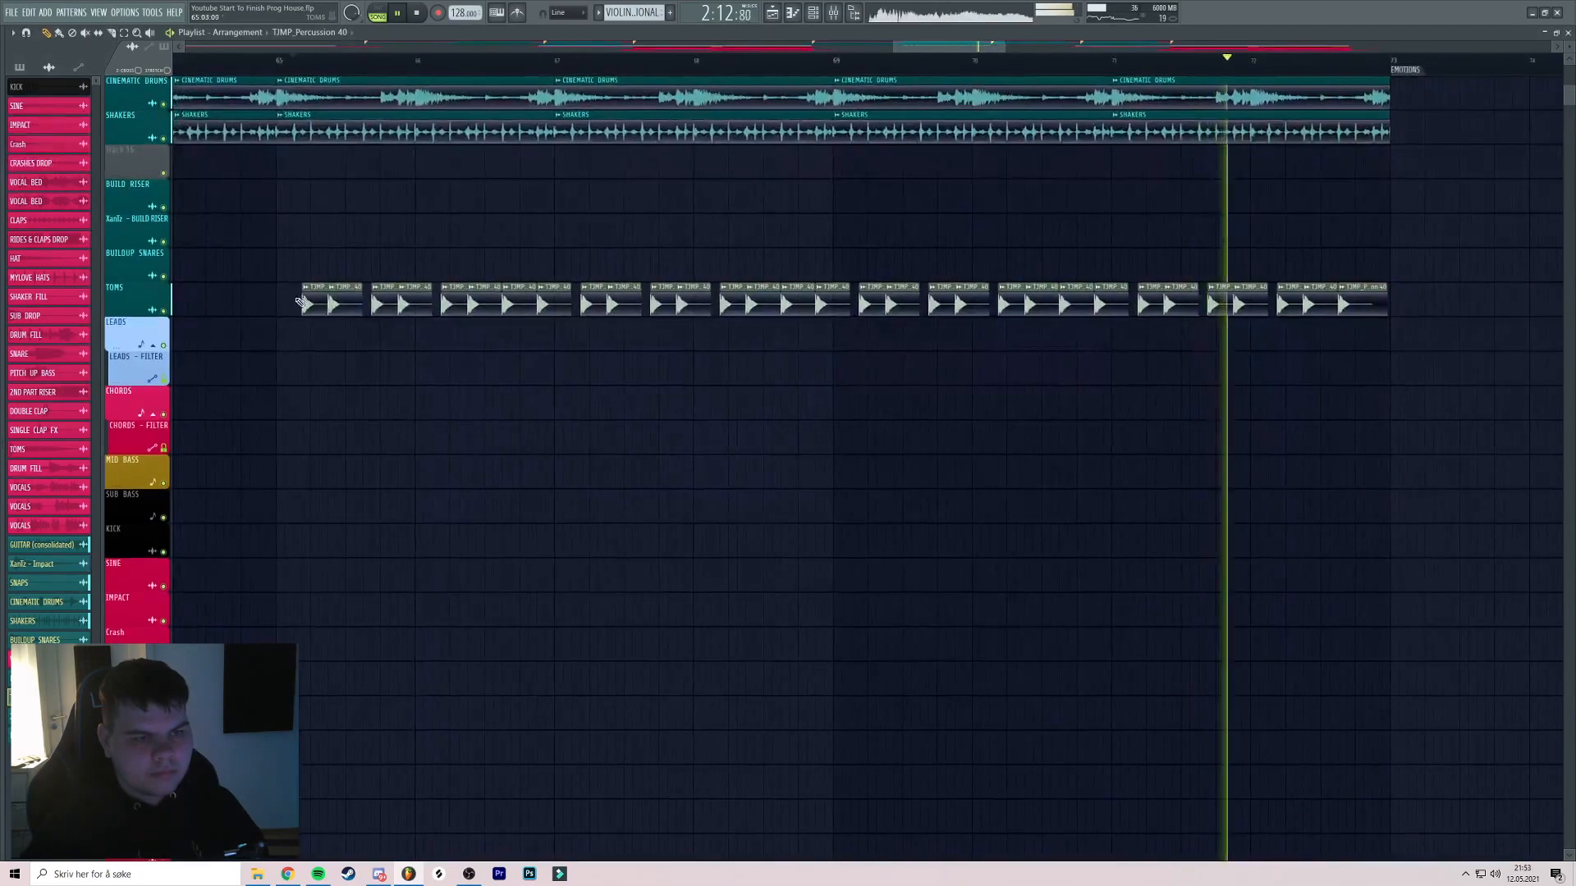
Rename the percussion clips to TOMS and colour them teal
right_click(308, 297)
left_click(327, 343)
type("TOMS")
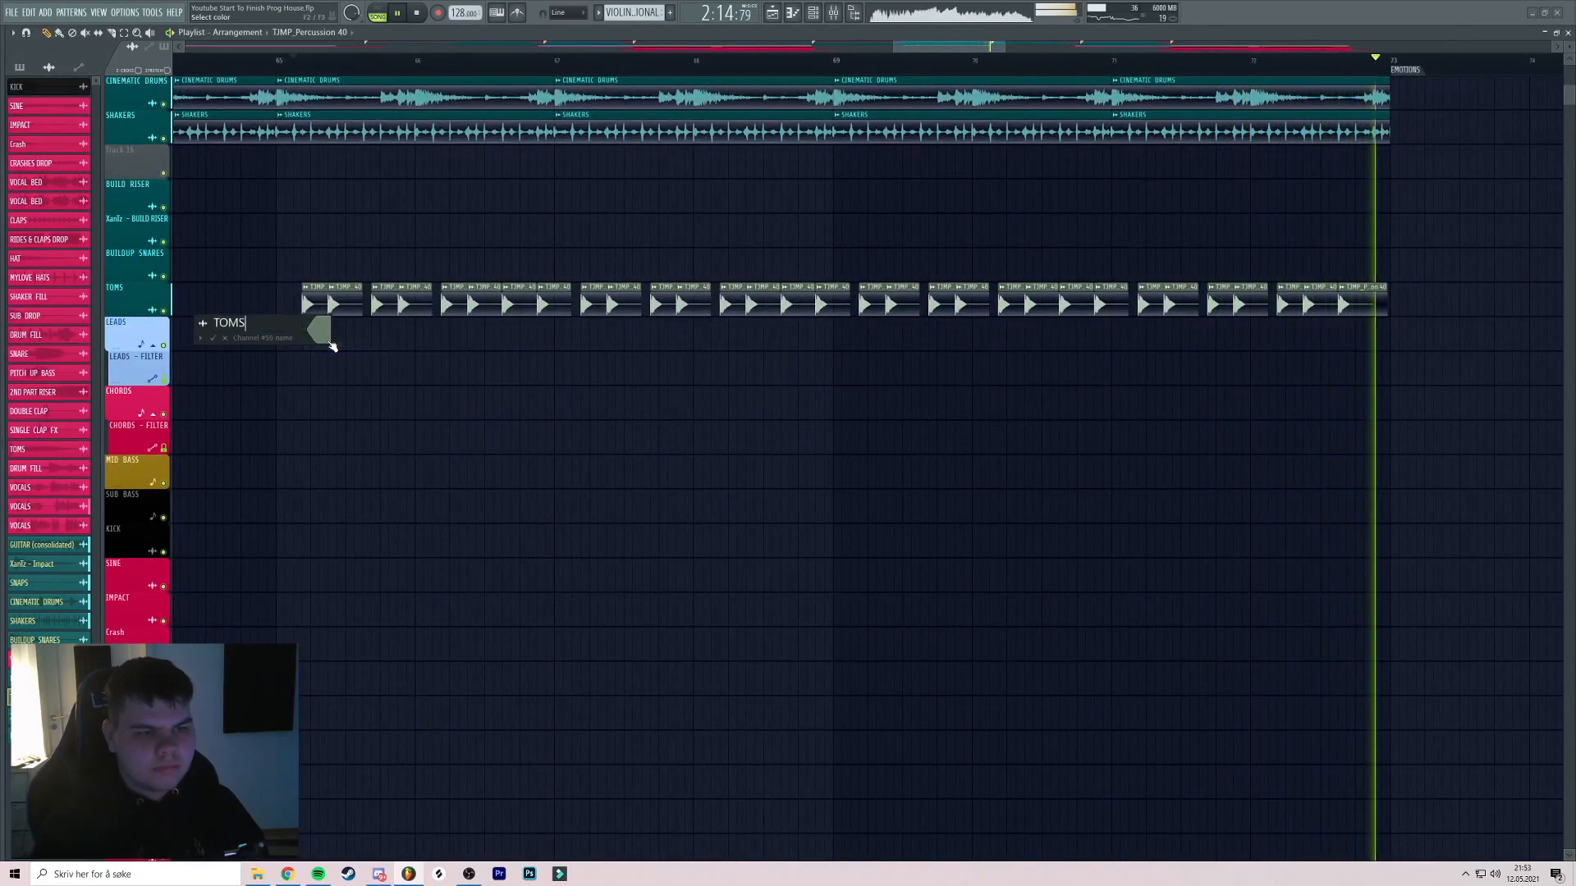
left_click(320, 330)
left_click(357, 527)
Play from bar 72 and pull the TOMS mixer fader down to about 60%
key("Return")
key("Return")
left_click_drag(1144, 250, 1111, 252)
left_click(1221, 59)
scroll(1280, 99, "up", 2)
scroll(904, 84, "down", 3)
key("F9")
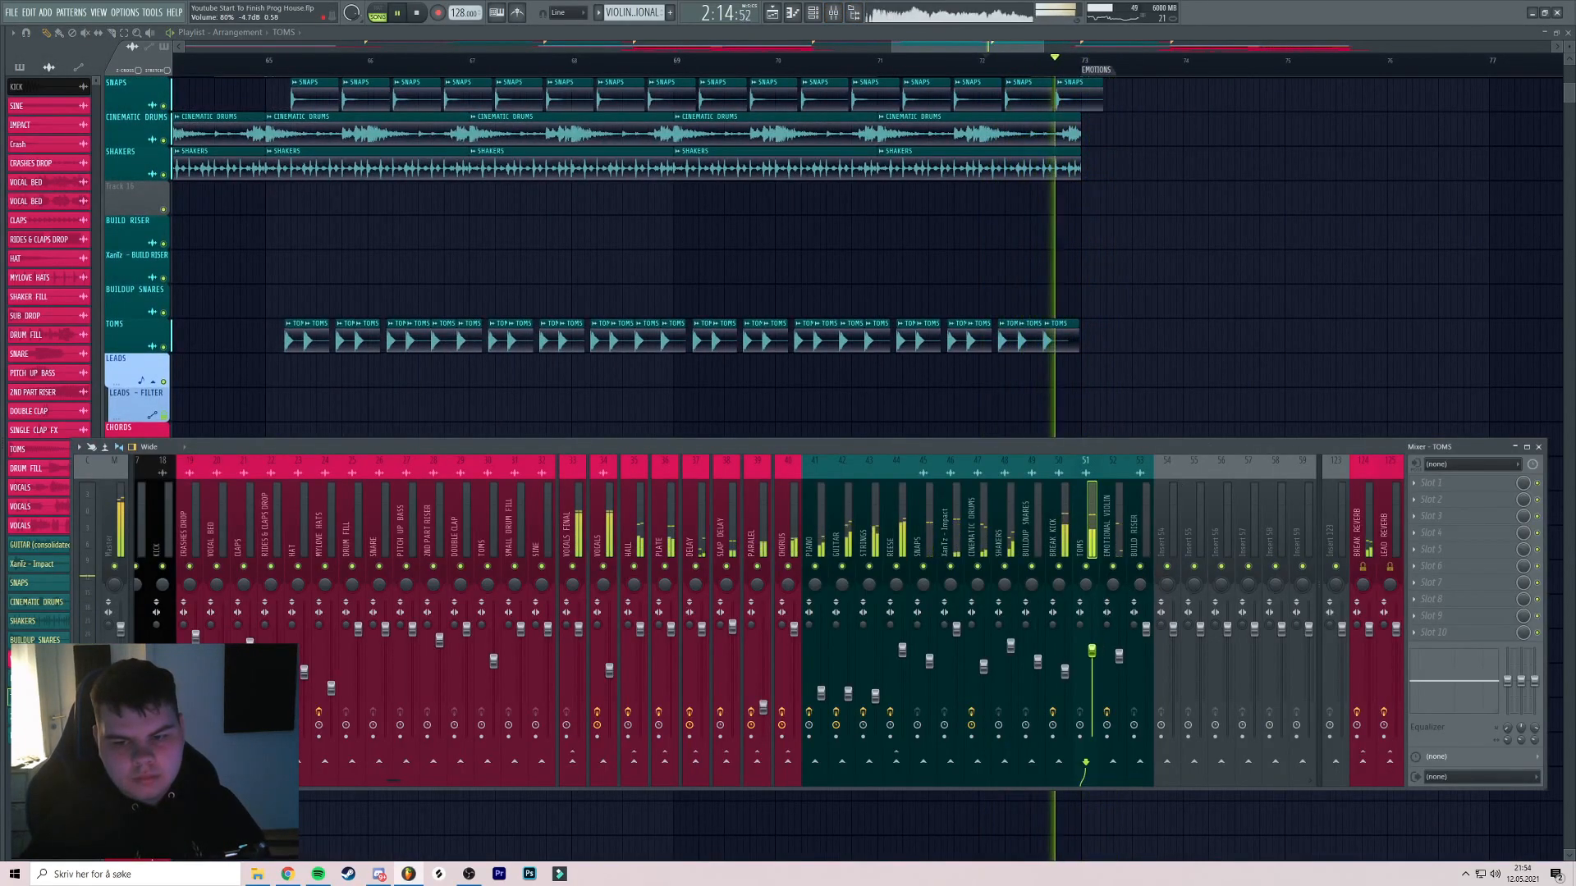
key("F9")
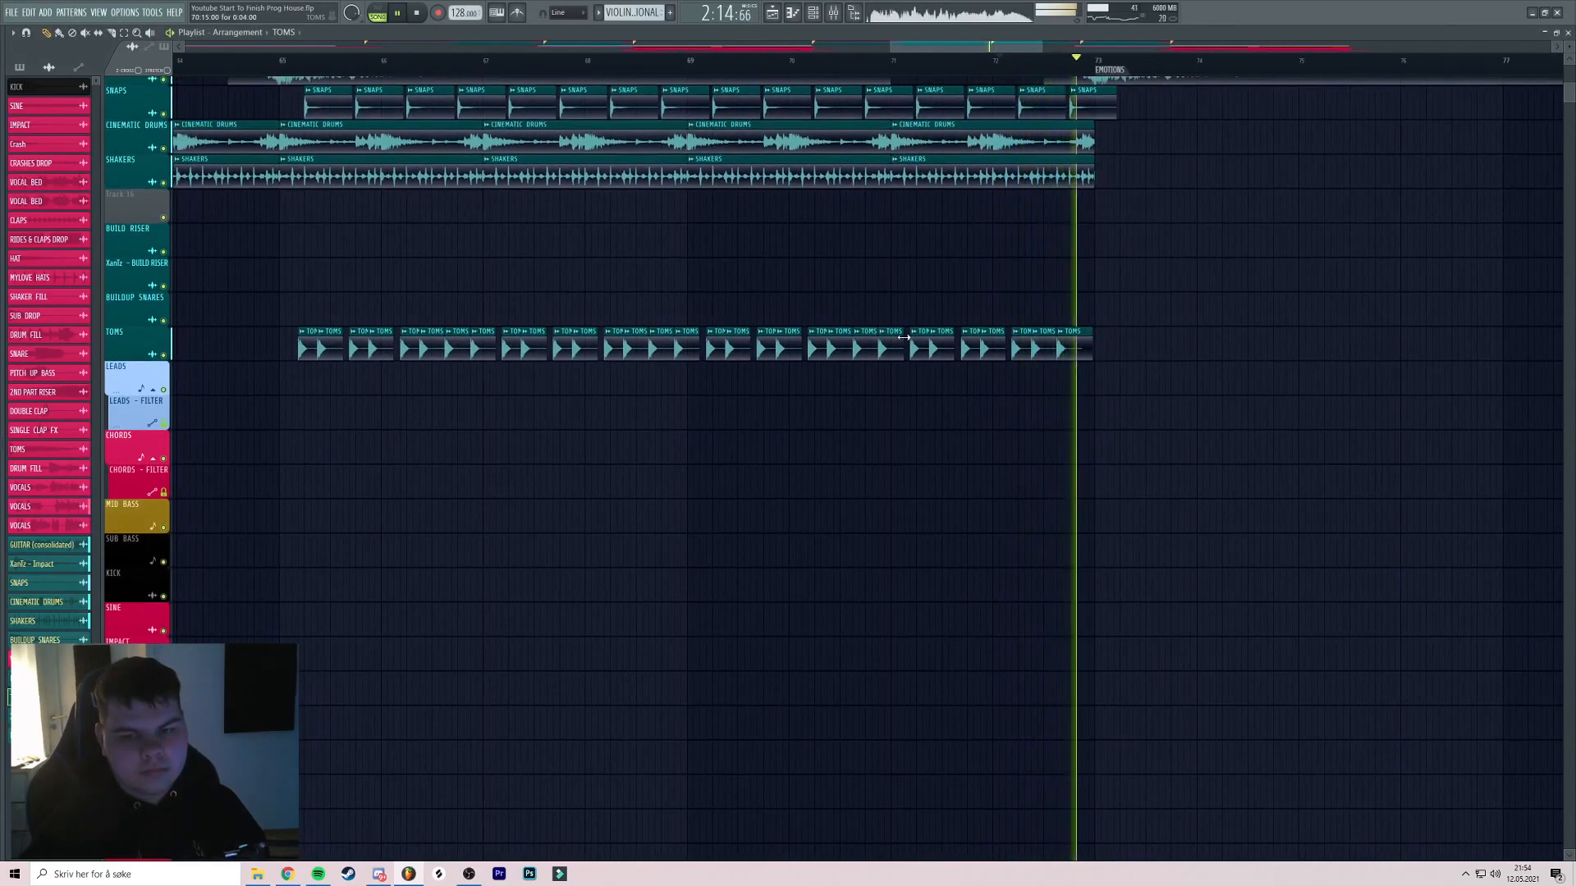
Stop playback and scroll through the sample browser
key("space")
key("alt+F8")
scroll(65, 337, "up", 10)
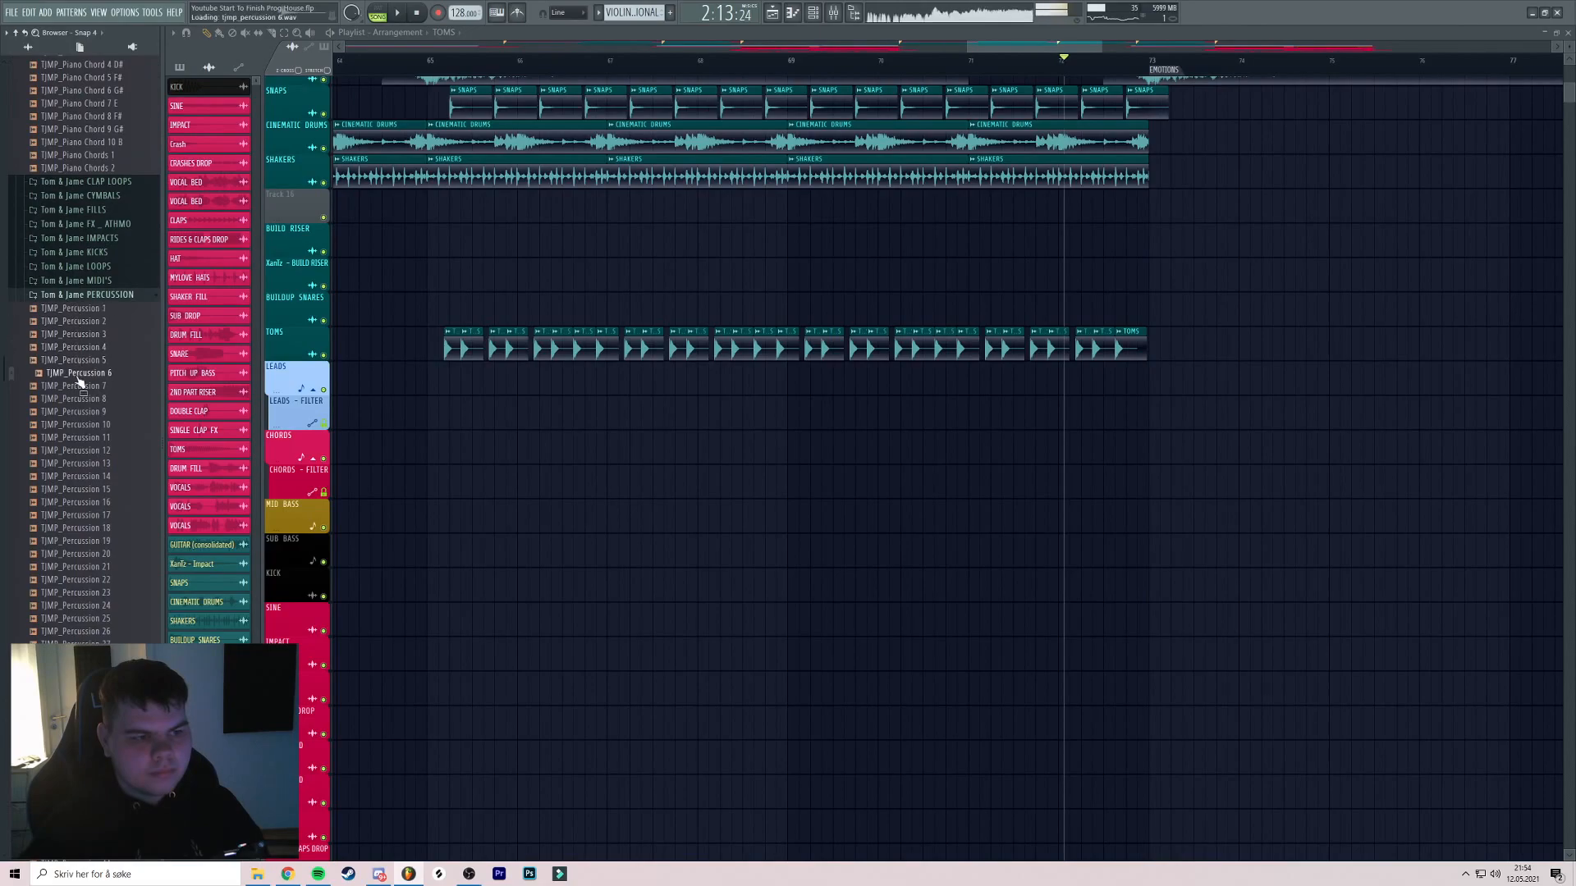
scroll(79, 382, "down", 8)
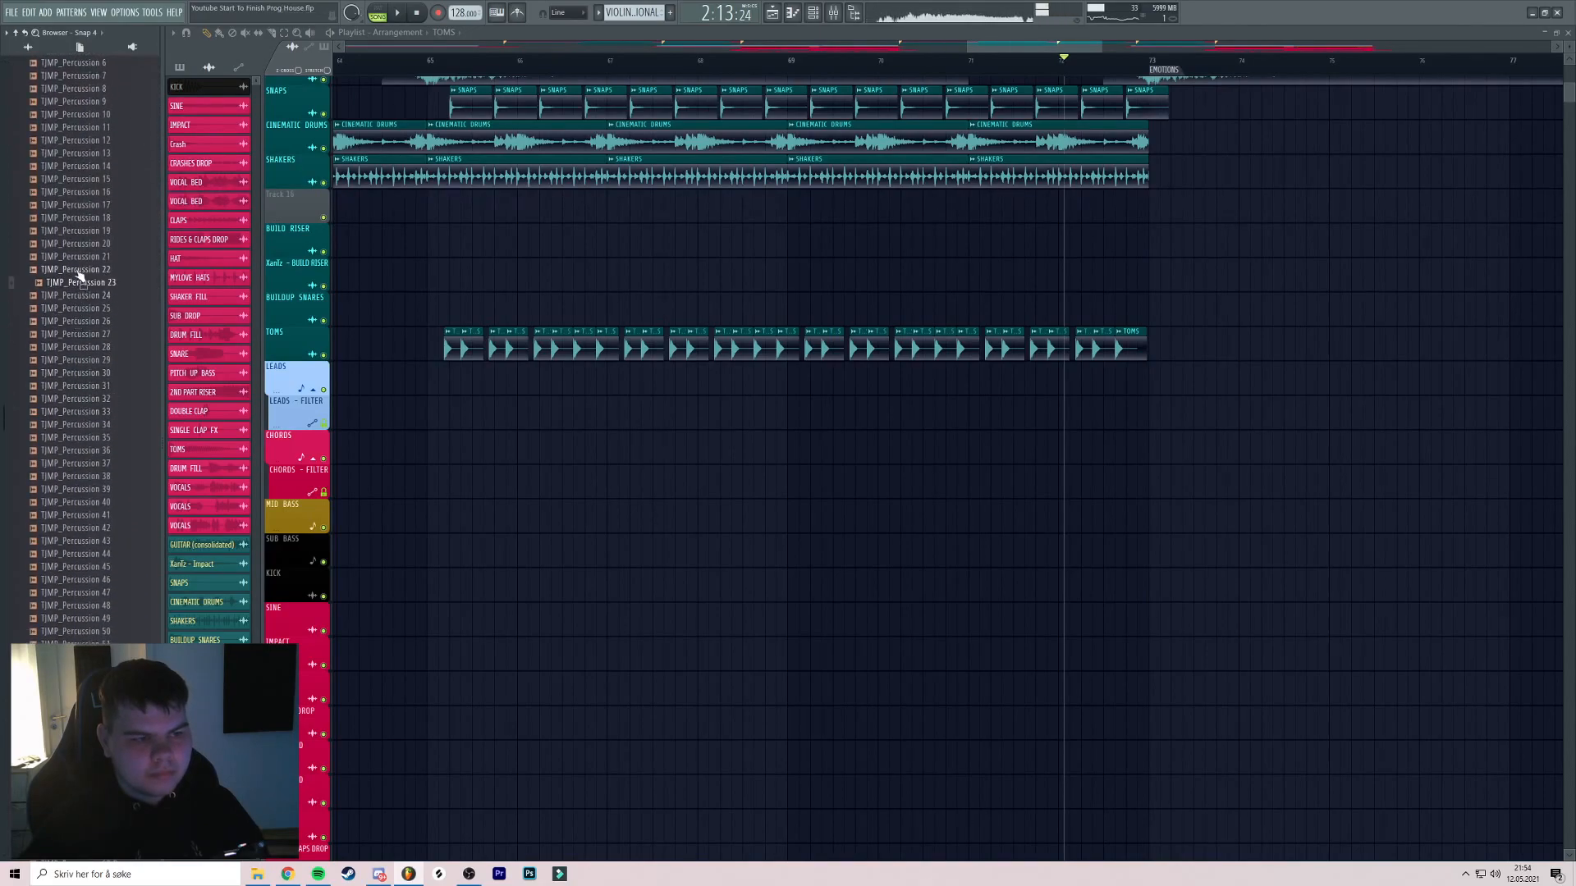
scroll(82, 260, "down", 12)
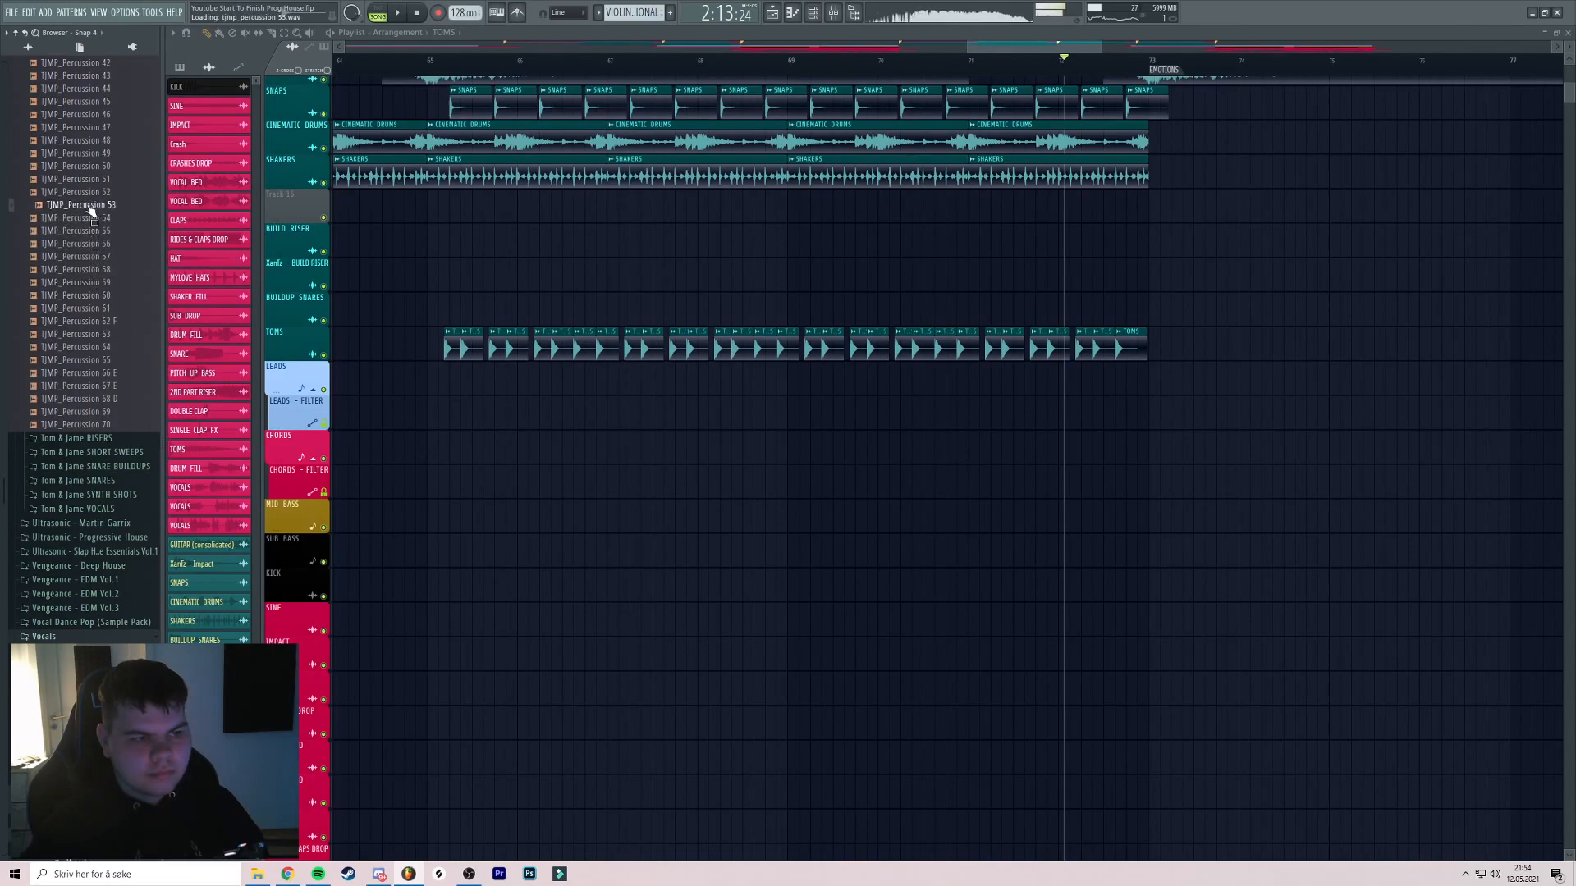
Replay the arrangement from bar 65 and review the TOMS level in the mixer
key("space")
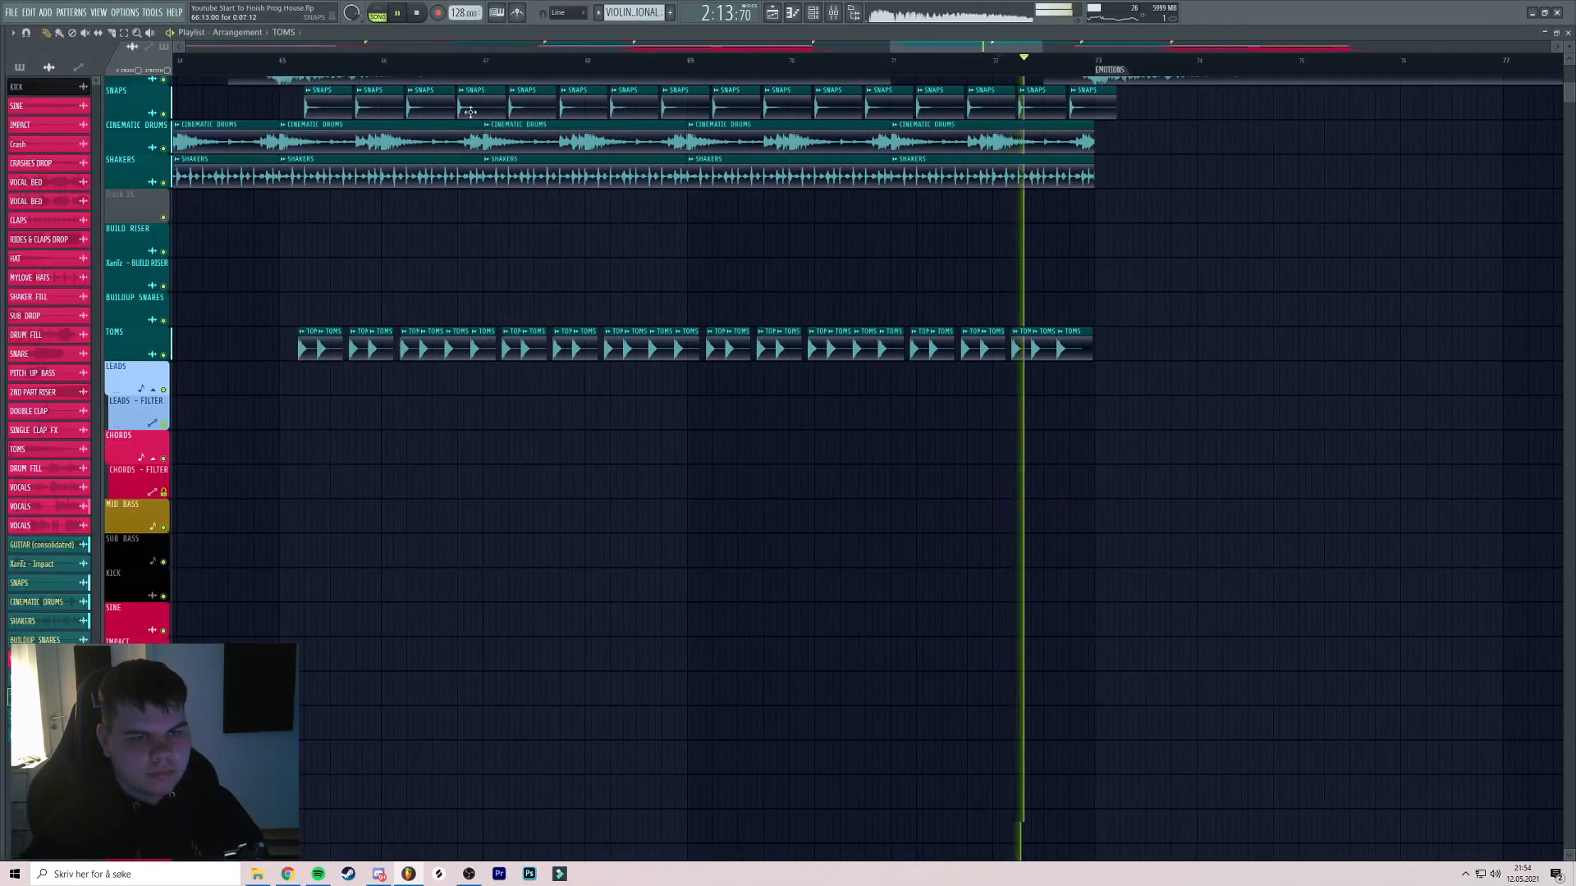
left_click(306, 62)
scroll(313, 74, "up", 3)
scroll(446, 153, "down", 2)
scroll(445, 152, "down", 3)
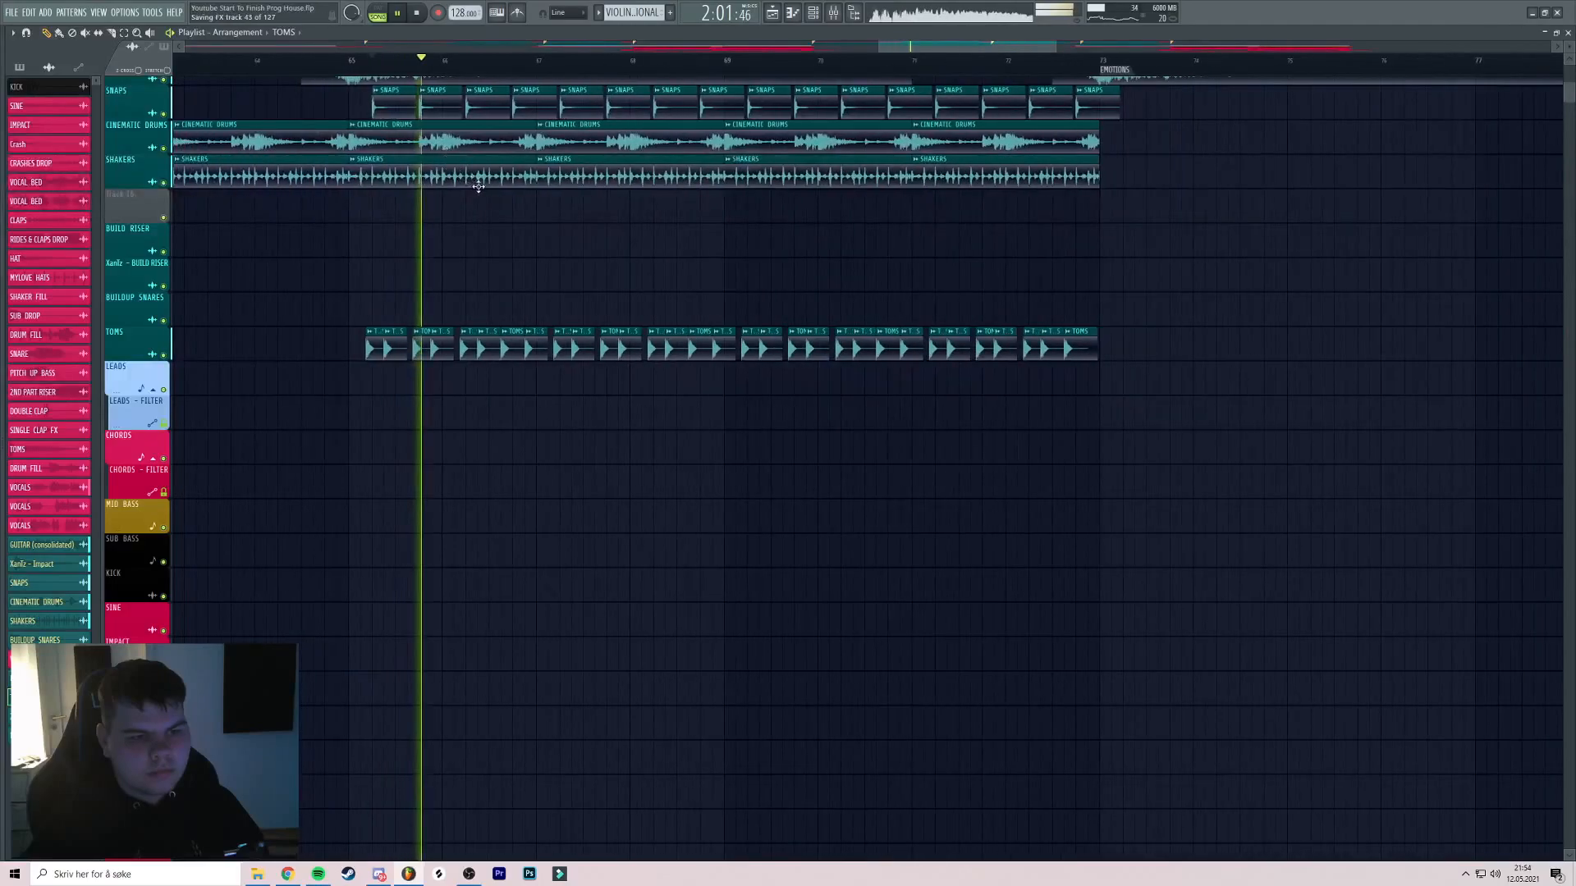
key("F9")
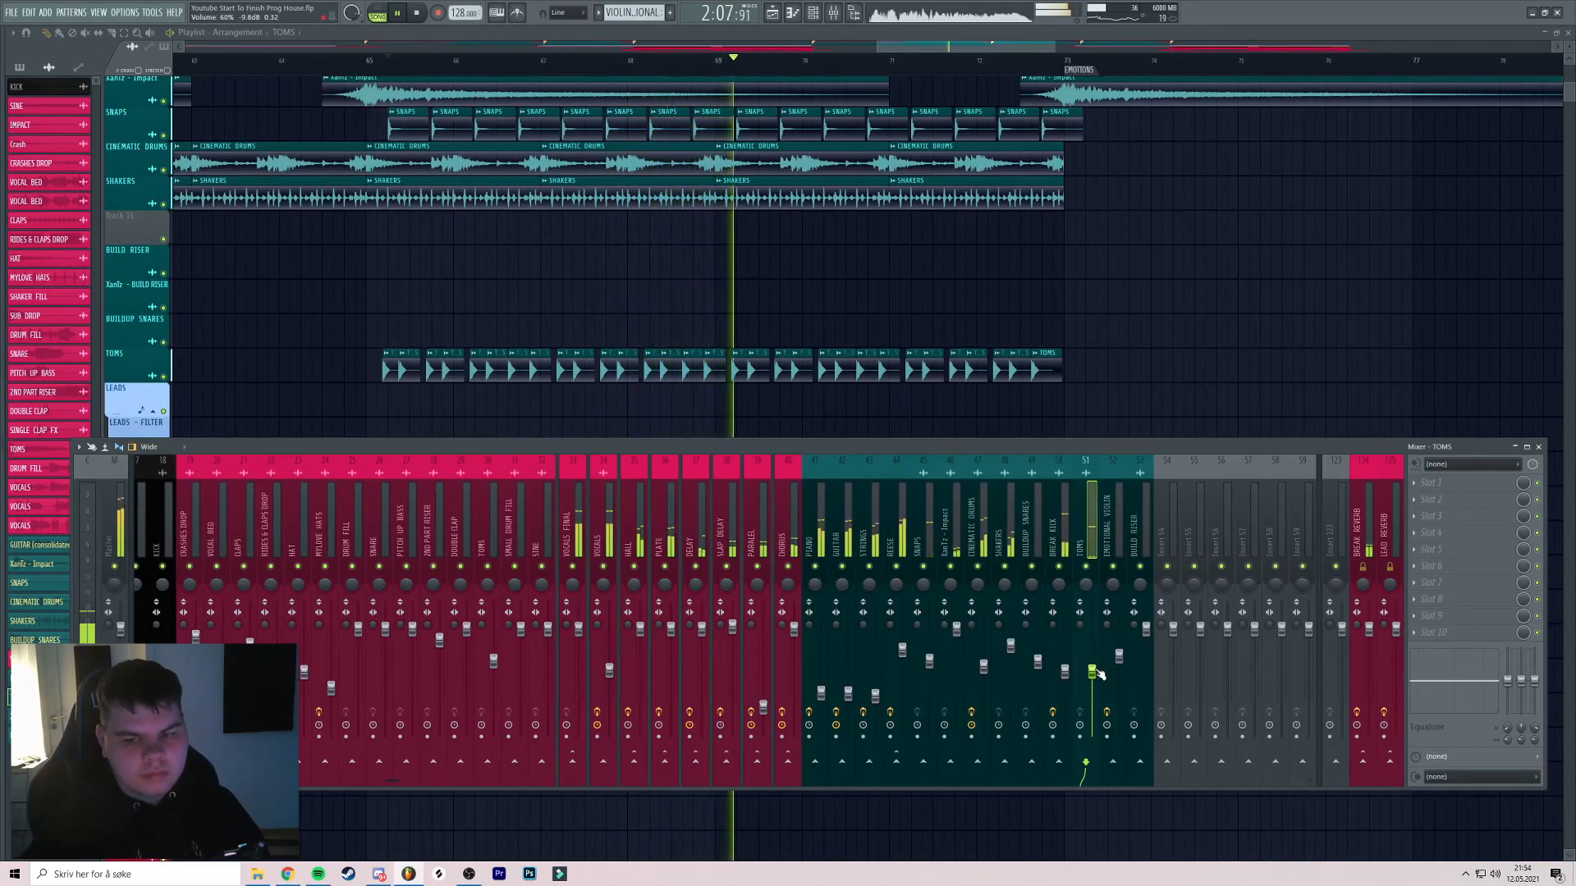
key("F9")
scroll(957, 341, "down", 3)
Scroll through the playlist and play from around bar 70
scroll(813, 475, "up", 5)
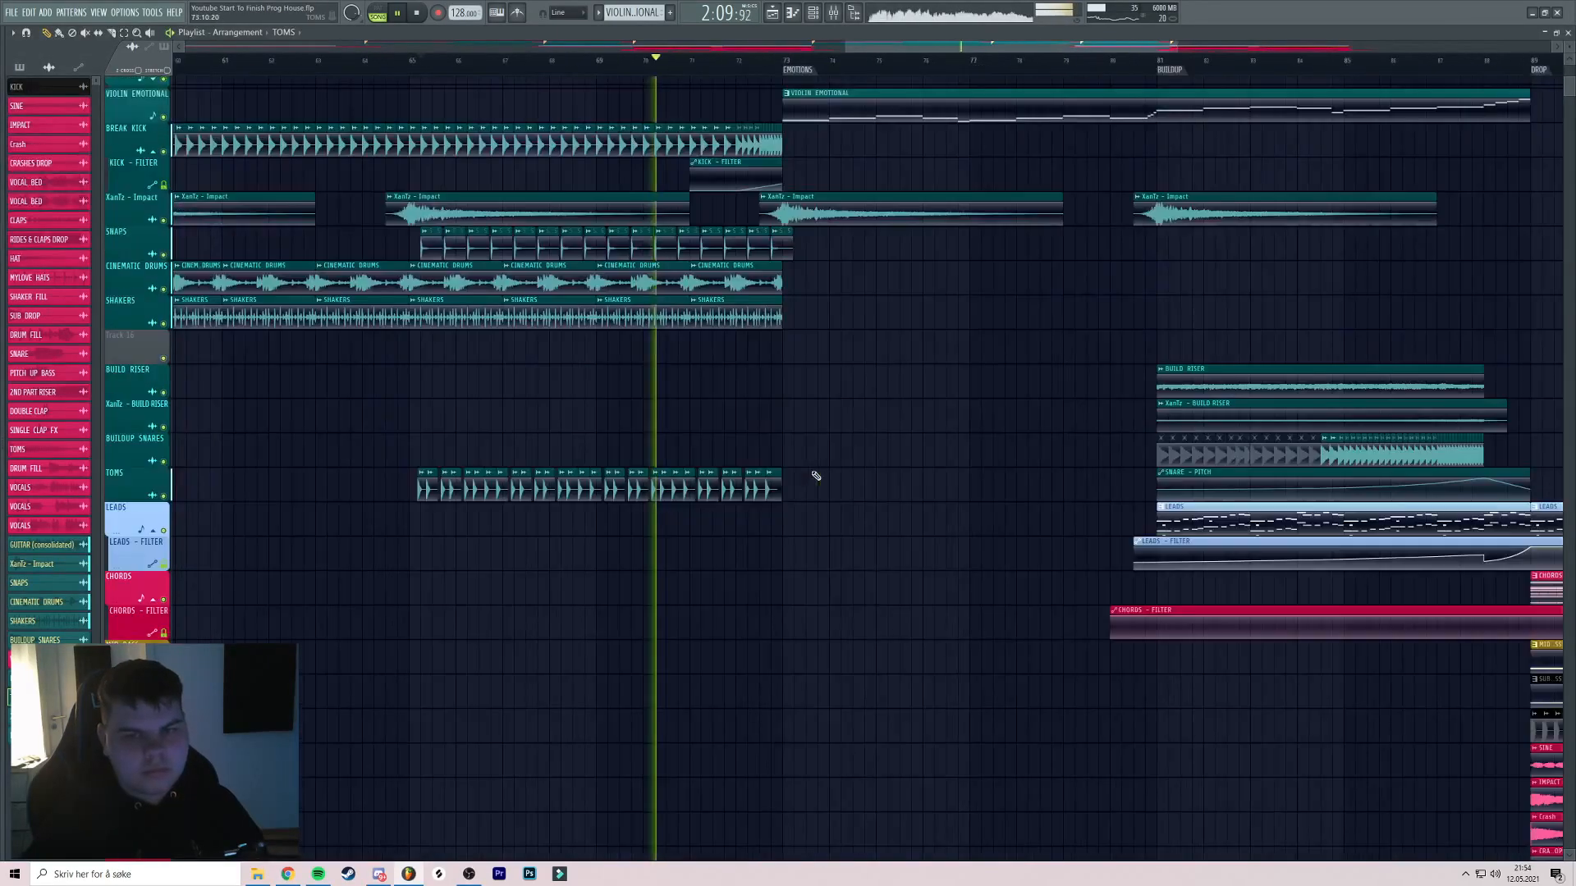
scroll(679, 211, "up", 3)
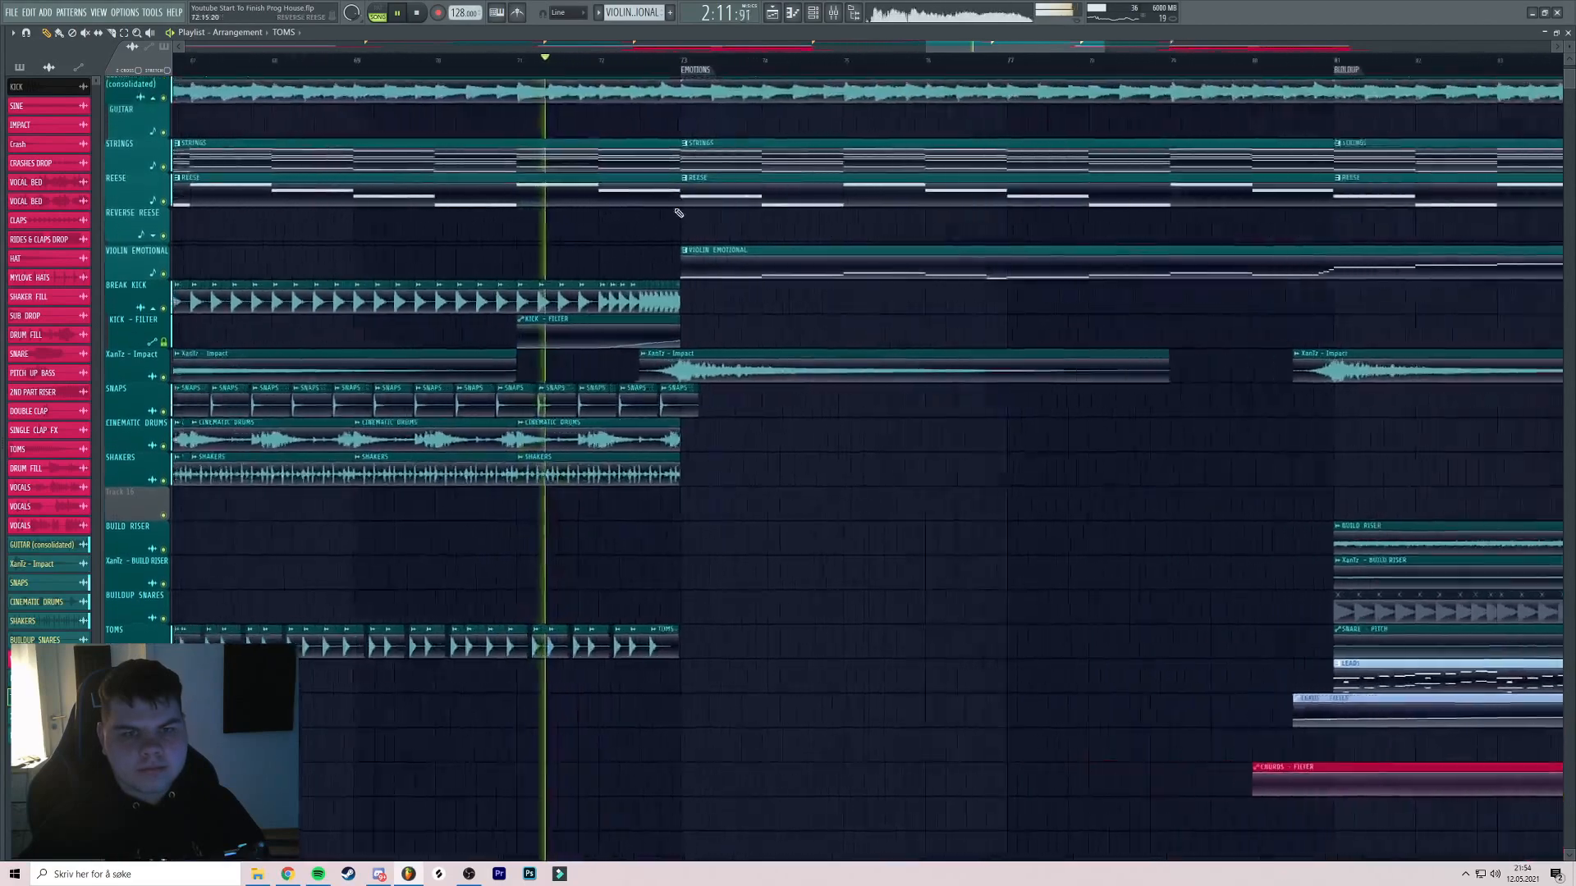
scroll(740, 257, "up", 3)
scroll(733, 398, "up", 2)
left_click_drag(734, 397, 797, 336)
scroll(889, 443, "down", 3)
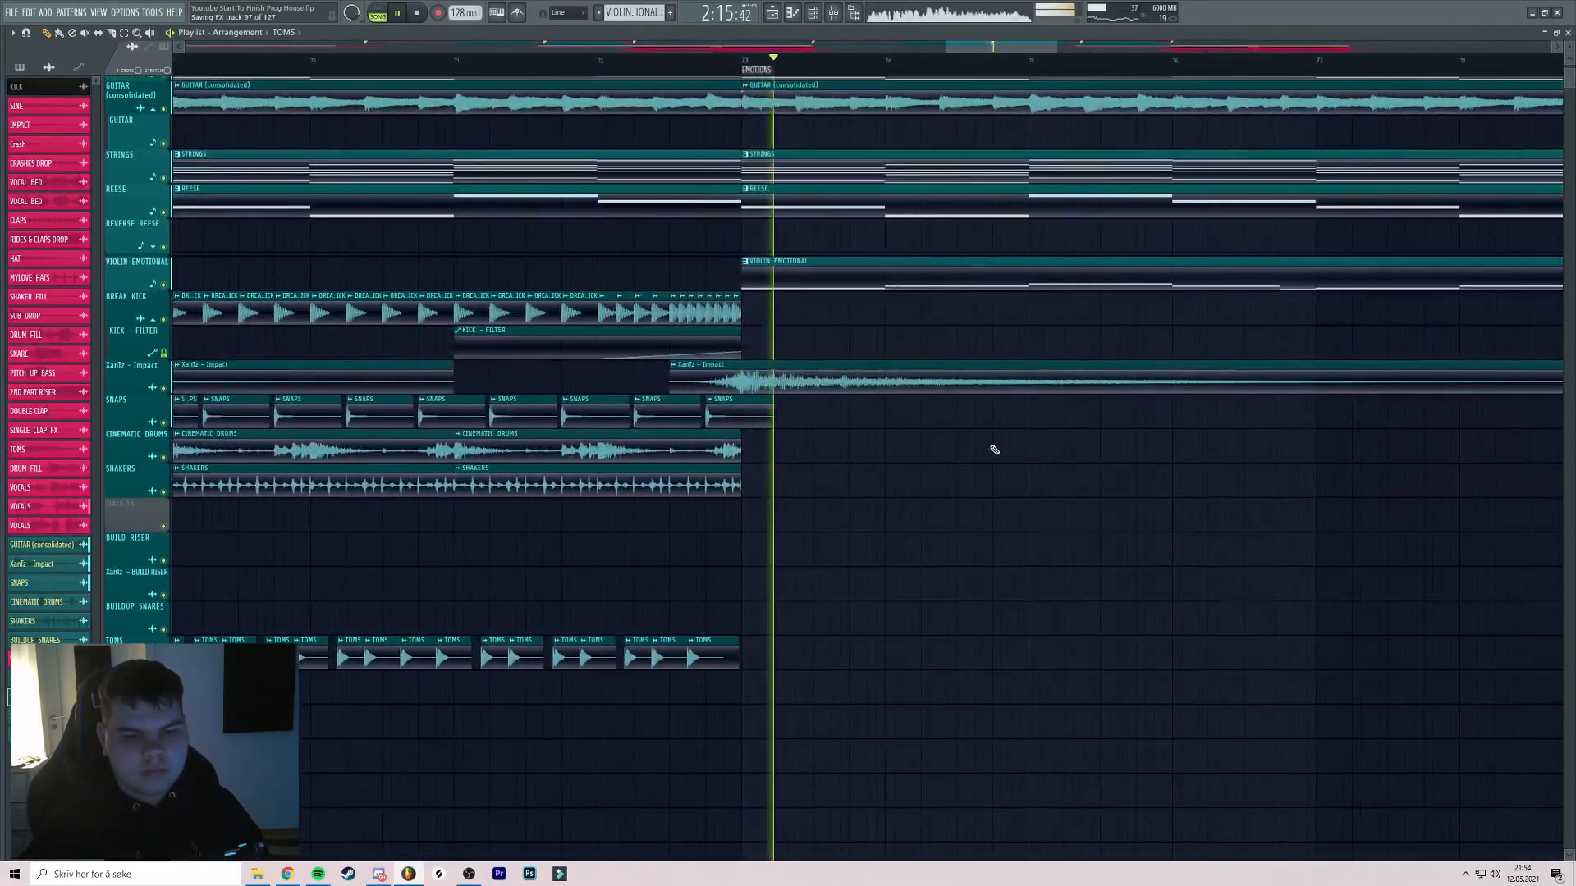
scroll(977, 433, "down", 3)
left_click_drag(962, 278, 872, 292)
left_click(833, 12)
left_click(475, 60)
left_click_drag(673, 98, 815, 80)
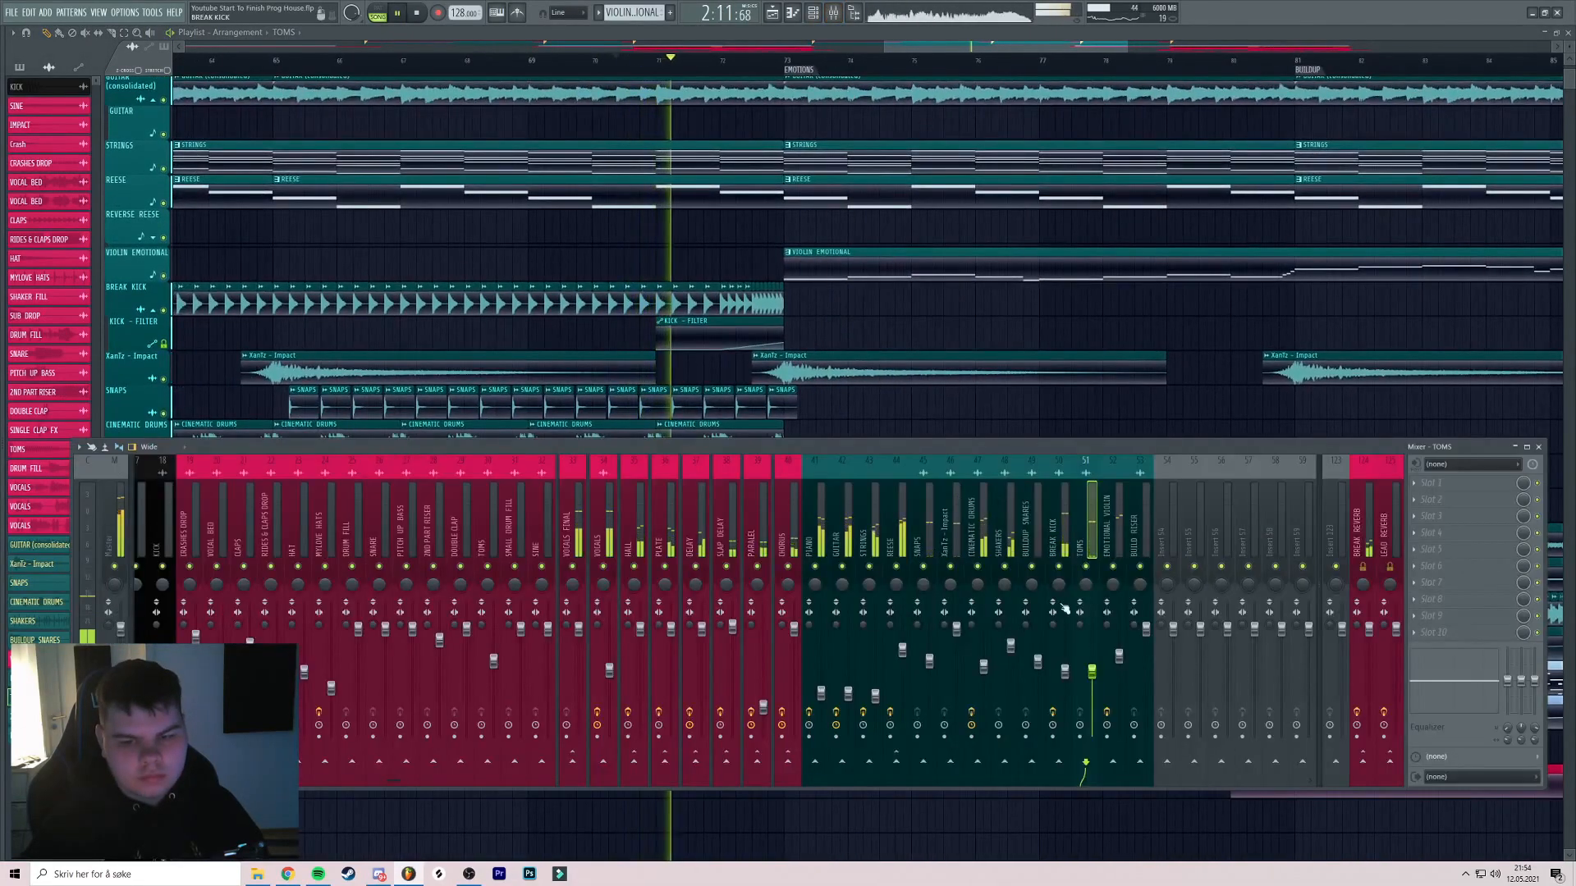
Lower the TOMS mixer channel to 55% and hide the mixer
left_click_drag(1091, 676, 1091, 677)
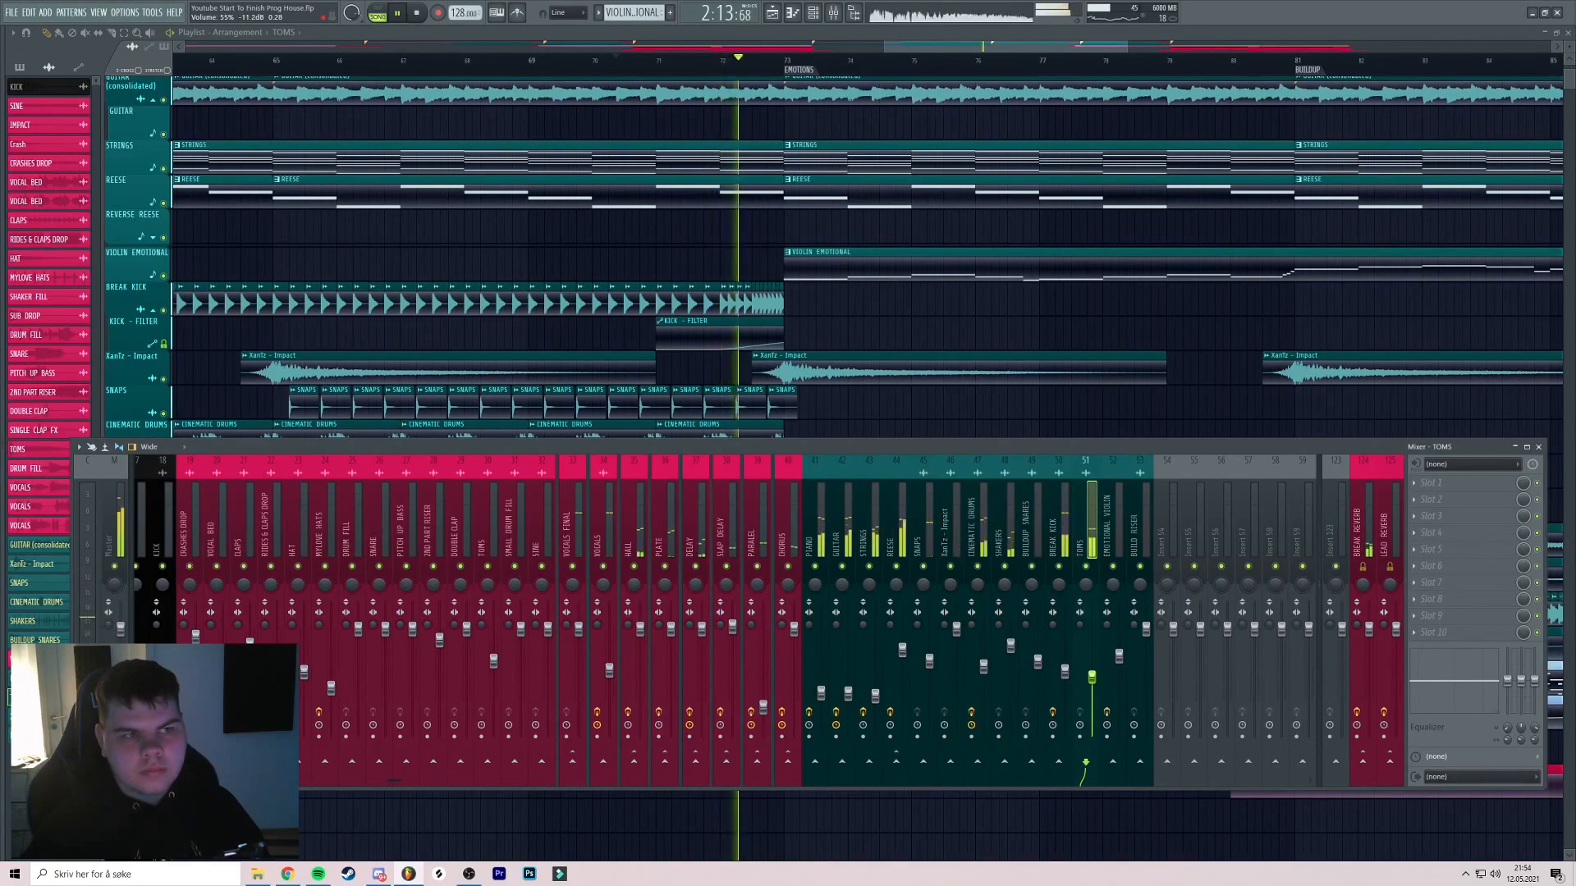
middle_click(925, 324)
scroll(919, 325, "up", 3)
left_click_drag(697, 436, 809, 365)
key("space")
key("space")
Delete the last tom clips before bar 73, then undo to restore them
right_click(706, 575)
right_click(728, 574)
right_click(767, 572)
scroll(686, 168, "up", 4)
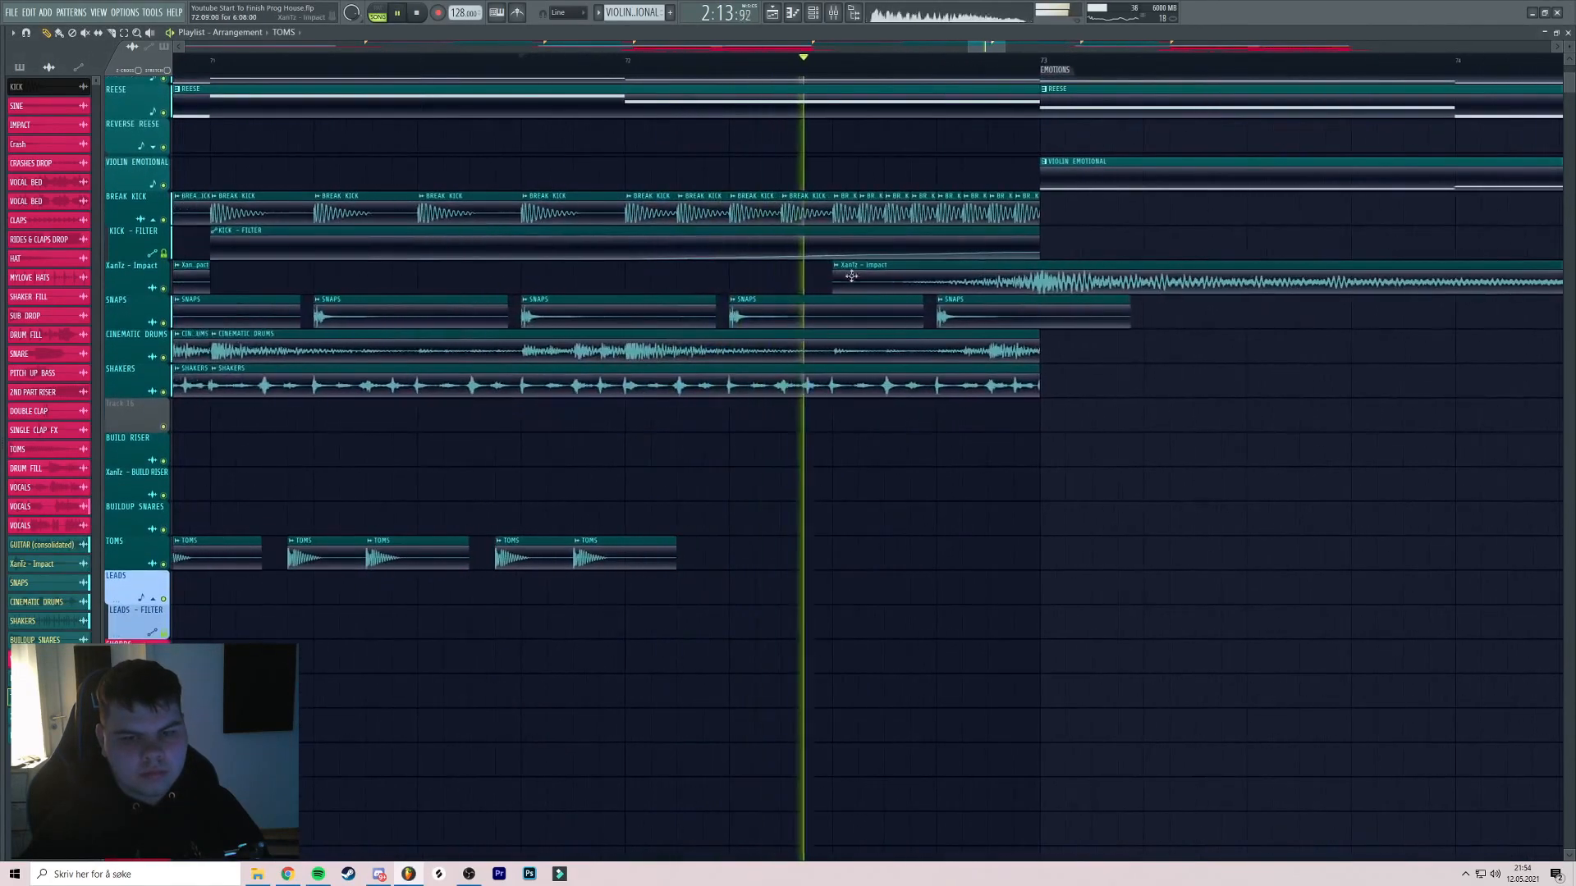
key("ctrl+z")
left_click_drag(868, 528, 761, 496)
key("ctrl+z")
right_click(815, 569)
scroll(760, 490, "down", 3)
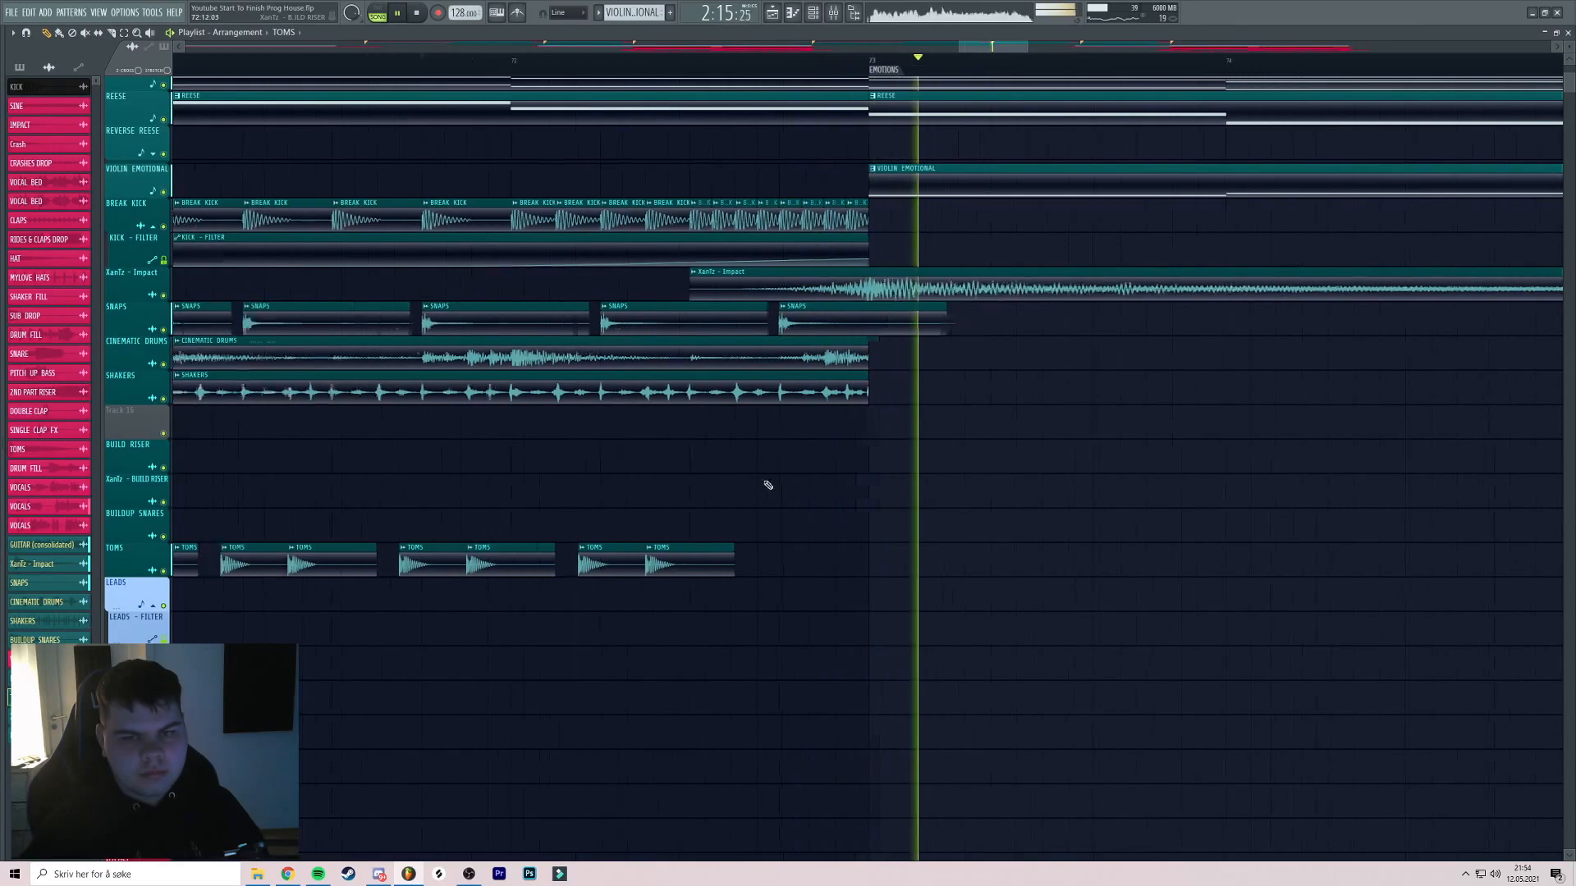
left_click_drag(860, 439, 767, 443)
key("ctrl+z")
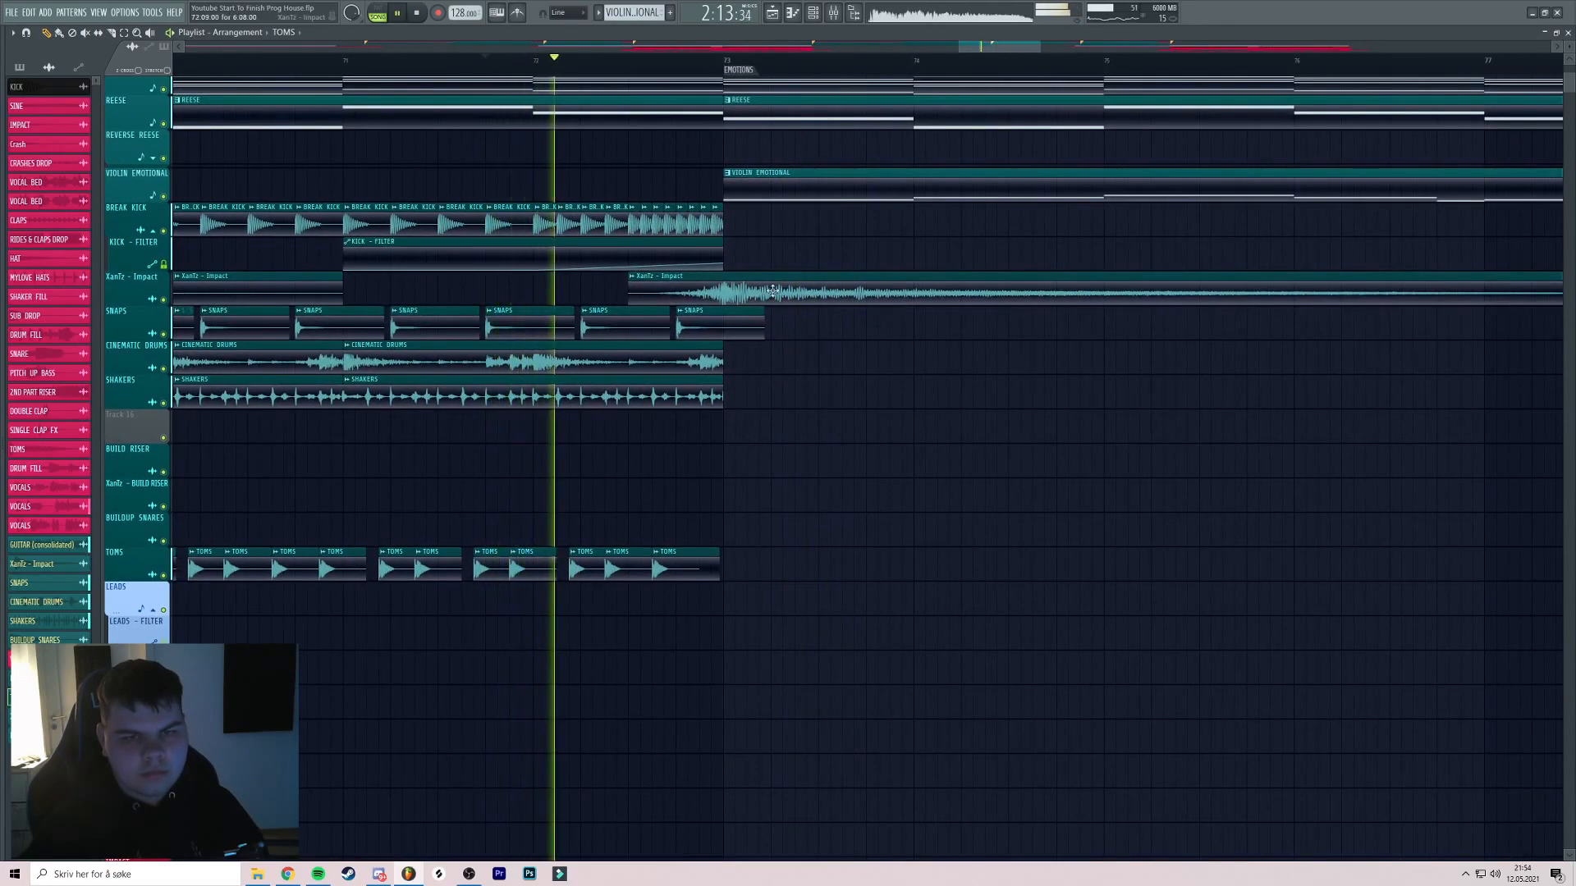
Review the BUILDUP, DROP and VOCALS tracks during playback, then stop playback
left_click_drag(772, 278, 719, 292)
scroll(723, 290, "down", 3)
left_click_drag(925, 223, 740, 268)
scroll(743, 267, "down", 3)
mouse_move(1047, 177)
left_mouse_down()
mouse_move(697, 255)
mouse_move(712, 237)
mouse_move(684, 214)
mouse_move(738, 173)
left_mouse_up()
scroll(697, 256, "down", 3)
scroll(692, 248, "down", 3)
scroll(724, 258, "up", 3)
scroll(743, 177, "up", 3)
scroll(796, 217, "down", 4)
scroll(698, 271, "up", 4)
mouse_move(770, 233)
left_mouse_down()
mouse_move(696, 273)
mouse_move(756, 245)
left_mouse_up()
scroll(759, 229, "down", 1)
scroll(757, 228, "down", 2)
scroll(749, 234, "up", 4)
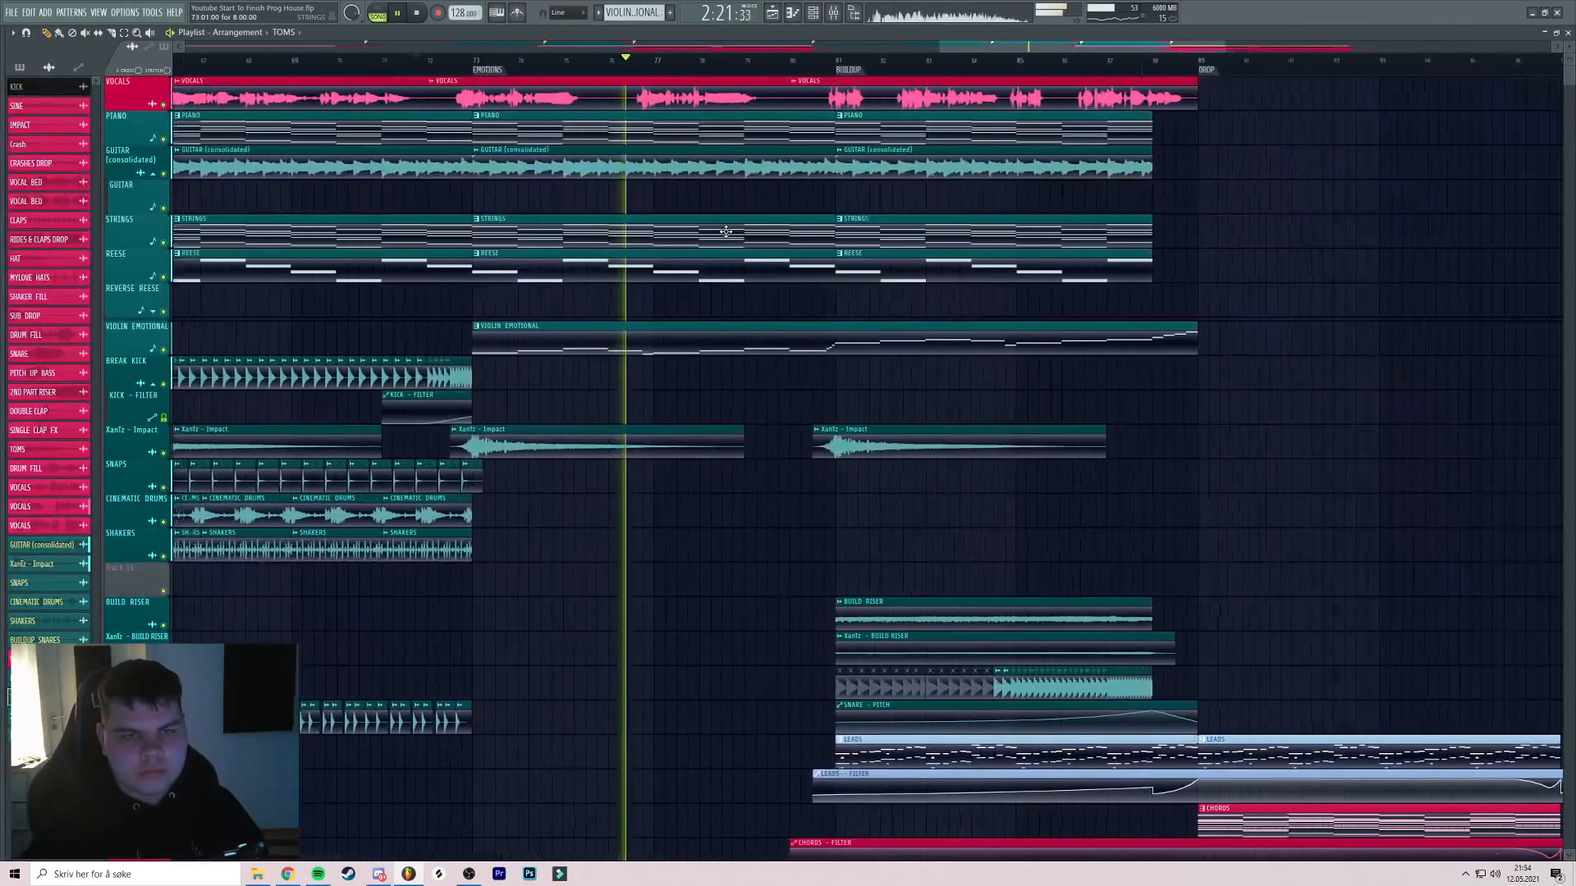
scroll(747, 236, "down", 2)
scroll(751, 233, "up", 3)
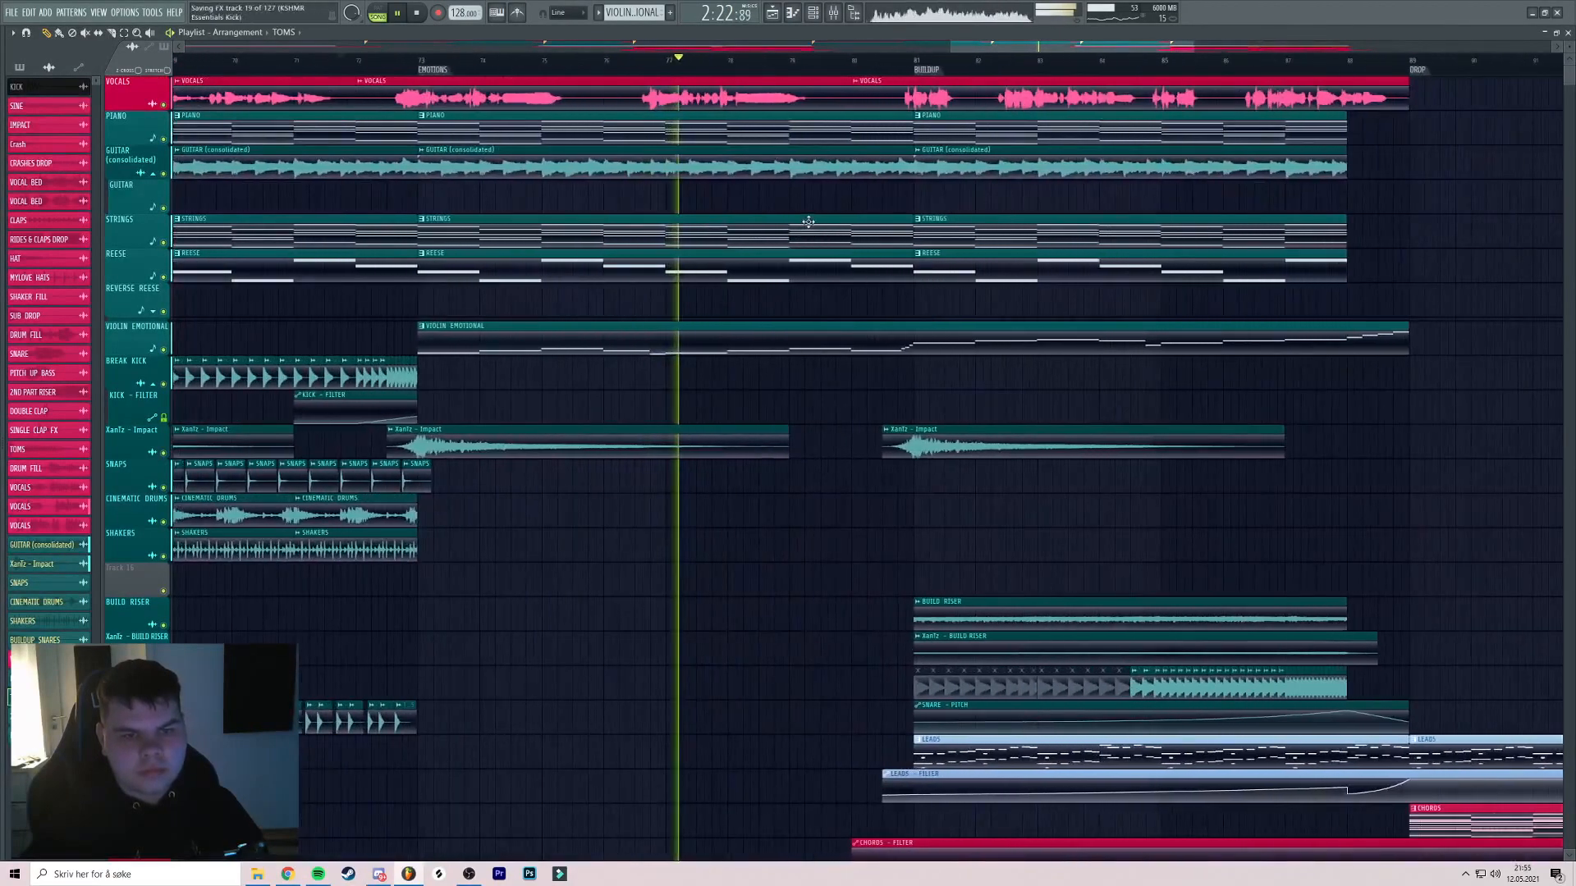
scroll(759, 229, "down", 2)
scroll(767, 221, "down", 2)
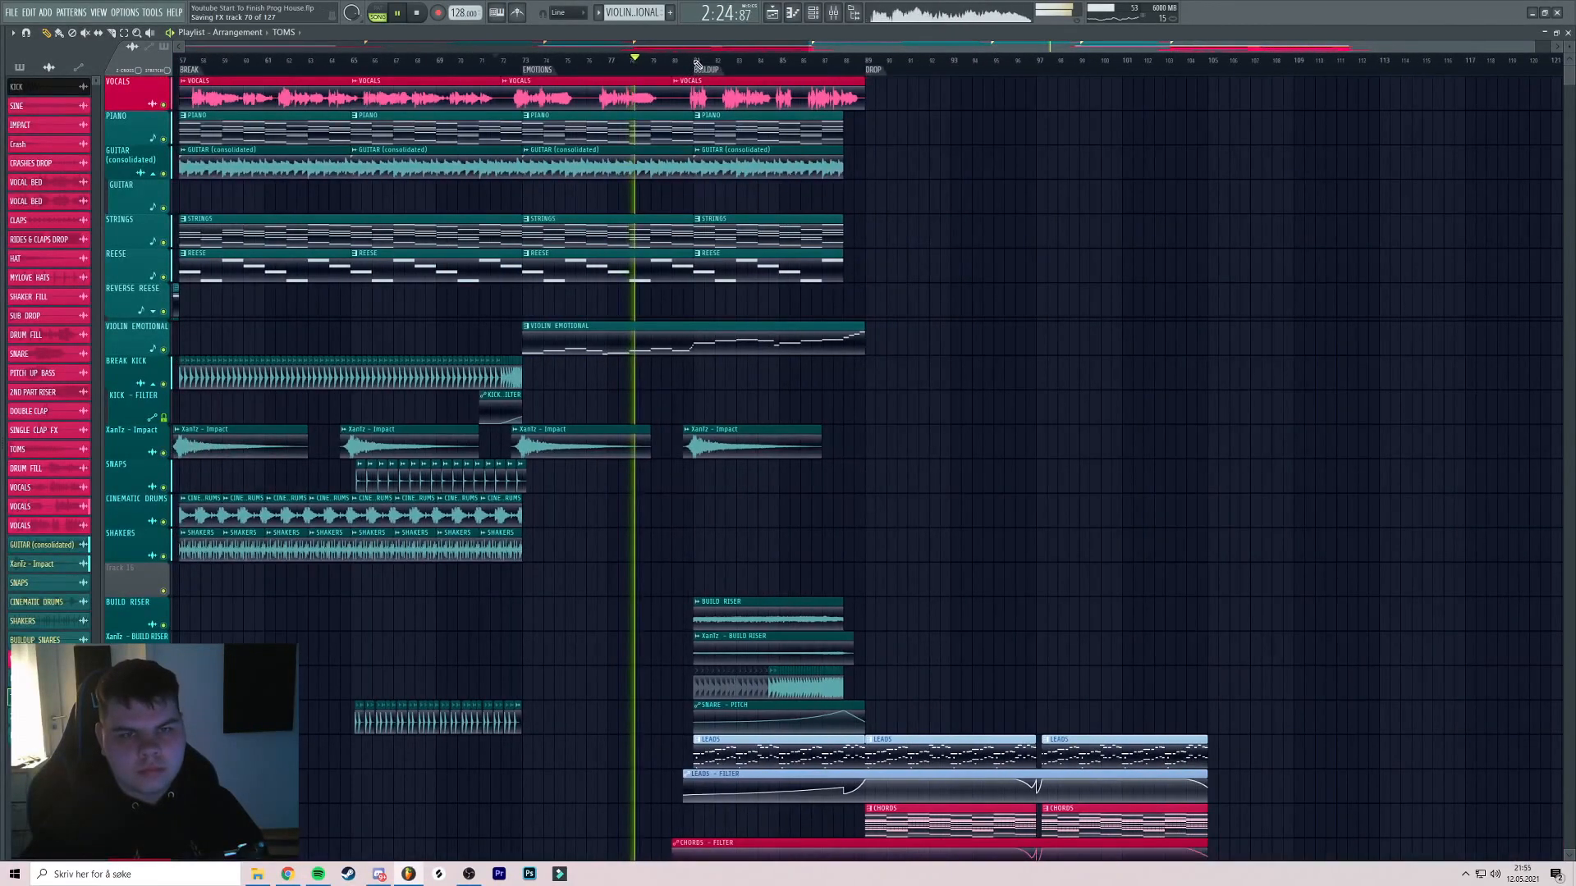
scroll(788, 164, "up", 3)
scroll(800, 172, "down", 2)
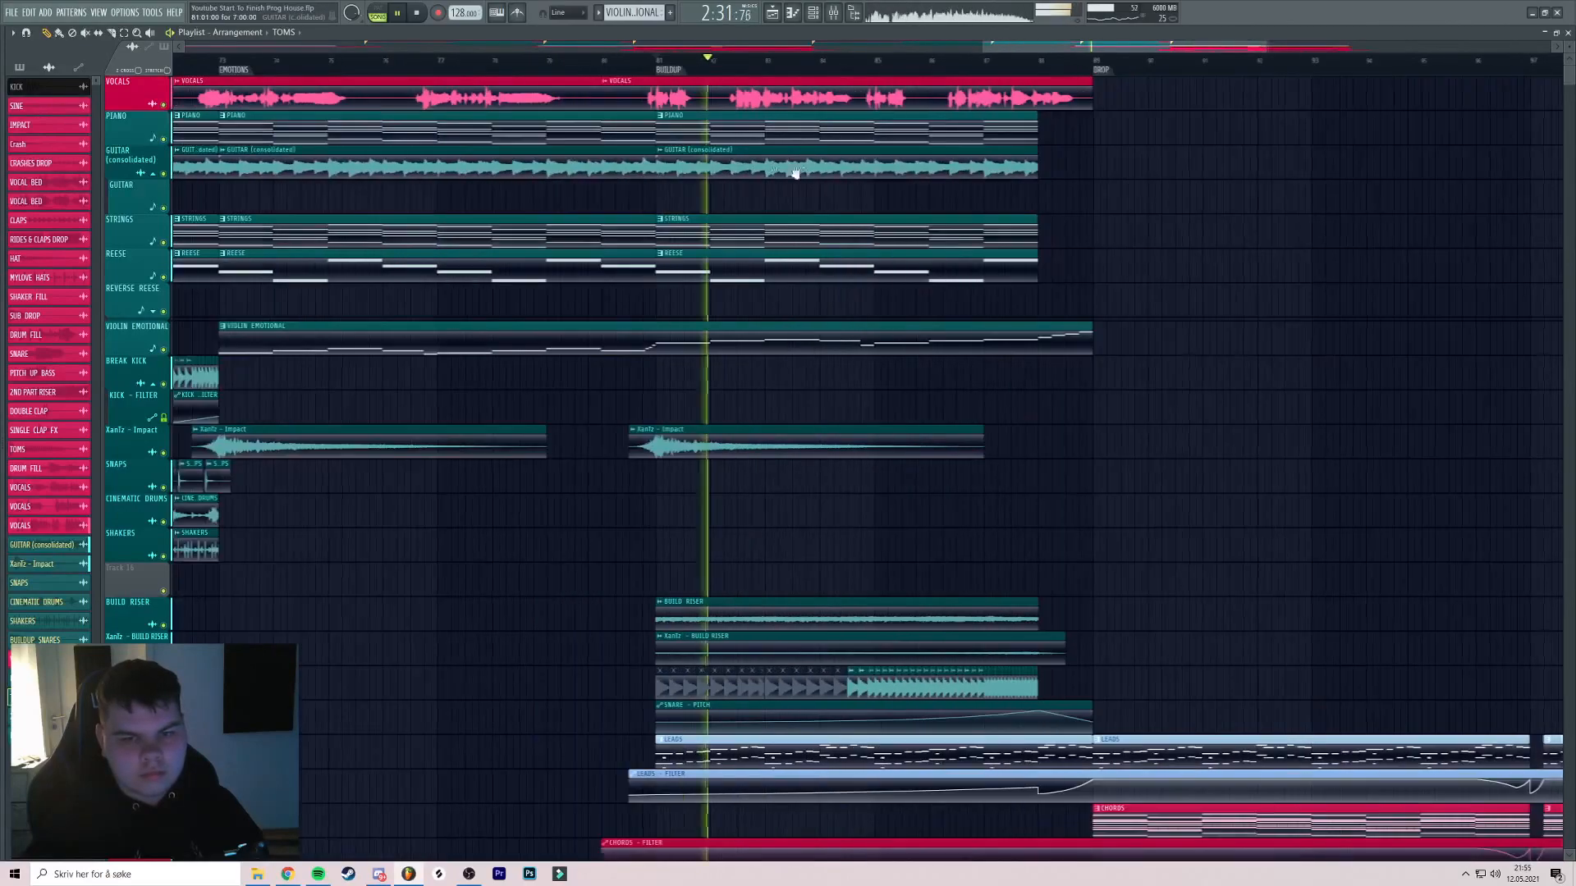
scroll(798, 175, "down", 2)
key("space")
left_click_drag(770, 200, 730, 179)
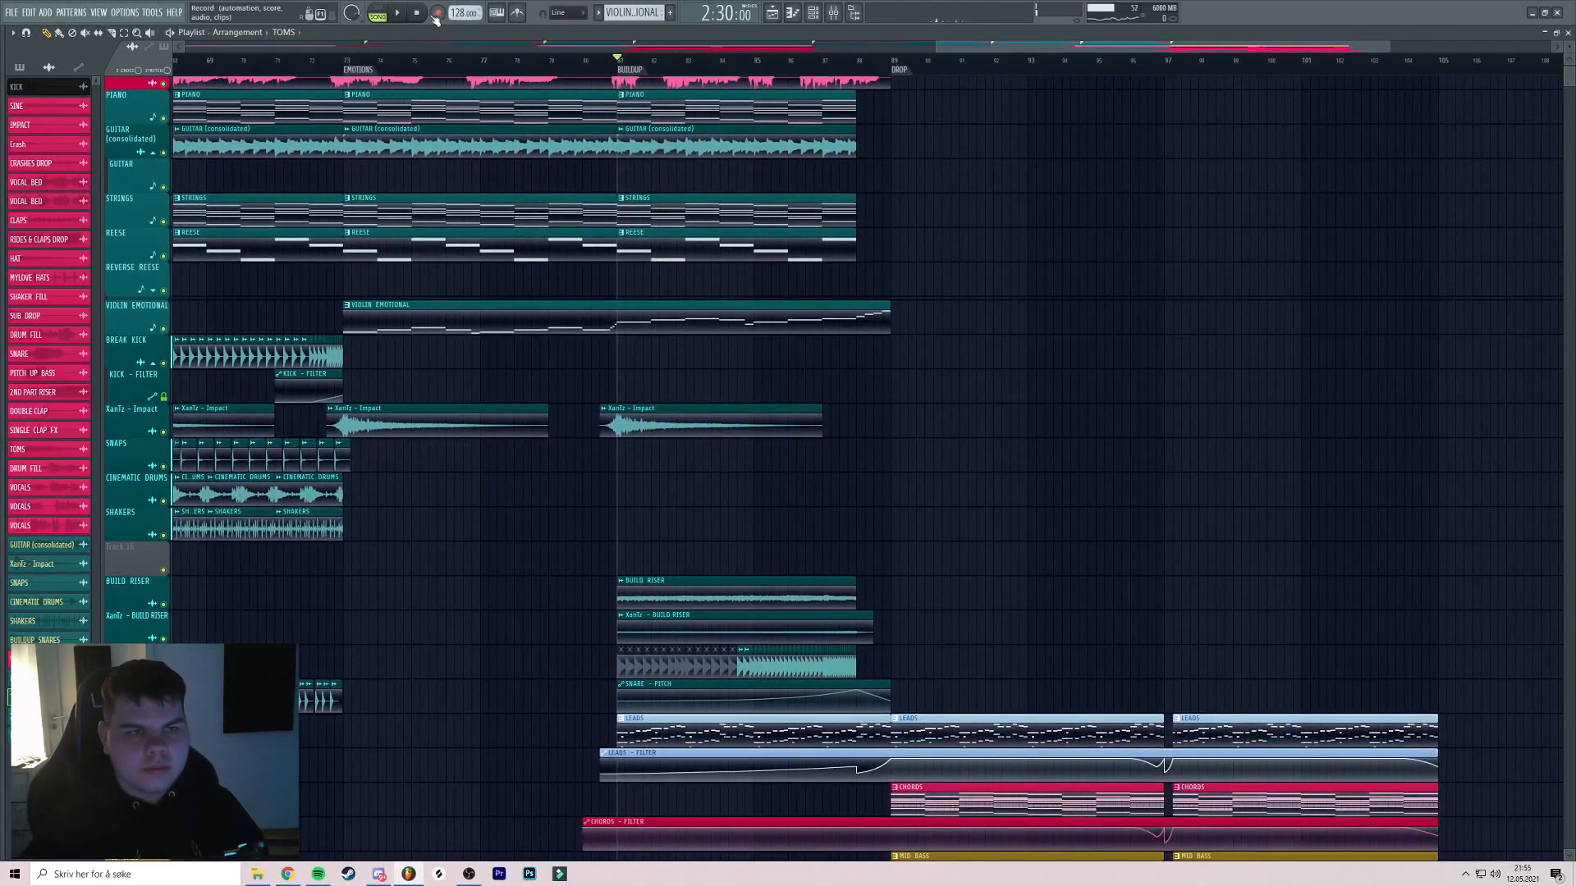
Create a new teal pattern and insert an empty track above VIOLIN EMOTIONAL
left_click(678, 15)
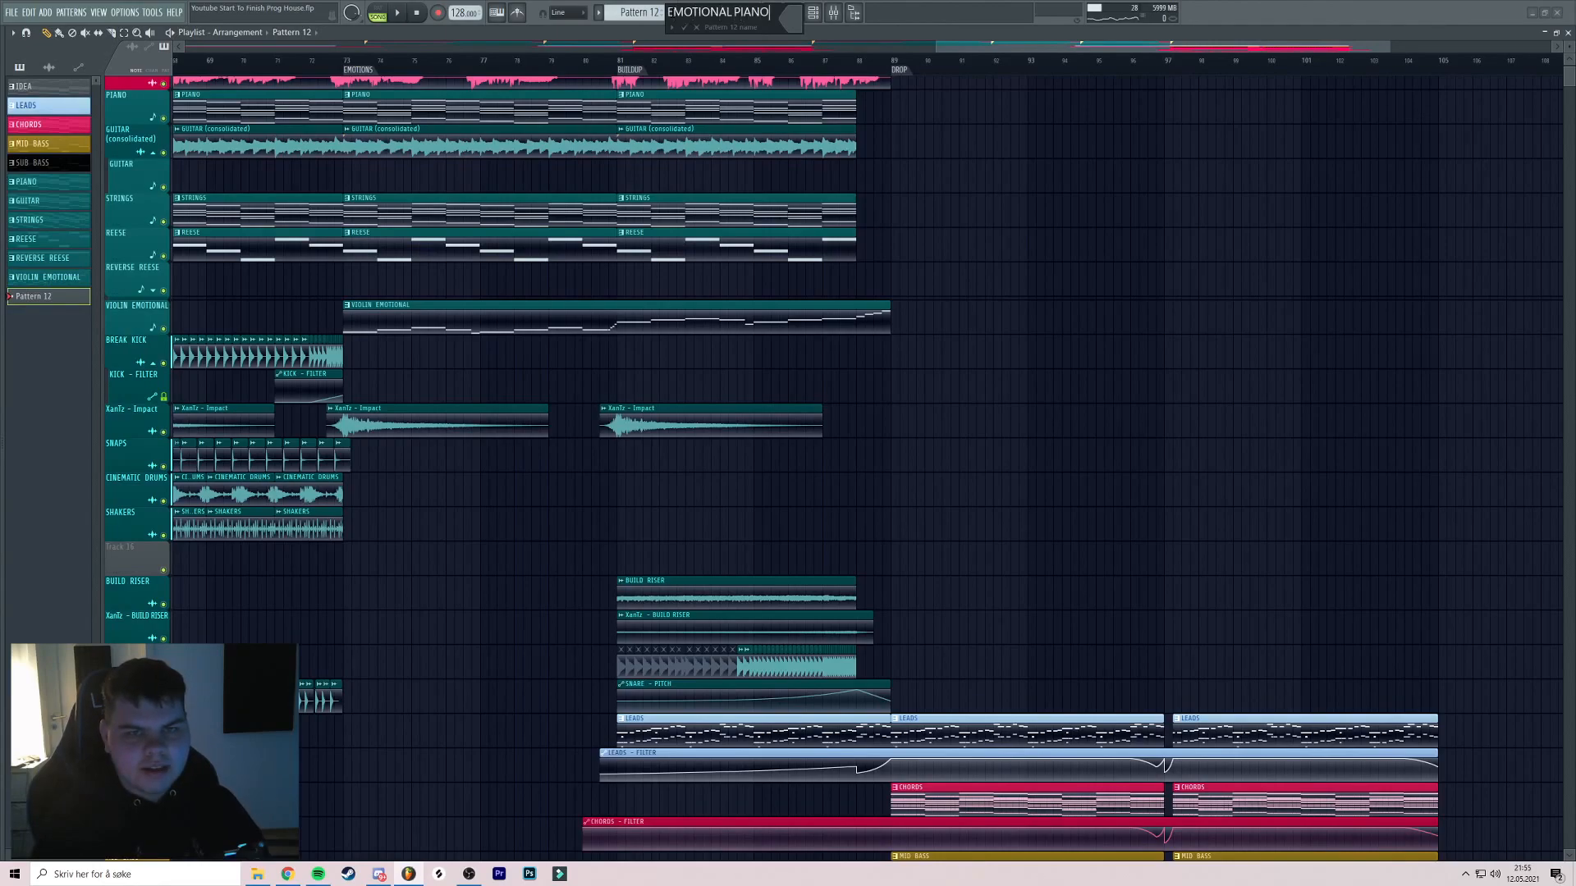
left_click(797, 15)
left_click(833, 218)
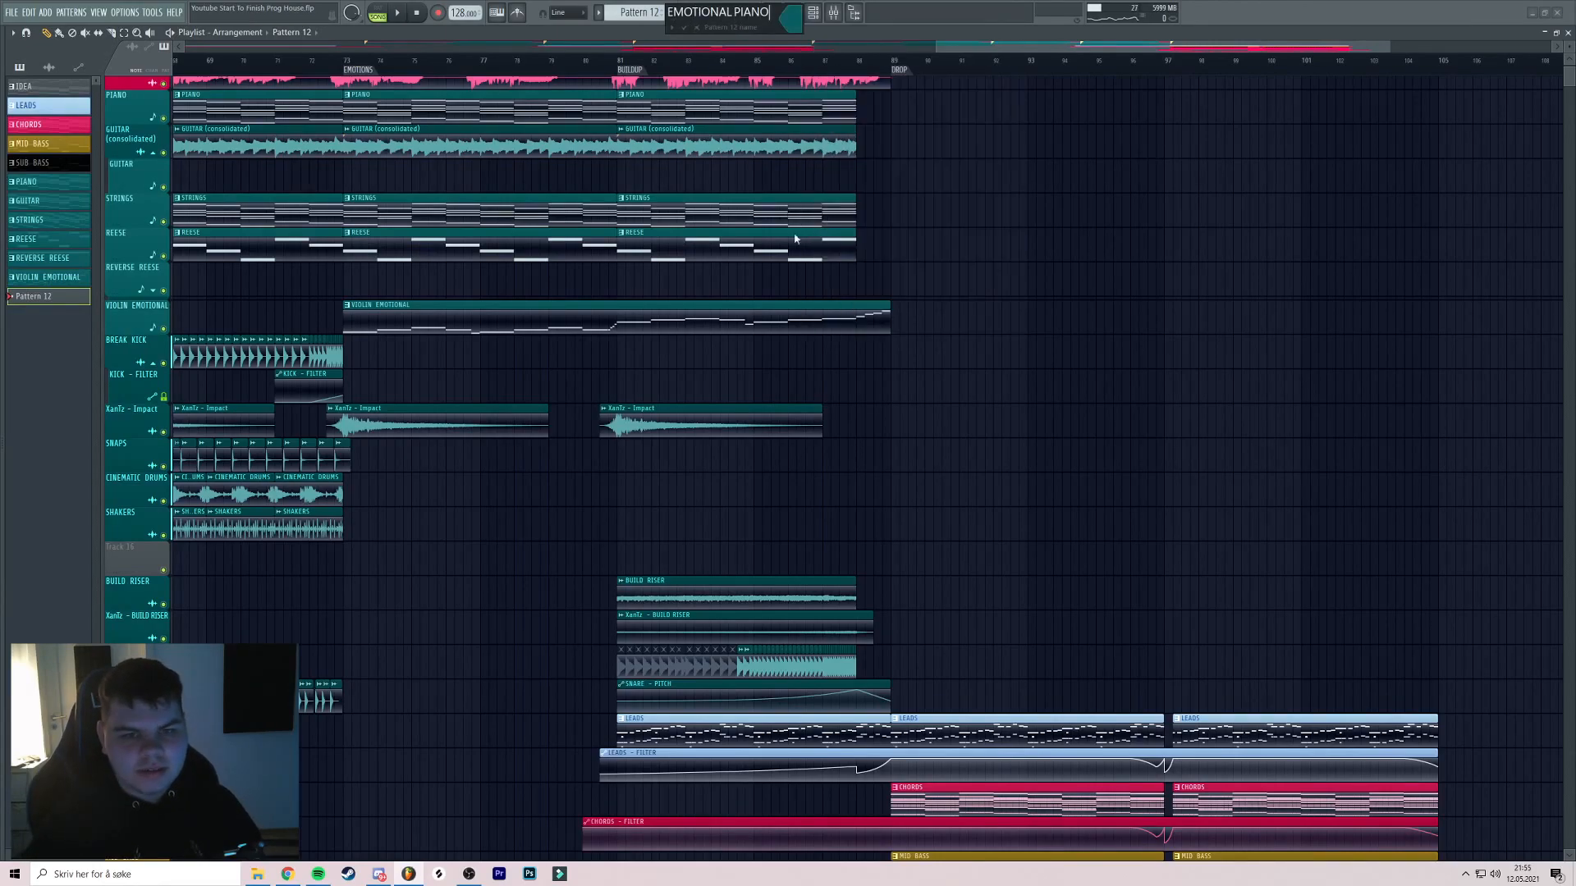
right_click(131, 304)
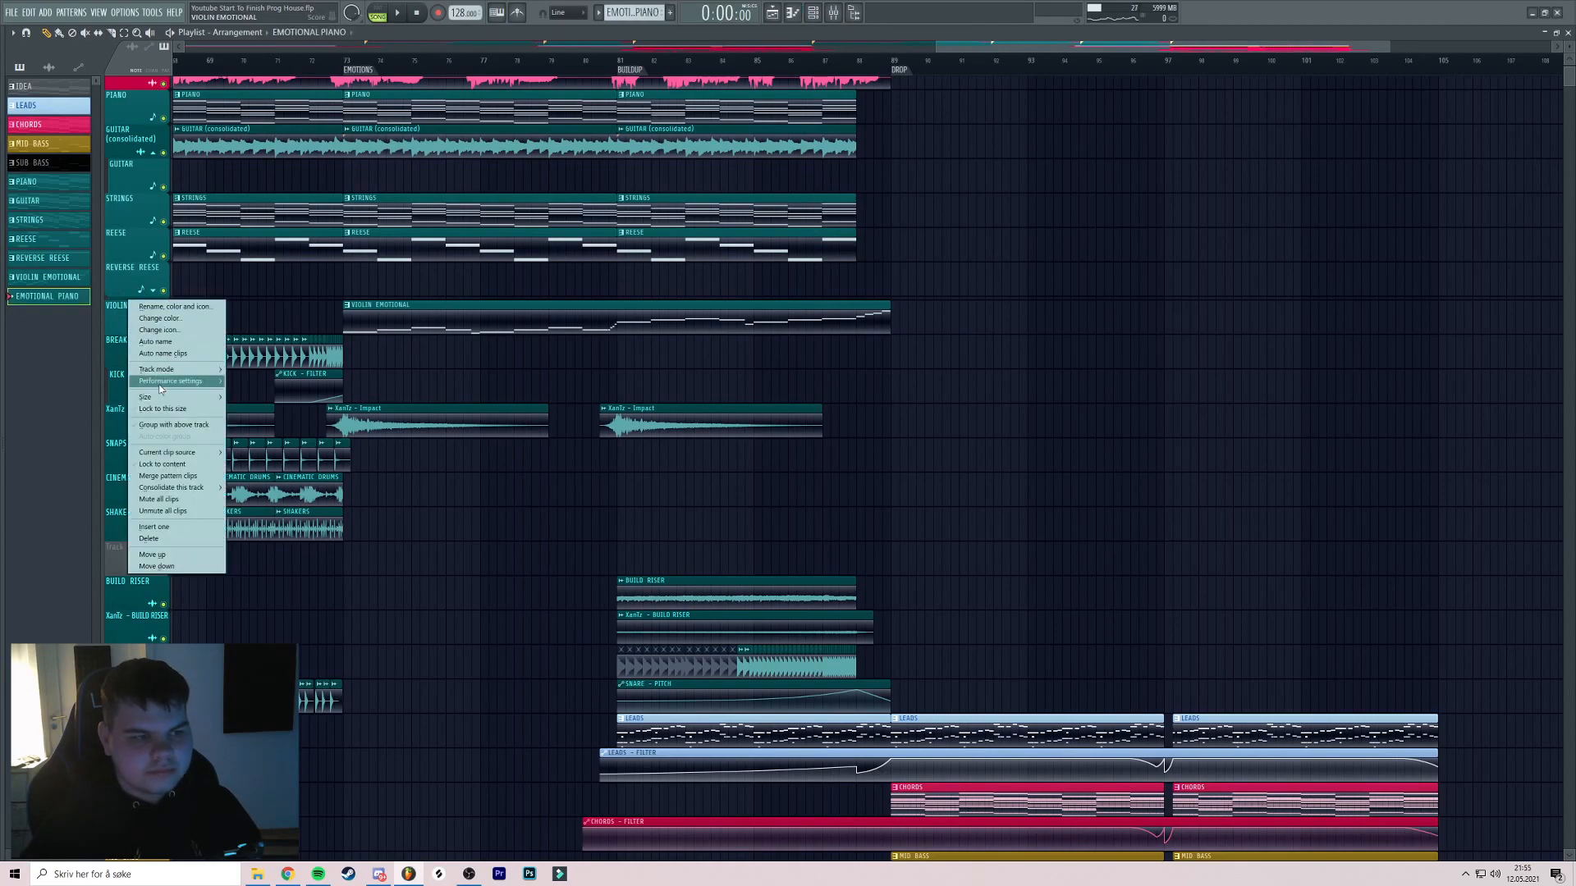
left_click(155, 529)
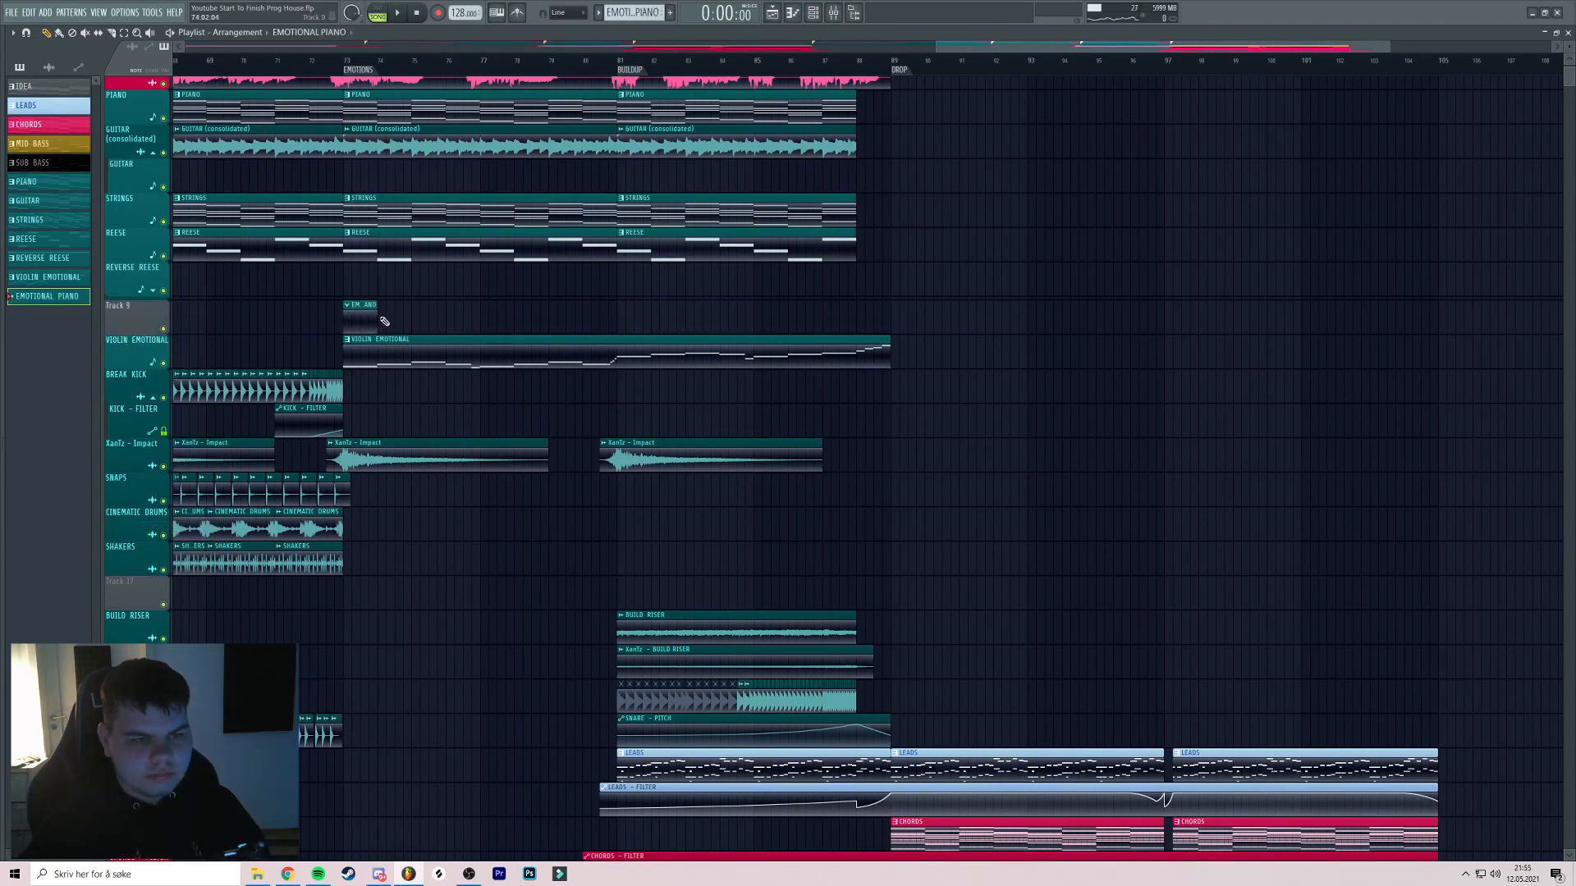
Stretch the EMOTIONAL PIANO clip to about bar 89 and copy all the violin notes
left_click_drag(378, 320, 858, 331)
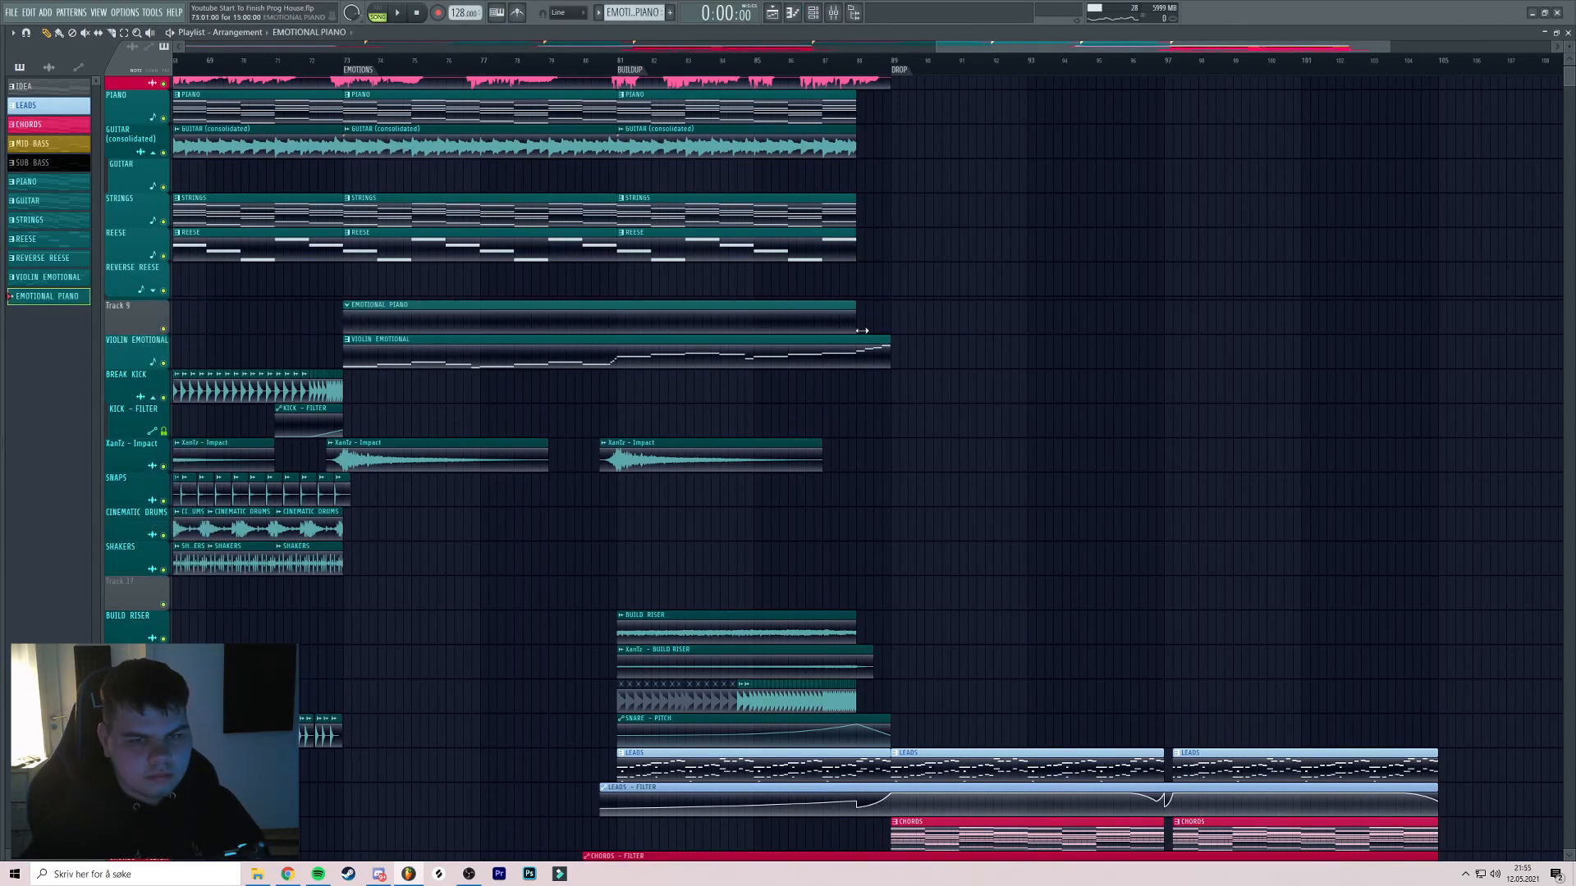
double_click(470, 357)
left_click_drag(479, 356, 816, 278)
key("ctrl+a")
key("Escape")
left_click(522, 315)
Add a TruePianos instrument channel to the EMOTIONAL PIANO pattern
left_click(814, 13)
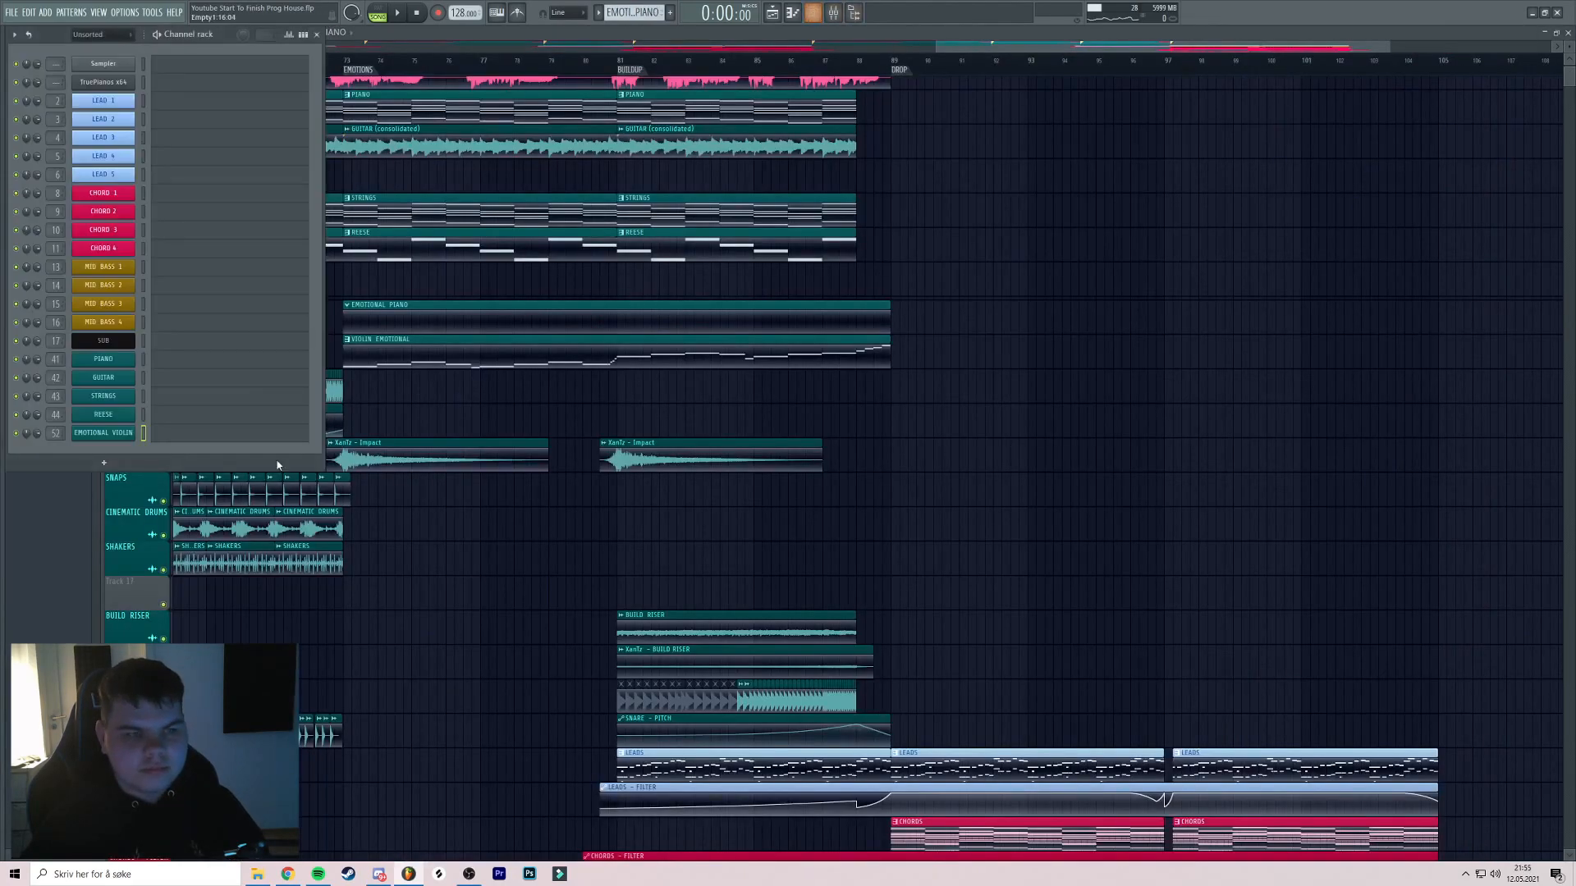
left_click(106, 463)
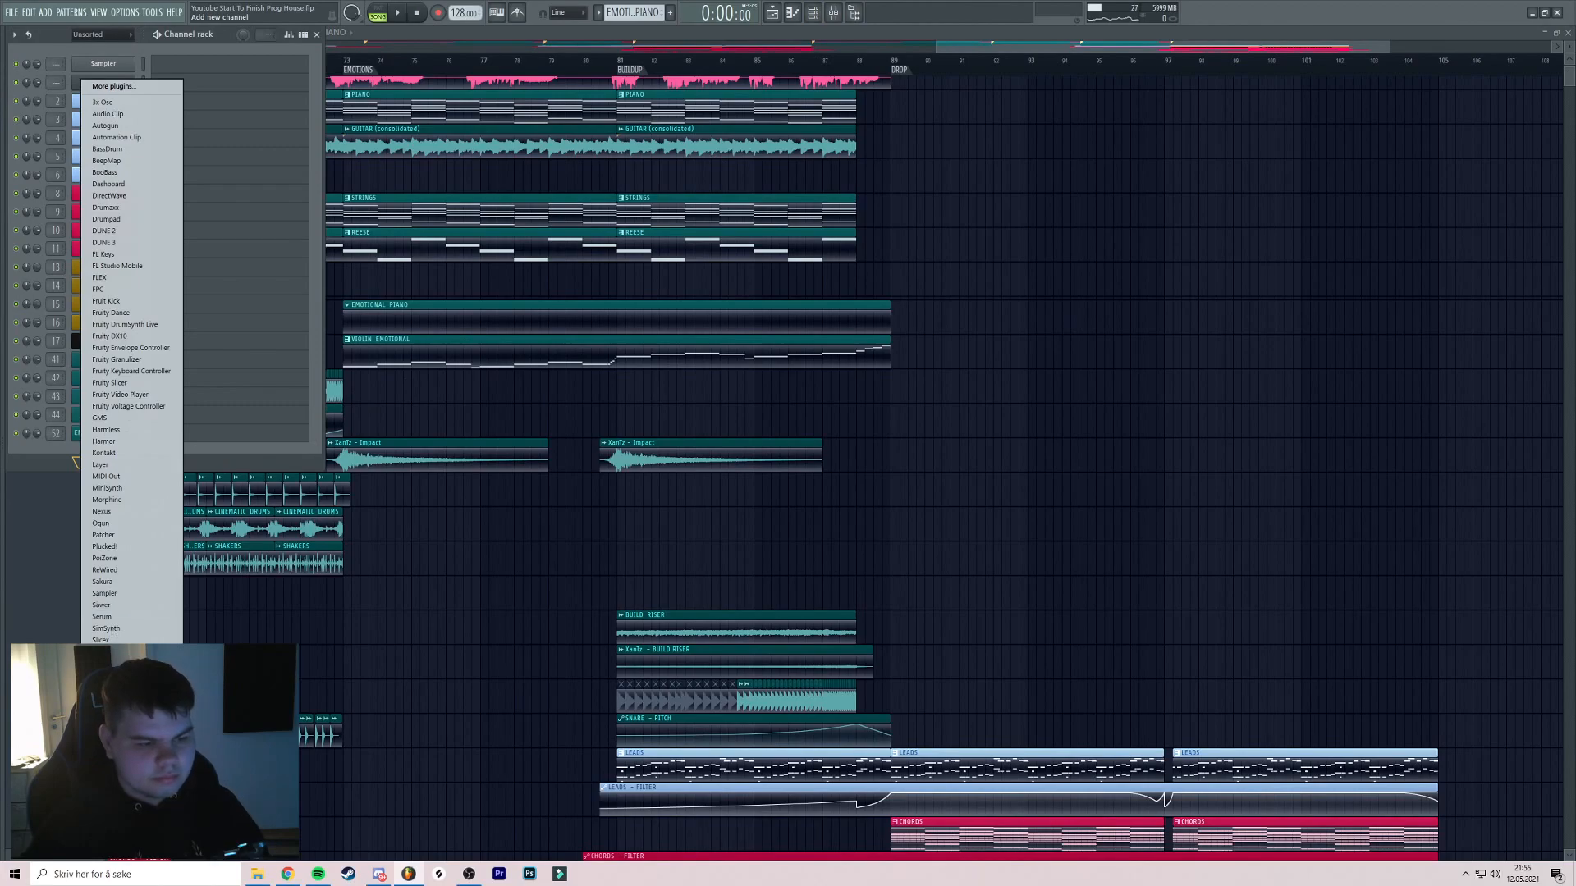
left_click(112, 723)
left_click_drag(245, 203, 351, 190)
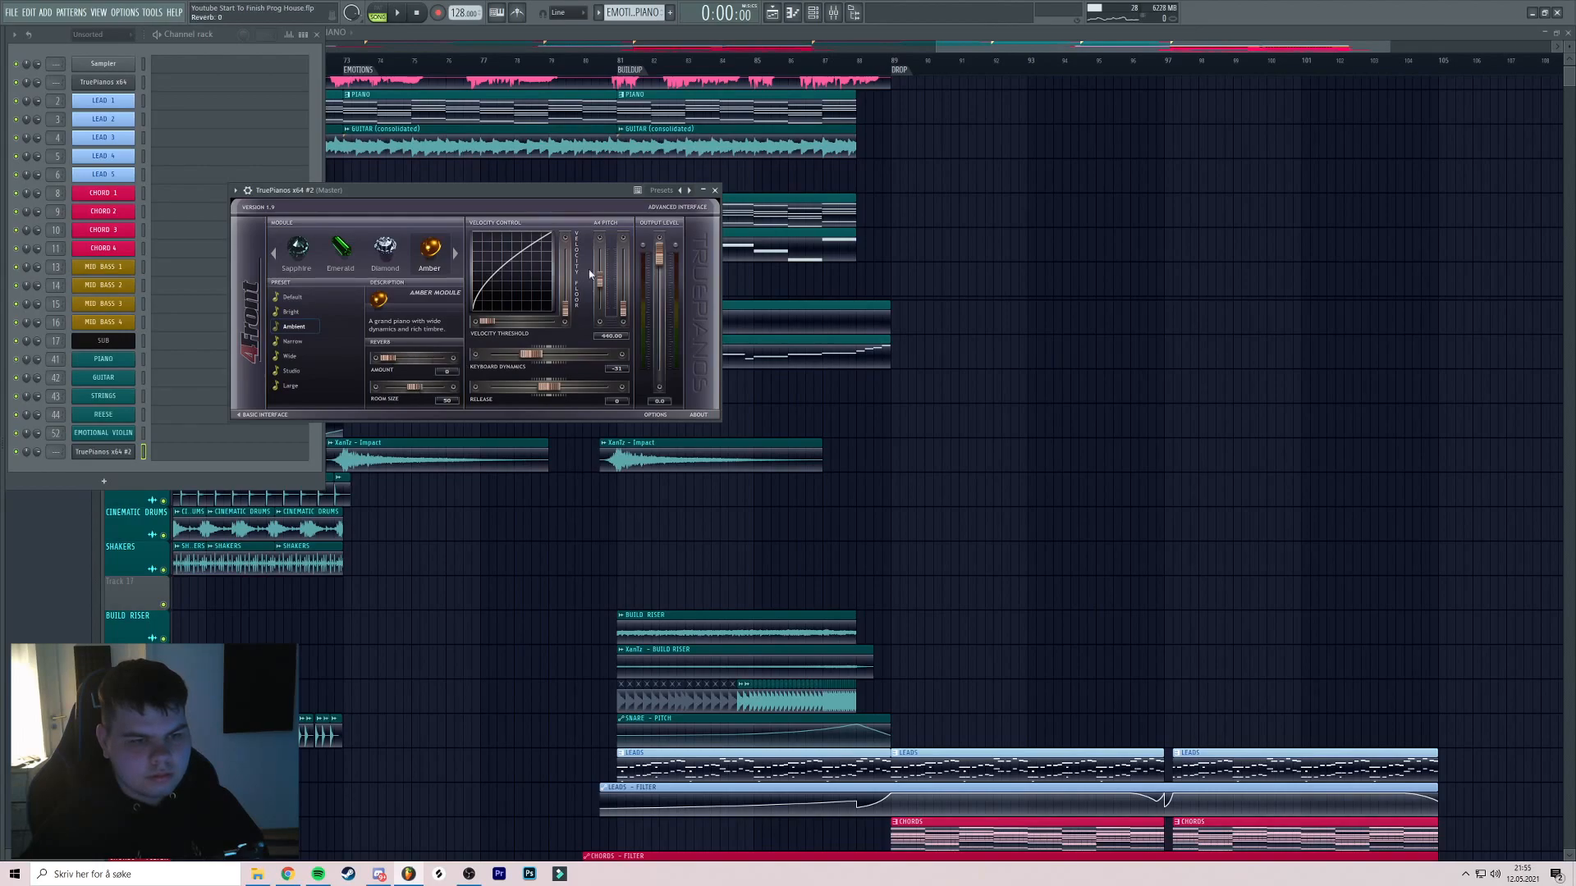
left_click(715, 190)
Paste the violin melody into the piano channel and transpose it up an octave
left_click(183, 451)
key("ctrl+v")
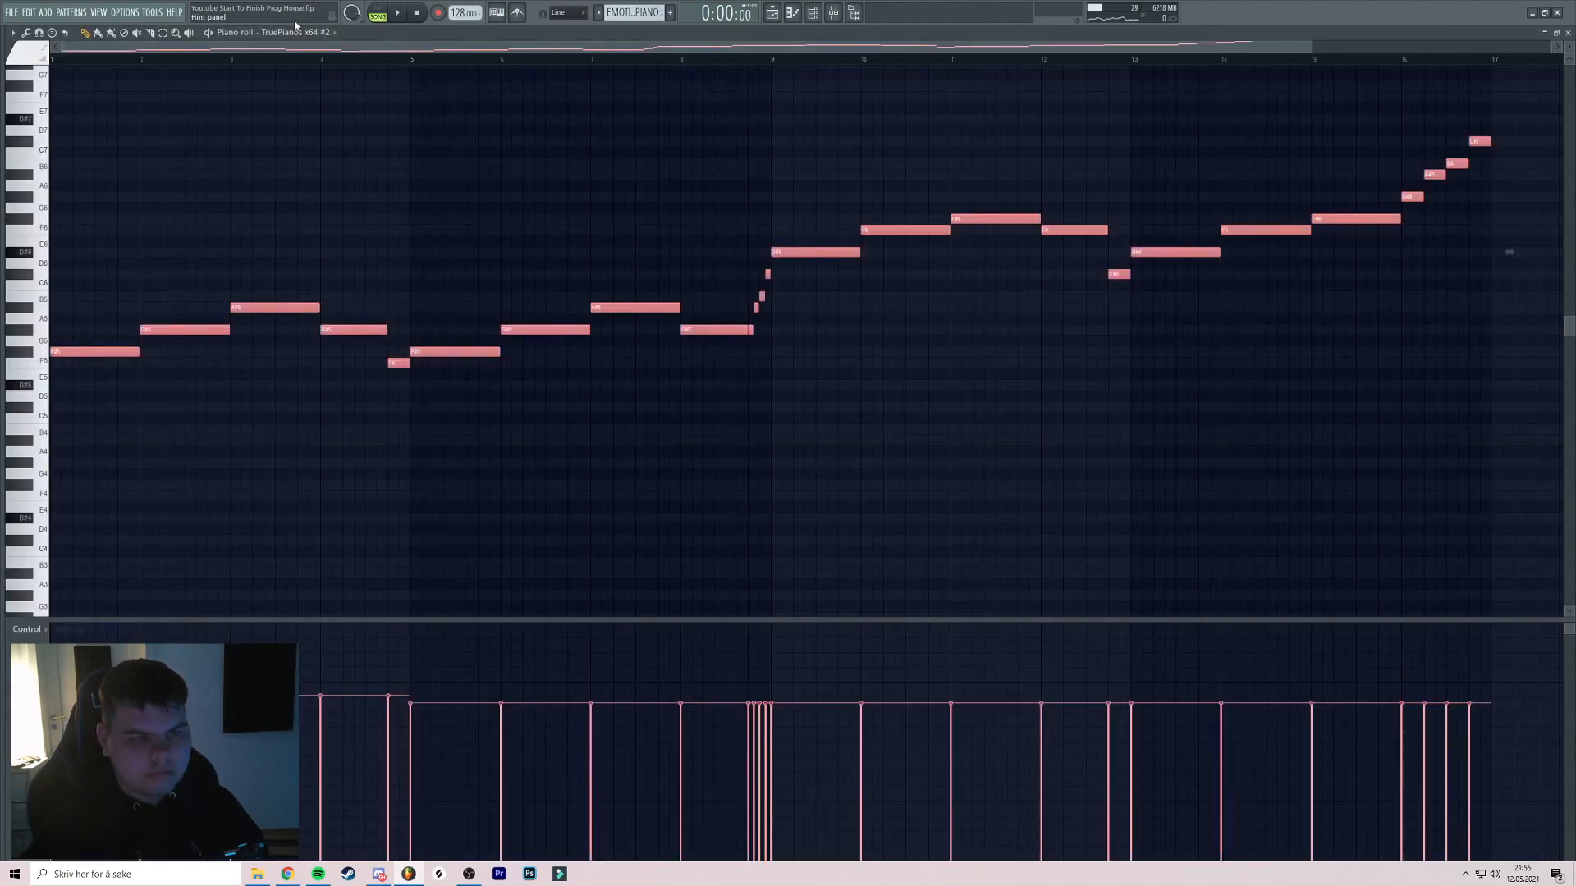
left_click(379, 15)
key("space")
key("ctrl+Up")
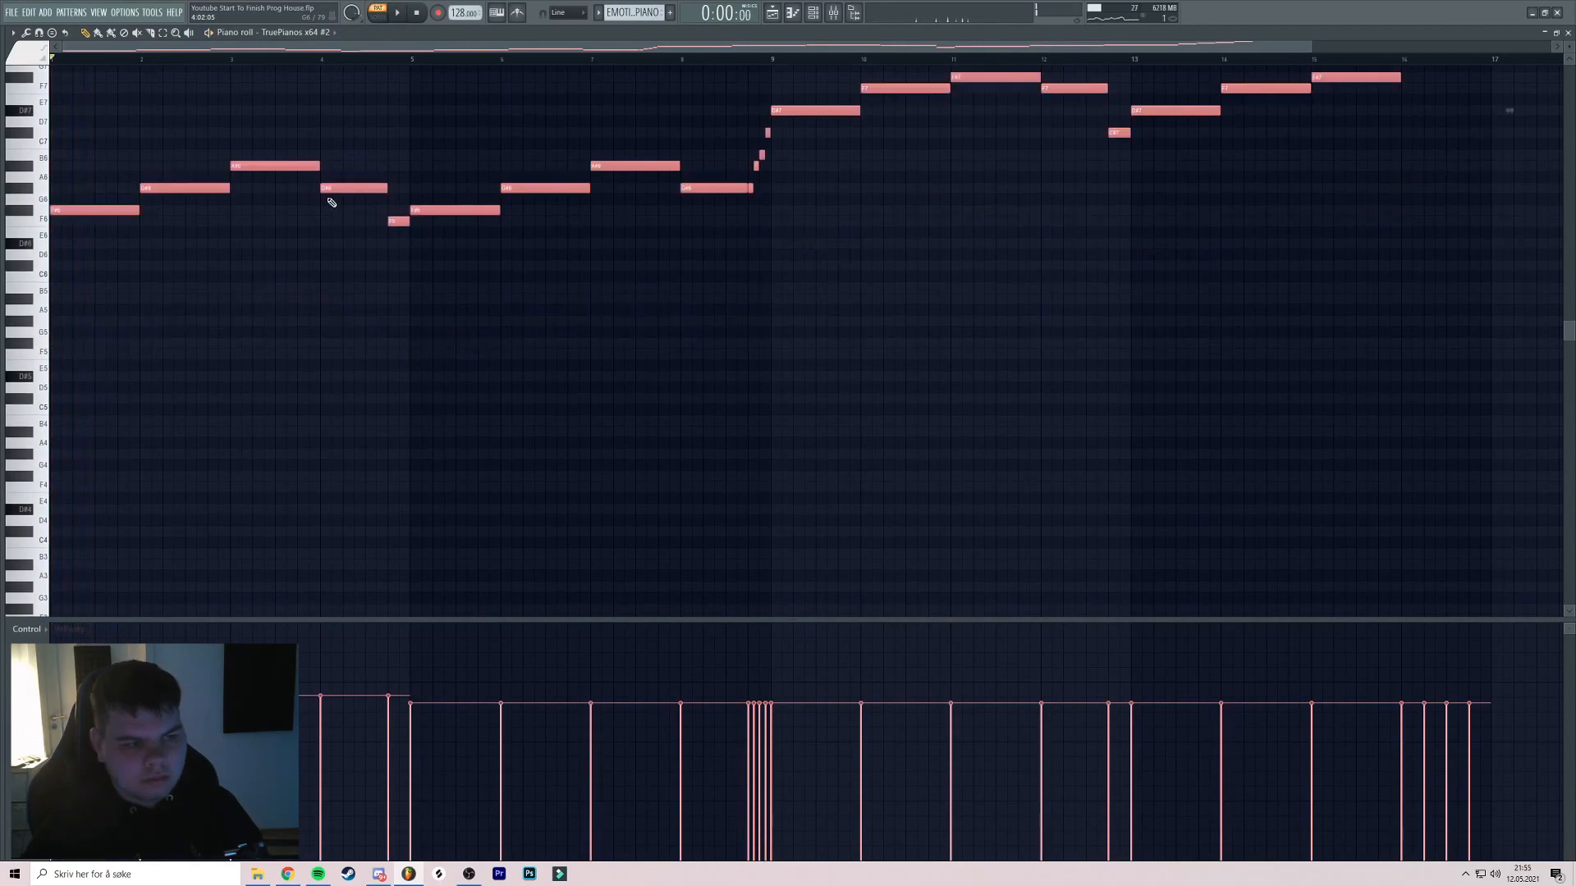
Play from bar 9, transpose the melody back down an octave, and close the piano roll
left_click(773, 57)
key("space")
key("ctrl+Down")
key("space")
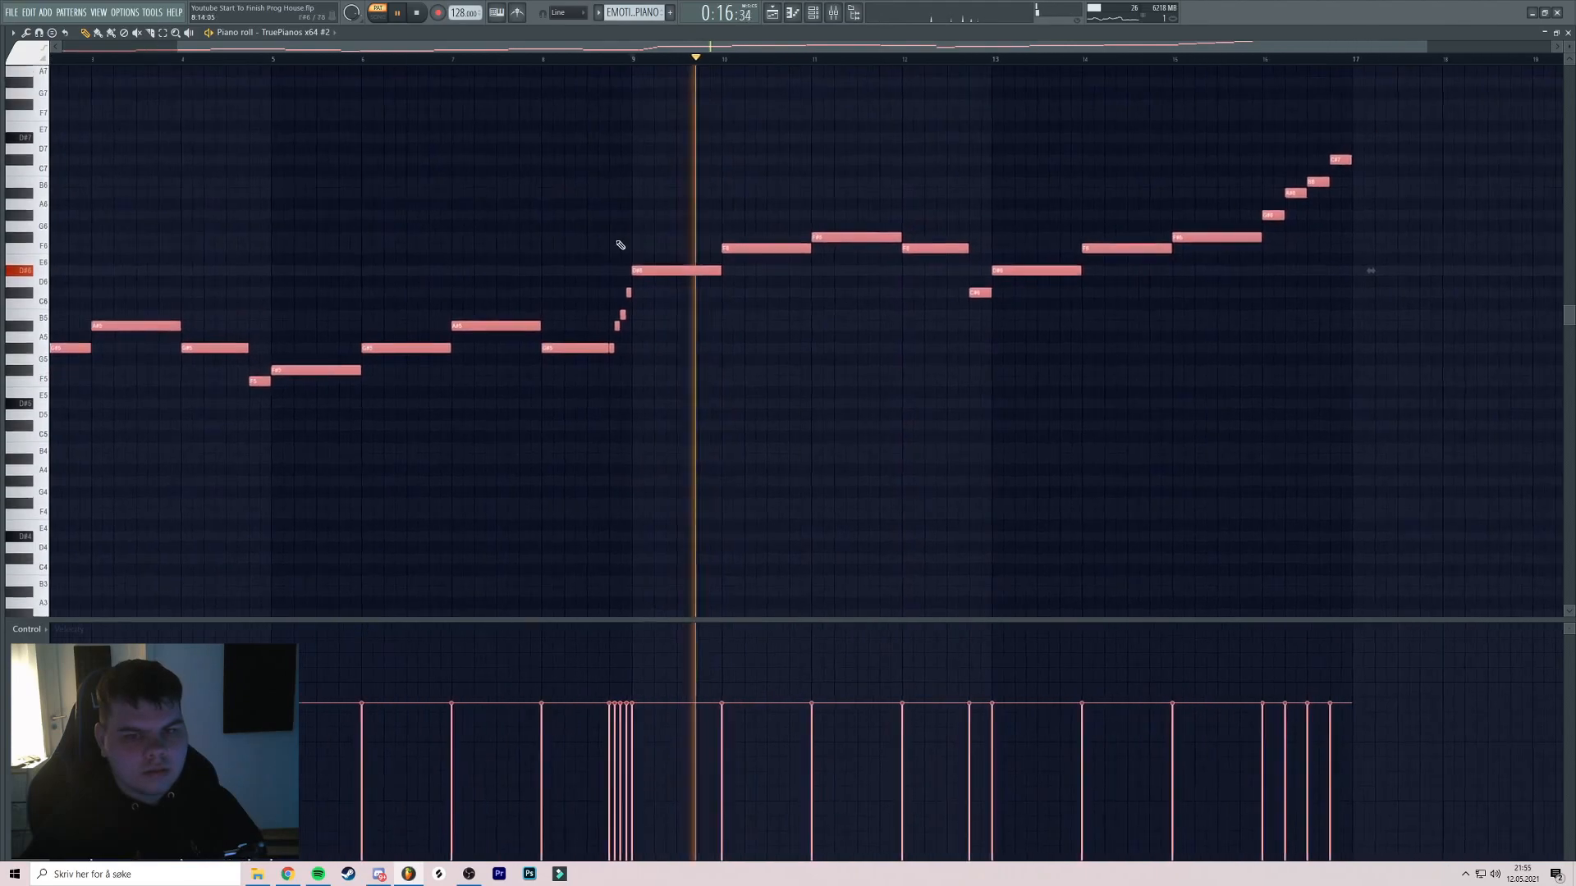
right_click(629, 292)
key("ctrl+z")
left_click_drag(695, 297, 768, 318)
left_click(833, 14)
key("Escape")
Play the arrangement from bar 81 and select the PIANO mixer track
left_click(611, 60)
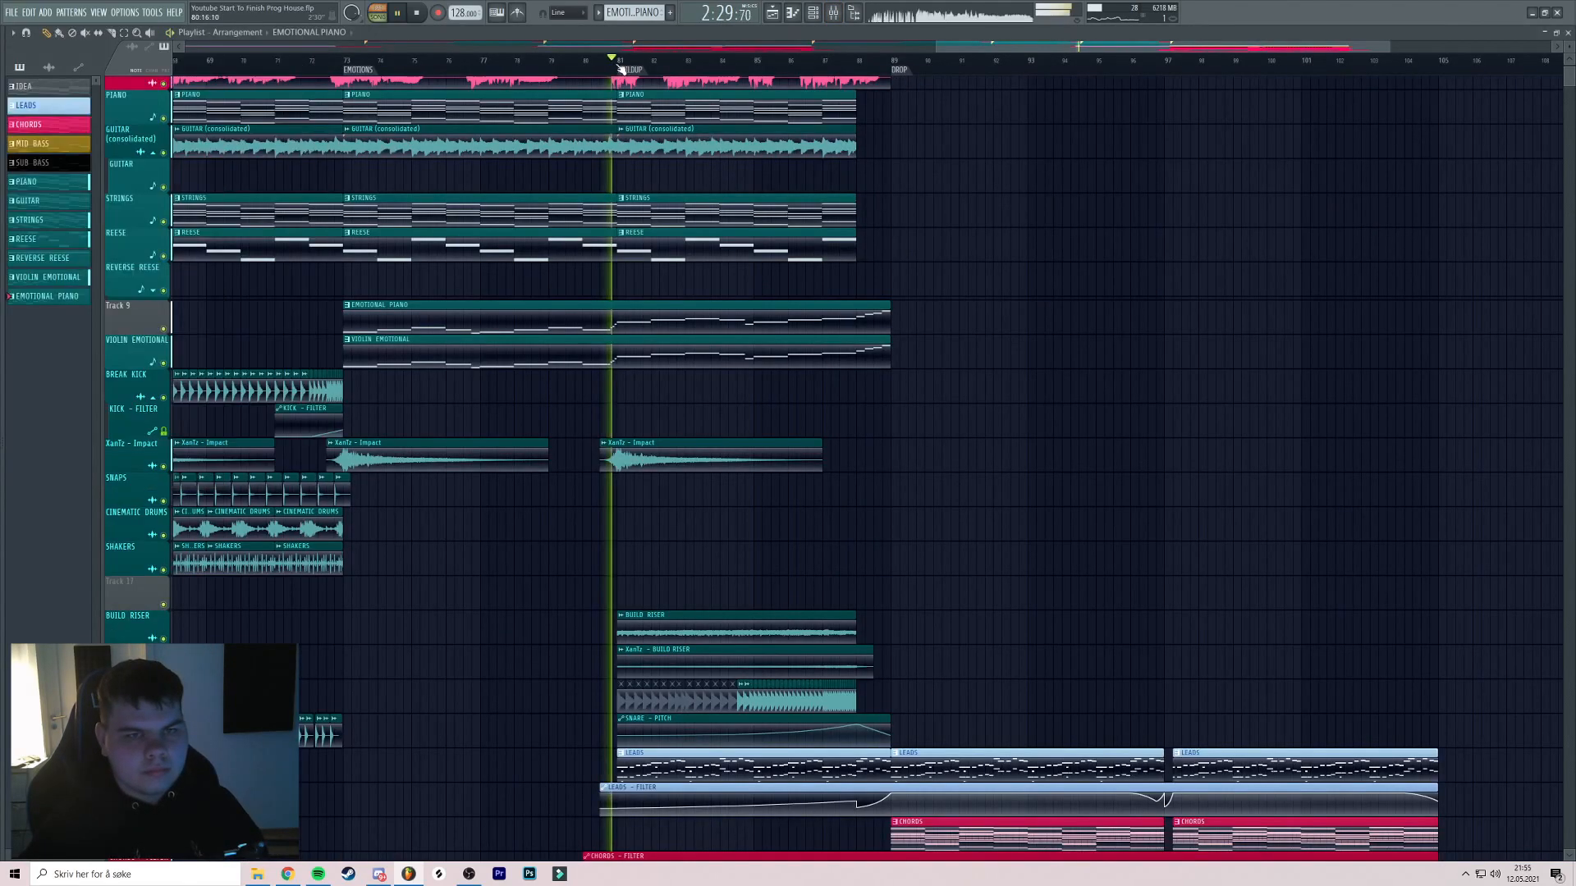
scroll(624, 66, "up", 3)
left_click(835, 15)
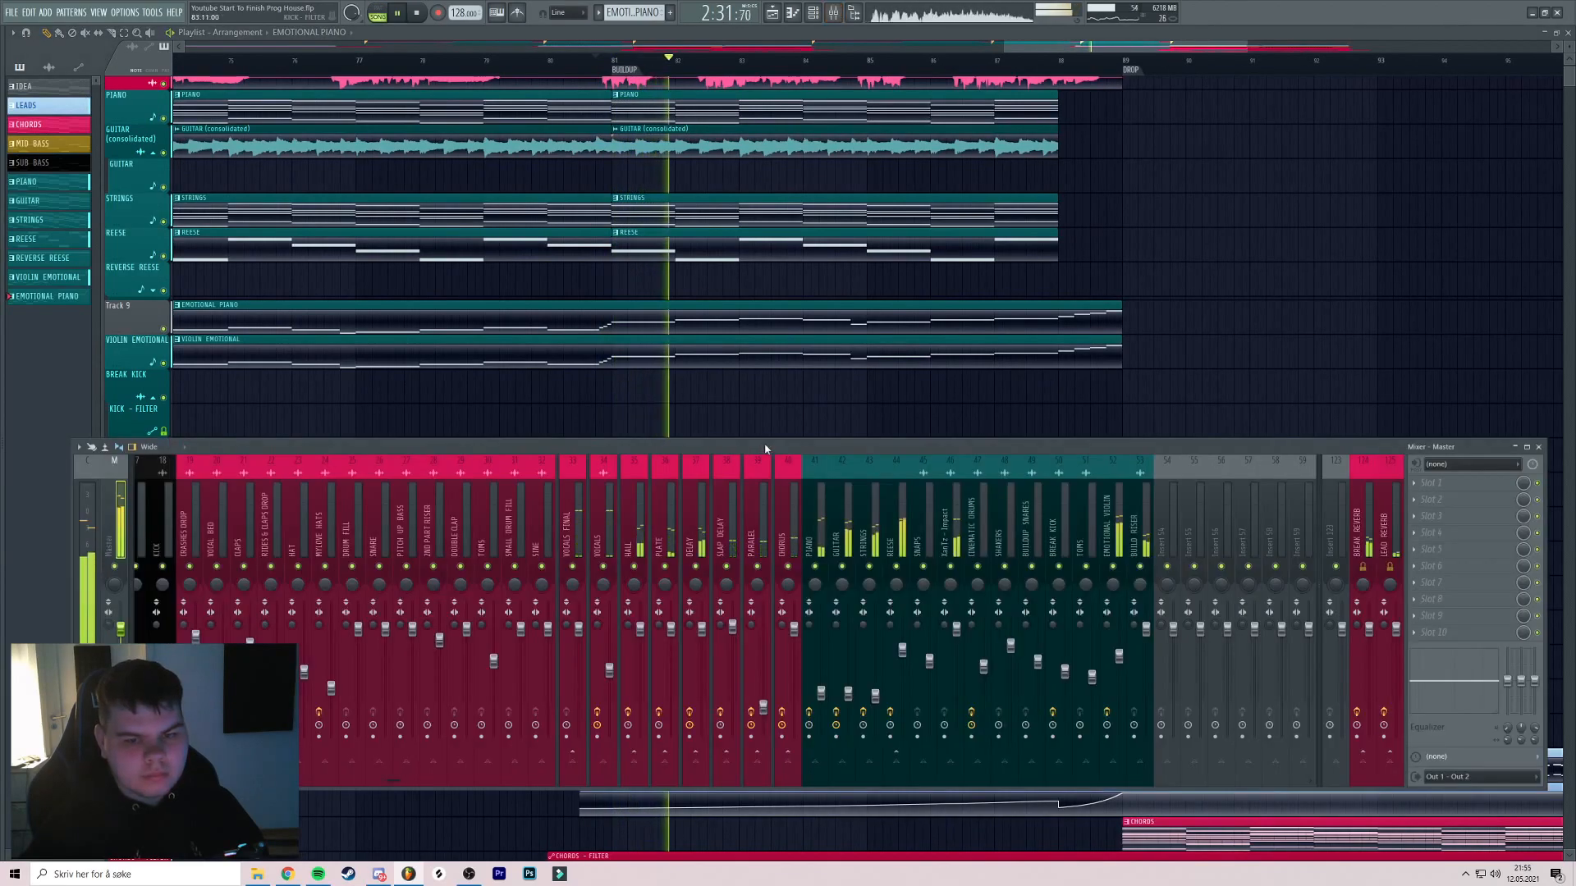
key("space")
key("space")
left_click(817, 531)
key("space")
key("space")
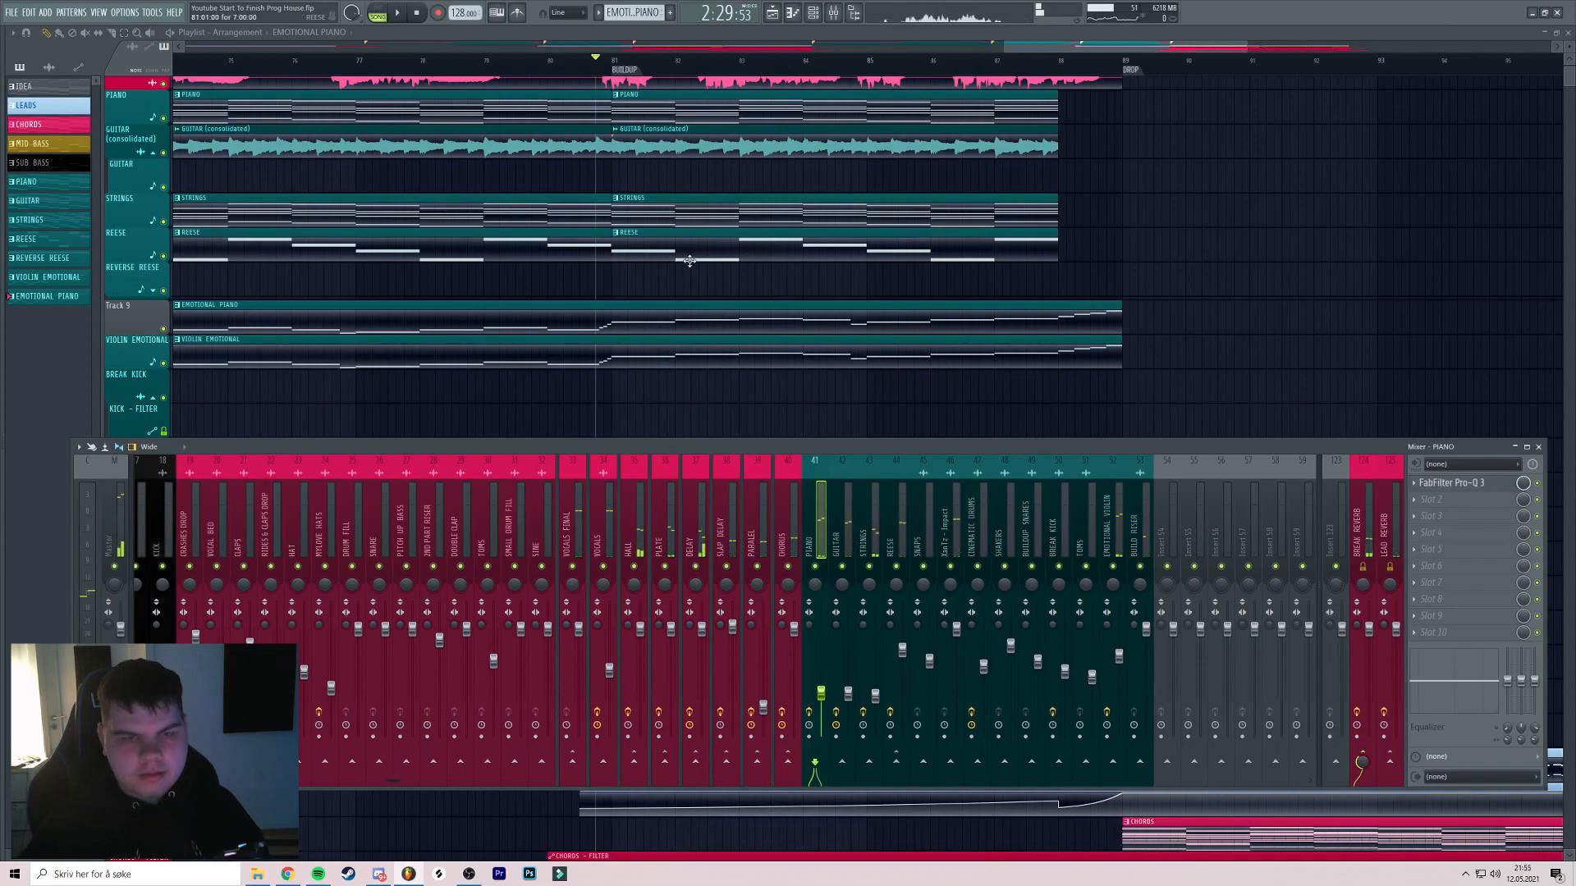
left_click(813, 14)
Rename the TruePianos x64 #2 channel to 'EMOTIONAL PIANO' and colour it teal
right_click(142, 458)
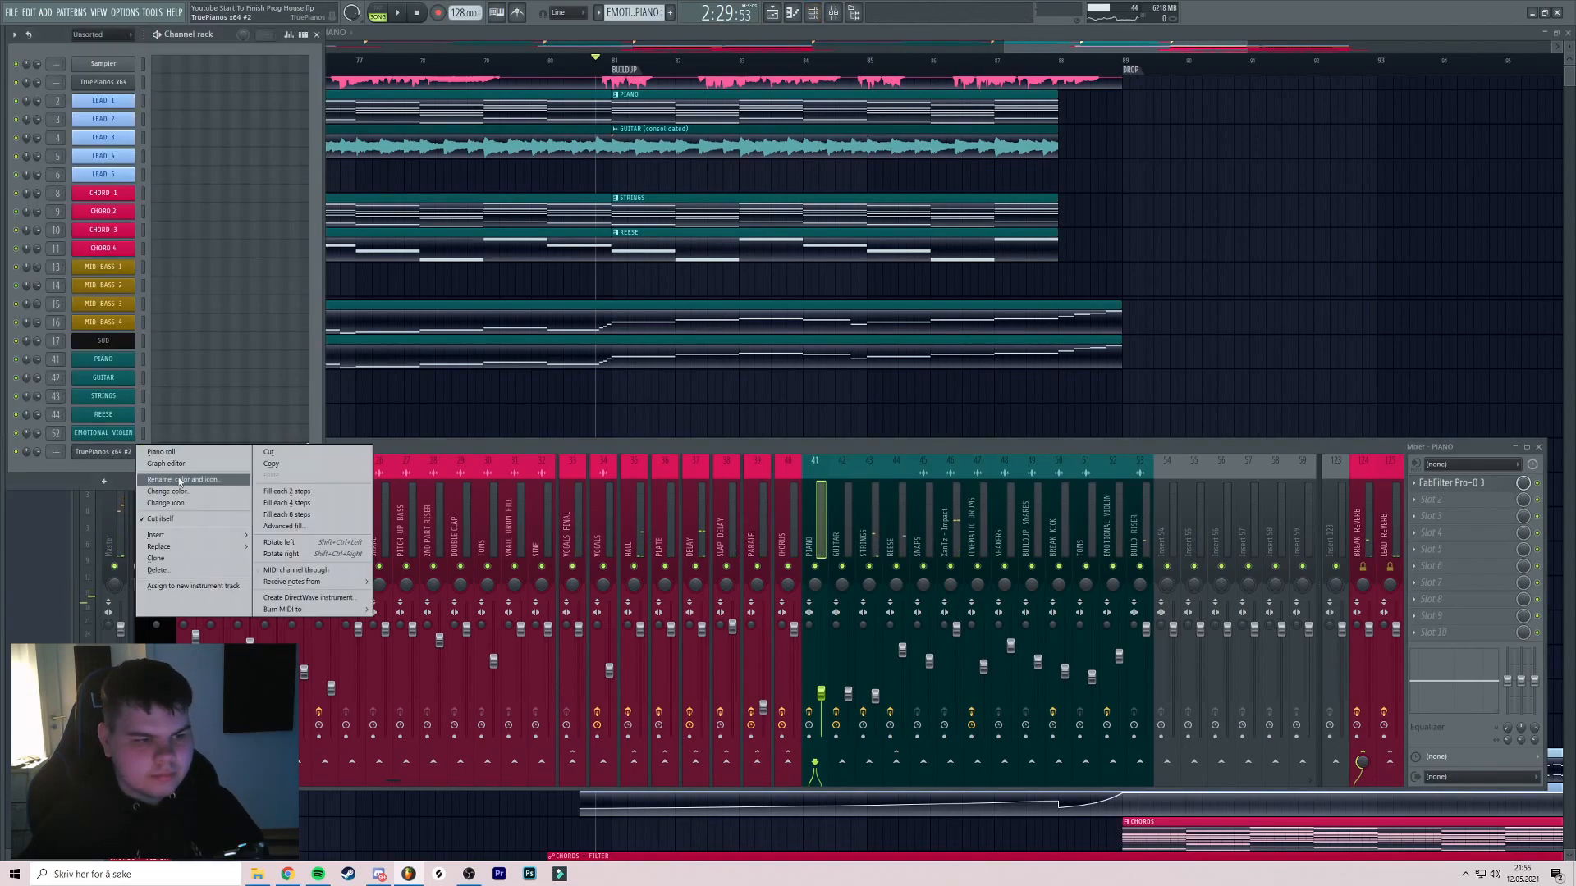
left_click(185, 480)
type("E")
type("MOTIONAL PIANO")
left_click(181, 481)
left_click(220, 666)
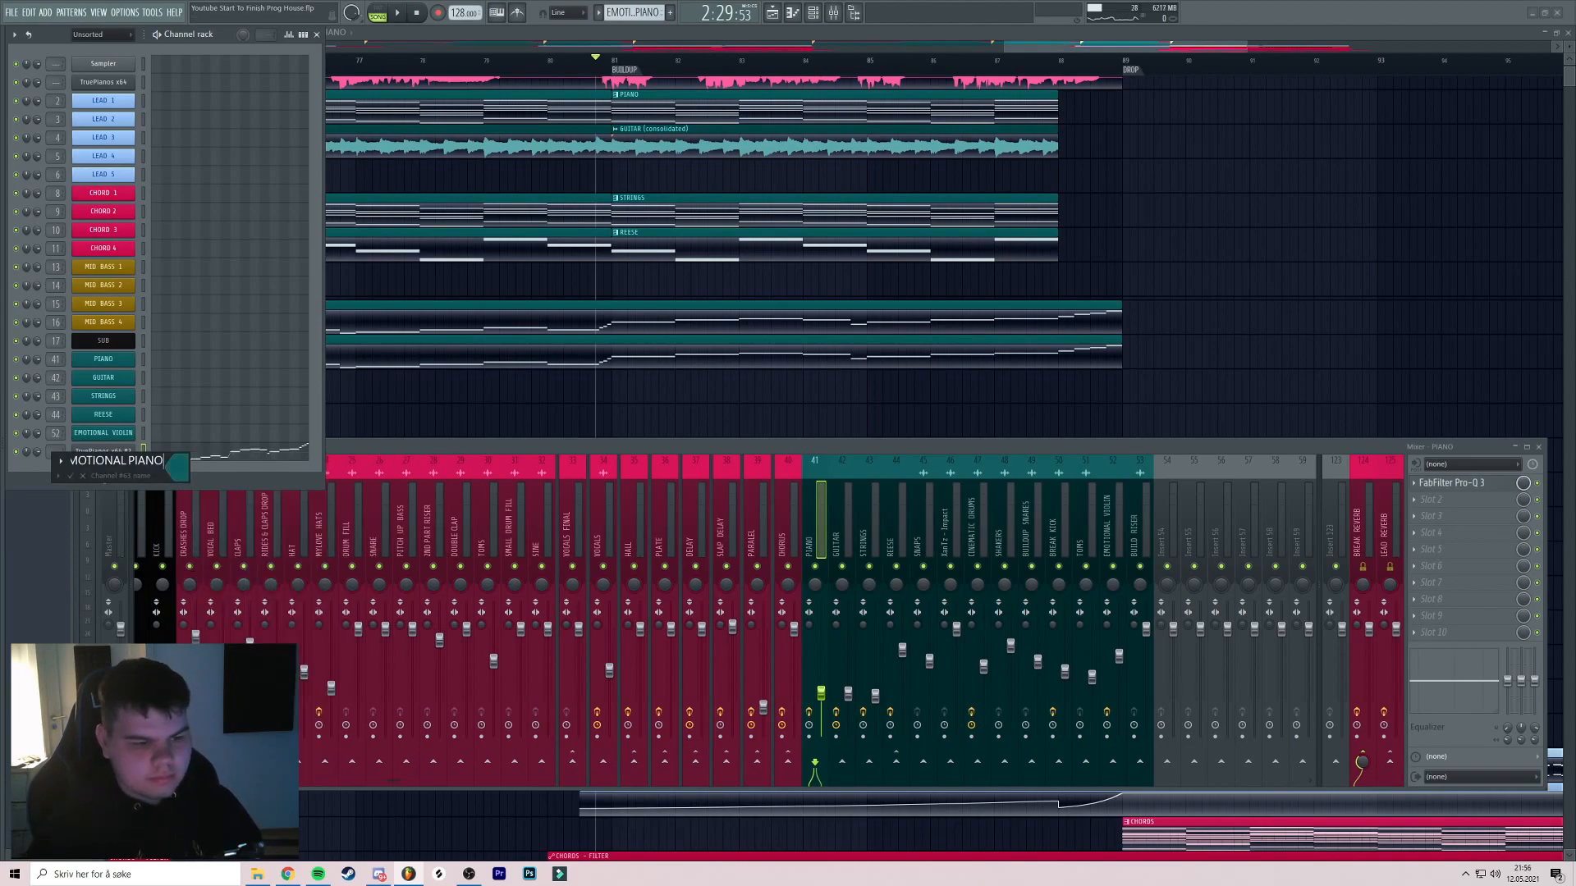
Route EMOTIONAL PIANO to new mixer insert 54 with Xfer OTT in slot 1
key("ctrl+l")
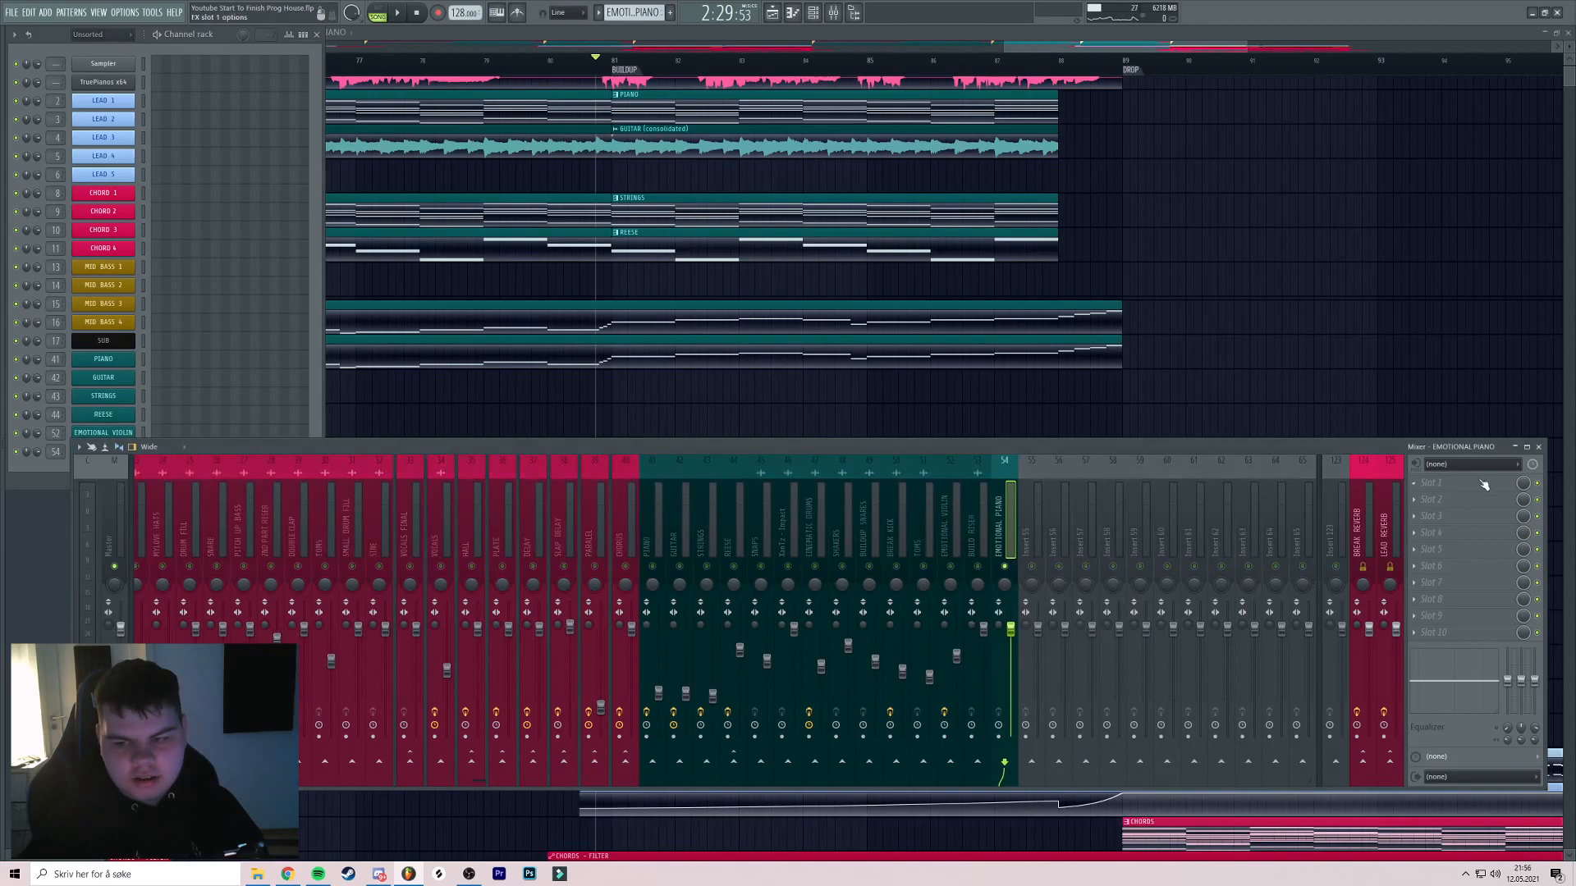
left_click(1484, 485)
left_click(1195, 676)
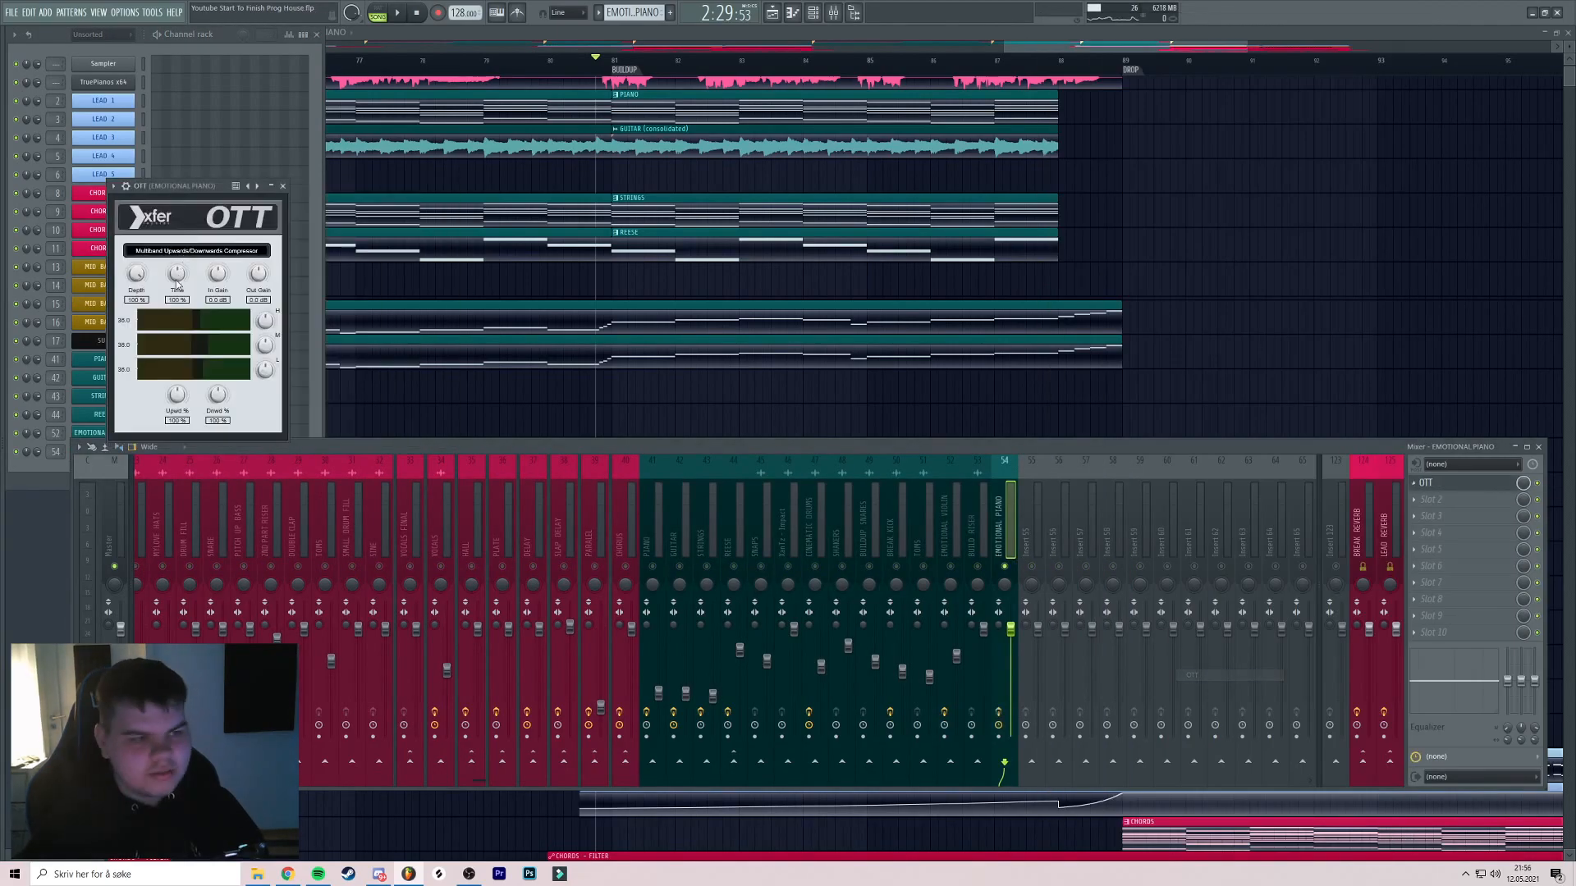
Move the OTT window aside, start playback, and bring up the slot 2 plugin list
left_click_drag(180, 187, 256, 193)
key("space")
key("space")
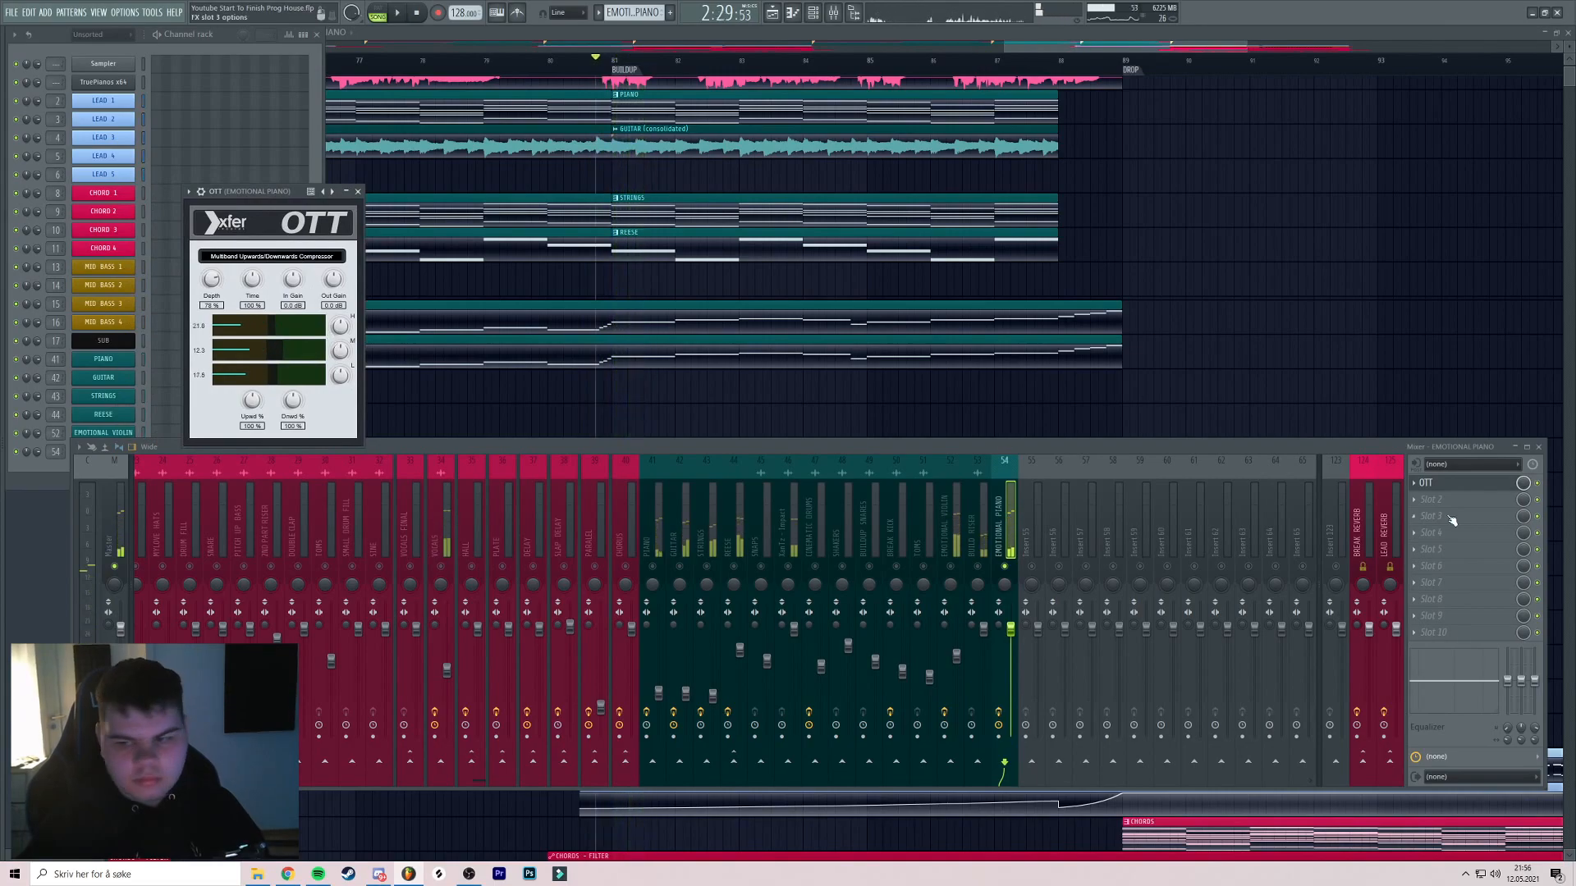
left_click(1444, 500)
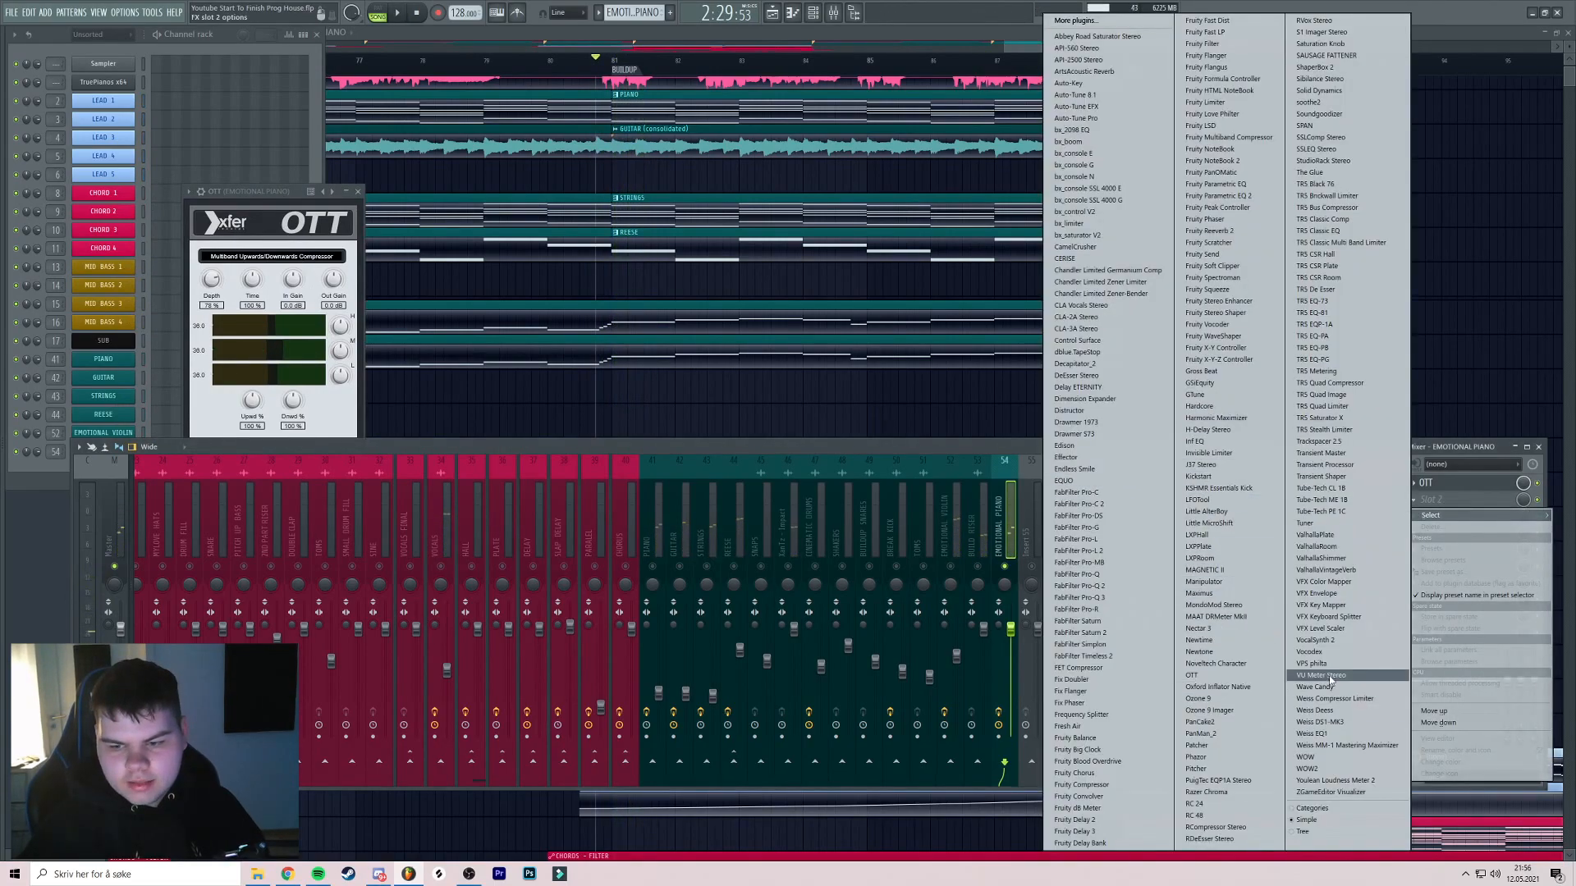
Load ValhallaVintageVerb in slot 2 with the Plates > Ambience Plate preset and play
left_click(1339, 571)
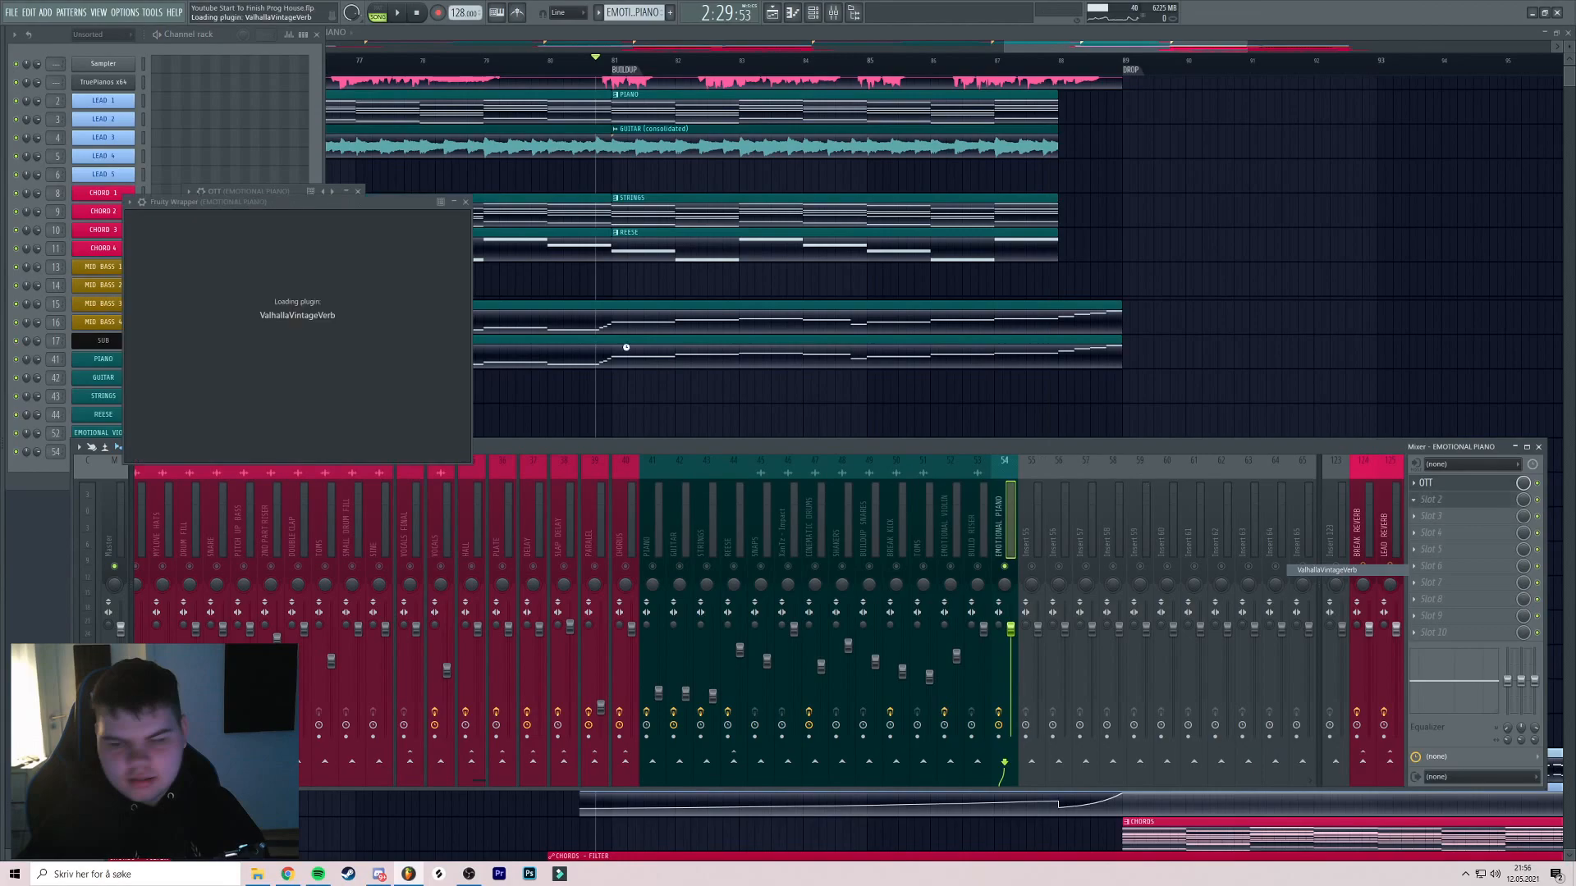
scroll(588, 230, "down", 5)
left_click(911, 365)
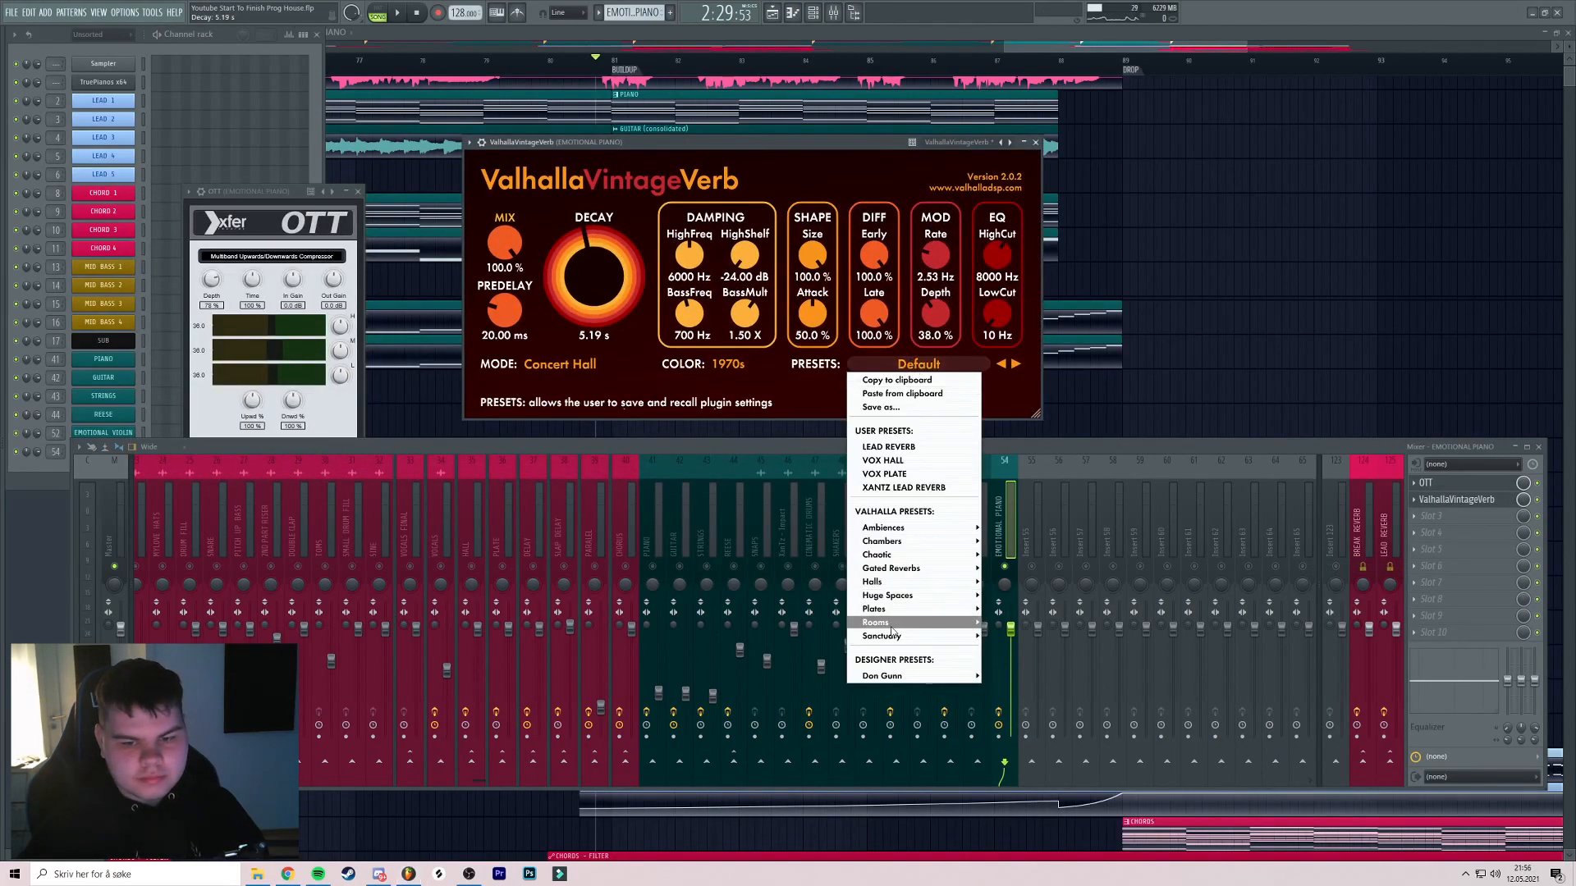
mouse_move(911, 609)
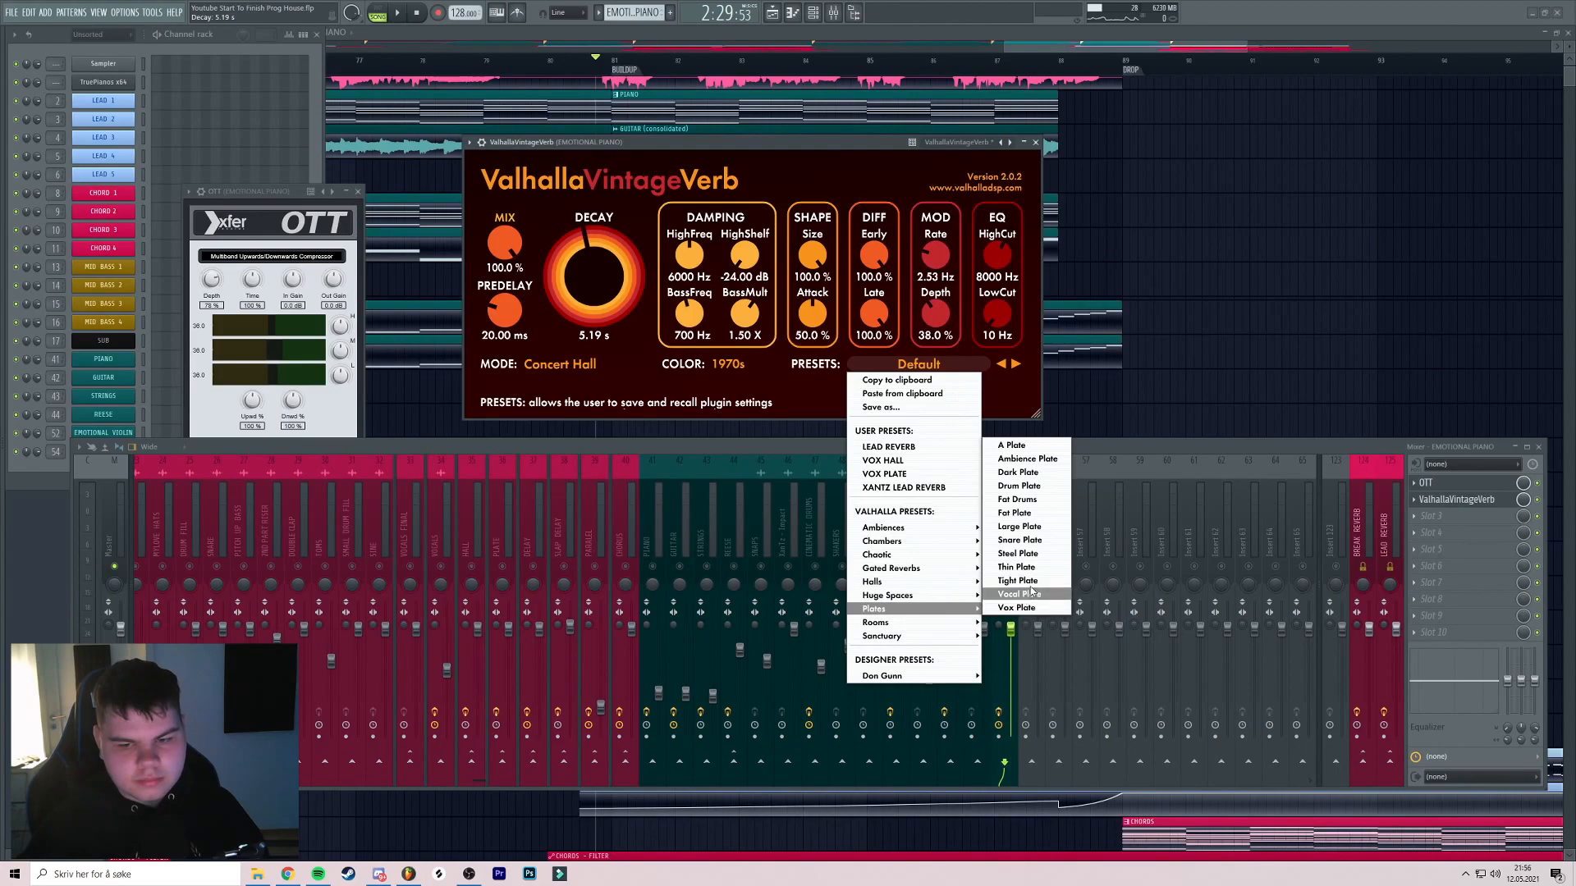
left_click(1026, 458)
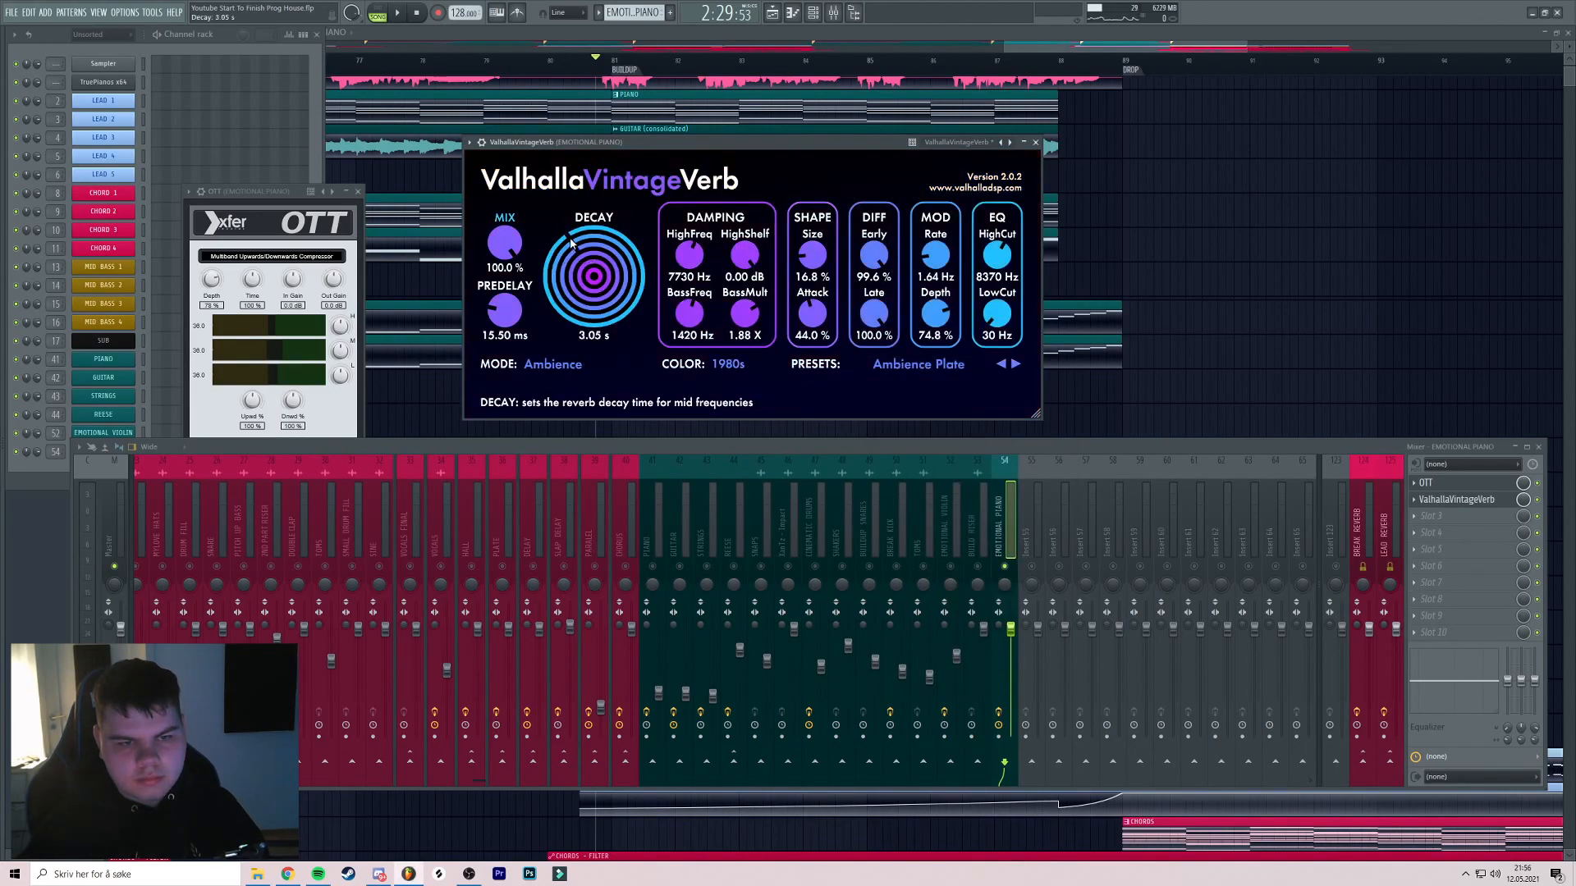
key("space")
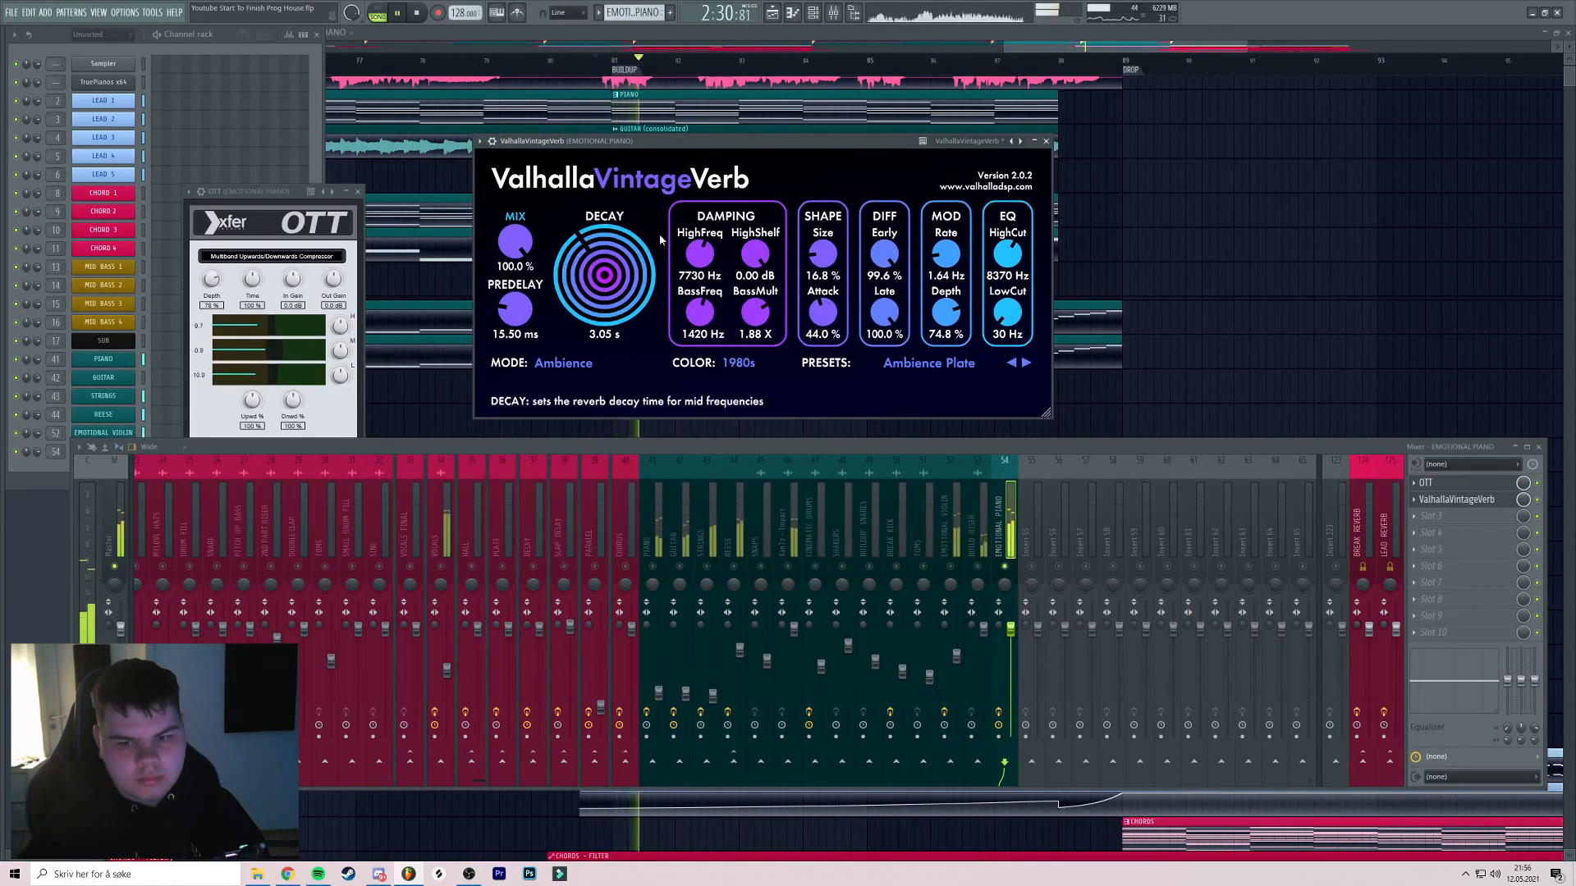
Raise the reverb's low cut to 210 Hz and predelay to 75.90 ms
left_click_drag(1005, 321, 1006, 310)
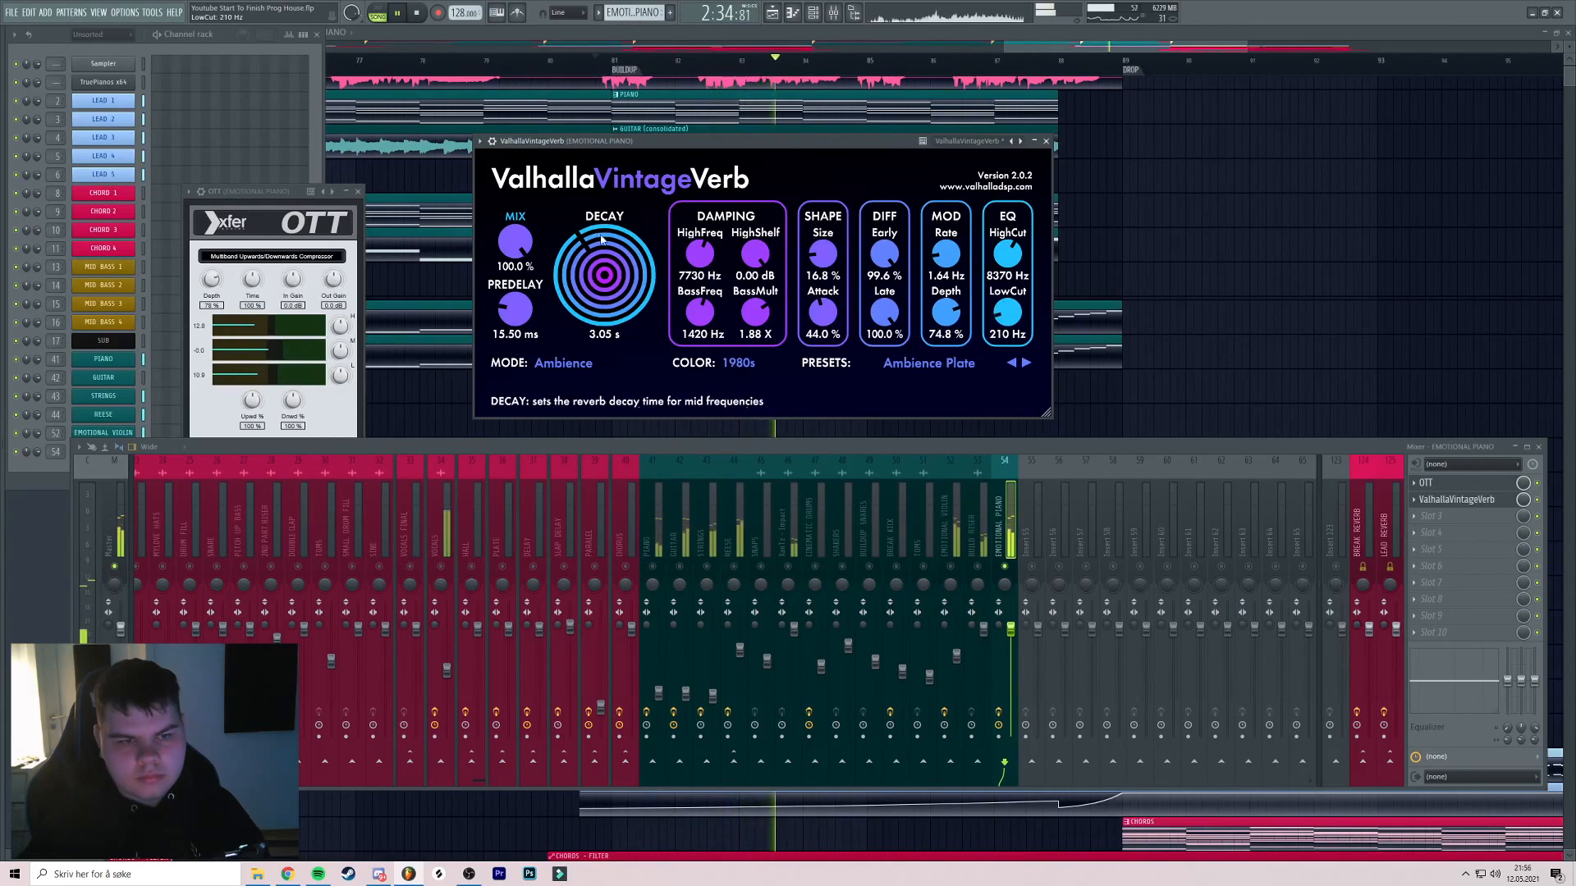
mouse_move(508, 322)
left_mouse_down()
mouse_move(524, 362)
mouse_move(506, 284)
mouse_move(523, 303)
left_mouse_up()
left_click_drag(609, 149, 629, 146)
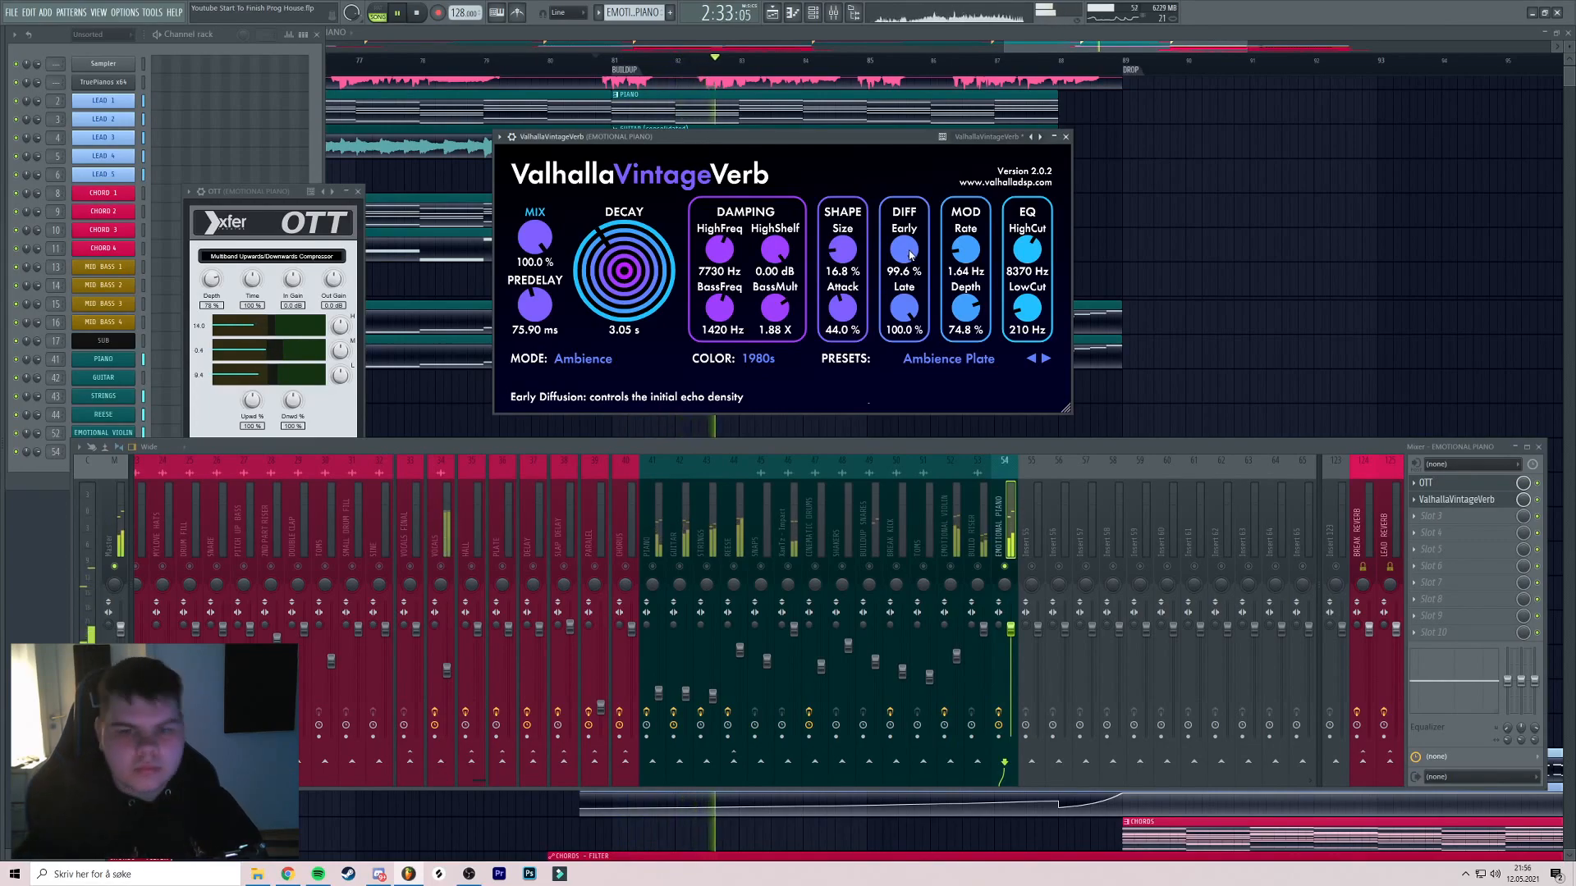
key("space")
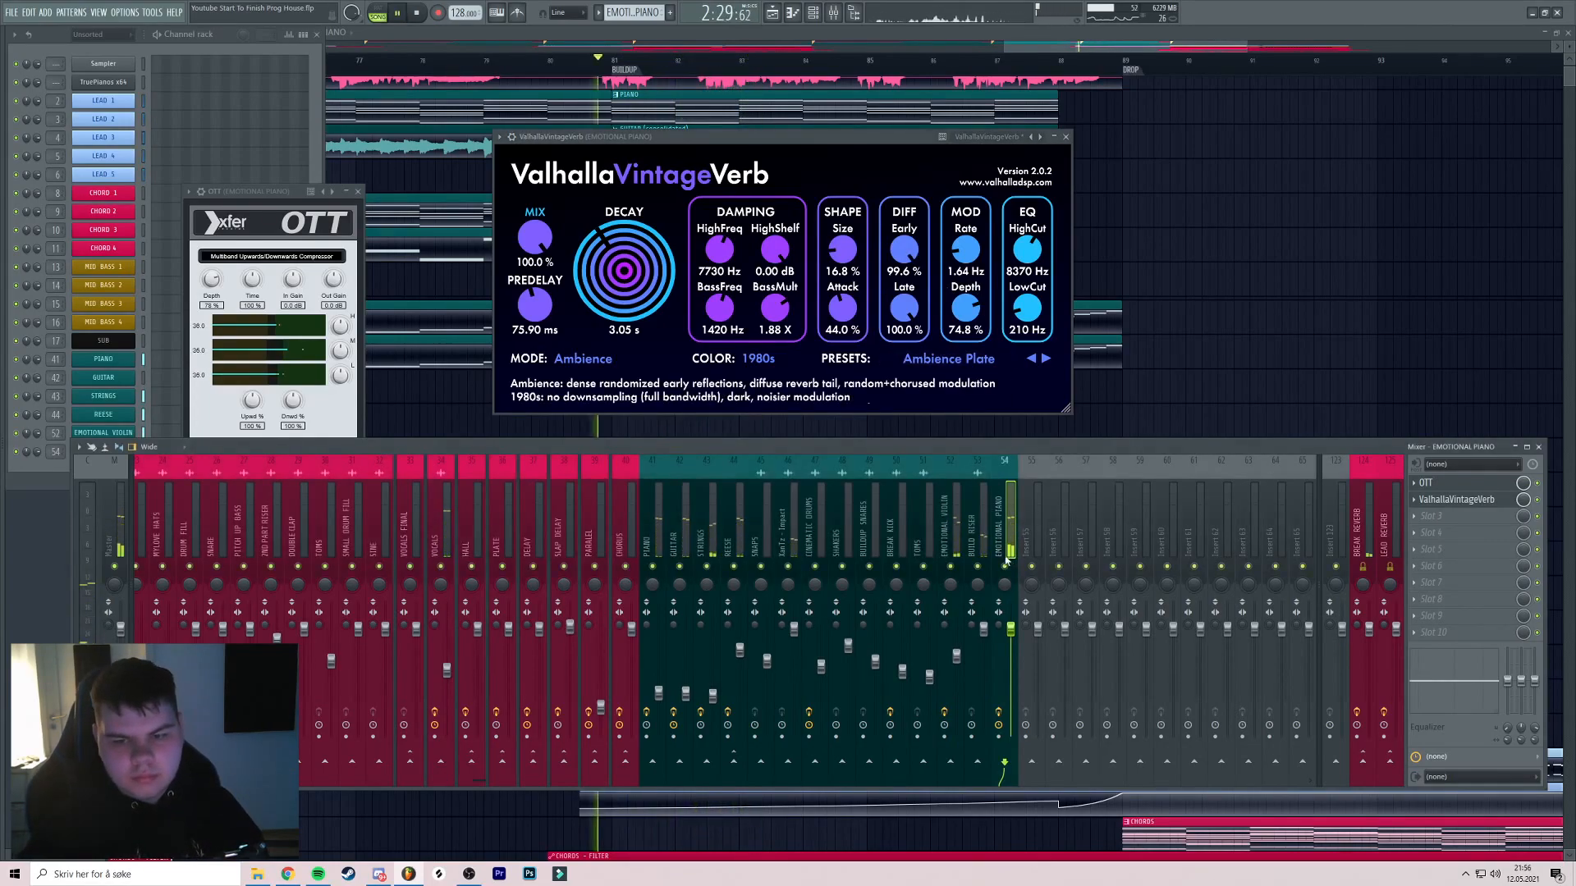
Close the ValhallaVintageVerb and OTT plugin windows and restart playback
left_click(1066, 137)
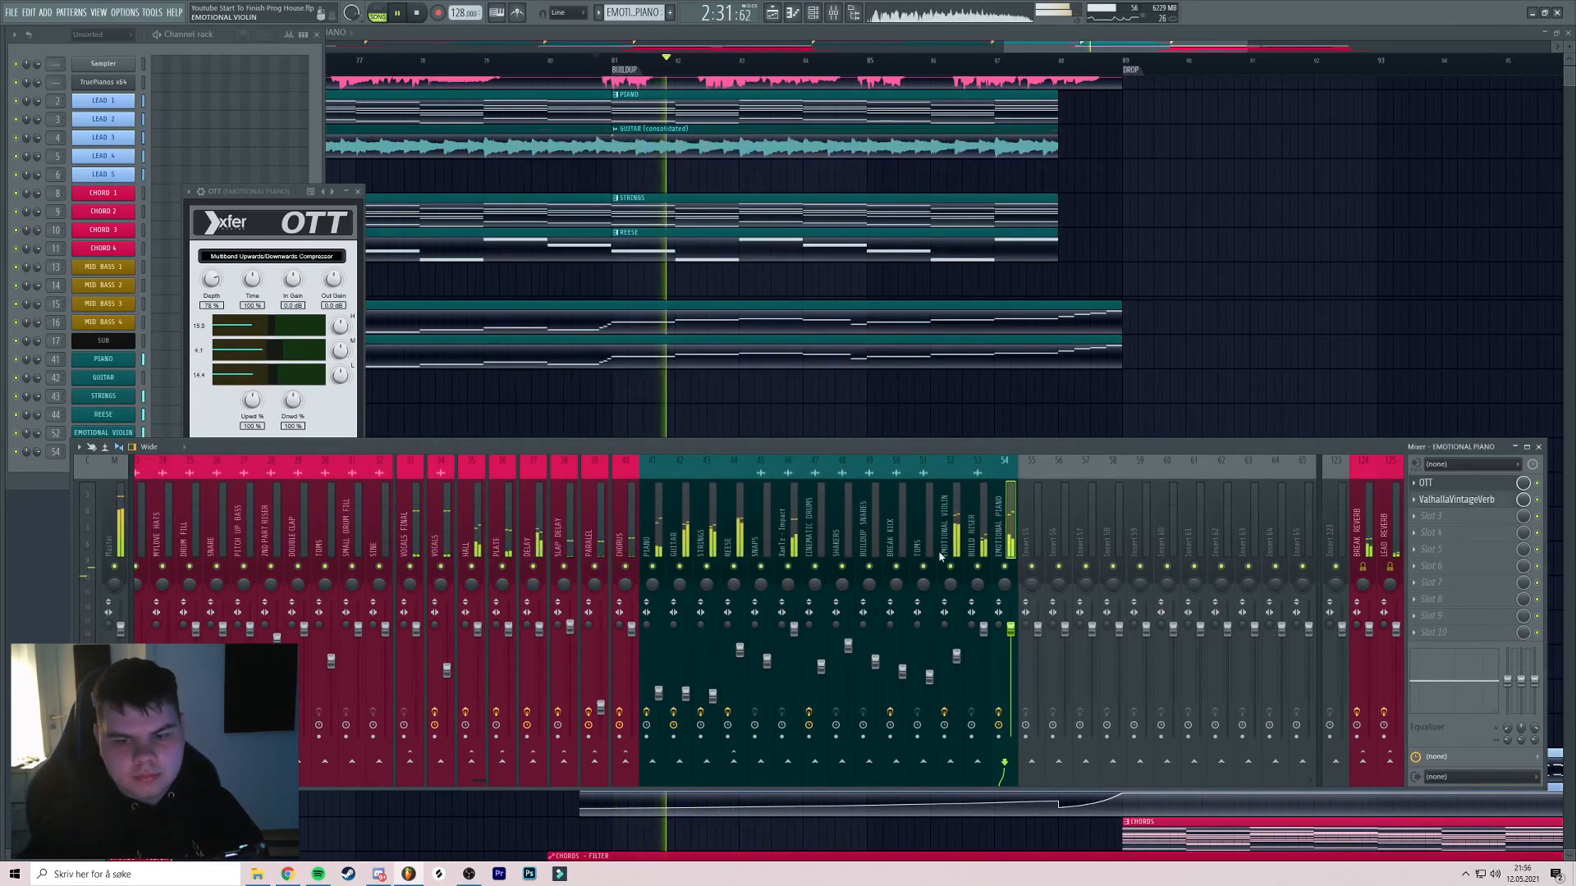
key("space")
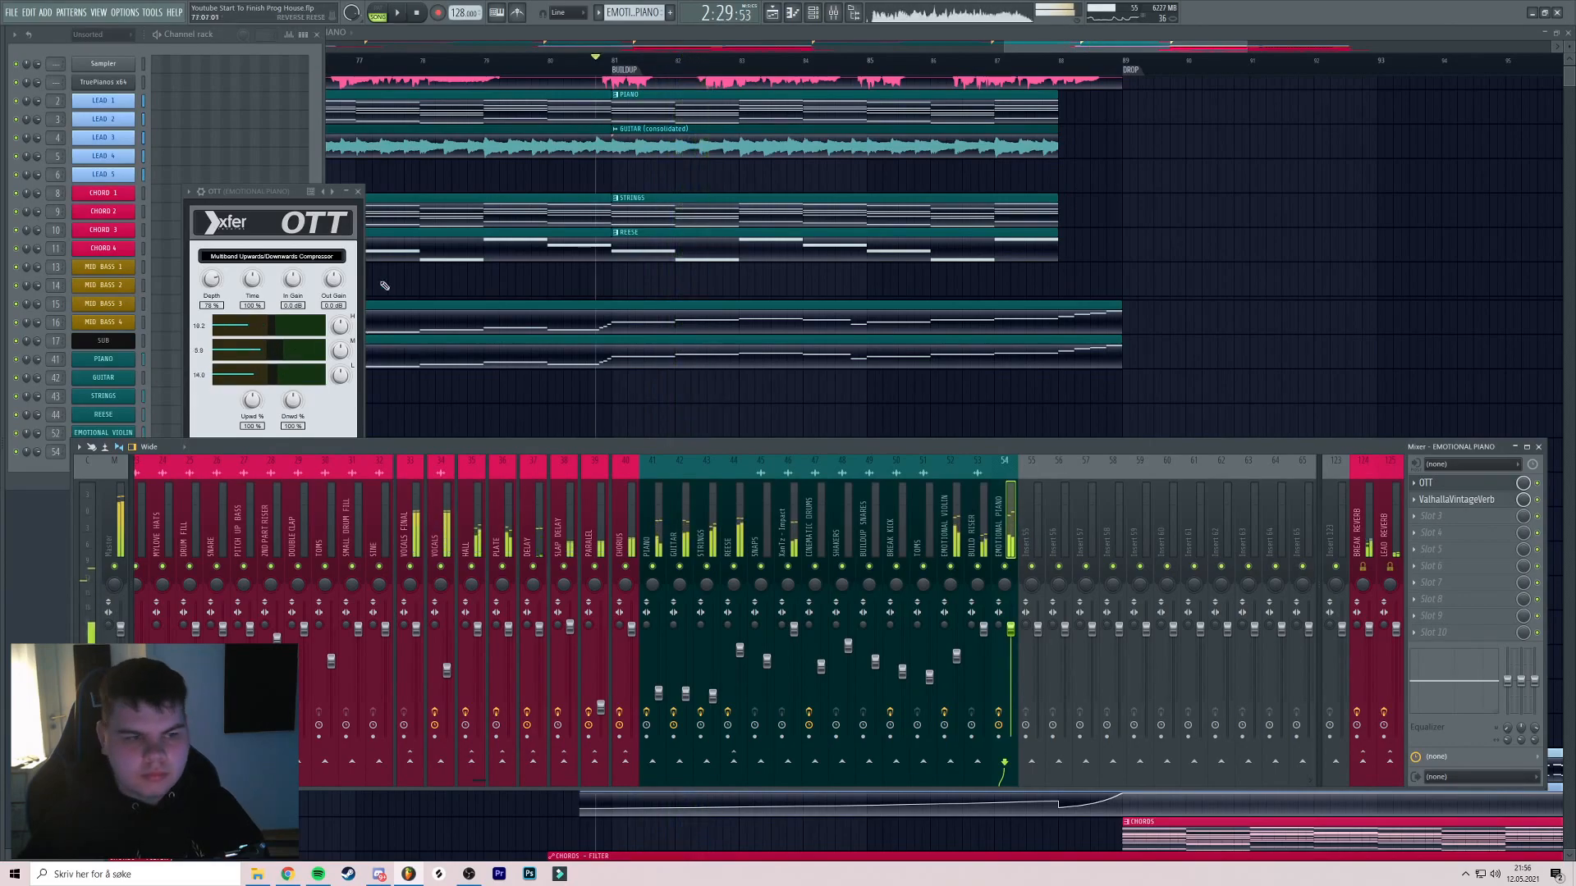
left_click(358, 192)
key("space")
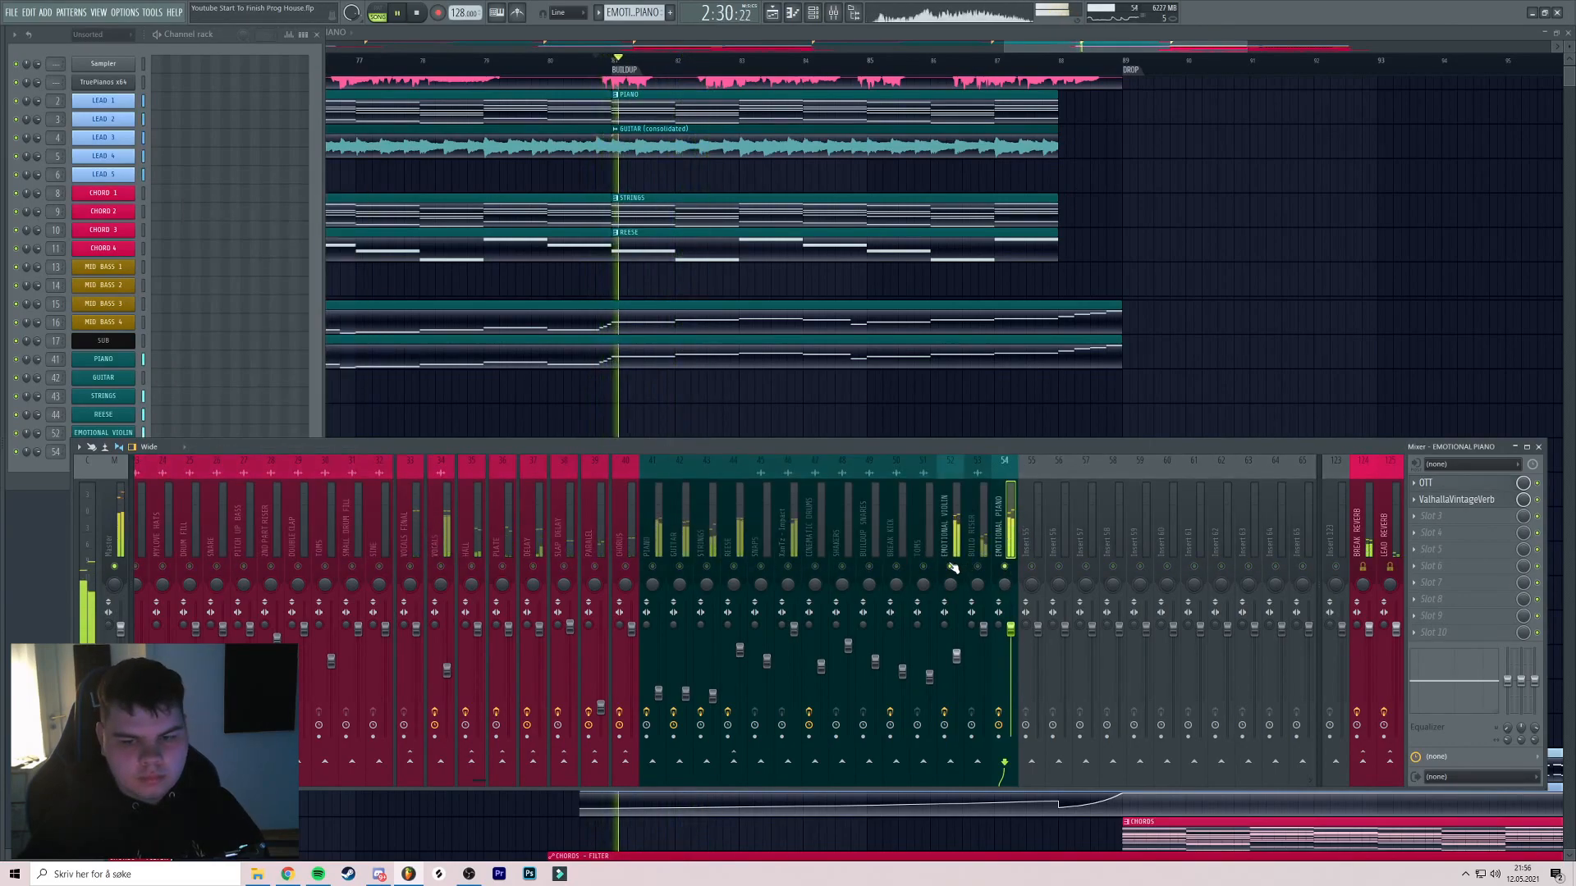
Trim the EMOTIONAL PIANO clip's left edge so it starts at the bar 81 buildup
left_click_drag(712, 342, 825, 334)
scroll(824, 334, "down", 2)
key("space")
left_click_drag(385, 308, 663, 326)
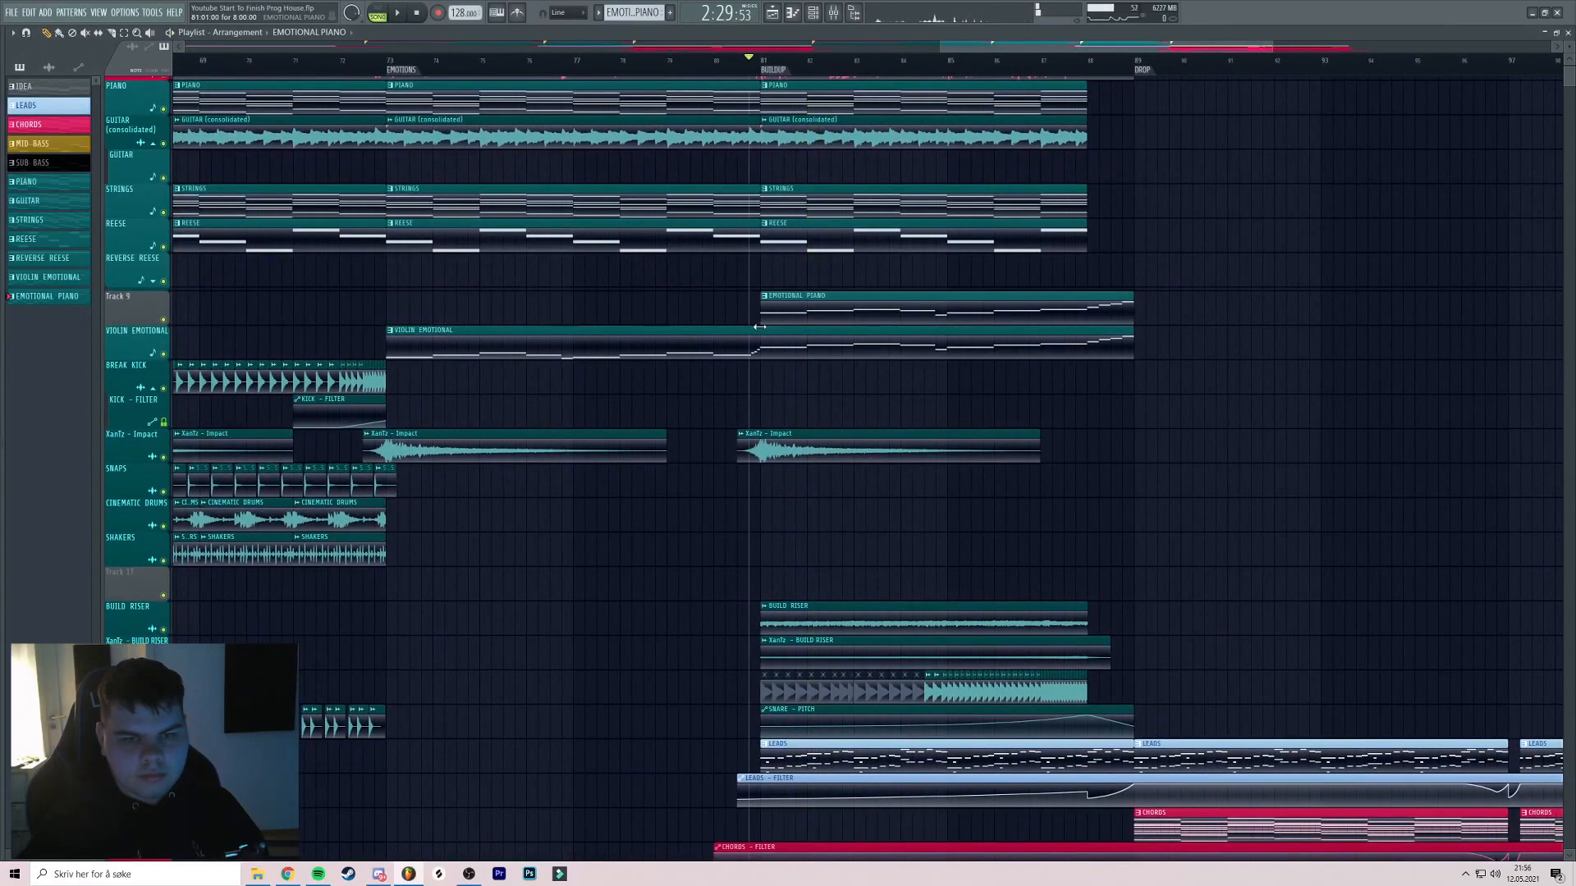
On insert 54's VintageVerb, set mix to 56.0 % and predelay to 33.45 ms
key("F9")
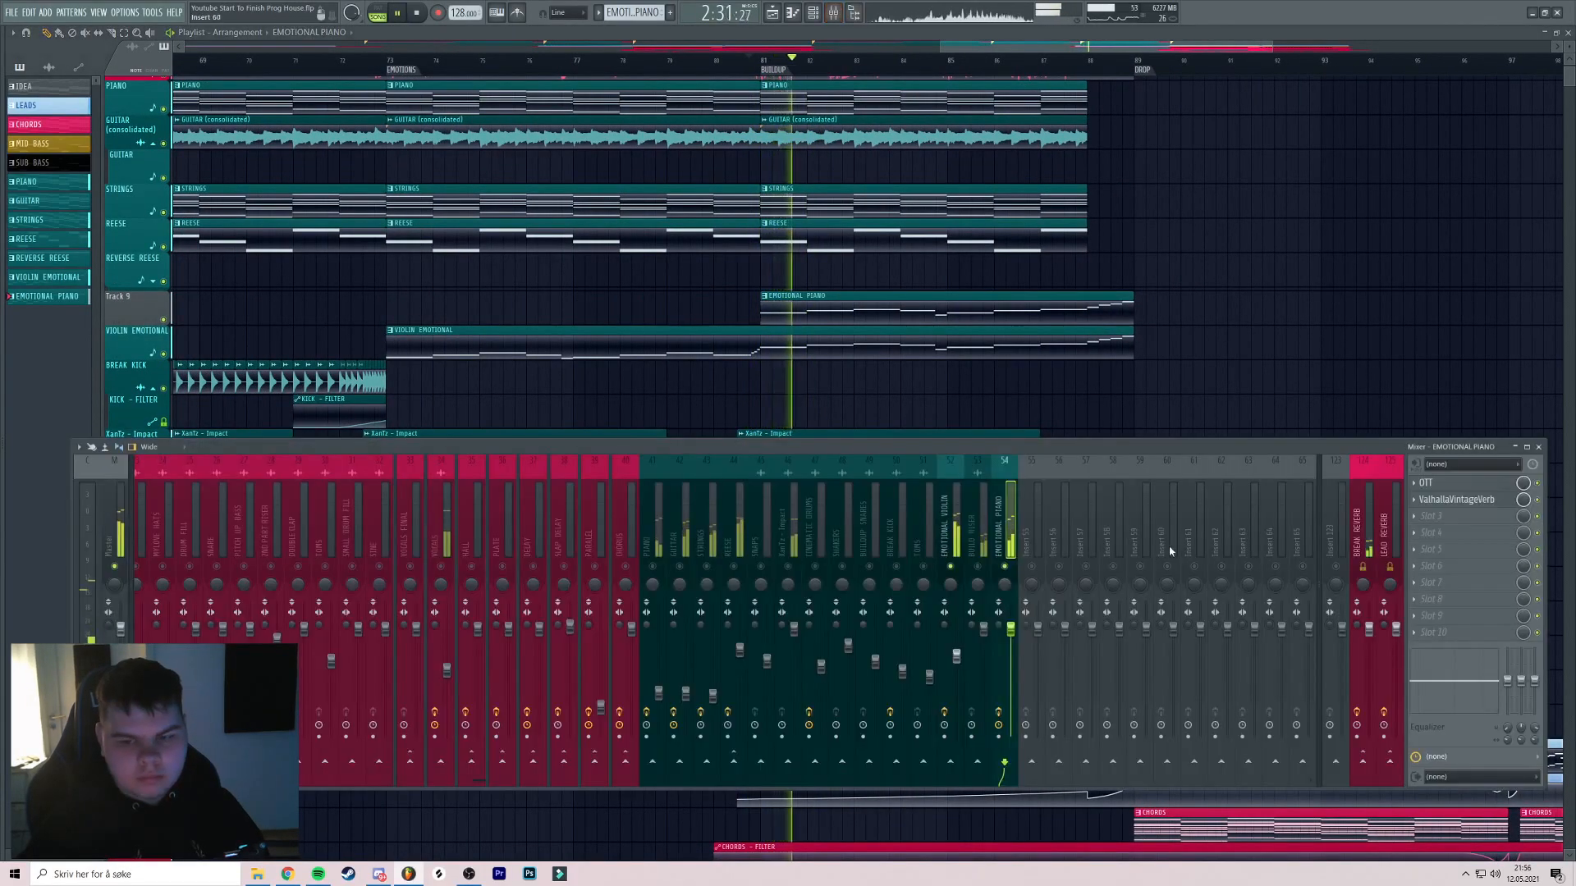
left_click(1457, 500)
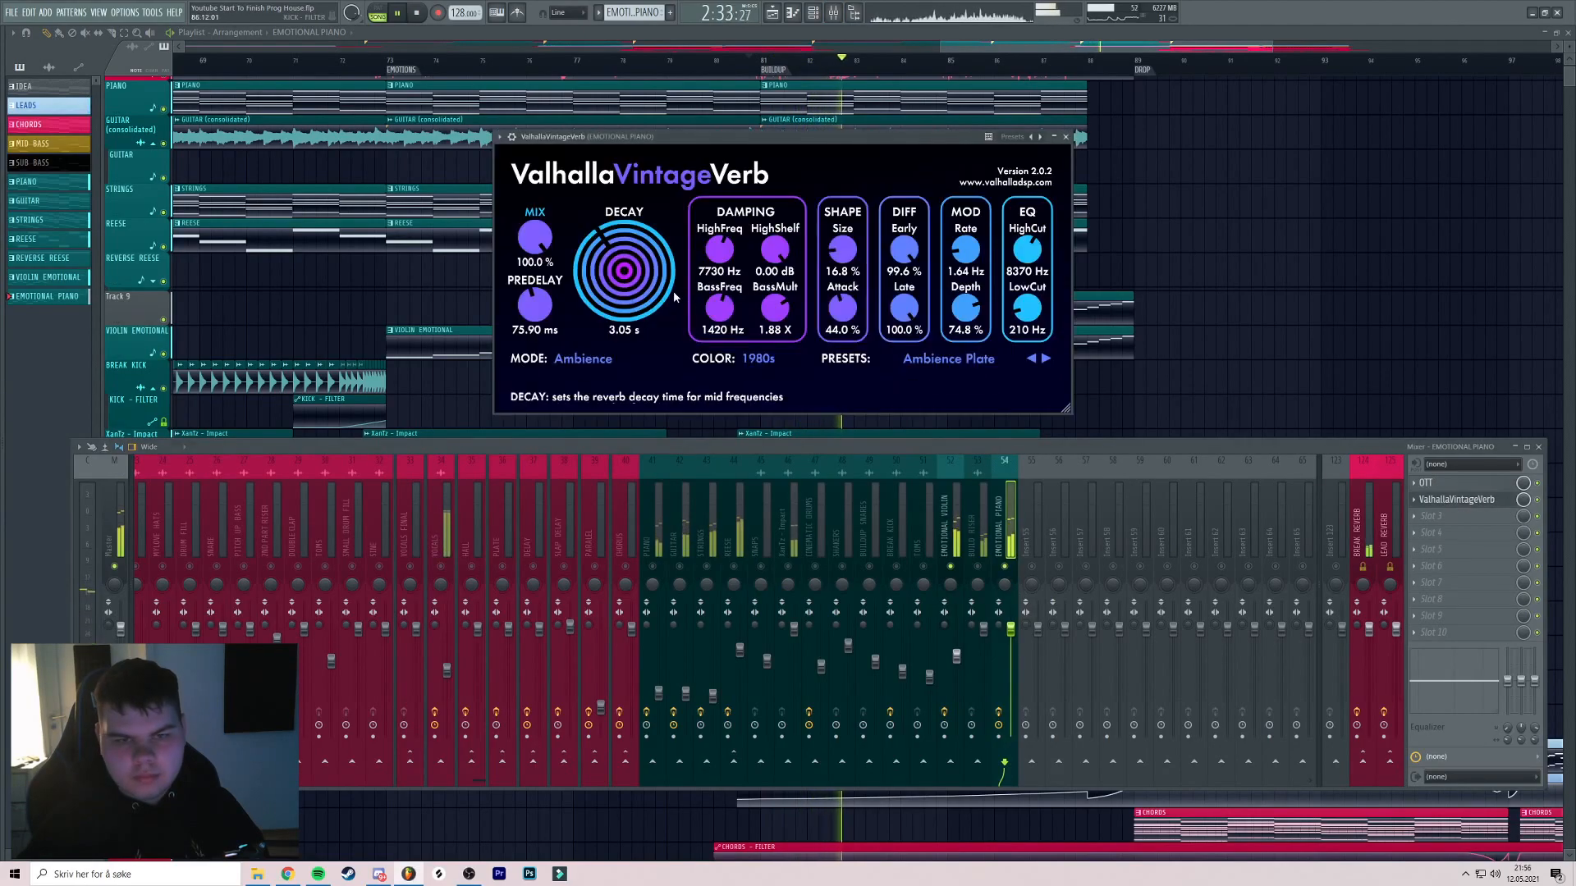
left_click_drag(533, 237, 535, 251)
left_click_drag(604, 138, 593, 138)
left_click_drag(523, 306, 523, 322)
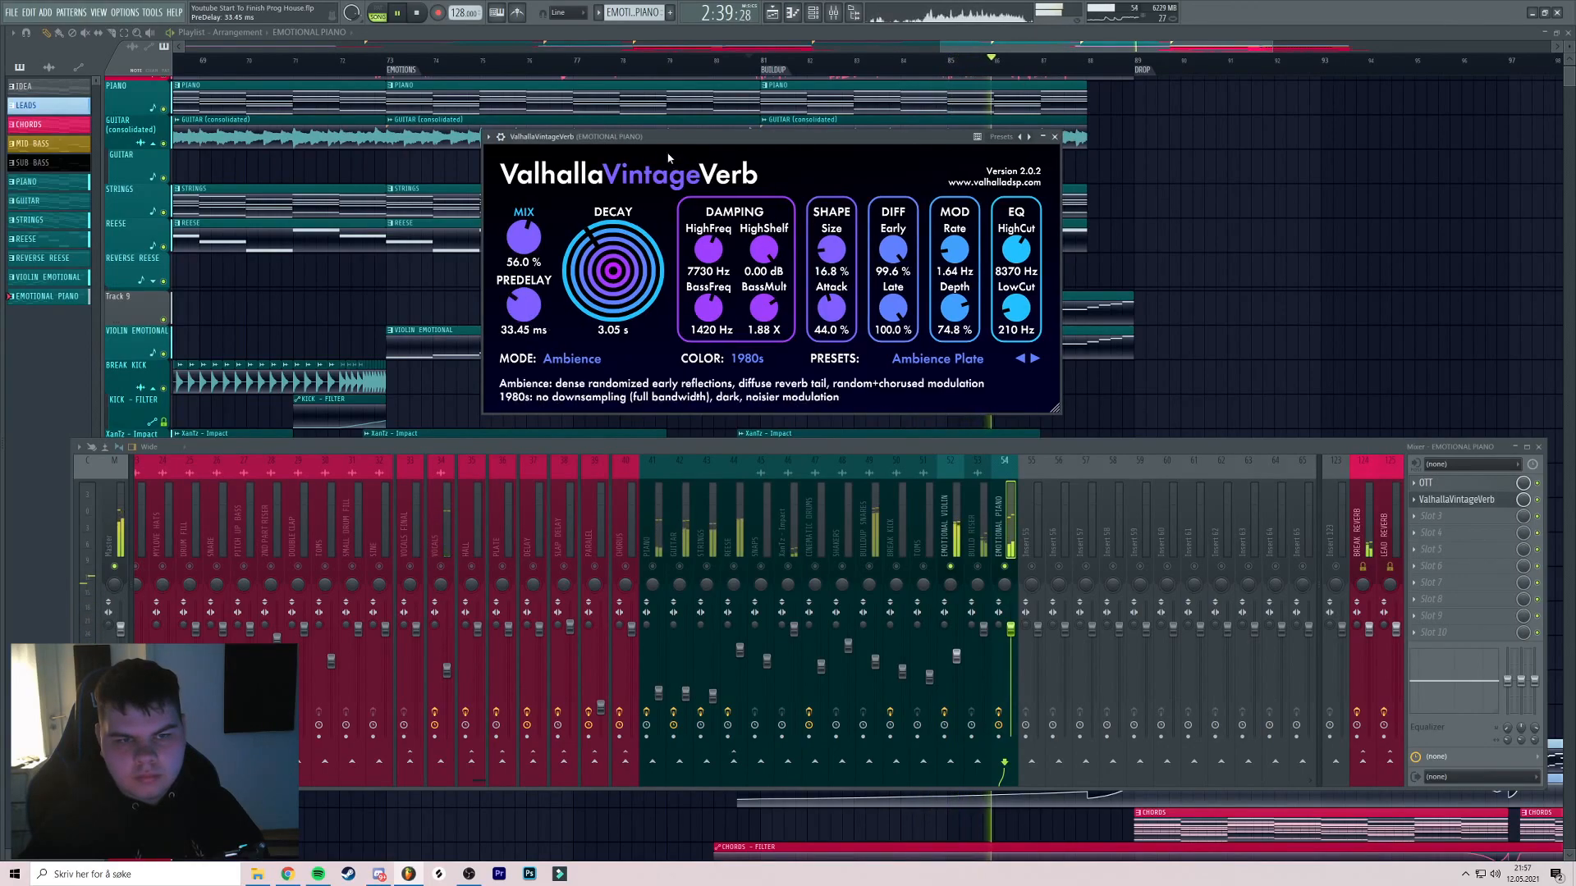
left_click_drag(665, 143, 658, 142)
left_click(1047, 136)
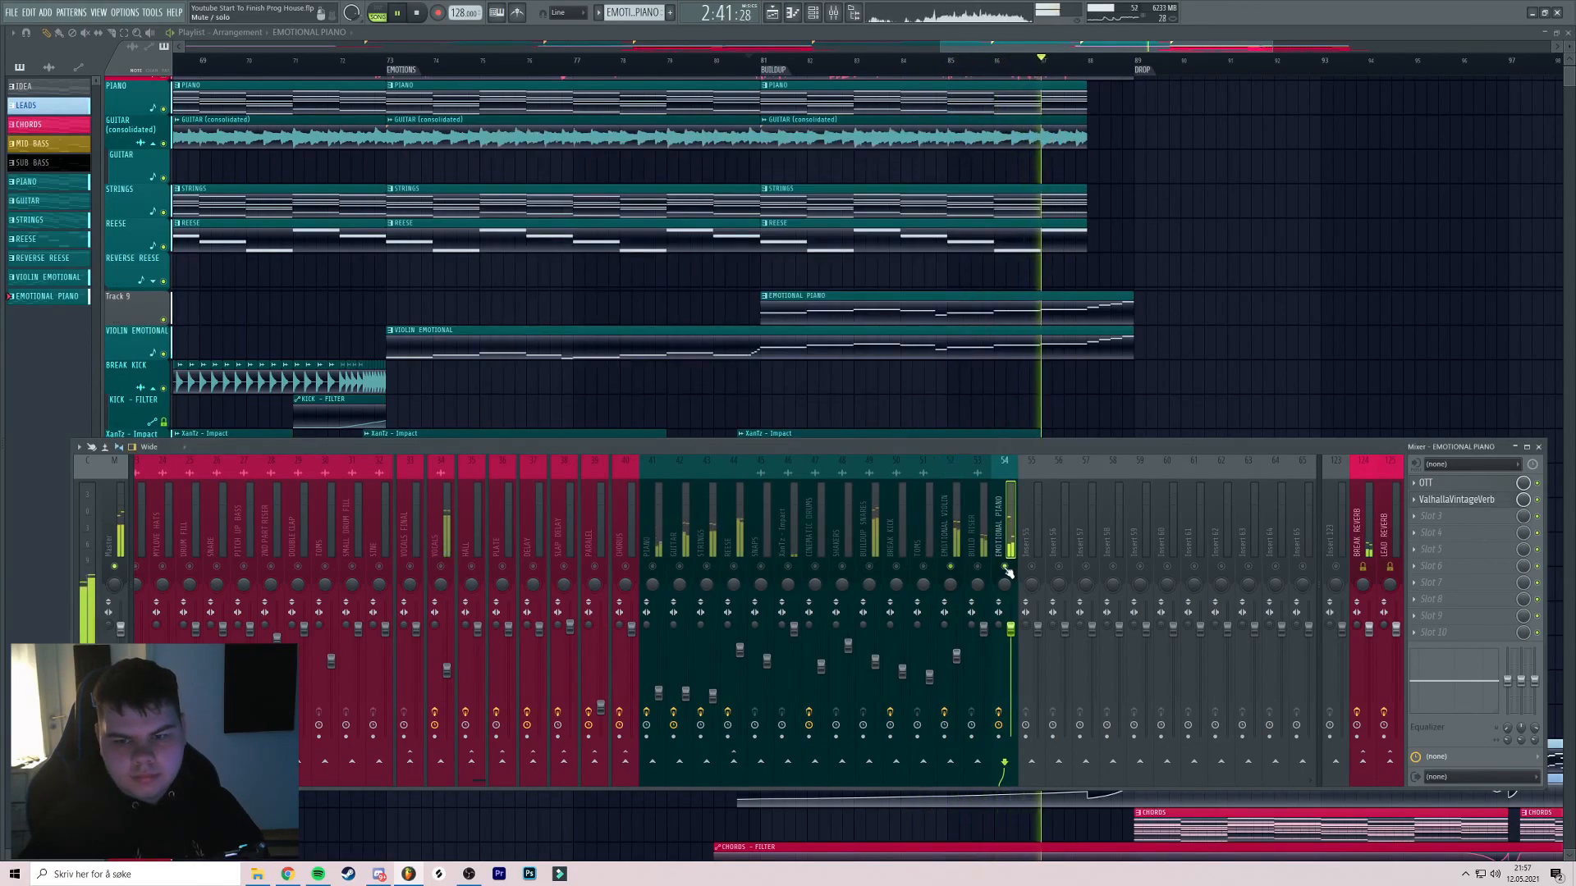
Restart playback from bar 81, hide the mixer and save the project
key("space")
key("space")
key("F9")
scroll(774, 320, "up", 4)
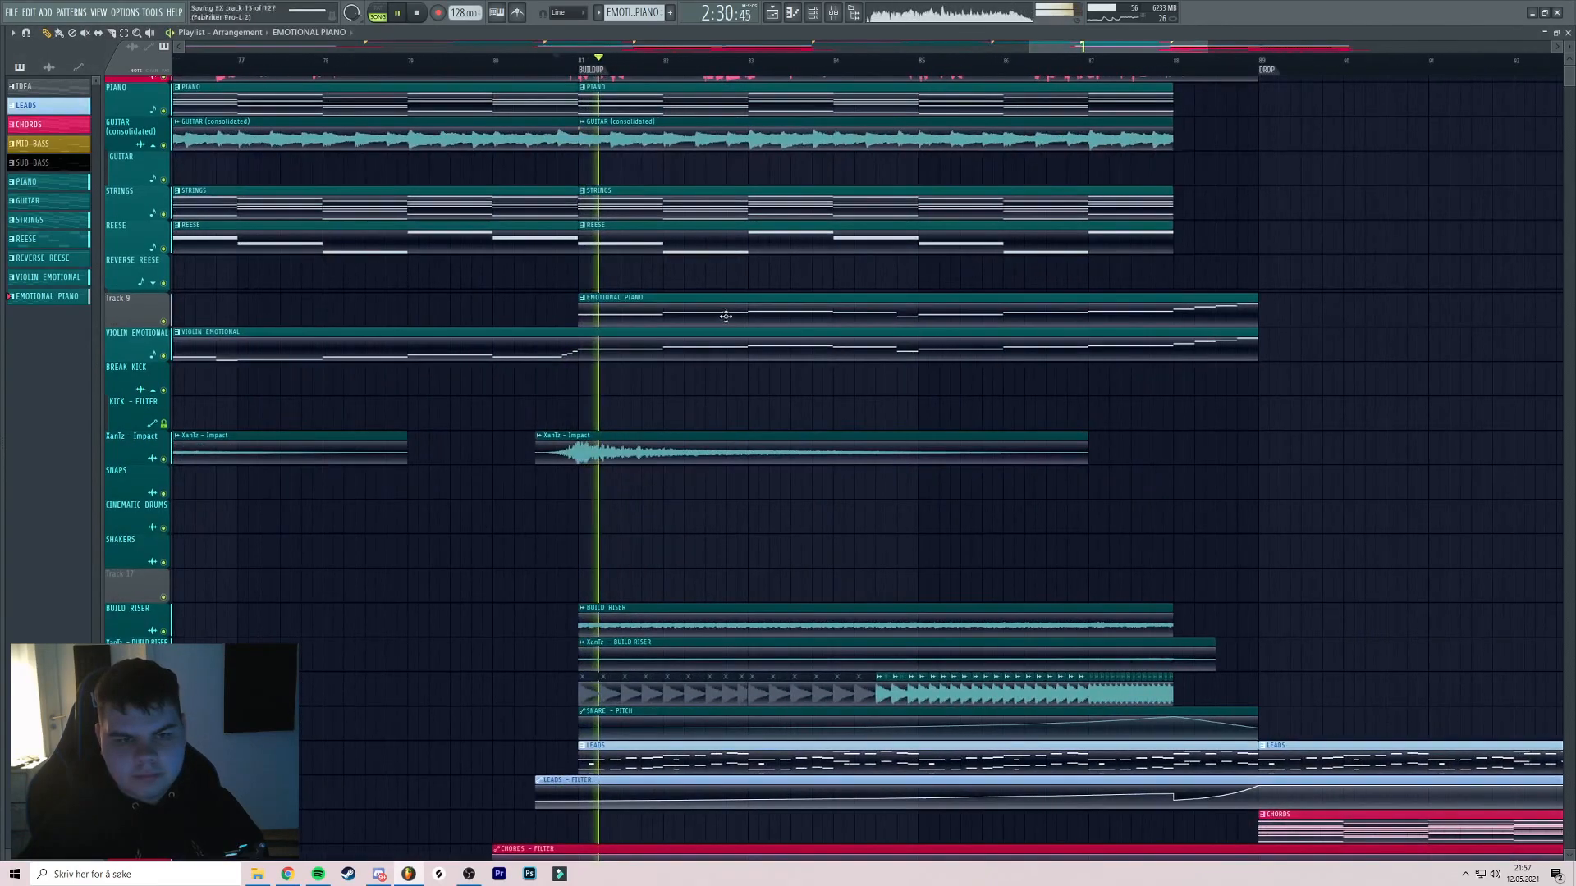
key("ctrl+s")
Scroll and pan the playlist to review the buildup arrangement
scroll(739, 314, "down", 2)
scroll(699, 316, "up", 4)
scroll(661, 320, "down", 2)
scroll(689, 330, "up", 4)
scroll(694, 338, "down", 3)
scroll(706, 342, "up", 4)
scroll(719, 345, "down", 4)
scroll(726, 347, "down", 2)
scroll(738, 347, "down", 3)
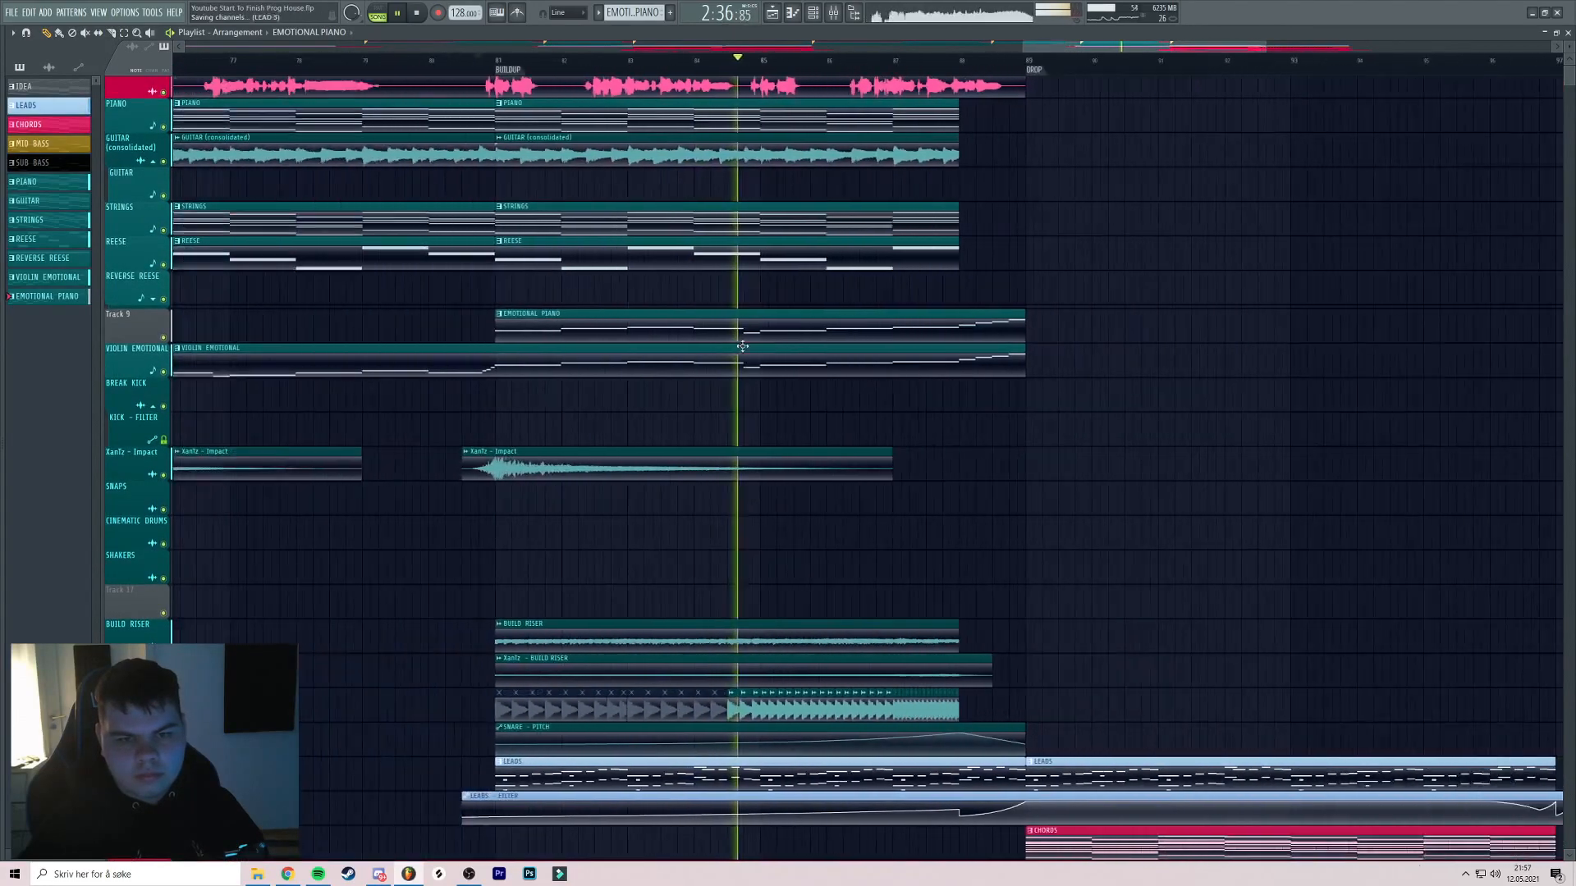
scroll(755, 349, "up", 1)
scroll(750, 345, "down", 4)
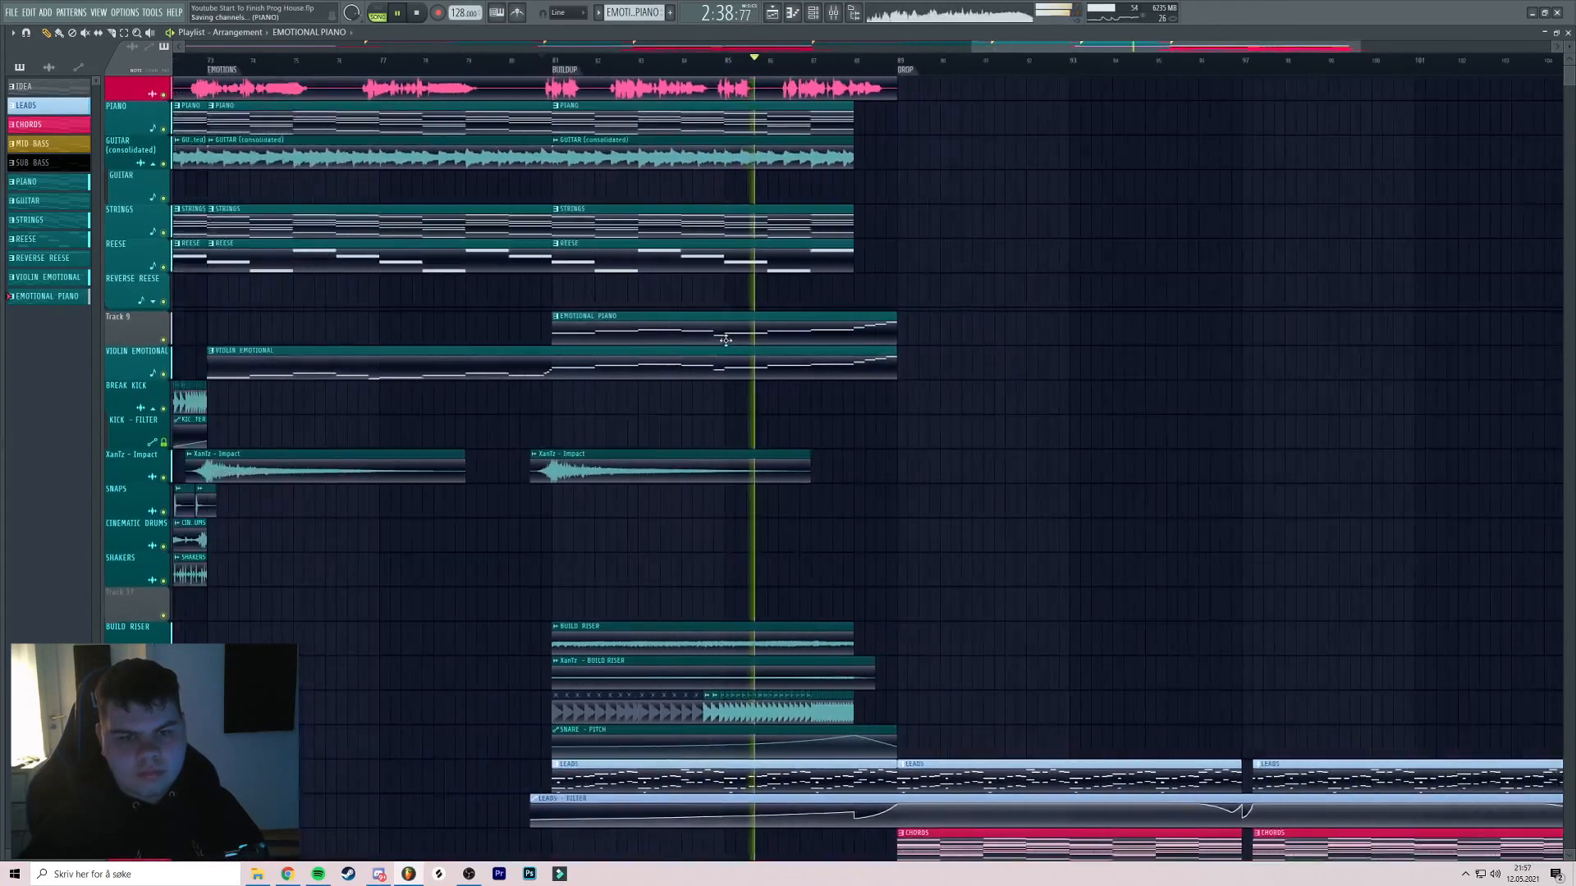
scroll(809, 316, "down", 2)
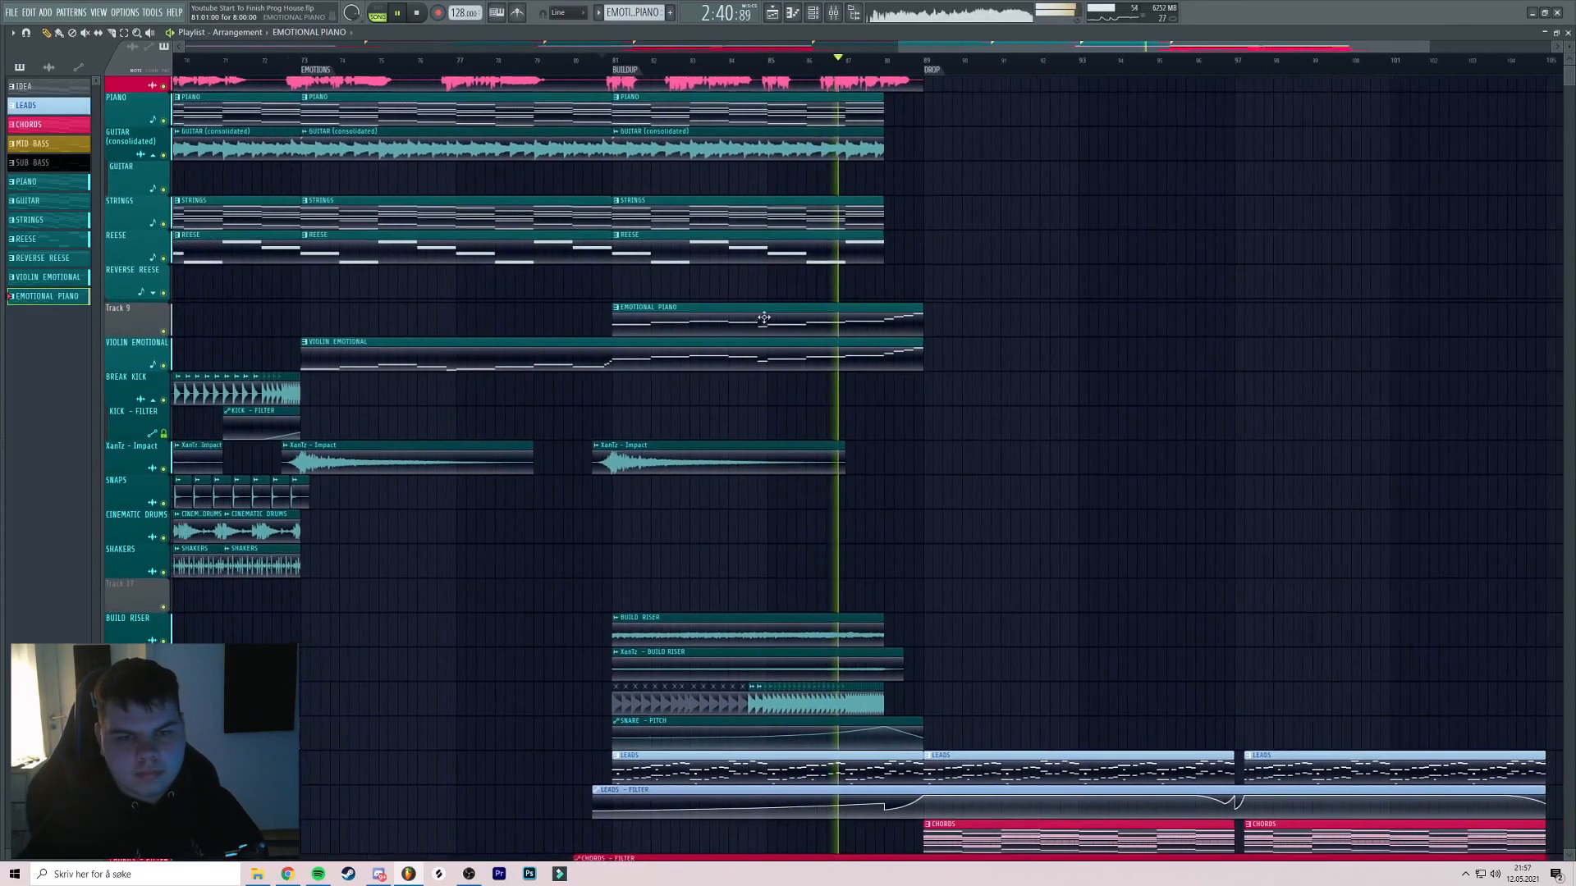
mouse_move(826, 307)
left_mouse_down()
mouse_move(764, 310)
mouse_move(796, 301)
left_mouse_up()
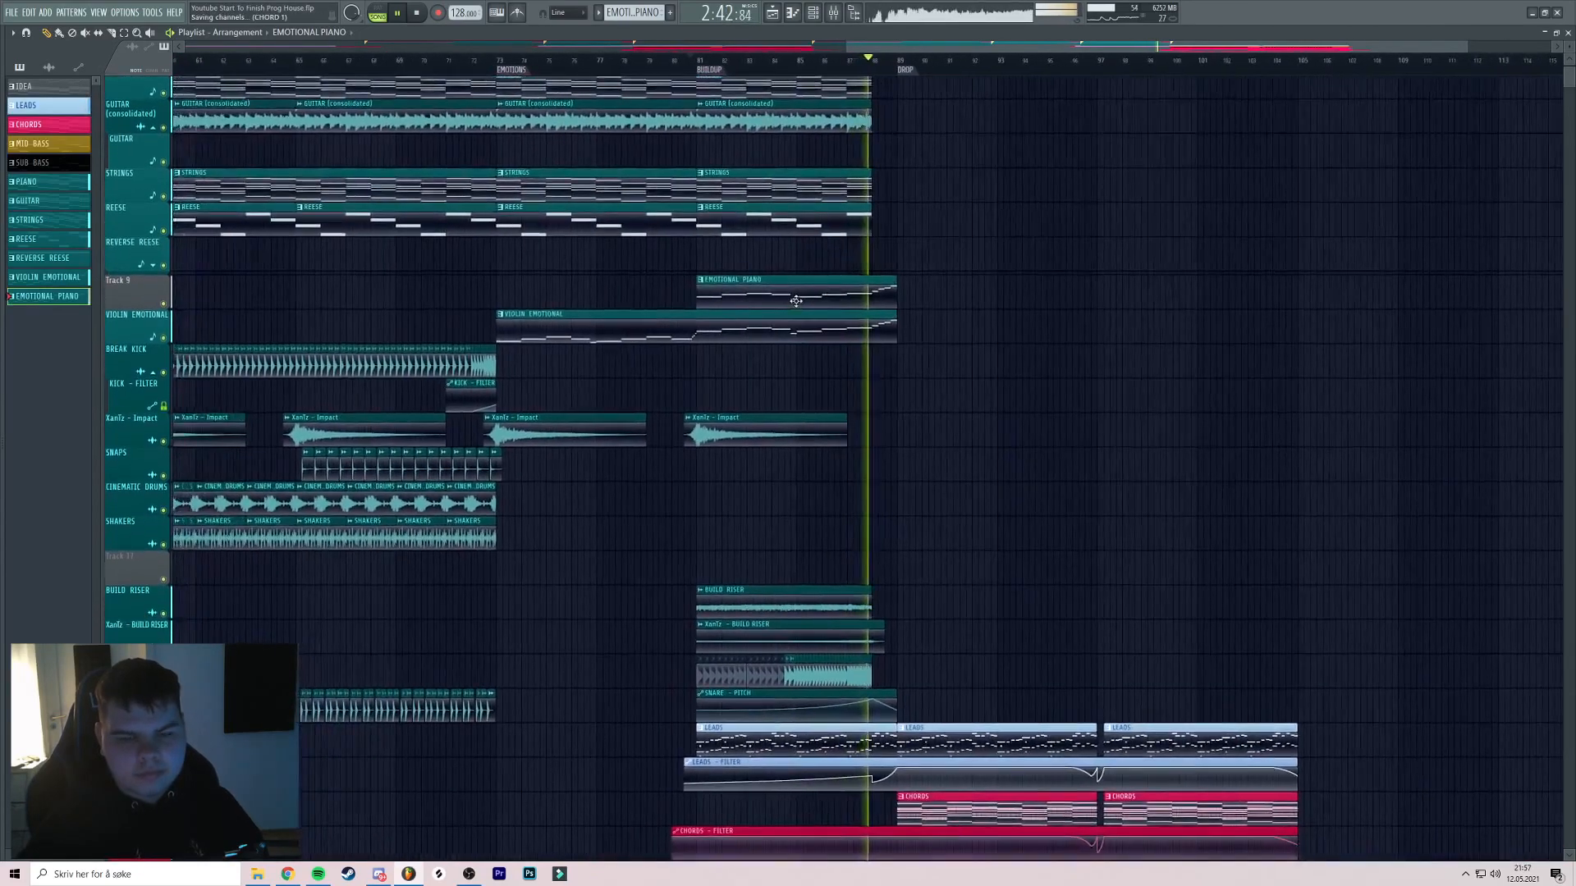
Return playback to bar 81 and bring up the mixer
right_click(146, 279)
left_click(168, 317)
left_click(690, 60)
scroll(726, 61, "up", 2)
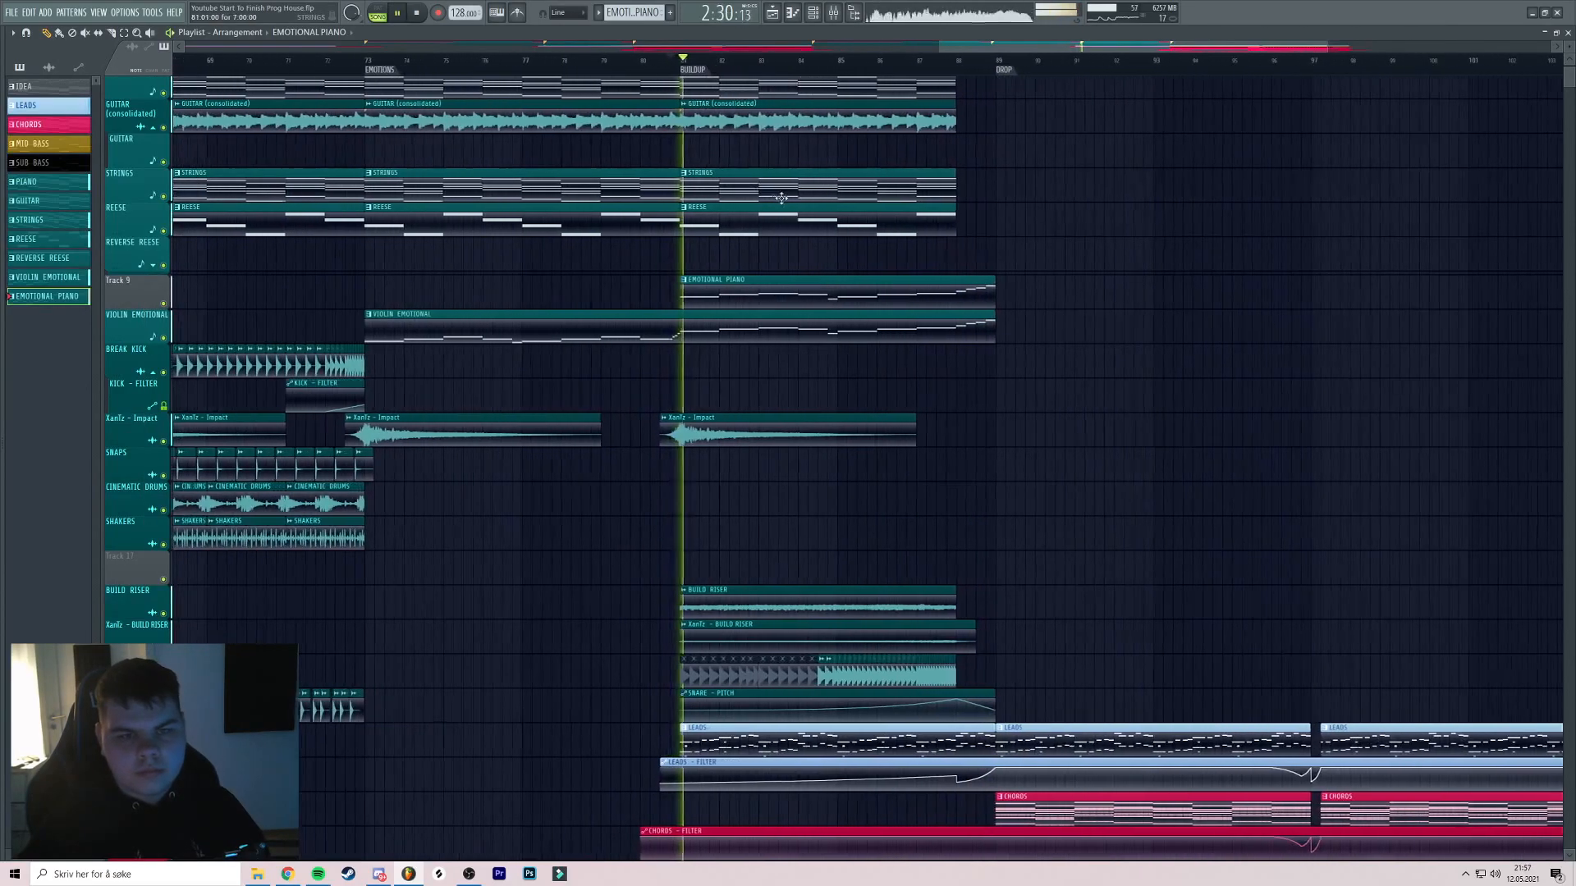
left_click(843, 15)
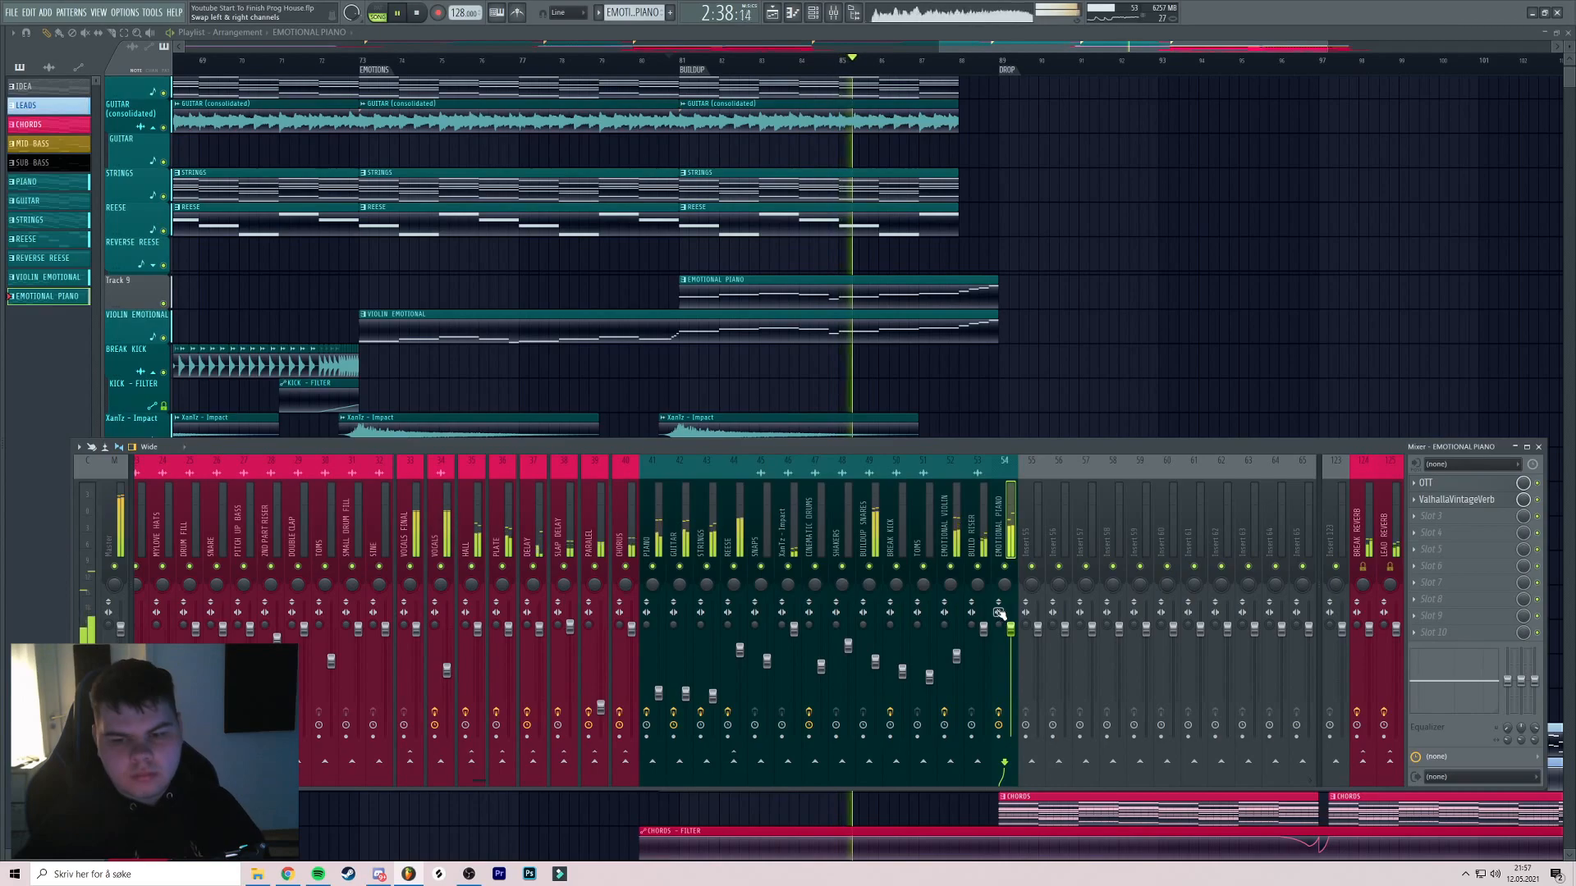
Lower the EMOTIONAL PIANO fader to 89% and add Pro-Q 3 with a ~159 Hz low cut
left_click_drag(1011, 629, 1016, 645)
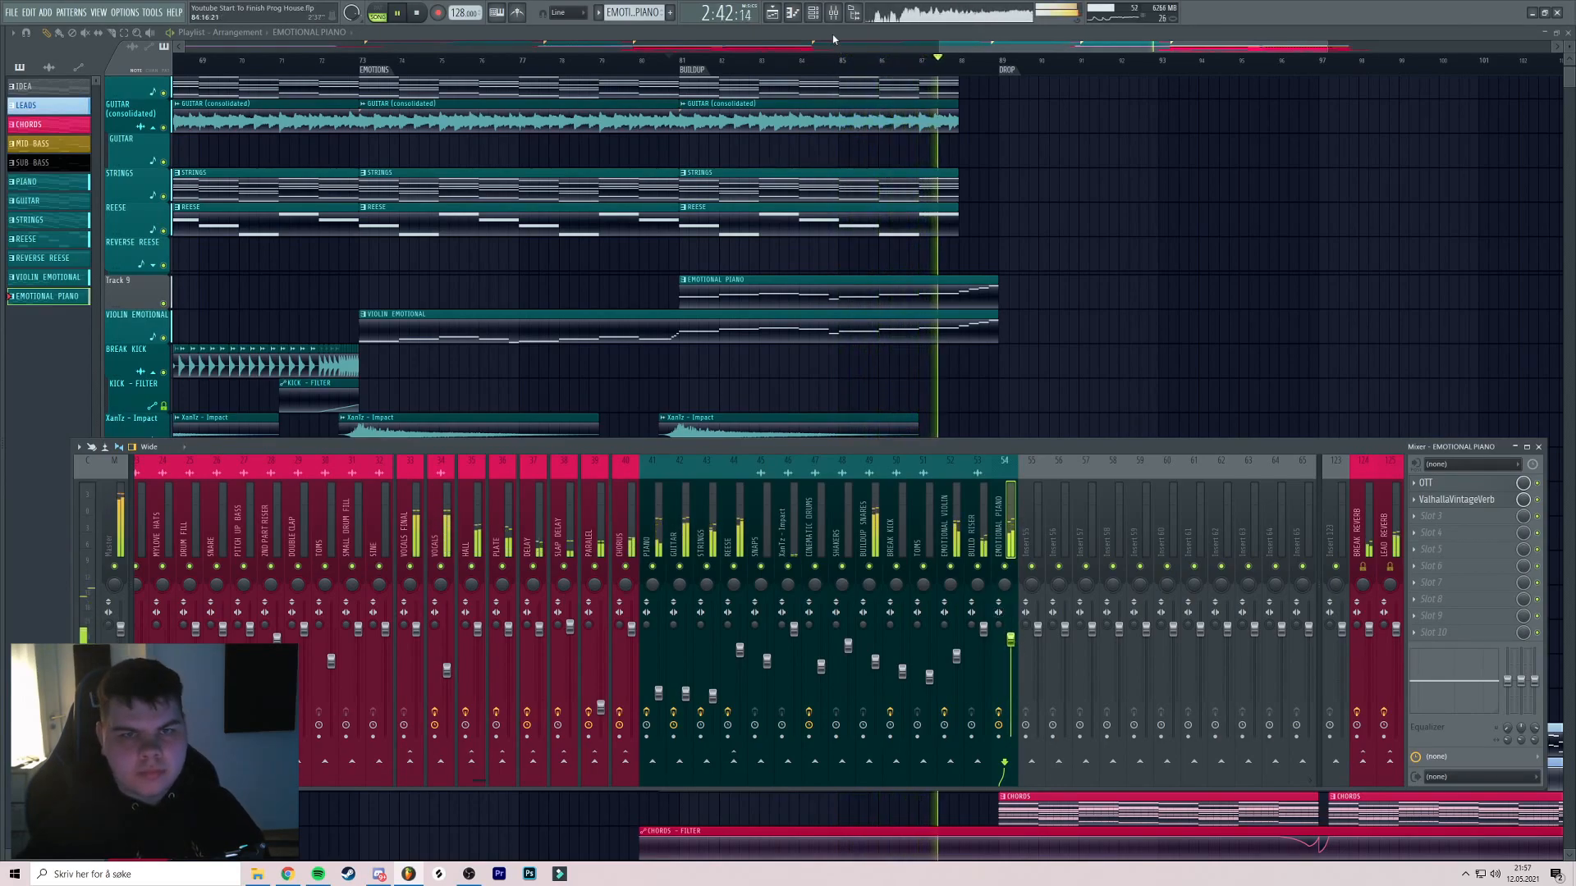
left_click(1428, 517)
left_click(1109, 598)
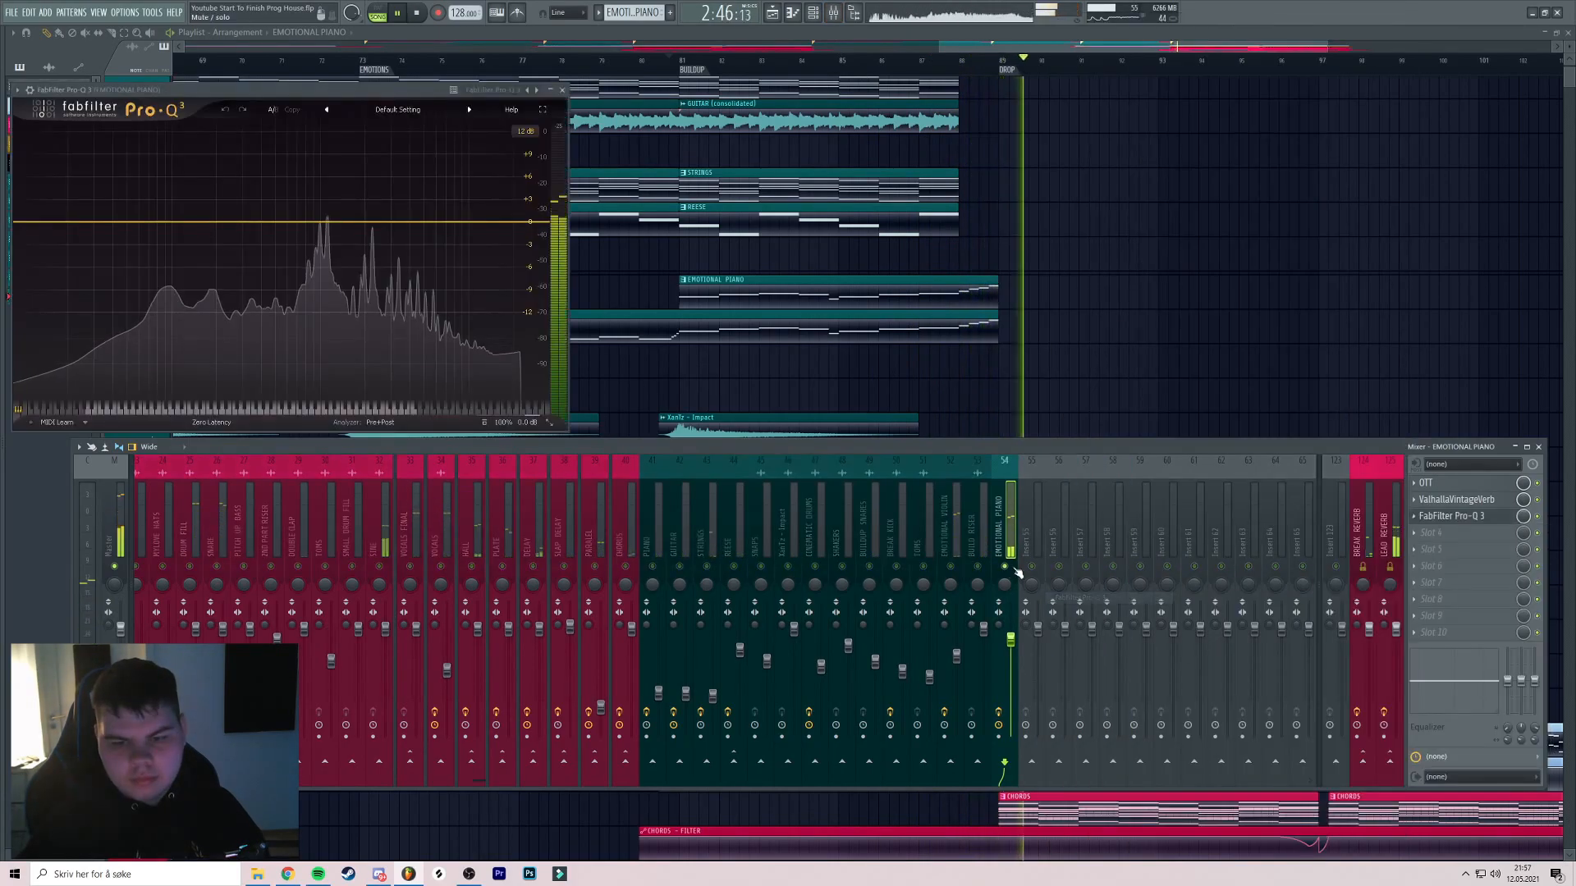
key("space")
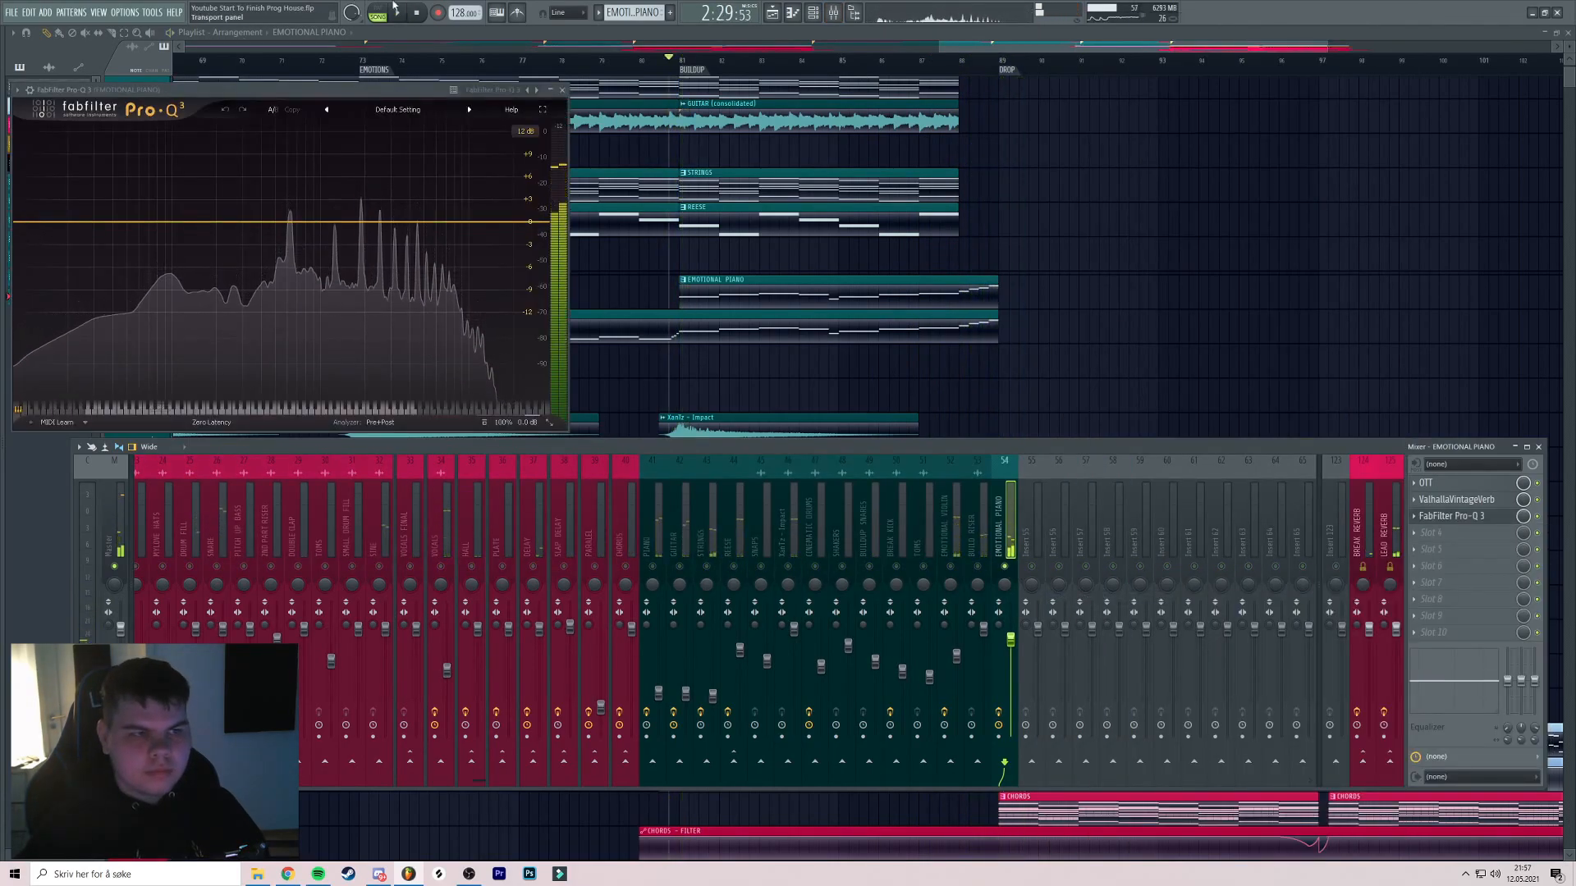
left_click_drag(33, 221, 201, 231)
left_click_drag(246, 89, 288, 85)
Replay from bar 81 and add a ~6.6 kHz high cut and gentle ~530 Hz bell boost
left_click(538, 50)
left_click(702, 60)
key("space")
left_click(836, 13)
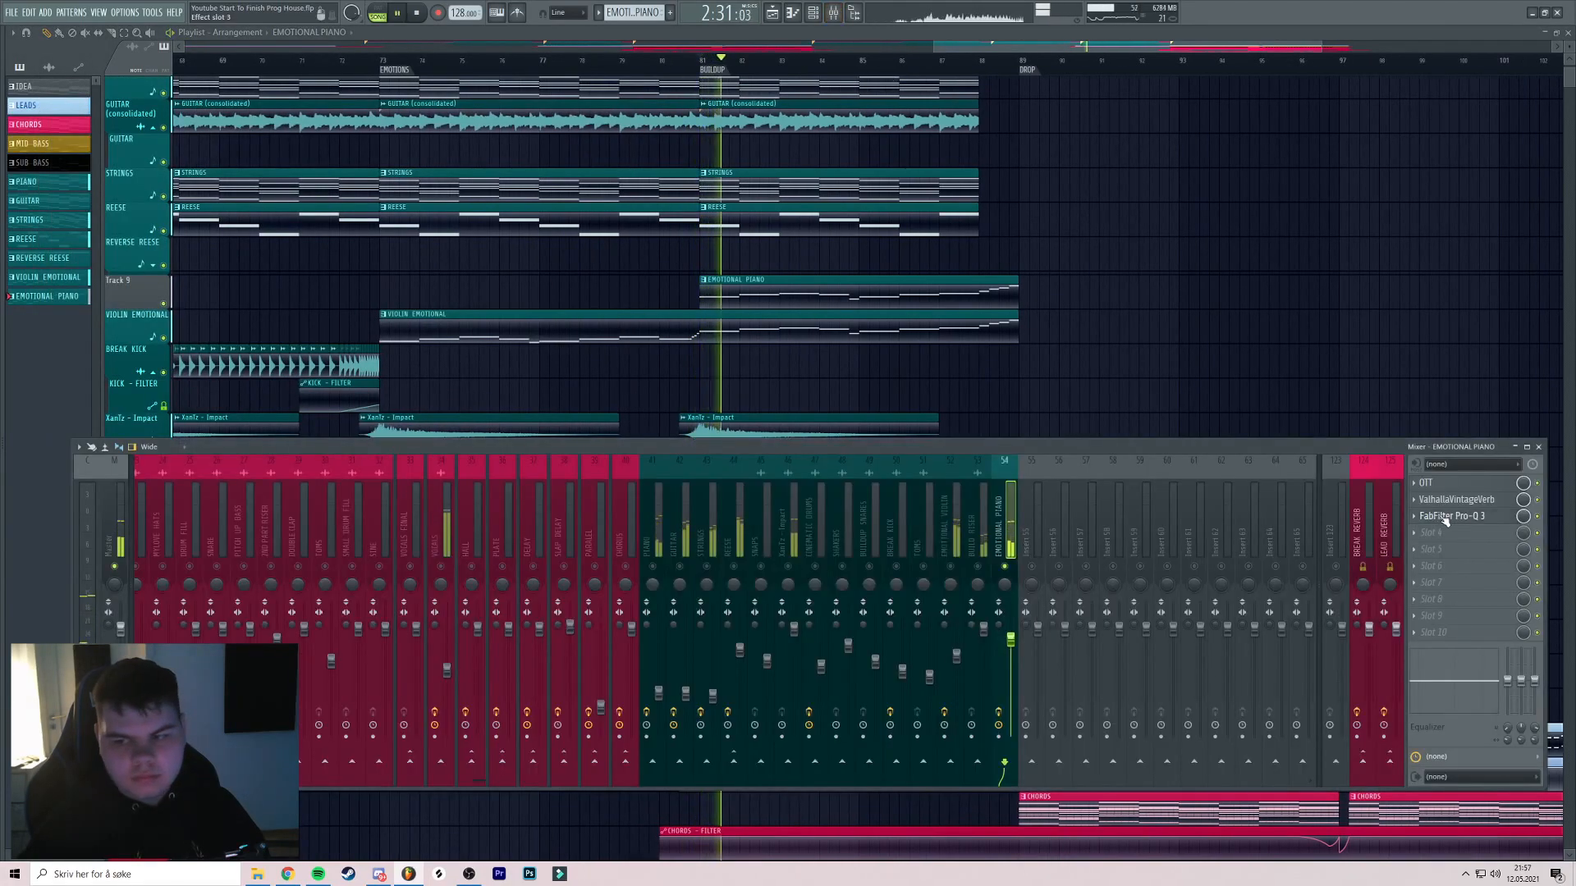
left_click(1452, 515)
left_click_drag(575, 220, 482, 243)
scroll(492, 242, "down", 1)
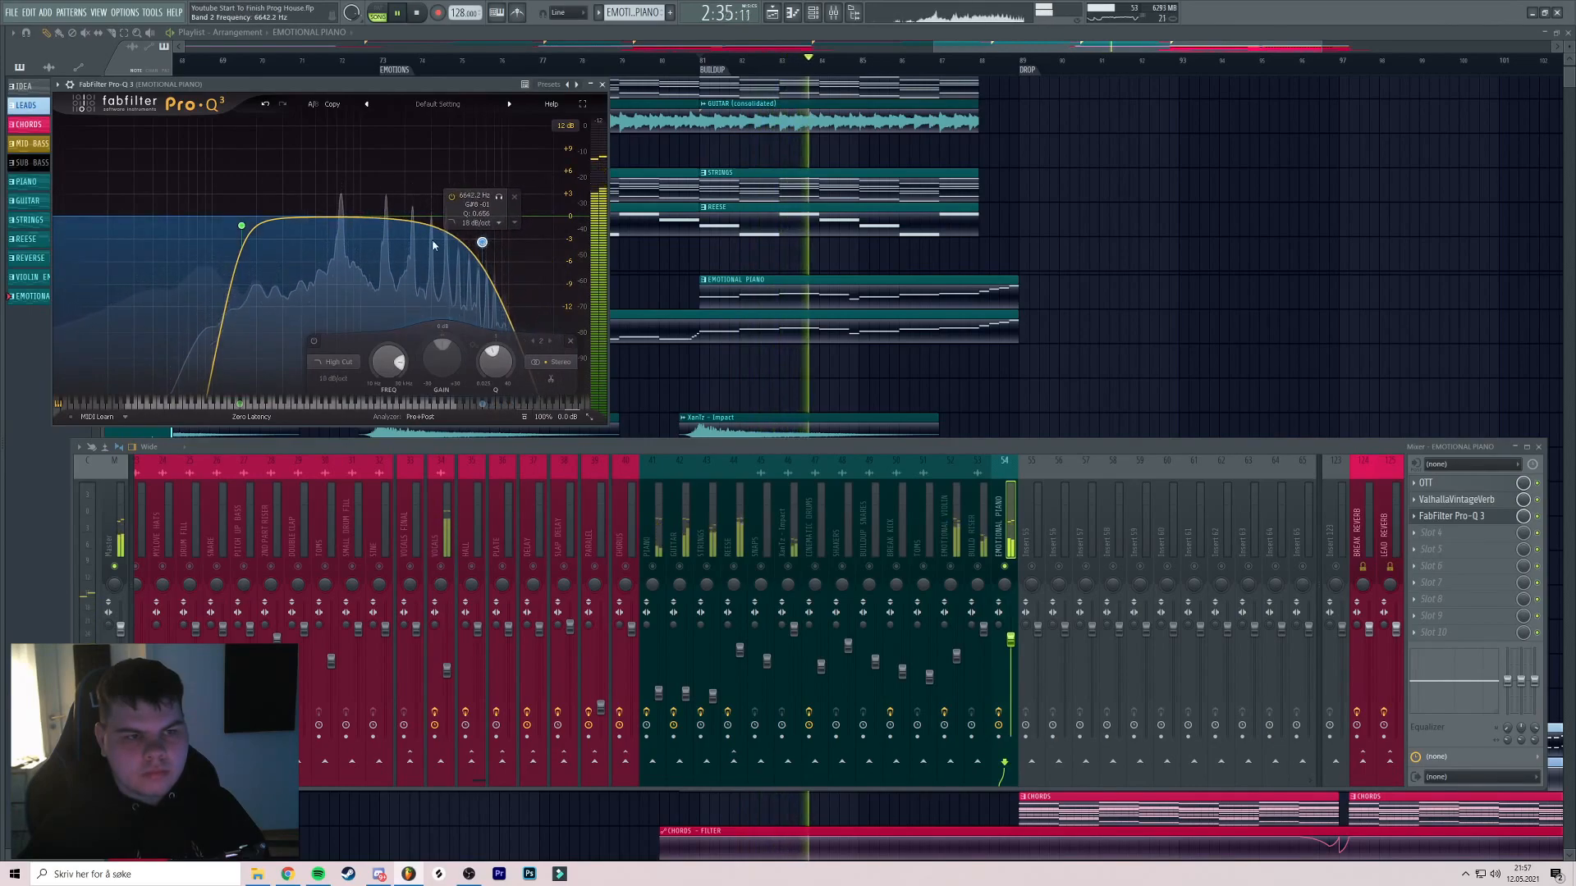
left_click_drag(289, 216, 296, 197)
left_click_drag(335, 158, 336, 158)
Close the EQ, unsolo EMOTIONAL PIANO and raise its fader to 92%
left_click(602, 84)
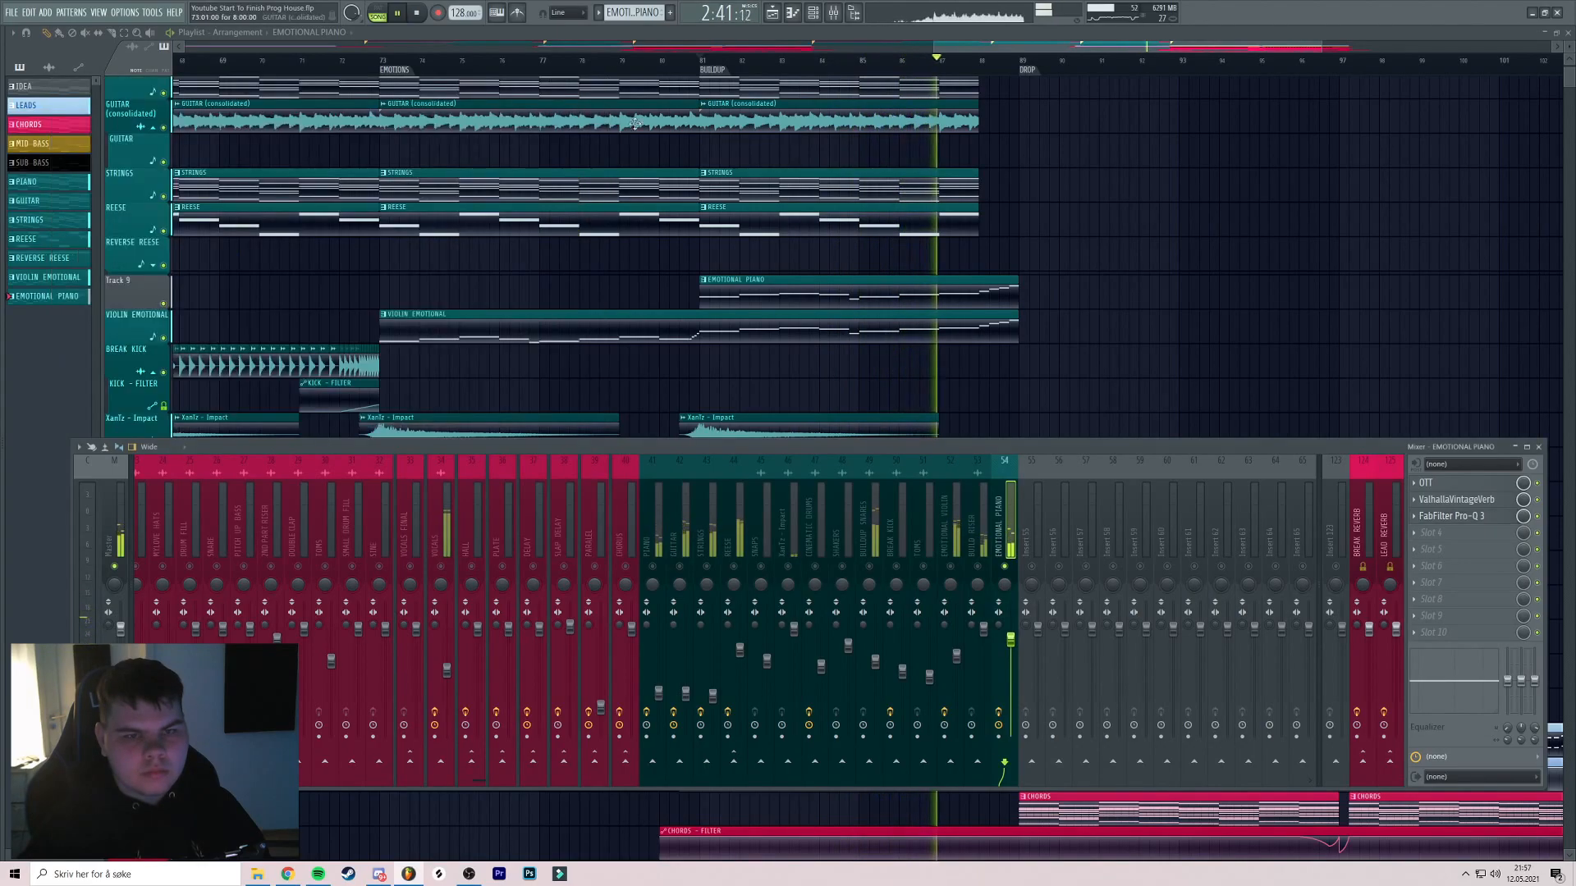
right_click(1006, 567)
key("space")
key("space")
left_click_drag(1010, 640, 1010, 638)
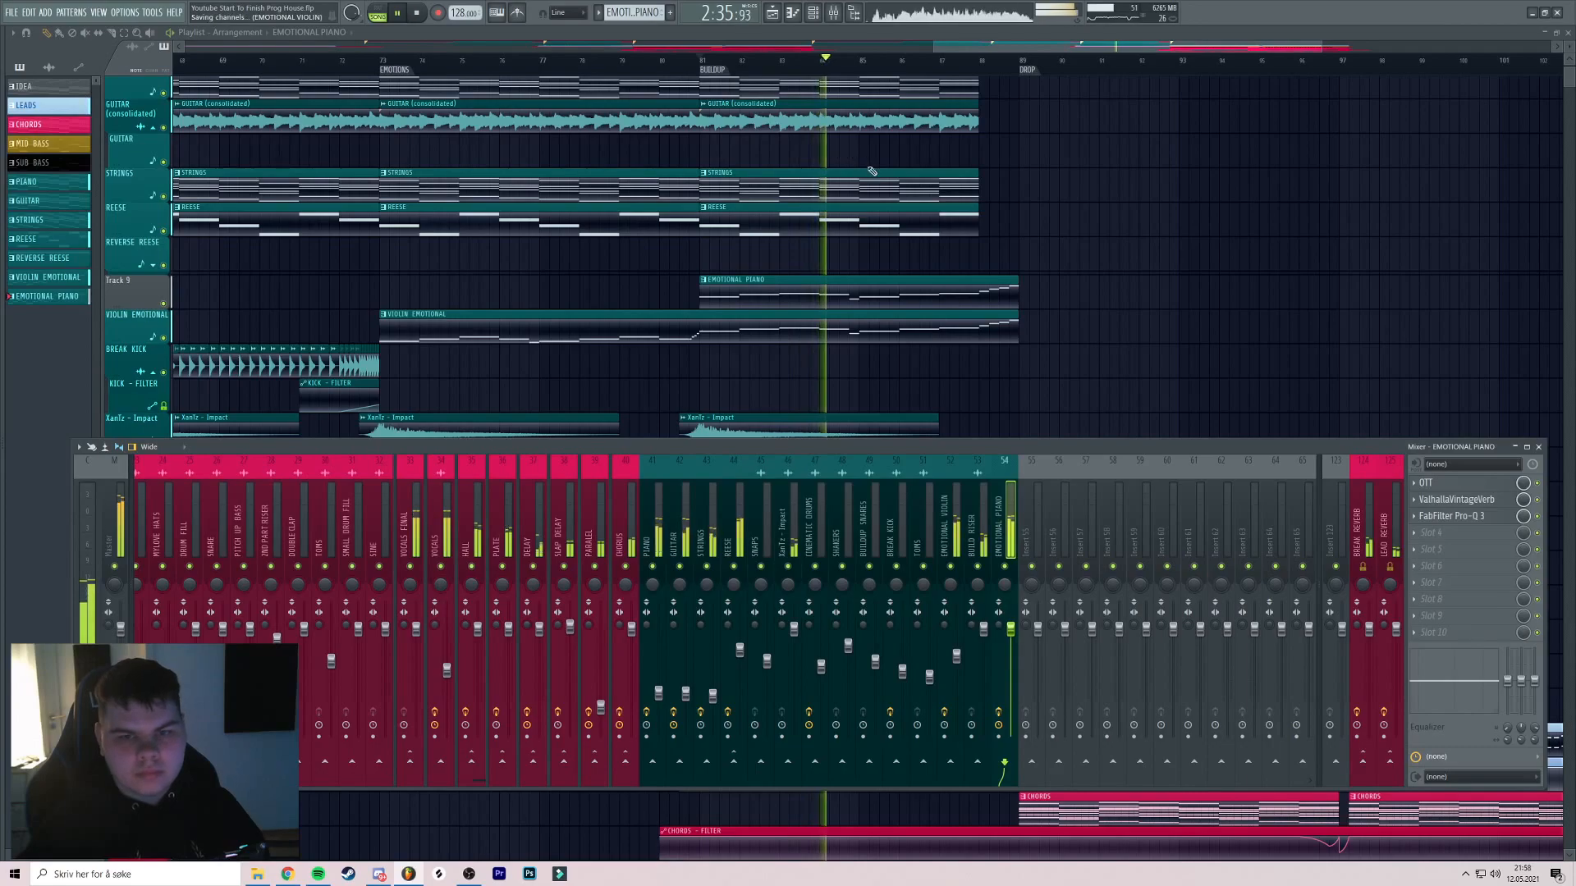
Hide the mixer and browse the arrangement while the buildup plays
key("F9")
scroll(864, 163, "up", 2)
scroll(946, 177, "down", 1)
left_click_drag(947, 179, 864, 186)
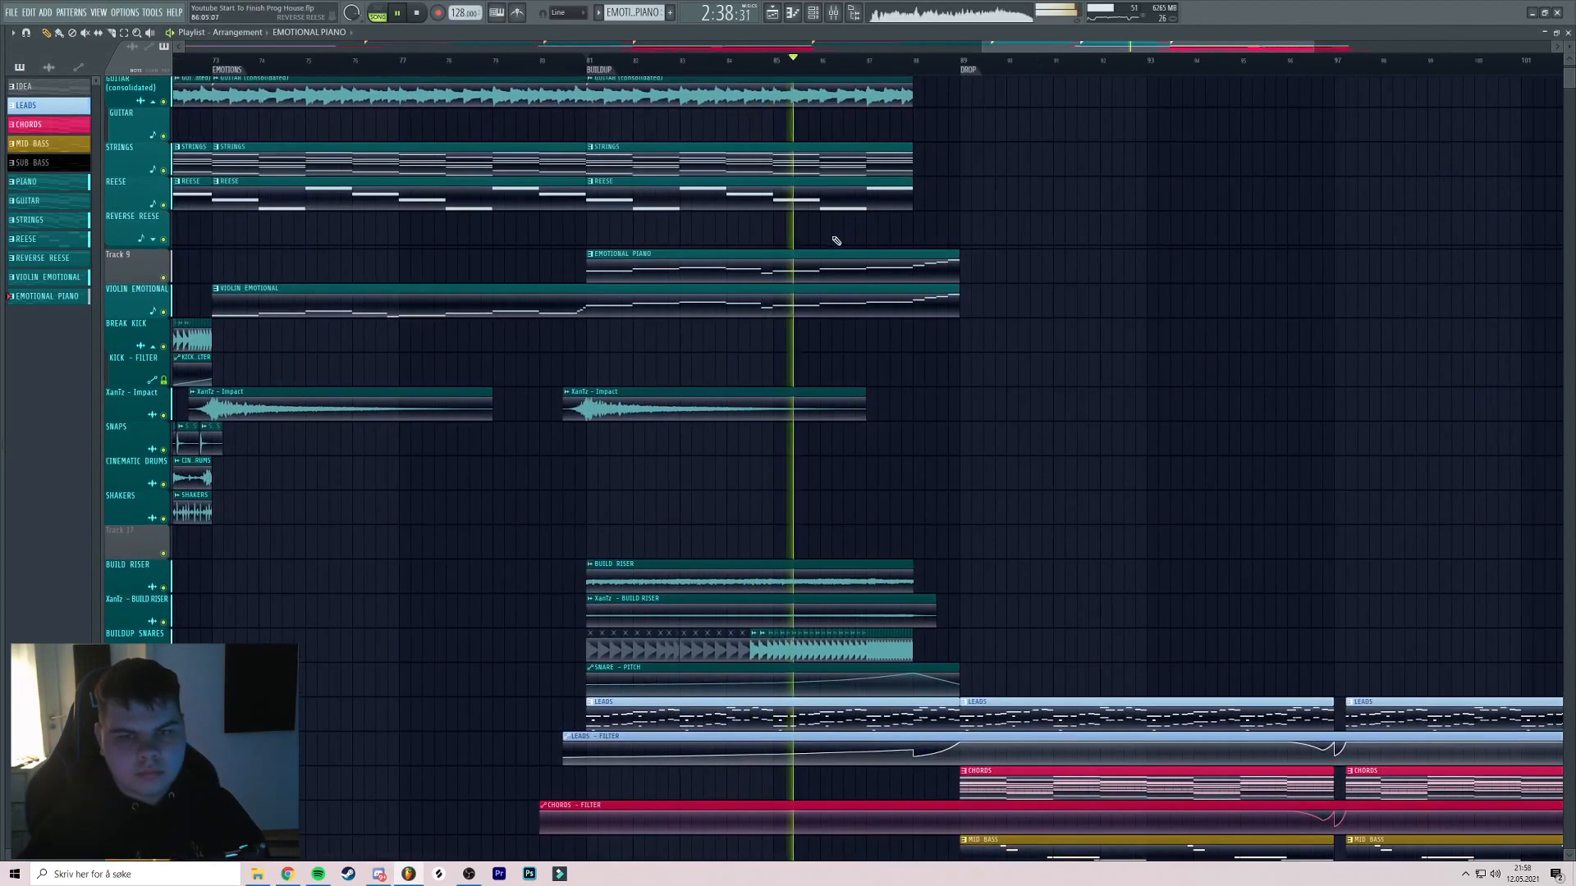
key("F9")
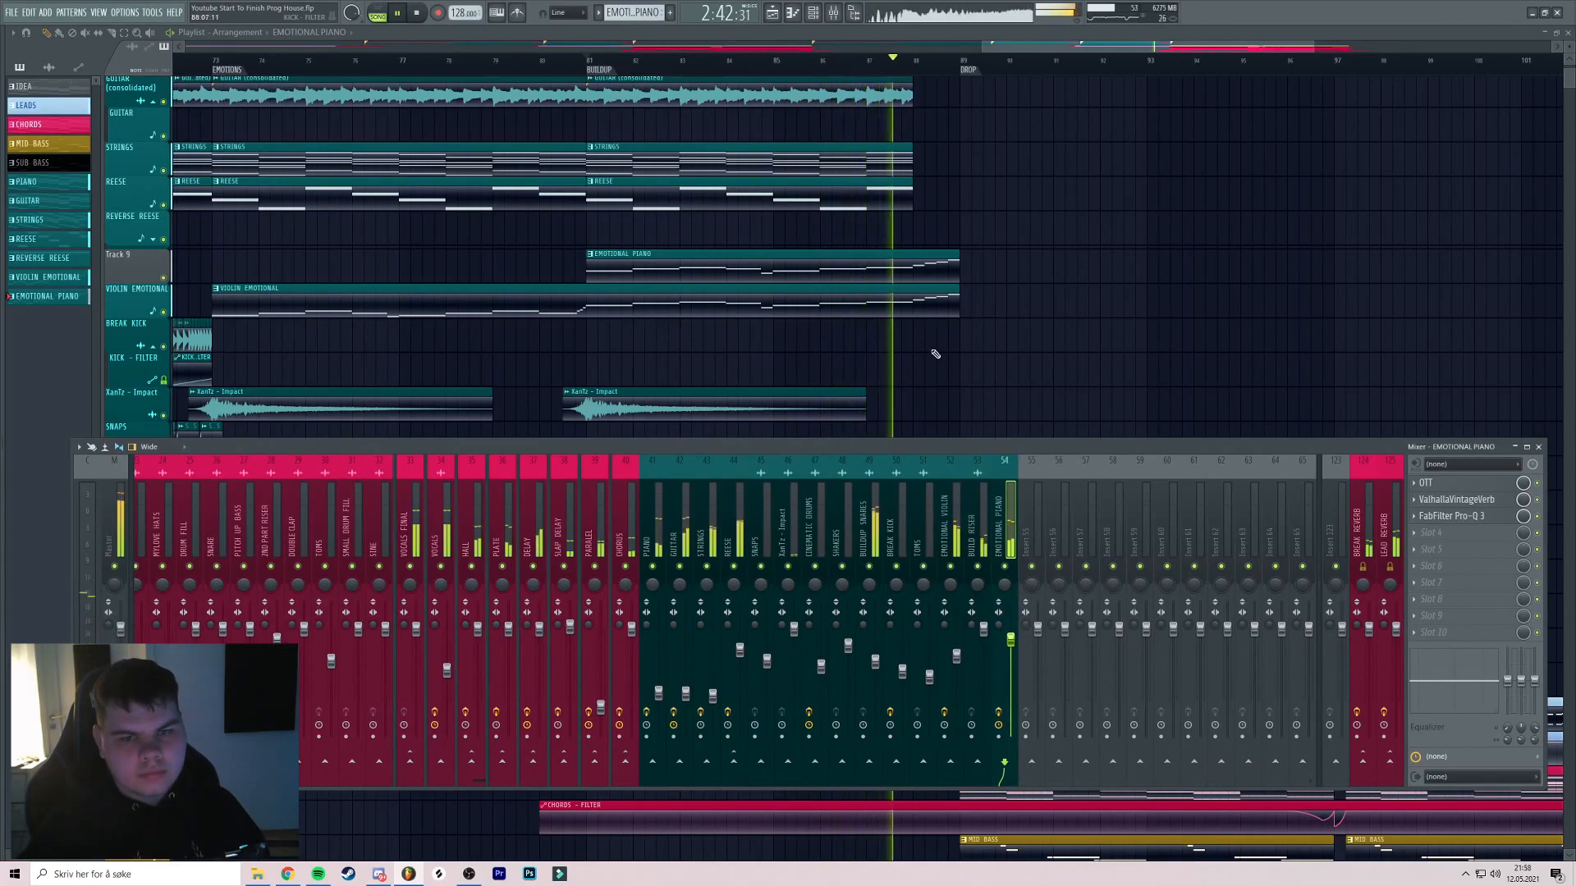
scroll(994, 356, "up", 1)
key("F9")
scroll(911, 358, "down", 4)
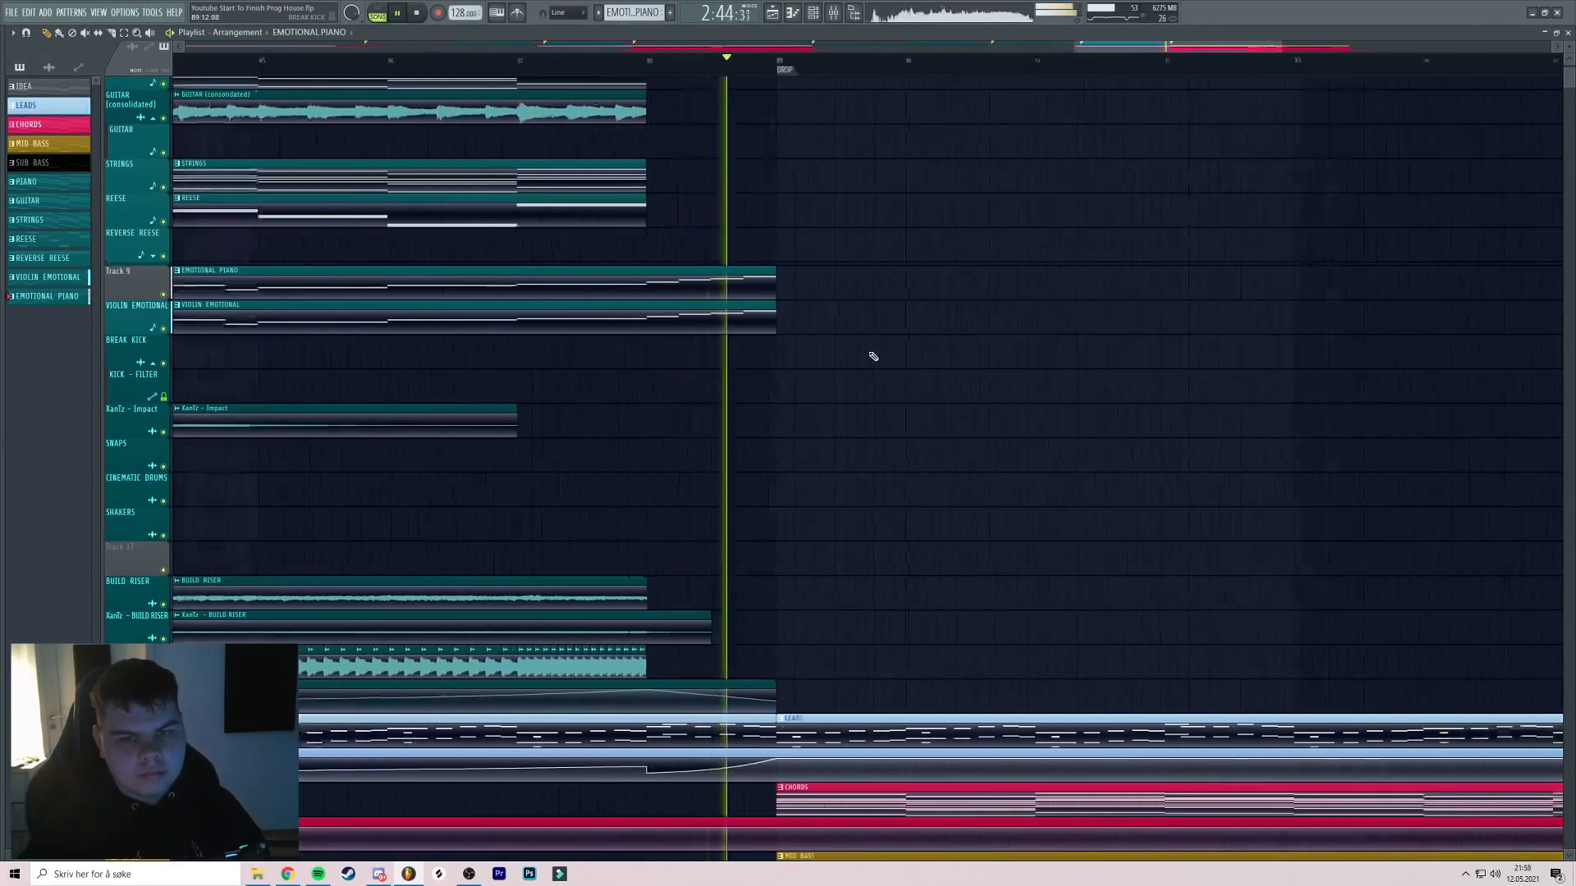
scroll(890, 353, "down", 3)
Stop playback and bring the drop's drum tracks into view
left_click_drag(911, 348, 704, 343)
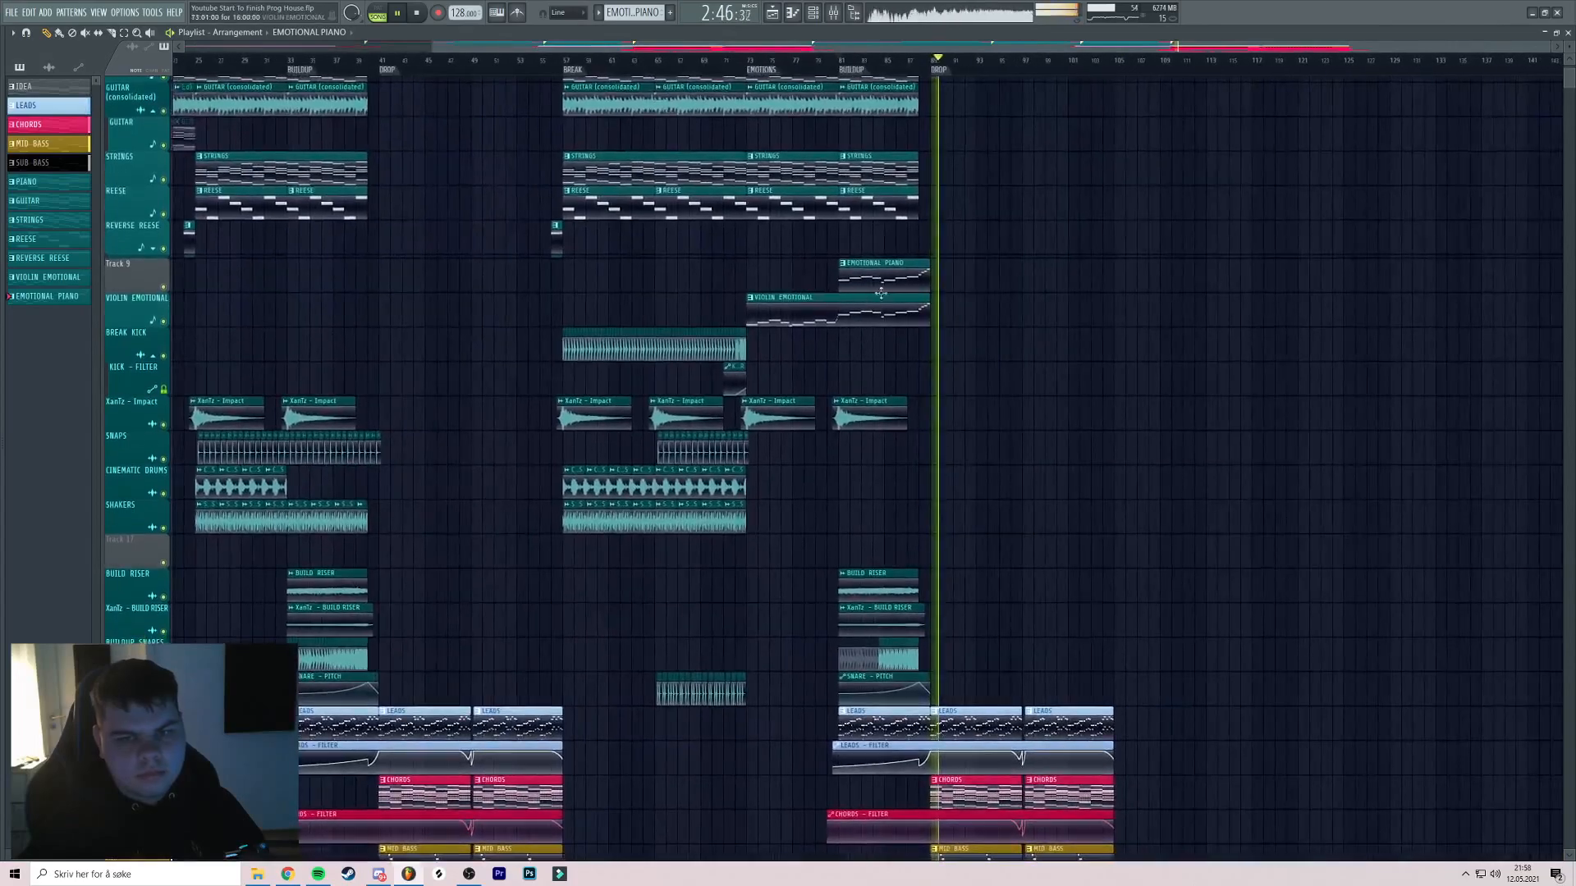
left_click_drag(900, 300, 714, 299)
scroll(640, 281, "up", 3)
scroll(573, 263, "down", 2)
scroll(749, 310, "down", 1)
key("space")
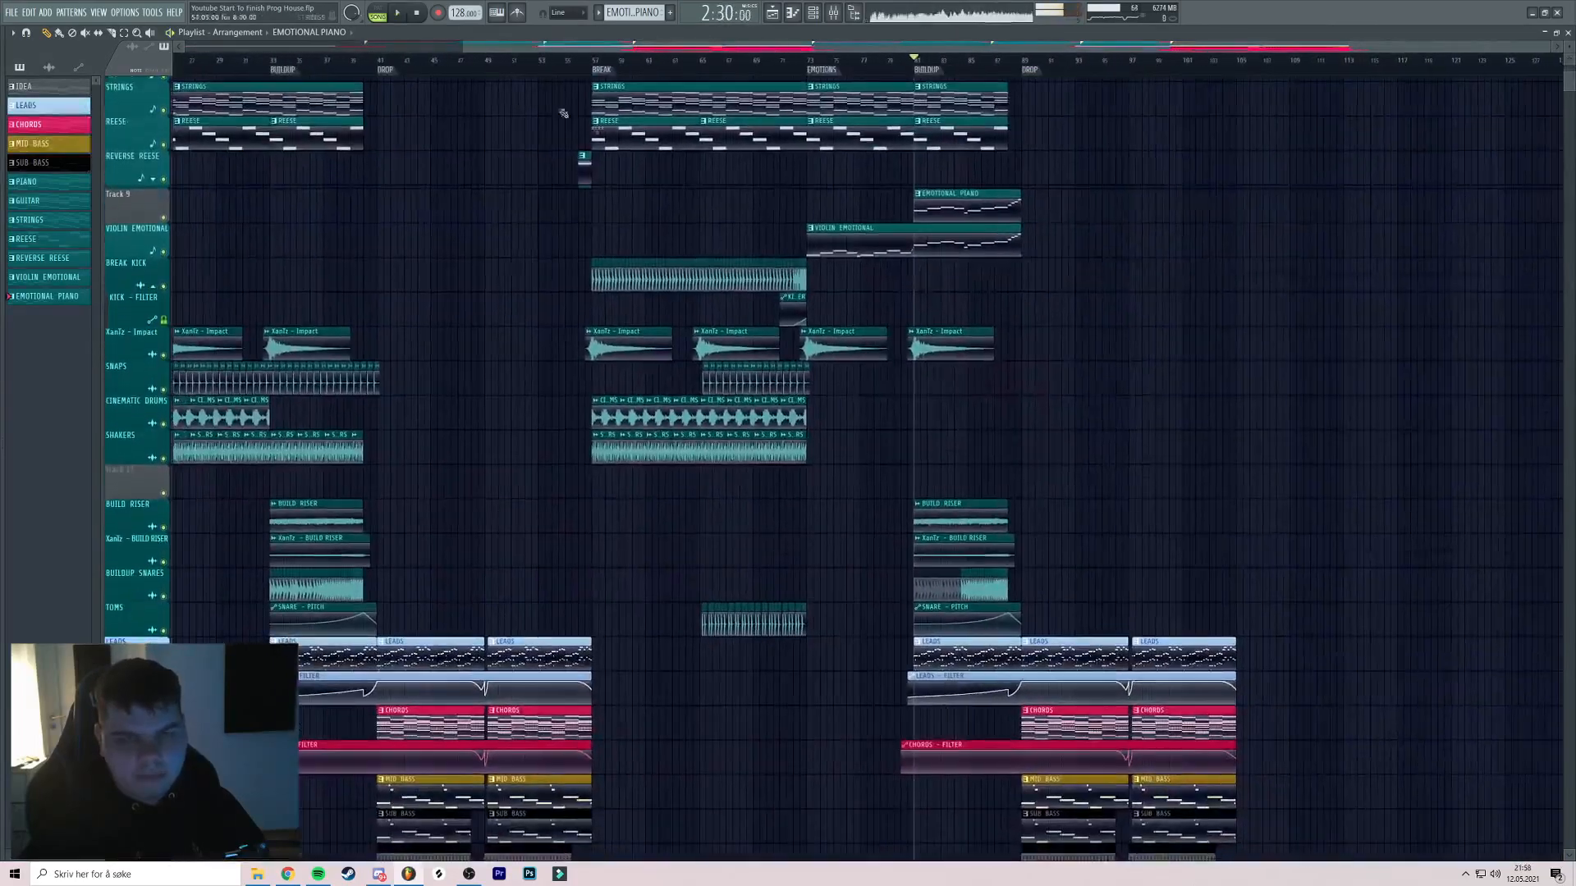
left_click_drag(962, 385, 233, 409)
scroll(667, 286, "up", 3)
scroll(886, 260, "up", 3)
Select the HAT and MYLOVE HATS clips and Shift-drag copies to bar 89
left_click_drag(886, 260, 1204, 319)
left_click_drag(686, 291, 1271, 324)
left_click_drag(625, 318, 855, 299)
scroll(854, 299, "down", 2)
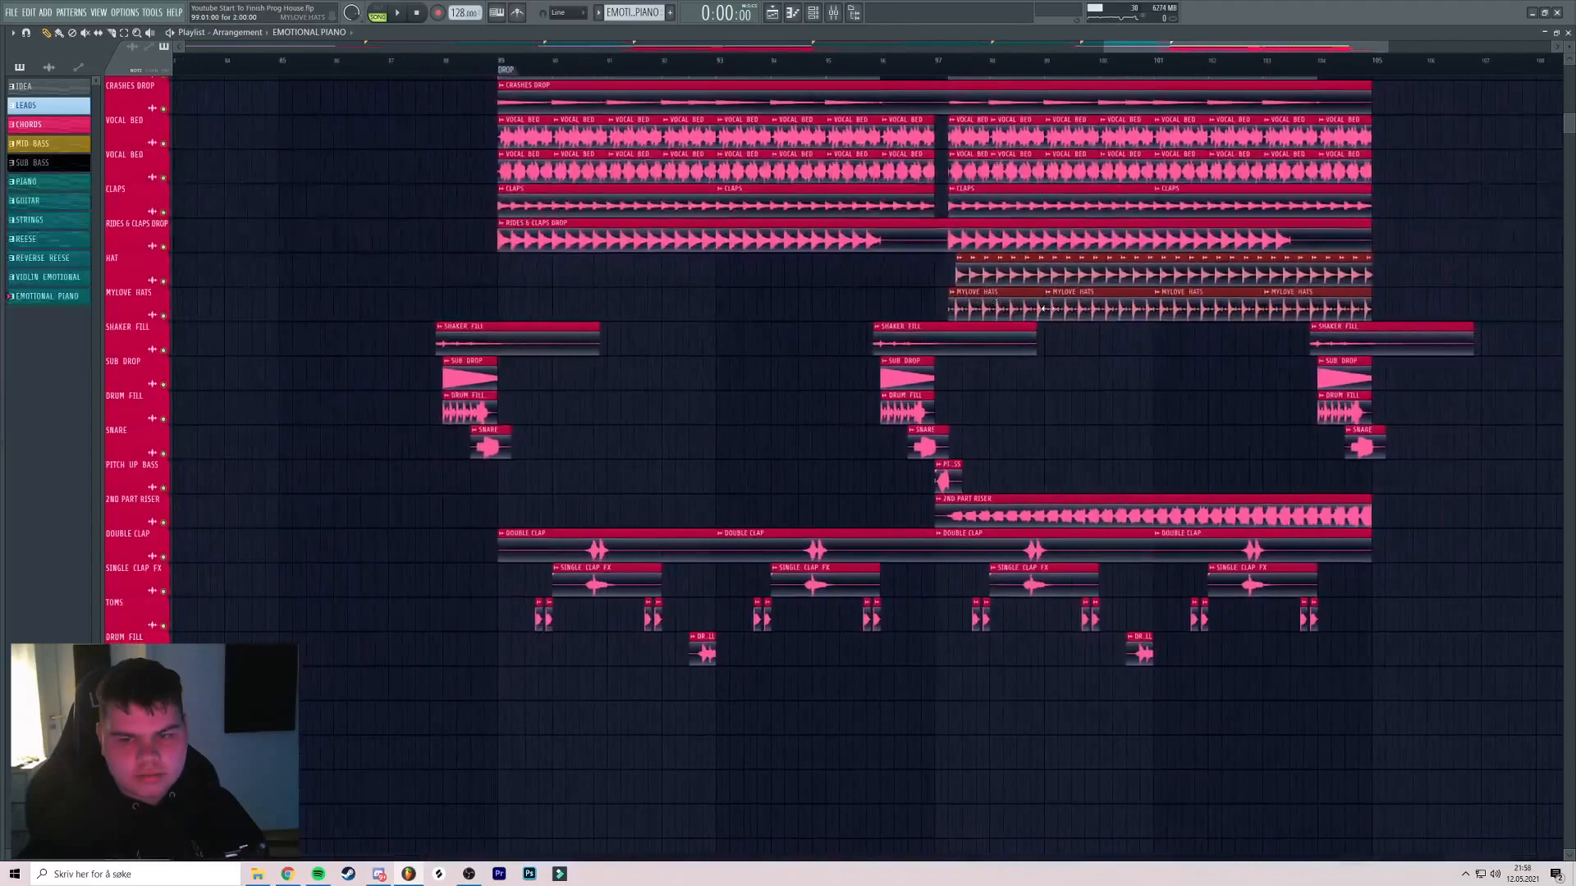
left_click_drag(1076, 307, 582, 321)
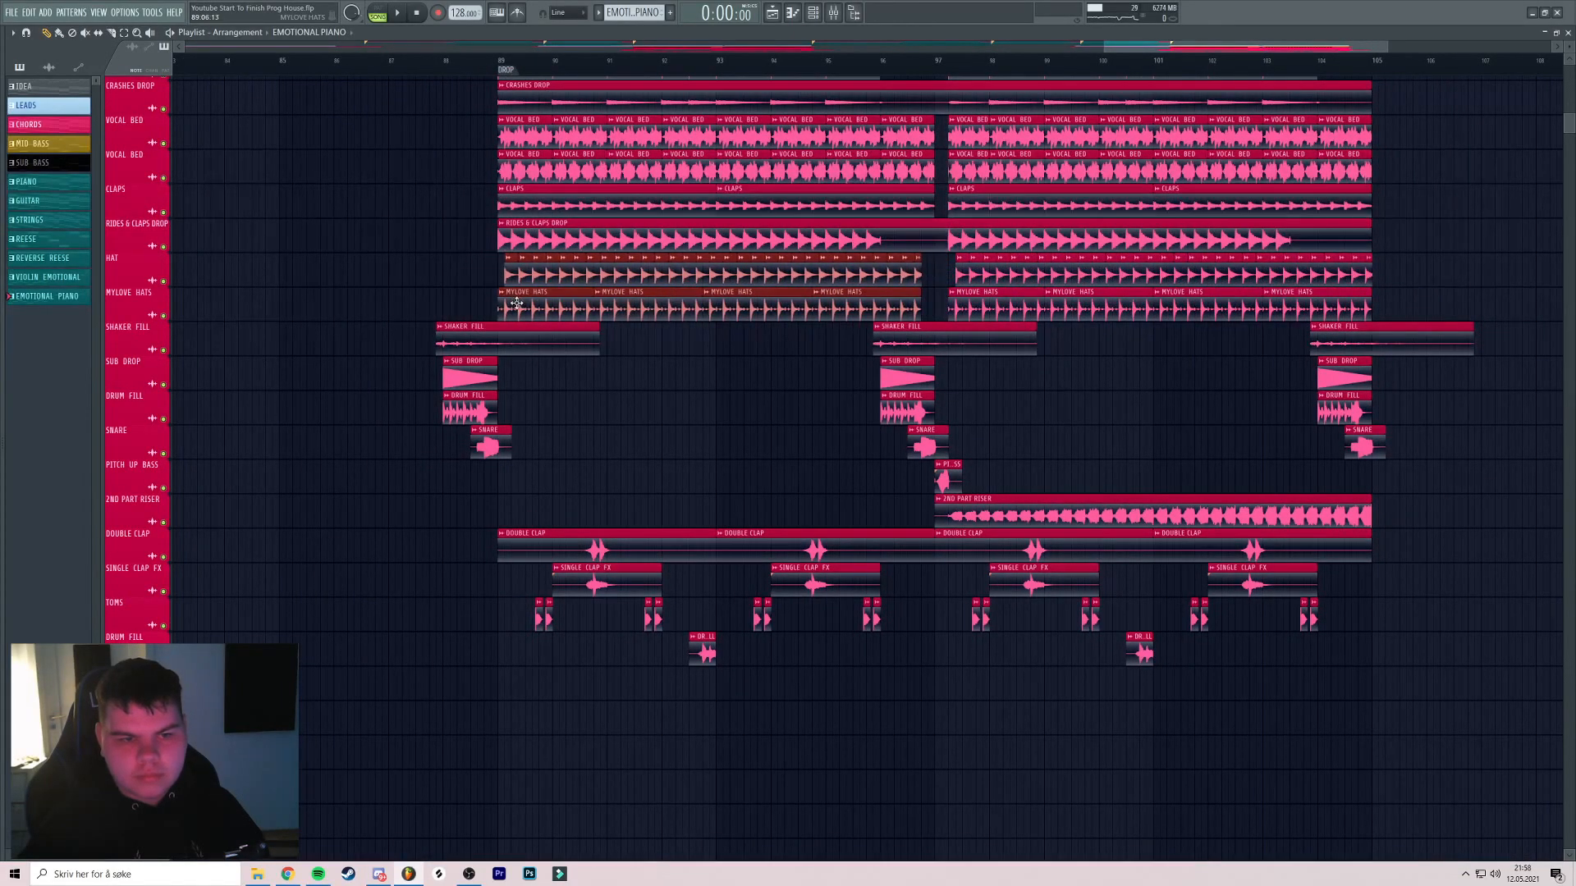
scroll(516, 304, "up", 6)
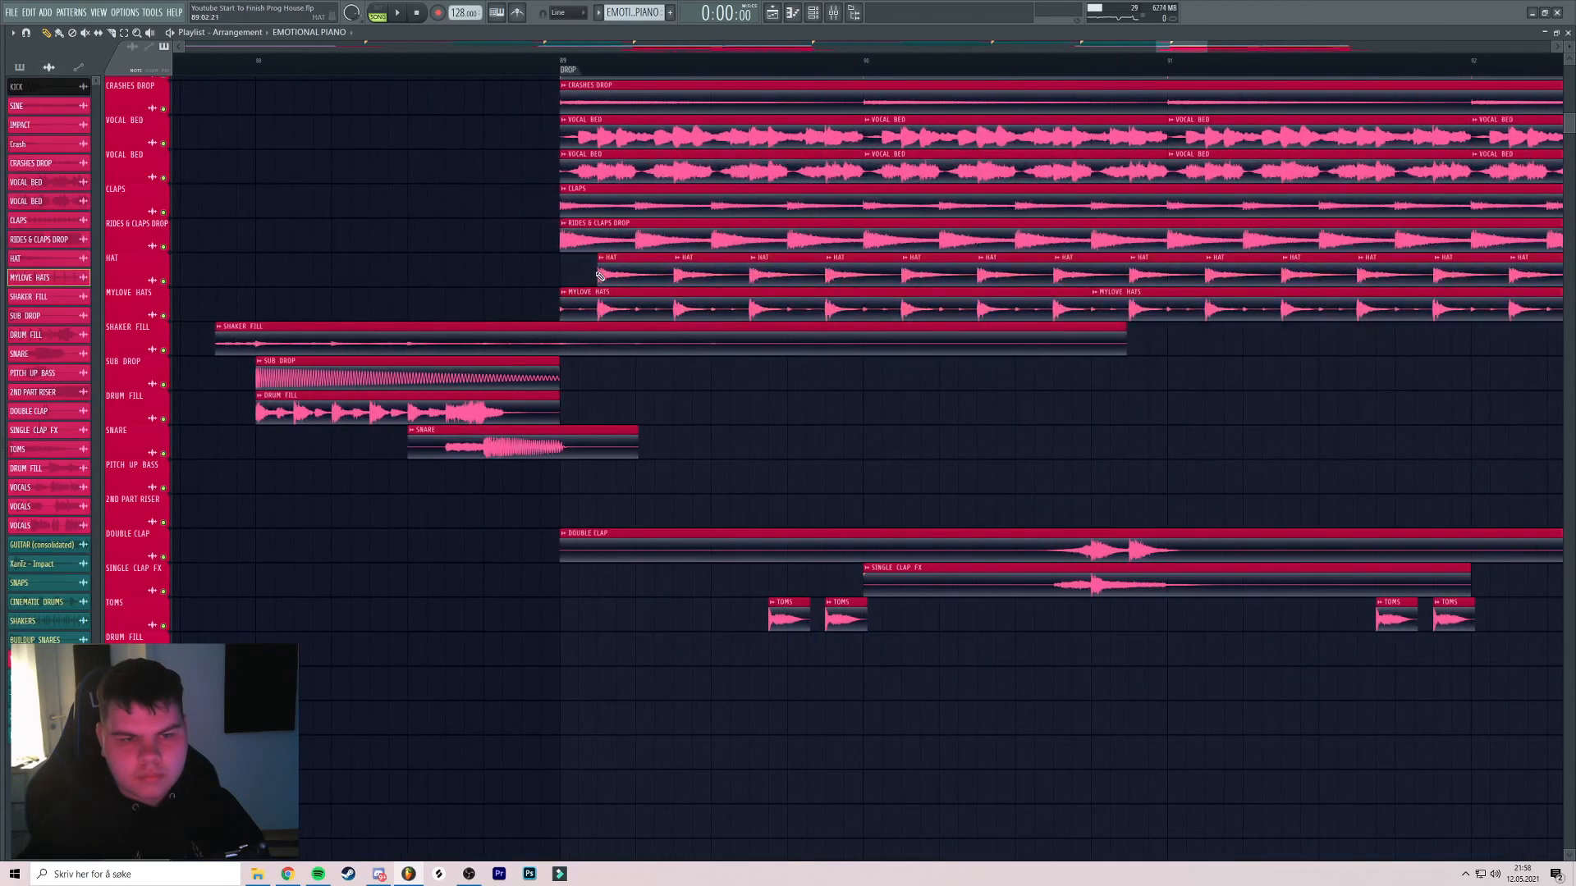
scroll(596, 278, "down", 3)
key("space")
scroll(840, 224, "down", 2)
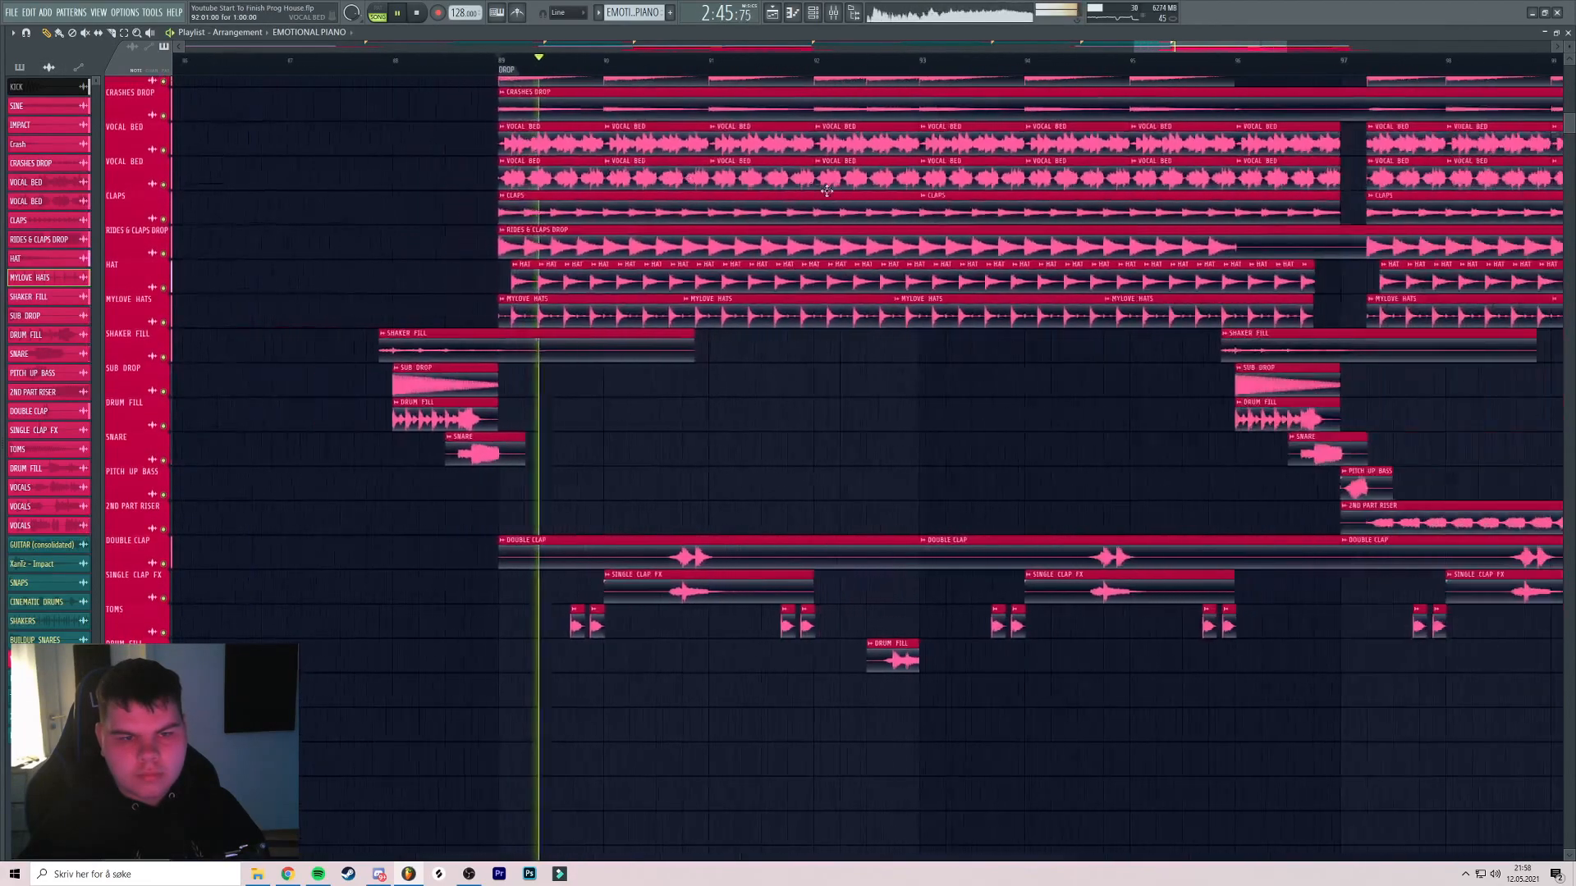
scroll(1149, 238, "up", 4)
Trim the MYLOVE HATS and last HAT clips to end before bar 97
left_click_drag(1075, 246, 749, 249)
left_click(477, 61)
left_click_drag(760, 321, 694, 321)
key("space")
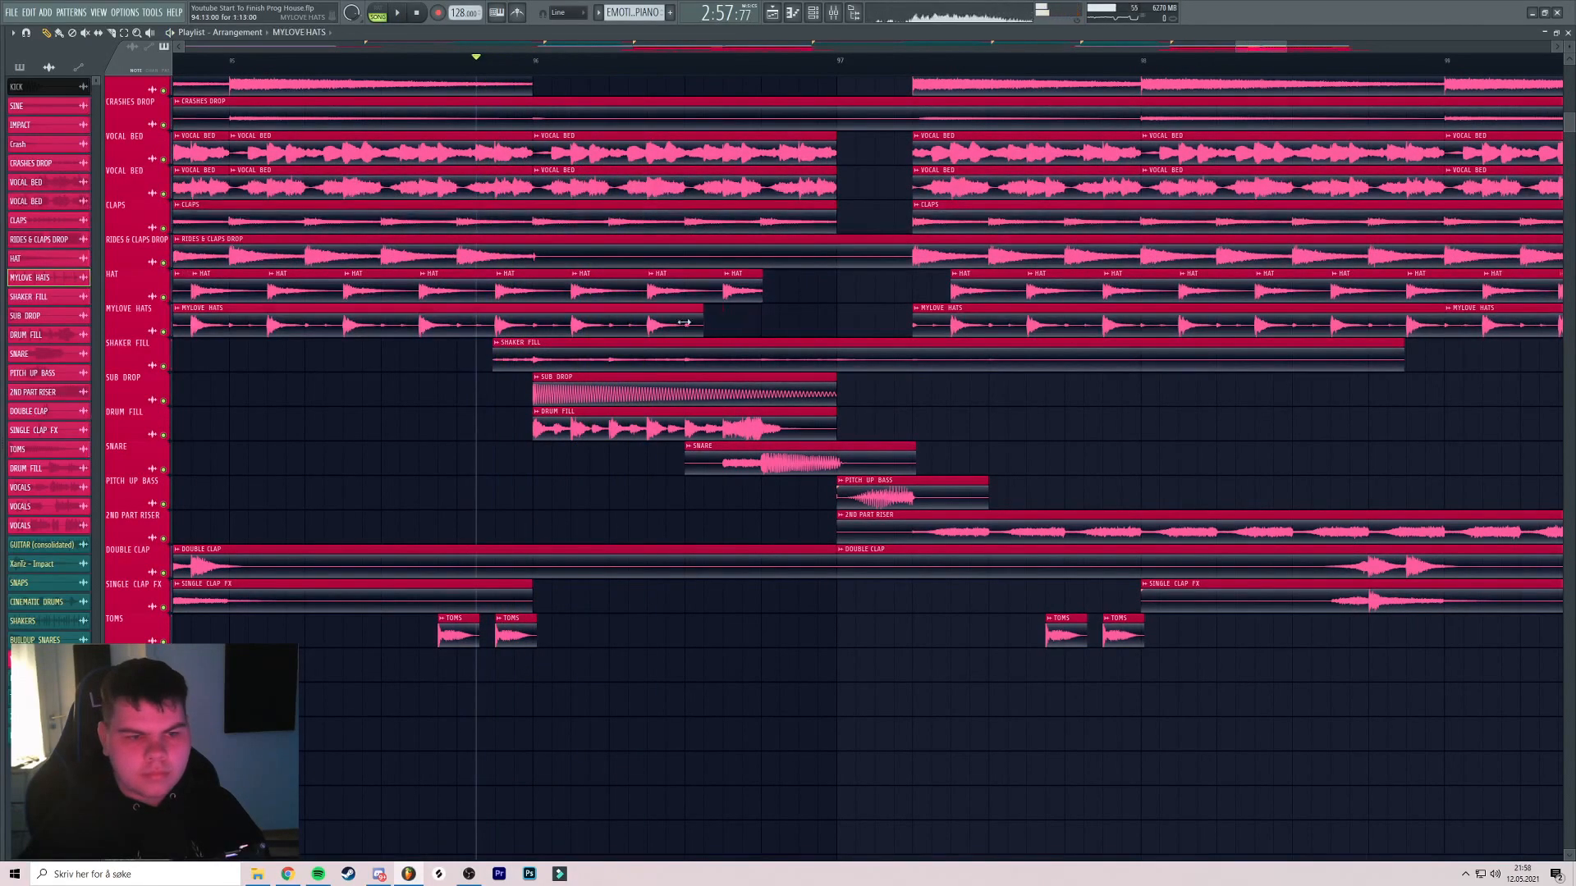
key("space")
key("space")
scroll(604, 292, "down", 1)
mouse_move(609, 287)
left_mouse_down()
mouse_move(713, 289)
mouse_move(639, 290)
left_mouse_up()
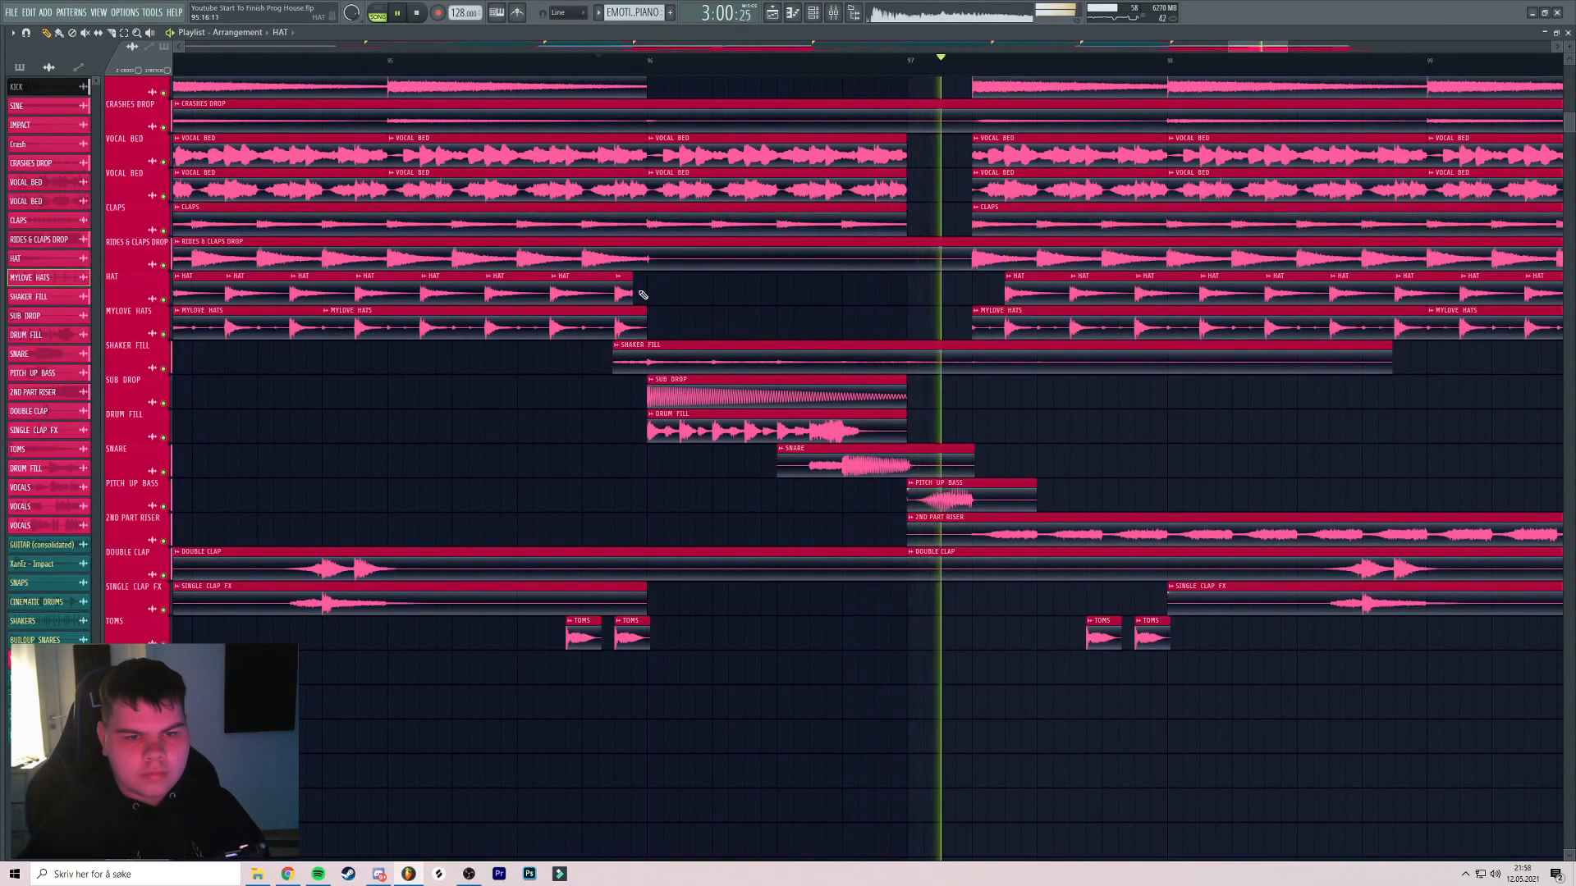
Scroll back to earlier bars and restart playback from the buildup near bar 79
scroll(726, 266, "down", 5)
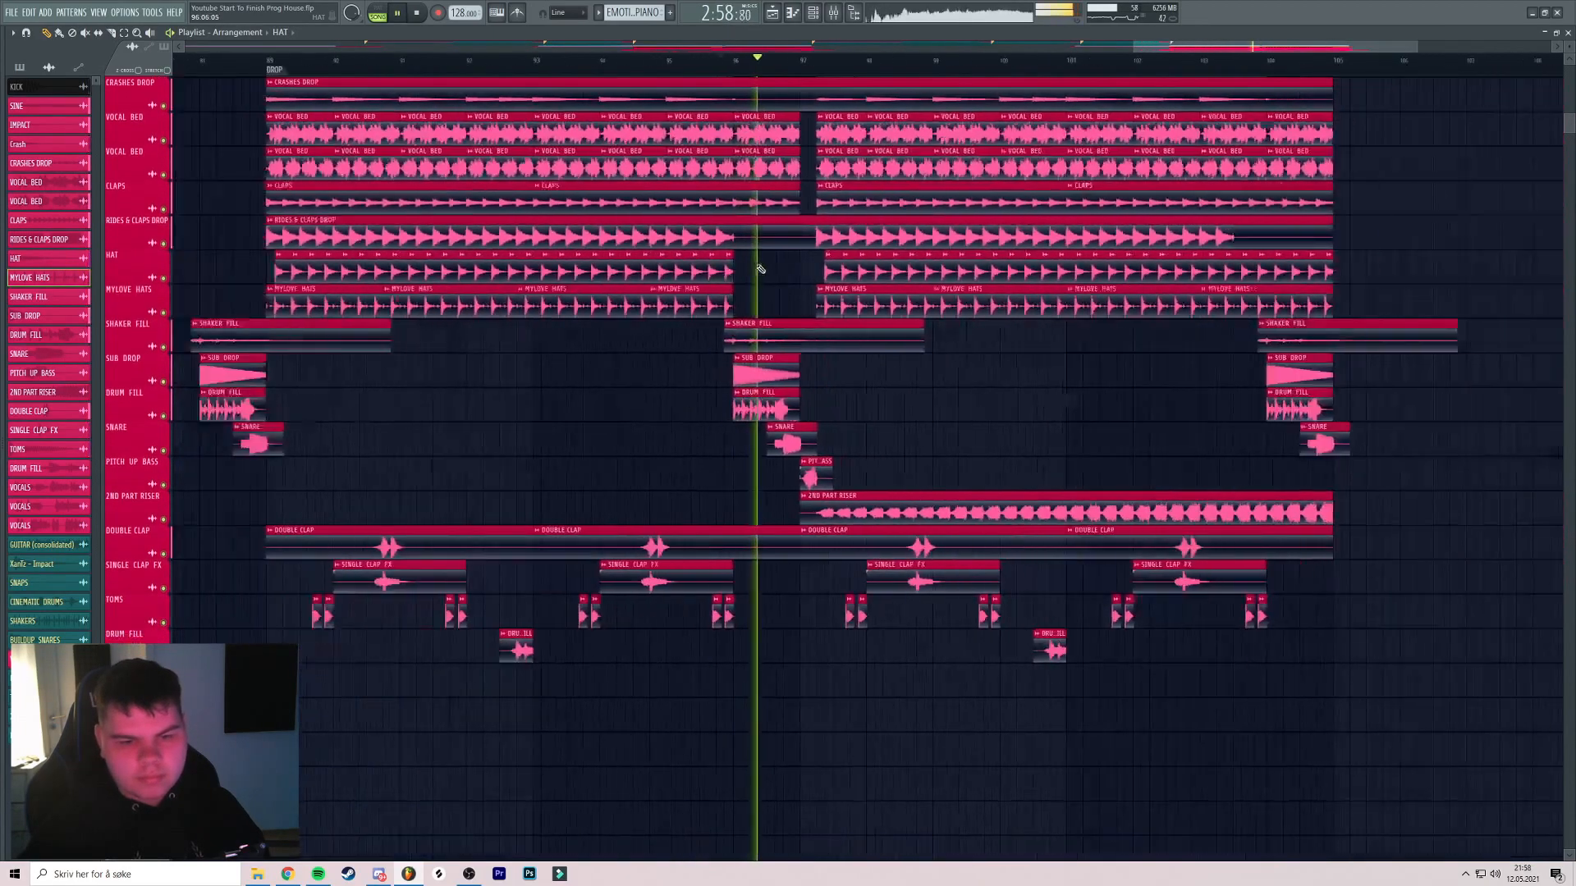
scroll(735, 269, "down", 6)
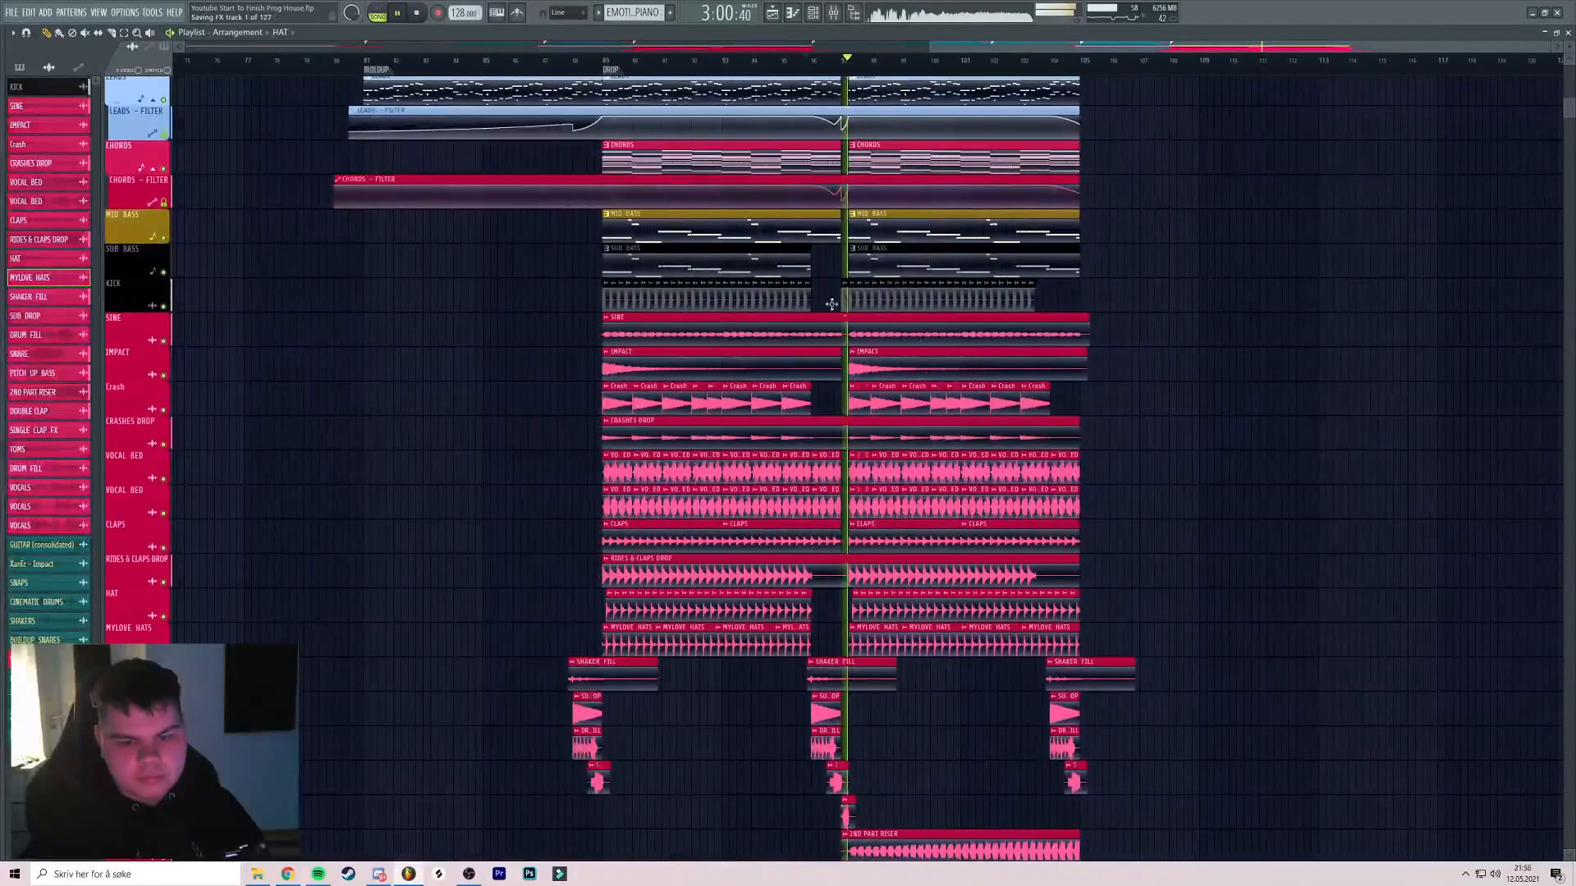
scroll(854, 289, "down", 3)
scroll(854, 289, "up", 10)
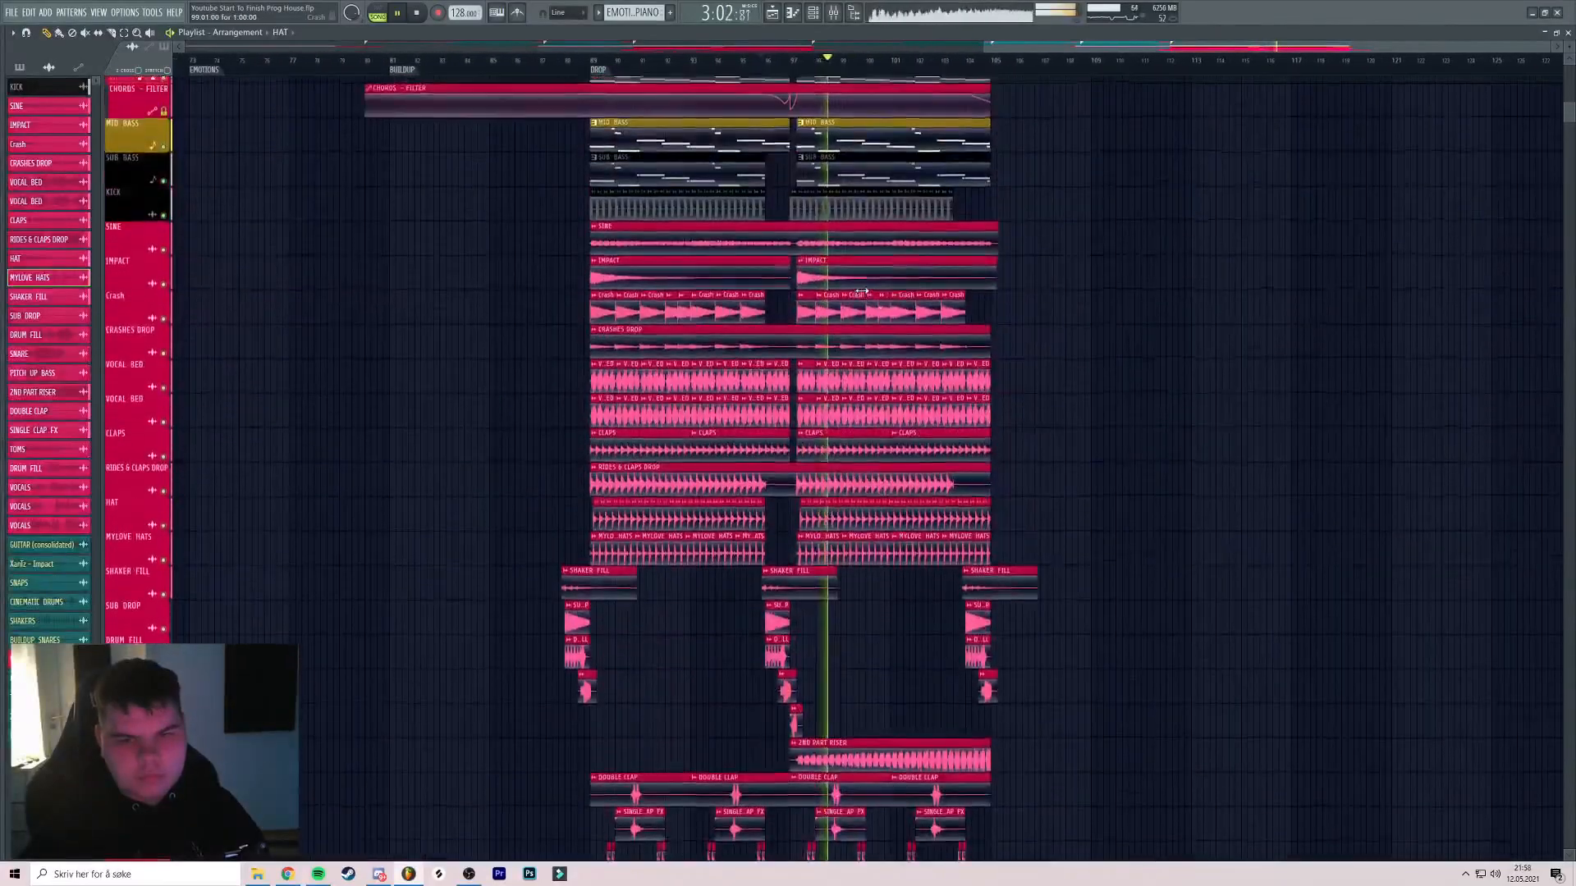
scroll(939, 299, "down", 2)
scroll(816, 263, "down", 2)
scroll(825, 269, "down", 5)
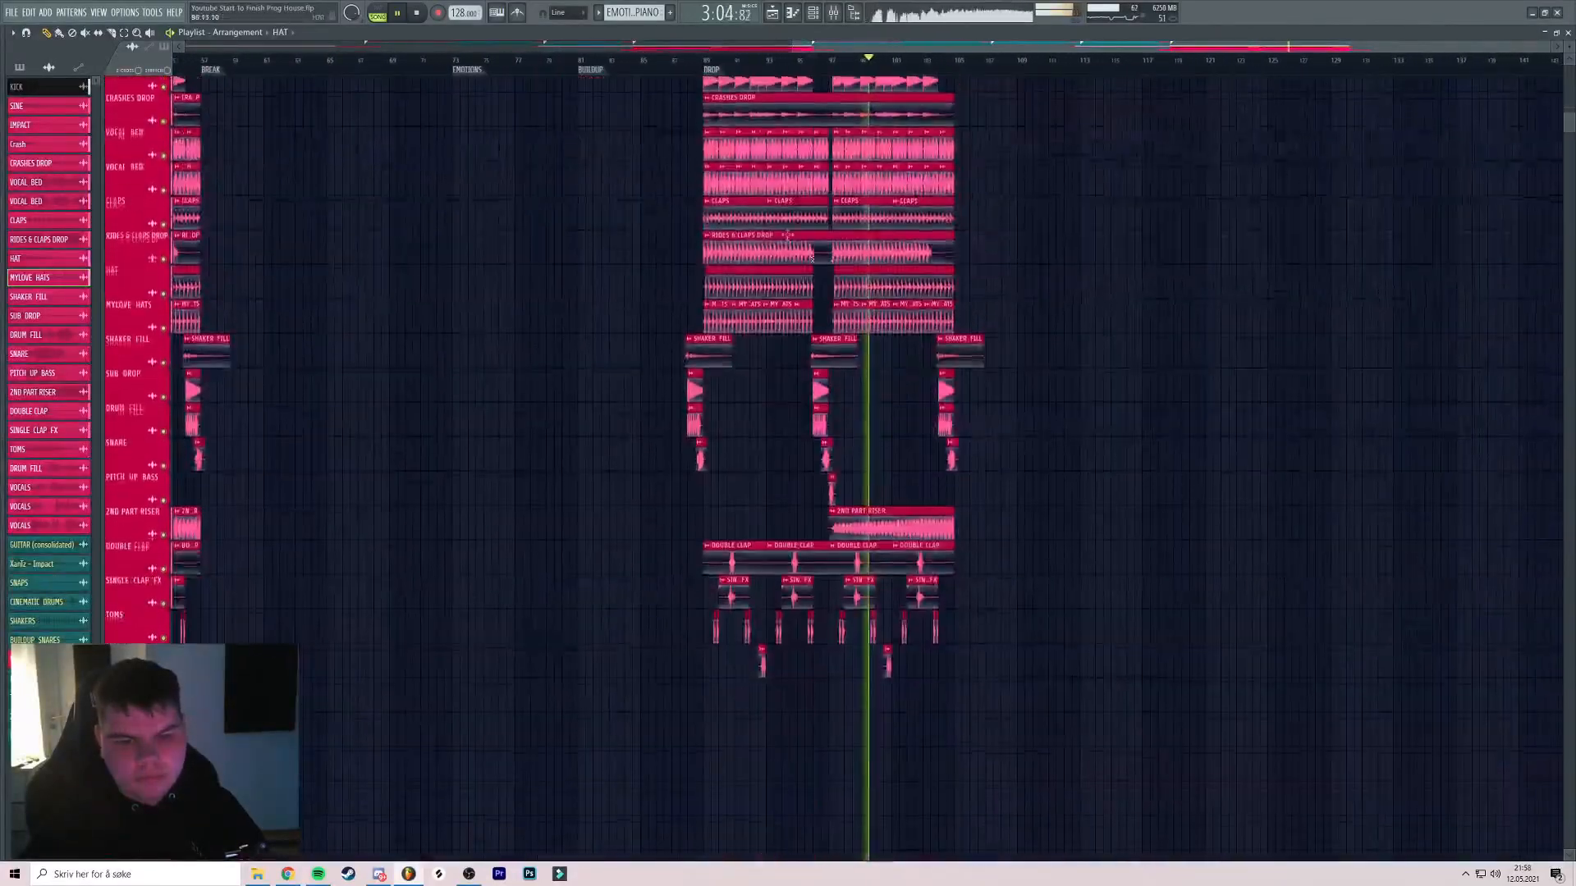
left_click_drag(691, 85, 934, 208)
left_click(796, 62)
scroll(779, 98, "up", 5)
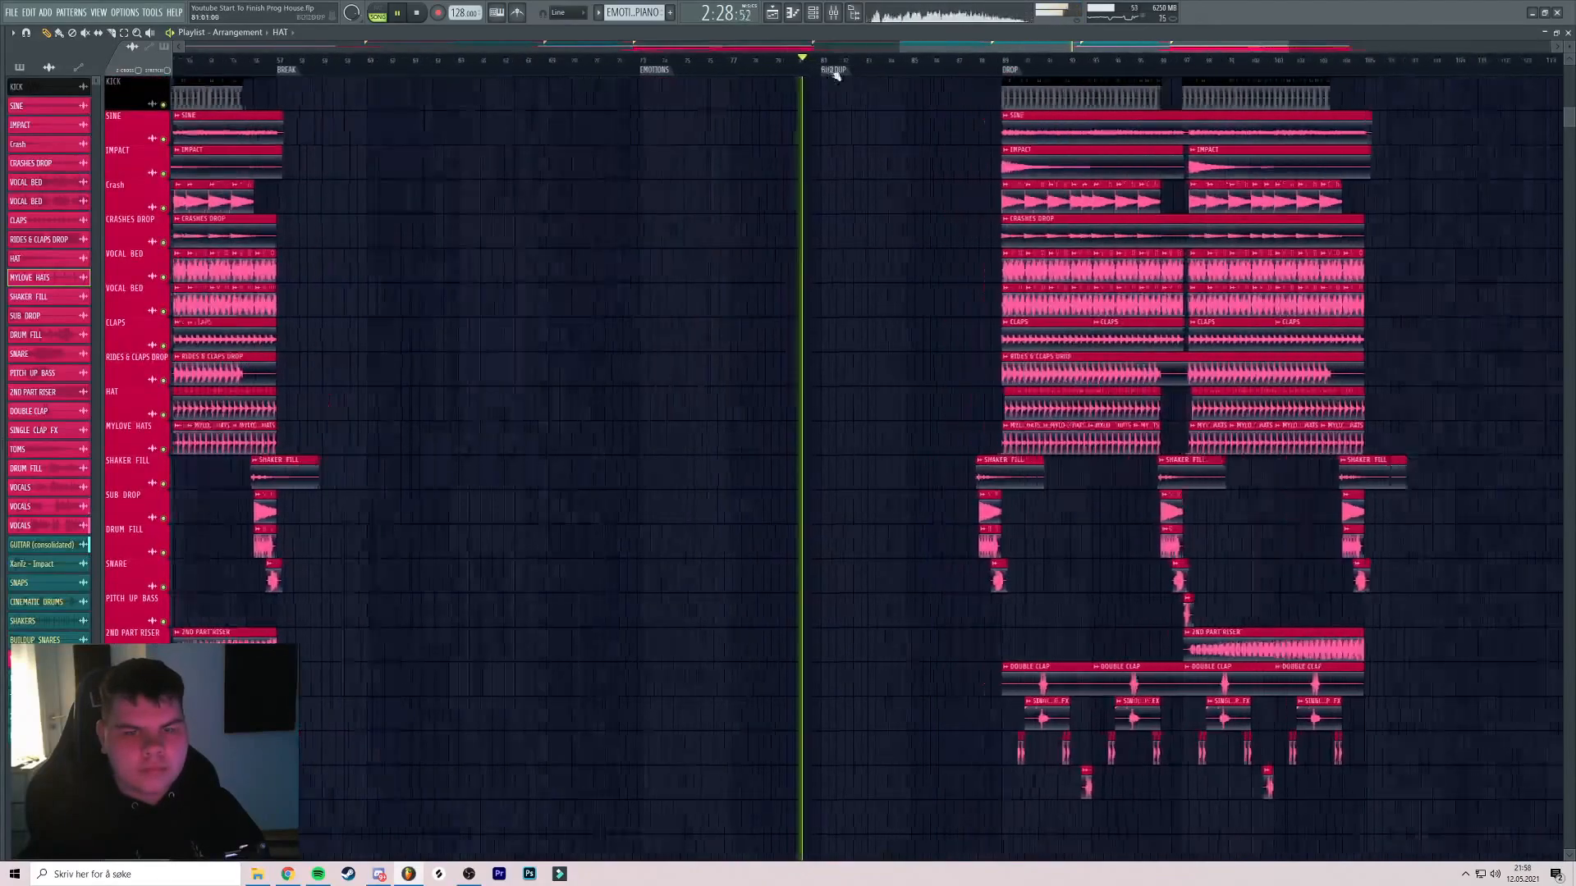
scroll(707, 194, "up", 10)
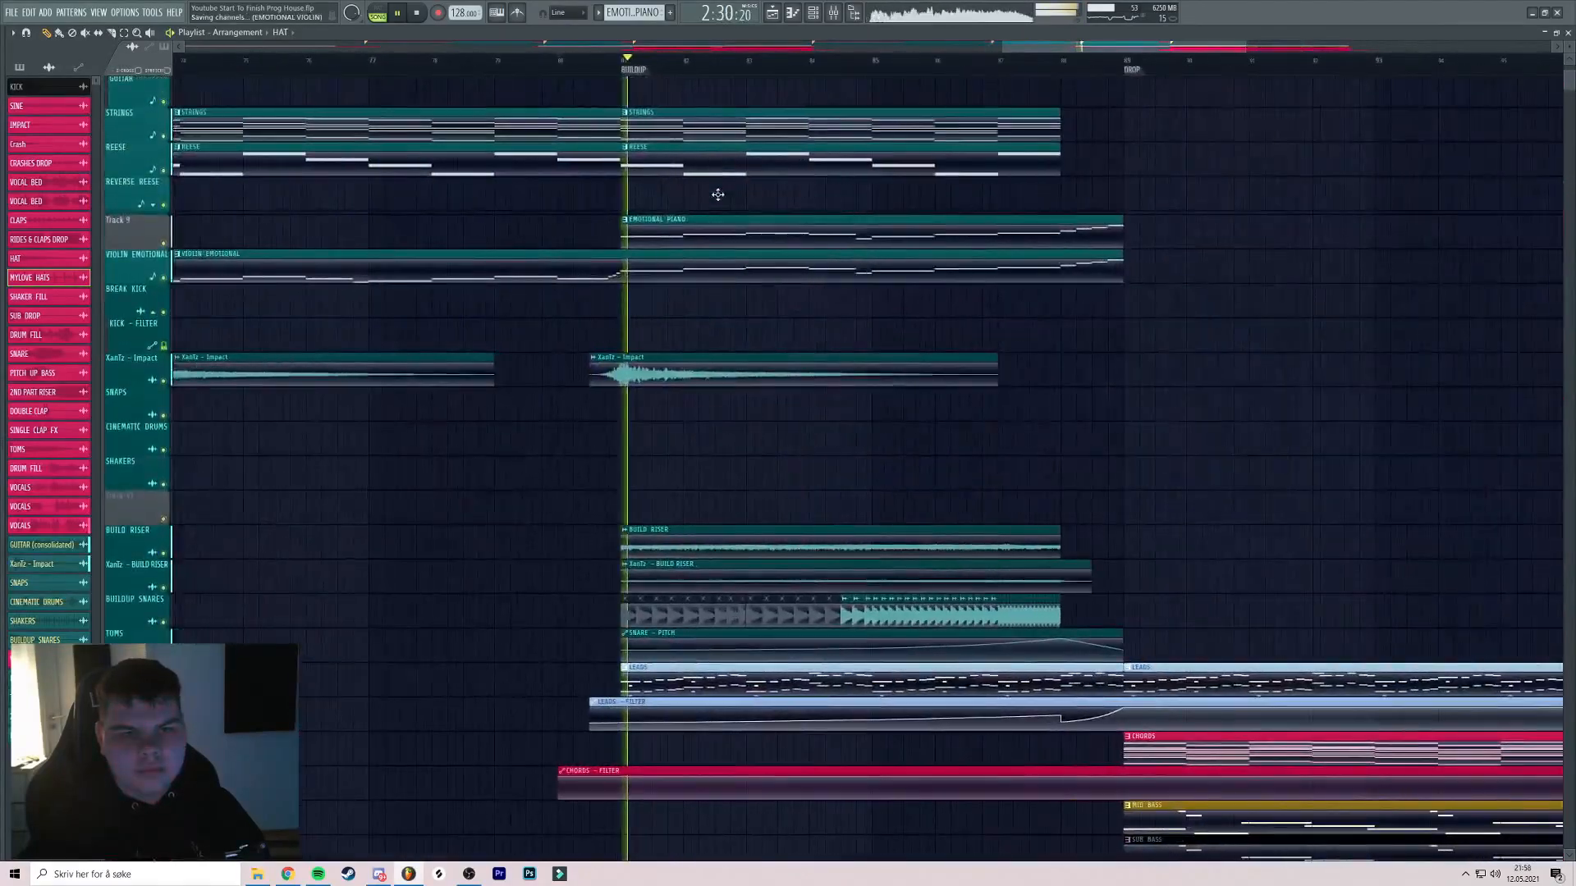
scroll(950, 263, "down", 8)
left_click(528, 61)
scroll(527, 66, "up", 4)
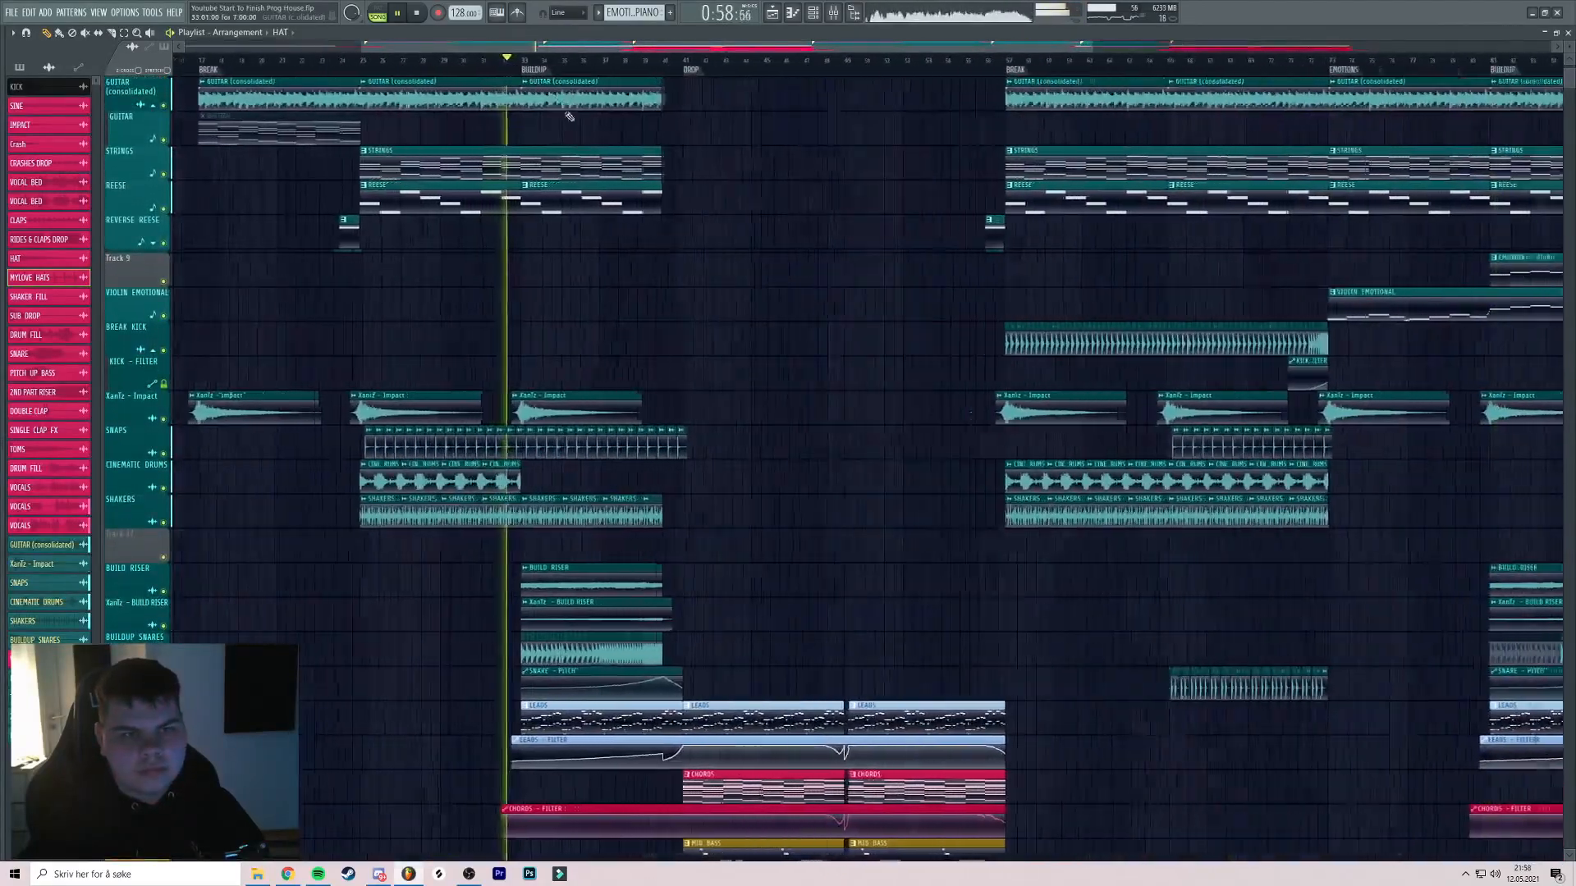
left_click(340, 62)
scroll(465, 64, "up", 2)
left_click(465, 63)
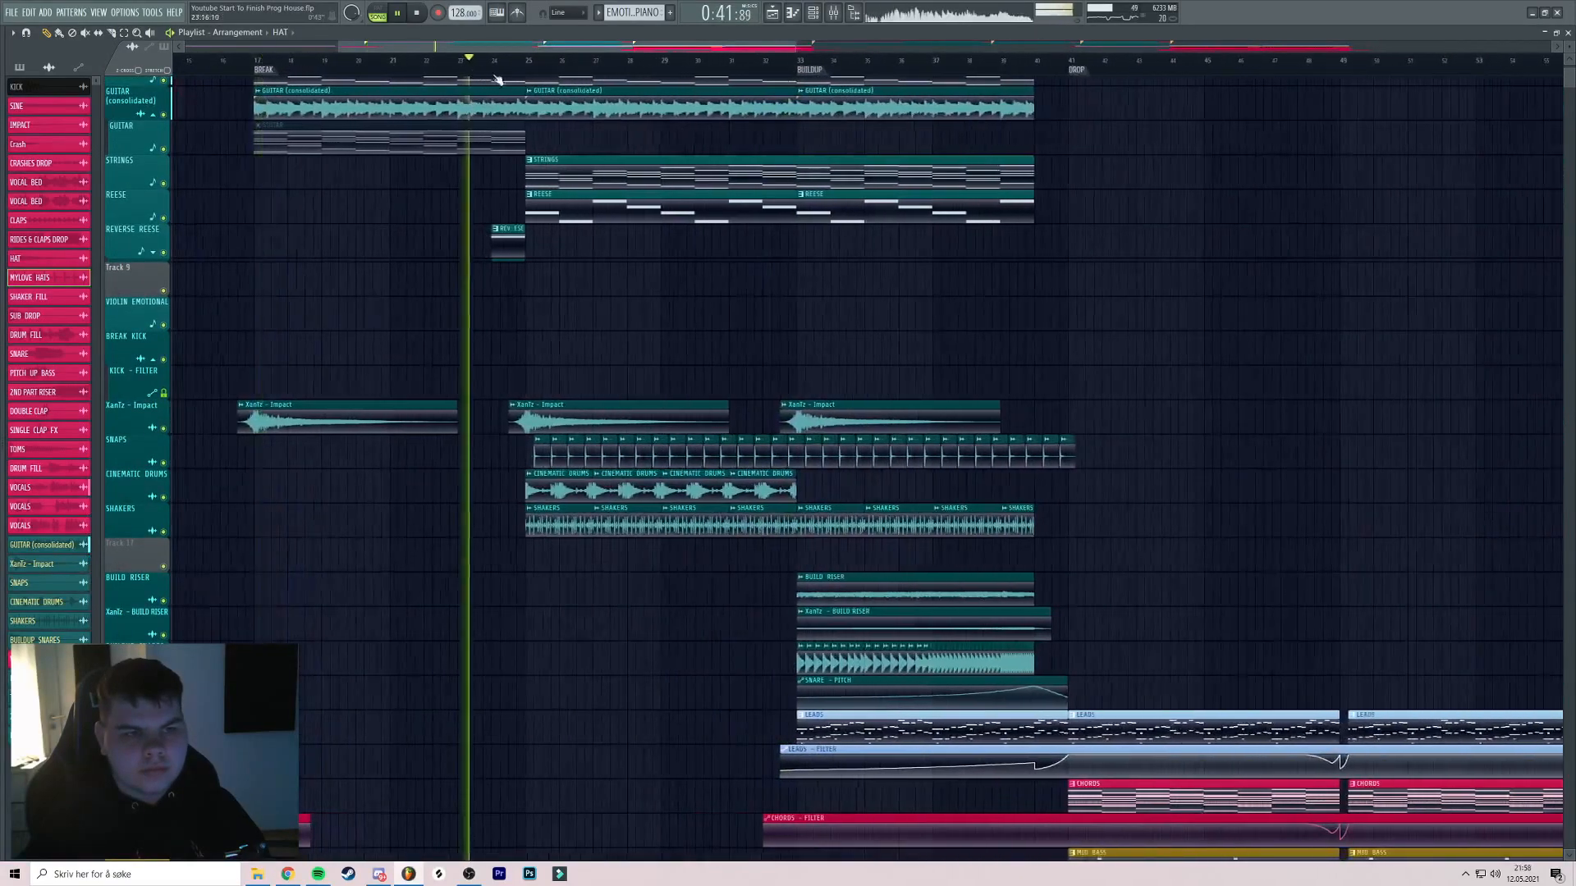
scroll(492, 72, "up", 2)
scroll(661, 148, "down", 3)
scroll(665, 150, "up", 1)
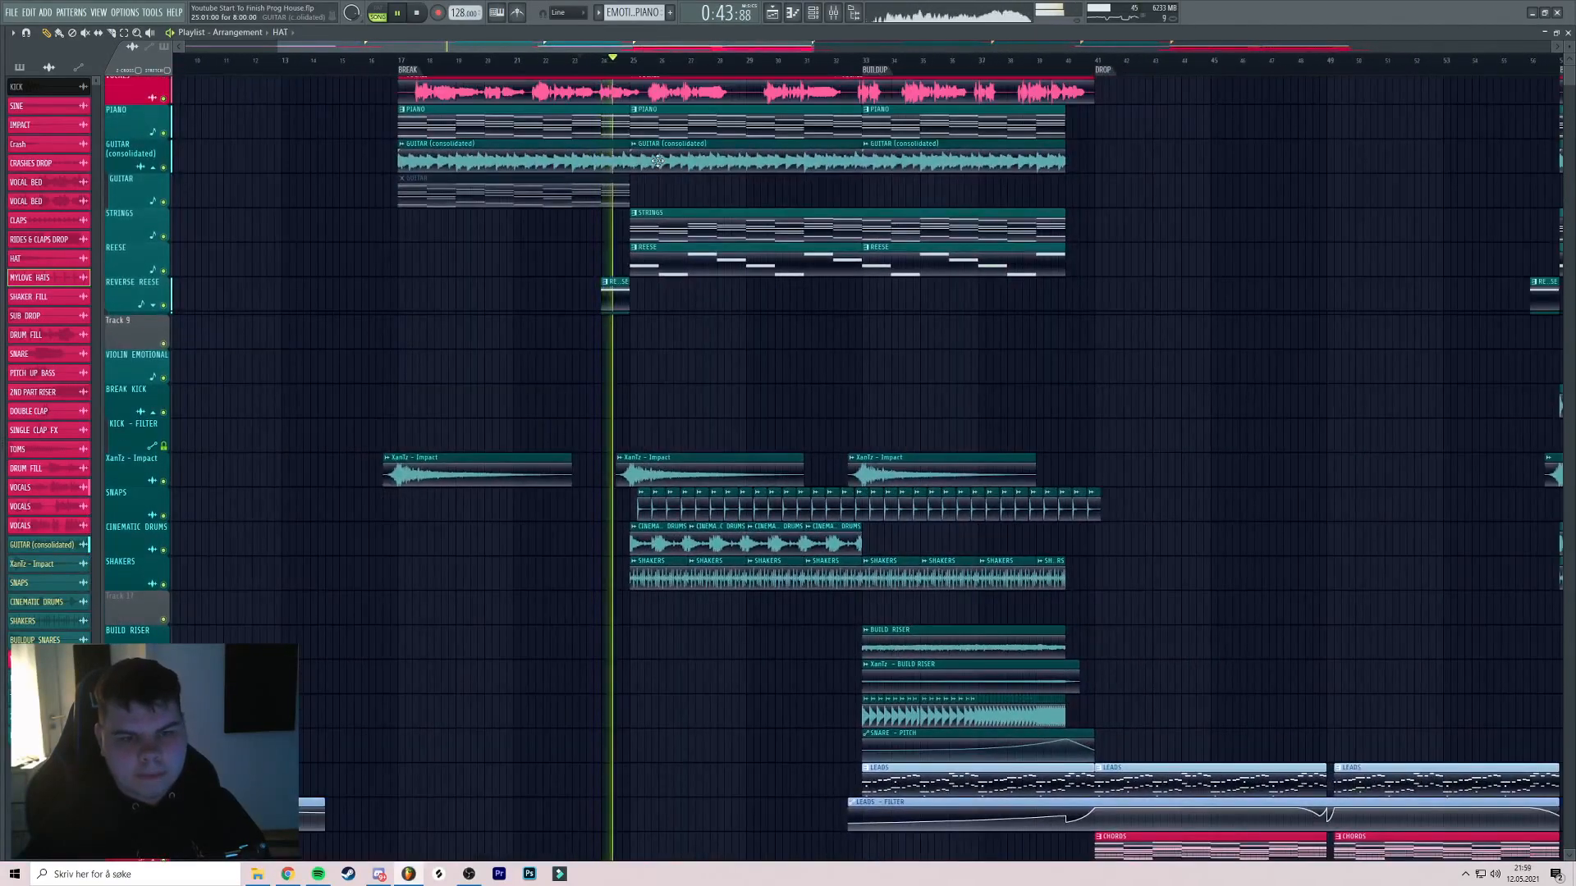
scroll(657, 160, "down", 4)
scroll(534, 245, "down", 2)
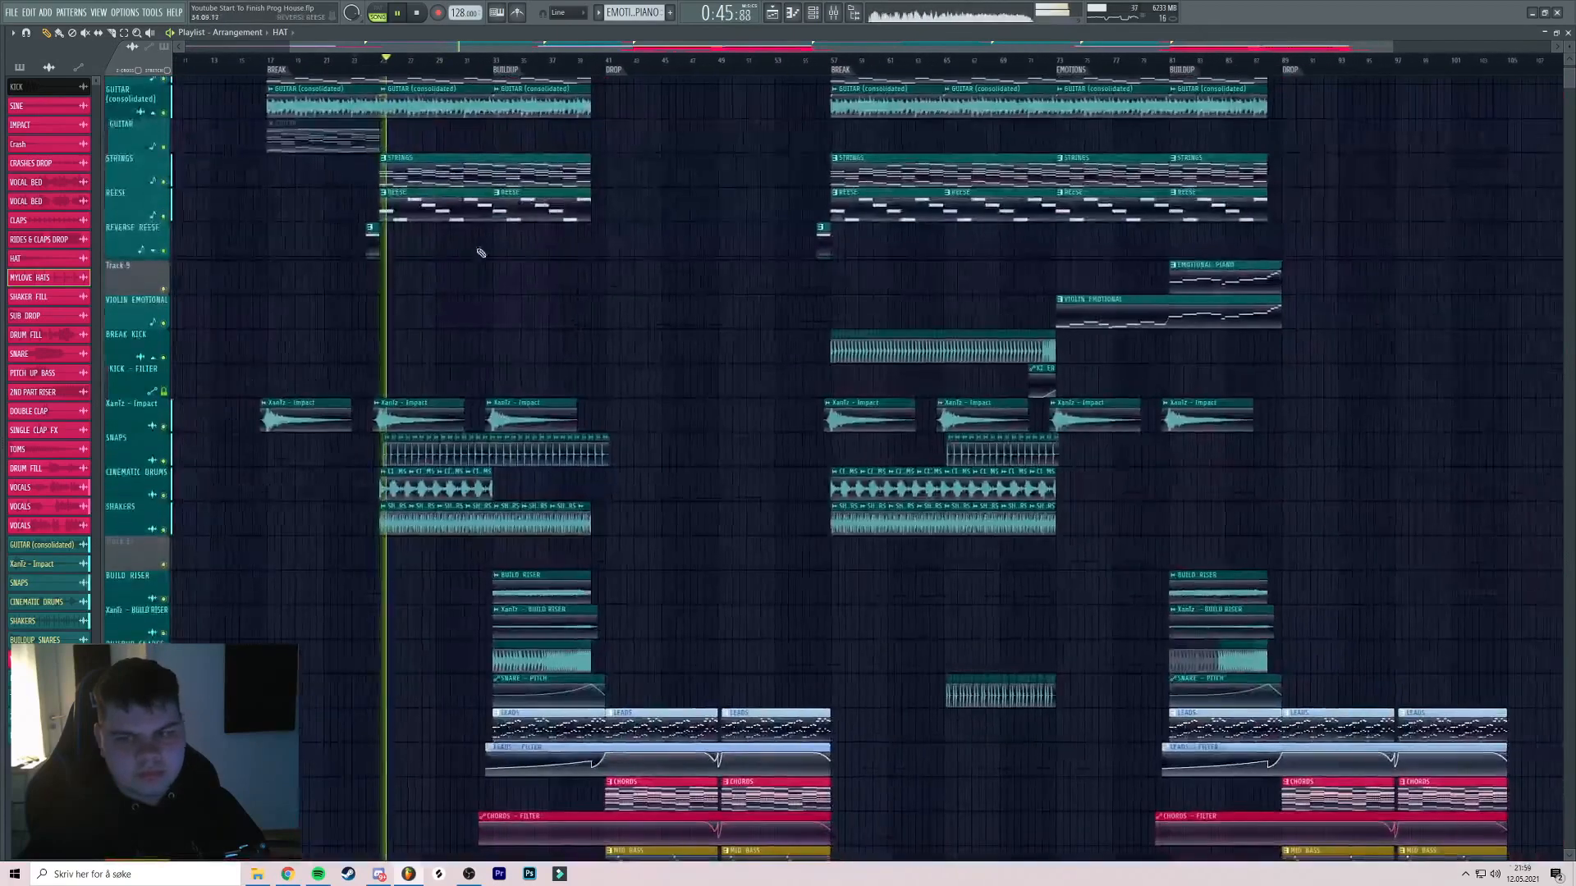
left_click(172, 305)
scroll(575, 188, "right", 2)
left_click(936, 63)
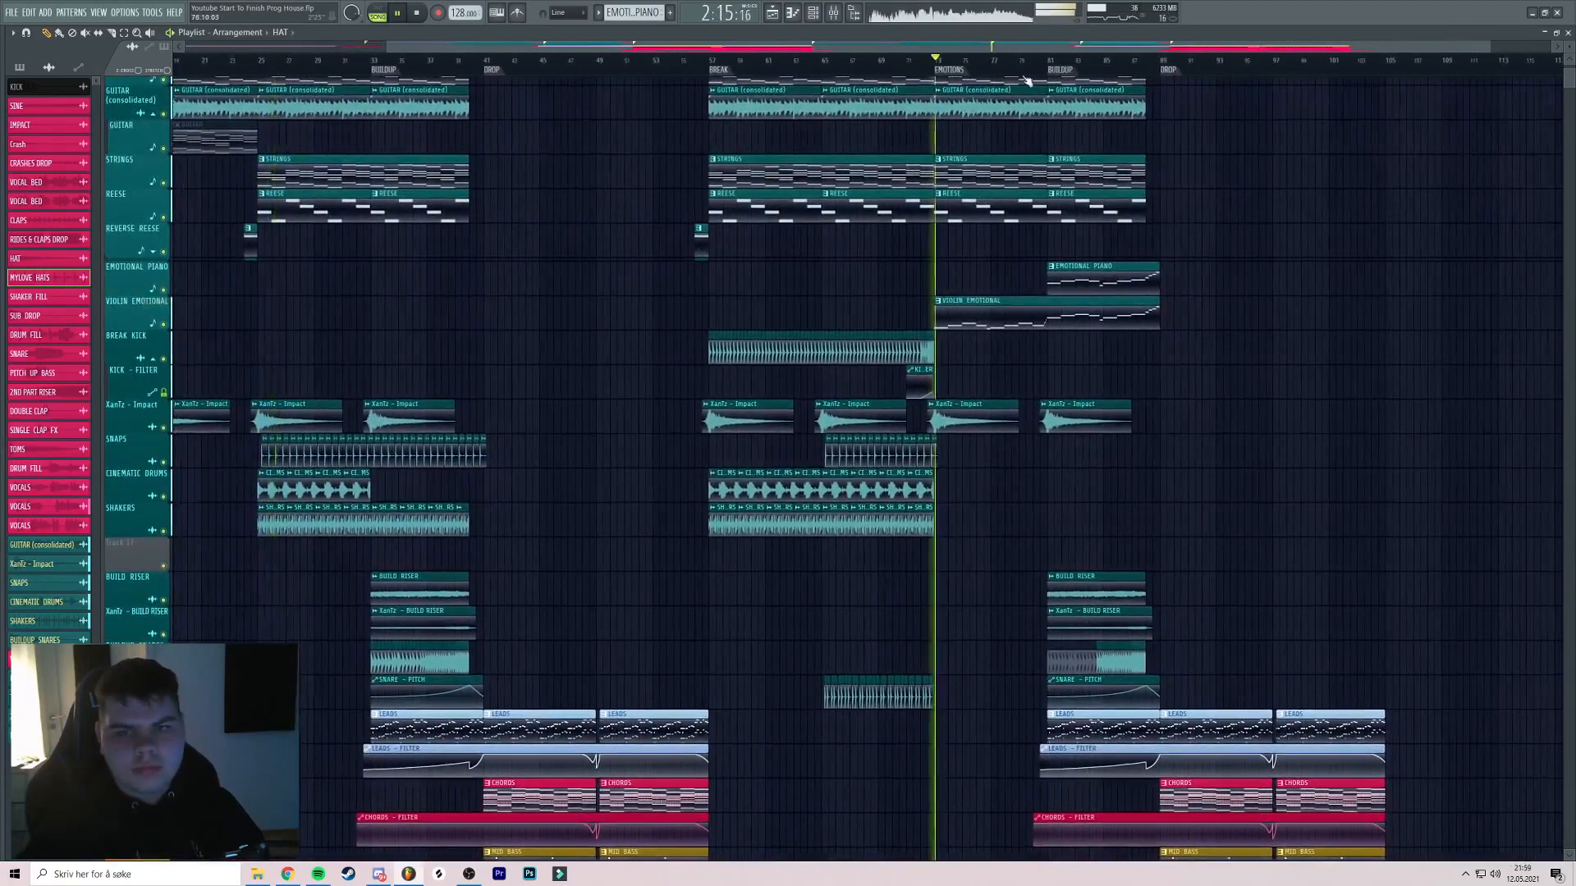
scroll(870, 74, "up", 3)
scroll(771, 76, "up", 2)
scroll(800, 90, "right", 1)
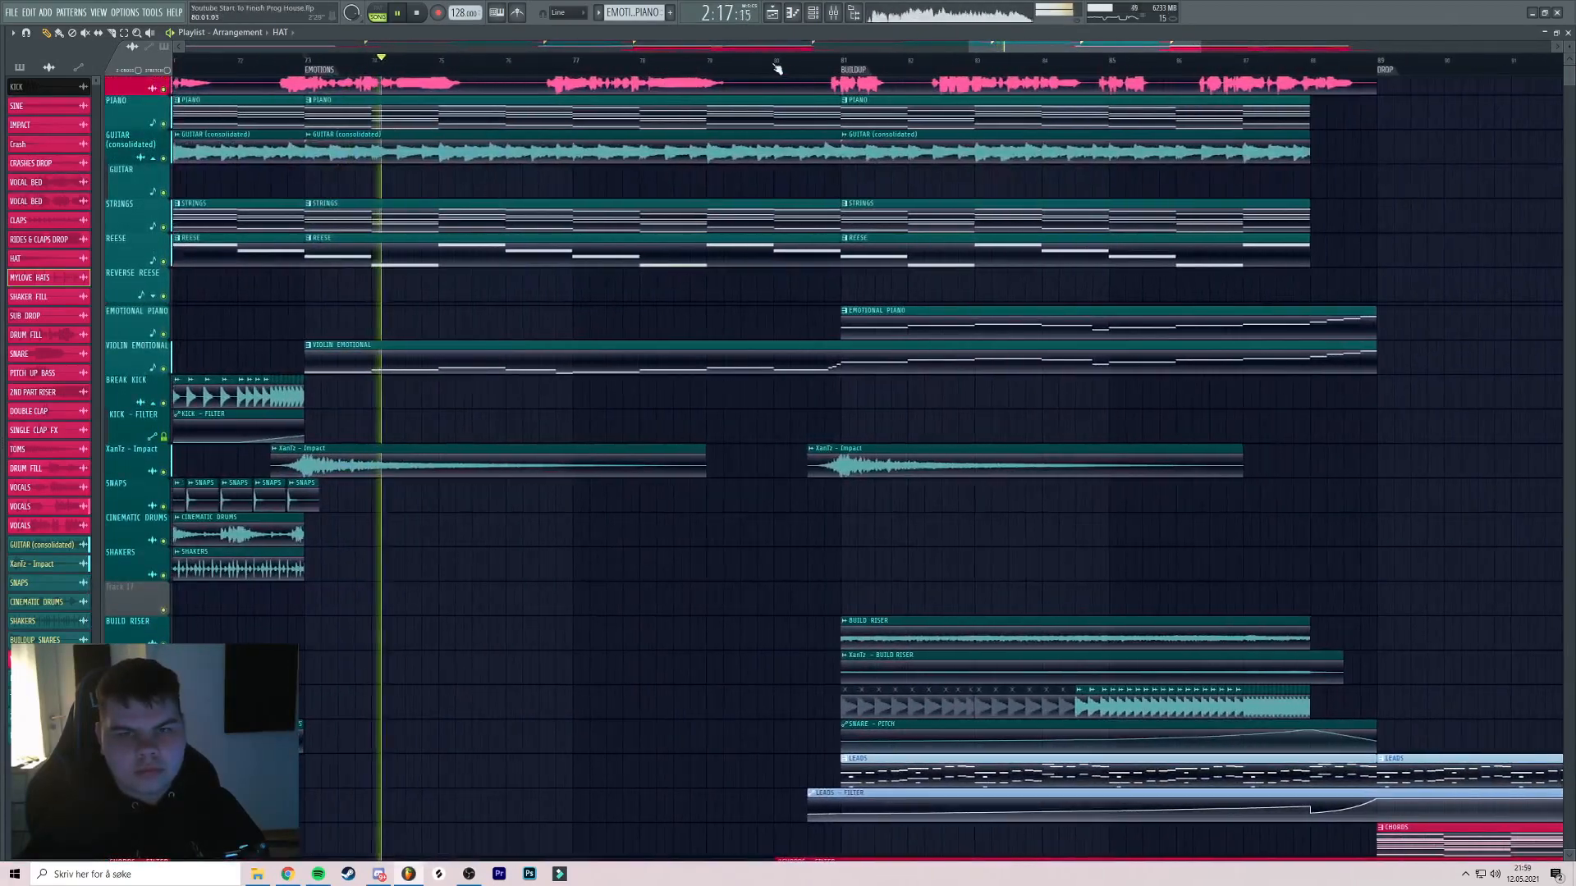
left_click(746, 61)
scroll(764, 70, "up", 3)
scroll(779, 117, "down", 6)
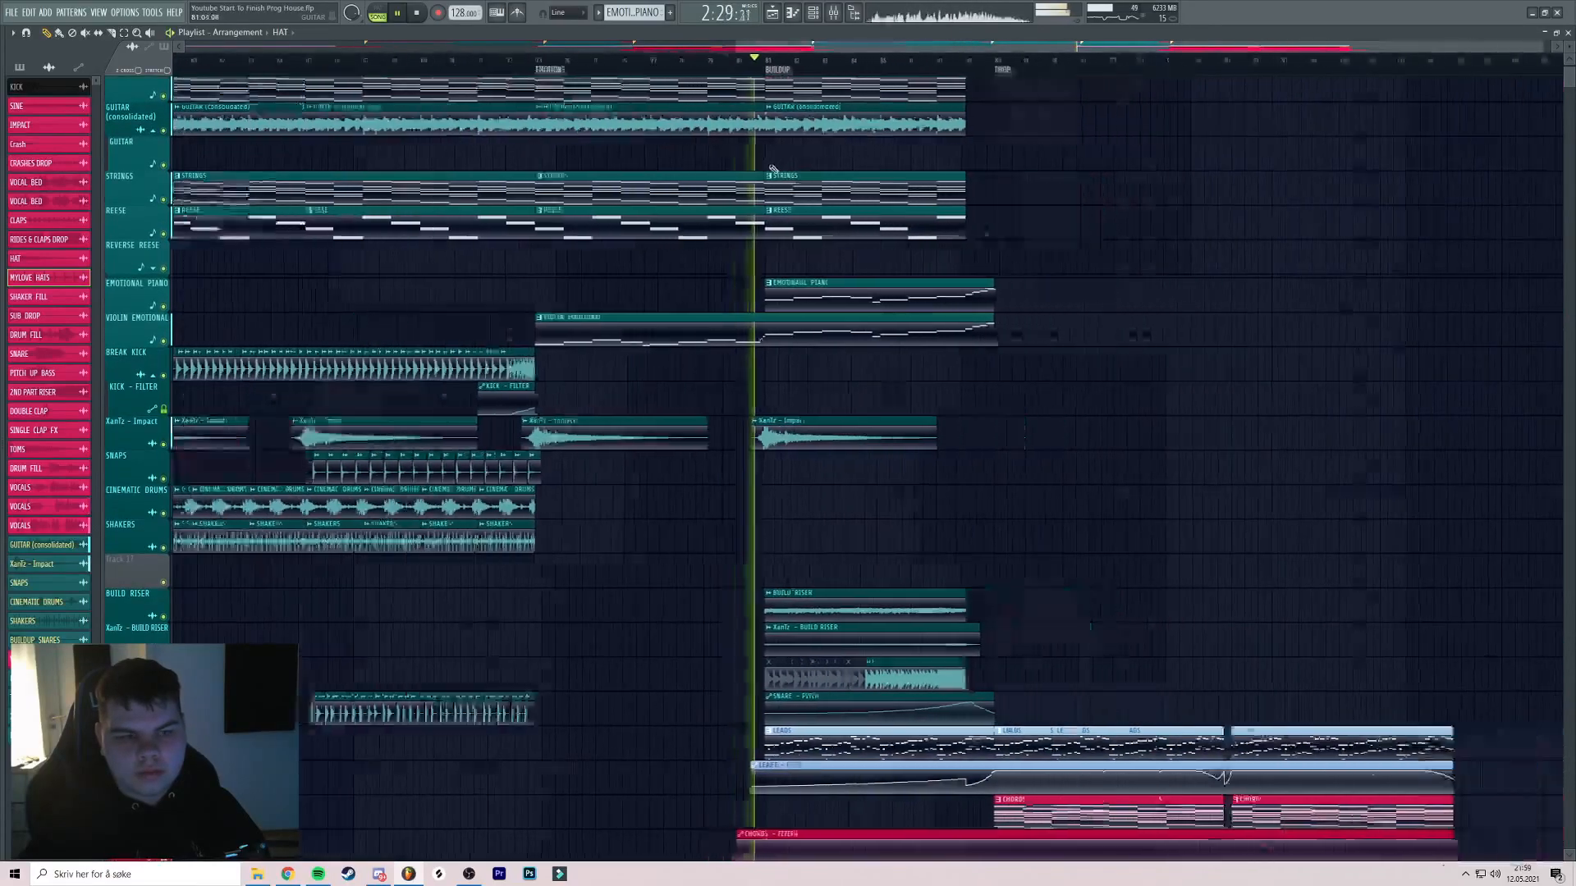
scroll(819, 272, "down", 5)
scroll(819, 272, "up", 2)
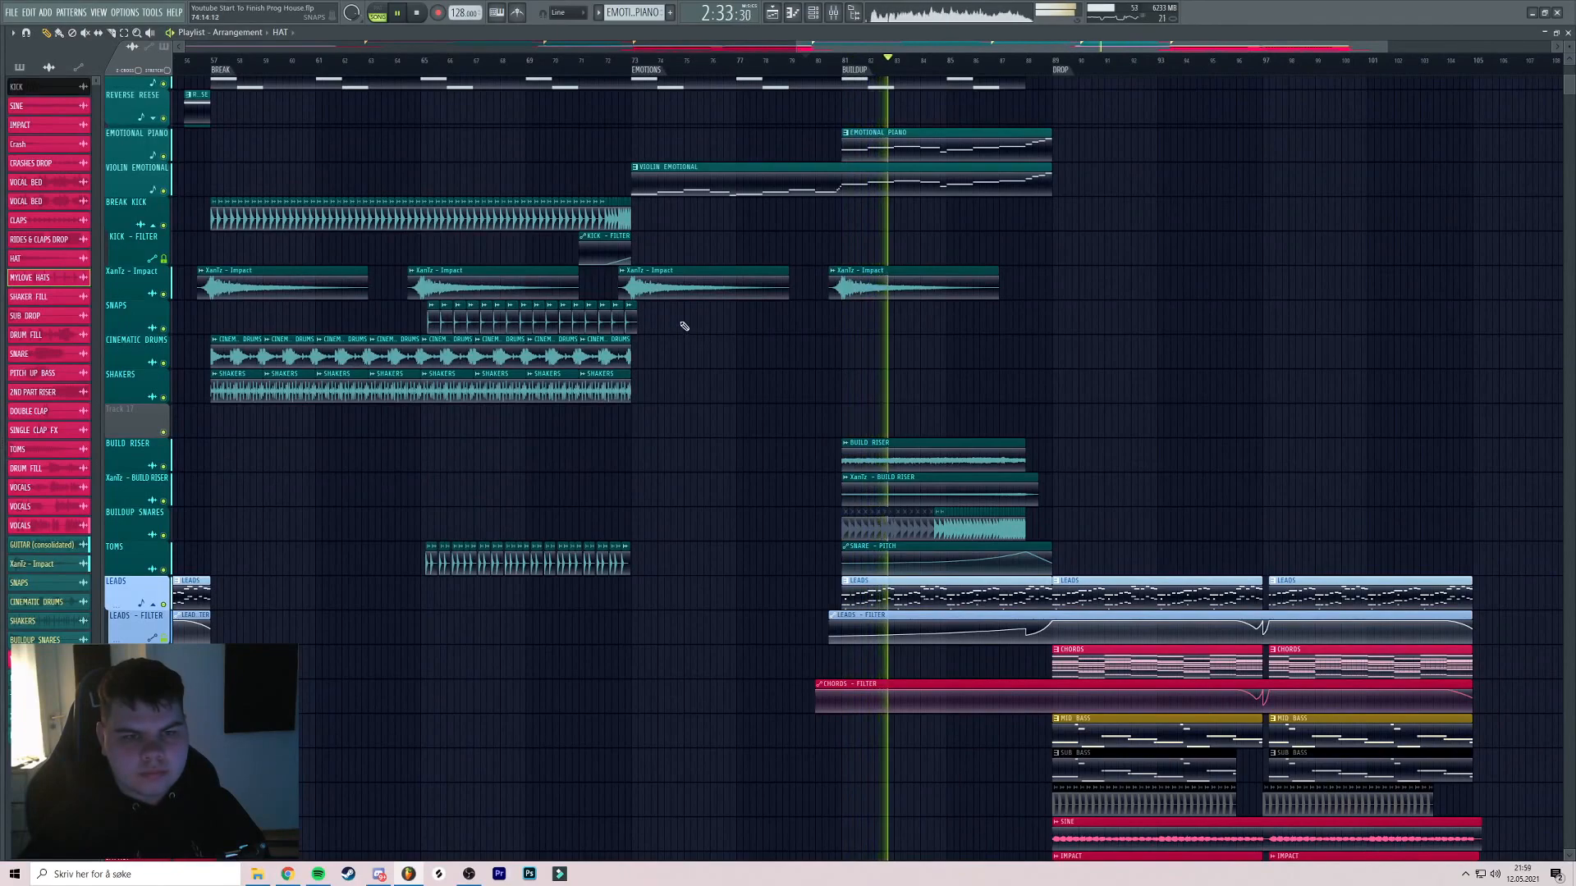
left_click_drag(711, 328, 739, 326)
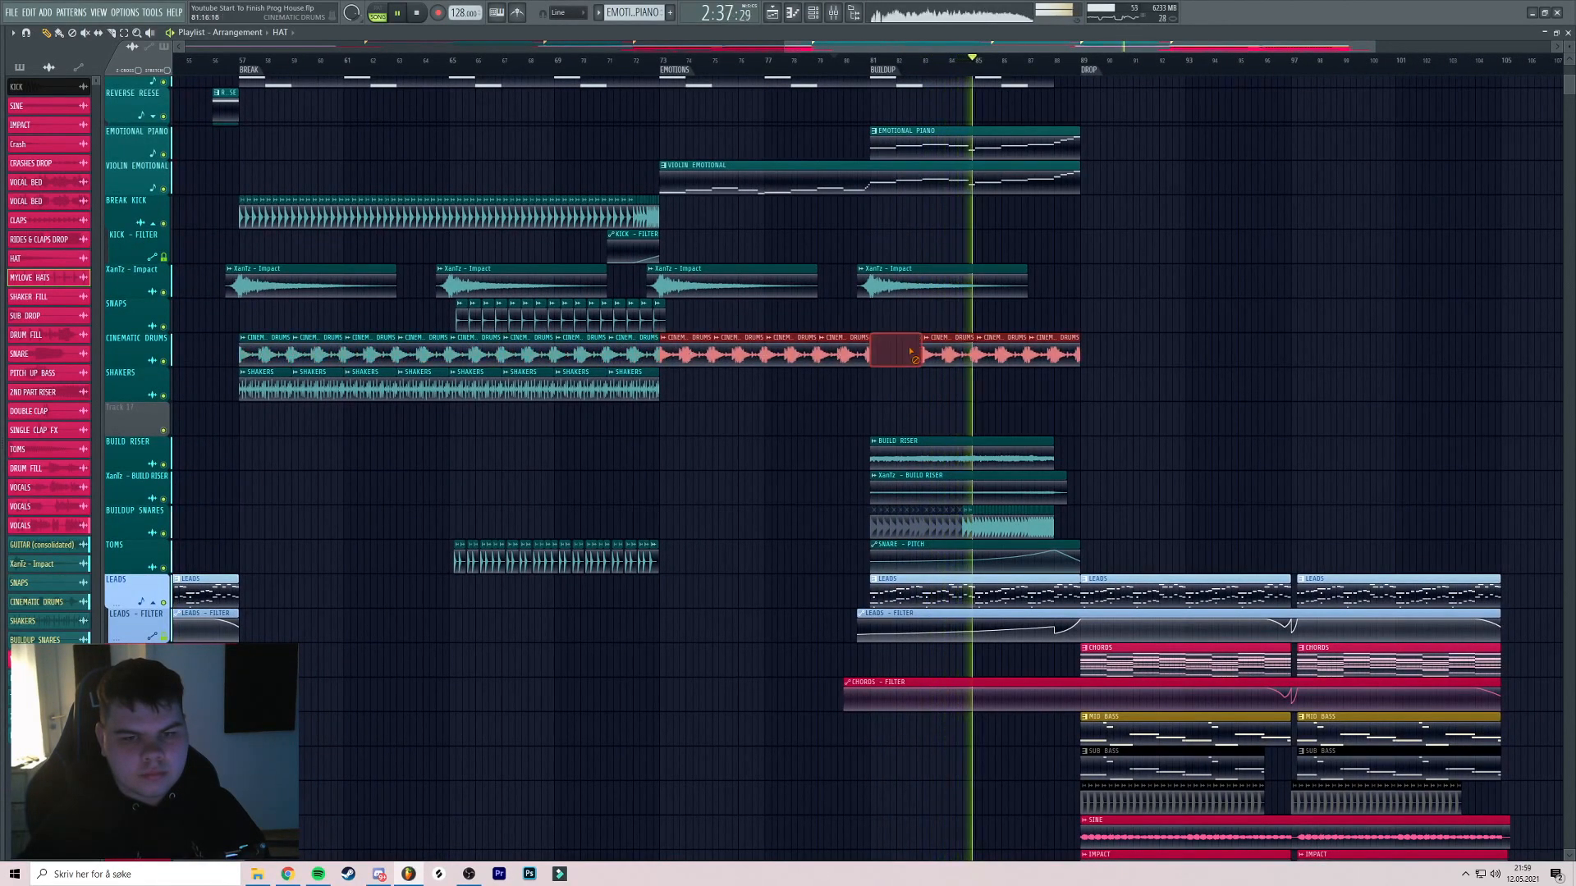
scroll(692, 192, "up", 8)
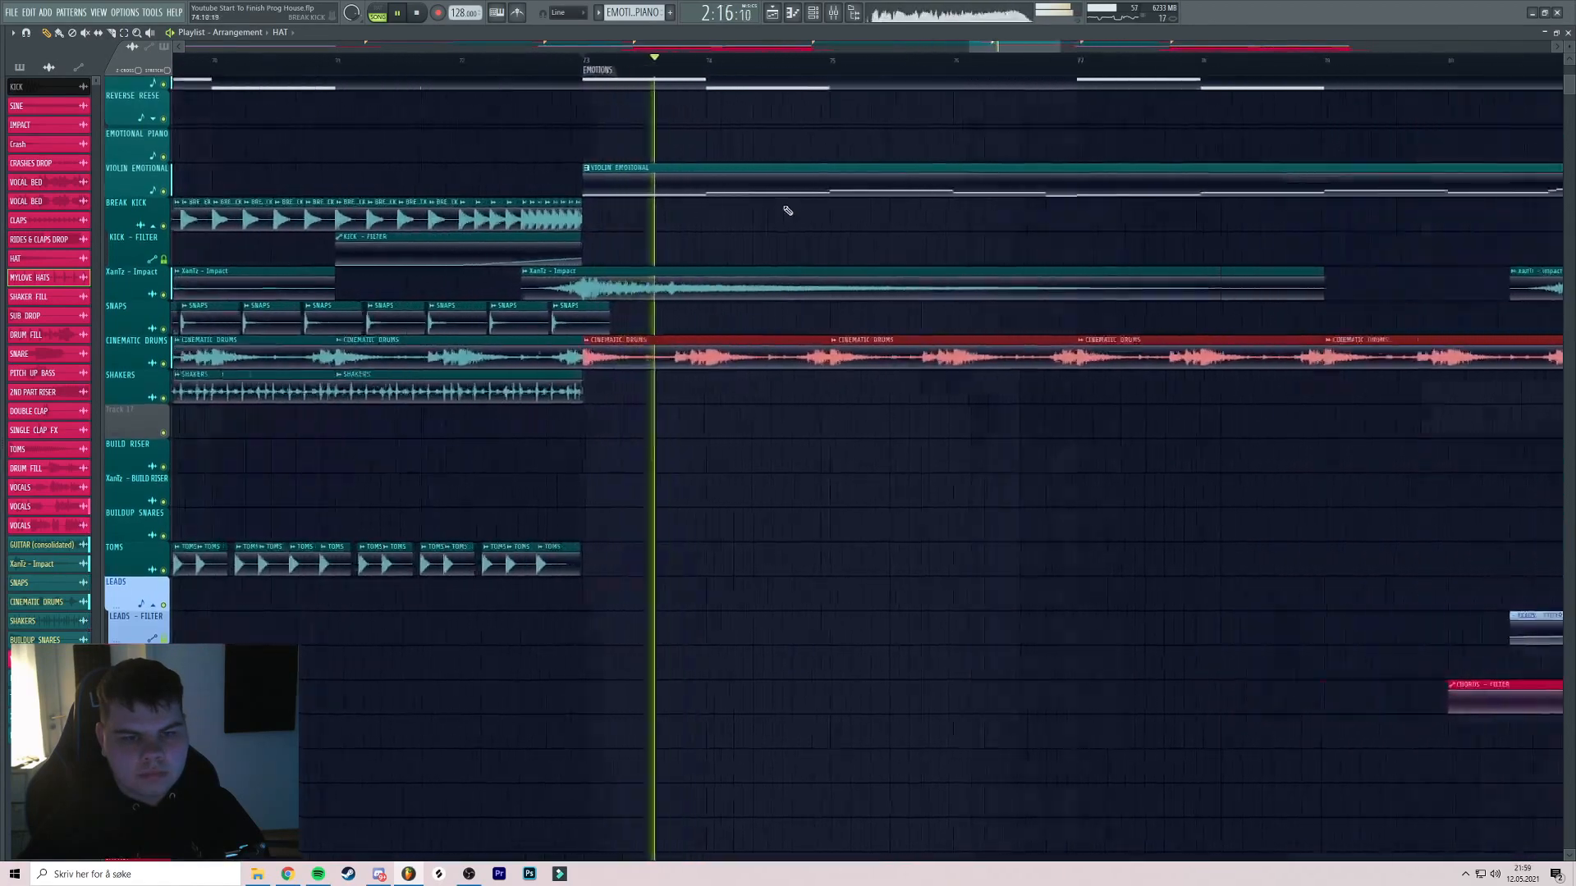
scroll(668, 229, "up", 3)
scroll(724, 236, "down", 5)
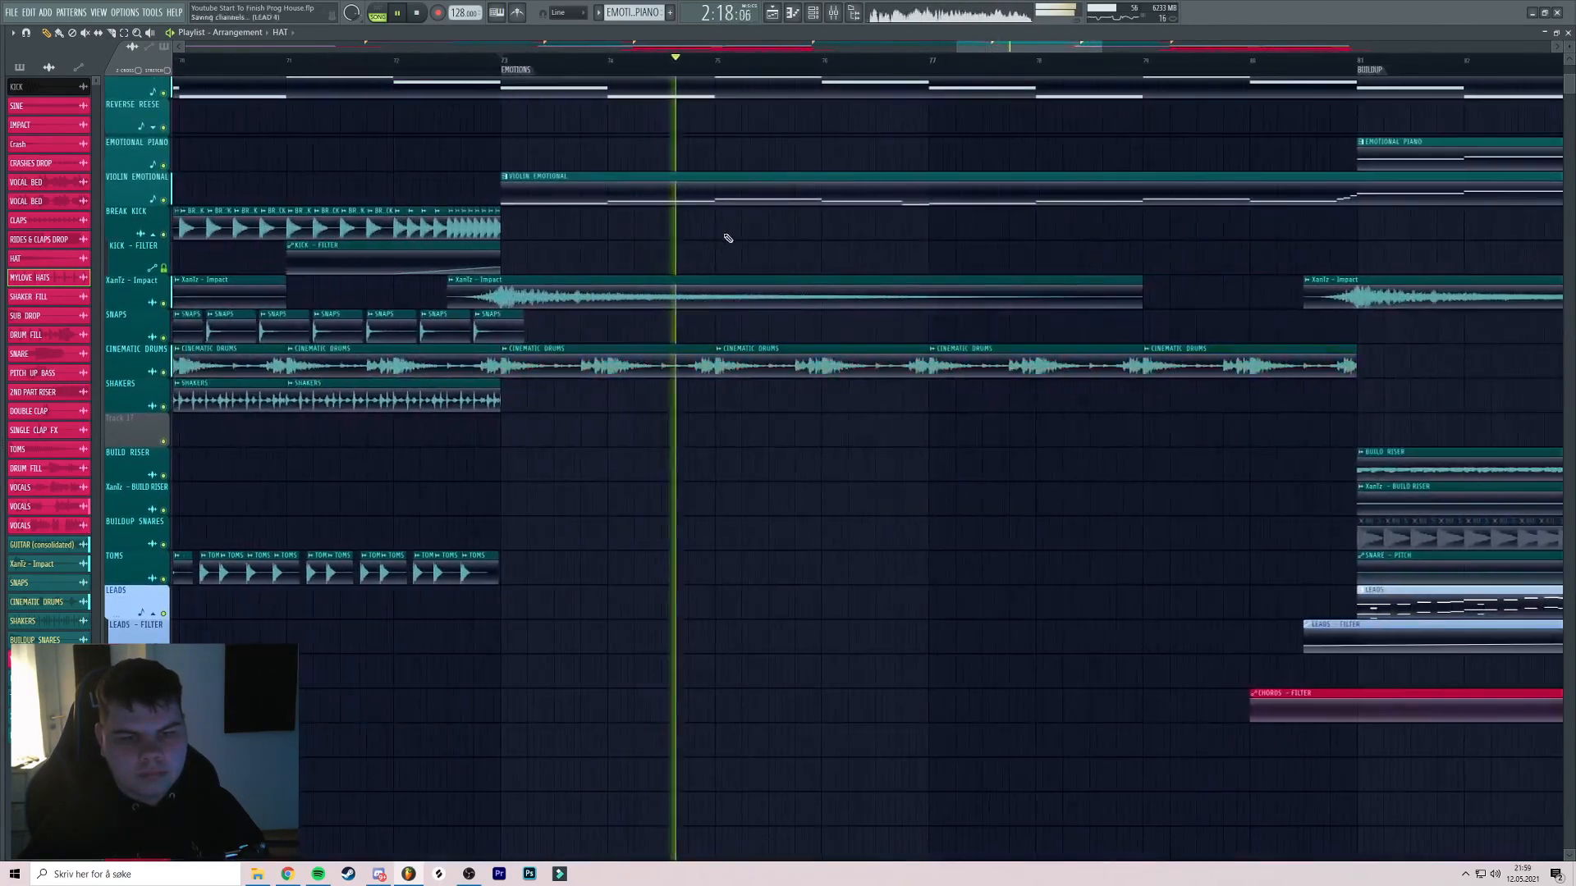
scroll(802, 257, "down", 3)
scroll(820, 254, "up", 2)
scroll(834, 246, "down", 2)
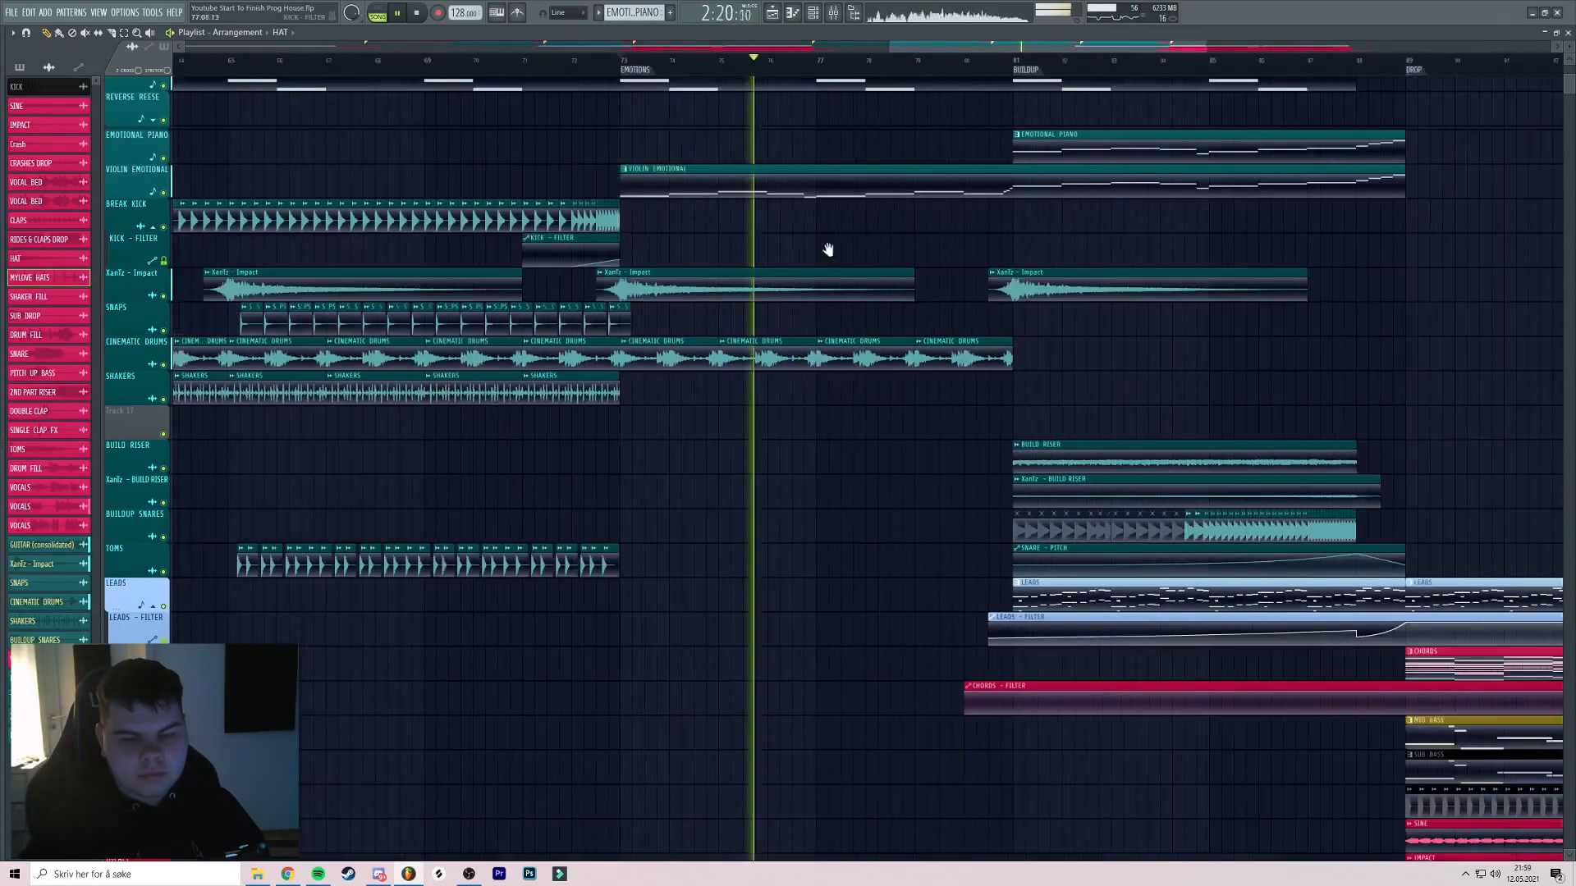
scroll(781, 253, "up", 3)
scroll(742, 246, "up", 1)
scroll(692, 267, "down", 4)
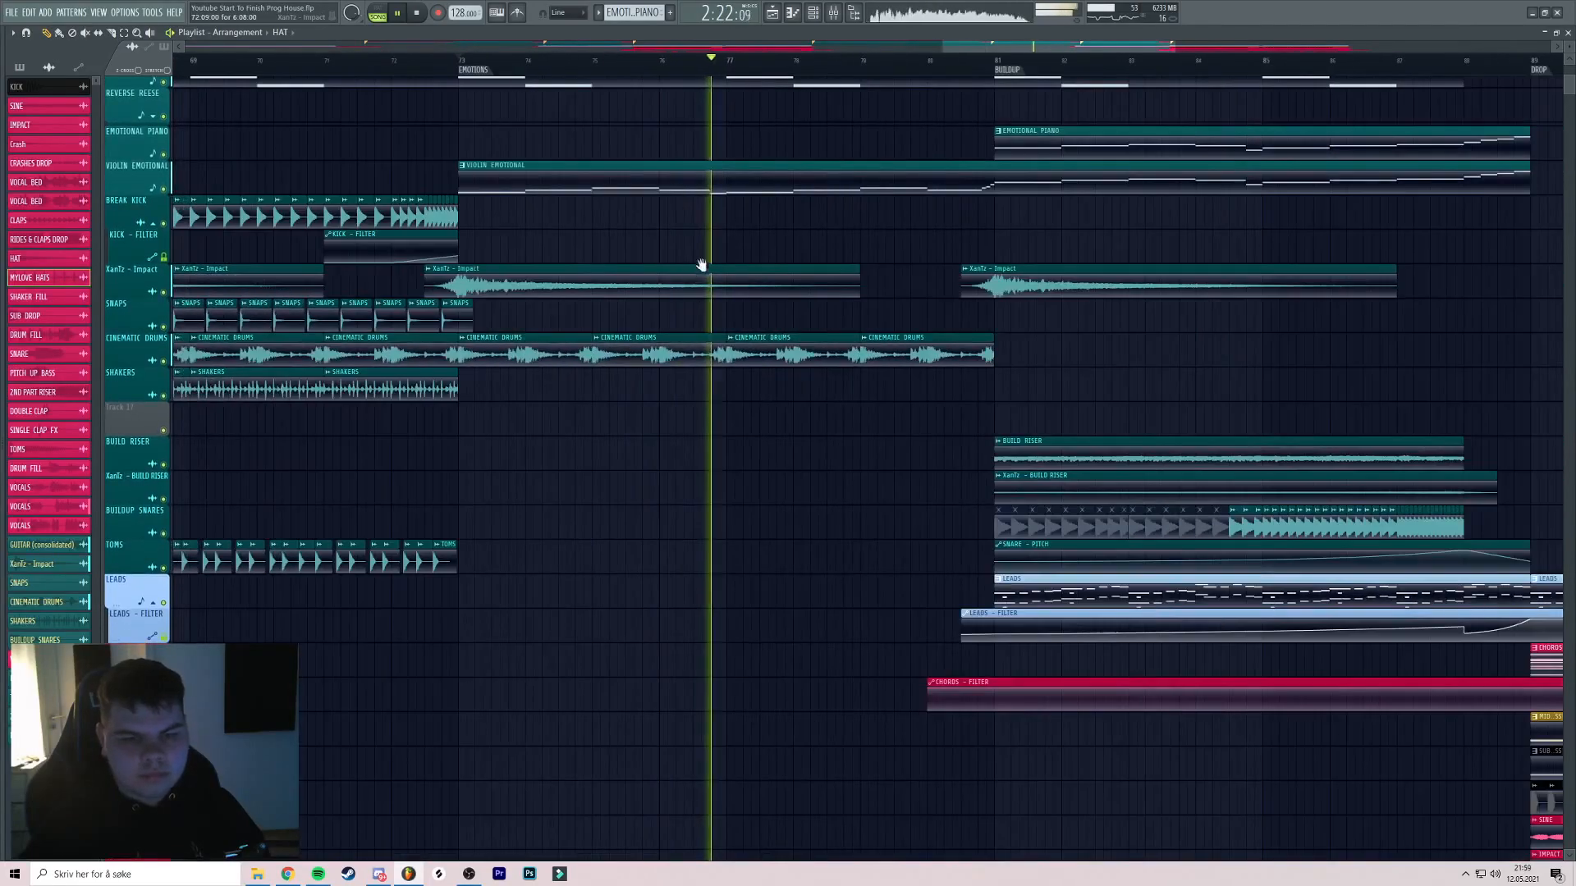
scroll(801, 271, "up", 1)
scroll(794, 256, "down", 3)
scroll(789, 275, "up", 3)
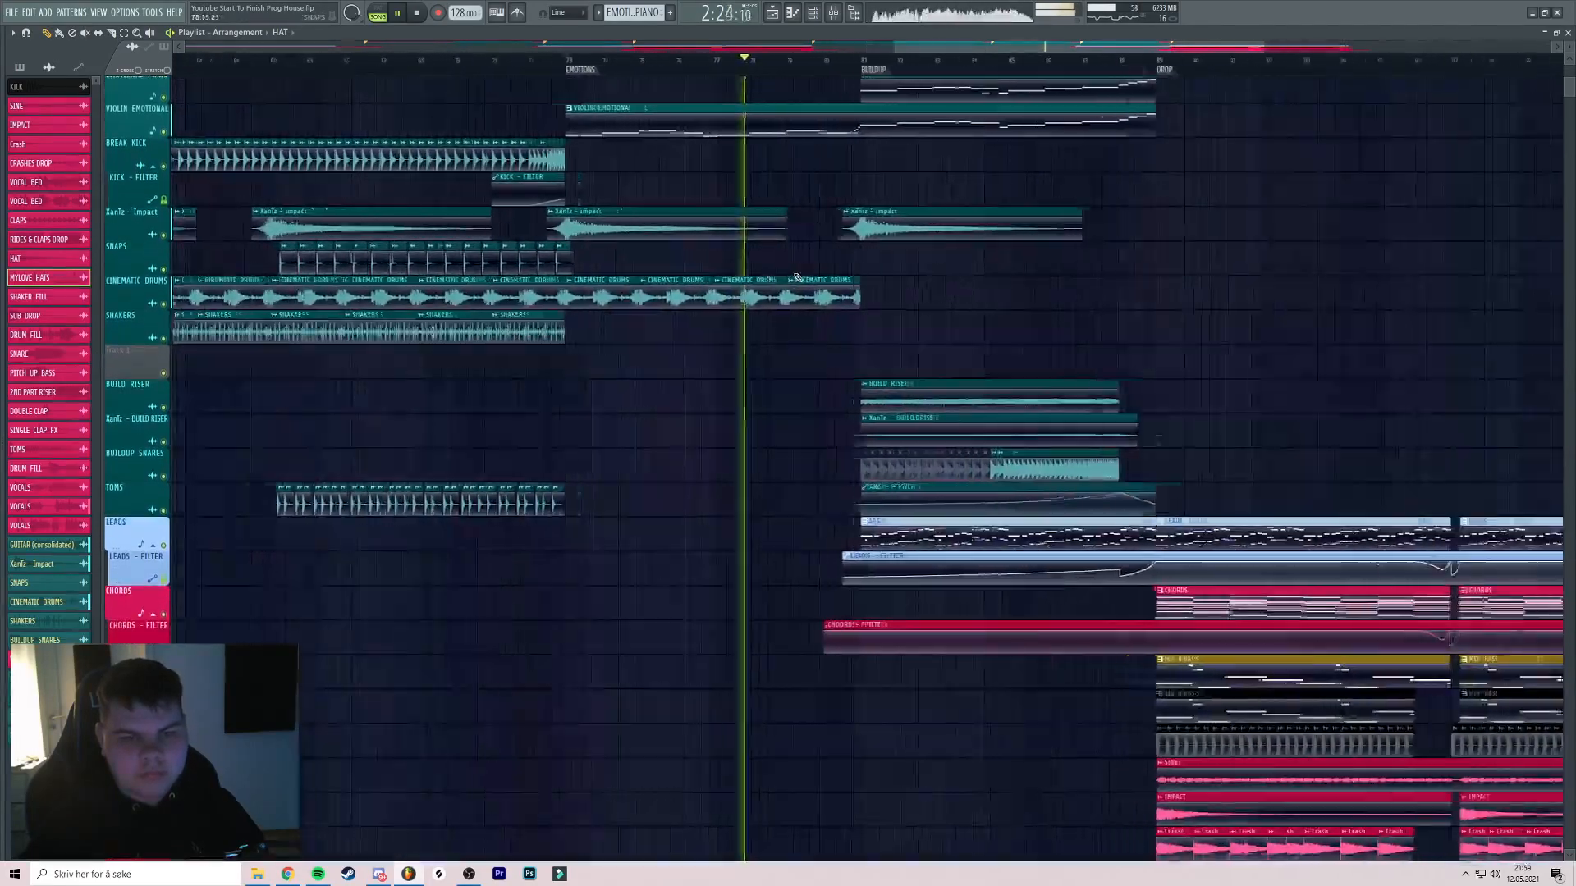
scroll(795, 271, "up", 2)
scroll(801, 259, "down", 4)
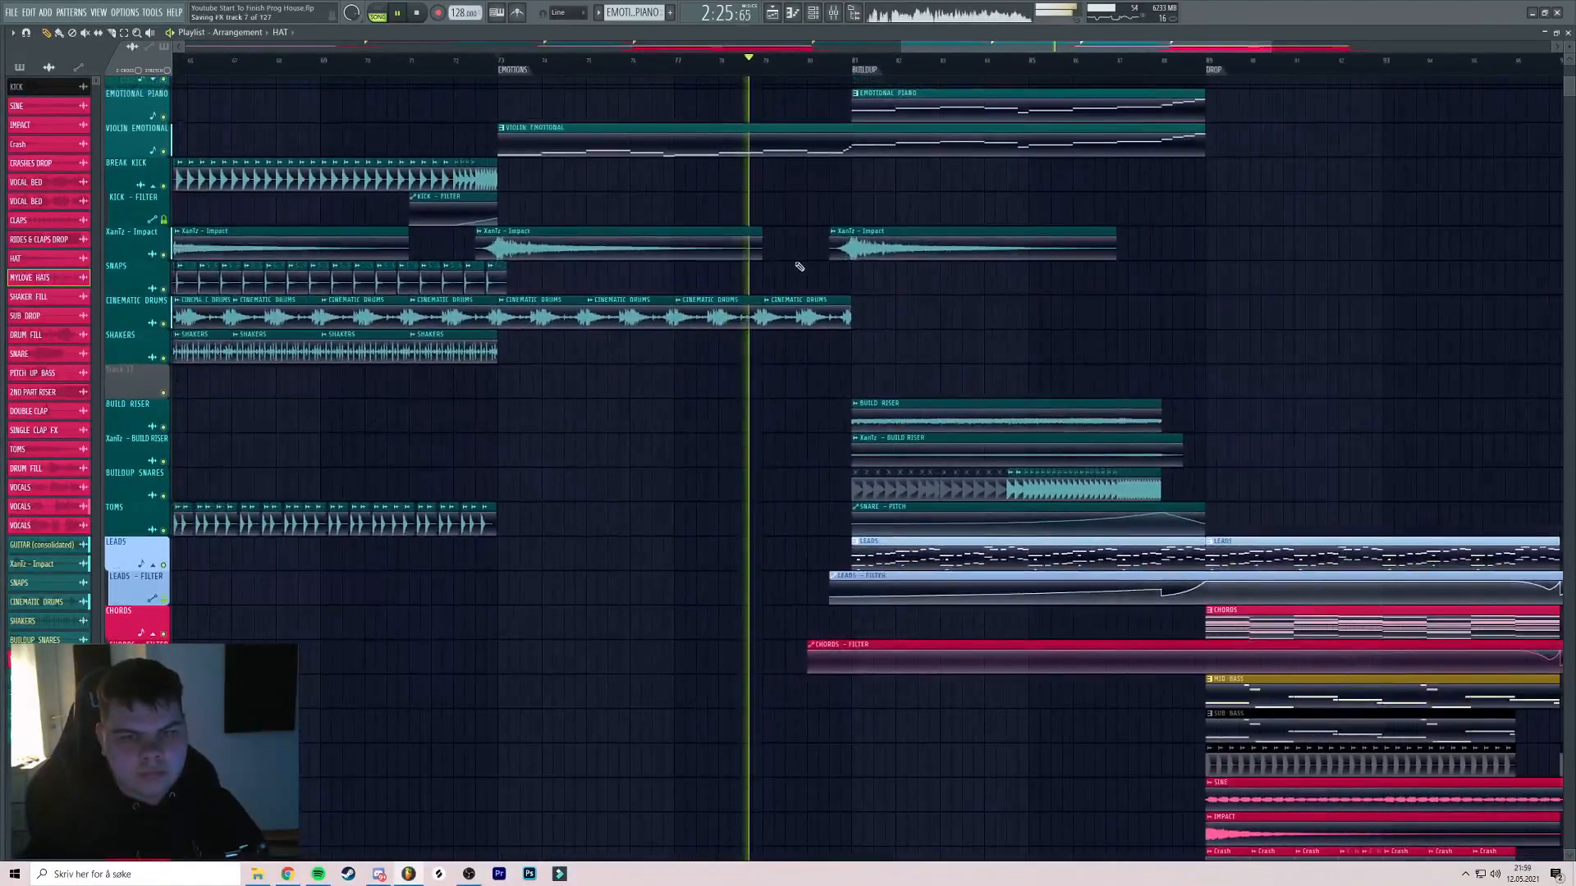
scroll(777, 256, "down", 2)
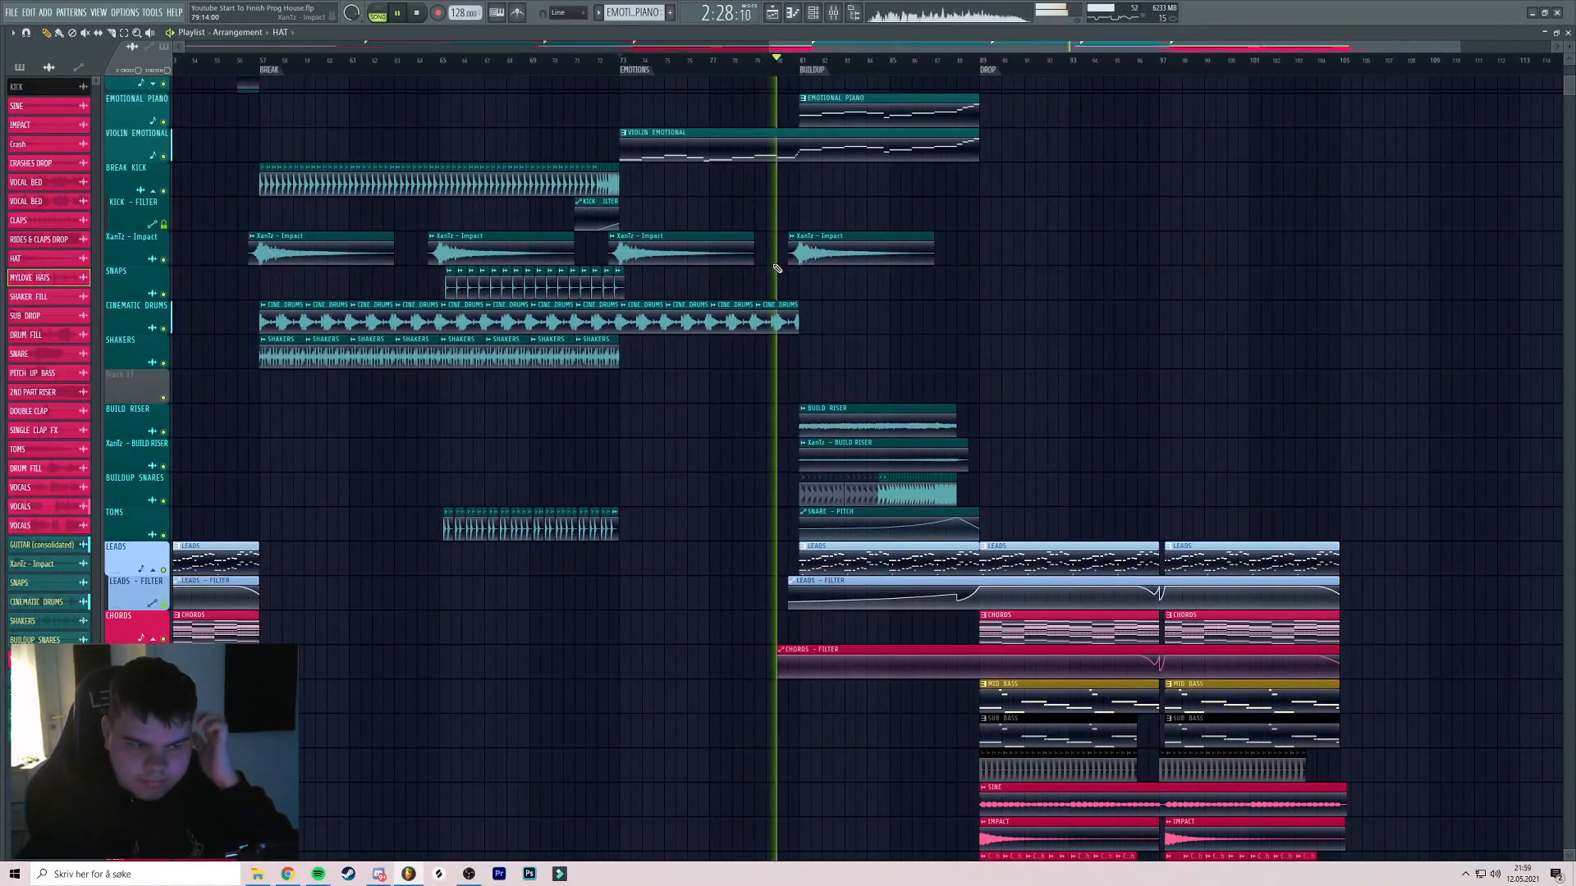
Save the project after reviewing the break, buildup and drop in the Playlist
left_click_drag(625, 433, 677, 354)
scroll(679, 358, "up", 4)
scroll(685, 358, "down", 3)
key("ctrl+s")
Move the playhead from bar 40 back to around bar 30, then stop playback
left_click_drag(846, 301, 754, 317)
scroll(776, 287, "up", 4)
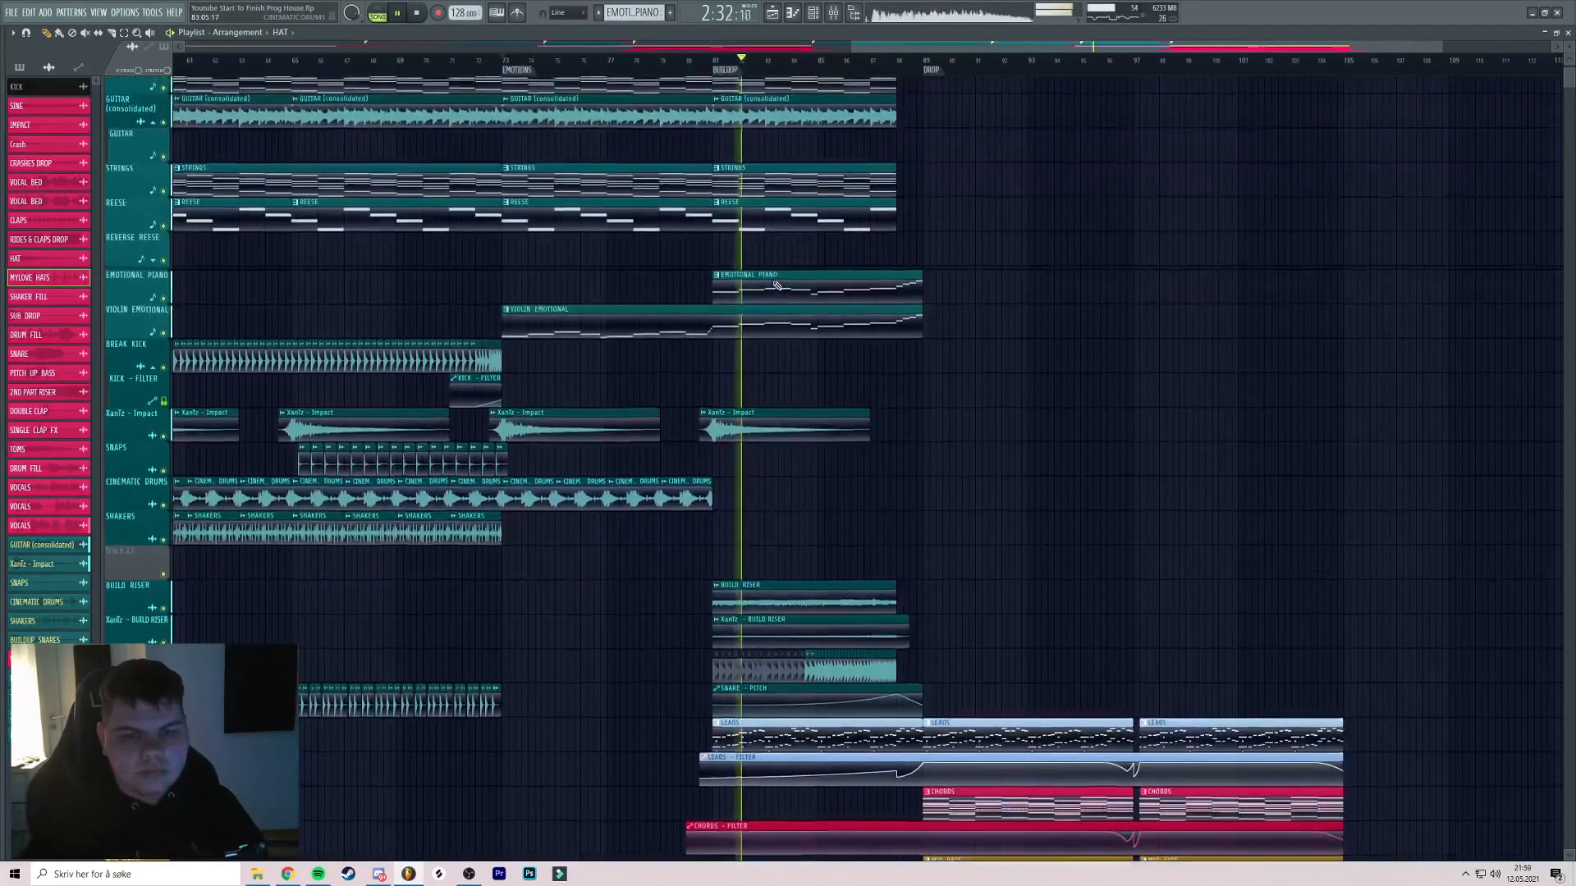
scroll(776, 283, "down", 4)
scroll(904, 260, "down", 1)
left_click_drag(904, 260, 996, 235)
left_click(620, 63)
left_click_drag(620, 65, 504, 60)
scroll(624, 156, "down", 3)
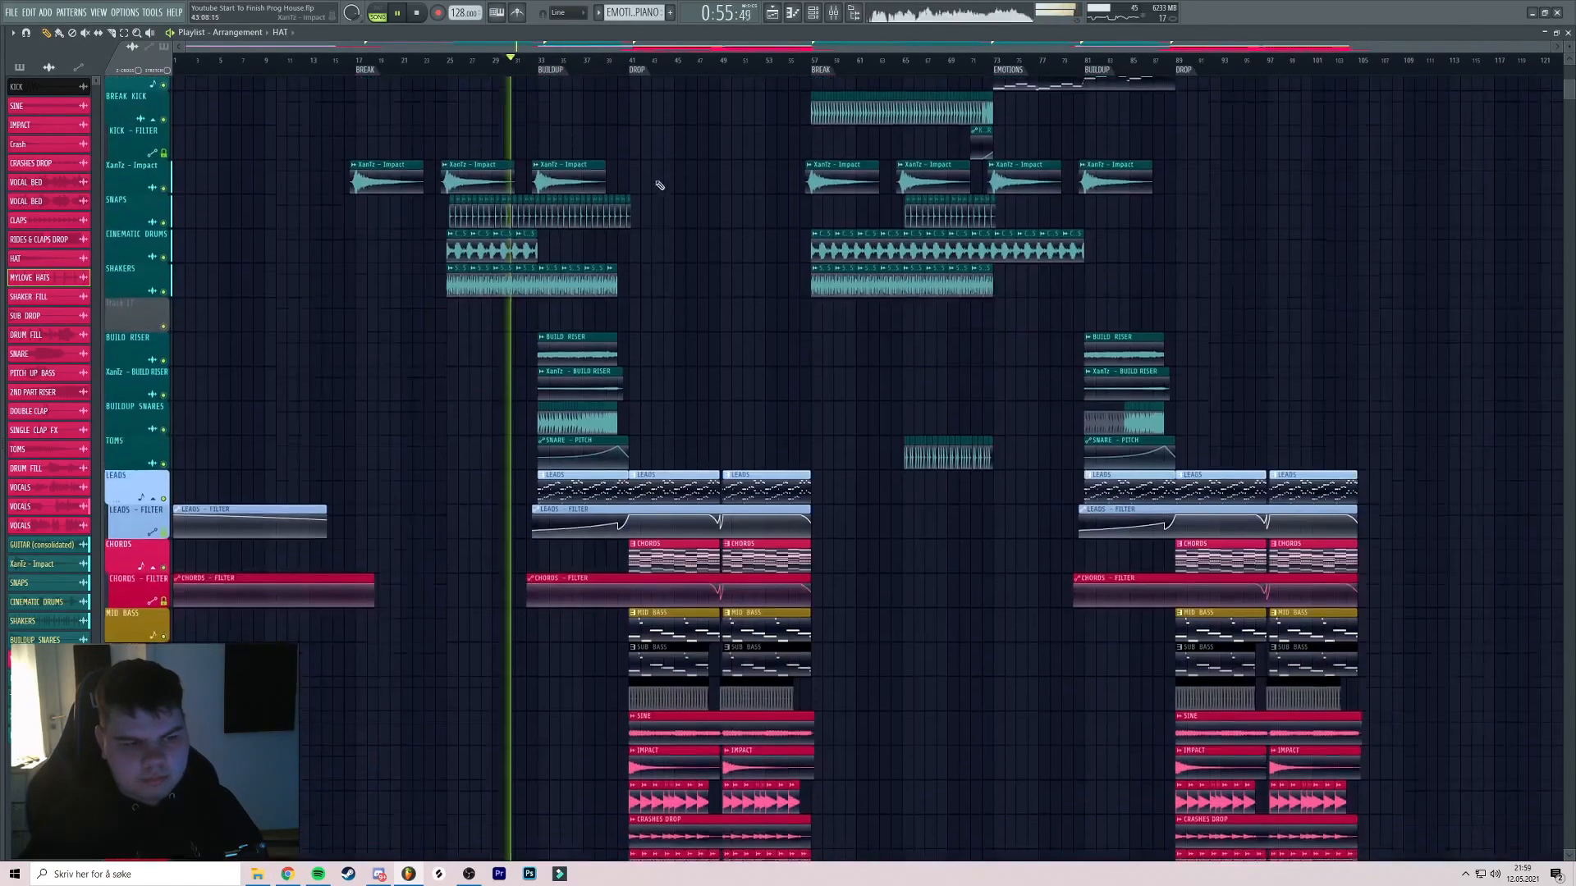
scroll(690, 213, "down", 5)
scroll(739, 255, "down", 5)
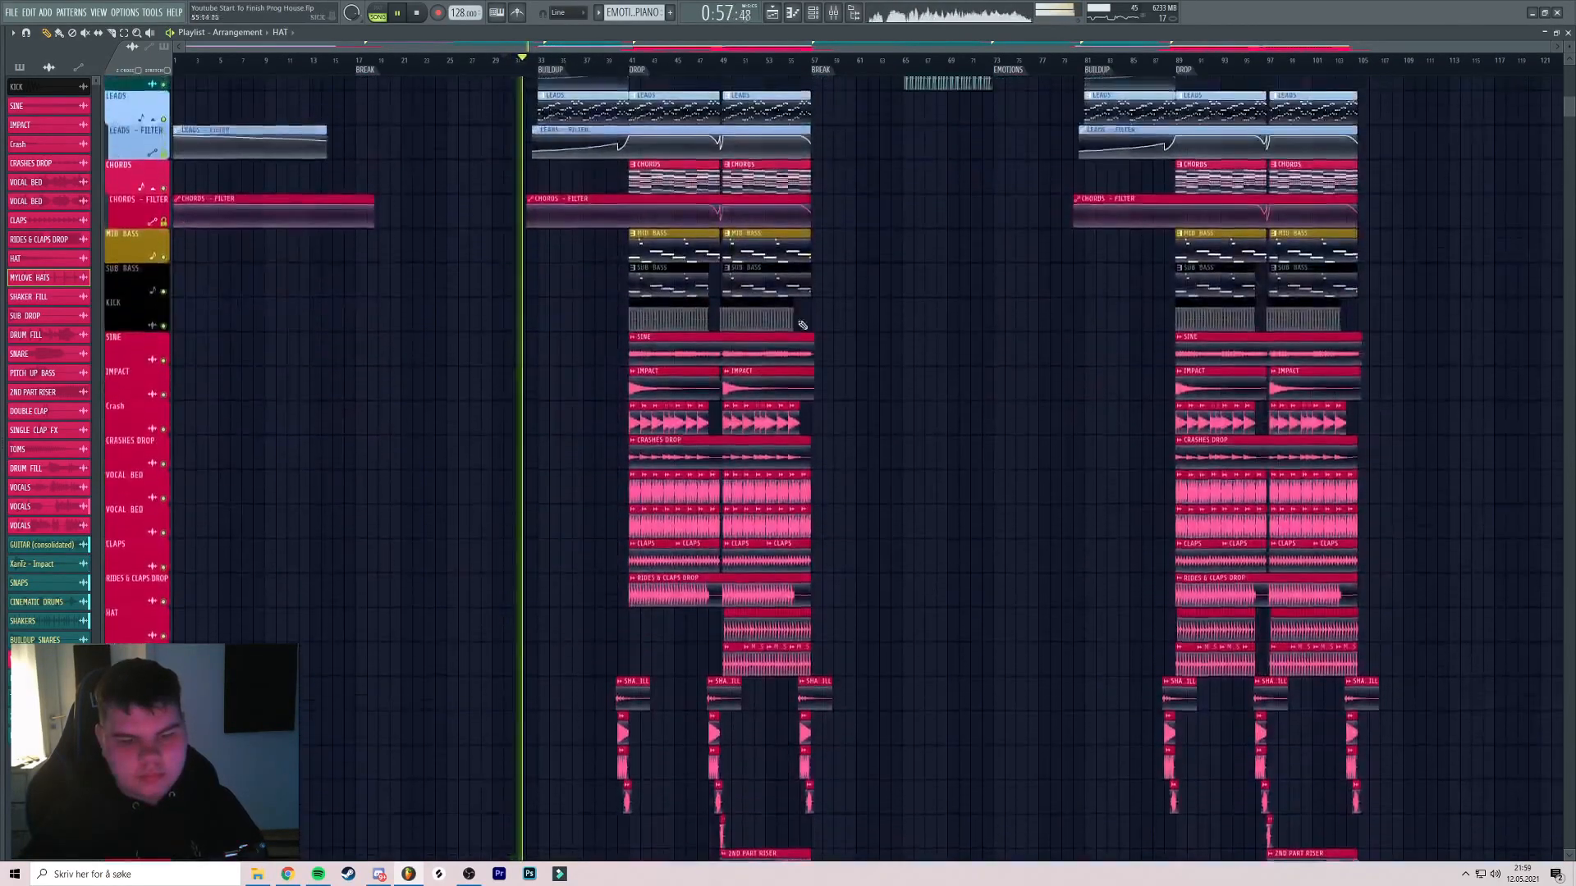
scroll(821, 279, "up", 12)
scroll(642, 187, "up", 1)
key("space")
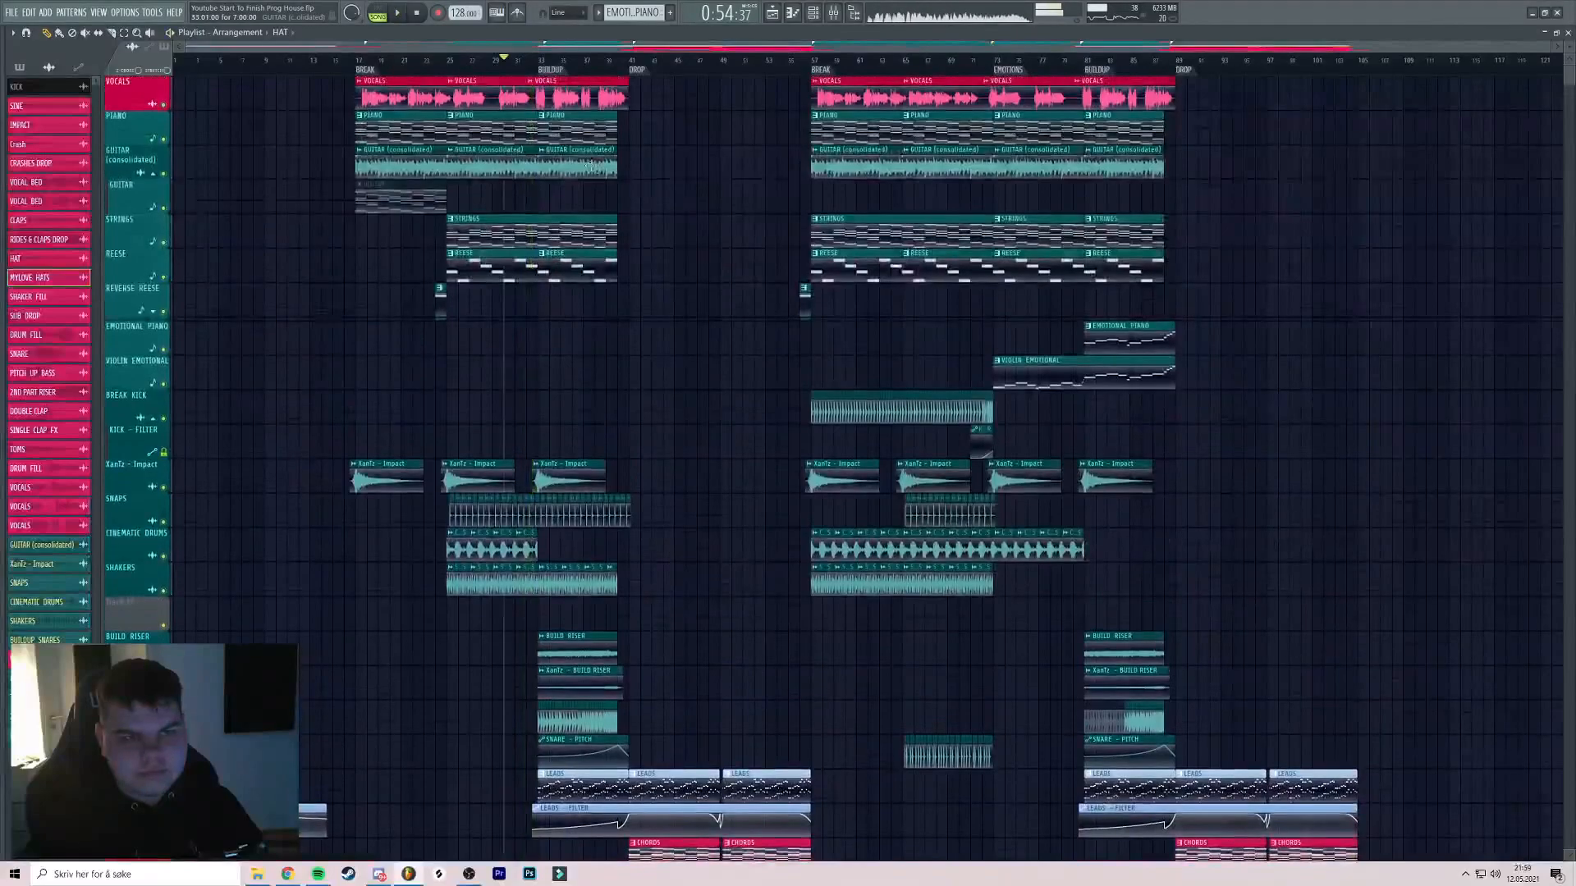
Insert empty tracks and move the break's PIANO clip onto the new Track 2
right_click(133, 147)
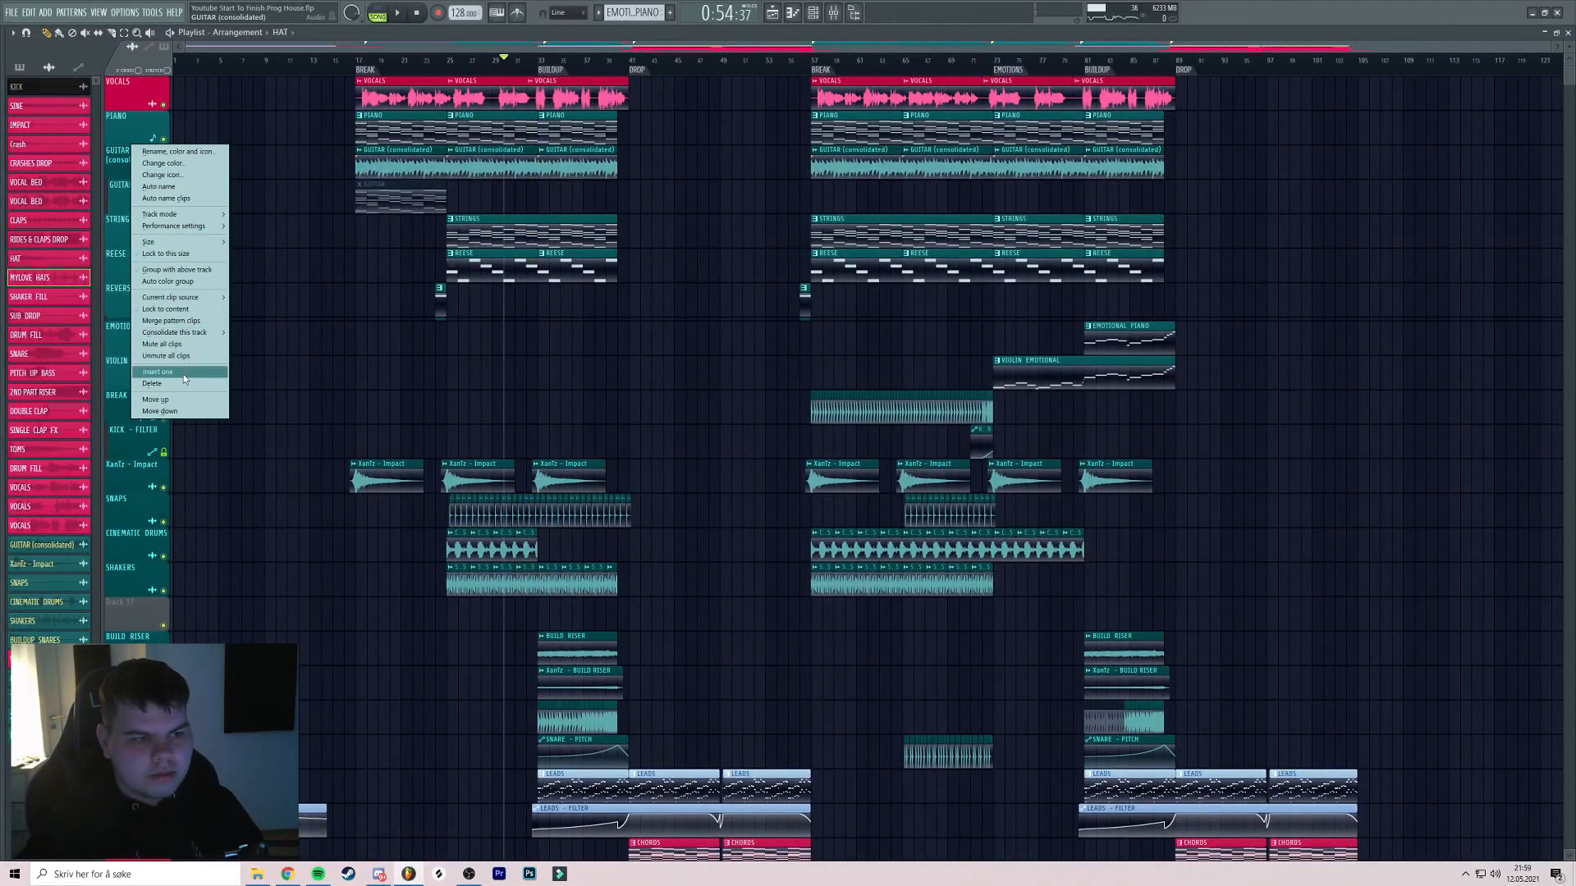
left_click(184, 375)
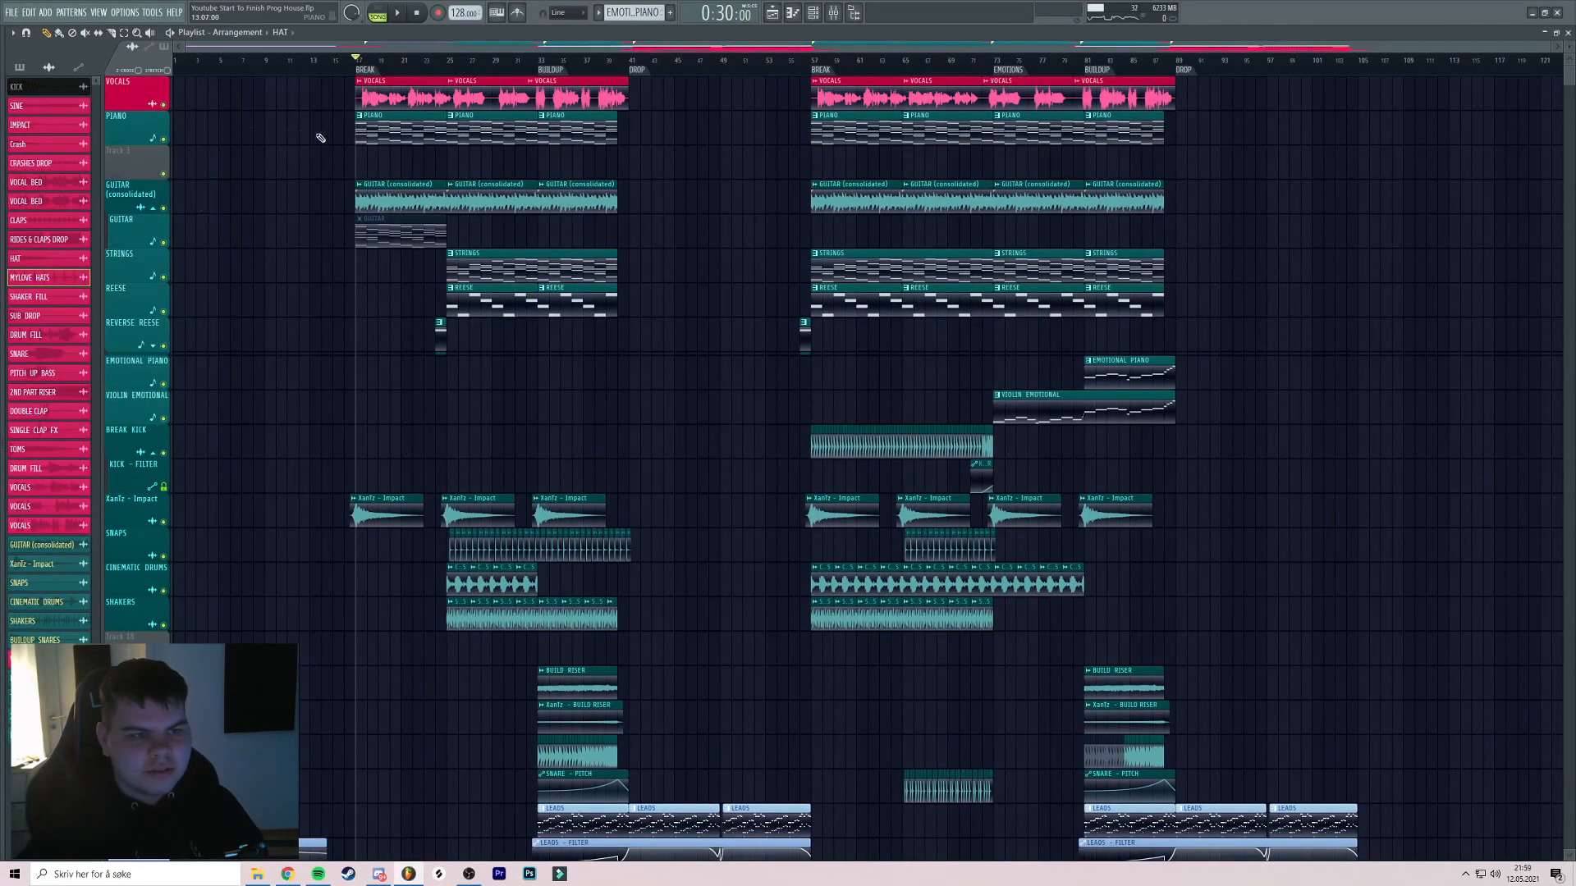
right_click(141, 123)
left_click(170, 337)
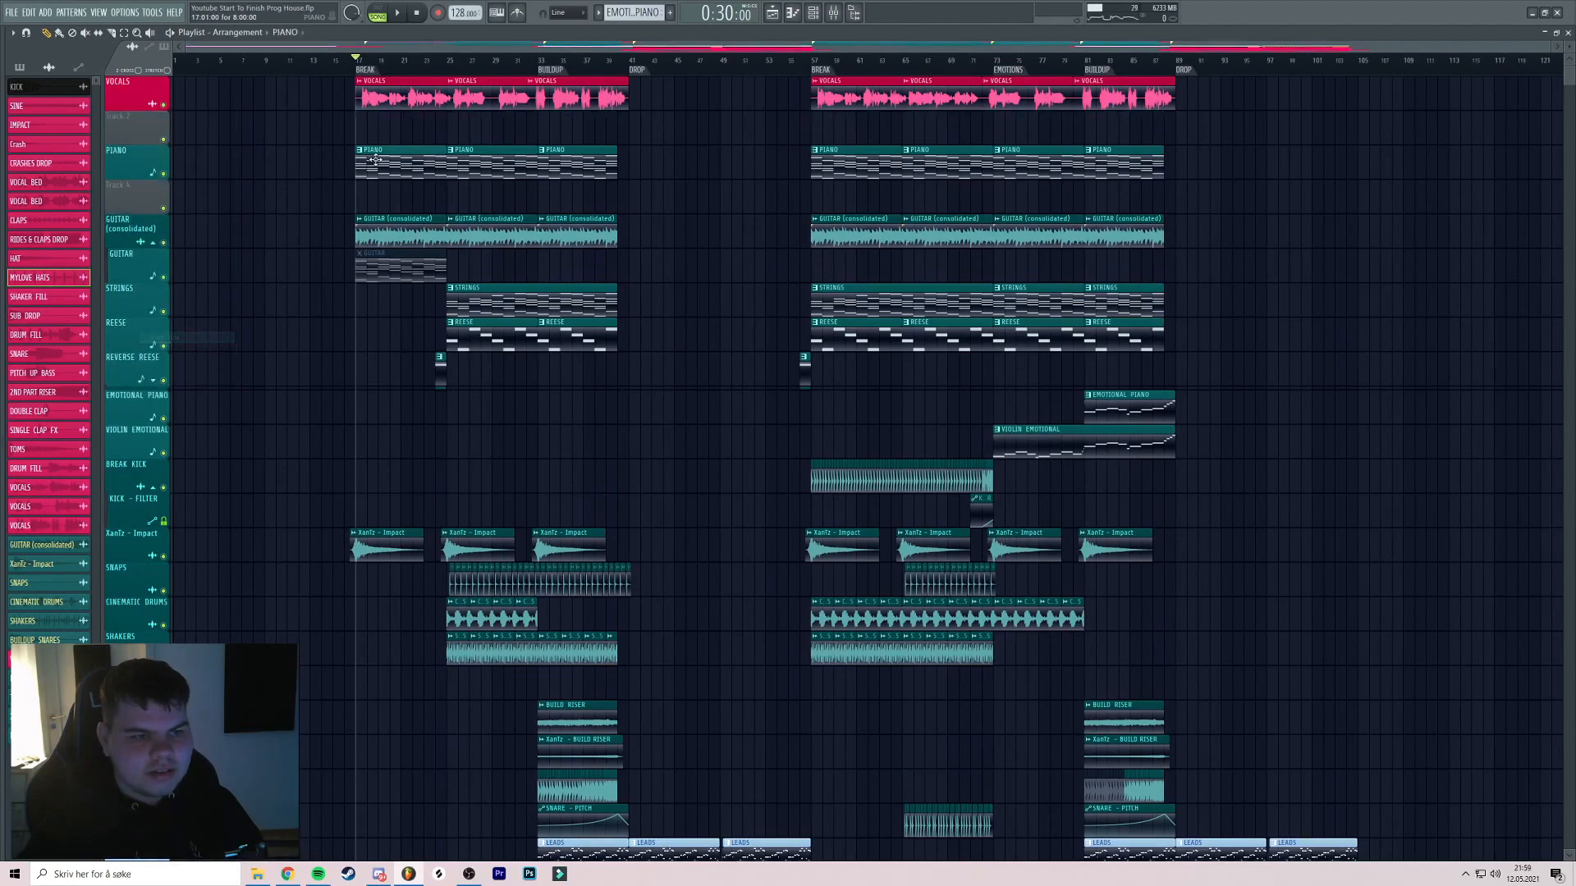
left_click(366, 158)
left_click(361, 130)
scroll(373, 132, "up", 4)
left_click(315, 116)
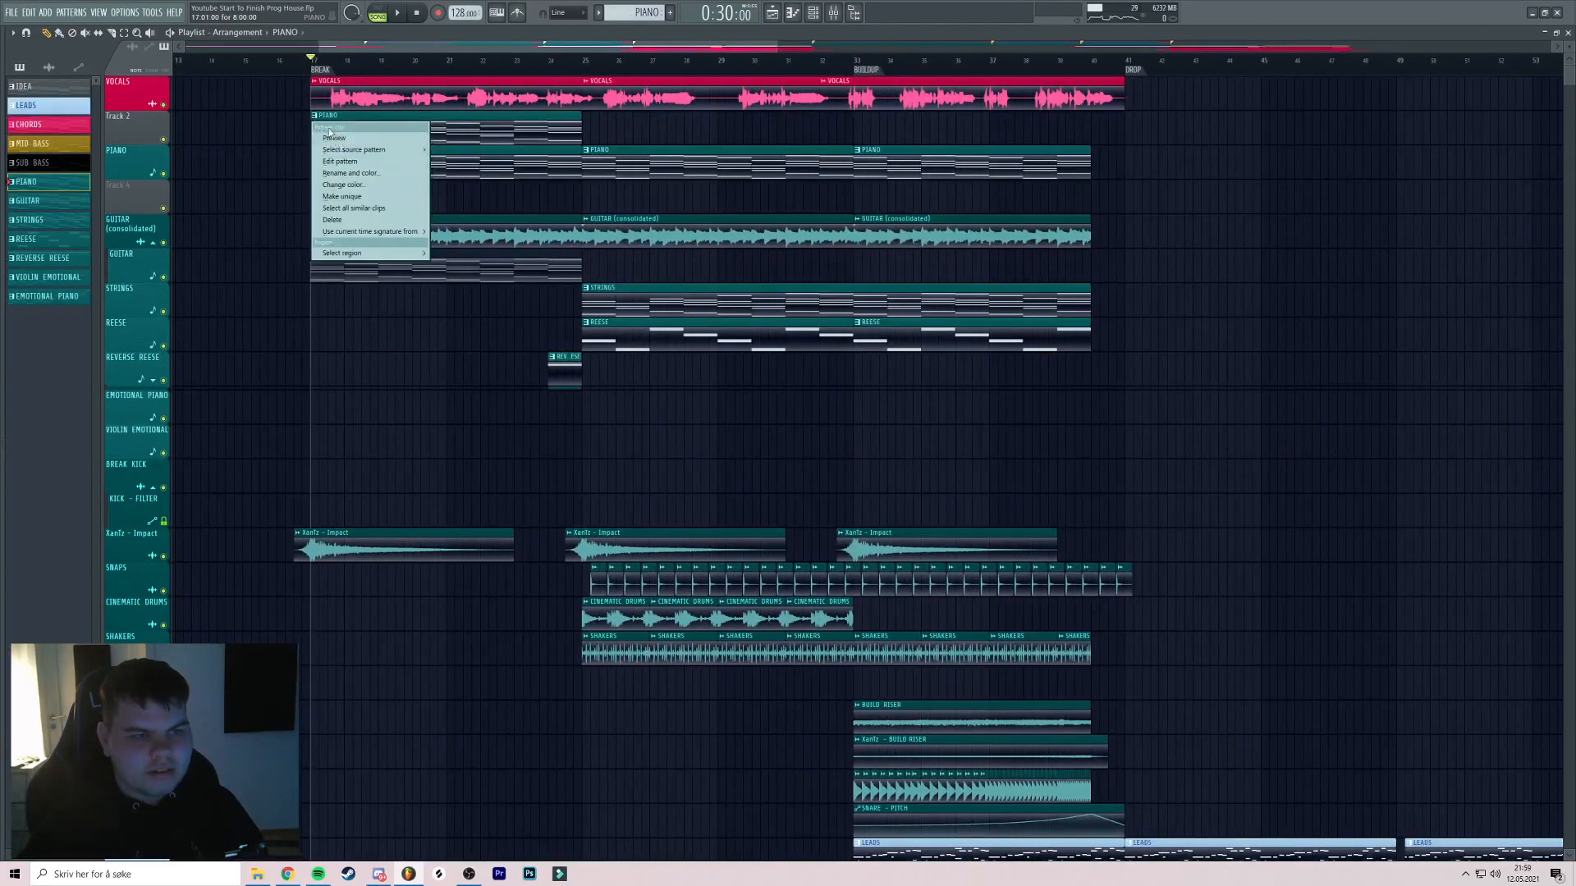
left_click(183, 140)
Consolidate Track 2 over the full song into one audio clip
right_click(149, 112)
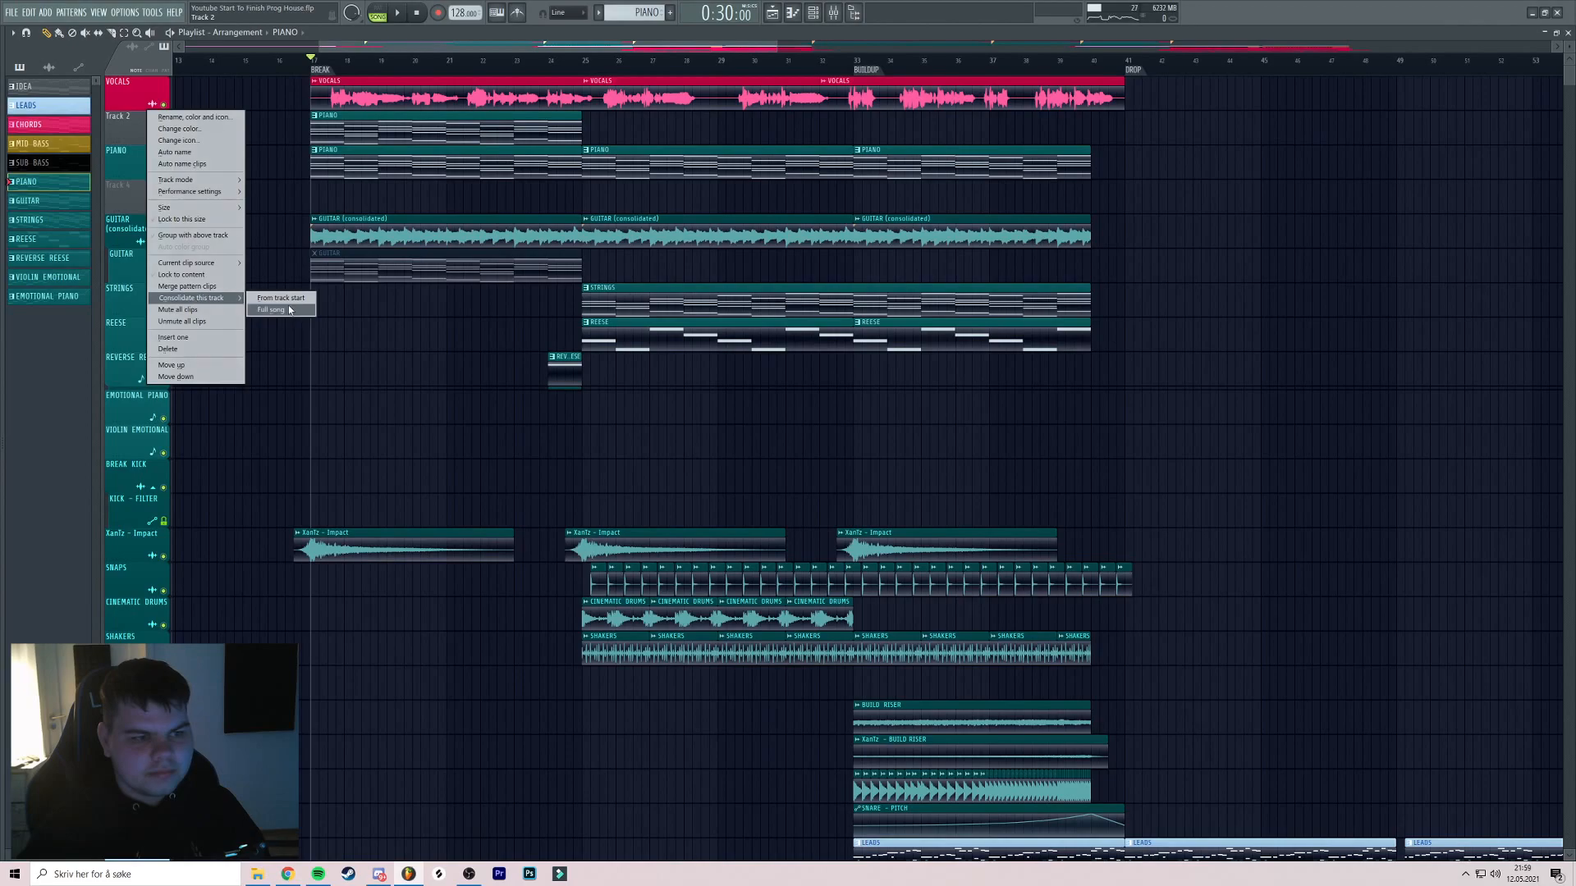
left_click(287, 309)
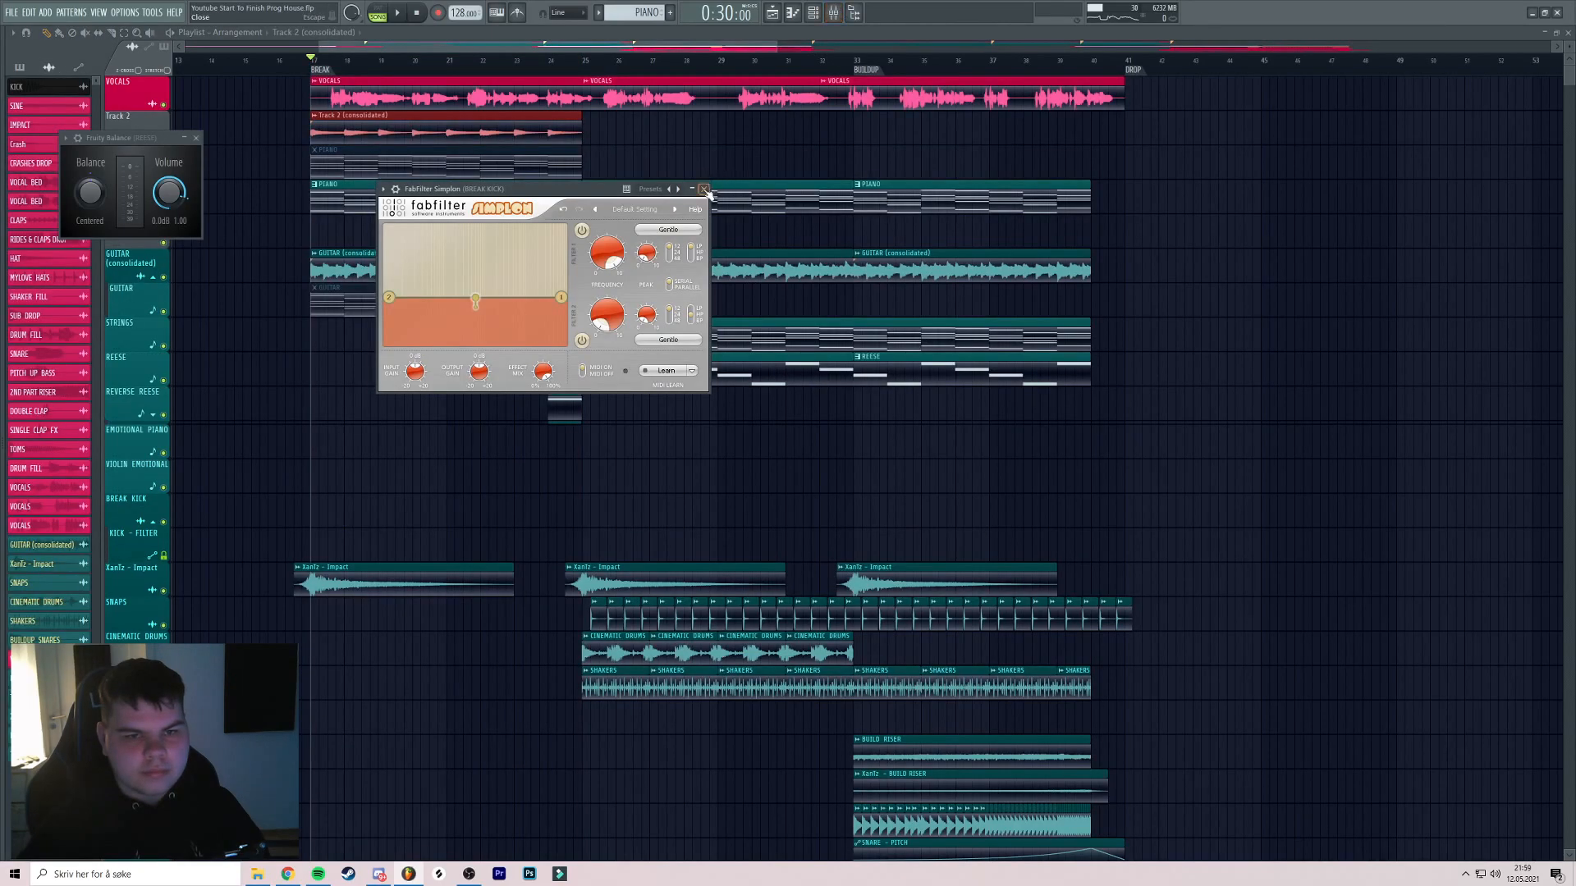
left_click(703, 190)
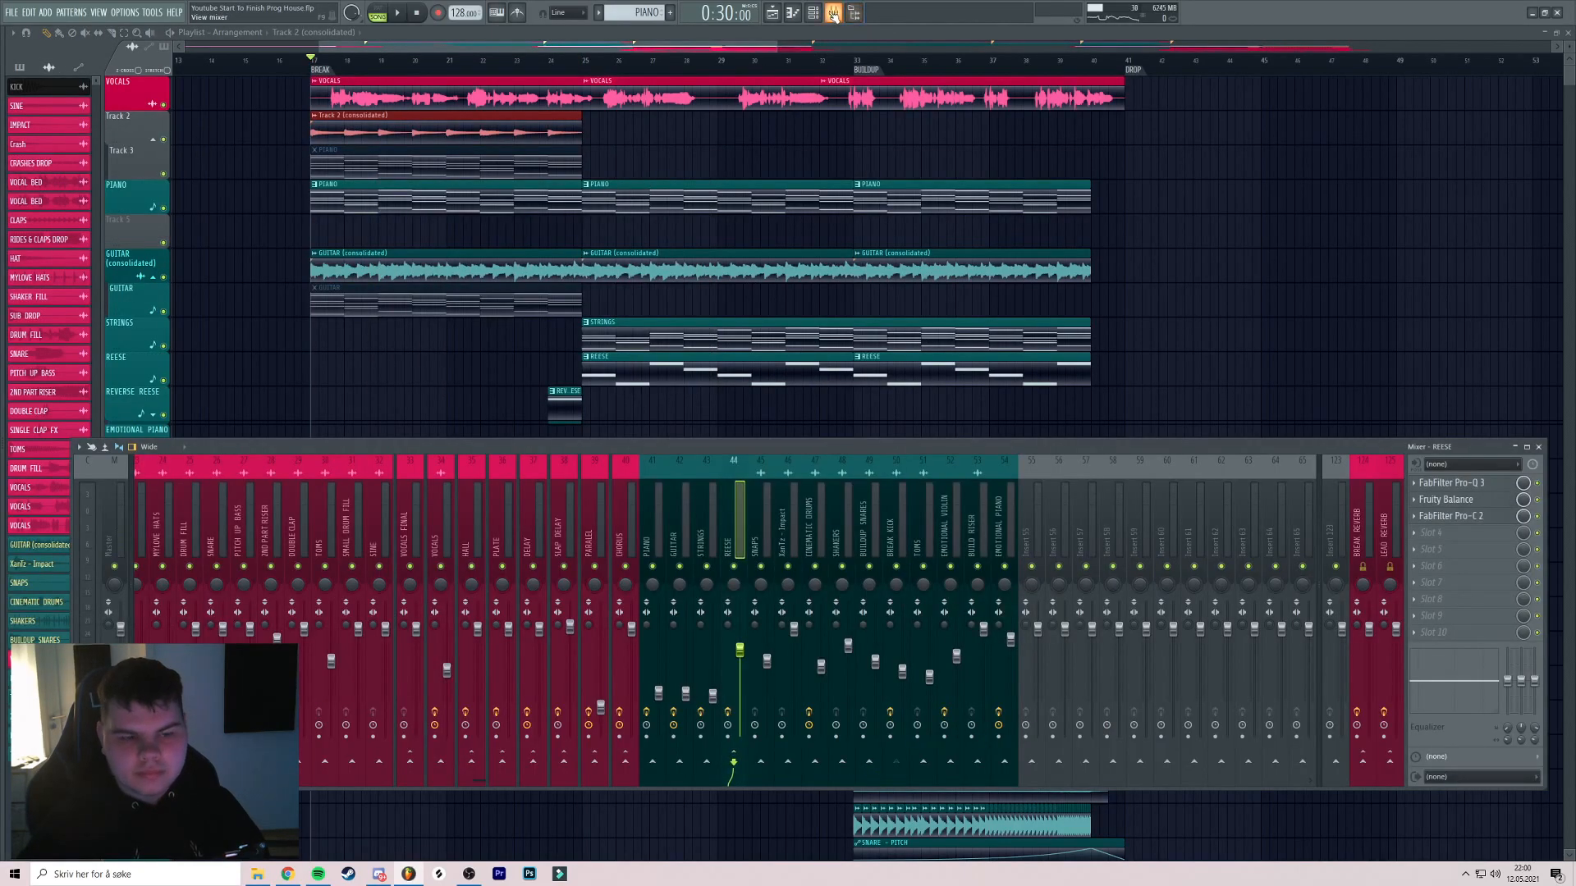
Reverse the Track 2 (consolidated) piano clip and delete the muted PIANO clip on Track 3
key("F9")
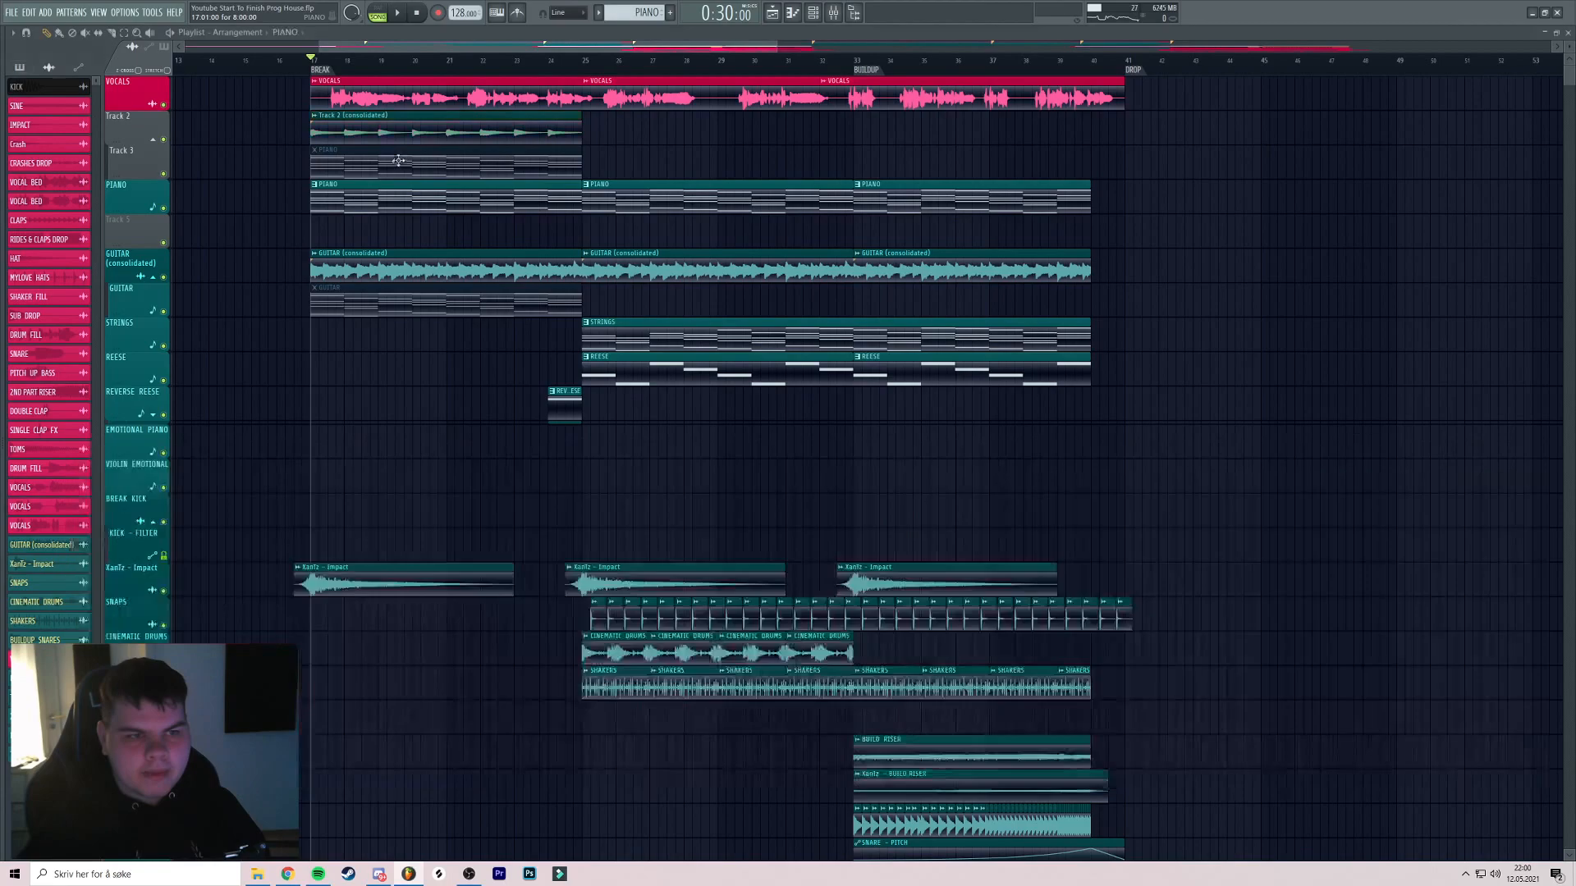
double_click(394, 129)
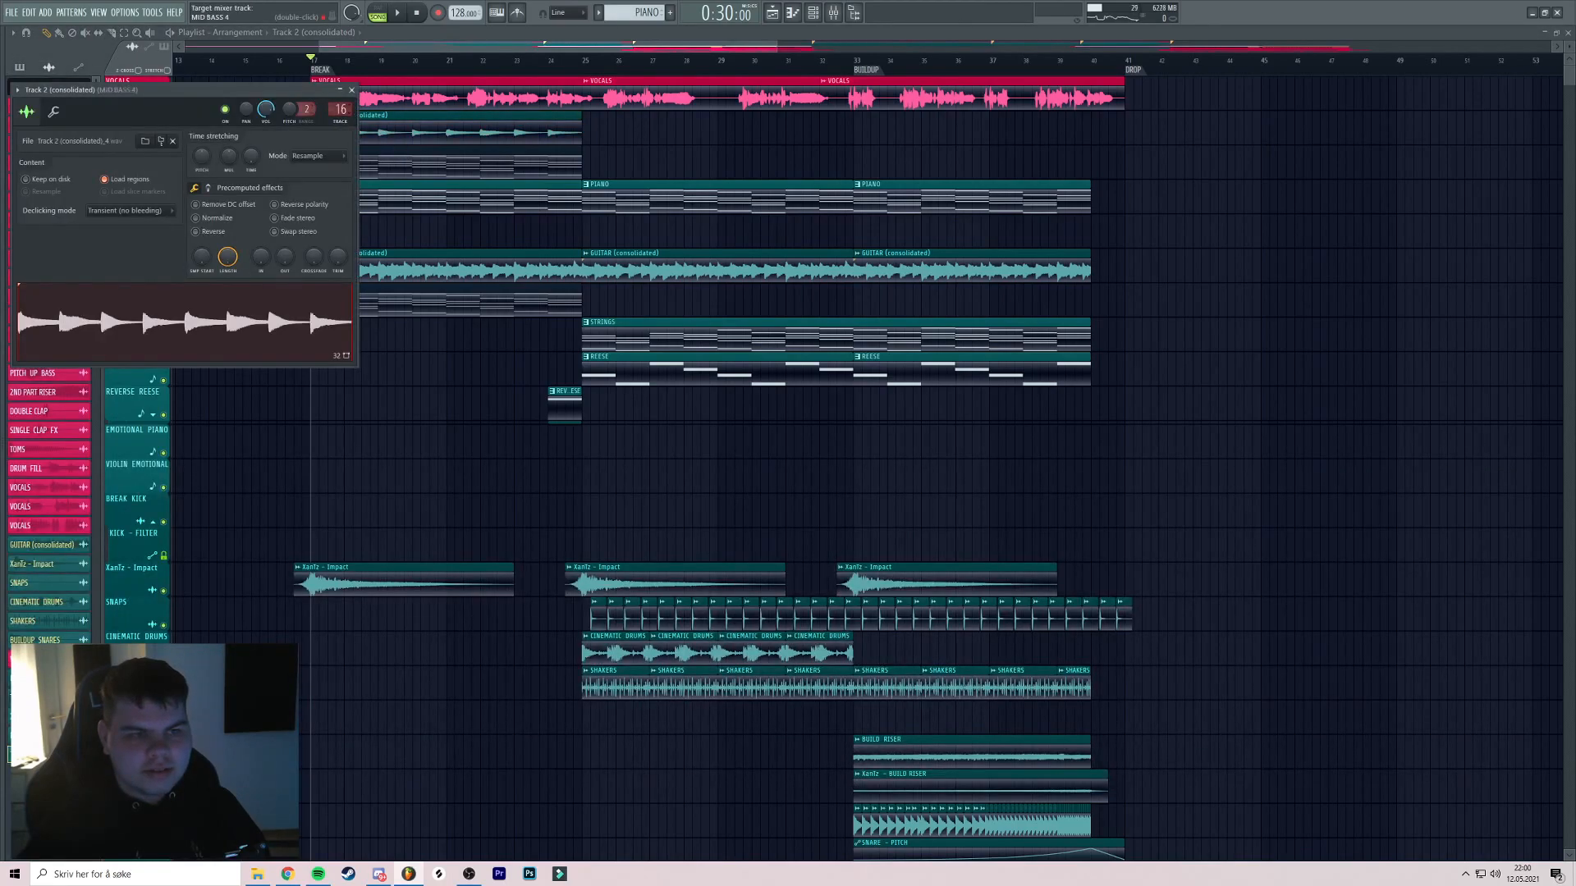
double_click(397, 118)
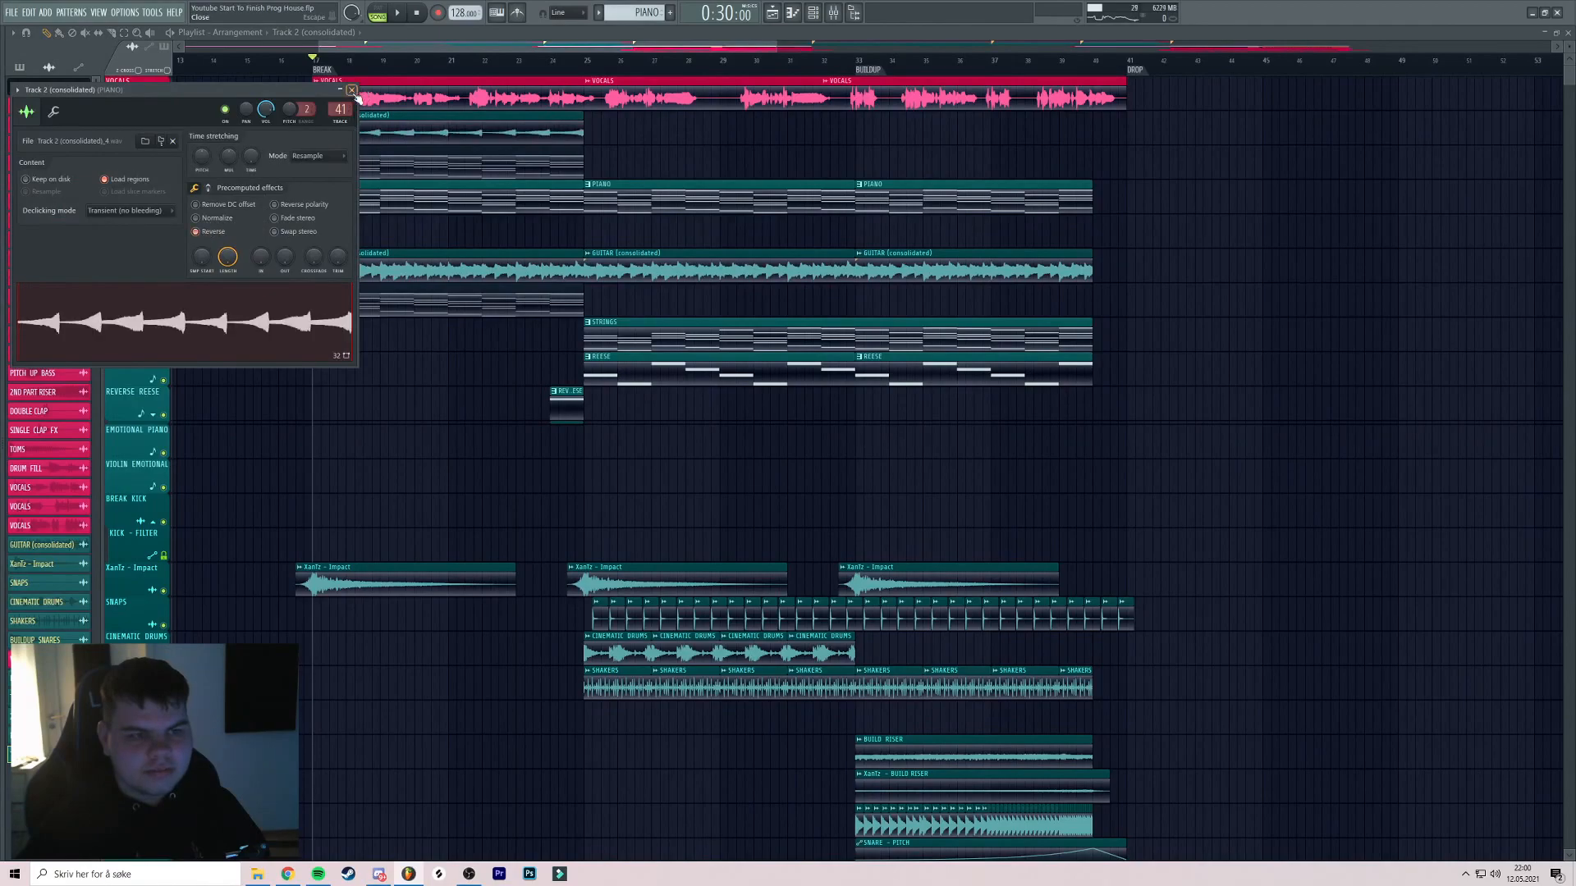
left_click(352, 90)
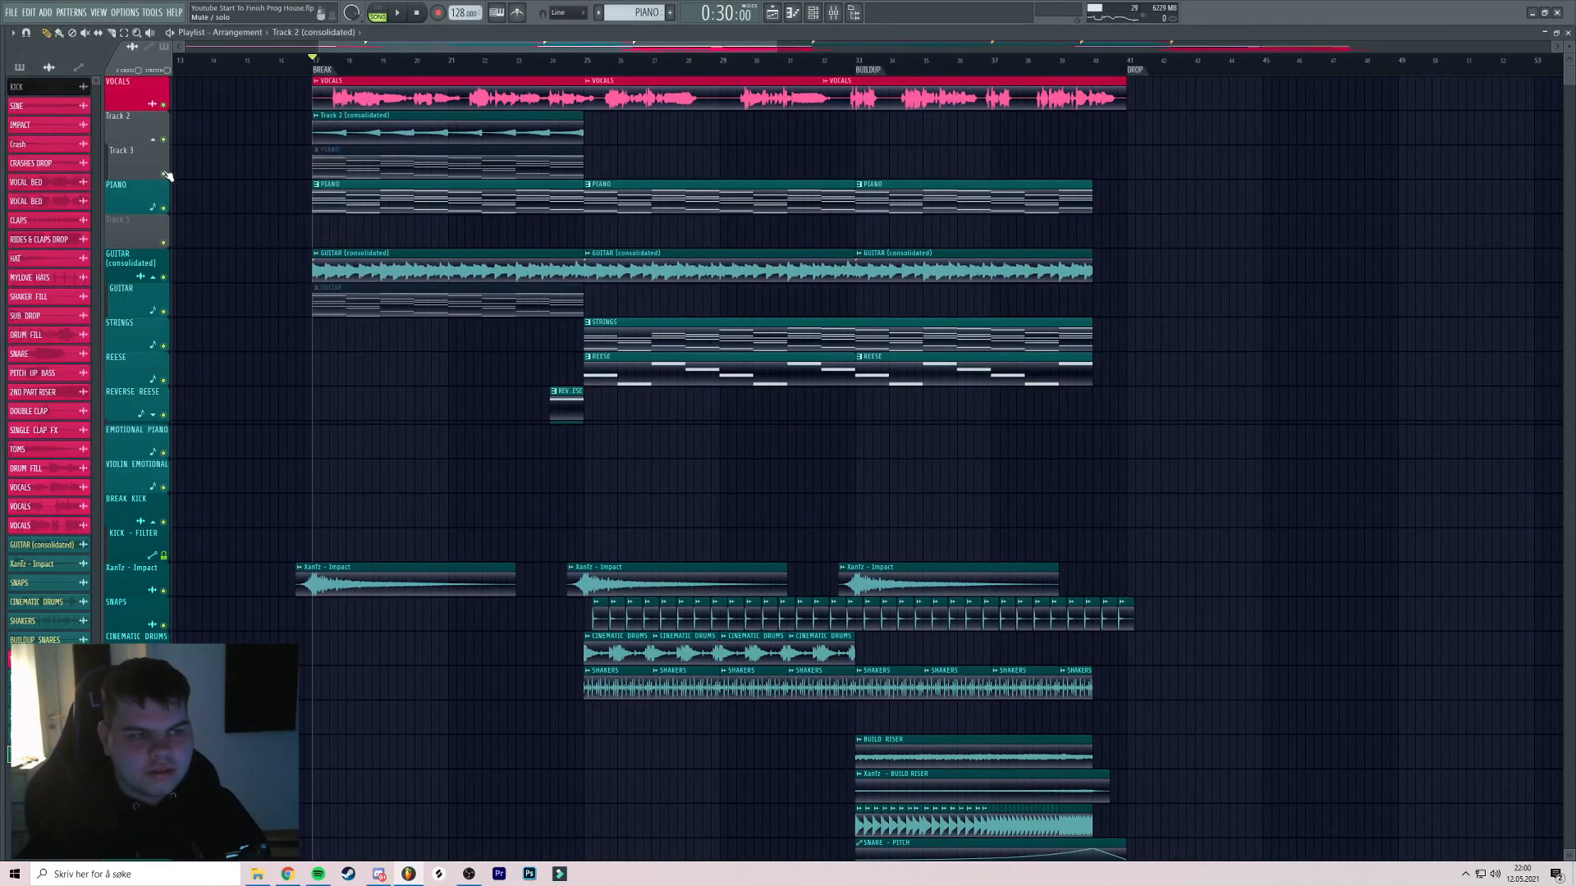
right_click(402, 154)
scroll(538, 151, "up", 2)
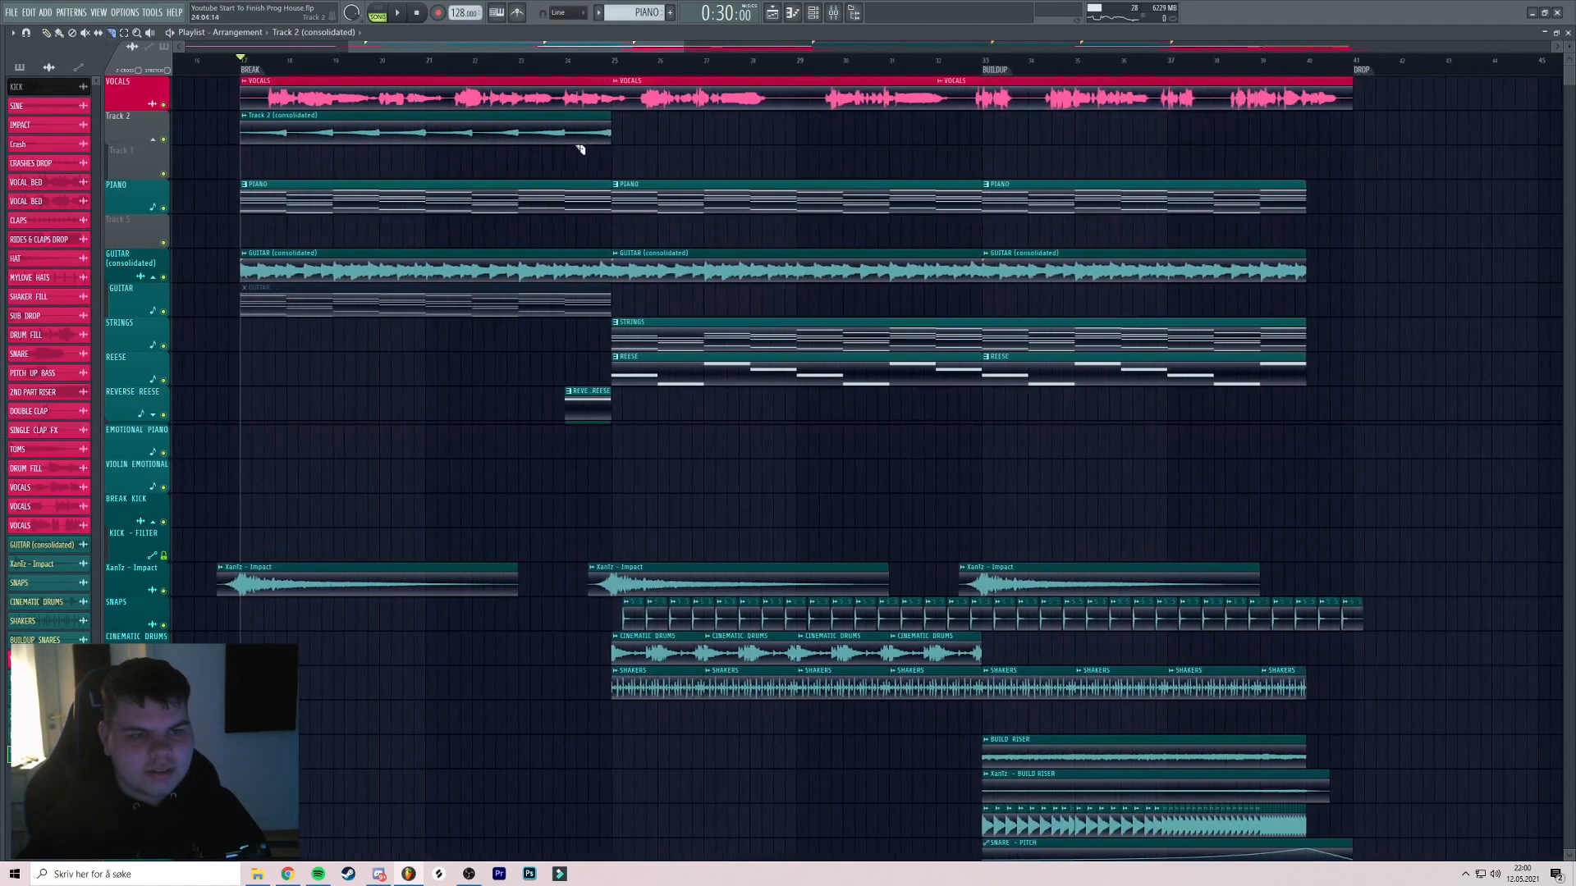
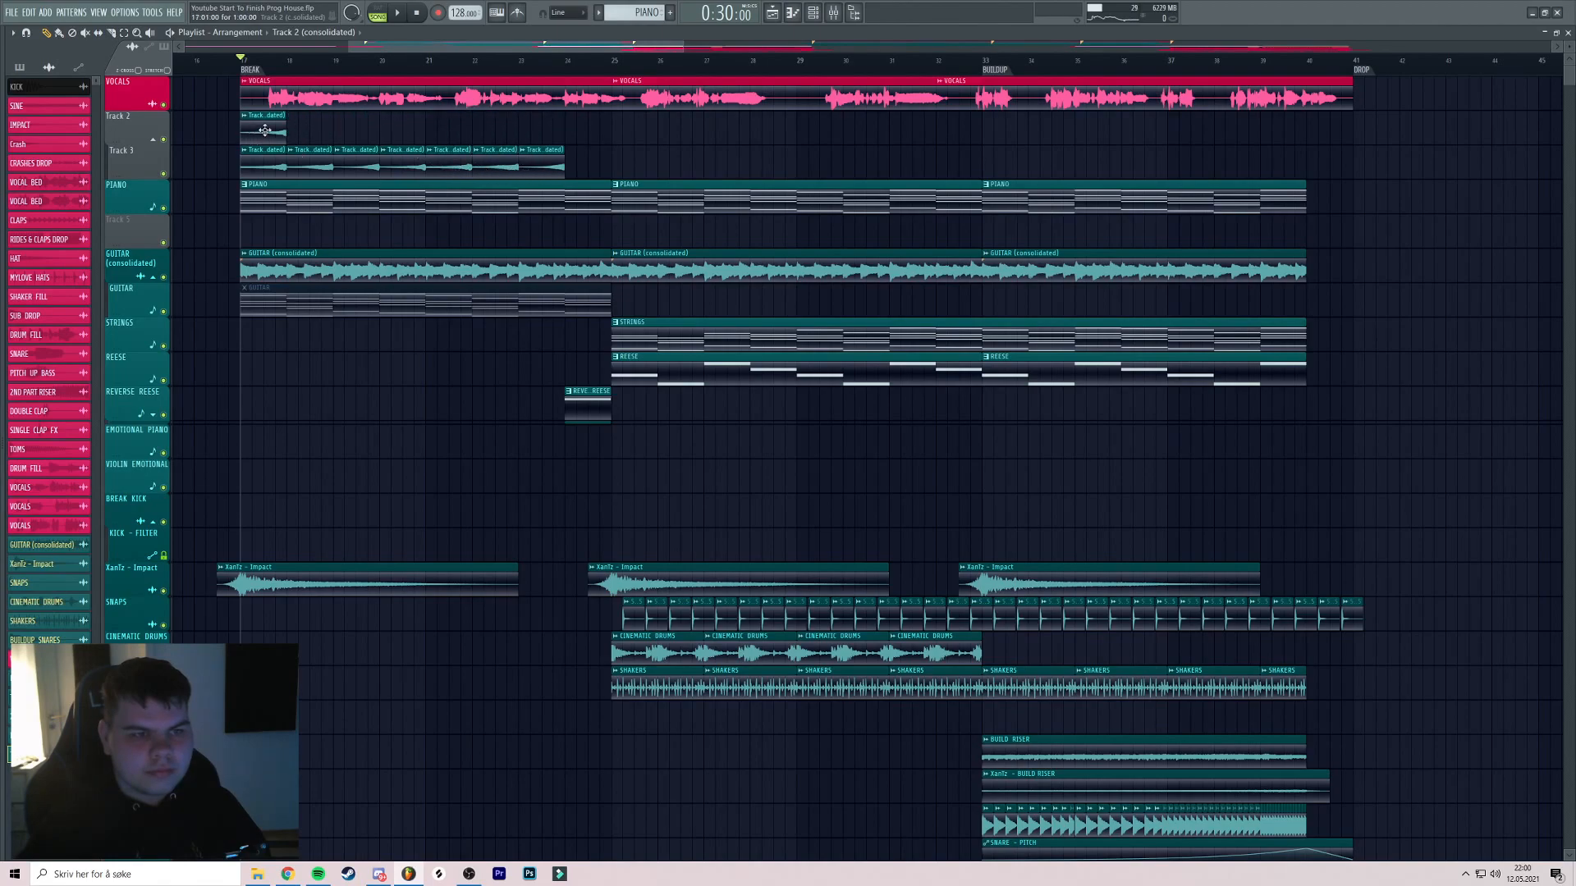
Solo the PIANO track with Track 3 unmuted and restart playback from bar 17
scroll(310, 130, "up", 4)
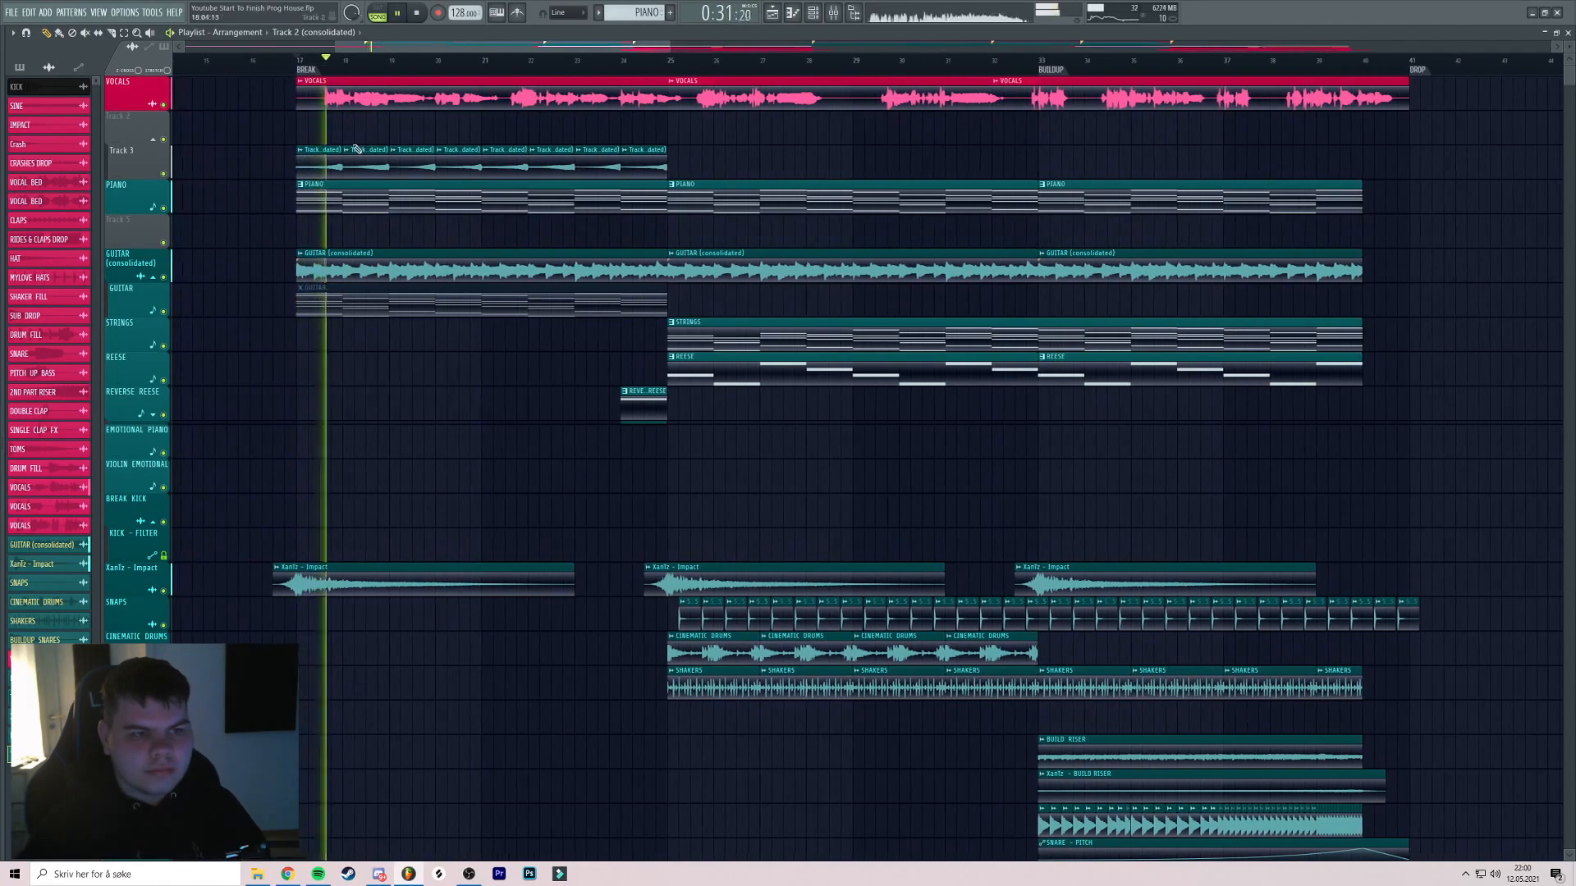
scroll(425, 153, "down", 5)
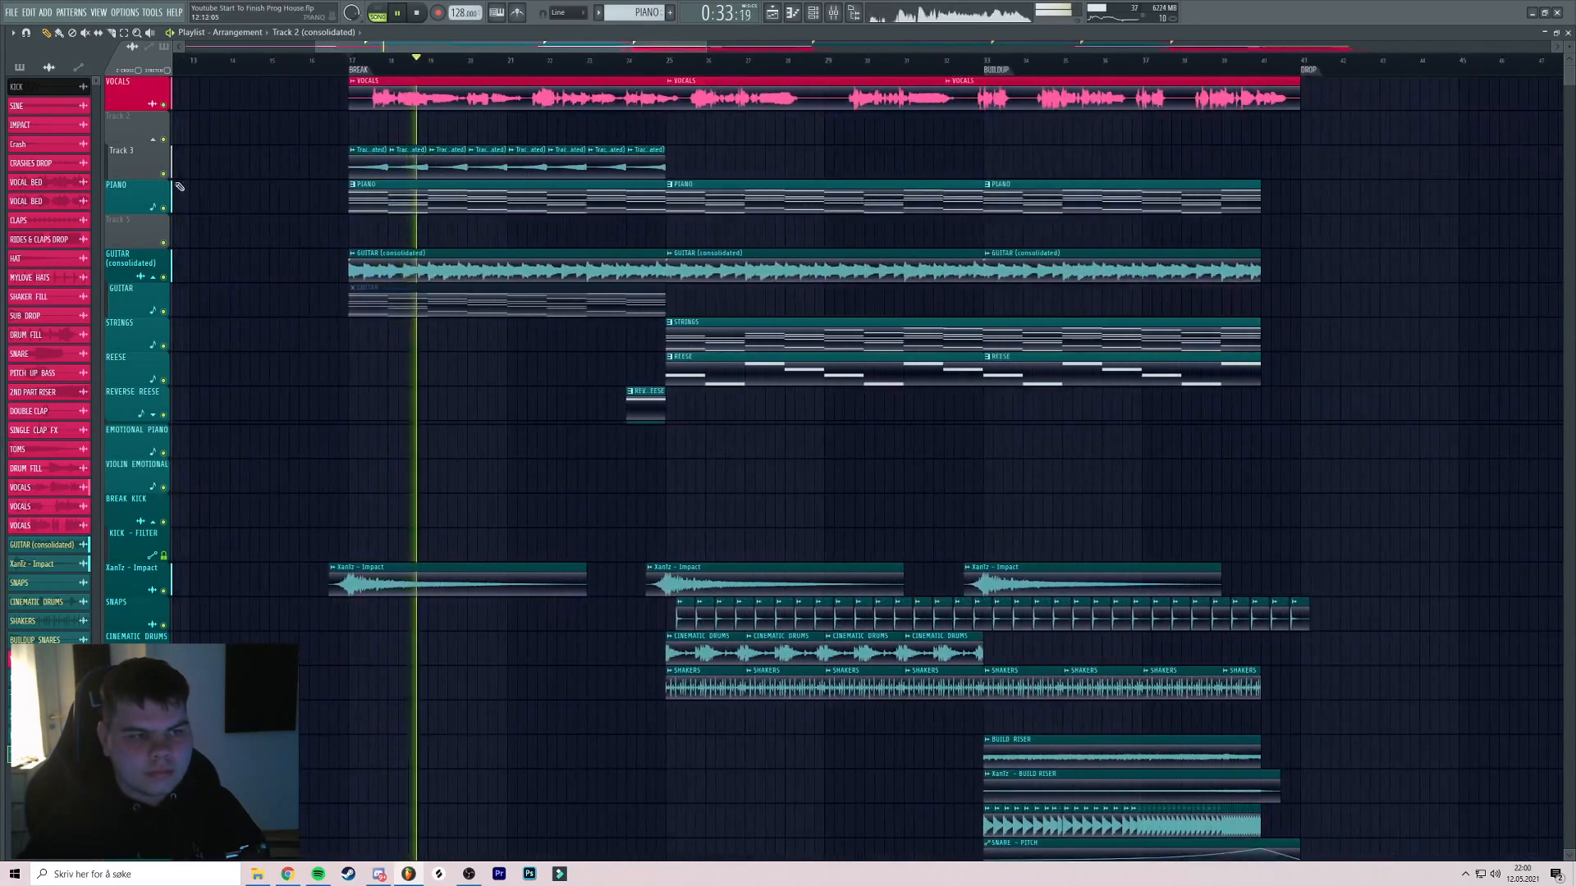
key("space")
right_click(163, 208)
left_click(163, 174)
key("space")
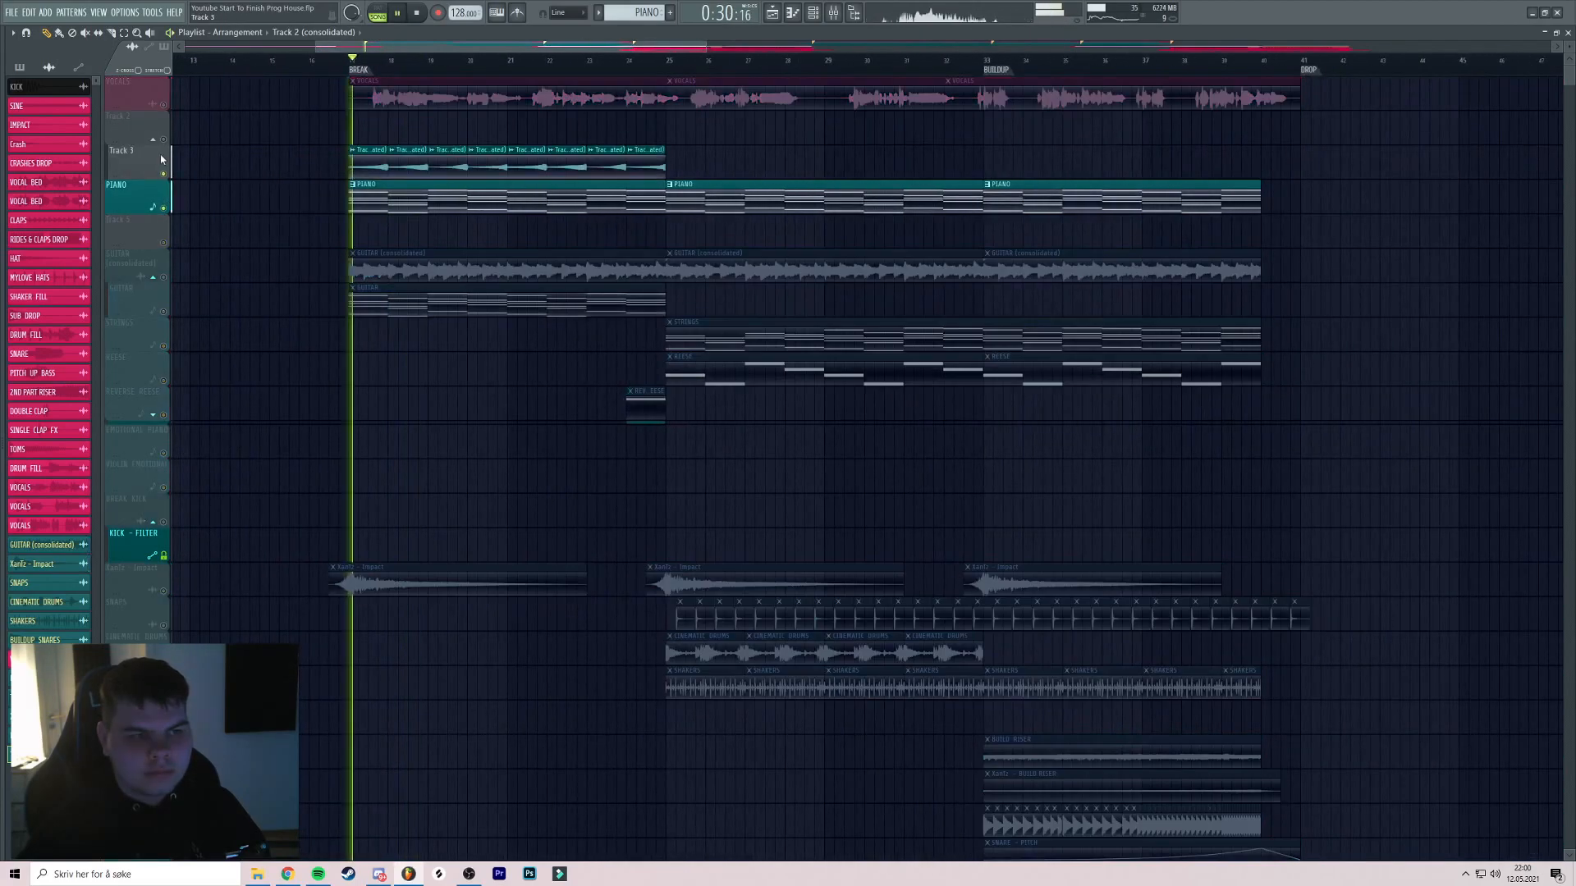
scroll(378, 166, "up", 4)
Normalize the Track 2 (consolidated) sample and lower its channel volume while auditioning
double_click(378, 166)
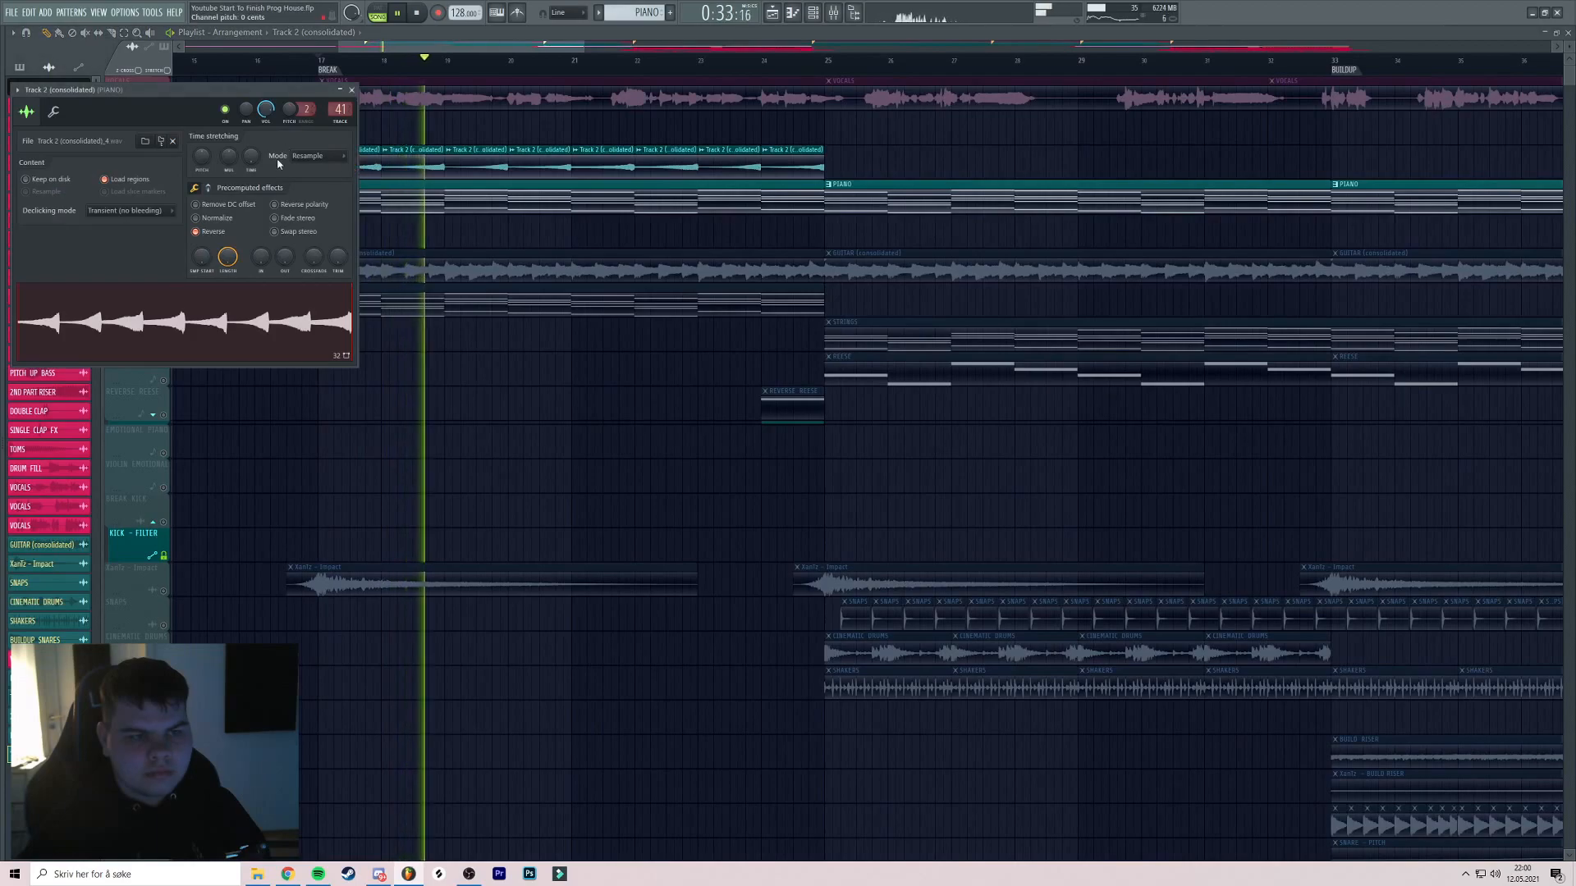
left_click(220, 219)
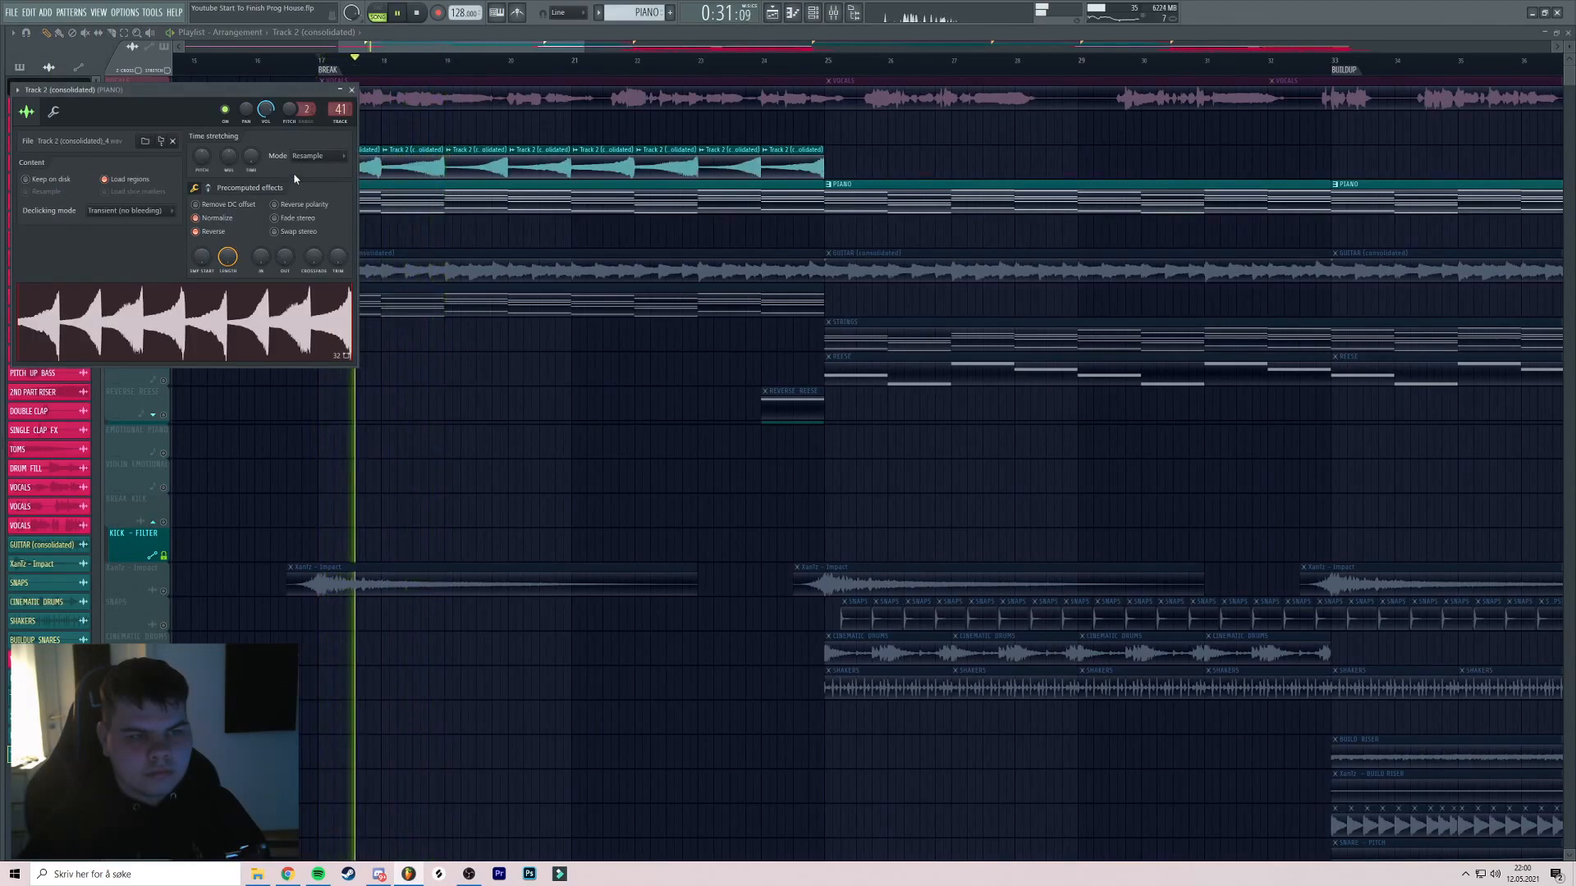
key("space")
key("space")
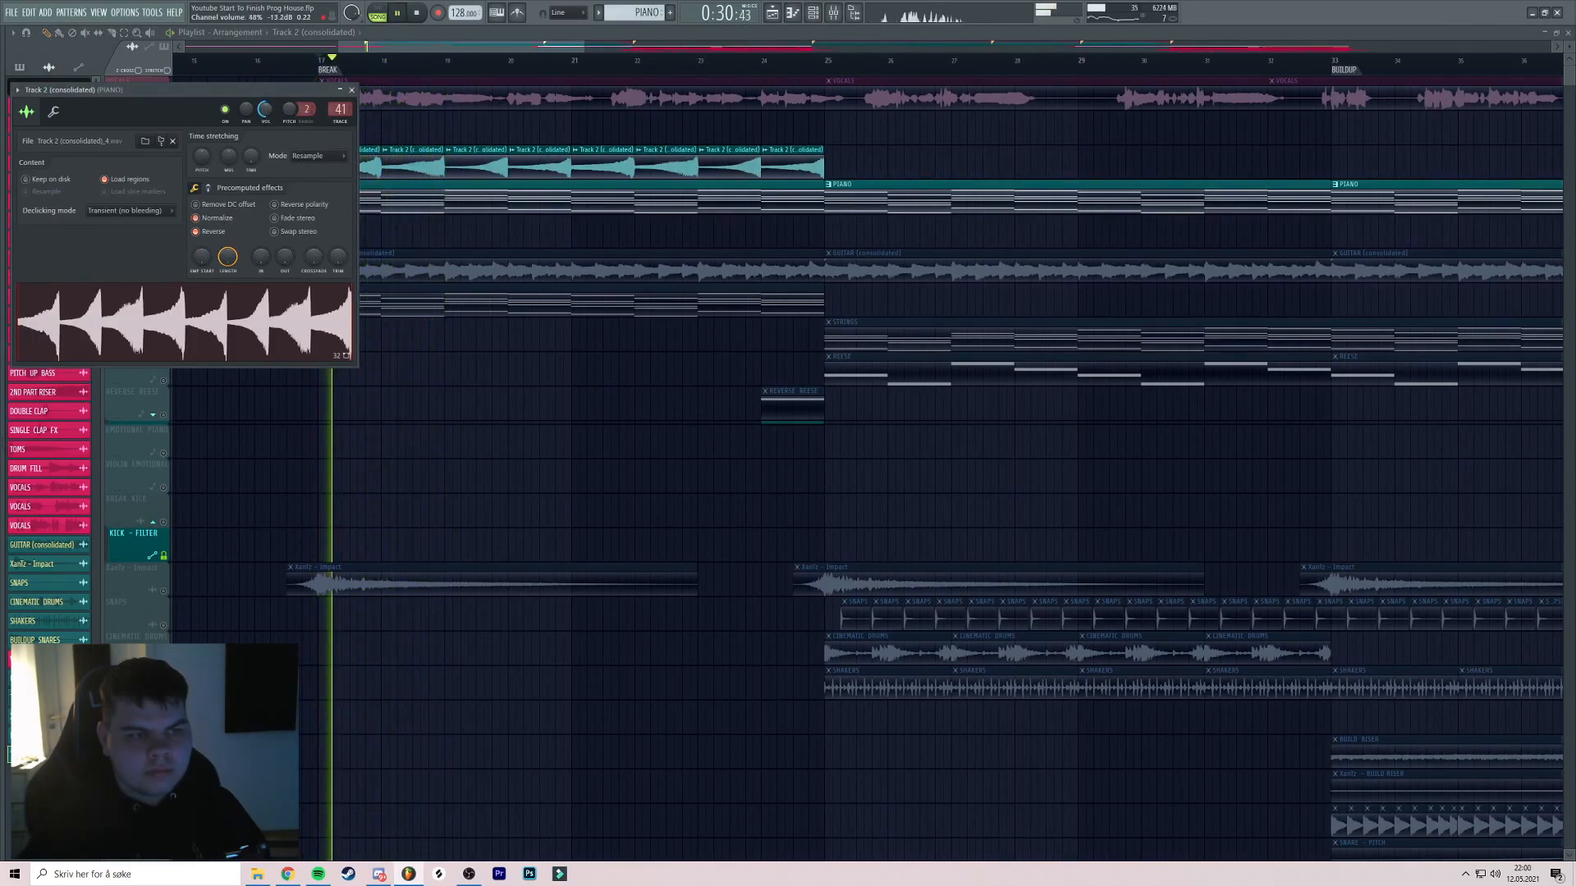
left_click_drag(267, 111, 267, 156)
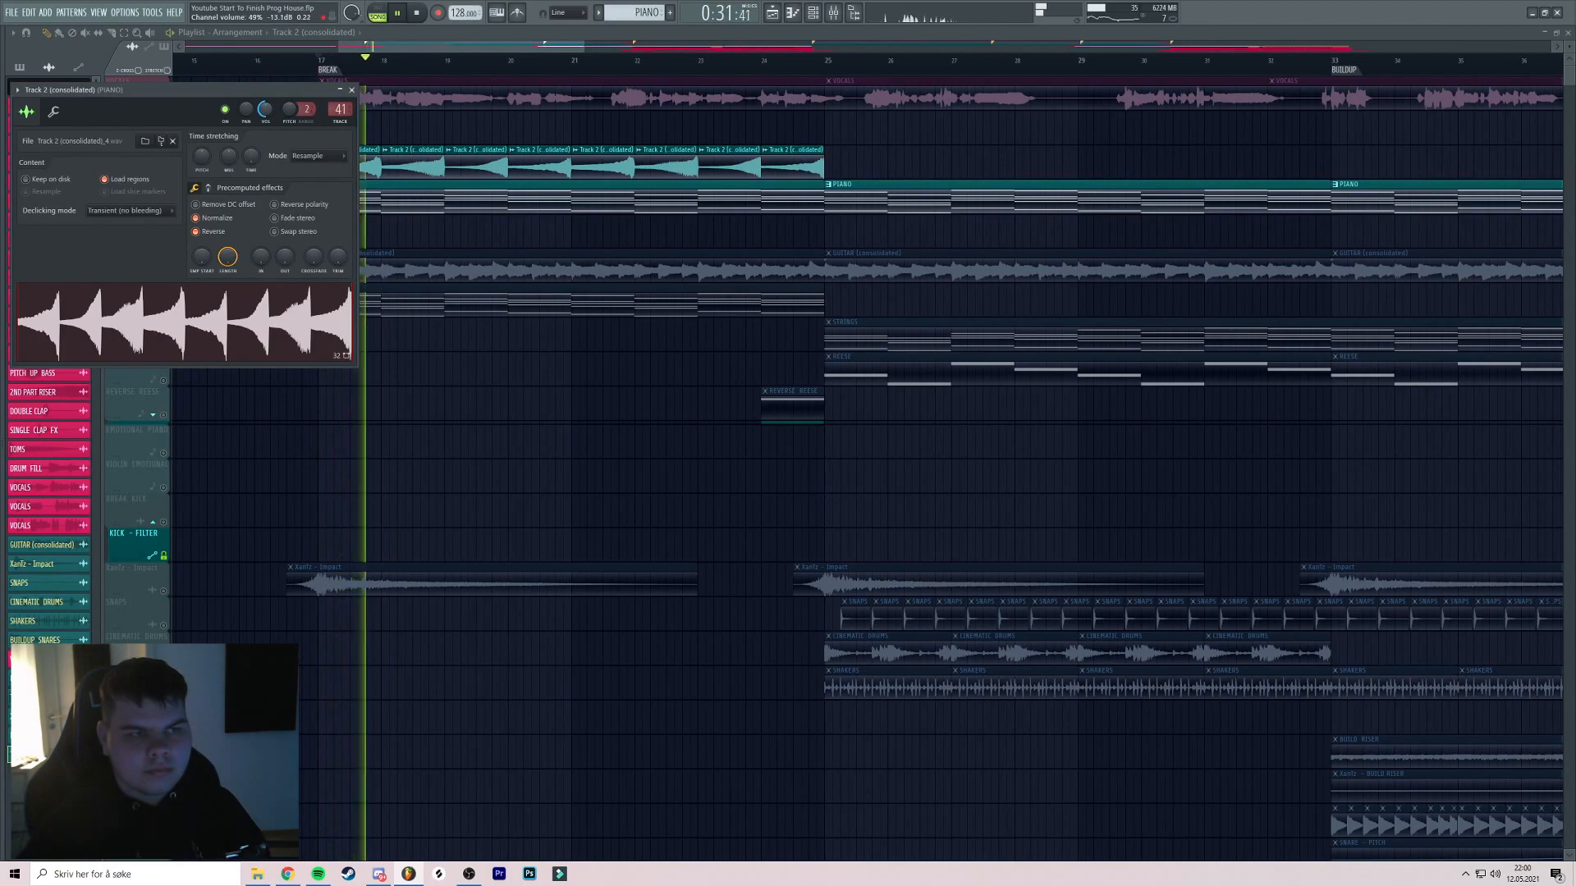
left_click(351, 90)
scroll(433, 137, "up", 1)
Rename the reversed sample's channel to REVERSE PIANO
key("space")
right_click(146, 151)
left_click(289, 156)
left_click(289, 155)
left_click(317, 207)
type("REV")
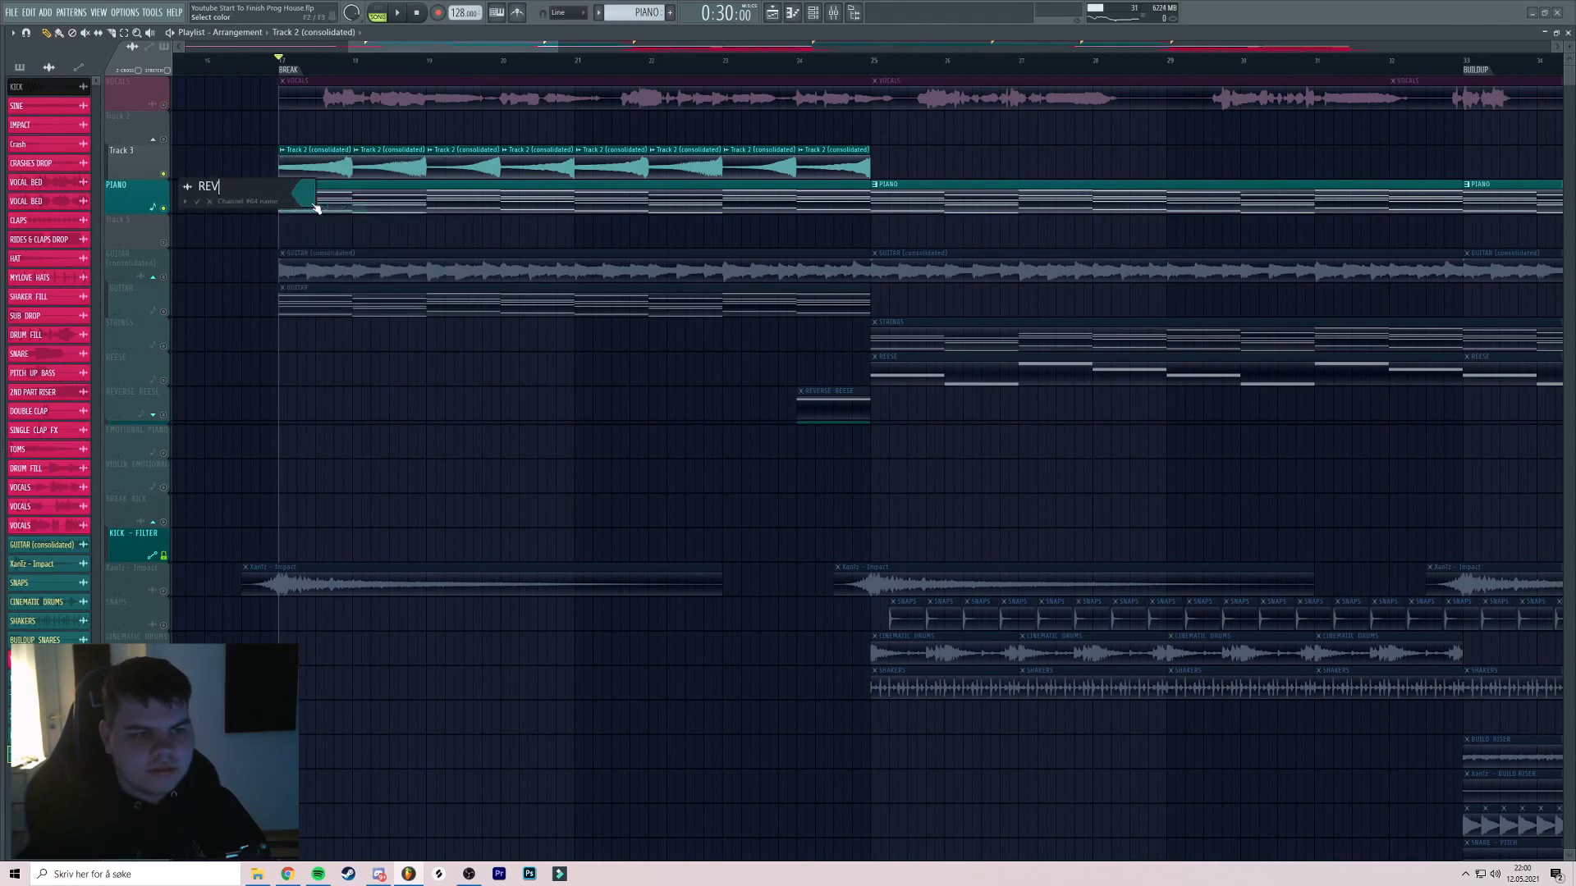
key("Return")
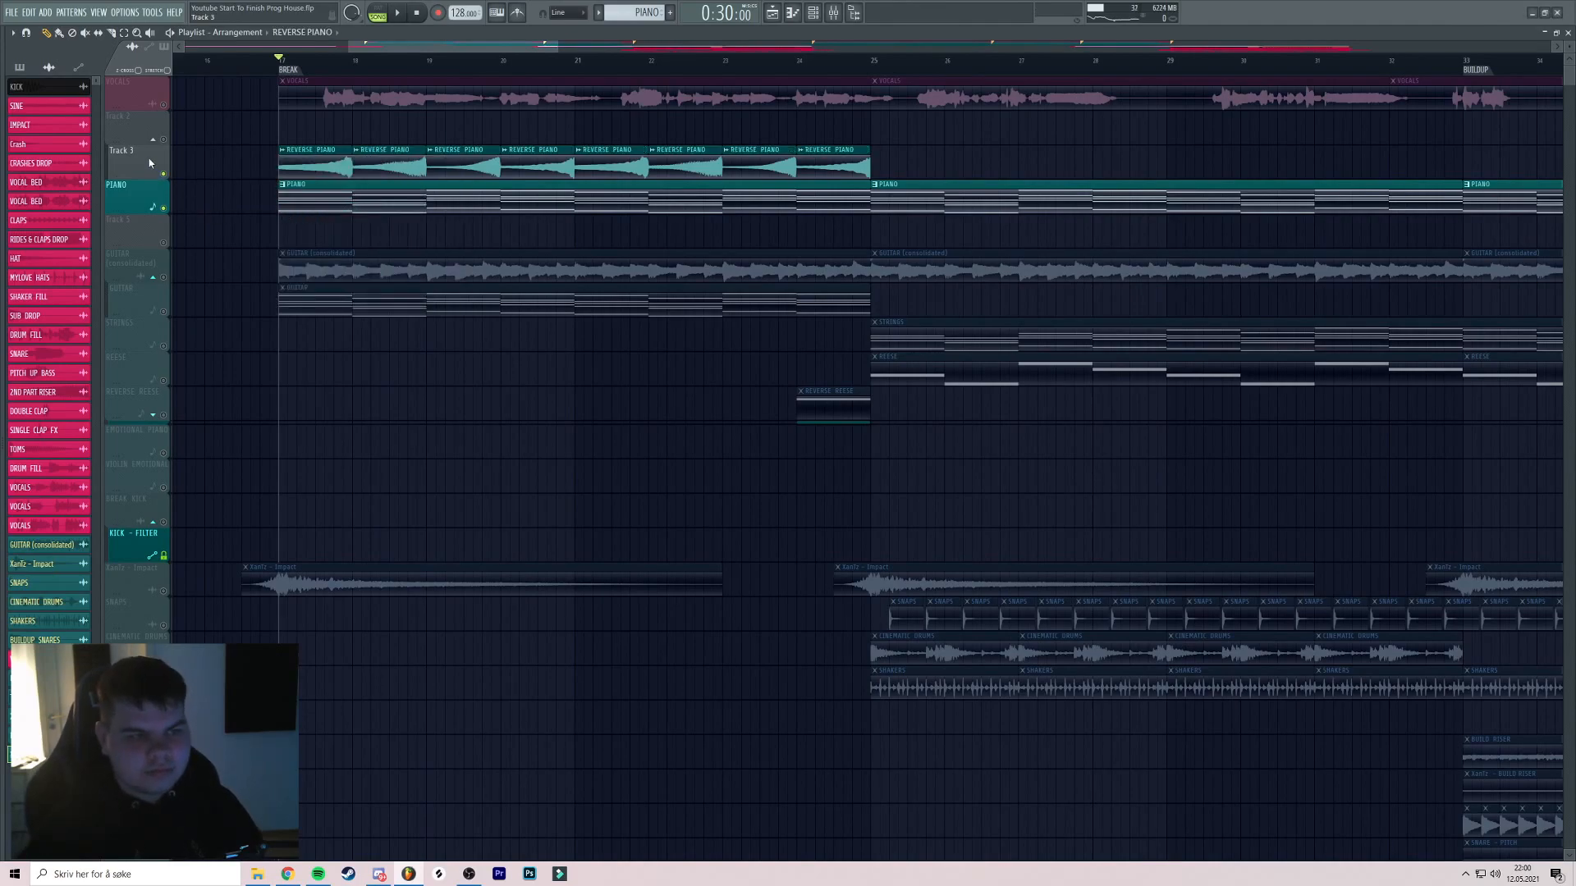
Name the track REVERSE PIANO after its clips and audition it soloed
right_click(148, 156)
left_click(175, 186)
key("space")
right_click(166, 174)
right_click(166, 174)
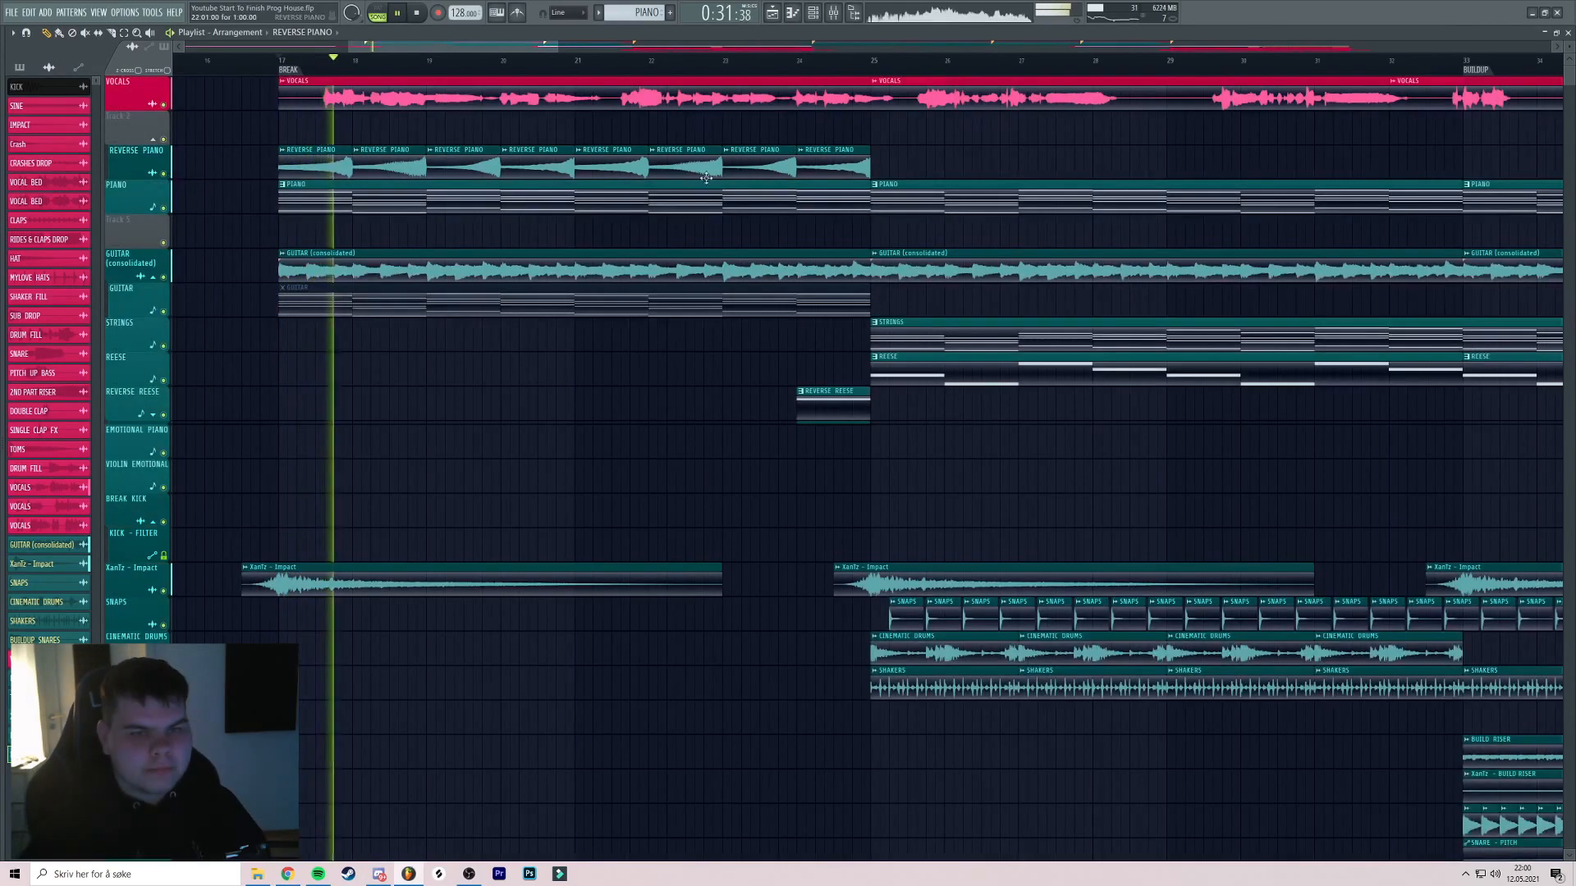
scroll(799, 161, "down", 3)
Copy the eight REVERSE PIANO clips to bars 25 and 33
mouse_move(682, 158)
left_mouse_down()
mouse_move(318, 156)
mouse_move(657, 157)
mouse_move(636, 157)
left_mouse_up()
left_click_drag(797, 156, 711, 163)
mouse_move(549, 165)
left_mouse_down()
mouse_move(870, 165)
mouse_move(486, 166)
mouse_move(1350, 175)
left_mouse_up()
scroll(1129, 164, "down", 2)
scroll(1130, 164, "down", 2)
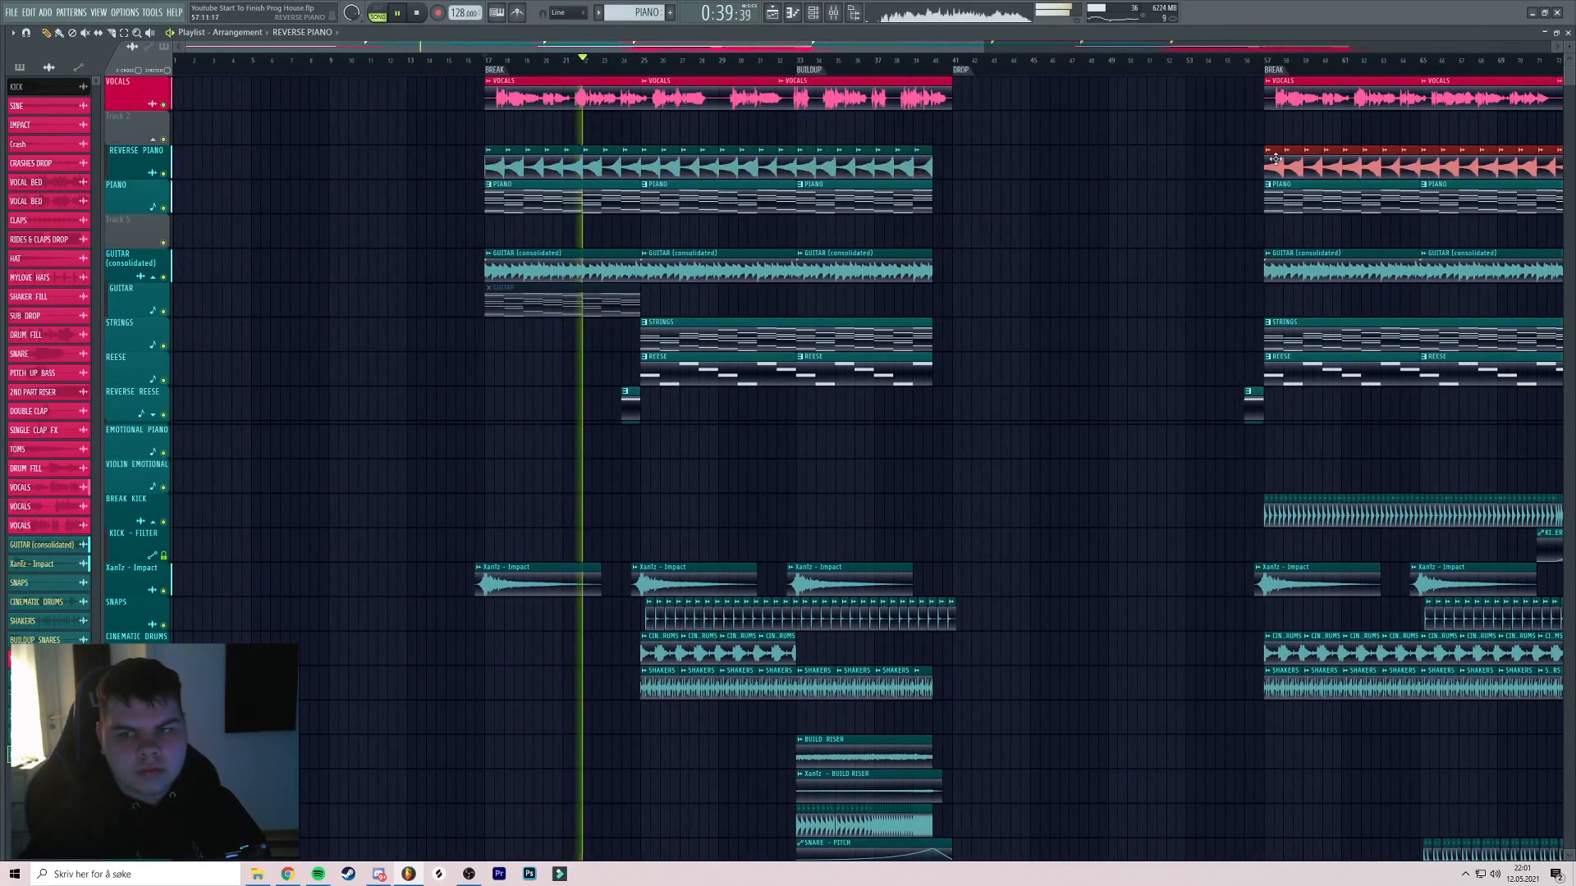
scroll(460, 175, "up", 6)
scroll(382, 175, "down", 6)
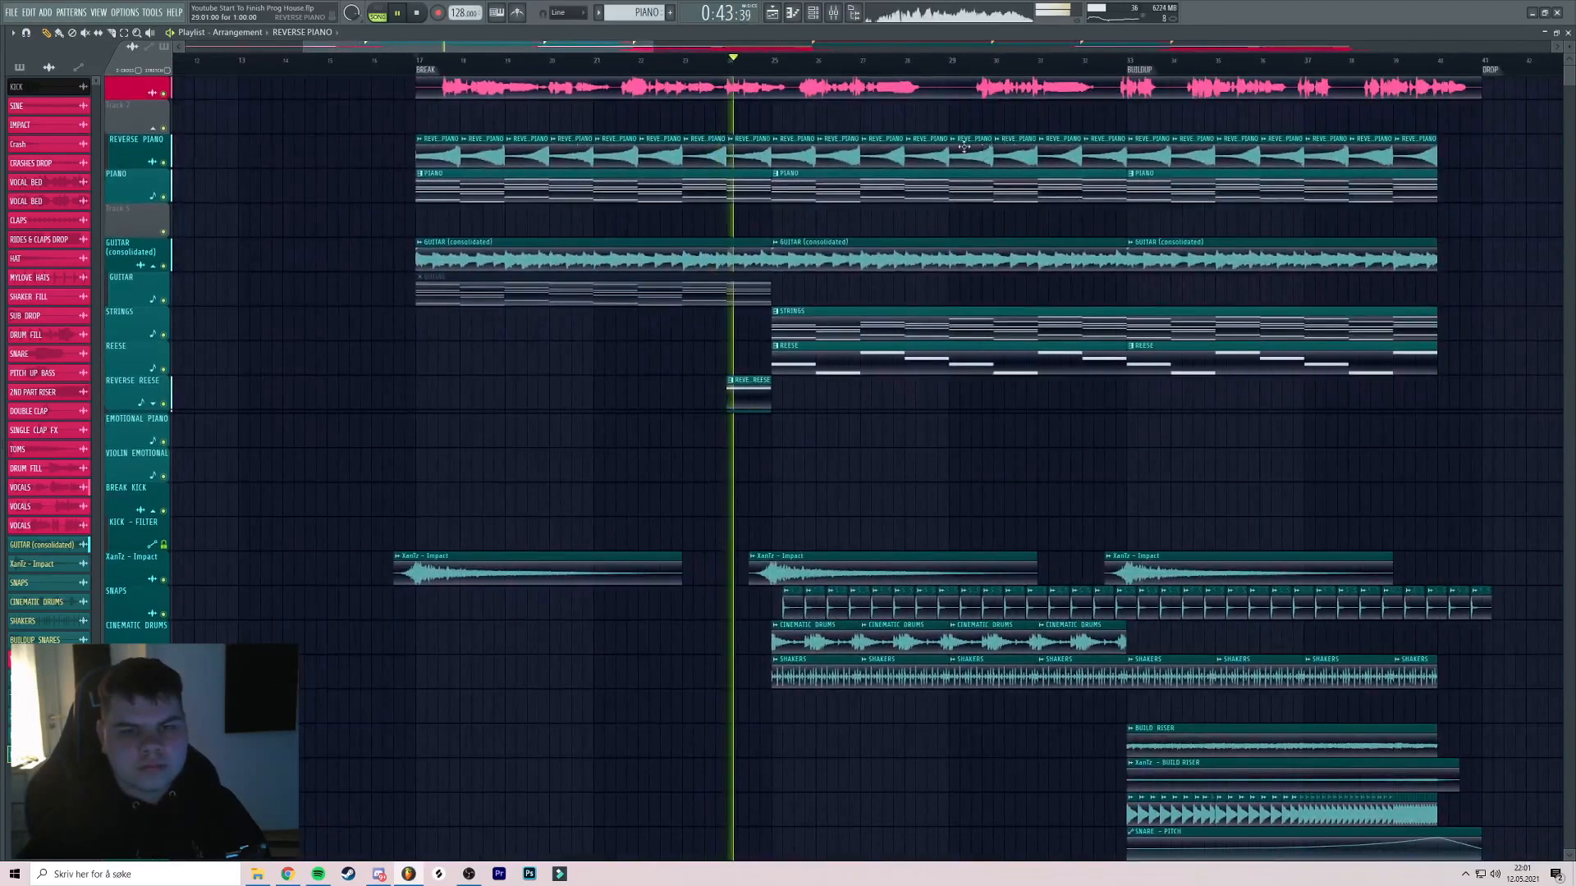
scroll(582, 144, "down", 3)
scroll(854, 127, "up", 5)
scroll(739, 147, "down", 6)
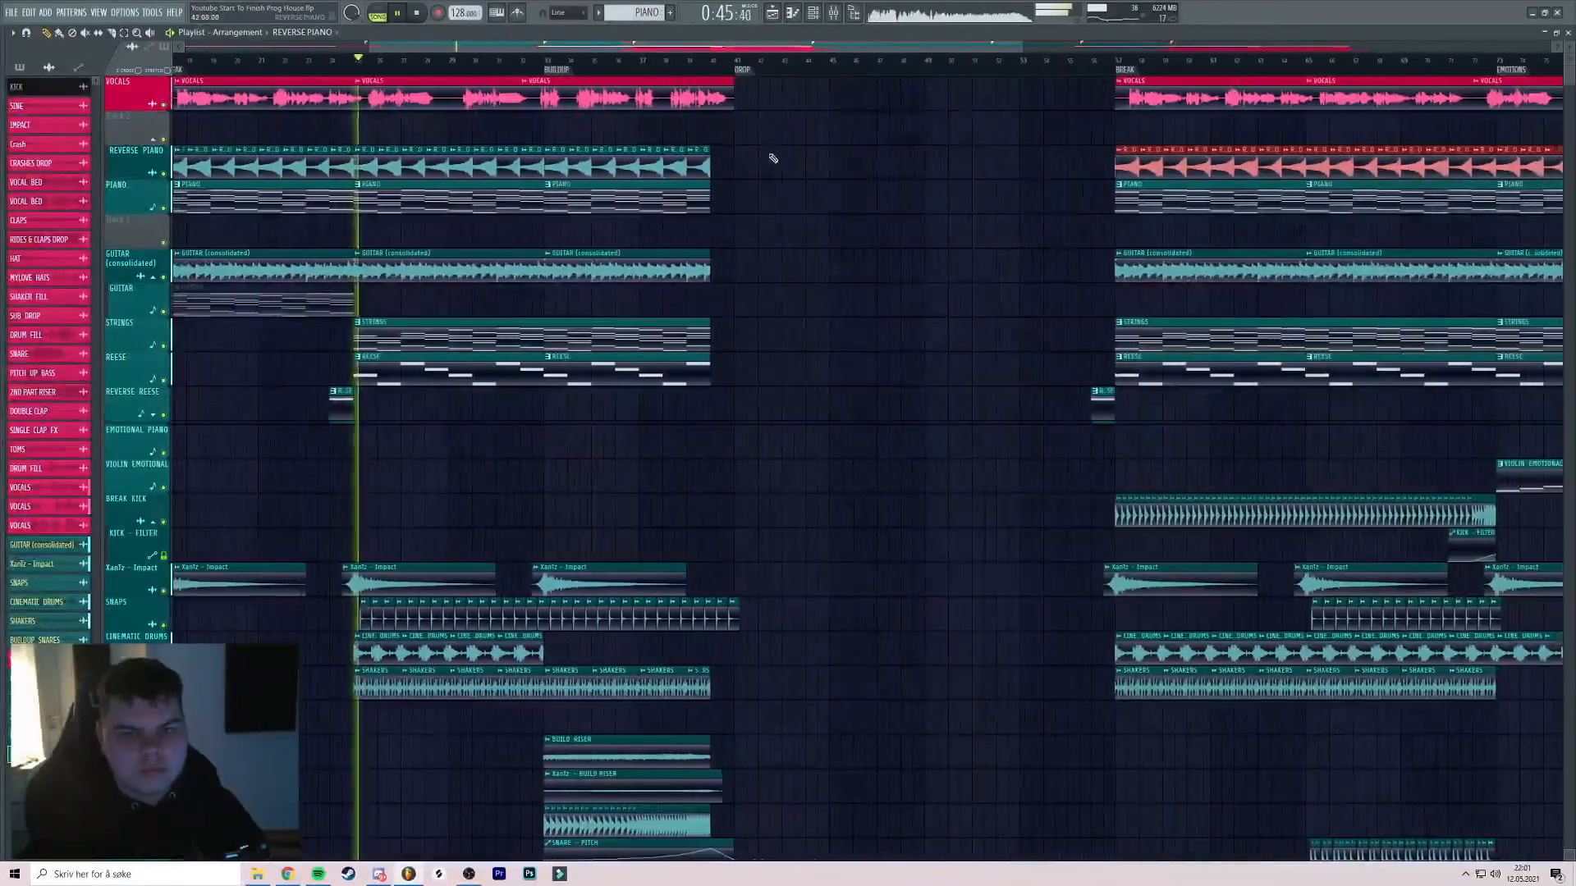
Jump playback later in the song and select the REVERSE PIANO clips at bars 73–80
left_click(682, 61)
scroll(686, 69, "up", 6)
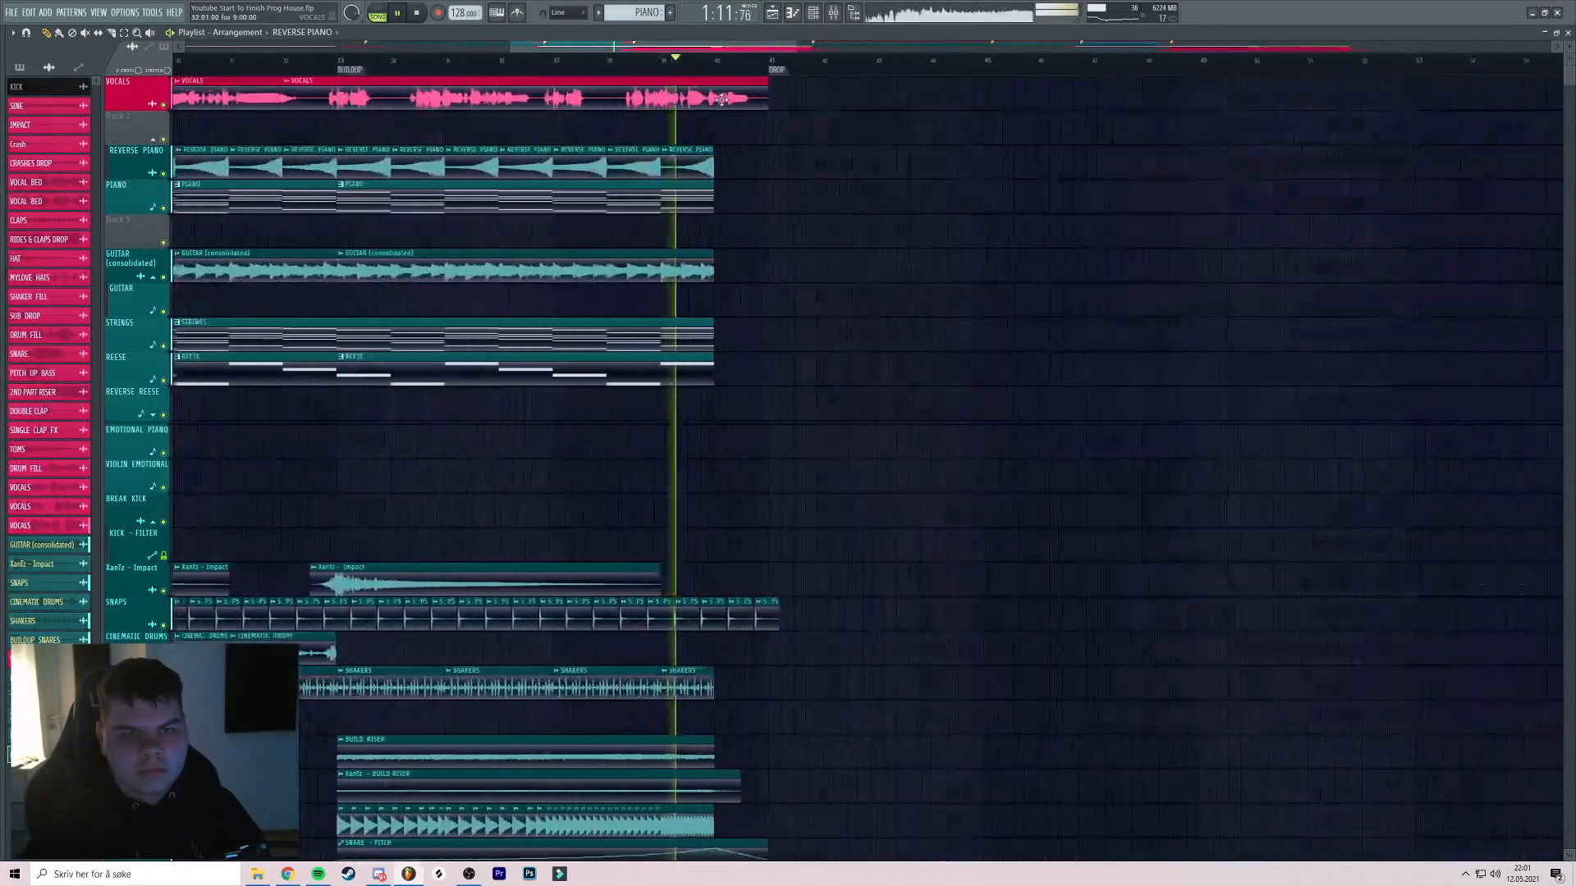
scroll(736, 120, "down", 6)
left_click_drag(713, 156, 389, 167)
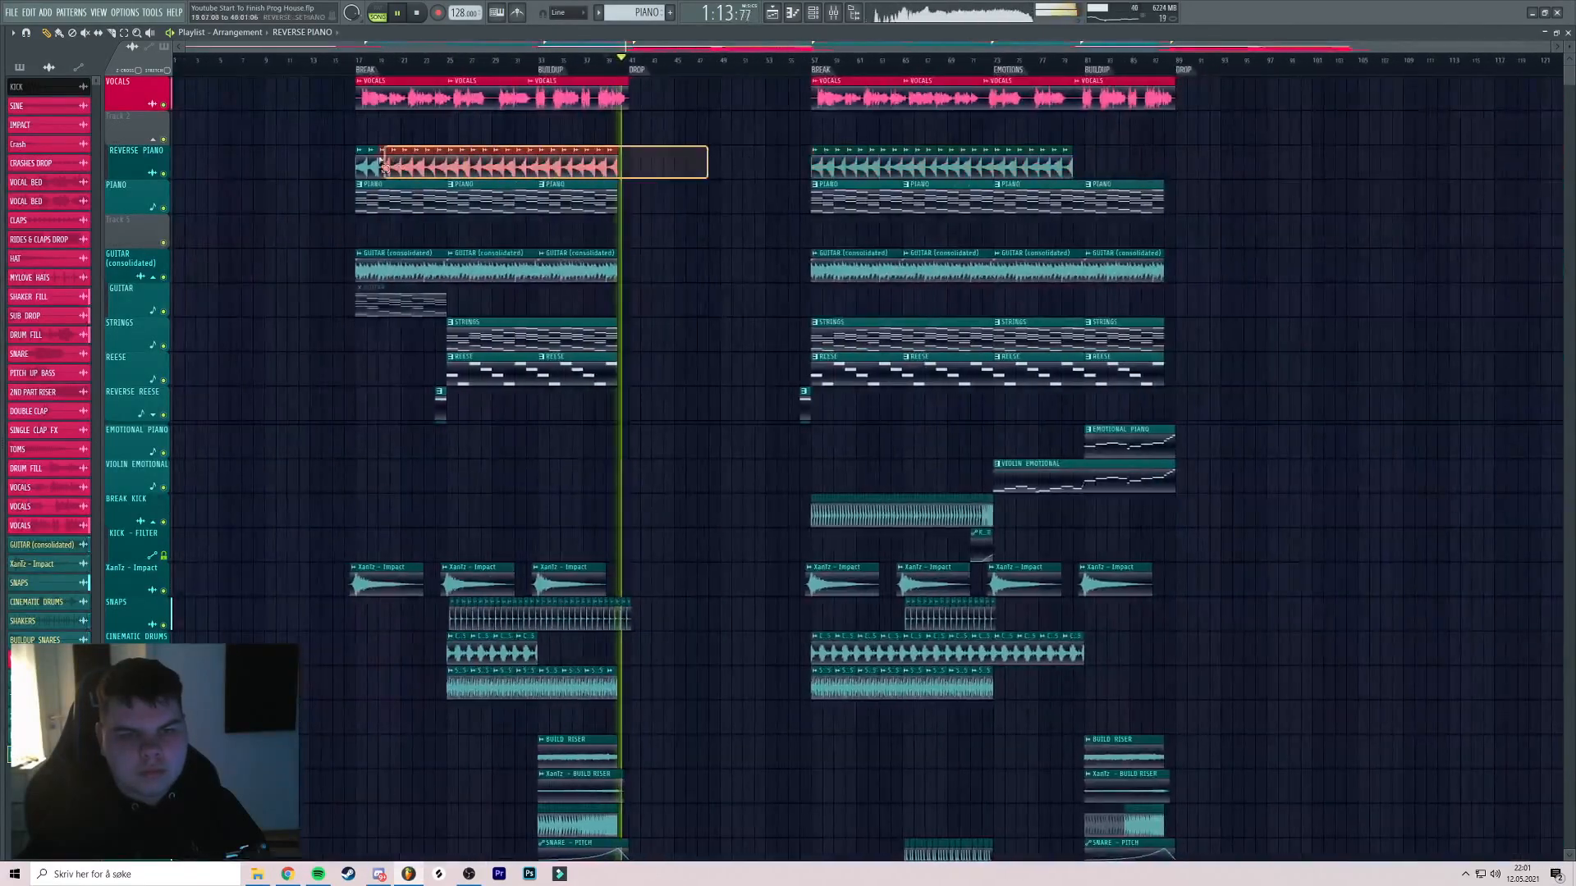
scroll(1152, 152, "up", 4)
scroll(902, 160, "down", 3)
left_click_drag(848, 162, 666, 169)
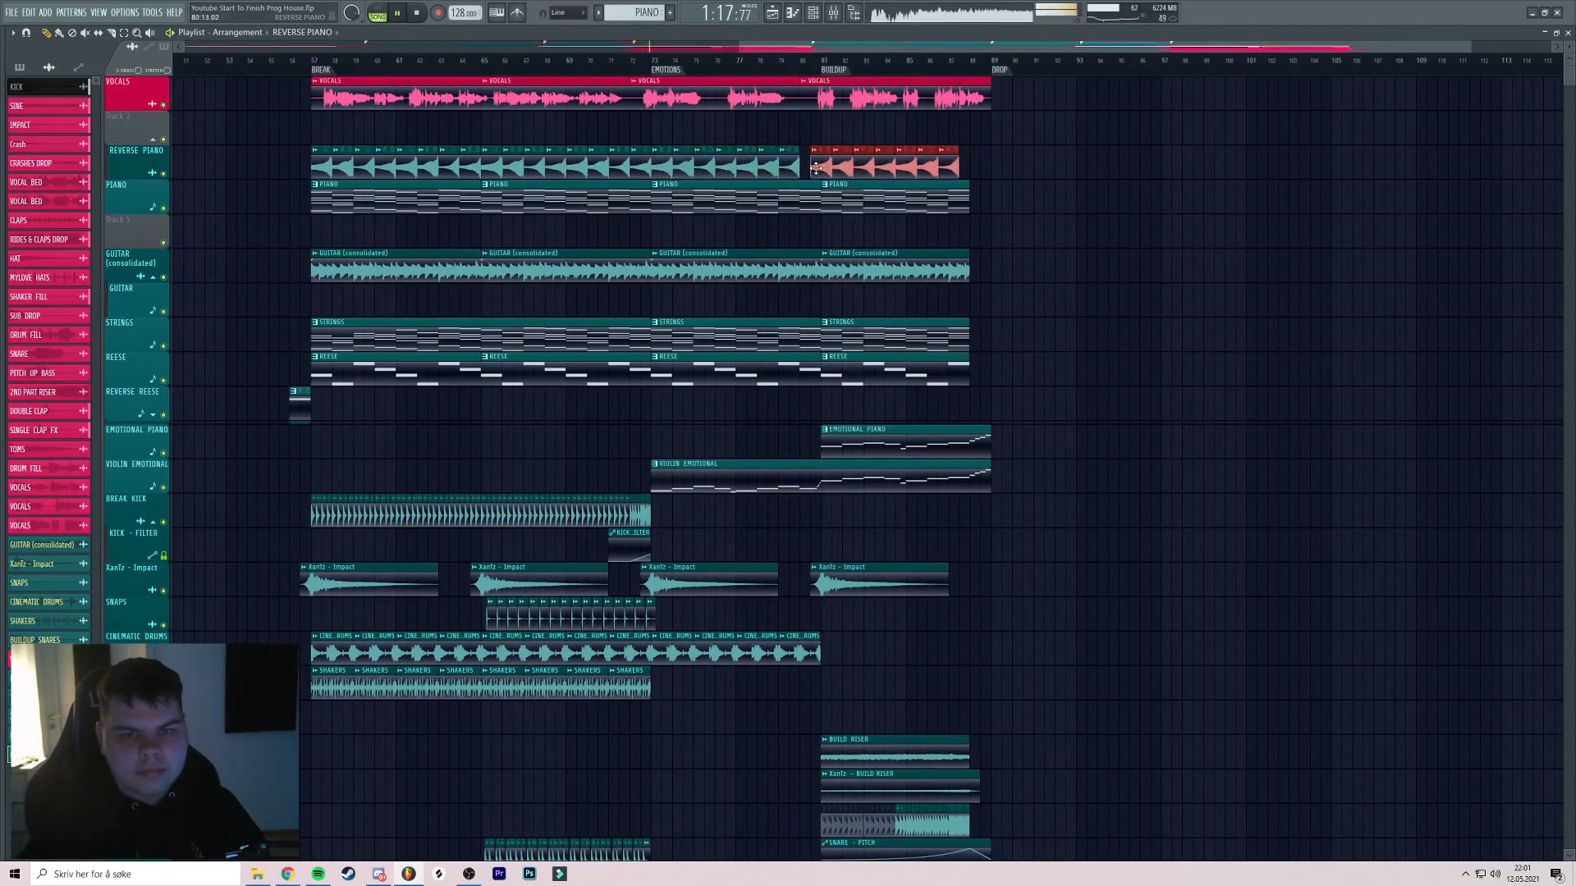
scroll(962, 166, "down", 3)
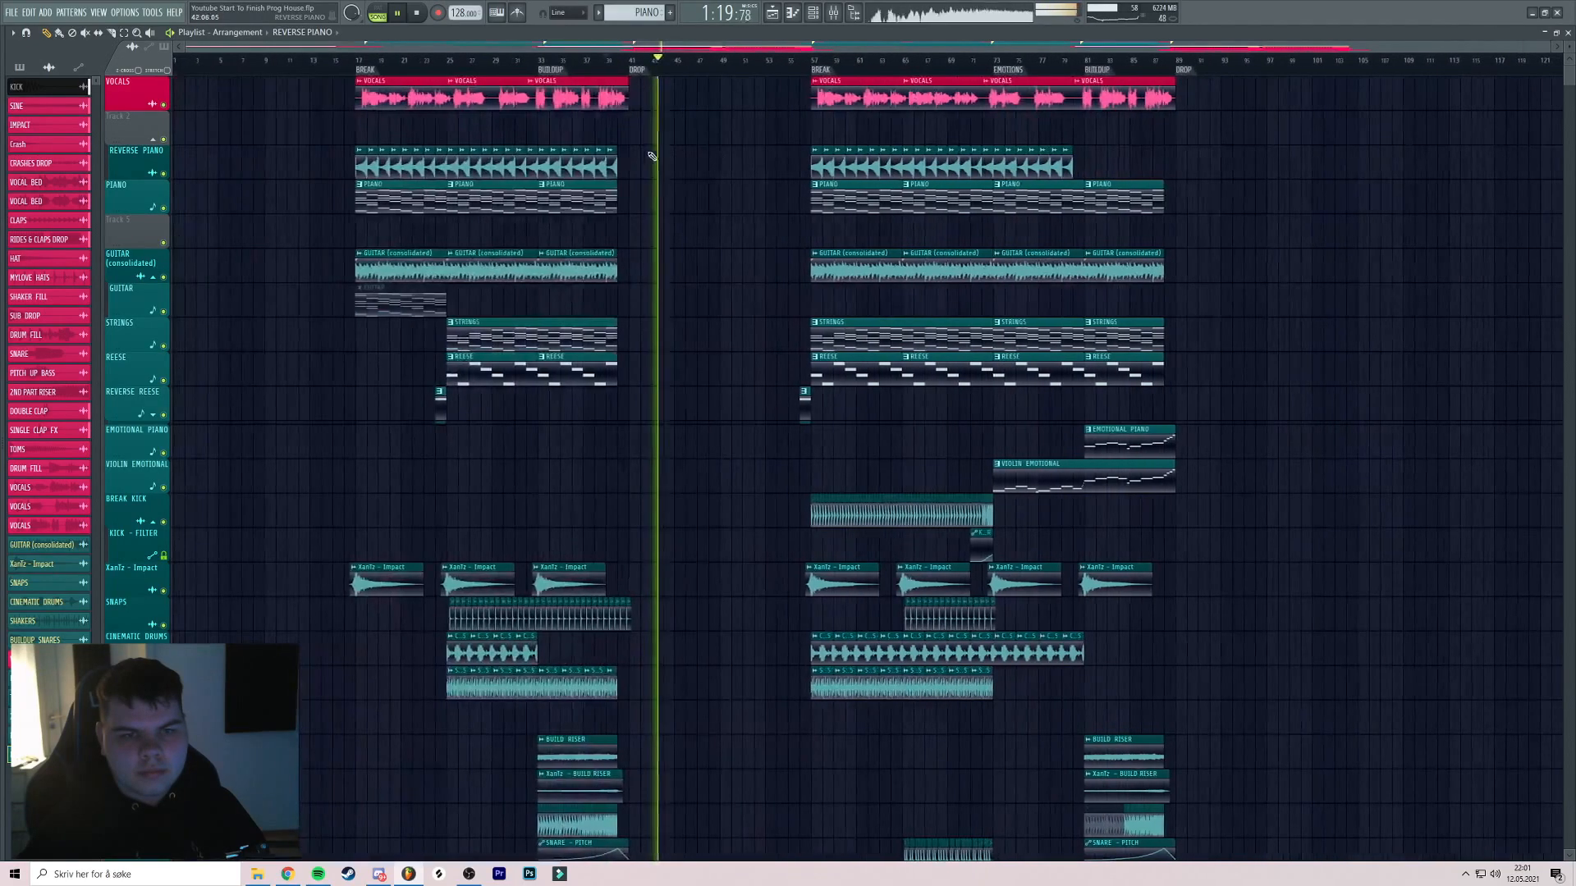
key("space")
Copy the first section's REVERSE PIANO clips into the second break from bar 57
left_click_drag(668, 160, 354, 153)
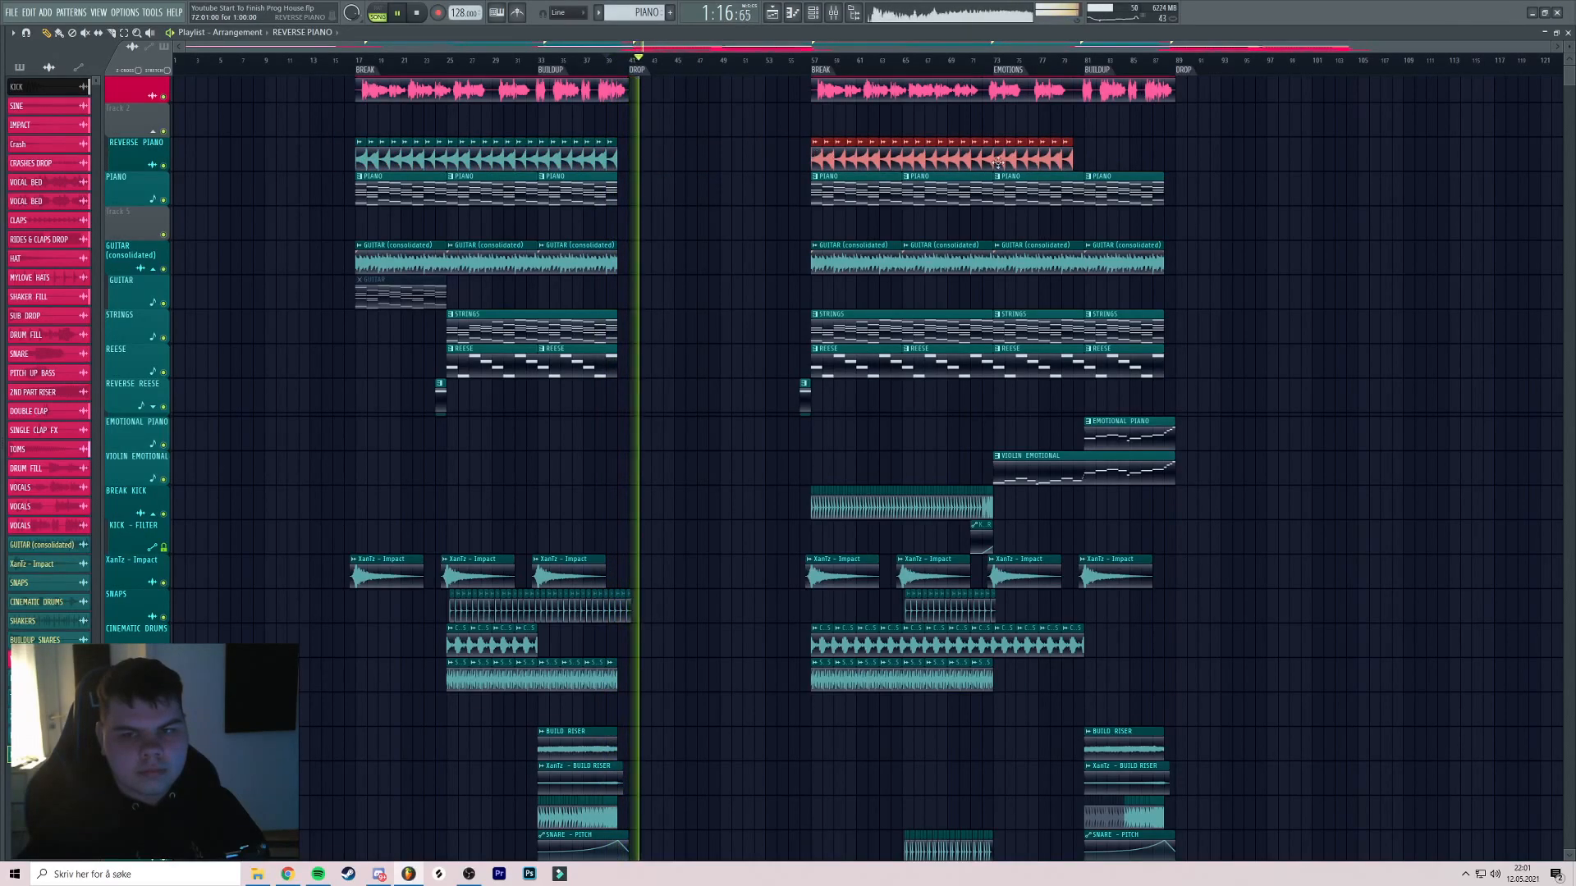
scroll(969, 162, "up", 4)
scroll(1059, 159, "down", 4)
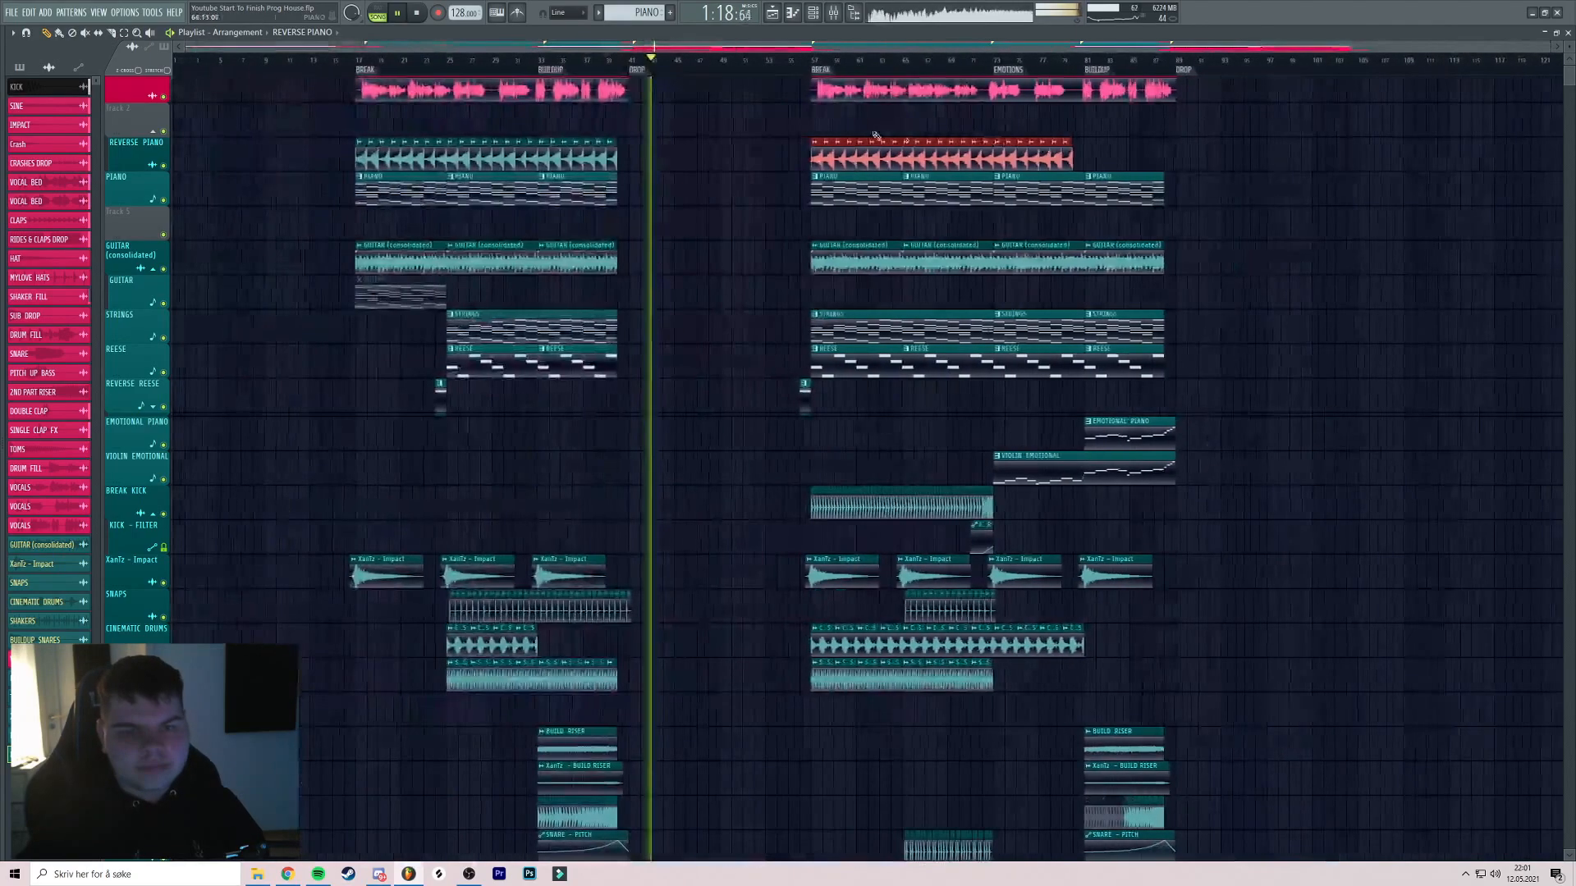
scroll(904, 142, "up", 4)
scroll(903, 142, "down", 3)
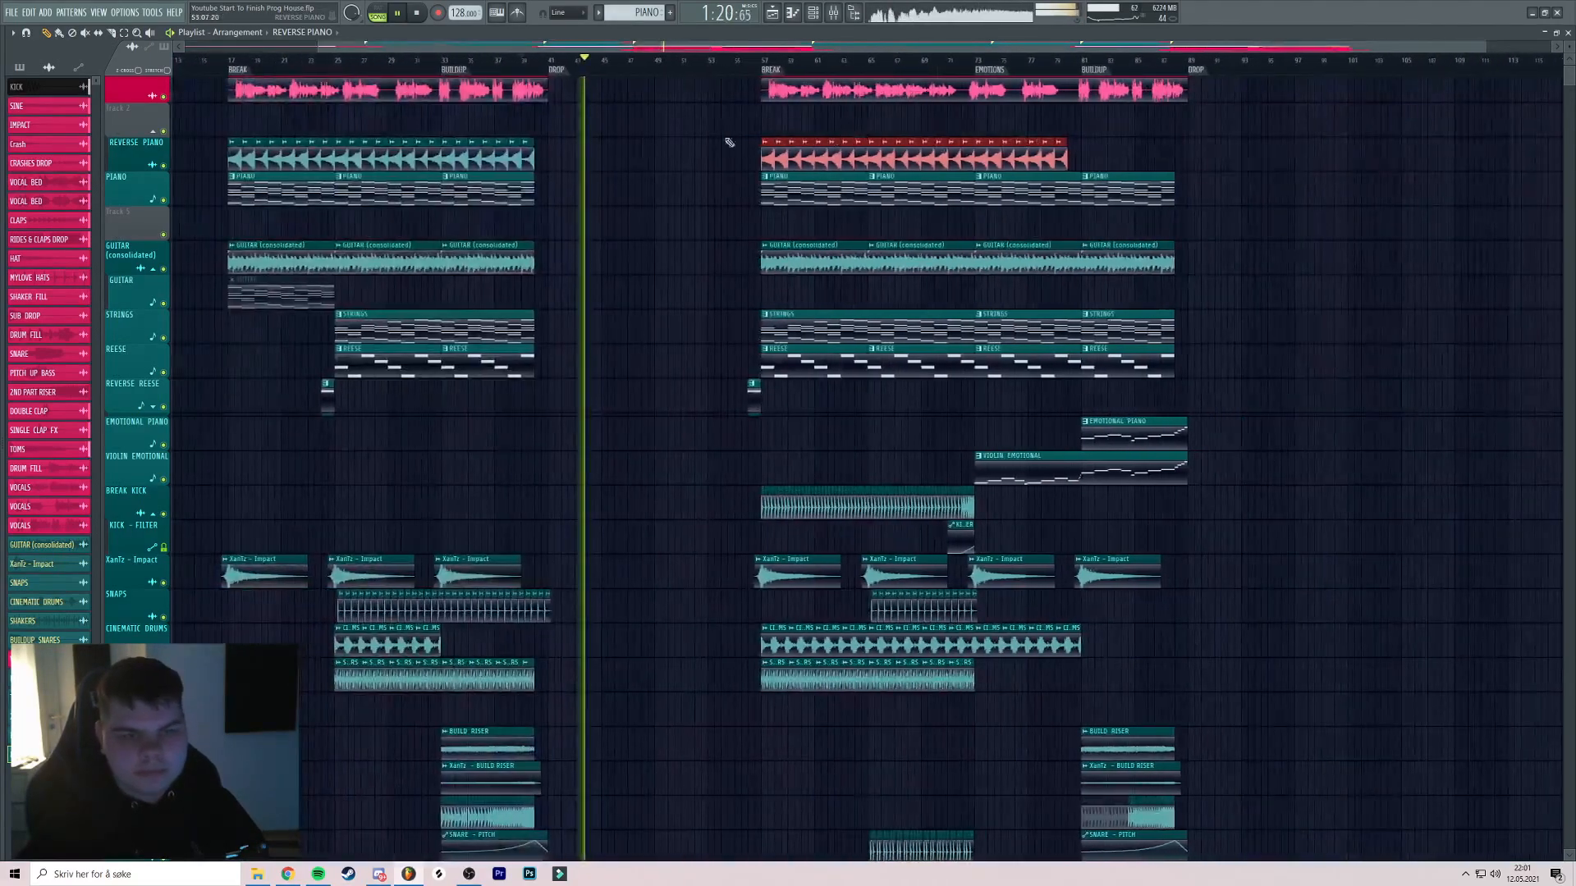
scroll(996, 136, "up", 5)
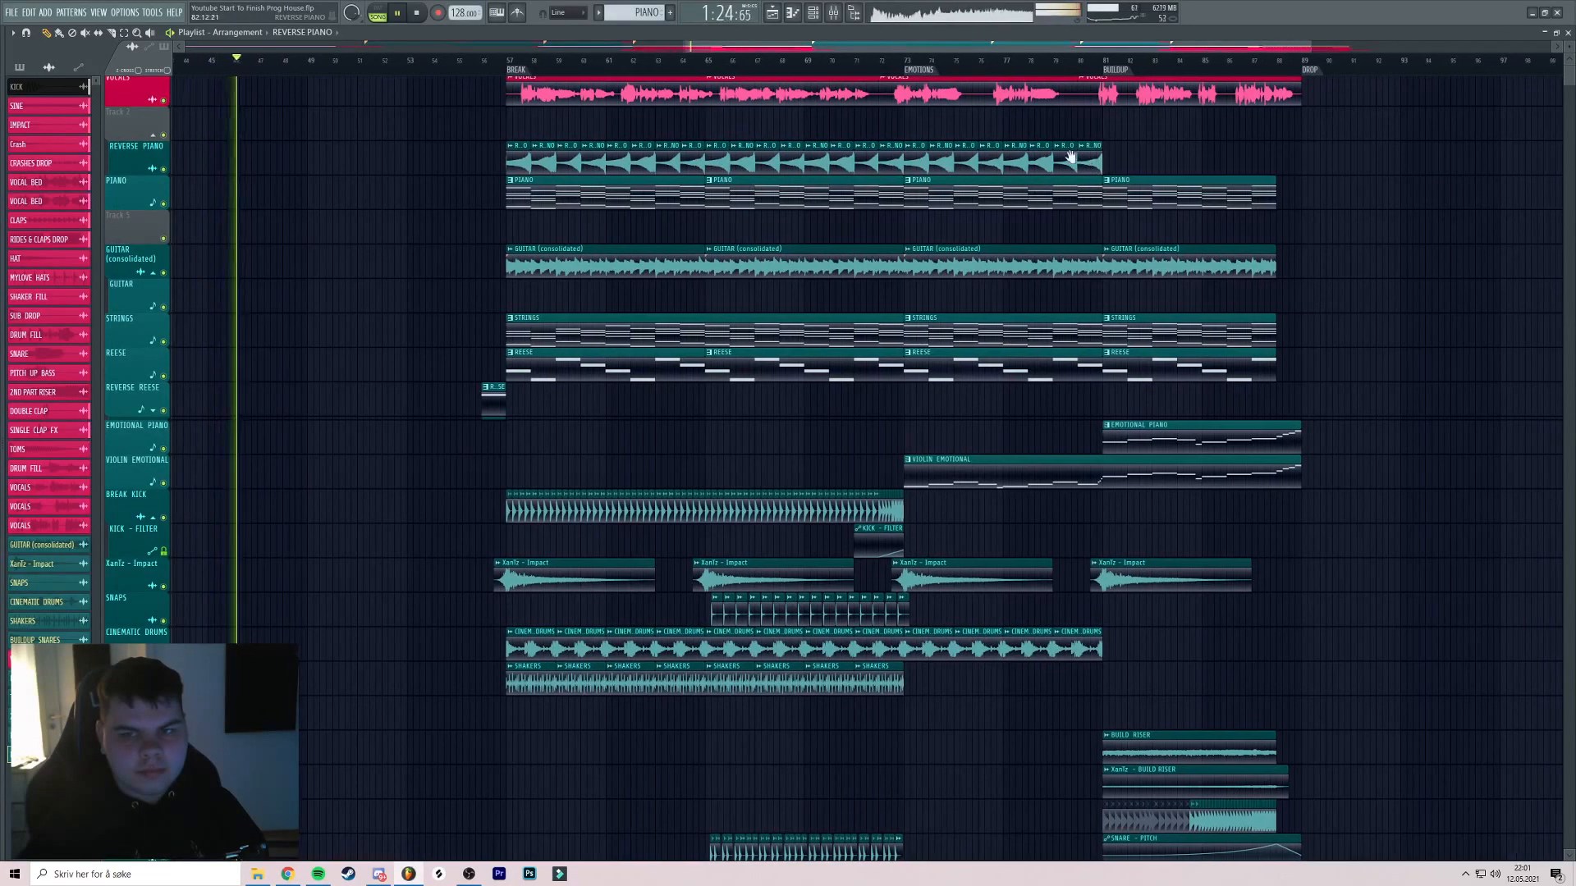
scroll(1097, 156, "right", 2)
left_click_drag(1009, 159, 907, 156)
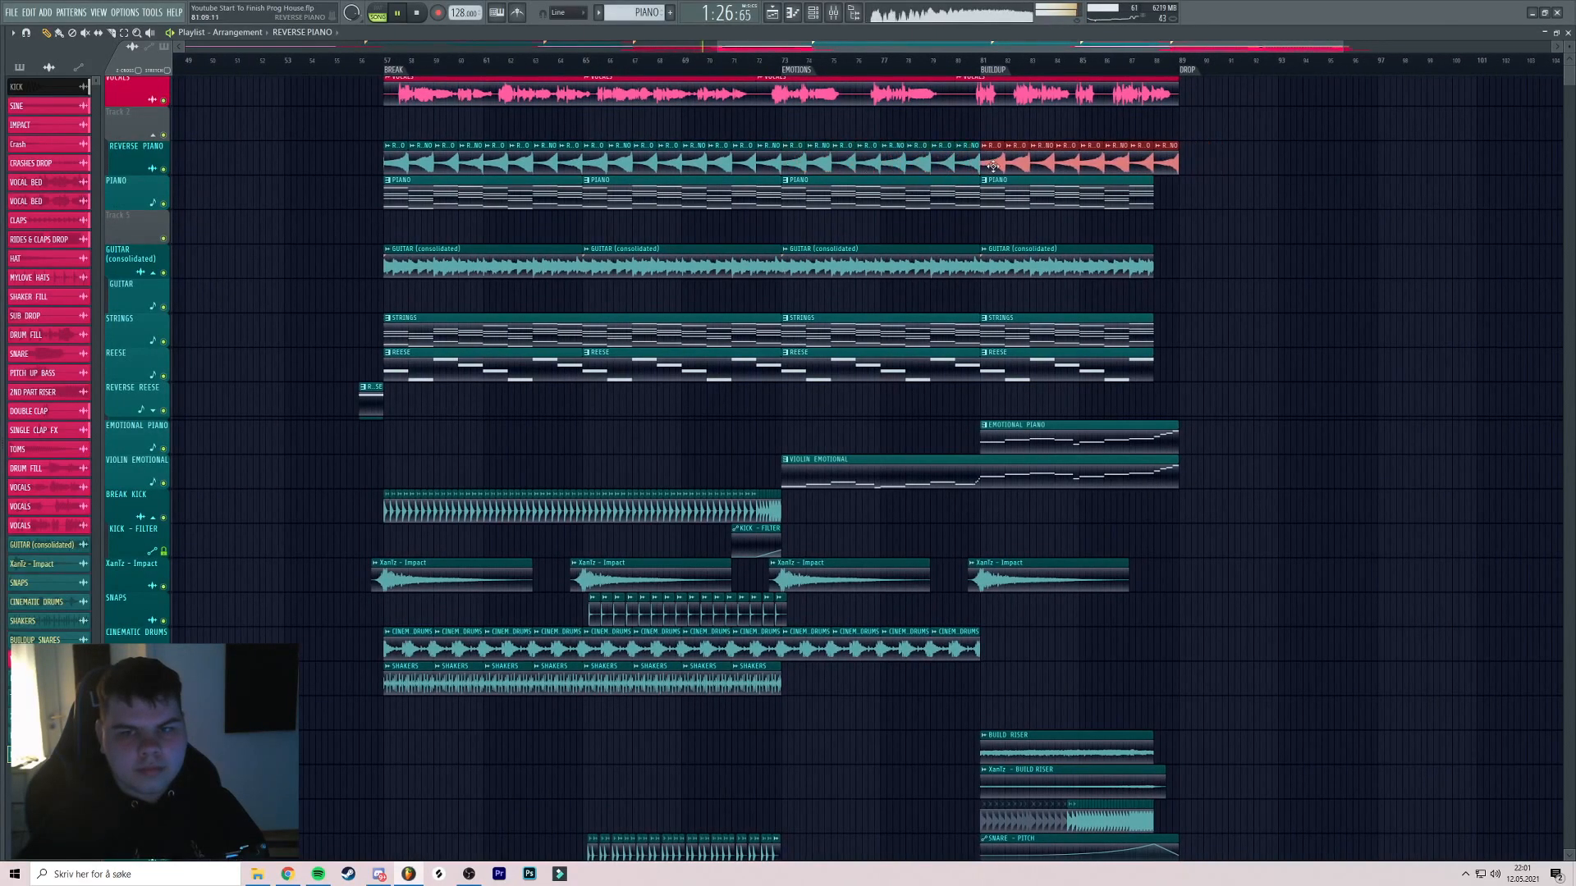
Open and close the mixer, then save the project
scroll(1149, 80, "up", 3)
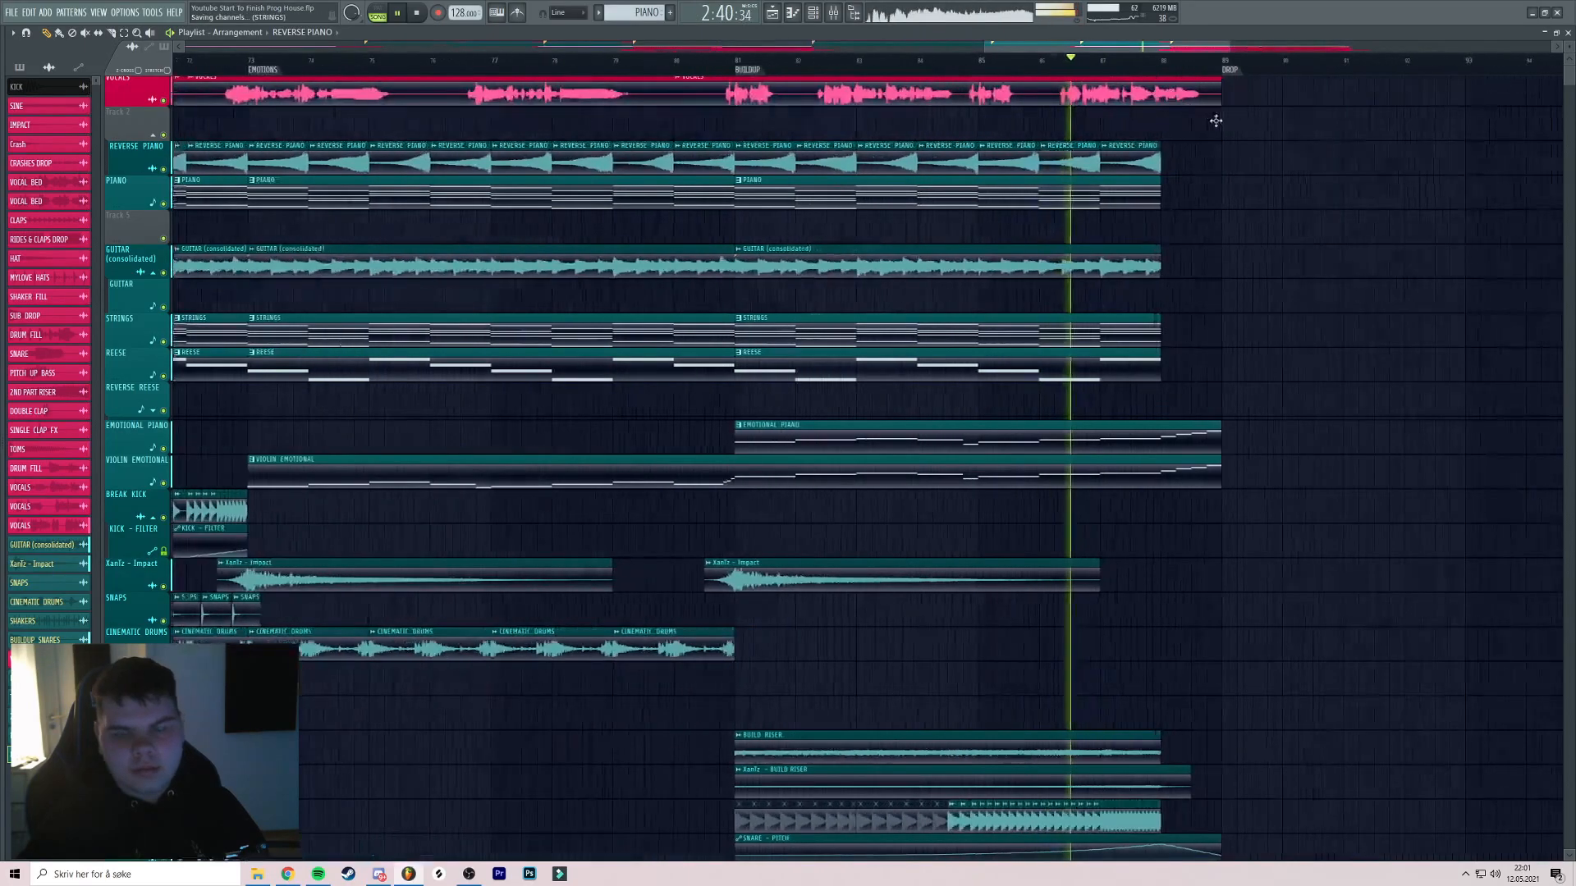
scroll(1083, 123, "down", 3)
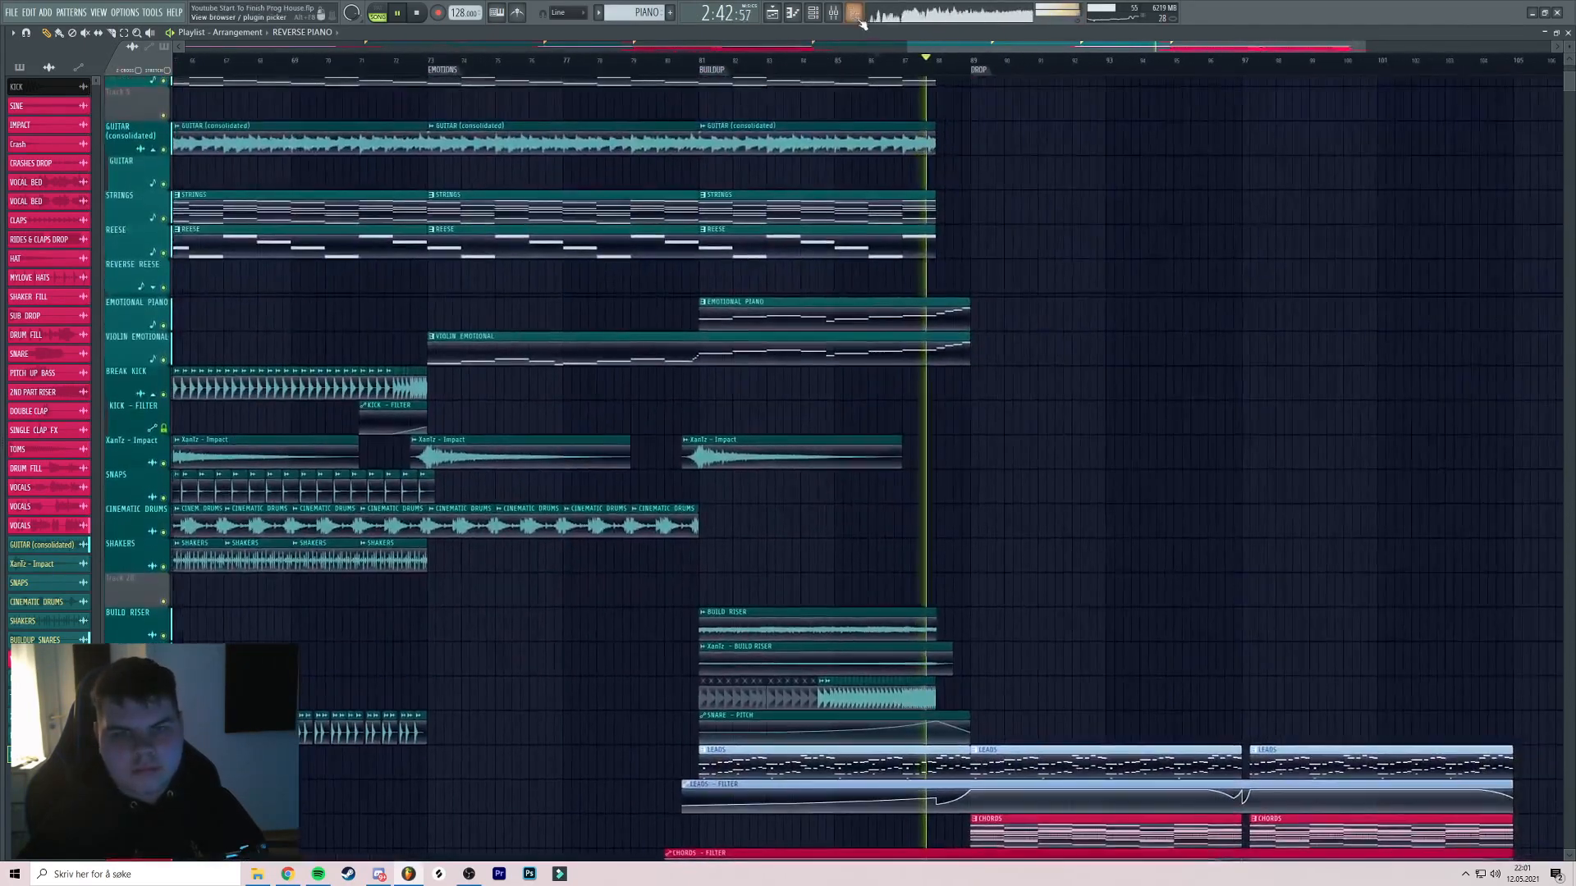
left_click(844, 13)
scroll(1181, 525, "down", 4)
key("F9")
scroll(1031, 307, "down", 3)
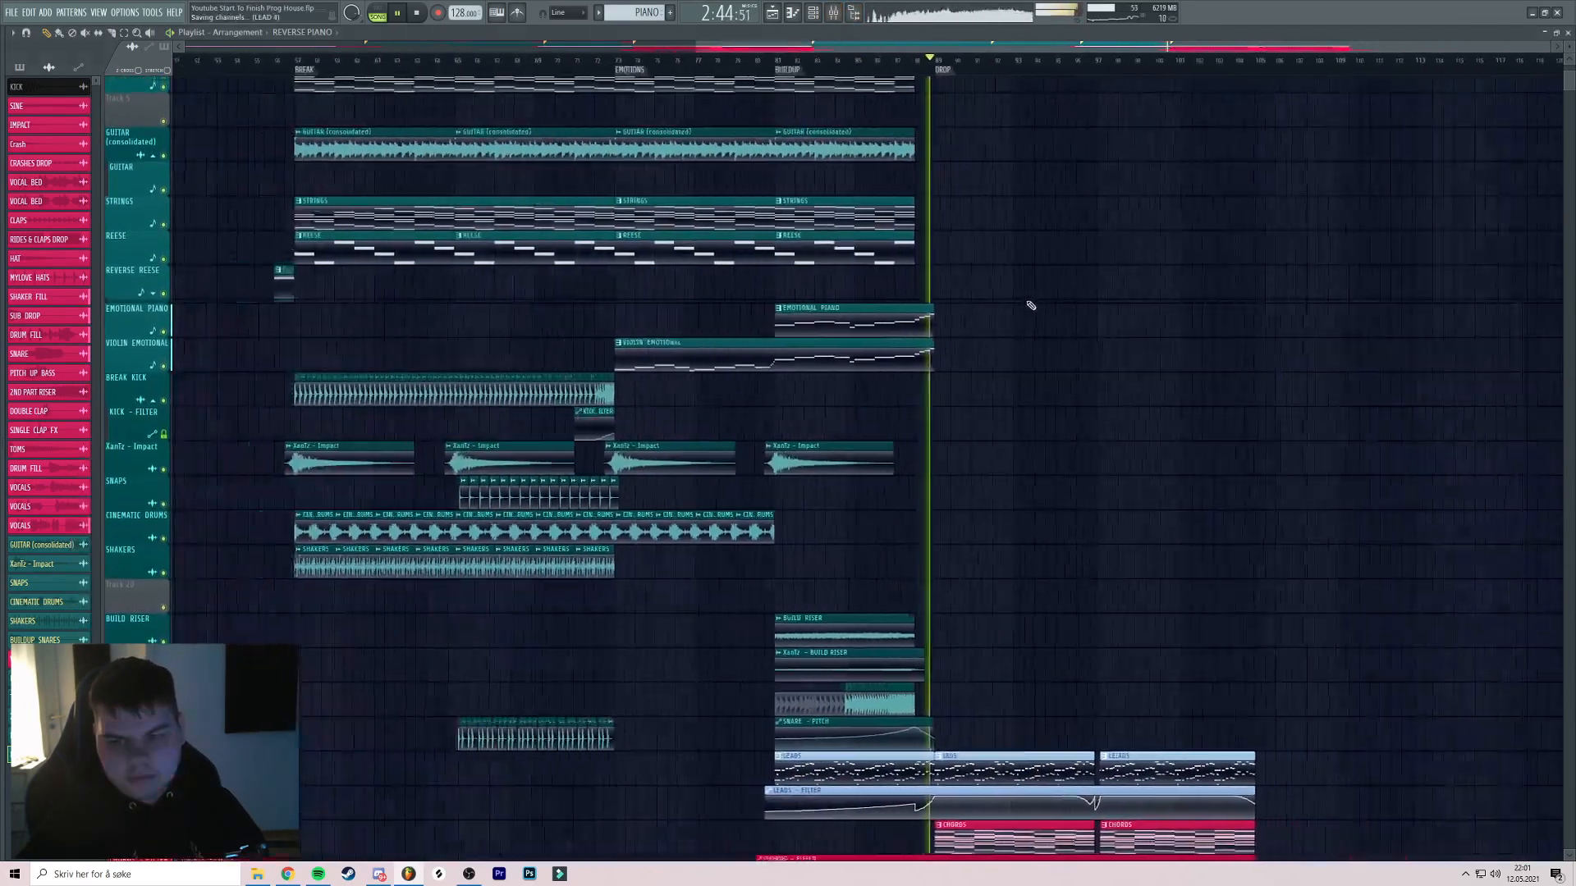
scroll(976, 324, "up", 3)
key("ctrl+s")
Bring bars 52–85 into view, restart playback from bar 57 and save
scroll(998, 320, "down", 3)
scroll(993, 304, "down", 5)
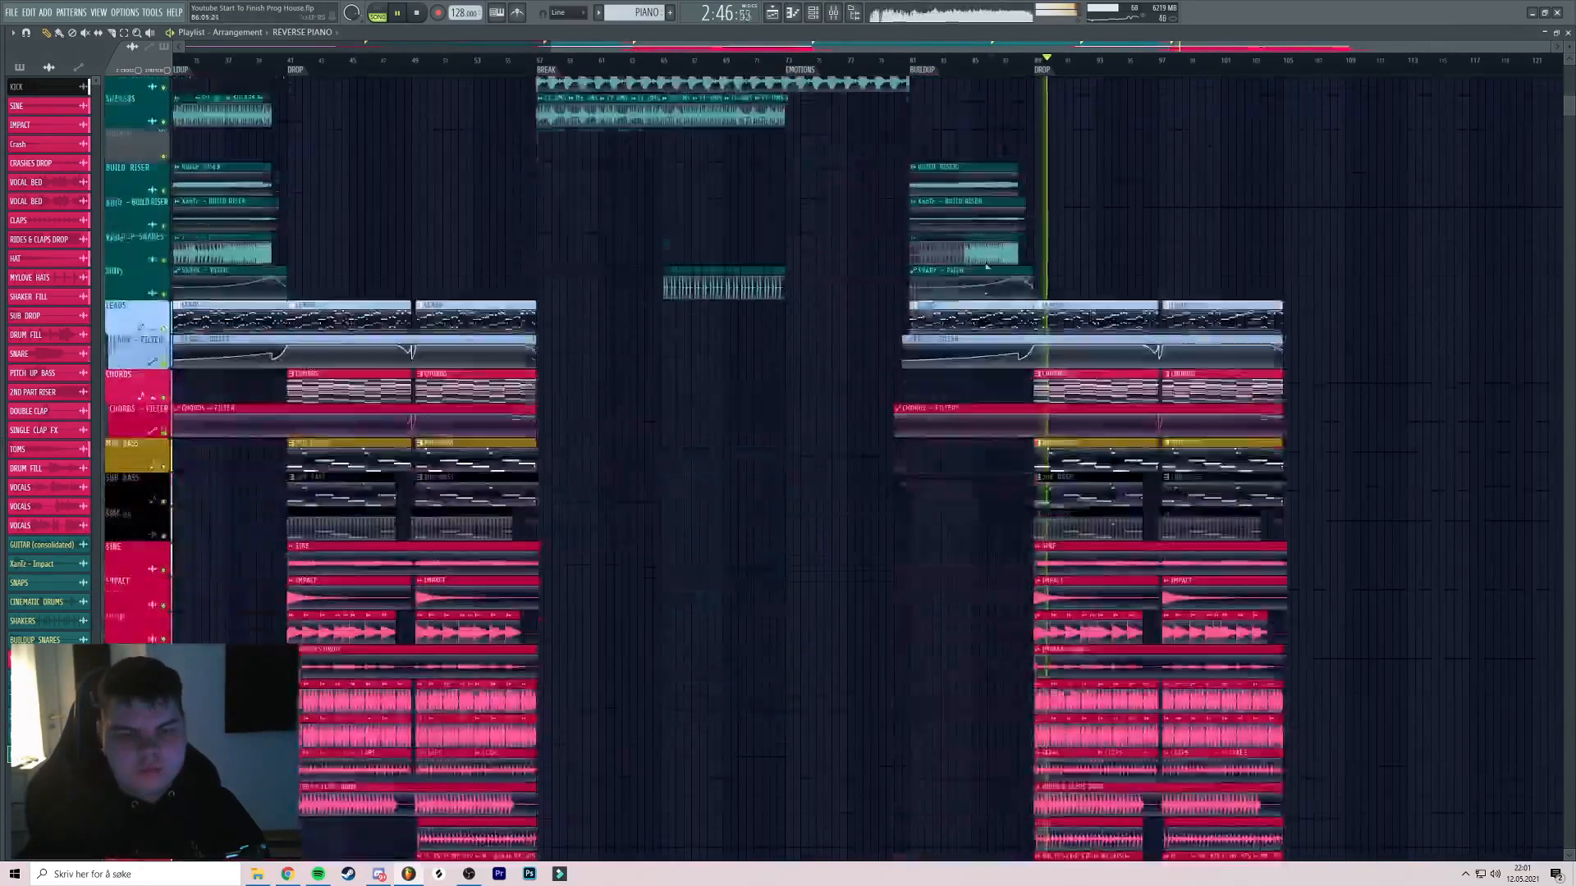
left_click(677, 63)
scroll(706, 72, "up", 4)
scroll(704, 188, "up", 5)
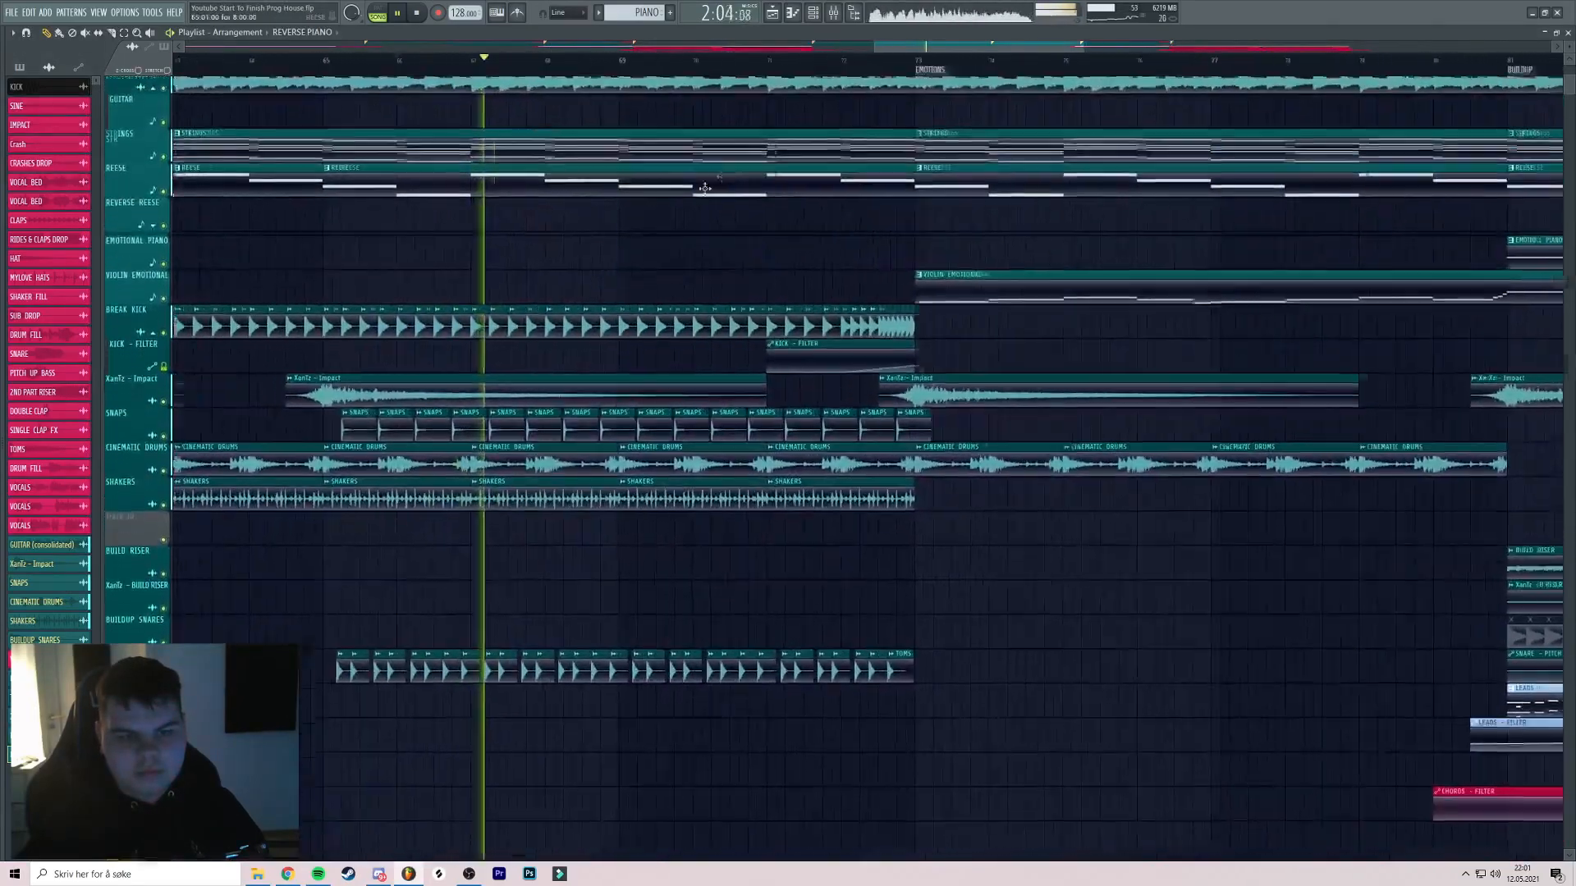
left_click_drag(705, 188, 714, 169)
scroll(716, 171, "up", 2)
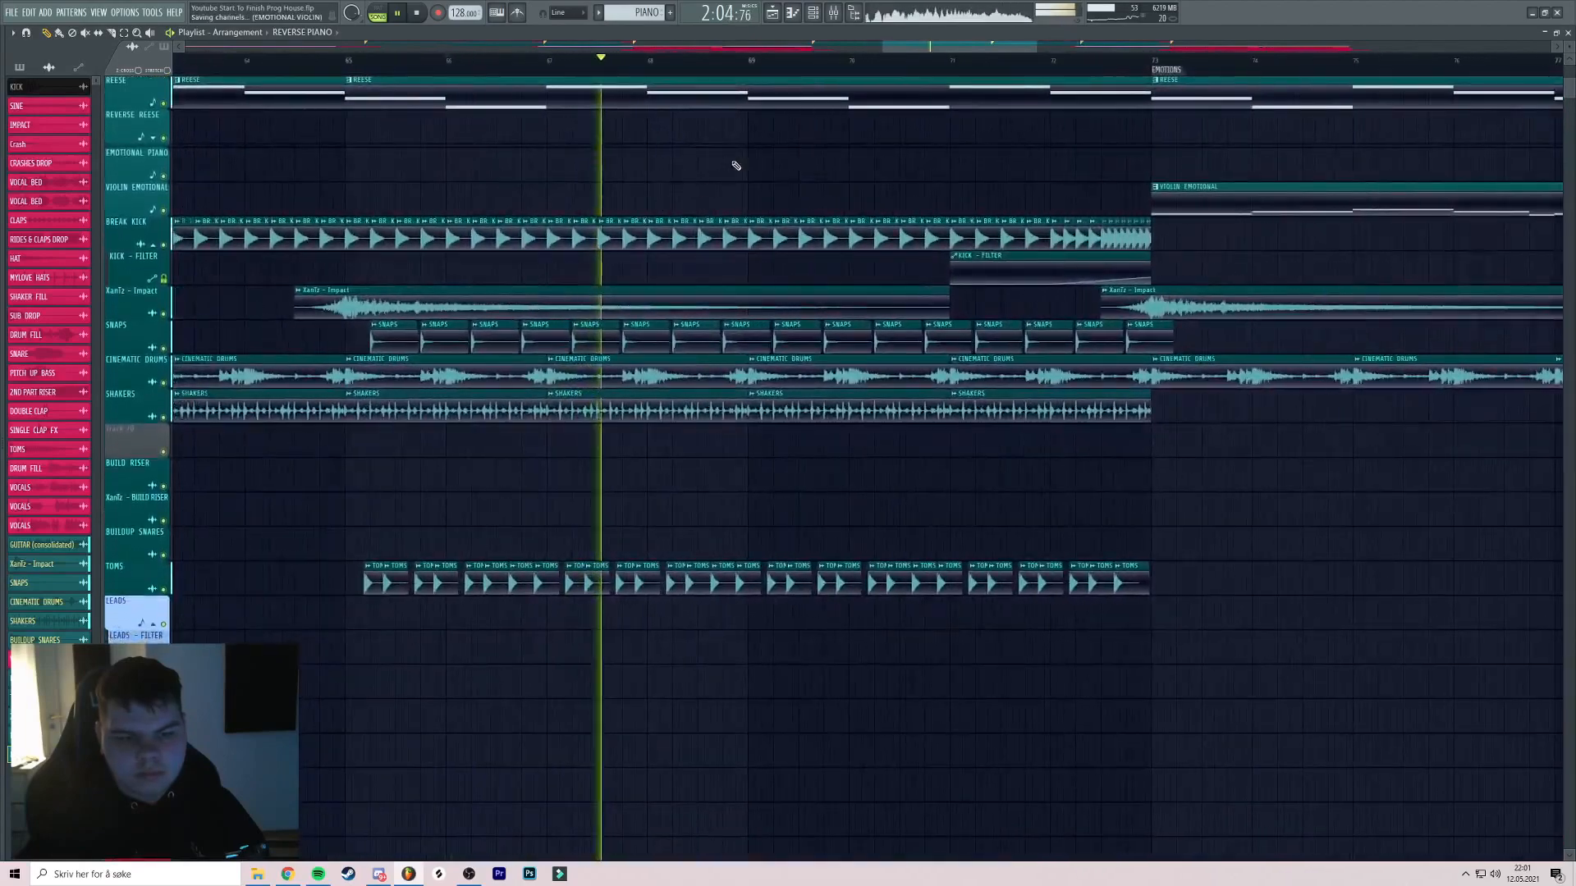
scroll(698, 213, "down", 4)
left_click_drag(690, 229, 955, 233)
left_click(556, 63)
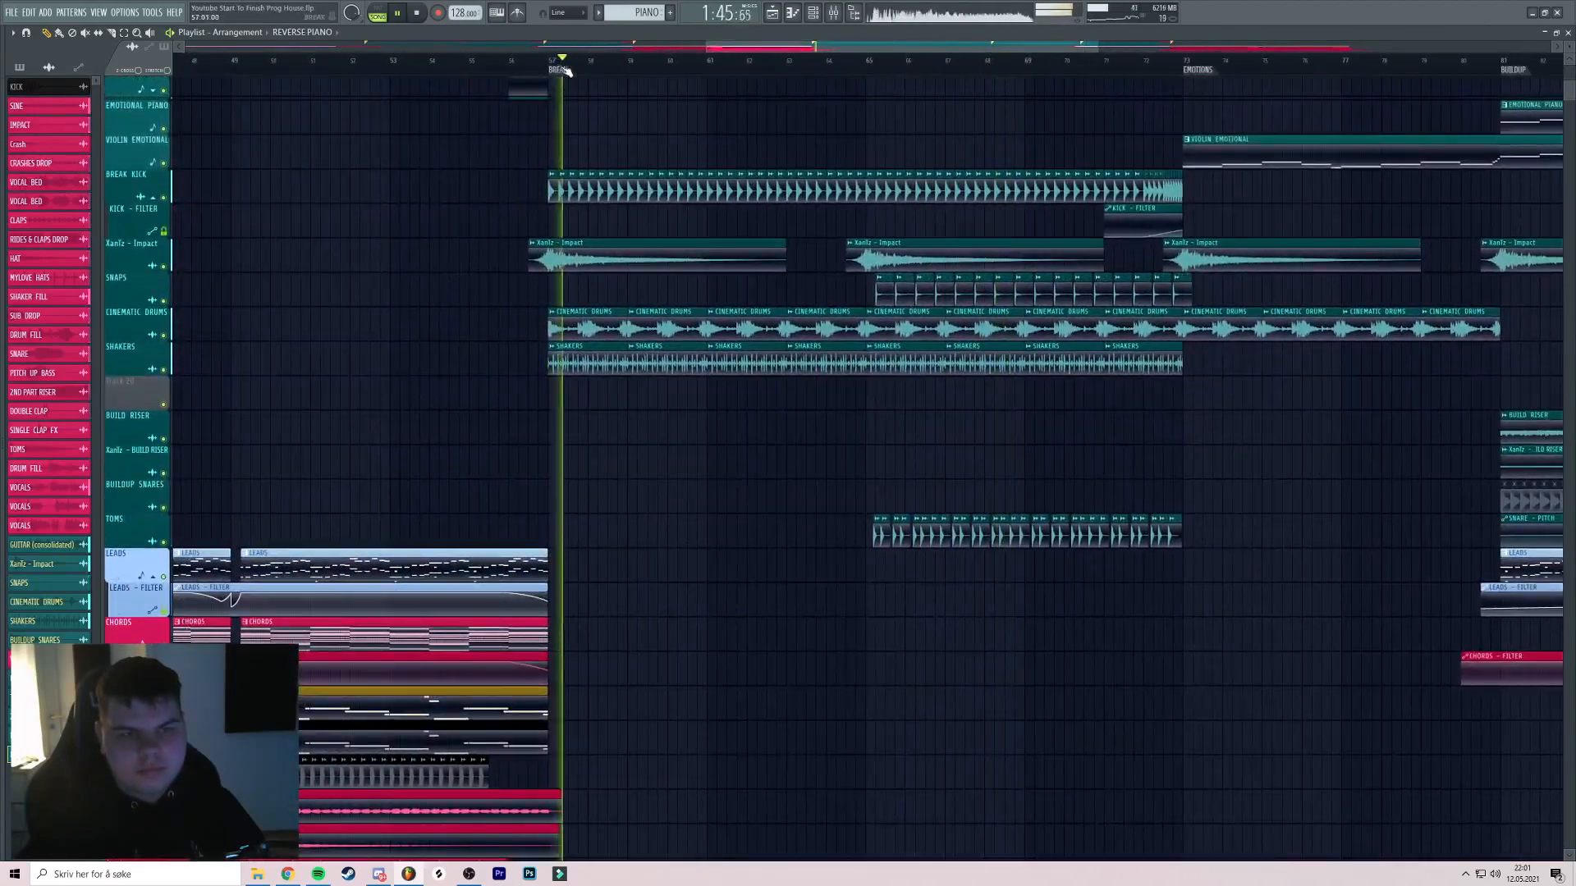
scroll(597, 90, "up", 4)
scroll(664, 148, "down", 3)
key("ctrl+s")
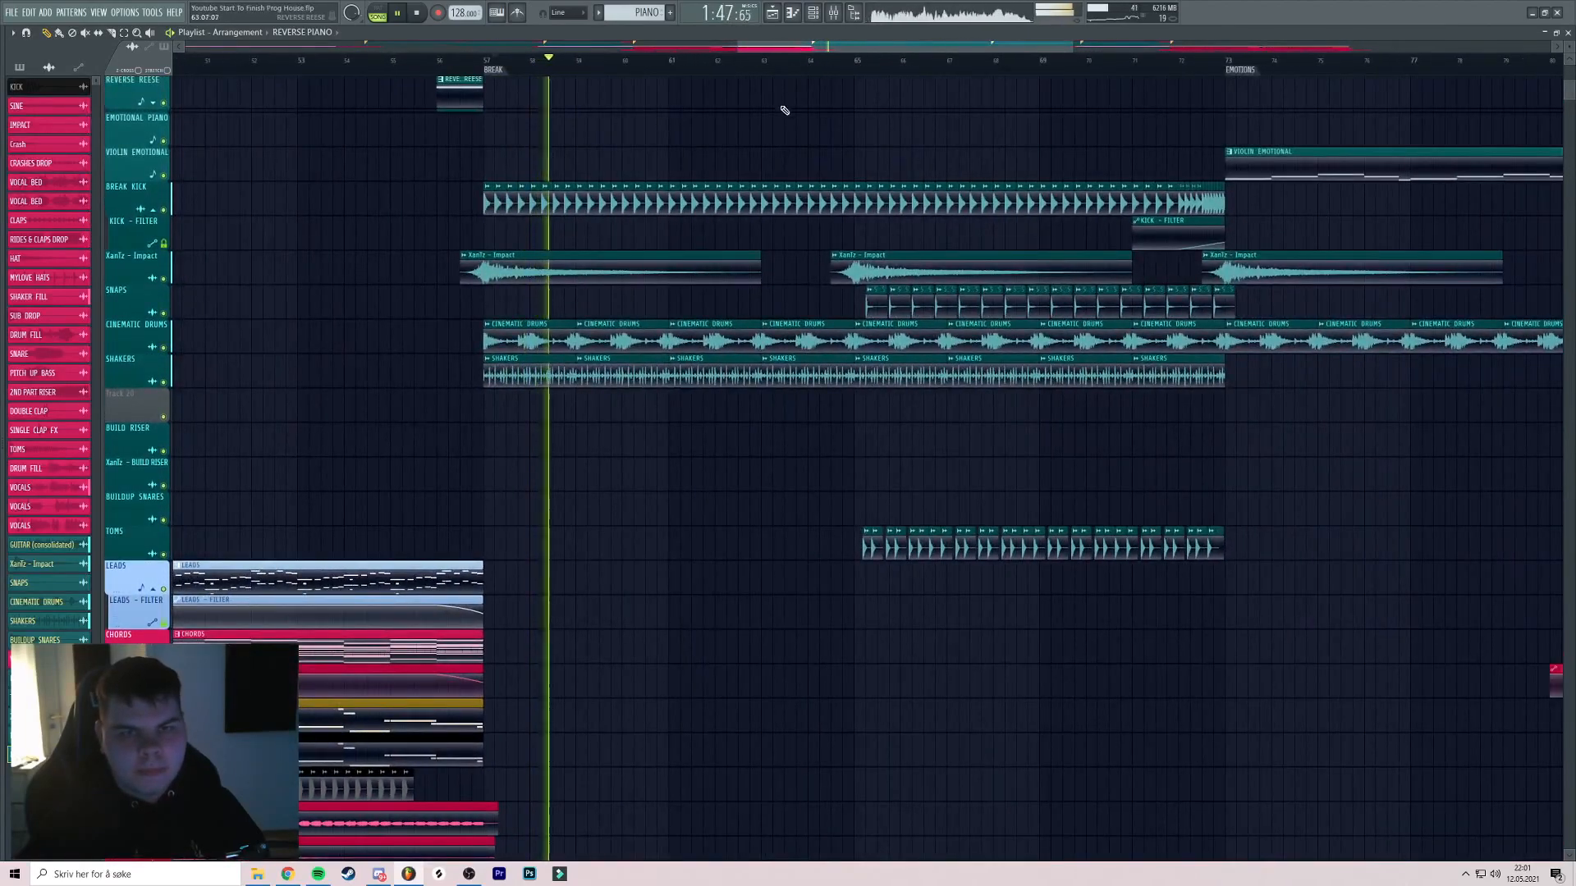
Show the mixer with F9 over the break section, then hide it again
left_click_drag(780, 107, 672, 174)
scroll(668, 175, "down", 3)
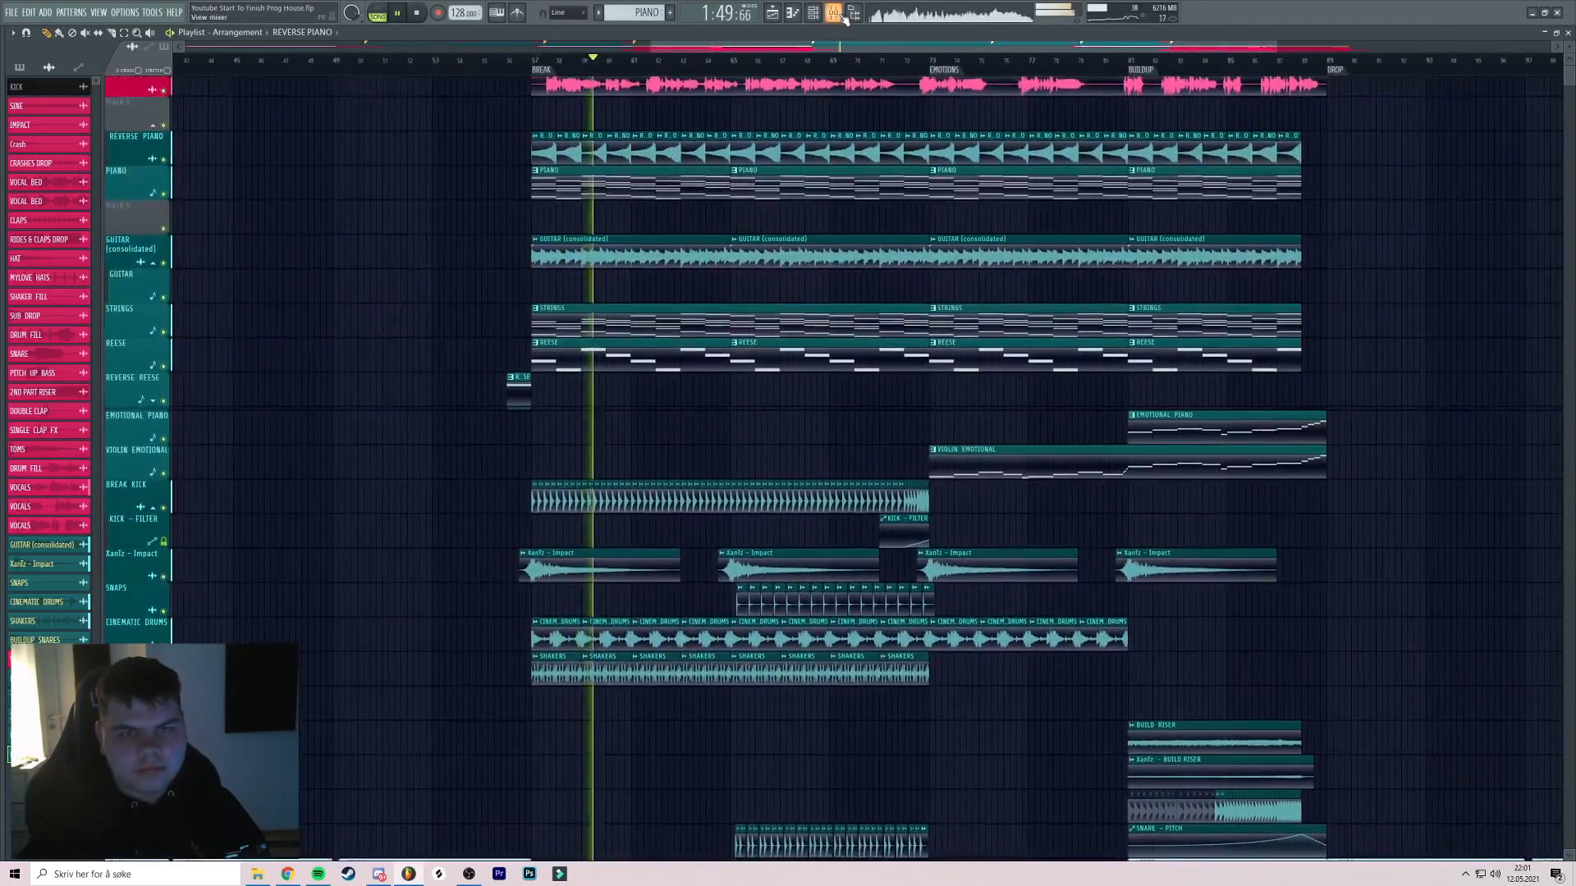
key("F9")
key("F9")
left_click_drag(851, 256, 697, 266)
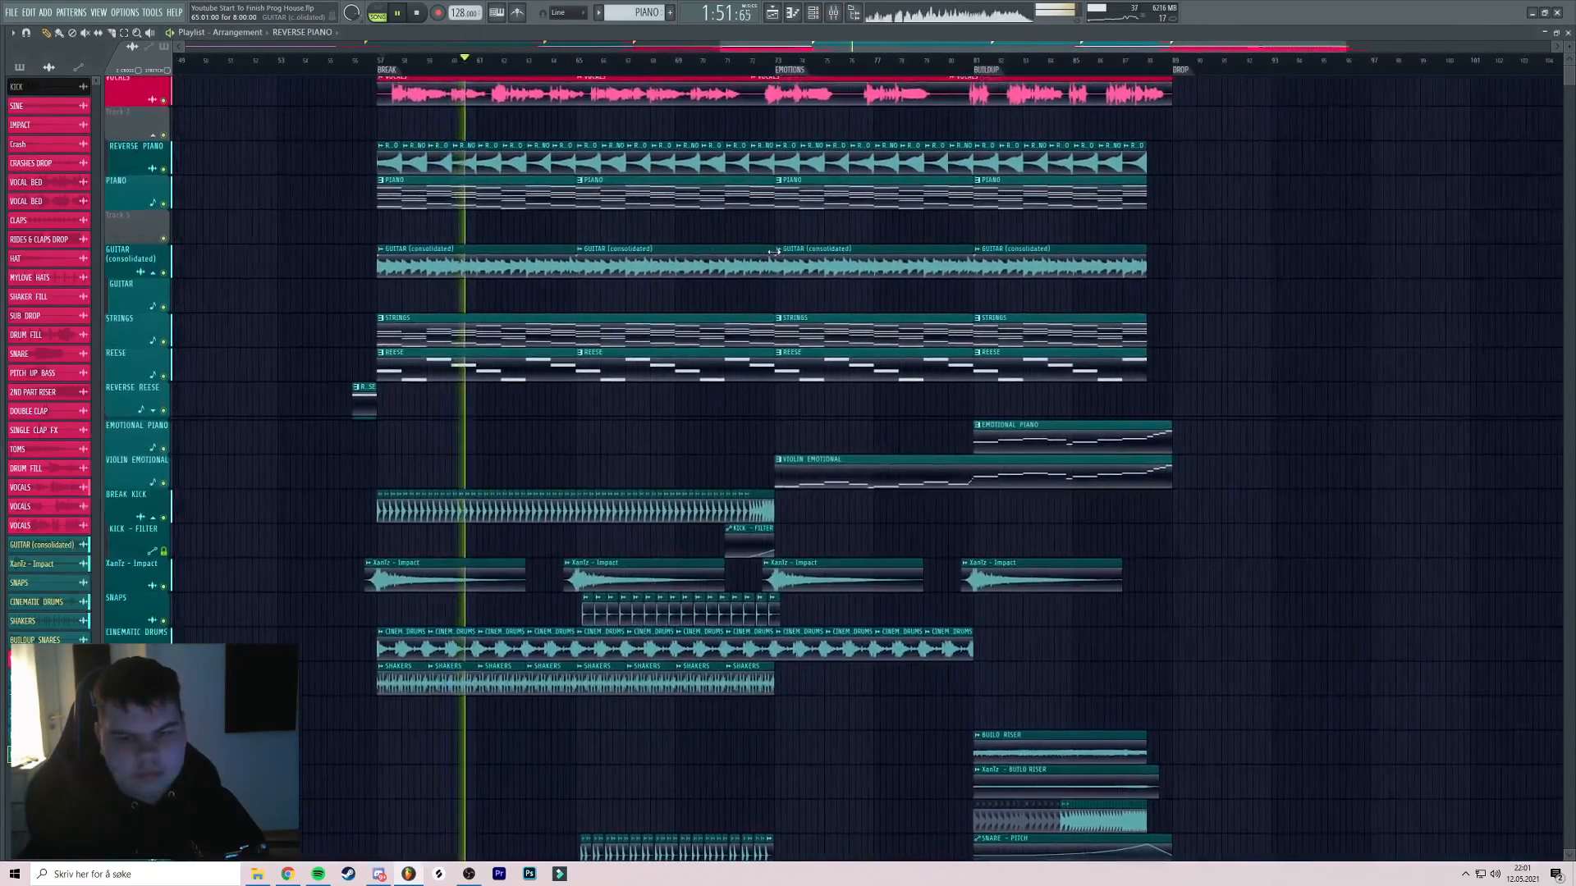
key("F9")
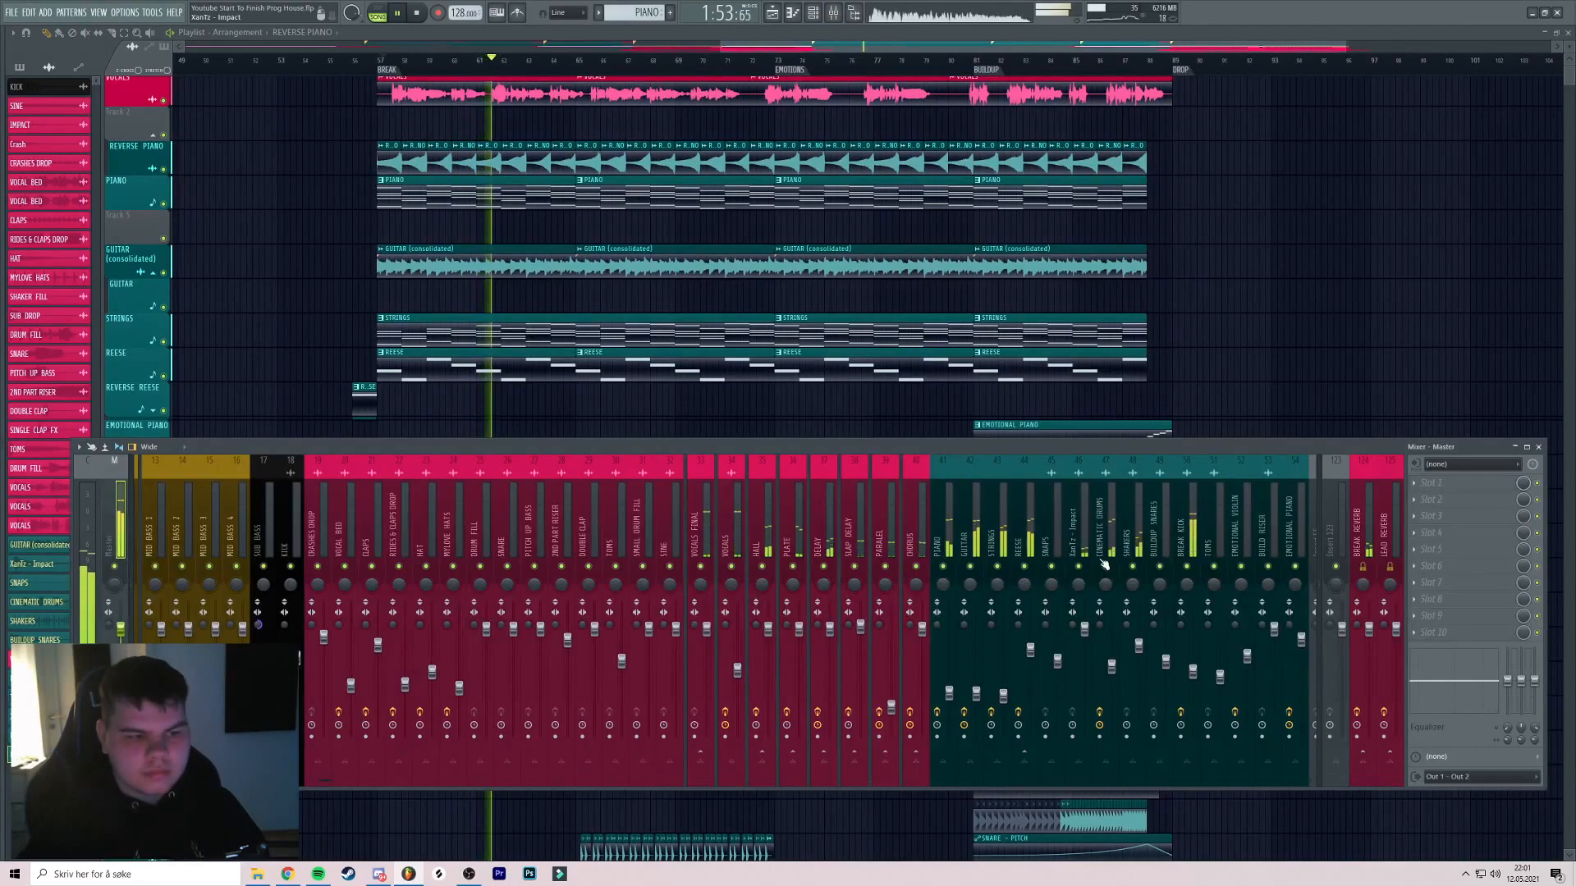
Preview the EMOTIONS section at bar 73, the BUILDUP and the drop, toggling the mixer
key("F9")
left_click(785, 64)
key("F9")
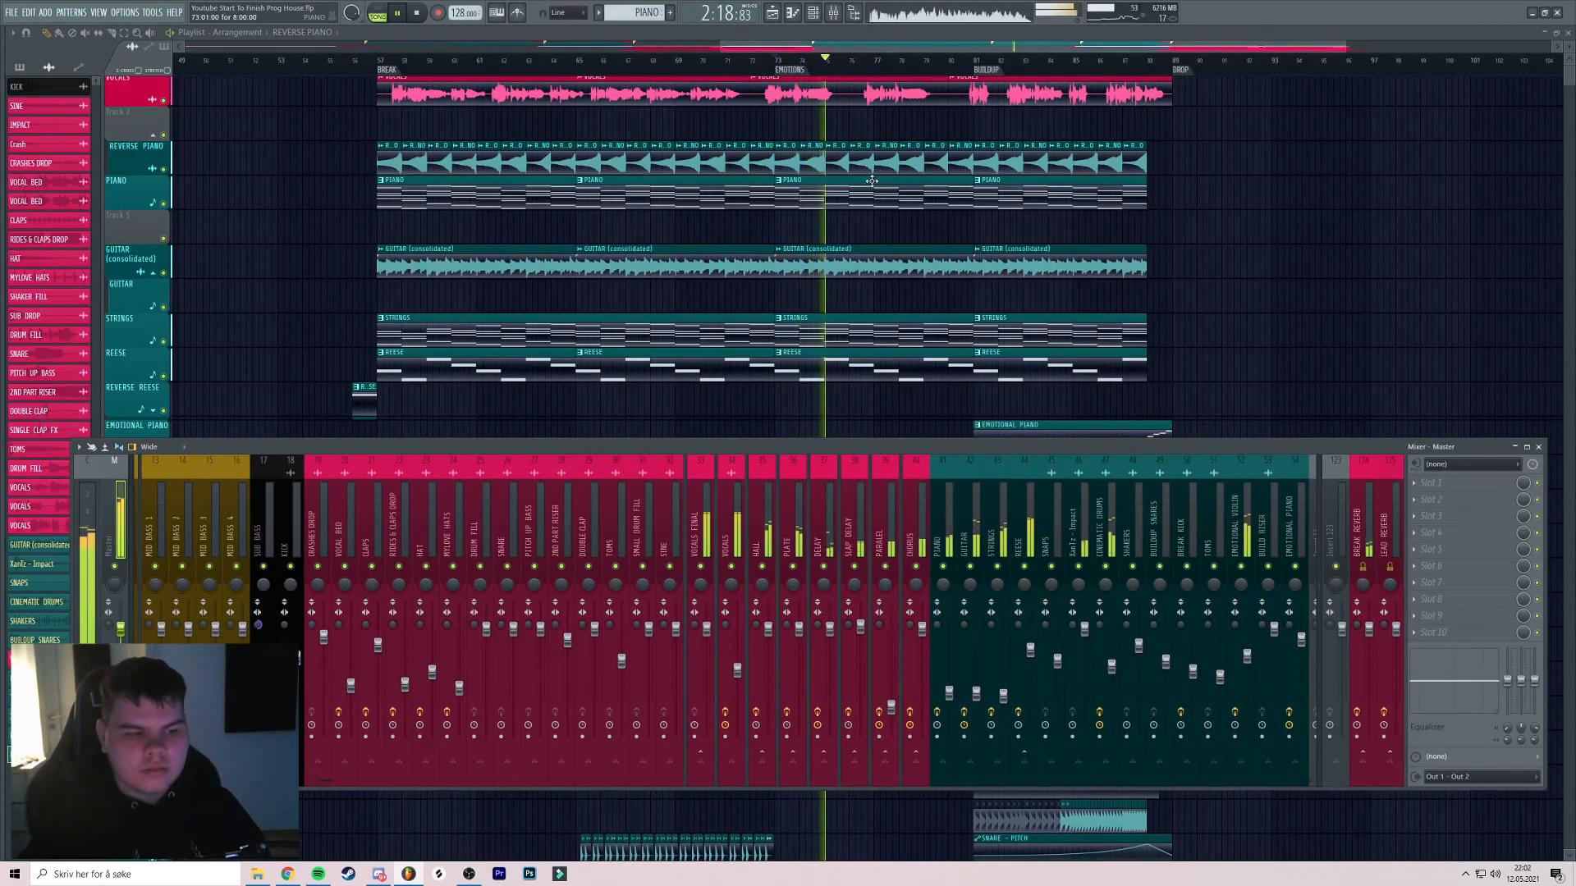
key("F9")
left_click(983, 60)
left_click(837, 16)
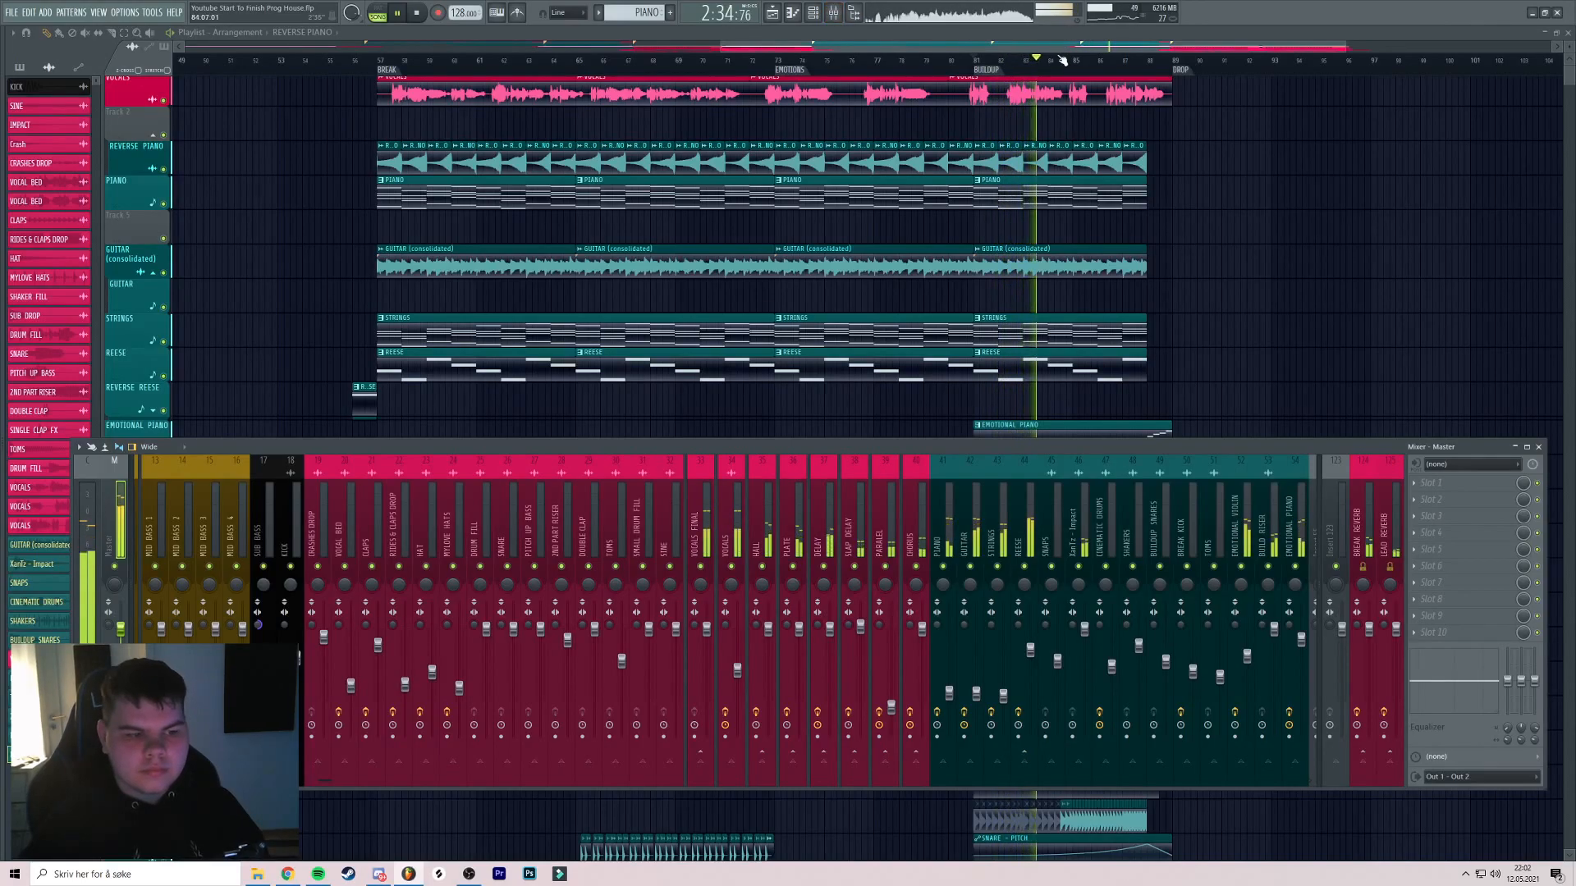
left_click(1136, 60)
scroll(1256, 71, "down", 5)
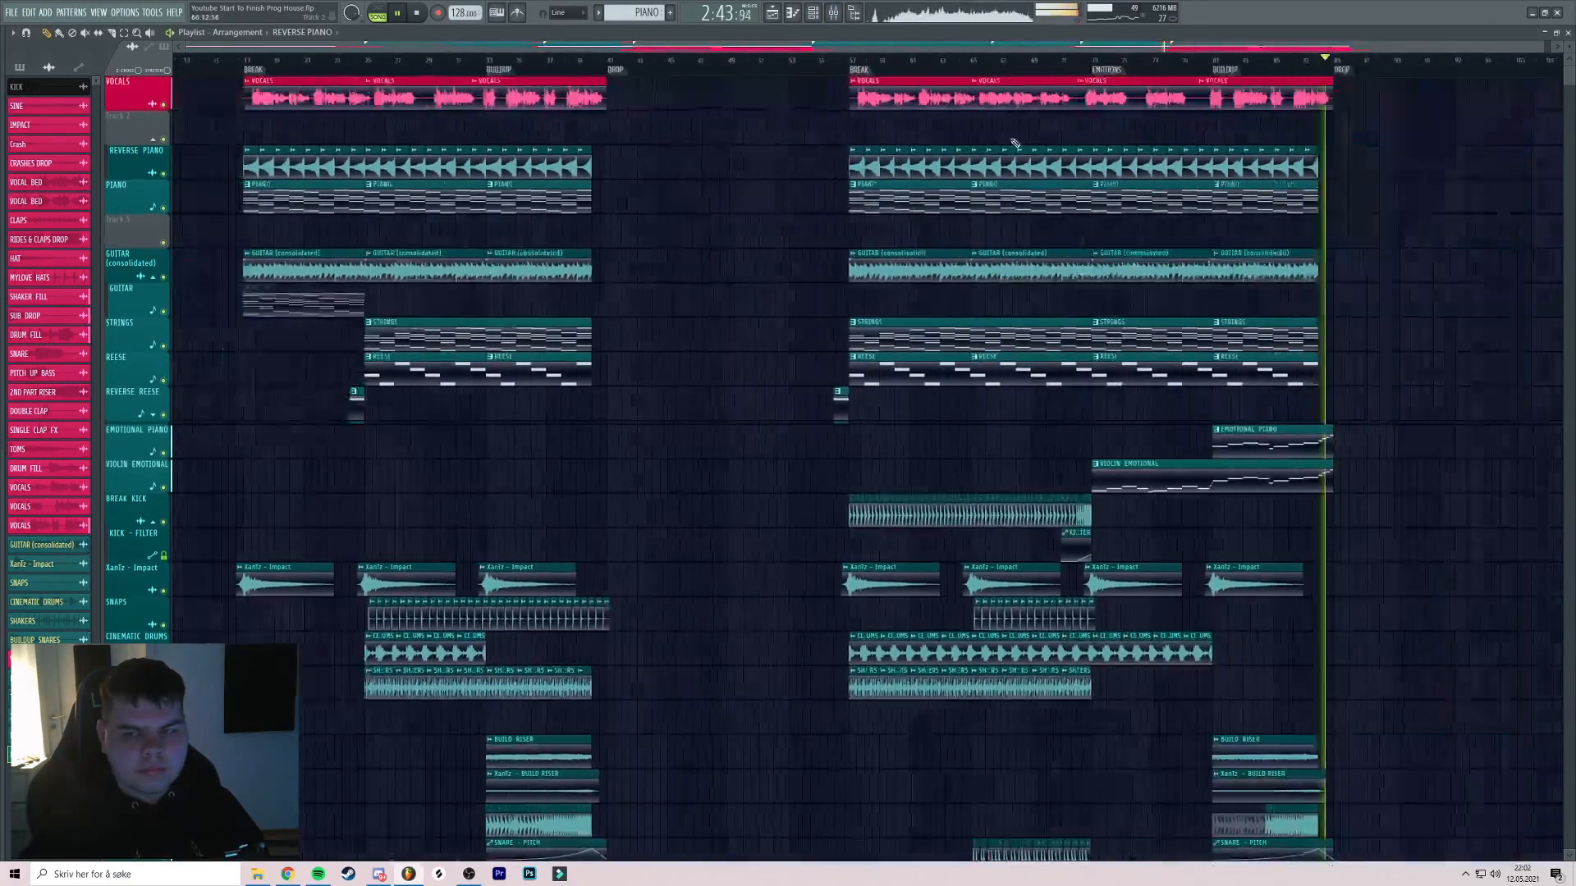
left_click(834, 13)
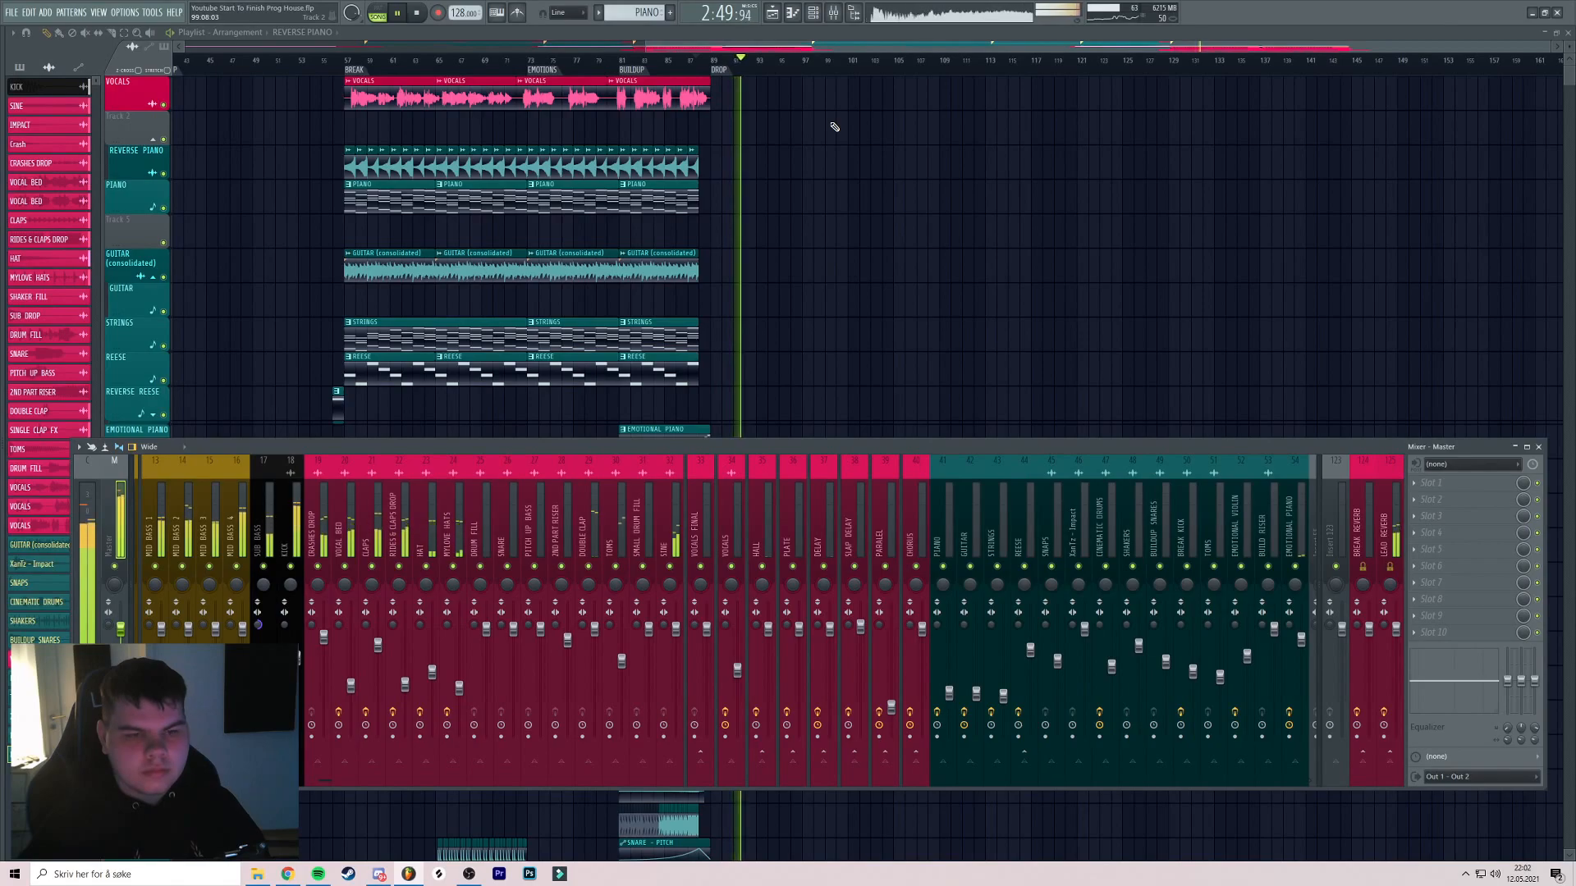
Move playback from bar 78 back to a start at bar 58, then stop
middle_click(812, 165)
left_click(636, 60)
left_click(418, 59)
left_click(406, 60)
scroll(452, 77, "up", 3)
scroll(453, 77, "up", 1)
scroll(714, 152, "right", 5)
key("space")
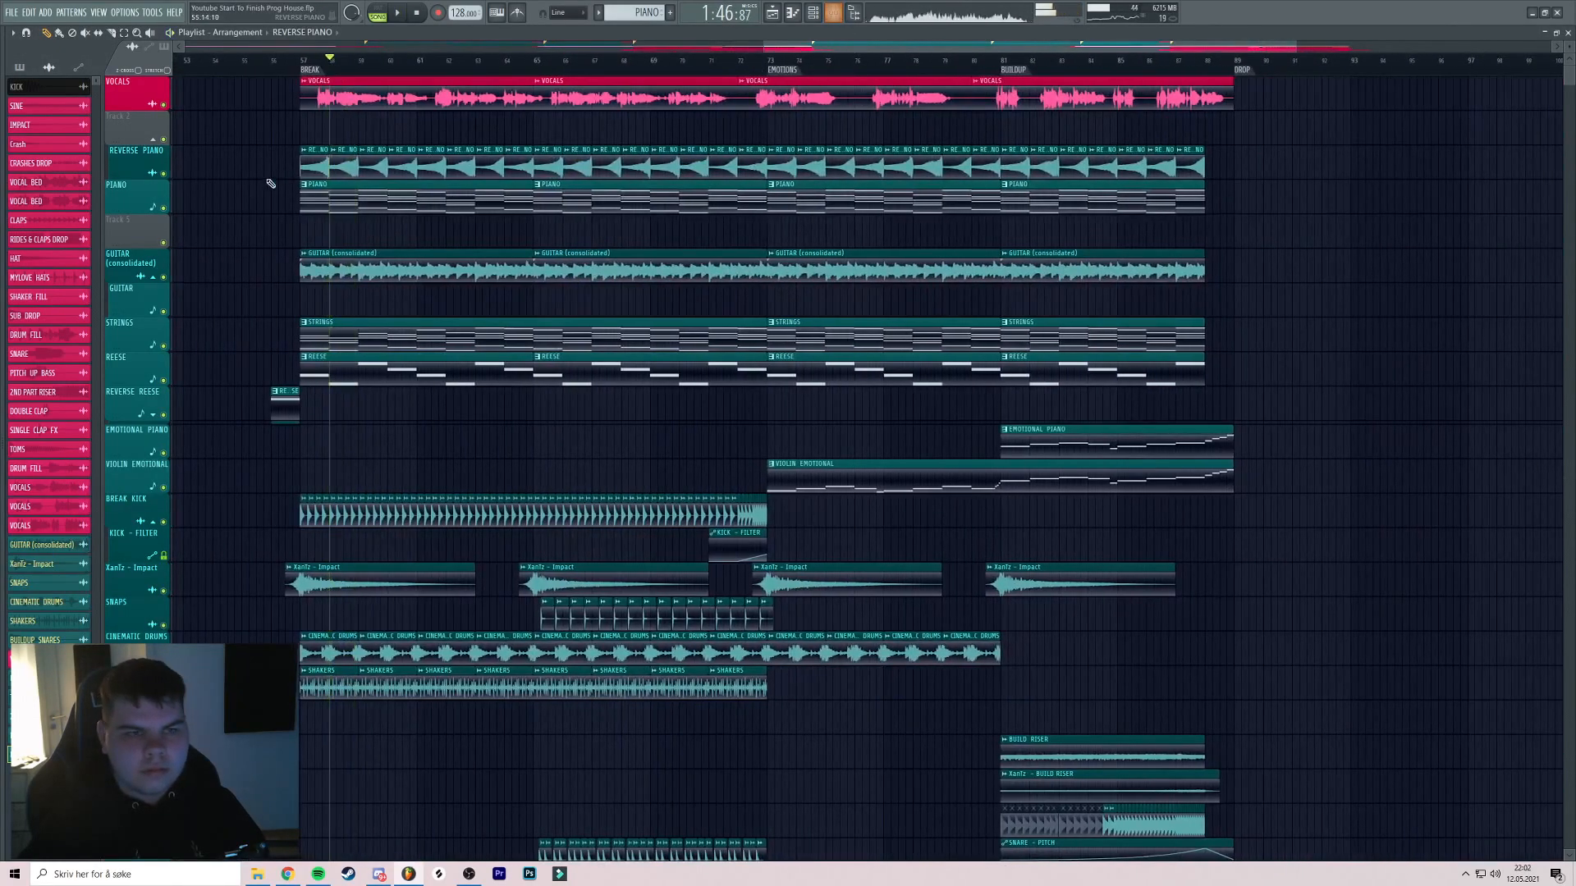
Solo VOCALS, play the break from bar 57 and check the VOCALS FINAL mixer channel
left_click_drag(277, 184, 377, 123)
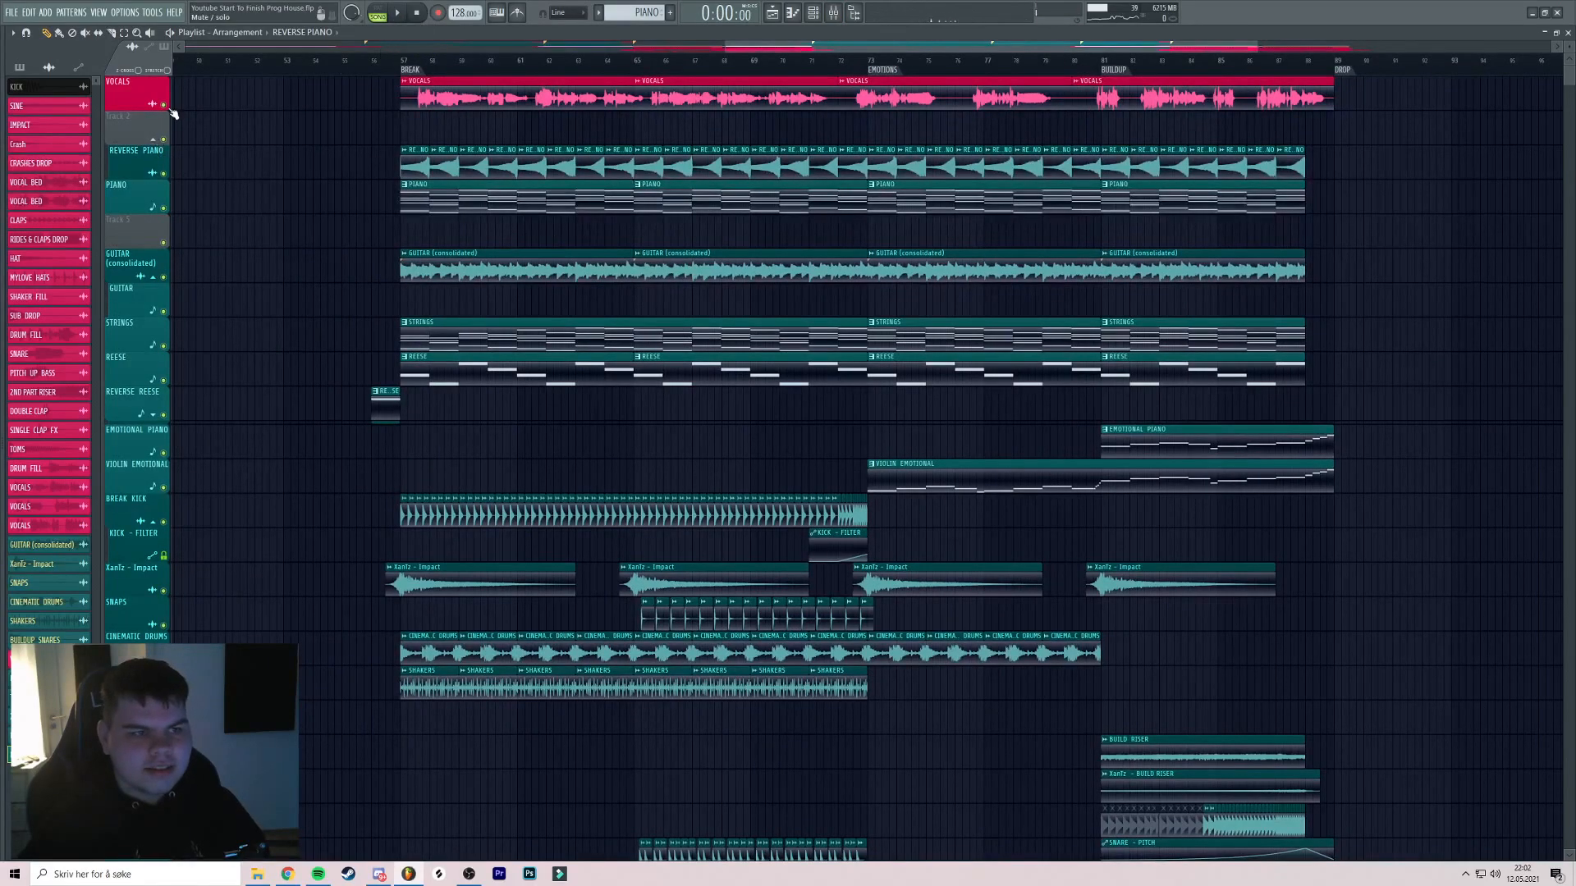
right_click(167, 106)
scroll(471, 138, "up", 2)
left_click_drag(535, 162, 519, 161)
left_click(359, 59)
key("space")
key("F9")
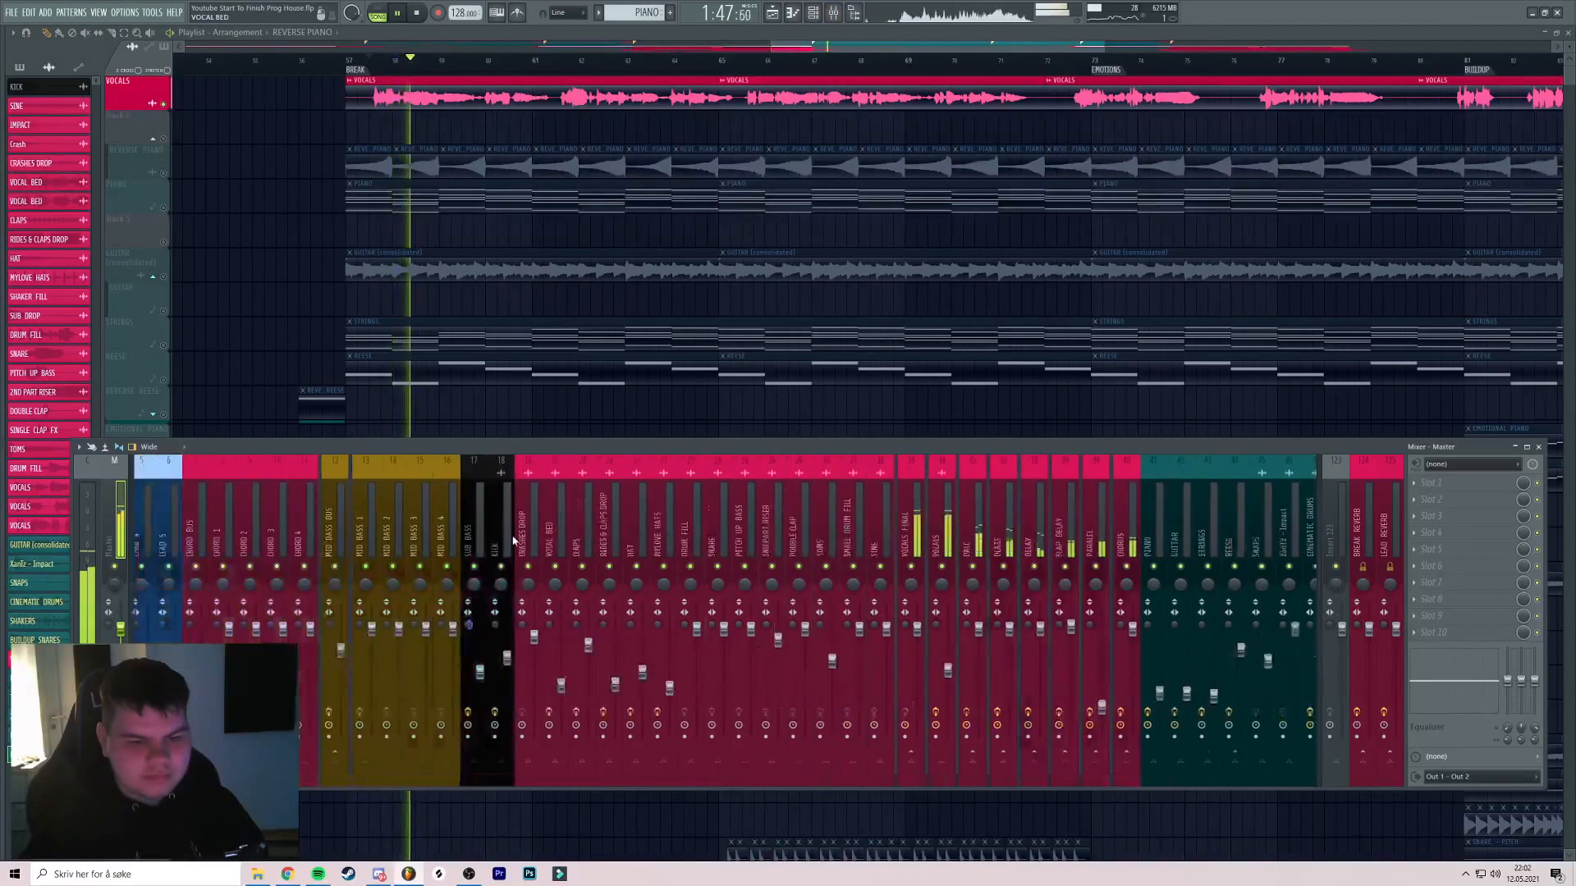
scroll(513, 541, "down", 3)
left_click(630, 598)
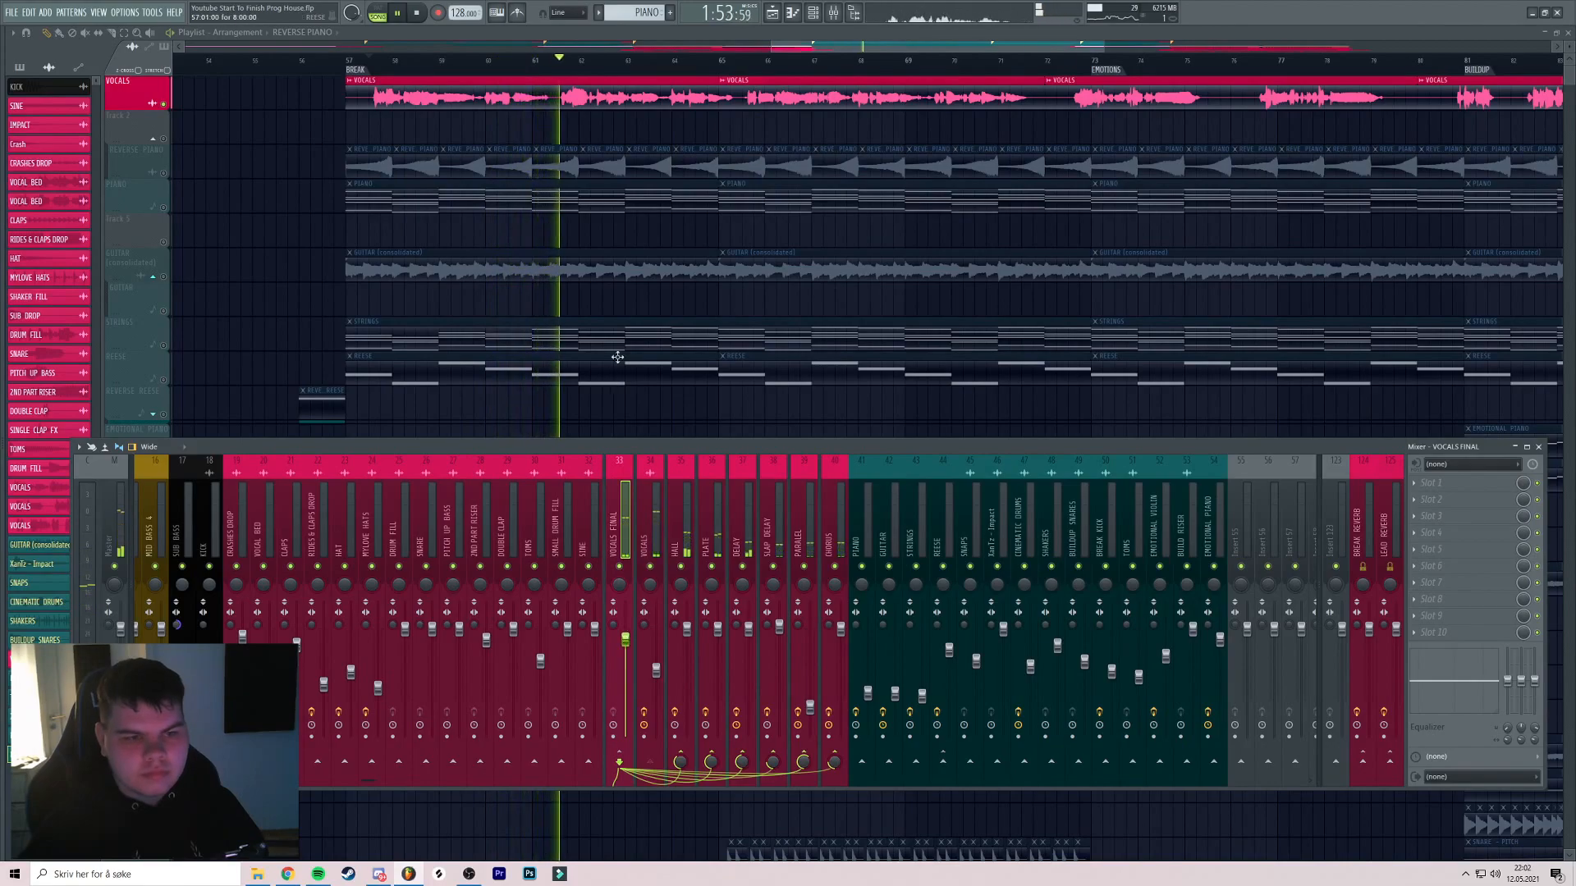
key("F9")
key("space")
Unmute REVERSE PIANO and PIANO, then check the PIANO and VOCALS FINAL mixer channels
left_click(164, 172)
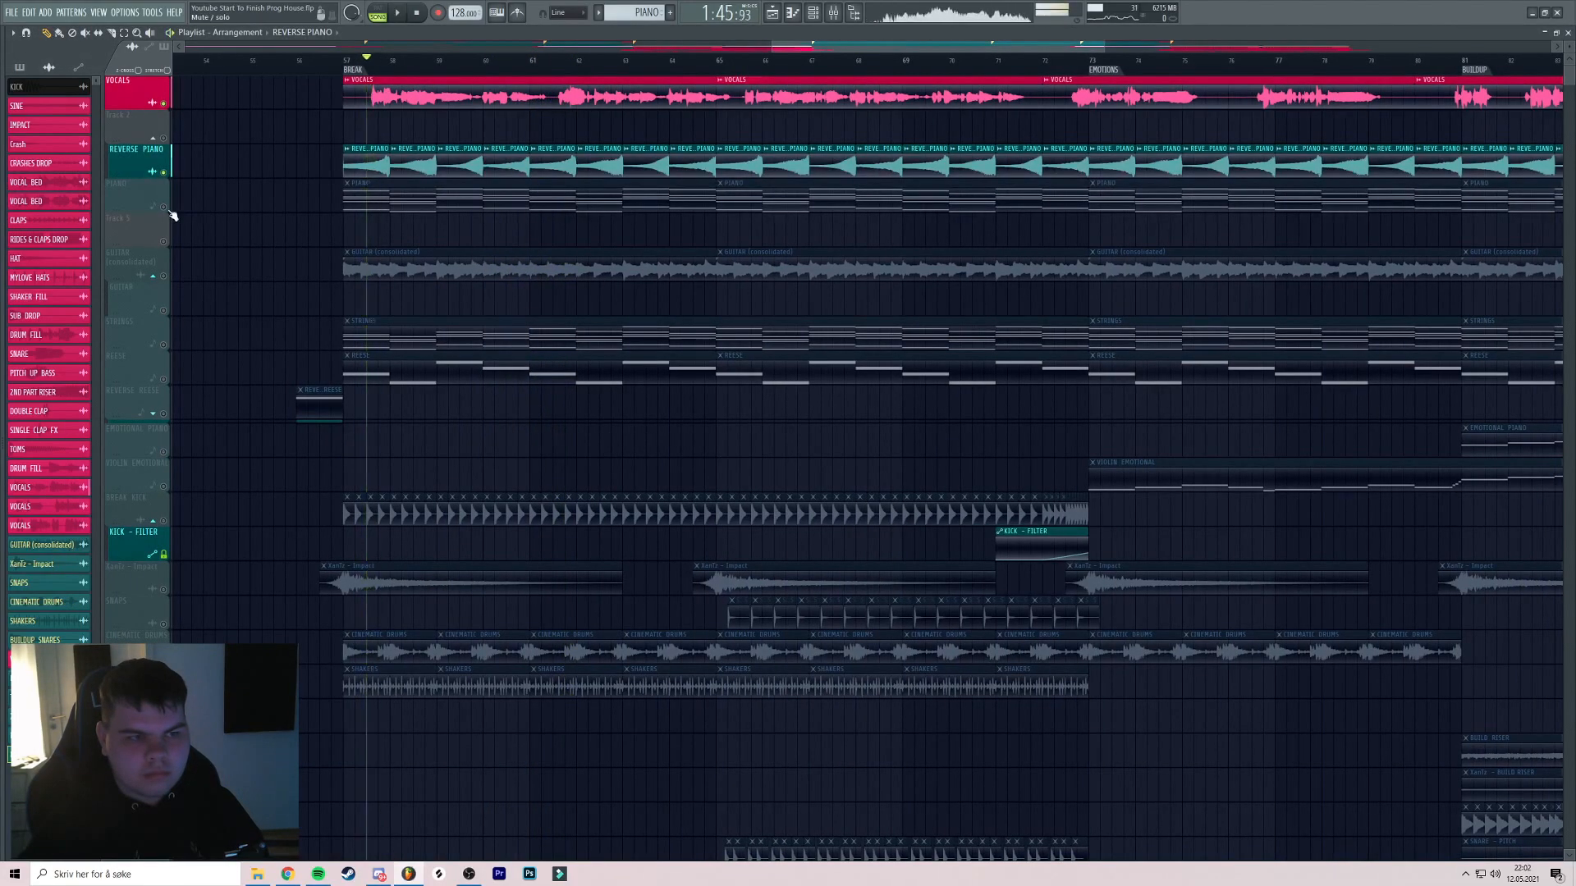
left_click(164, 207)
key("space")
left_click(833, 12)
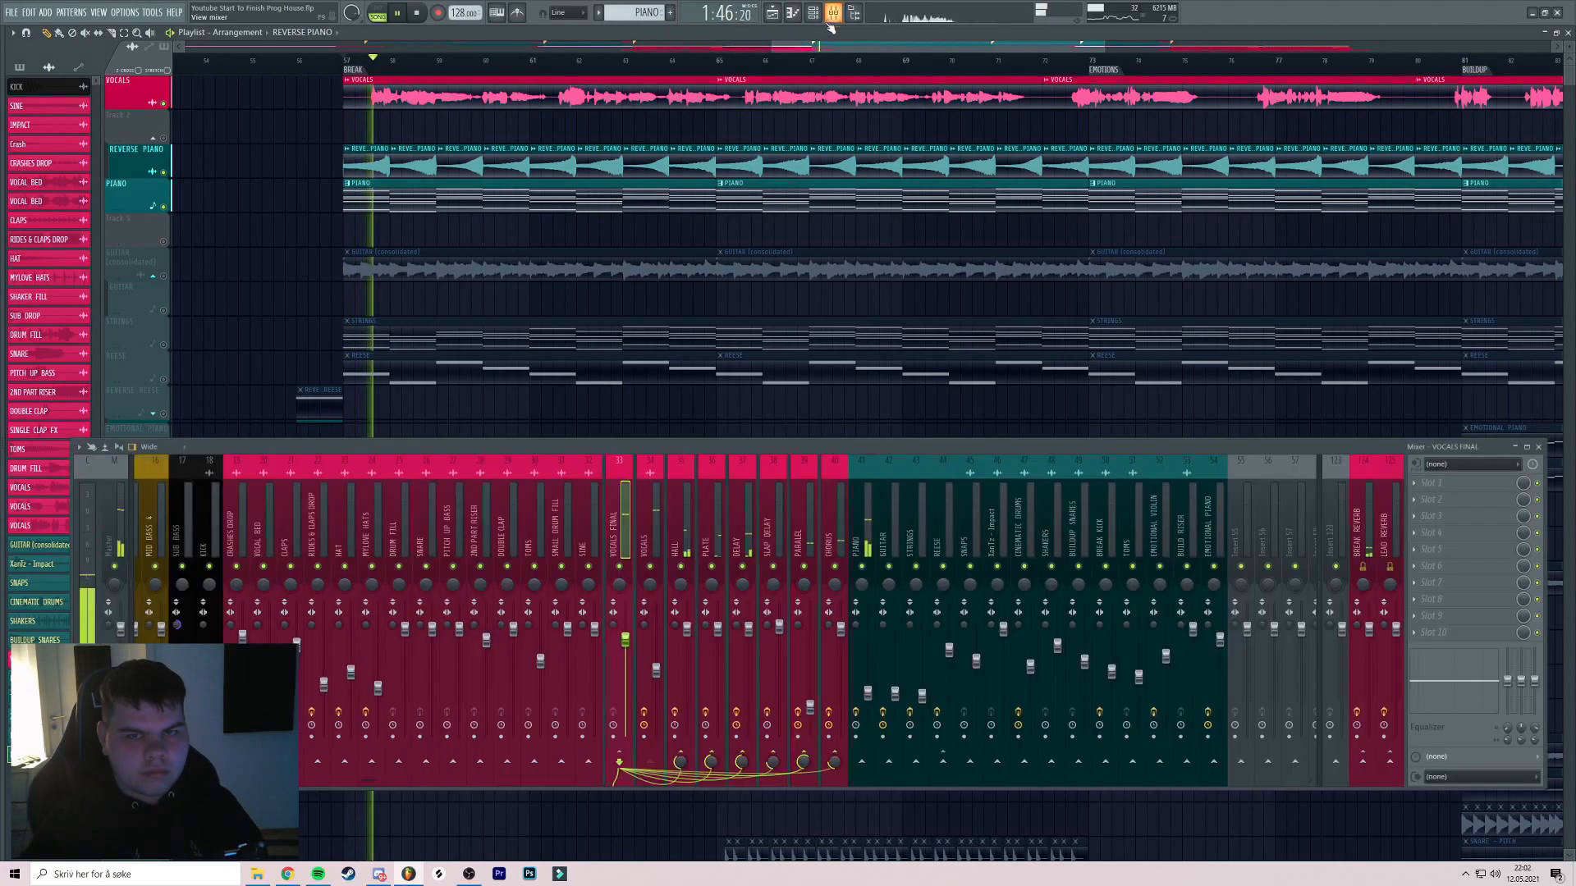
left_click(870, 543)
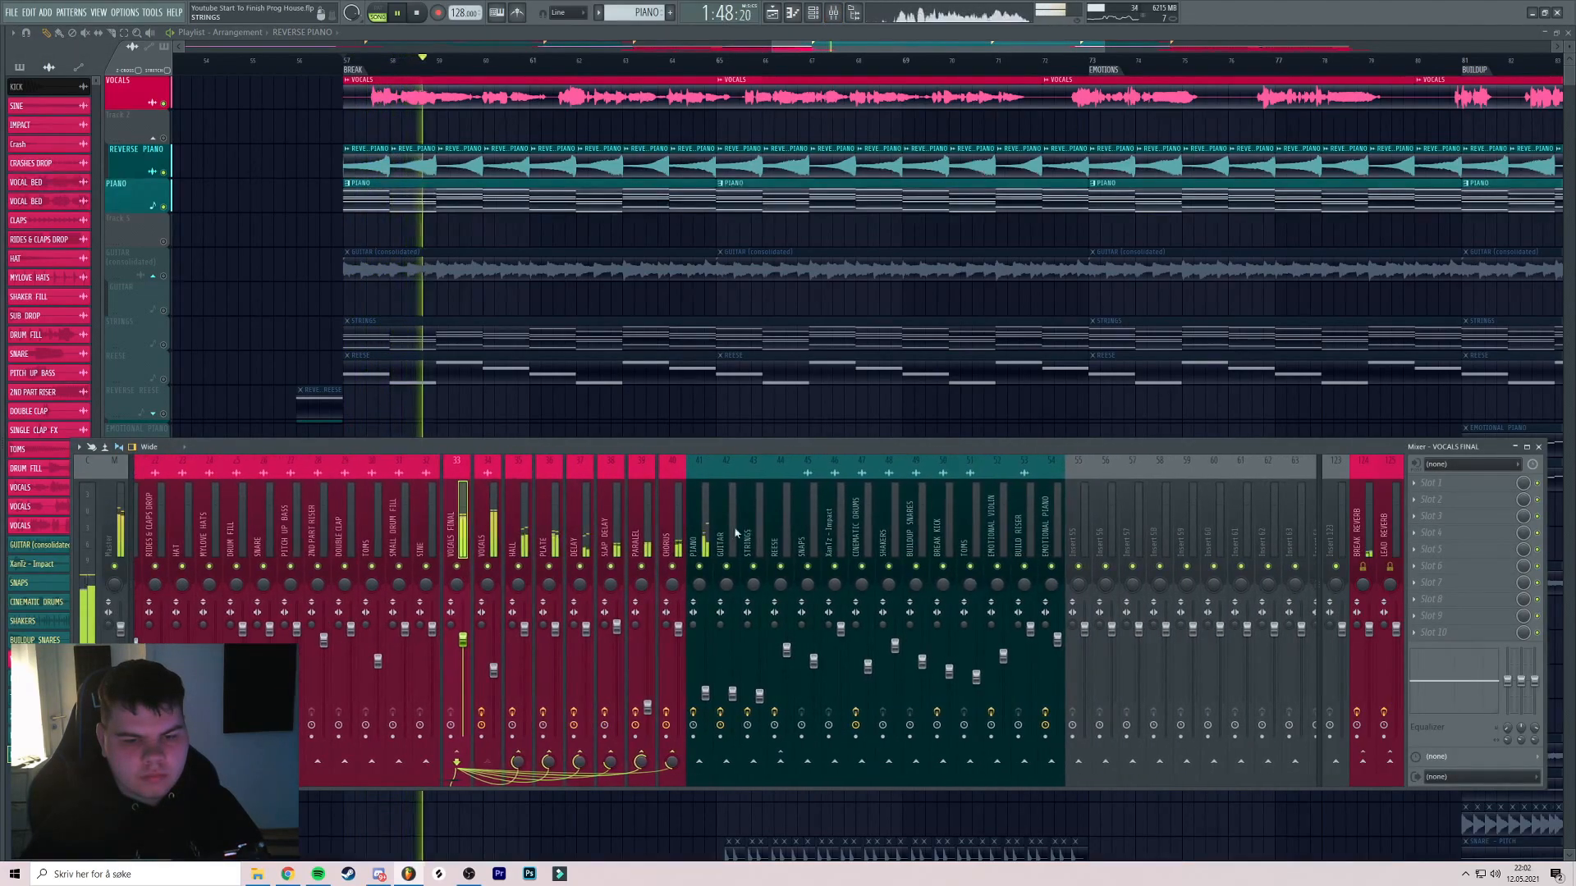
left_click(460, 558)
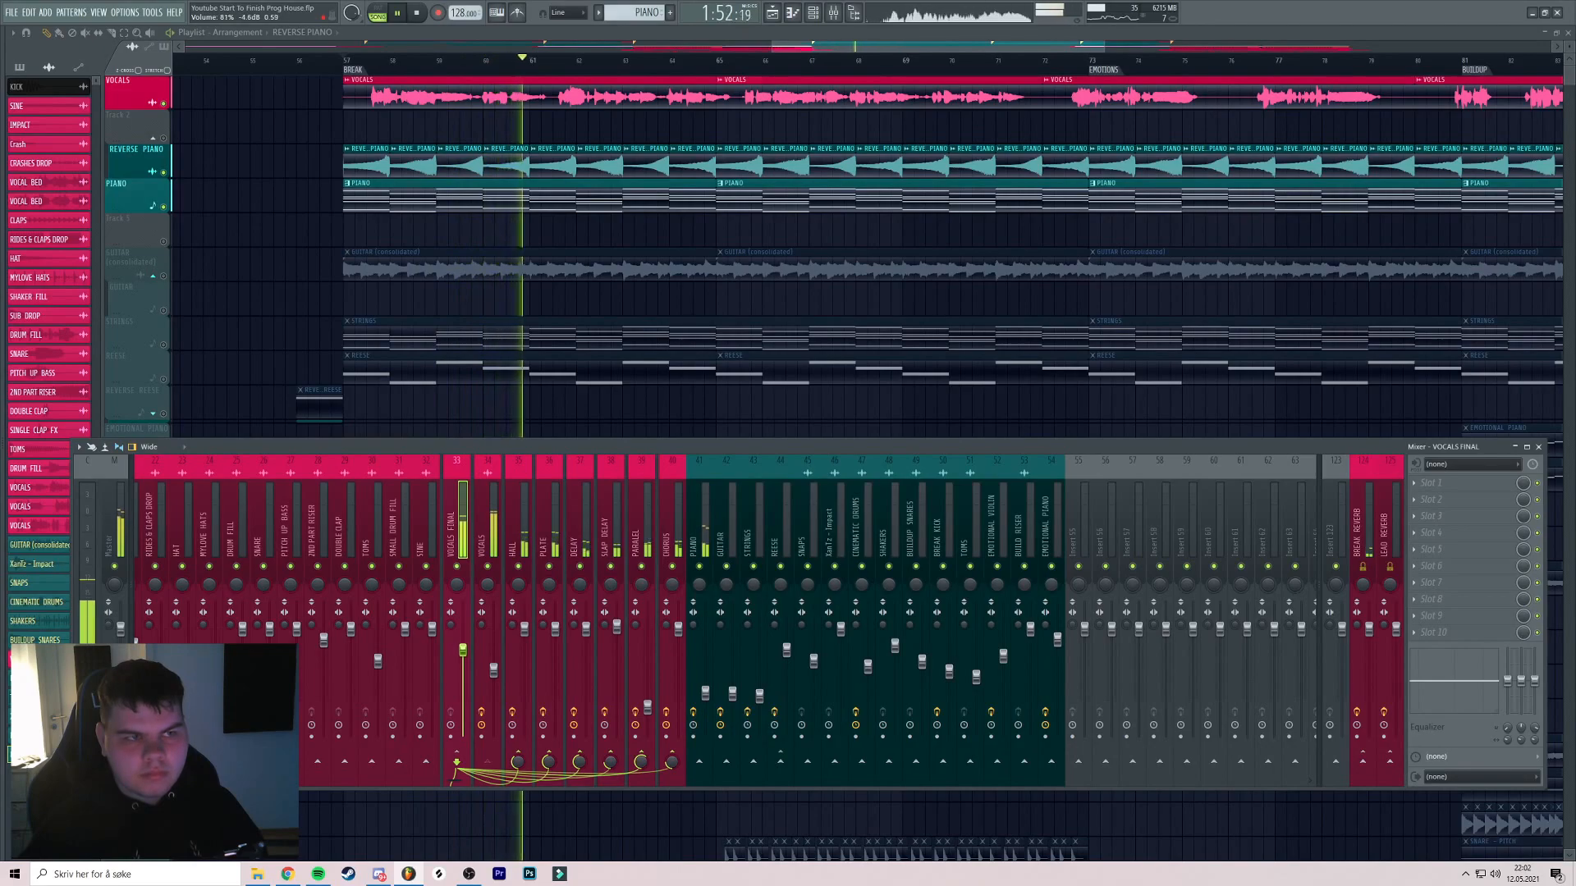
key("F9")
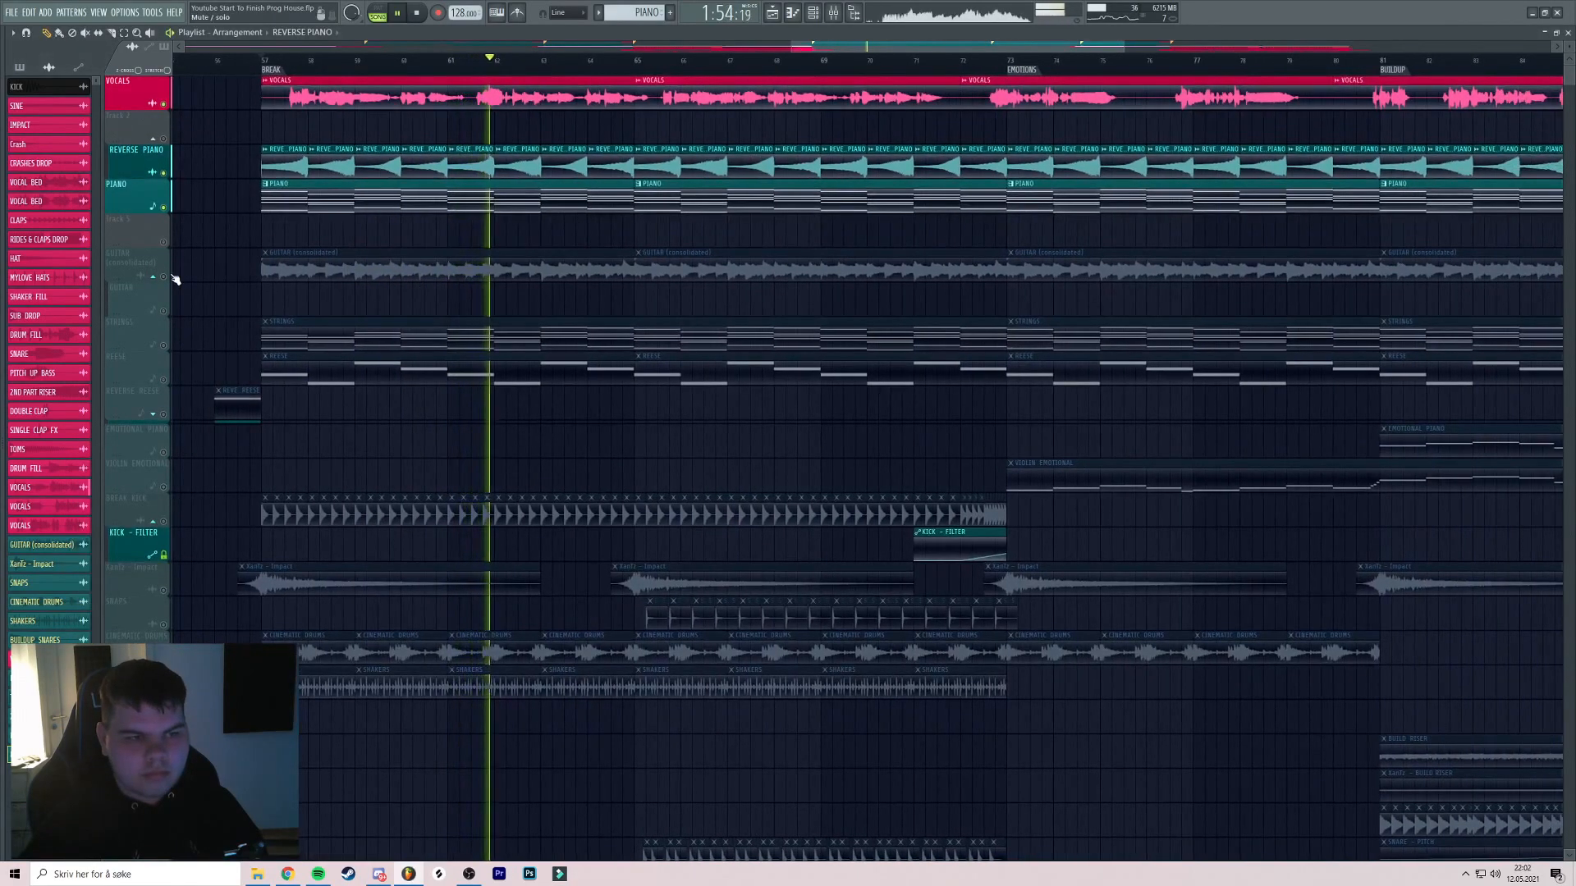
Unmute GUITAR and check the GUITAR, VOCALS FINAL and STRINGS mixer channels
left_click(286, 70)
left_click(833, 15)
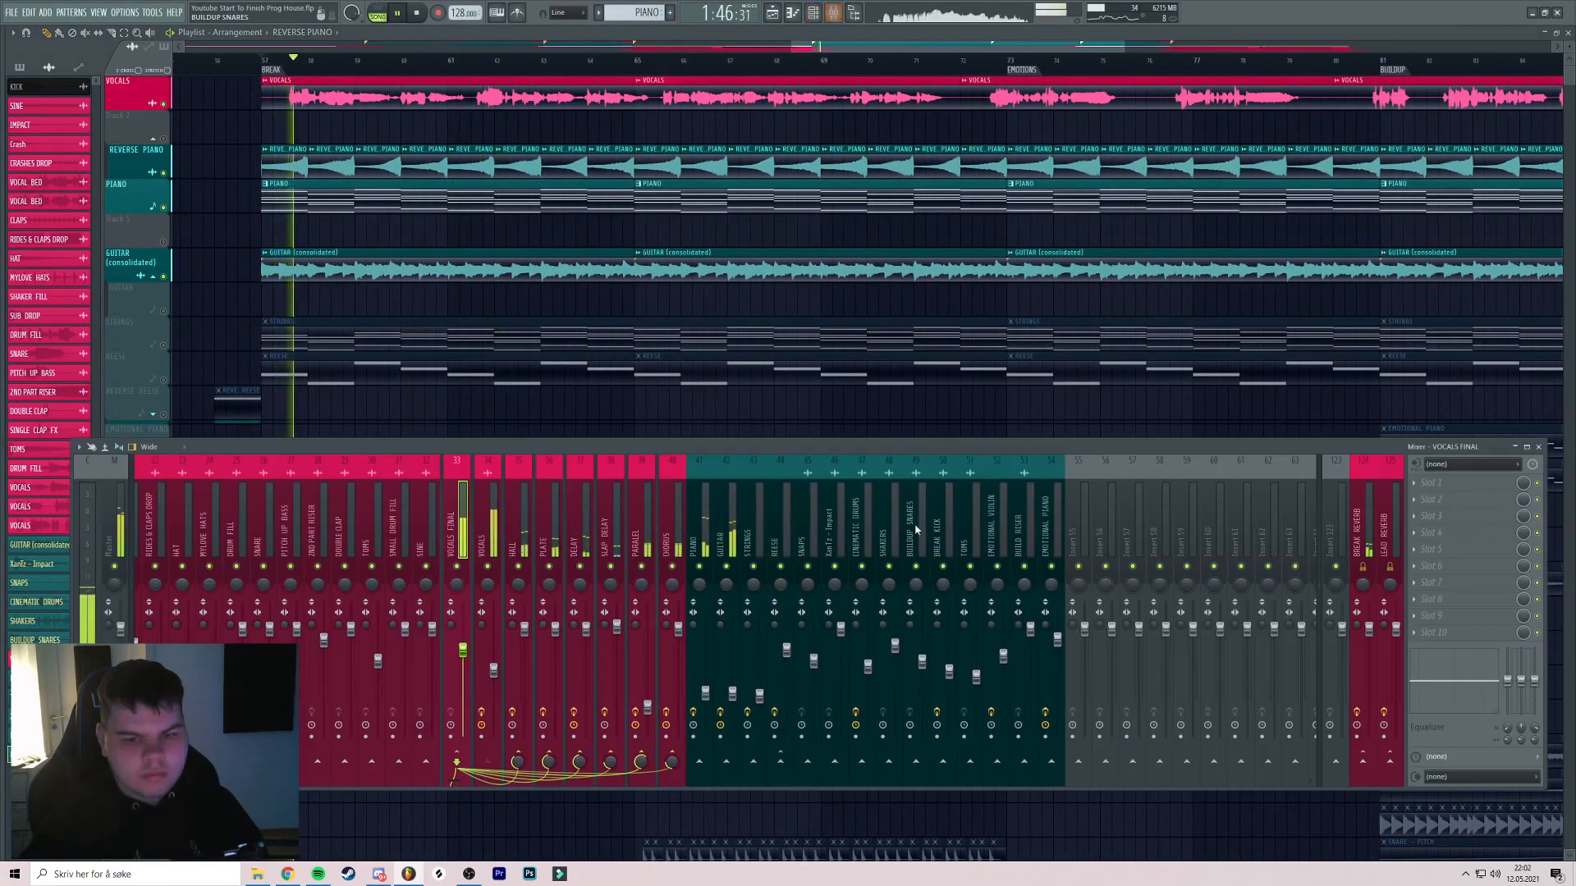
left_click(738, 535)
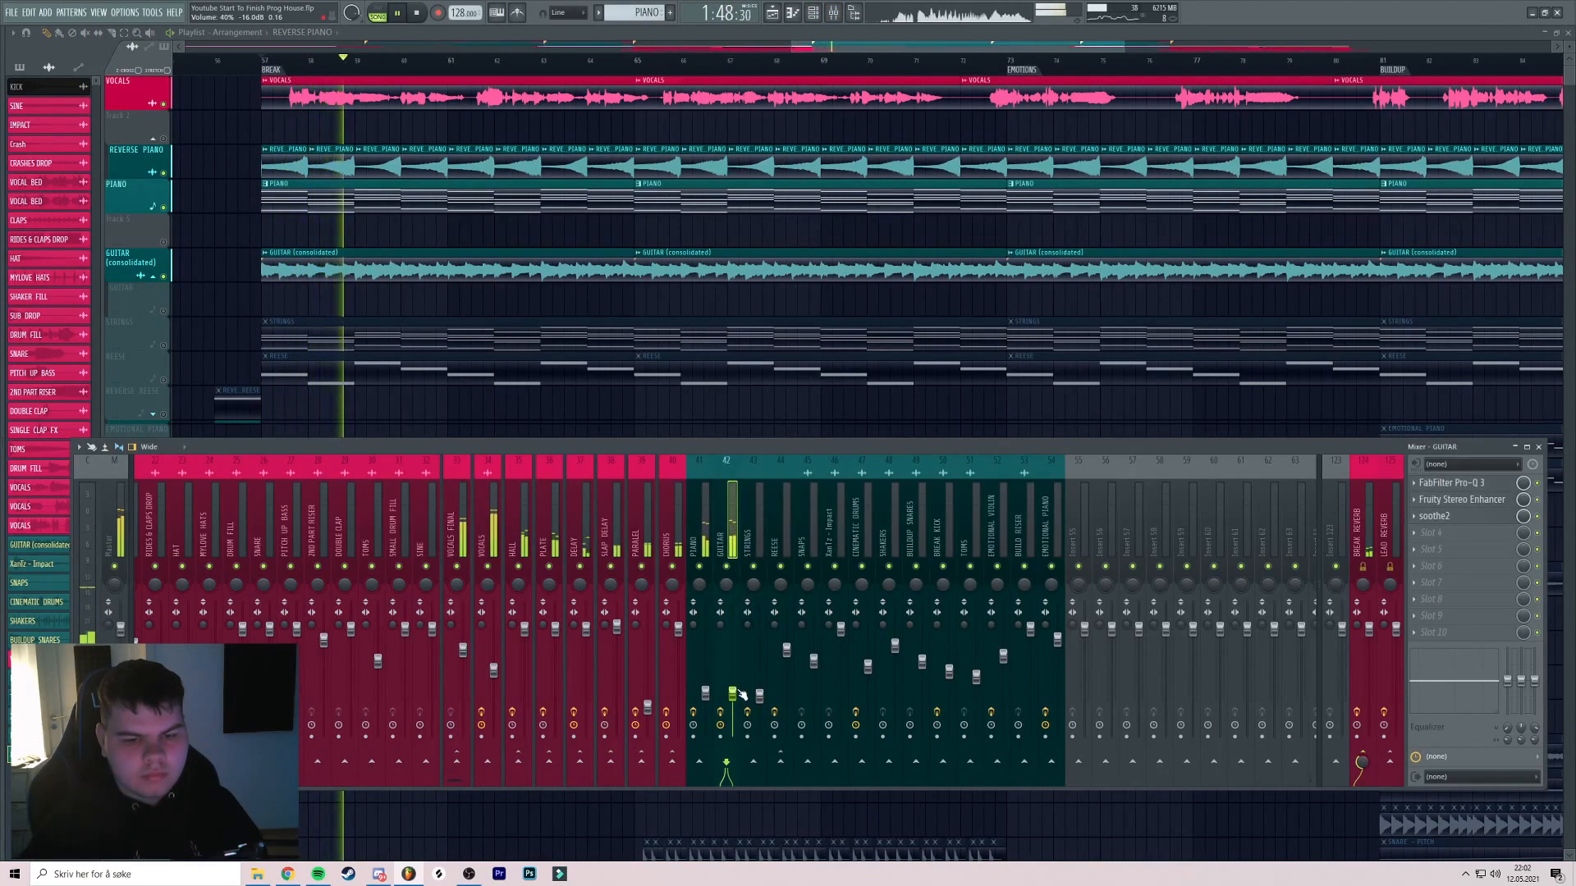
left_click(468, 568)
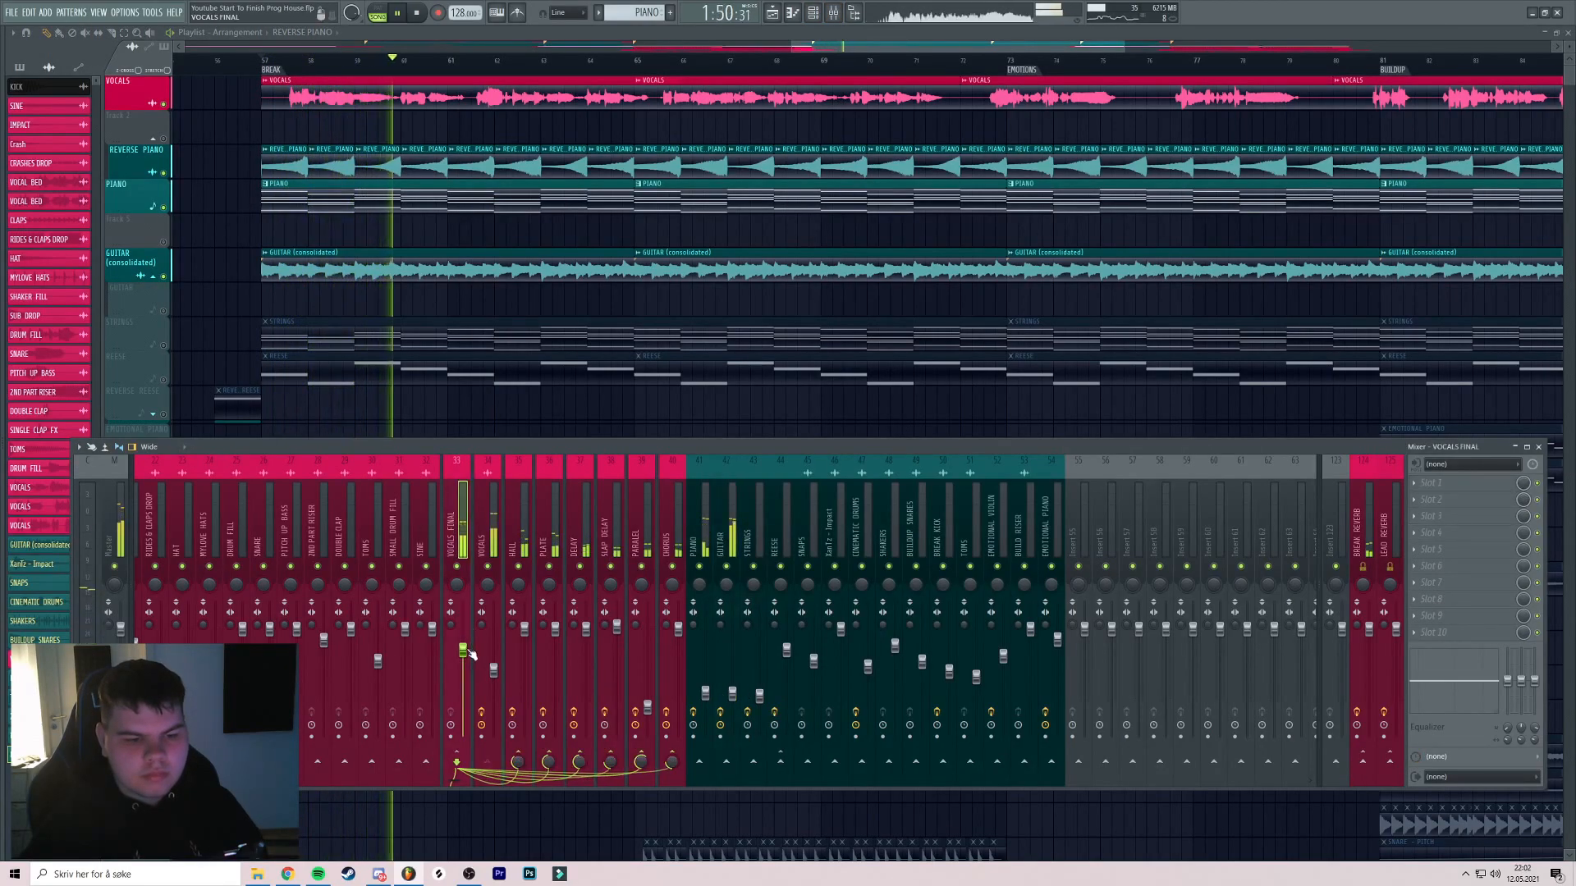
left_click(753, 597)
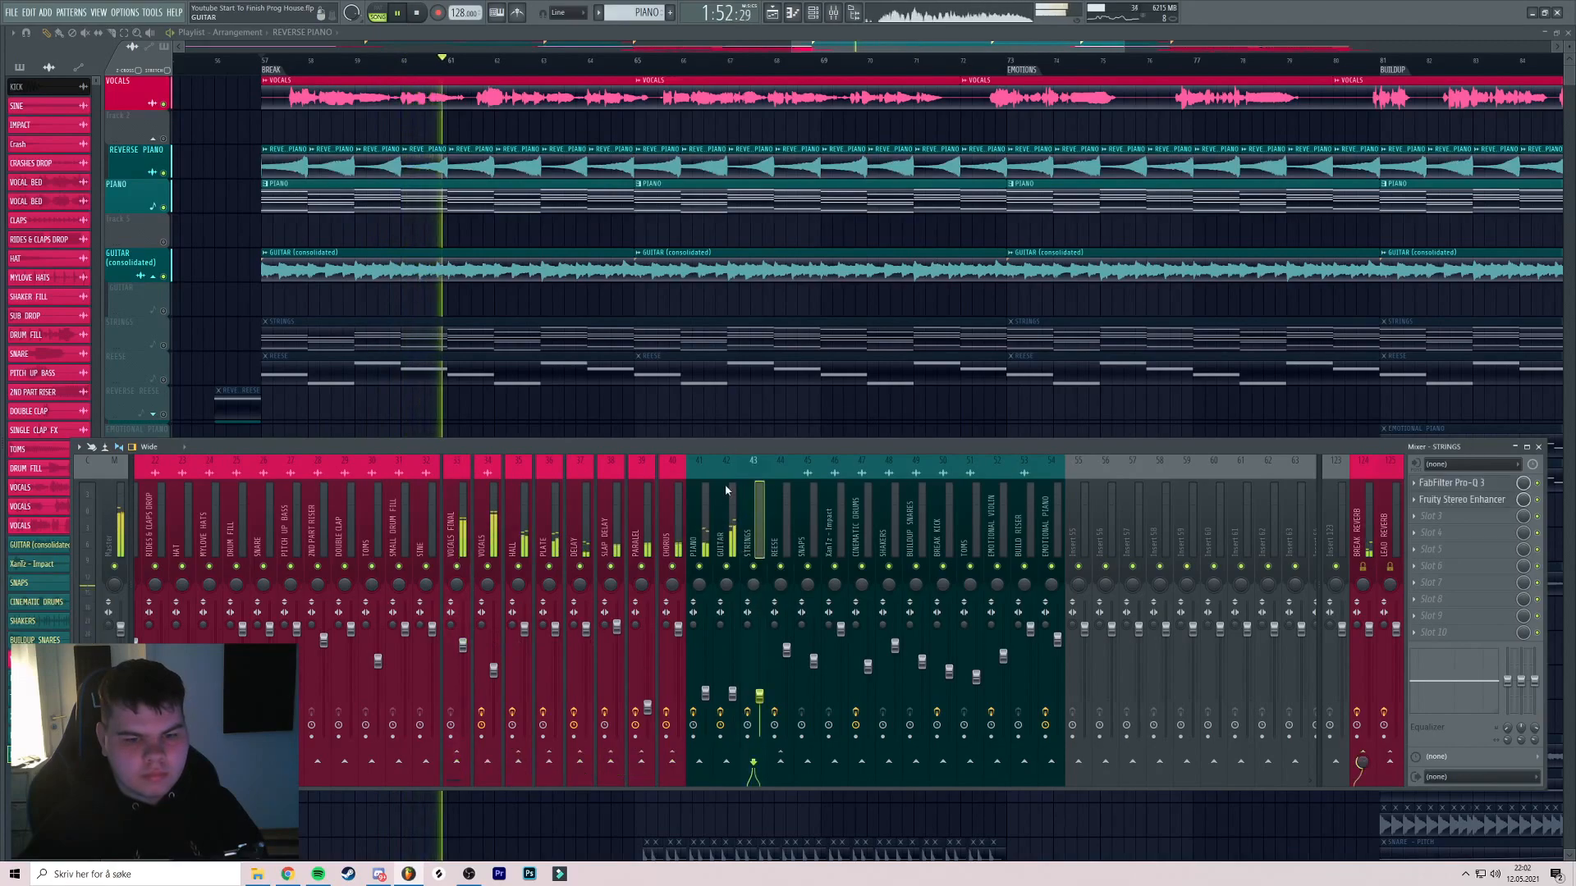
left_click_drag(627, 380, 591, 380)
key("space")
Unmute the STRINGS track and replay the break from bar 57
left_click(164, 346)
key("space")
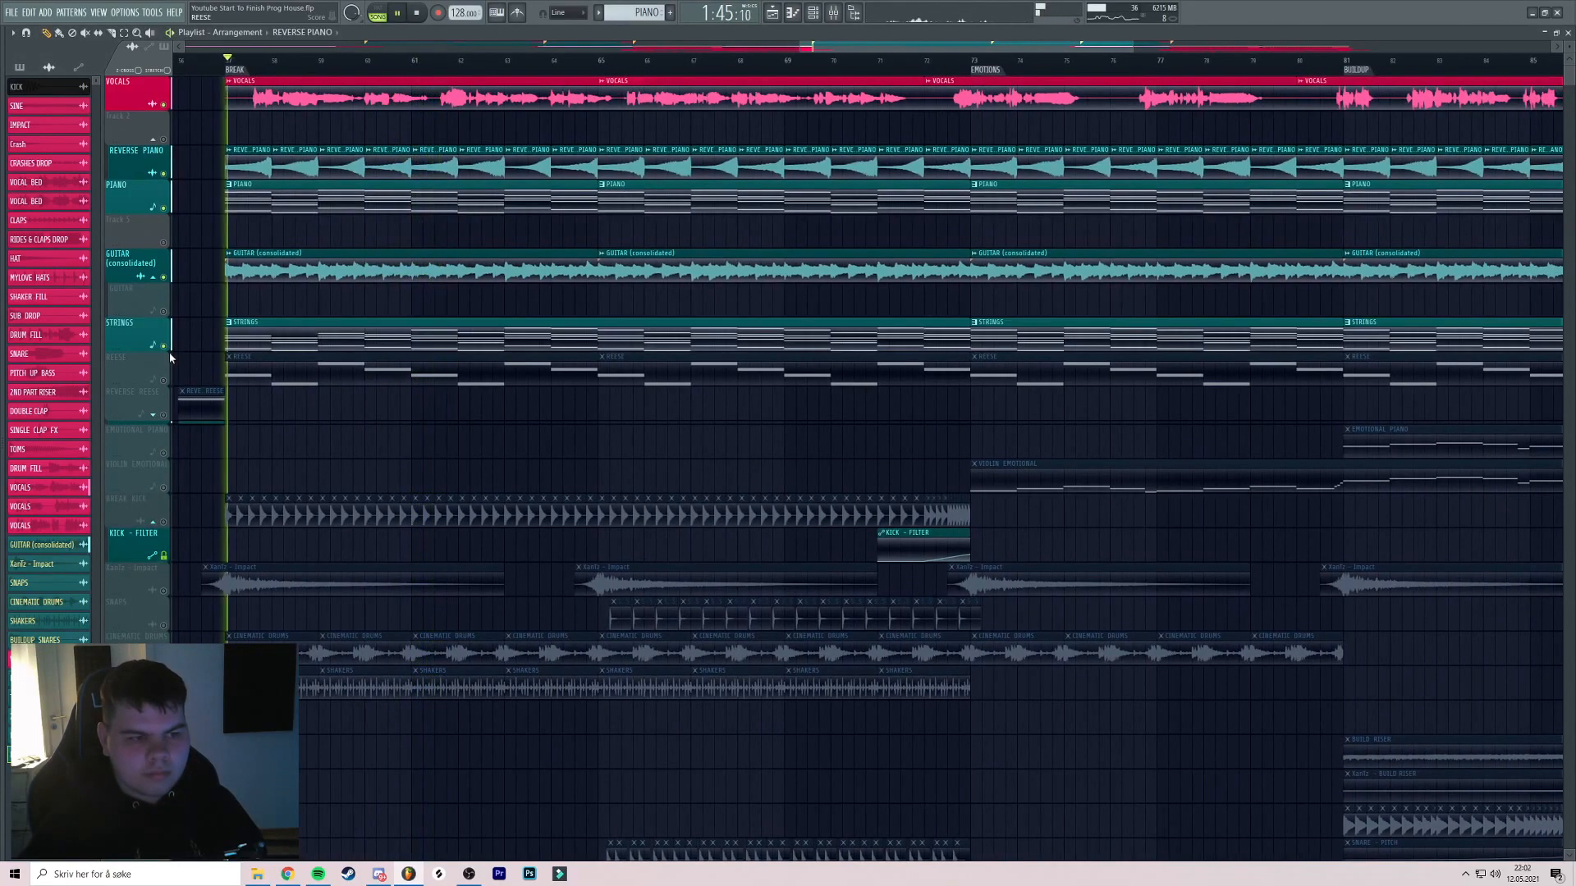
left_click_drag(325, 323, 380, 317)
key("F9")
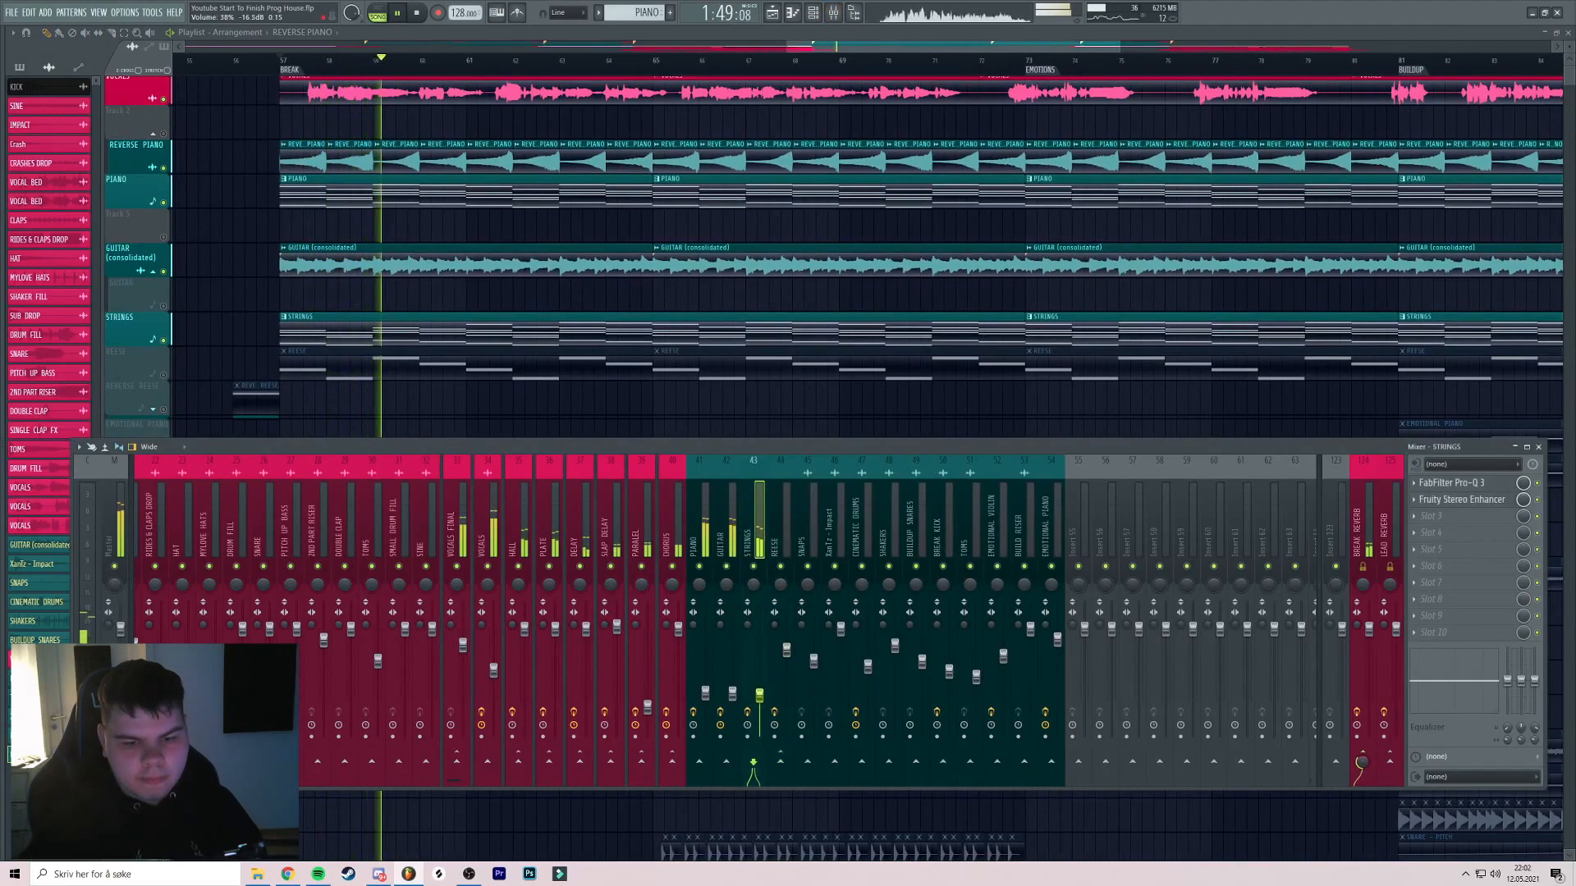
key("F9")
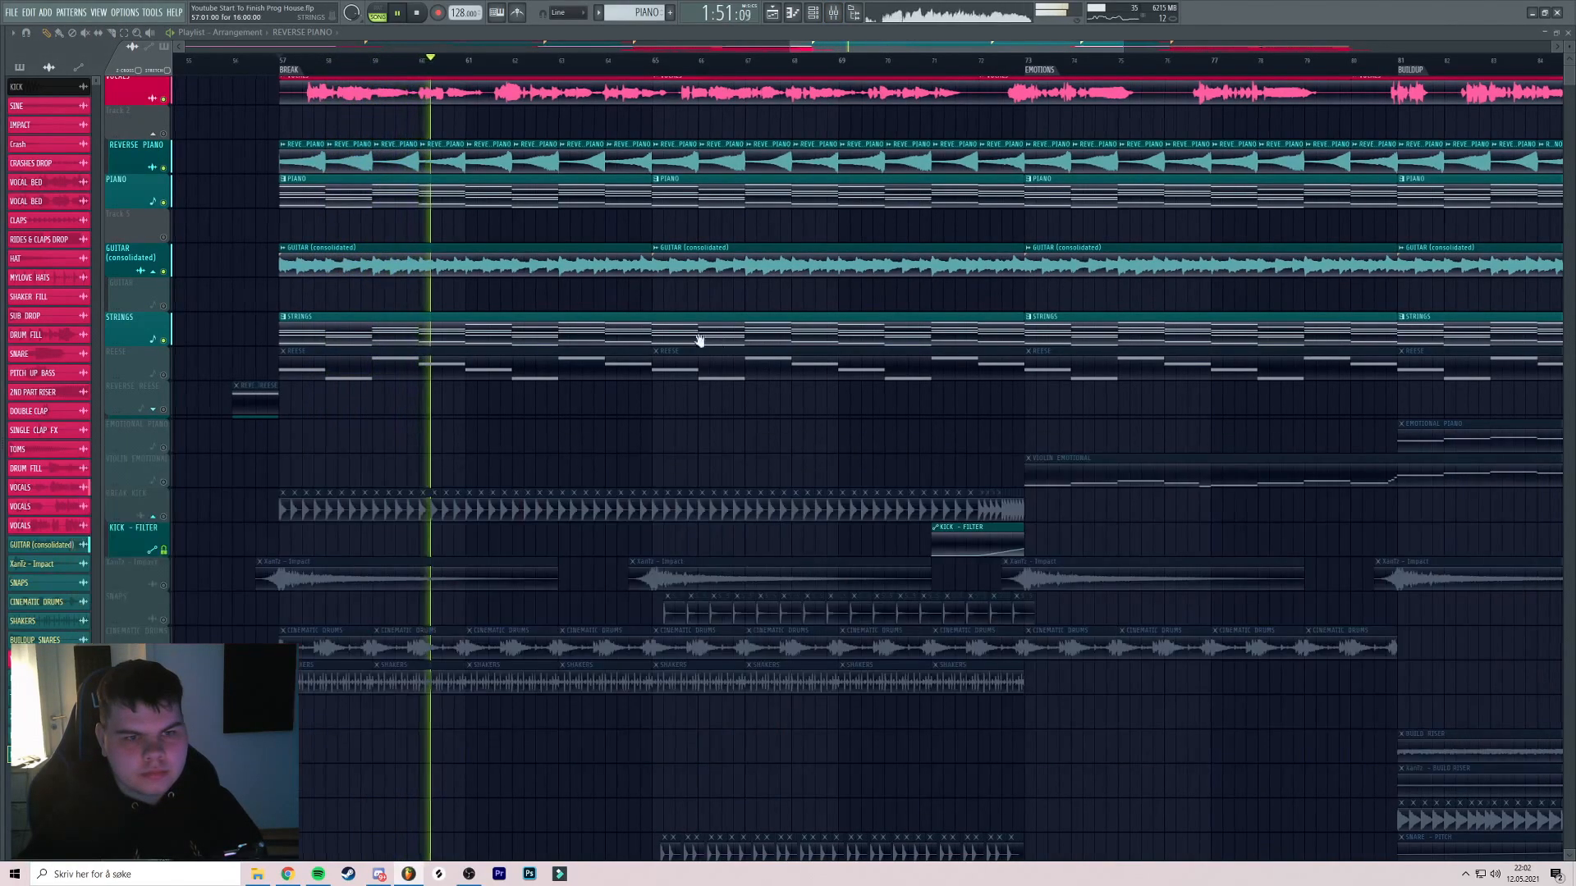
left_click_drag(717, 341, 622, 333)
scroll(622, 334, "down", 2)
Unmute the REESE track and check its mixer channel
left_click(163, 367)
key("space")
key("space")
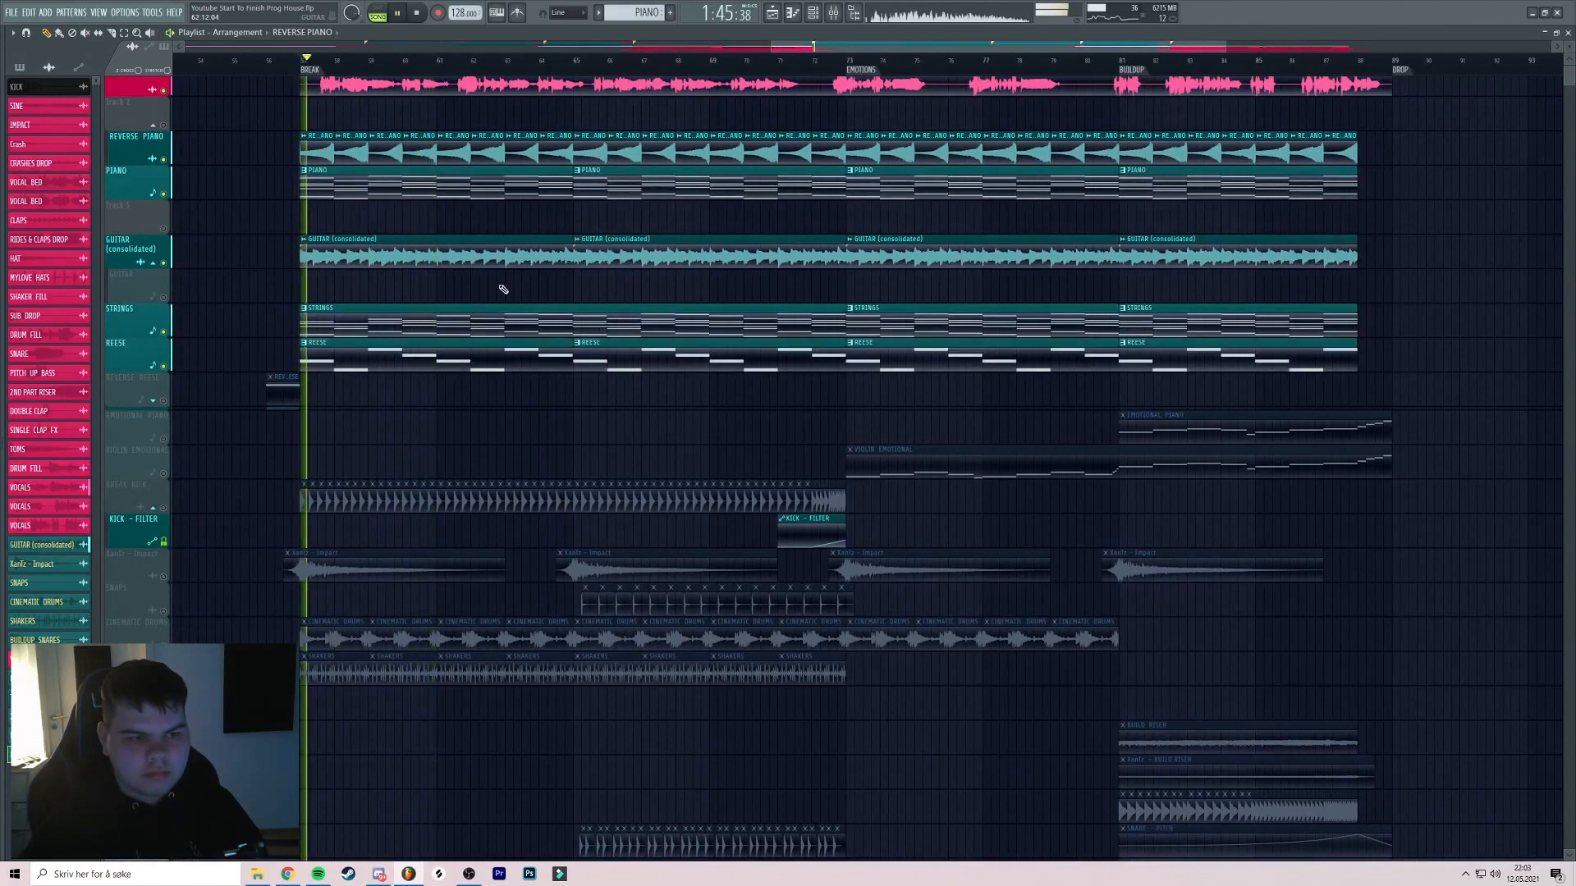
left_click(834, 12)
left_click(786, 555)
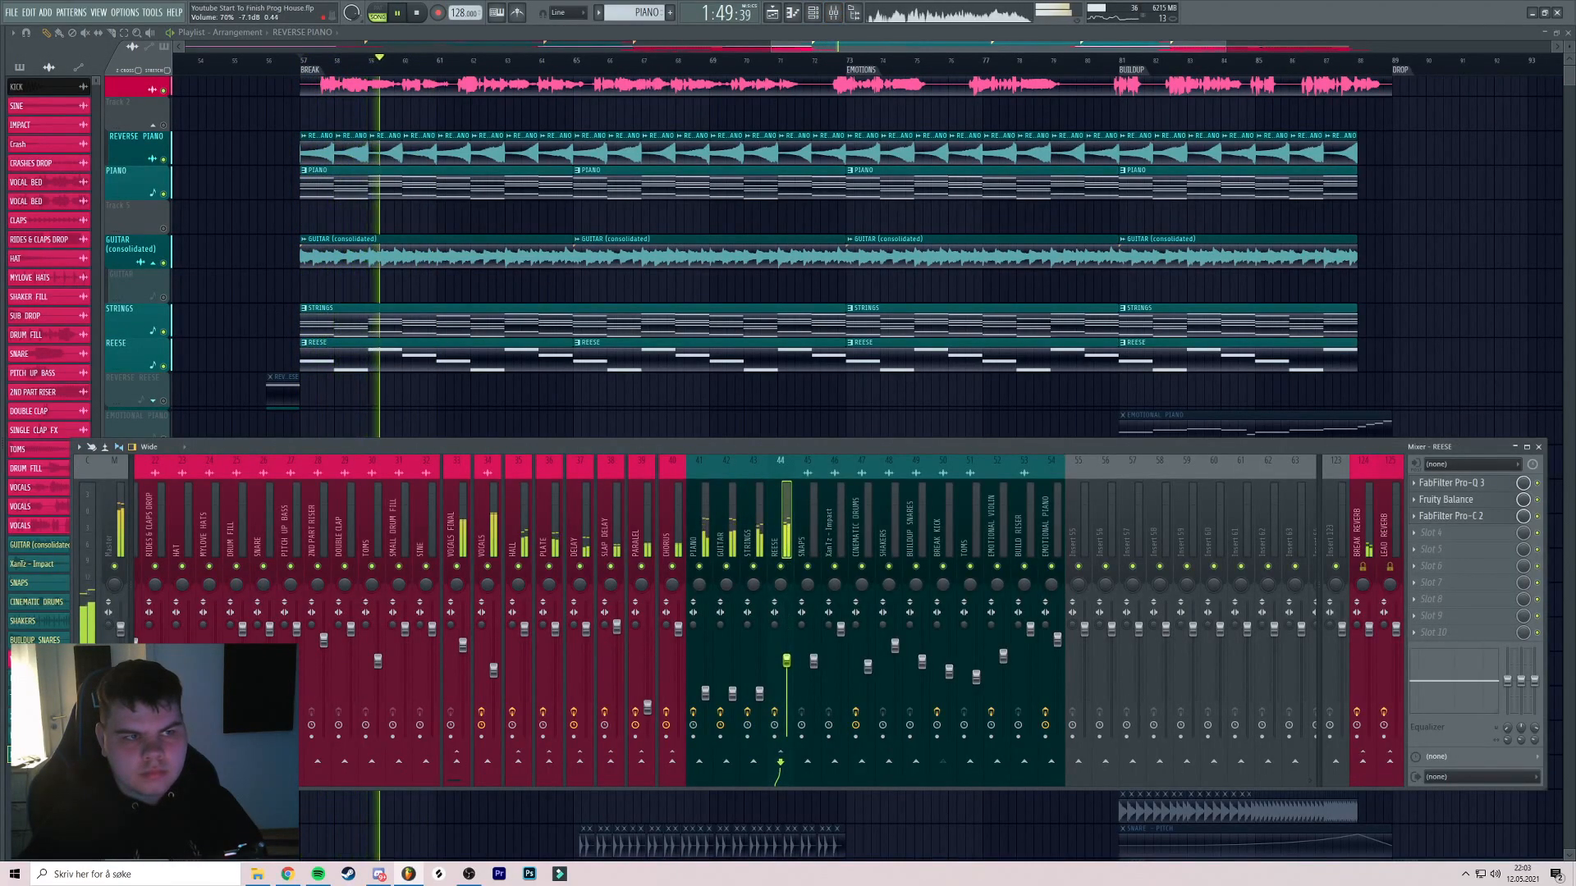
key("F9")
scroll(655, 323, "down", 2)
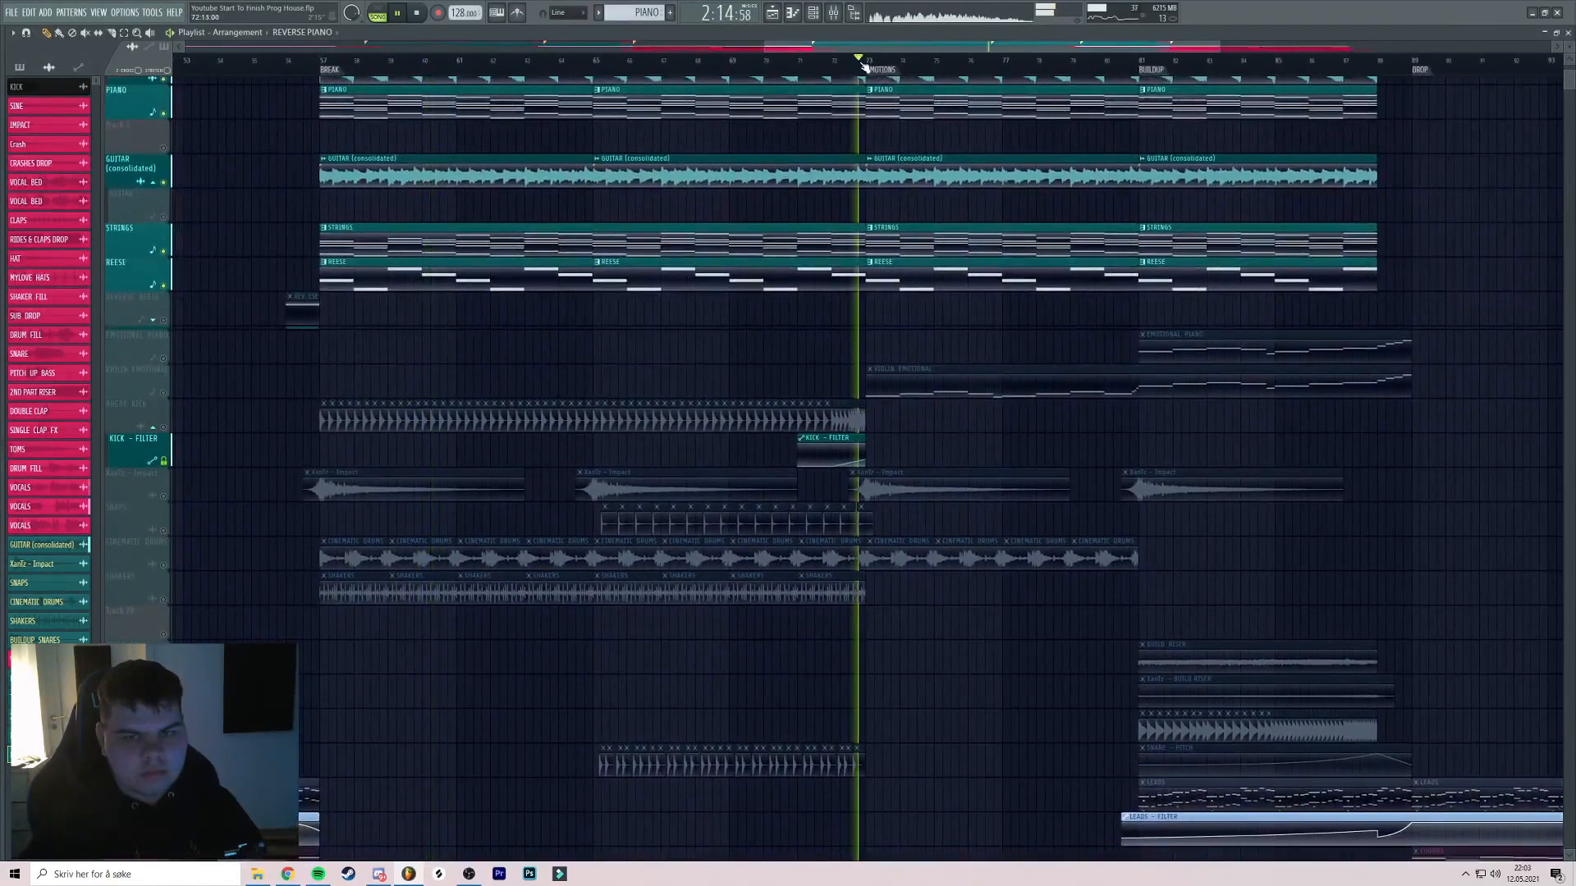
Unmute VIOLIN EMOTIONAL and BREAK KICK, playing from just before bar 73
left_click_drag(751, 231, 635, 210)
left_click(743, 61)
left_click(164, 372)
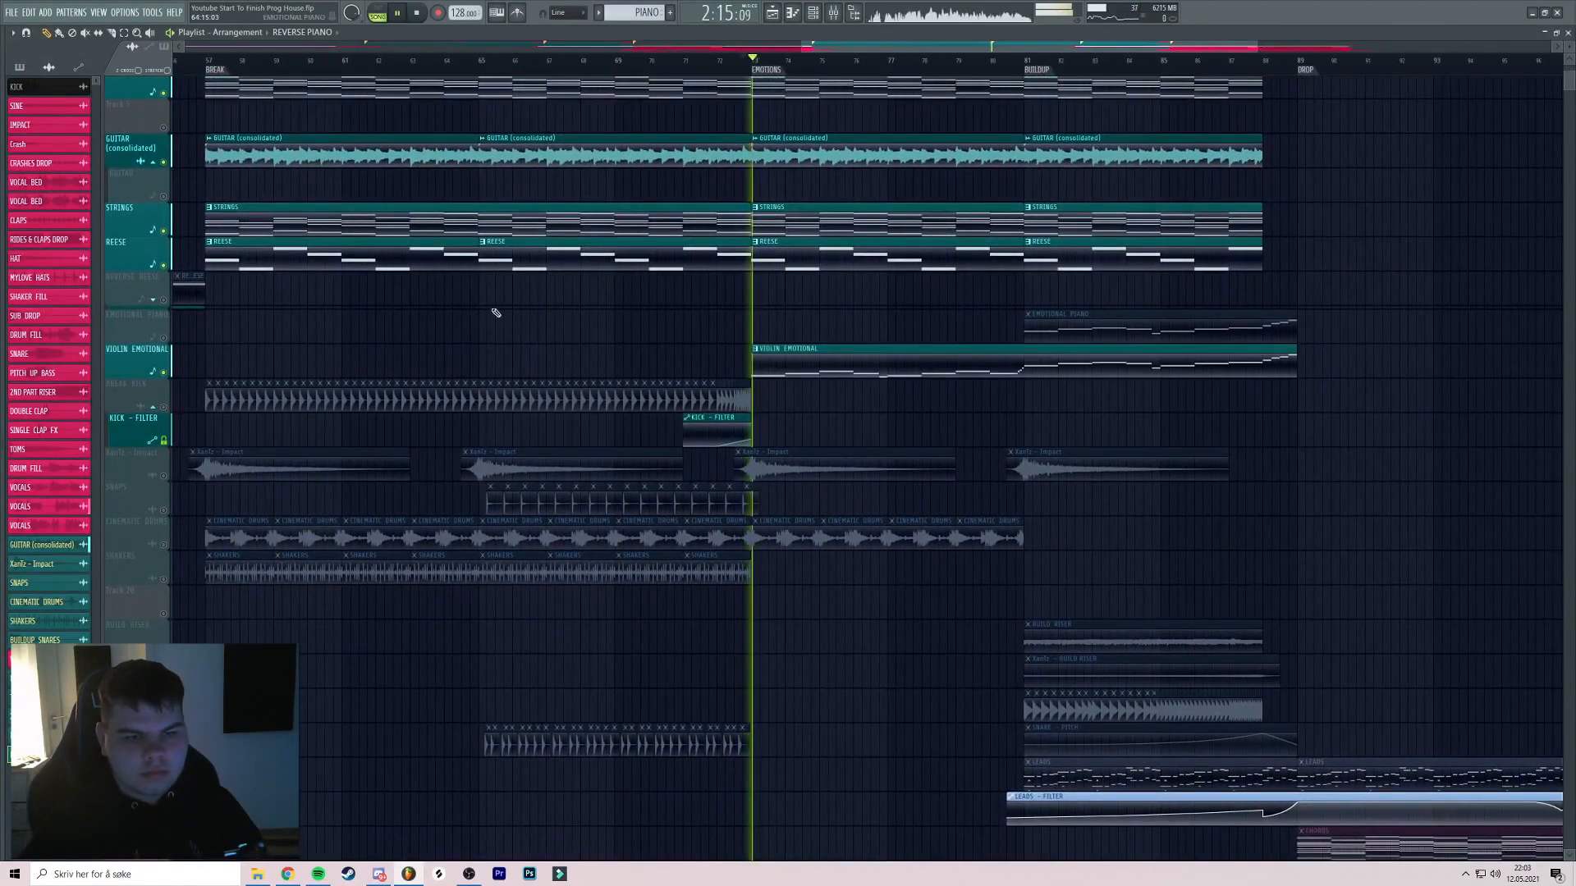
left_click(833, 12)
key("F9")
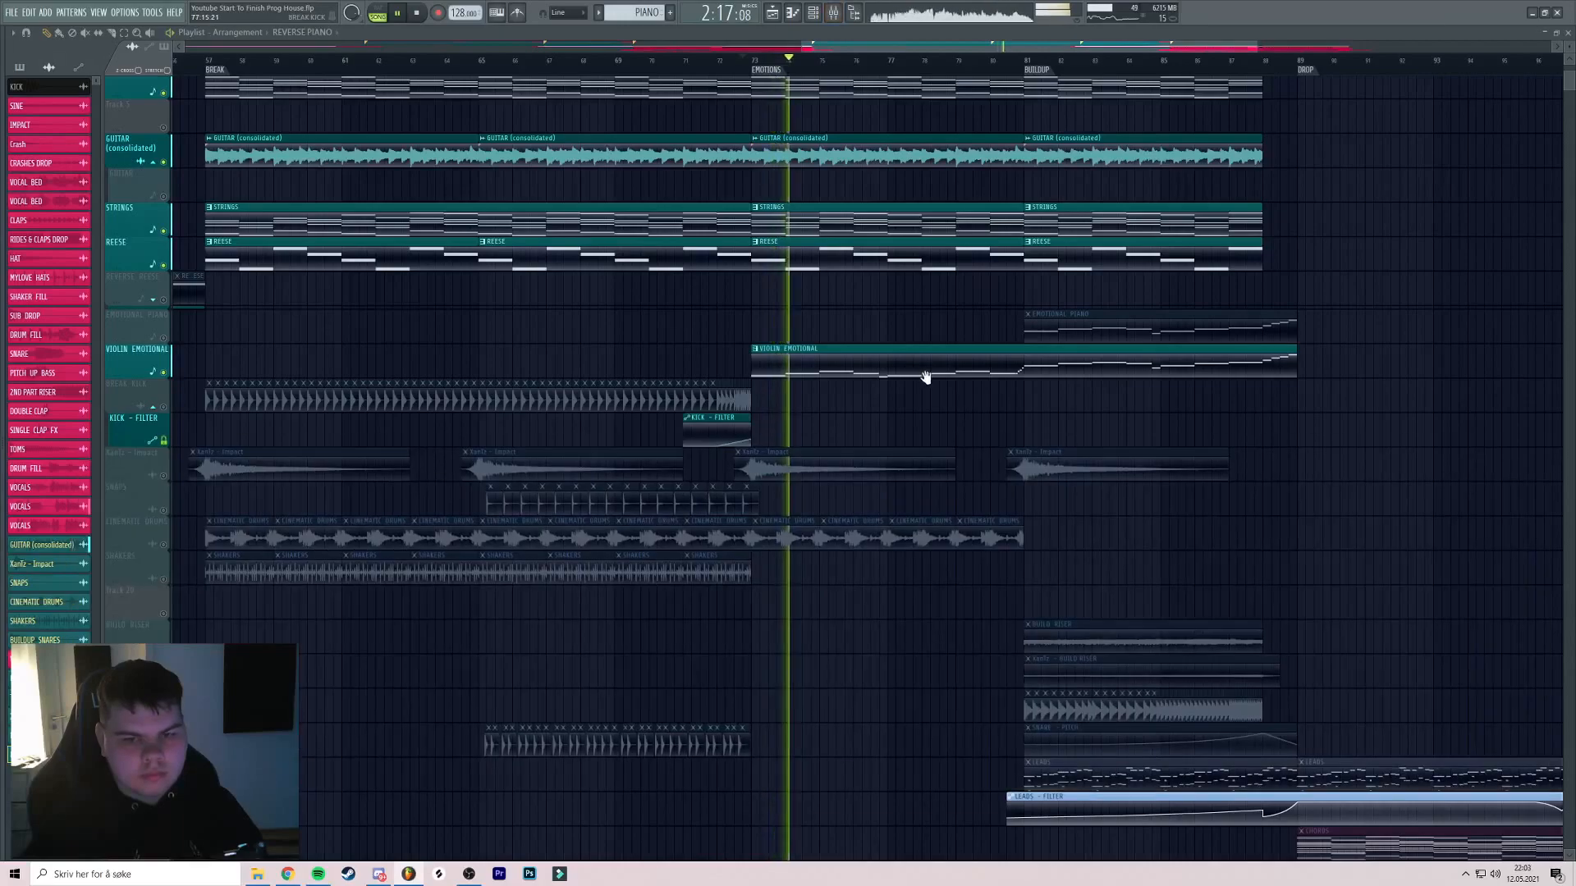
left_click_drag(857, 346, 883, 338)
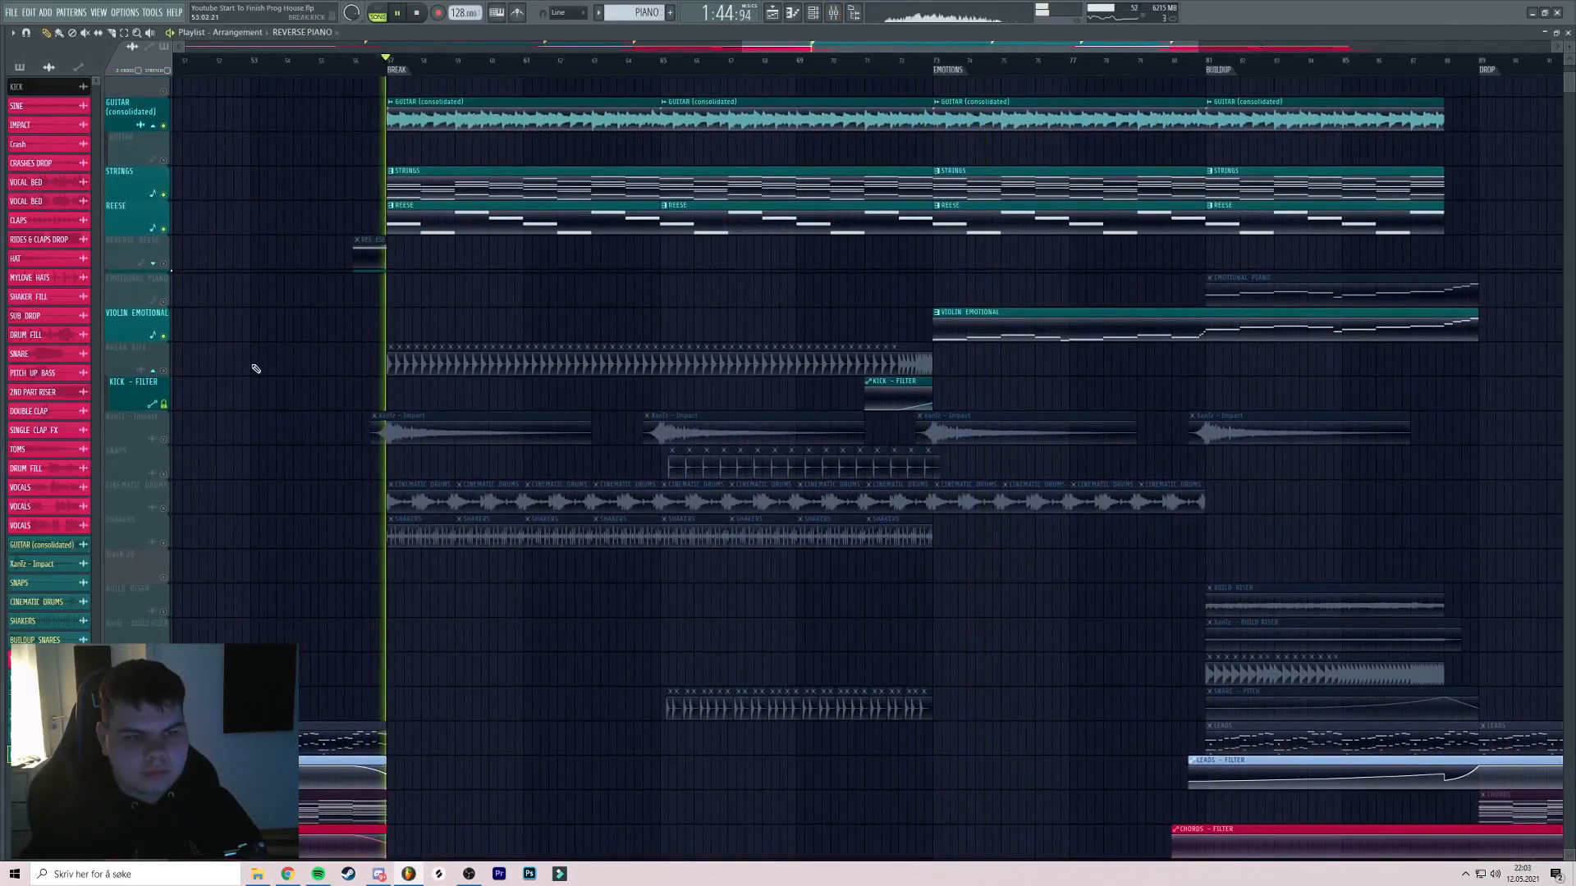
left_click(164, 371)
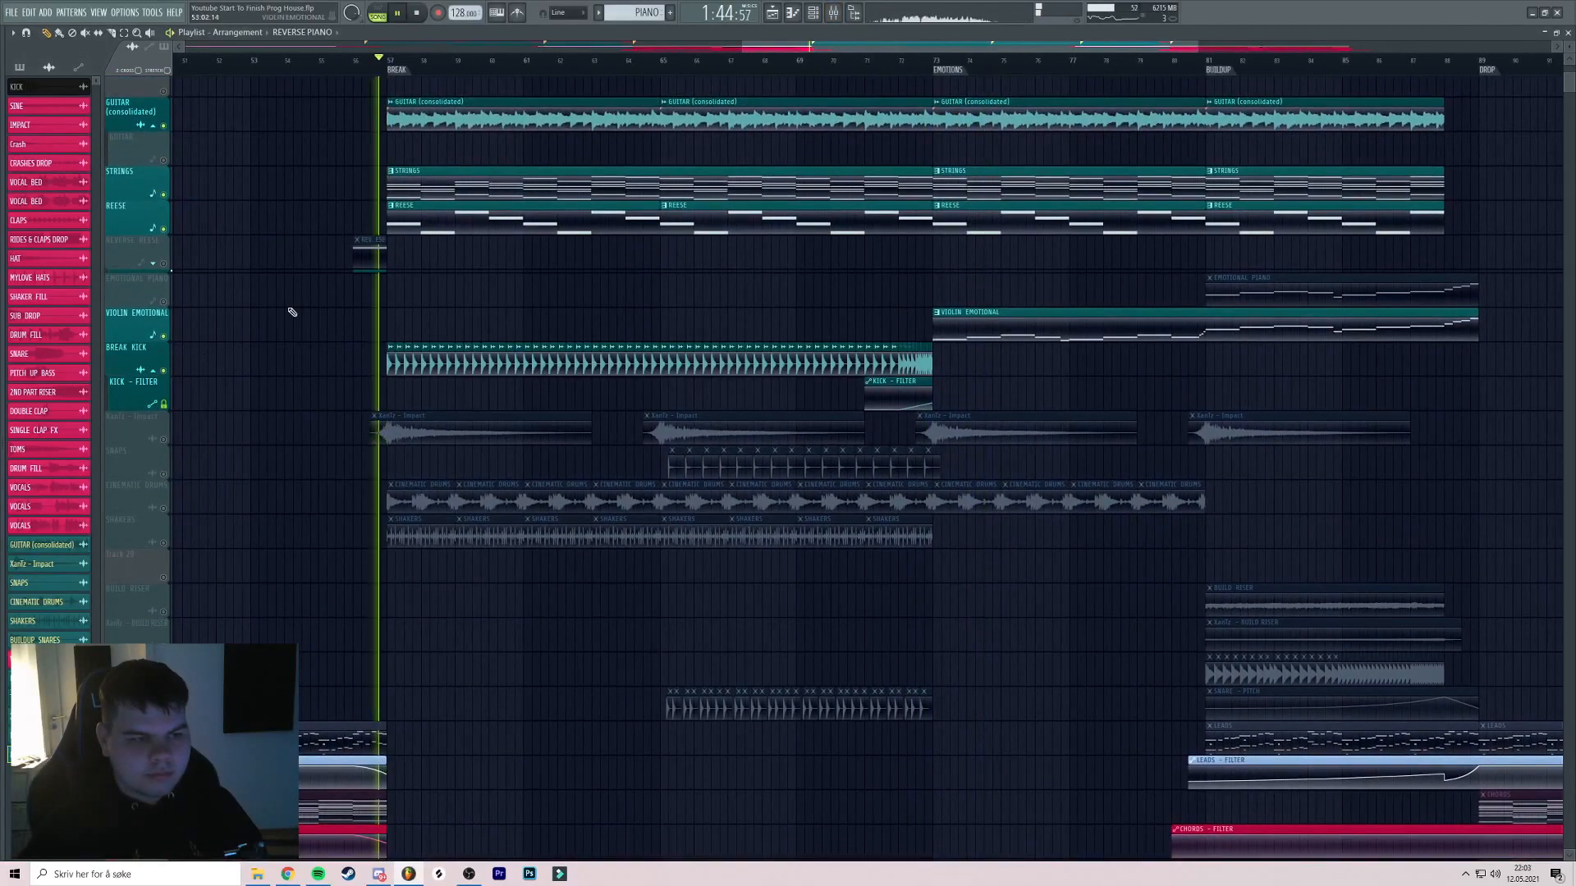
Unmute the CINEMATIC DRUMS and impact sample tracks
key("F9")
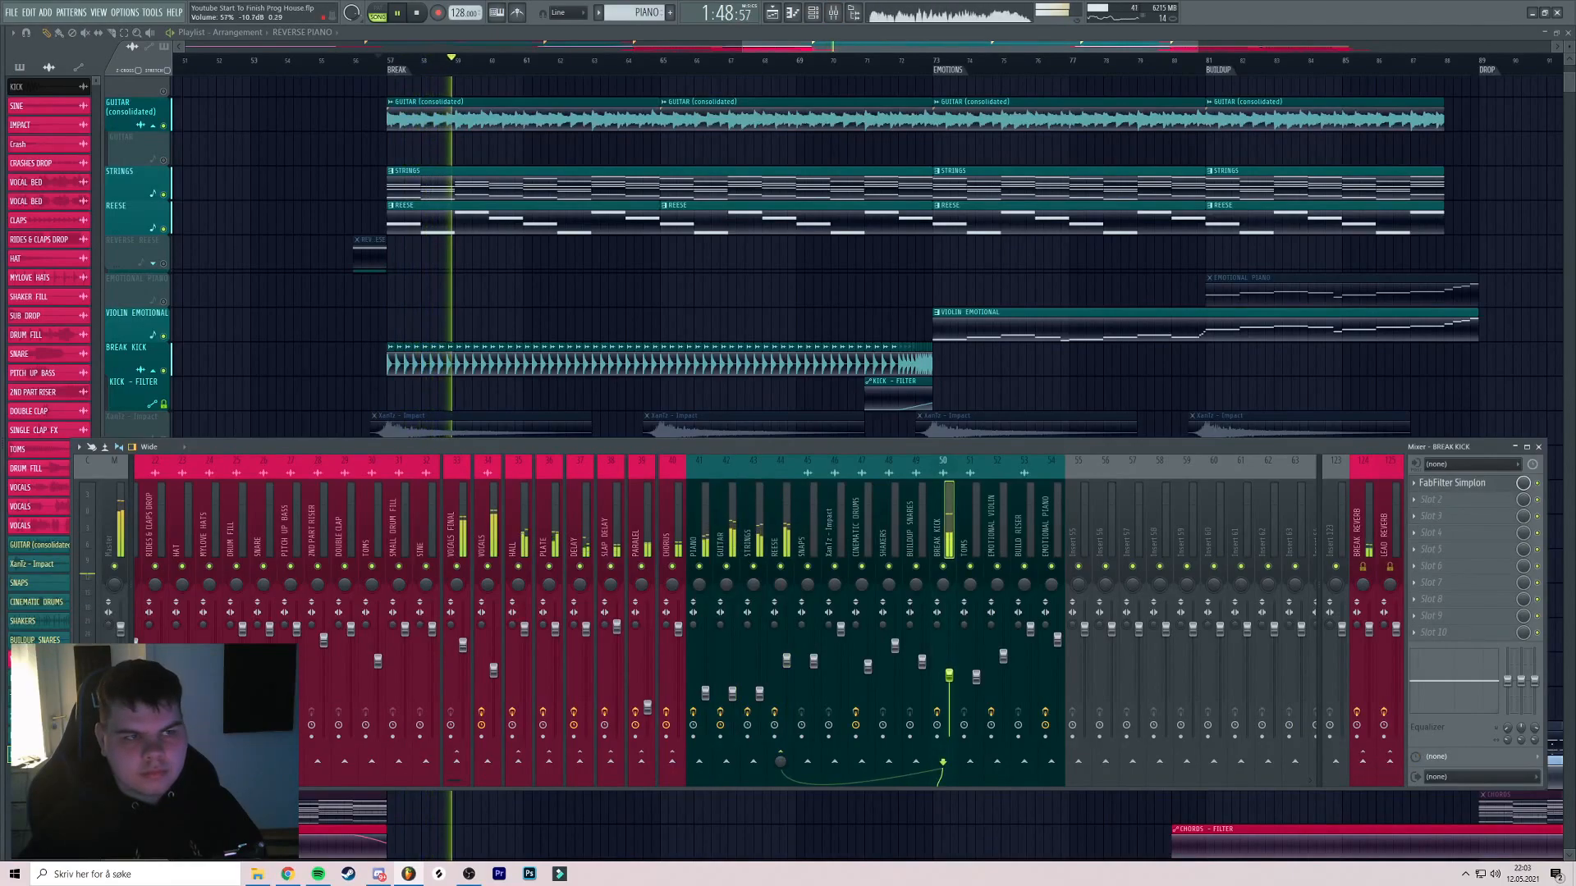
key("F9")
left_click_drag(778, 361, 697, 317)
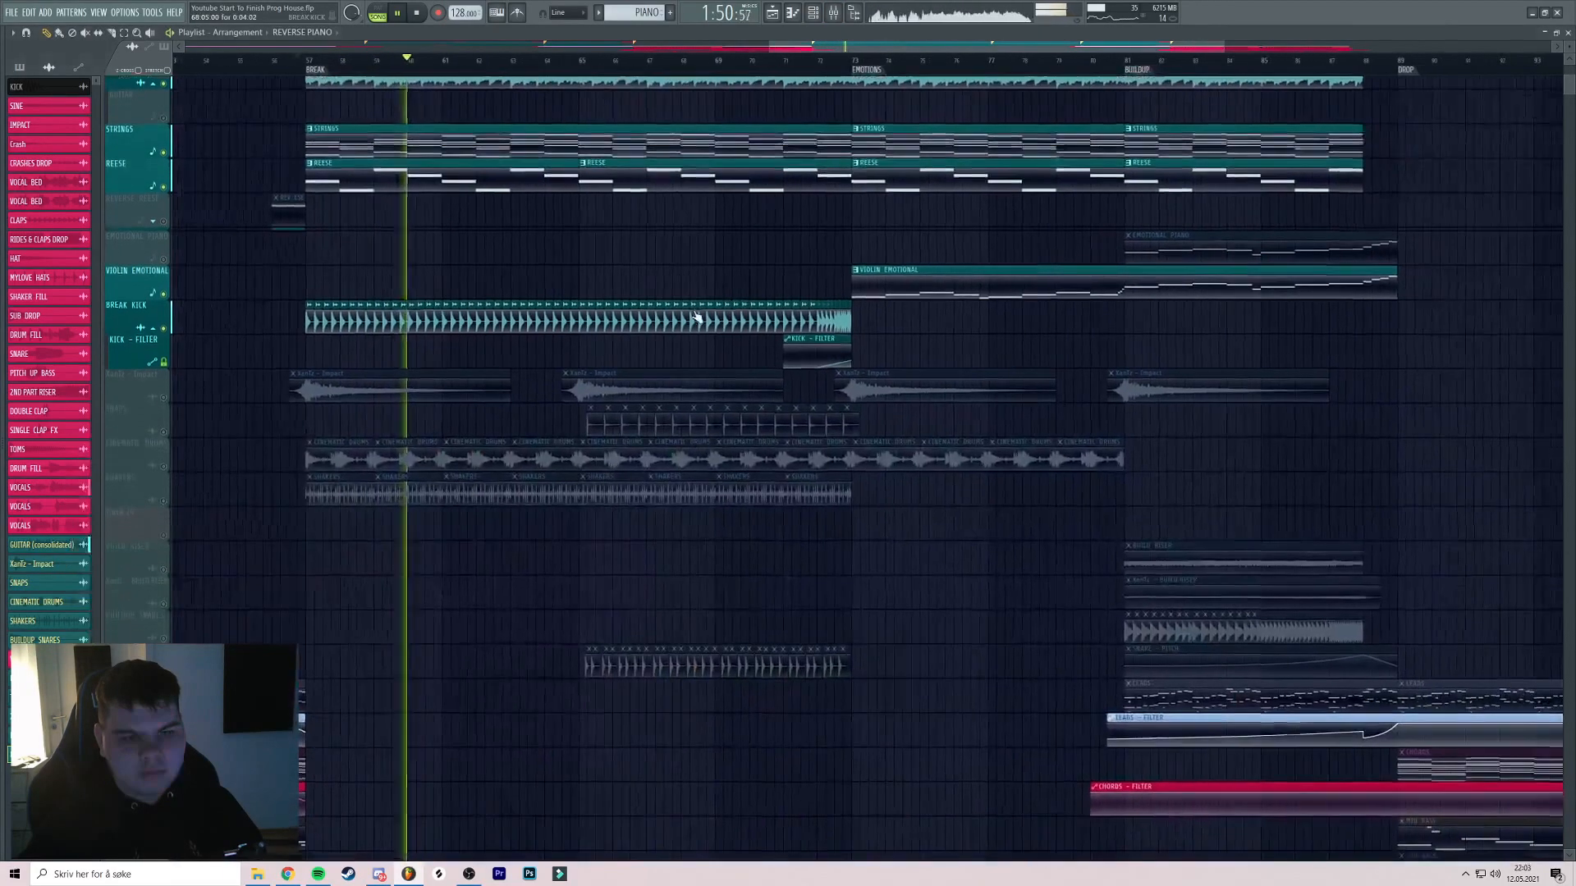
scroll(624, 312, "down", 2)
left_click(164, 398)
key("space")
key("space")
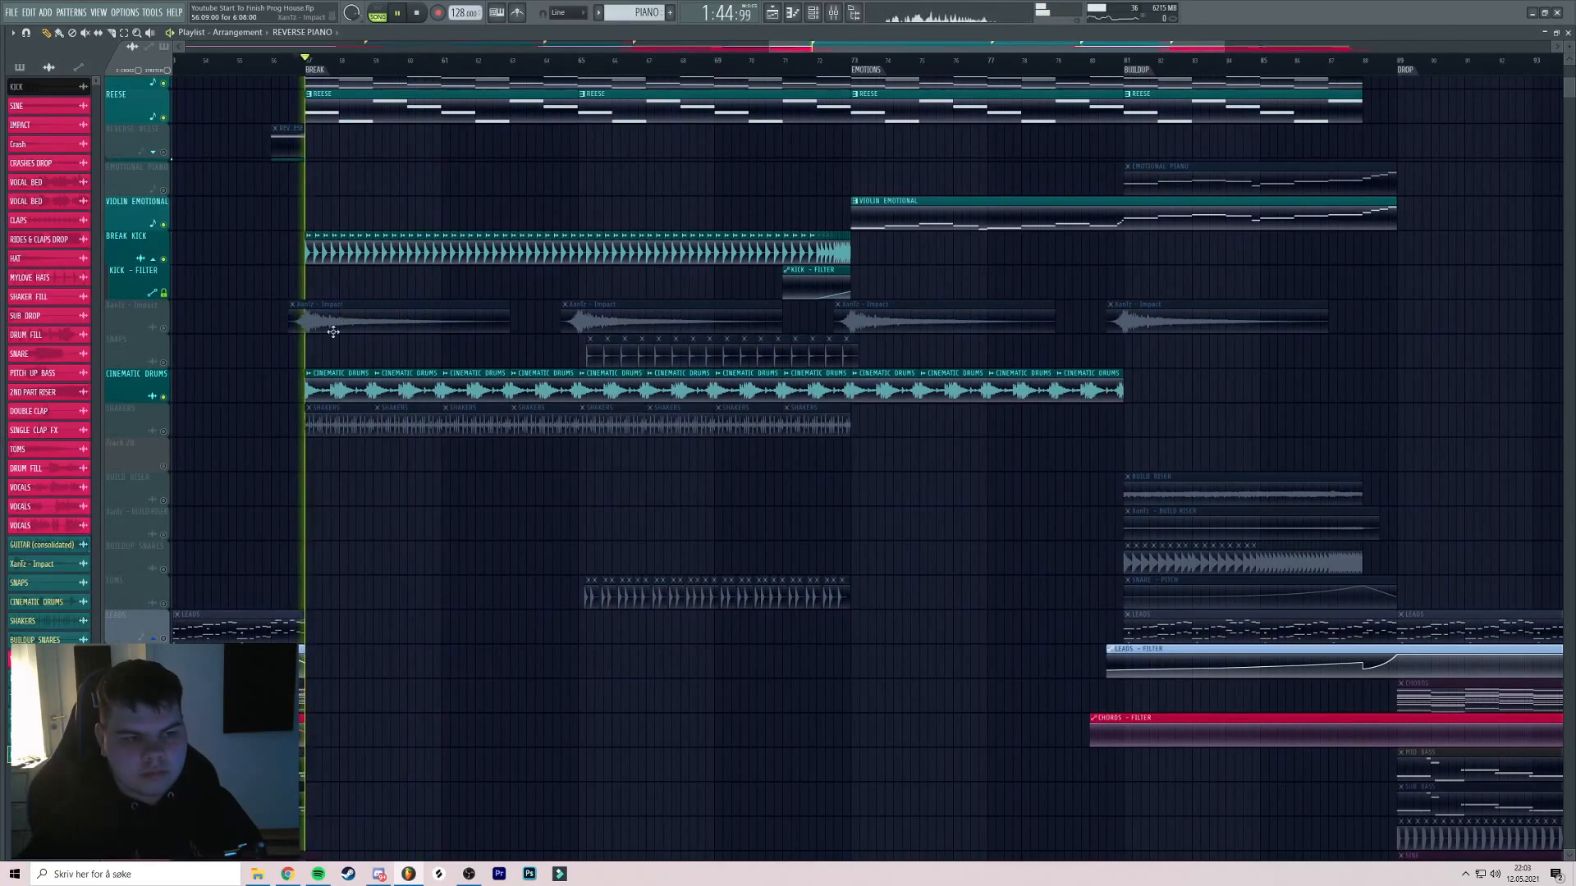
left_click(163, 327)
Inspect the impact sample's channel settings, then recentre the view on the break
double_click(323, 327)
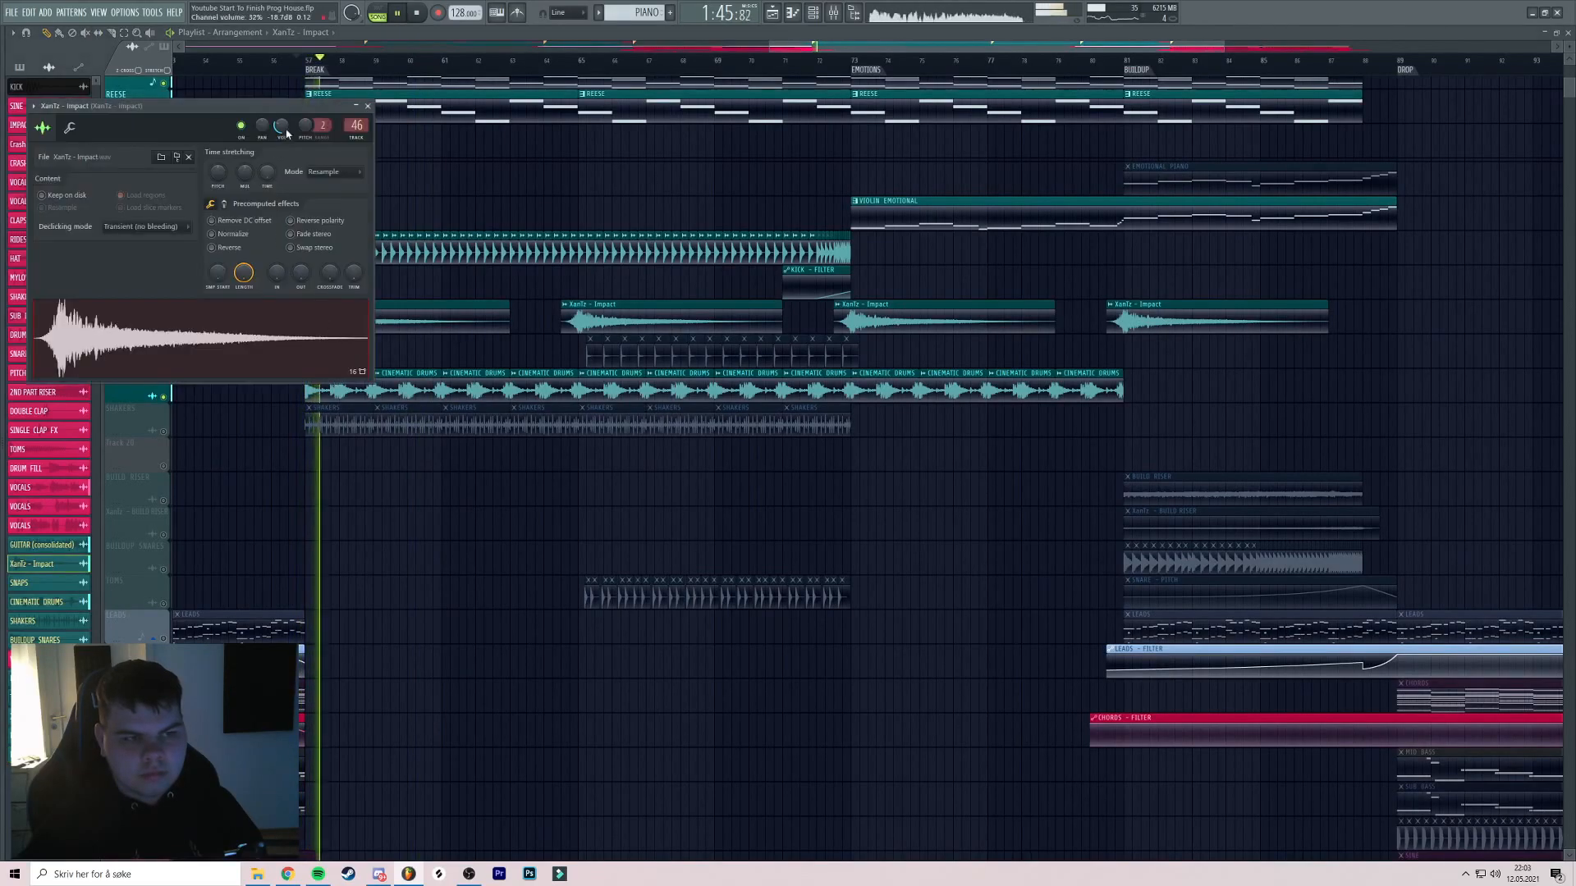
left_click(368, 106)
left_click_drag(668, 181, 742, 188)
mouse_move(928, 188)
left_mouse_down()
mouse_move(854, 189)
mouse_move(959, 184)
left_mouse_up()
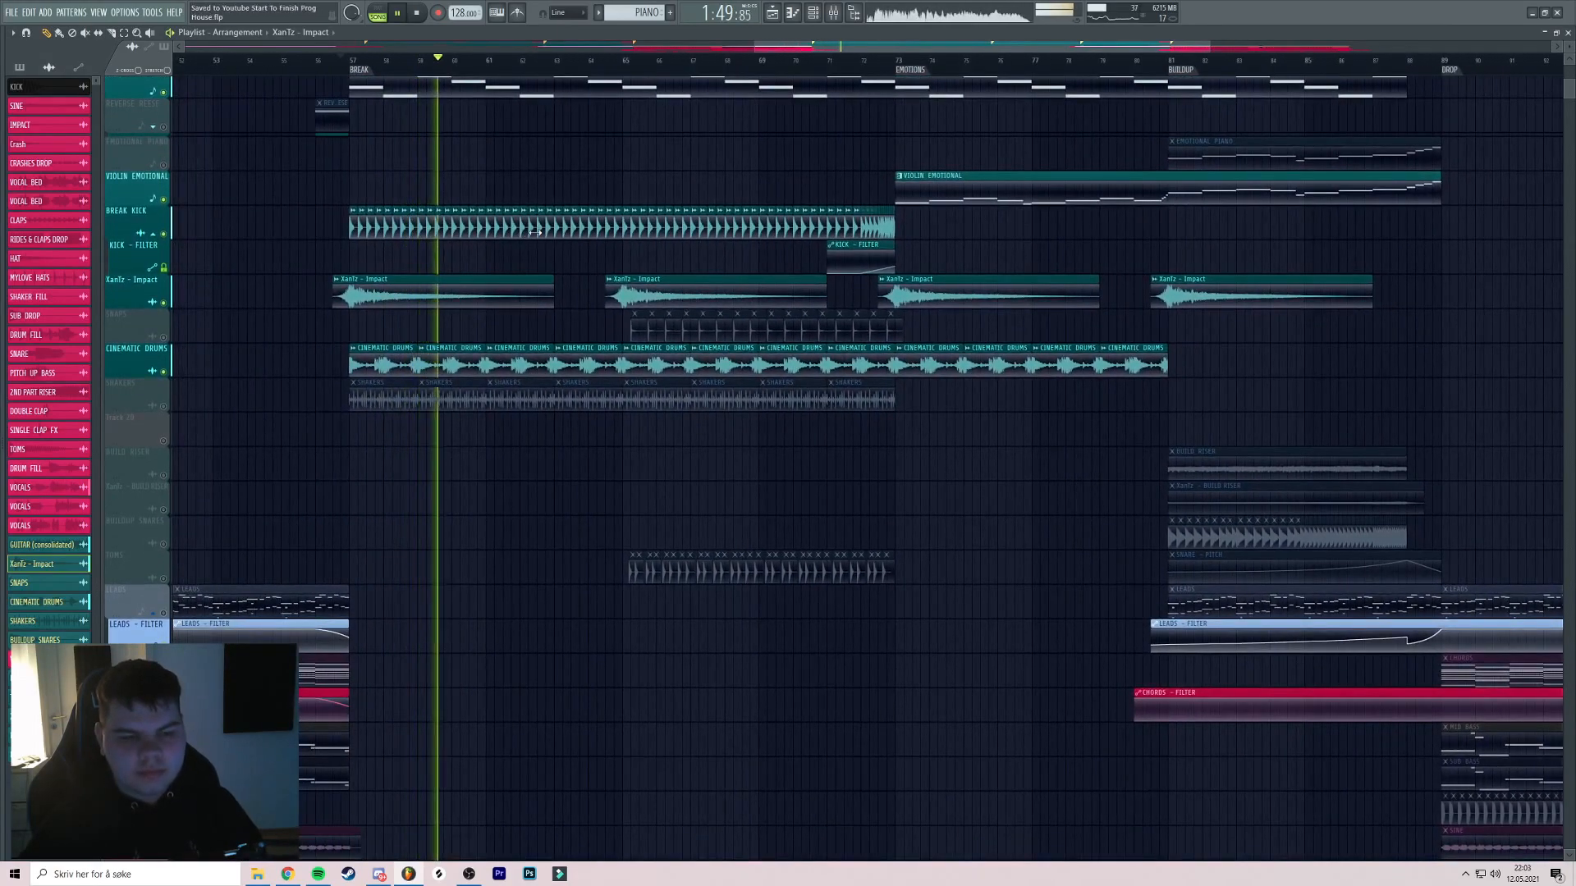
left_click_drag(522, 272, 532, 272)
Unmute SHAKERS and lower its channel volume to 25%
left_click(164, 406)
key("space")
key("space")
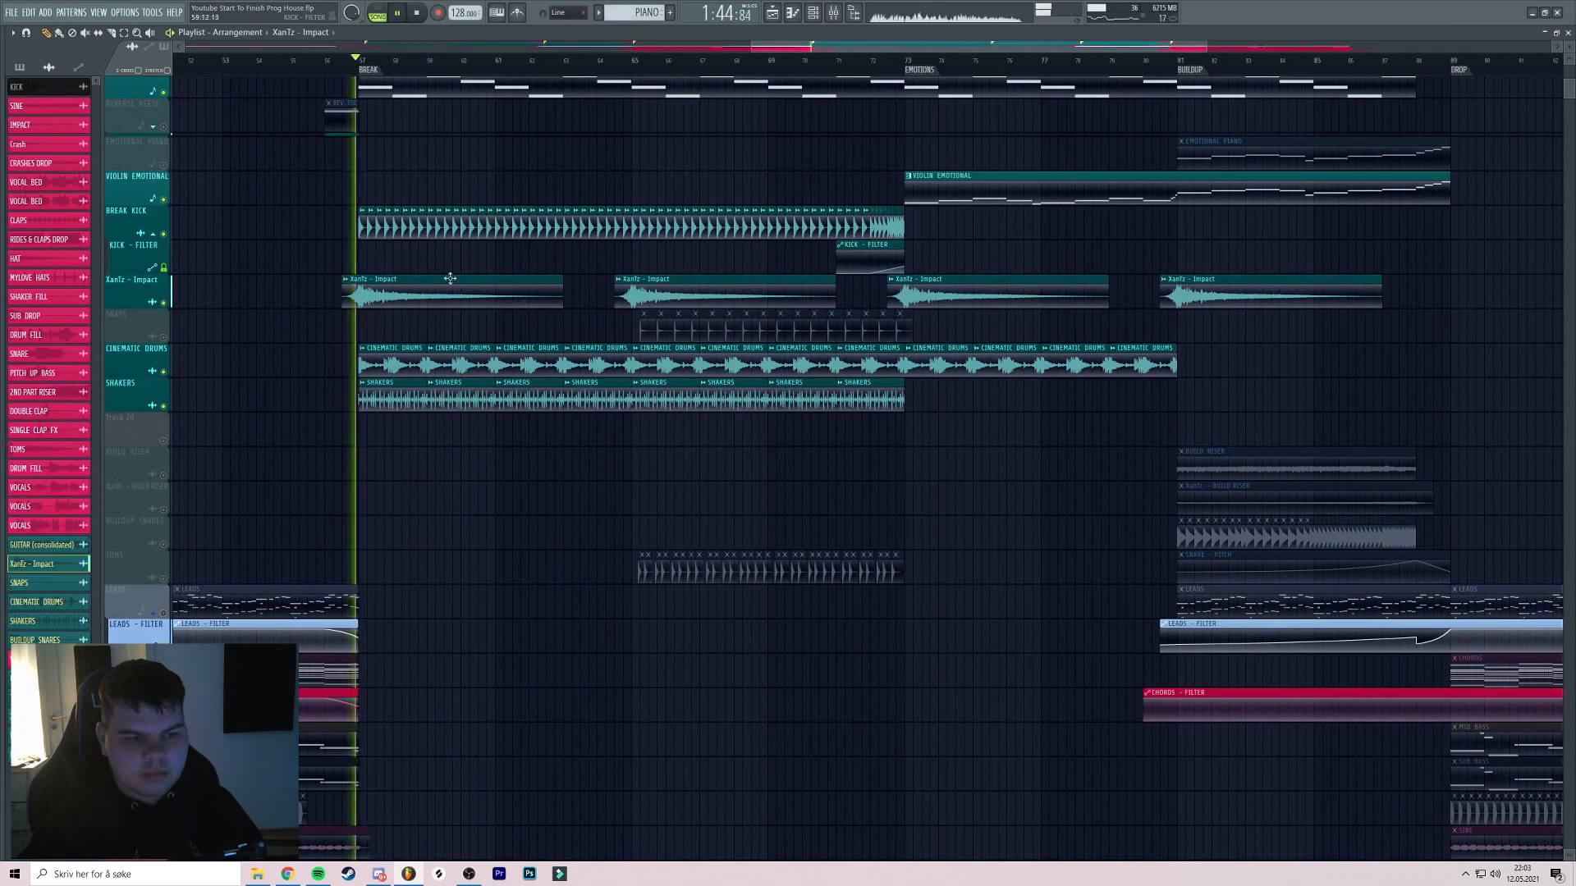
double_click(397, 384)
left_click_drag(329, 174, 329, 182)
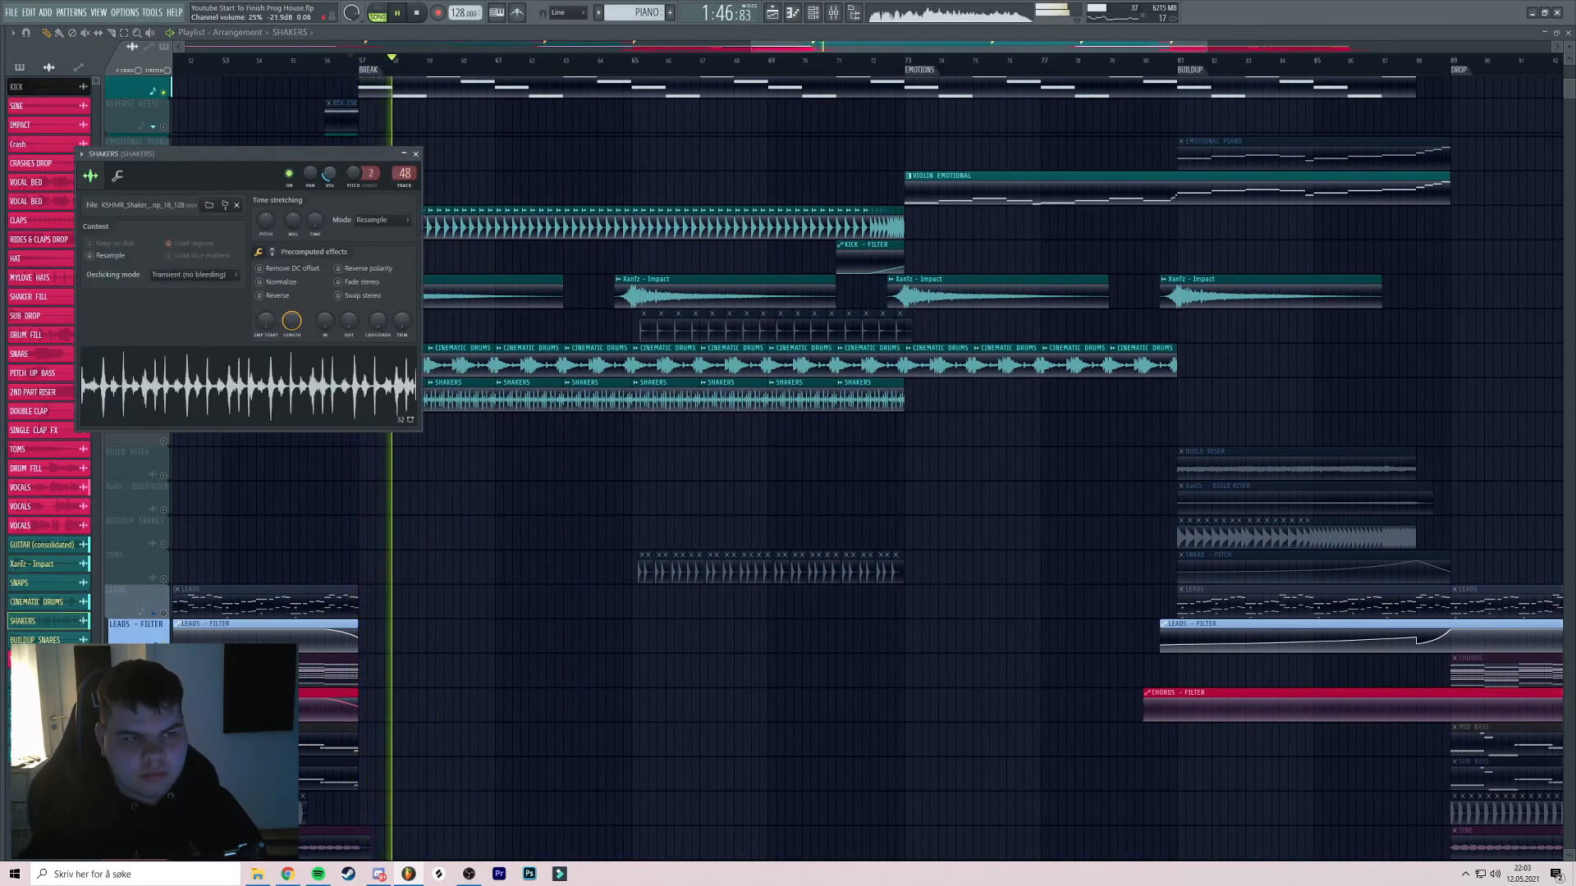
key("Escape")
Unmute SNAPS from bar 64.5 and review its channel settings
left_click_drag(731, 444, 639, 414)
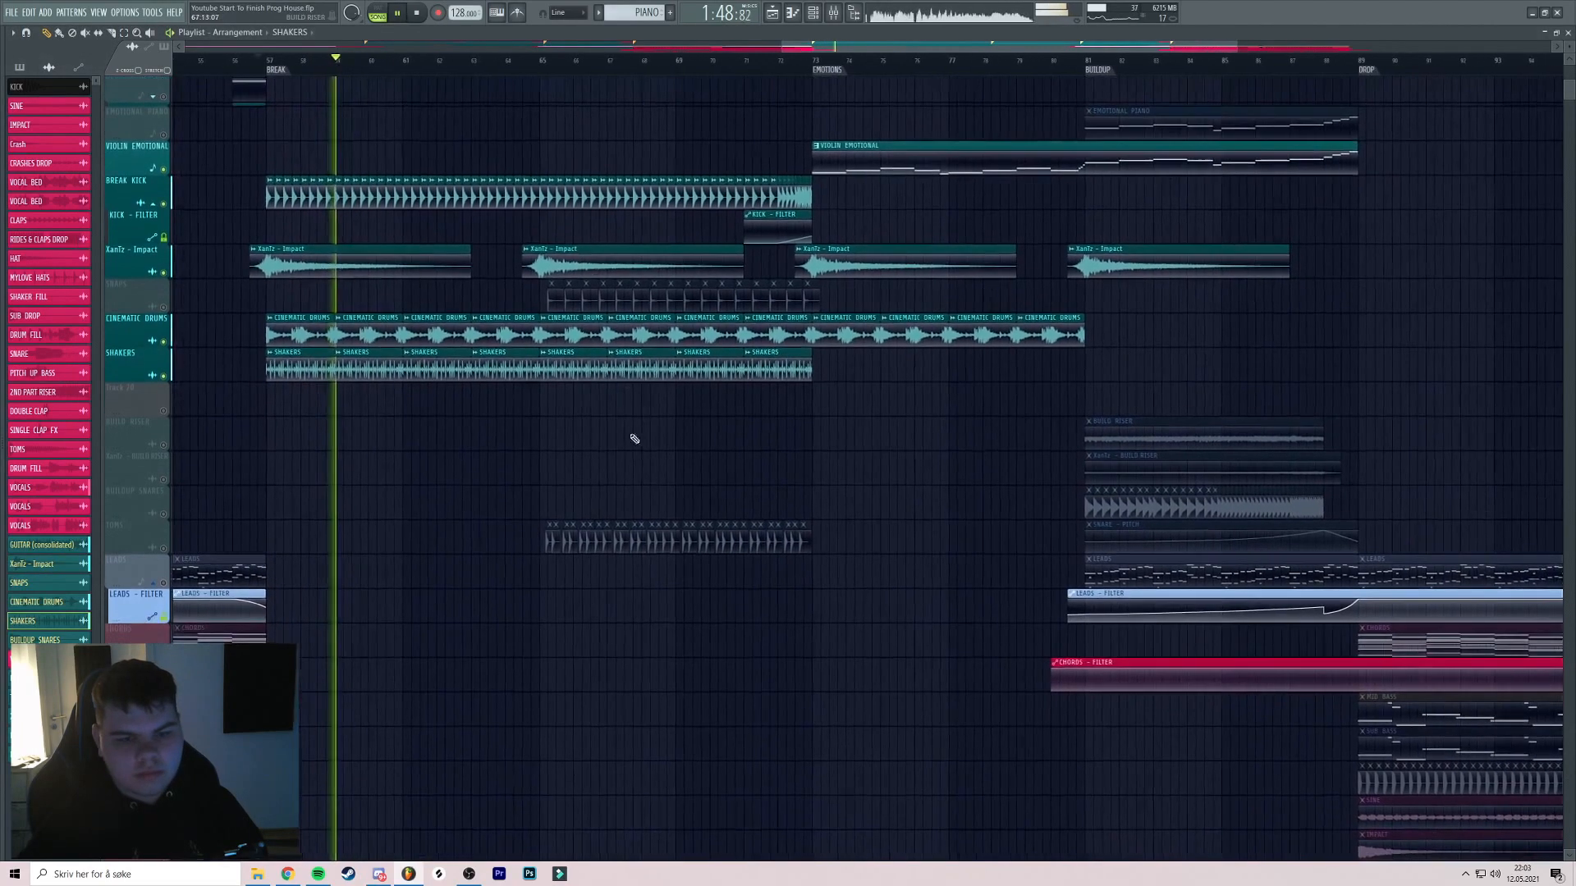
left_click(529, 68)
left_click(163, 307)
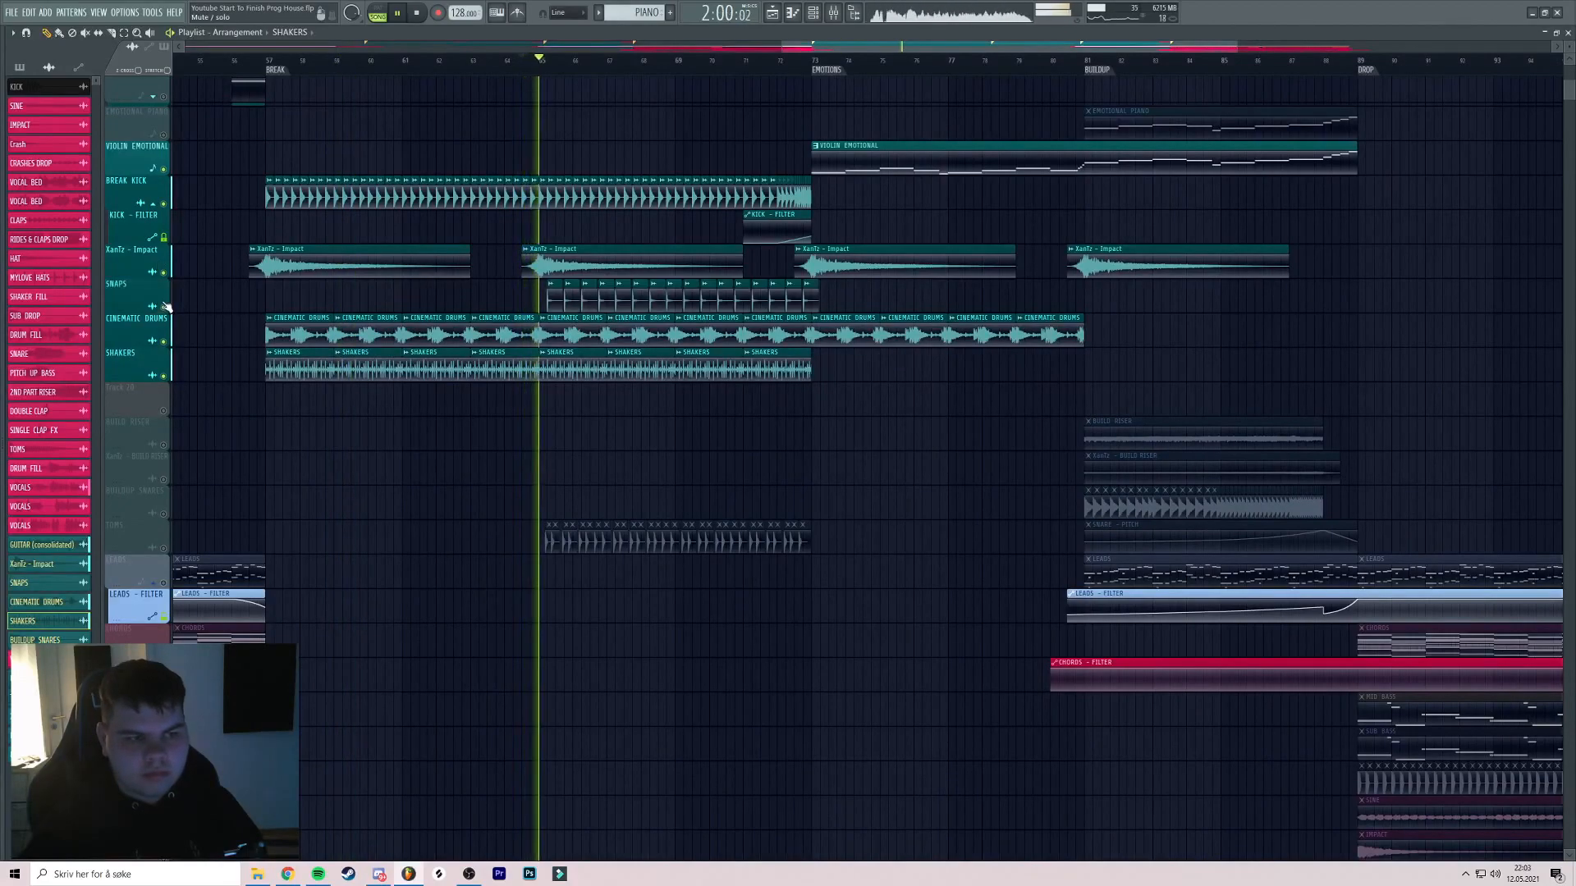
scroll(574, 295, "up", 3)
left_click_drag(599, 300, 520, 297)
double_click(521, 296)
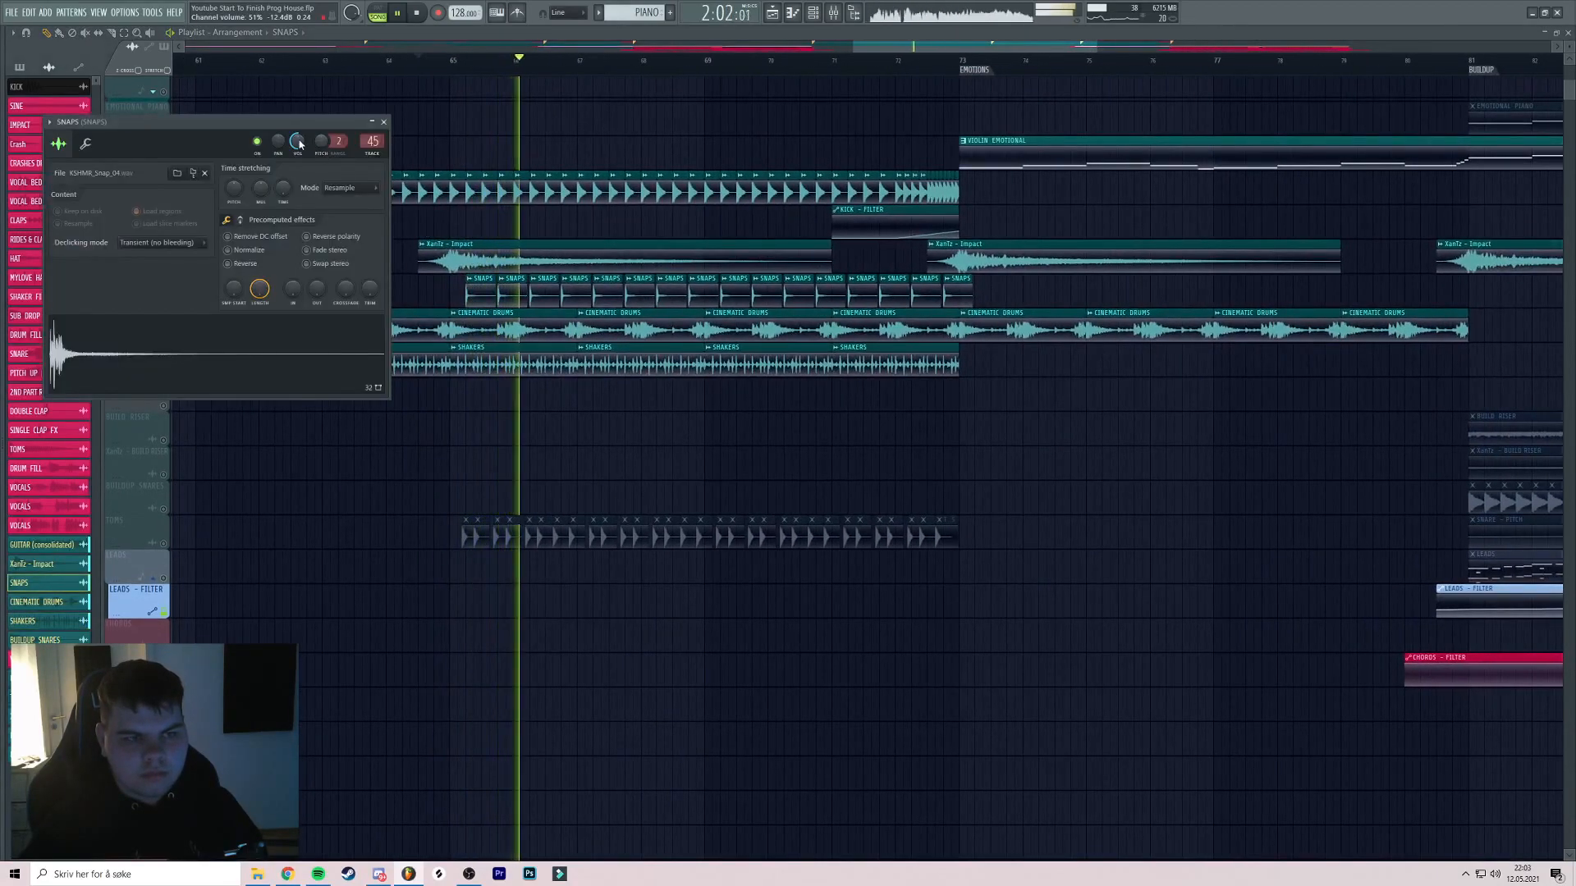
left_click_drag(603, 190, 559, 188)
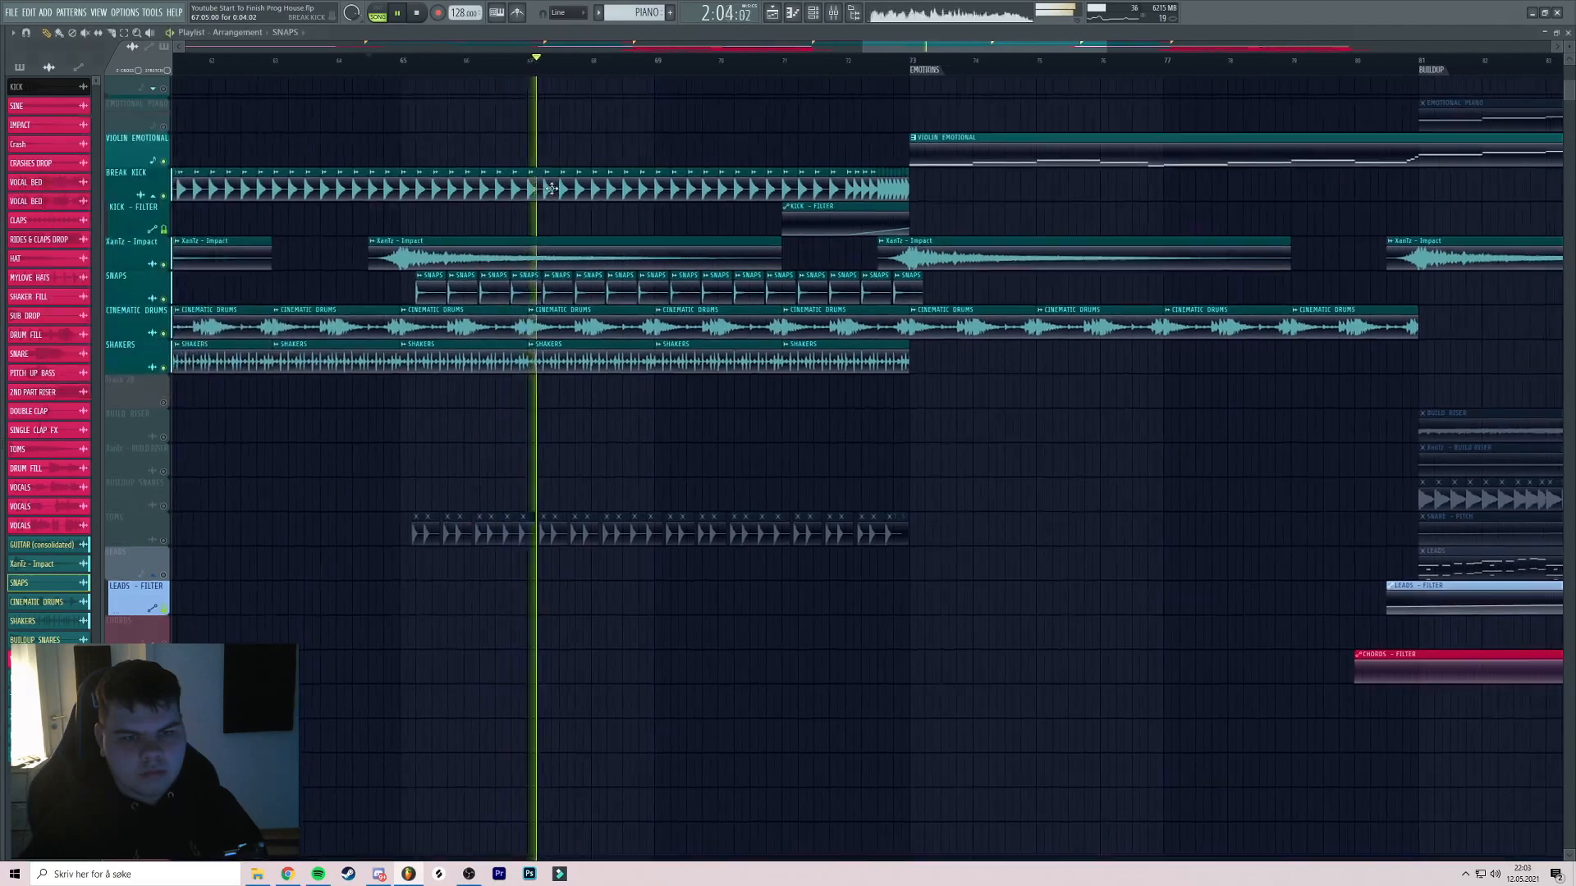
key("F5")
key("F5")
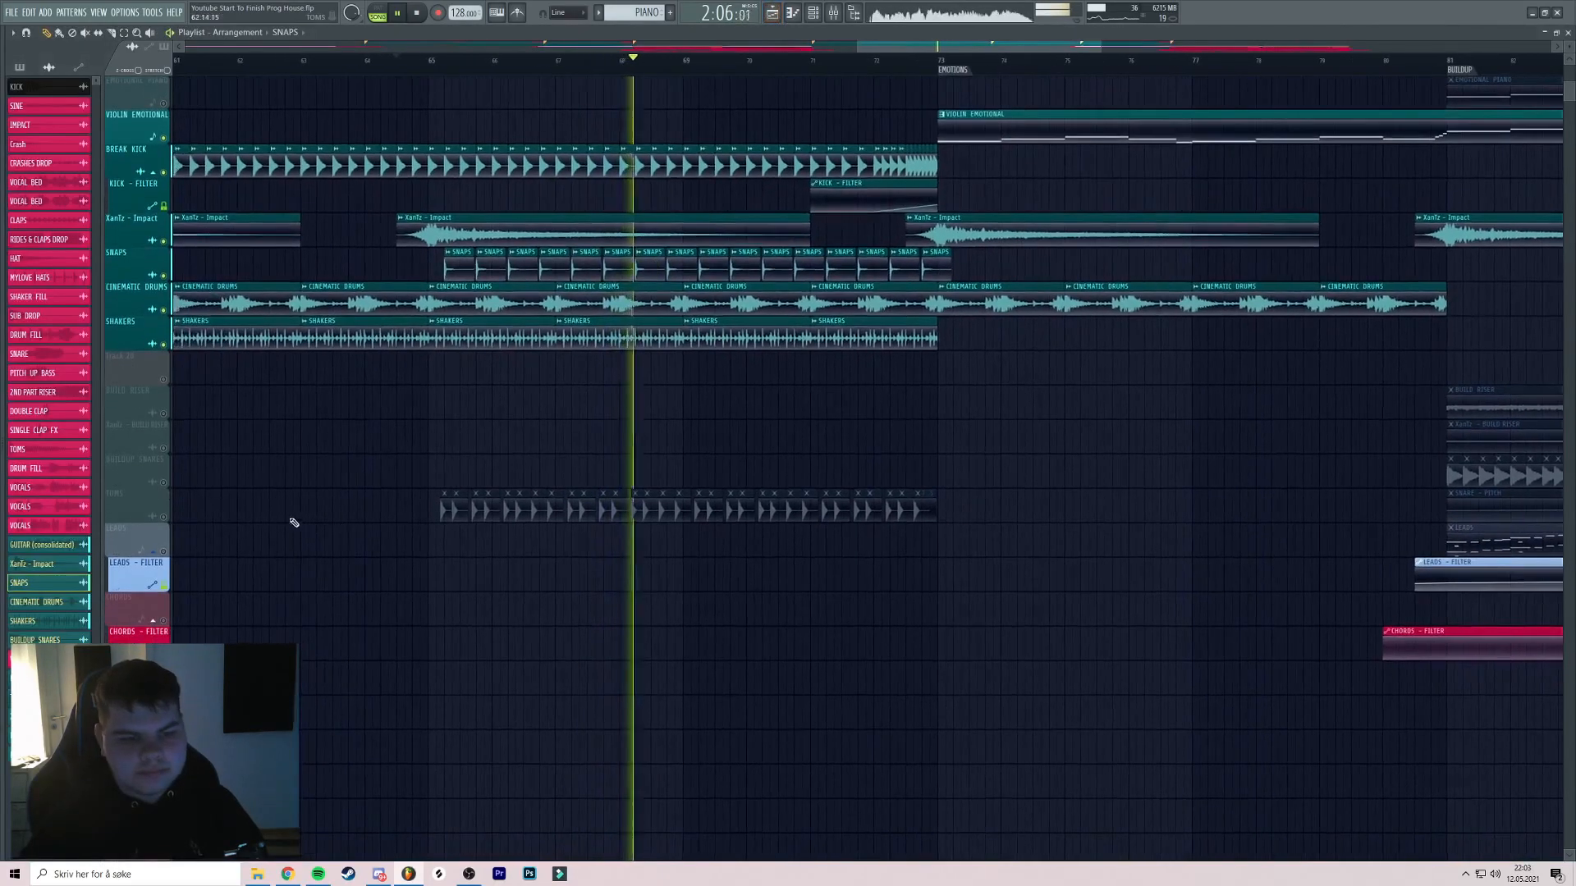
Save the project while scrolling through the track list
scroll(707, 427, "up", 3)
scroll(702, 408, "down", 2)
scroll(720, 394, "down", 3)
key("ctrl+s")
scroll(714, 367, "down", 4)
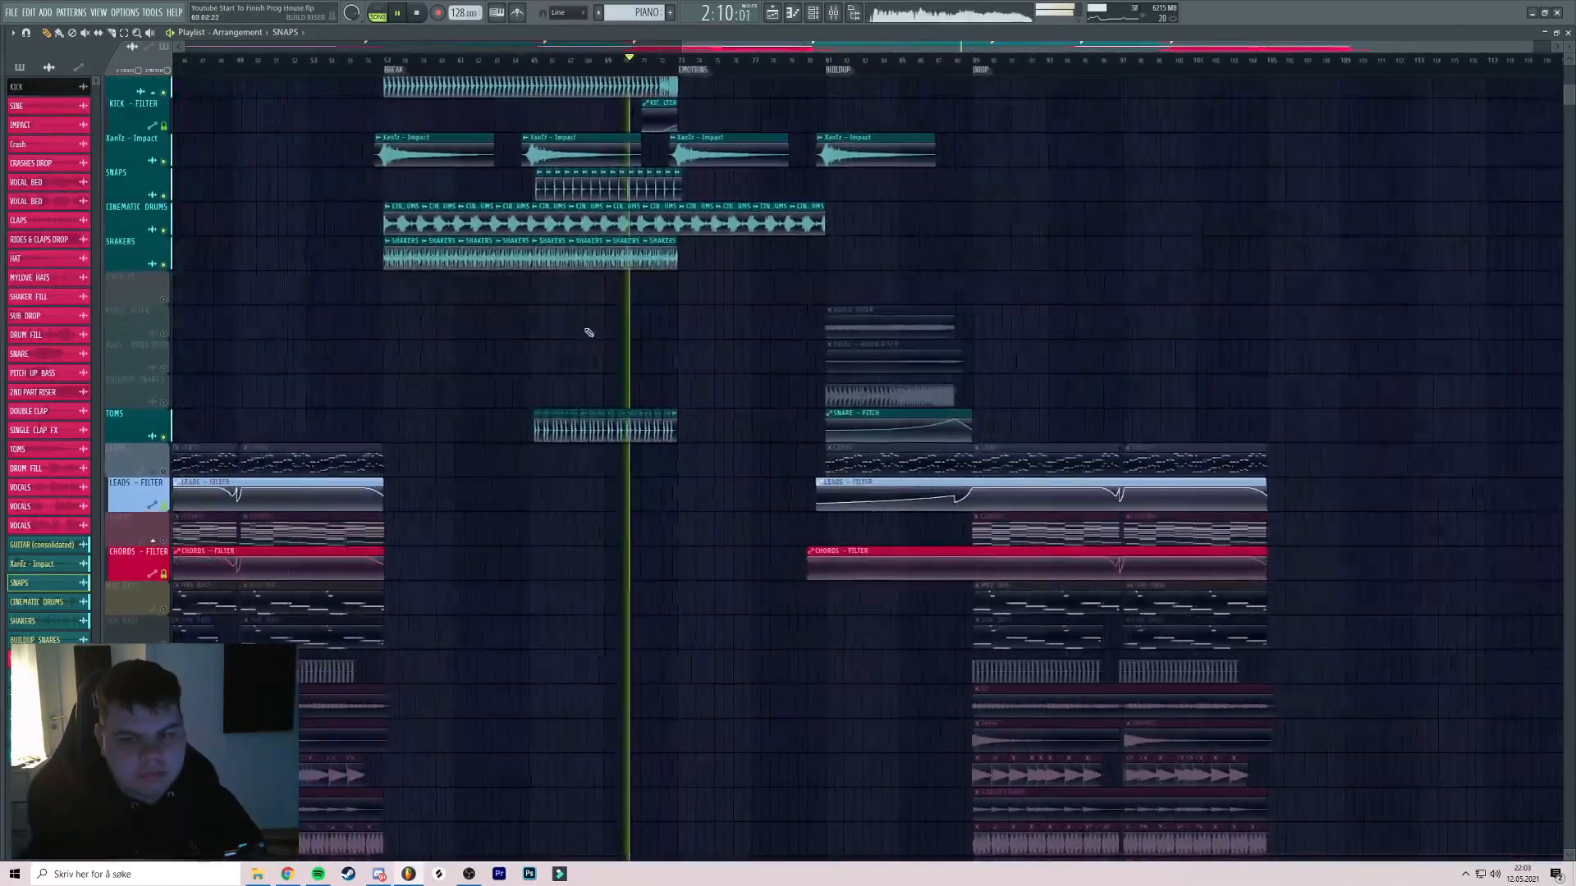
left_click_drag(598, 334, 756, 323)
scroll(730, 340, "up", 5)
scroll(718, 352, "down", 3)
scroll(686, 230, "down", 5)
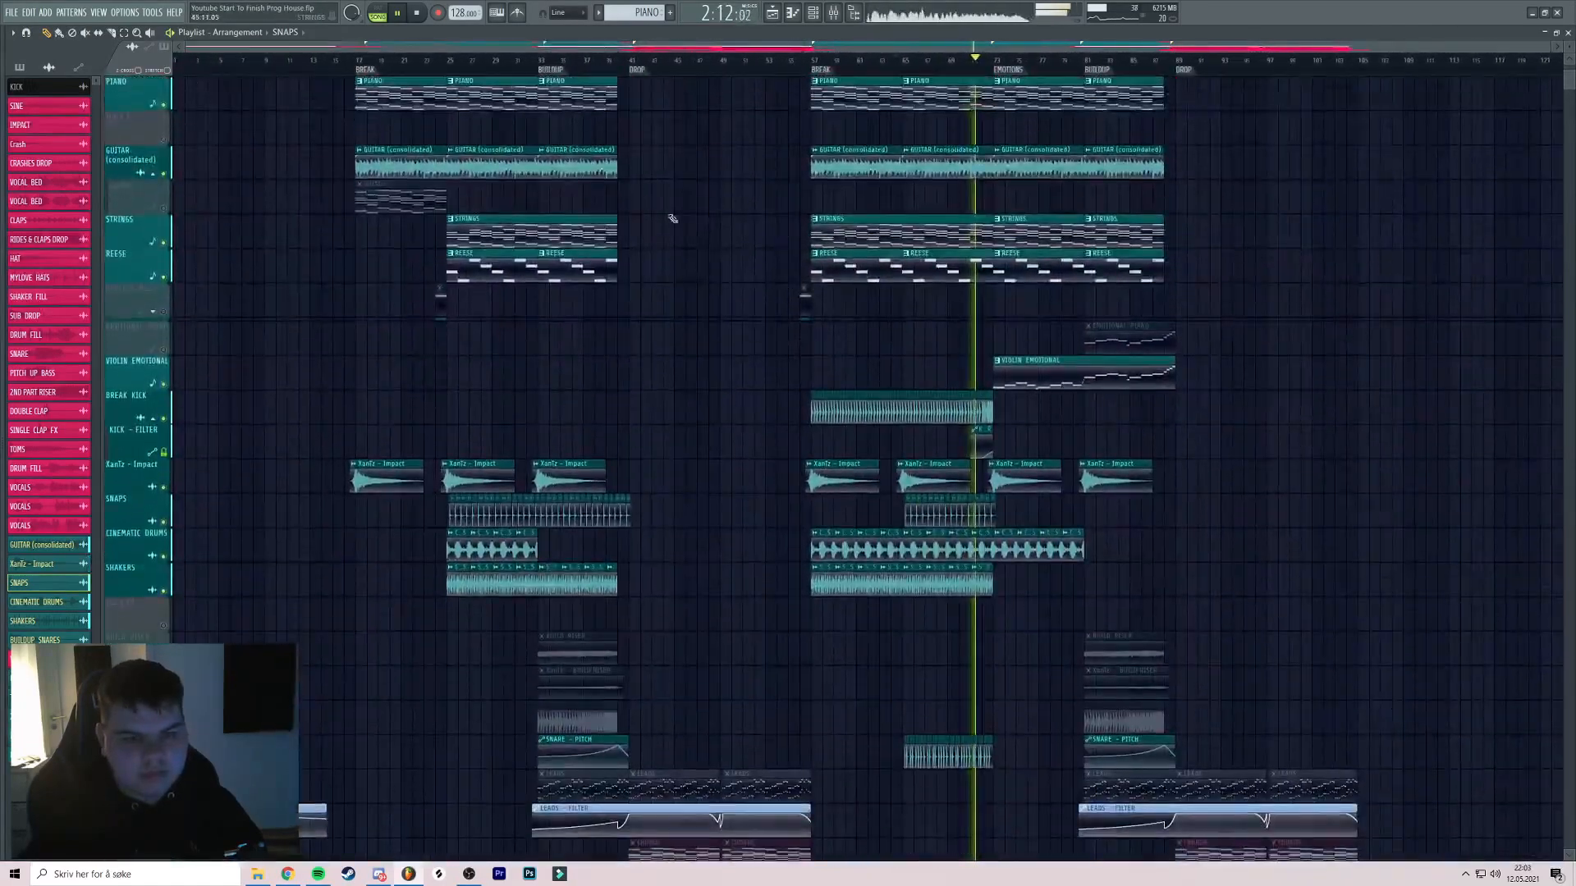
Unmute all remaining muted tracks at once and play from bar 25
left_click(459, 59)
scroll(470, 85, "up", 6)
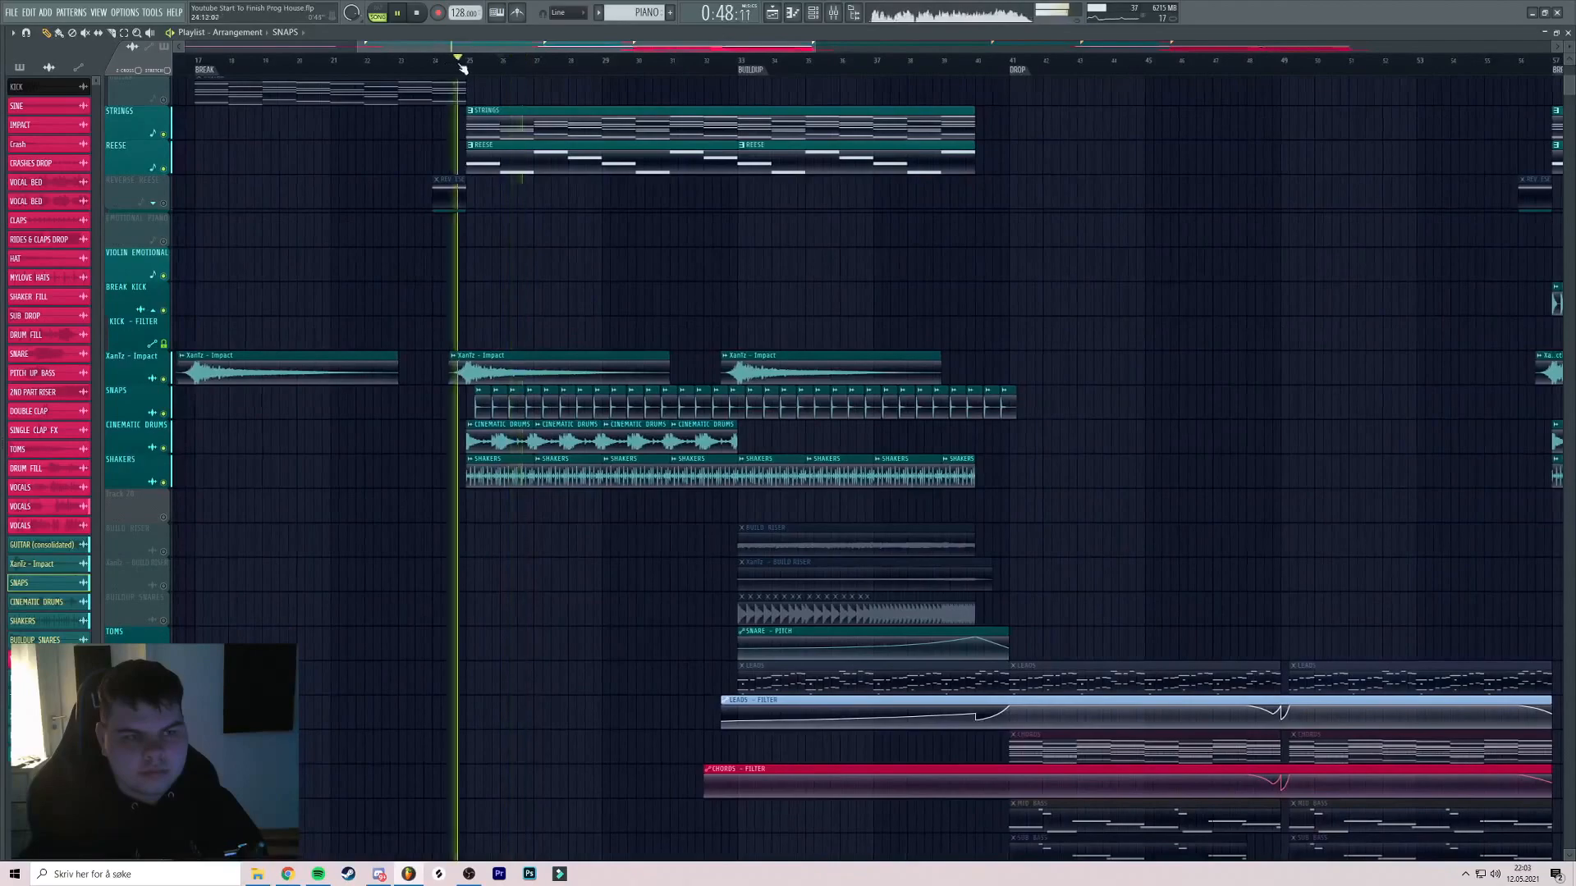
scroll(624, 136, "down", 5)
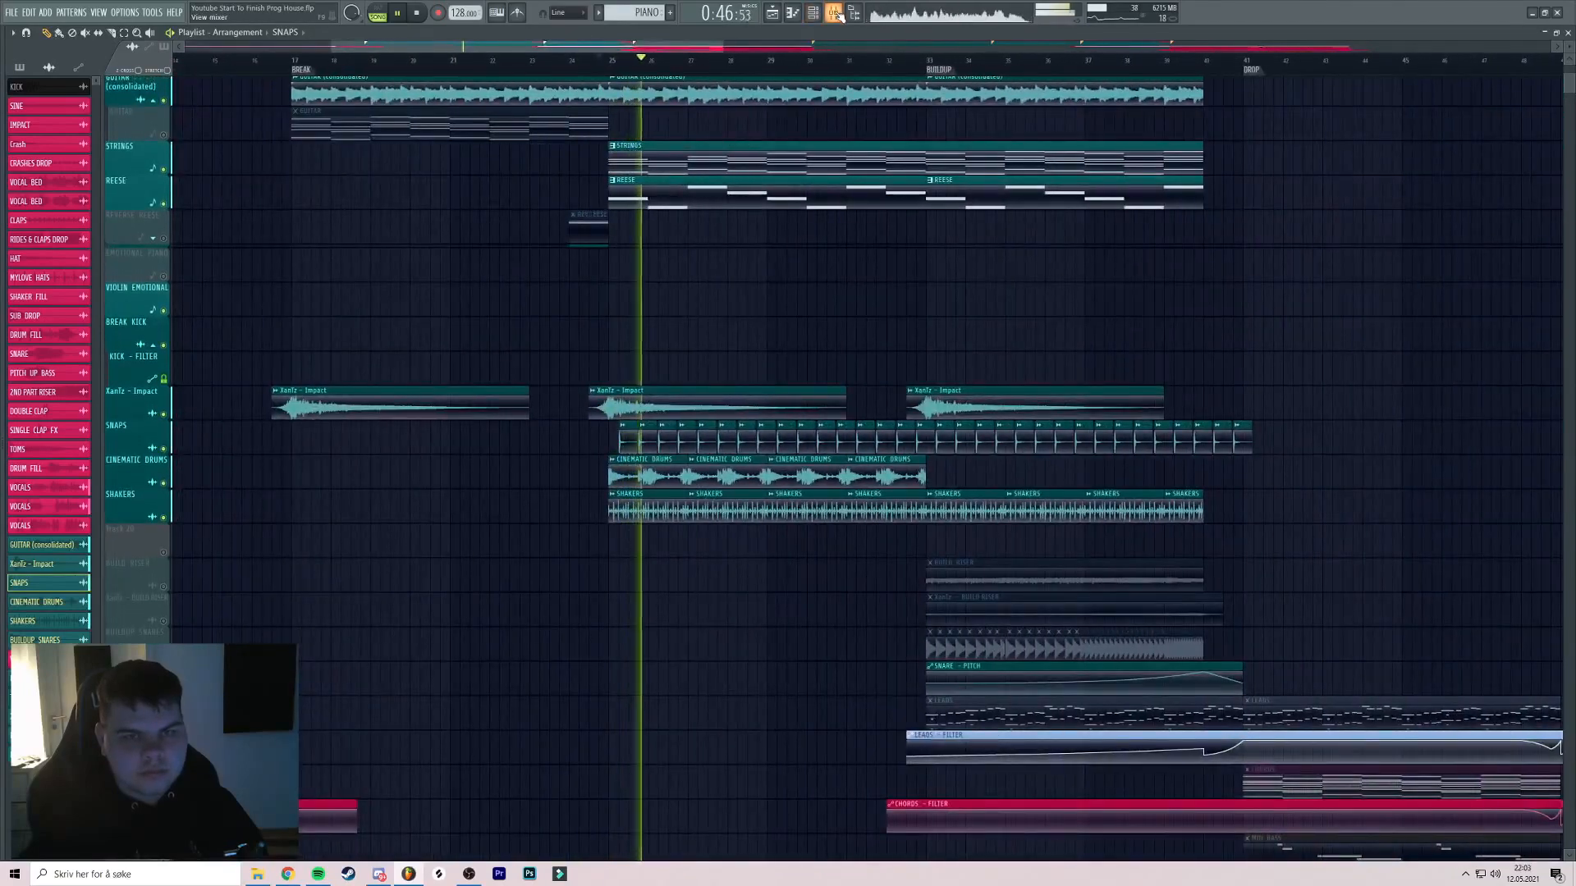
key("F9")
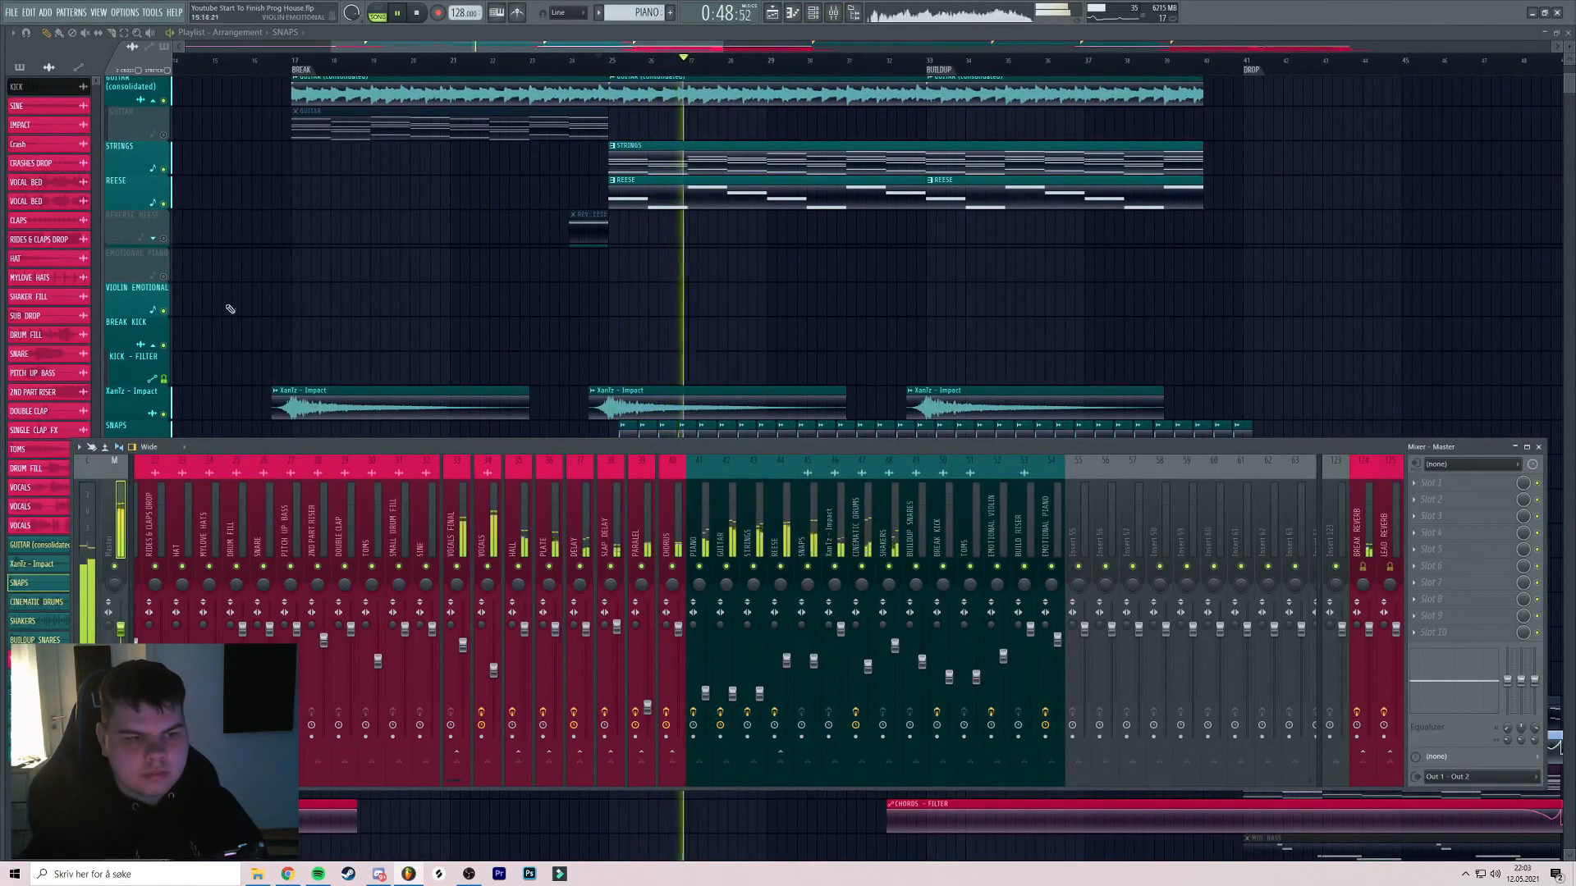
right_click(169, 276)
left_click(606, 69)
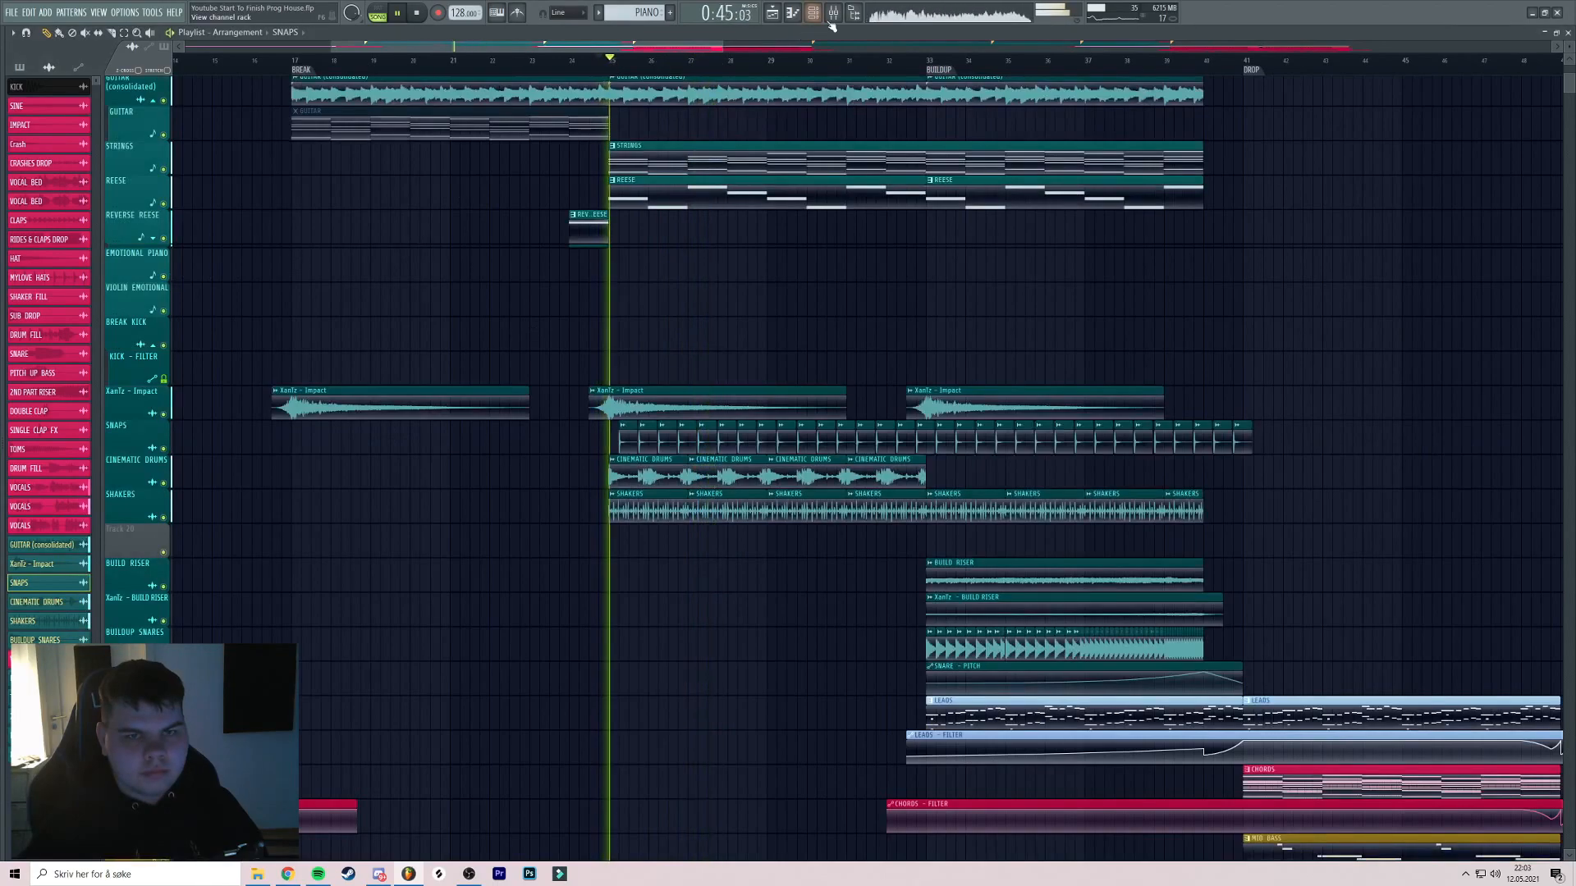
key("F9")
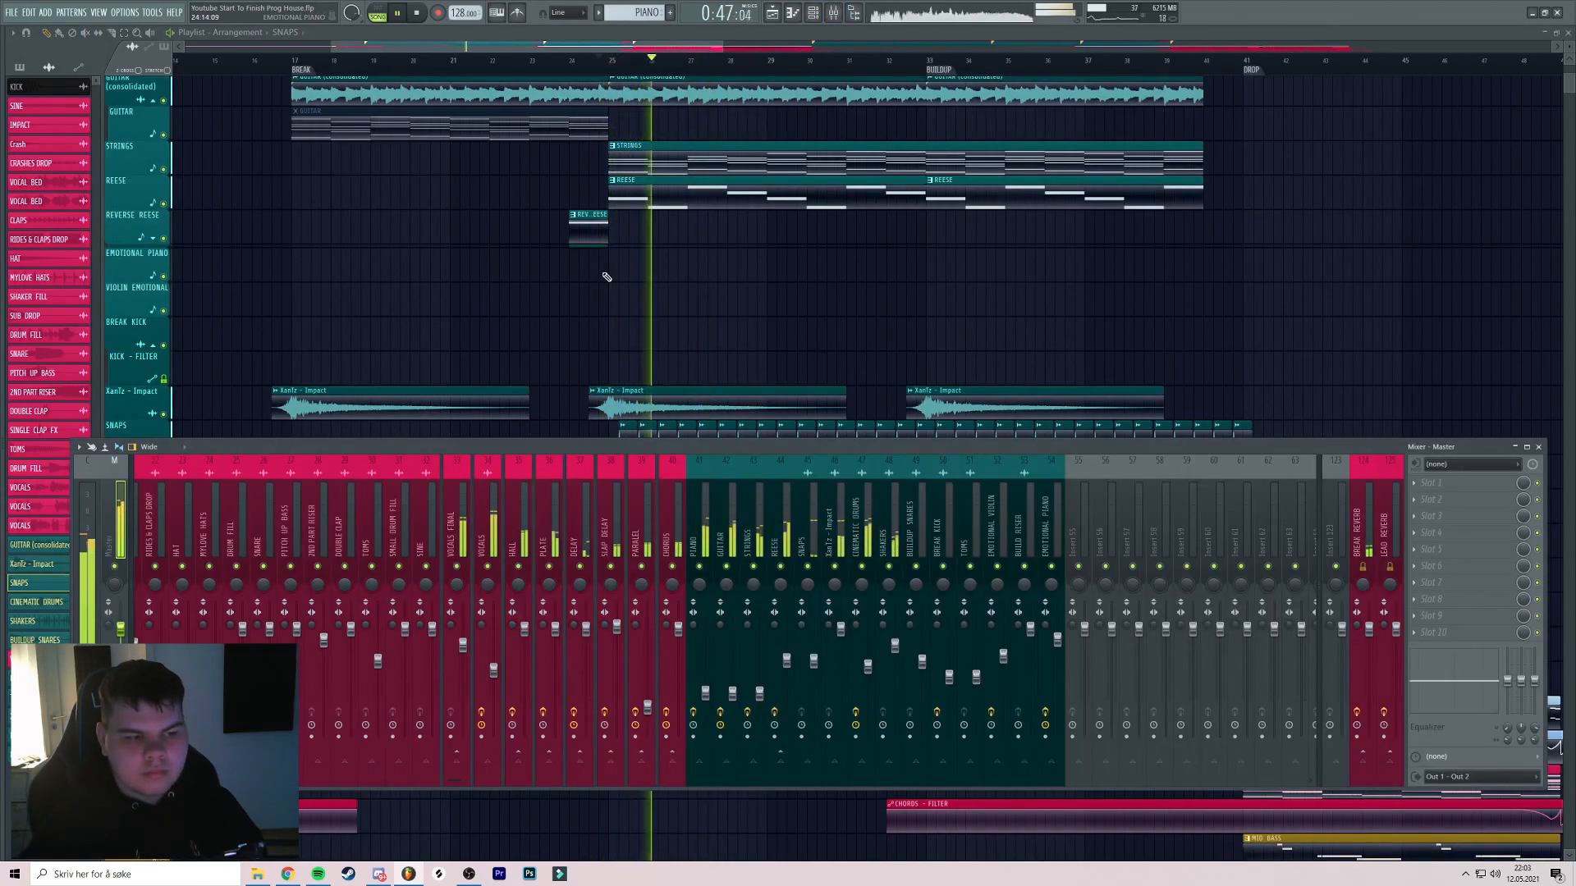
key("F9")
scroll(698, 279, "down", 4)
Audition the BUILDUP from bar 33 to about bar 39, then save the project
left_click(600, 70)
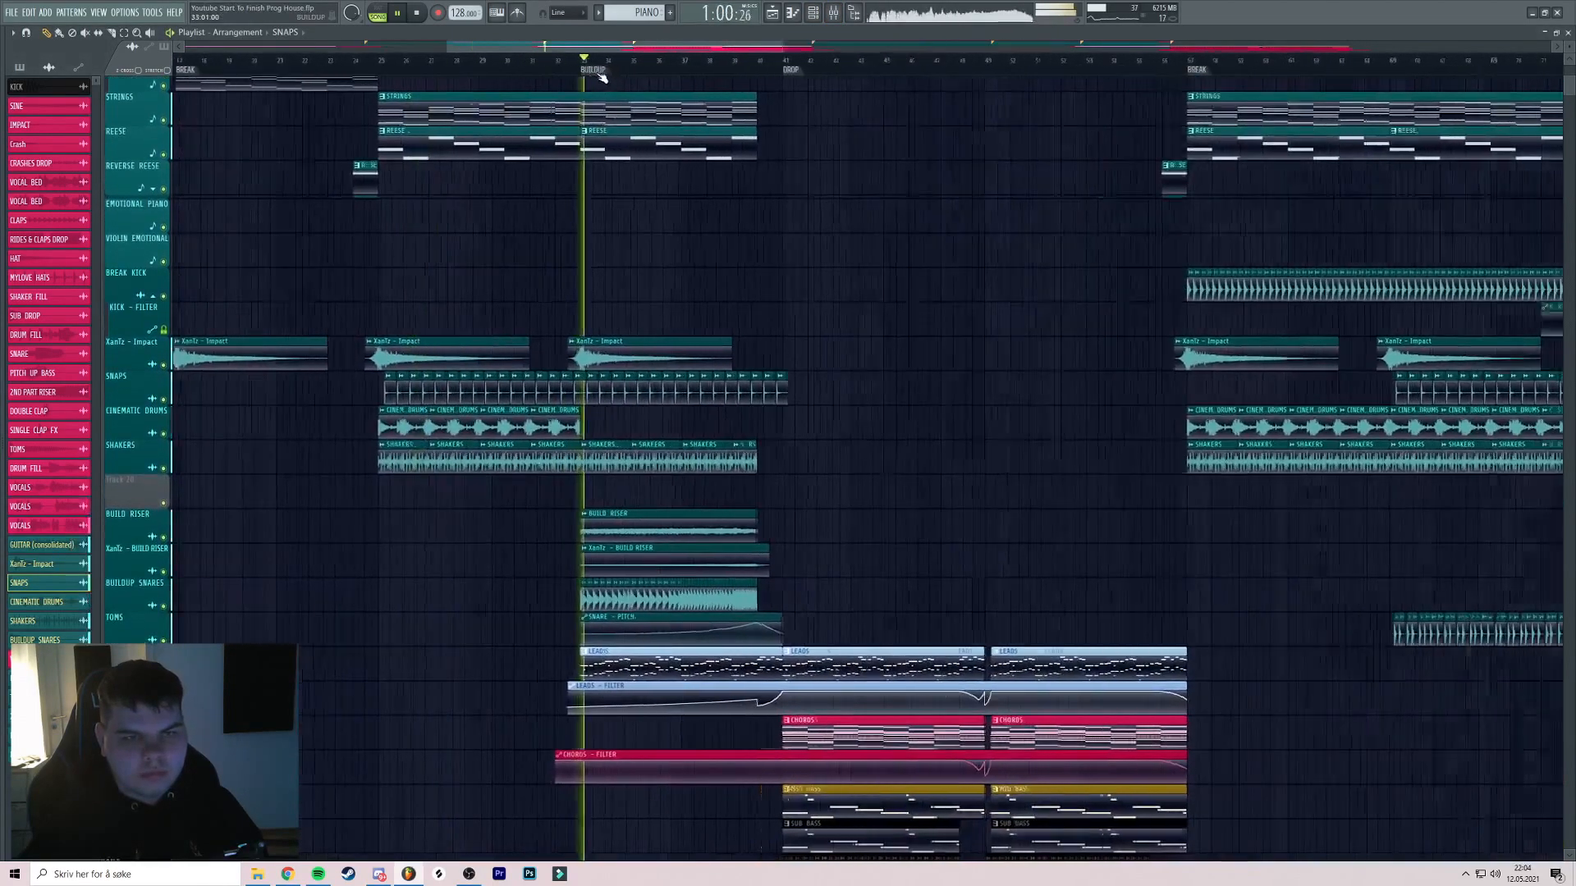
scroll(624, 97, "up", 4)
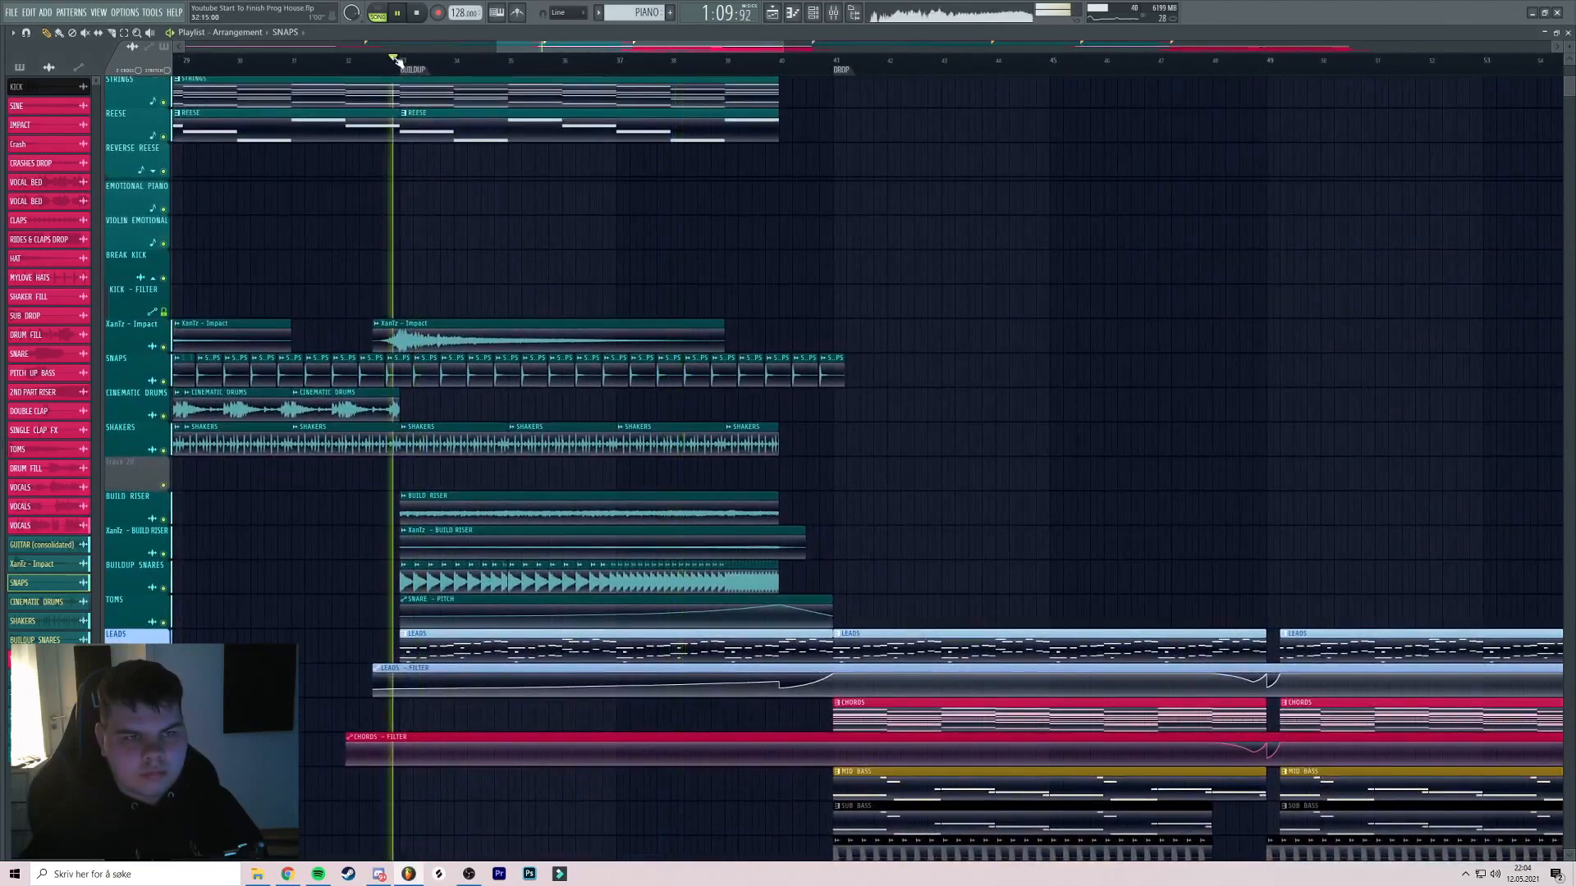
scroll(395, 62, "up", 3)
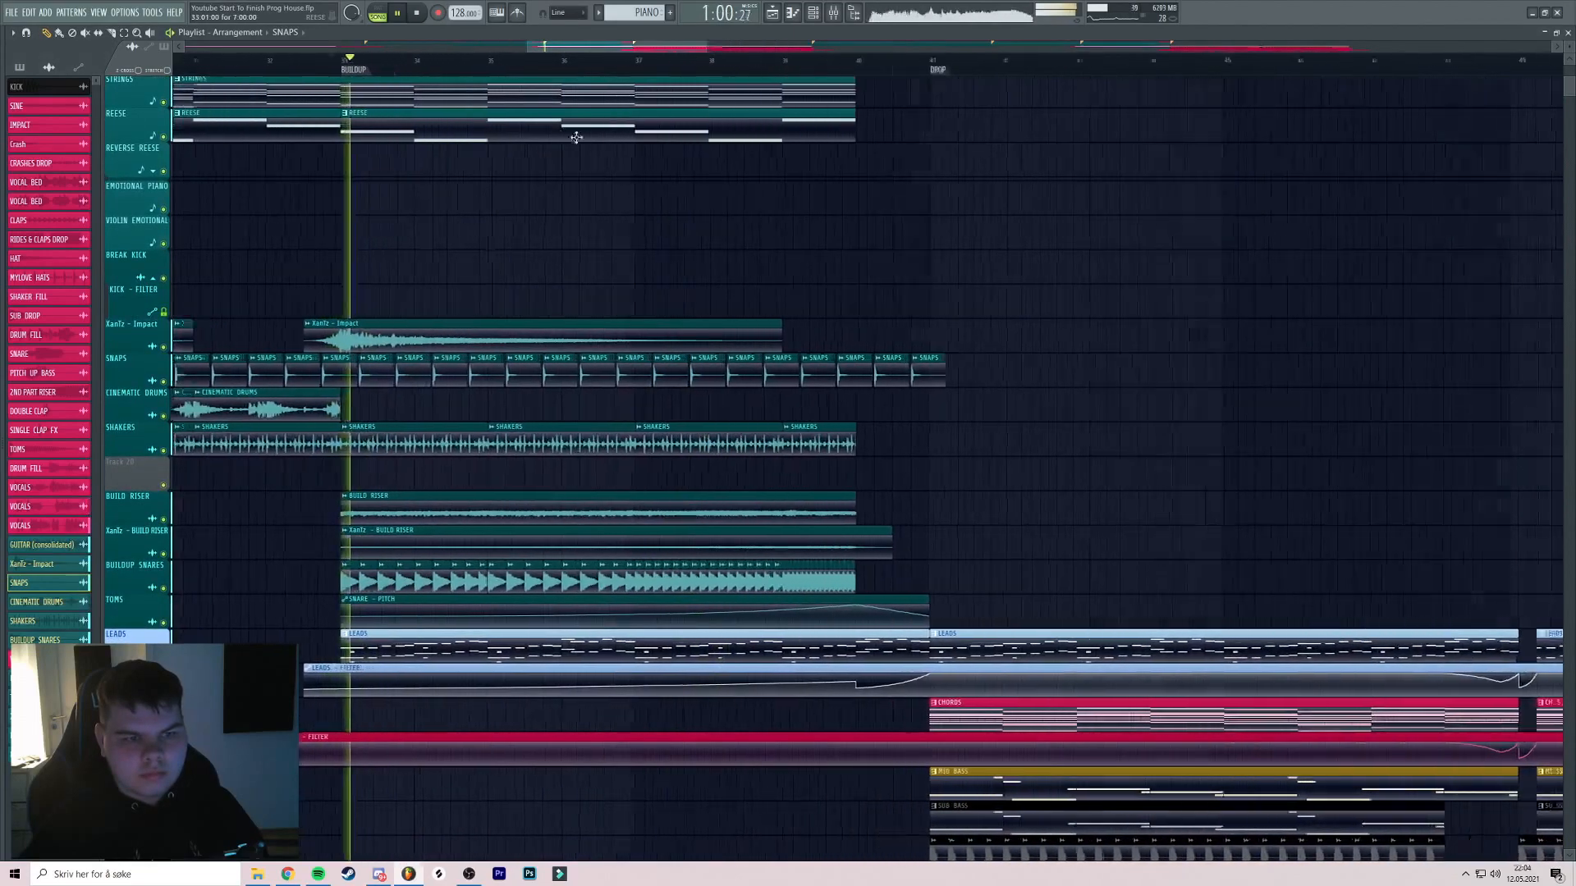
key("F9")
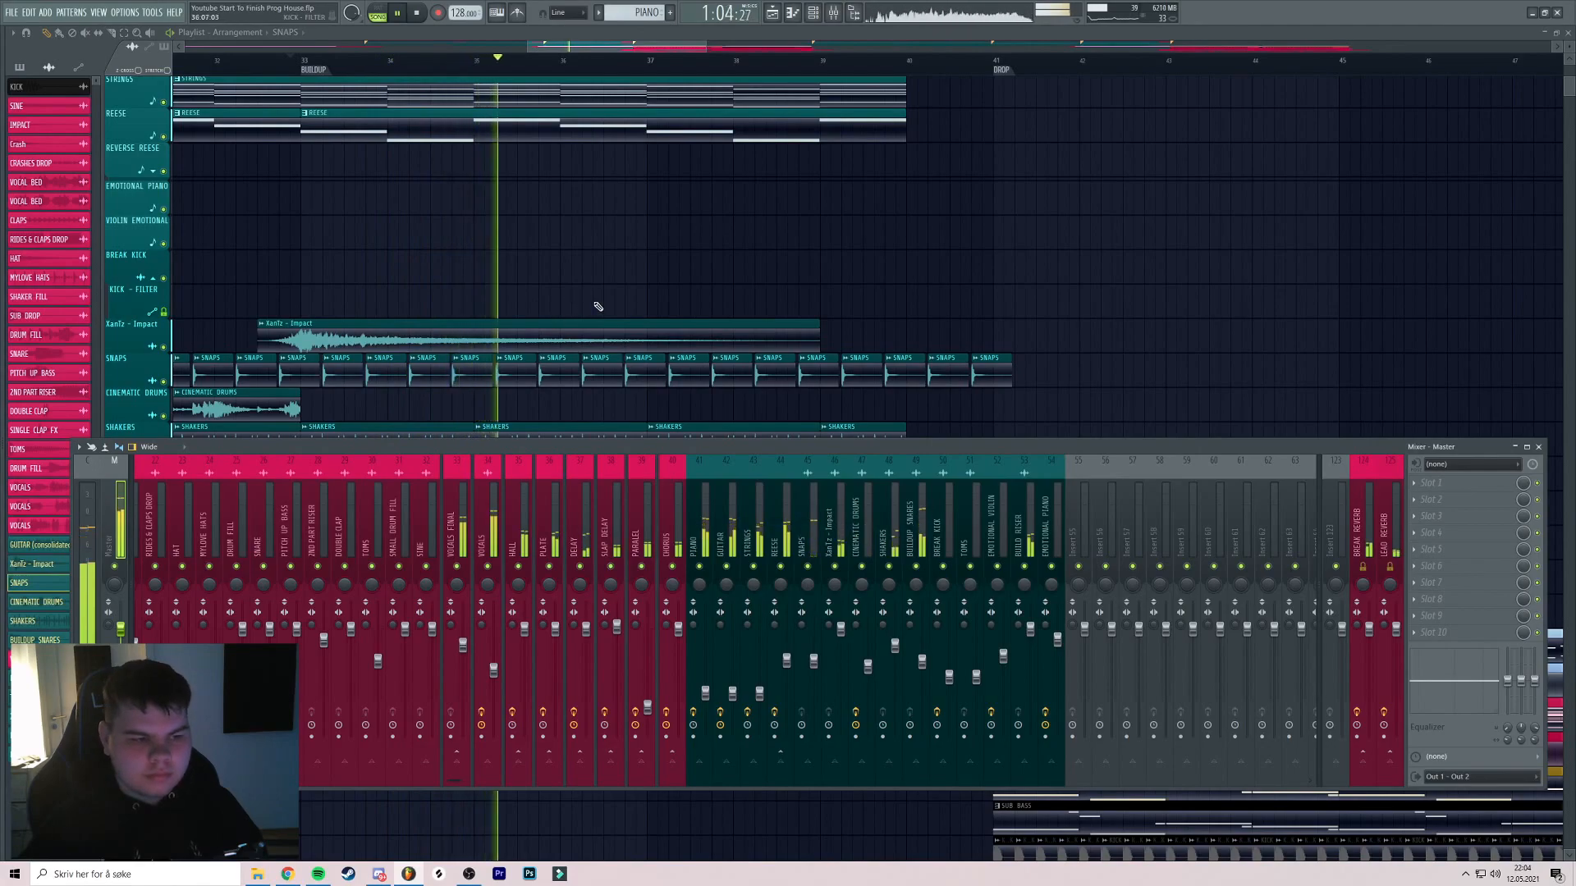
key("F9")
left_click_drag(599, 307, 545, 285)
scroll(545, 285, "down", 4)
left_click(678, 62)
left_click_drag(681, 124, 657, 161)
scroll(514, 135, "up", 3)
key("ctrl+s")
Audition the break from just before bar 57, then bars 65 and 73
scroll(707, 145, "down", 1)
scroll(658, 162, "up", 2)
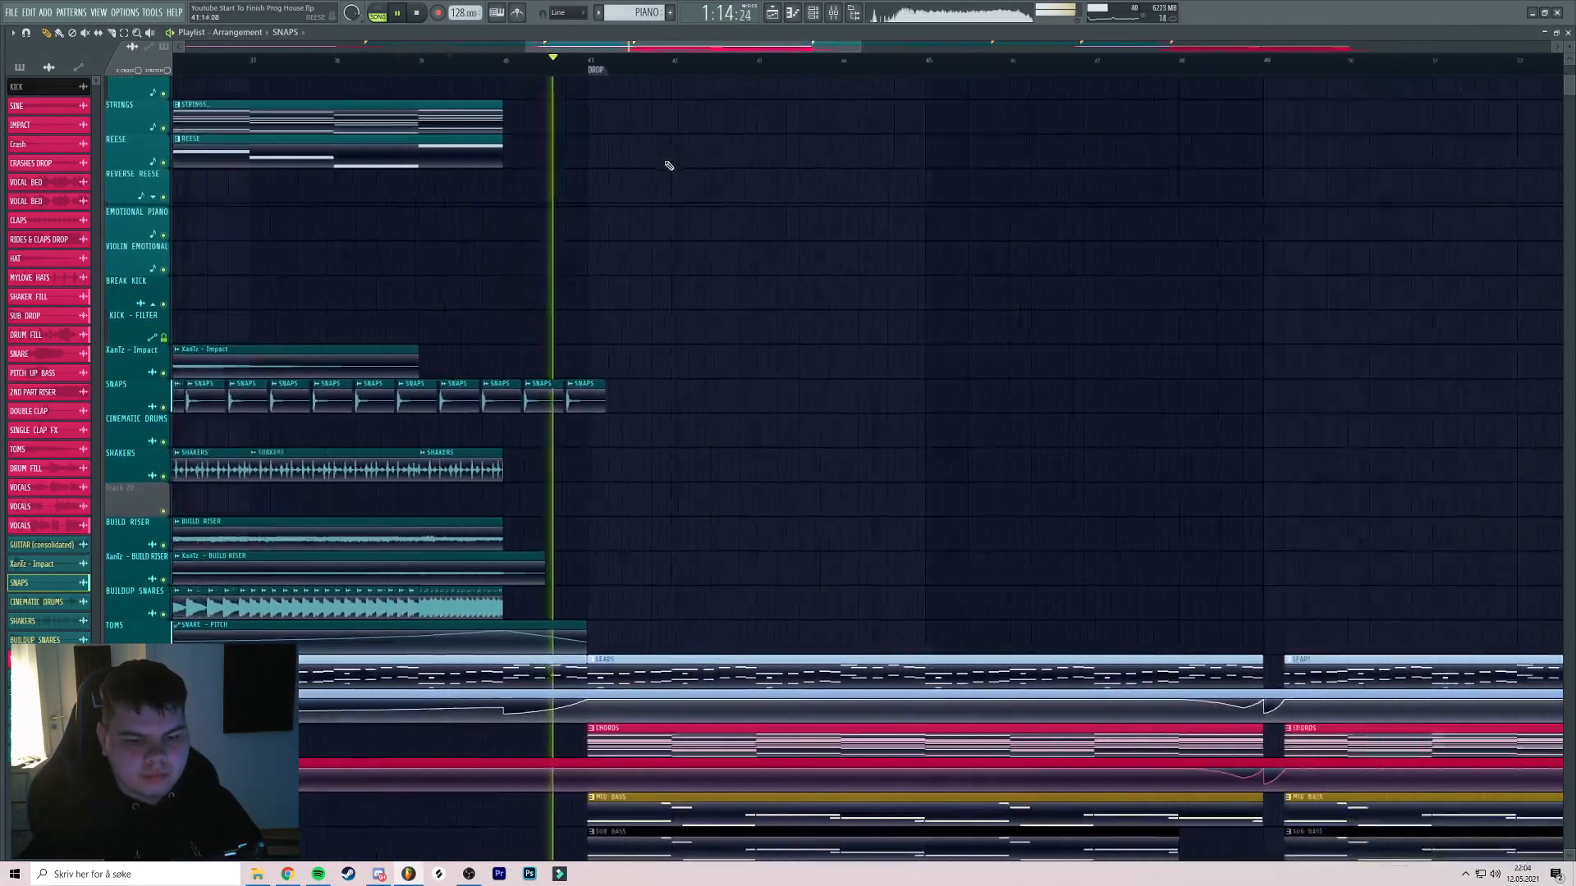
scroll(658, 161, "down", 4)
scroll(839, 213, "down", 4)
scroll(839, 213, "down", 3)
left_click_drag(839, 213, 767, 64)
left_click(729, 60)
left_click_drag(700, 183, 372, 329)
scroll(641, 121, "up", 4)
scroll(641, 122, "up", 2)
left_click(620, 61)
left_click_drag(845, 182, 700, 133)
left_click(661, 62)
left_click_drag(610, 111, 388, 69)
Play from bar 80, then stop and frame bars 67–80 in view
left_click_drag(605, 151, 595, 210)
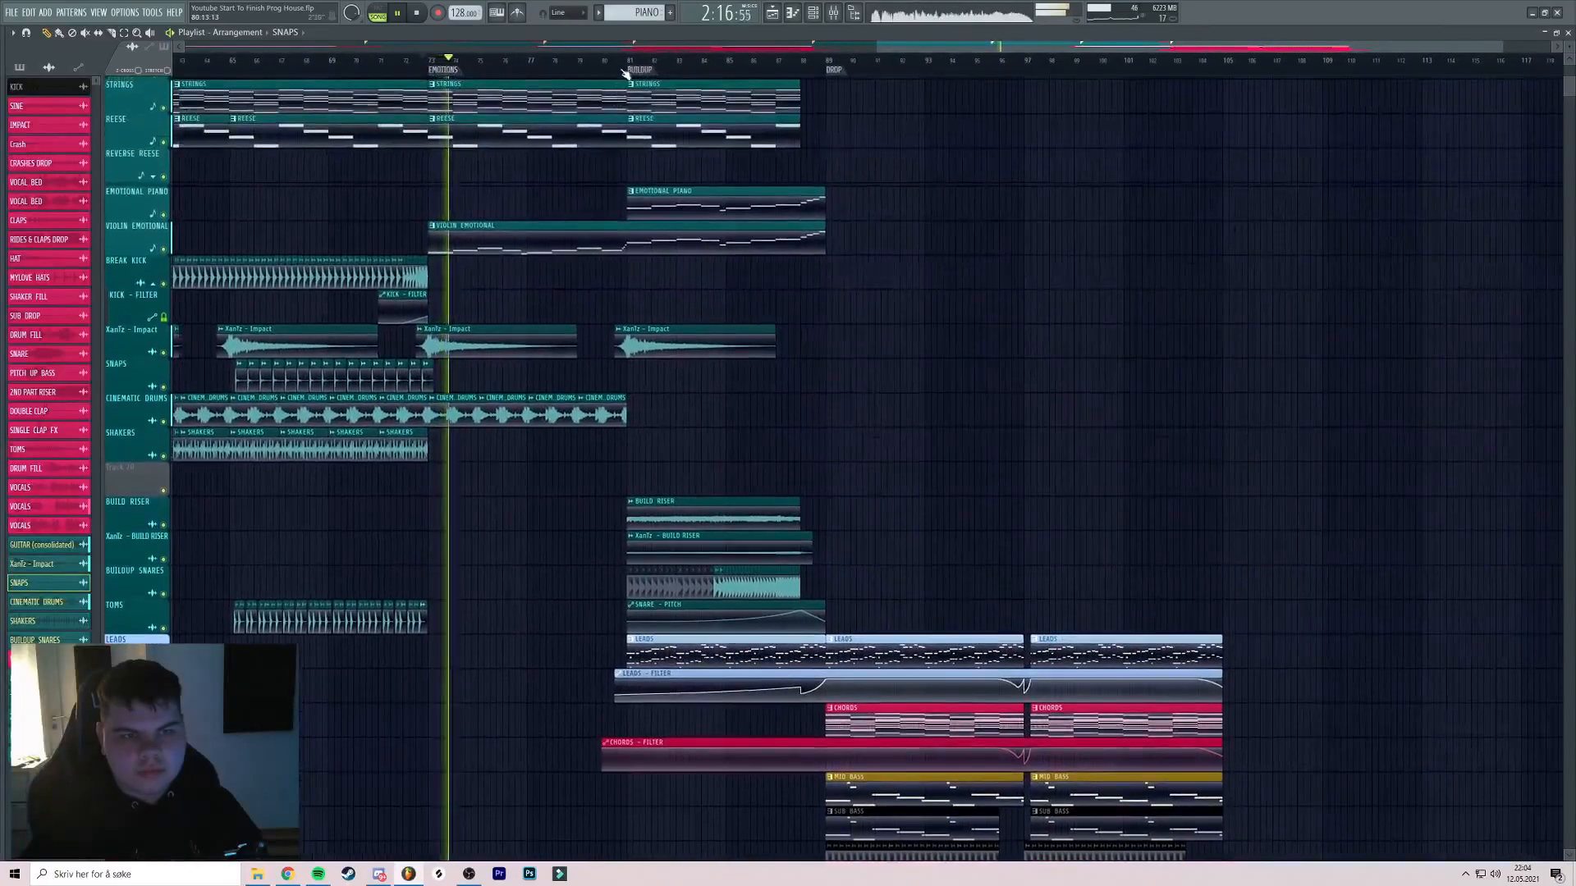
left_click(603, 61)
scroll(609, 73, "up", 3)
scroll(663, 104, "up", 2)
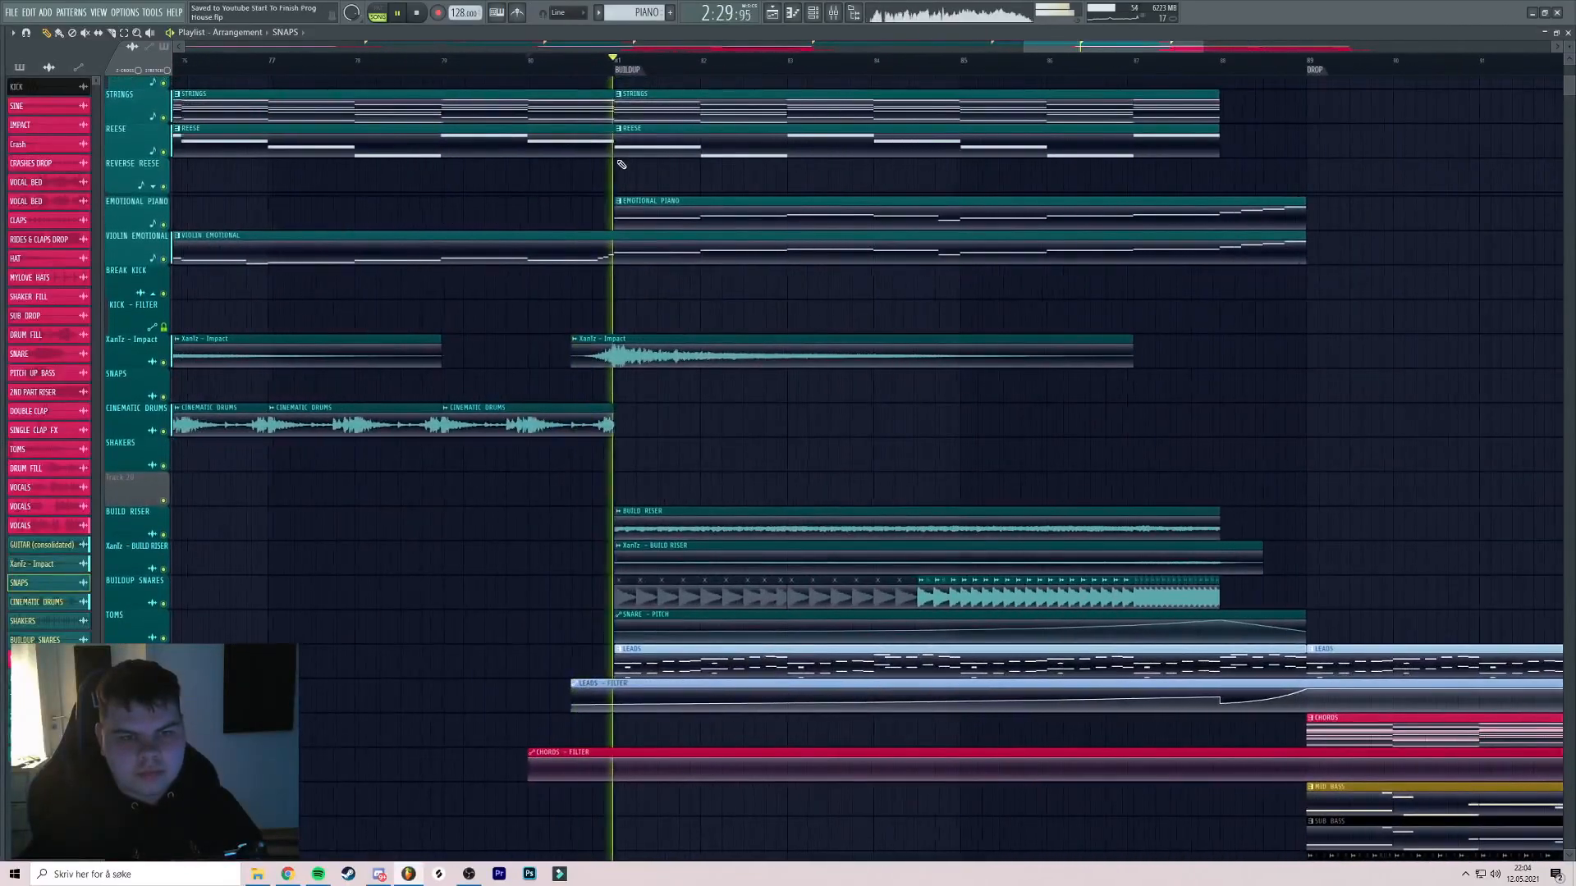
scroll(622, 164, "down", 4)
scroll(607, 190, "up", 2)
left_click_drag(607, 191, 773, 173)
key("space")
left_click_drag(195, 229, 678, 212)
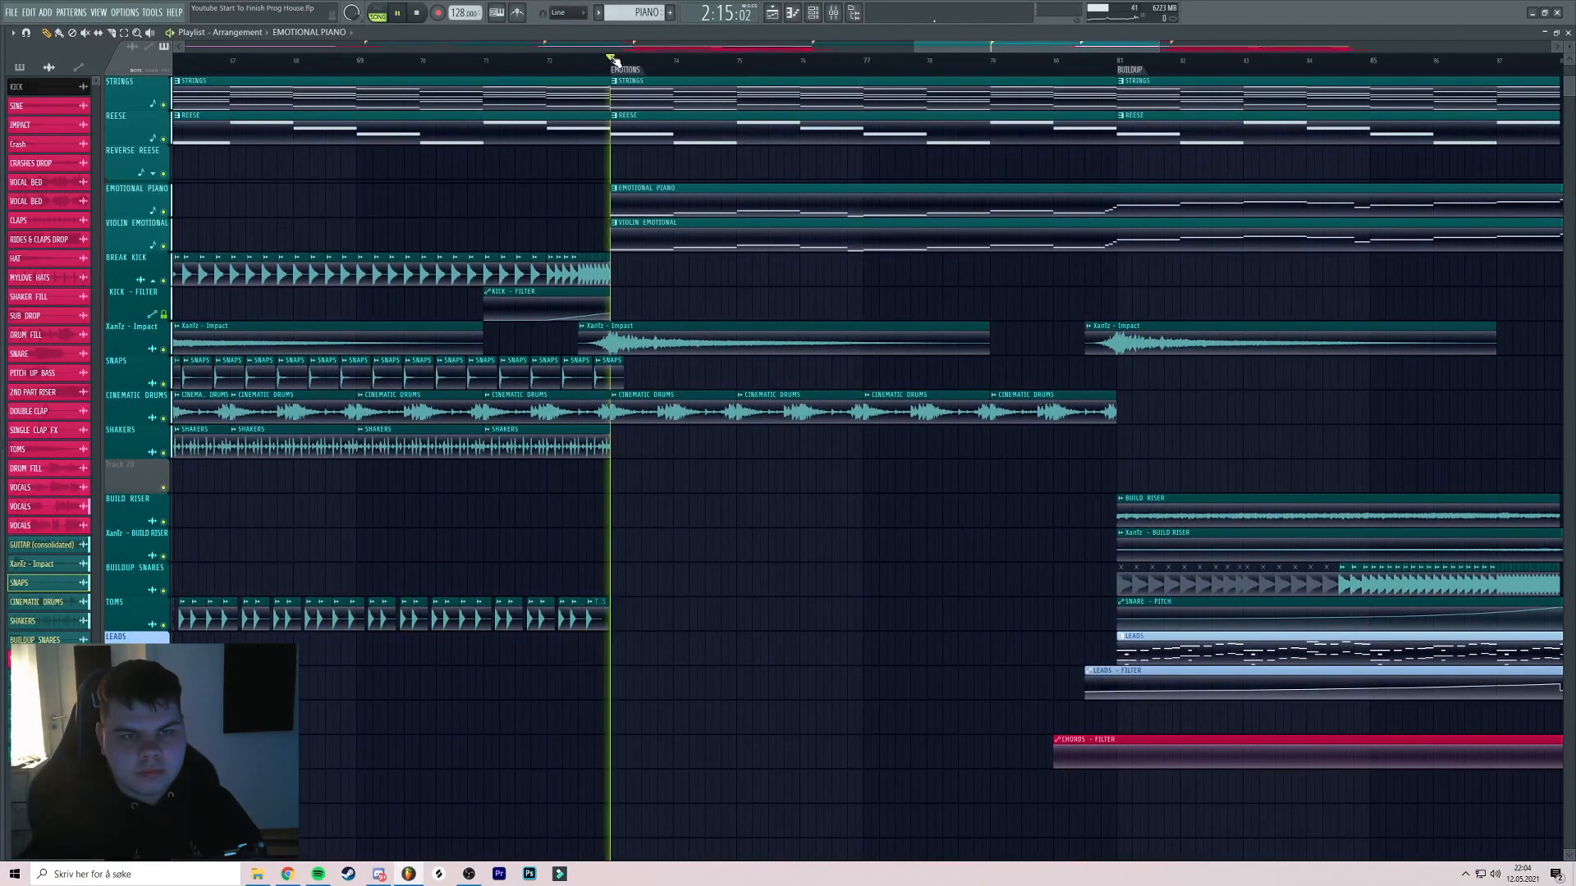
left_click_drag(742, 167, 588, 169)
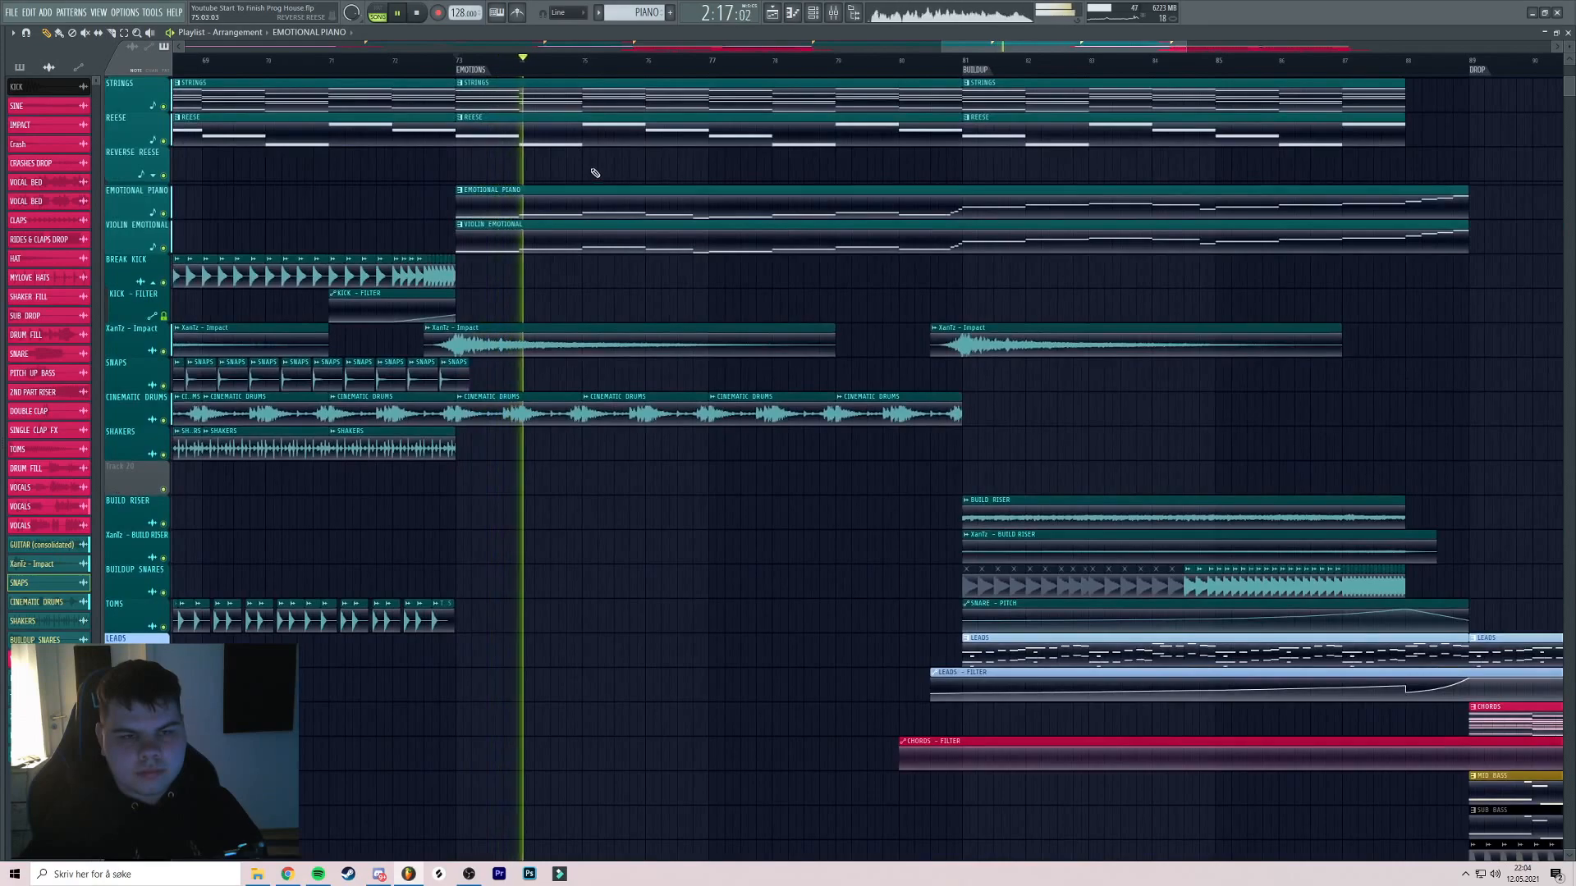
left_click_drag(464, 195, 976, 193)
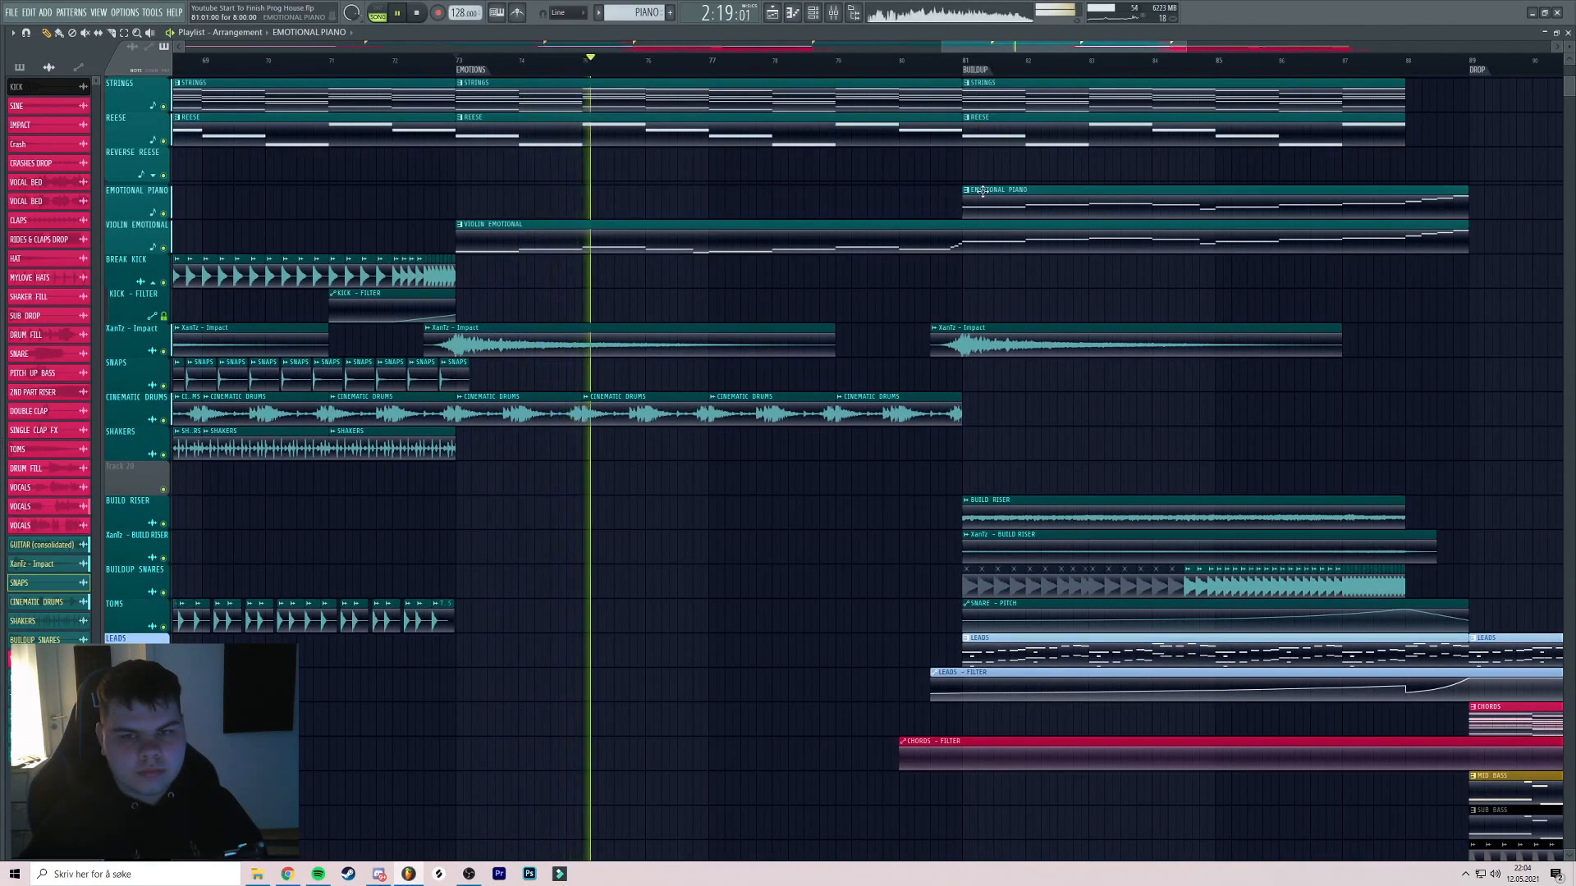
scroll(976, 194, "right", 2)
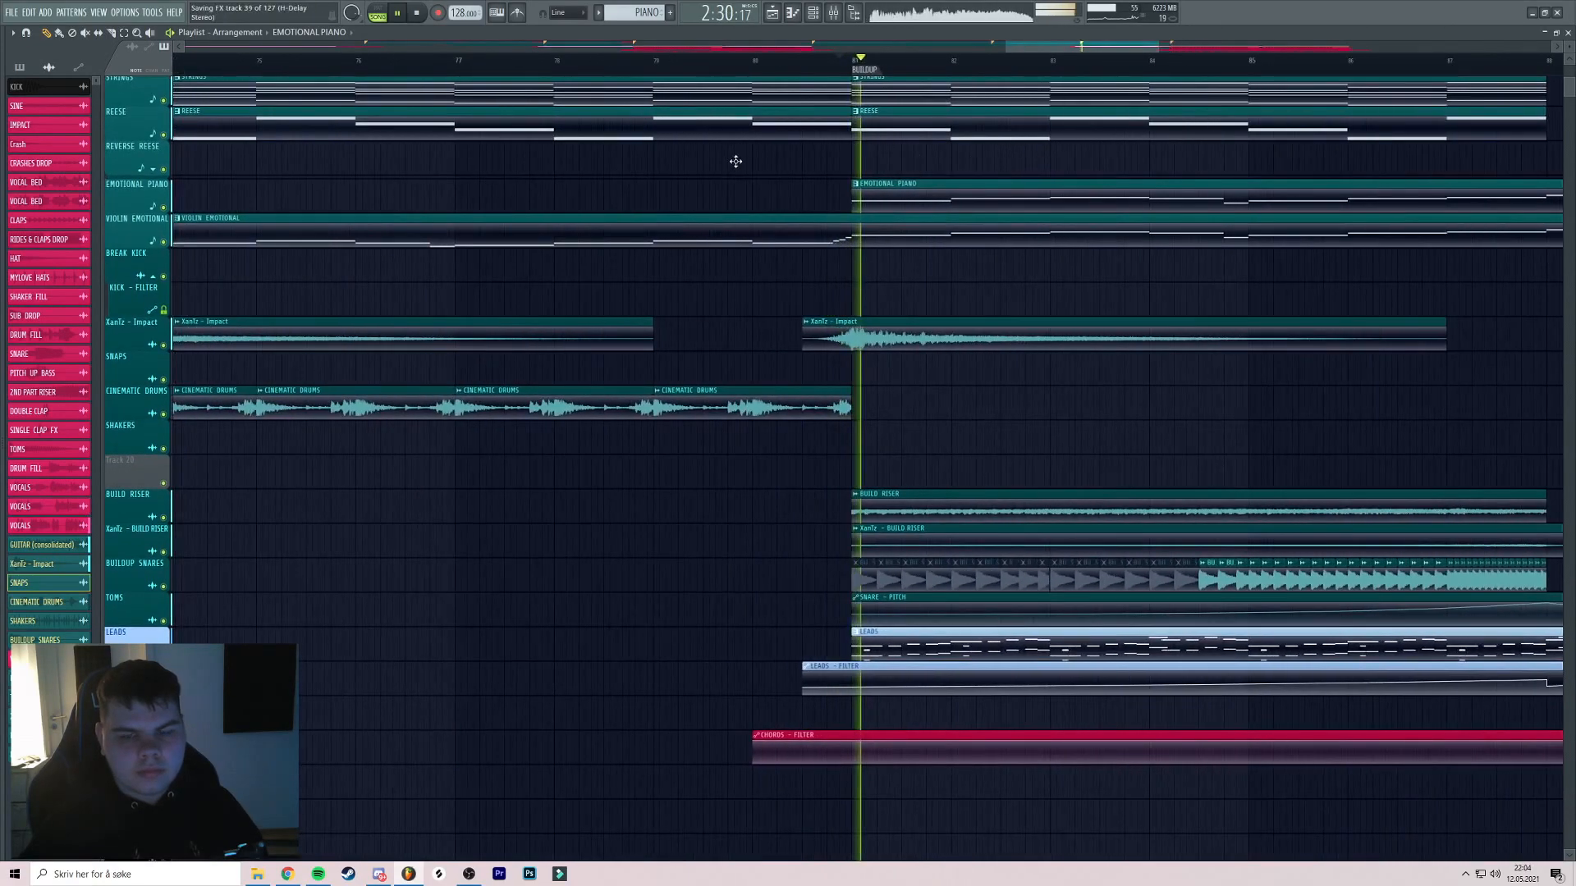
scroll(732, 158, "down", 2)
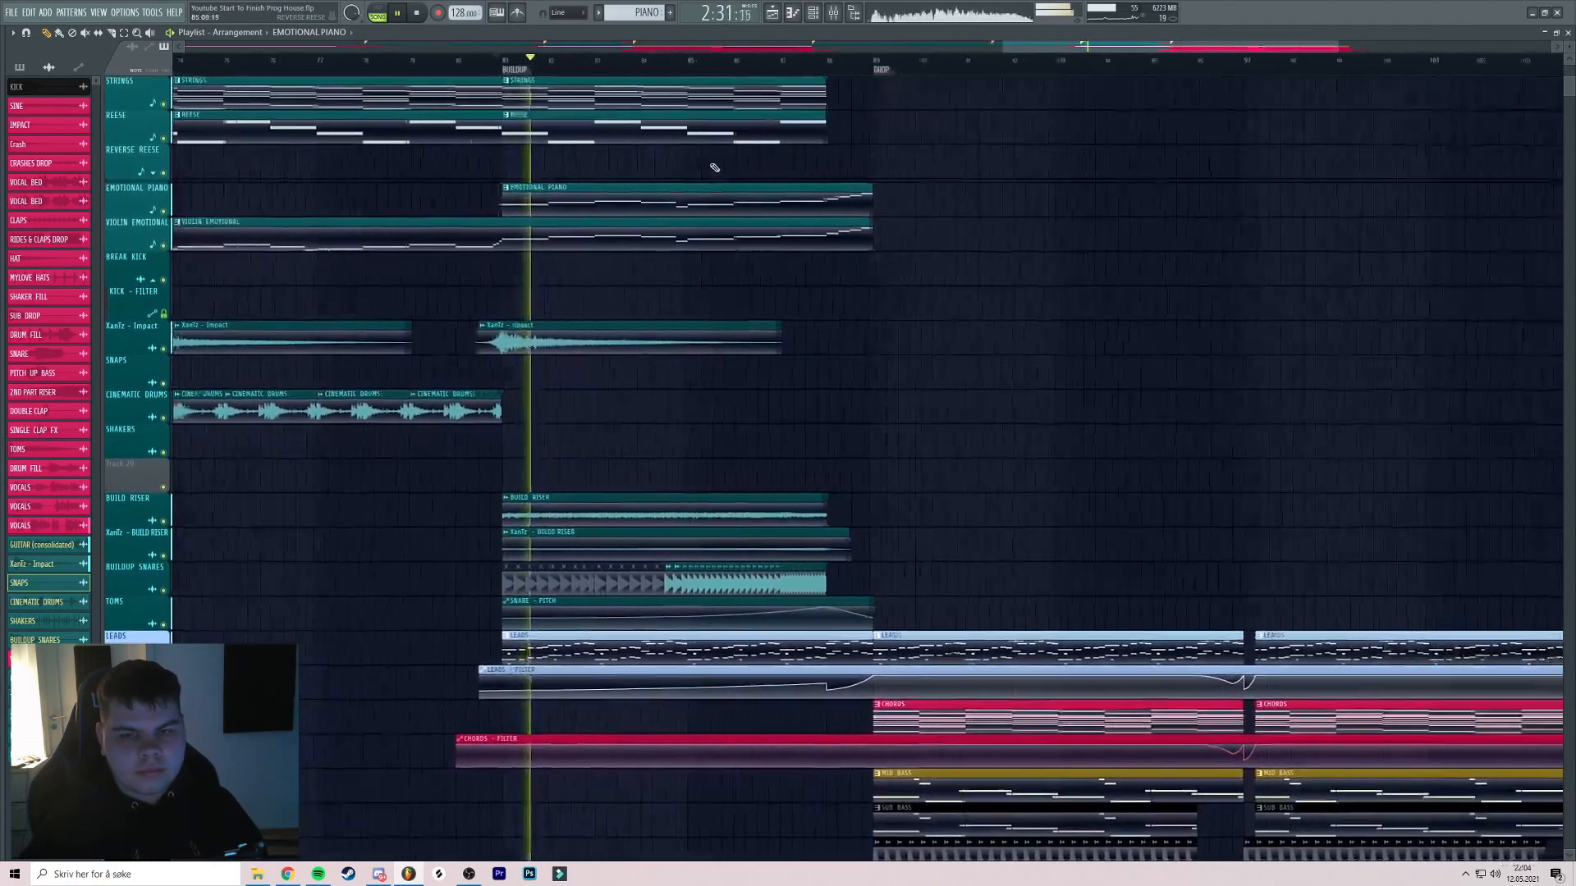
scroll(714, 167, "down", 2)
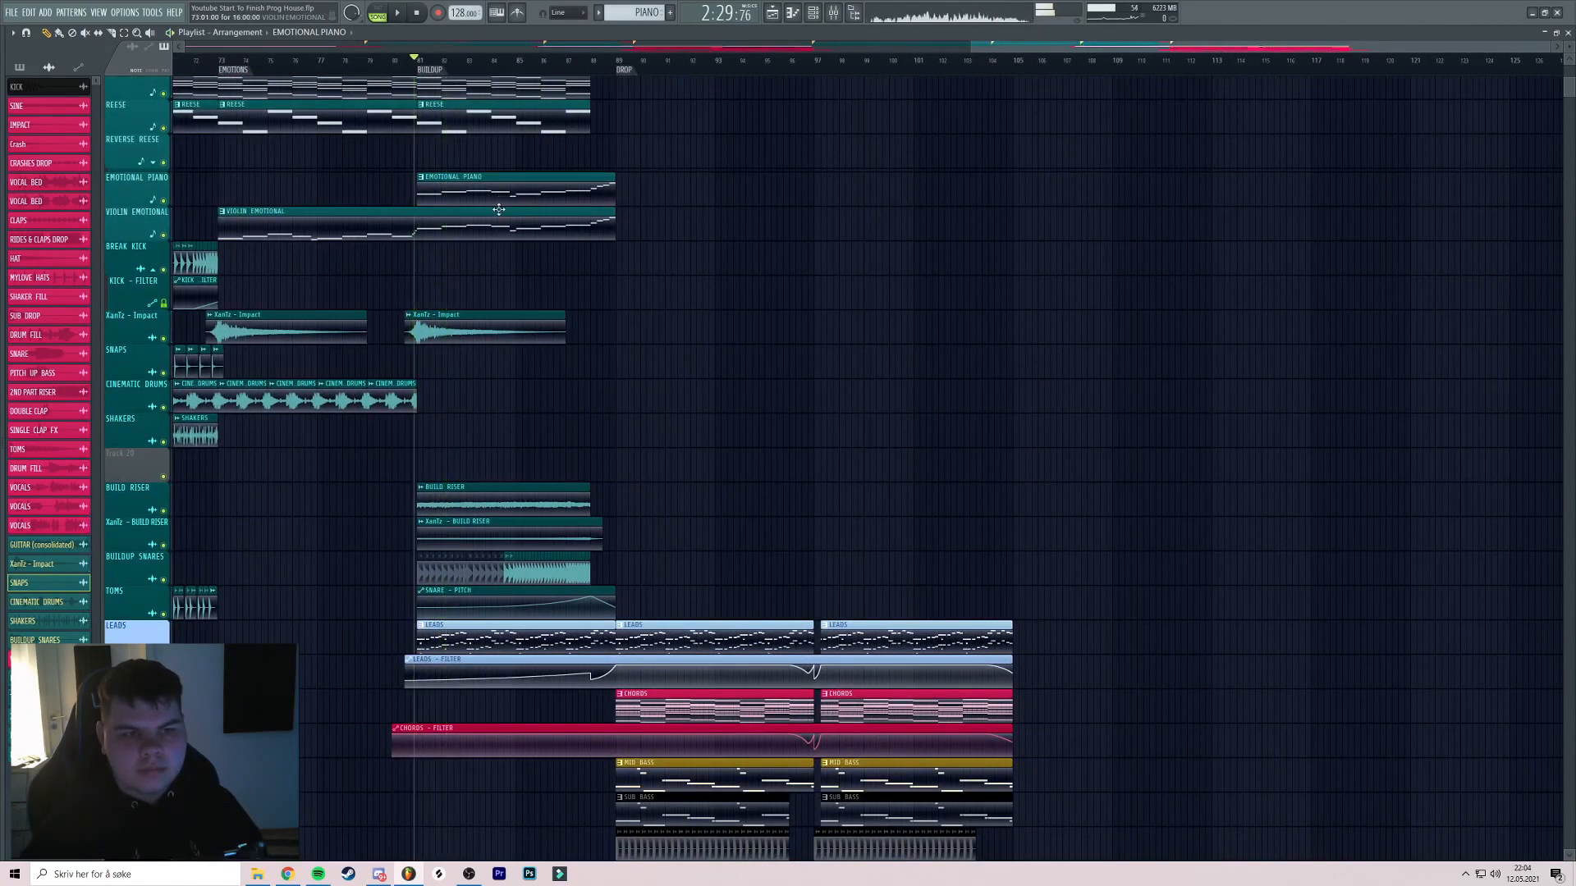
left_click_drag(505, 228, 889, 271)
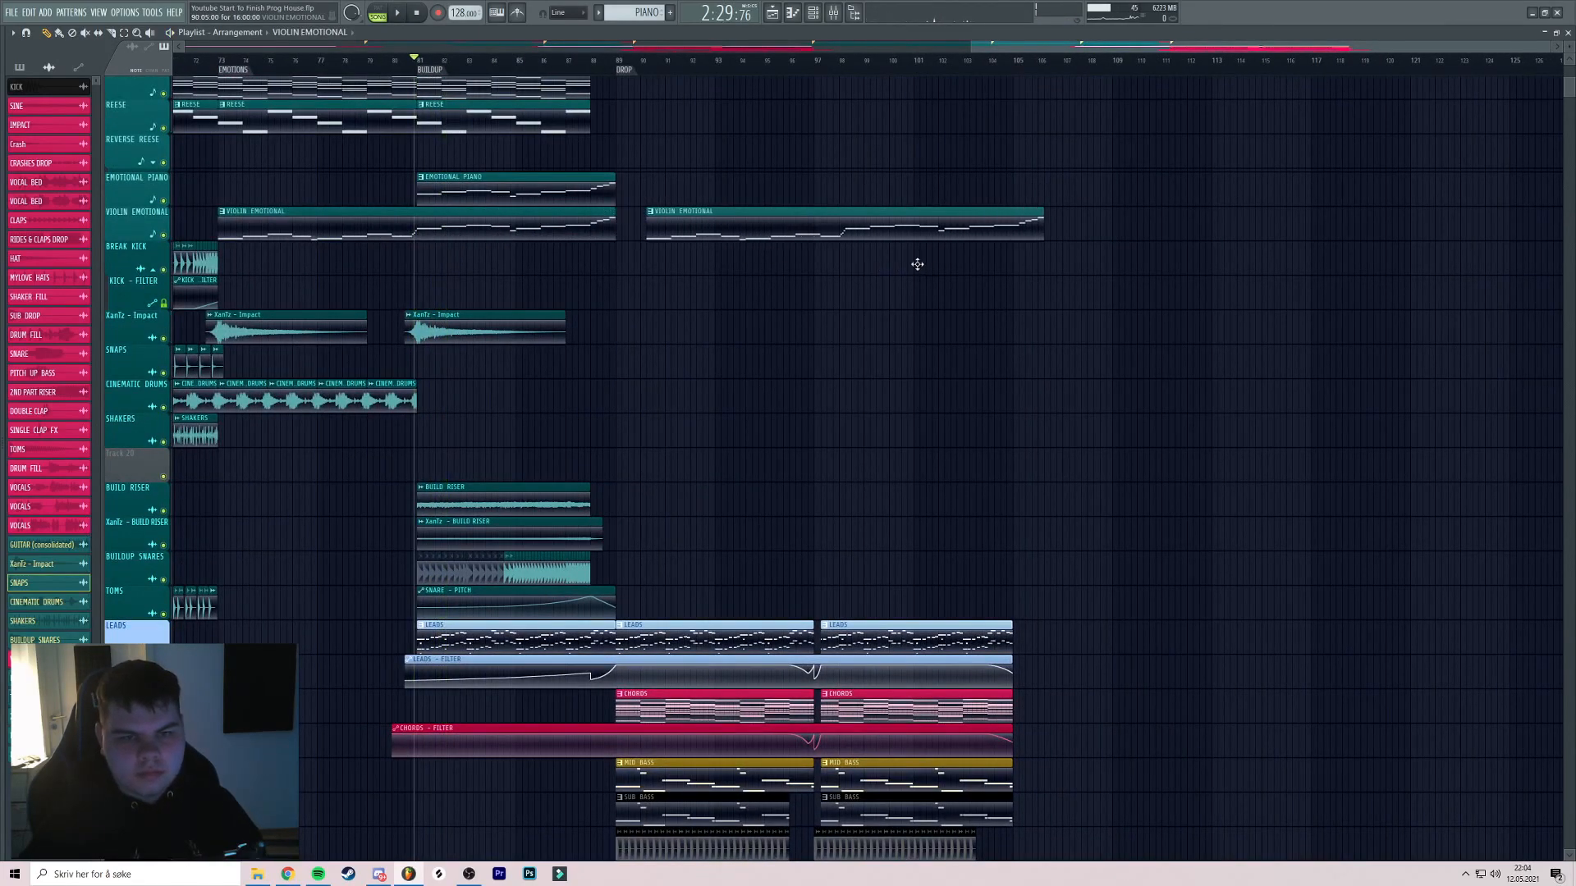
left_click(817, 61)
key("space")
left_click_drag(893, 154, 850, 178)
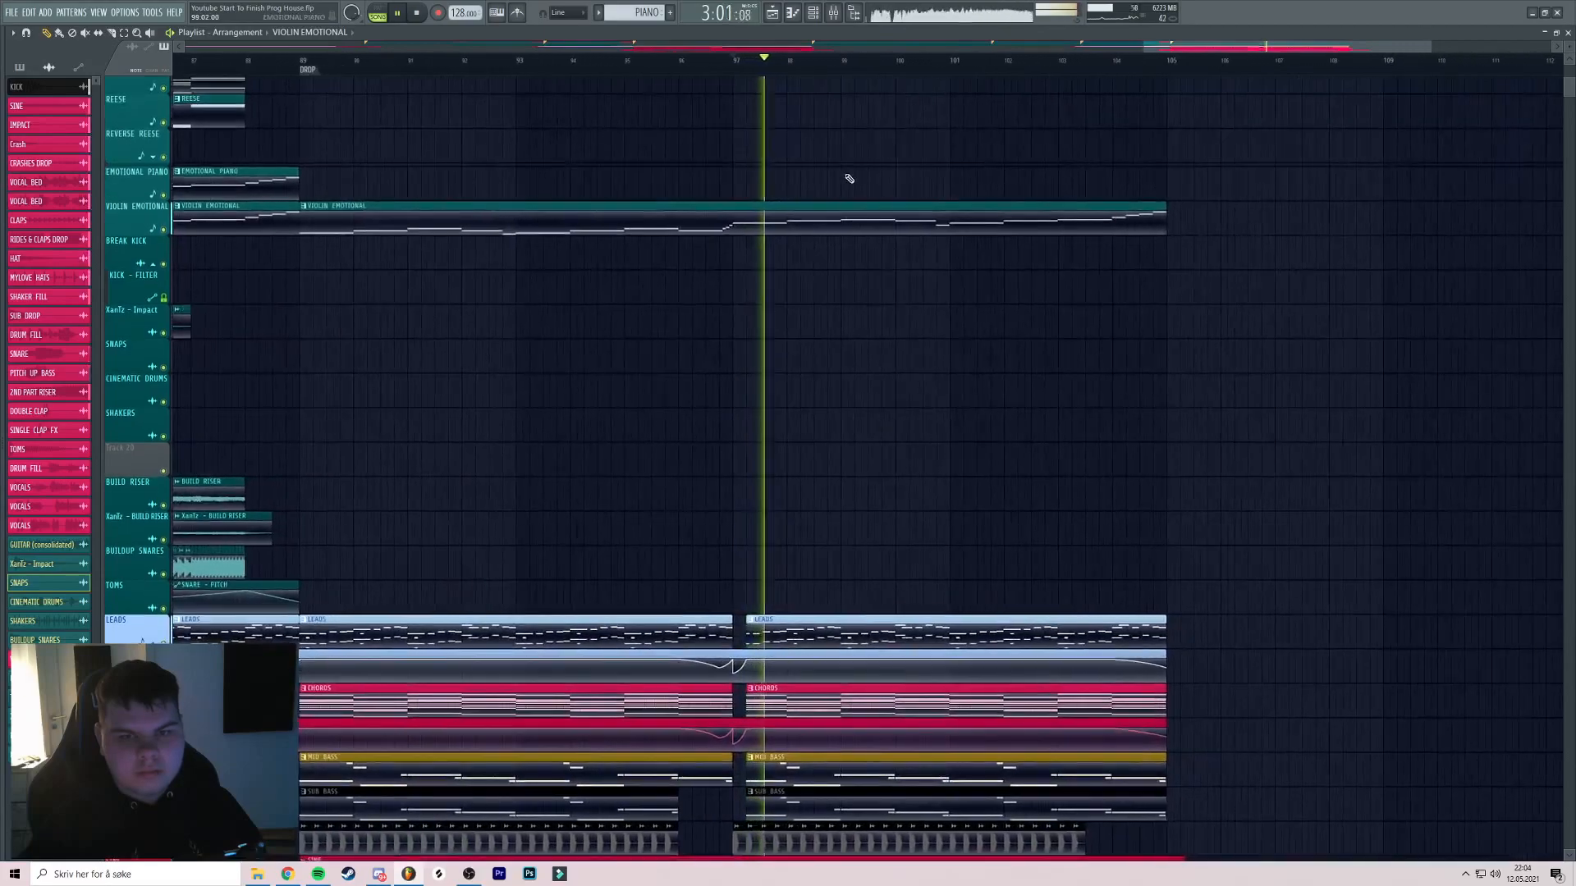
scroll(859, 187, "up", 2)
scroll(858, 187, "down", 3)
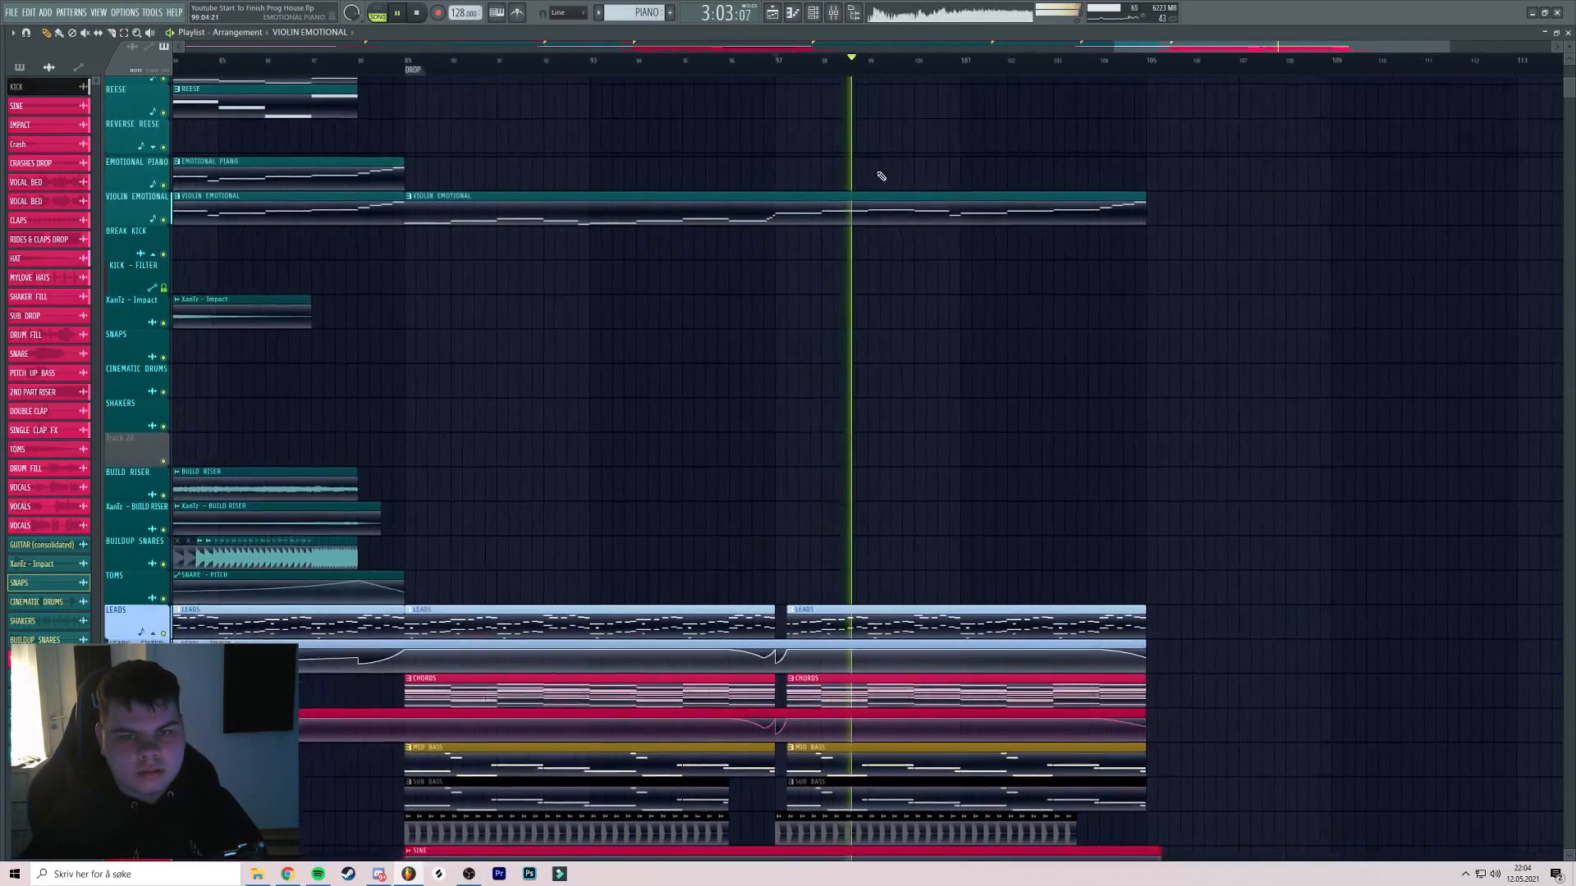
key("space")
left_click_drag(501, 111, 671, 104)
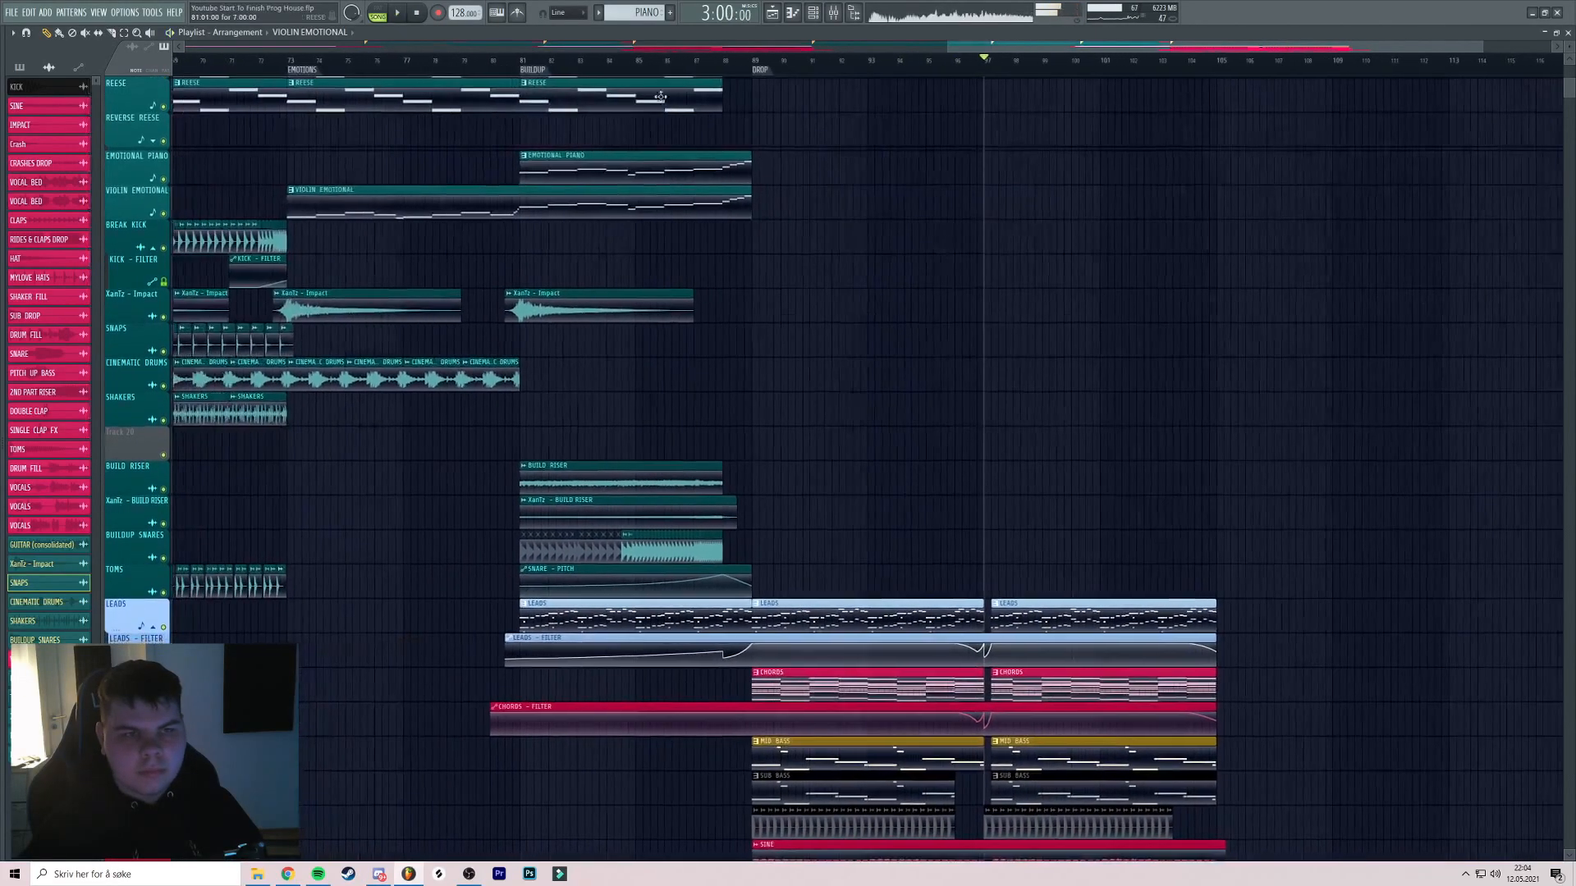
left_click_drag(642, 158, 731, 164)
scroll(731, 208, "down", 3)
scroll(827, 209, "down", 8)
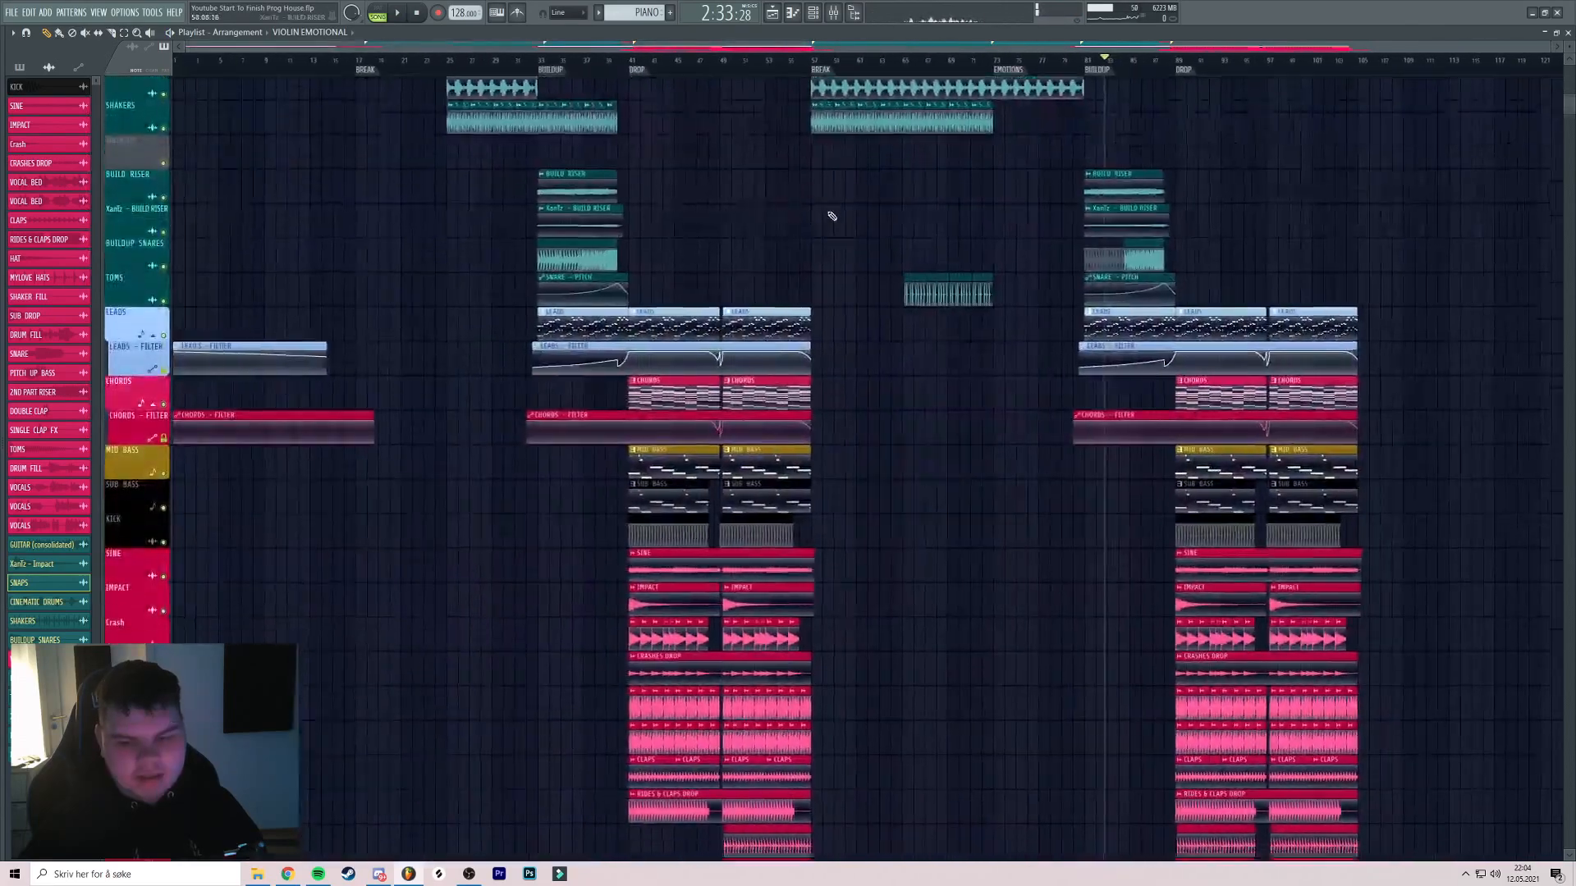
scroll(827, 205, "up", 12)
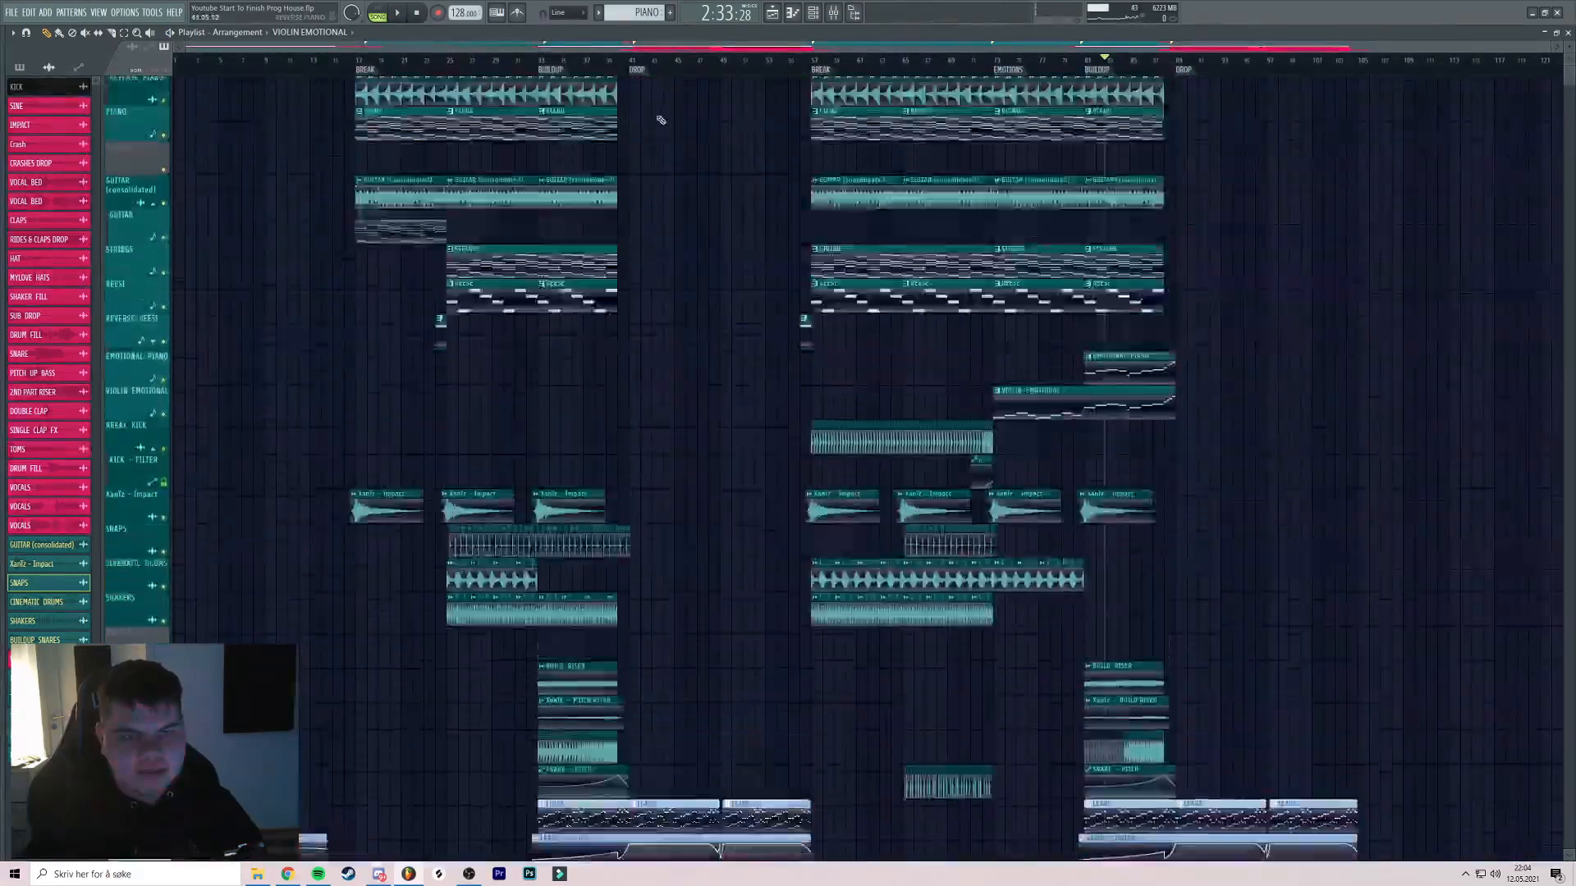
left_click(550, 64)
scroll(644, 189, "down", 6)
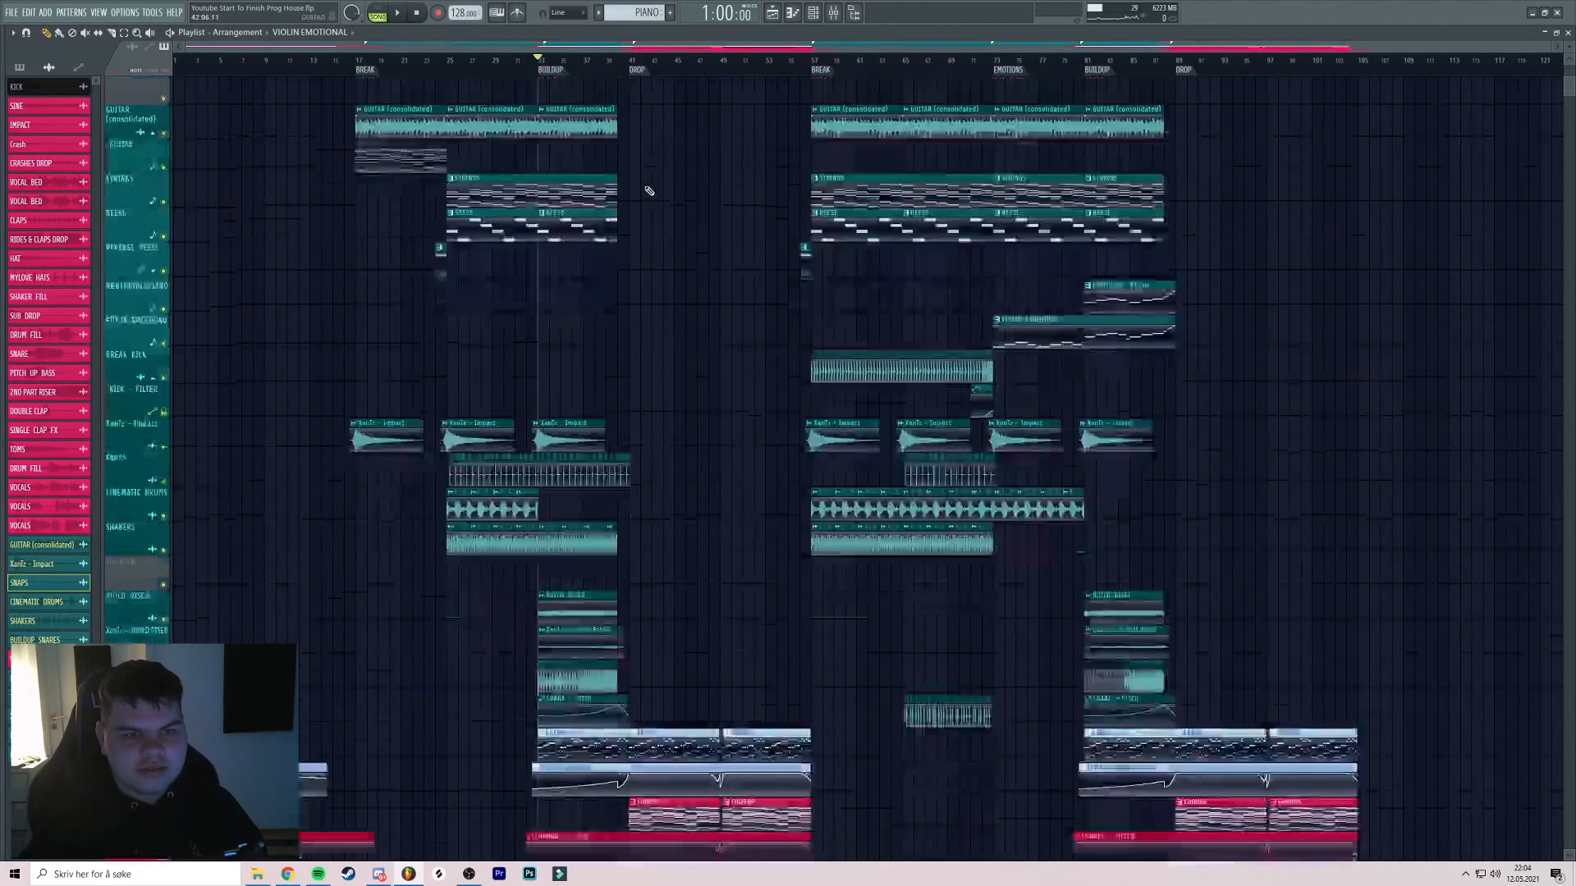
scroll(450, 70, "up", 3)
scroll(742, 167, "up", 5)
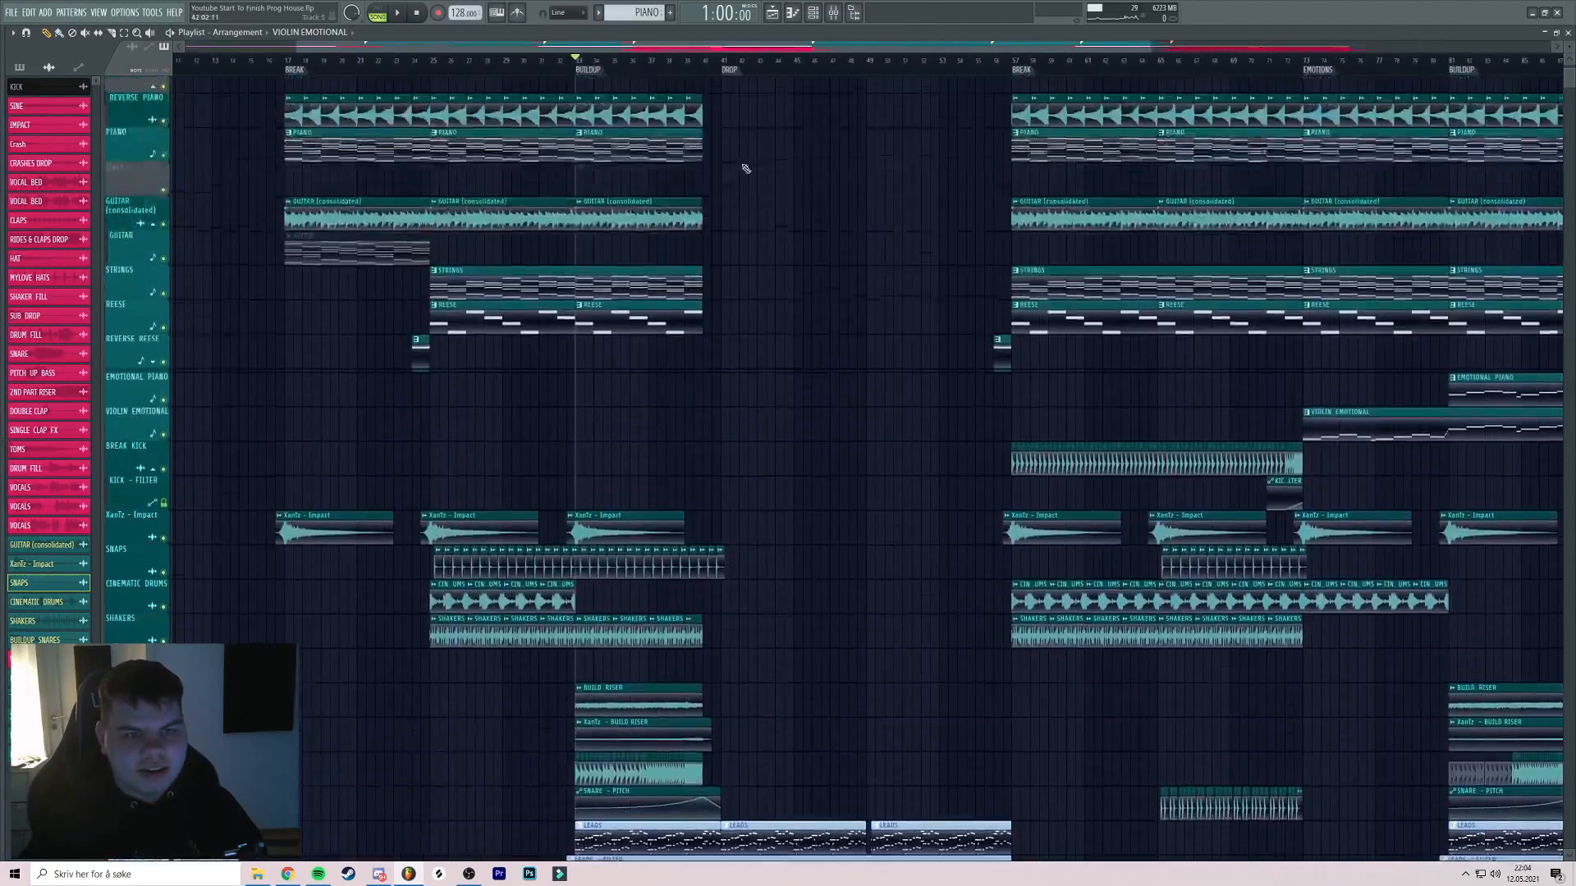
scroll(788, 175, "down", 3)
scroll(802, 156, "up", 2)
left_click(790, 64)
scroll(801, 67, "up", 4)
scroll(886, 66, "down", 1)
left_click_drag(916, 225, 828, 175)
key("ctrl+s")
scroll(829, 175, "down", 7)
key("space")
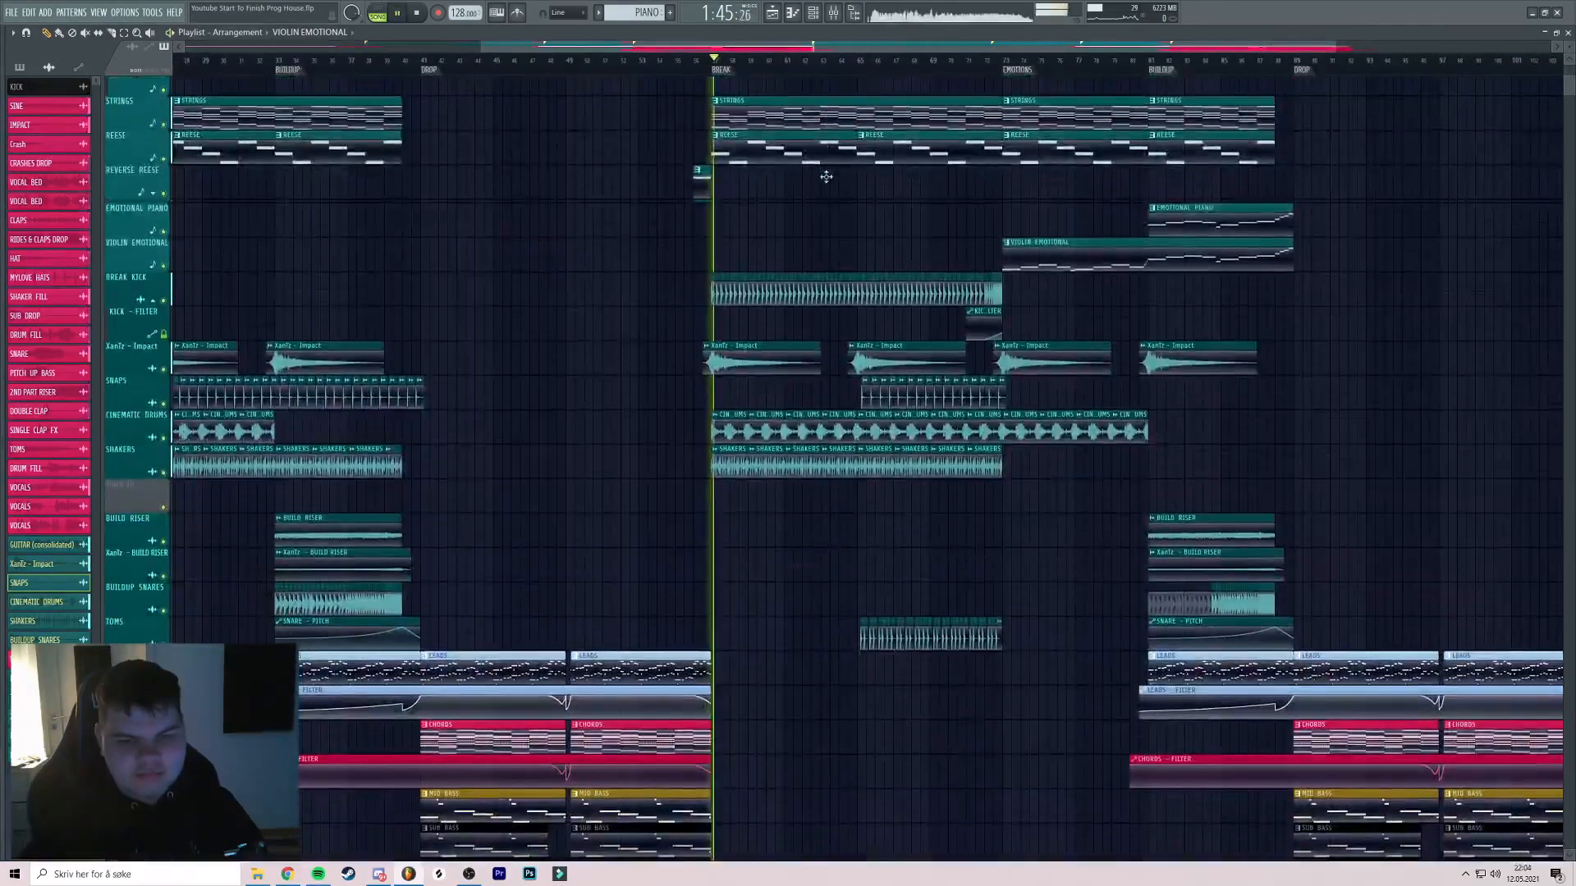
left_click(829, 61)
left_click(415, 15)
left_click_drag(742, 207, 835, 457)
Load Endless Smile and Fruity Balance into master mixer slots 1 and 2
left_click(833, 13)
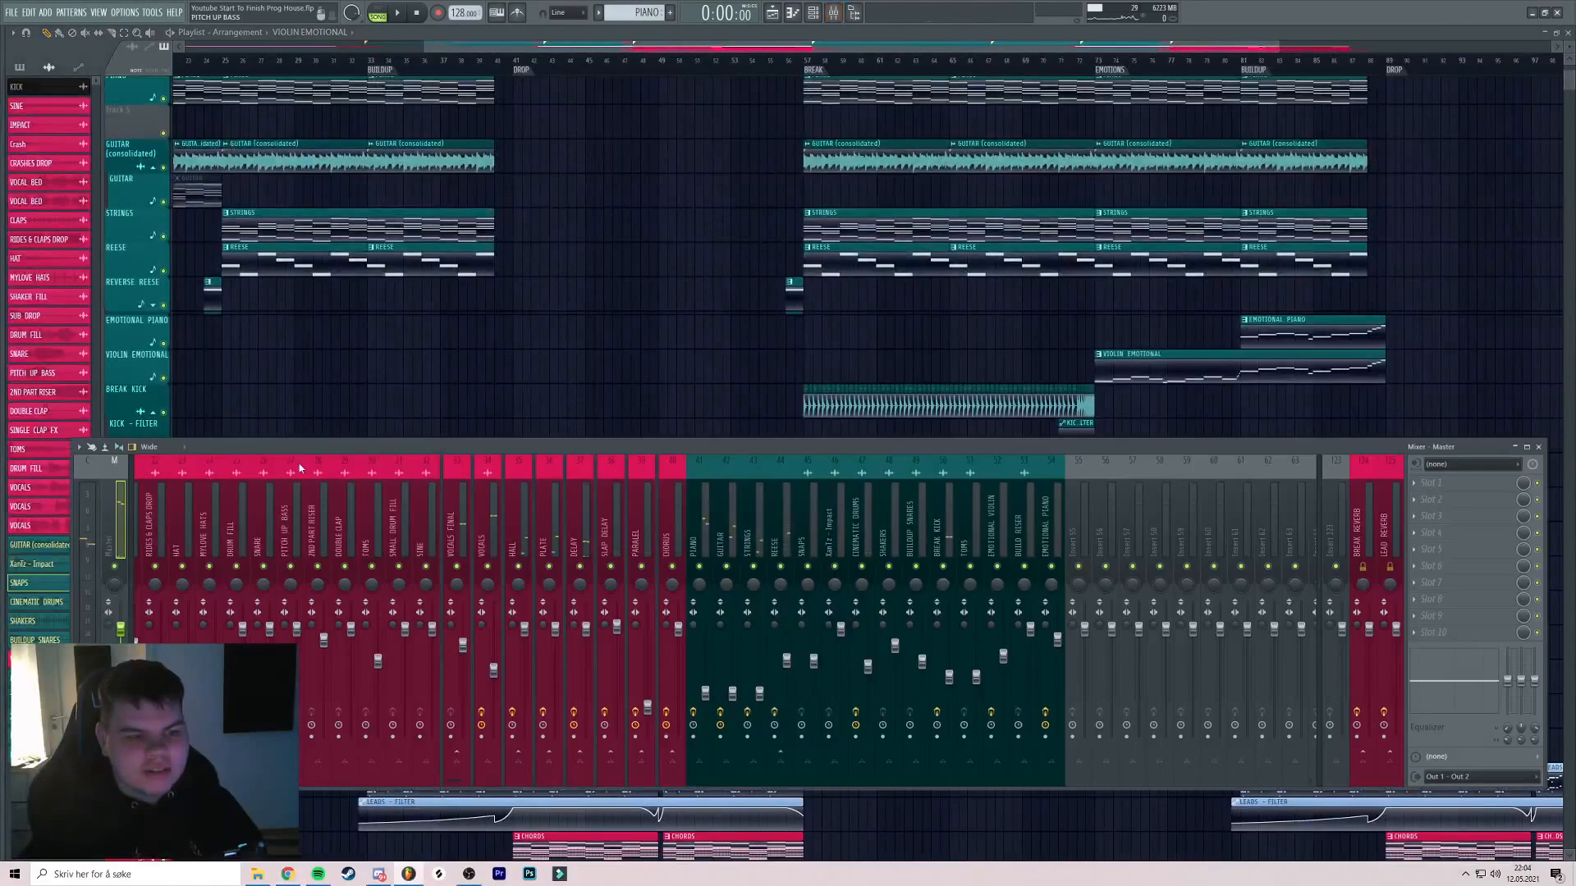
left_click(1453, 489)
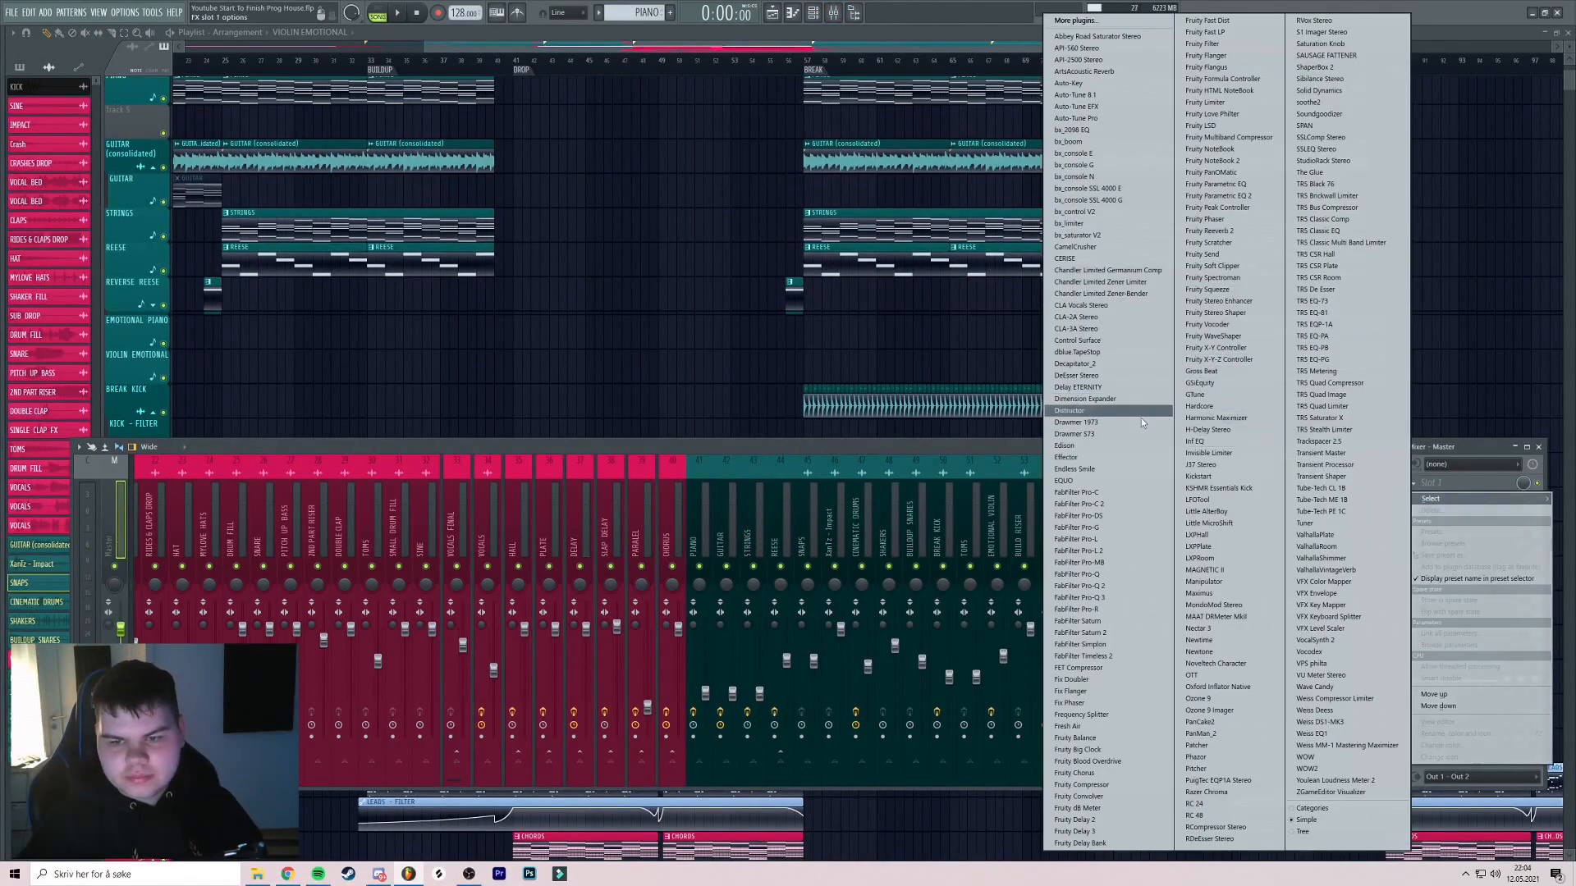
left_click(1082, 468)
left_click_drag(1130, 159, 608, 96)
left_click(1003, 66)
left_click(1431, 499)
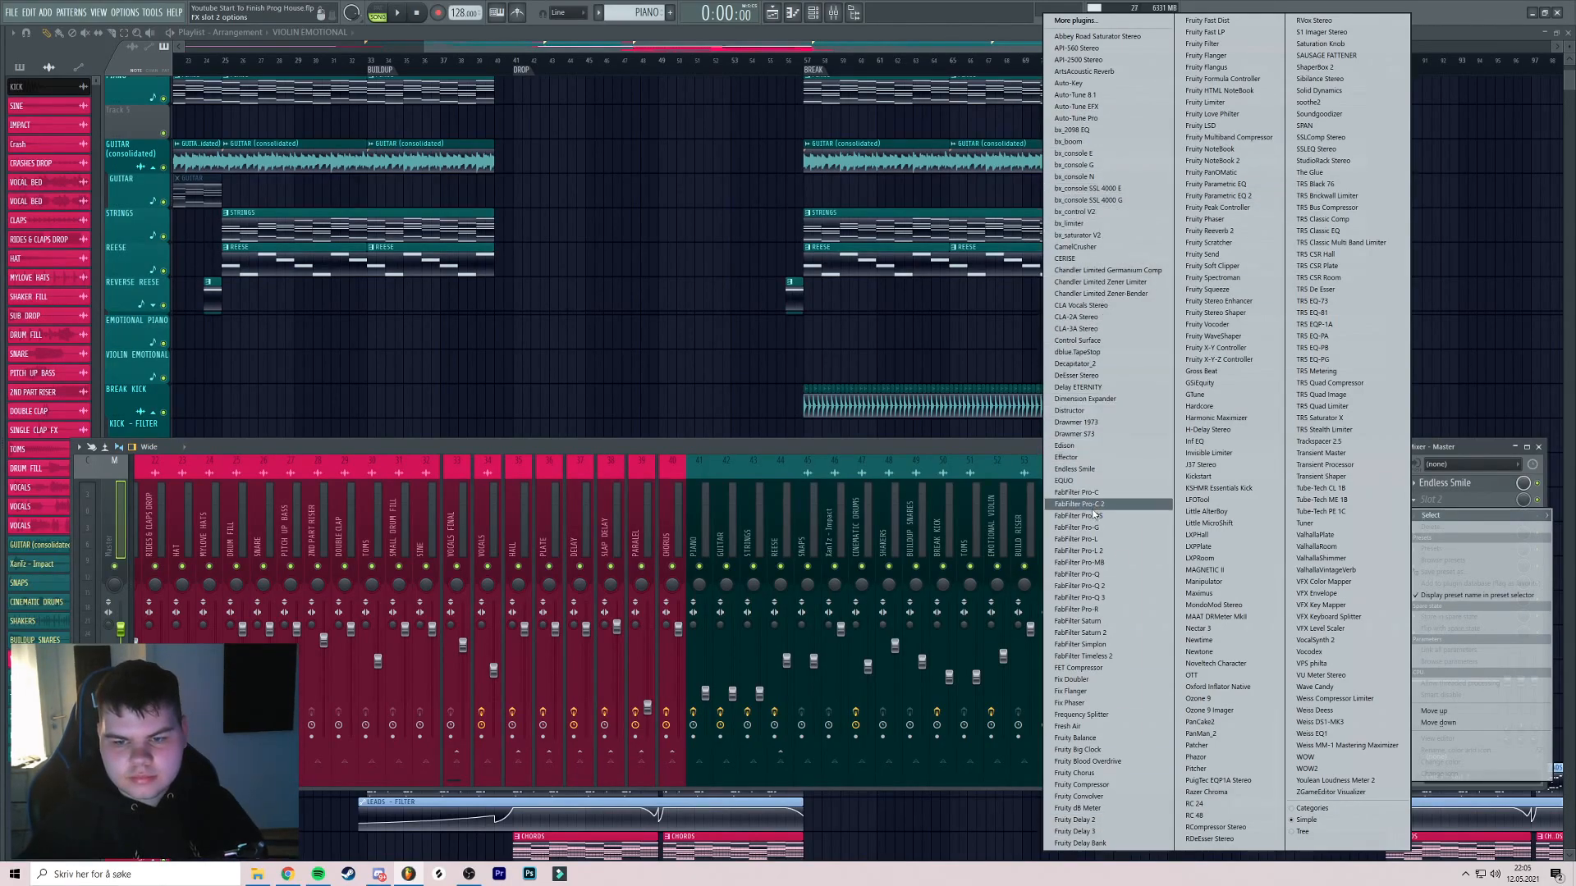
left_click(1075, 738)
left_click(1449, 501)
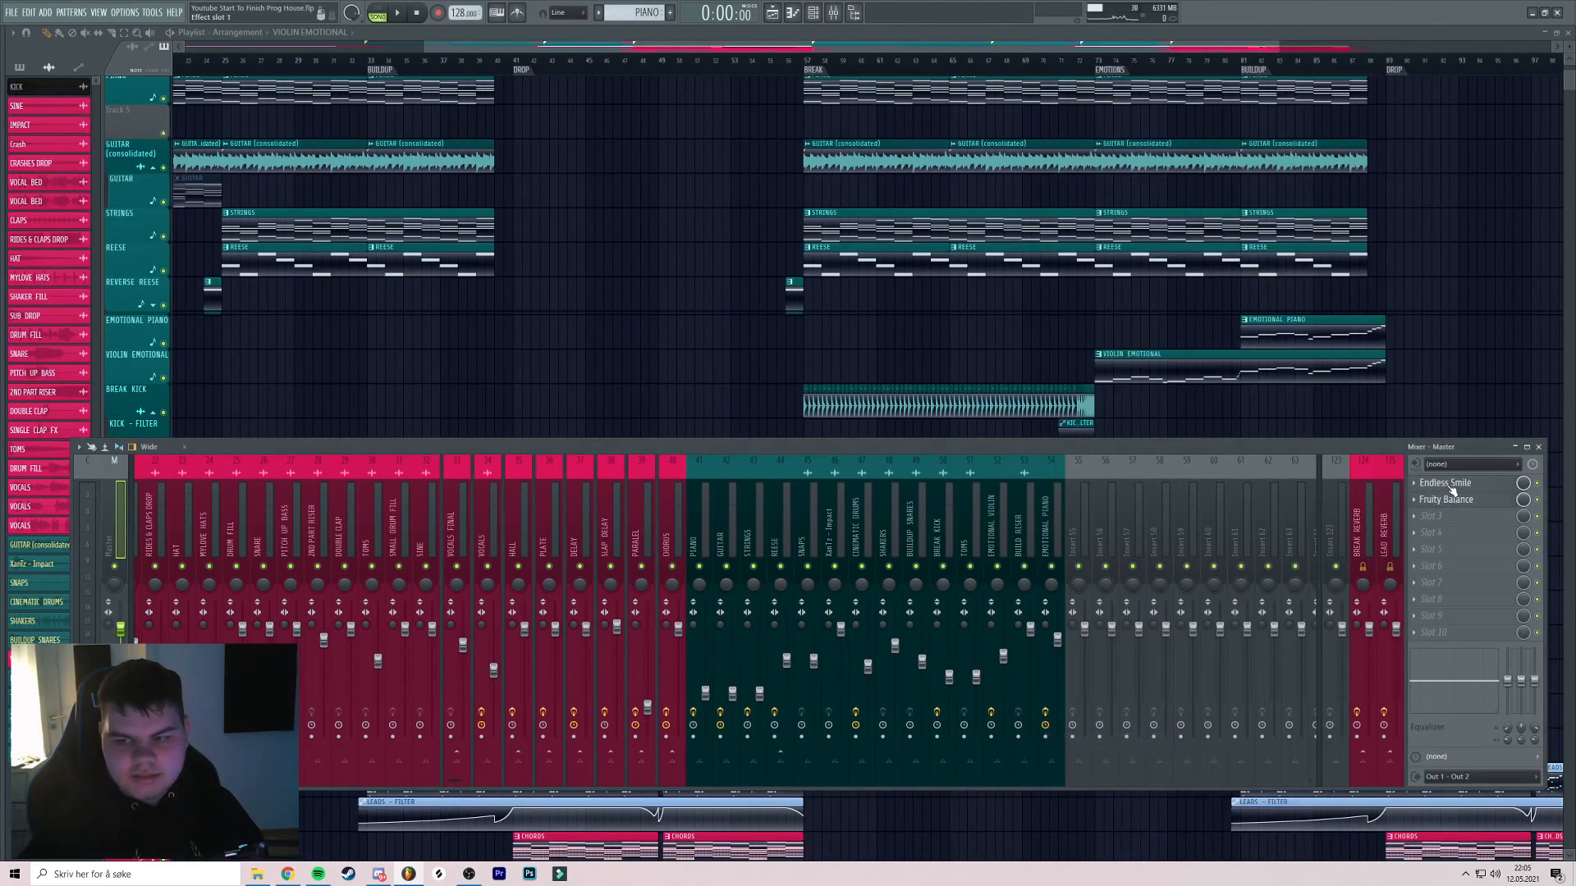
Load FabFilter Pro-Q 3 into master slot 3 and add a 30 Hz low cut band
left_click(1452, 517)
left_click(1453, 519)
left_click(1454, 520)
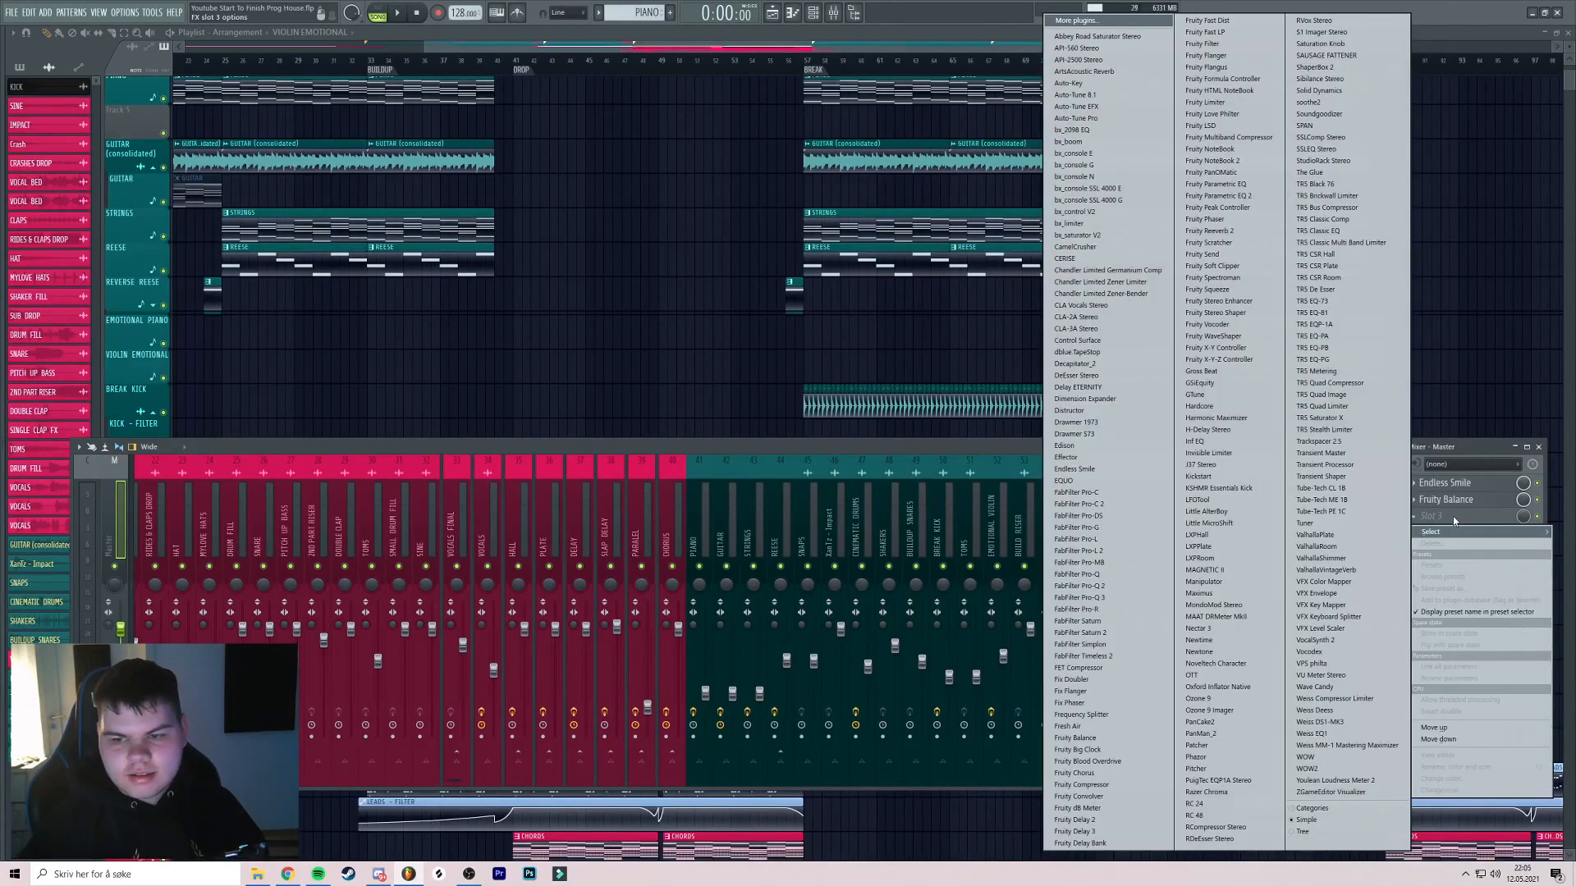
left_click(1080, 599)
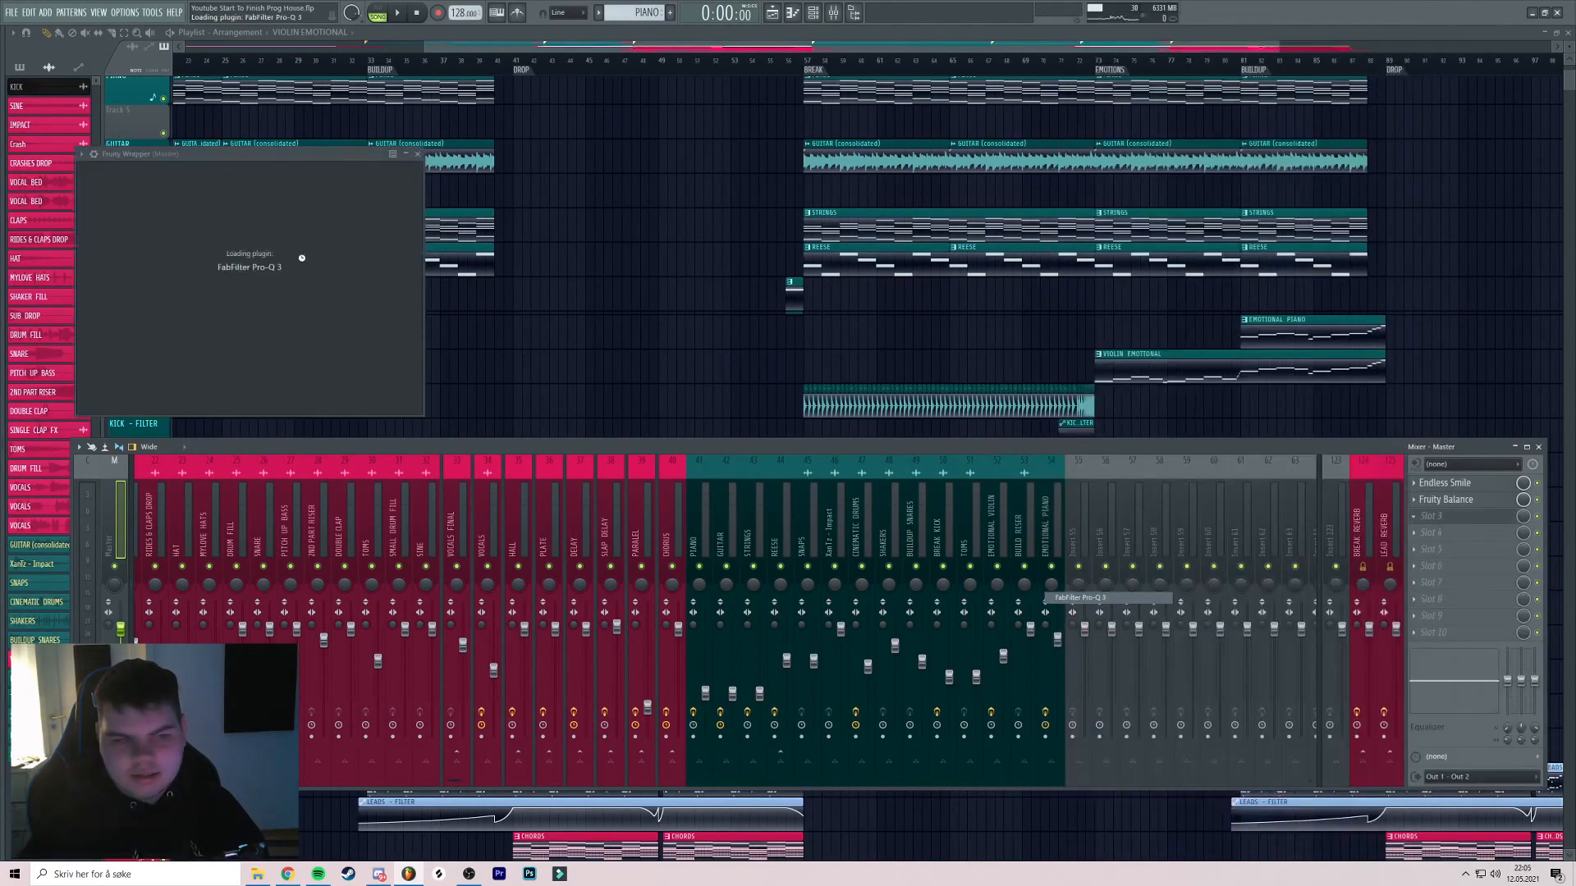
double_click(281, 276)
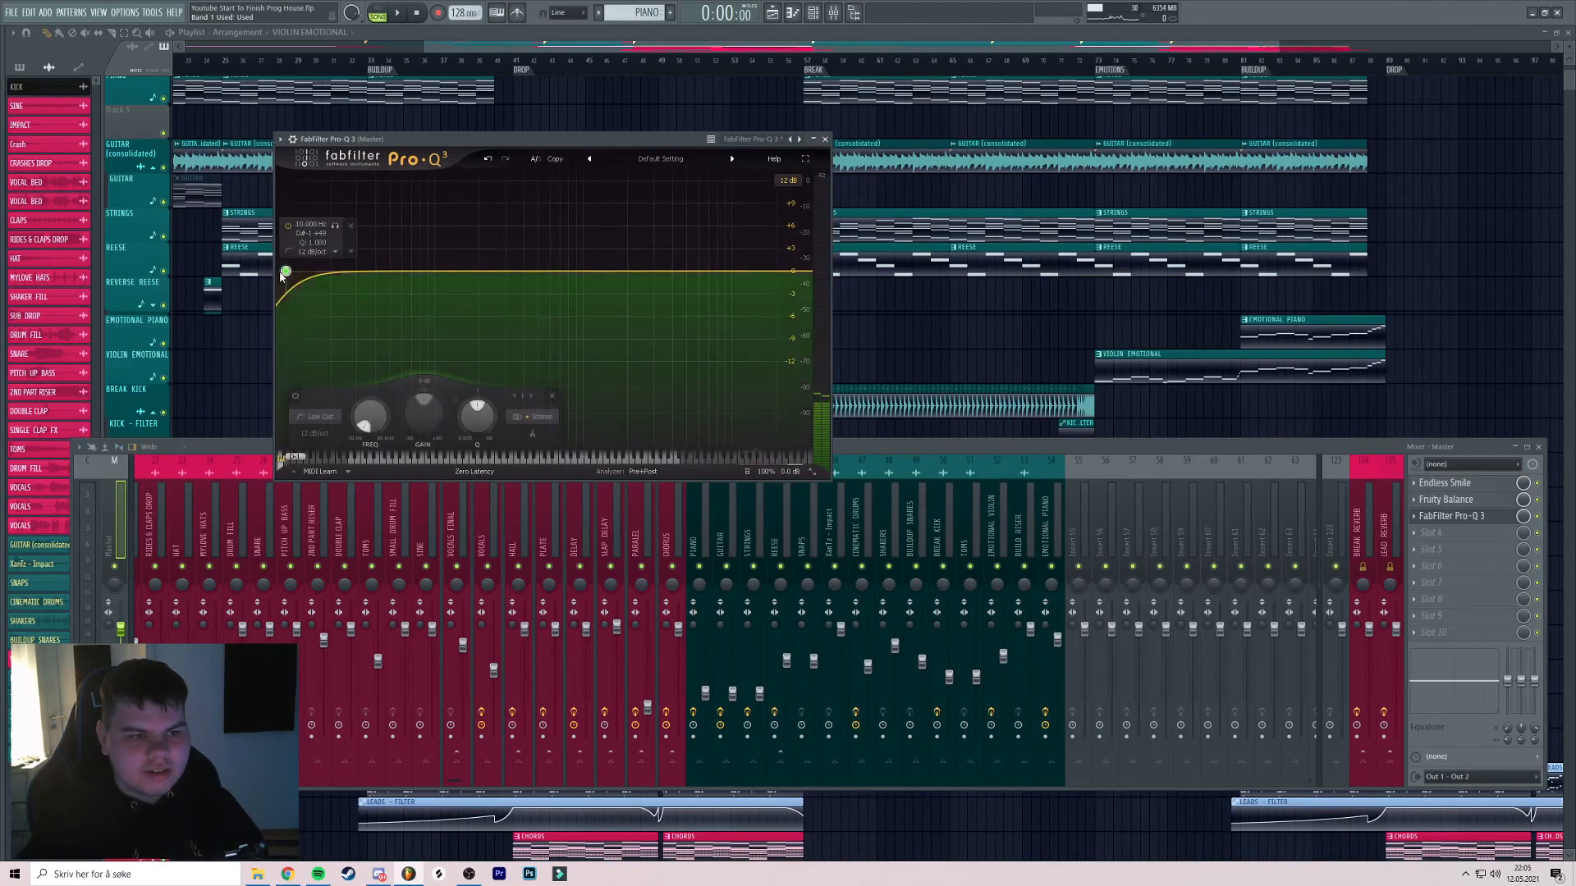
left_click_drag(285, 275, 319, 277)
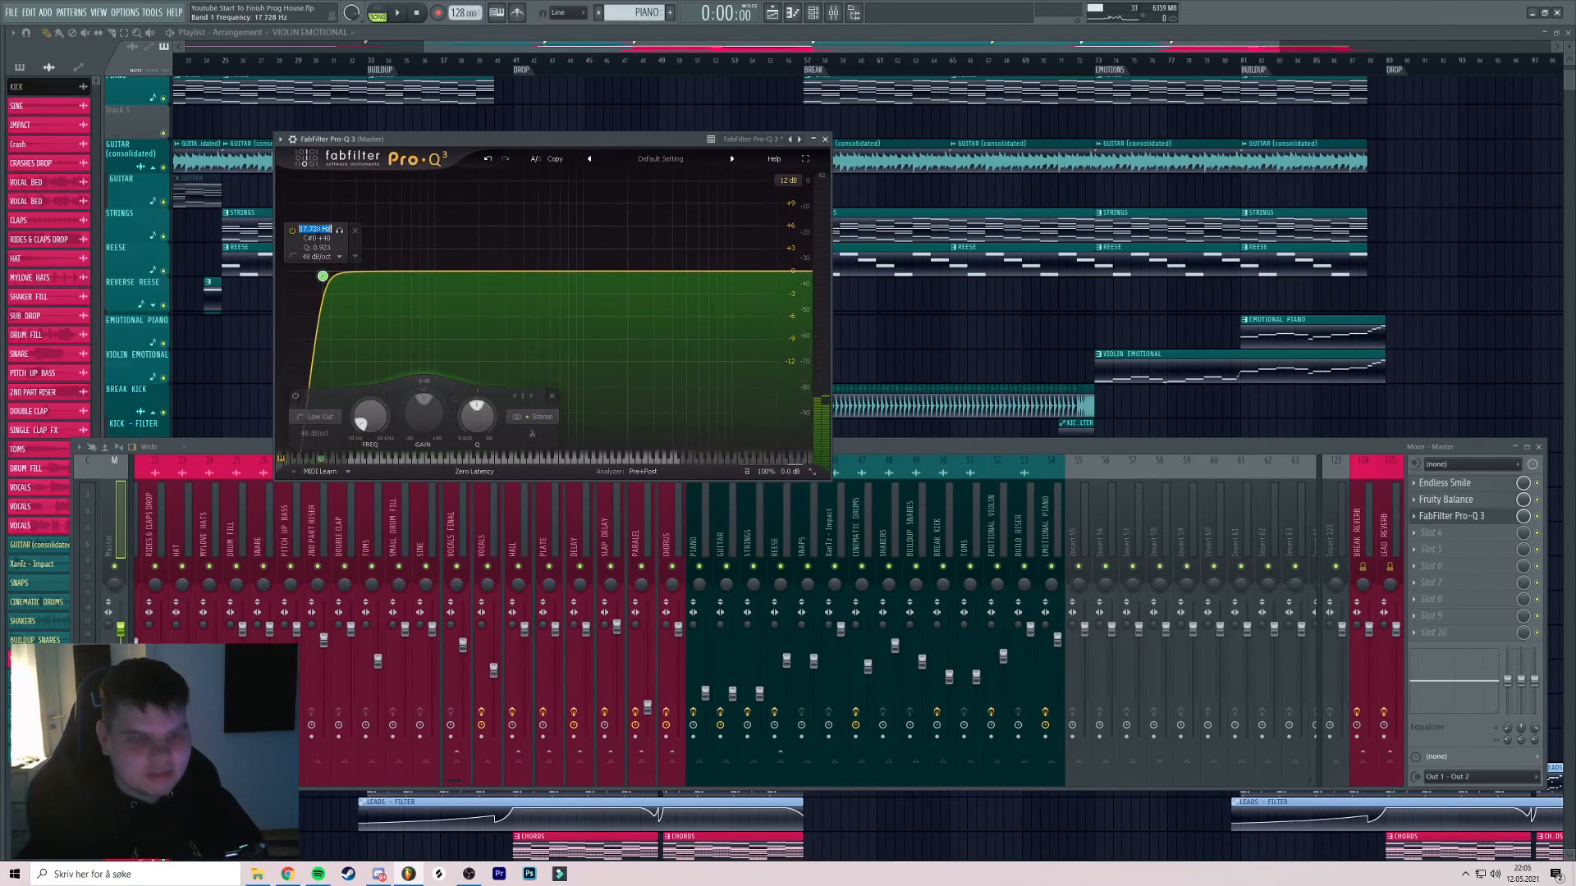
type("30")
key("Return")
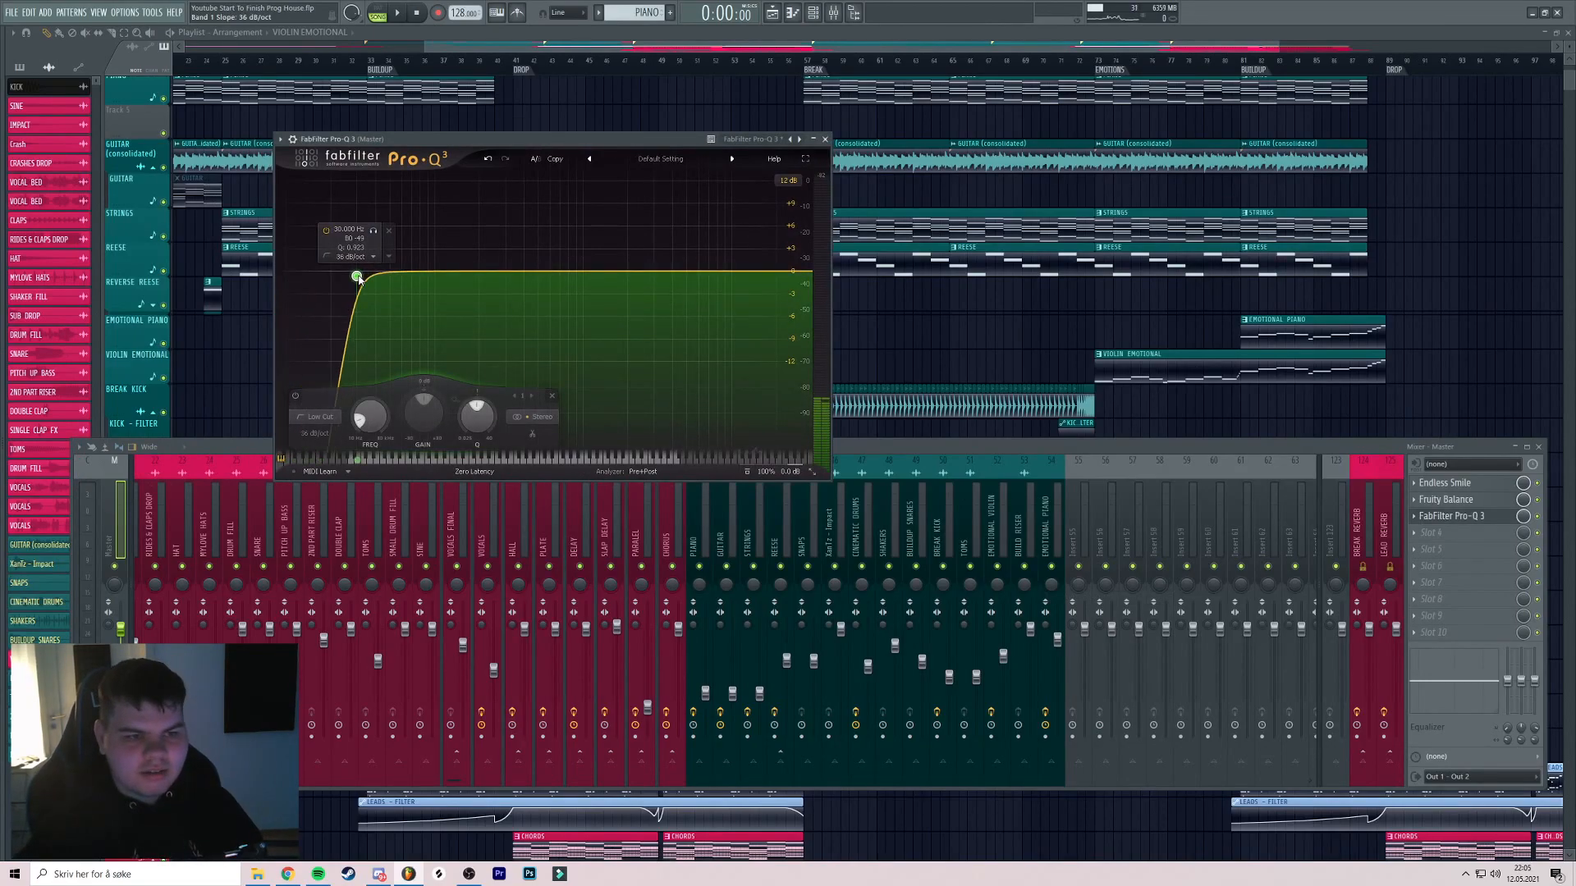
left_click(825, 139)
left_click(1441, 533)
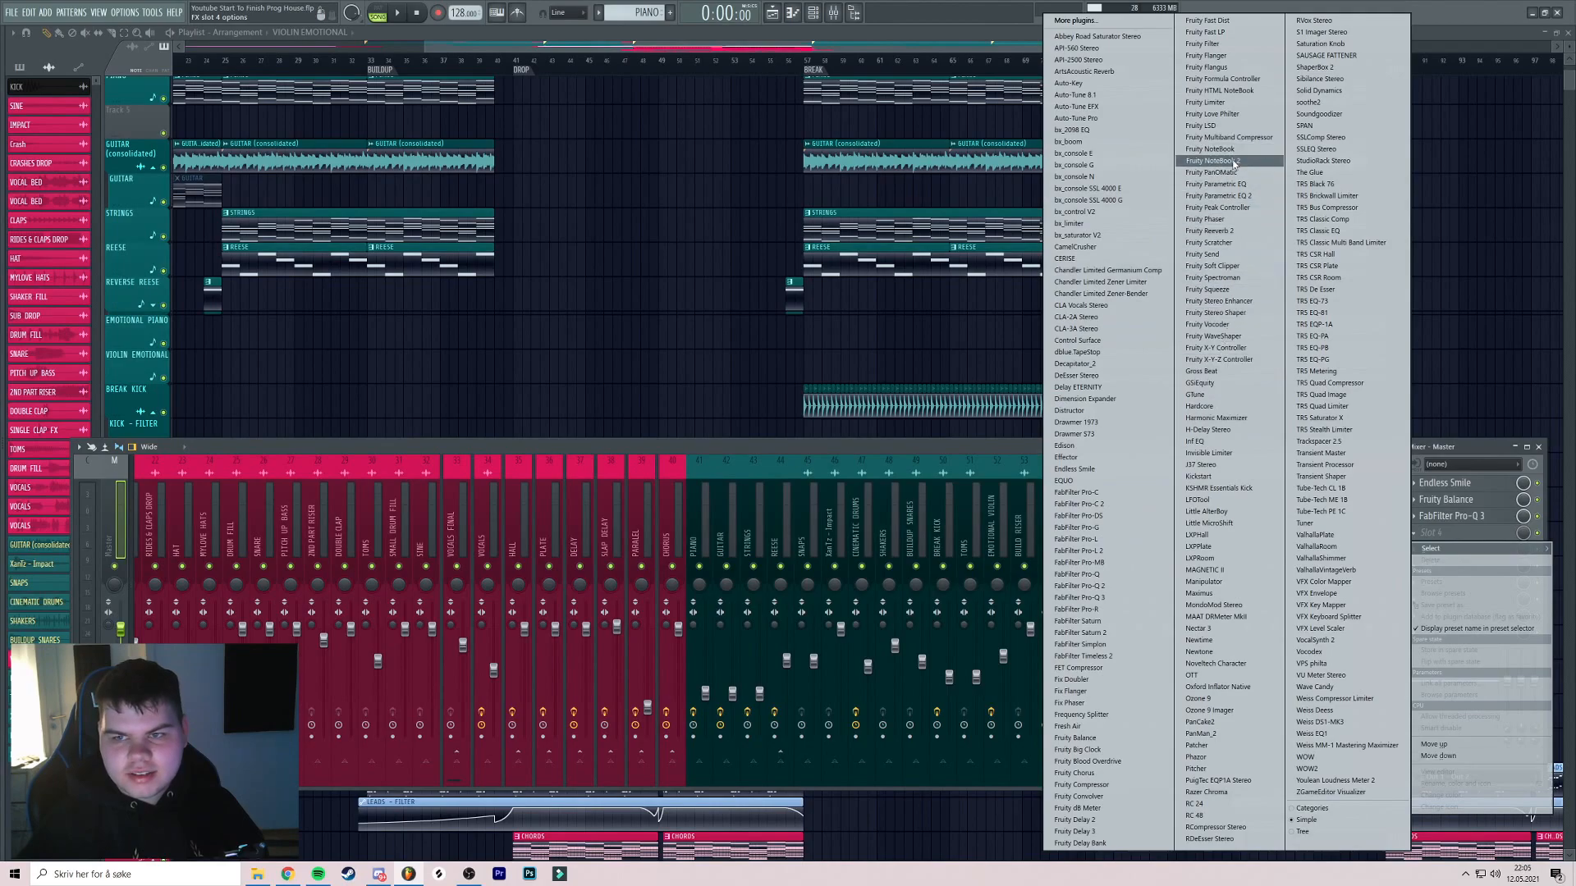
Load Fruity Parametric EQ 2 into master slot 4 and move the song position to the final drop
left_click(1223, 195)
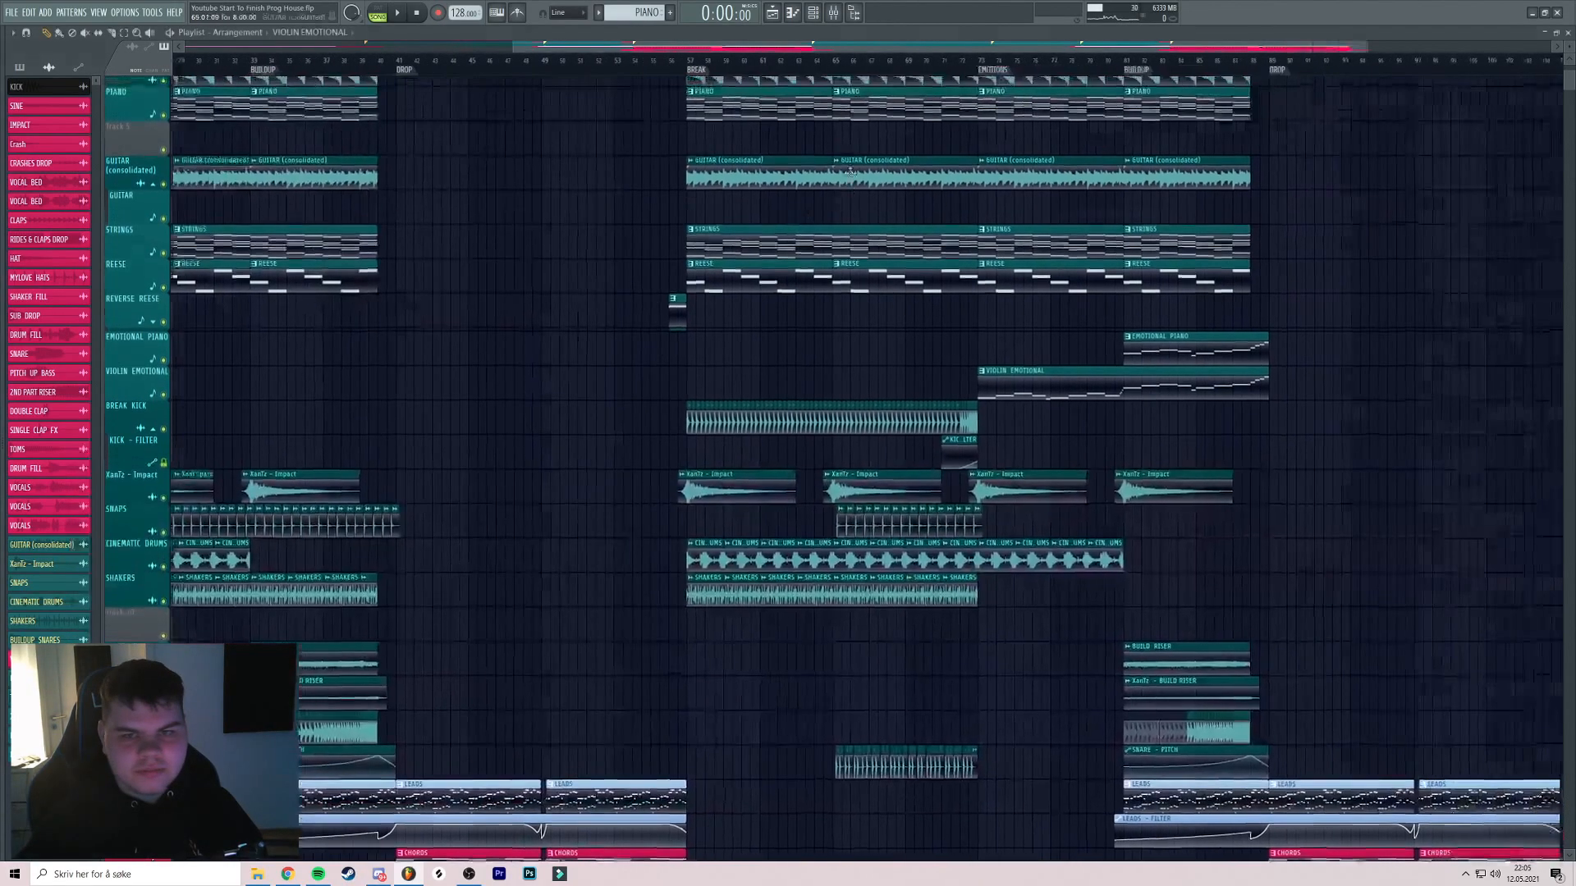
left_click_drag(860, 189, 823, 192)
left_click(1168, 62)
left_click_drag(944, 112, 574, 150)
left_click_drag(288, 204, 380, 34)
scroll(953, 314, "down", 3)
left_click_drag(953, 315, 368, 99)
scroll(952, 183, "up", 3)
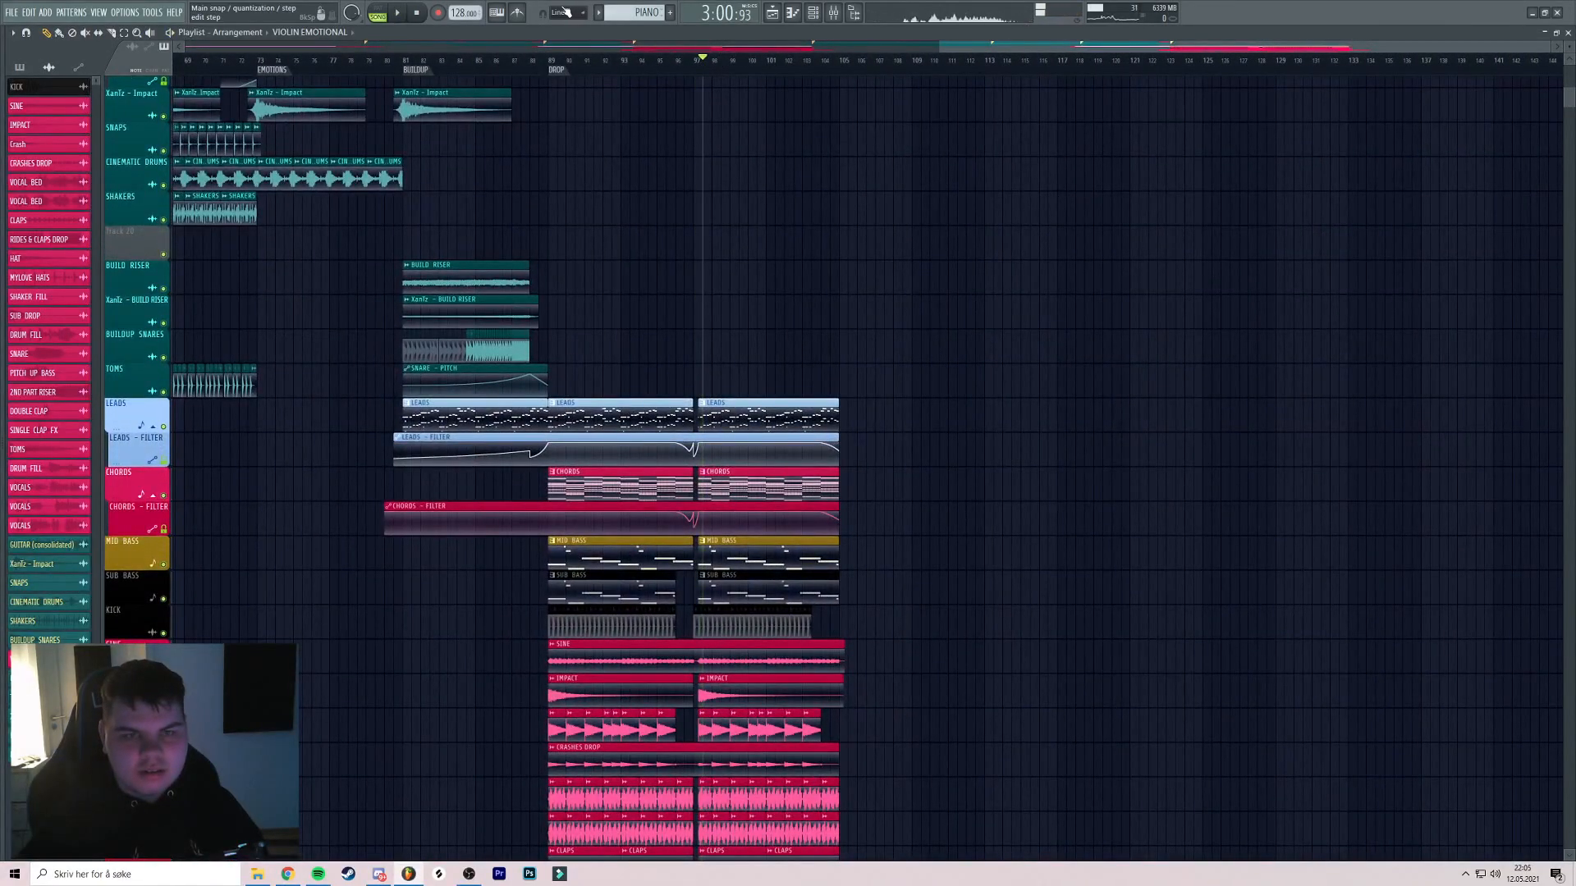
Play the final drop while watching the master Parametric EQ 2 spectrum
left_click(833, 12)
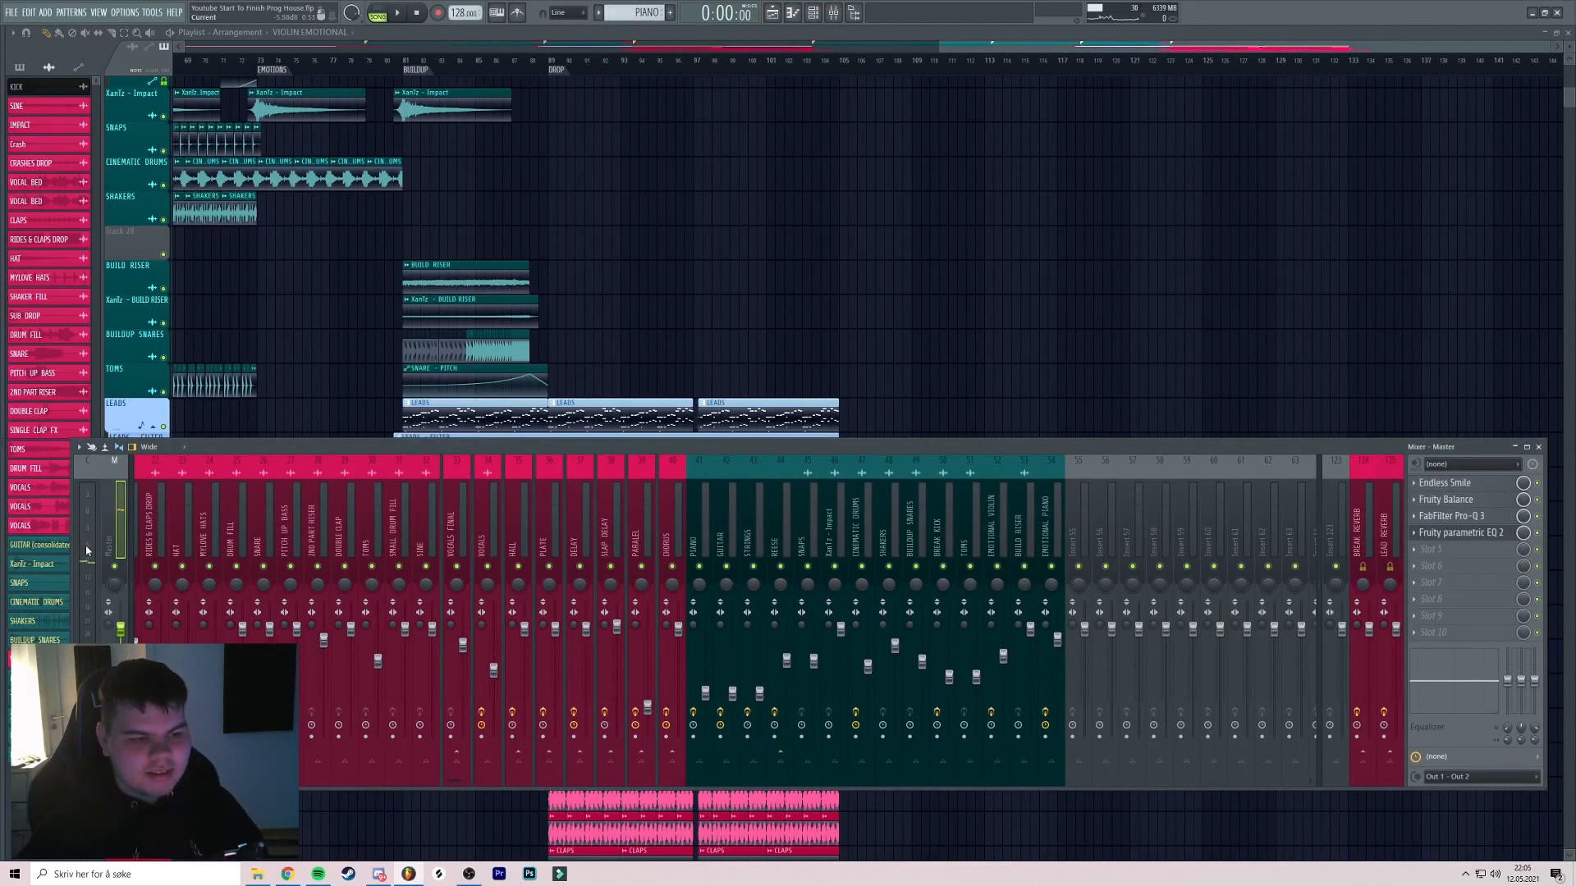
left_click_drag(603, 205, 636, 239)
key("space")
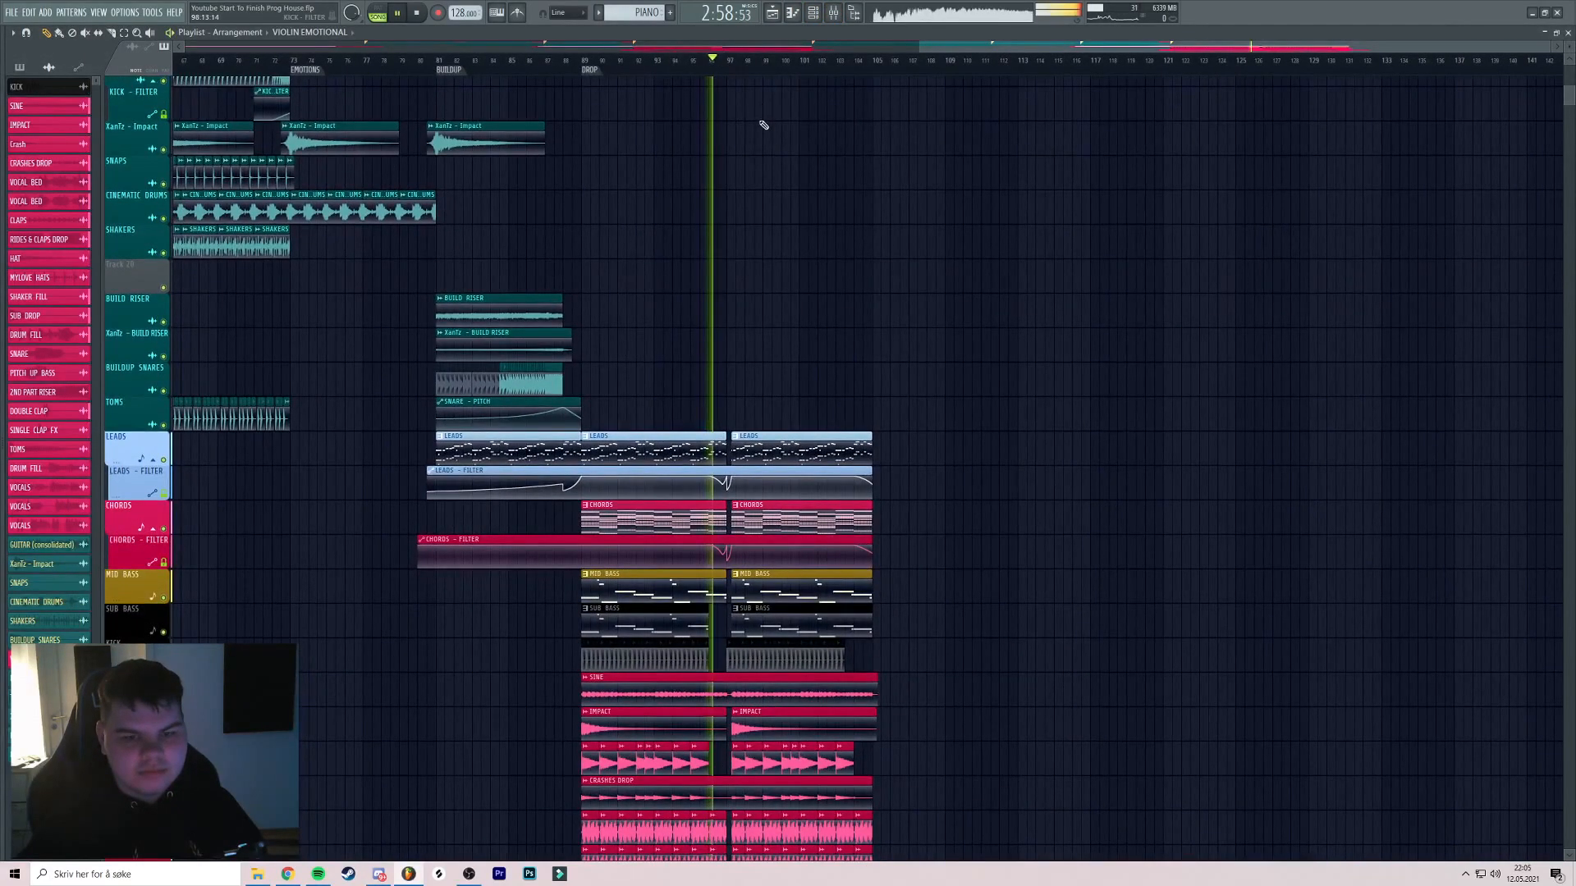
scroll(829, 120, "up", 2)
left_click(832, 14)
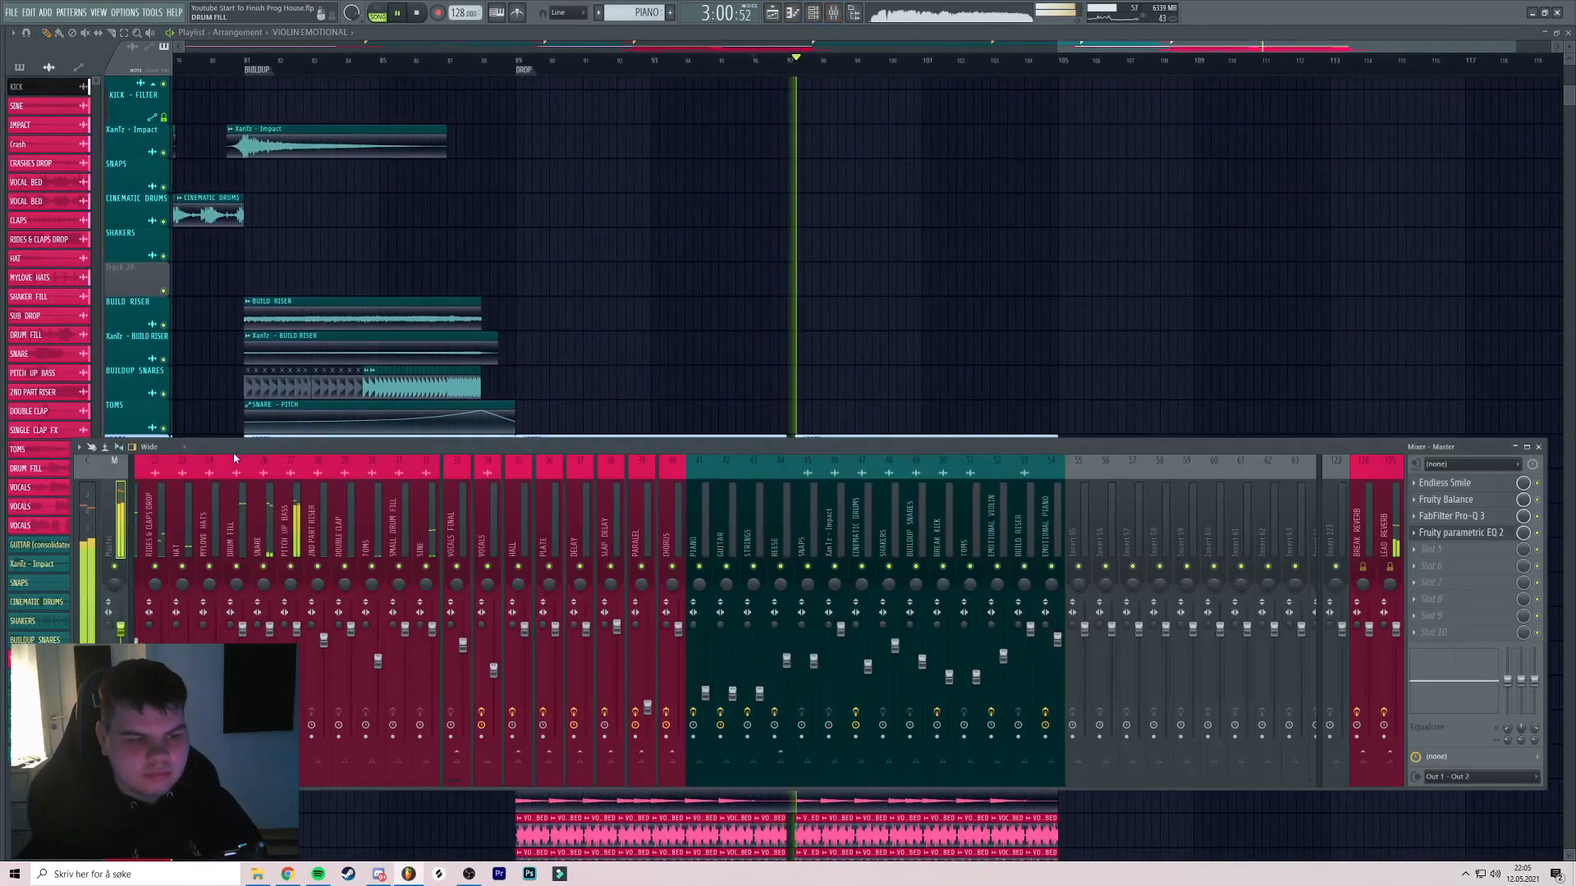
left_click(1461, 534)
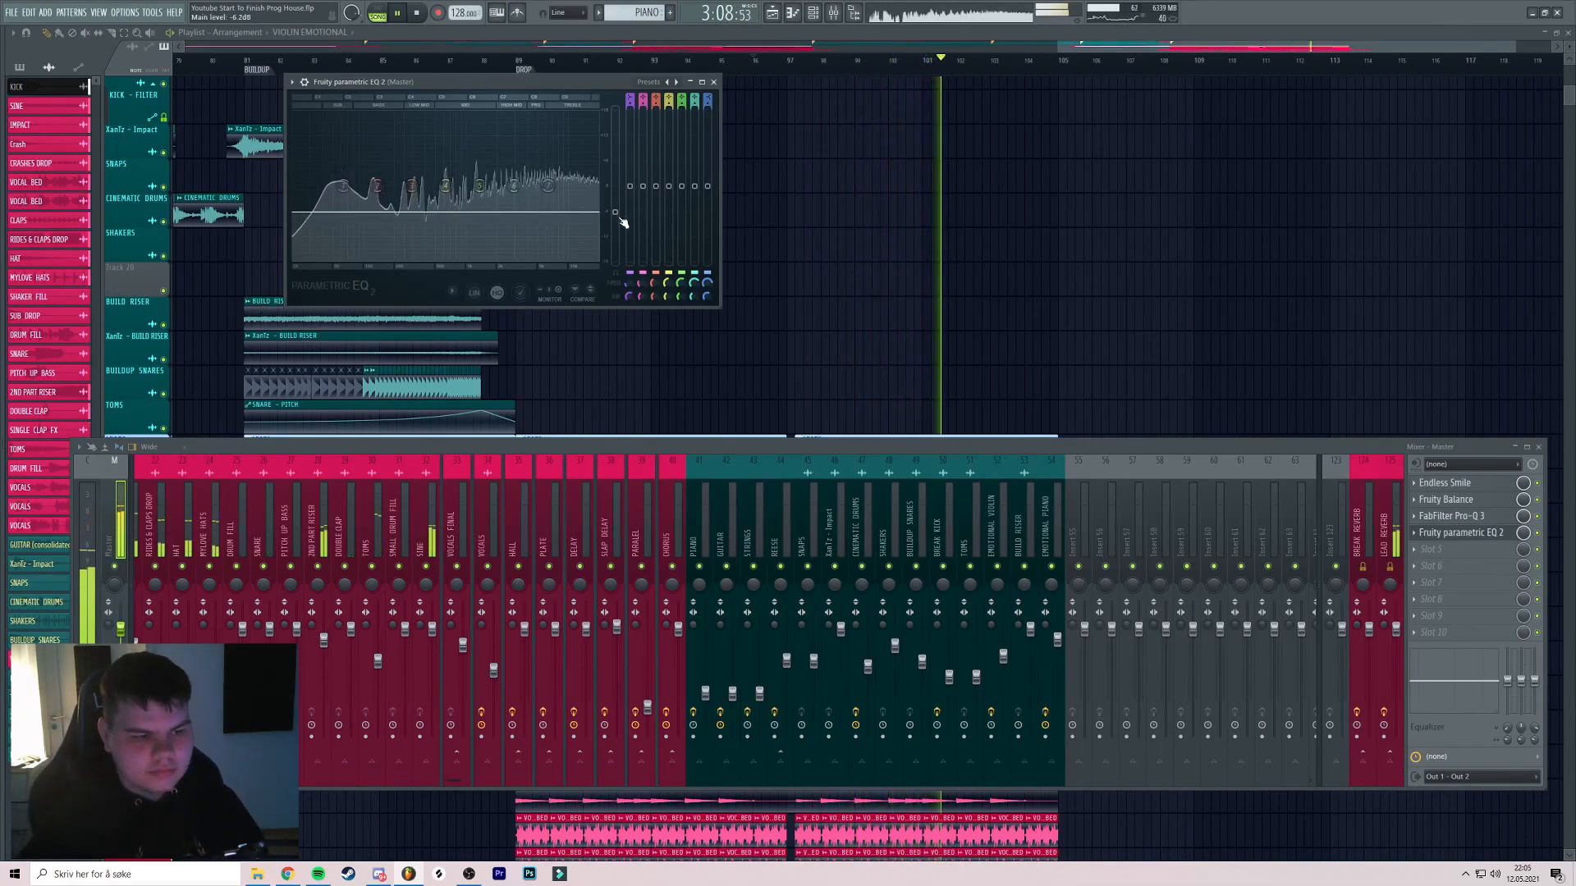
key("space")
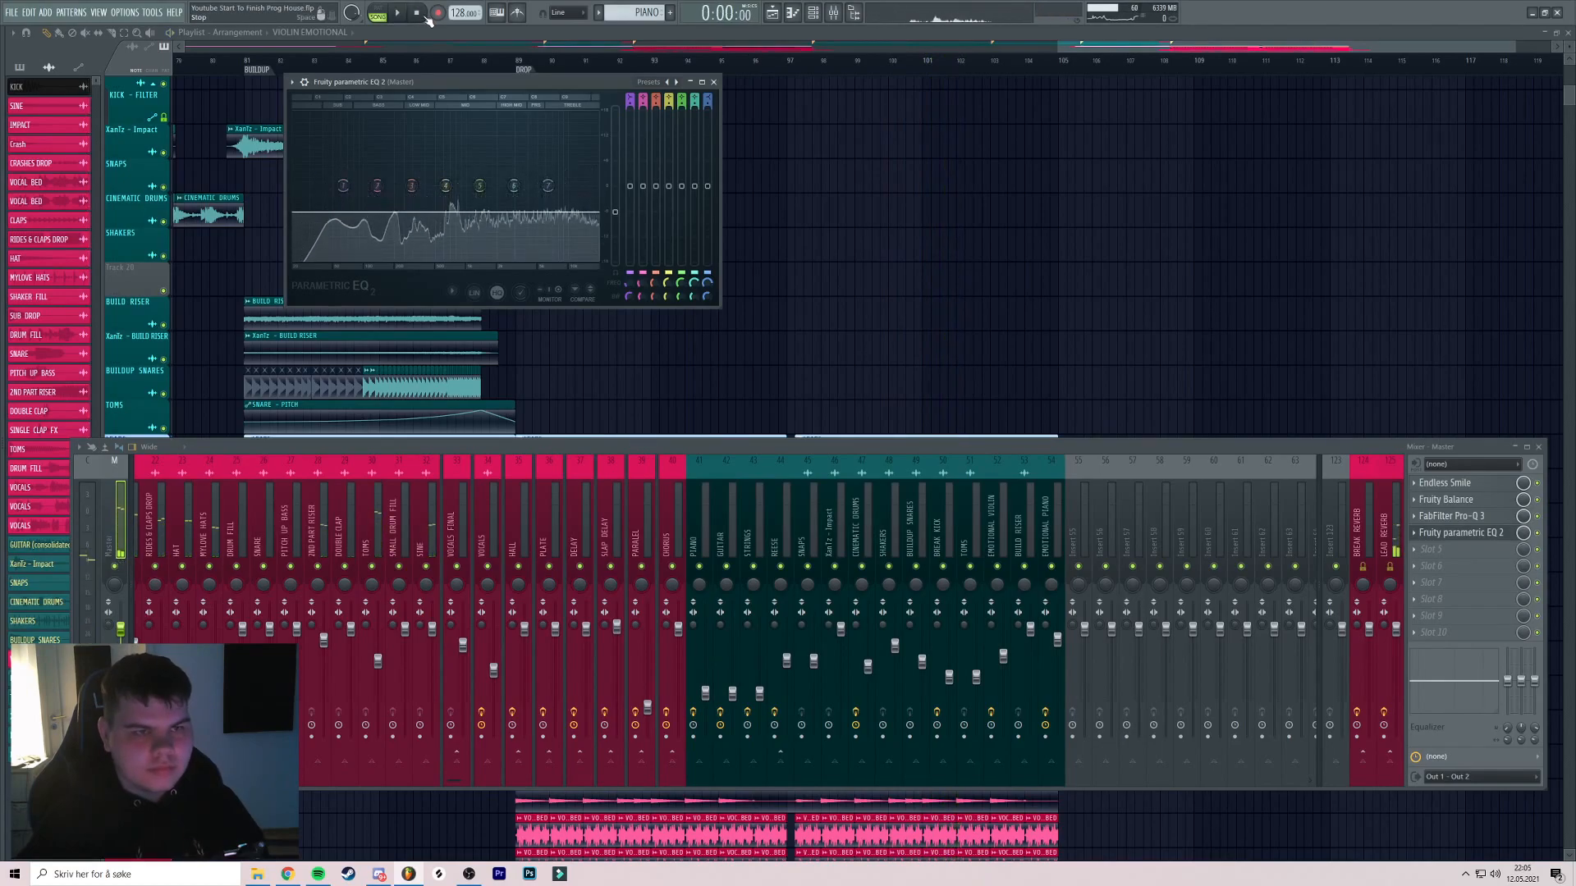
left_click(713, 82)
Load Invisible Limiter into master slot 5 with a -6.00 dB limit level
left_click(1462, 549)
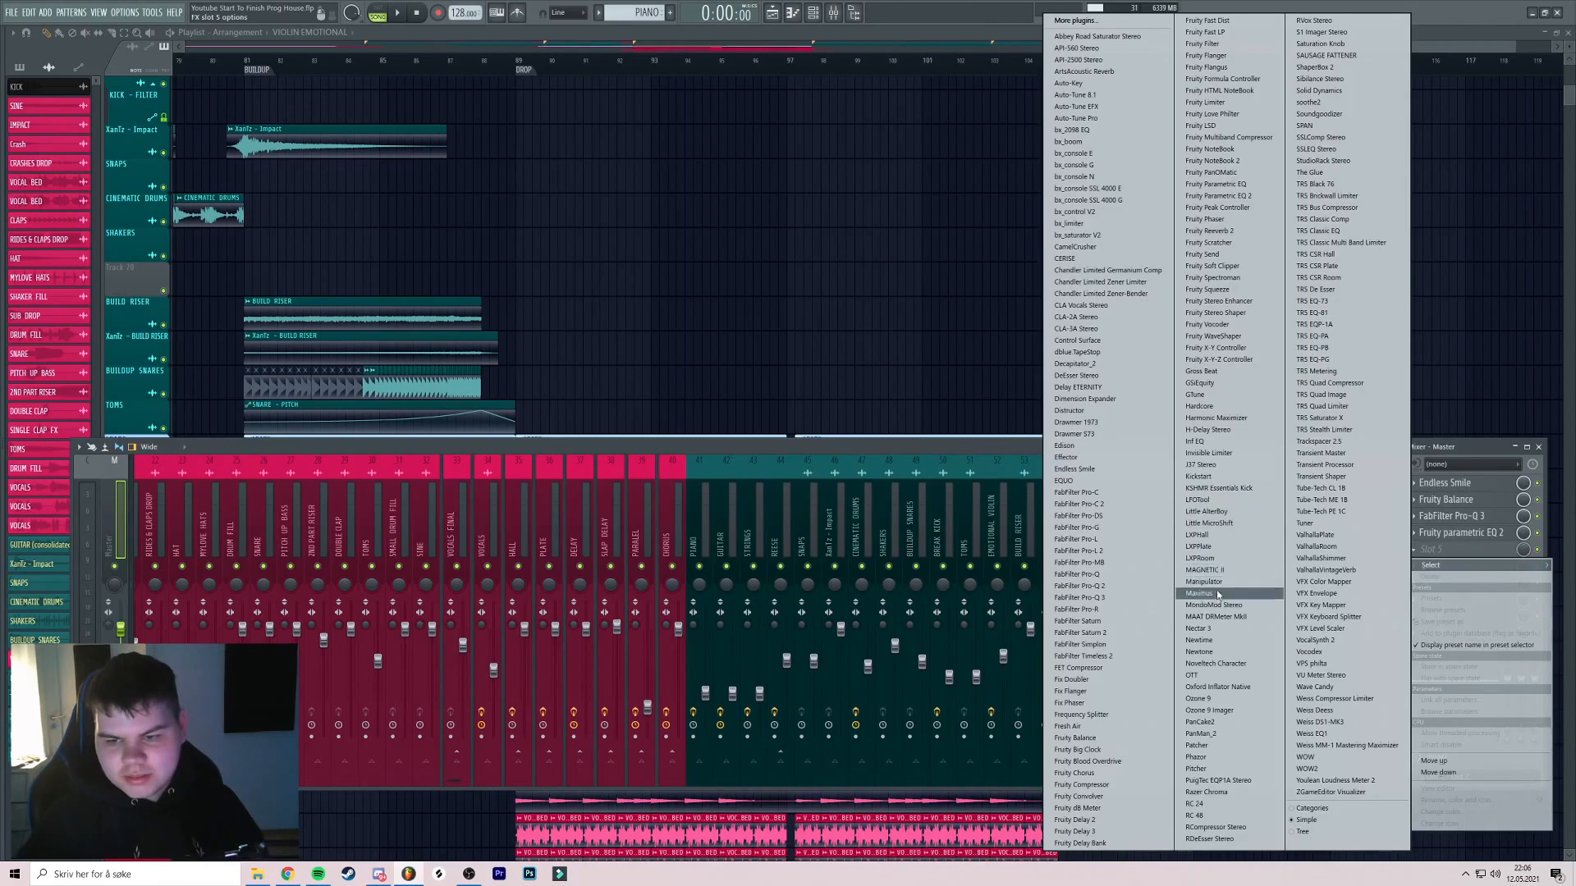
left_click(1208, 453)
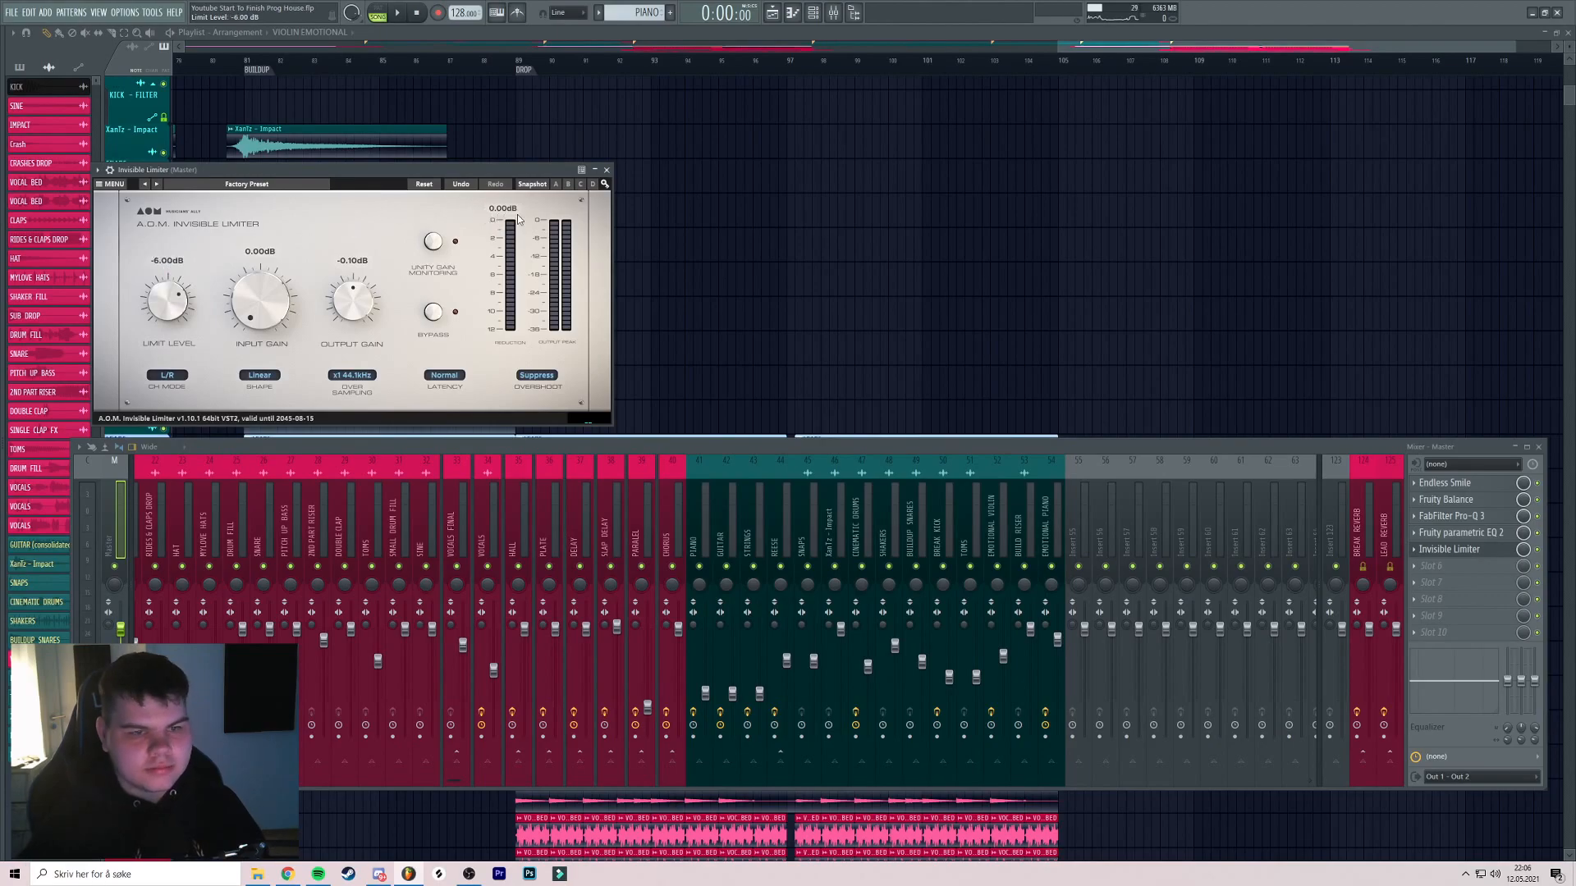
left_click(608, 171)
left_click(1453, 566)
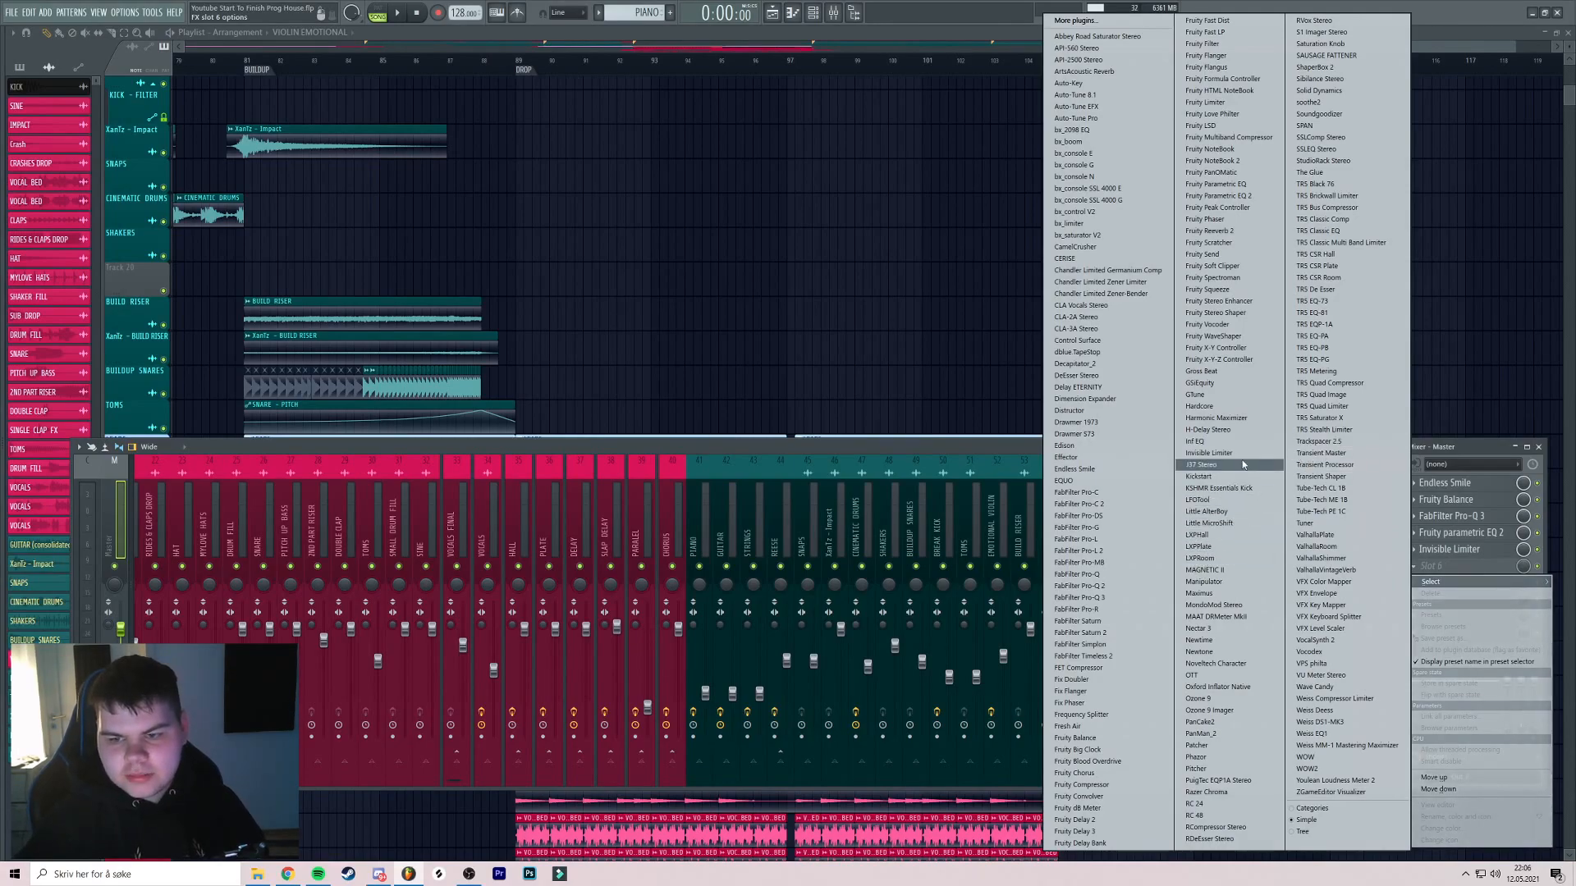
Load API-2500 Stereo into master slot 6 with the LAVYNE MODERN MASTERING GLUE preset
left_click(1077, 60)
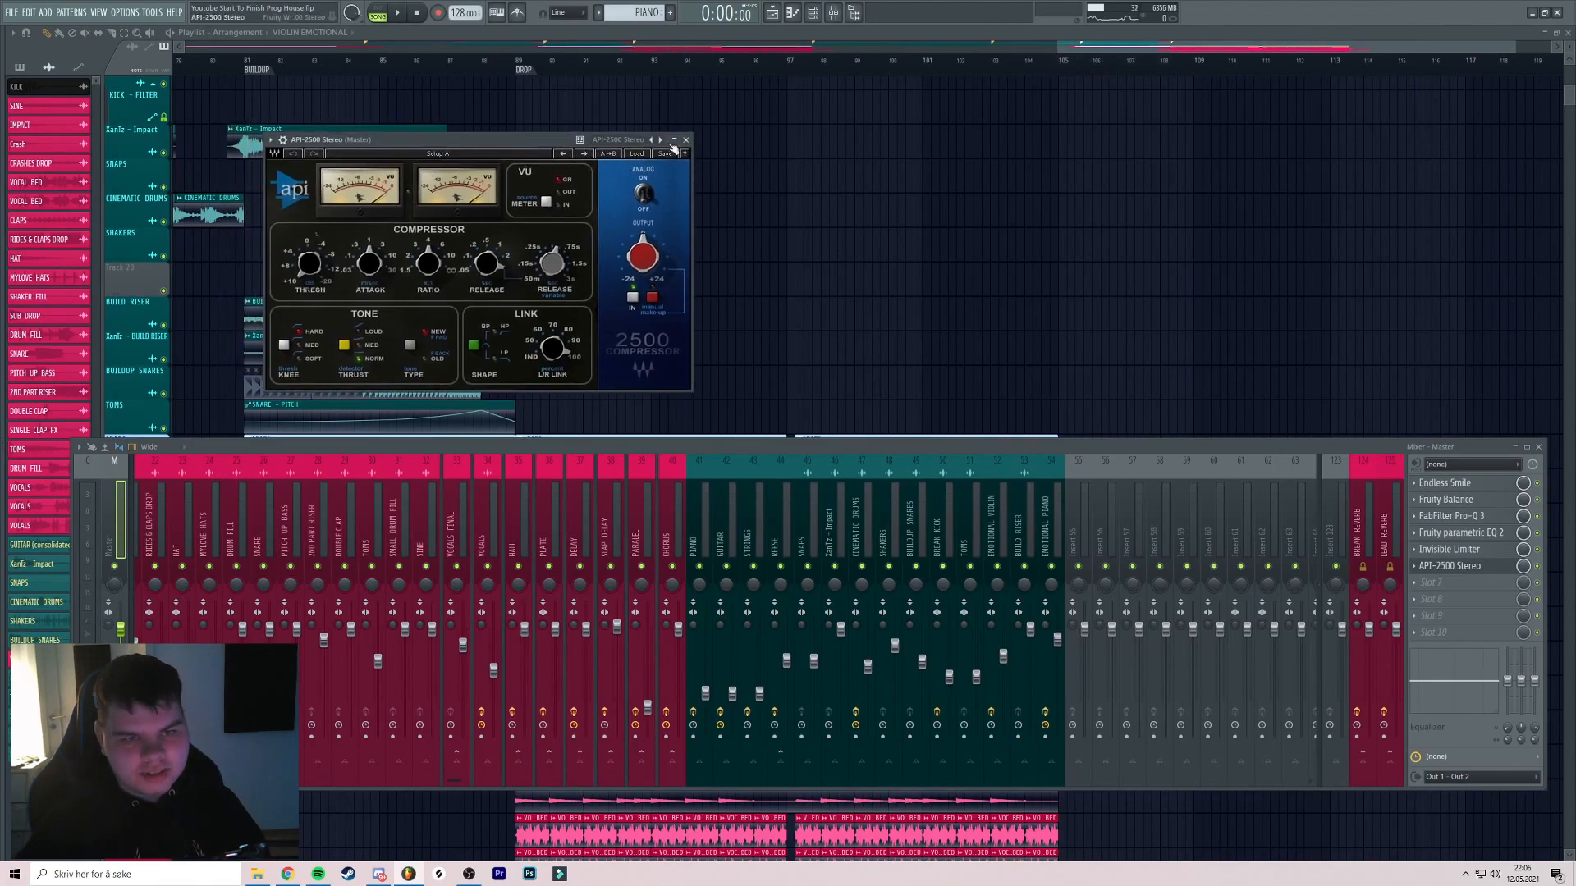
left_click(668, 146)
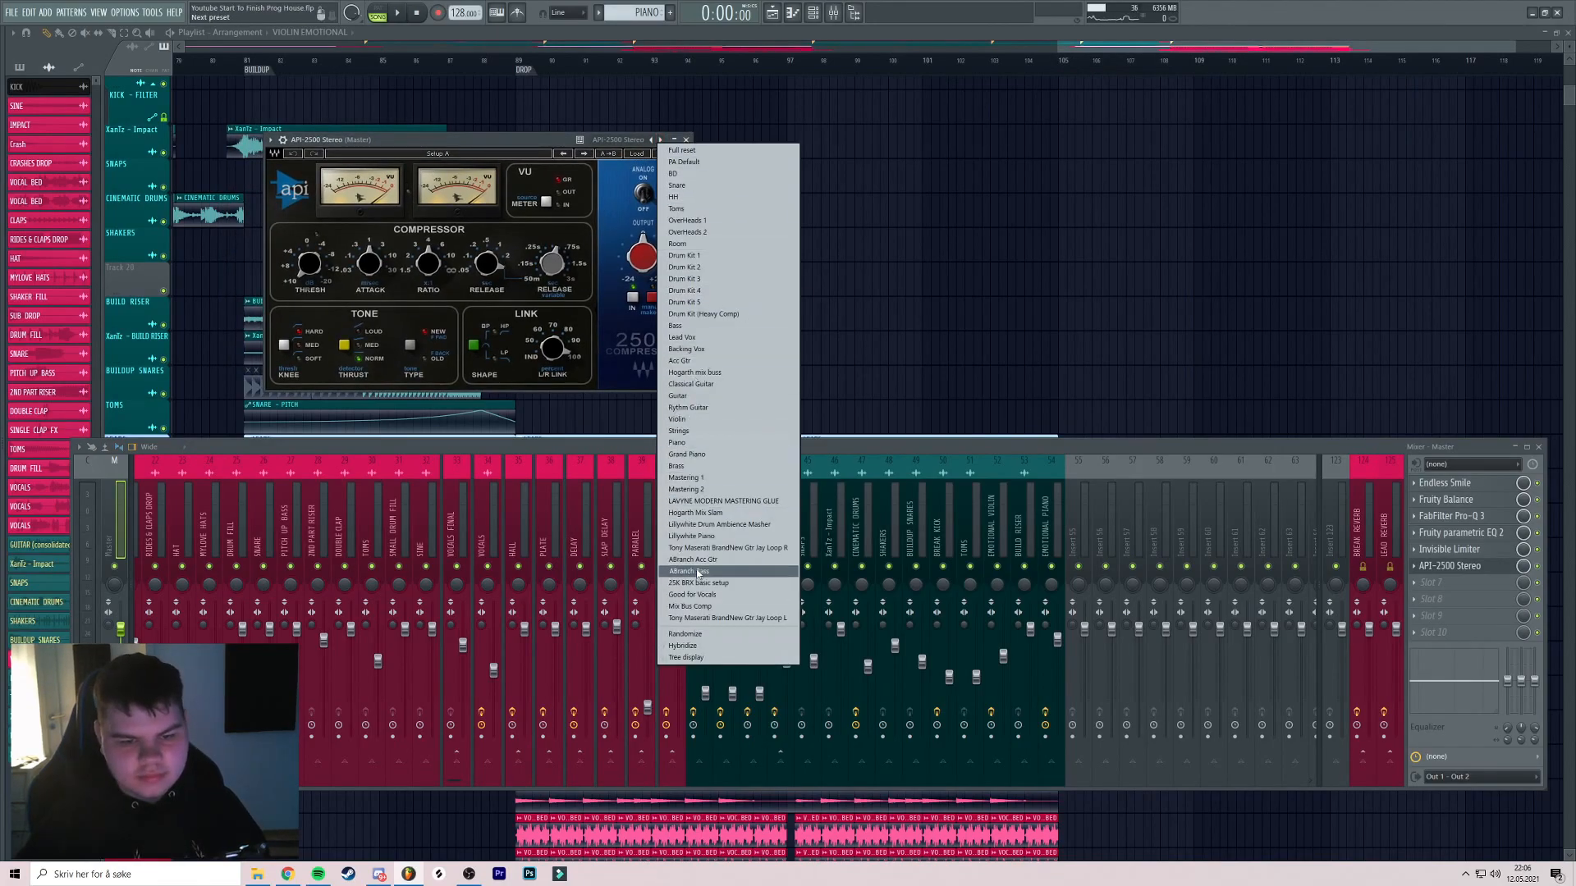
left_click(714, 502)
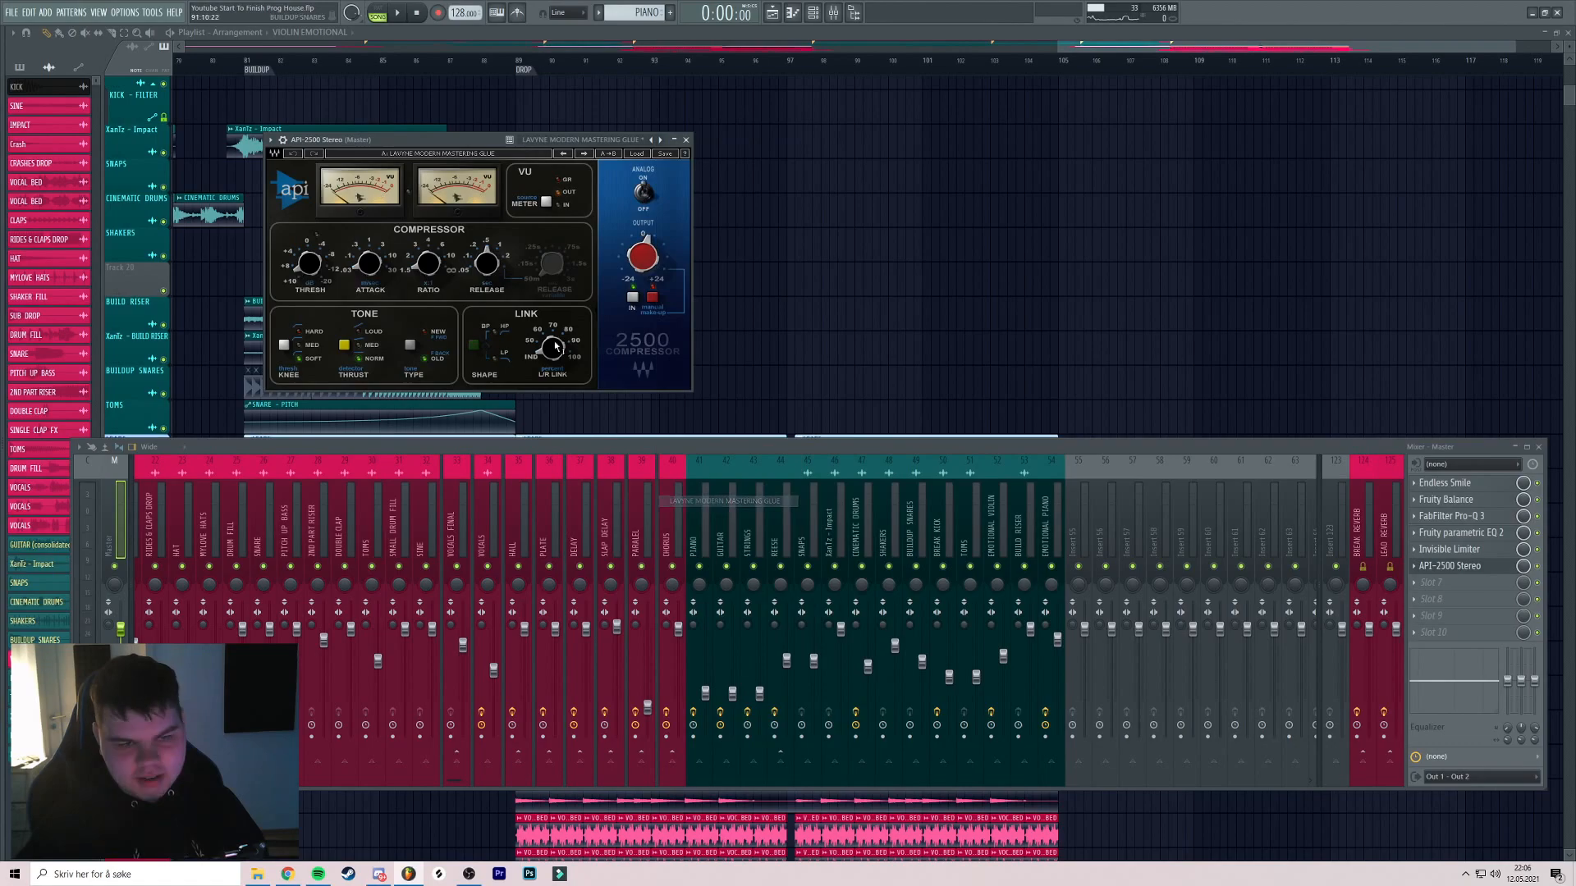
left_click_drag(512, 147, 561, 147)
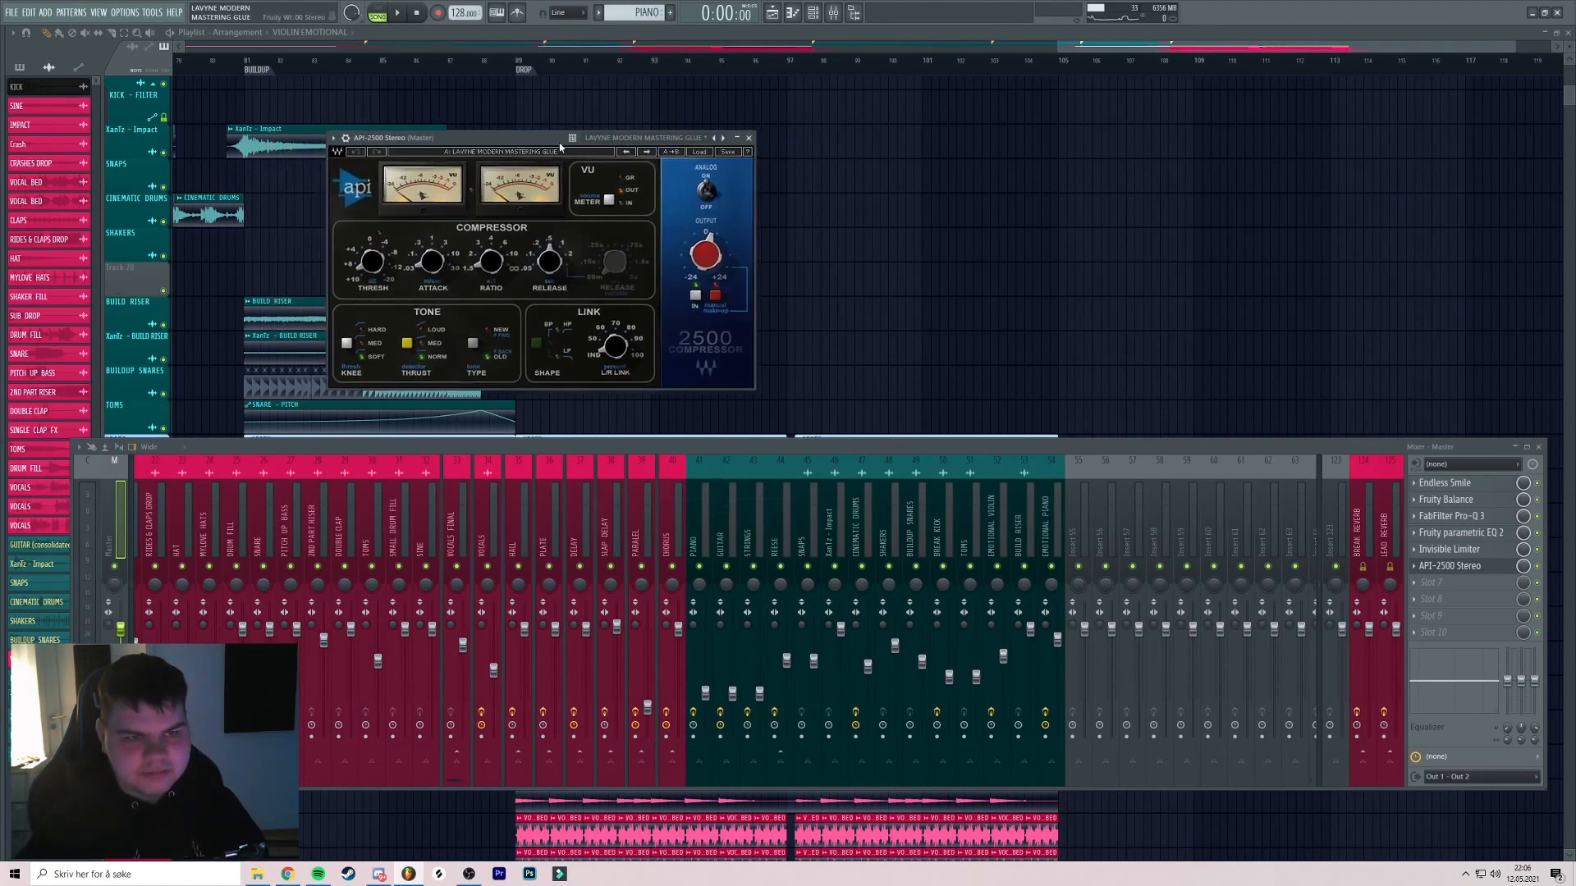
left_click(747, 138)
Load J37 Stereo into master slot 7 with the Mastering Fat Tight And Open preset
left_click(1445, 588)
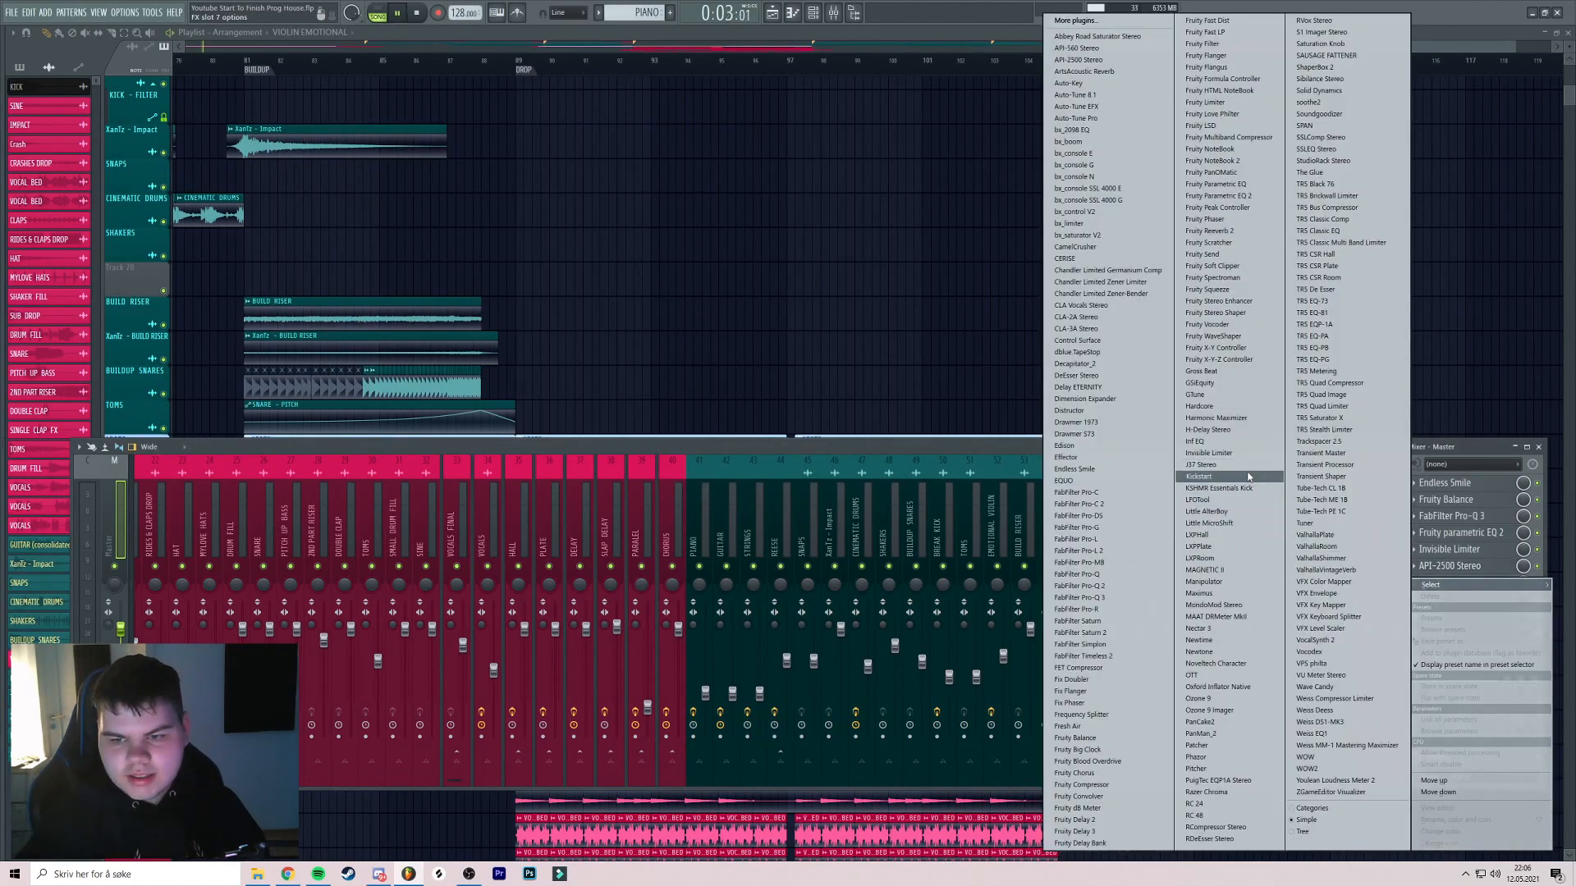
left_click(1244, 465)
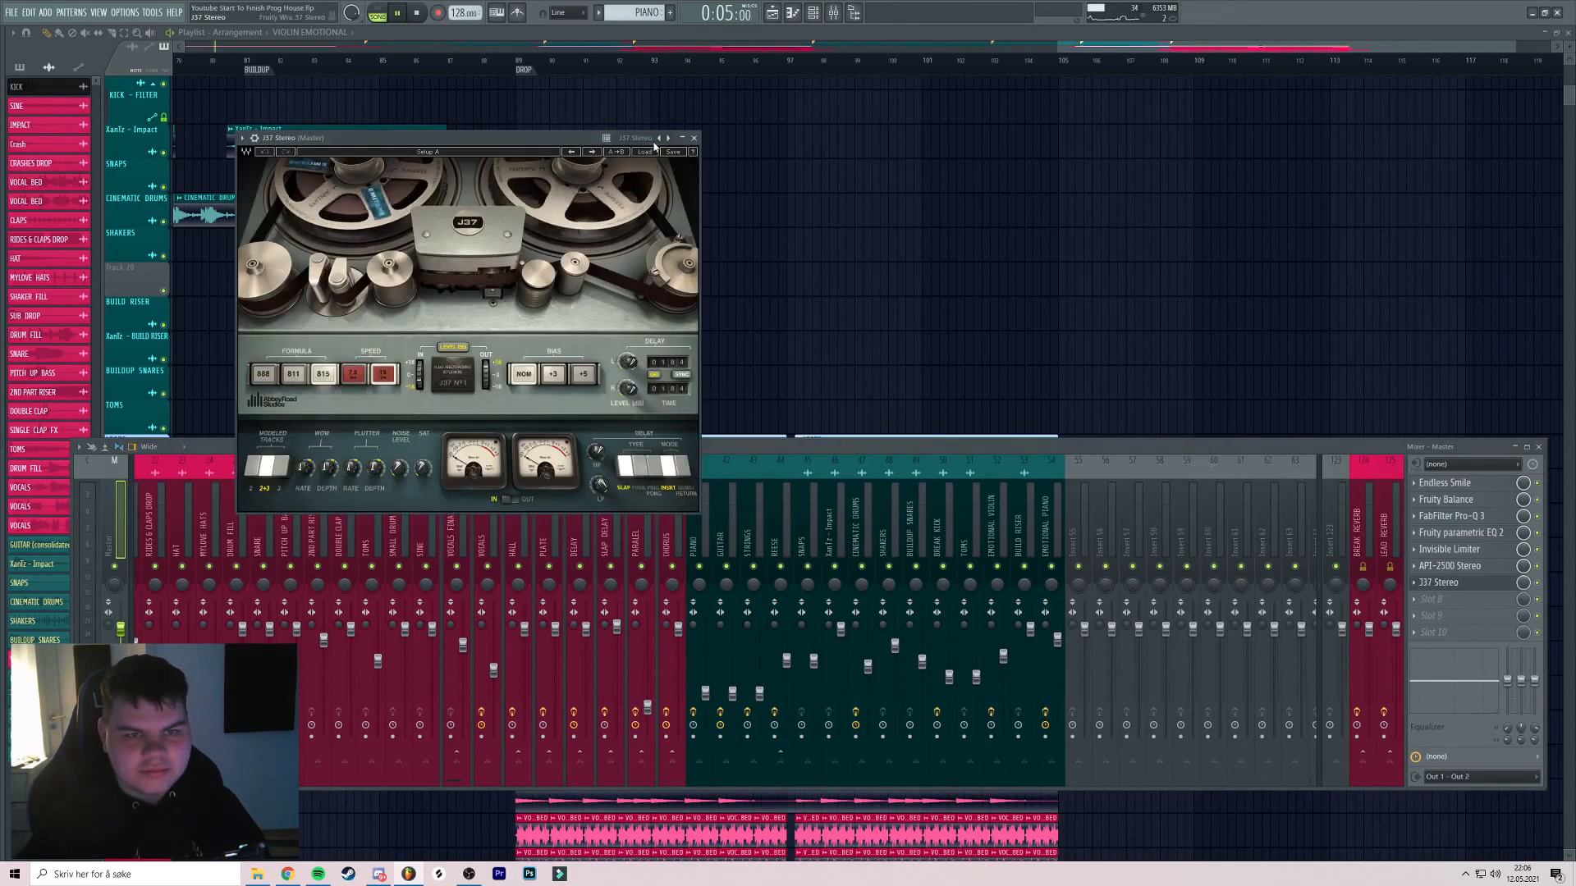
left_click(646, 151)
left_click(877, 281)
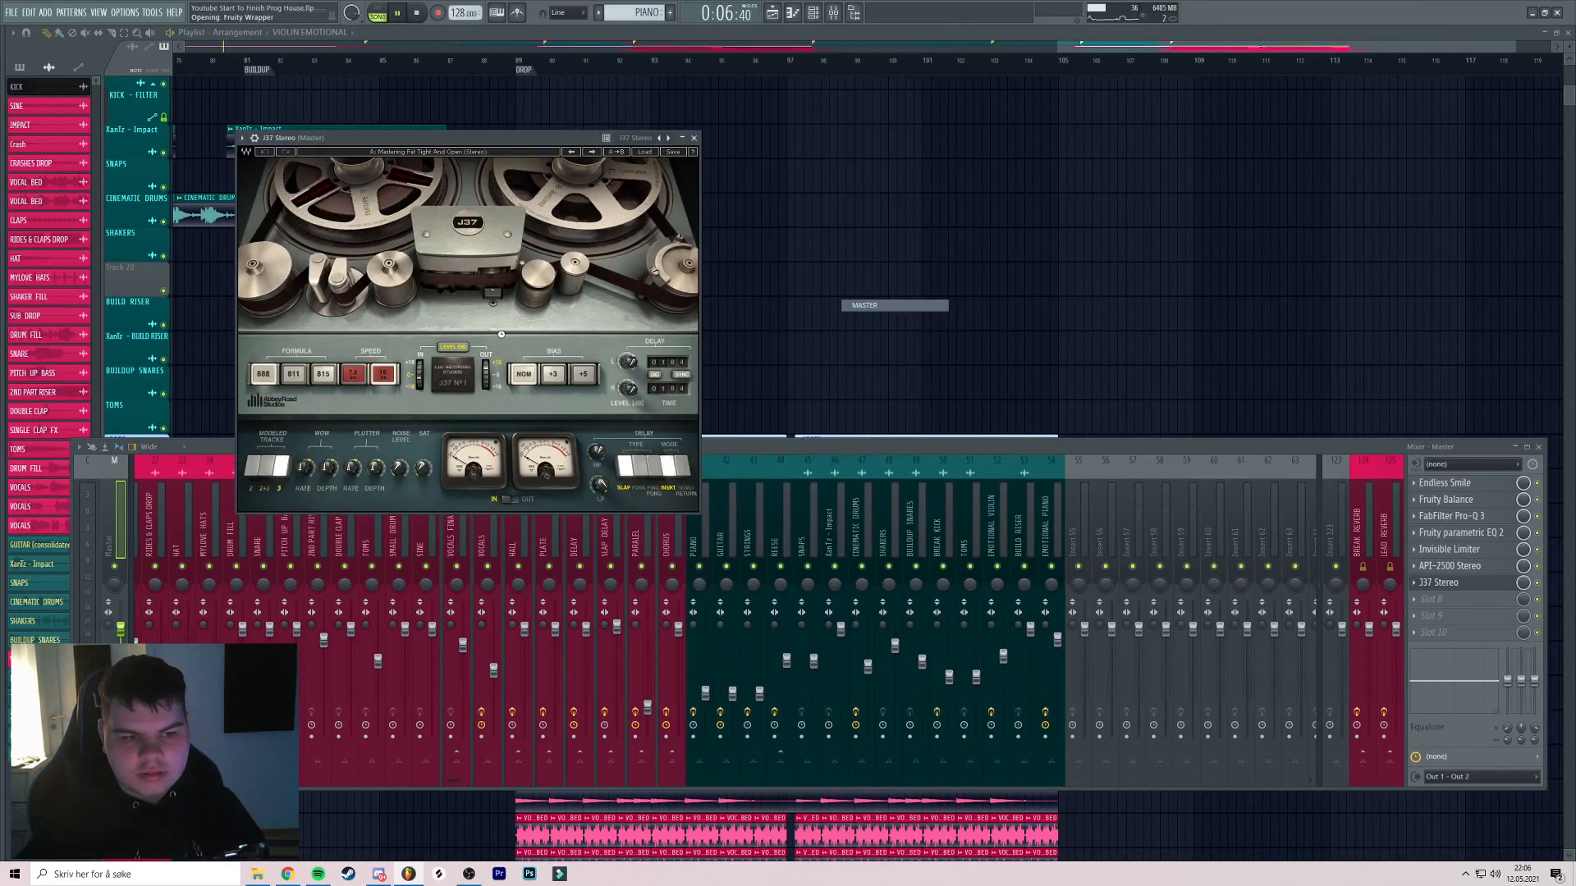
left_click(695, 138)
Insert Ozone 9 Imager into master slot 8 and preview it briefly
left_click(1473, 606)
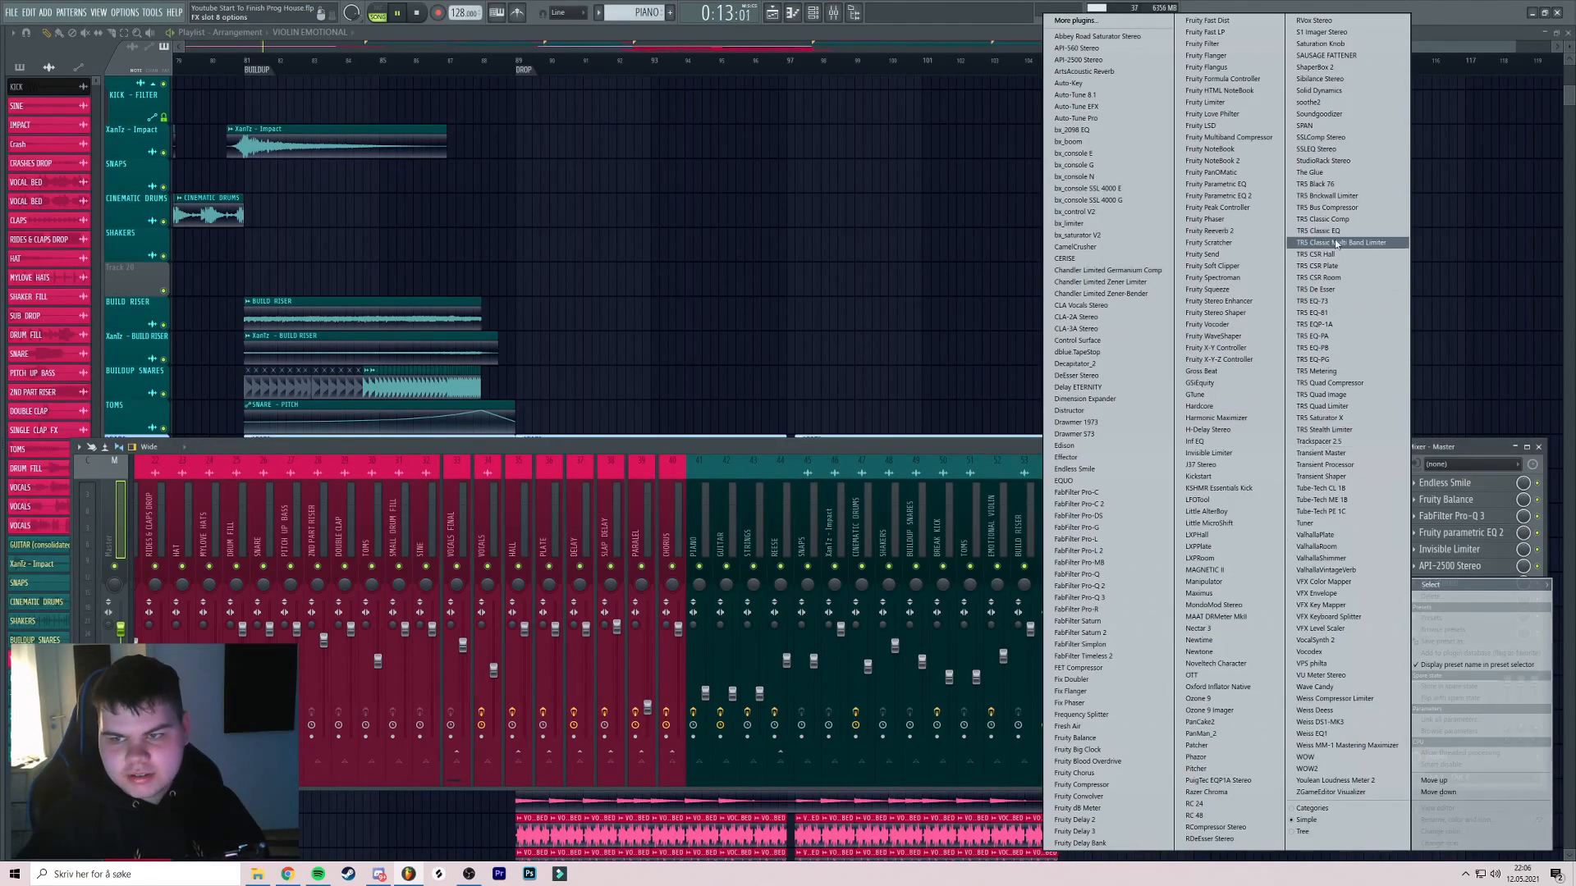
left_click(1207, 710)
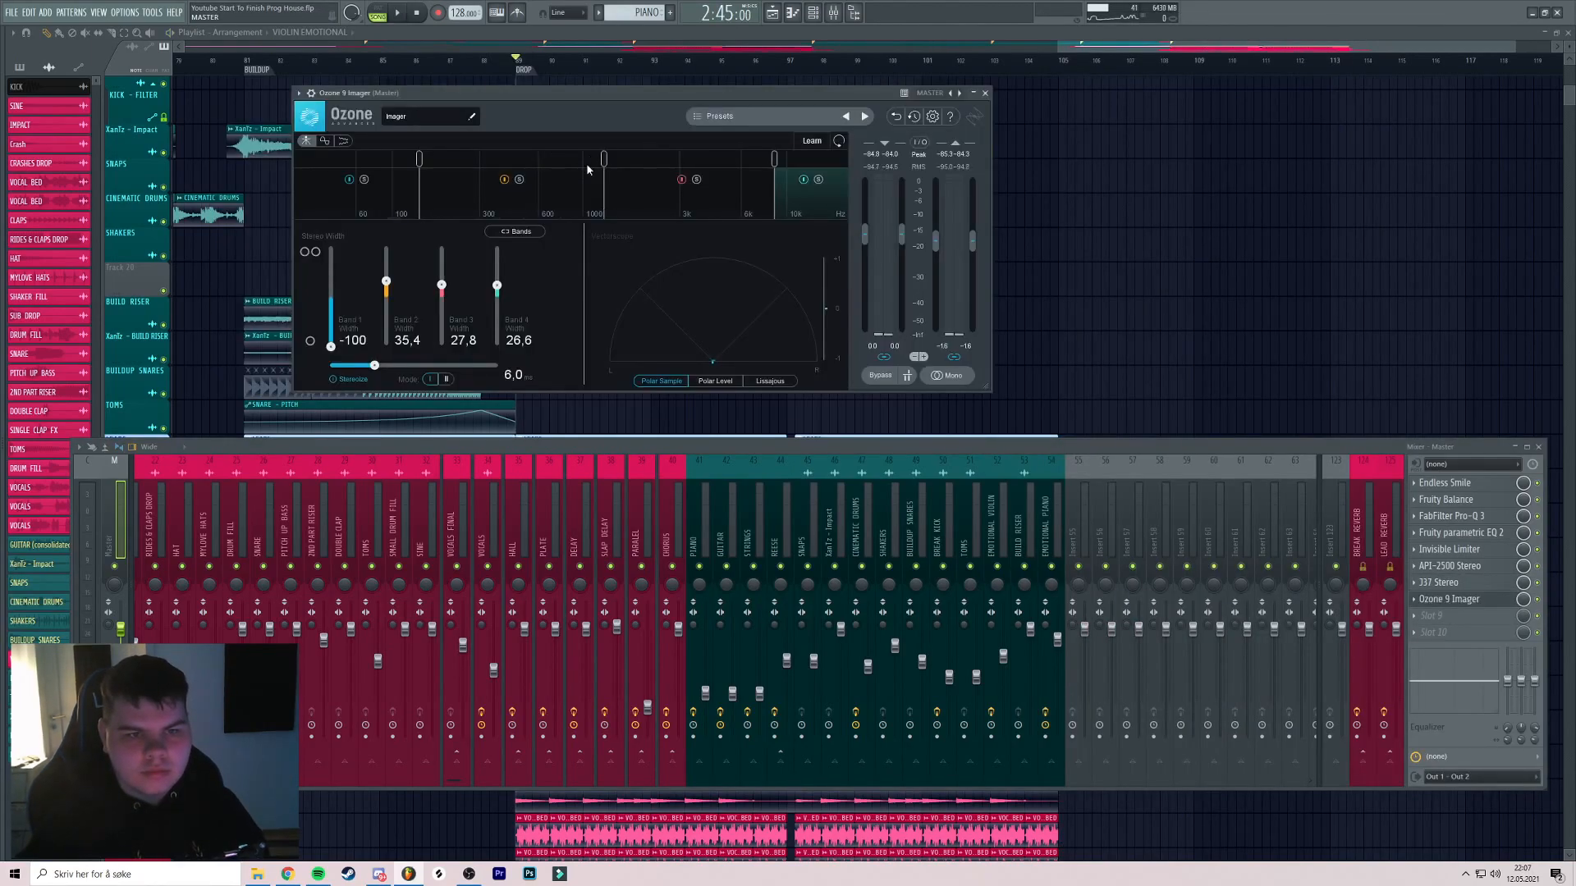
key("space")
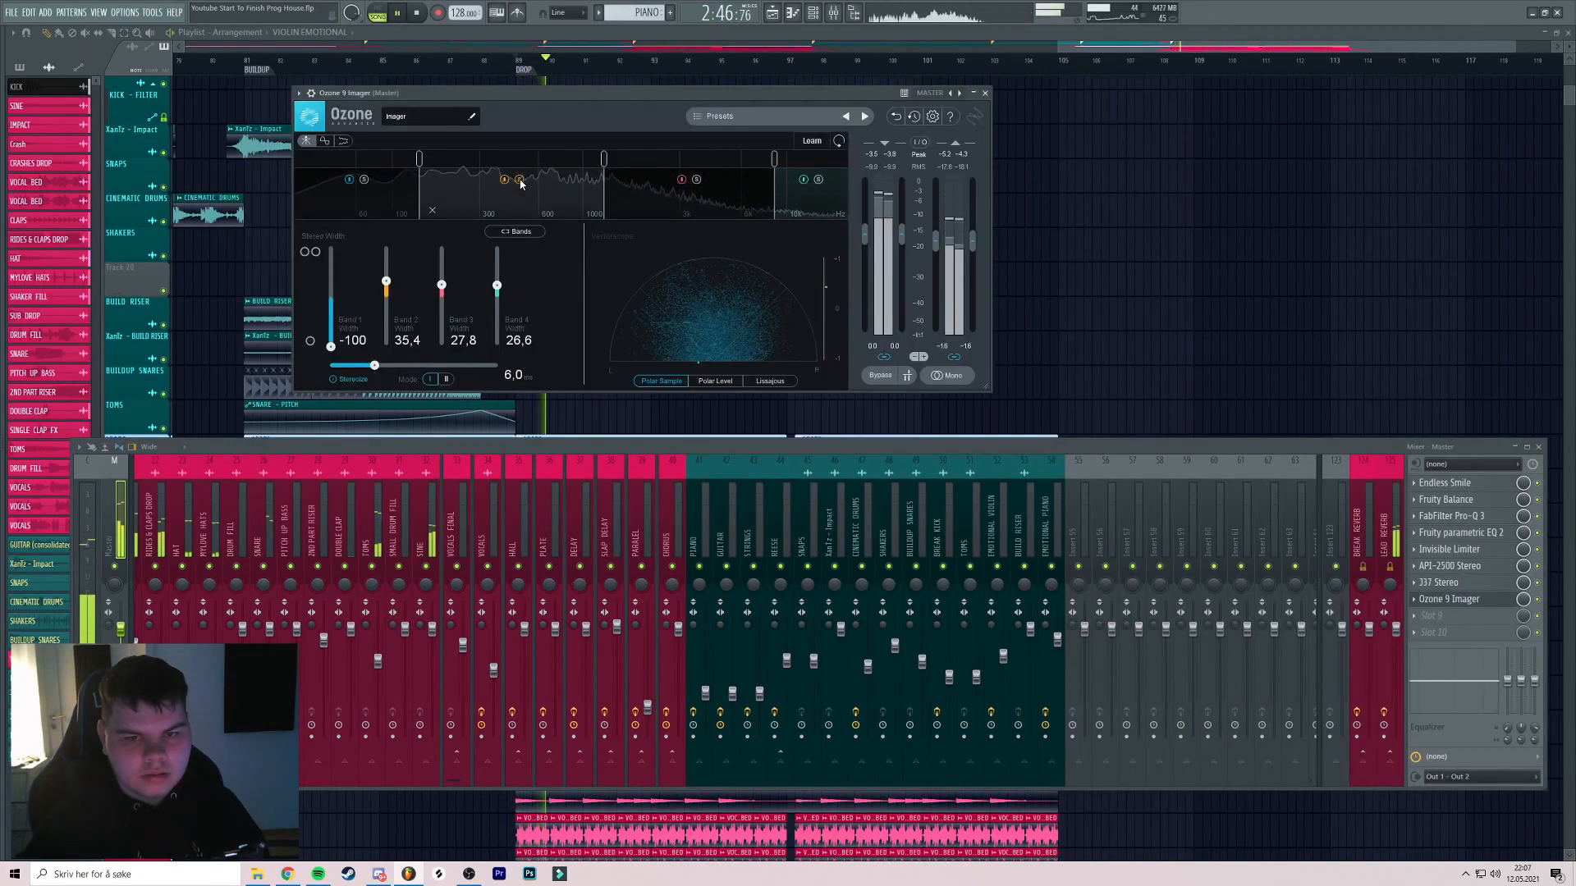
key("space")
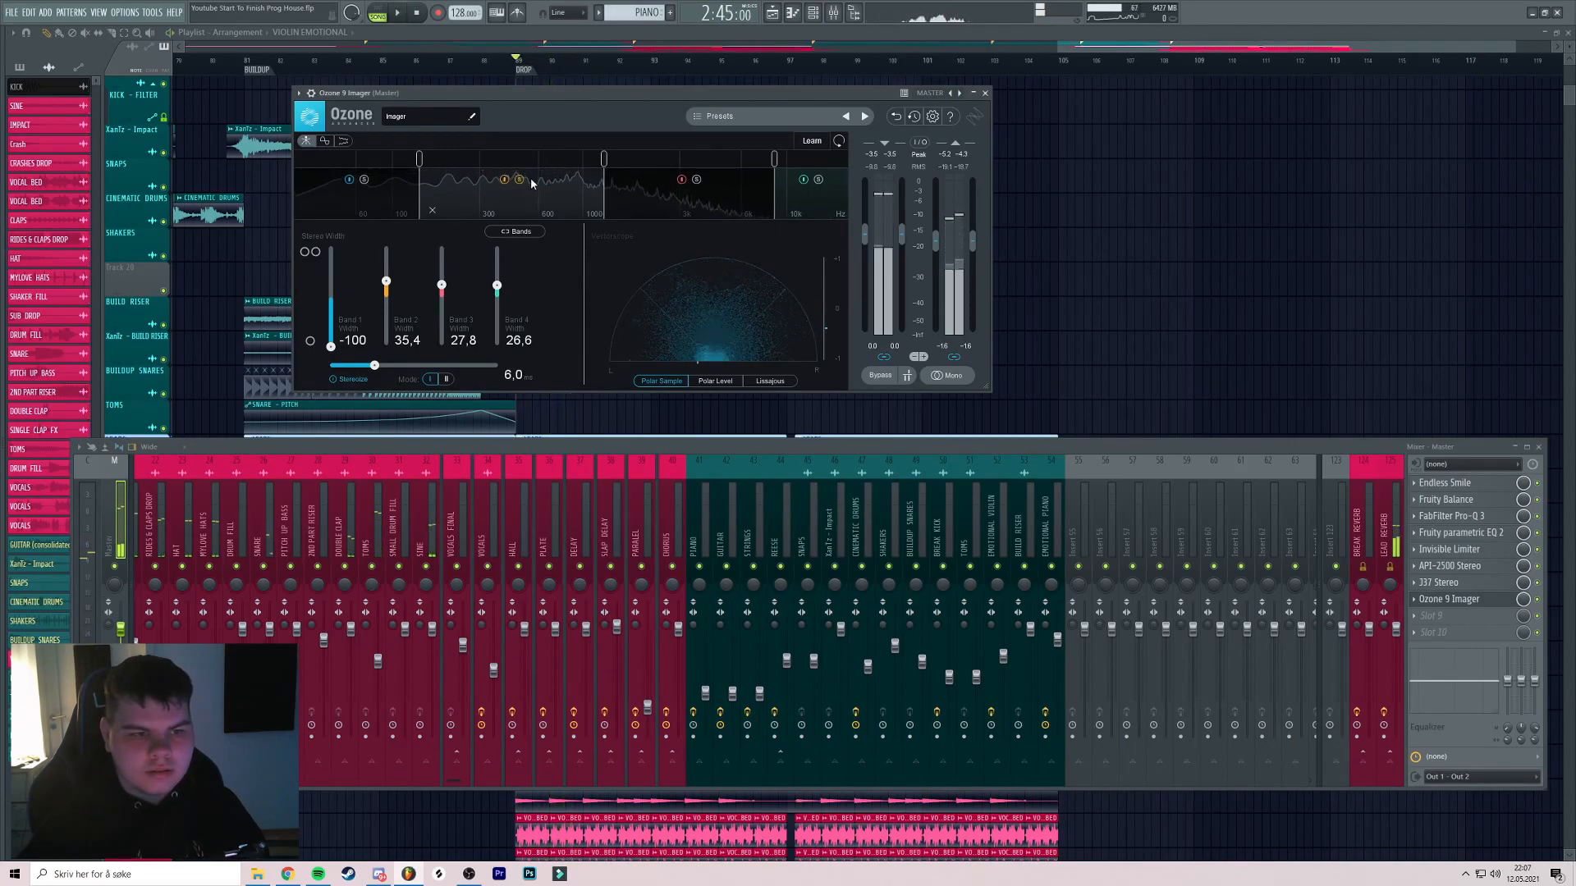
left_click_drag(543, 97, 538, 88)
left_click(417, 13)
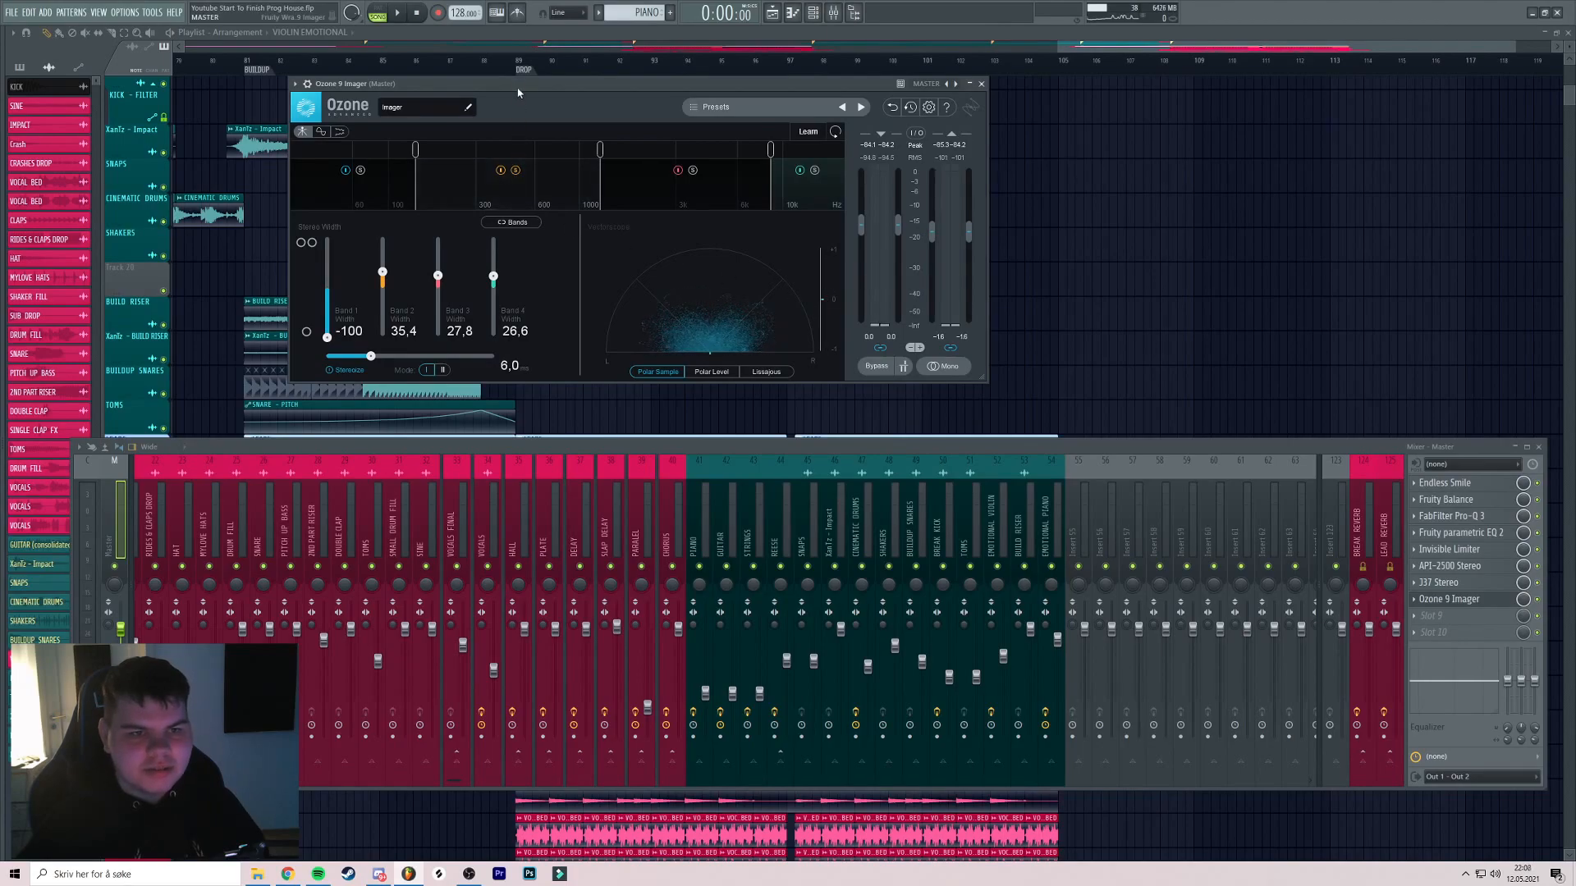
Play the song from the DROP marker with the Ozone 9 Imager window open
left_click_drag(518, 92, 510, 103)
key("space")
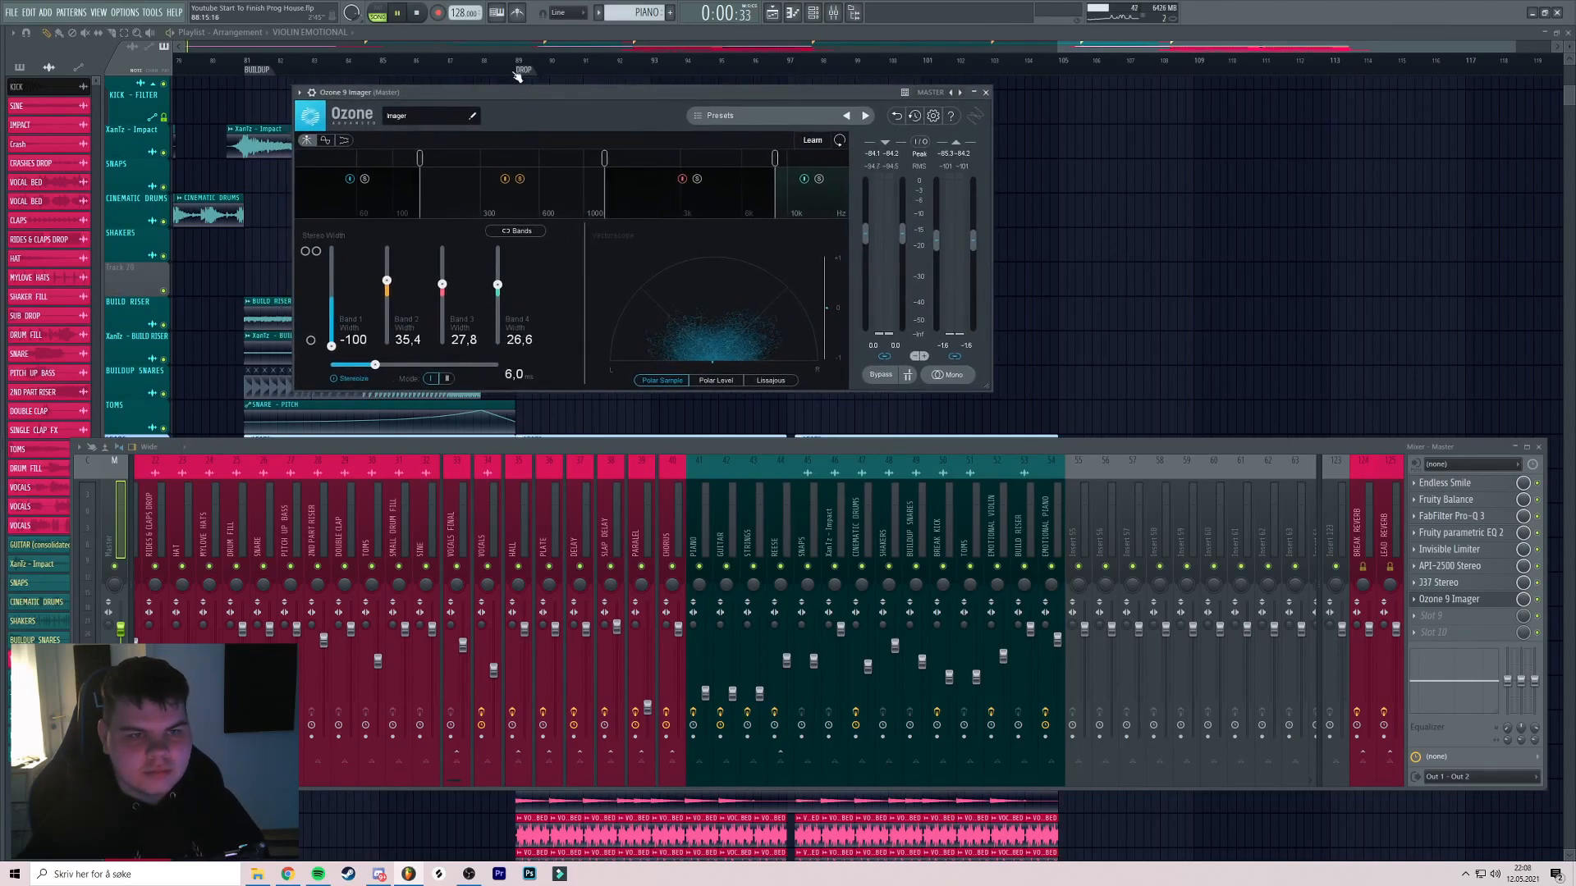
left_click(519, 61)
left_click(835, 13)
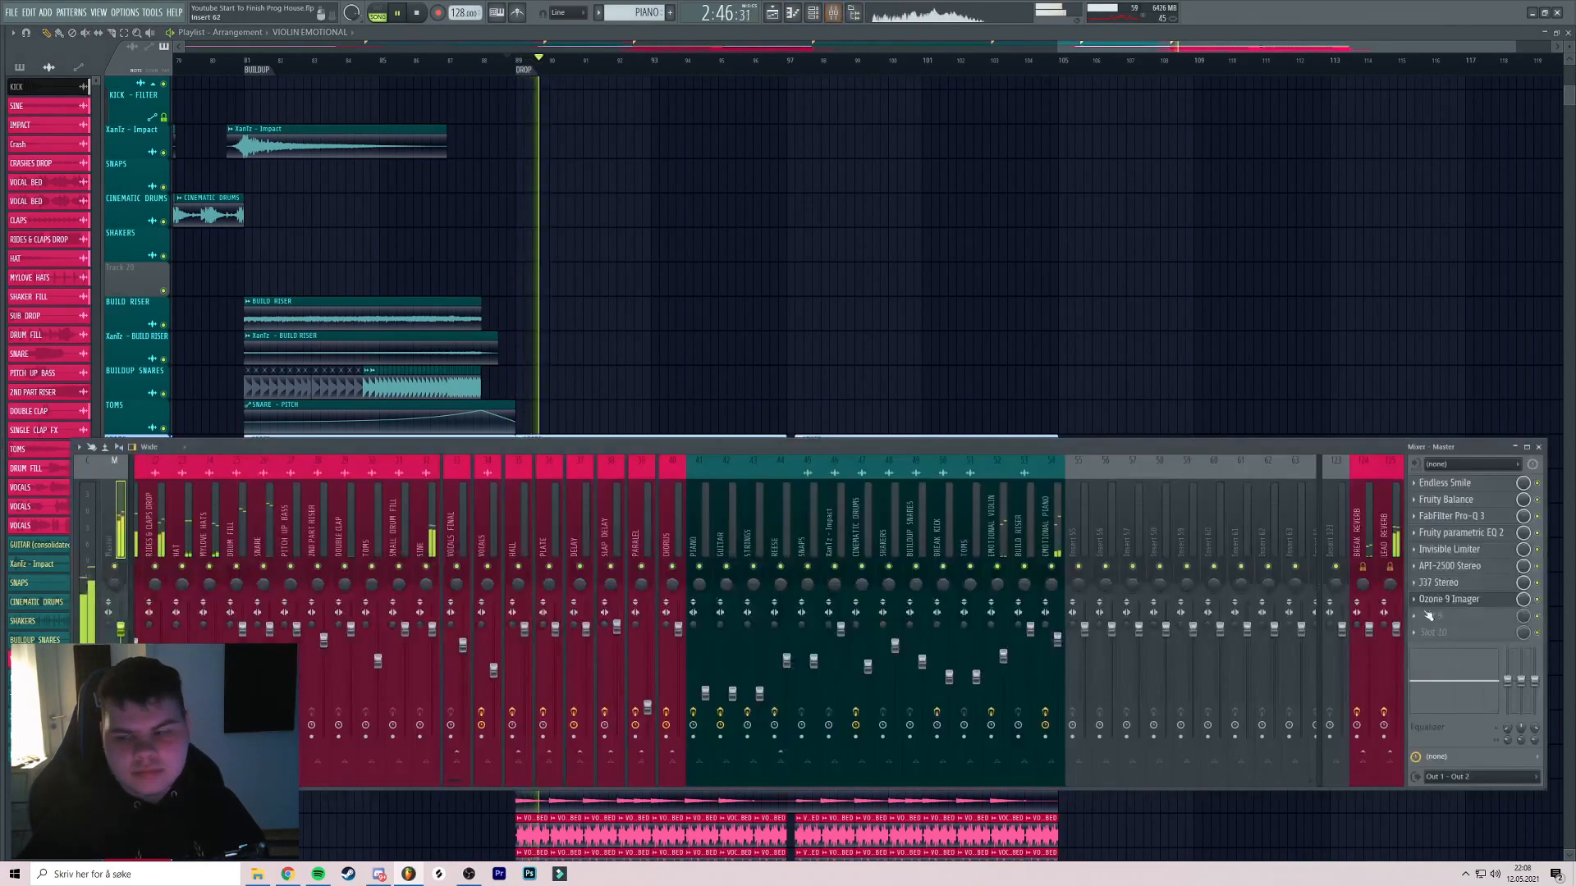
left_click(1444, 601)
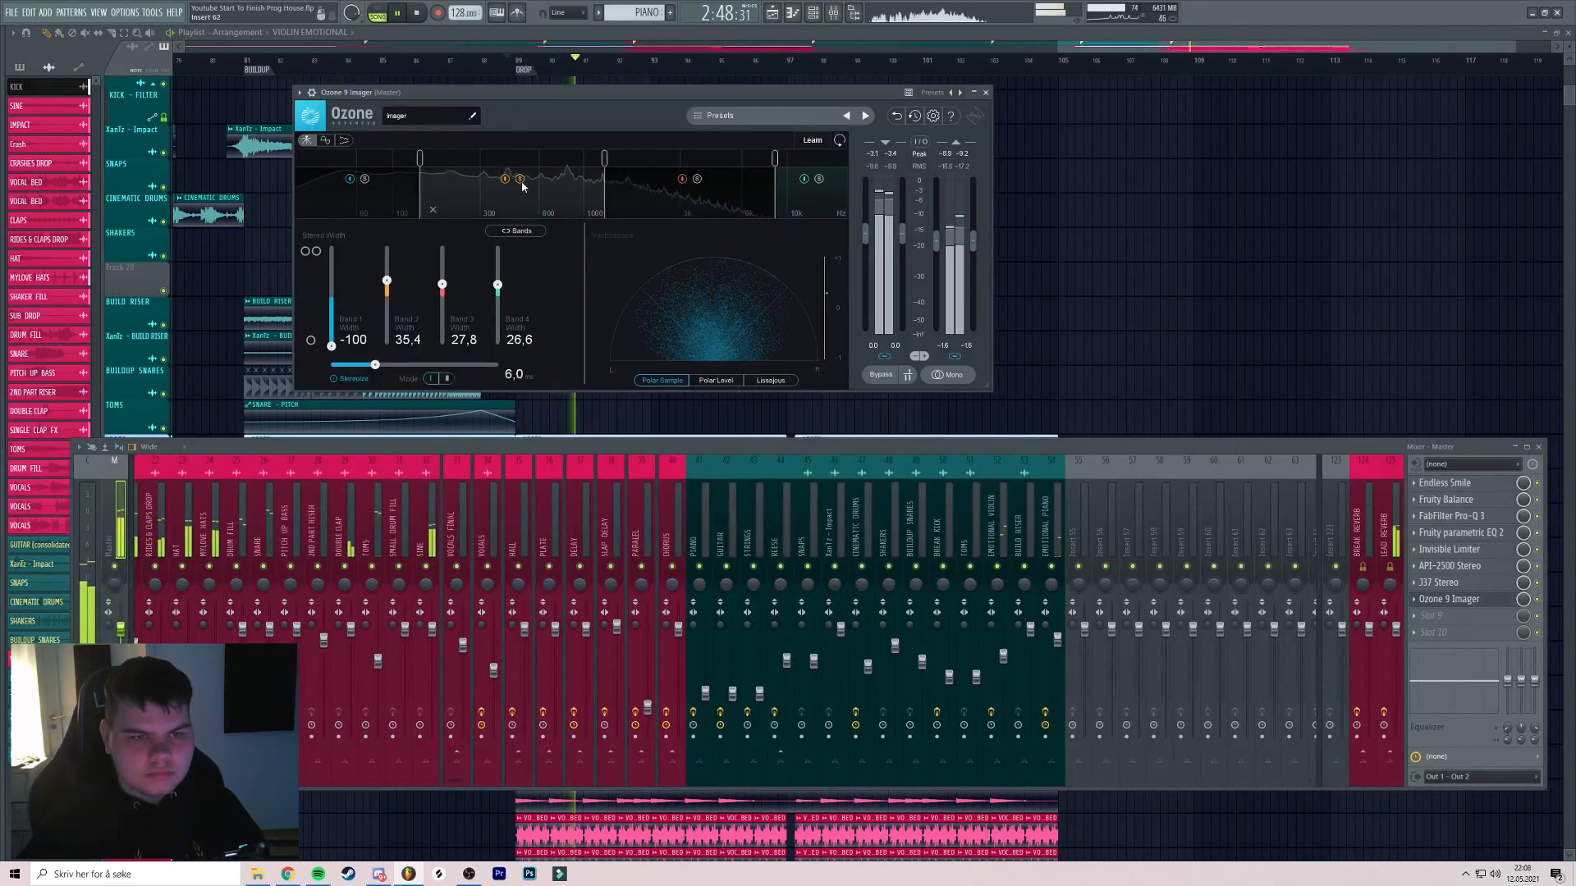
Widen Imager bands 2 and 3 (band 3 to about 34.2) and narrow band 4
mouse_move(386, 281)
left_mouse_down()
mouse_move(380, 297)
mouse_move(387, 279)
left_mouse_up()
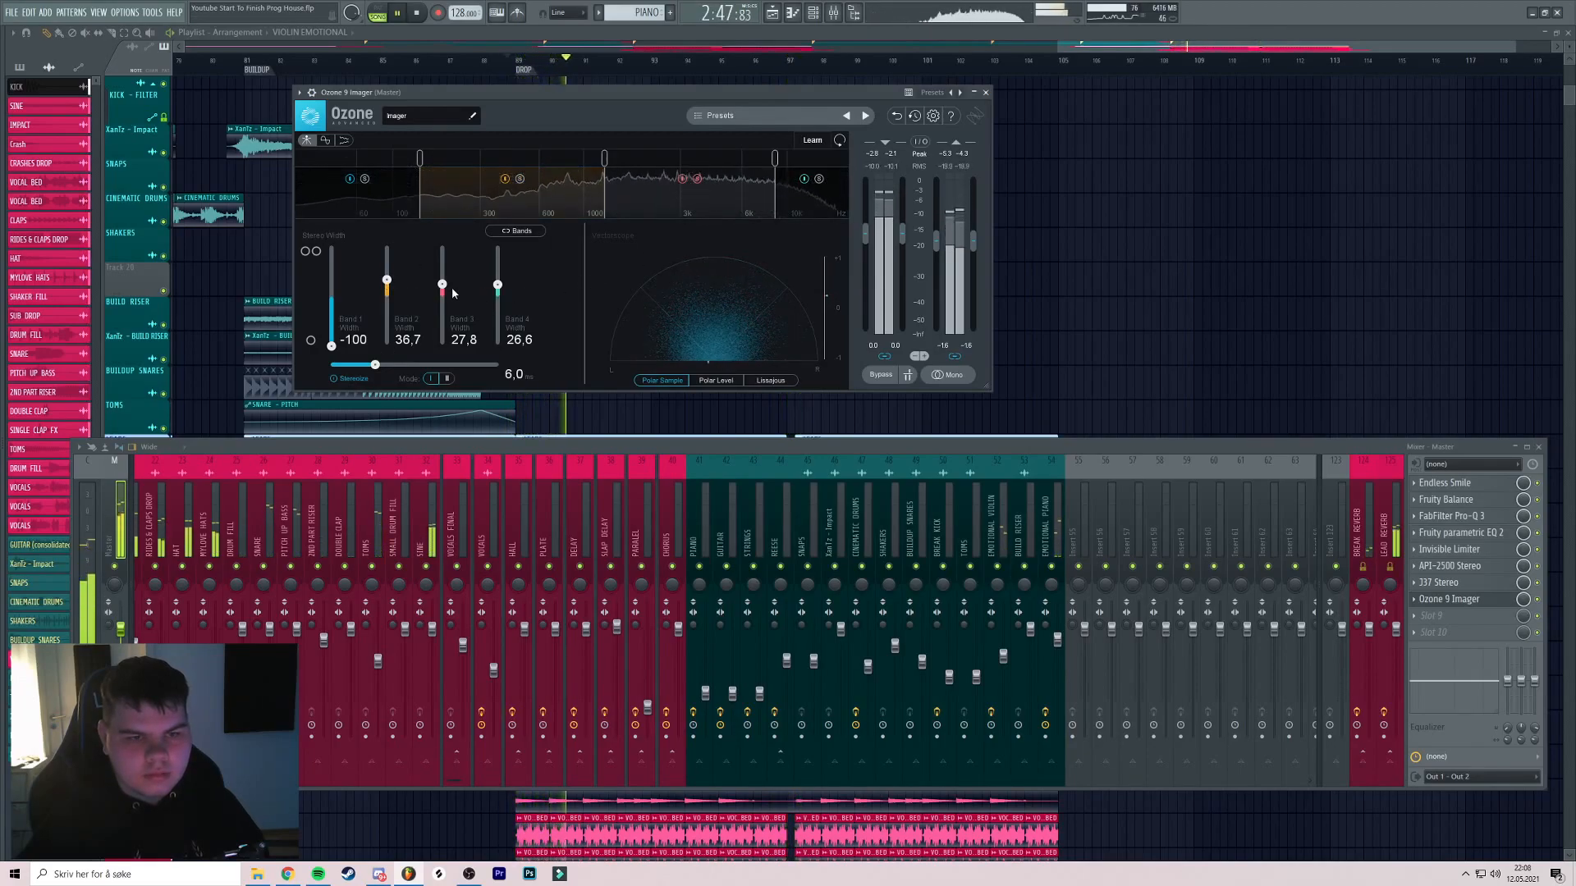
left_click_drag(443, 284, 442, 288)
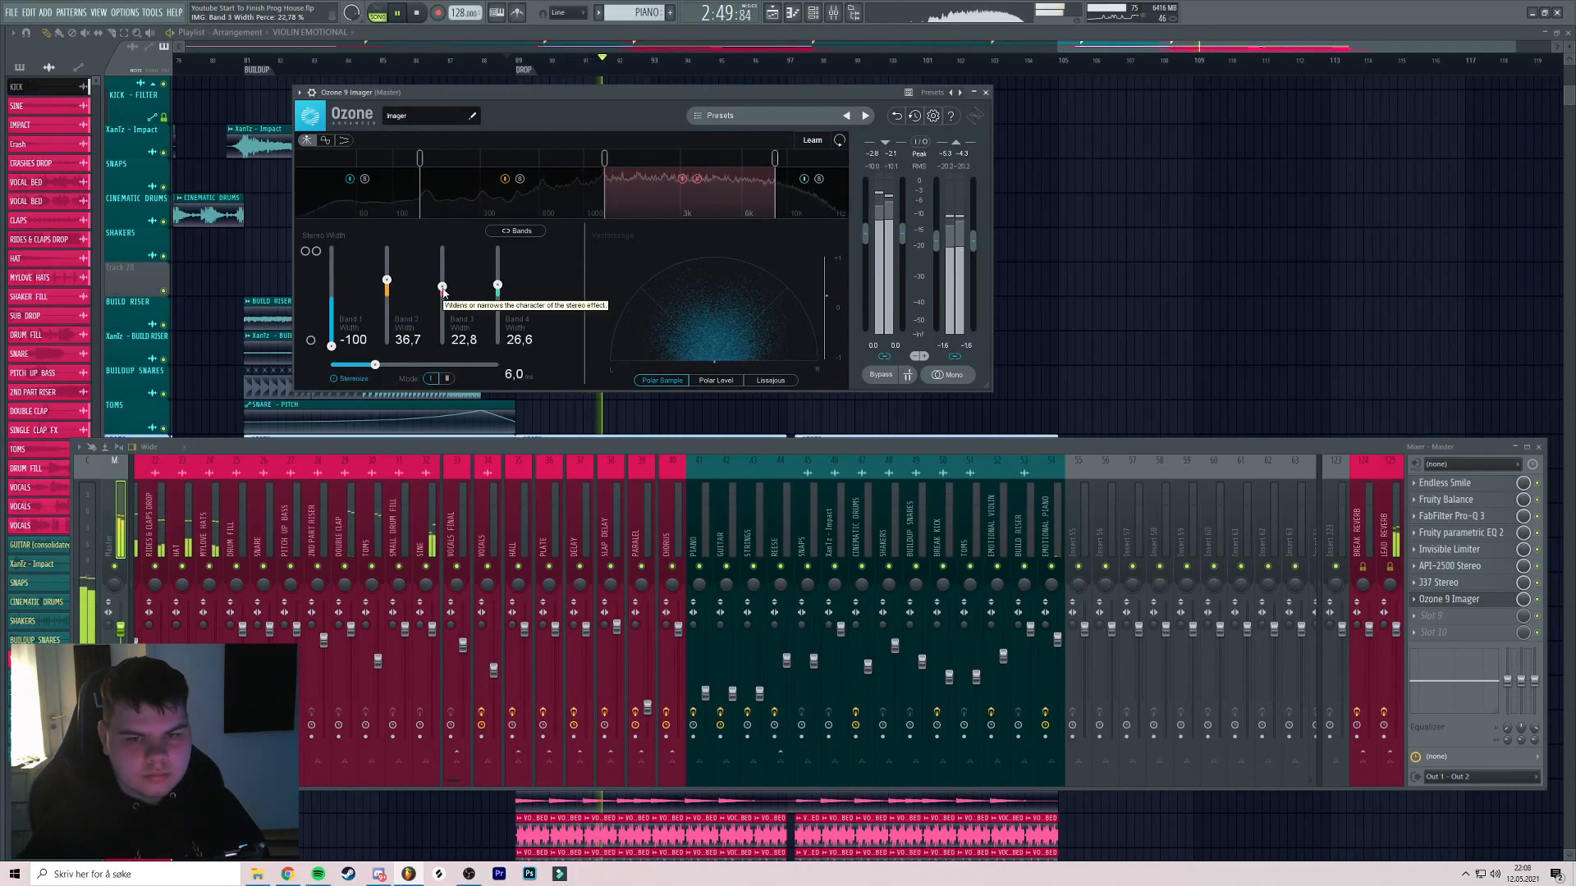
left_click_drag(447, 289, 447, 285)
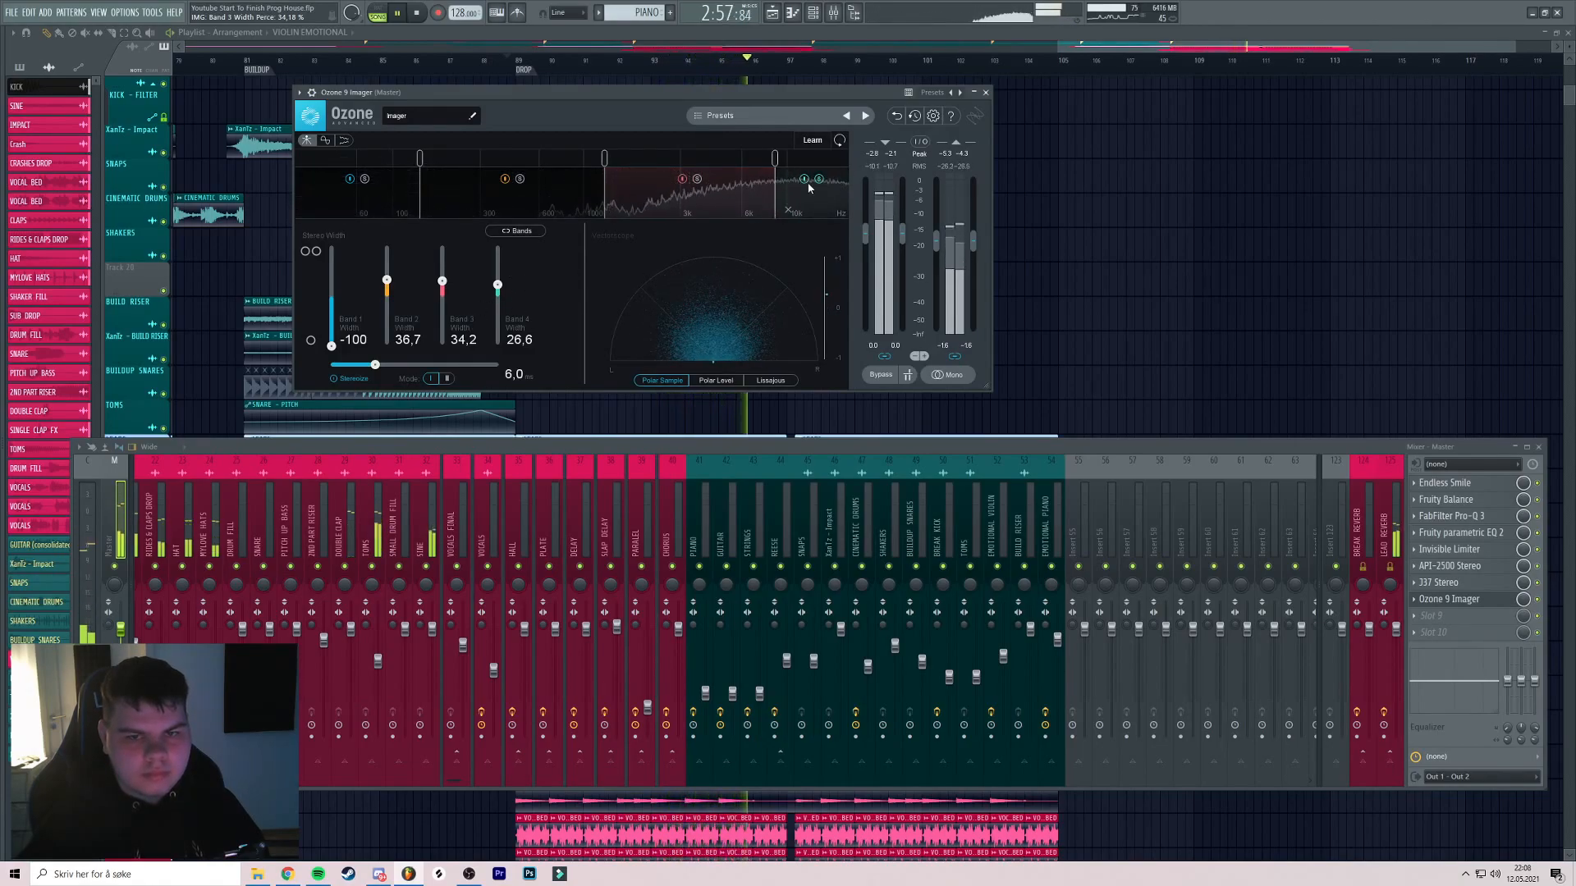
left_click_drag(498, 285, 499, 289)
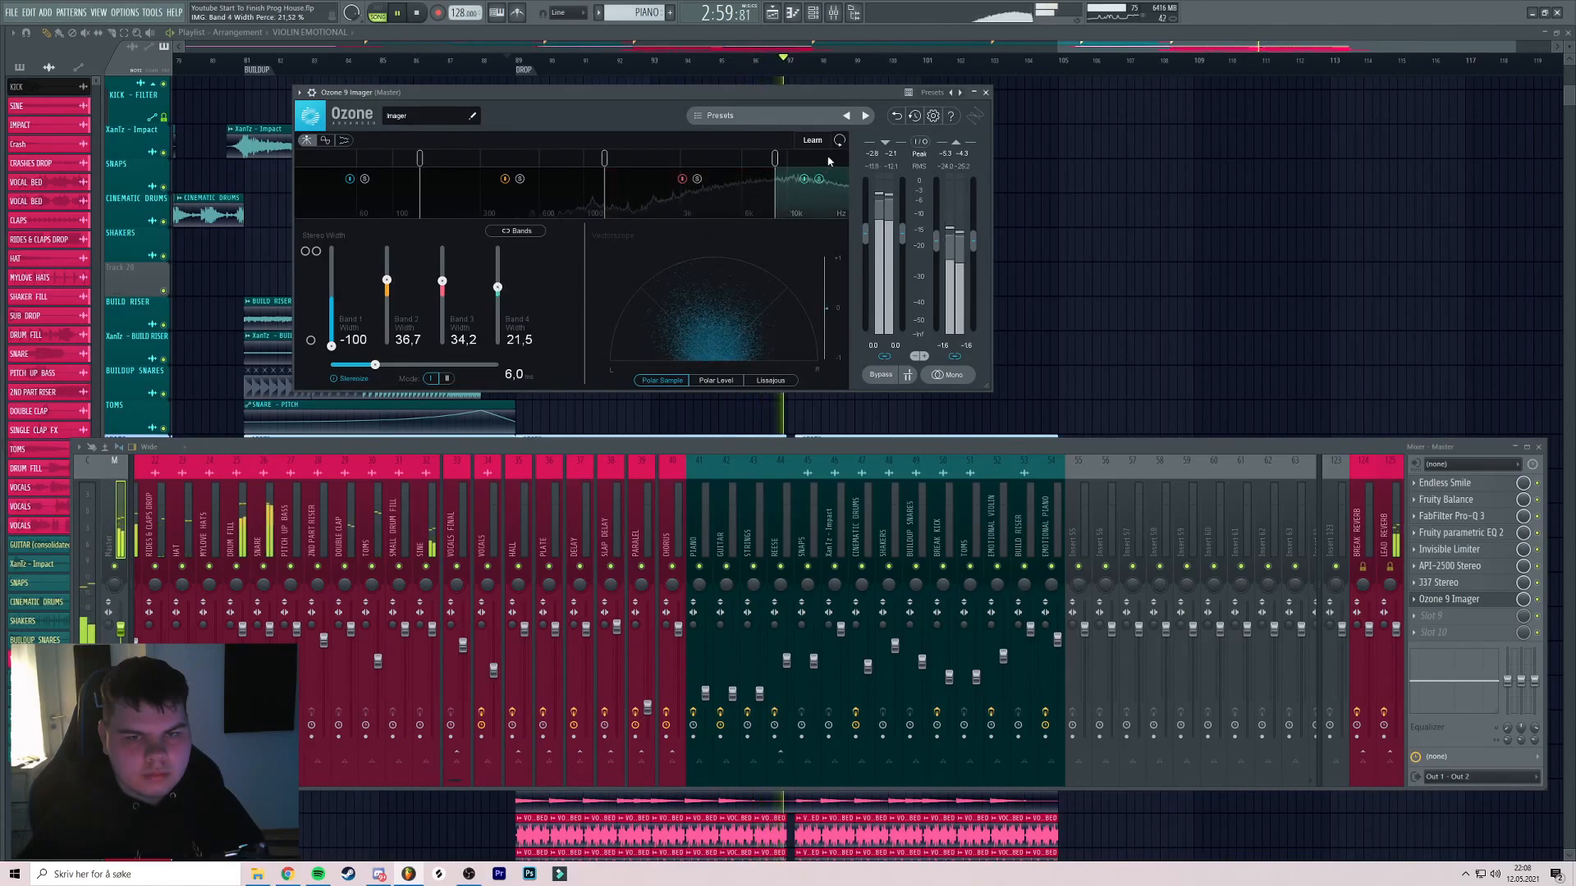
left_click(986, 93)
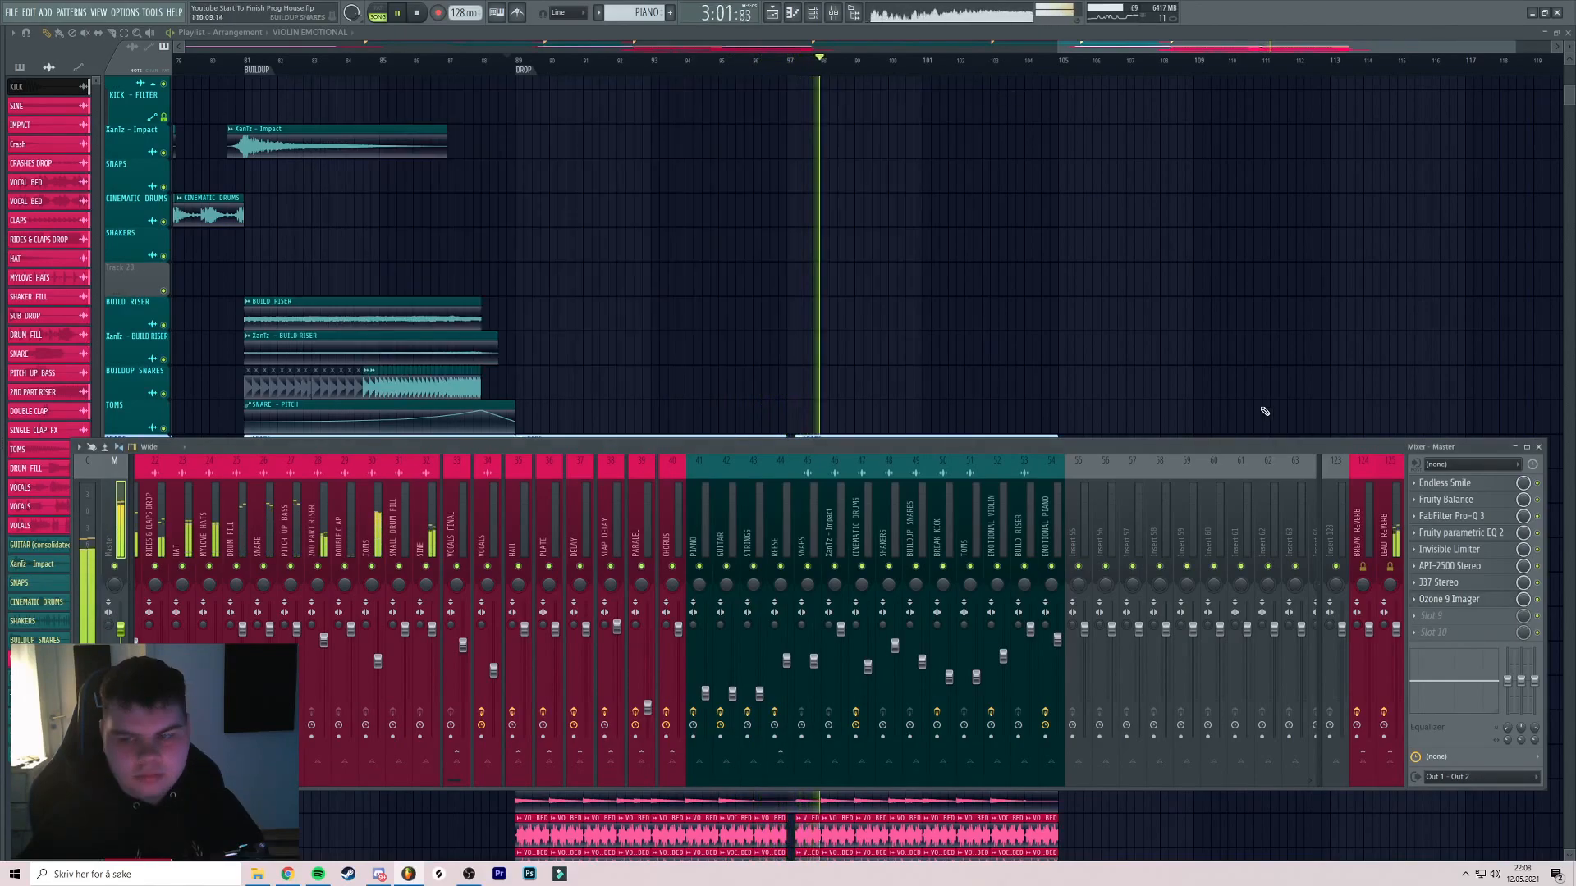
key("space")
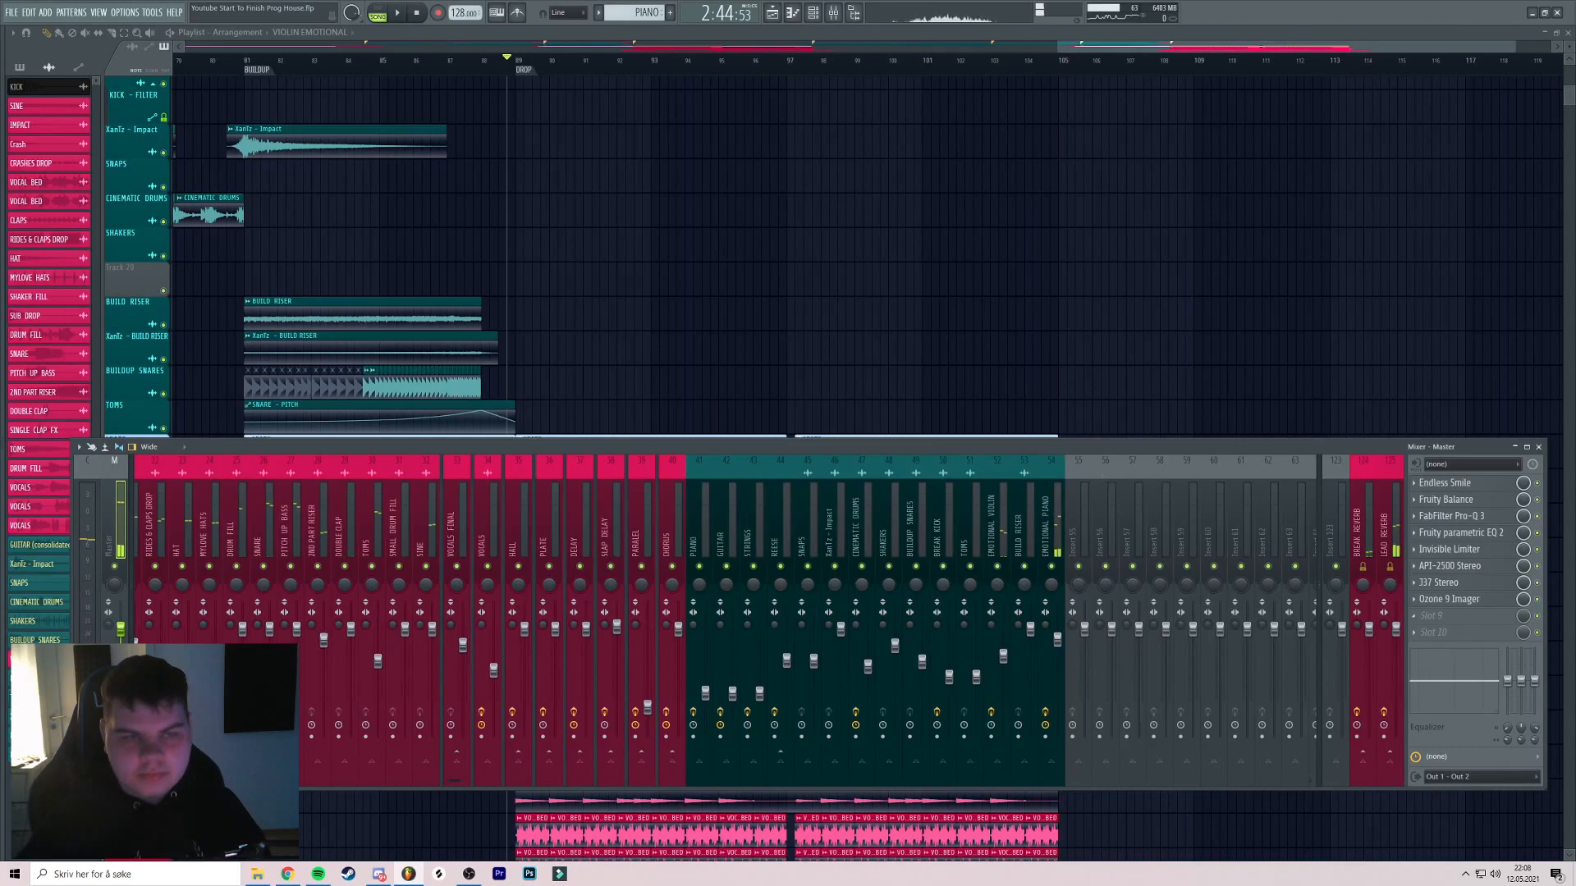
Load FabFilter Pro-L 2 and Youlean Loudness Meter 2 into the next master slots
left_click(1461, 621)
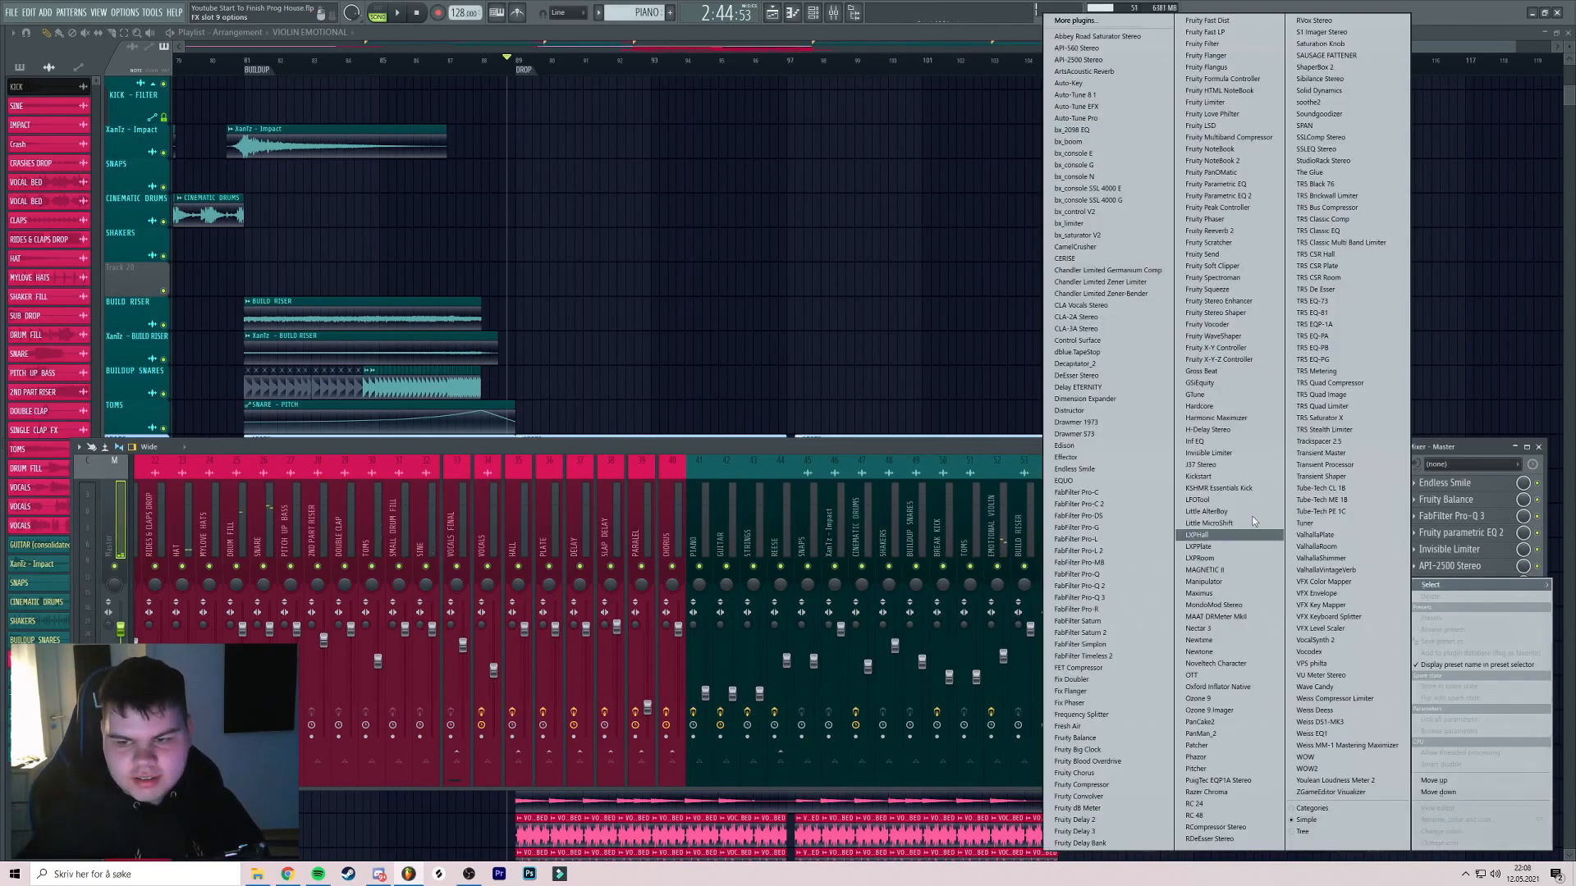
left_click(1117, 551)
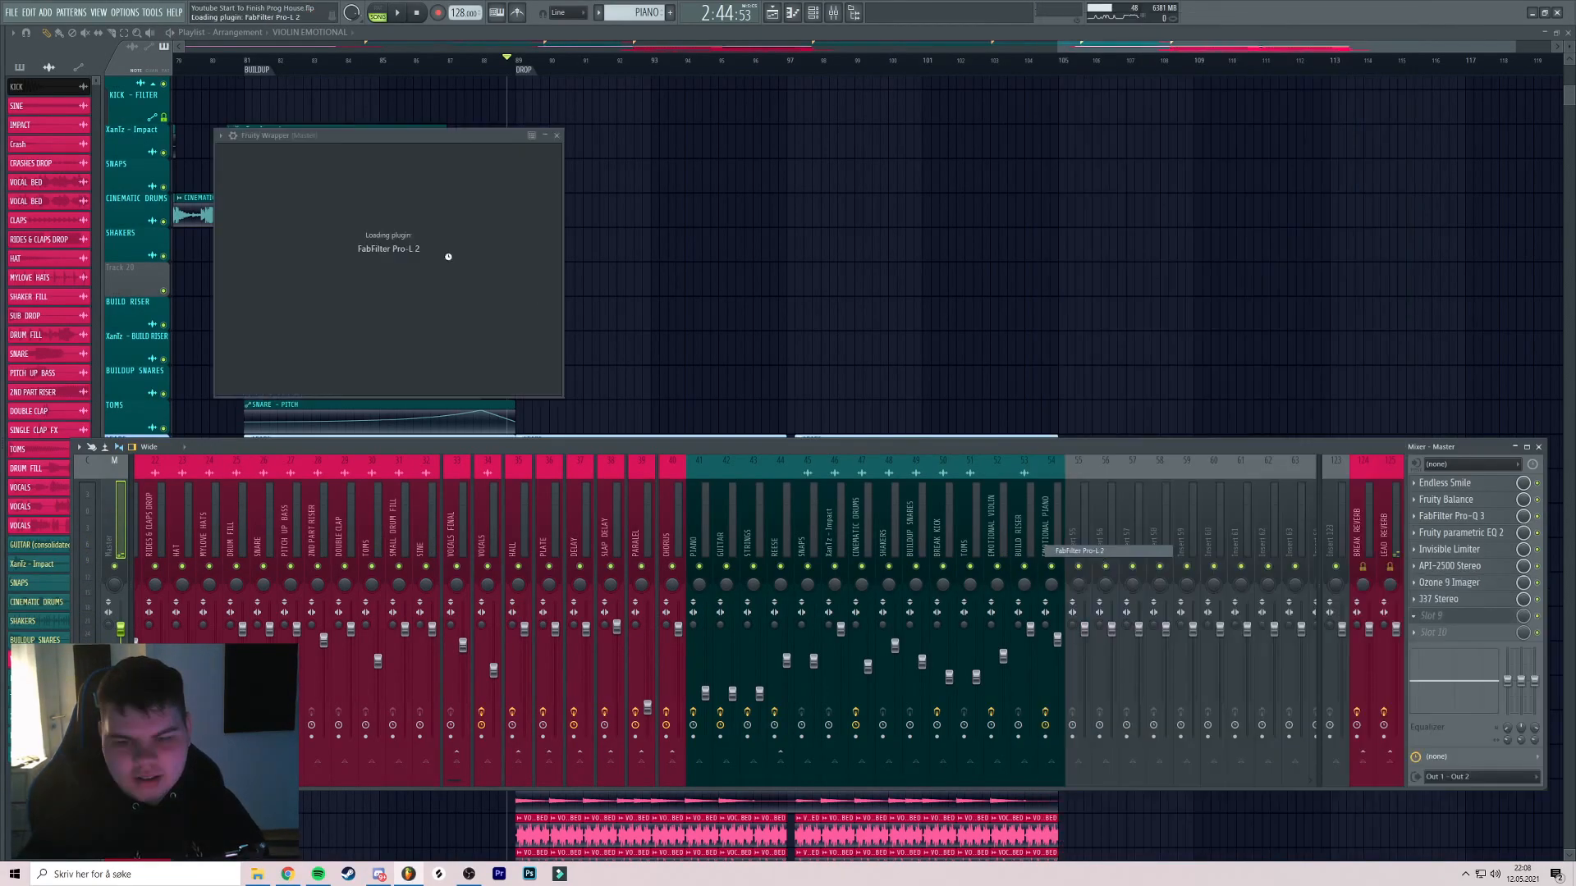
left_click_drag(472, 141, 507, 126)
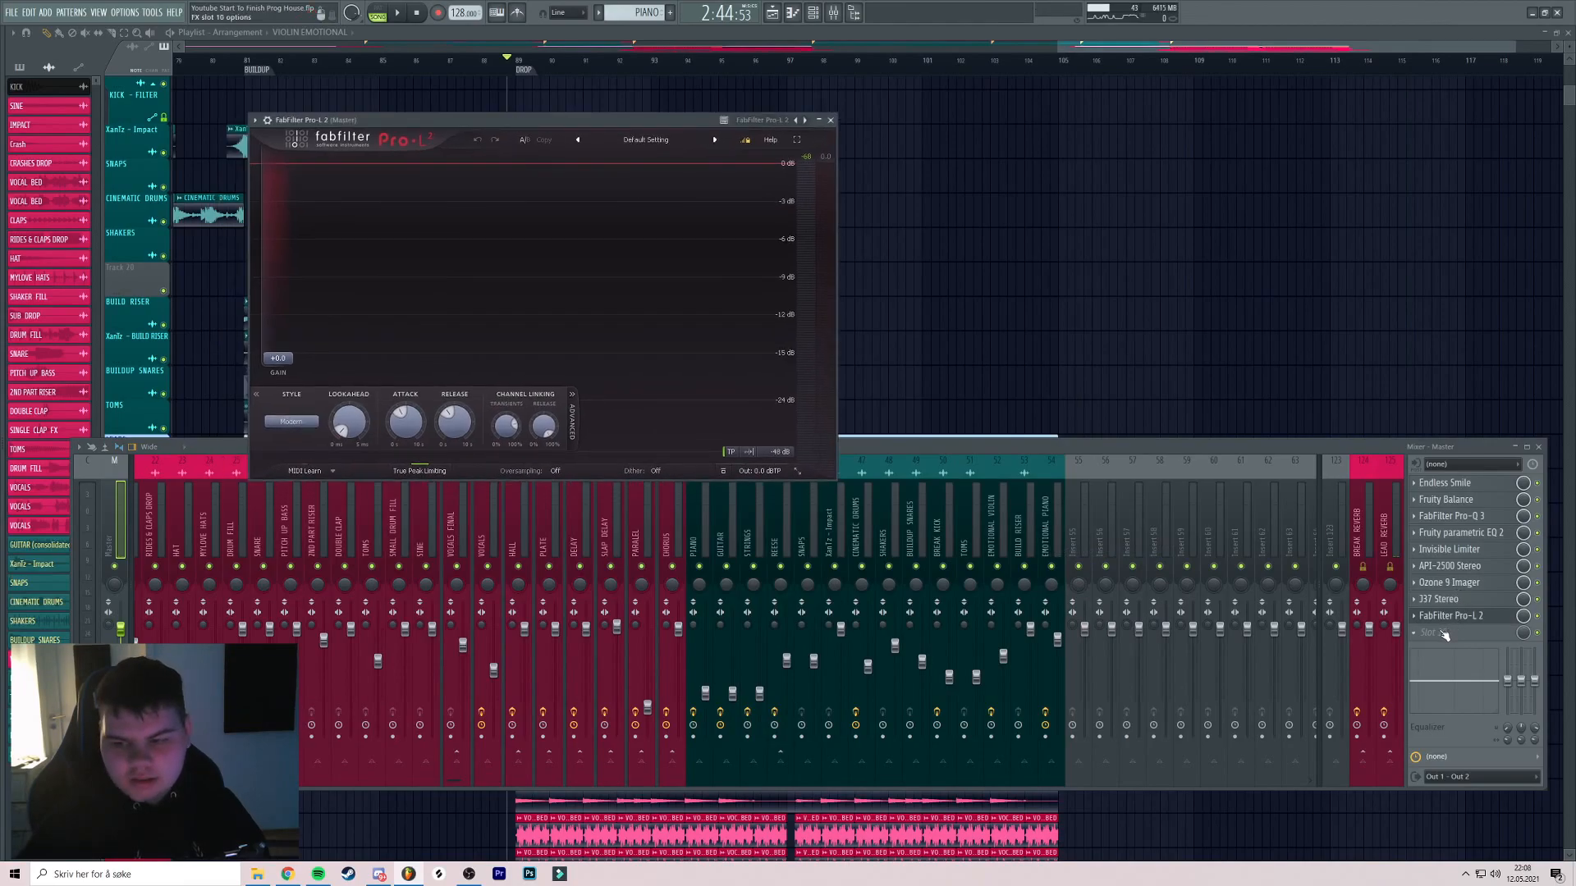
left_click(1444, 634)
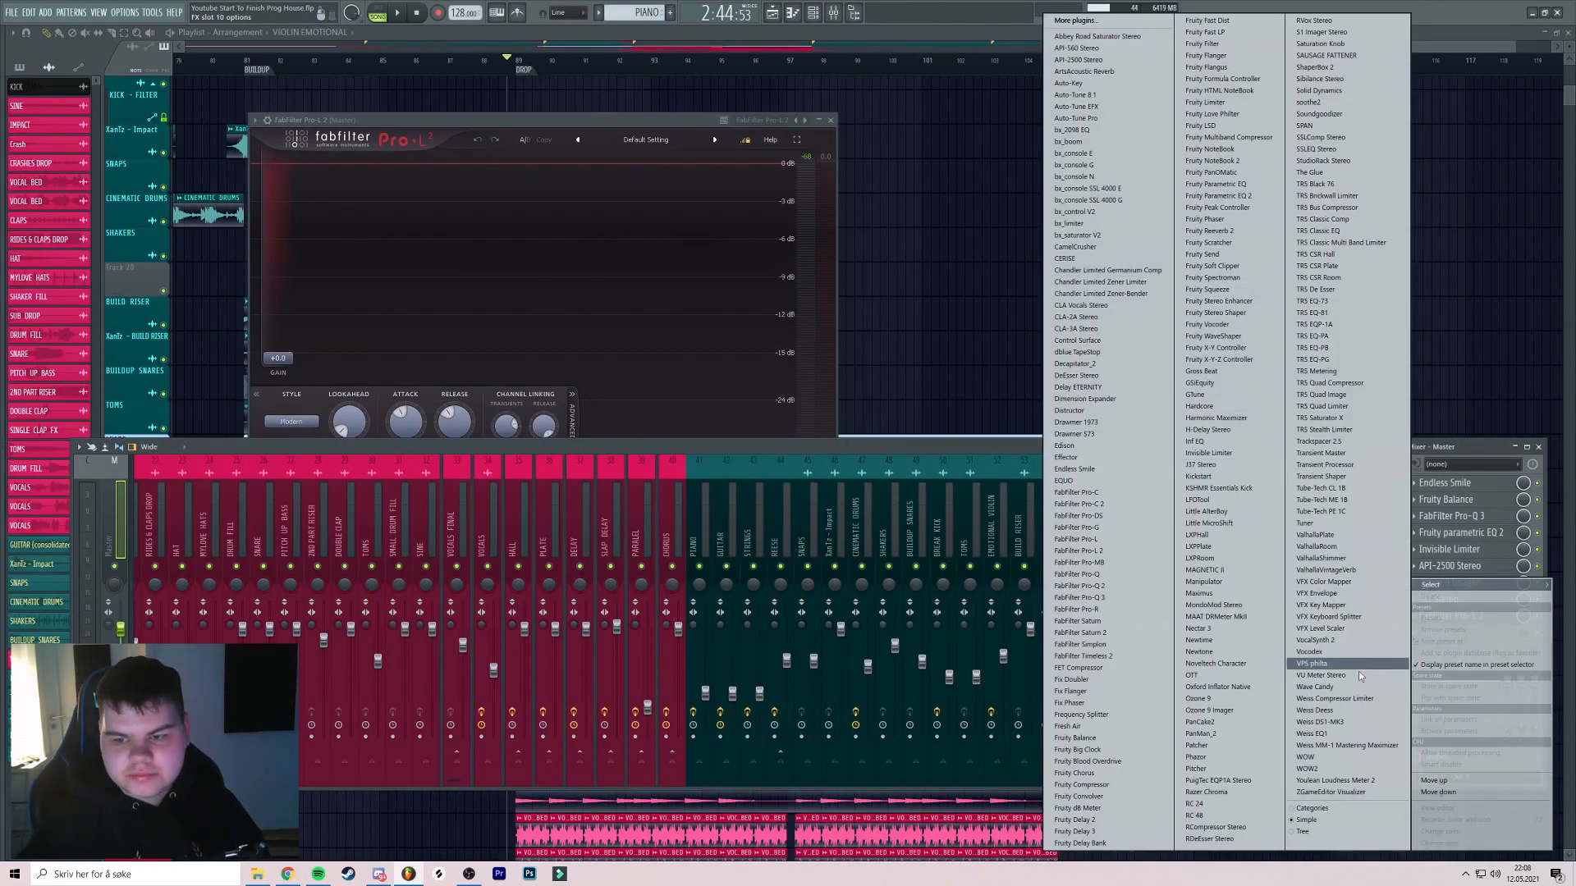
left_click(1334, 781)
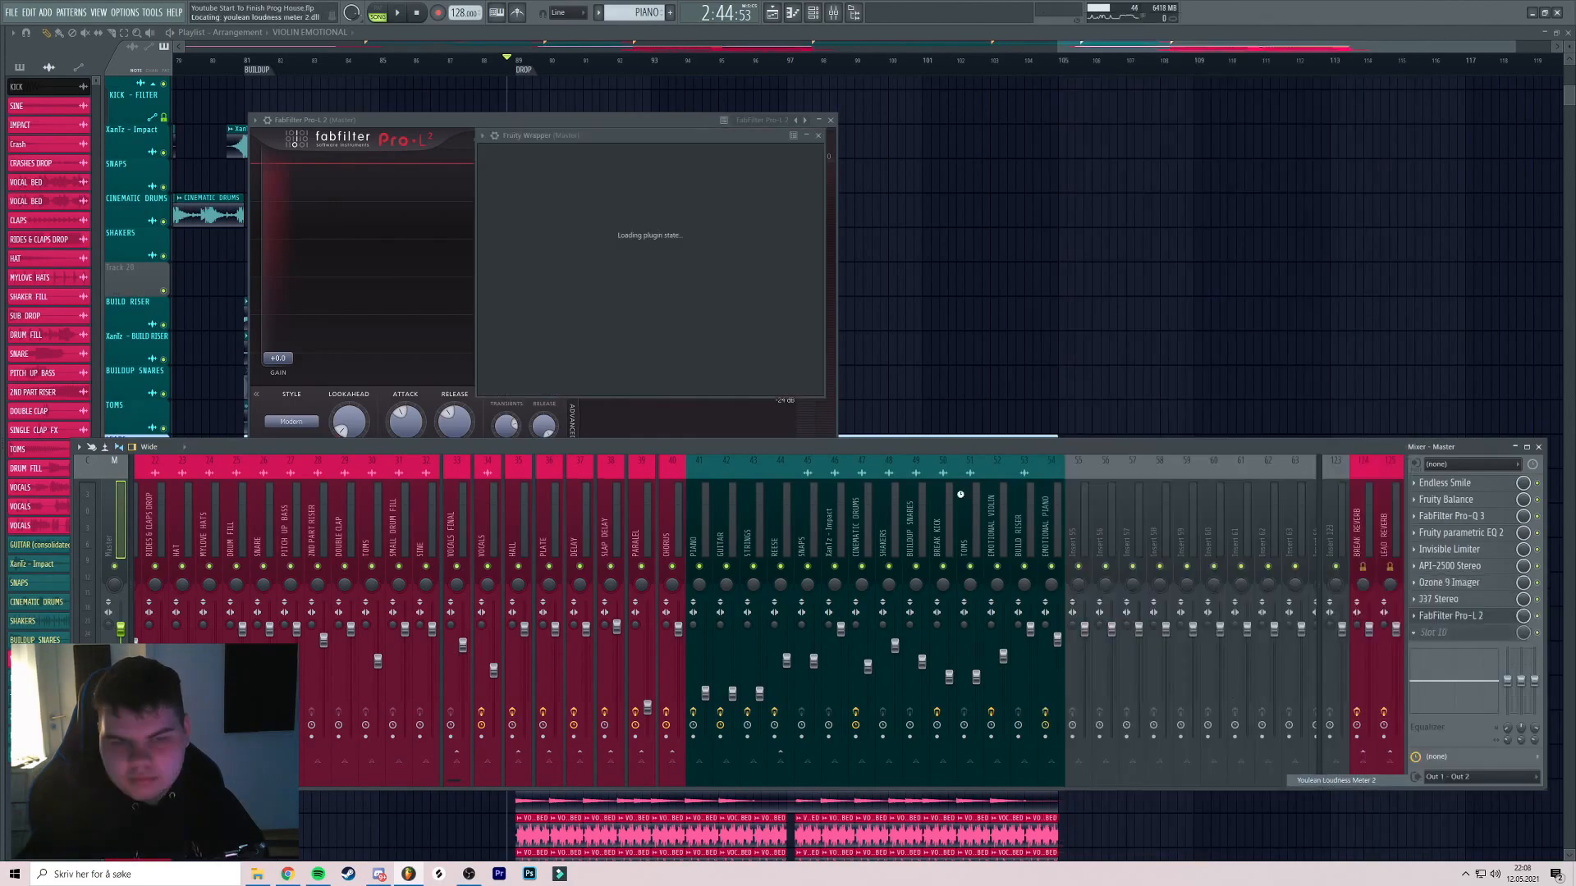
left_click_drag(569, 136, 975, 97)
left_click_drag(647, 121, 594, 94)
Load the EDM - Aggressive and Tight preset into Pro-L 2
left_click(592, 114)
mouse_move(573, 143)
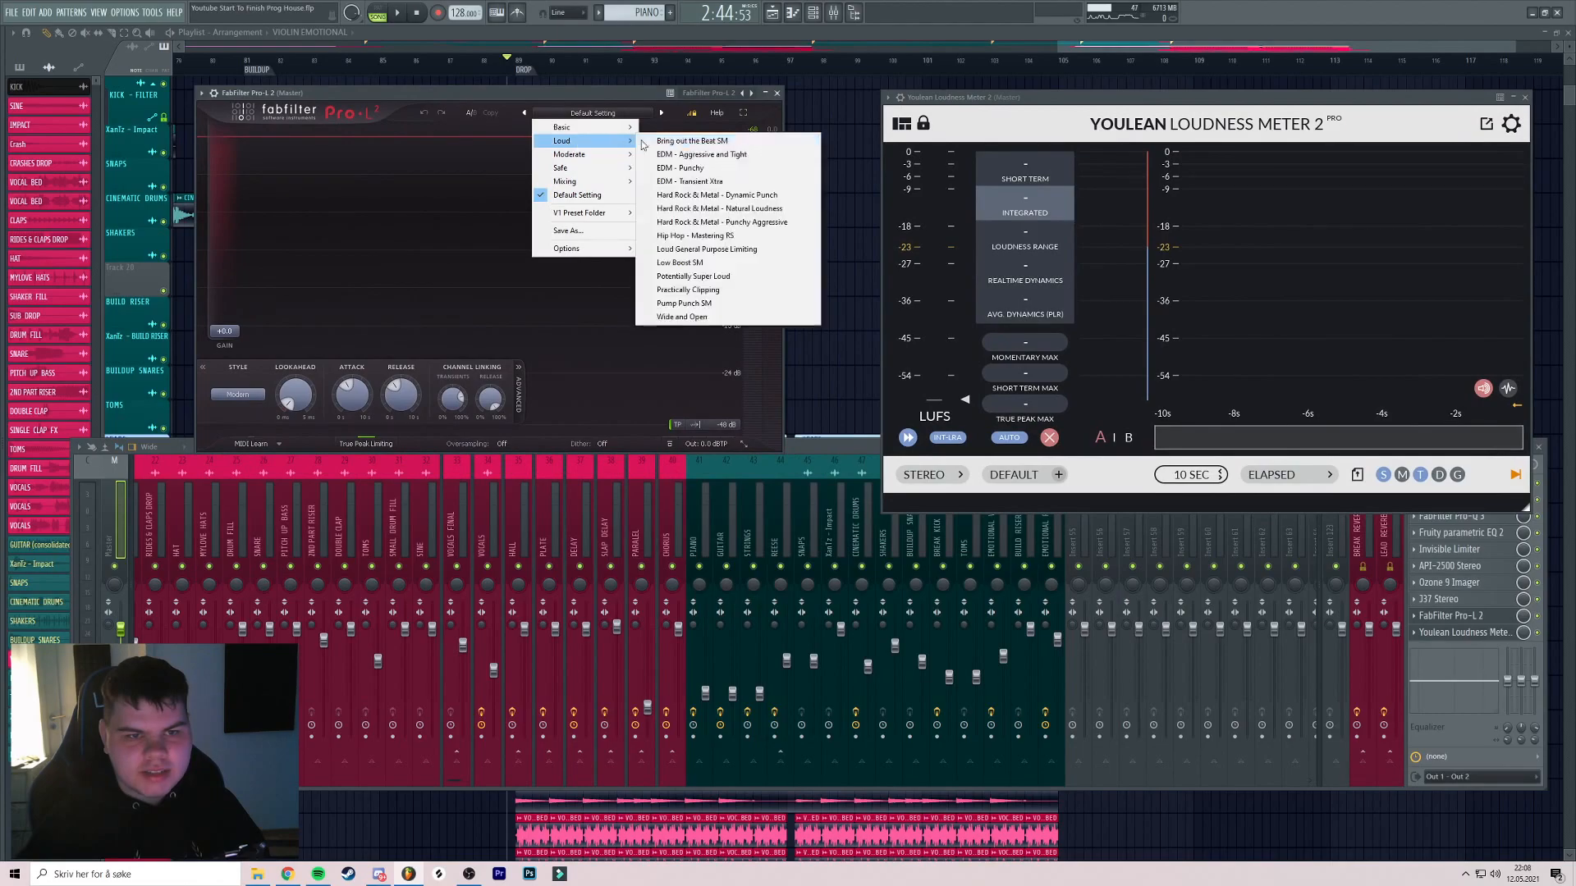
left_click(728, 154)
key("space")
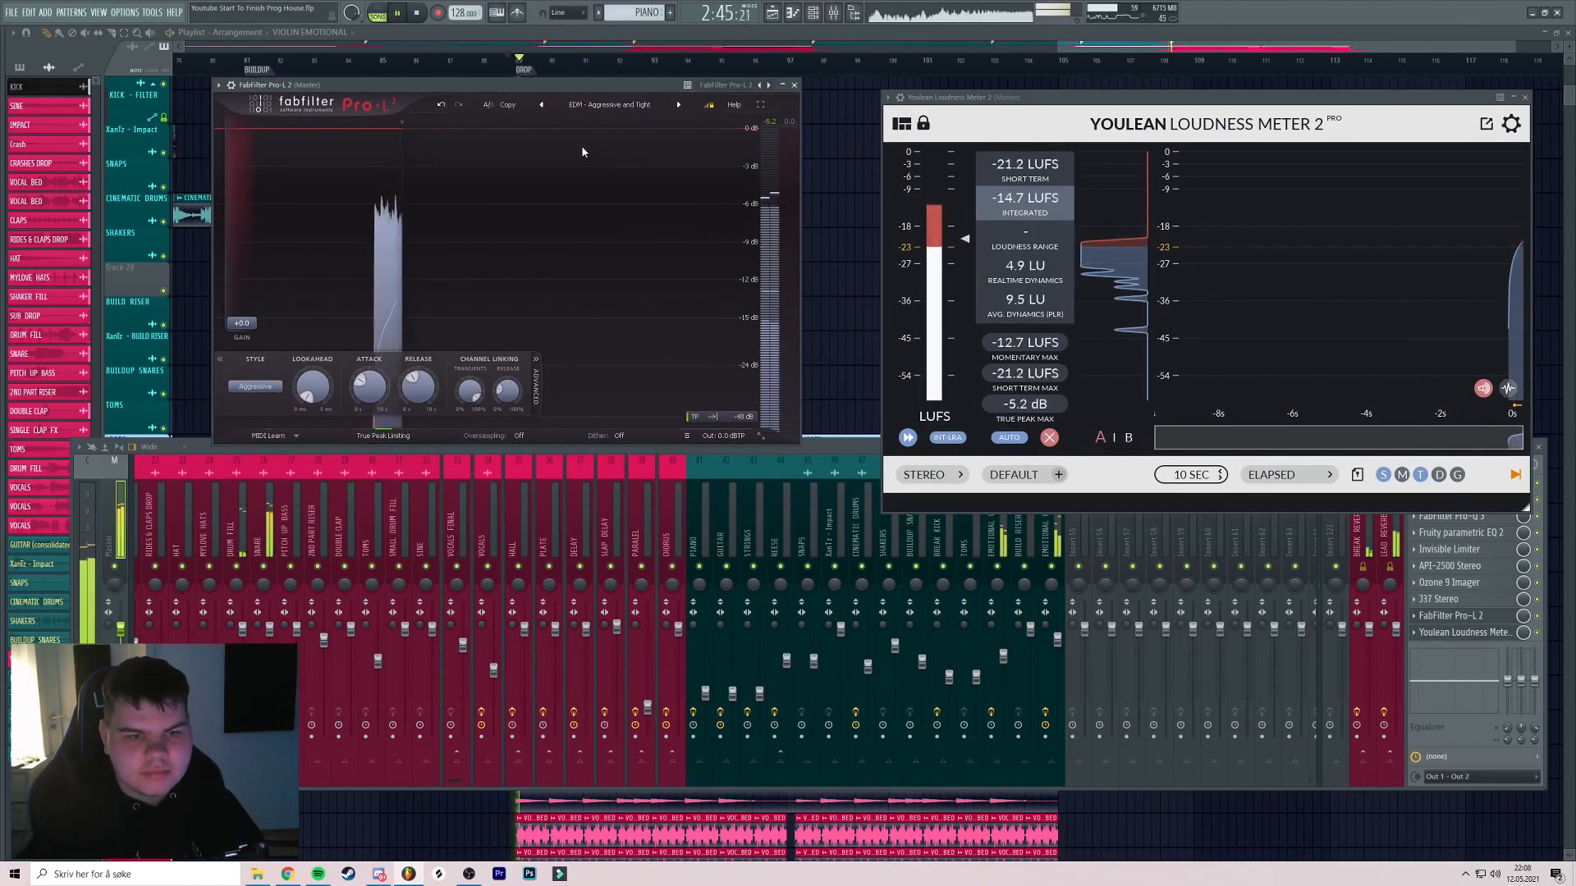
Set the Pro-L 2 gain to +7.5 dB during playback and close the plugin windows
left_click_drag(242, 323, 267, 277)
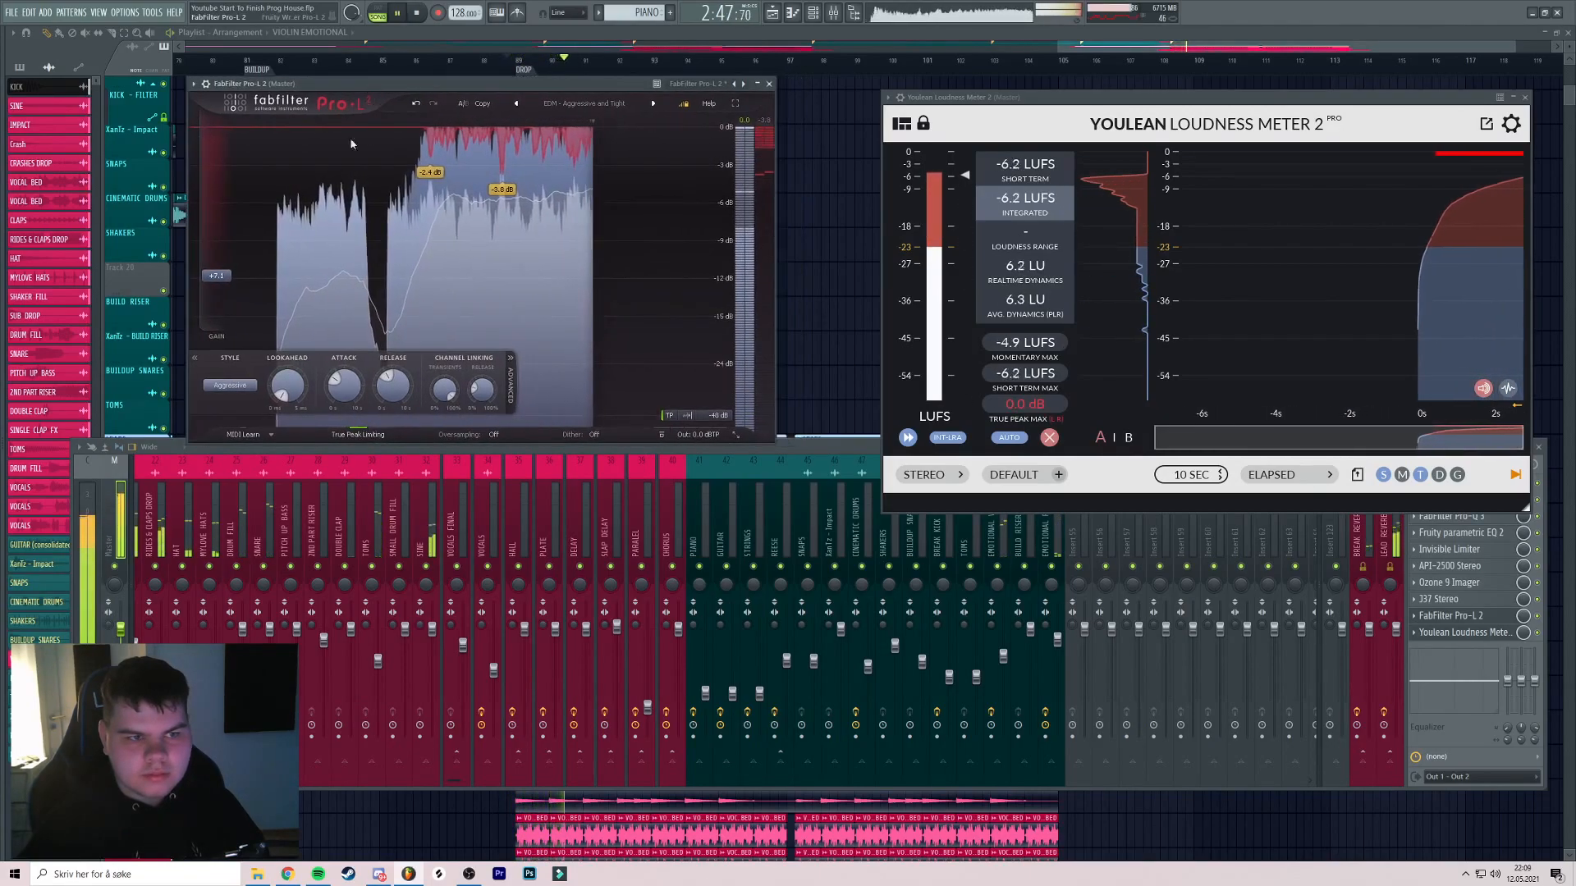
left_click_drag(396, 86, 371, 85)
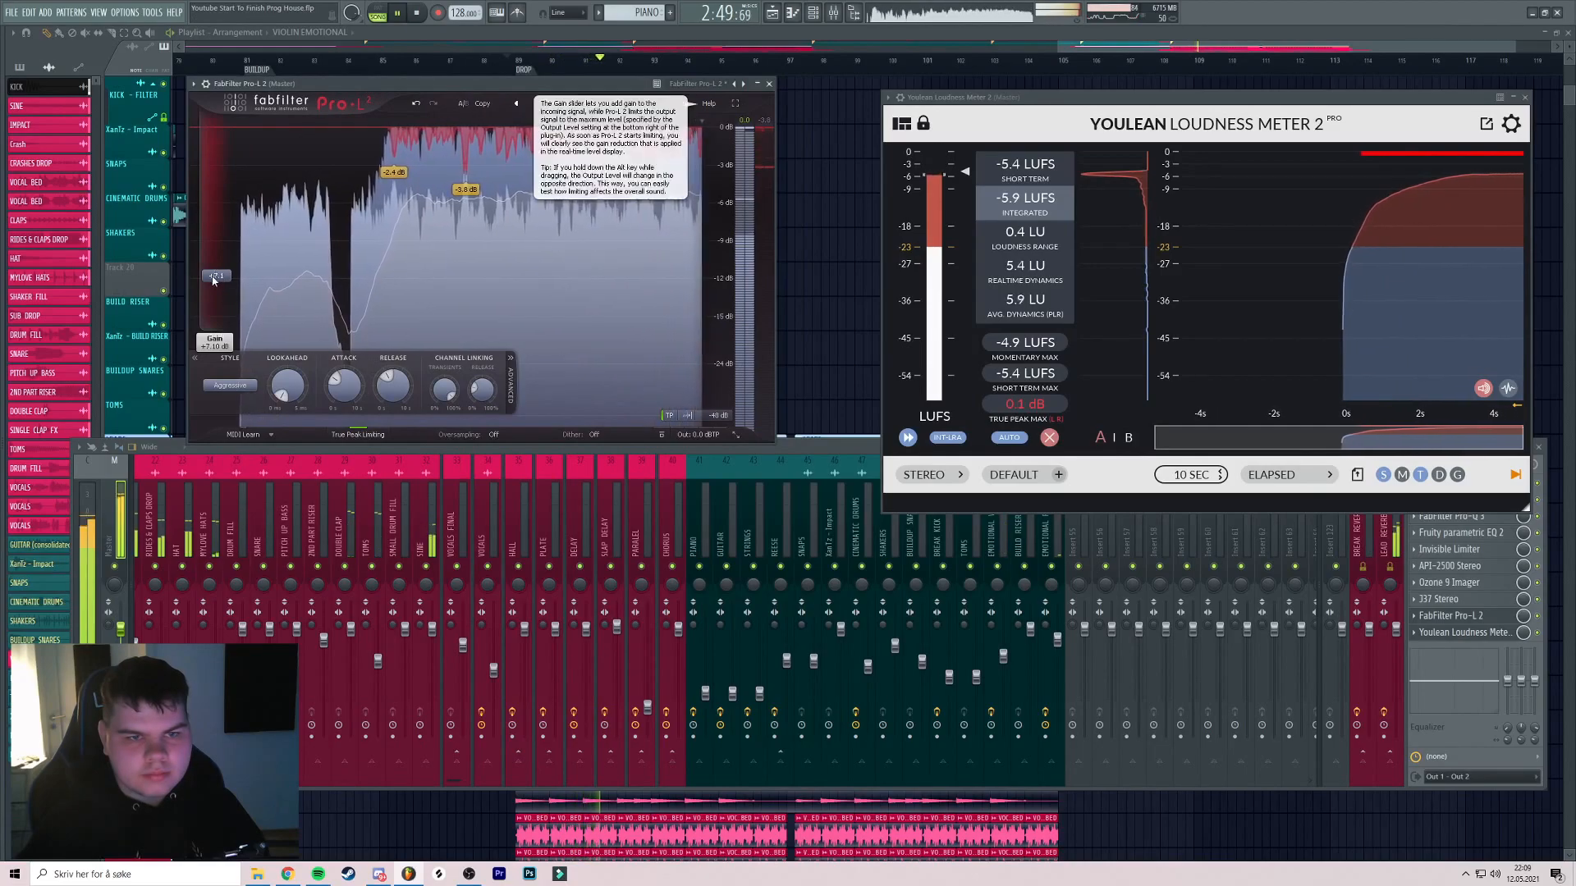
left_click_drag(214, 279, 224, 275)
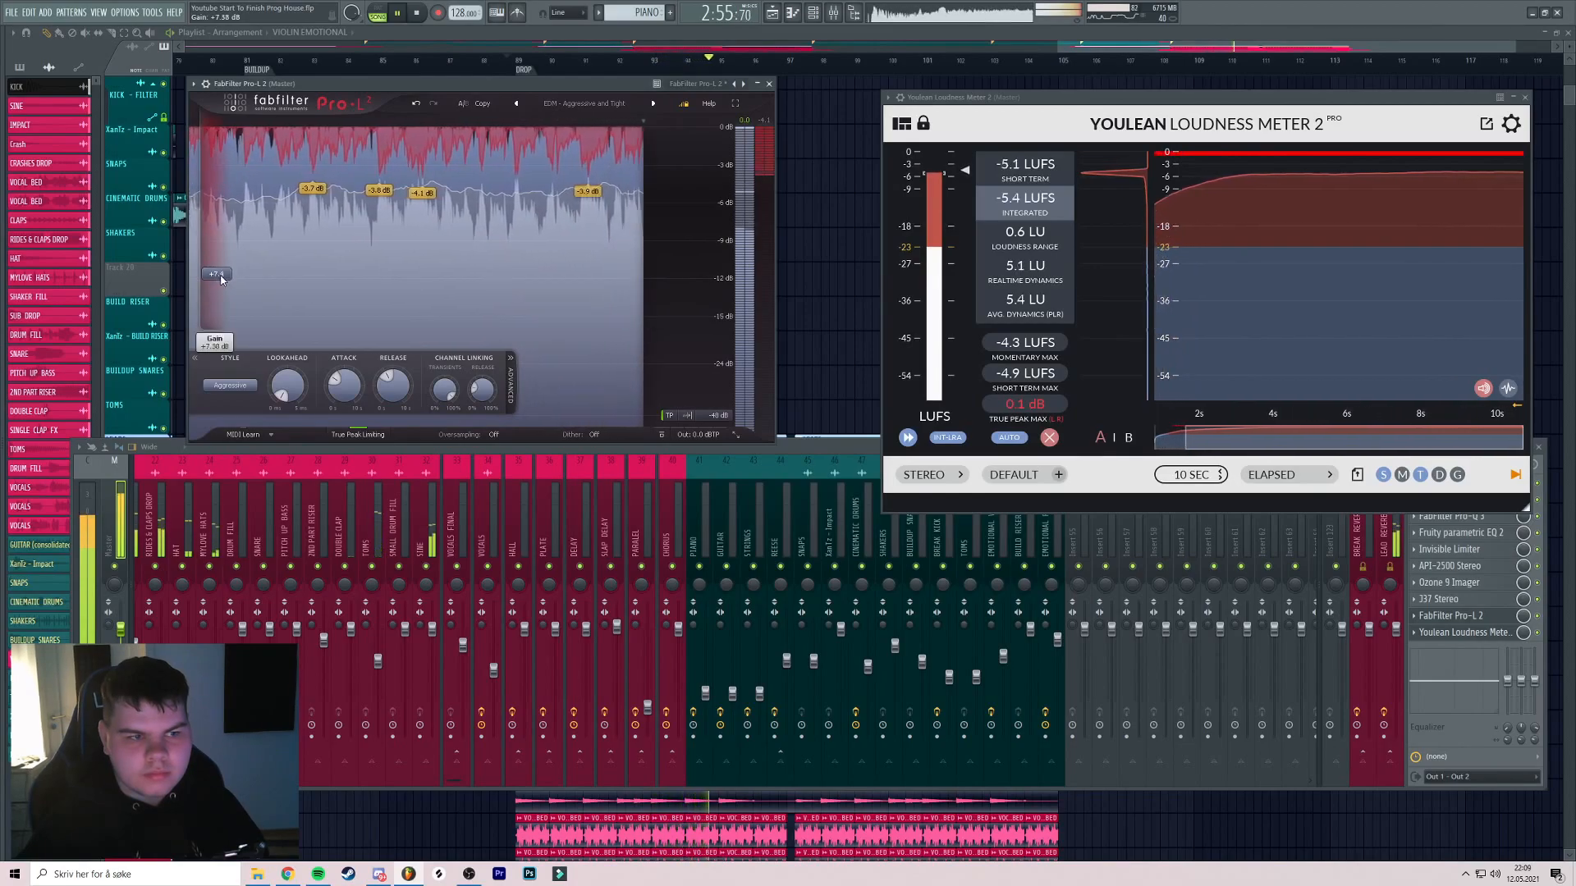
left_click_drag(222, 277, 221, 279)
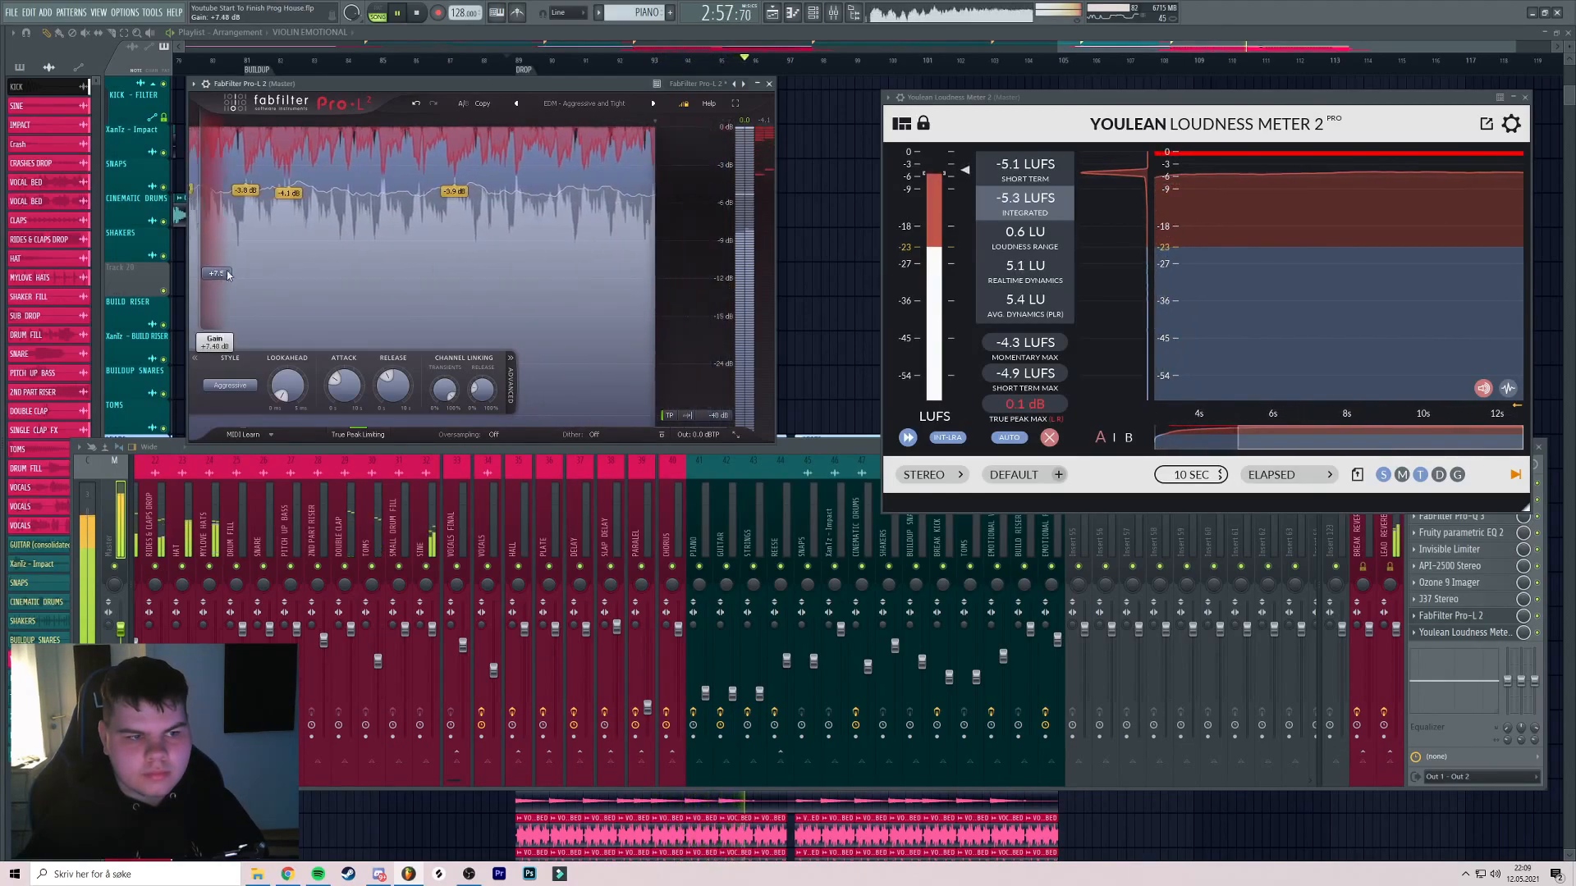
key("space")
key("space")
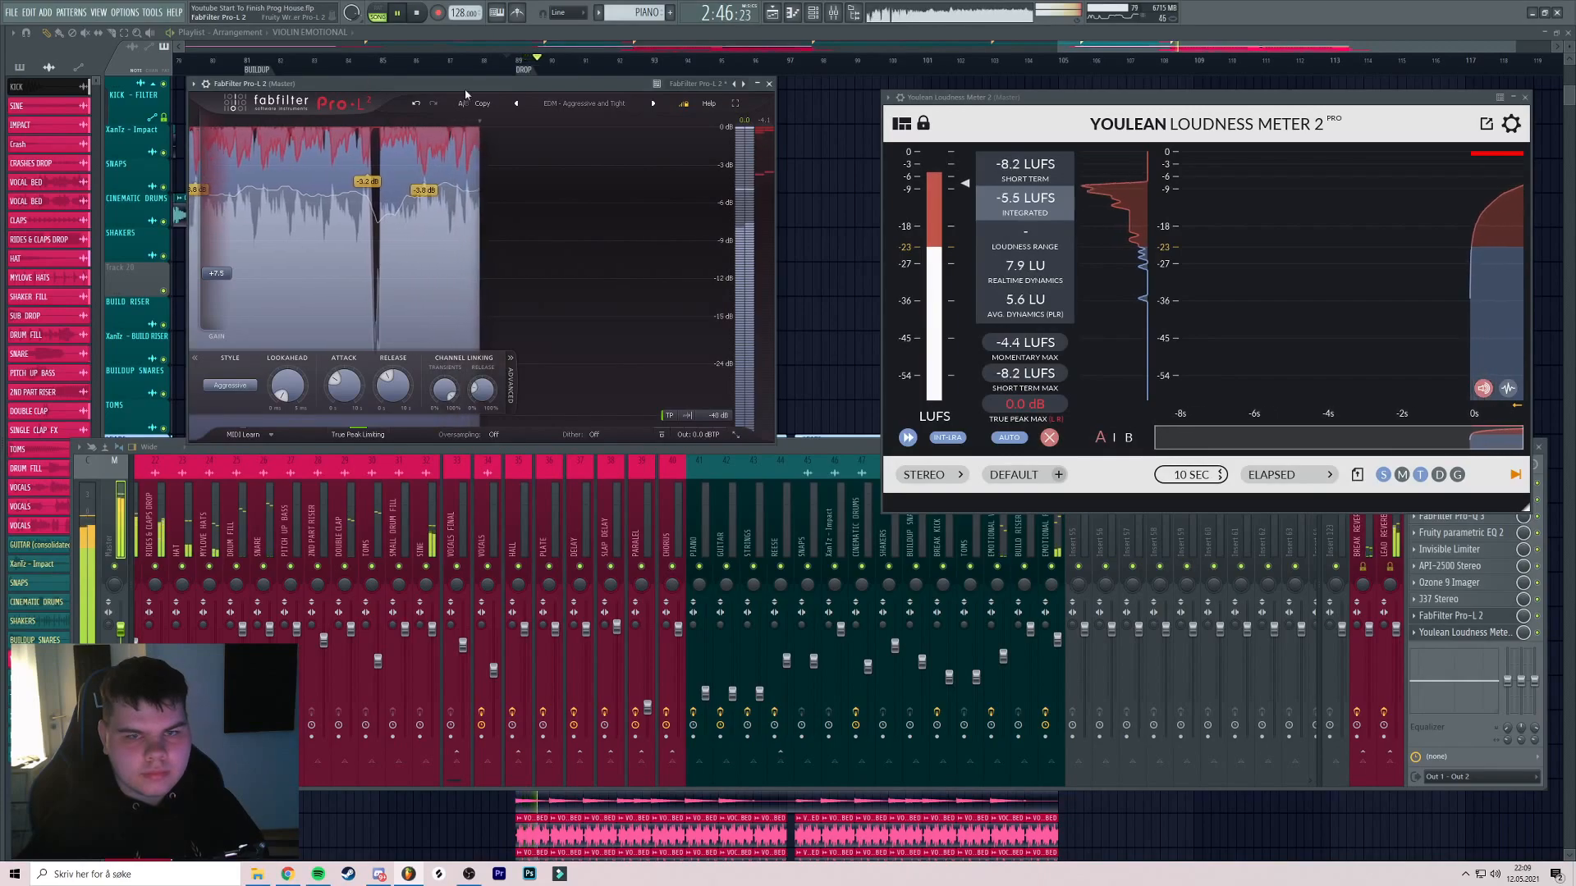
left_click_drag(472, 84, 497, 82)
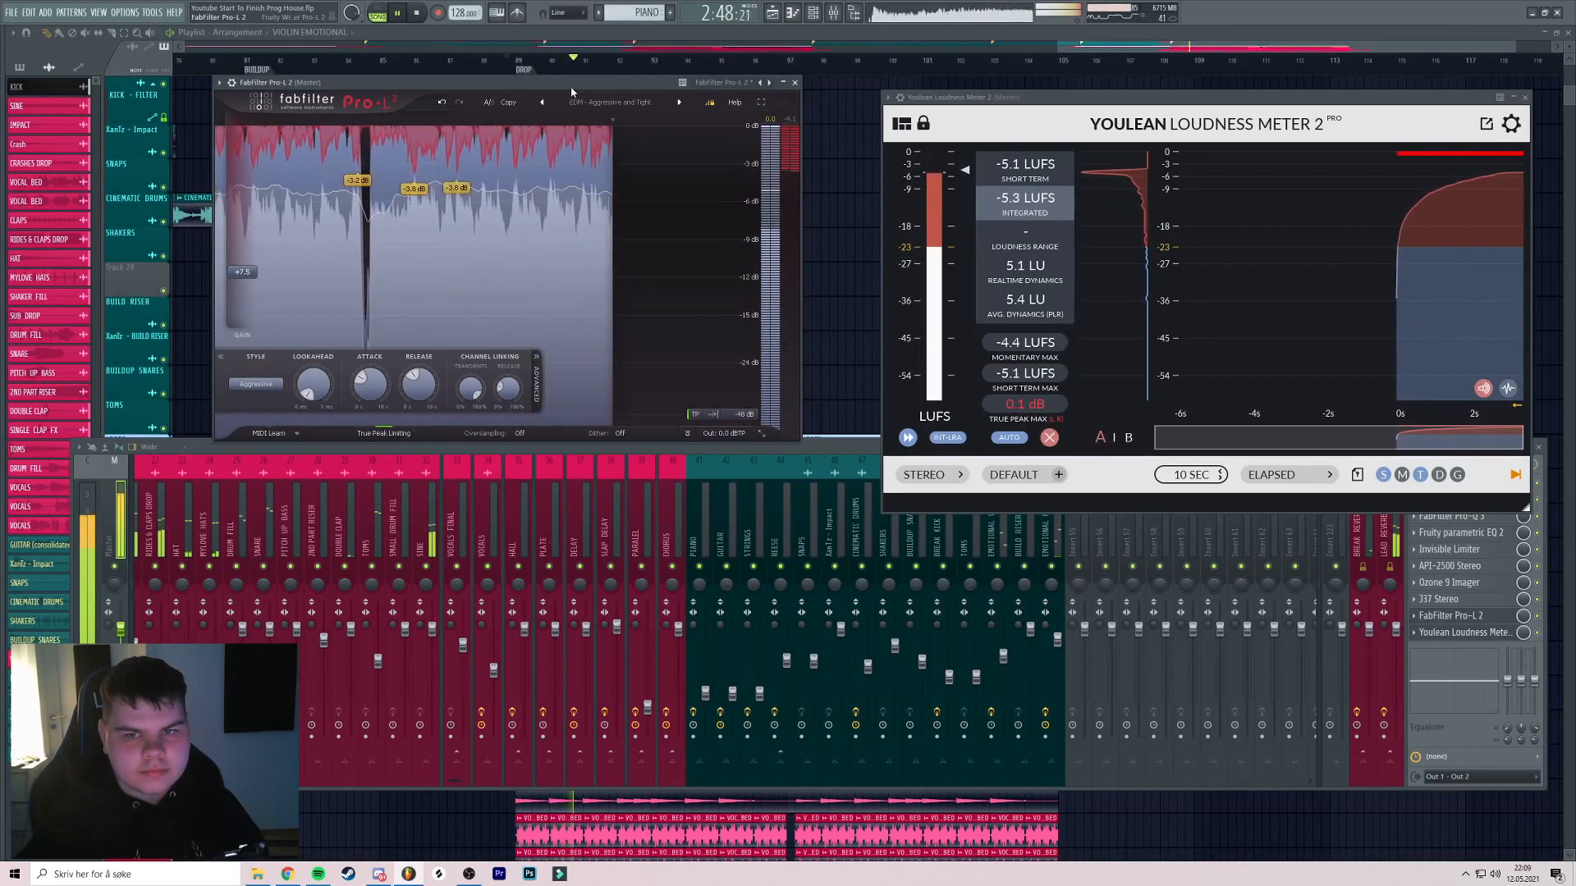
left_click(417, 13)
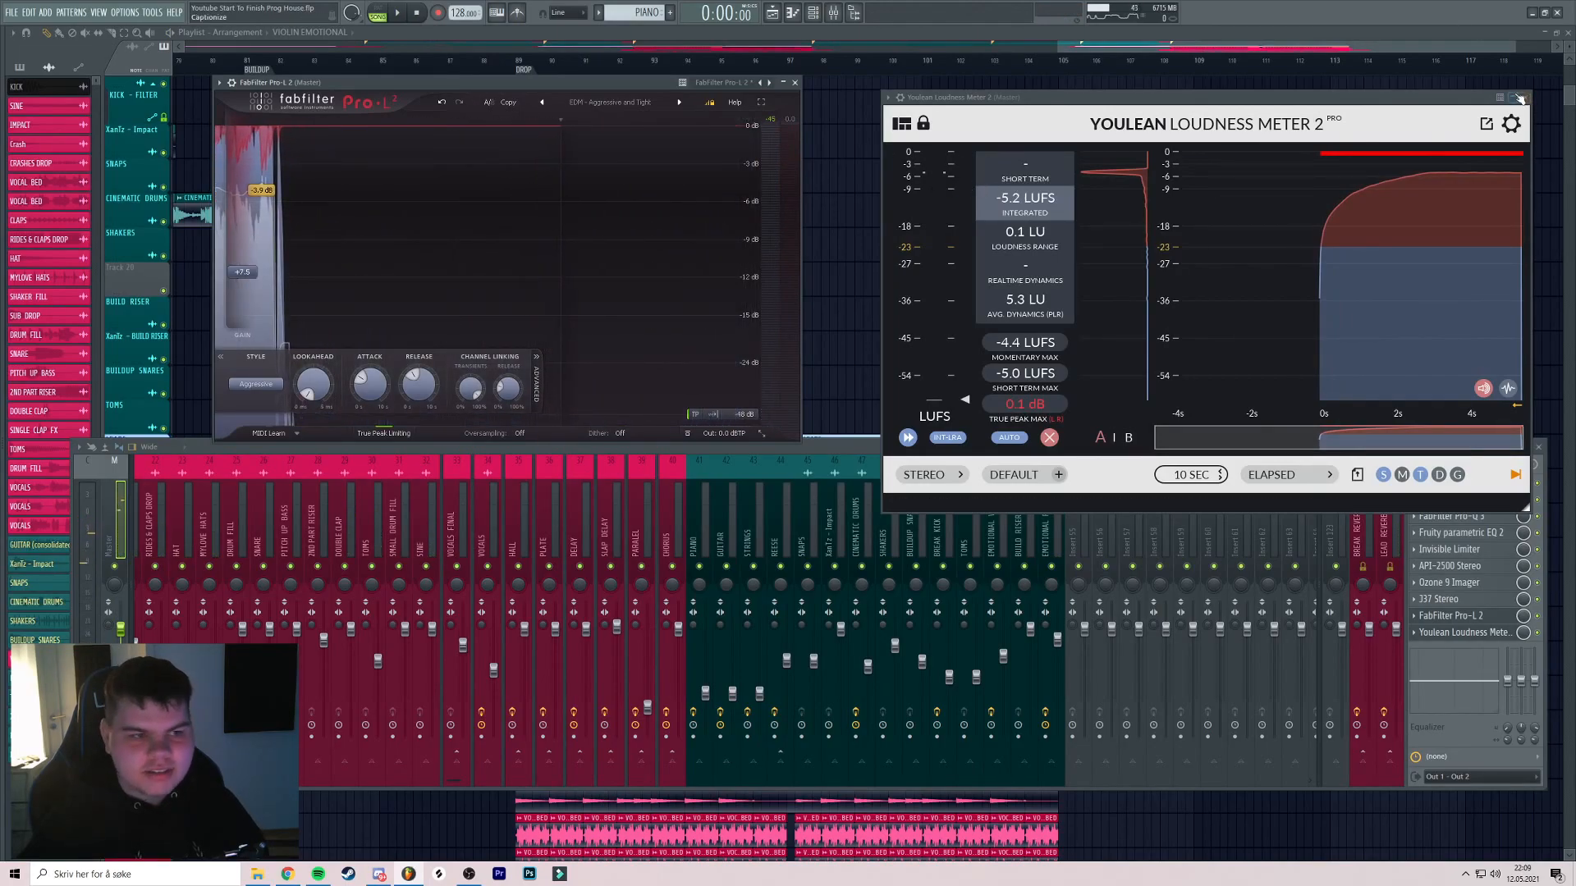
left_click_drag(556, 82, 563, 90)
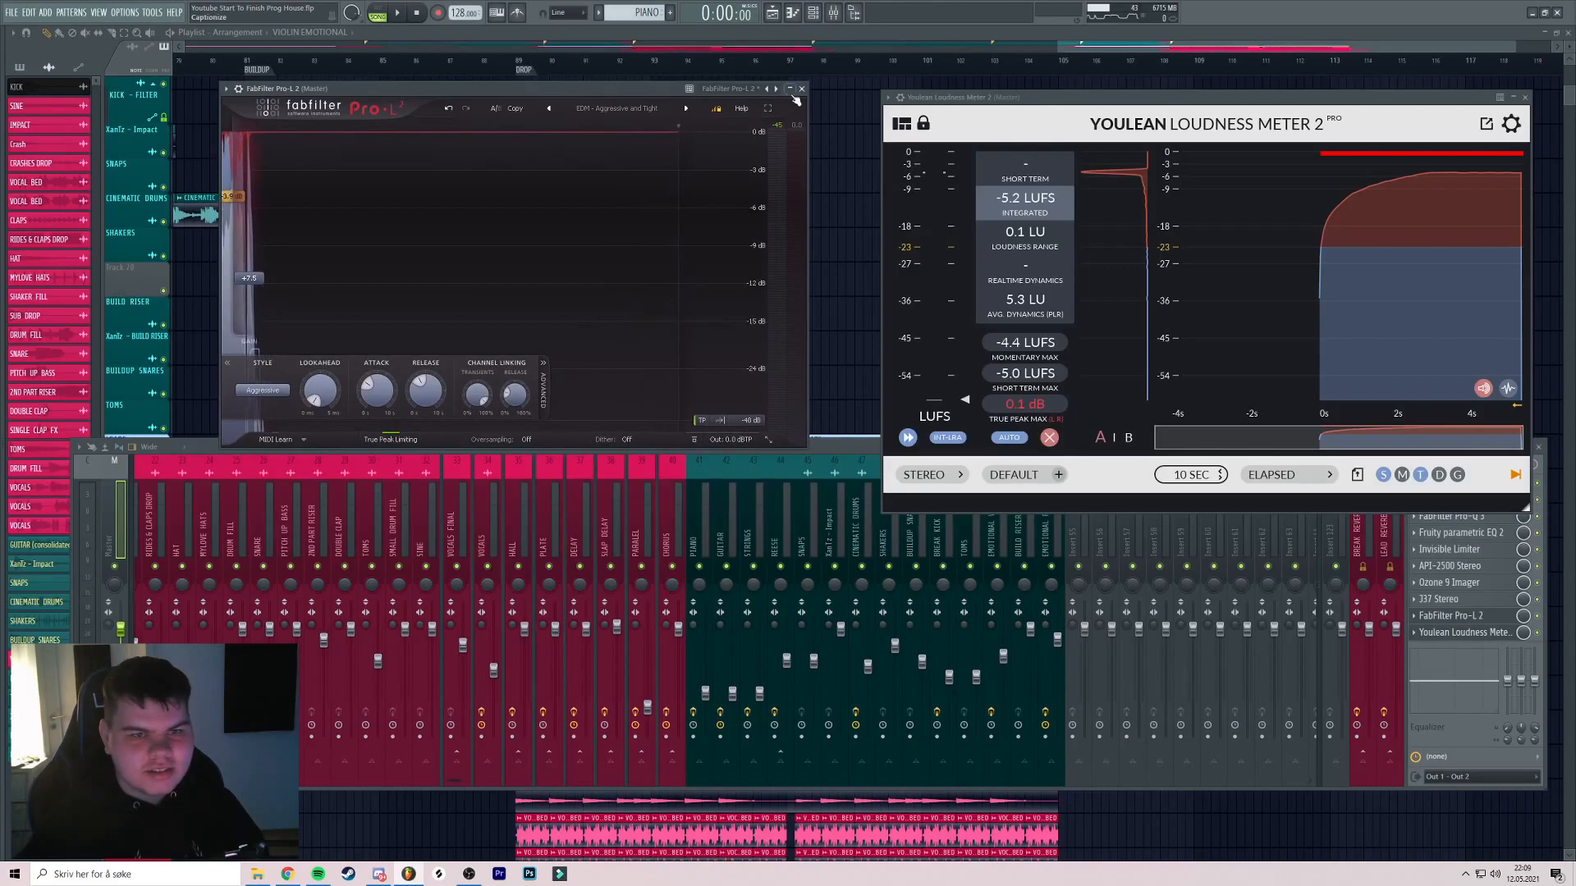
left_click(1526, 98)
left_click_drag(411, 82, 431, 80)
left_click(821, 87)
Insert two empty playlist tracks above the VOCALS track
left_click_drag(1047, 373, 1182, 706)
right_click(123, 95)
left_click(165, 277)
left_click_drag(257, 239, 553, 246)
right_click(120, 104)
left_click(165, 298)
left_click_drag(717, 116, 850, 116)
left_click_drag(802, 61, 979, 62)
right_click(991, 61)
left_click(840, 14)
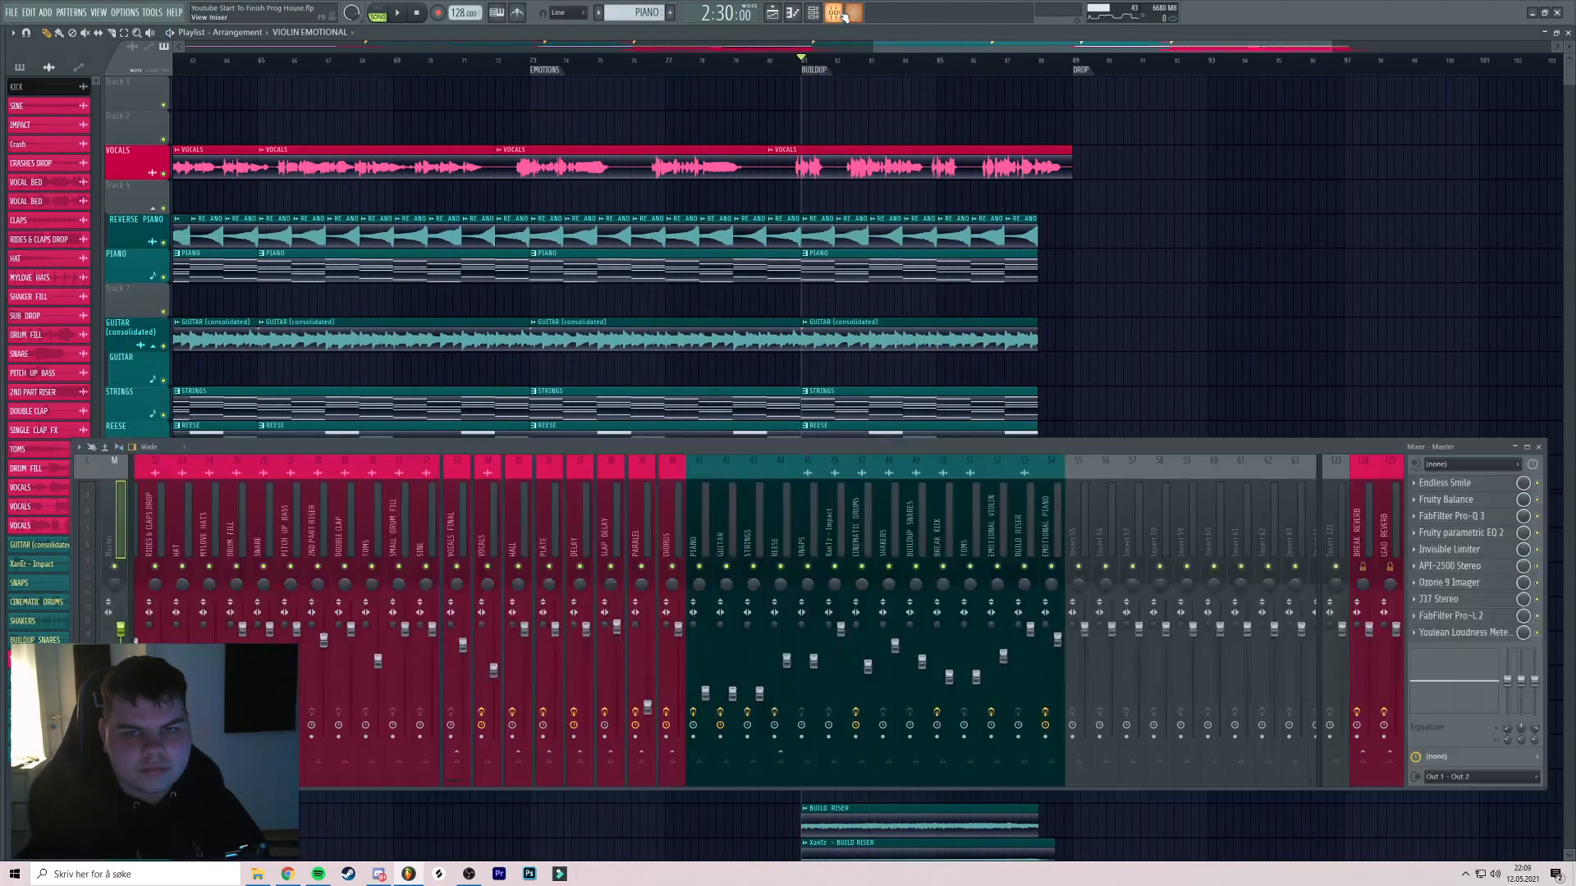
Create automation clips for Endless Smile Intensity and Fruity Balance Volume
left_click(1473, 483)
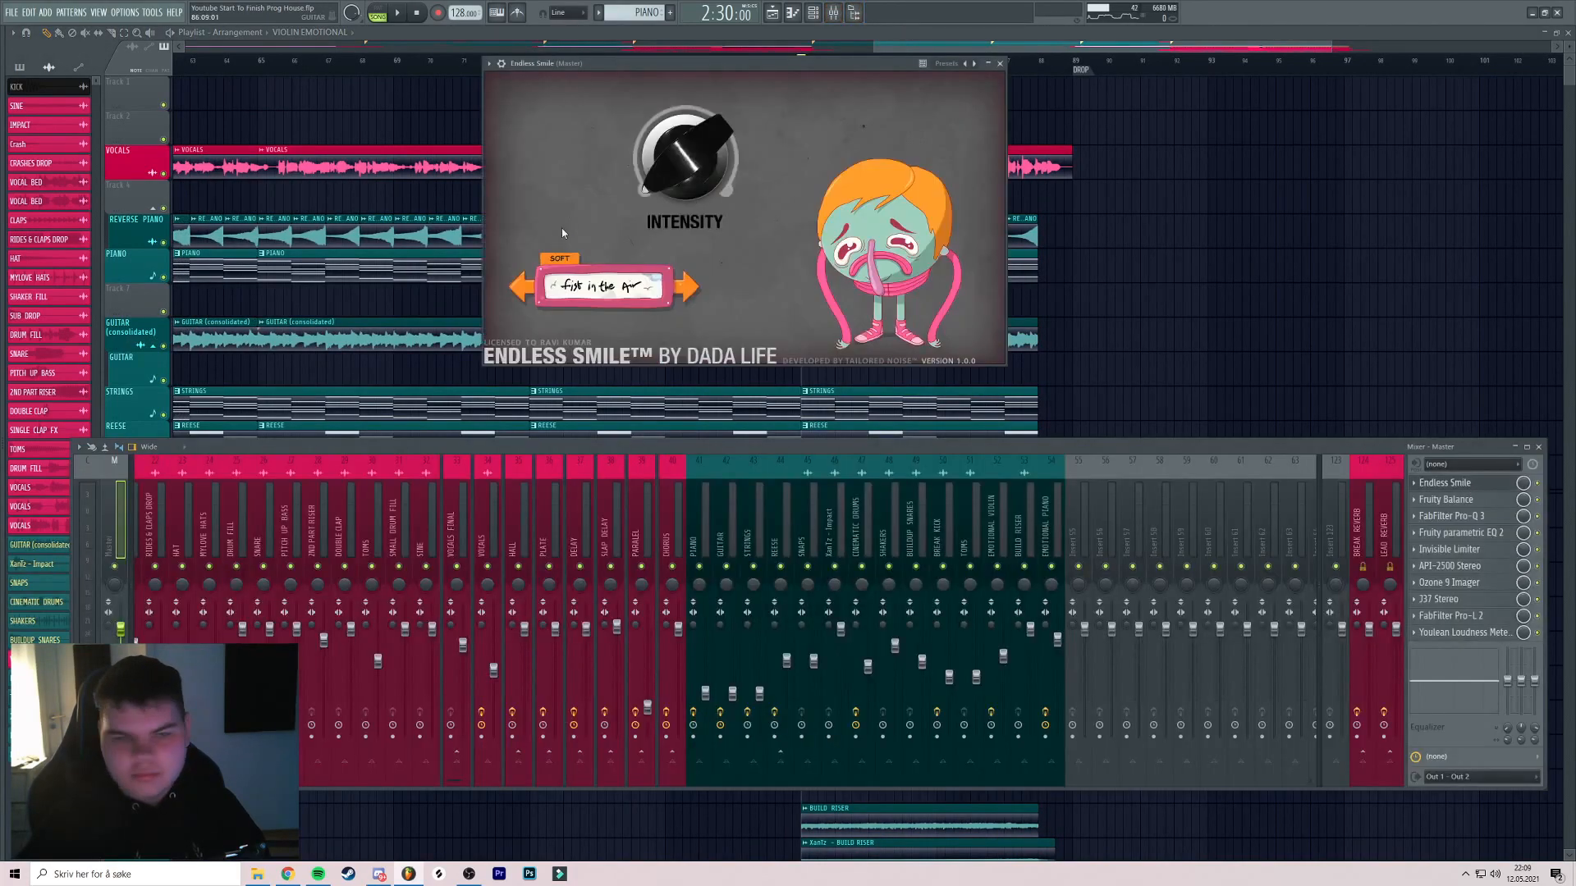
left_click(152, 12)
mouse_move(205, 170)
left_click(324, 249)
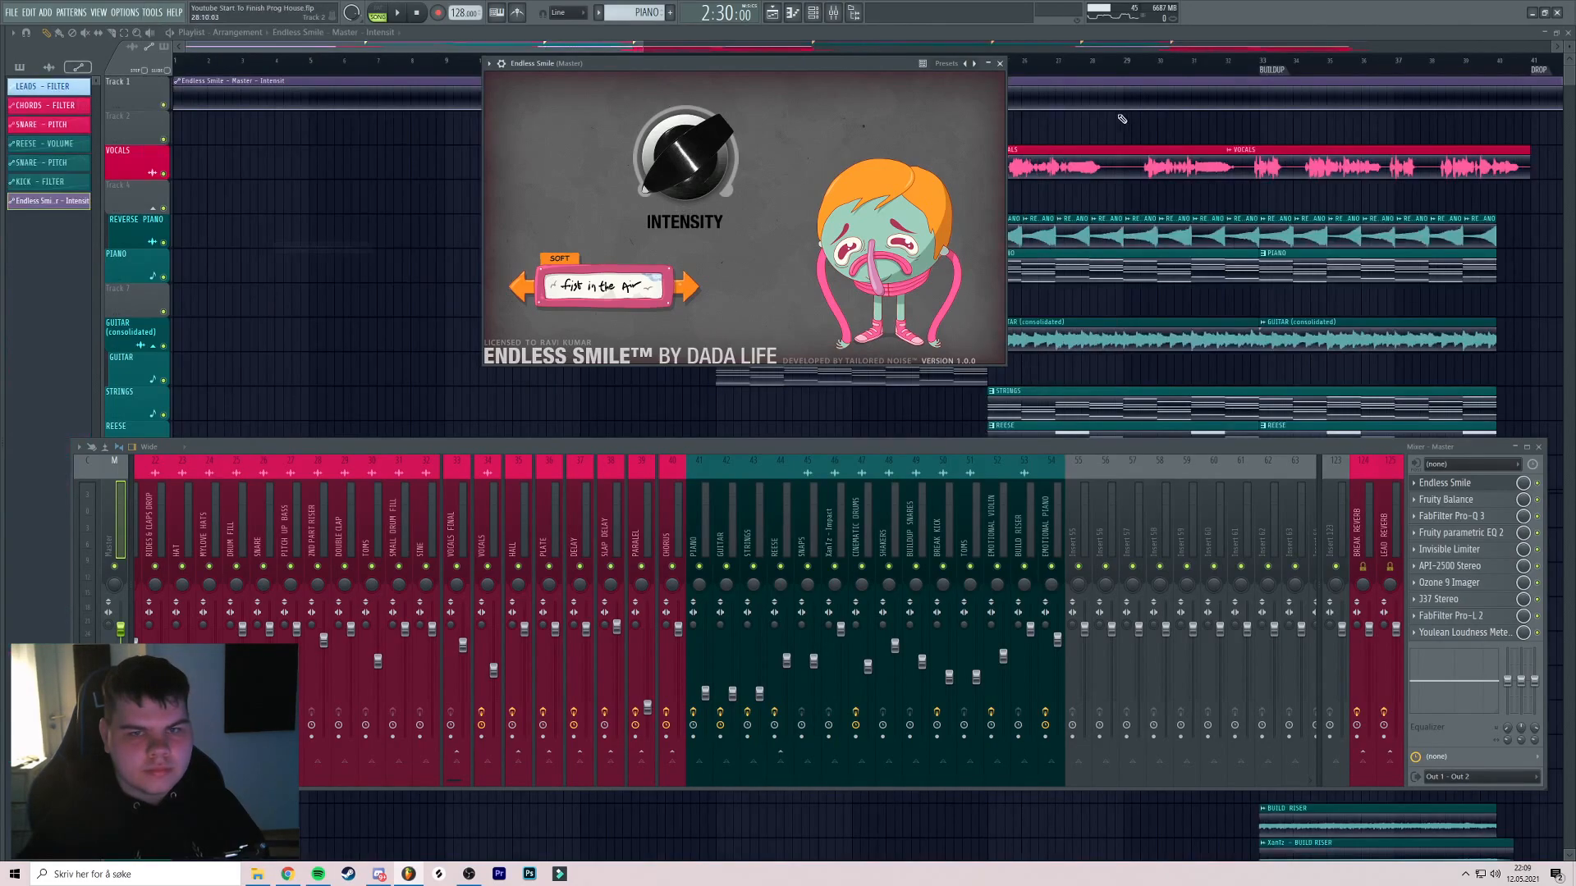
right_click(1059, 112)
scroll(1055, 111, "down", 5)
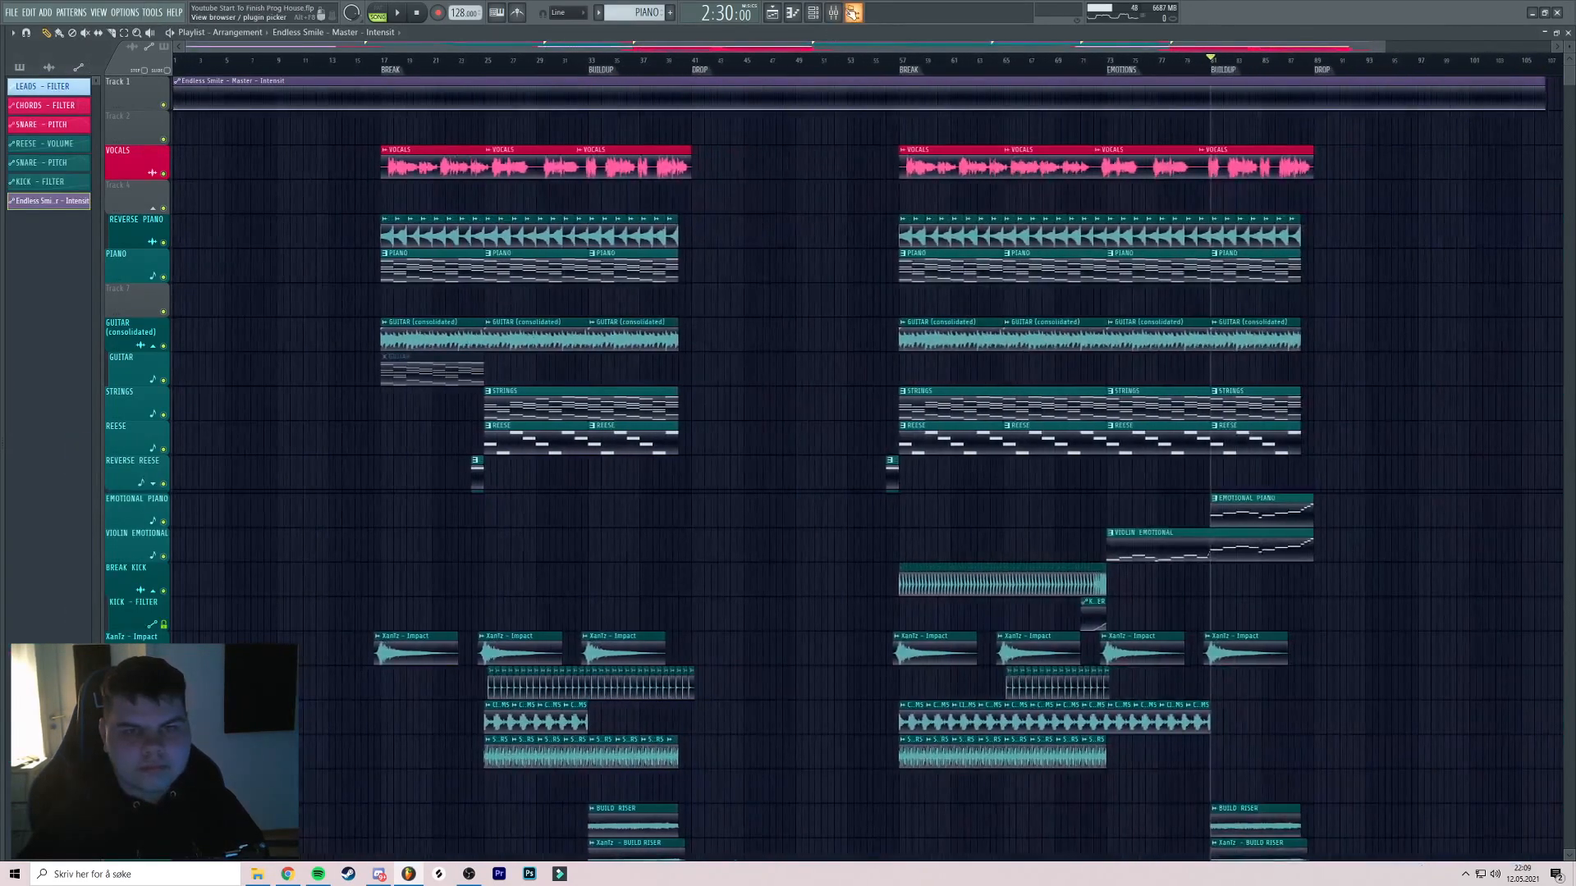
key("F9")
left_click(1457, 506)
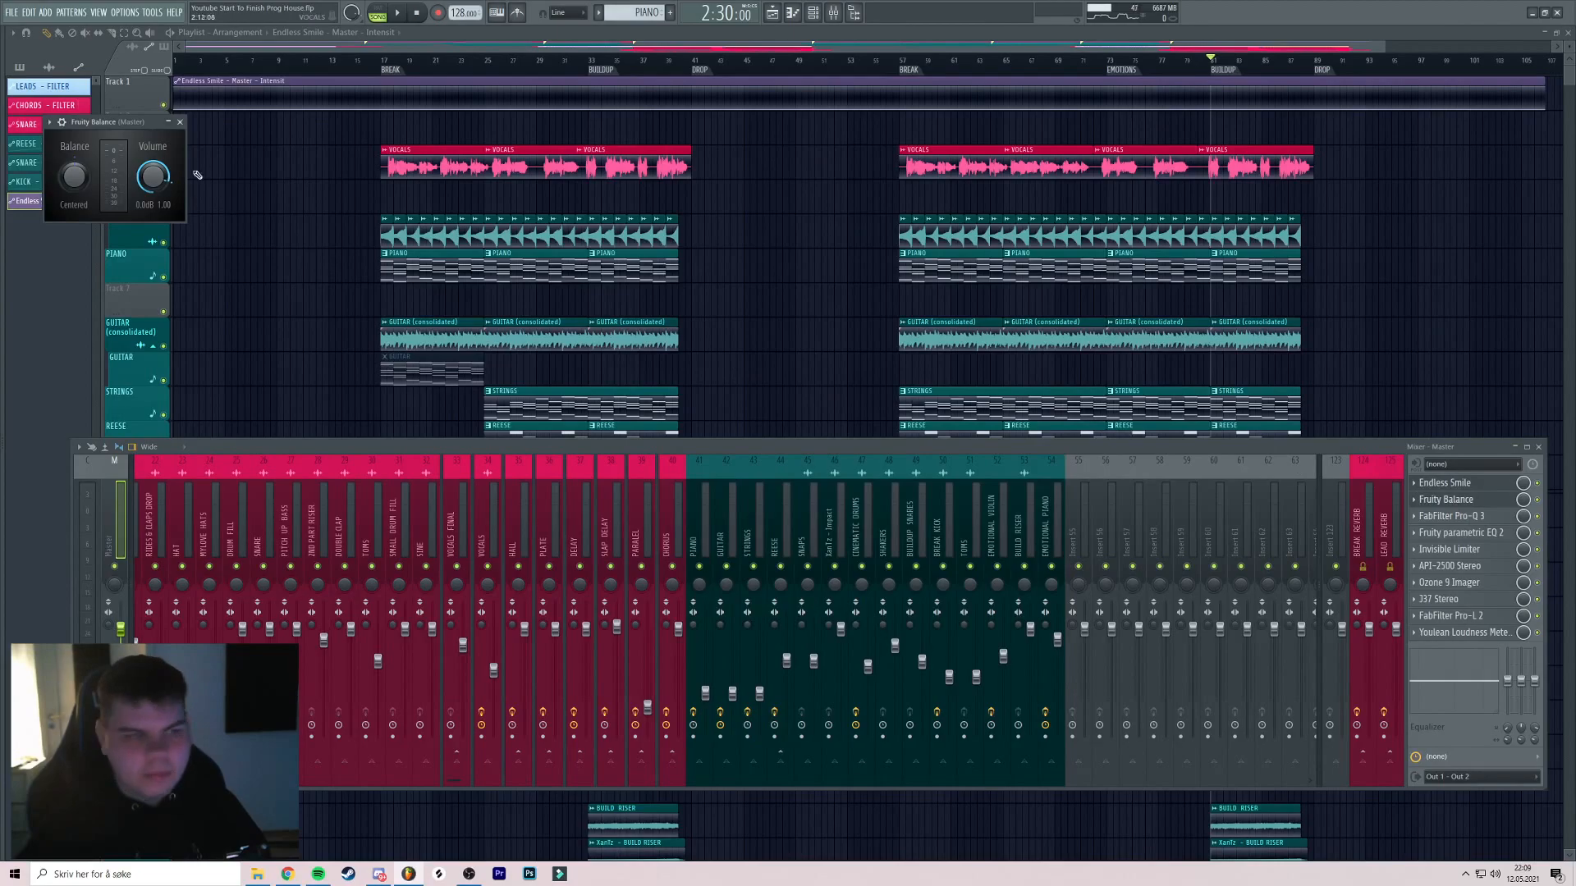
right_click(148, 184)
left_click(185, 279)
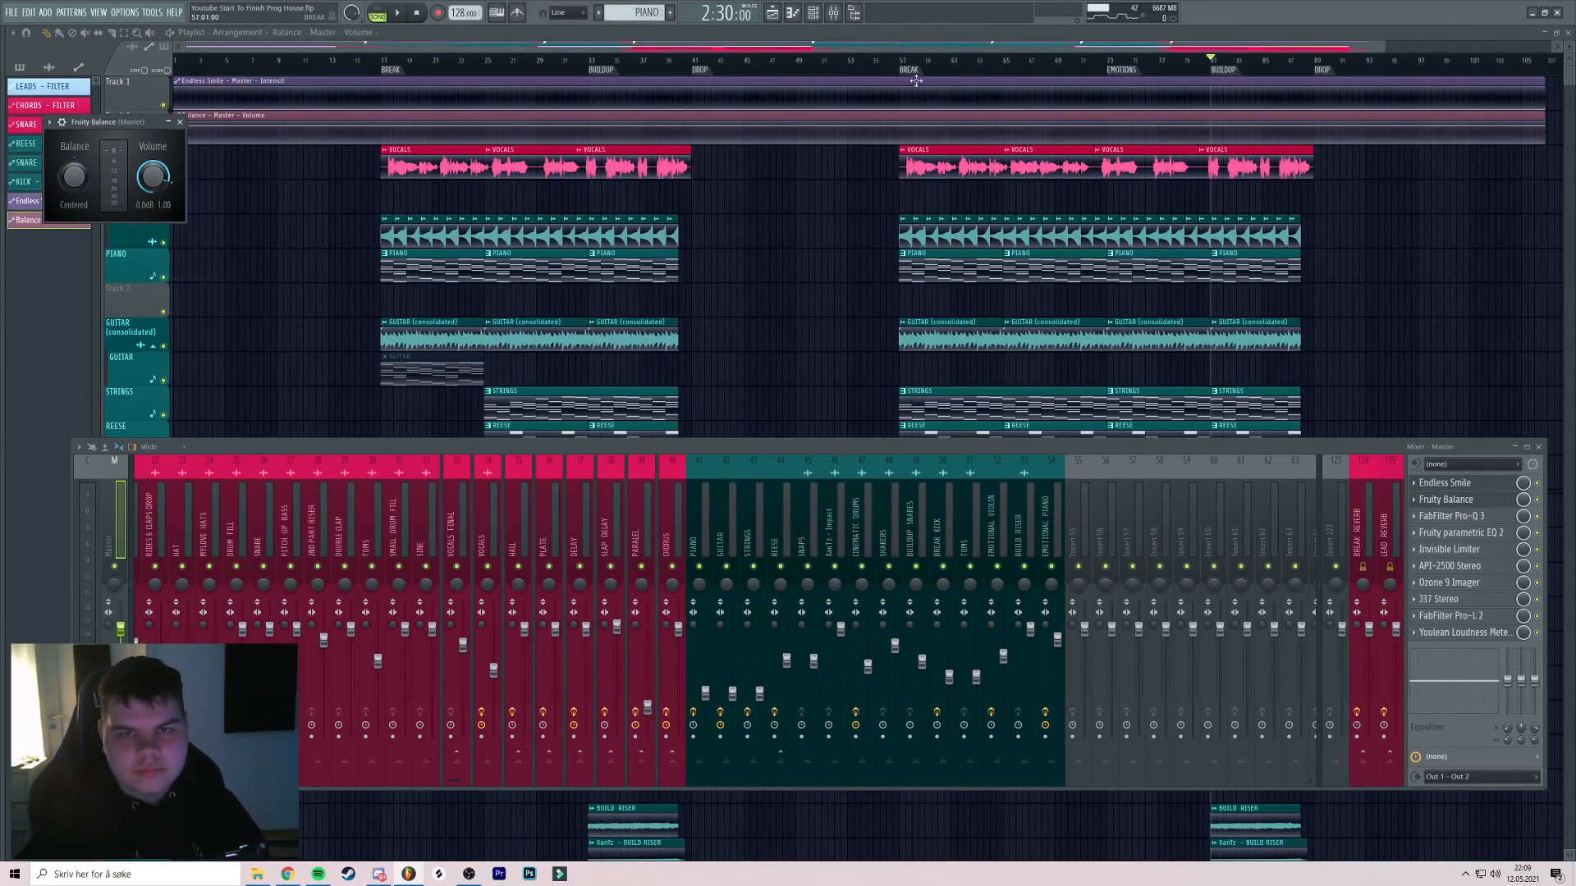
Replace the loudness meter with FabFilter Simplon and automate its Filter 2 Freq
right_click(1428, 632)
mouse_move(1430, 588)
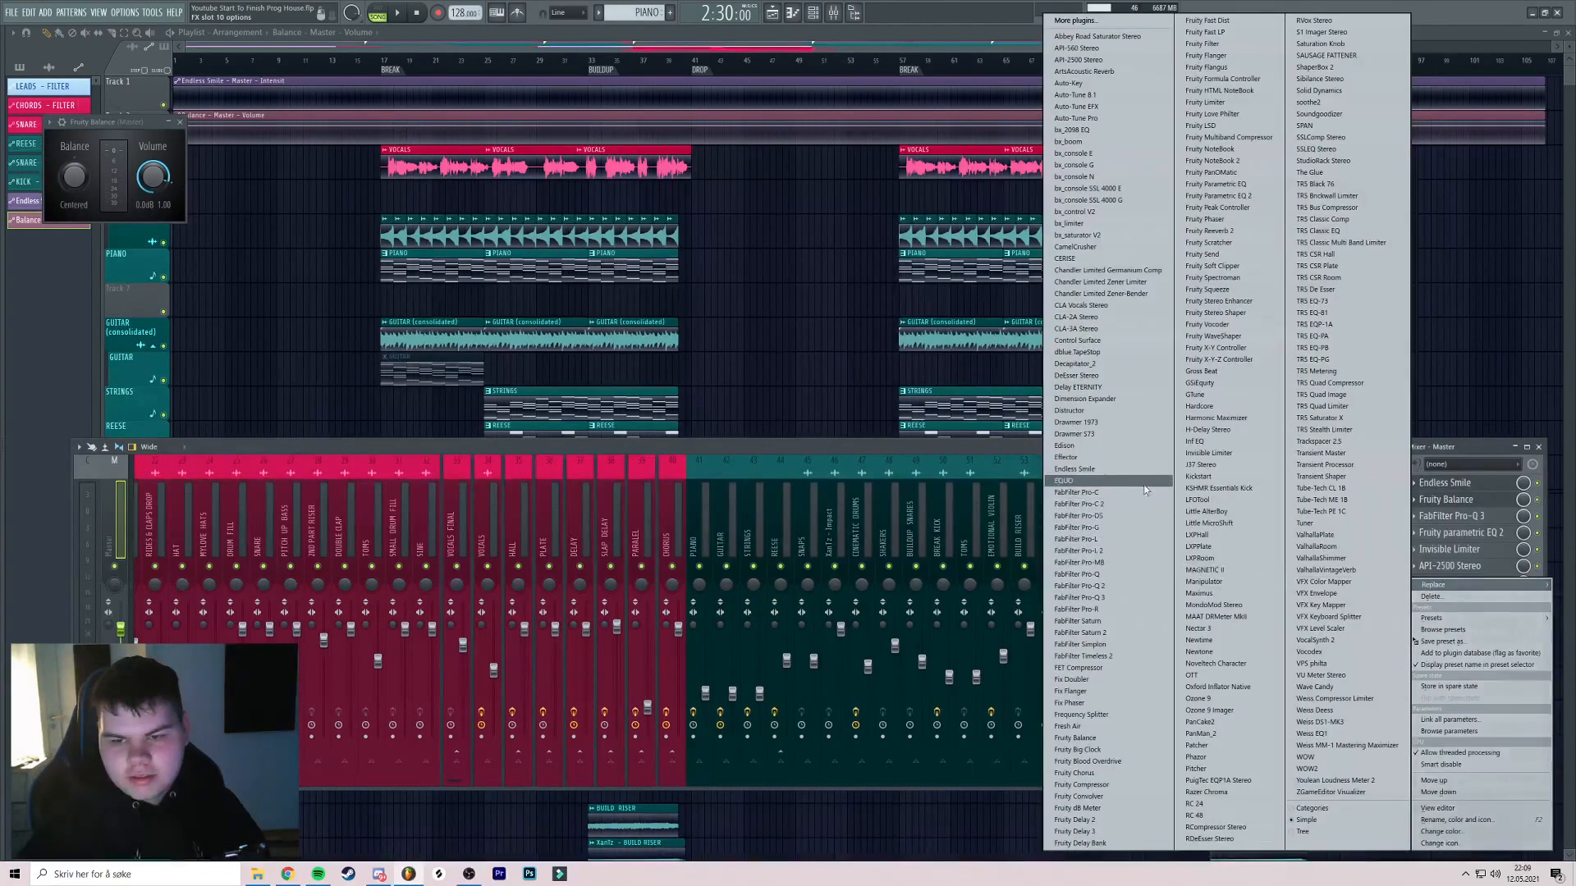
left_click(1111, 645)
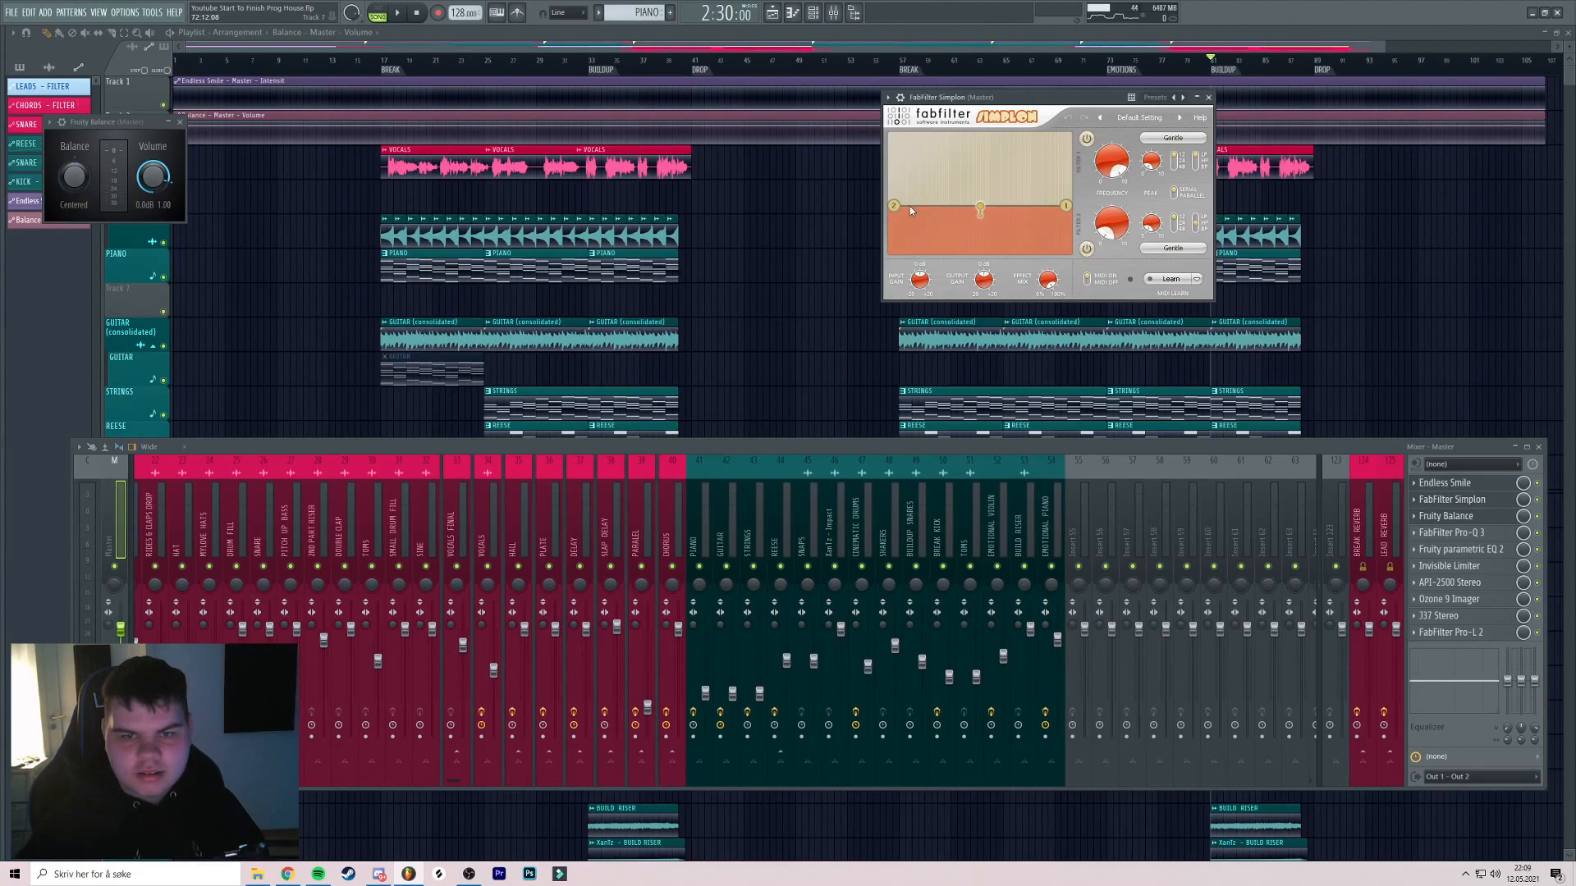
left_click(152, 12)
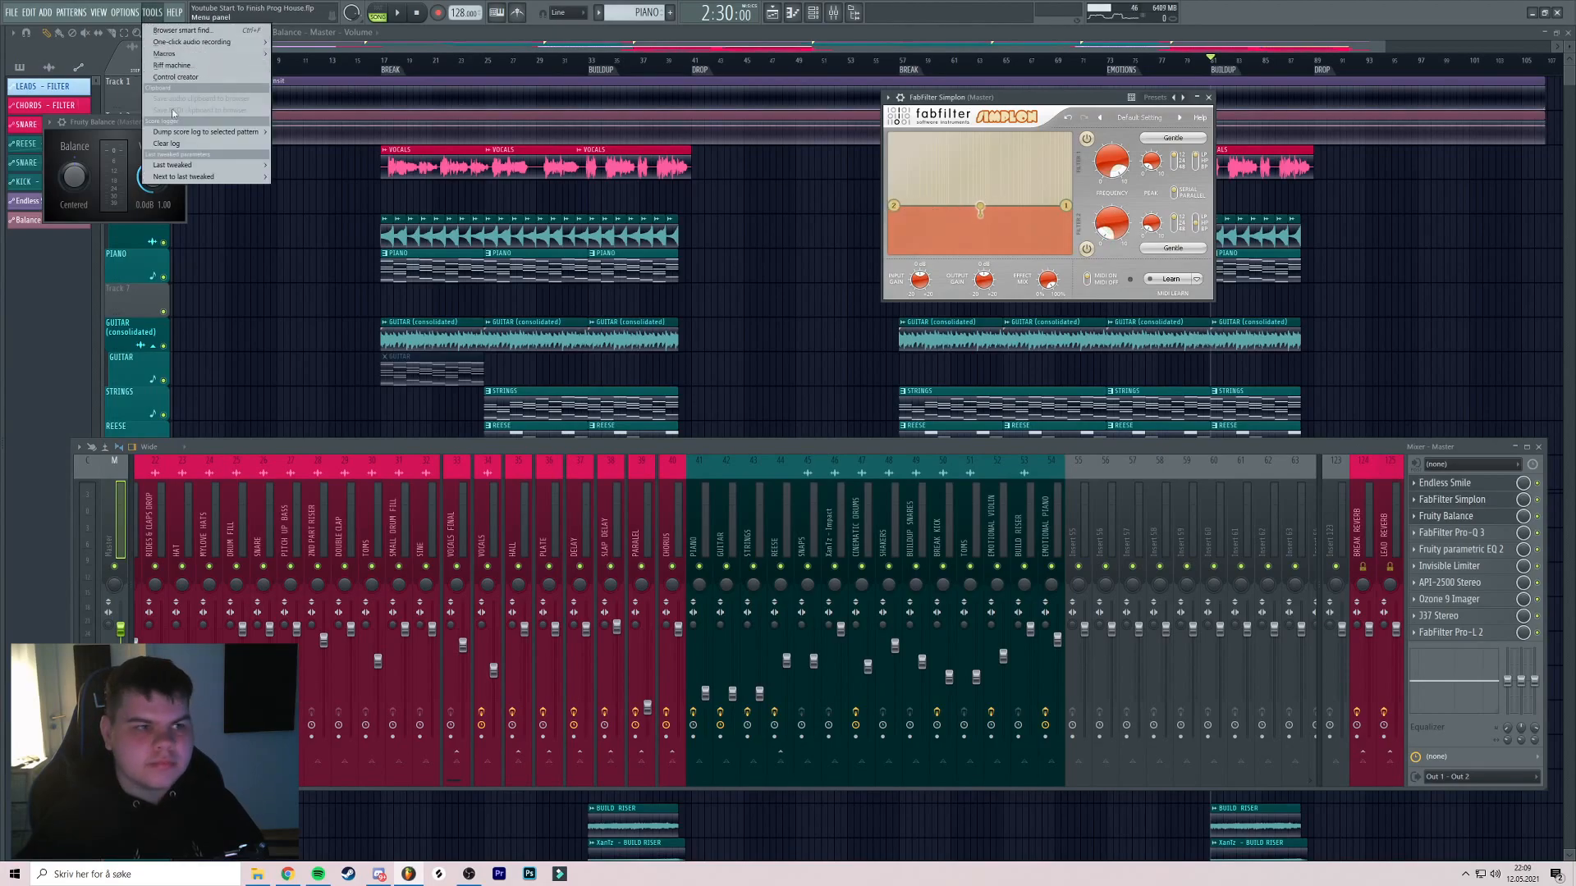
mouse_move(176, 167)
left_click(316, 248)
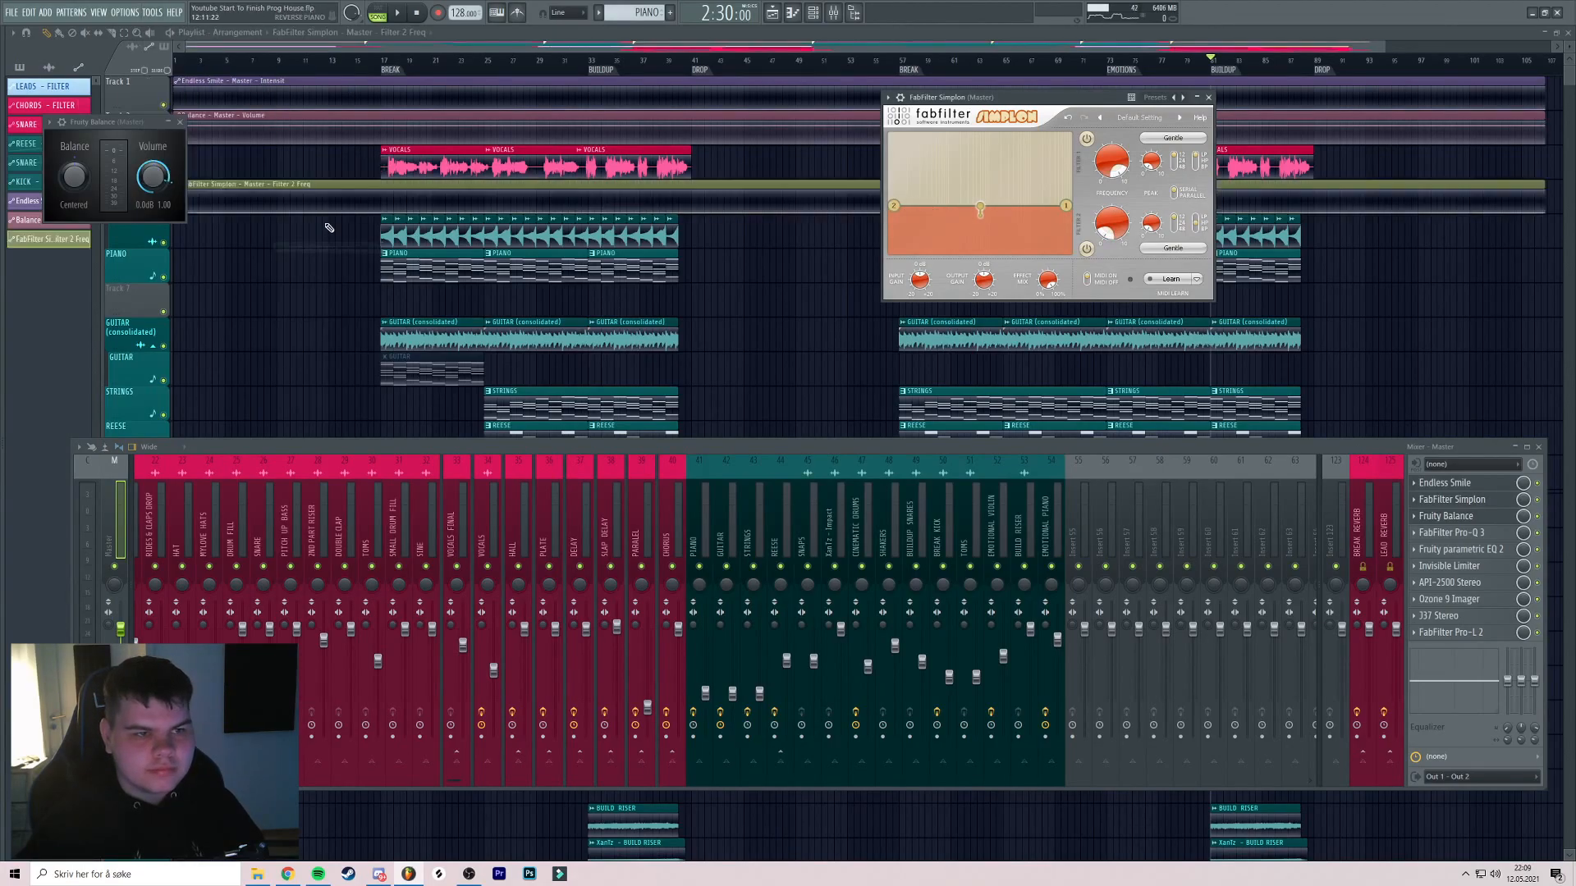
Move the filter automation track above VOCALS and add a grouped Track 4 above REVERSE PIANO
right_click(261, 176)
right_click(137, 167)
left_click(137, 192)
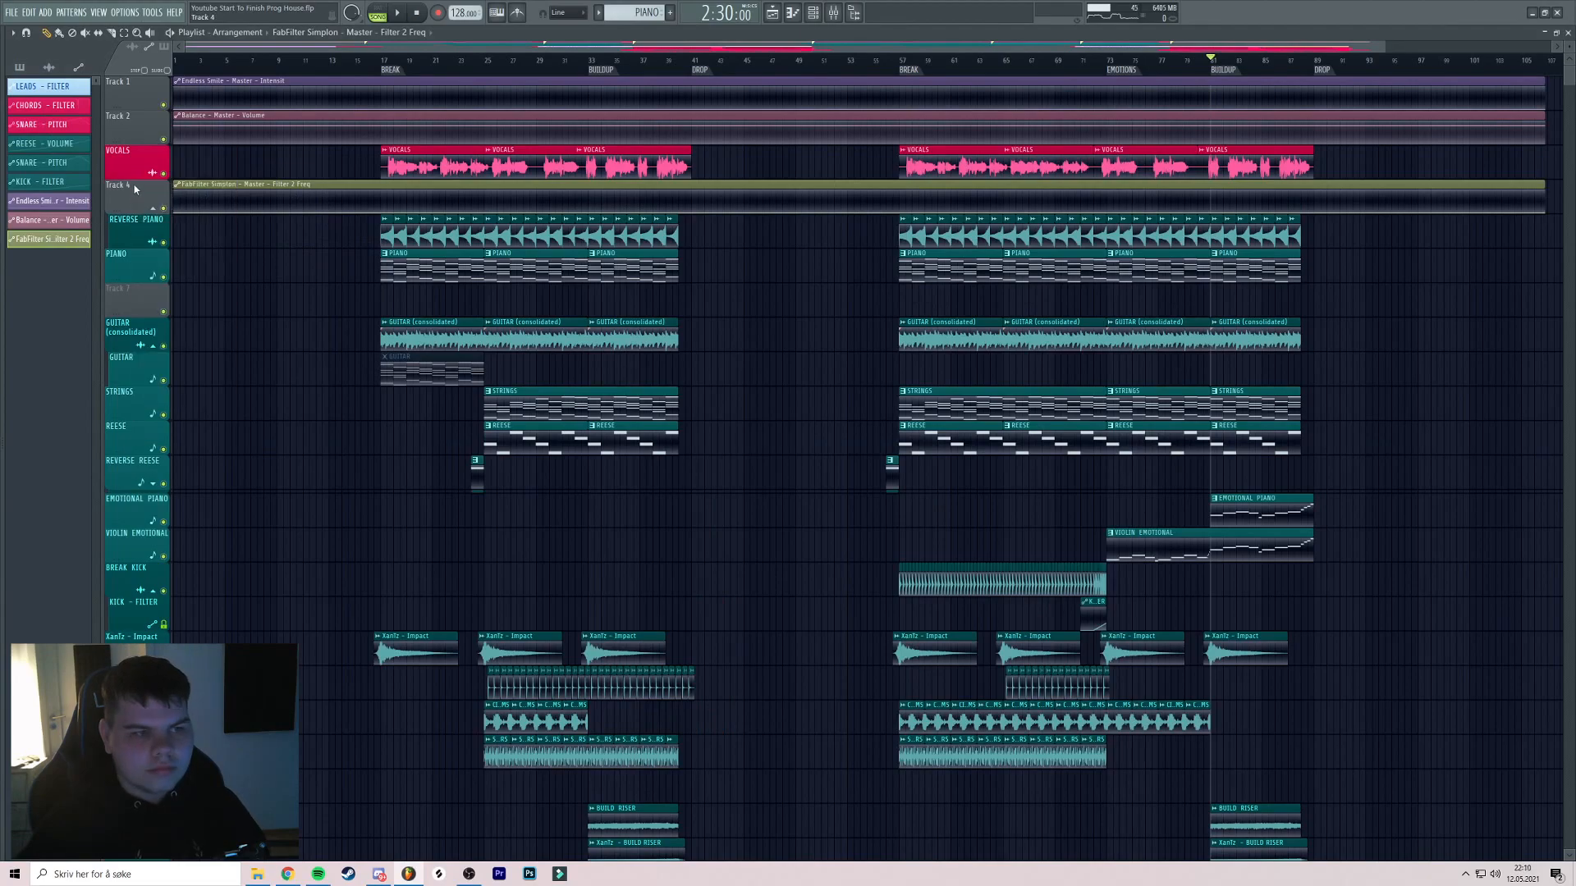
scroll(138, 190, "up", 1)
right_click(152, 179)
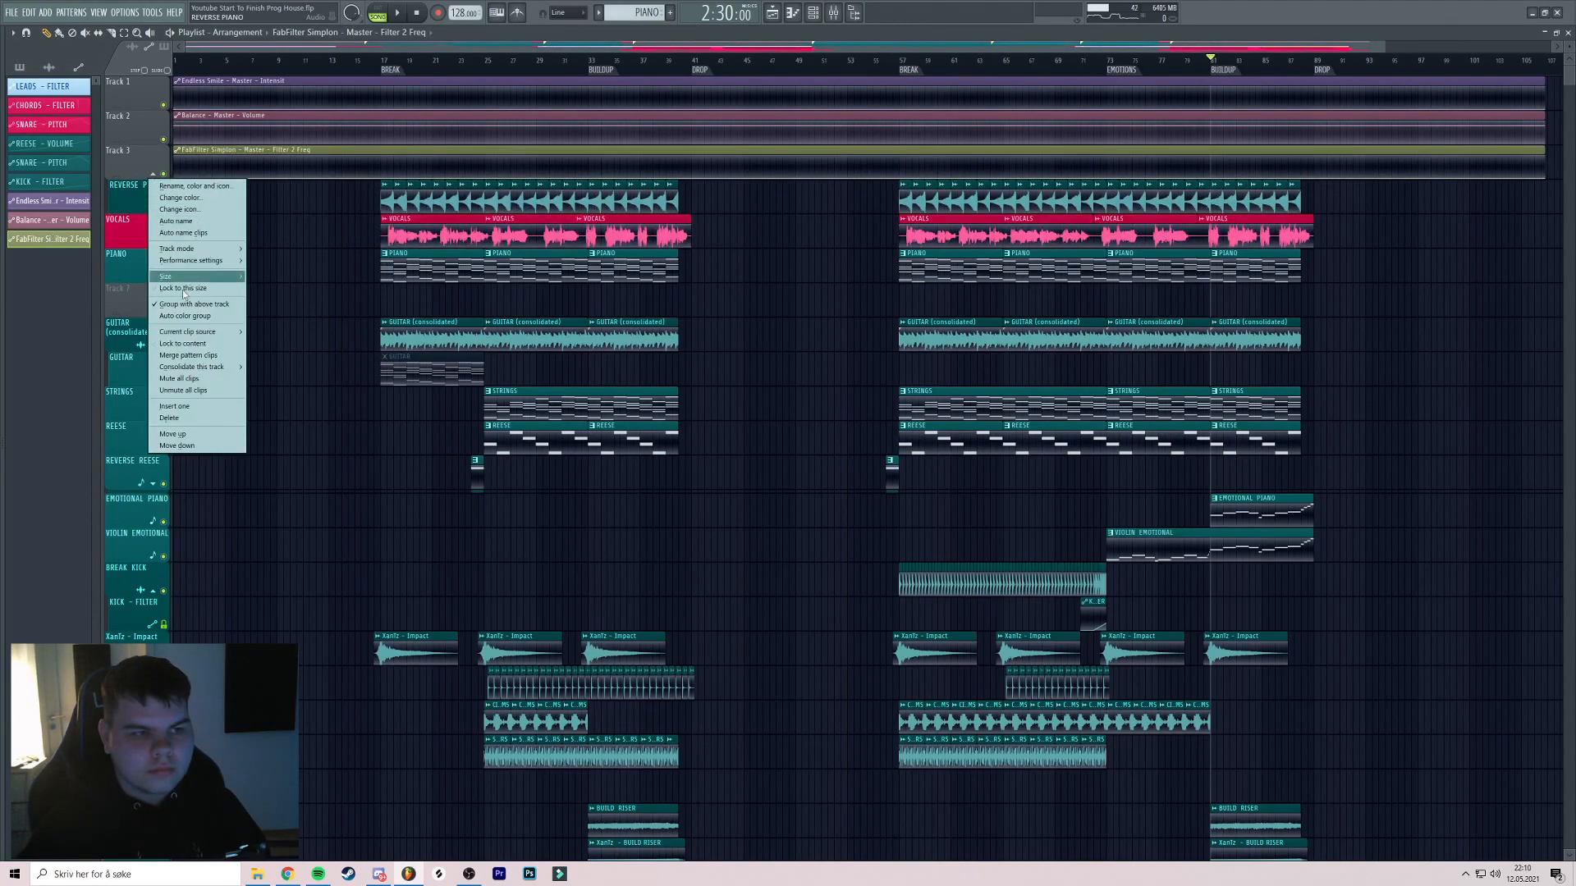
left_click(173, 407)
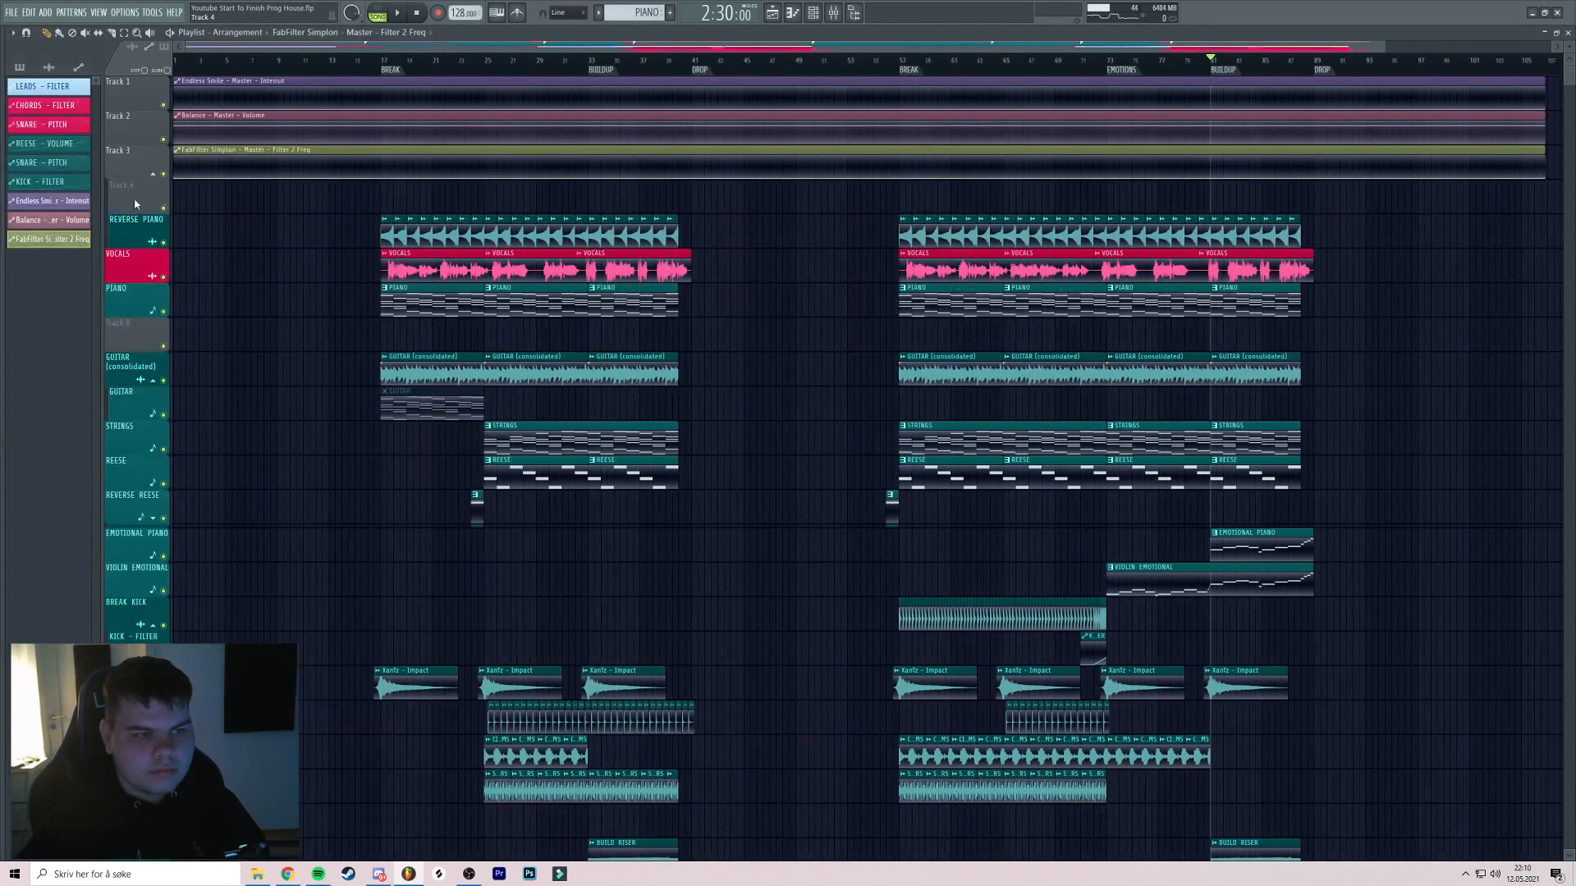
right_click(123, 181)
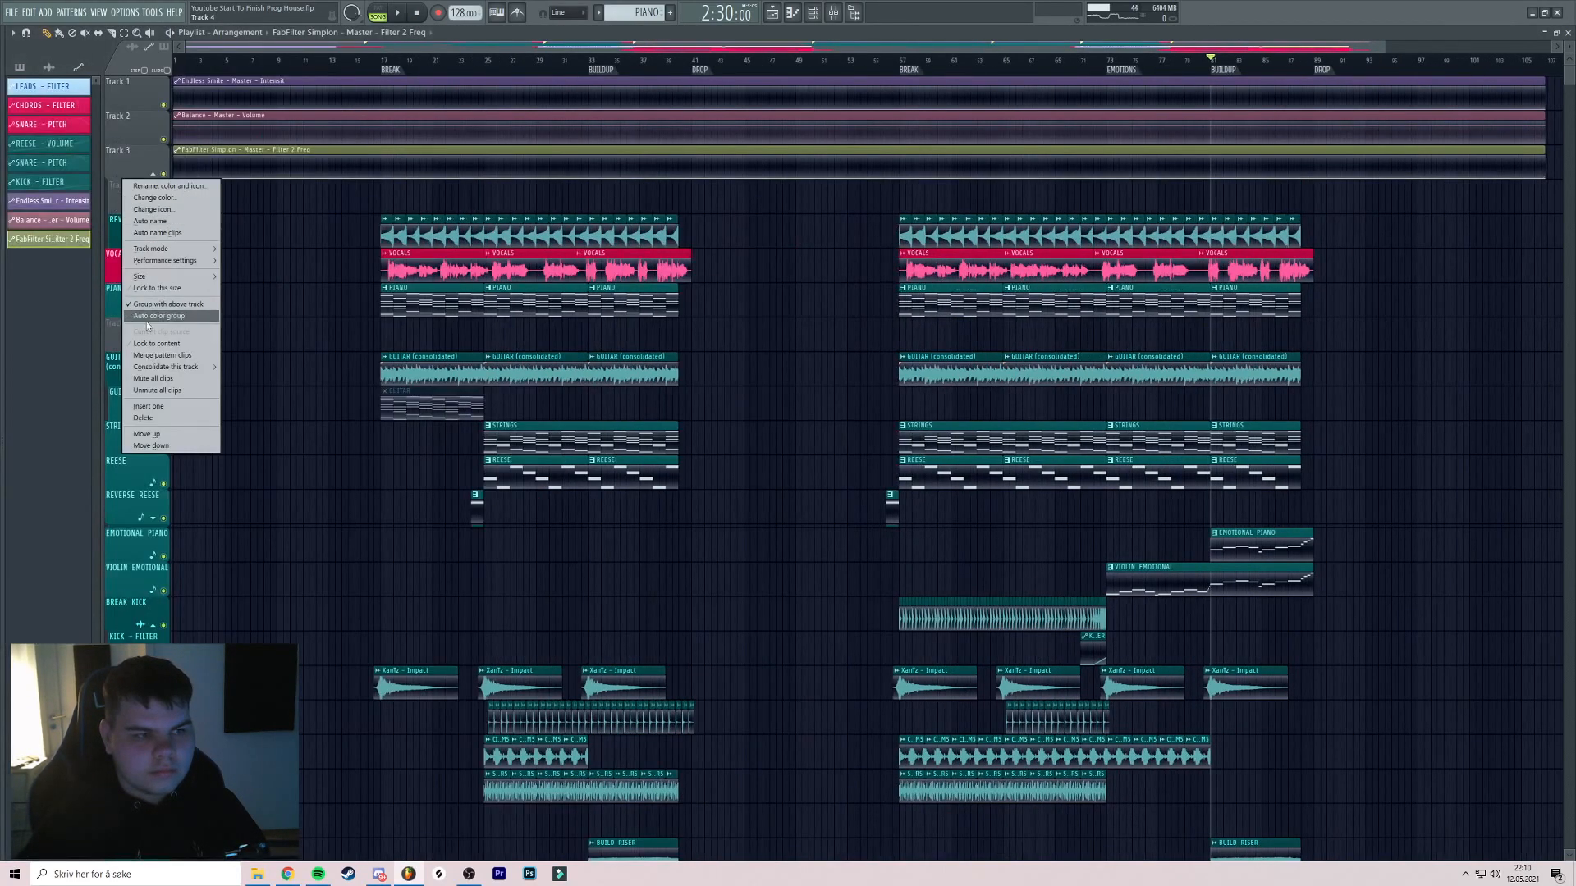
left_click(144, 305)
Create an automation clip for the master Stereo separation
key("alt+F8")
key("alt+F8")
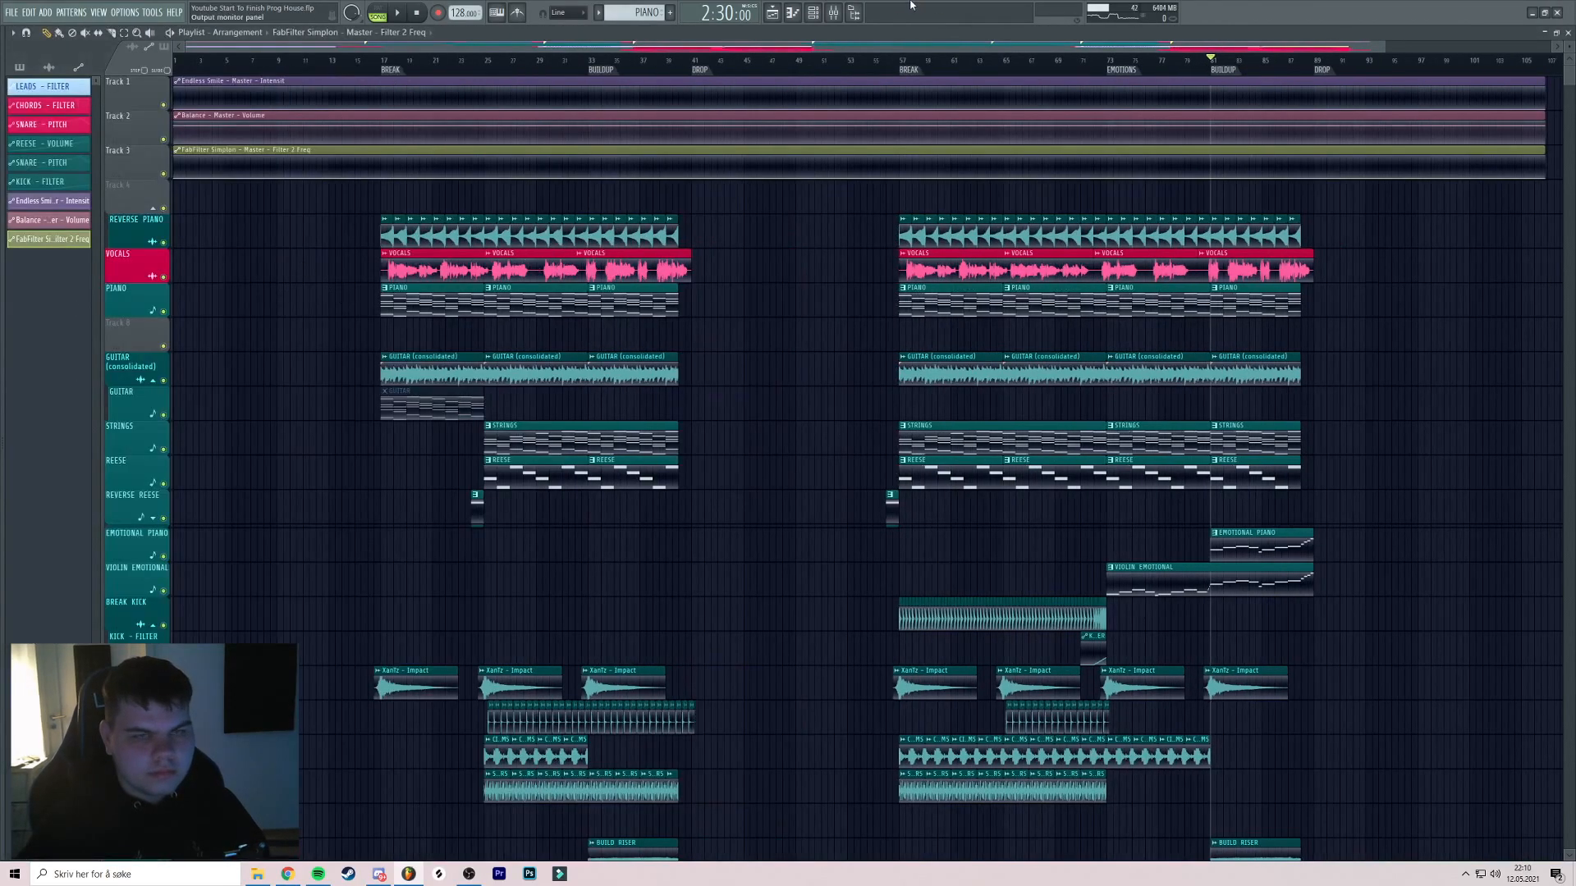
left_click(833, 12)
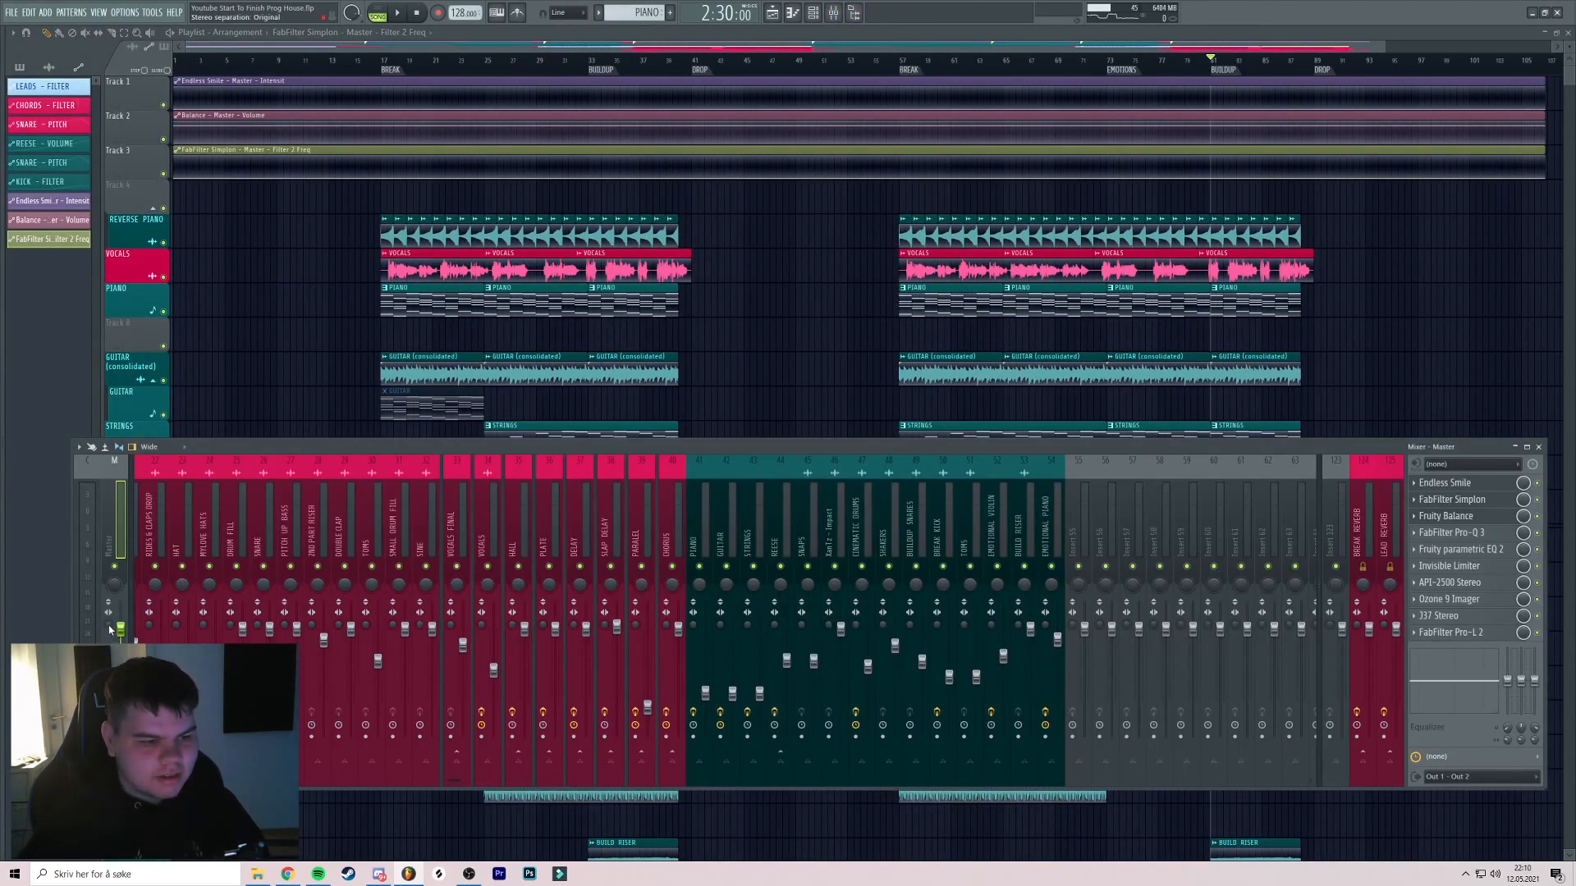
left_click(148, 727)
key("F9")
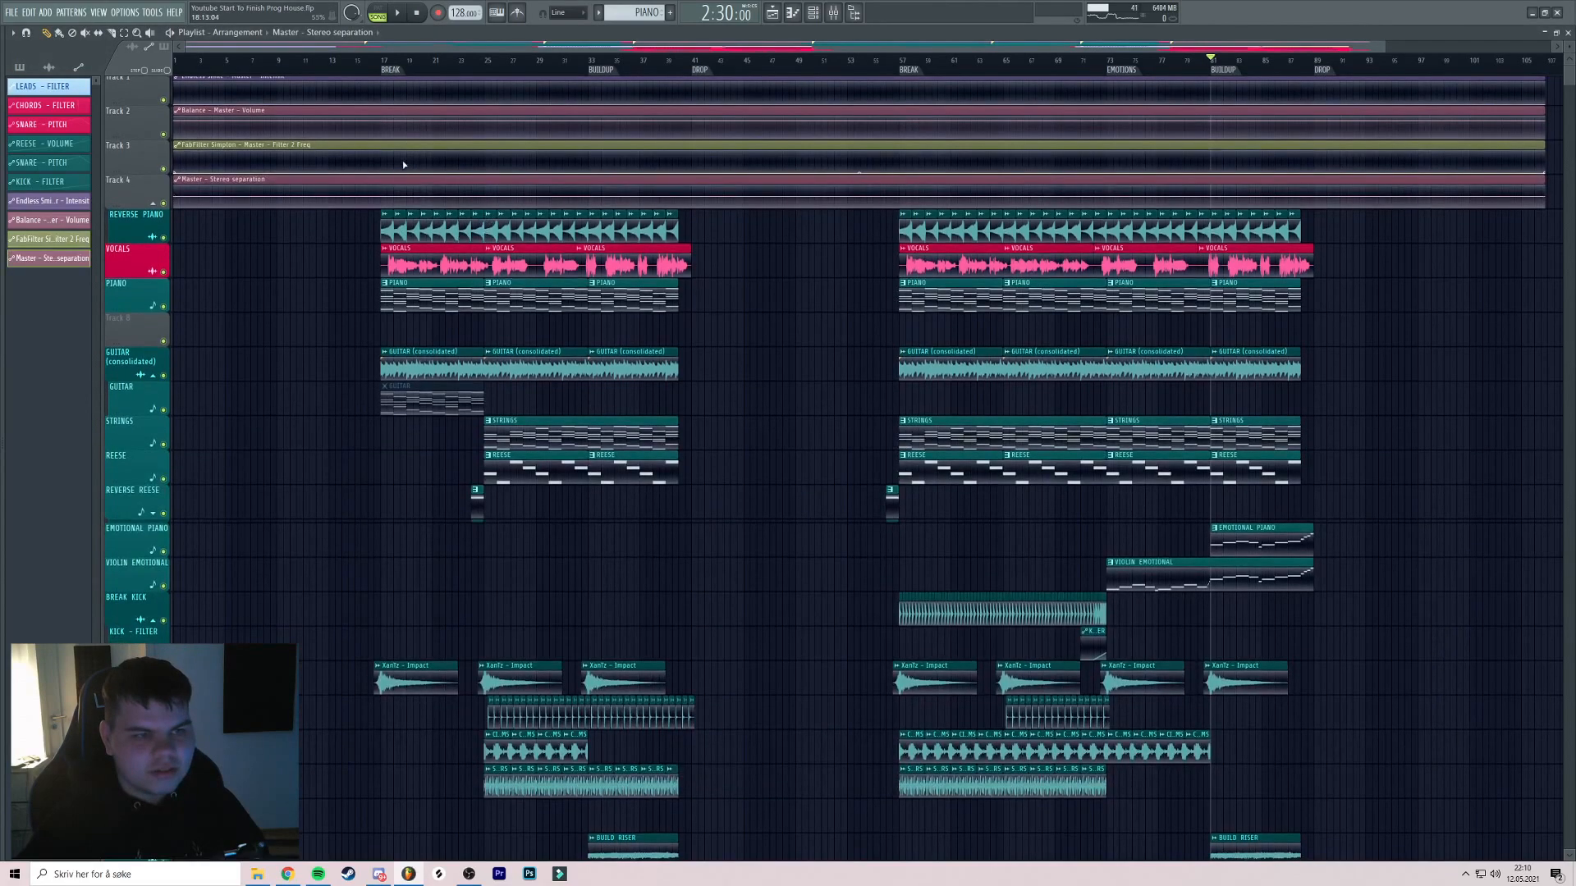
scroll(589, 61, "up", 5)
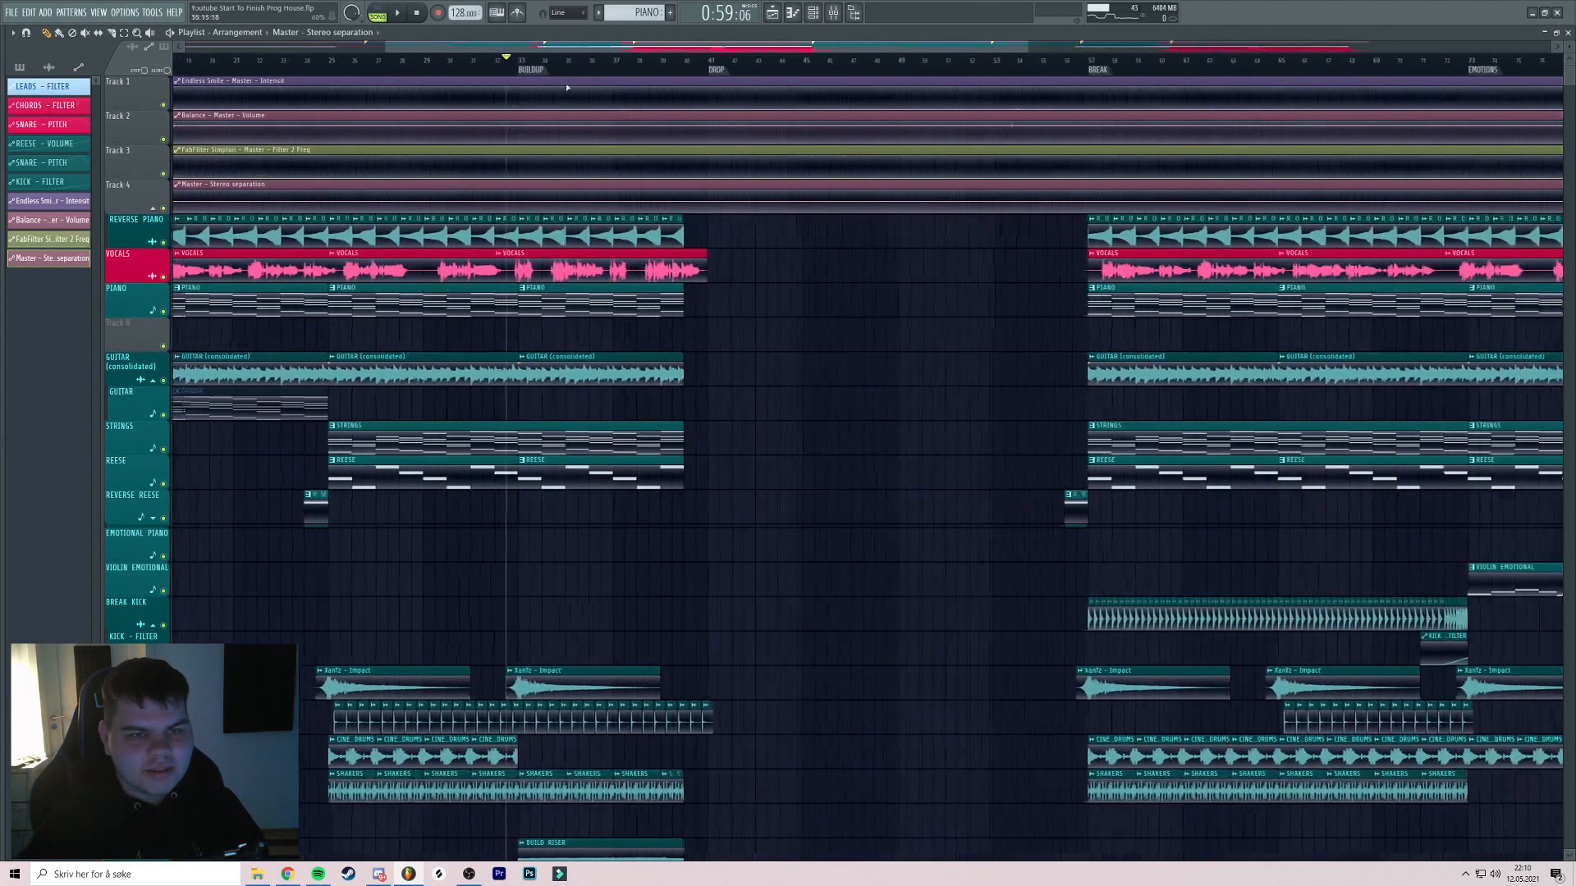
Raise the Intensity automation to peak at bar 40 and play the buildup from bar 39
left_click_drag(517, 129, 477, 119)
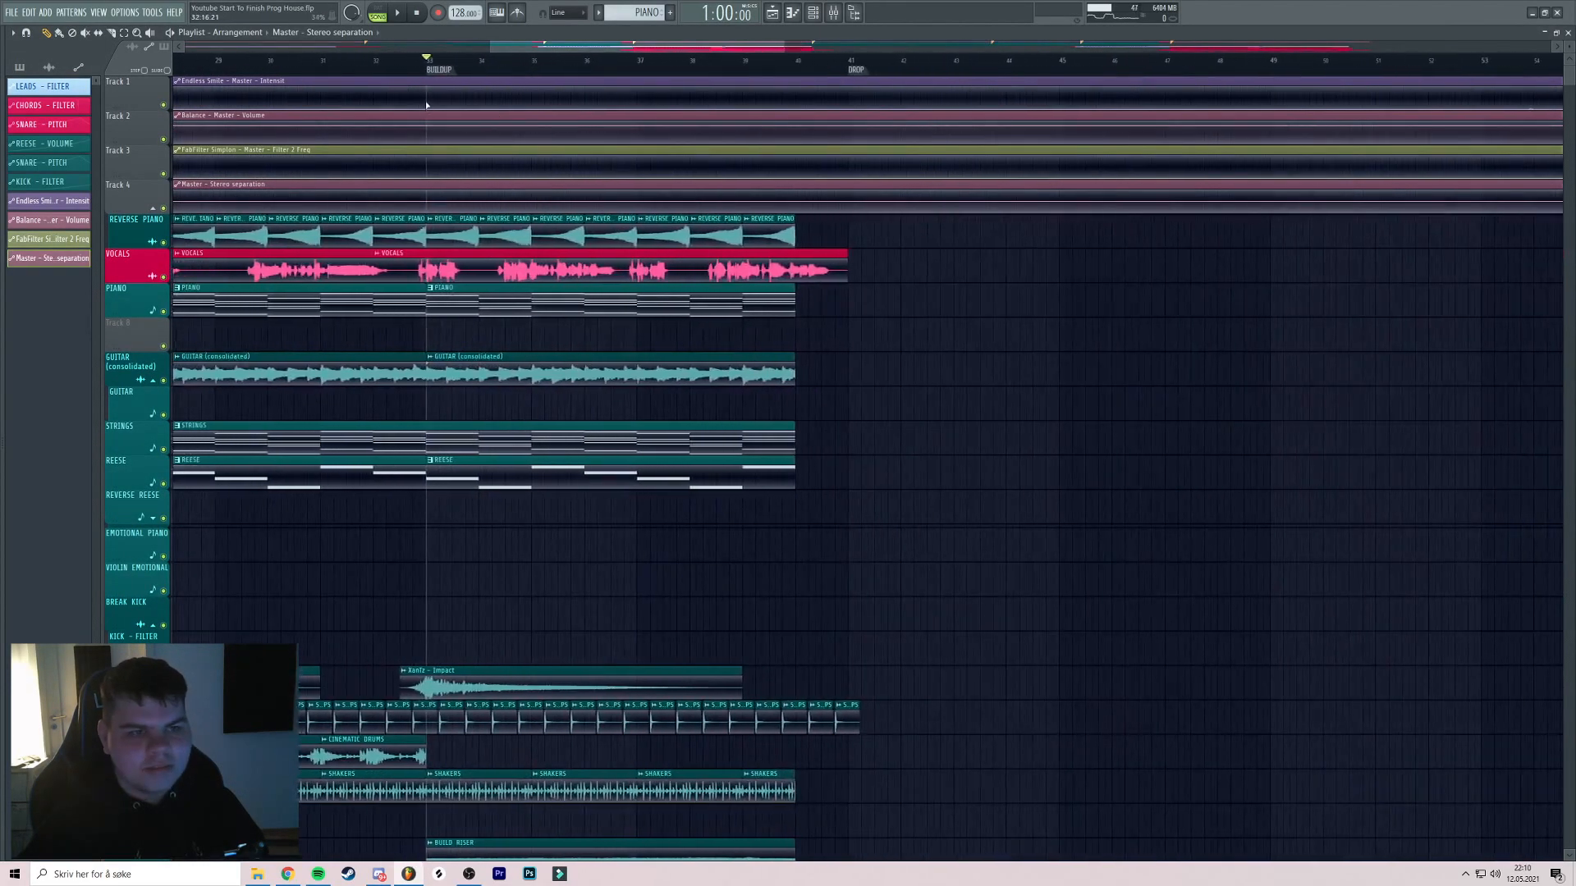
left_click_drag(798, 99, 796, 104)
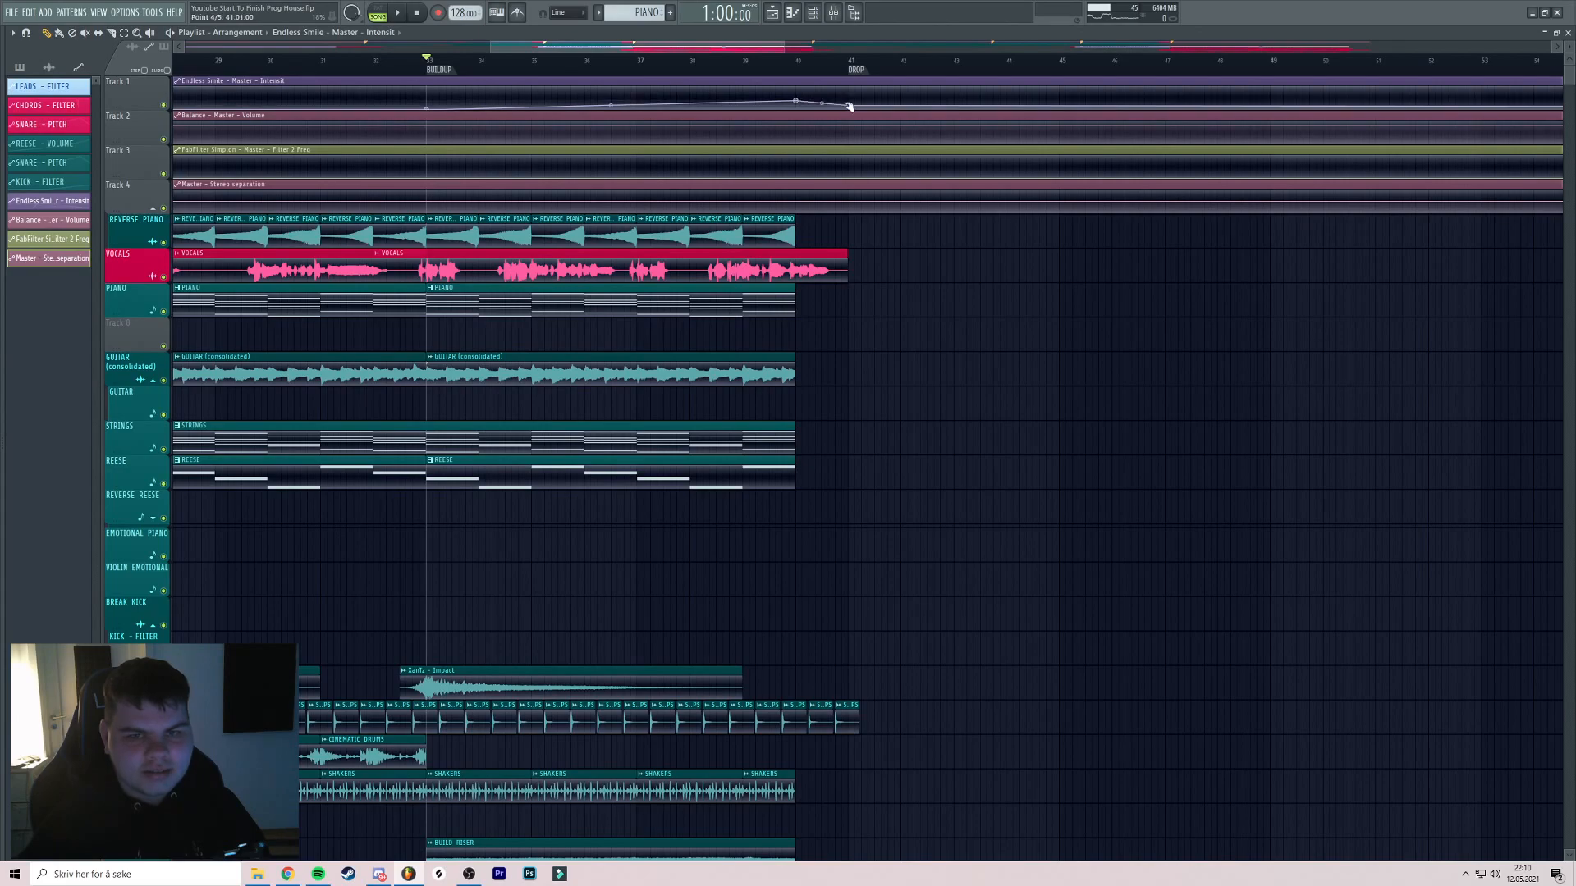
left_click(772, 73)
key("space")
key("space")
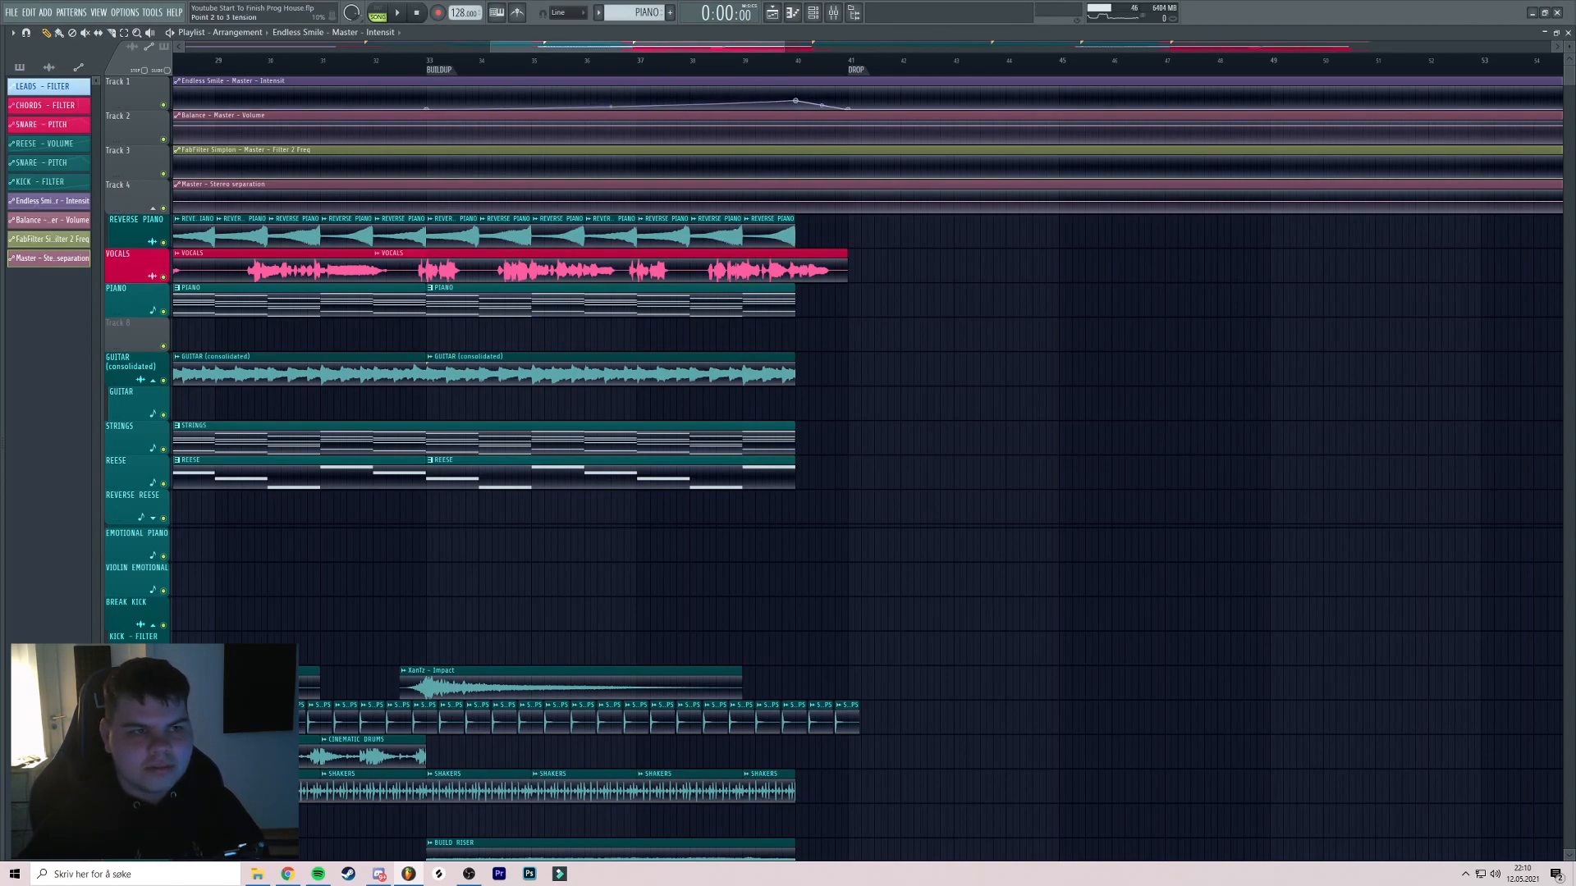
scroll(659, 79, "left", 1)
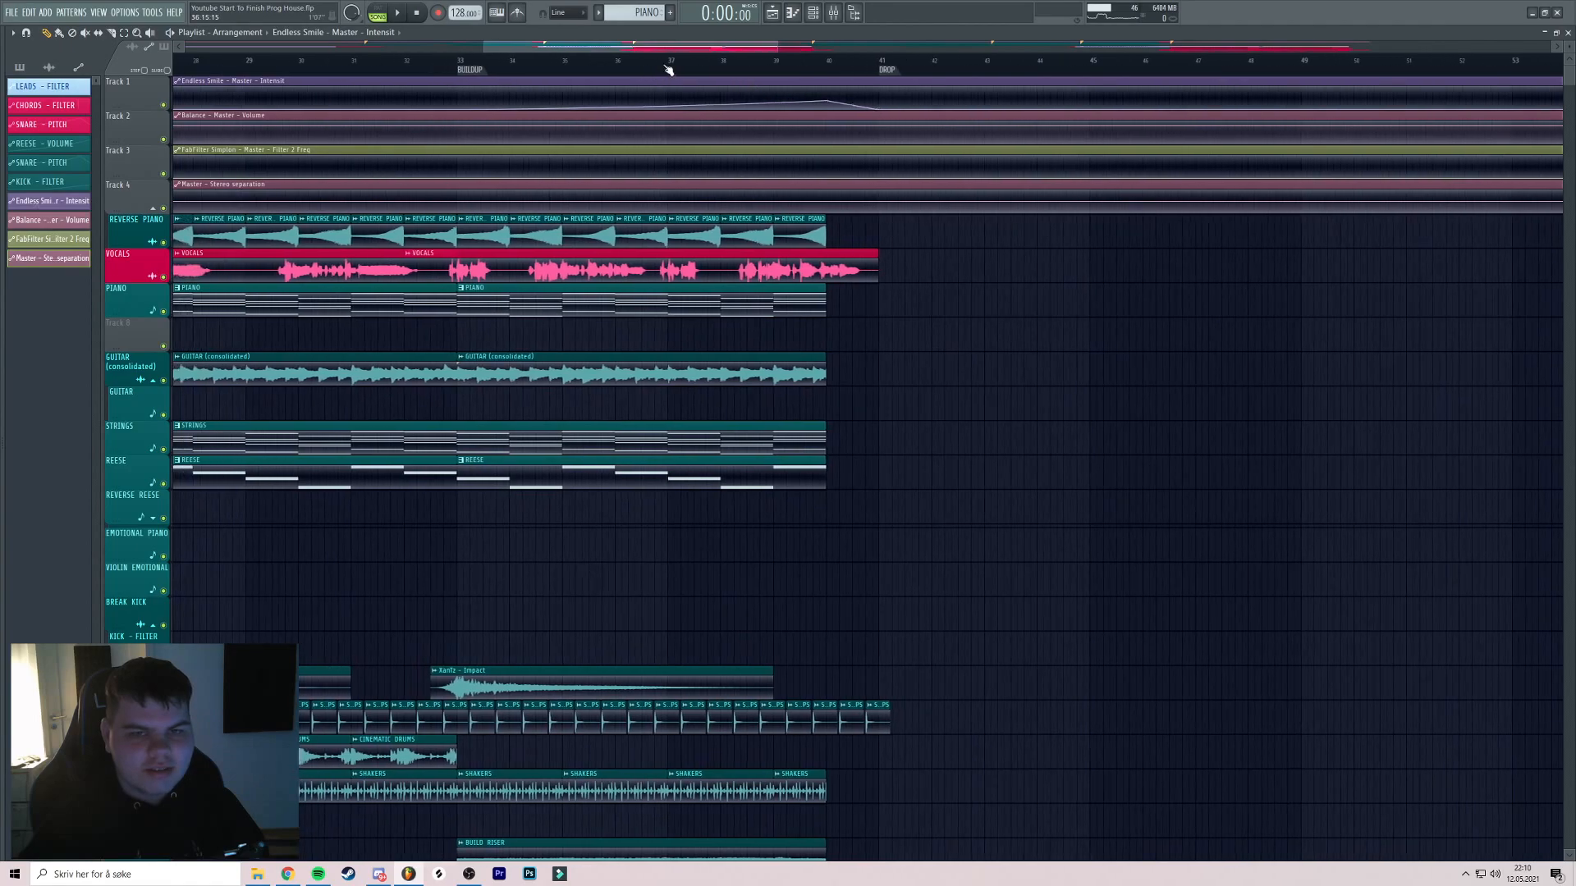
scroll(728, 112, "right", 3)
scroll(426, 91, "left", 4)
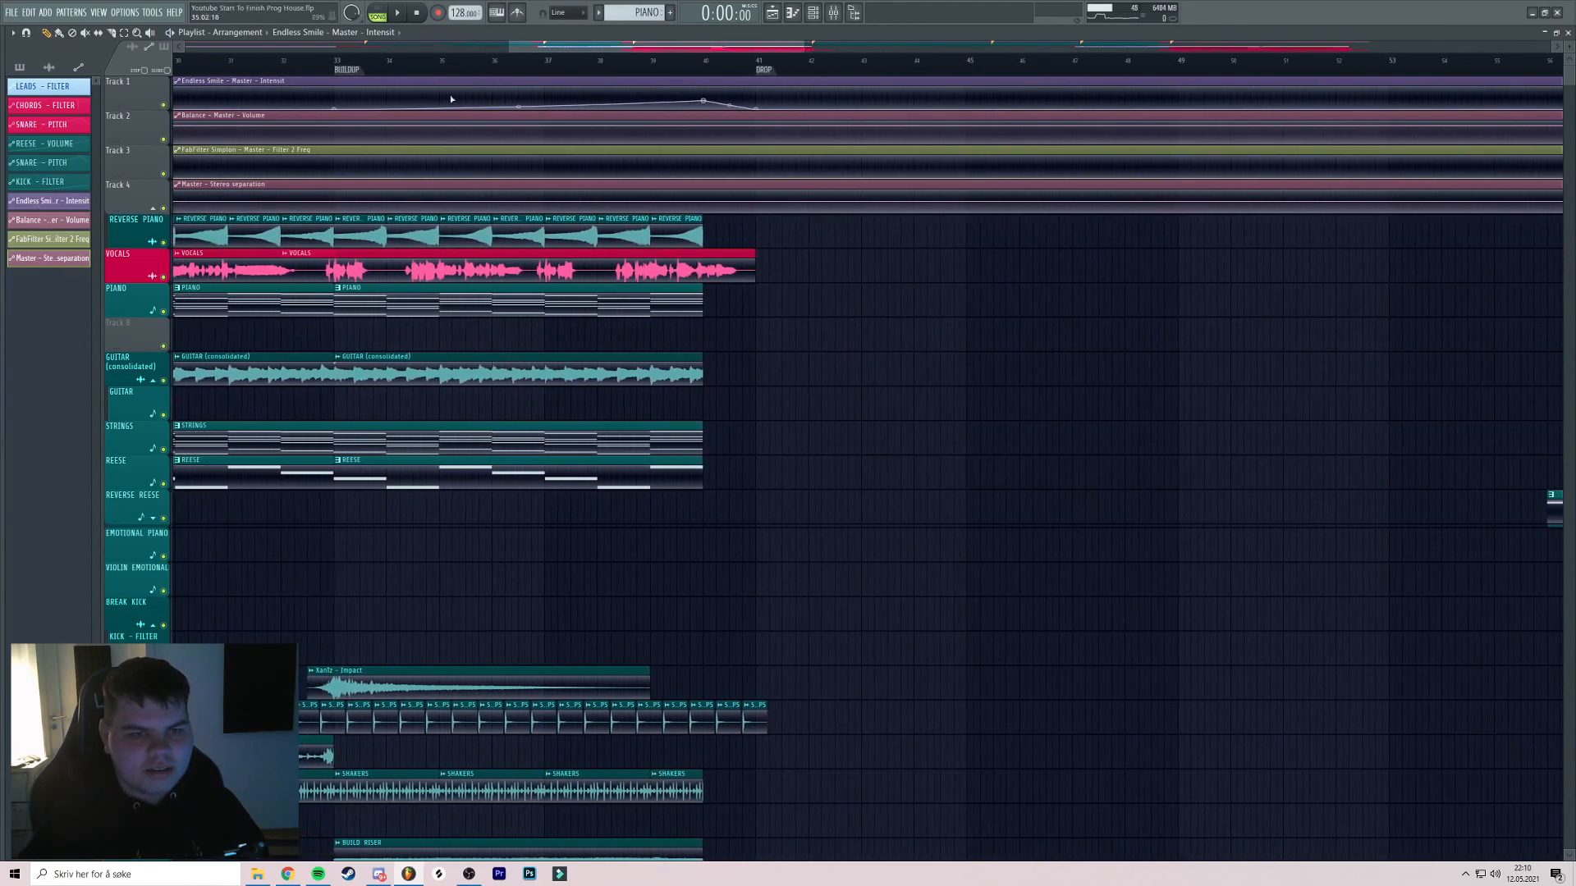
scroll(233, 128, "down", 5)
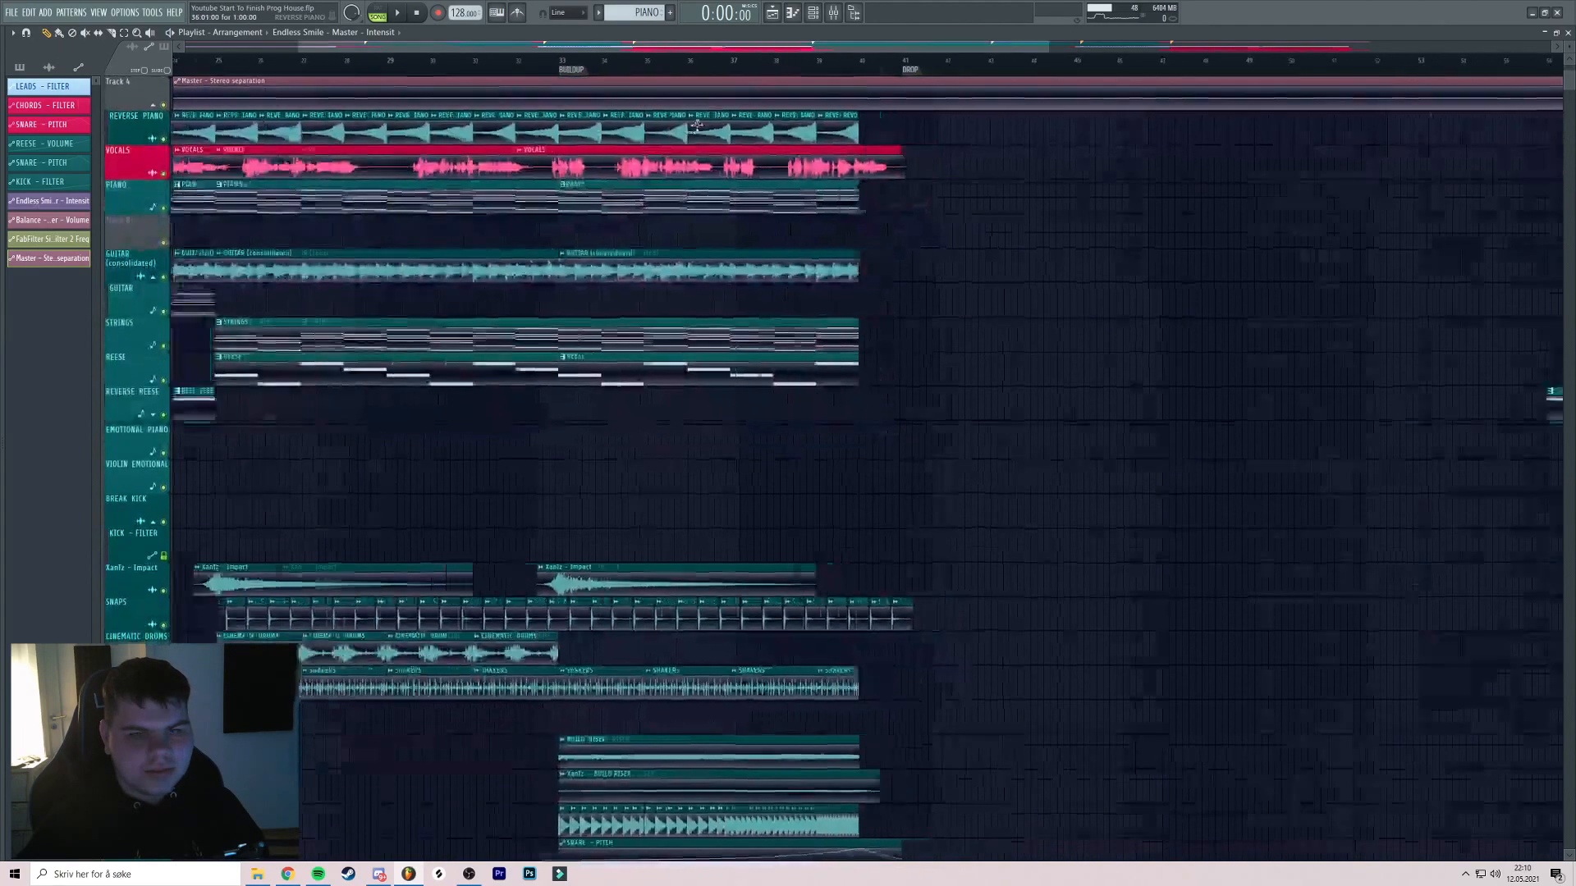
scroll(211, 131, "up", 1)
Set the Volume automation points around the drop at bar 40 to 80%
right_click(178, 127)
left_click(203, 322)
scroll(657, 148, "up", 5)
right_click(479, 128)
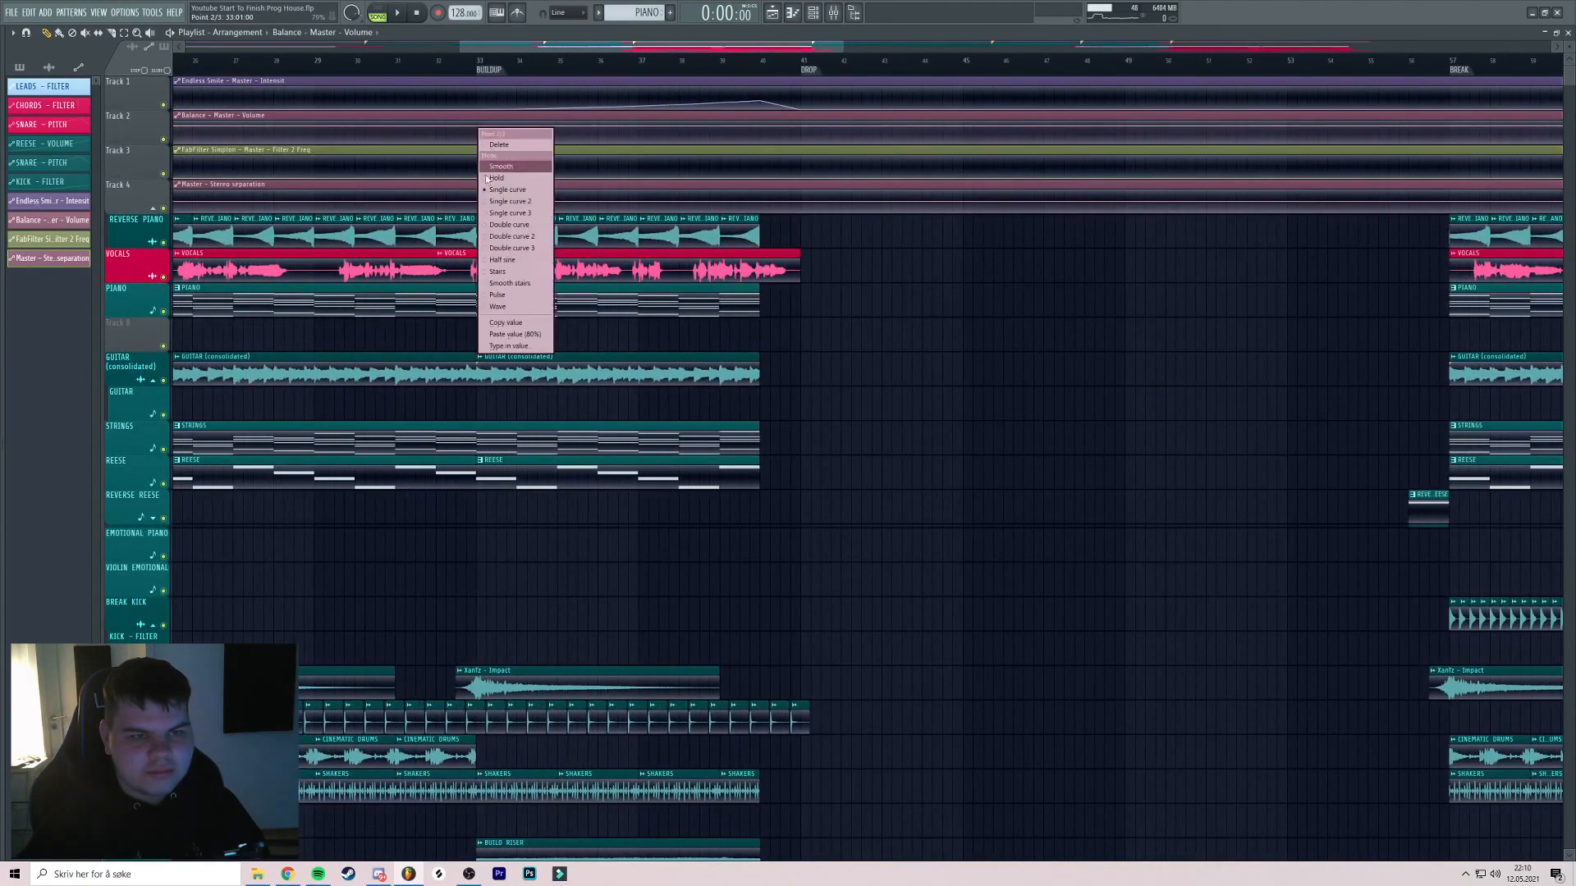
left_click(514, 333)
scroll(762, 131, "up", 5)
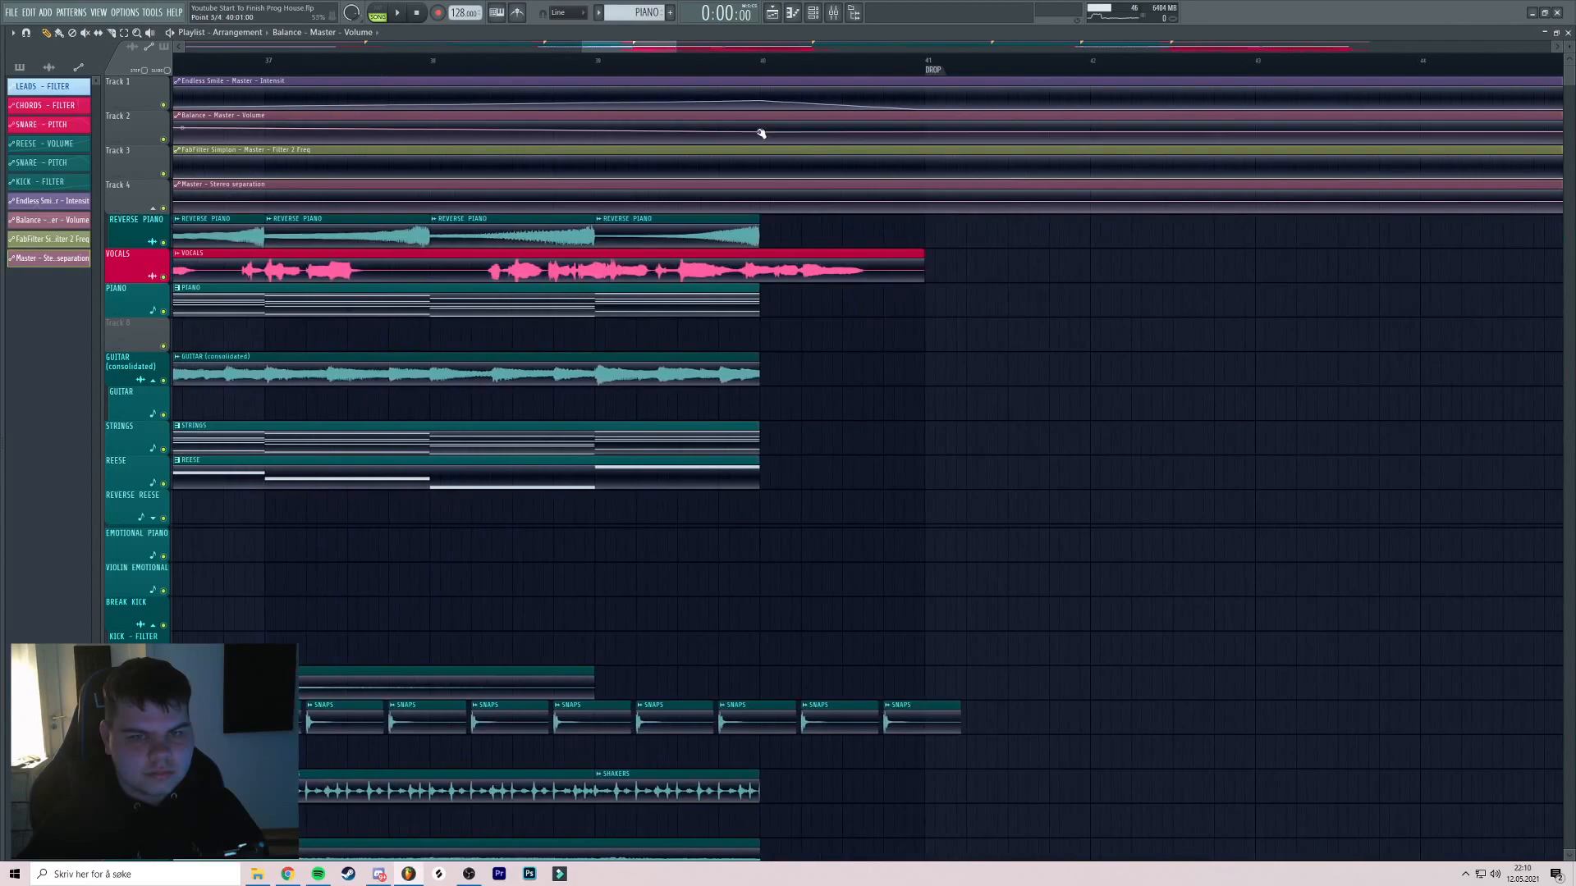
left_click_drag(762, 130, 762, 129)
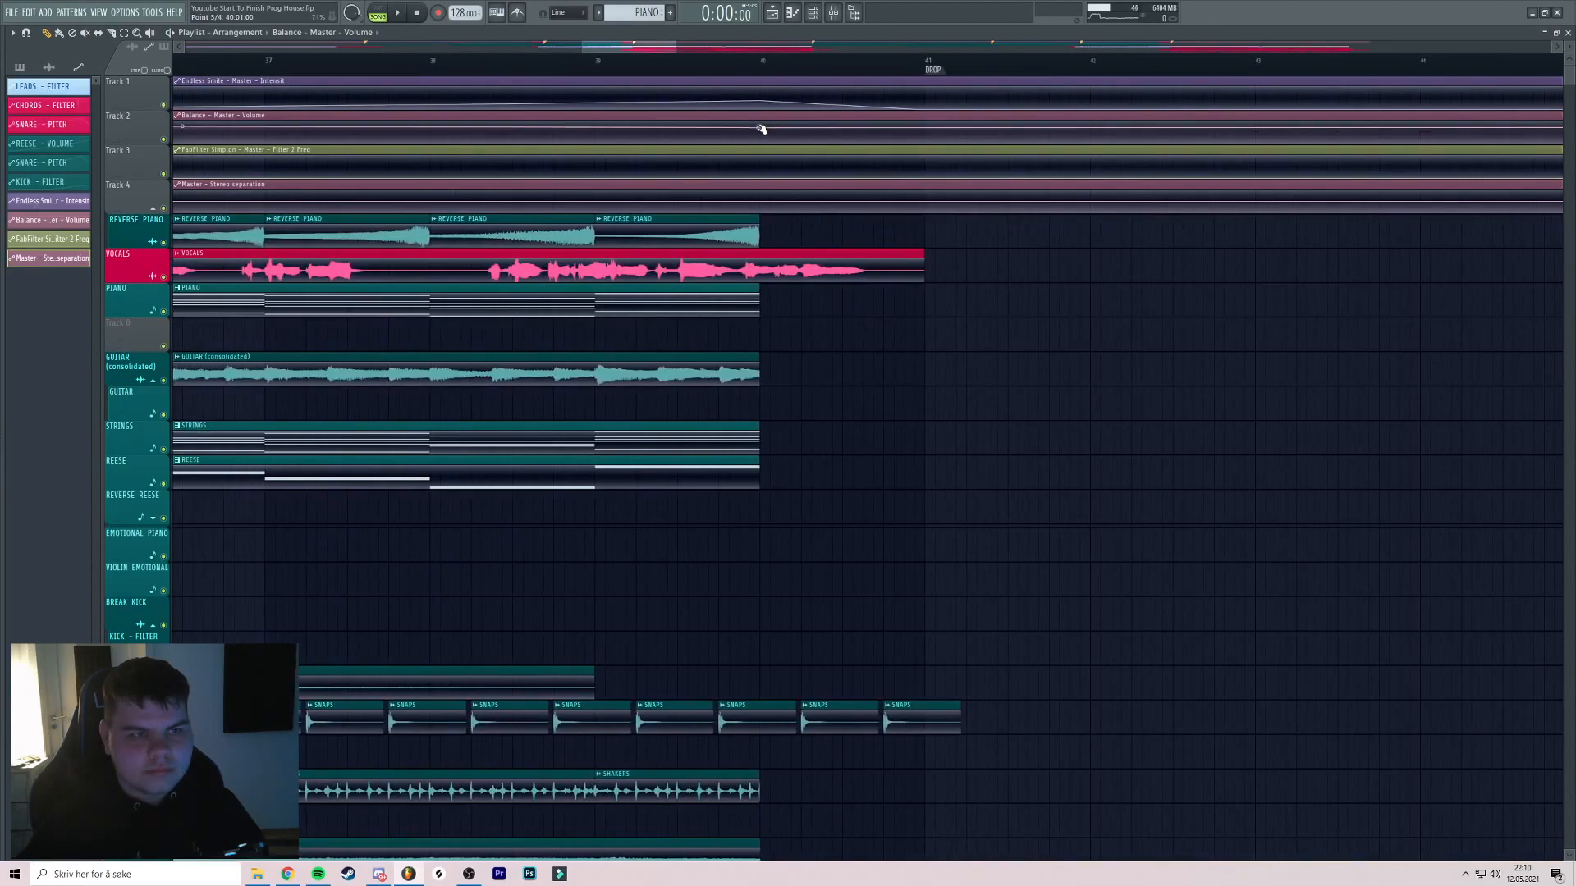
right_click(923, 128)
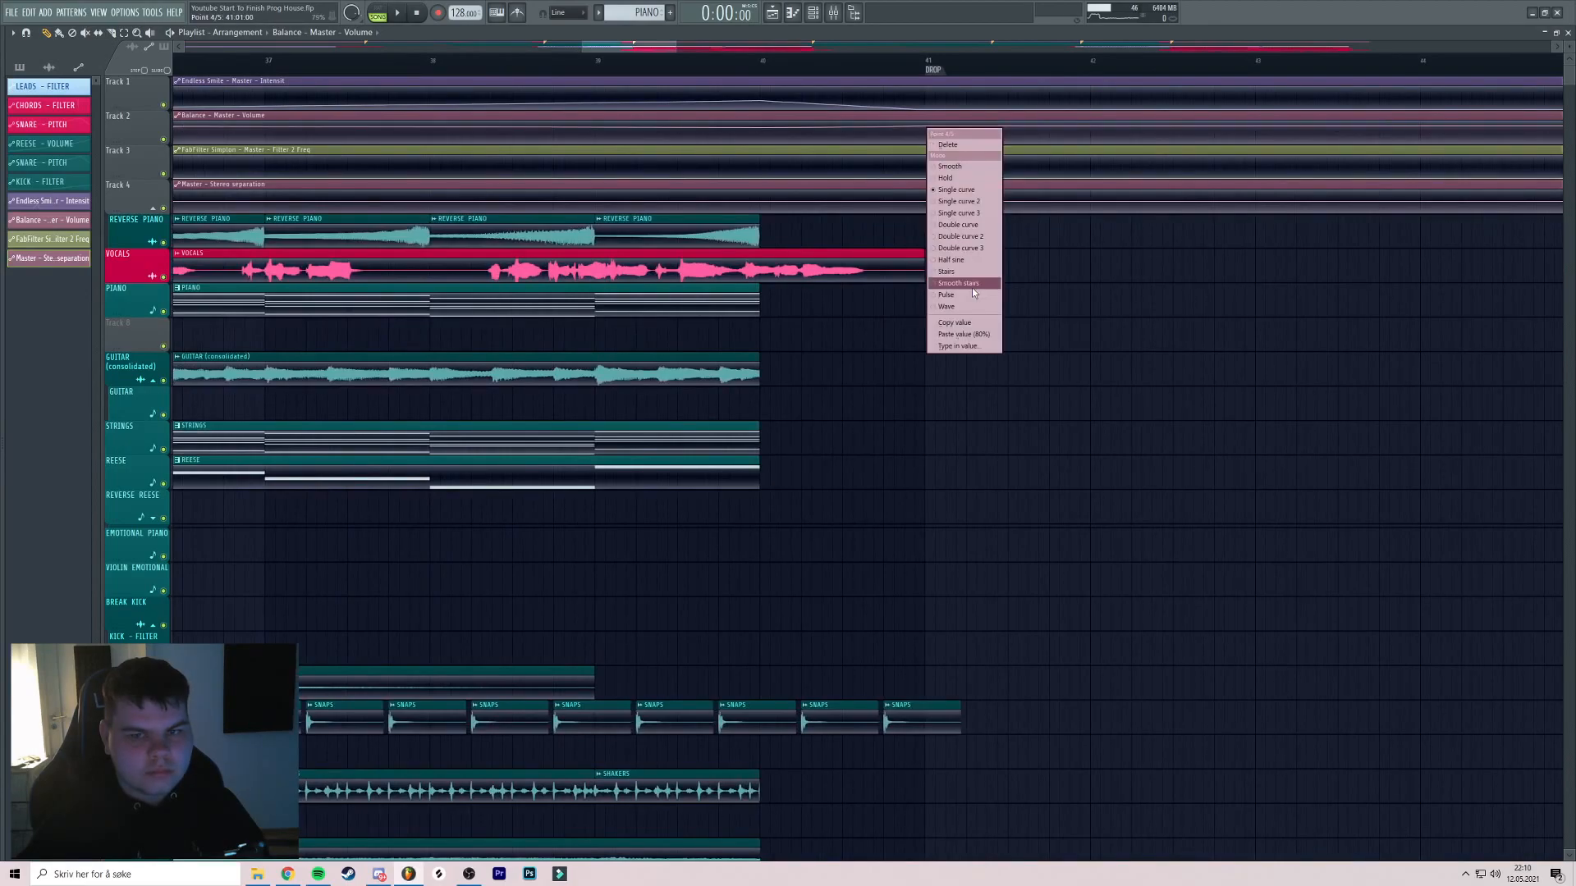
left_click(972, 331)
Play the transition into the drop from around bar 38
scroll(685, 127, "down", 3)
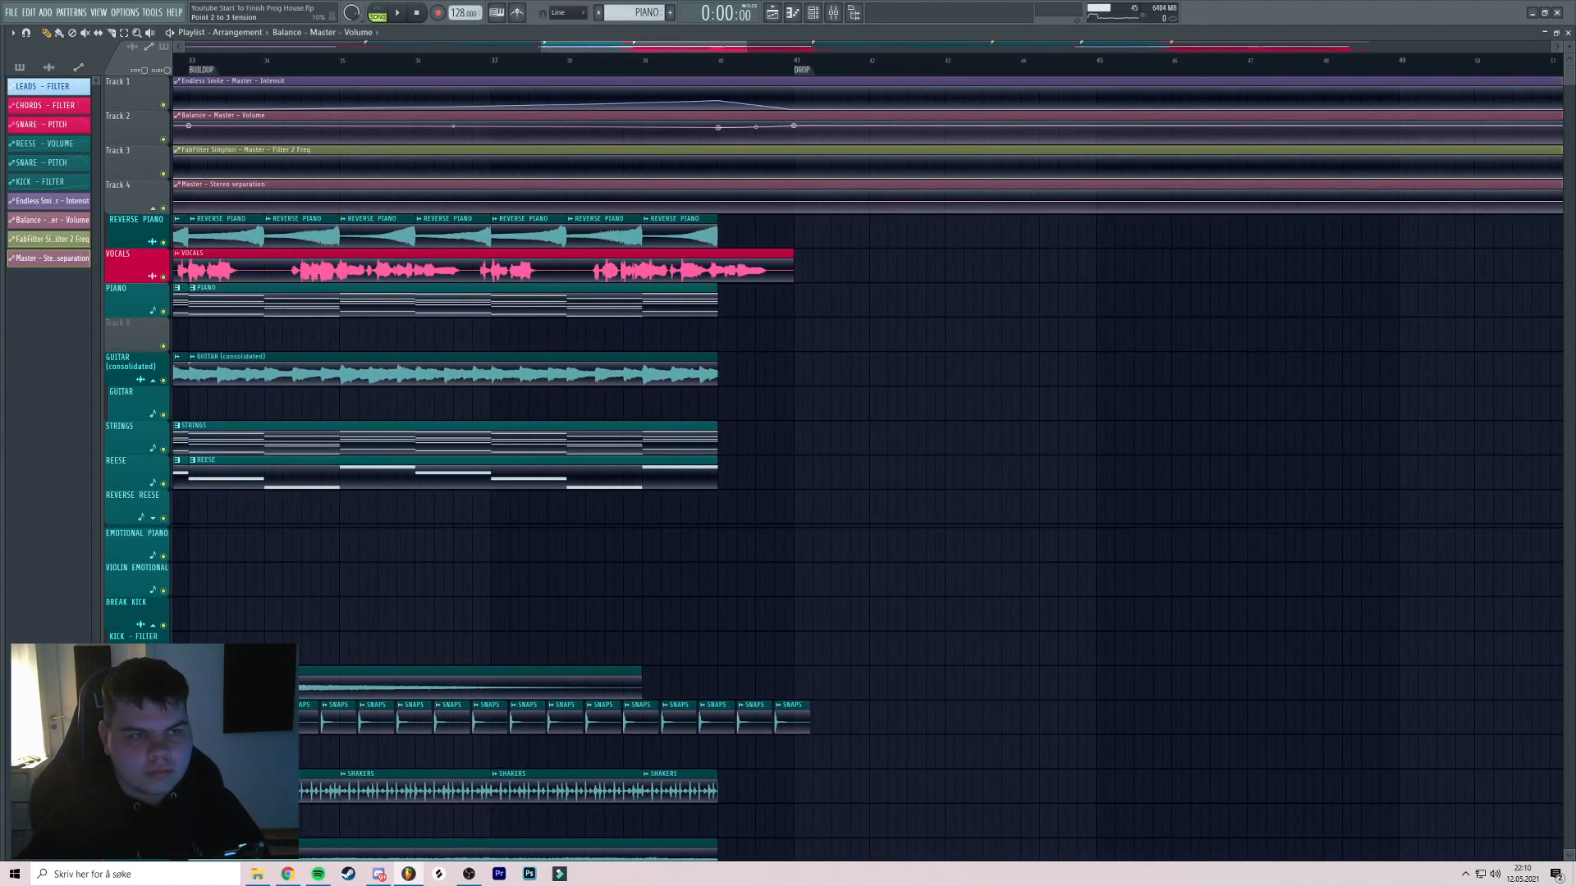
scroll(704, 110, "down", 2)
scroll(728, 113, "left", 1)
left_click(720, 62)
key("space")
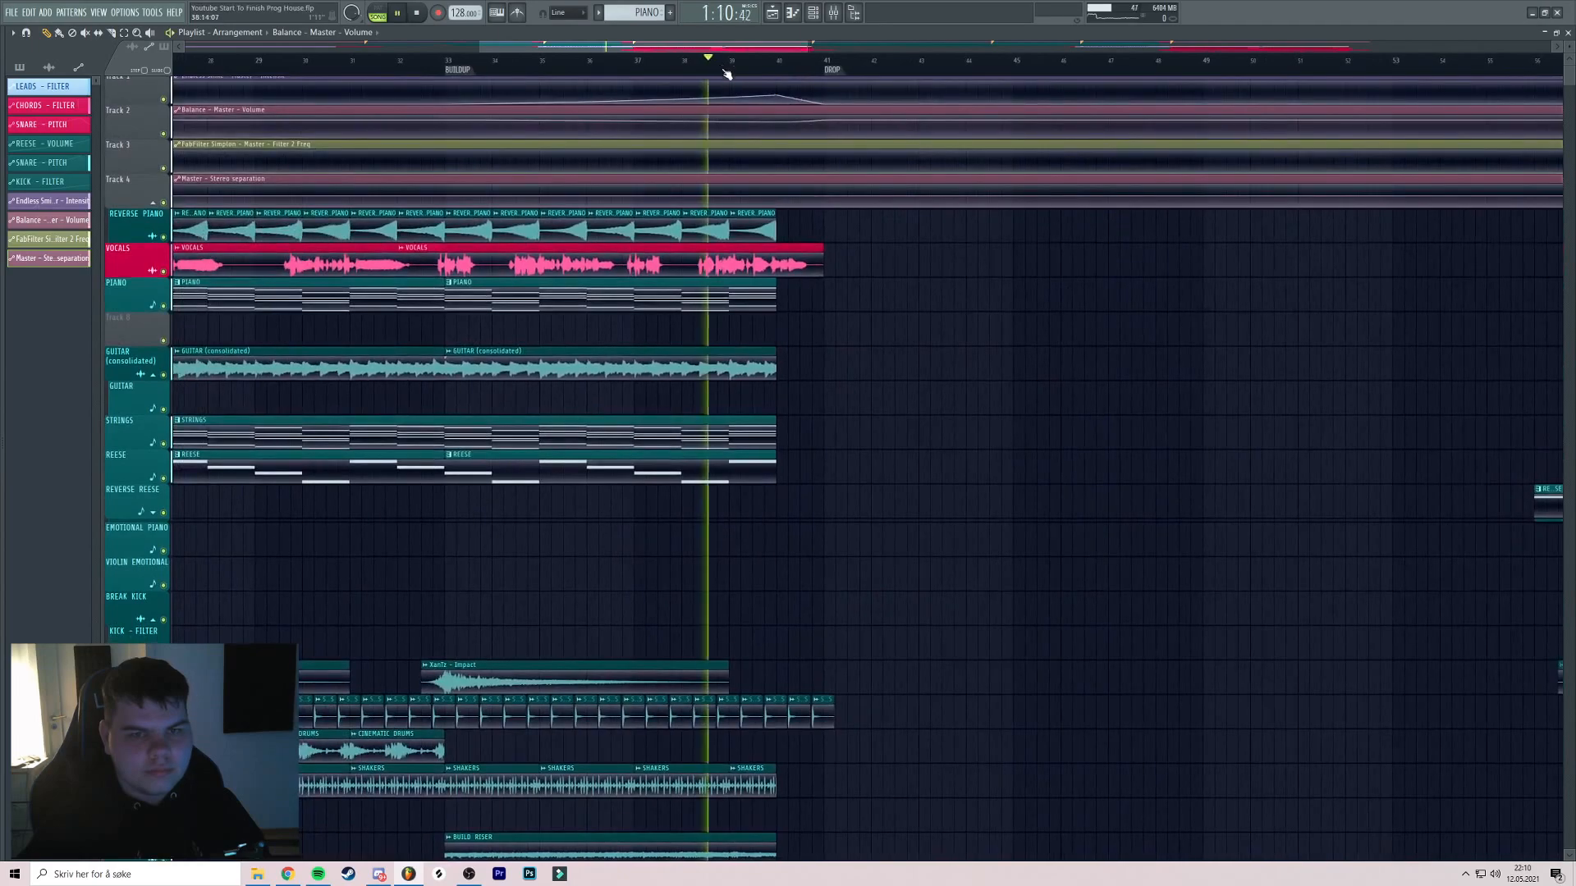
scroll(738, 105, "right", 1)
scroll(743, 123, "left", 1)
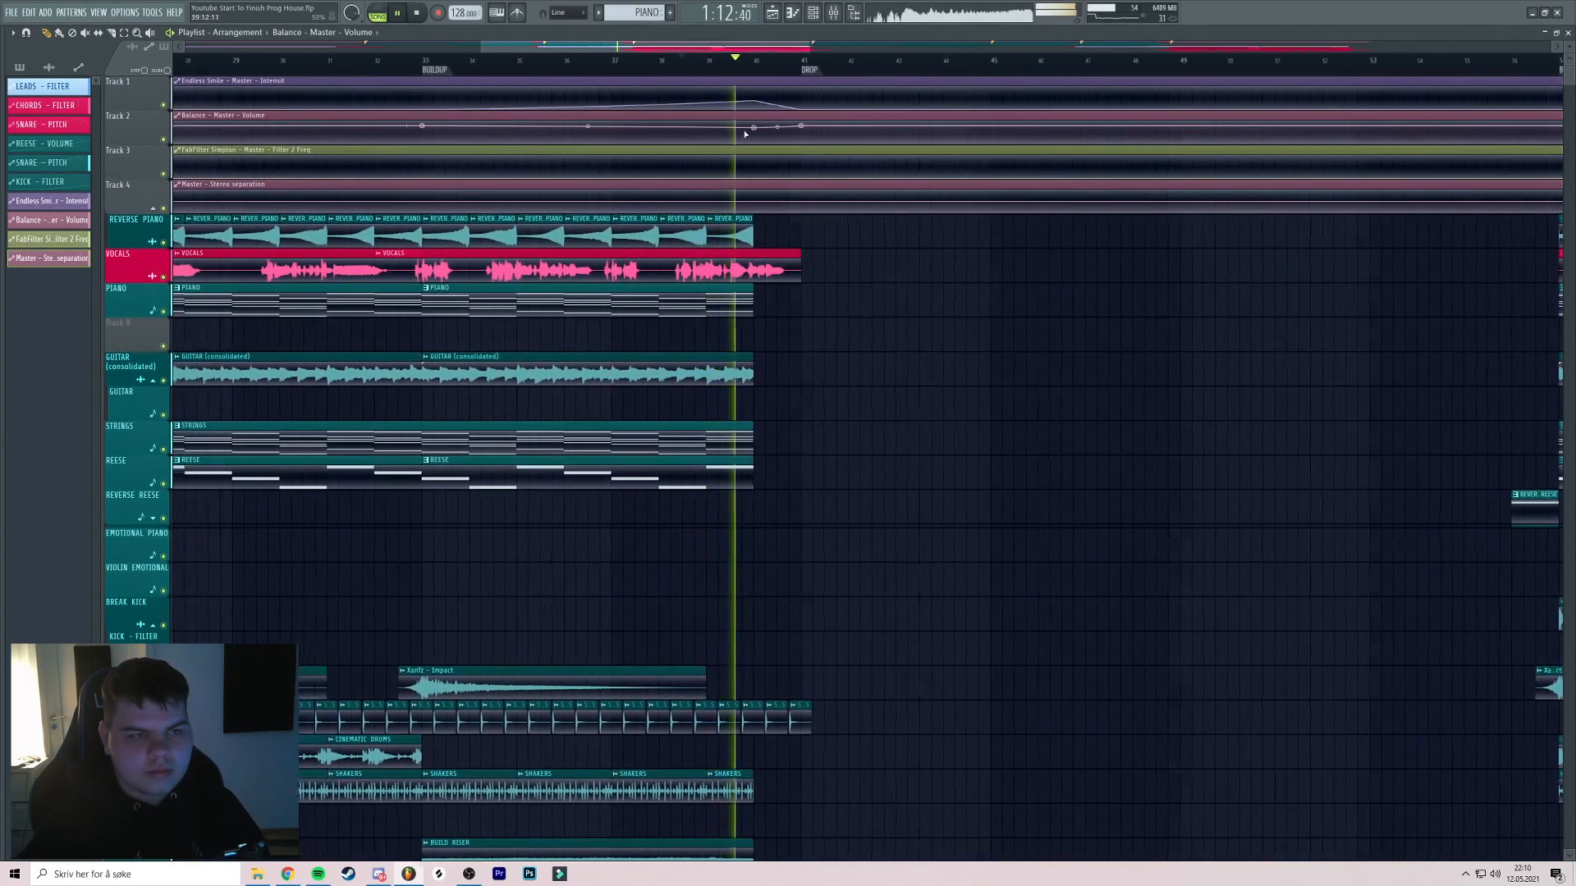
Stop playback and add raised points to the Filter 2 Freq automation at bar 41
left_click(418, 14)
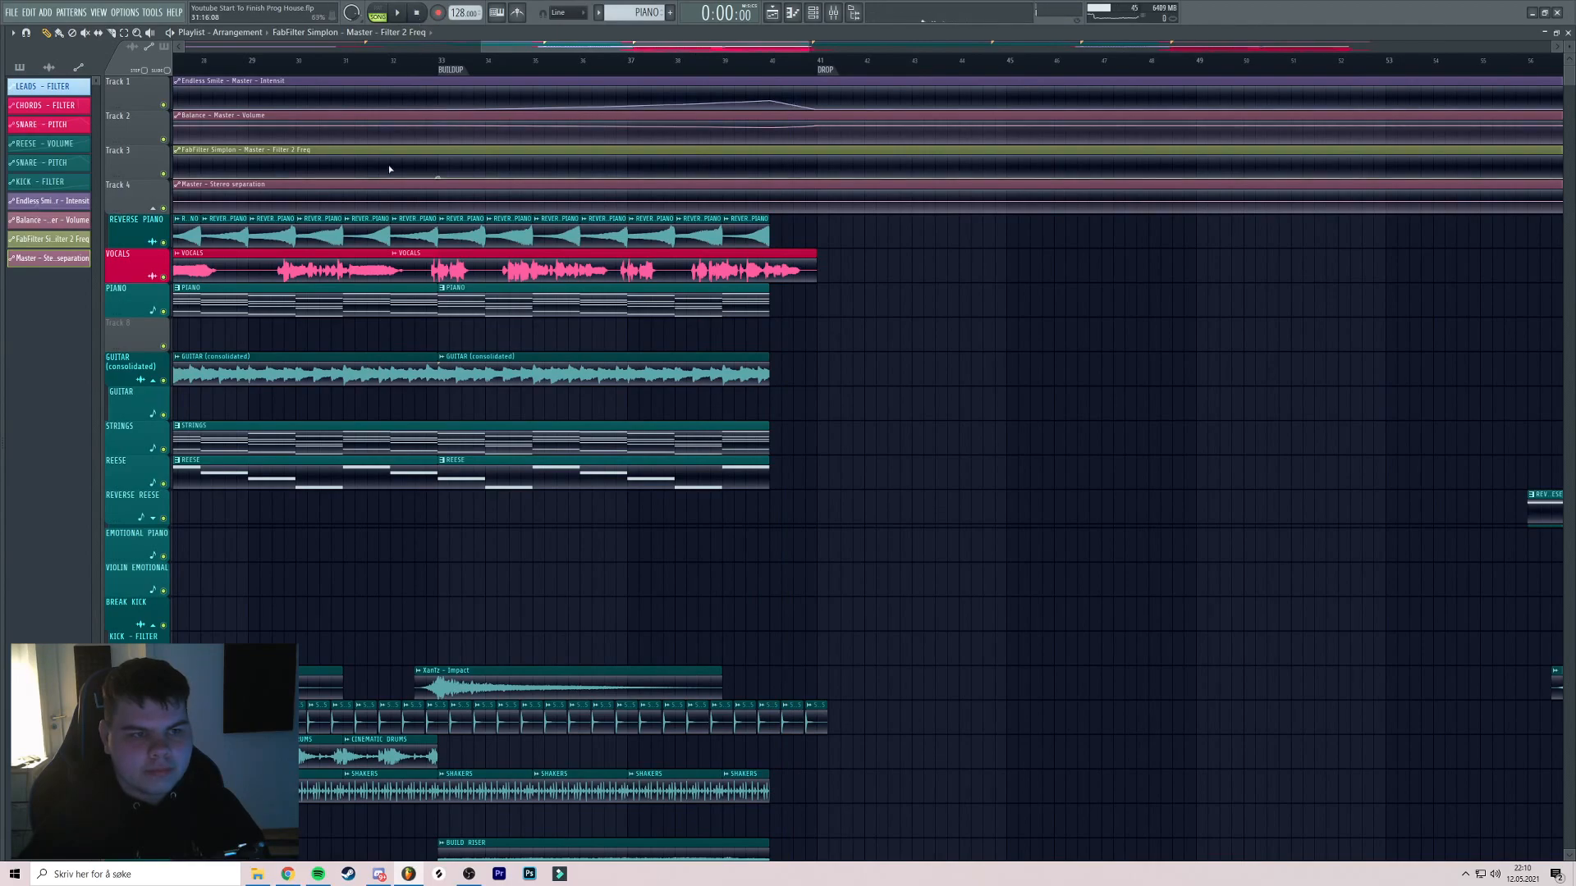
left_click_drag(769, 174, 771, 171)
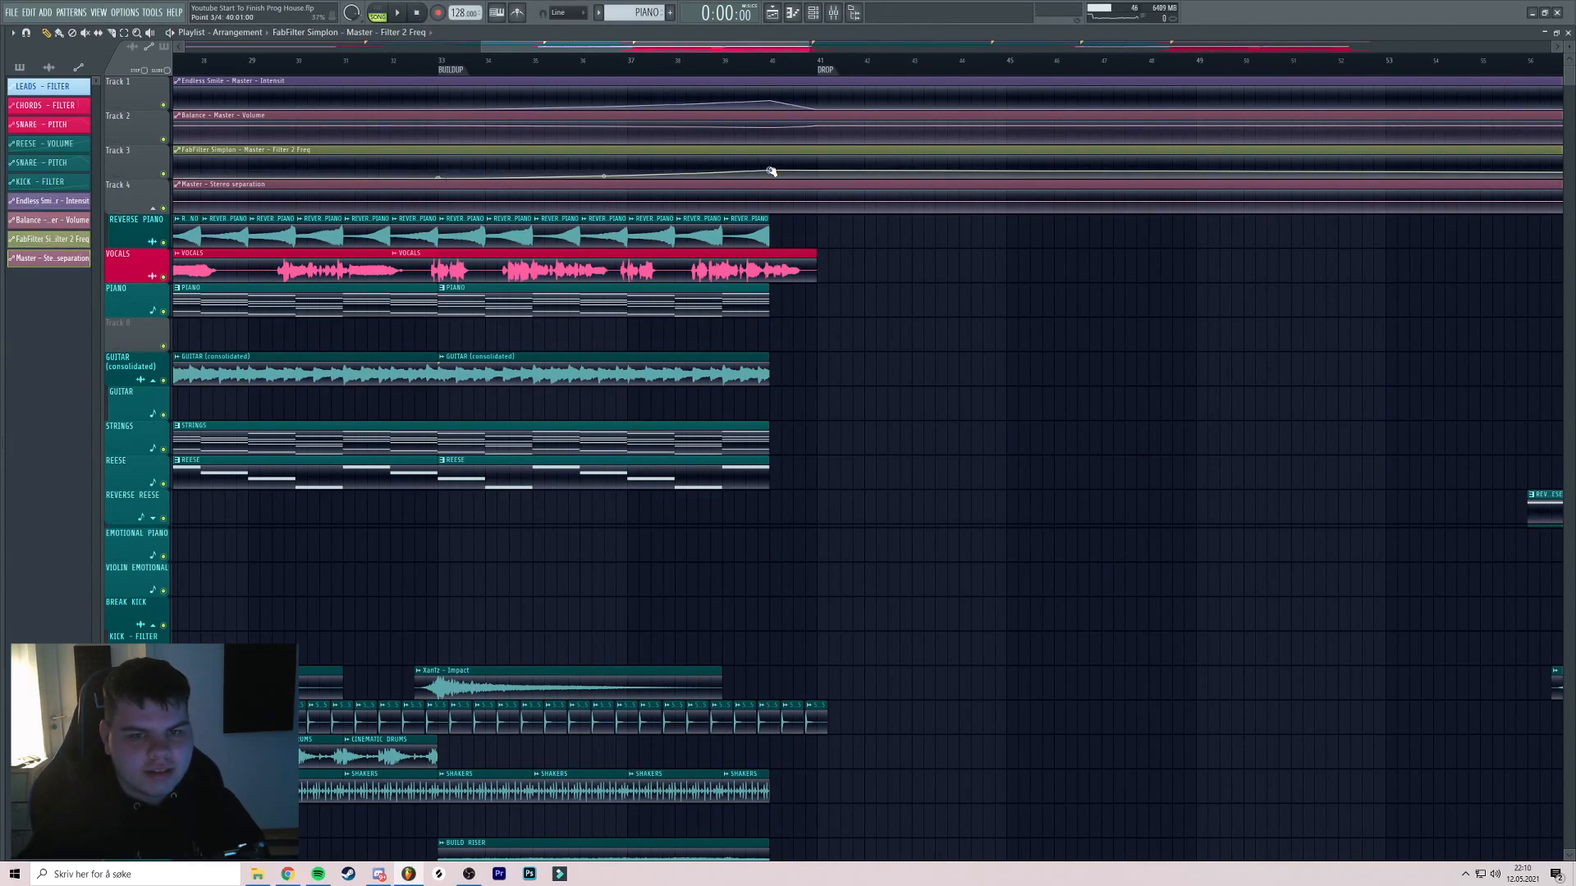
left_click(815, 180)
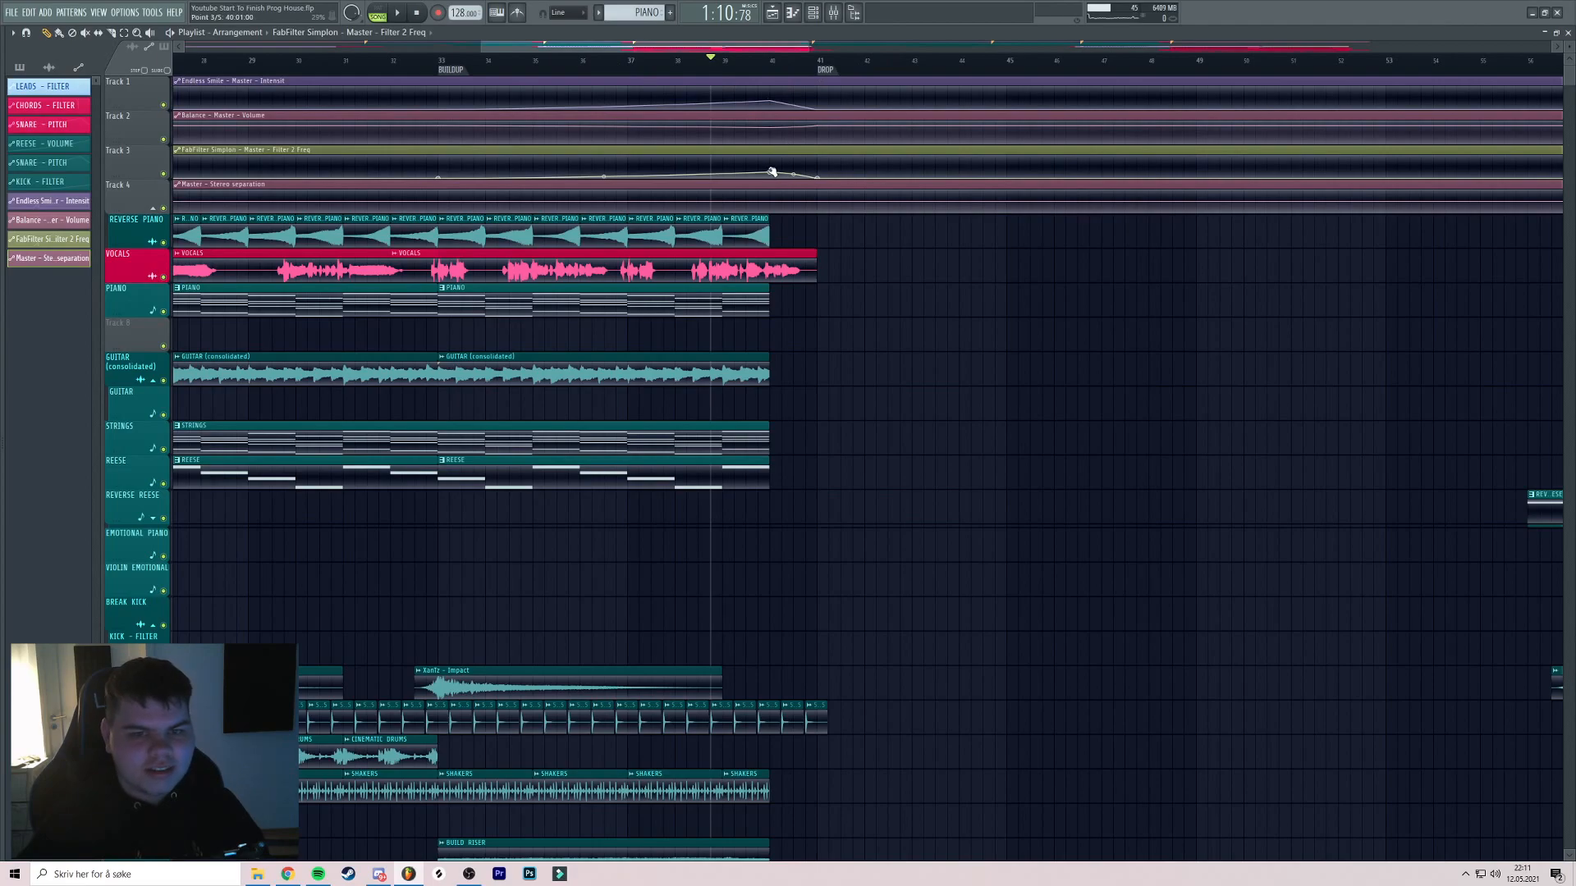
left_click_drag(873, 100, 843, 115)
left_click_drag(730, 72, 741, 64)
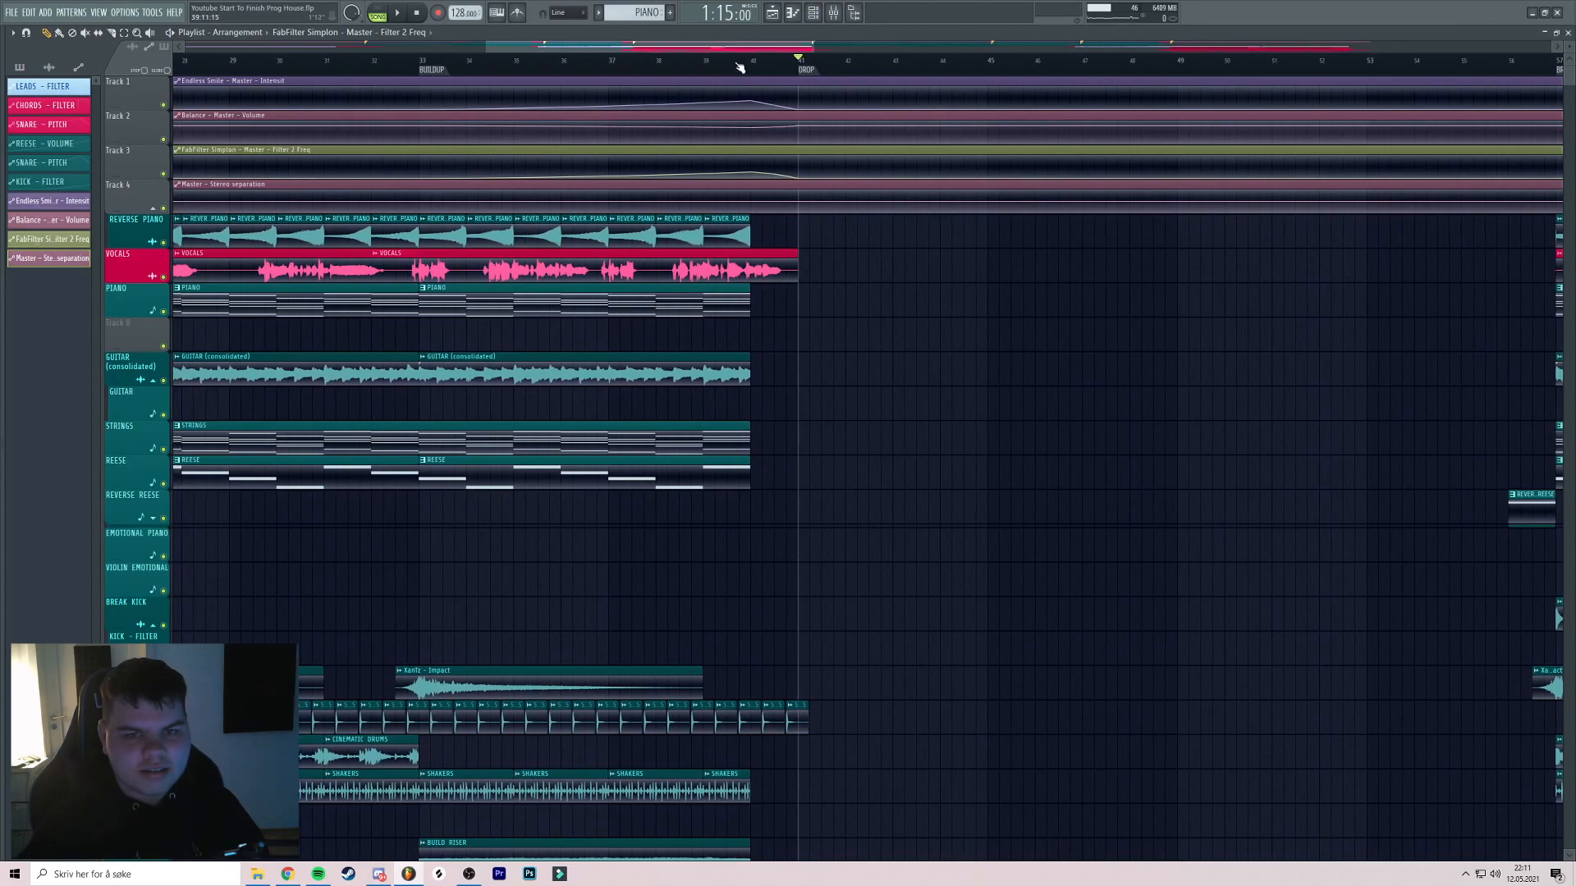
Play the buildup from bar 36
key("space")
left_click_drag(673, 139, 842, 103)
left_click(719, 57)
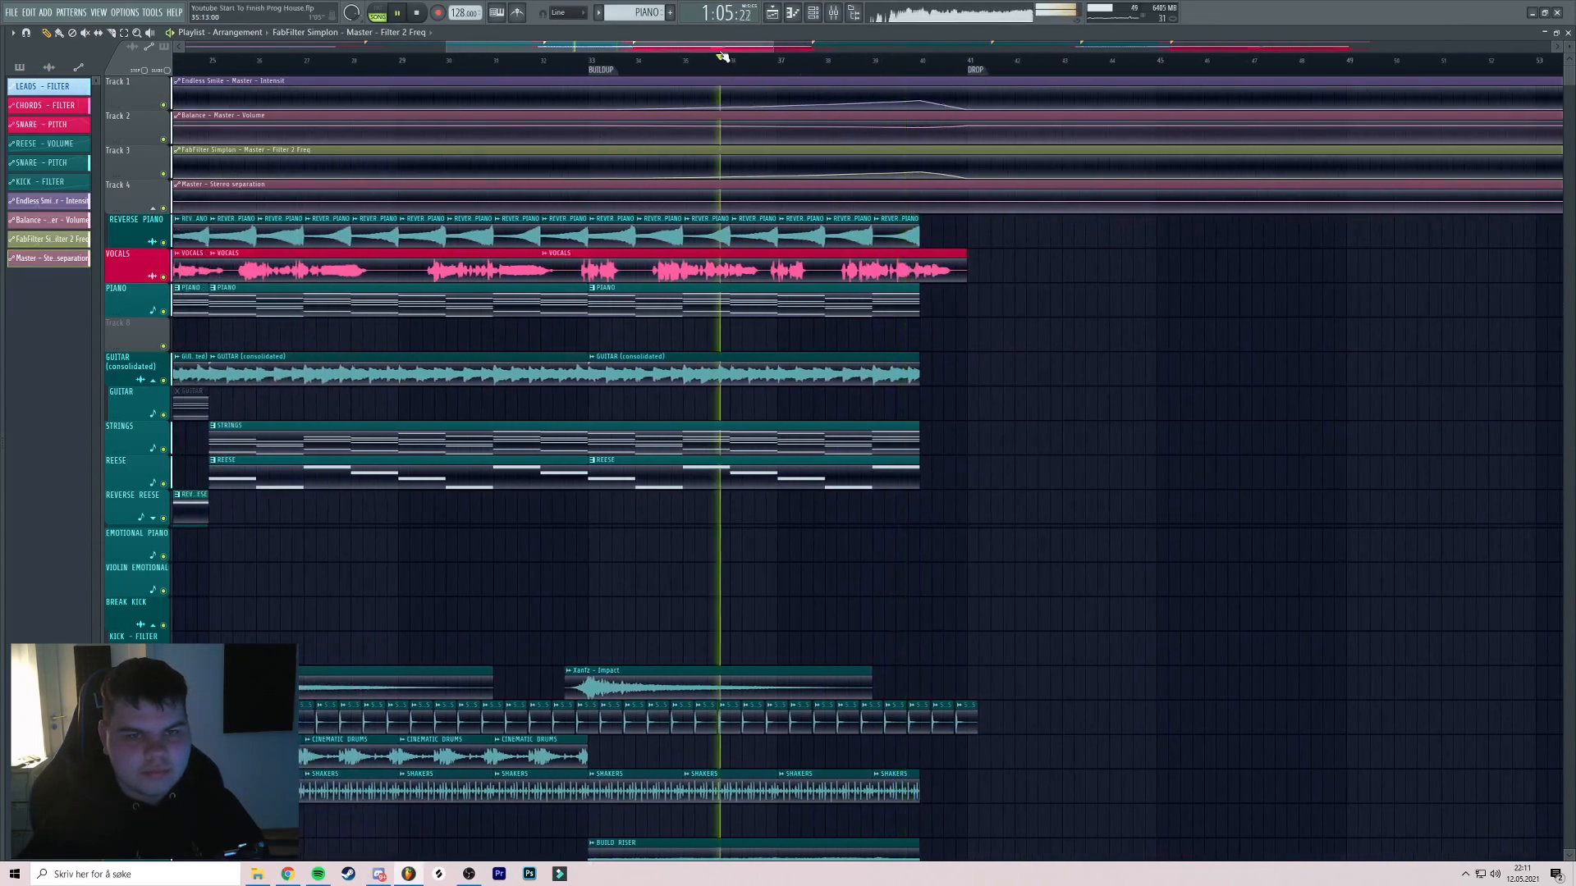
scroll(451, 184, "down", 6)
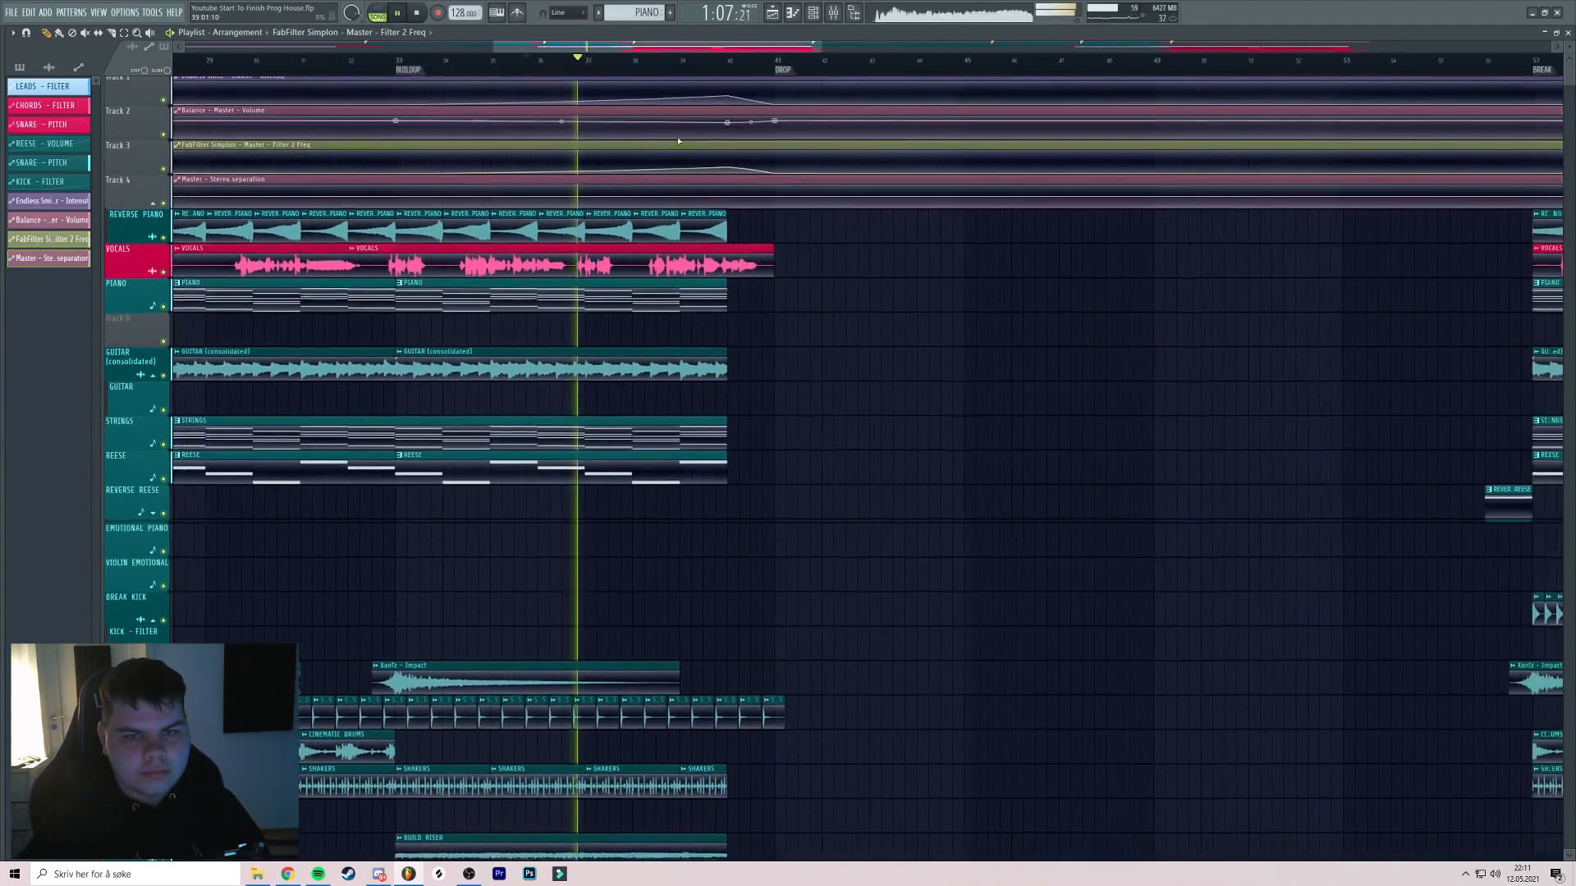
scroll(451, 184, "down", 2)
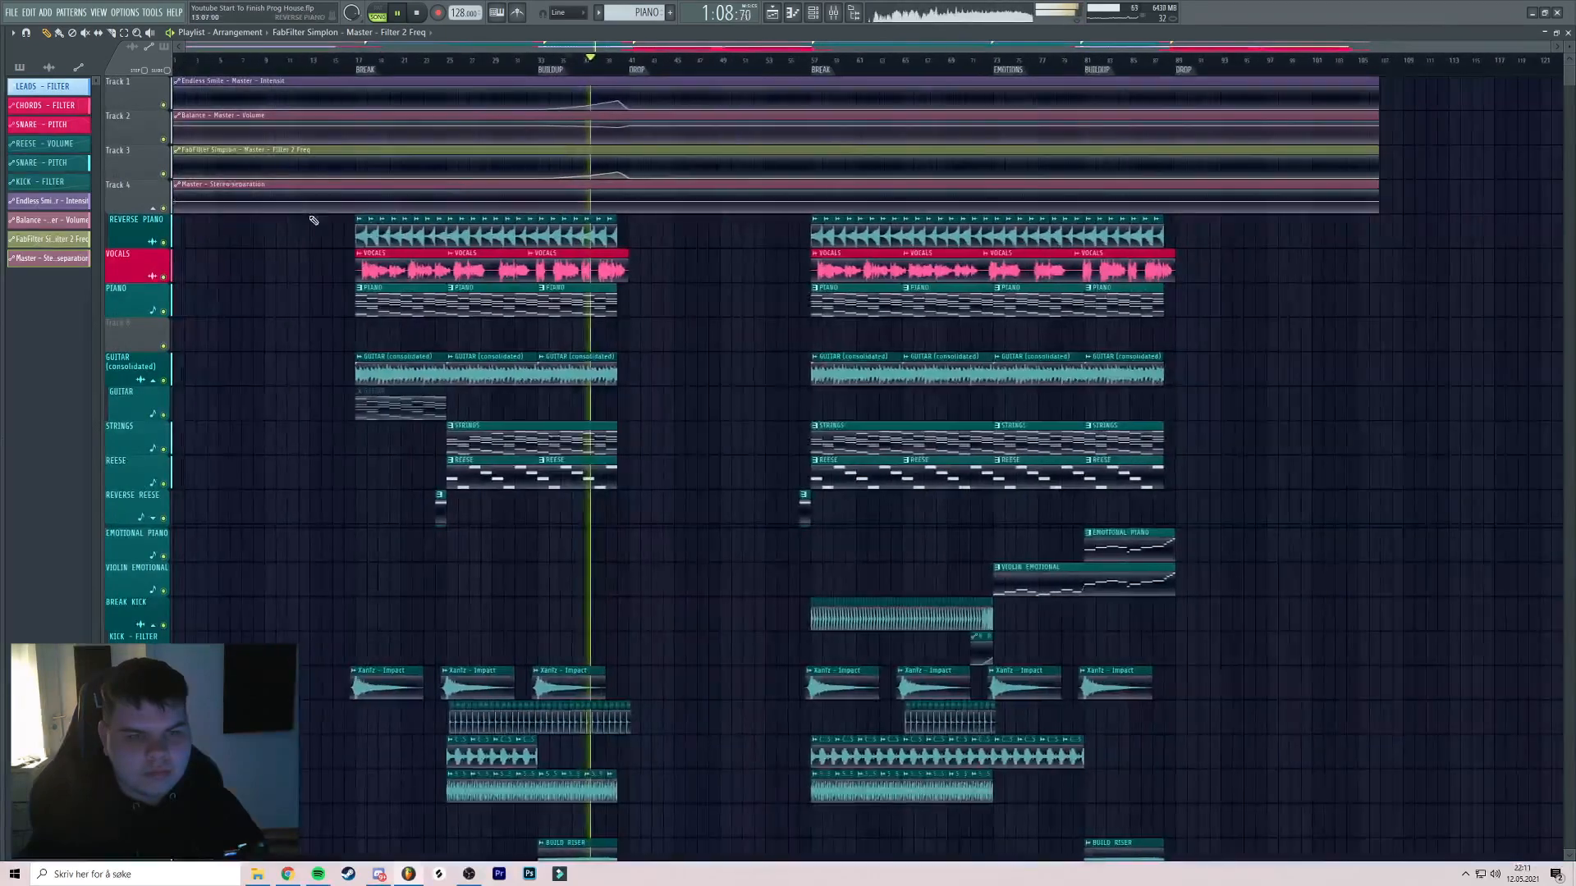
Copy a point's value and paste 50% onto two Stereo separation automation points
right_click(177, 207)
left_click(226, 398)
scroll(611, 203, "up", 6)
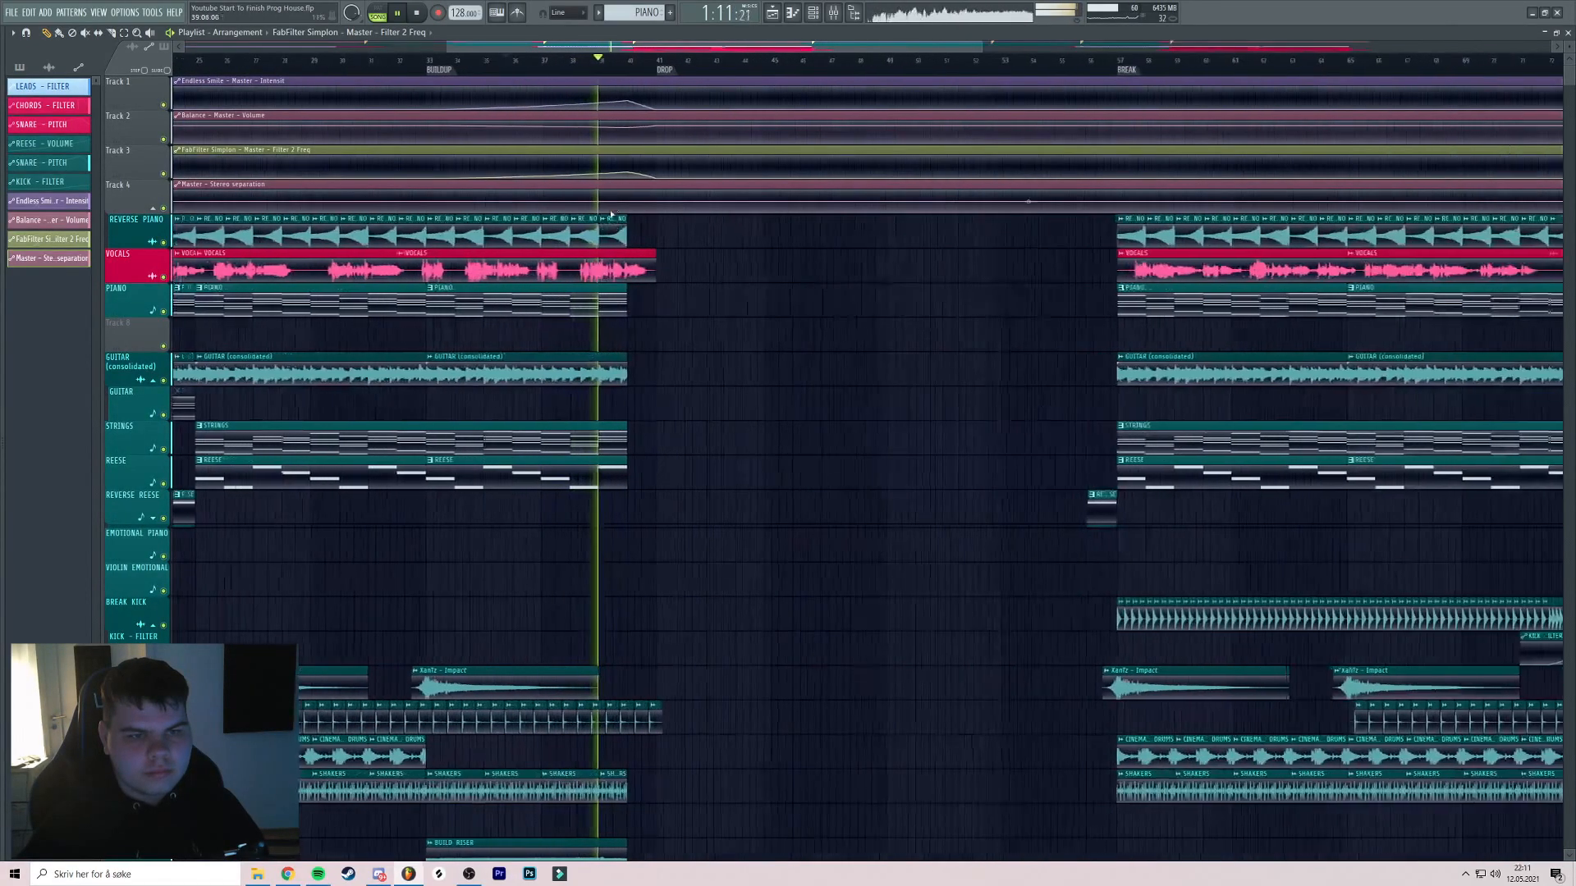
scroll(426, 205, "down", 2)
key("space")
right_click(359, 207)
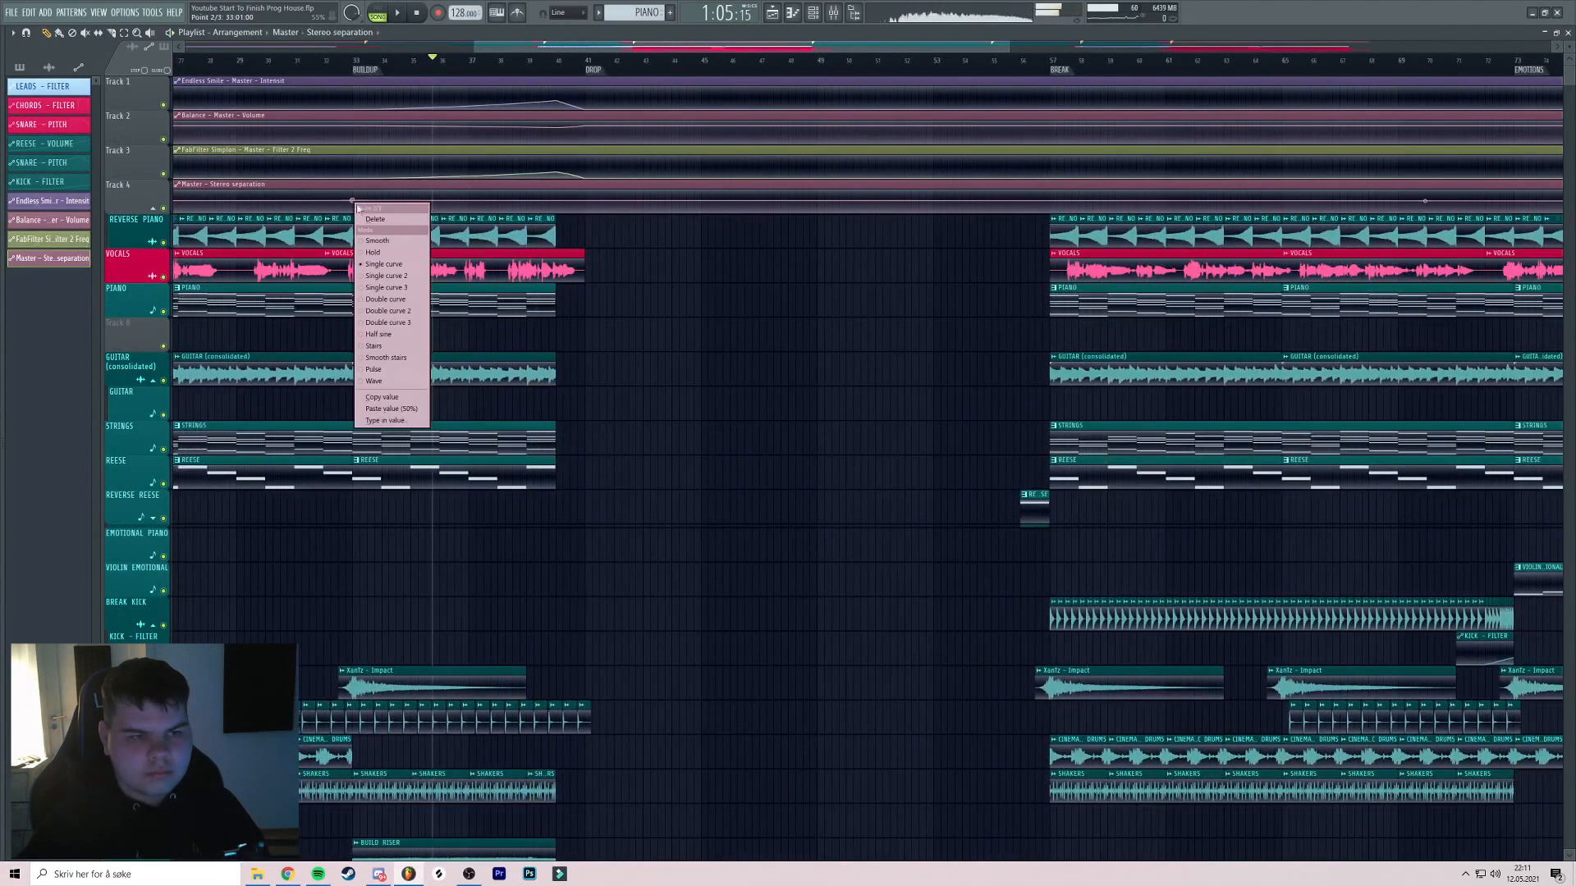
left_click(384, 410)
left_click(558, 200)
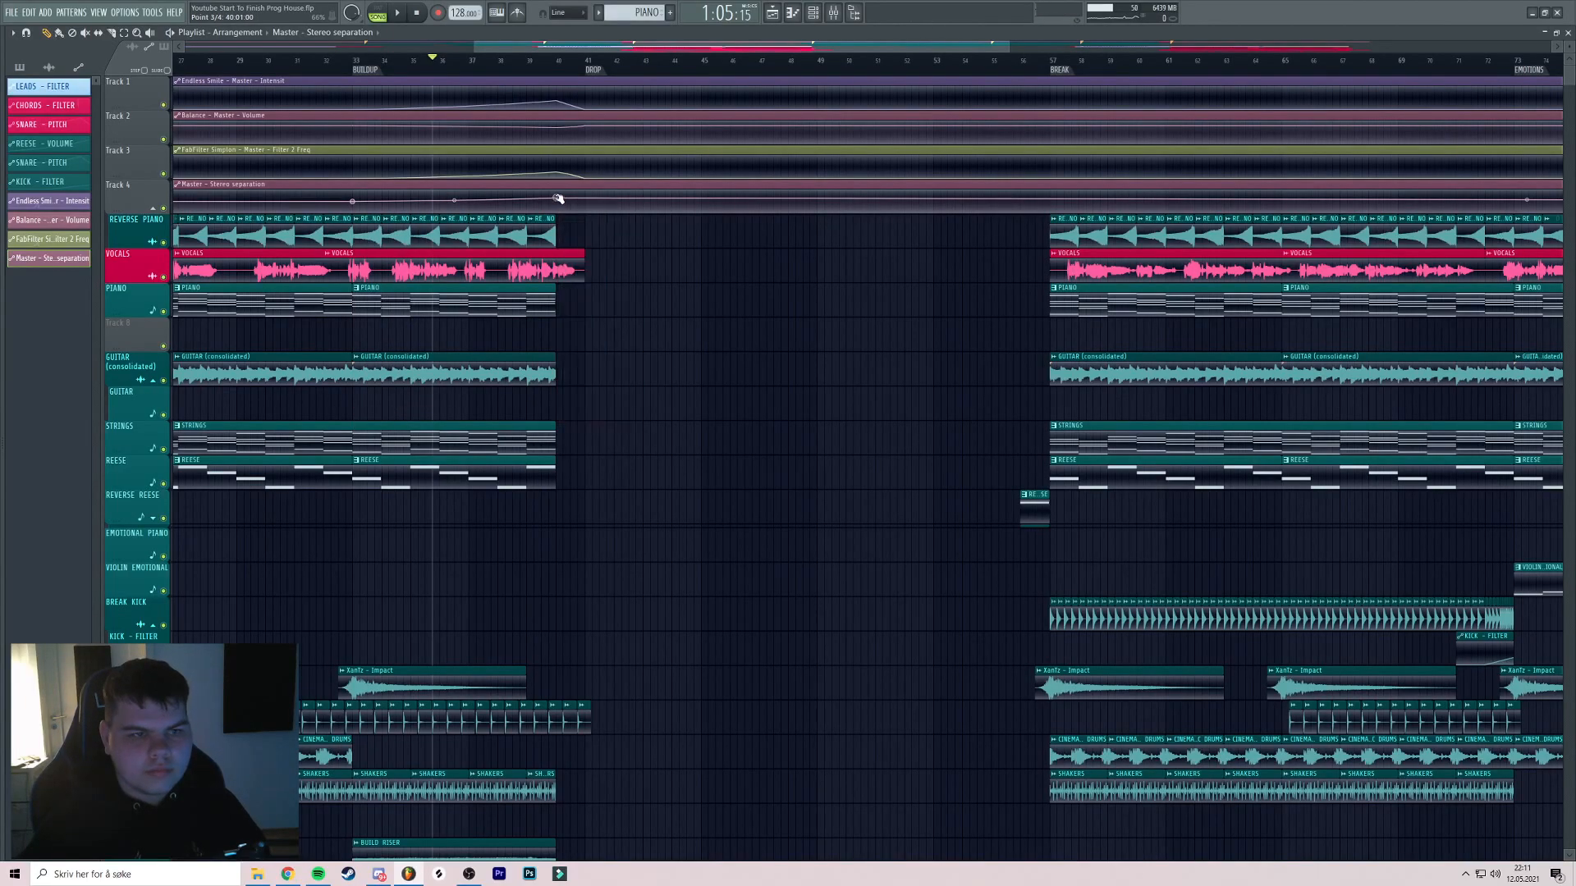
scroll(583, 205, "up", 3)
right_click(585, 202)
left_click(624, 413)
Play the drop transition from around bar 39
key("space")
left_click(476, 61)
left_click_drag(437, 162, 618, 145)
scroll(619, 144, "down", 4)
Rename the Endless Smile automation clip 'MASTER - ENDLESS SMILE' and colour it navy
left_click_drag(428, 127, 538, 197)
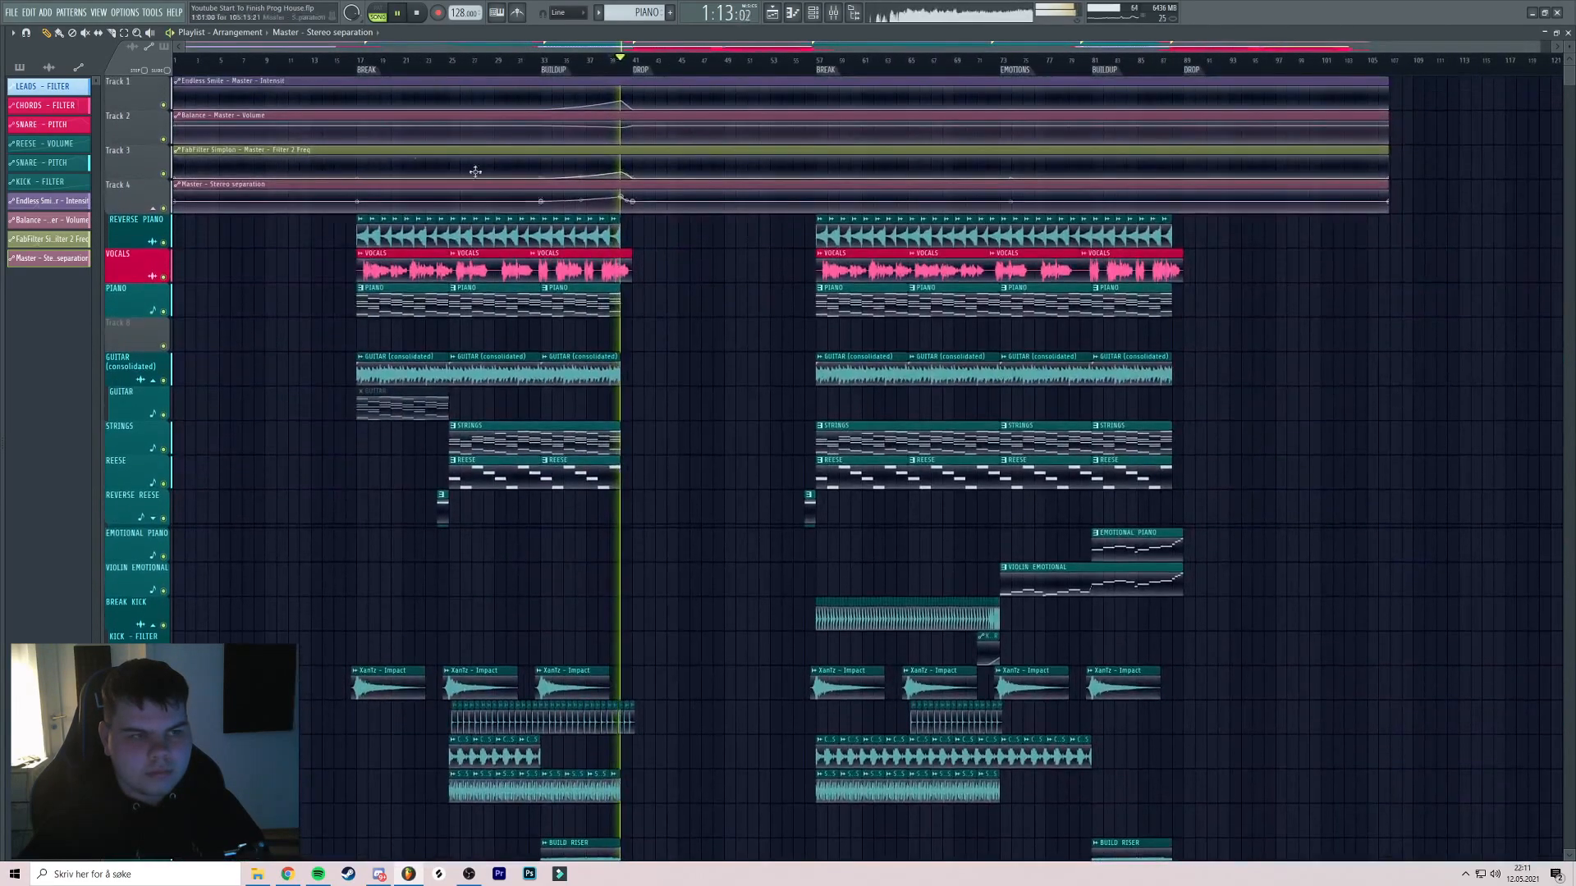
left_click(177, 82)
left_click(215, 129)
type("MAS")
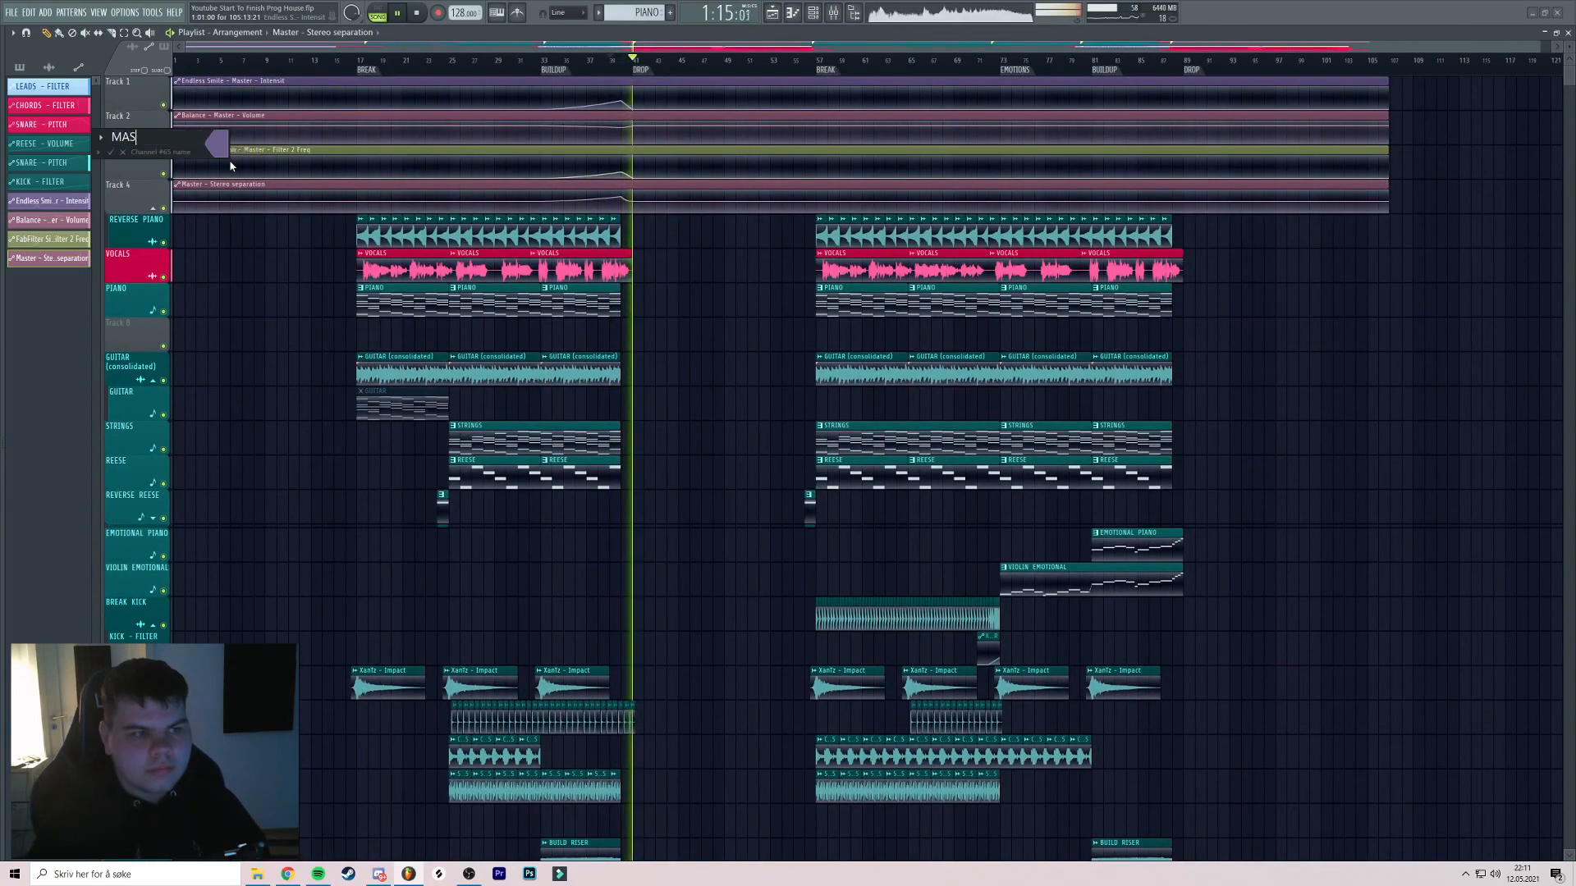
type("TER - ENDLESS SMILE")
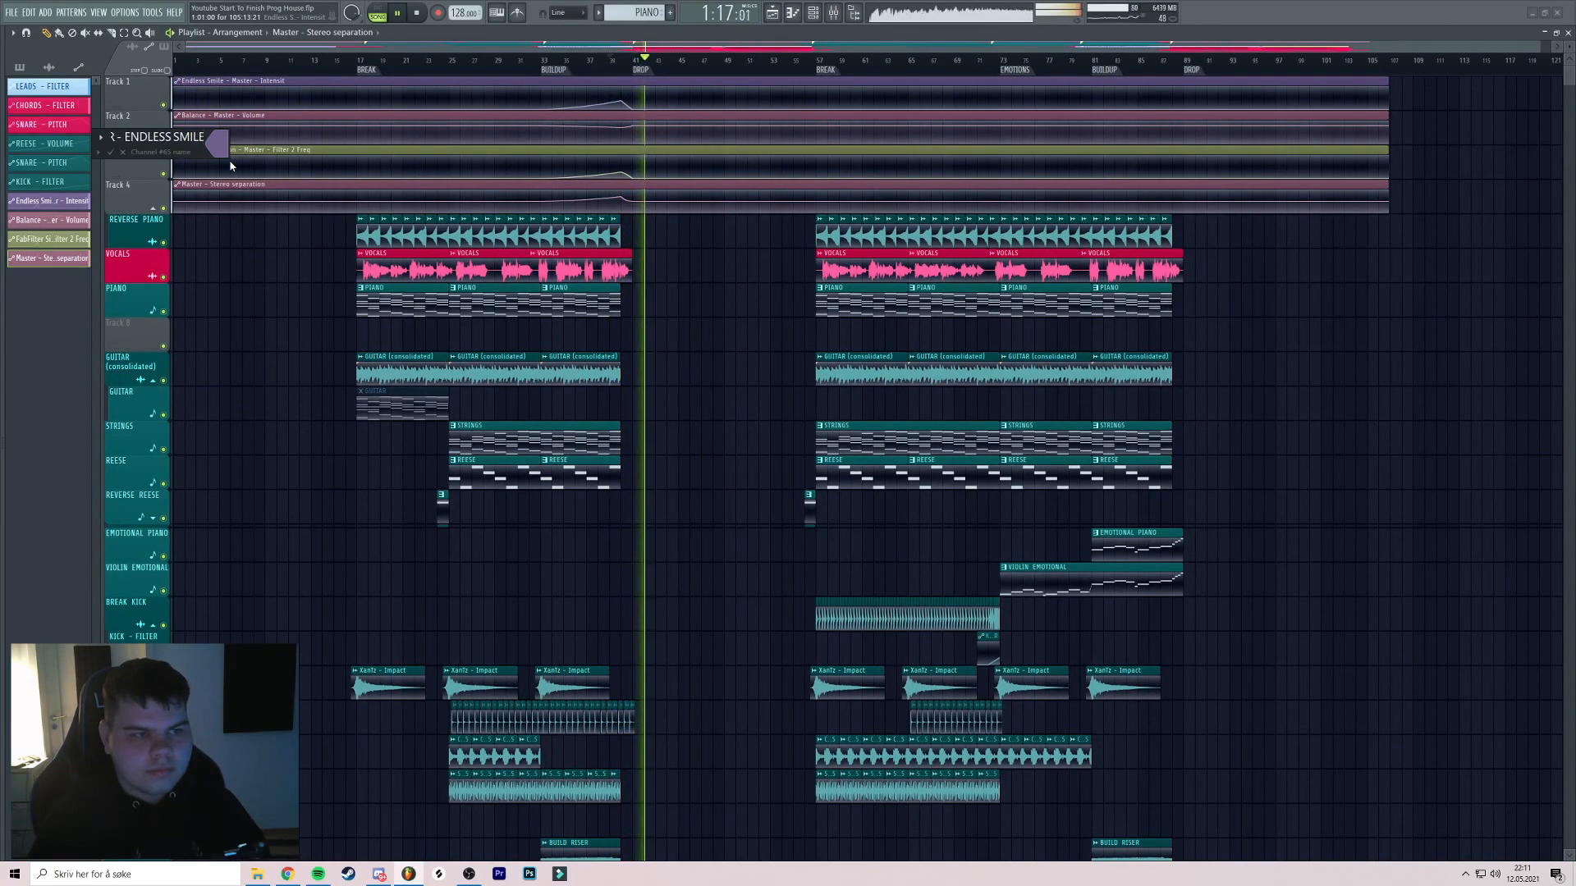
left_click(217, 145)
left_click(274, 297)
left_click(424, 296)
key("Return")
key("Return")
Rename the Volume automation clip 'MASTER - VOLUME' and colour it navy
left_click(176, 116)
left_click(217, 187)
type("MASTE")
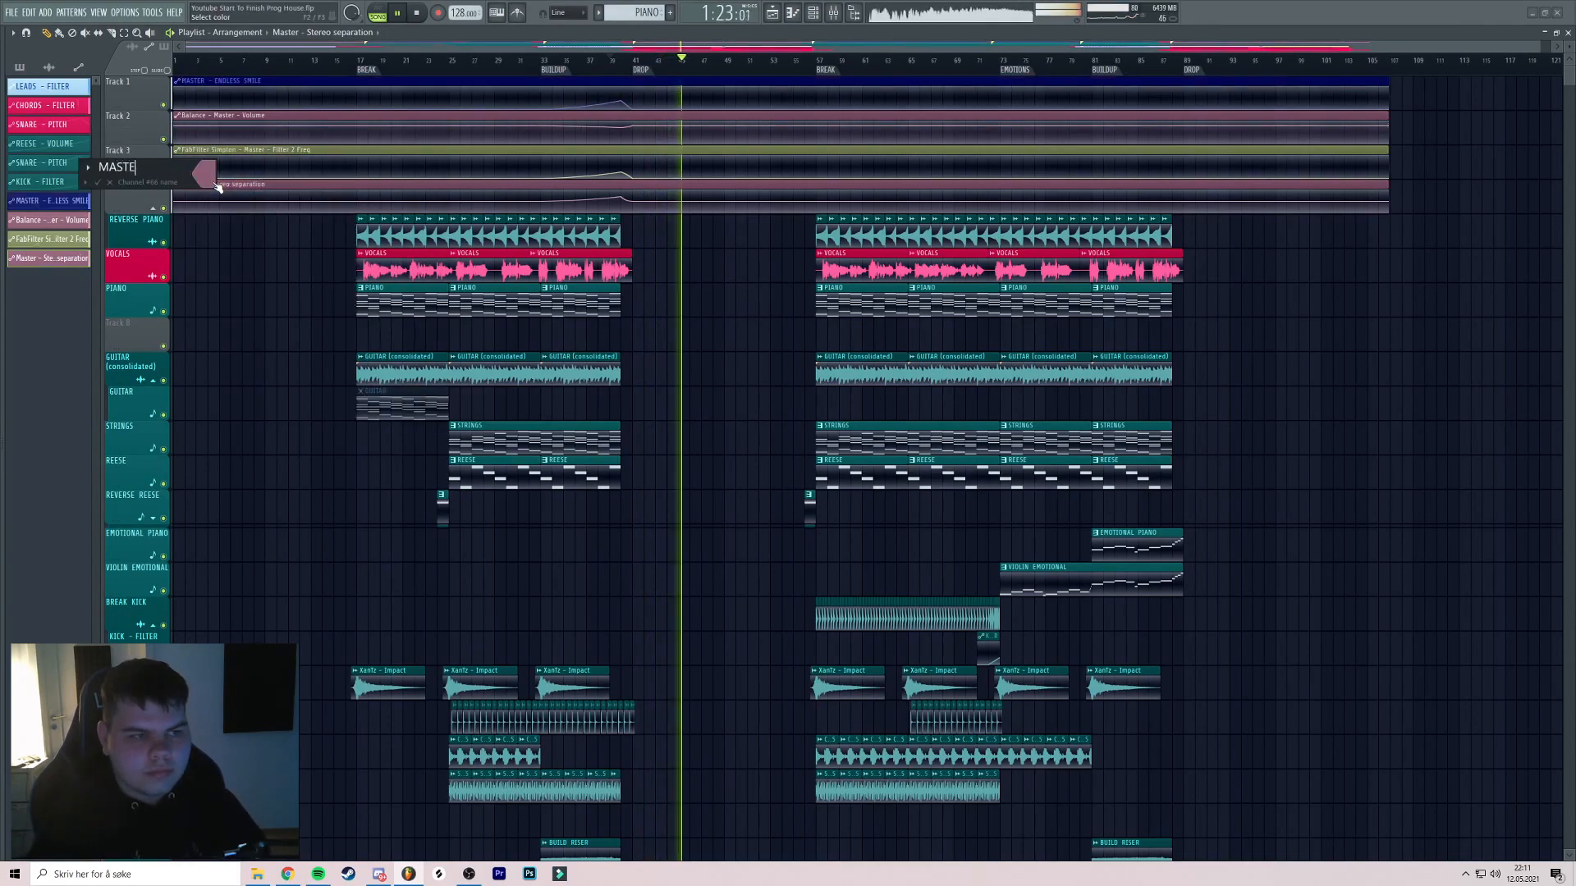
type("R - VOLUME")
left_click(215, 185)
left_click(245, 370)
key("Return")
key("Return")
Rename the Filter 2 Freq clip 'MASTER - EQ LOWS' and colour it navy
left_click(177, 150)
left_click(215, 221)
type("MASTER - E")
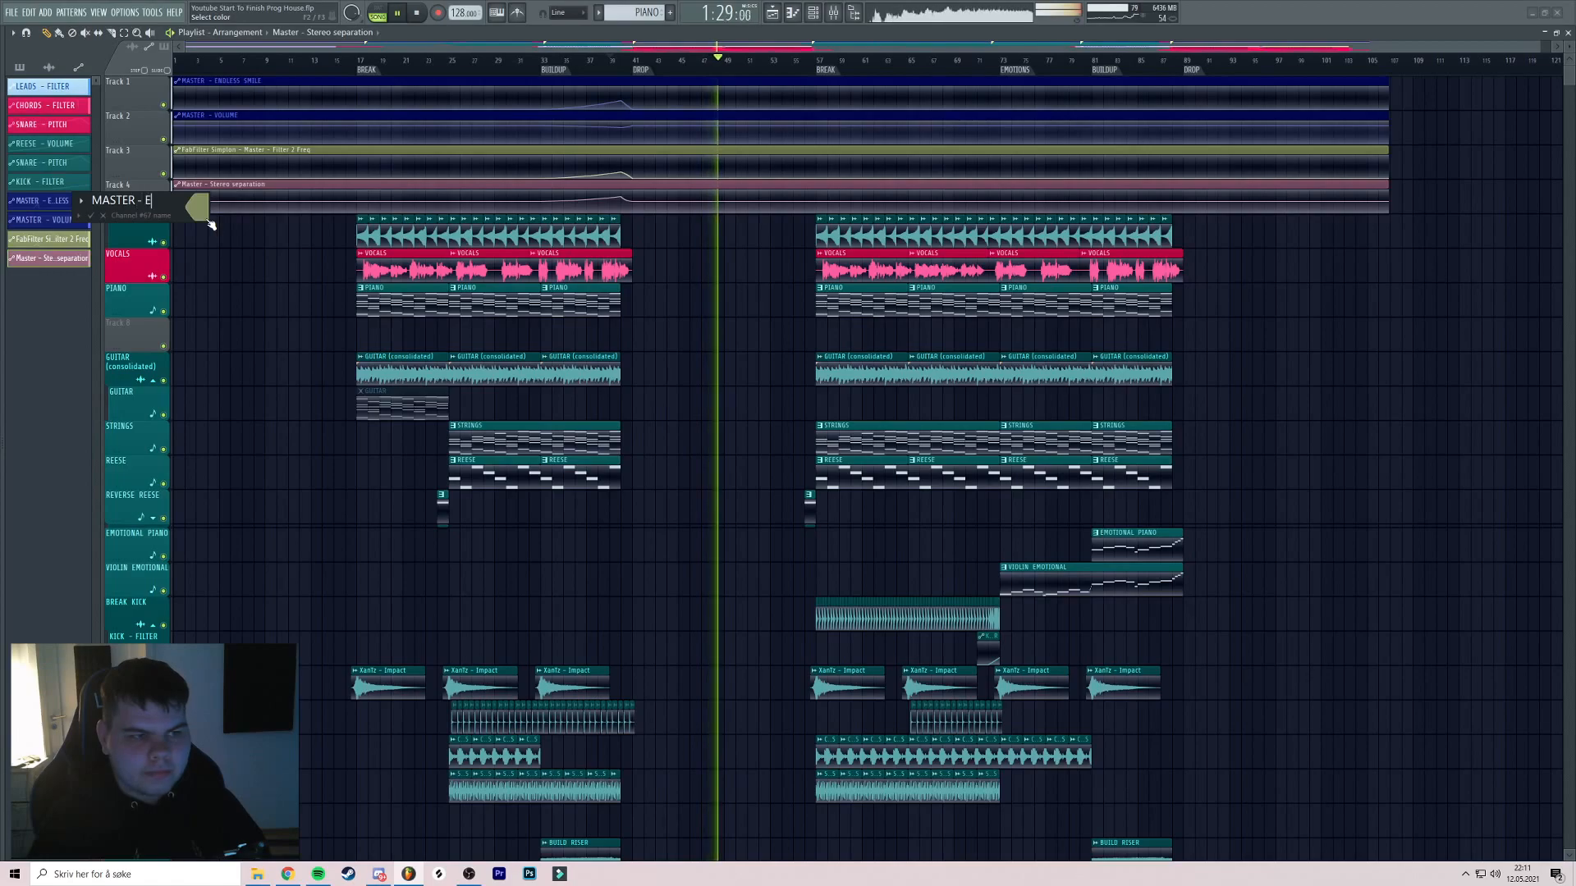
type("Q LOWS")
left_click(199, 207)
left_click(279, 402)
key("Return")
key("Return")
Rename the Stereo separation clip 'MASTER - MONO' and colour it navy
left_click(176, 185)
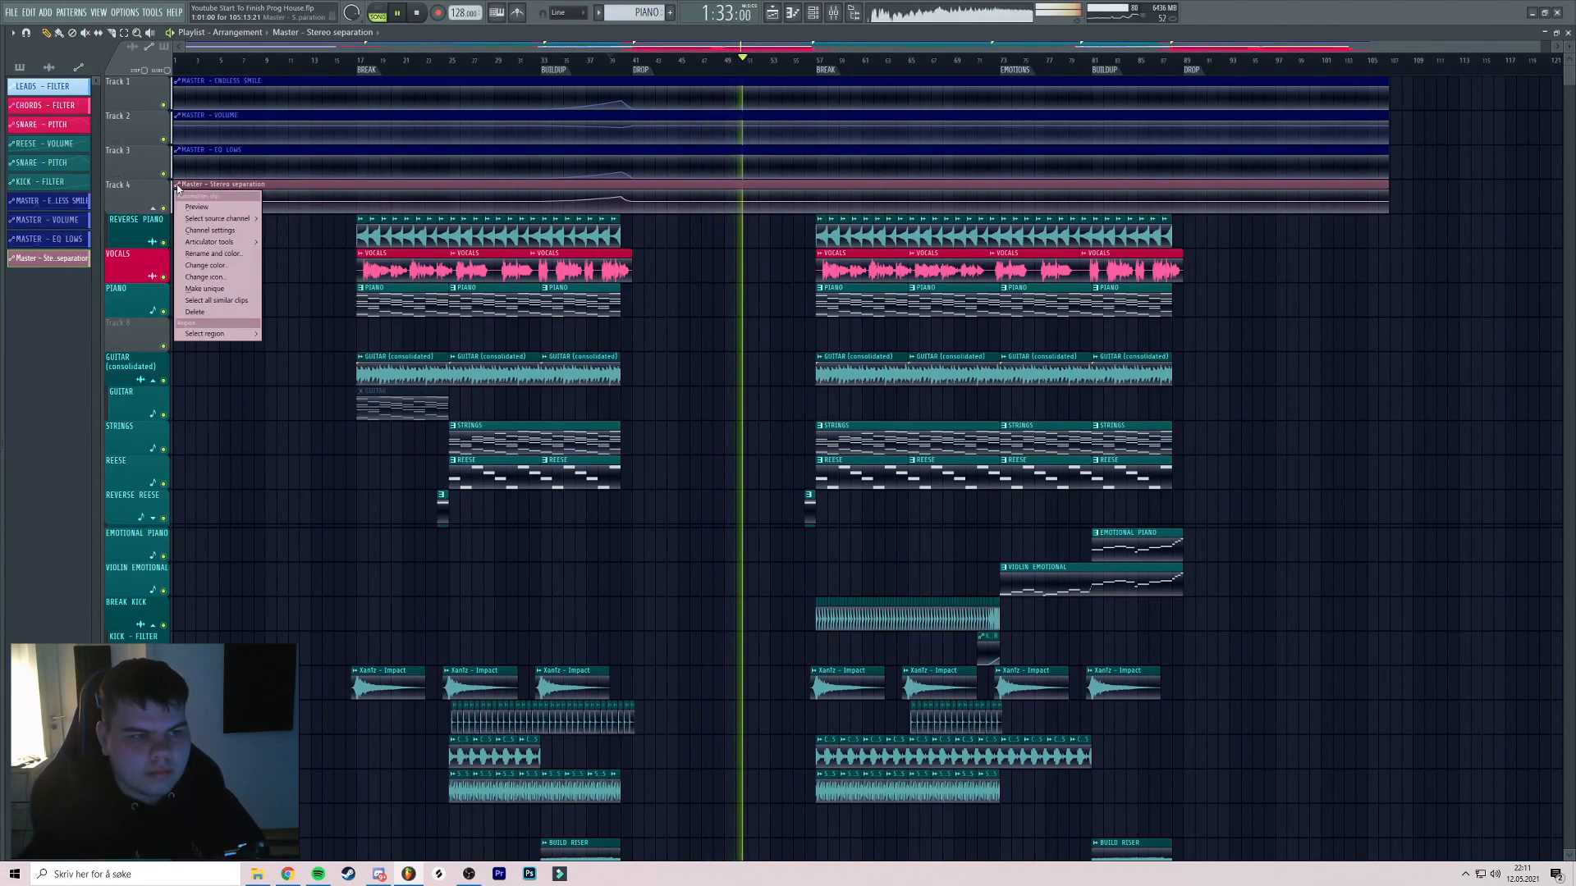
left_click(199, 256)
type("MASTER - MONO")
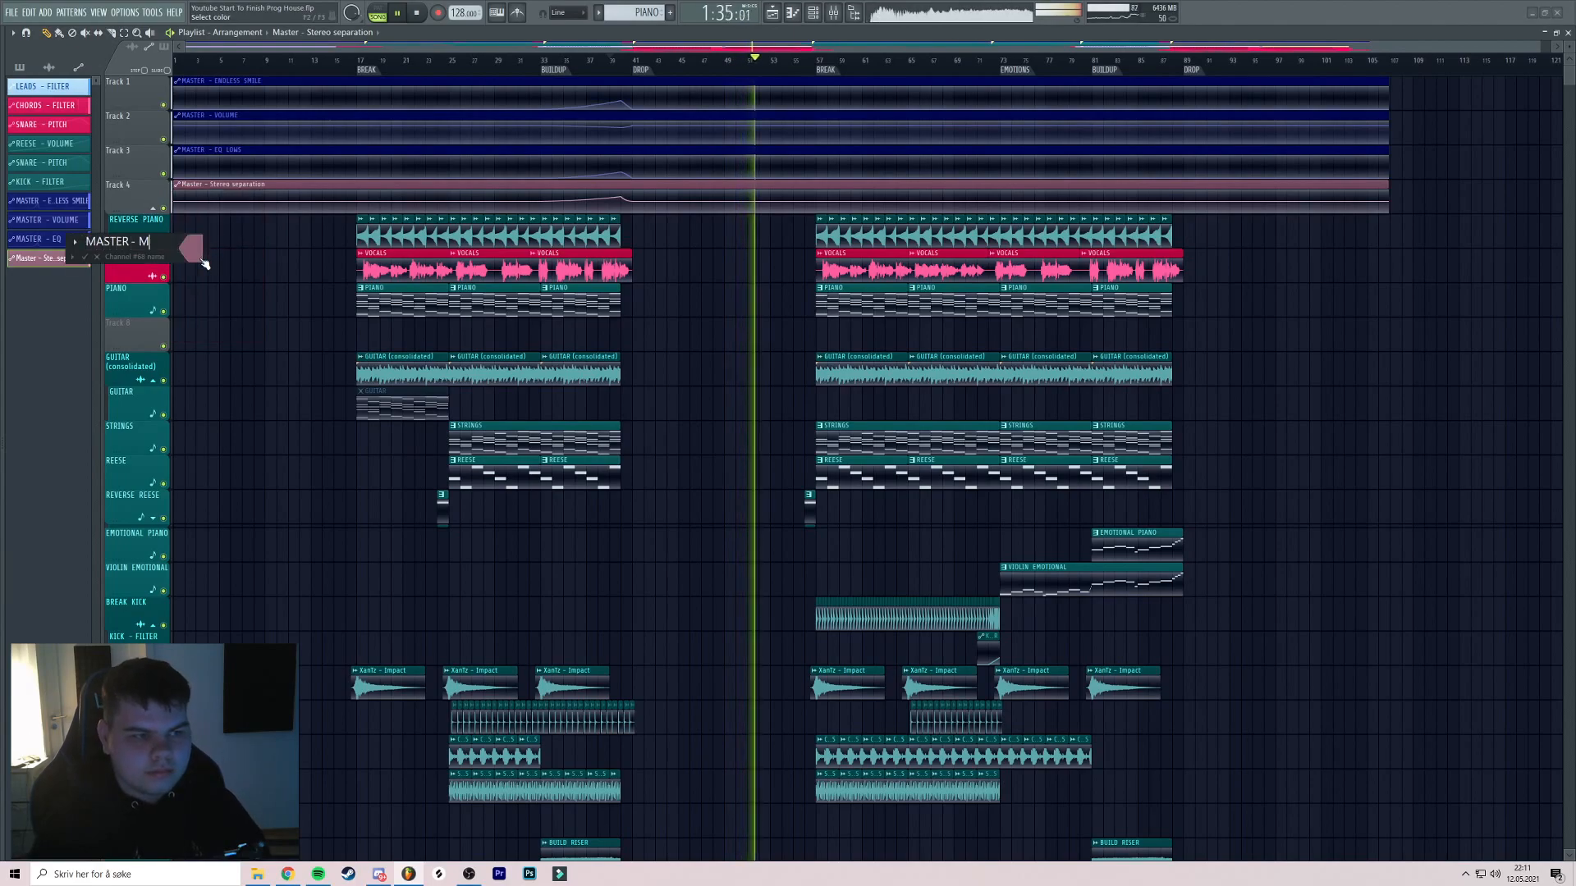
left_click(197, 250)
left_click(236, 444)
key("Return")
key("Return")
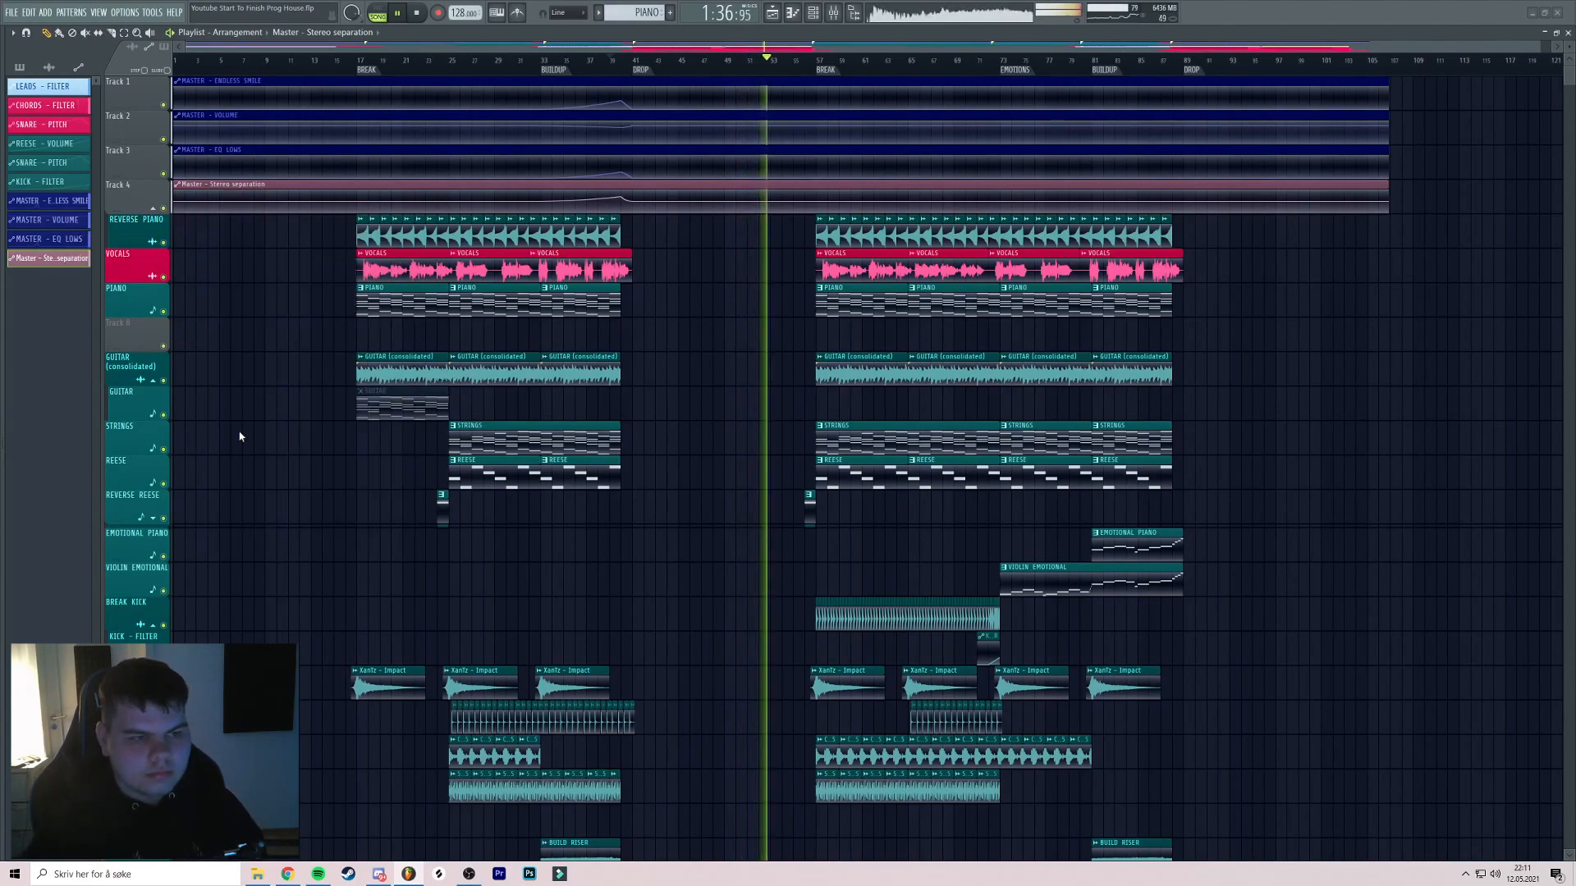
Auto-name Tracks 4, 3, 2 and 1 after their clips, then restart playback further ahead
right_click(121, 182)
left_click(147, 222)
right_click(145, 150)
left_click(170, 189)
right_click(140, 110)
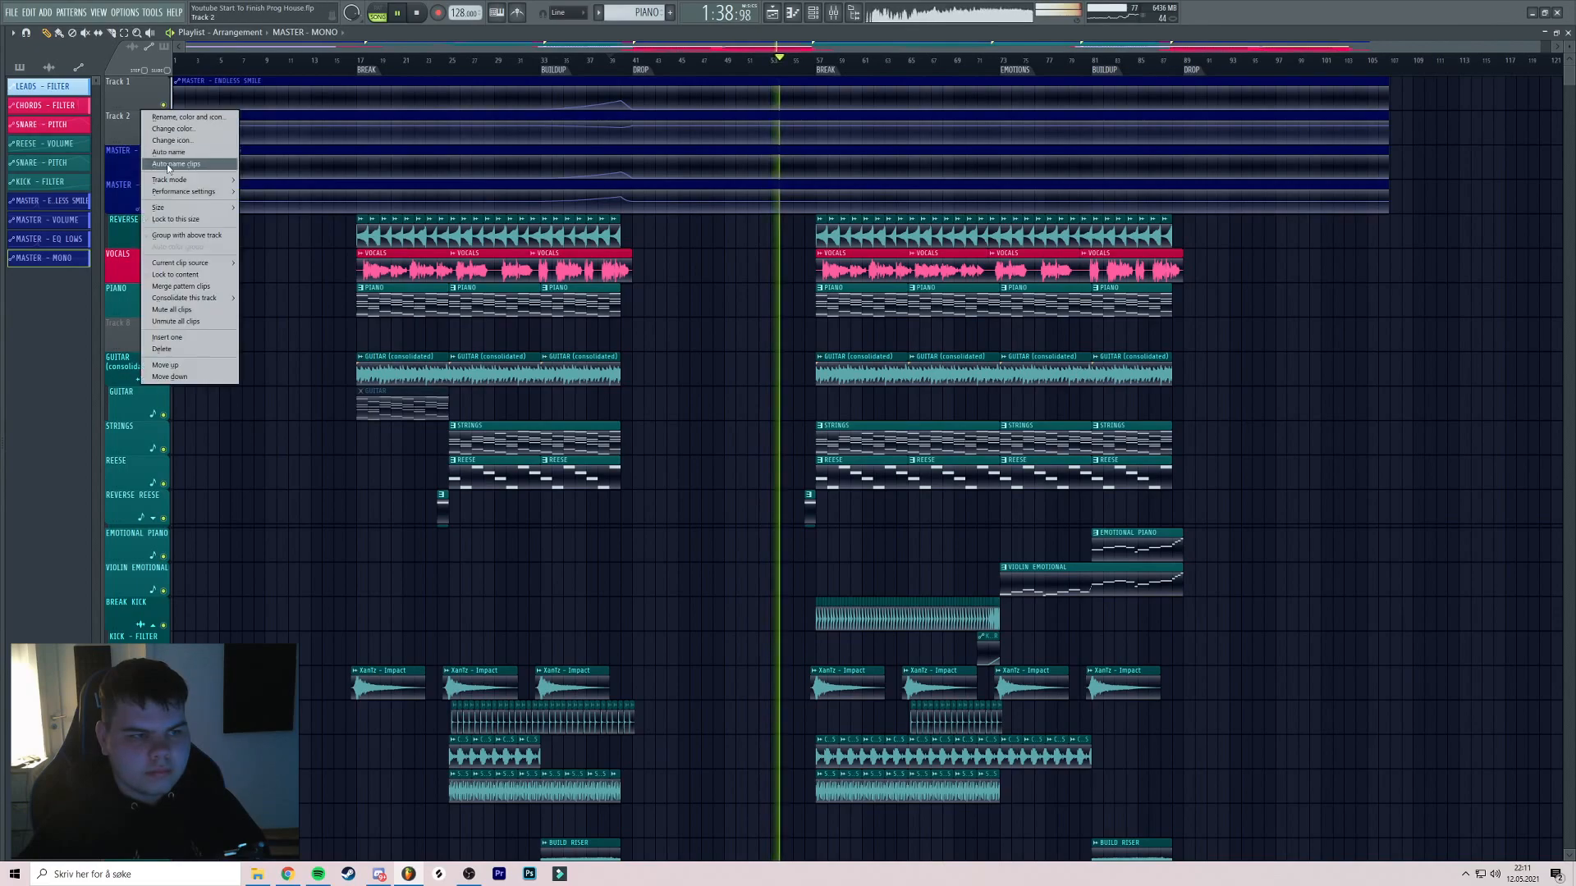
left_click(169, 150)
right_click(141, 76)
left_click(170, 116)
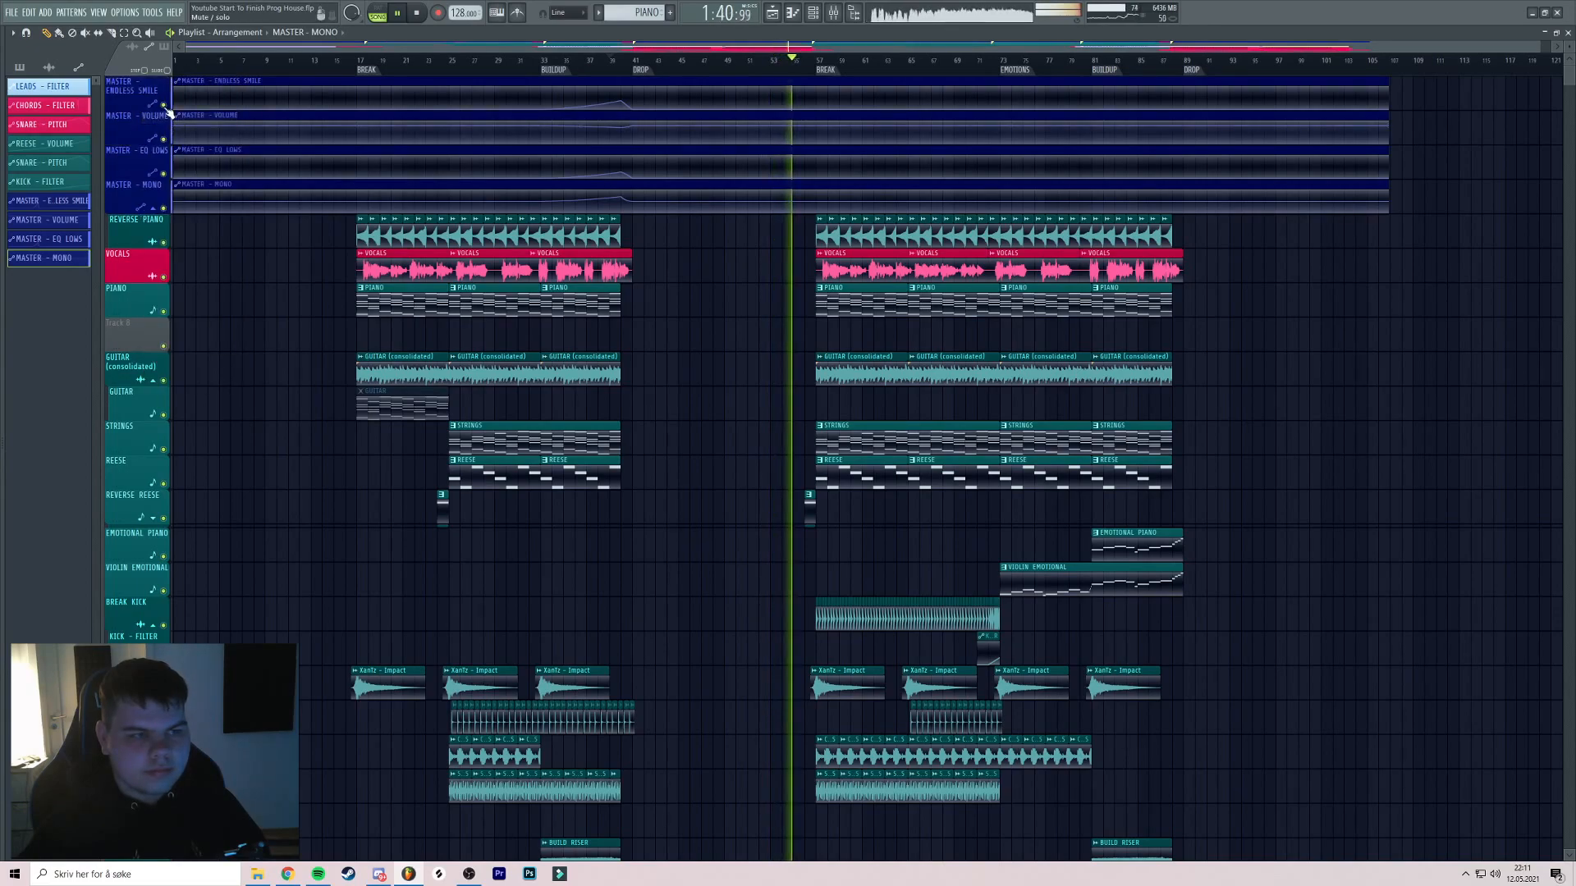
key("space")
key("space")
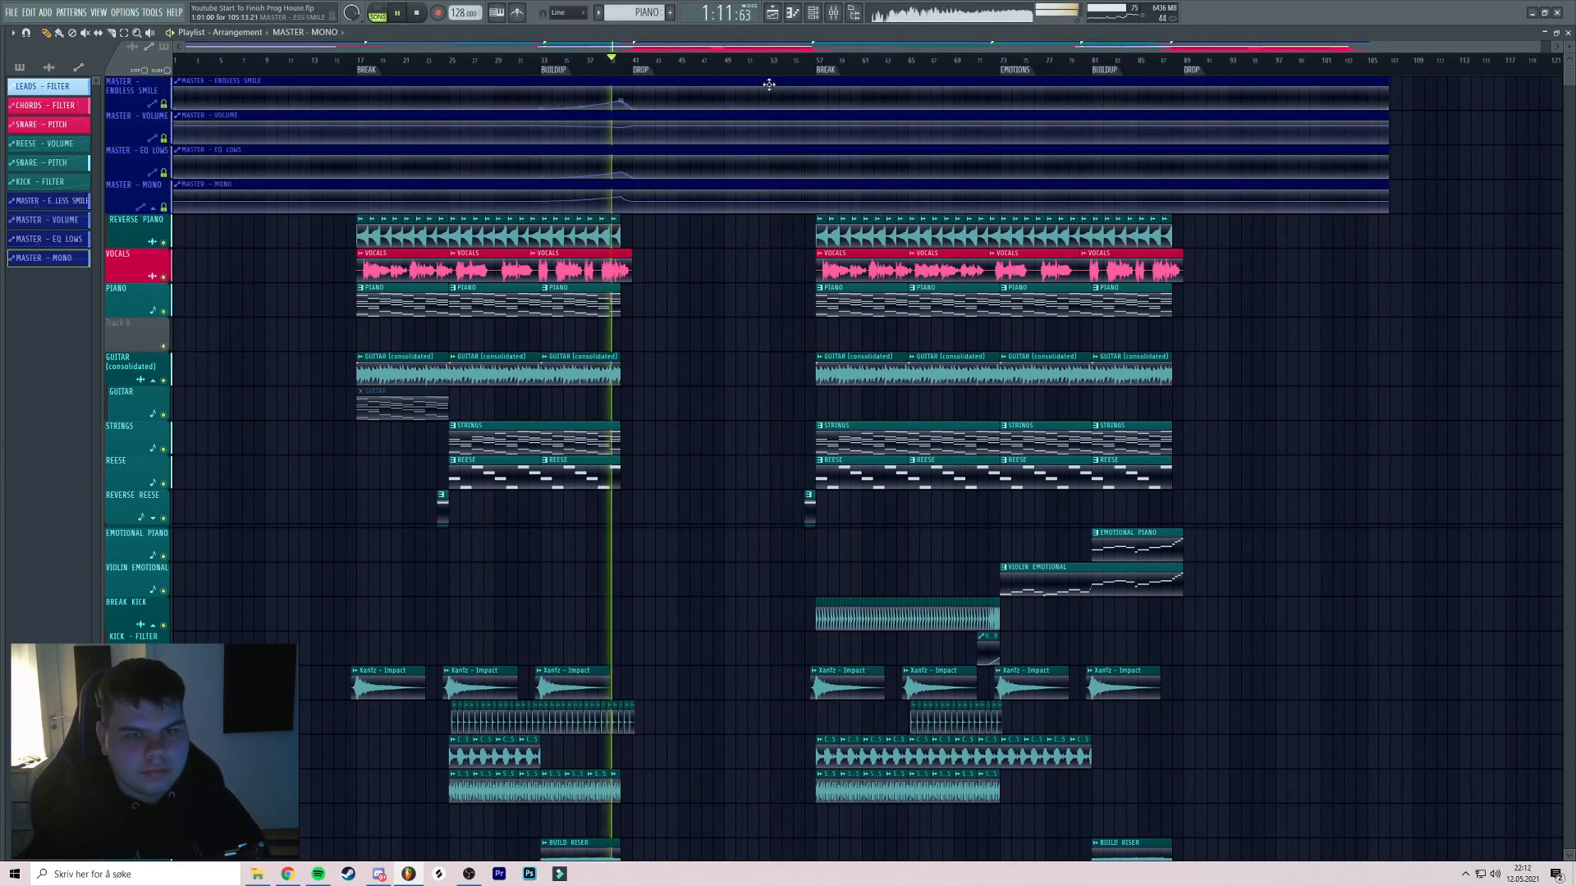
left_click(827, 60)
left_click(818, 60)
scroll(1003, 131, "right", 2)
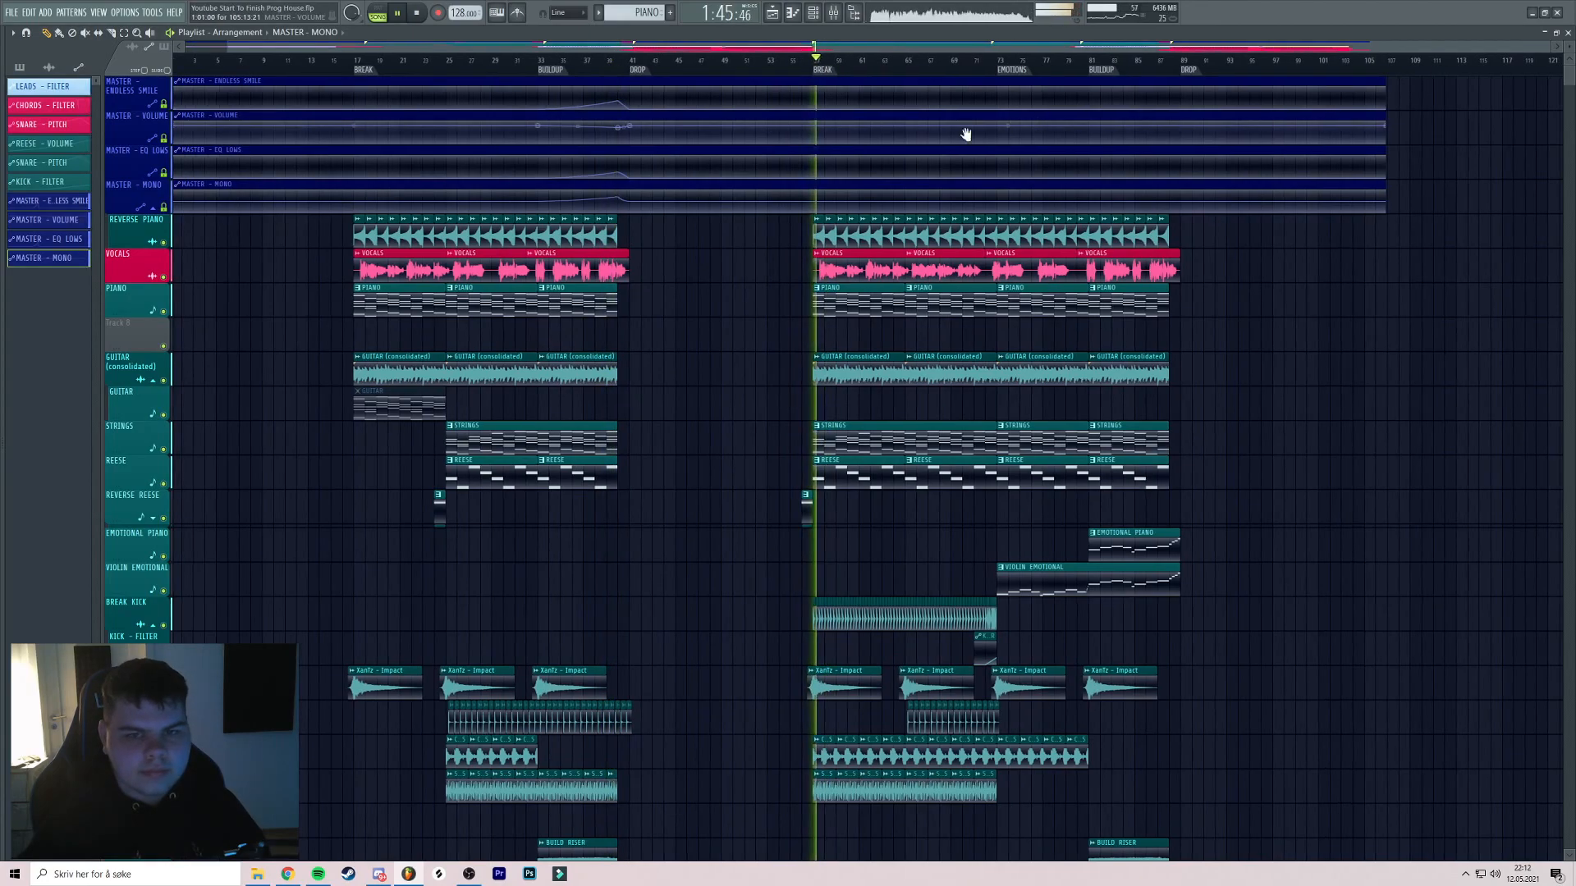
left_click(843, 60)
key("space")
scroll(696, 145, "left", 1)
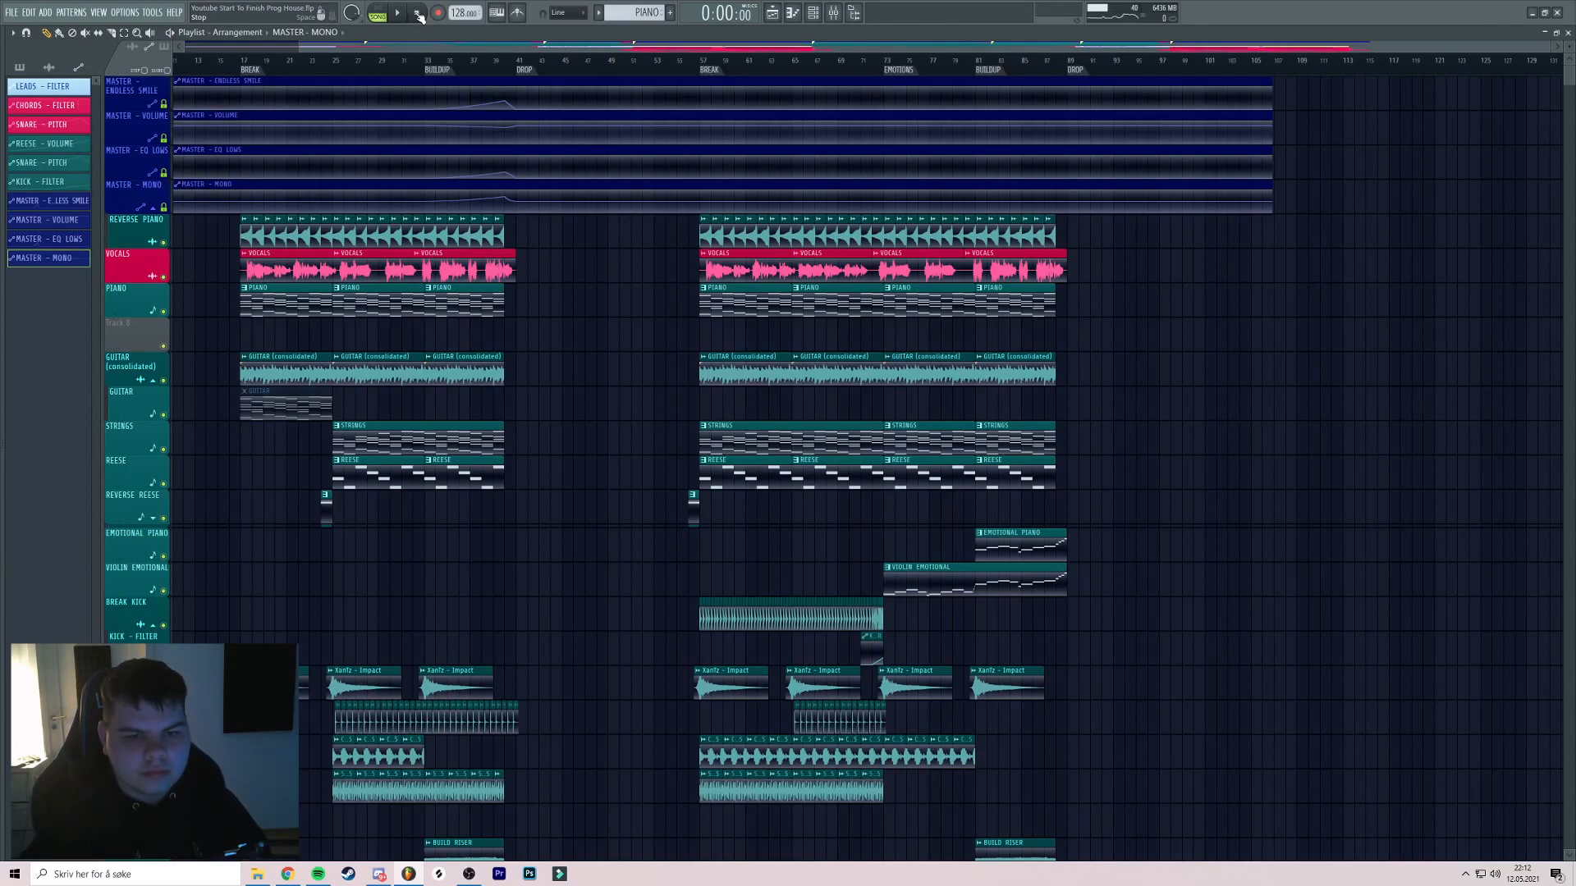
scroll(1018, 119, "left", 1)
left_click(1102, 60)
key("space")
scroll(1112, 88, "right", 1)
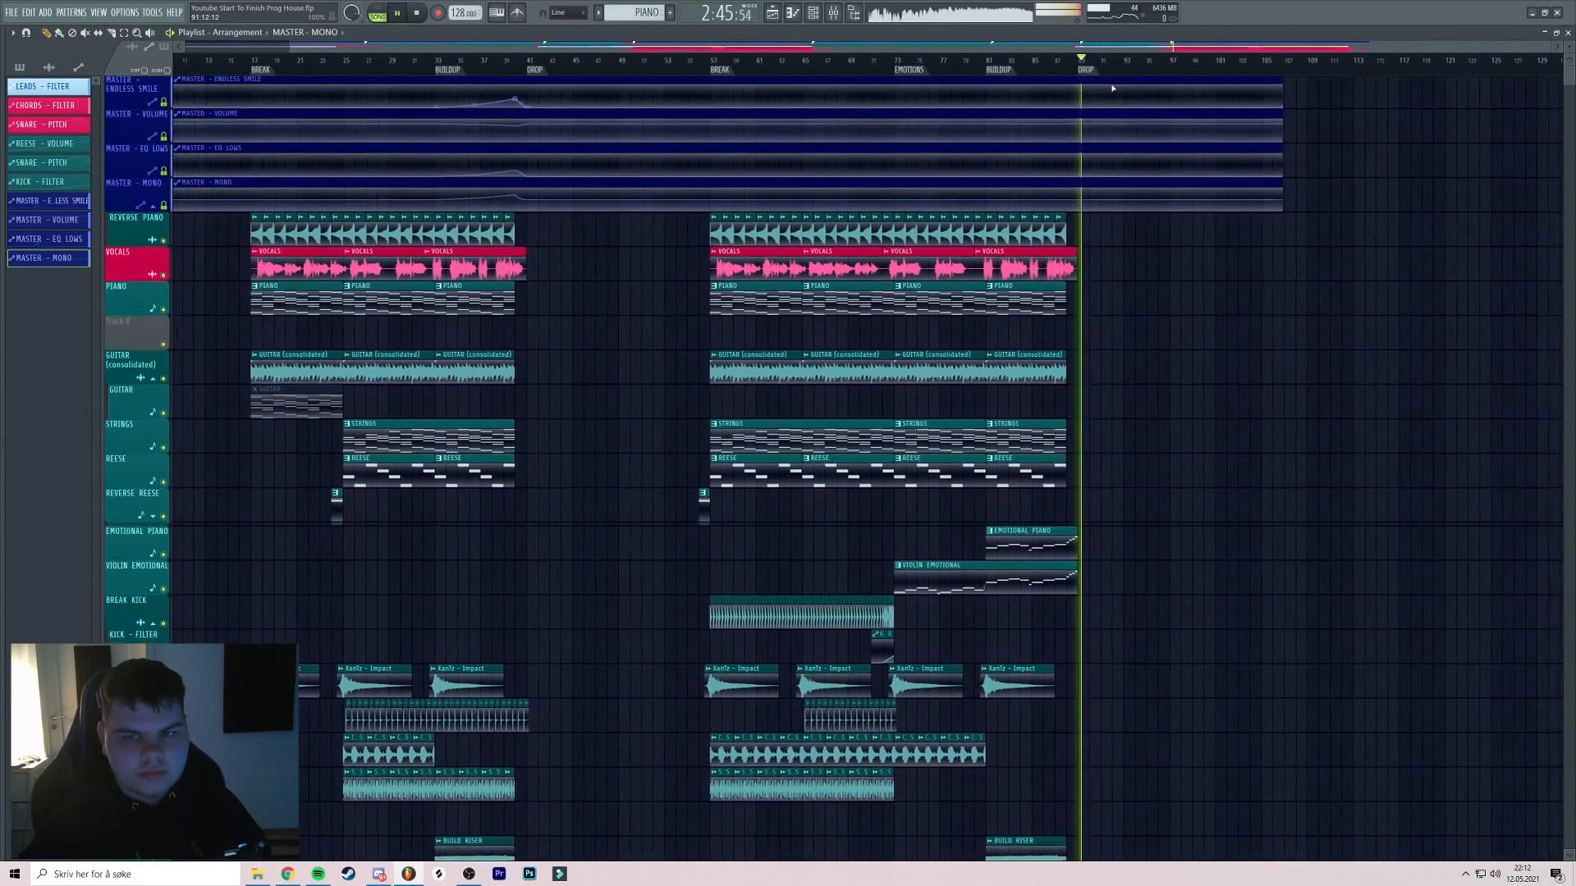
scroll(1074, 125, "left", 2)
left_click_drag(1075, 125, 1002, 85)
left_click(834, 13)
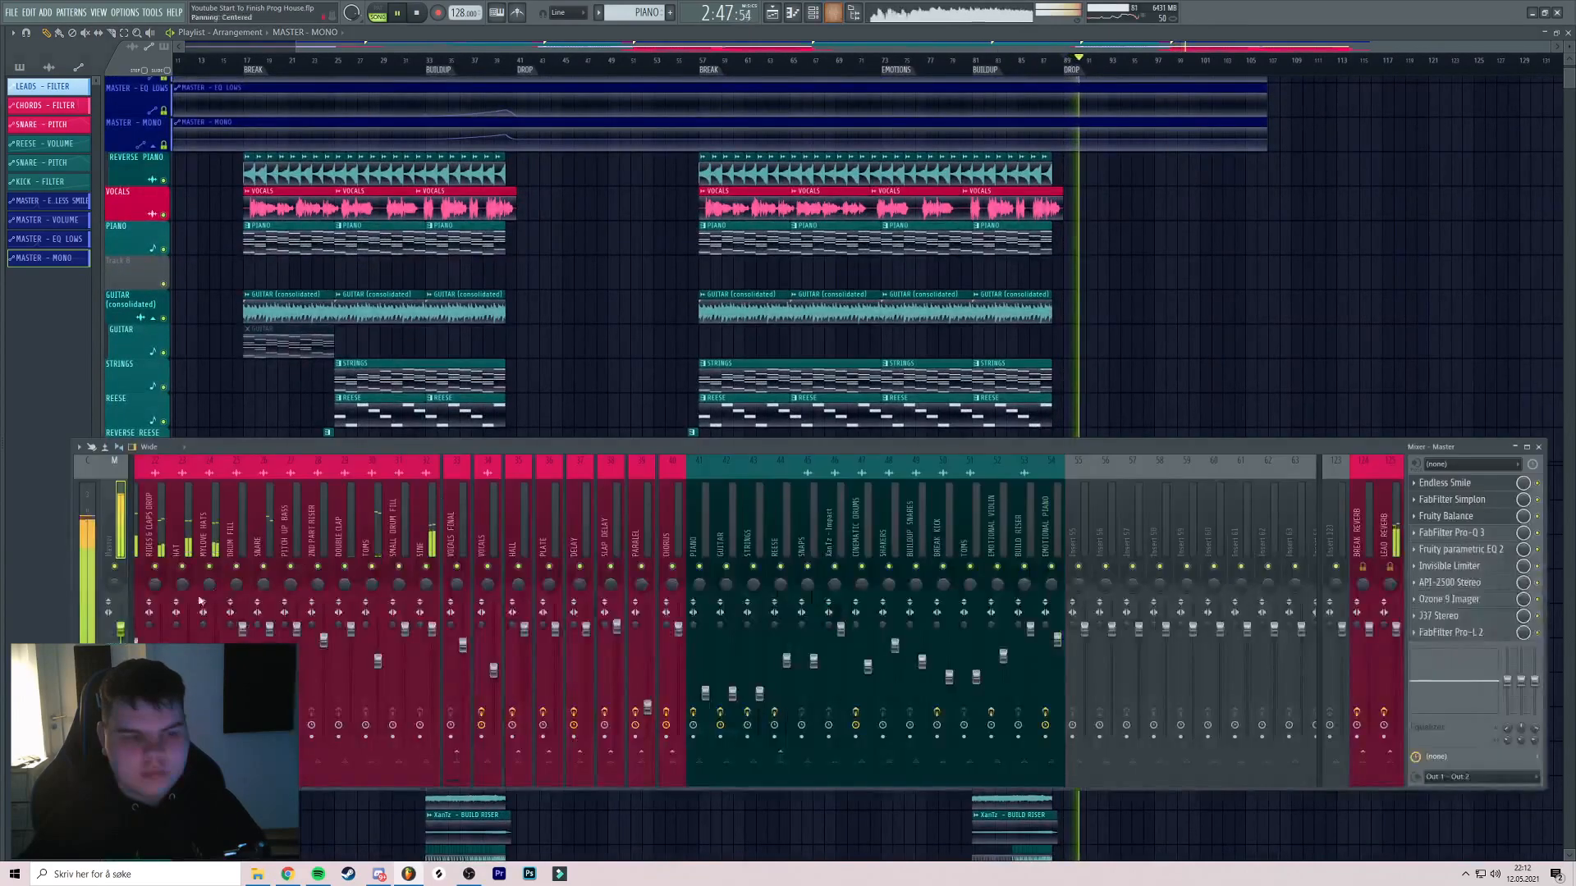
key("F9")
left_click_drag(1190, 268, 943, 80)
key("space")
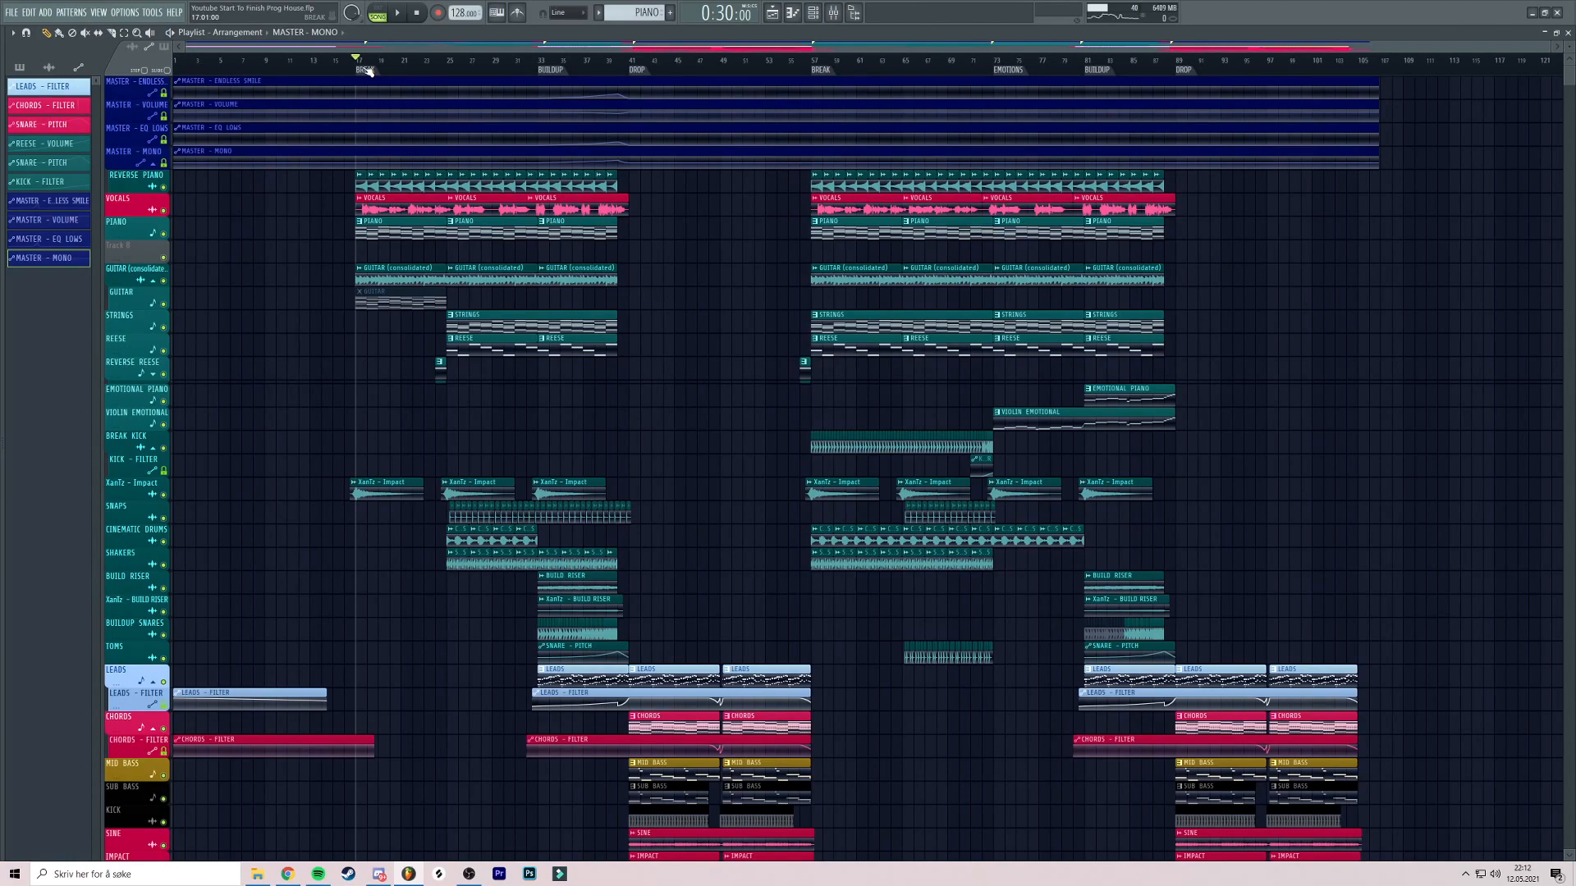
key("space")
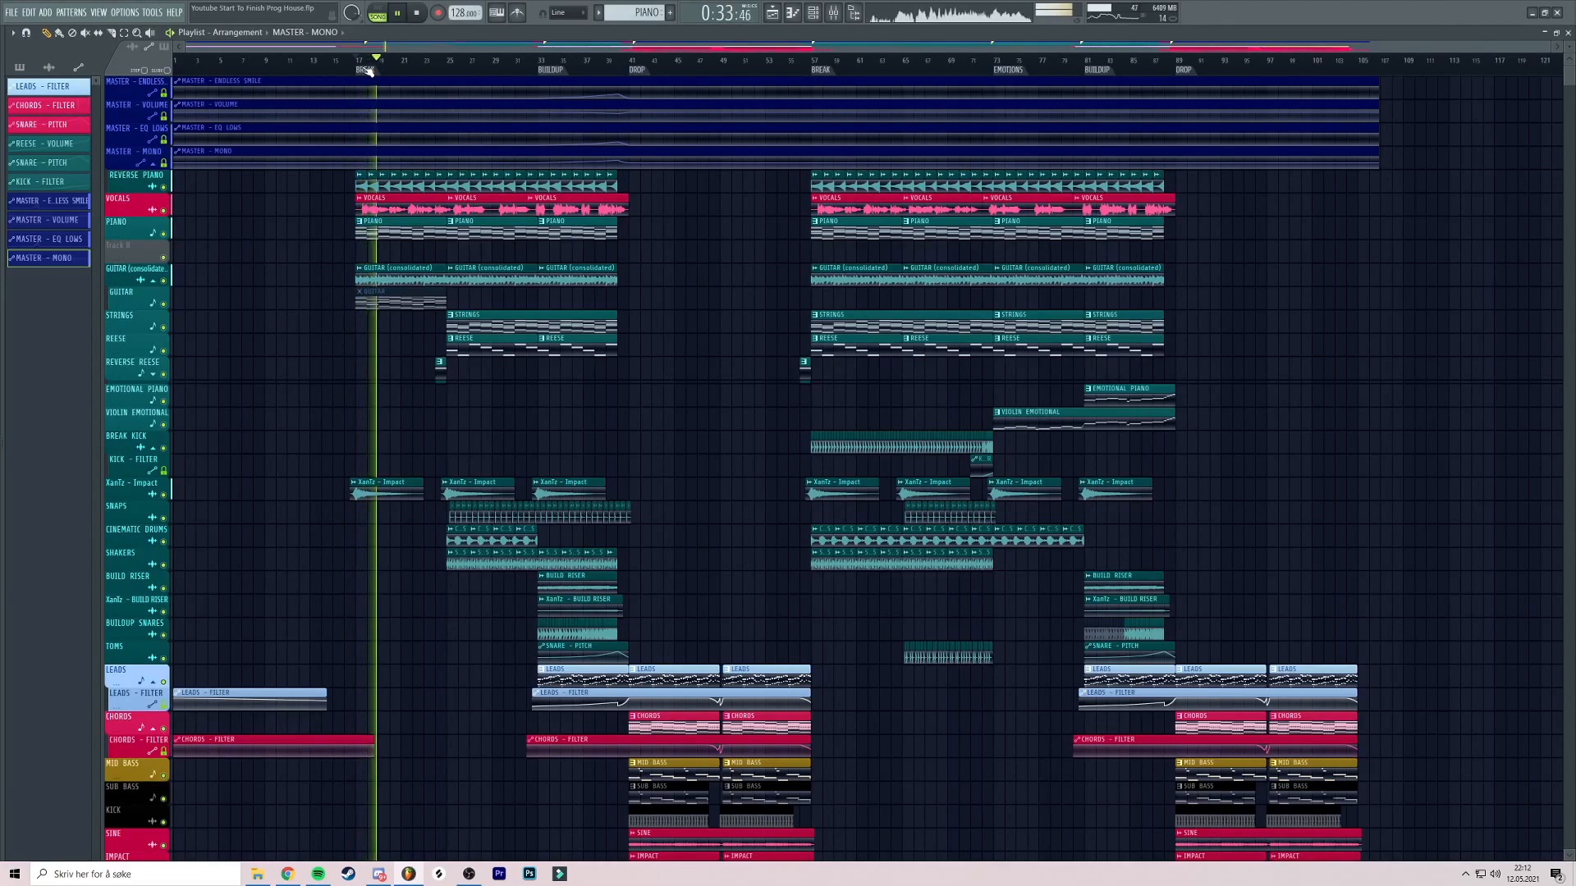
scroll(690, 213, "down", 3)
Let the arrangement play into the second break, then save Youtube Start To Finish Prog House.flp
scroll(689, 212, "up", 2)
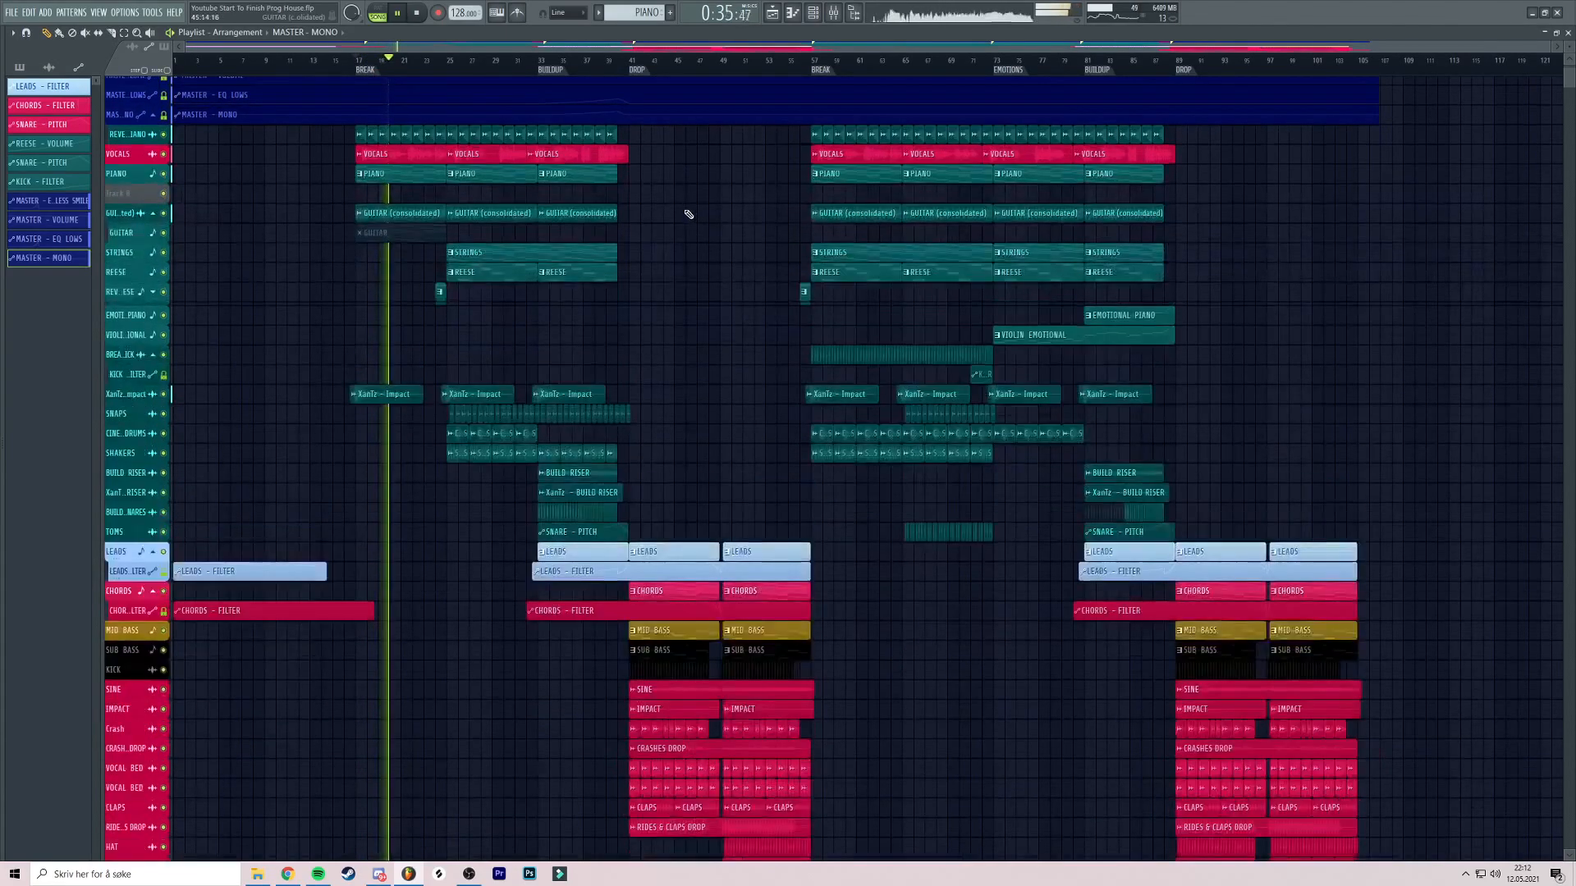
scroll(688, 212, "down", 5)
scroll(689, 212, "up", 5)
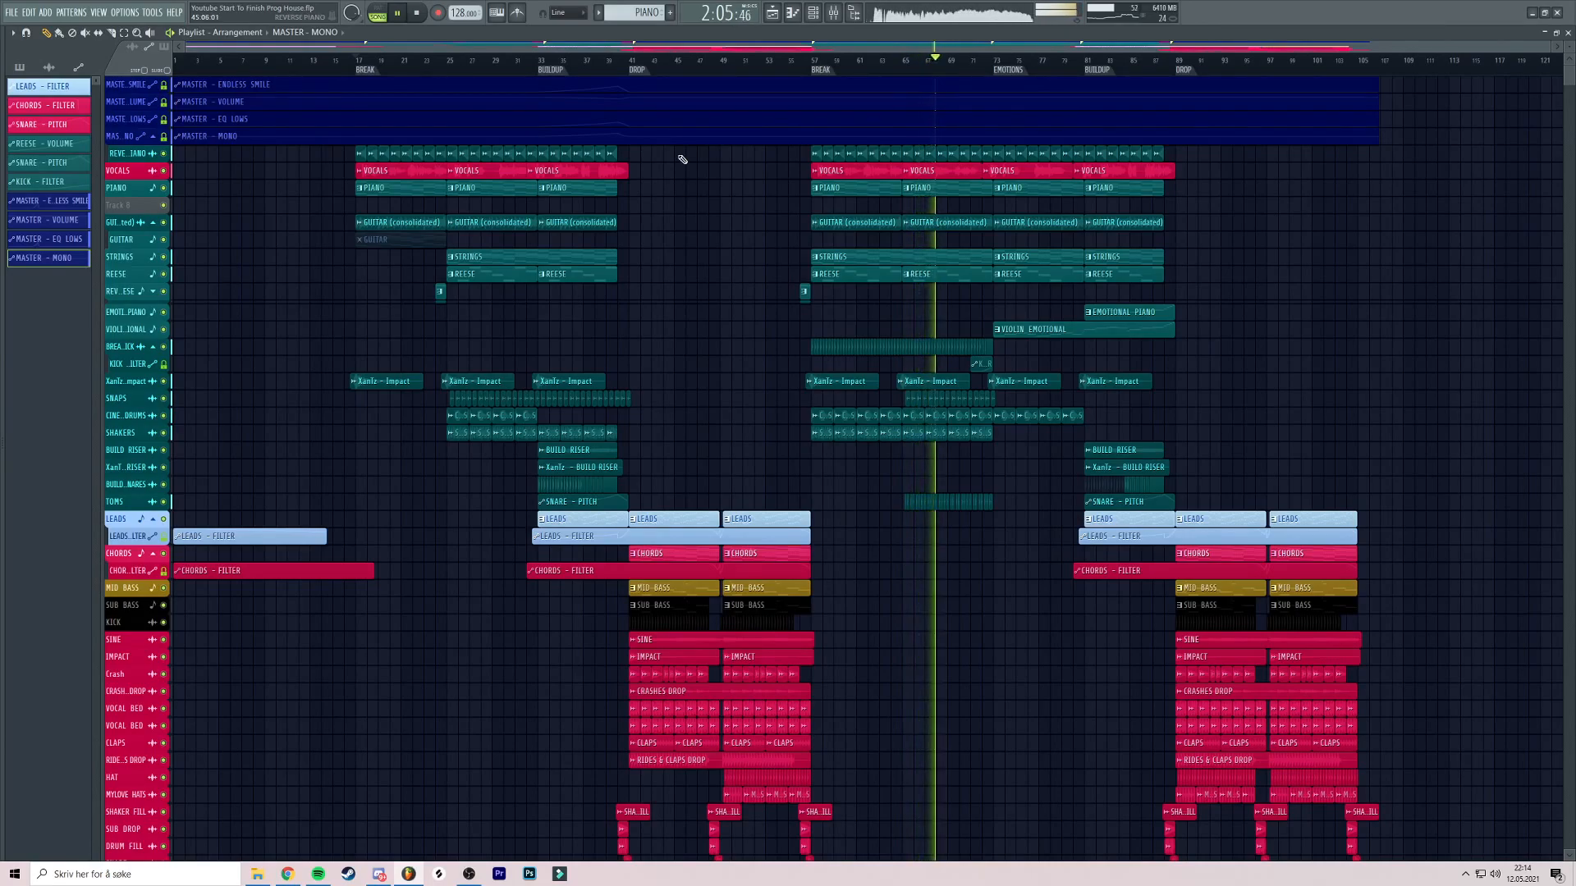
key("ctrl+s")
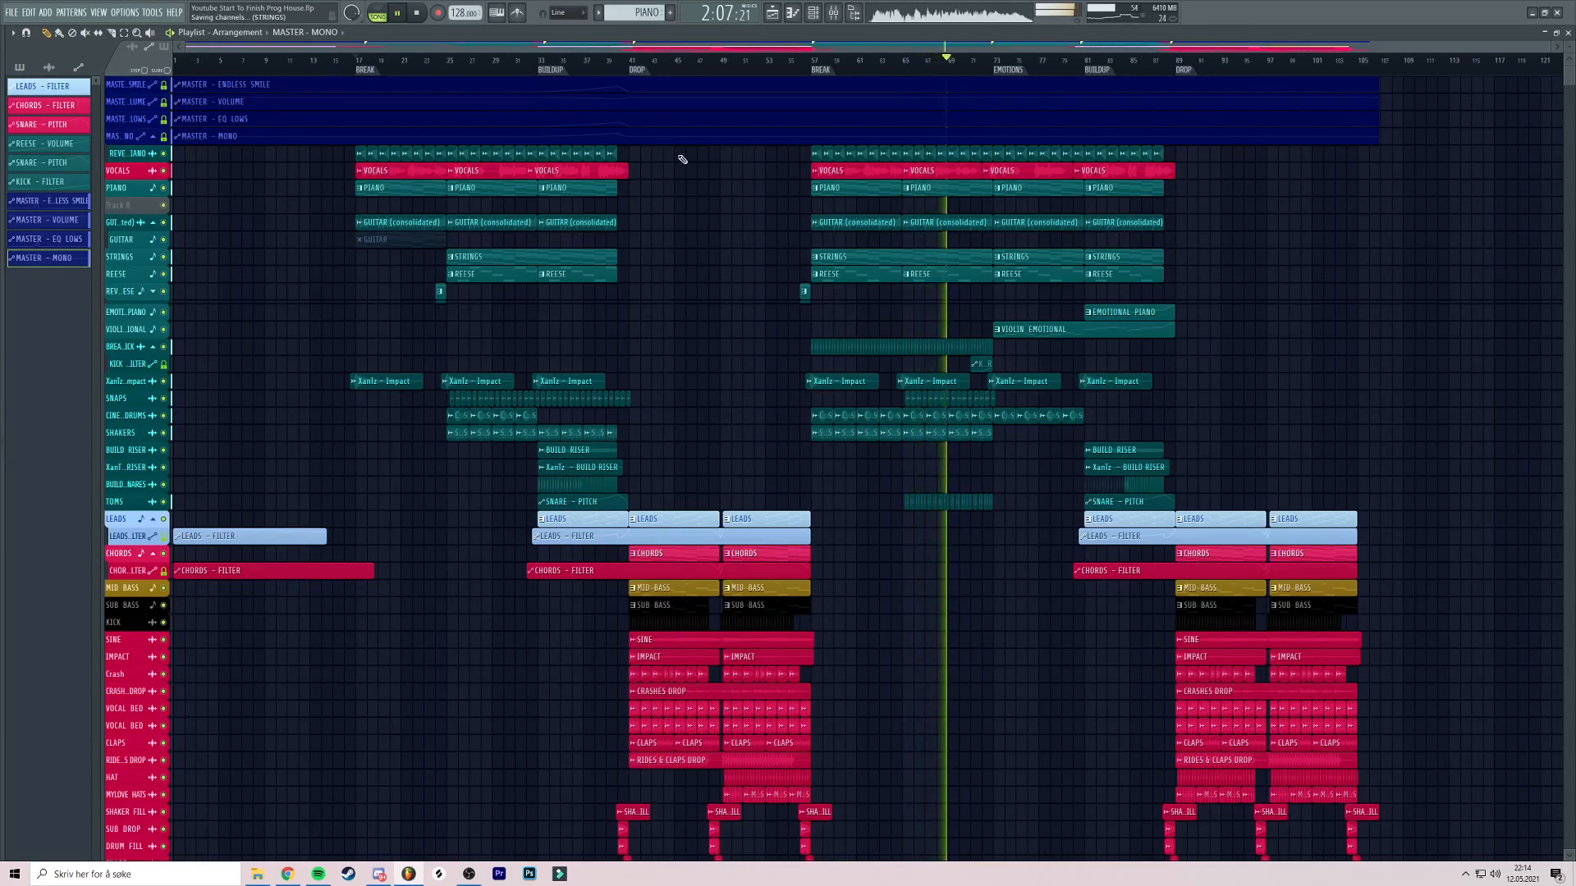